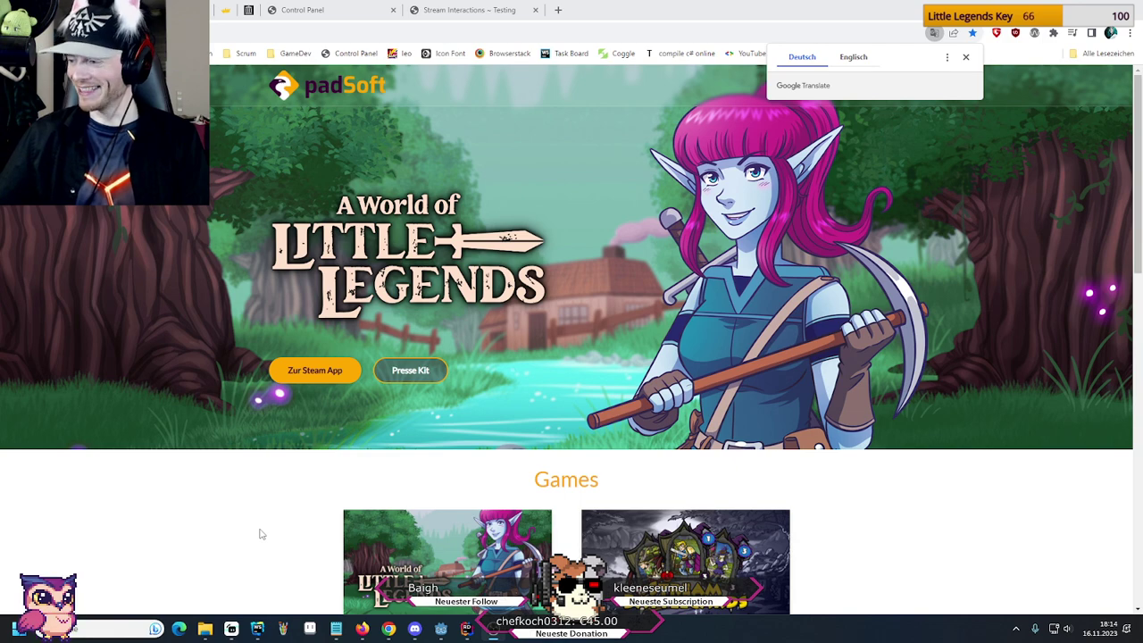
Open the Stream Interactions project folder under Godot/Projects in File Explorer
mouse_move(205, 628)
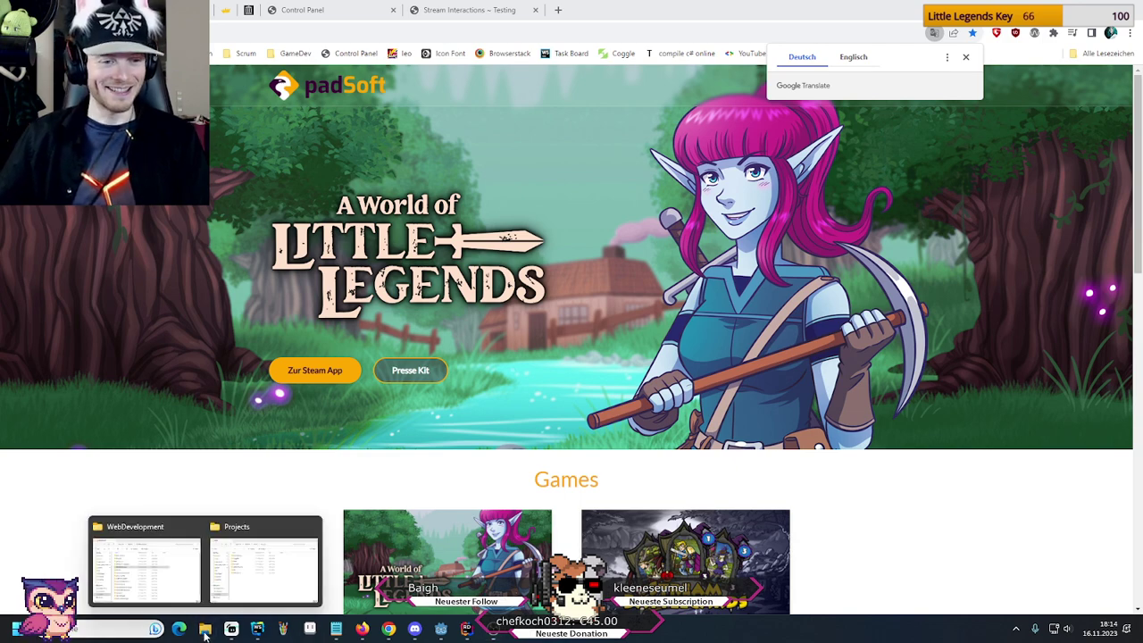
left_click(176, 577)
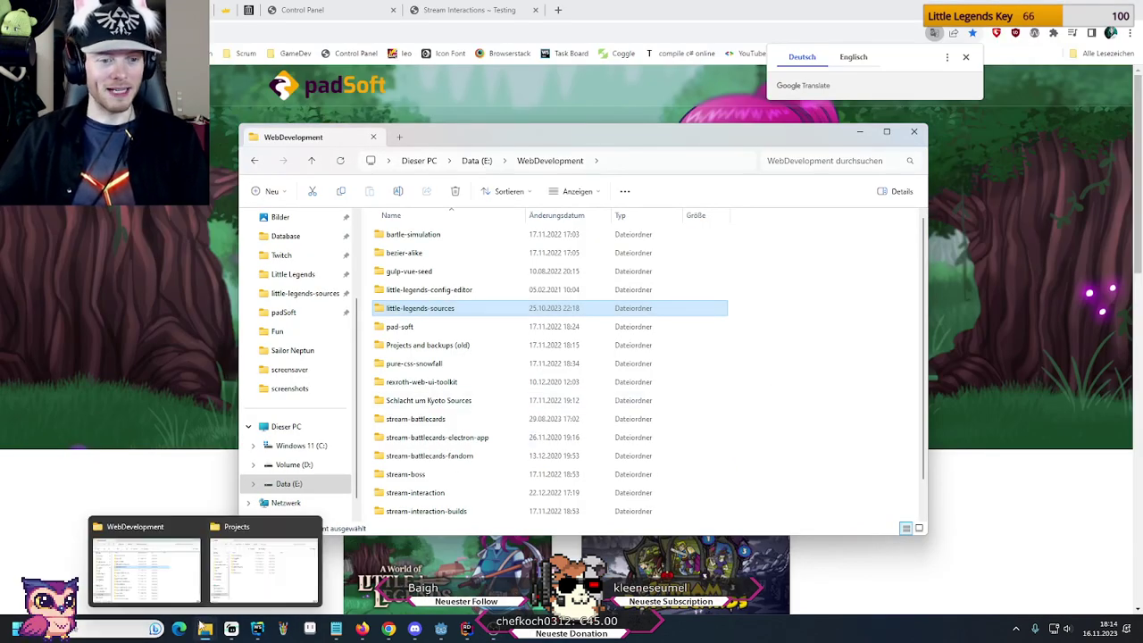
left_click(263, 565)
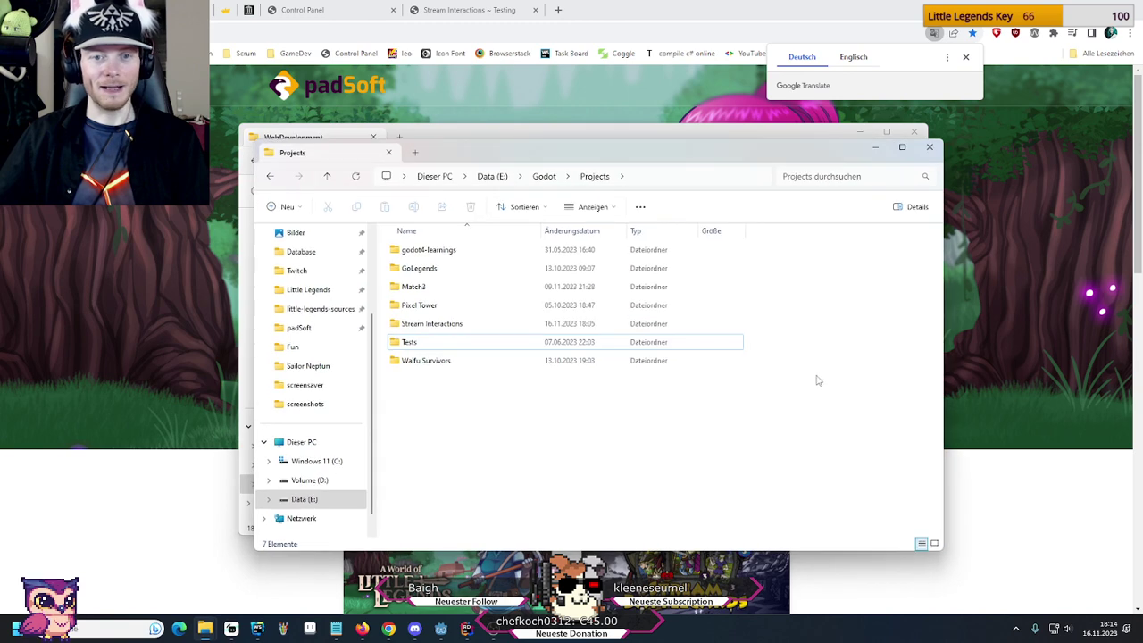
double_click(444, 325)
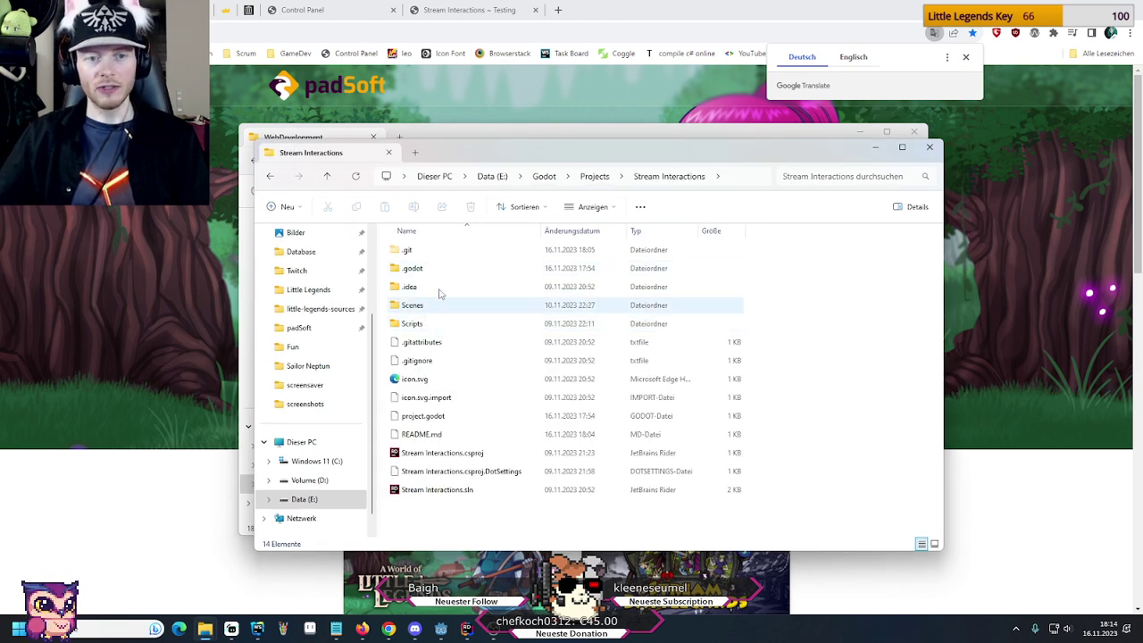
Switch to Godot and create a folder named Images in the project root res://
left_click(441, 629)
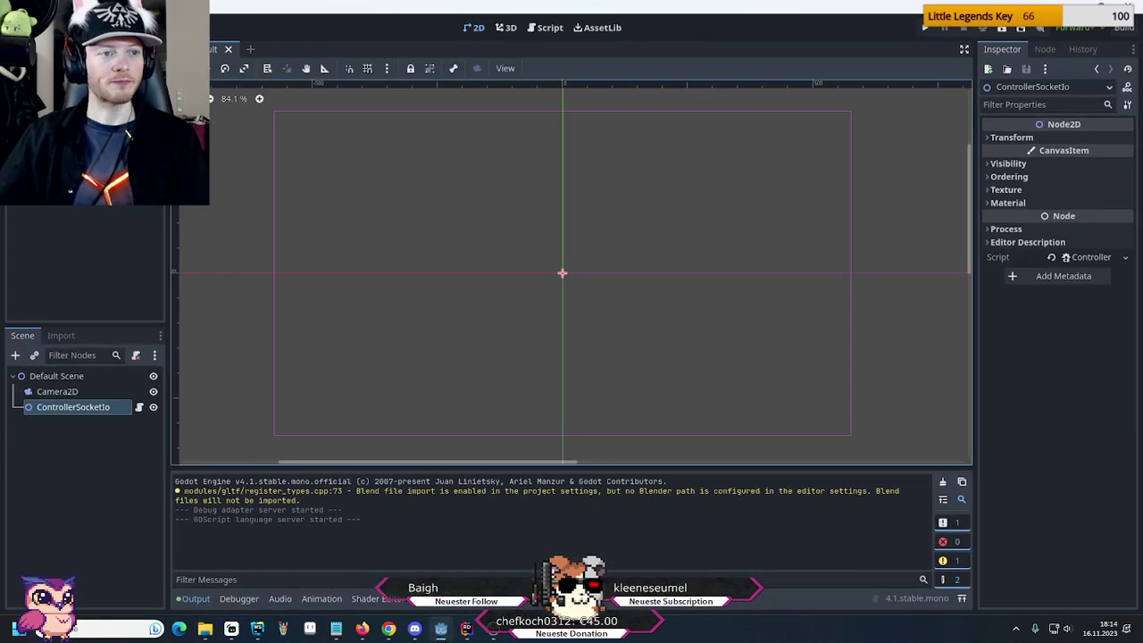
mouse_move(192, 129)
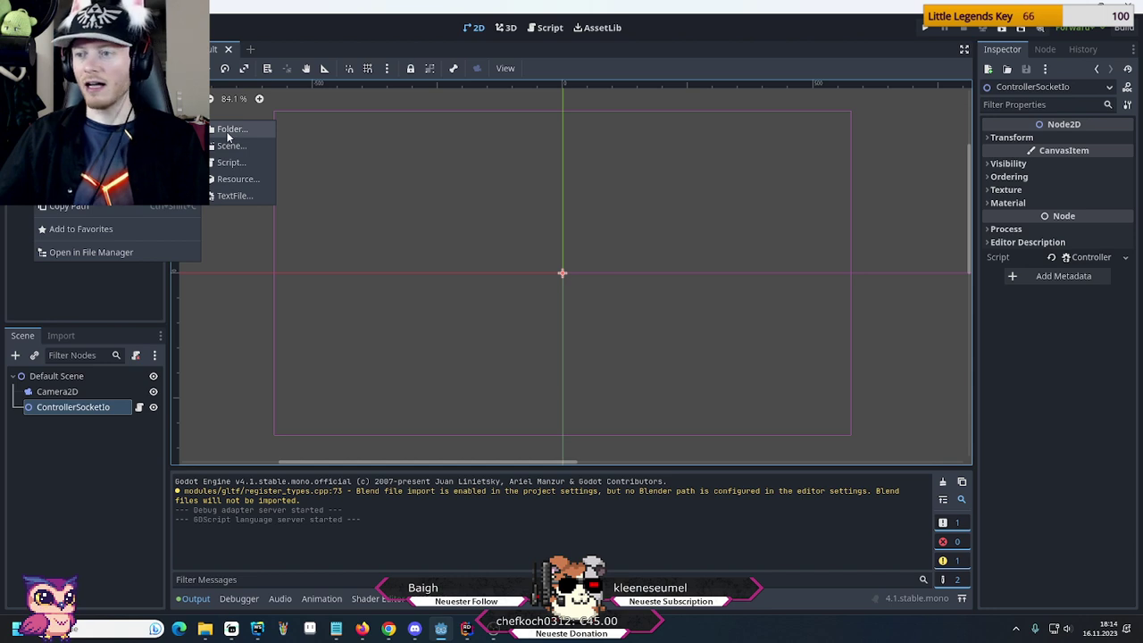
left_click(227, 131)
type("Ima")
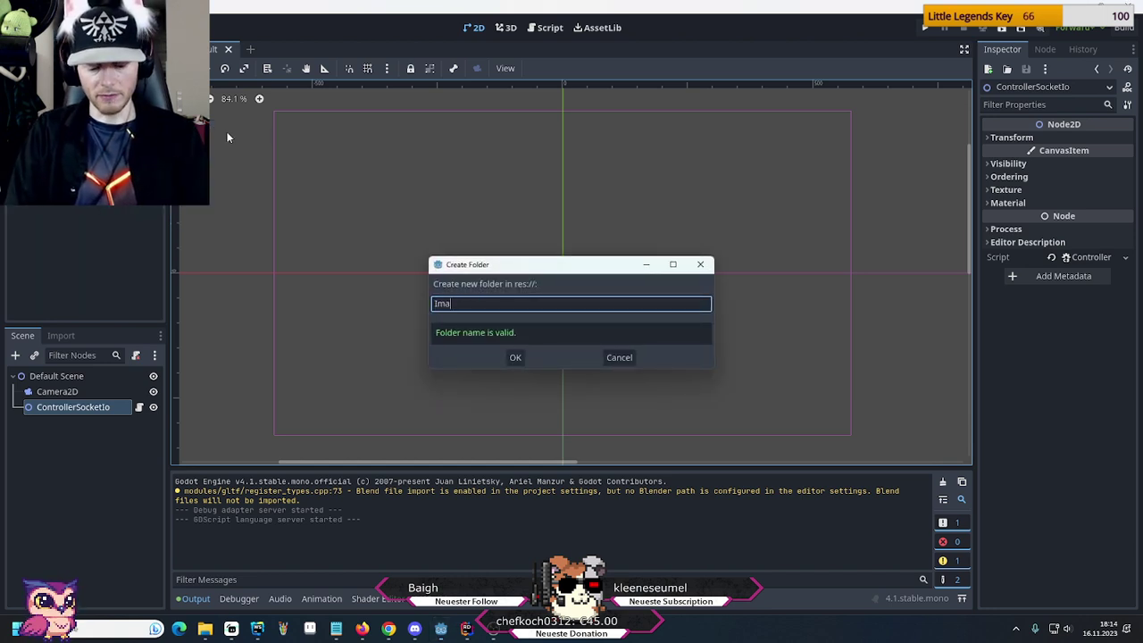
type("ges")
key("Return")
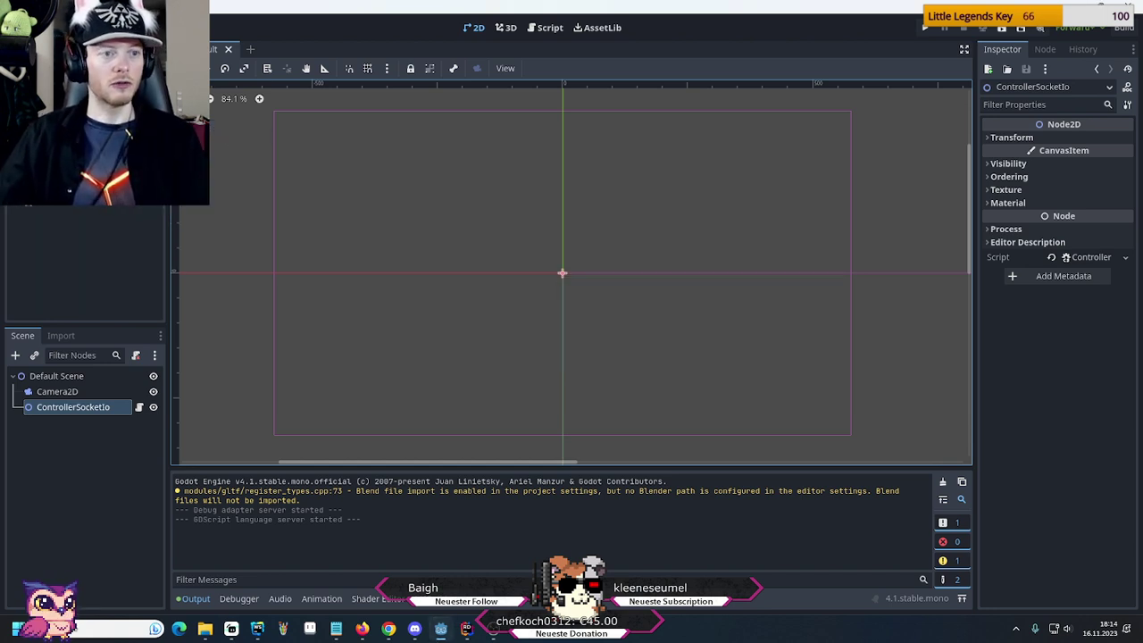
Create a subfolder named Emotes inside the Images folder
right_click(227, 134)
left_click(245, 151)
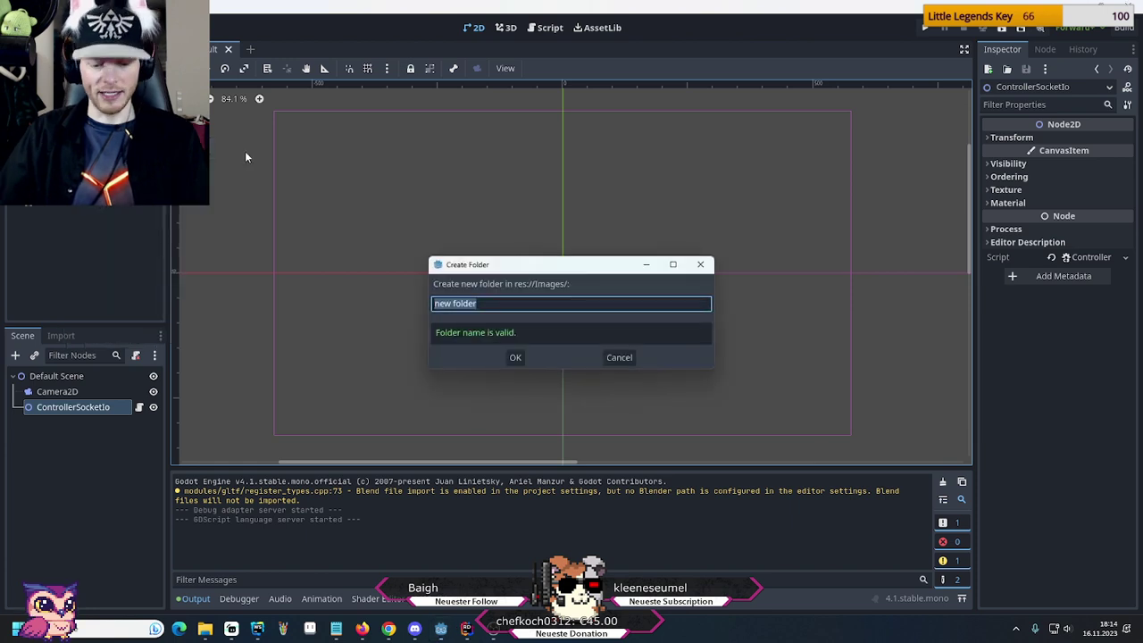
type("Emotes")
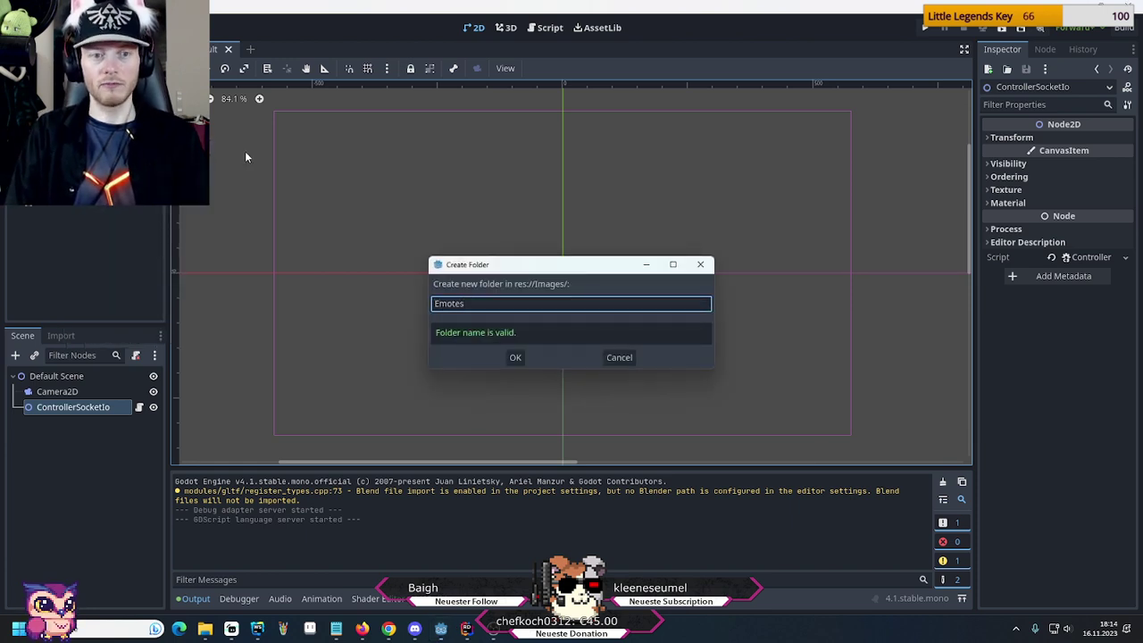
key("Return")
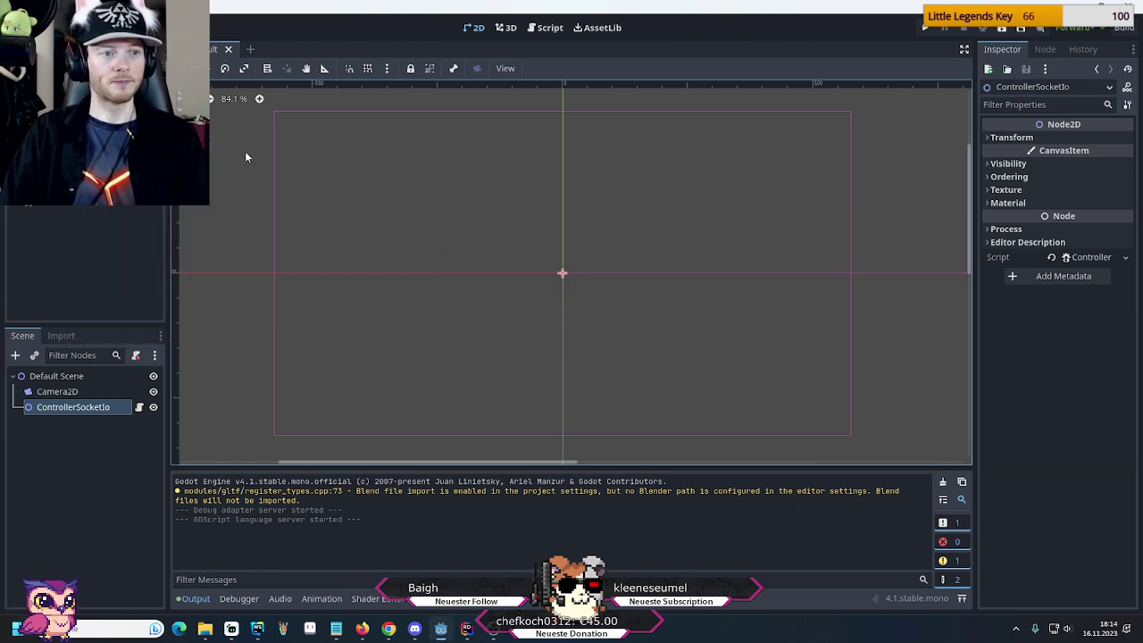
Switch to File Explorer and open the WebDevelopment/stream-interaction/src/static/images/emotes folder
key("alt+Tab")
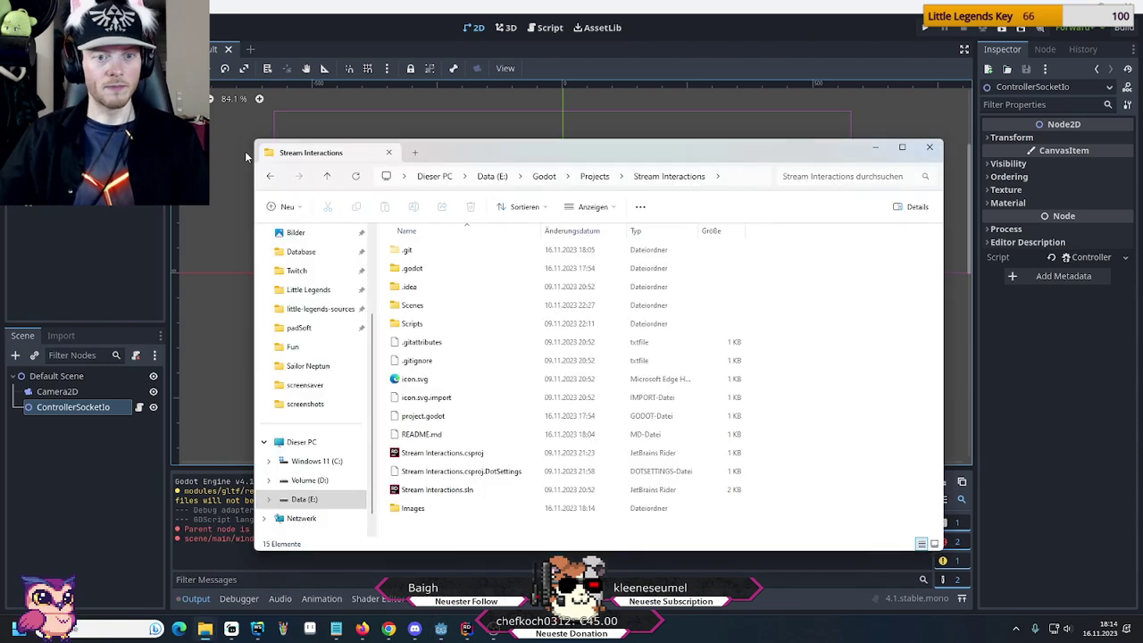
key("alt+Tab")
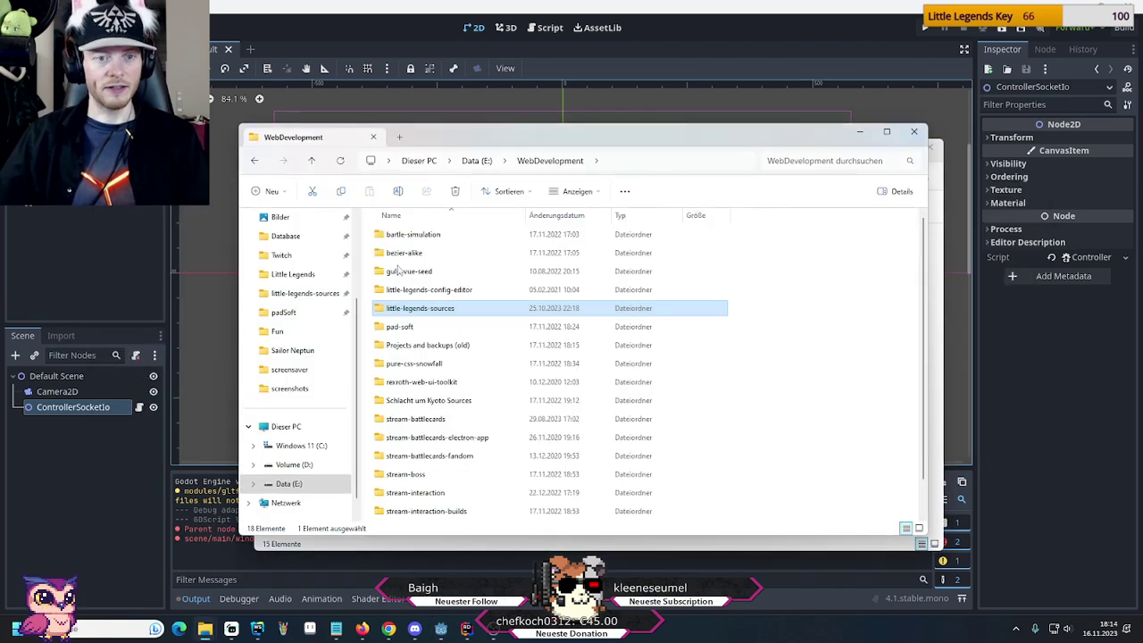
double_click(412, 313)
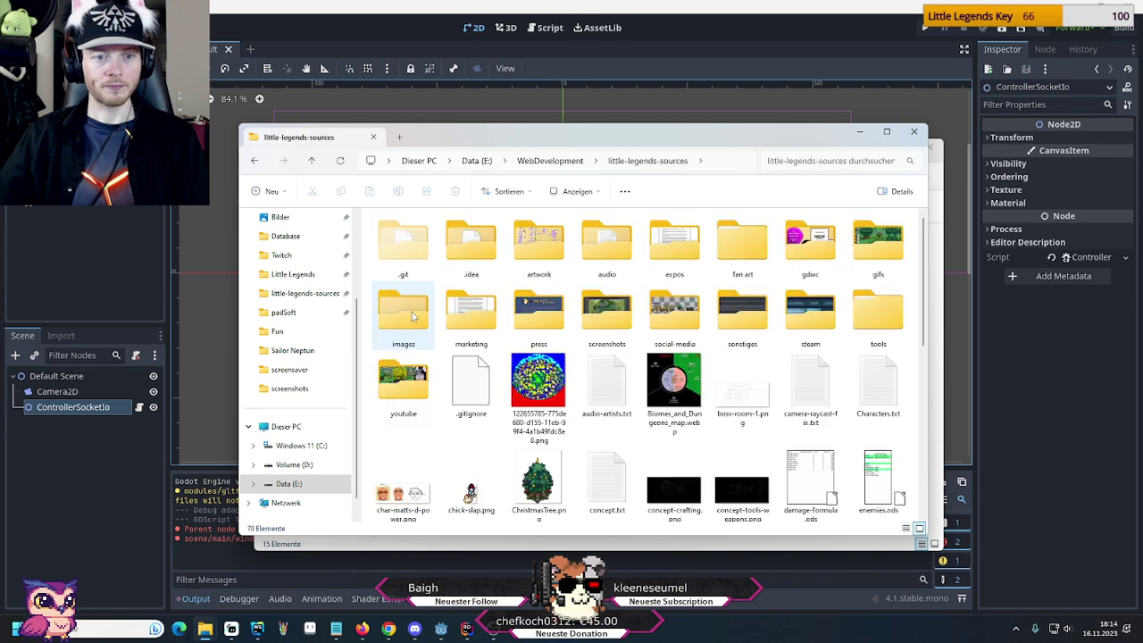
key("alt+Left")
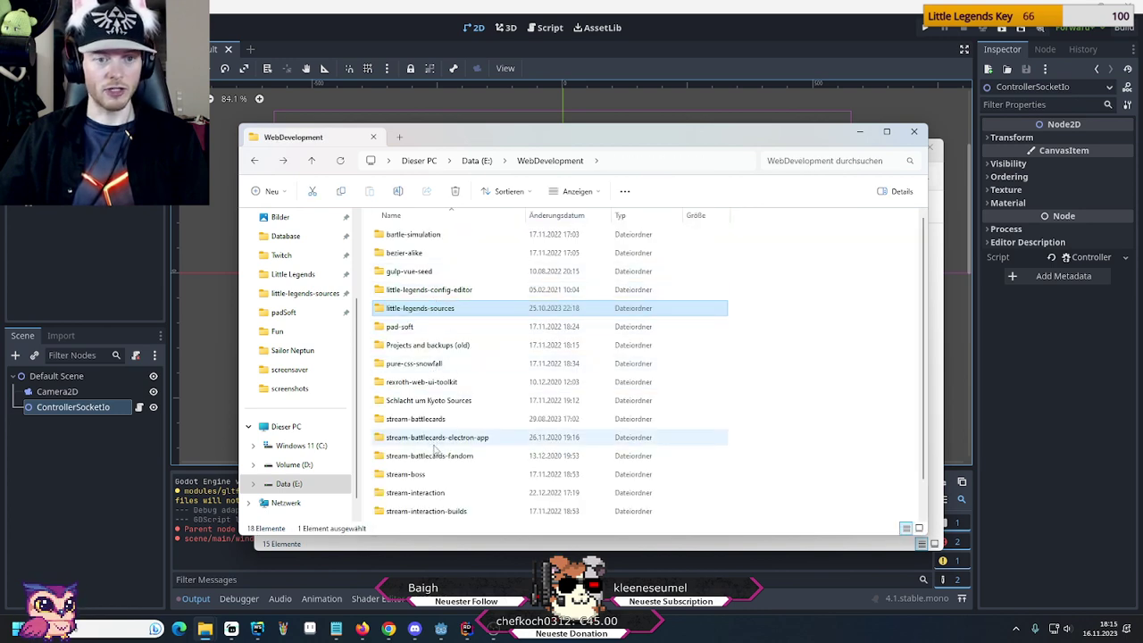
double_click(433, 494)
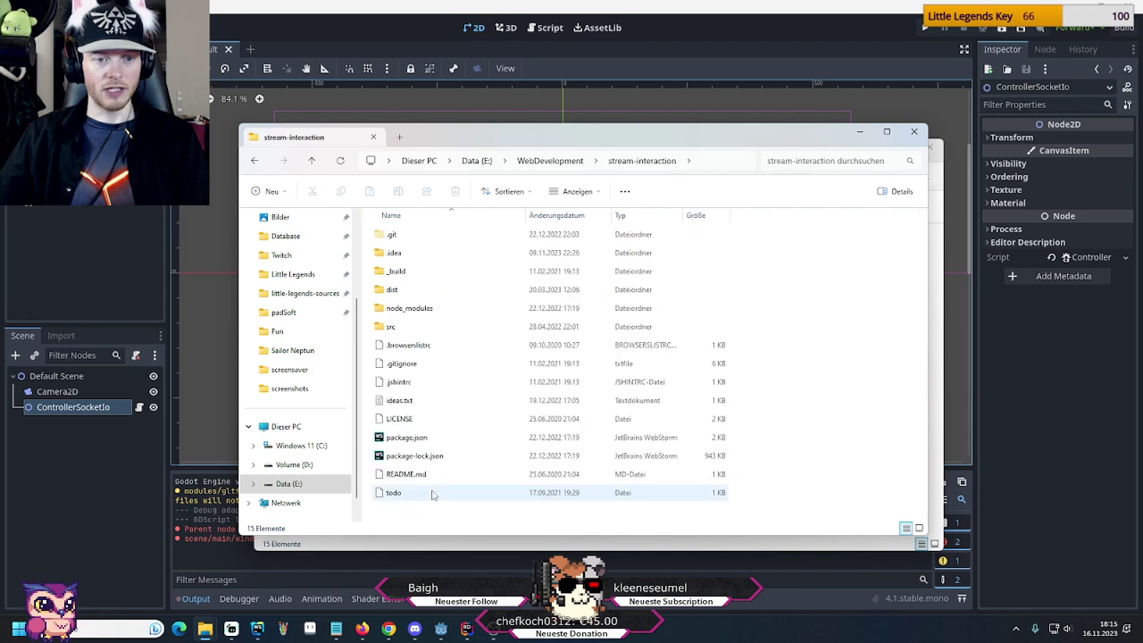
double_click(424, 327)
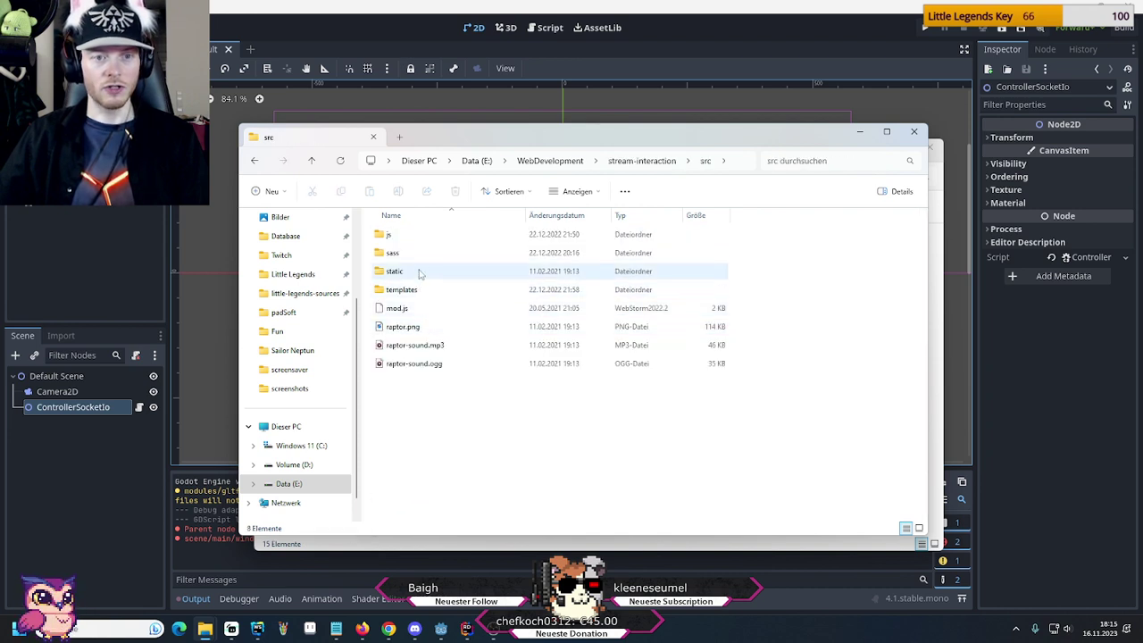
double_click(421, 271)
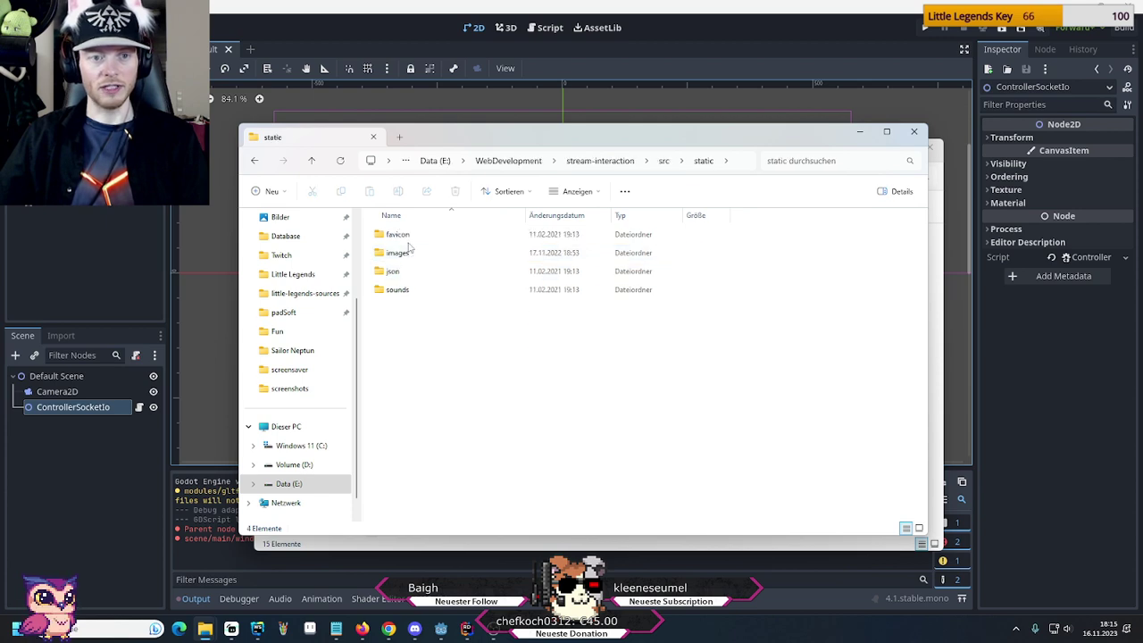
double_click(408, 256)
left_click(408, 233)
double_click(409, 233)
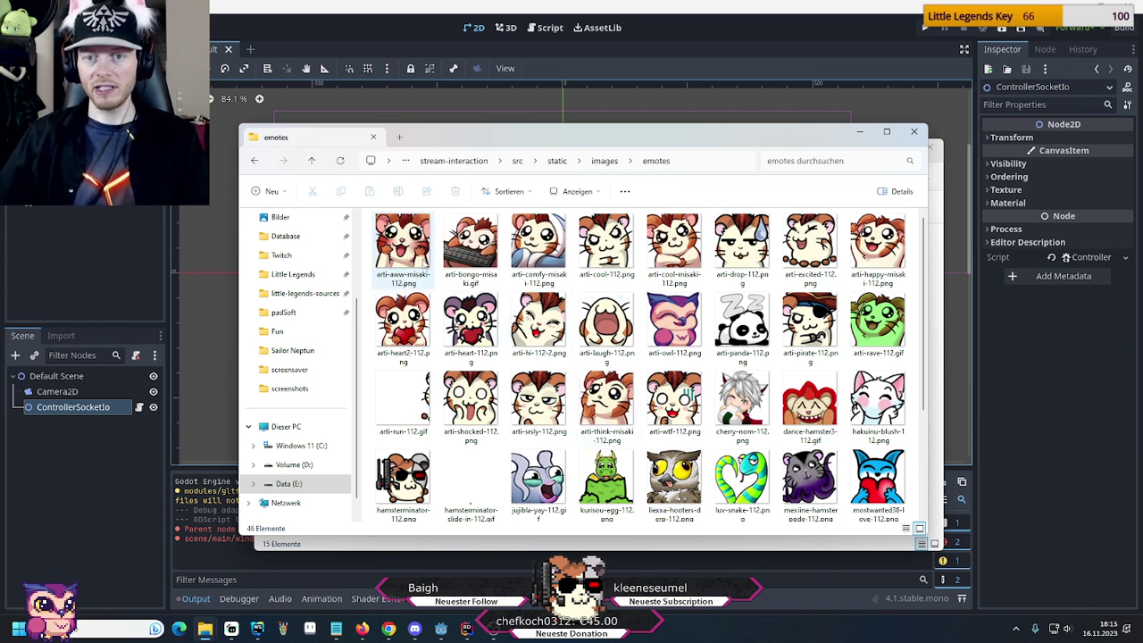
Look through all emote images in the folder for suitable ones to reuse in the project
left_click(885, 272)
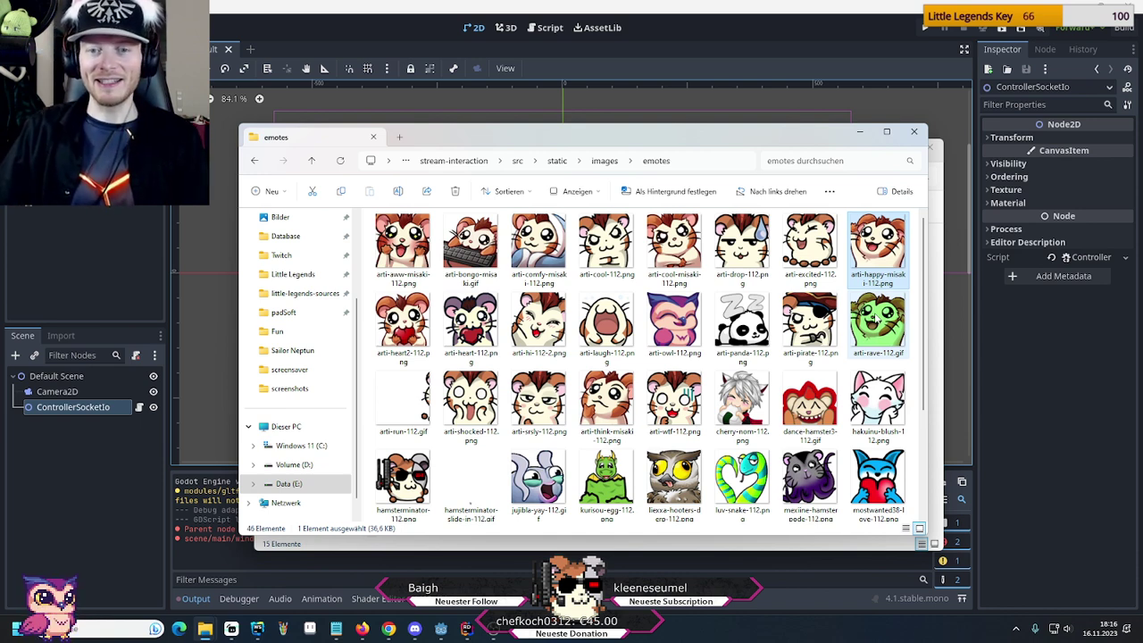
left_click(607, 323)
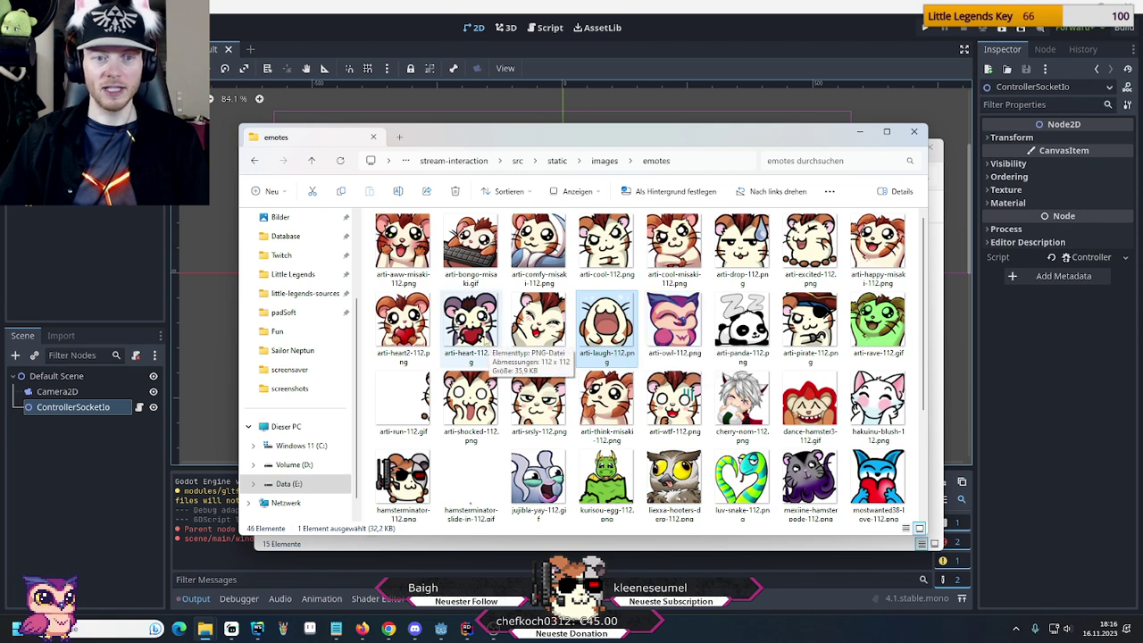
left_click(483, 339)
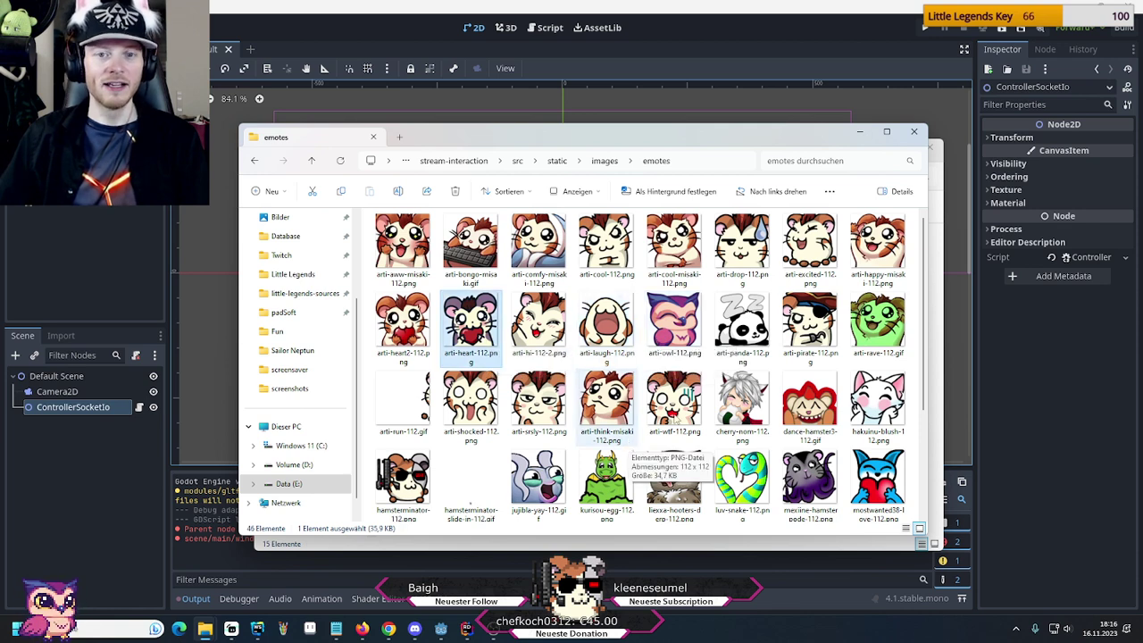
scroll(926, 280, "down", 2)
scroll(924, 273, "down", 3)
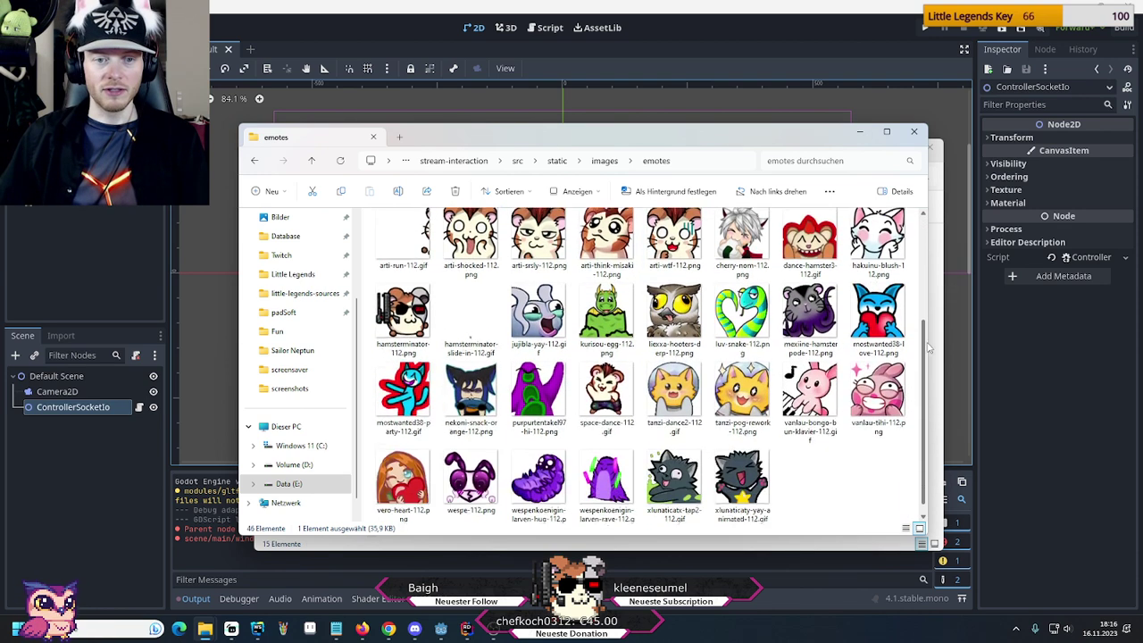
scroll(916, 237, "up", 4)
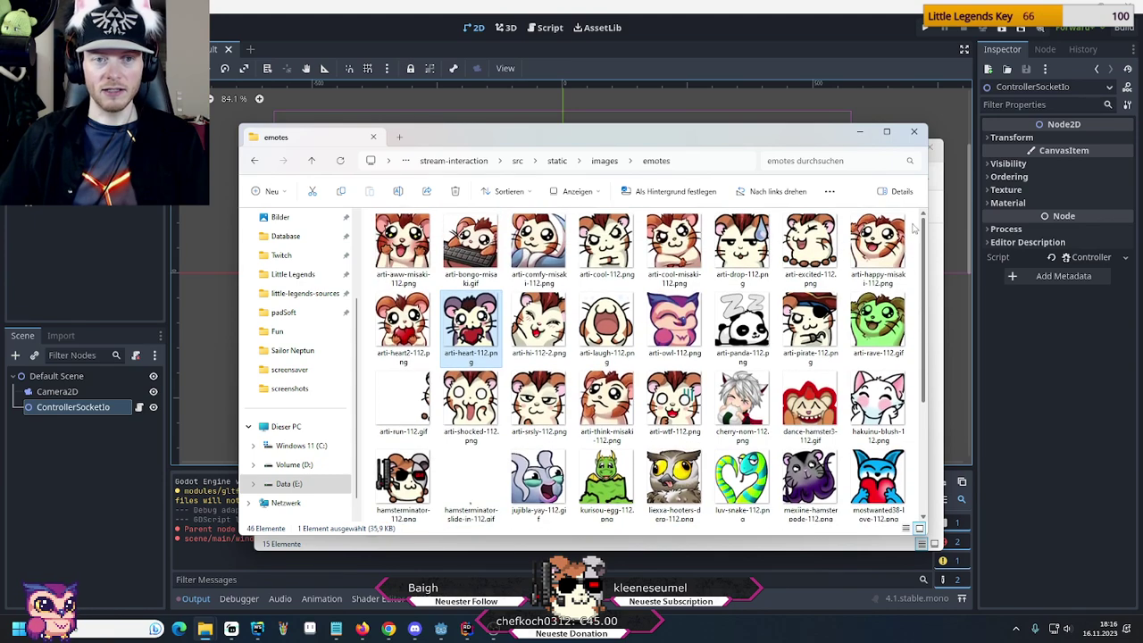
scroll(915, 268, "down", 3)
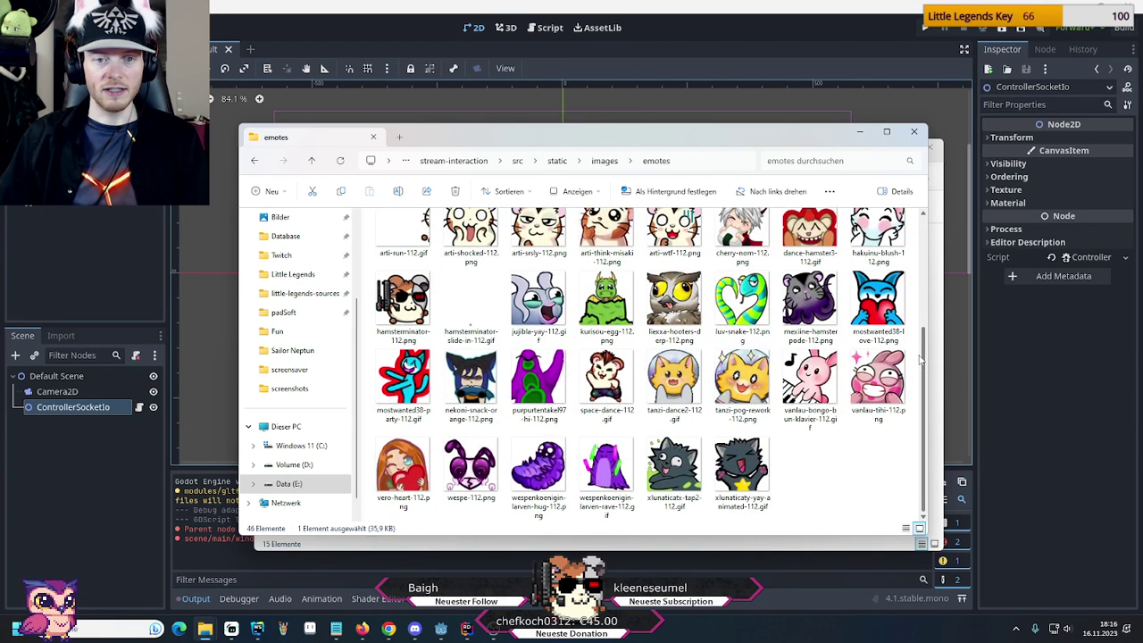
scroll(920, 304, "up", 2)
scroll(920, 304, "up", 2)
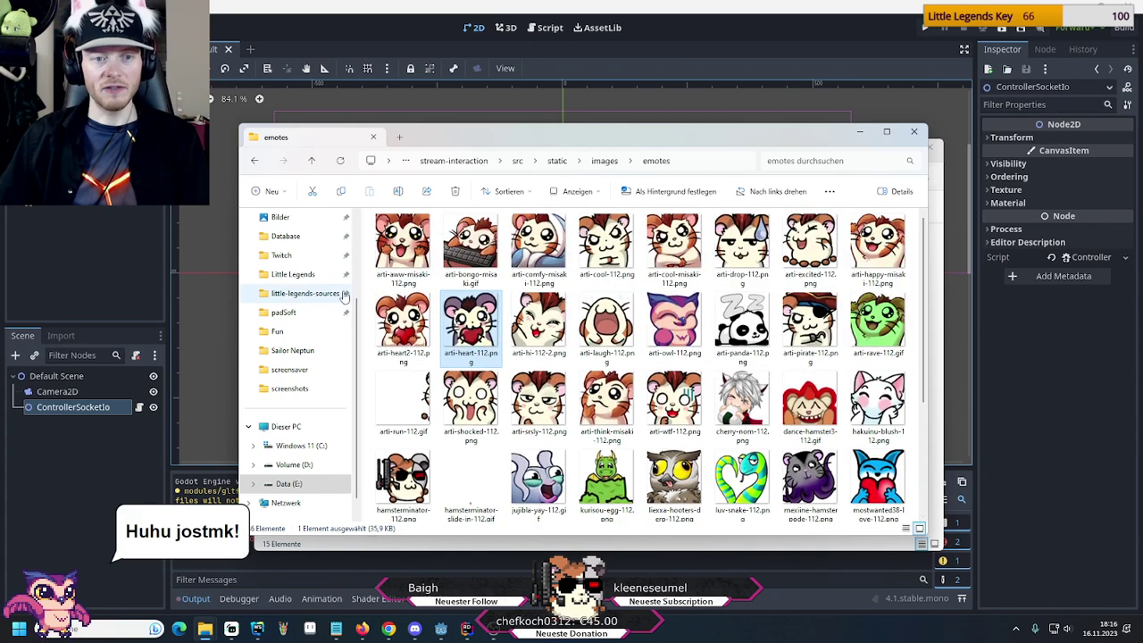
Copy arti-think-misaki-112.png, arti-aww-misaki-112.png, arti-happy-misaki-112.png, arti-heart2-112.png and arti-laugh-112.png into the Stream Interactions project's Images/Emotes folder
left_click(402, 323)
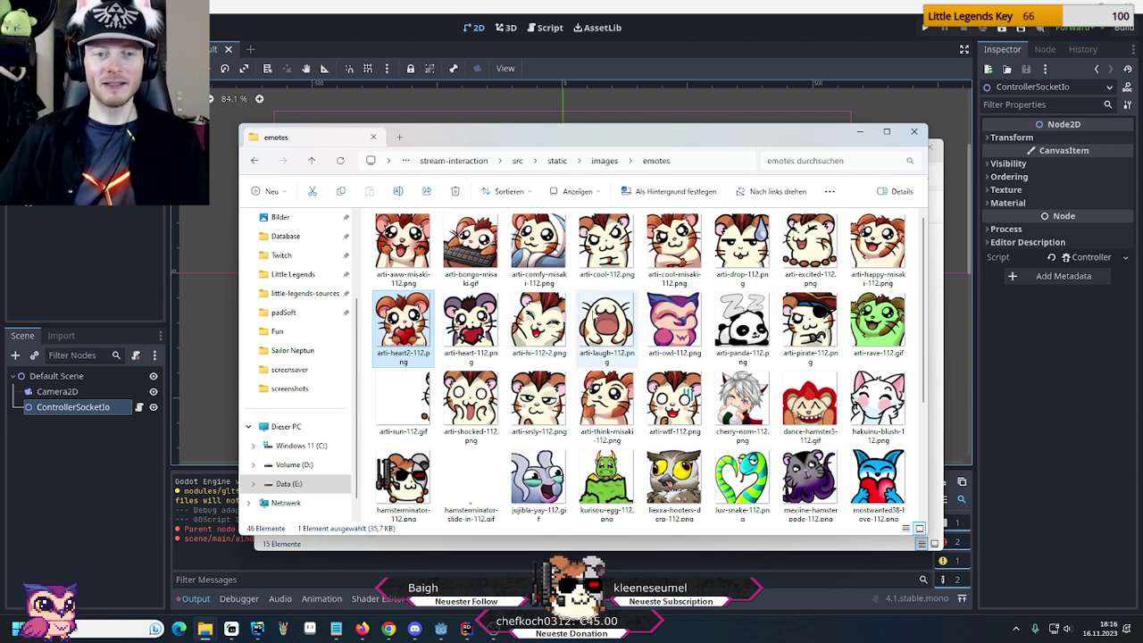
left_click(606, 326)
left_click(400, 320, "ctrl")
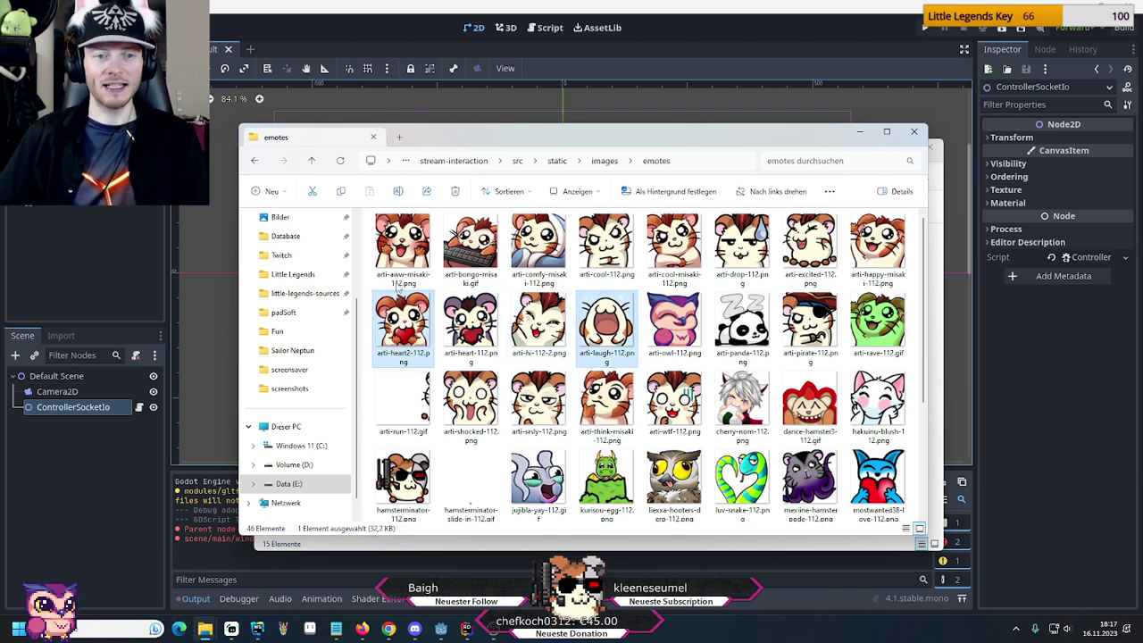
left_click(394, 244, "ctrl")
left_click(896, 252, "ctrl")
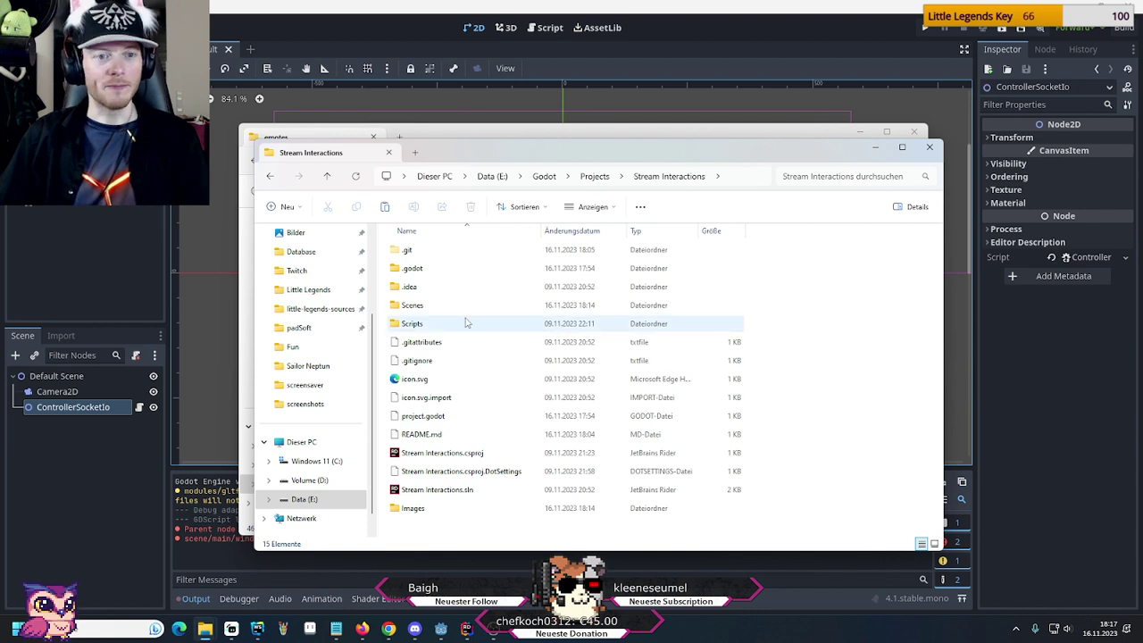
double_click(416, 508)
double_click(409, 254)
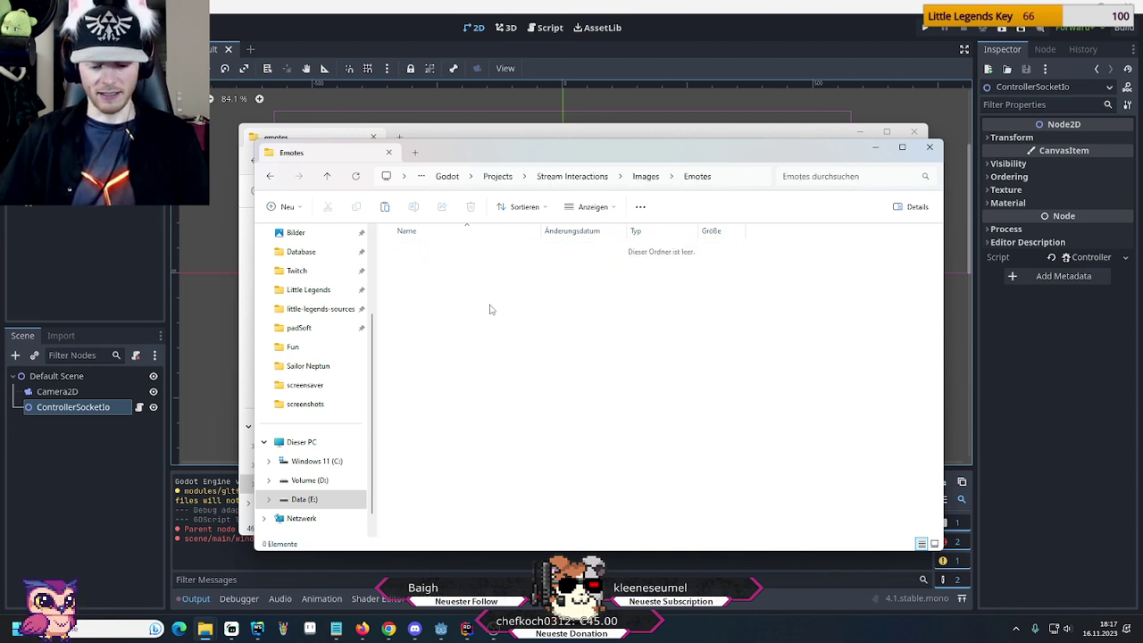
key("ctrl+v")
Display the copied emotes as thumbnail icons and minimize both File Explorer windows
left_click(496, 393)
right_click(496, 393)
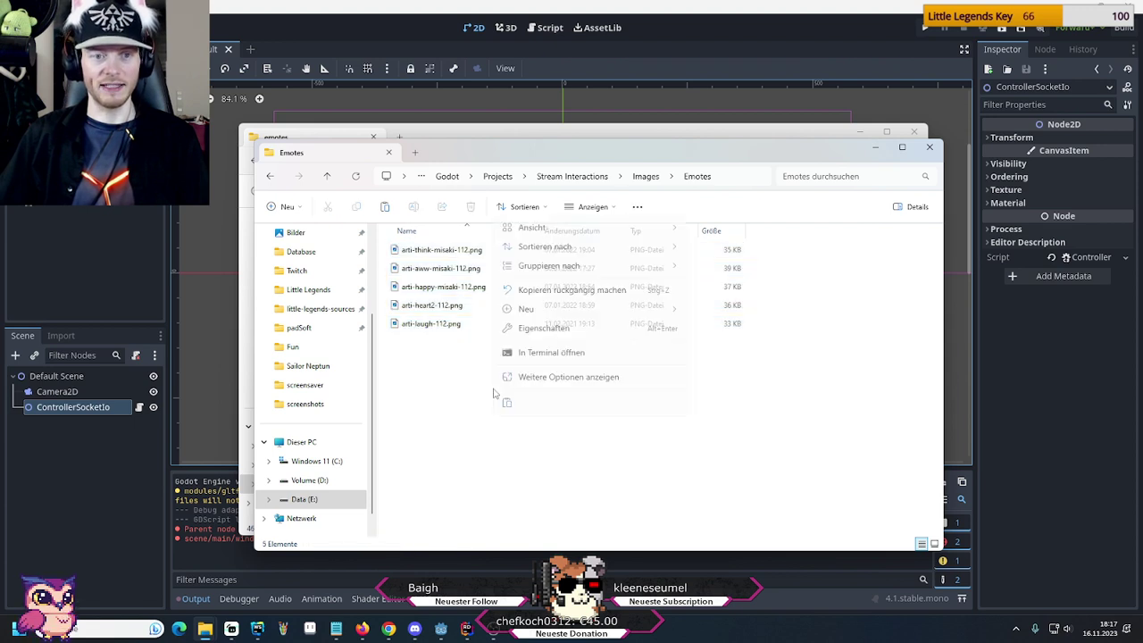
mouse_move(536, 229)
left_click(786, 248)
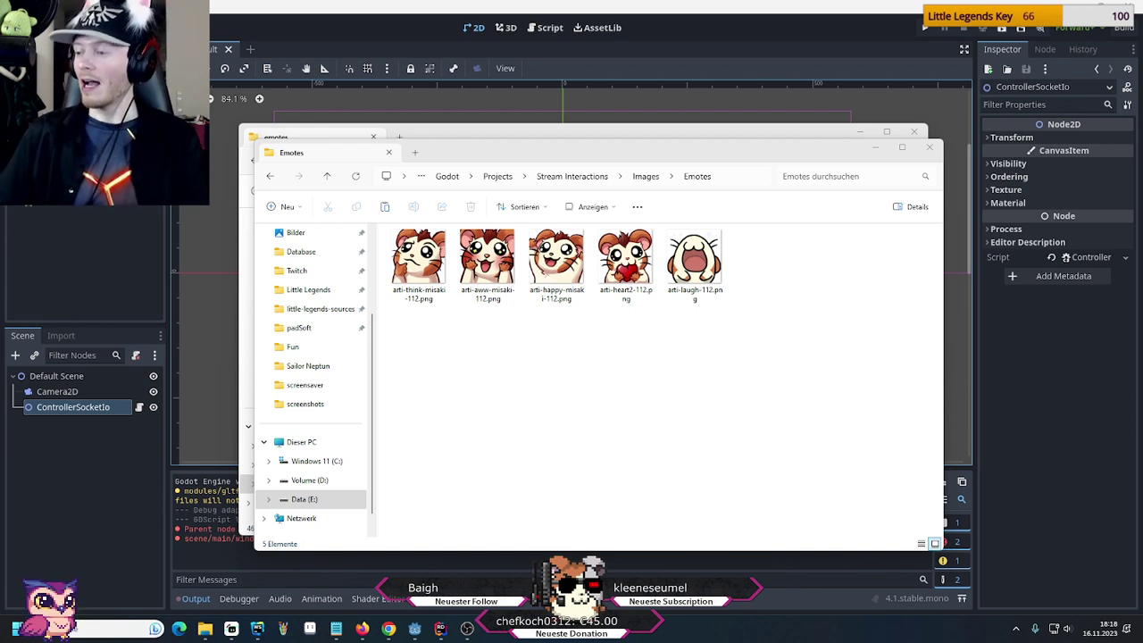
left_click(877, 147)
left_click(861, 133)
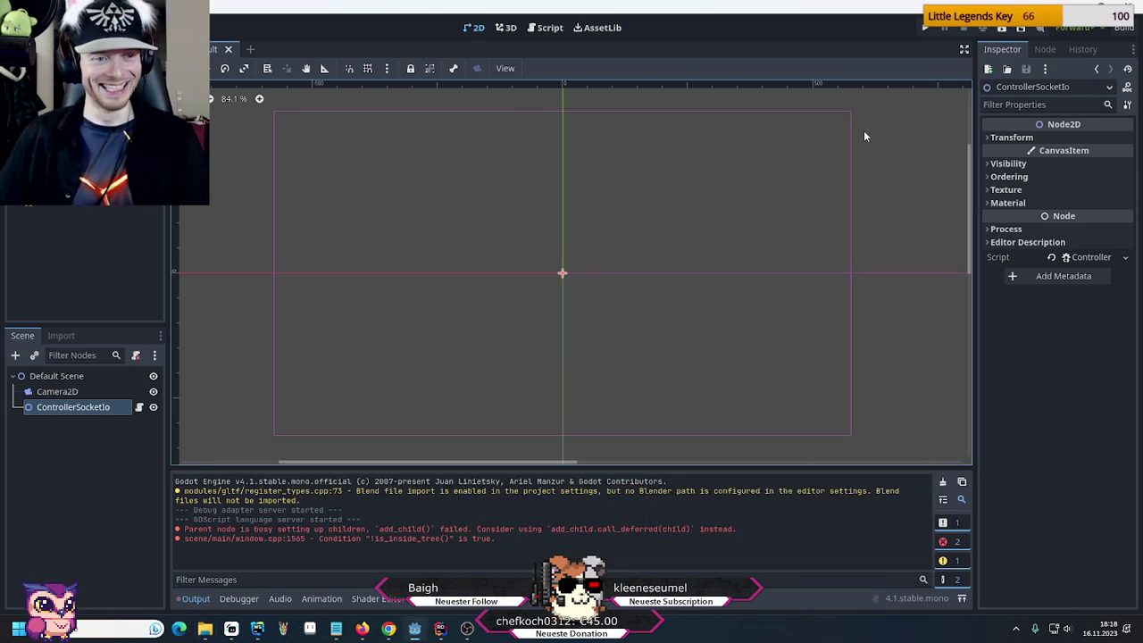
Switch to Rider and create a directory named Config inside the project's Scripts folder
left_click(440, 629)
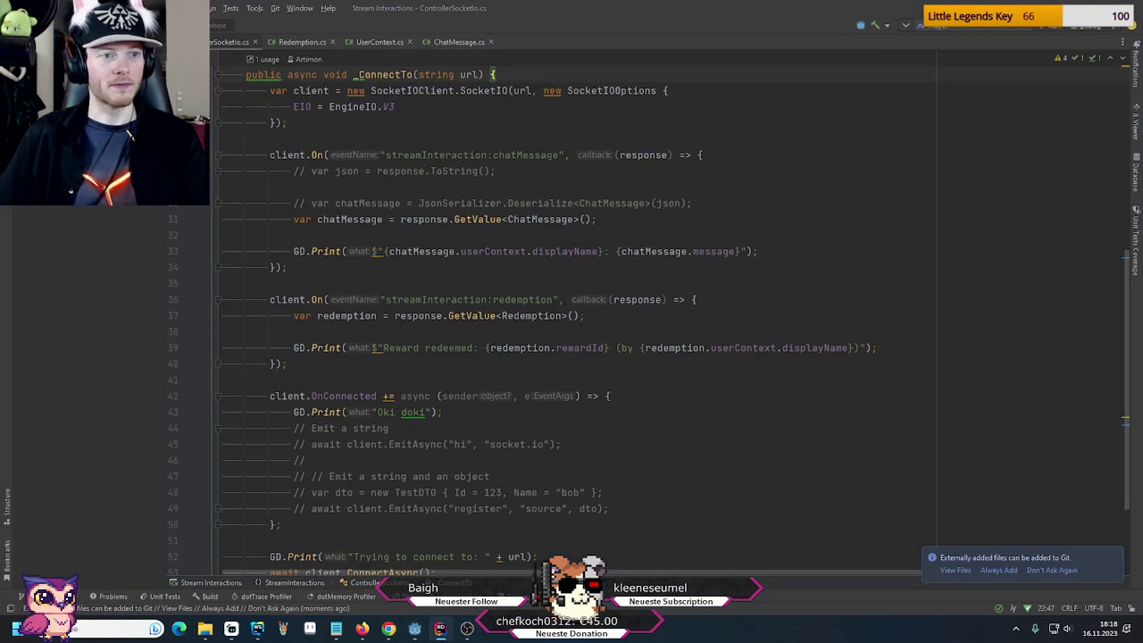
right_click(75, 134)
mouse_move(223, 139)
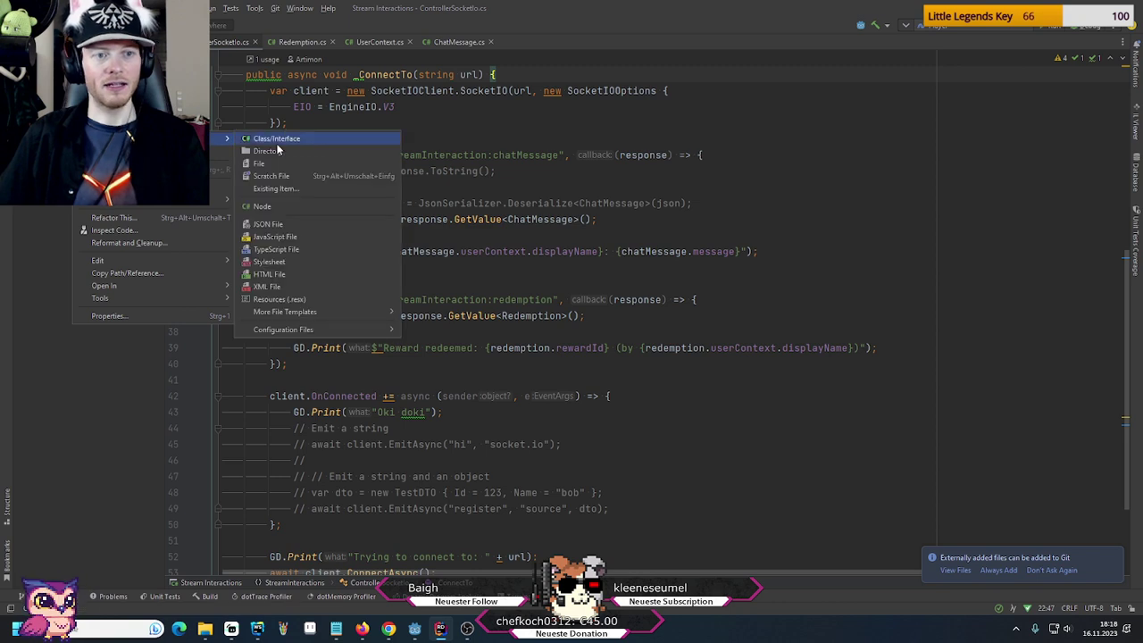
left_click(267, 151)
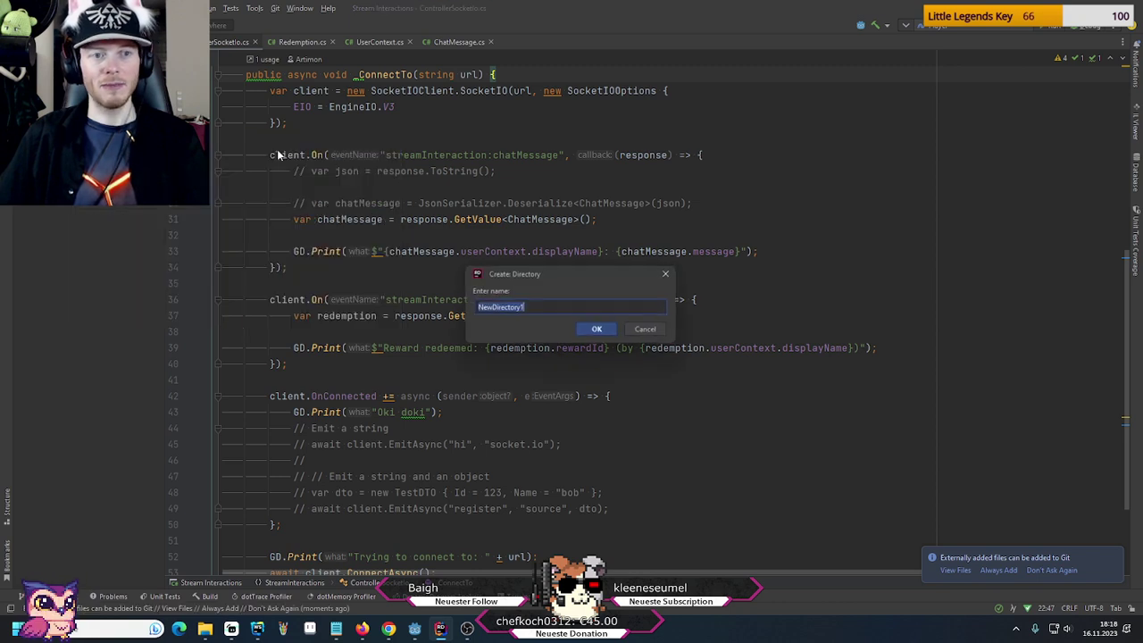
type("Config")
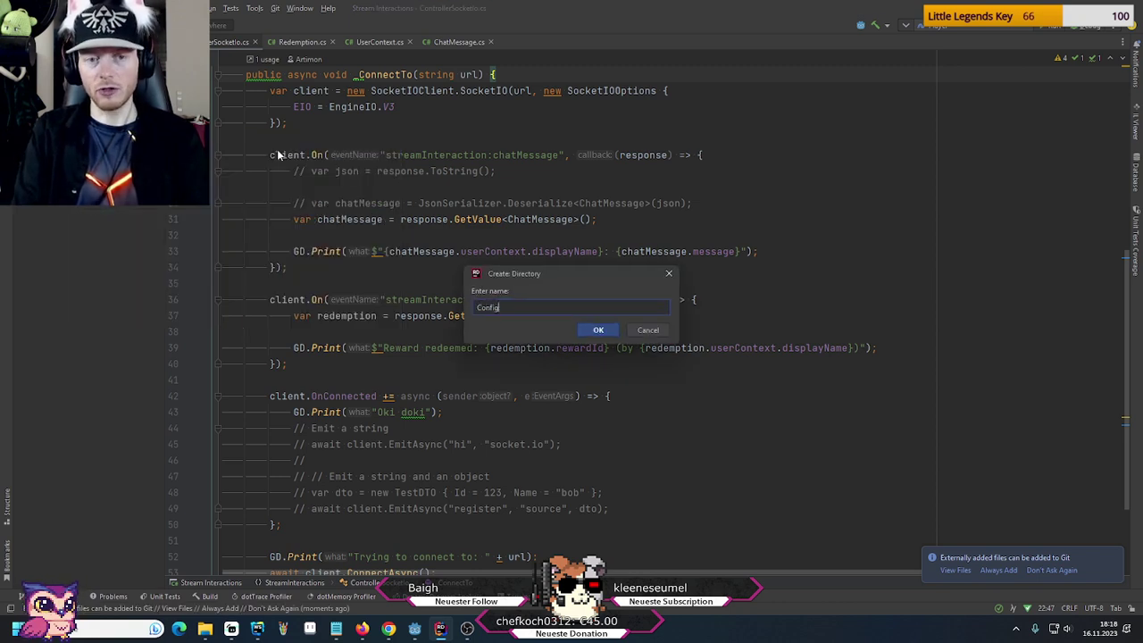
key("Return")
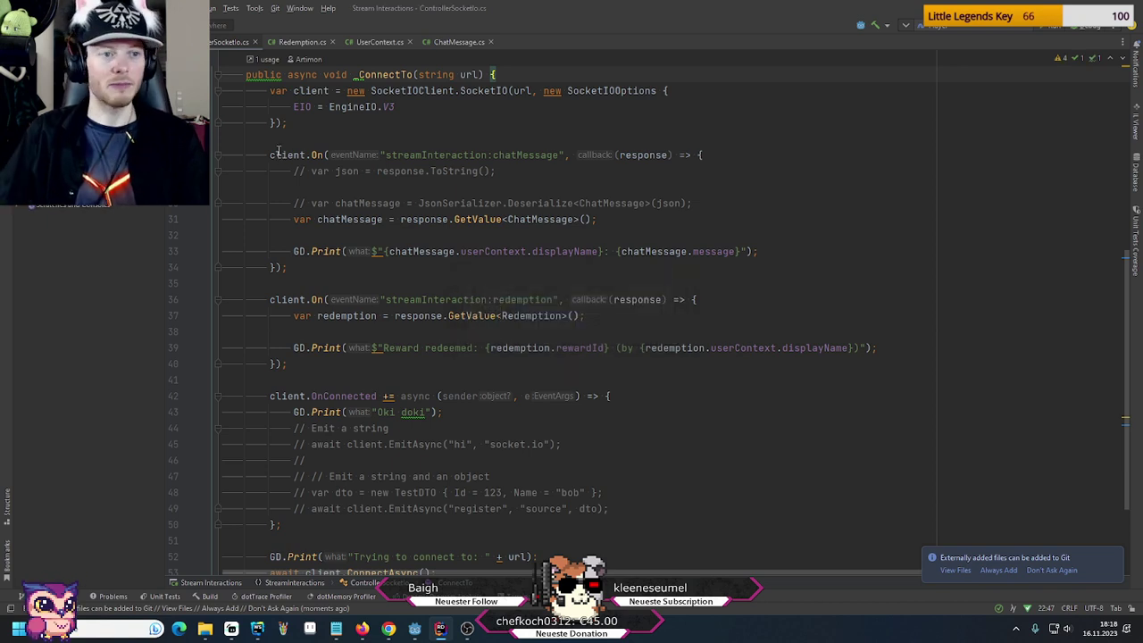
Create a C# class named EmoteSetup in the Config directory and add its file to Git
right_click(78, 148)
right_click(72, 141)
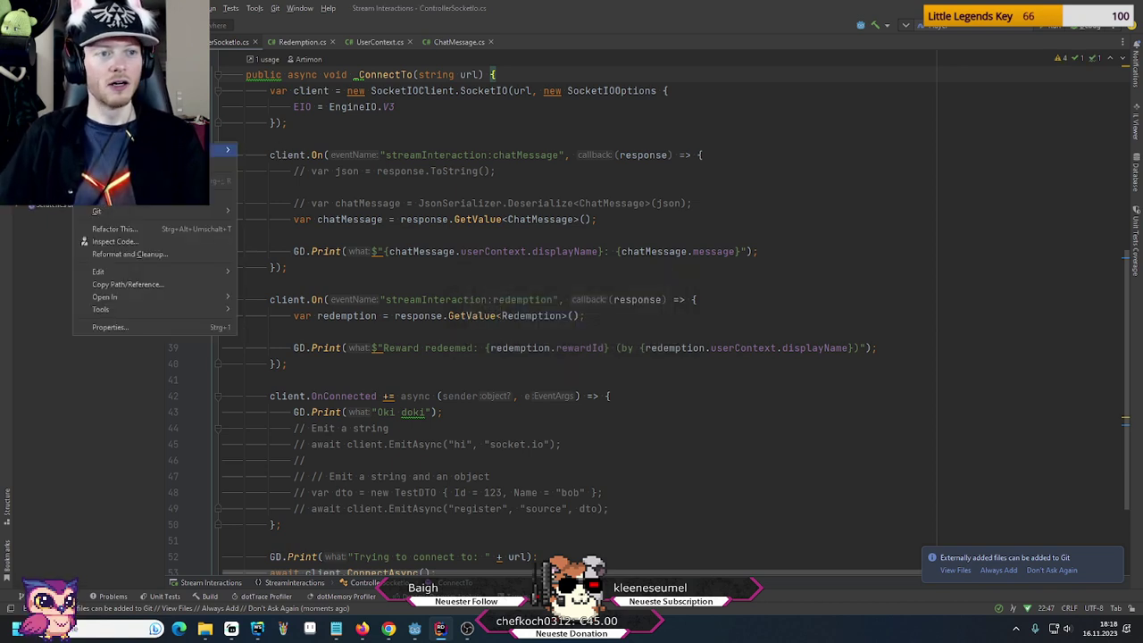
mouse_move(179, 150)
left_click(277, 150)
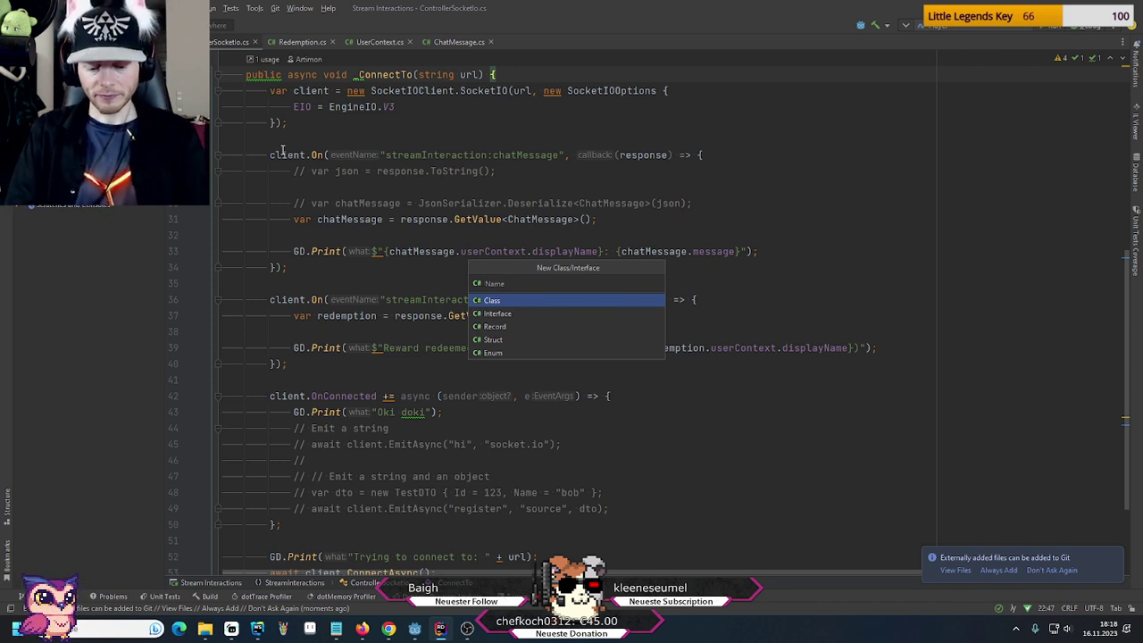
type("Em")
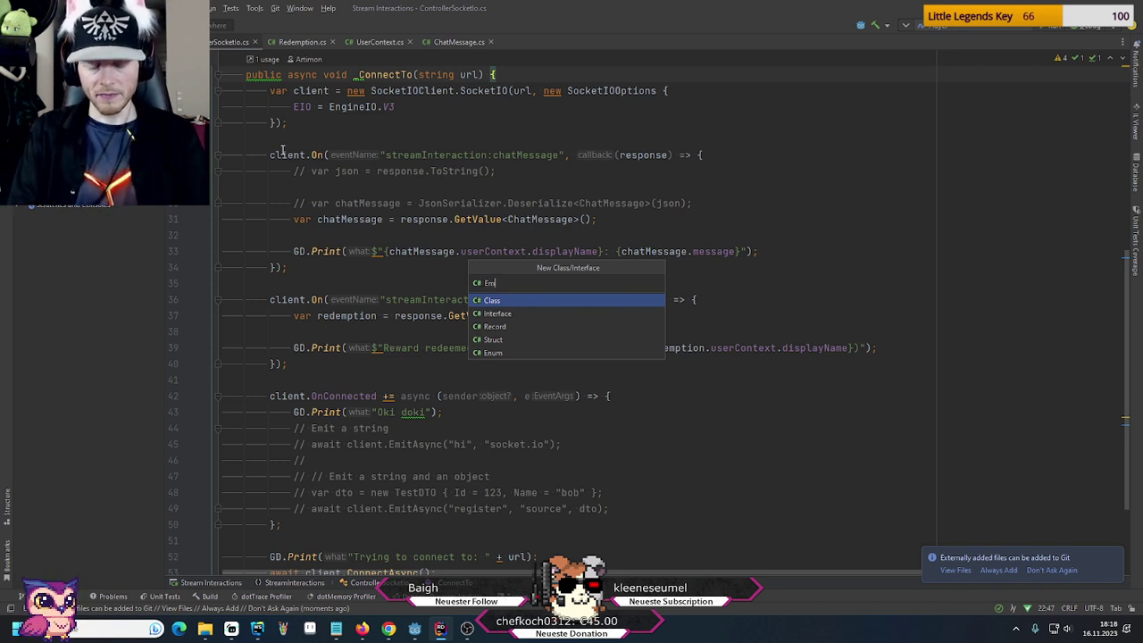
type("oteSetup")
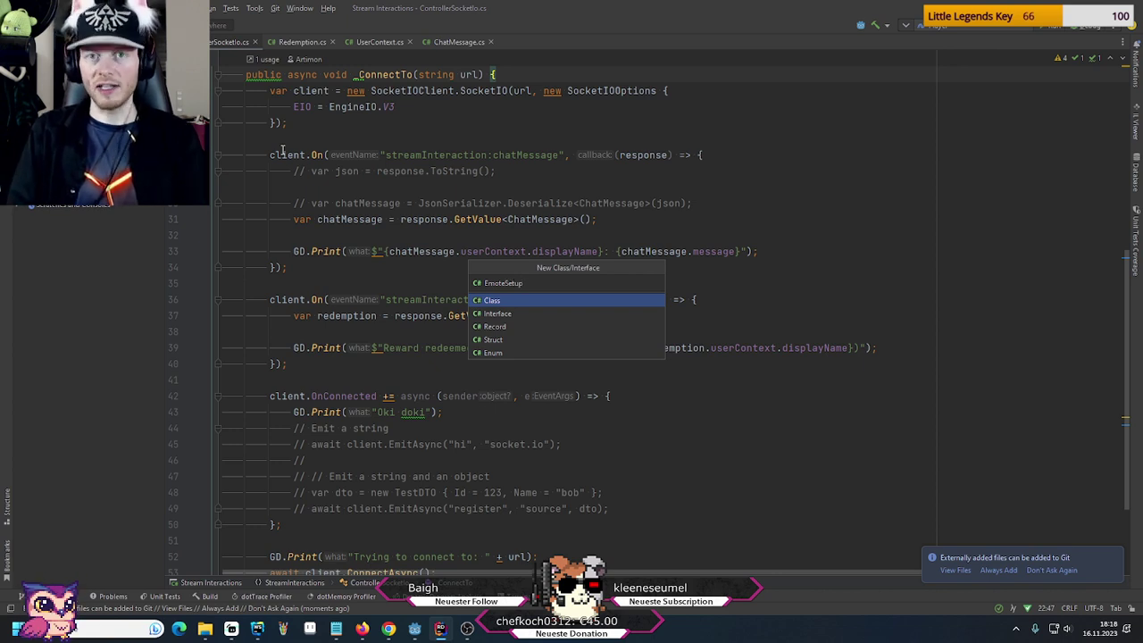
key("Return")
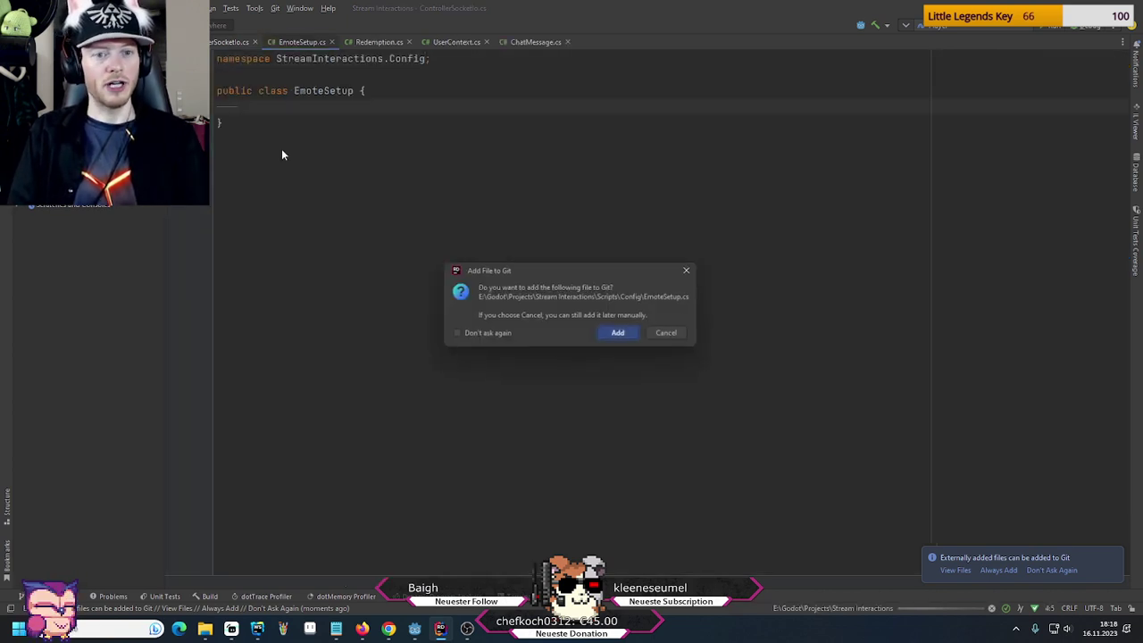
left_click(614, 335)
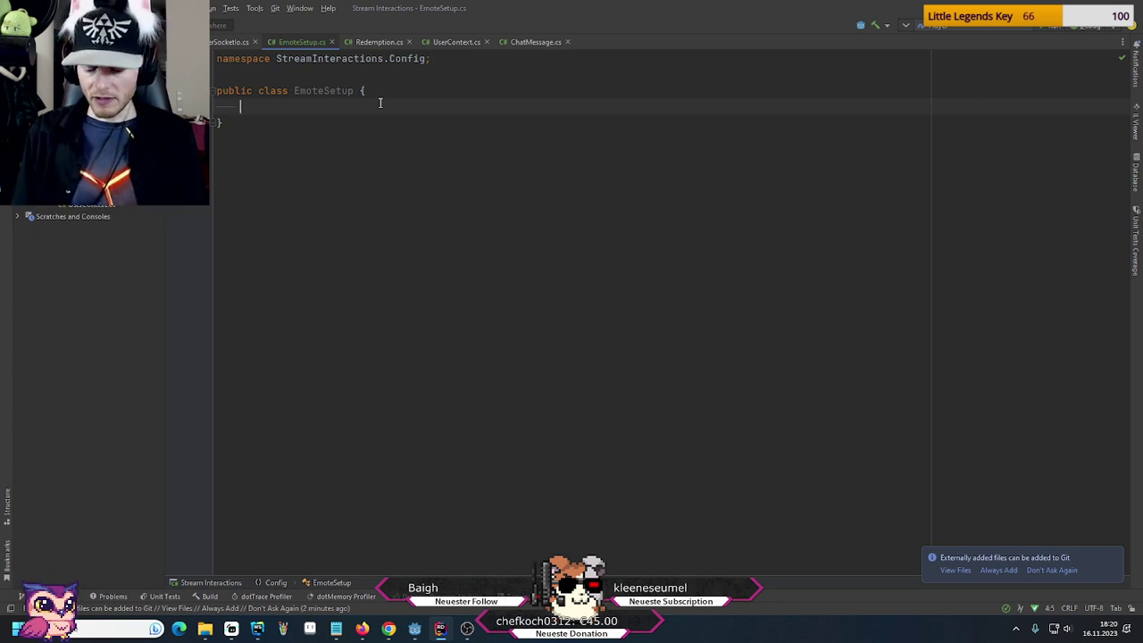
Declare a public Texture2D field named emote in the EmoteSetup class
type("pu")
key("Return")
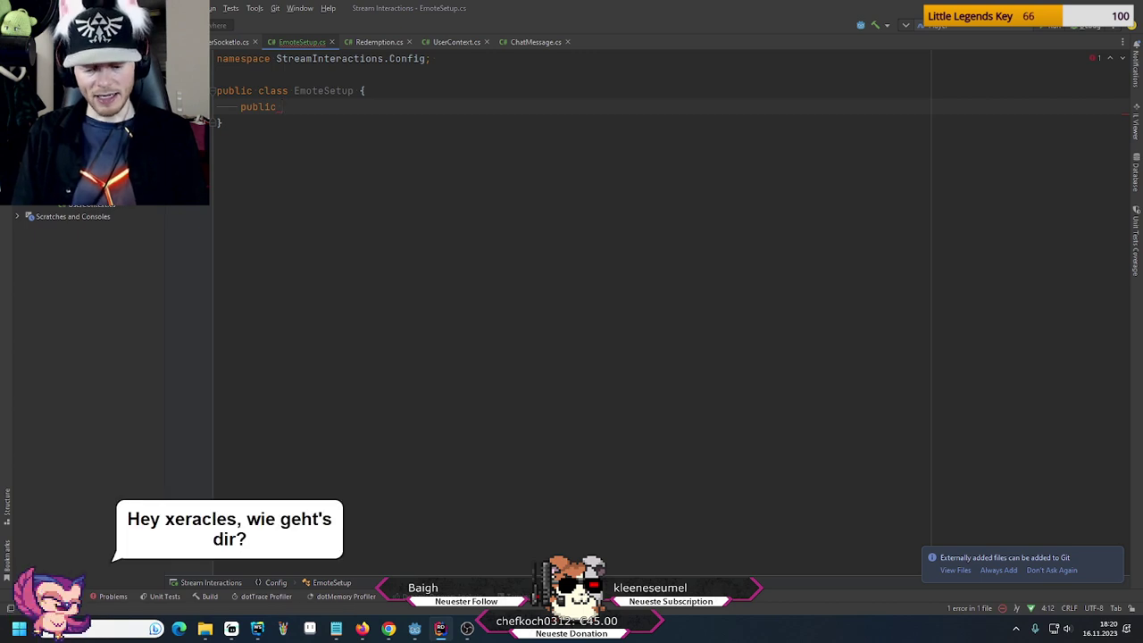
type("T2d")
key("Return")
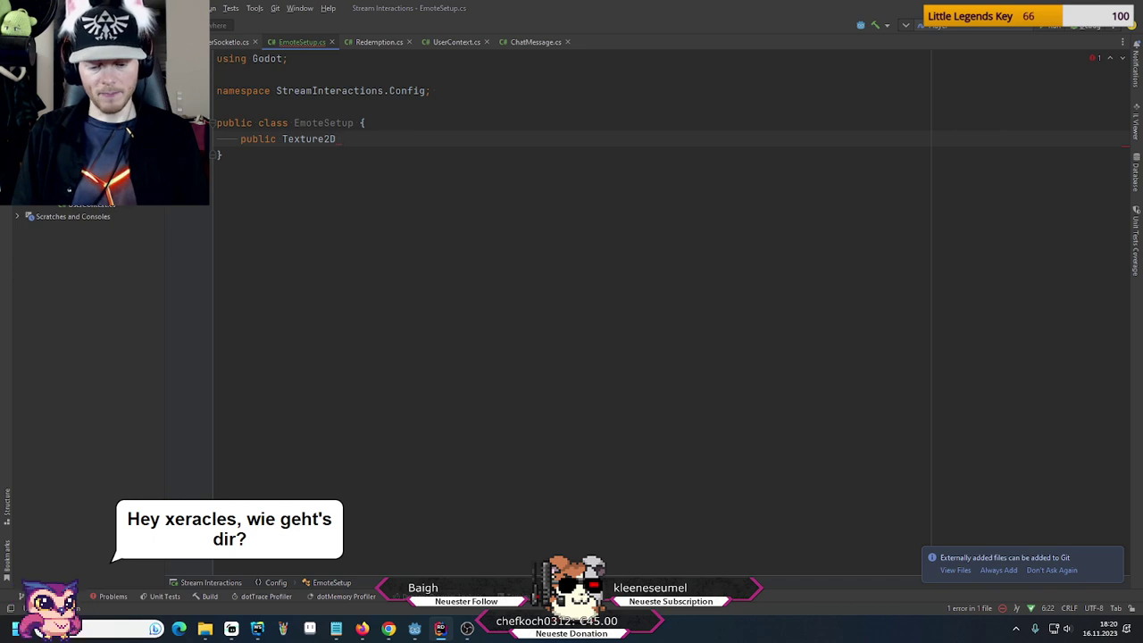
type("emote;")
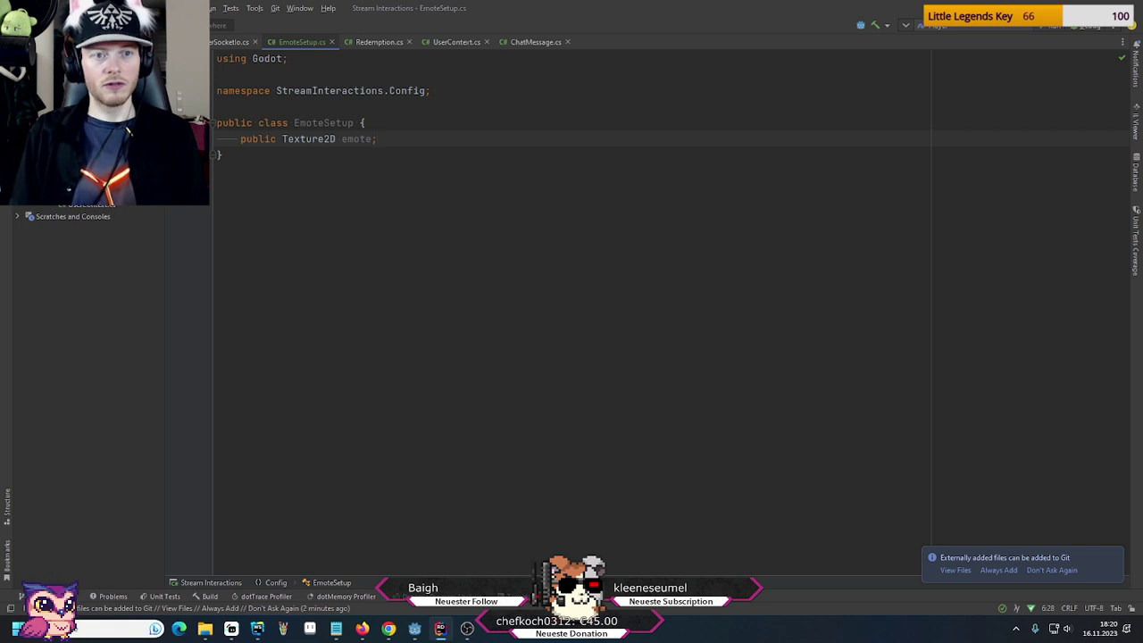
Rename the Texture2D field in EmoteSetup to texture
left_click(373, 138)
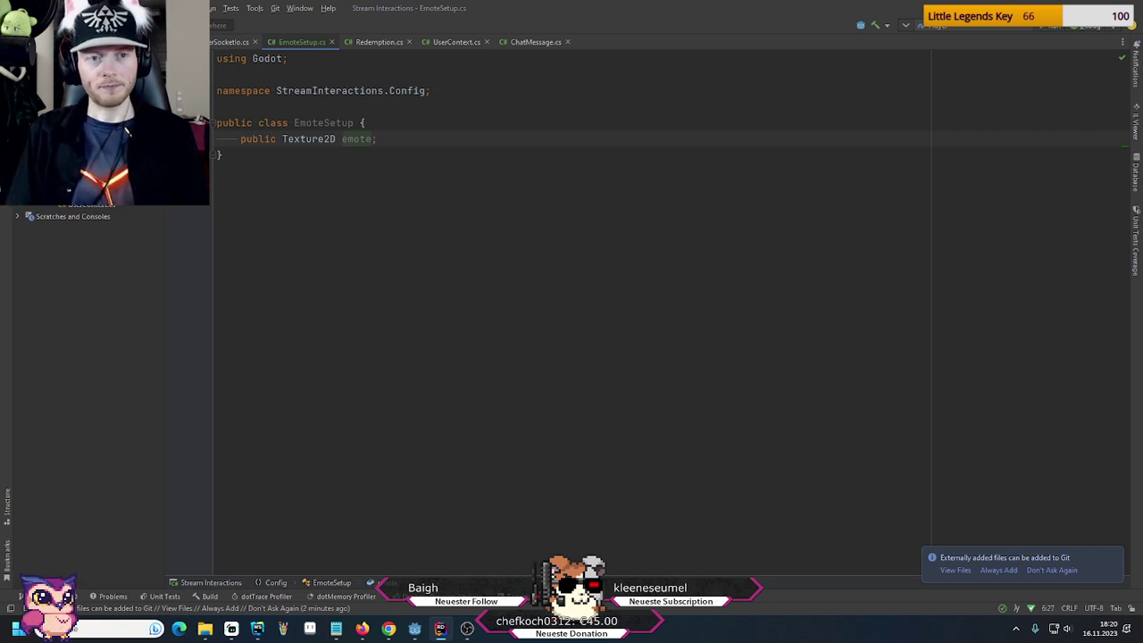
key("ctrl+BackSpace")
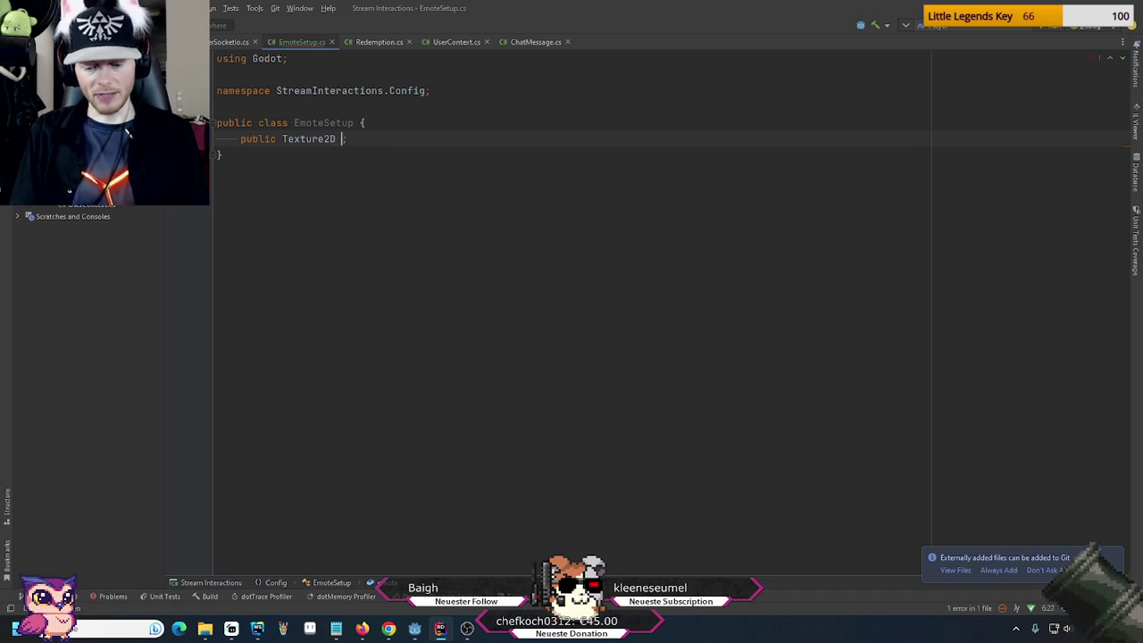
type("textu")
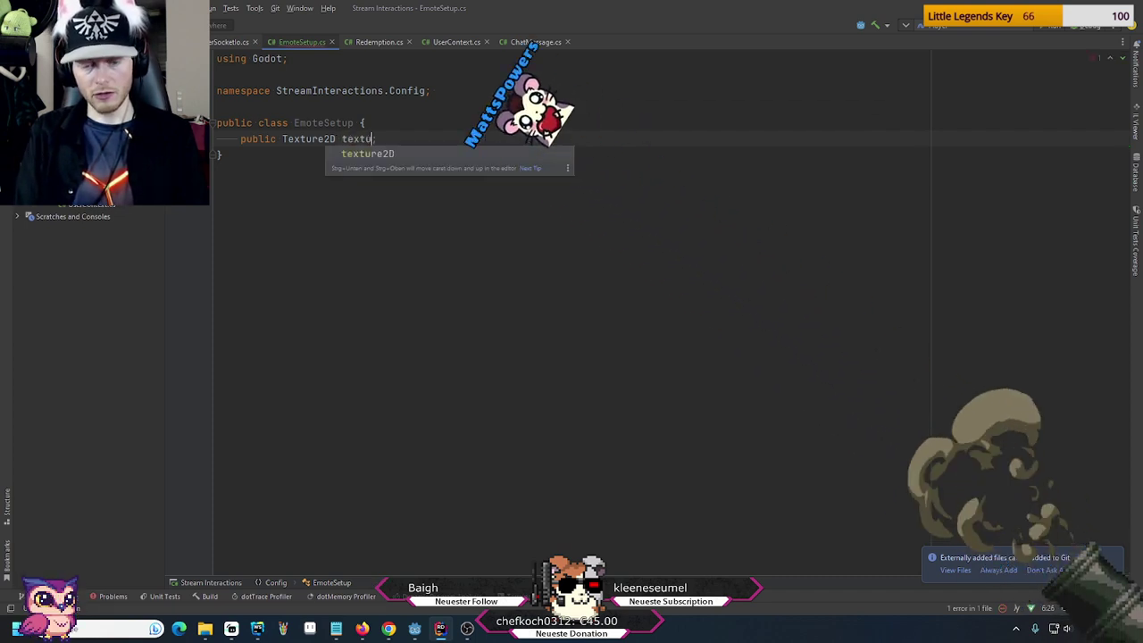
type("re;")
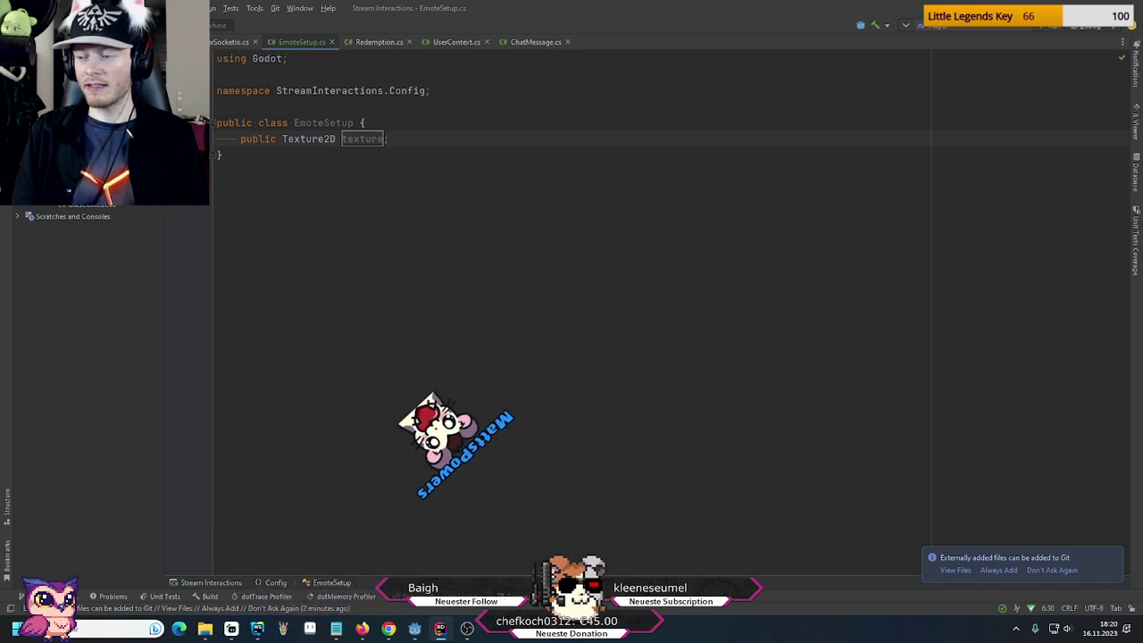
Add a public string field named streamerName below the texture field
key("Return")
type("public ")
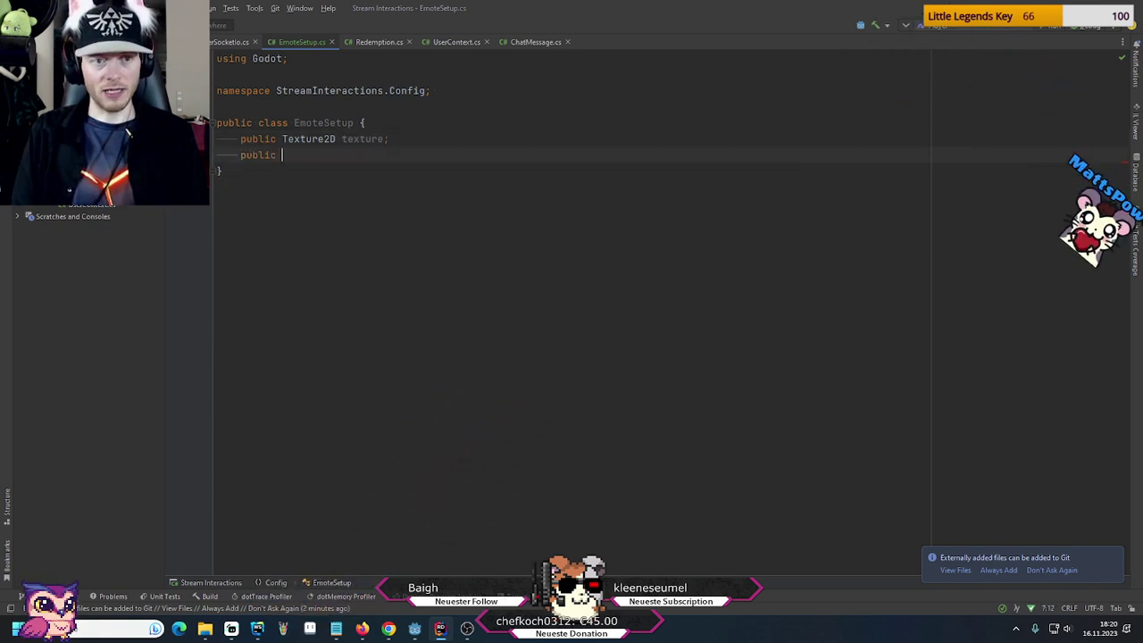
type("string ")
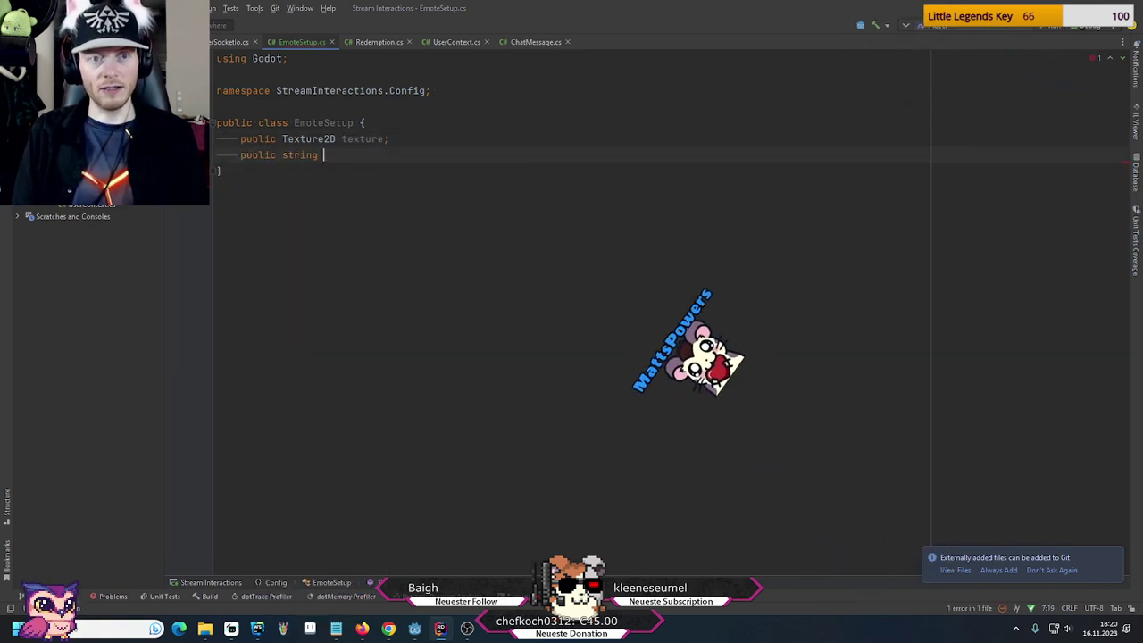
type("st")
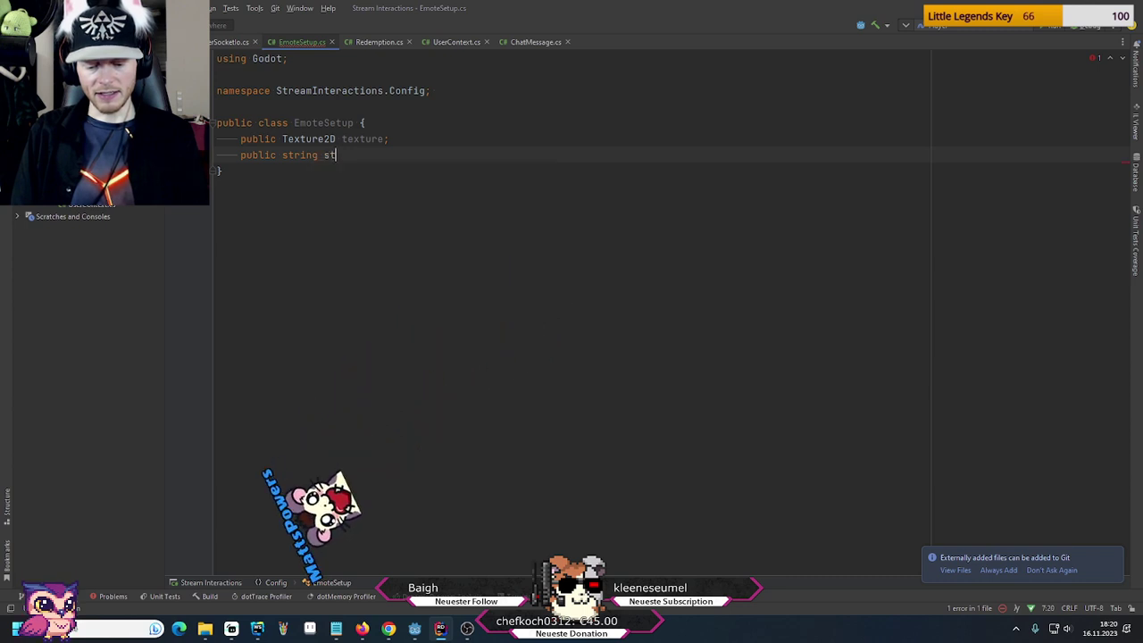
type("reamerName")
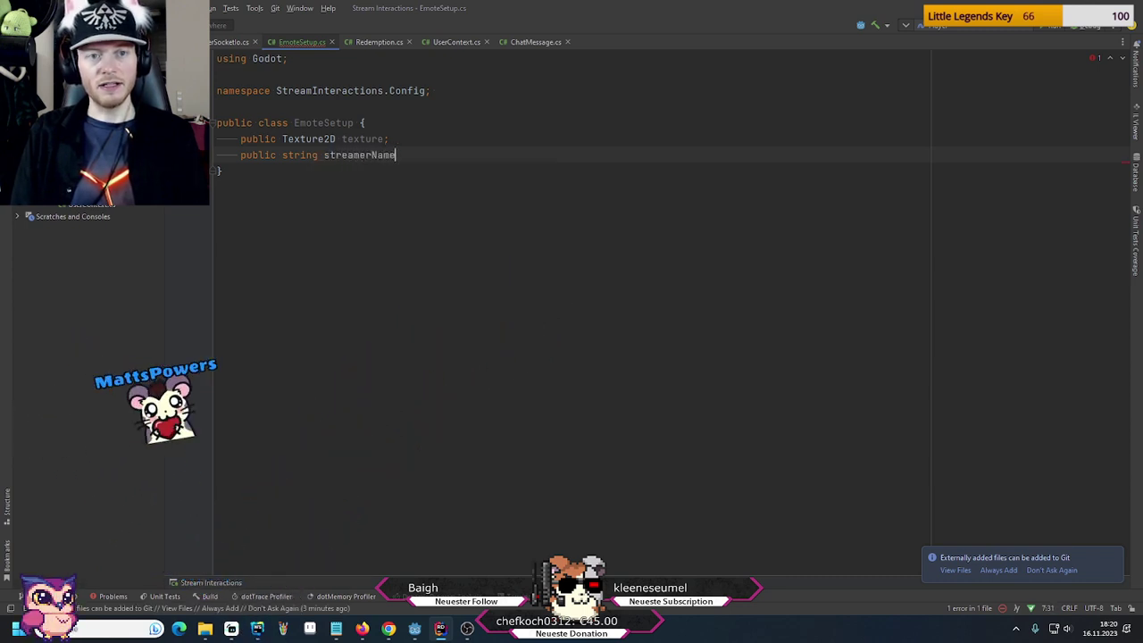
type(";")
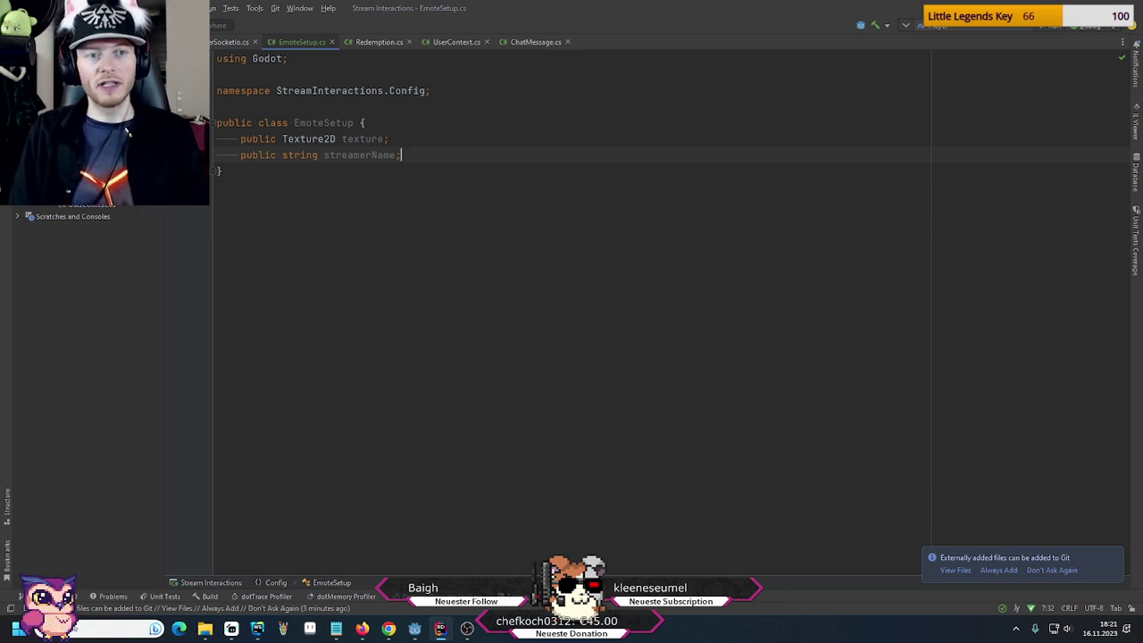
Add the partial modifier to the EmoteSetup class declaration
key("Up")
key("Up")
key("ctrl+Left")
key("ctrl+Left")
key("ctrl+Left")
key("Left")
type("pa")
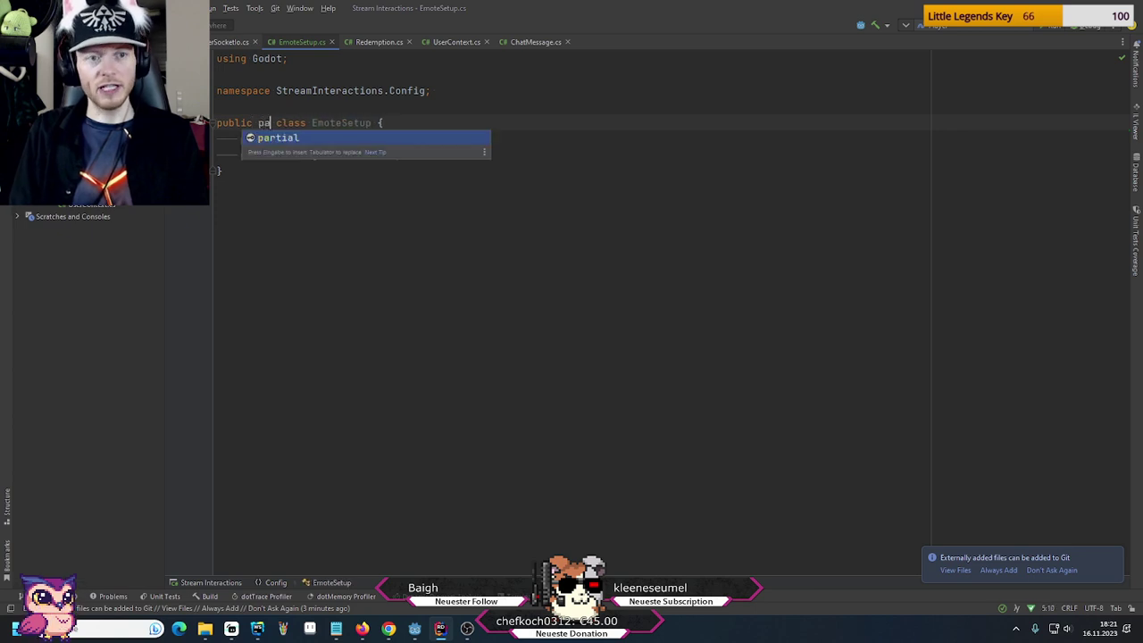
key("Return")
Make the EmoteSetup class inherit from Resource
key("End")
key("Left")
type(": ")
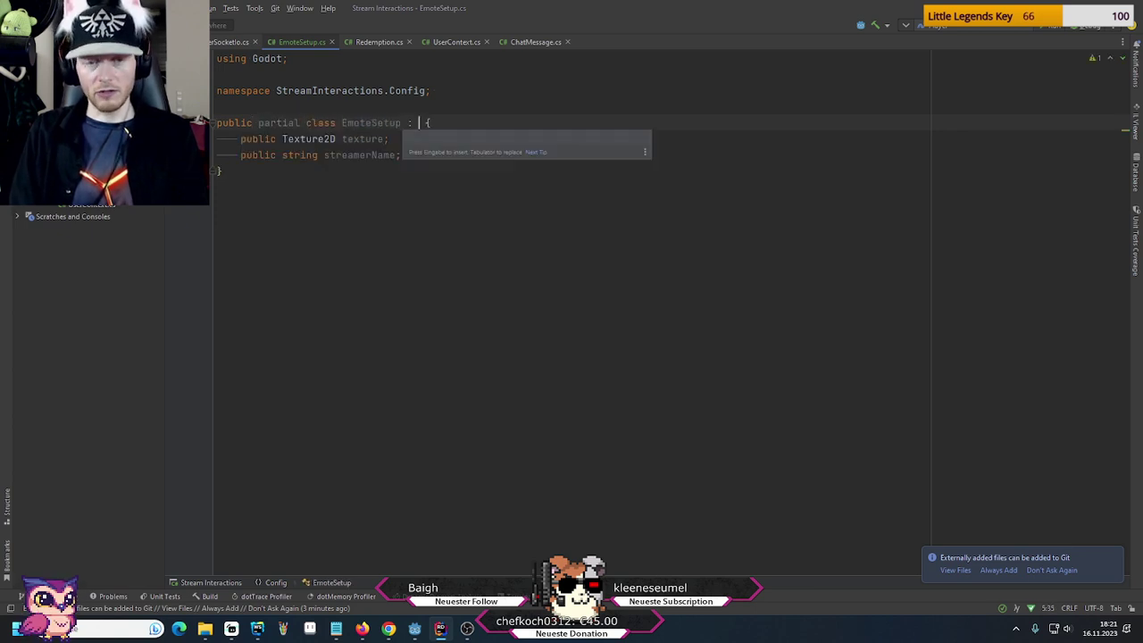
type("Res")
key("Return")
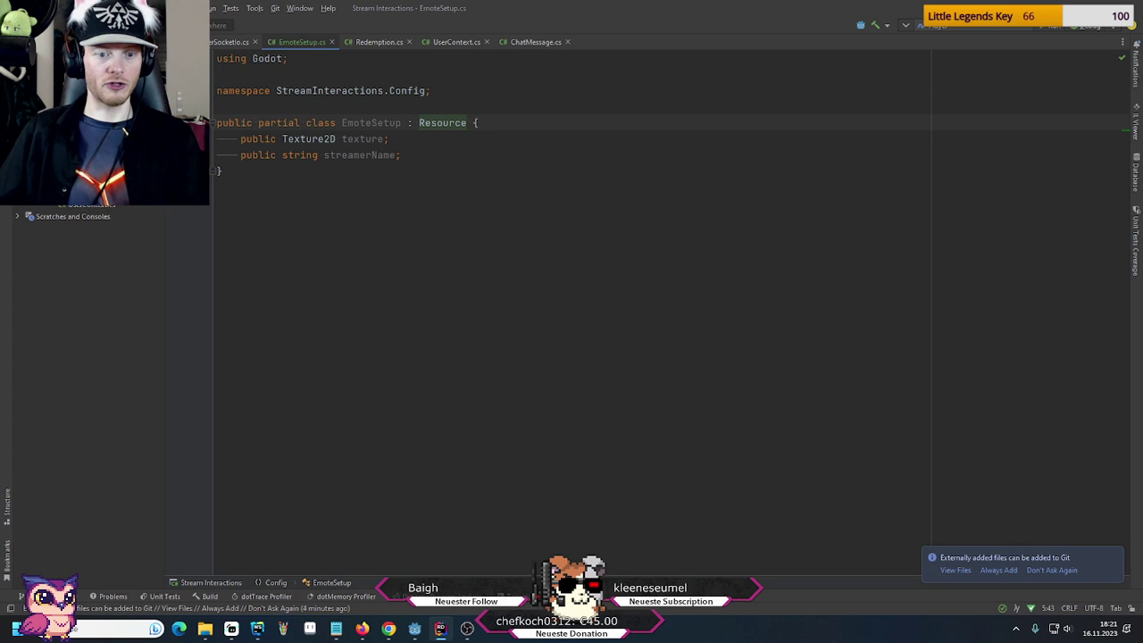
Switch to Godot and create a folder named Resources in the project root res://
left_click(415, 629)
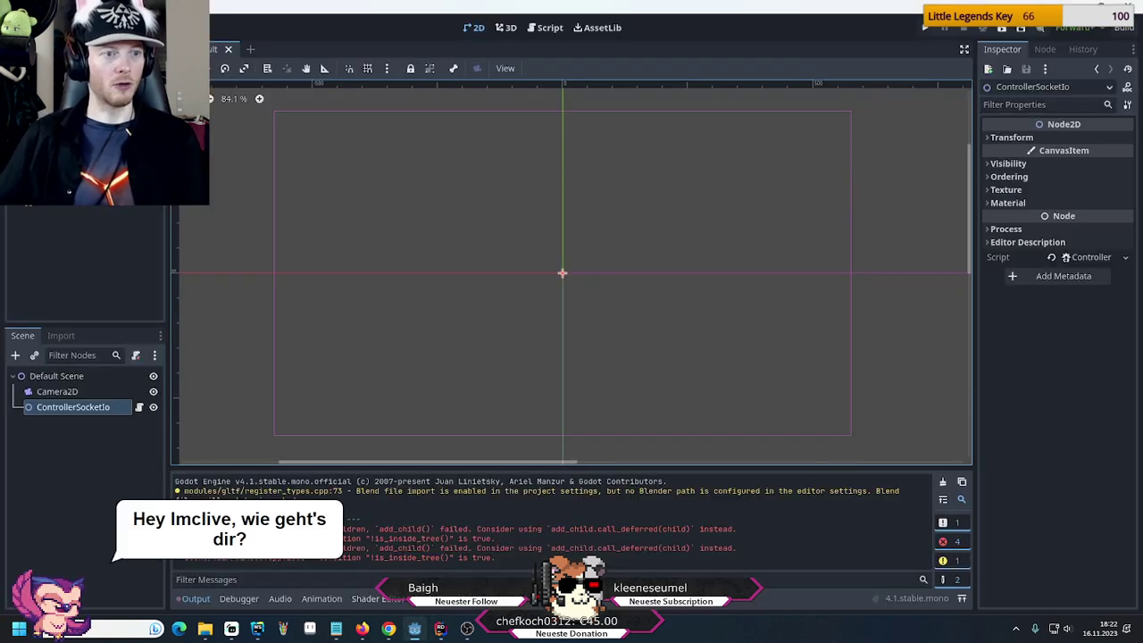
right_click(44, 89)
mouse_move(125, 137)
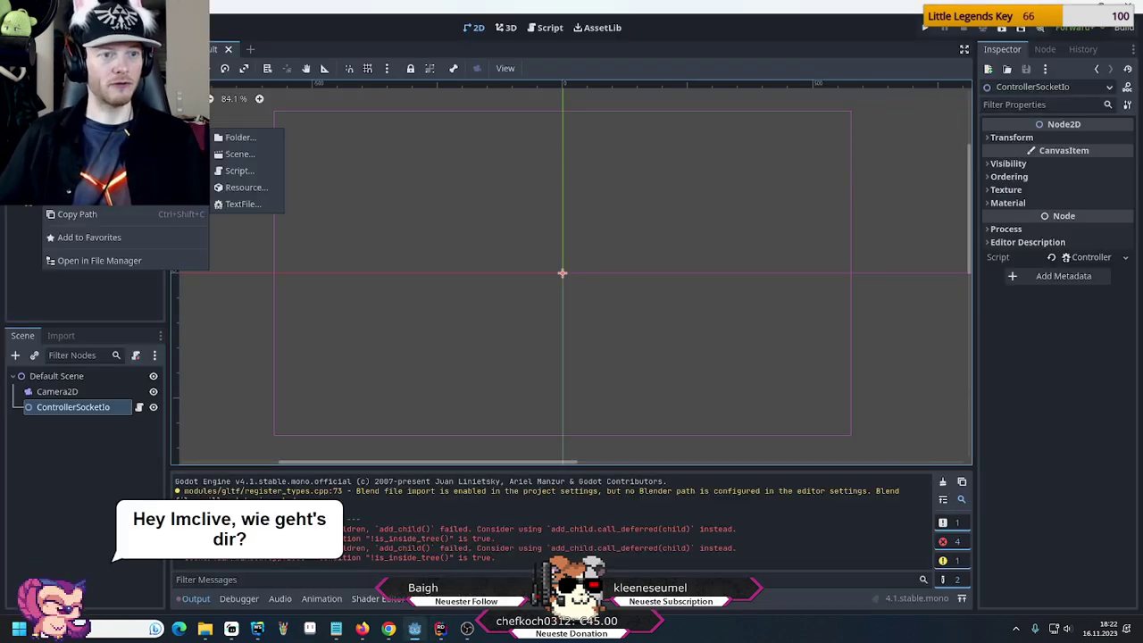
left_click(238, 136)
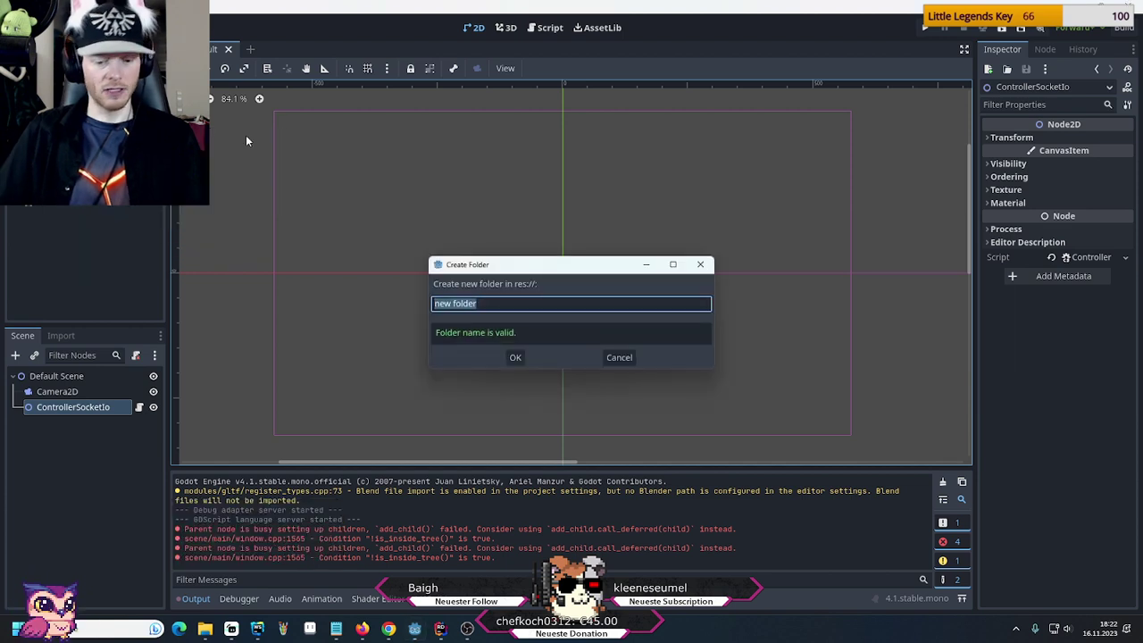
type("Resources")
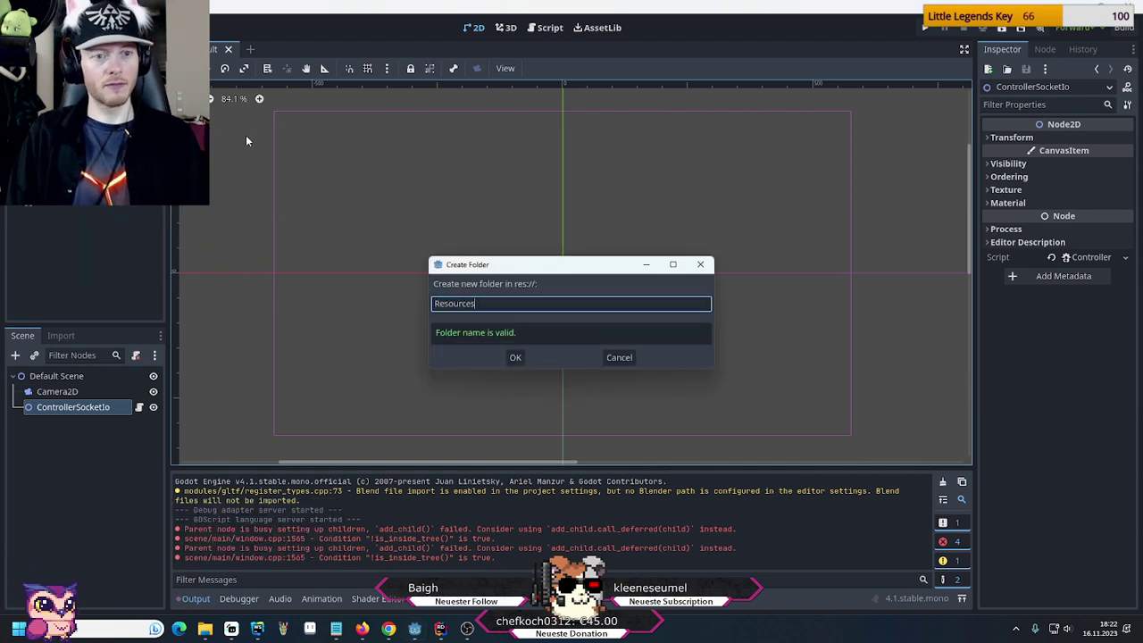
key("Return")
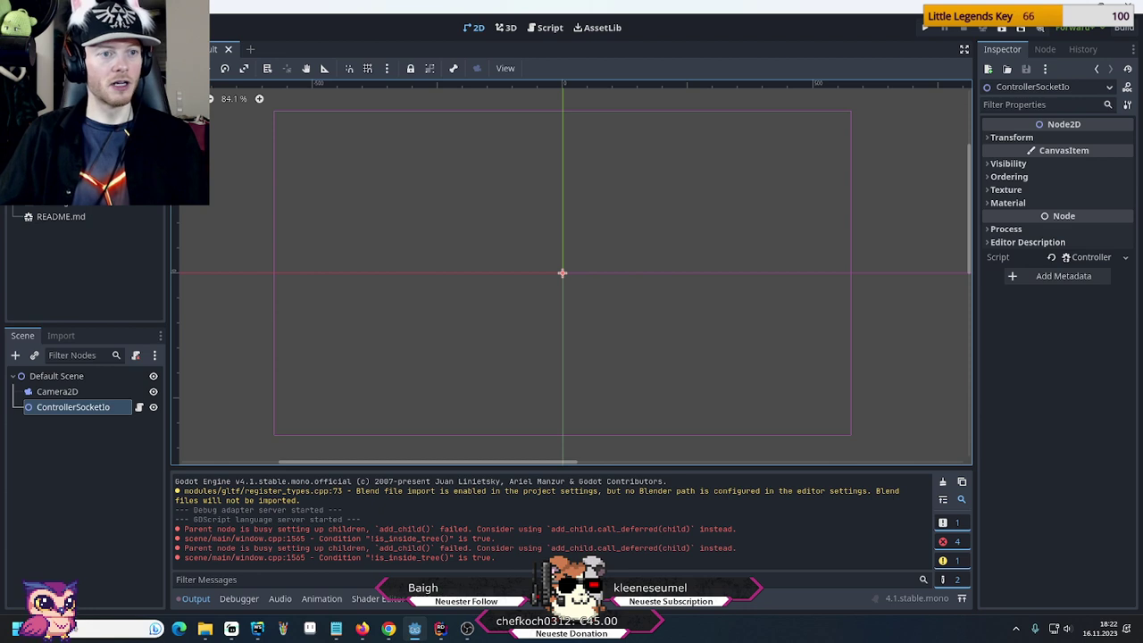
Create a subfolder named Emotes inside res://Resources/
right_click(66, 159)
mouse_move(179, 166)
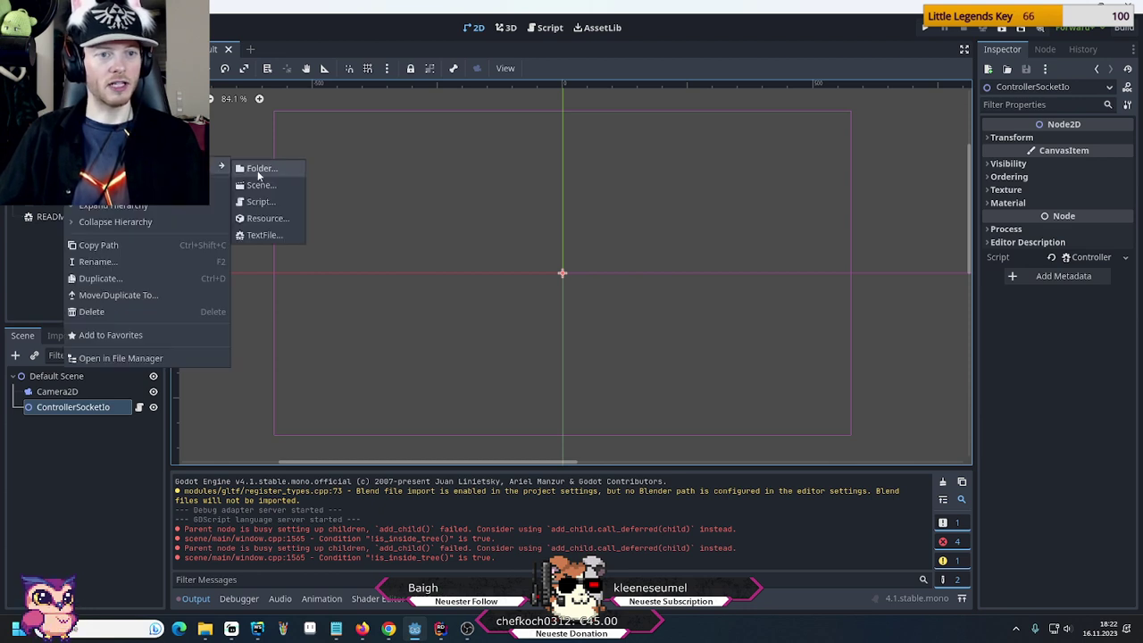
left_click(257, 170)
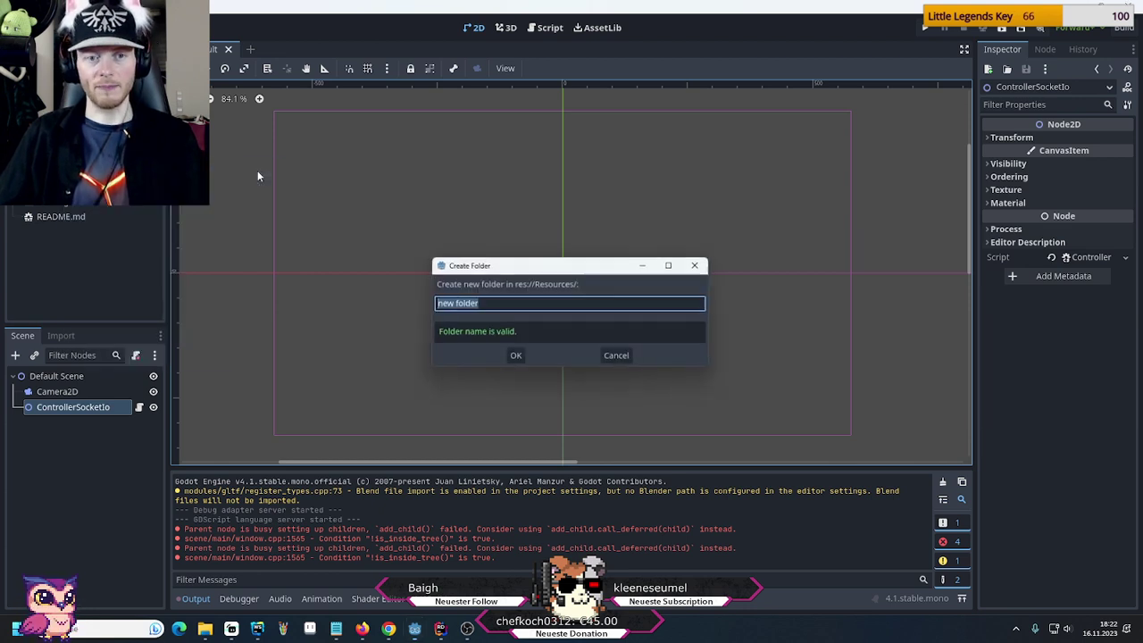
type("Emotes")
key("Return")
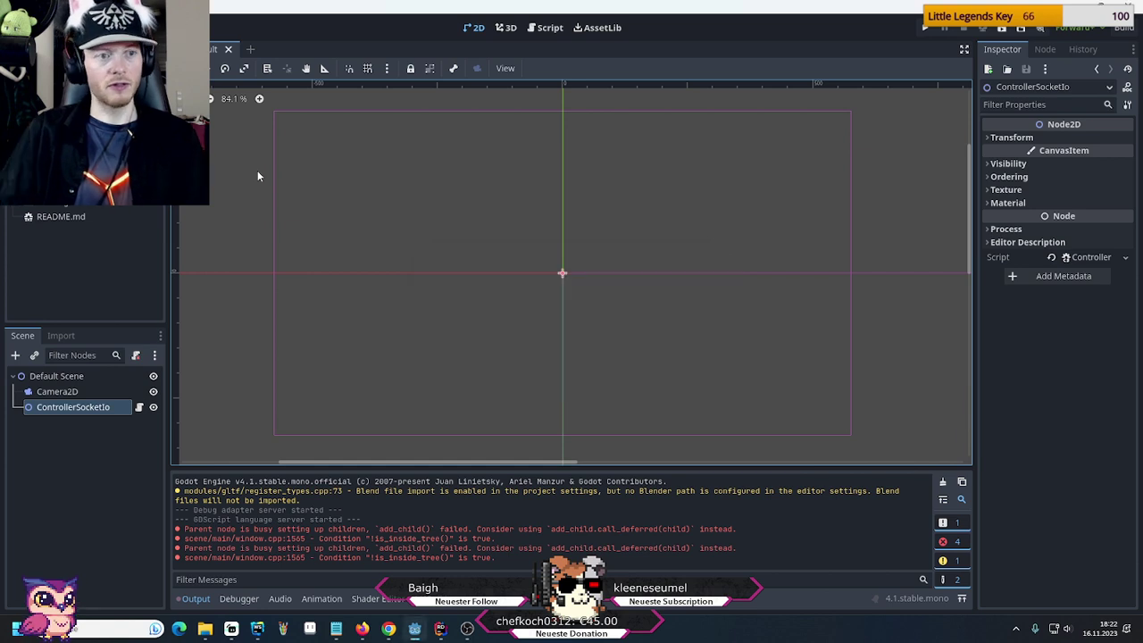
Create a new resource of type Resource in res://Resources/Emotes and save it as ArtiLaugh.tres
right_click(60, 174)
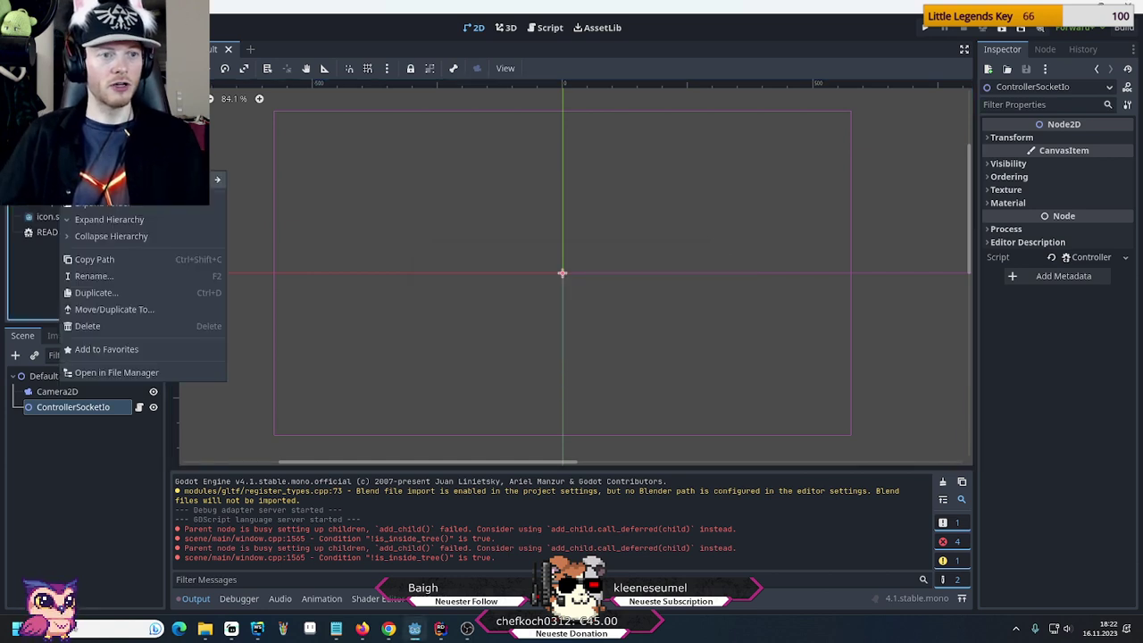
mouse_move(179, 182)
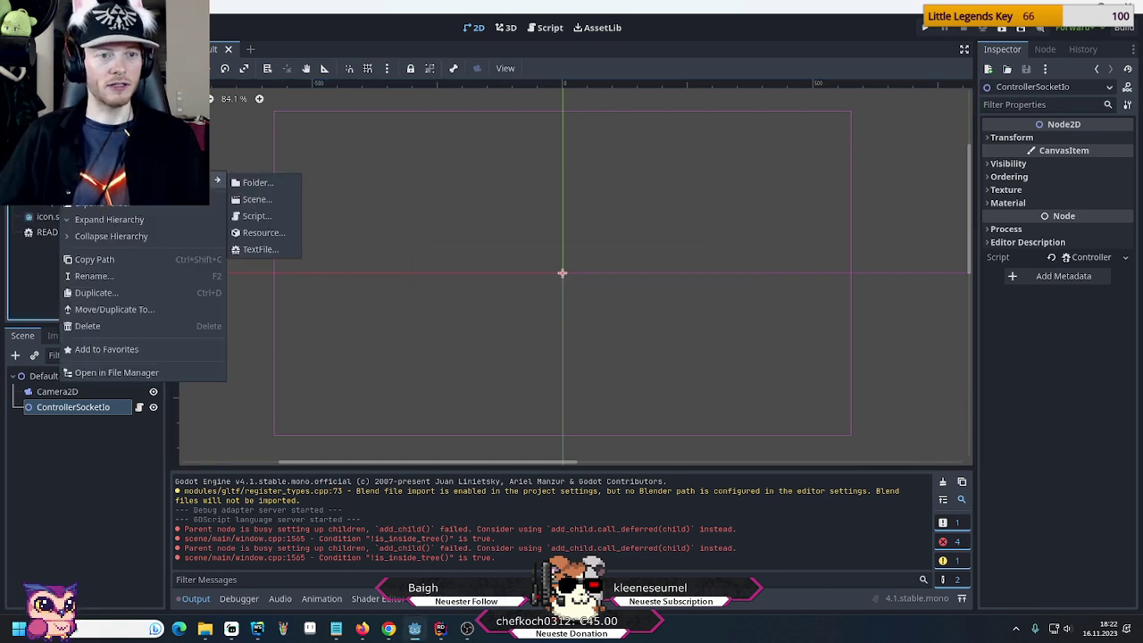
left_click(268, 233)
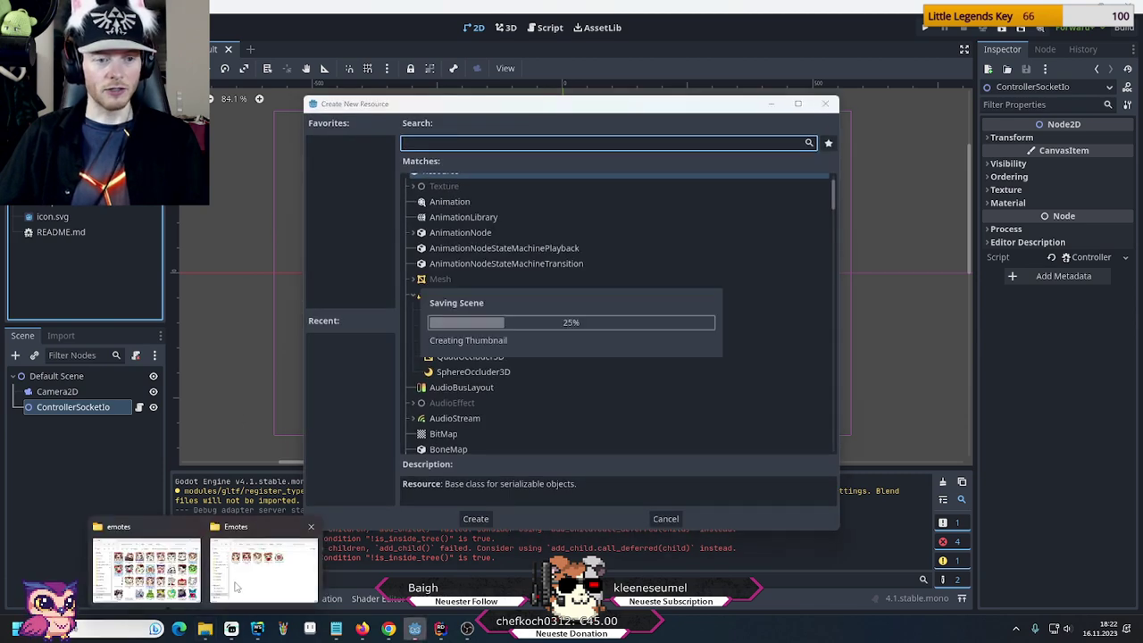
left_click(205, 629)
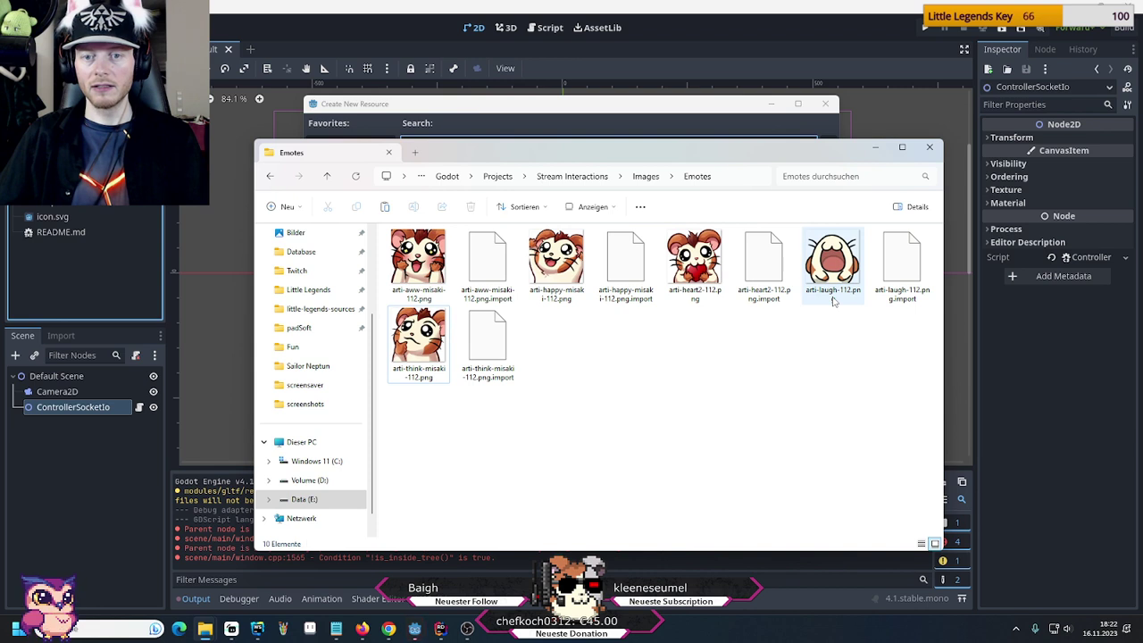
left_click(607, 115)
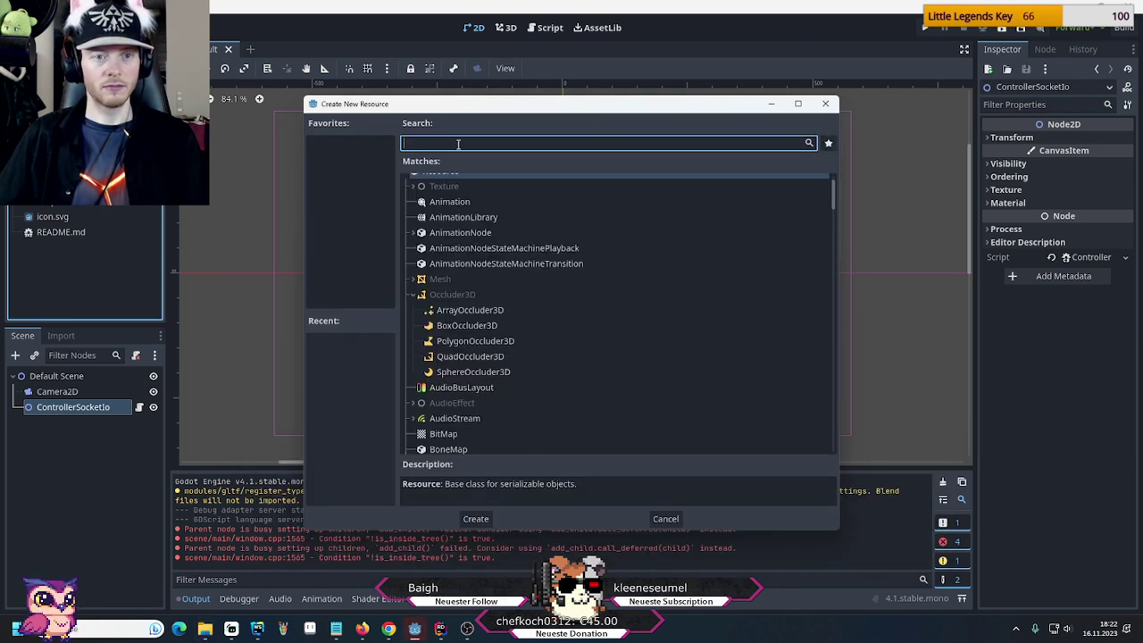
type("resou")
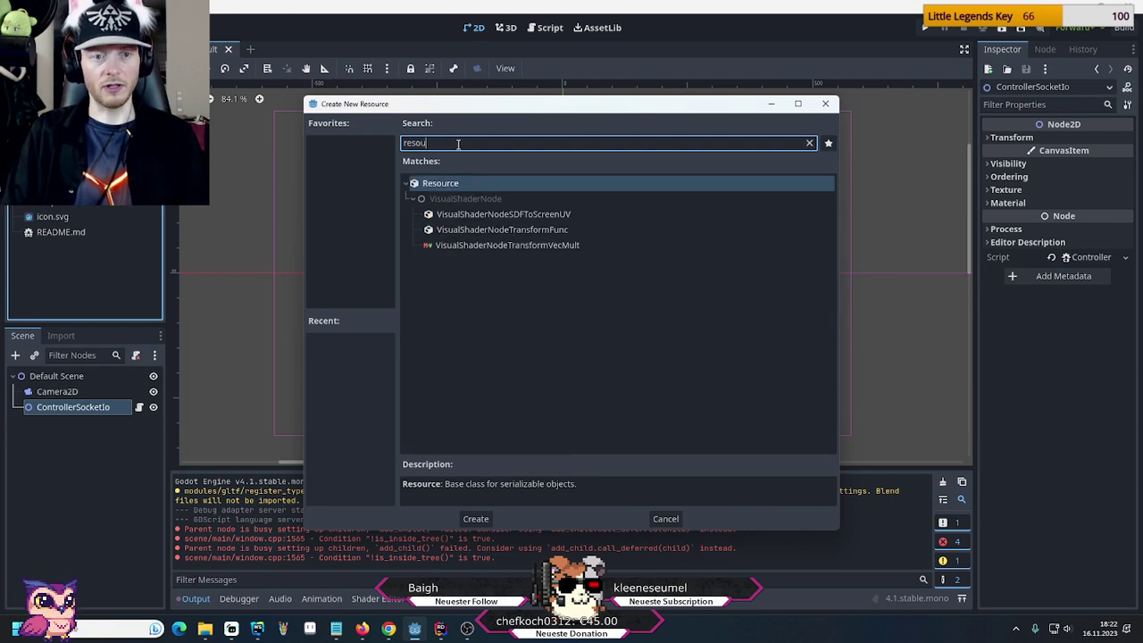
key("Return")
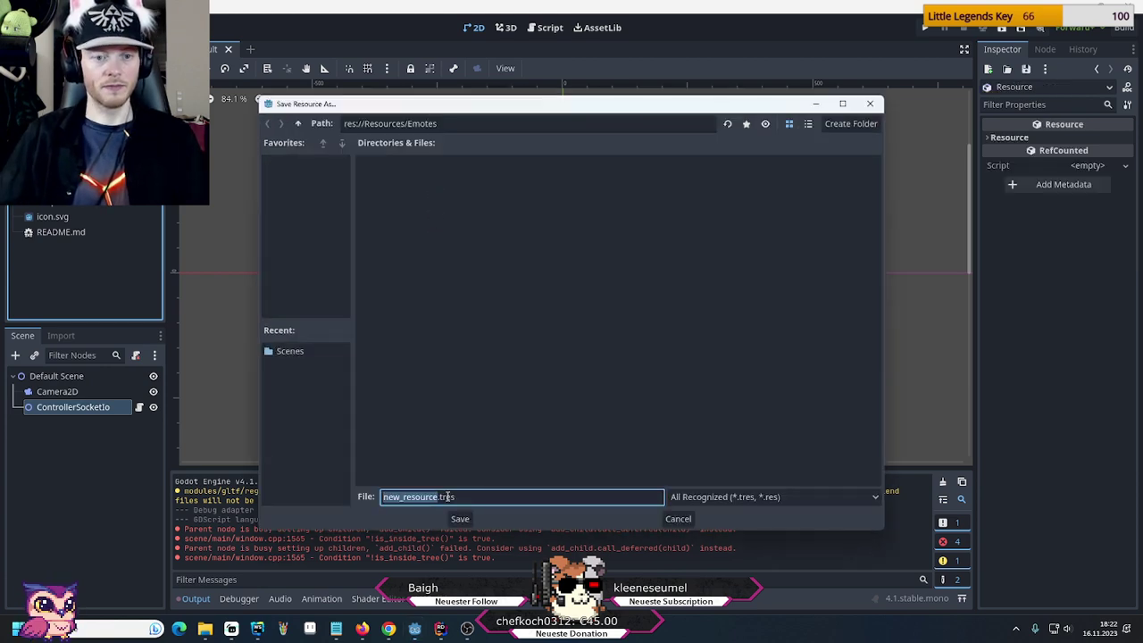
type("Art")
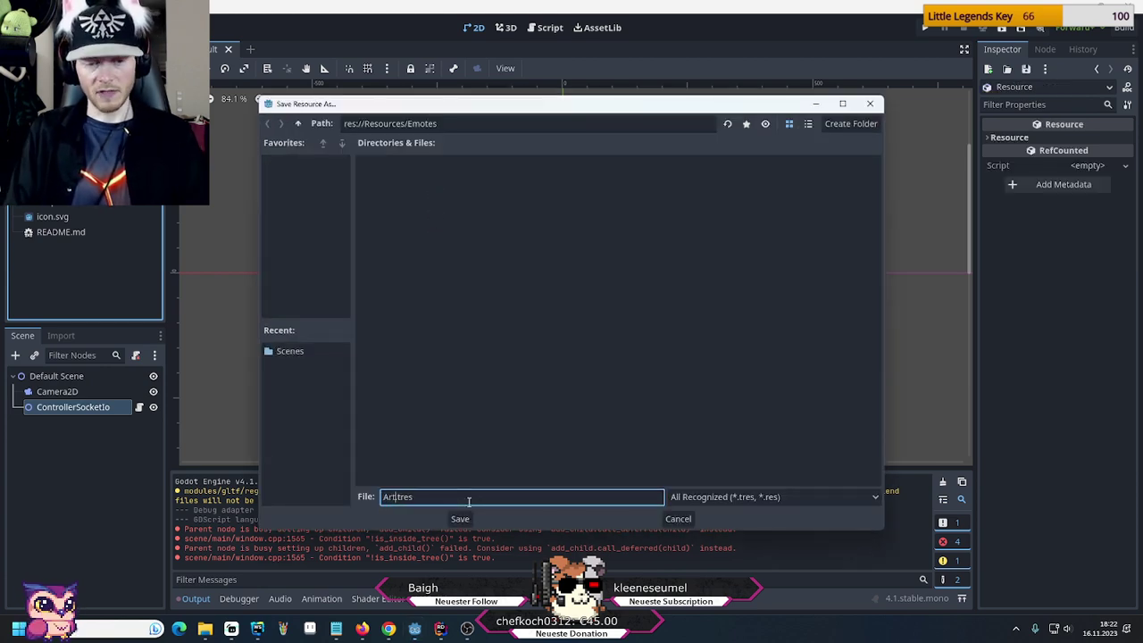
type("iLaugh")
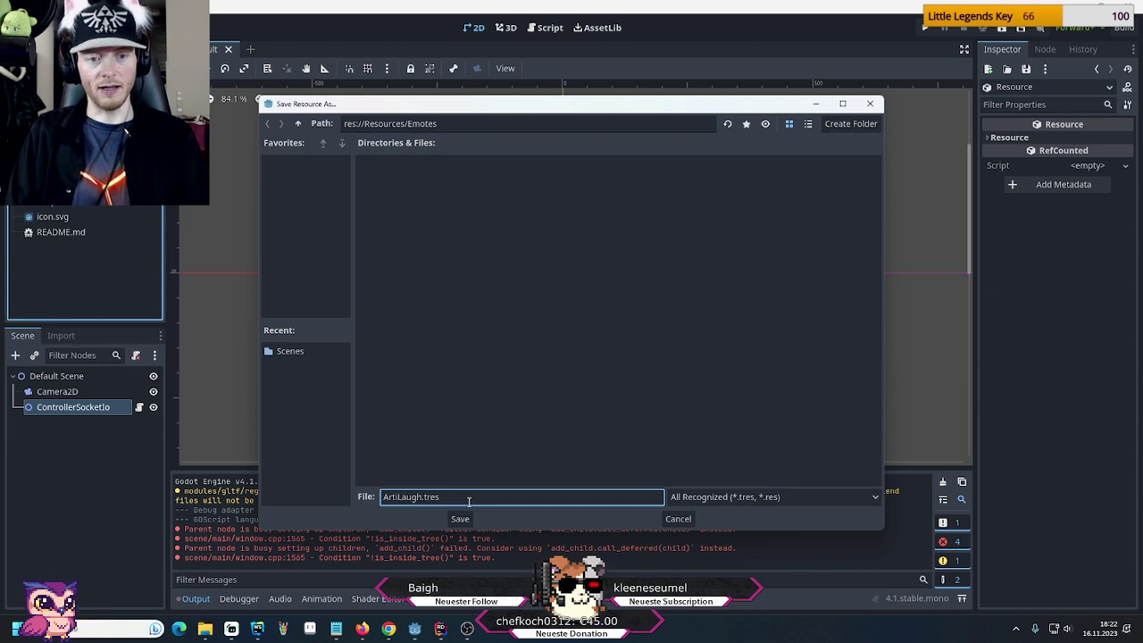
left_click(460, 517)
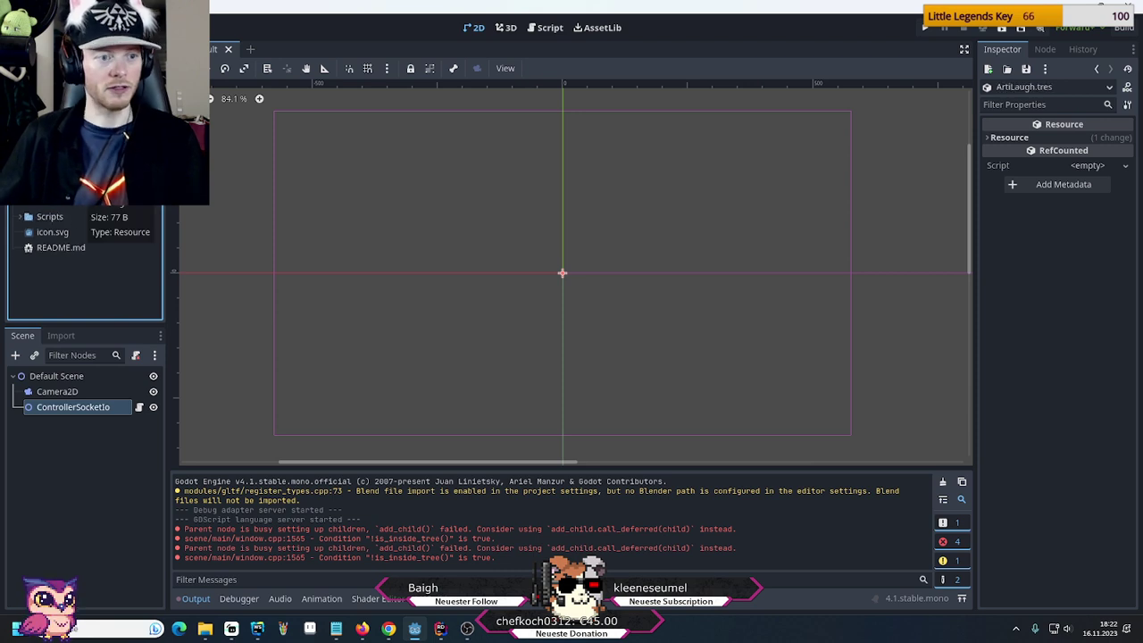
Assign the existing script Scripts/Config/EmoteSetup.cs to the ArtiLaugh.tres resource
left_click(1125, 165)
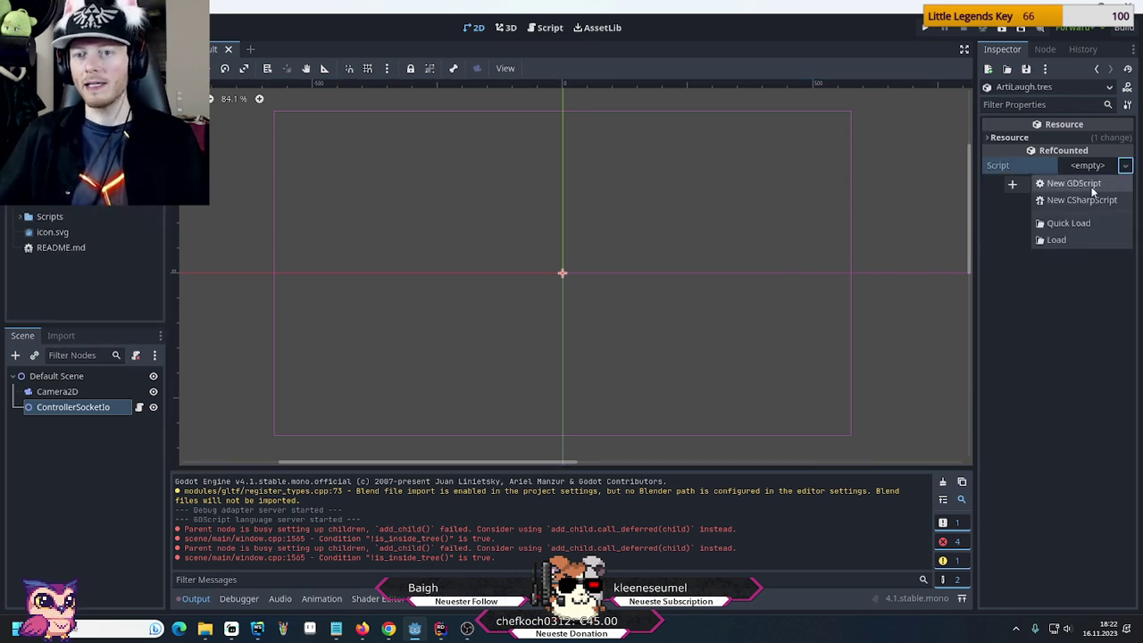
left_click(1079, 222)
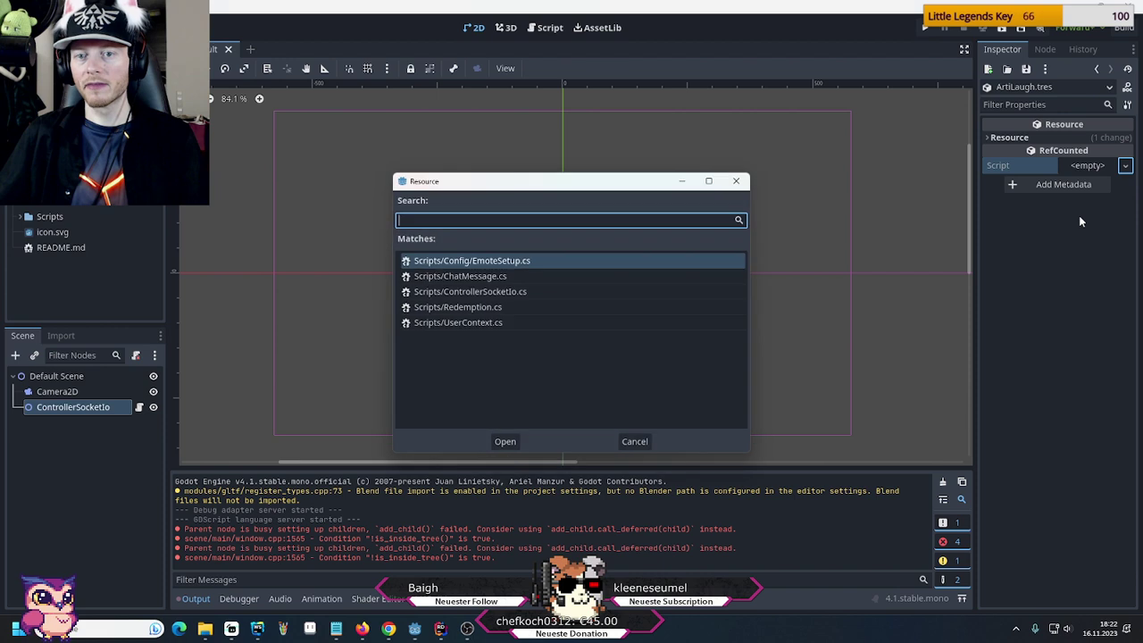
double_click(483, 261)
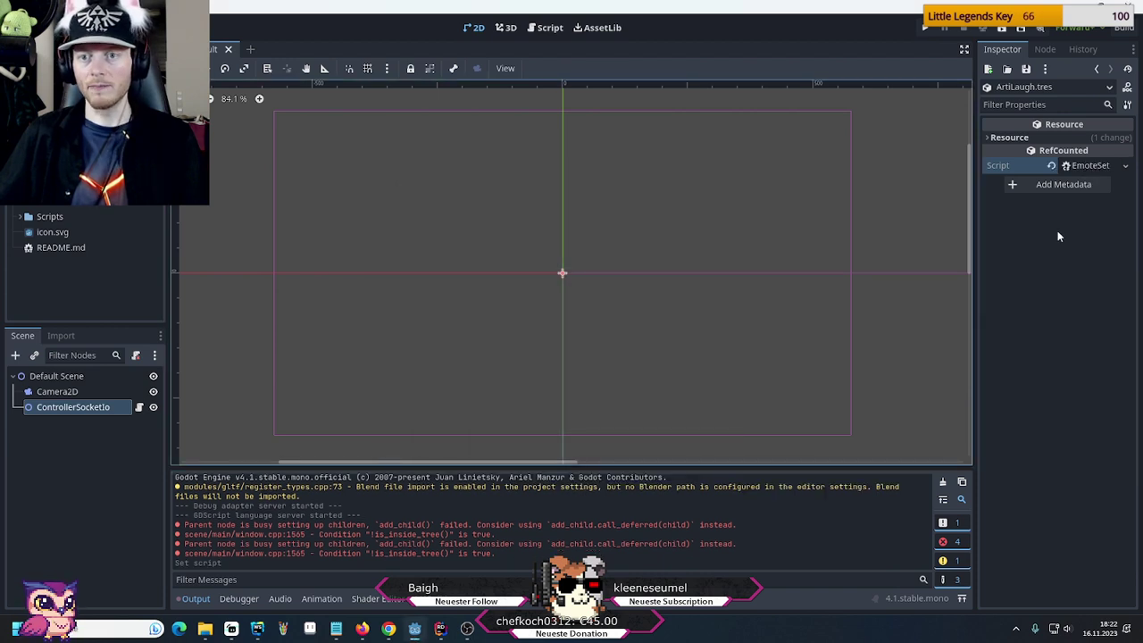
Switch to Rider and add an [Export] attribute above the texture field in the EmoteSetup class
key("alt+Tab")
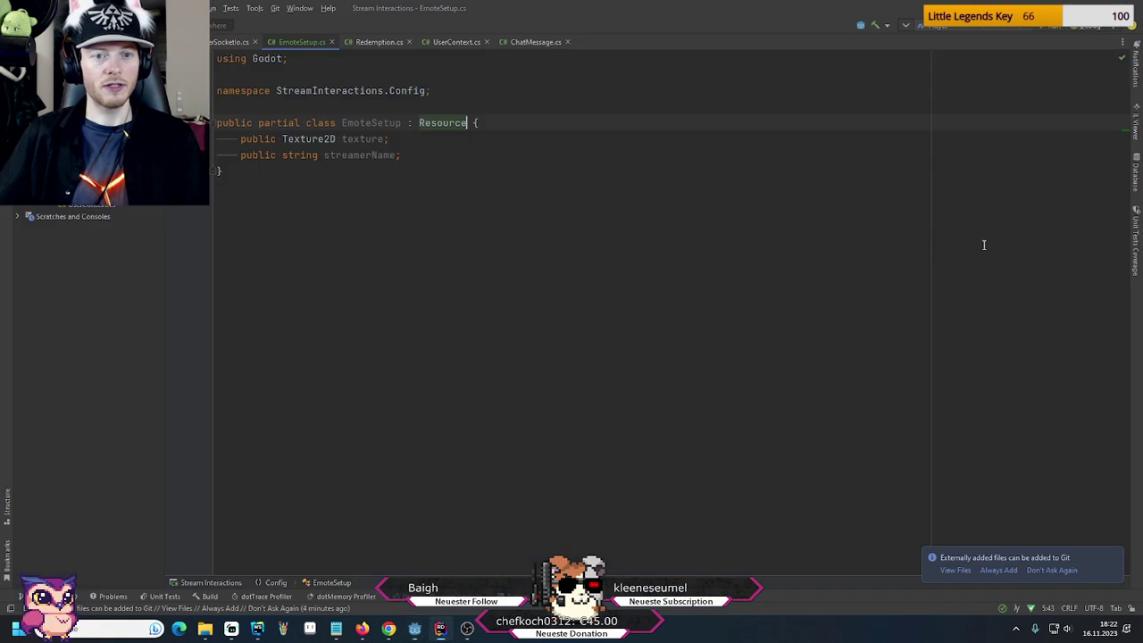
key("Return")
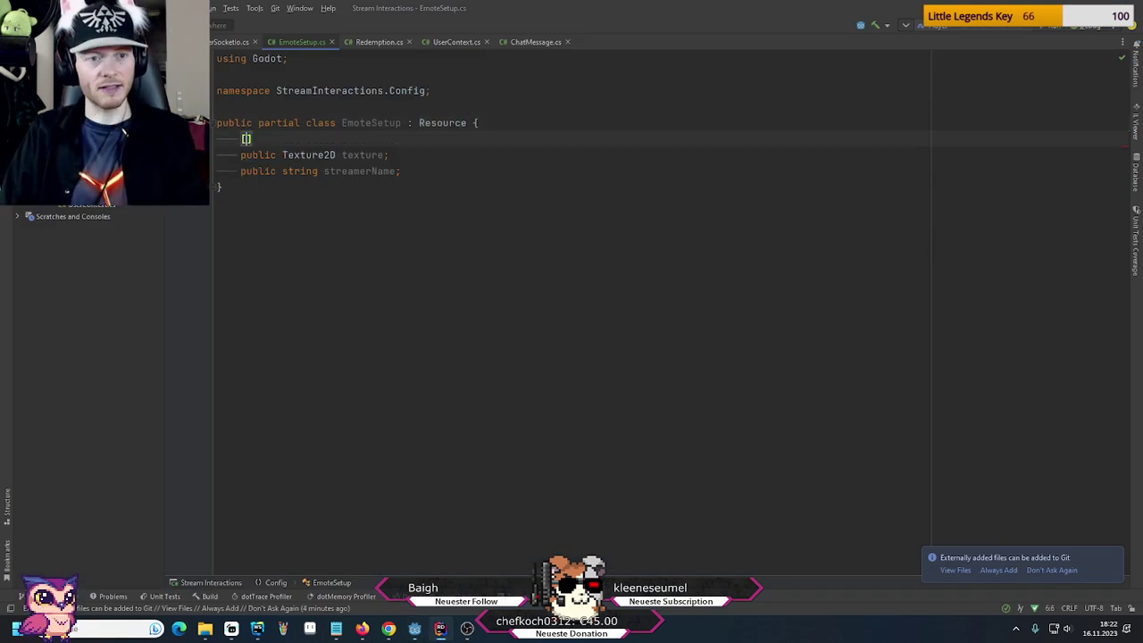
type("[Ex")
key("Return")
key("Down")
key("End")
Add a blank line and an [Export] attribute above the streamerName field, and return to Godot
key("Return")
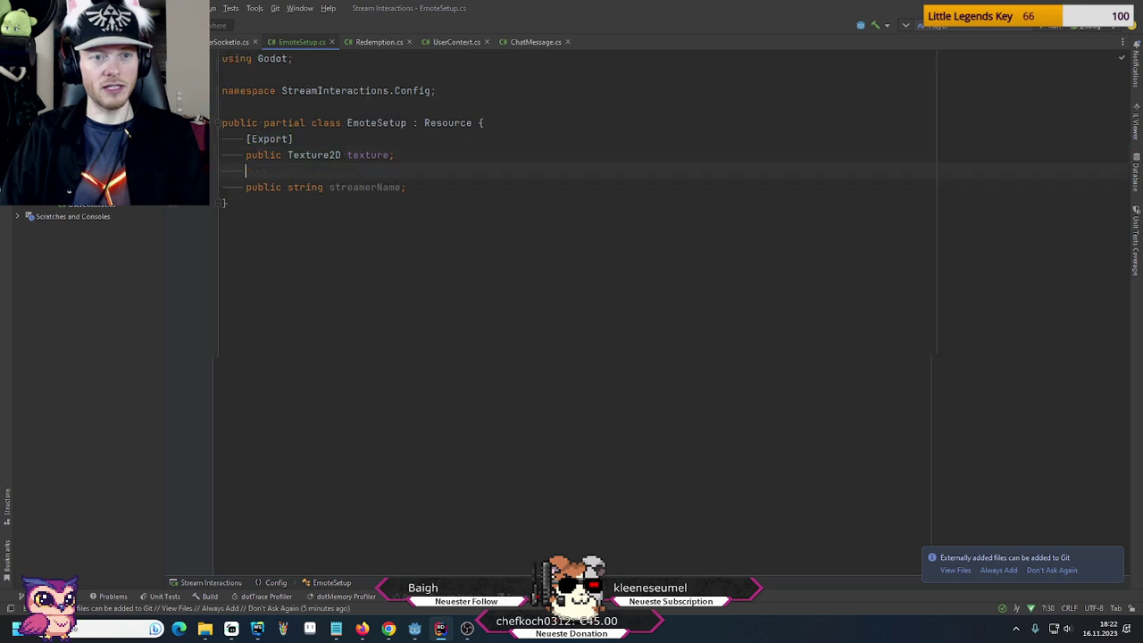
key("Return")
type("[E")
key("Return")
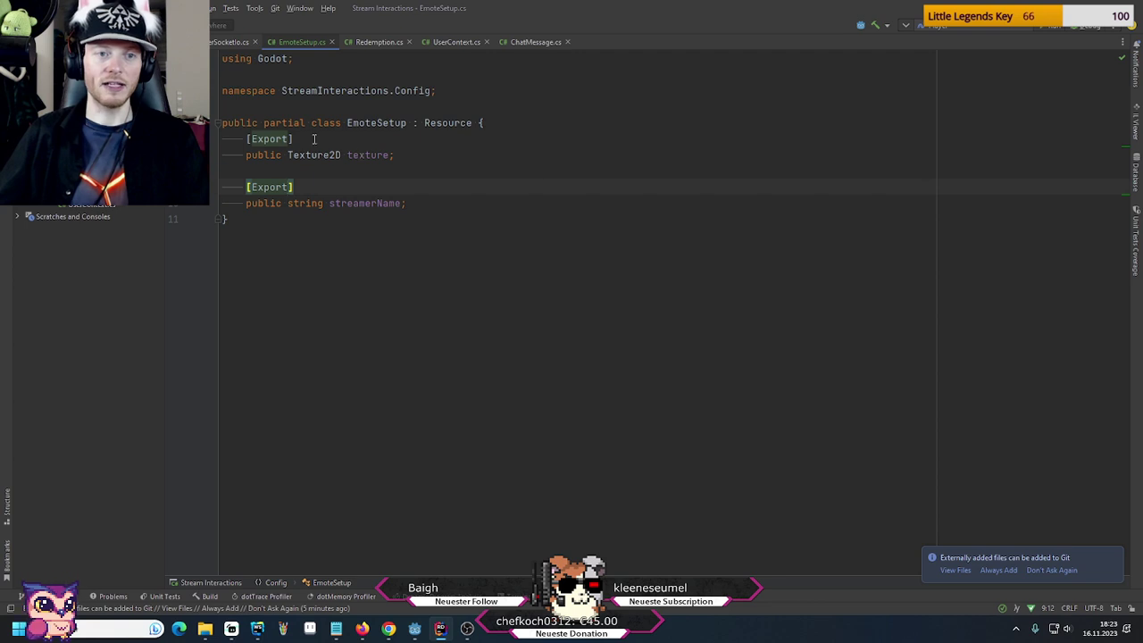
key("alt+Tab")
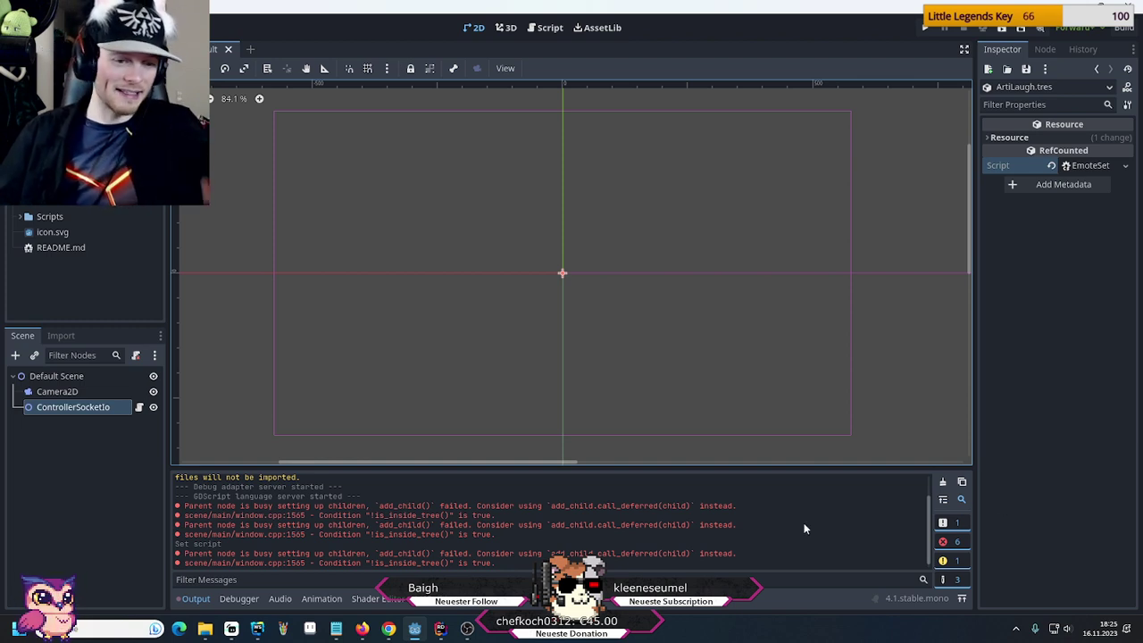
Switch to Discord and browse the older posts in the showcase channel
left_click(1015, 628)
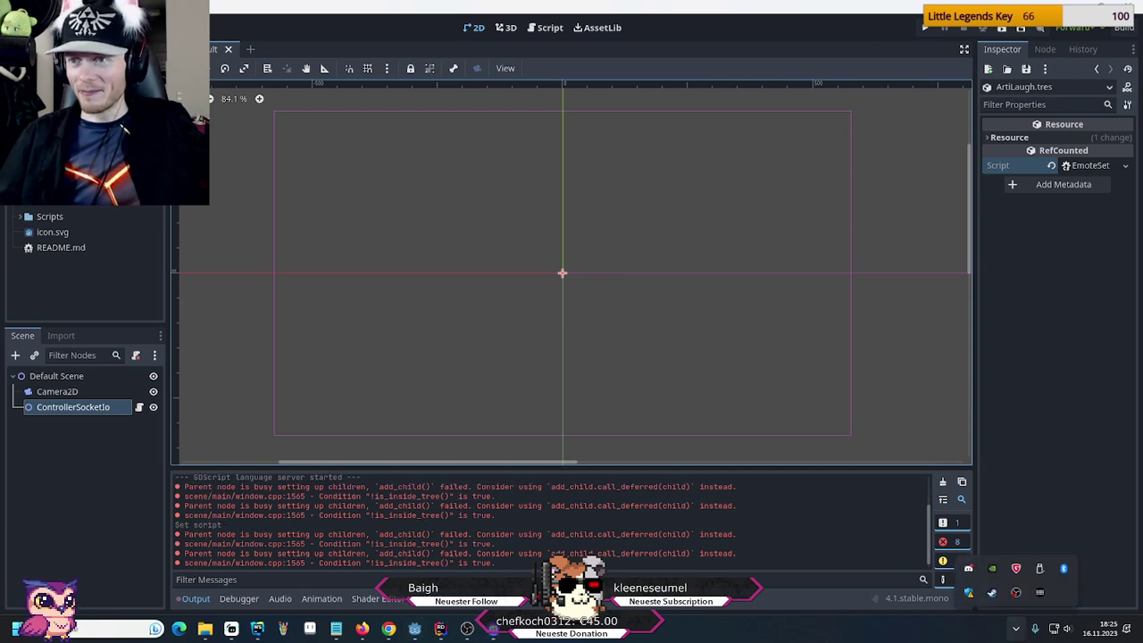
left_click(968, 568)
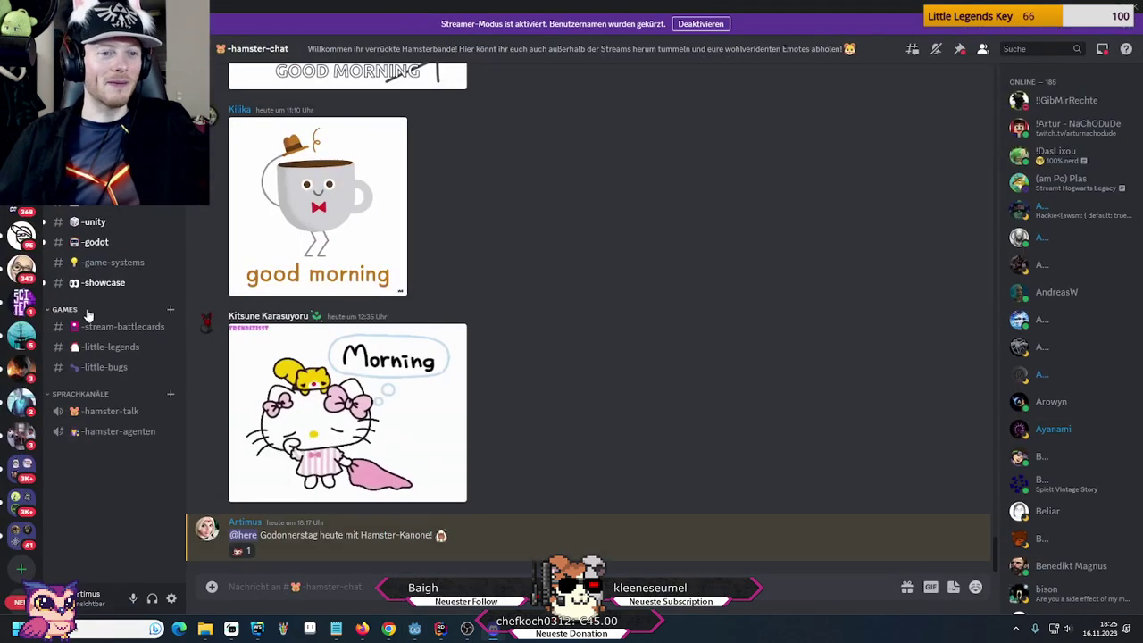
left_click(100, 282)
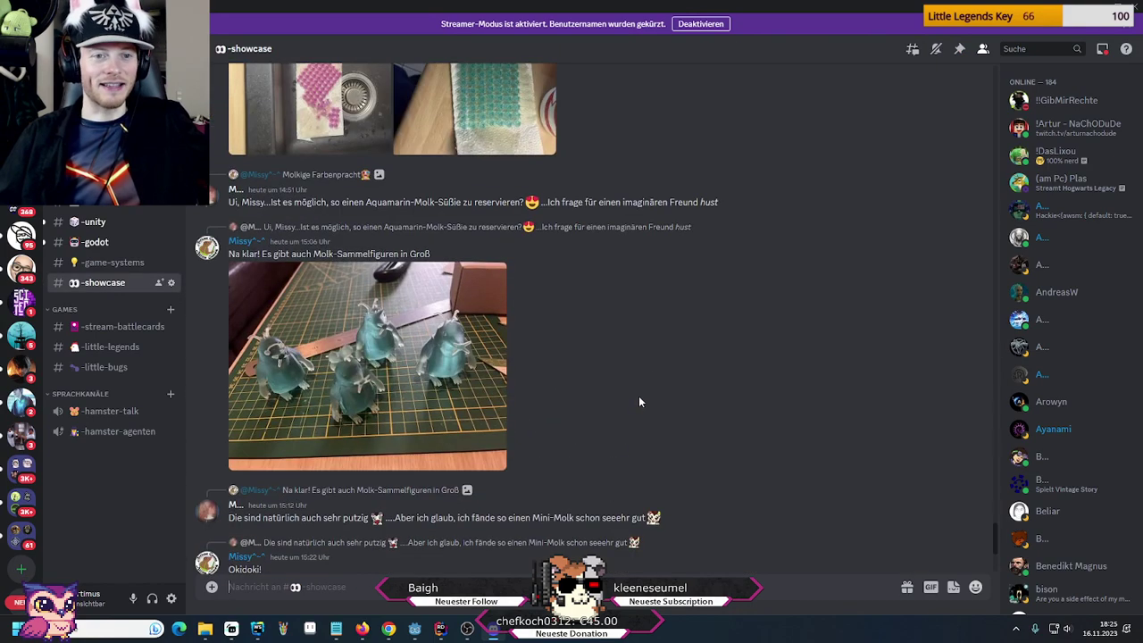
scroll(638, 402, "up", 15)
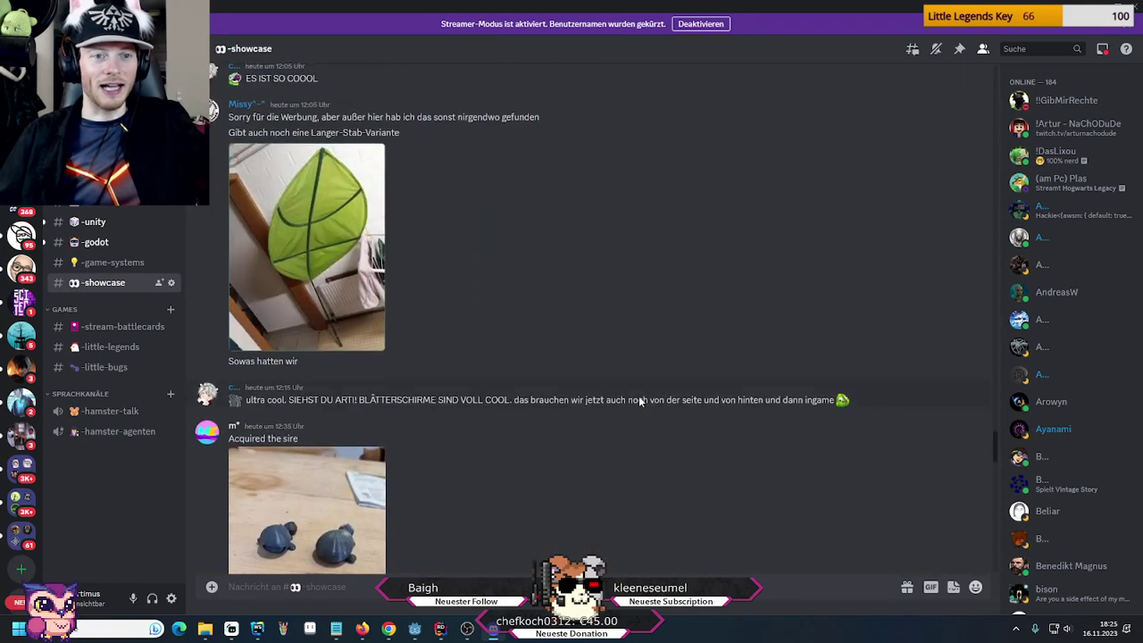
scroll(640, 402, "up", 20)
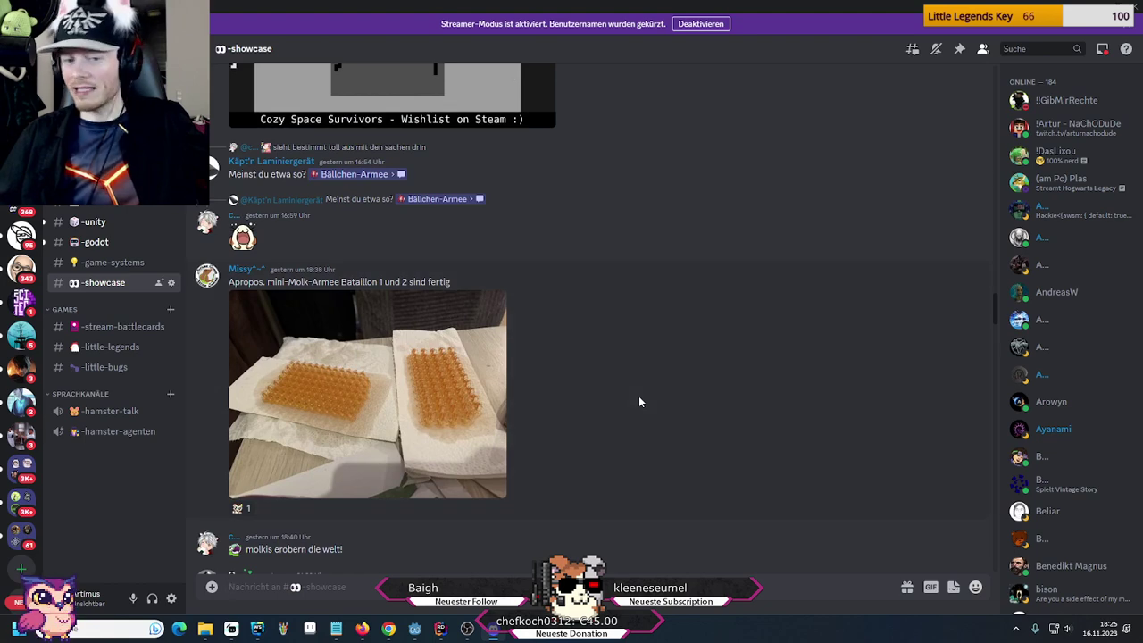
scroll(638, 402, "down", 8)
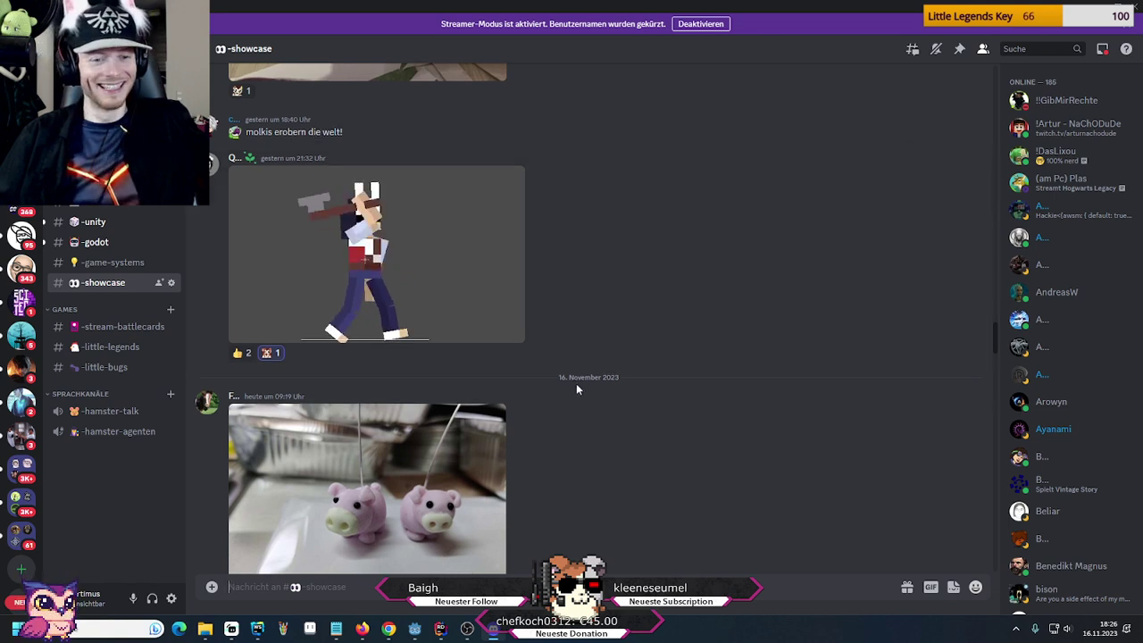
View the pink pig figures photo and the pixel-art character with the green leaf umbrella enlarged in the showcase channel
scroll(576, 383, "down", 3)
left_click(390, 293)
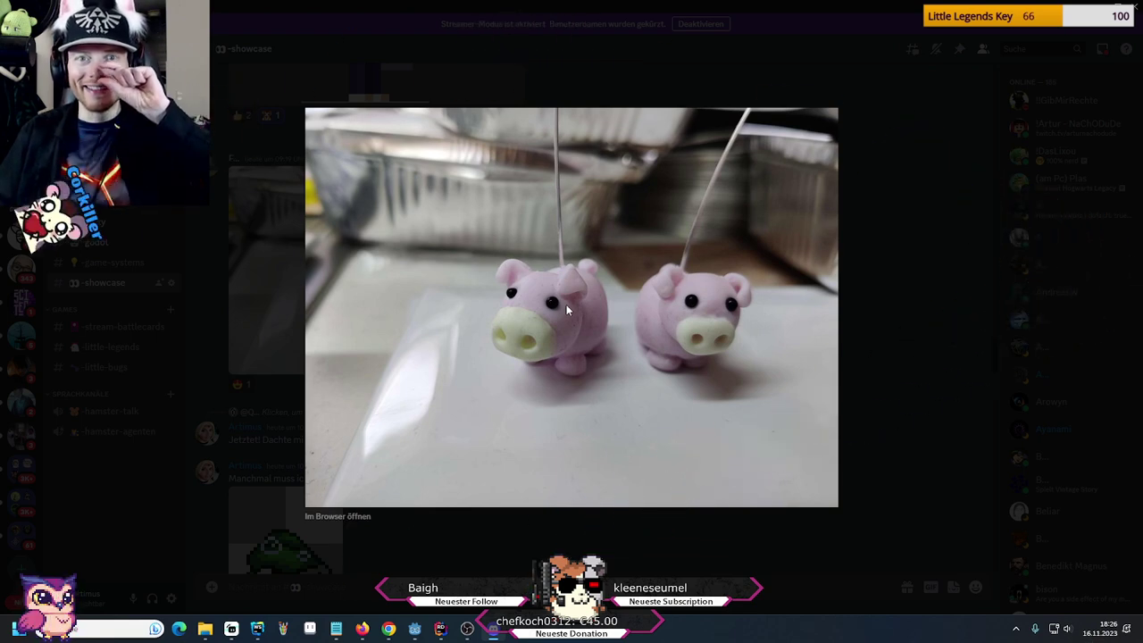
left_click(902, 399)
scroll(516, 381, "down", 5)
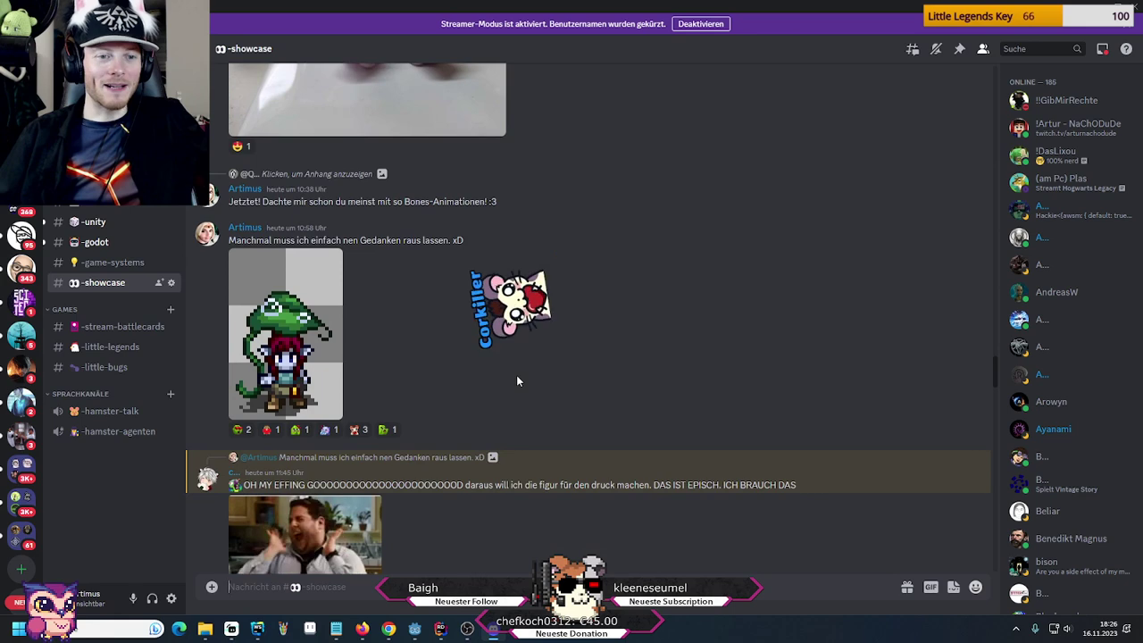
left_click(300, 335)
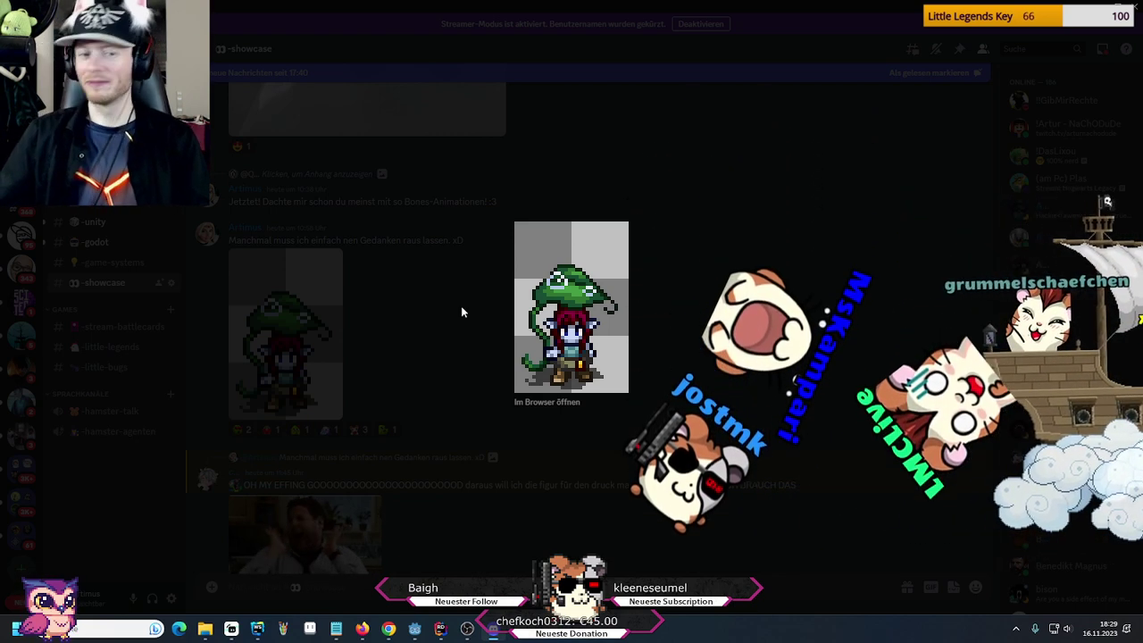
left_click(468, 423)
View the photo of the large green leaf canopy enlarged further down the showcase channel
scroll(594, 418, "down", 15)
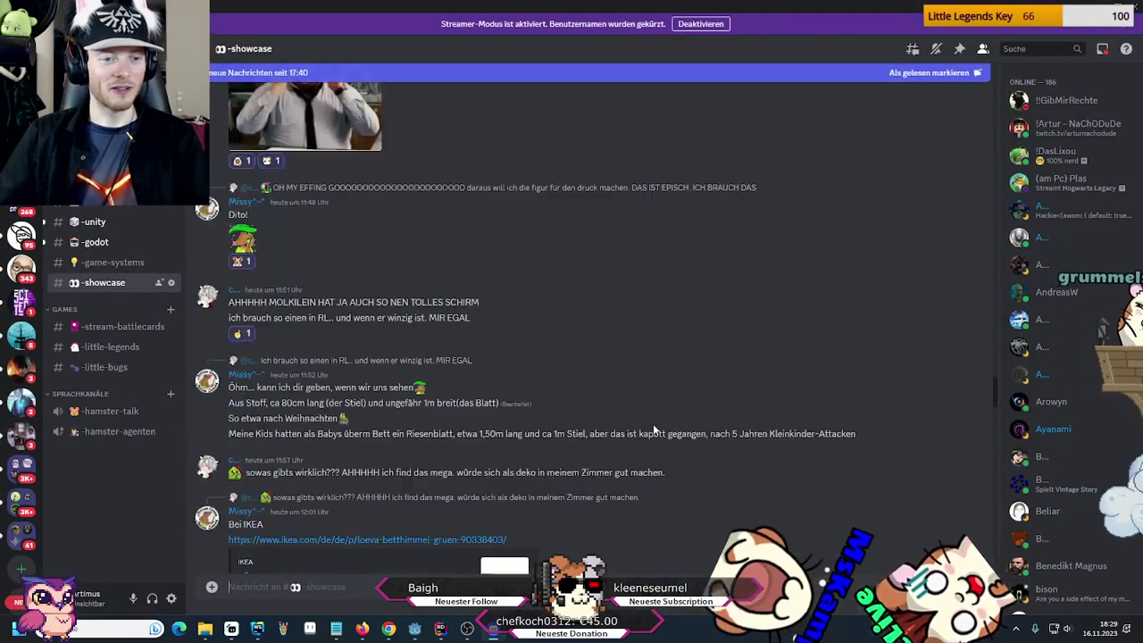
scroll(594, 414, "down", 3)
scroll(581, 411, "up", 1)
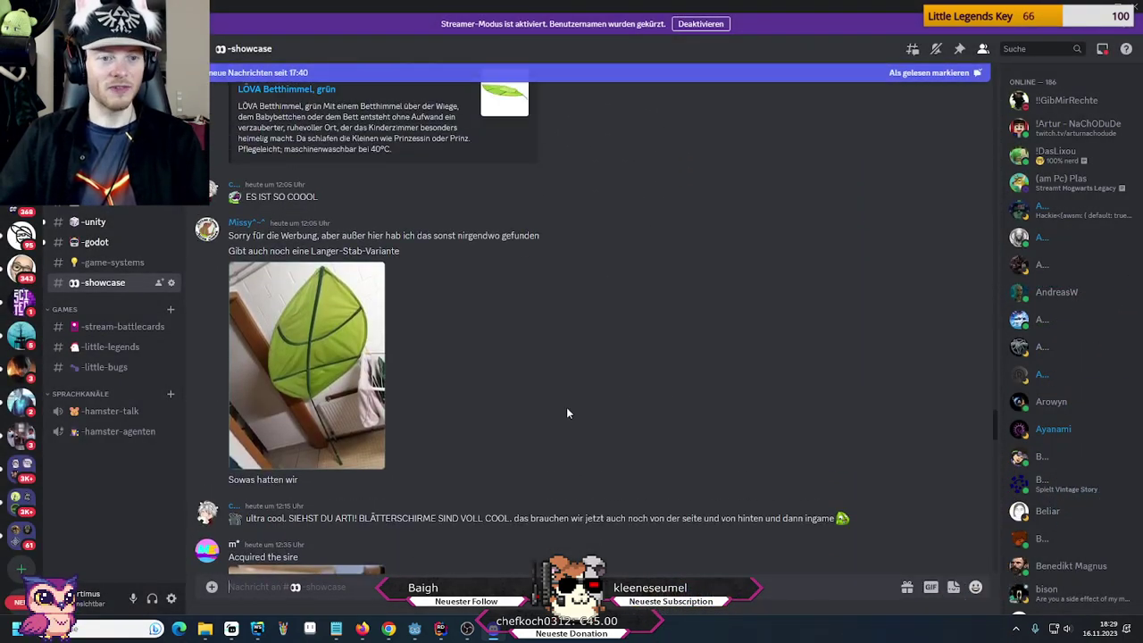
left_click(326, 357)
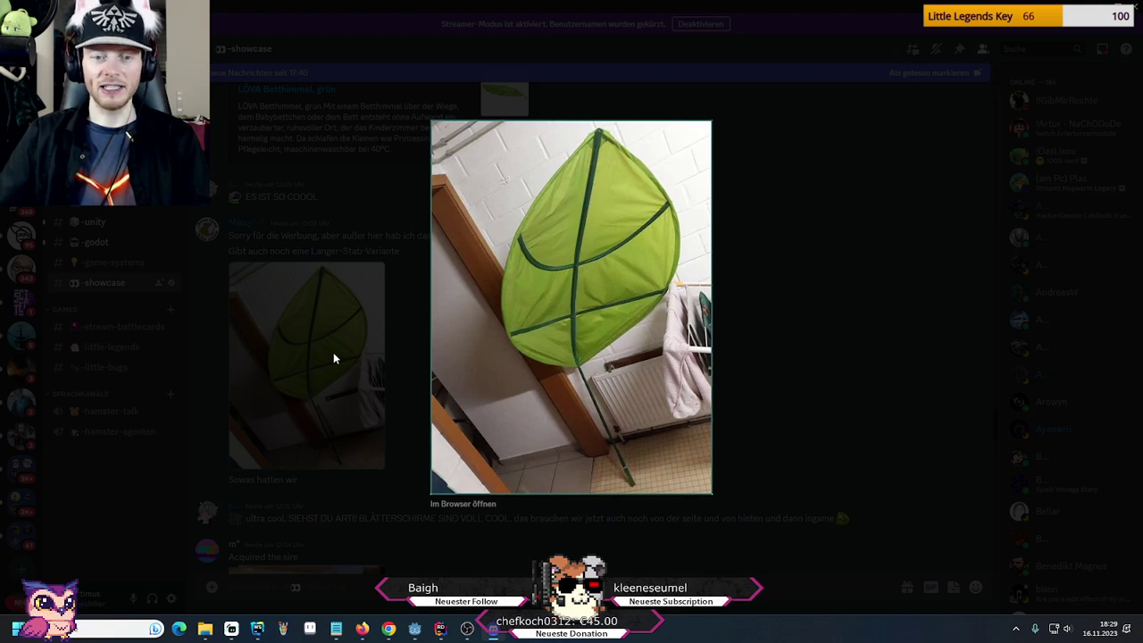
left_click(333, 352)
Examine the enlarged photo of the two dark printed figures on the wooden table, and close it
scroll(333, 352, "down", 4)
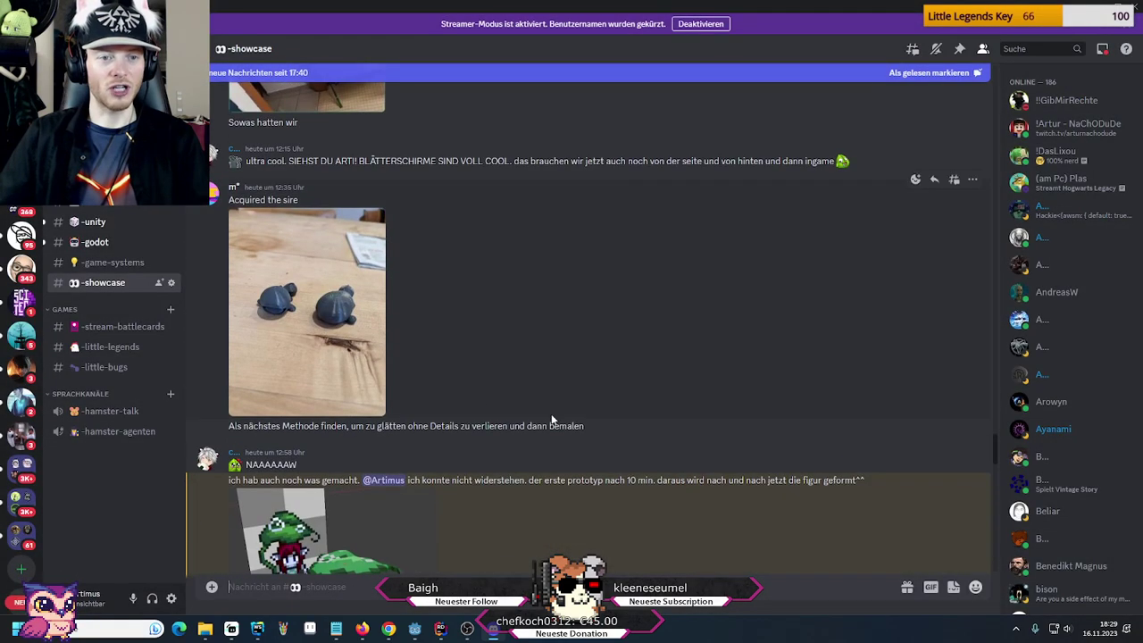
left_click(331, 351)
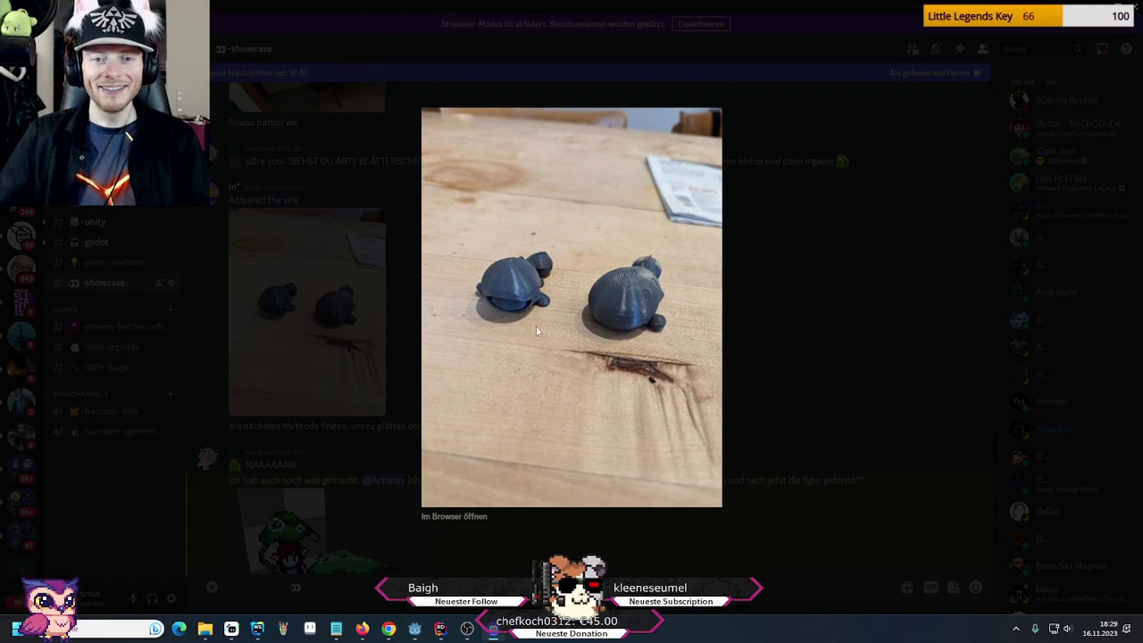
left_click(322, 268)
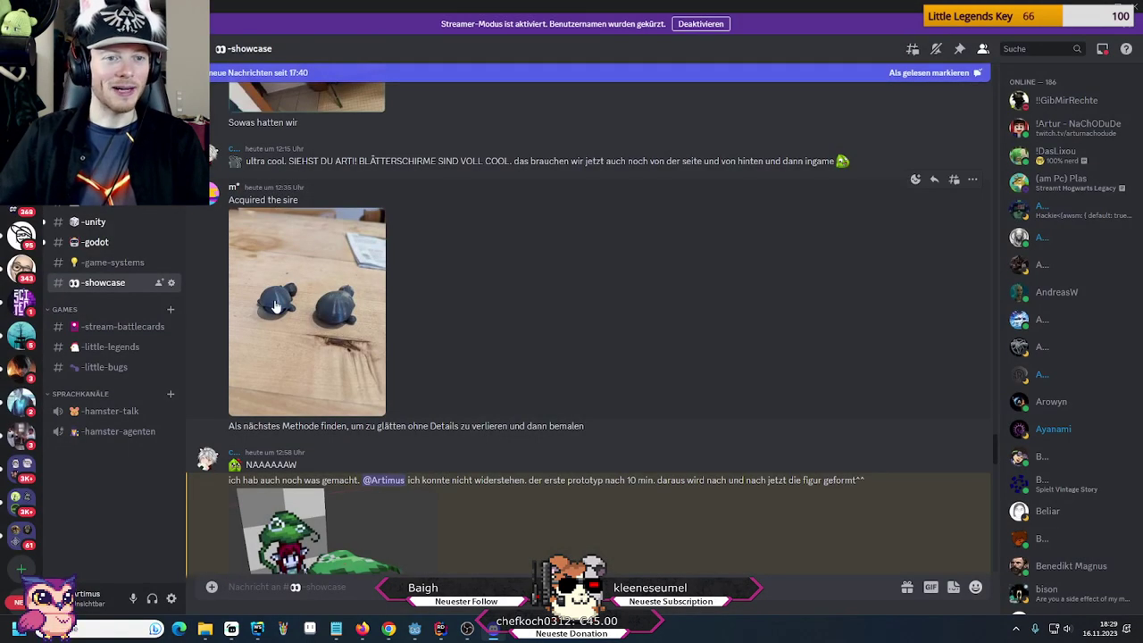
left_click(275, 306)
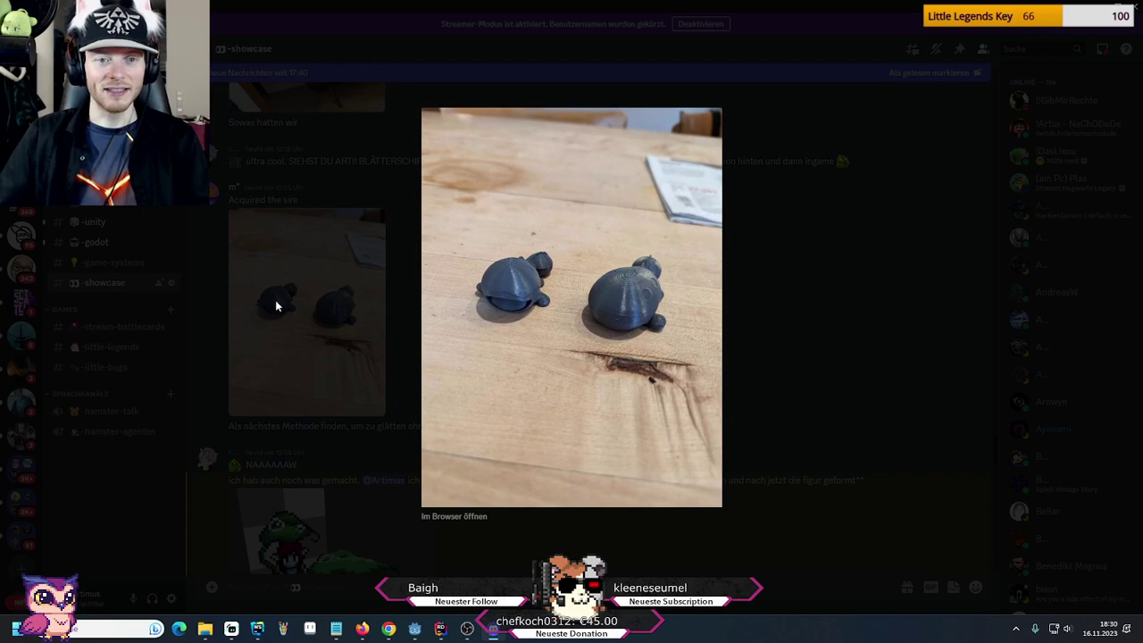
left_click(331, 322)
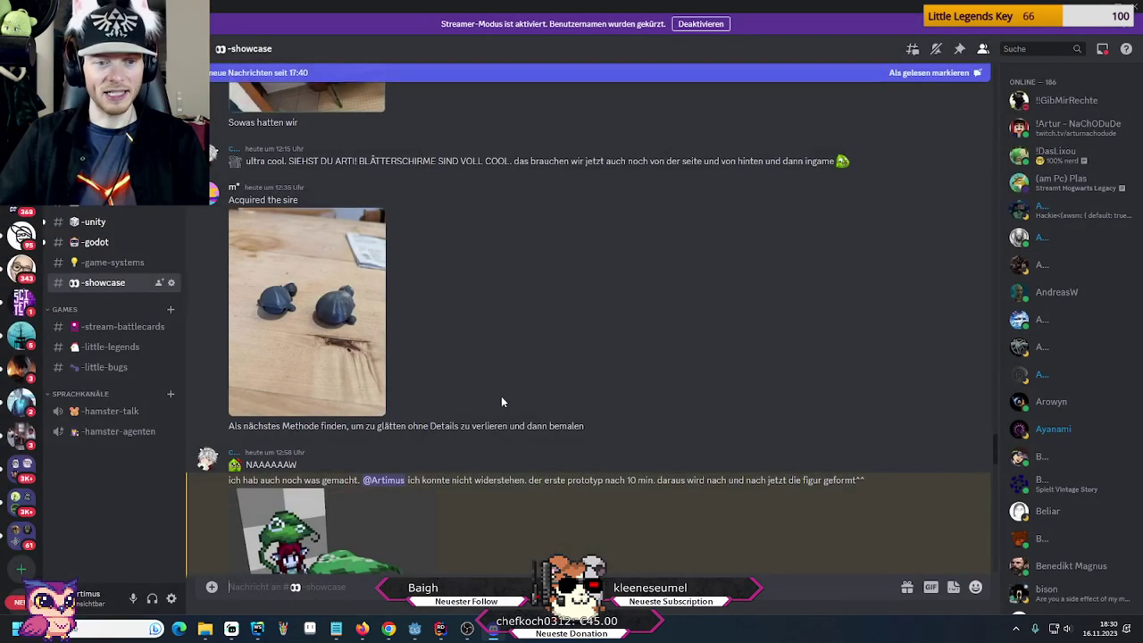
View the post with the 3D prototype of the leaf-umbrella character enlarged in the showcase channel, and close it
scroll(501, 402, "down", 3)
scroll(447, 375, "down", 1)
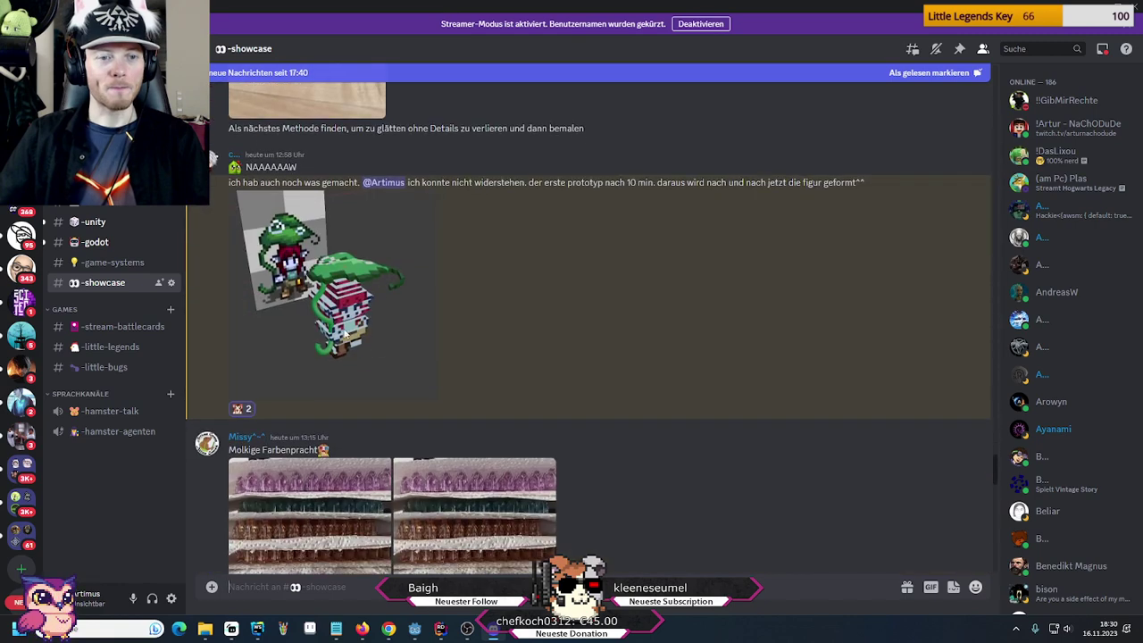
left_click(339, 330)
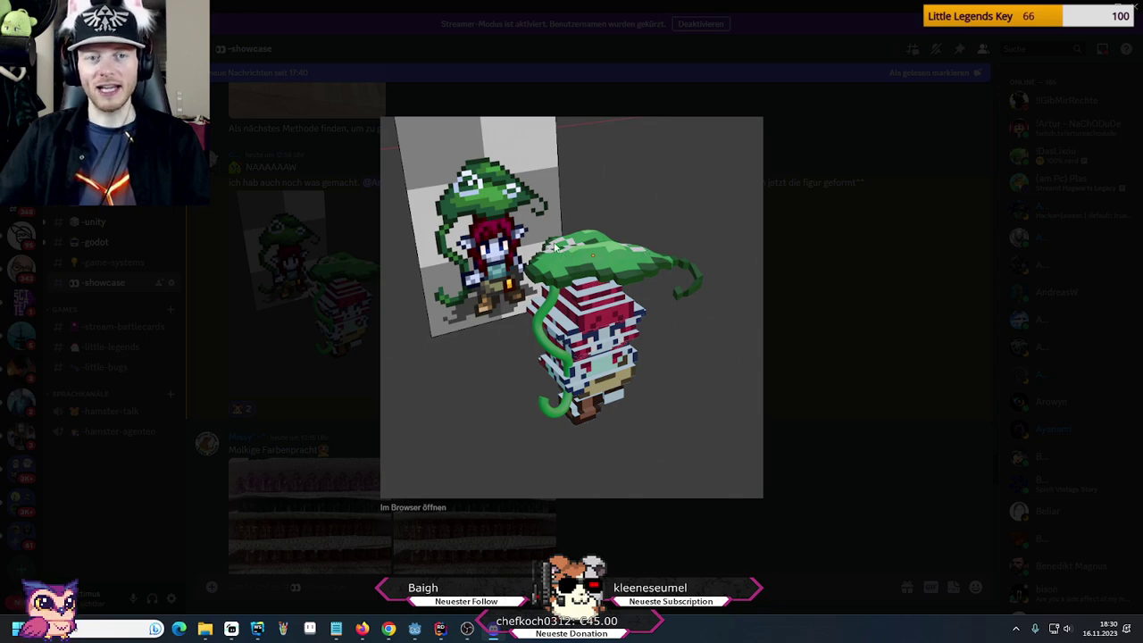
left_click(238, 297)
View the two photos of purple, green and amber figure rows enlarged in the showcase channel, and close them
scroll(694, 413, "down", 4)
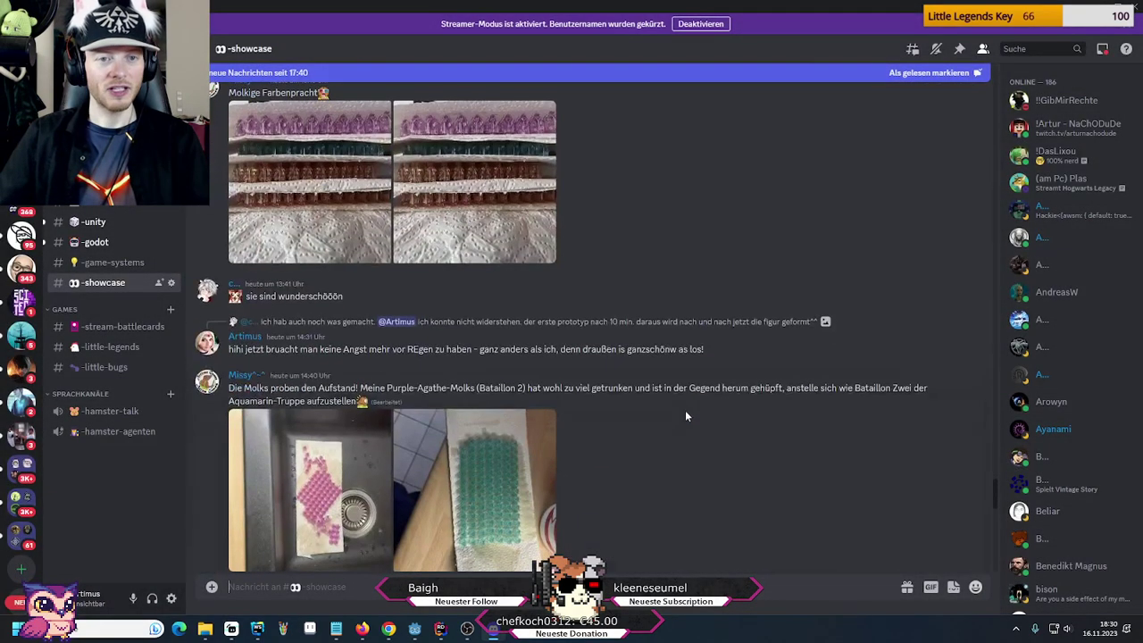
scroll(685, 410, "up", 2)
left_click(327, 308)
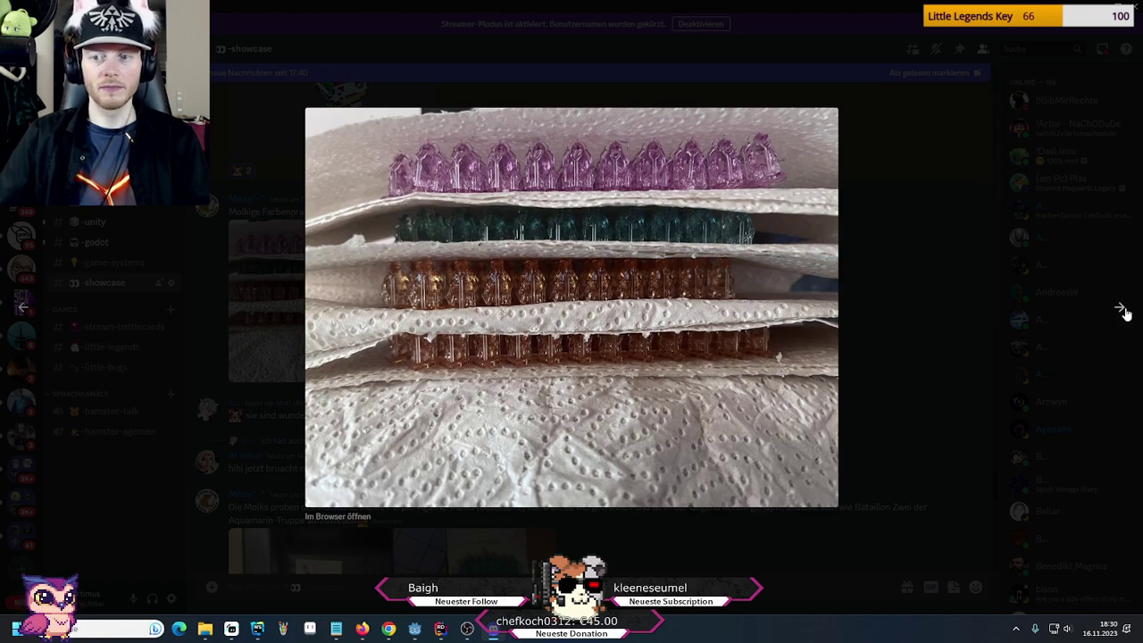
left_click(999, 488)
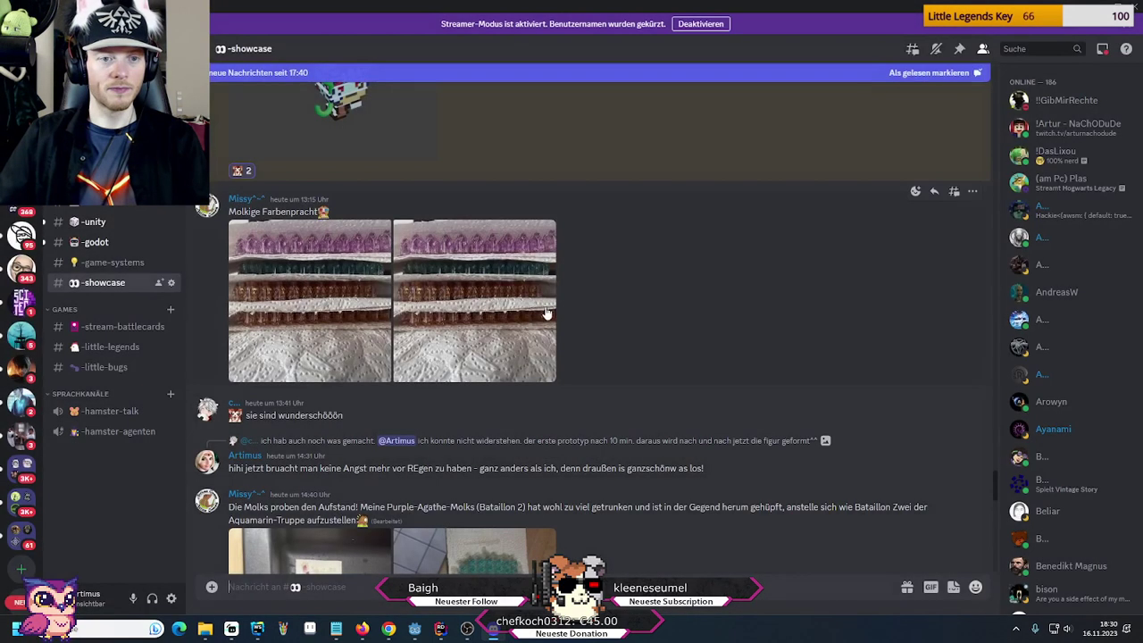
left_click(548, 312)
left_click(242, 266)
View the photos of the pink figures in the sink and the aquamarine figures on paper towel enlarged
scroll(519, 331, "down", 3)
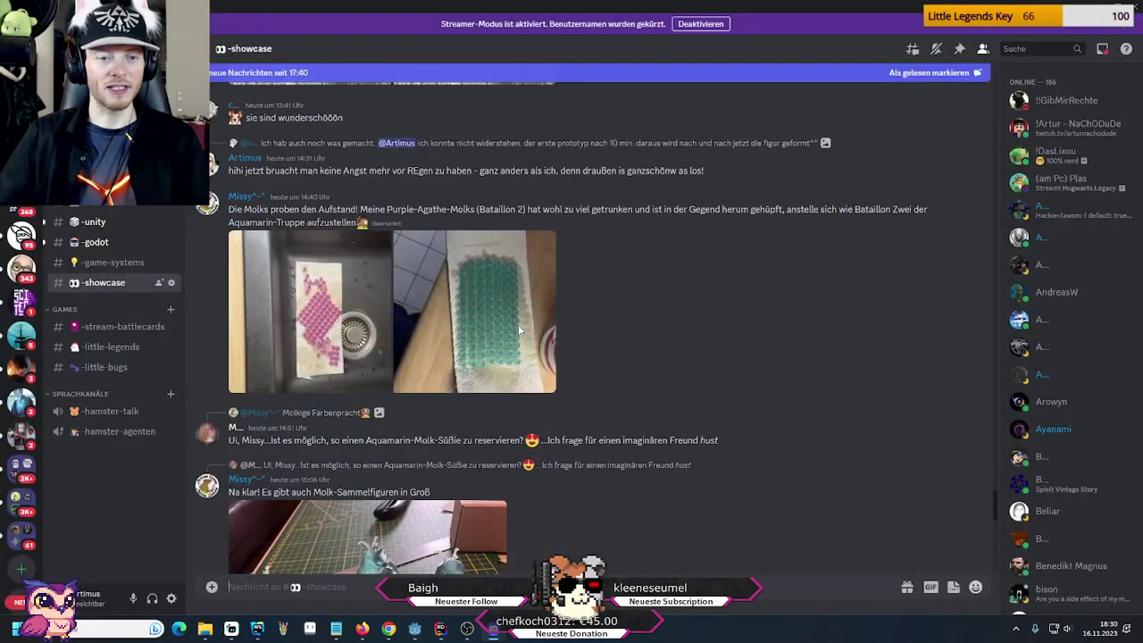
left_click(290, 324)
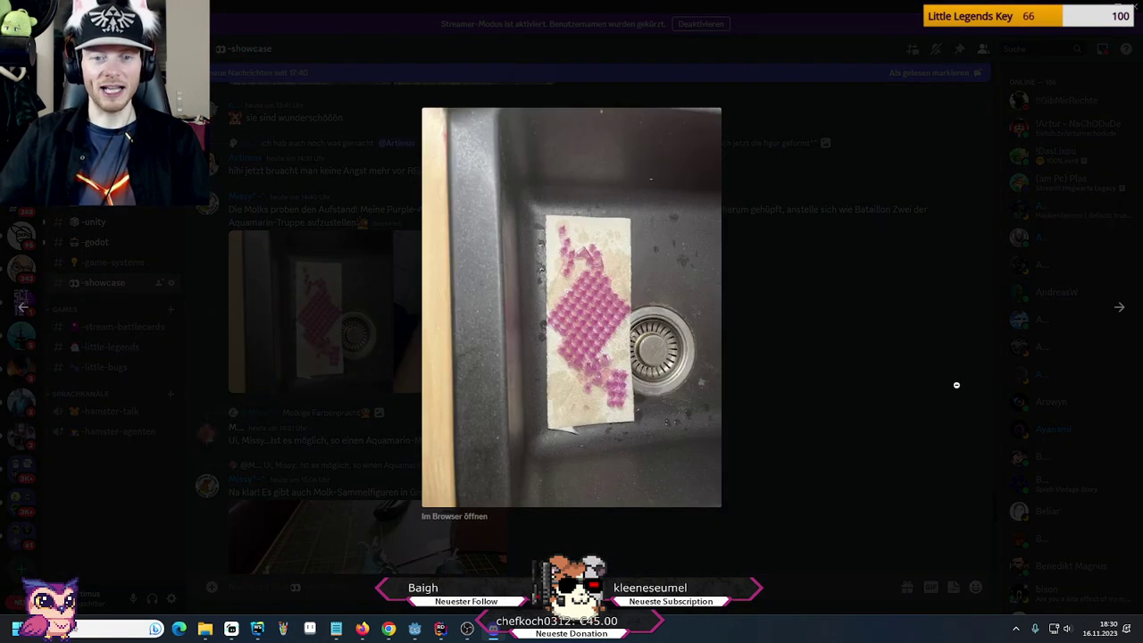
left_click(1117, 310)
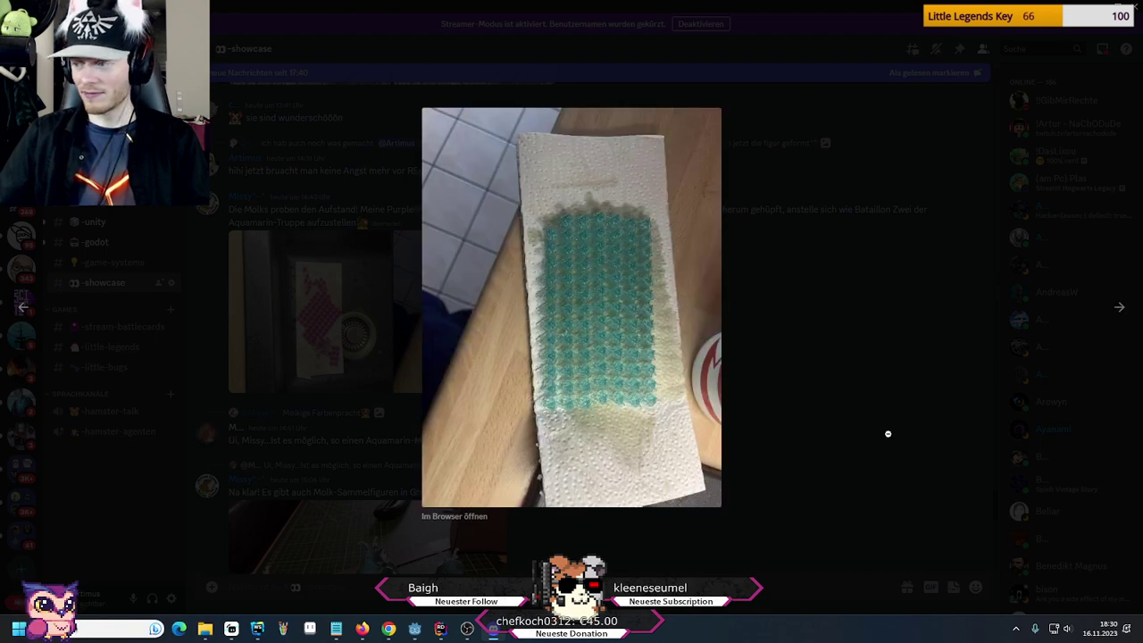
left_click(889, 433)
Go back to the photo of the two dark printed figures on the wooden table and view it enlarged again
scroll(621, 354, "up", 10)
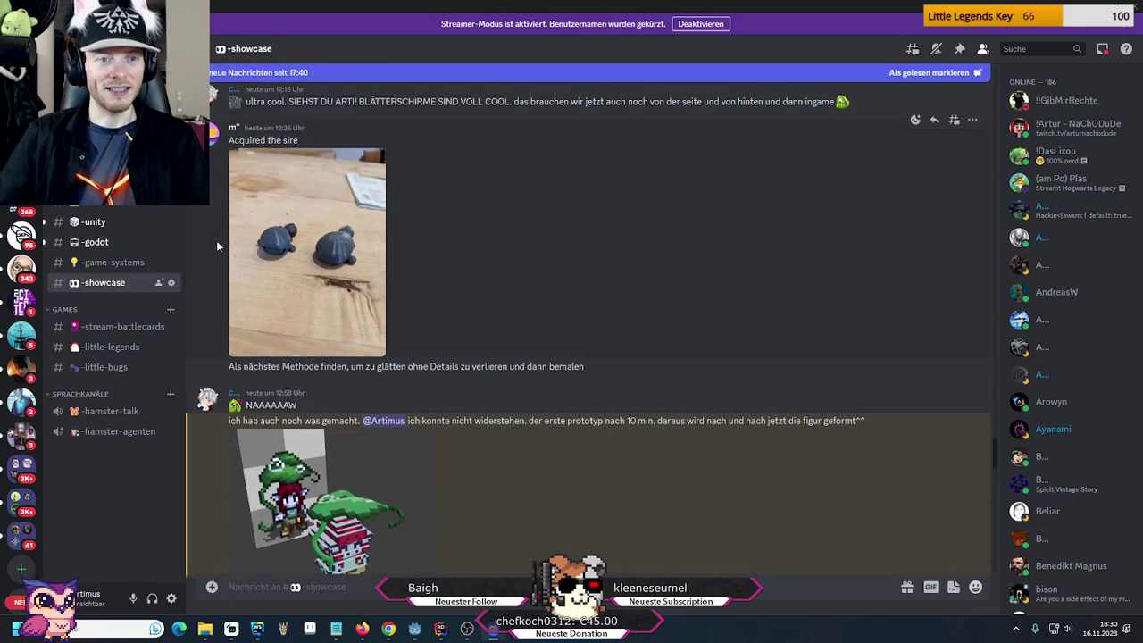
left_click(332, 248)
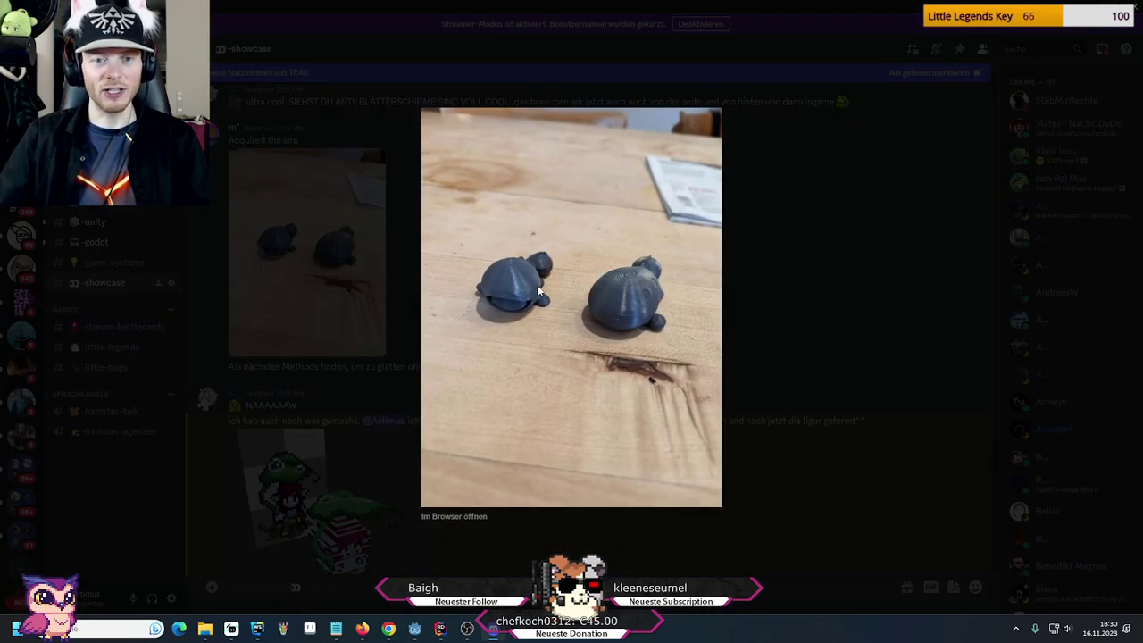
left_click(845, 421)
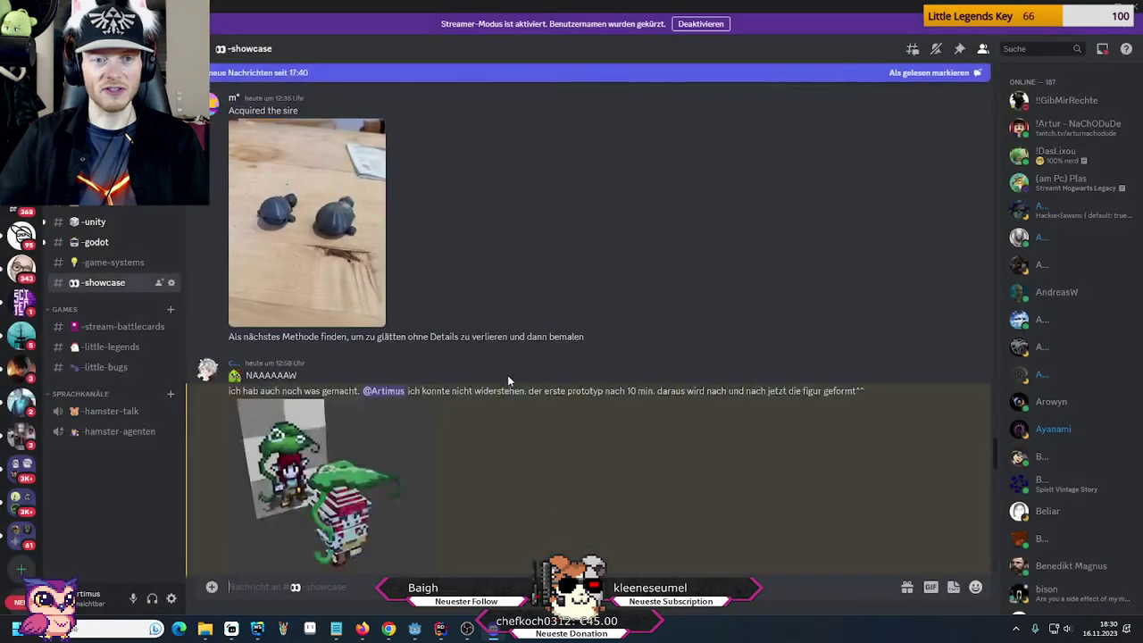
View the photo of the four translucent teal figures on the green cutting mat enlarged, and close it
scroll(508, 375, "down", 5)
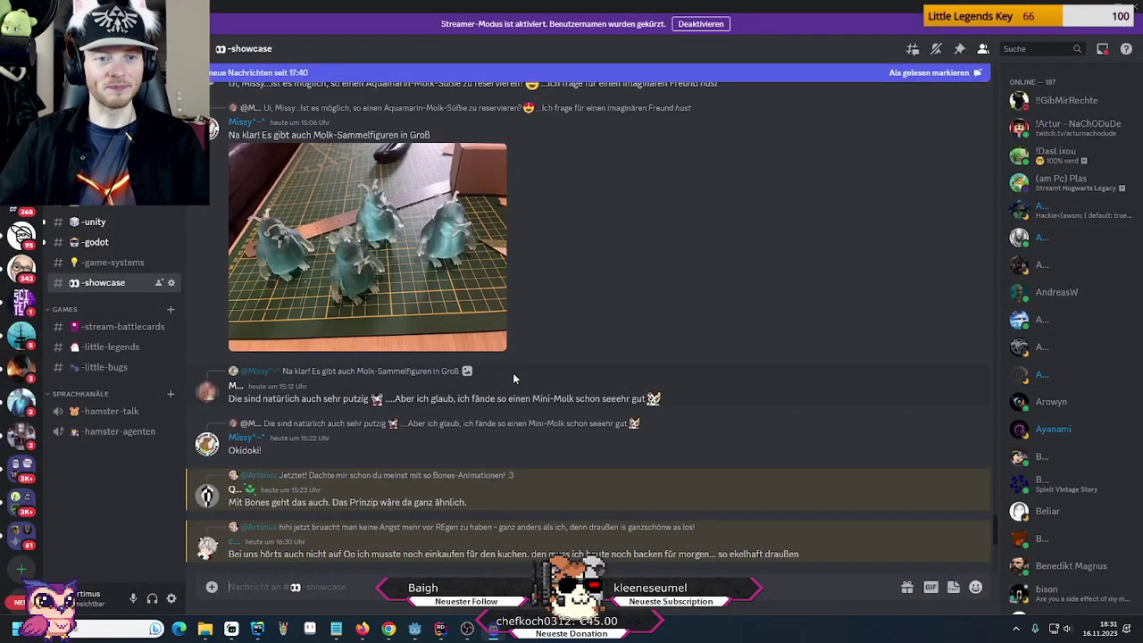
left_click(421, 289)
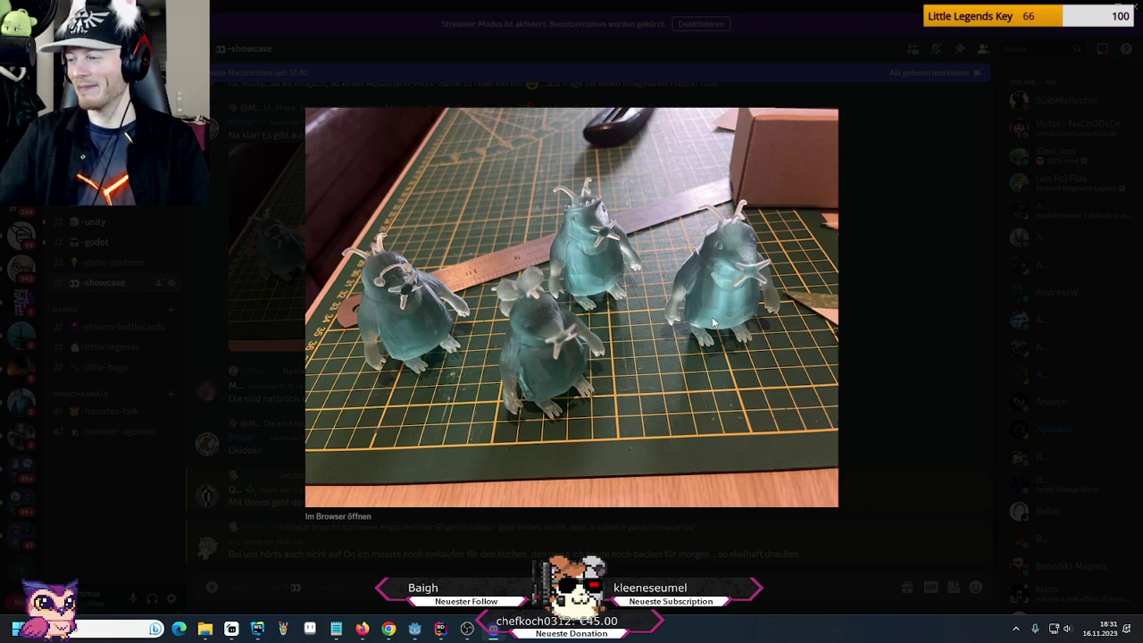
left_click(940, 516)
View the newest showcase posts and the small pixel-art character with the dark hat enlarged, and close it
scroll(500, 388, "down", 5)
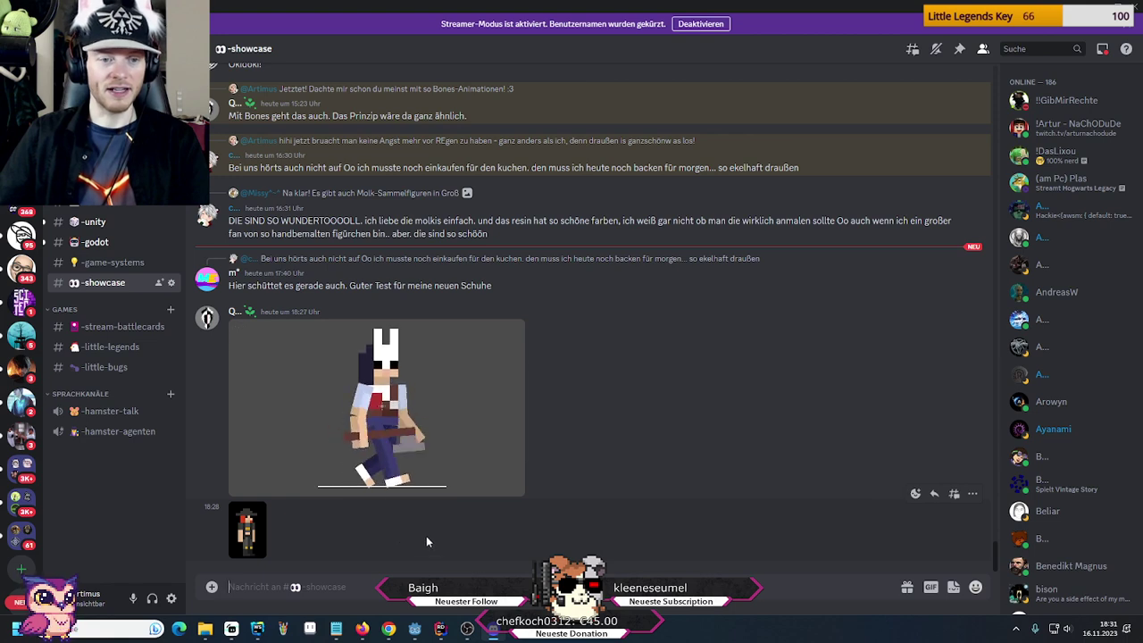
left_click(249, 539)
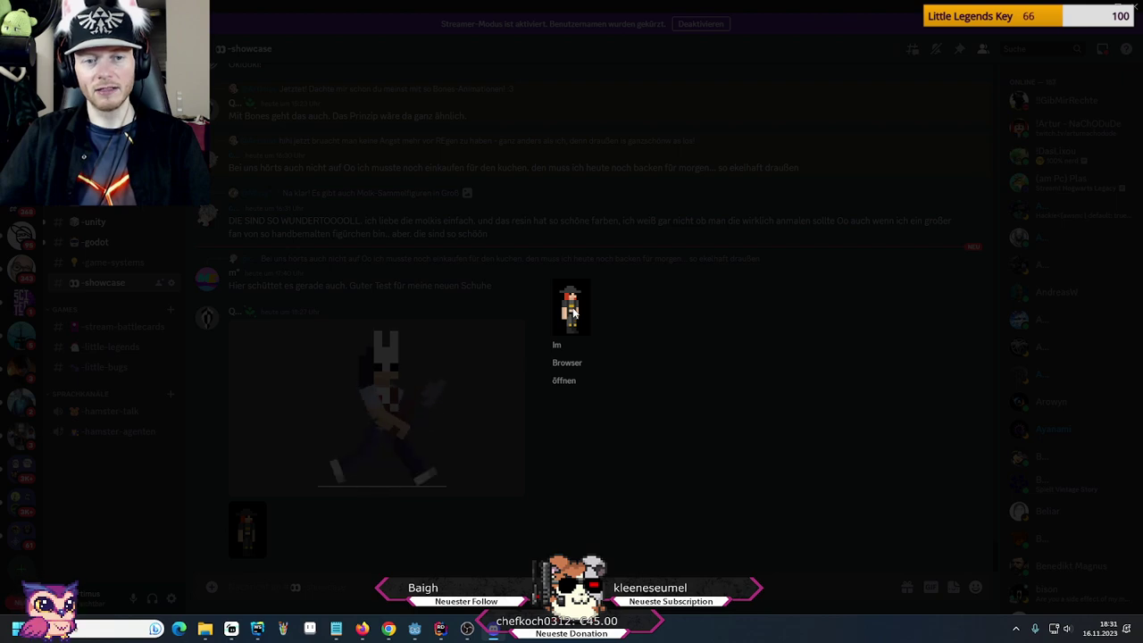
left_click(505, 562)
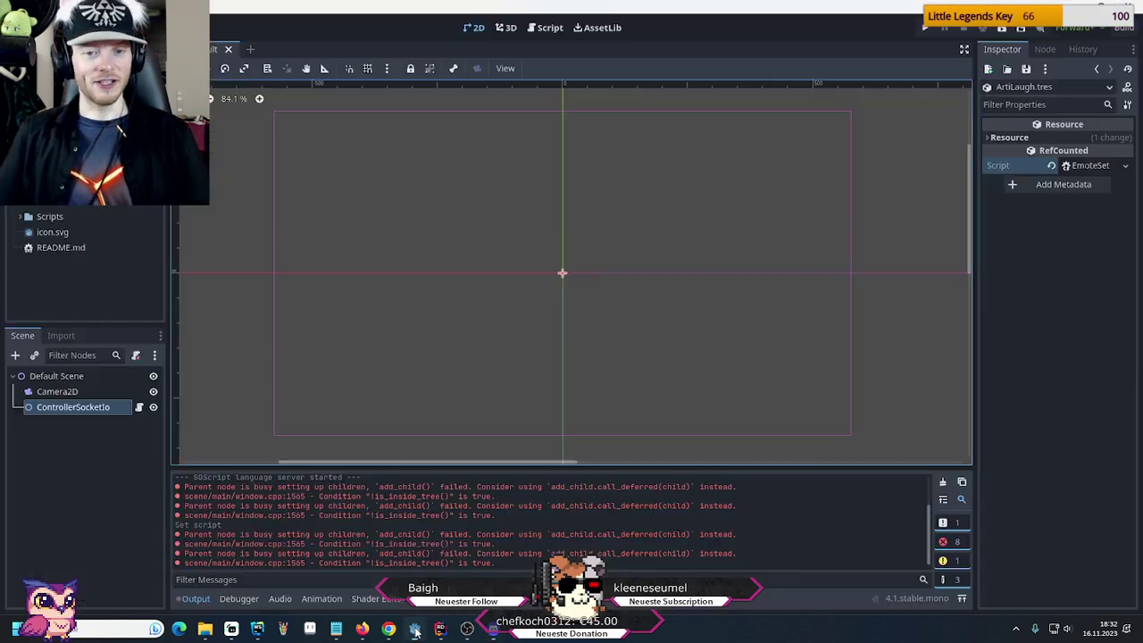
Switch to Godot, check the EmoteSetup script attached to ArtiLaugh.tres in Rider, and return to Godot
left_click(415, 629)
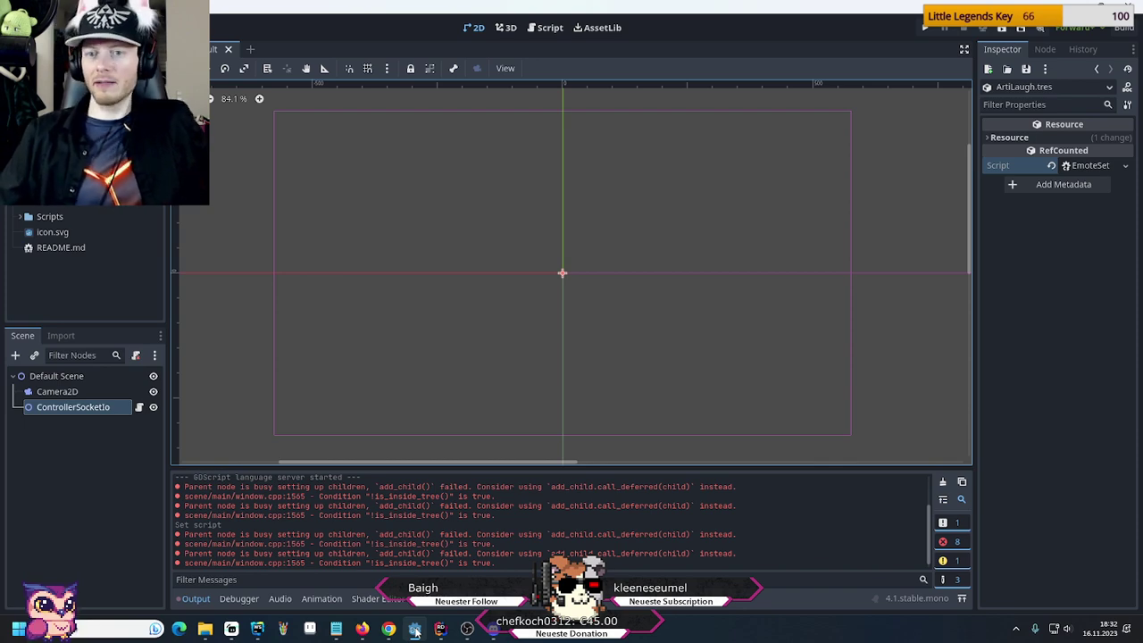
left_click(1091, 165)
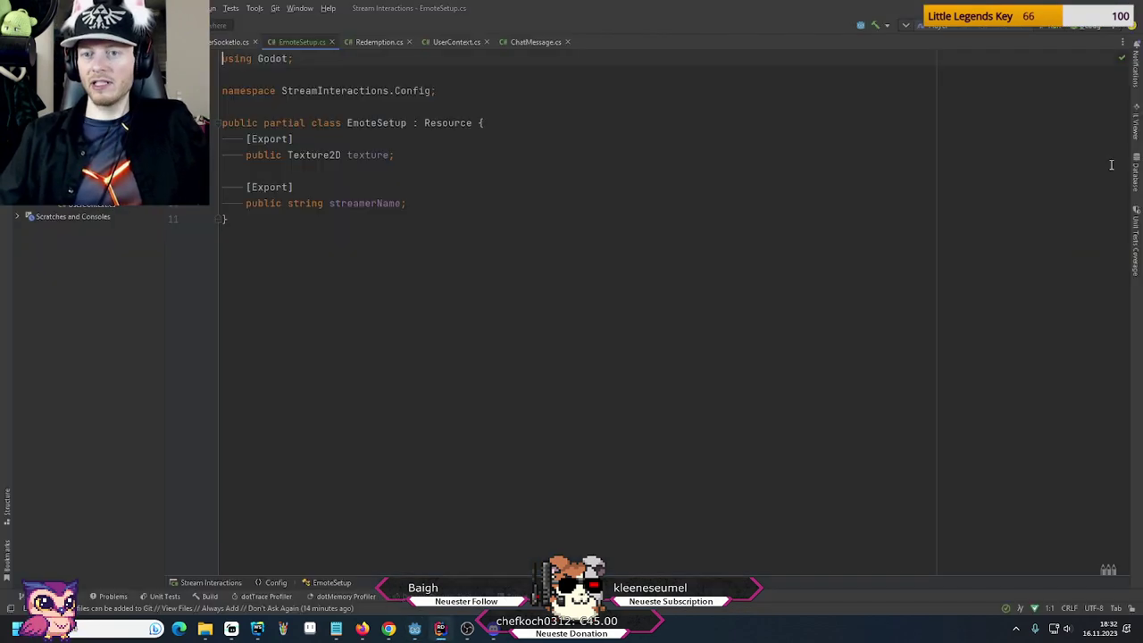
left_click(415, 633)
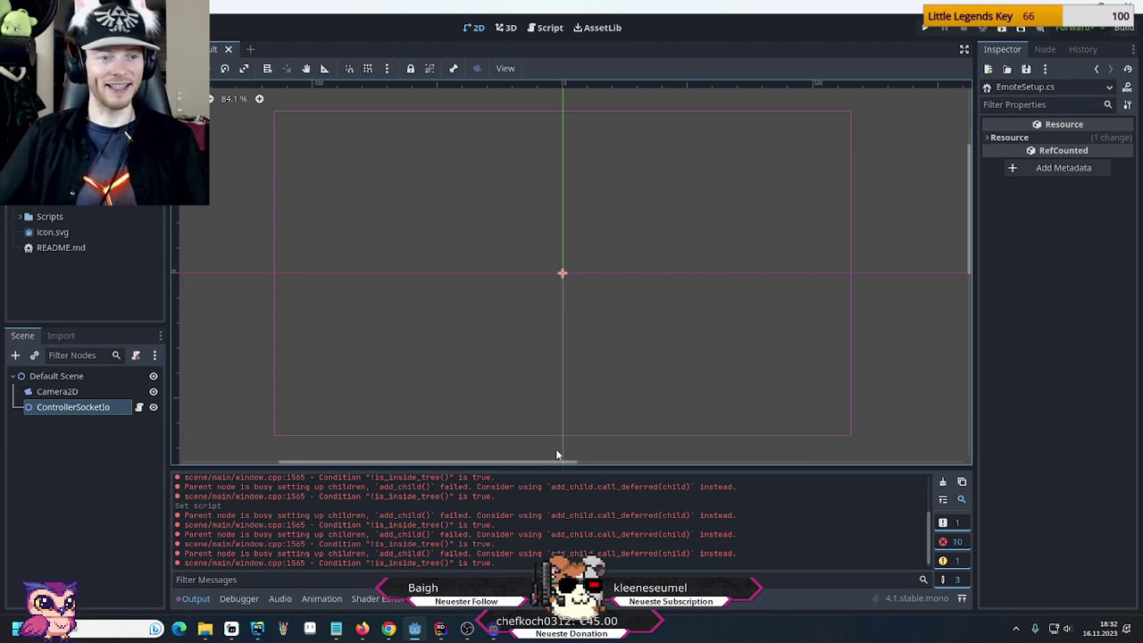
Reopen ArtiLaugh.tres, assign the laughing emote image from the project files as its texture, and start editing the streamer name
left_click(85, 286)
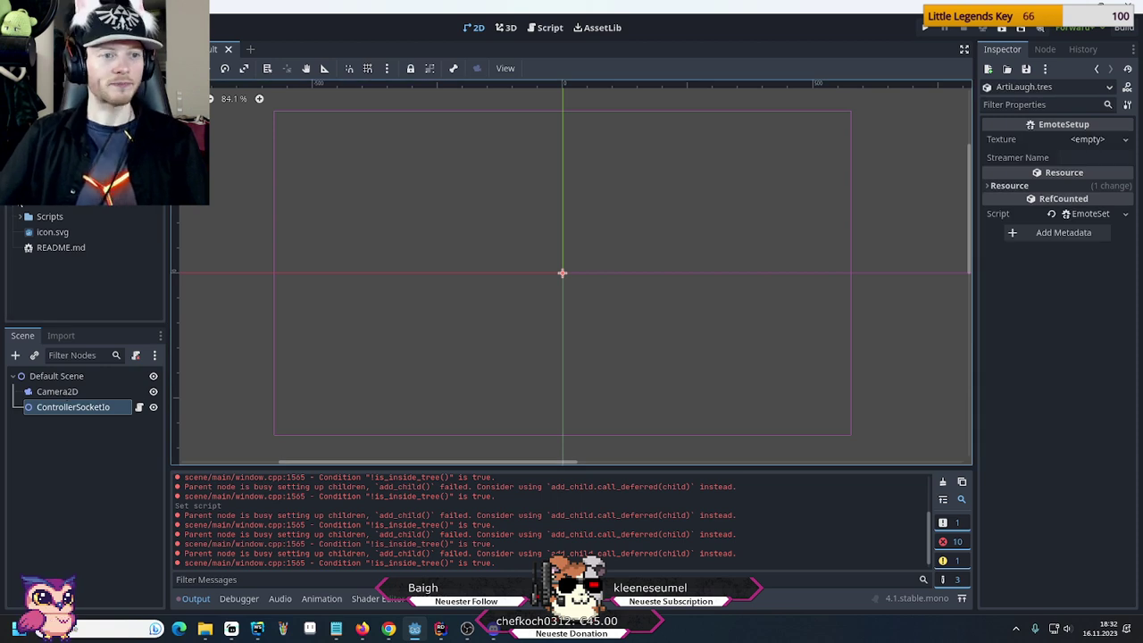
scroll(85, 259, "up", 3)
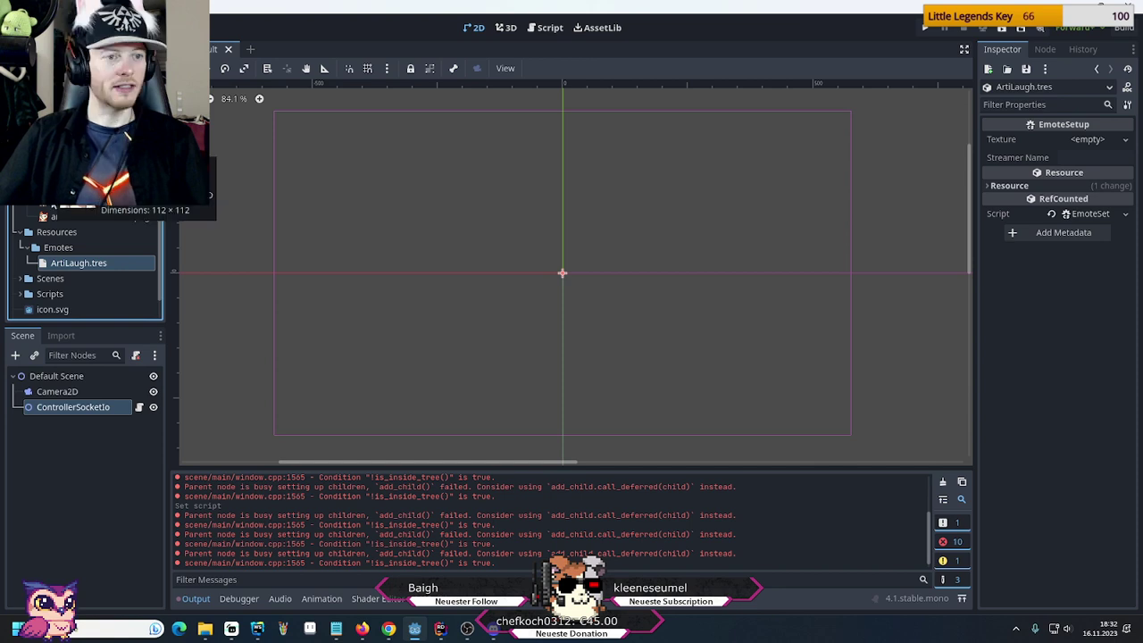
left_click_drag(89, 217, 1078, 150)
left_click(1074, 179)
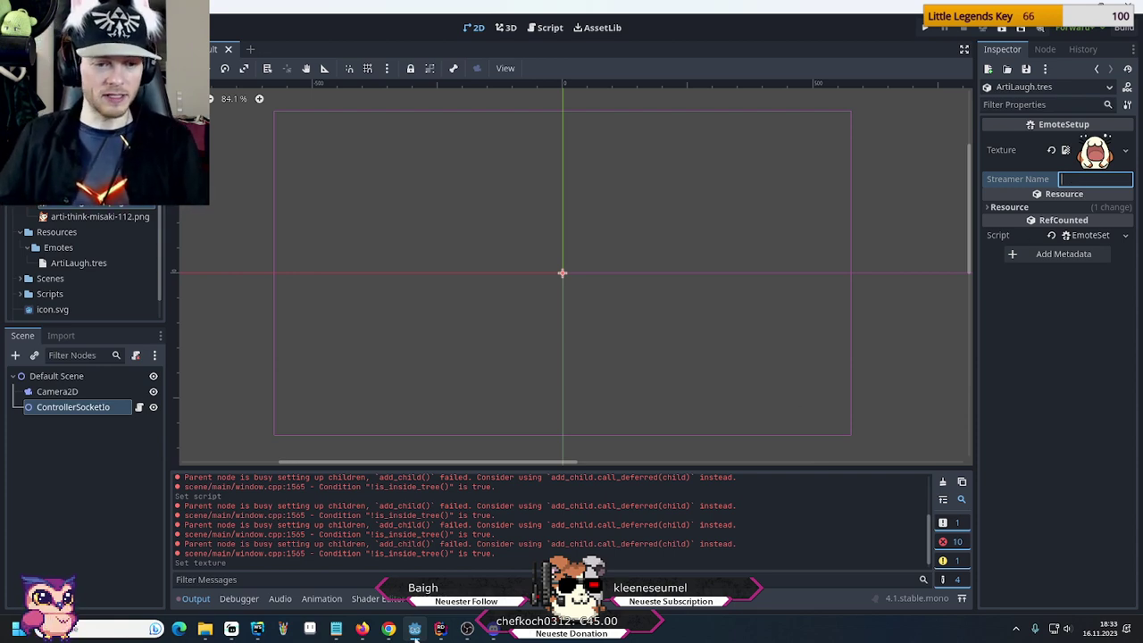
Switch to Discord and copy the image of the small pixel-art character with the dark hat
left_click(494, 630)
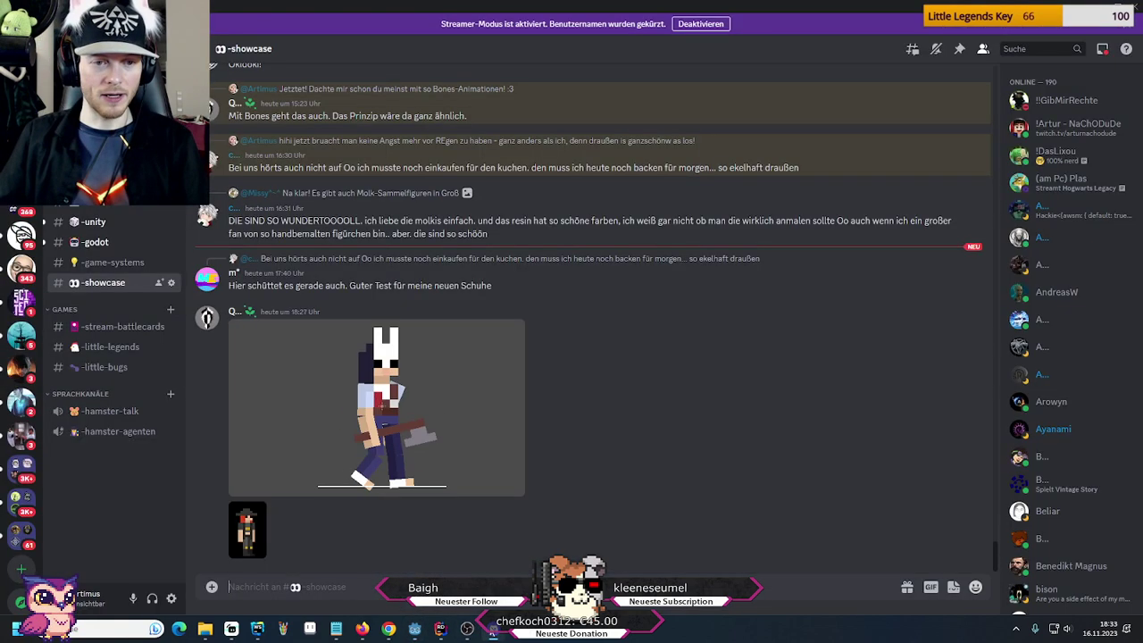
left_click(247, 531)
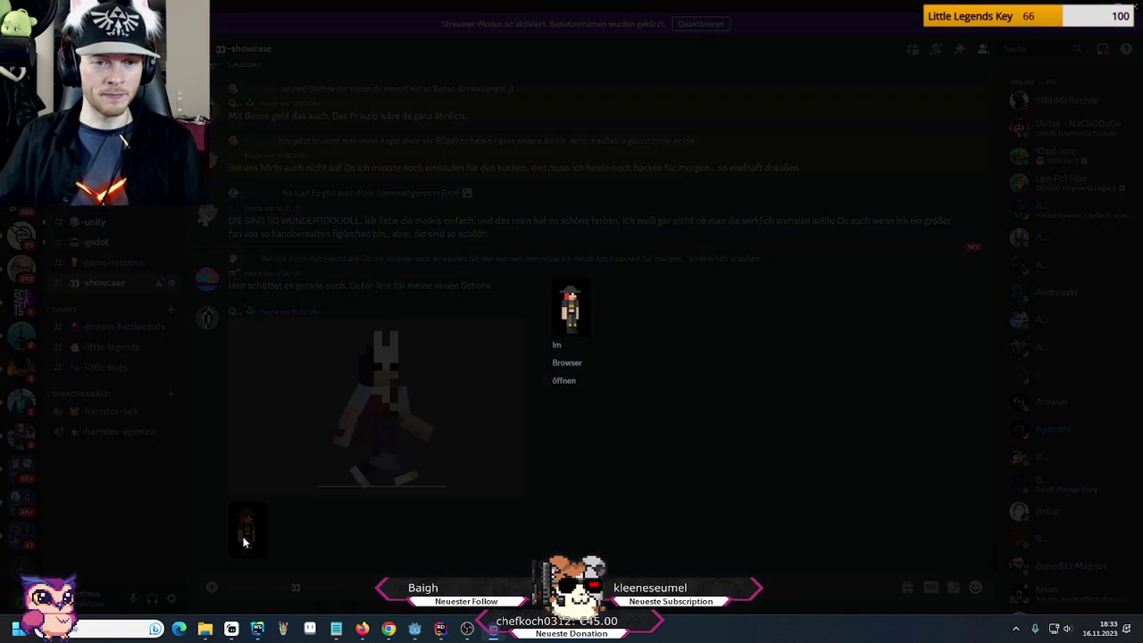
right_click(570, 302)
left_click(599, 317)
Paste the copied character into Paint, examine it magnified, and close both Paint and the Discord image preview
left_click(283, 629)
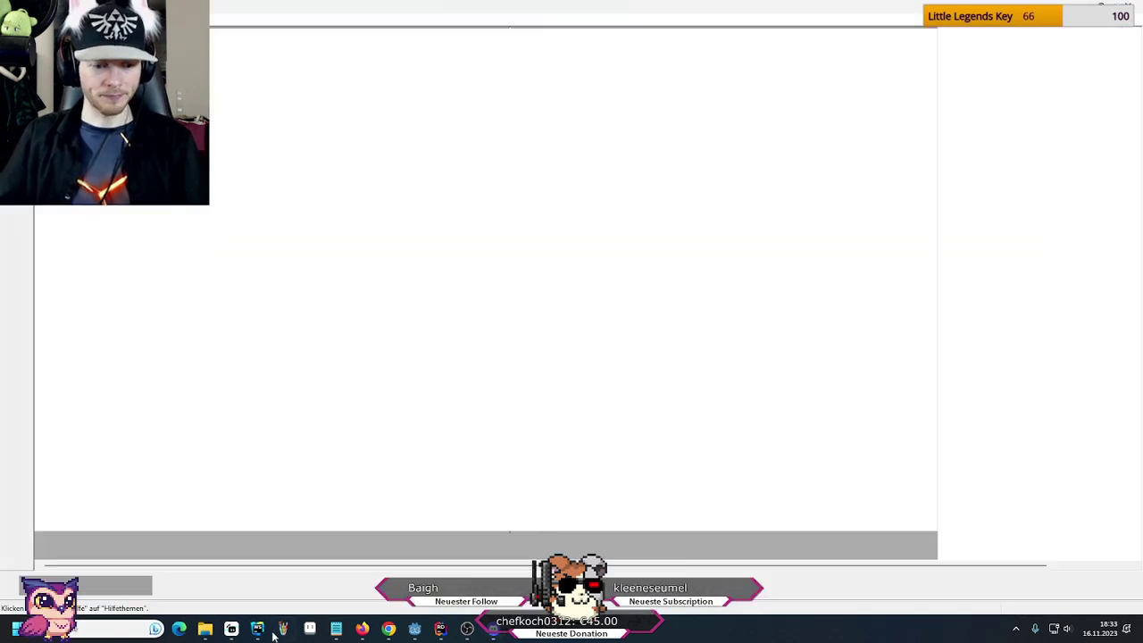
key("ctrl+v")
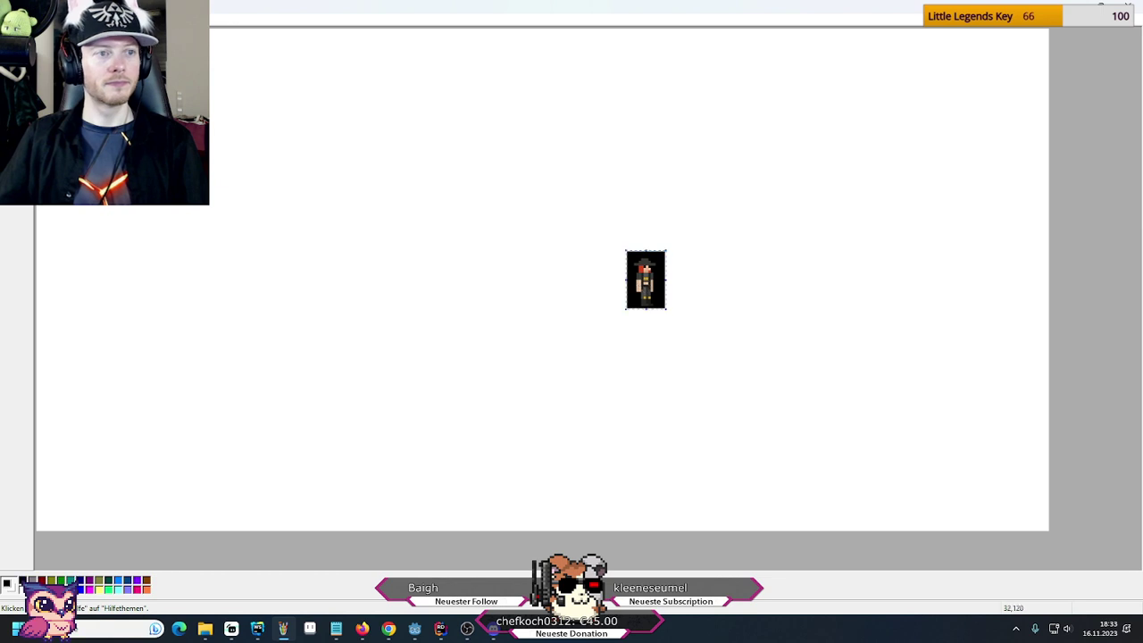
left_click(672, 281)
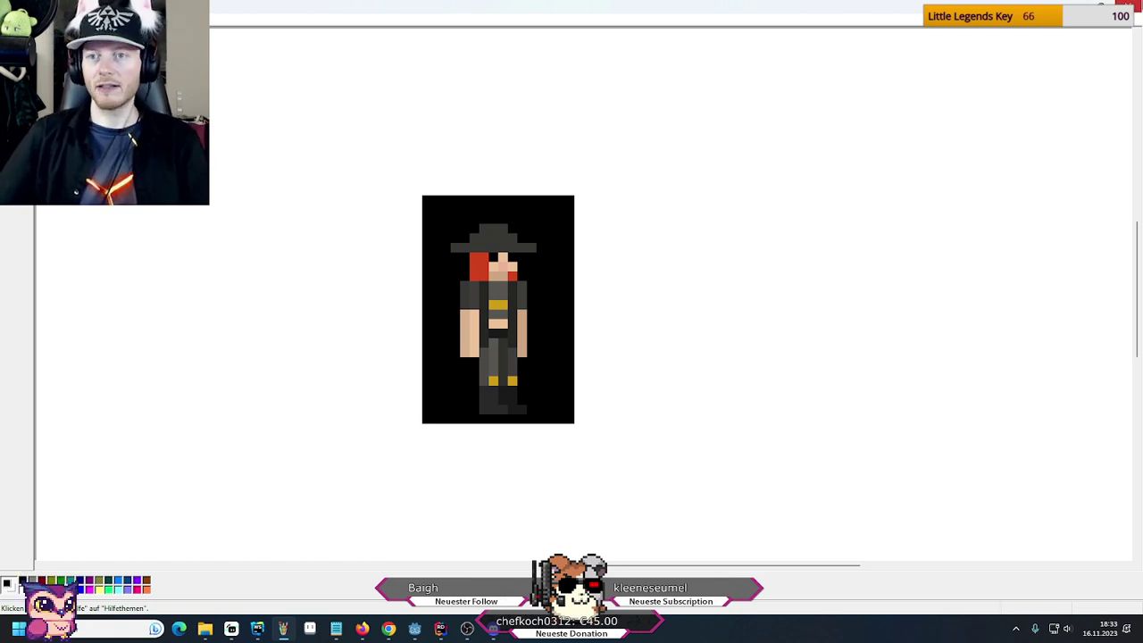
left_click(1130, 5)
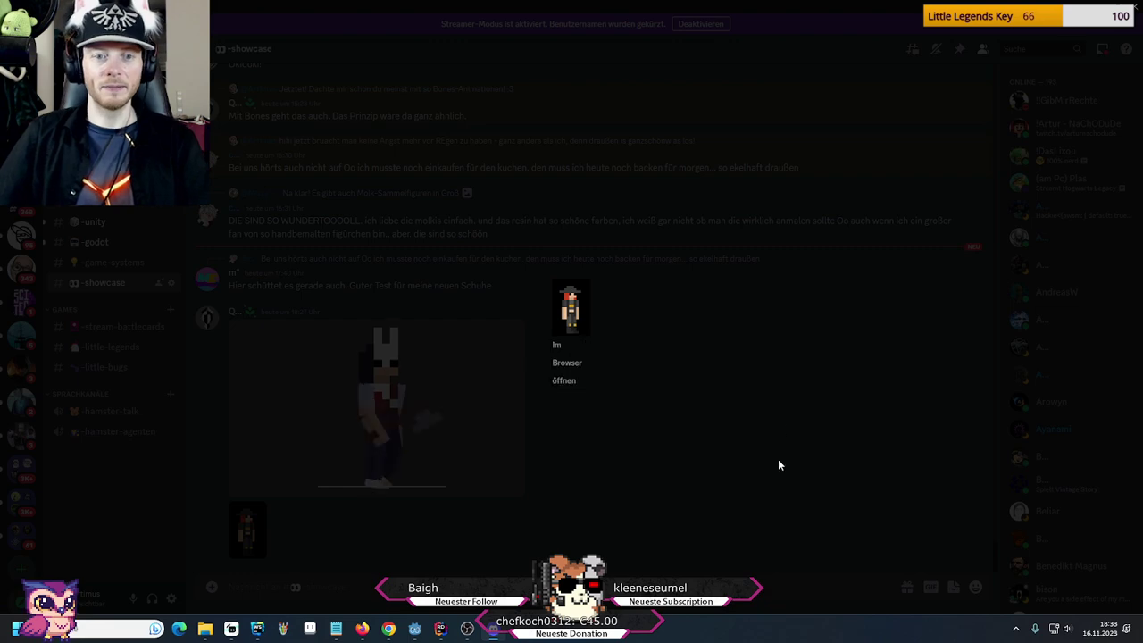
left_click(642, 501)
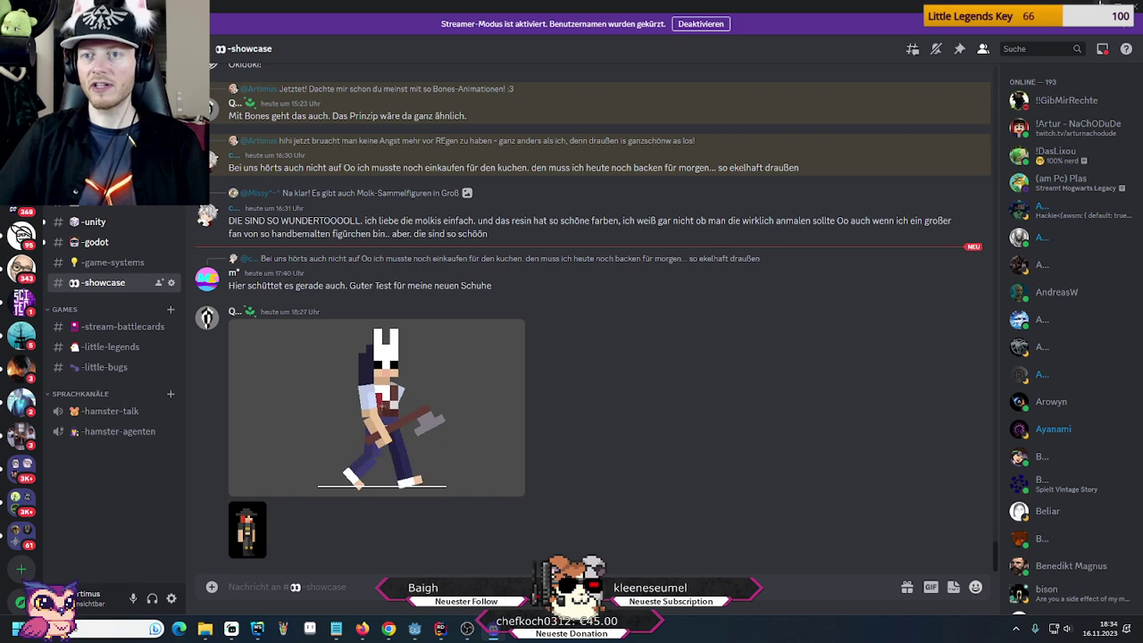
Switch to Godot and duplicate ArtiLaugh.tres in the Emotes folder as ArtiHappyMisaki.tres
key("alt+Tab")
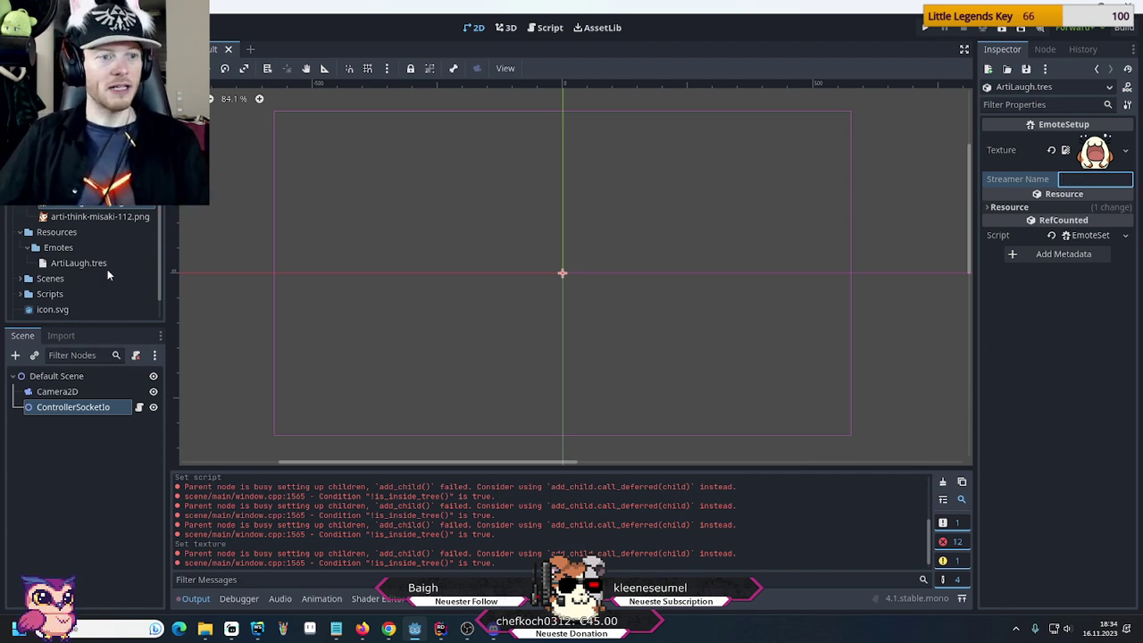
right_click(64, 255)
mouse_move(99, 262)
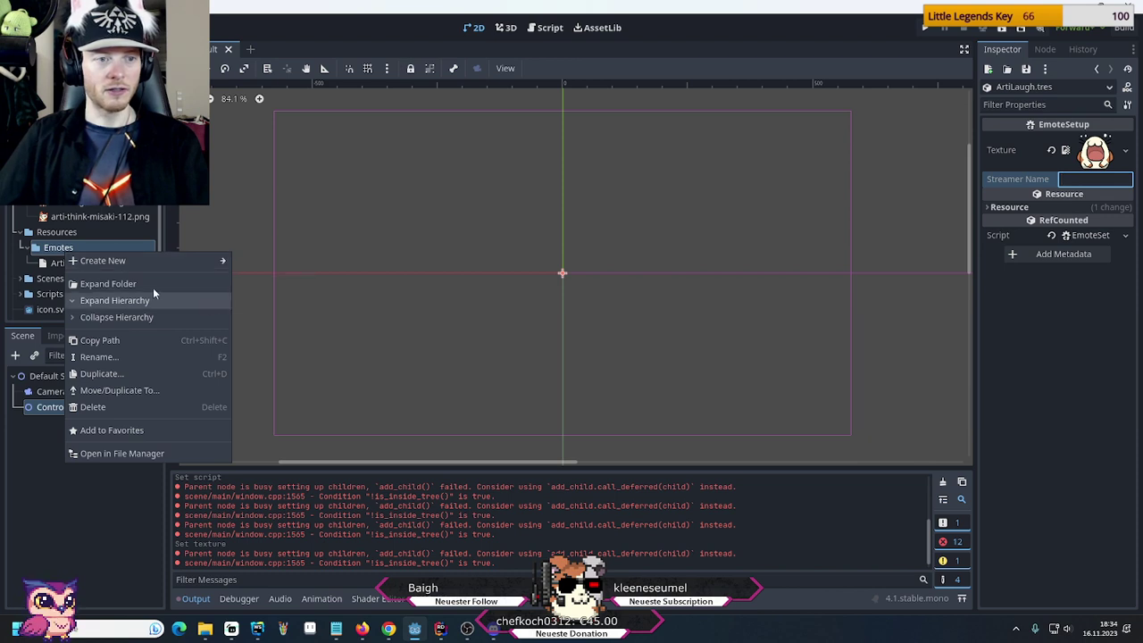
left_click(48, 265)
left_click(78, 264)
key("ctrl+d")
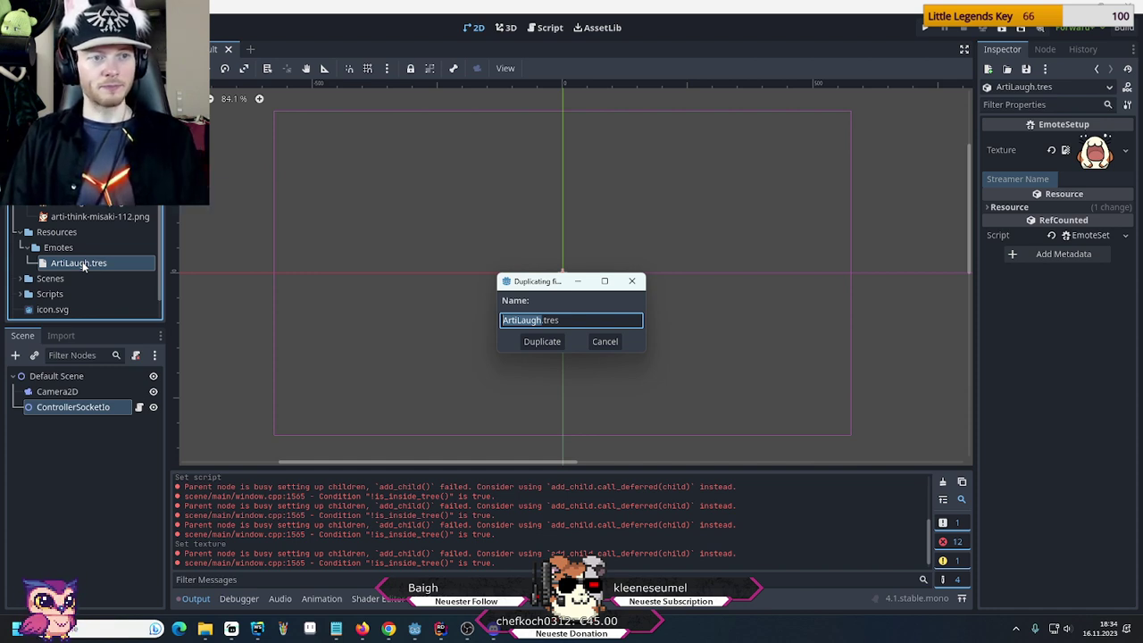
key("Right")
key("BackSpace")
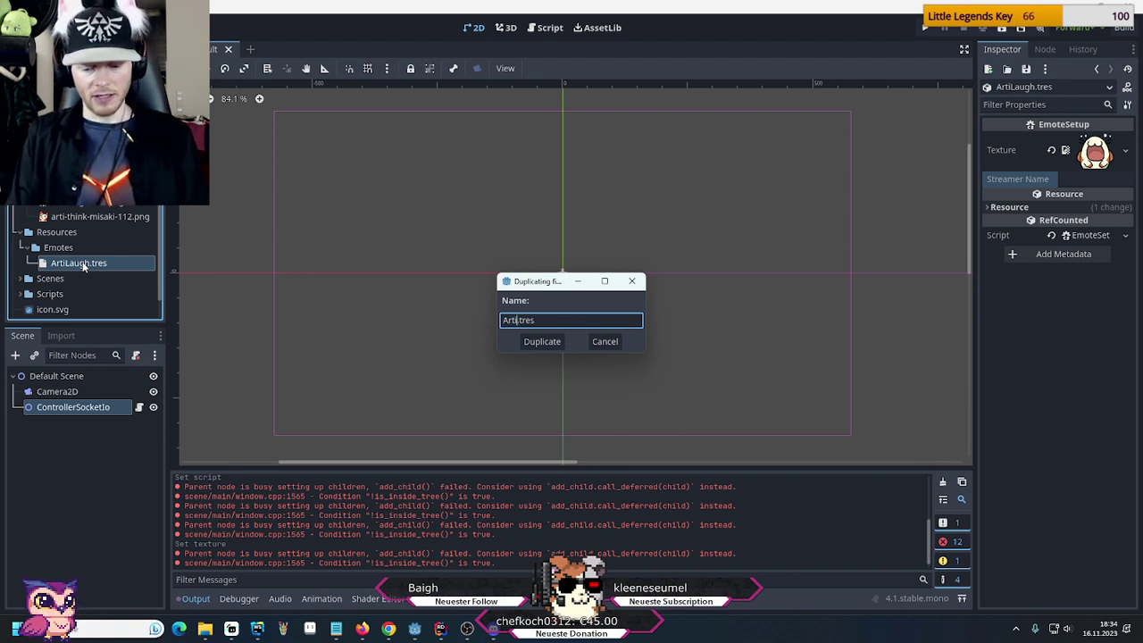
type("HappyMisaki")
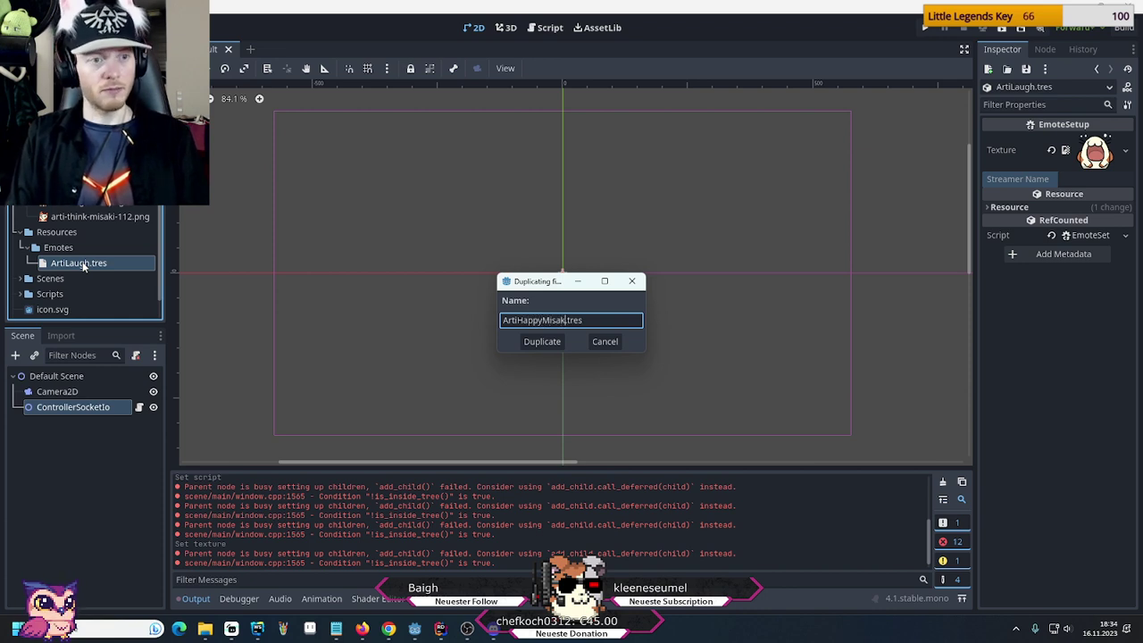
key("Return")
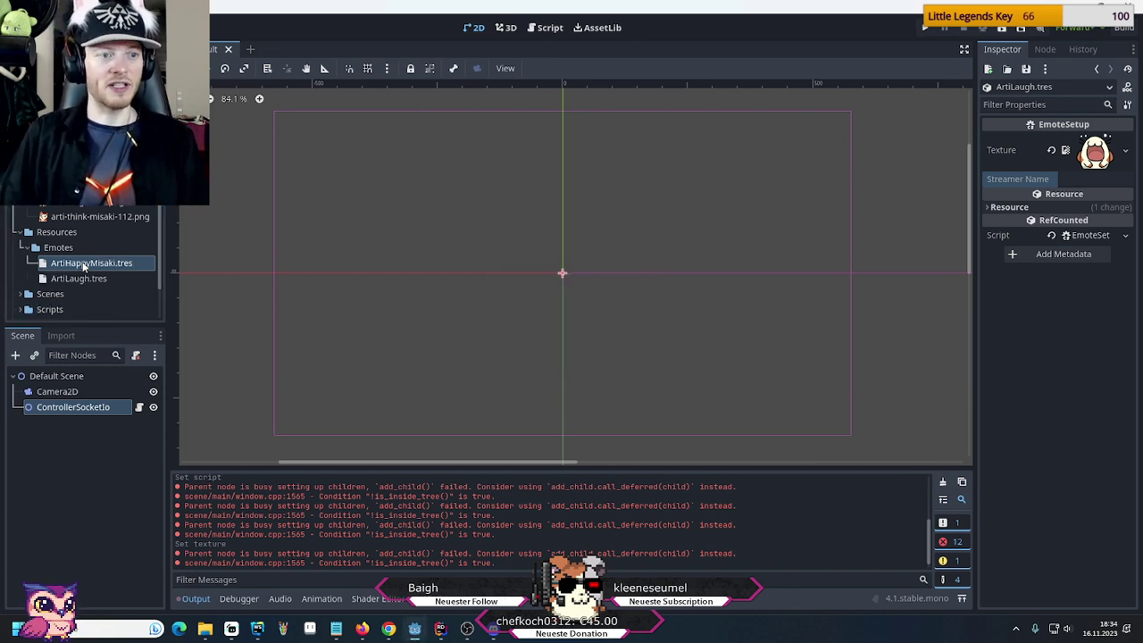
Open ArtiHappyMisaki.tres, assign the happy Misaki emote image as its texture, and start editing the streamer name
double_click(67, 266)
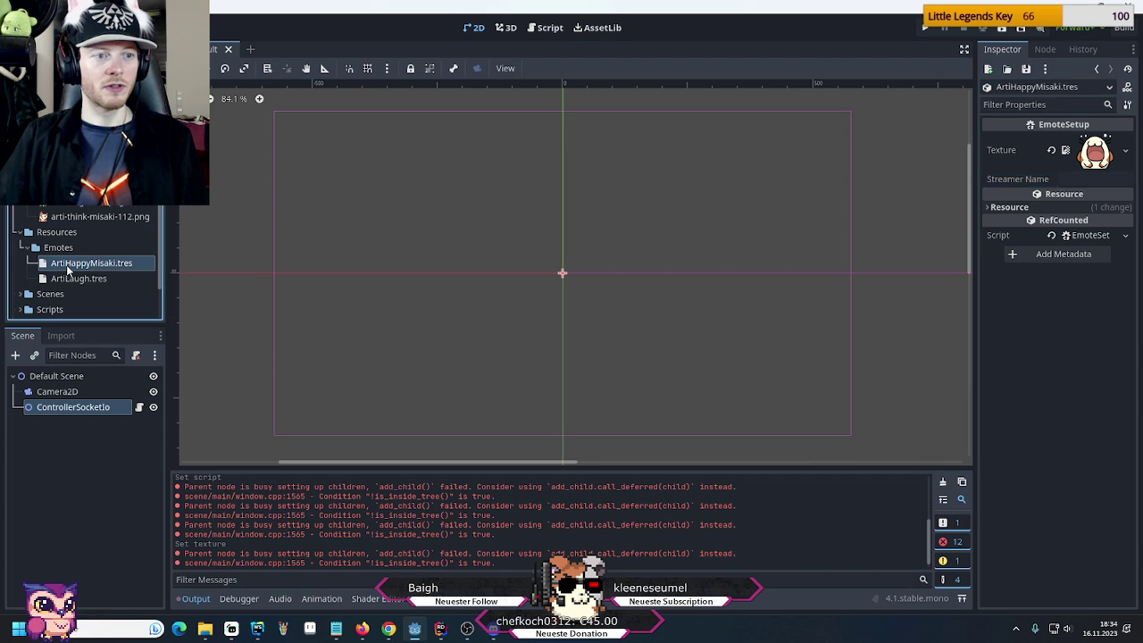
left_click_drag(89, 201, 1095, 151)
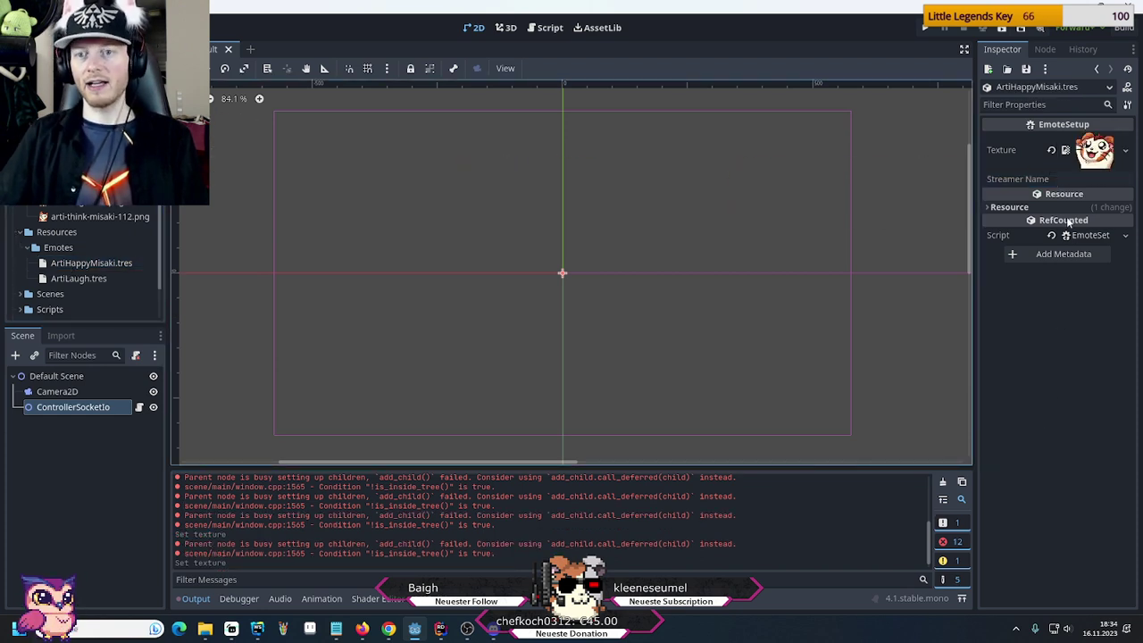
left_click(1062, 179)
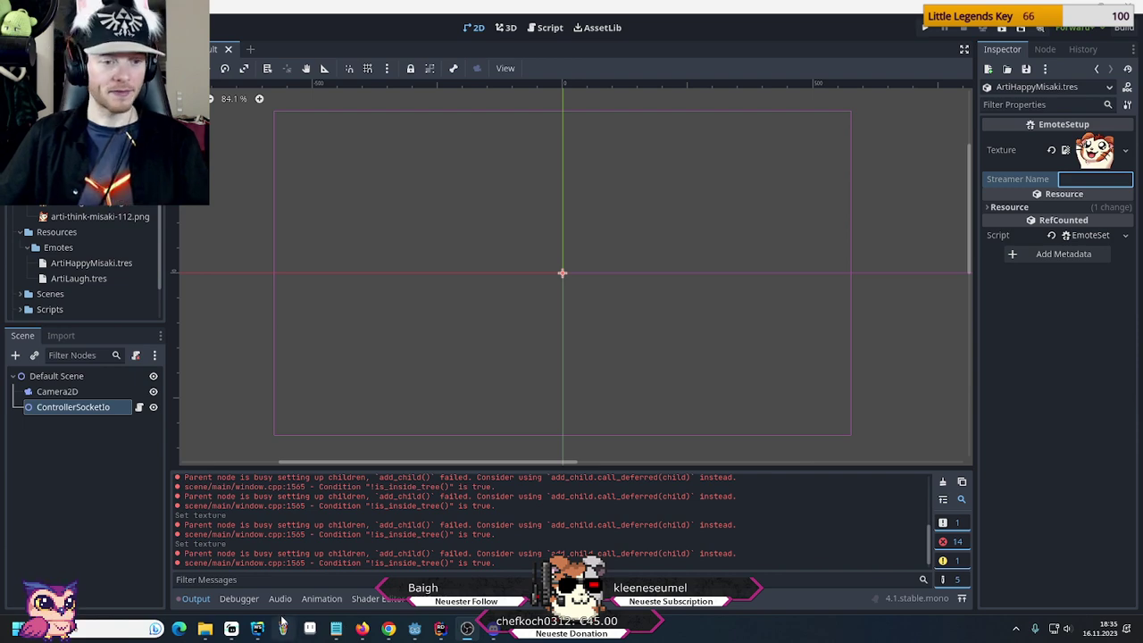
Switch to the stream-interaction emotes folder in File Explorer and open images > hamster-cannon > effect-shot
mouse_move(204, 629)
left_click(289, 523)
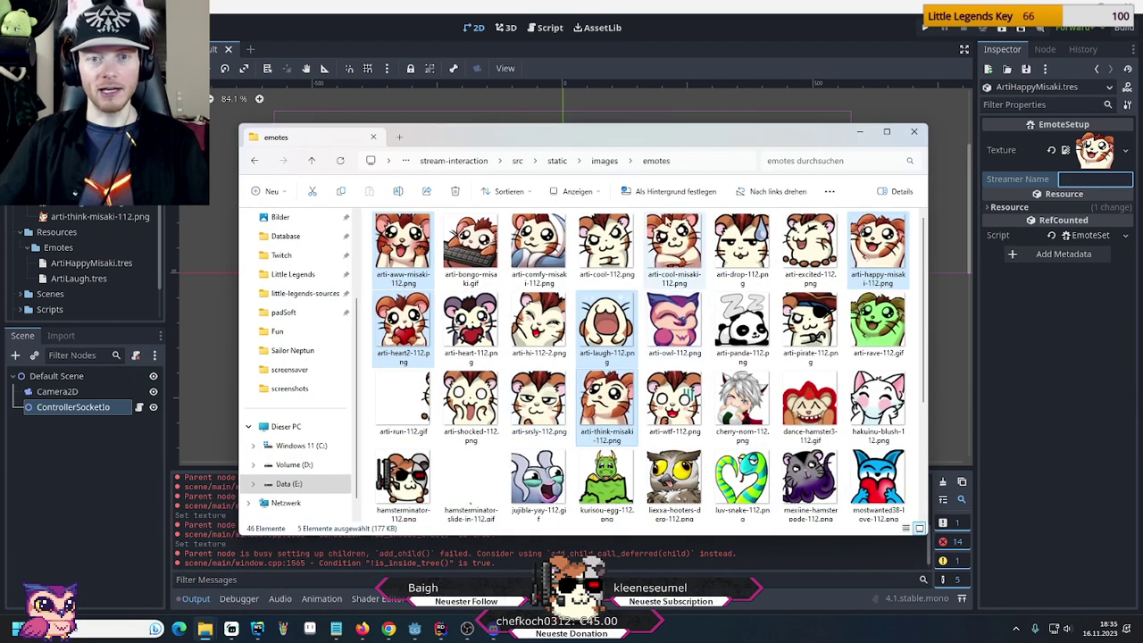
left_click(605, 163)
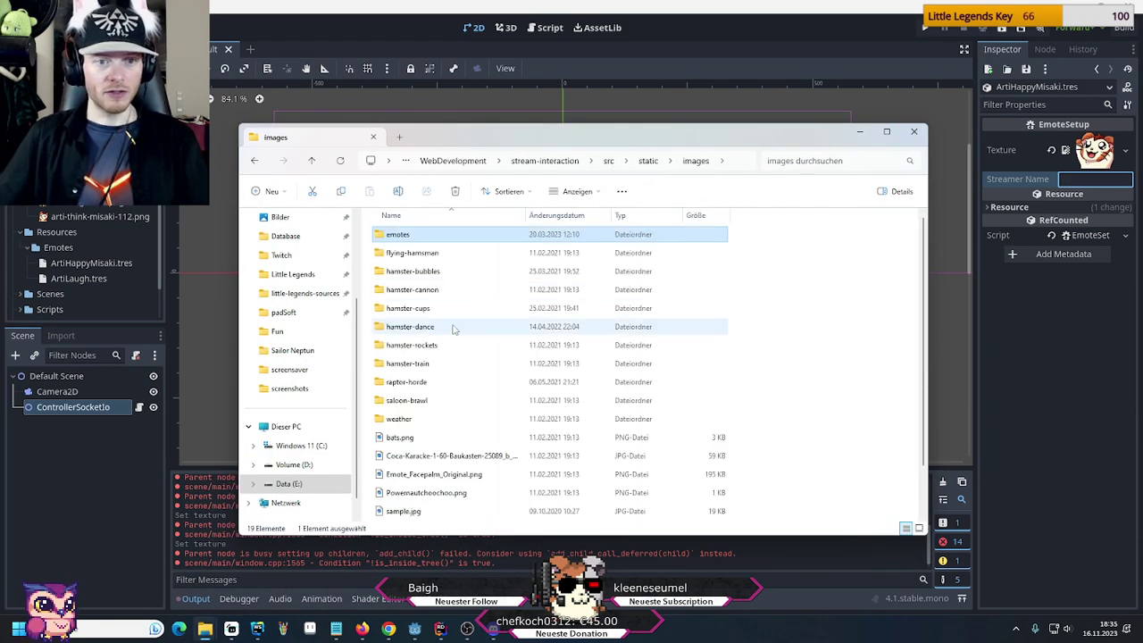
double_click(439, 291)
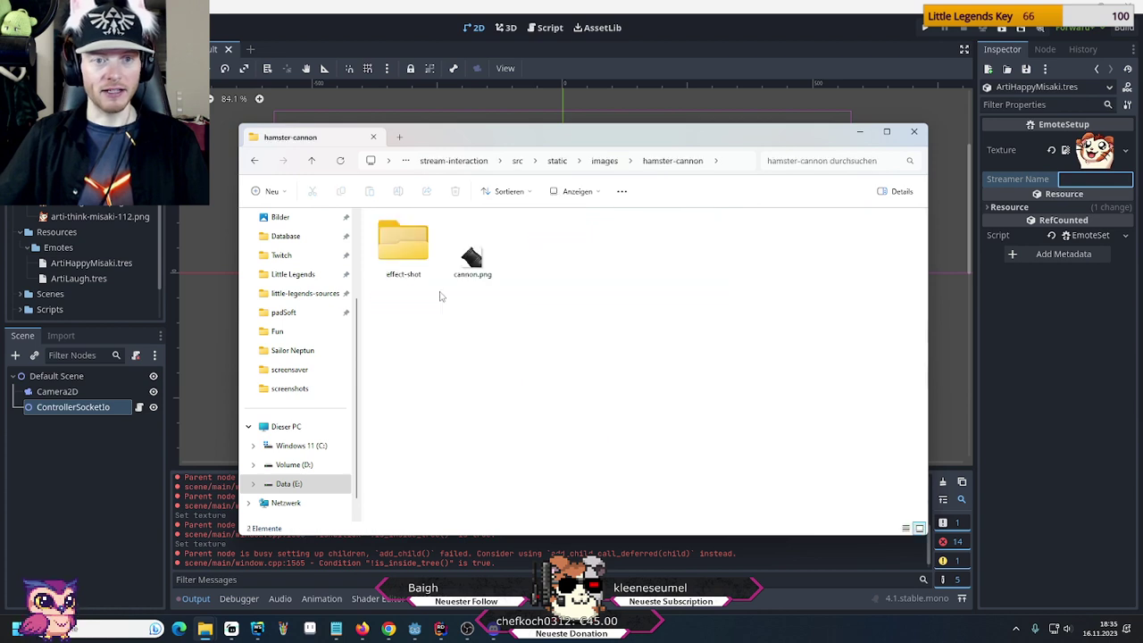
double_click(404, 252)
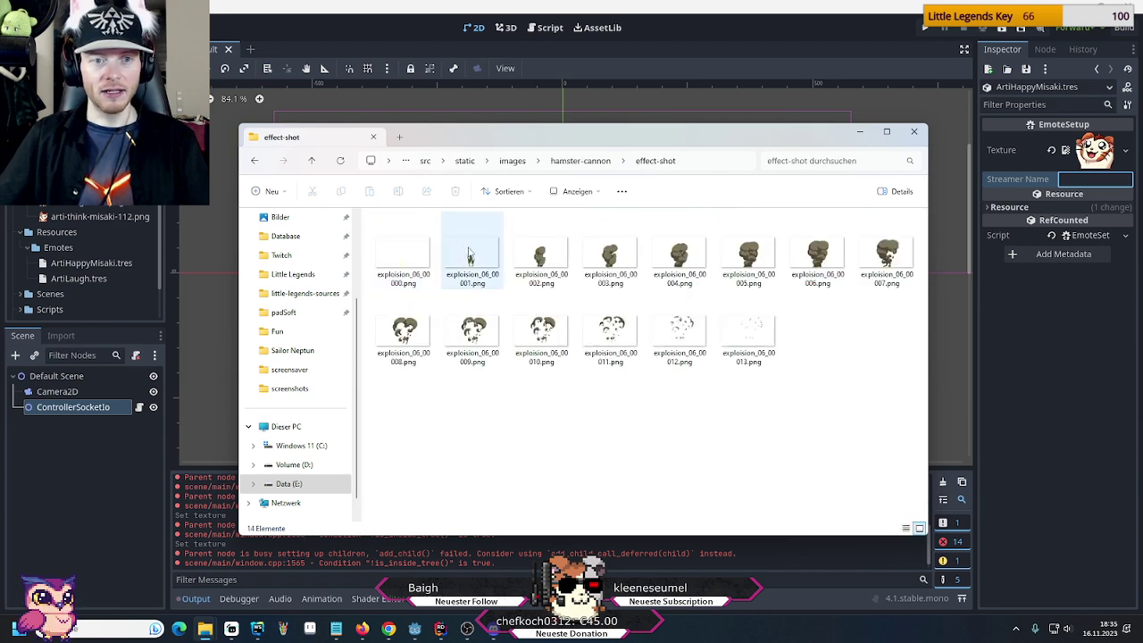
Check the pixel dimensions of exploision_06_00004.png in its properties and locate the first and last frames of the explosion sequence
right_click(686, 256)
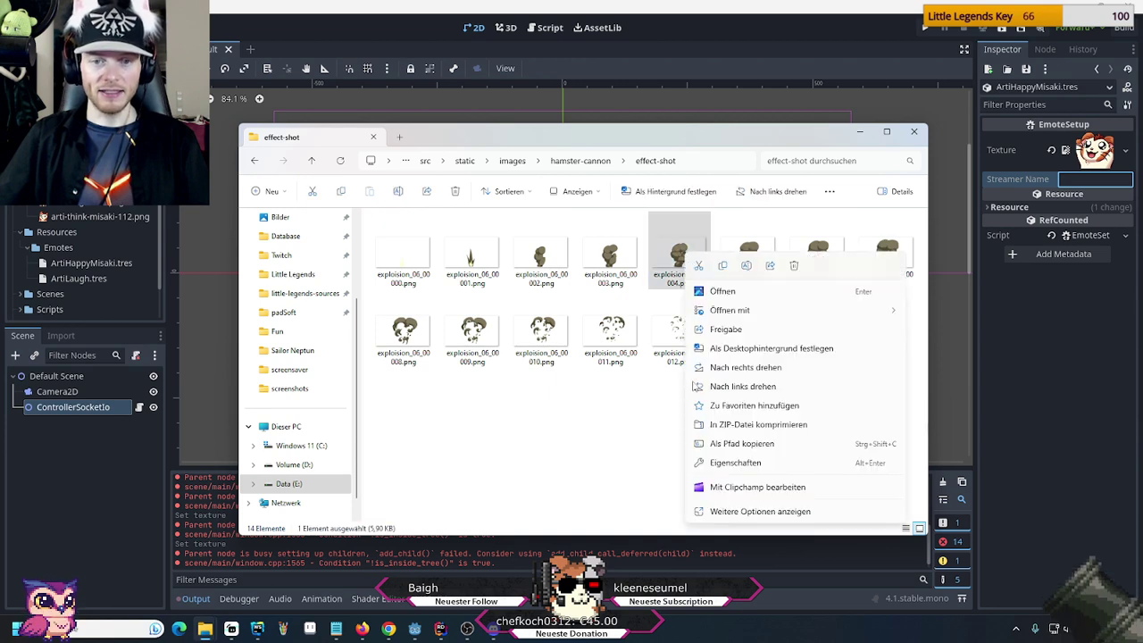
left_click(734, 463)
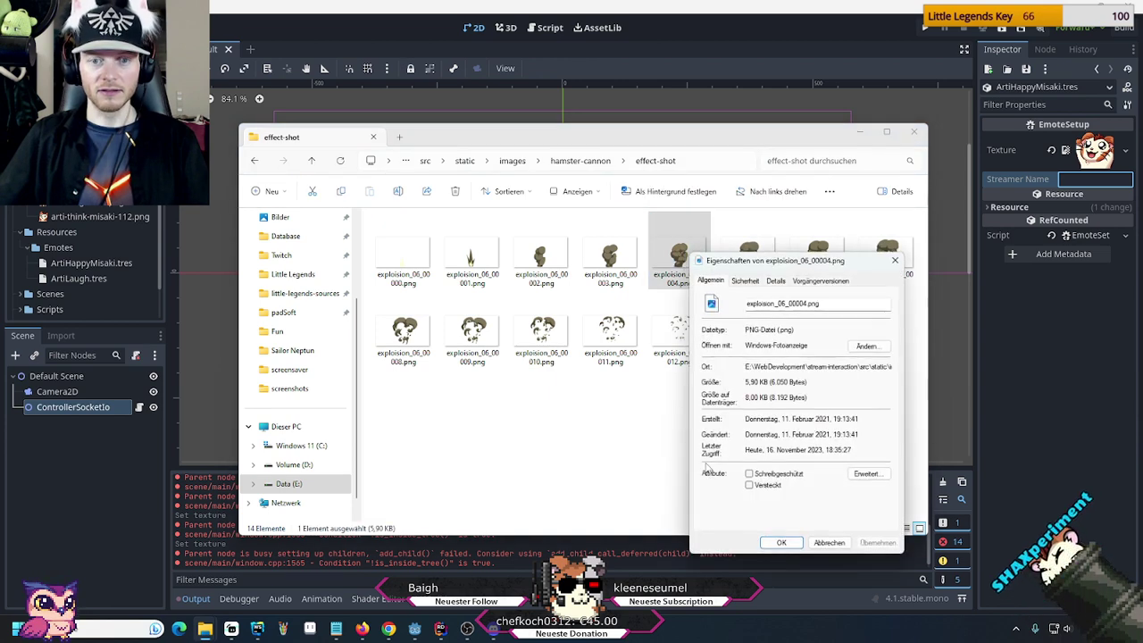
left_click(775, 280)
left_click(770, 352)
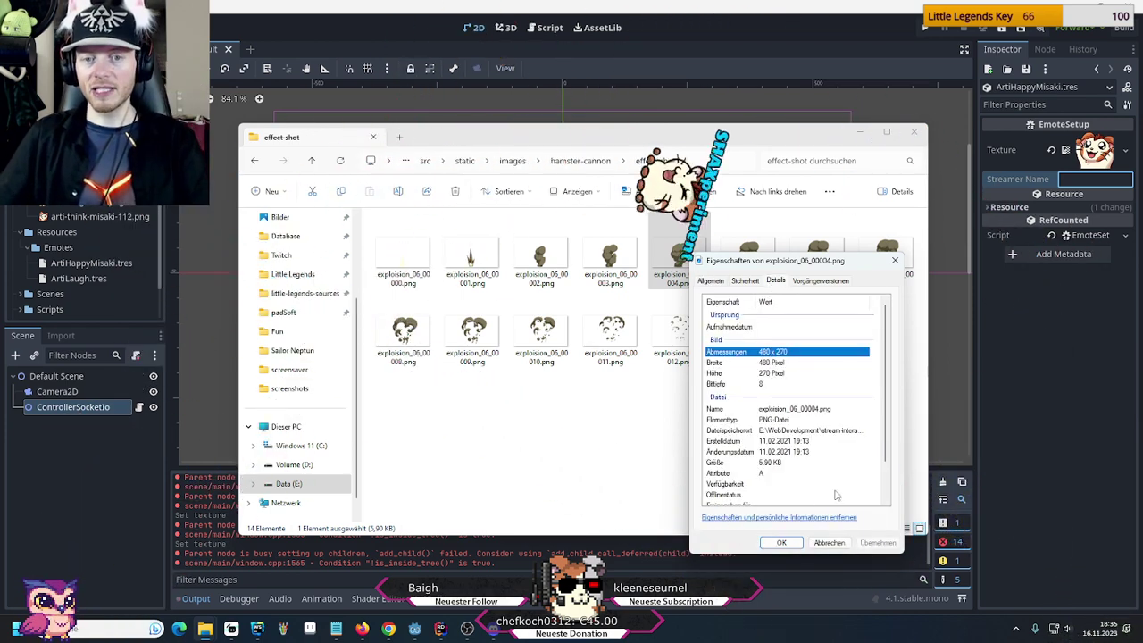
left_click(830, 543)
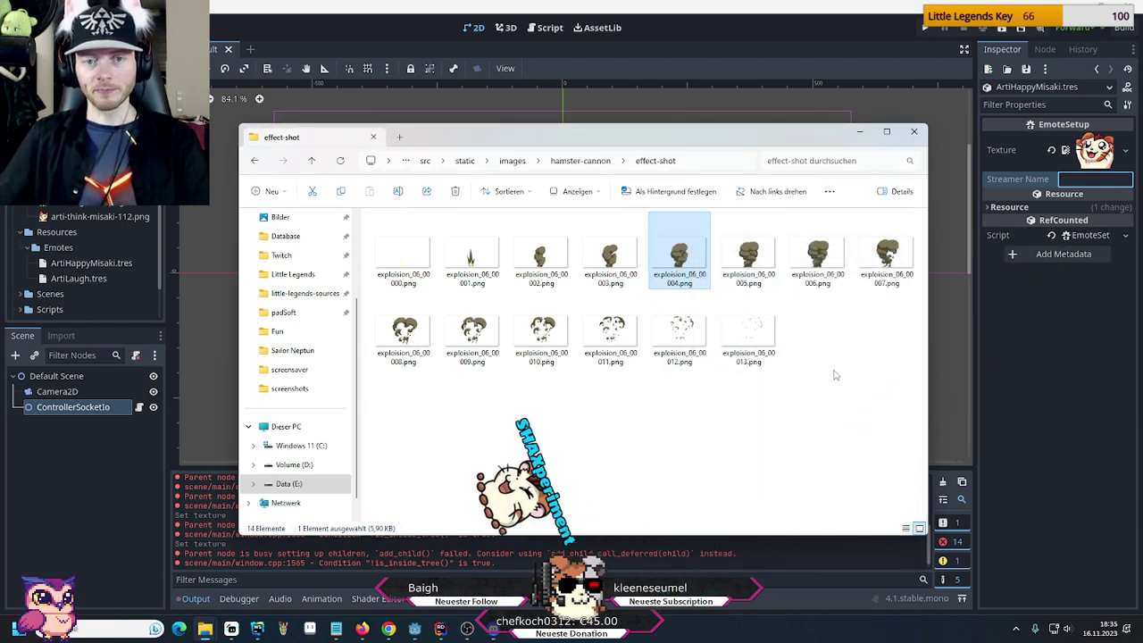
left_click(410, 253)
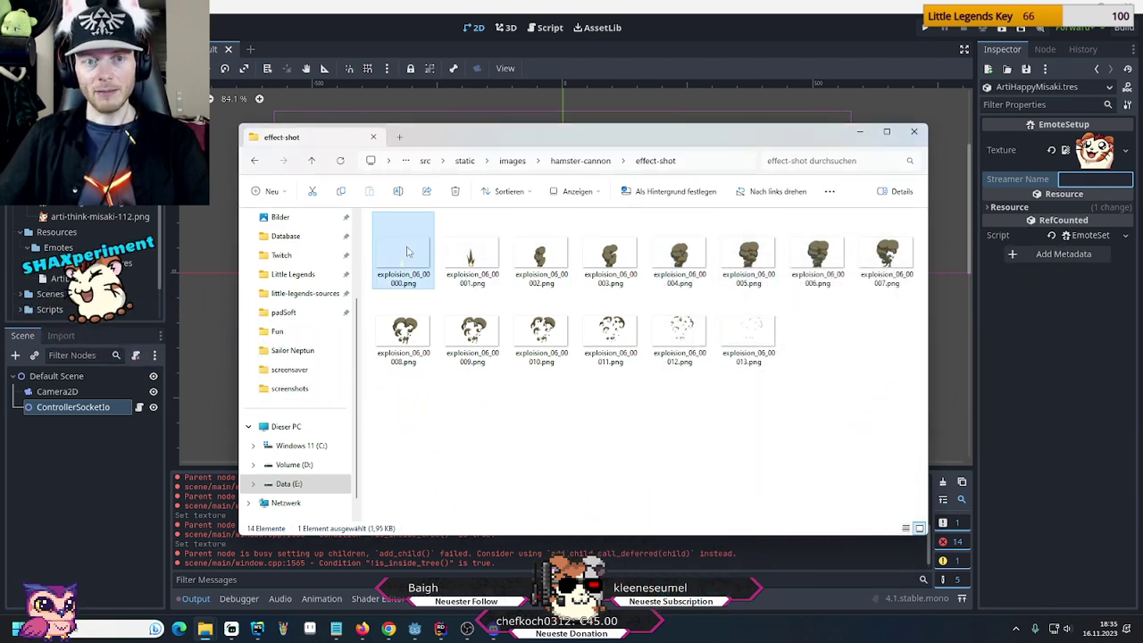
left_click(732, 336)
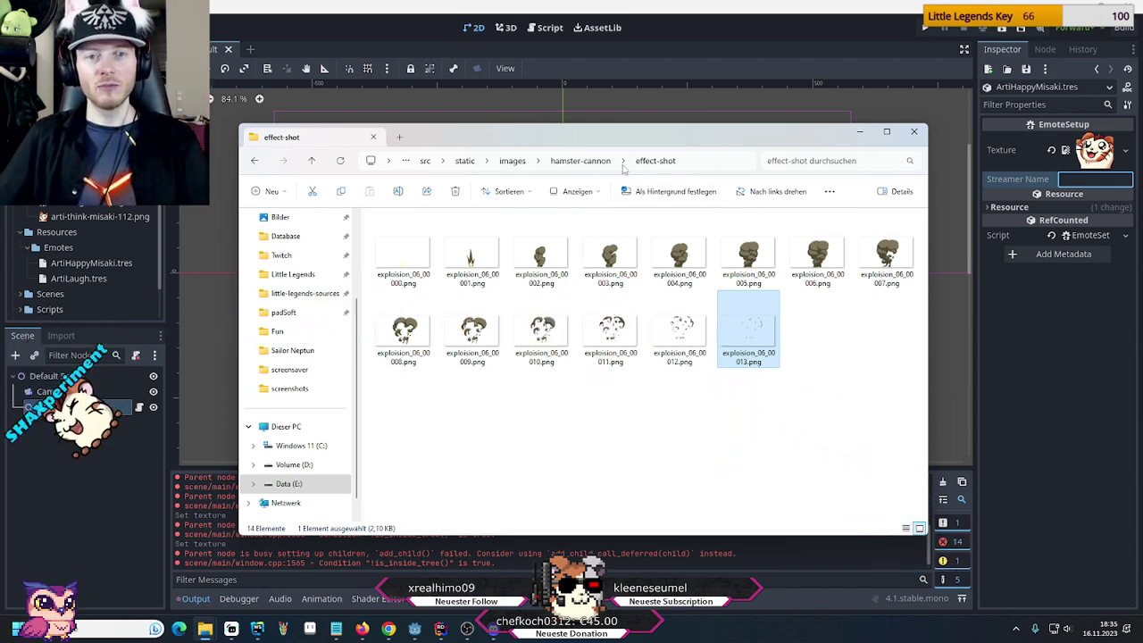
Return to the hamster-cannon folder and copy cannon.png
left_click(580, 161)
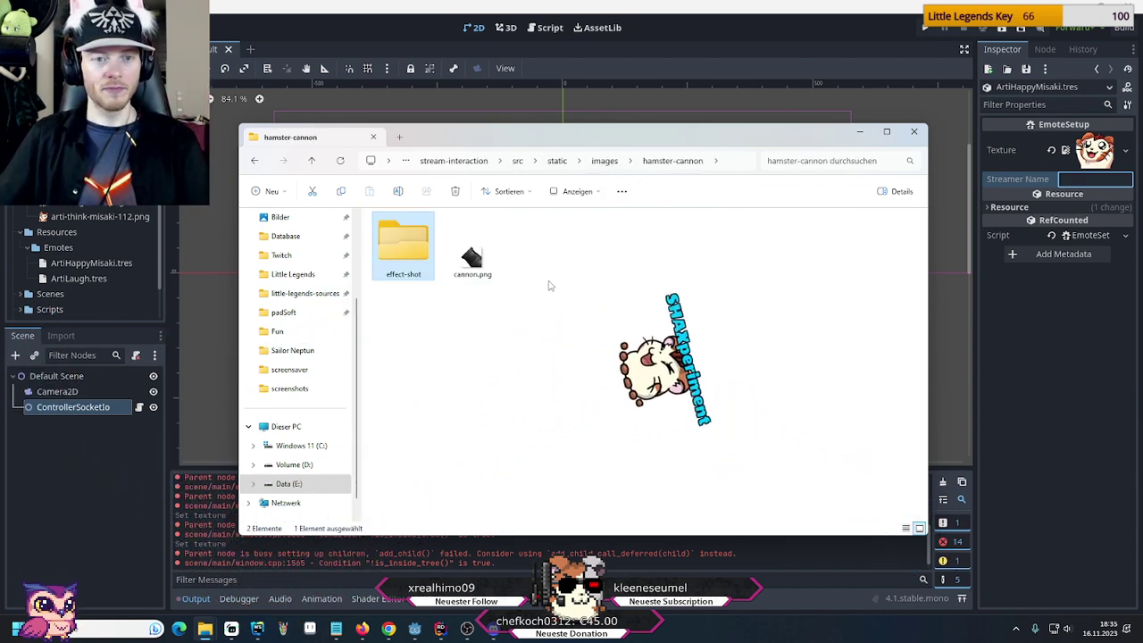
left_click_drag(538, 309, 506, 288)
left_click(471, 257)
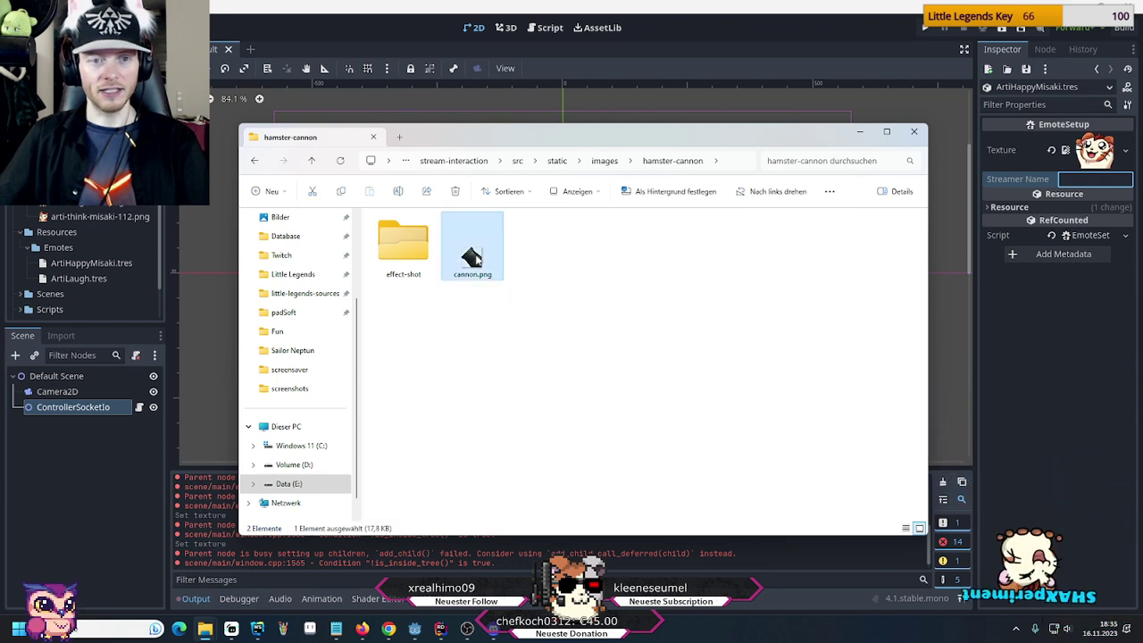
Create a folder named HamsterCannon in the Images folder of the Godot Stream Interactions project
left_click(205, 629)
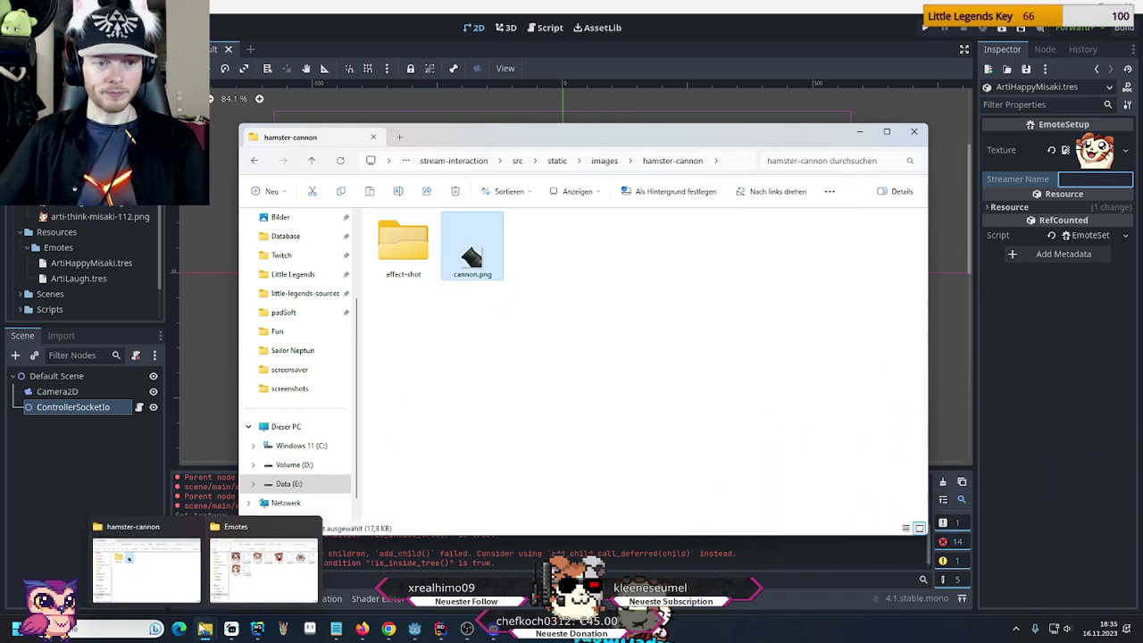
left_click(240, 594)
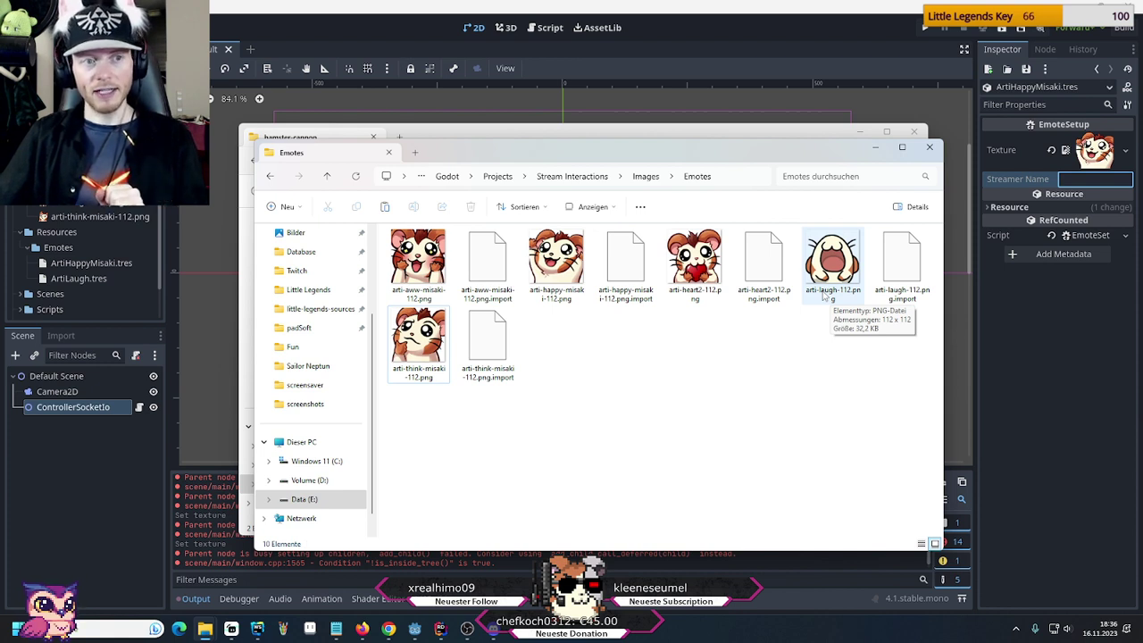
left_click(645, 176)
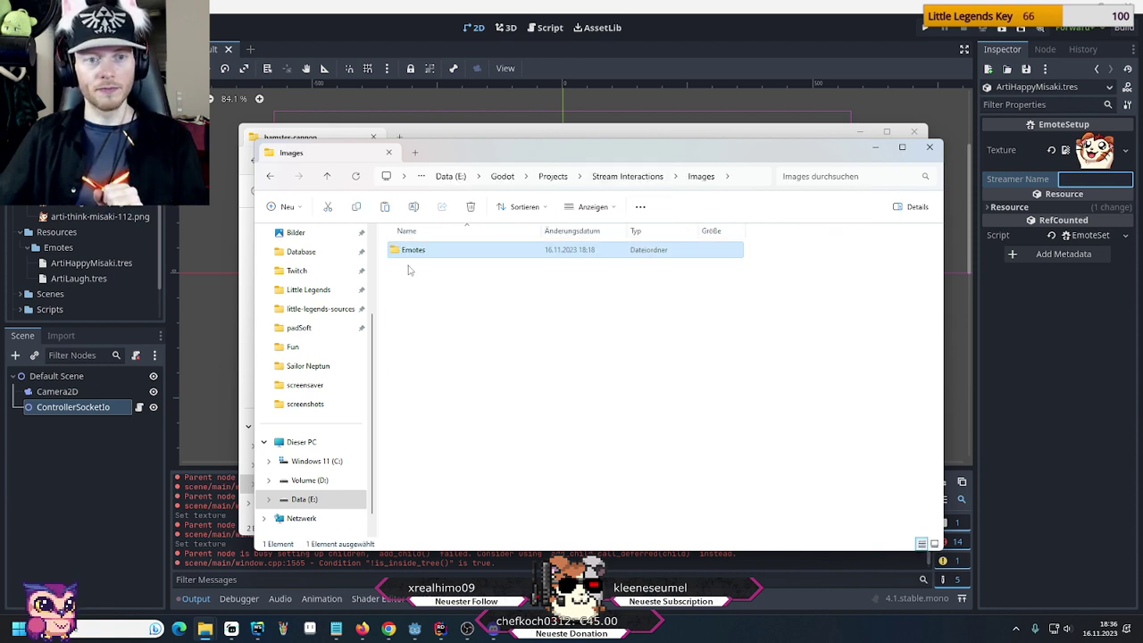
left_click(408, 293)
right_click(408, 294)
mouse_move(451, 417)
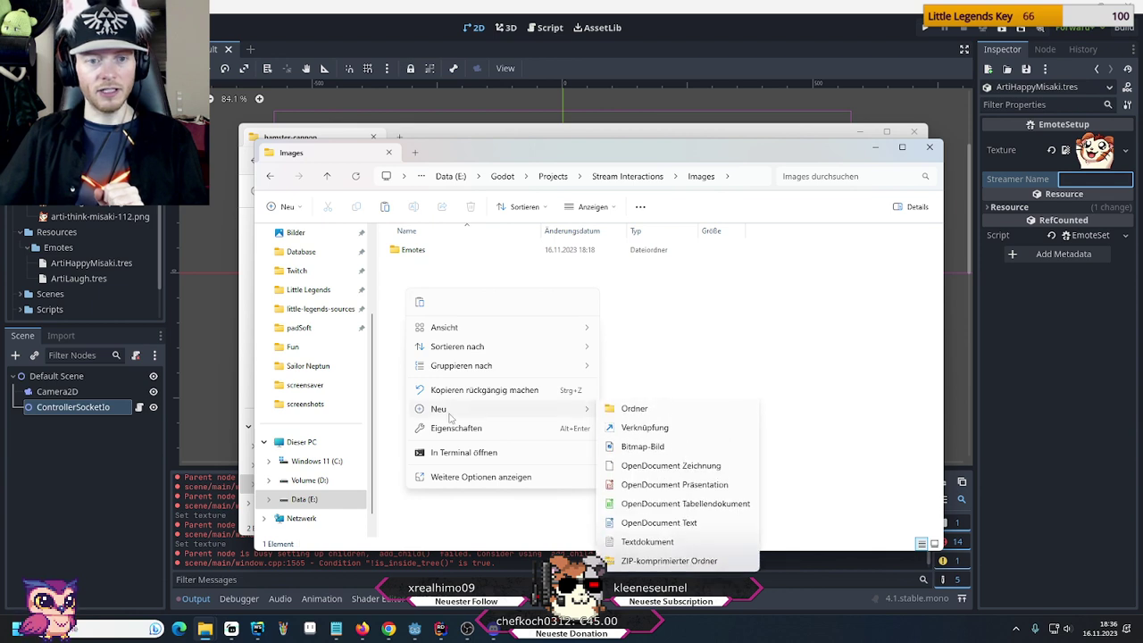
left_click(635, 413)
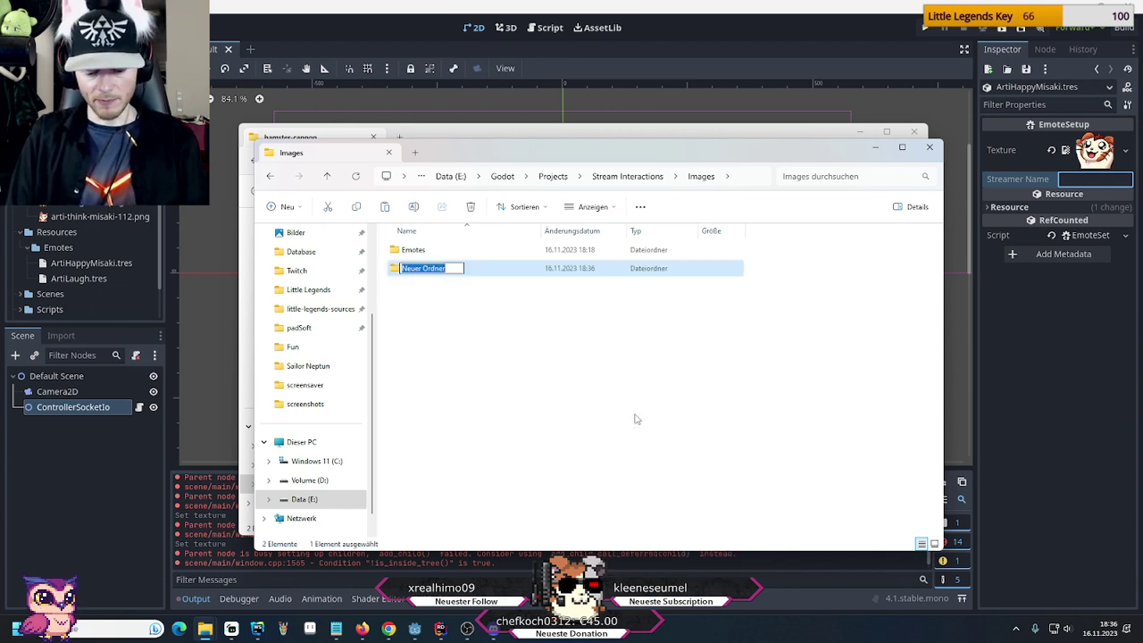
type("C")
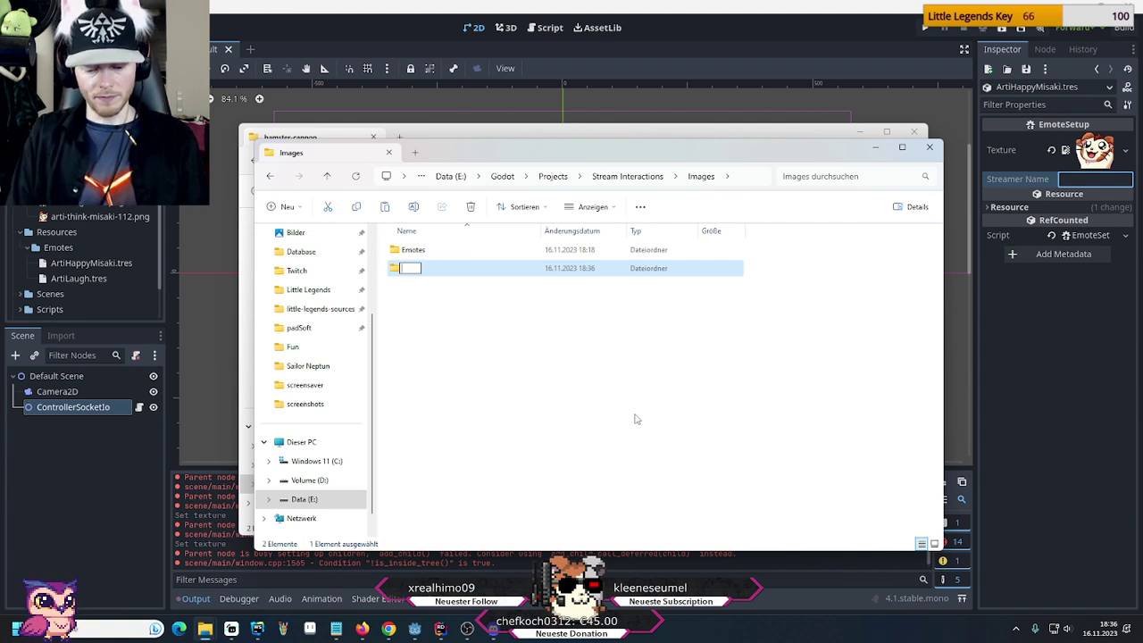
type("Cannon")
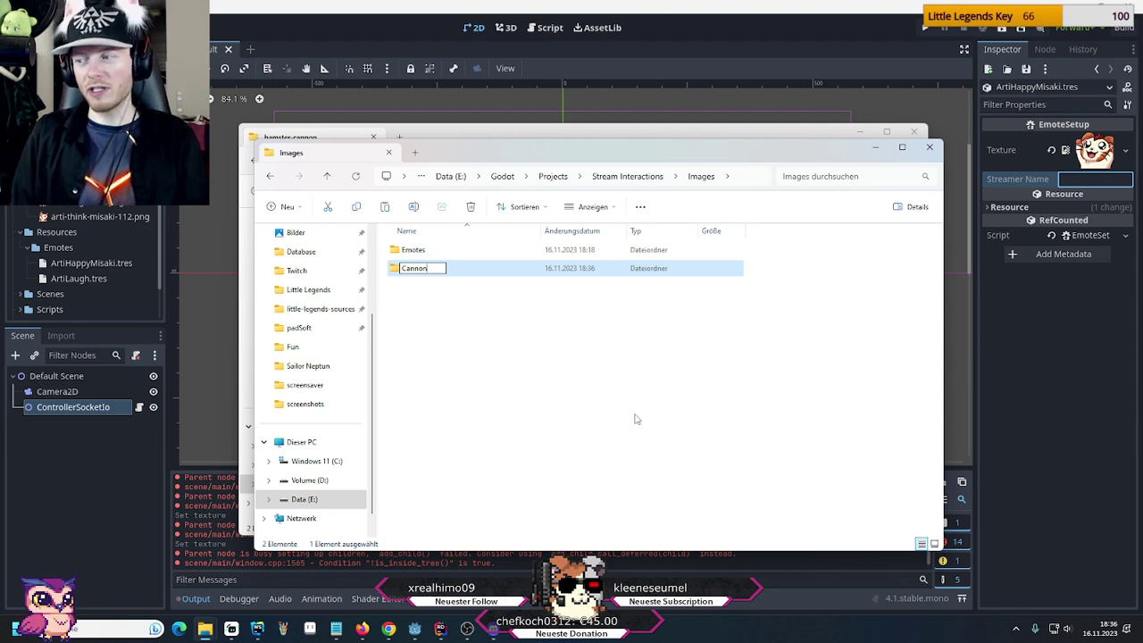
key("Home")
type("Hamst")
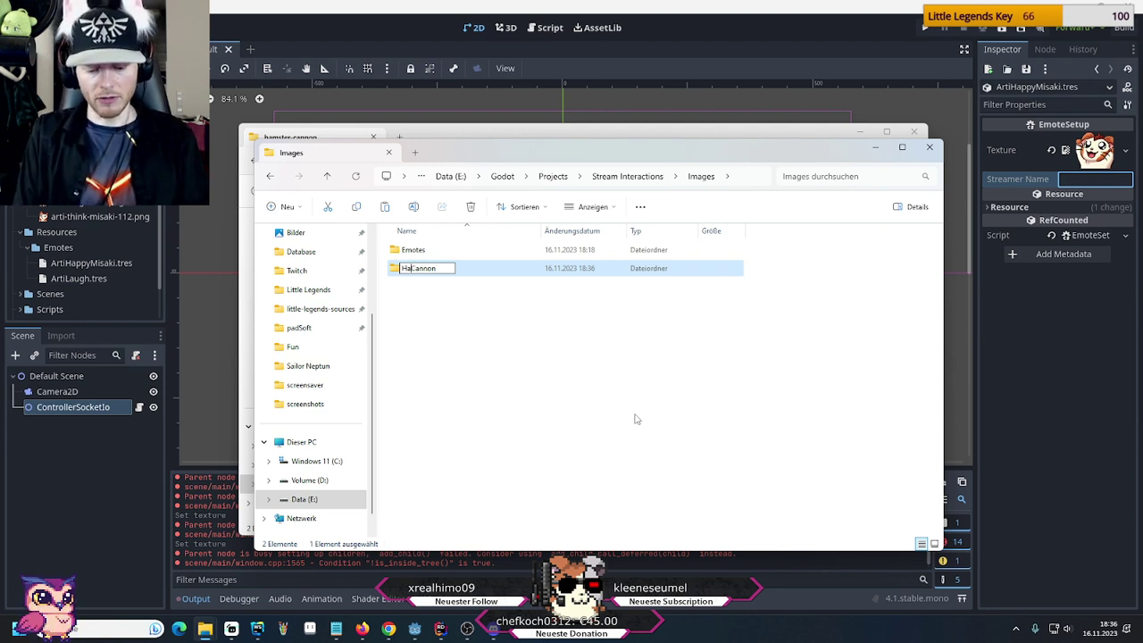
type("er")
key("Return")
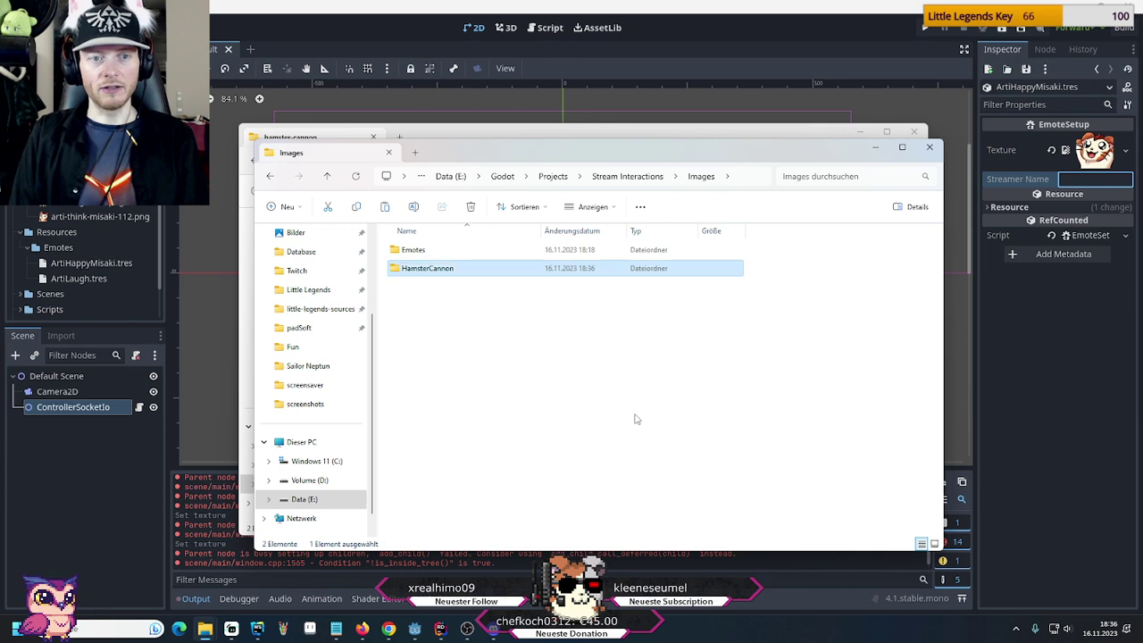
Paste the copied cannon image into the HamsterCannon folder and rename it Cannon.png
key("Return")
key("ctrl+v")
key("F2")
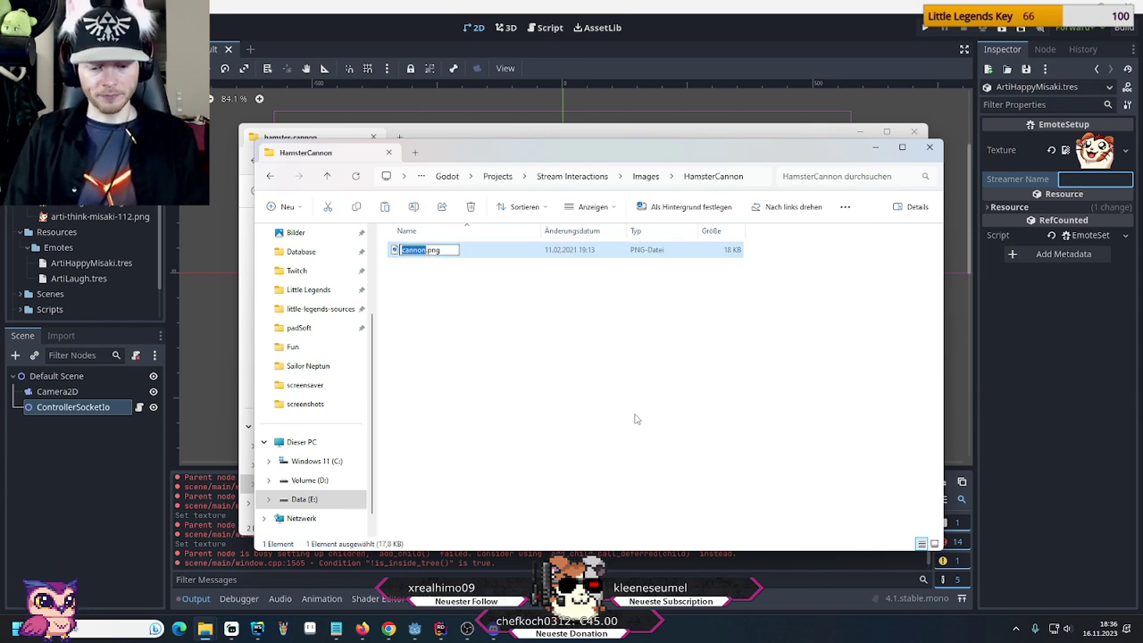
type("Cannon")
key("Return")
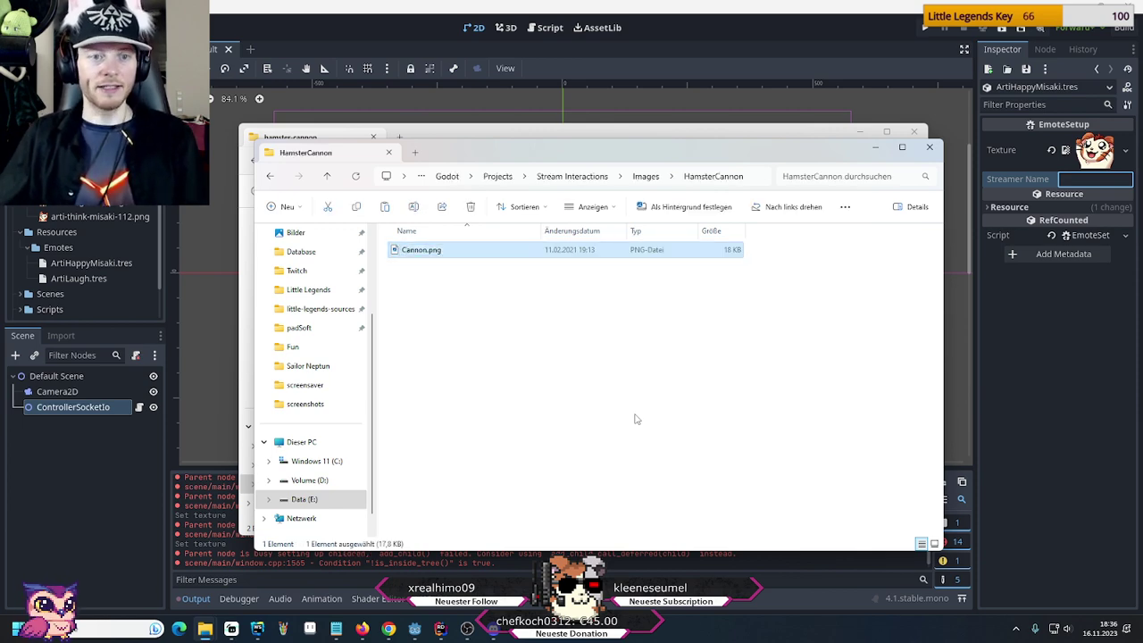
Go back to the source hamster-cannon folder and copy all the explosion frames from effect-shot
key("alt+Tab")
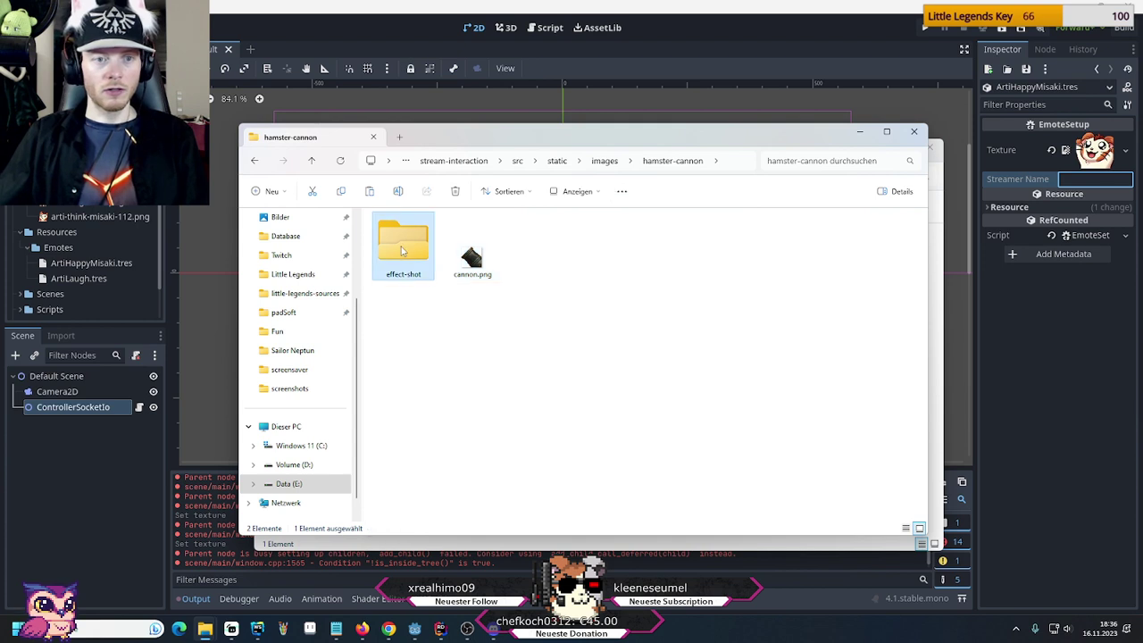
double_click(402, 251)
left_click(402, 251)
left_click(750, 336, "shift")
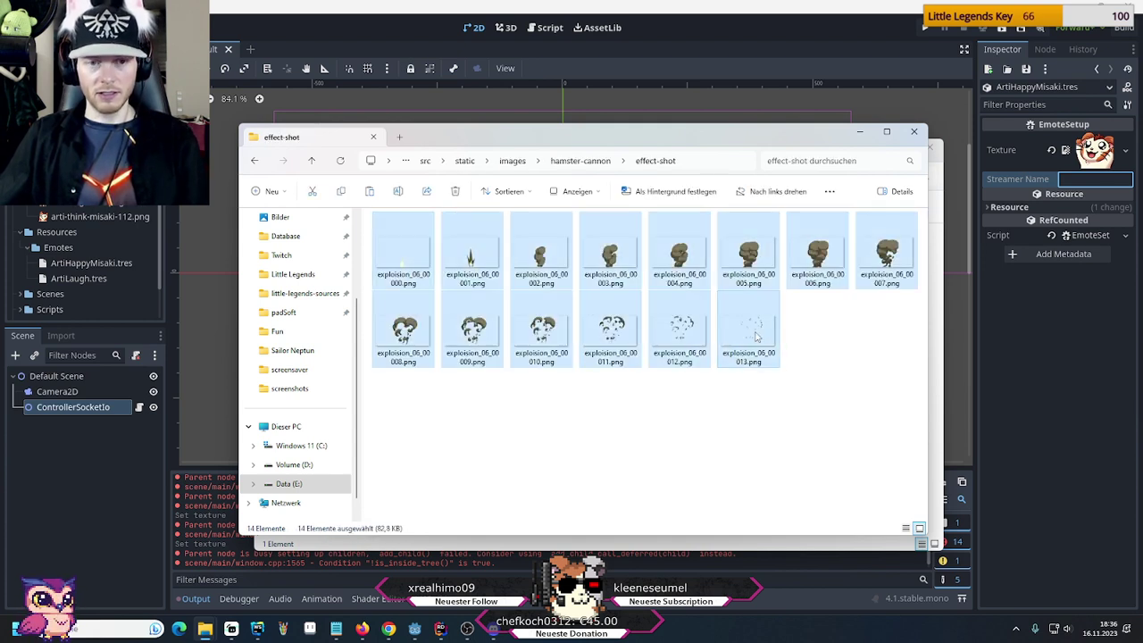
Create a folder named EffectShot inside the project's HamsterCannon folder
key("alt+Tab")
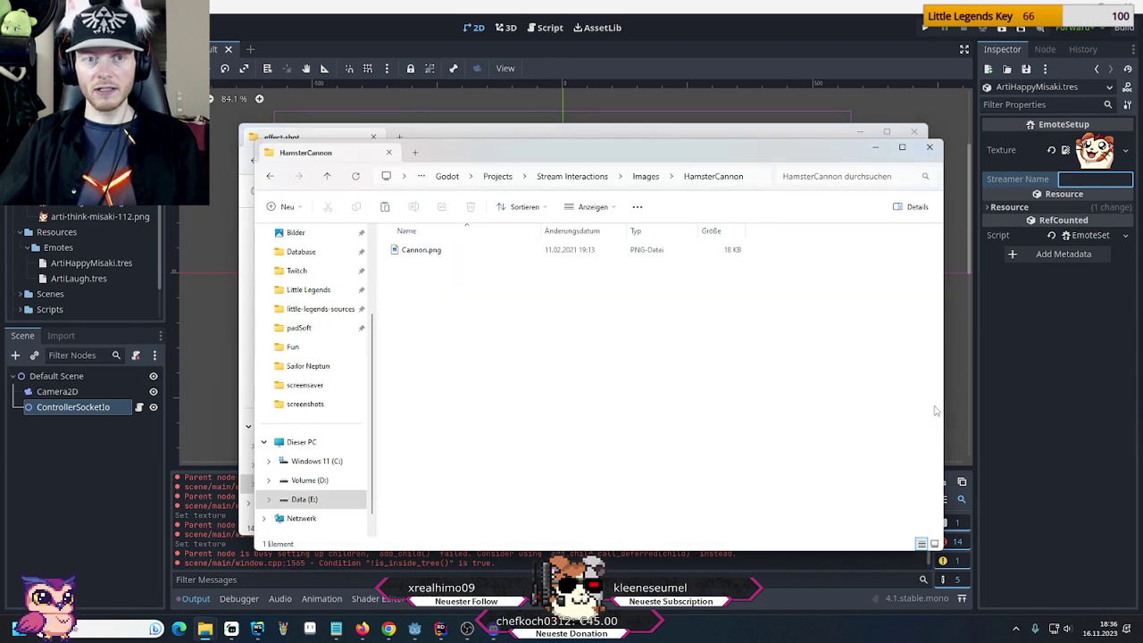
left_click(437, 257)
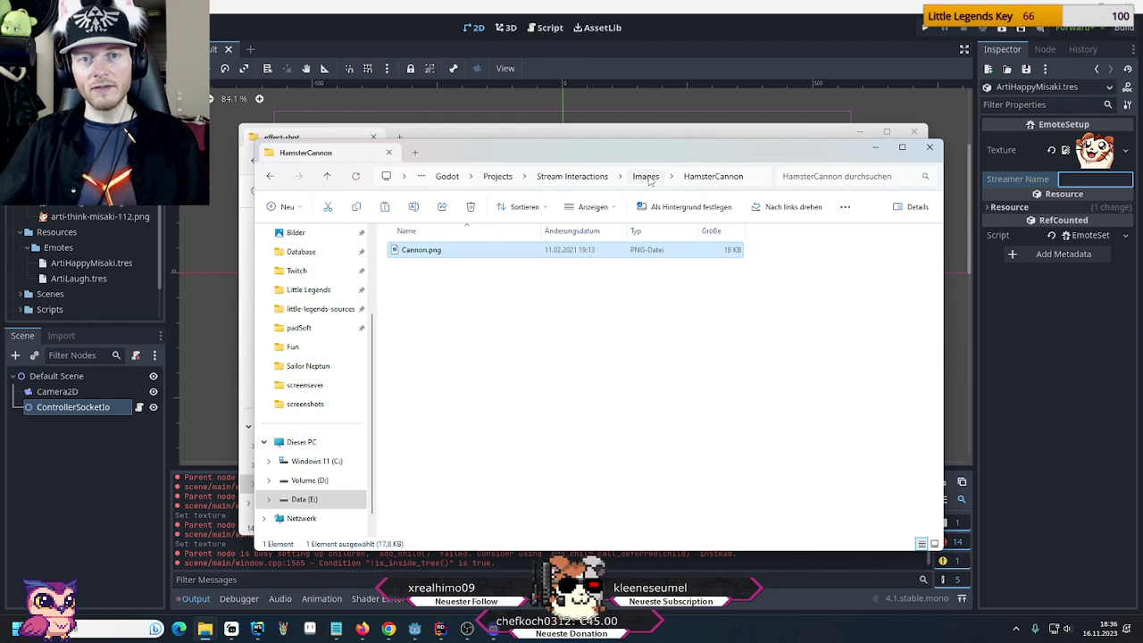
left_click(499, 324)
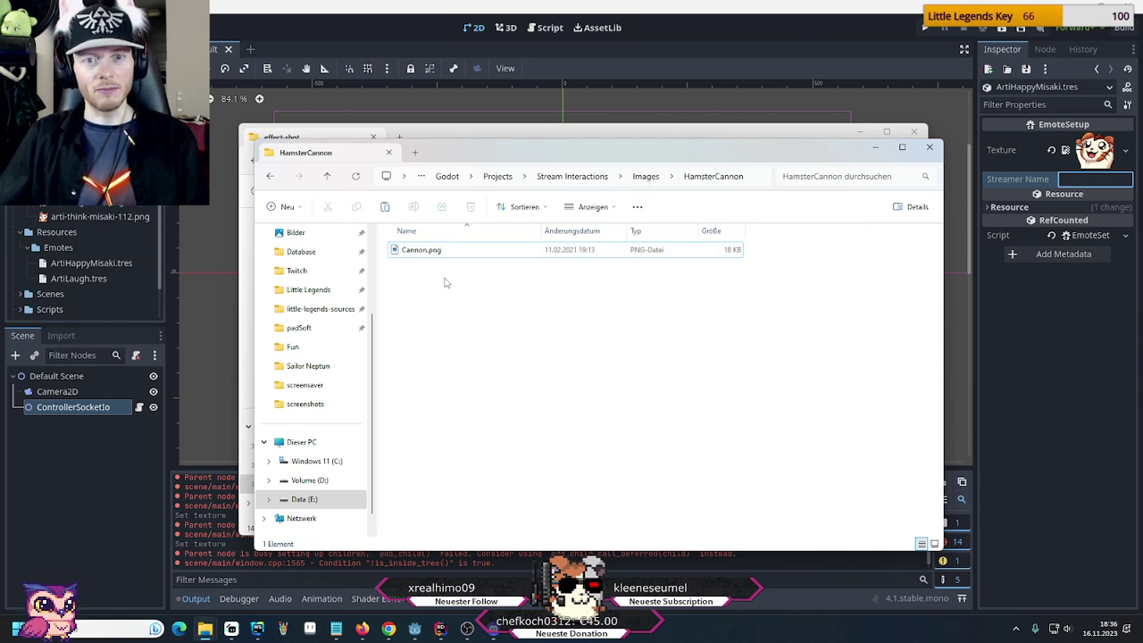
right_click(445, 282)
mouse_move(490, 398)
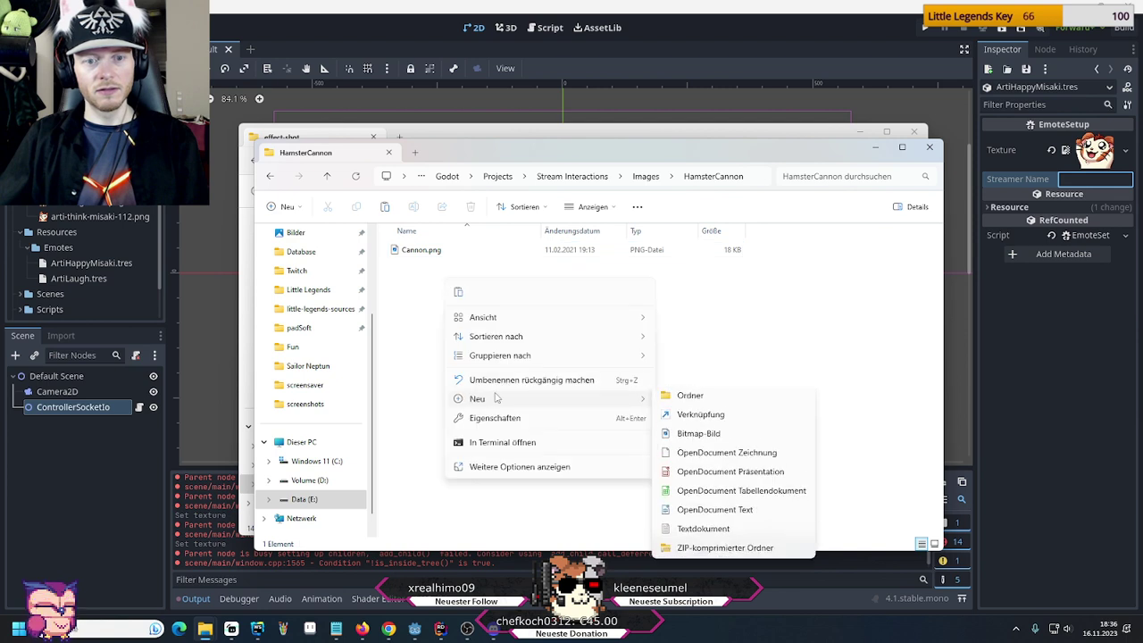
left_click(695, 398)
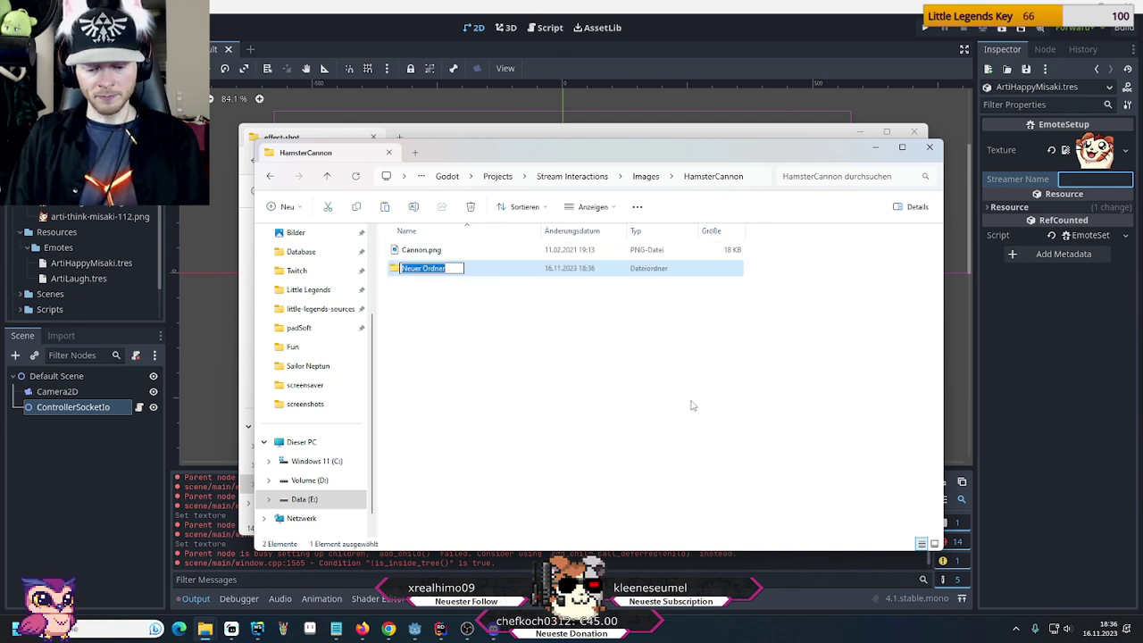
type("Effe")
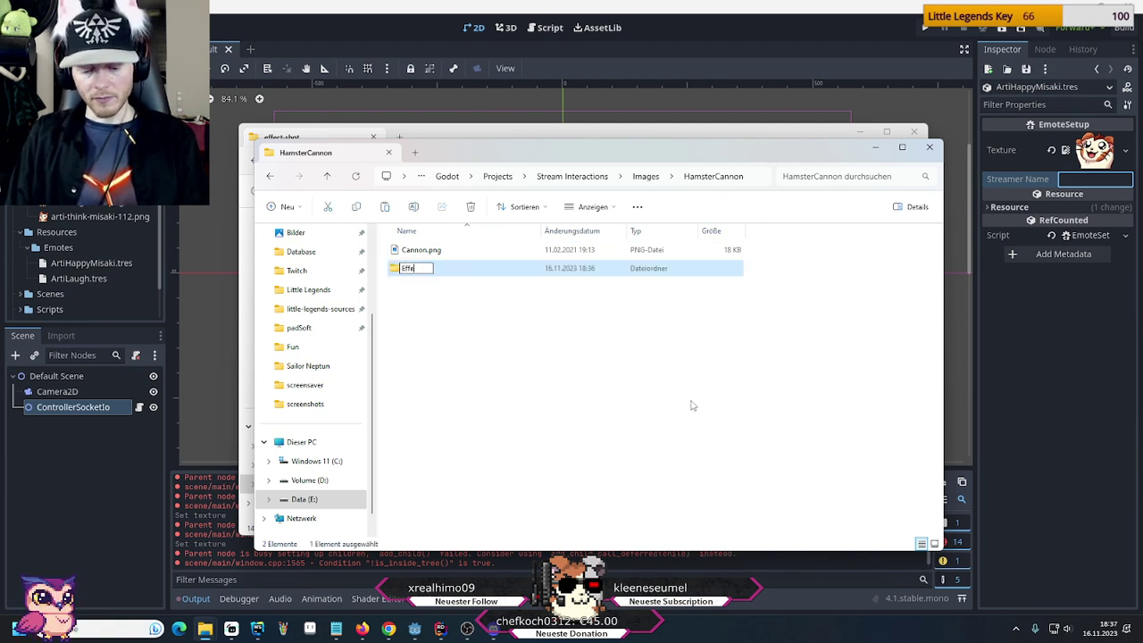
type("ctShot")
key("Return")
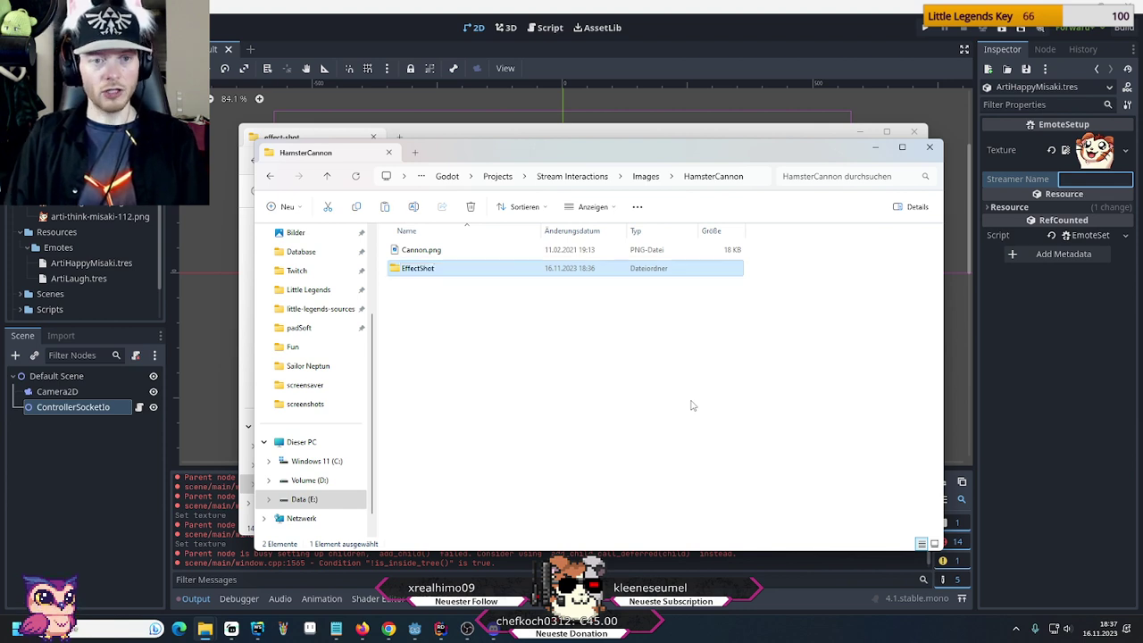
Paste the copied explosion frames into the project's EffectShot folder
key("Return")
key("ctrl+v")
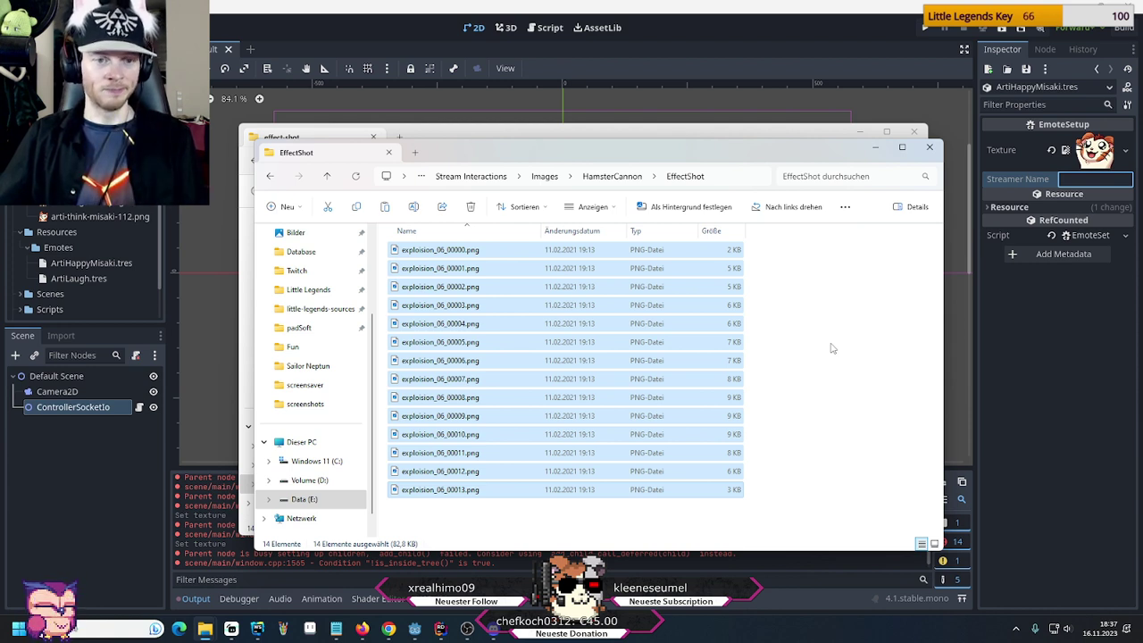
Capitalise the first letter of all pasted frame names, from Exploision_06_00000.png through Exploision_06_00013.png
key("Home")
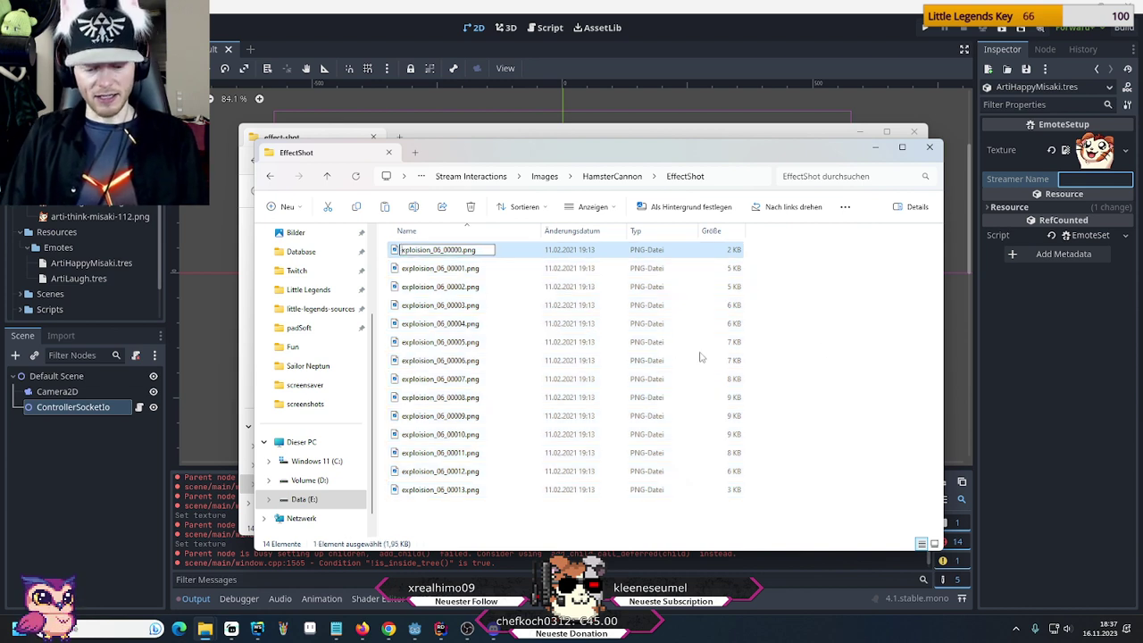
key("Delete")
type("E")
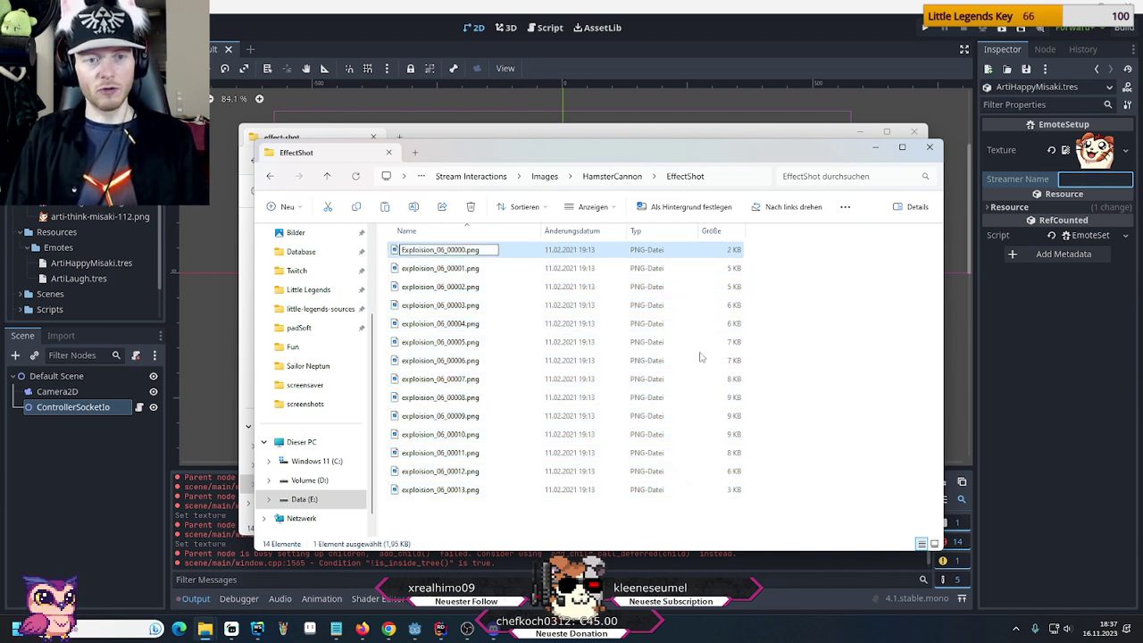
key("Tab")
key("Home")
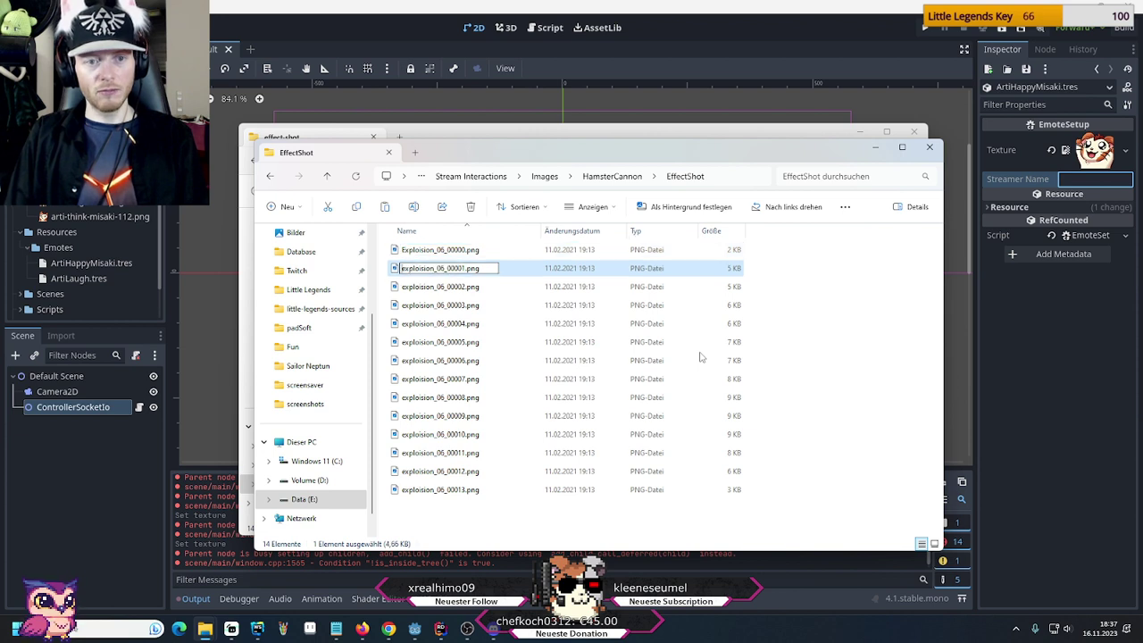
key("Delete")
type("E")
key("Tab")
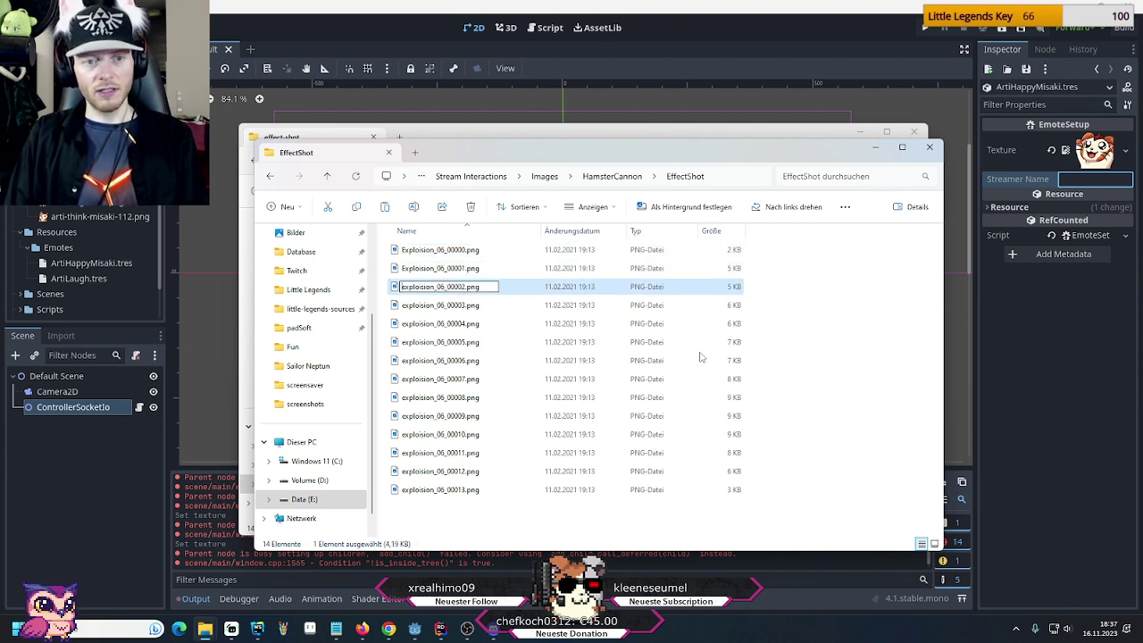
key("Home")
key("Delete")
type("E")
key("Tab")
key("Home")
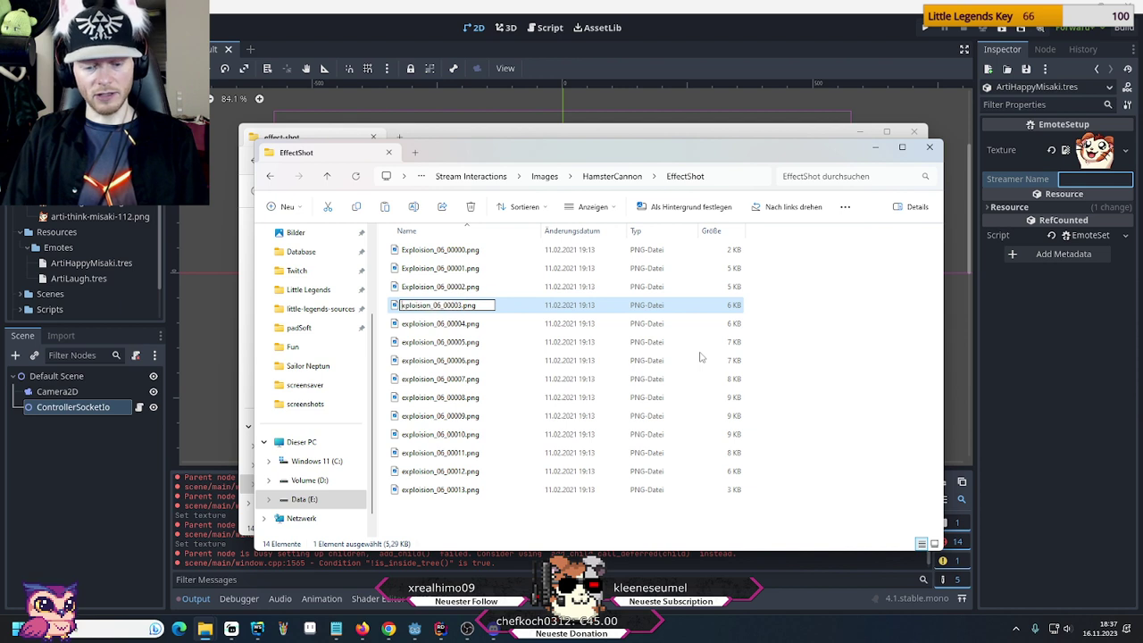
key("Delete")
type("E")
key("Tab")
key("Home")
key("Delete")
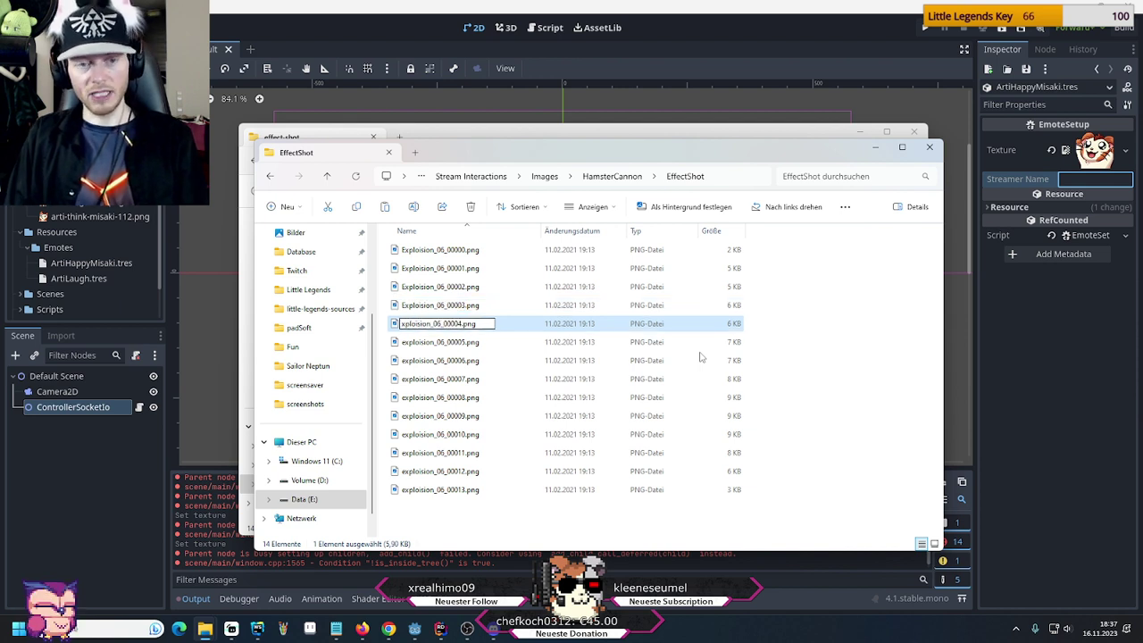
type("E")
key("Tab")
key("Home")
key("Delete")
type("E")
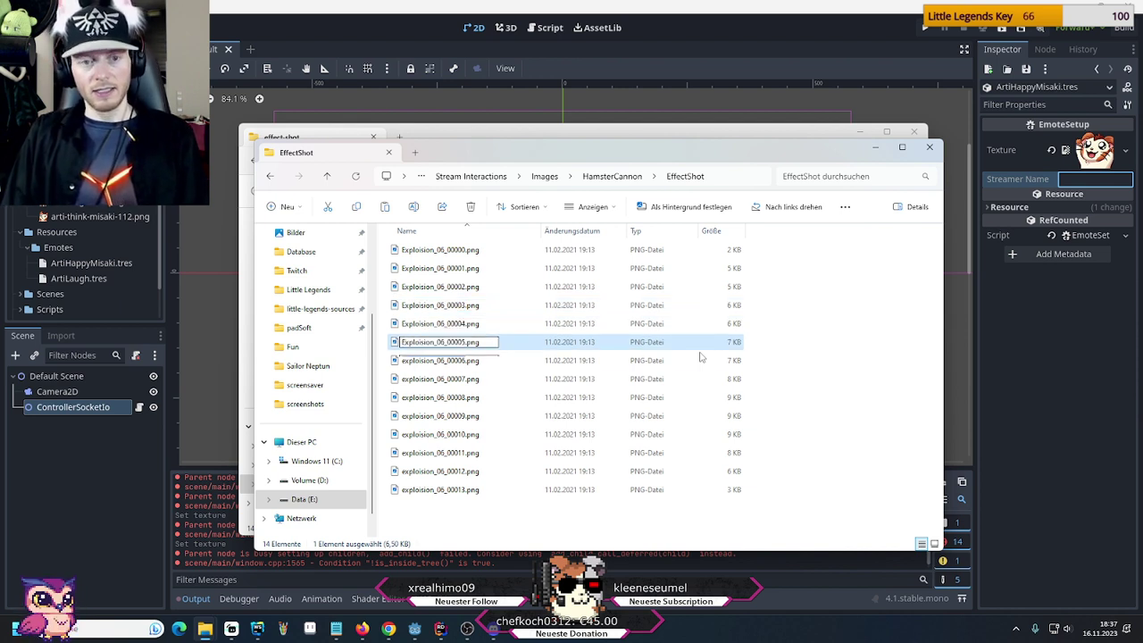
key("Tab")
key("Home")
key("Delete")
type("E")
key("Tab")
key("Home")
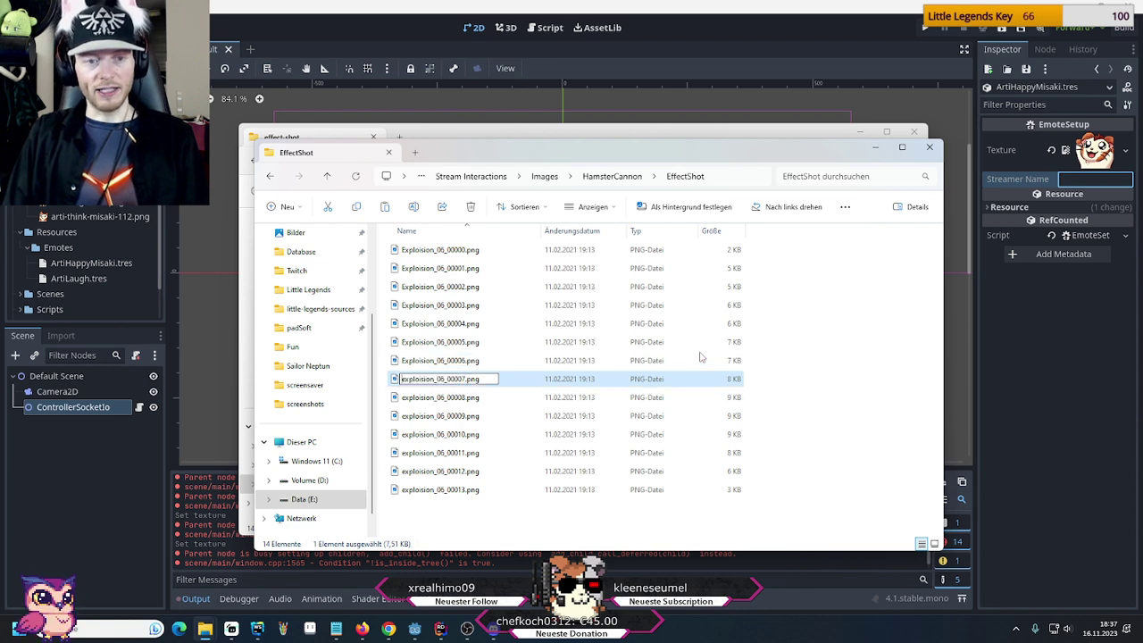
key("Delete")
type("E")
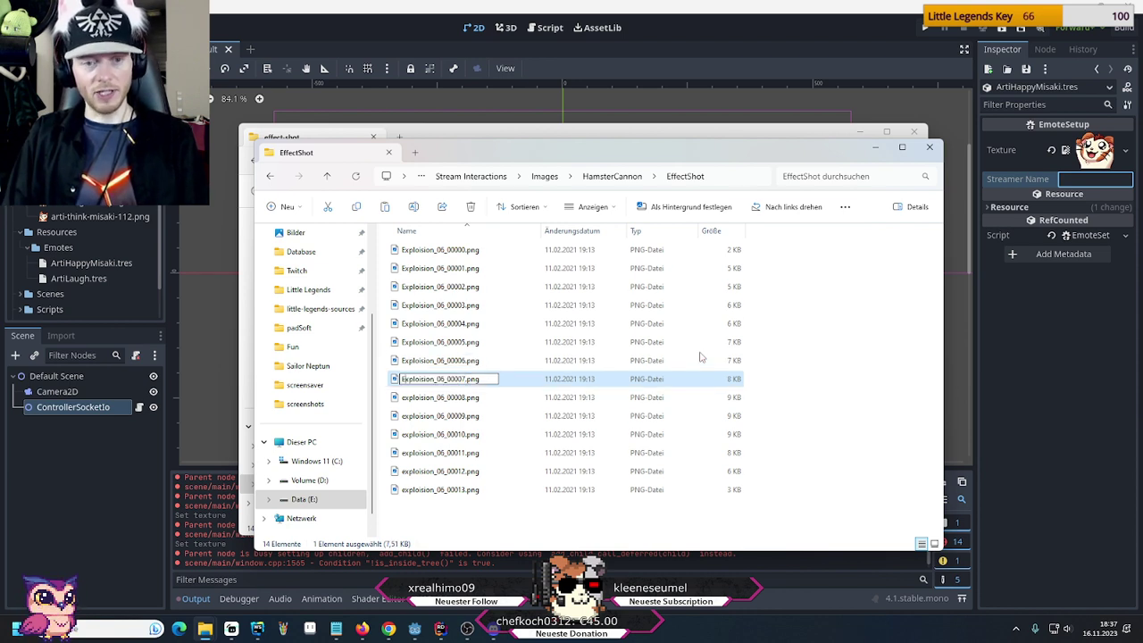
key("Tab")
key("Home")
key("Delete")
type("E")
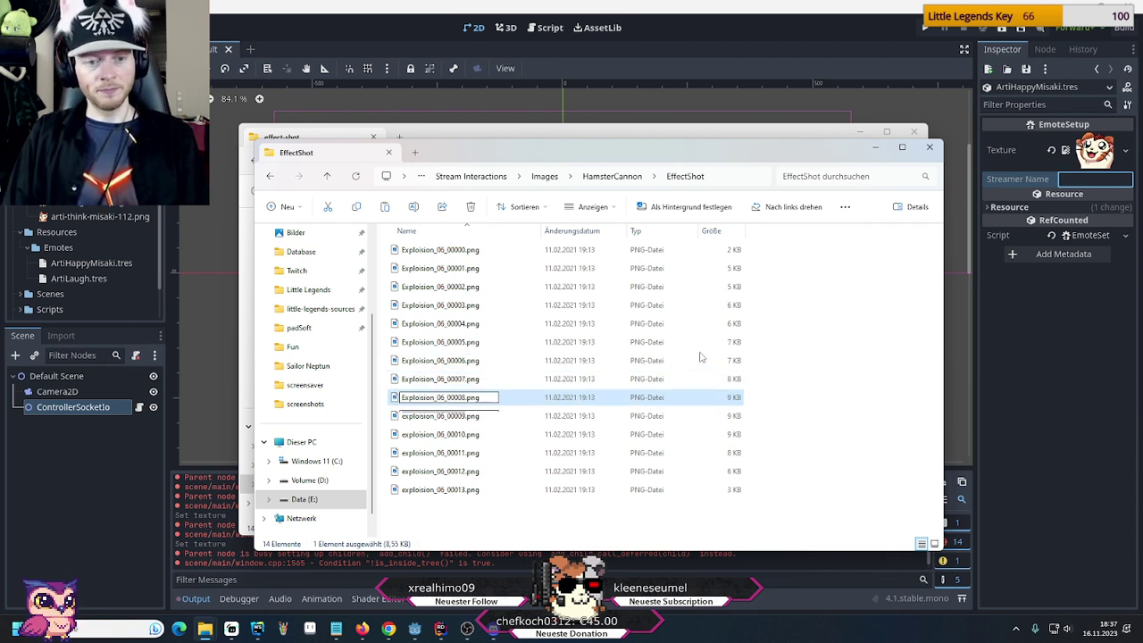
key("Tab")
key("Home")
key("Delete")
type("E")
key("Tab")
key("Home")
key("Delete")
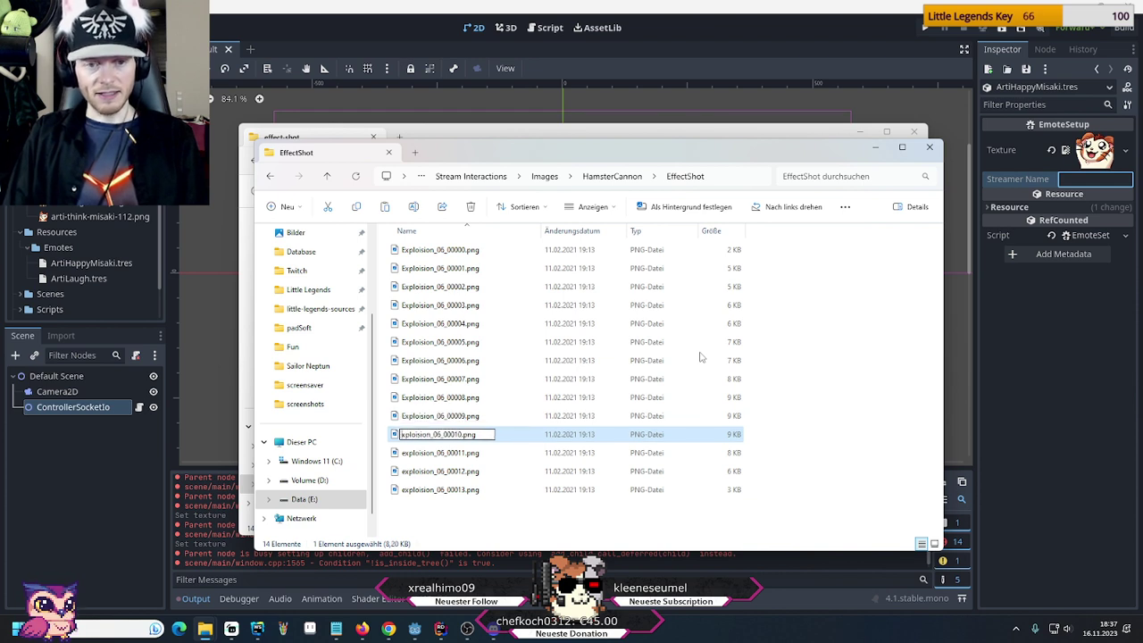
type("E")
key("Tab")
key("Home")
key("Delete")
type("E")
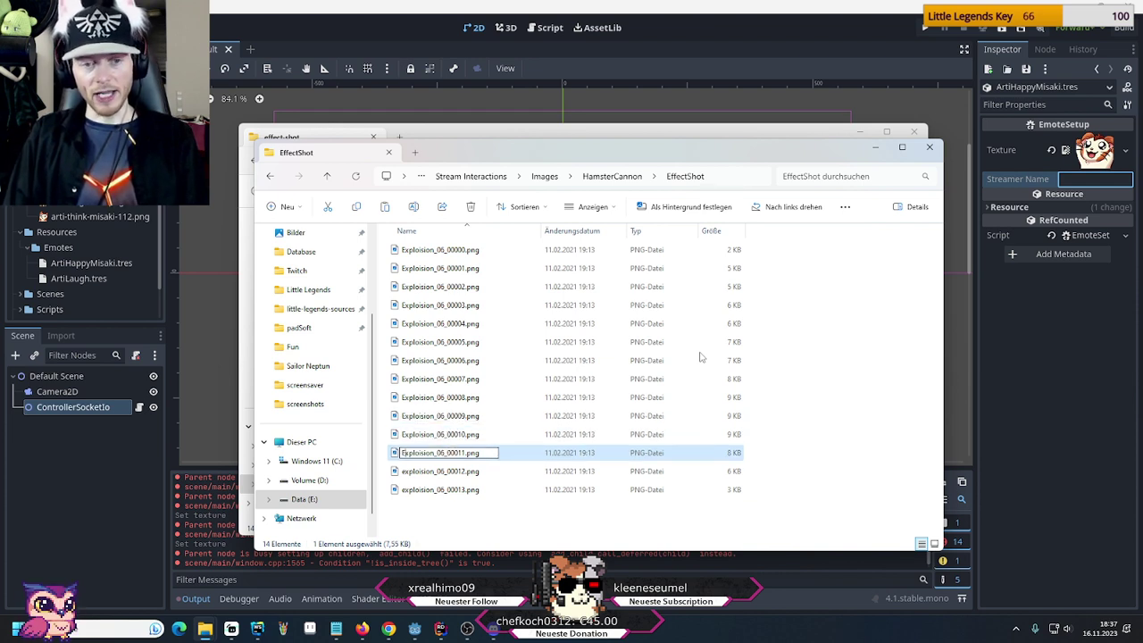
key("Tab")
key("Home")
key("Delete")
type("E")
key("Tab")
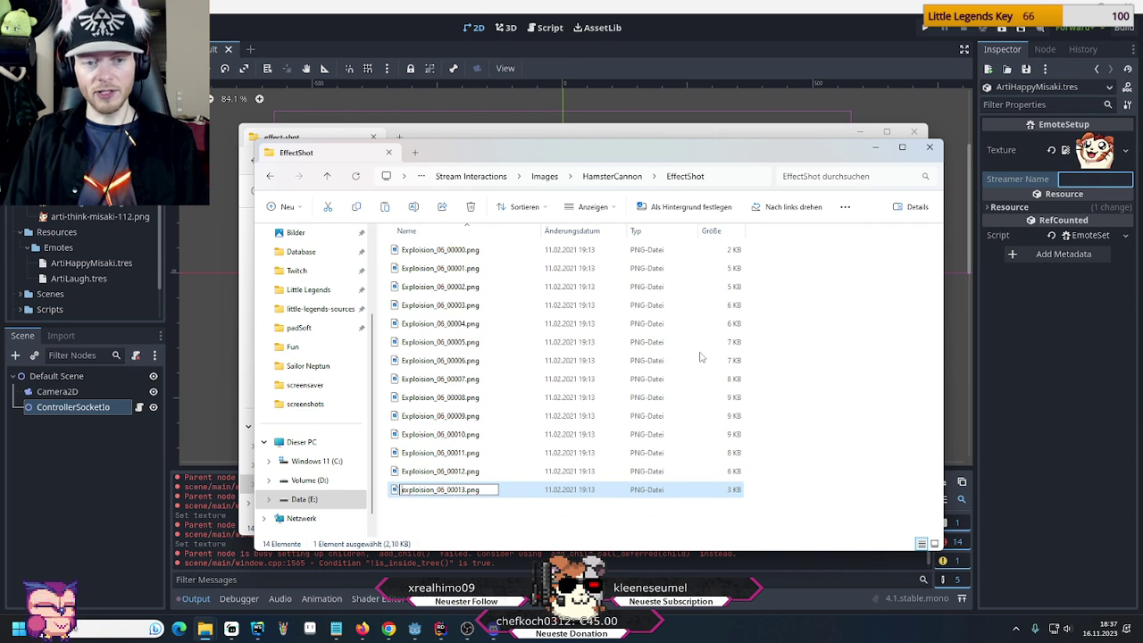
key("Home")
key("Delete")
type("E")
key("Return")
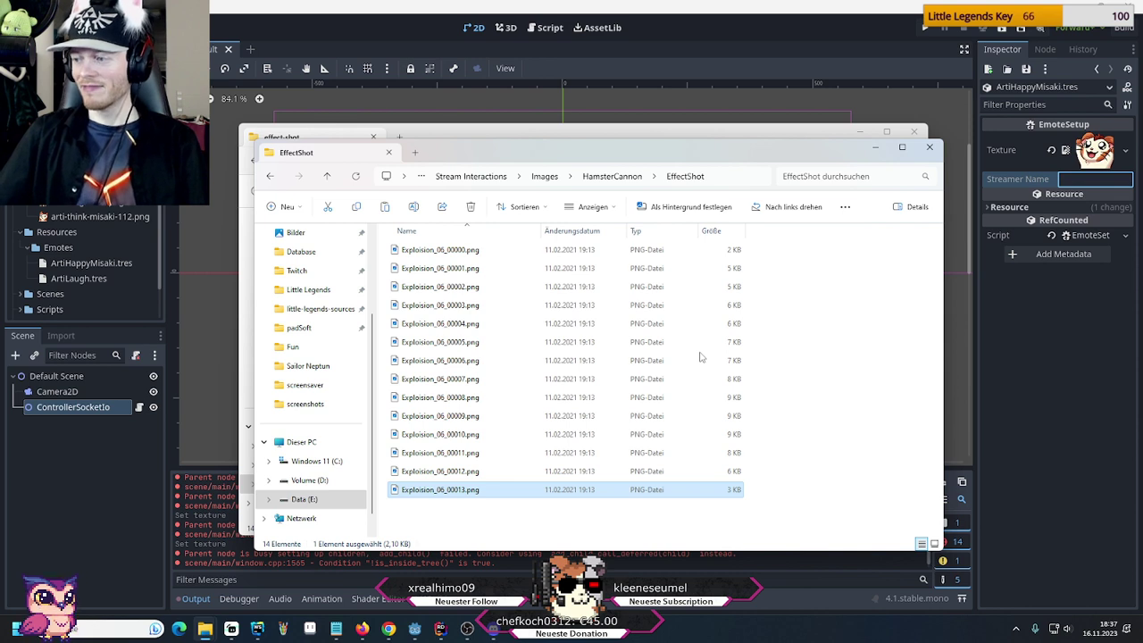
Show the explosion frames in the EffectShot folder as image thumbnails
right_click(872, 405)
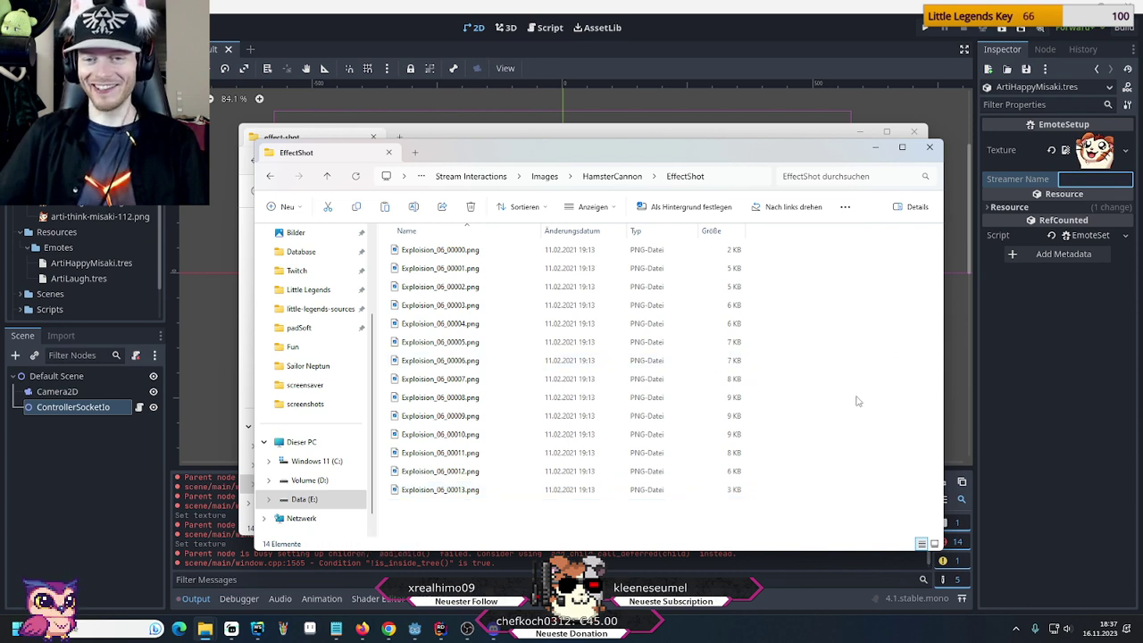
mouse_move(894, 240)
left_click(786, 254)
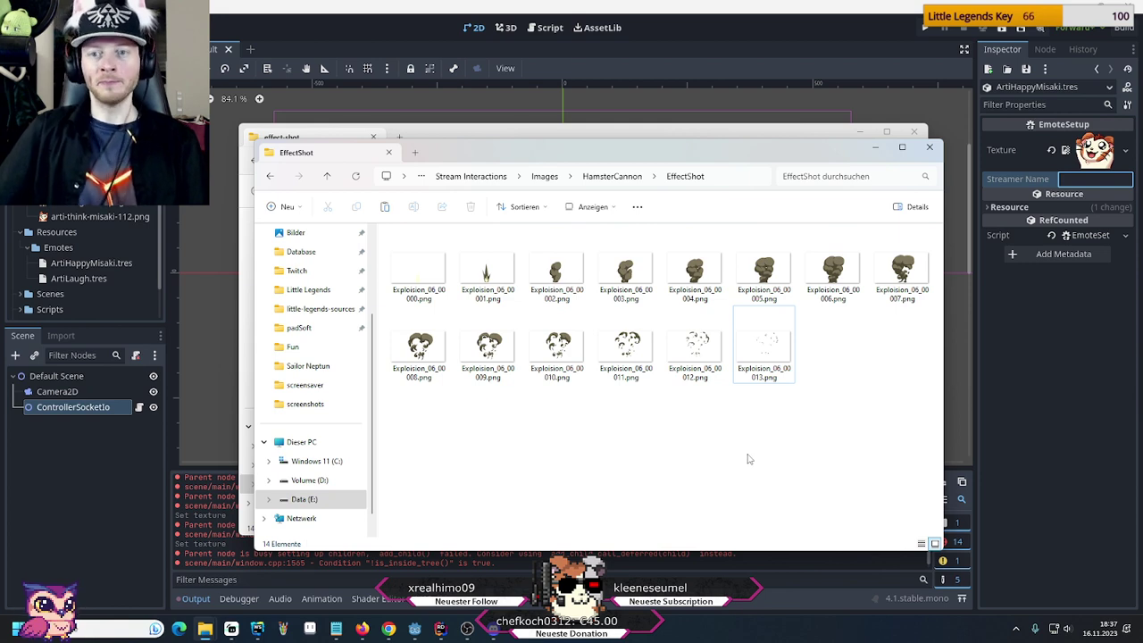
Minimise both folder windows to return to Godot and rename the laugh emote image ArtiLaugh112.png
left_click(873, 149)
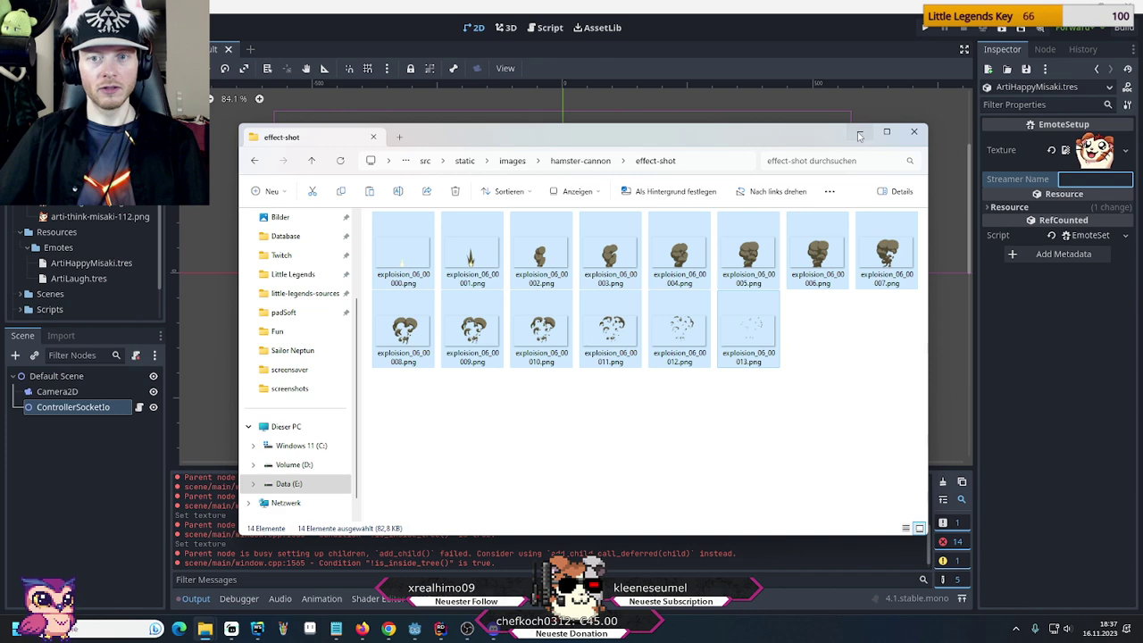
left_click(859, 134)
left_click(76, 201)
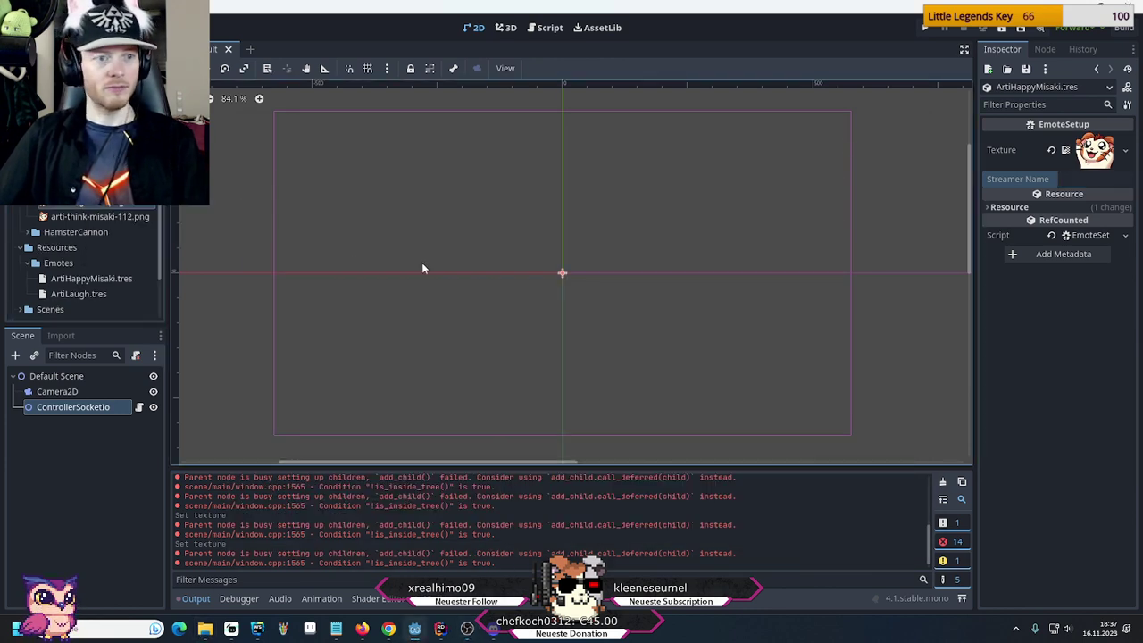
key("F2")
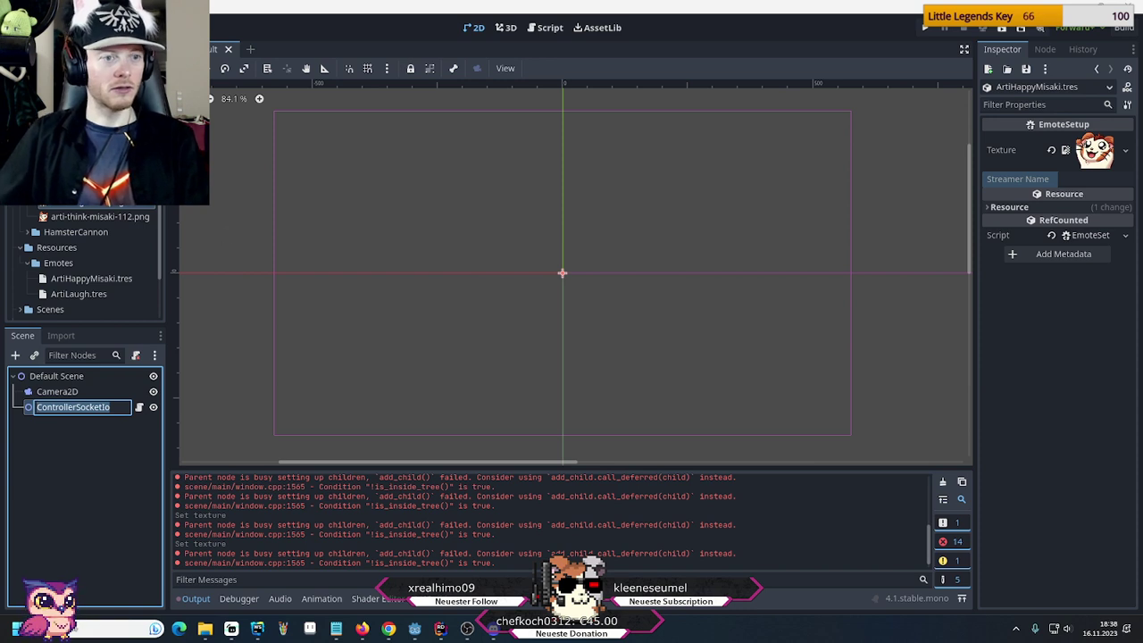
key("Escape")
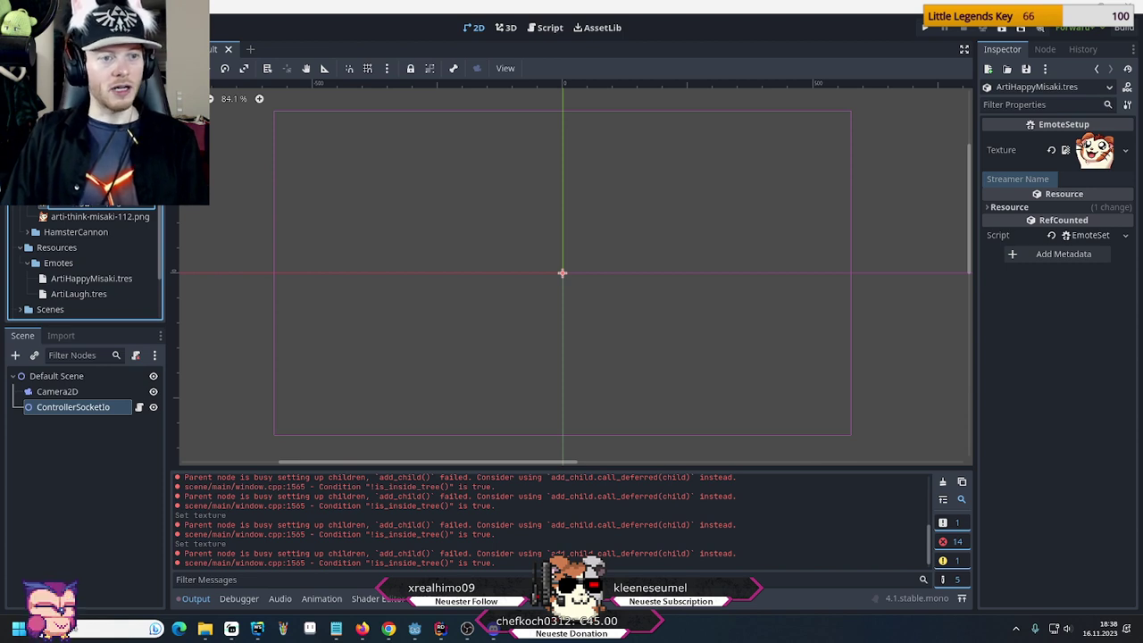
mouse_move(88, 207)
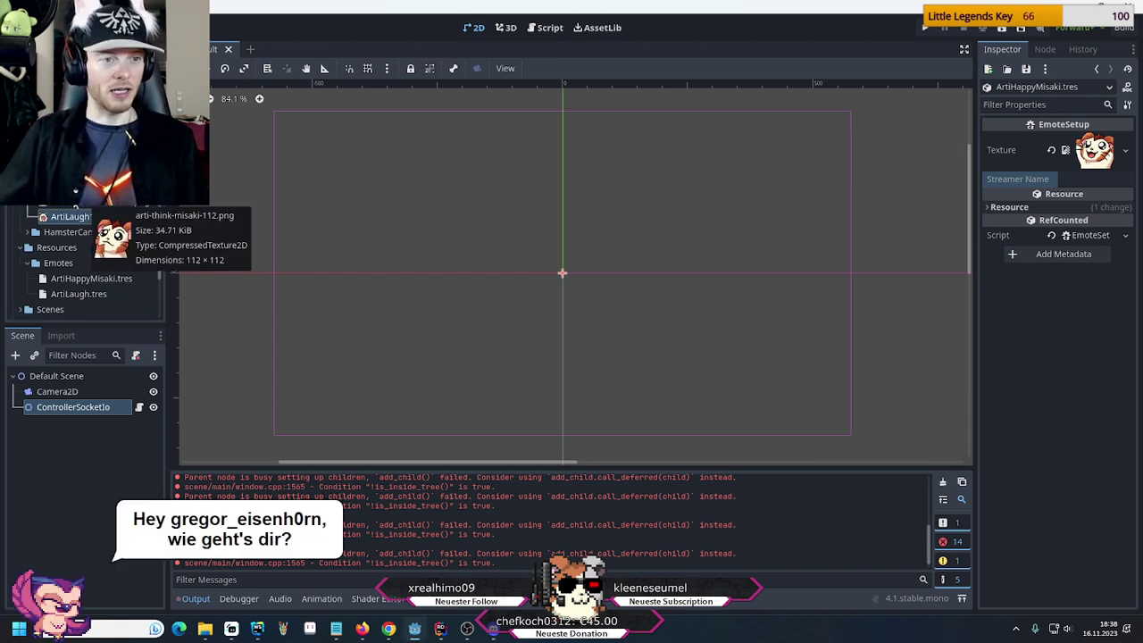
Rename the laugh emote image ArtiLaugh_112.png and the arti-think-misaki emote image ArtiThinkMisaki_112.png
key("F2")
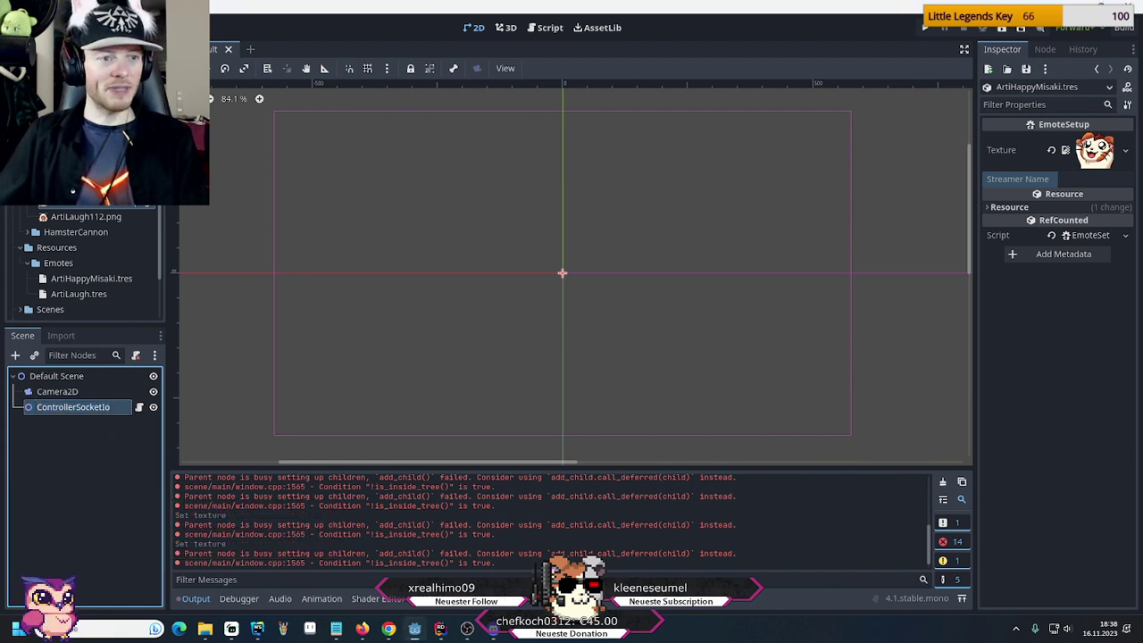
left_click(98, 178)
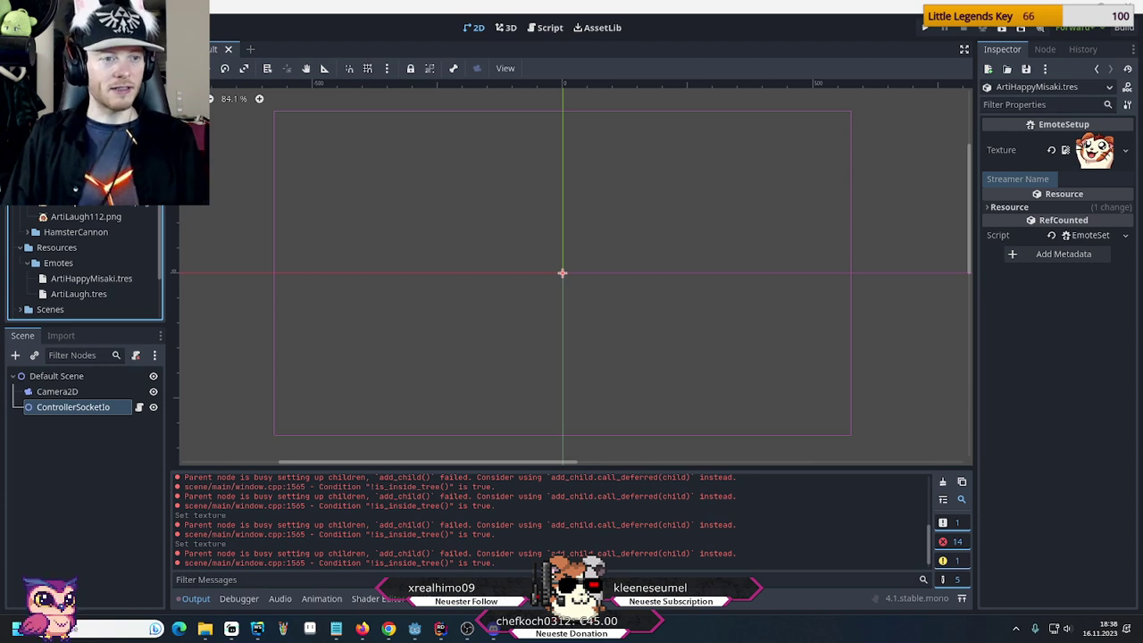
left_click(80, 216)
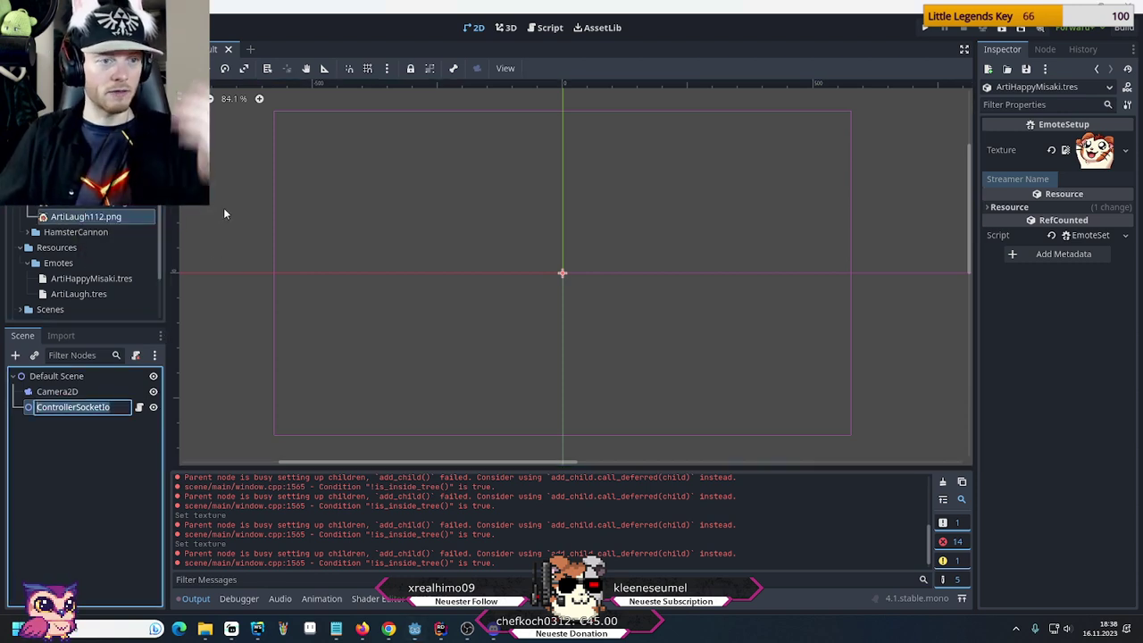
left_click(99, 217)
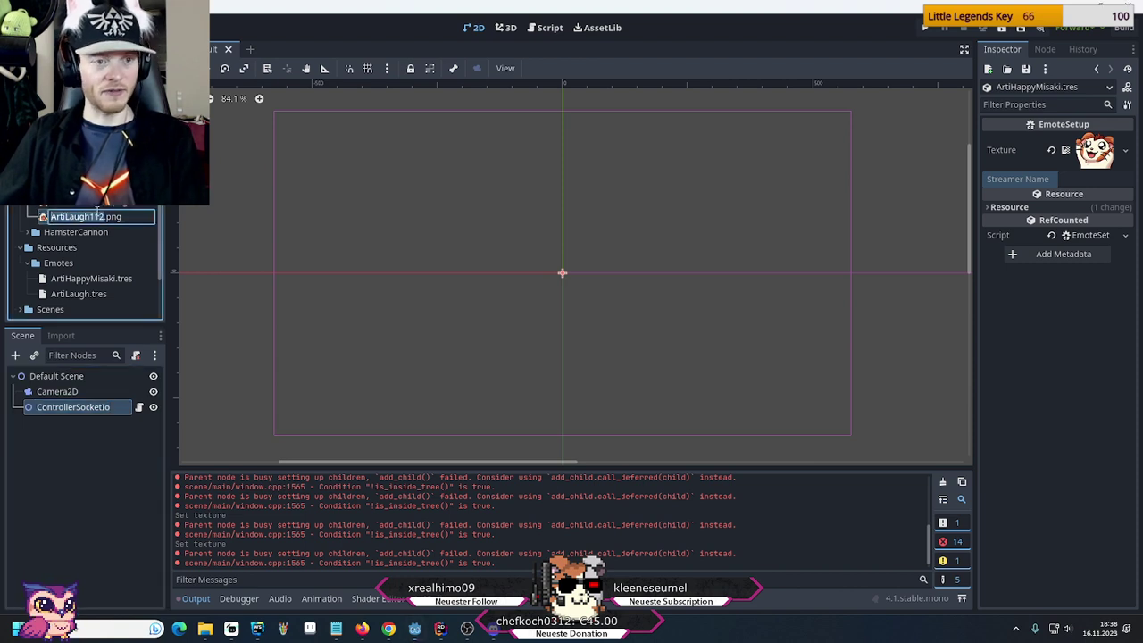
left_click(96, 217)
type("_")
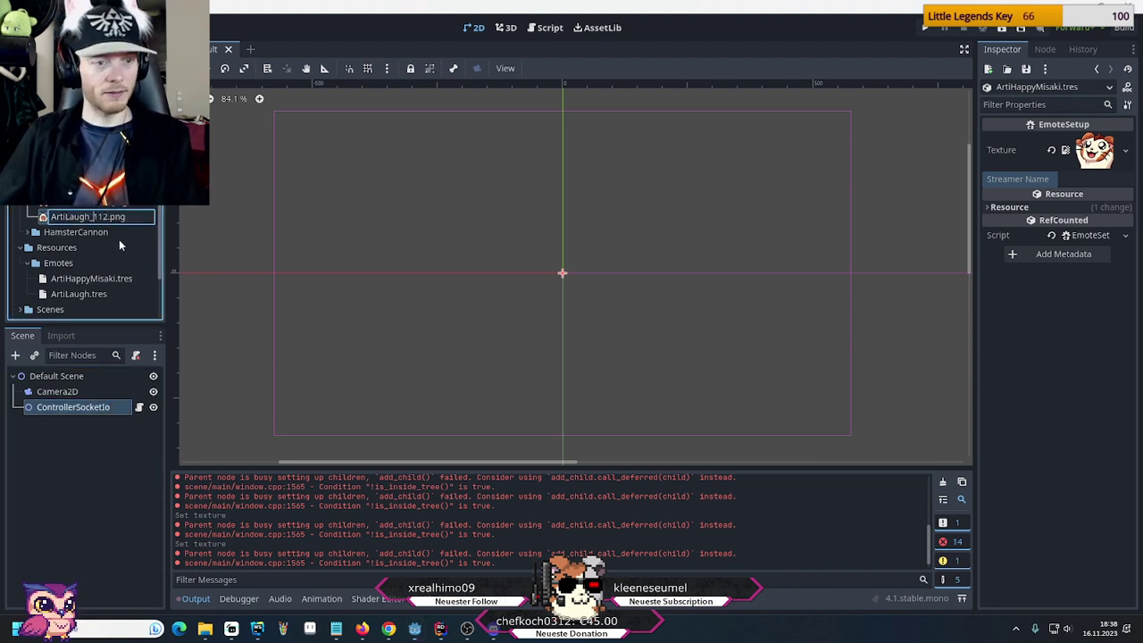
left_click(70, 409)
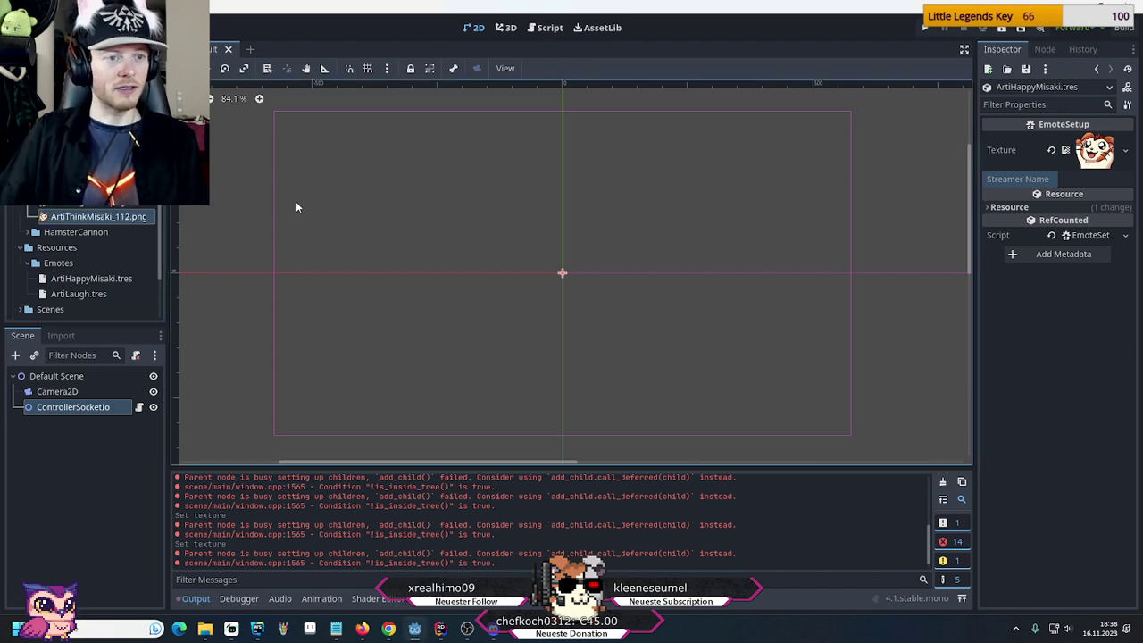
left_click(98, 216)
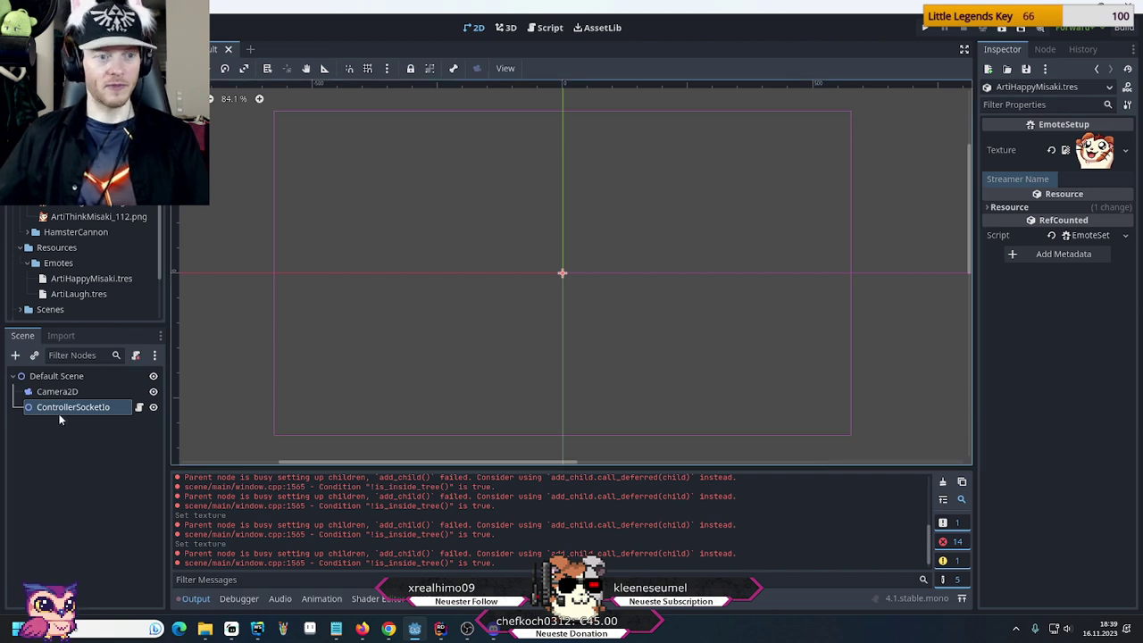
Copy the text HamsterCannon for reuse as a name and create a Node2D child under the Default Scene root
right_click(51, 378)
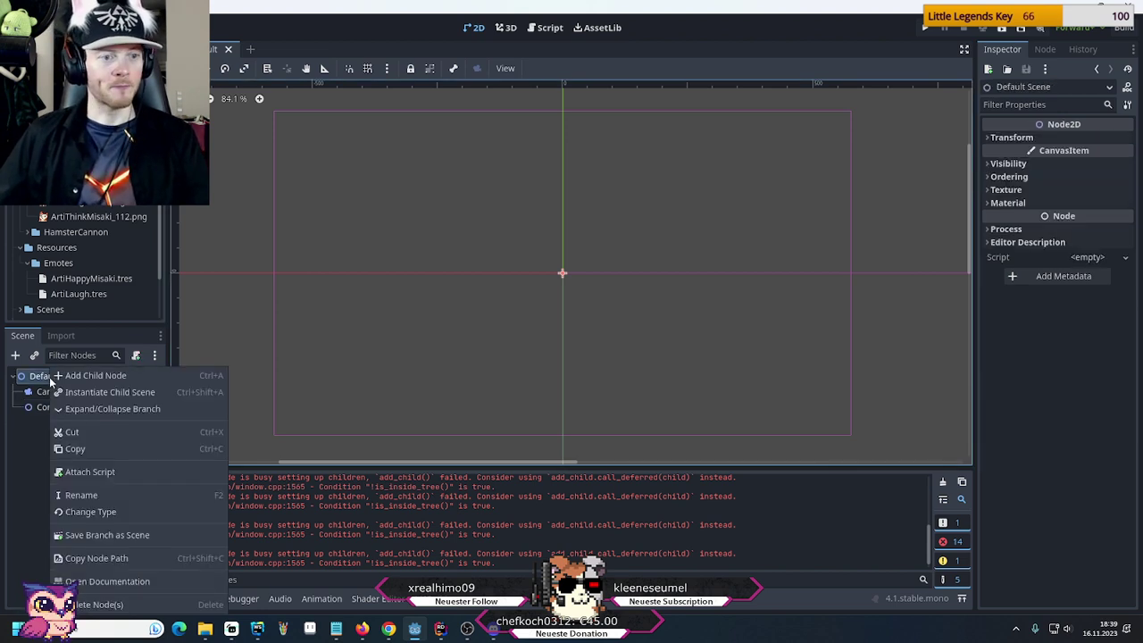
left_click(66, 376)
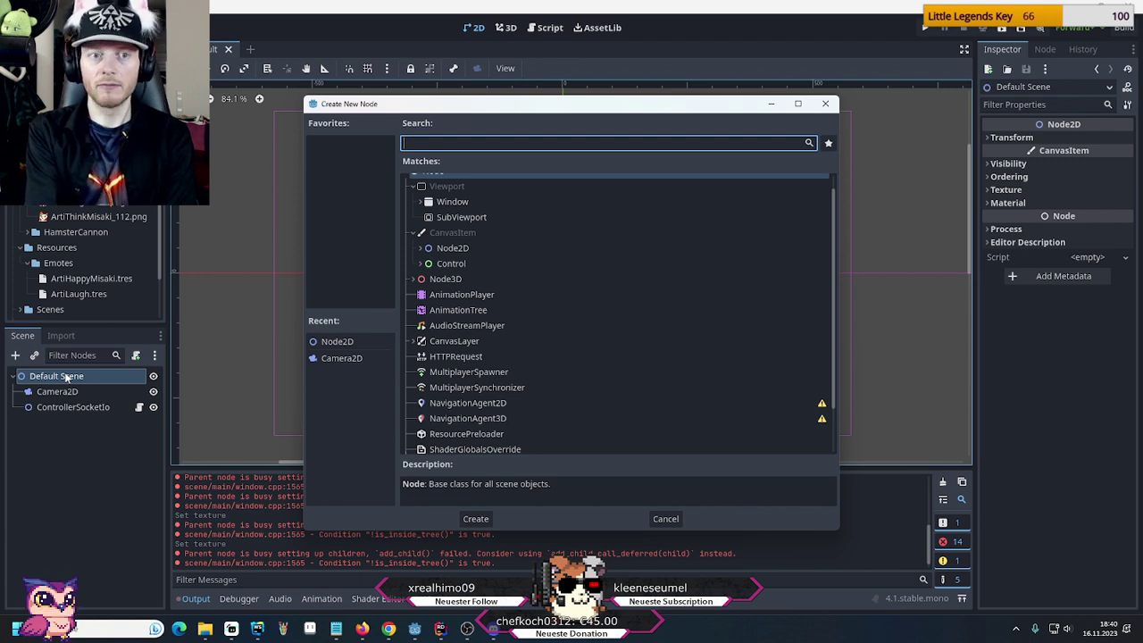
type("Hamster")
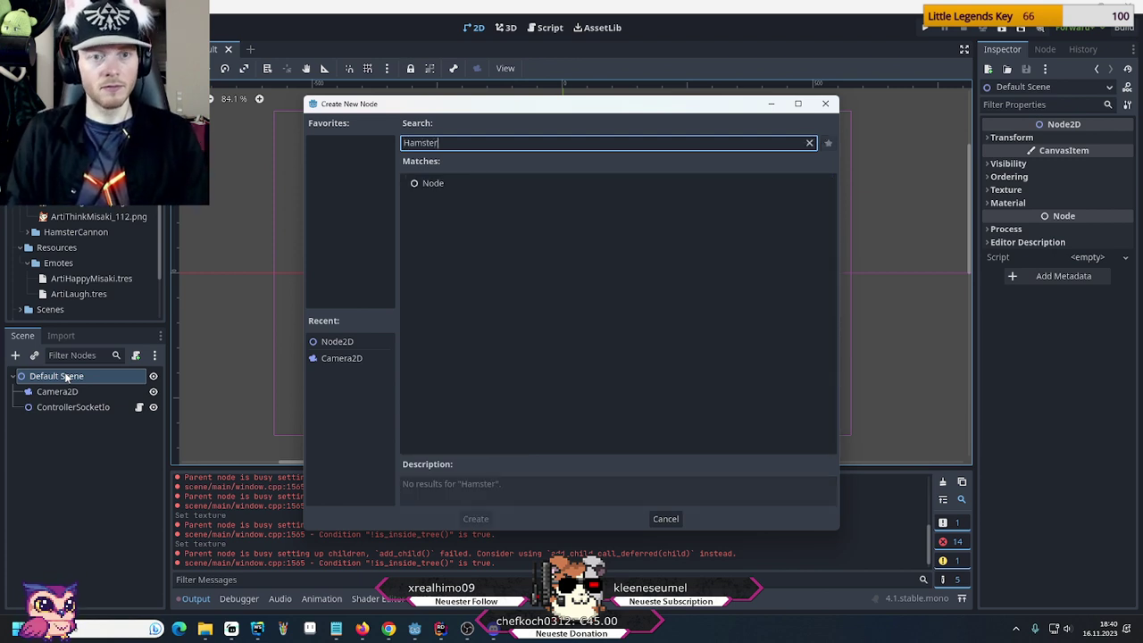
type("Cannon")
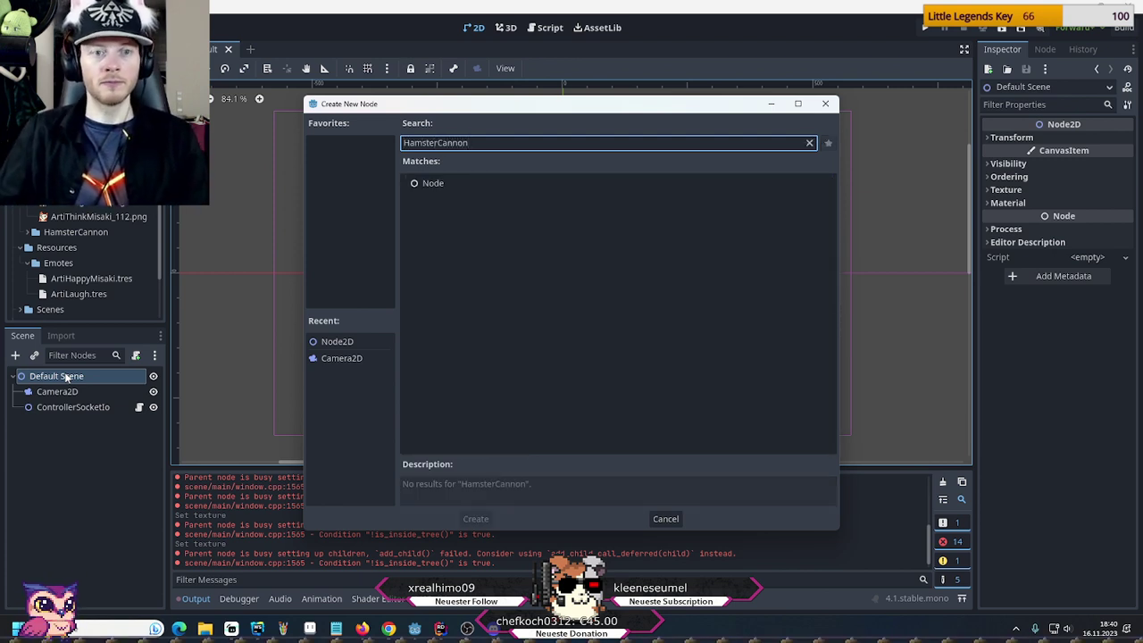
key("ctrl+a")
key("ctrl+c")
key("BackSpace")
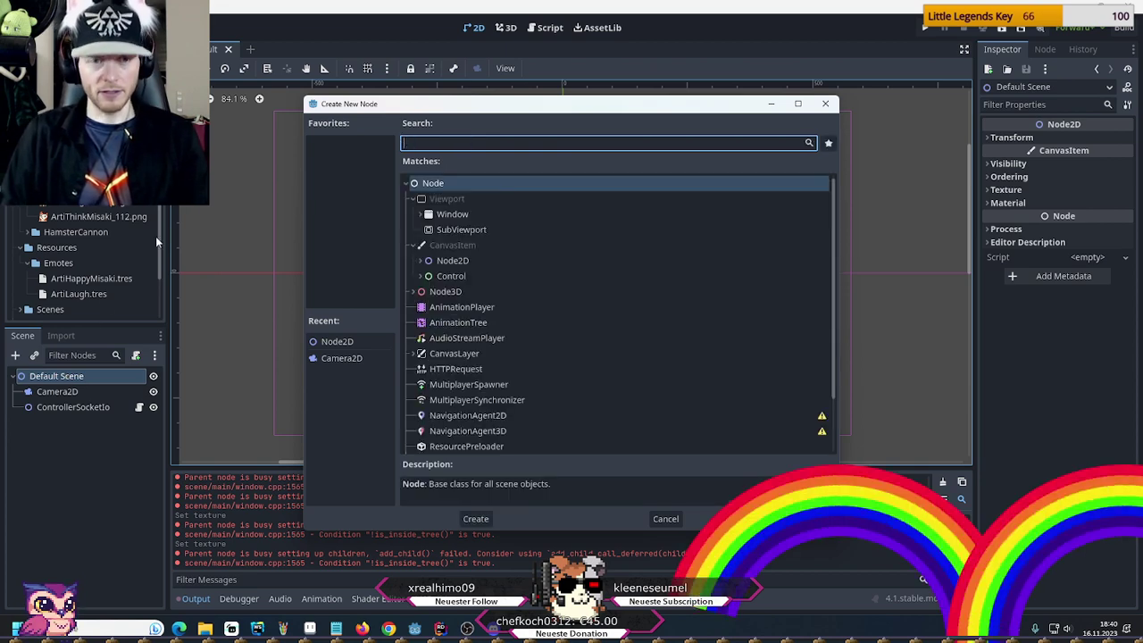
type("nod")
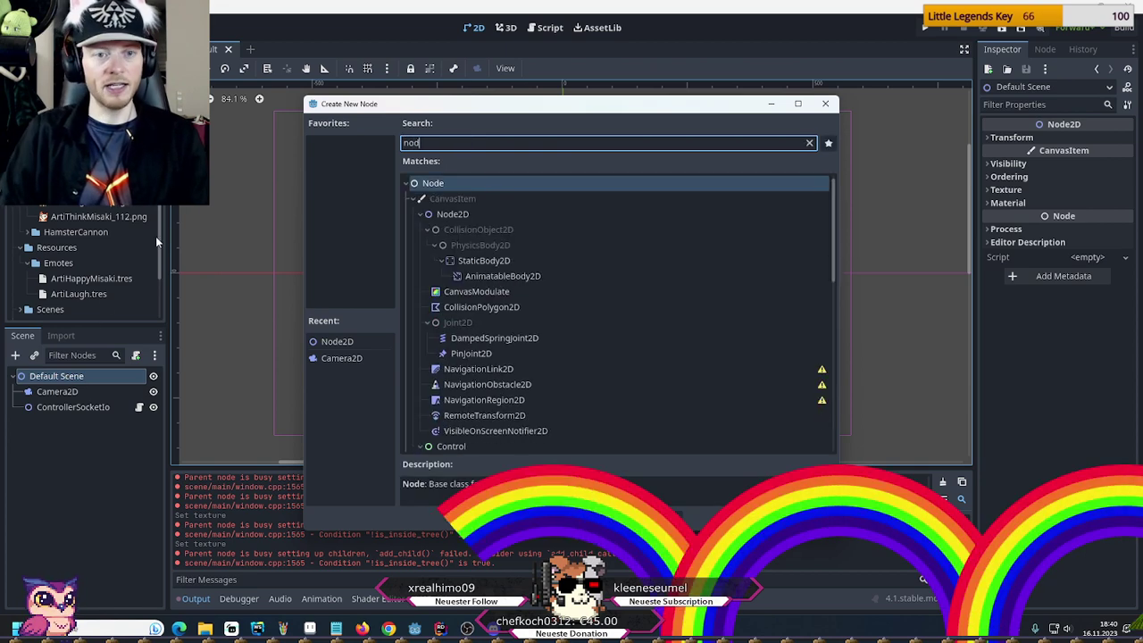
double_click(450, 213)
Rename the new Node2D under Default Scene HamsterCannon and leave it selected
key("F2")
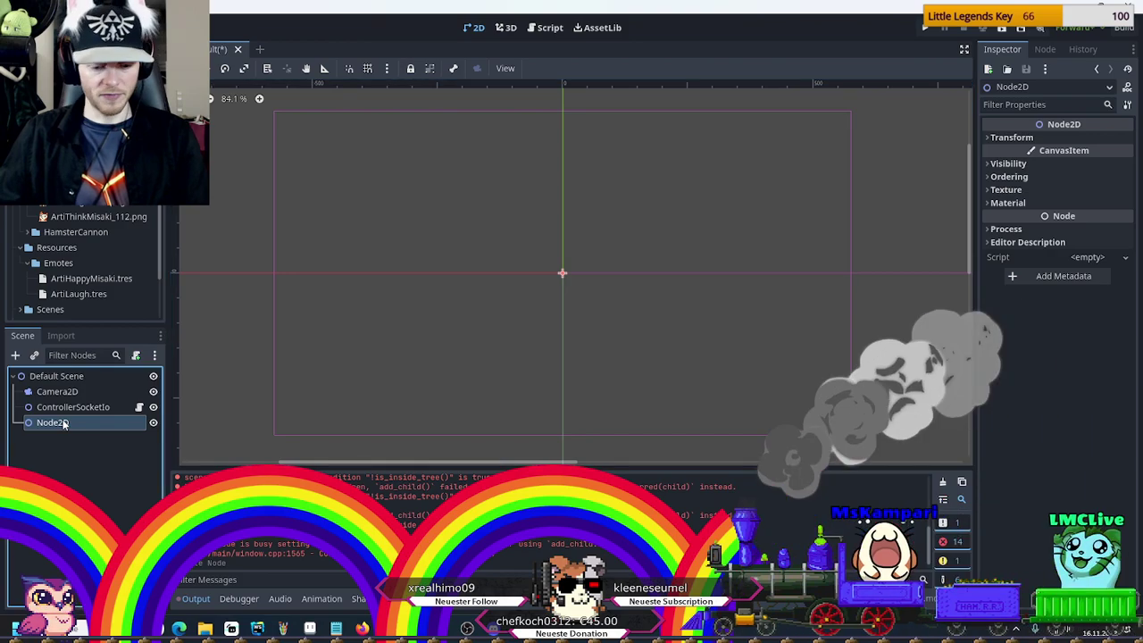
key("ctrl+v")
key("Return")
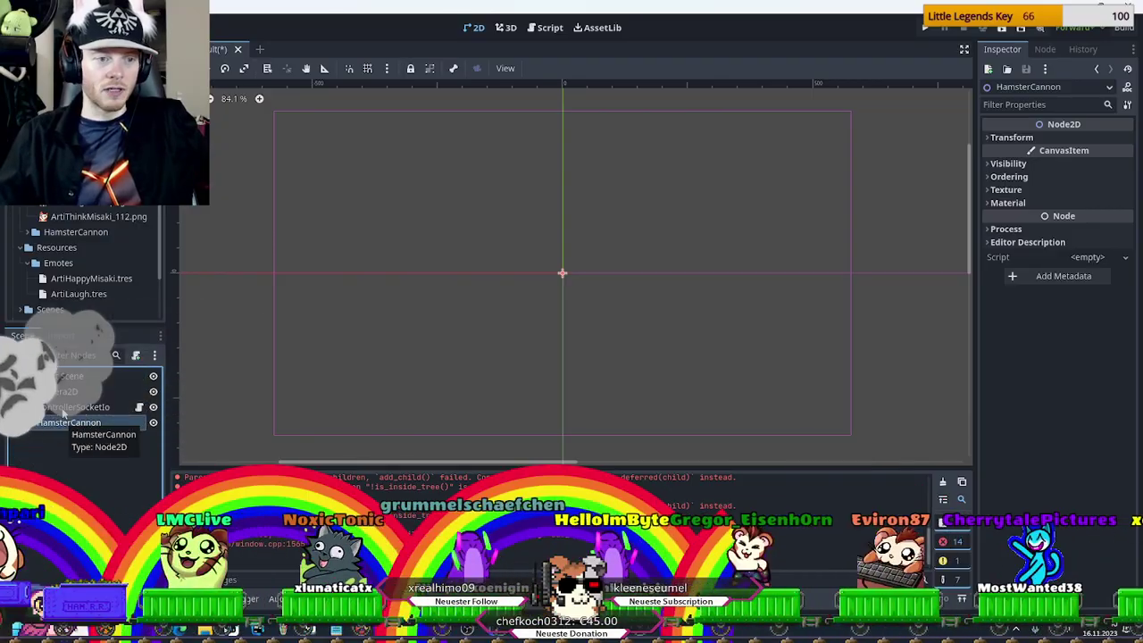
left_click(62, 409)
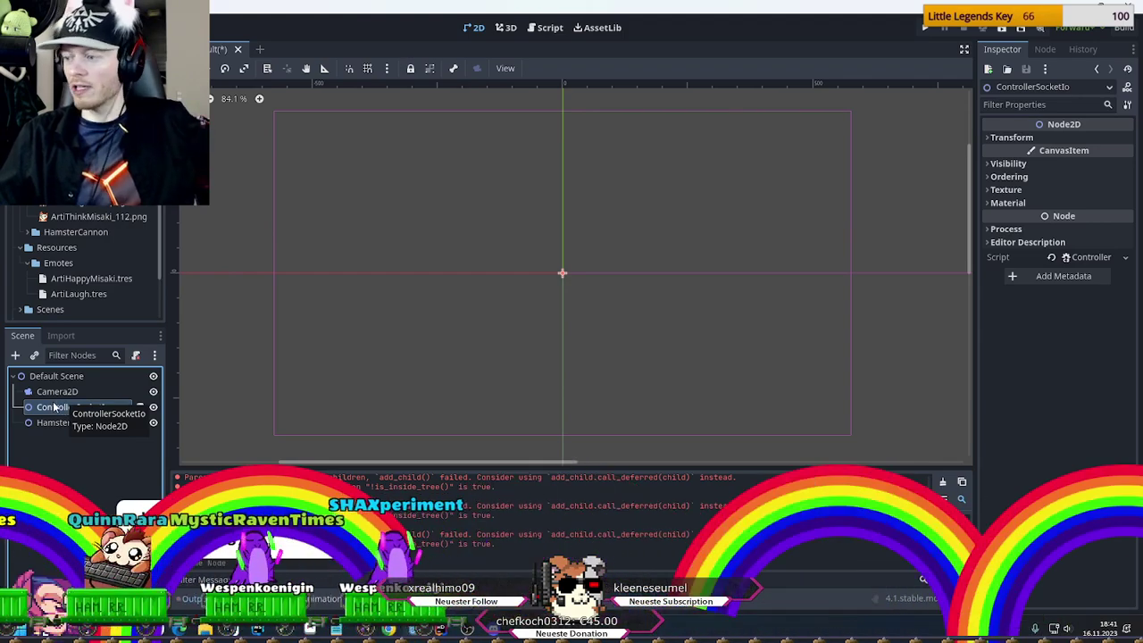
left_click(42, 423)
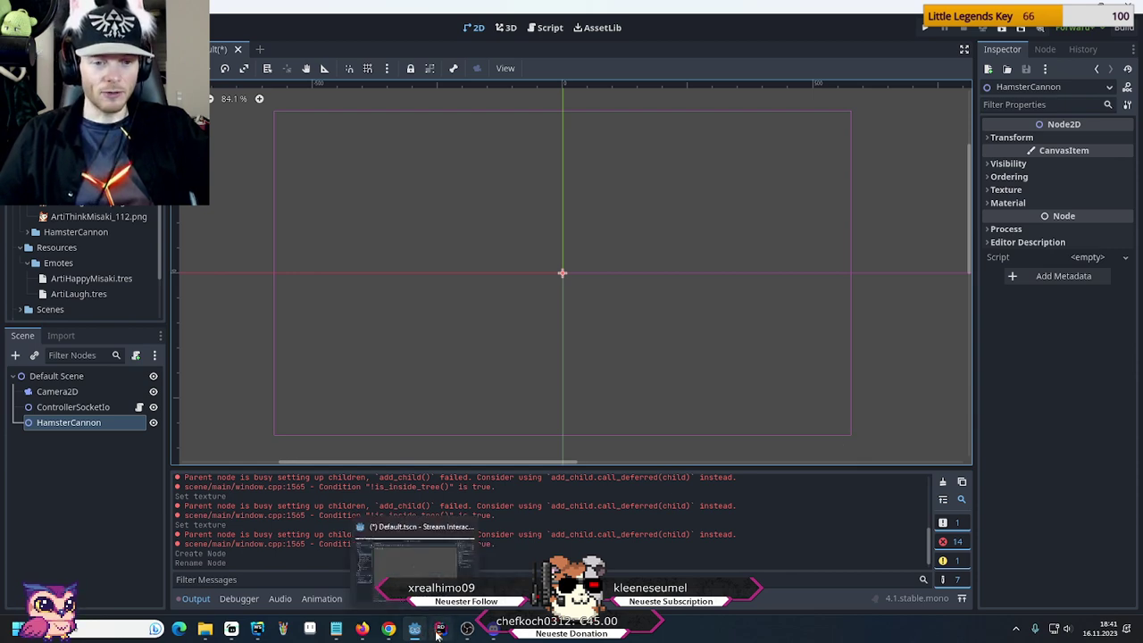
Switch to Discord, view the newest character image in the showcase channel enlarged, and return to Godot
left_click(490, 631)
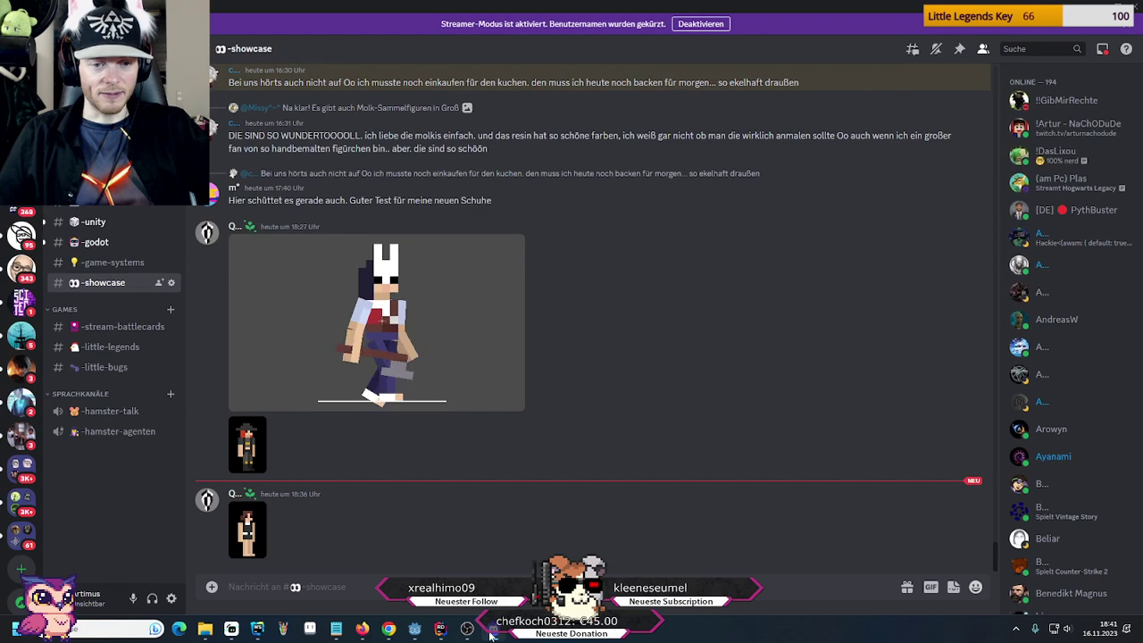
left_click(251, 547)
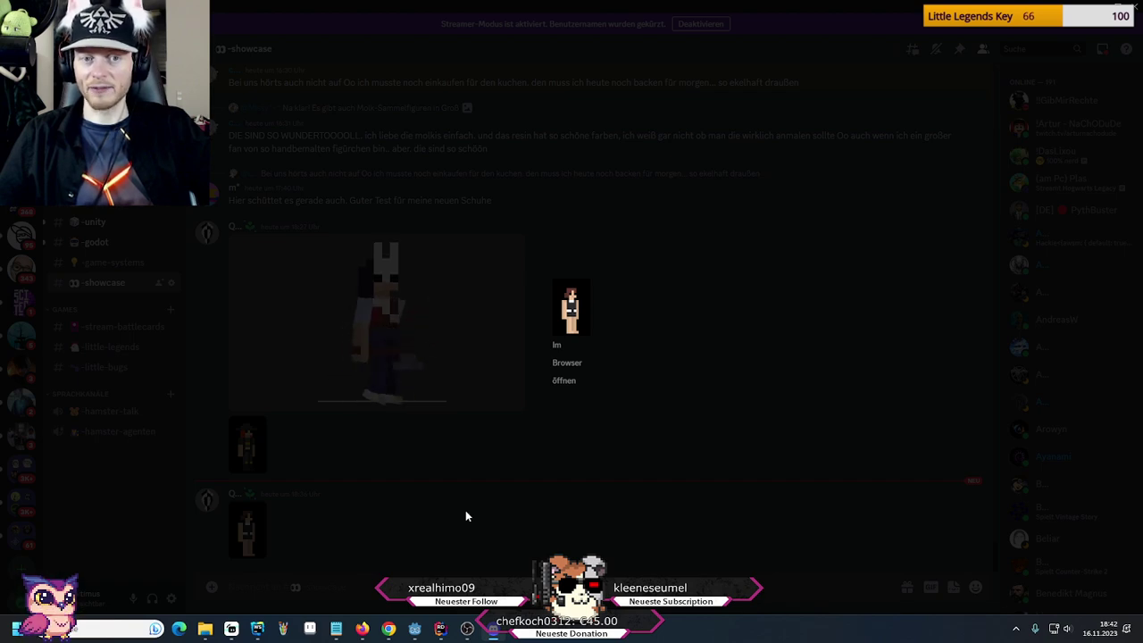
key("Escape")
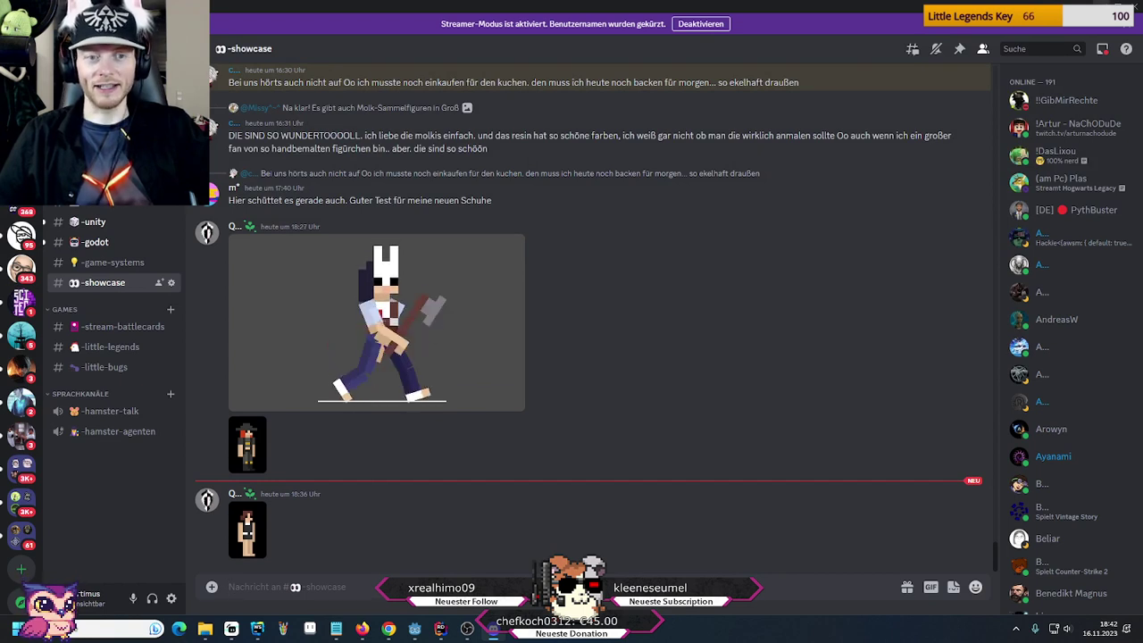
key("alt+Tab")
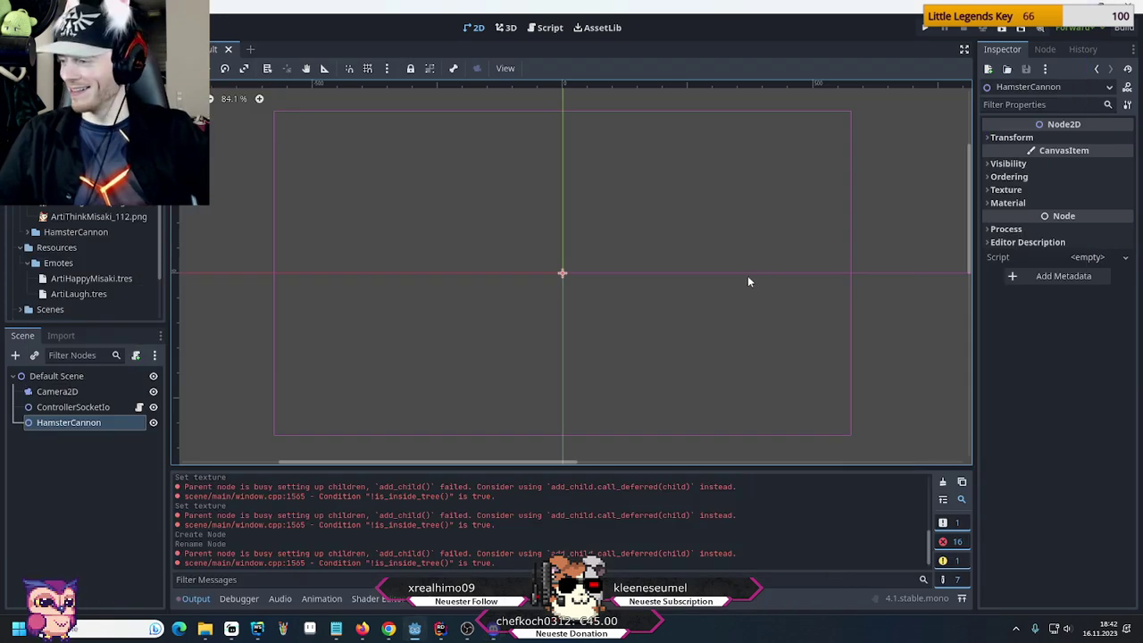
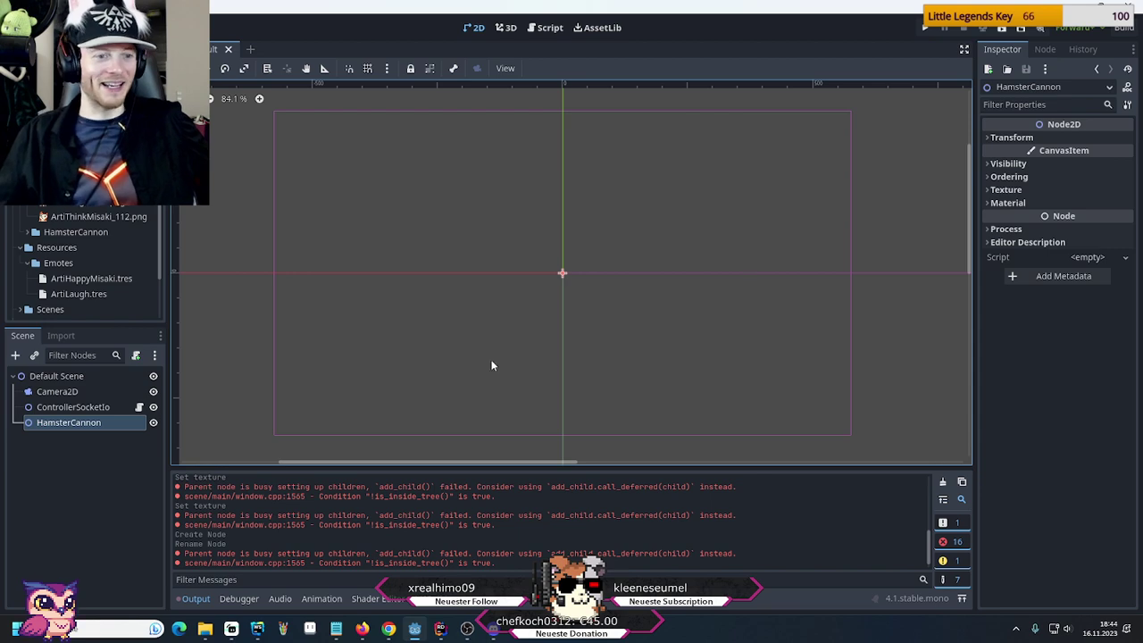
Add a Sprite2D child to the HamsterCannon node and name it Cannon
right_click(61, 424)
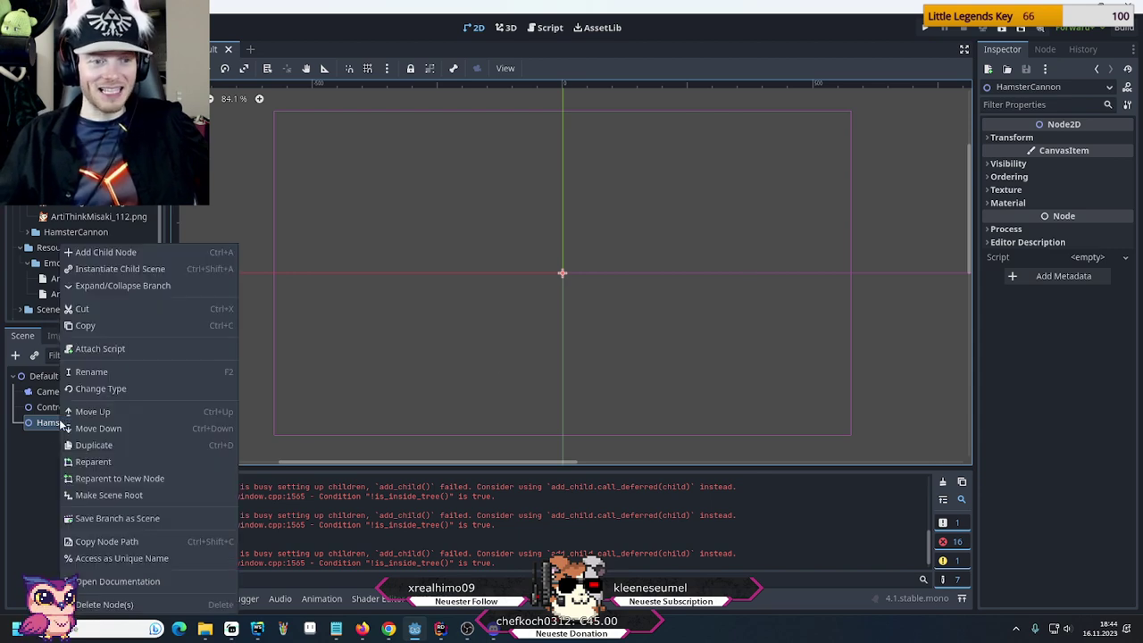
left_click(116, 252)
type("spr")
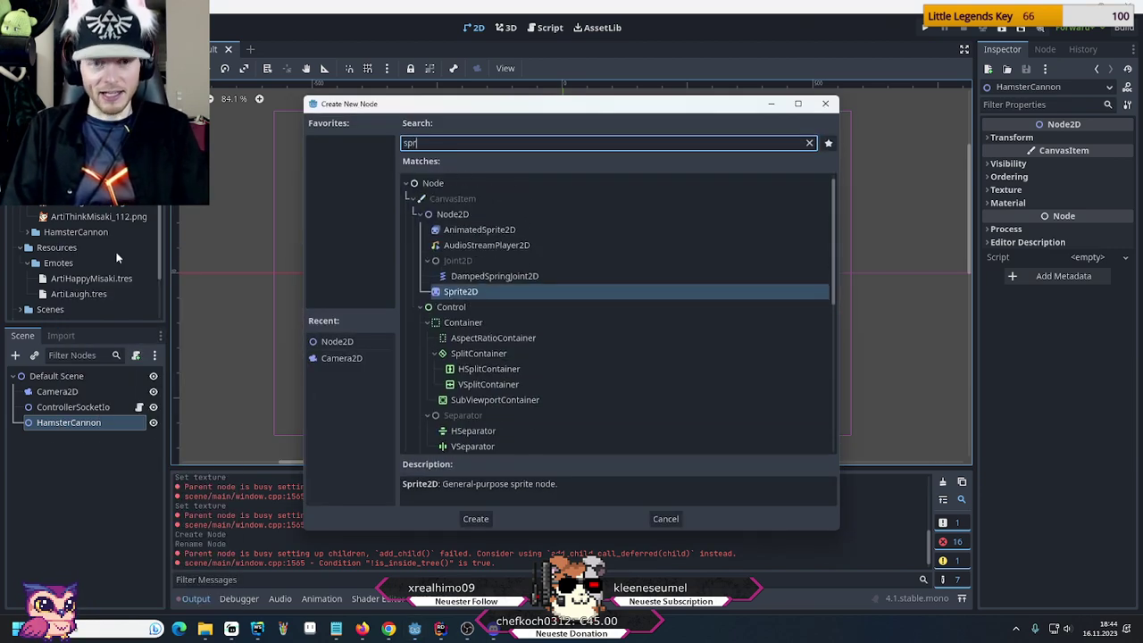
key("Return")
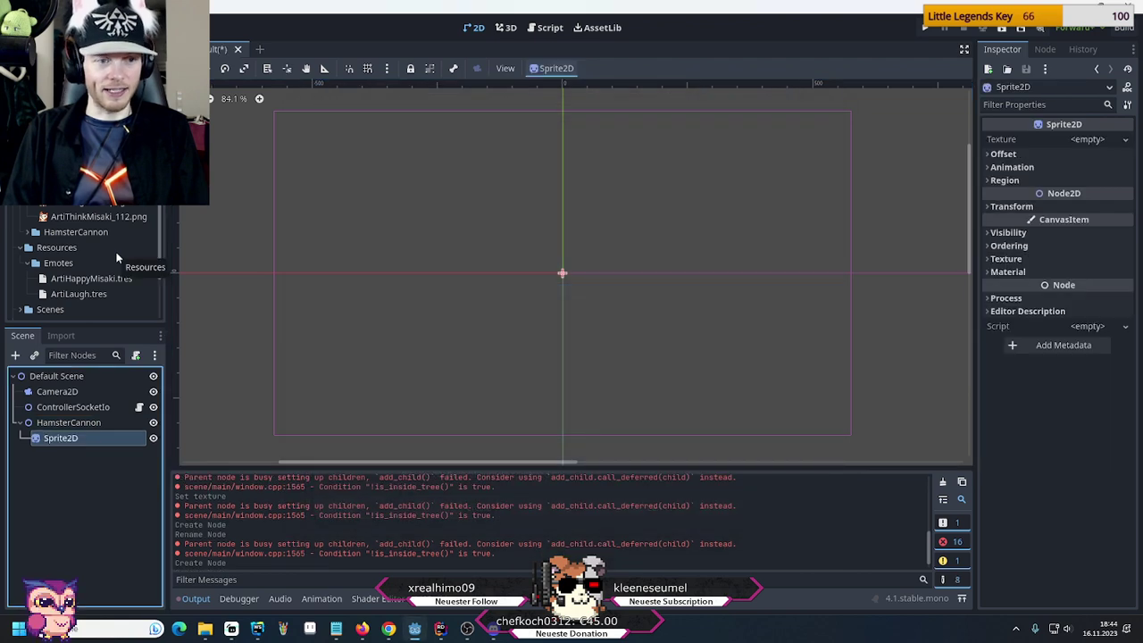
key("F2")
type("C")
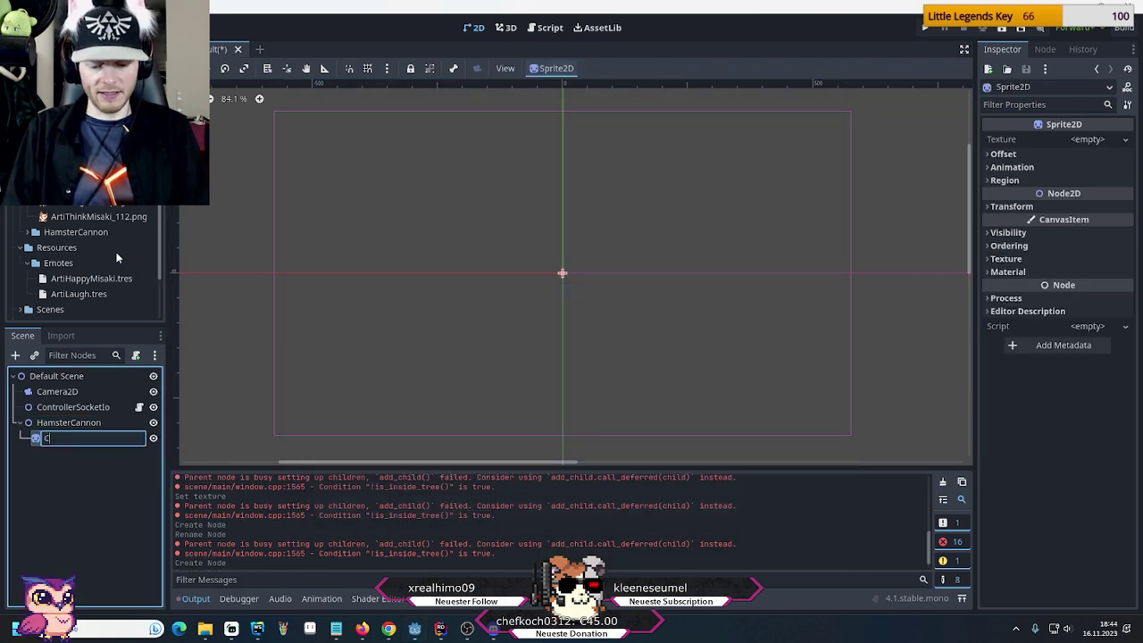
type("annon")
key("Return")
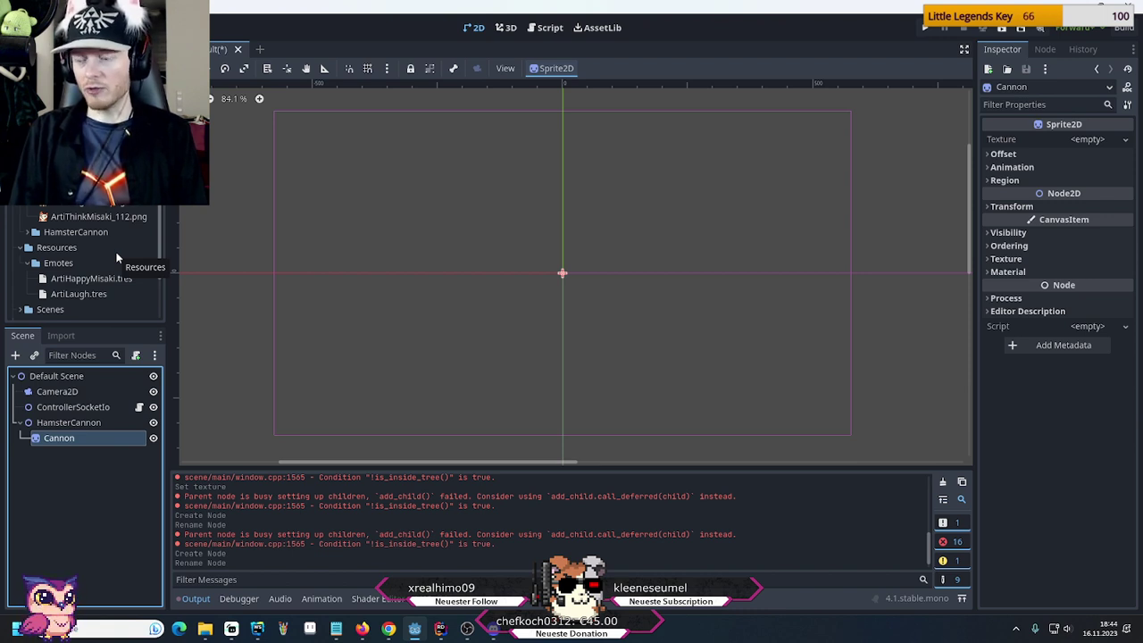
Look through the container and viewport node types and add a Control node directly under the Default Scene root
right_click(55, 378)
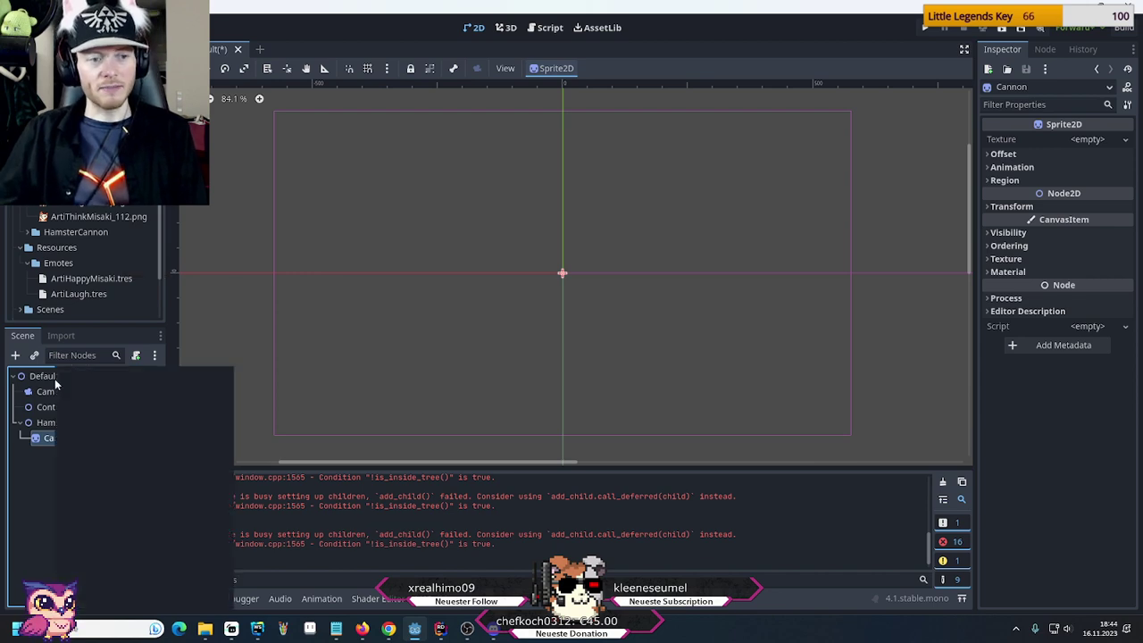
left_click(69, 380)
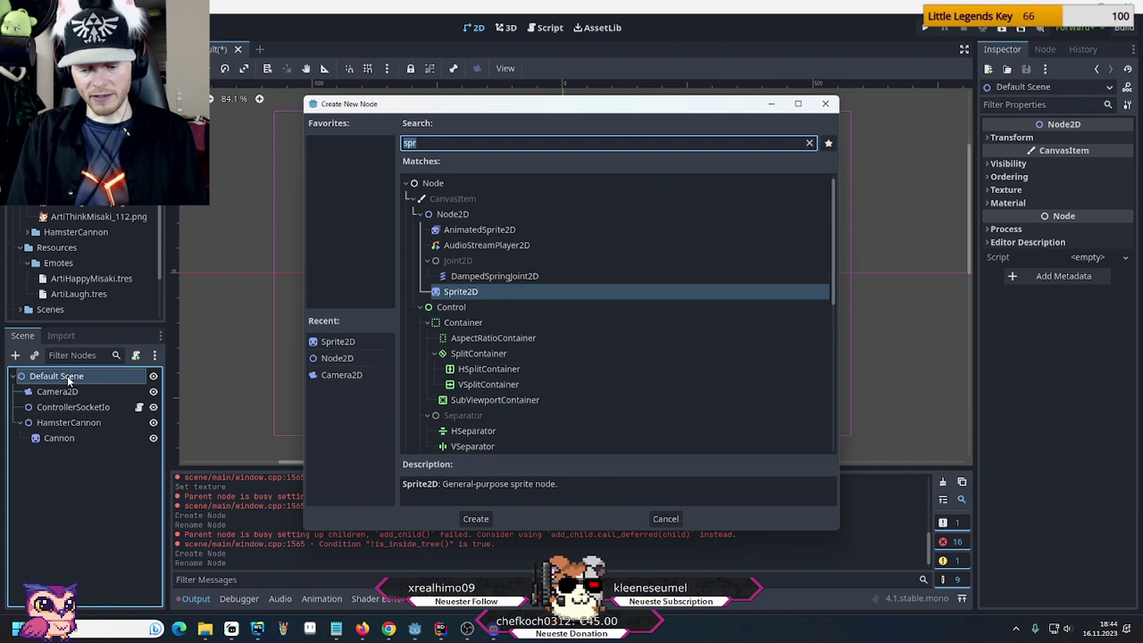
type("contr")
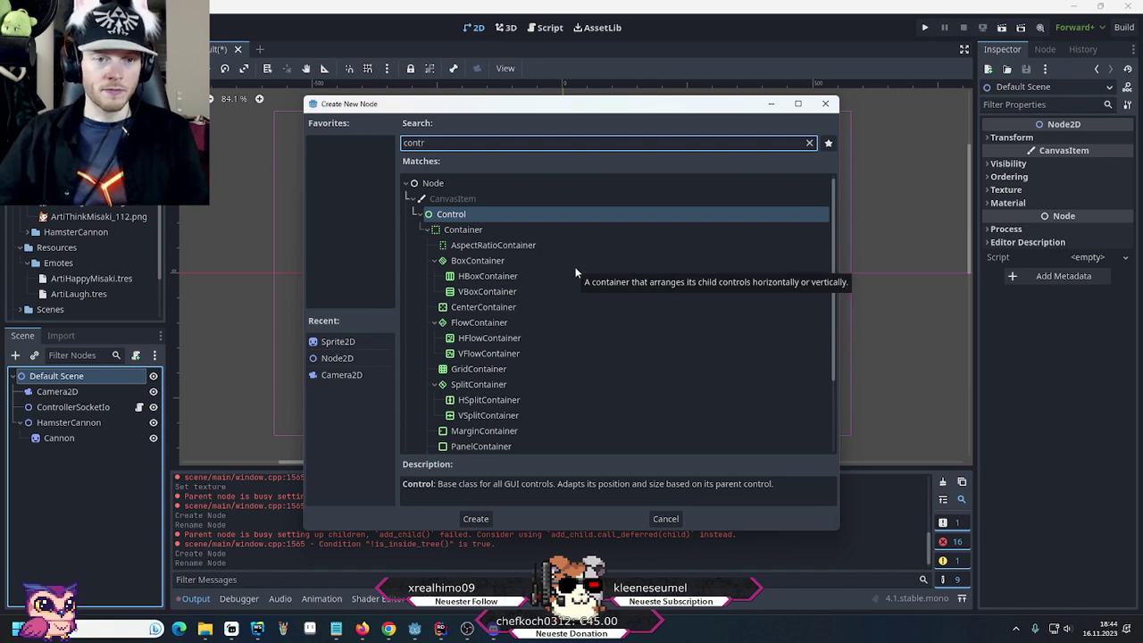
scroll(576, 273, "down", 2)
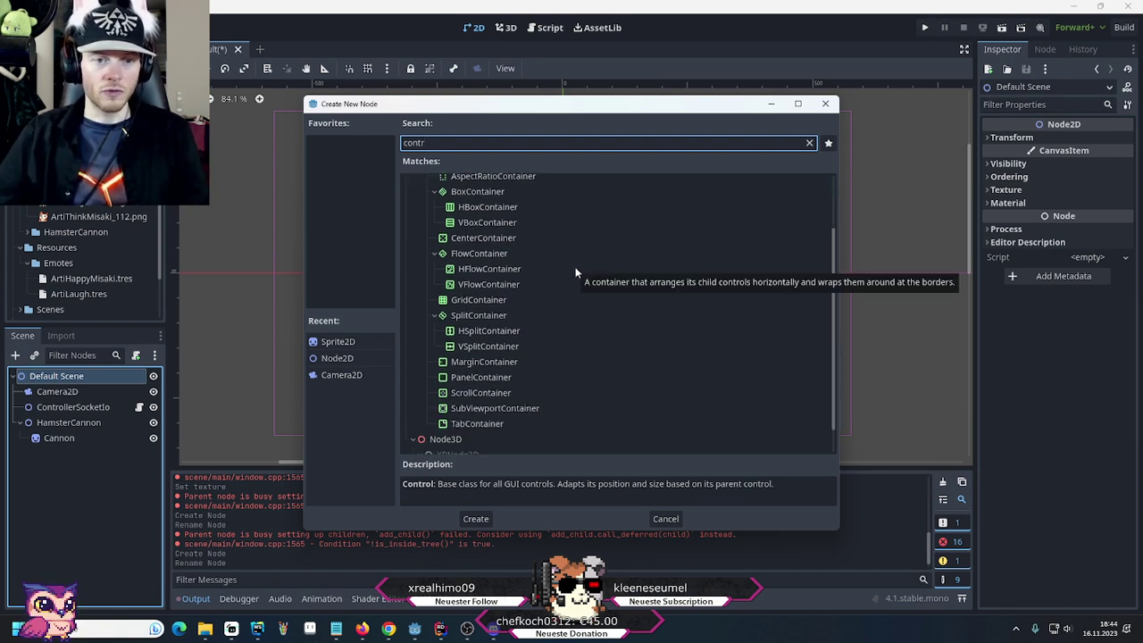
scroll(576, 272, "down", 1)
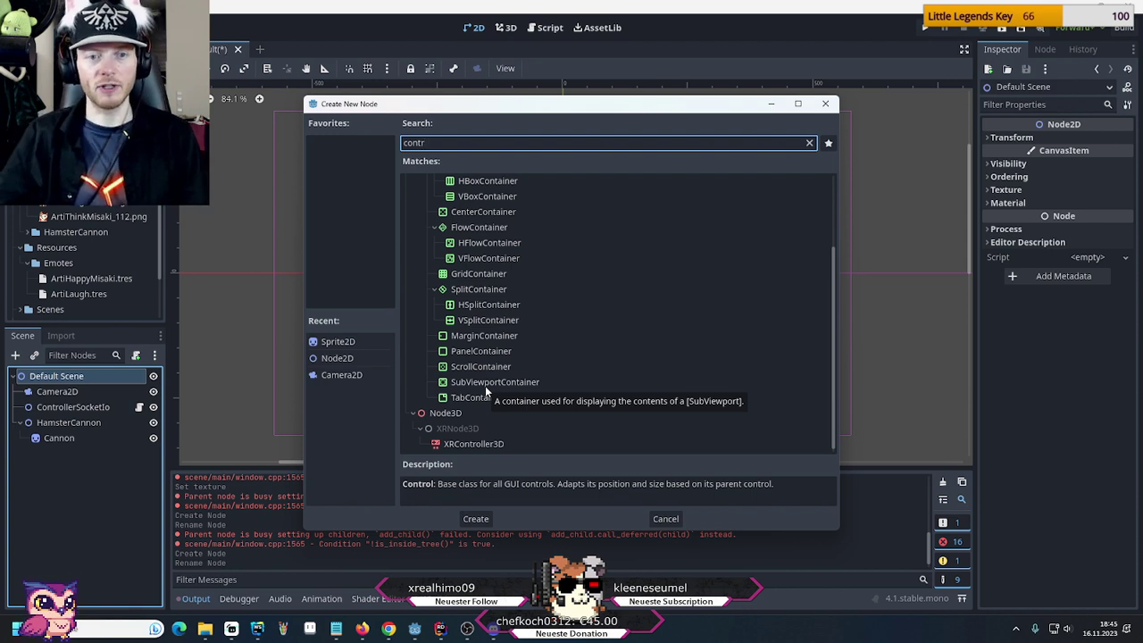
scroll(485, 390, "up", 2)
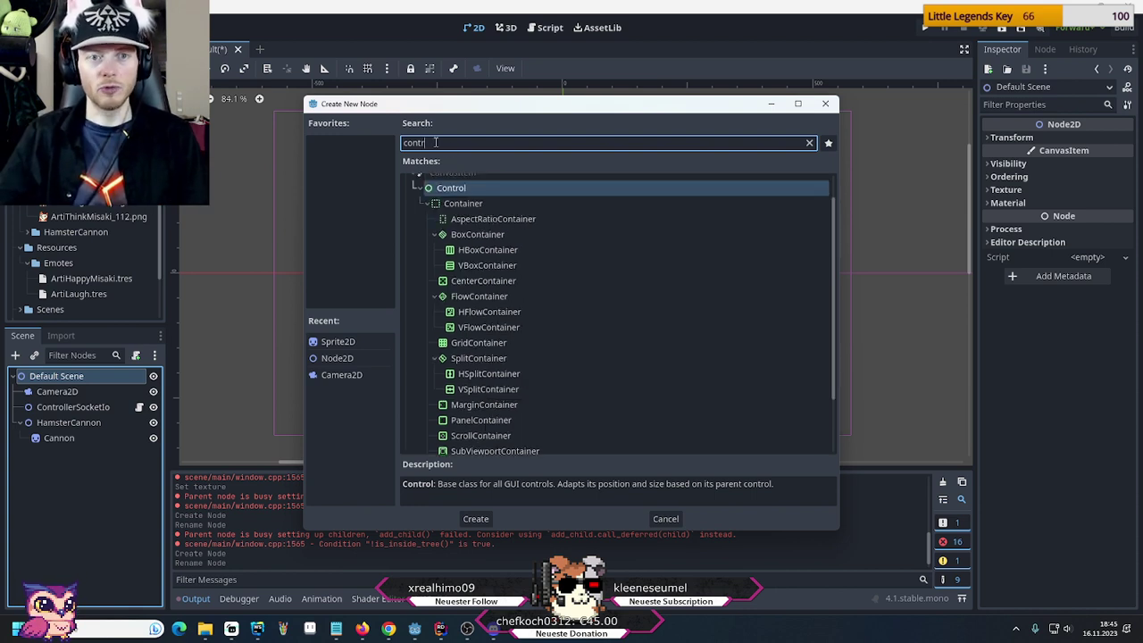
key("BackSpace")
key("BackSpace")
key("BackSpace")
key("BackSpace")
key("BackSpace")
type("view")
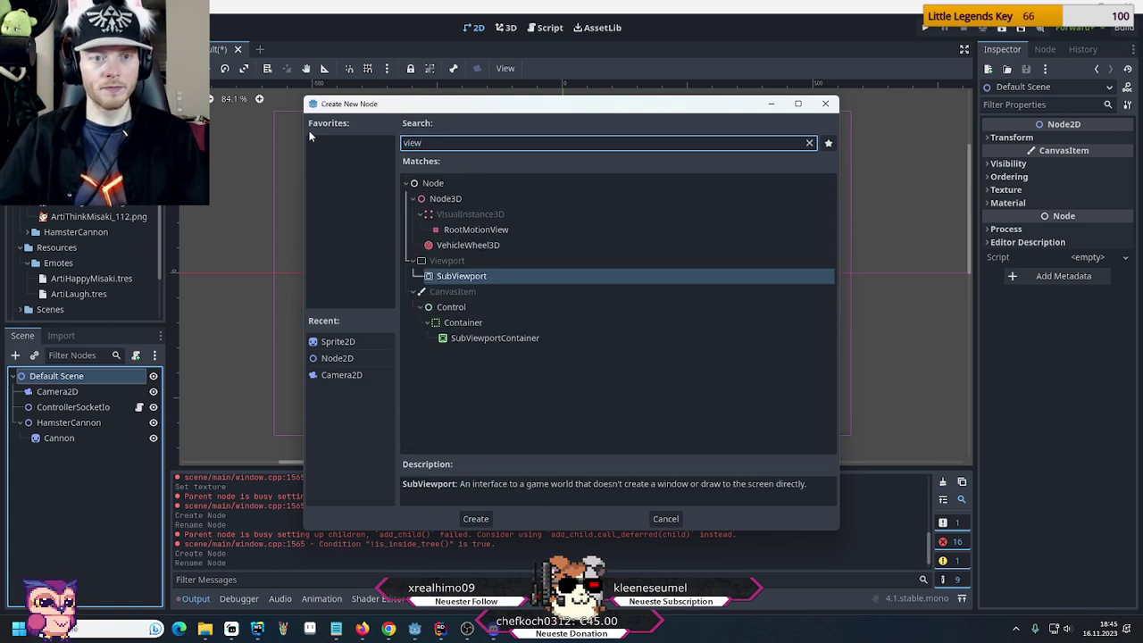
double_click(457, 309)
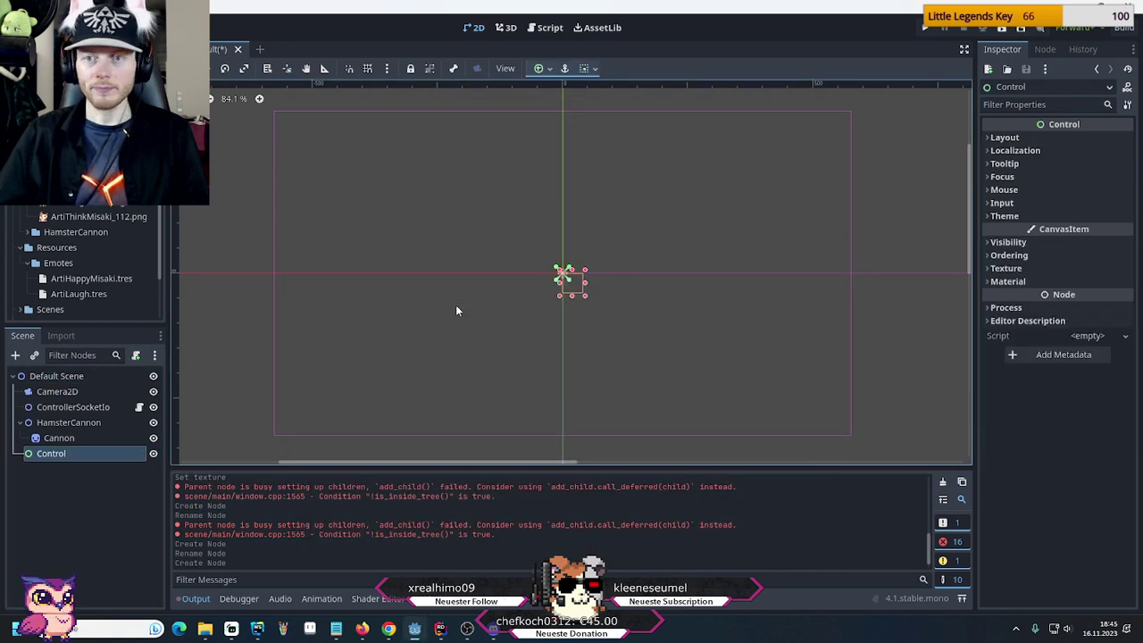
Try the Full Rect anchors preset in the Control node's layout and set it back to Top Left
left_click(1005, 137)
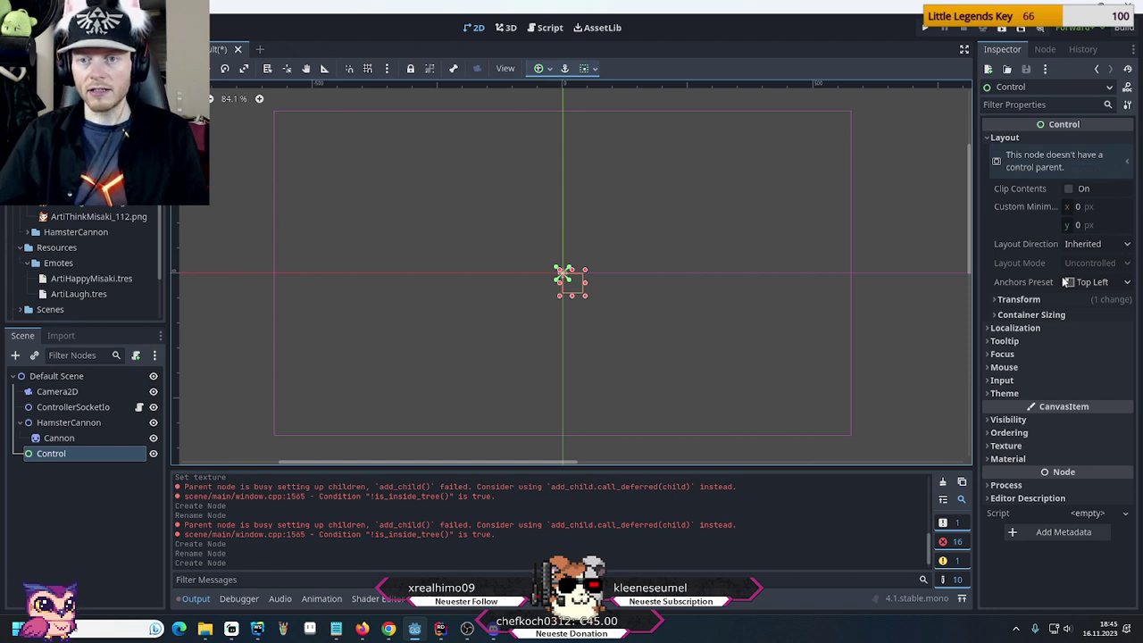
left_click(1128, 283)
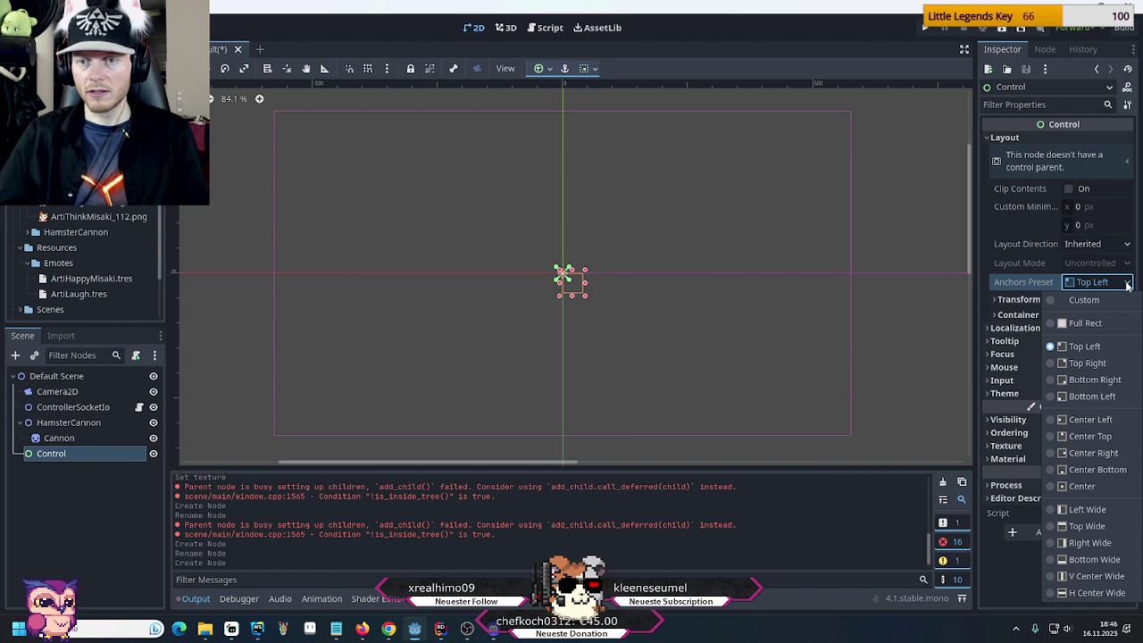
left_click(1087, 324)
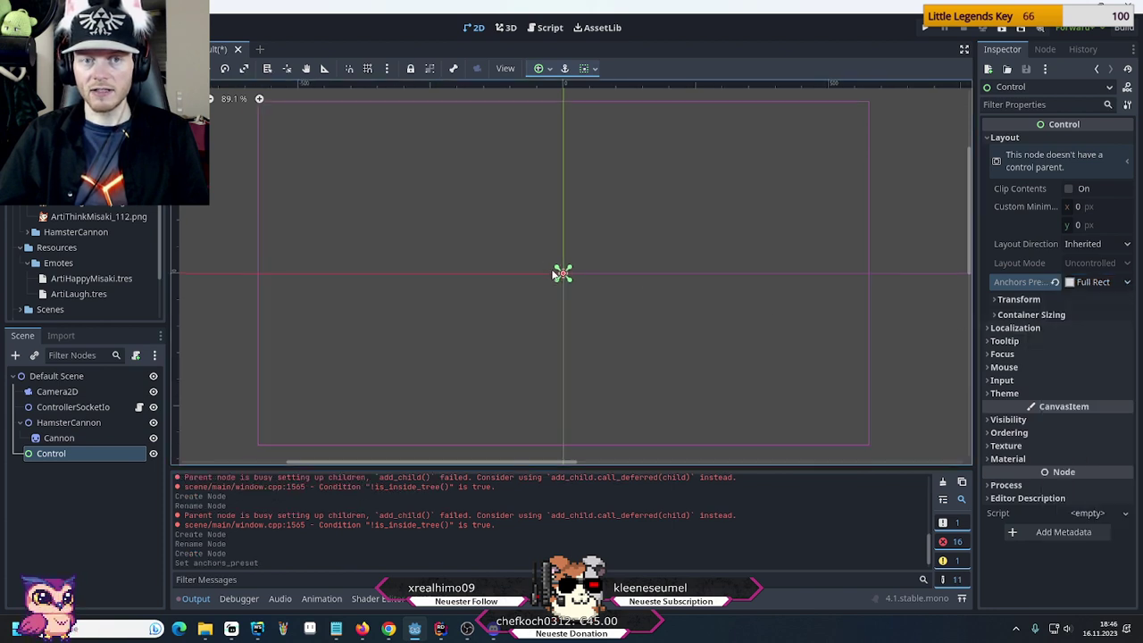
left_click(1091, 282)
left_click(1087, 344)
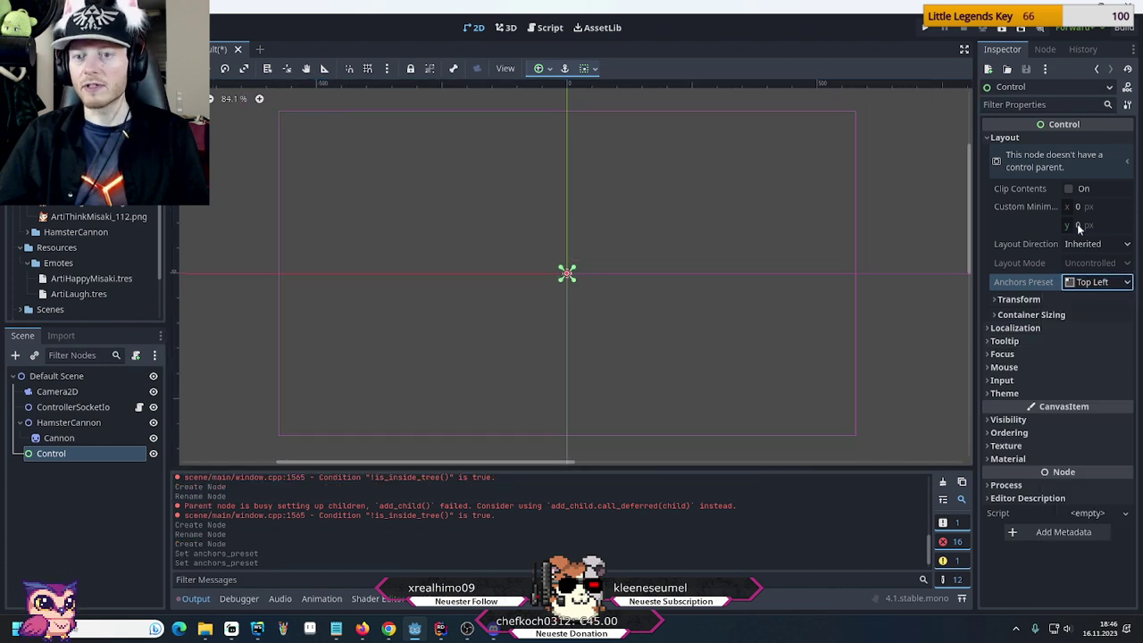
Enable horizontal Expand in the Control node's container sizing
left_click(996, 301)
left_click(996, 301)
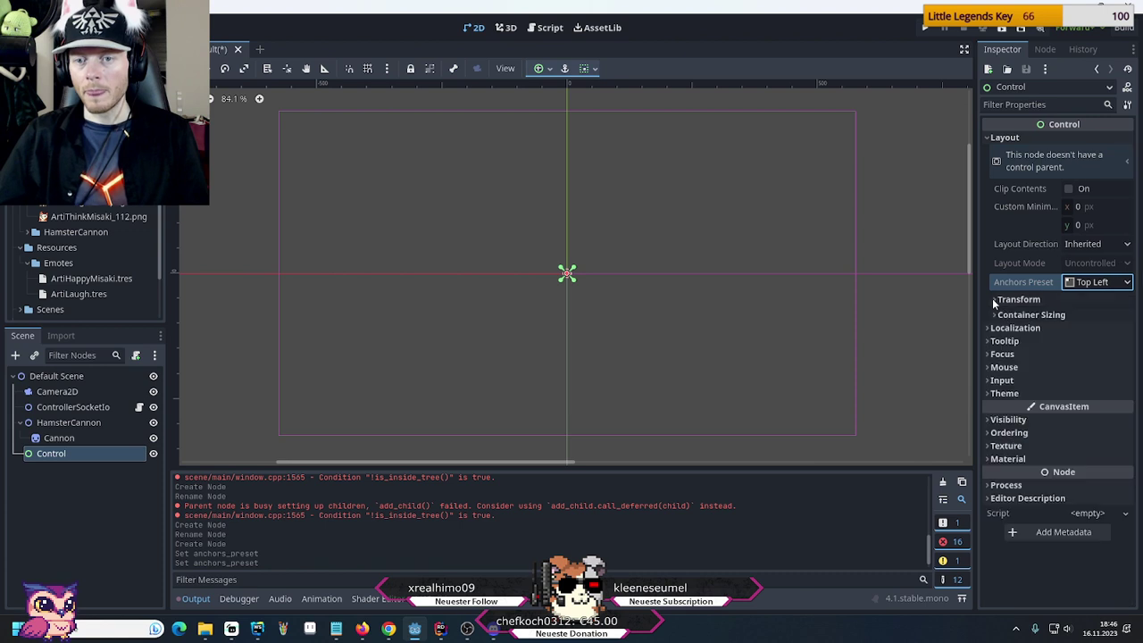
left_click(998, 315)
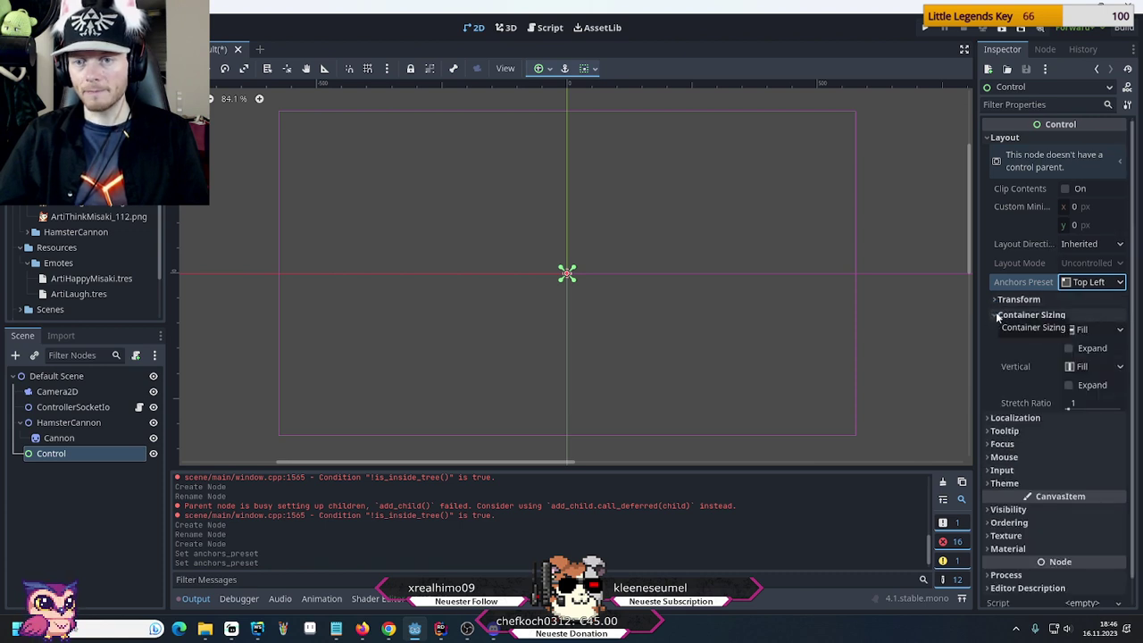
left_click(1070, 349)
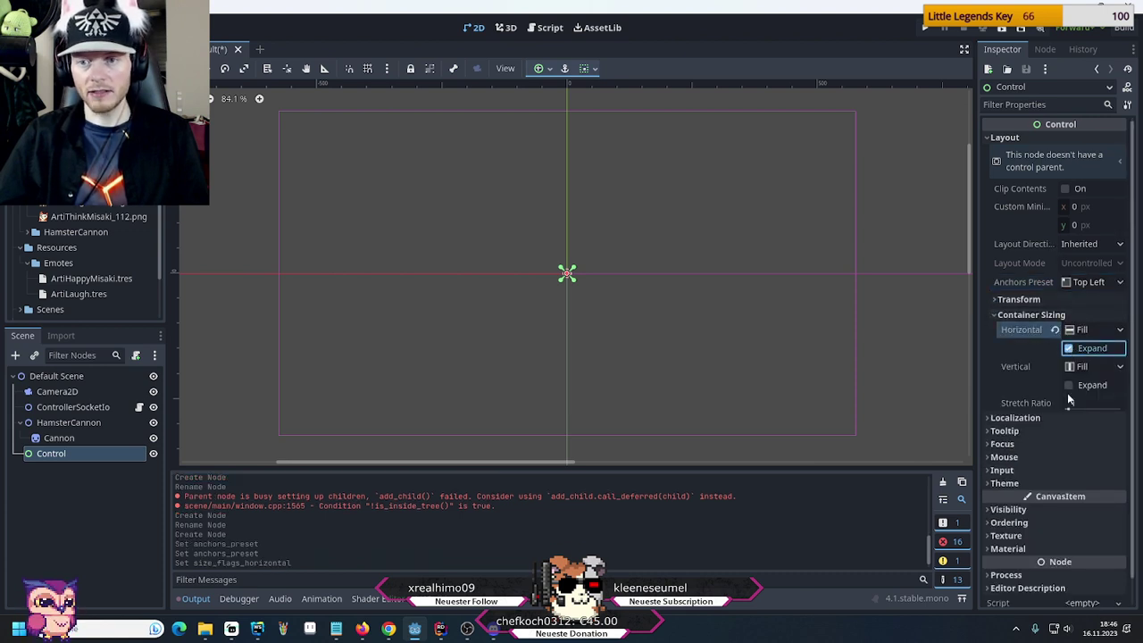
Set the Control node's horizontal and vertical container alignment to Fill, both without Expand
left_click(1070, 389)
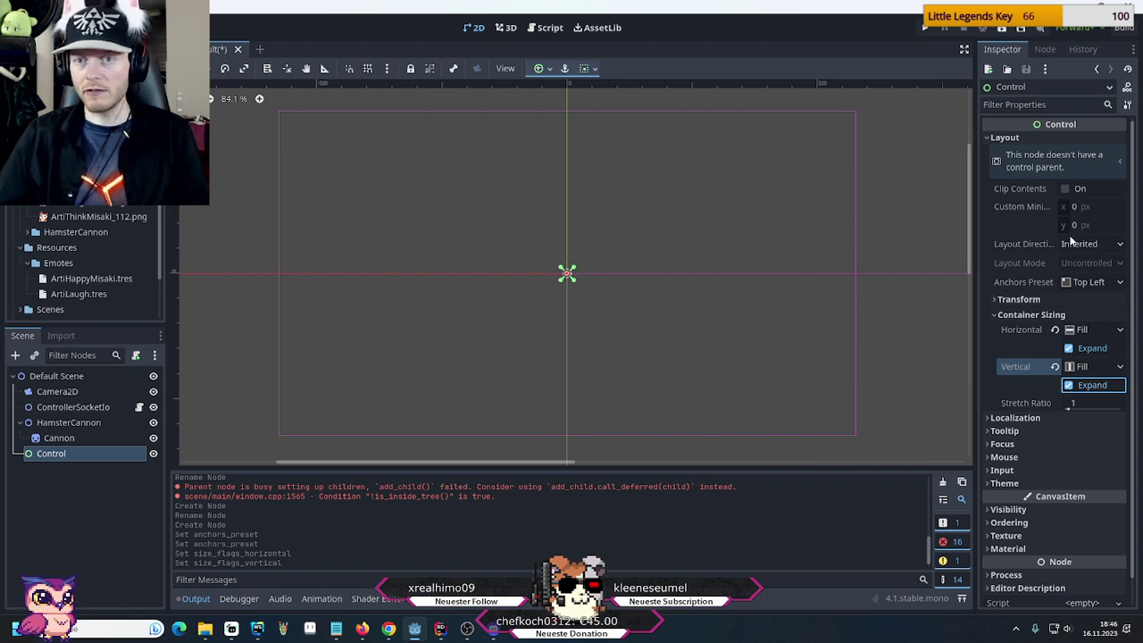
left_click(1066, 155)
left_click(591, 70)
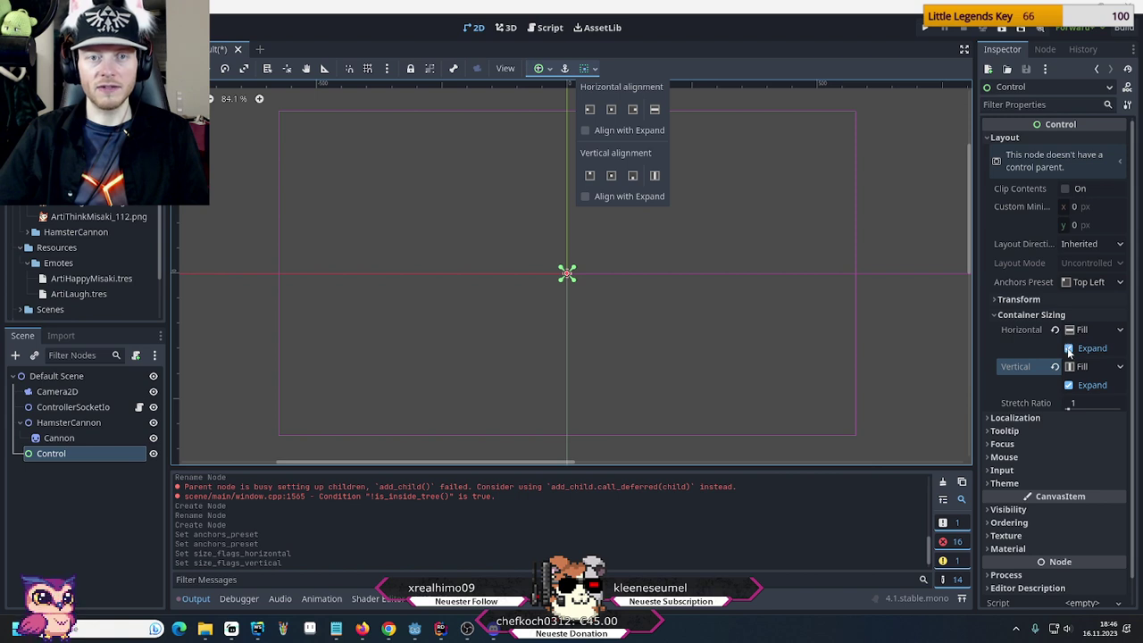
left_click(657, 111)
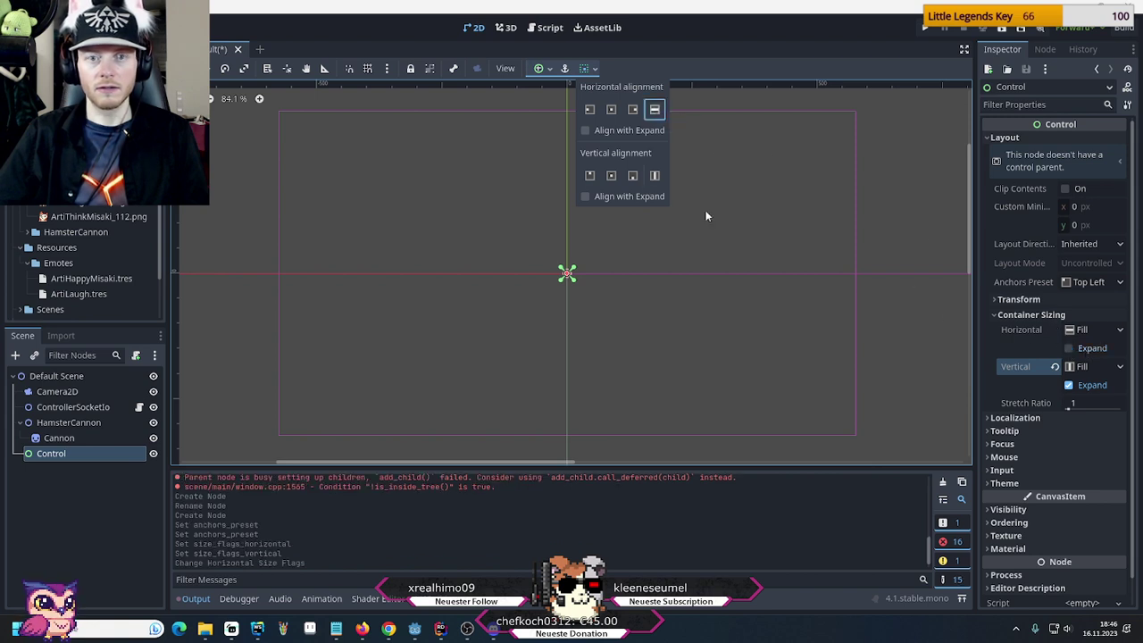
left_click(655, 176)
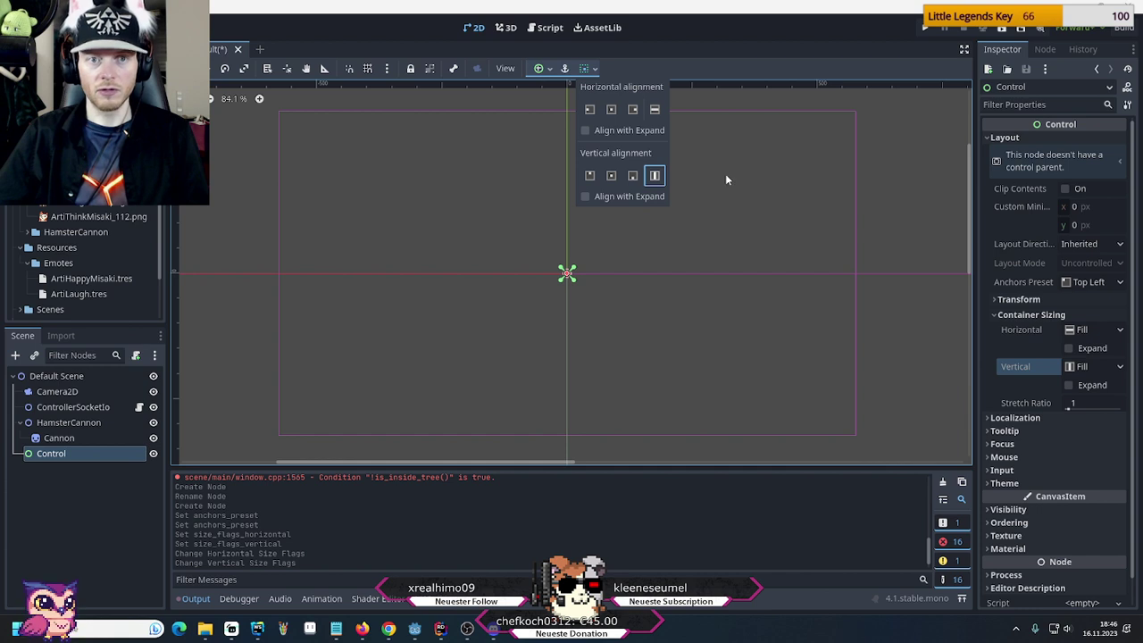
Apply the Full Rect anchor preset to the Control node
left_click(551, 72)
left_click(550, 72)
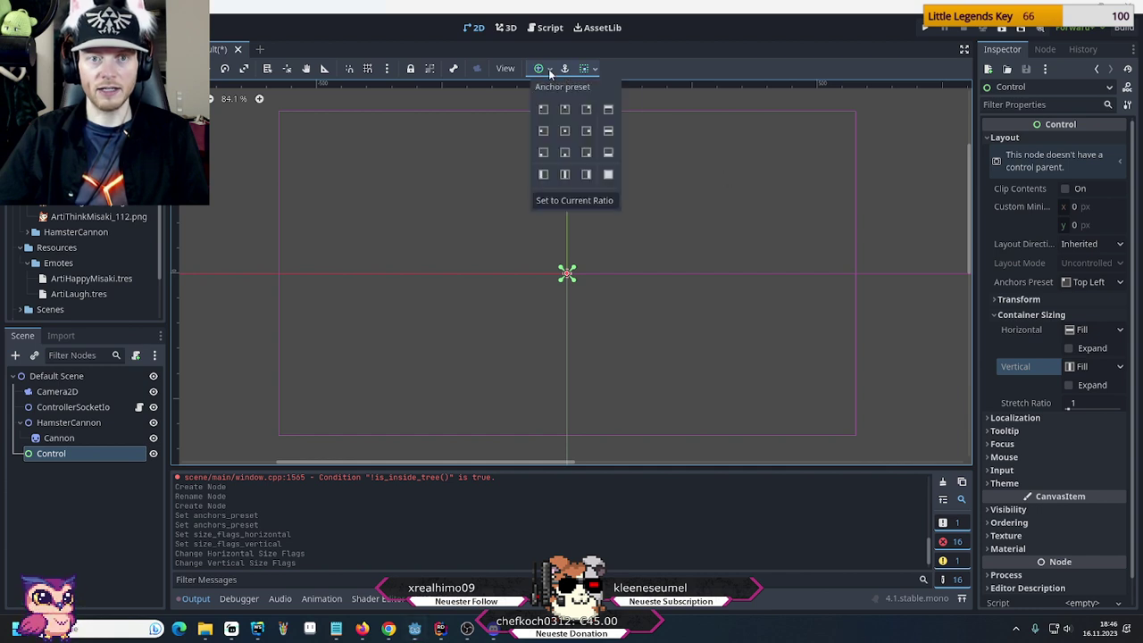
left_click(608, 175)
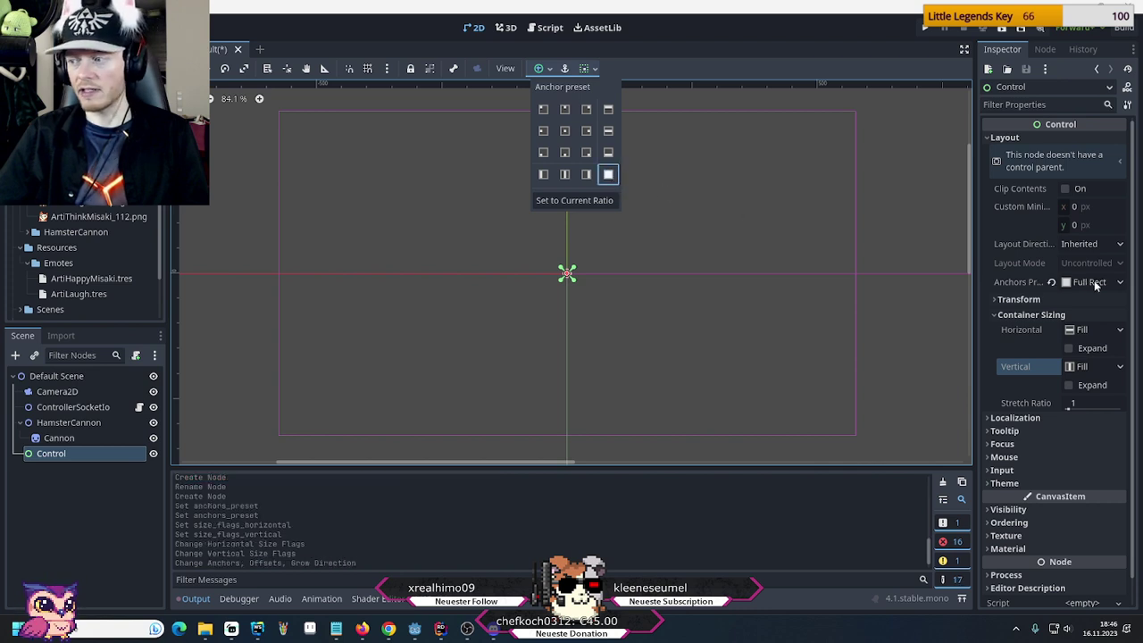
left_click(564, 71)
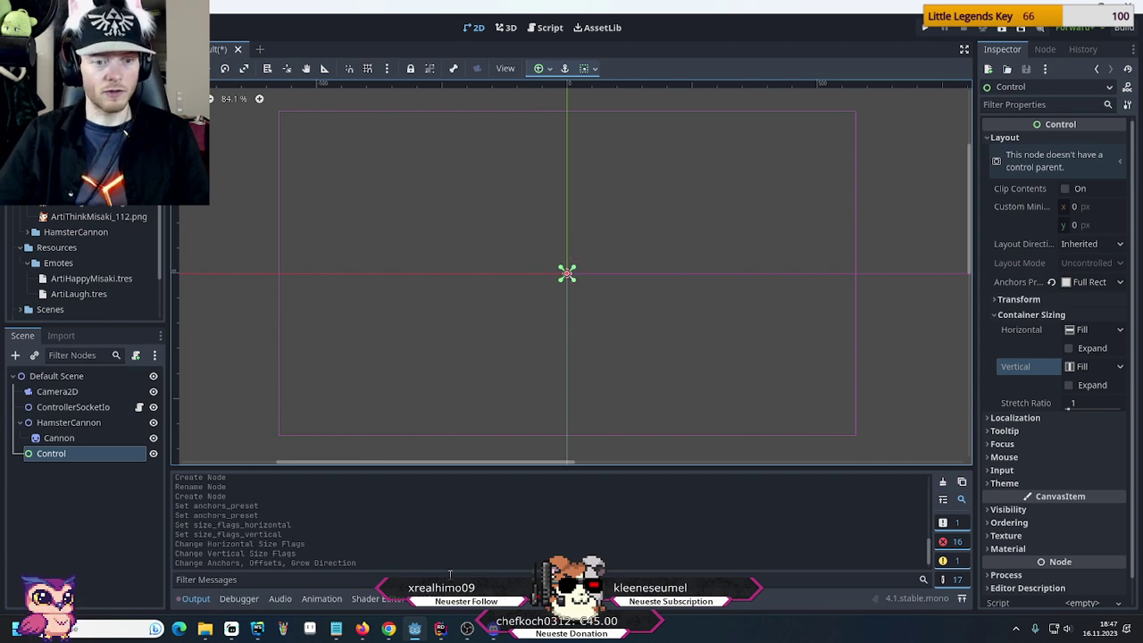
Switch to Chrome and search the web in a new tab for "godot controll viewport size"
left_click(389, 629)
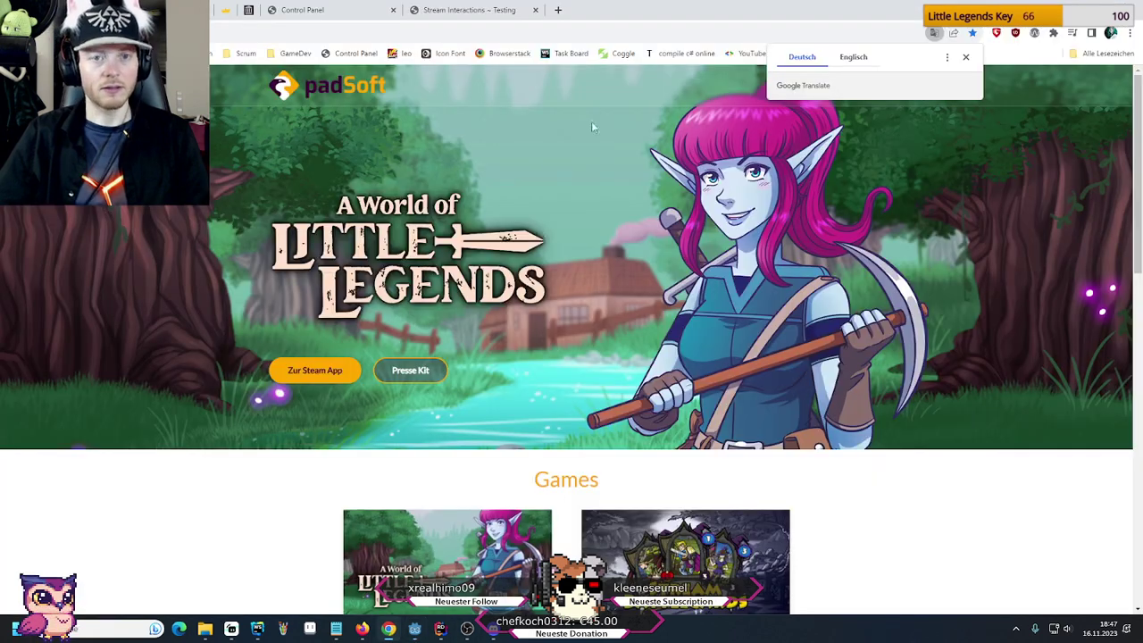
left_click(560, 11)
type("godot")
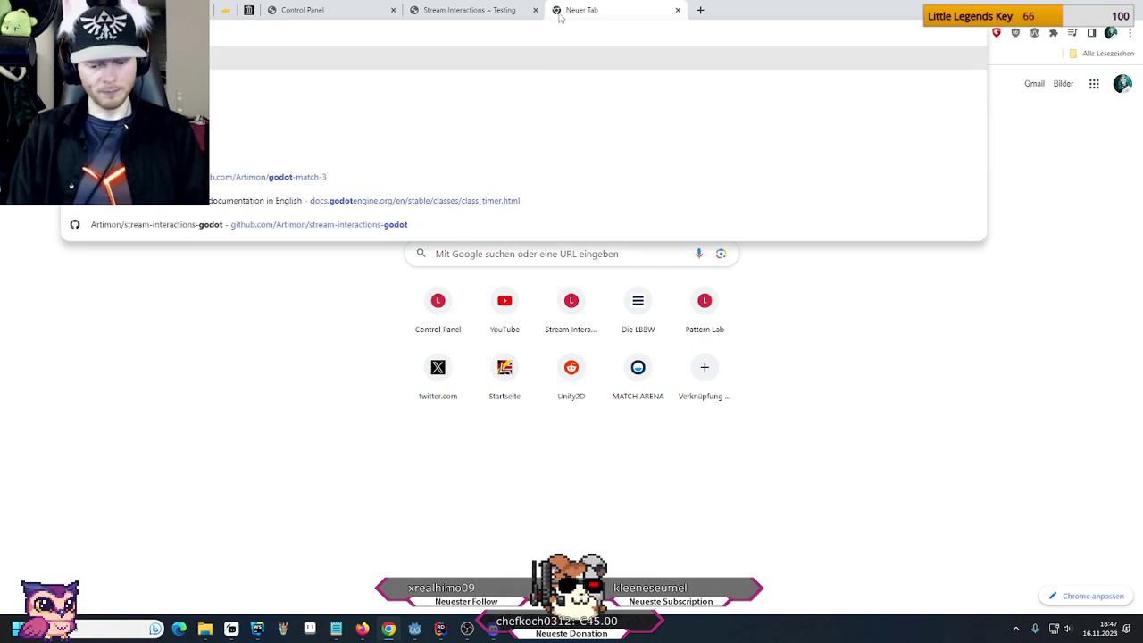
type(" control")
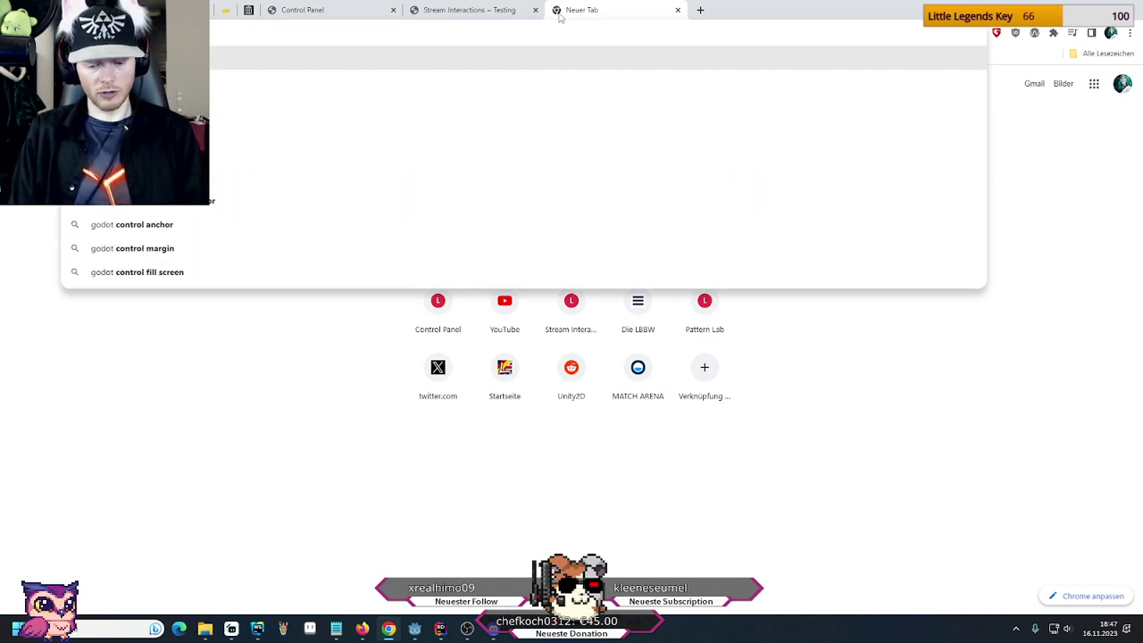
type(" rect")
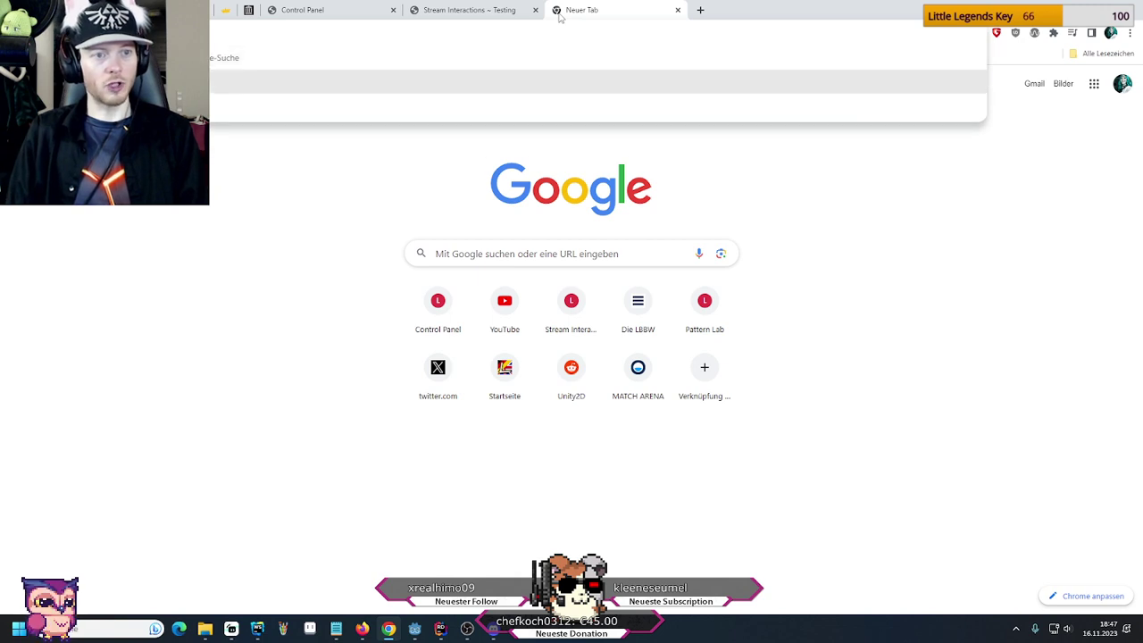
key("Return")
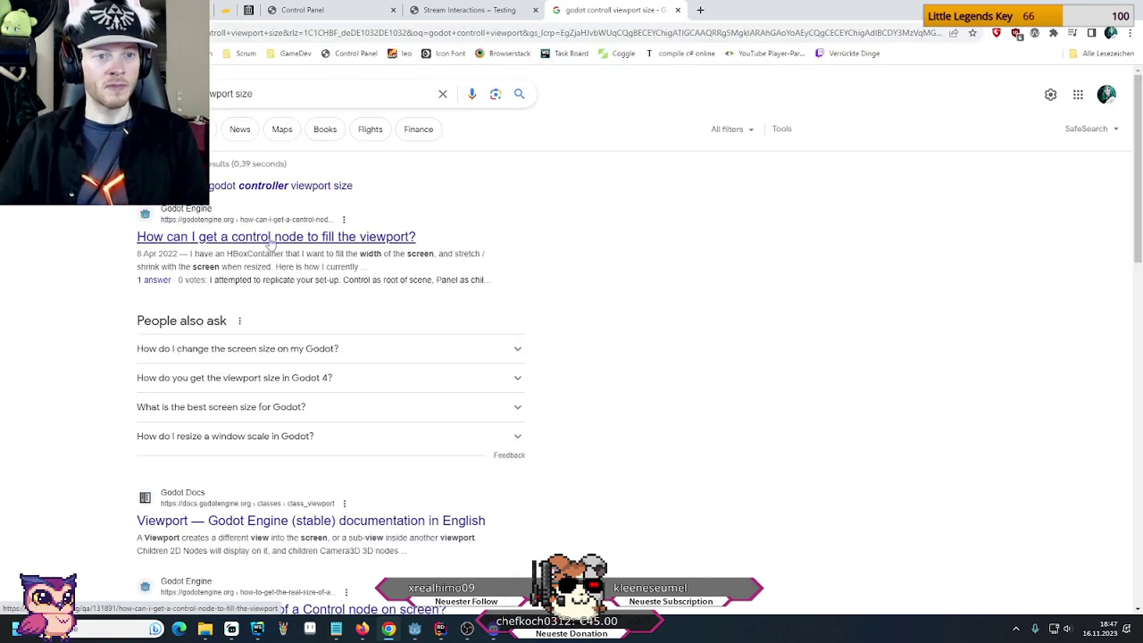
Open the Godot Q&A thread on getting a control node to fill the viewport and read its question and answer
left_click(270, 239)
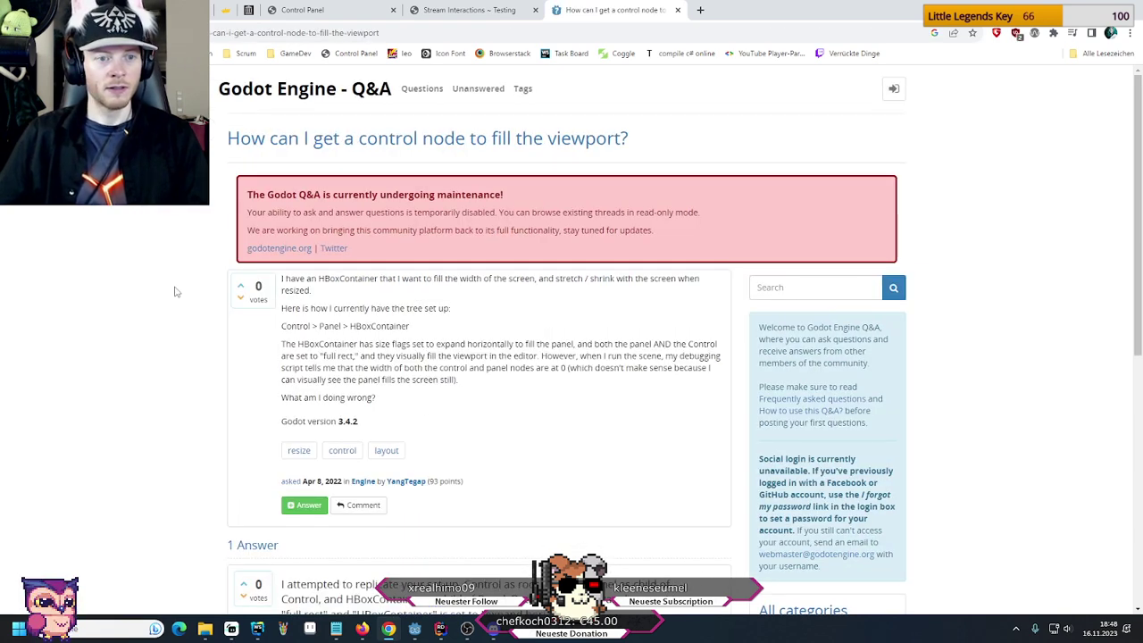
scroll(176, 292, "down", 3)
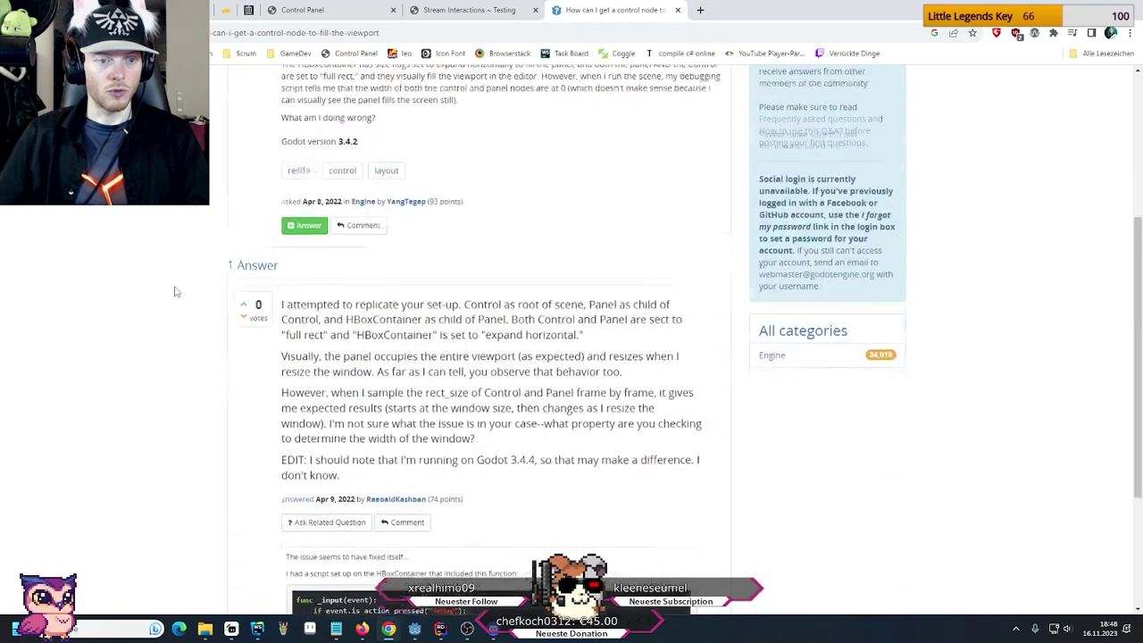
scroll(176, 292, "down", 1)
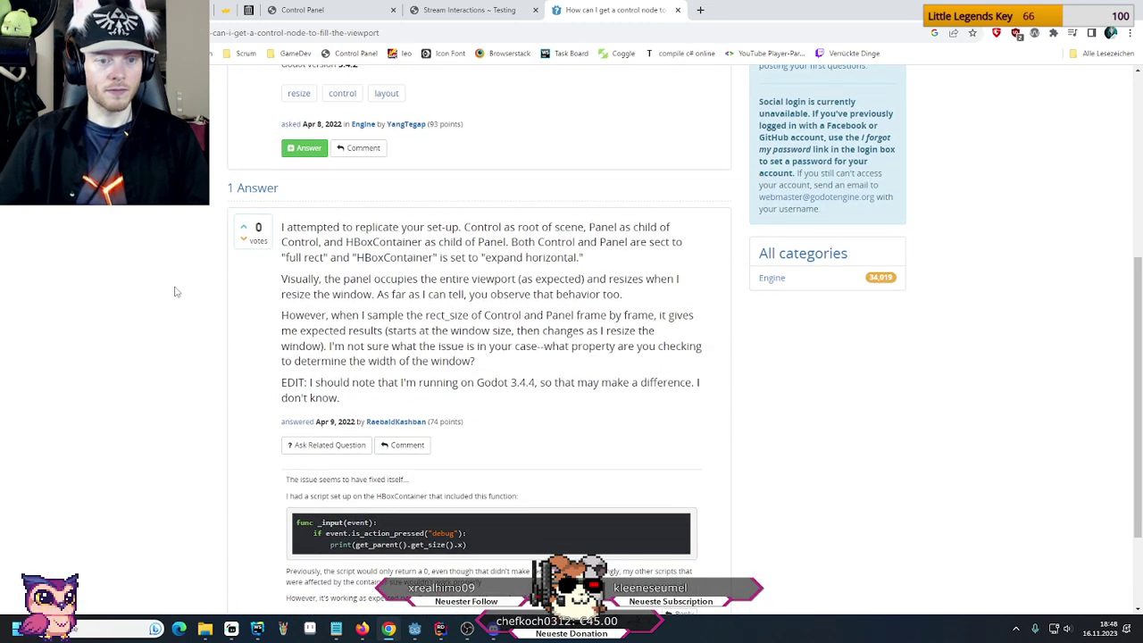
scroll(176, 292, "down", 2)
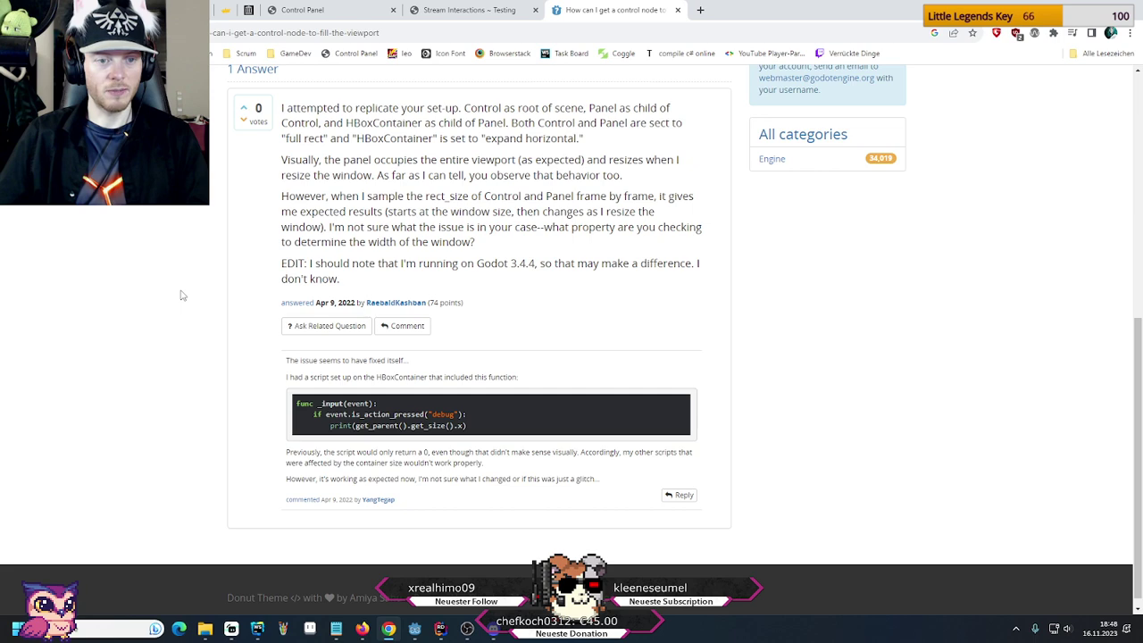
scroll(181, 294, "up", 3)
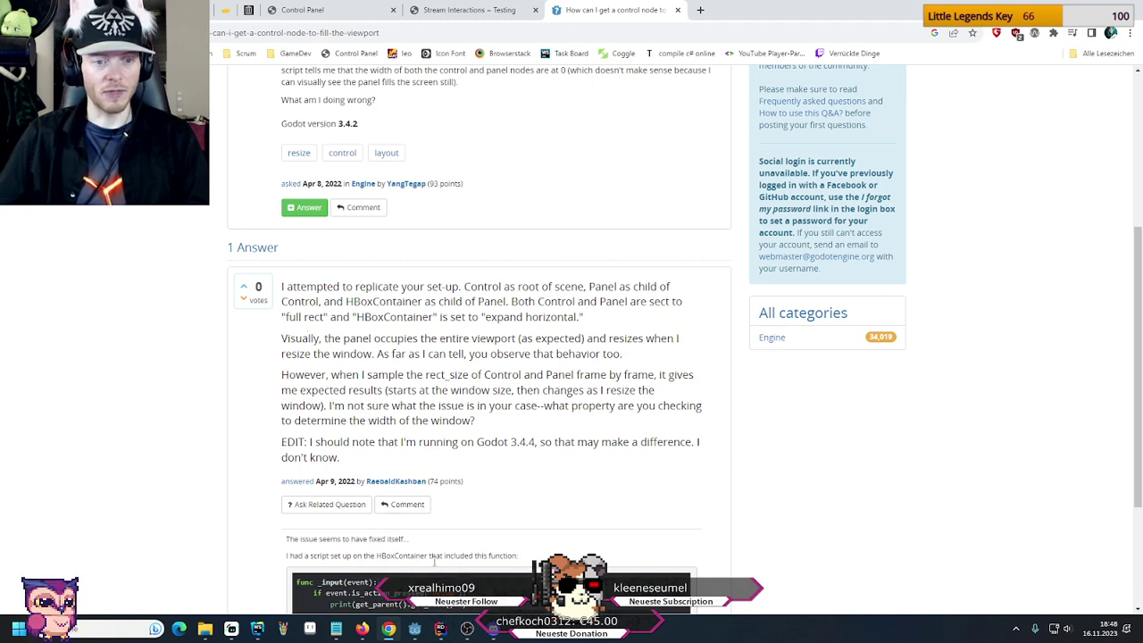
Switch back to Godot, make the Control node the scene root and check its rectangle in the 2D view
left_click(415, 629)
right_click(51, 455)
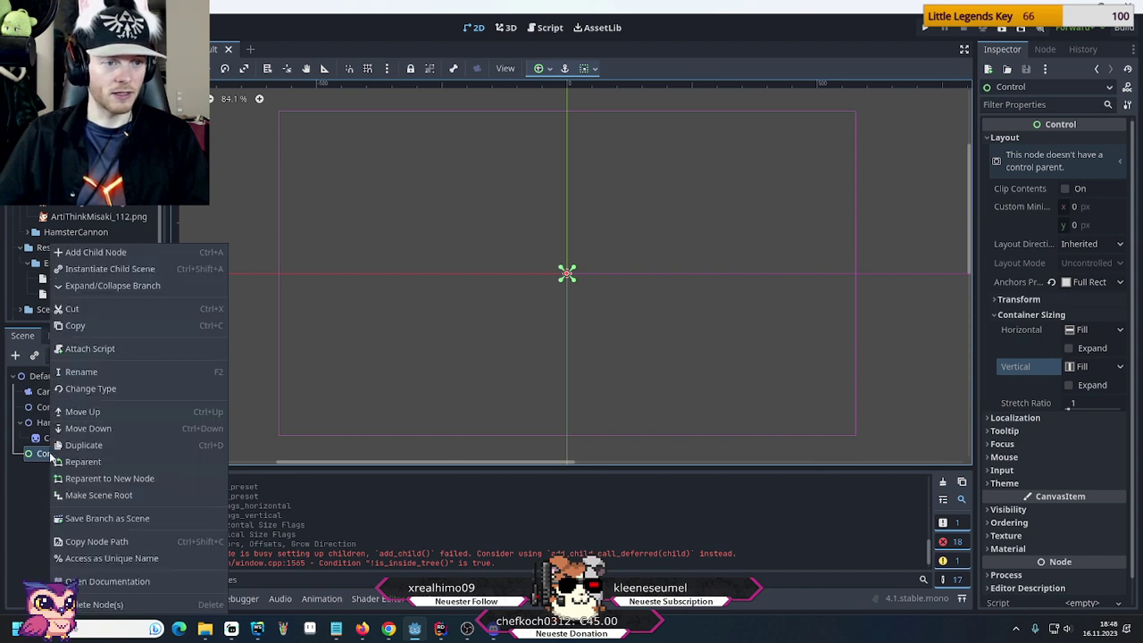
left_click(78, 496)
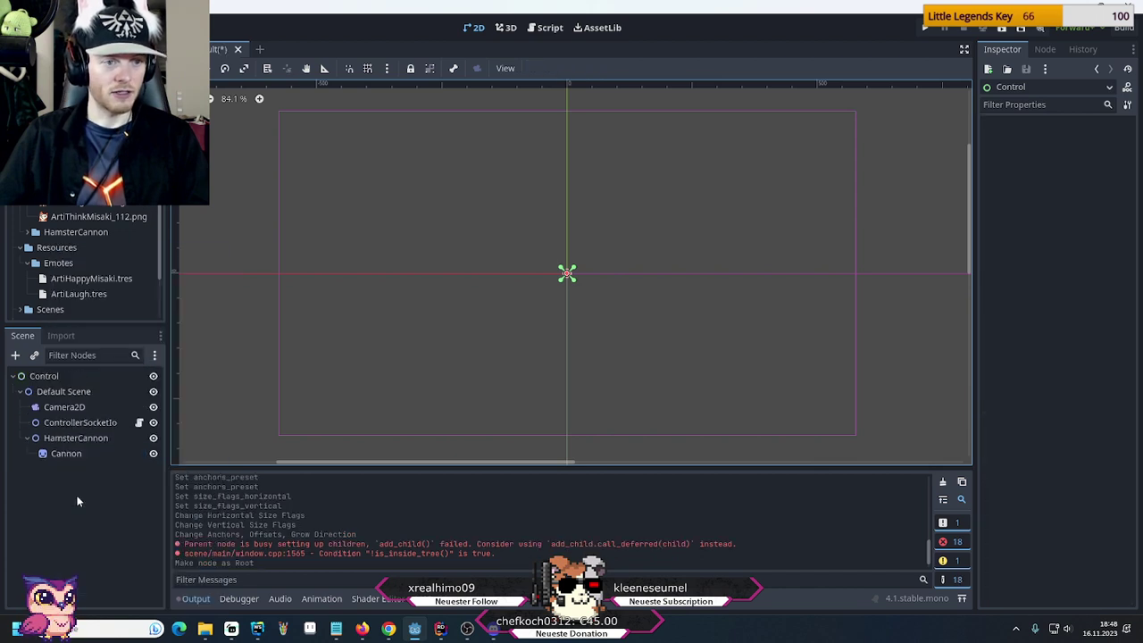
left_click(46, 379)
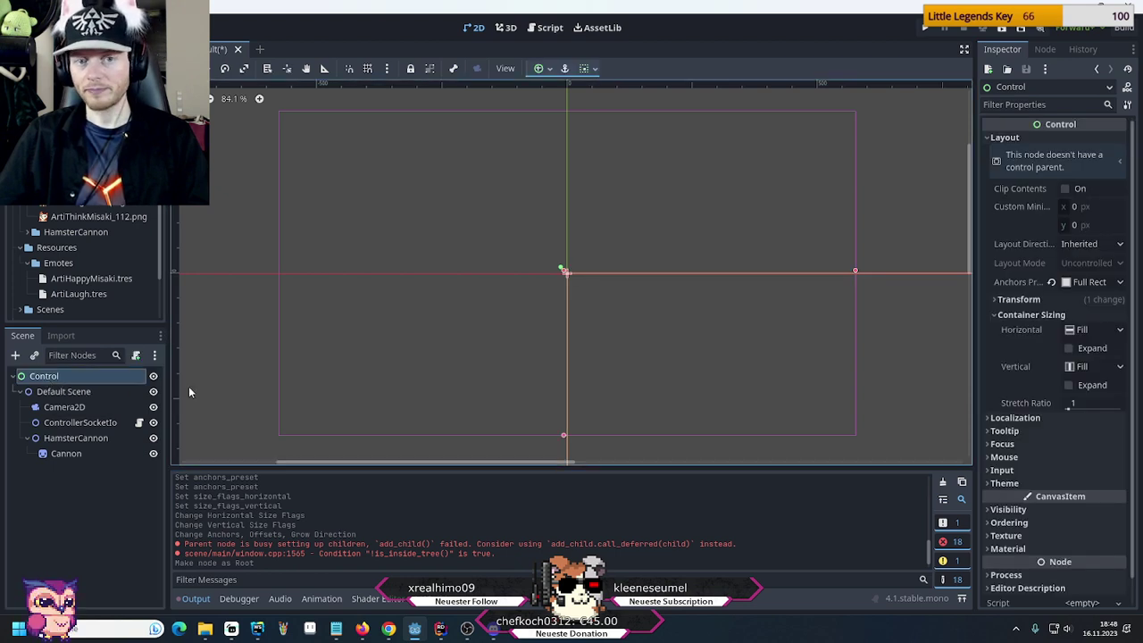
scroll(588, 309, "down", 5)
middle_click_drag(631, 315, 602, 281)
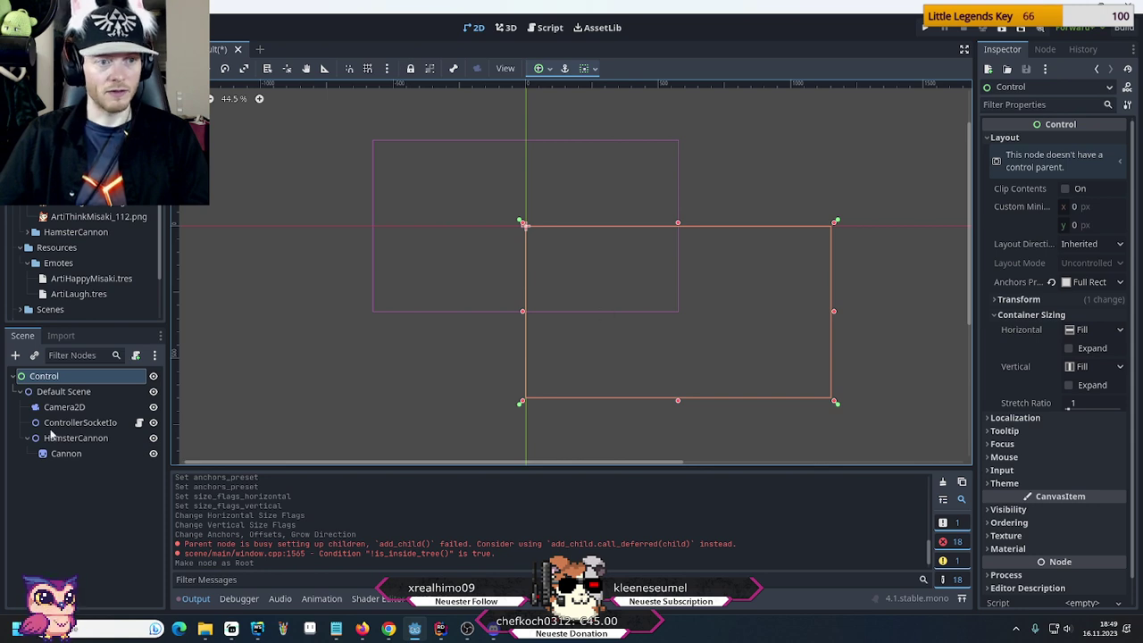
Rename the Control root node to DefaultScene
left_click(45, 394)
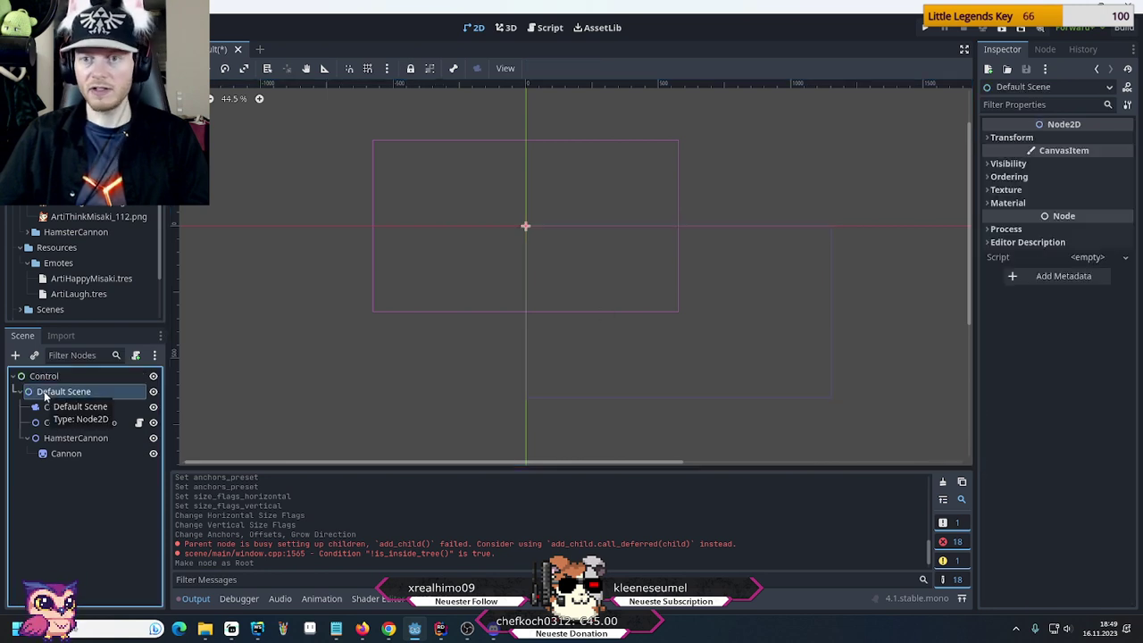
left_click(45, 379)
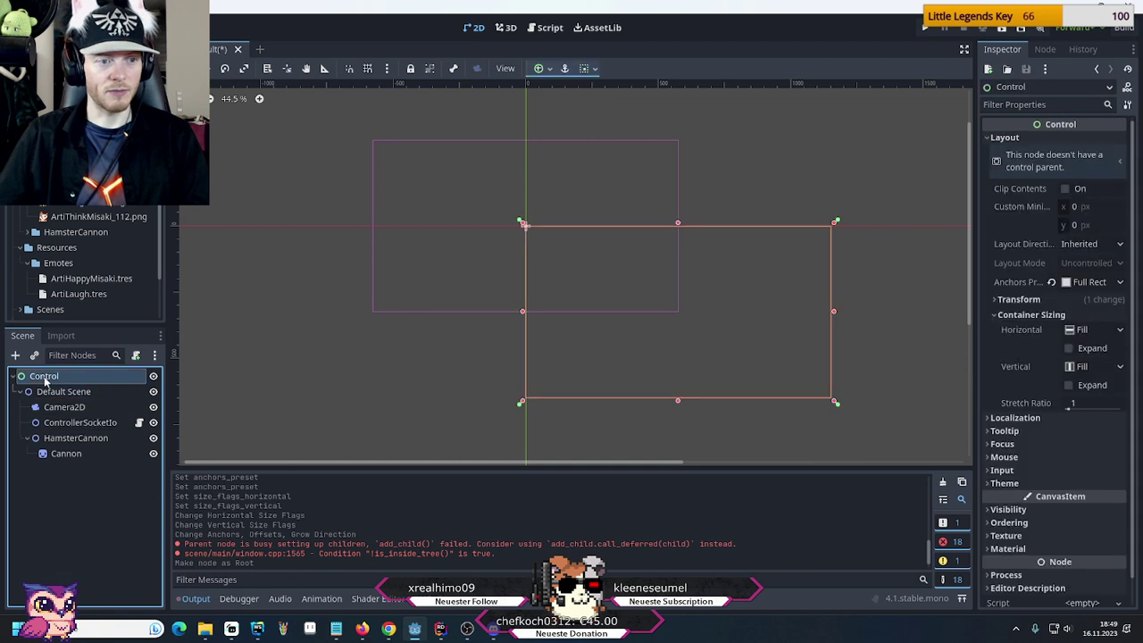
double_click(45, 378)
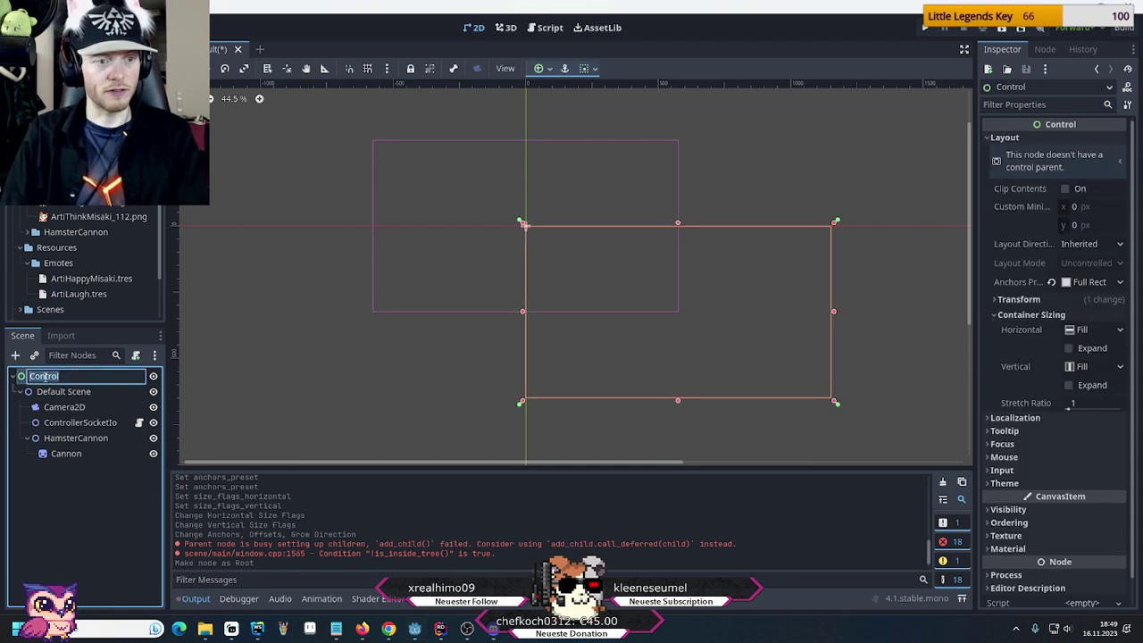
type("DefaultScene")
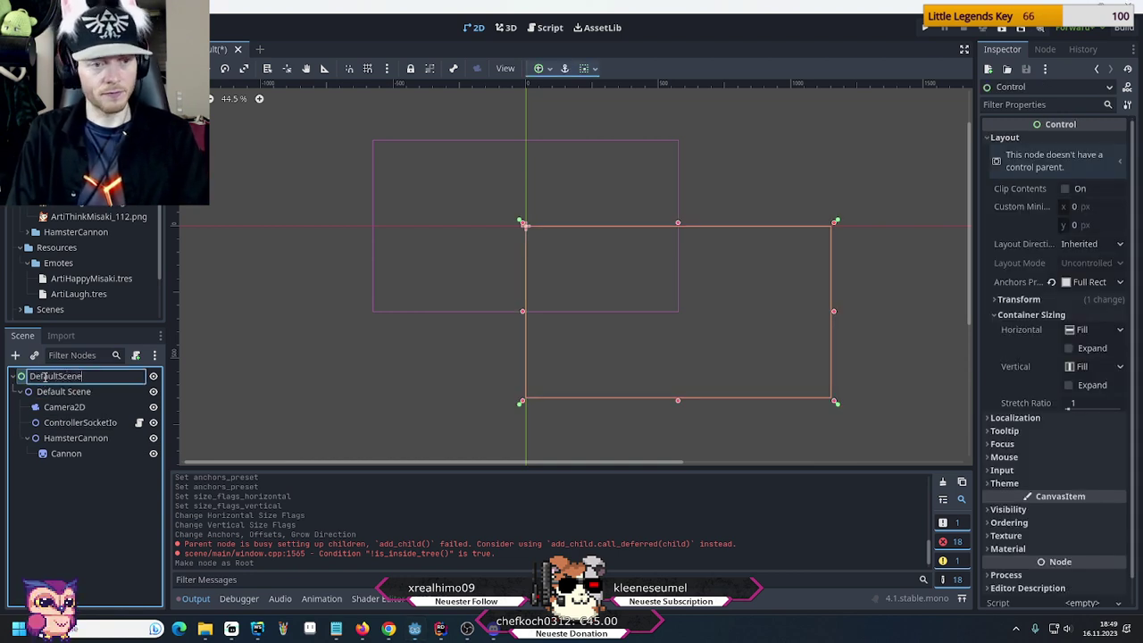
key("Return")
Move Camera2D, ControllerSocketIo and HamsterCannon directly under the DefaultScene root and delete the old Default Scene node
mouse_move(62, 407)
left_mouse_down()
mouse_move(57, 389)
mouse_move(62, 416)
left_mouse_up()
left_click(56, 453)
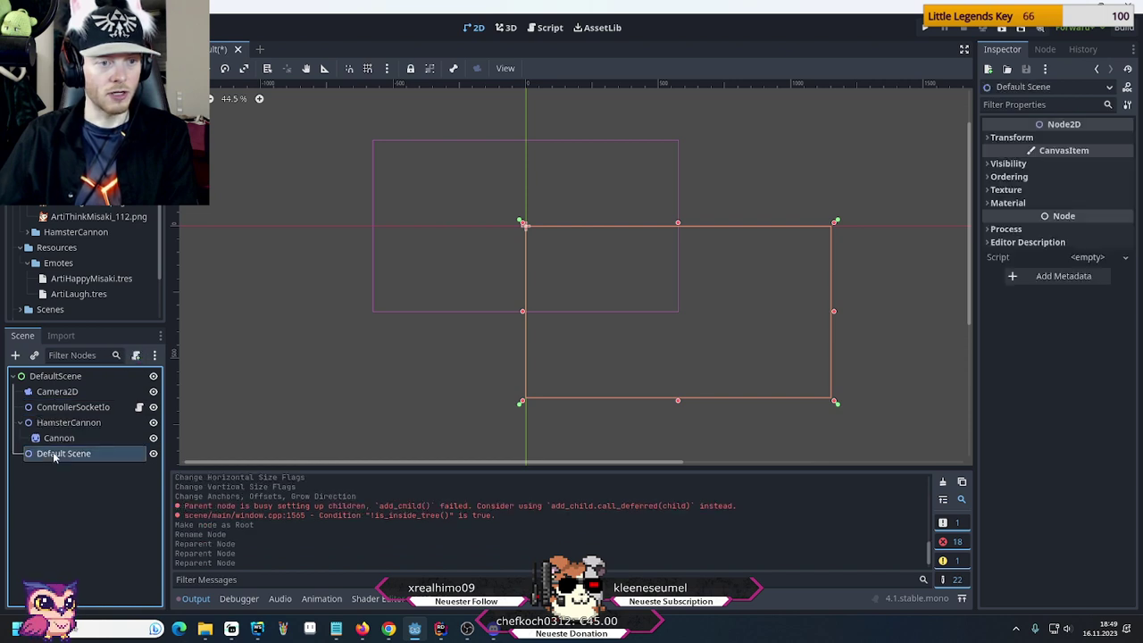
key("Delete")
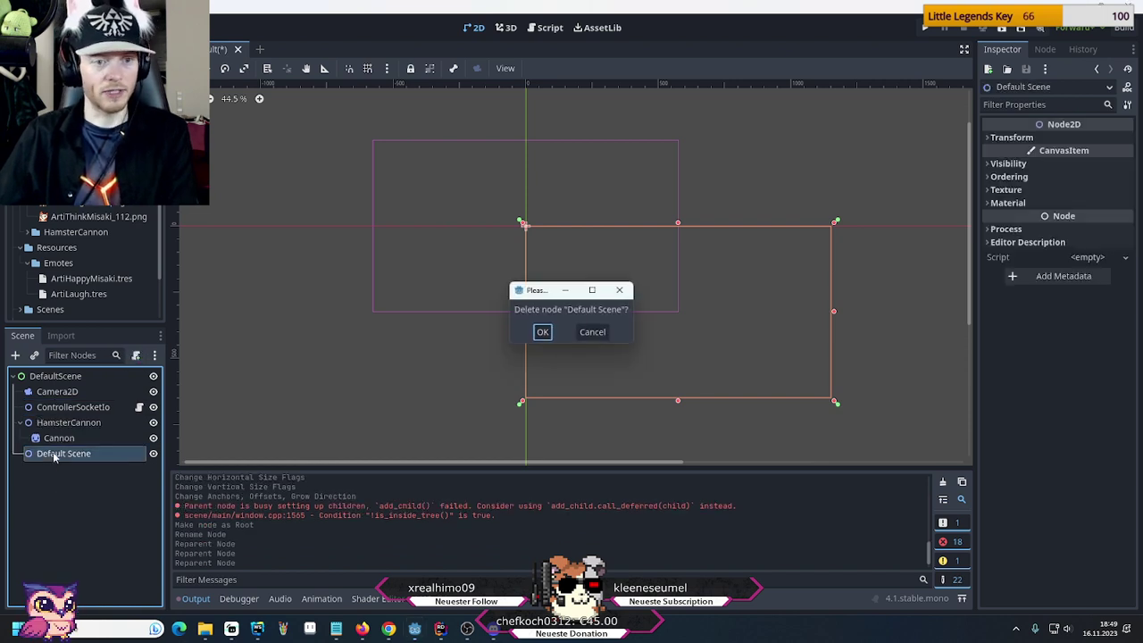
key("Return")
Compare the Camera2D frame with the DefaultScene root's rectangle and check the camera's transform properties
left_click(46, 397)
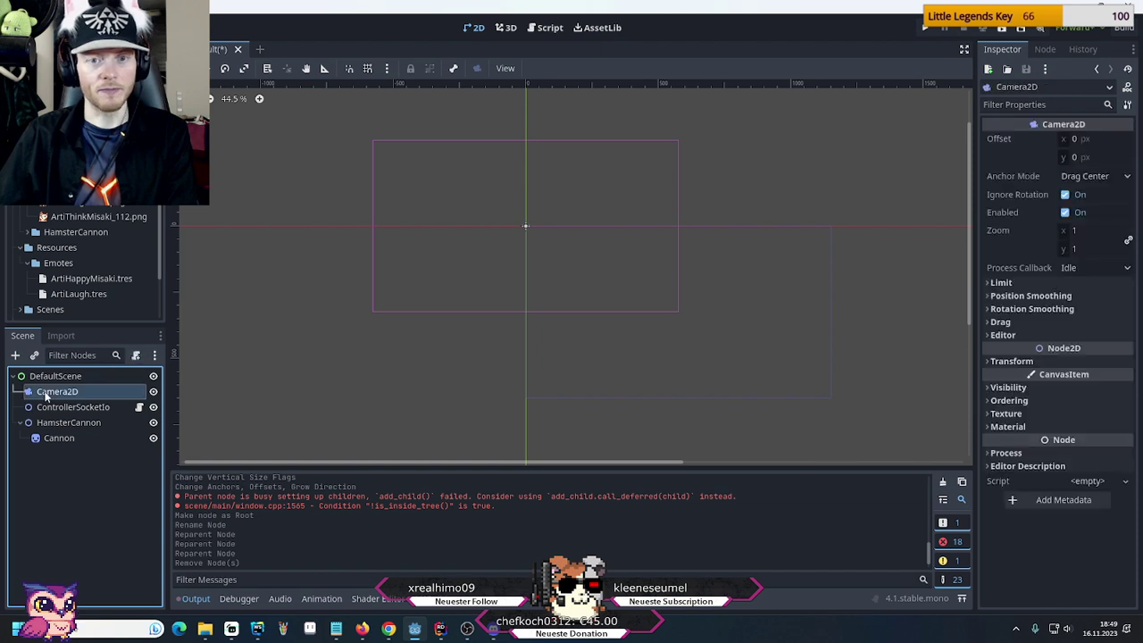
left_click(47, 376)
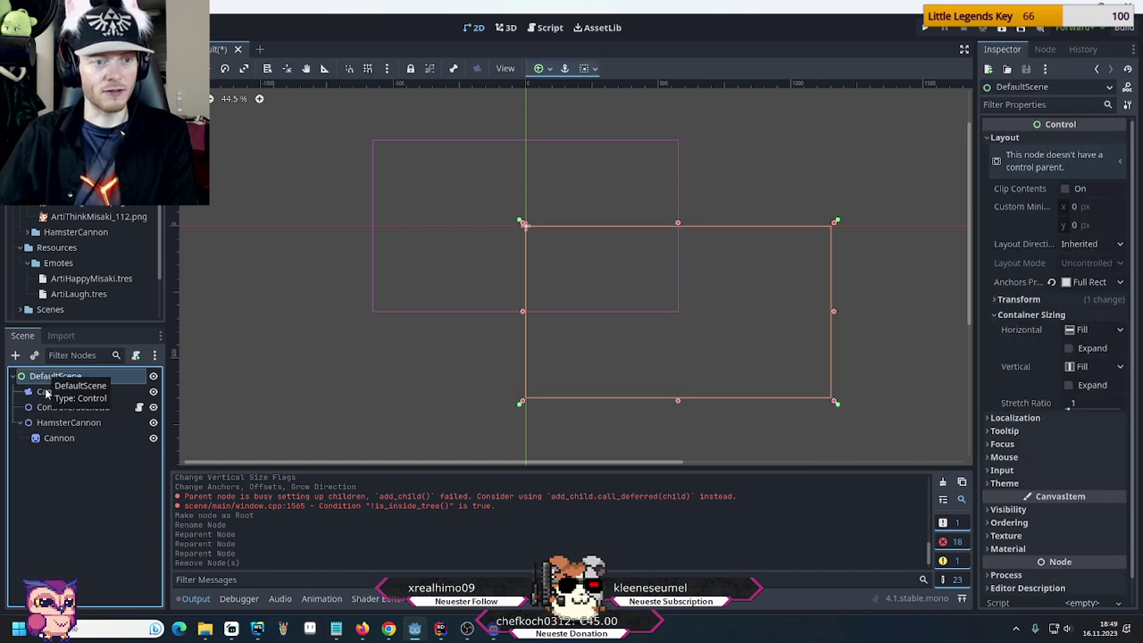
left_click(47, 394)
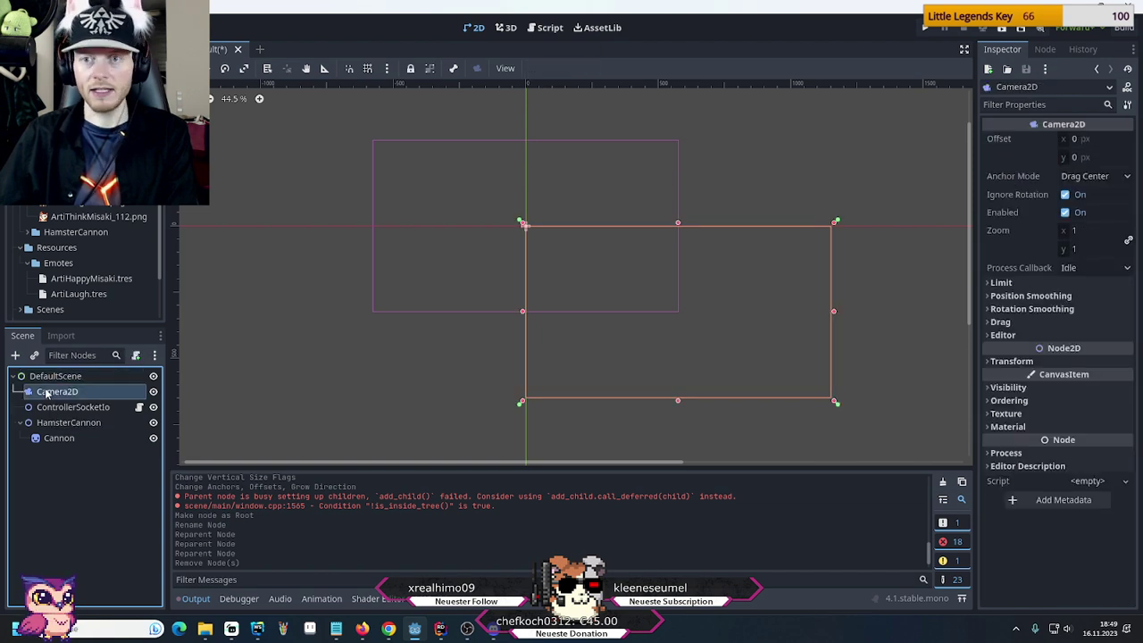
left_click(990, 362)
left_click(989, 362)
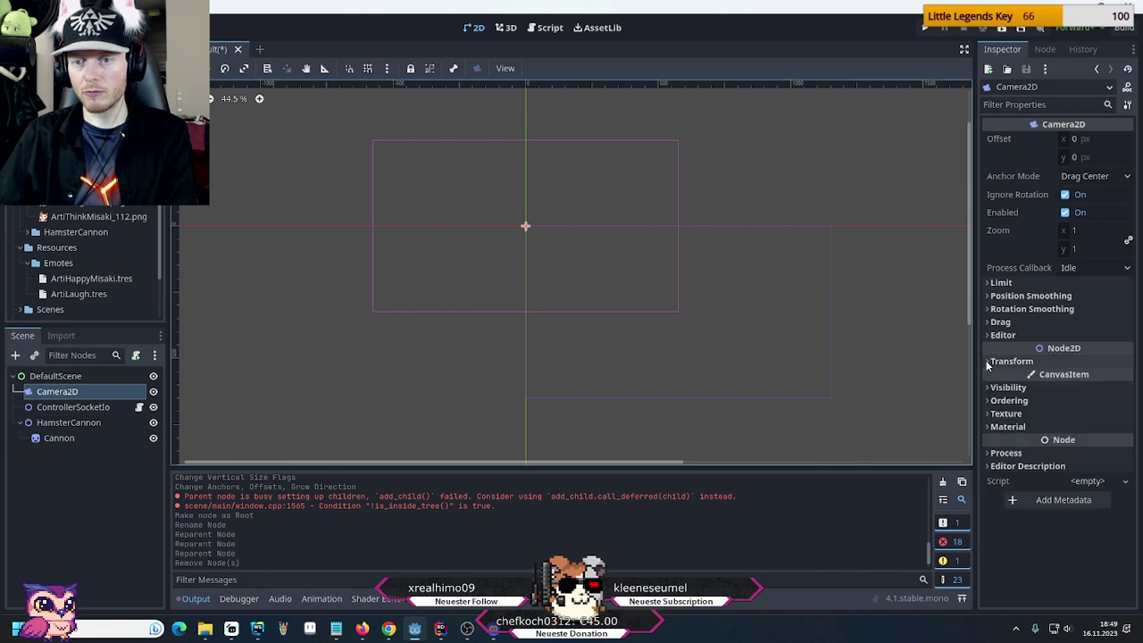
Set the DefaultScene root's transform size to 0 px in both x and y
left_click(47, 377)
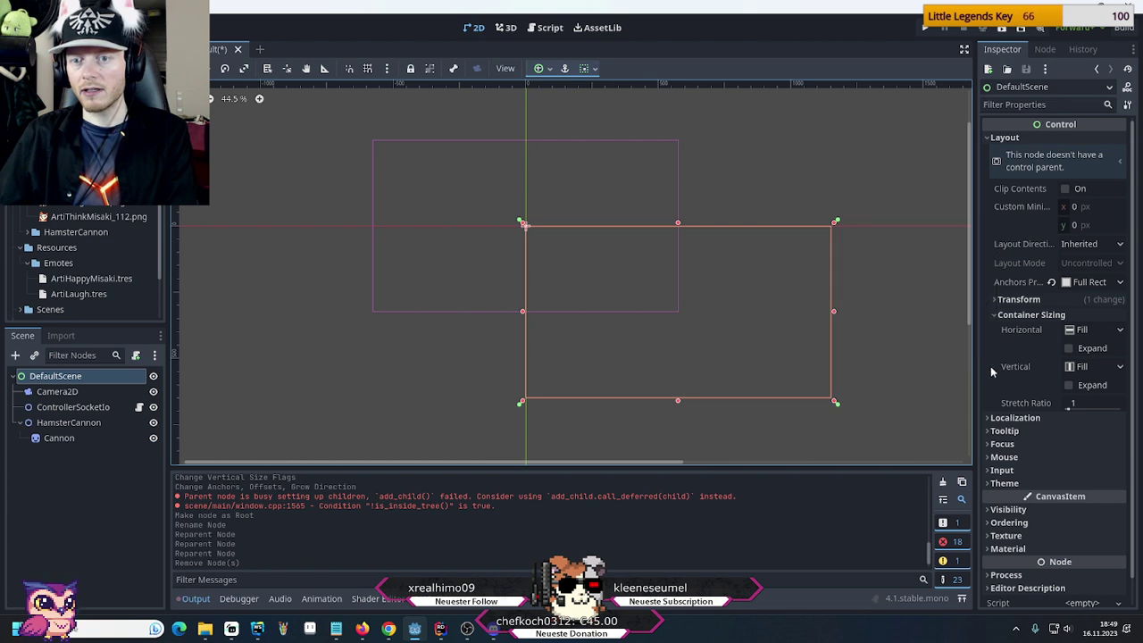
left_click(994, 300)
left_click(1090, 314)
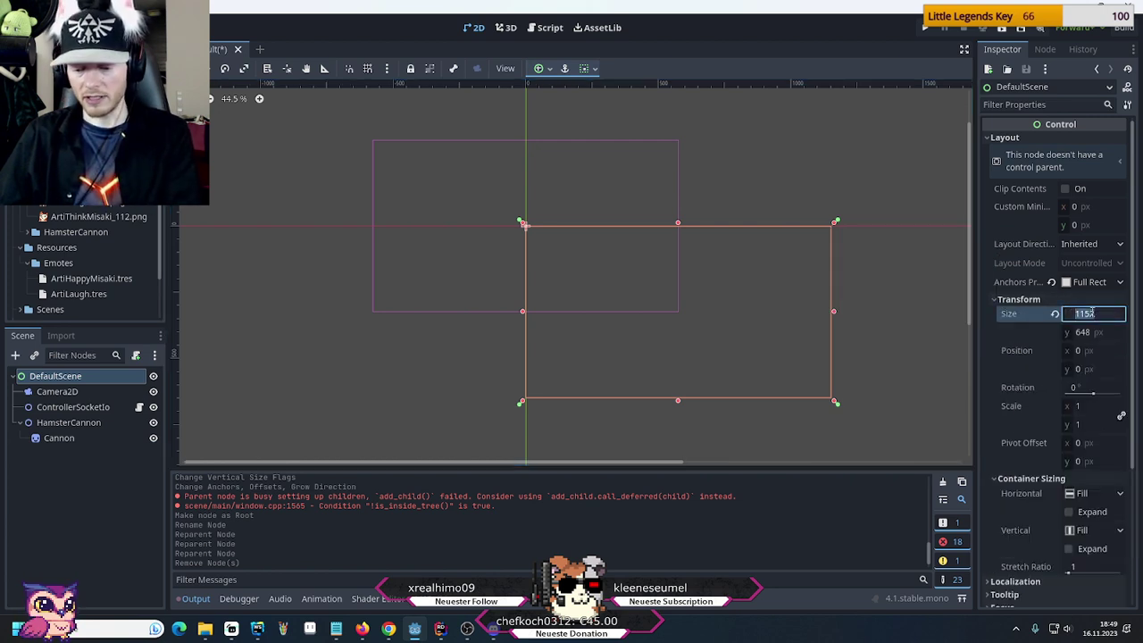
type("0")
left_click(1086, 331)
type("0")
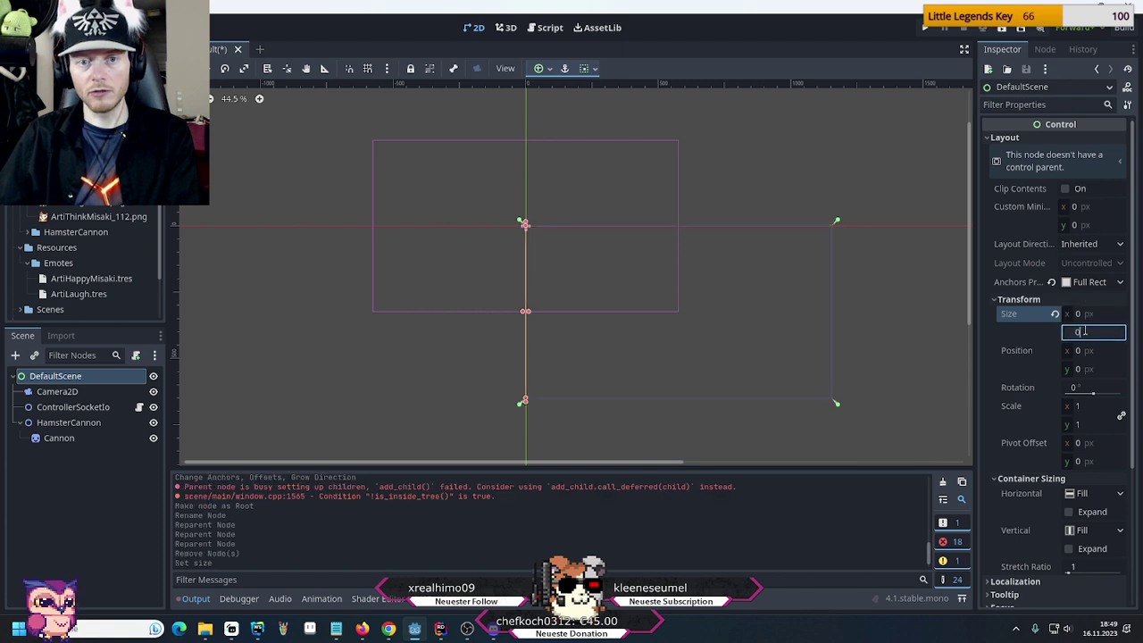
key("Return")
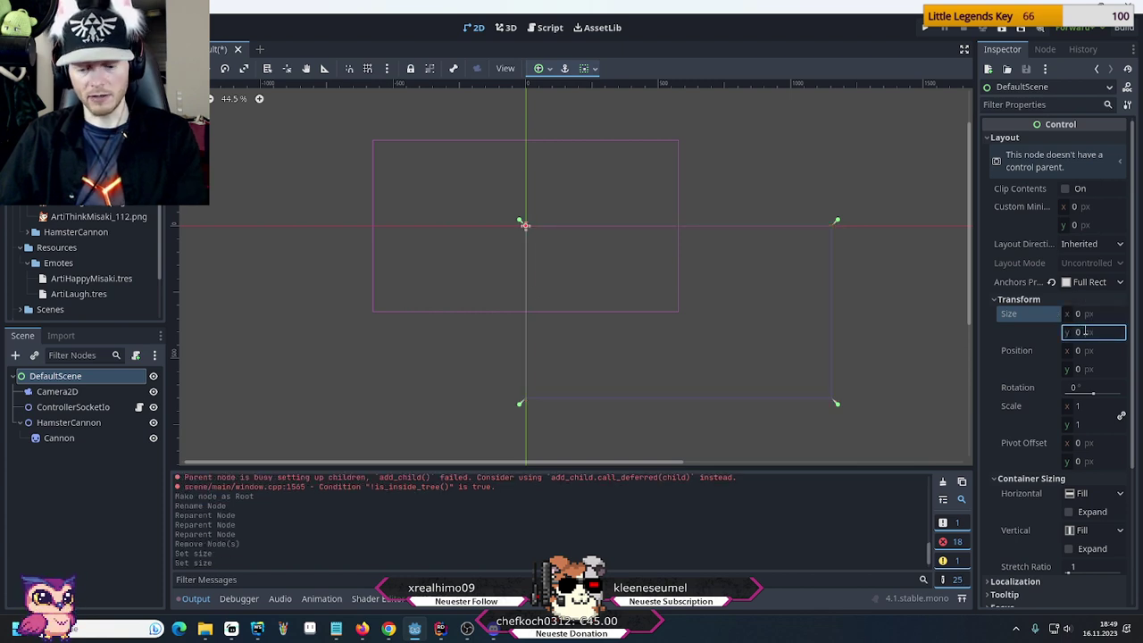
Undo the last two size changes on the DefaultScene root
key("ctrl+z")
key("ctrl+z")
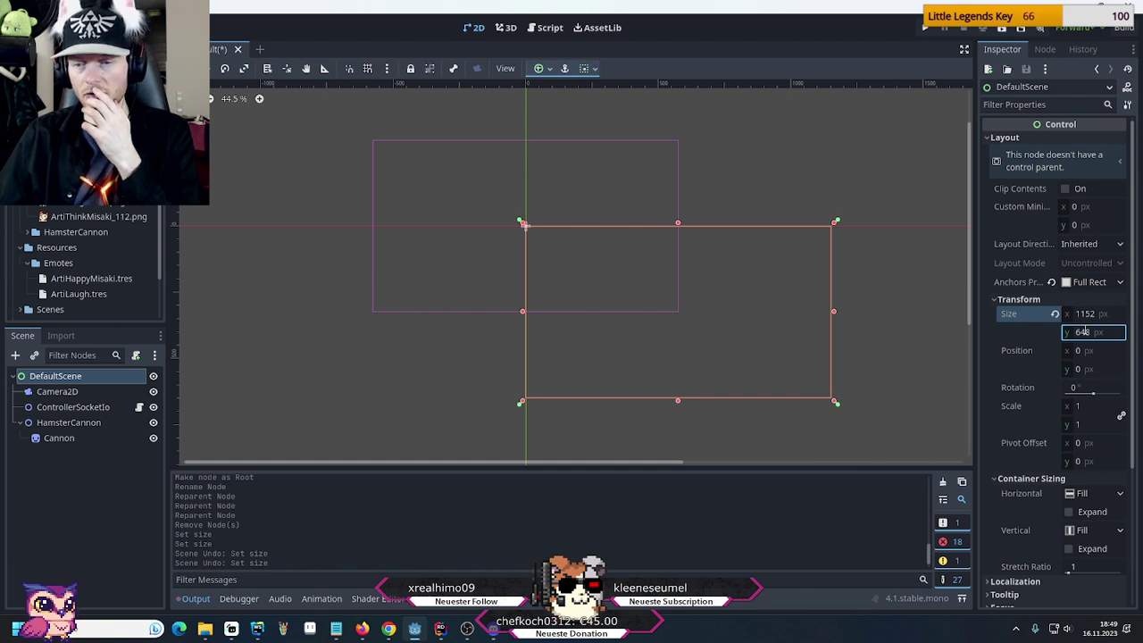
left_click(57, 399)
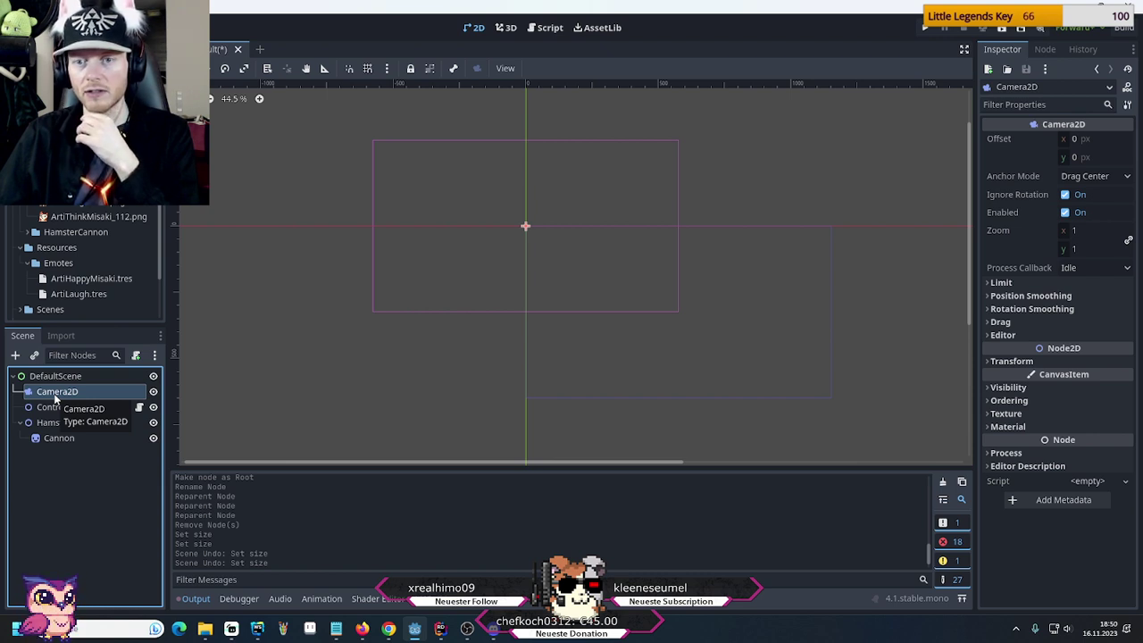
left_click(53, 407)
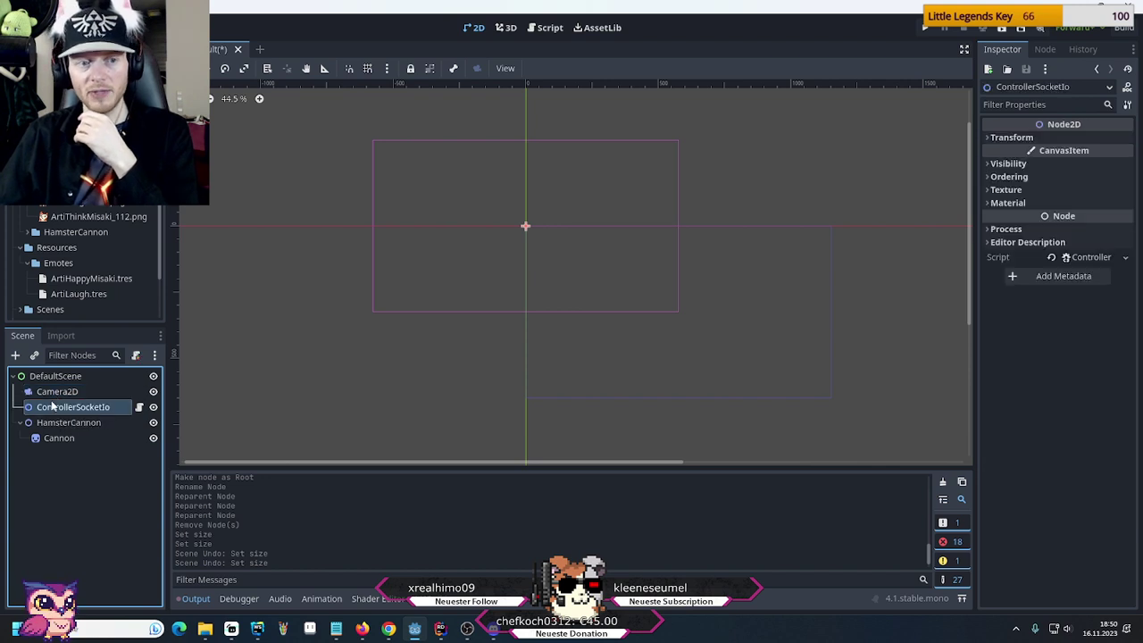
Add a Control node as a child of the DefaultScene root
left_click(64, 378)
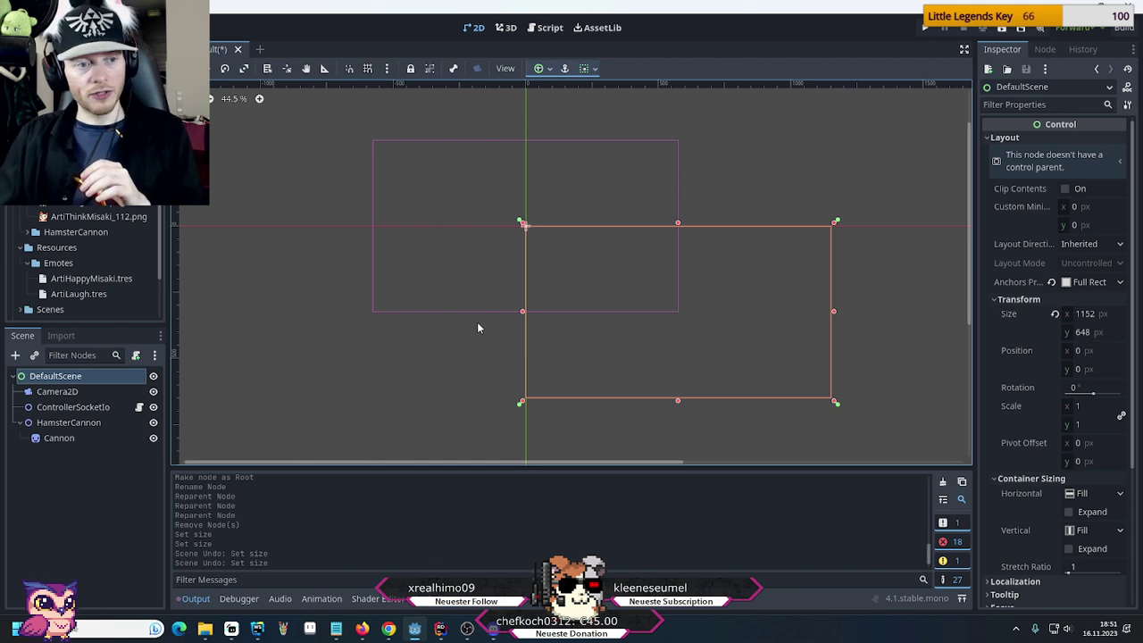
right_click(44, 374)
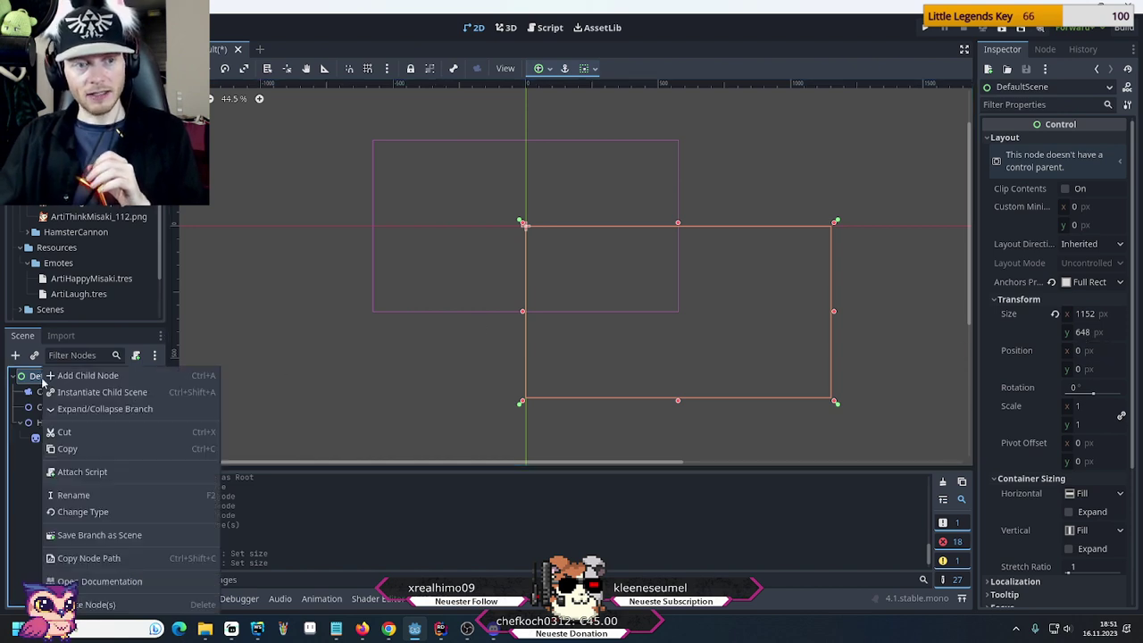
left_click(56, 375)
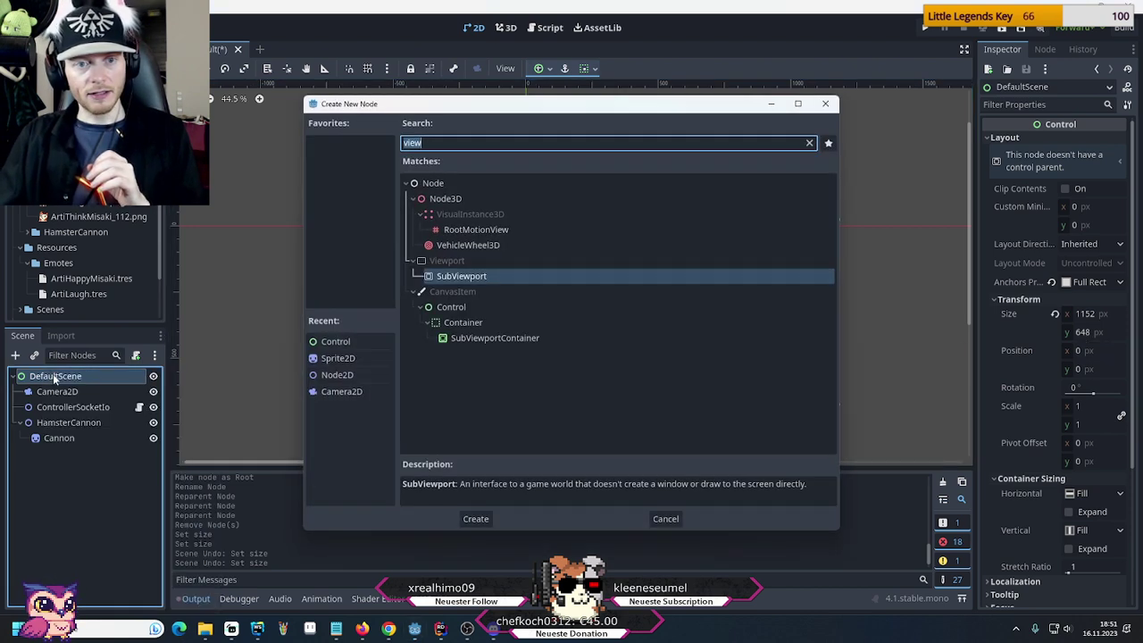
left_click(452, 308)
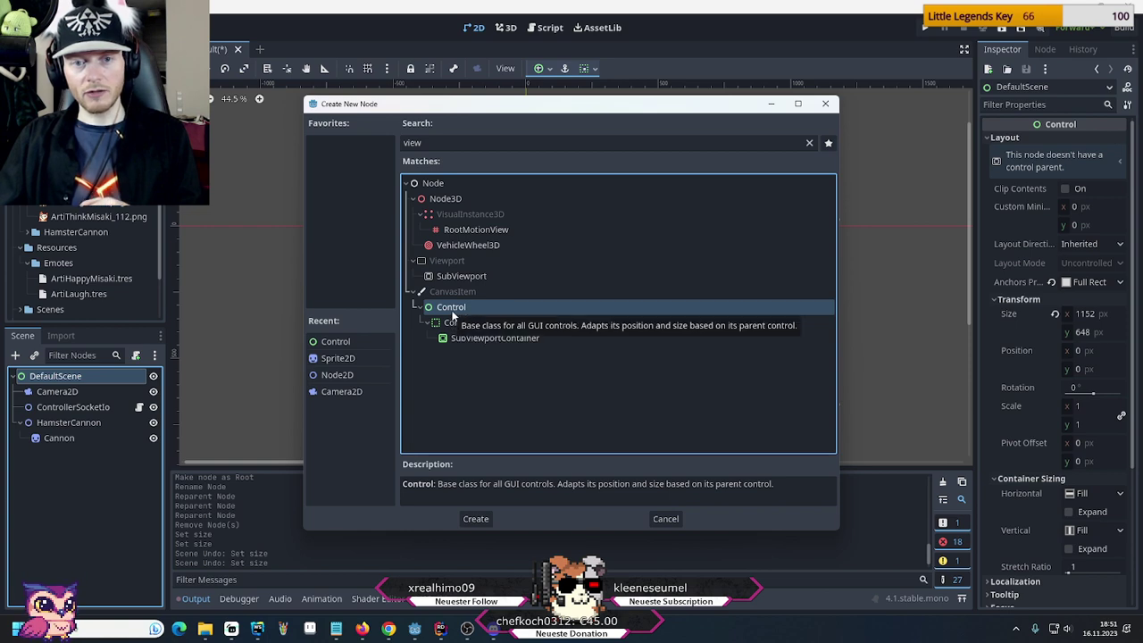
left_click(476, 519)
Anchor the new child Control node with the Center anchor preset
left_click(60, 394)
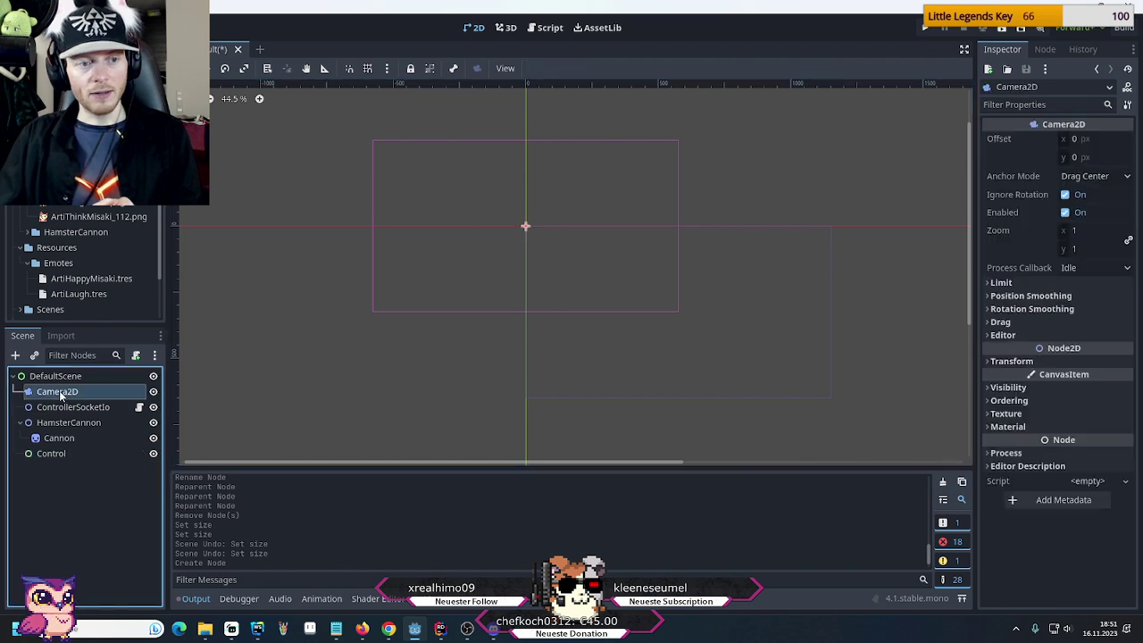
left_click(50, 454)
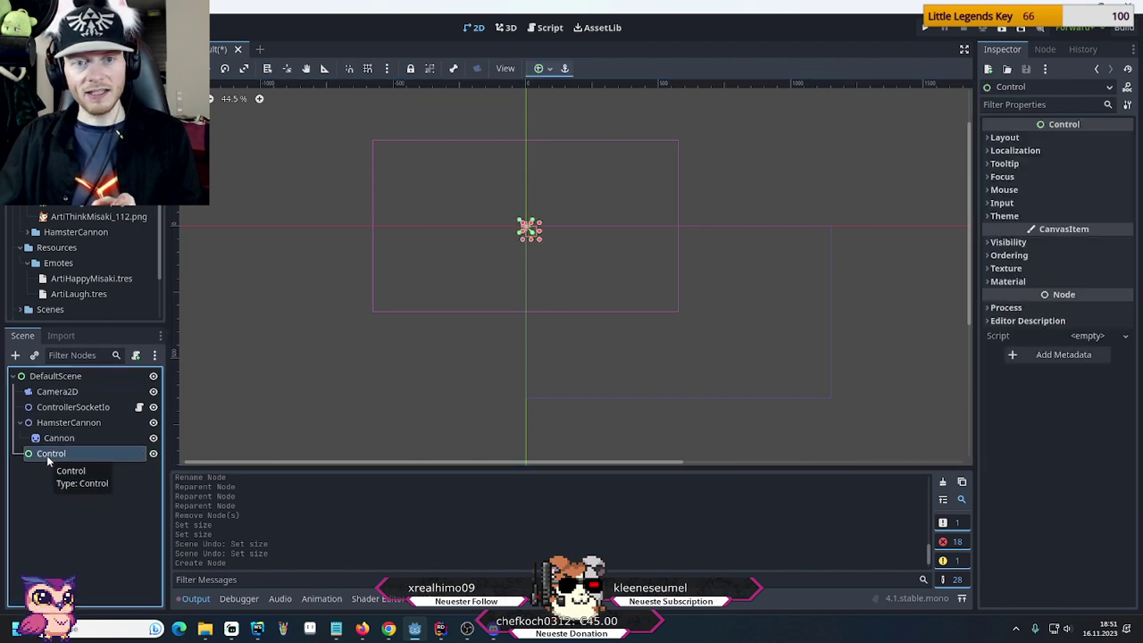
left_click(992, 137)
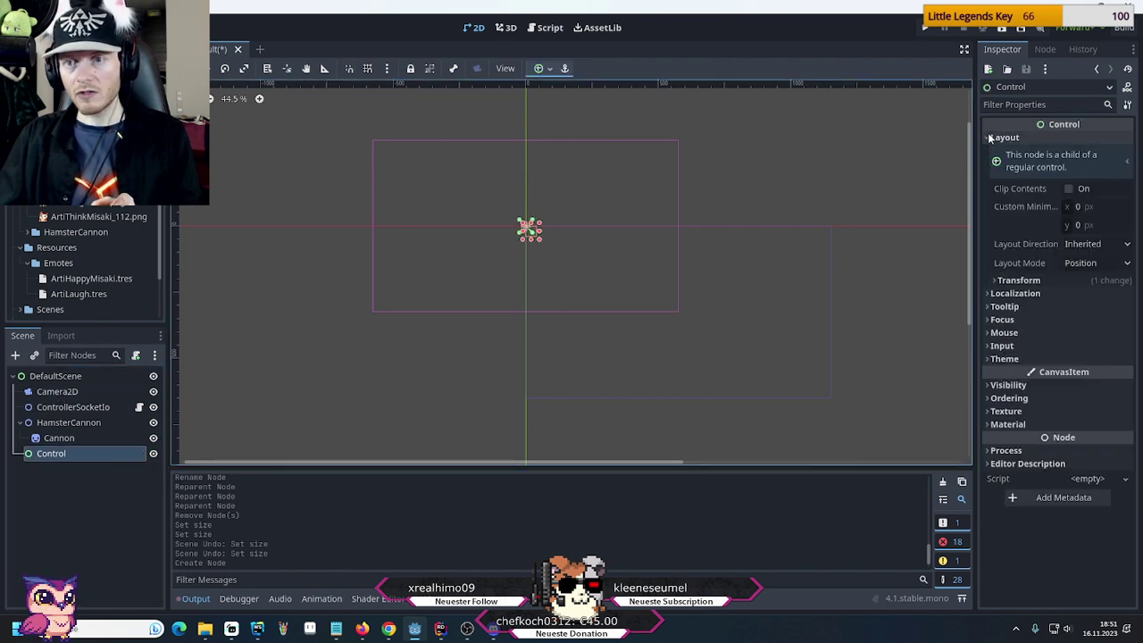
left_click(994, 281)
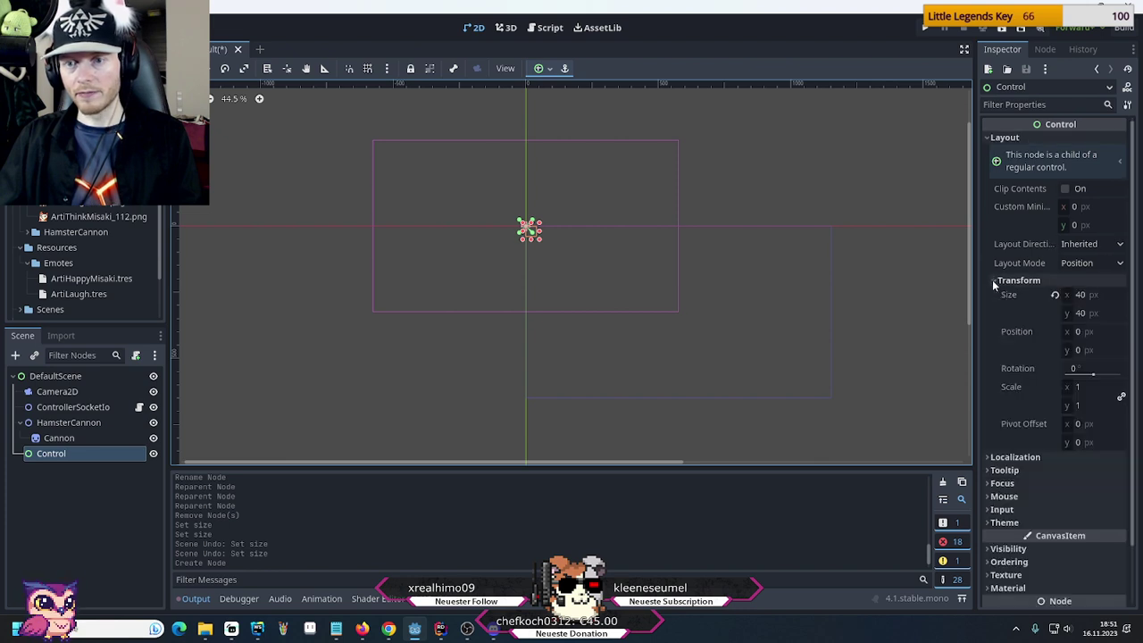
left_click(994, 281)
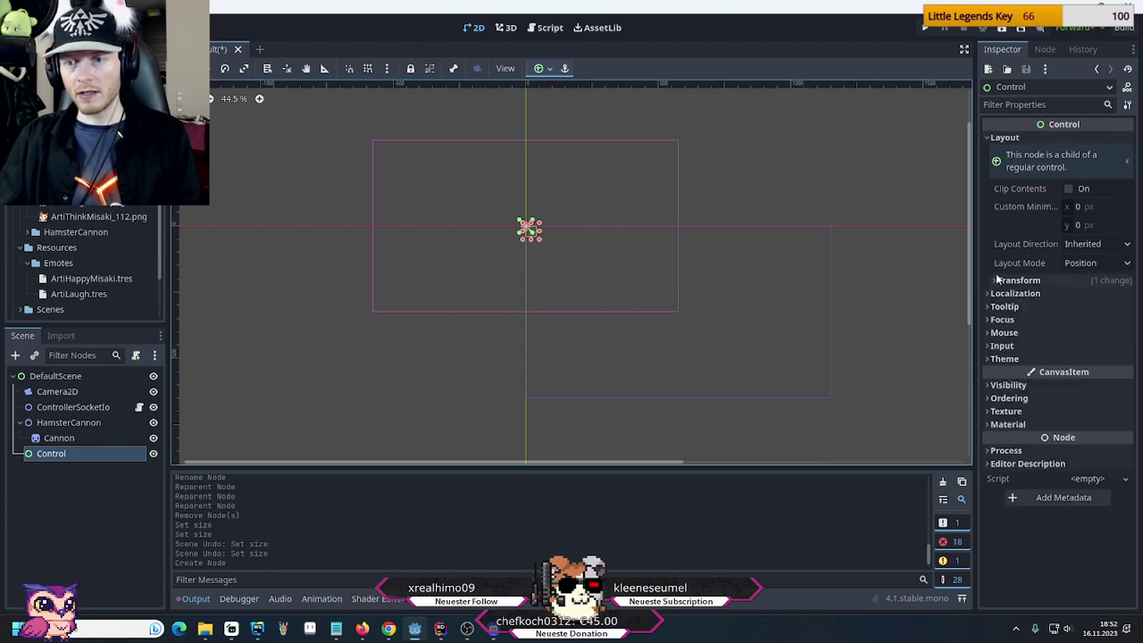
left_click(1093, 244)
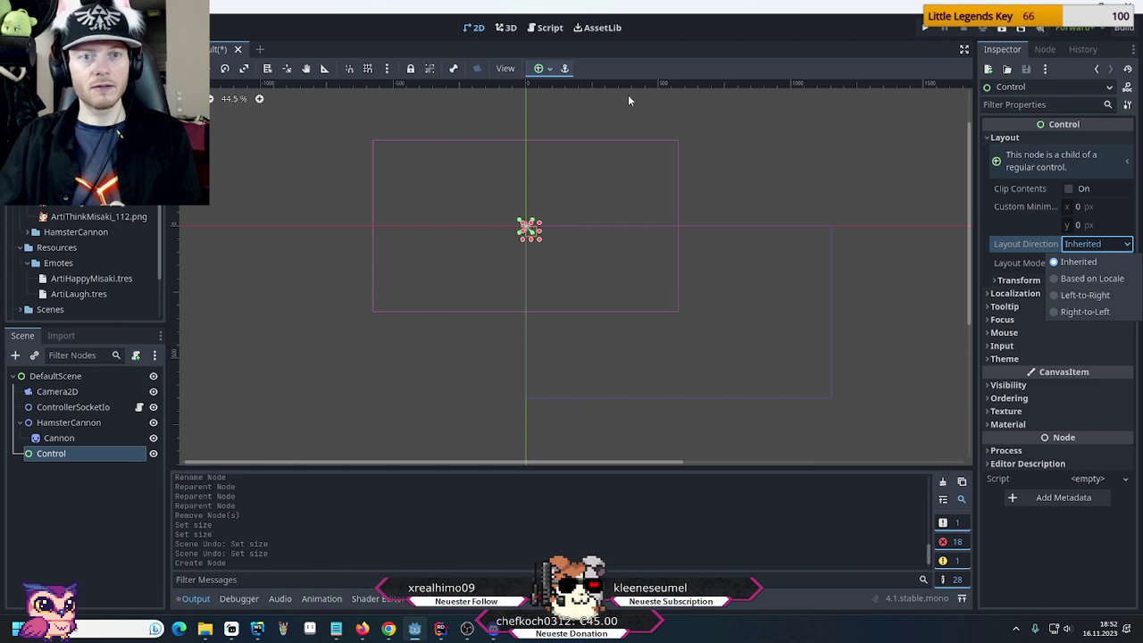
left_click(595, 70)
left_click(551, 70)
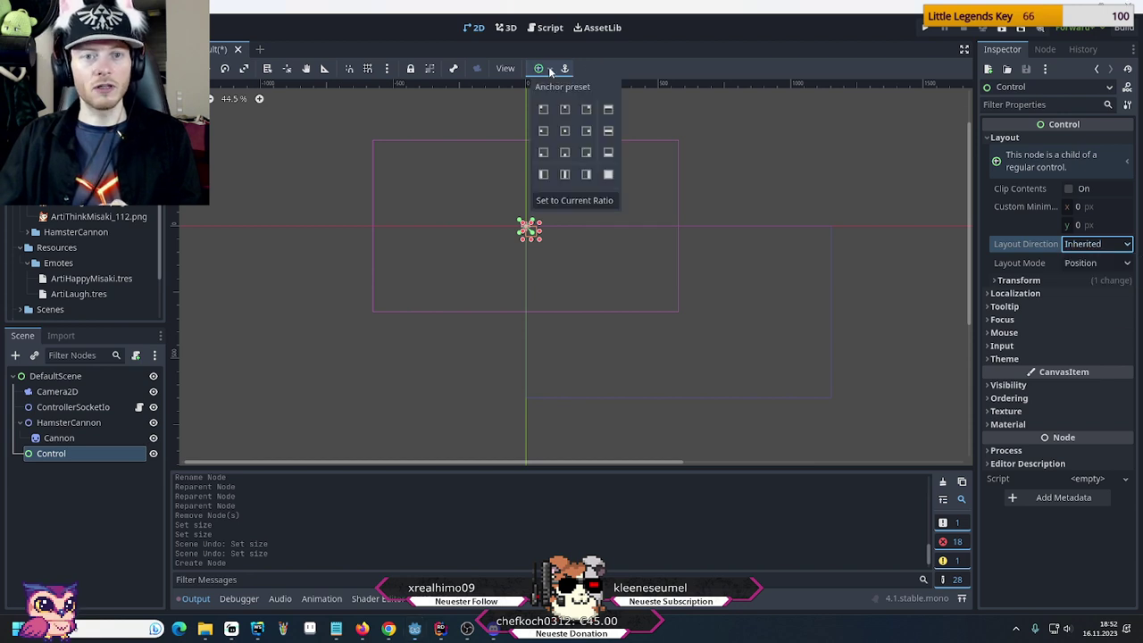
left_click(565, 132)
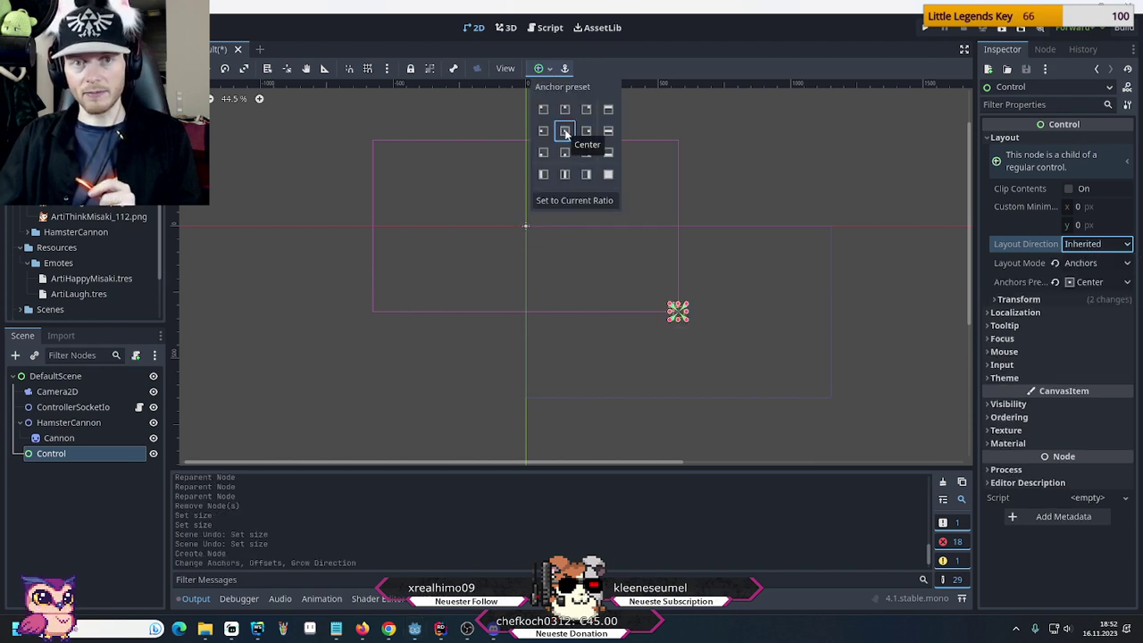
Set the child Control node's transform size to 0 px in both x and y
left_click(993, 302)
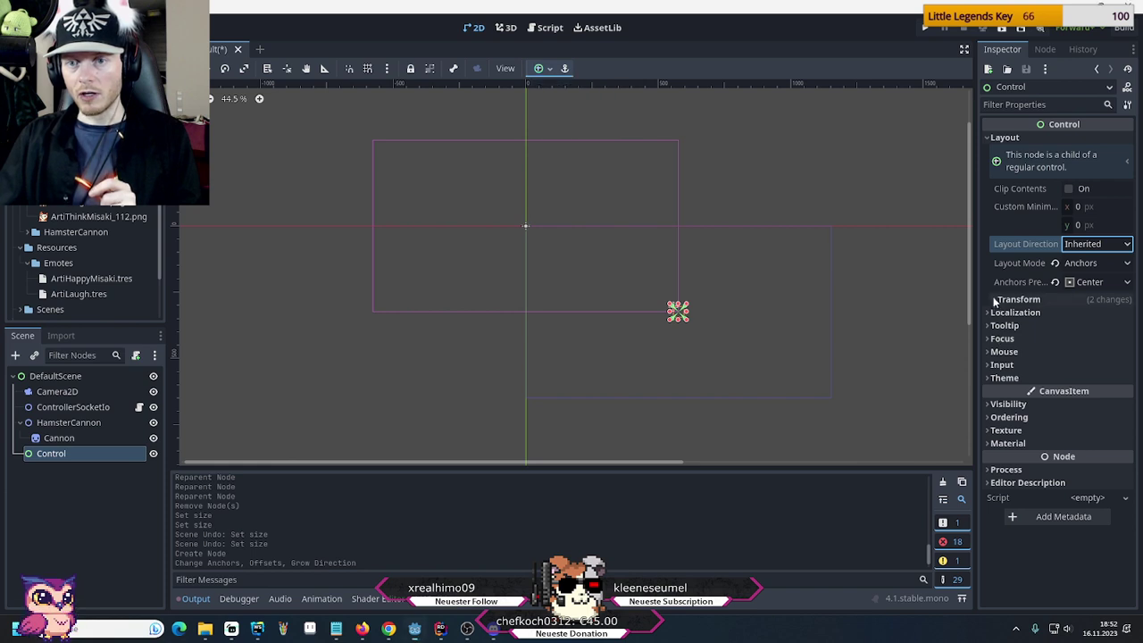
left_click(994, 302)
left_click(1082, 332)
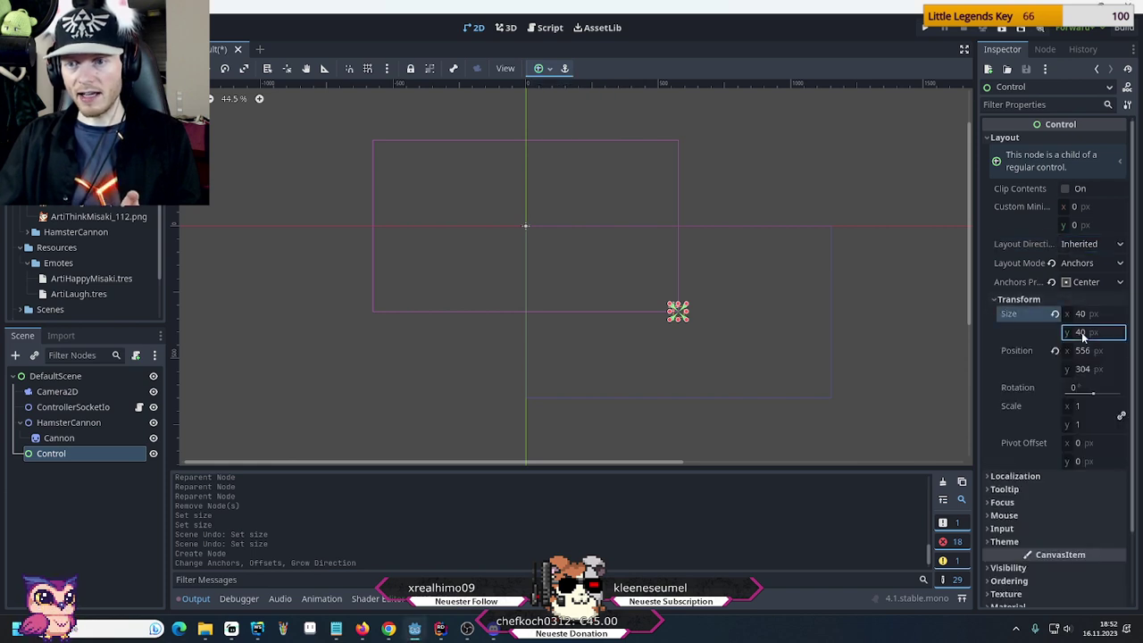
type("0")
left_click(1079, 313)
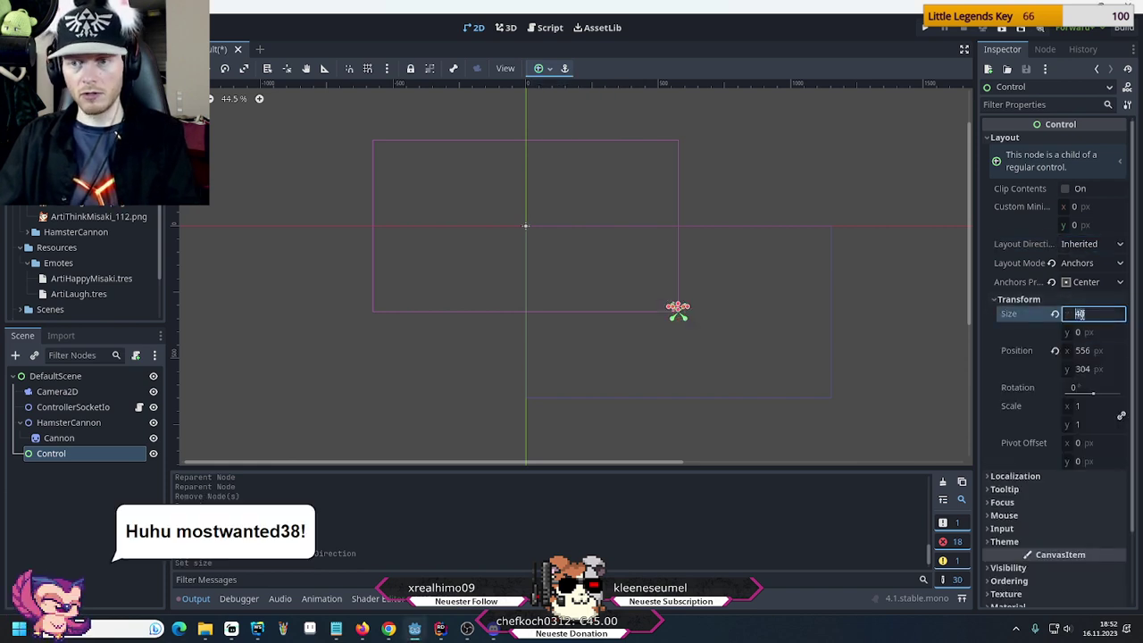
type("0")
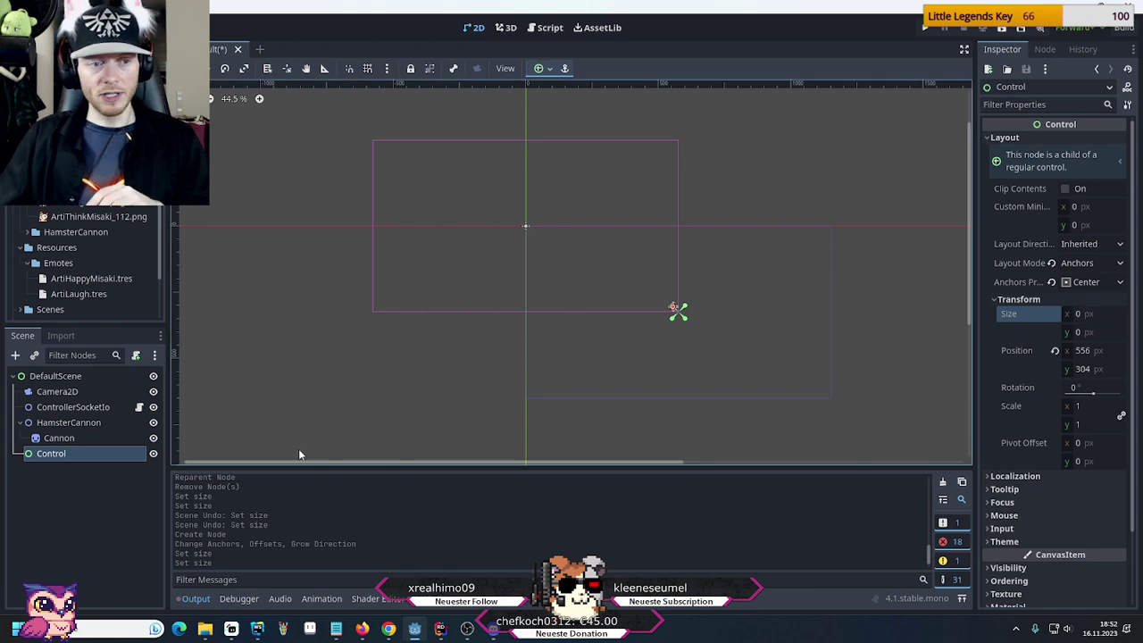
Move Camera2D under the child Control node and set its position to 0 px in both x and y
left_click_drag(58, 393, 59, 454)
left_click(56, 456)
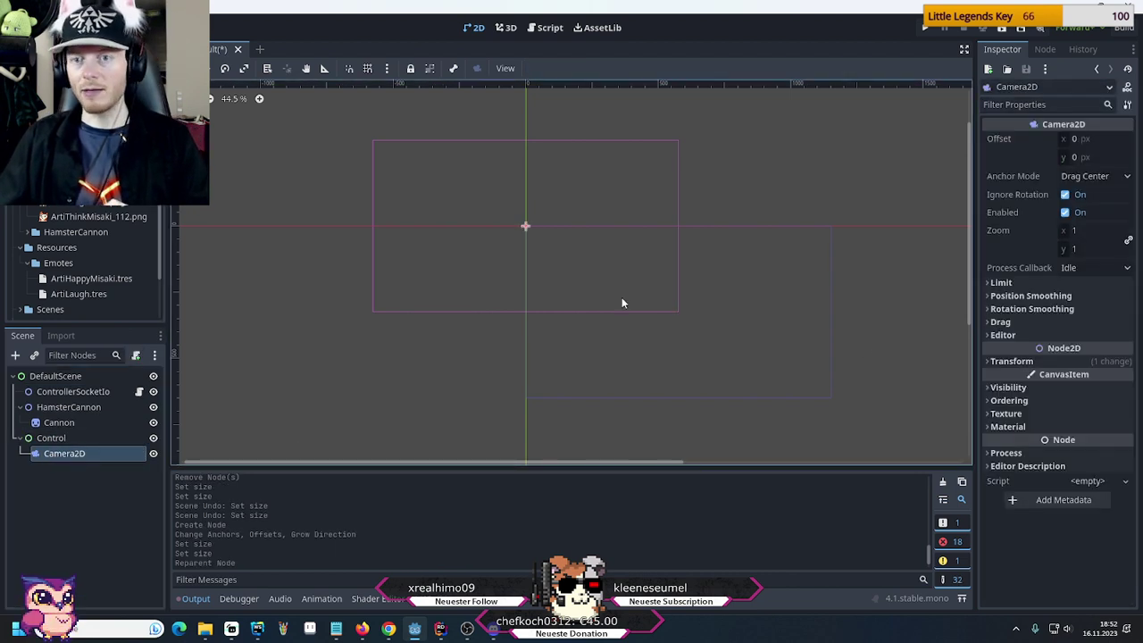
left_click(989, 362)
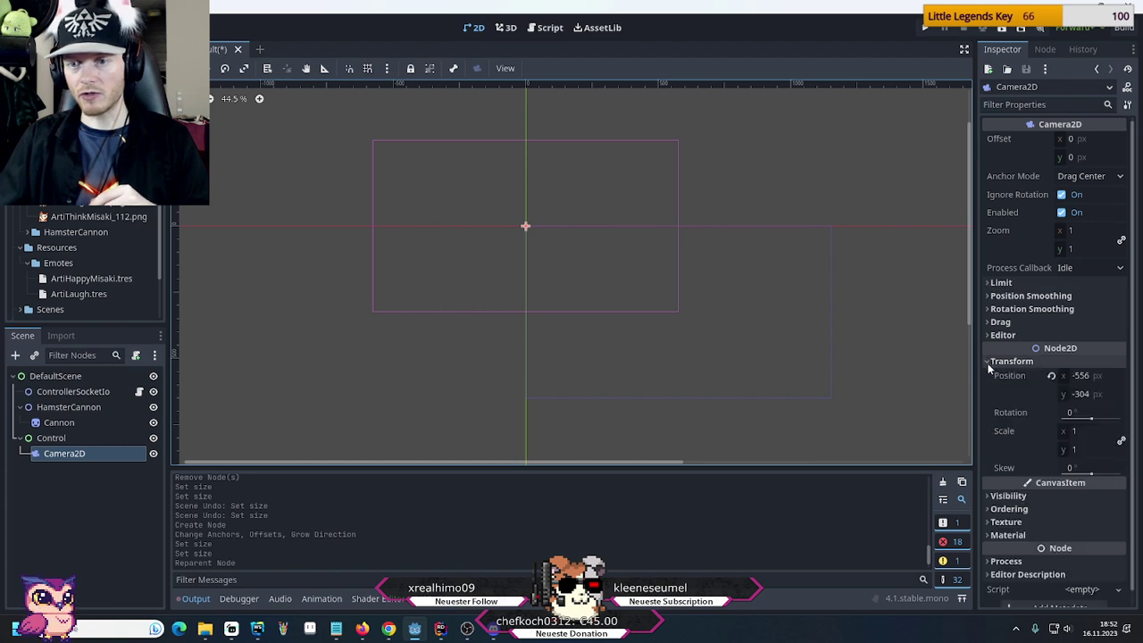
left_click(1081, 376)
type("0")
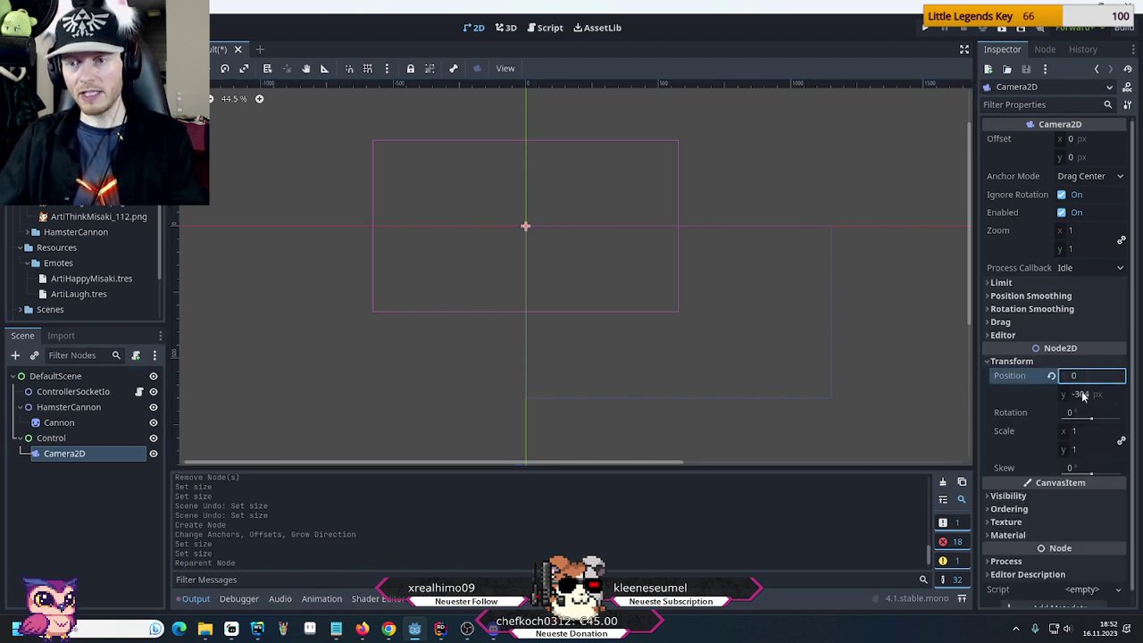
left_click(1081, 394)
type("0")
key("Return")
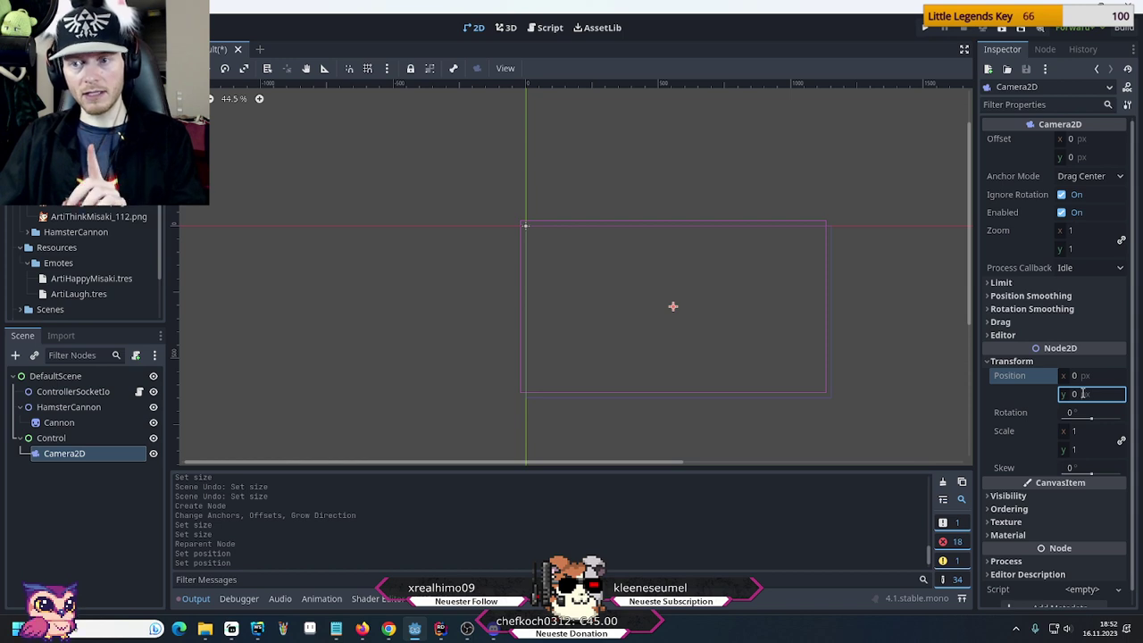
Compare the child Control's anchor point and the camera frame with the DefaultScene root's rectangle
left_click(38, 438)
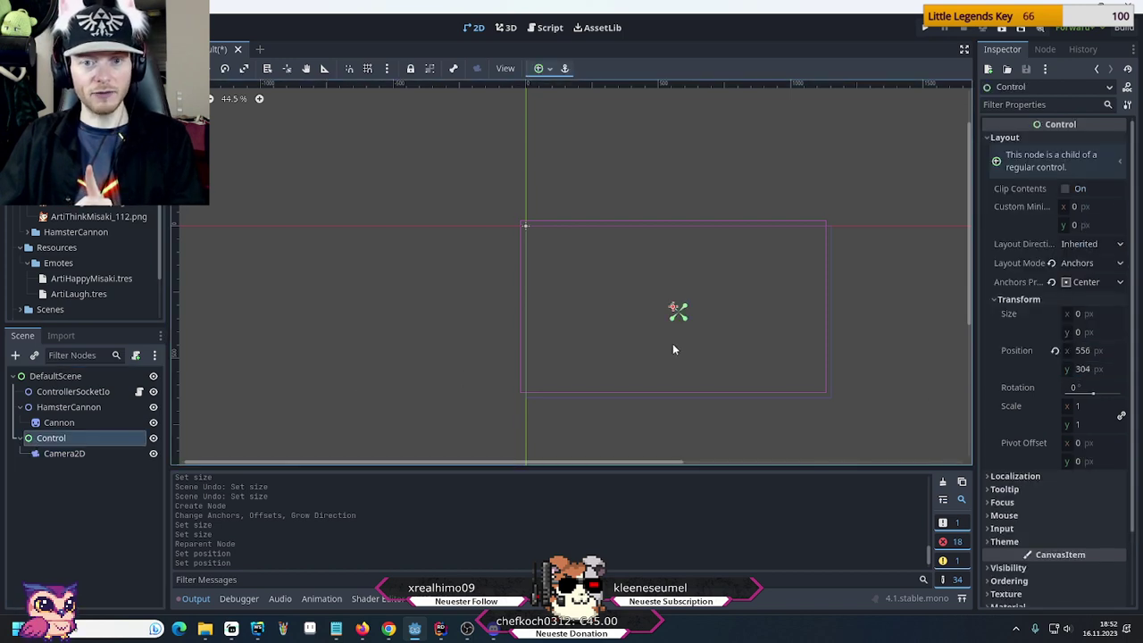
scroll(678, 313, "up", 5)
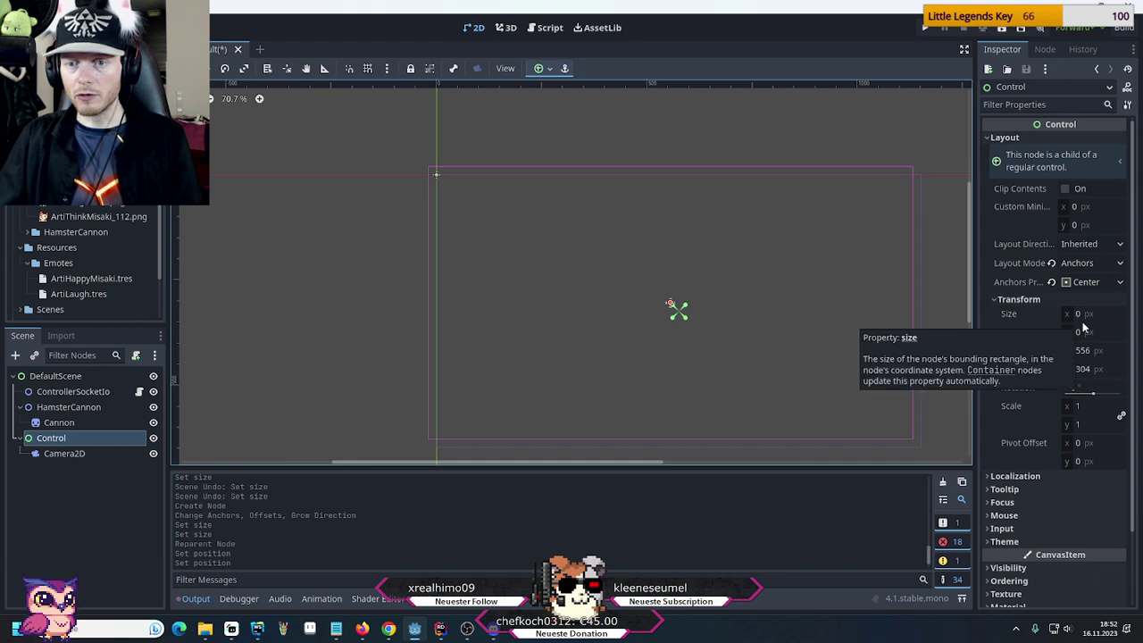
left_click(49, 378)
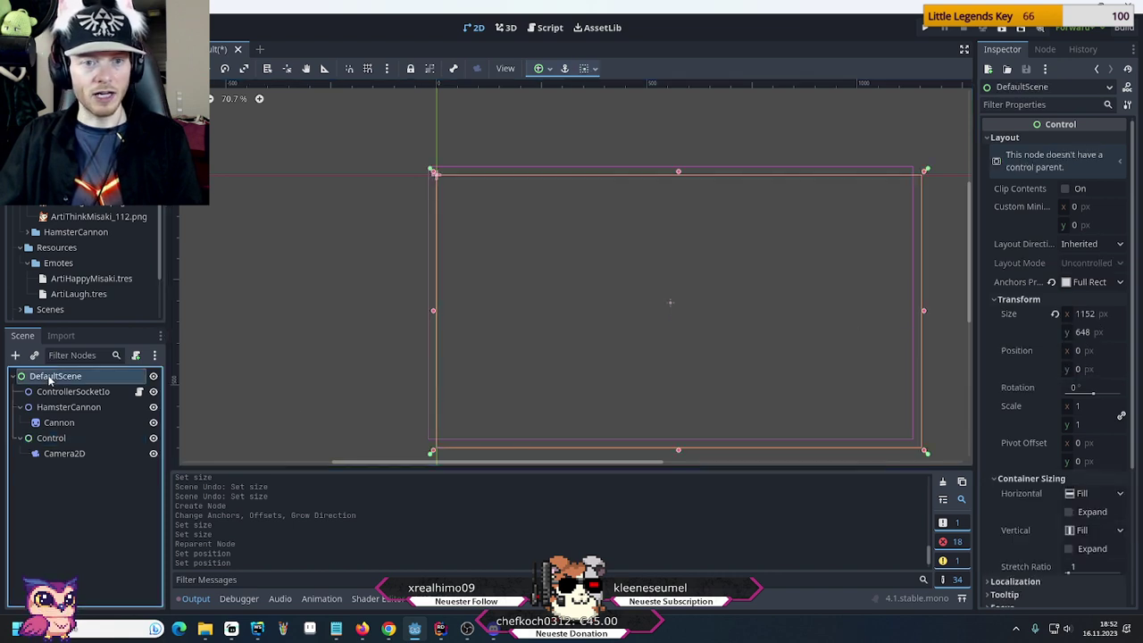
left_click(44, 439)
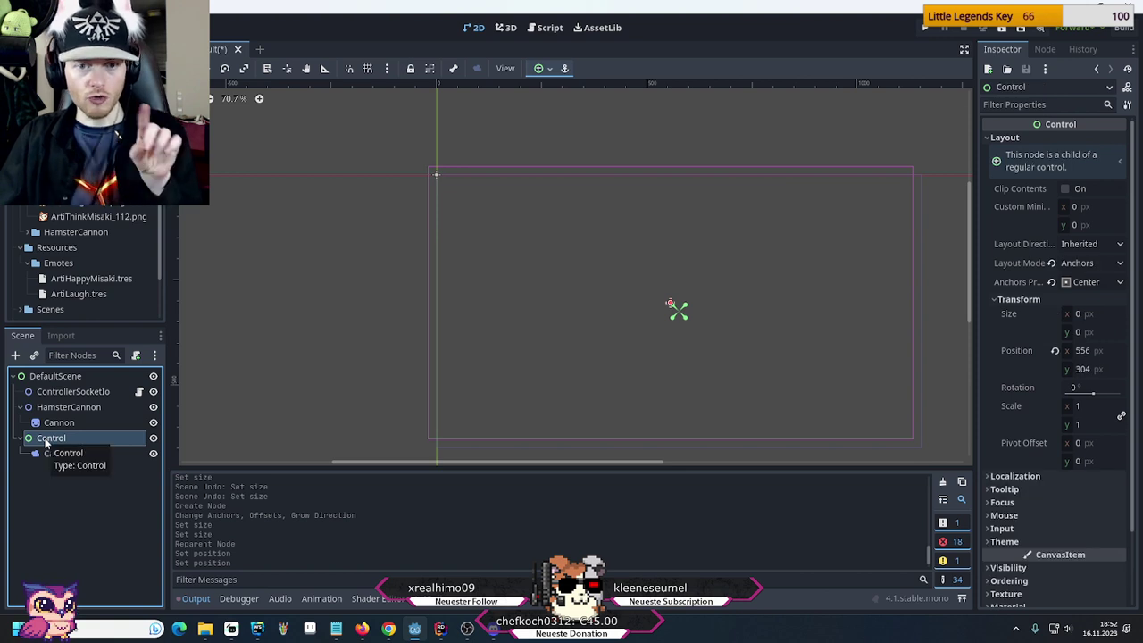
scroll(669, 330, "up", 3)
scroll(672, 321, "up", 4)
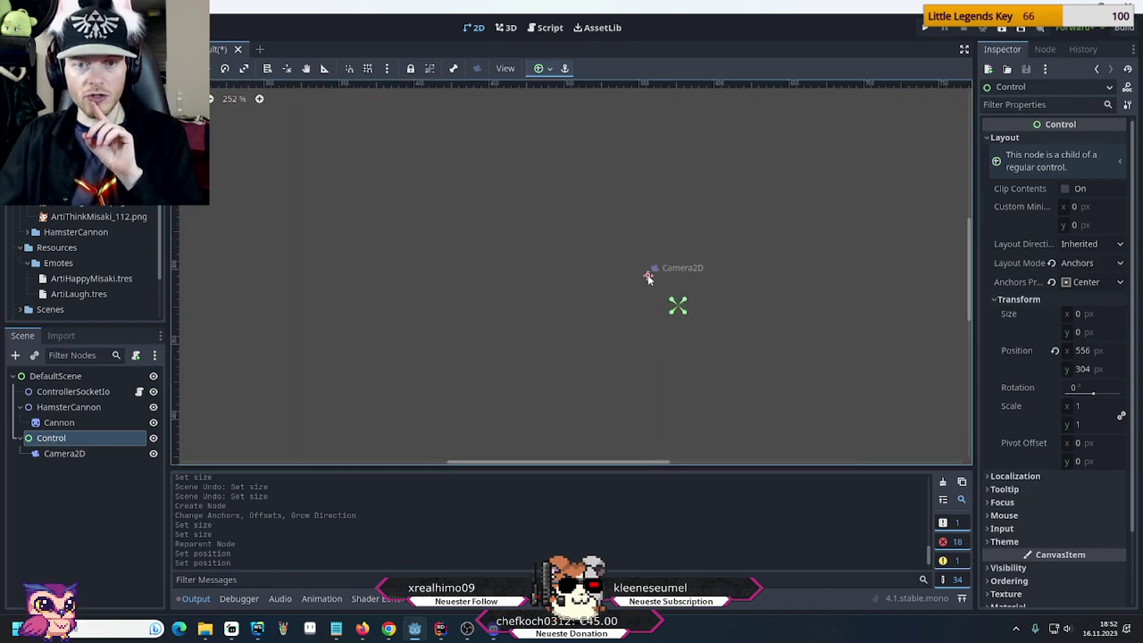
scroll(679, 308, "down", 8)
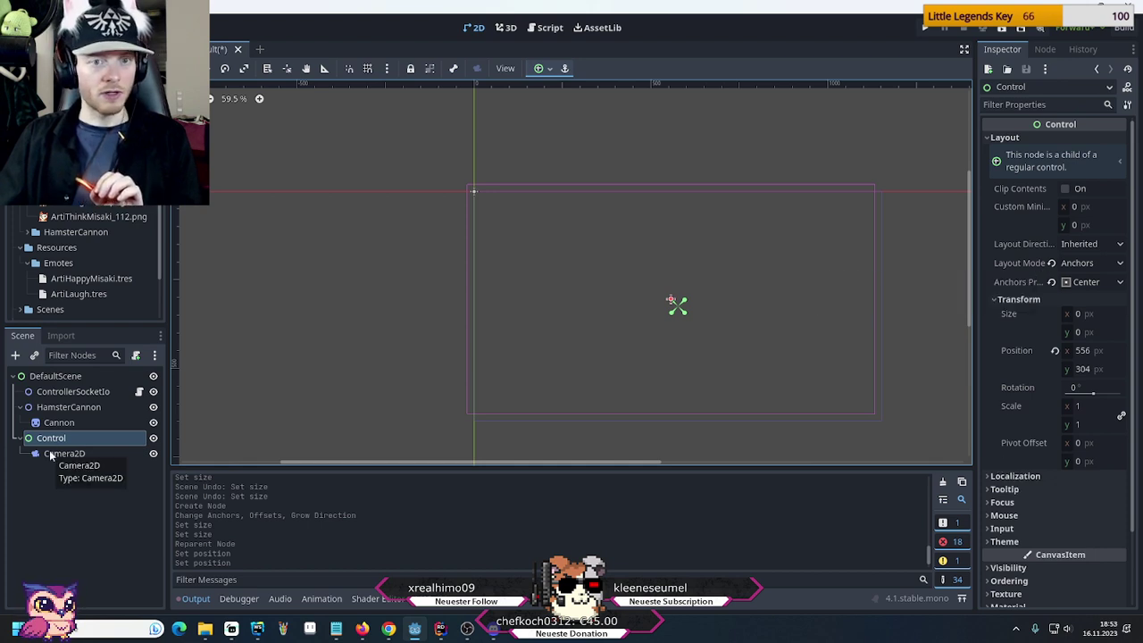
Reset the child Control's layout mode to Position, switch it back to Anchors and apply the Center anchors preset
left_click(1079, 264)
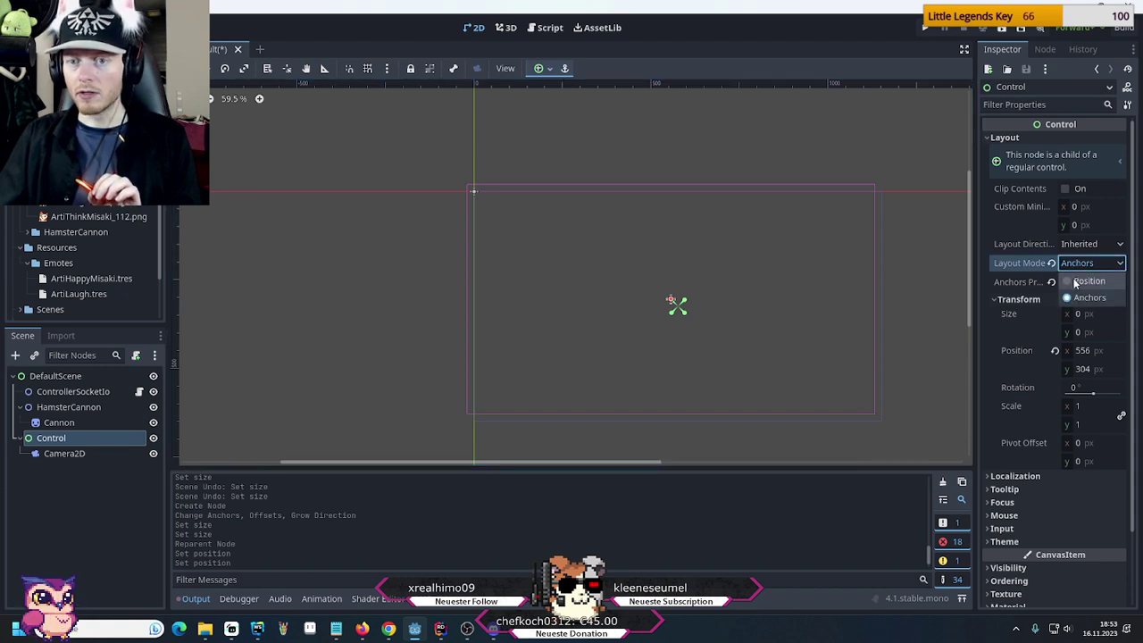
left_click(1074, 283)
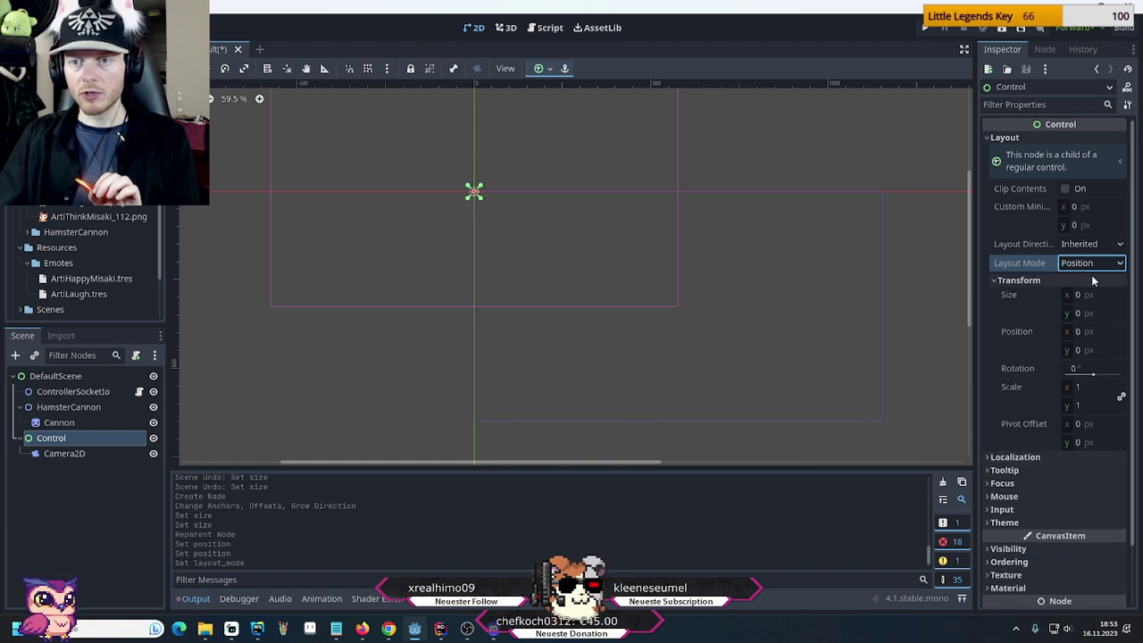
left_click(1083, 263)
left_click(1085, 302)
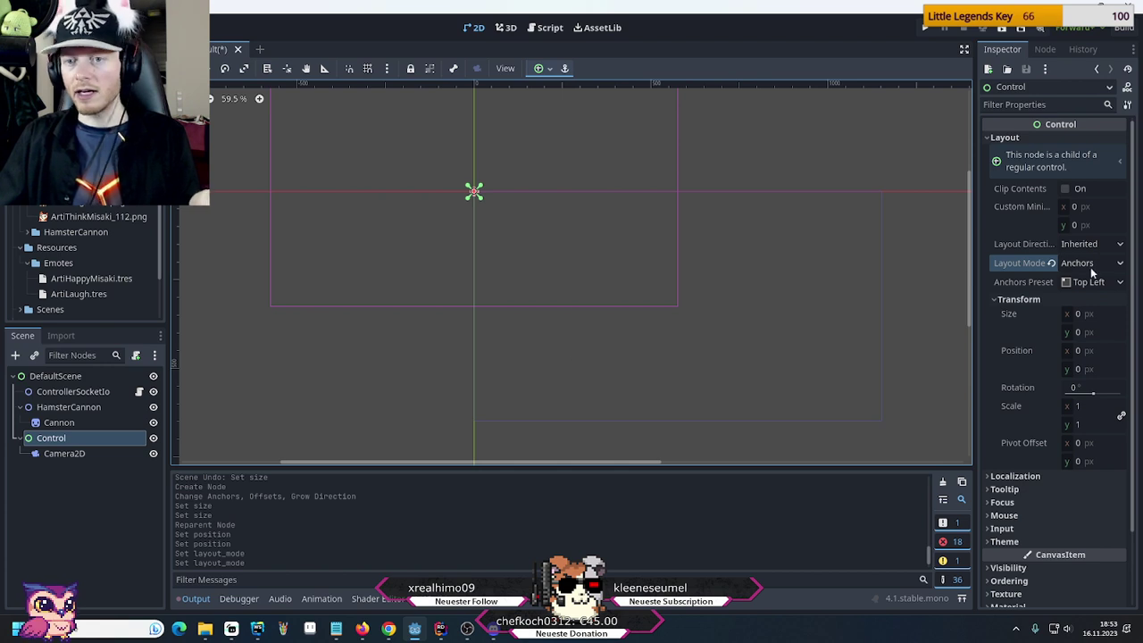
left_click(1082, 281)
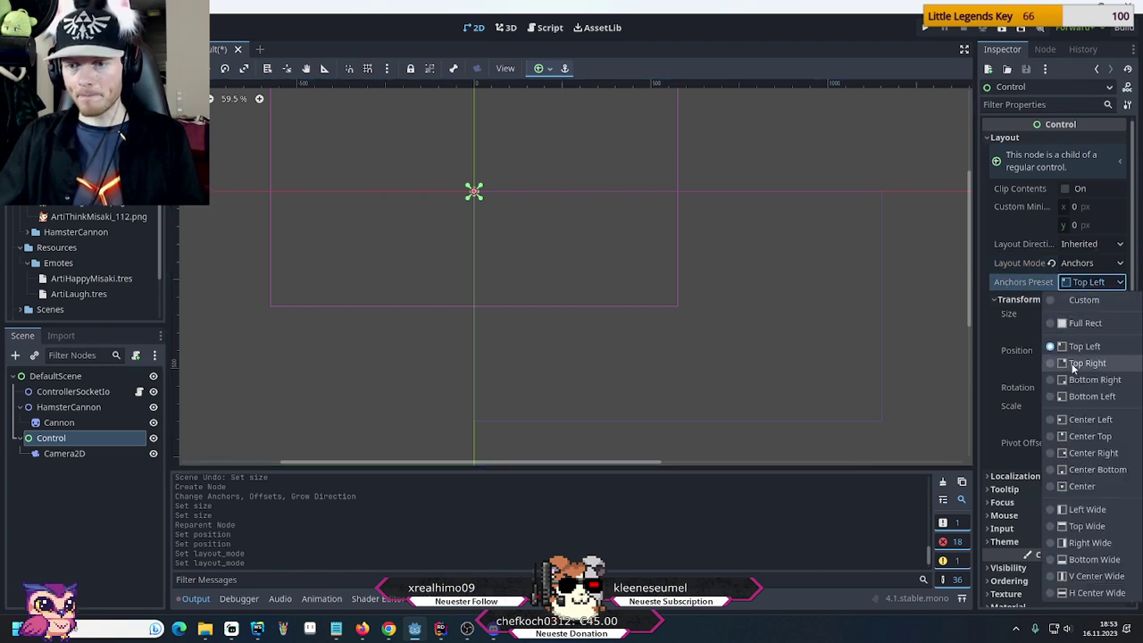
left_click(1082, 487)
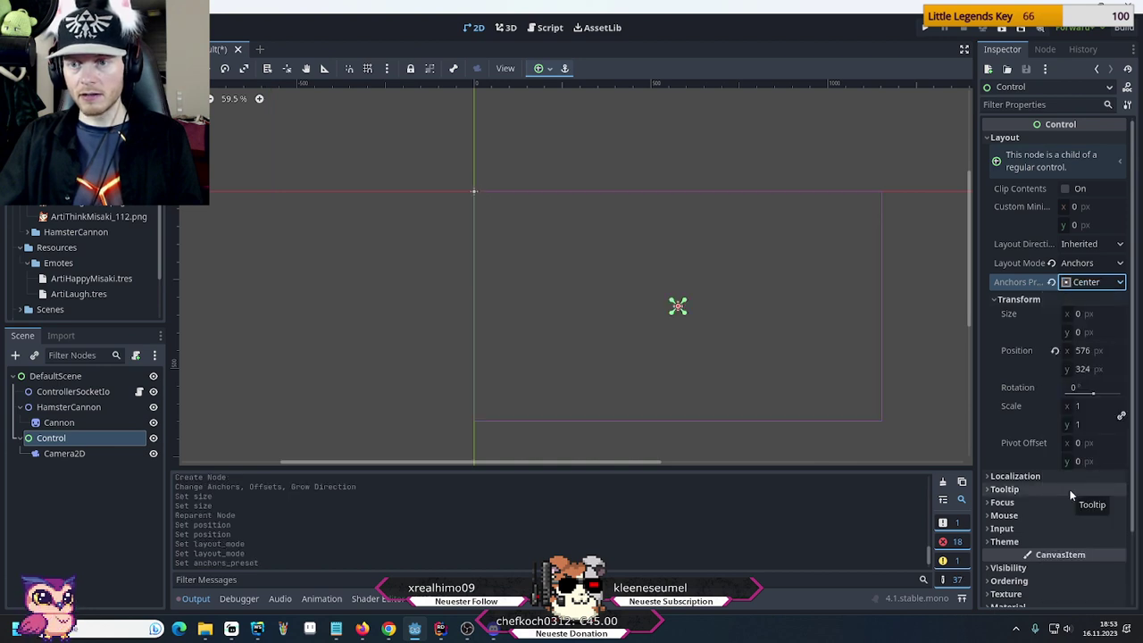
left_click(50, 453)
left_click(50, 438)
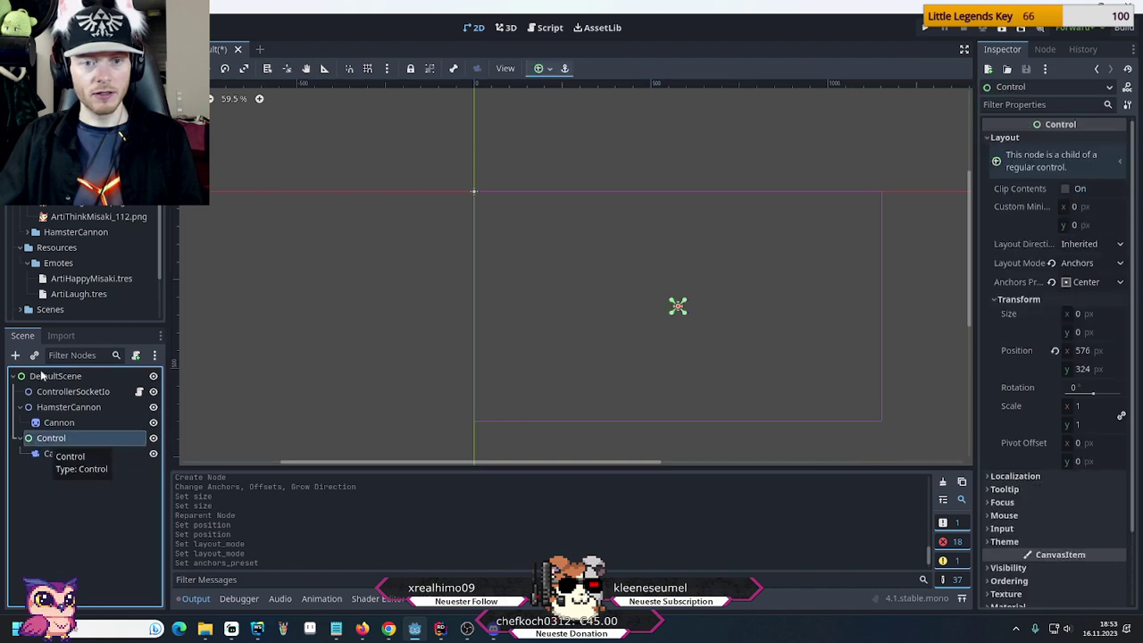
left_click(41, 376)
left_click(51, 438)
left_click(63, 453)
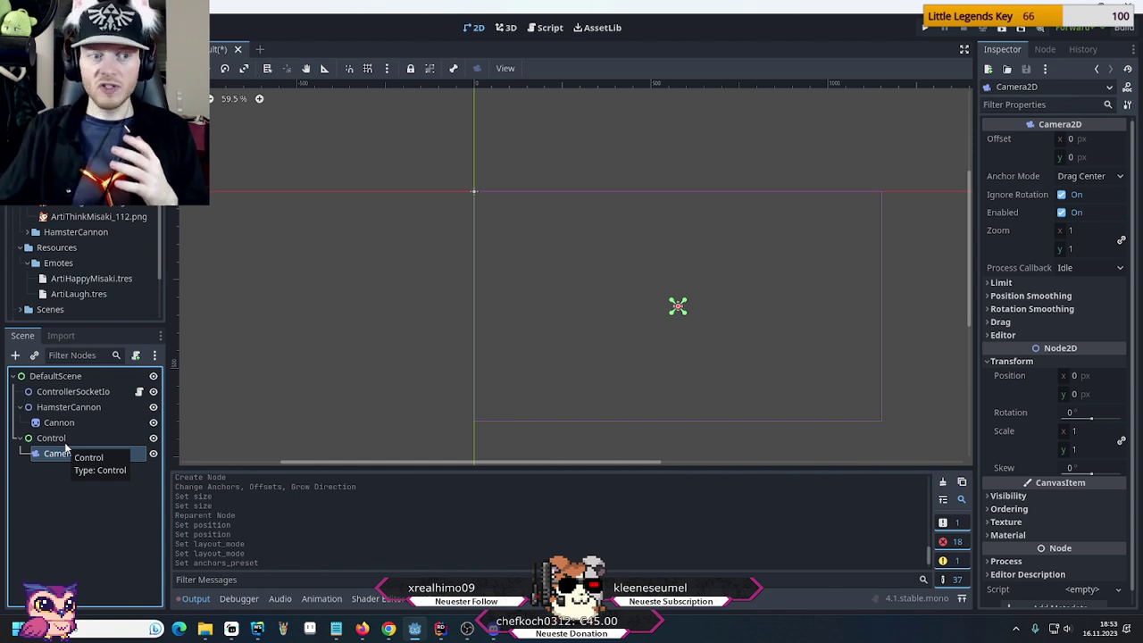
left_click(61, 439)
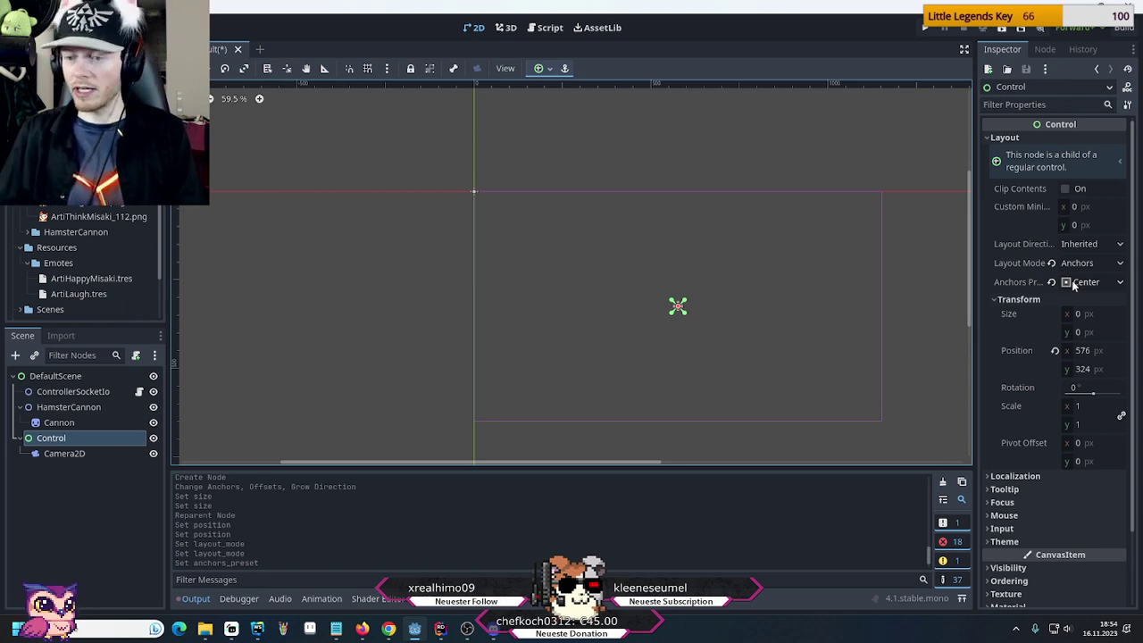
left_click(90, 454)
Rename the center-anchored child Control node as Camera Control and make it the first child of the DefaultScene root
left_click(89, 437)
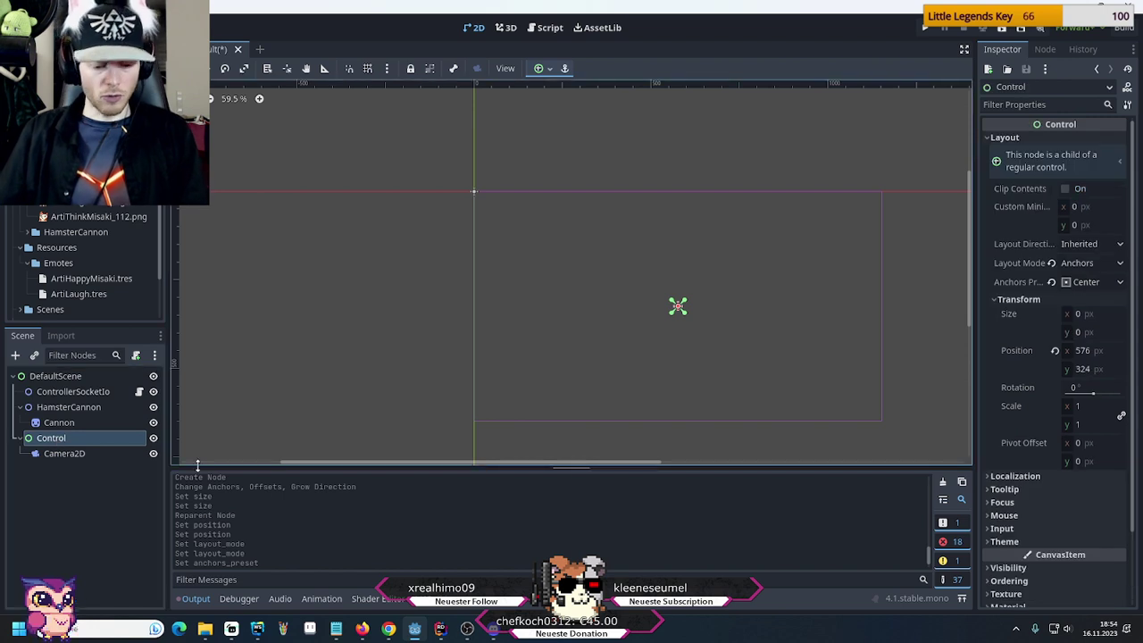
key("F2")
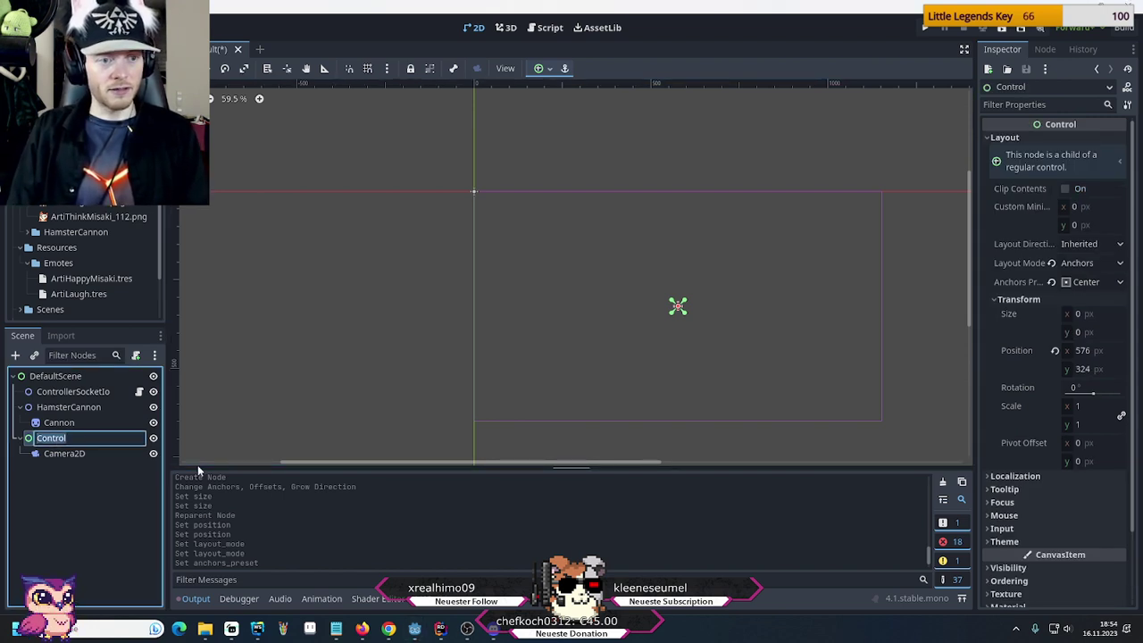
key("End")
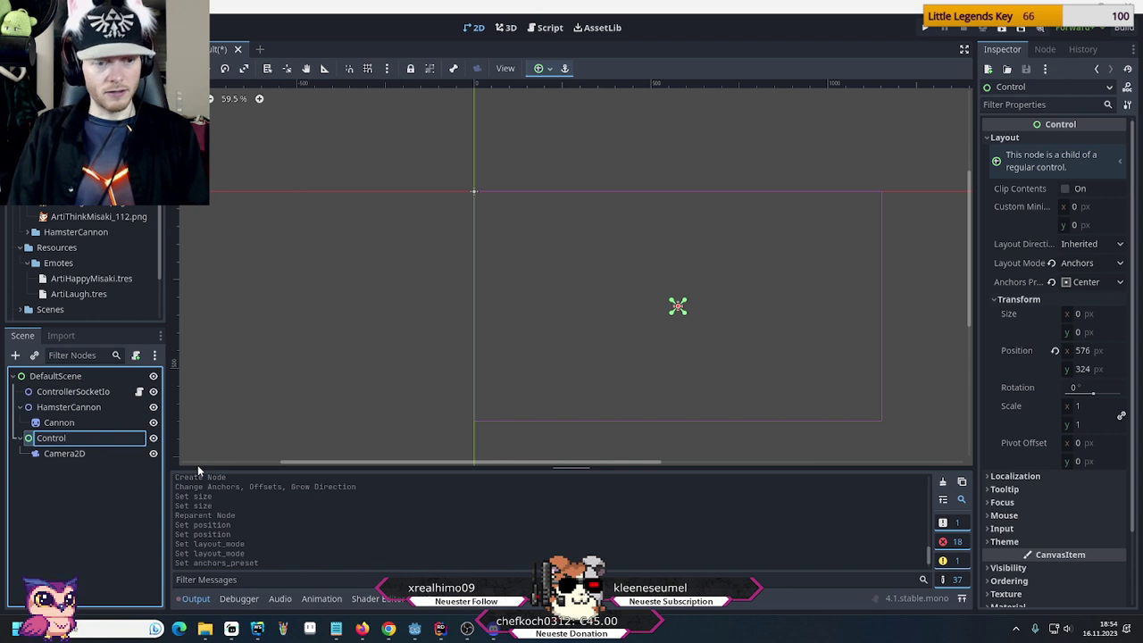
key("Home")
type("Camera")
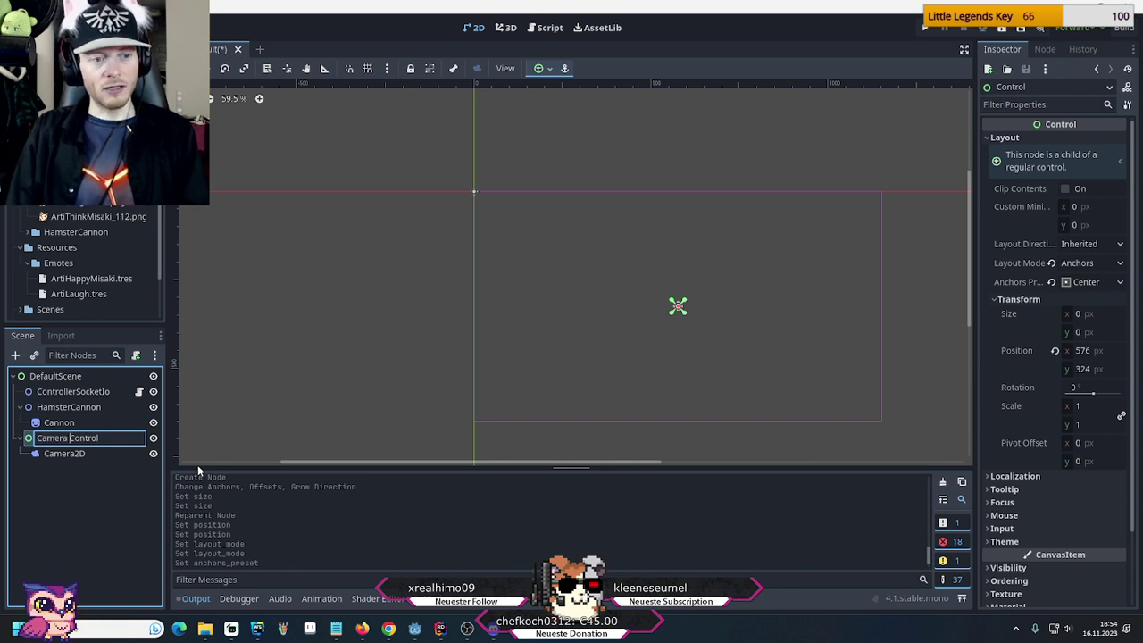
key("Return")
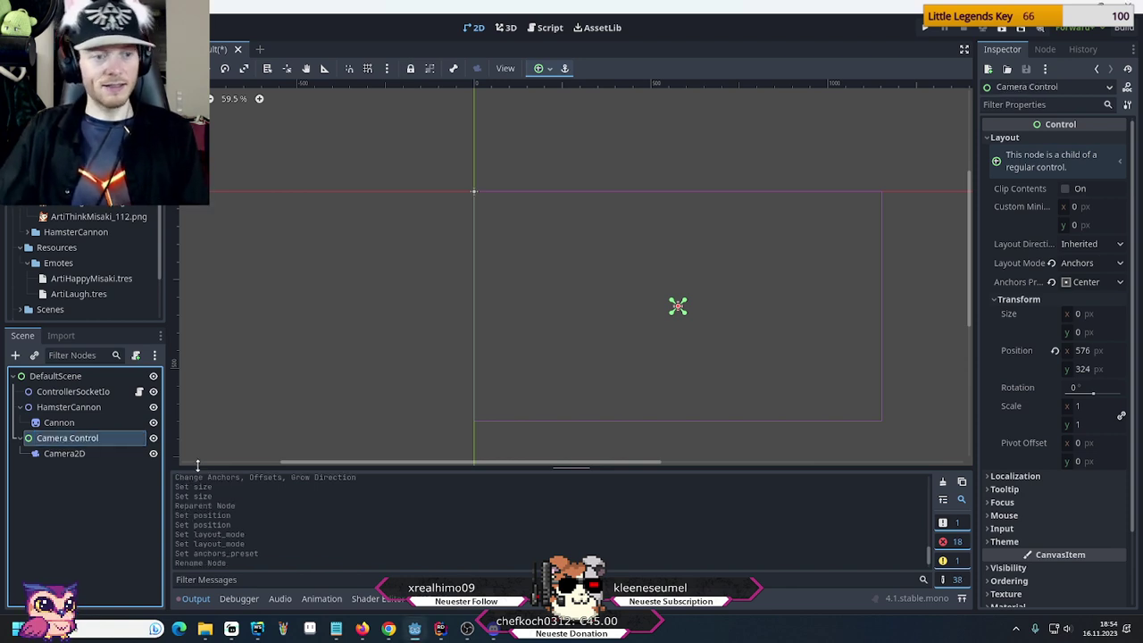
key("Up")
left_click_drag(51, 437, 46, 393)
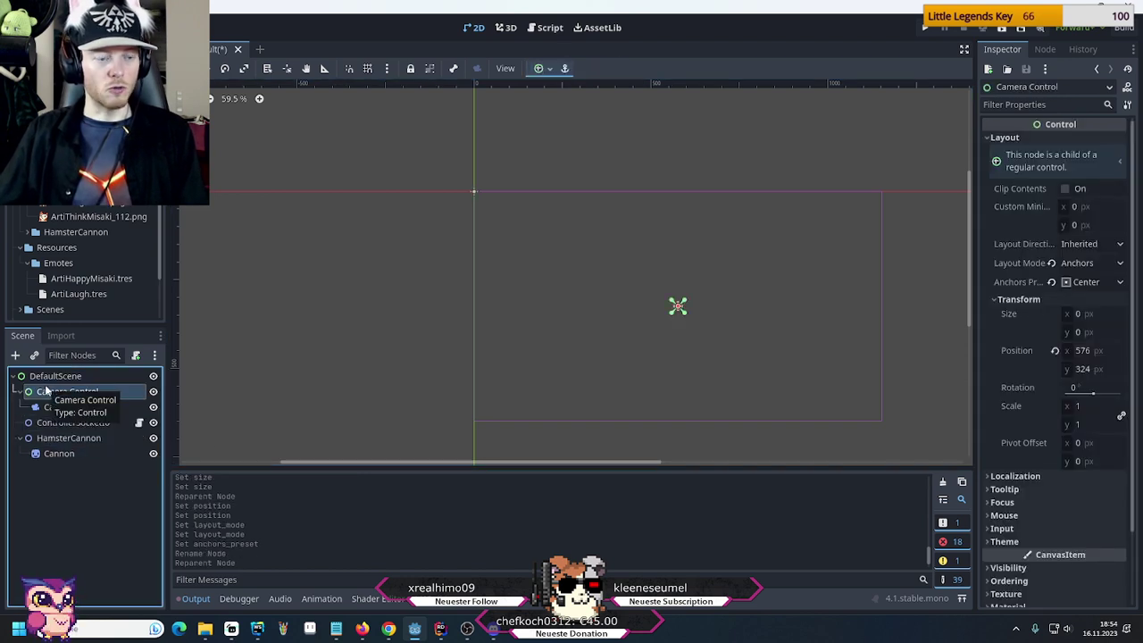
Add a new Control node as a child of the DefaultScene root and name it HamsterCannon
left_click(49, 439)
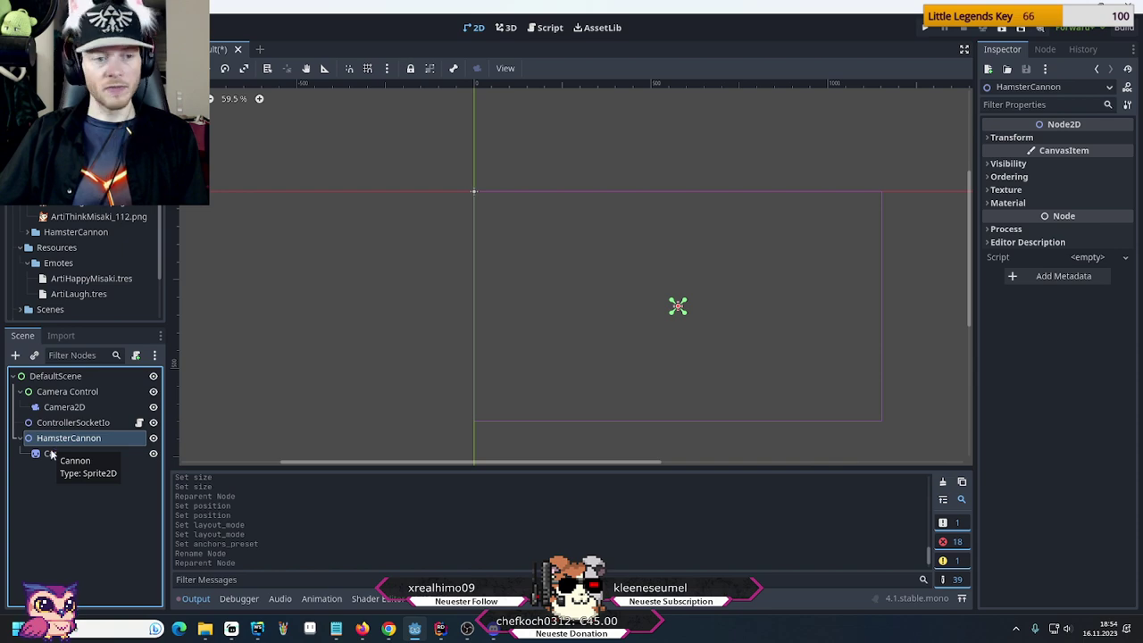
left_click(51, 453)
right_click(49, 376)
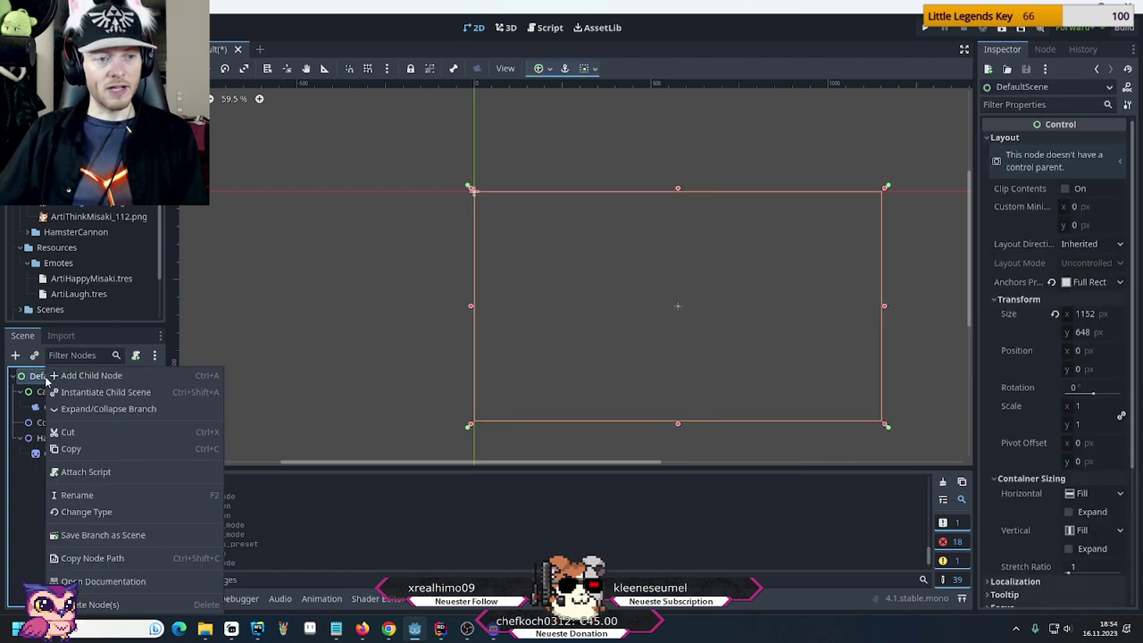
left_click(98, 376)
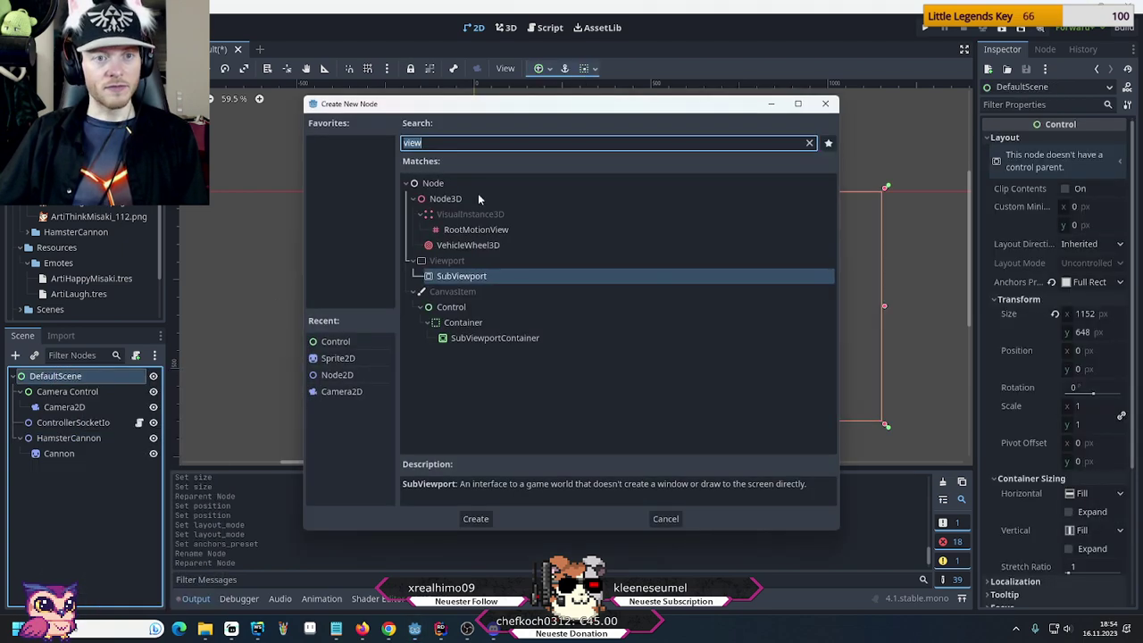
double_click(455, 308)
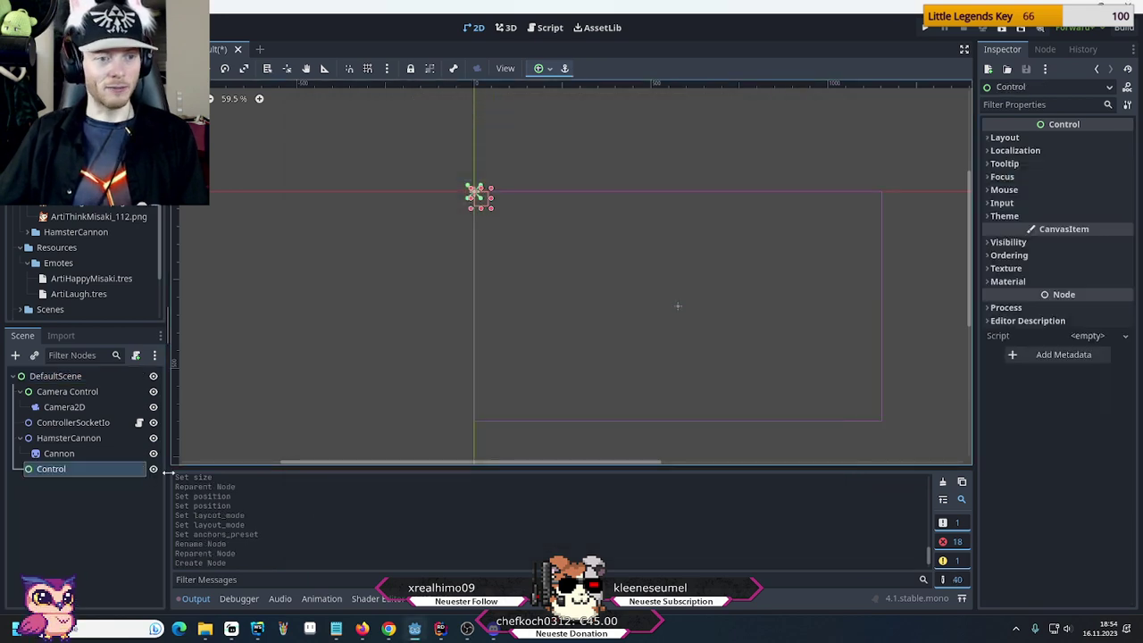
left_click(89, 505)
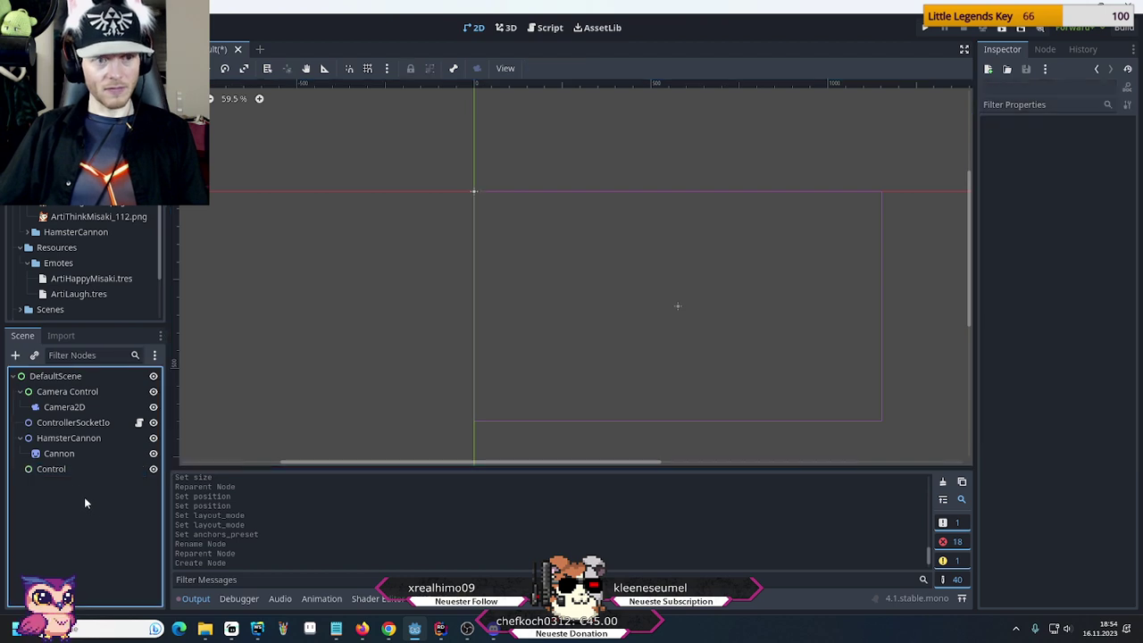
left_click(57, 472)
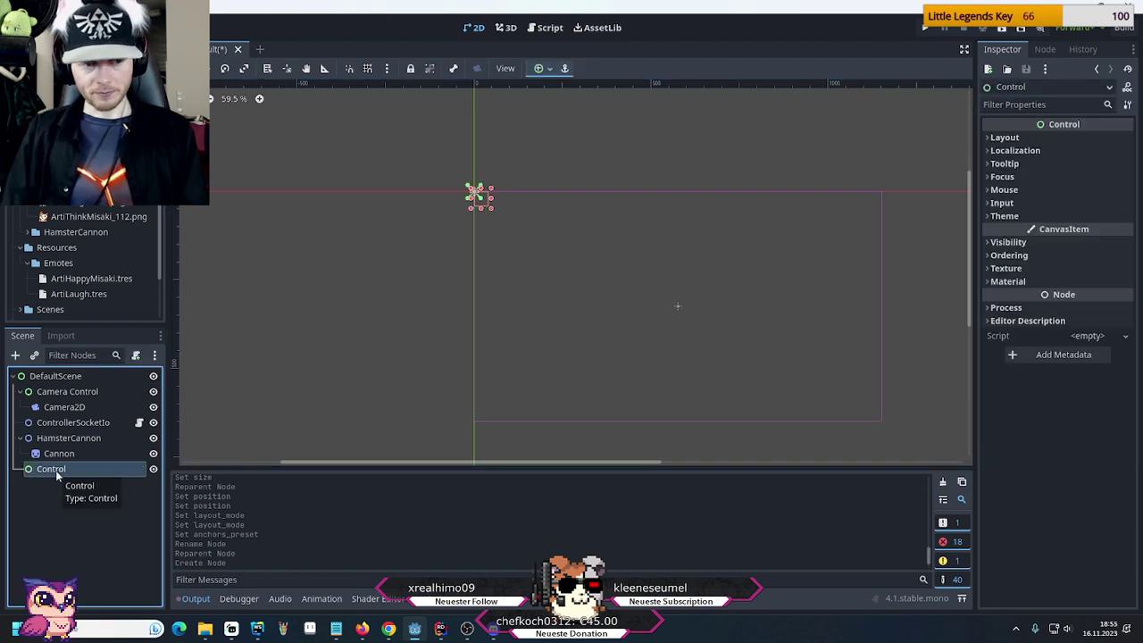
double_click(57, 470)
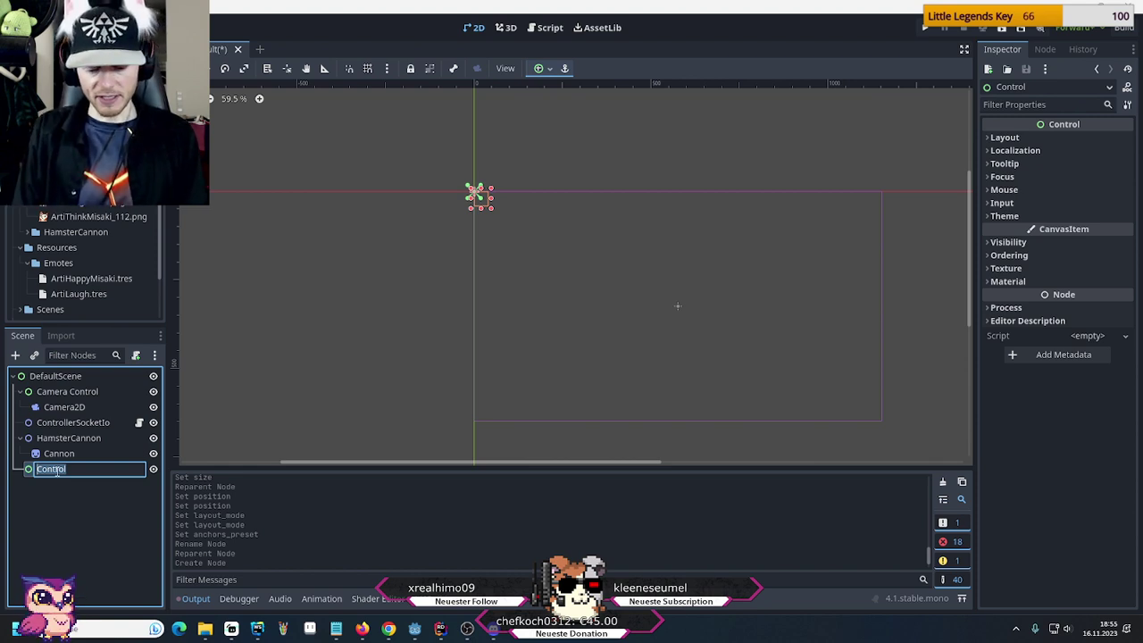
type("HamsterCannon")
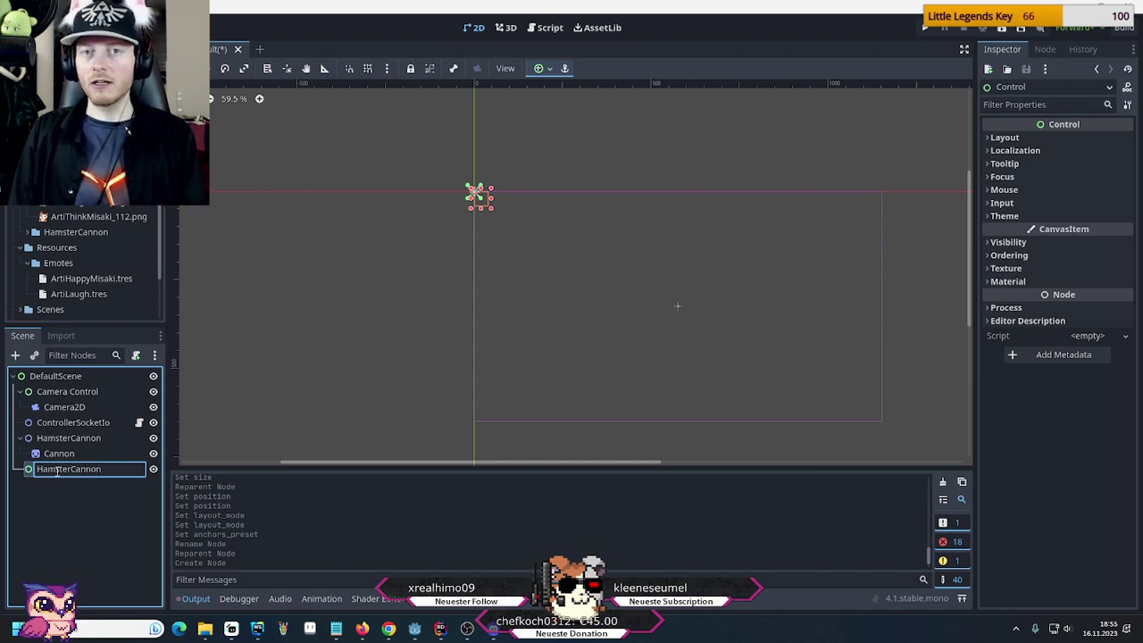
key("Return")
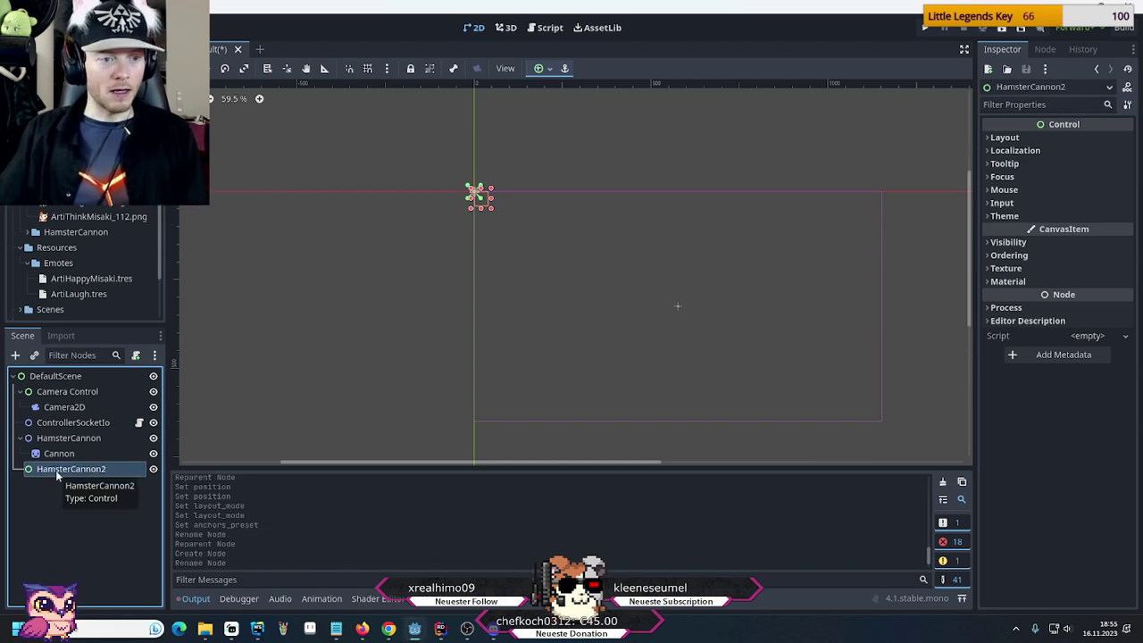
Move the Cannon sprite under the new Control node and delete the old HamsterCannon Node2D
left_click(63, 453)
left_click_drag(62, 453, 62, 465)
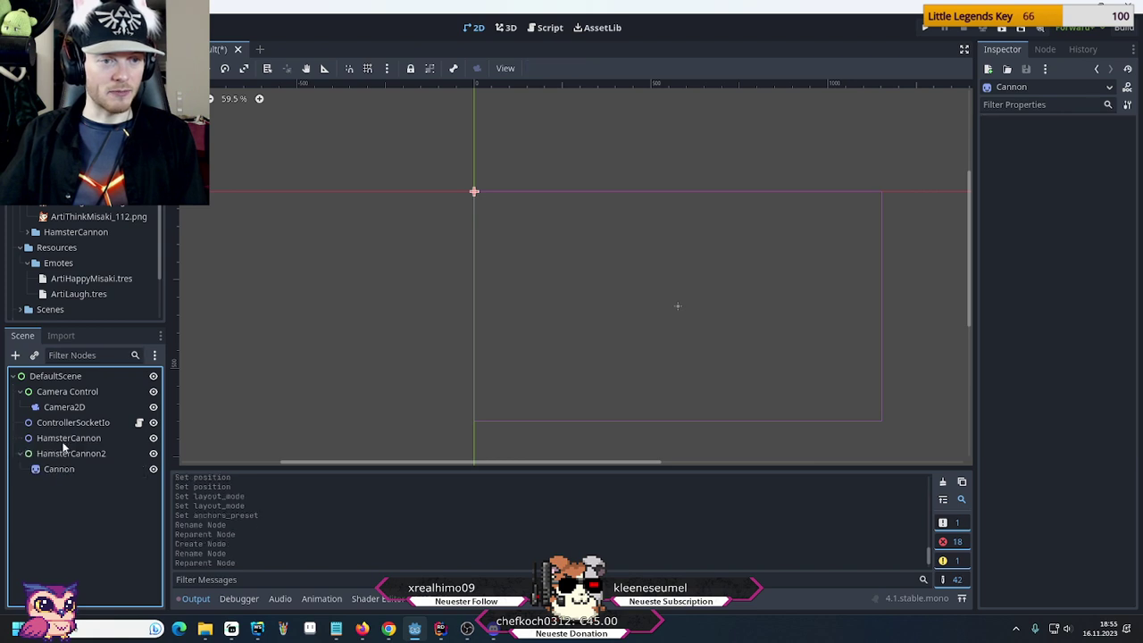
left_click(62, 438)
key("Delete")
key("Return")
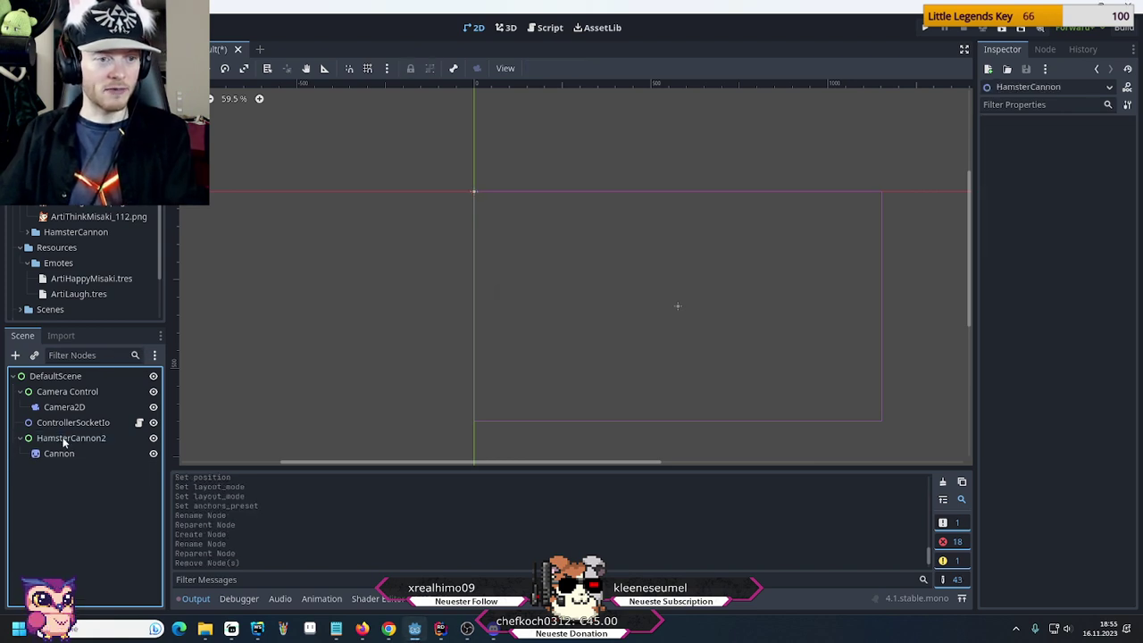
Rename the HamsterCannon2 Control node as HamsterCannon
left_click(87, 439)
double_click(86, 439)
type("HamsterCannon")
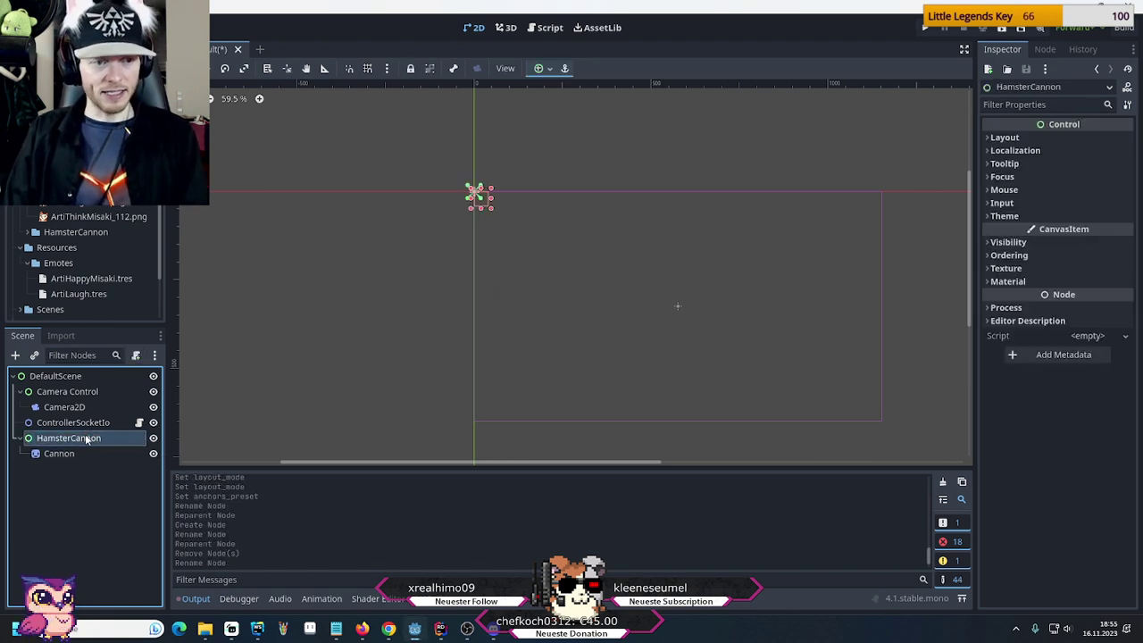
key("Return")
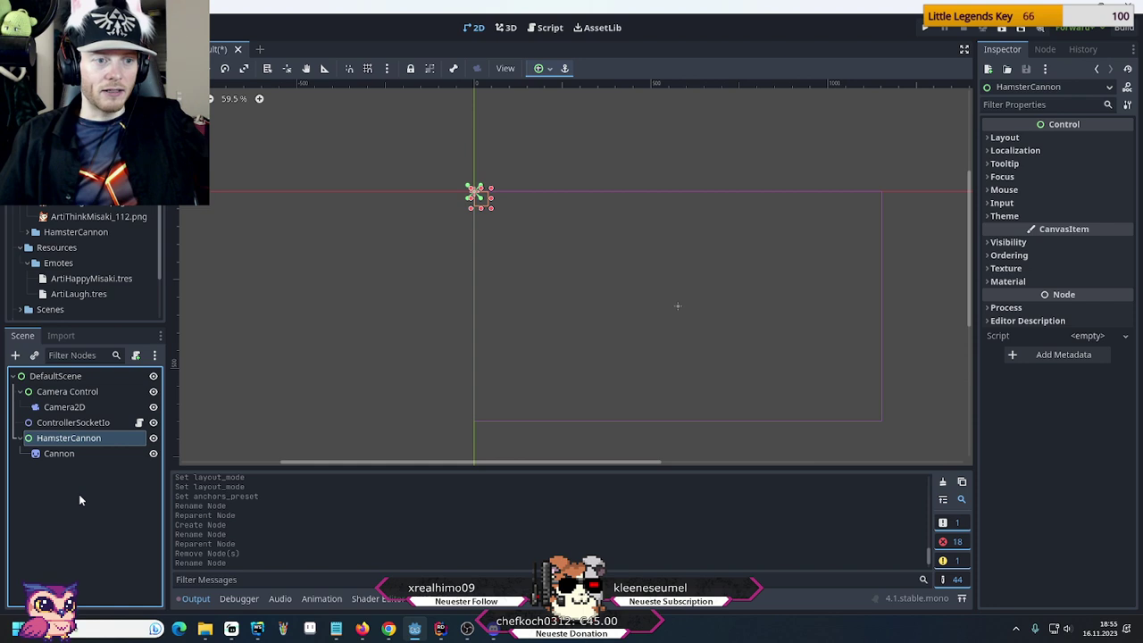
Rename the DefaultScene root node as Default Scene, with a space between the words
left_click(76, 423)
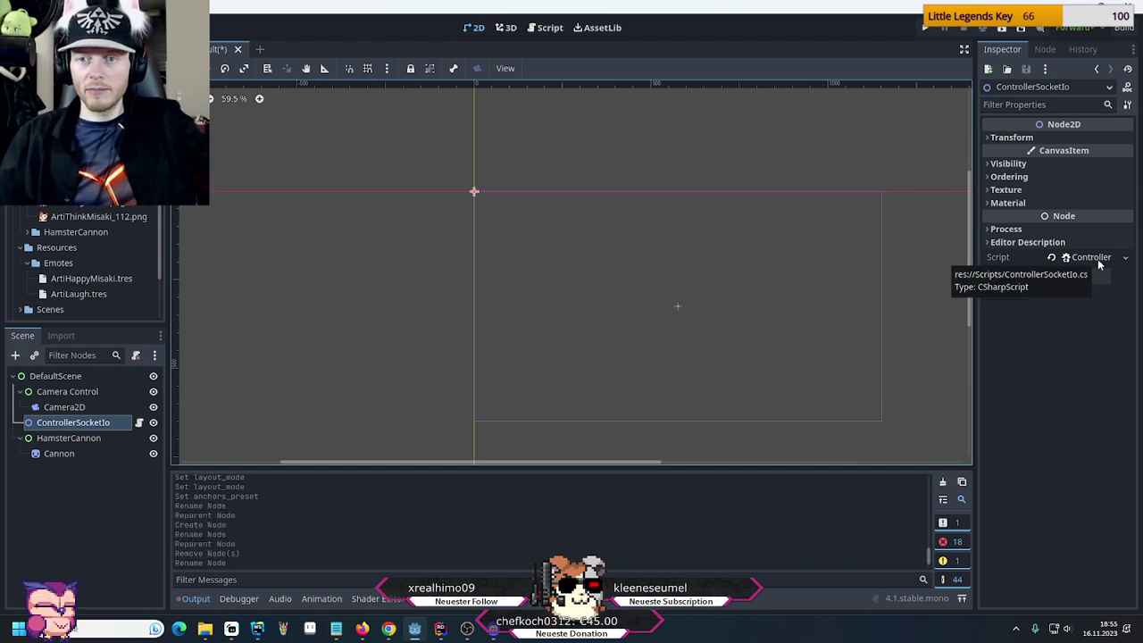
left_click(66, 408)
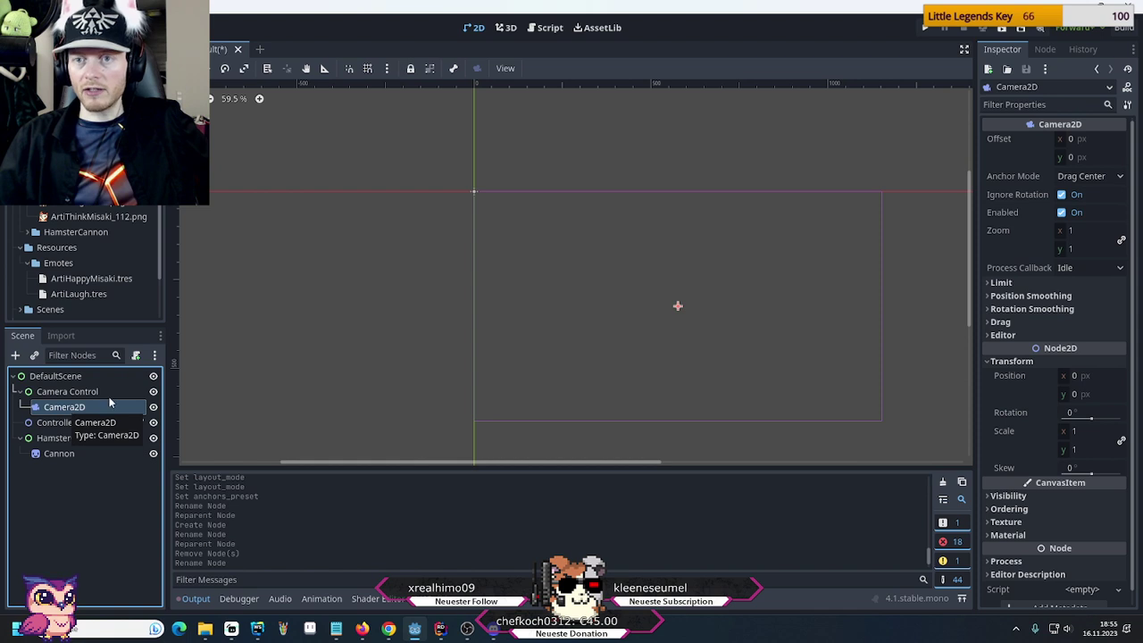
left_click(53, 392)
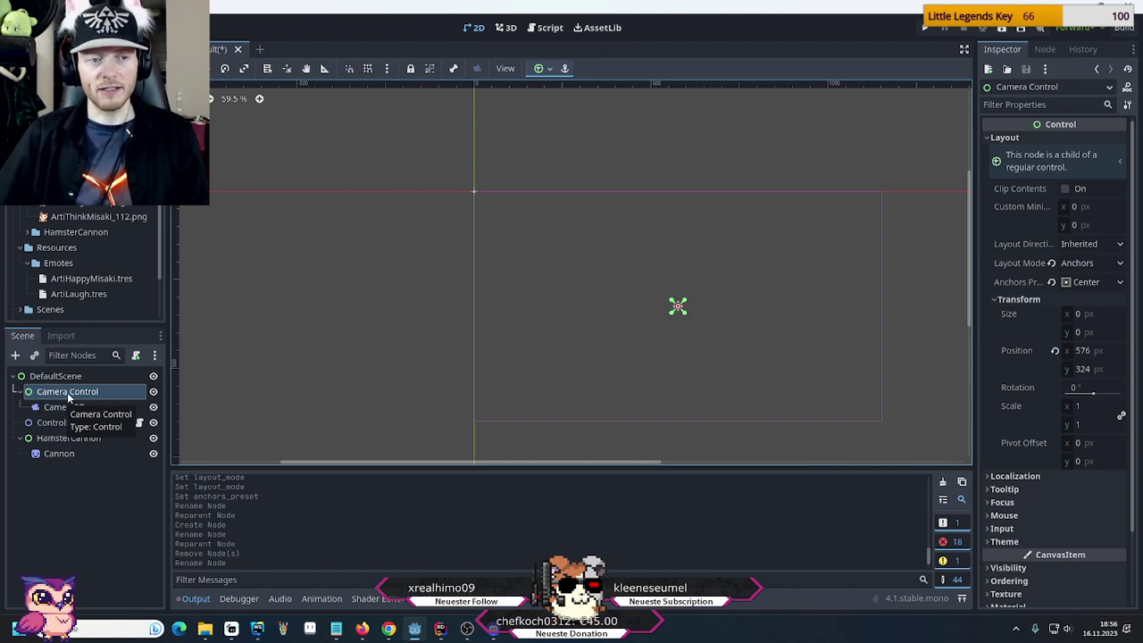
left_click(63, 377)
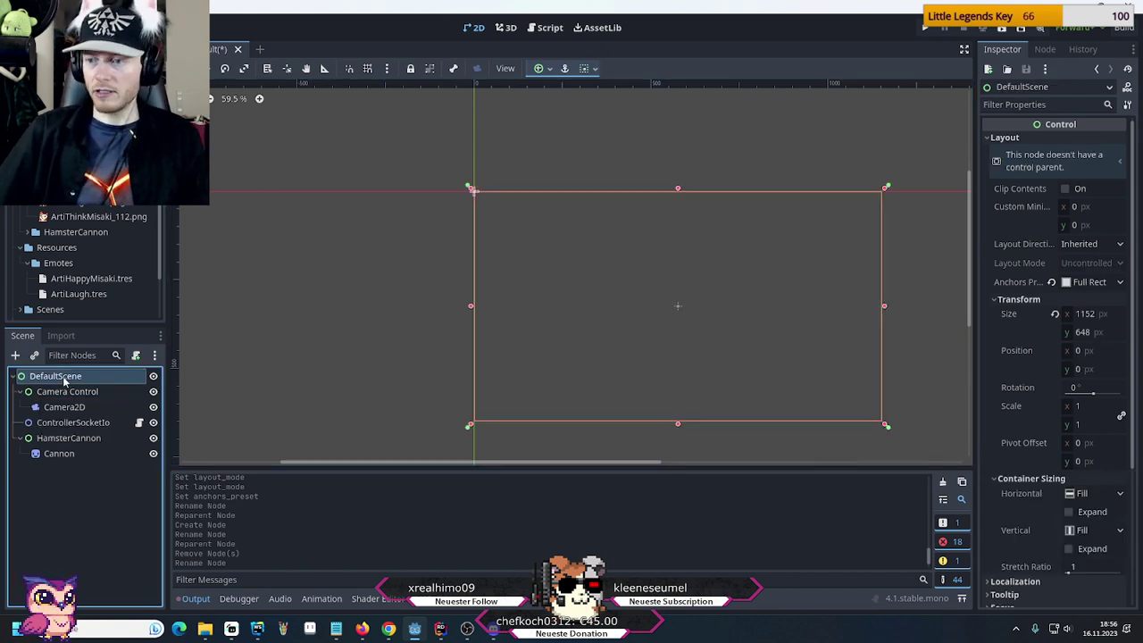
left_click(63, 377)
left_click(57, 377)
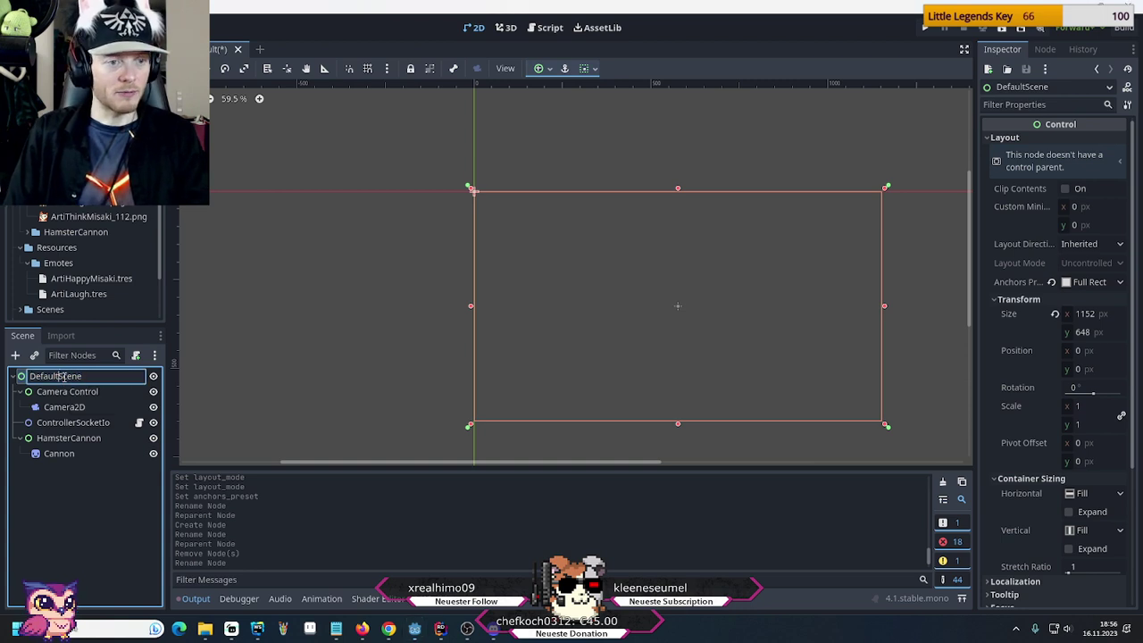
key("Return")
Rename the Cannon node under HamsterCannon as Cannon Sprite
left_click(68, 393)
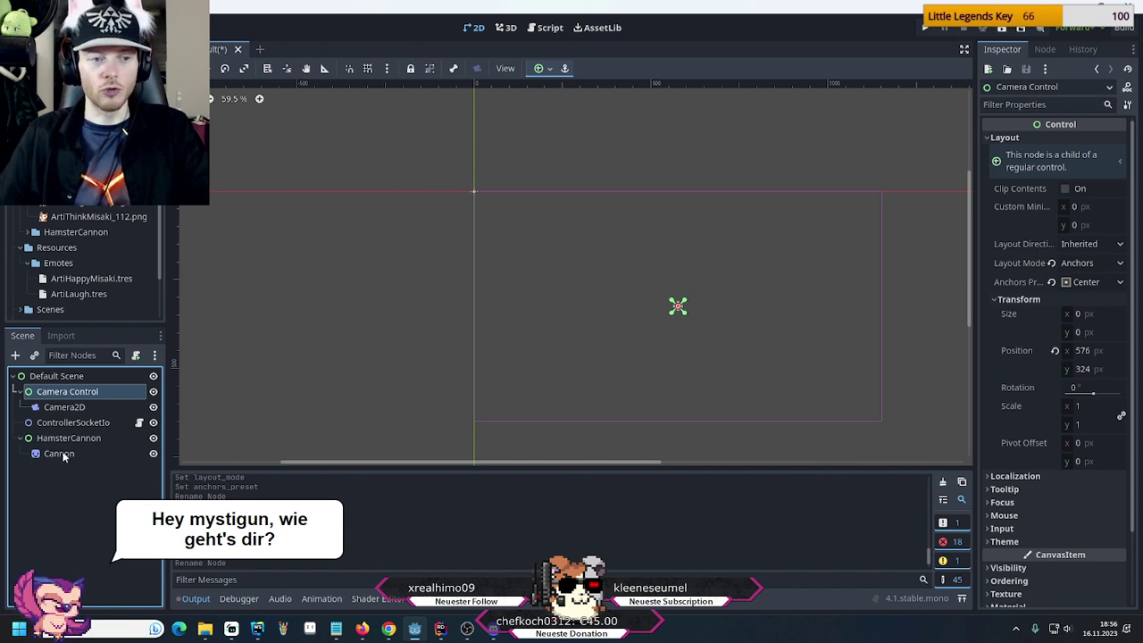
left_click(63, 455)
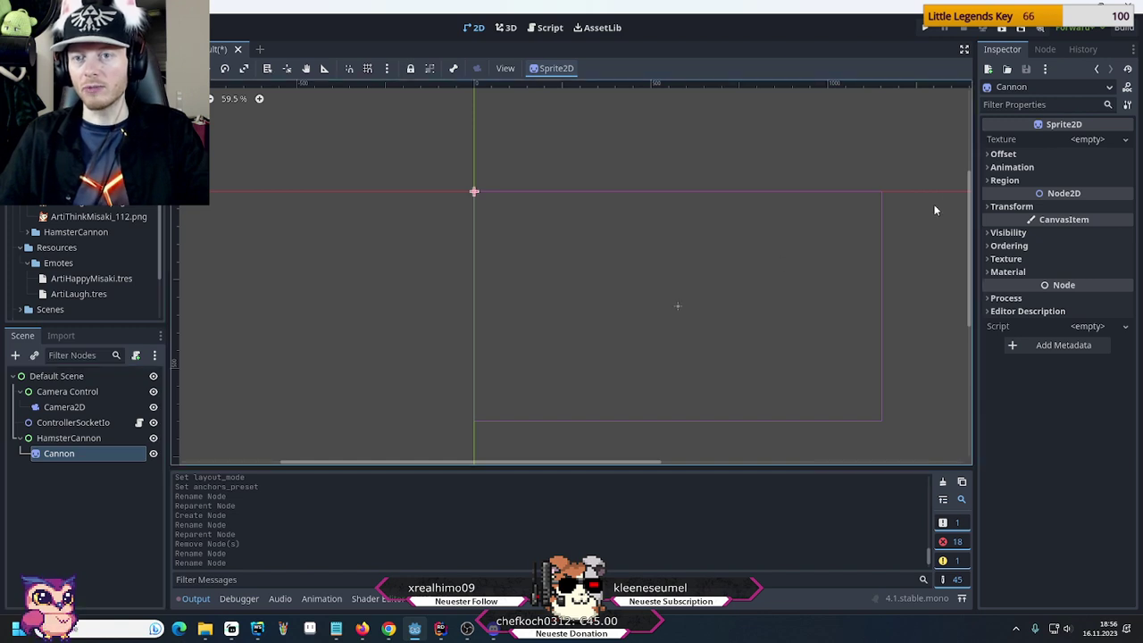
double_click(72, 457)
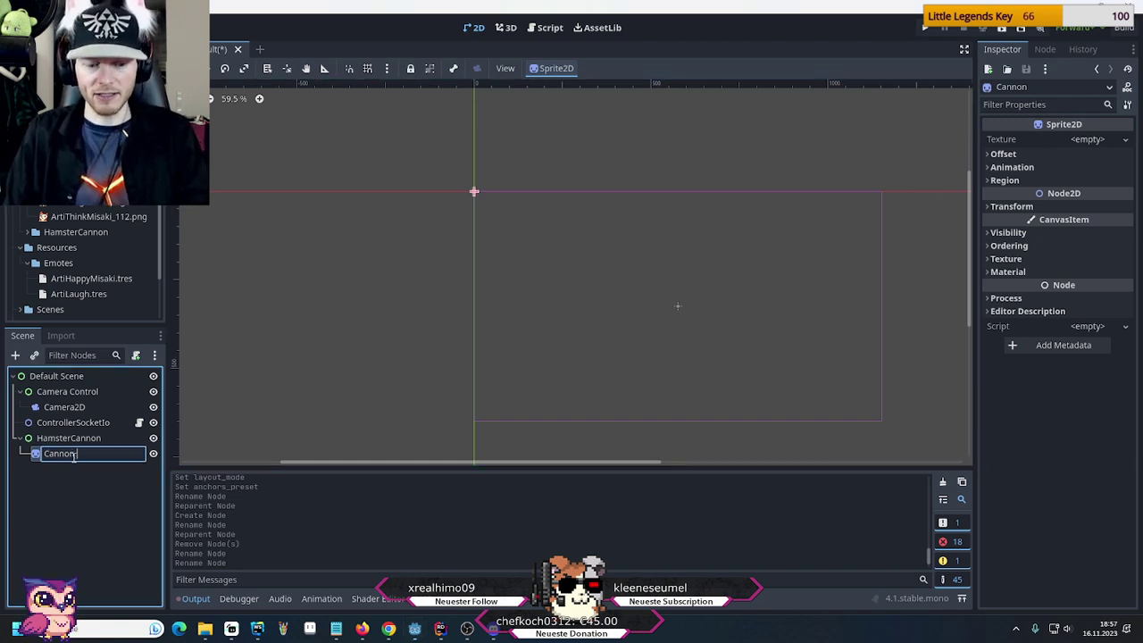
type("Sprite")
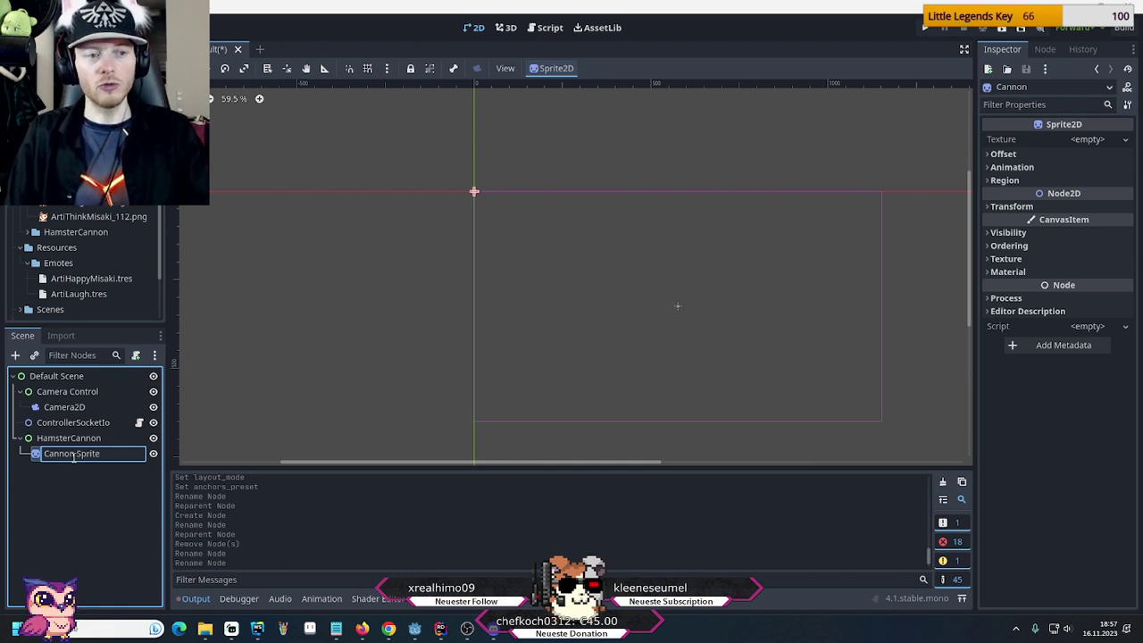
key("Return")
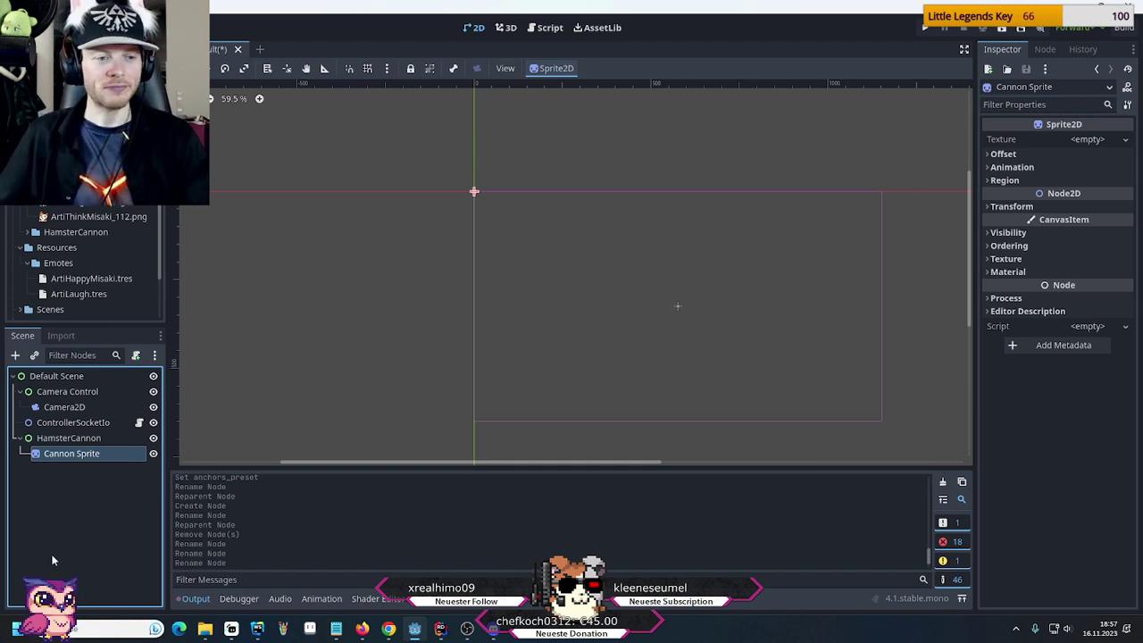
Set the HamsterCannon Control node's transform size to 0 px in both x and y
left_click(57, 439)
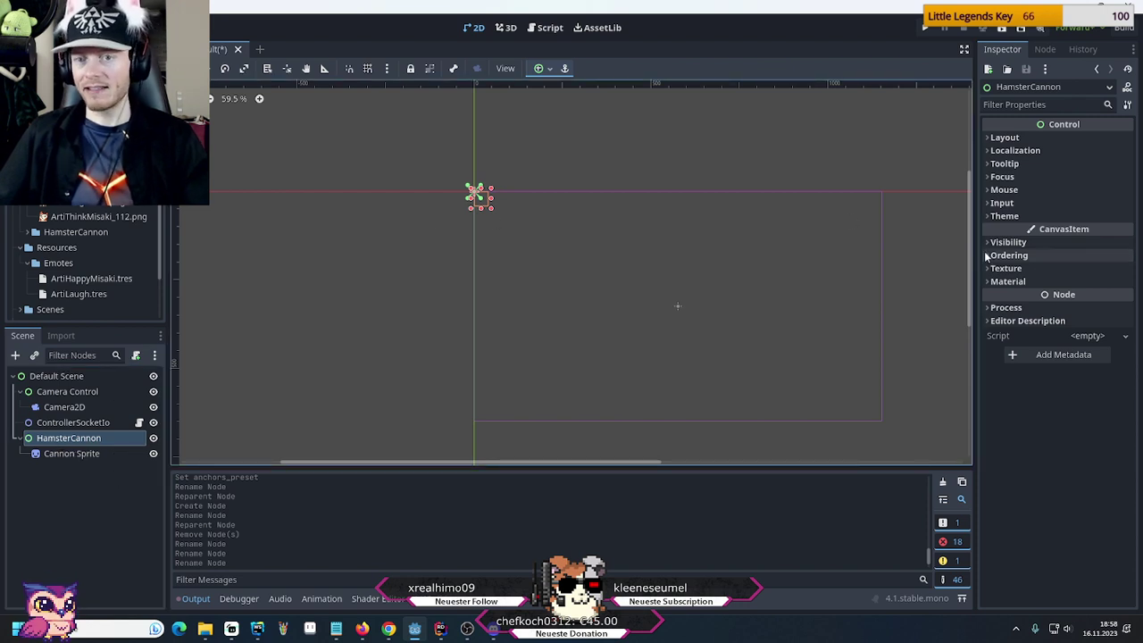
left_click(1004, 137)
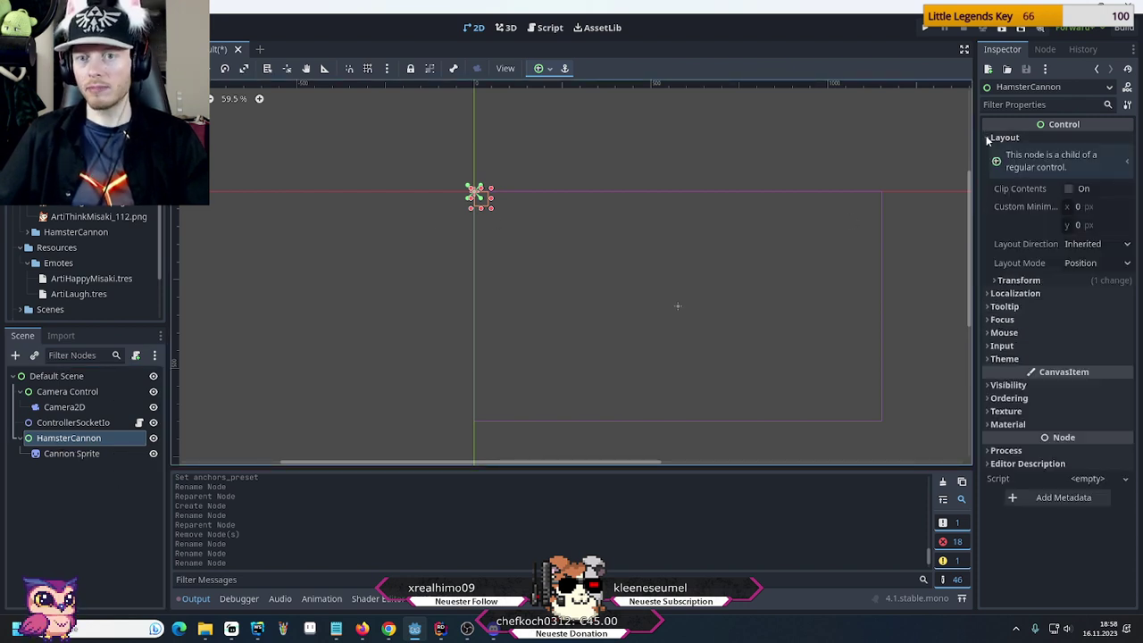
left_click(1019, 280)
left_click(1086, 294)
type("0")
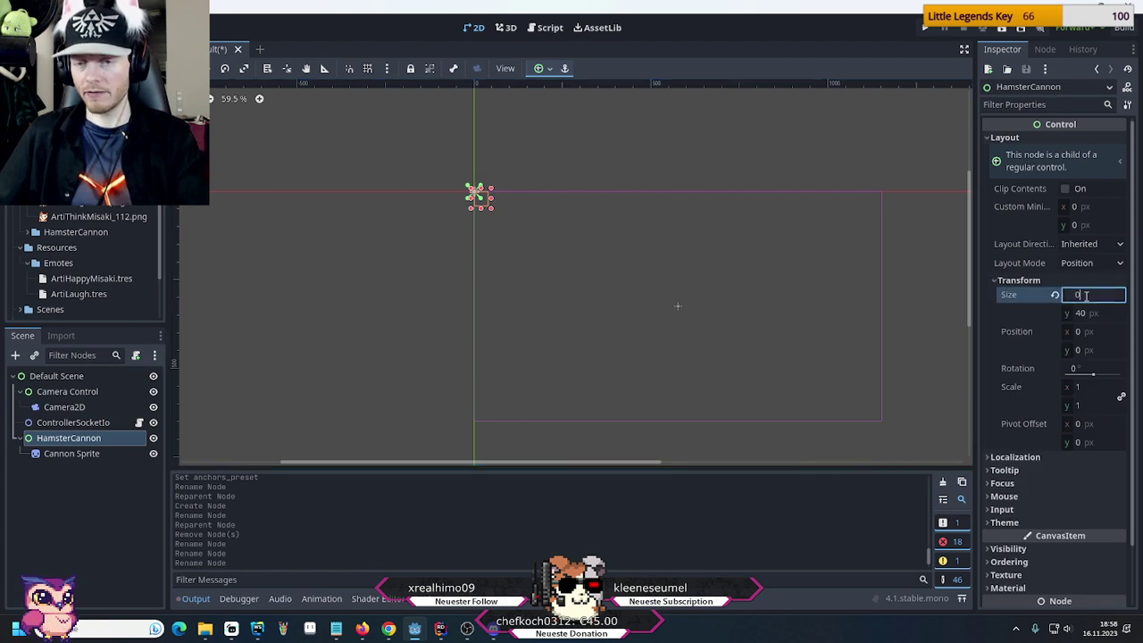
key("Tab")
type("0")
key("Return")
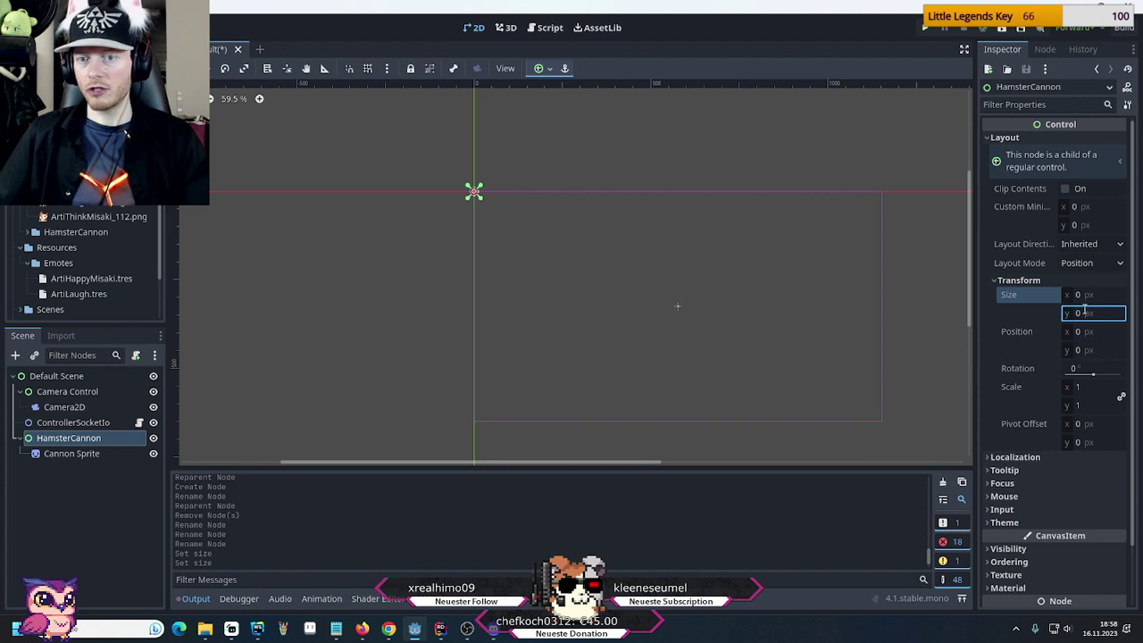
left_click(1121, 245)
left_click(1121, 245)
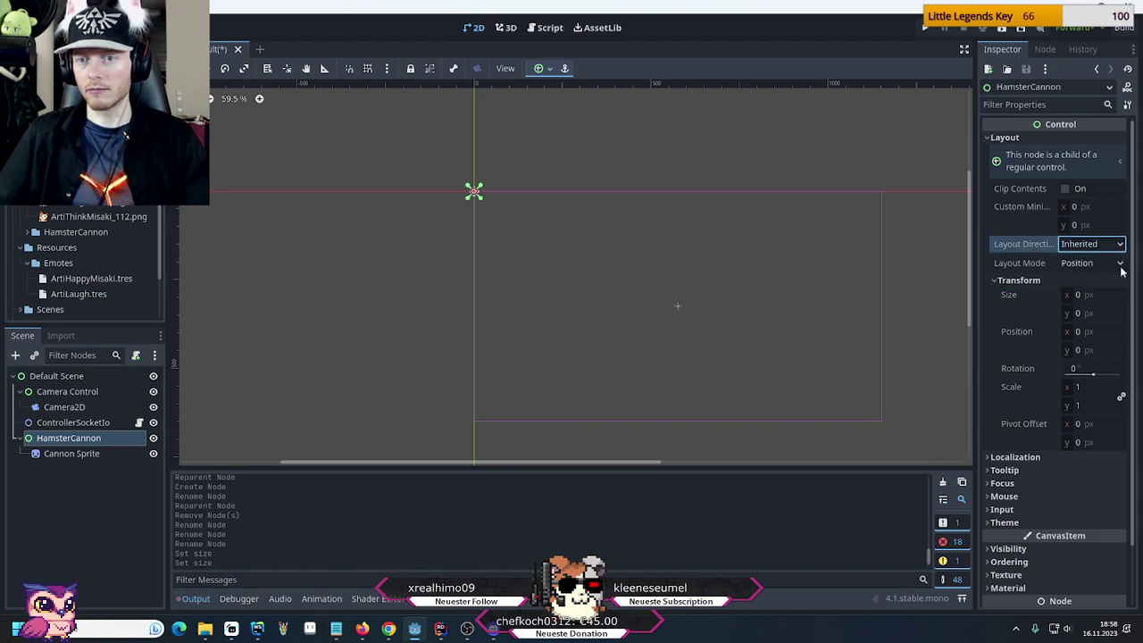
left_click(1122, 268)
left_click(1122, 269)
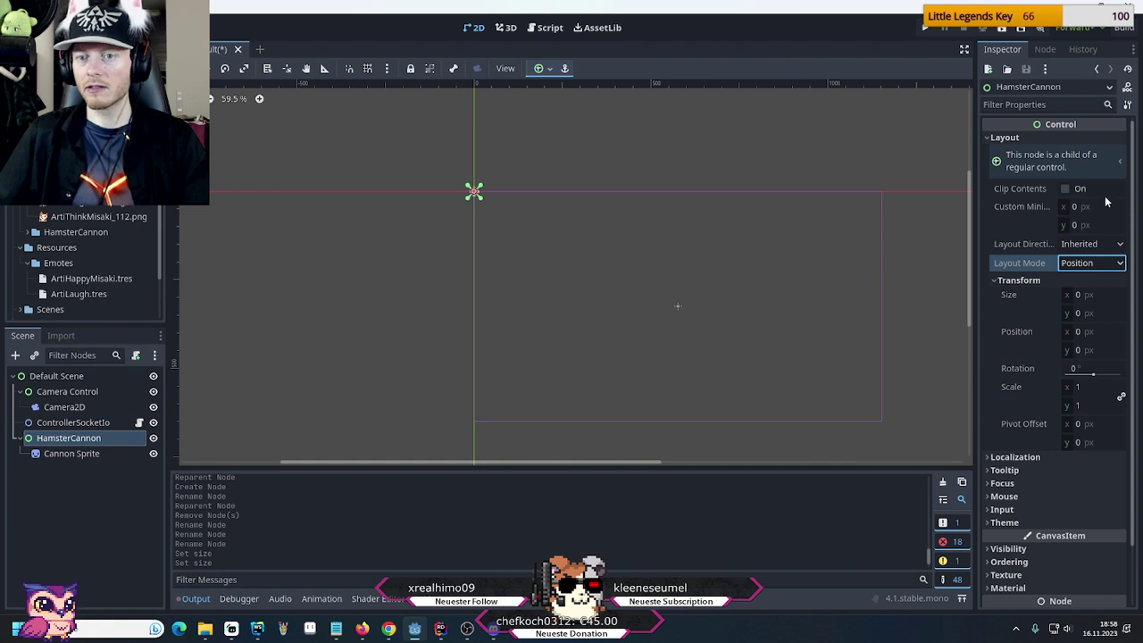
Anchor the HamsterCannon Control node to its parent with the Bottom Right anchor preset
left_click(539, 69)
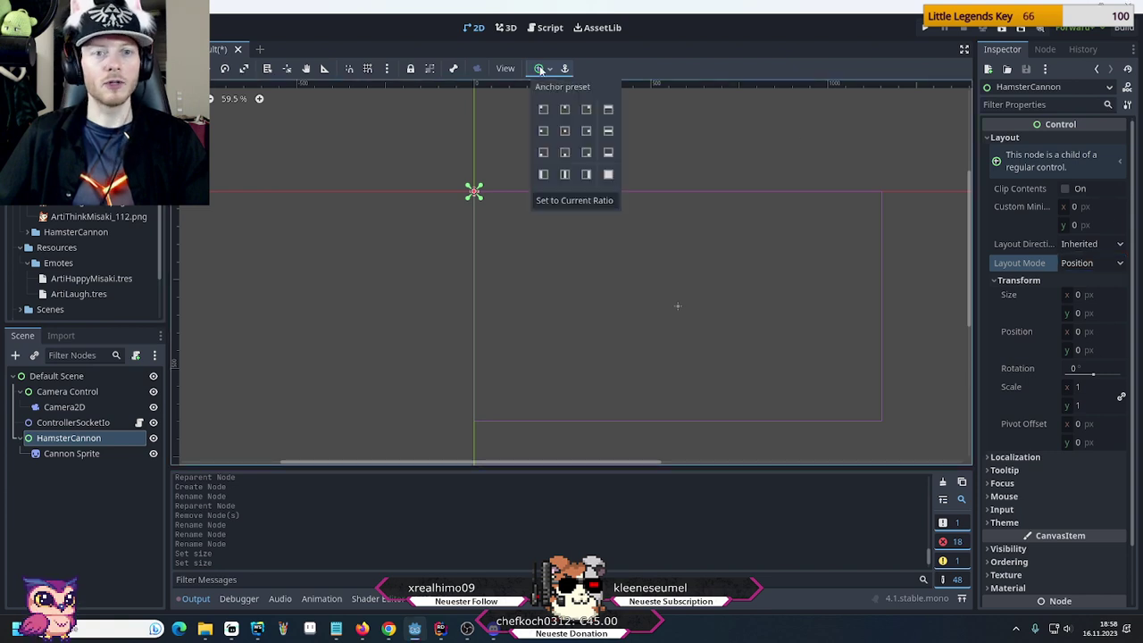
left_click(586, 152)
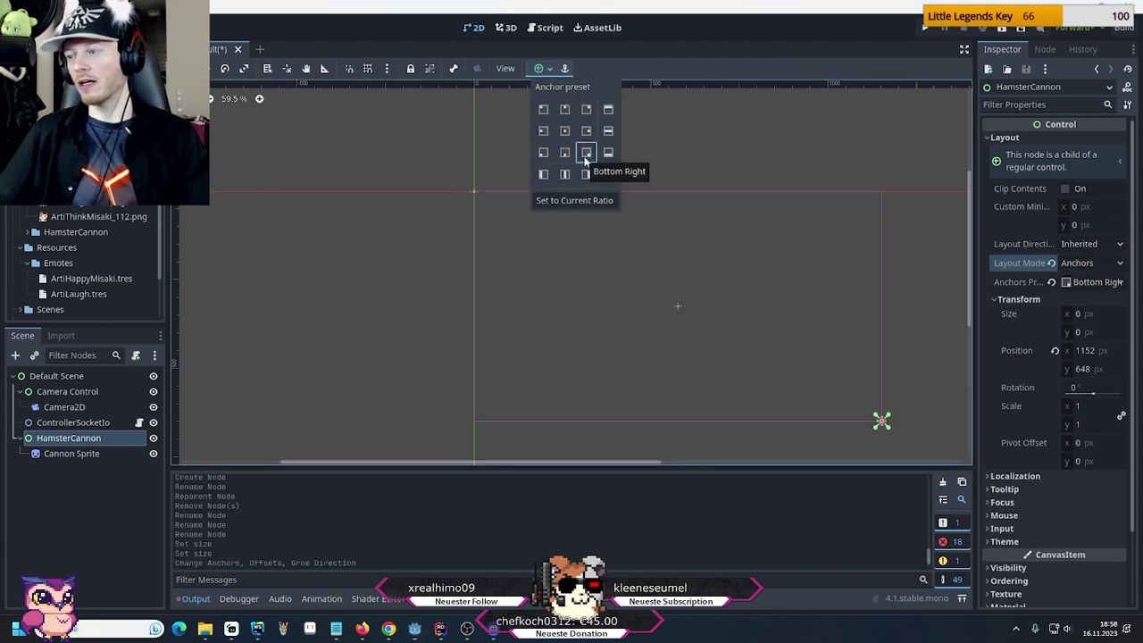
Assign Cannon.png from the HamsterCannon asset folder as the Cannon Sprite node's texture
left_click(79, 457)
left_click(61, 455)
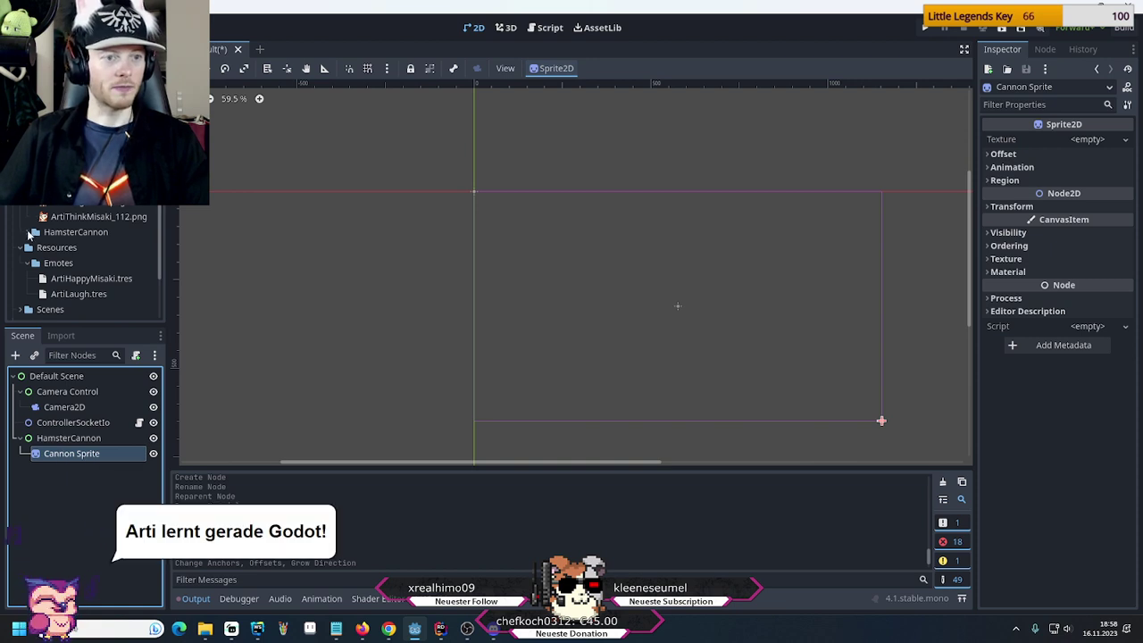
left_click(31, 233)
left_click_drag(85, 264, 1081, 144)
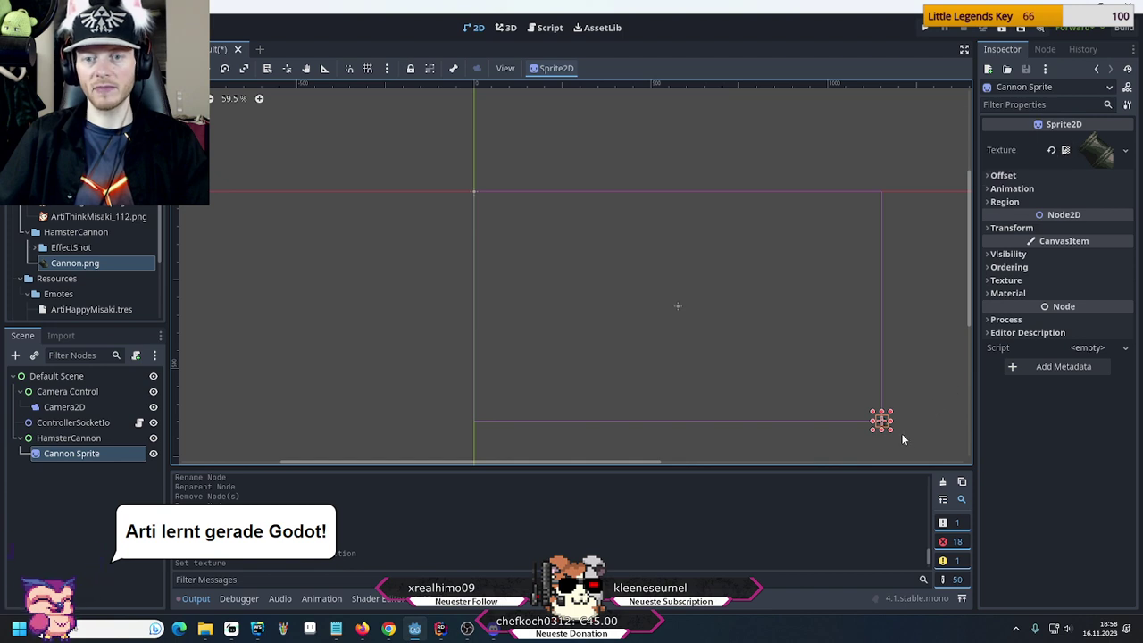
scroll(902, 439, "up", 8)
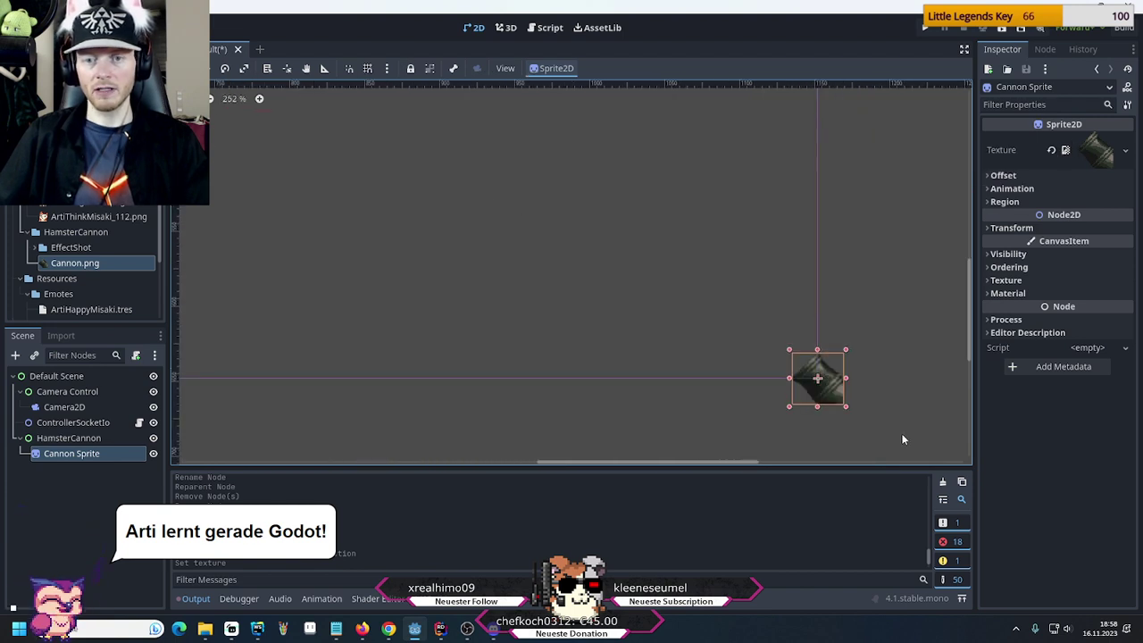
Set the project's default canvas texture filter to Nearest in the rendering texture settings
scroll(903, 440, "up", 2)
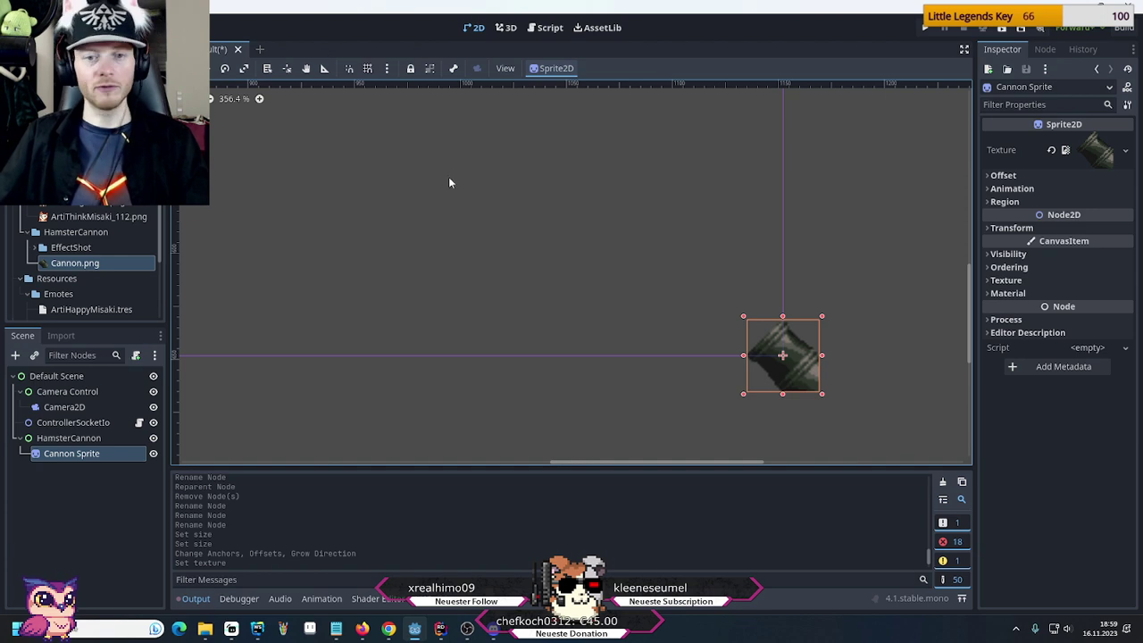
left_click(22, 27)
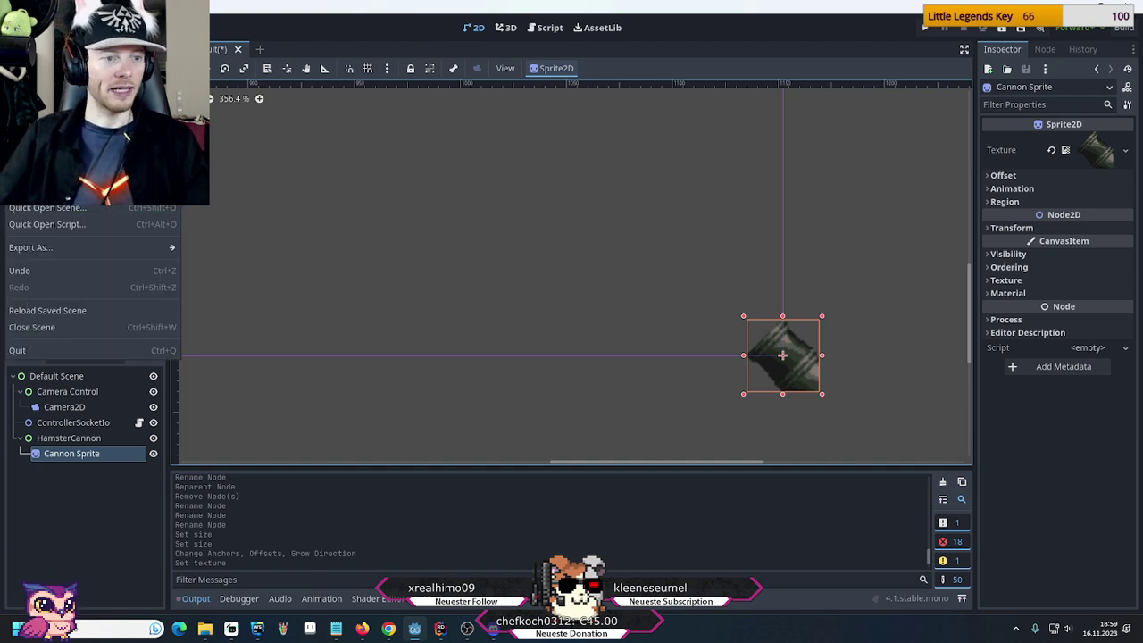
mouse_move(61, 27)
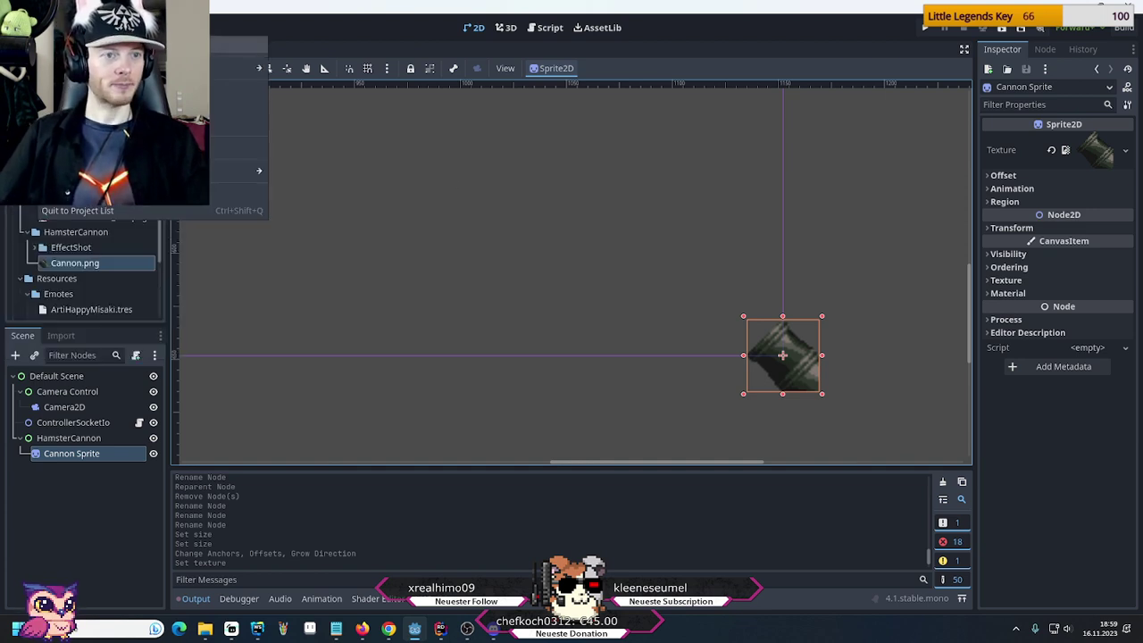
left_click(71, 51)
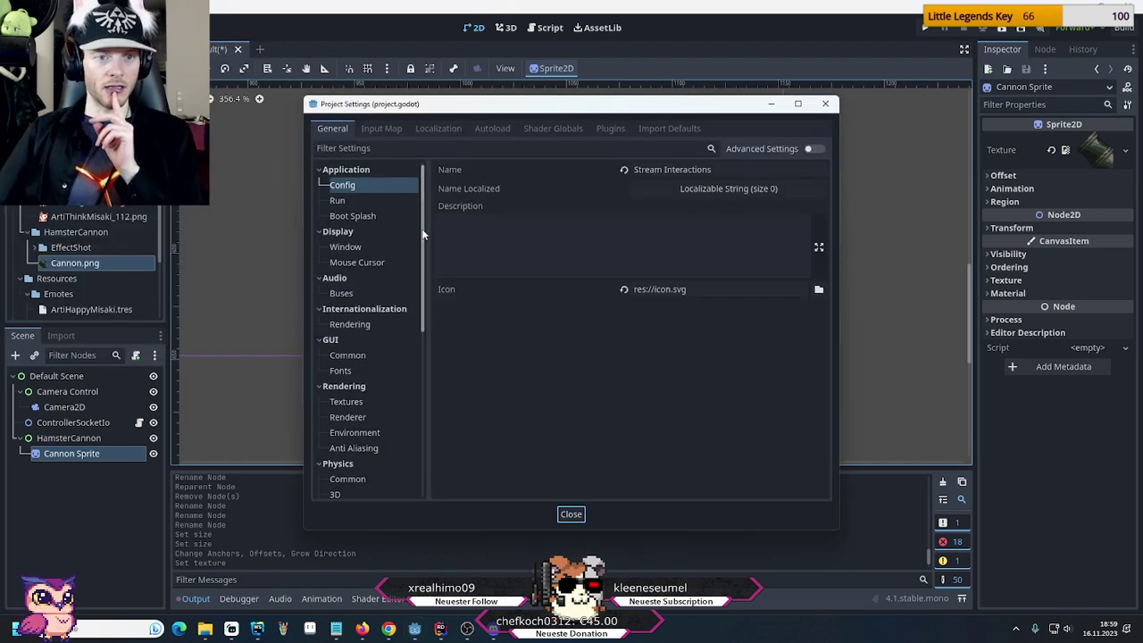
left_click(345, 402)
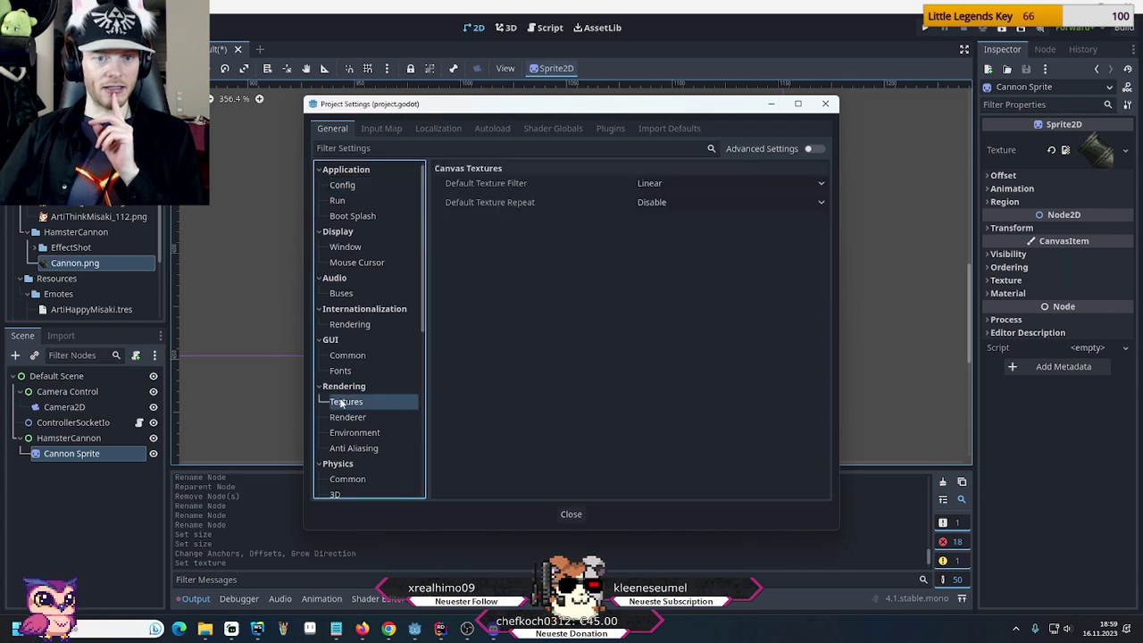
left_click(662, 188)
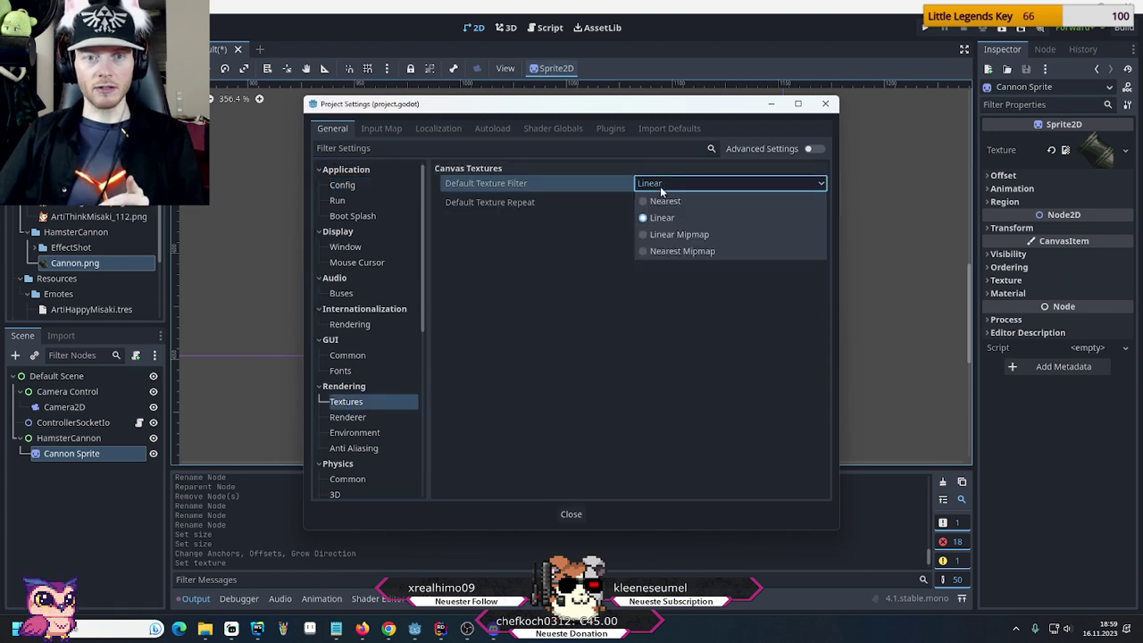
left_click(663, 202)
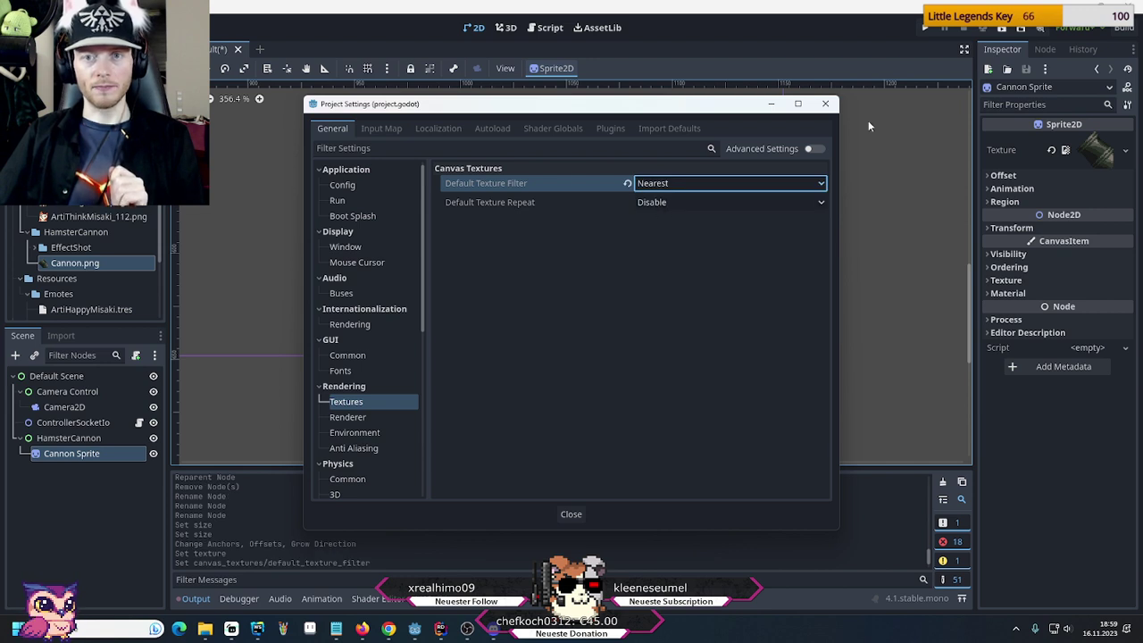
left_click(826, 105)
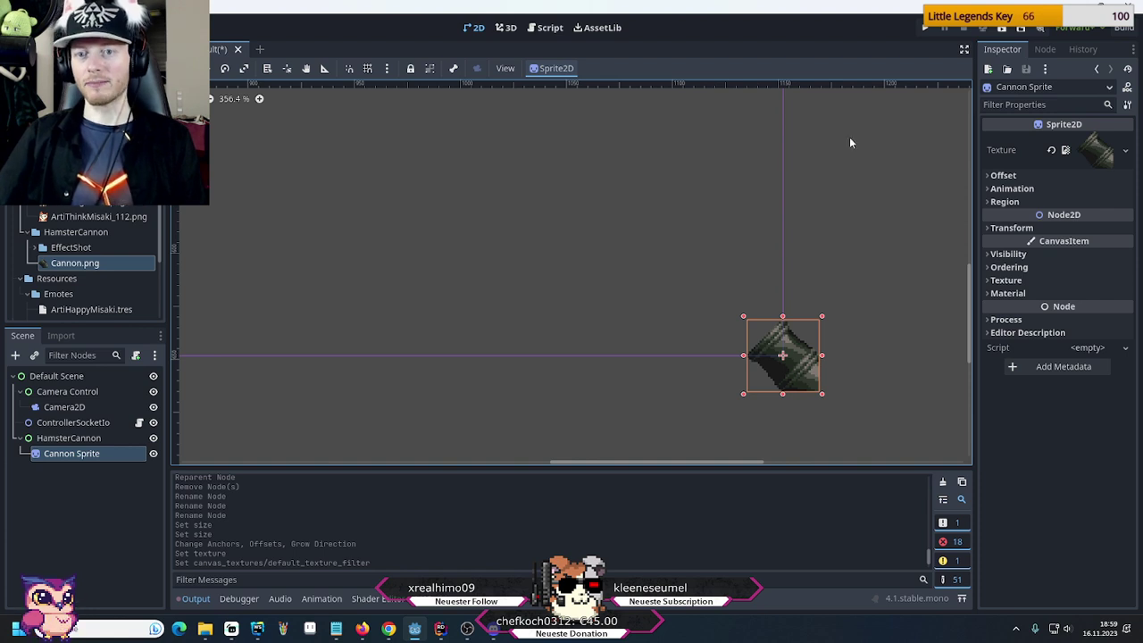
Look through the Cannon Sprite's offset, animation, region, transform, texture, ordering and visibility properties for a pivot setting
left_click(990, 228)
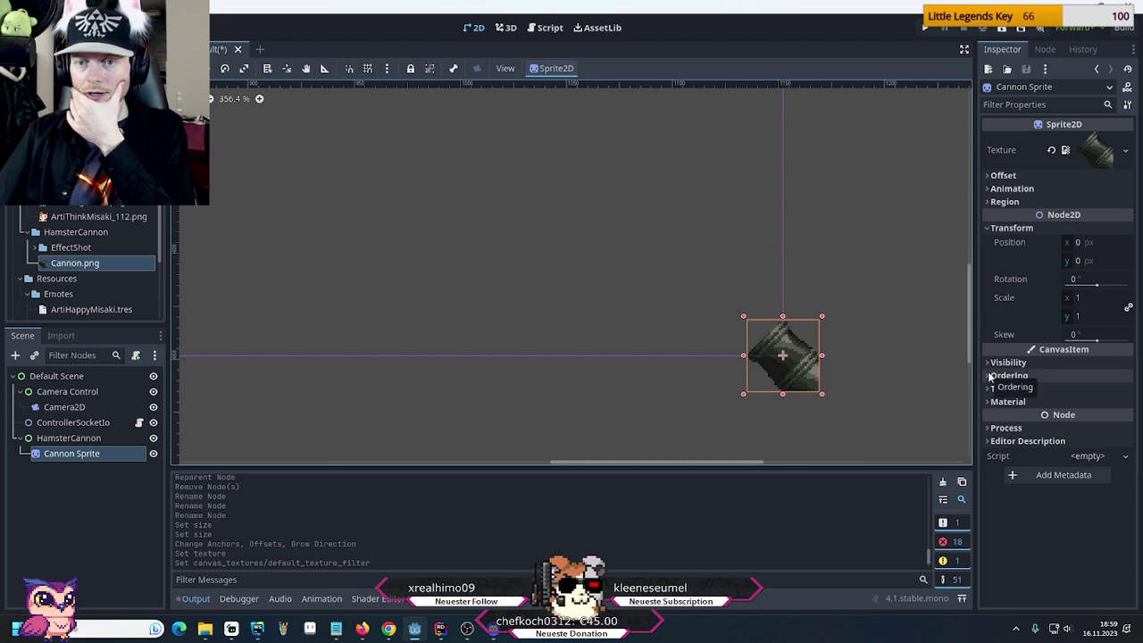
left_click(990, 176)
left_click(990, 176)
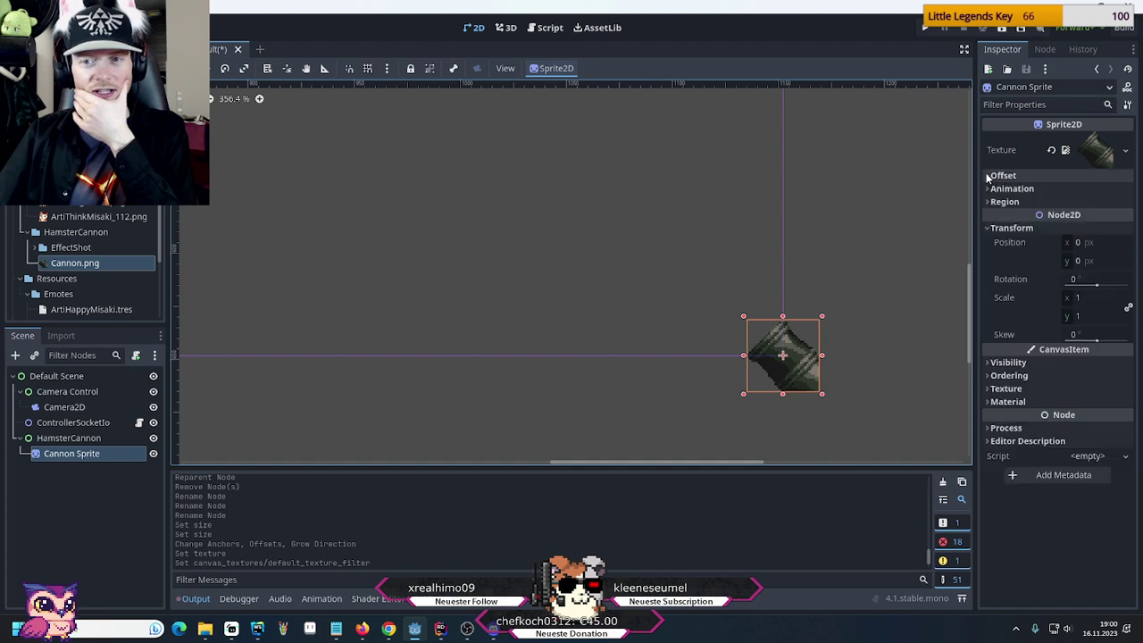
left_click(988, 189)
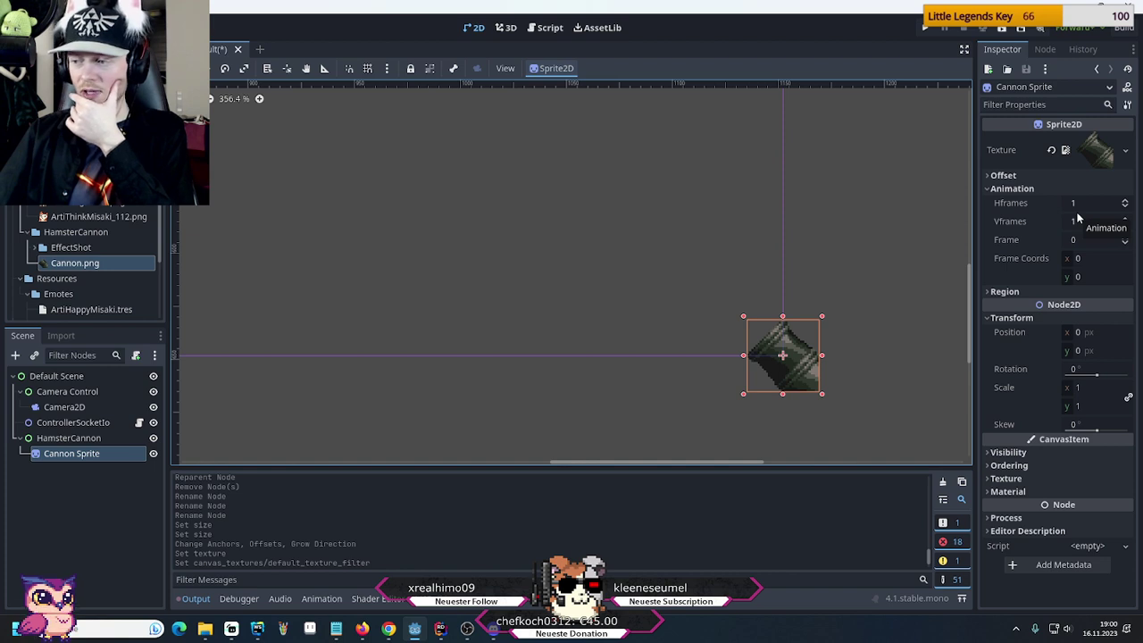
left_click(993, 189)
left_click(991, 202)
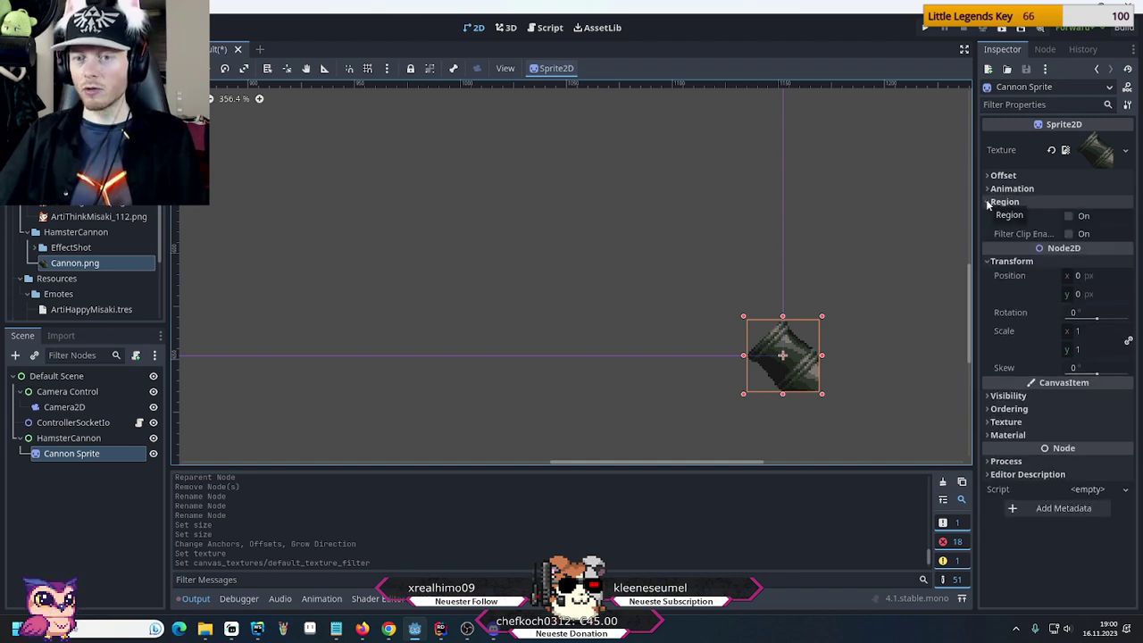
left_click(992, 202)
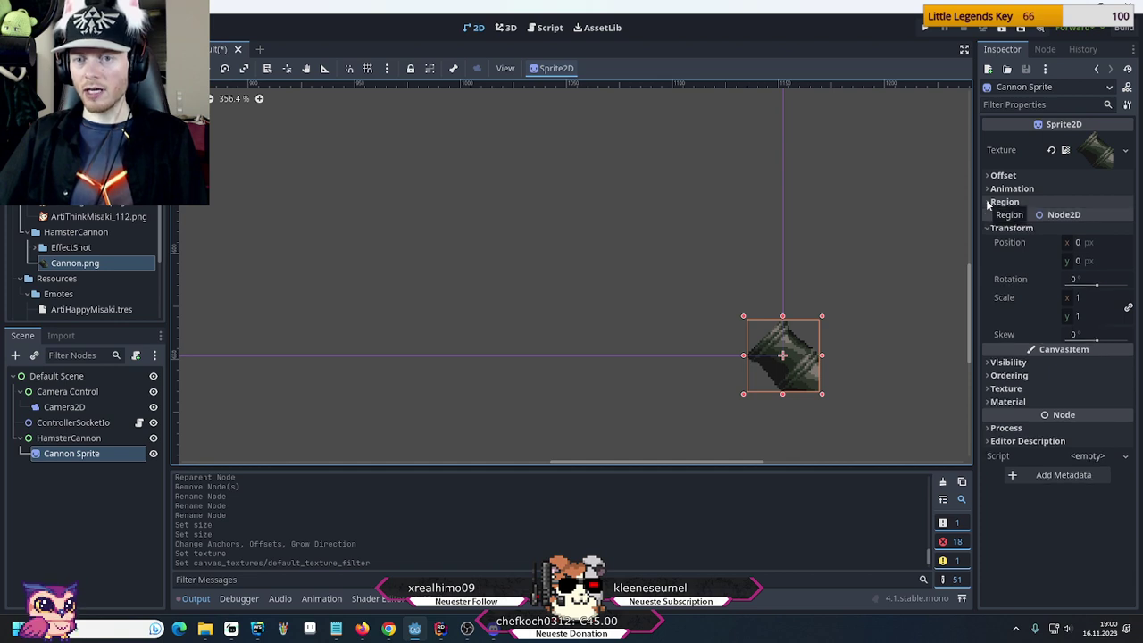
left_click(992, 228)
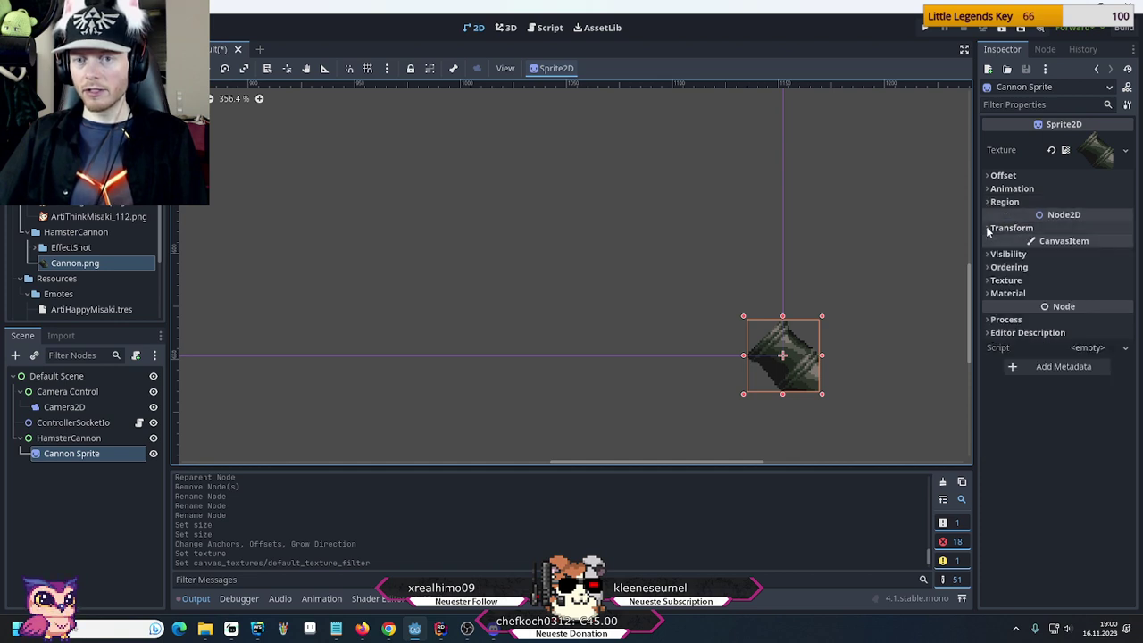
left_click(990, 282)
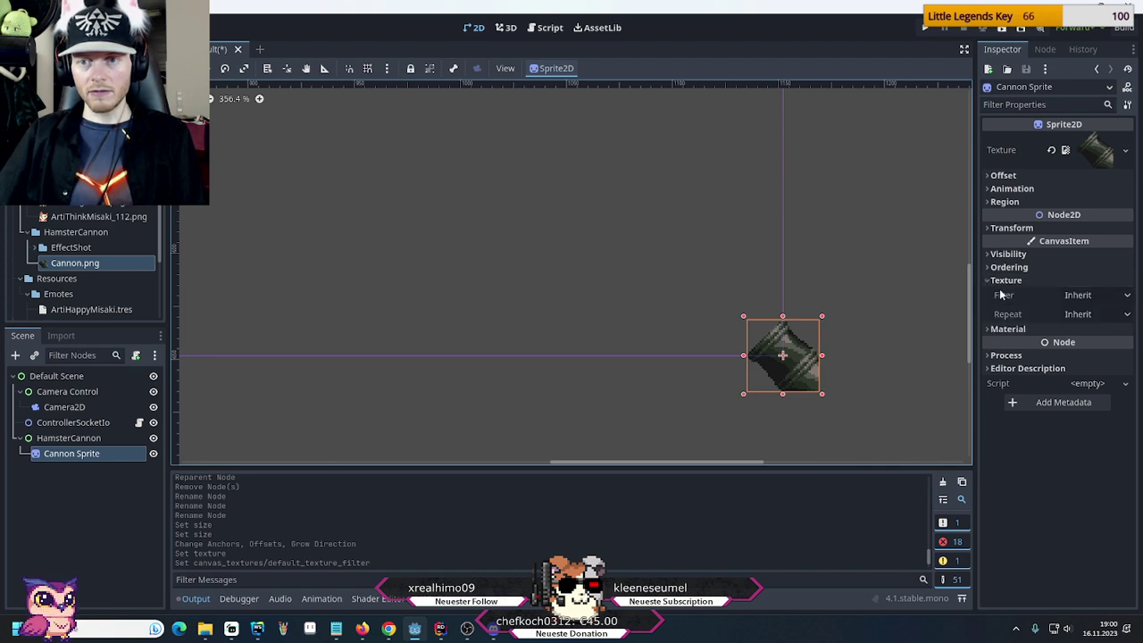
left_click(989, 280)
left_click(990, 267)
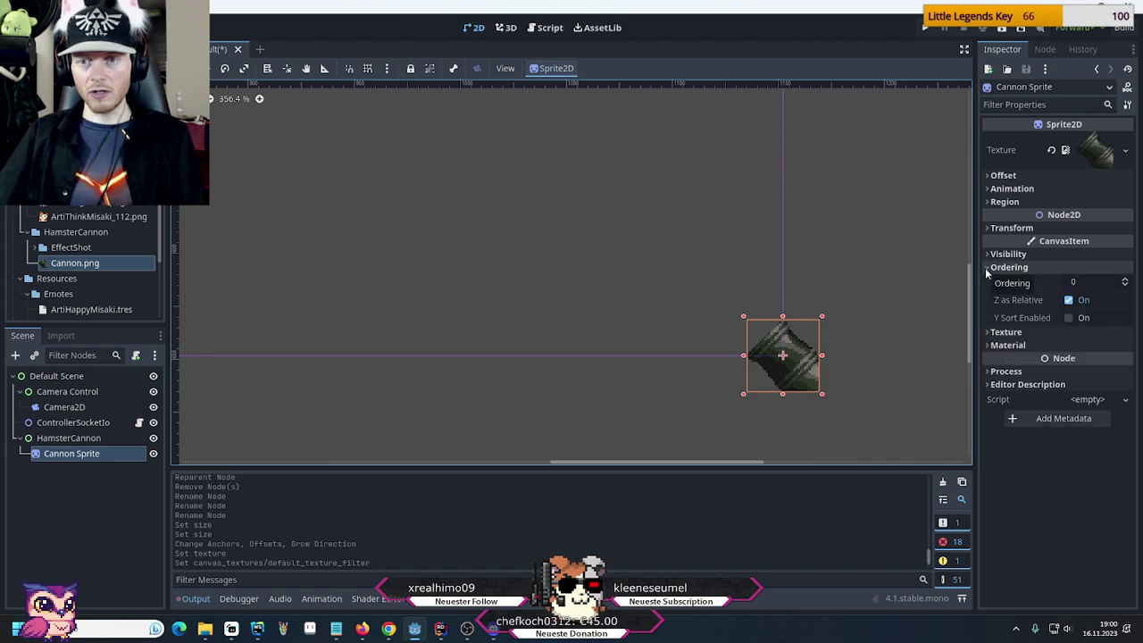
left_click(989, 267)
left_click(990, 255)
left_click(990, 255)
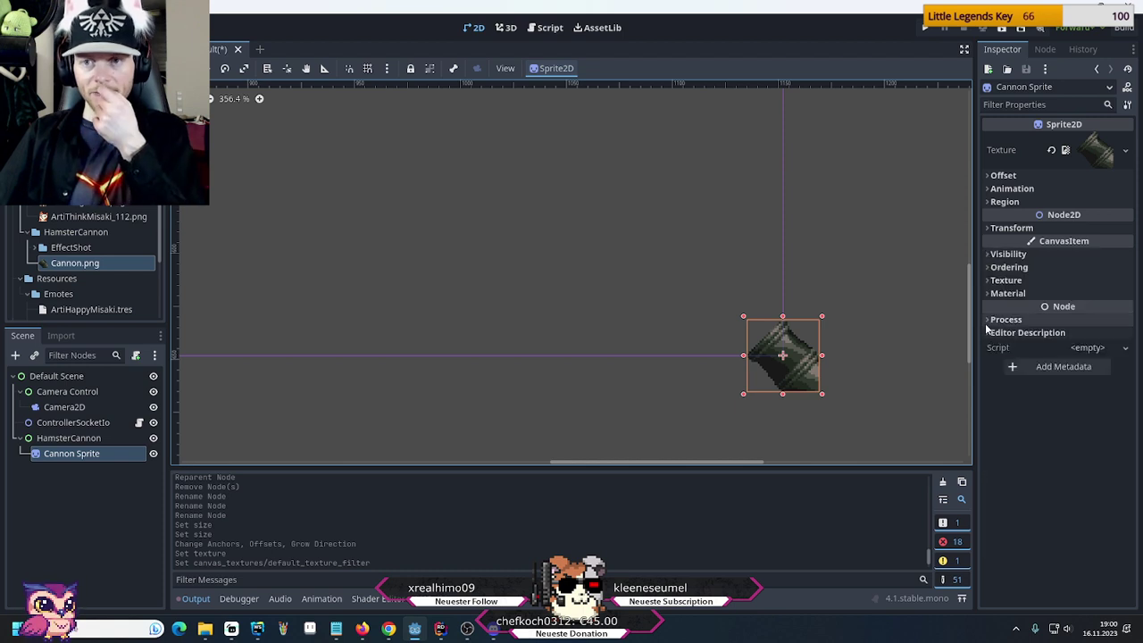
left_click(988, 229)
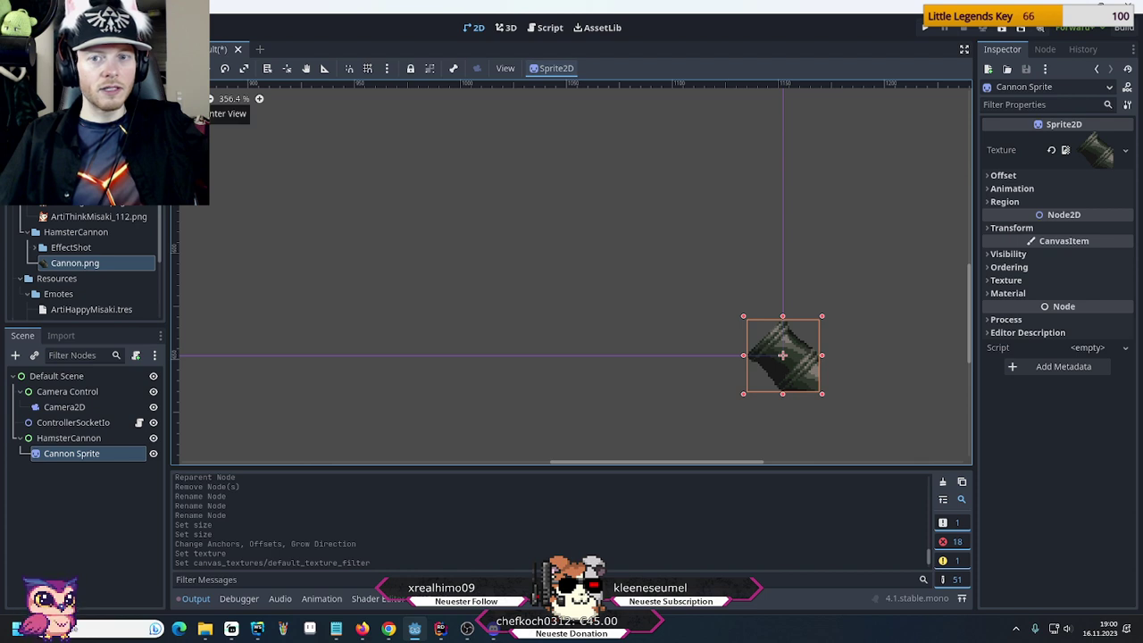
Move the Cannon Sprite's rotation pivot to the lower-right corner of its image and return to select mode
left_click(290, 72)
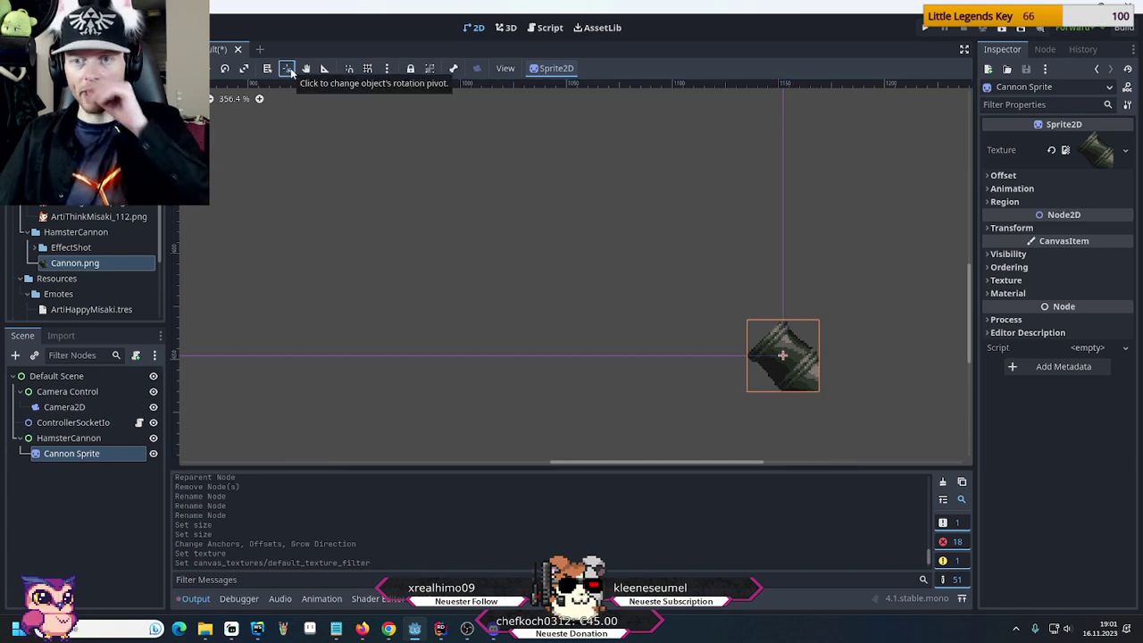
left_click(813, 386)
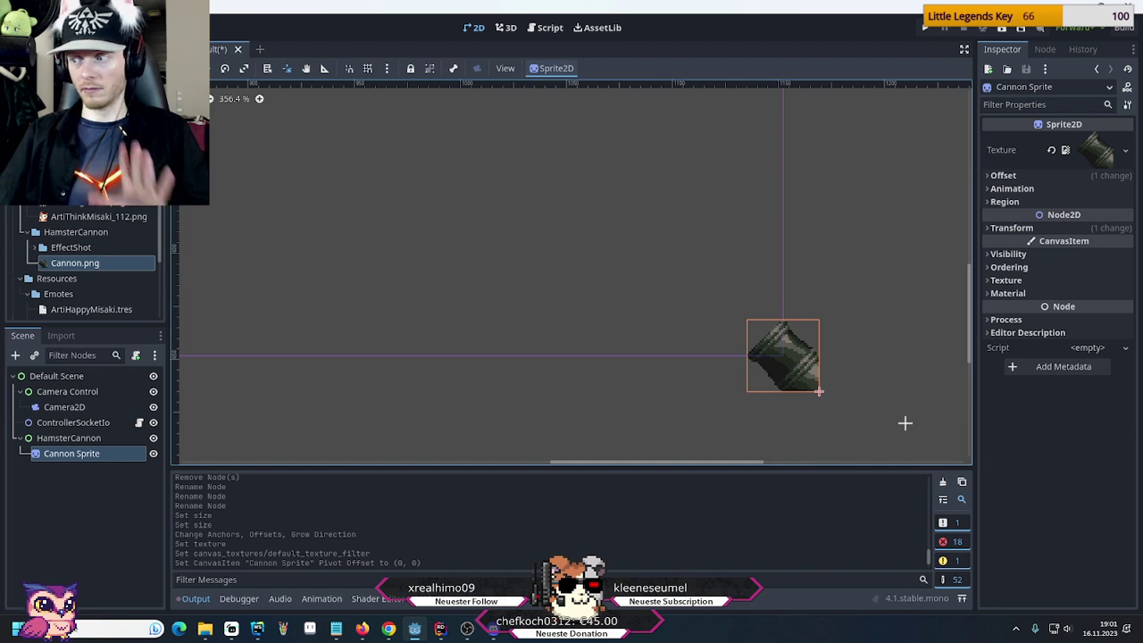
left_click(188, 68)
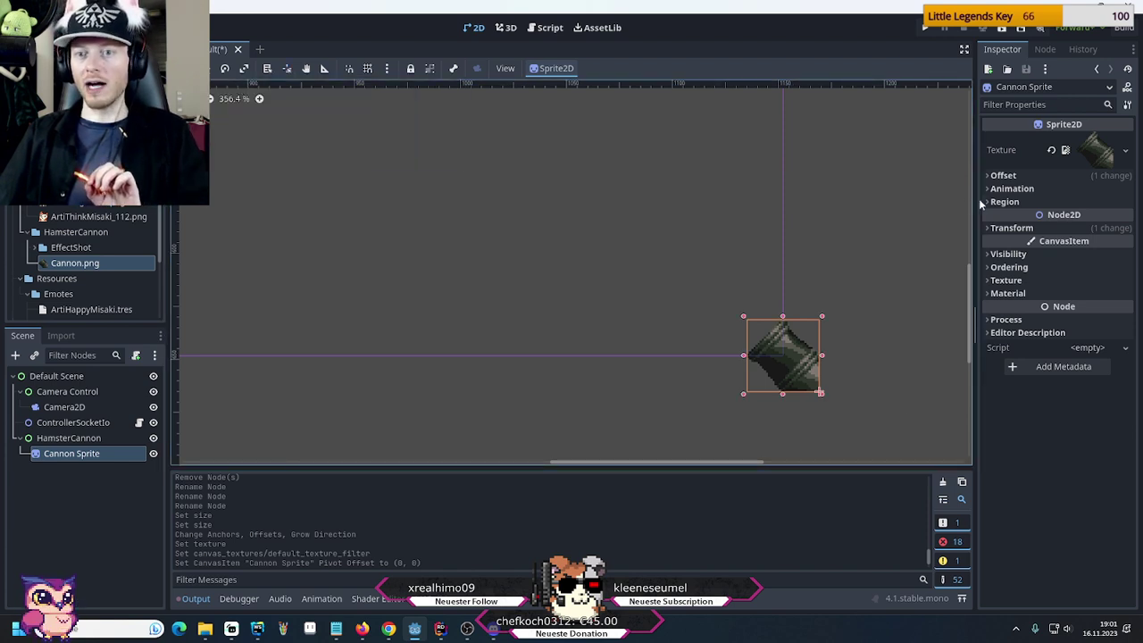
Set the Cannon Sprite's transform position to x 0 px and y 0 px
left_click(994, 229)
left_click(1081, 262)
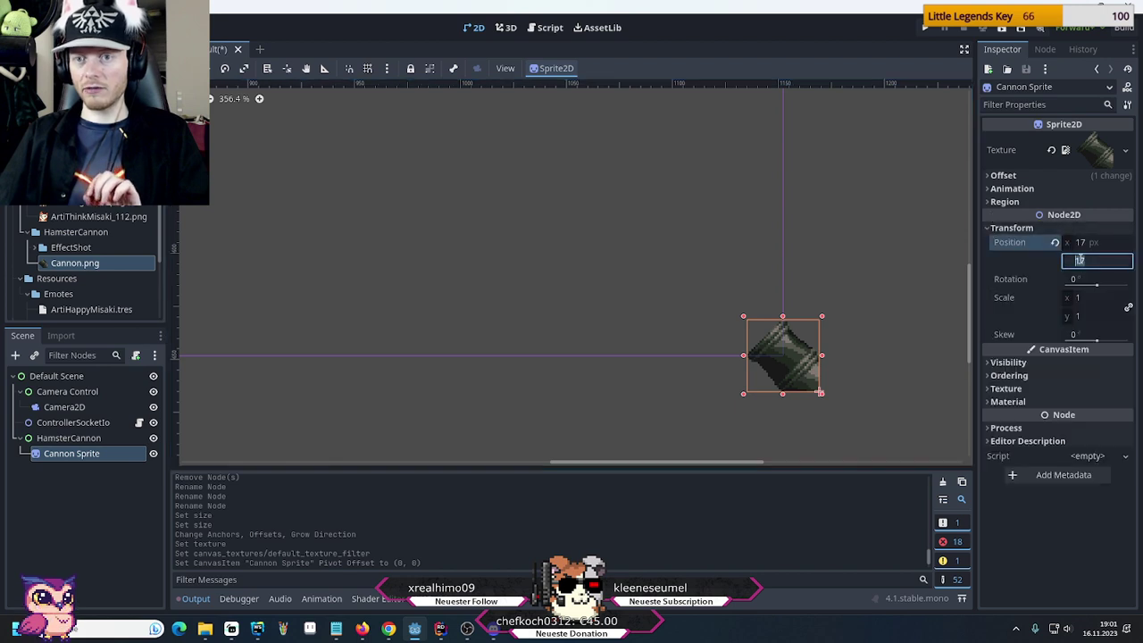
type("0")
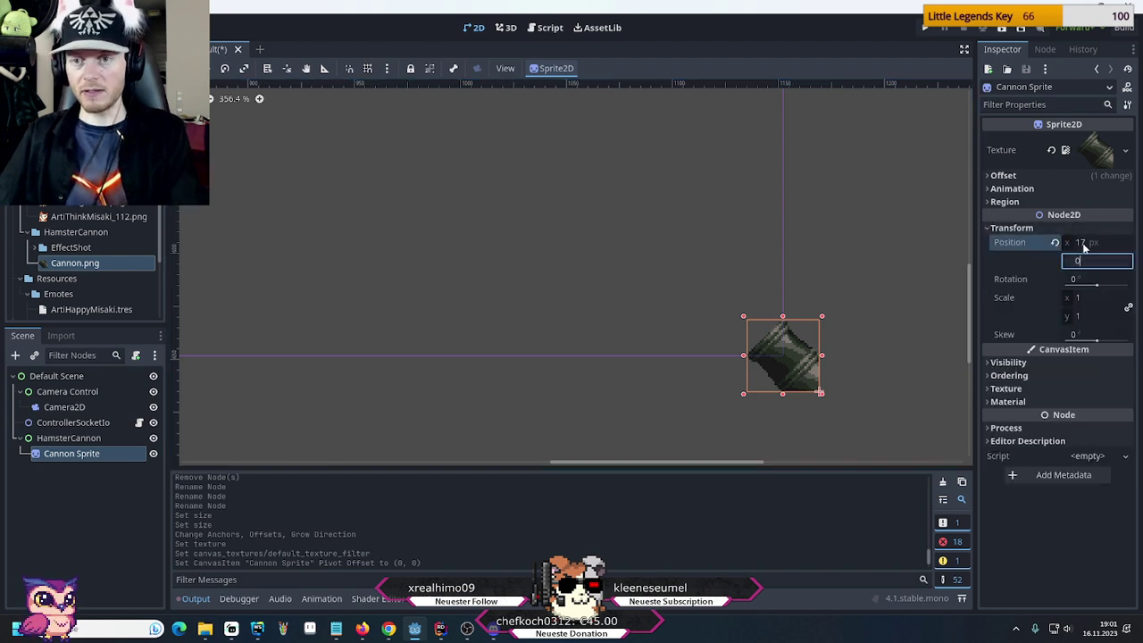
left_click(1081, 243)
type("0")
key("Return")
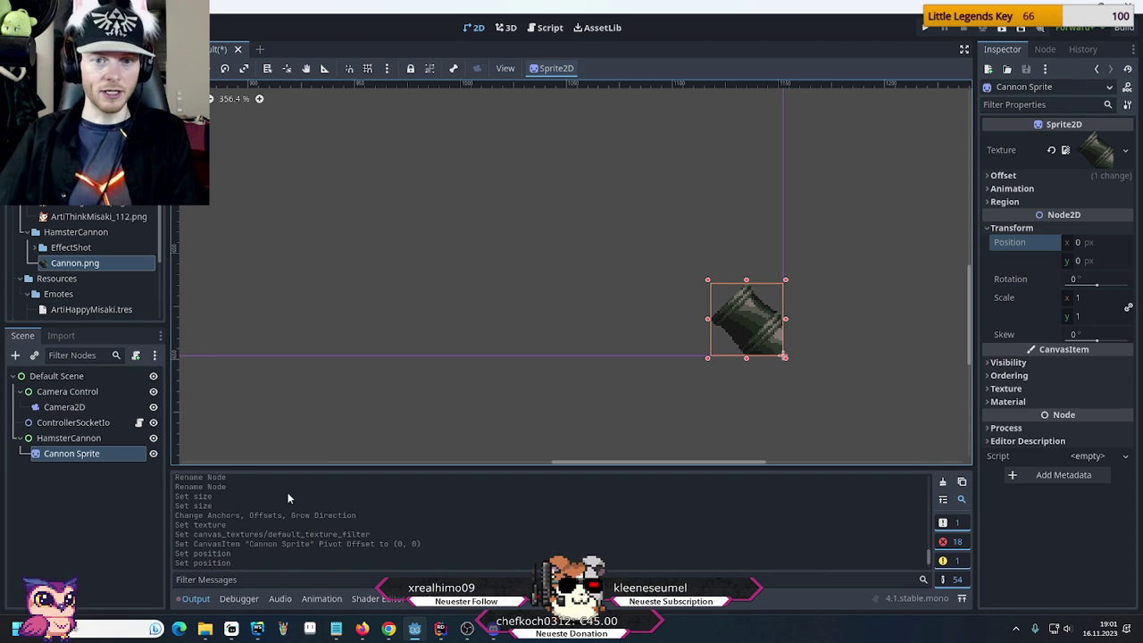
Check the pixel dimensions of cannon.png in the hamster-cannon folder in File Explorer, and minimize the folder window
mouse_move(205, 629)
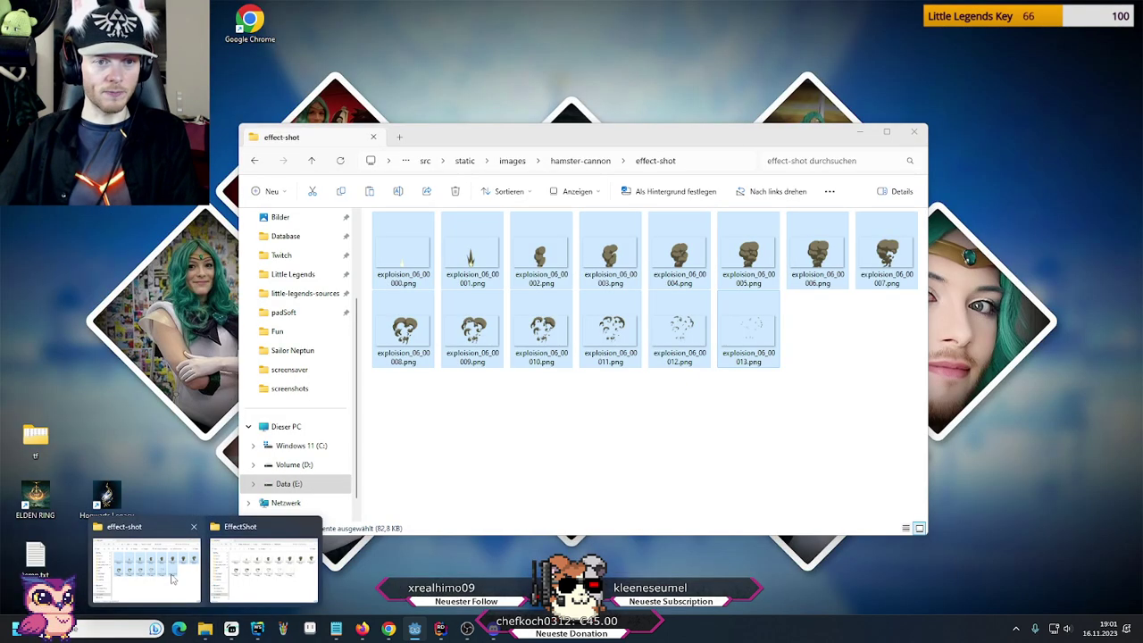
left_click(172, 579)
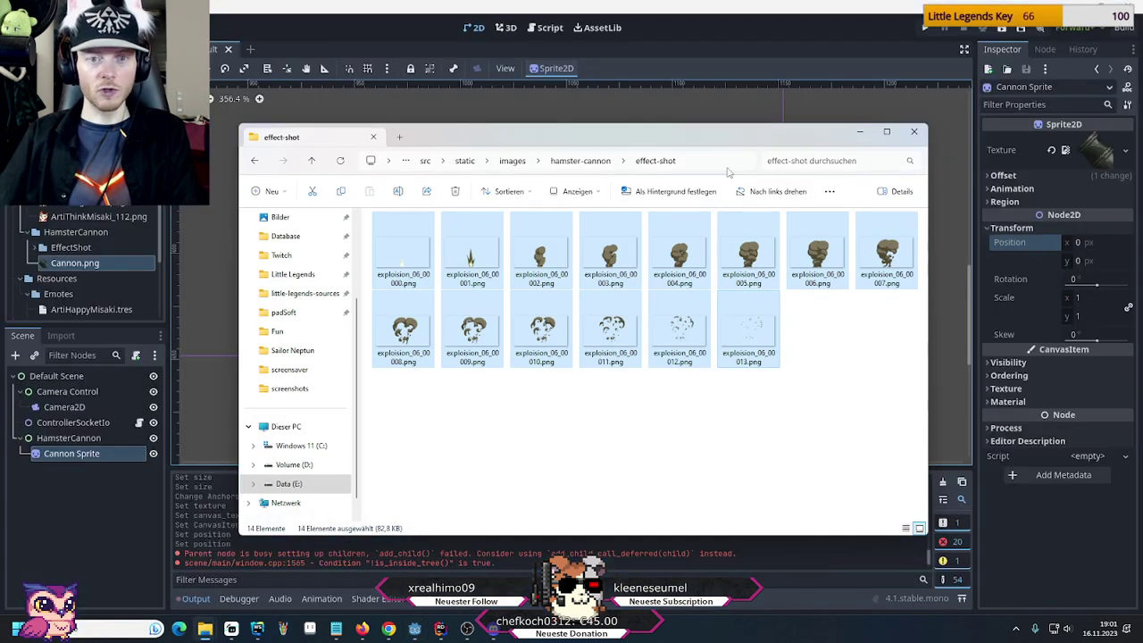
left_click(601, 161)
left_click(468, 257)
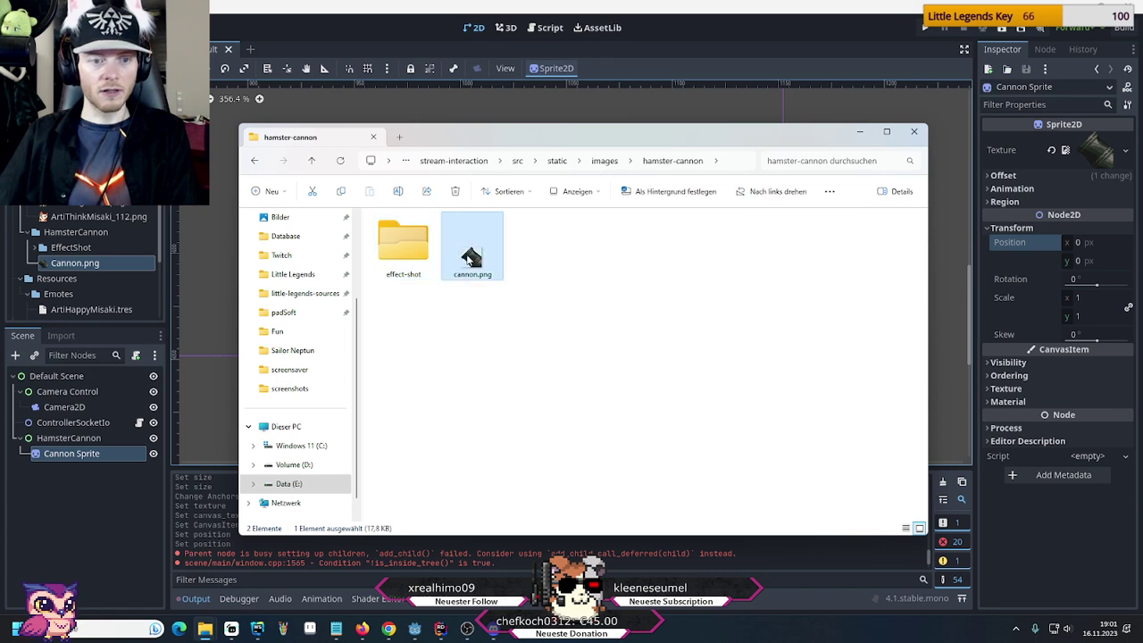
right_click(470, 257)
left_click(517, 474)
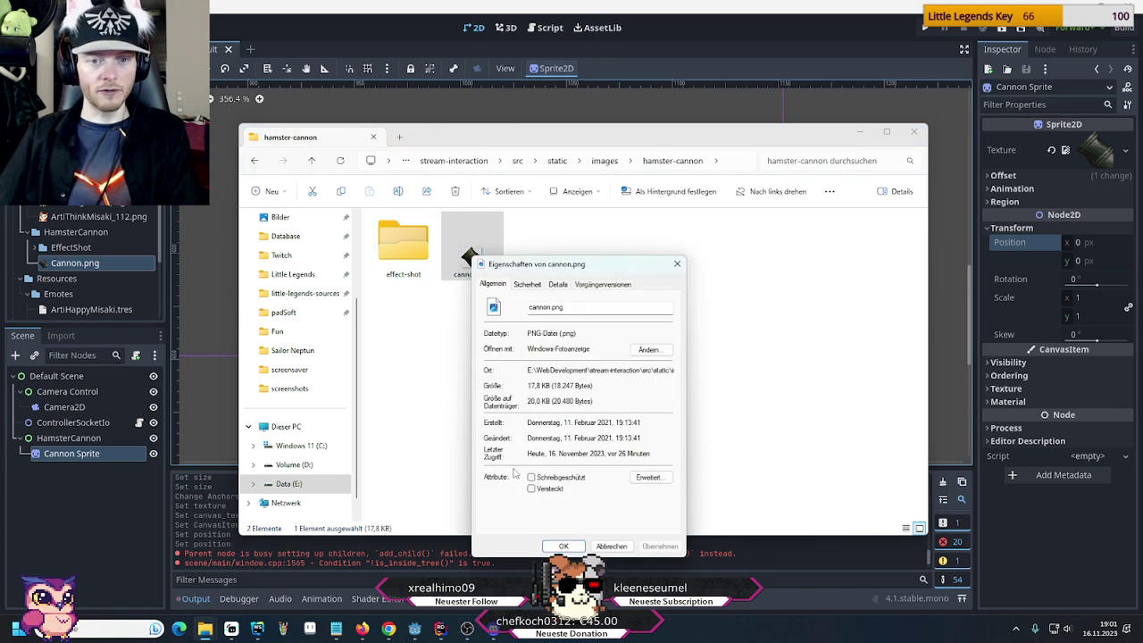
left_click(551, 284)
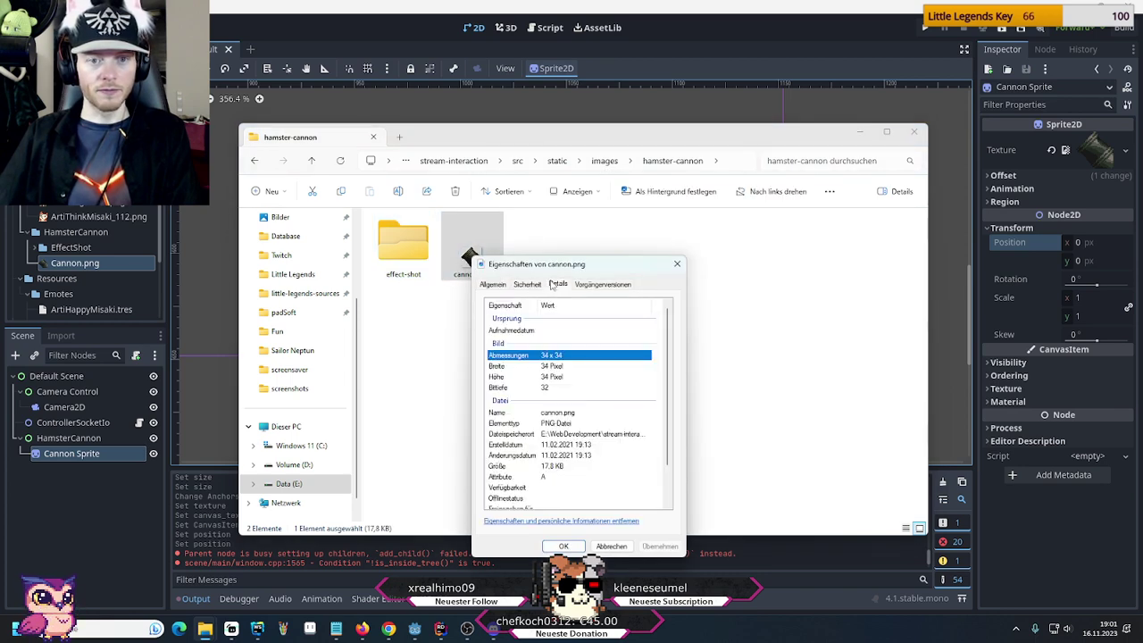
left_click(612, 546)
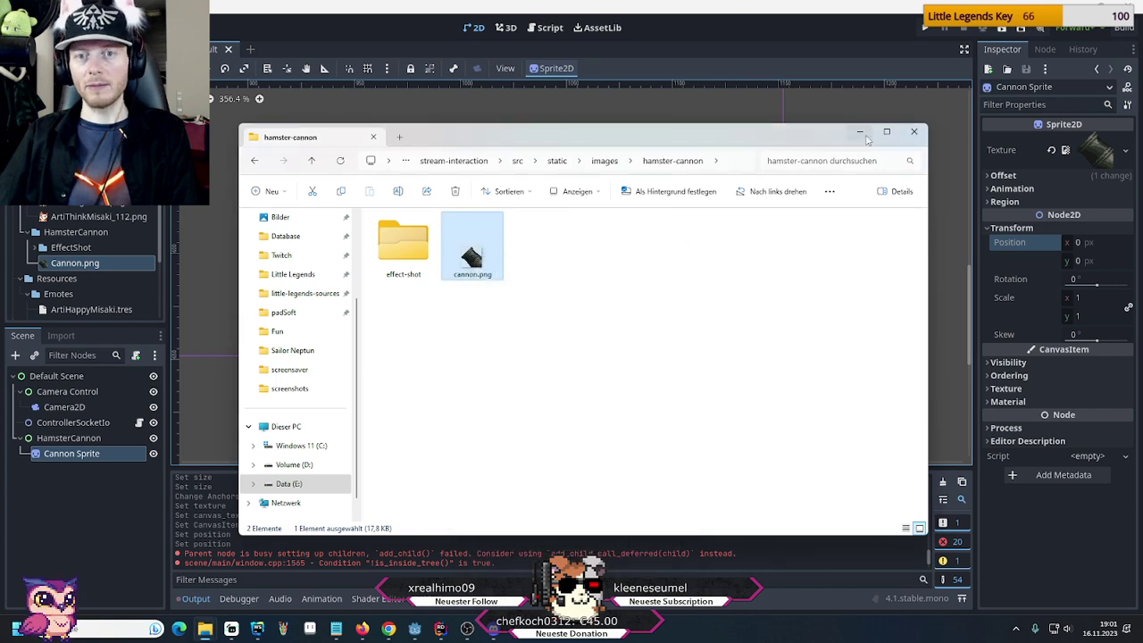
left_click(859, 131)
scroll(622, 233, "down", 2)
scroll(820, 432, "down", 3)
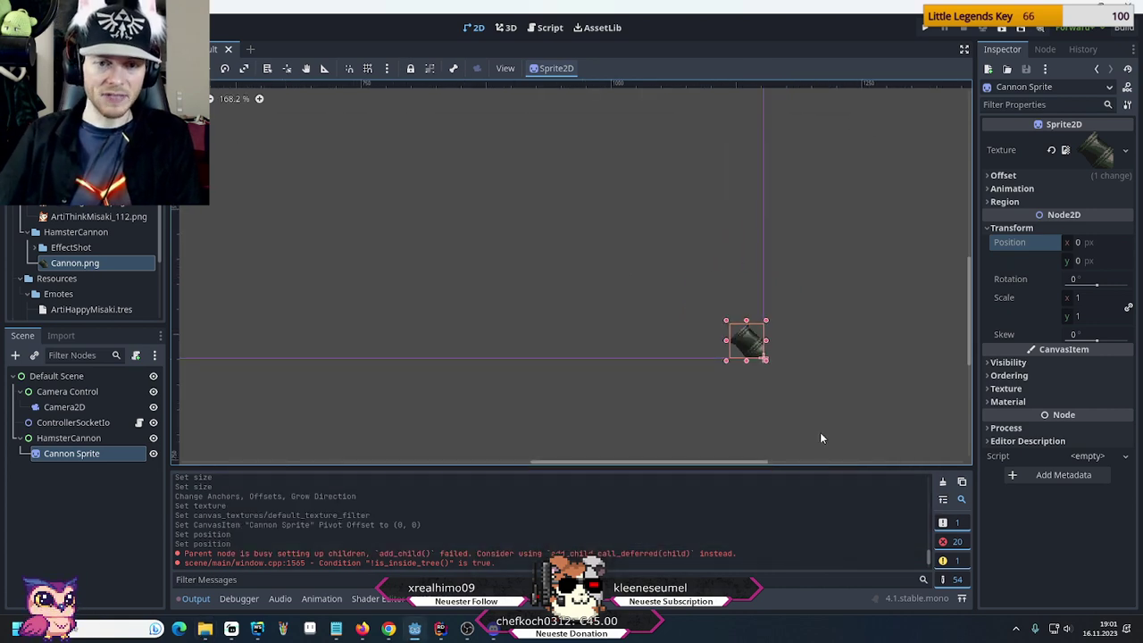
scroll(822, 437, "down", 3)
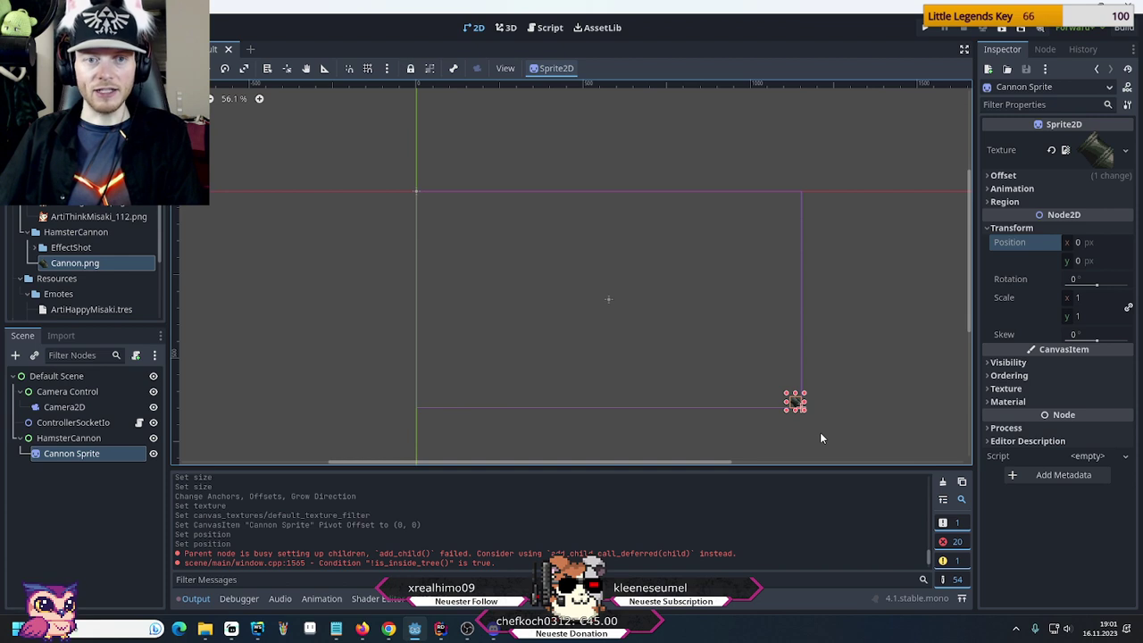
scroll(822, 438, "up", 1)
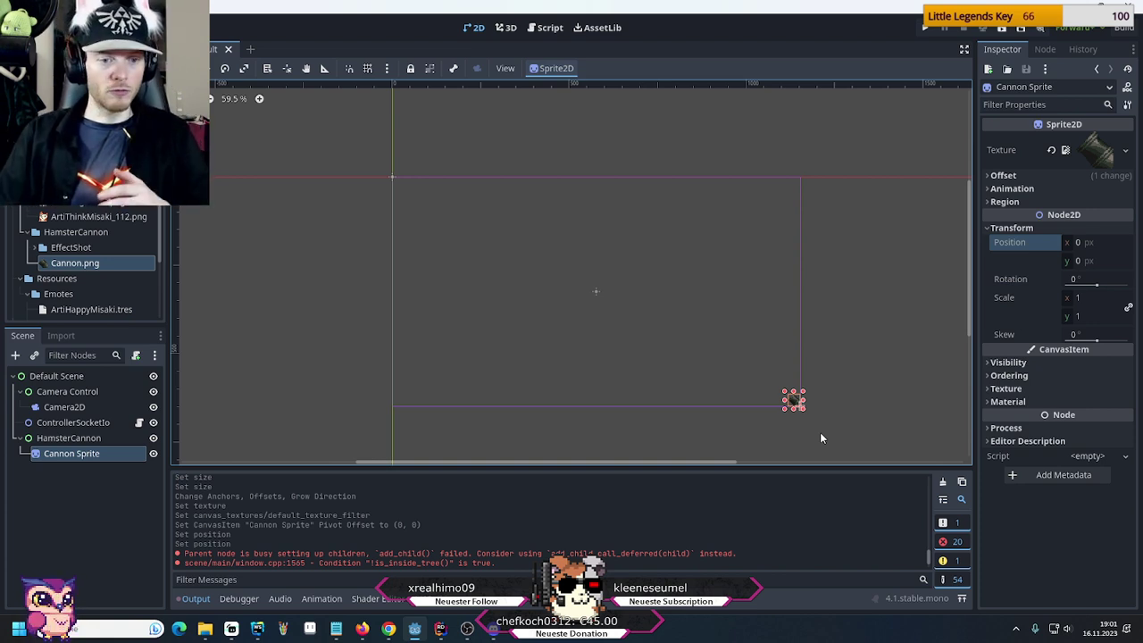
Switch to Chrome and open the copied Stream Interactions address in a new tab with the developer tools showing
left_click(389, 629)
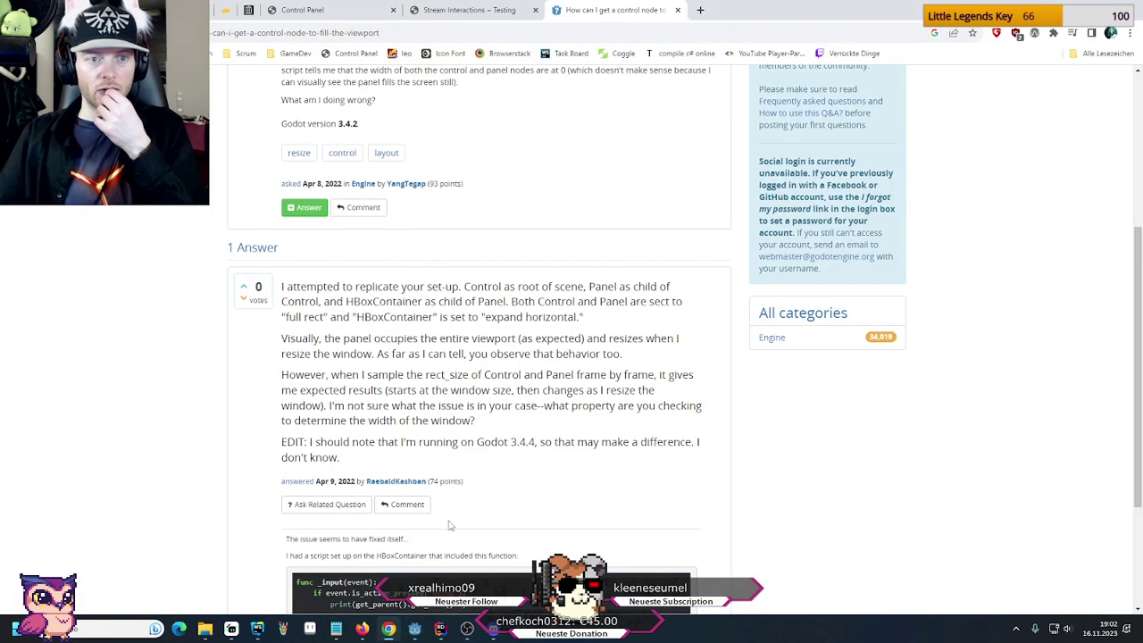
left_click(702, 9)
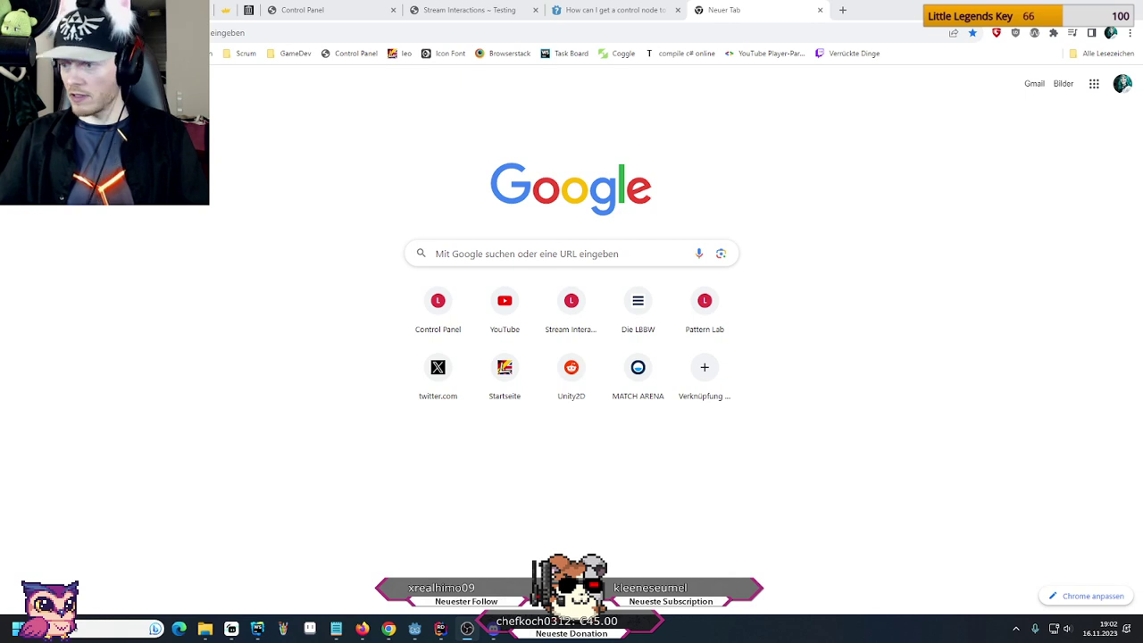
left_click(703, 36)
key("ctrl+v")
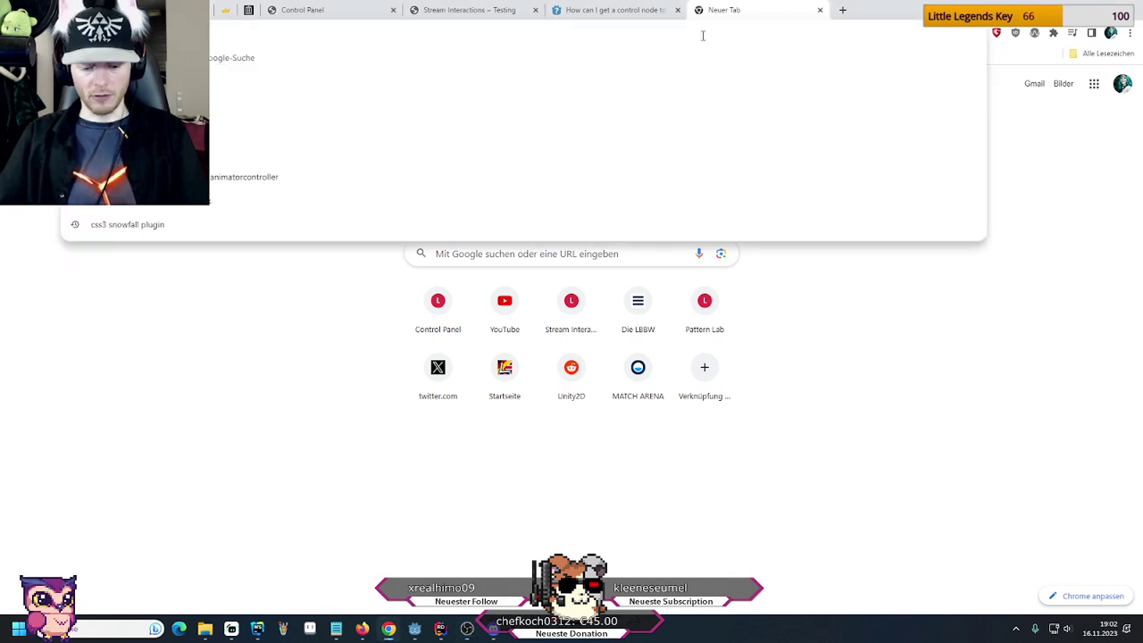
key("Return")
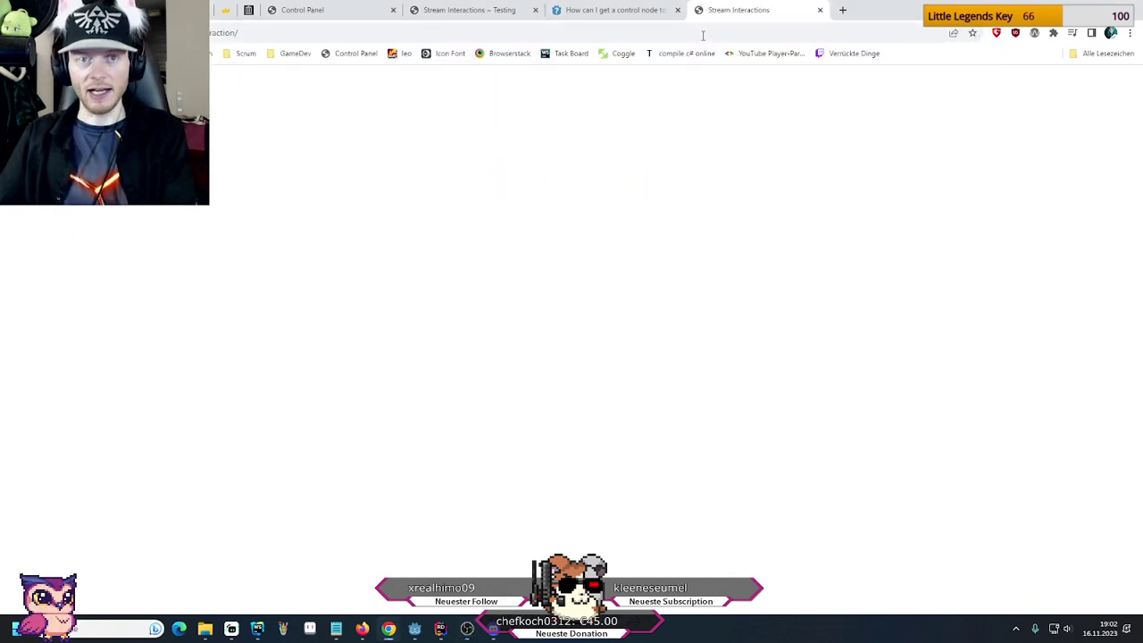
key("F12")
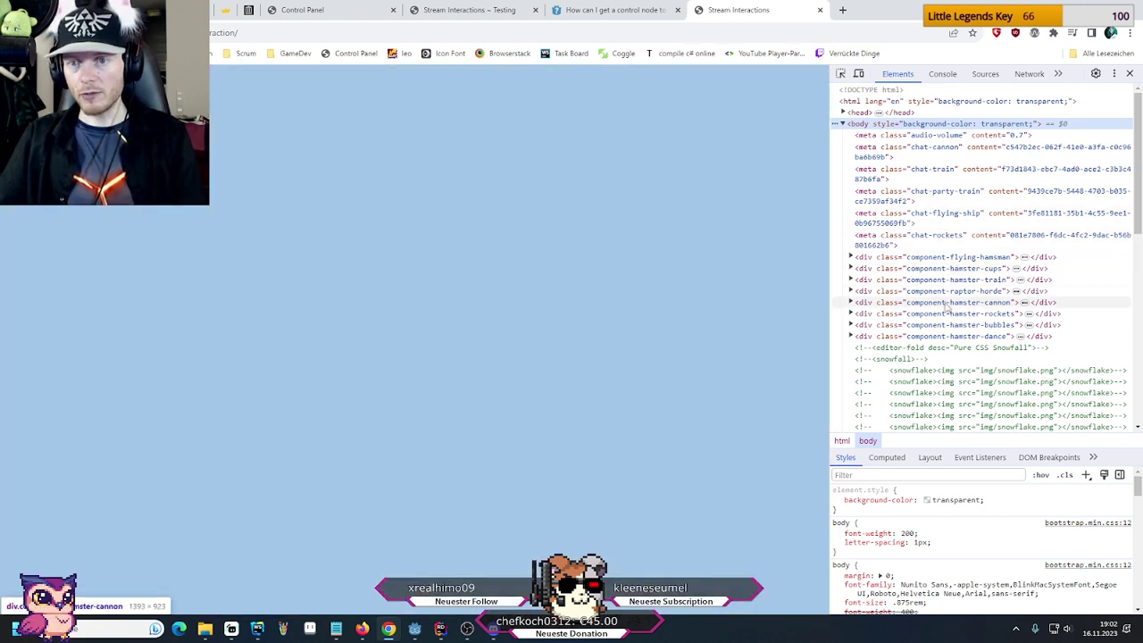
Inspect the cannon-image element inside component-hamster-cannon for its CSS width and the rendered and intrinsic size of cannon.png
left_click(946, 304)
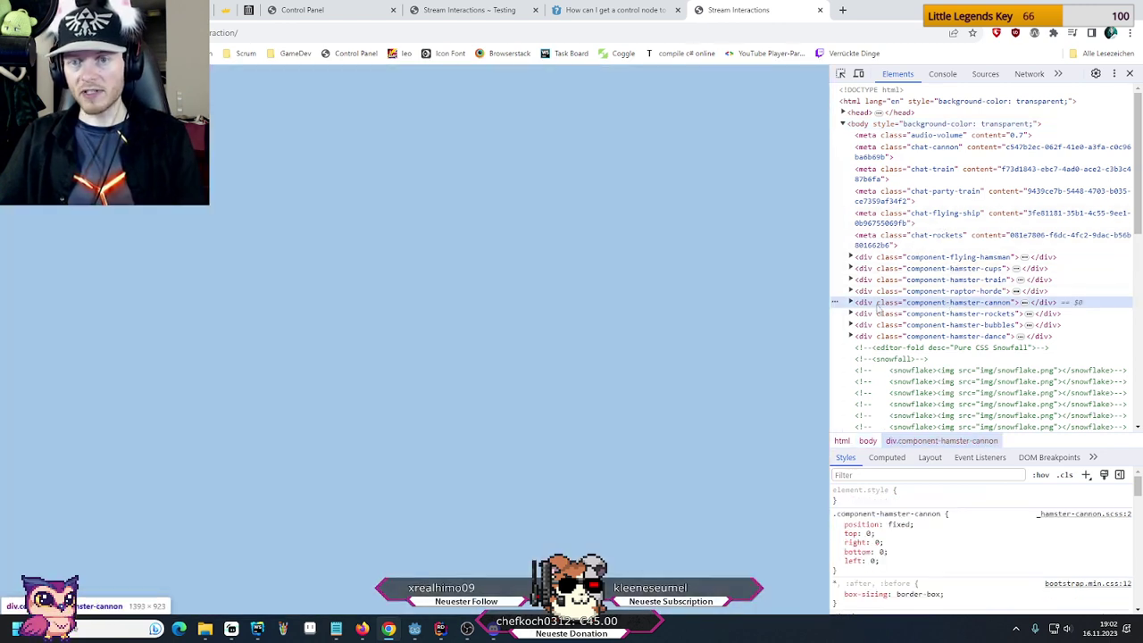
left_click(852, 302)
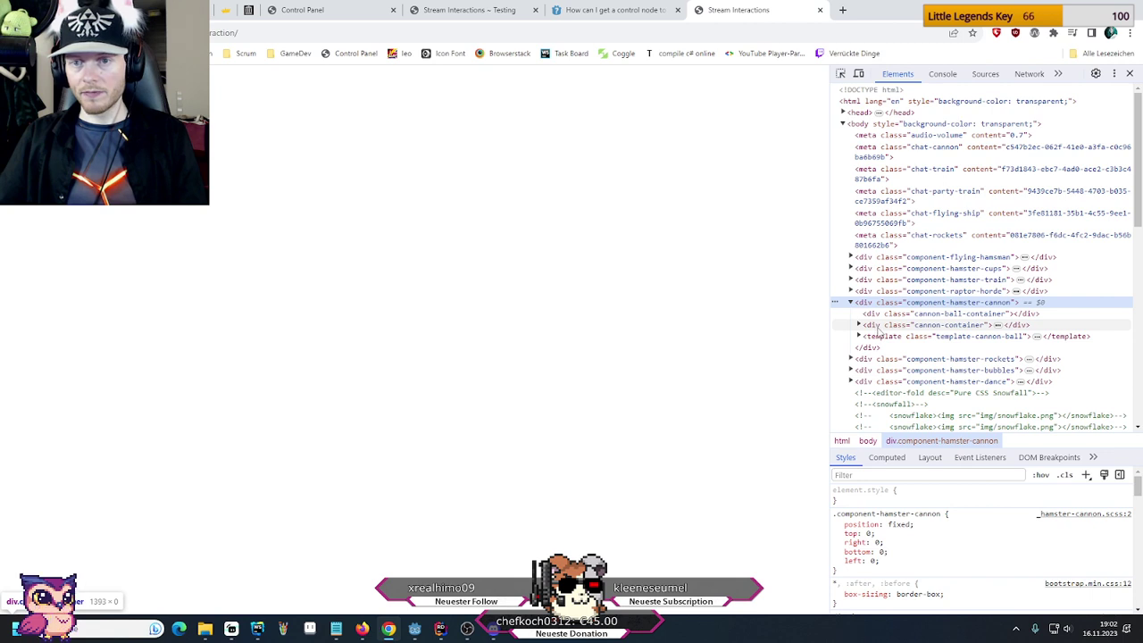
left_click(893, 325)
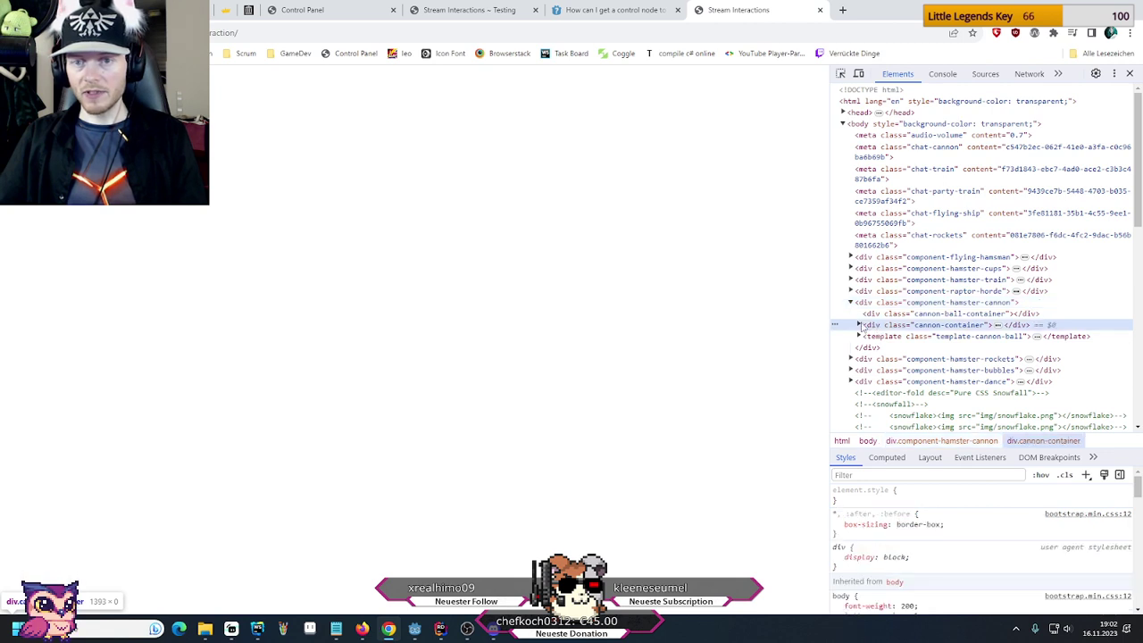
left_click(859, 326)
left_click(910, 345)
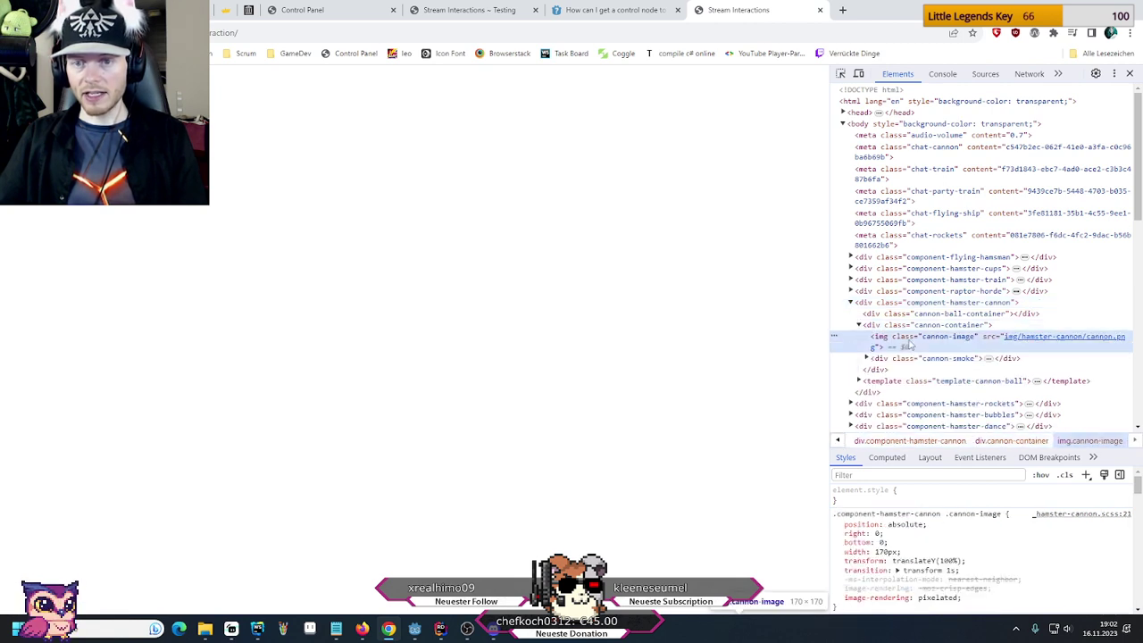
scroll(951, 536, "down", 2)
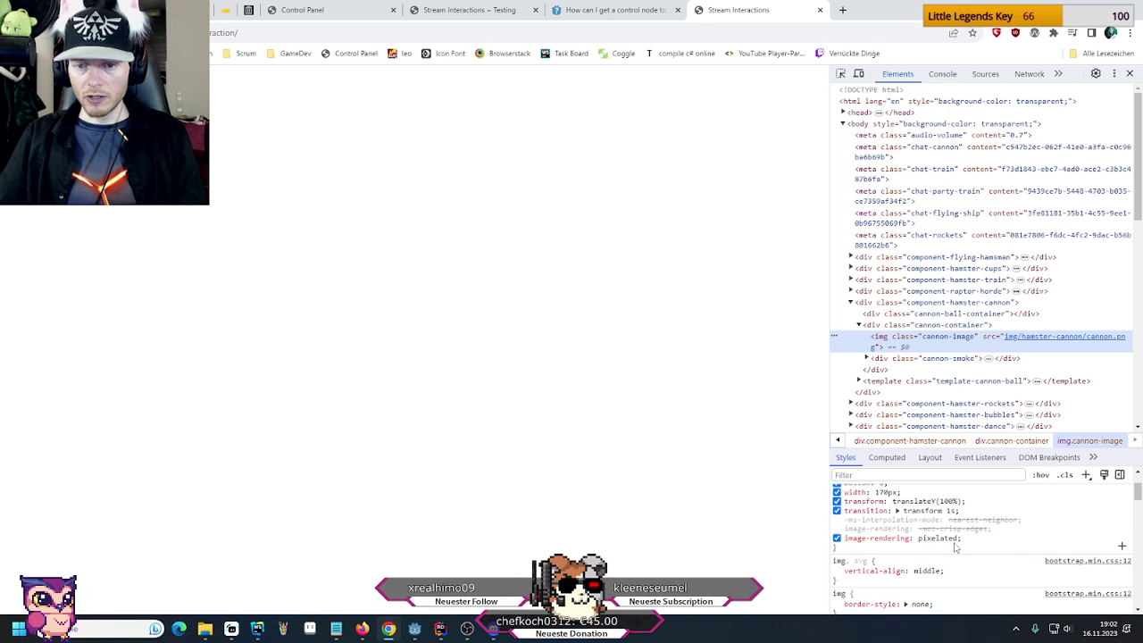
scroll(951, 540, "up", 2)
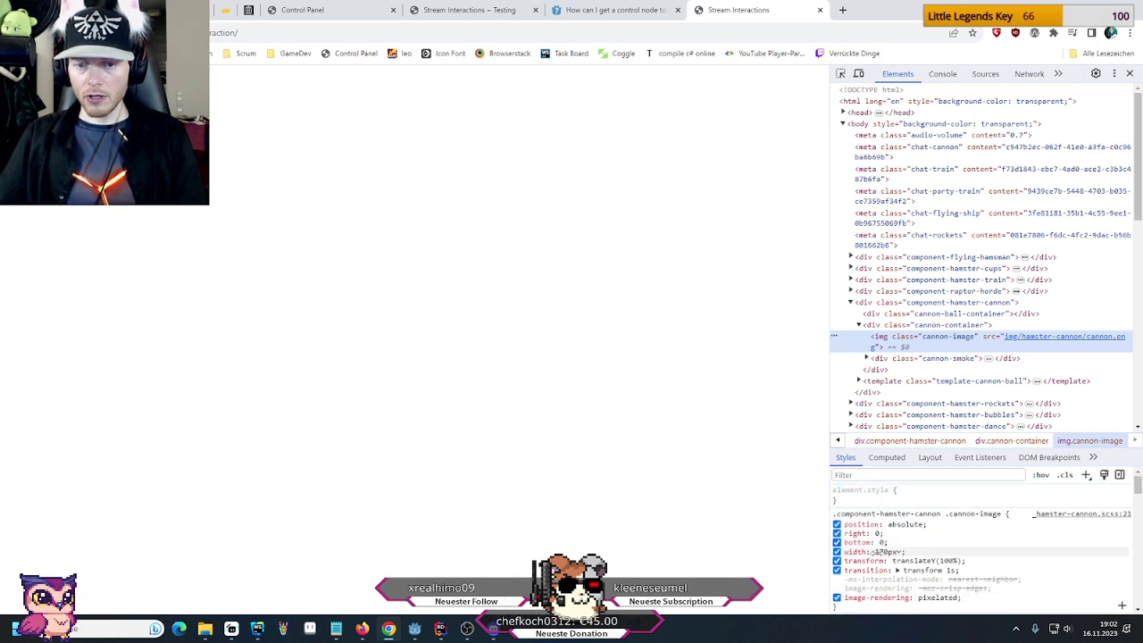
mouse_move(1043, 344)
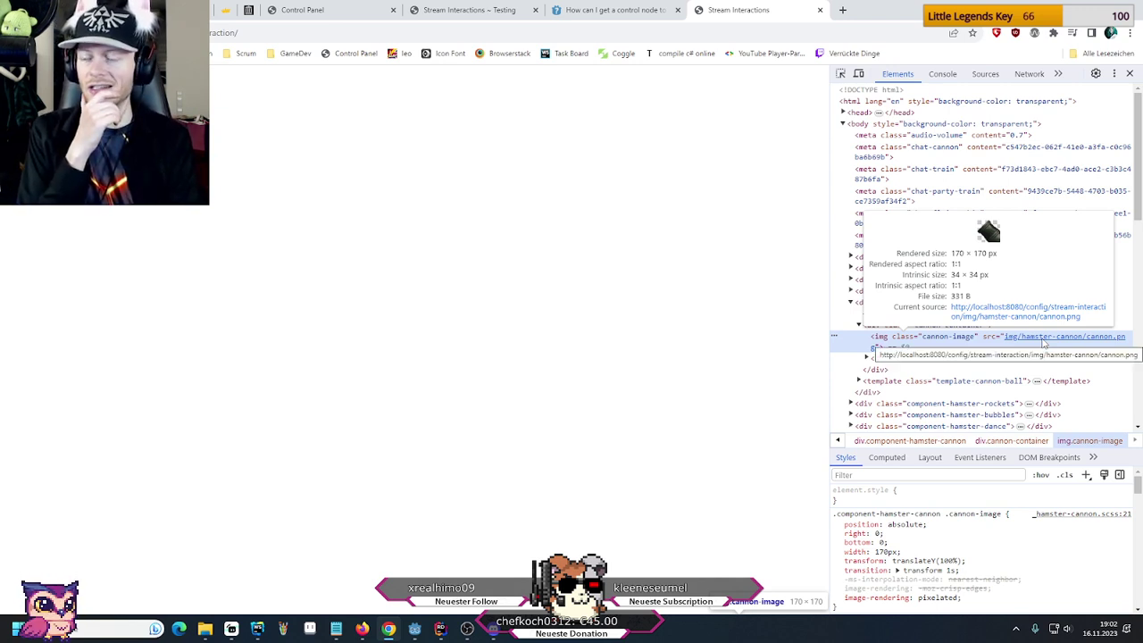
Divide 170 by 34 in the Windows Calculator to get the cannon's scale factor, and close the calculator
key("super")
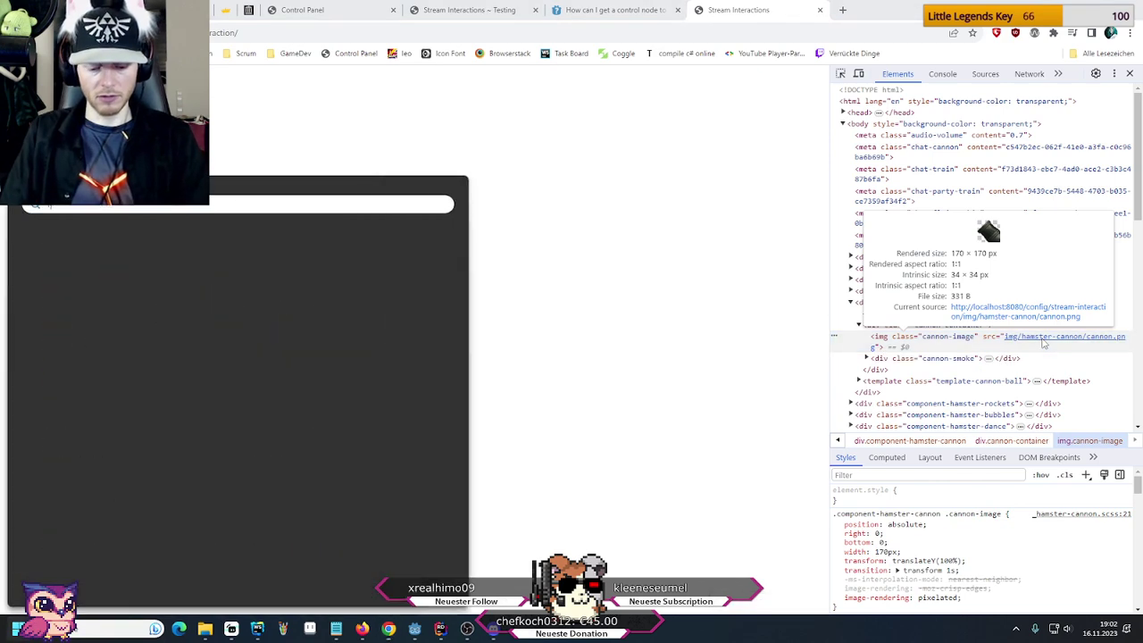
type("rech")
key("Return")
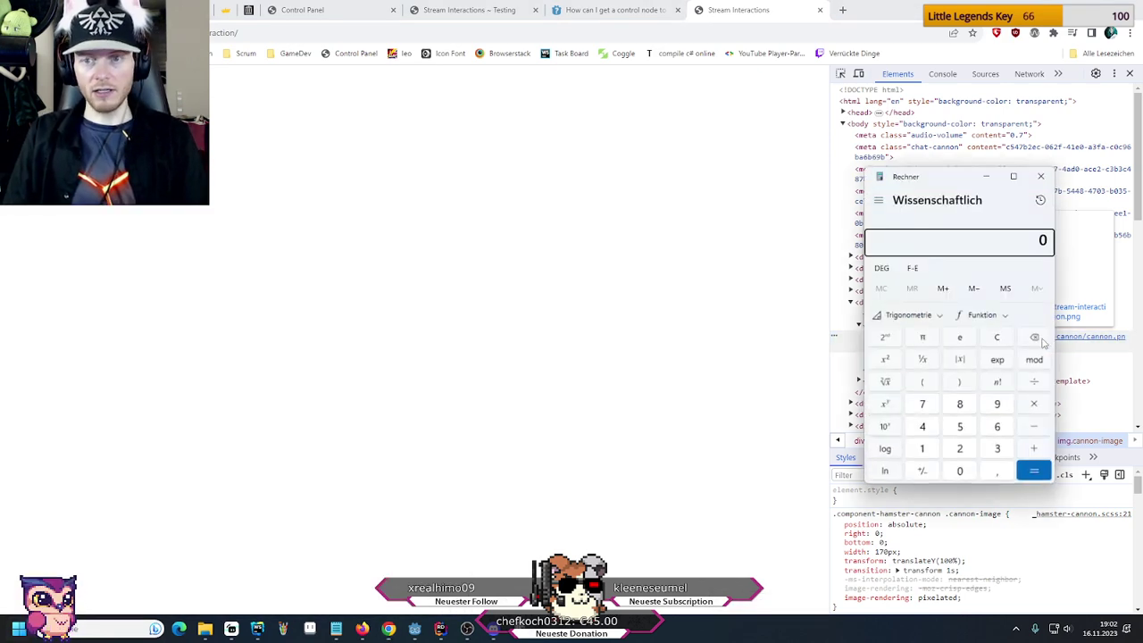
type("170/")
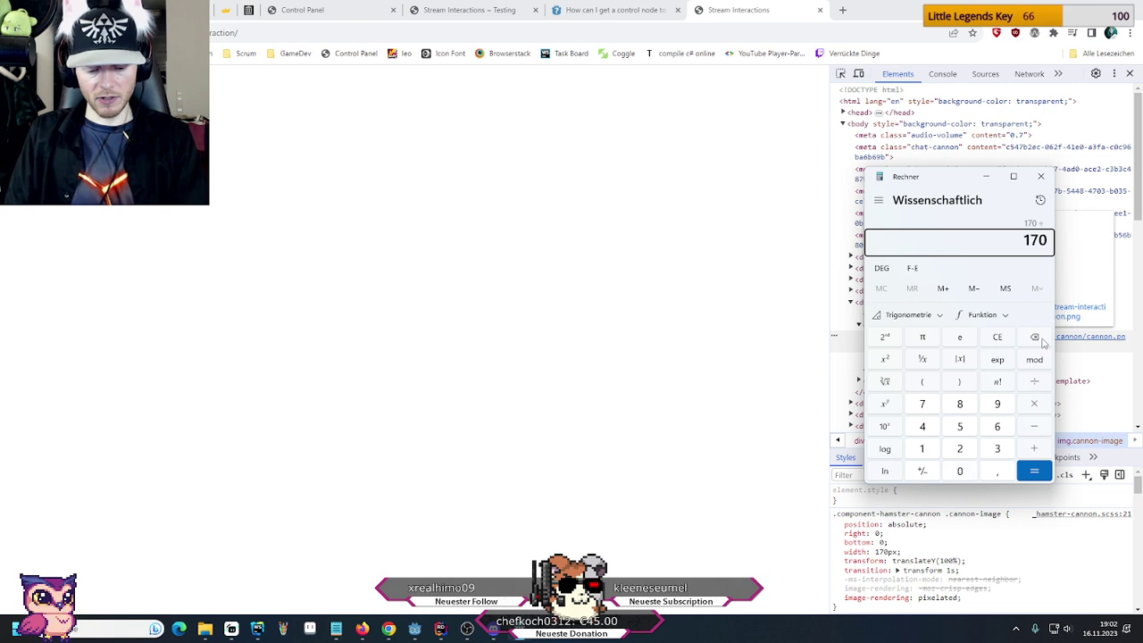
type("34")
key("Return")
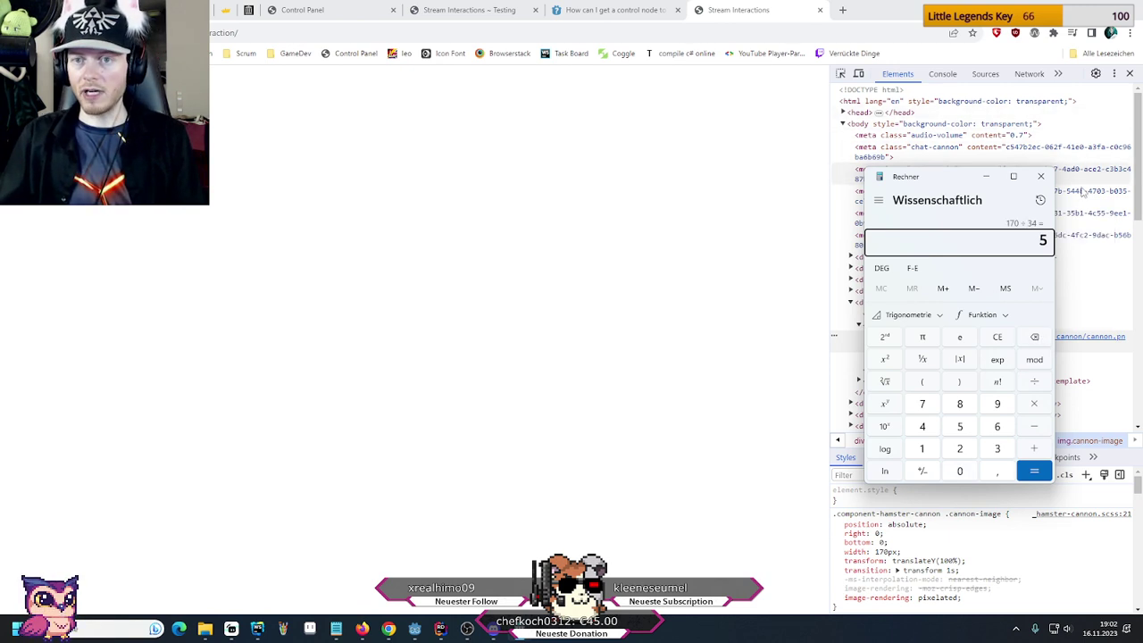
left_click(1049, 178)
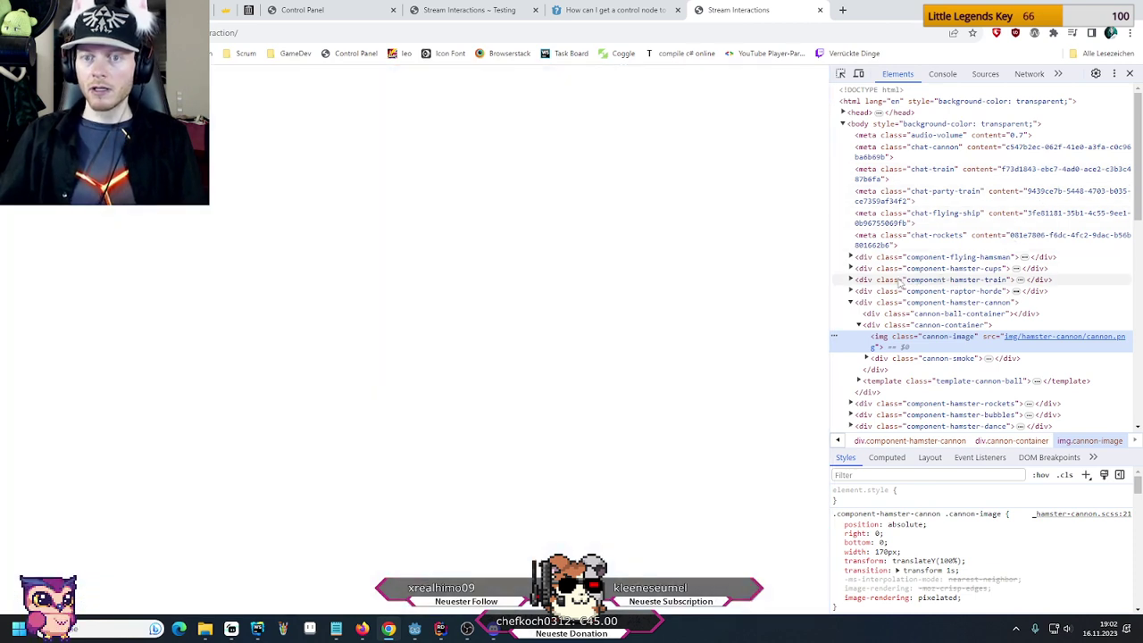
Inspect the train-station images inside component-hamster-train for their rendered sizes and the station image's CSS width
left_click(851, 279)
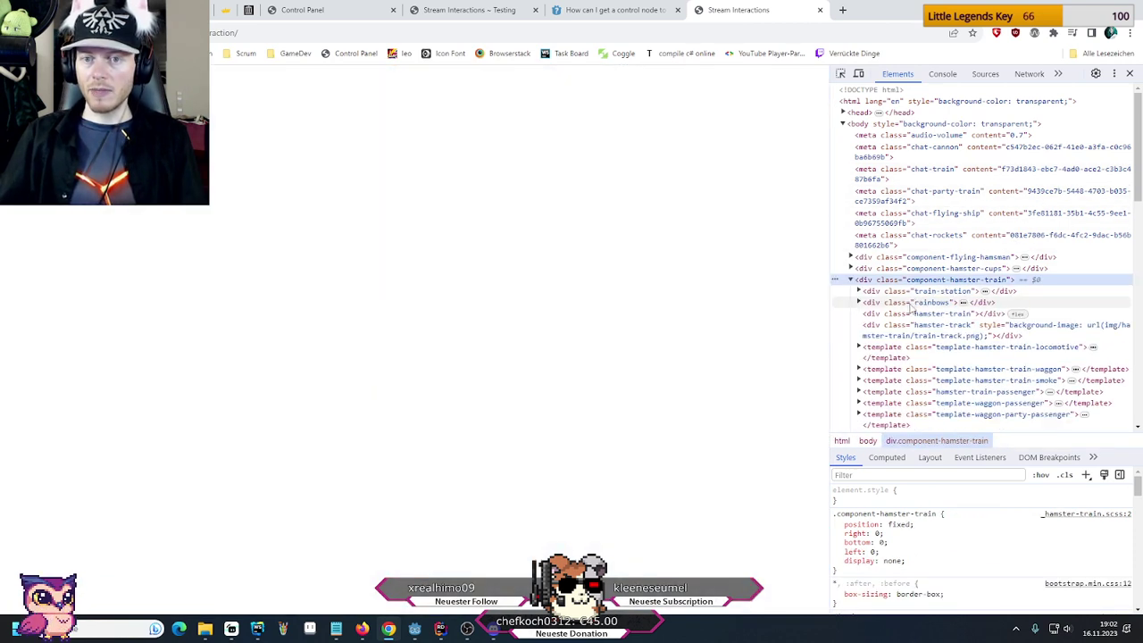
left_click(901, 292)
left_click(858, 292)
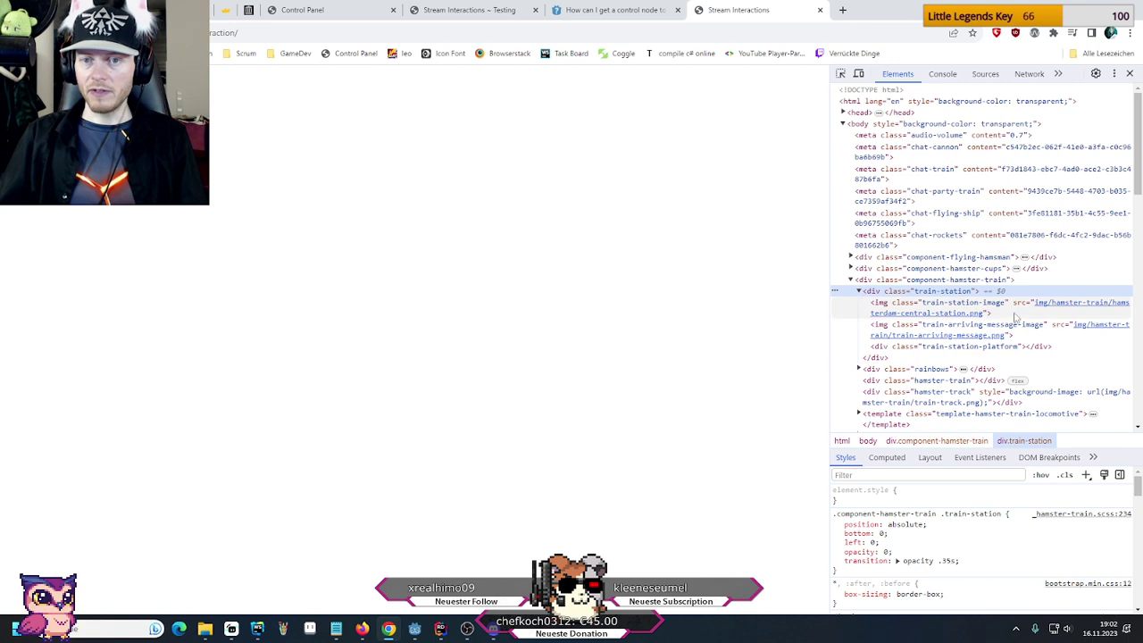
mouse_move(1063, 305)
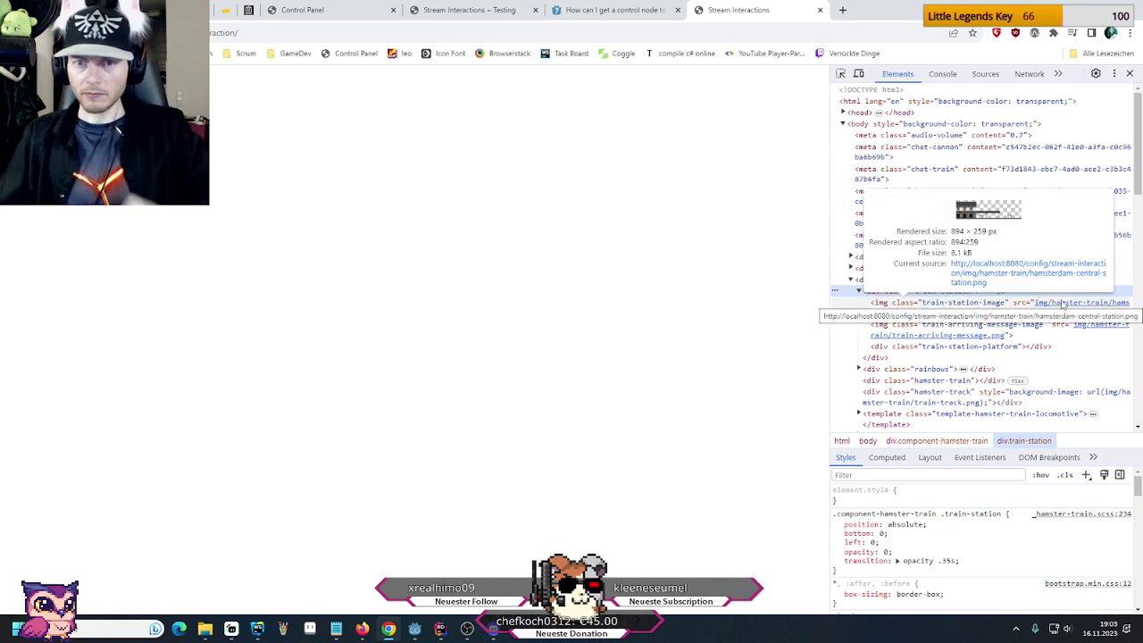
left_click(992, 308)
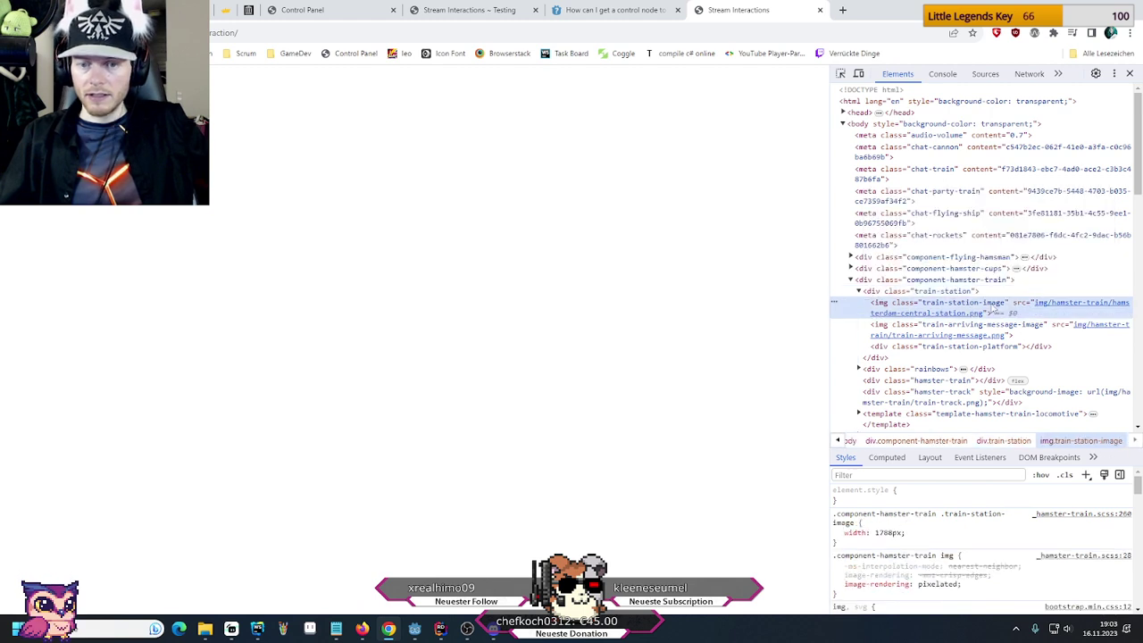
mouse_move(1094, 326)
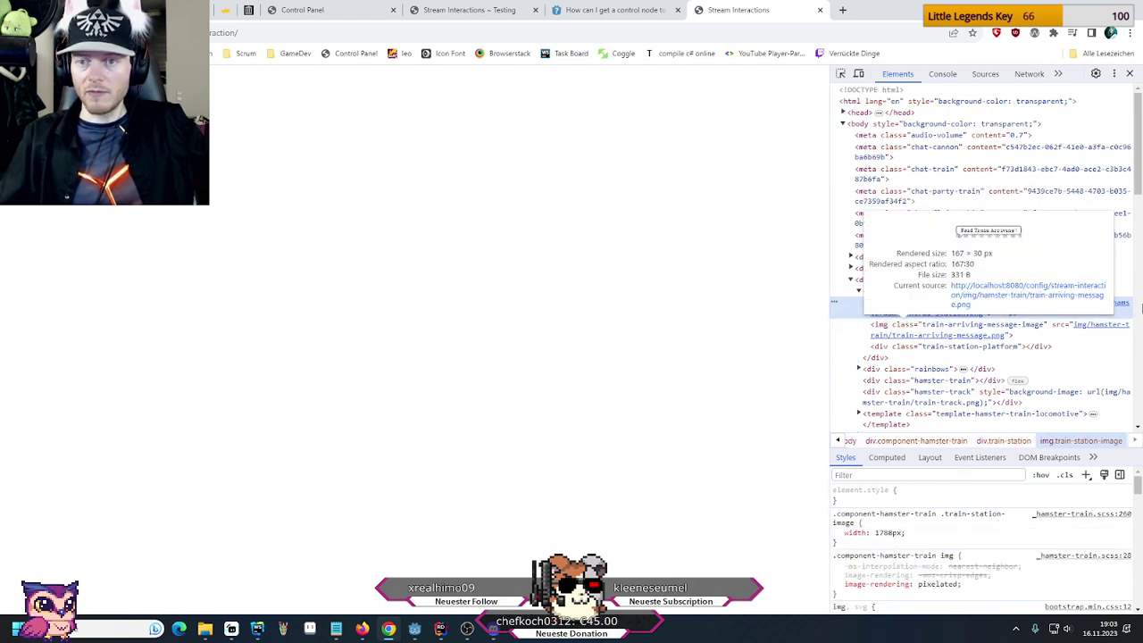
mouse_move(1126, 303)
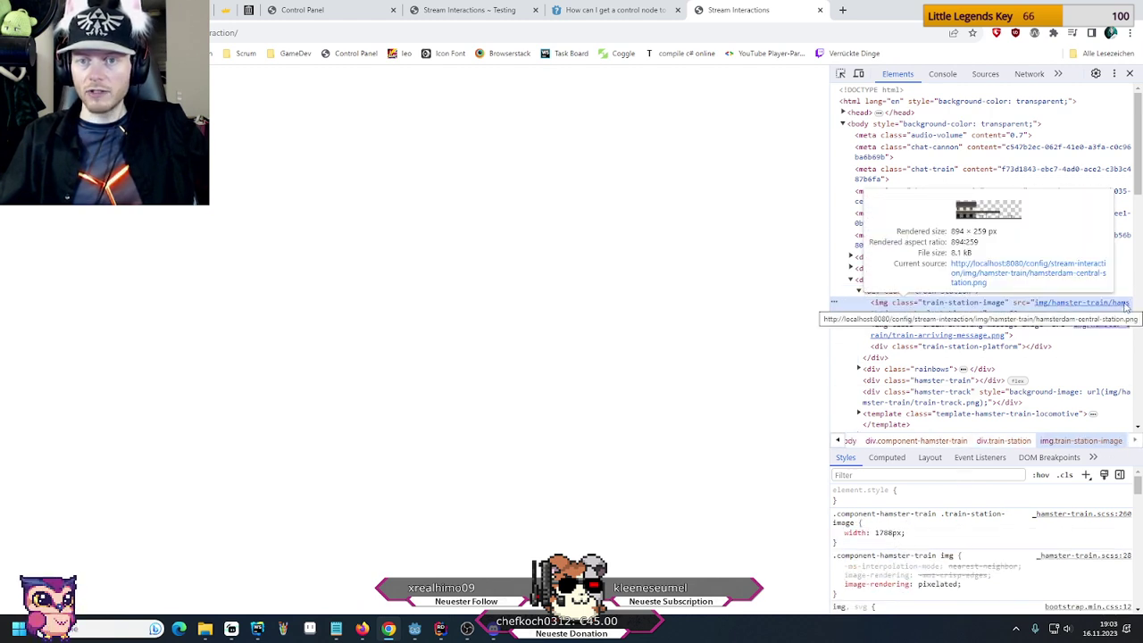
left_click(886, 533)
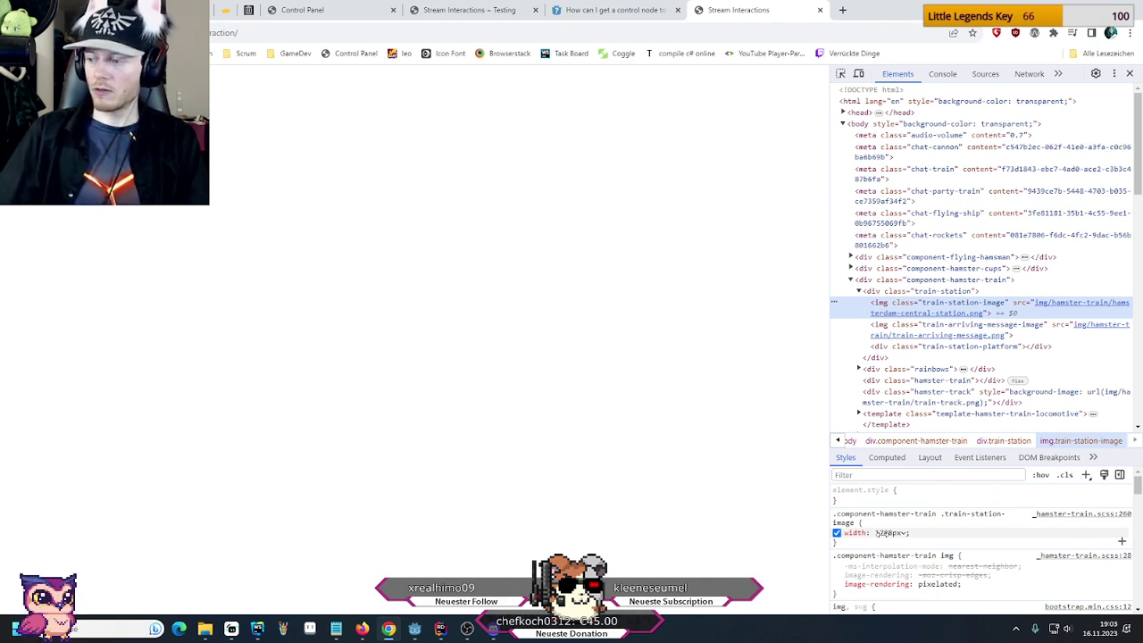
key("Return")
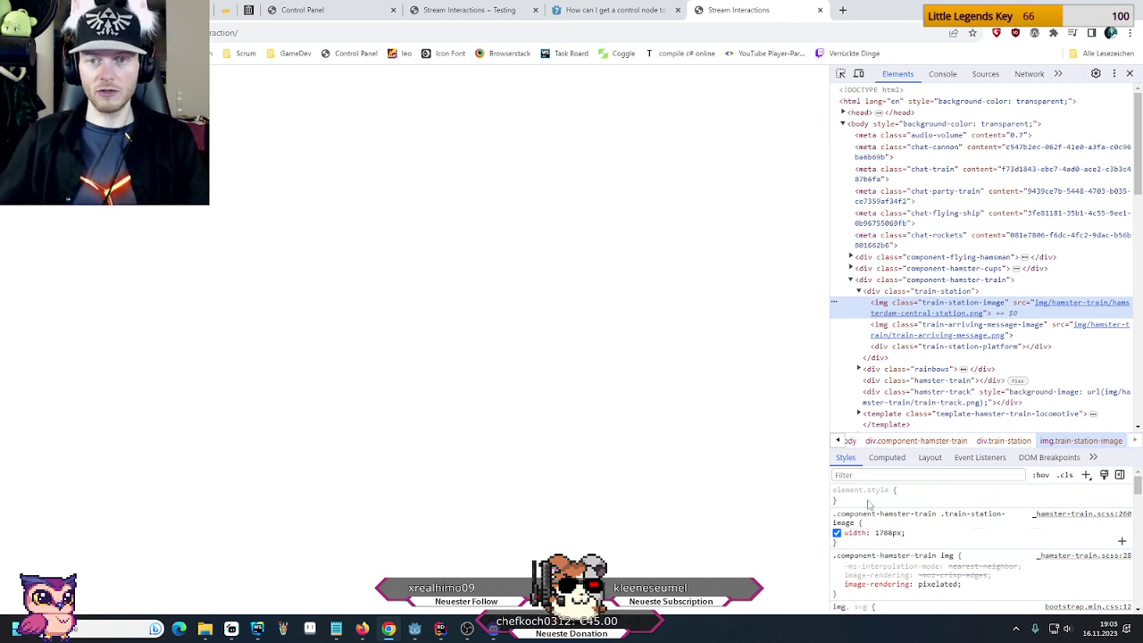
Switch back to Godot and set the Cannon Sprite's scale to 5 on both x and y
left_click(414, 631)
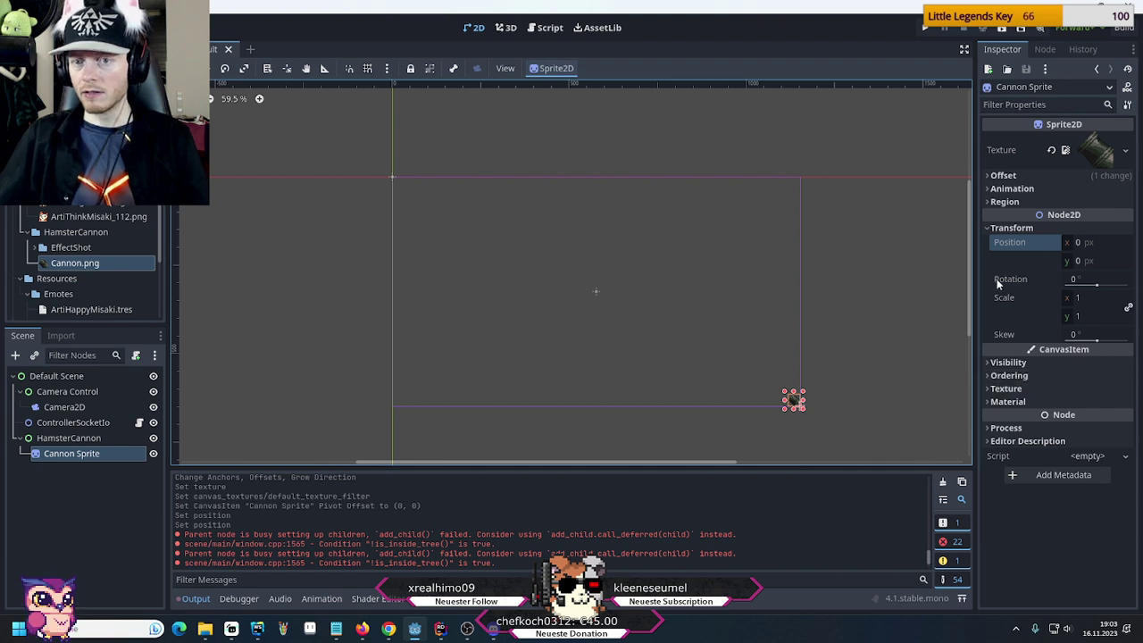
left_click(1083, 300)
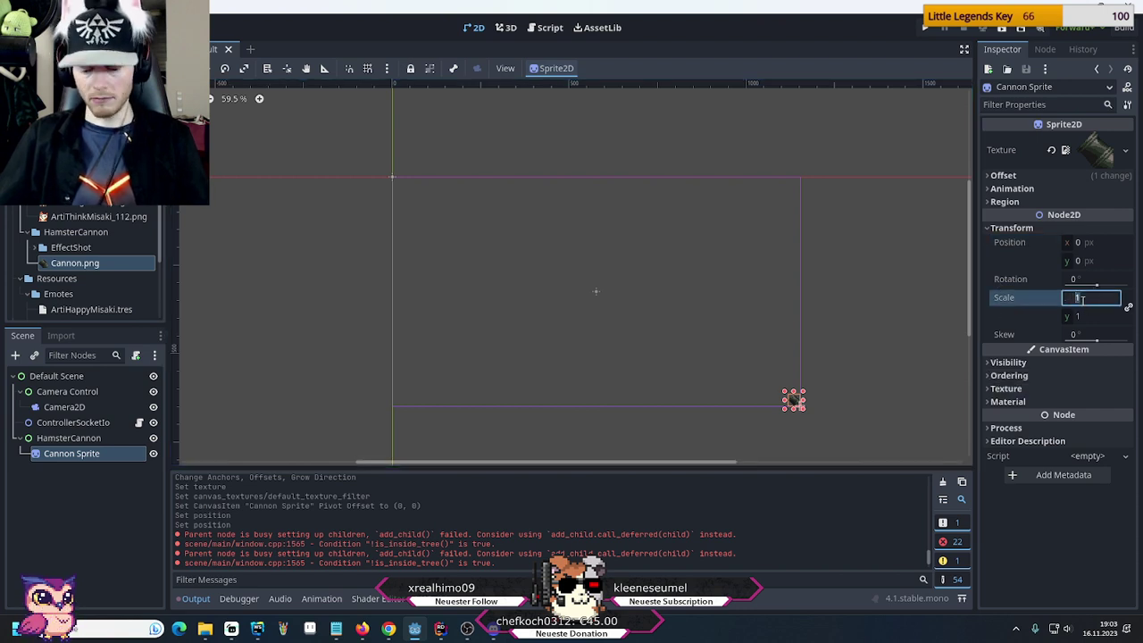
type("5")
left_click(1079, 316)
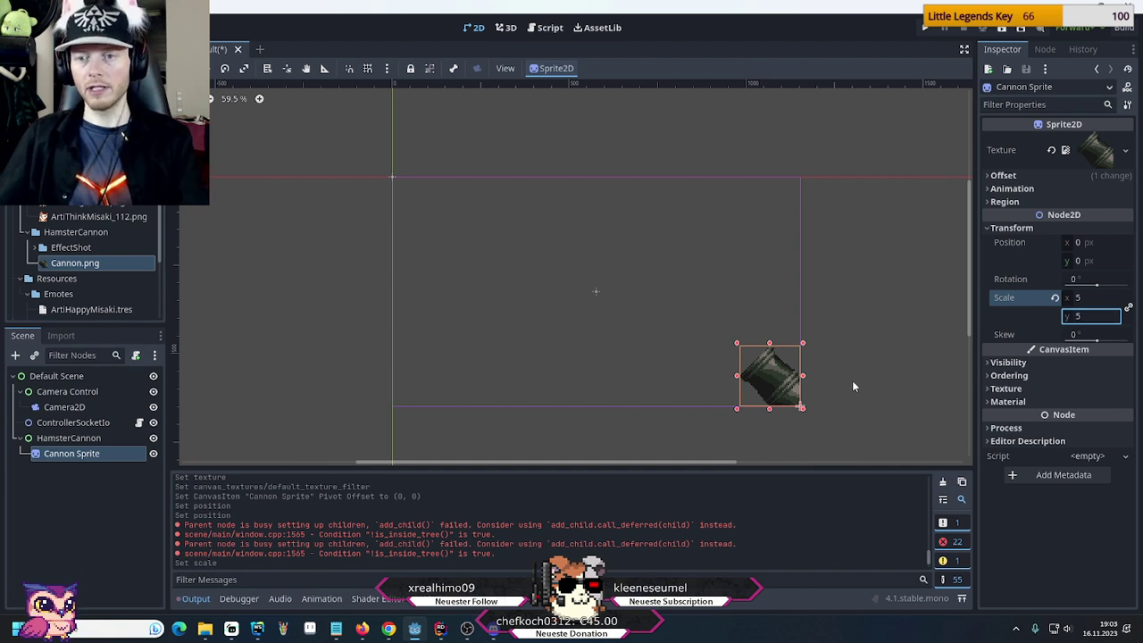
key("Return")
scroll(845, 383, "up", 2)
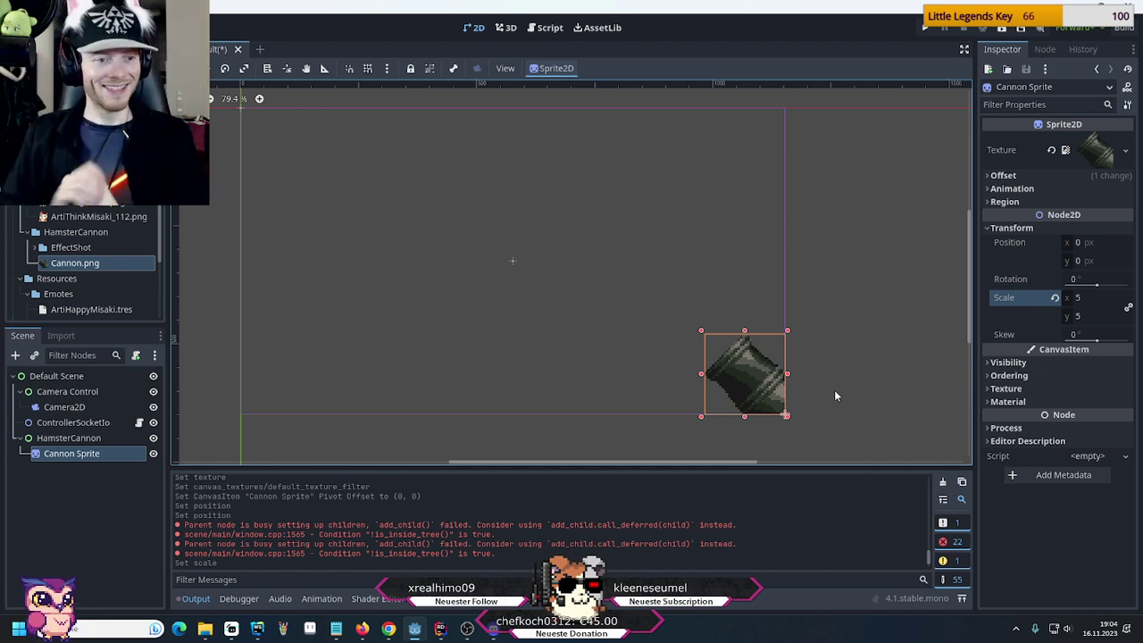
Add an AnimatedSprite2D node as a child of HamsterCannon
right_click(63, 440)
left_click(123, 258)
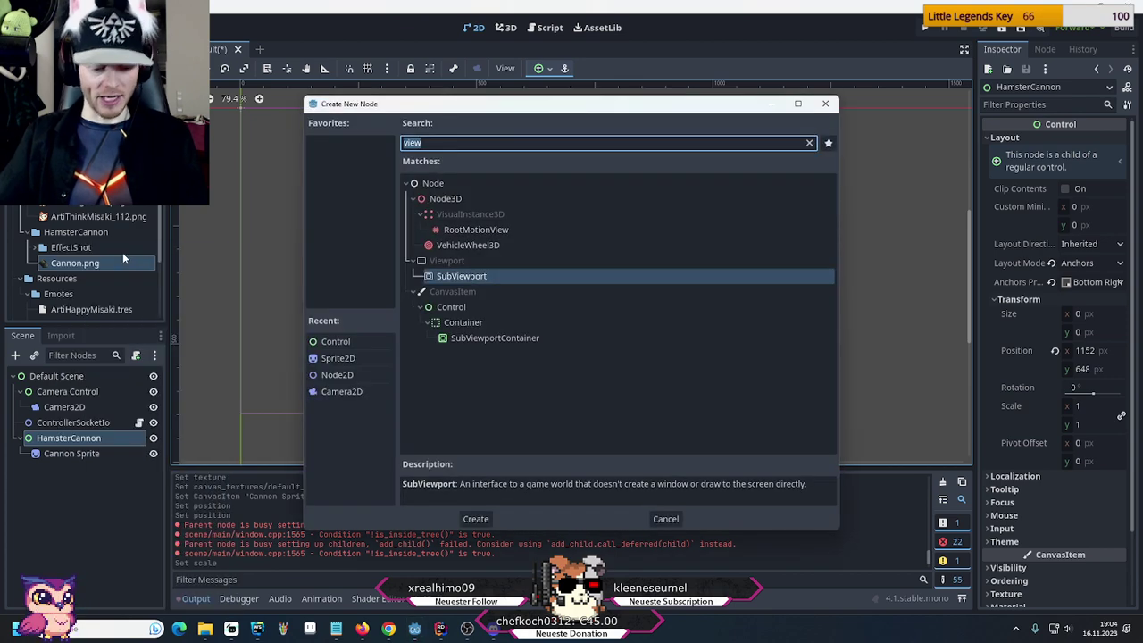
type("anim")
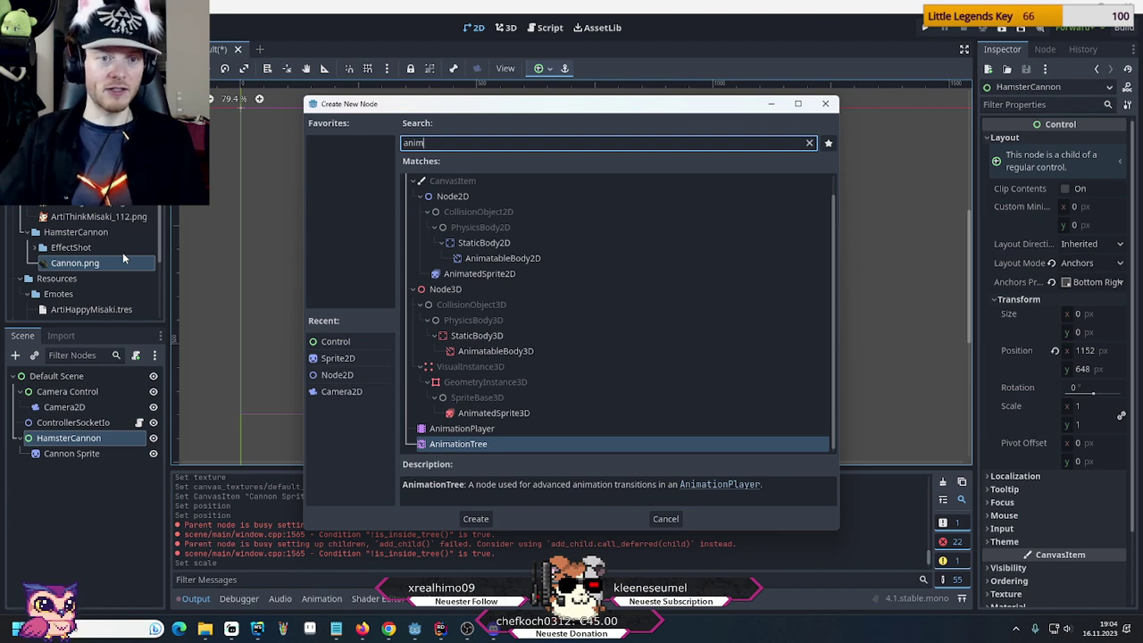
double_click(501, 273)
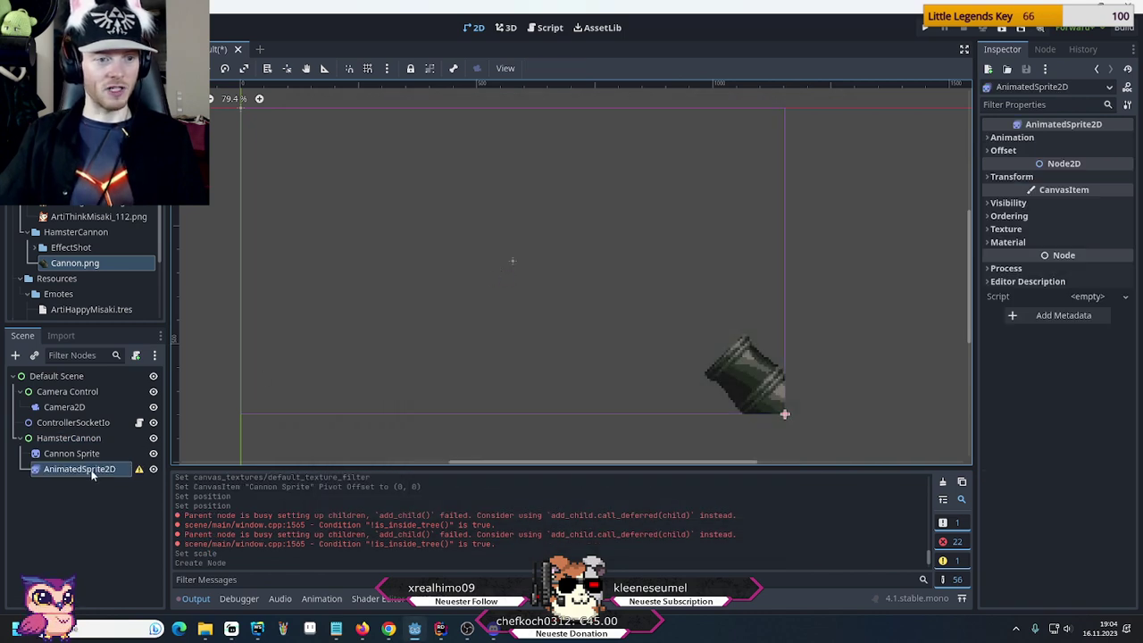
Assign a new SpriteFrames resource to the AnimatedSprite2D's Sprite Frames property and open it for editing
mouse_move(138, 471)
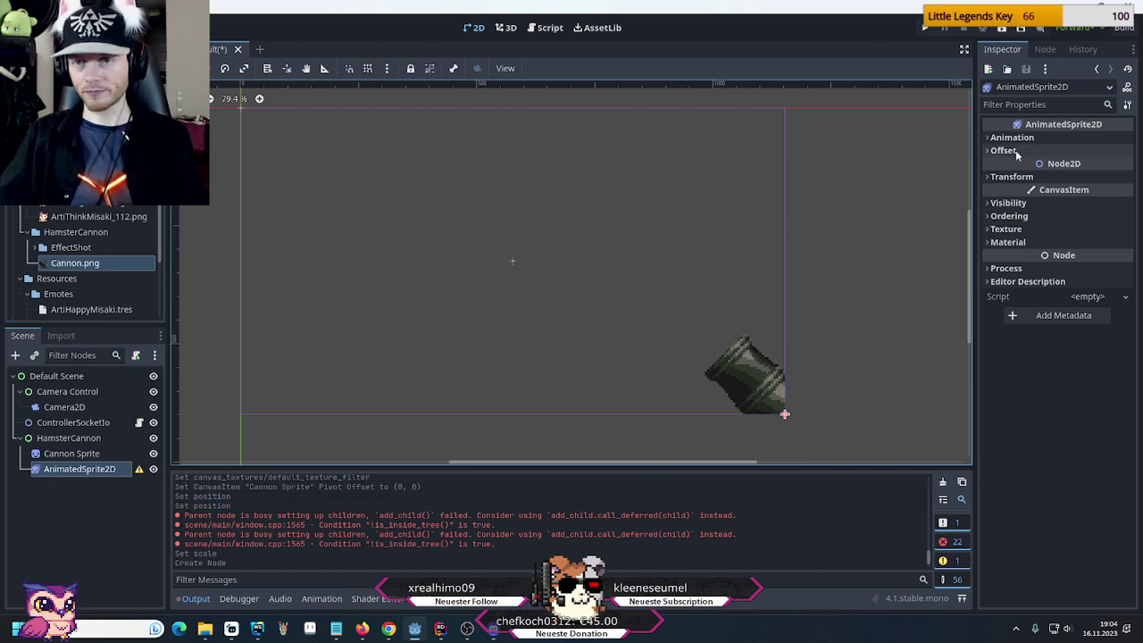
left_click(991, 138)
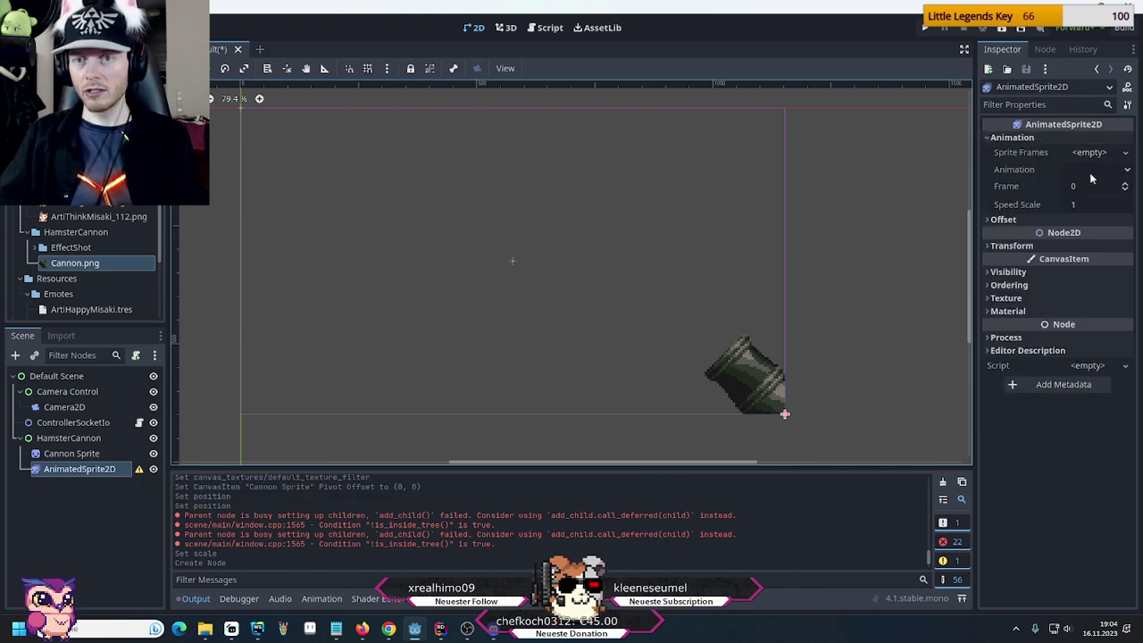
left_click(1125, 152)
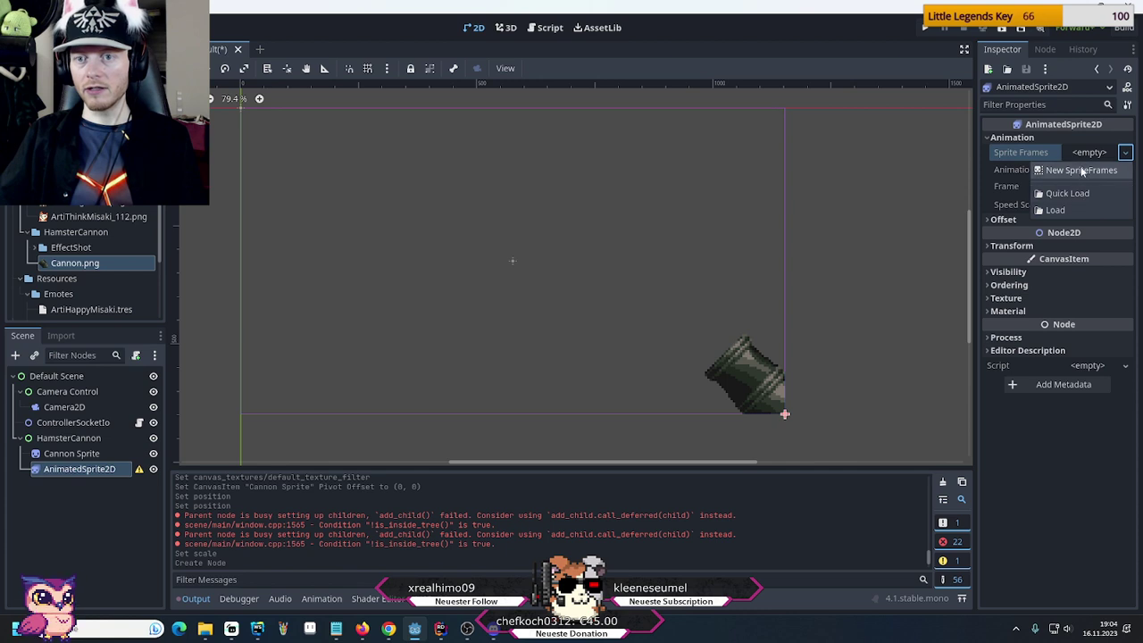
left_click(1082, 170)
left_click(1089, 153)
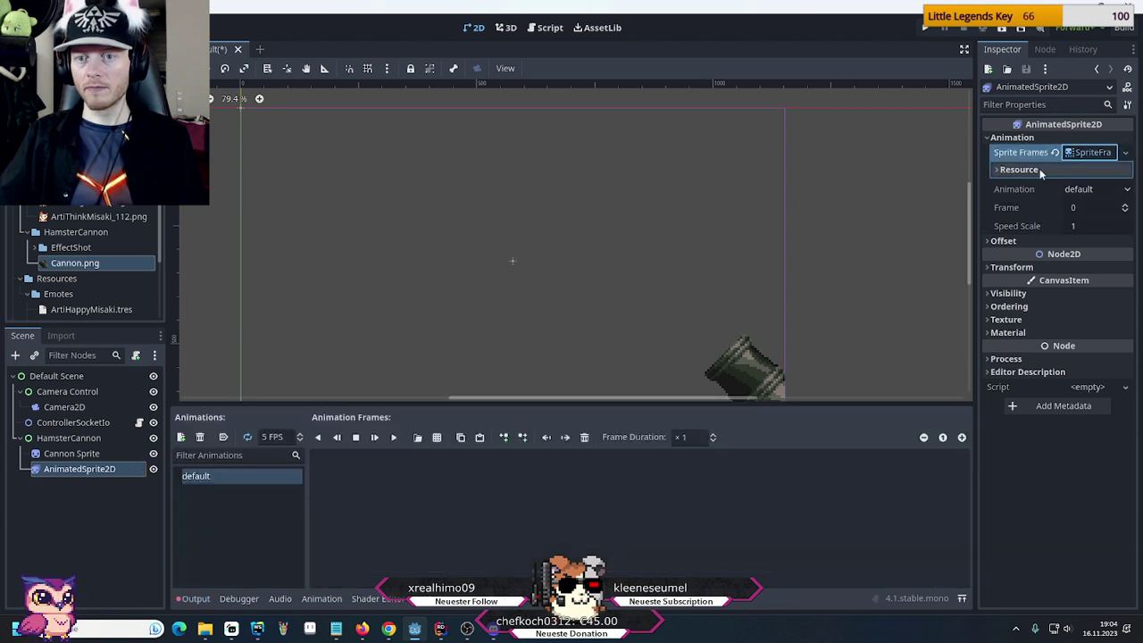
left_click(1001, 170)
left_click(1001, 172)
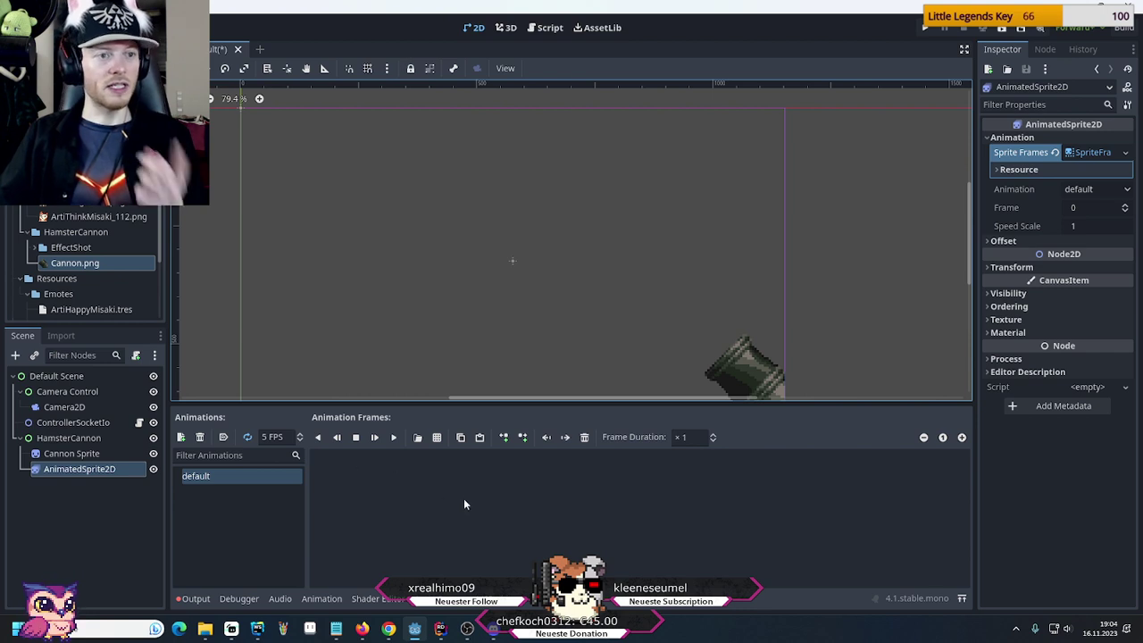
Add Exploision_06_00000.png through Exploision_06_00005.png from HamsterCannon's EffectShot folder as the first frames of the default animation
left_click(42, 247)
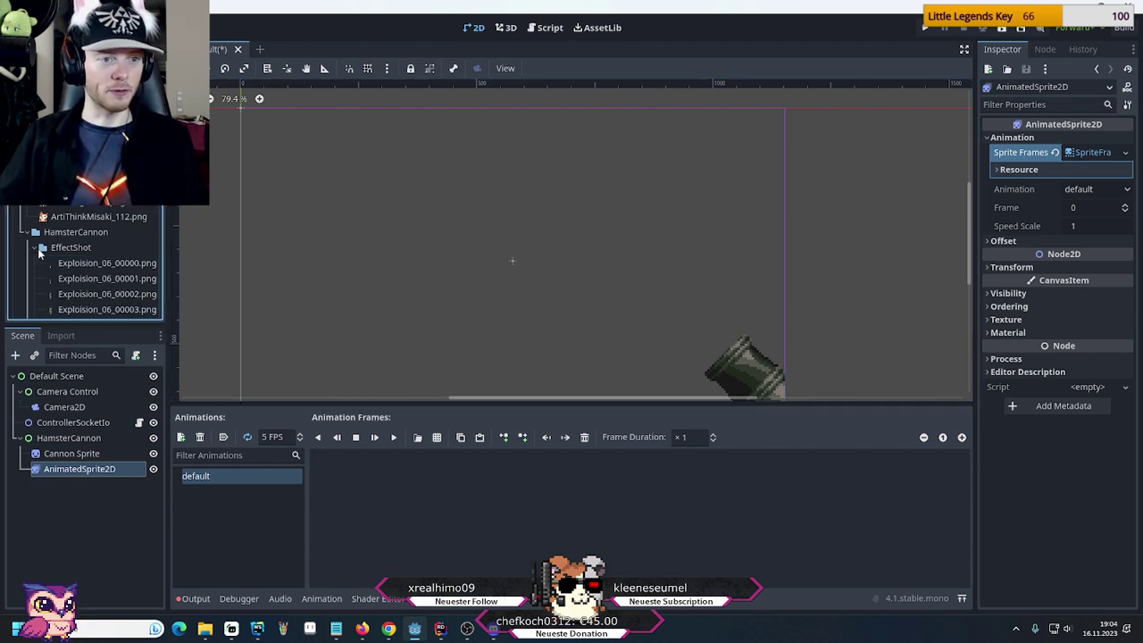
left_click(99, 264)
left_click_drag(99, 264, 381, 505)
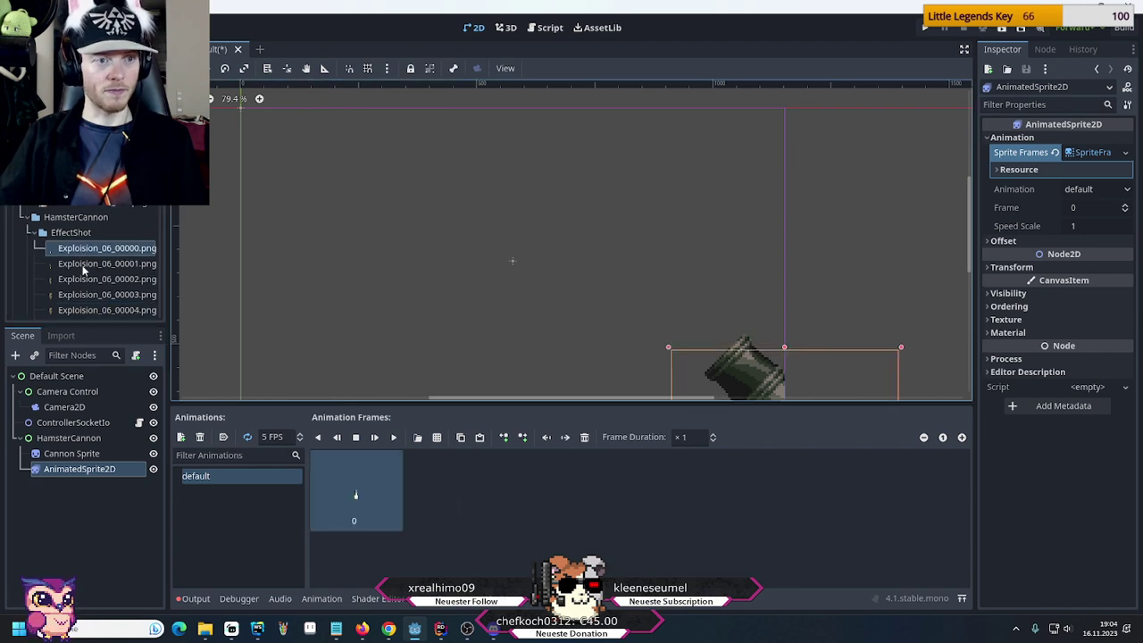
left_click_drag(98, 260, 448, 507)
left_click_drag(98, 276, 631, 493)
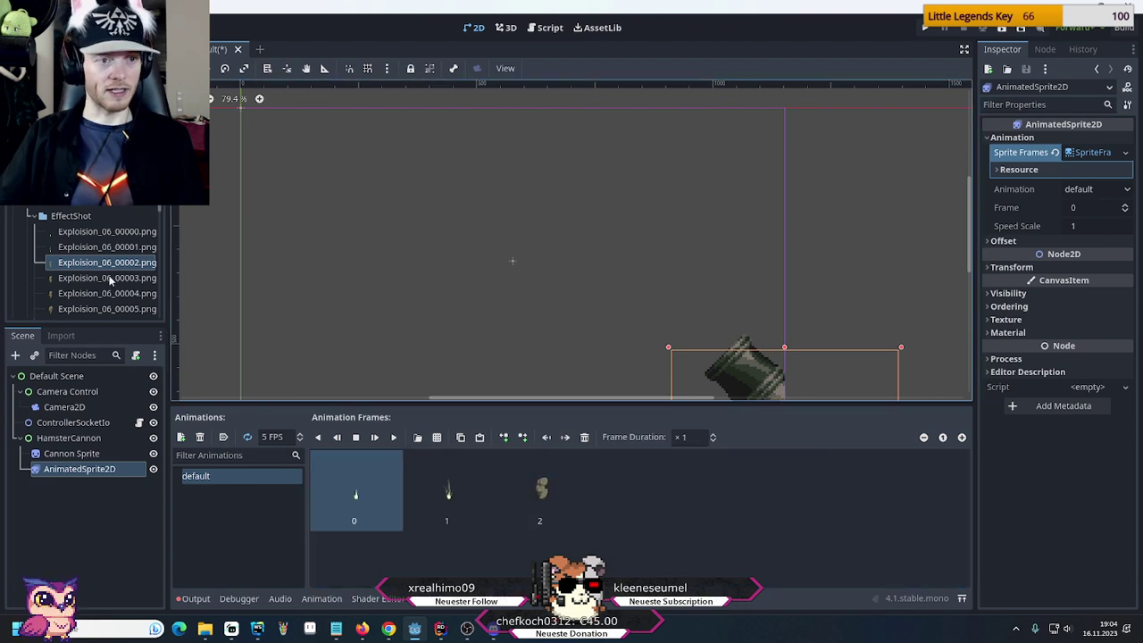
left_click_drag(107, 277, 635, 492)
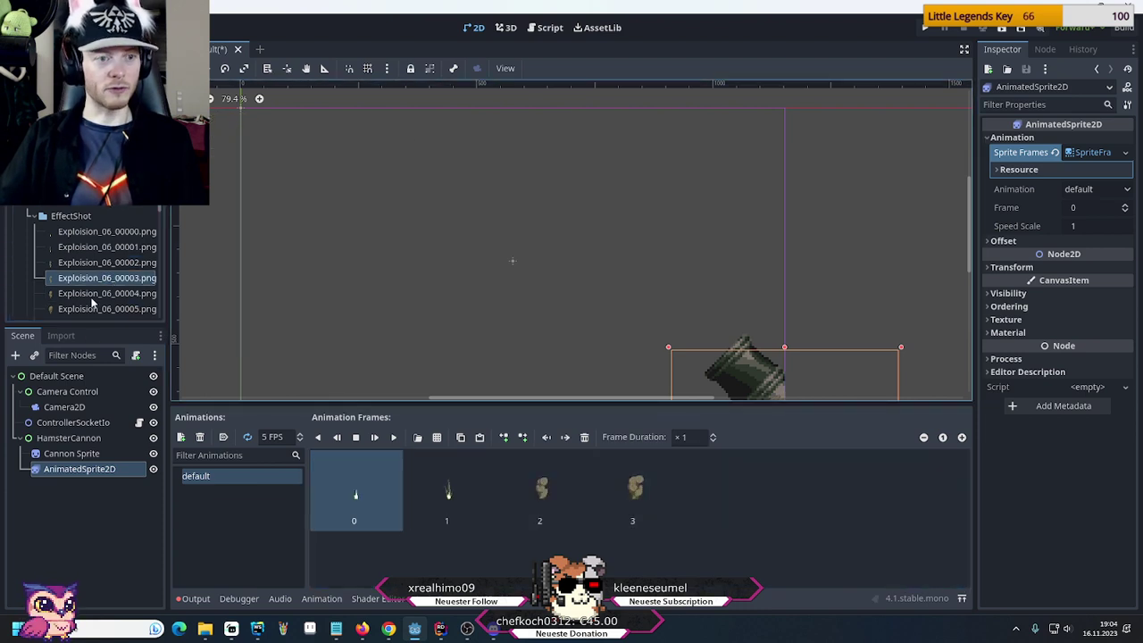
left_click_drag(100, 294, 726, 489)
scroll(96, 206, "down", 3)
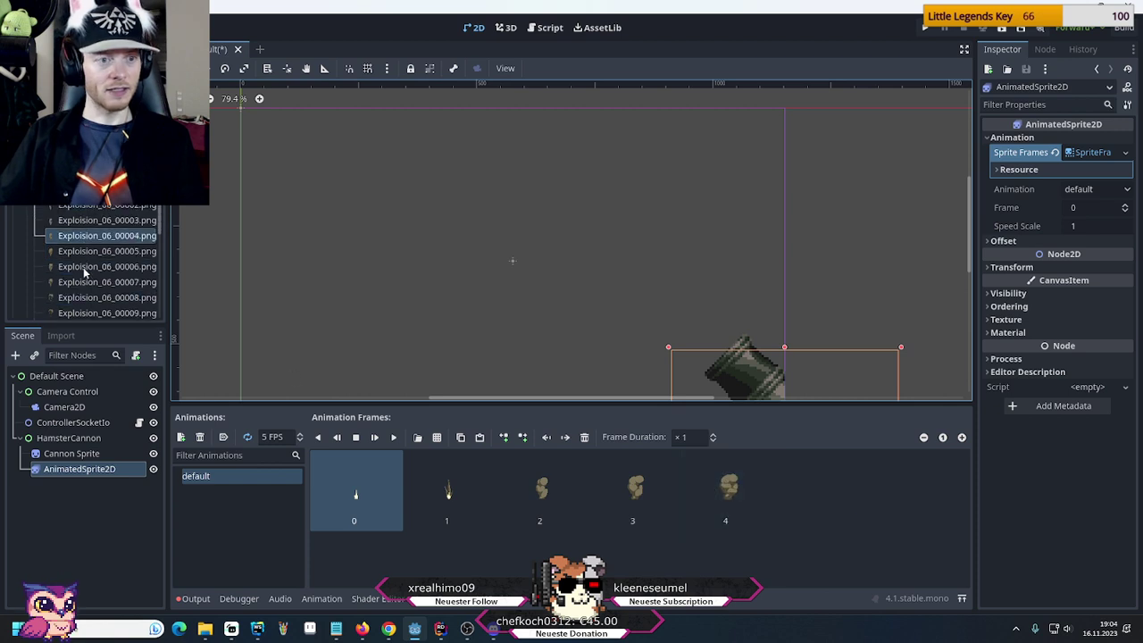
left_click_drag(123, 215, 813, 487)
Append the remaining explosion images, up to Exploision_06_00013.png, to the default animation in one go
scroll(107, 233, "down", 3)
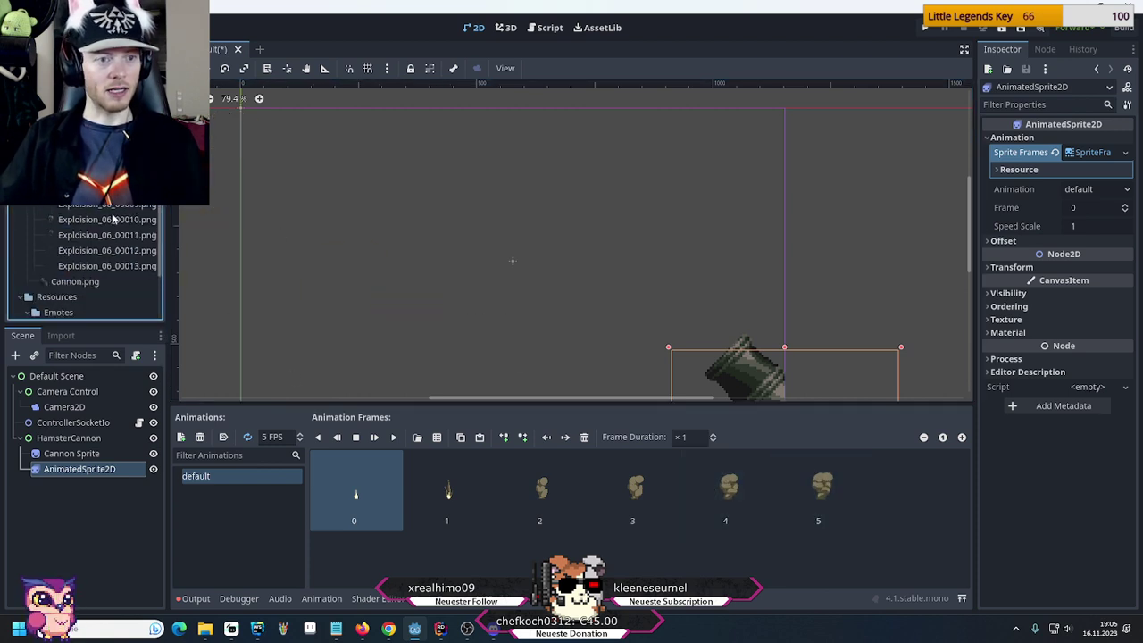
left_click(103, 239, "shift")
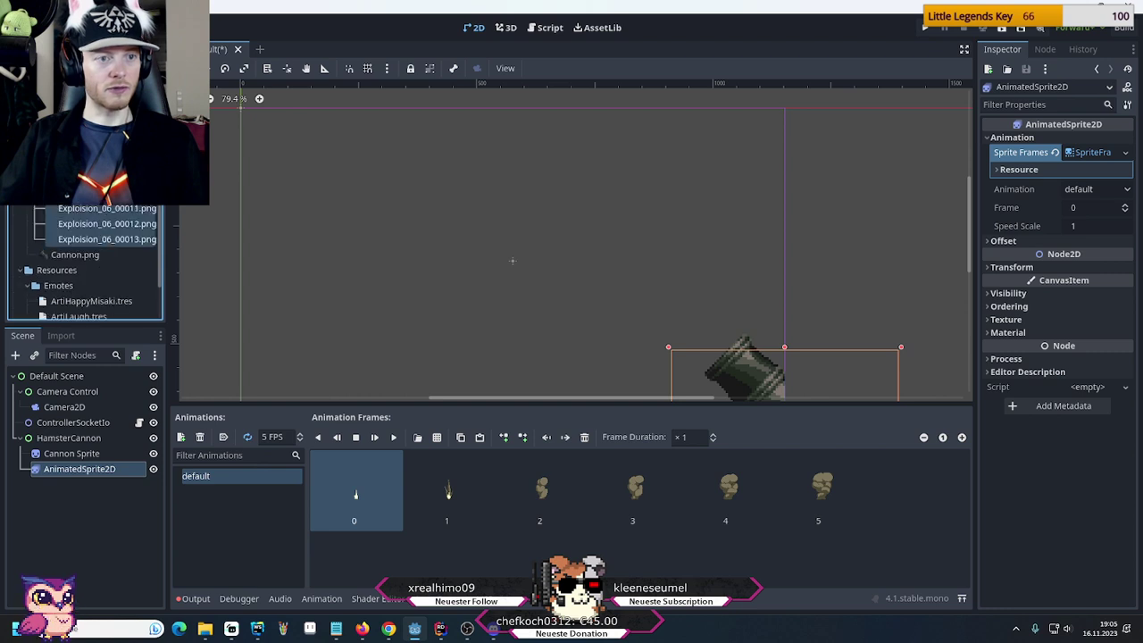
left_click_drag(103, 239, 894, 531)
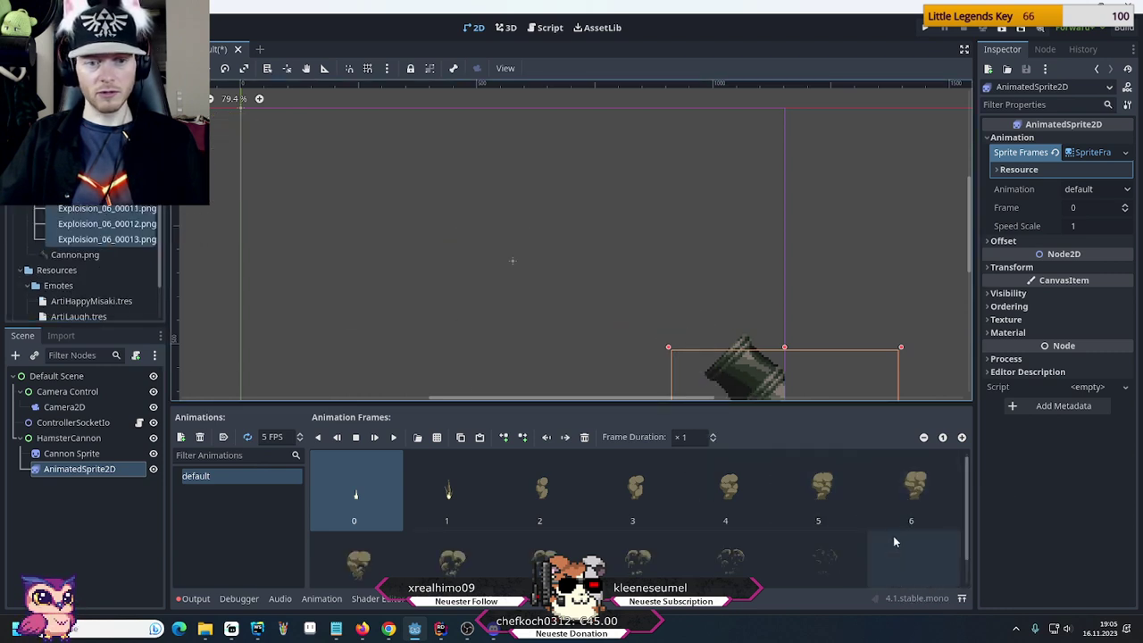
scroll(893, 536, "down", 1)
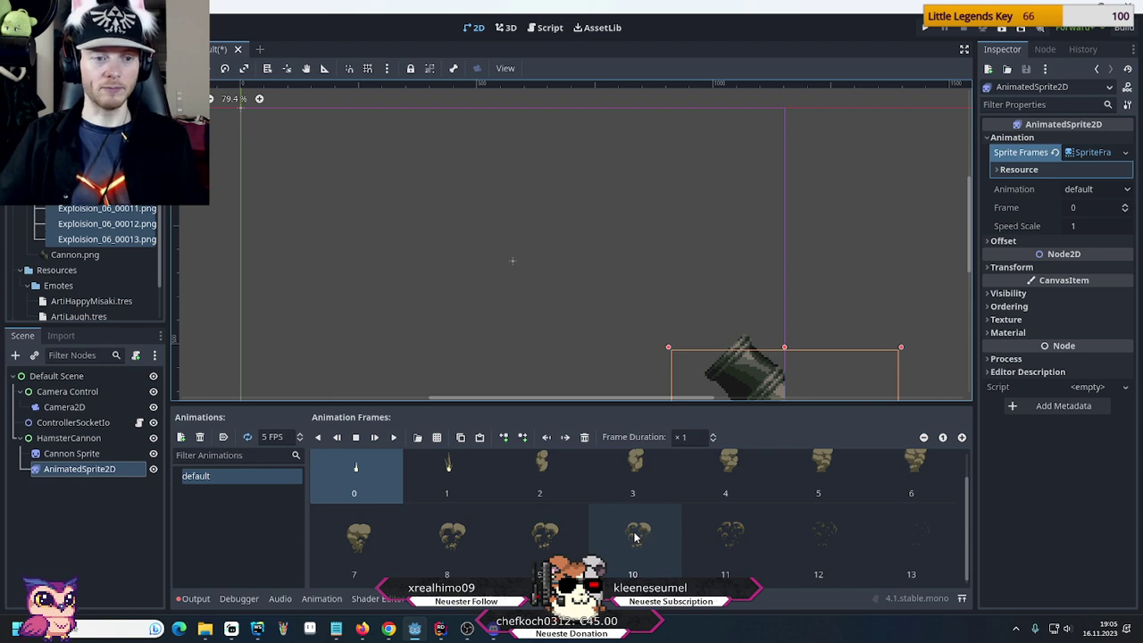
scroll(718, 263, "down", 1)
middle_click_drag(719, 289, 603, 121)
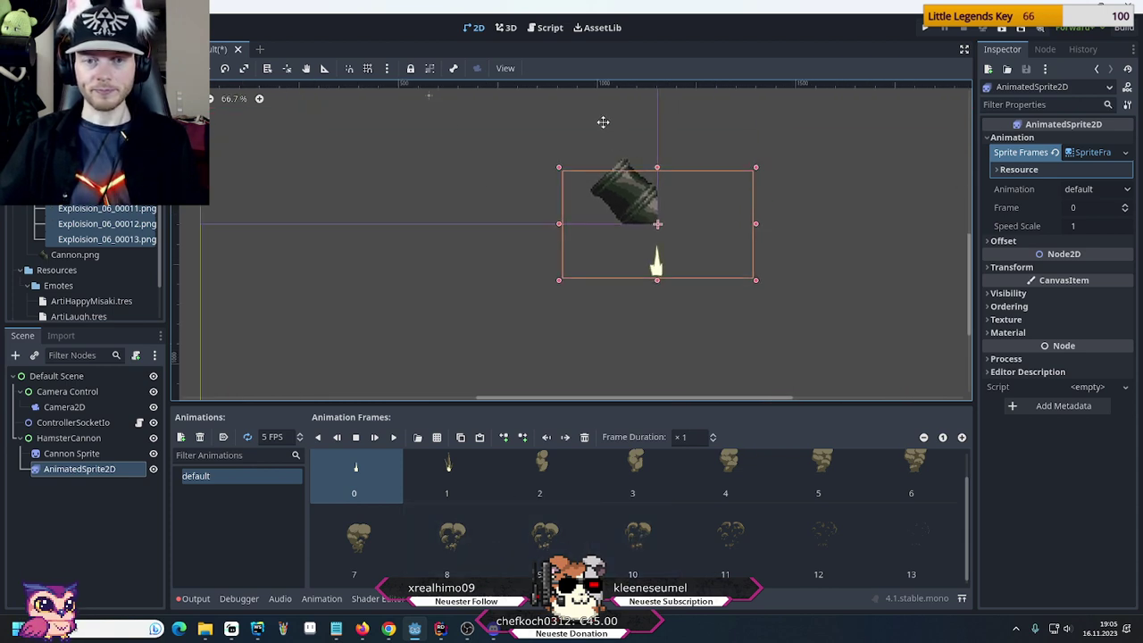
middle_click_drag(441, 176, 440, 234)
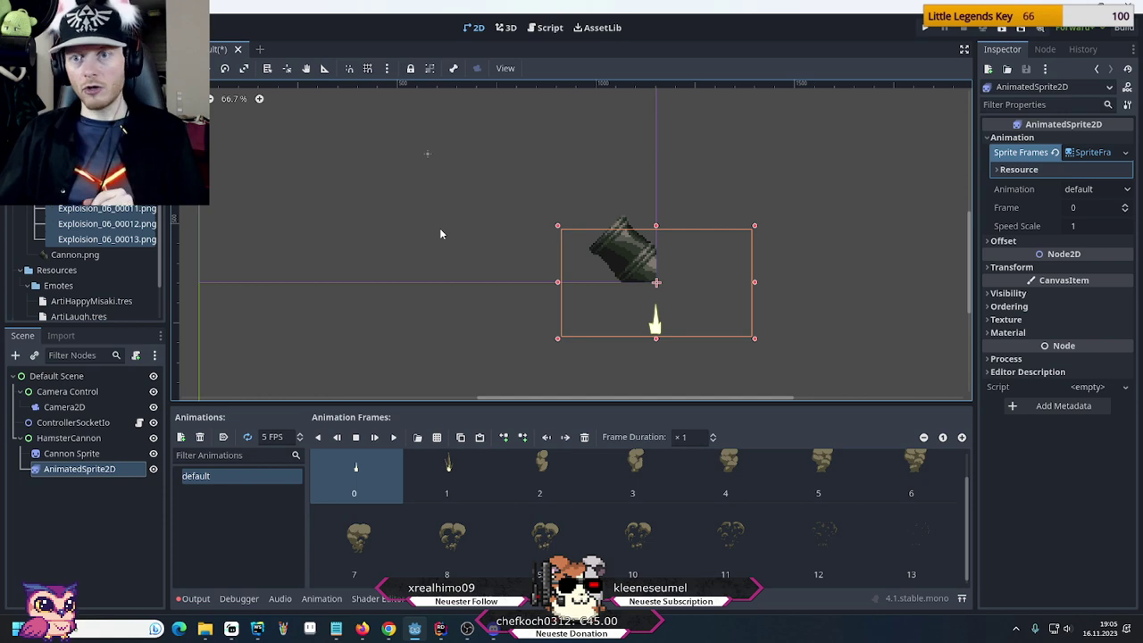
Switch to Chrome and inspect the smoke images inside component-hamster-cannon for their rendered size and CSS width
left_click(398, 632)
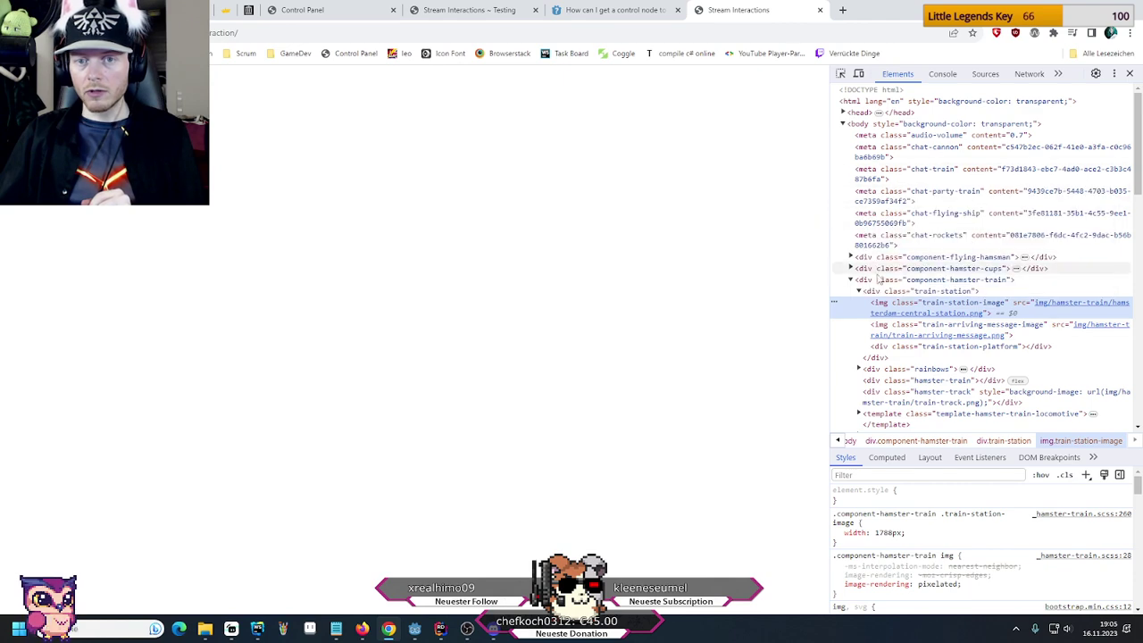
left_click(852, 280)
scroll(938, 317, "down", 1)
scroll(937, 317, "down", 2)
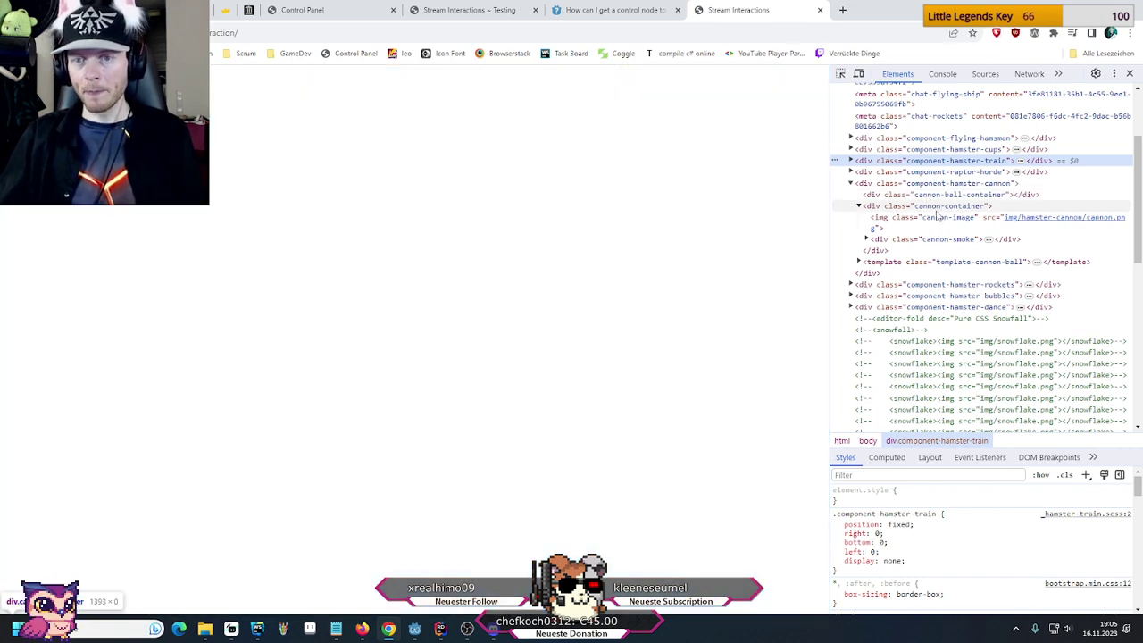
left_click(867, 239)
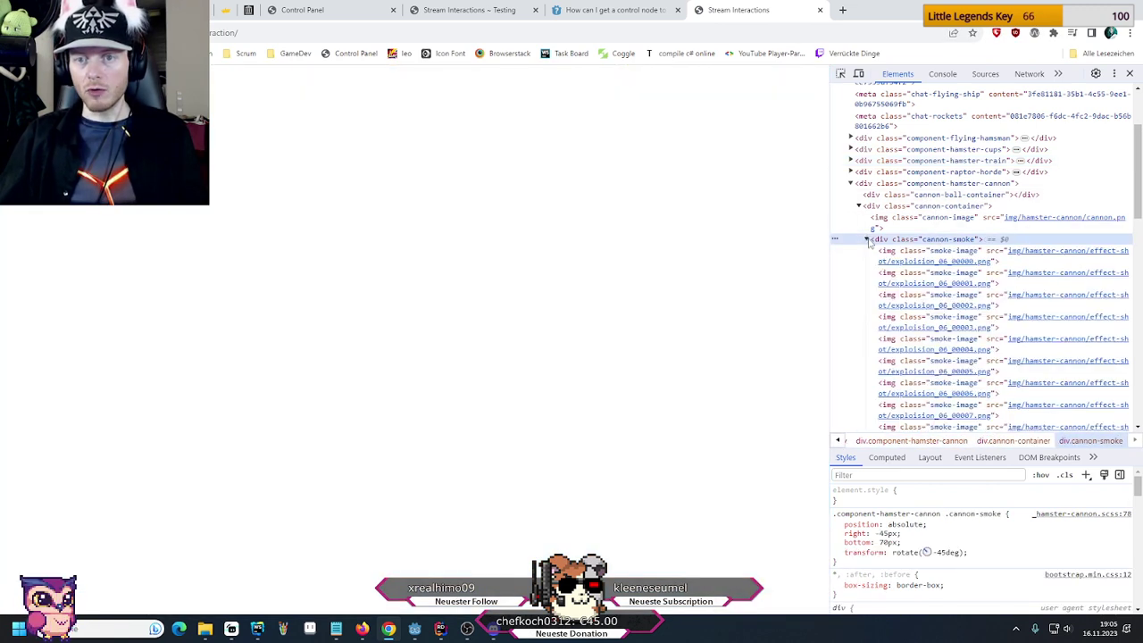
mouse_move(1041, 255)
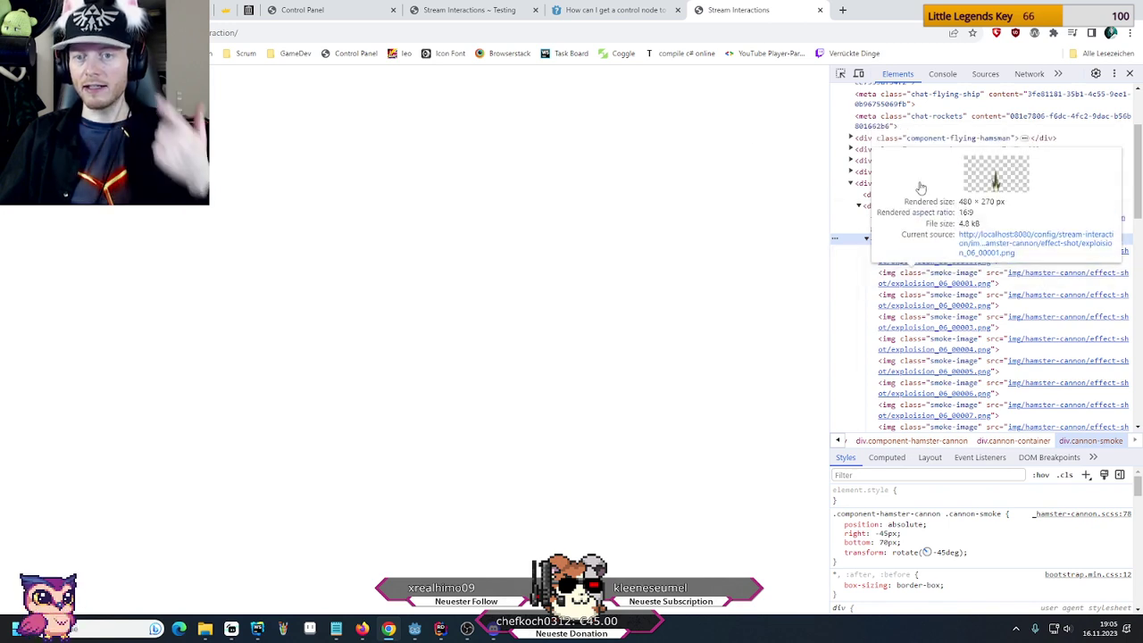
left_click(983, 253)
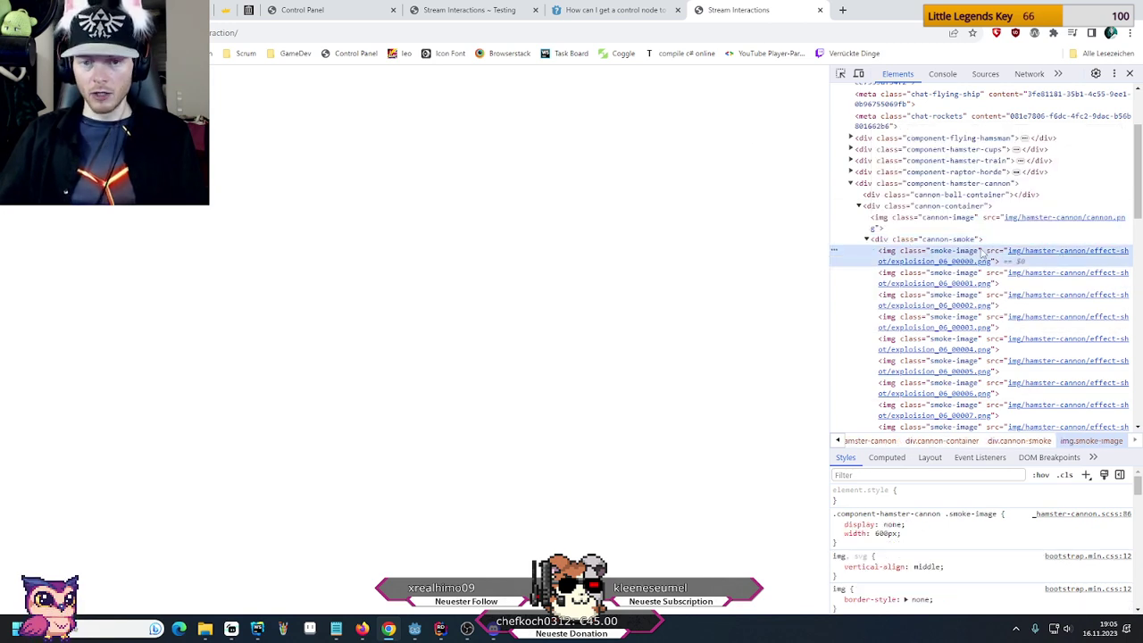
left_click(887, 533)
key("Escape")
mouse_move(1054, 255)
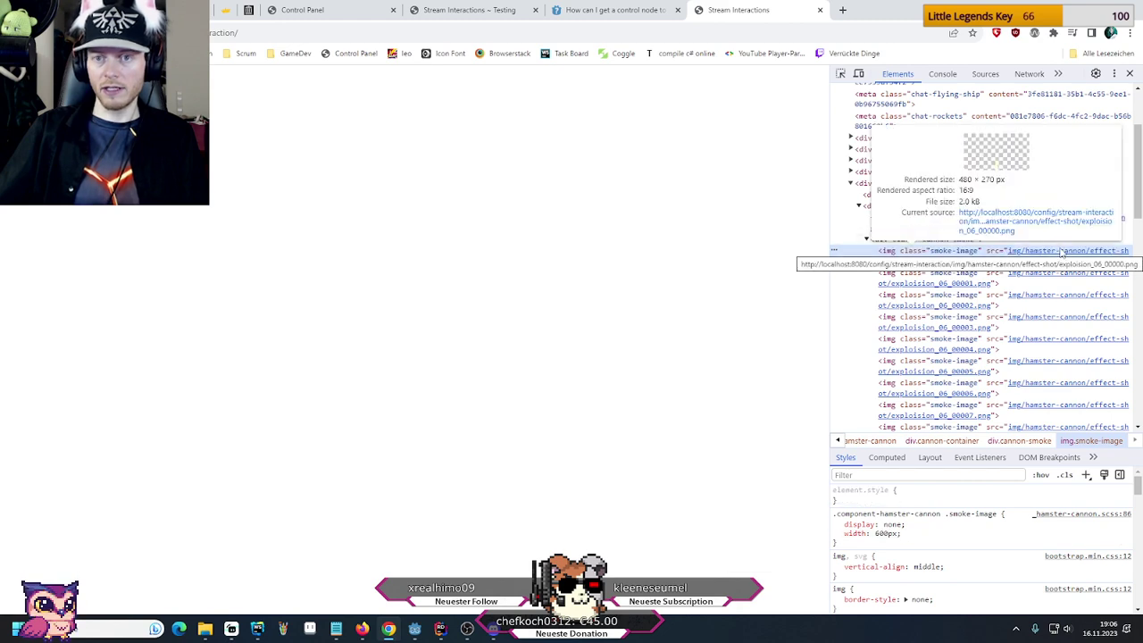
Switch back to Godot, preview the default explosion animation beside the cannon, and stop the playback
left_click(416, 630)
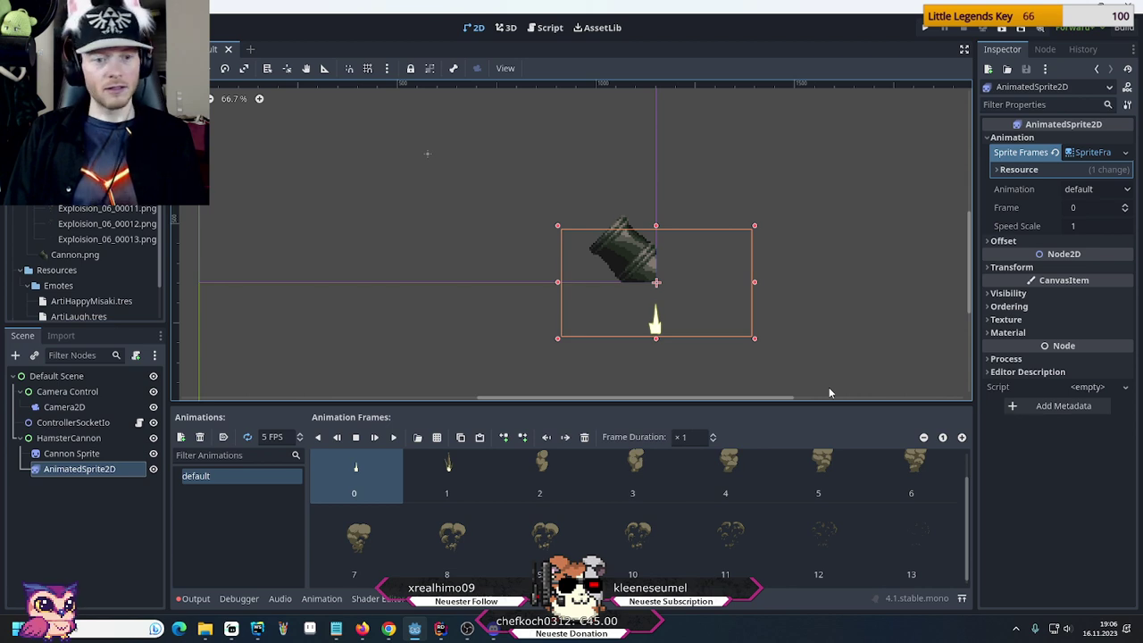
left_click(395, 438)
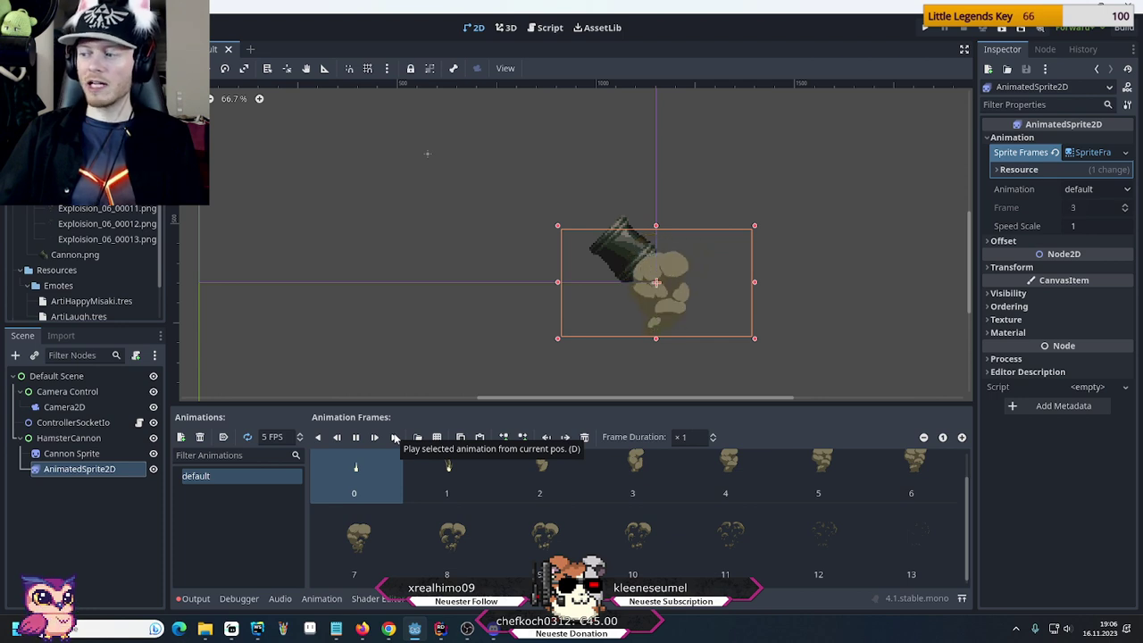
left_click(356, 437)
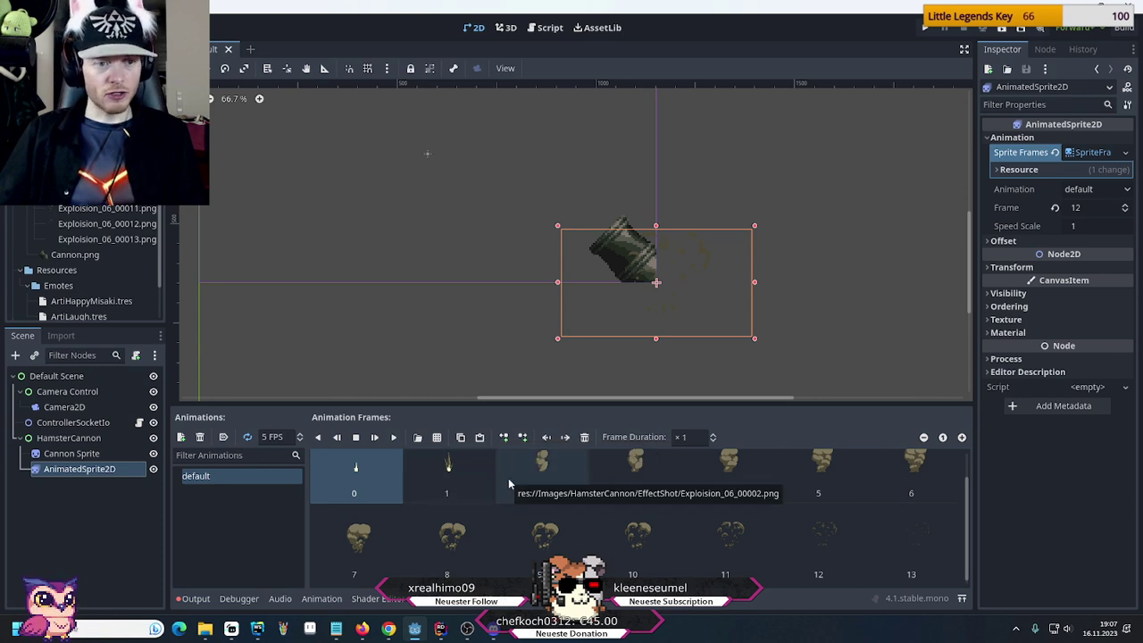
Turn off looping for the default animation and replay it to check that it runs only once
left_click(248, 437)
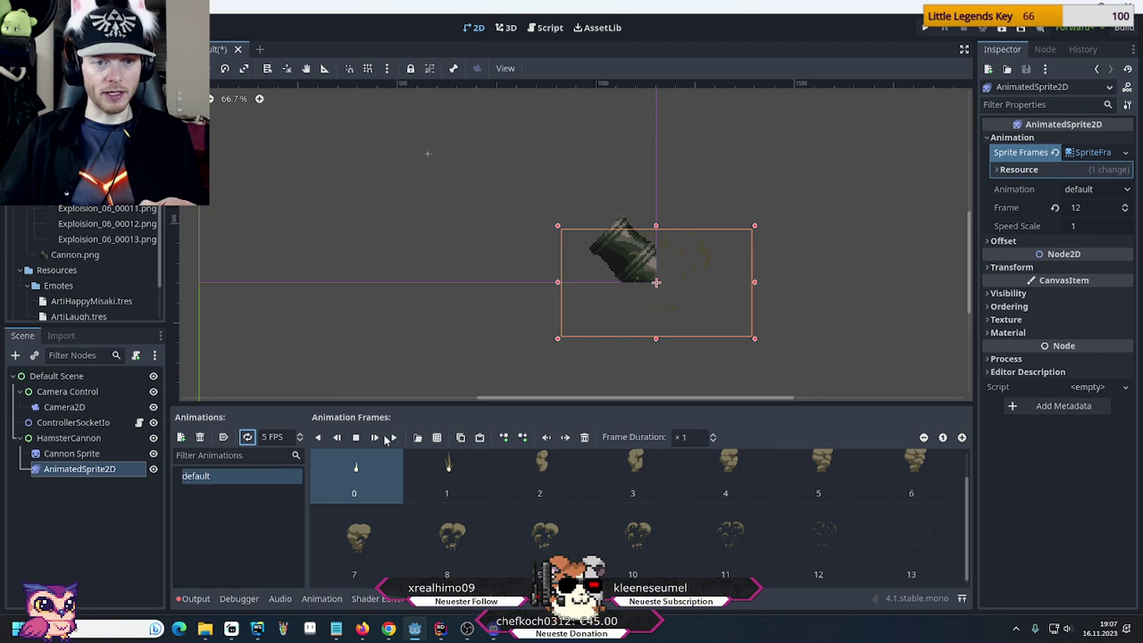
left_click(393, 438)
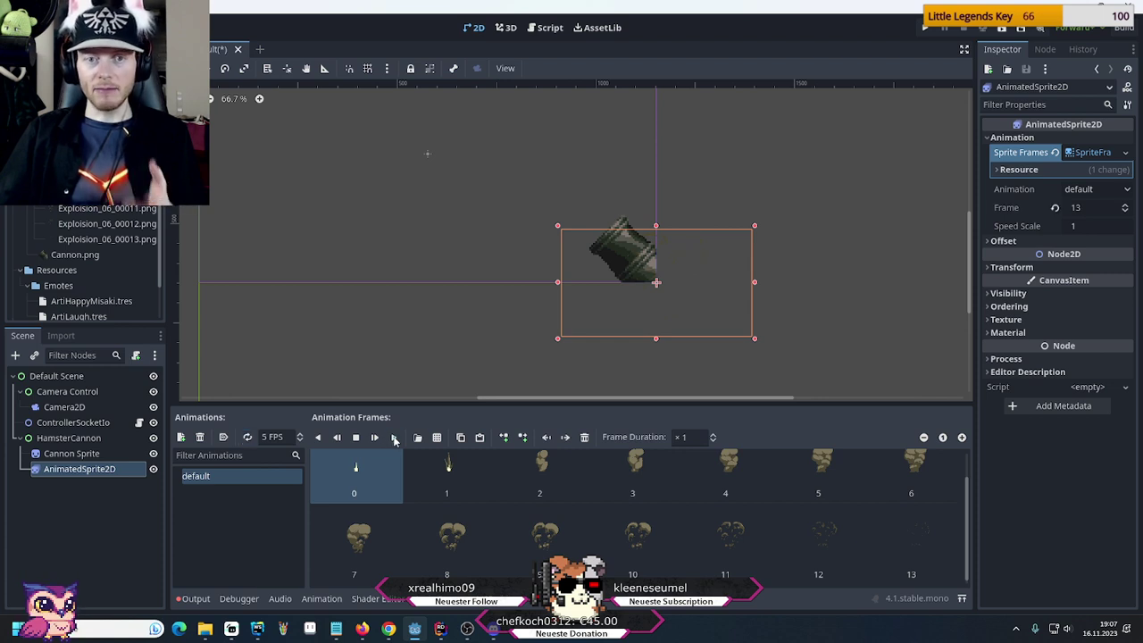
left_click(394, 437)
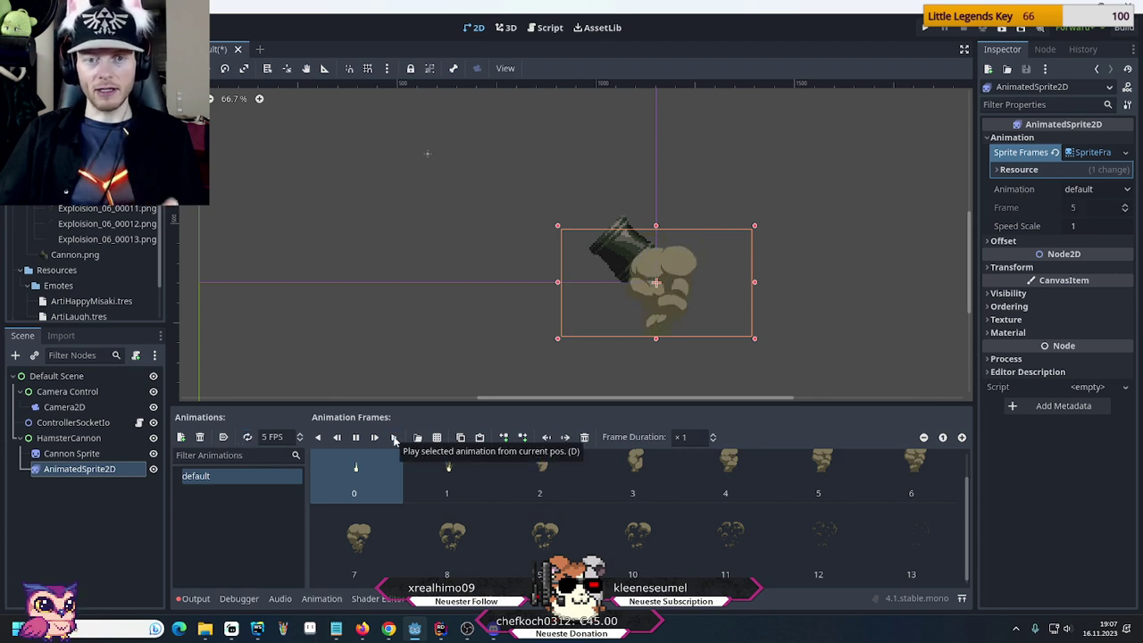
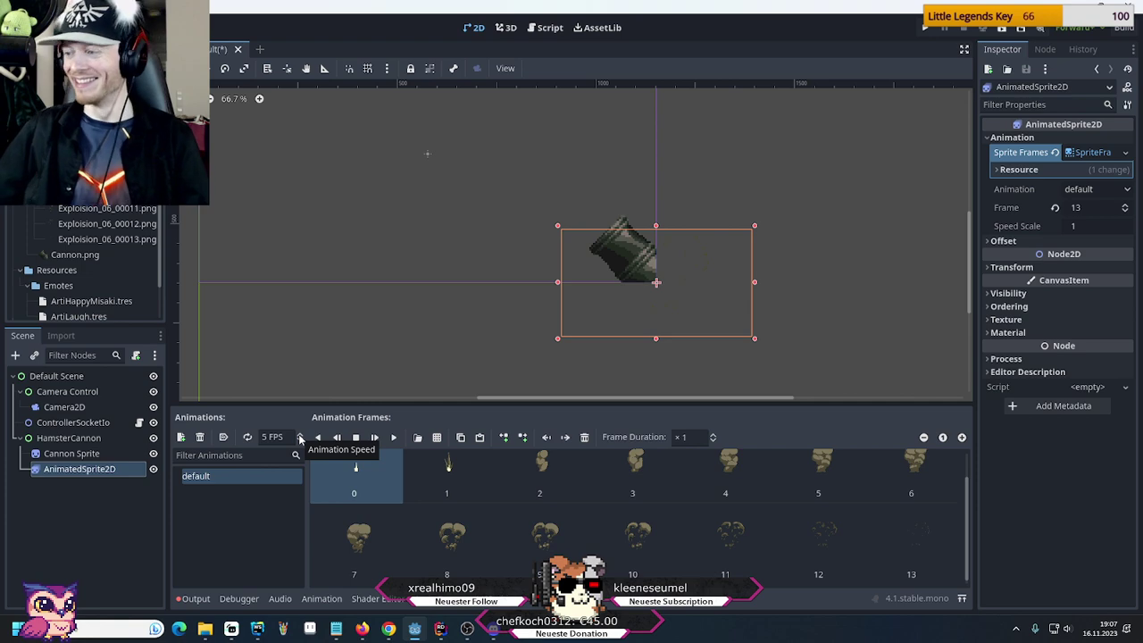
Switch to the code editor and open the Stream Interaction project in a new window
left_click(255, 629)
left_click(14, 8)
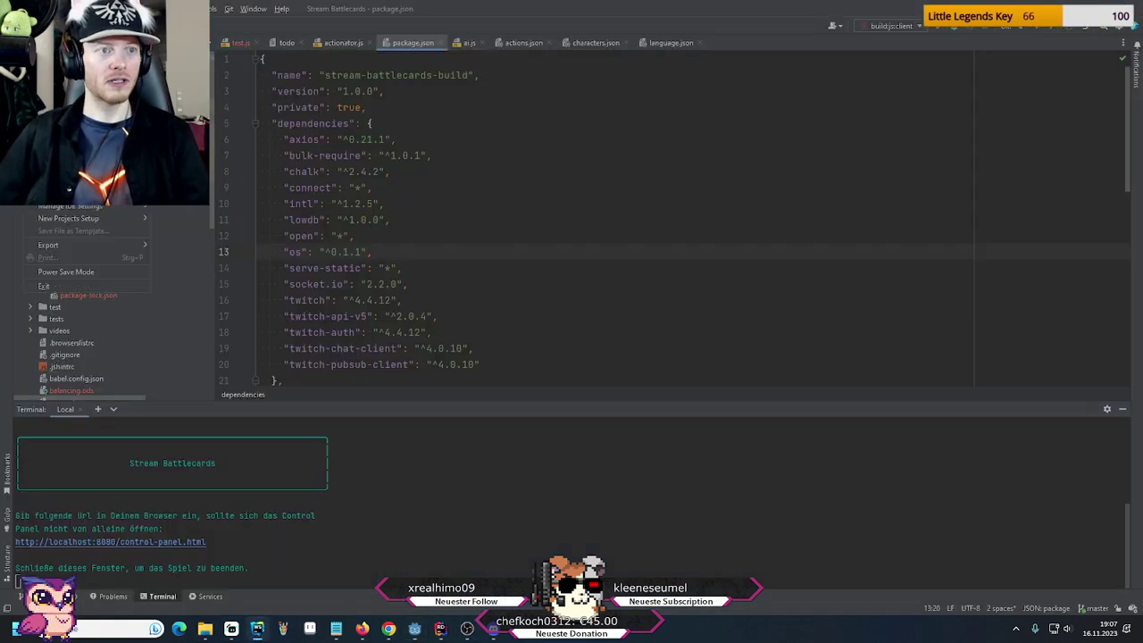
left_click(179, 72)
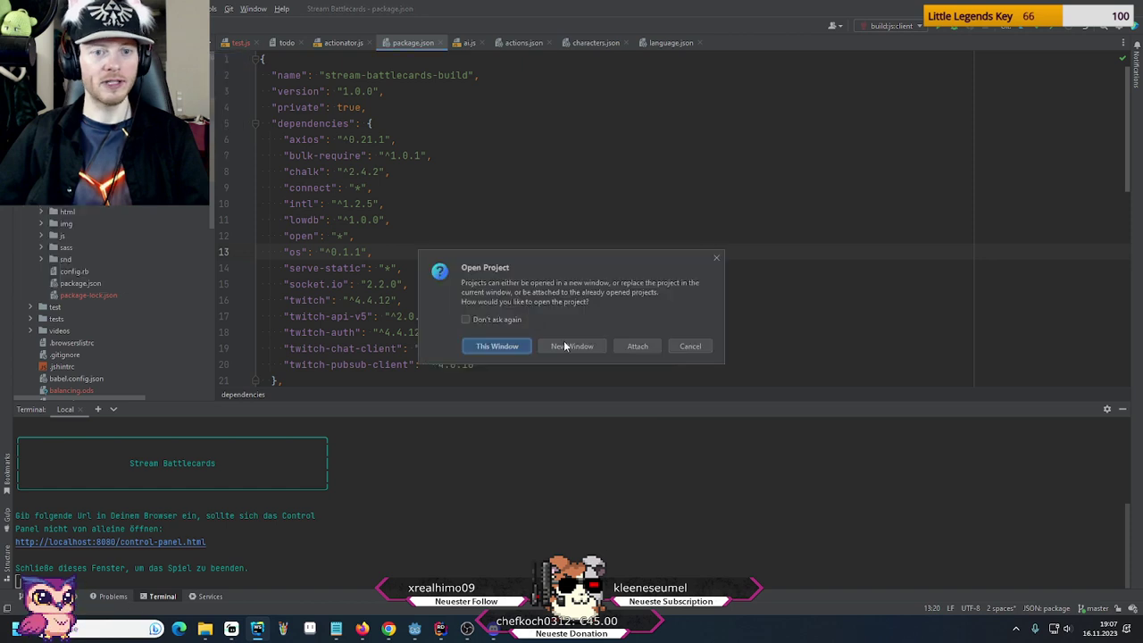
left_click(574, 347)
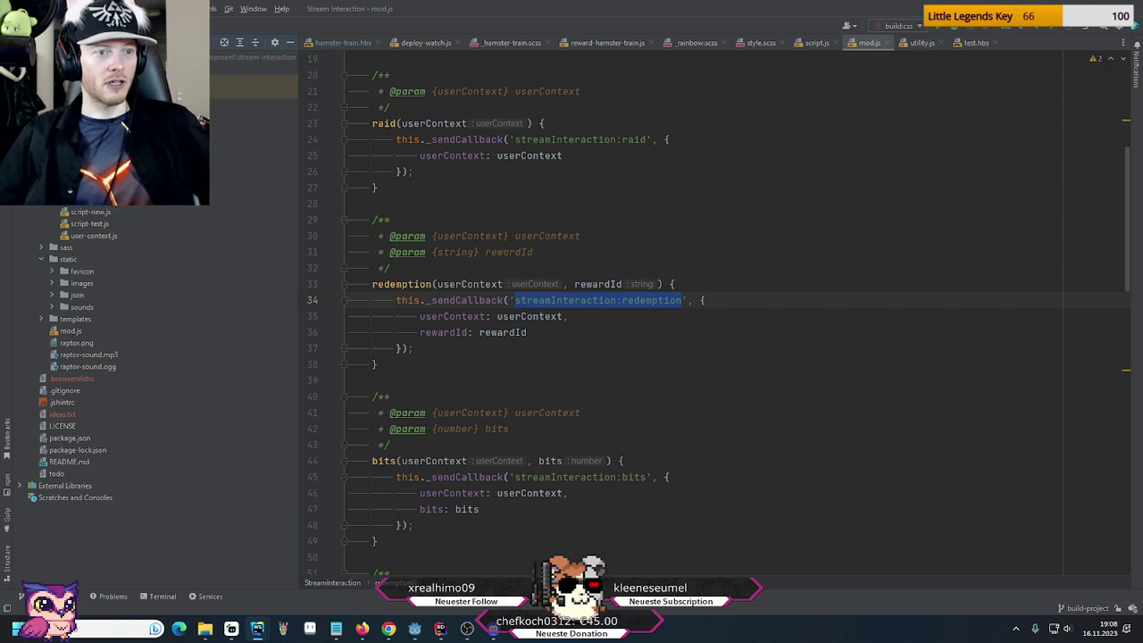
Open reward-hamster-cannon.js and examine the initial speed, rotation, size and mass values of the CannonBall class
scroll(134, 375, "up", 4)
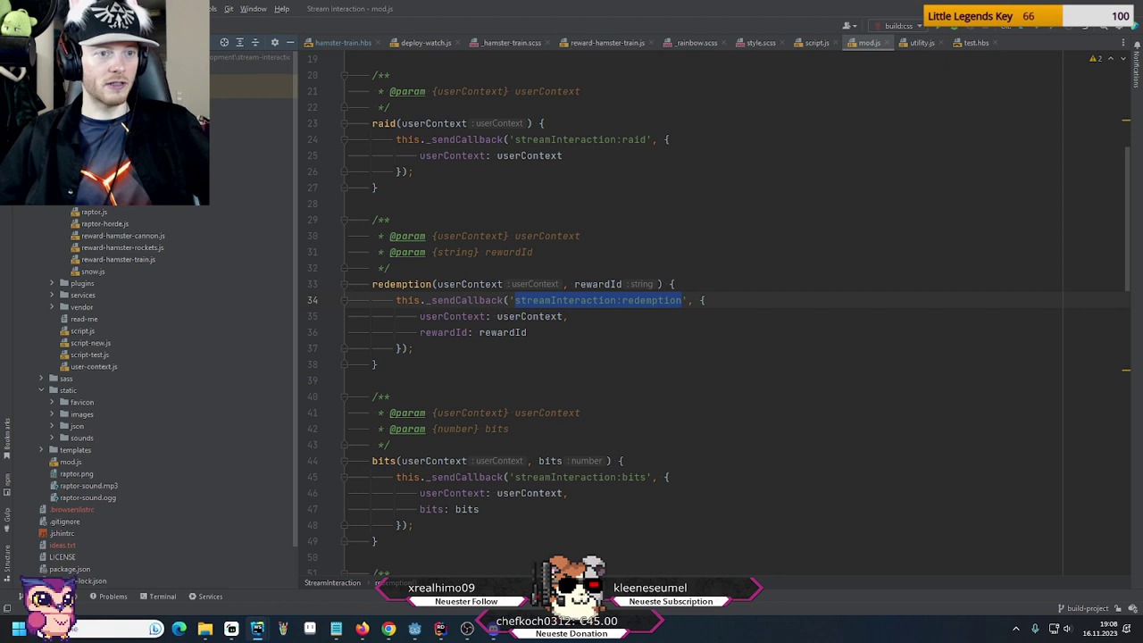
double_click(138, 236)
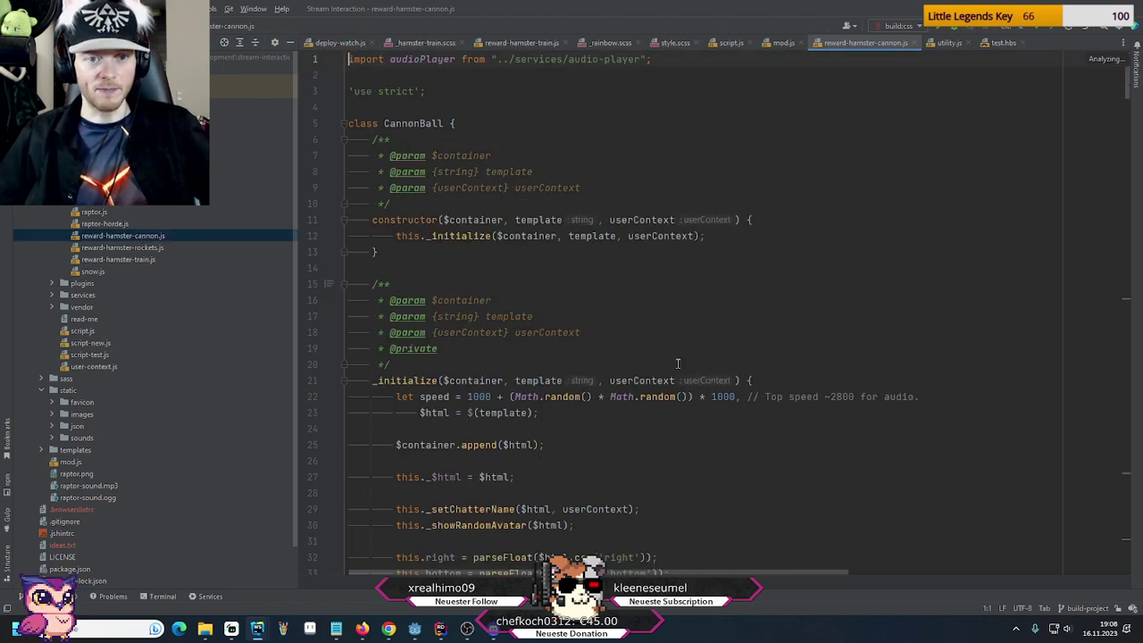
scroll(675, 364, "down", 2)
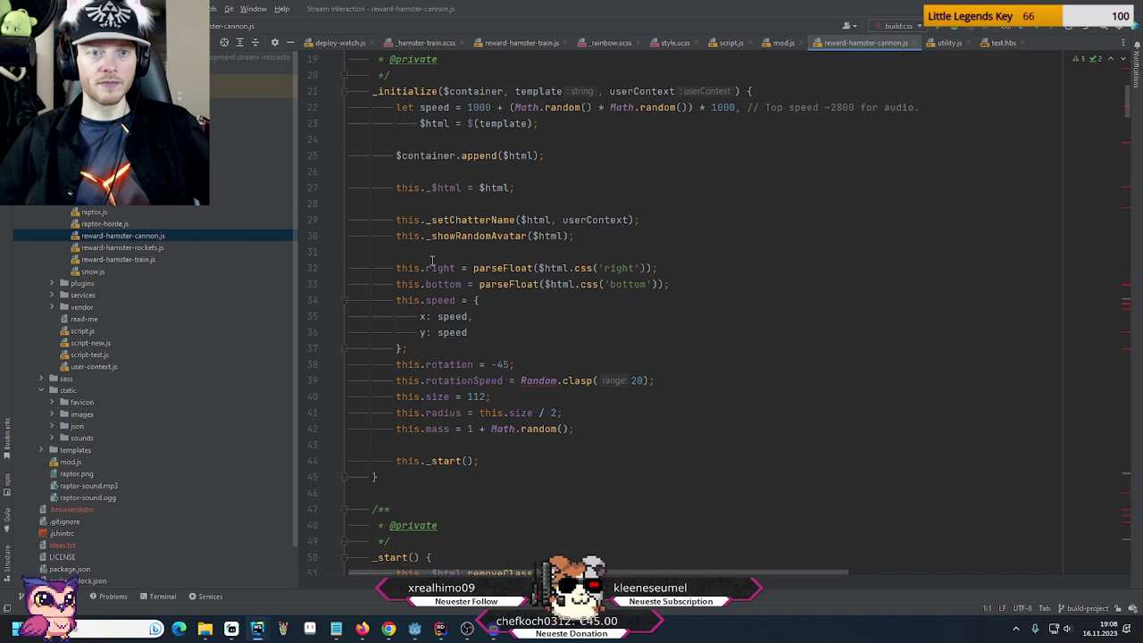
scroll(474, 284, "down", 2)
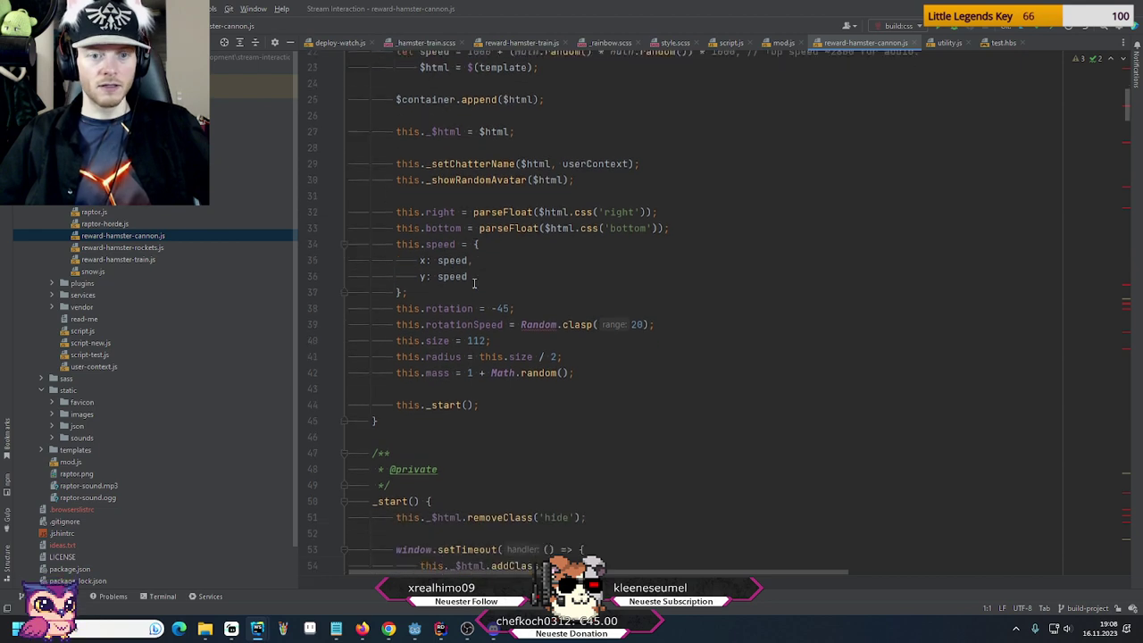
left_click(434, 364)
scroll(500, 375, "down", 4)
scroll(517, 382, "down", 1)
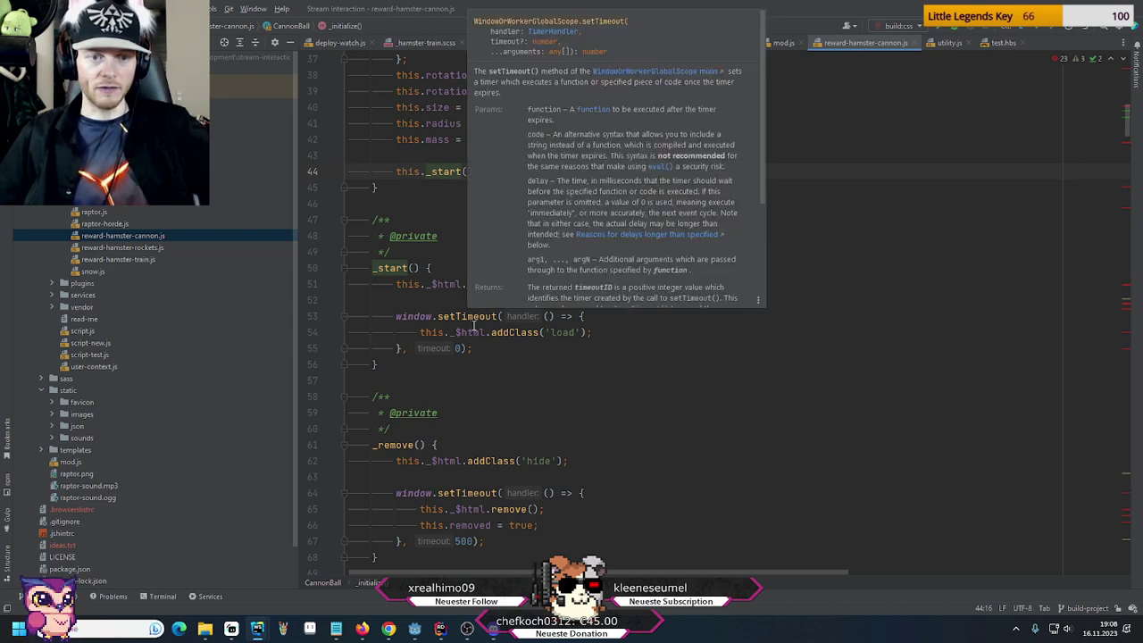
Read through the CannonBall methods for removal, distance, movement, boundary collision, bounce sound and rotation changes
scroll(472, 310, "down", 4)
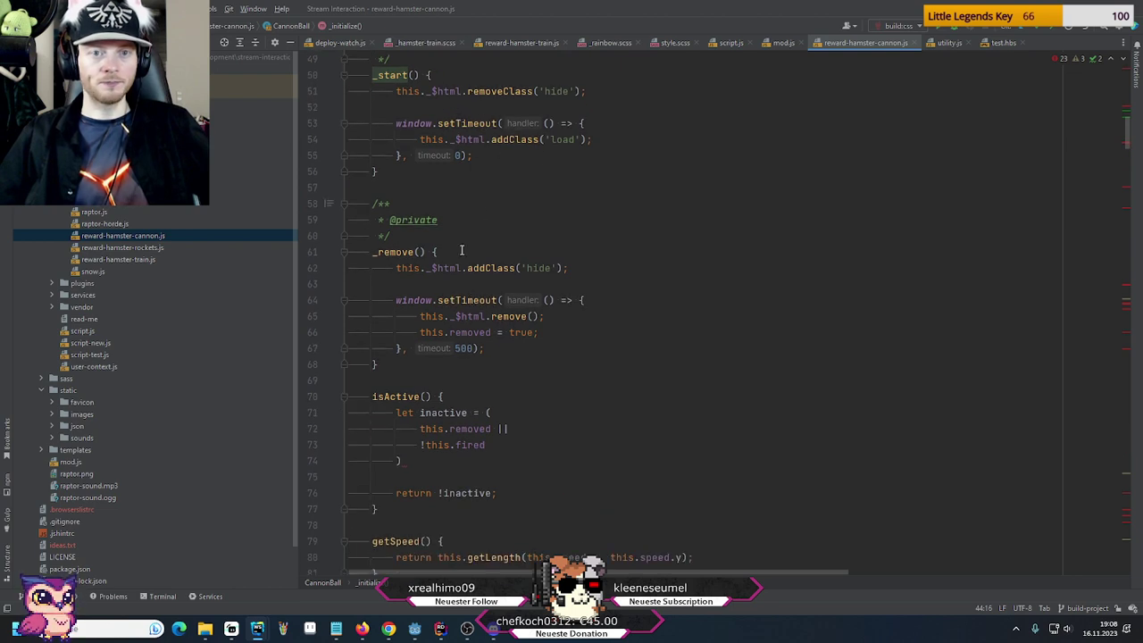
scroll(648, 366, "down", 5)
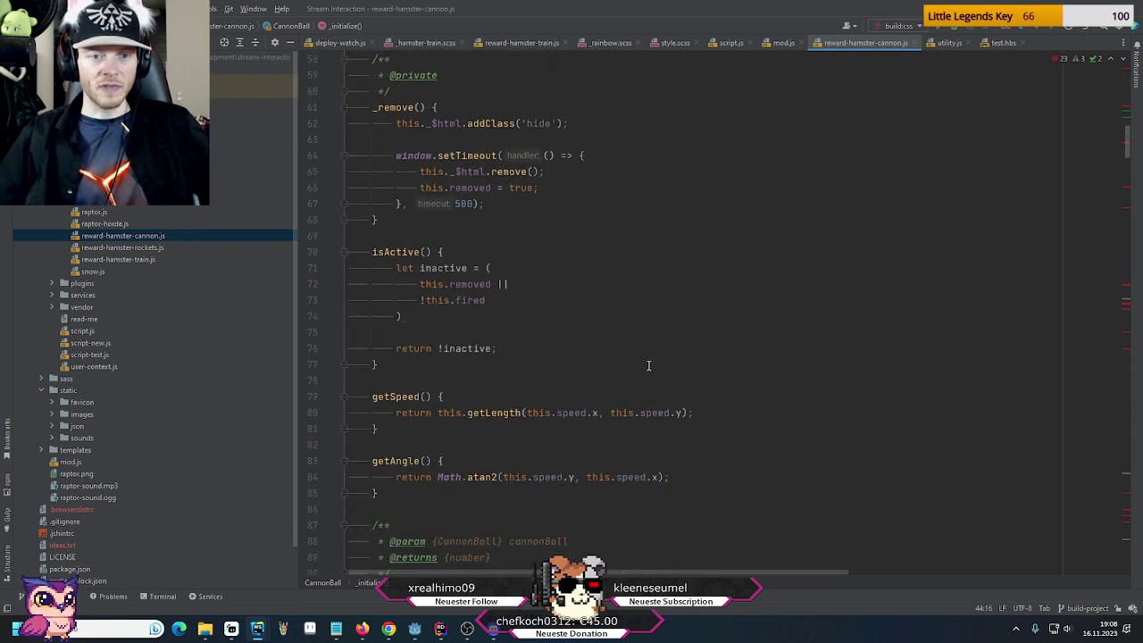
scroll(649, 366, "down", 8)
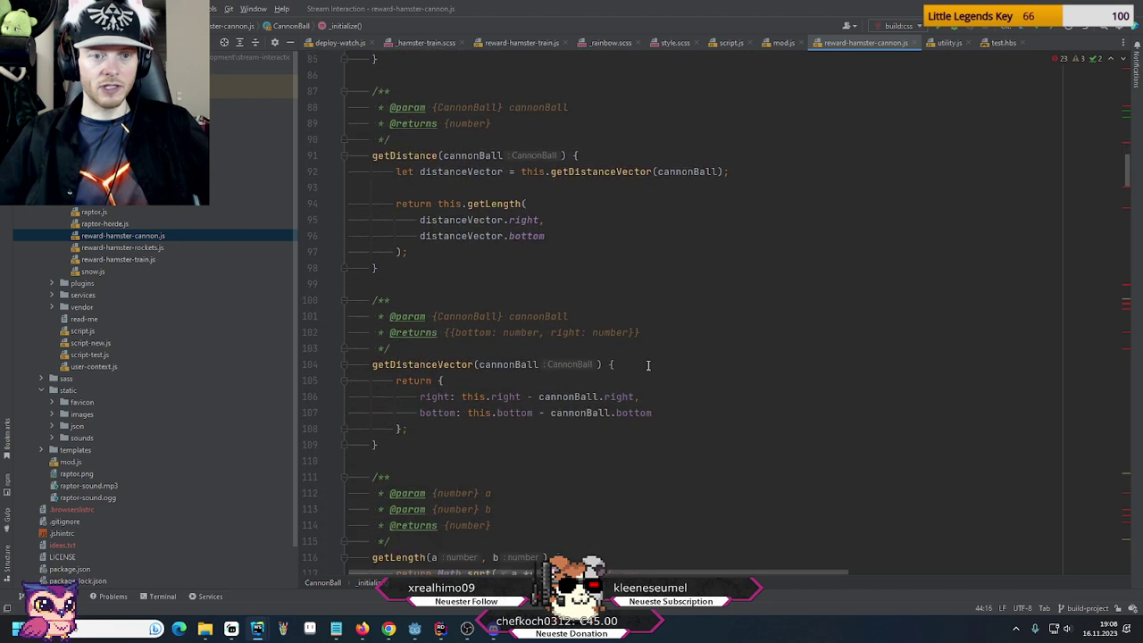
scroll(648, 366, "down", 10)
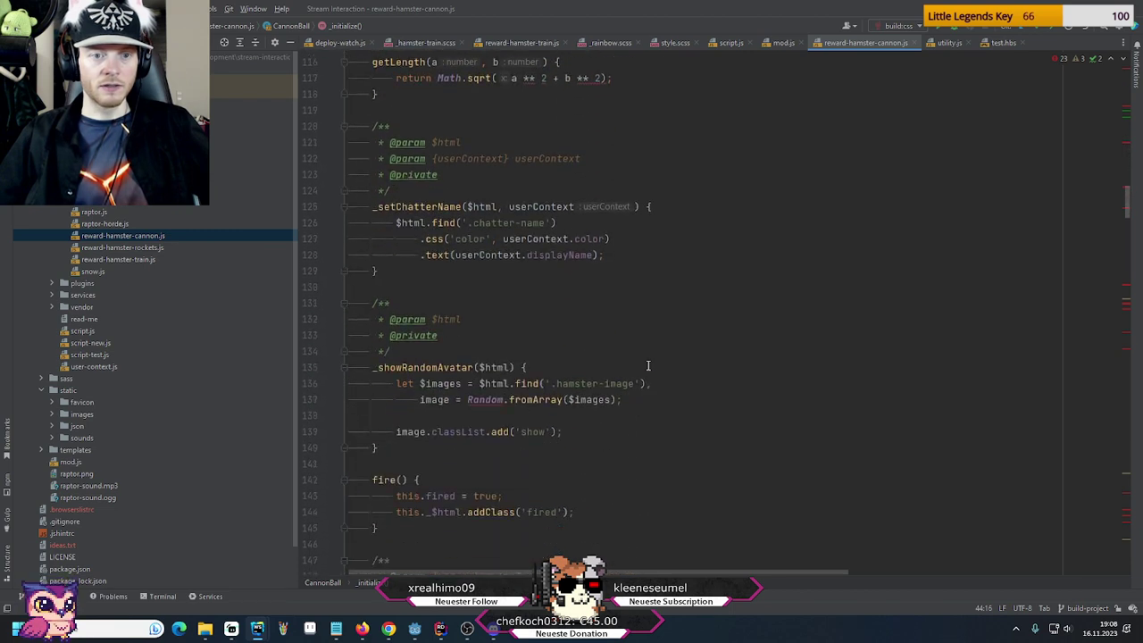
scroll(648, 365, "down", 5)
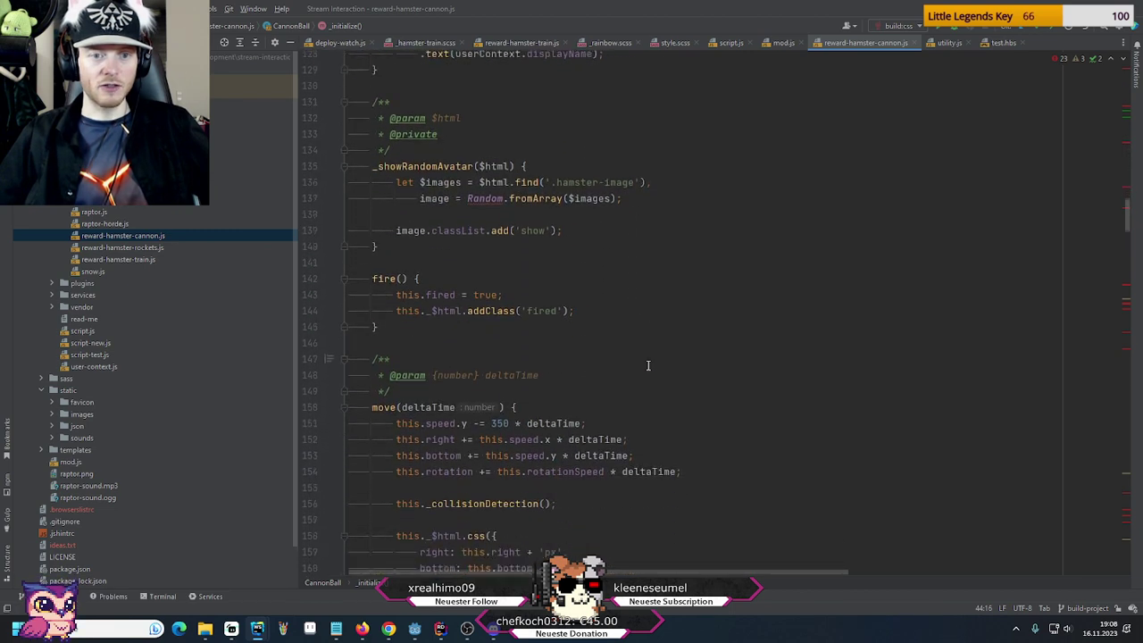
scroll(372, 275, "down", 9)
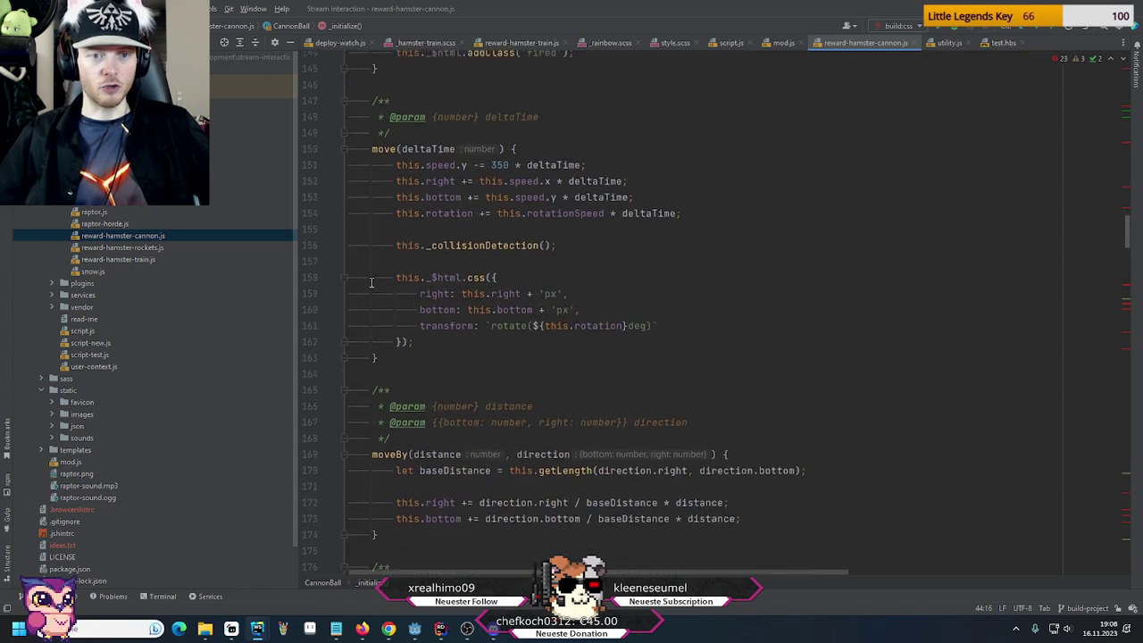
scroll(435, 261, "down", 1)
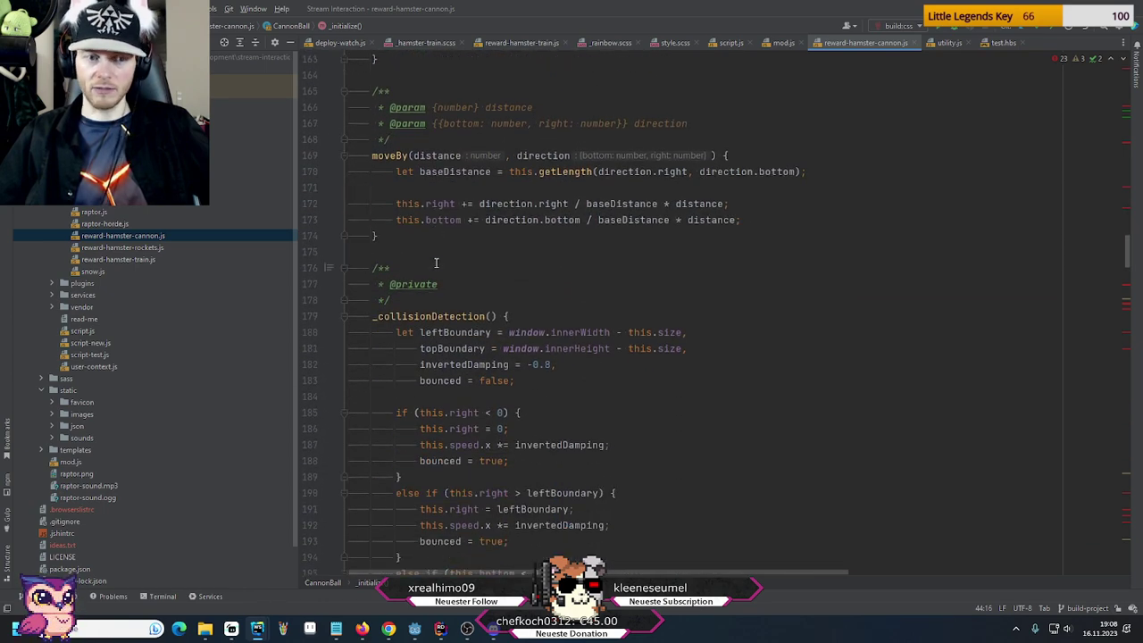
scroll(600, 346, "down", 11)
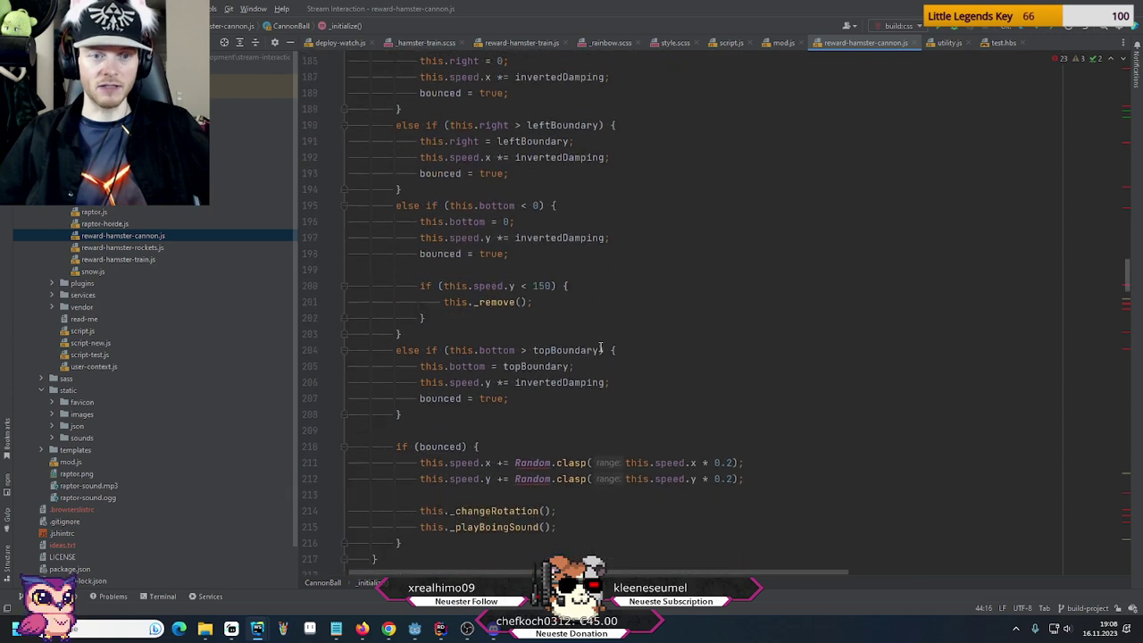
scroll(600, 347, "down", 2)
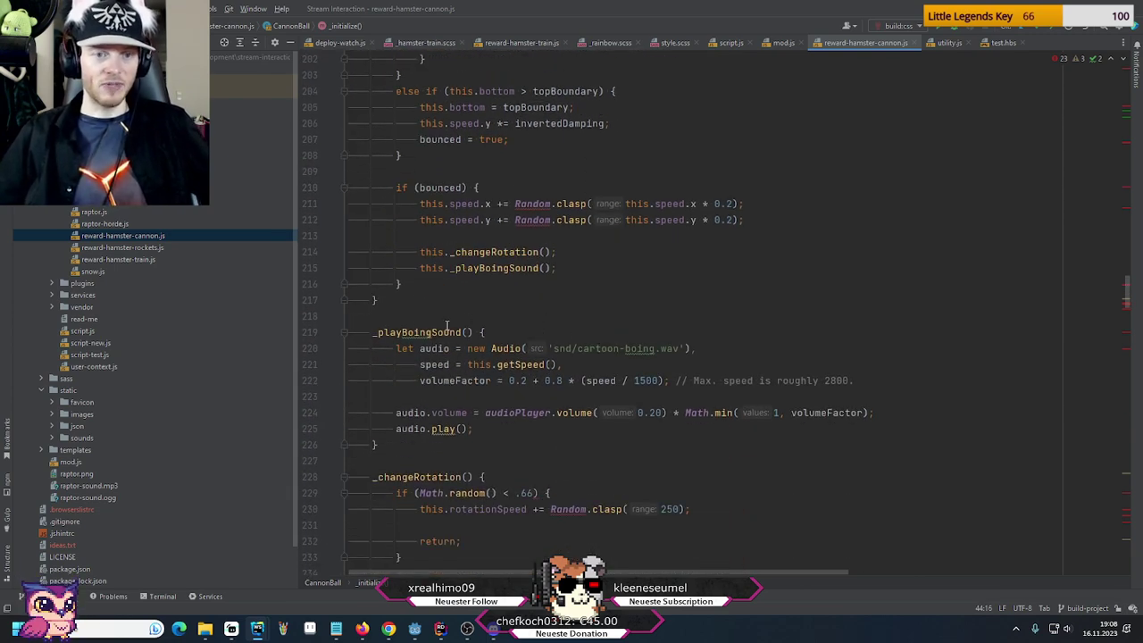
scroll(455, 326, "down", 6)
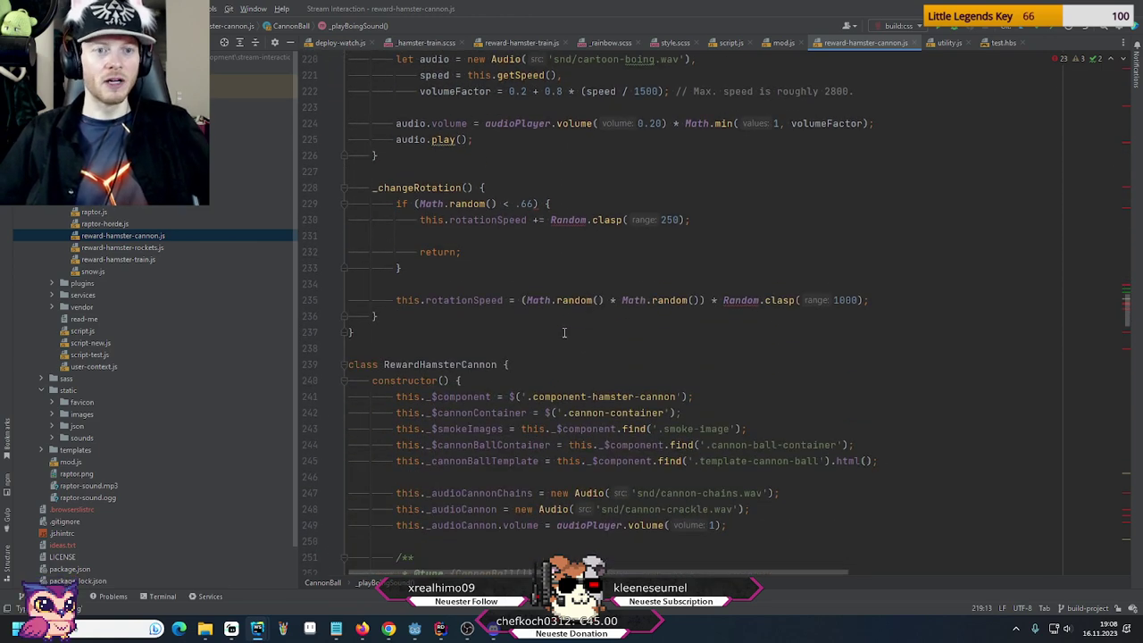
Read through the RewardHamsterCannon class from its constructor and ball collision handling to the _cannonActivate method
scroll(565, 333, "down", 3)
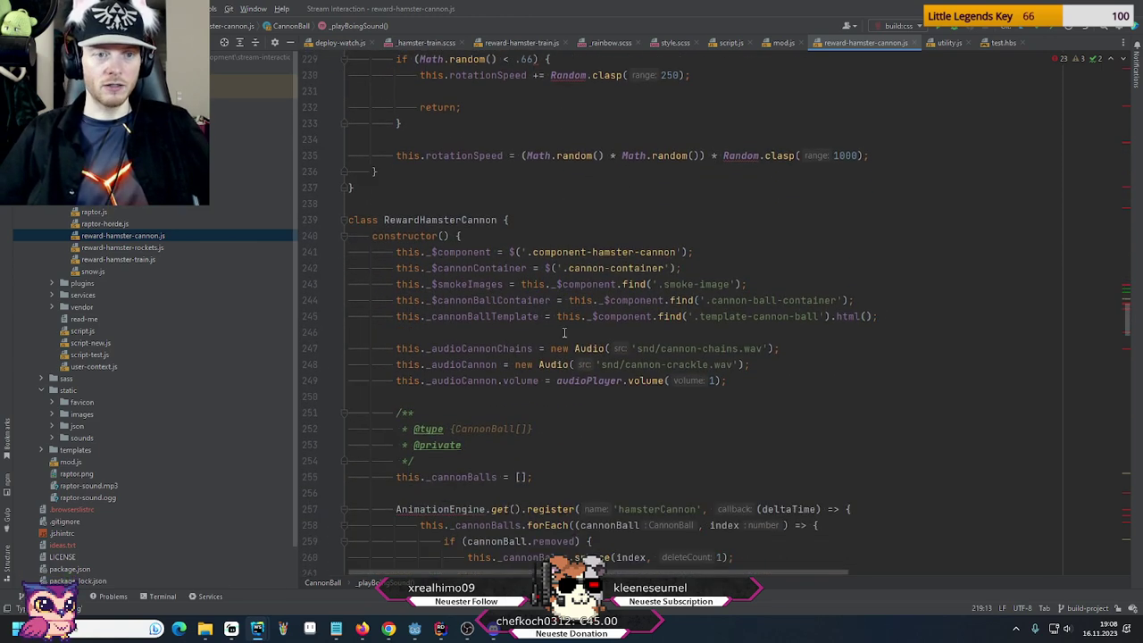
scroll(564, 333, "down", 3)
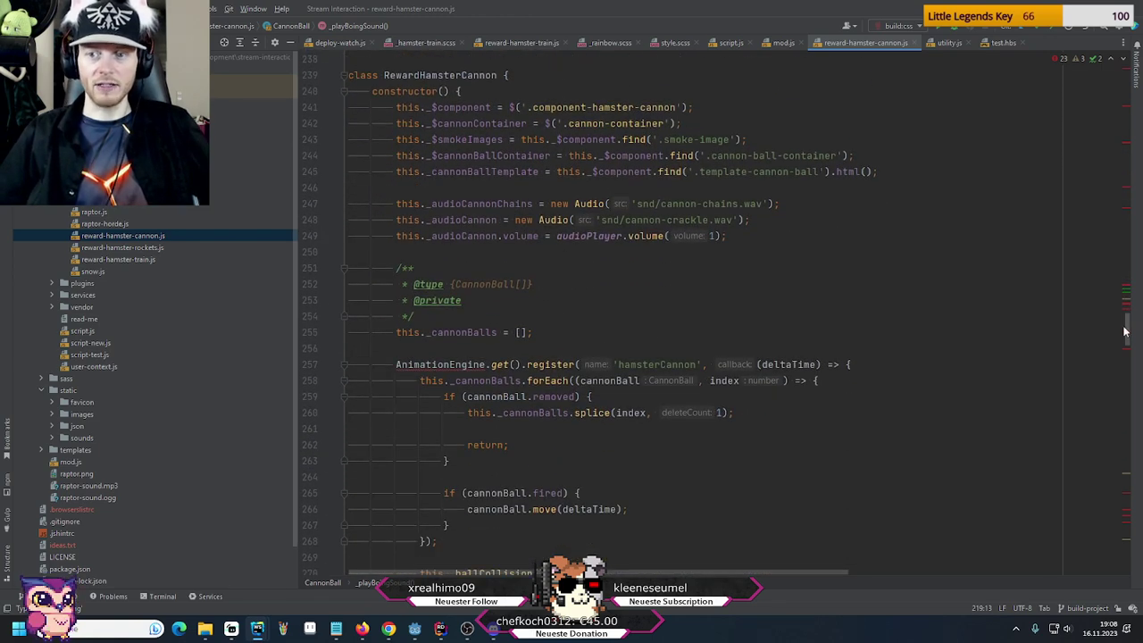
left_click_drag(1125, 332, 1099, 303)
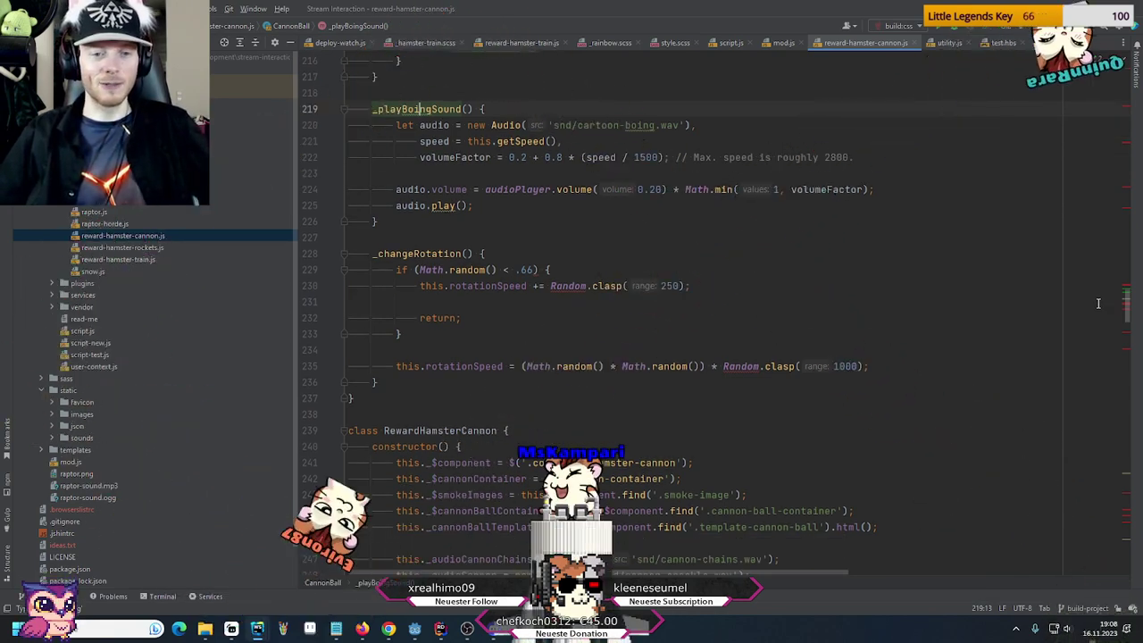
scroll(611, 239, "down", 8)
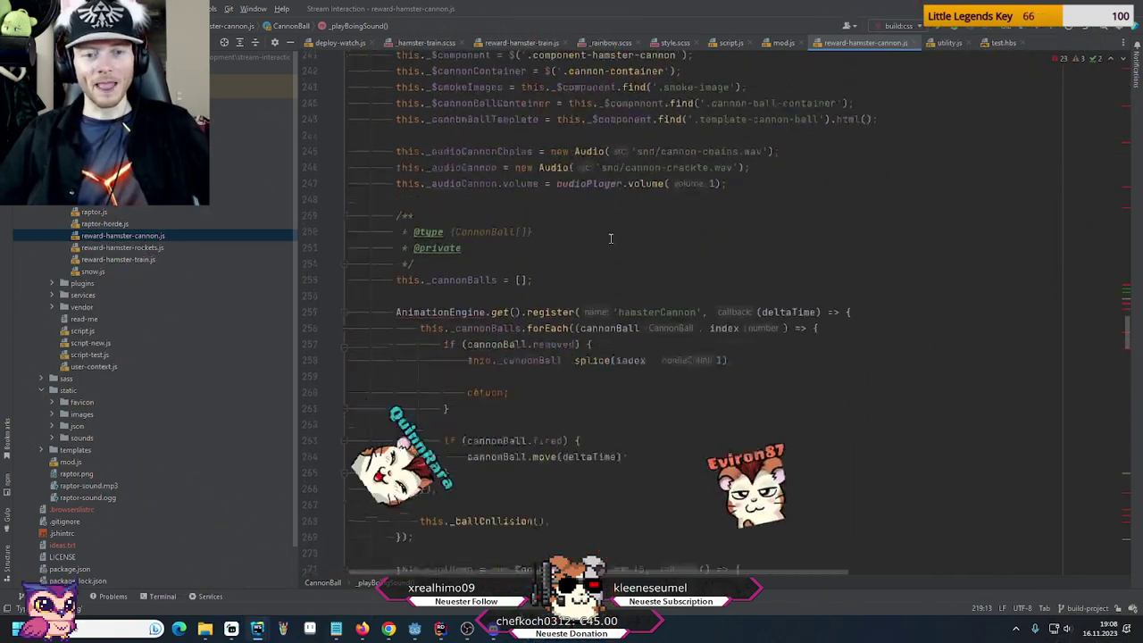
scroll(611, 239, "down", 13)
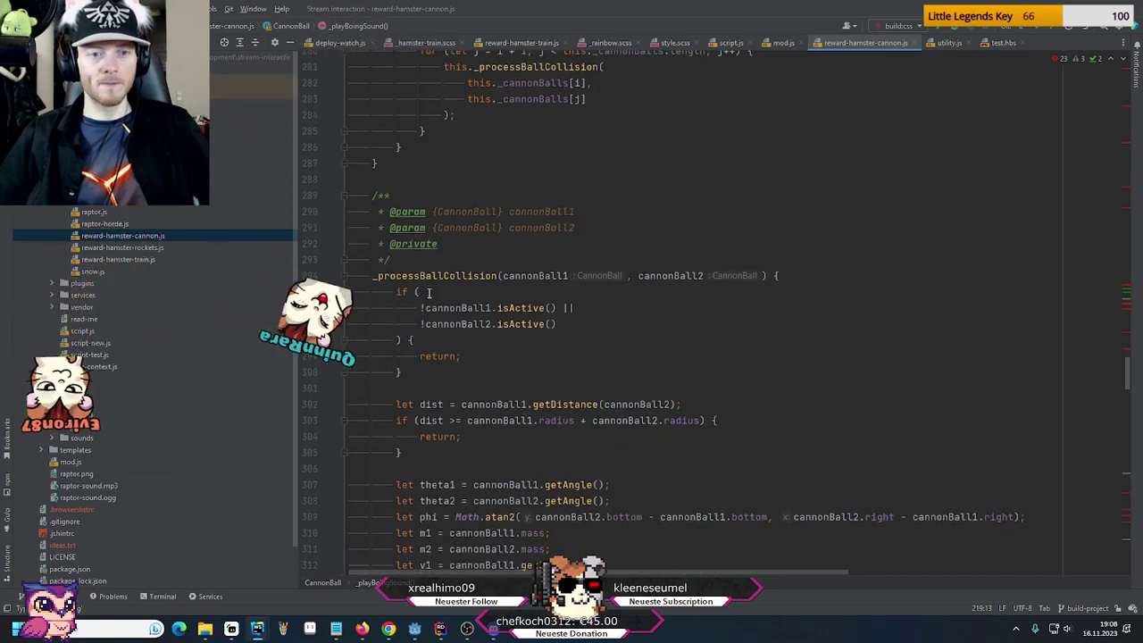
scroll(429, 293, "down", 18)
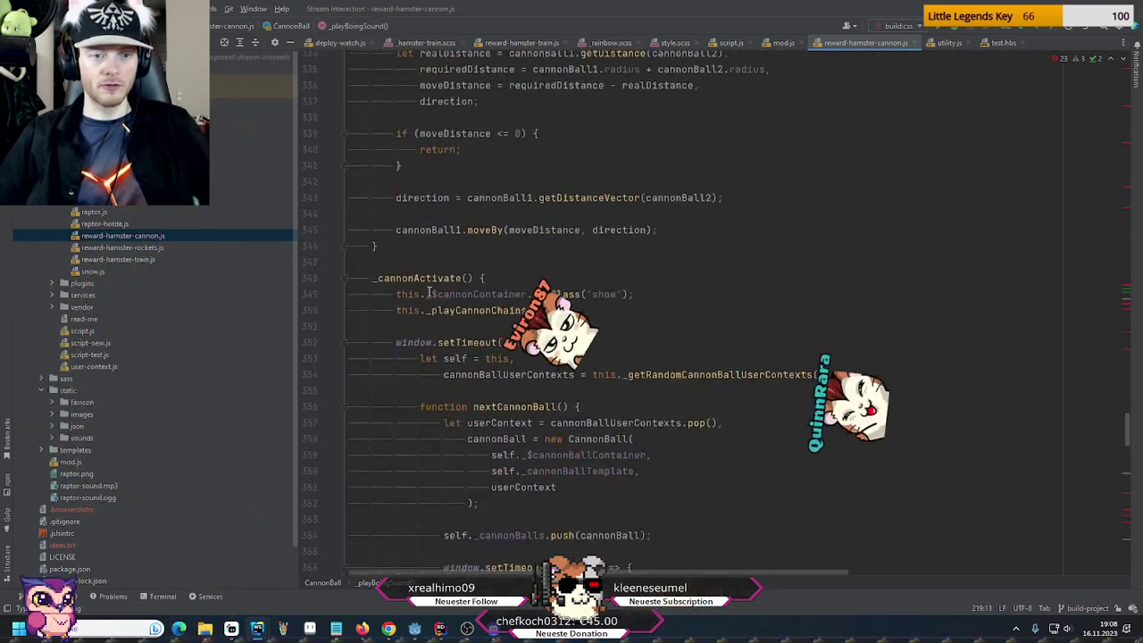
scroll(429, 293, "down", 2)
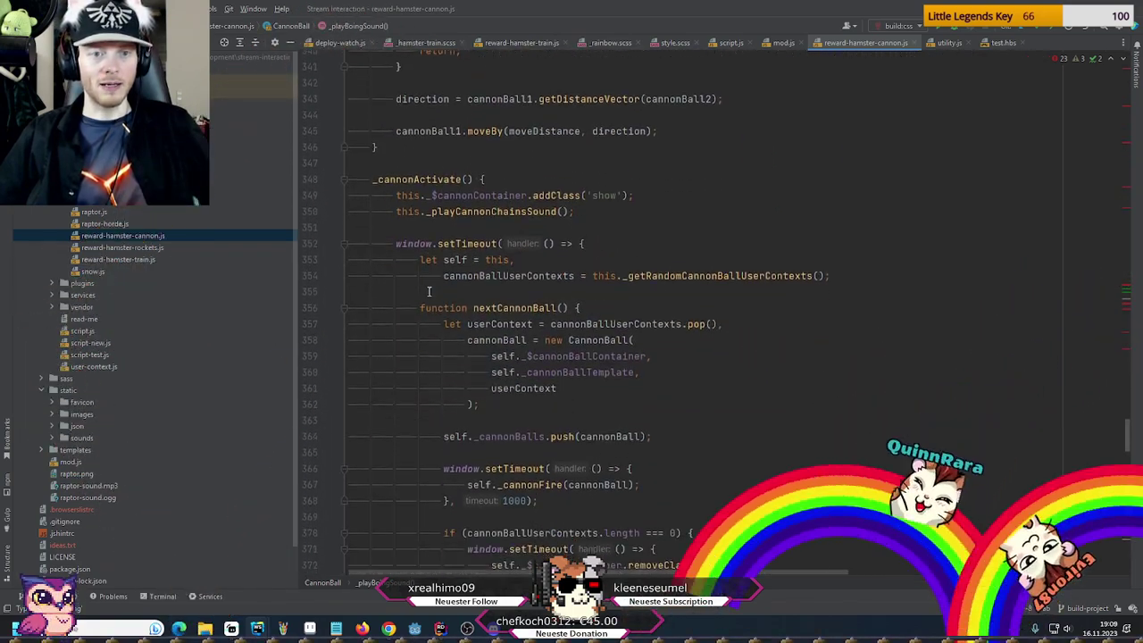
scroll(428, 291, "down", 2)
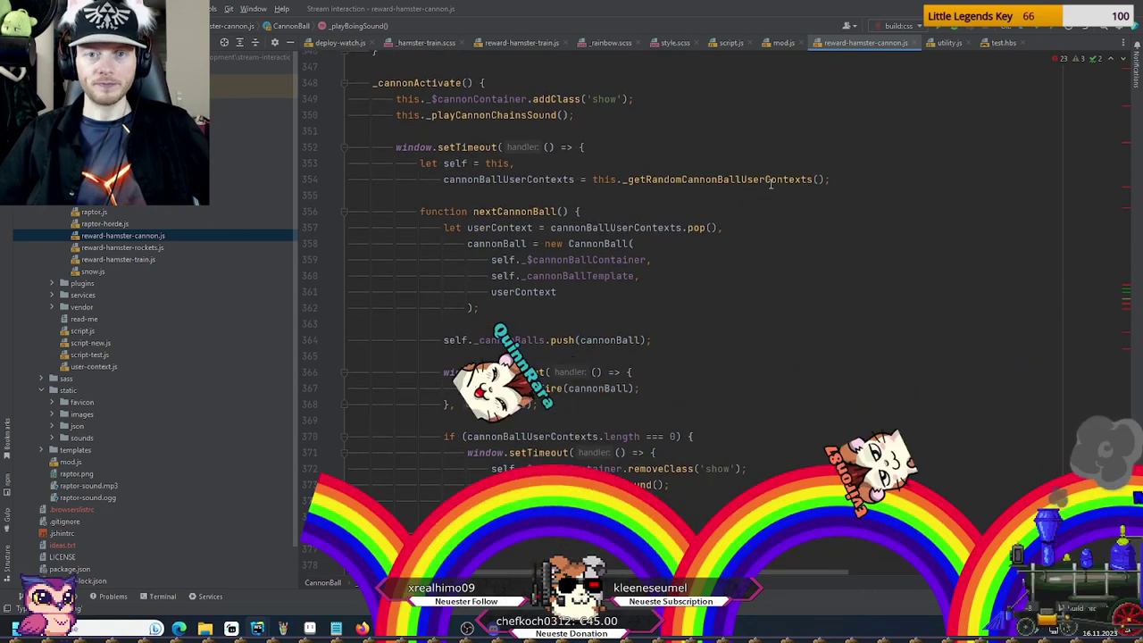
Highlight _getRandomCannonBallUserContexts in _cannonActivate and read its definition and the chatter selection code below it
left_click(685, 179)
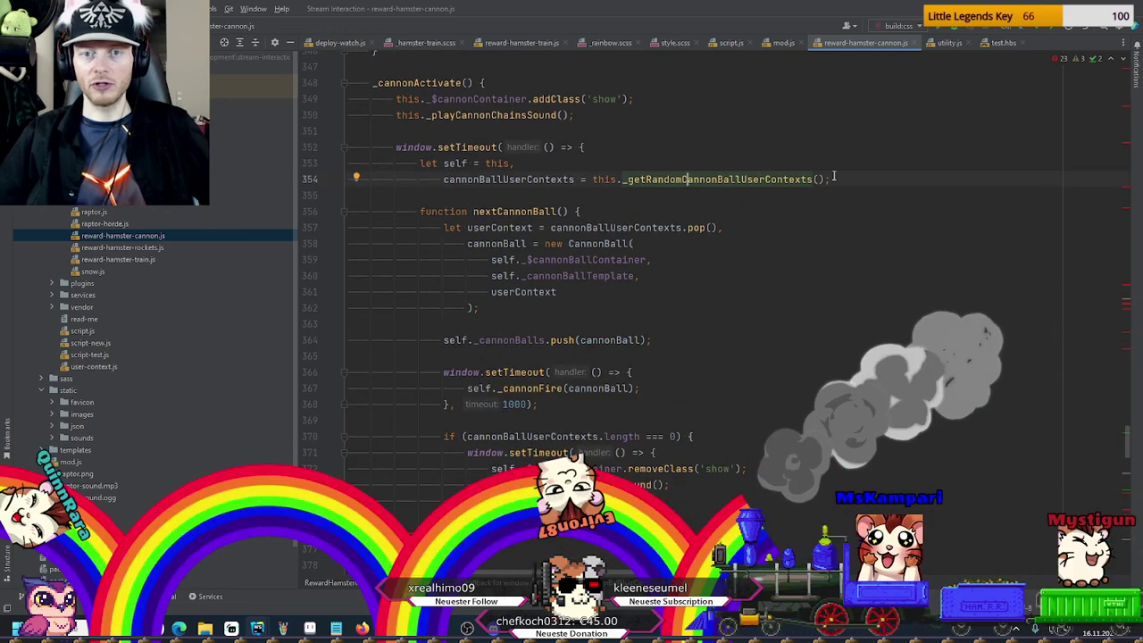
key("ctrl+w")
scroll(631, 291, "down", 1)
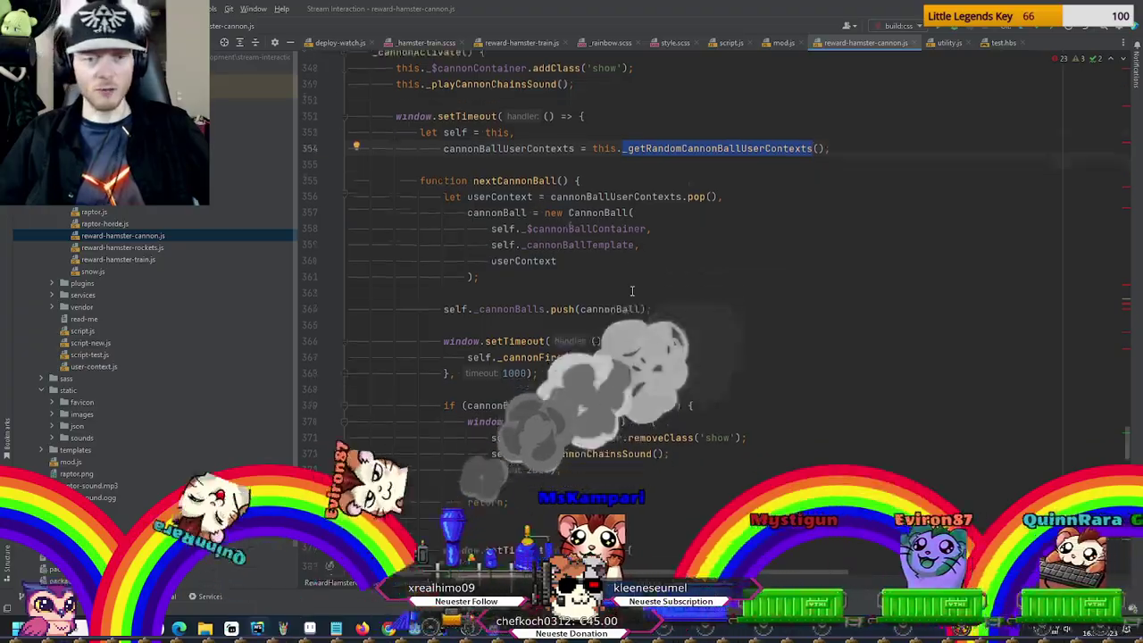
scroll(631, 291, "down", 10)
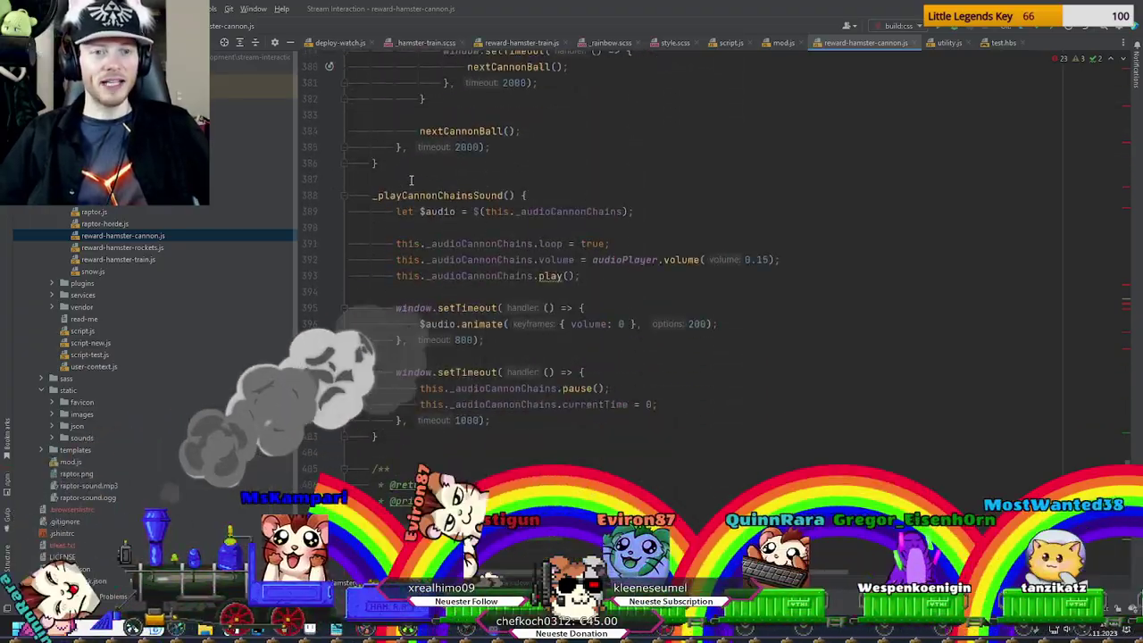
scroll(439, 259, "down", 4)
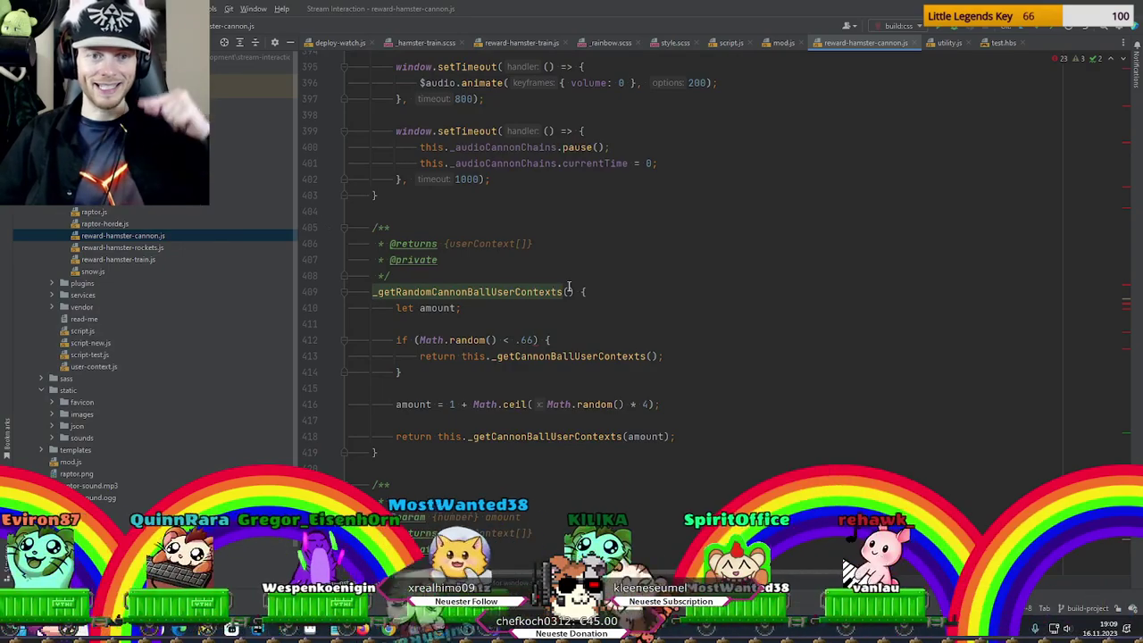
scroll(552, 277, "down", 1)
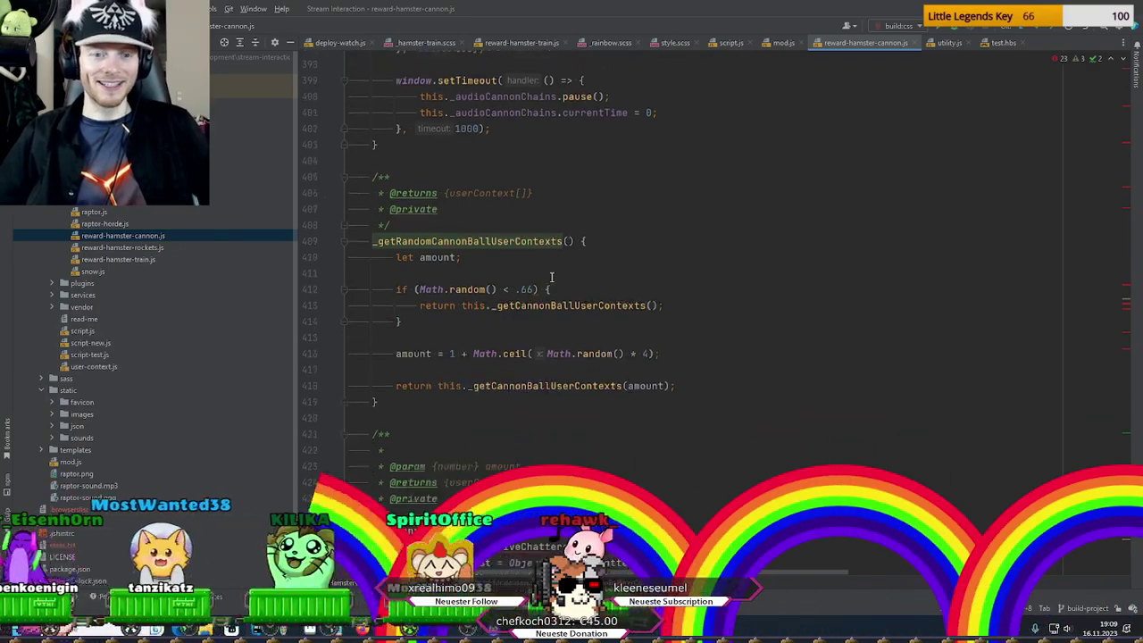
scroll(551, 277, "down", 4)
scroll(552, 277, "down", 6)
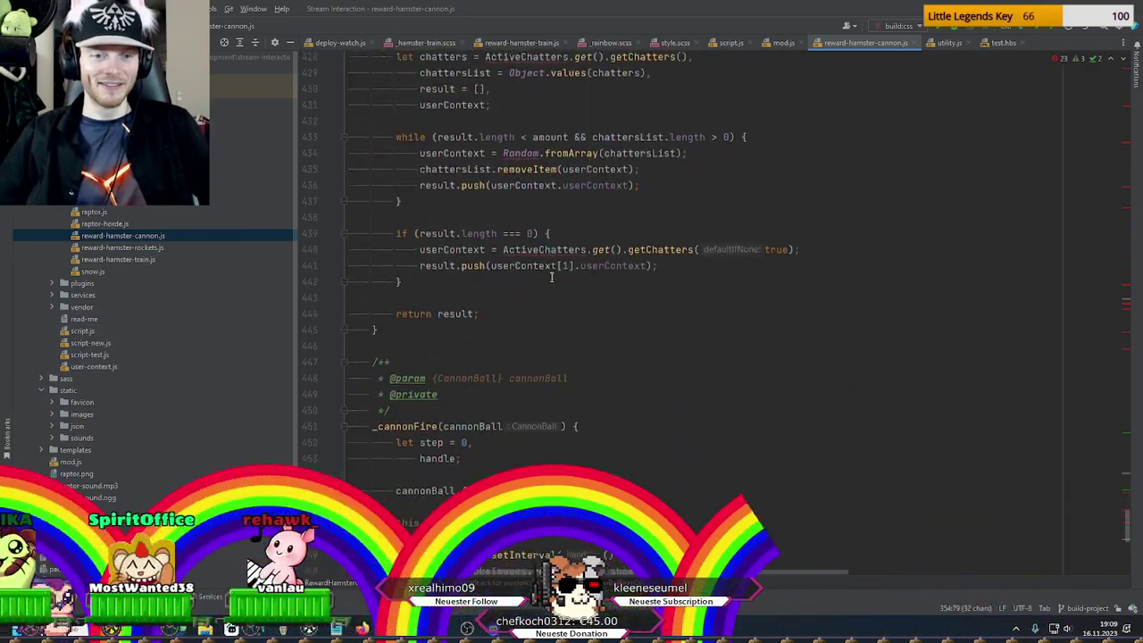
Examine how _cannonFire steps through the smoke images, including the interval's timeout value
scroll(551, 277, "down", 4)
scroll(396, 243, "down", 3)
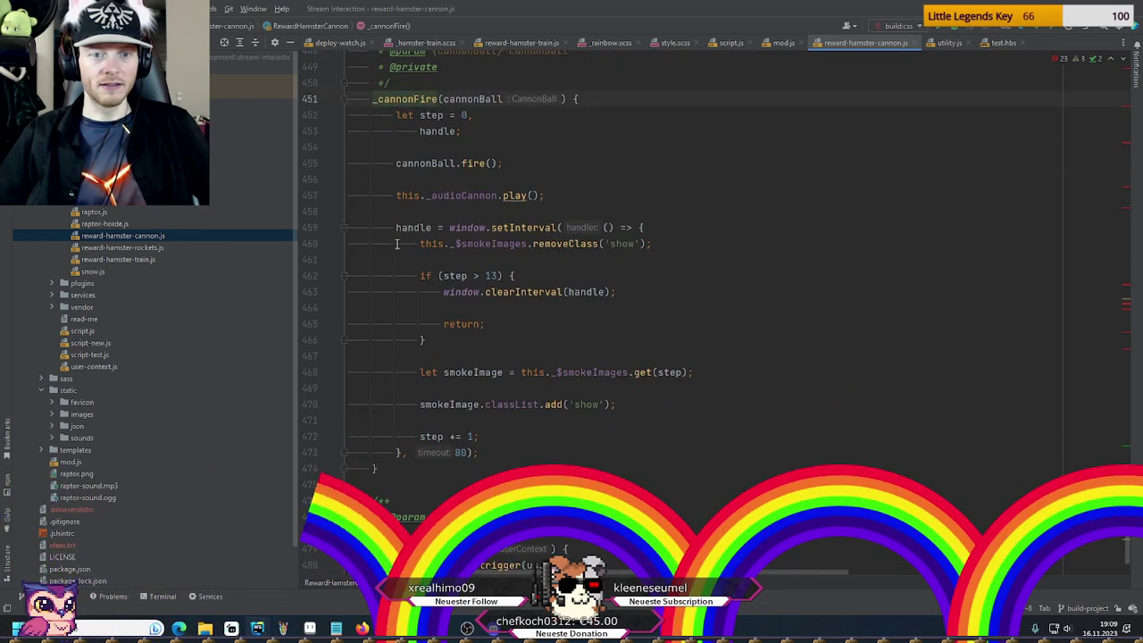
left_click(597, 371)
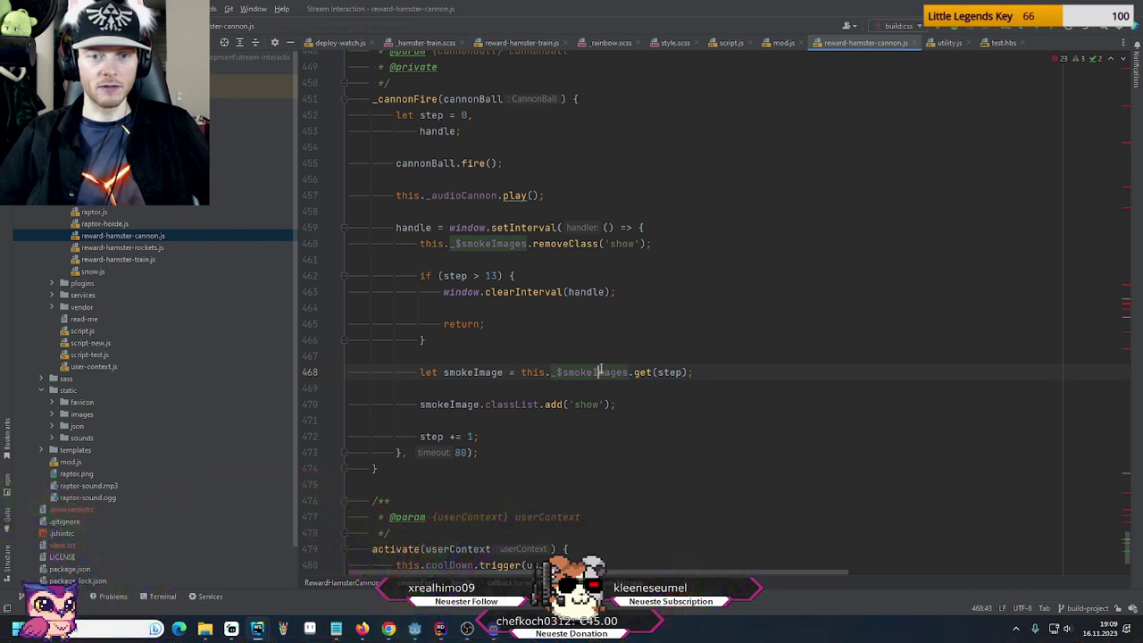
left_click(660, 372)
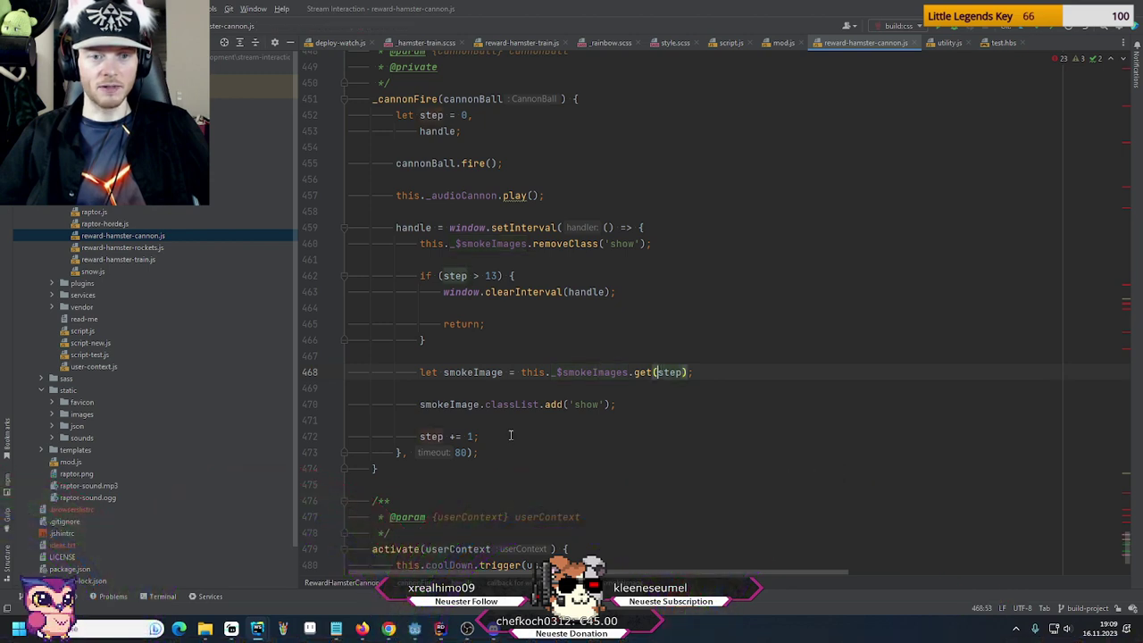
left_click(455, 453)
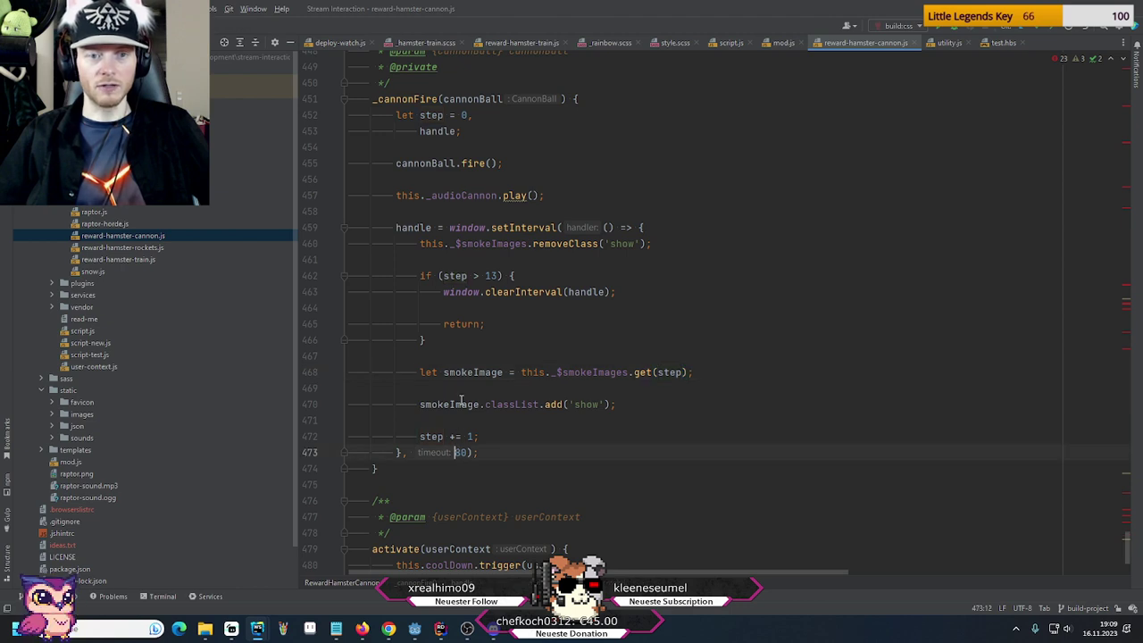
mouse_move(461, 401)
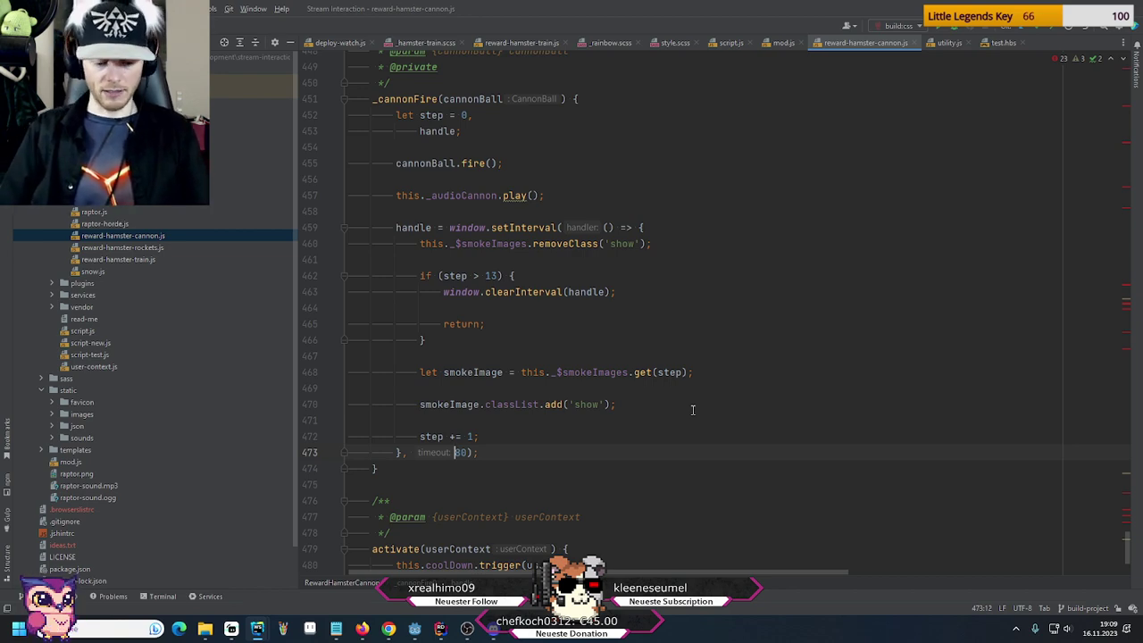
Search the system for "rechner" and launch the calculator
key("super")
type("rechner")
key("Return")
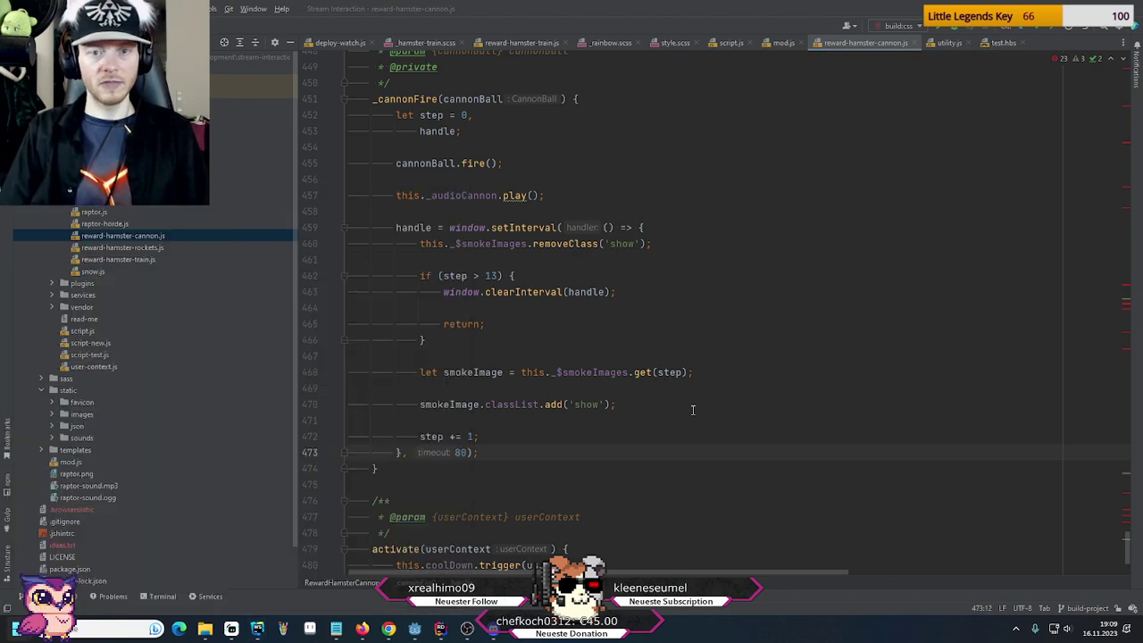
Calculate 1000 divided by 80 to convert the 80 ms interval into a frame rate
type("1000")
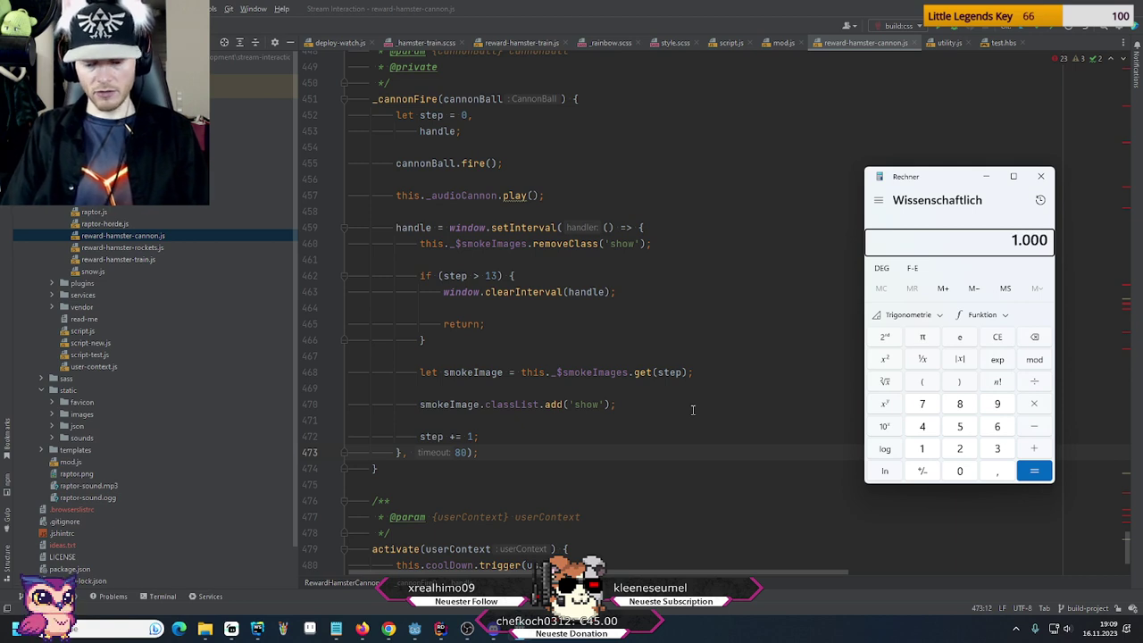
type("/80")
key("Return")
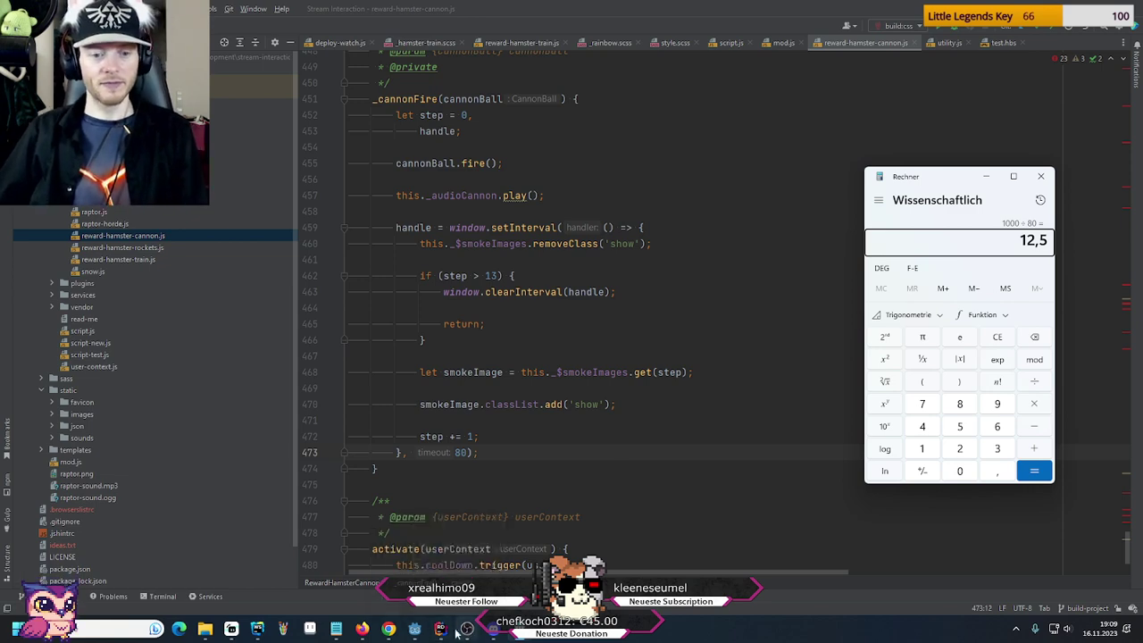
Switch to Chrome, close the Stream Interactions page showing the smoke images' markup, and return to the Godot editor
mouse_move(414, 636)
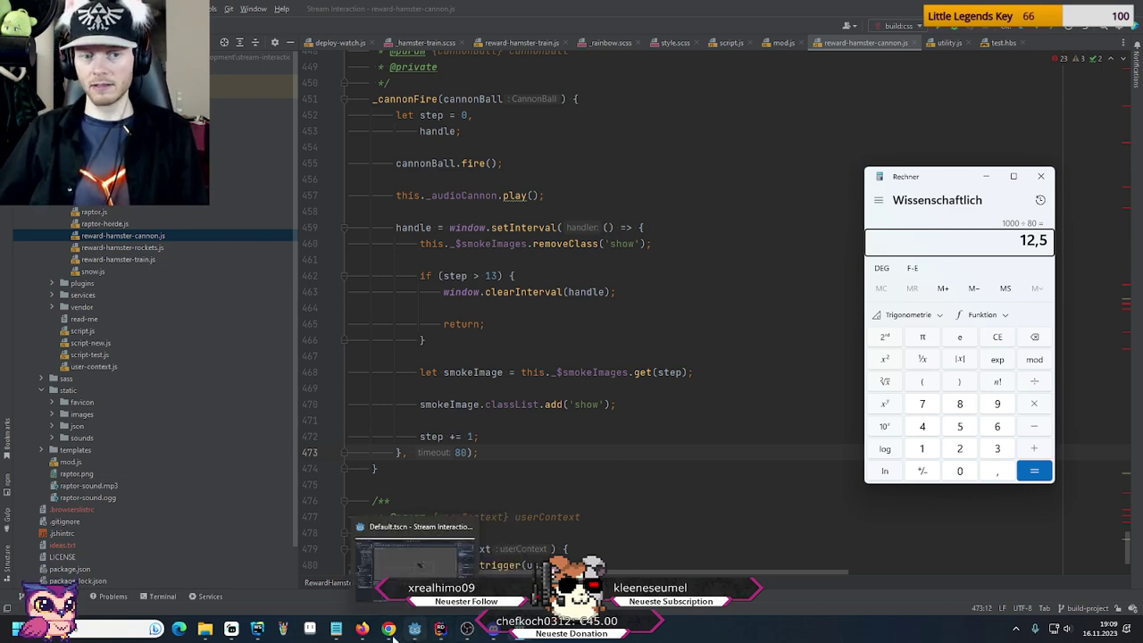
left_click(390, 635)
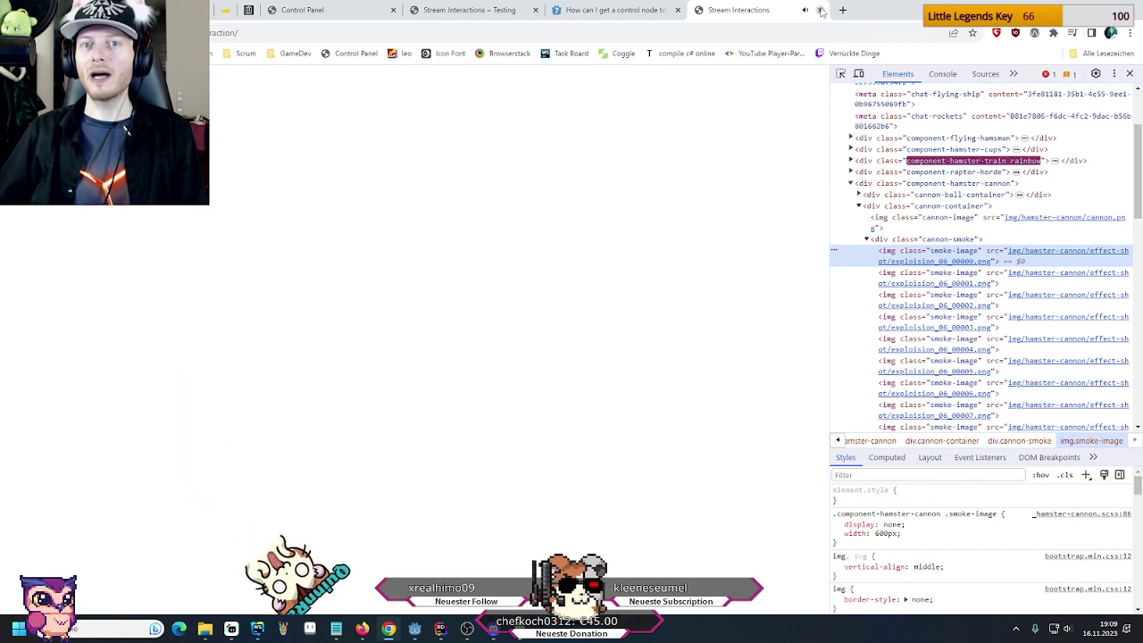
left_click(821, 10)
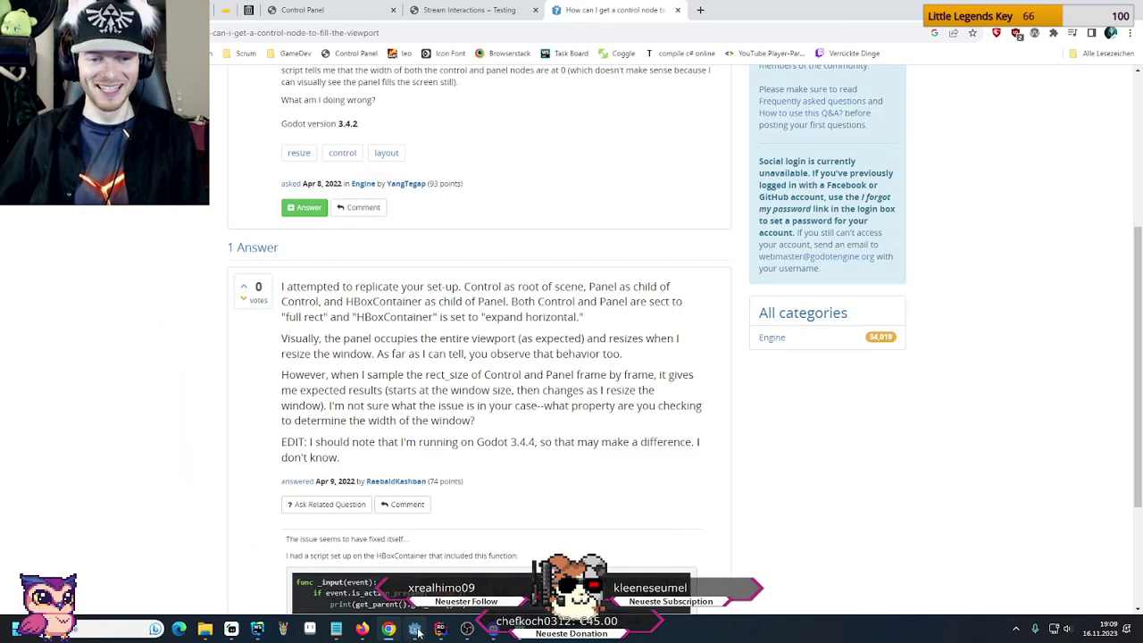
left_click(414, 628)
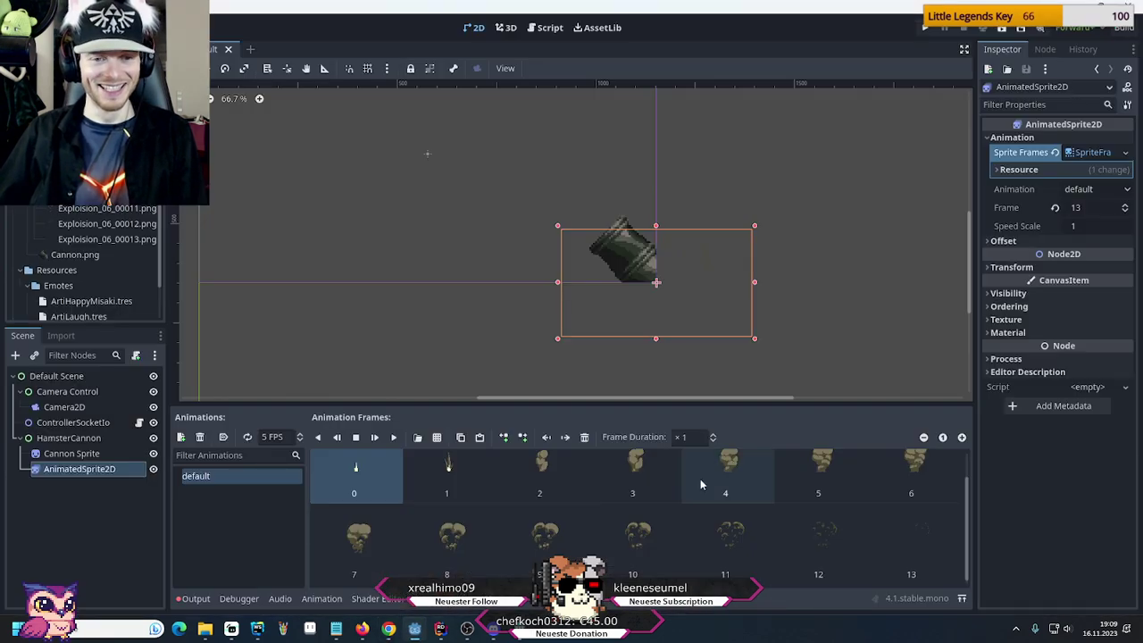
Set the default smoke animation's speed to 12 FPS and preview its playback
left_click(299, 435)
left_click(300, 436)
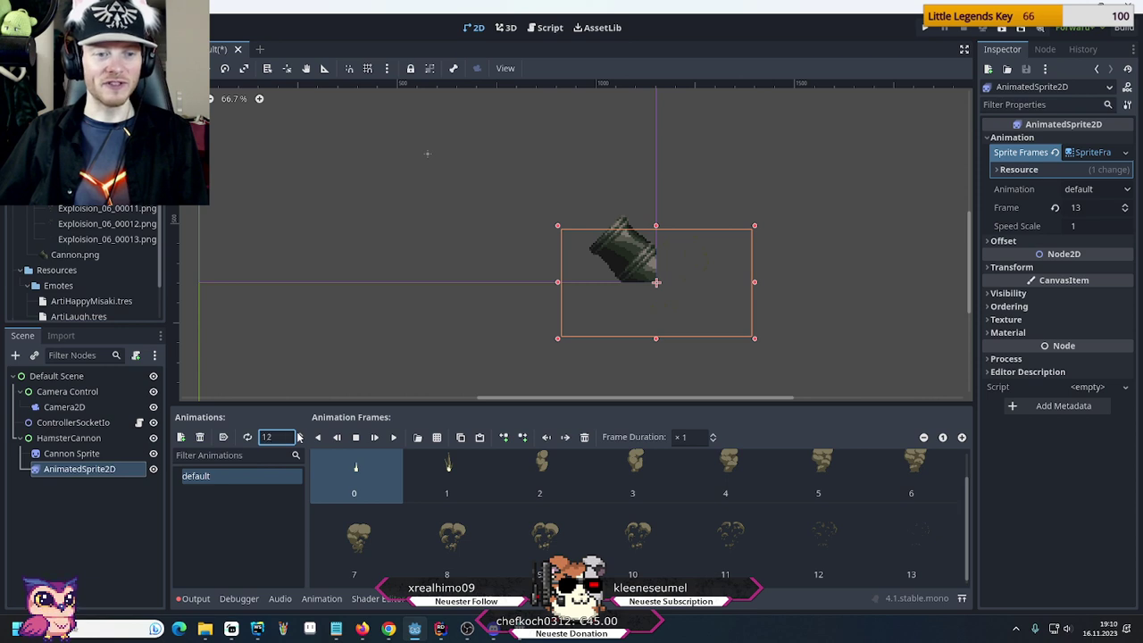
left_click(394, 436)
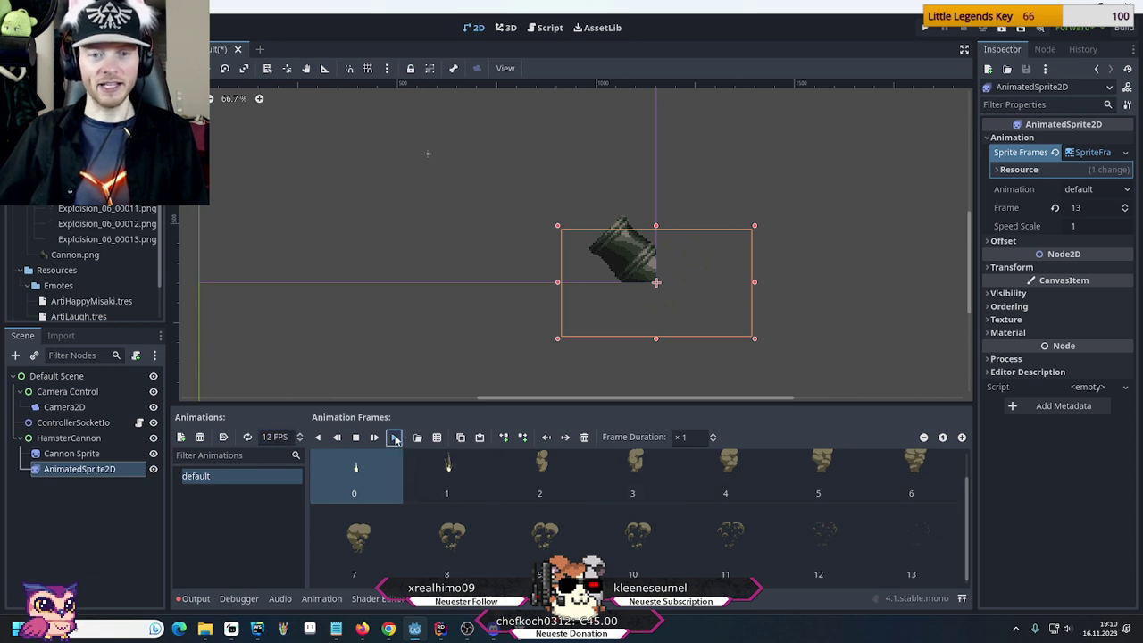
left_click(394, 437)
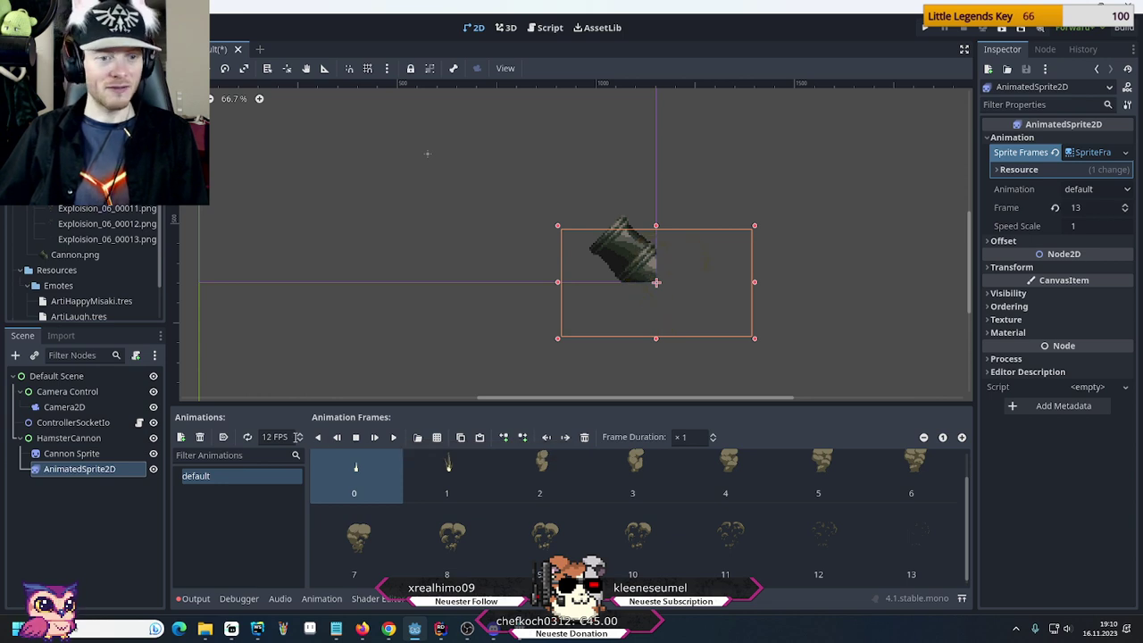
Try the smoke animation at 13 FPS in the preview and restore its speed to 12 FPS
left_click(300, 434)
left_click(394, 437)
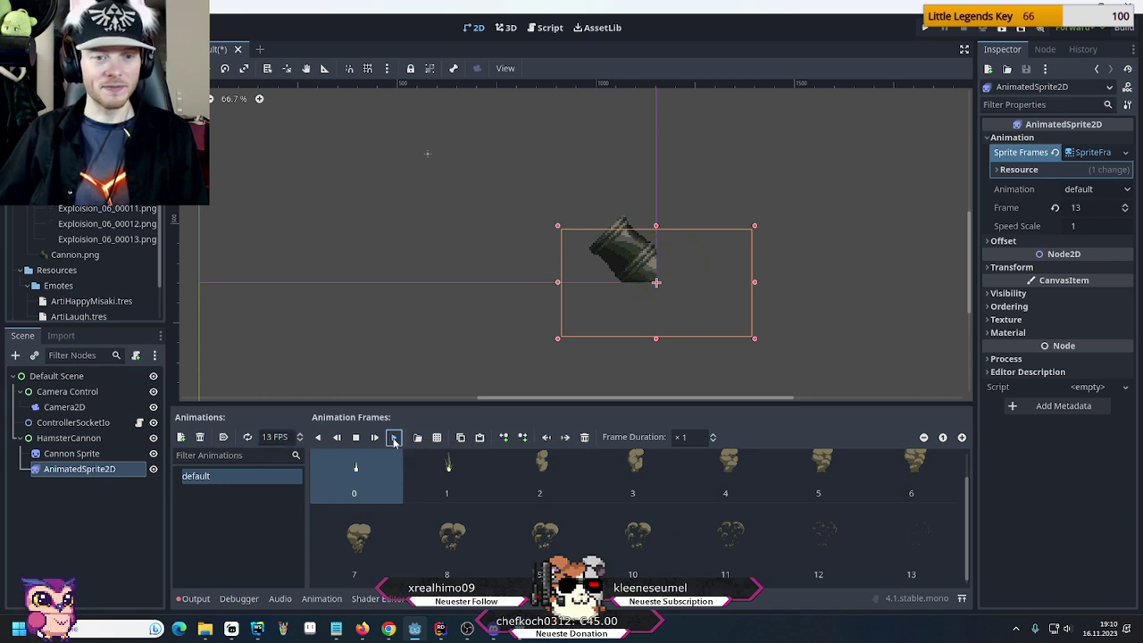
left_click(394, 439)
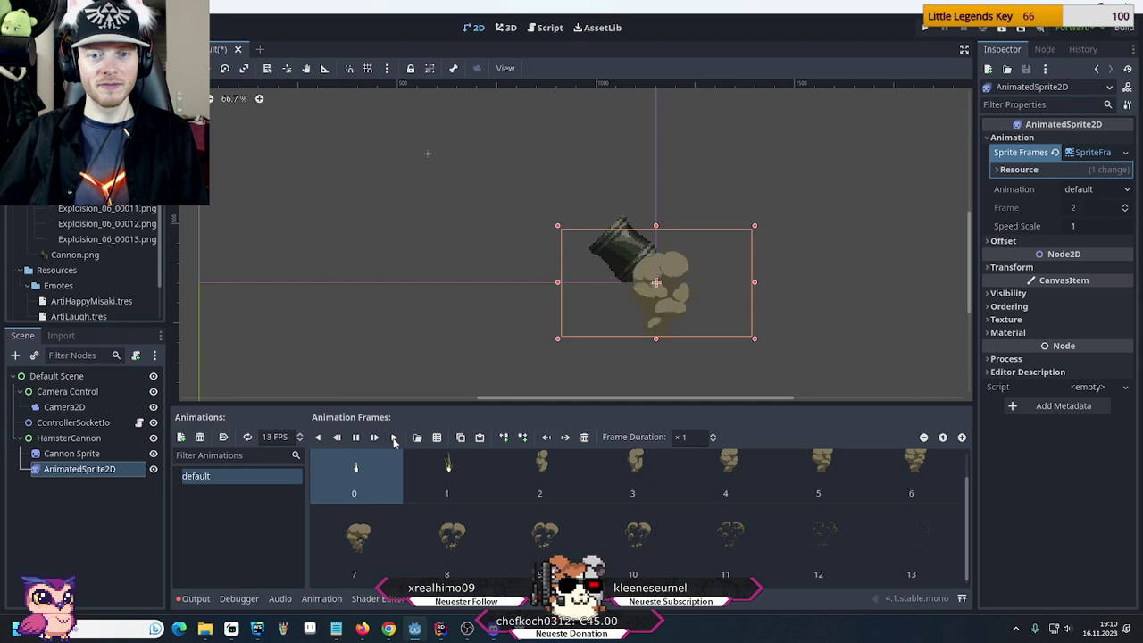
left_click(301, 441)
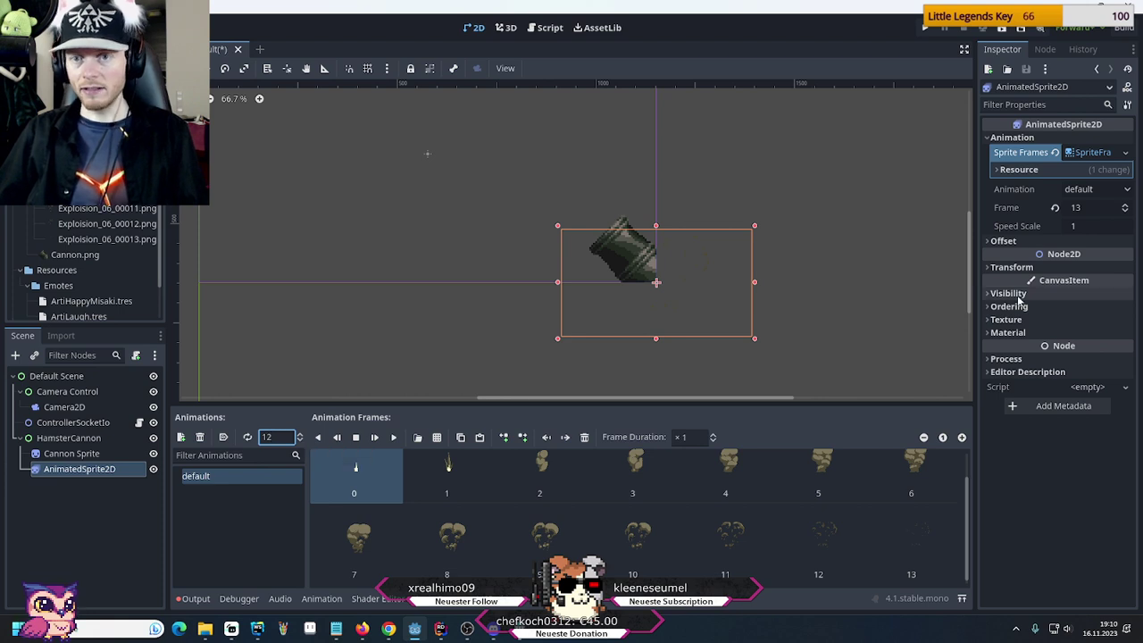
Set the AnimatedSprite2D's scale to 1.25 on both axes
left_click(1013, 267)
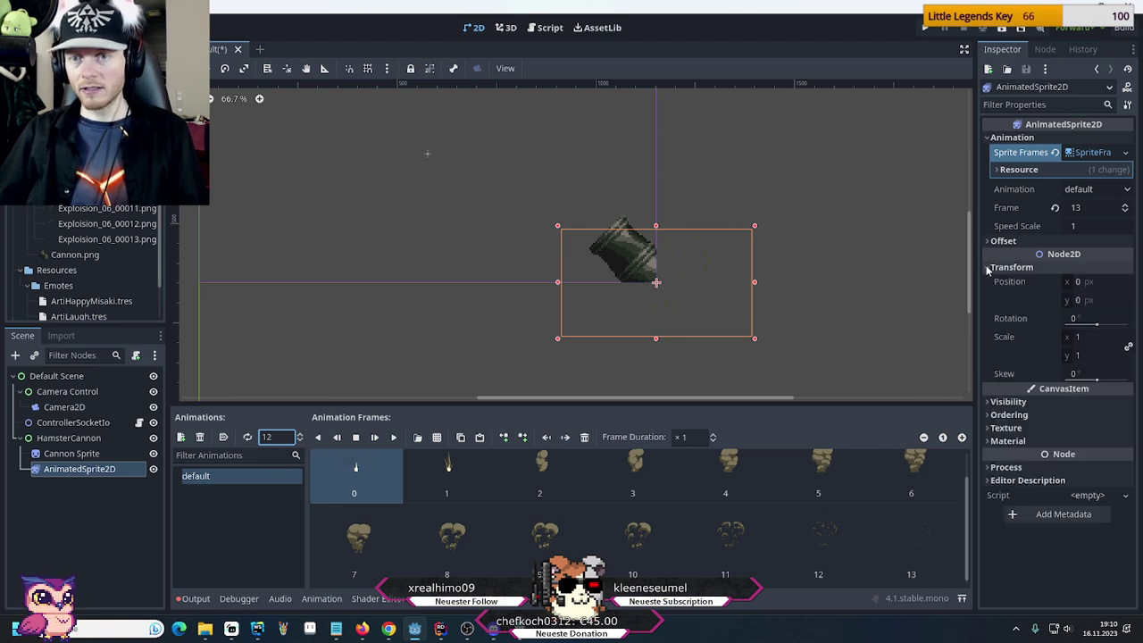
left_click(1080, 337)
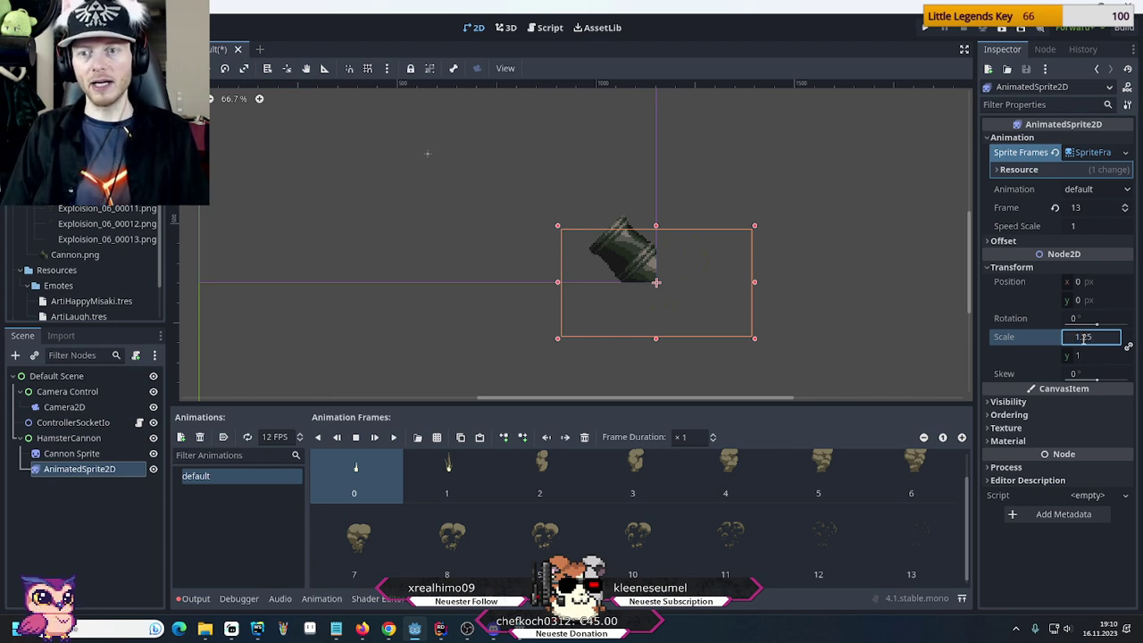
key("Return")
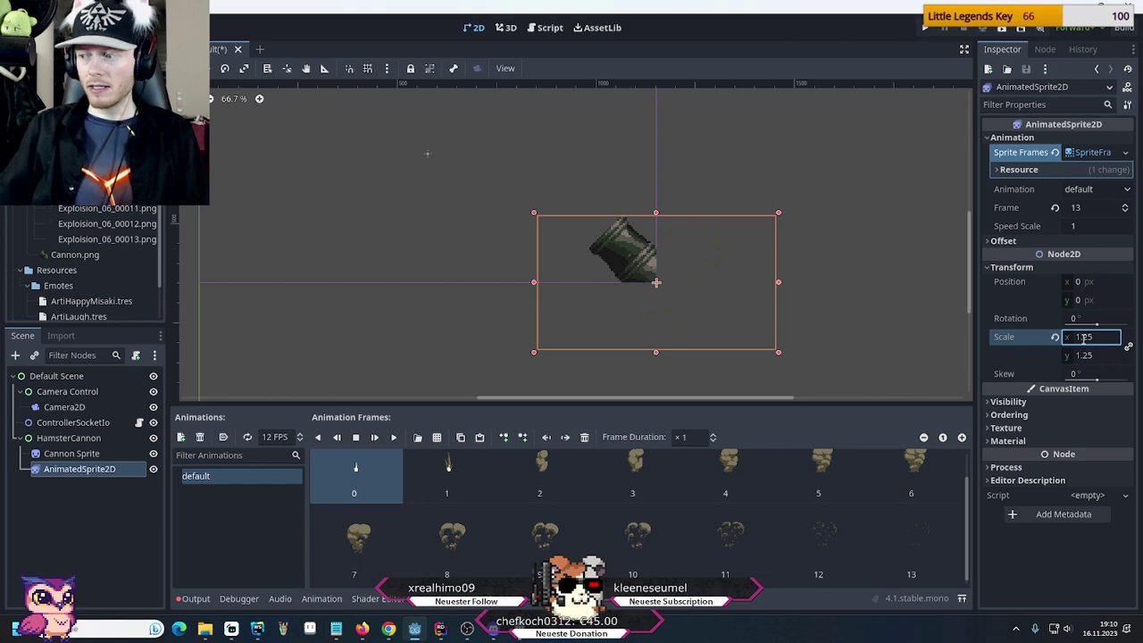
Check the smoke's scaled width by multiplying 480 by 1.25 in the calculator and put the calculator away
key("super")
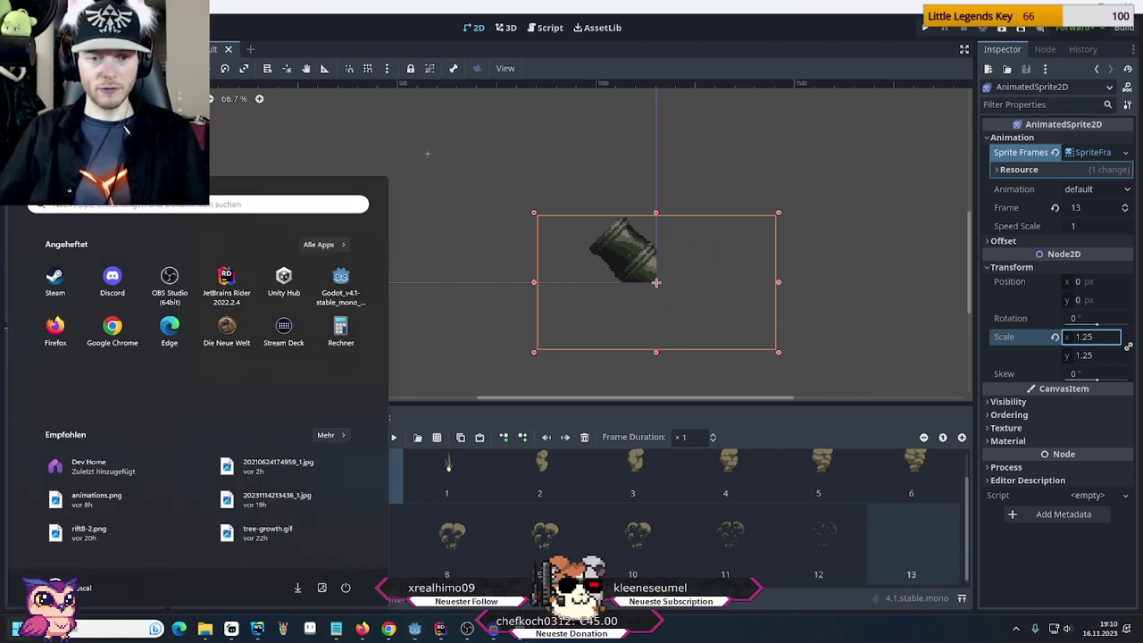
left_click(492, 629)
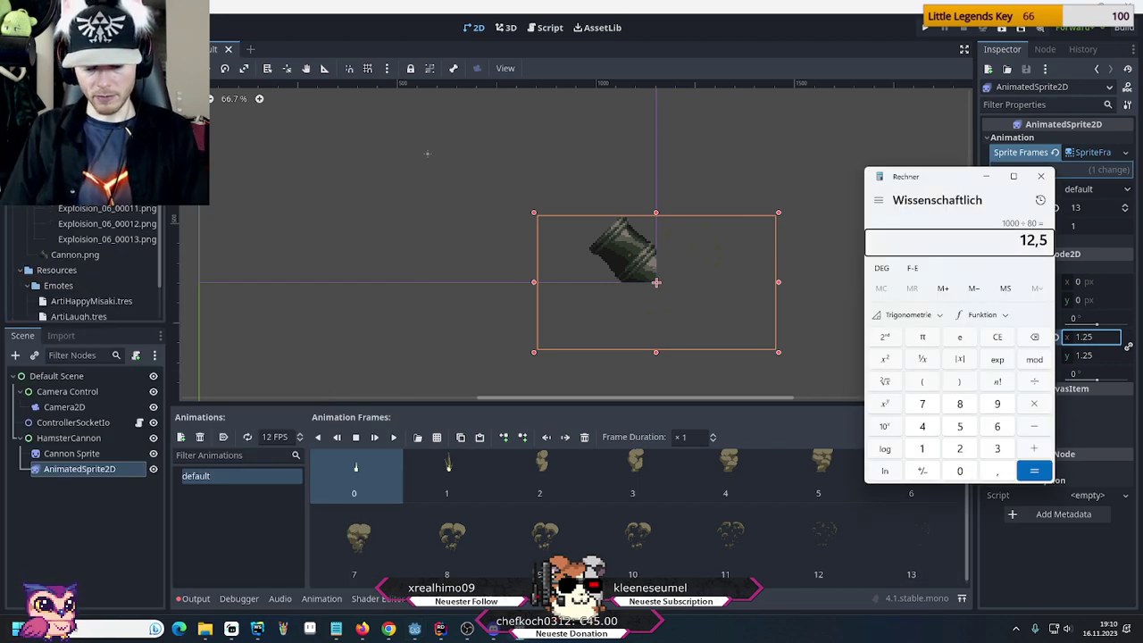
type("480*1")
type(",25")
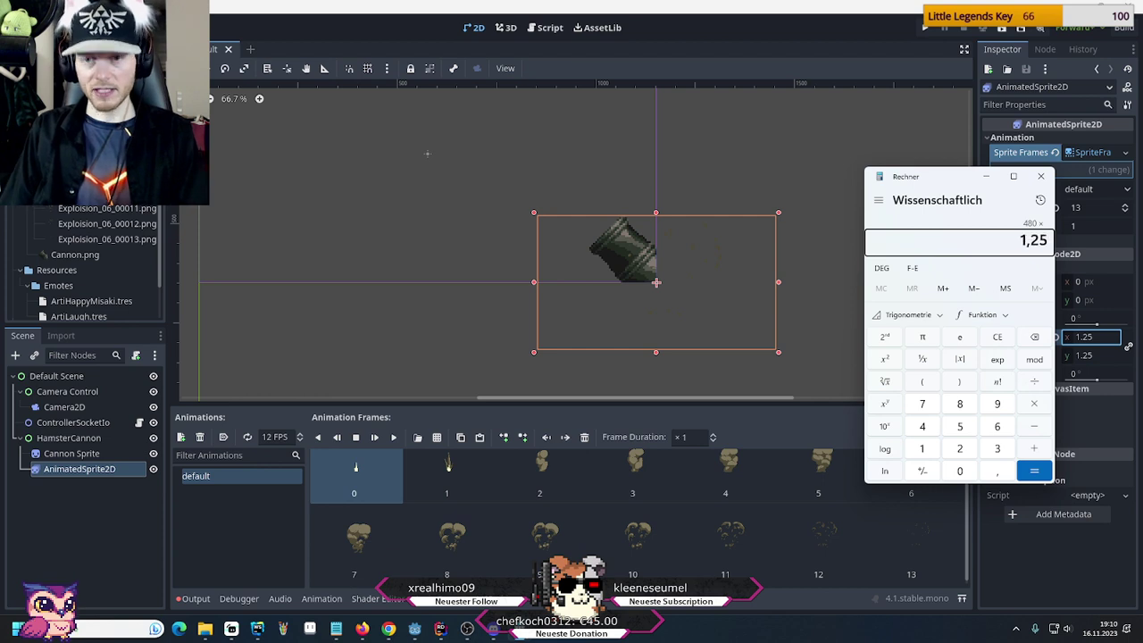
key("Return")
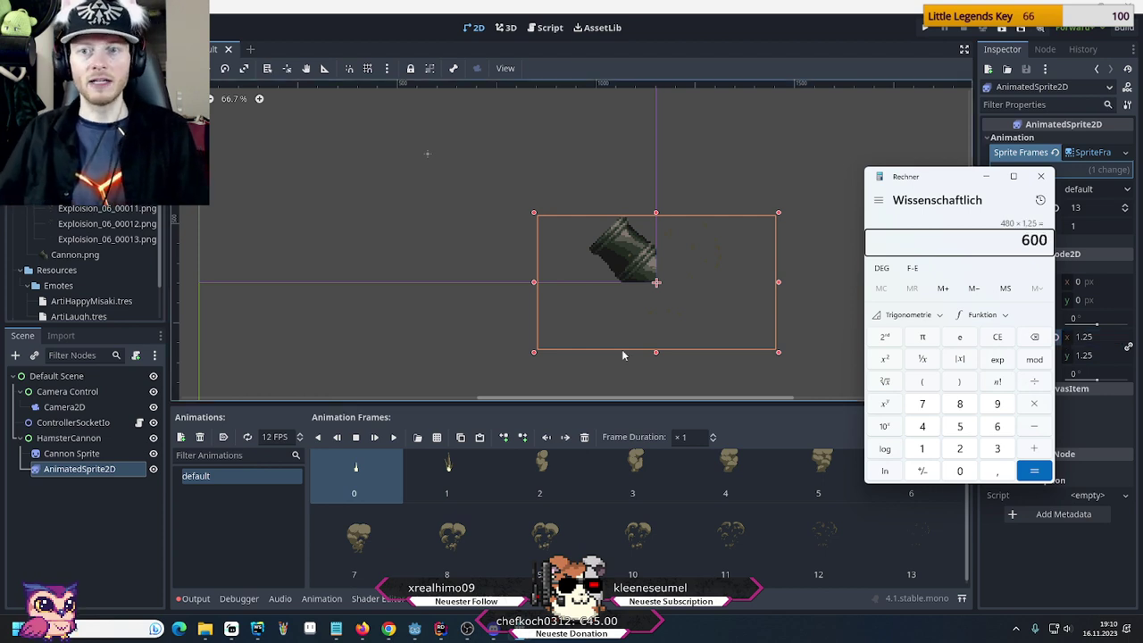
left_click(986, 176)
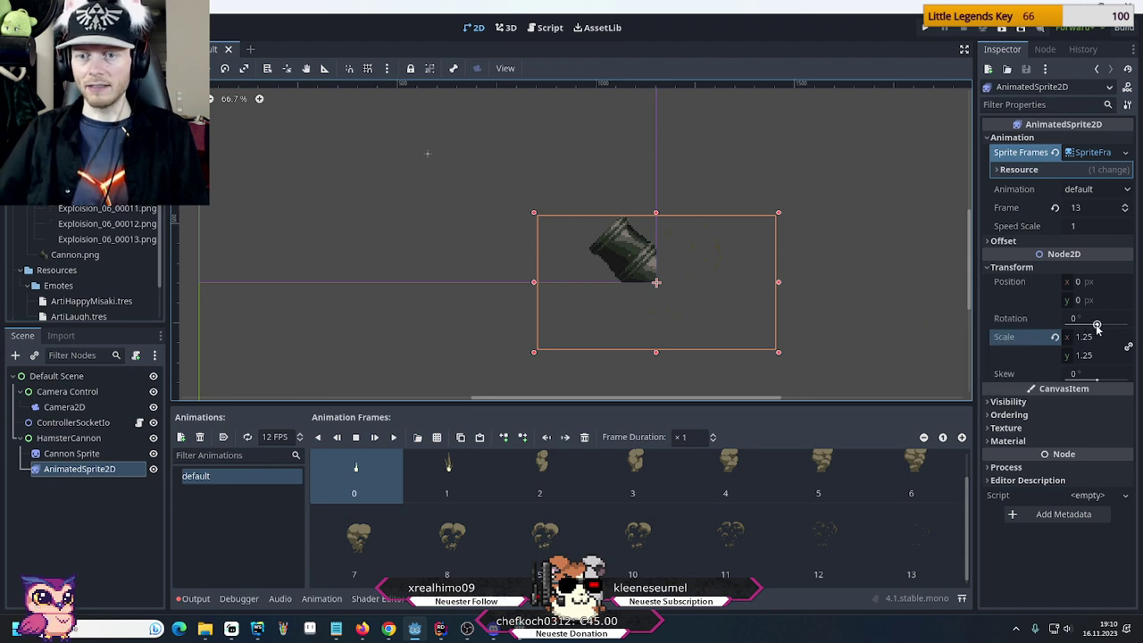
Rotate the AnimatedSprite2D to -45° to match the cannon's tilt
left_click_drag(1097, 327, 1092, 327)
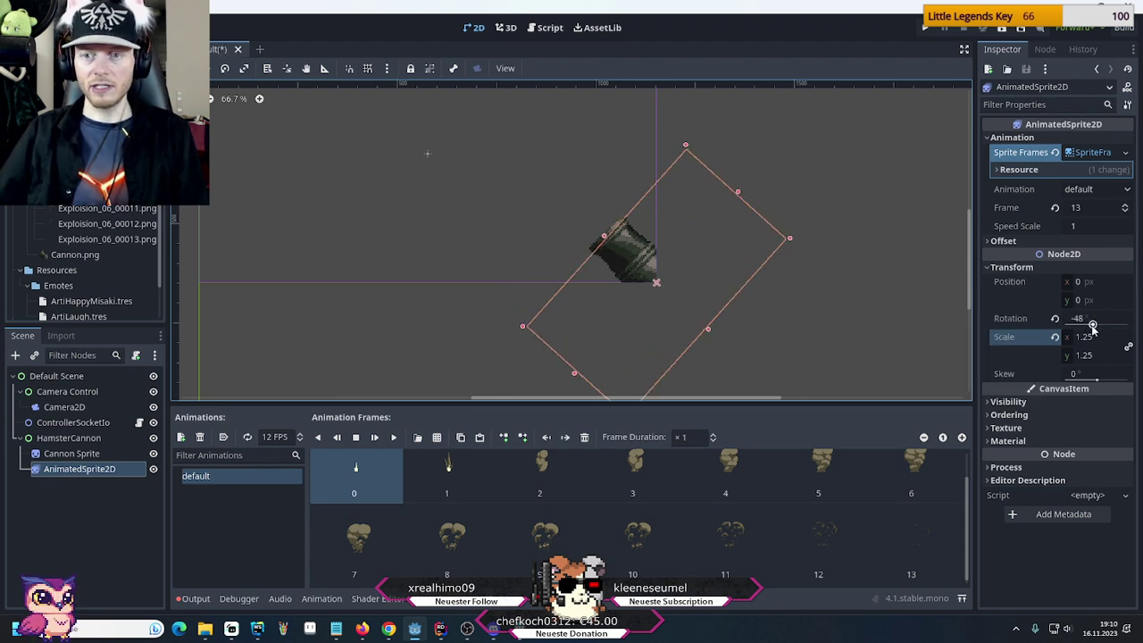
left_click(1091, 327)
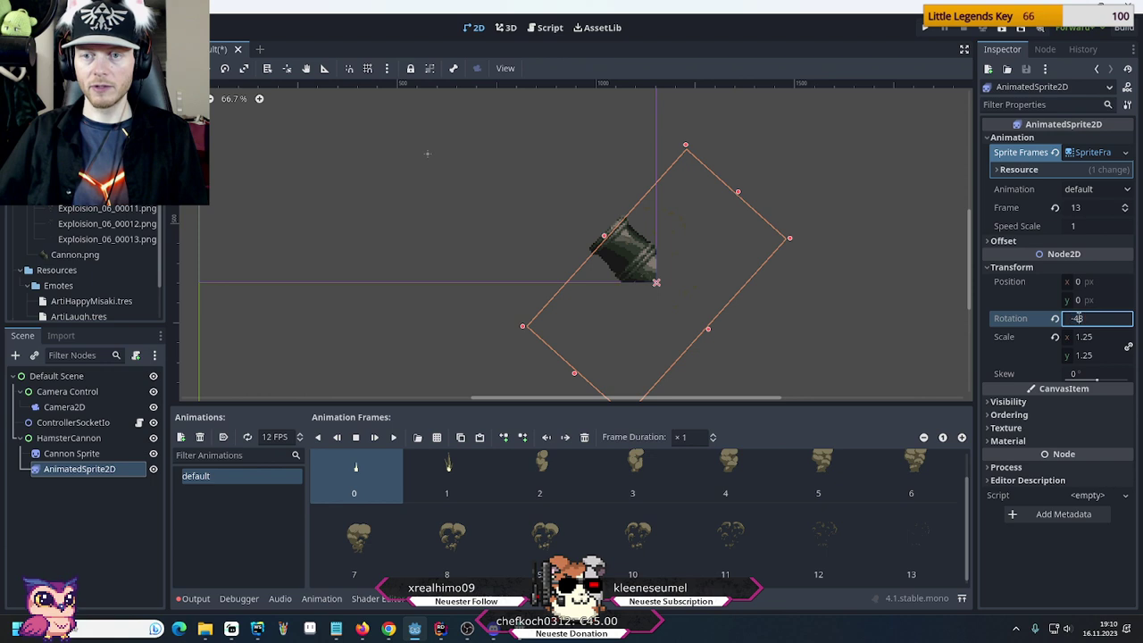
key("Return")
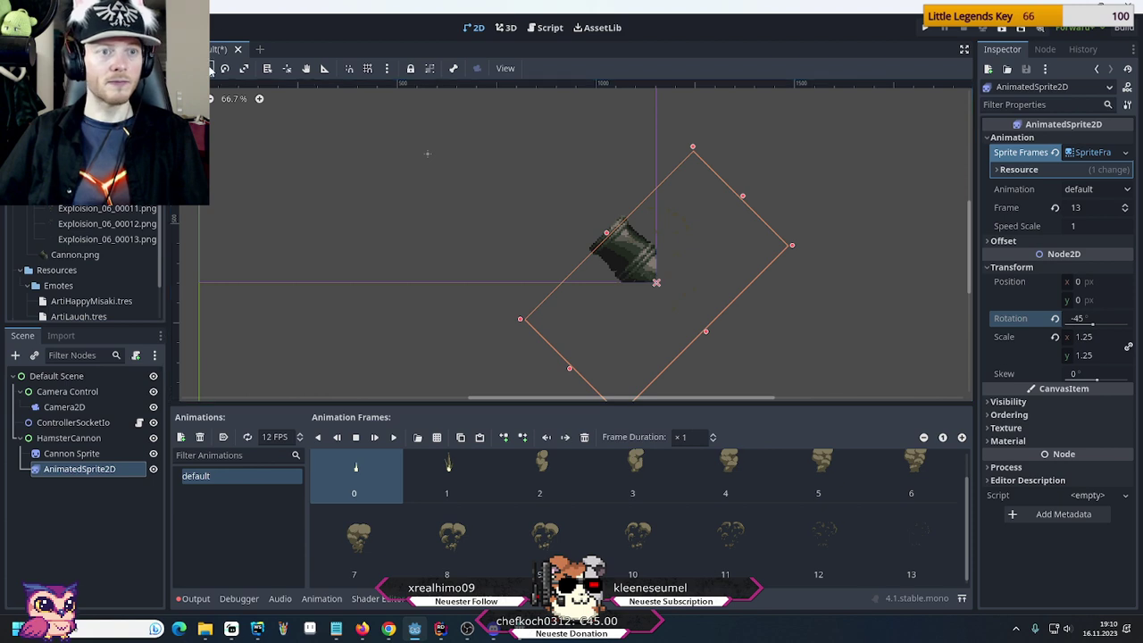
Move the AnimatedSprite2D onto the cannon's muzzle, at about x -123 and y -127 px
left_click(210, 68)
left_click_drag(663, 290, 594, 299)
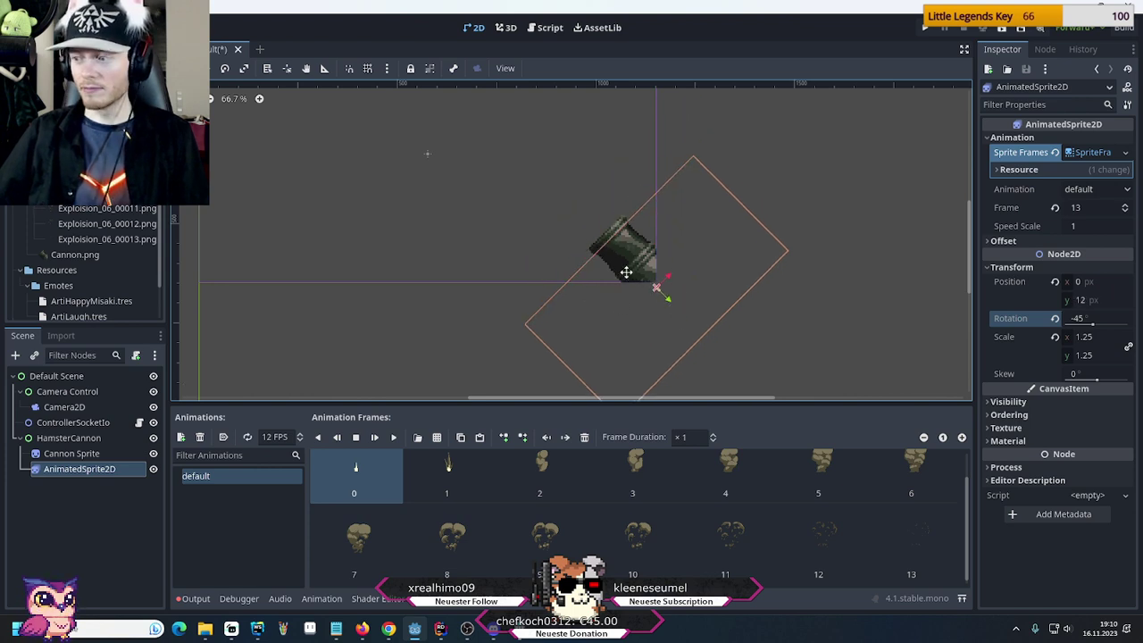
left_click_drag(626, 273, 626, 265)
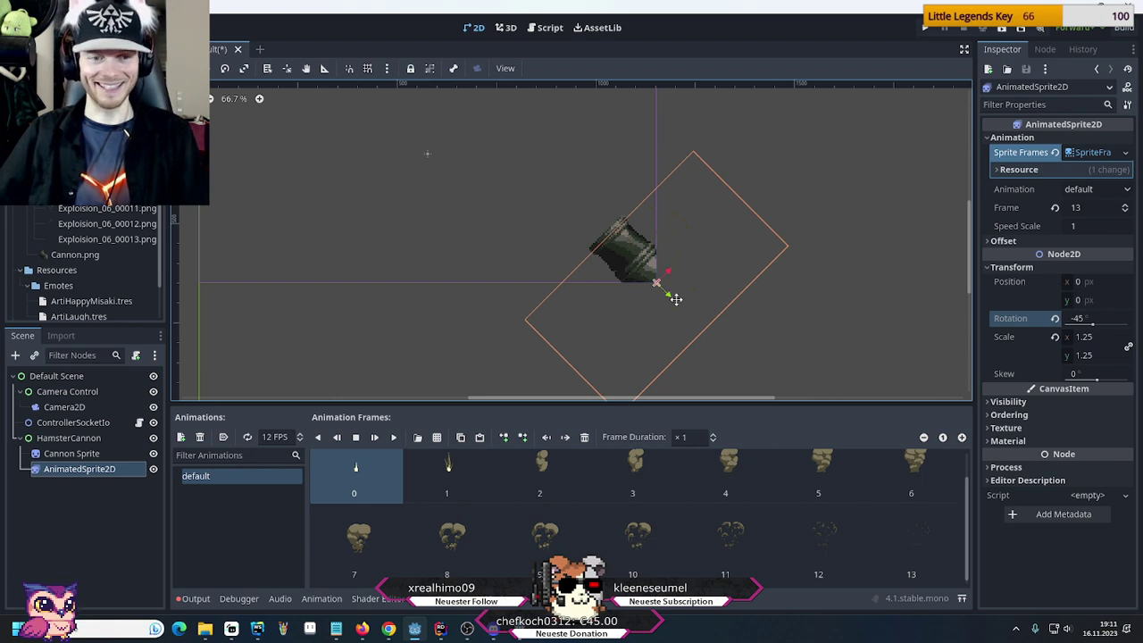
scroll(966, 543, "up", 1)
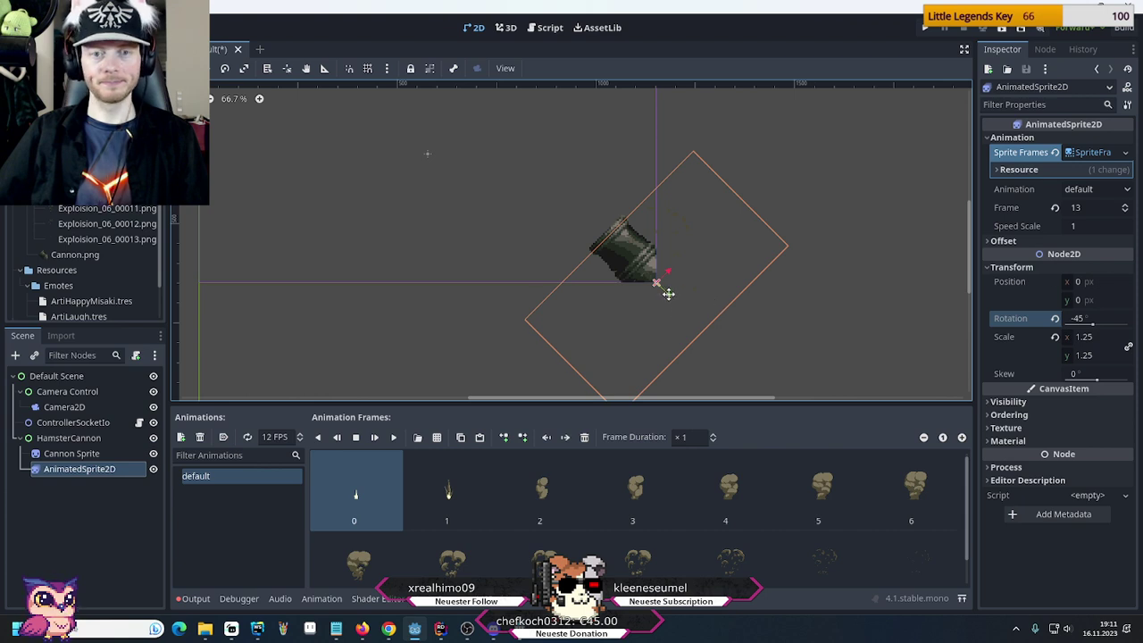
left_click_drag(668, 295, 639, 235)
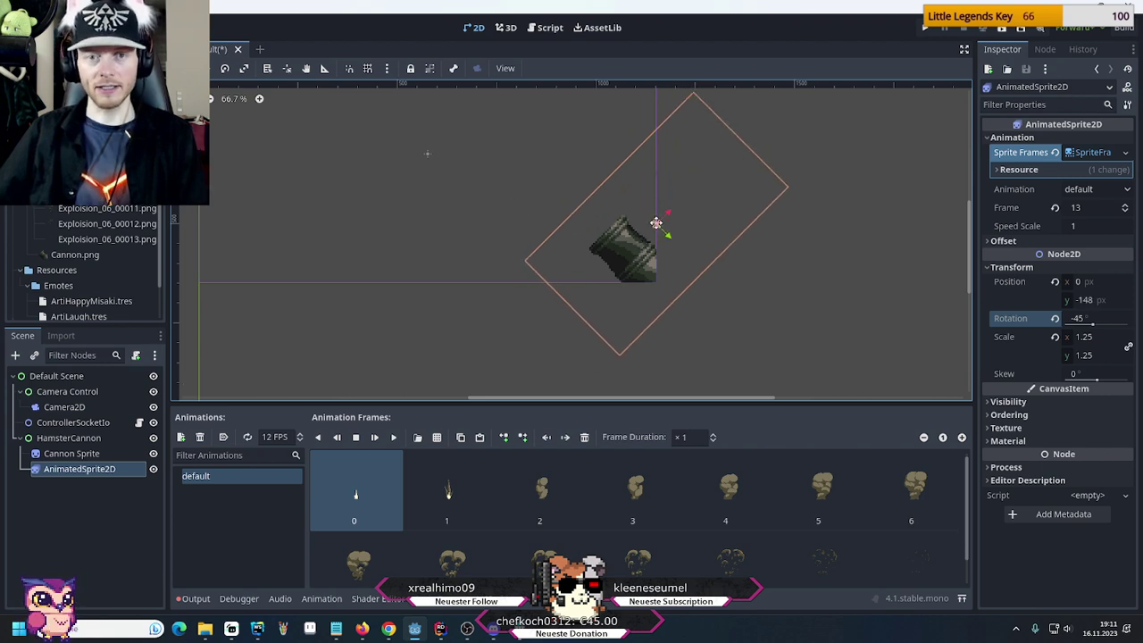
left_click_drag(669, 210, 608, 232)
key("alt+Tab")
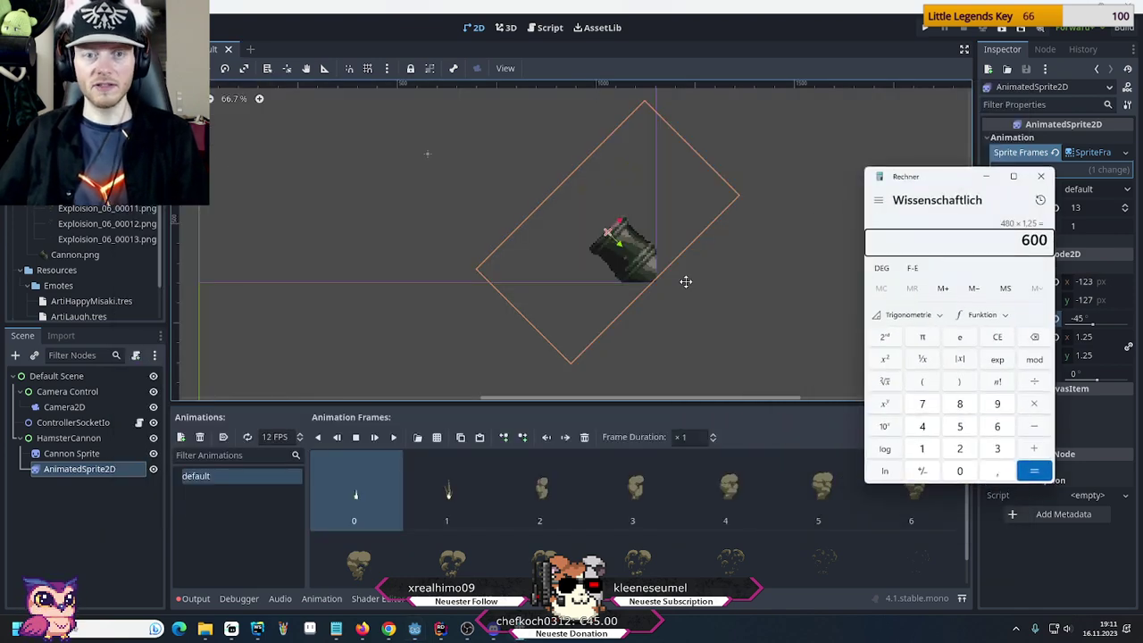
key("alt+Tab")
key("alt+Tab")
key("Tab")
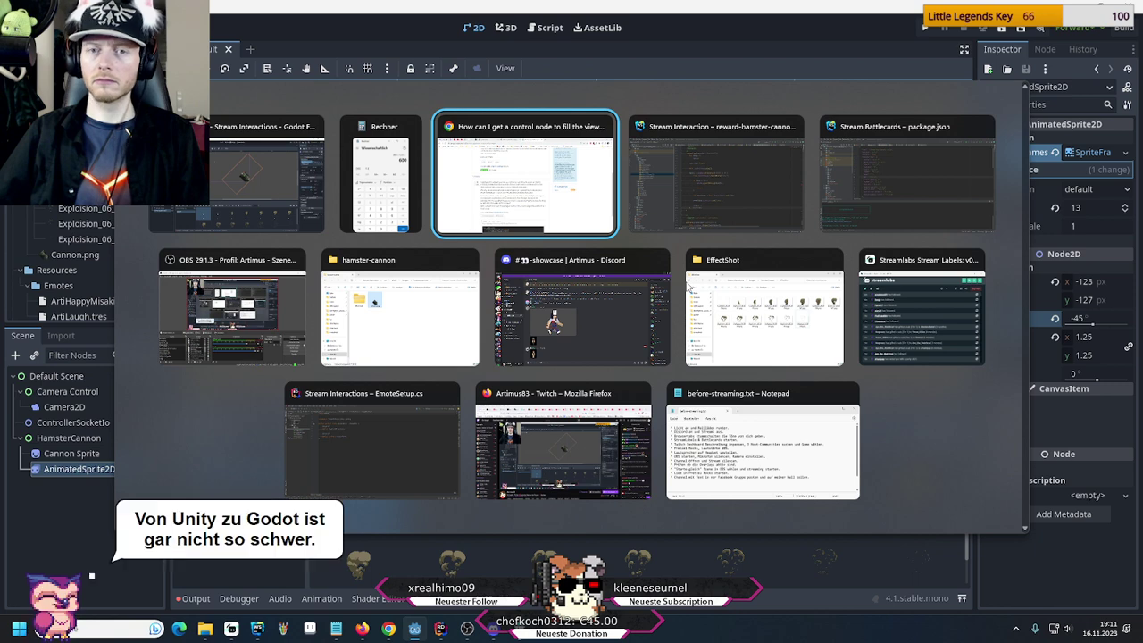
key("alt")
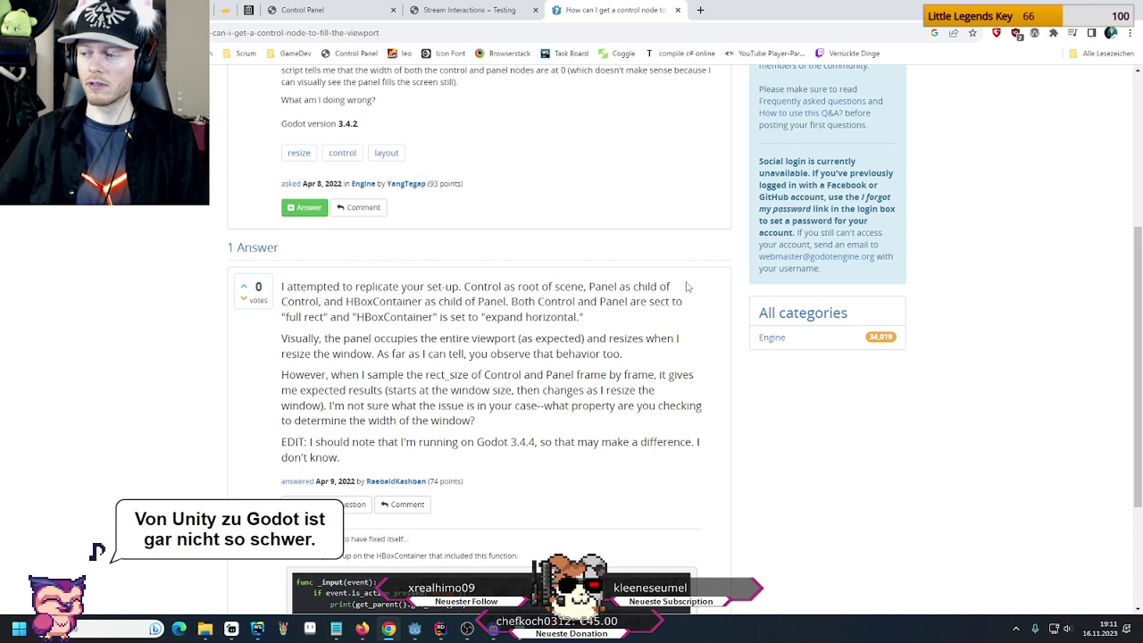
key("alt+Tab")
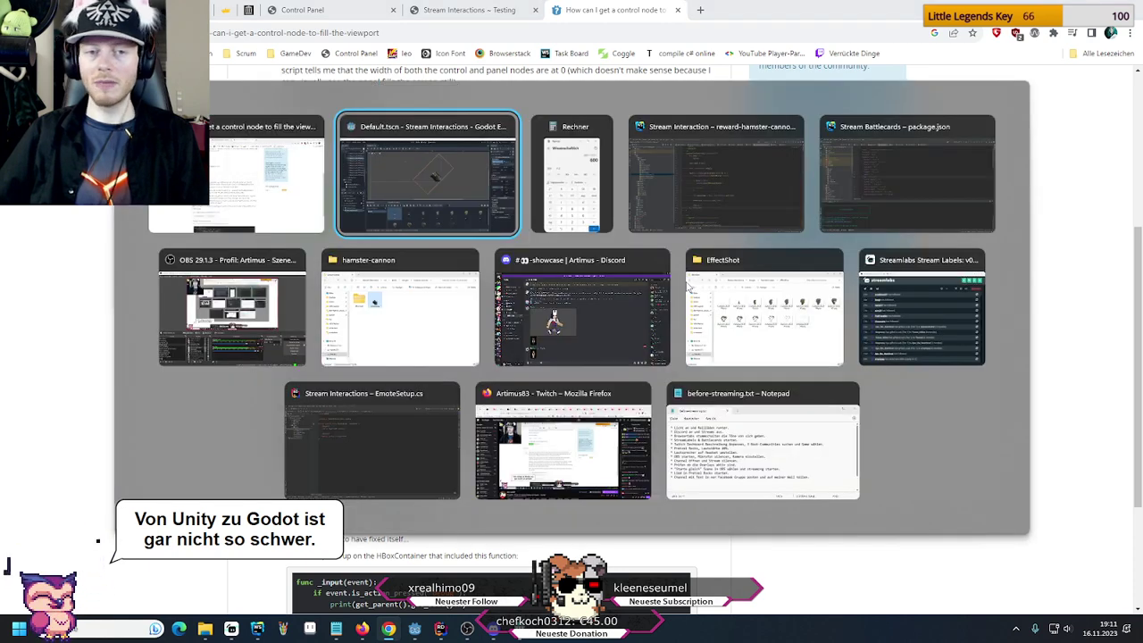
key("alt")
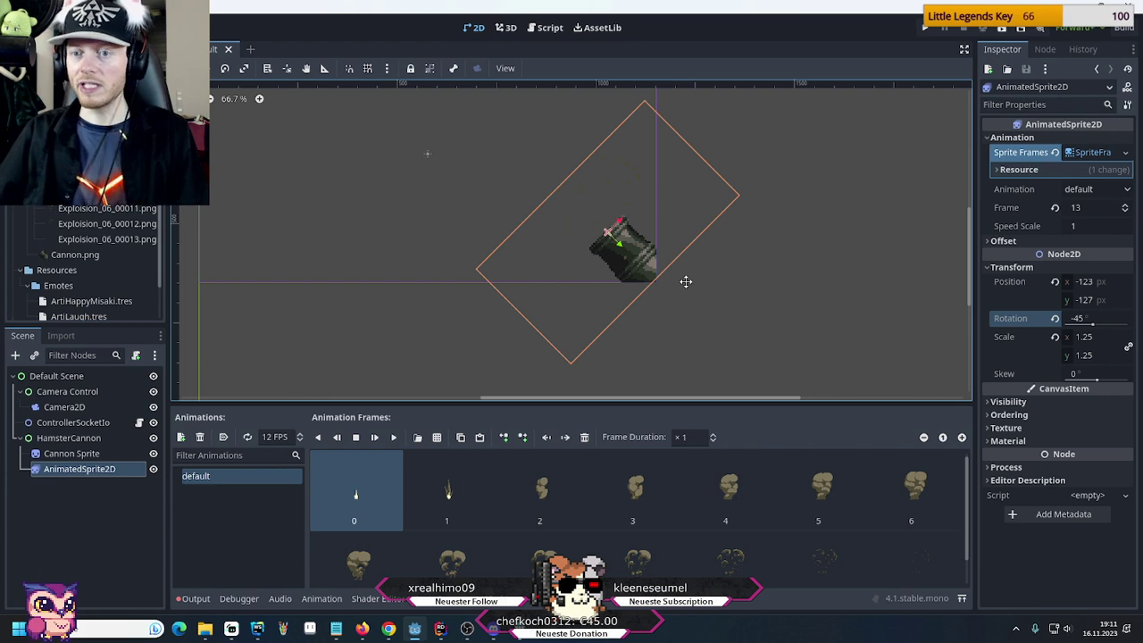
Set the AnimatedSprite2D's position at the cannon's muzzle to -125 px for both x and y
scroll(613, 233, "up", 5)
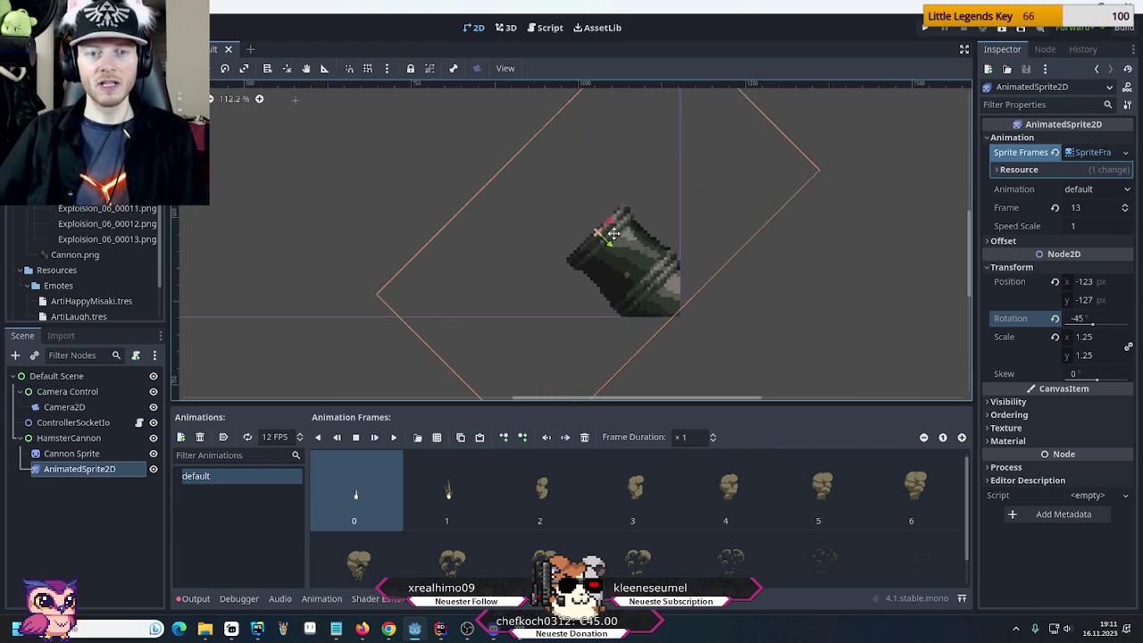
scroll(613, 233, "up", 2)
left_click(1088, 301)
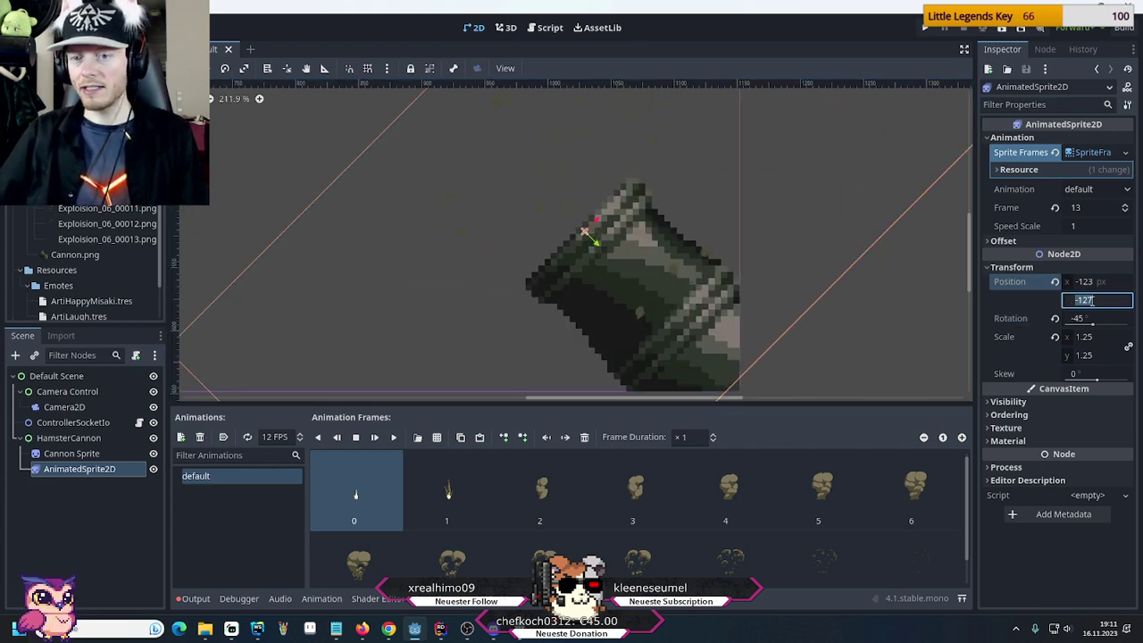
type("5")
left_click(1088, 281)
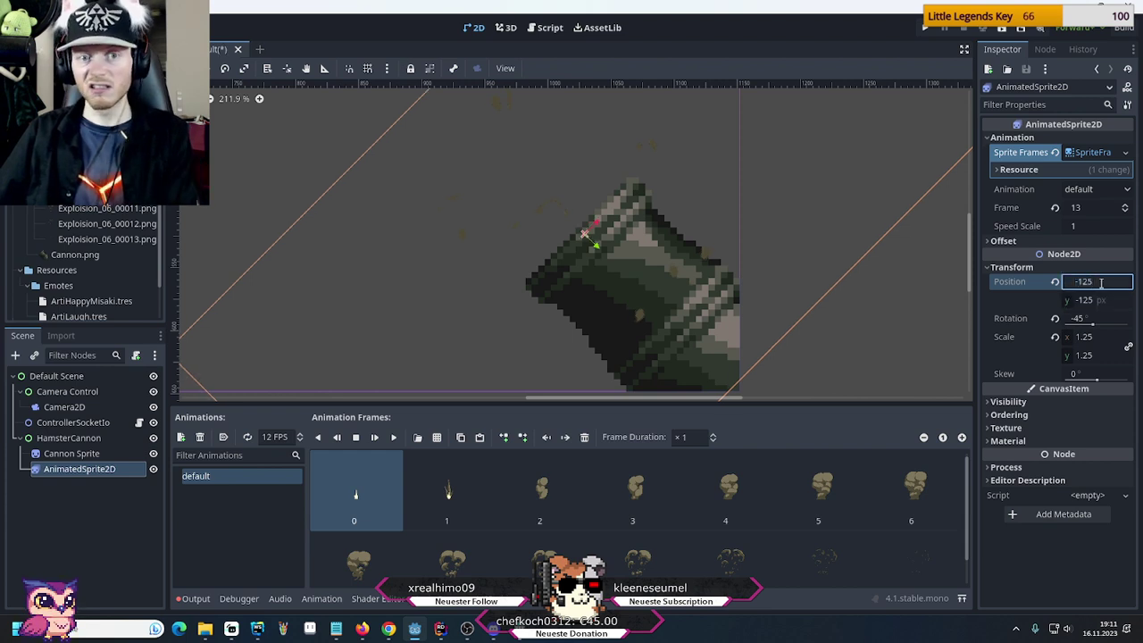
Reorder the AnimatedSprite2D above the Cannon Sprite under HamsterCannon and play the smoke animation to check the layering
scroll(693, 282, "down", 6)
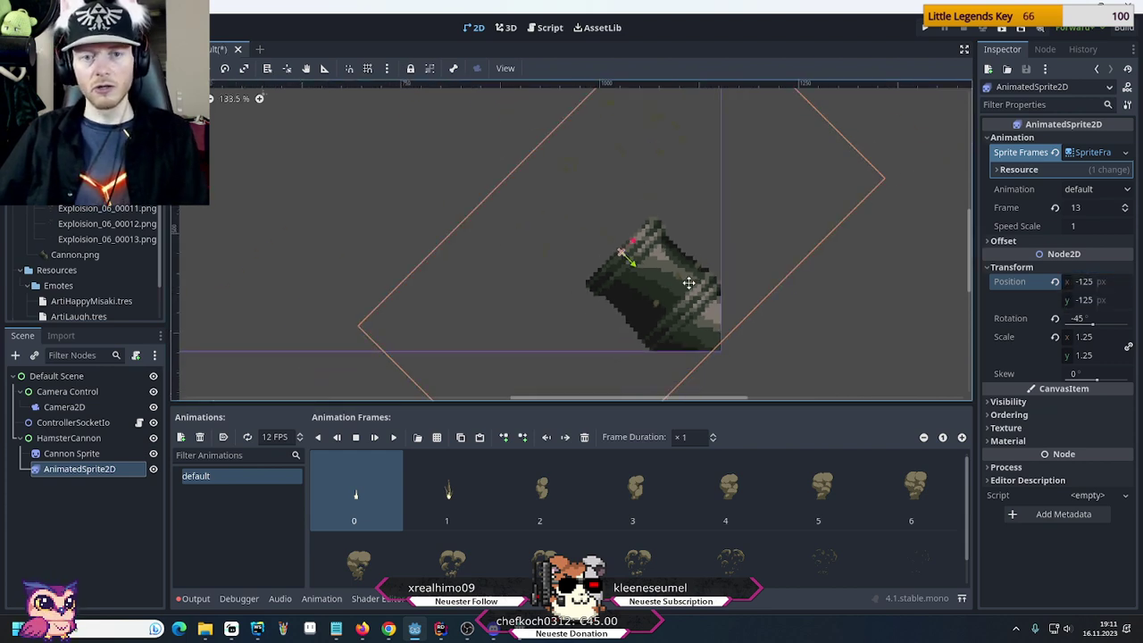
left_click_drag(67, 475, 67, 453)
left_click(70, 454)
left_click(69, 471)
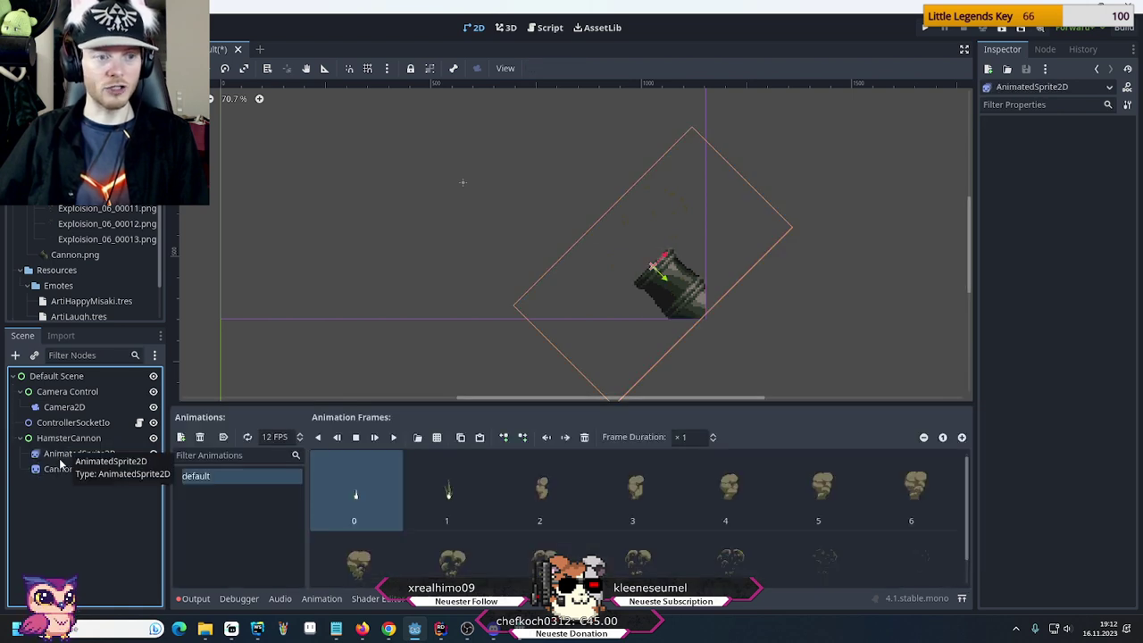
left_click(60, 458)
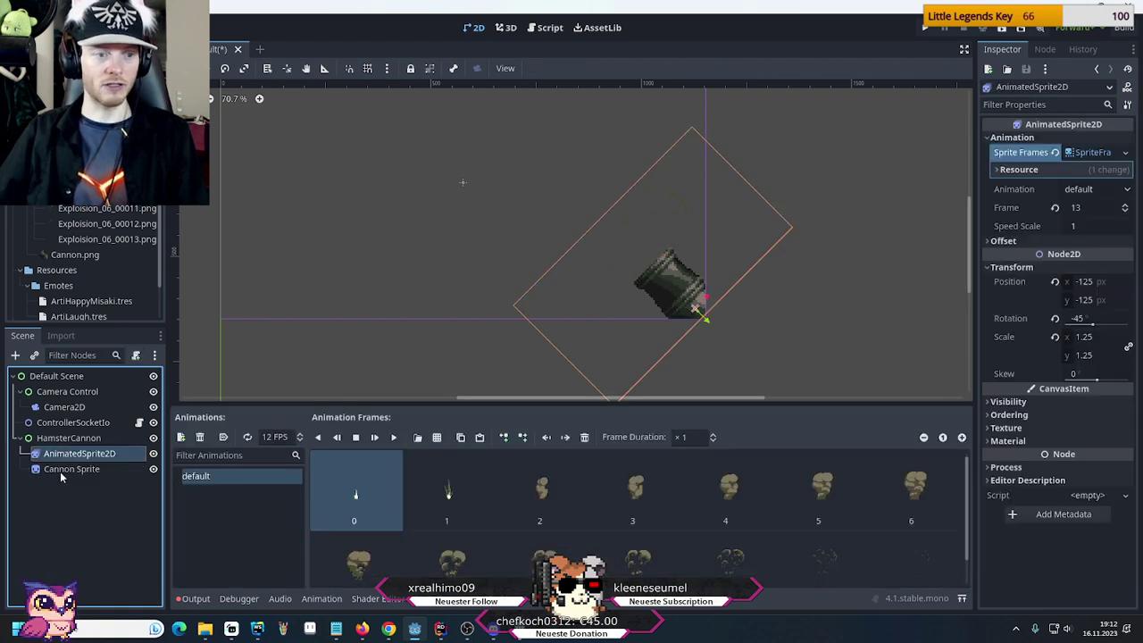
left_click(393, 439)
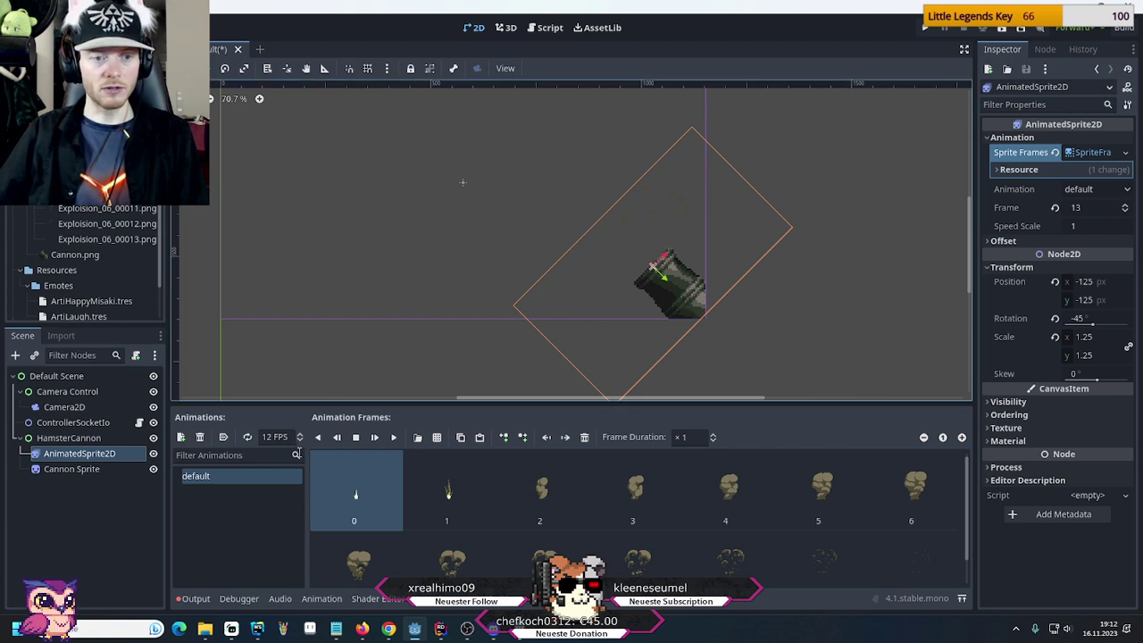
left_click(394, 438)
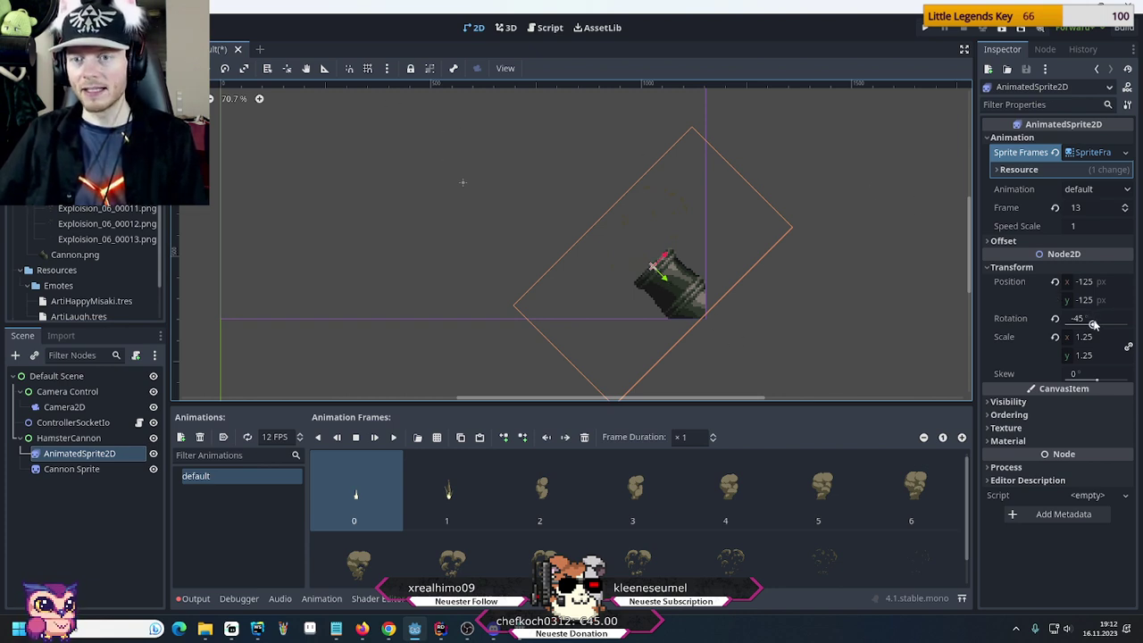
Set the AnimatedSprite2D's rotation to 0° and move its pivot to the bottom centre of its frame
left_click(1092, 320)
type("0")
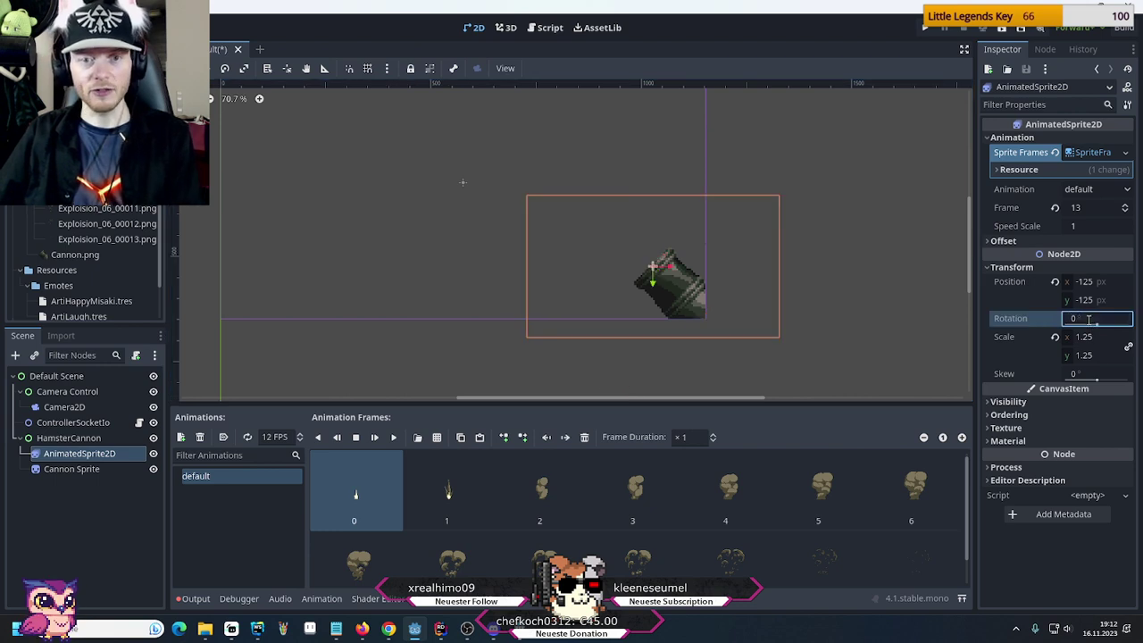
key("Return")
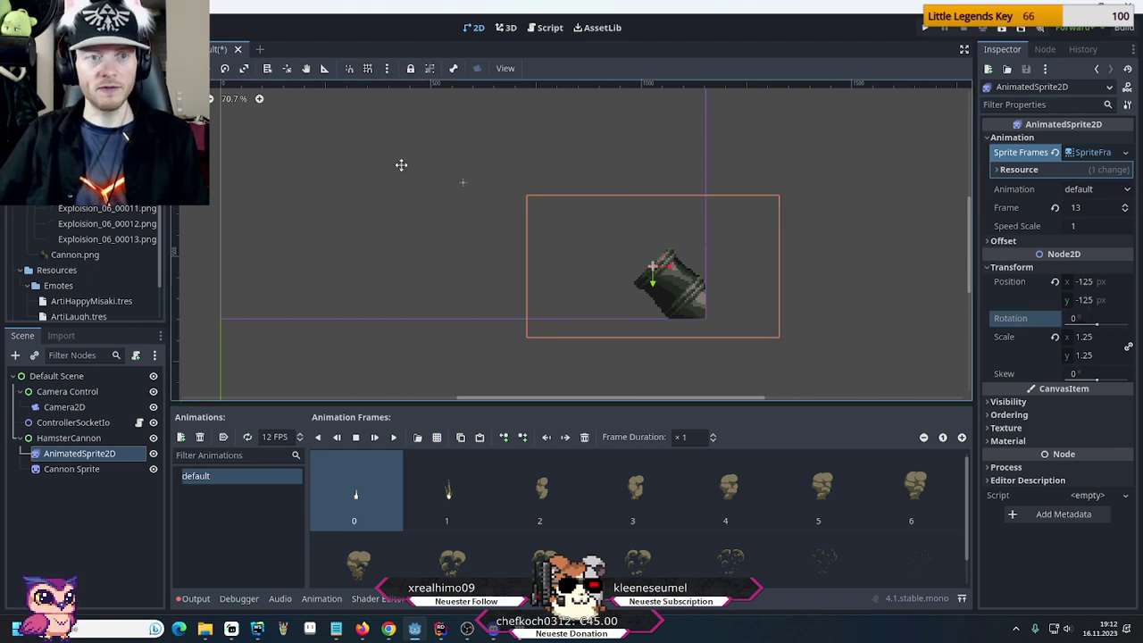
left_click(286, 70)
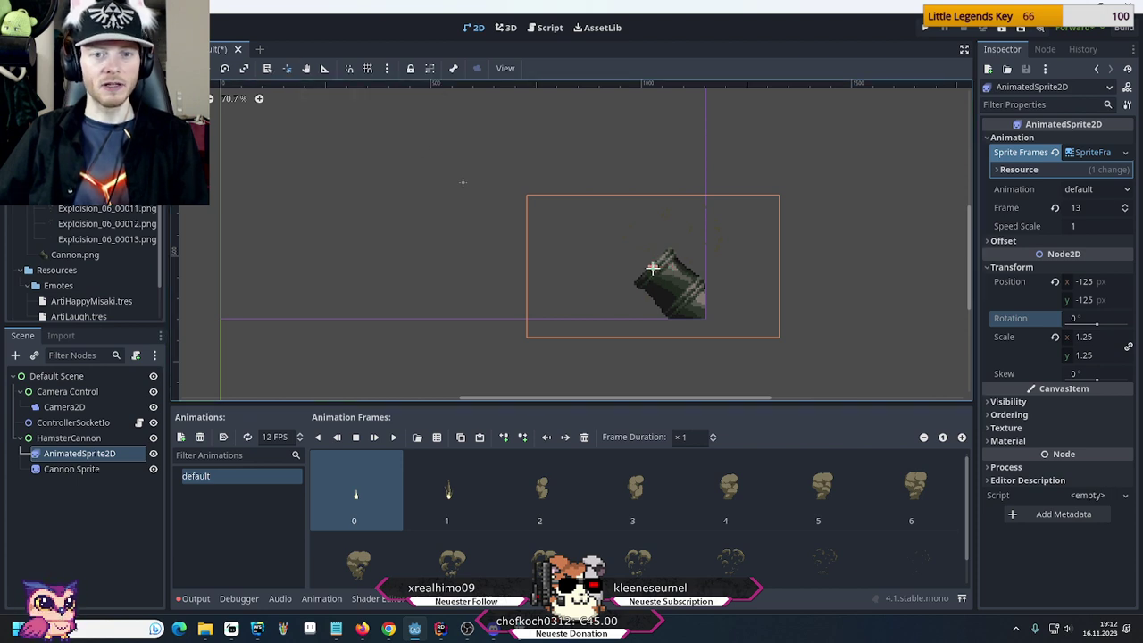
left_click(653, 268)
left_click_drag(653, 267, 653, 333)
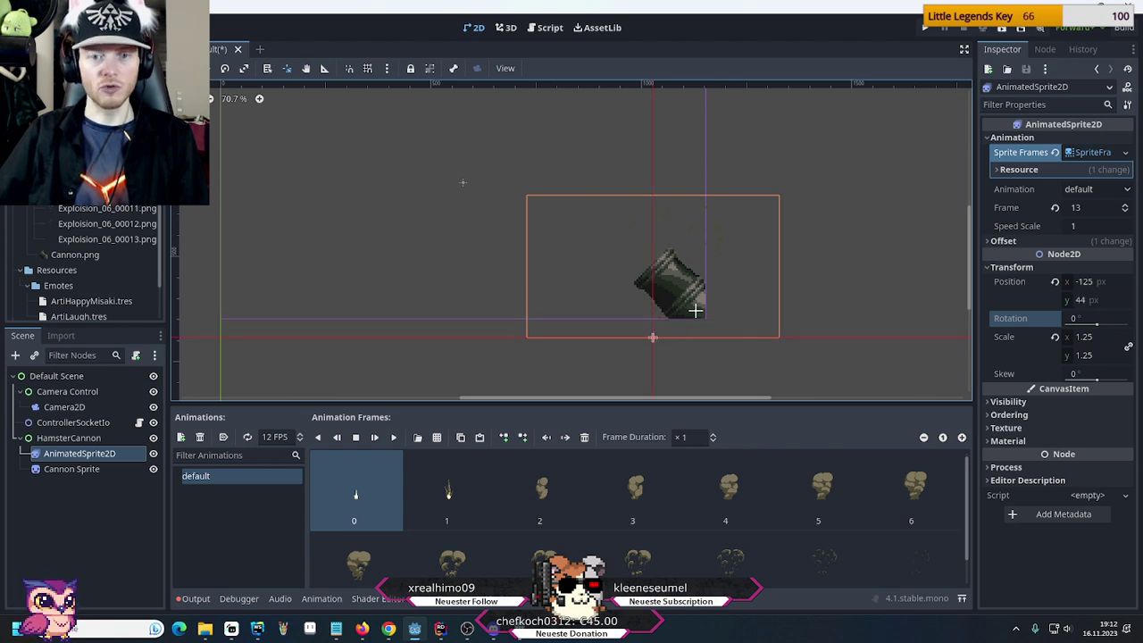
left_click(212, 71)
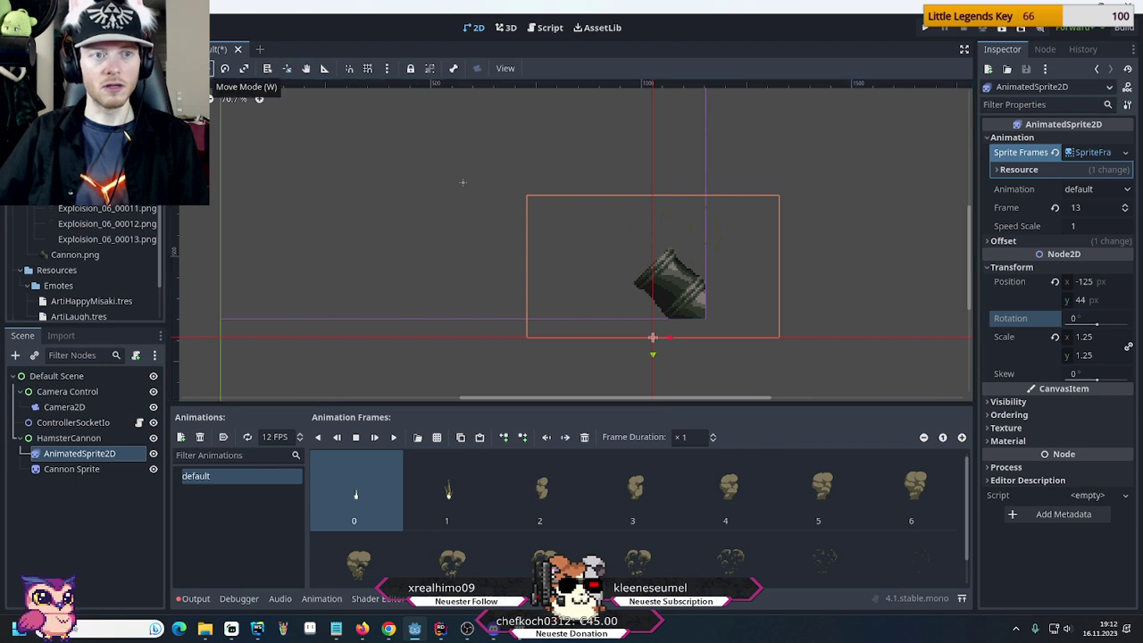
Set the AnimatedSprite2D's rotation back to -45° around the new pivot
left_click(1088, 319)
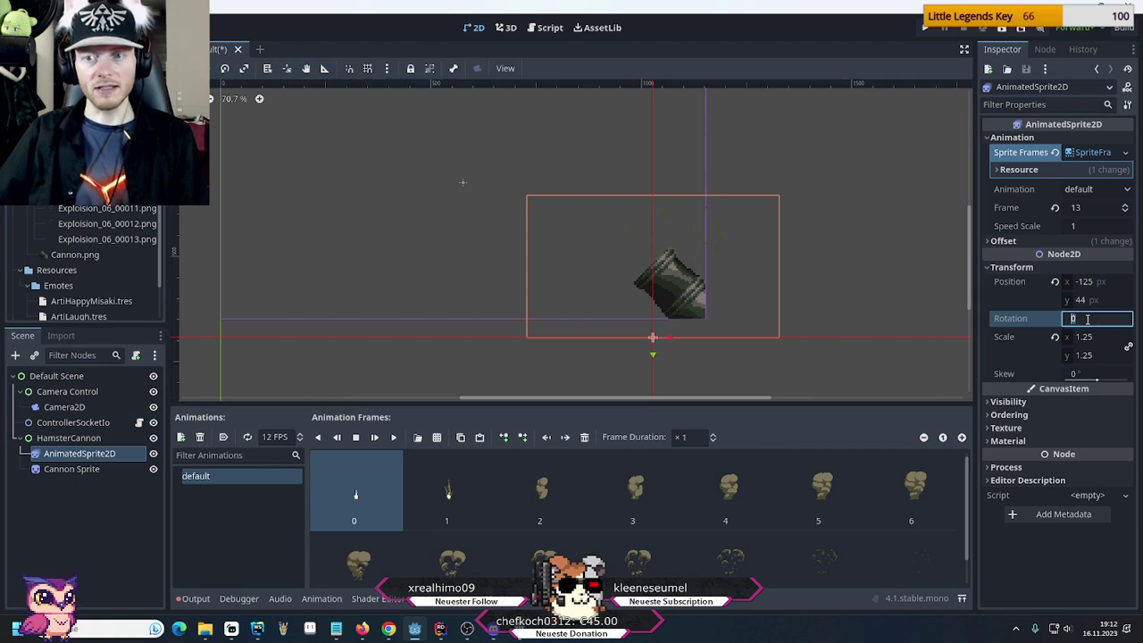
key("Return")
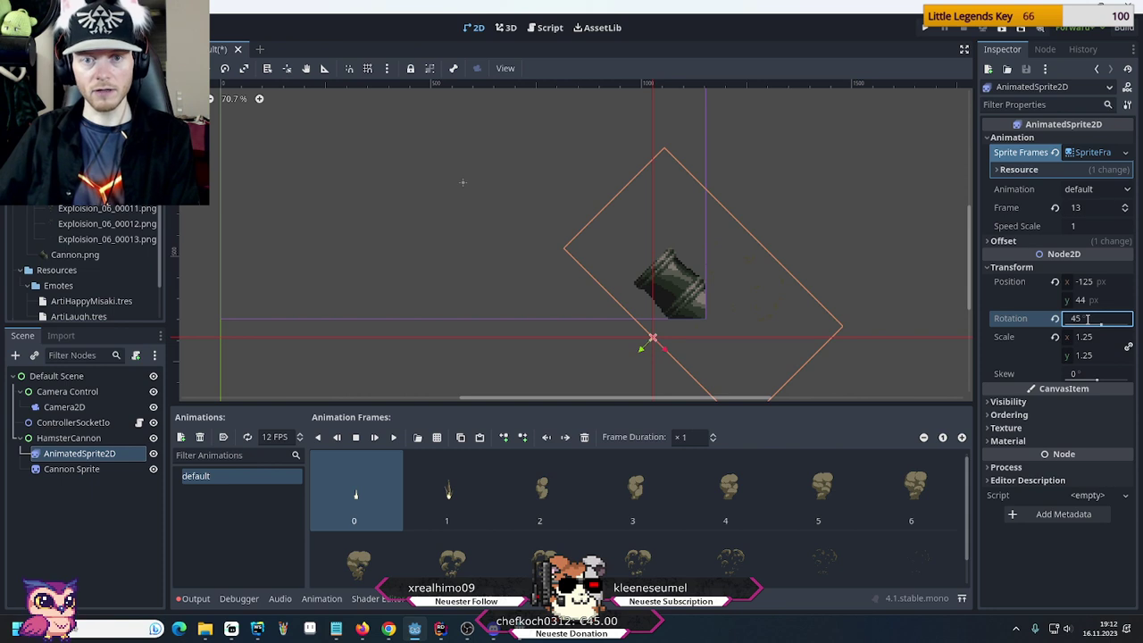
key("ctrl+a")
type("-45")
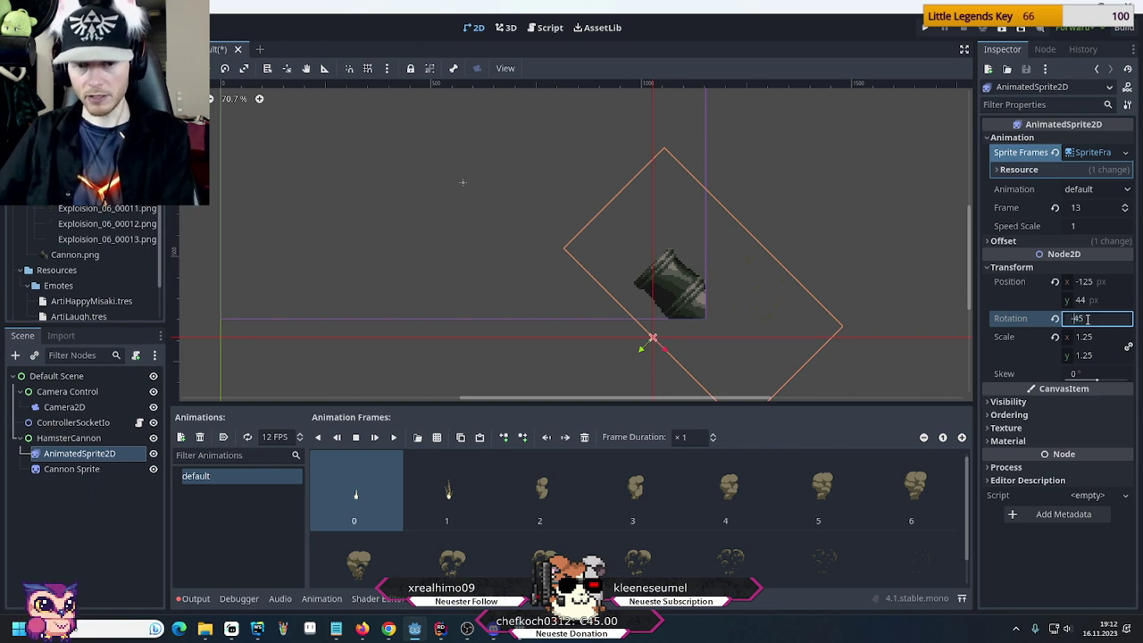
key("Return")
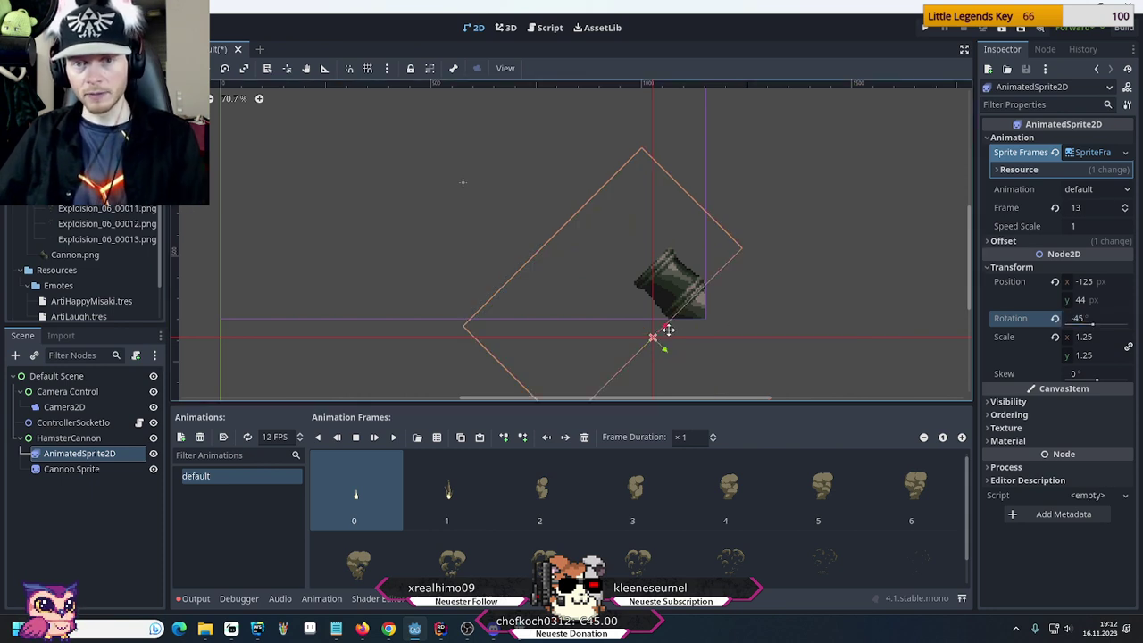
Move the AnimatedSprite2D's pivot onto the cannon's muzzle and set its position to -125 px for both x and y
left_click_drag(653, 339, 654, 264)
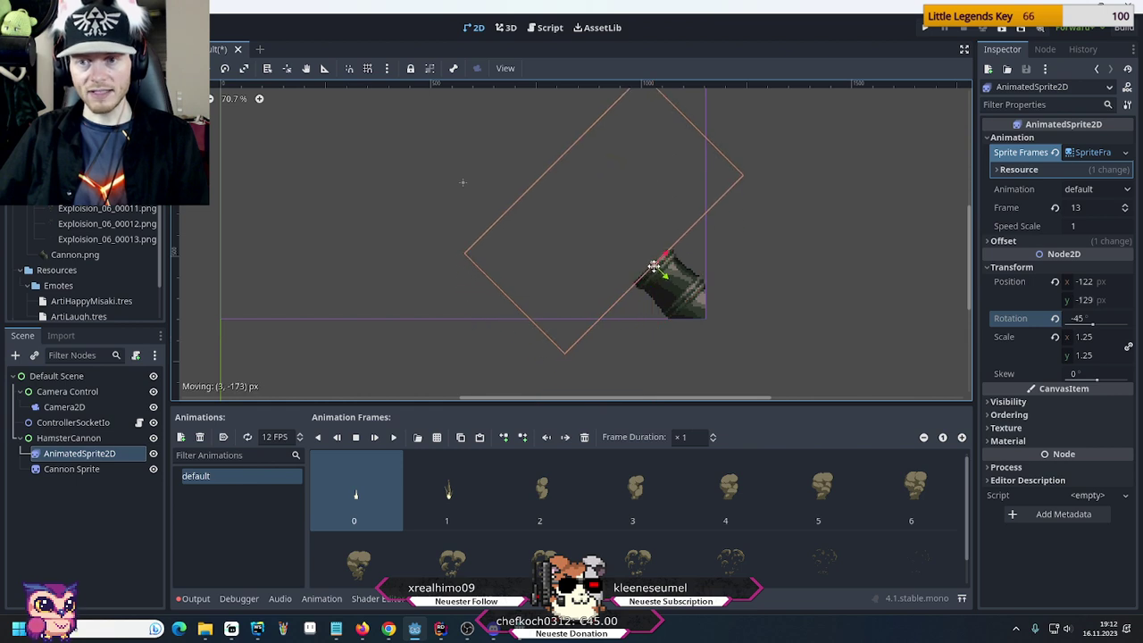
left_click(1083, 281)
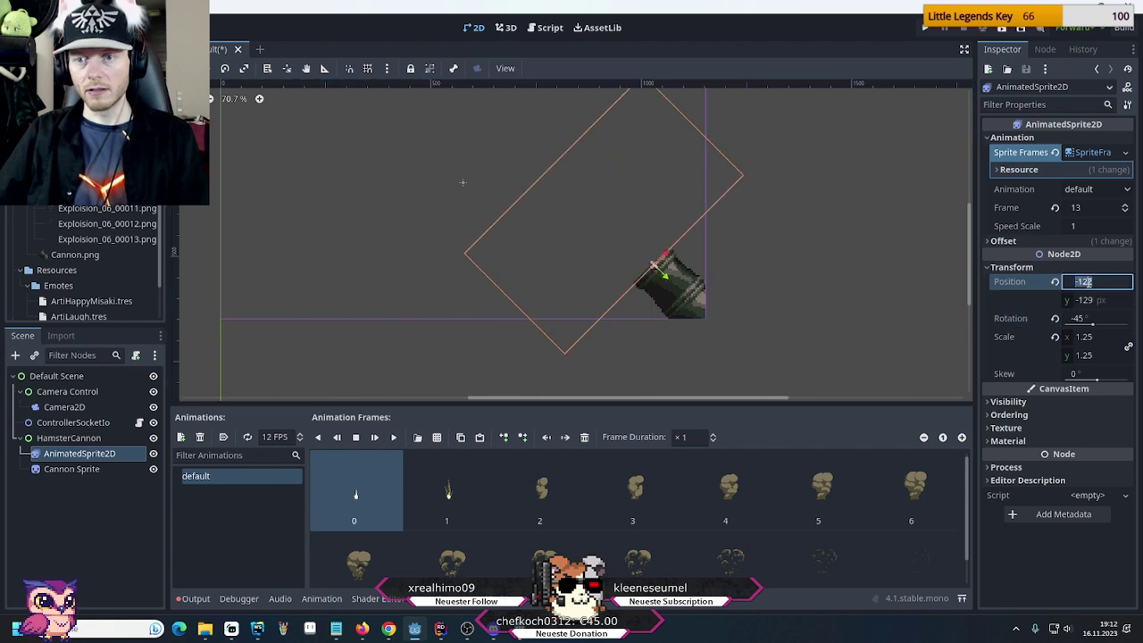
left_click(1098, 283)
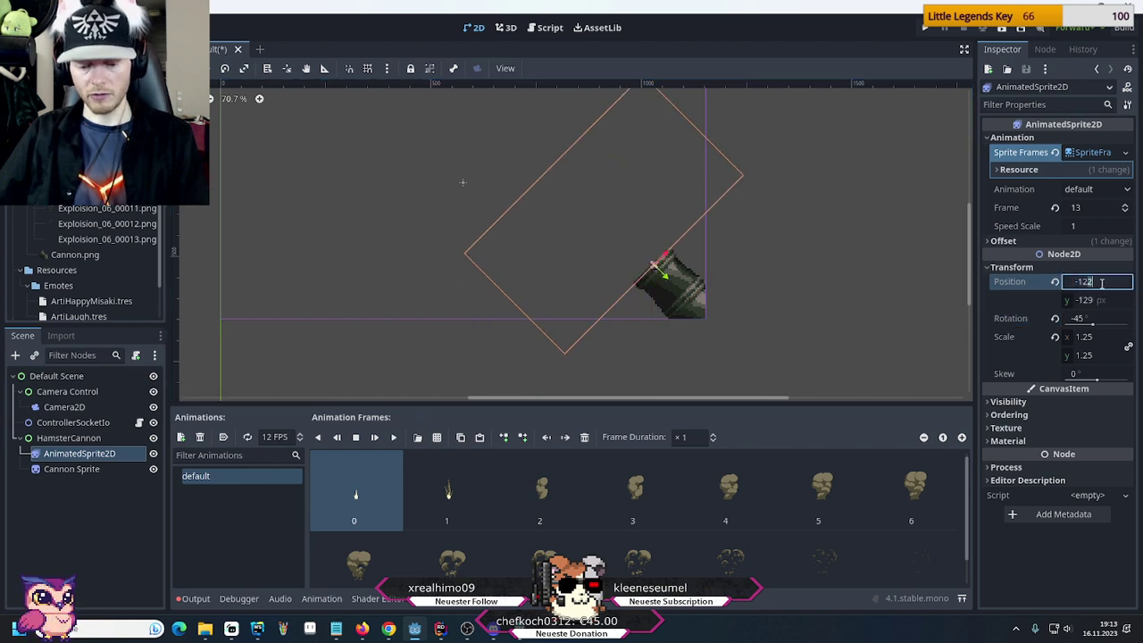
key("Return")
left_click(1092, 301)
left_click(1099, 302)
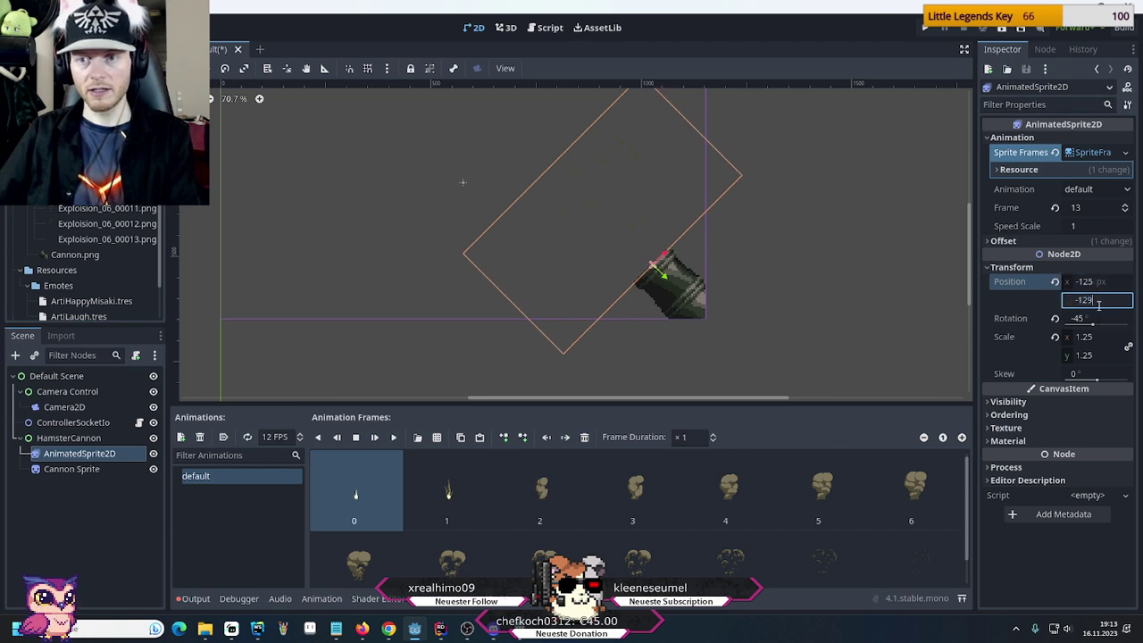
type("5")
key("Return")
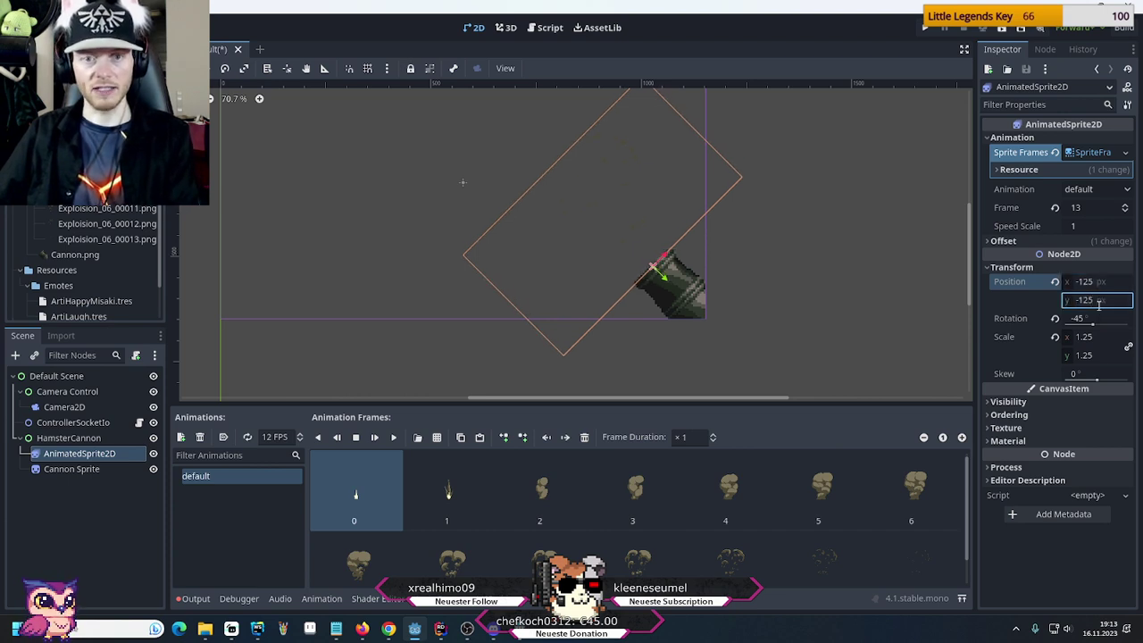
Play the smoke animation and check its alignment with the muzzle within the whole camera area
left_click(393, 437)
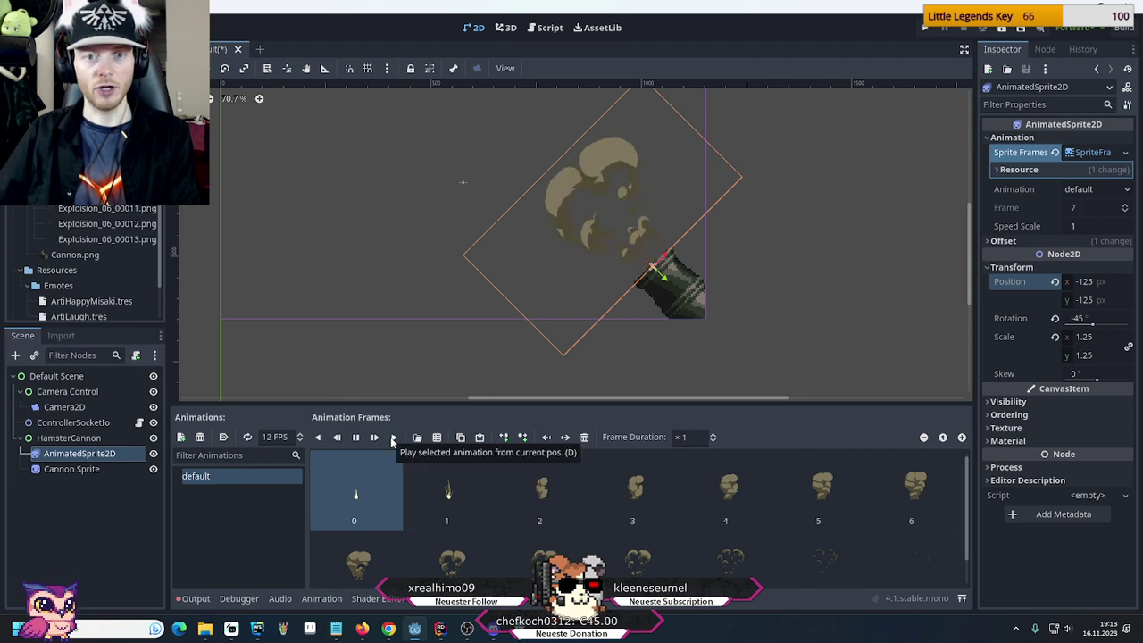
scroll(498, 336, "down", 1)
middle_click_drag(336, 402, 396, 390)
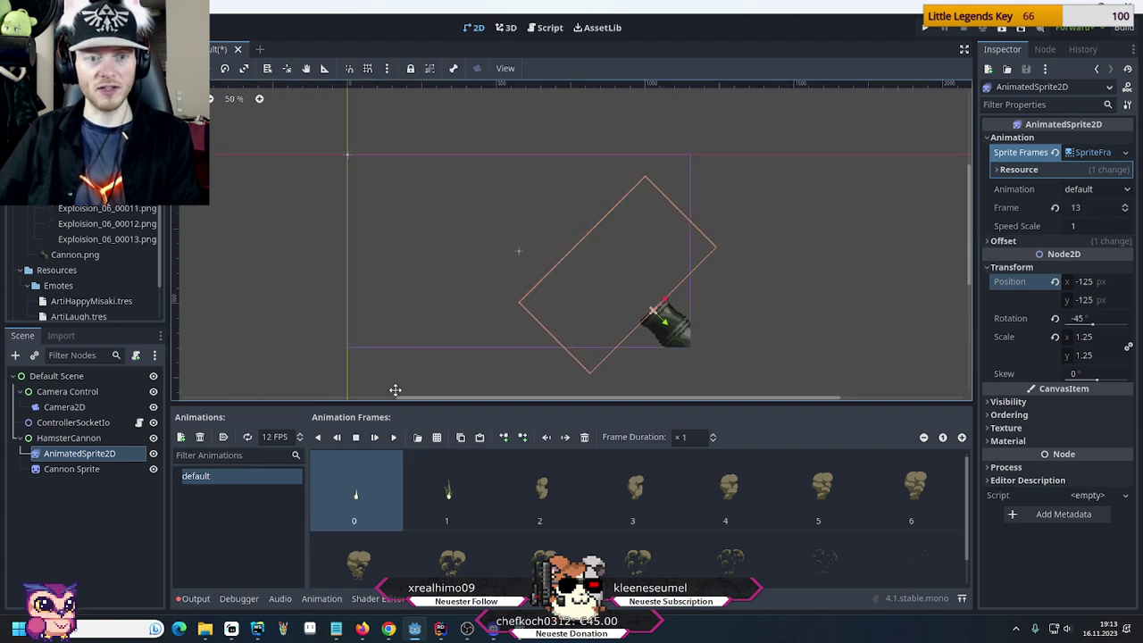
left_click(394, 438)
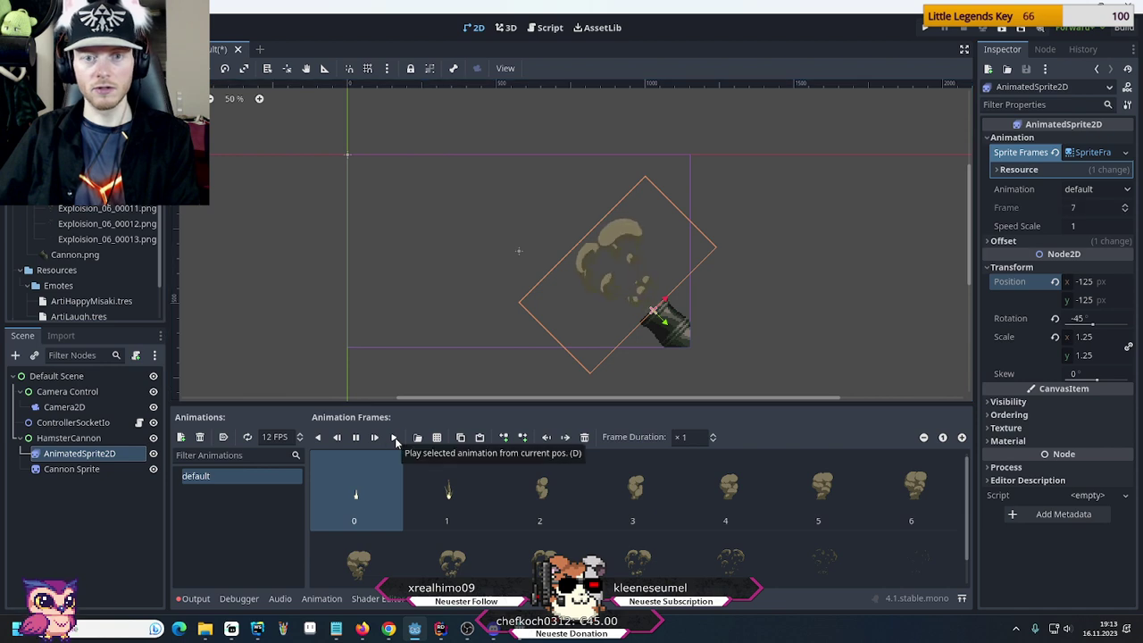
left_click(394, 437)
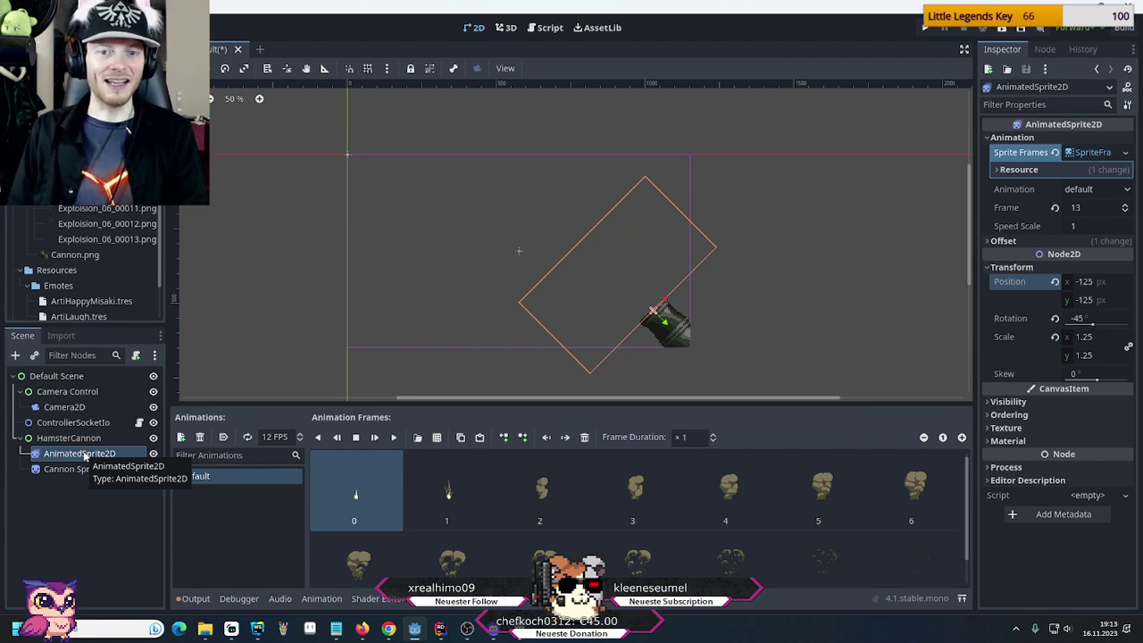
Make the AnimatedSprite2D a child of the Cannon Sprite node
left_click_drag(85, 456, 86, 473)
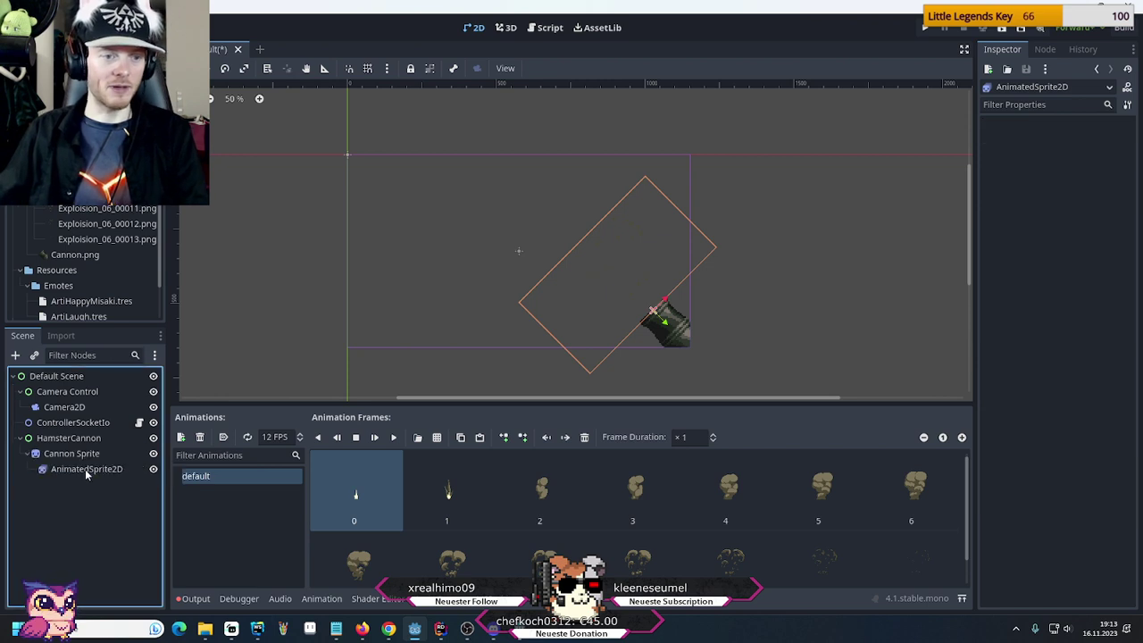
left_click(71, 456)
left_click(73, 471)
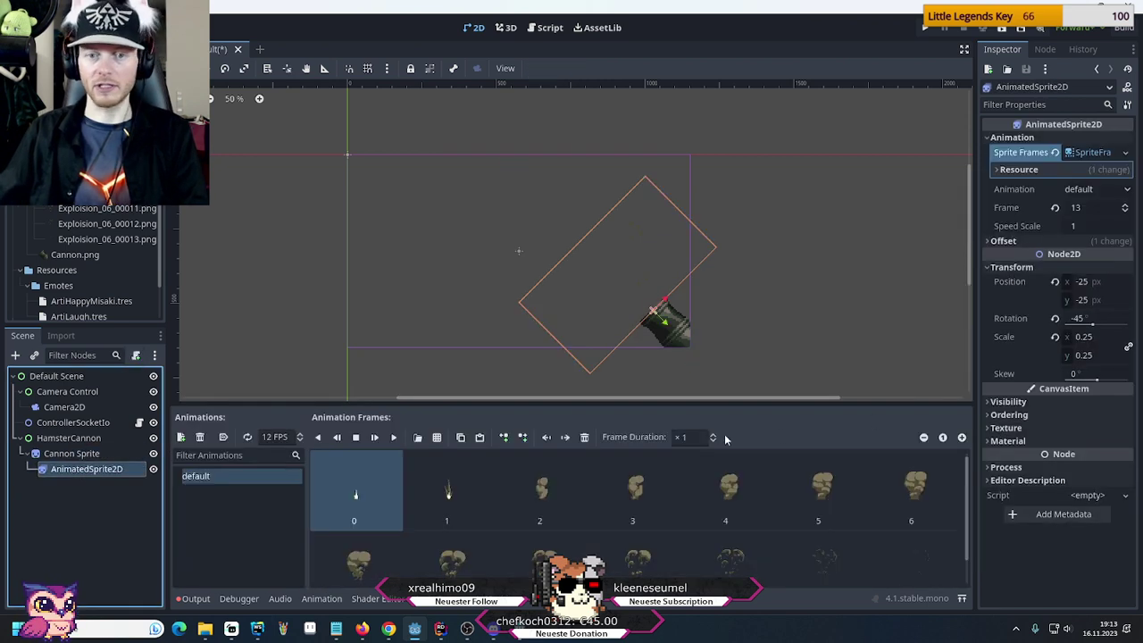
Replay the smoke animation close up at the muzzle and in the full scene to check how it meets the cannon
left_click(396, 440)
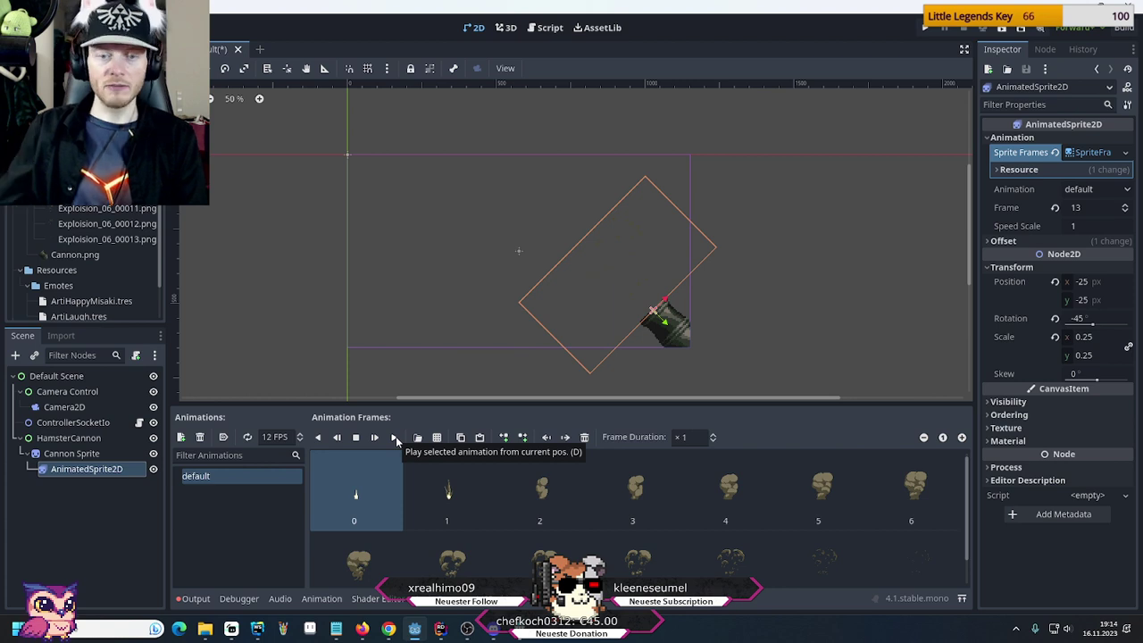
scroll(684, 331, "up", 1)
scroll(685, 332, "up", 6)
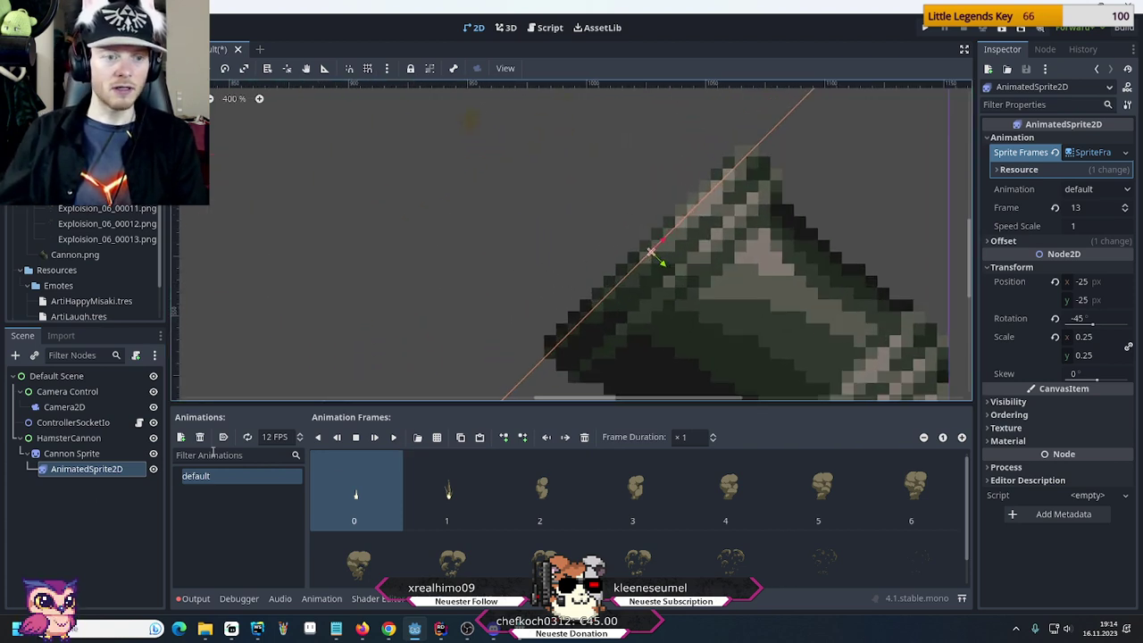
left_click(394, 437)
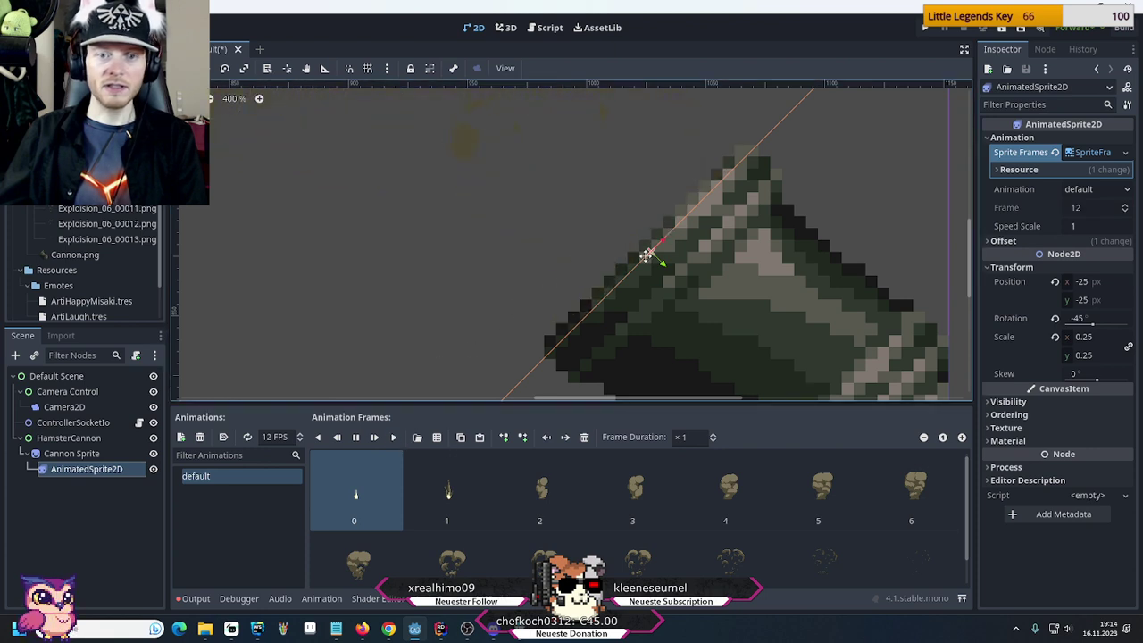
left_click(394, 437)
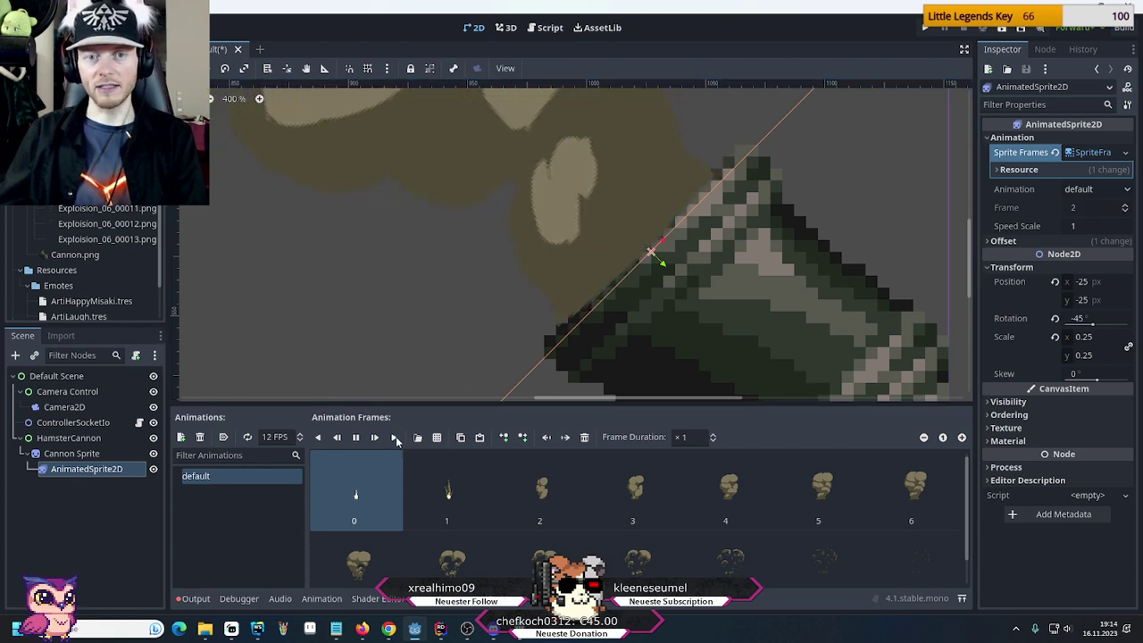
left_click(394, 436)
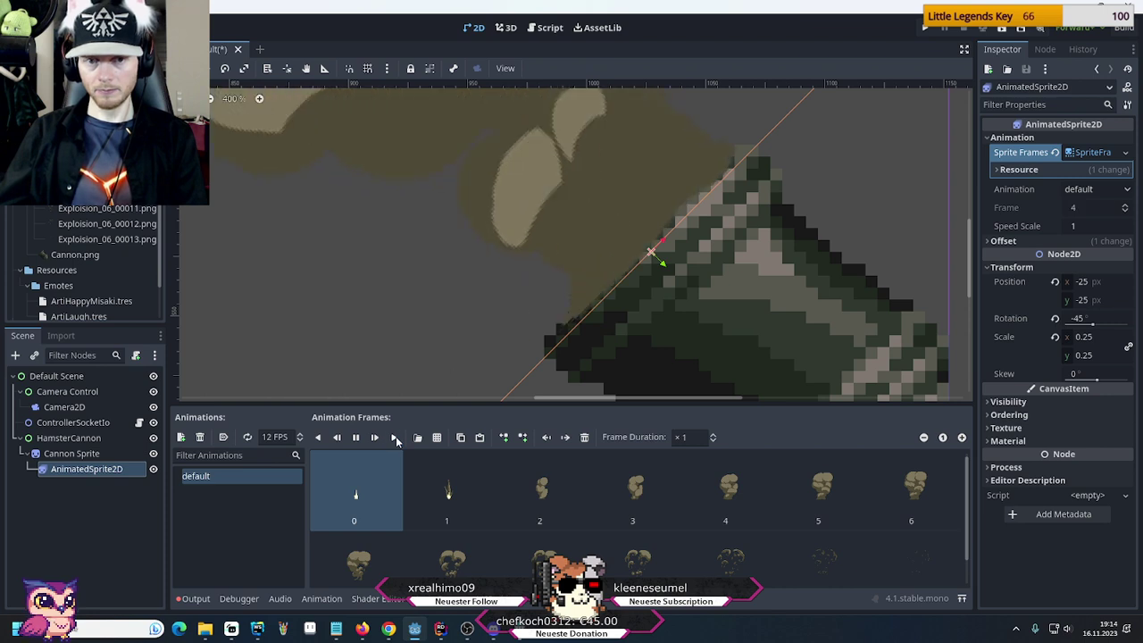
scroll(502, 355, "down", 6)
scroll(507, 356, "down", 15)
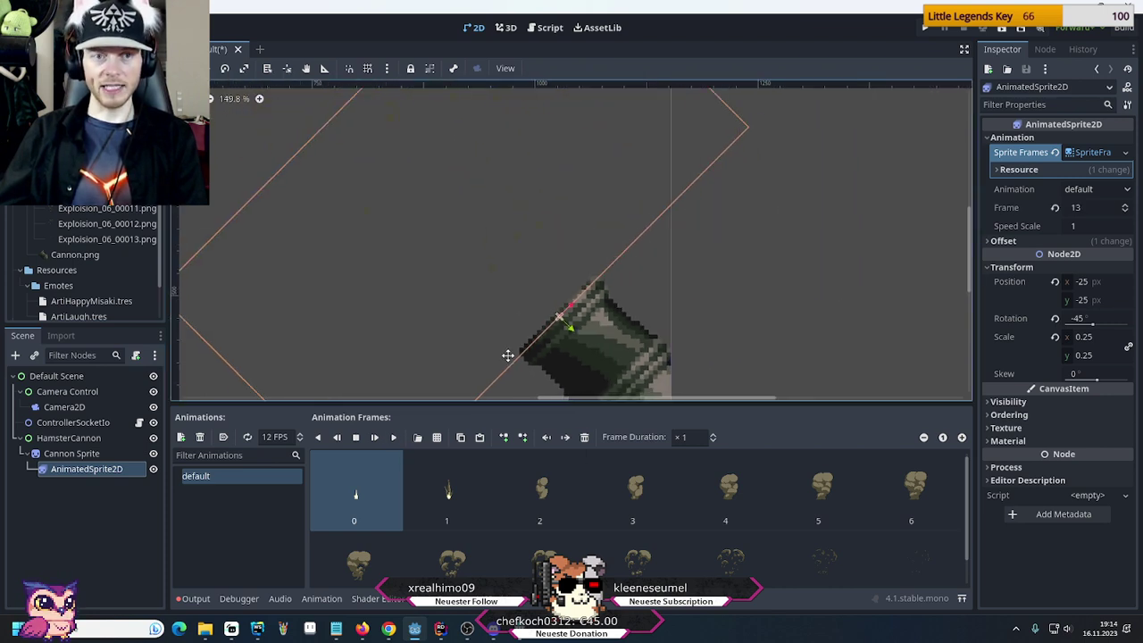
middle_click_drag(507, 355, 624, 300)
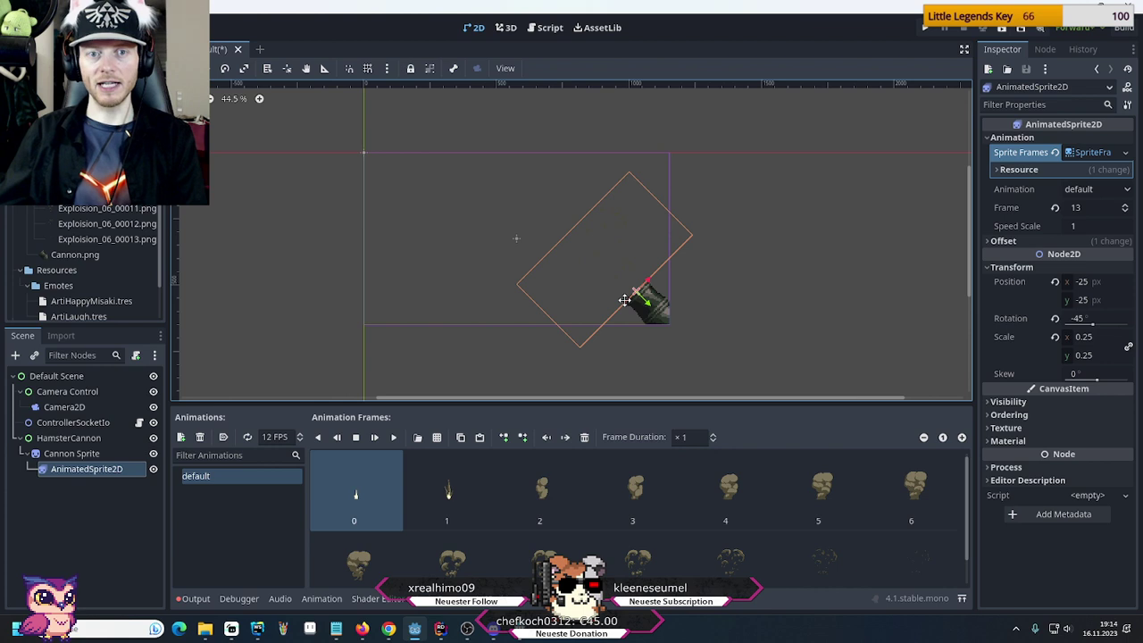
left_click(389, 438)
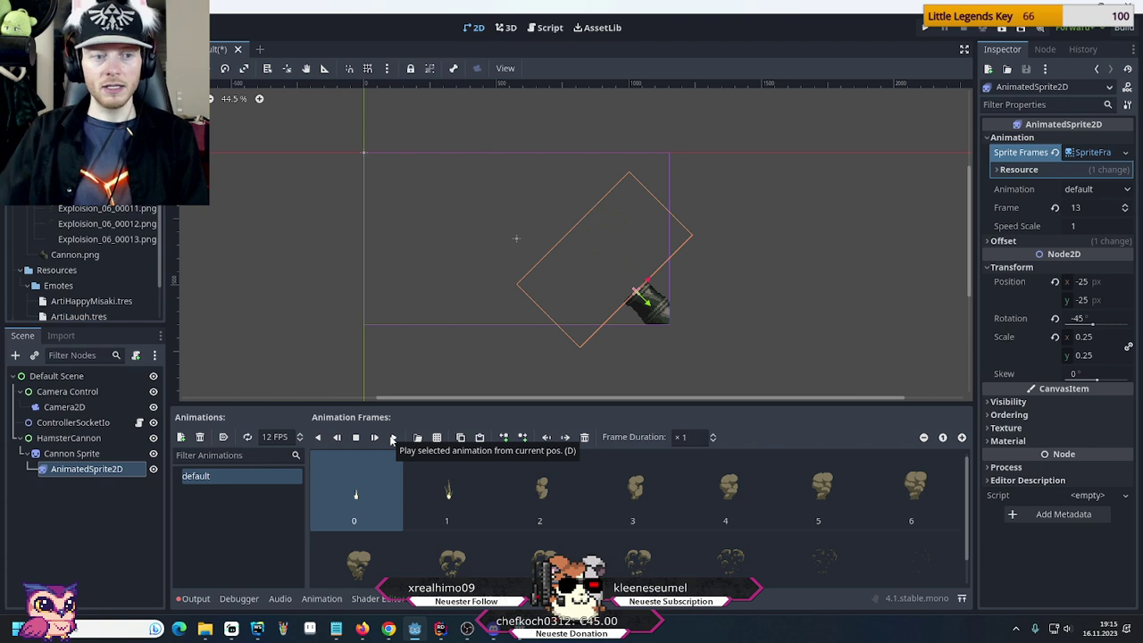
Set the Z Index of the Cannon Sprite node to 10
left_click(75, 454)
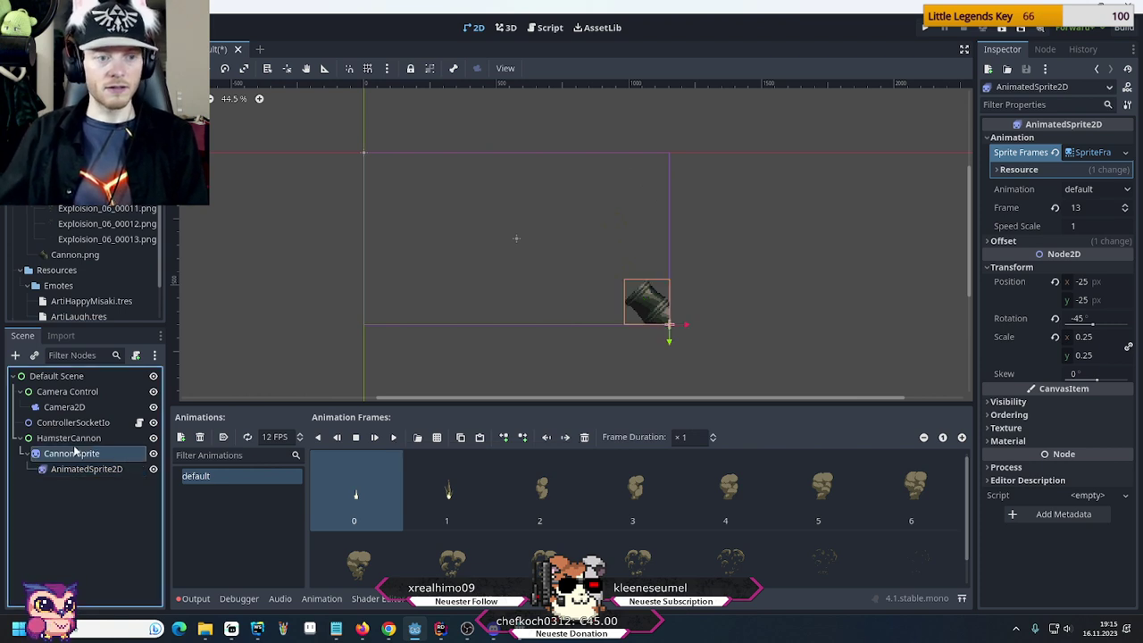
left_click(991, 377)
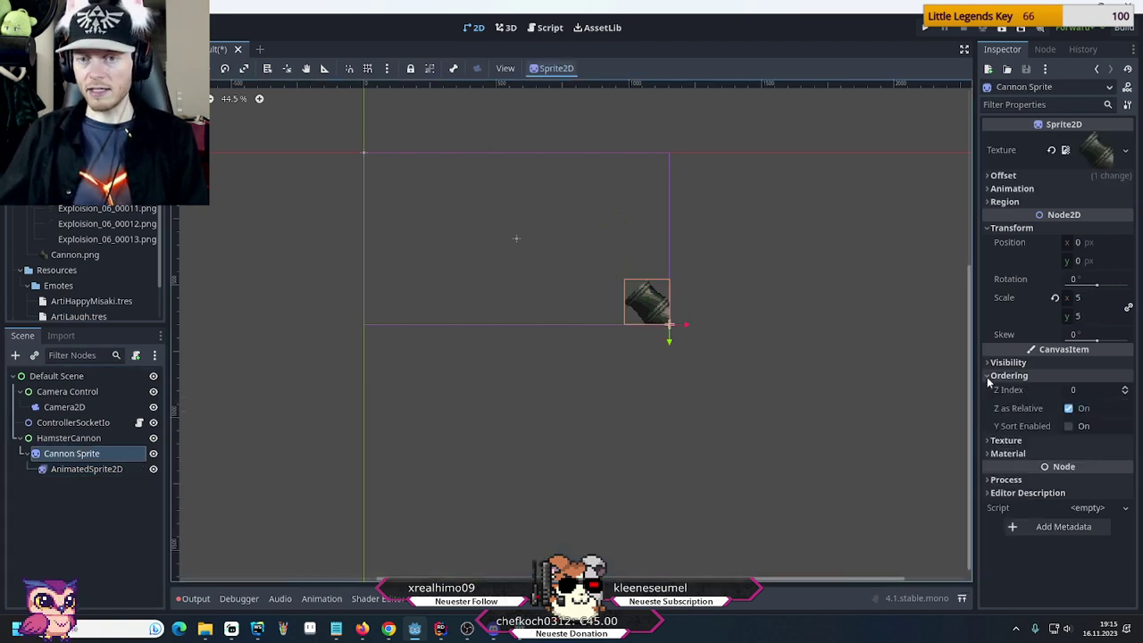
left_click(1127, 387)
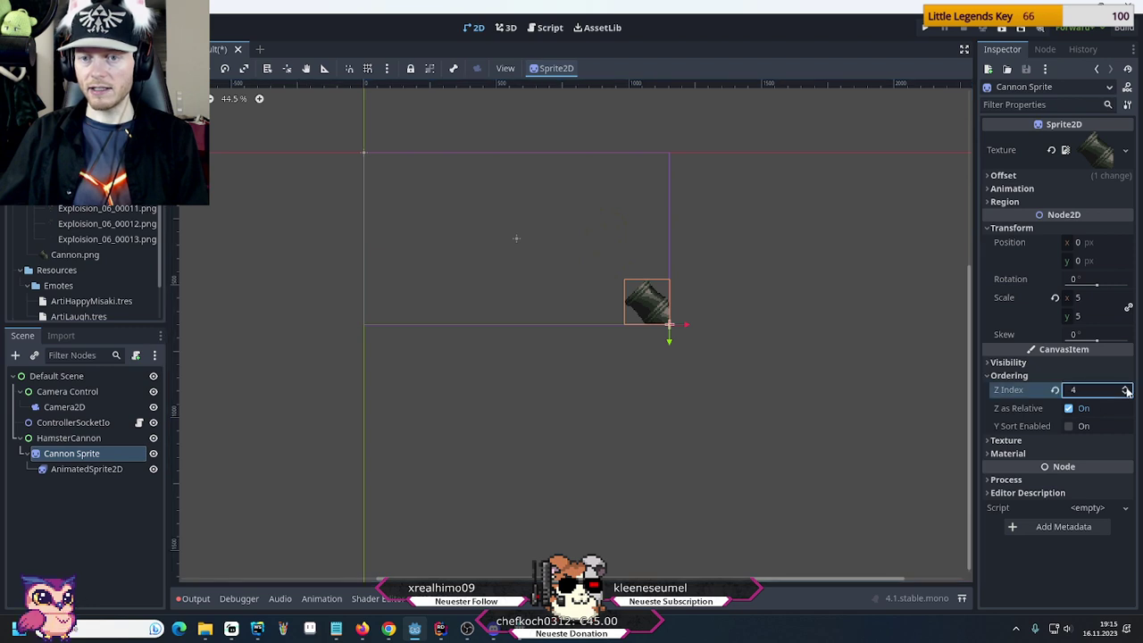
left_click(1126, 388)
Replay the AnimatedSprite2D's smoke animation close up at the muzzle and in the whole camera area to check its layering against the cannon
scroll(664, 311, "up", 6)
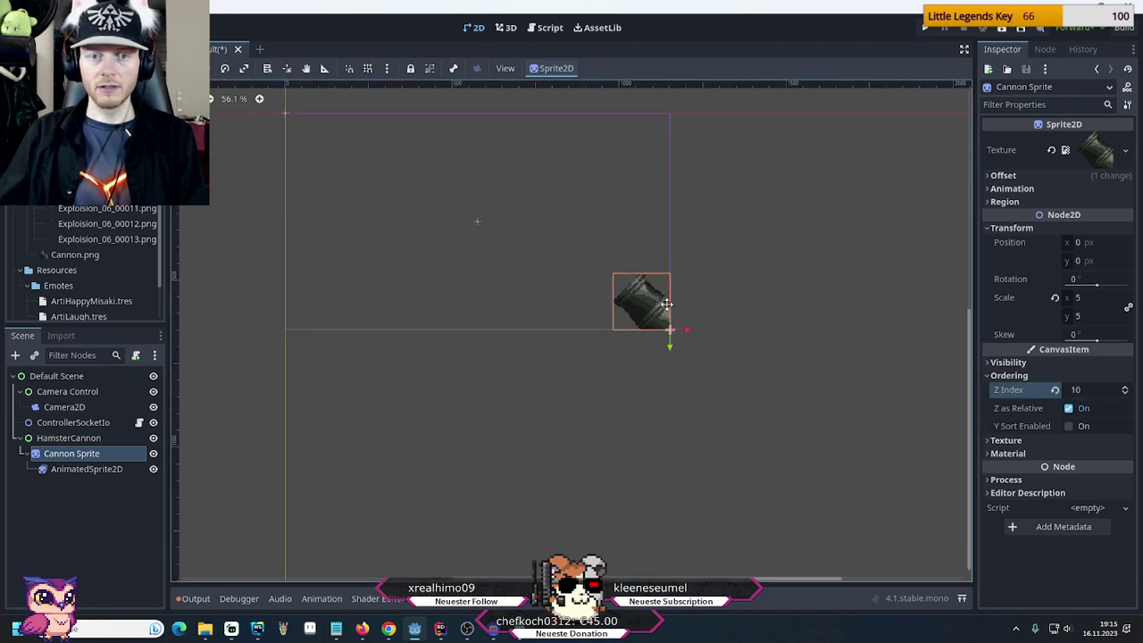
scroll(617, 299, "up", 2)
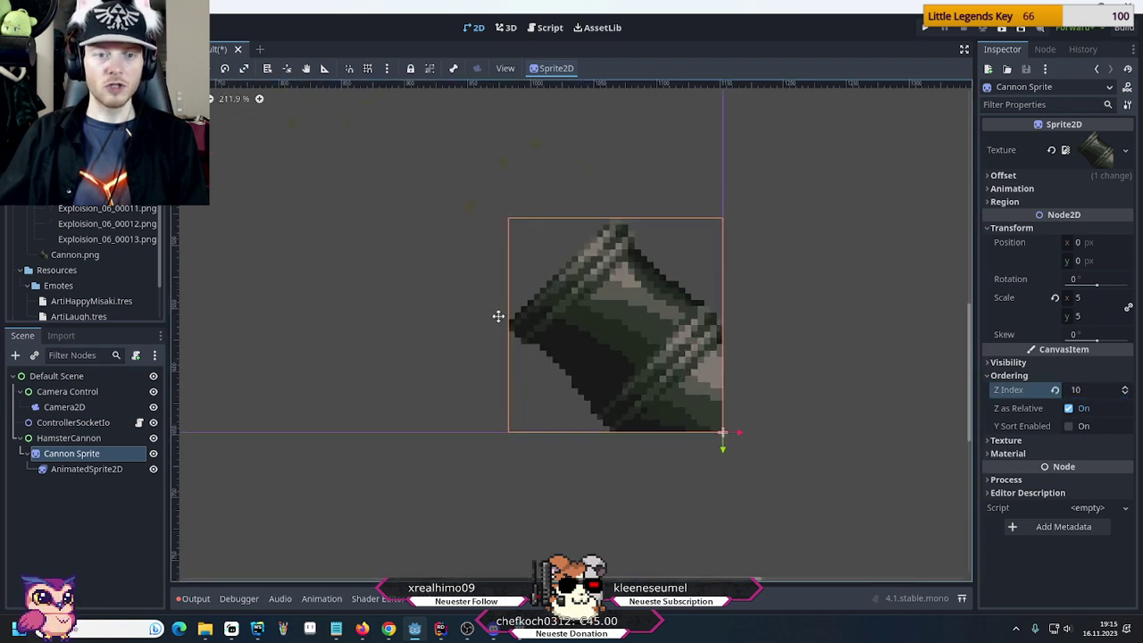
left_click(87, 469)
left_click(394, 437)
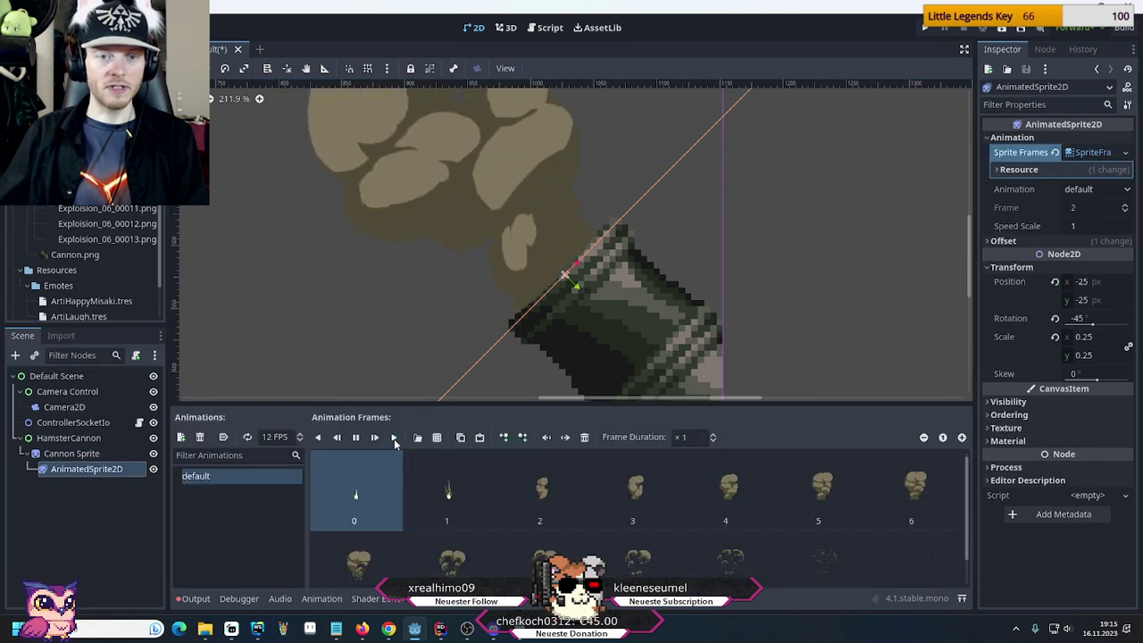
left_click(394, 441)
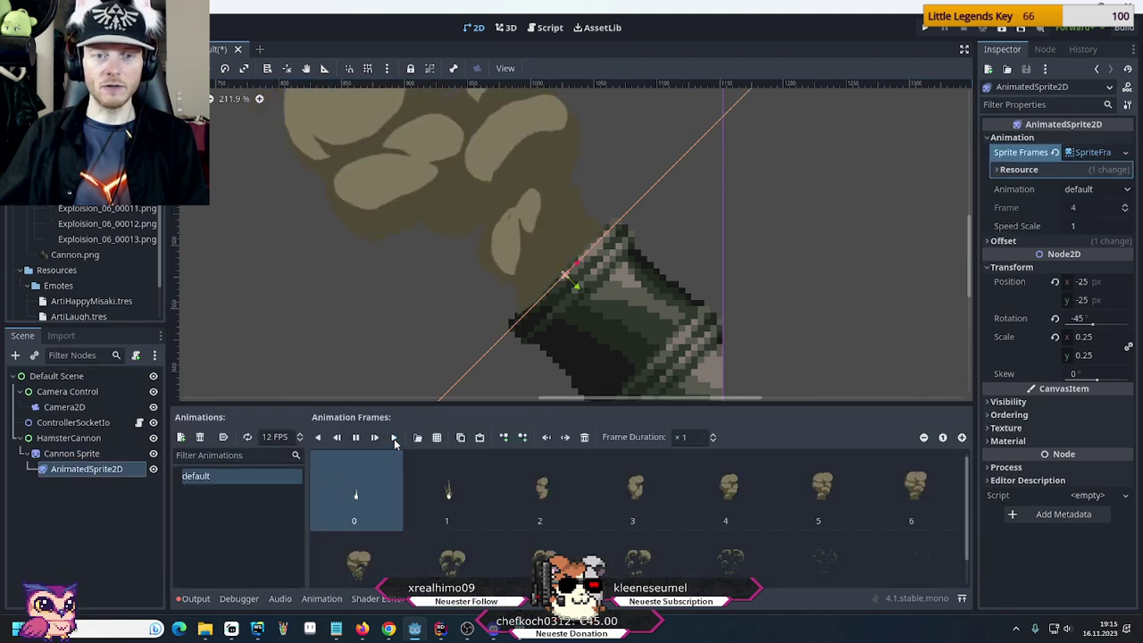
scroll(829, 356, "down", 5)
scroll(829, 355, "down", 7)
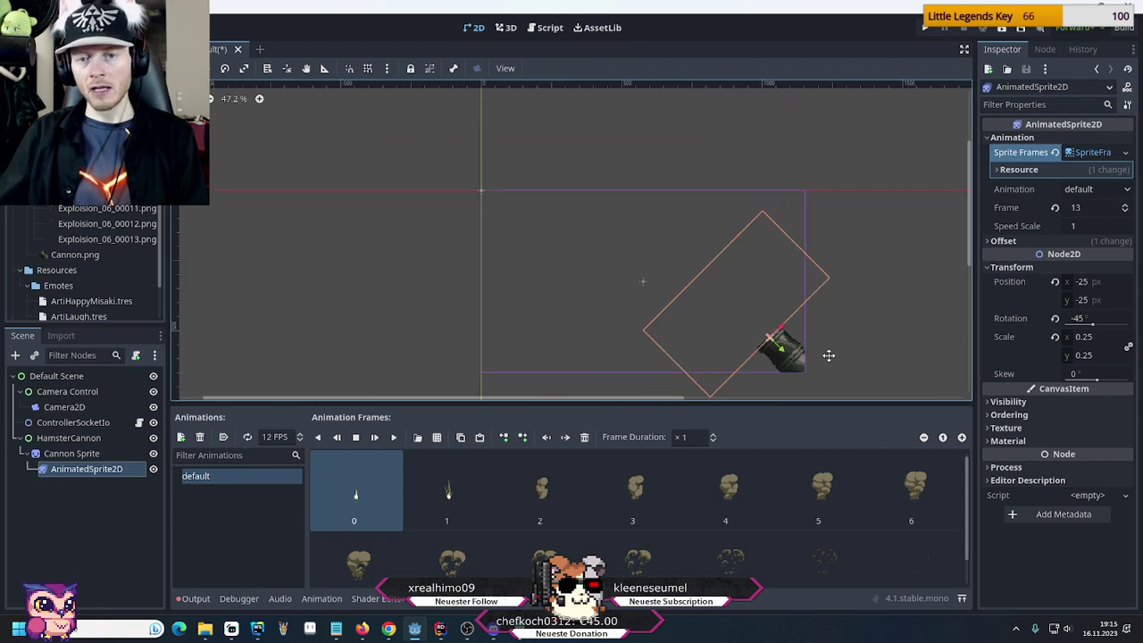
scroll(732, 309, "up", 4)
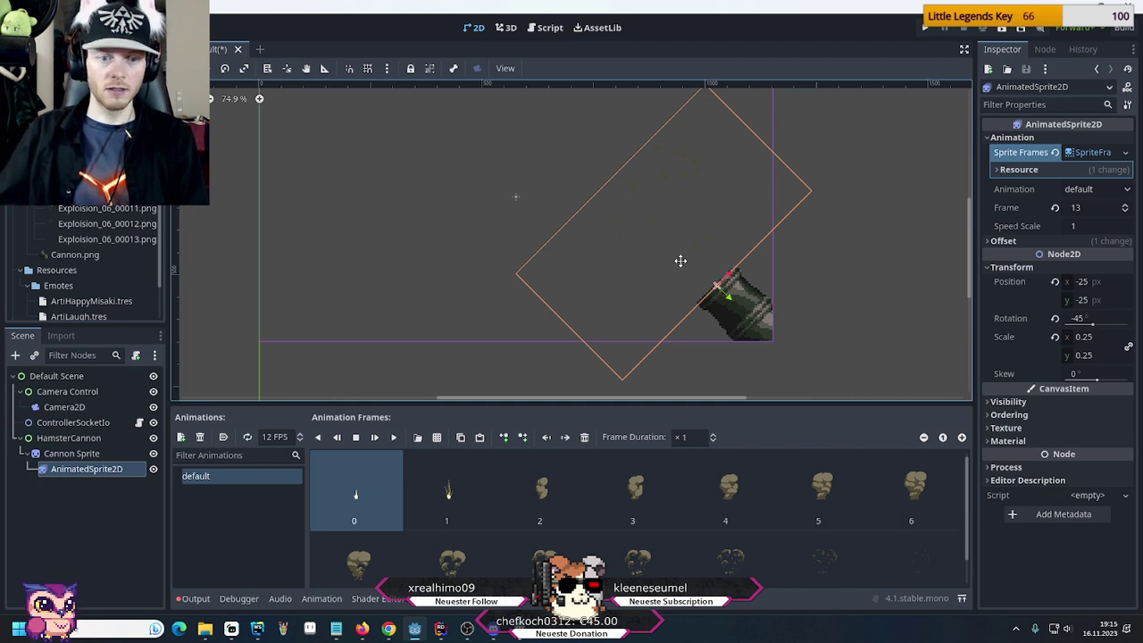
Switch to the Stream Interaction project in WebStorm and examine the _cannonFire method in reward-hamster-cannon.js
left_click(438, 635)
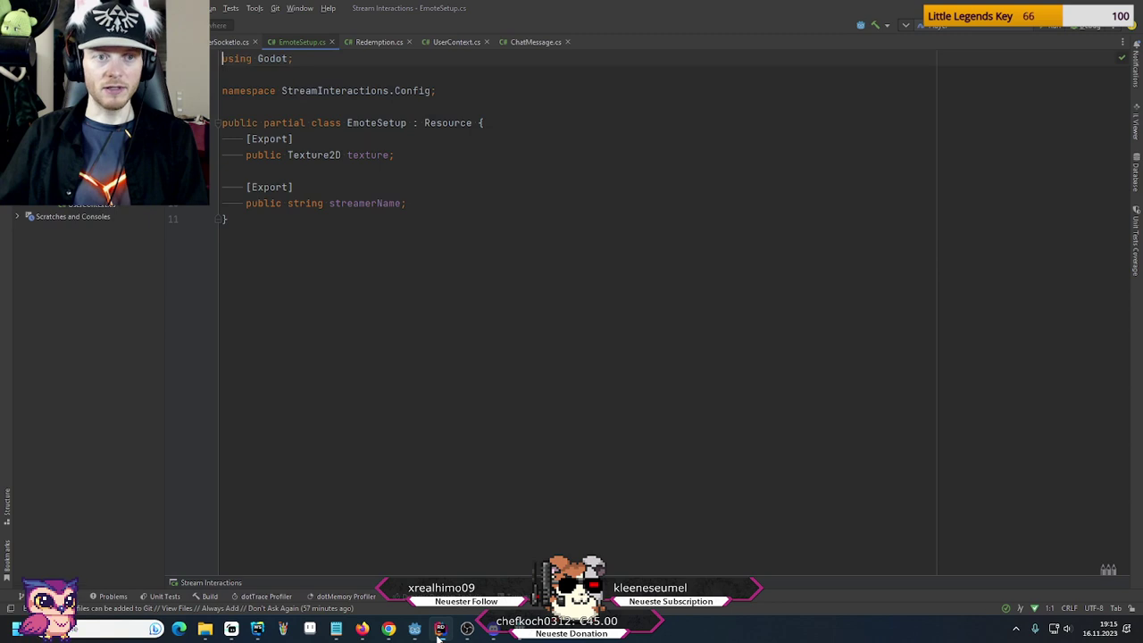
mouse_move(388, 636)
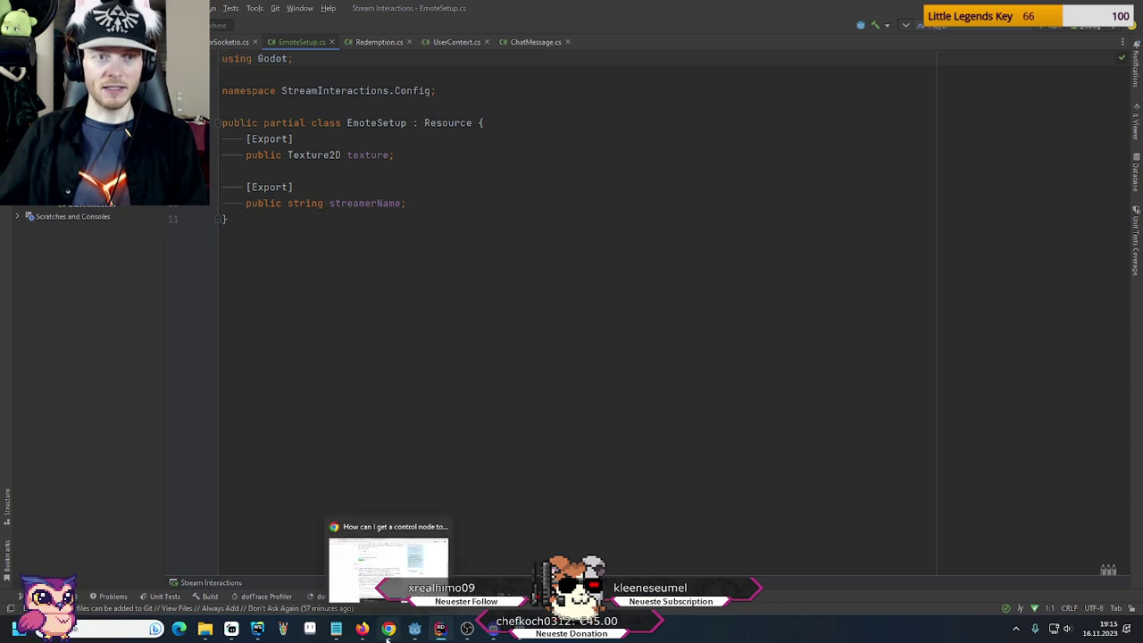
mouse_move(257, 629)
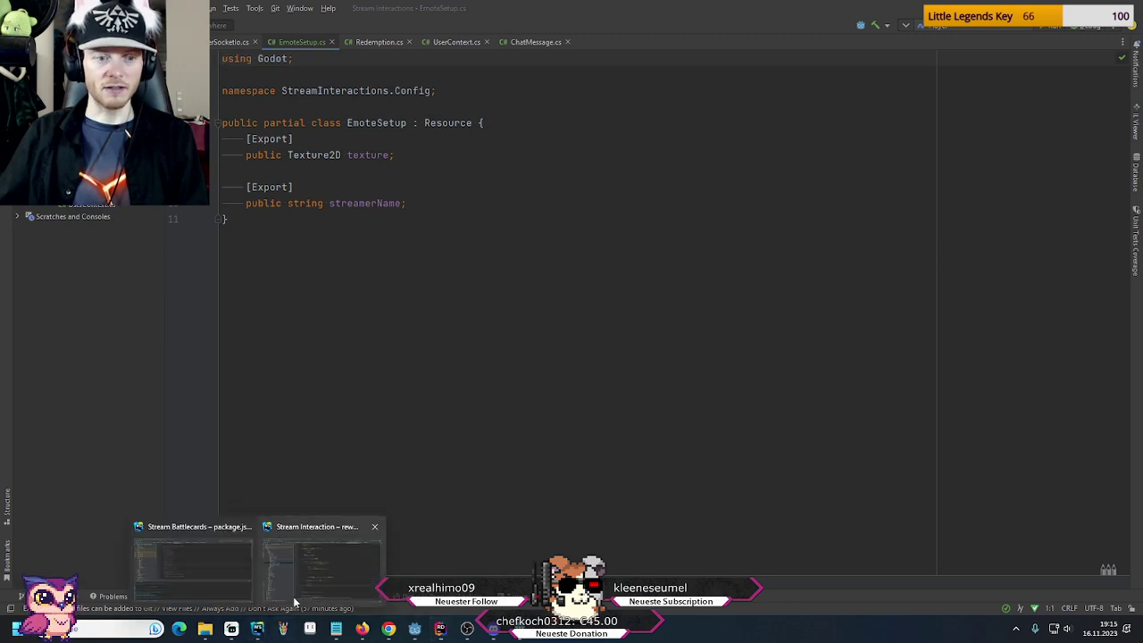
left_click(344, 559)
scroll(665, 370, "up", 6)
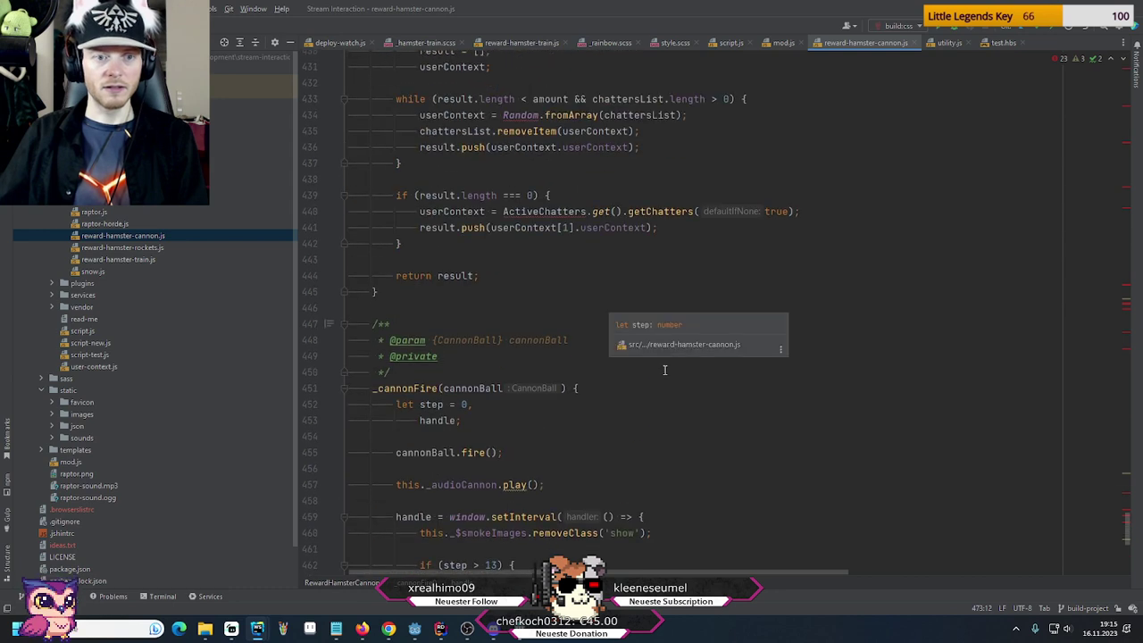
scroll(665, 370, "down", 5)
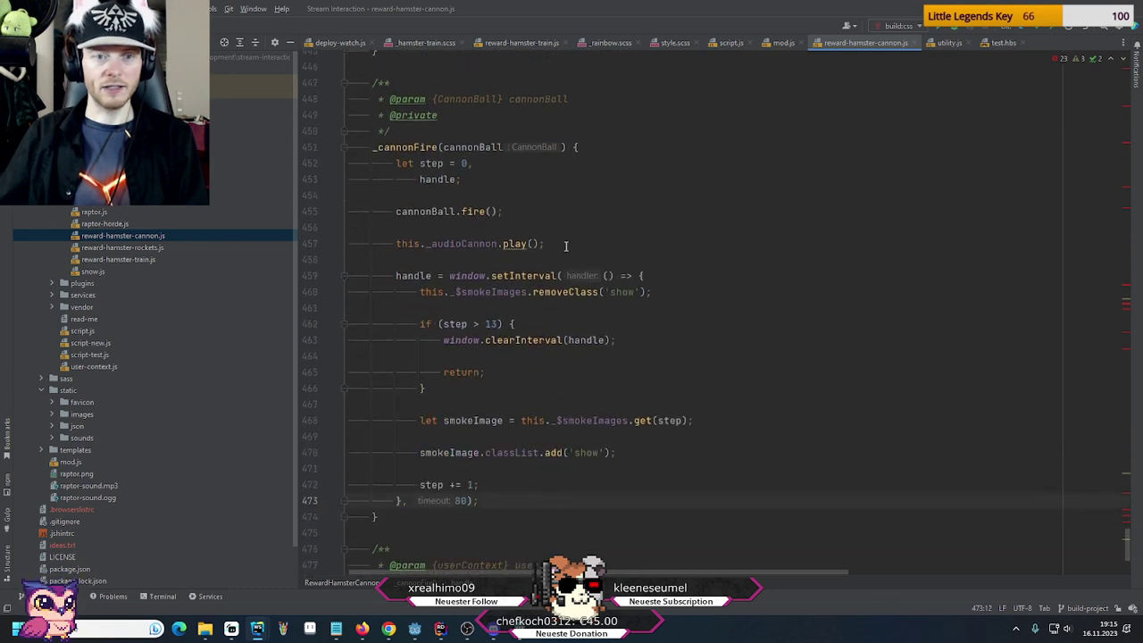
left_click(426, 212)
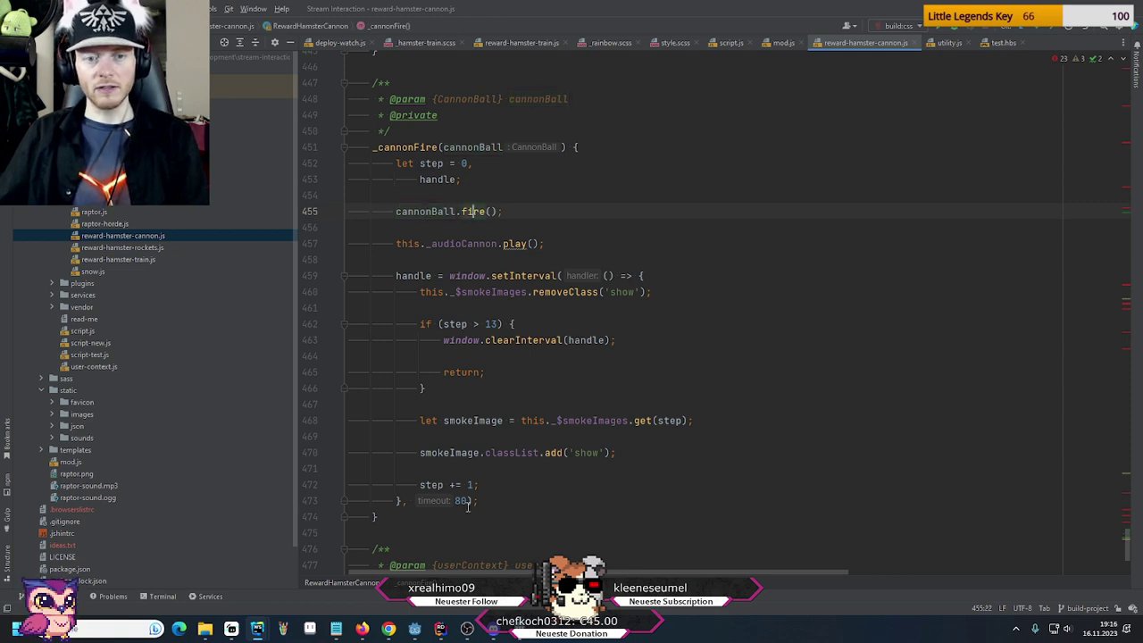
left_click(427, 148)
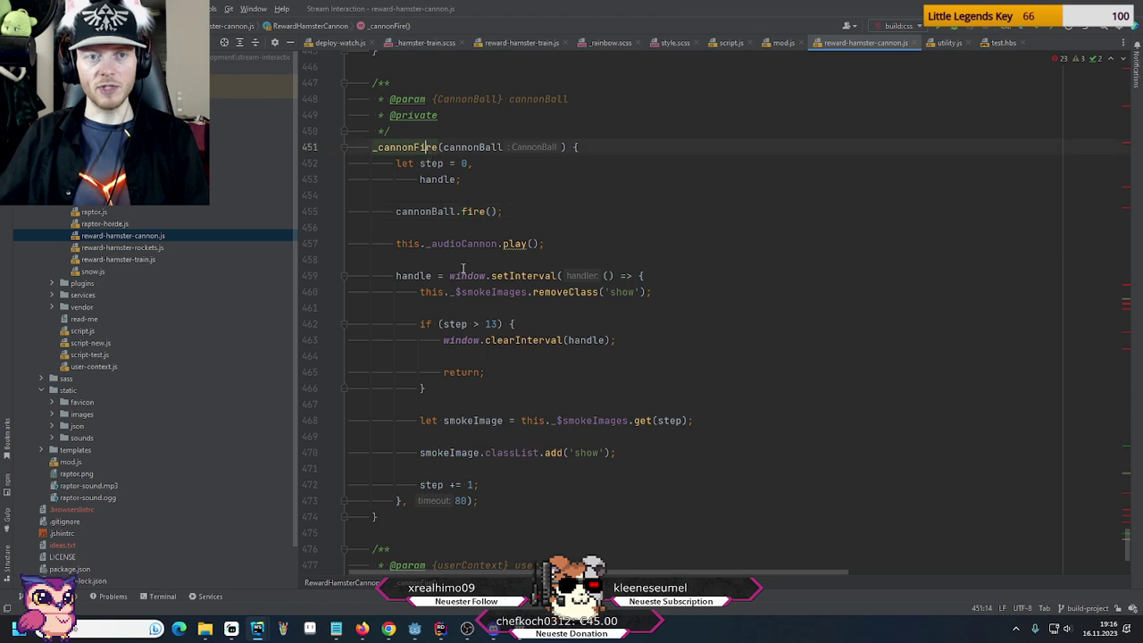
Examine how _cannonActivate in reward-hamster-cannon.js creates cannonballs and schedules firing and hiding the cannon
scroll(480, 328, "up", 6)
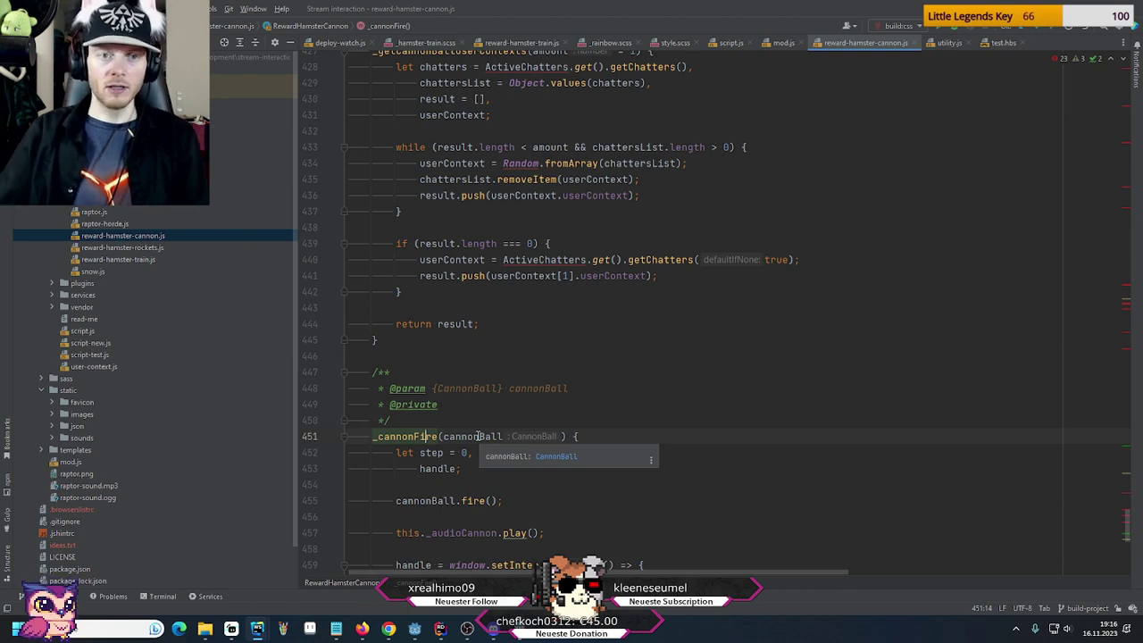
scroll(480, 436, "up", 20)
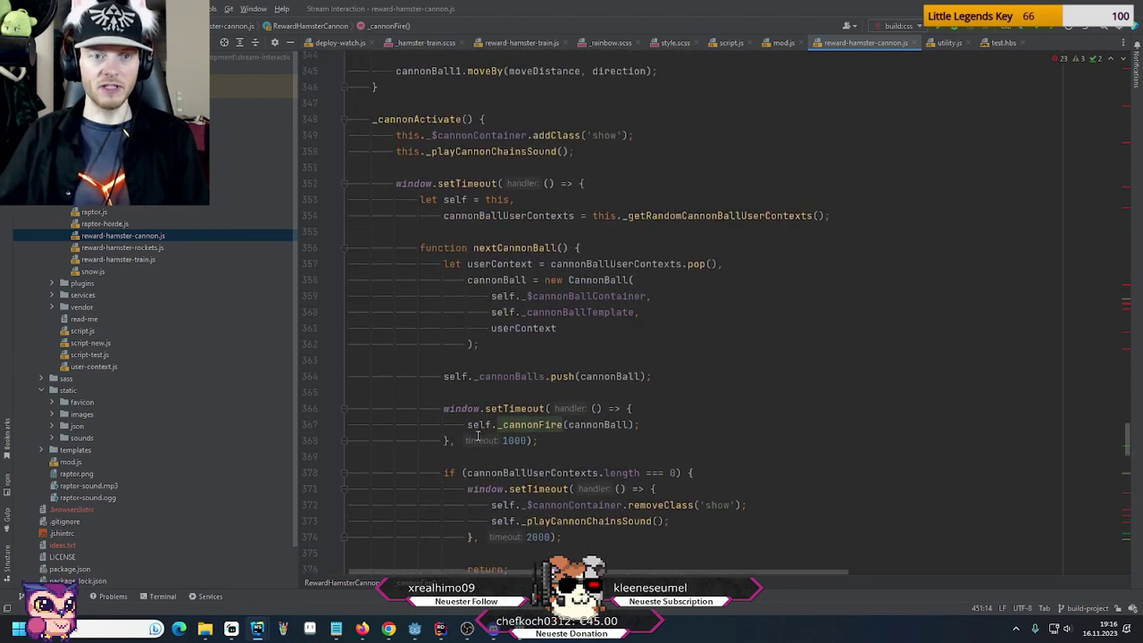
scroll(479, 436, "up", 1)
scroll(562, 449, "up", 5)
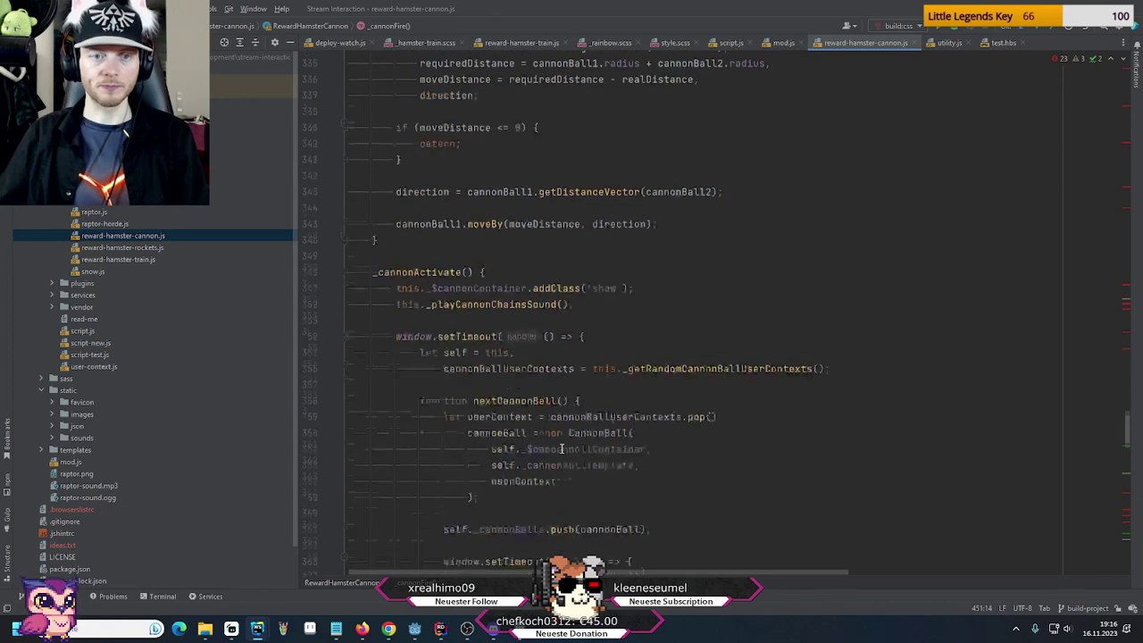
scroll(590, 420, "down", 6)
left_click(611, 393)
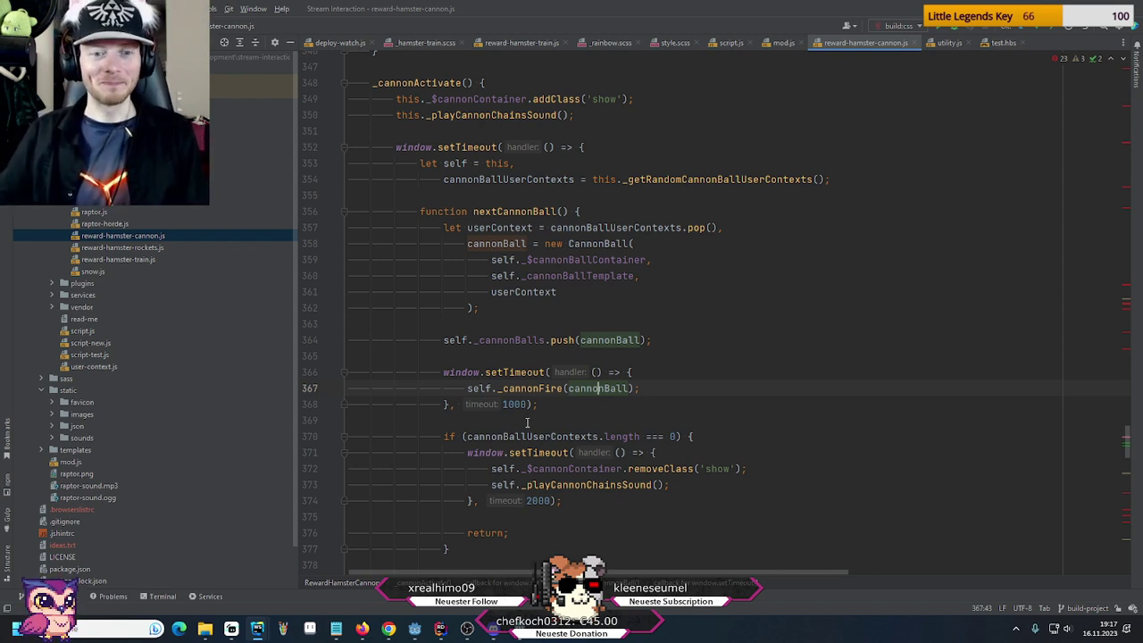
left_click(723, 444)
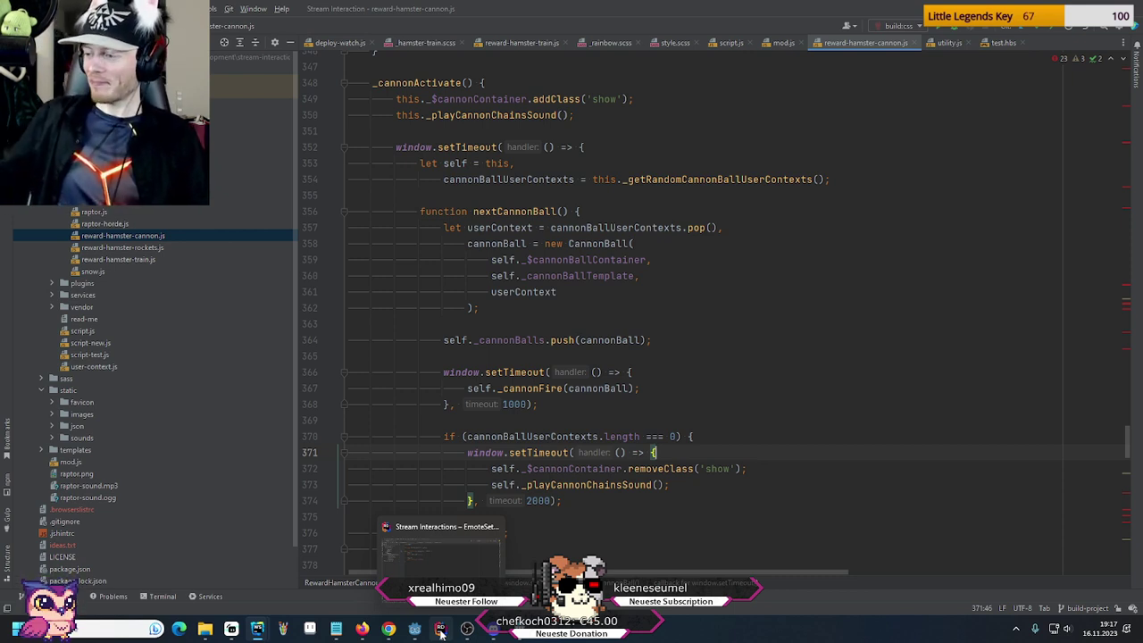
Switch back to Godot and replay the smoke animation at the cannon's muzzle
mouse_move(494, 630)
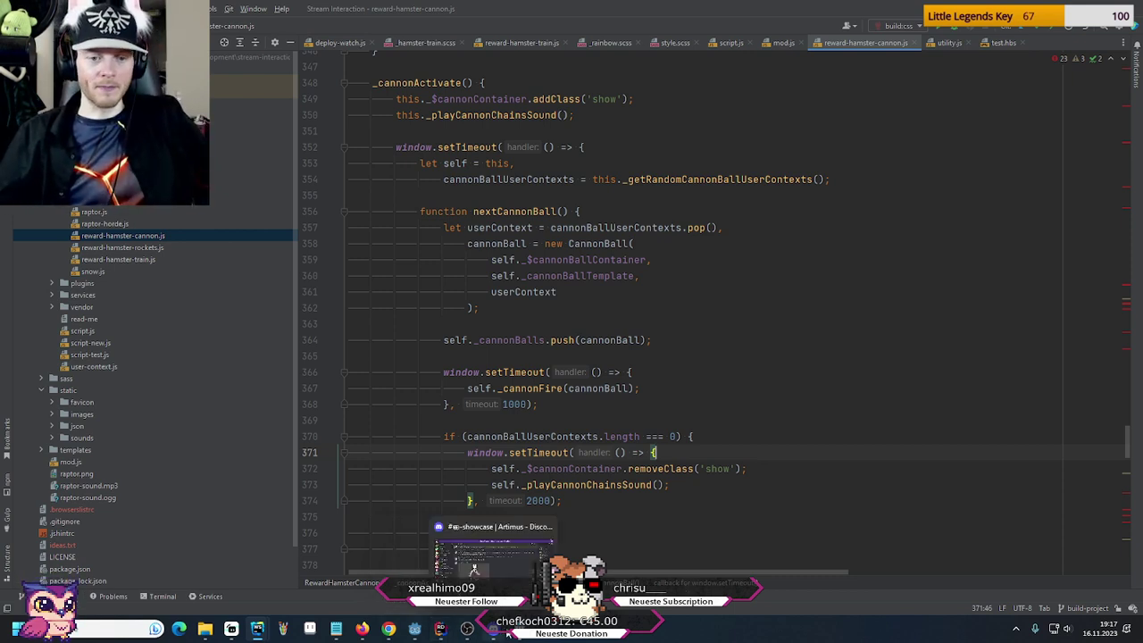
left_click(414, 629)
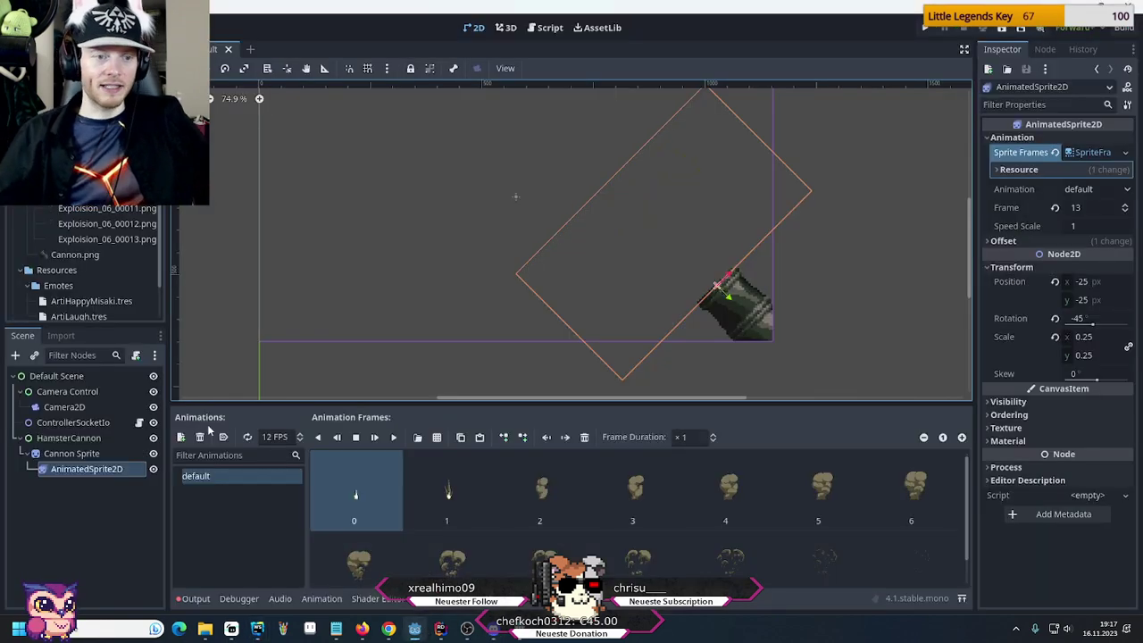
left_click(394, 437)
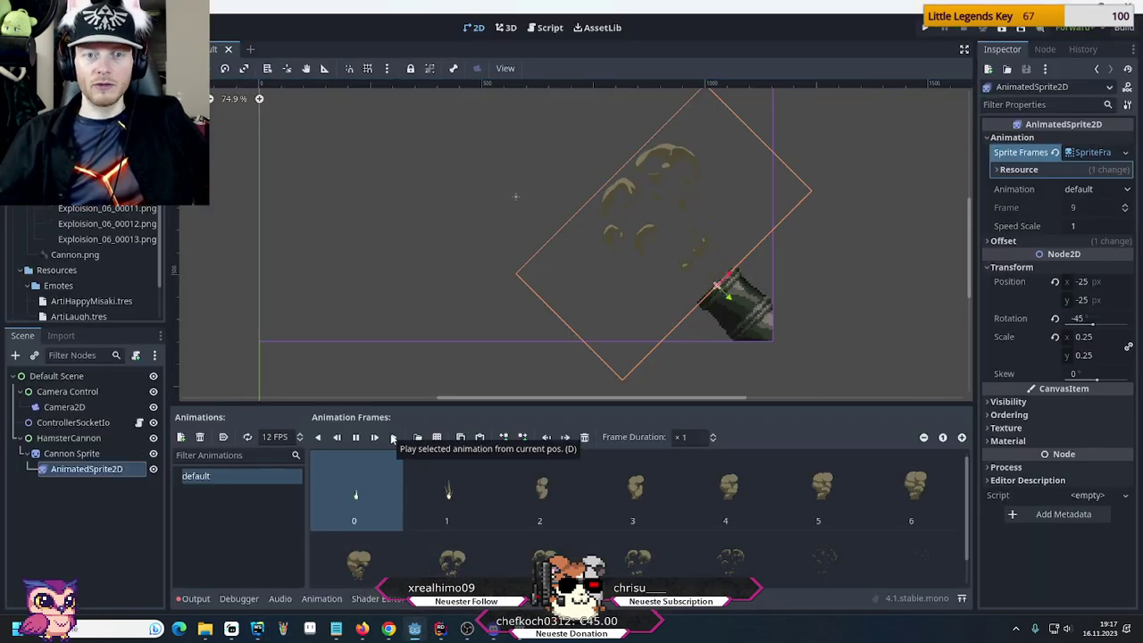
left_click(394, 437)
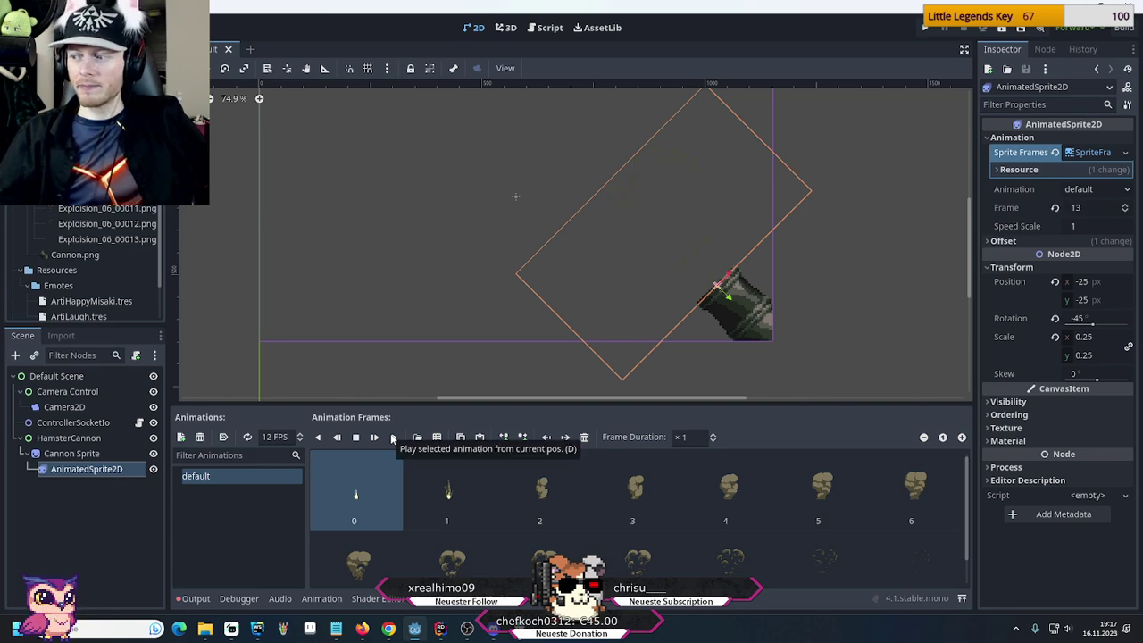
Set the project's Default Texture Filter for canvas textures to Linear and replay the smoke animation with it
left_click(55, 27)
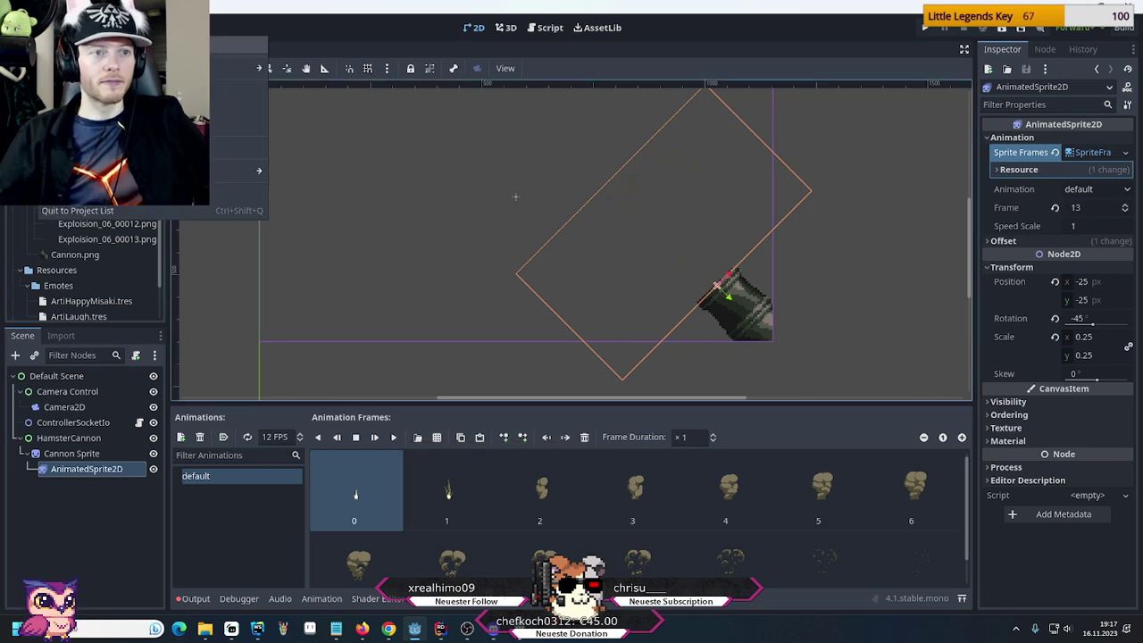
left_click(237, 44)
left_click(683, 183)
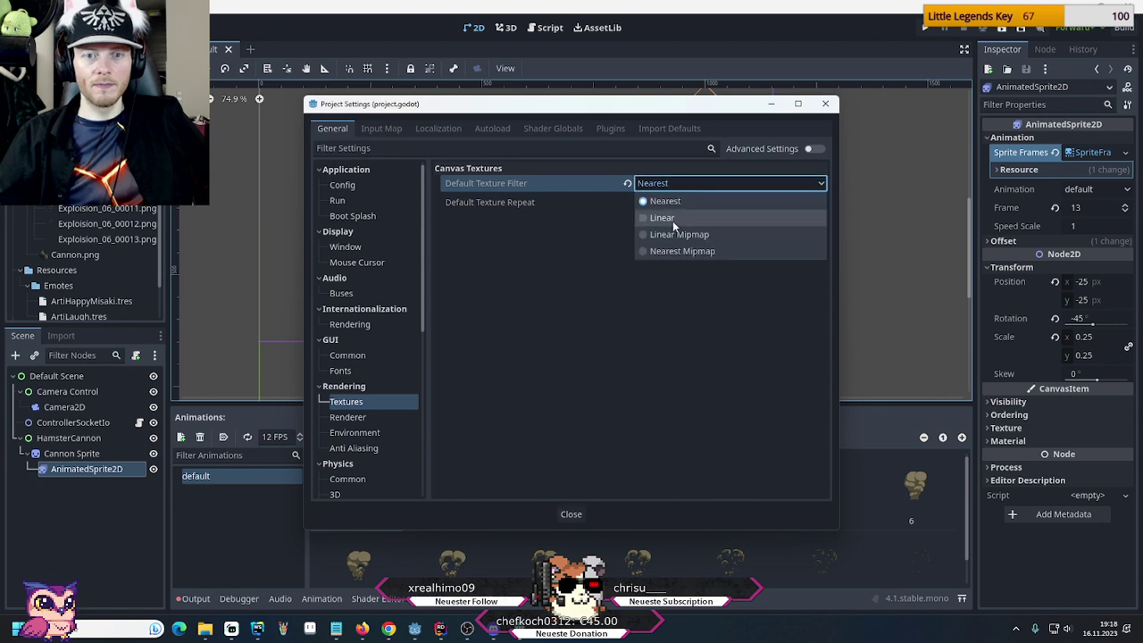
left_click(673, 221)
left_click(826, 104)
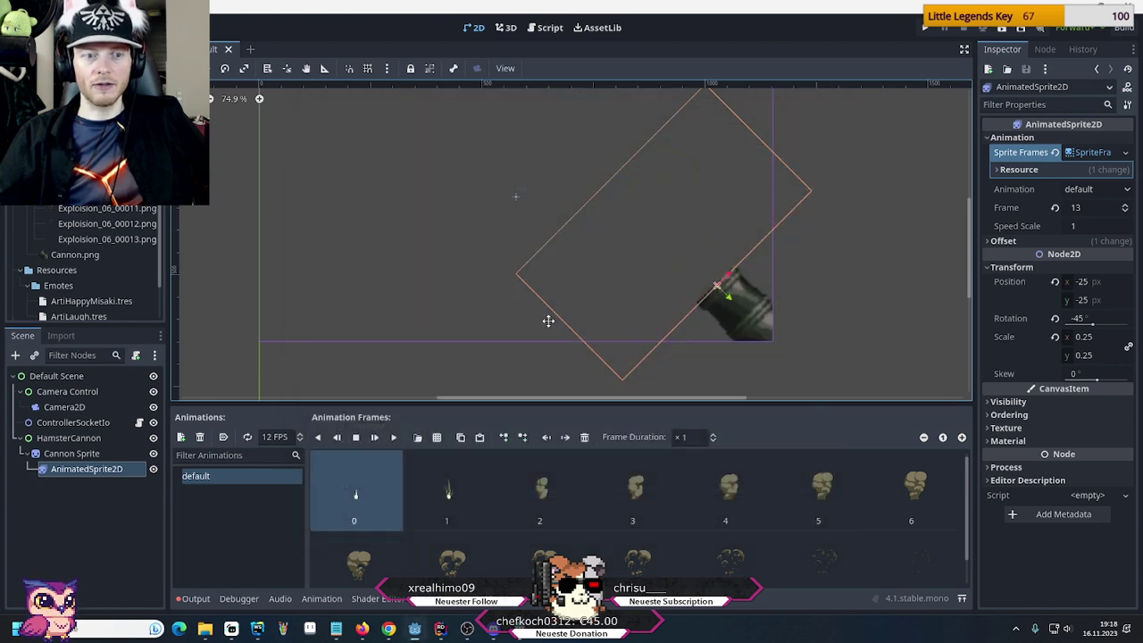
left_click(396, 438)
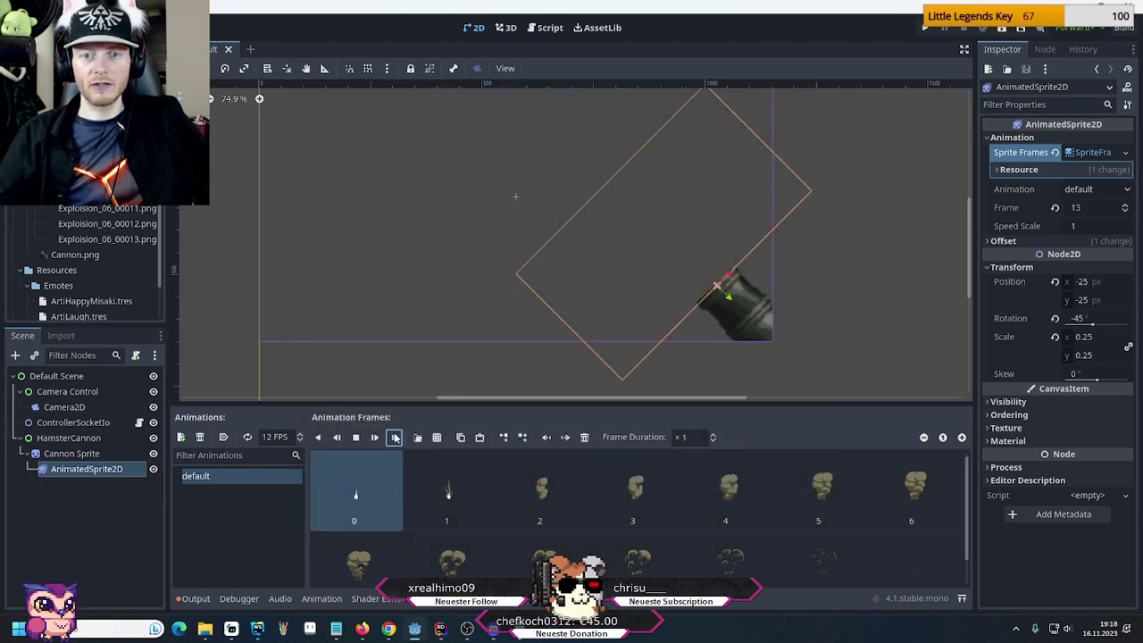
left_click(396, 437)
Set the Cannon Sprite's own texture filter to Nearest
left_click(46, 455)
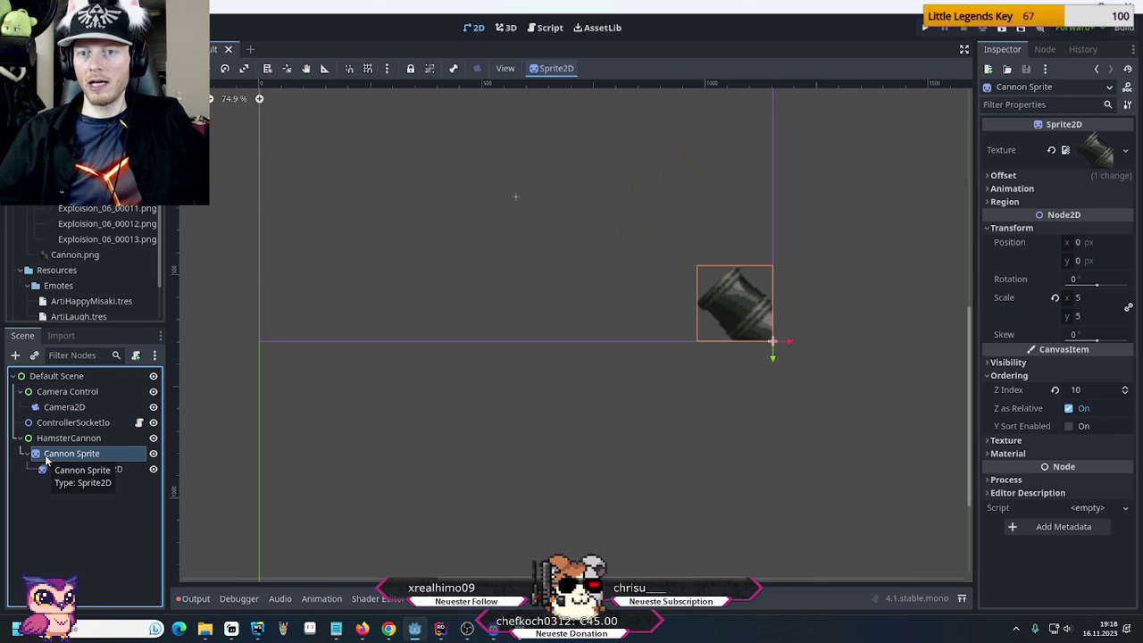
left_click(1078, 152)
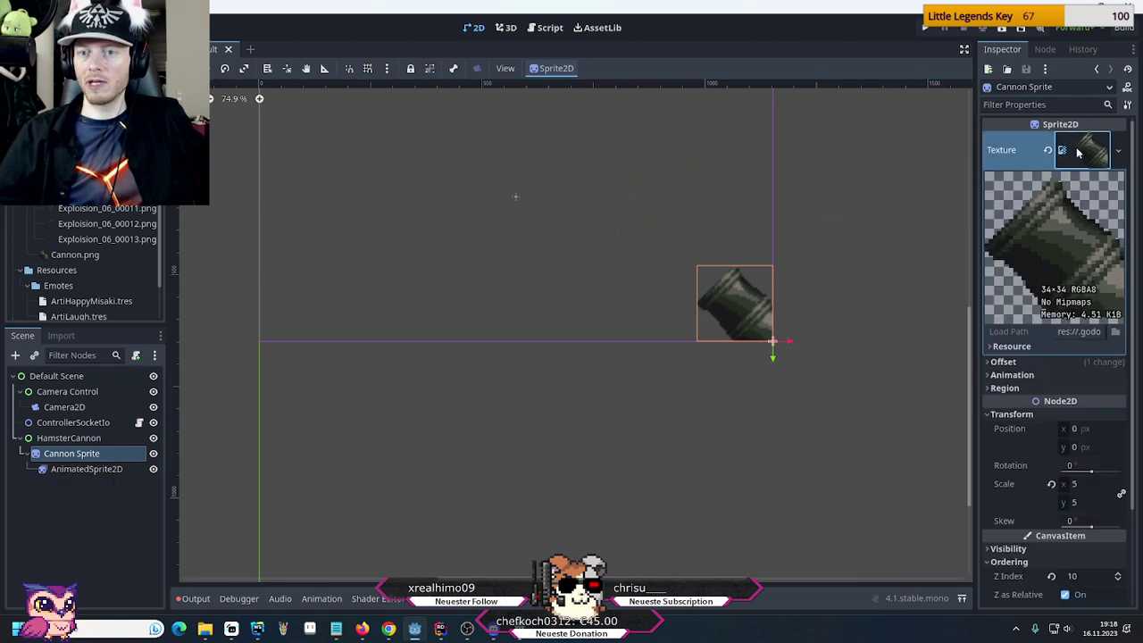
left_click(993, 348)
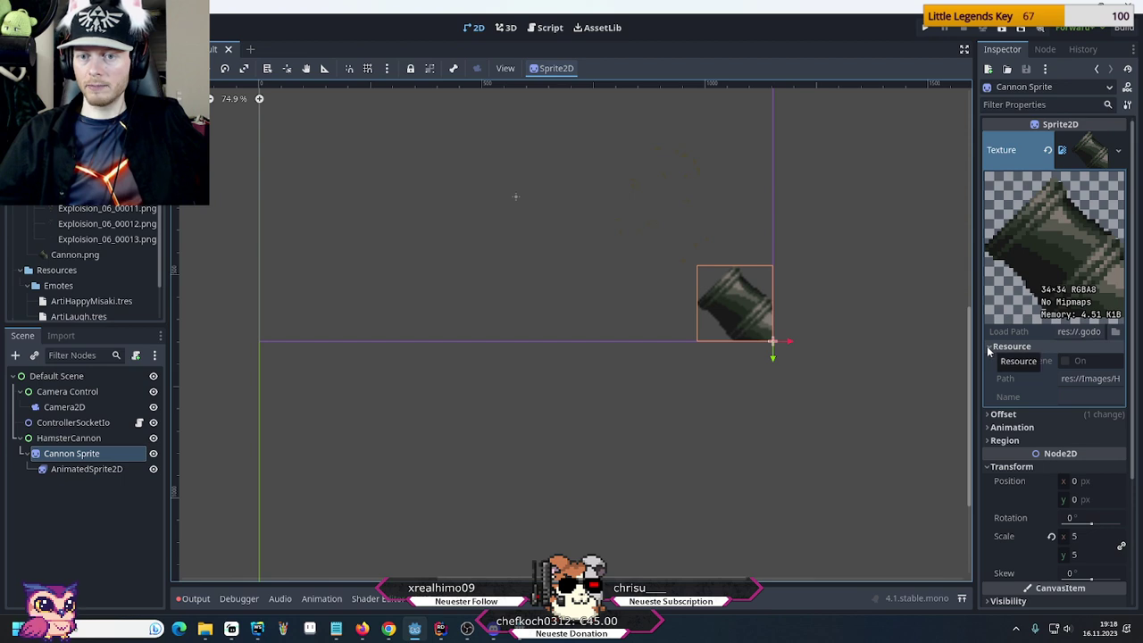
left_click(992, 347)
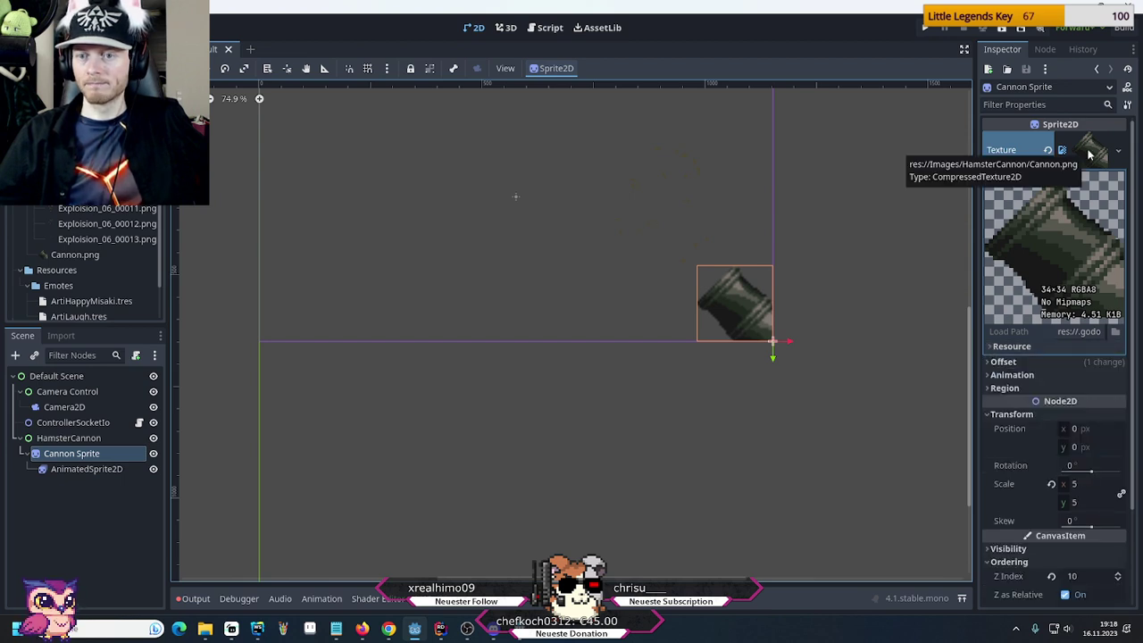
left_click(1089, 155)
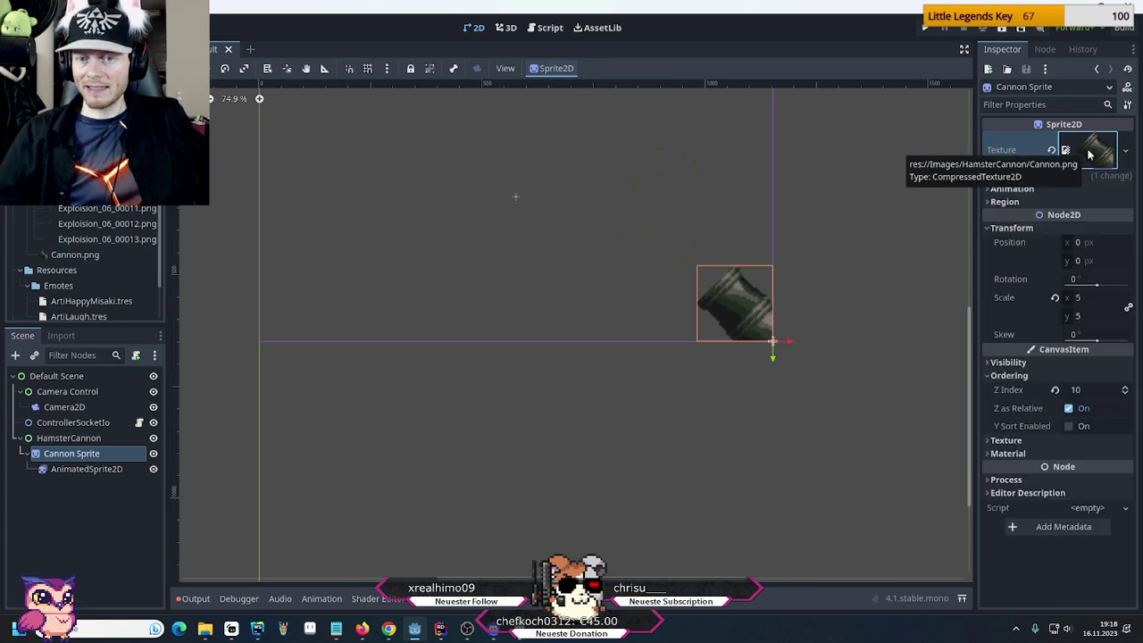
left_click(989, 441)
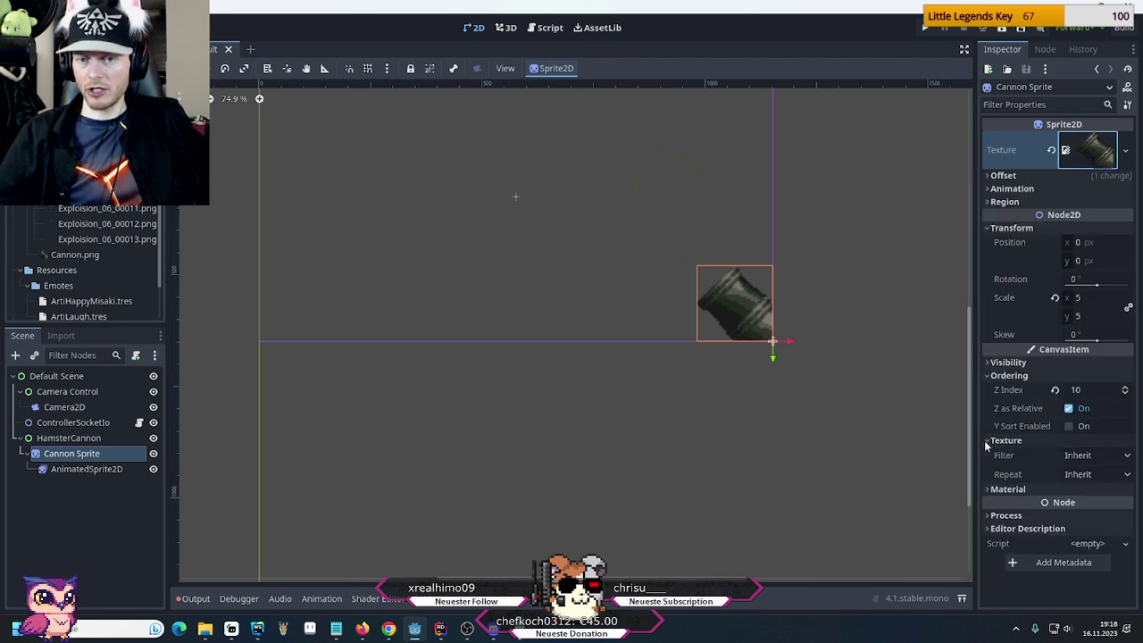
left_click(1089, 457)
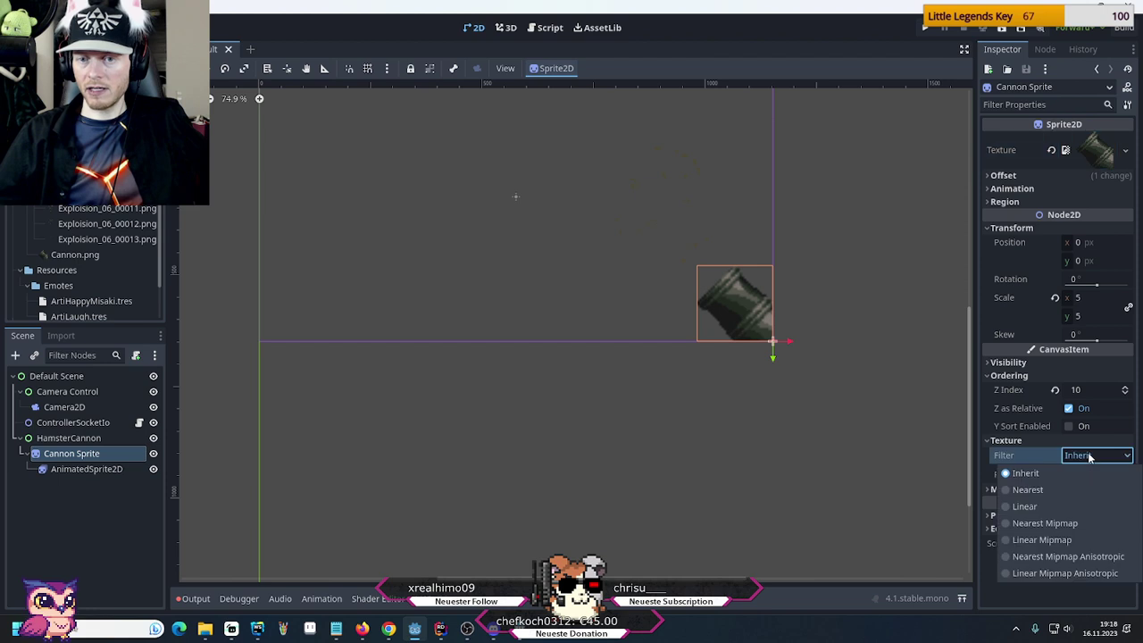
left_click(1028, 489)
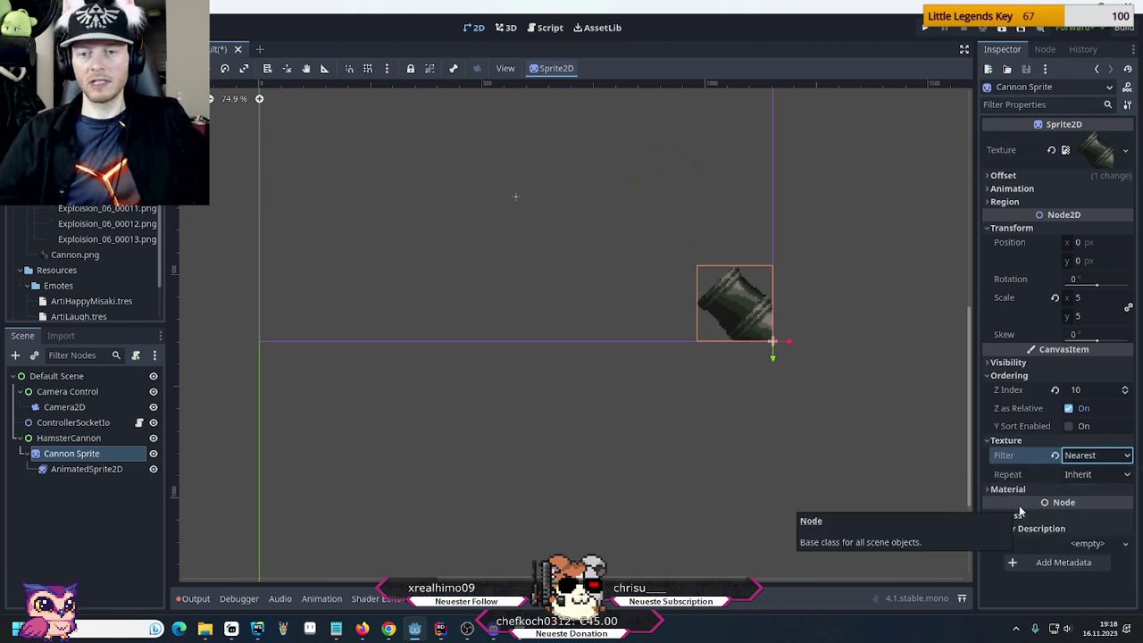
left_click(988, 441)
left_click(990, 376)
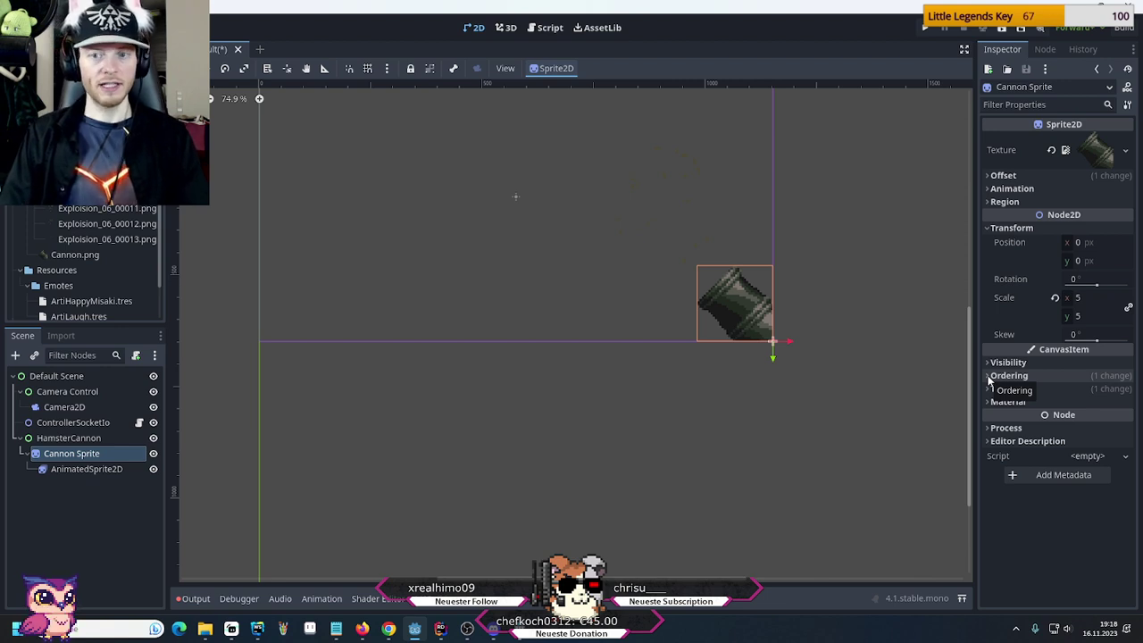
Replay the AnimatedSprite2D smoke animation several times to compare it with the pixelated cannon
left_click(95, 471)
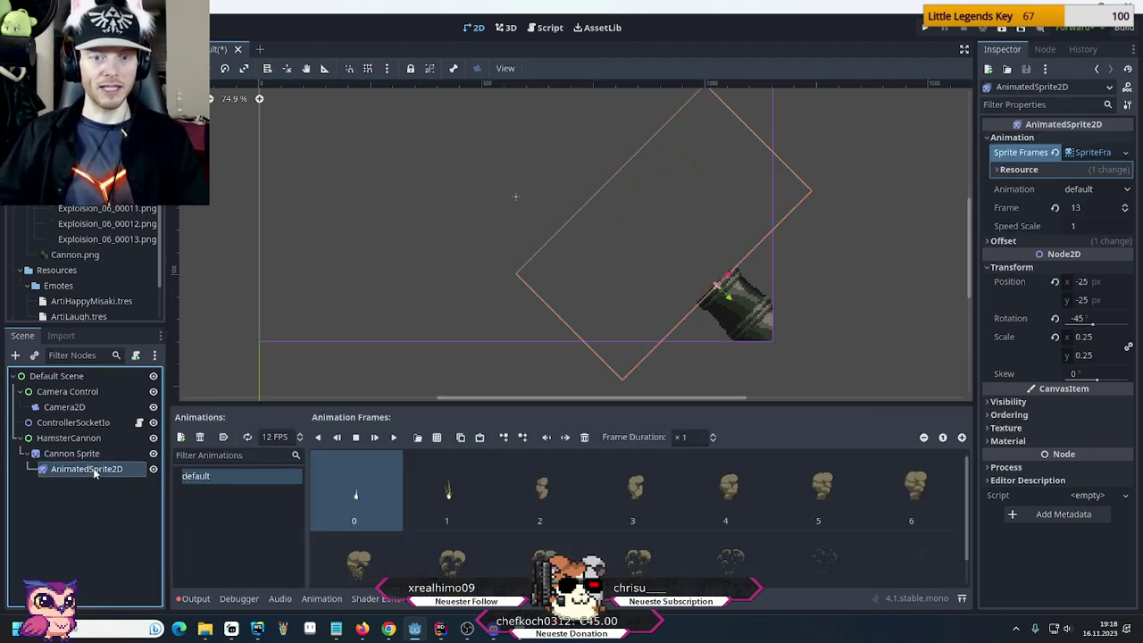
left_click(393, 438)
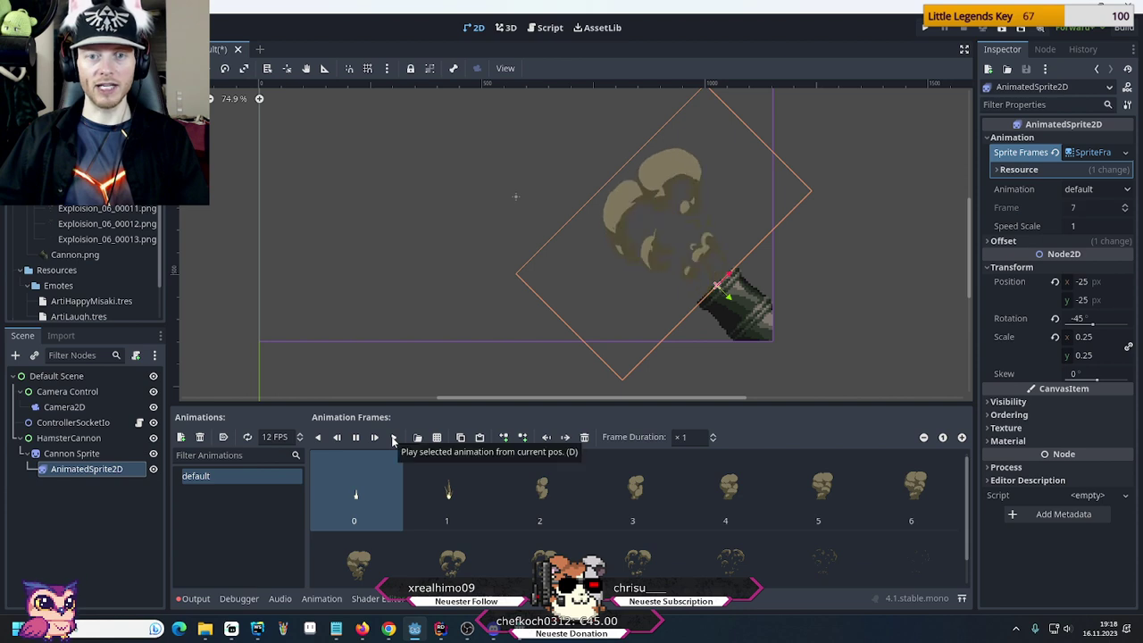
left_click(393, 438)
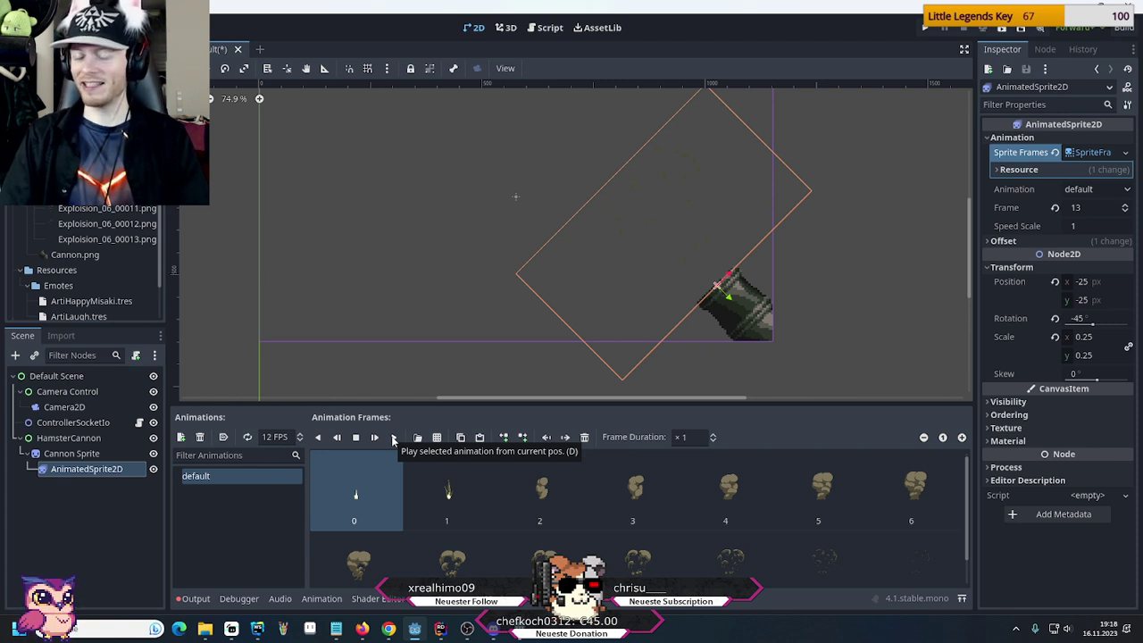
left_click(393, 438)
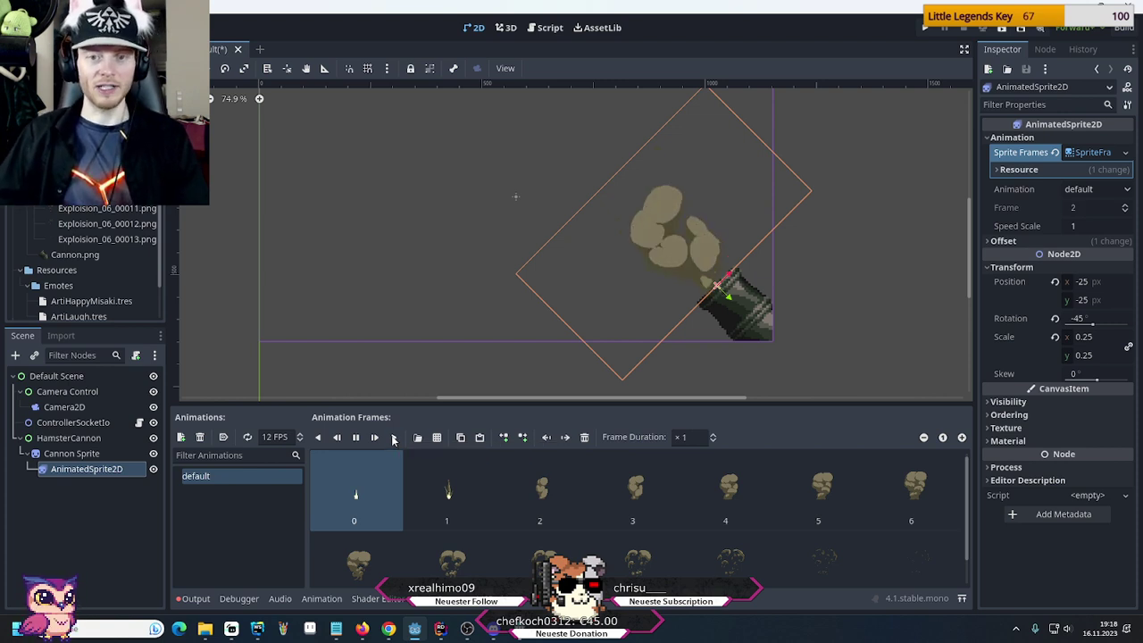
left_click(393, 438)
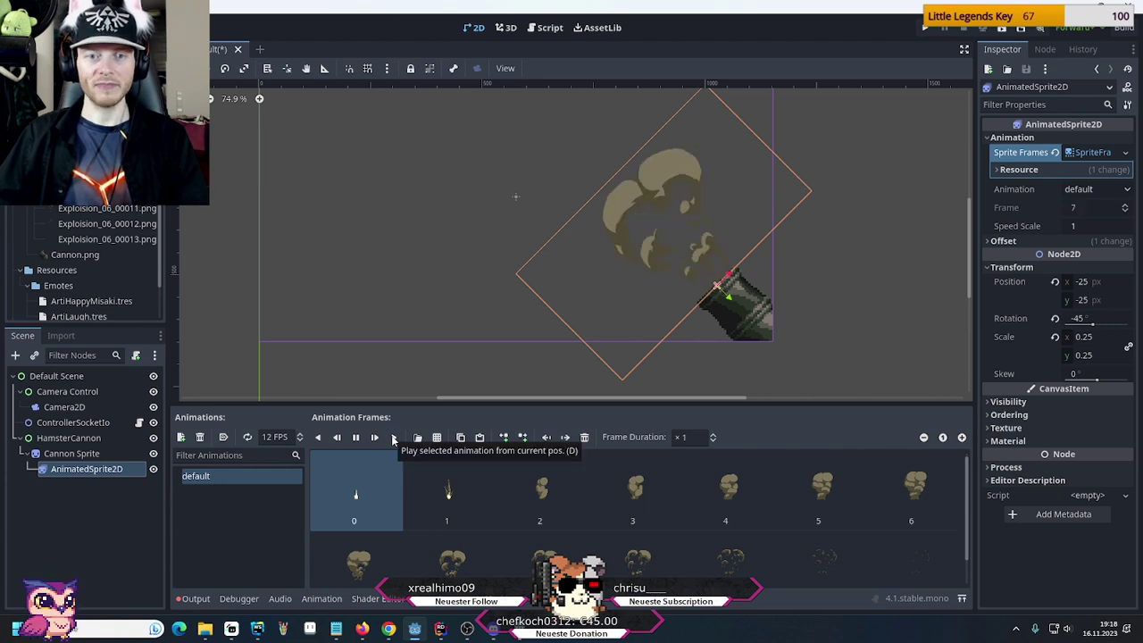
left_click(393, 437)
Examine the smoke's edges and leftover specks up close near the cannon's muzzle while replaying the animation
scroll(722, 264, "up", 1)
scroll(715, 285, "up", 5)
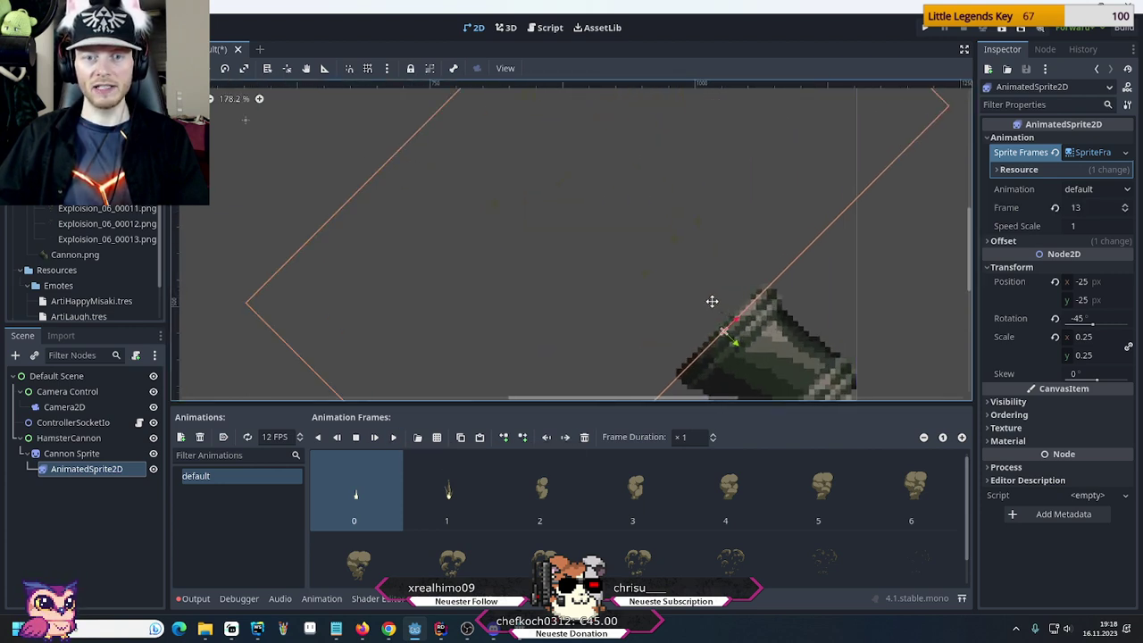
left_click(393, 438)
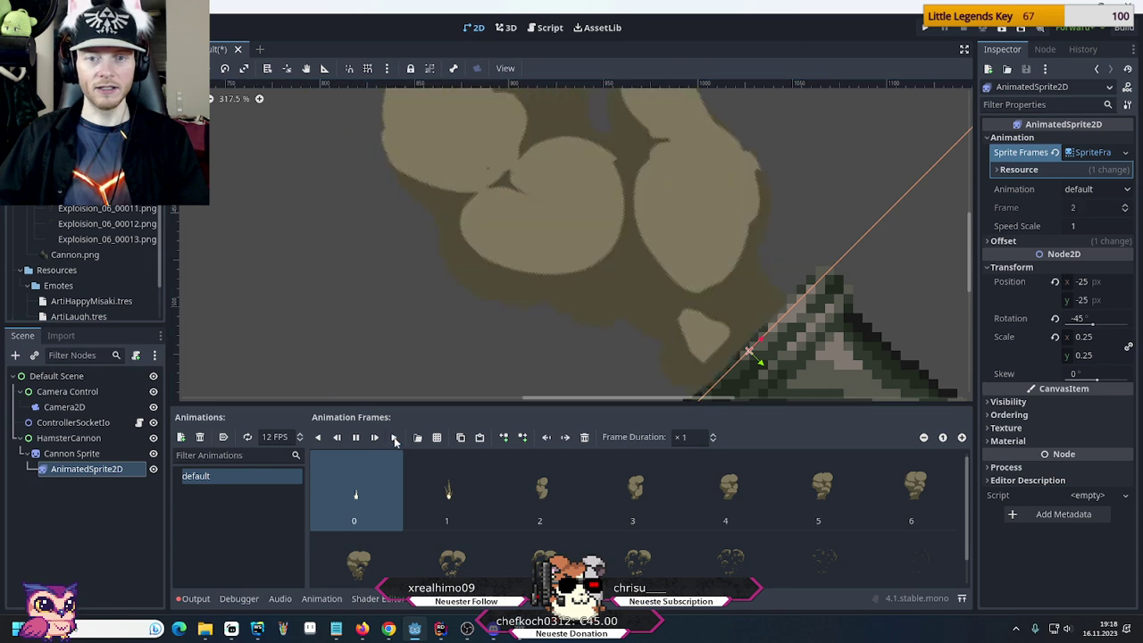
left_click(394, 438)
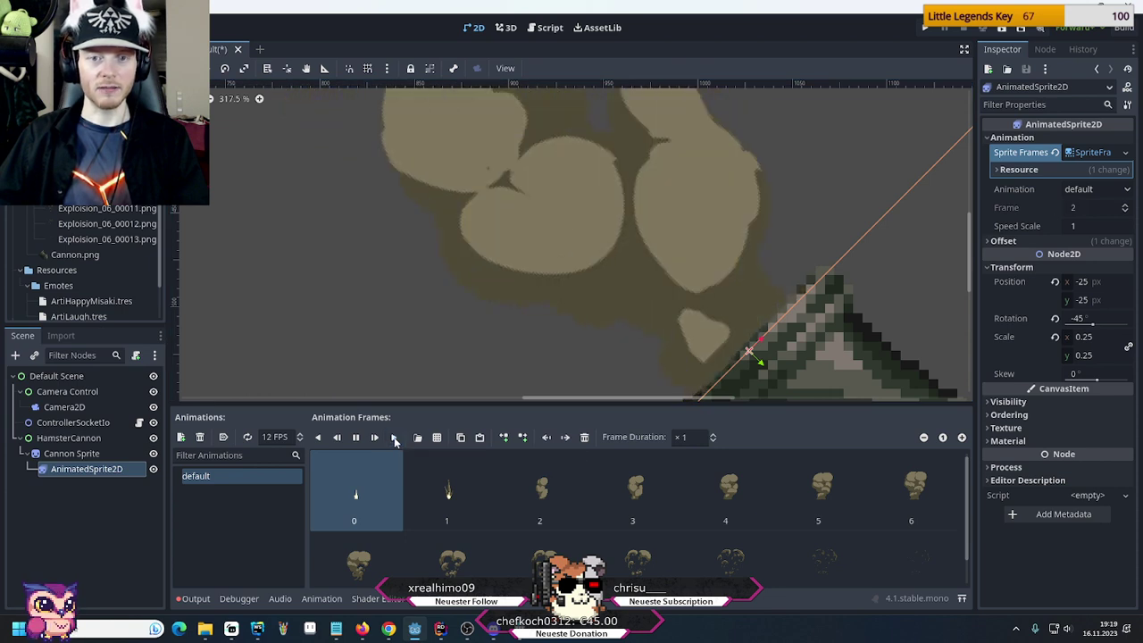
scroll(607, 318, "down", 2)
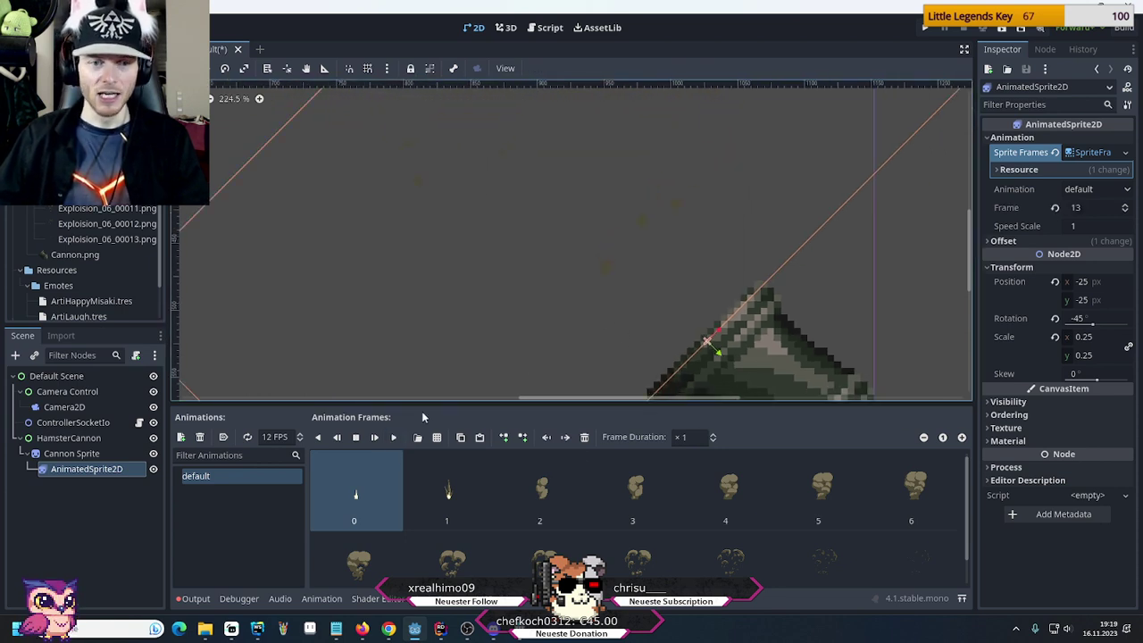
left_click(394, 438)
scroll(643, 307, "up", 2)
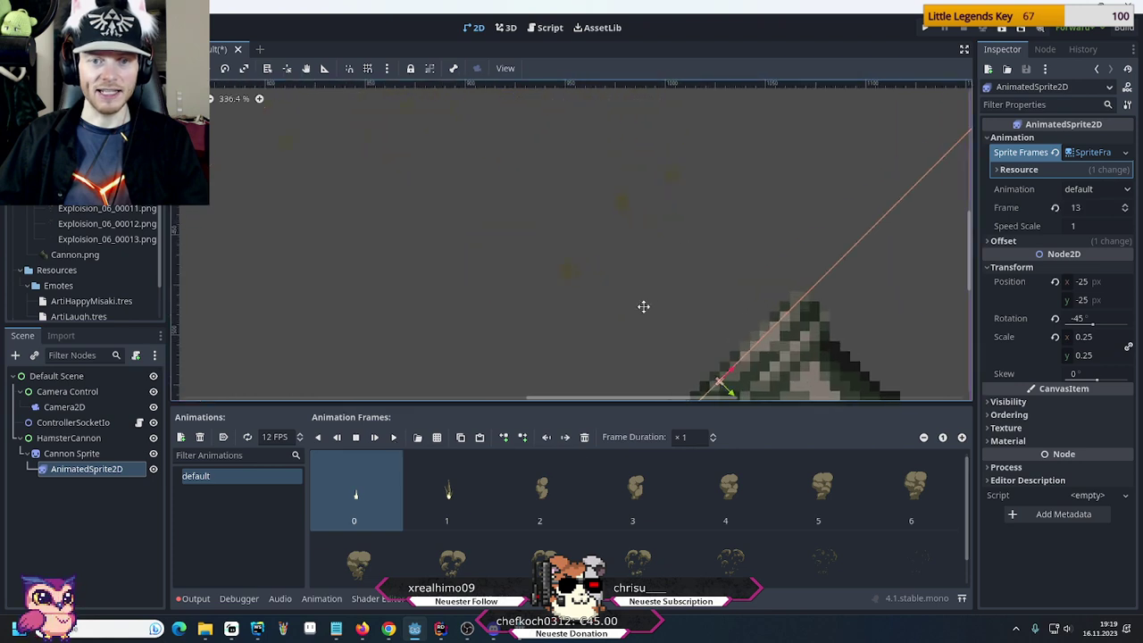
scroll(536, 301, "up", 9)
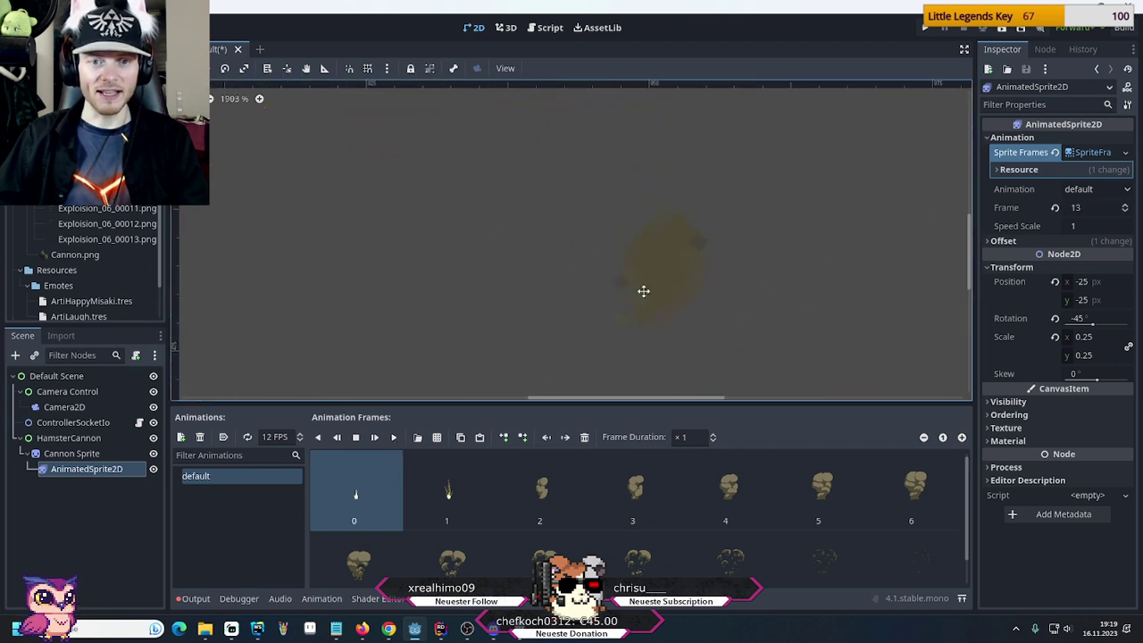
scroll(615, 327, "up", 1)
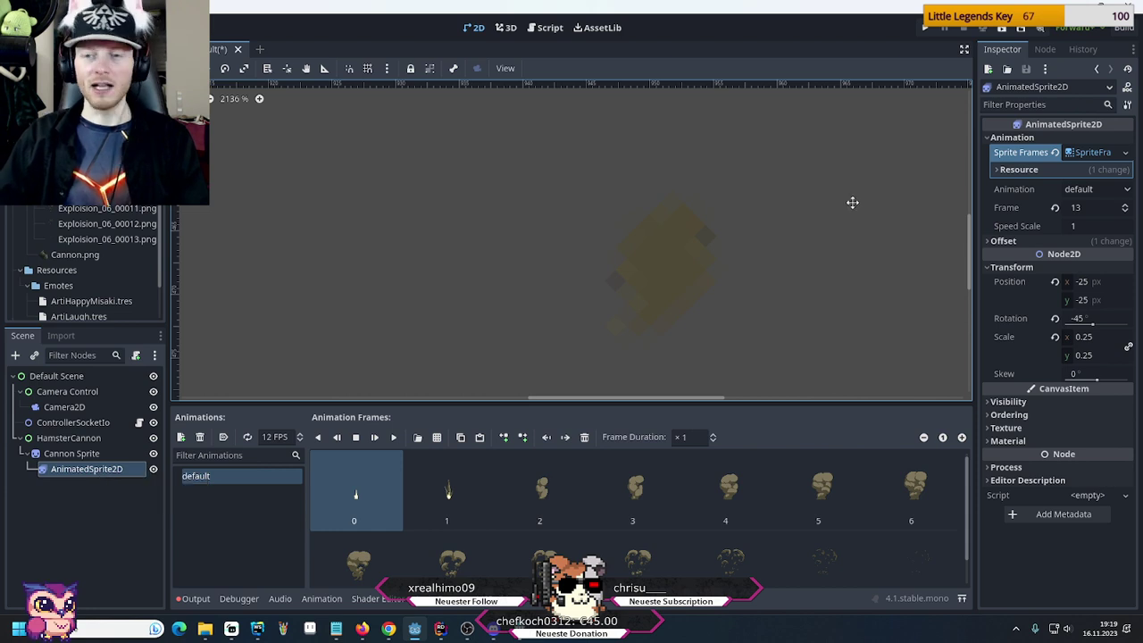
Set the smoke AnimatedSprite2D's own texture filter to Linear
left_click(1019, 170)
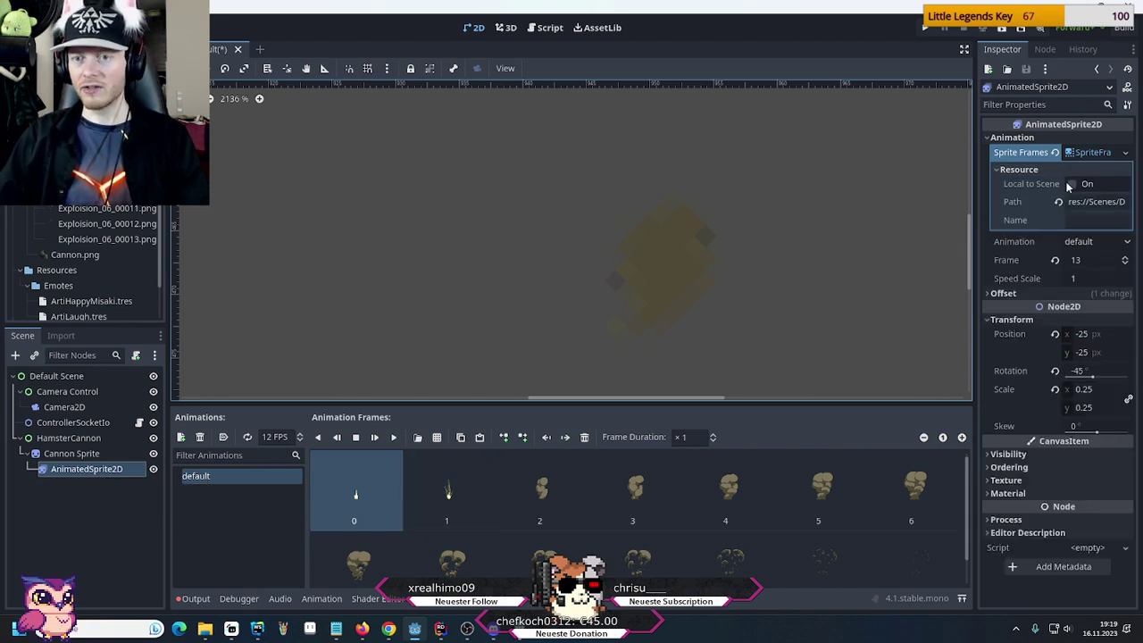
left_click(1018, 171)
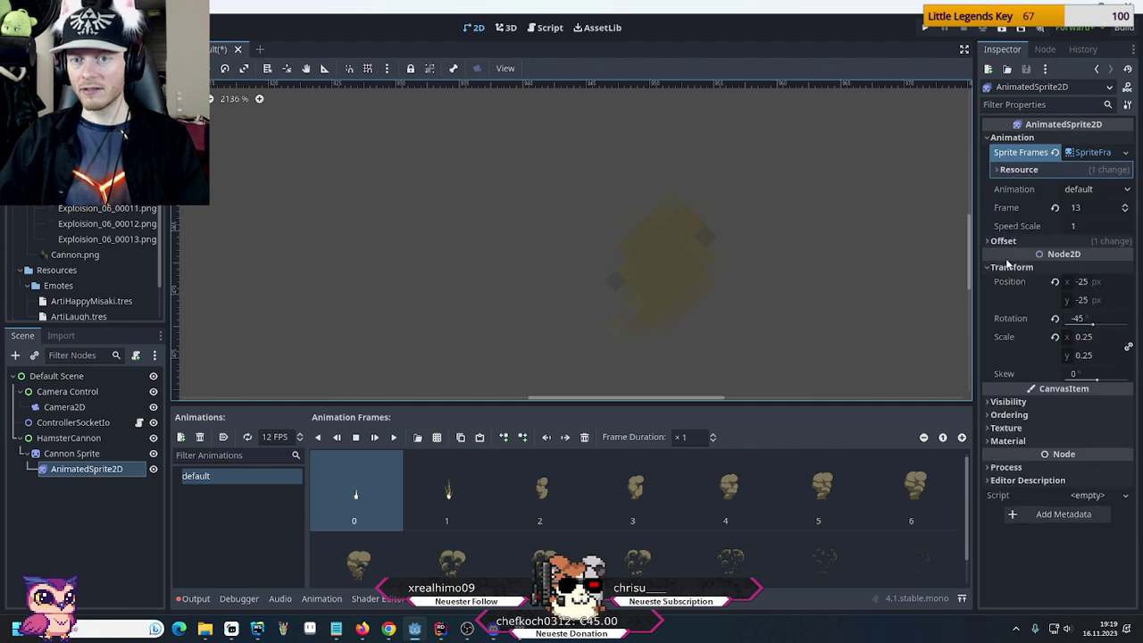
left_click(1002, 428)
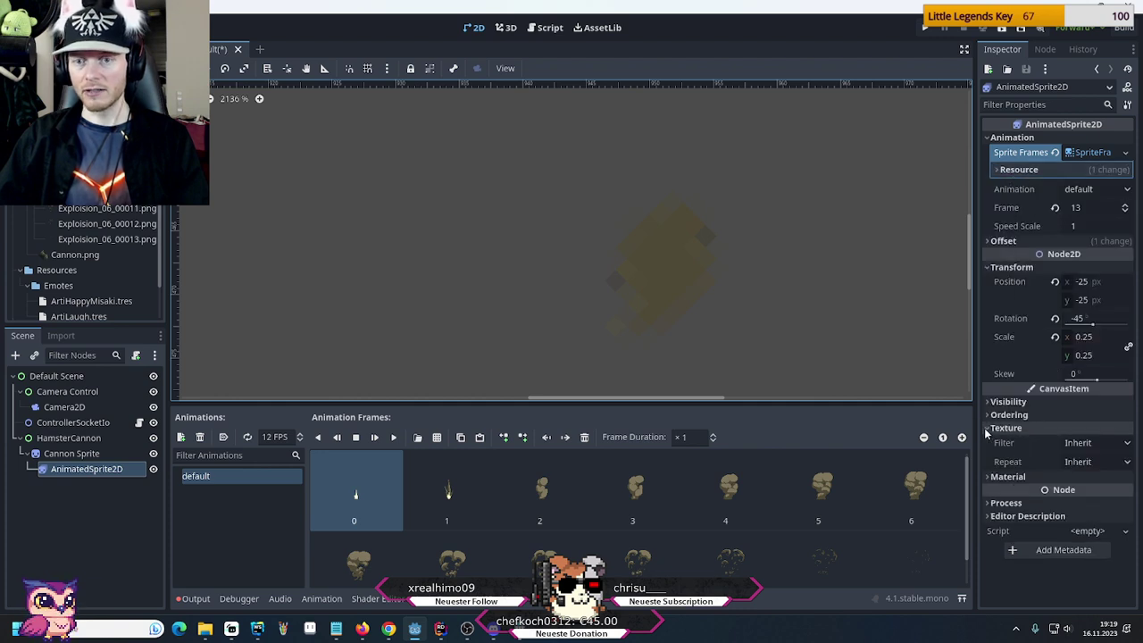
left_click(1085, 444)
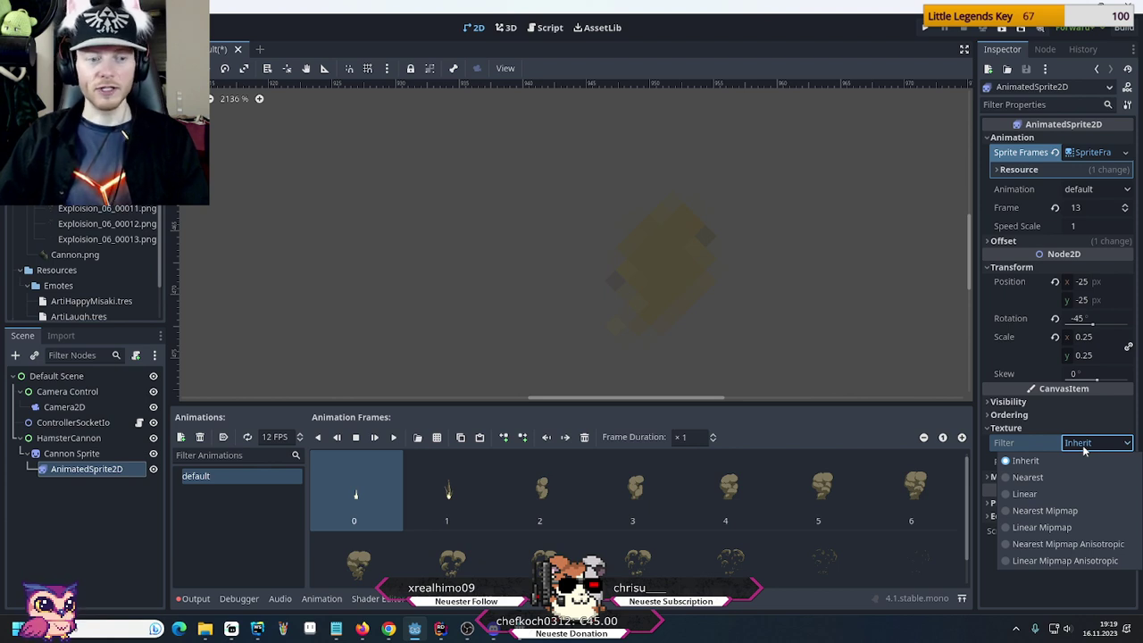
left_click(1024, 495)
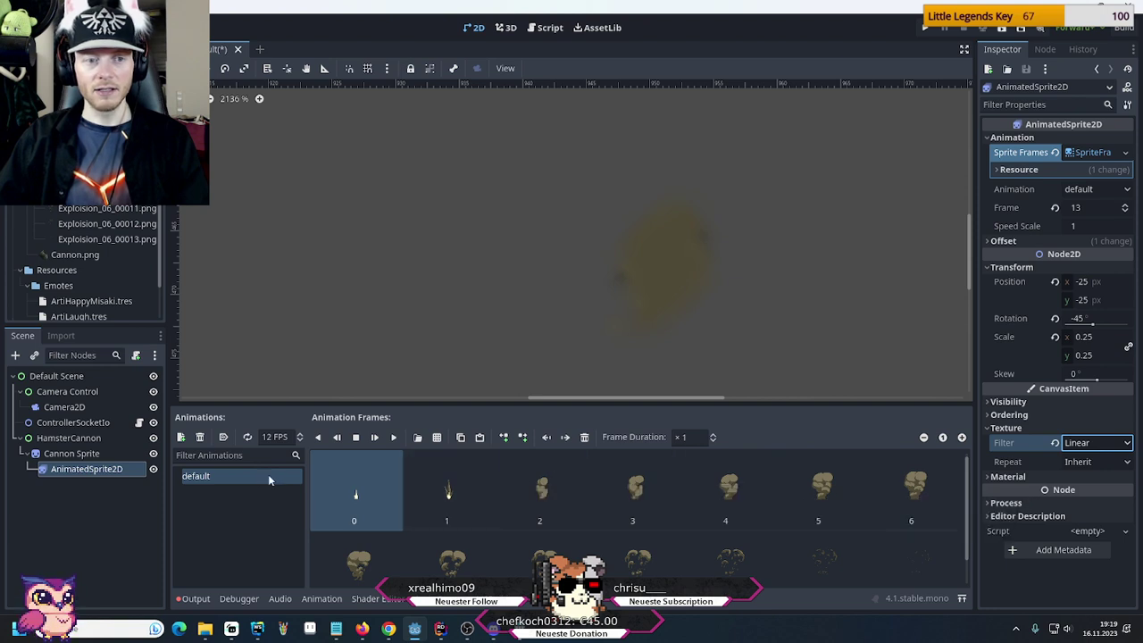
Replay the smoke animation with its Linear filter, both close up and with the whole cannon in view, and save the scene
left_click(391, 437)
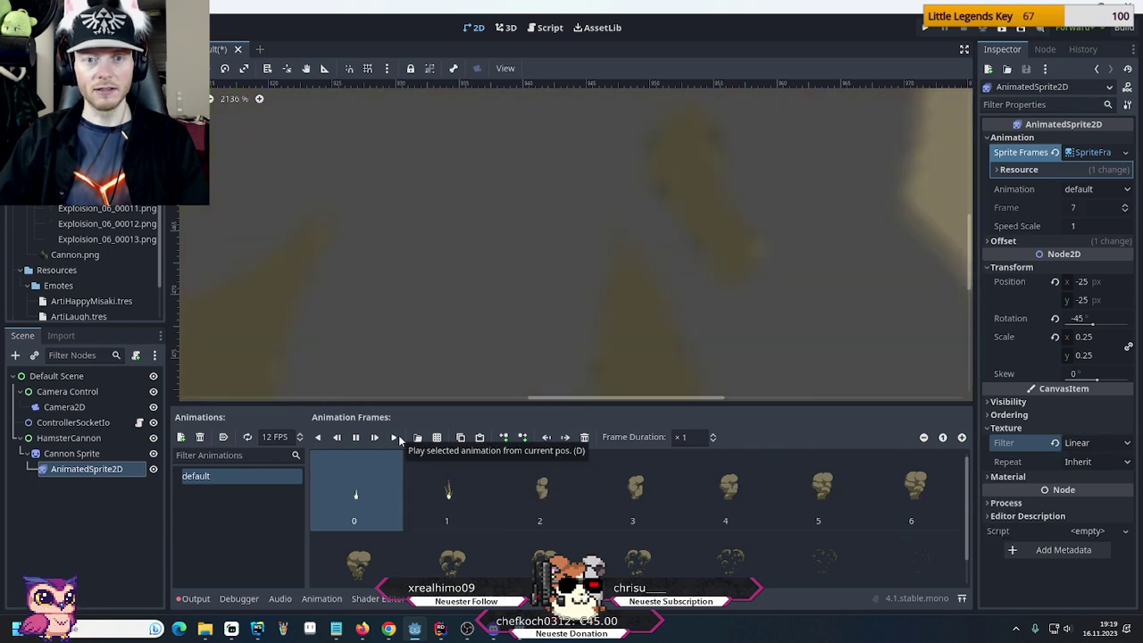
scroll(701, 320, "down", 2)
scroll(701, 320, "down", 9)
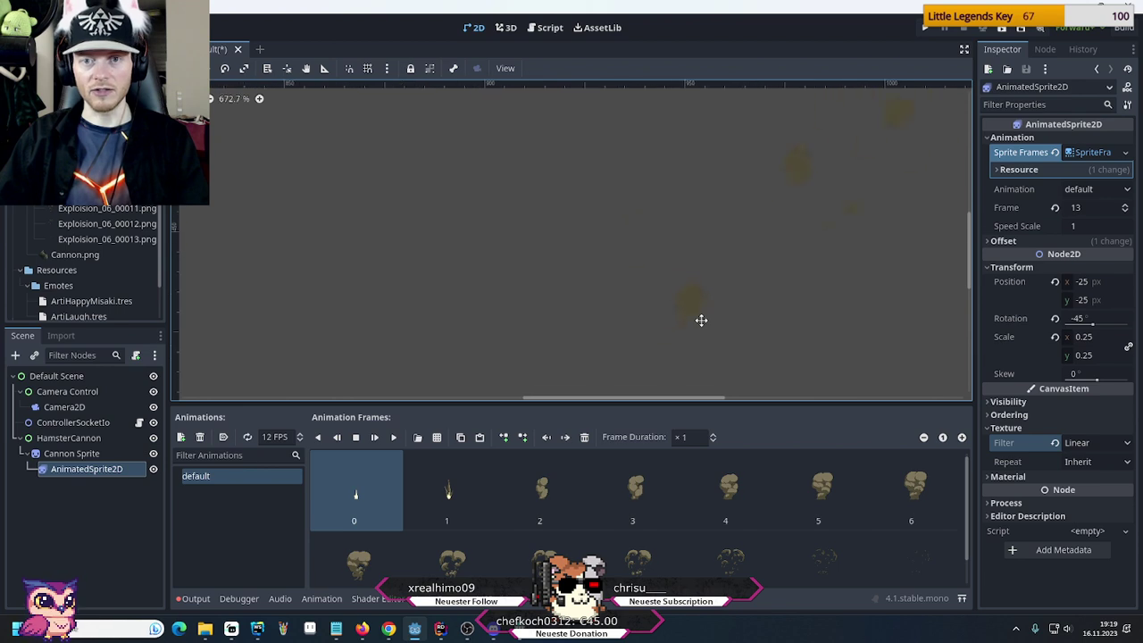
scroll(701, 320, "down", 6)
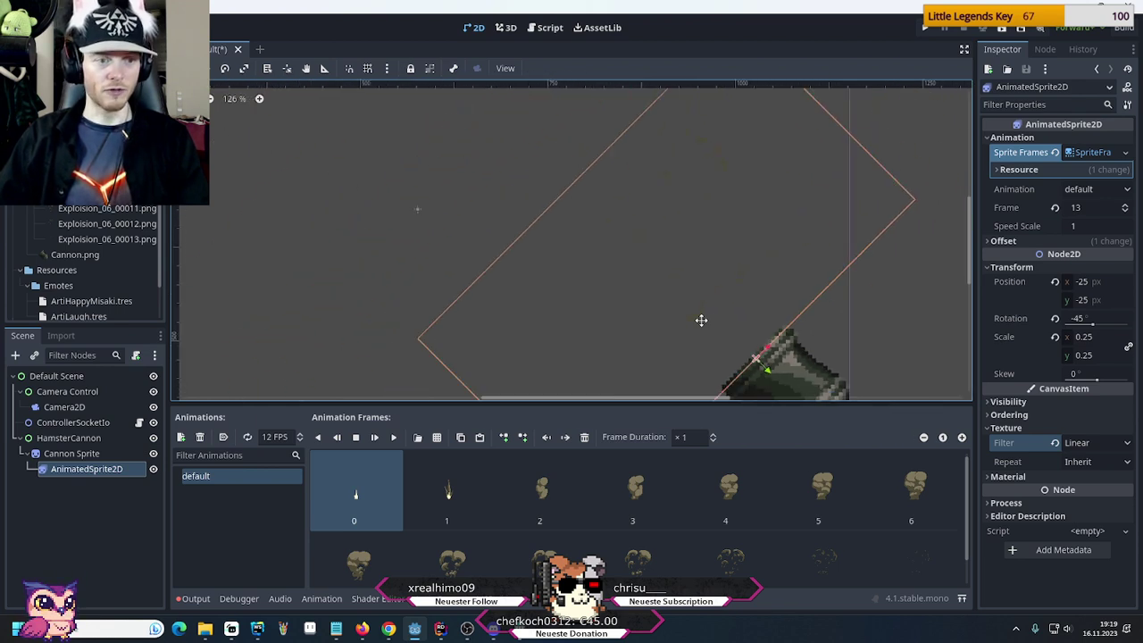
scroll(805, 361, "down", 1)
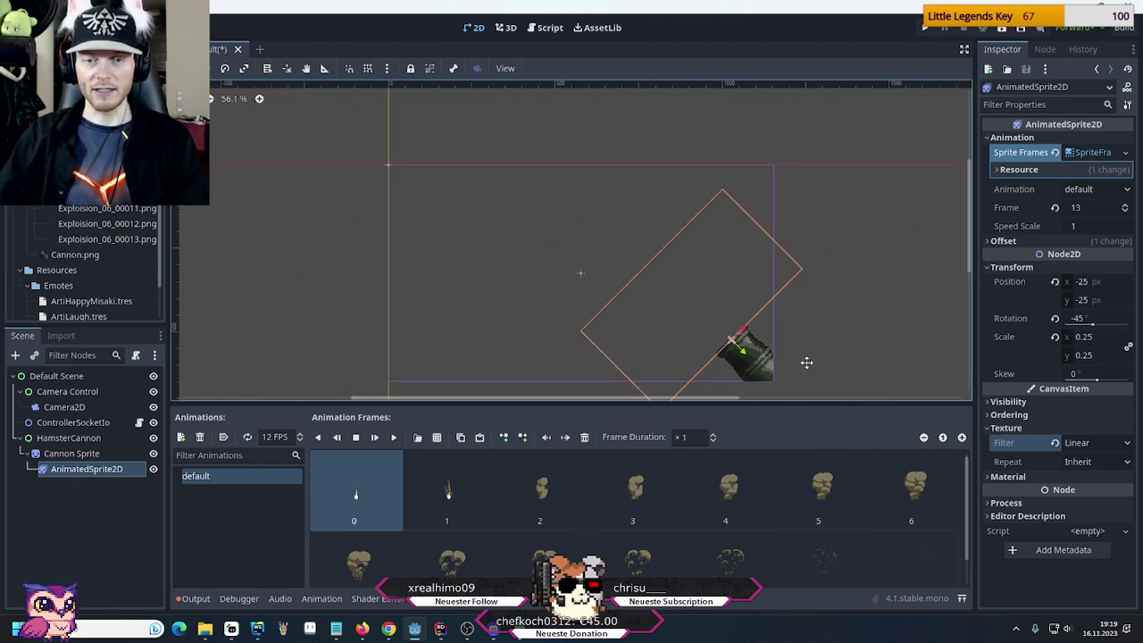
scroll(804, 356, "up", 8)
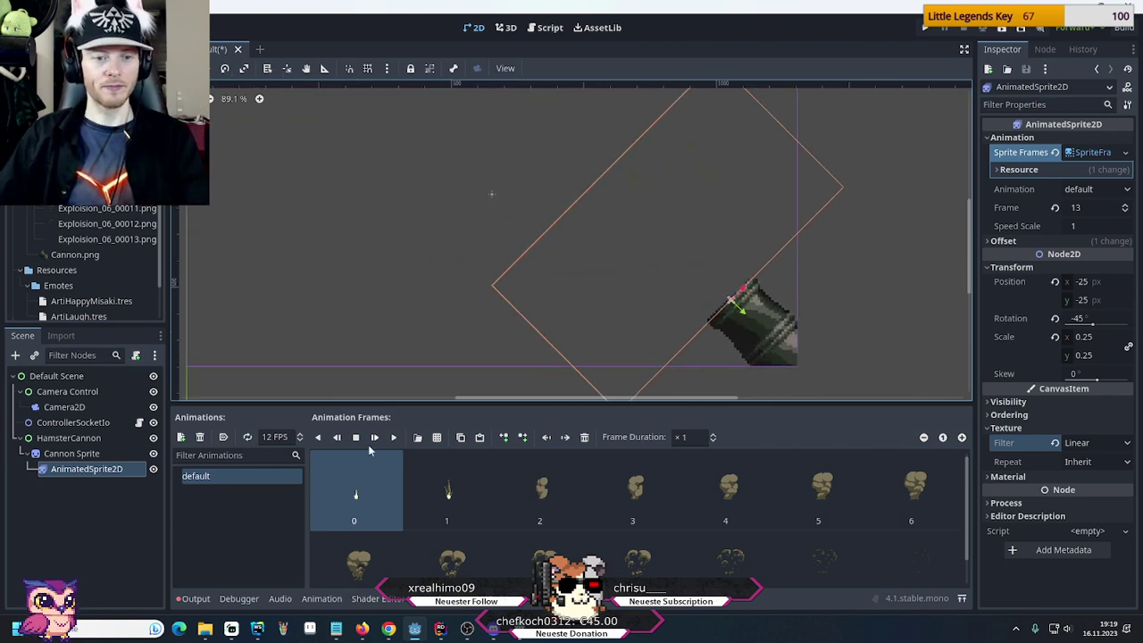
left_click(393, 441)
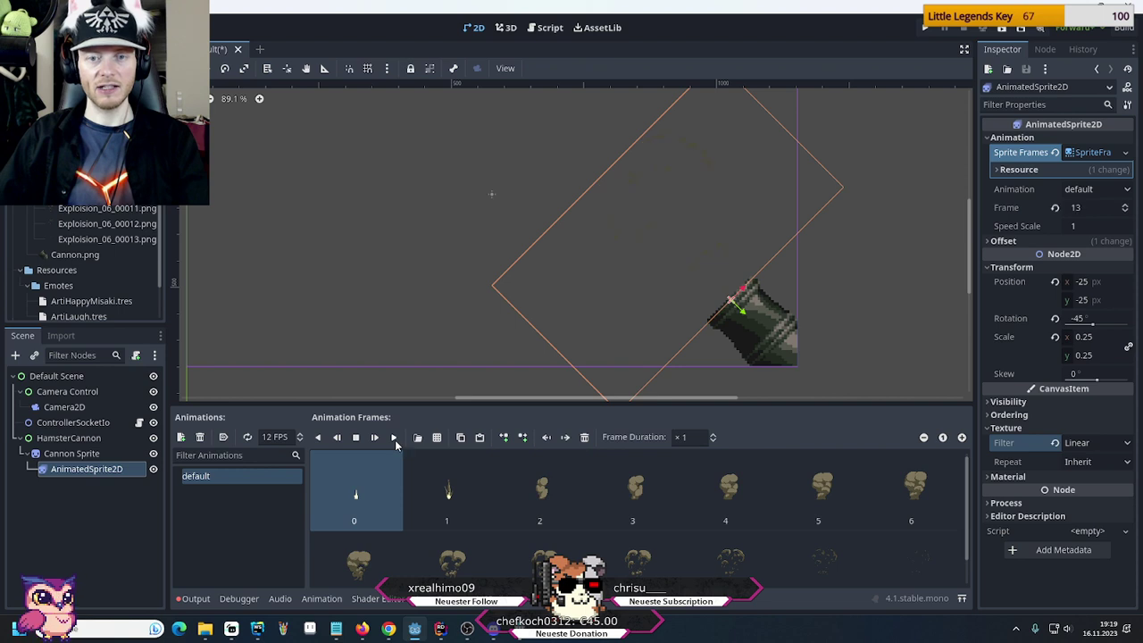
left_click(394, 439)
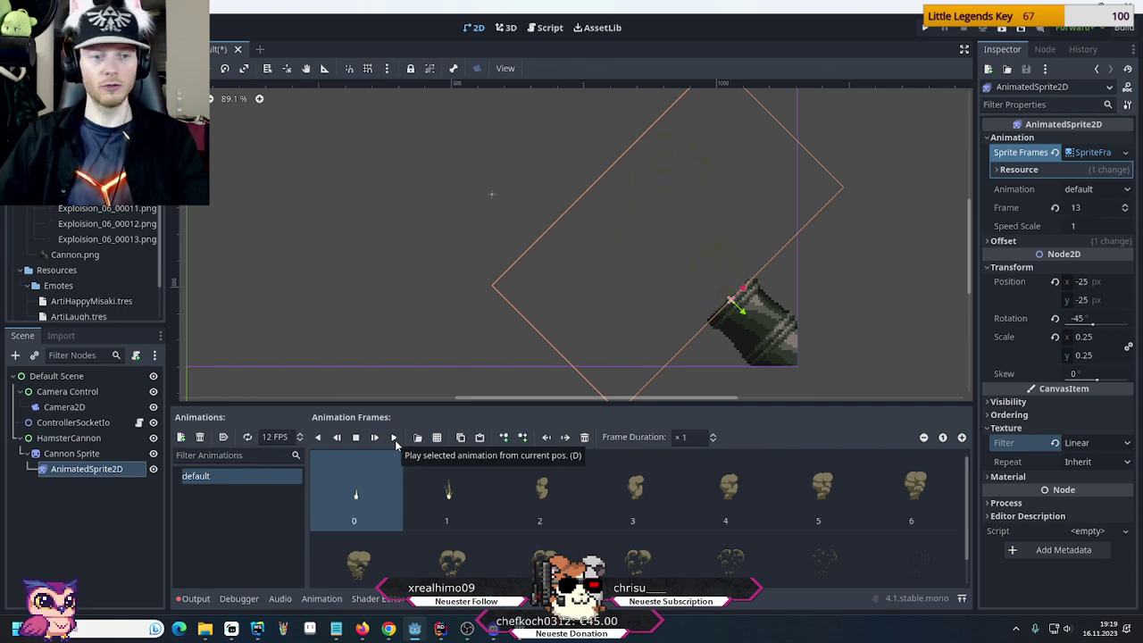
left_click(394, 441)
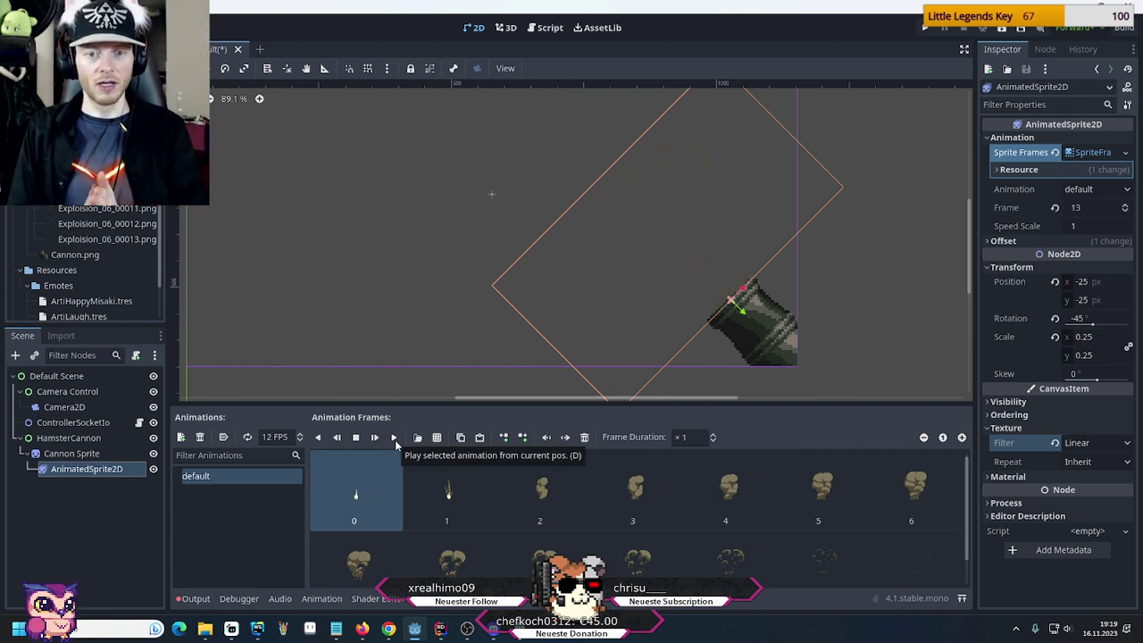
key("ctrl+s")
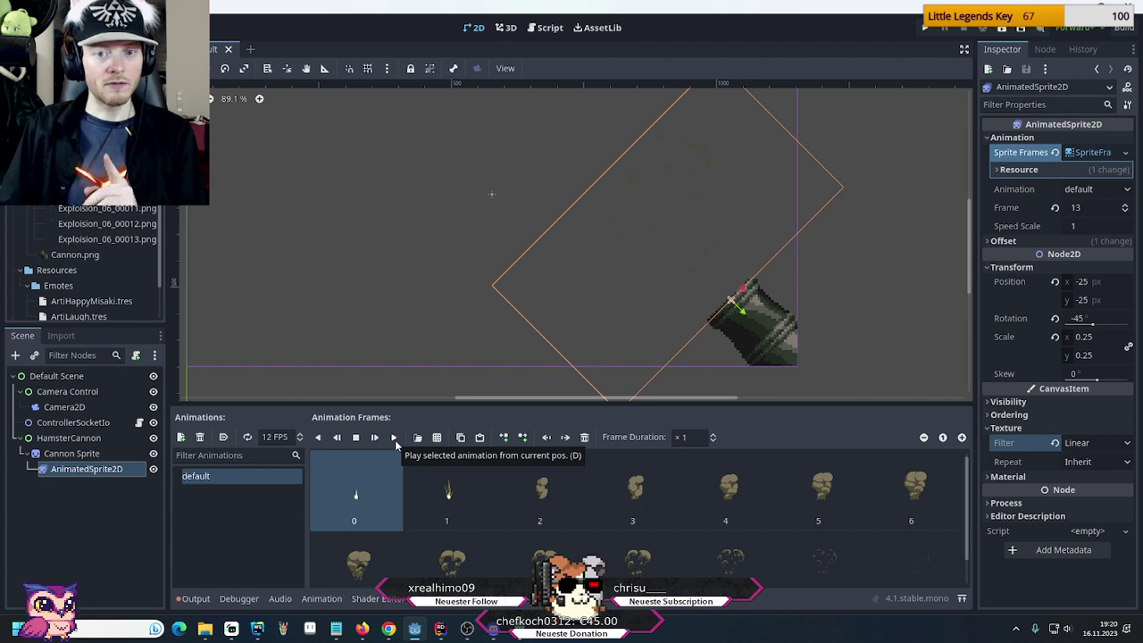
Add a CollisionShape2D node as a child of Cannon Sprite and give it a new RectangleShape2D
left_click(73, 453)
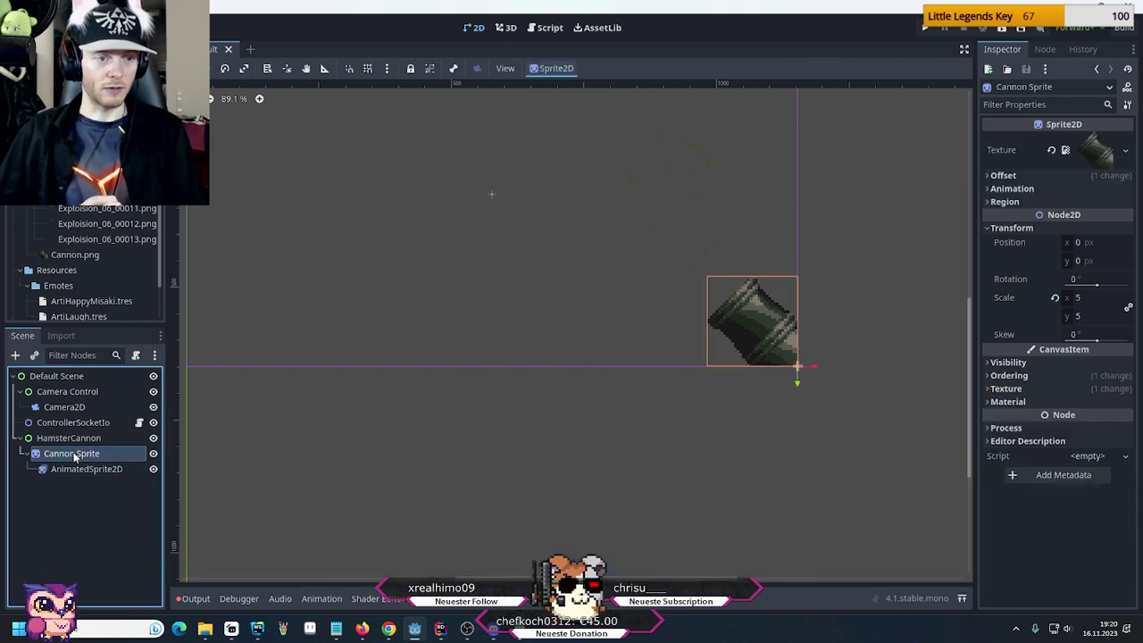
right_click(75, 456)
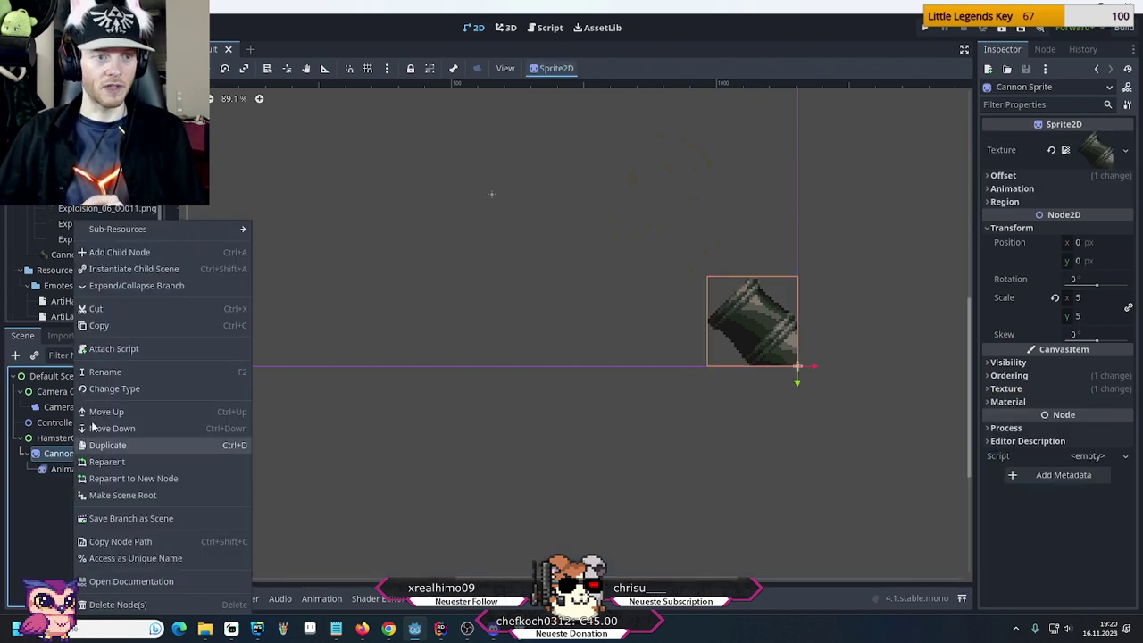
mouse_move(137, 232)
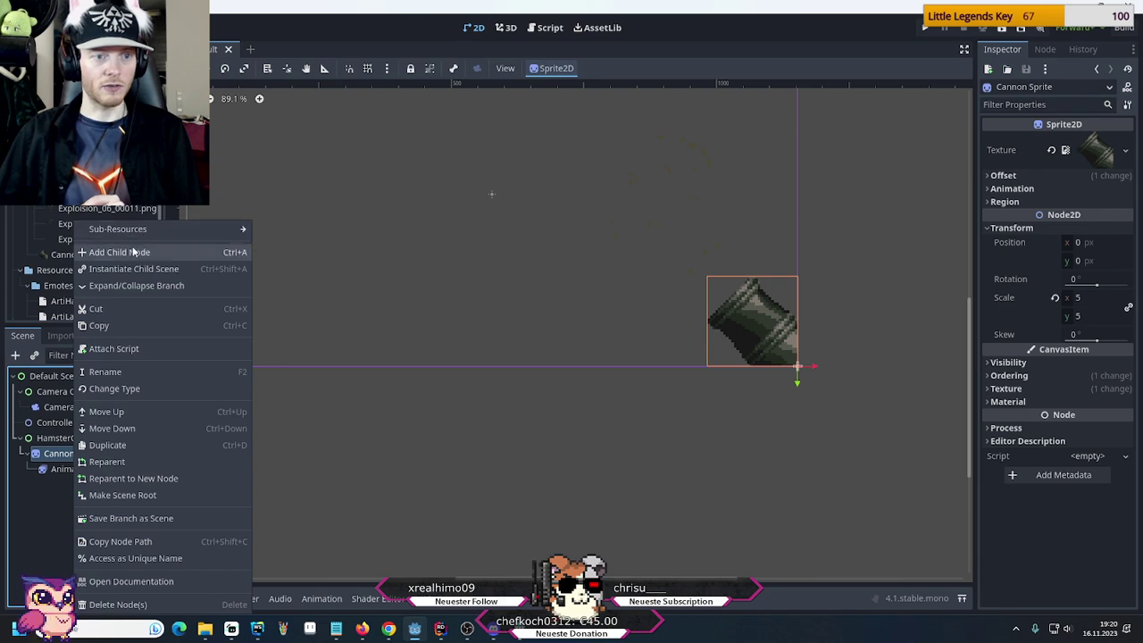
left_click(131, 250)
type("coll")
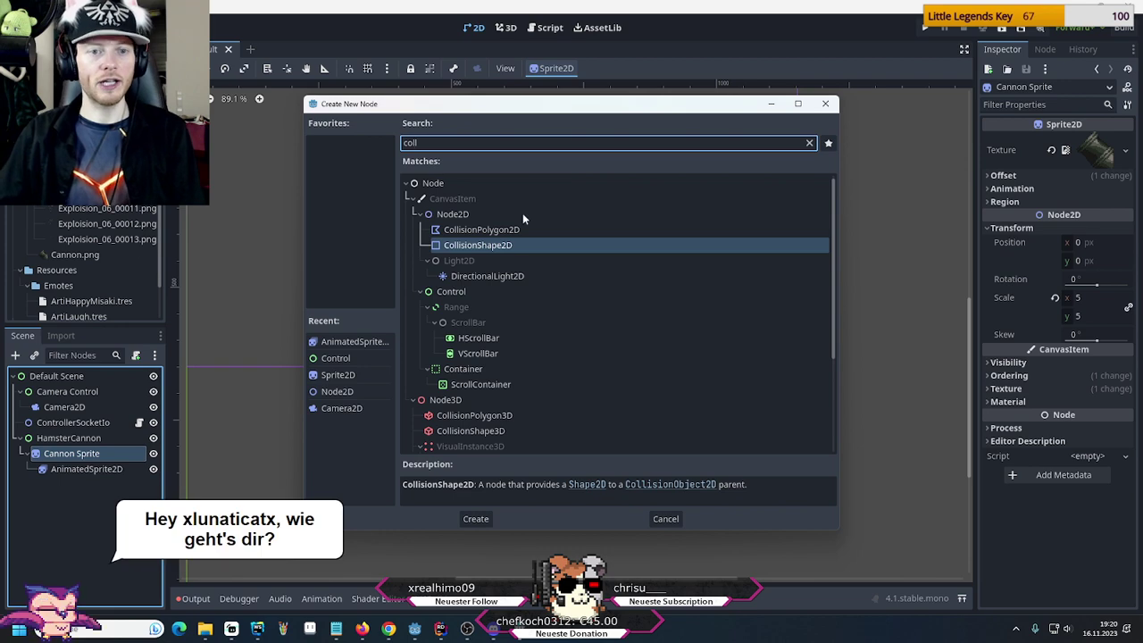
double_click(487, 243)
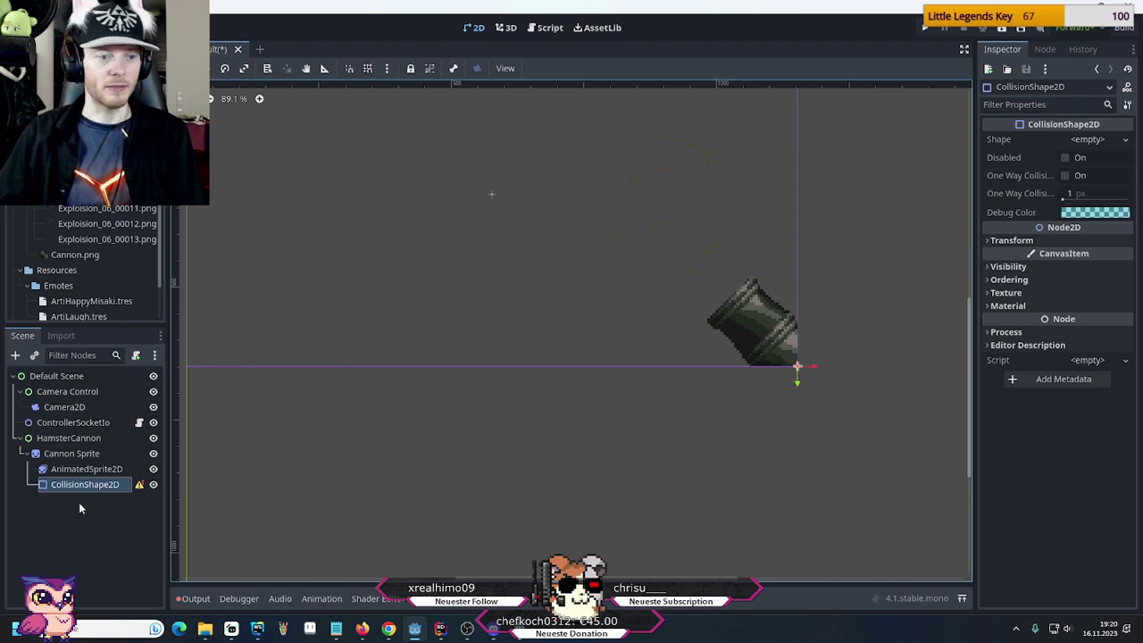
left_click(1088, 140)
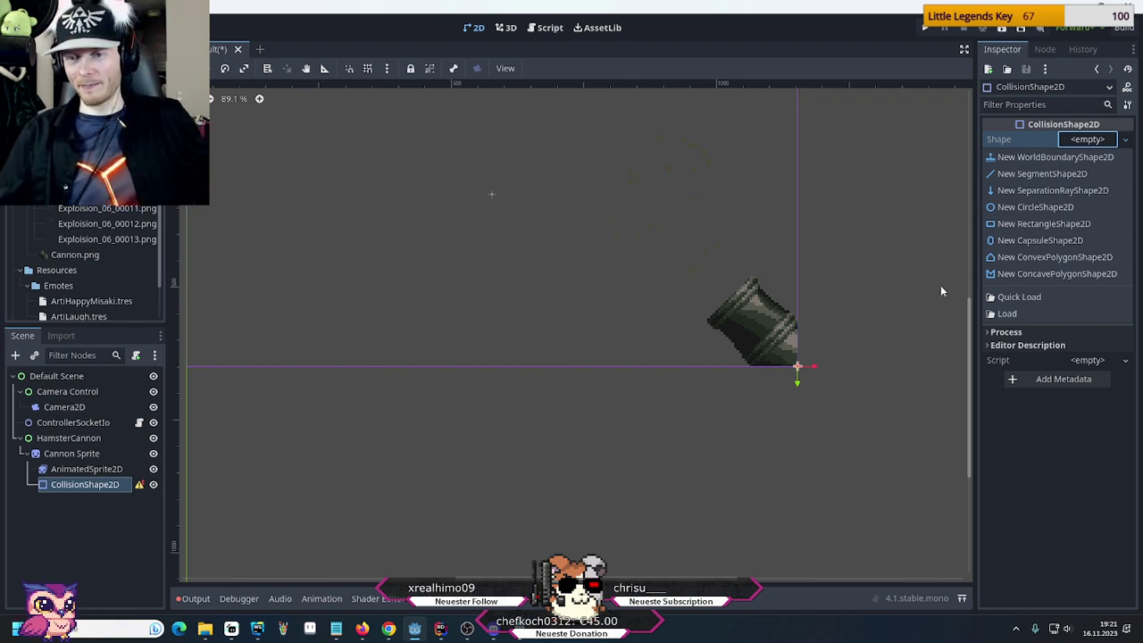
left_click(1009, 224)
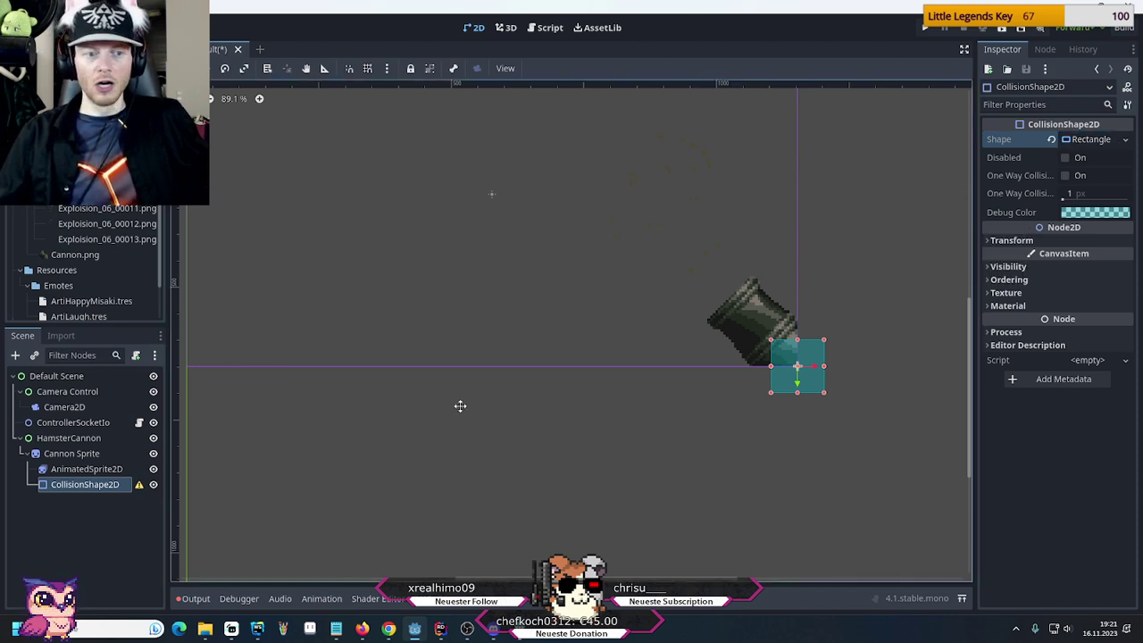
Set the CollisionShape2D's rotation to -45° so the rectangle aligns with the cannon barrel
left_click(1009, 241)
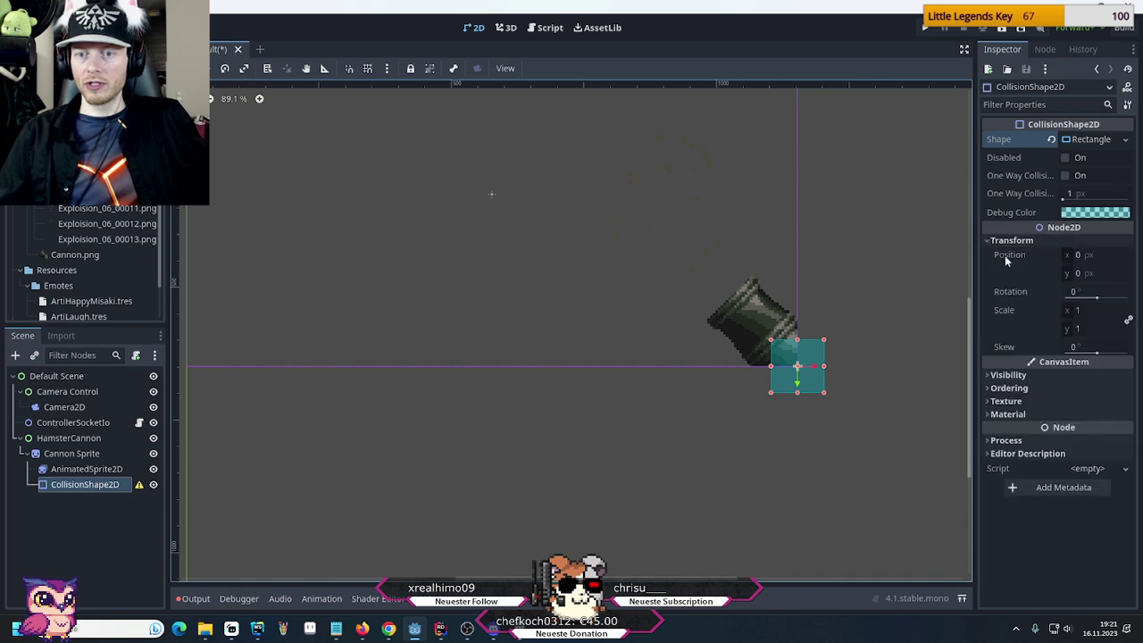
left_click(1083, 291)
type("-45")
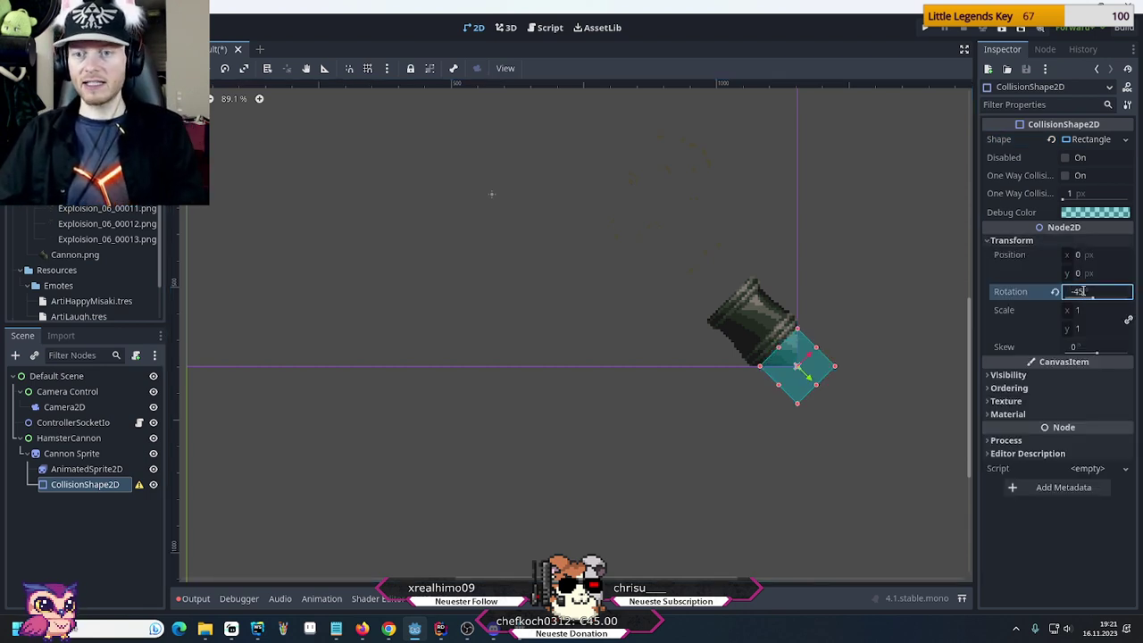
Move the collision rectangle onto the cannon at about (-12.6, -12.6) and lengthen it along the barrel to about 34 px
left_click(1079, 255)
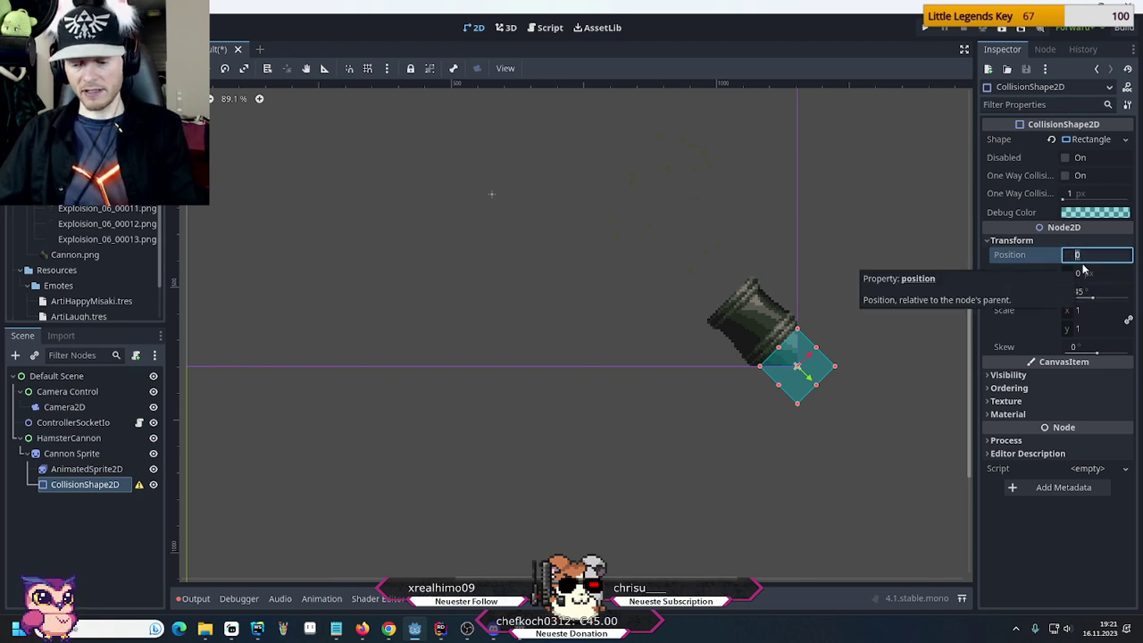
key("Return")
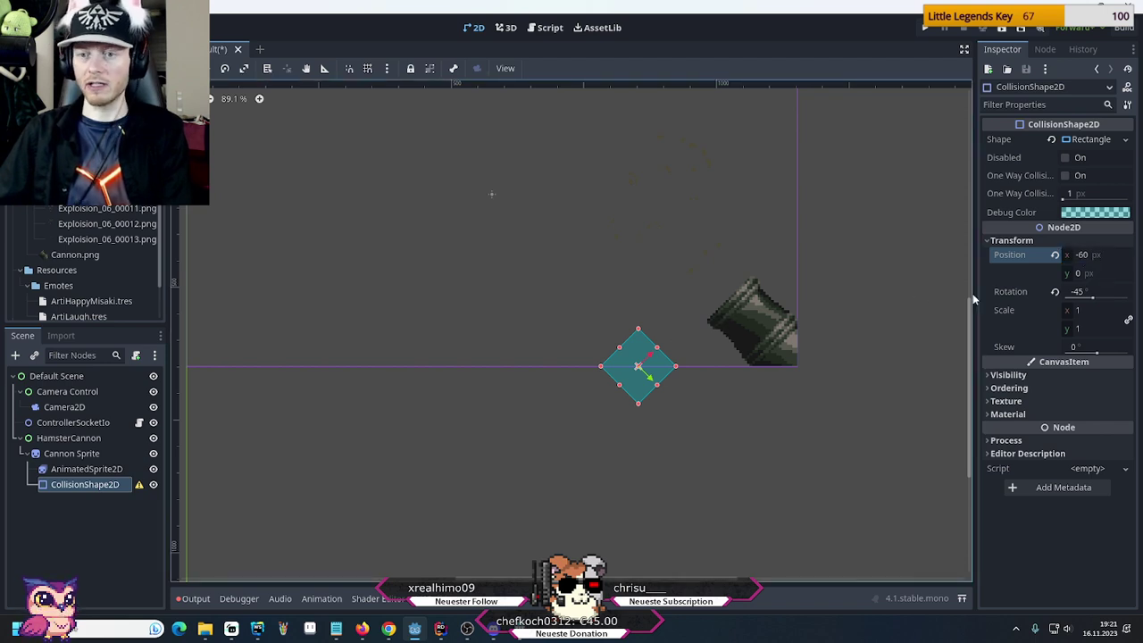
left_click(1084, 257)
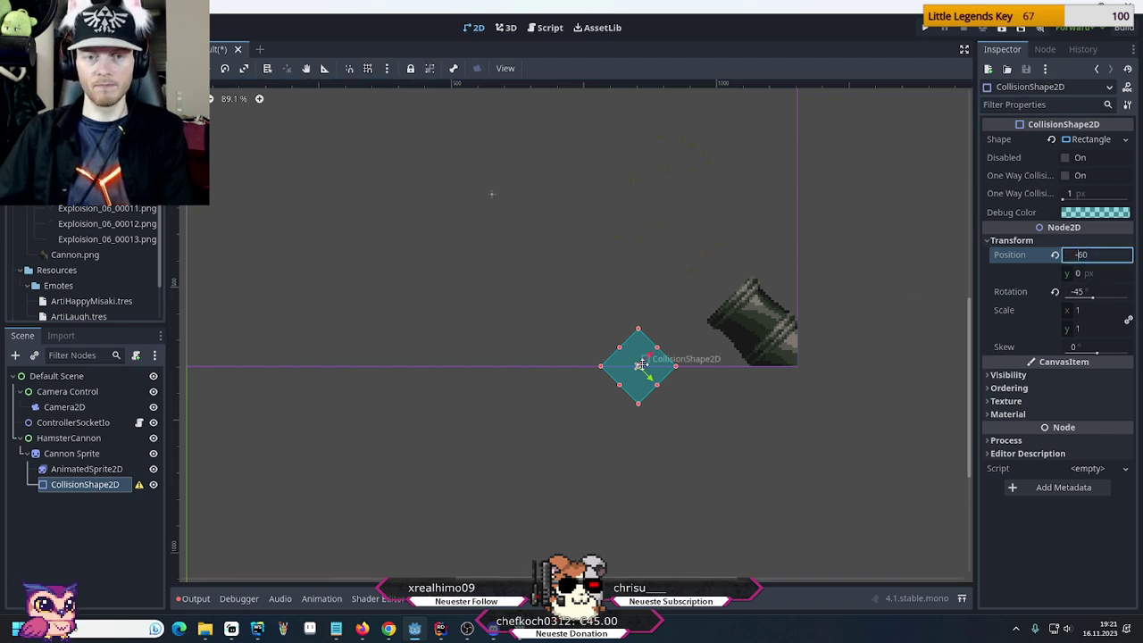
left_click_drag(642, 366, 765, 334)
Set the CollisionShape2D's position to x -12.5 and y -12.5 px
left_click(1090, 257)
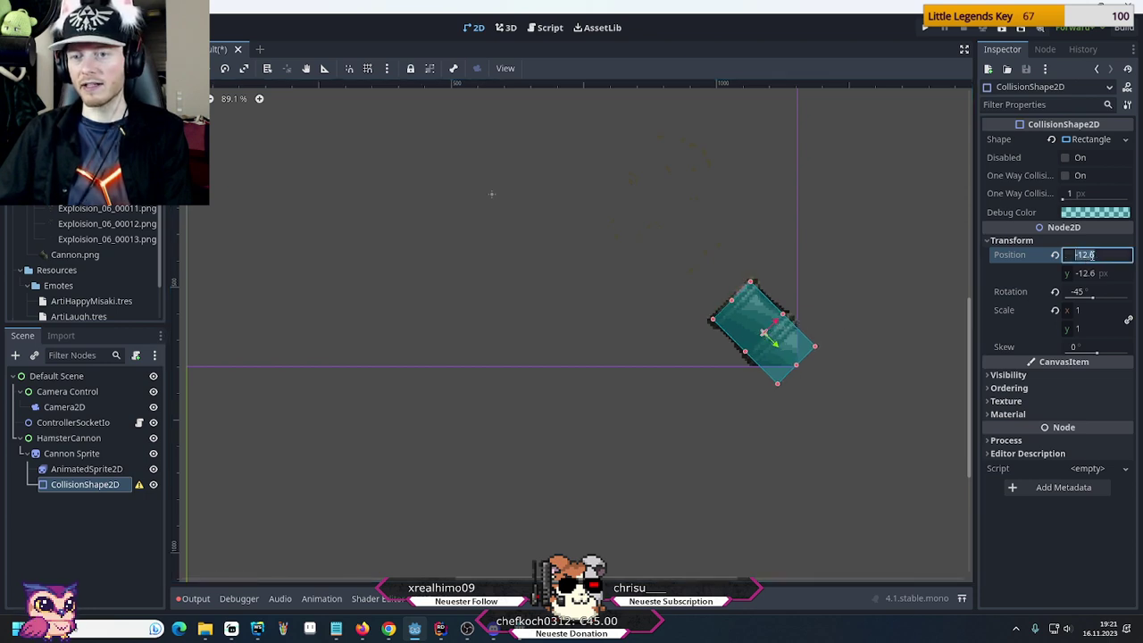
key("BackSpace")
type("5")
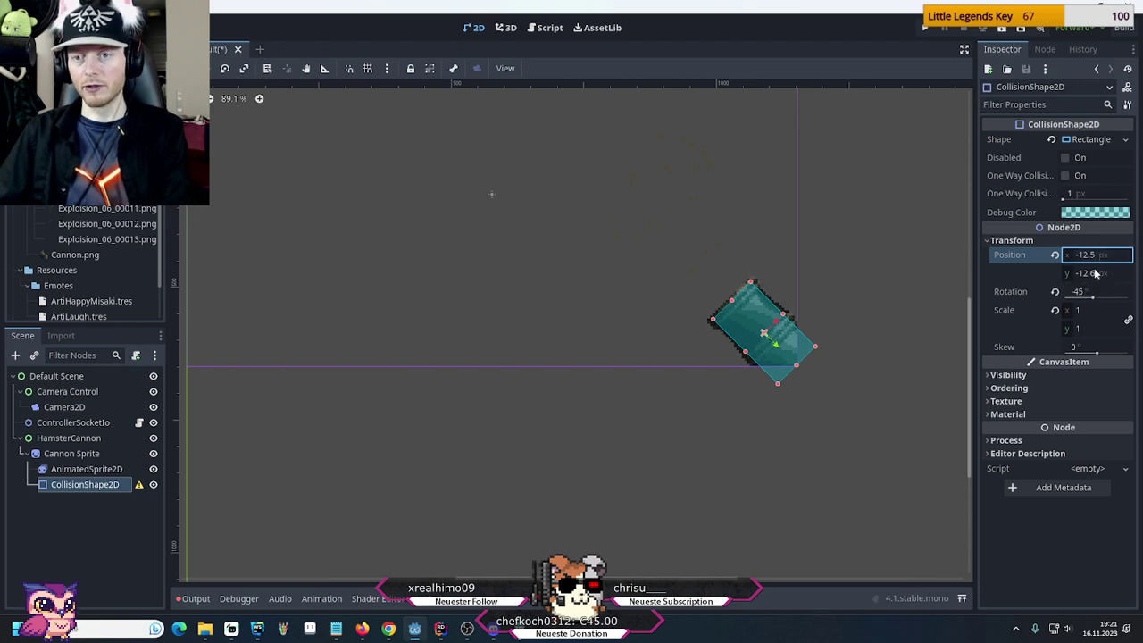
key("Tab")
key("Right")
key("BackSpace")
type("5")
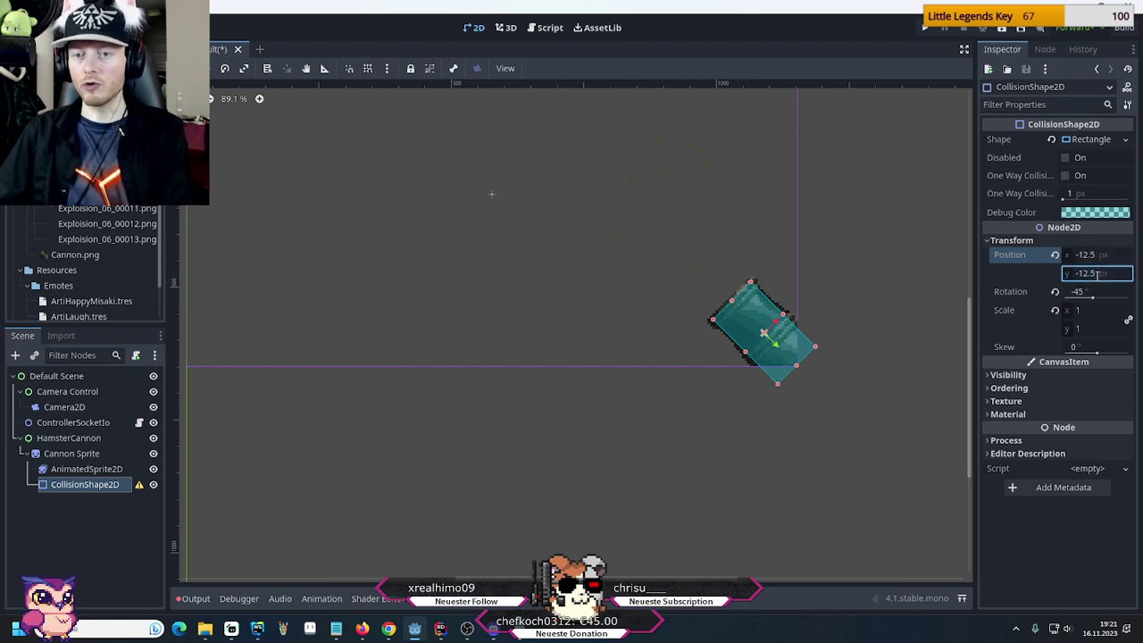
key("Return")
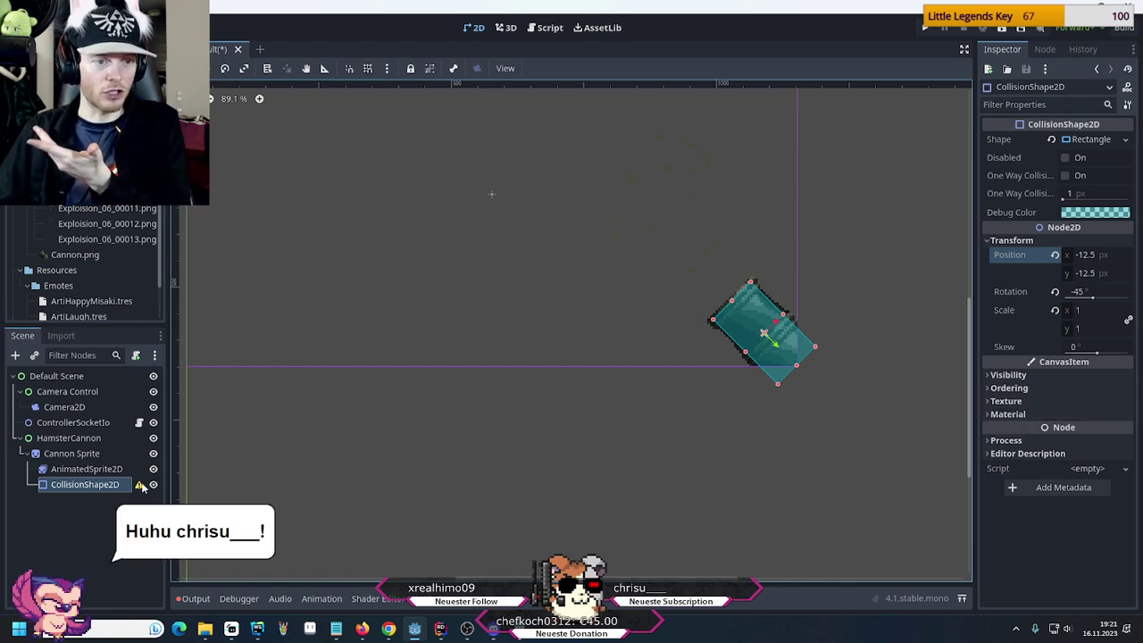
Read the CollisionShape2D's configuration warning and set the rectangle shape's y size to 34 px
mouse_move(139, 485)
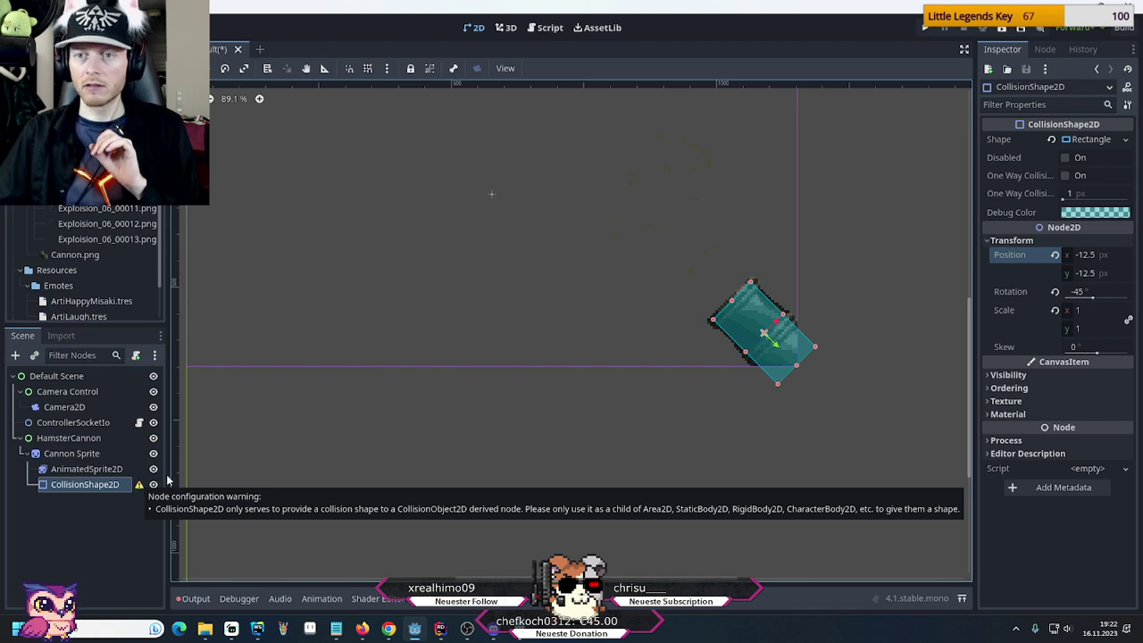
left_click(1090, 140)
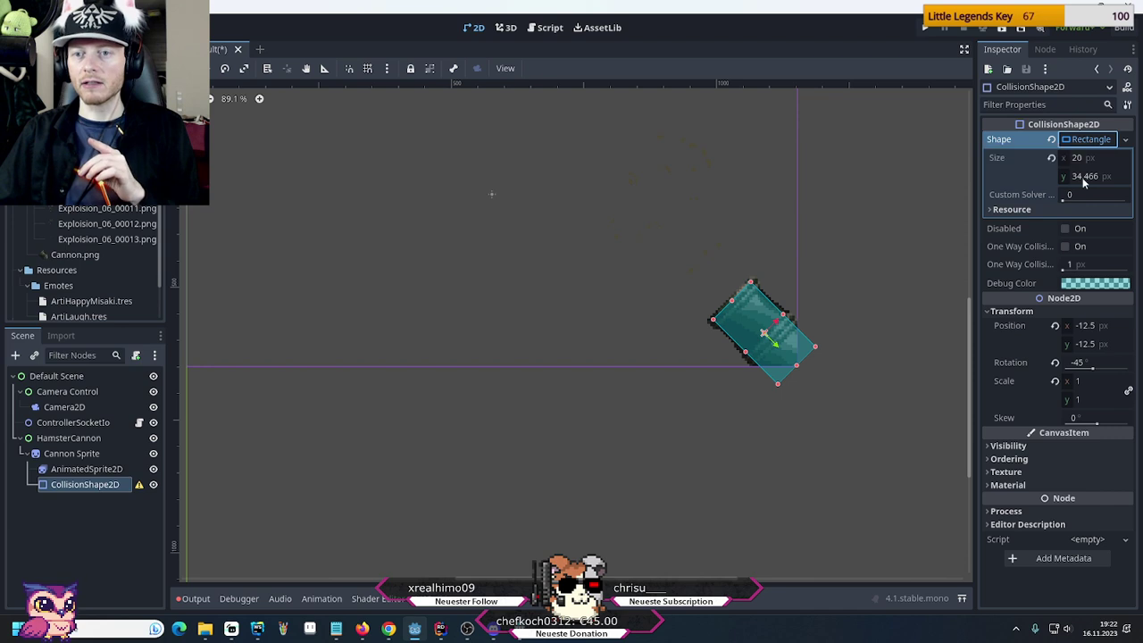
left_click(1085, 176)
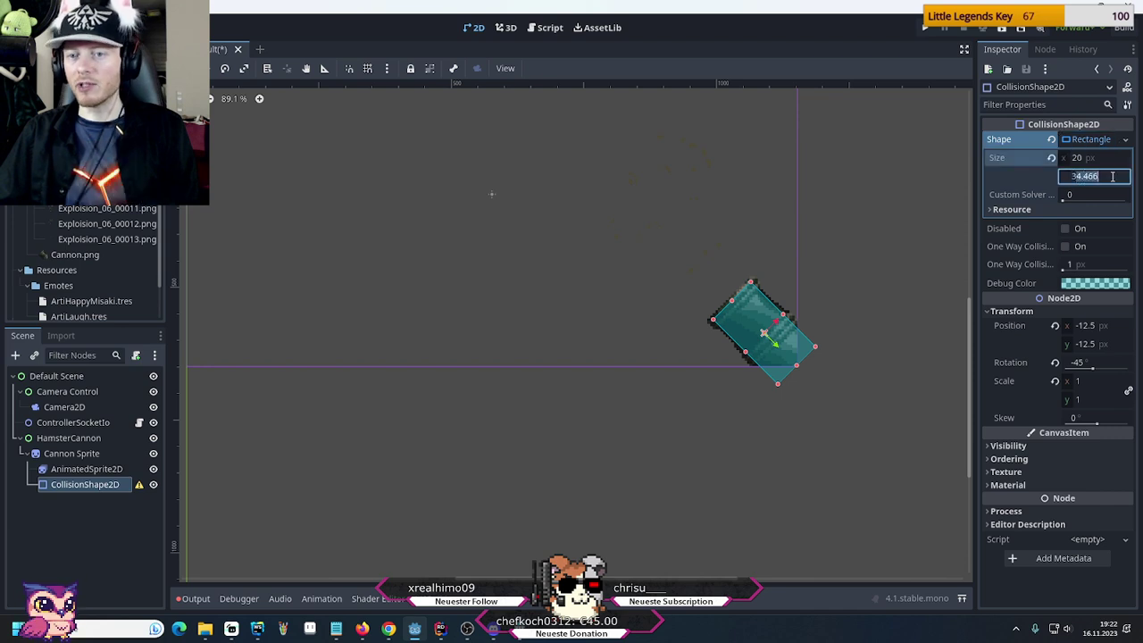
type("34")
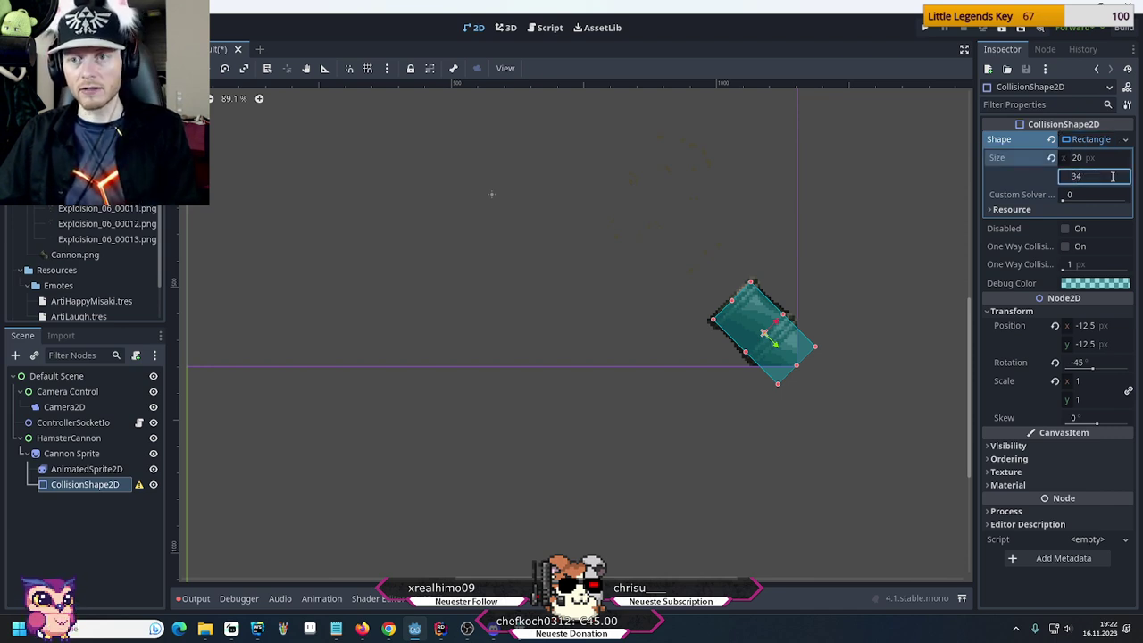
key("Return")
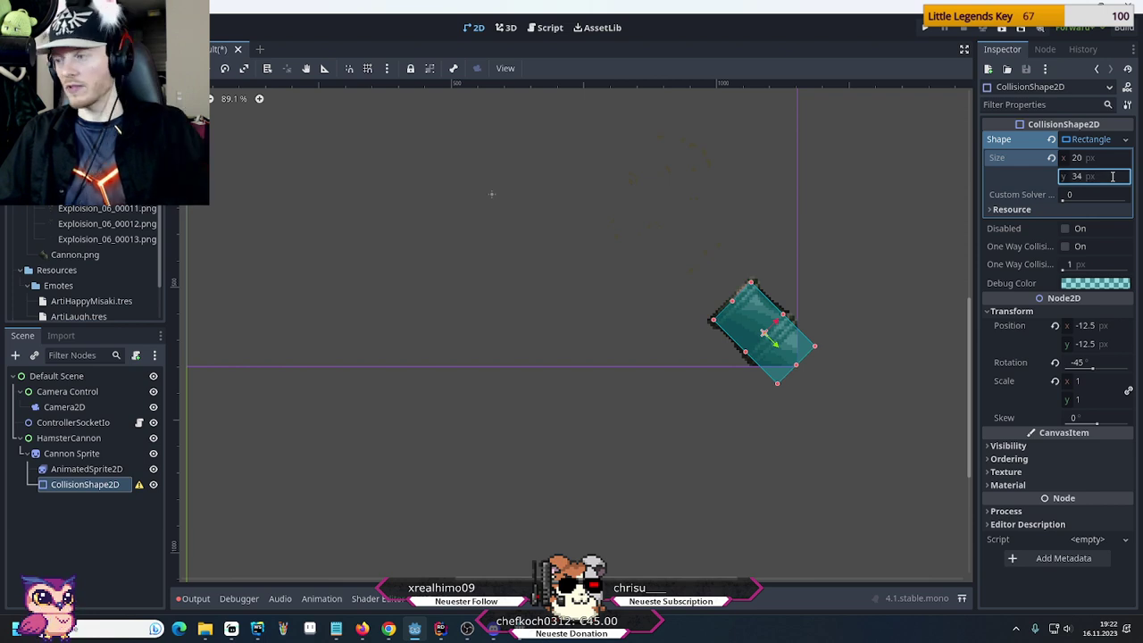
left_click(1070, 140)
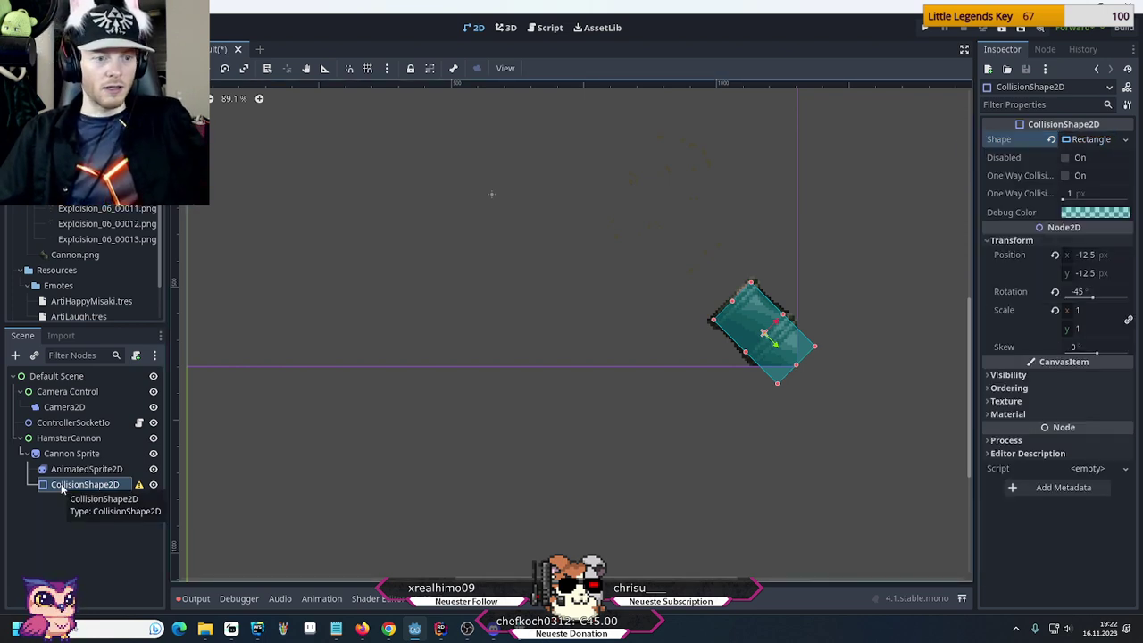
Add a StaticBody2D under Cannon Sprite and nest the CollisionShape2D inside it
right_click(59, 453)
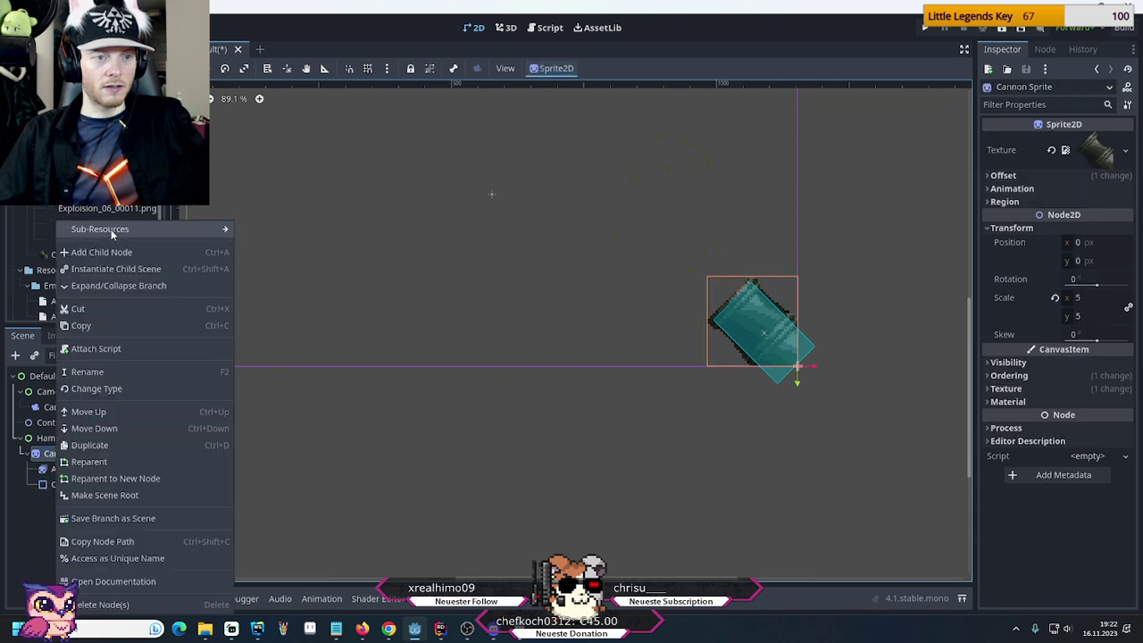
left_click(102, 252)
type("stat")
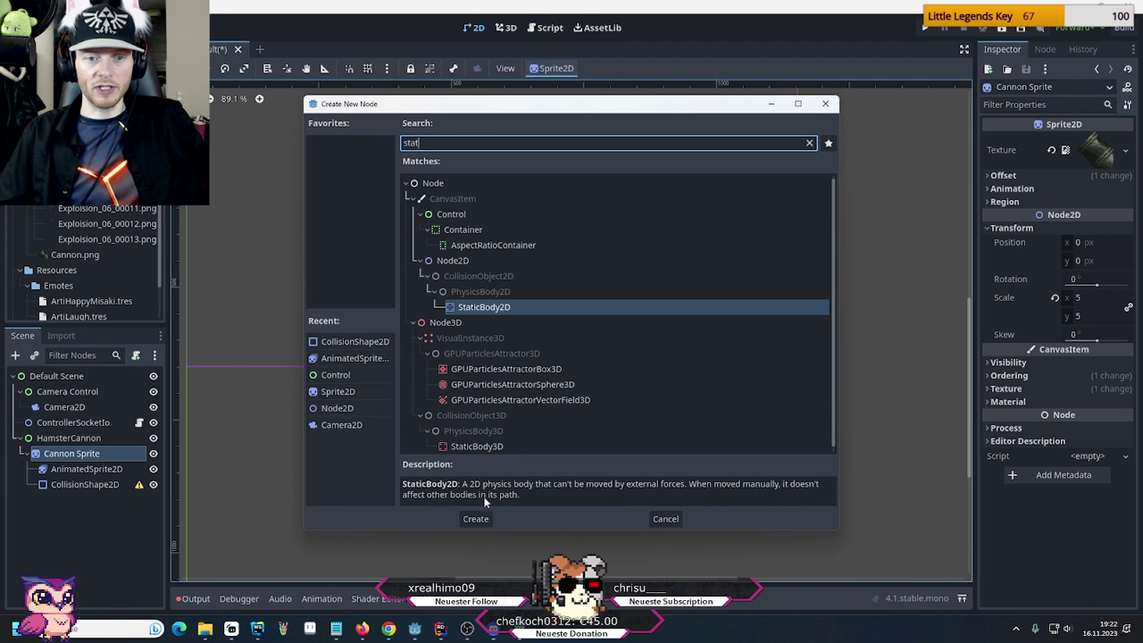
double_click(490, 308)
left_click_drag(85, 485, 85, 500)
left_click(77, 485)
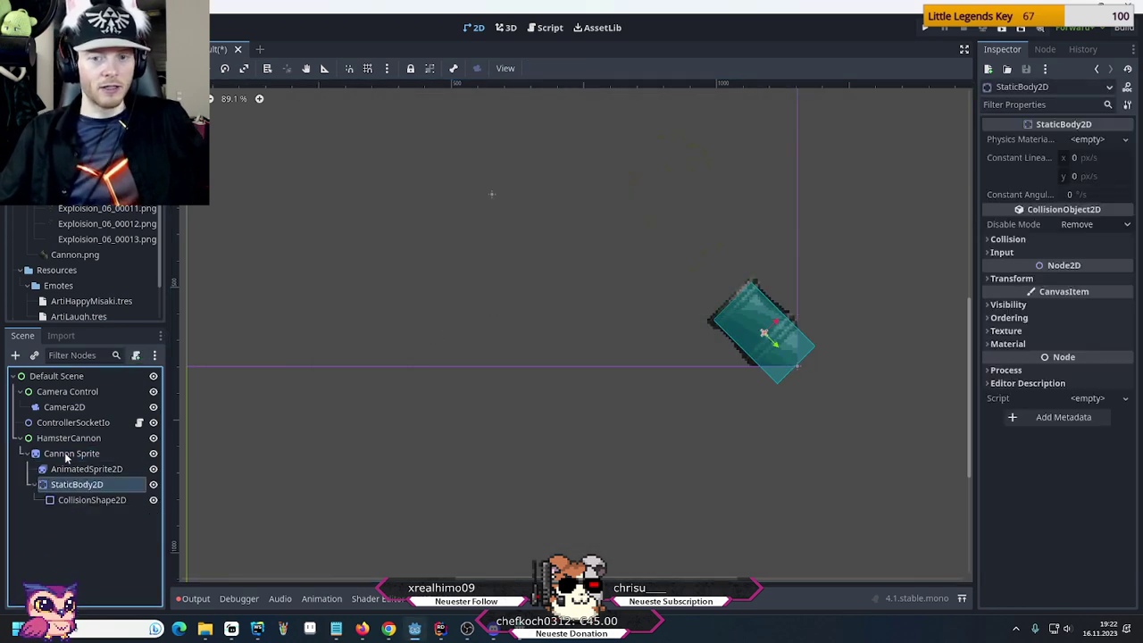
Restructure the HamsterCannon tree so StaticBody2D is the parent of CollisionShape2D, Cannon Sprite and AnimatedSprite2D
left_click(55, 453)
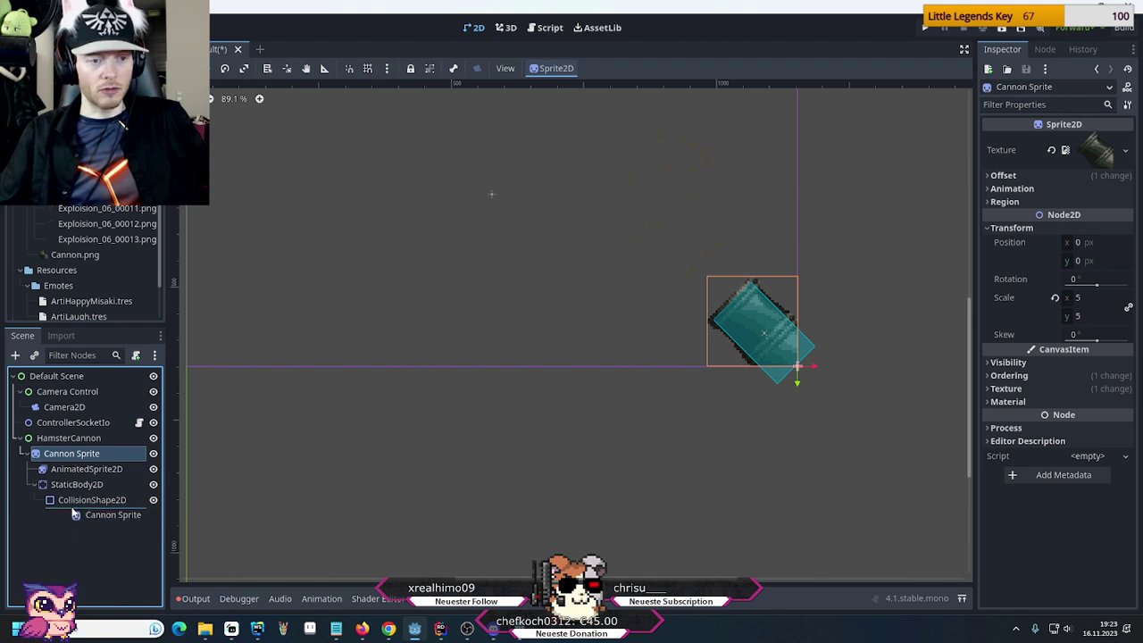
mouse_move(69, 491)
left_mouse_down()
mouse_move(69, 453)
mouse_move(72, 503)
mouse_move(62, 480)
mouse_move(59, 511)
left_mouse_up()
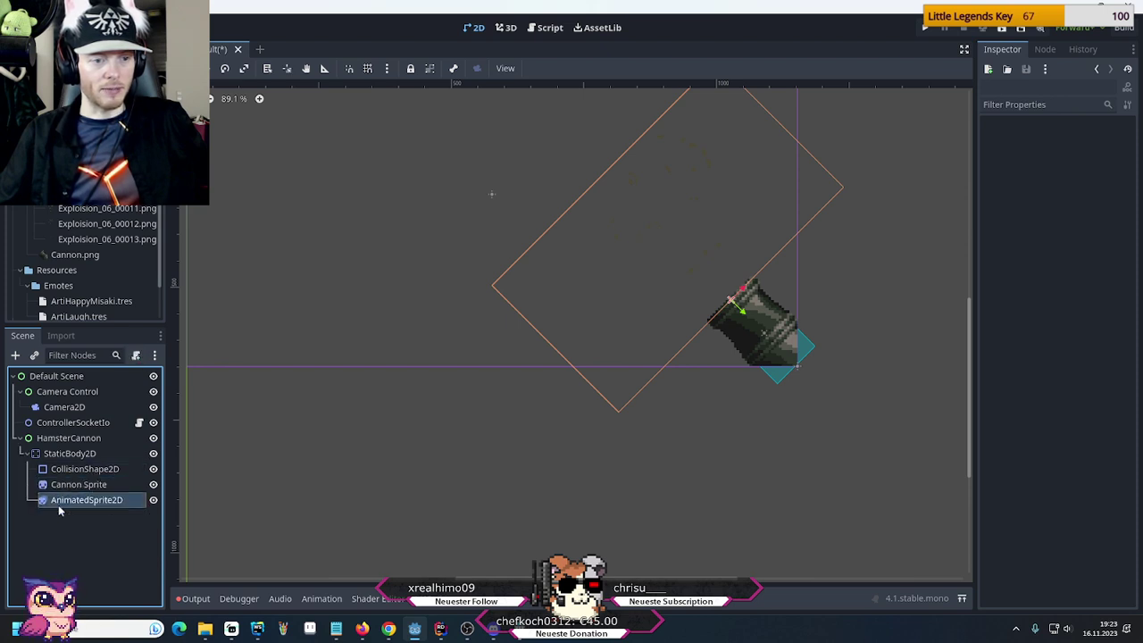
left_click(57, 455)
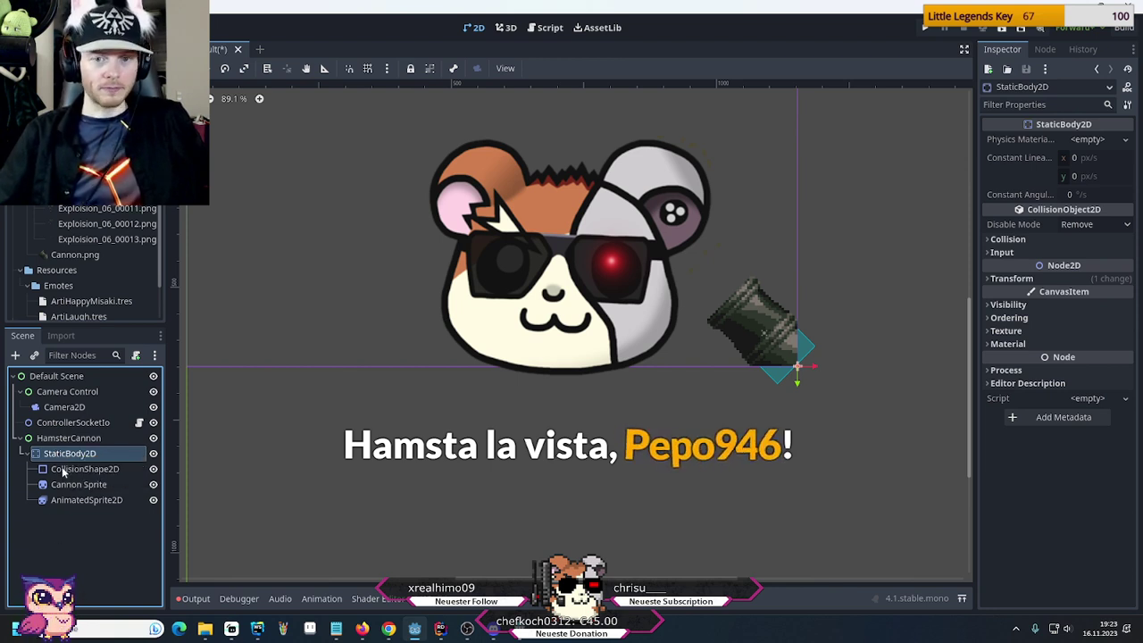
Try ordering the CollisionShape2D below Cannon Sprite within the StaticBody2D, and undo the reordering
left_click(66, 469)
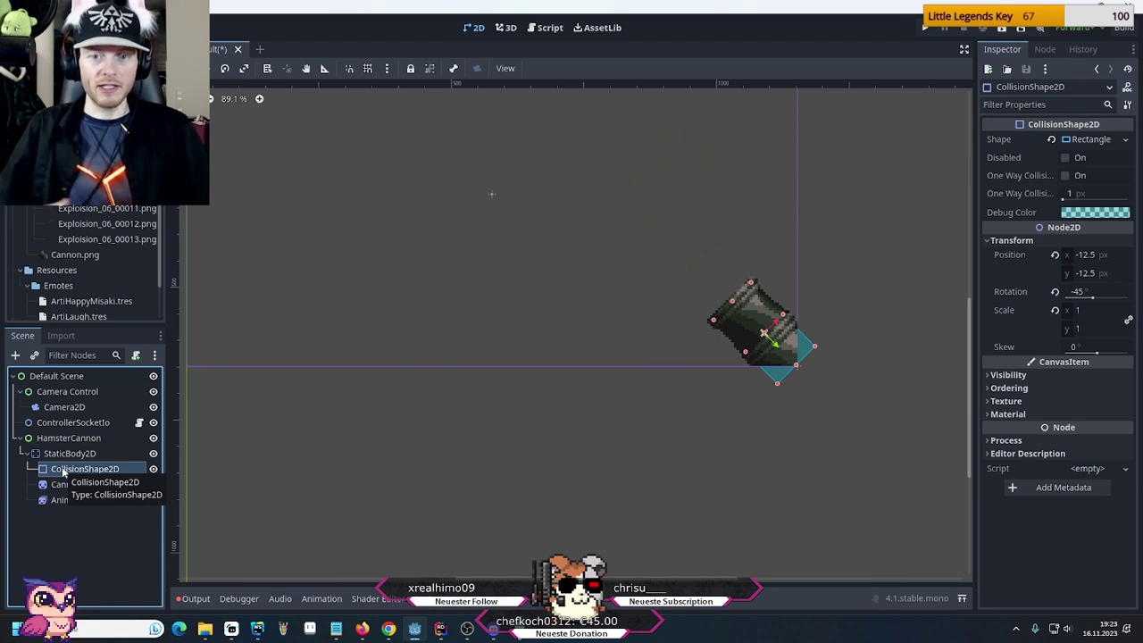
mouse_move(79, 485)
left_mouse_down()
mouse_move(82, 464)
mouse_move(73, 487)
left_mouse_up()
left_click(69, 501)
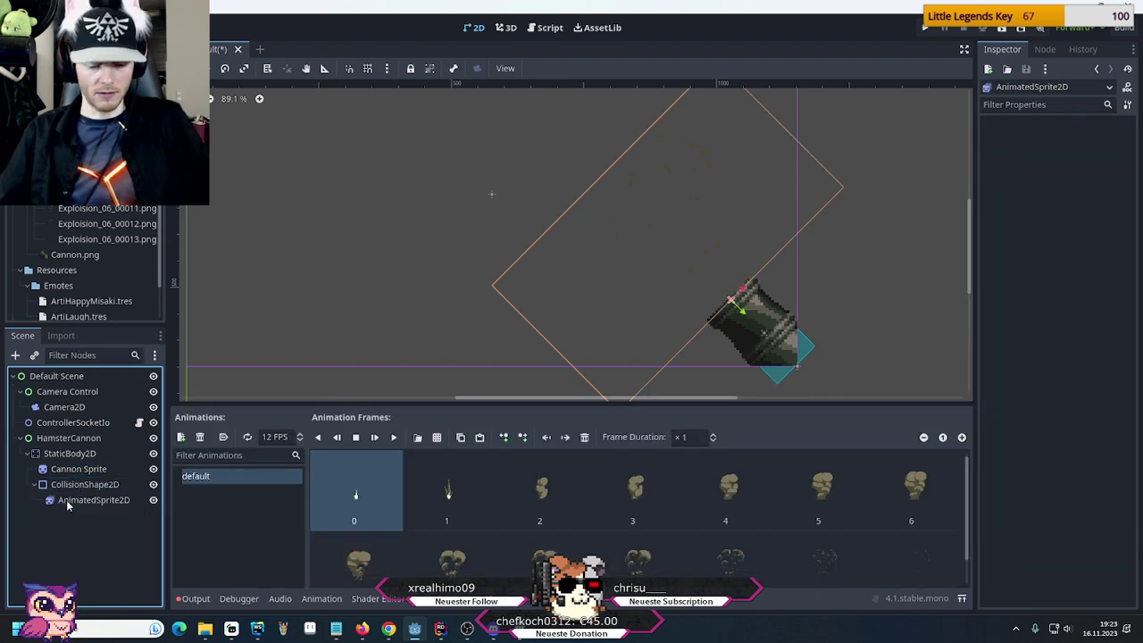
key("ctrl+z")
key("ctrl+z")
Try raising the CollisionShape2D's Z Index to 11 to draw it over the cannon, and reset it to 0
left_click(71, 471)
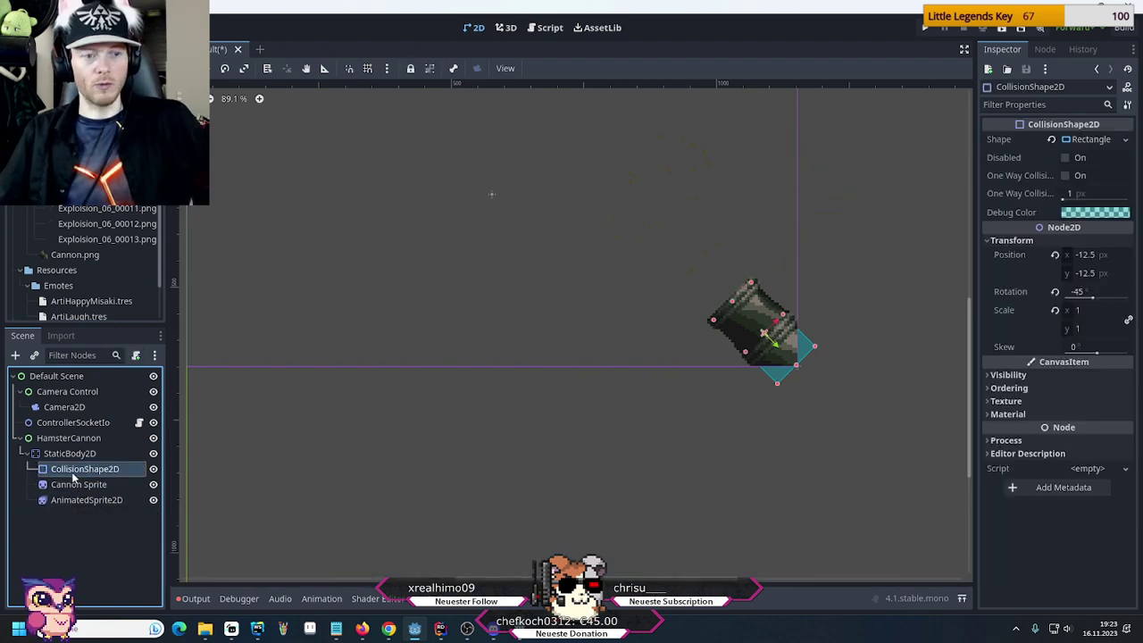
left_click(1010, 388)
left_click(1127, 401)
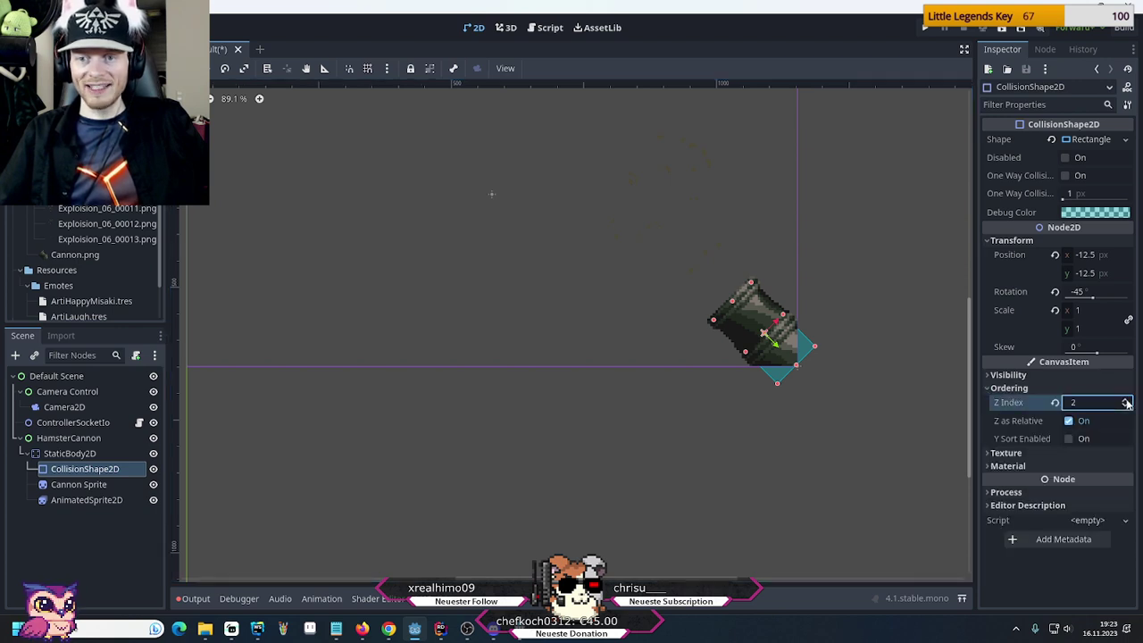
triple_click(1128, 402)
left_click(1127, 402)
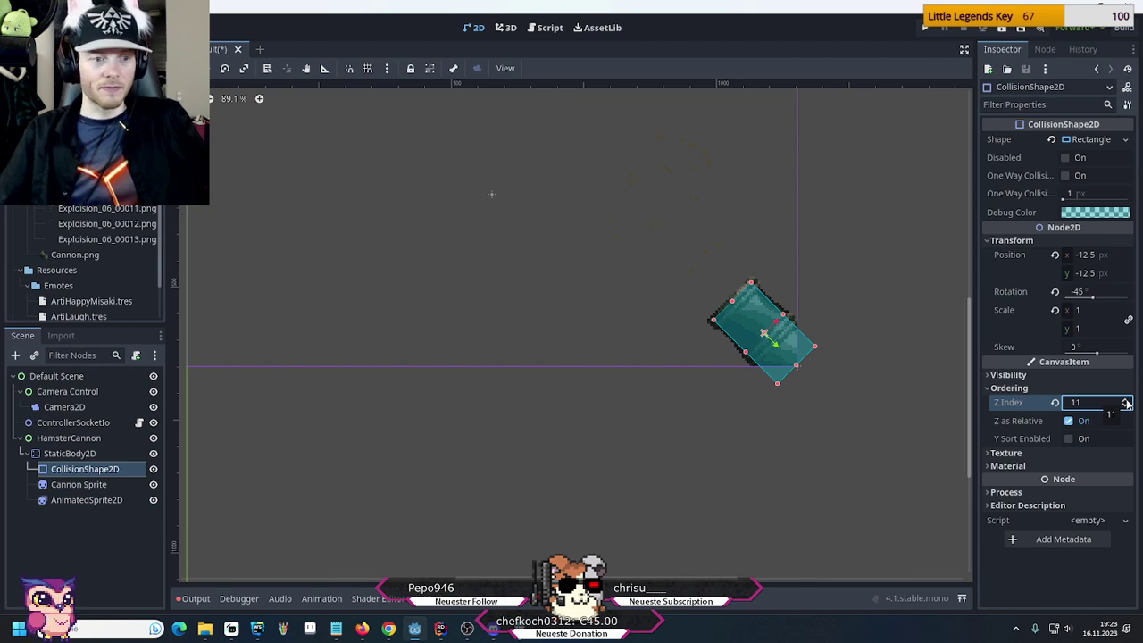
scroll(1126, 408, "down", 3)
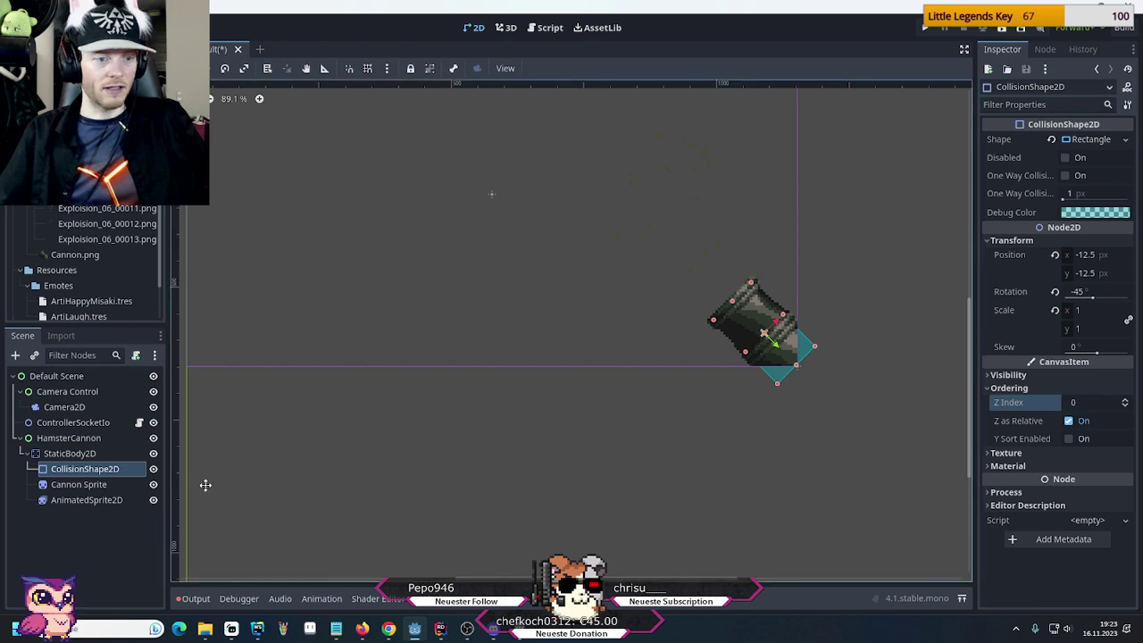
Add a Node2D as a child of HamsterCannon and name it Cannon
left_click(79, 485)
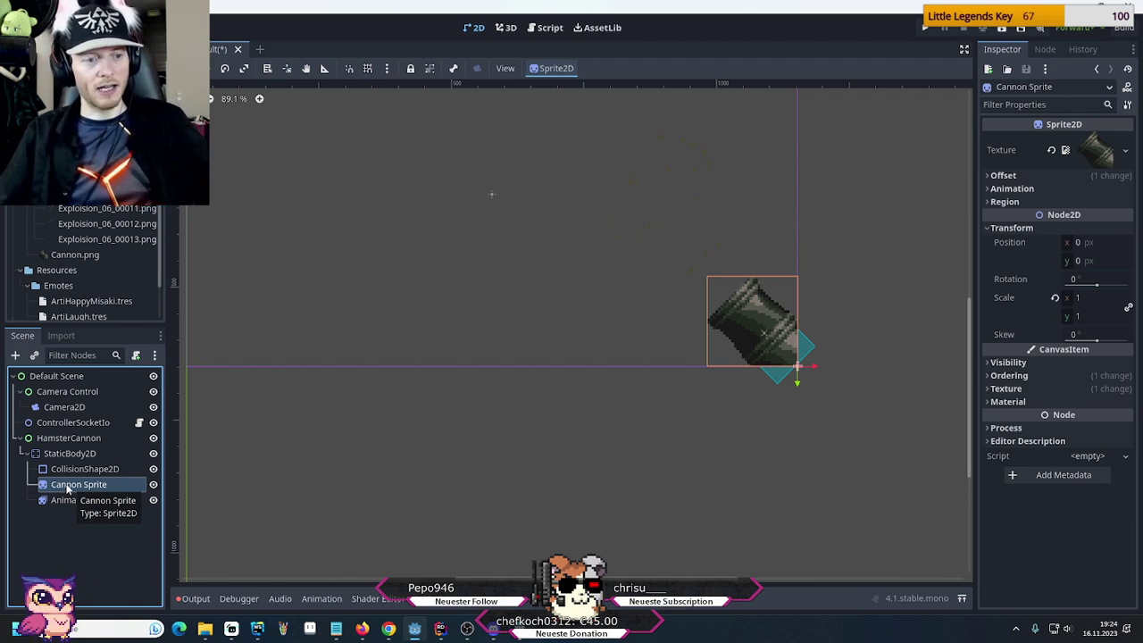
left_click(59, 439)
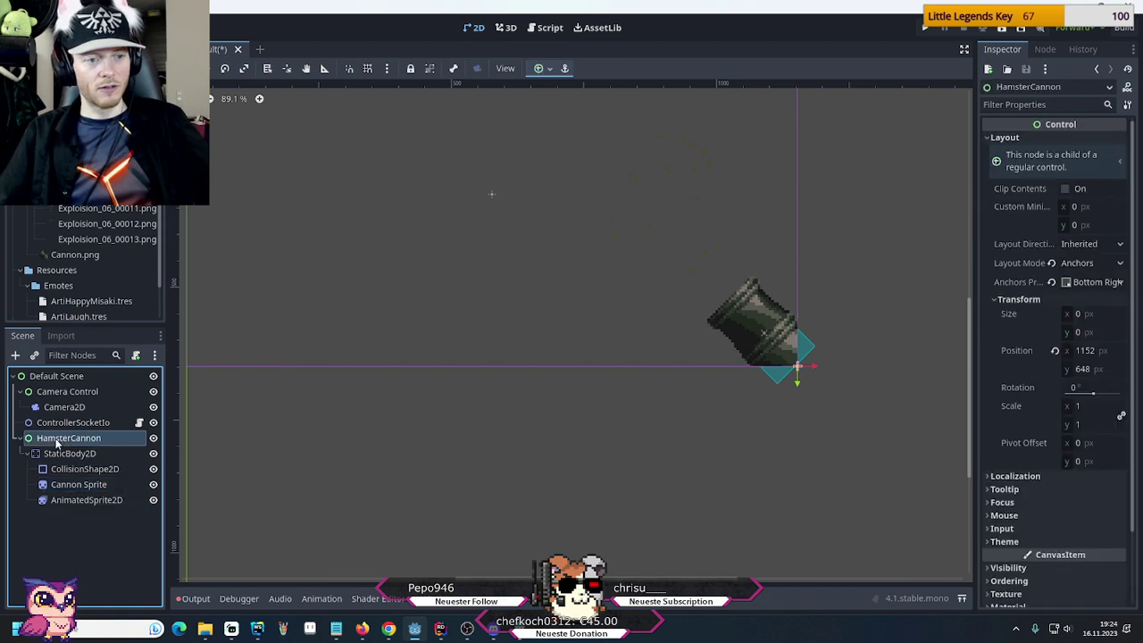
right_click(56, 440)
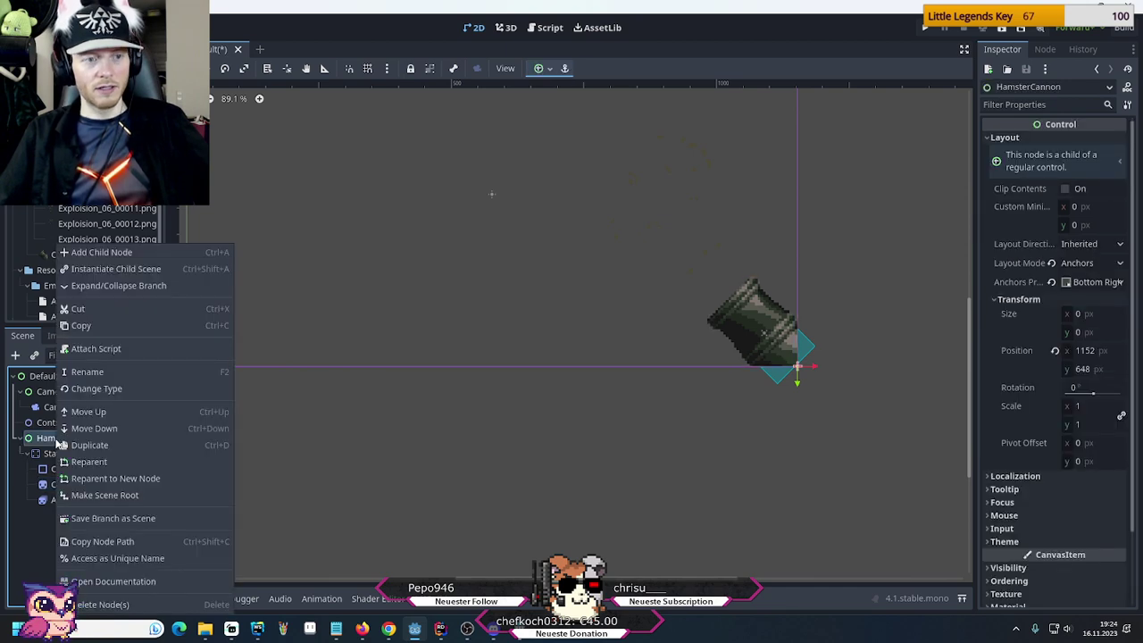
left_click(128, 253)
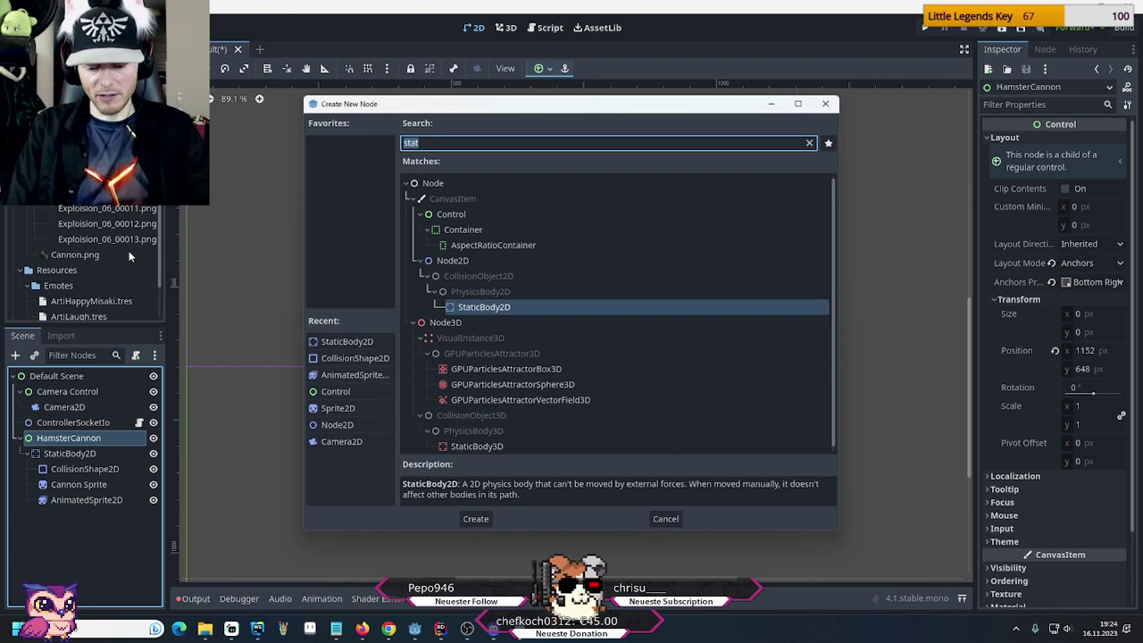
type("node")
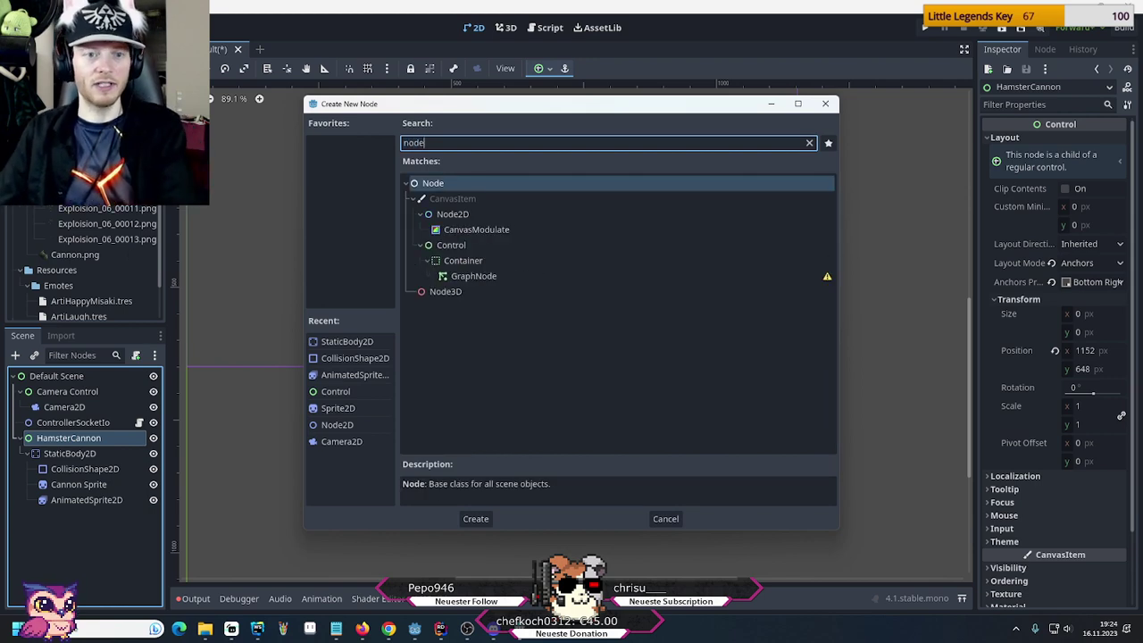
double_click(453, 214)
key("F2")
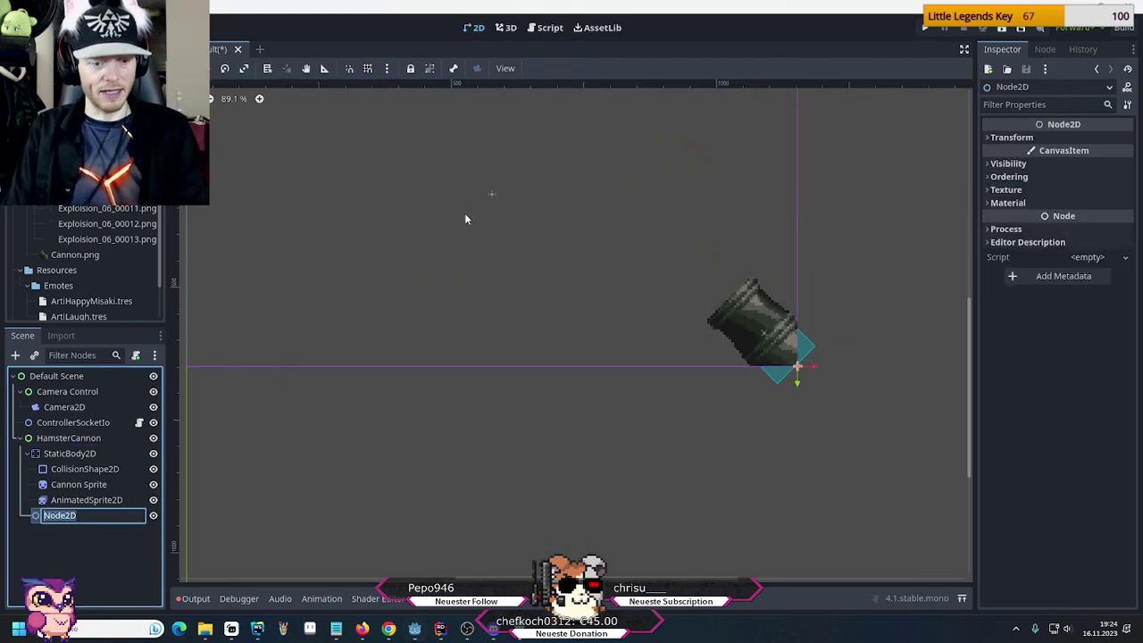
type("Cannon")
key("Return")
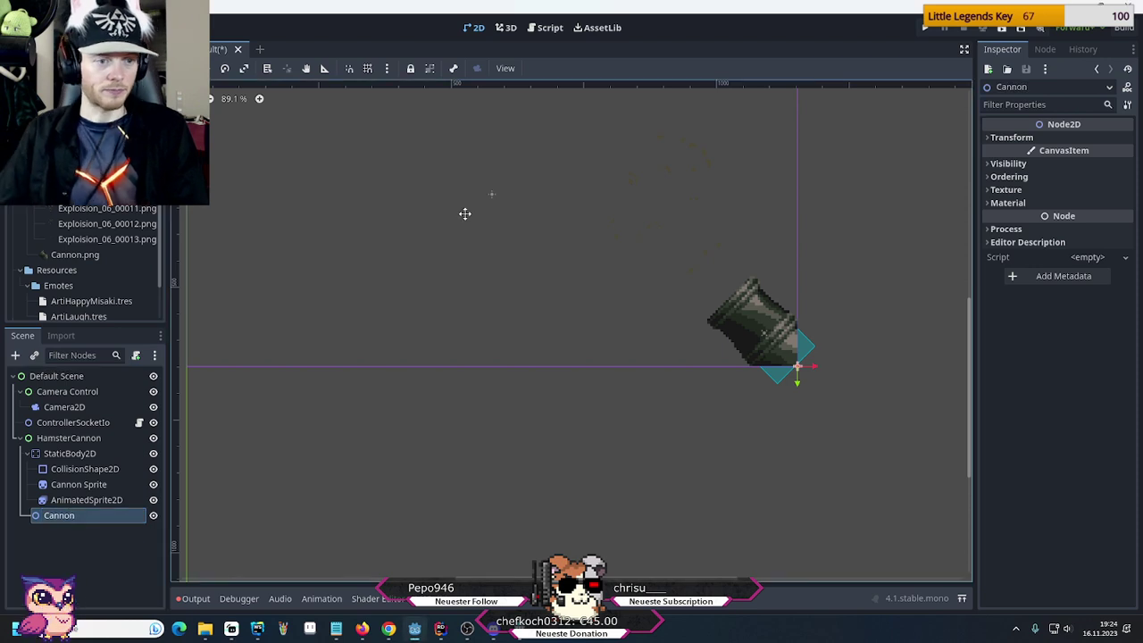
Nest StaticBody2D with its CollisionShape2D under the Cannon node, and make Cannon Sprite and AnimatedSprite2D direct children of Cannon
left_click_drag(65, 516, 65, 456)
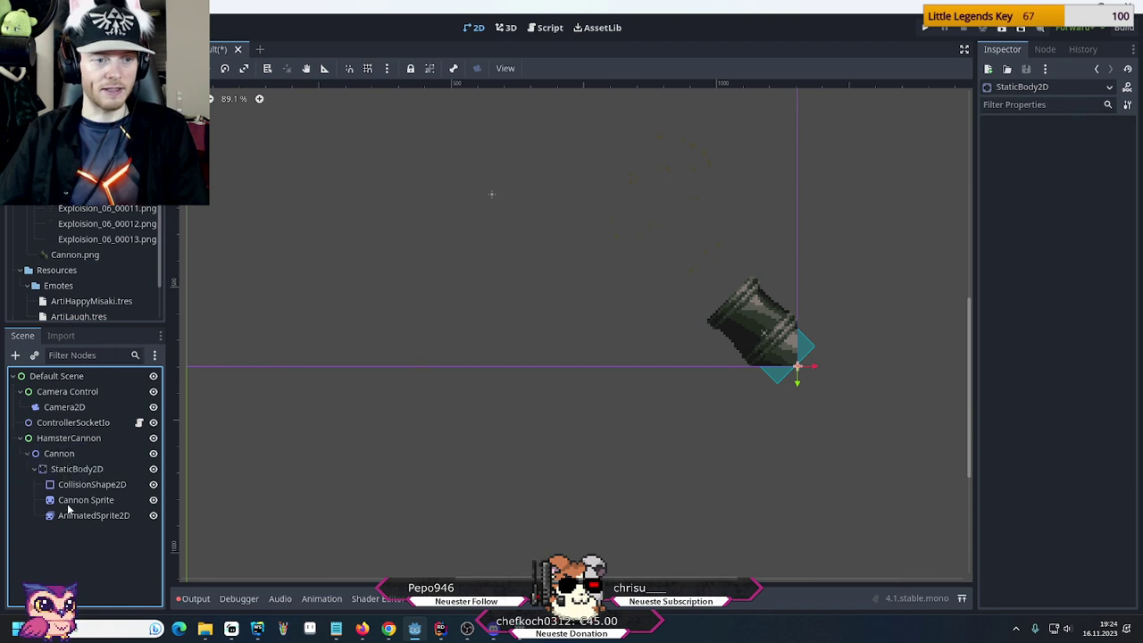
left_click_drag(69, 509, 59, 455)
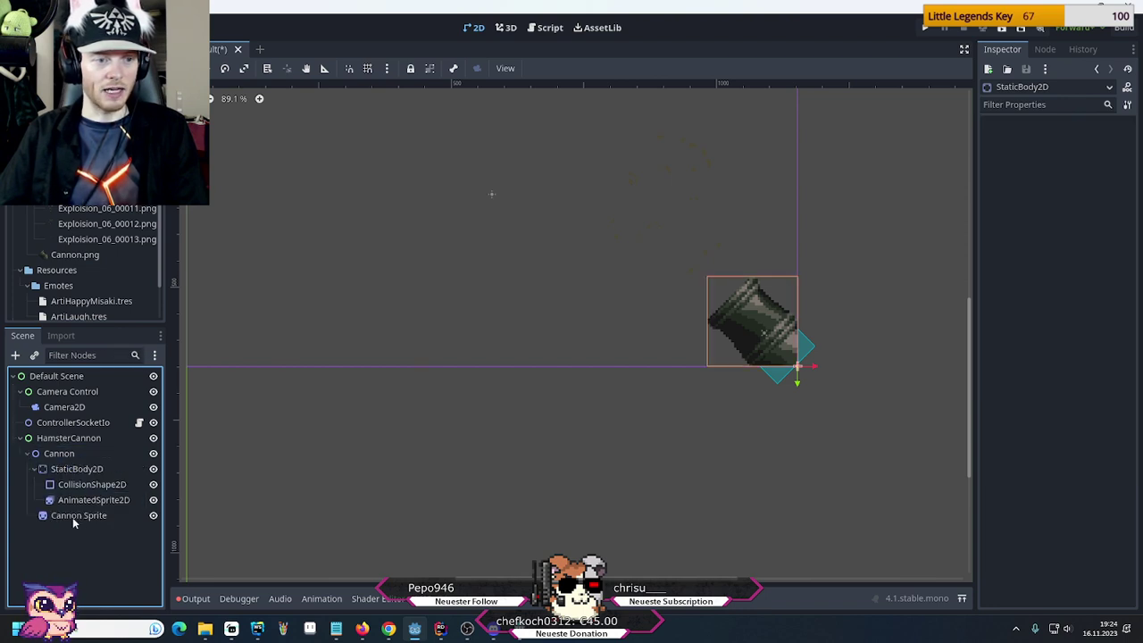
left_click_drag(77, 504, 61, 458)
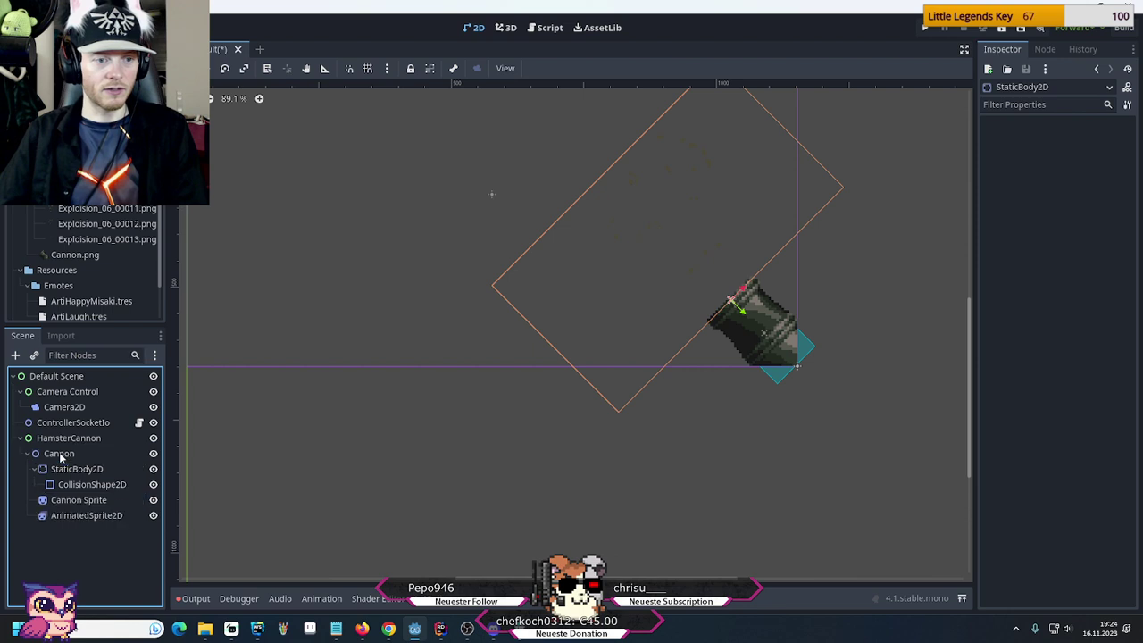
left_click(78, 502)
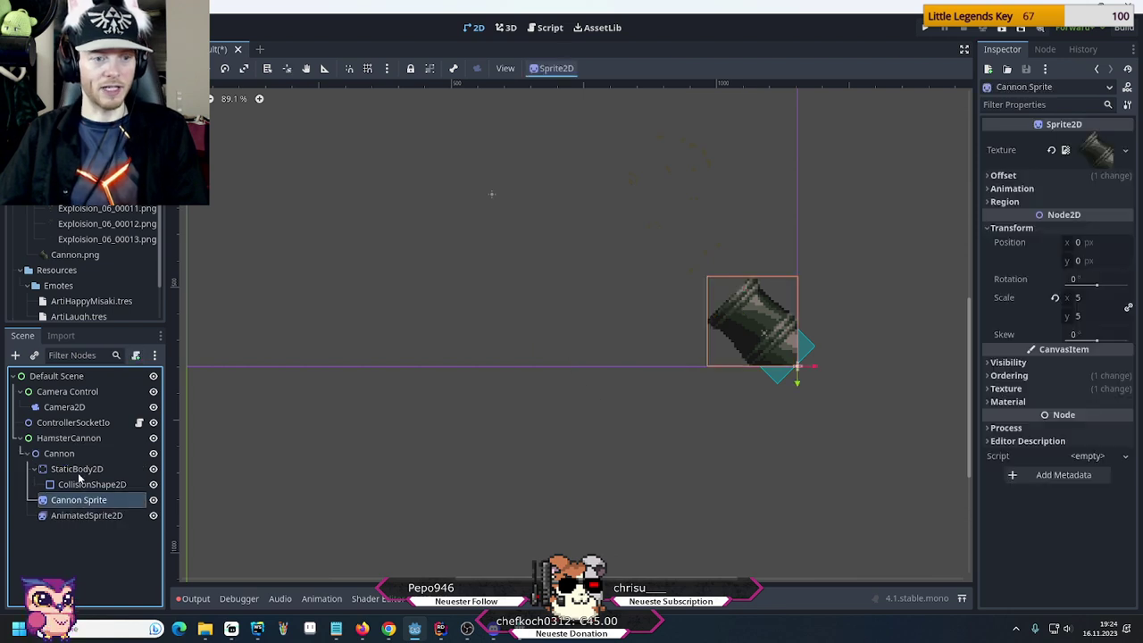
left_click(77, 470)
left_click(79, 486)
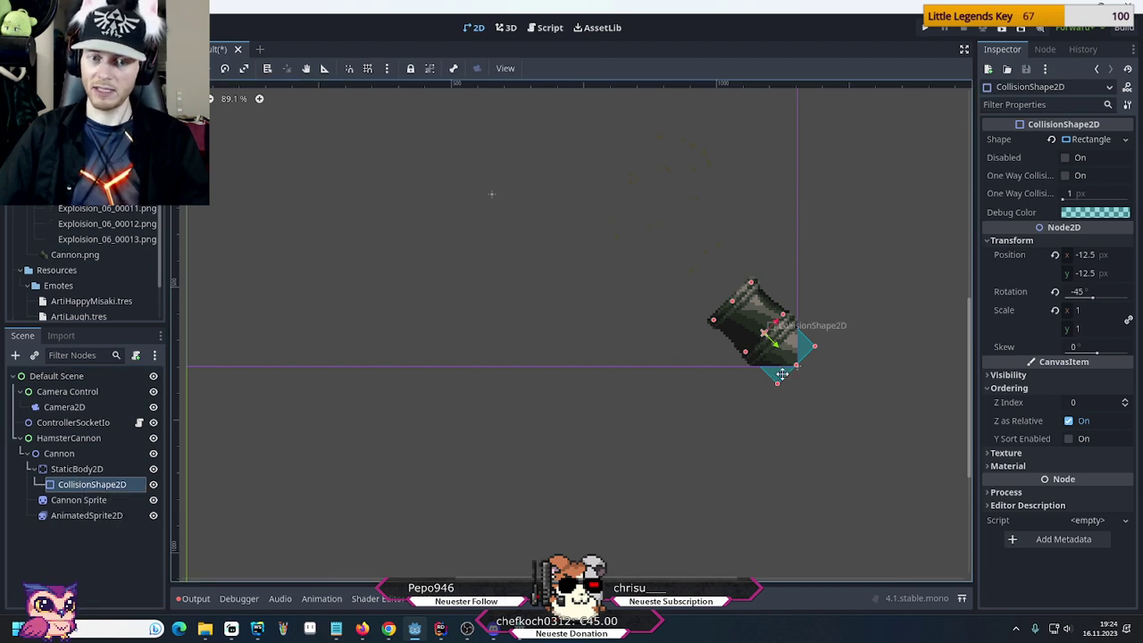
Set the Cannon node's Z Index to 10
left_click(60, 455)
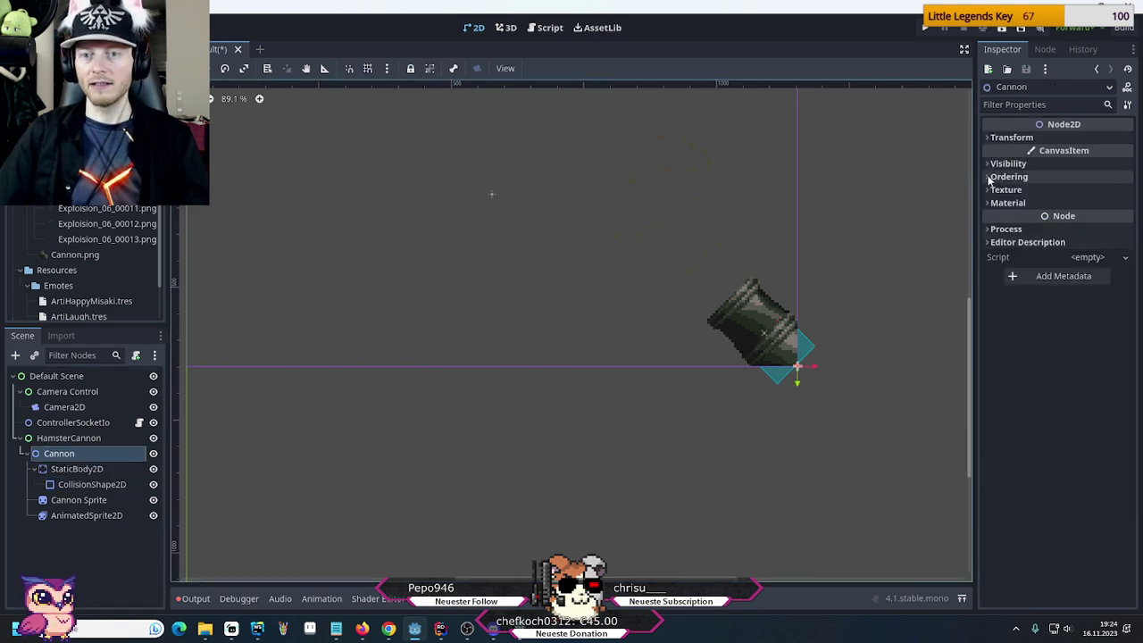
left_click(989, 177)
left_click(1126, 189)
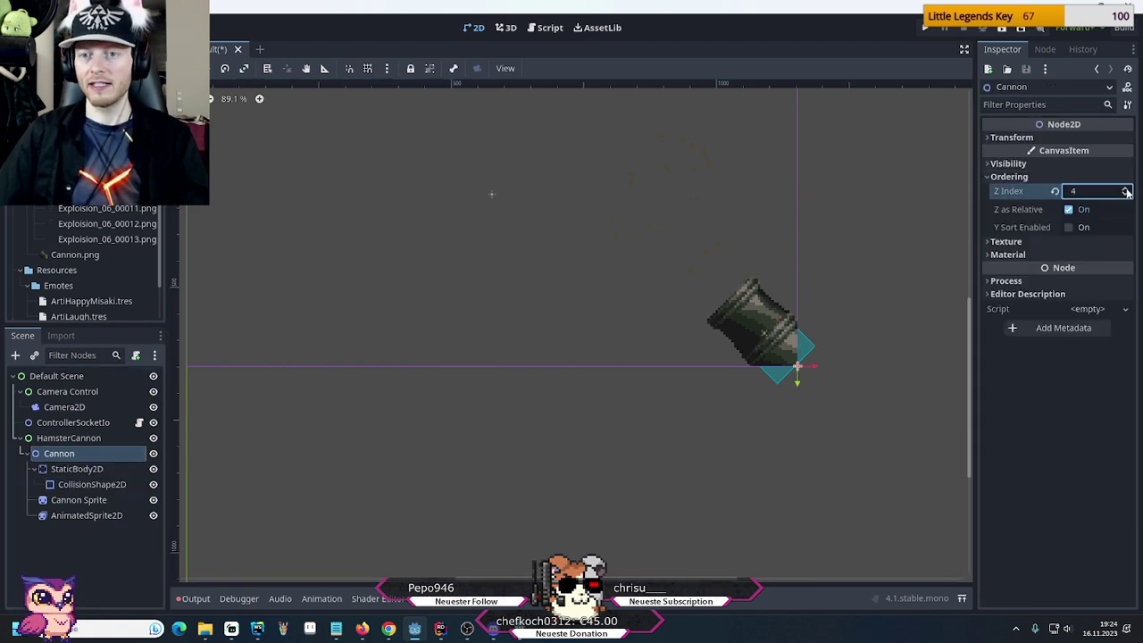
left_click(1126, 189)
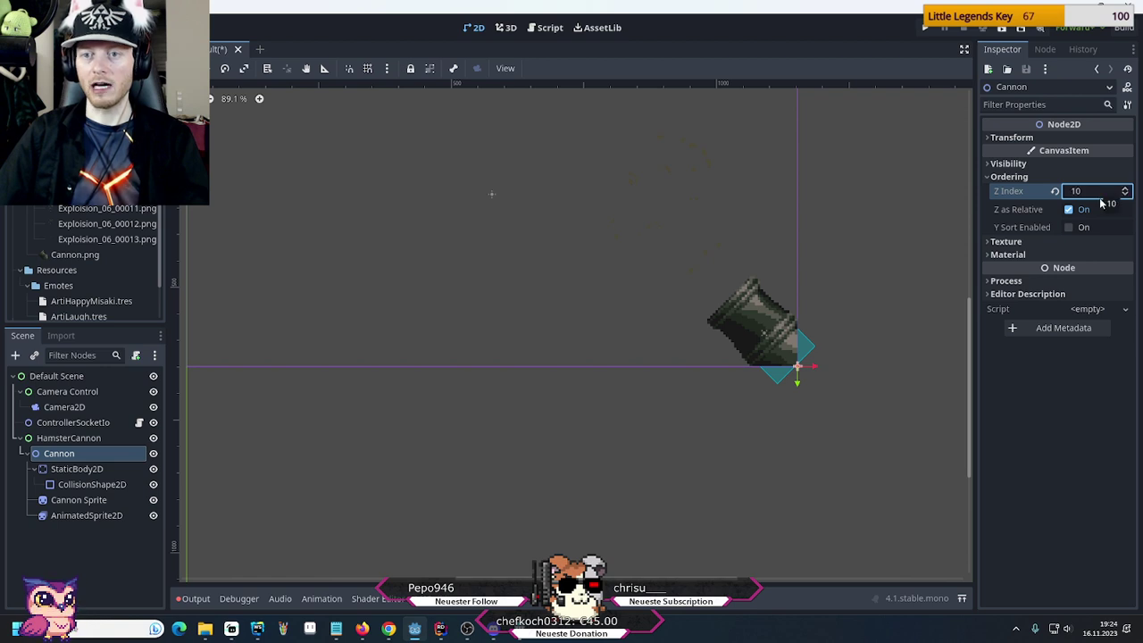
Set the Cannon Sprite's Z Index to 0
left_click(59, 501)
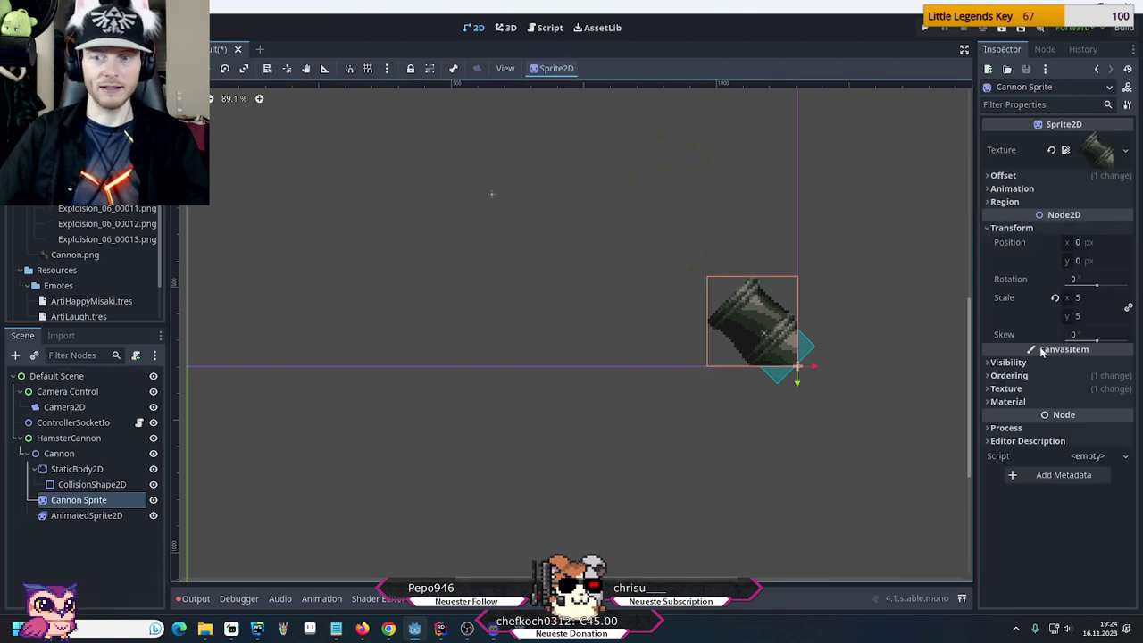
left_click(990, 377)
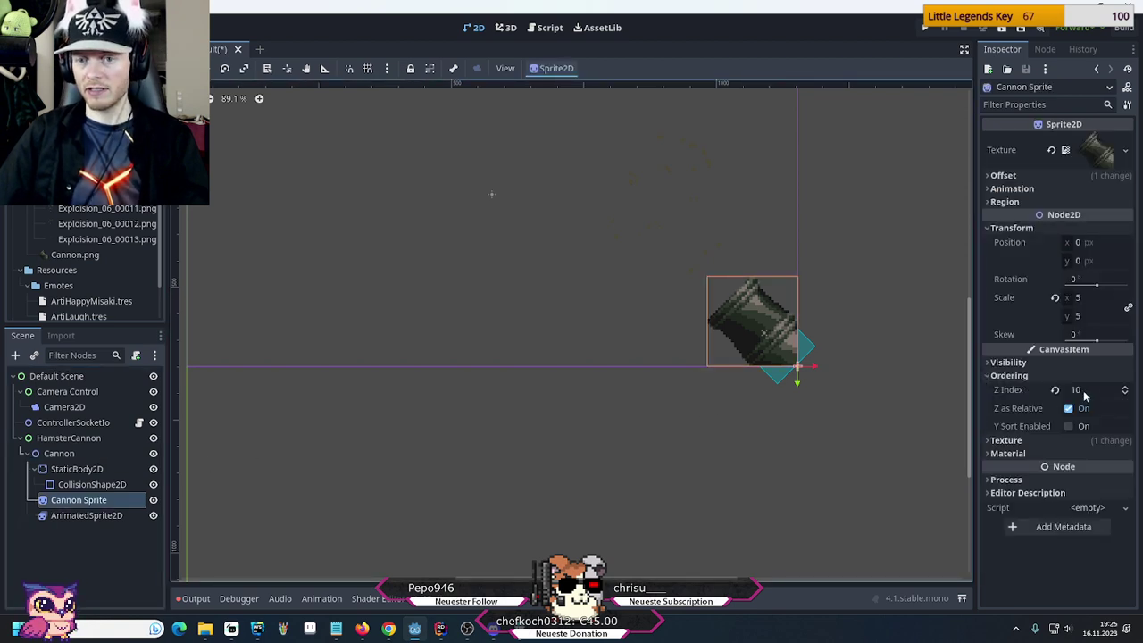
left_click(1085, 390)
key("Return")
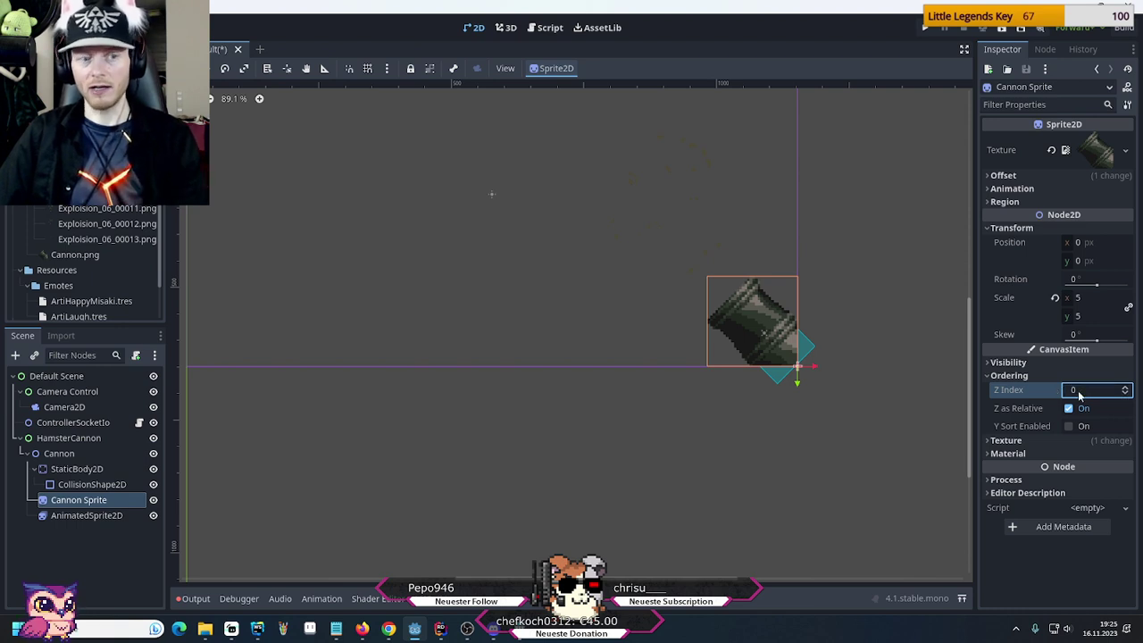
Try ordering Cannon Sprite above StaticBody2D under Cannon, and move it back below
left_click_drag(73, 500, 74, 471)
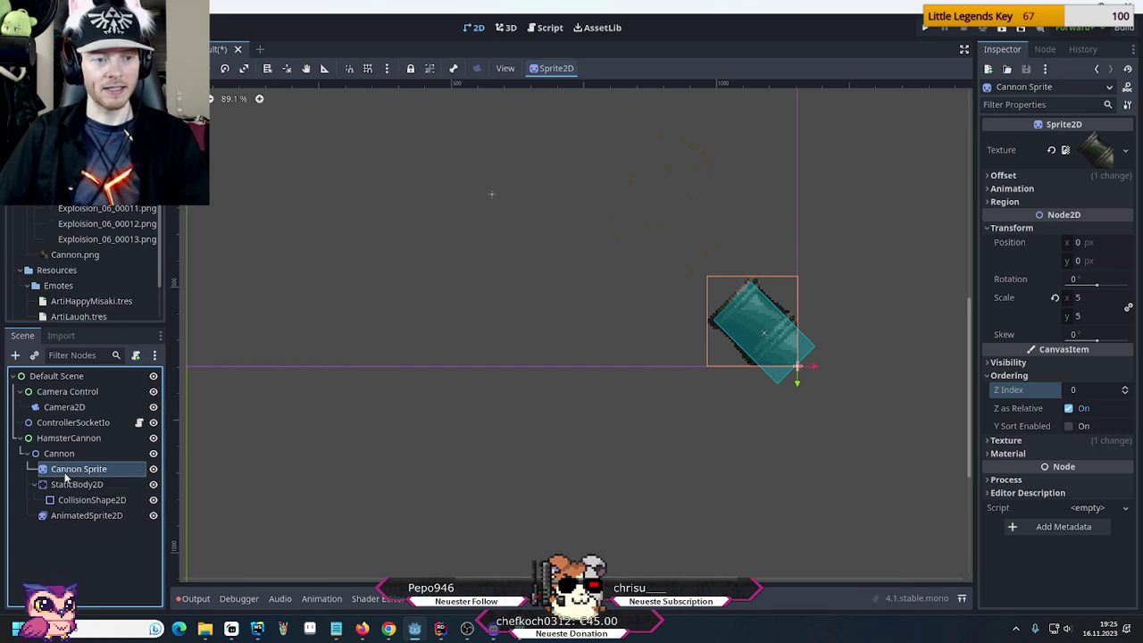
mouse_move(66, 476)
left_mouse_down()
mouse_move(68, 494)
mouse_move(67, 483)
left_mouse_up()
Set the StaticBody2D's Z Index to 1 so the collision shape draws over the cannon sprite
left_click(67, 470)
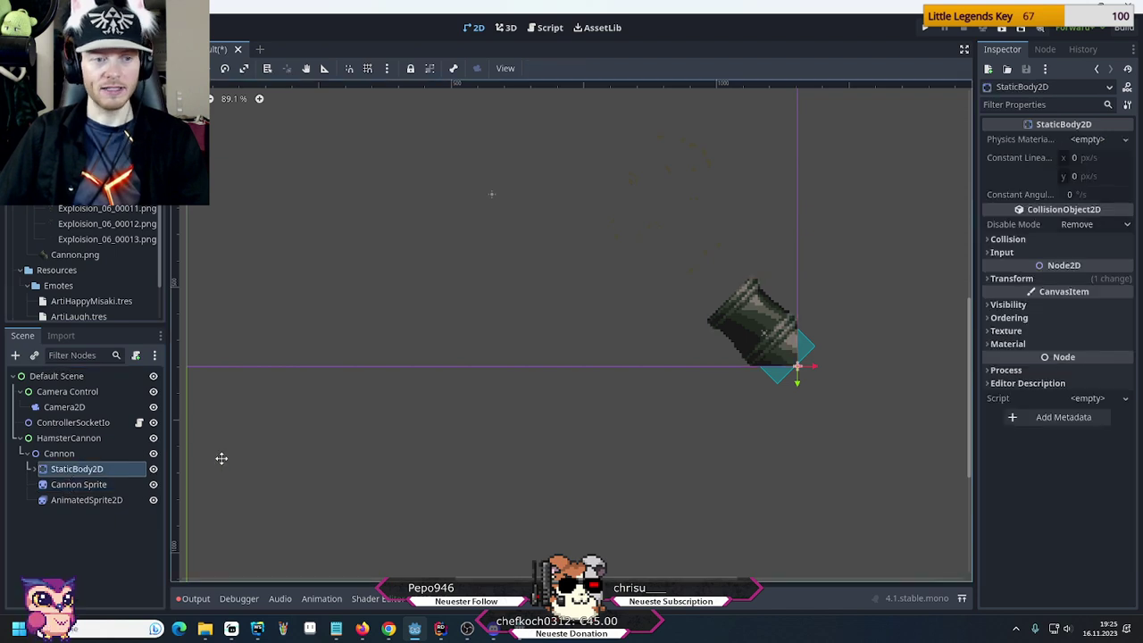
left_click(1010, 318)
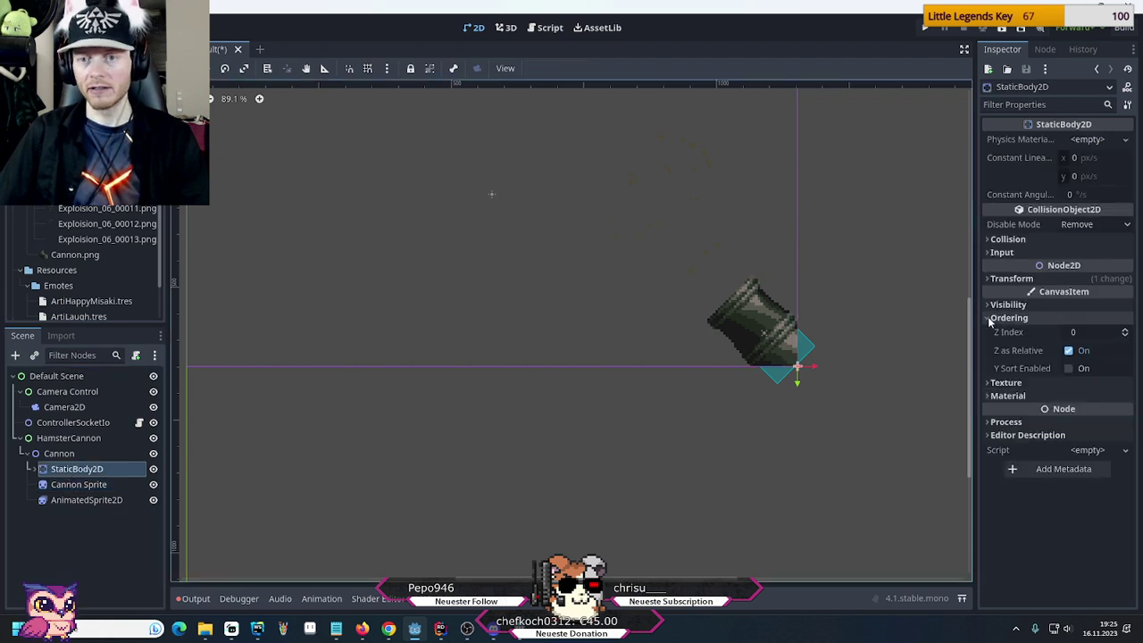
left_click(1127, 329)
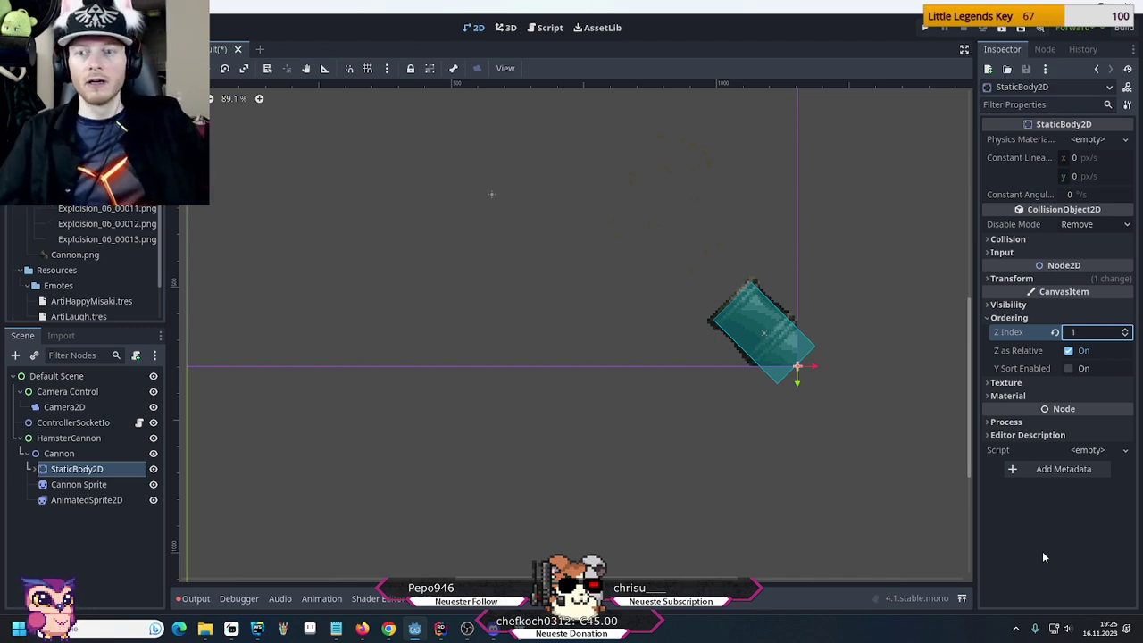
left_click(745, 357)
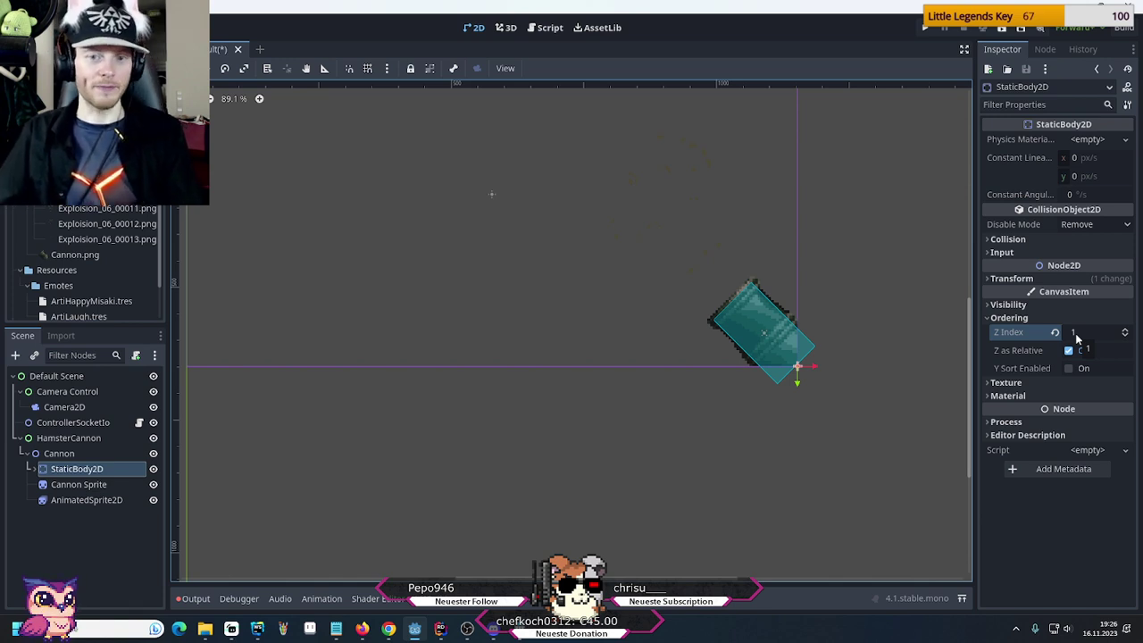
scroll(780, 458, "down", 3)
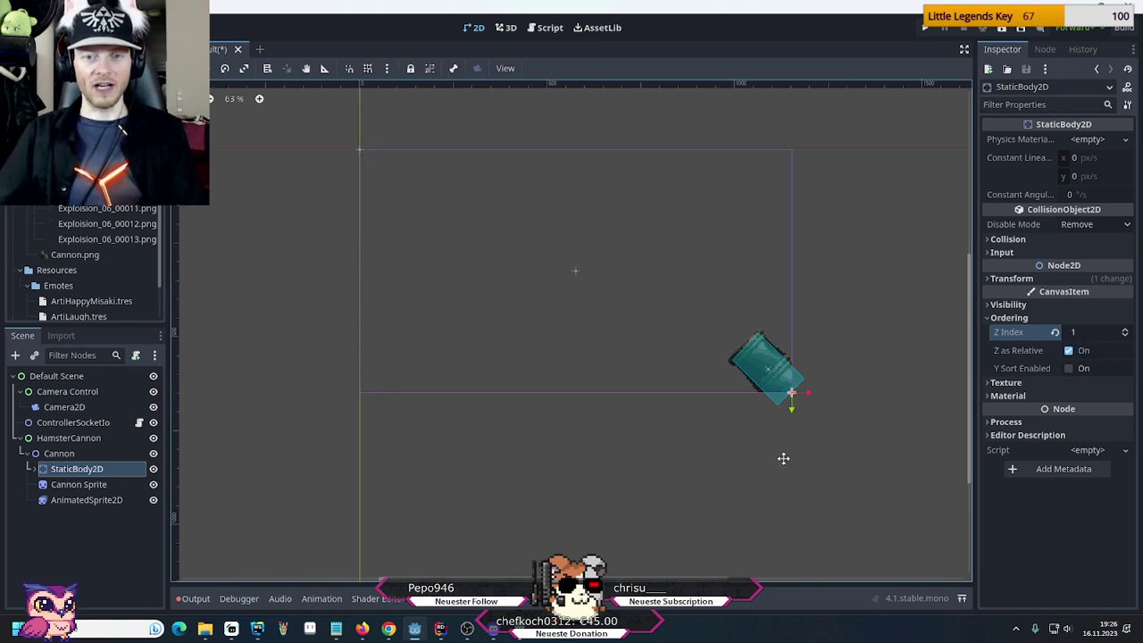
Try shifting the Cannon node's position, and undo the shift
left_click(36, 454)
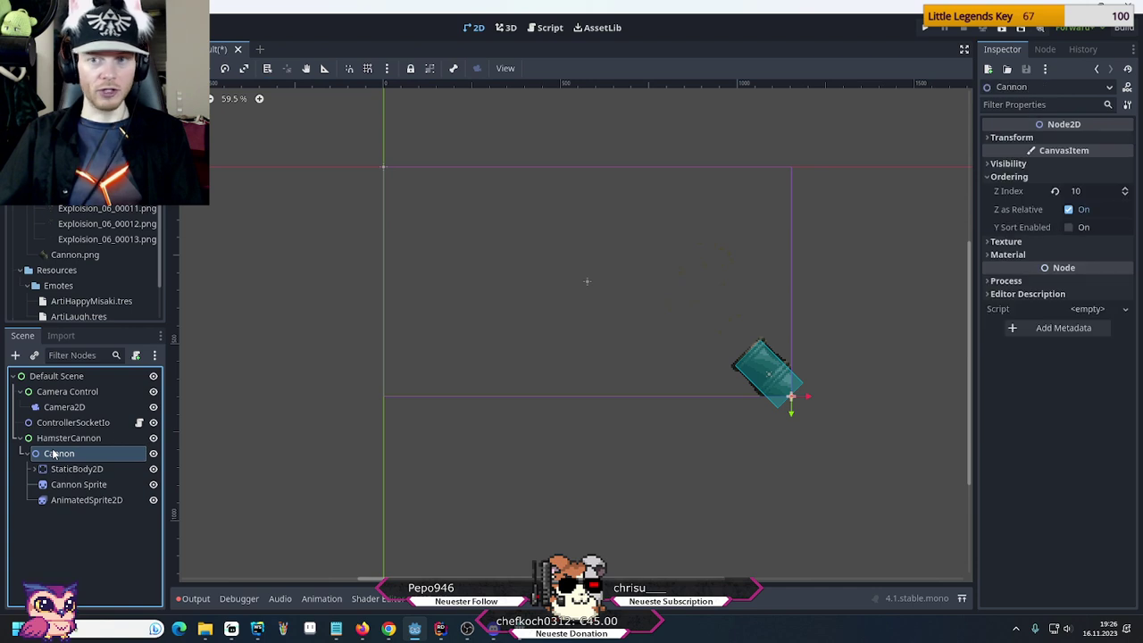
left_click(1007, 137)
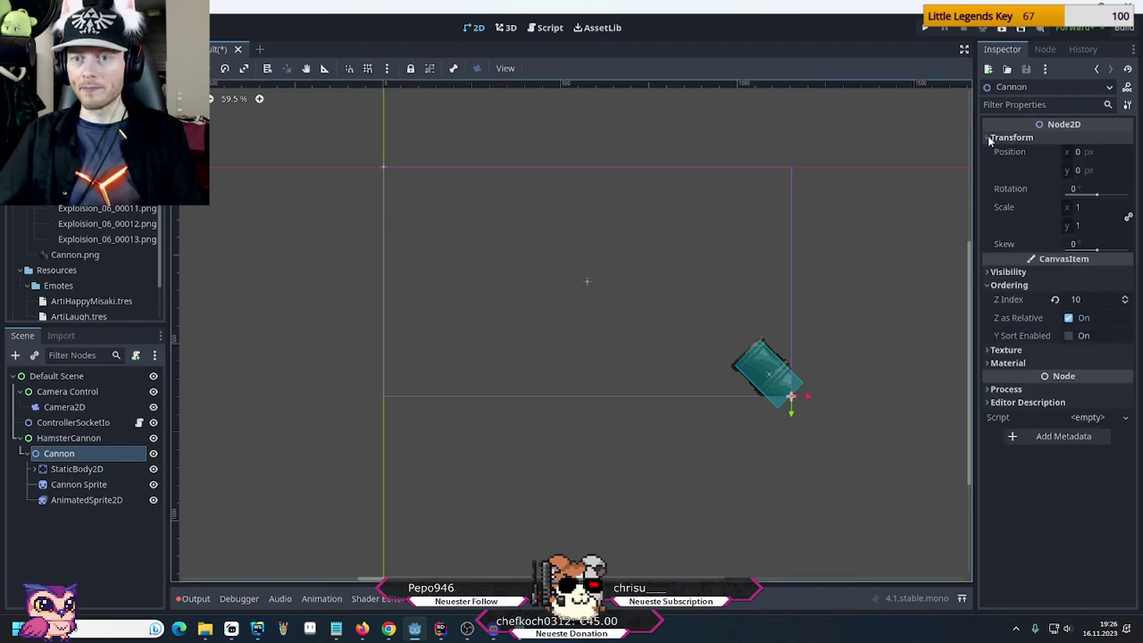
left_click_drag(1074, 157, 1064, 178)
key("ctrl+z")
key("ctrl+z")
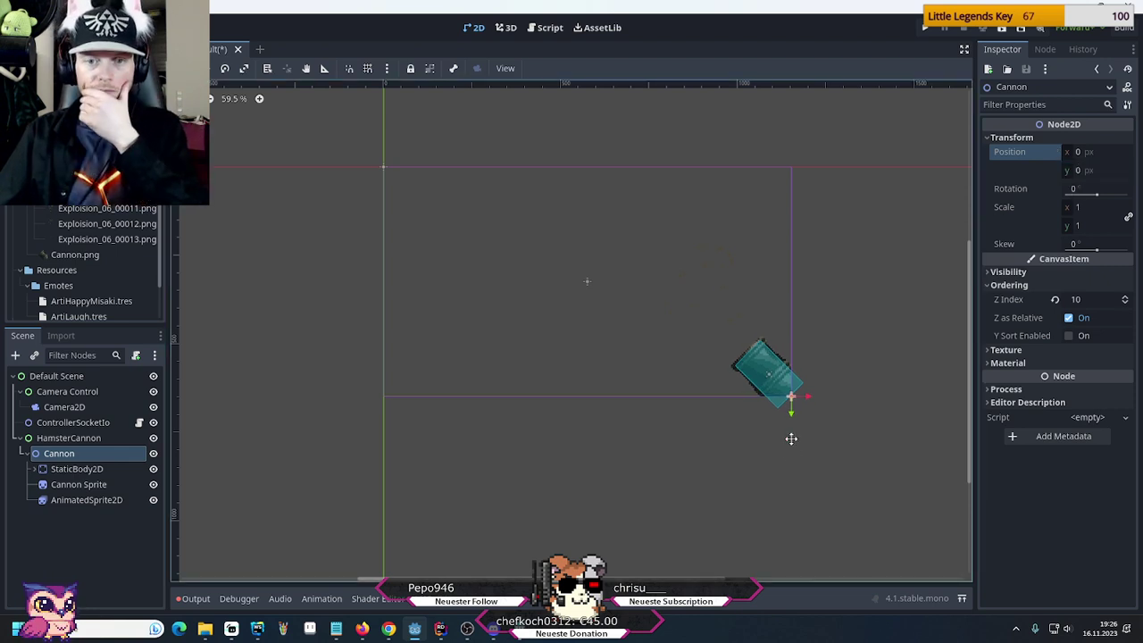
Play the AnimatedSprite2D's default animation to check the smoke against the cannon
scroll(862, 438, "up", 1)
scroll(822, 375, "up", 2)
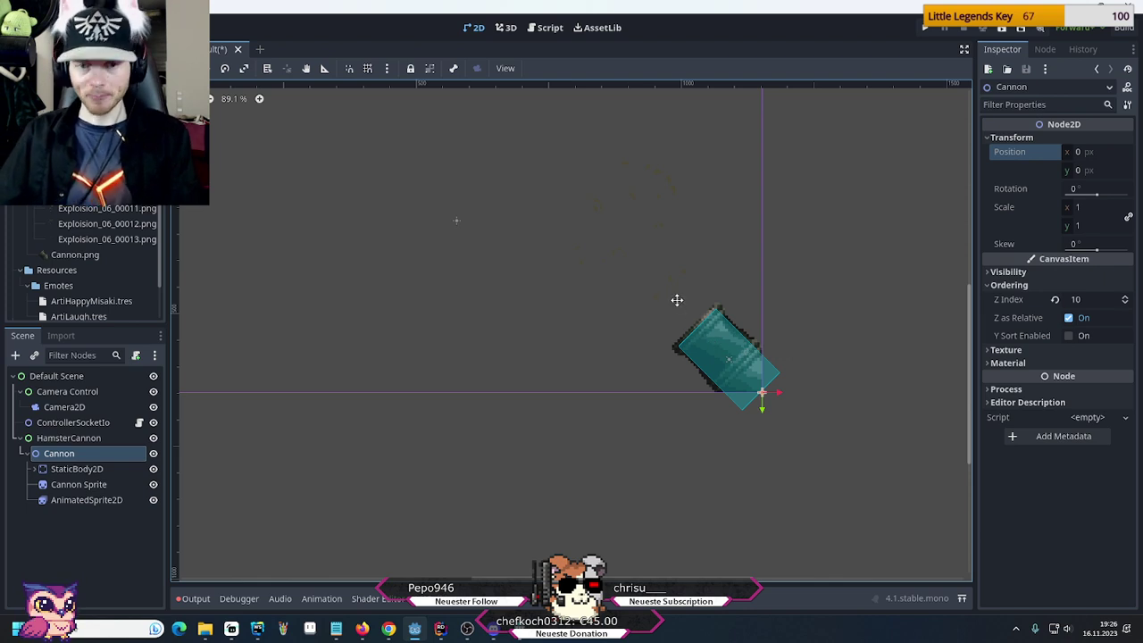
left_click(70, 500)
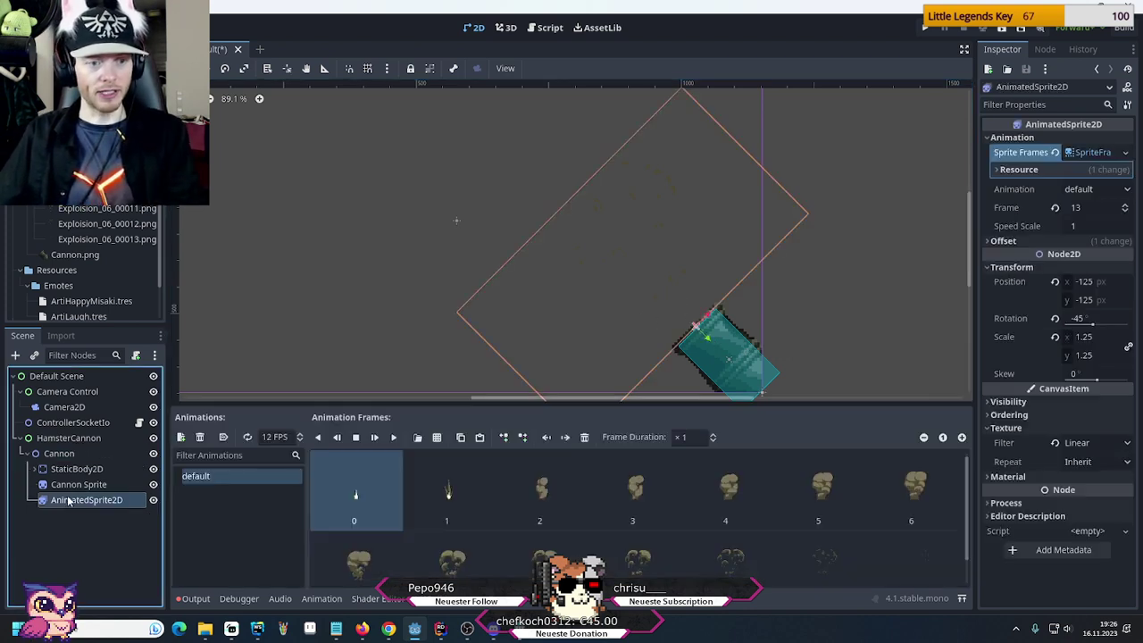
left_click(394, 437)
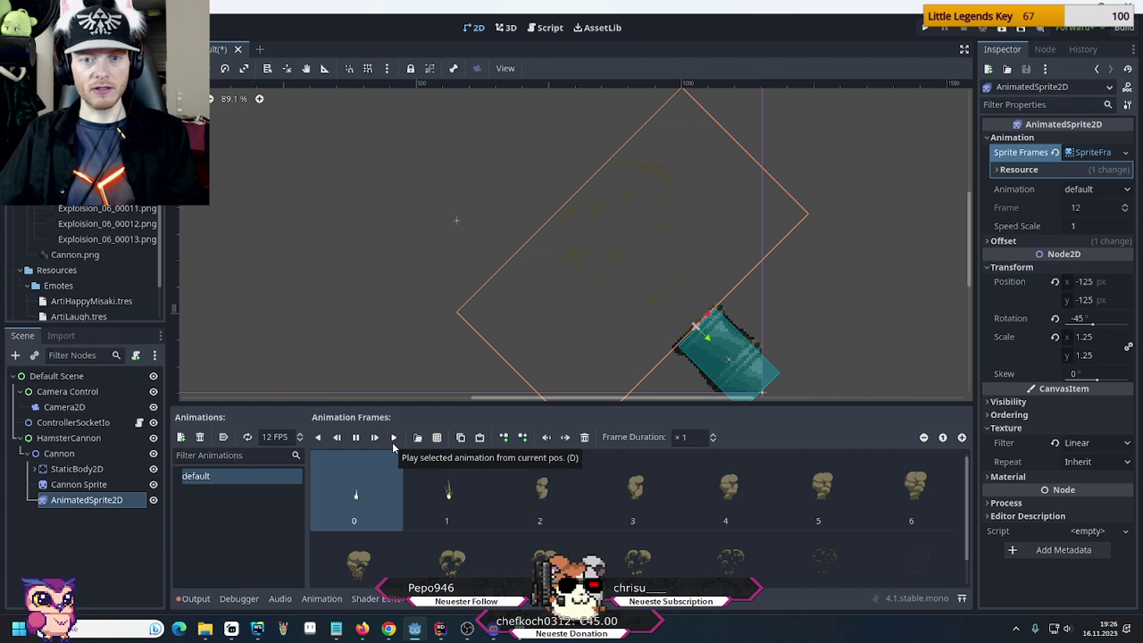
scroll(612, 268, "down", 4)
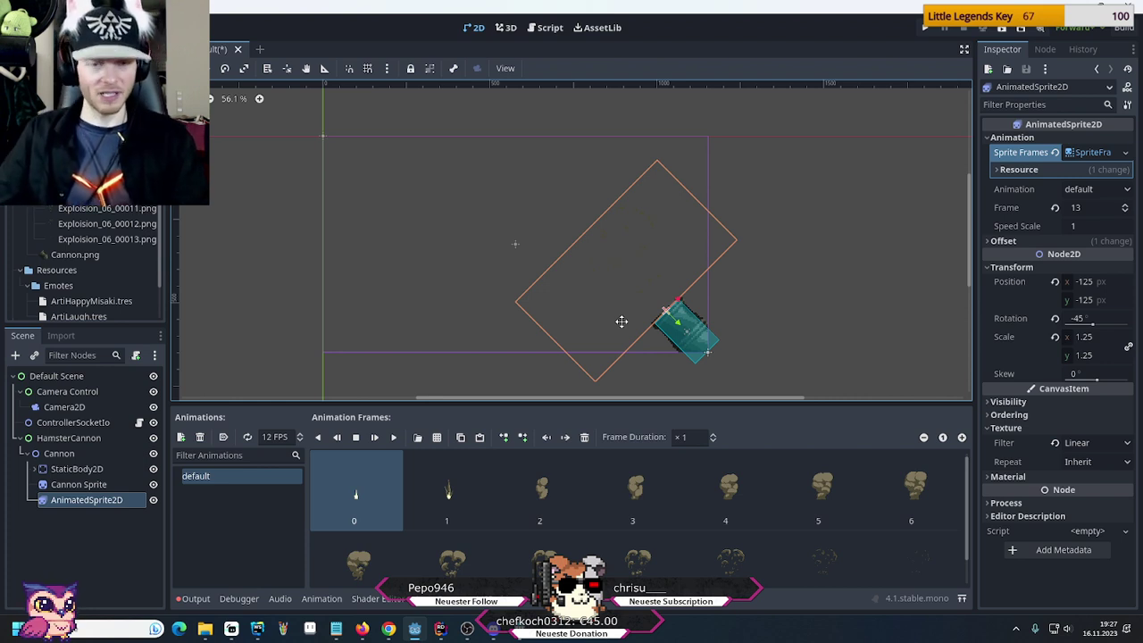
left_click(116, 578)
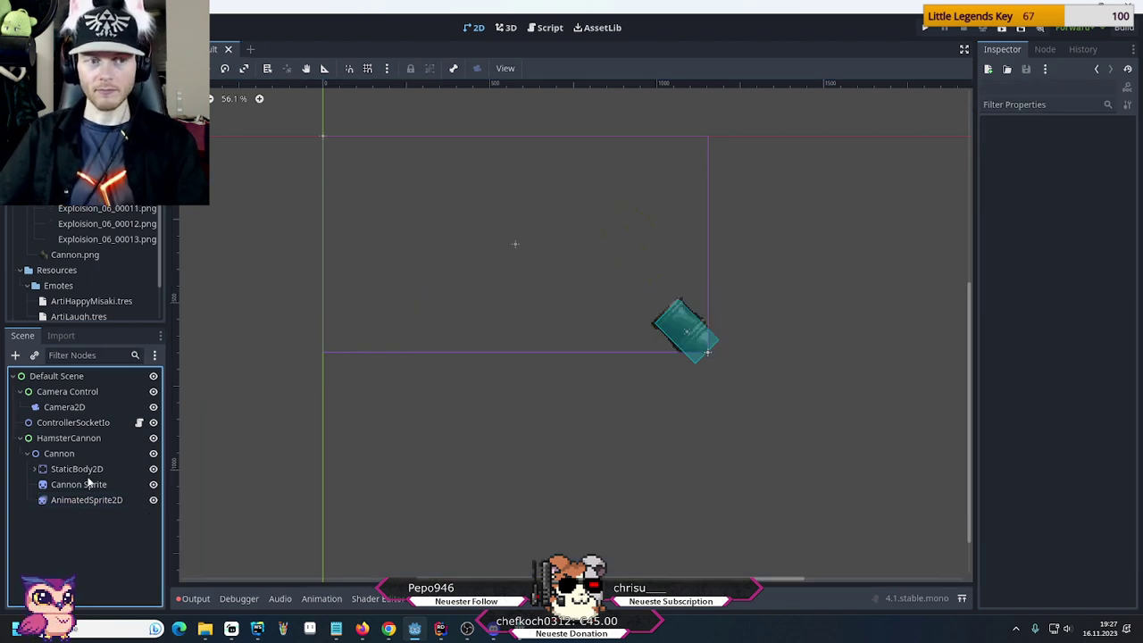
Add an AudioStreamPlayer2D as a child of HamsterCannon
right_click(62, 438)
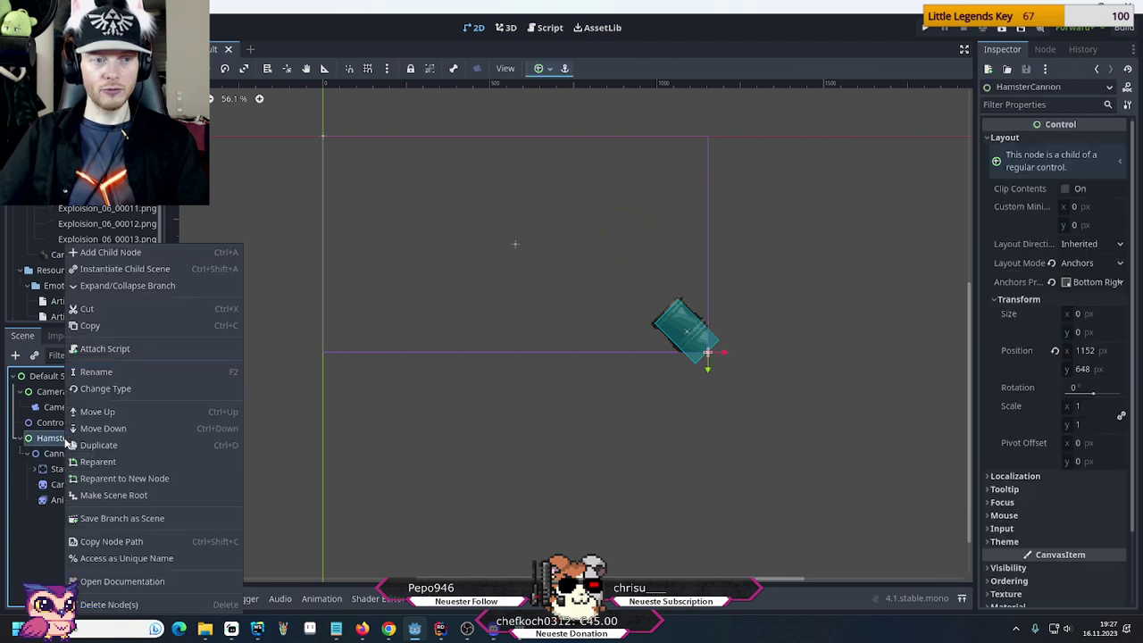
left_click(134, 257)
type("audi")
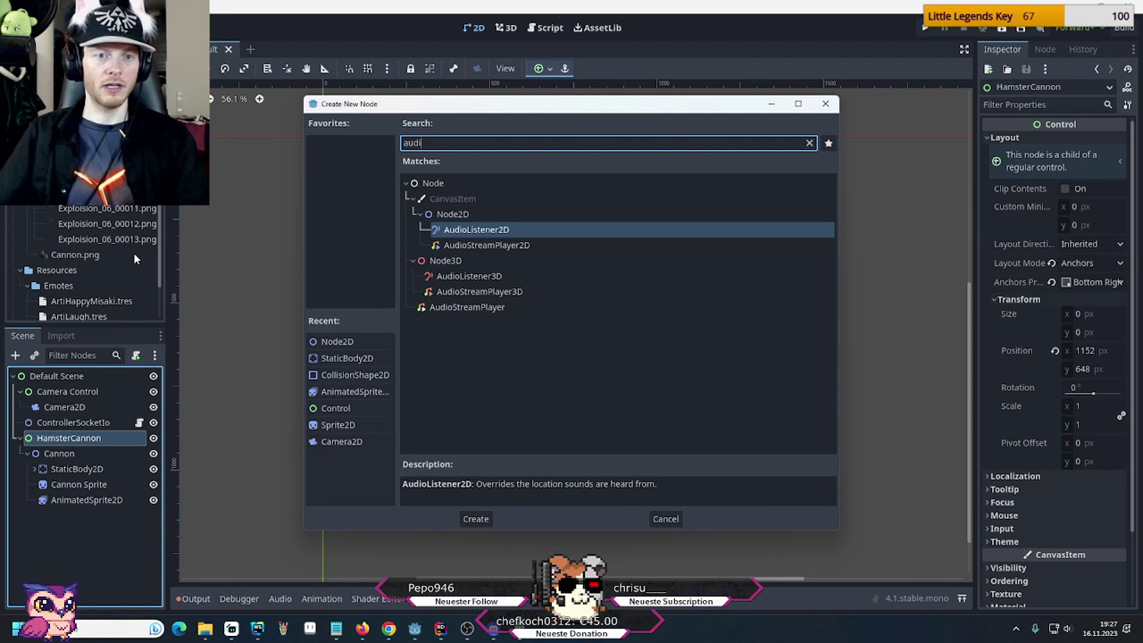
double_click(504, 246)
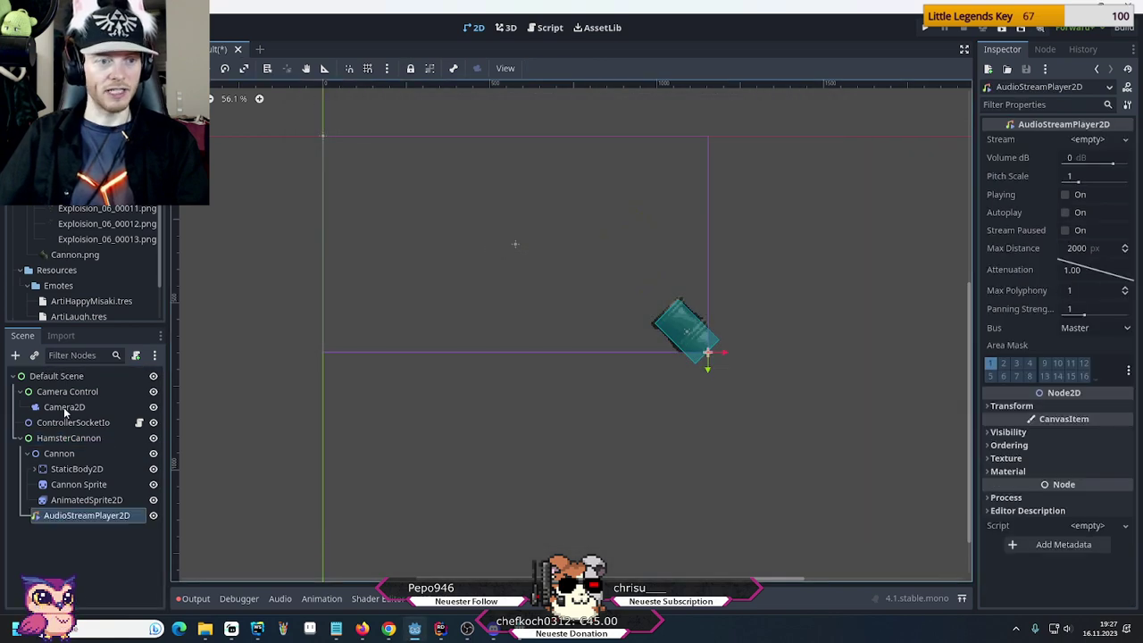
Add an AudioListener2D as a child of Camera2D
left_click(64, 407)
right_click(64, 407)
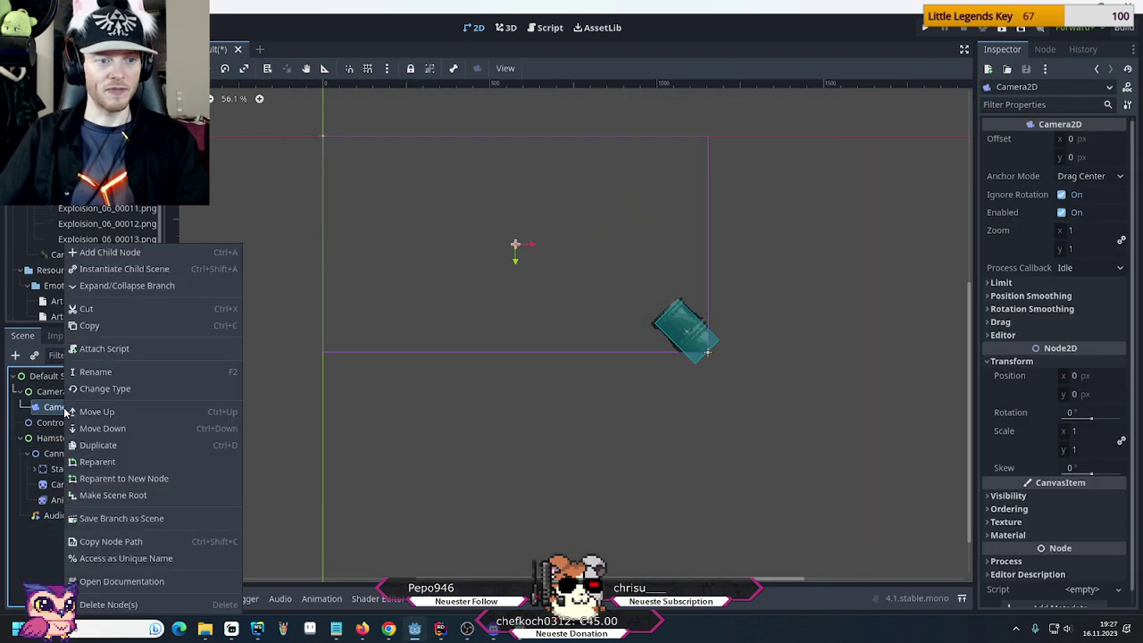
left_click(99, 253)
double_click(487, 230)
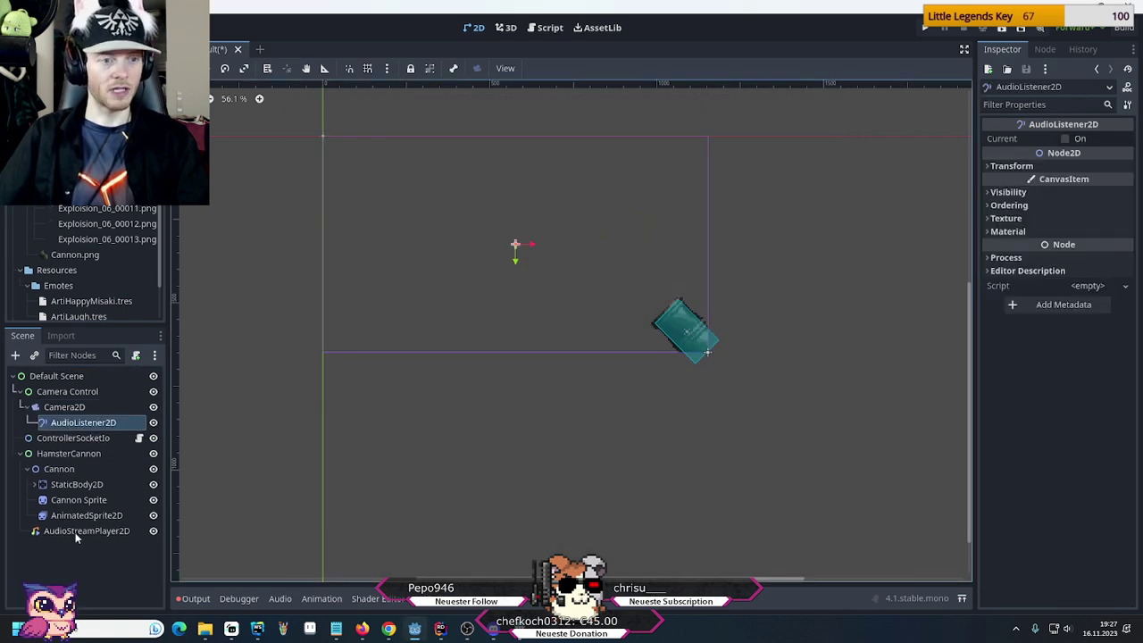
Collapse the Cannon node, move AudioStreamPlayer2D above it under HamsterCannon, and show the audio player's properties
left_click(28, 470)
left_click_drag(57, 485, 56, 465)
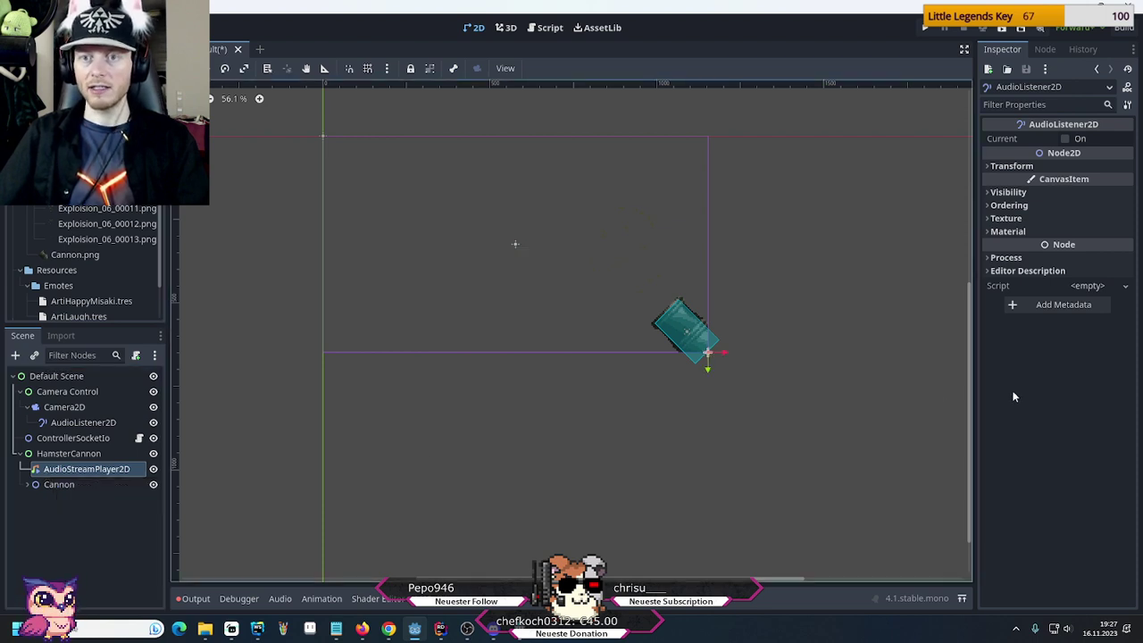
left_click(76, 457)
left_click(81, 469)
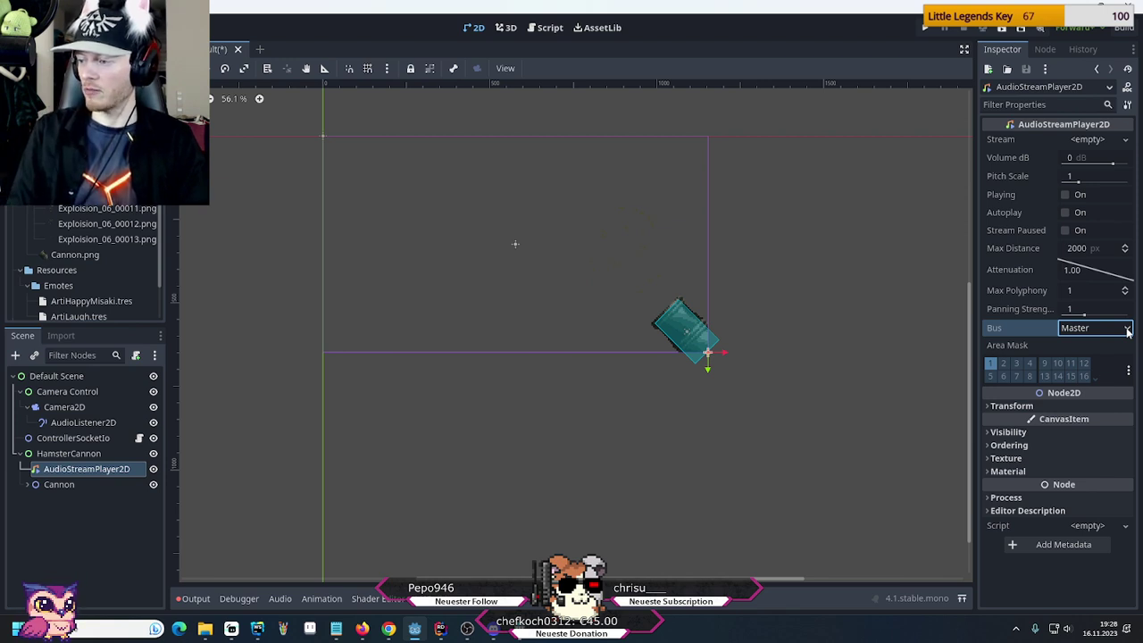
right_click(89, 453)
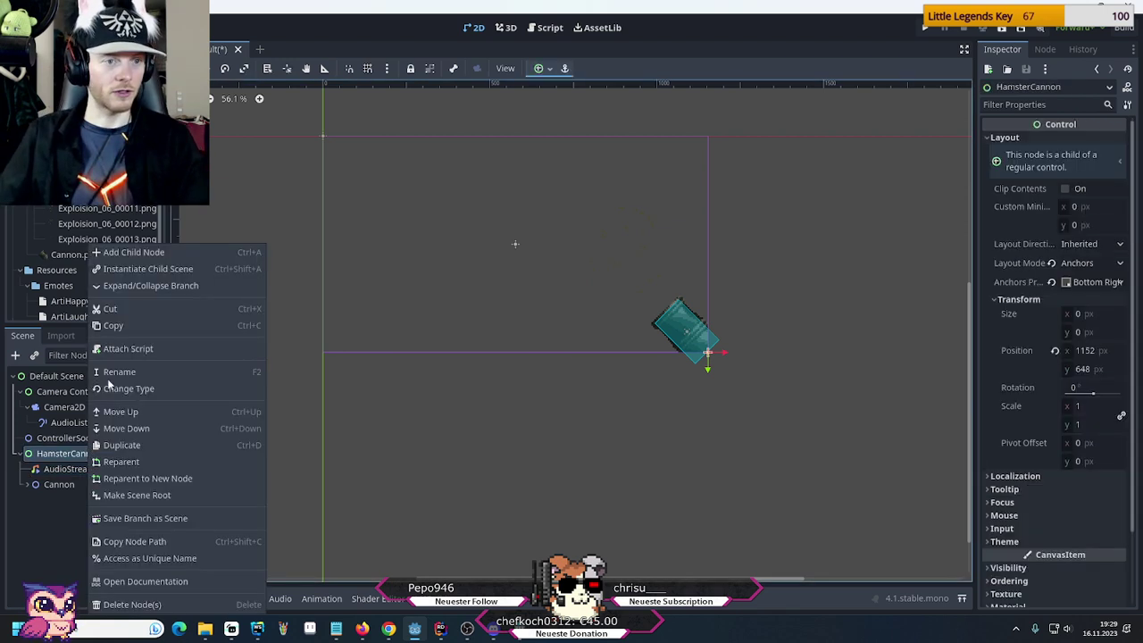
left_click(143, 252)
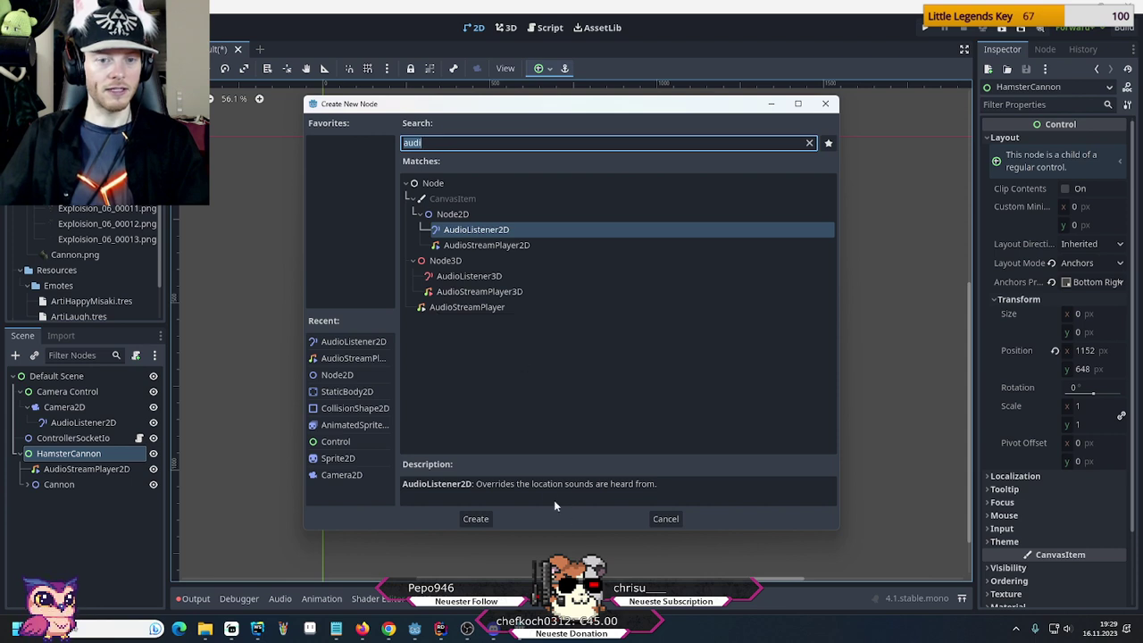
left_click(450, 308)
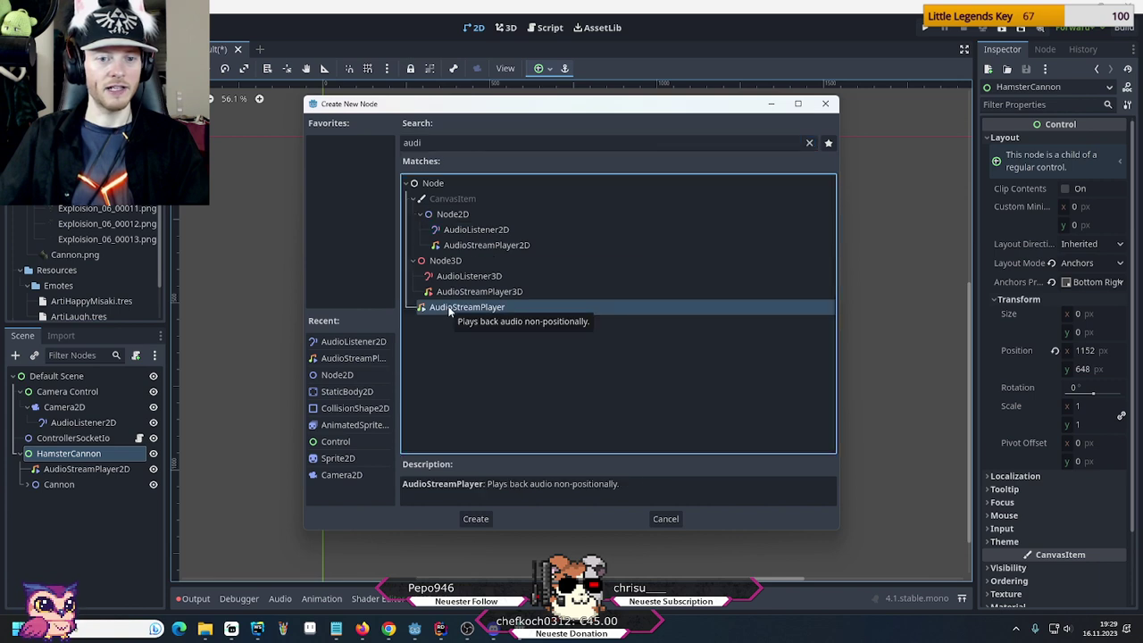
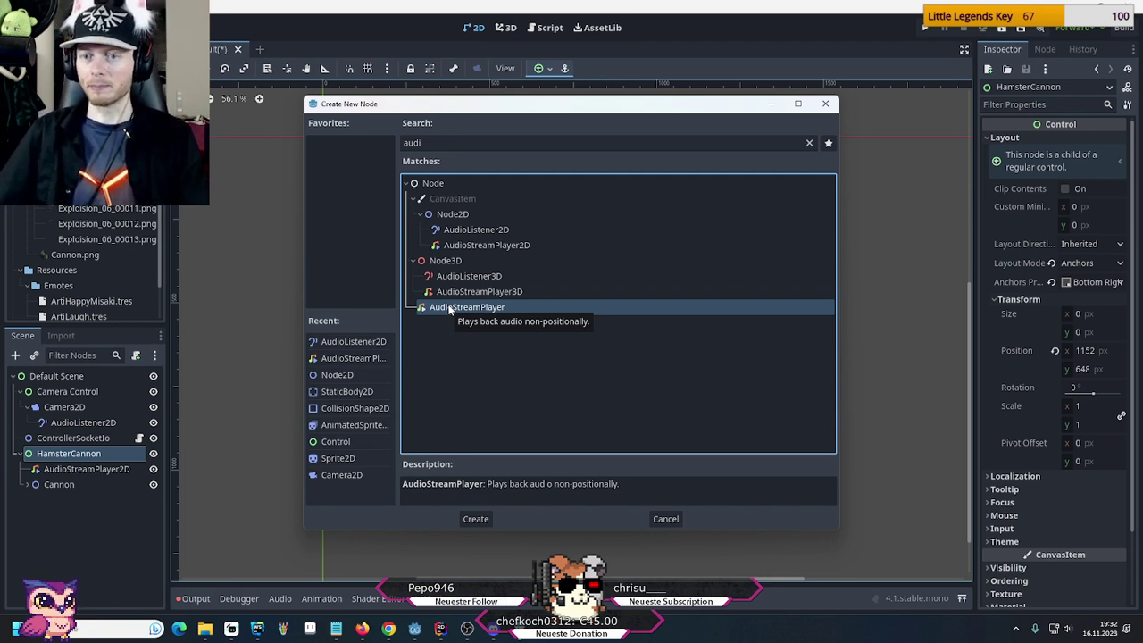
left_click(826, 103)
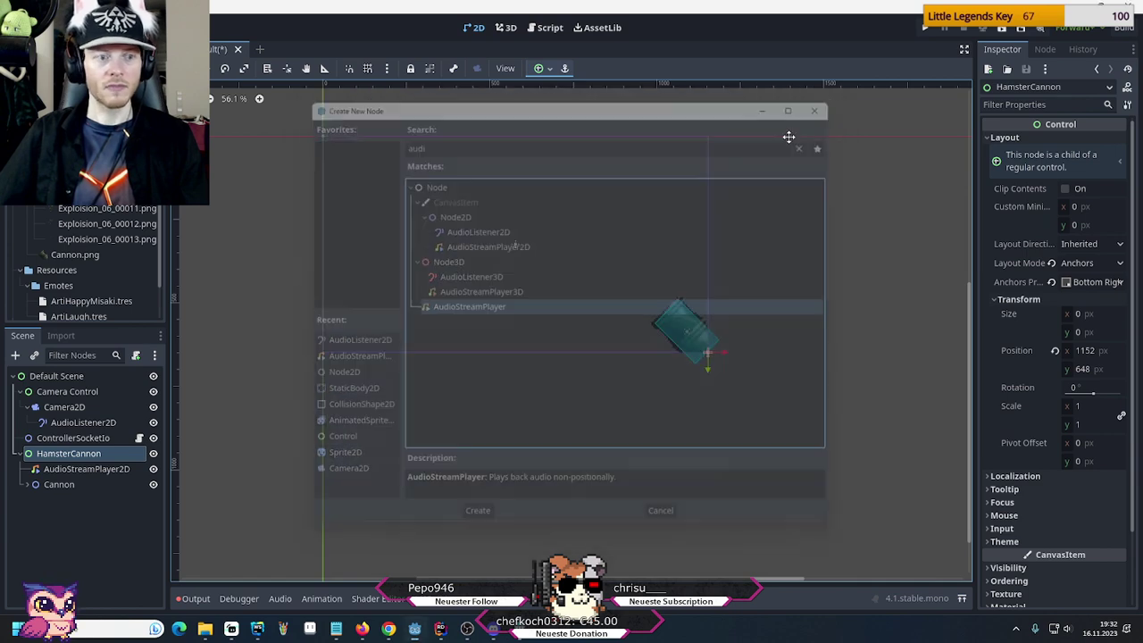
Switch to File Explorer and open the sounds folder in stream-interaction/src/static
mouse_move(207, 628)
left_click(134, 561)
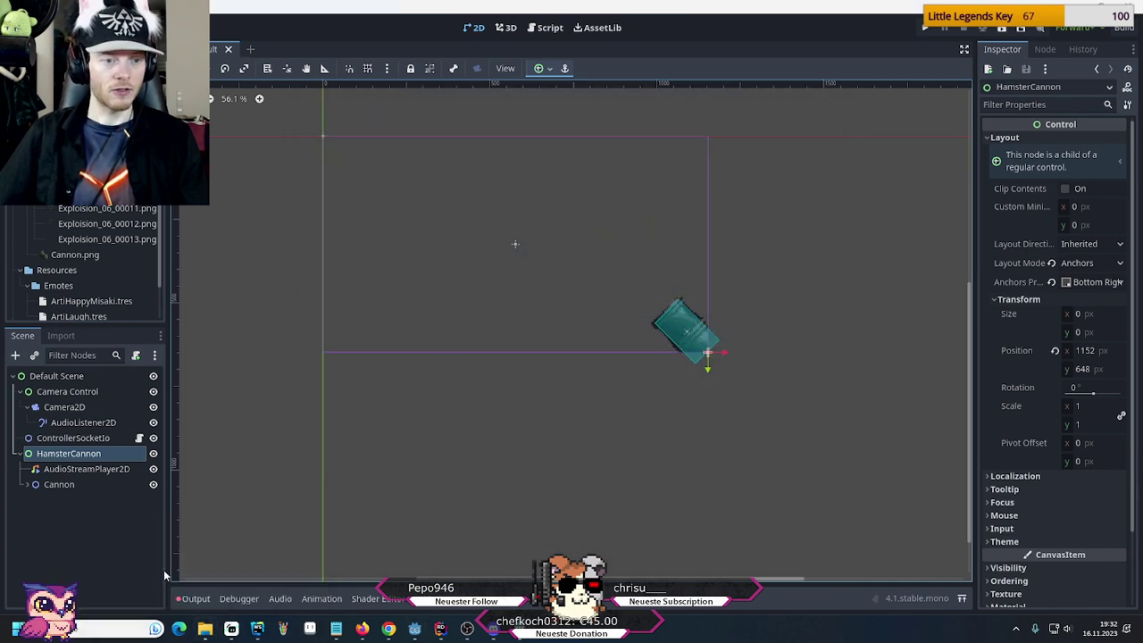
left_click(556, 163)
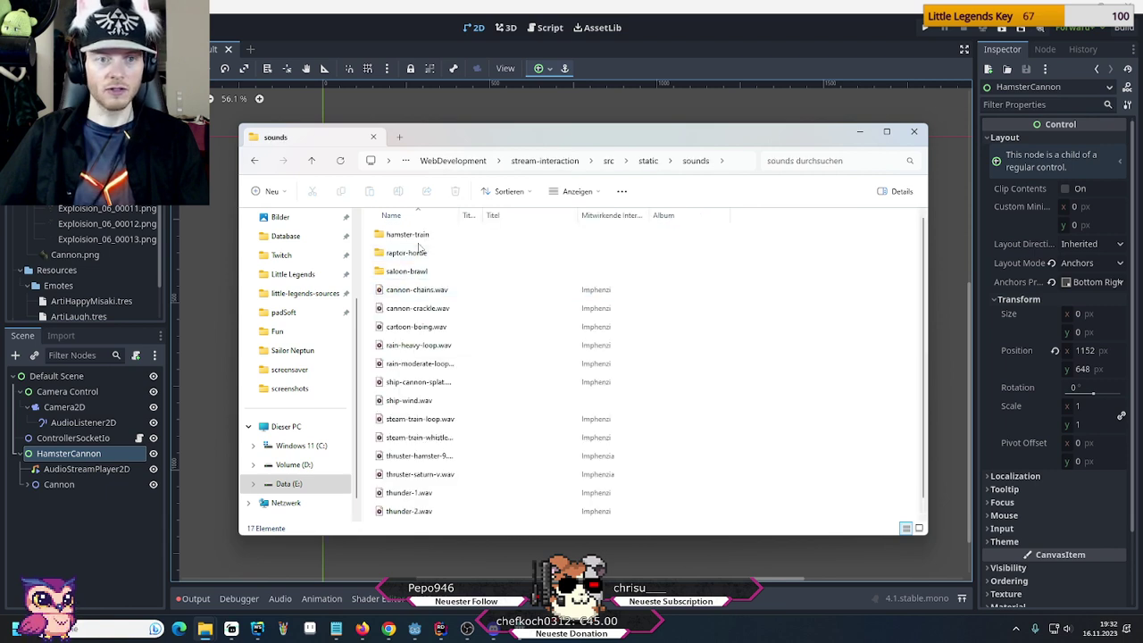
double_click(420, 252)
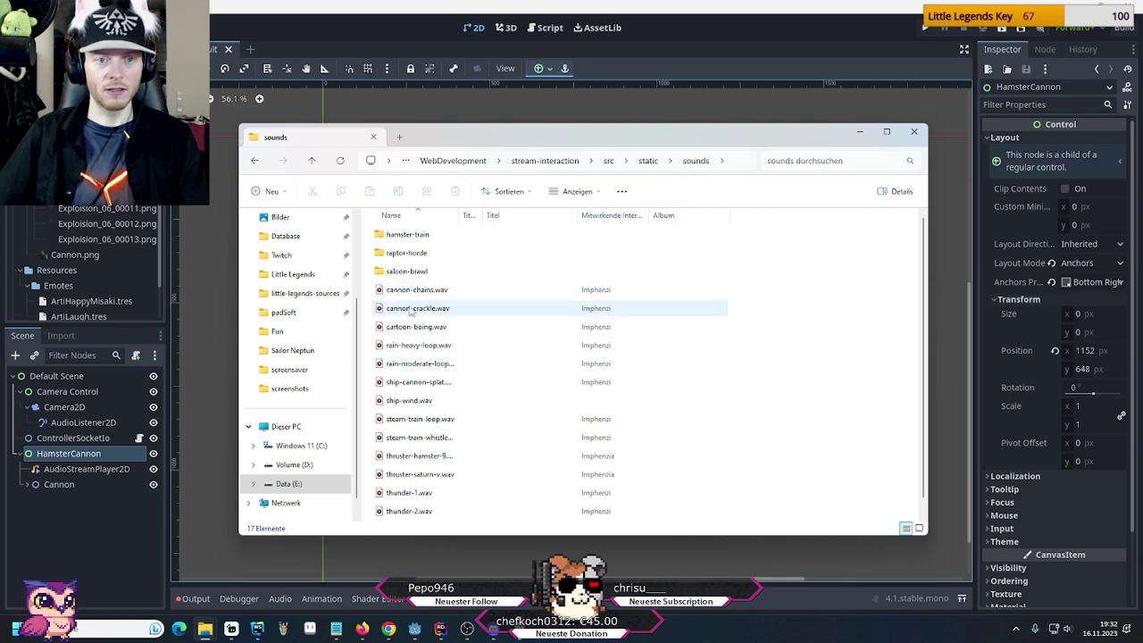
Open cannon-crackle.wav in the media player to preview it, and close the player
right_click(411, 310)
left_click(423, 353)
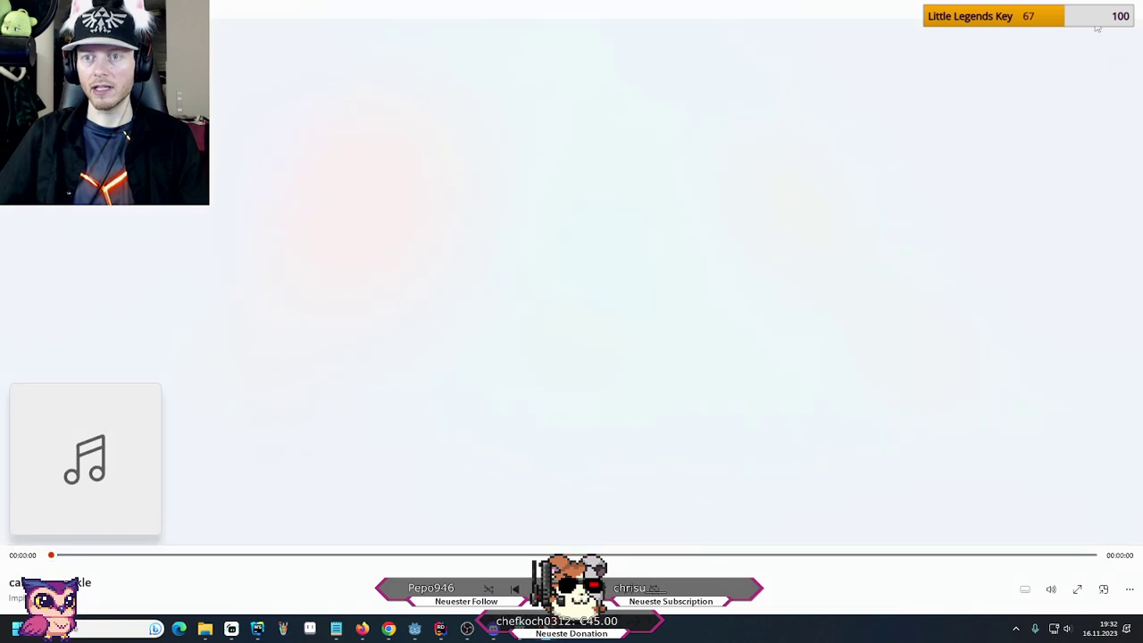
left_click(1127, 11)
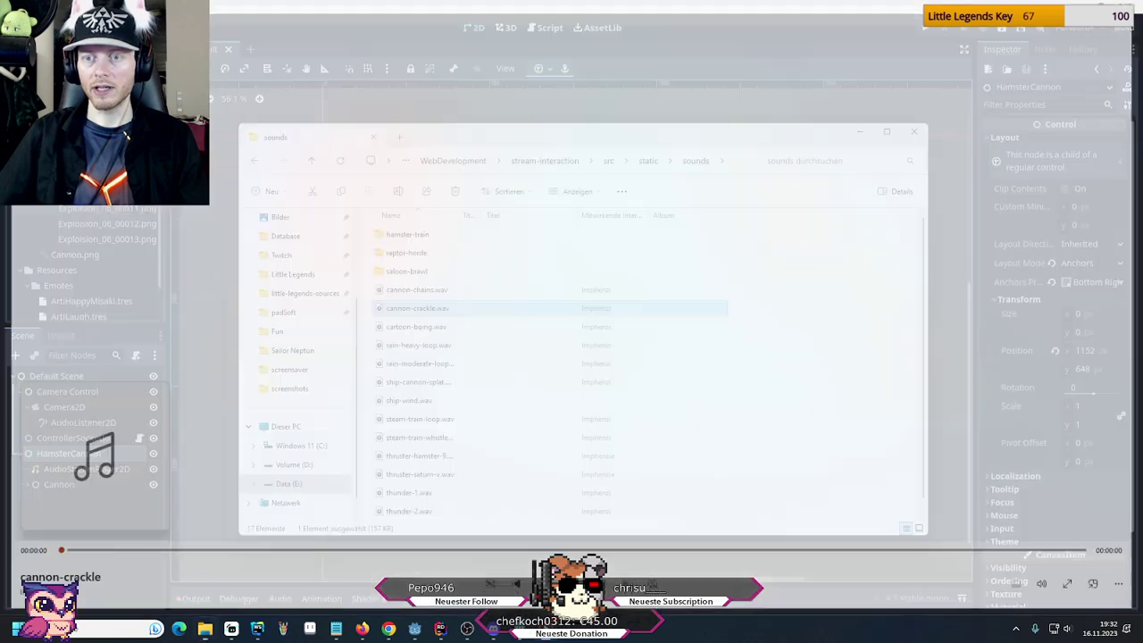
Select cannon-chains.wav together with cannon-crackle.wav in the sounds folder and switch to the project's EffectShot folder window
left_click(422, 294, "ctrl")
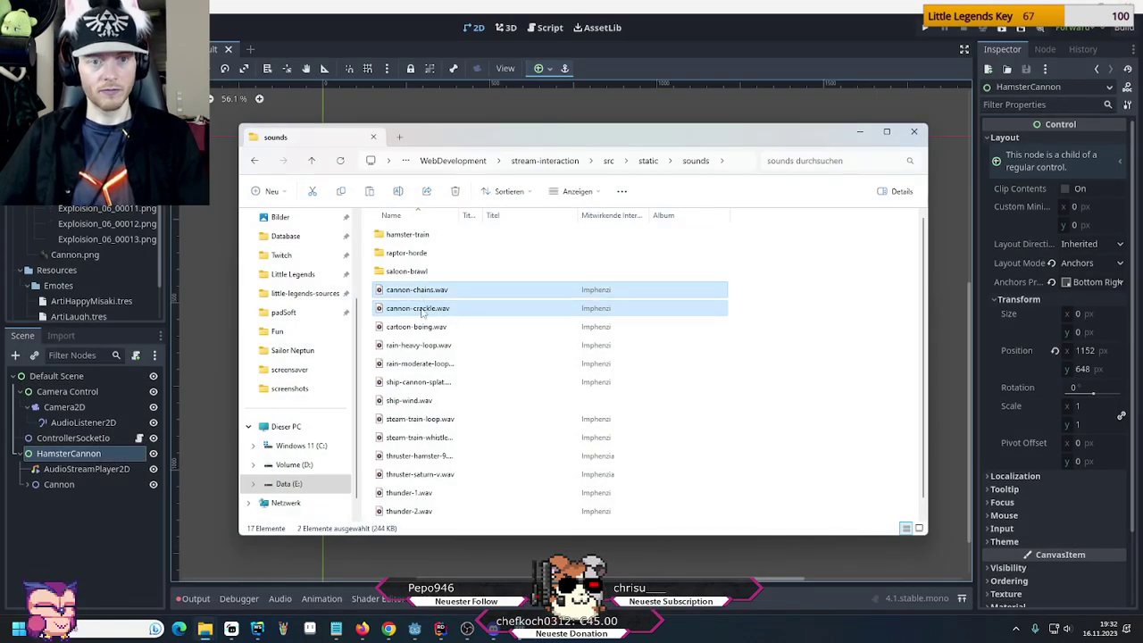
mouse_move(205, 629)
left_click(265, 582)
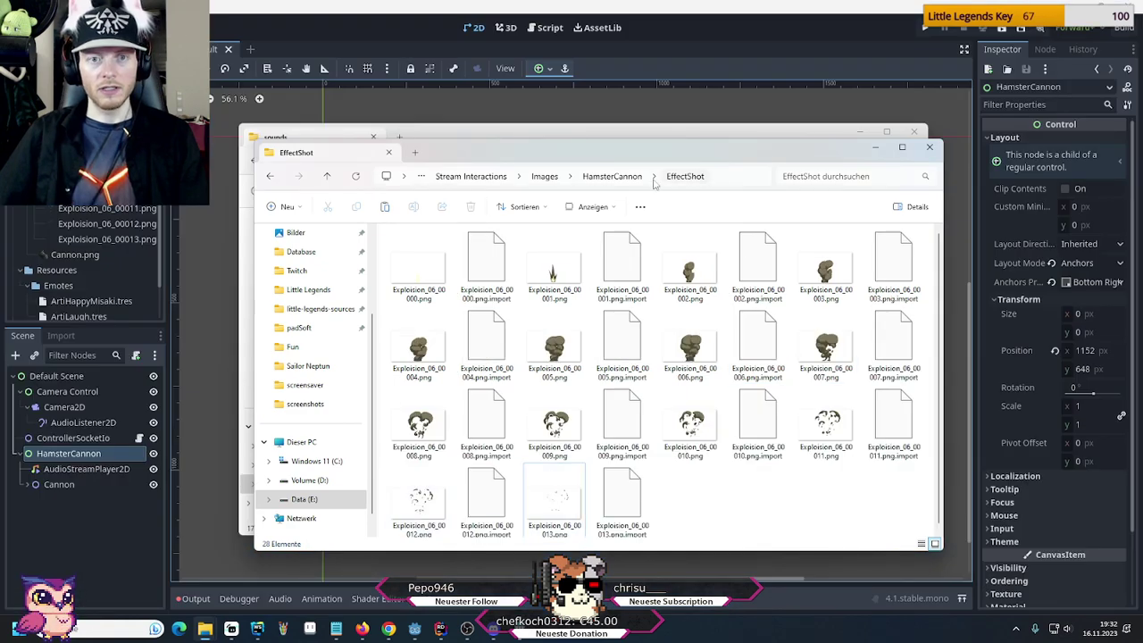
Create a folder named Audio in the Stream Interactions project folder and paste the copied cannon sound files into it
left_click(487, 178)
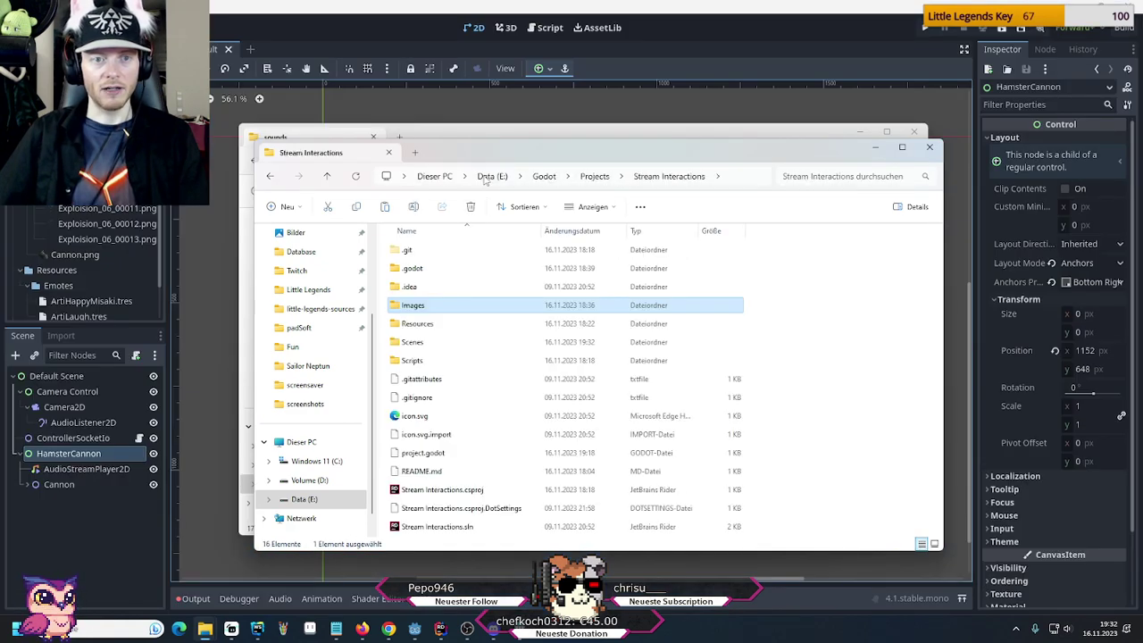
right_click(784, 306)
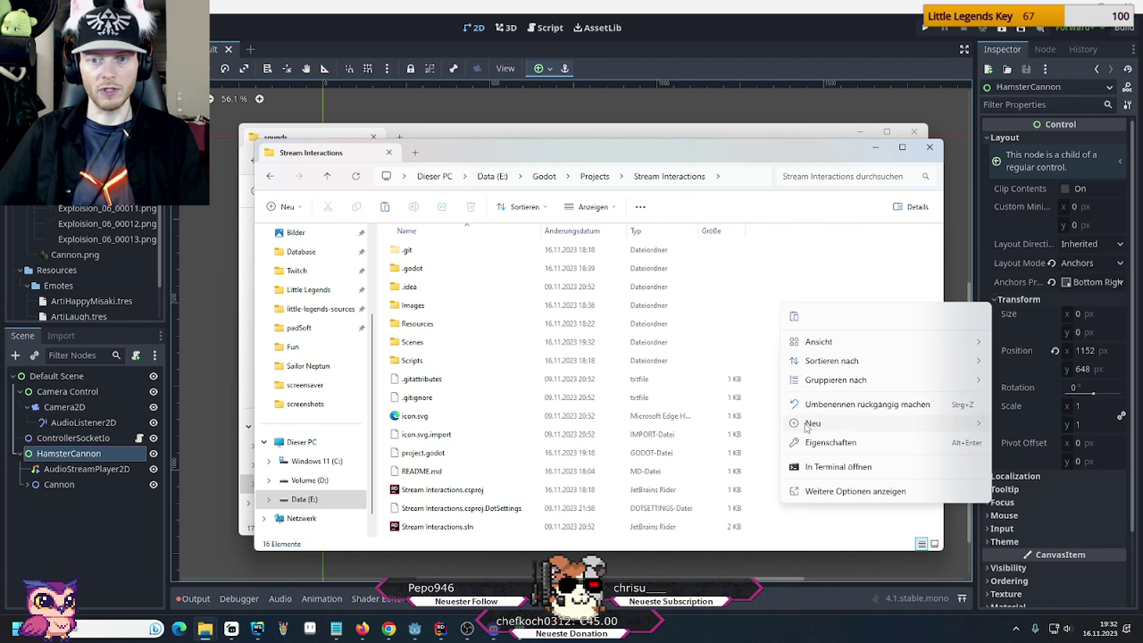
mouse_move(808, 425)
left_click(693, 427)
type("A")
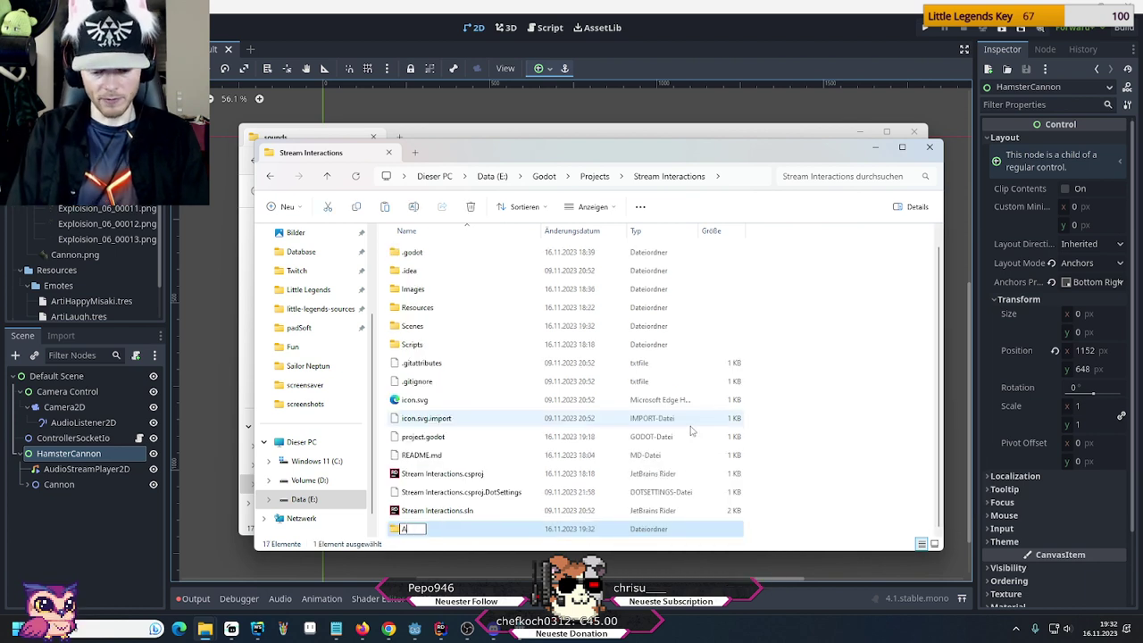
type("udio")
key("Return")
key("Return")
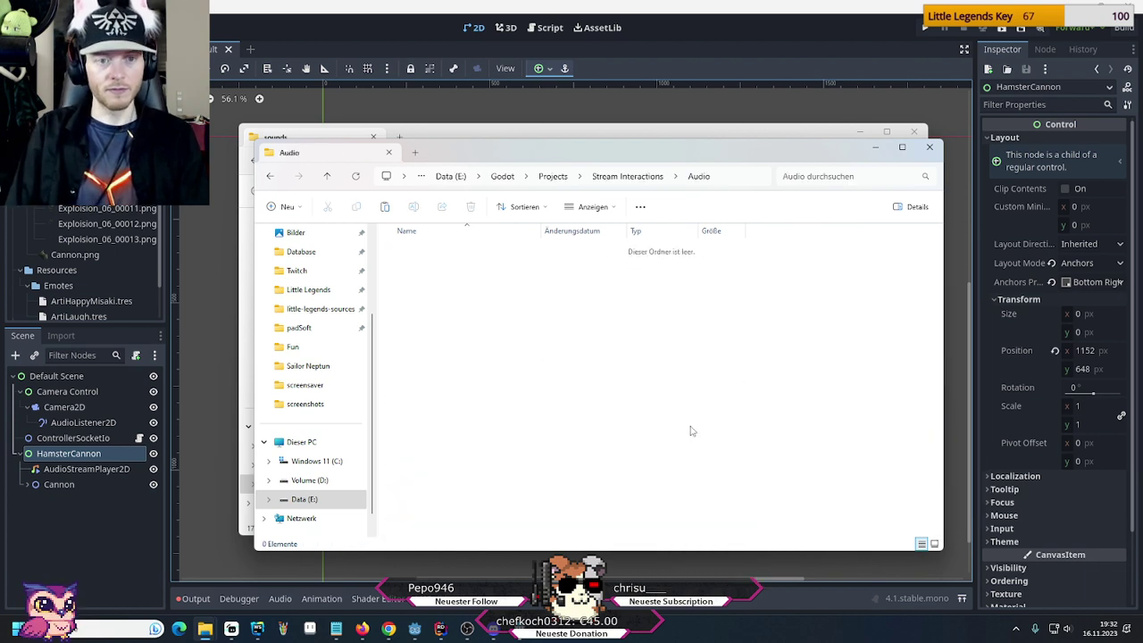
key("ctrl+v")
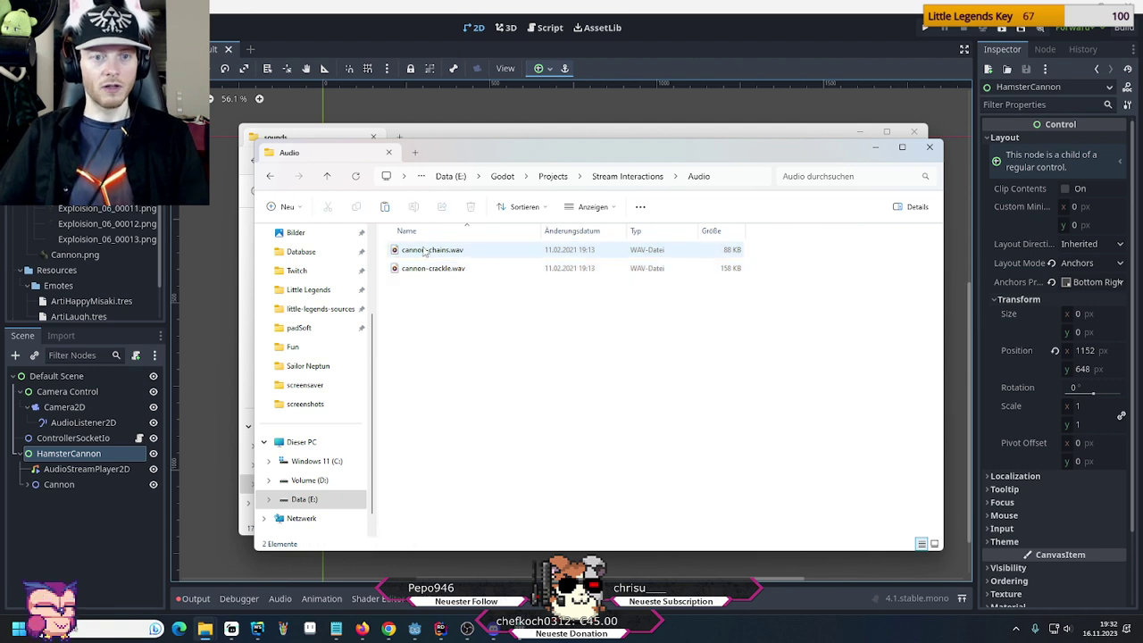
Rename cannon-chains.wav as HamsterCannonChains.wav
left_click(425, 252)
key("F2")
key("Home")
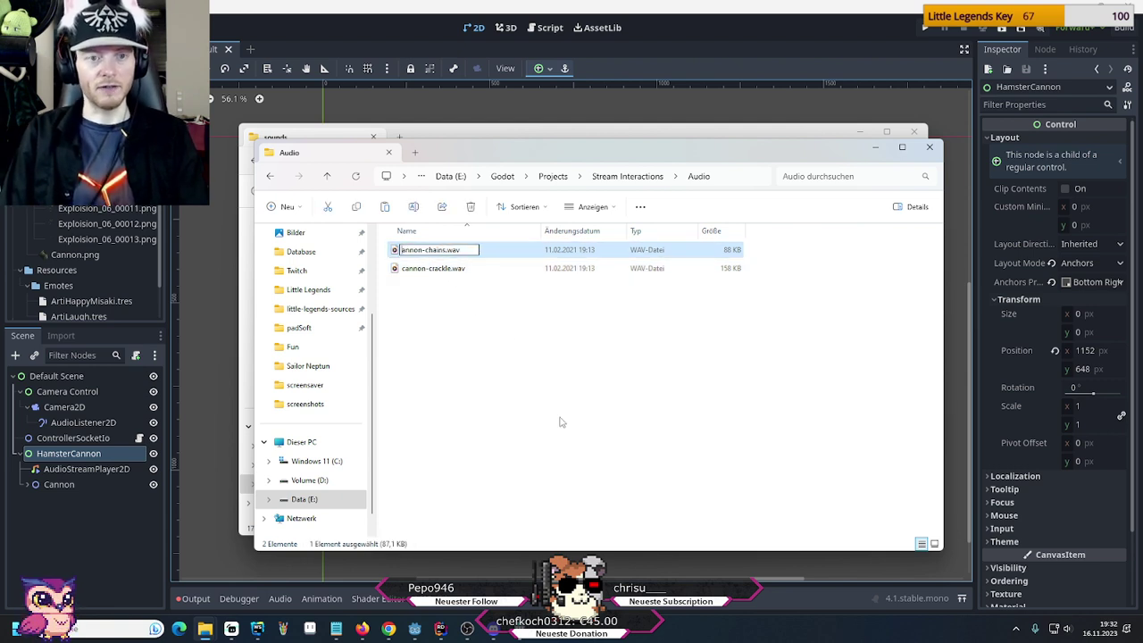
type("Ha")
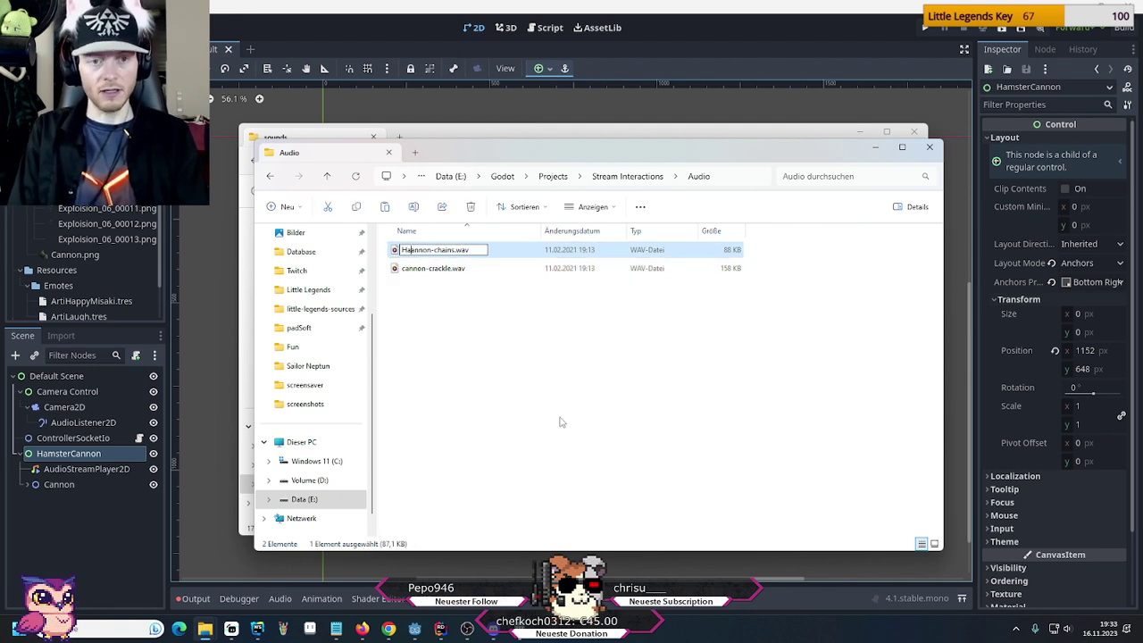
type("msterC")
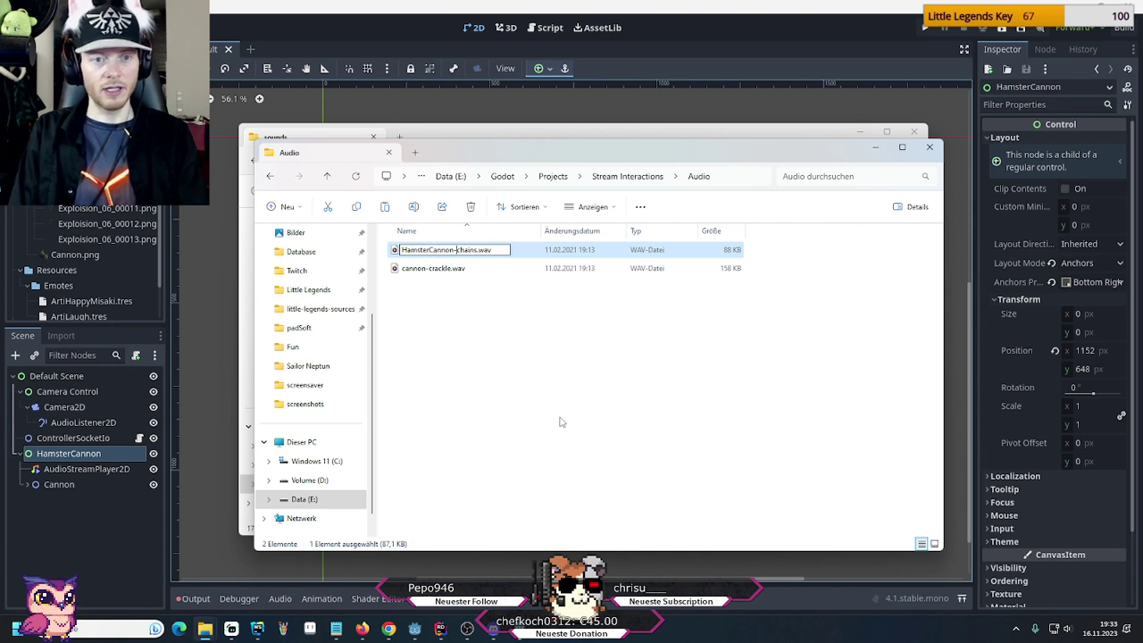
key("BackSpace")
key("Delete")
type("C")
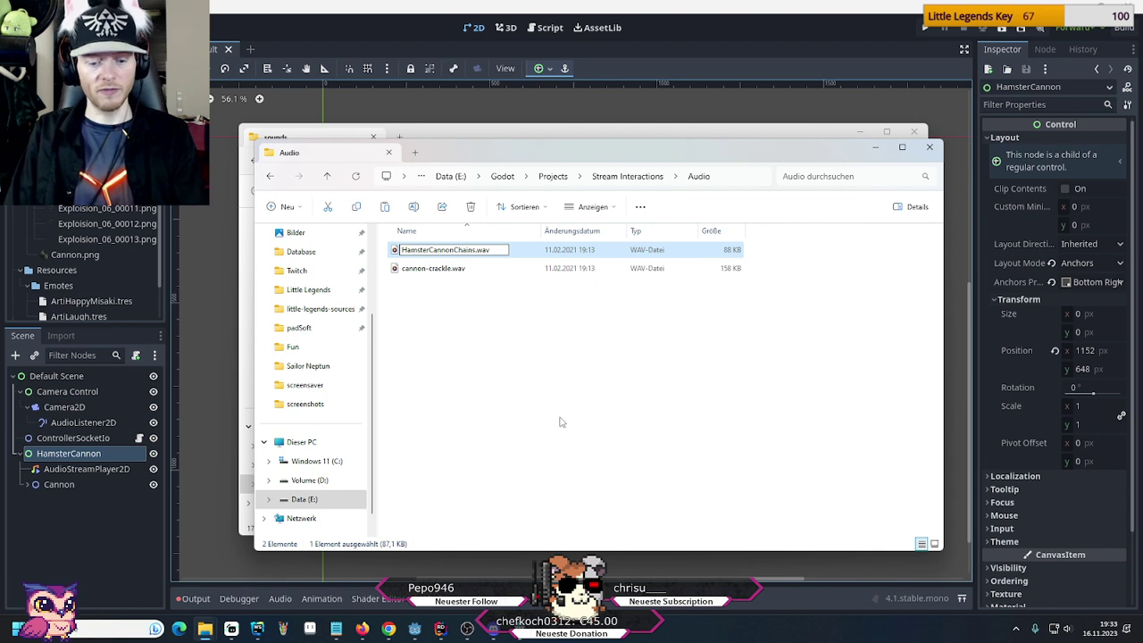
Rename cannon-crackle.wav as HamsterCannonCrackle.wav
key("Tab")
key("Home")
type("Hams")
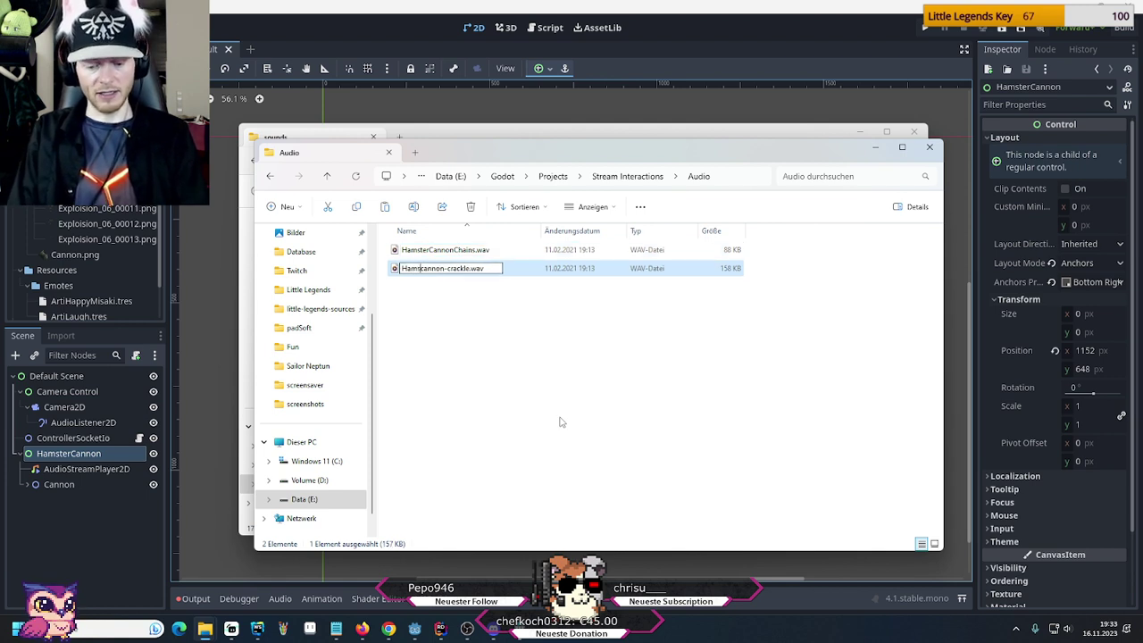
type("ter")
key("Delete")
type("C")
key("Right")
key("Right")
key("Right")
key("Right")
key("Right")
key("Delete")
key("Delete")
key("Delete")
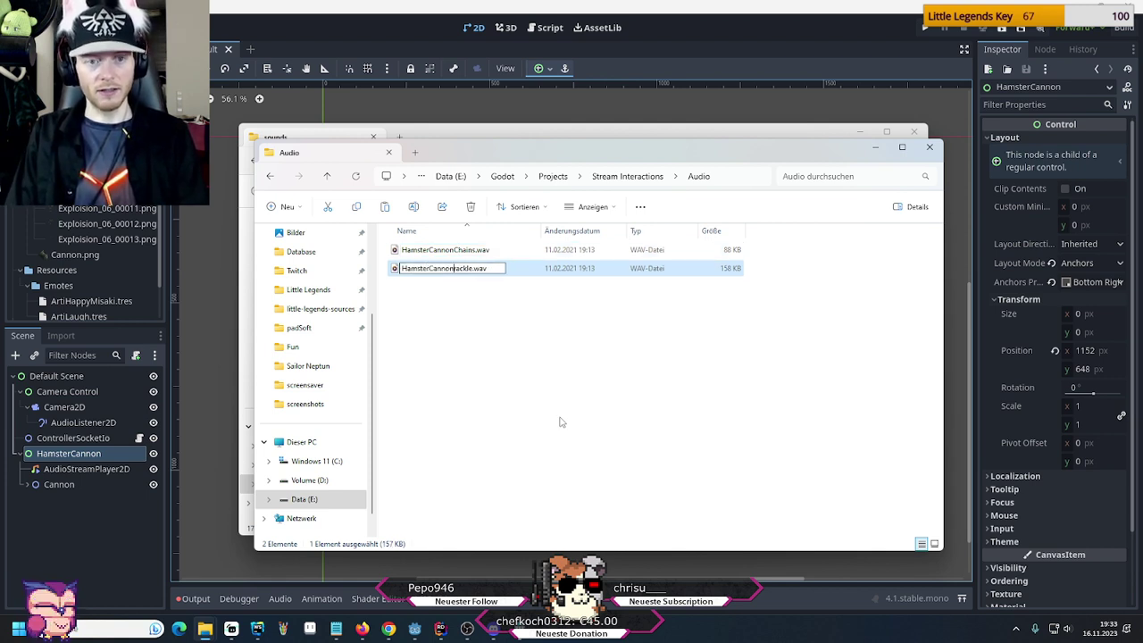
type("Cr")
key("Return")
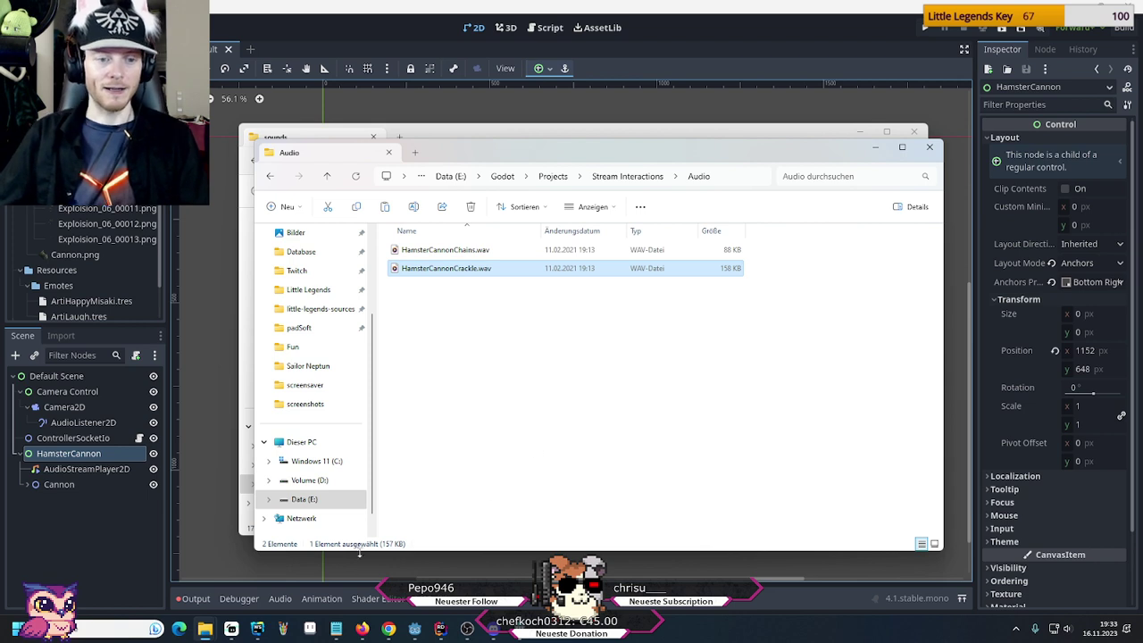
Switch to Paint and sketch a listener's head from above, a gun diagonally ahead of it, and a line joining them
left_click(284, 630)
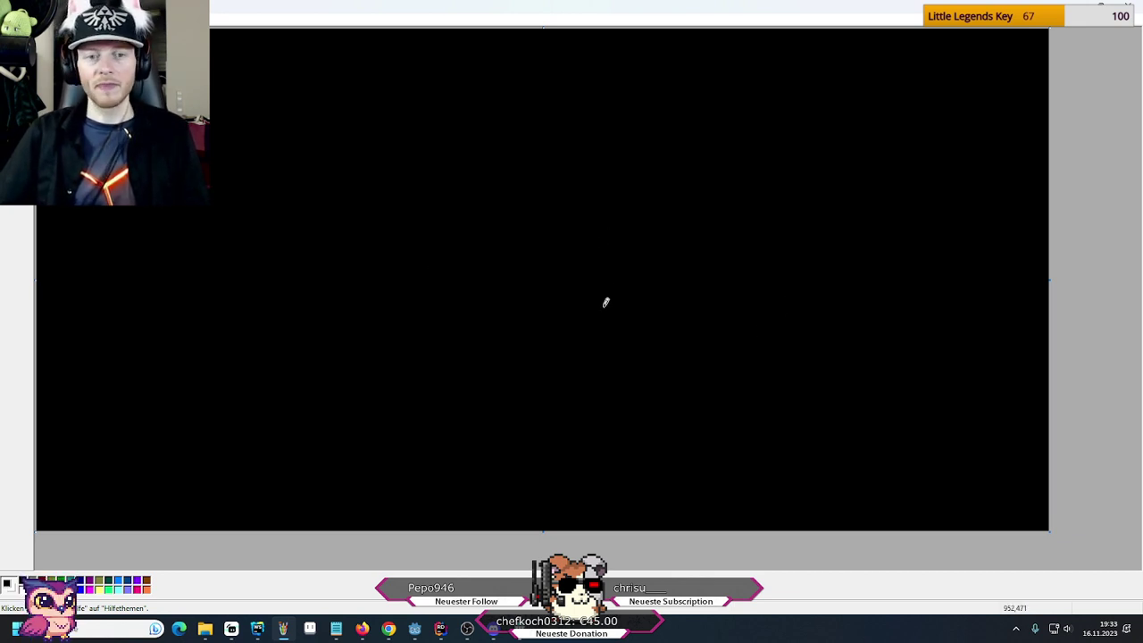
mouse_move(616, 364)
left_mouse_down()
mouse_move(615, 353)
mouse_move(618, 375)
mouse_move(610, 362)
mouse_move(645, 364)
mouse_move(629, 370)
left_mouse_up()
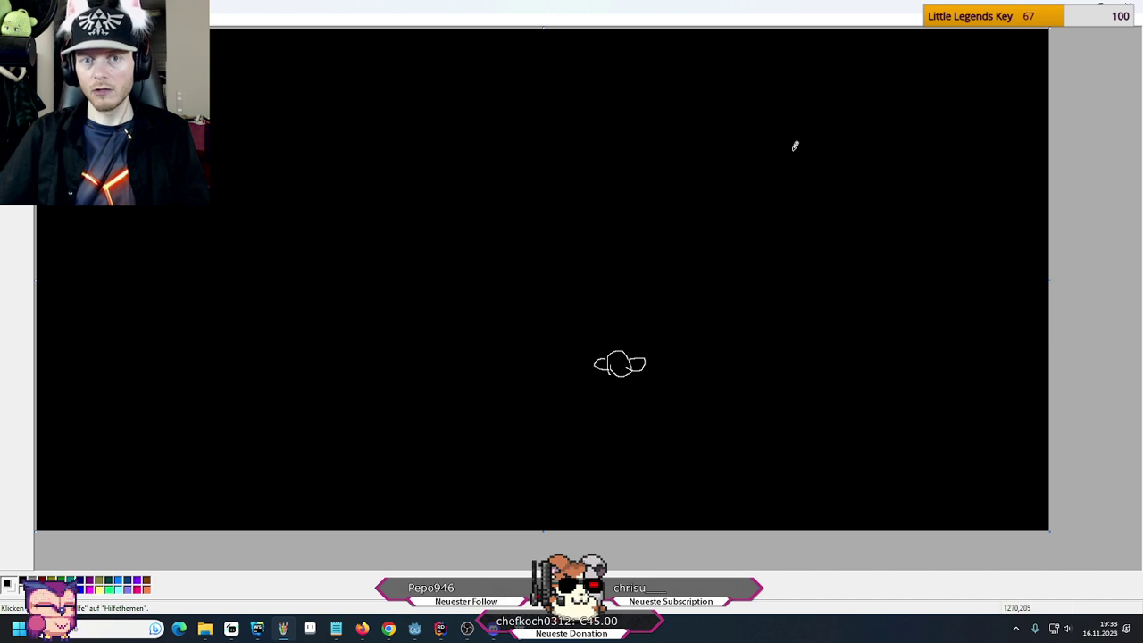
mouse_move(745, 138)
left_mouse_down()
mouse_move(768, 135)
mouse_move(768, 150)
mouse_move(747, 136)
left_mouse_up()
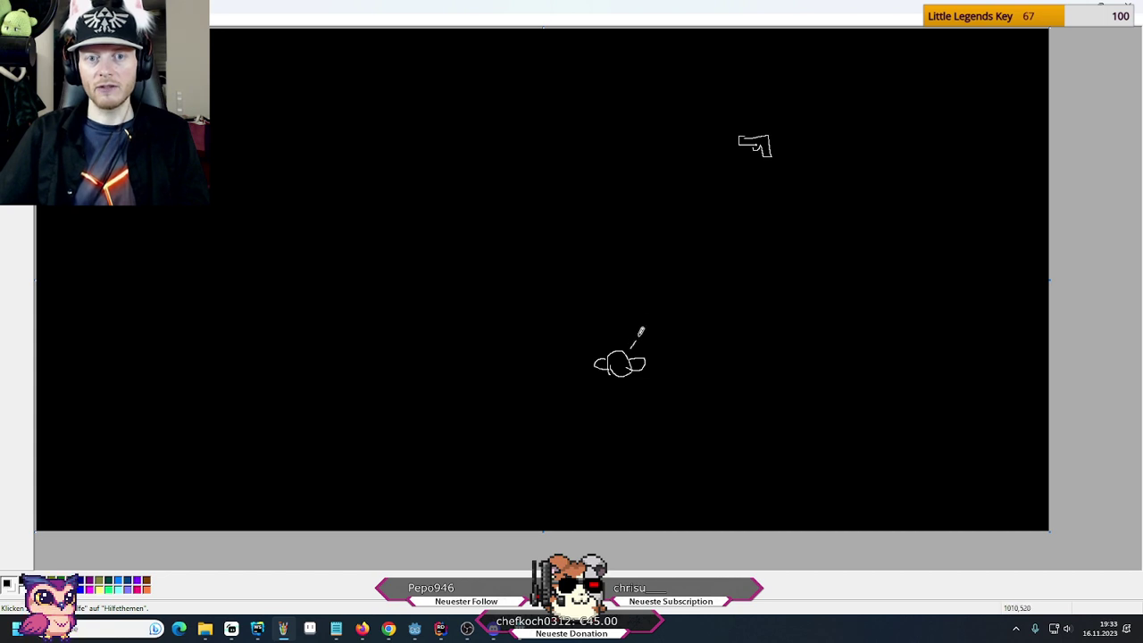
left_click_drag(631, 349, 740, 159)
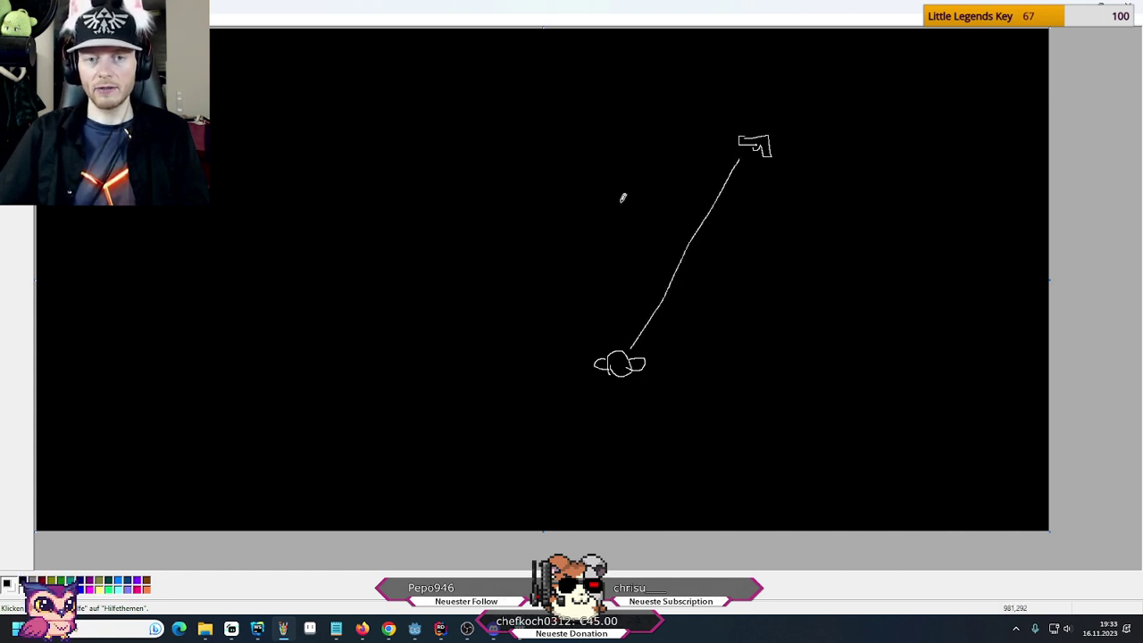
Draw a downward arrow with 50 on both sides, a curved arrow towards the connecting line, and the split 35 and 65 underneath
mouse_move(621, 202)
left_mouse_down()
mouse_move(617, 259)
mouse_move(626, 236)
left_mouse_up()
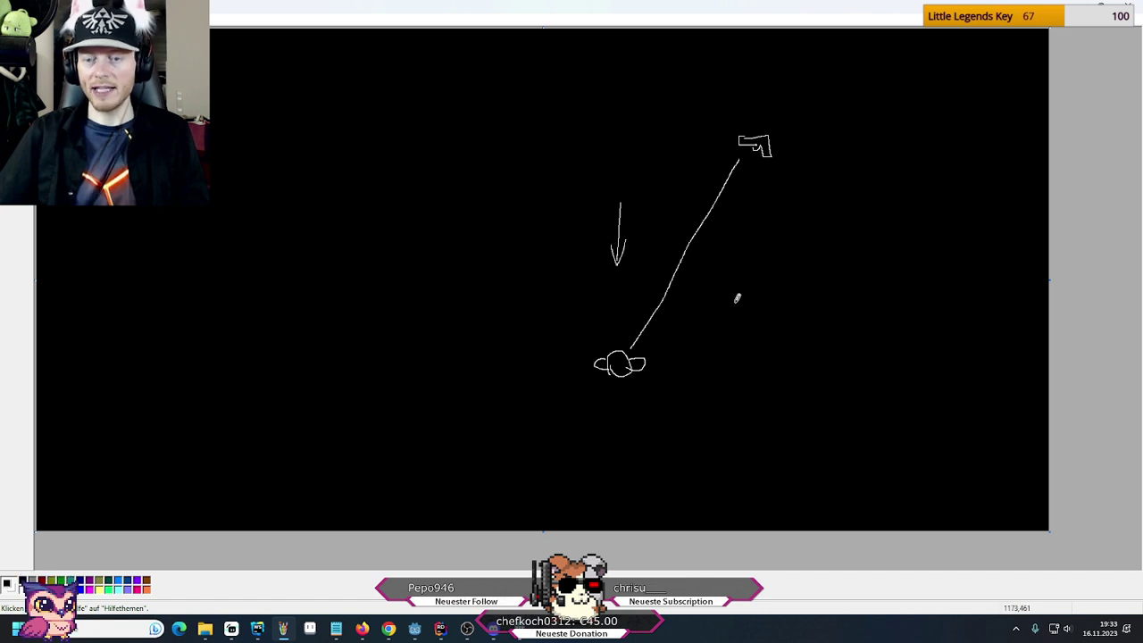
mouse_move(575, 265)
left_mouse_down()
mouse_move(560, 280)
mouse_move(590, 265)
left_mouse_up()
left_click_drag(640, 271, 656, 260)
mouse_move(630, 205)
left_mouse_down()
mouse_move(686, 207)
mouse_move(690, 223)
left_mouse_up()
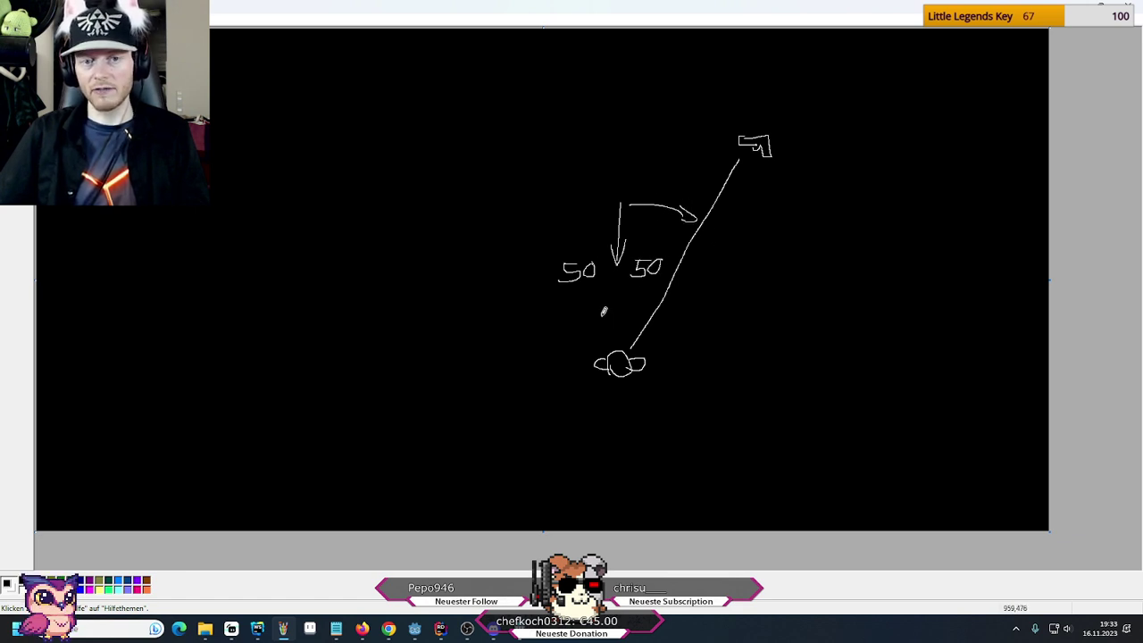
mouse_move(562, 311)
left_mouse_down()
mouse_move(573, 309)
mouse_move(564, 326)
mouse_move(598, 309)
mouse_move(644, 315)
mouse_move(661, 301)
left_mouse_up()
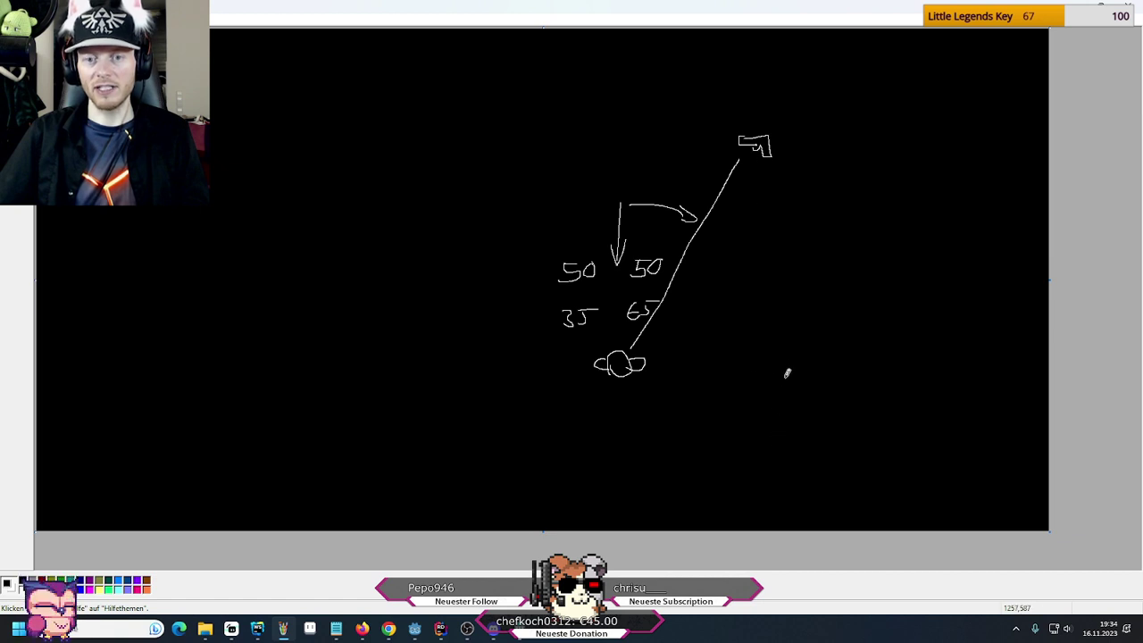
Sketch a second gun directly beside the head and write 0 and 100 below the head's two ears
mouse_move(783, 380)
left_mouse_down()
mouse_move(782, 352)
mouse_move(738, 353)
mouse_move(777, 384)
mouse_move(761, 362)
mouse_move(764, 380)
left_mouse_up()
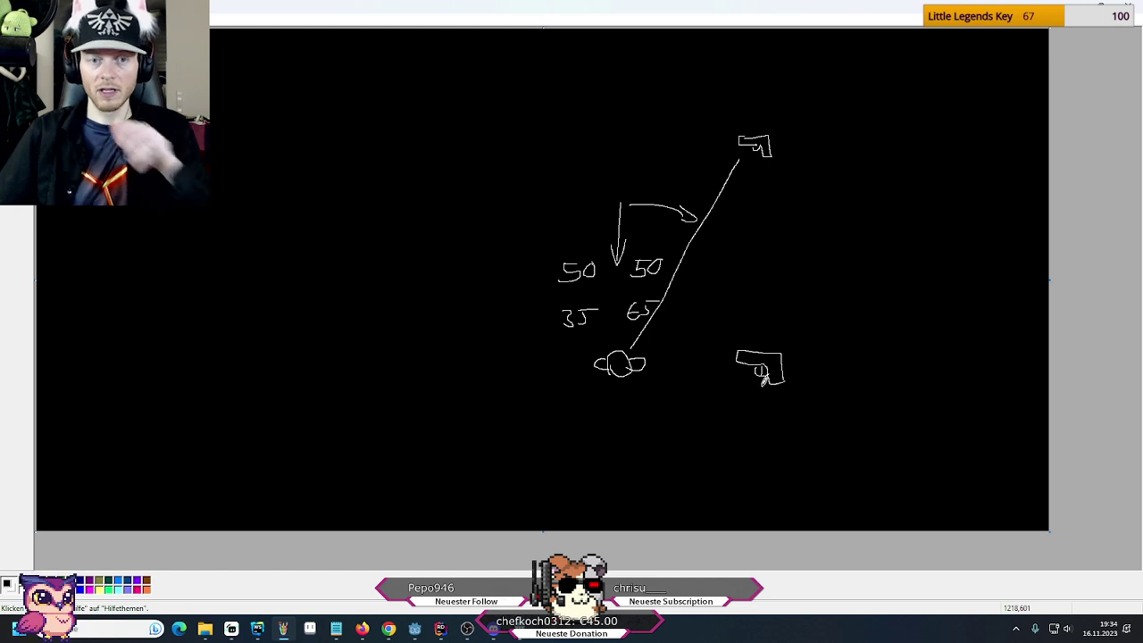
left_click_drag(580, 390, 579, 394)
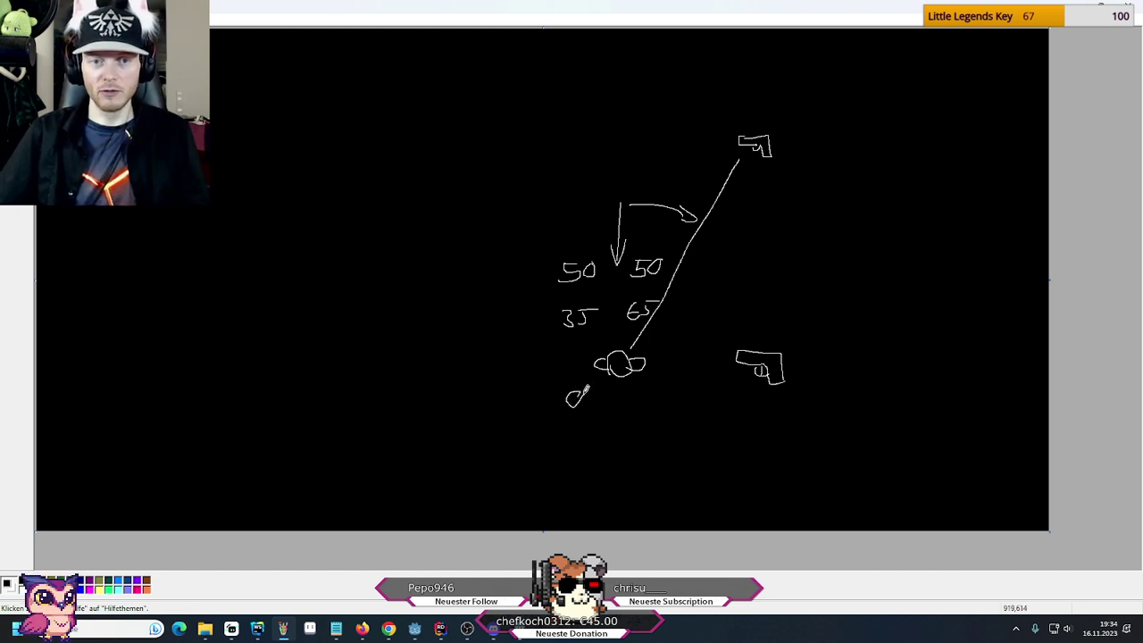
left_click_drag(650, 399, 686, 394)
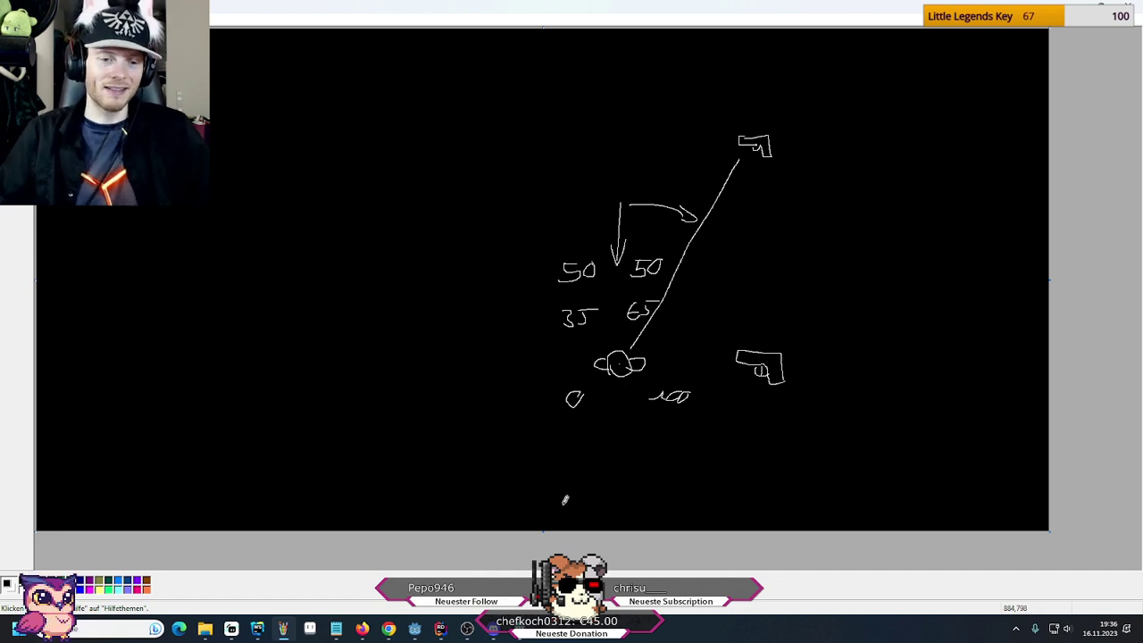
Bring the open calculator to the front and close it
mouse_move(493, 628)
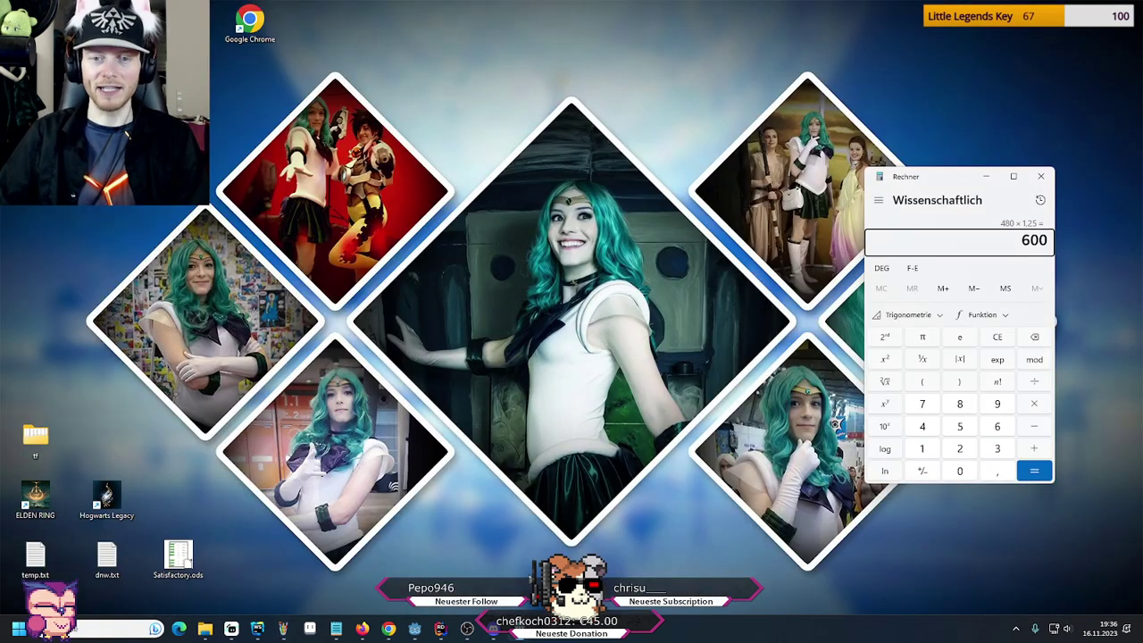
left_click(519, 556)
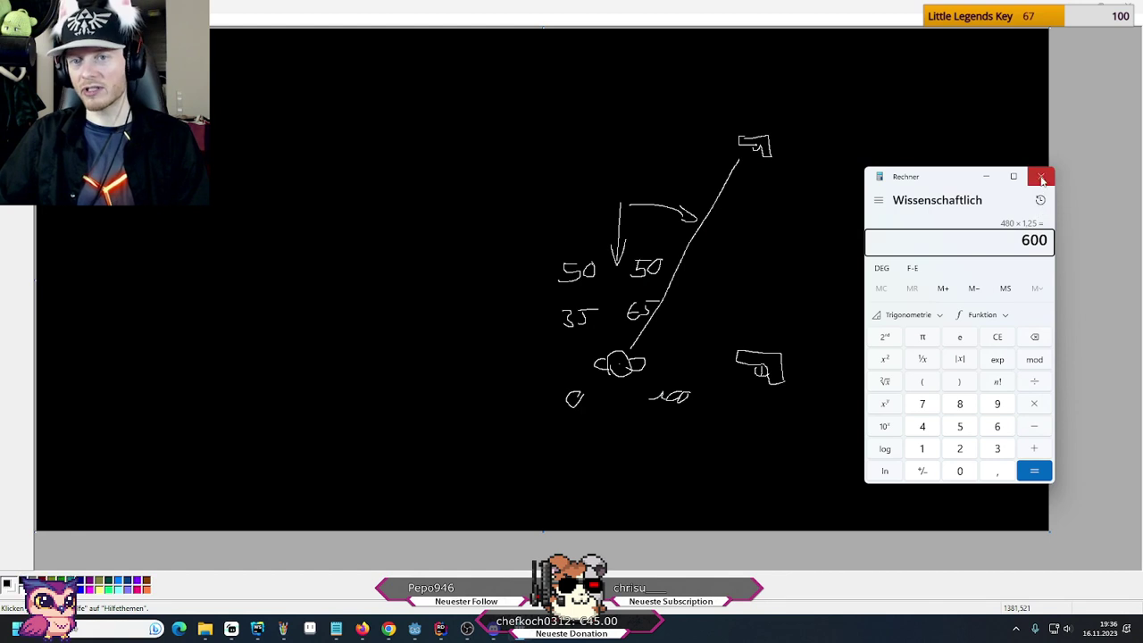
left_click(1042, 179)
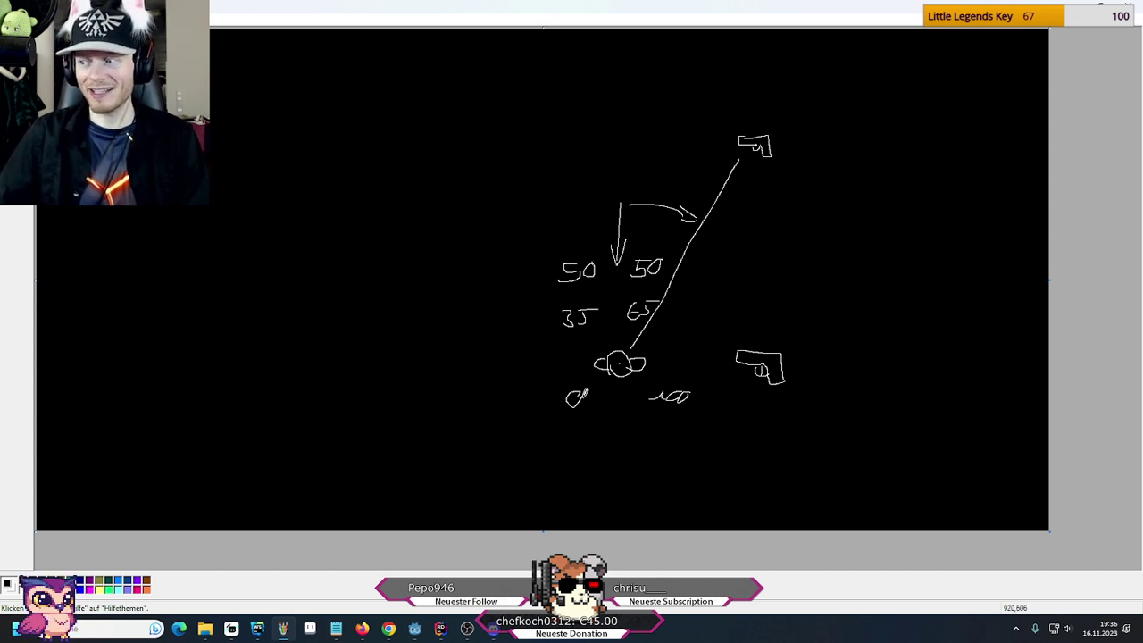
Switch to Godot and load Audio/HamsterCannonCrackle.wav as the stream of HamsterCannon's AudioStreamPlayer2D
left_click(416, 629)
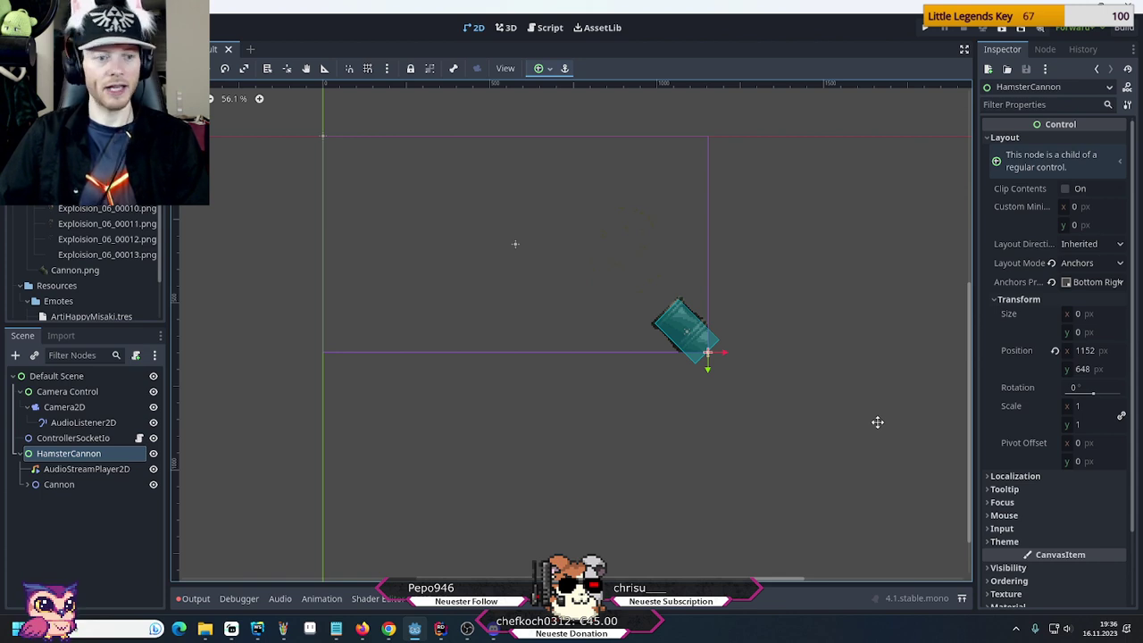
left_click(108, 469)
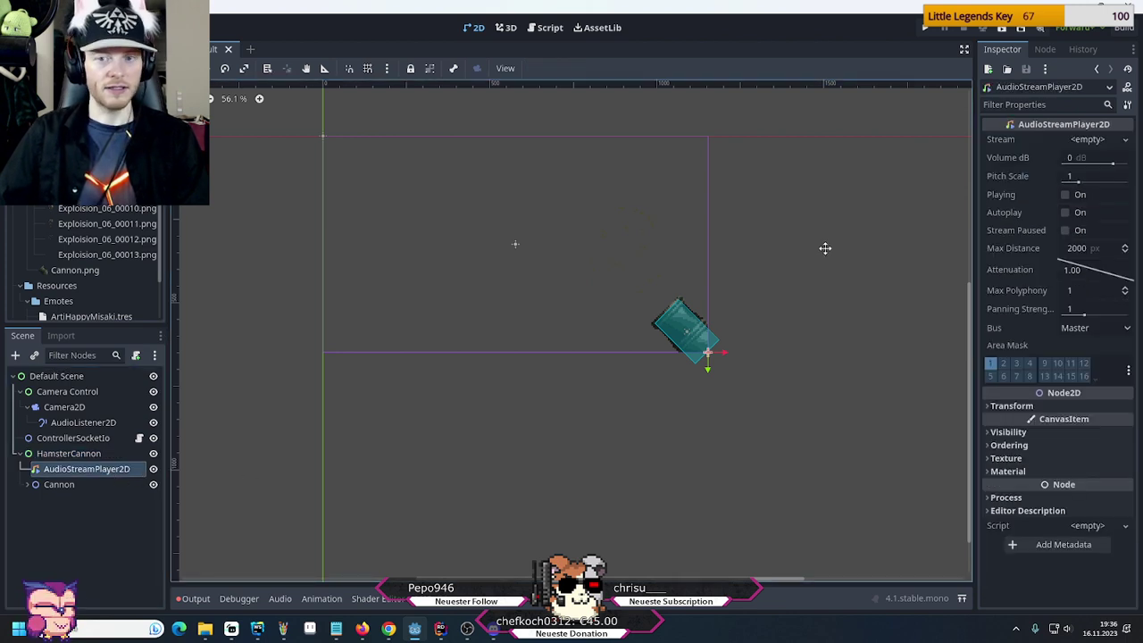
left_click(1125, 140)
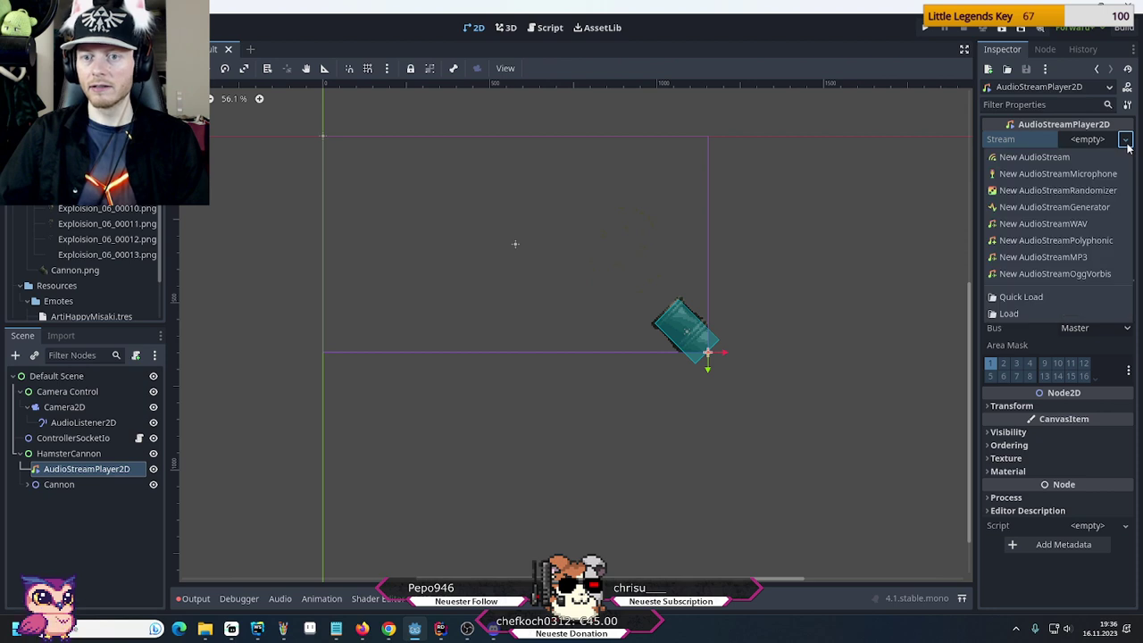
left_click(1023, 298)
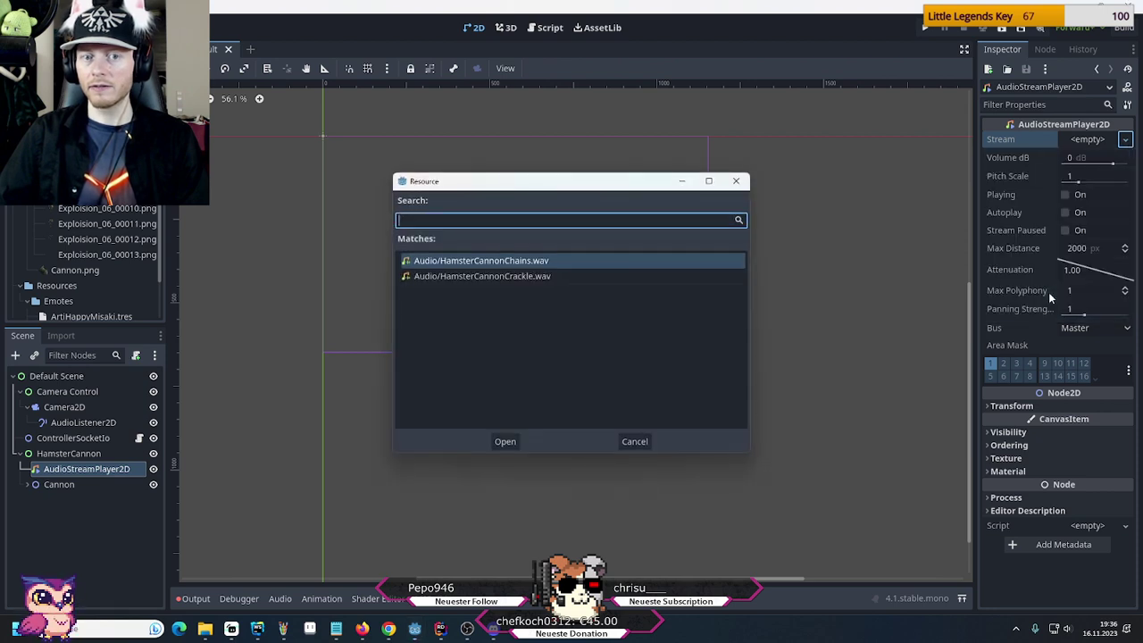
left_click(523, 276)
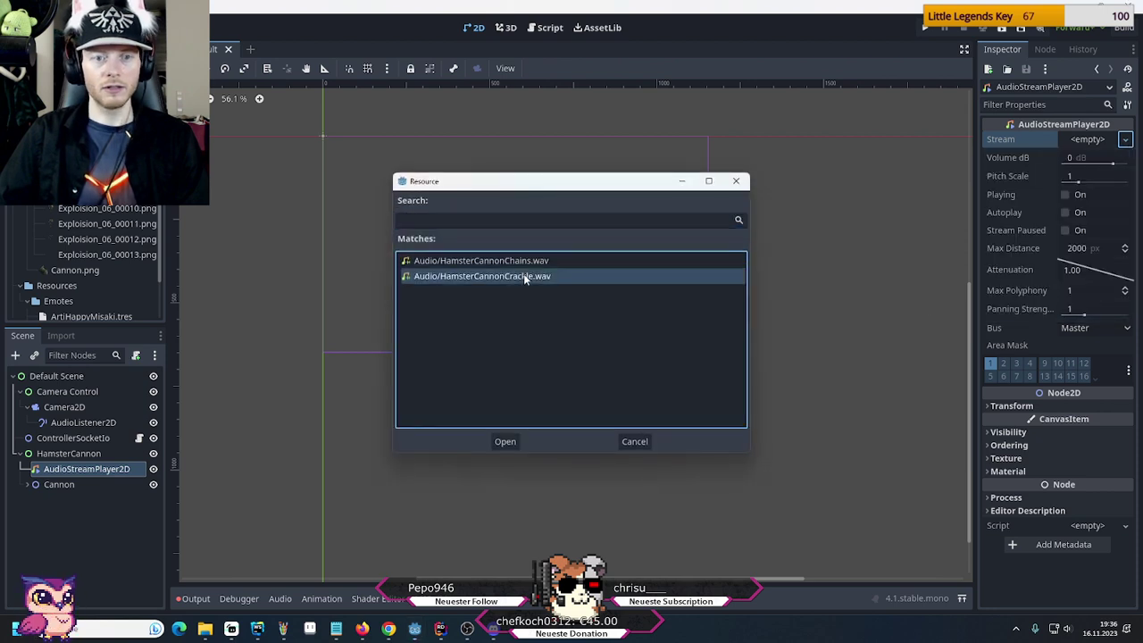
left_click(504, 443)
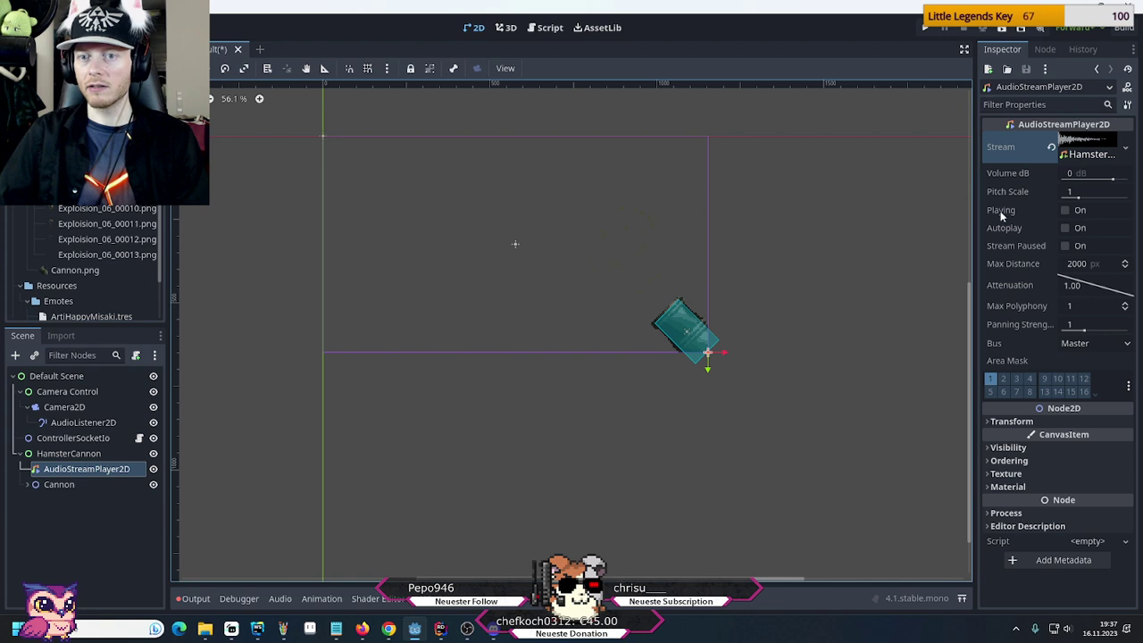
Expand the audio player's stream resource and play its sound preview
mouse_move(1003, 309)
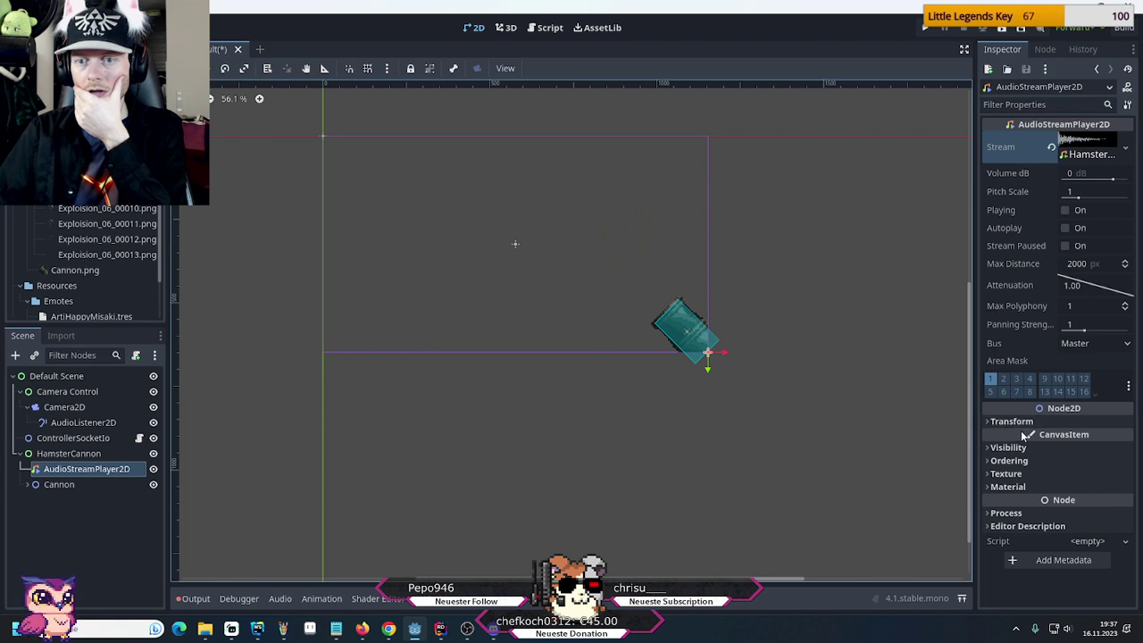
mouse_move(1026, 434)
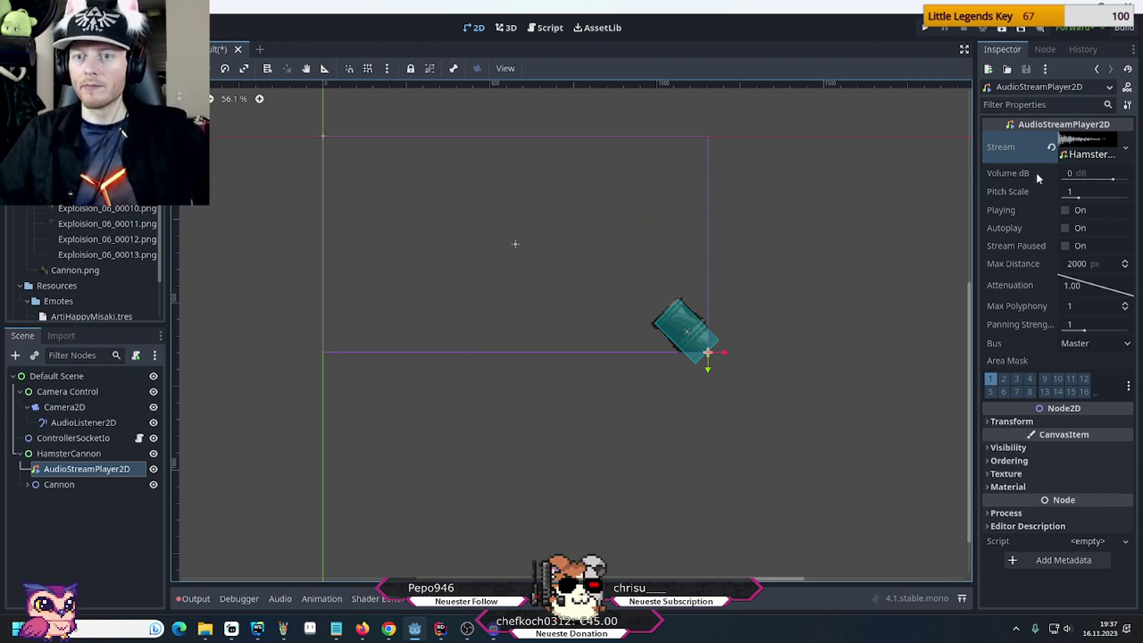
left_click(1077, 145)
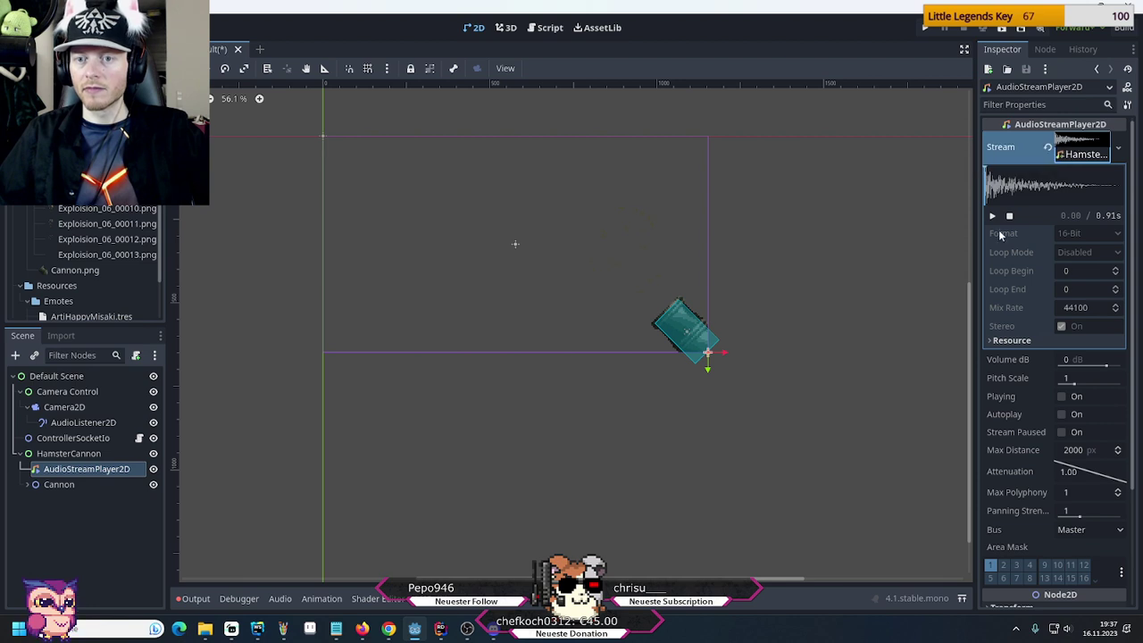
left_click(992, 216)
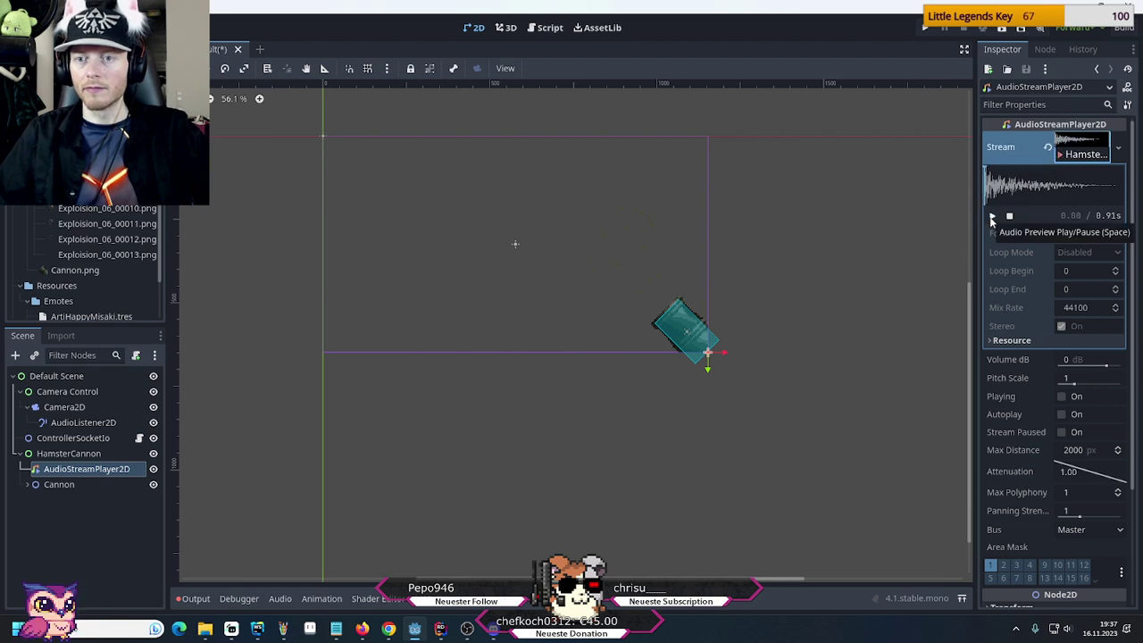
Replay the HamsterCannon audio player's sound preview several times to judge how the cannon sound plays
right_click(874, 284)
left_click(812, 288)
middle_click_drag(837, 284, 462, 283)
left_click(992, 216)
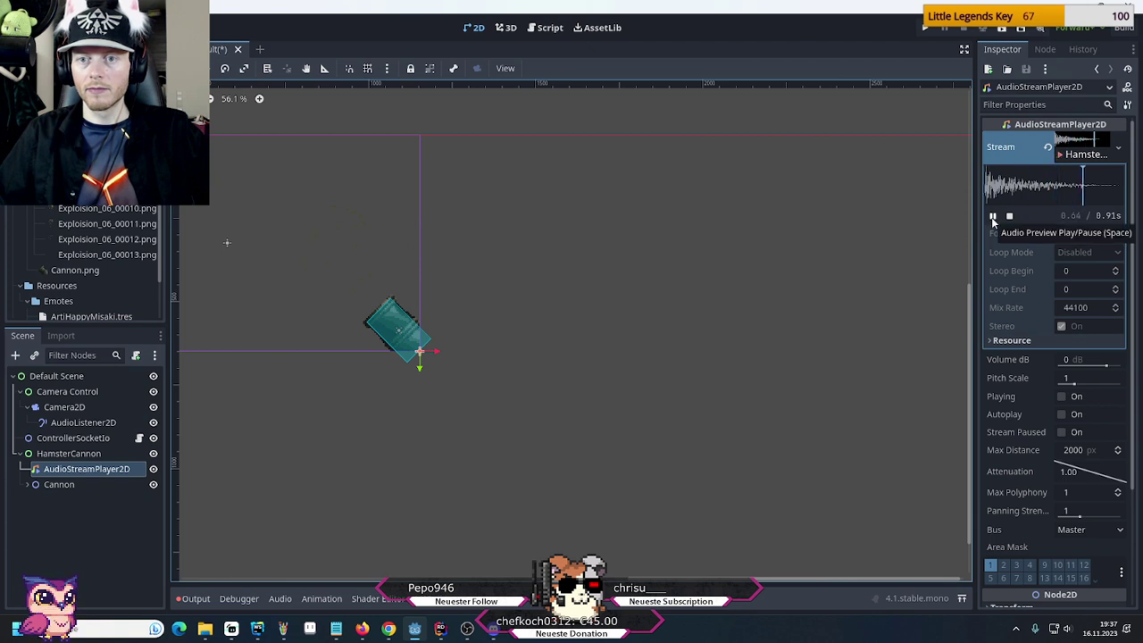
middle_click_drag(539, 247, 773, 273)
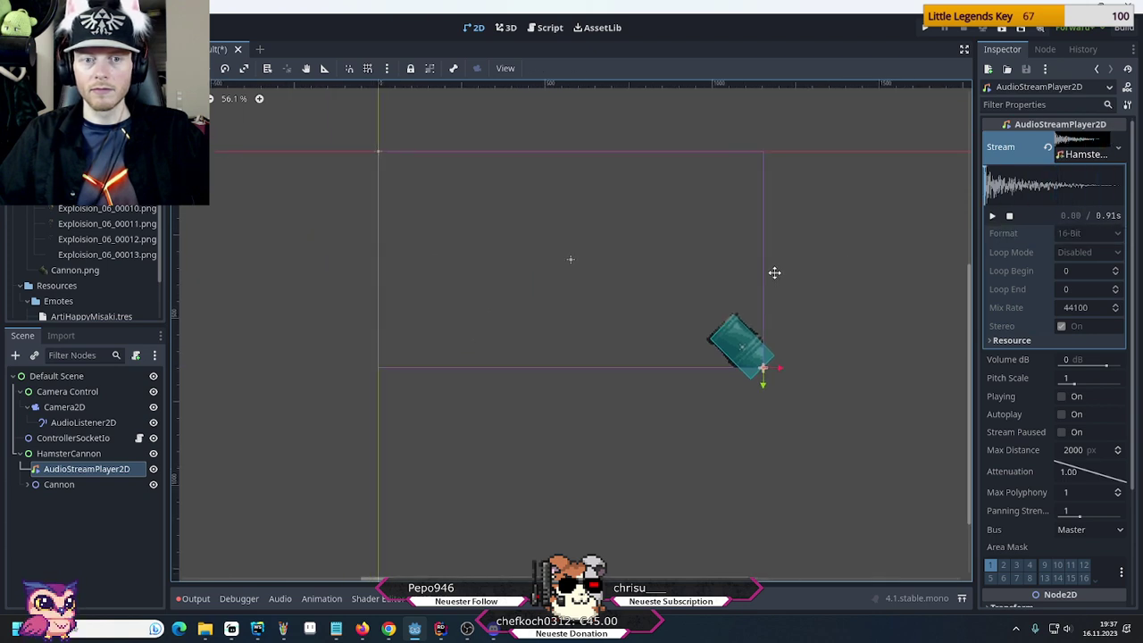
scroll(565, 281, "up", 3)
scroll(565, 282, "up", 1)
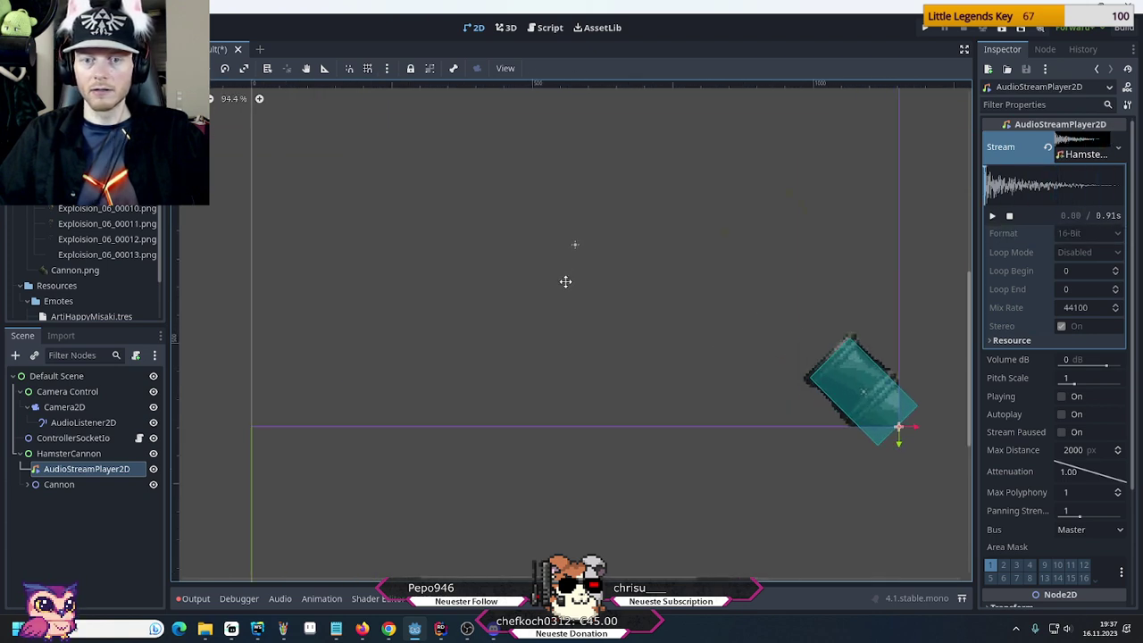
middle_click_drag(566, 280, 595, 282)
left_click(992, 217)
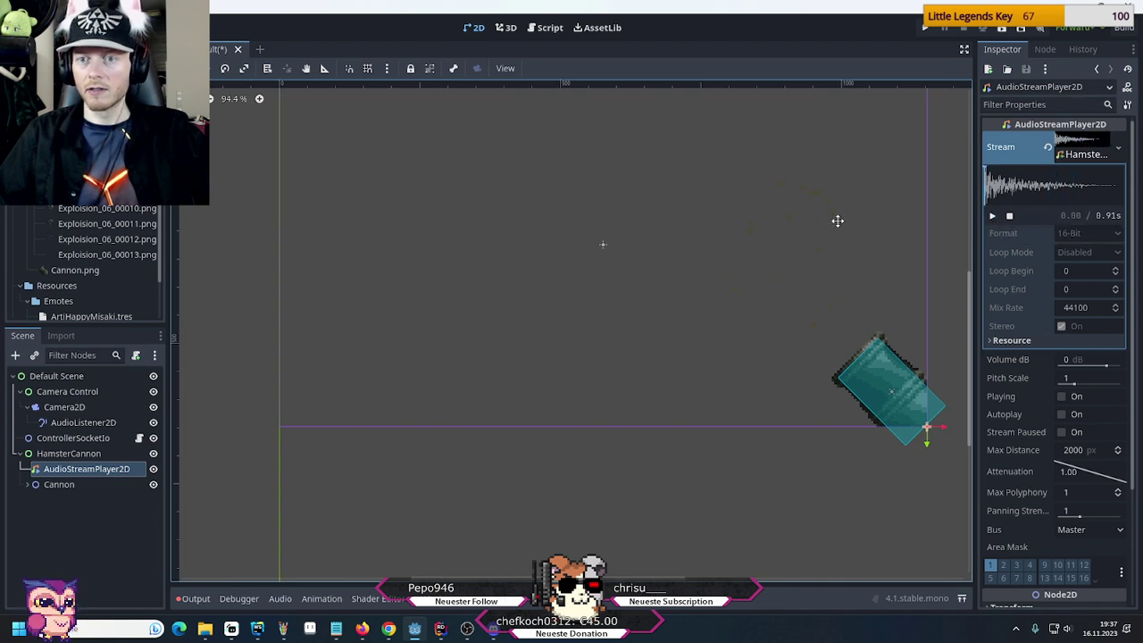
left_click(992, 216)
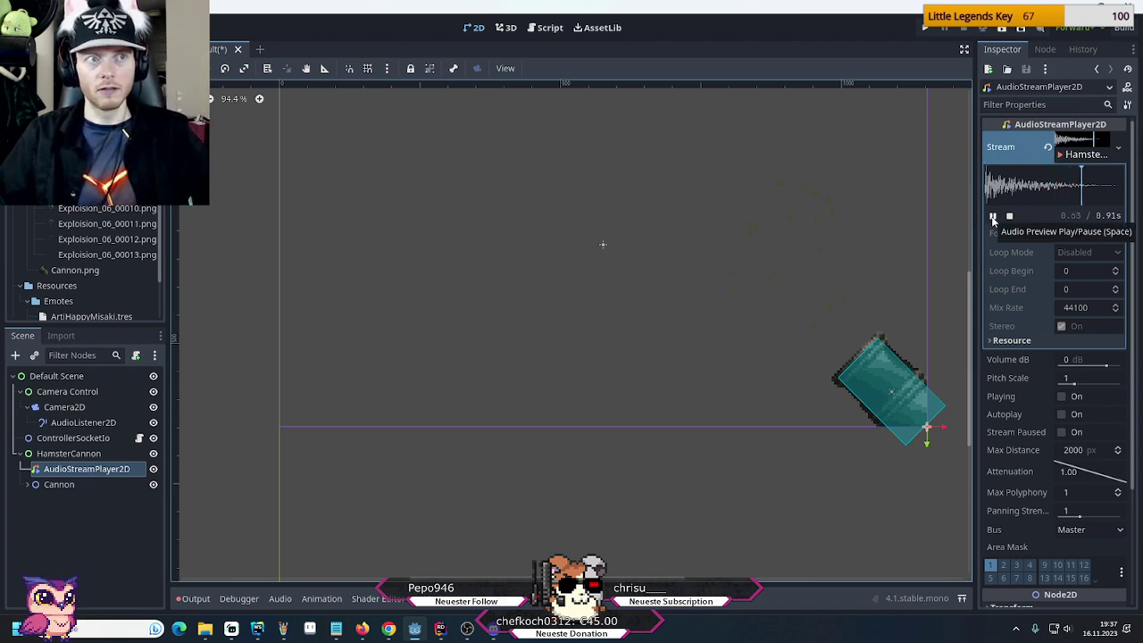
mouse_move(925, 228)
middle_mouse_down()
mouse_move(265, 273)
mouse_move(926, 245)
middle_mouse_up()
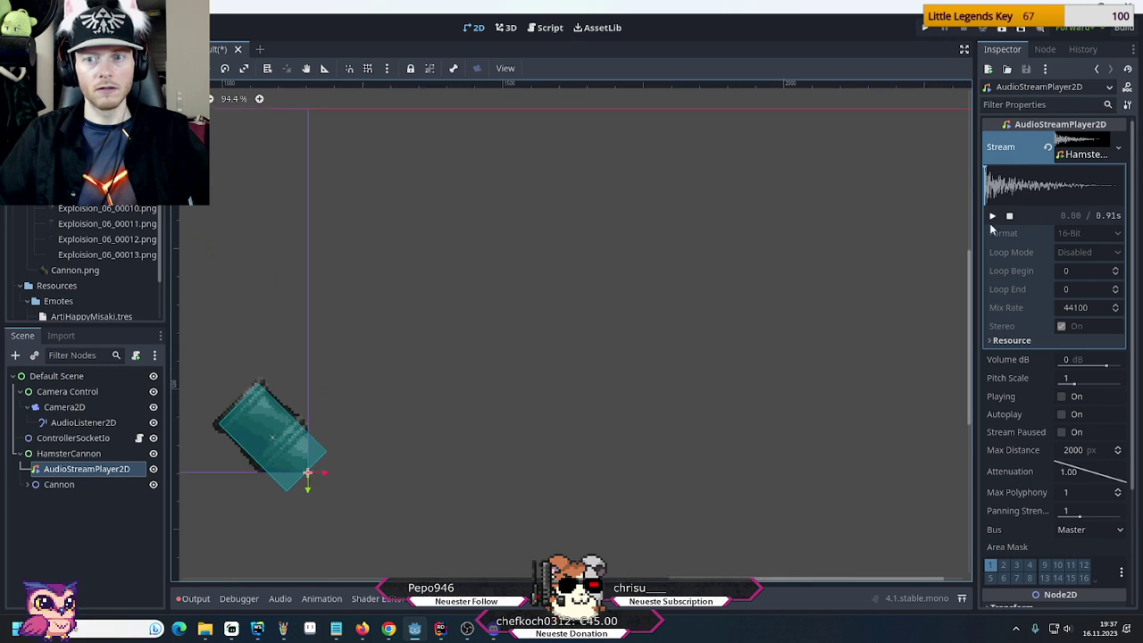
left_click(992, 224)
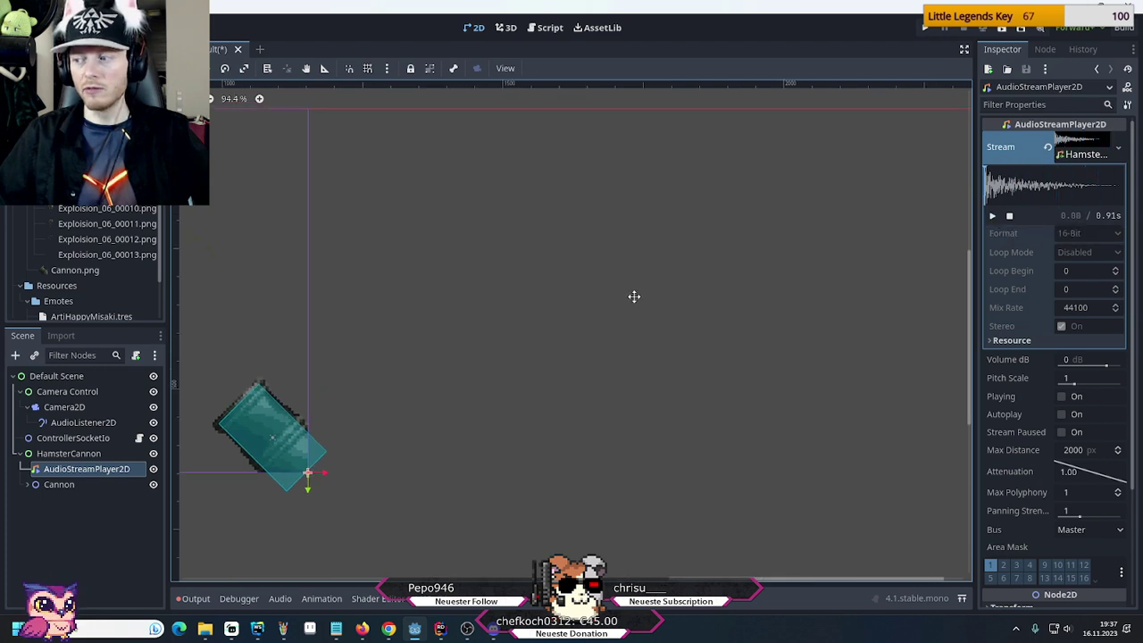
middle_click_drag(636, 296, 484, 263)
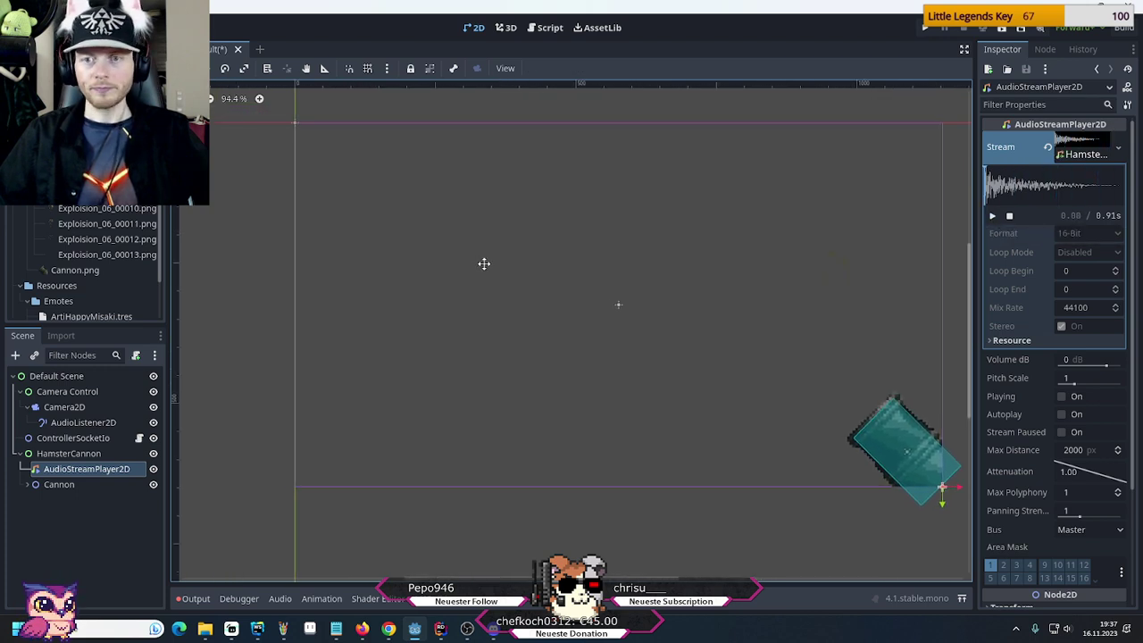
Enable Autoplay on HamsterCannon's AudioStreamPlayer2D, test-run the project and close the game window
left_click(1061, 415)
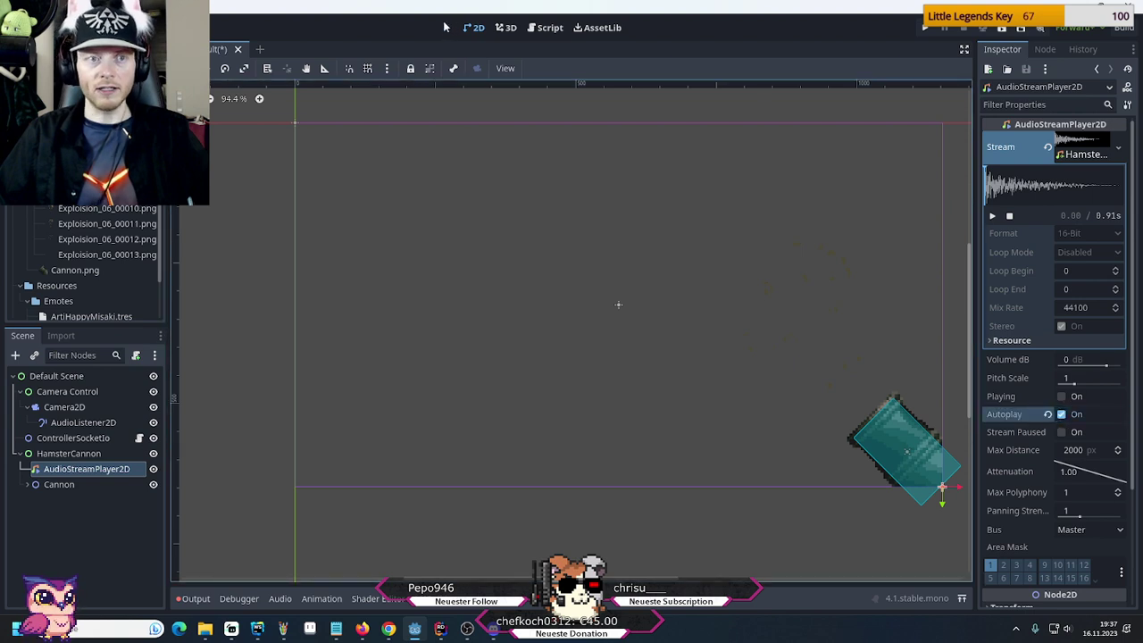
key("F5")
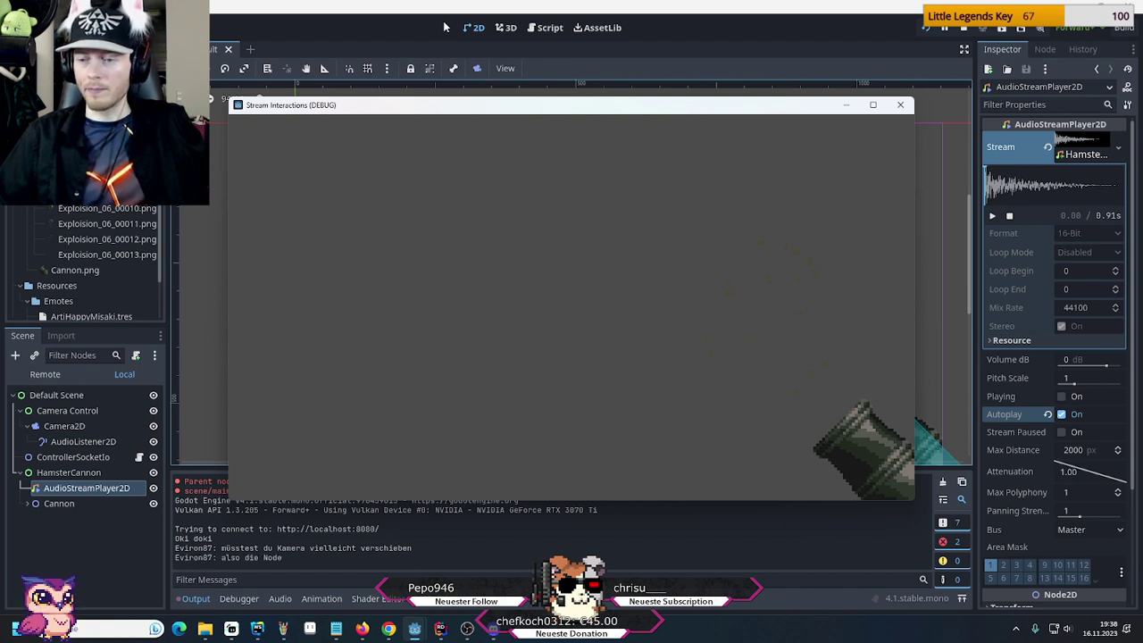
left_click(900, 106)
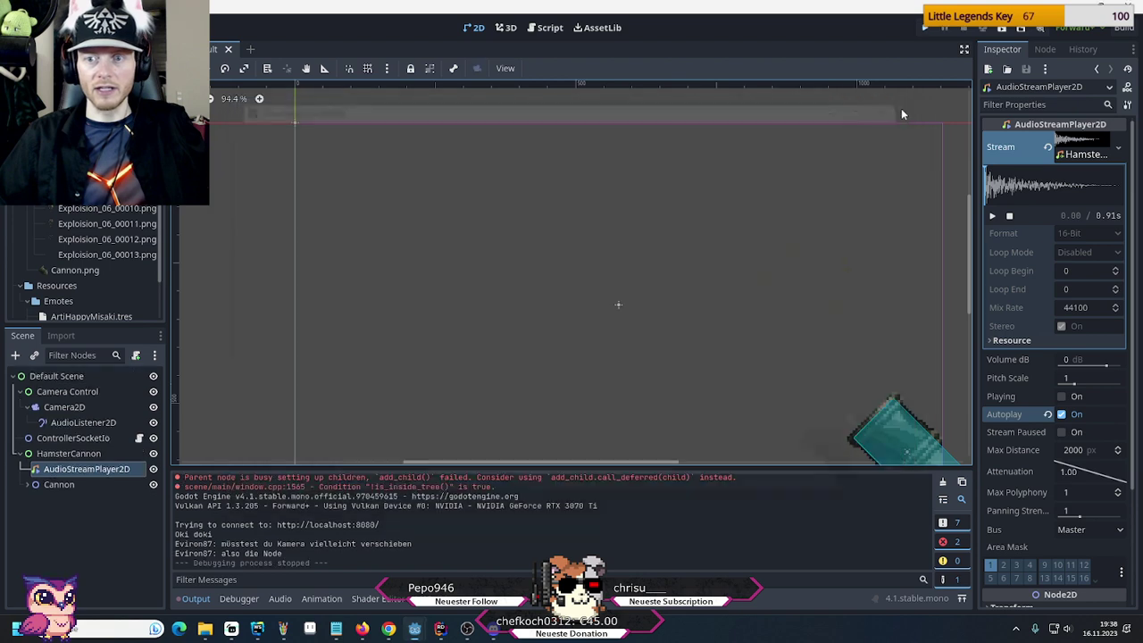
Set the audio player's Max Distance to 999999 px
scroll(637, 348, "down", 2)
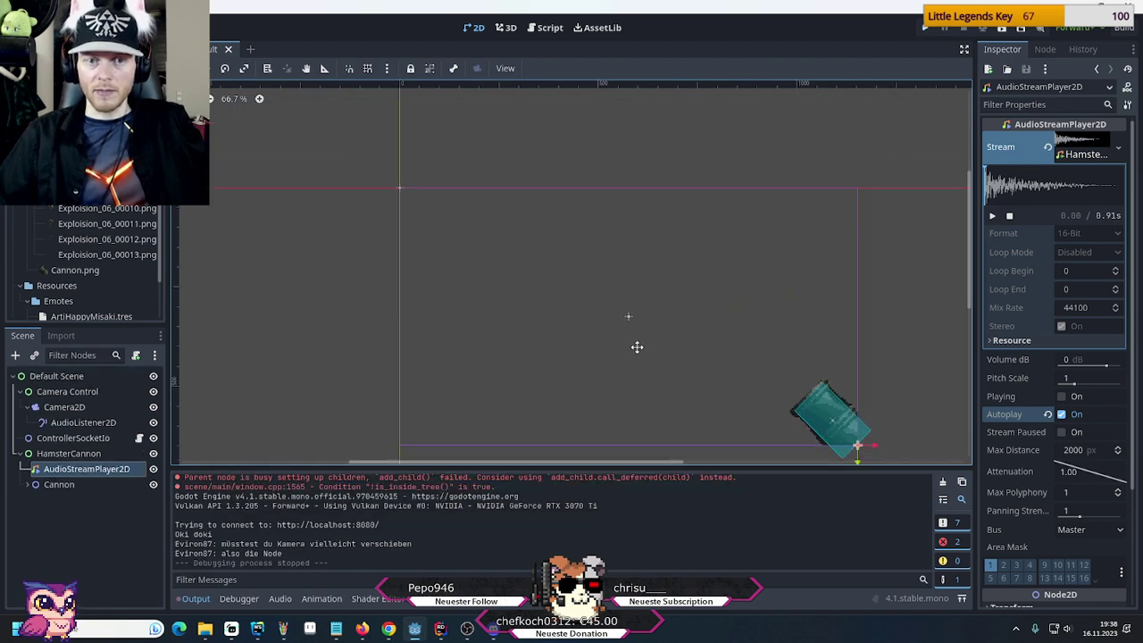
middle_click_drag(637, 347, 570, 306)
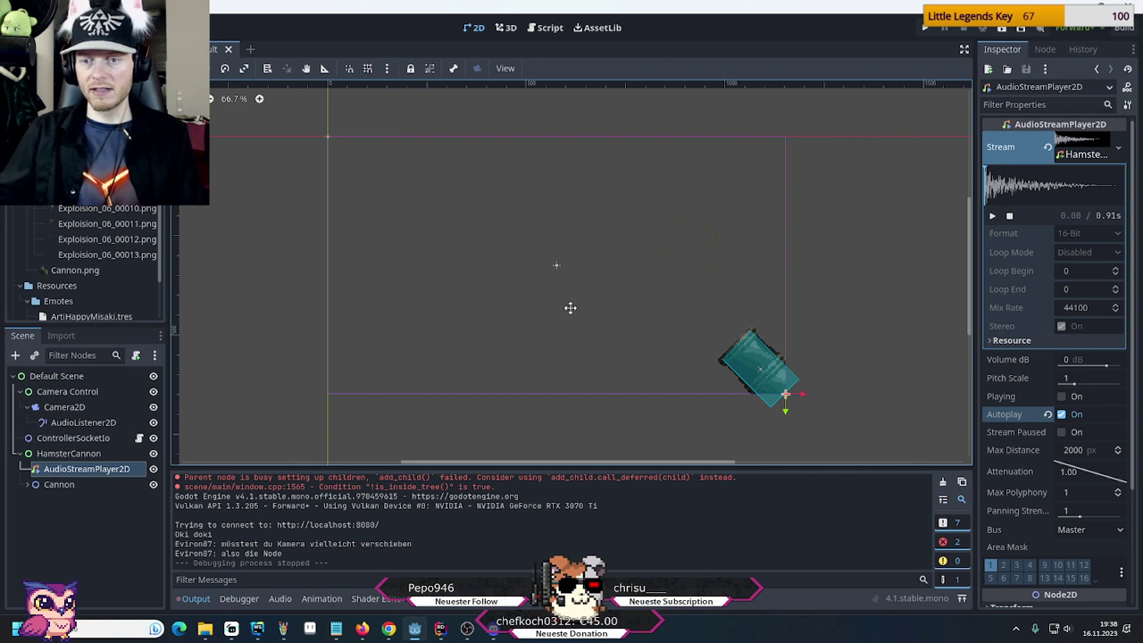
left_click(1089, 454)
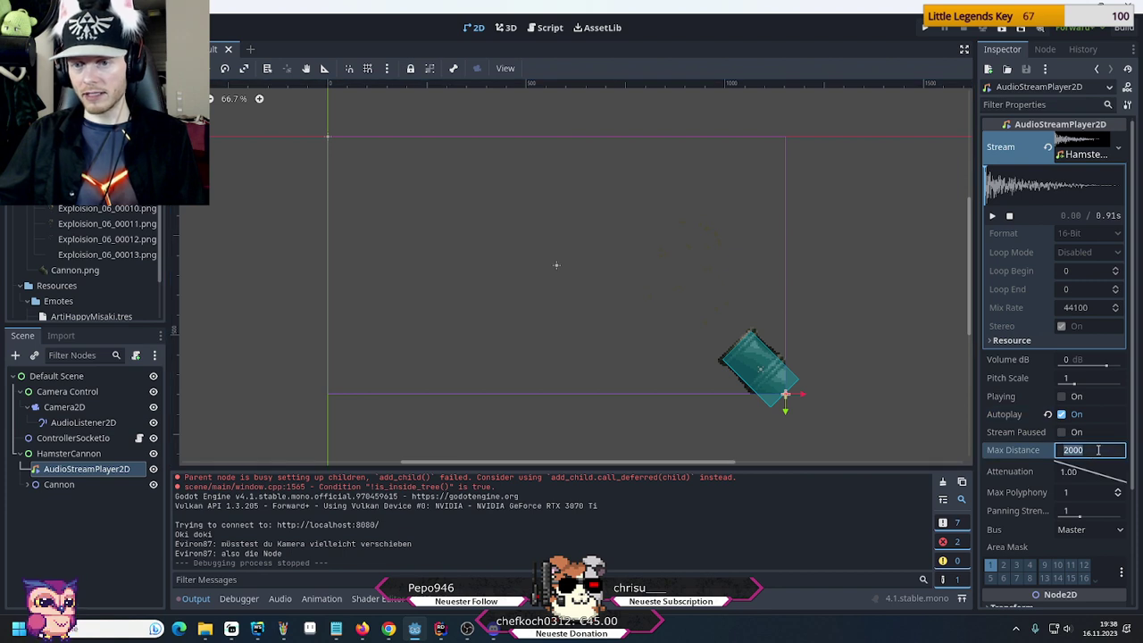
left_click(1063, 450)
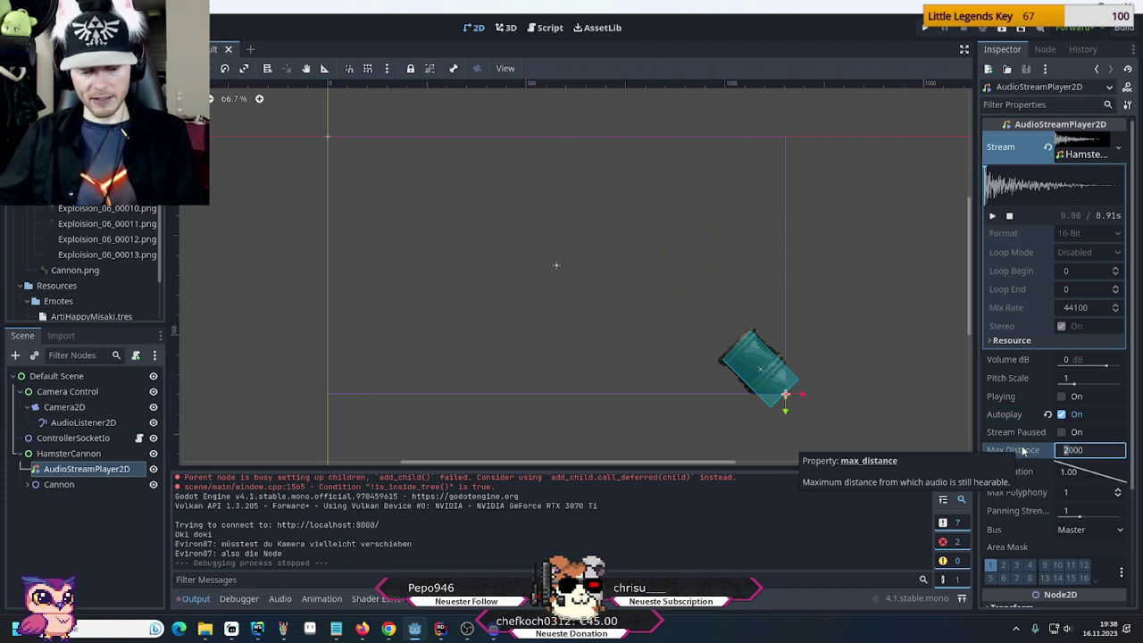
key("ctrl+a")
type("99999")
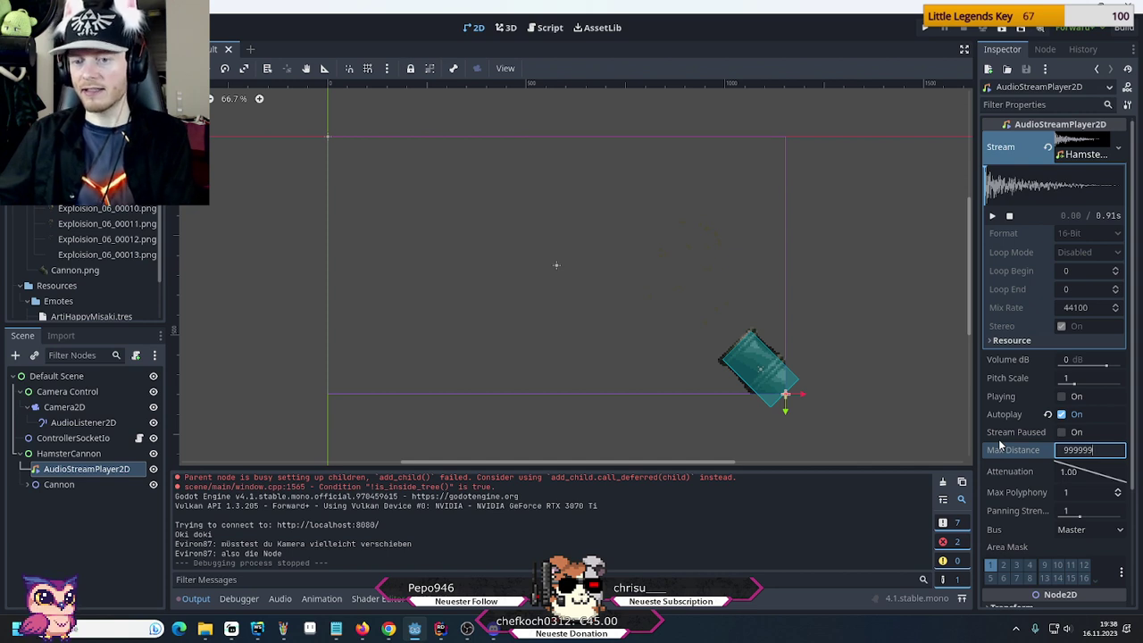
key("Return")
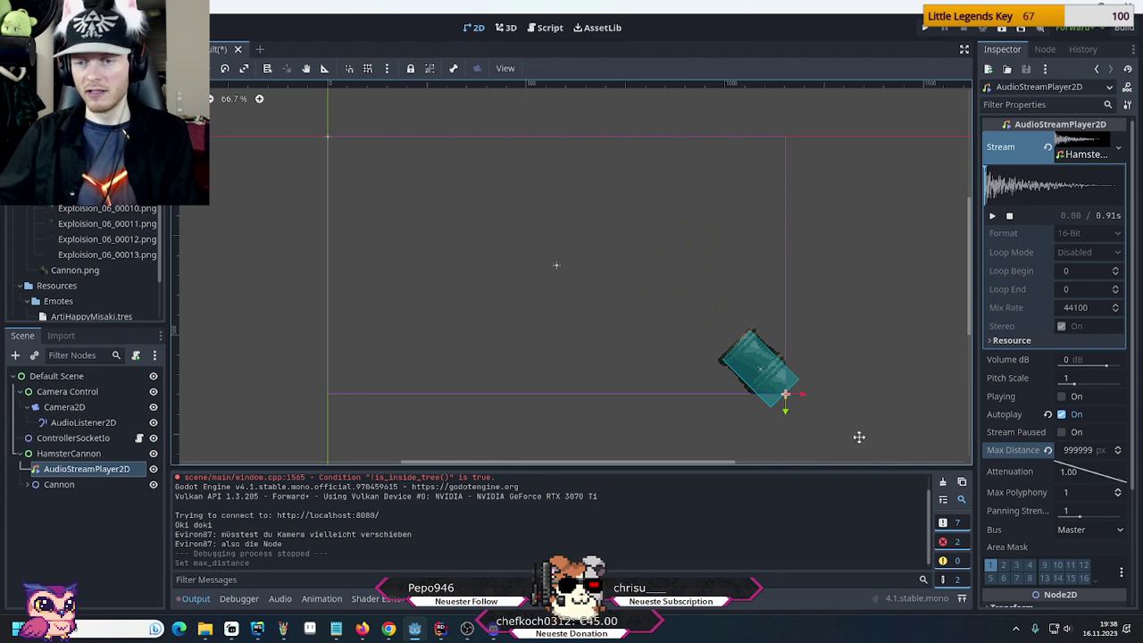
Lower the audio player's Attenuation to 0 and set its Max Distance to 2000 px
left_click_drag(1086, 460, 1124, 468)
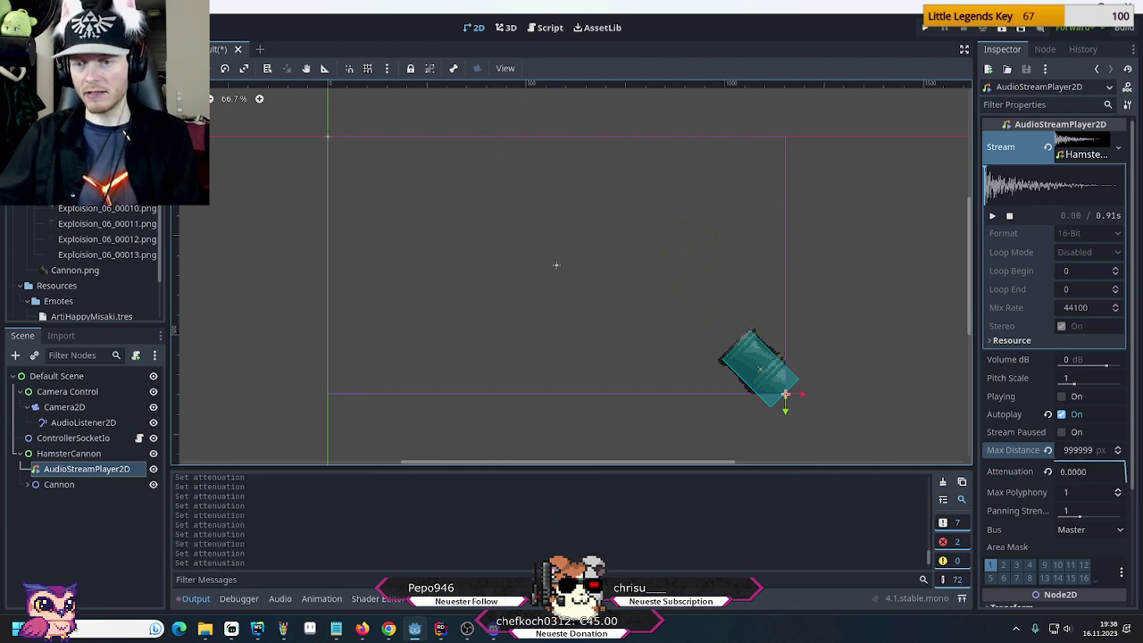
left_click(1083, 450)
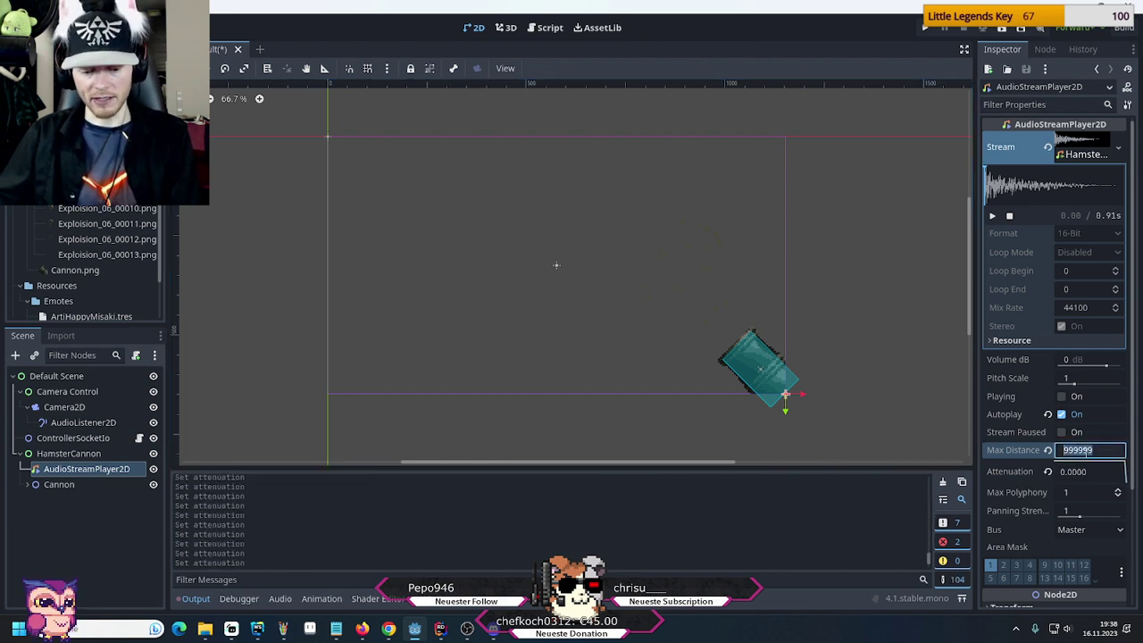
type("2000")
key("Return")
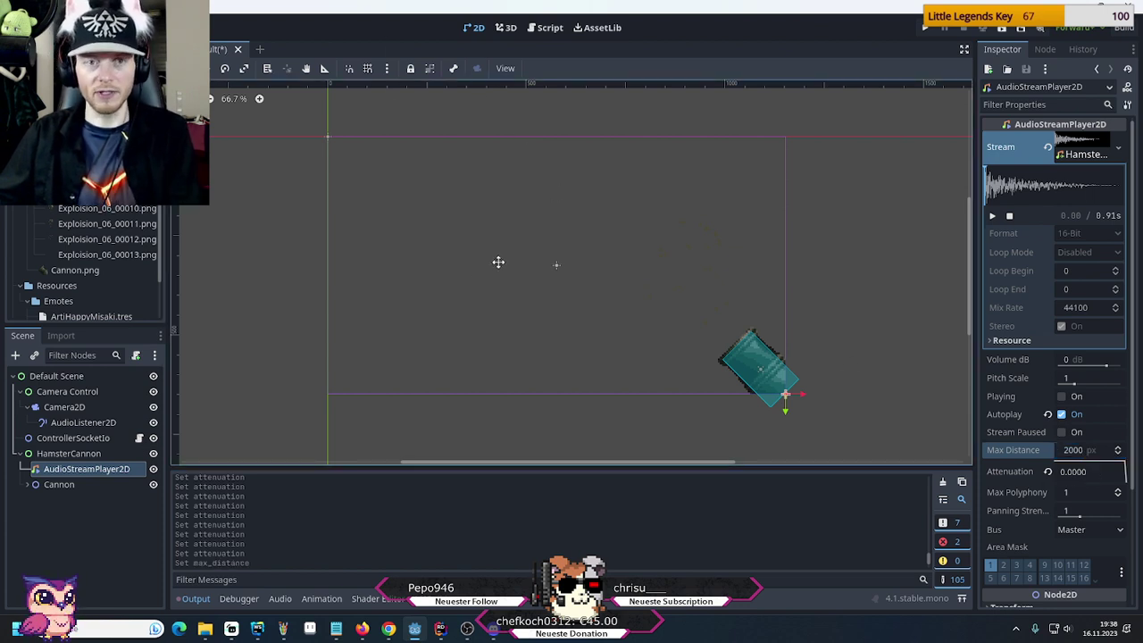
Run the project twice and play the sound preview in between to compare the in-game cannon sound
key("F5")
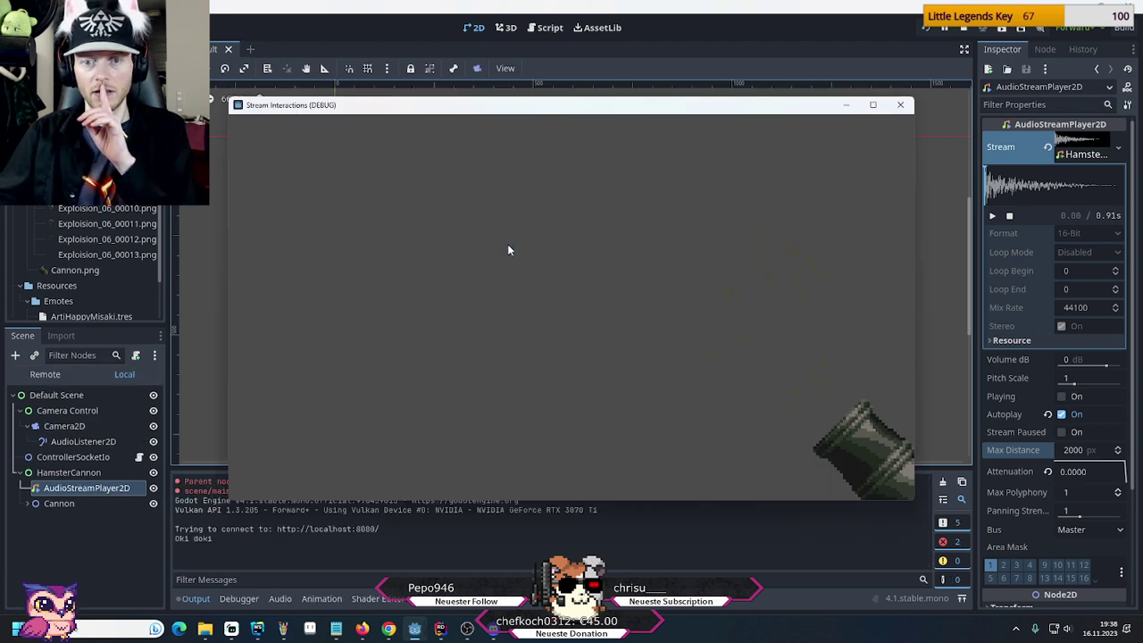
left_click(900, 104)
left_click(992, 215)
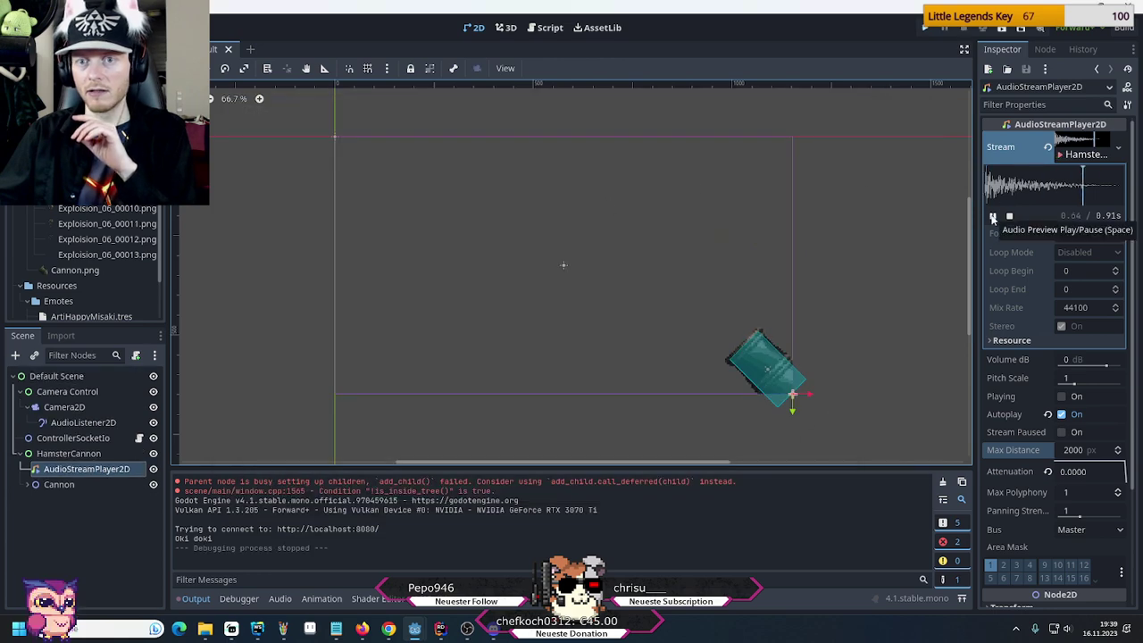
key("F5")
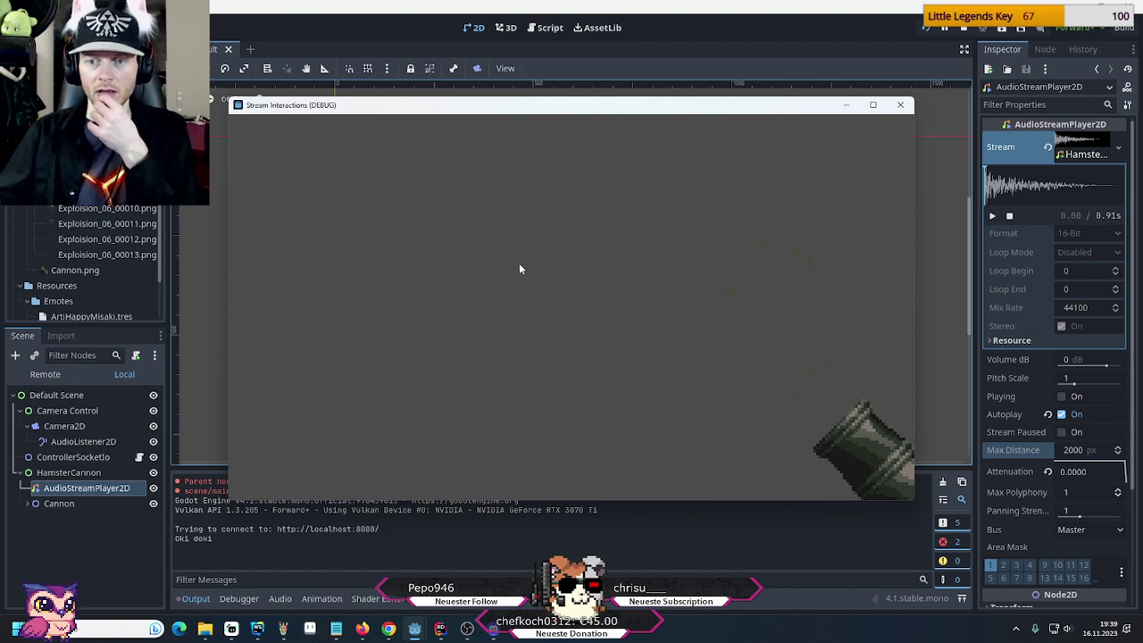
left_click(900, 105)
Set the audio player's Max Distance to 9999 px and test-run the project twice
left_click(1094, 453)
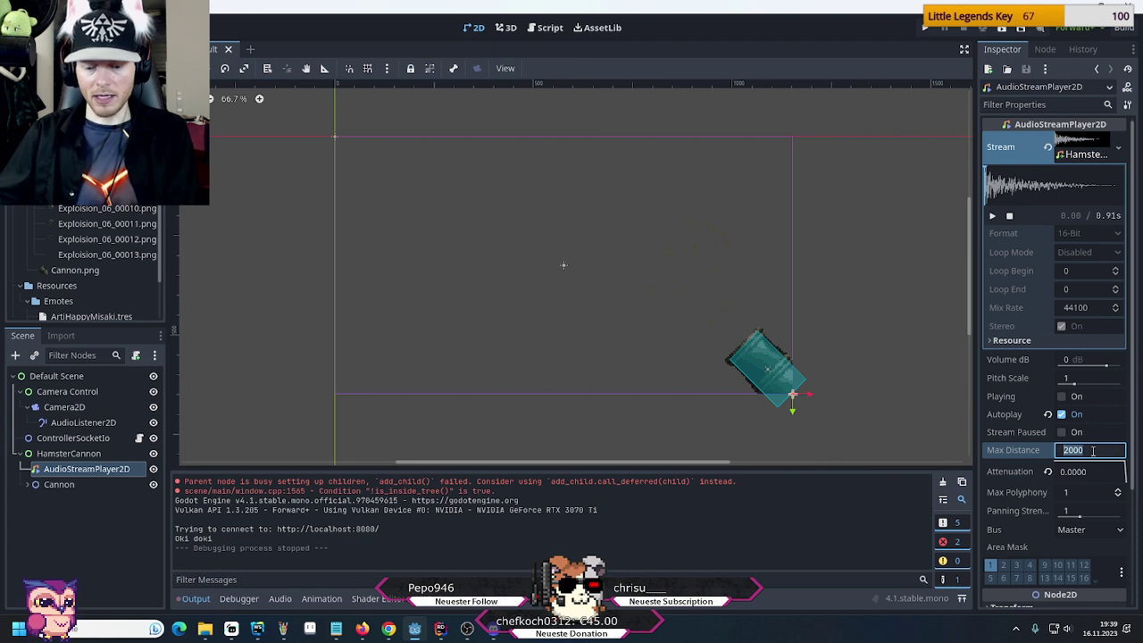
type("9999")
key("Return")
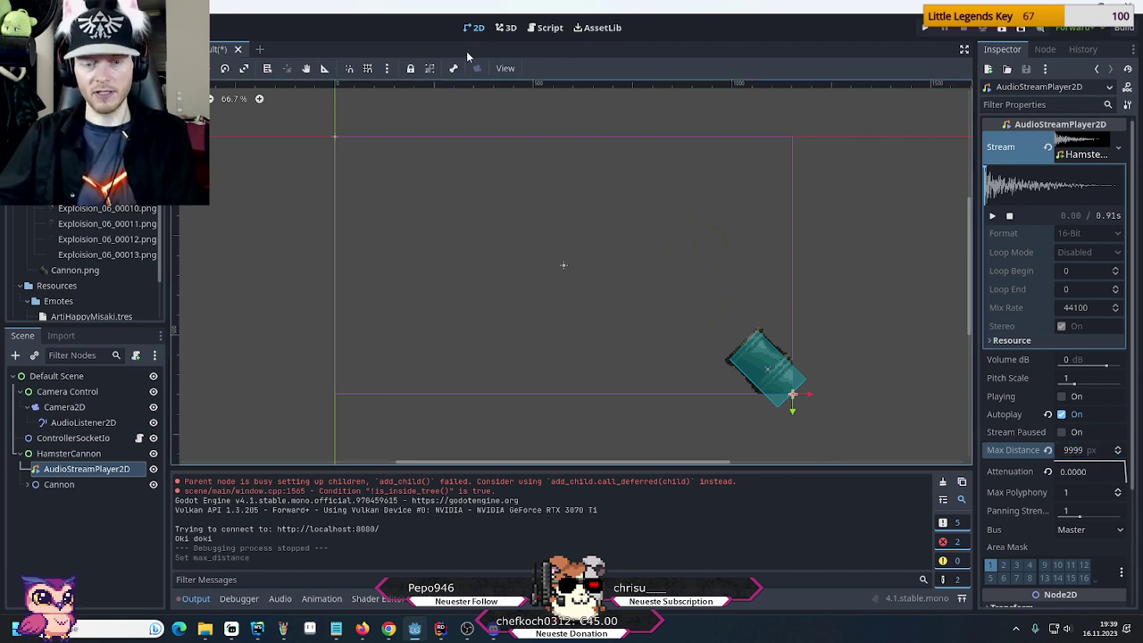
key("F5")
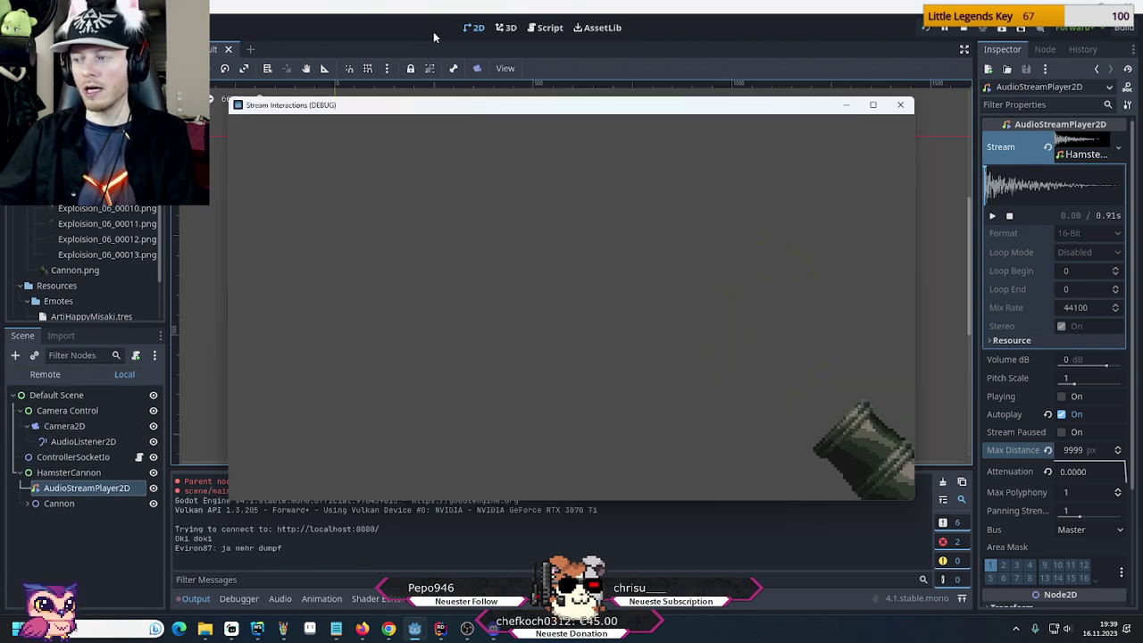
left_click(900, 106)
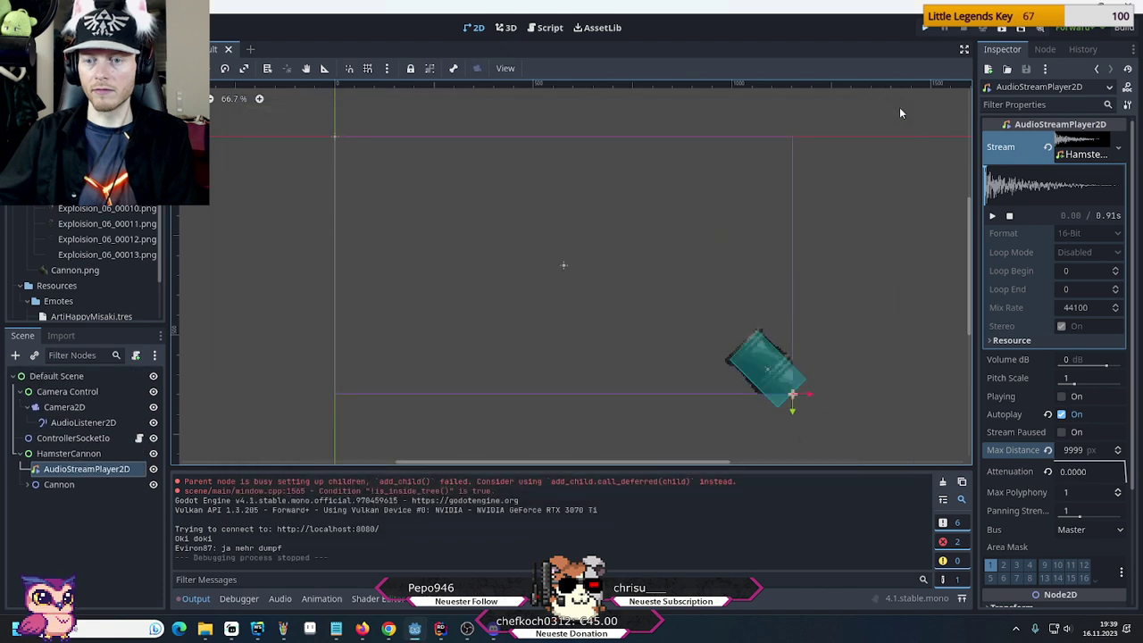
key("F5")
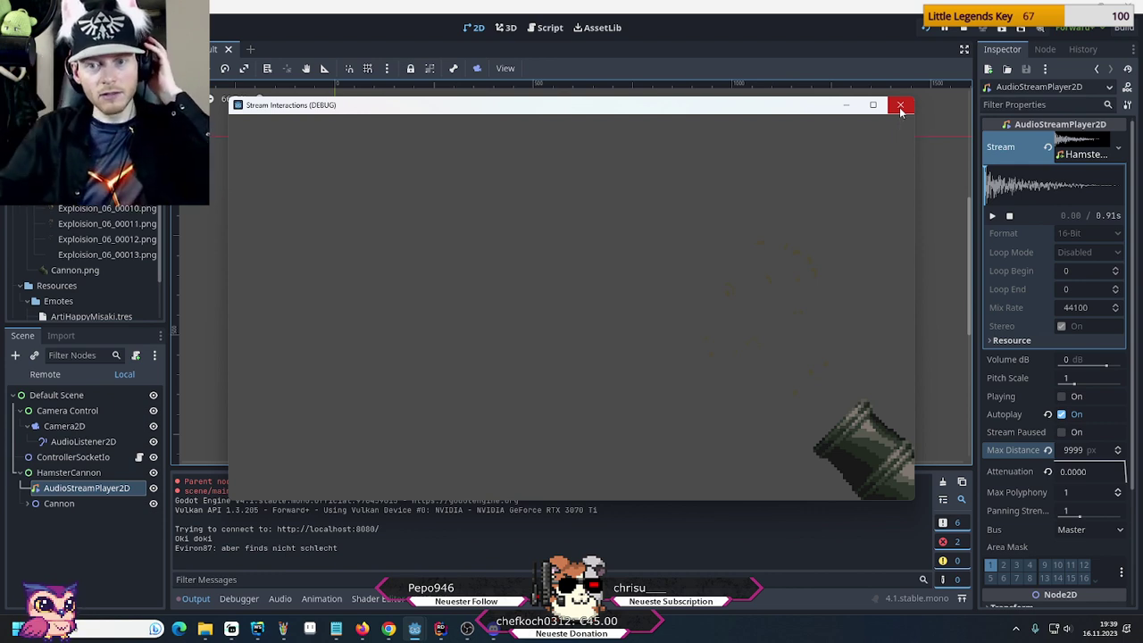
left_click(900, 107)
Run the project, trigger Playing twice on the audio player in the editor, and bring the game window back to the front
key("F5")
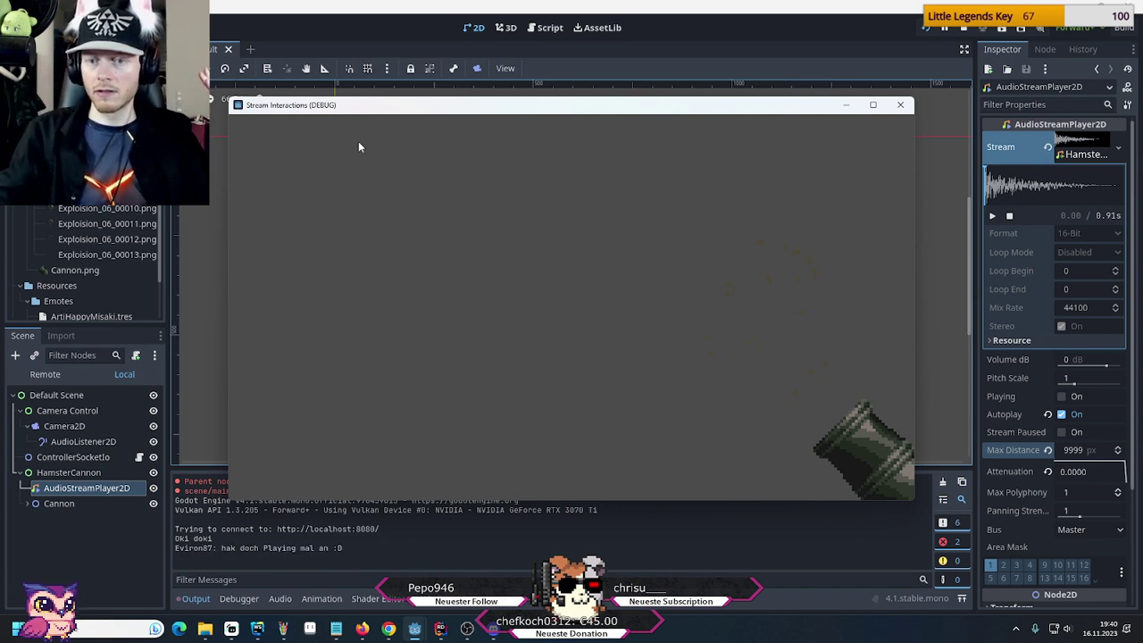
left_click(1062, 397)
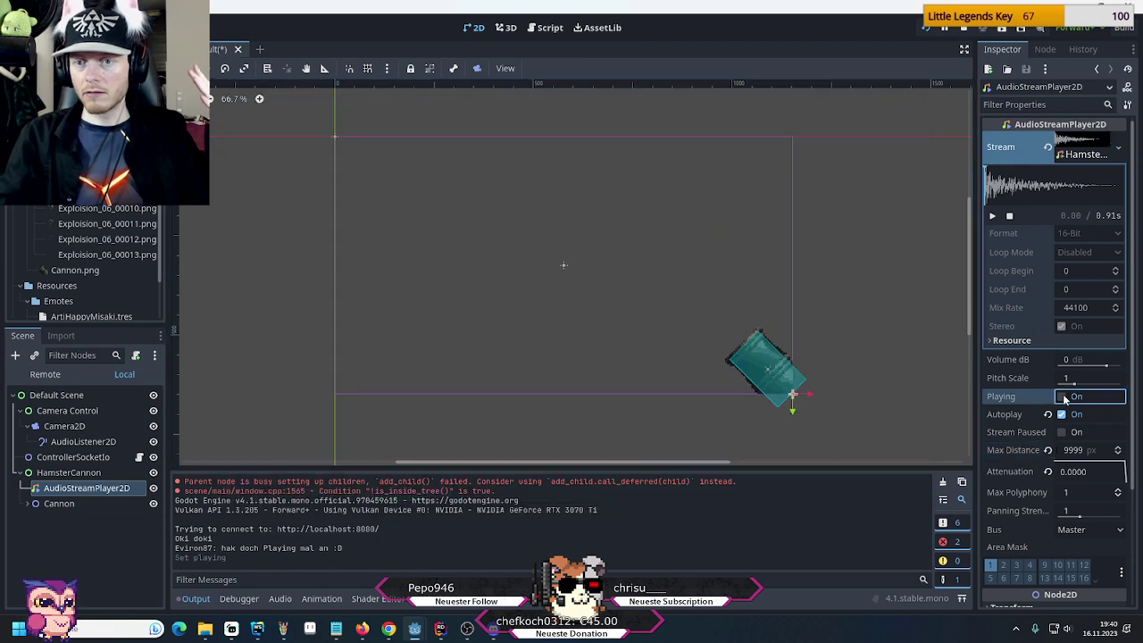
left_click(1063, 398)
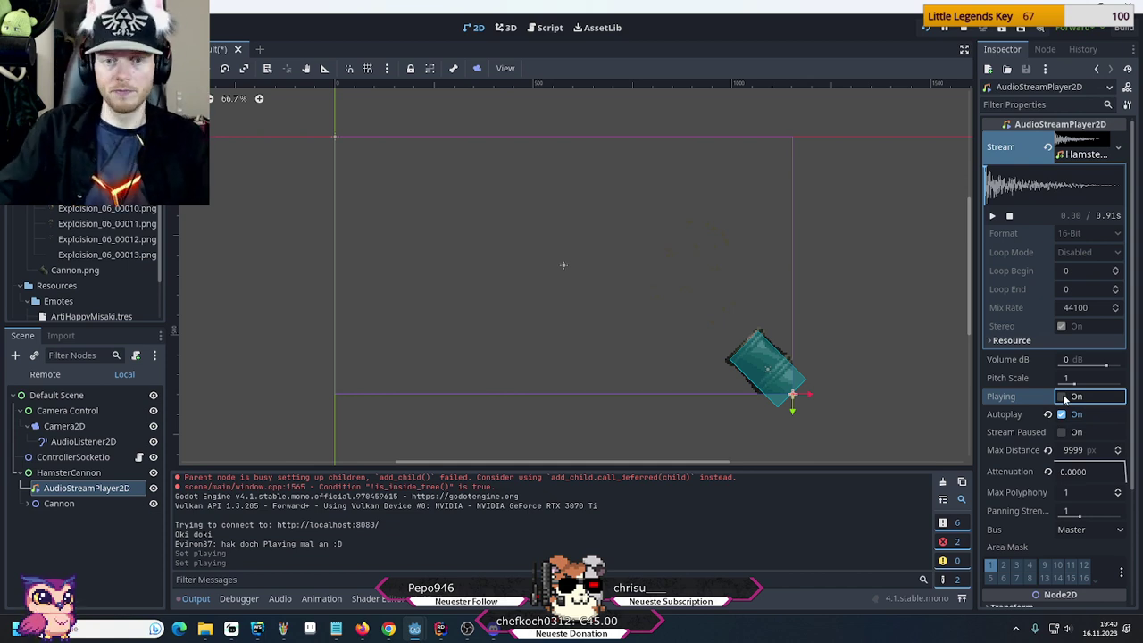
mouse_move(414, 629)
left_click(476, 576)
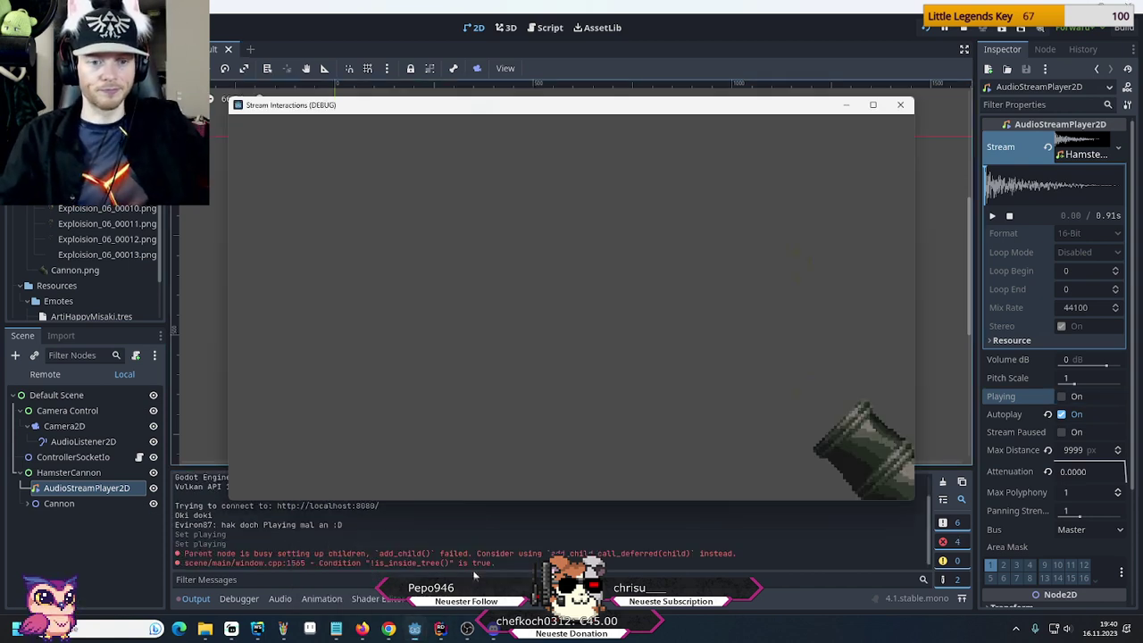
Close the running game, run the project once more to listen to the autoplayed cannon sound, and stop it
left_click(901, 105)
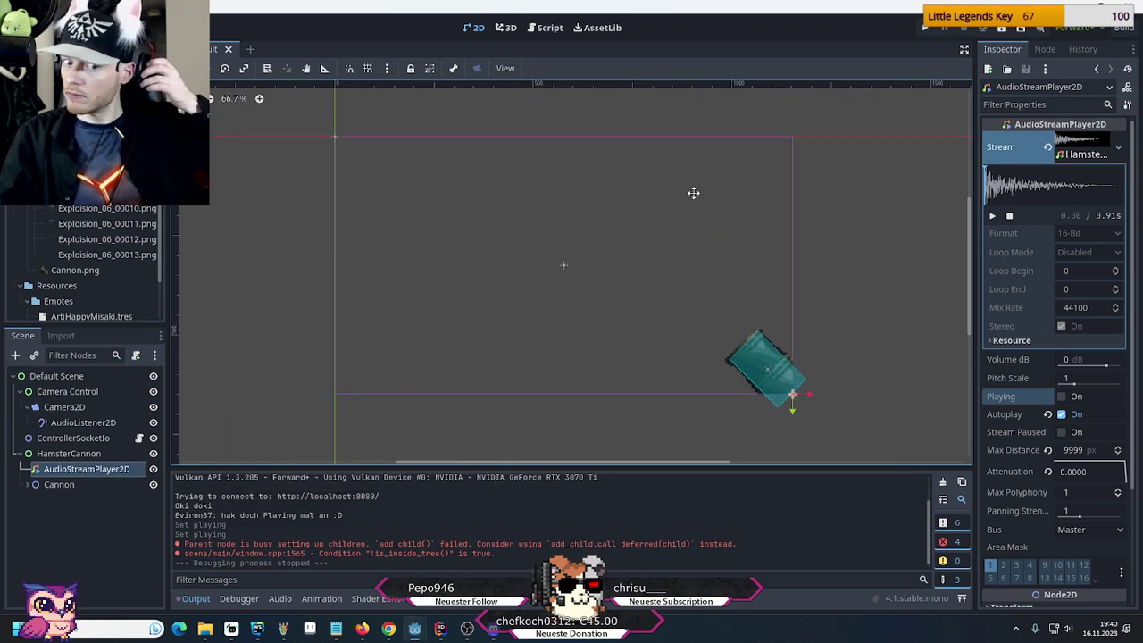
key("F5")
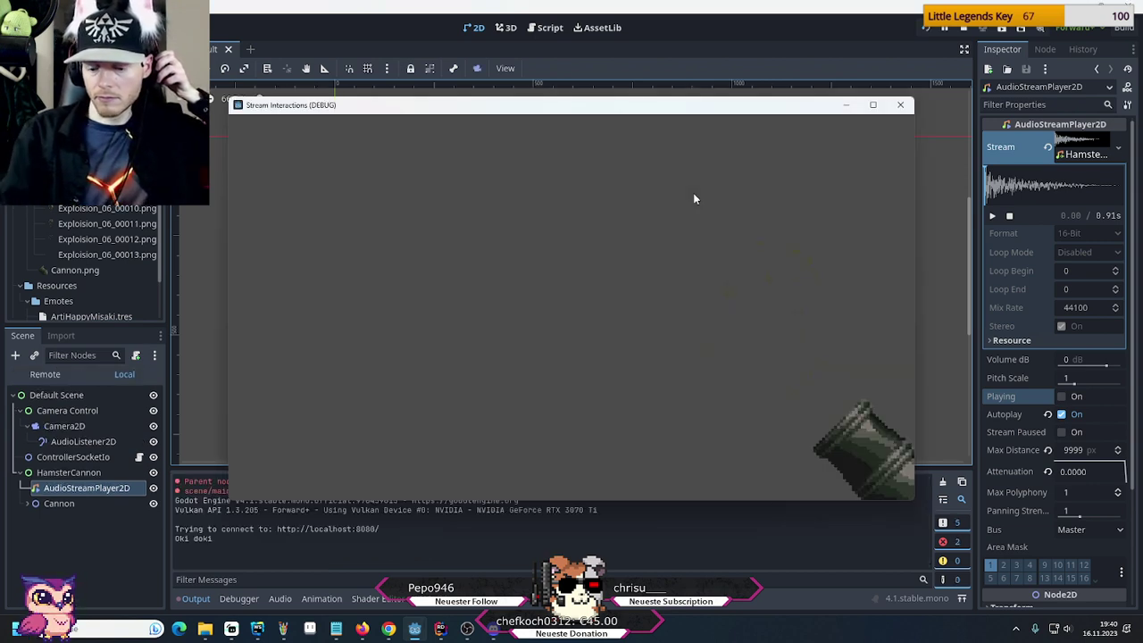
key("F8")
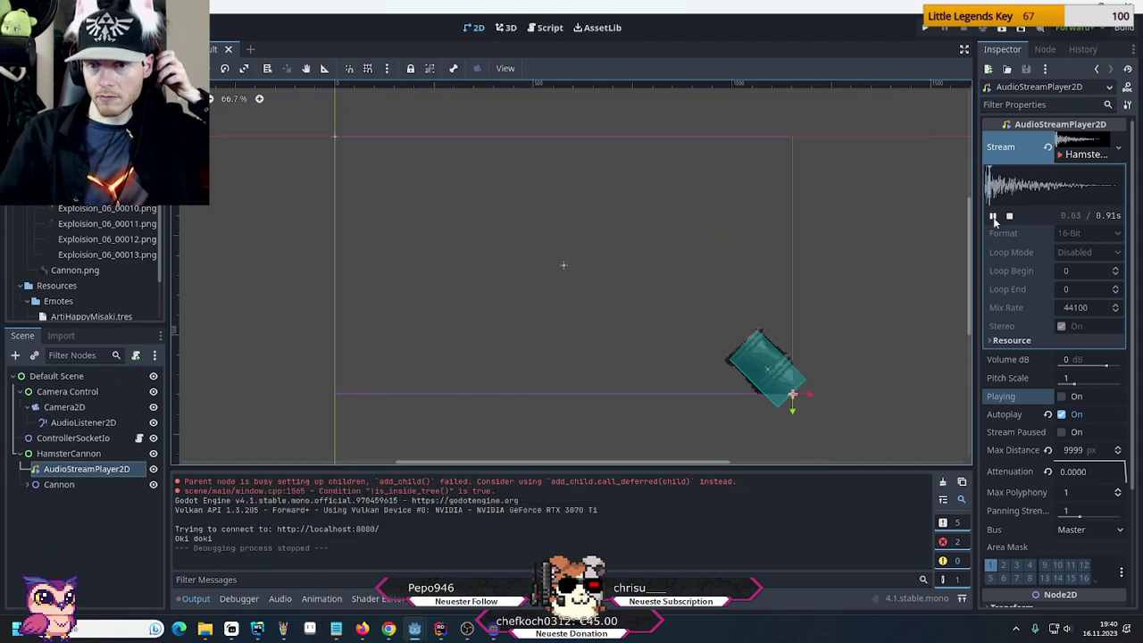
Play the cannon sound preview, run the project twice to compare the in-game sound, and stop it
left_click(992, 216)
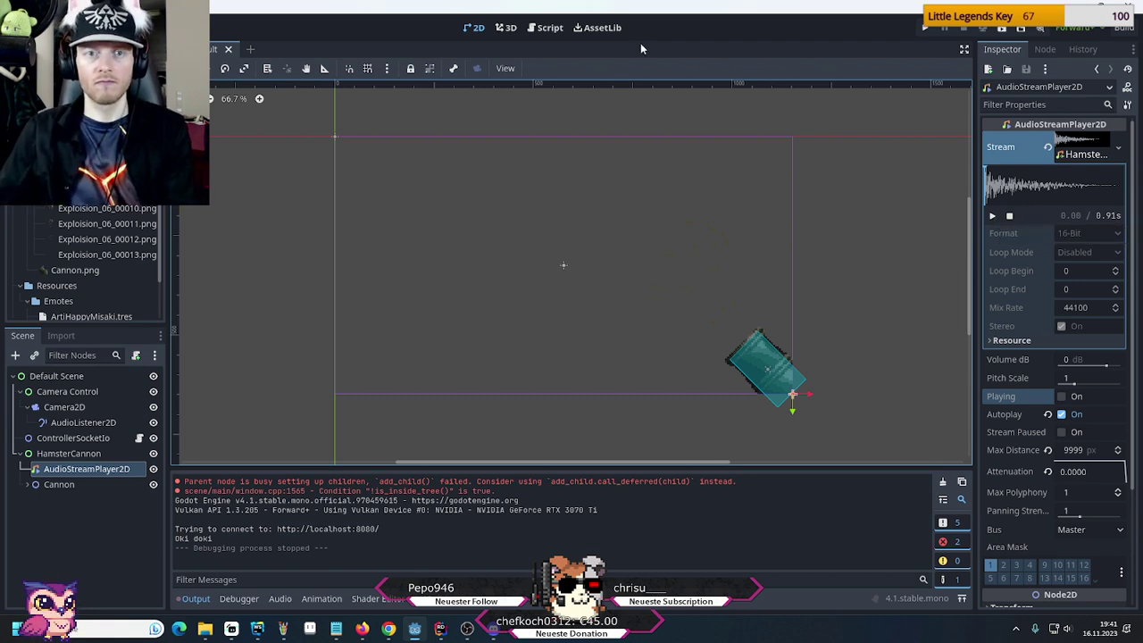
key("F5")
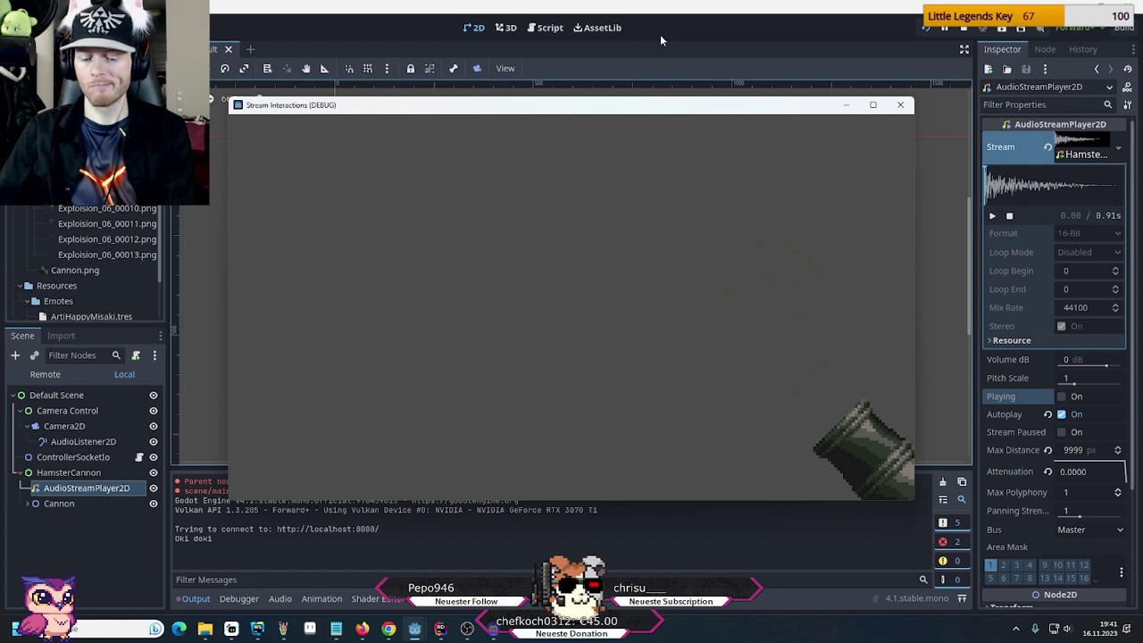
key("F5")
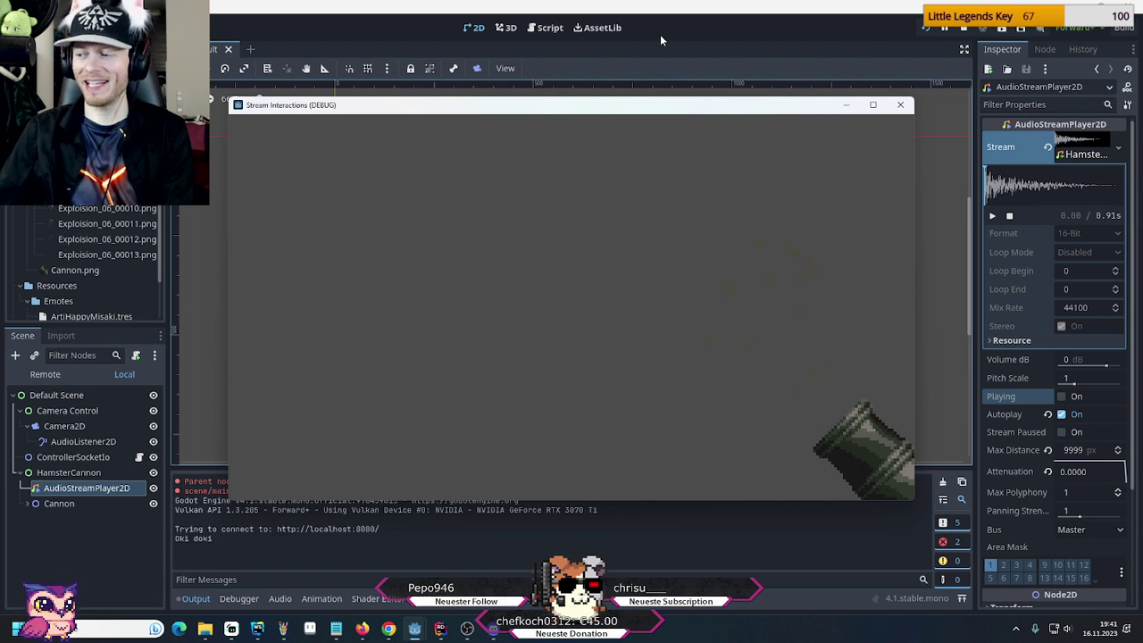
key("F8")
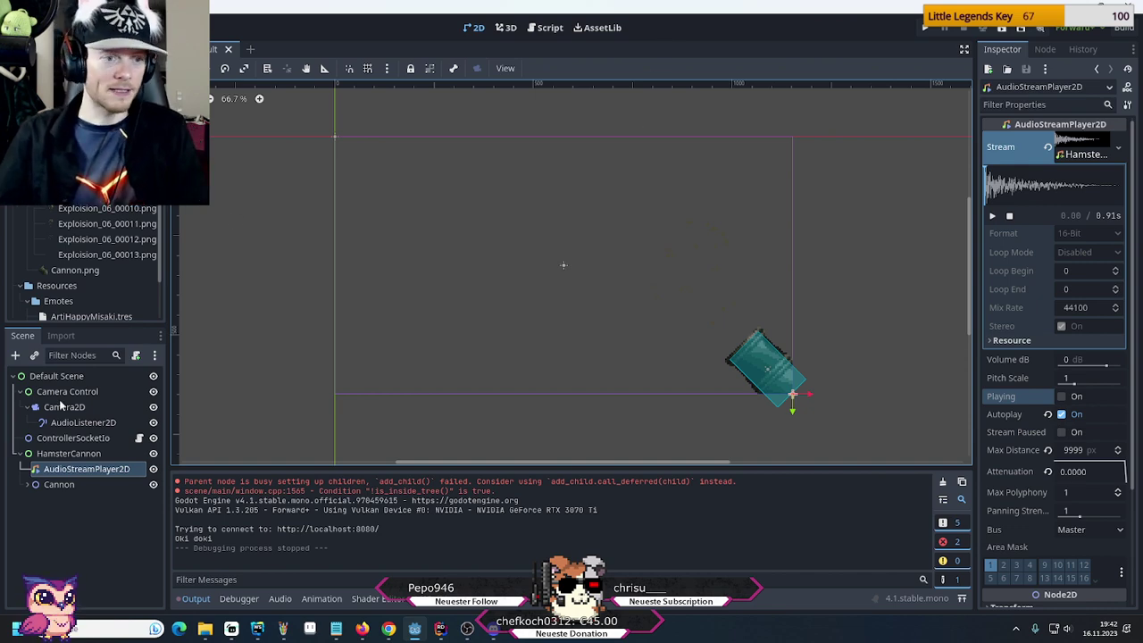
Move the HamsterCannon's AudioStreamPlayer2D horizontally to (-576, 0), run the project twice to hear the change, and stop it
left_click(68, 451)
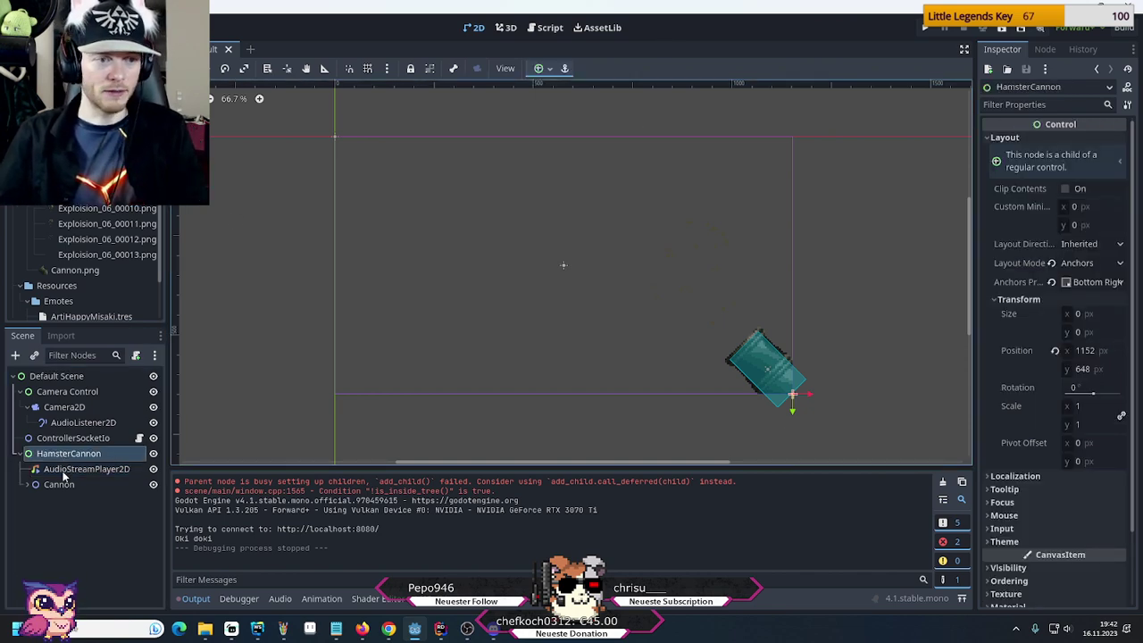
left_click(59, 486)
left_click(68, 474)
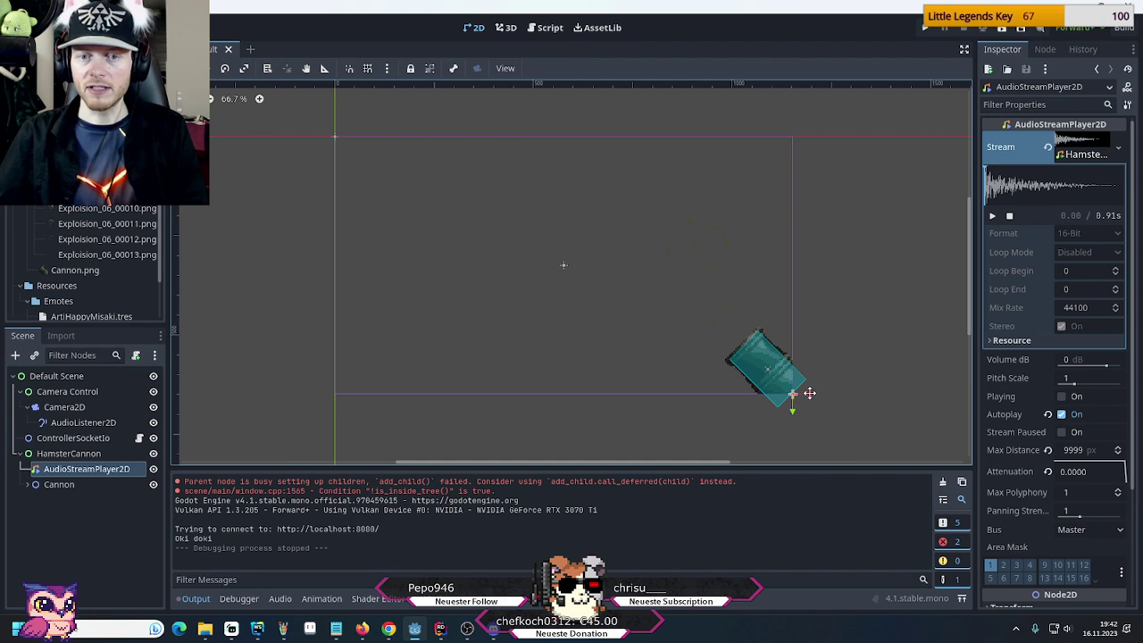
left_click_drag(799, 390, 585, 385)
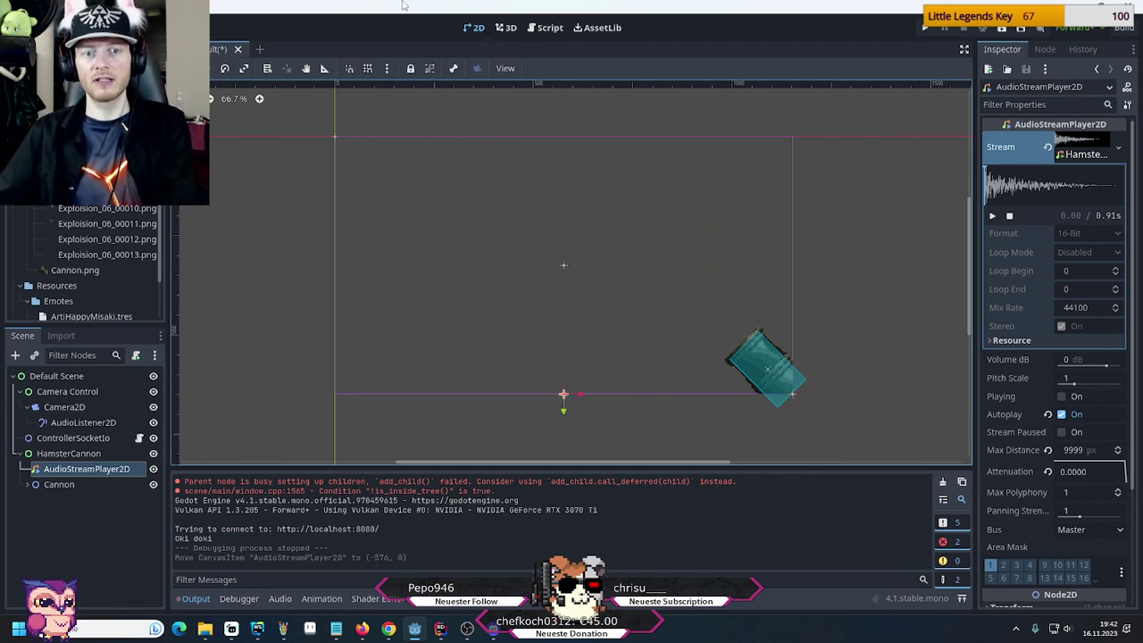
key("F5")
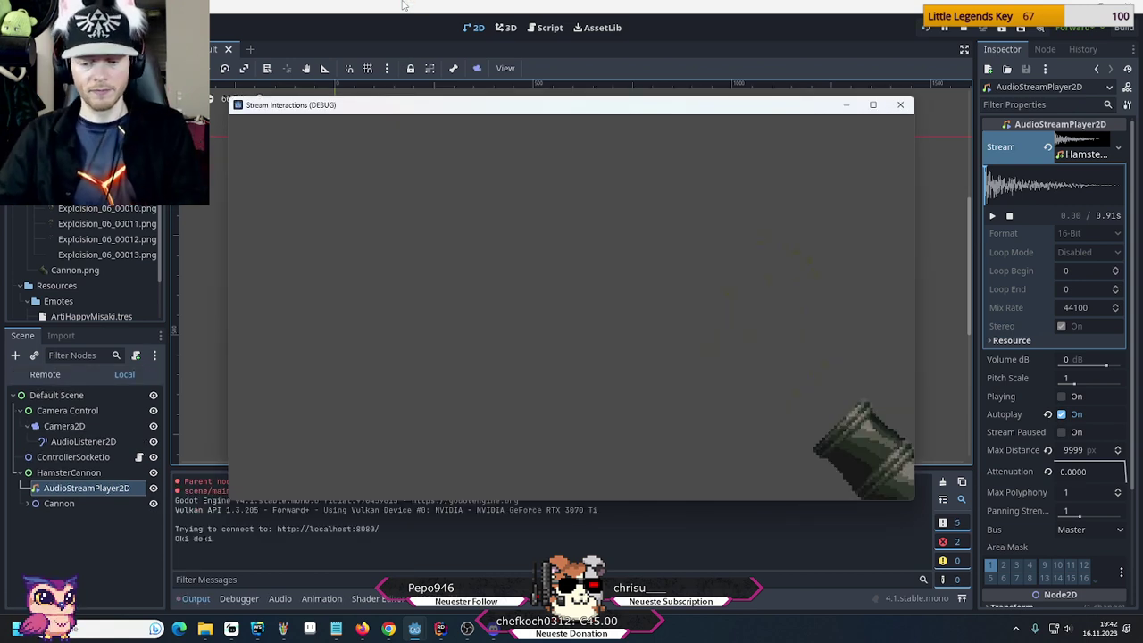
key("F5")
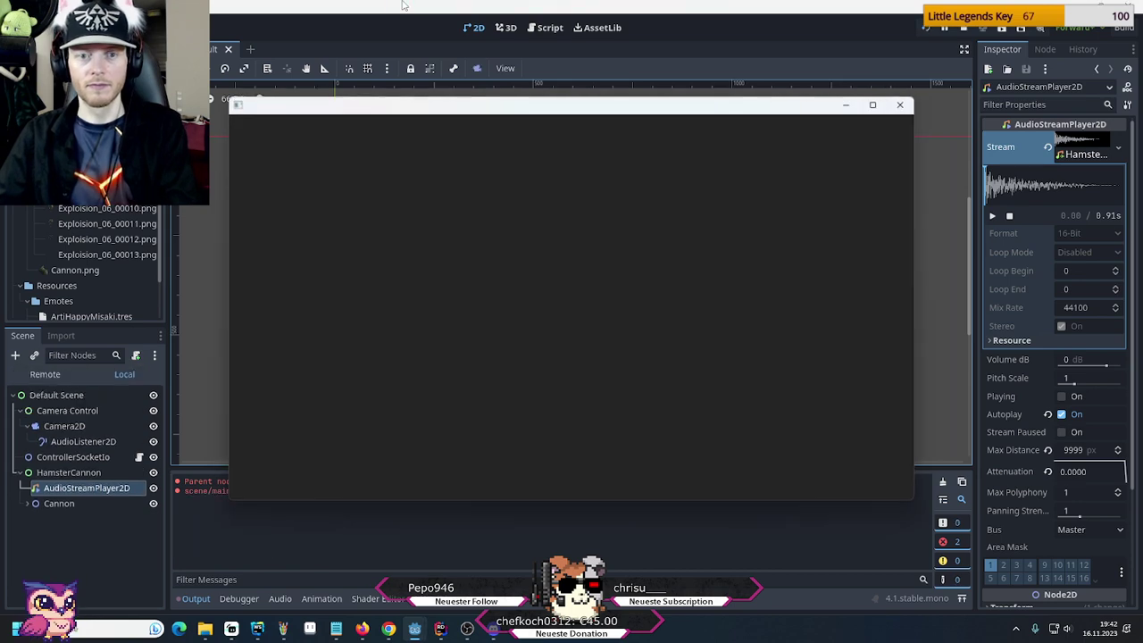
key("F8")
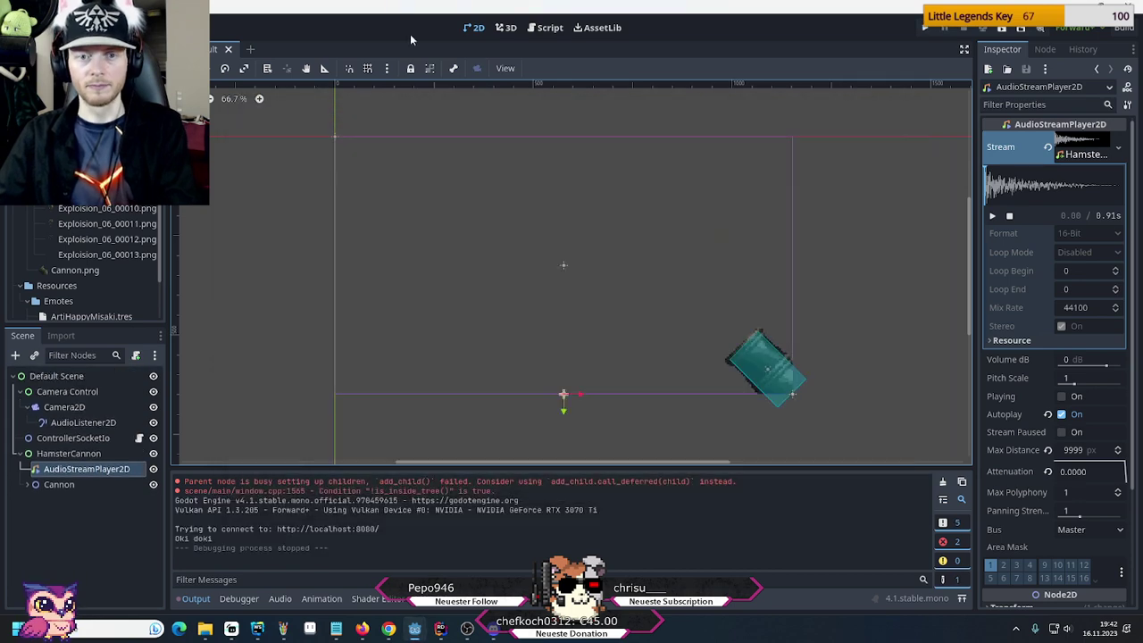
Undo the audio player's move, then test-run the project and play the sound preview for comparison
key("ctrl+z")
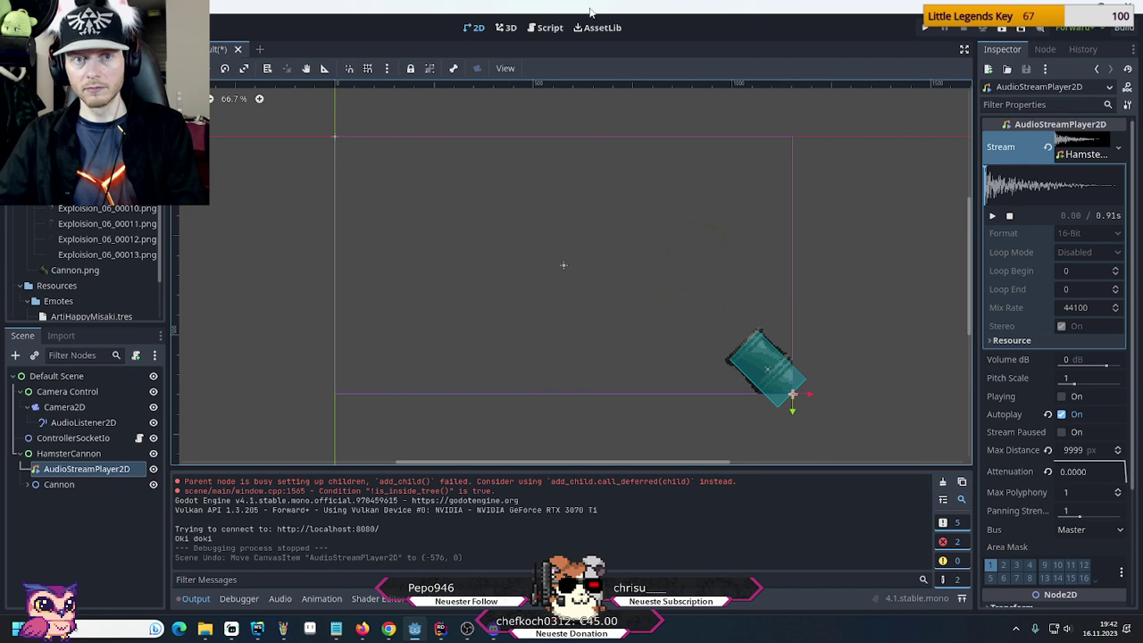
key("F5")
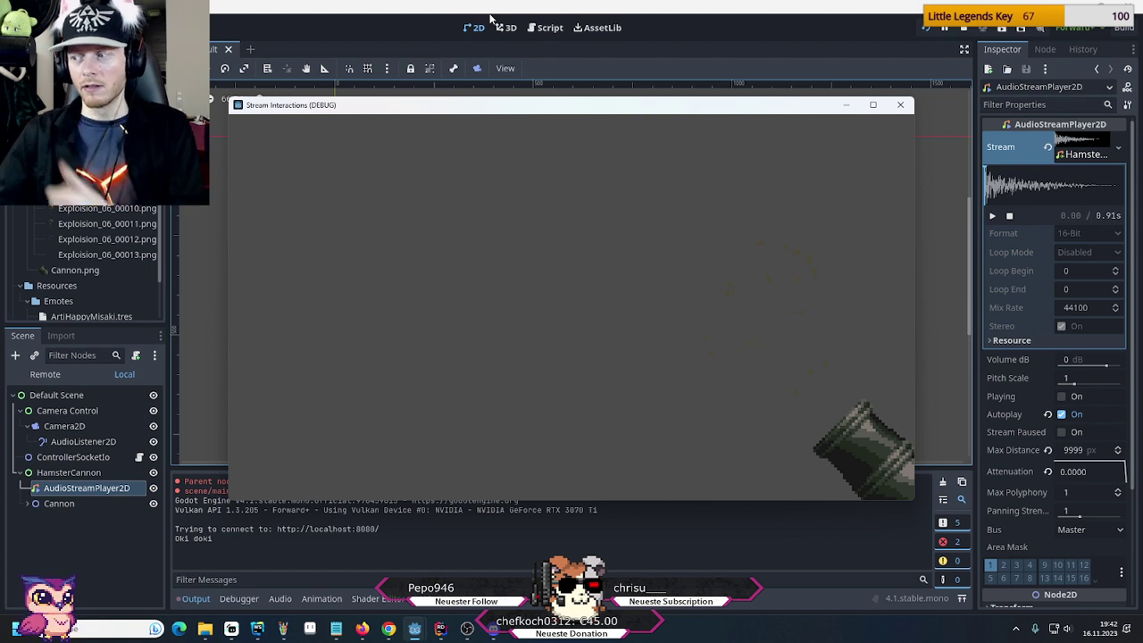
key("F8")
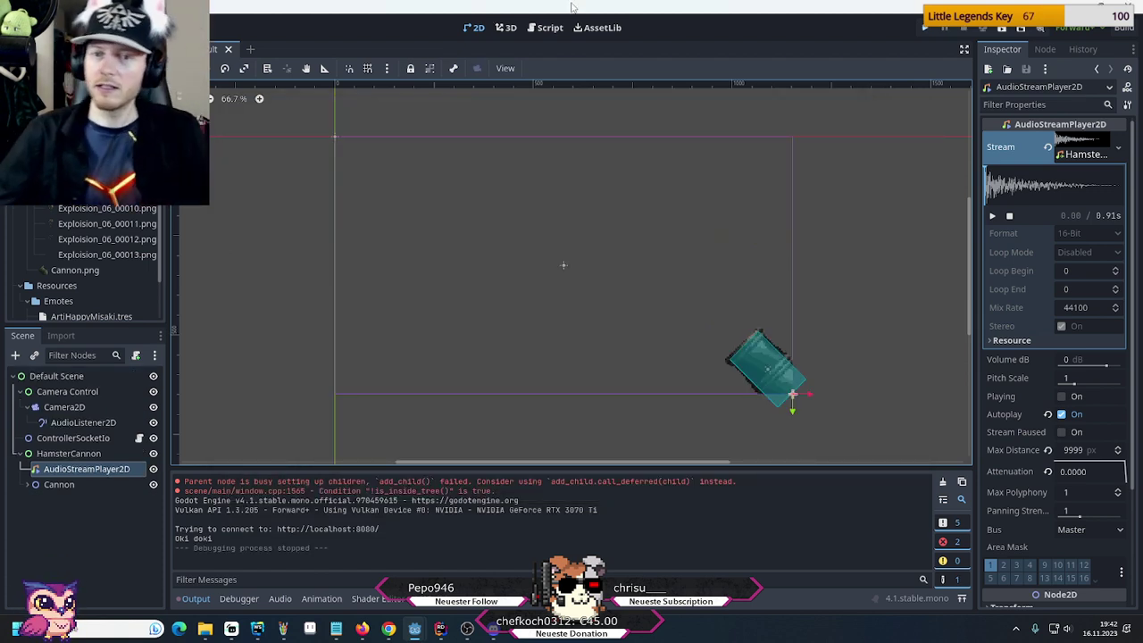
left_click(993, 216)
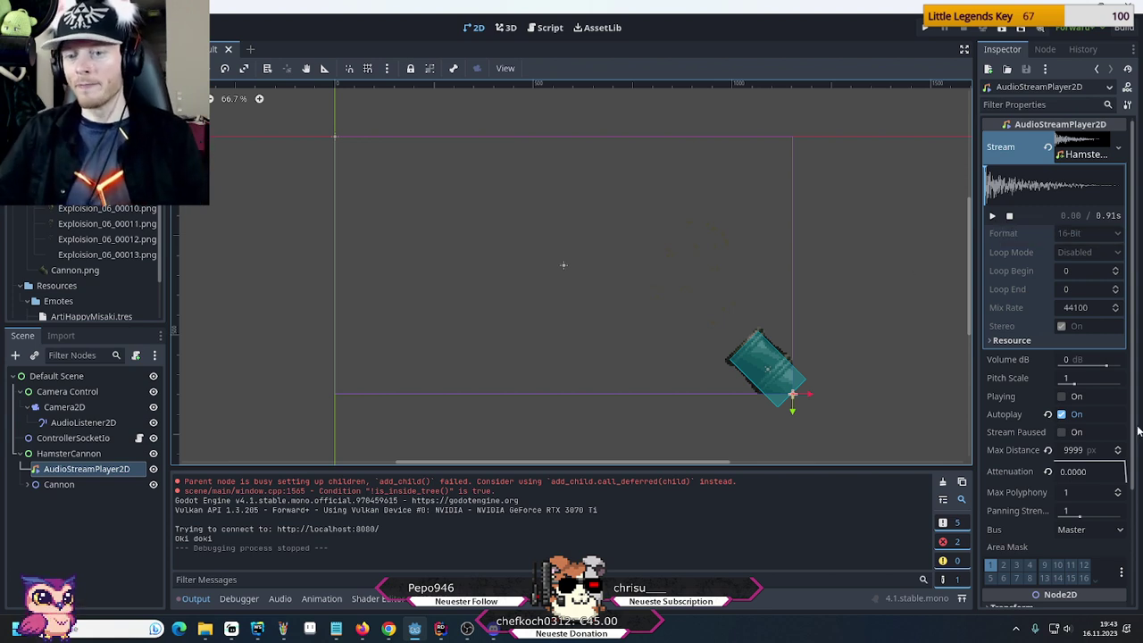
Set the audio player's Max Distance to 2000 px, save the scene, and test-run the project
left_click(1070, 450)
type("2000")
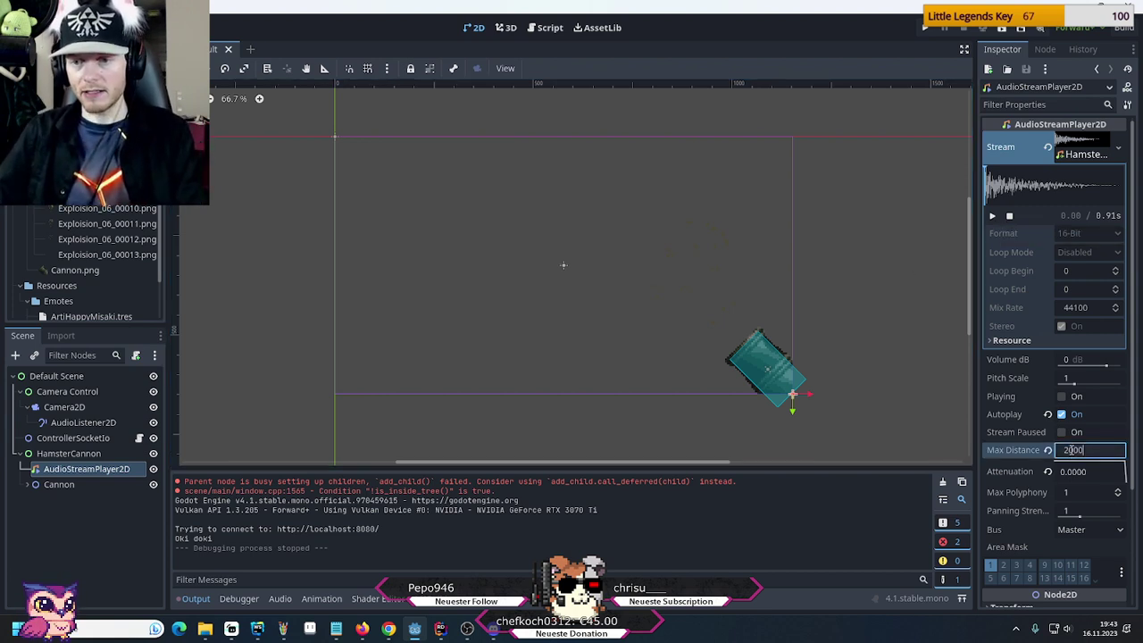
key("Return")
key("ctrl+s")
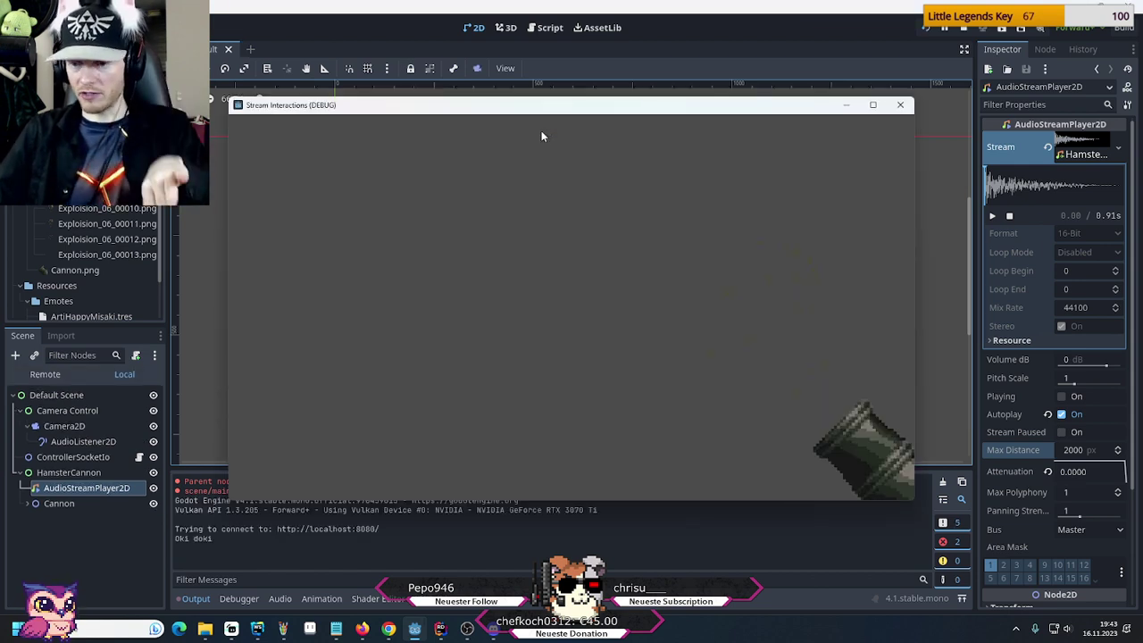
key("alt+F4")
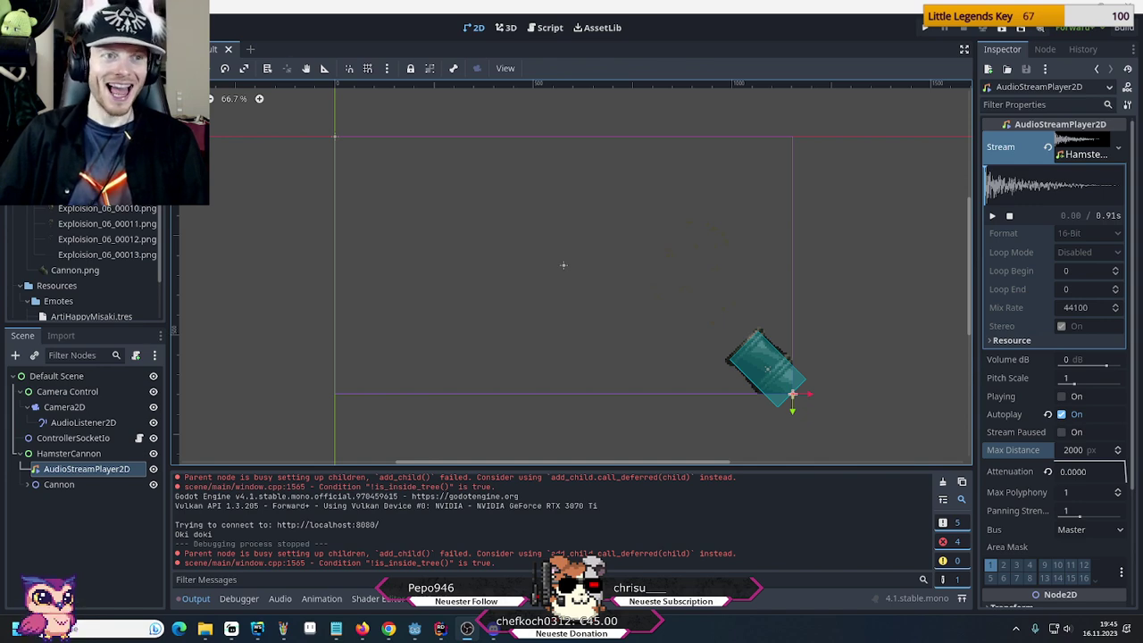
Set the project's viewport width to 1600 and height to 900 in the window display settings
left_click(85, 50)
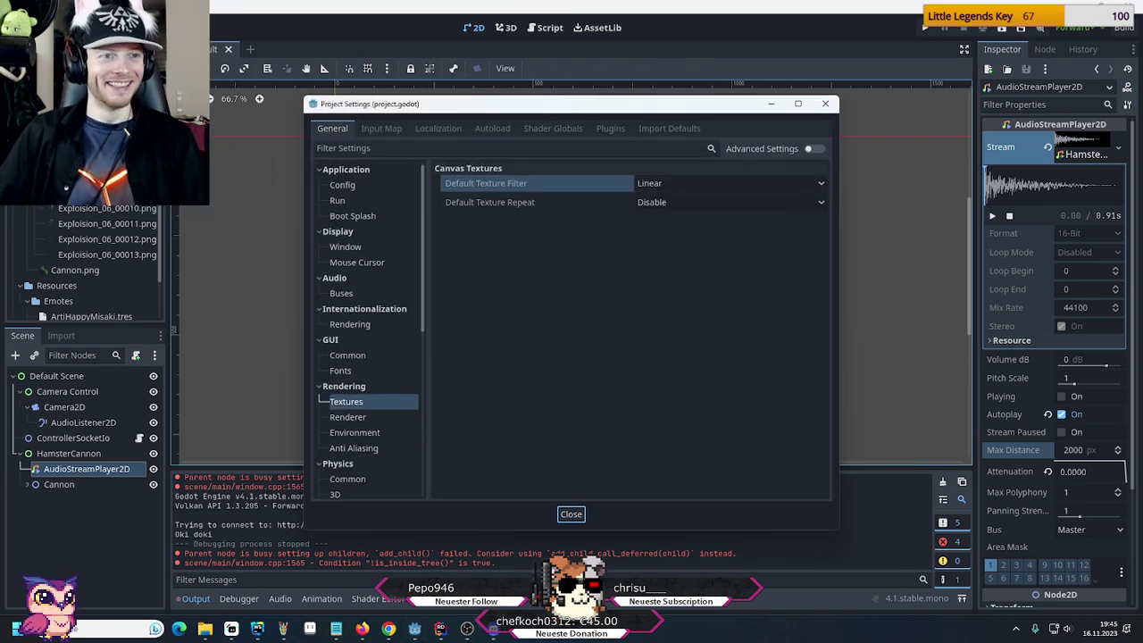
left_click(358, 249)
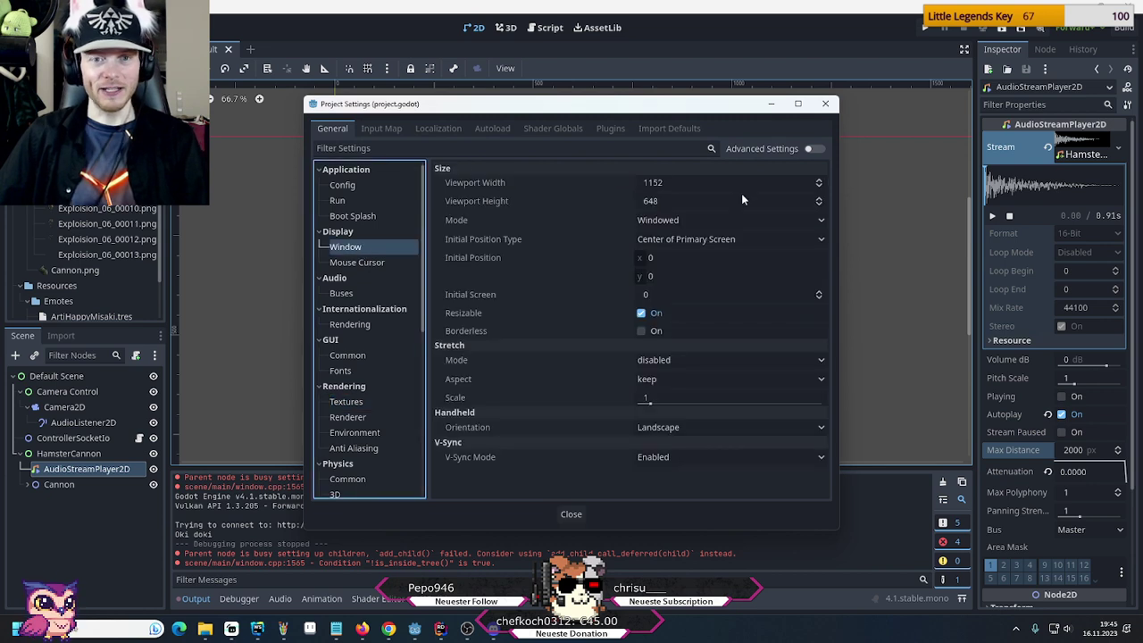
left_click(719, 187)
type("1600")
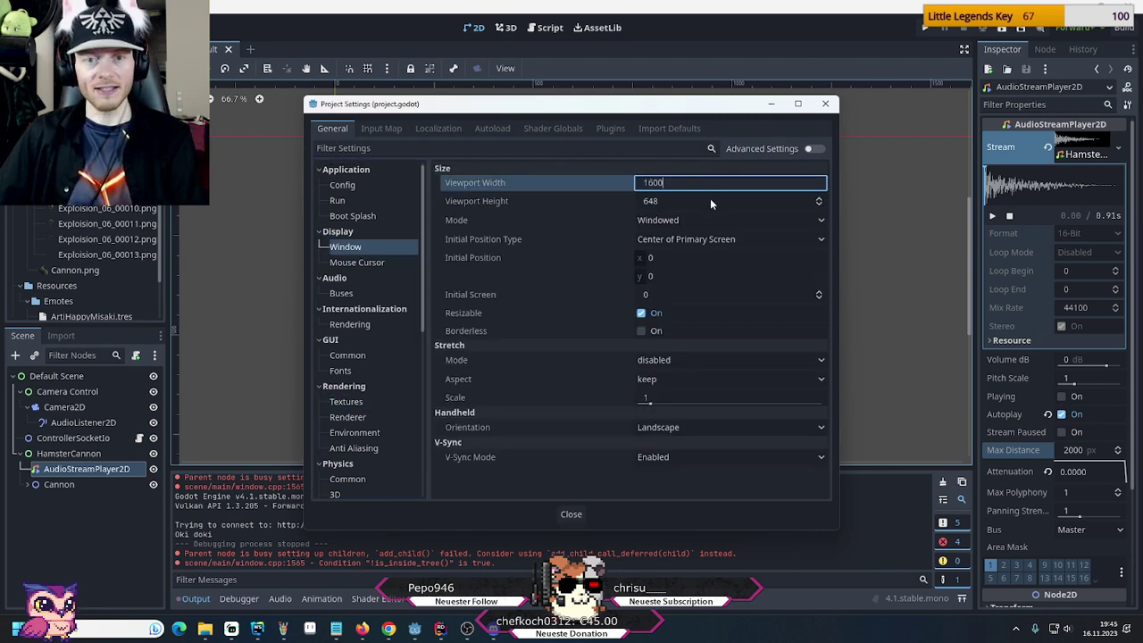
left_click(711, 201)
type("900")
key("Return")
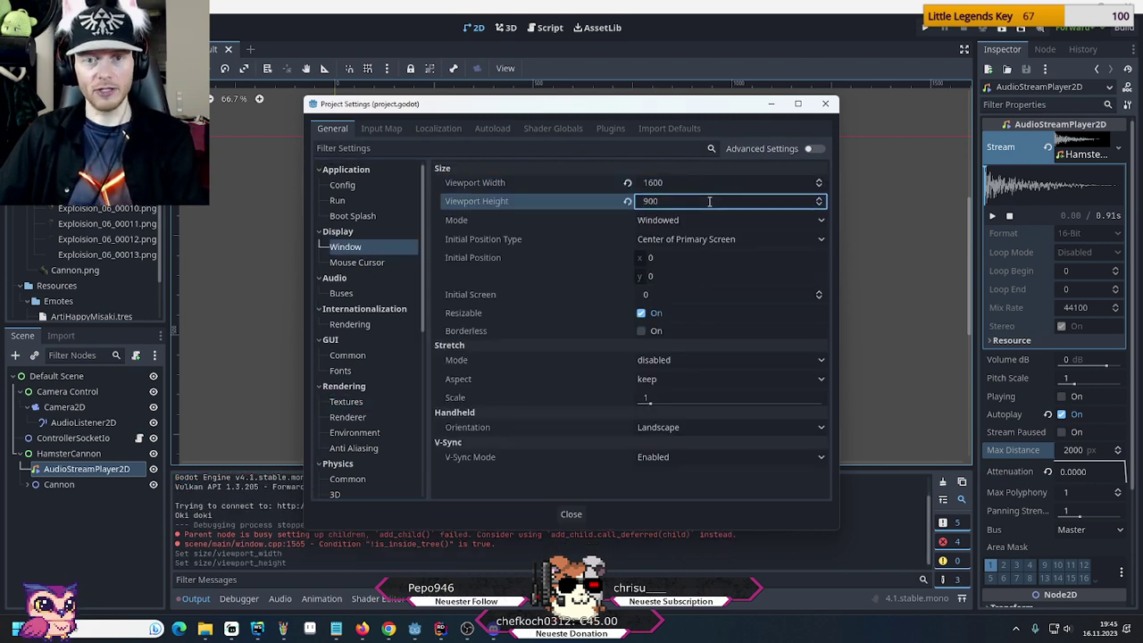
left_click(571, 515)
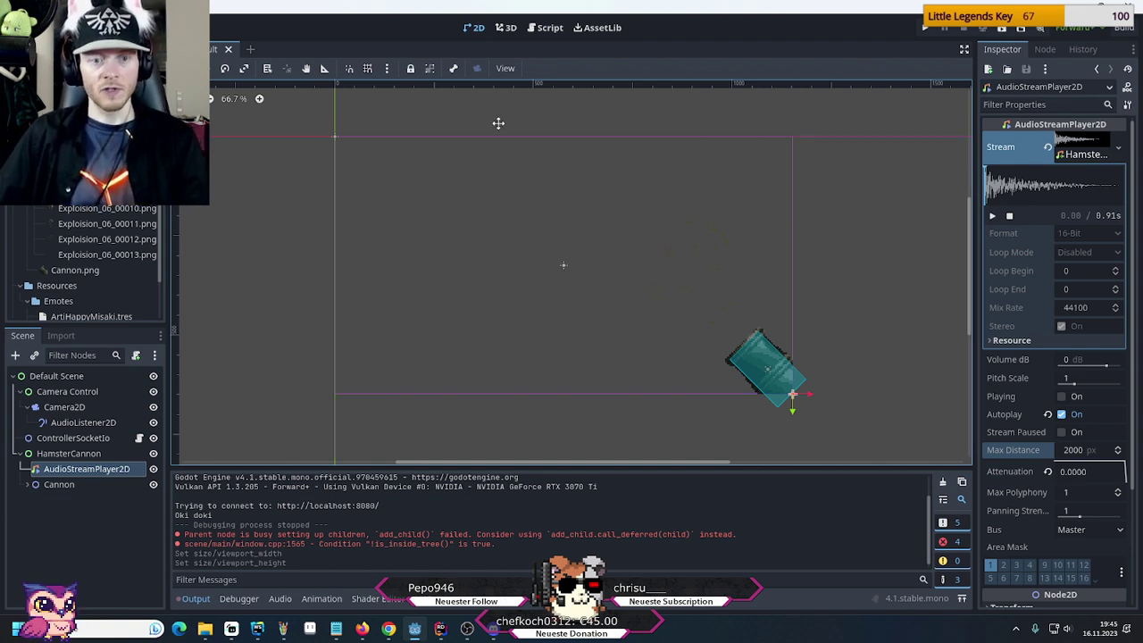
Test-run the project at the new window size, close the game, and disable Autoplay on the audio player
key("F5")
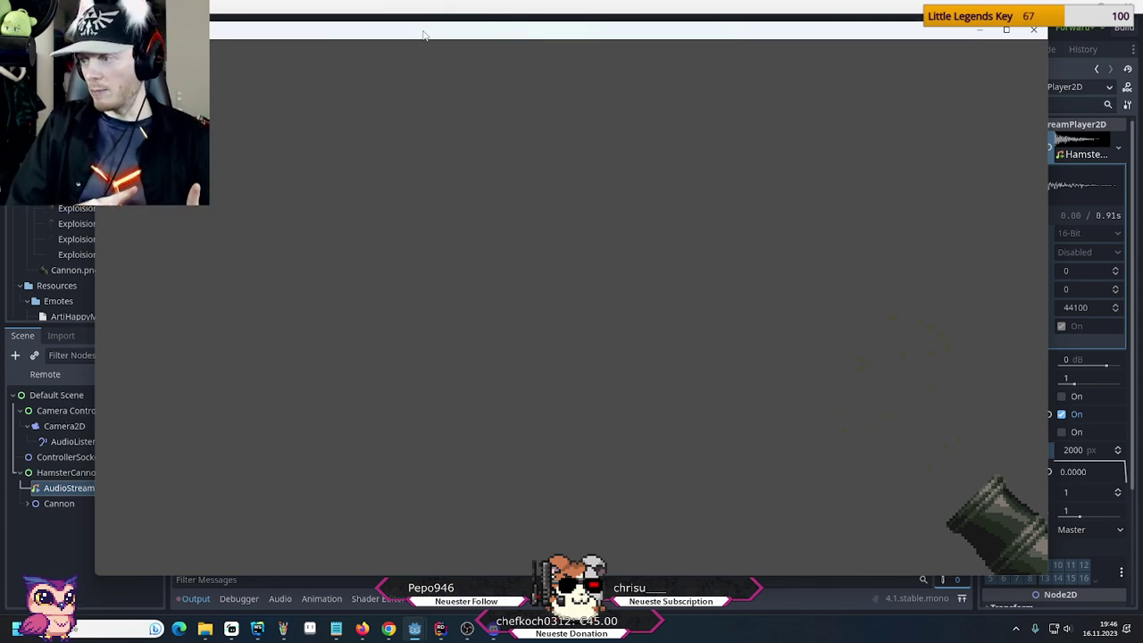
left_click(1034, 29)
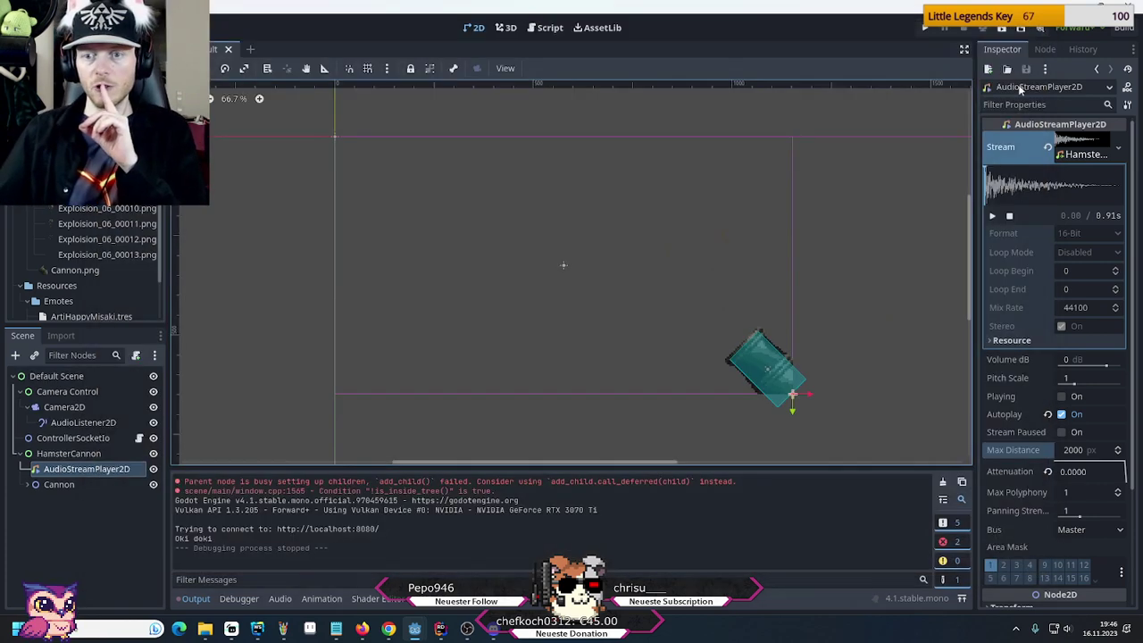
left_click(1061, 415)
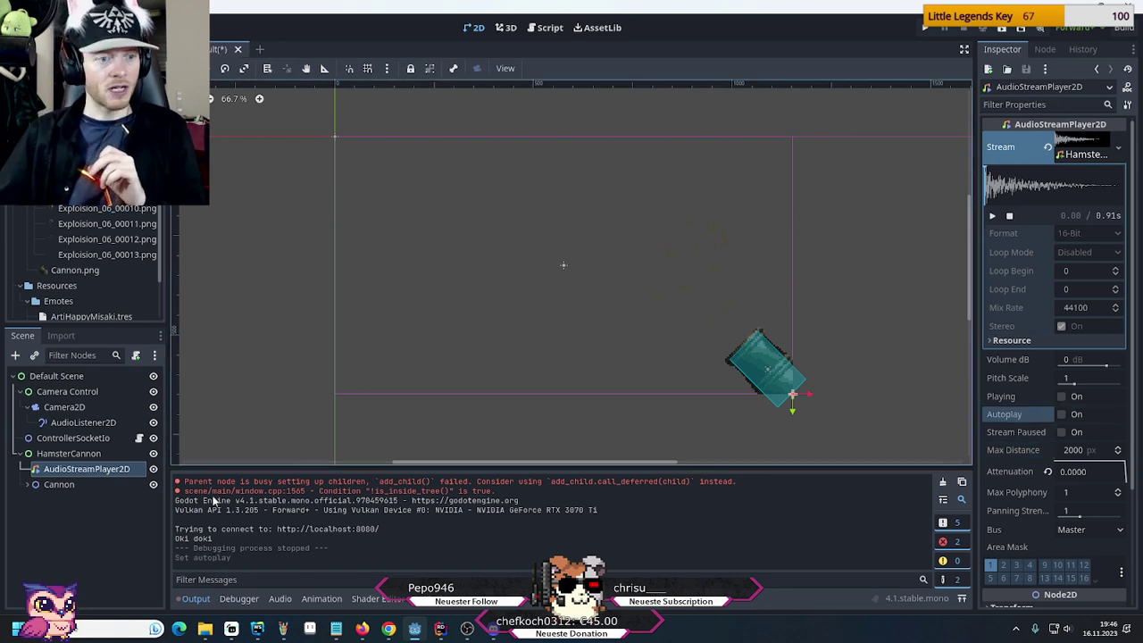
Review the AudioStreamPlayer2D's properties with its stream details collapsed, and compare them with the Cannon node's properties
left_click(87, 456)
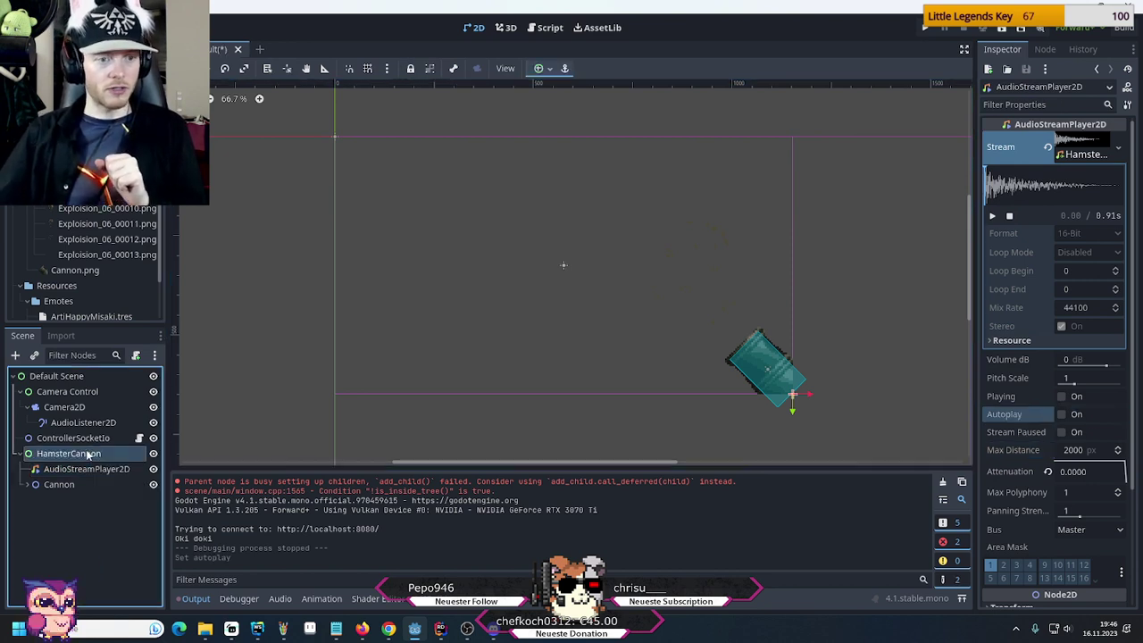
left_click(77, 468)
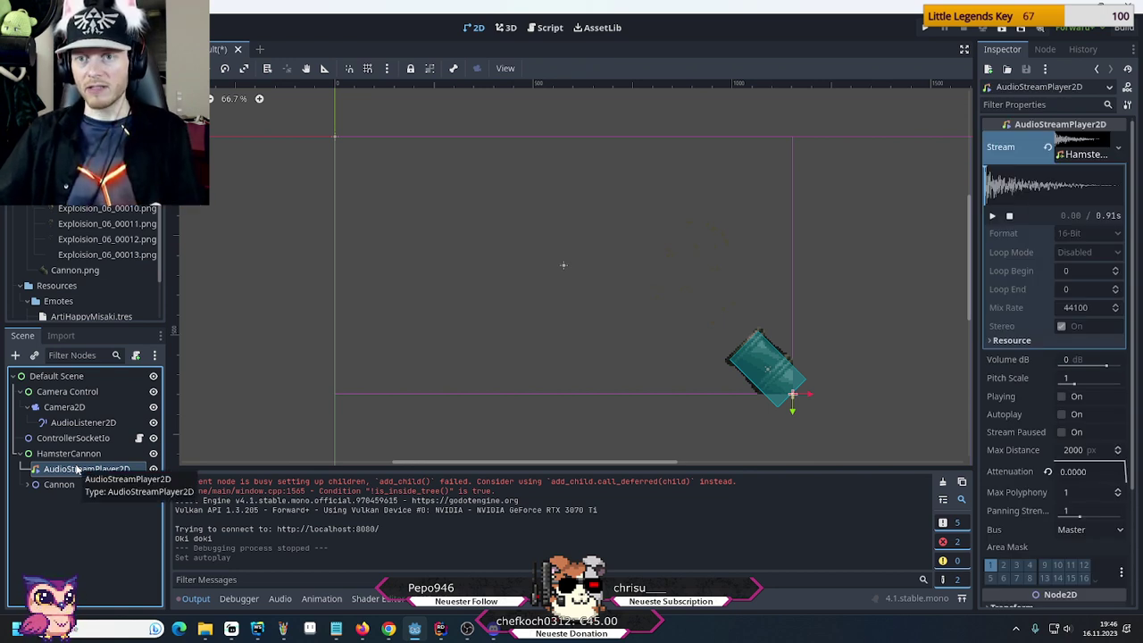
scroll(1027, 481, "down", 3)
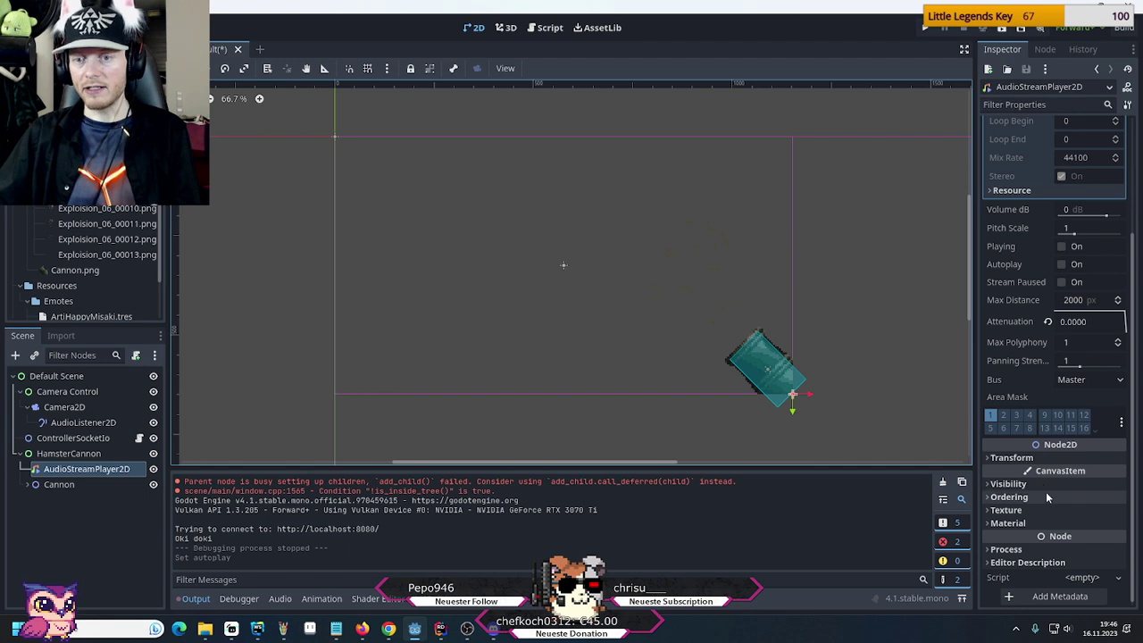
scroll(1046, 491, "up", 3)
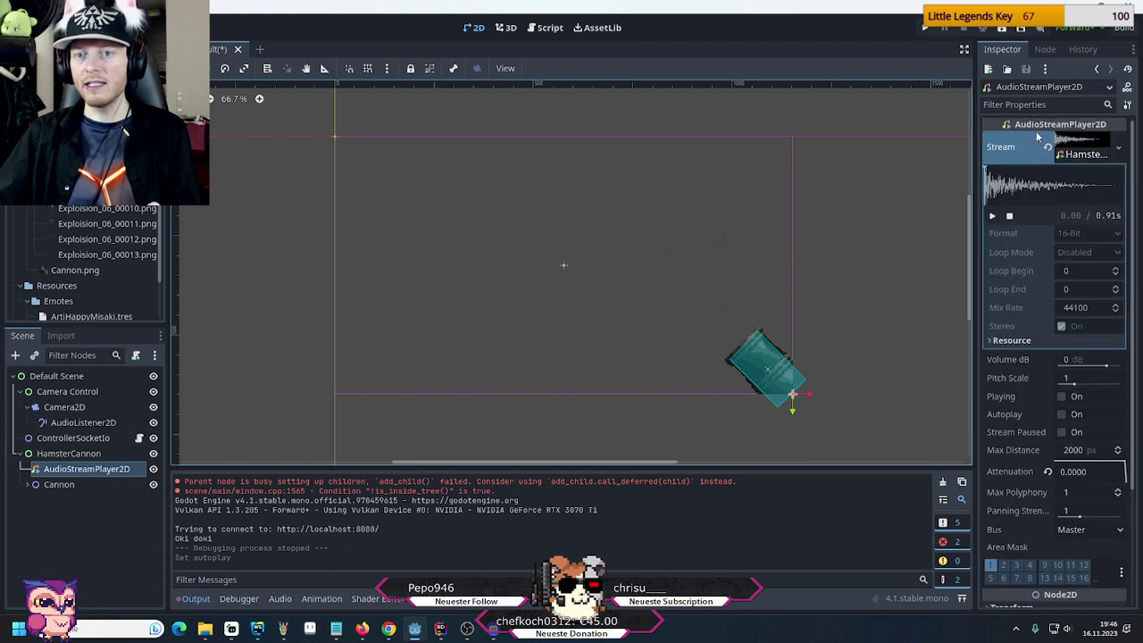
left_click(1077, 152)
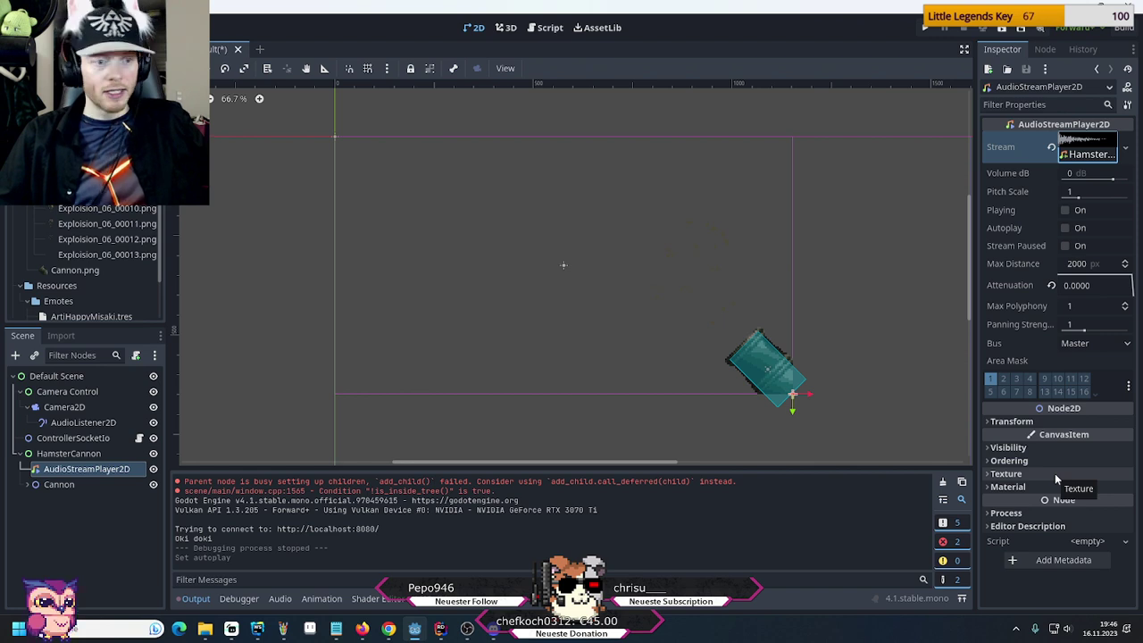
left_click(56, 485)
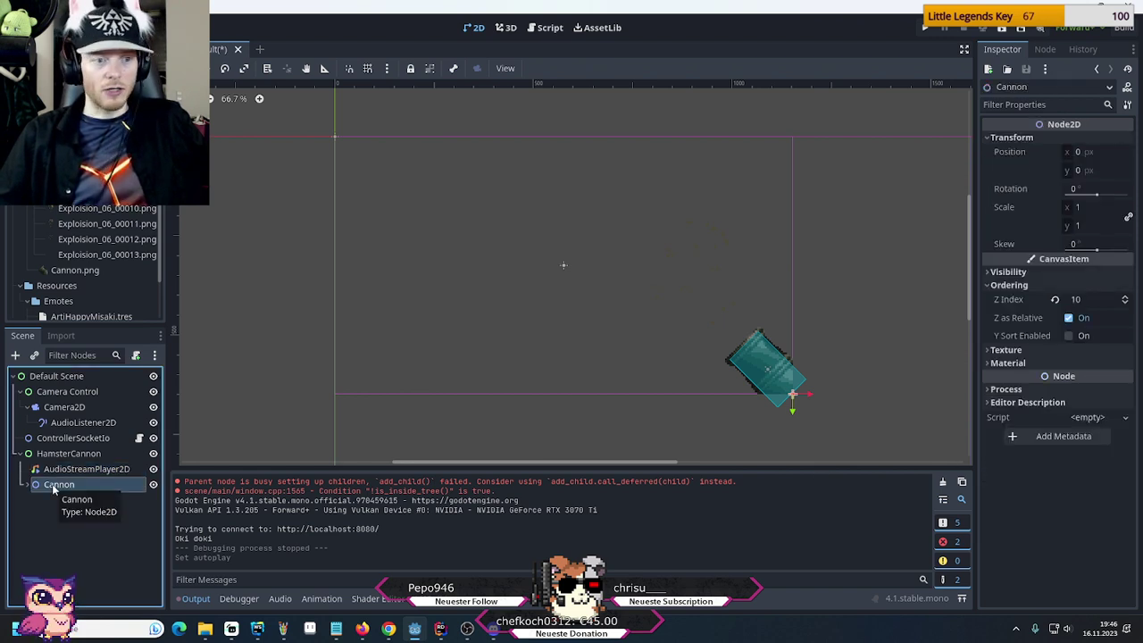
left_click(55, 472)
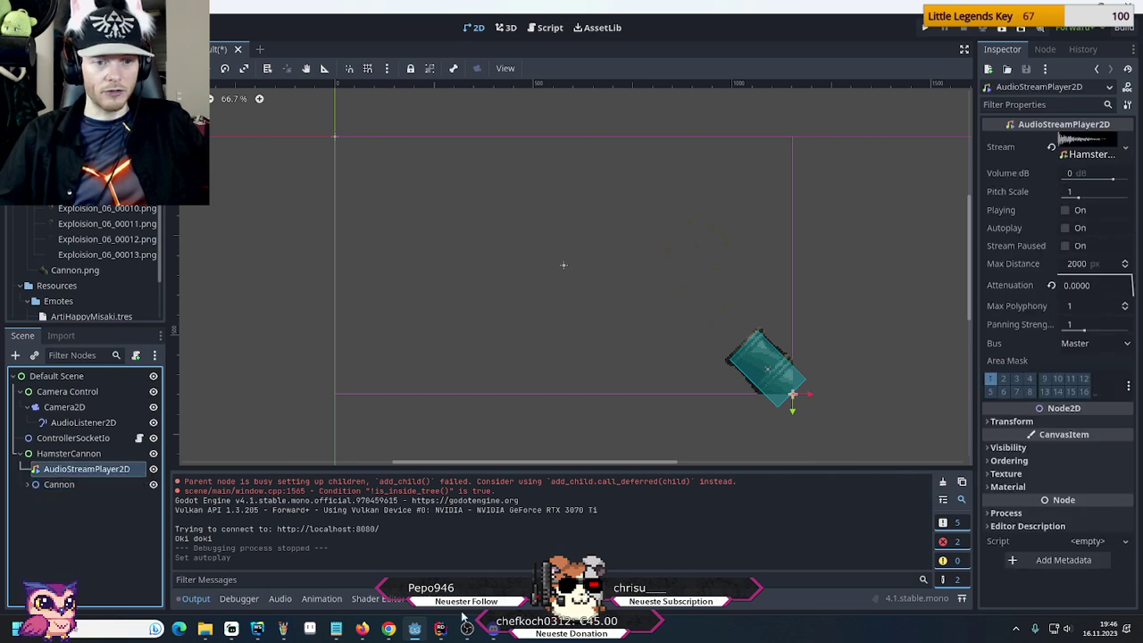
In Rider, create a new C# class named HamsterCannon in the project's Scripts folder and add the file to Git
left_click(440, 627)
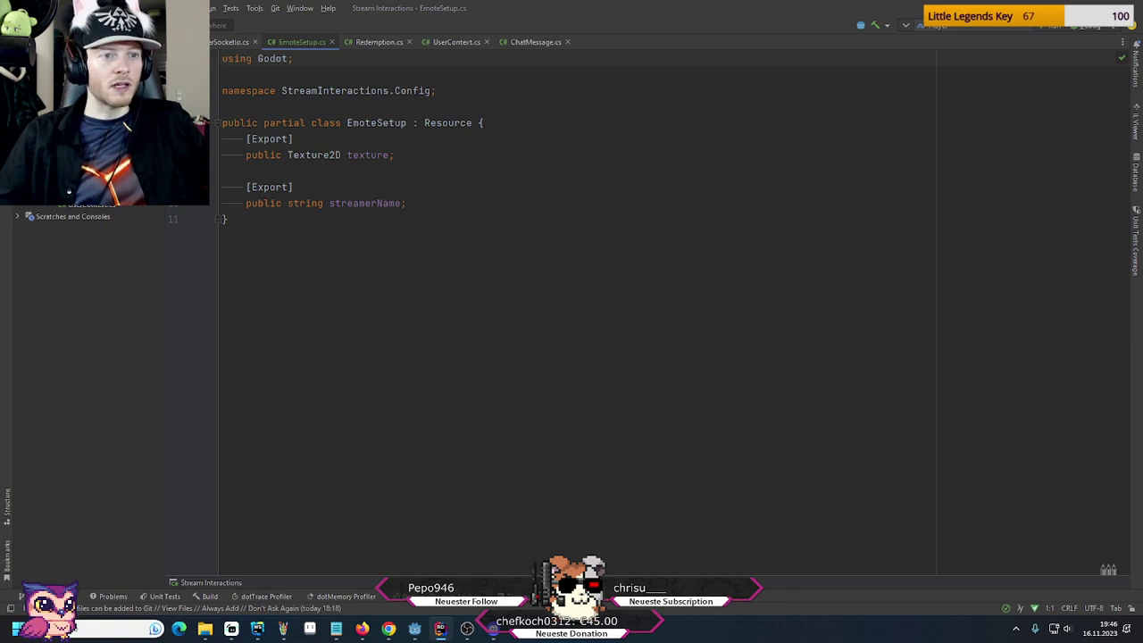
right_click(66, 132)
mouse_move(179, 135)
left_click(254, 139)
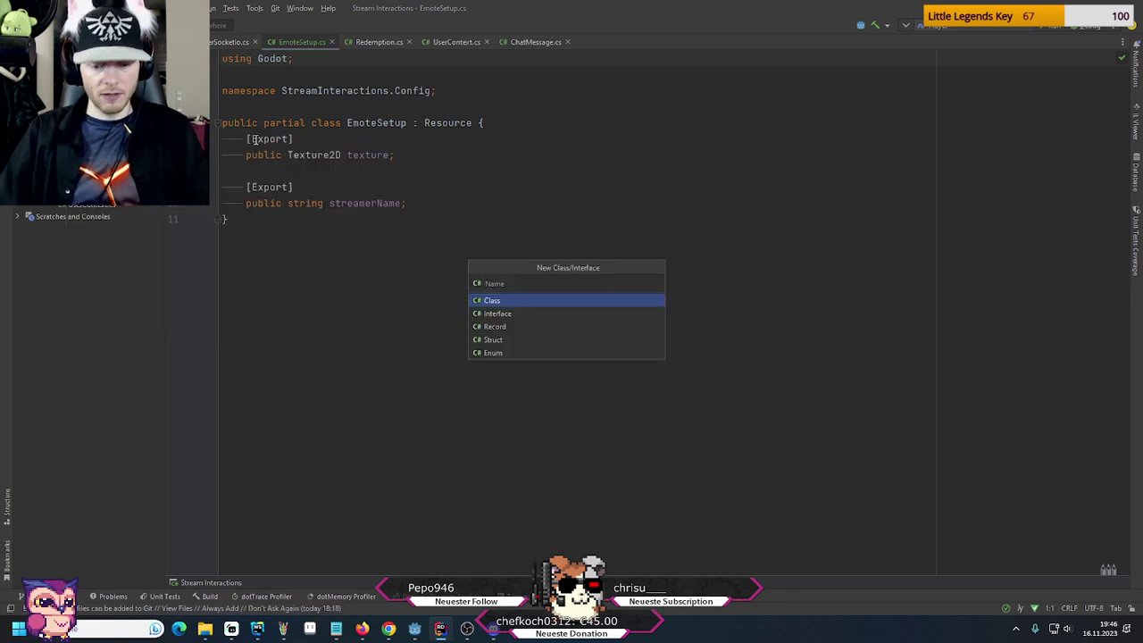
type("HamsterCan")
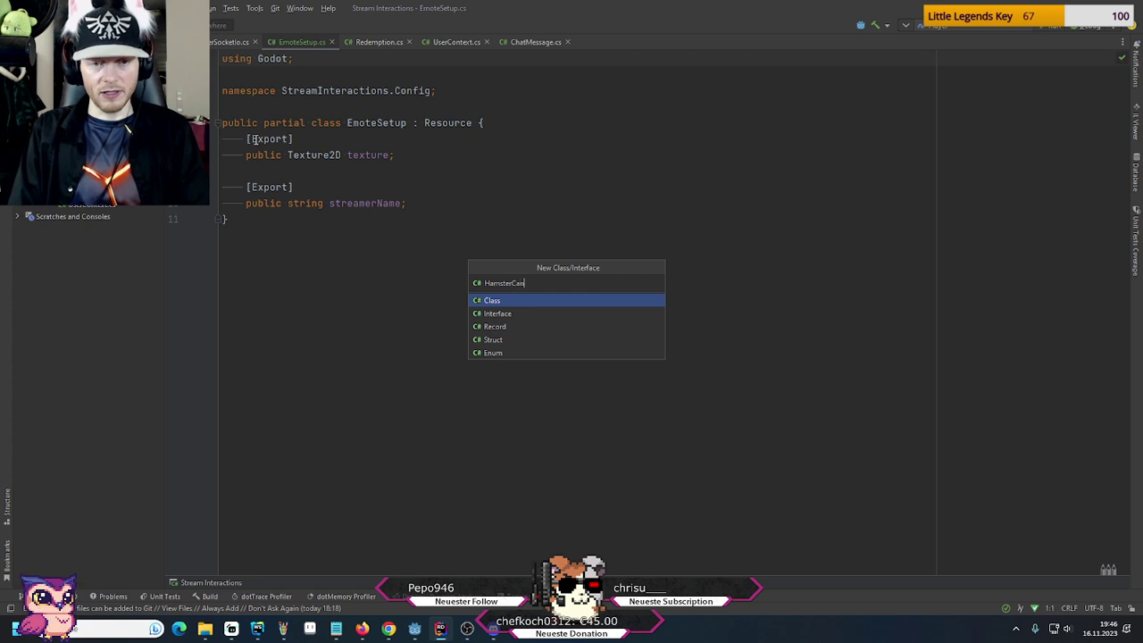
type("non")
key("Return")
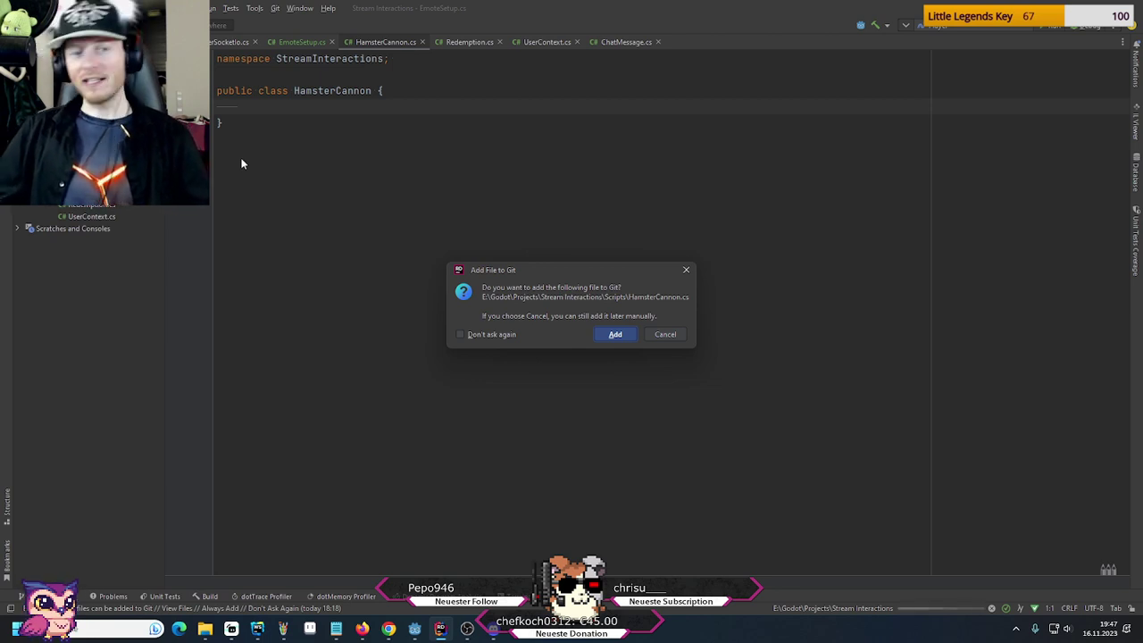
left_click(612, 336)
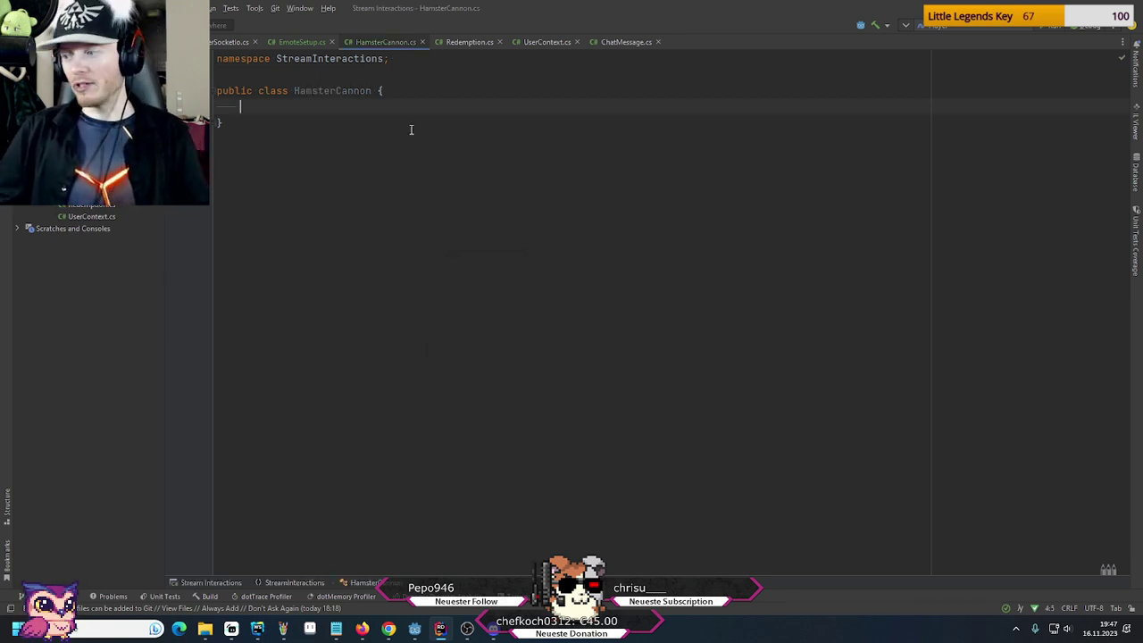
Declare a public AudioStreamPlayer2D field named _audioStream in the HamsterCannon class
type("p")
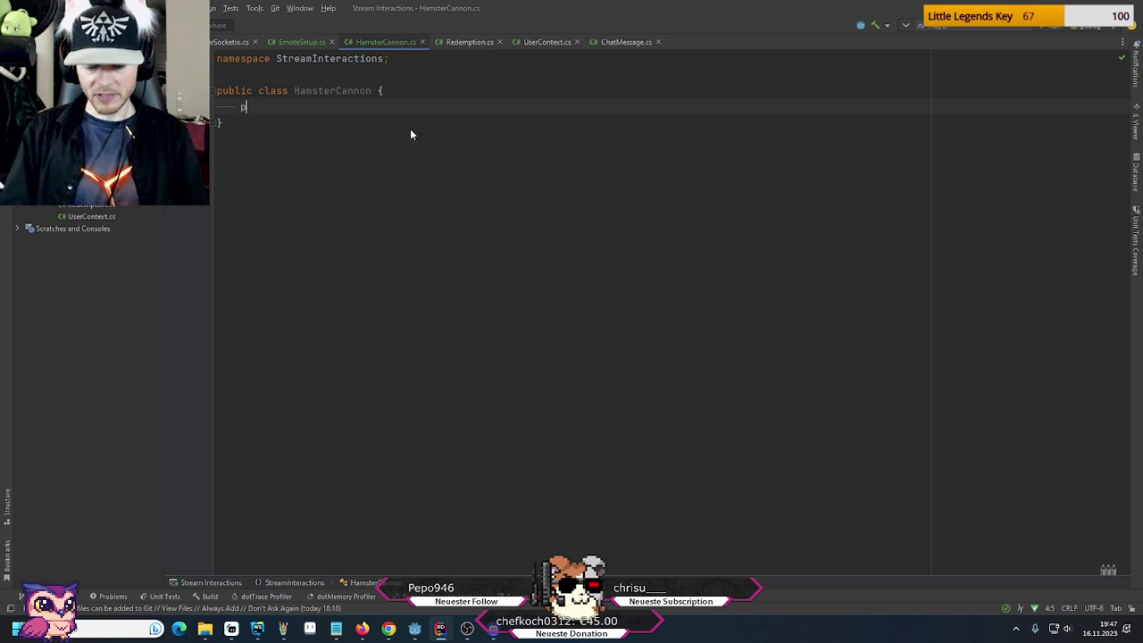
type("ublic AudioStreamPlayer2D")
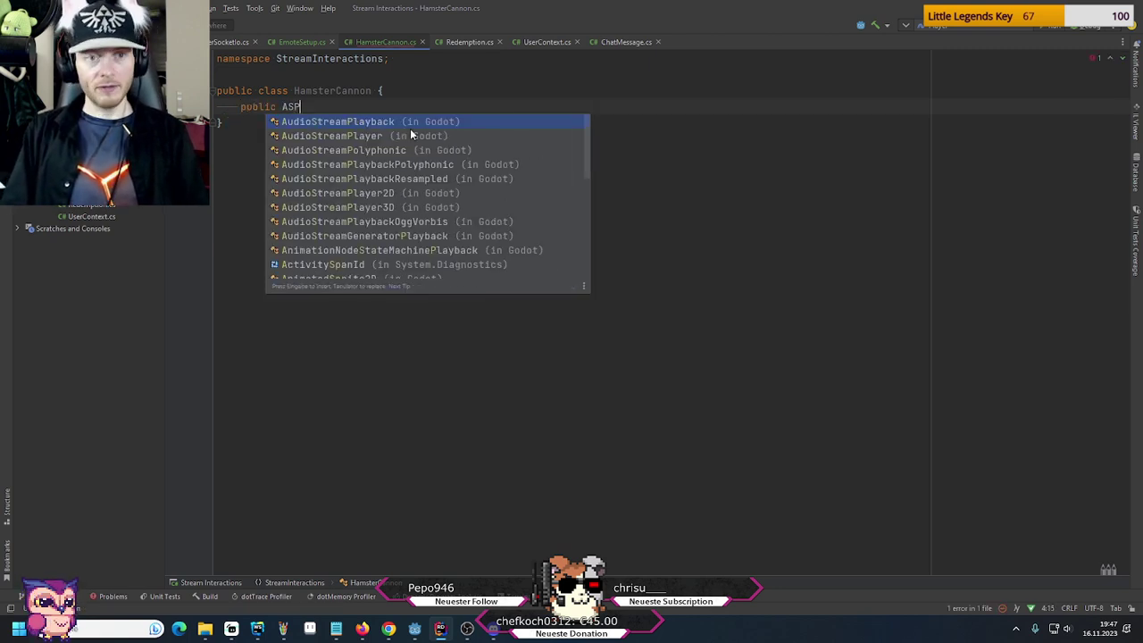
key("Return")
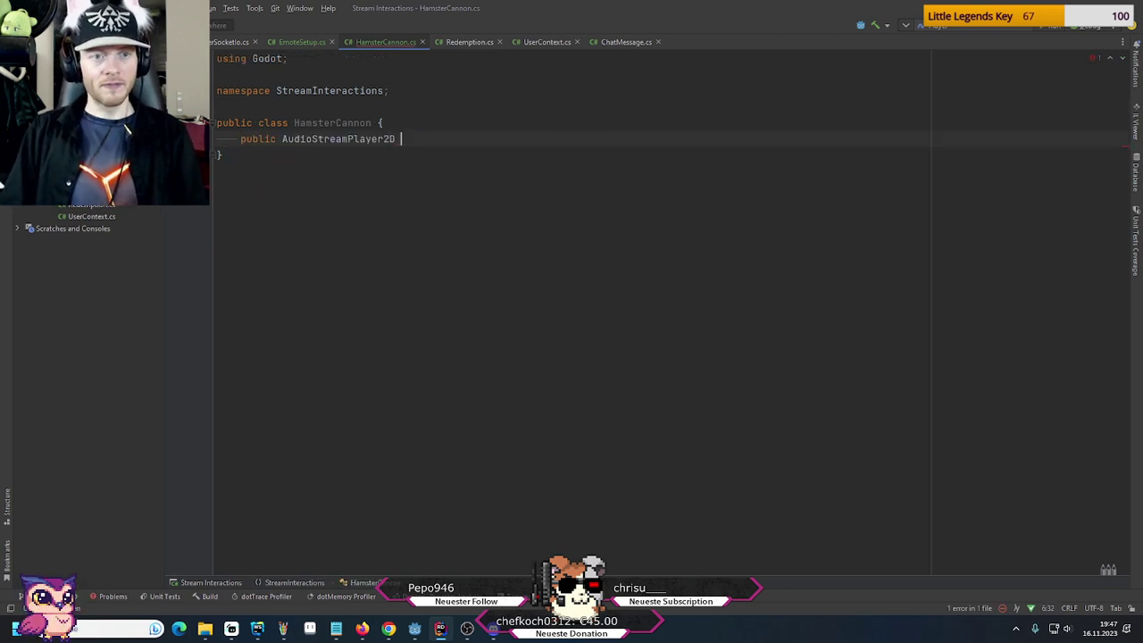
type("_")
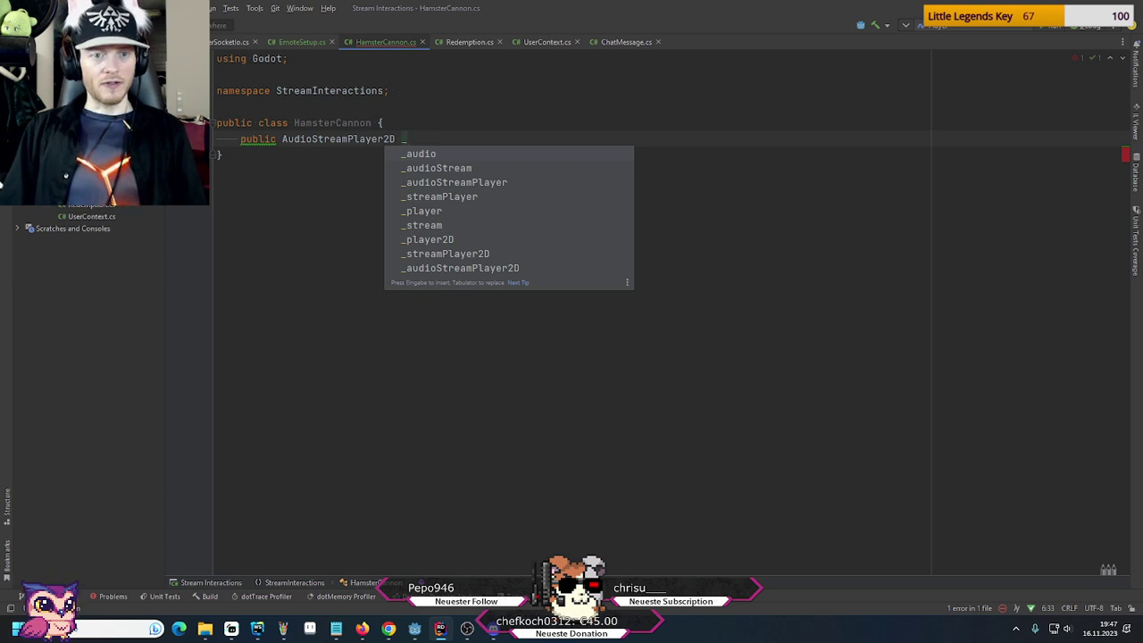
key("Down")
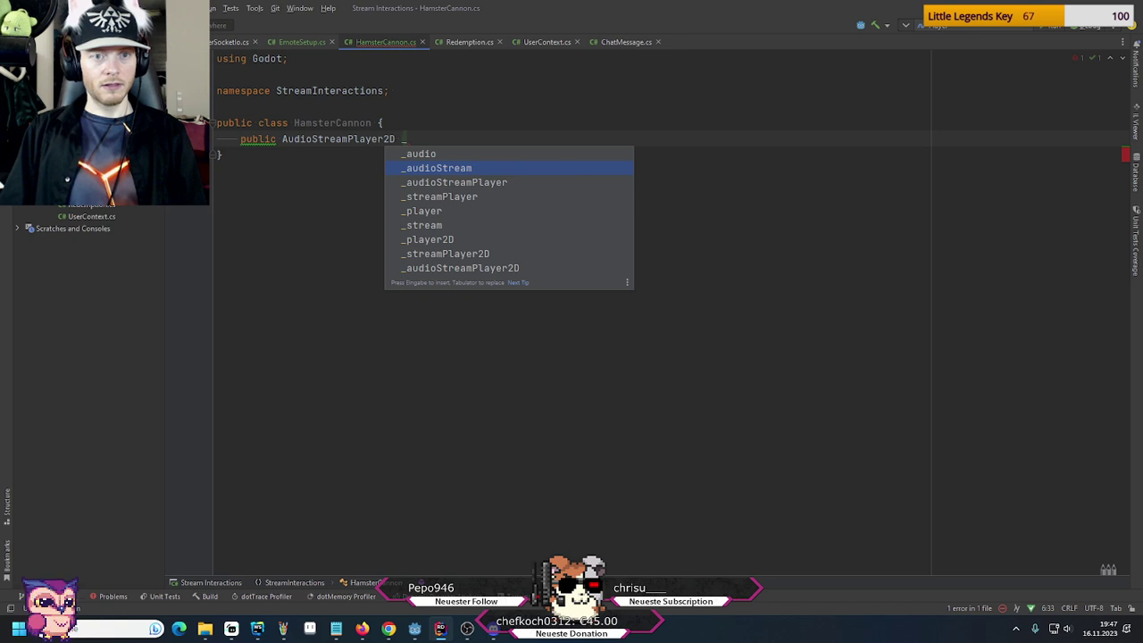
key("Return")
type(";")
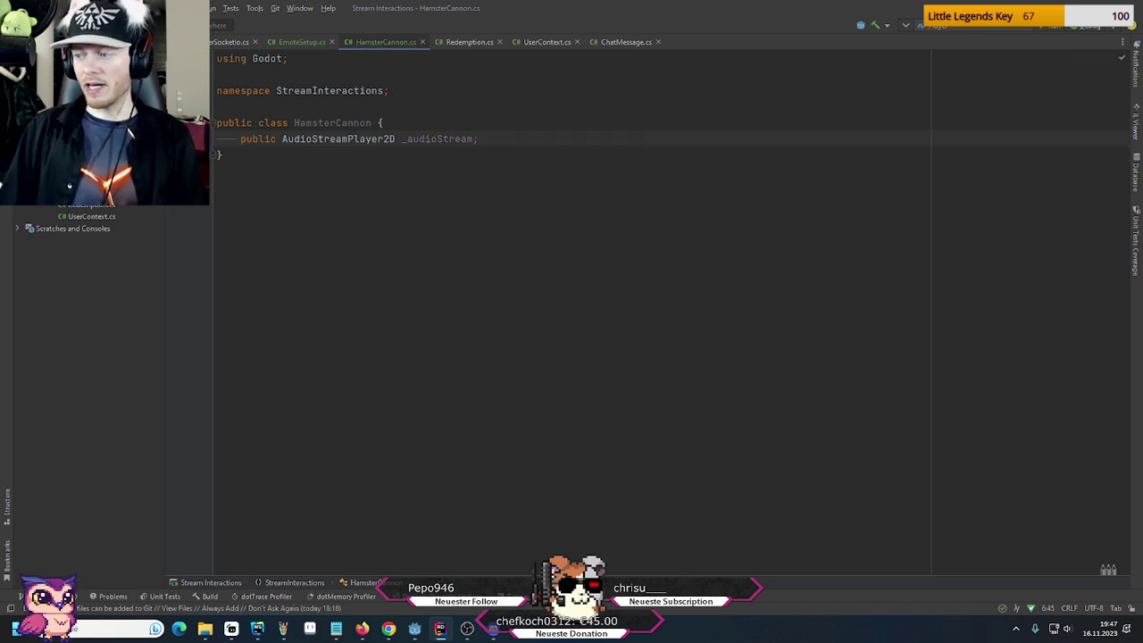
Declare a public Node2D field named _cannon below the audio field
key("Left")
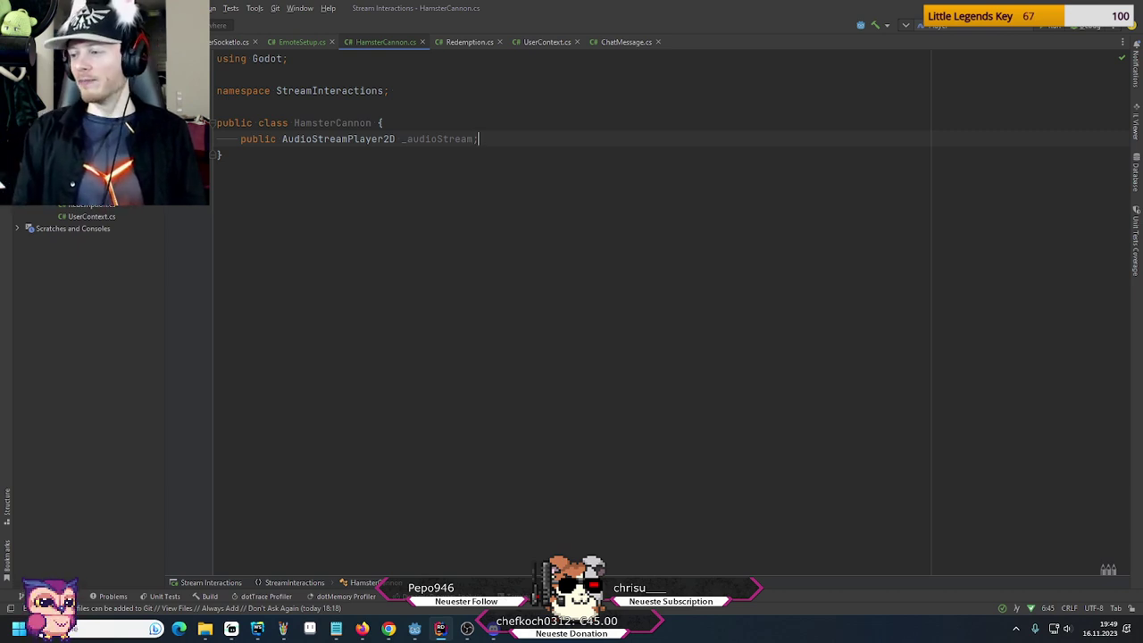
key("Return")
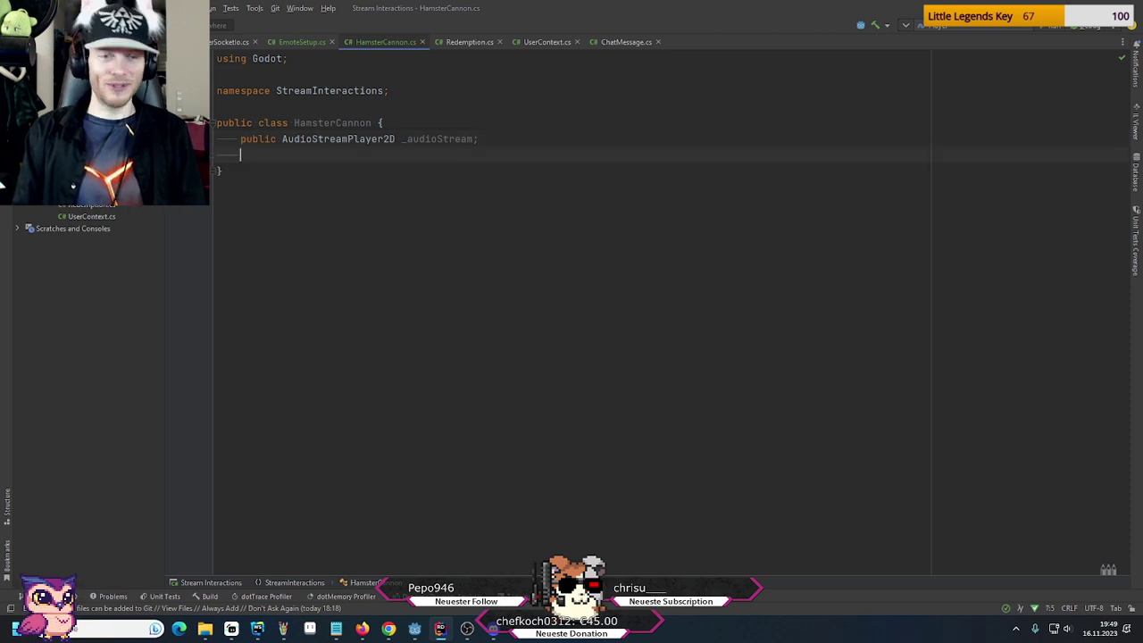
type("public ")
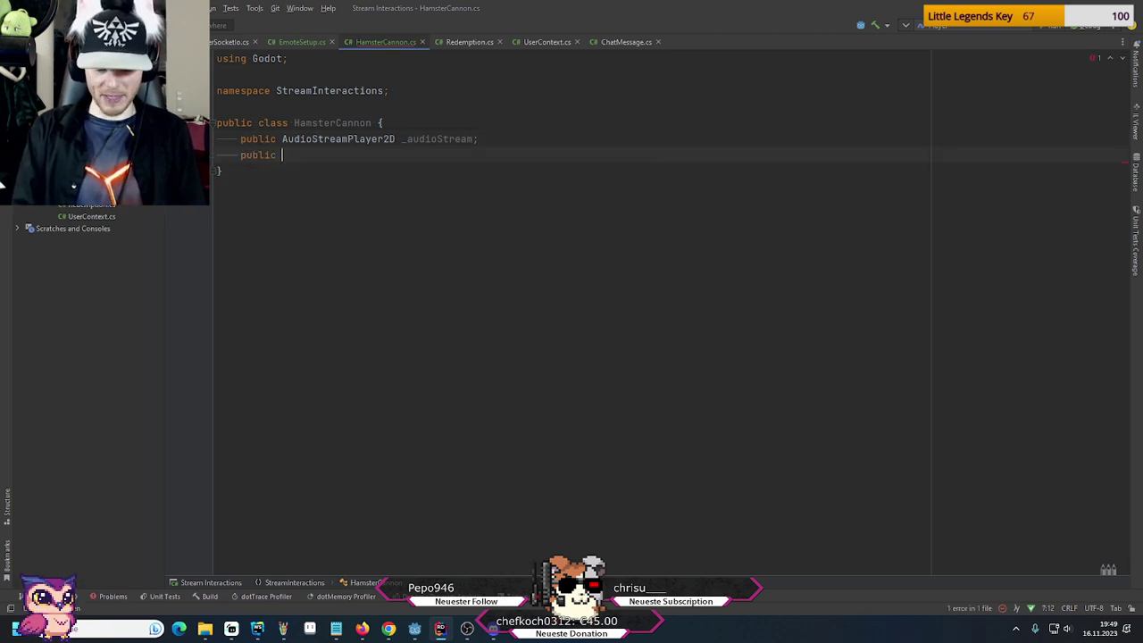
type("Node2D ")
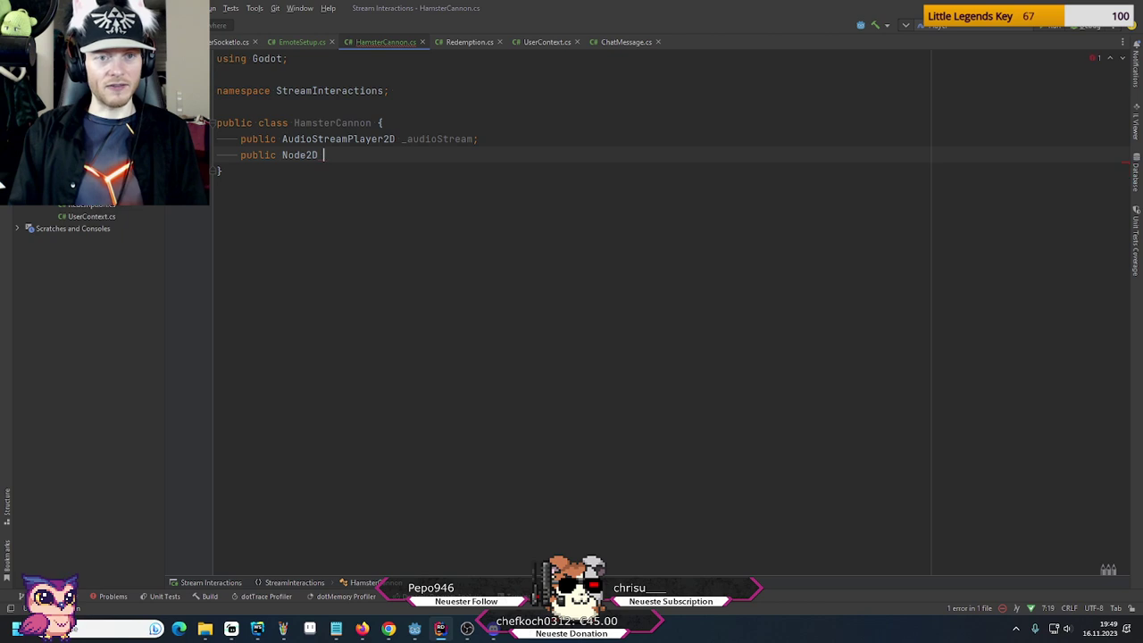
type("_cannon;")
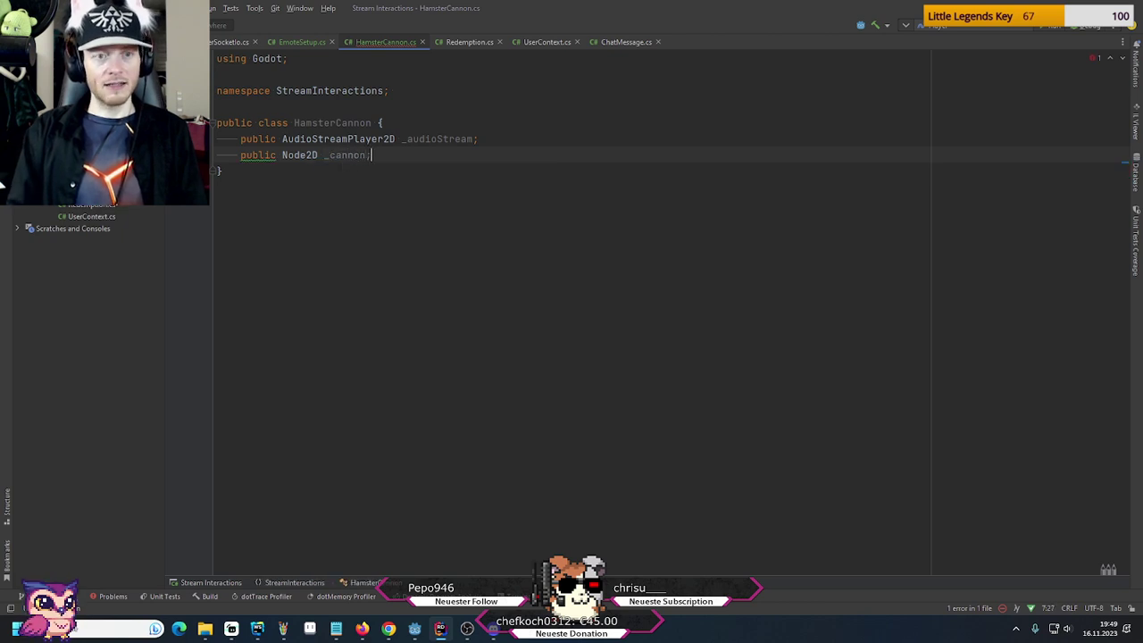
Rename the AudioStreamPlayer2D field to _audioCrackle
key("Up")
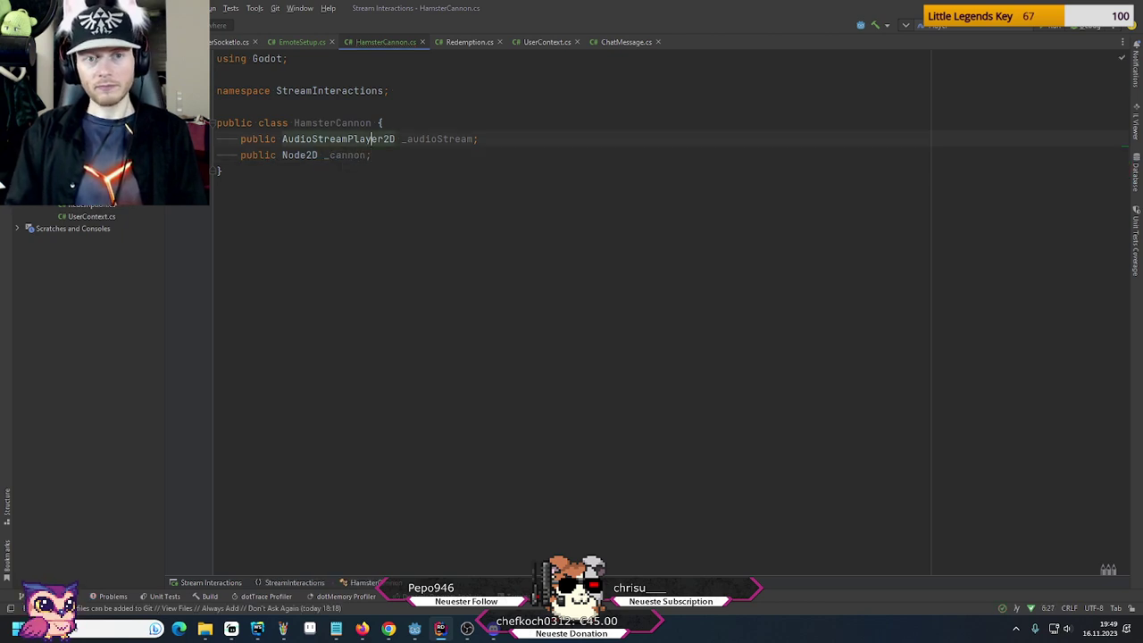
key("End")
key("Left")
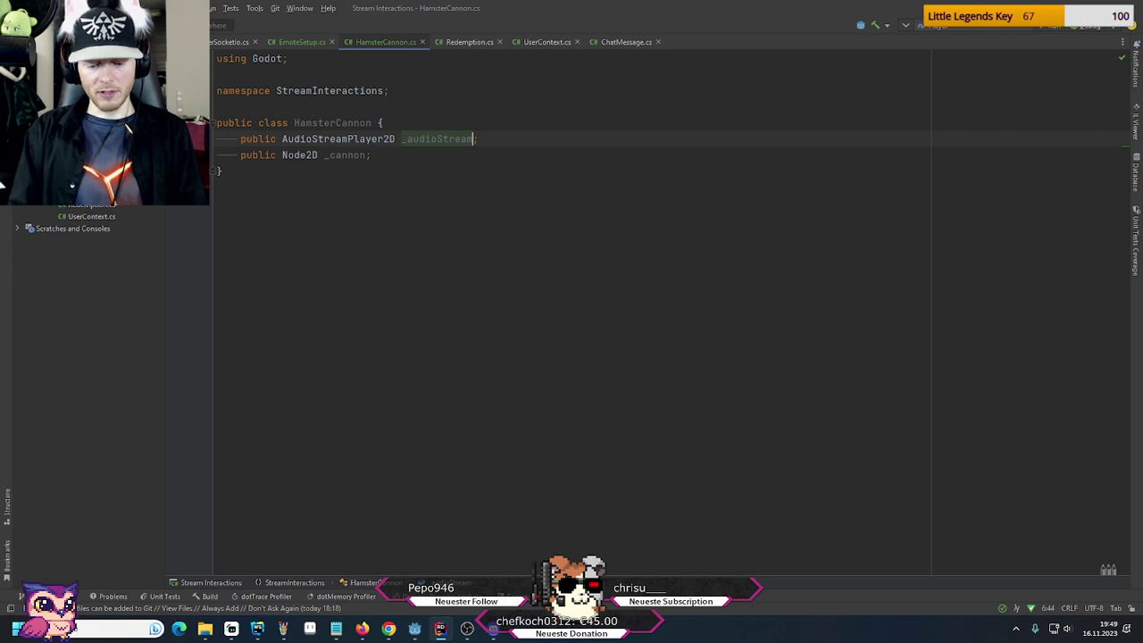
type("Crc")
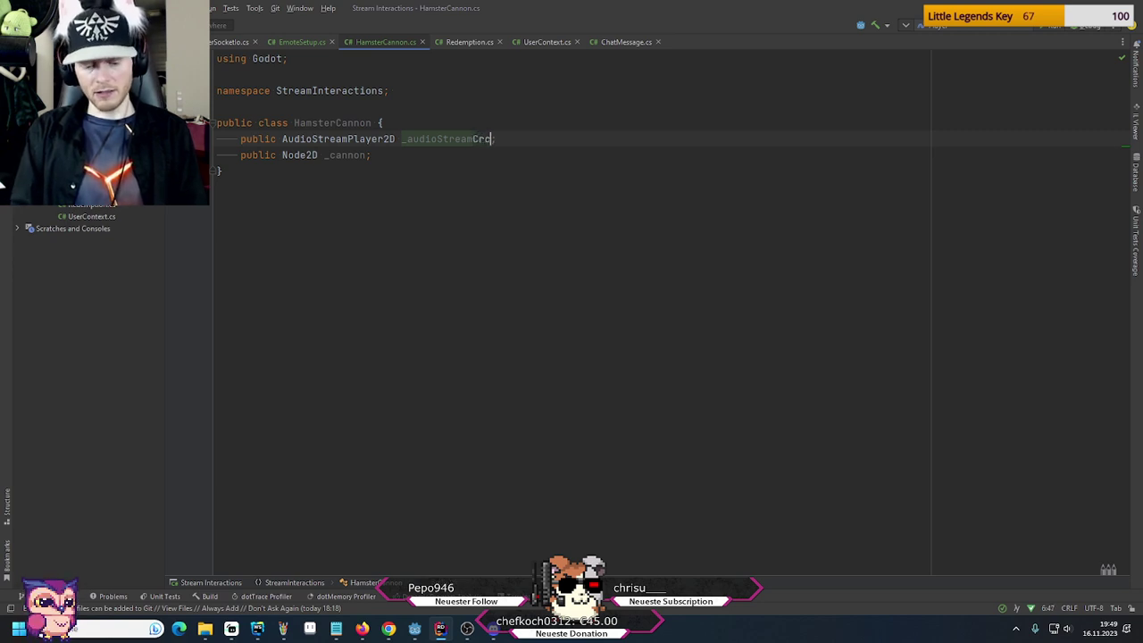
key("BackSpace")
key("BackSpace")
key("BackSpace")
key("BackSpace")
key("BackSpace")
key("BackSpace")
key("BackSpace")
key("BackSpace")
key("BackSpace")
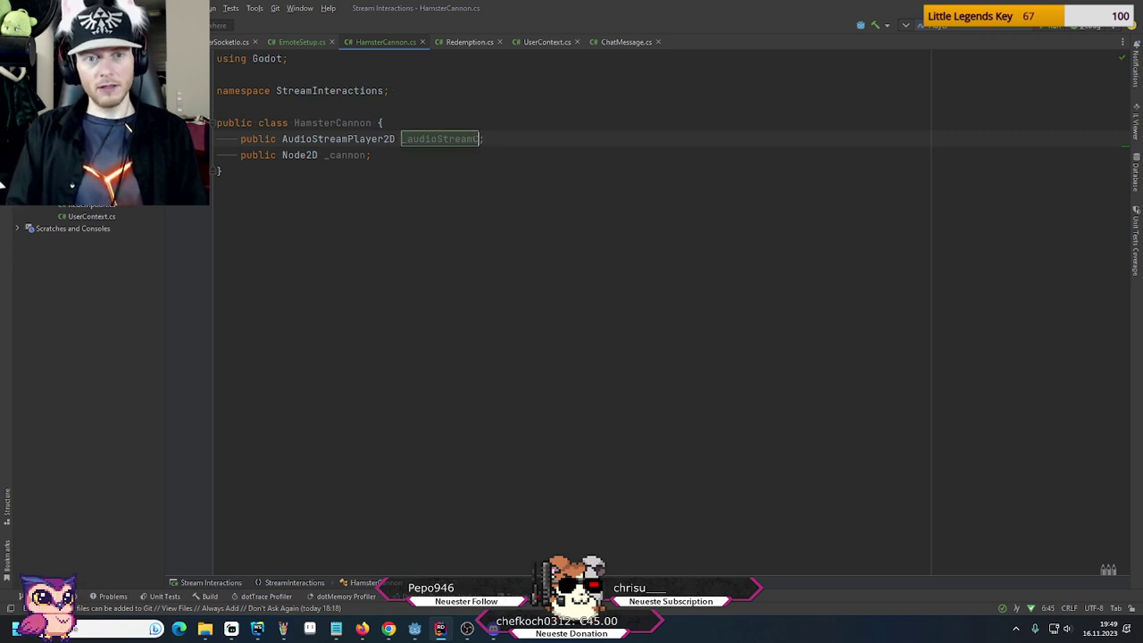
type("Crackle")
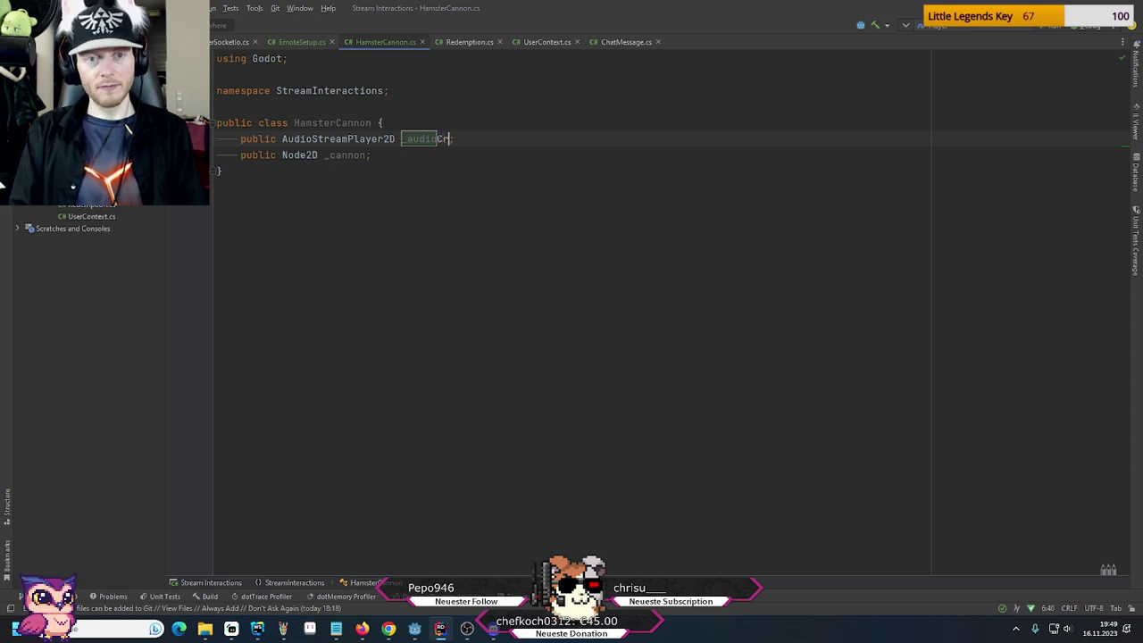
Declare a public AudioStreamPlayer2D field named _audioChains above _audioCrackle
key("Up")
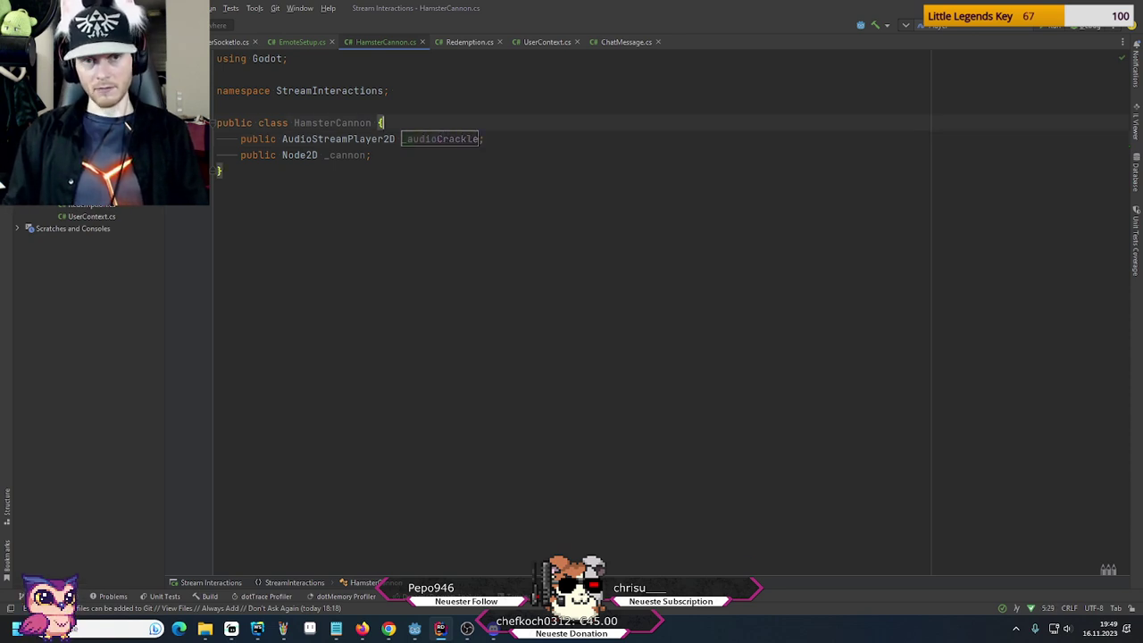
key("Return")
type("public A")
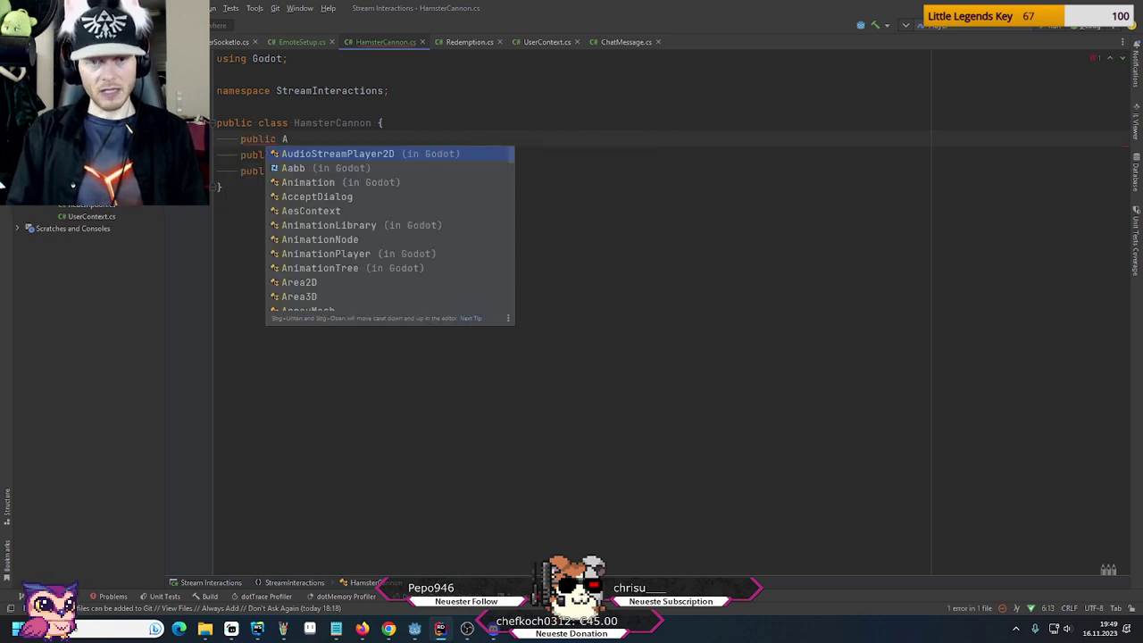
key("Return")
type("_")
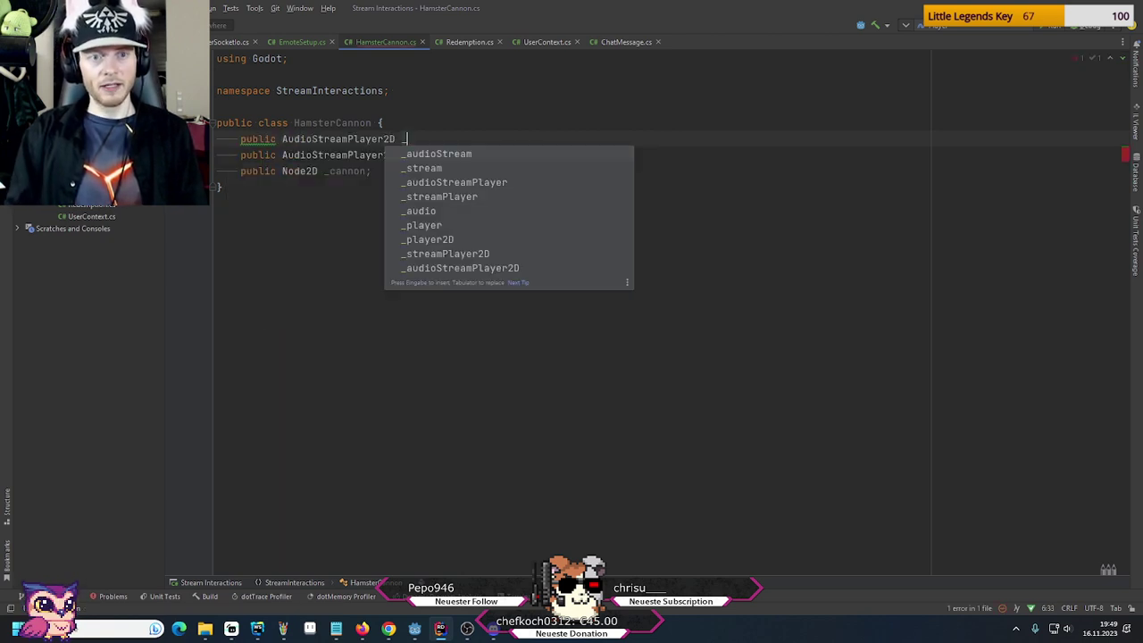
key("Down")
key("Down")
key("Down")
key("Down")
key("Return")
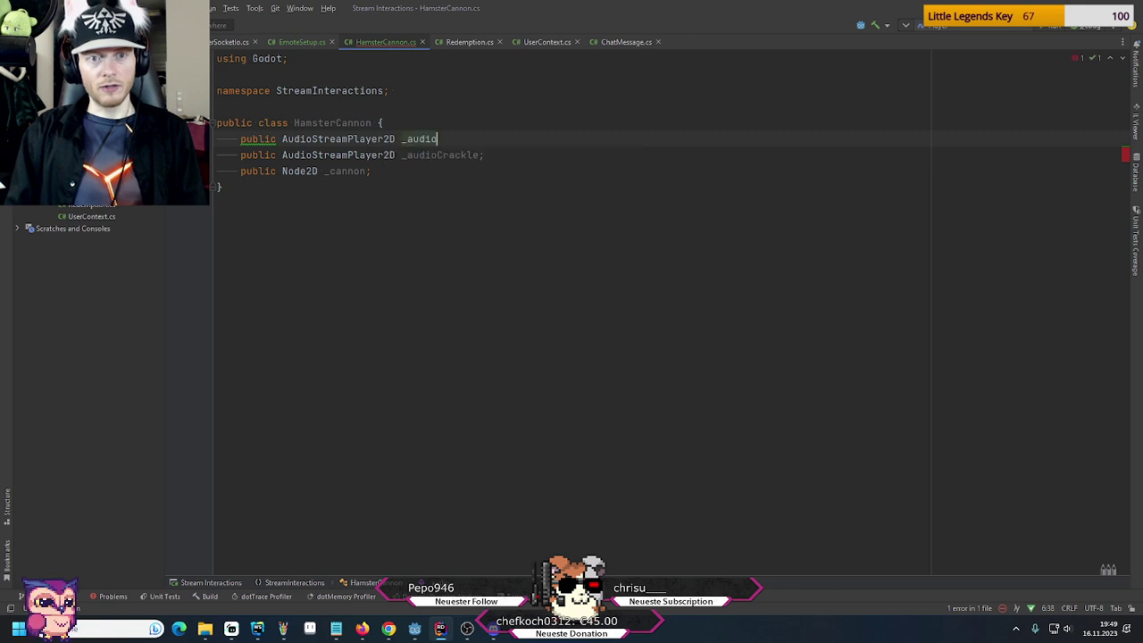
type("Chains;")
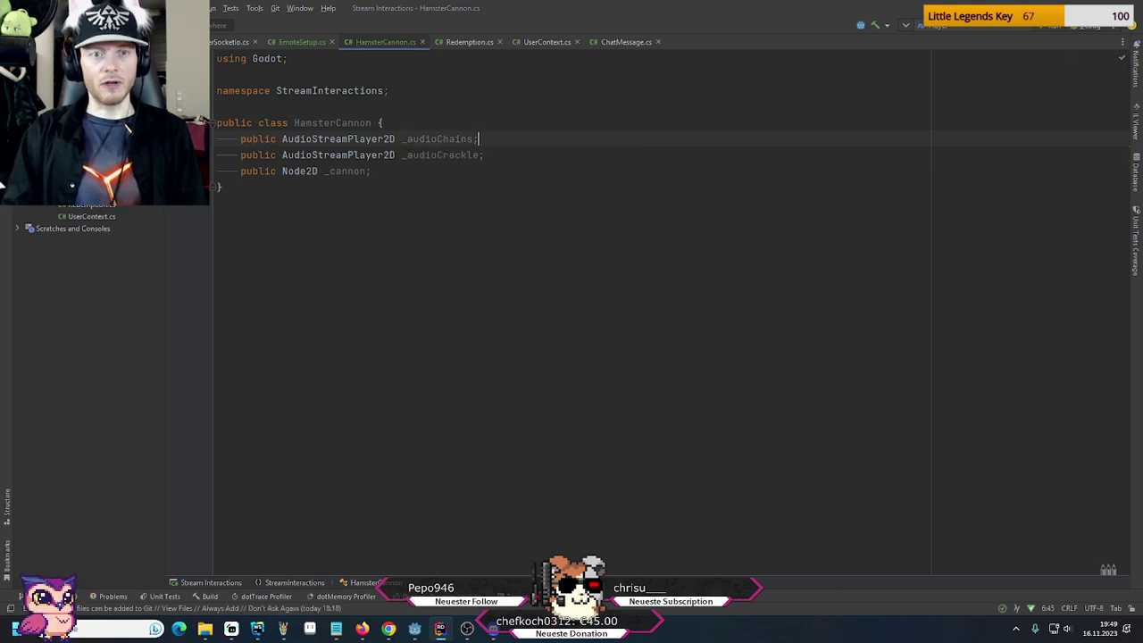
Add an [Export] attribute above both _audioChains and _audioCrackle, with a blank line between the two fields
left_click(384, 122)
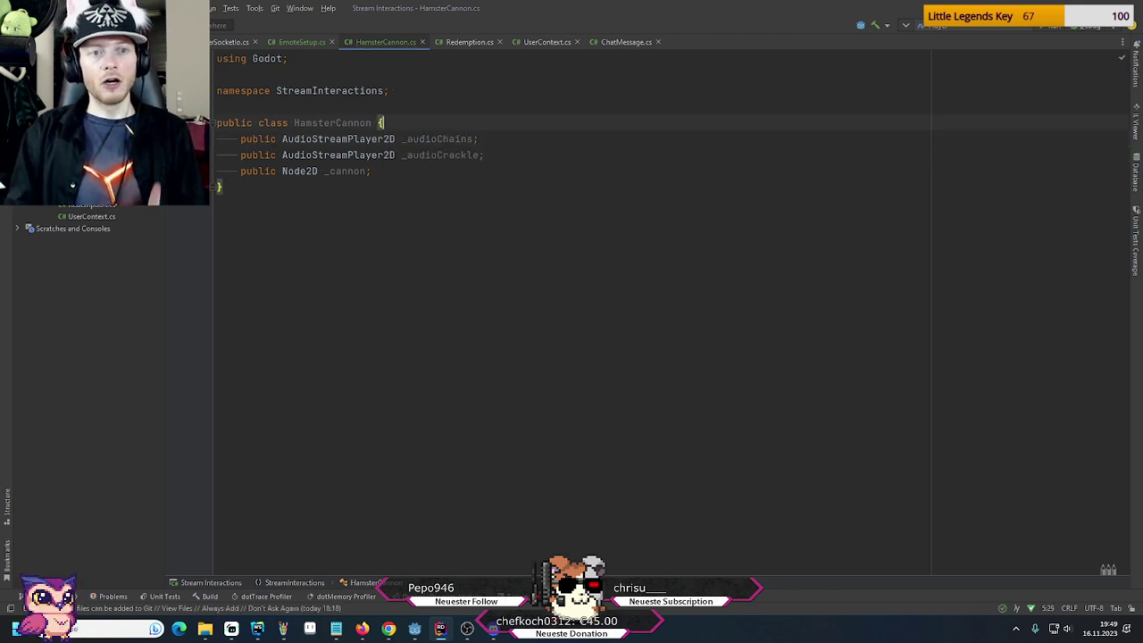
key("Return")
type("[Ex")
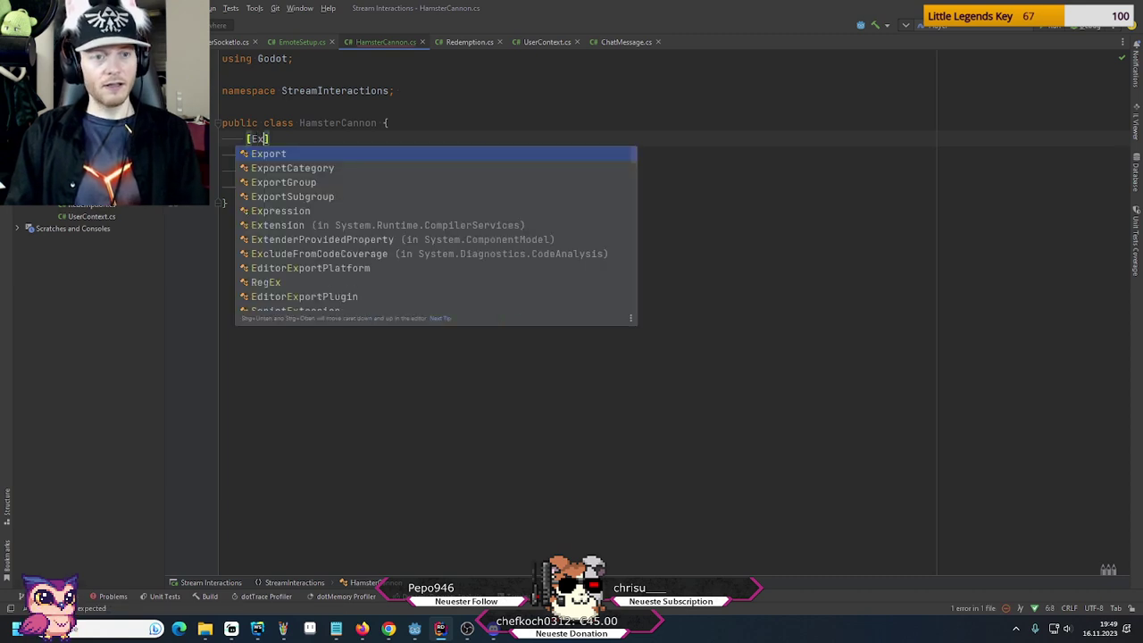
key("Return")
left_click(483, 155)
key("Return")
key("Return")
type("[")
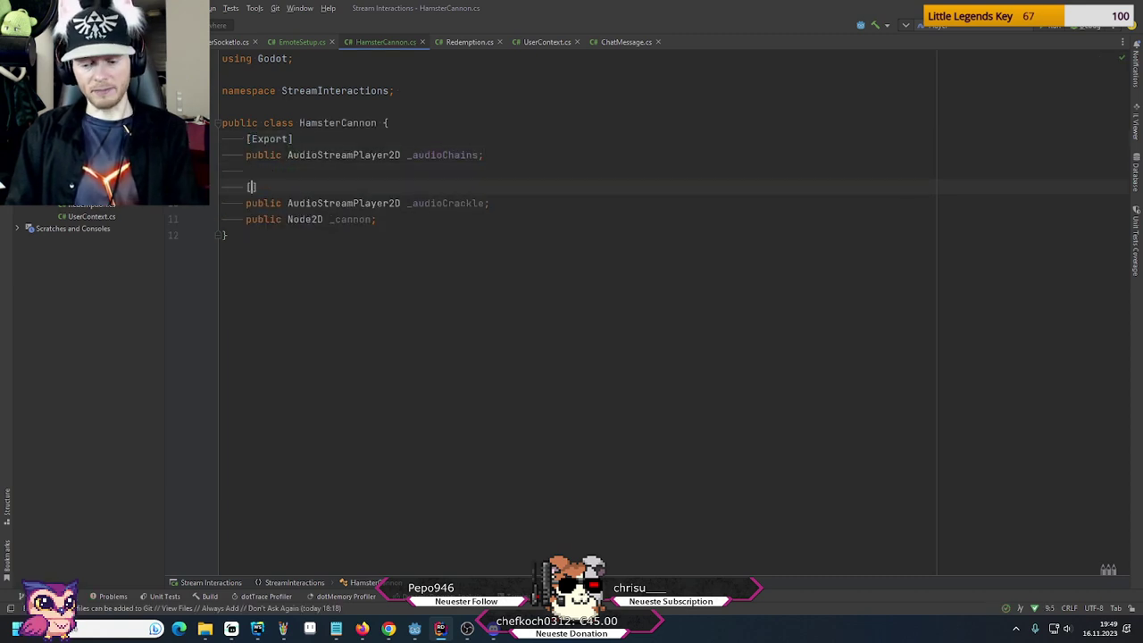
type("E")
key("Return")
Separate the _cannon field with a blank line and add an [Export] attribute above it
left_click(489, 203)
key("Return")
key("Return")
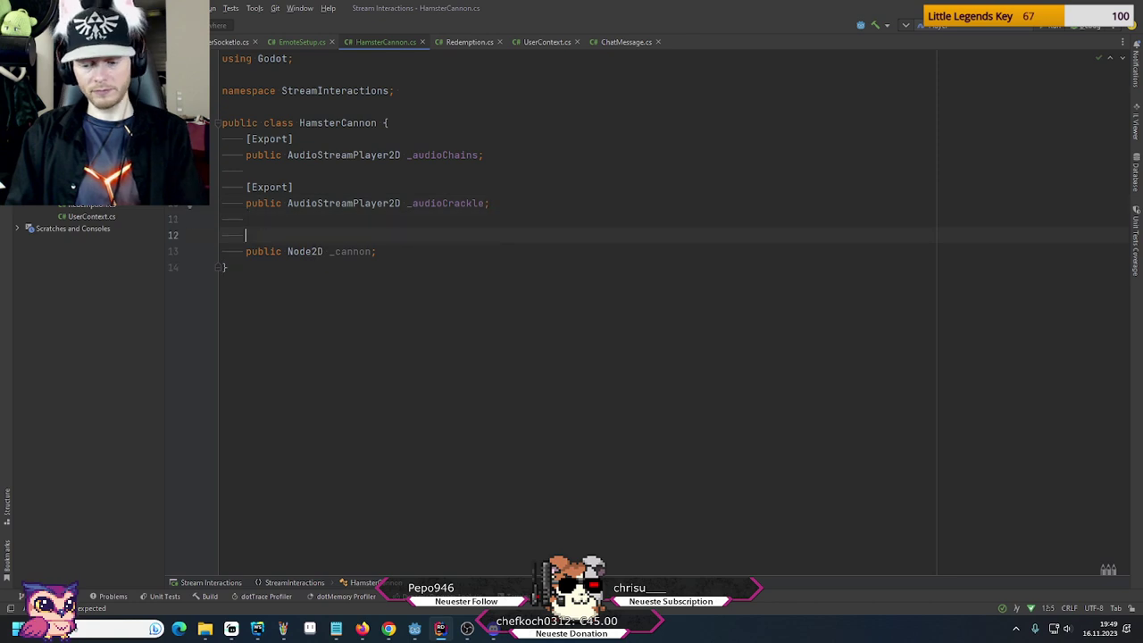
type("[Ex")
key("Return")
key("Down")
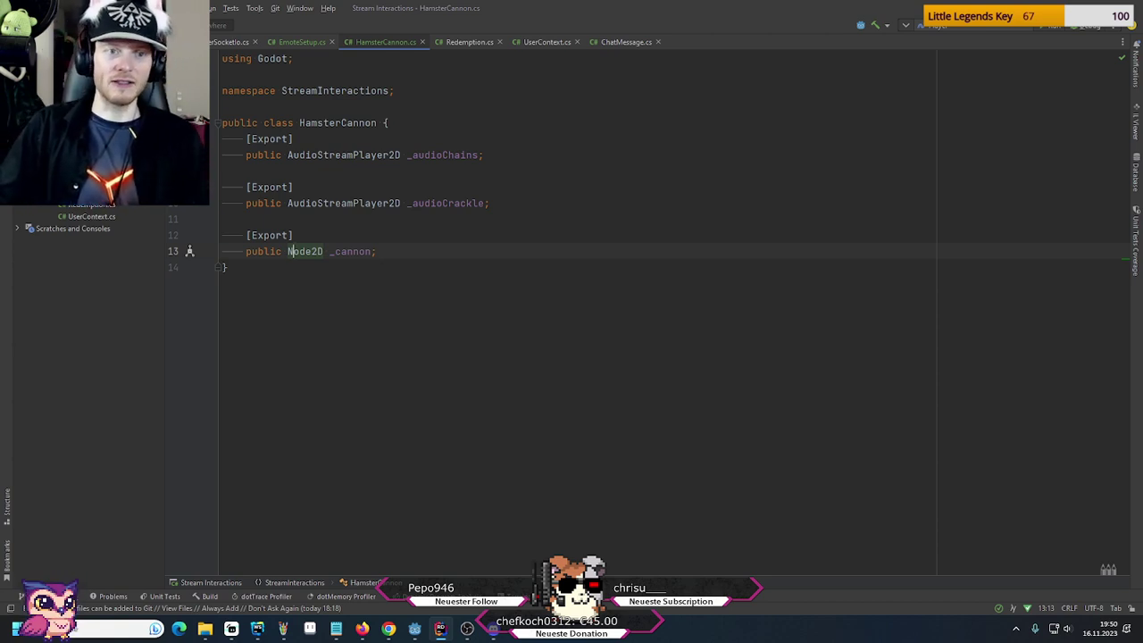
left_click(400, 154)
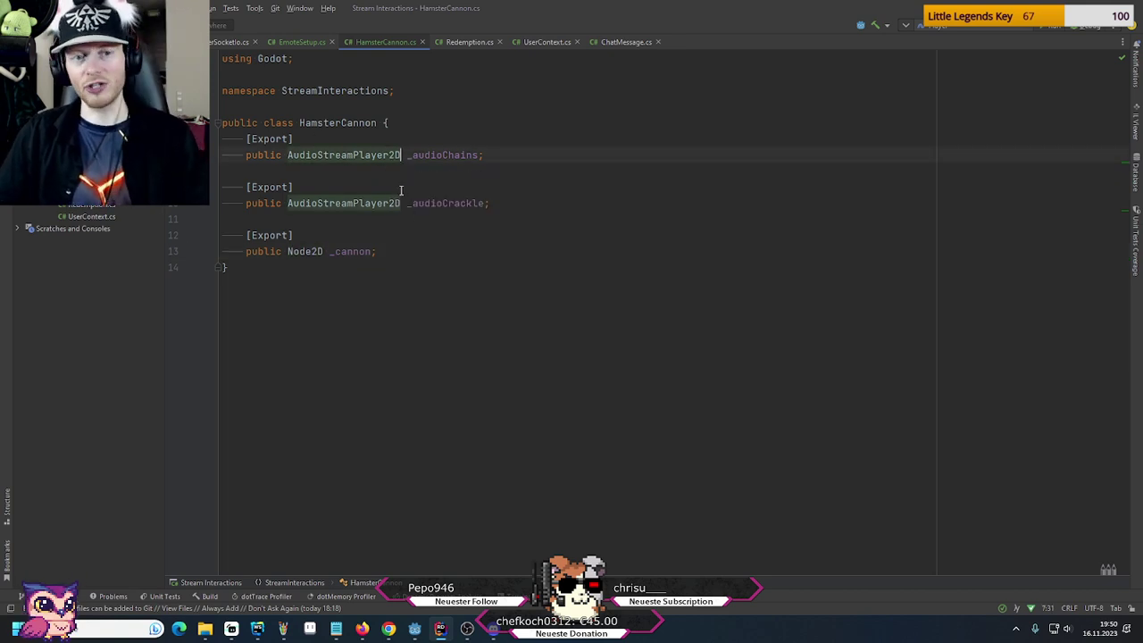
left_click(401, 190)
left_click(400, 204)
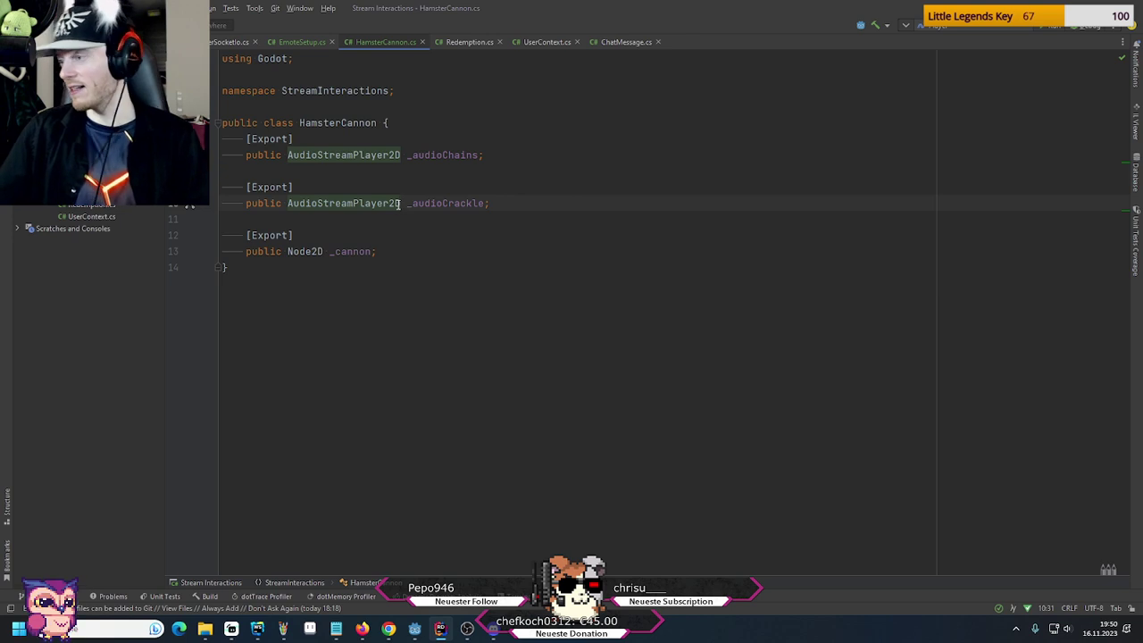
mouse_move(400, 204)
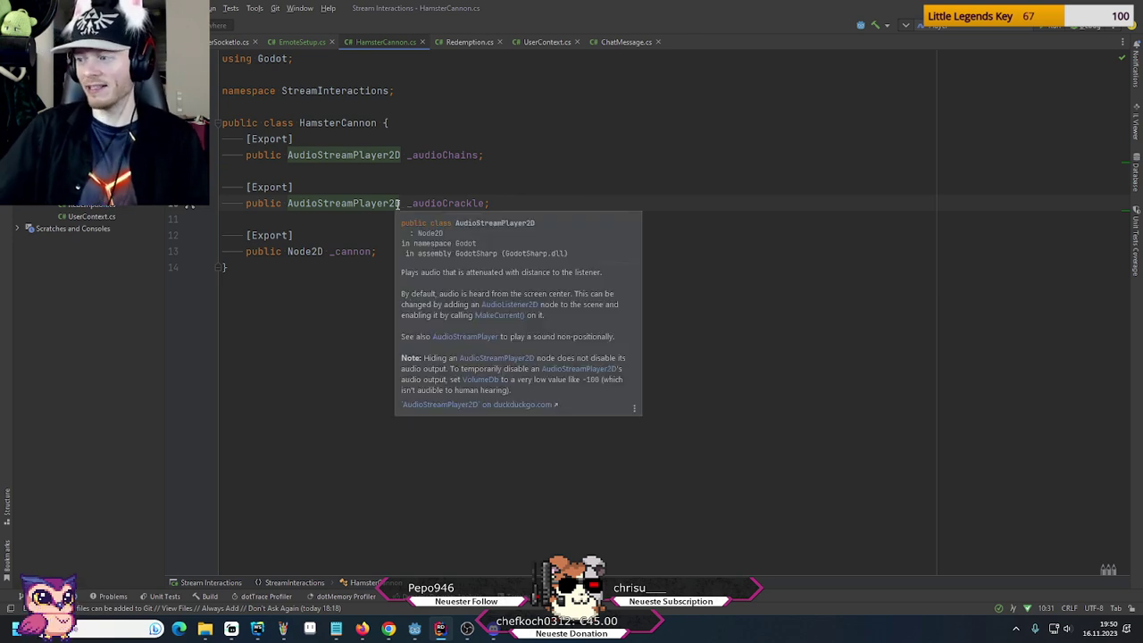
left_click(497, 154)
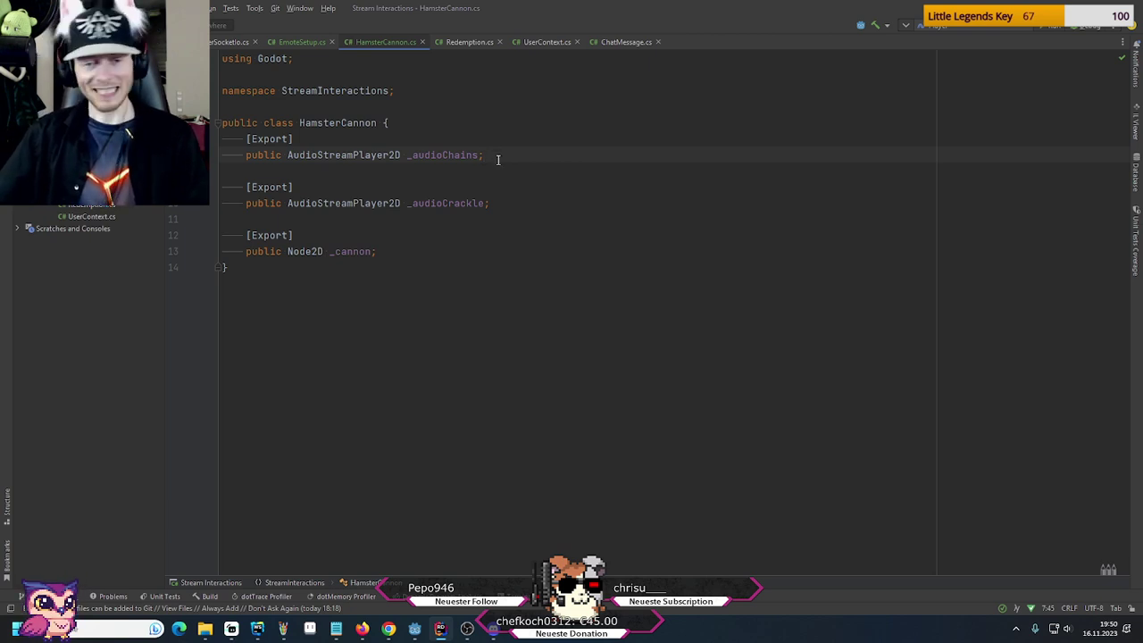
Switch to the Godot editor and add a Node2D child to the Default Scene root, collapsing the existing branches
left_click(415, 629)
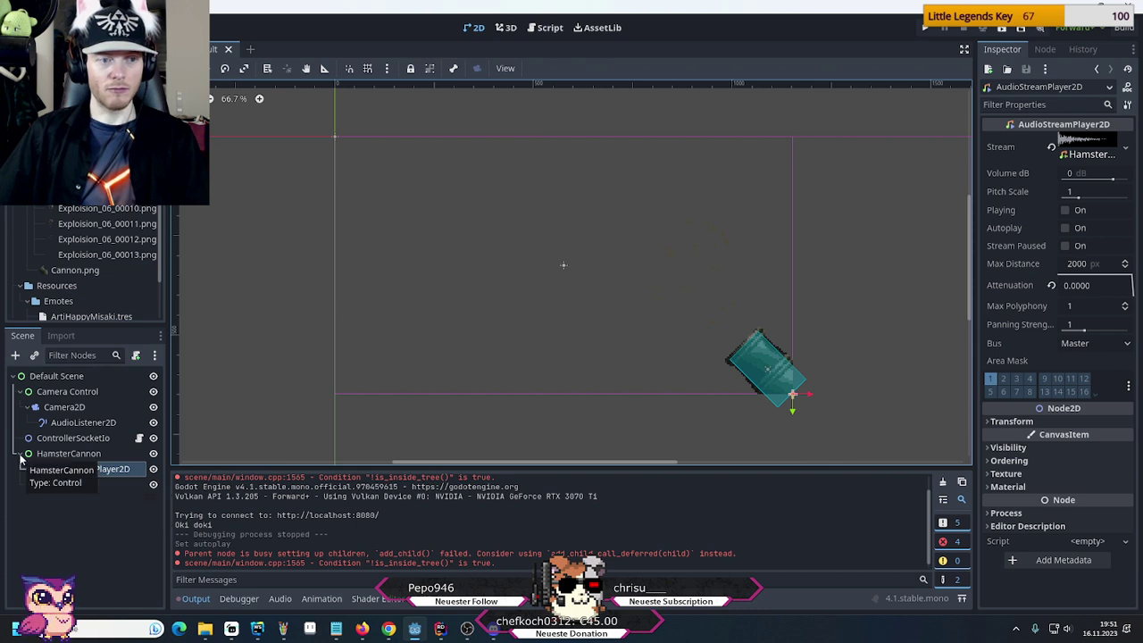
scroll(82, 216, "up", 3)
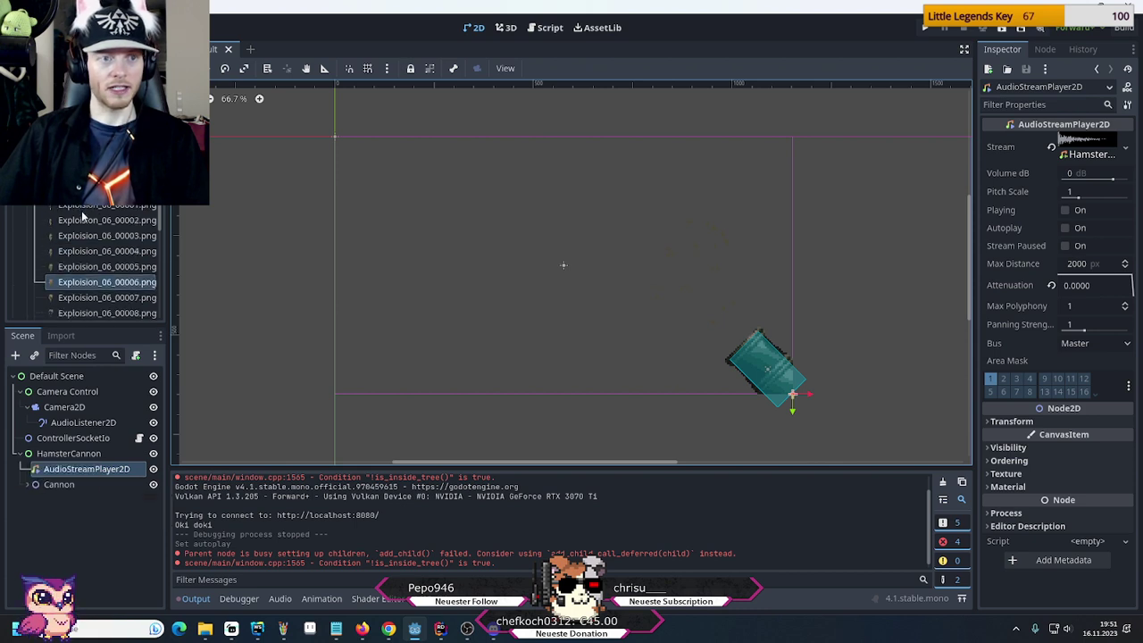
scroll(82, 216, "down", 10)
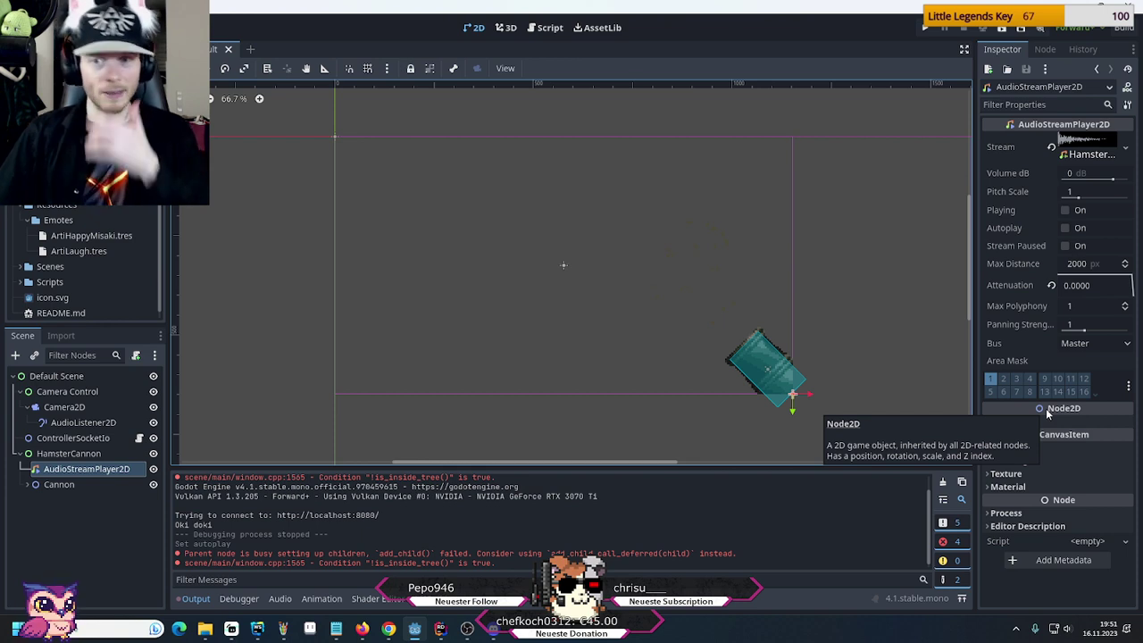
left_click(21, 454)
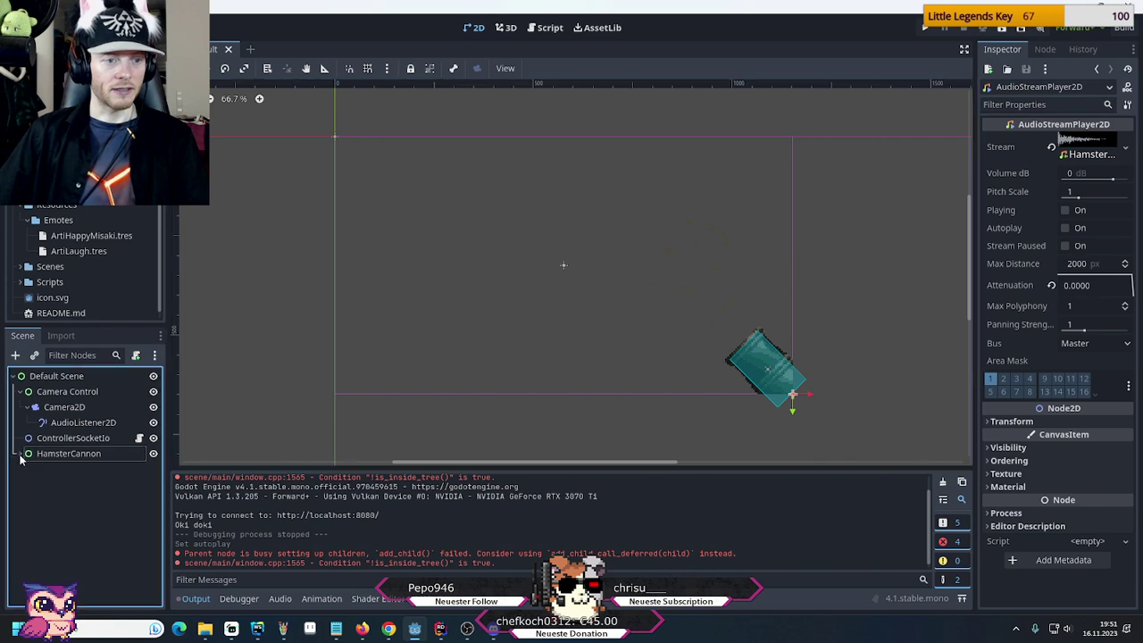
left_click(21, 392)
right_click(54, 376)
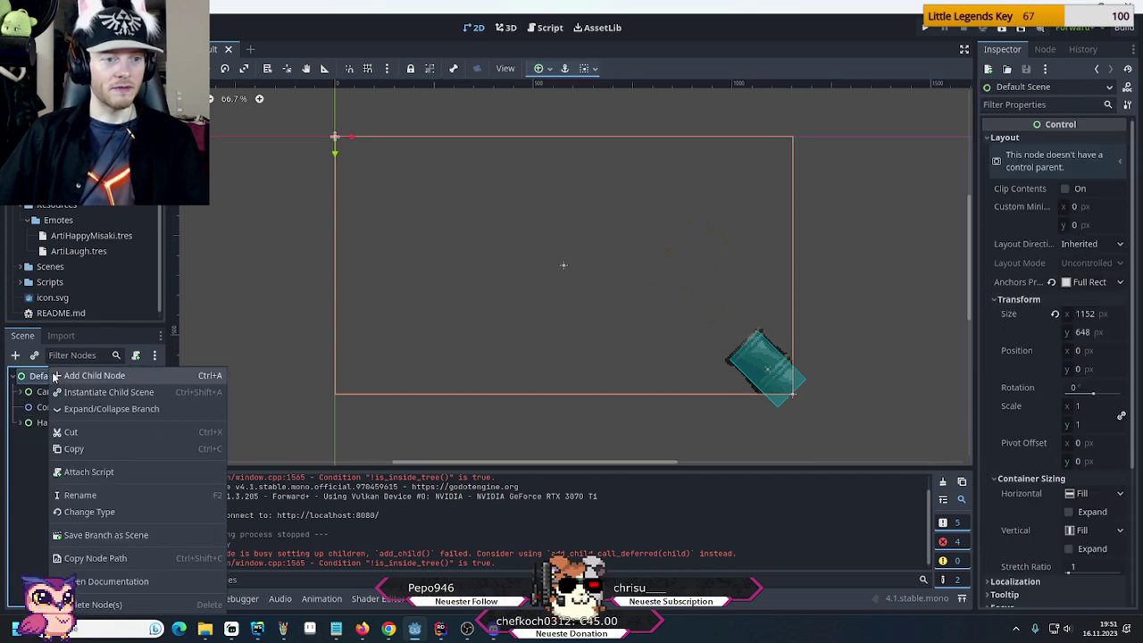
left_click(57, 376)
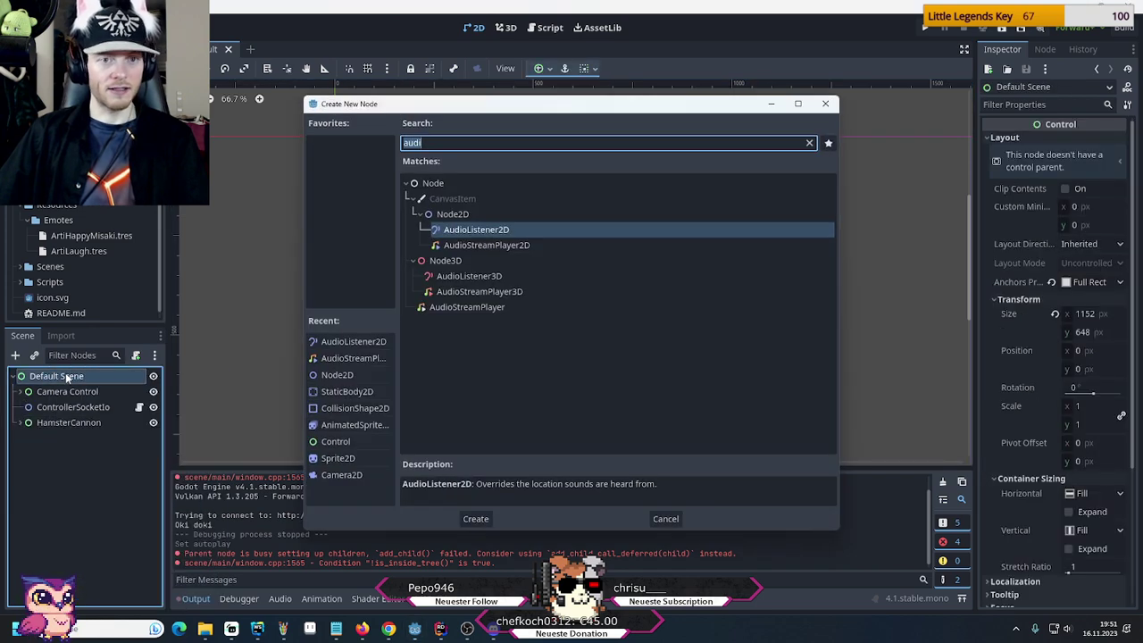
type("nod")
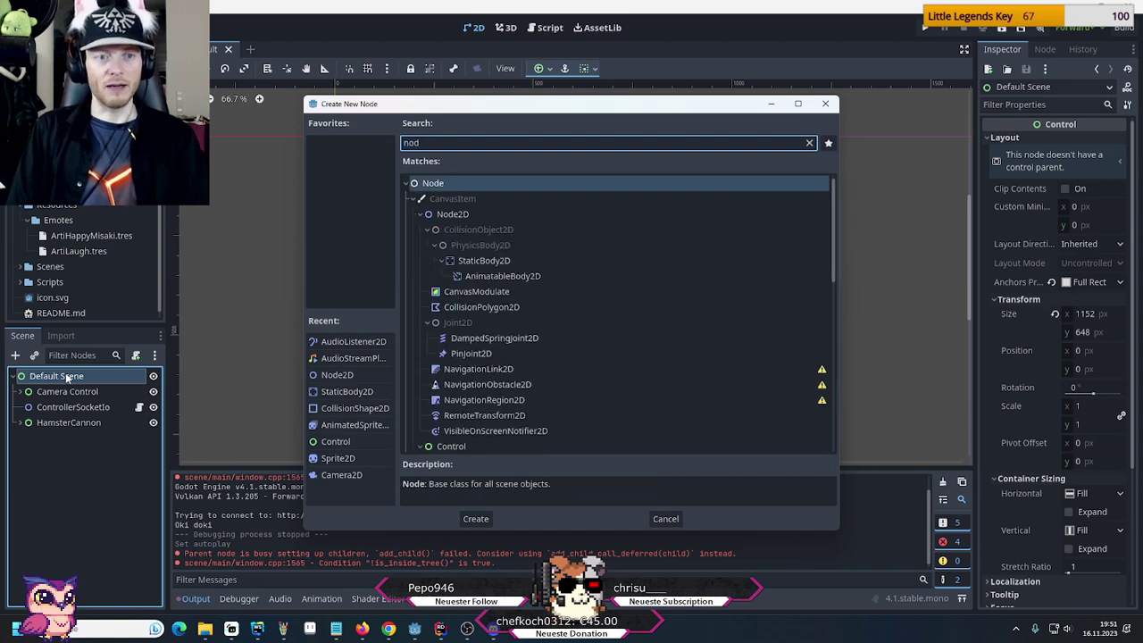
key("Down")
key("Down")
key("Return")
Rename the new Node2D under Default Scene as BouncingEmote
key("F2")
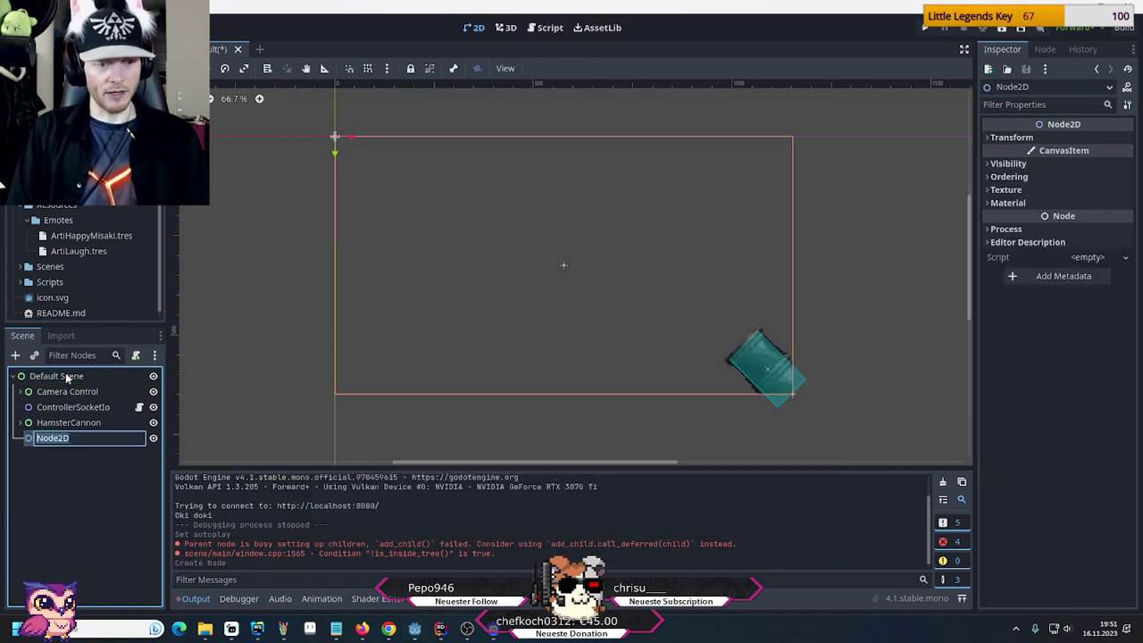
type("Bouncing")
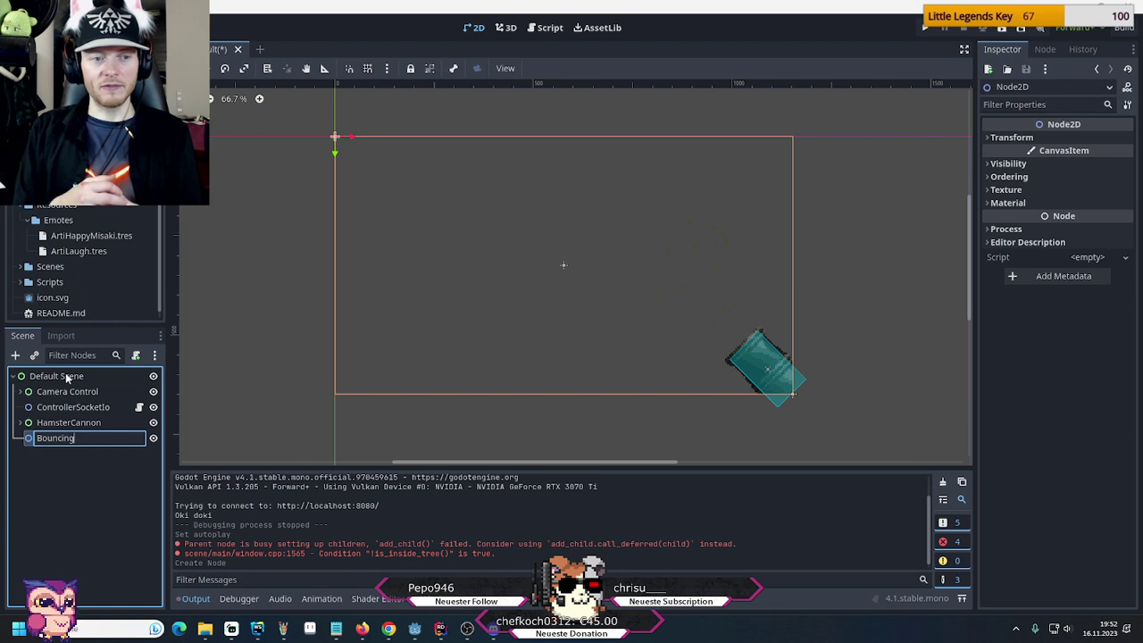
type("Emote")
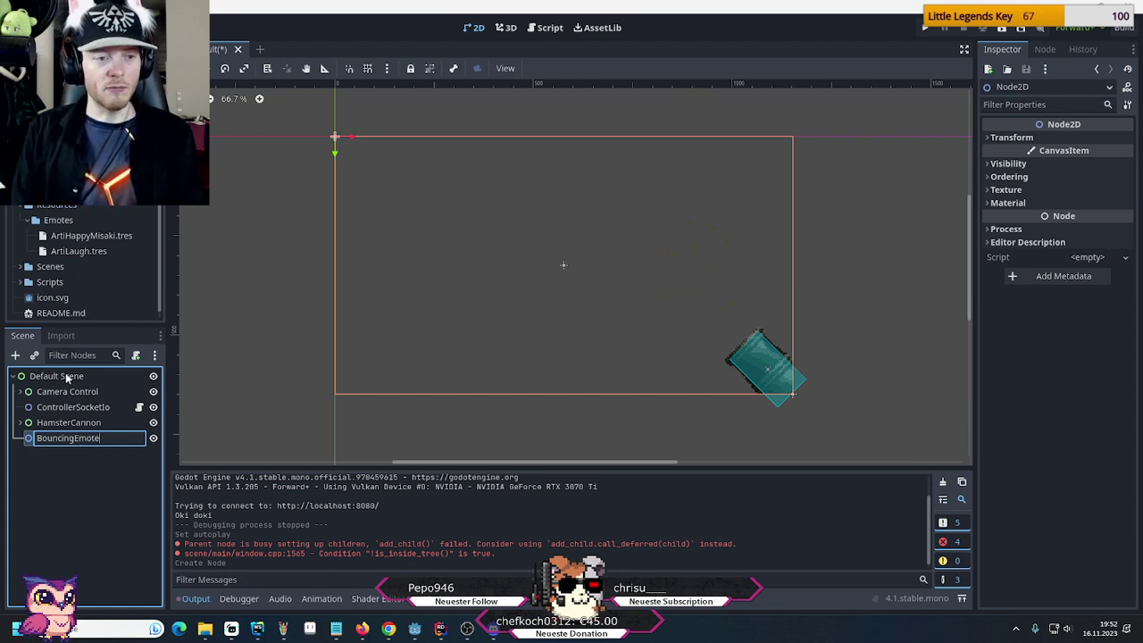
key("Return")
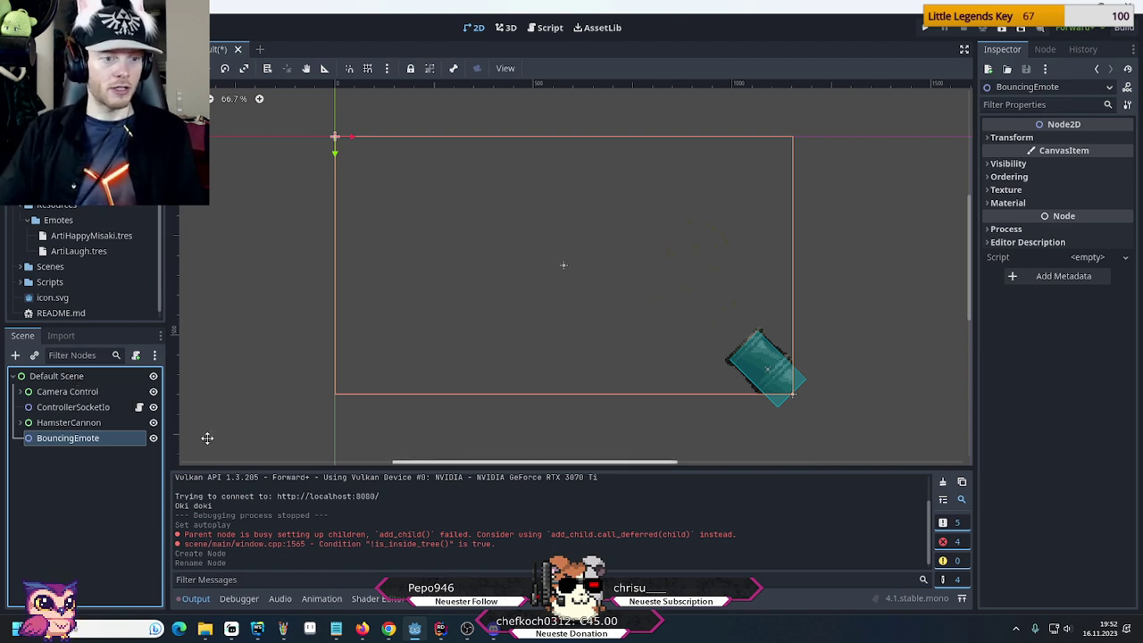
Add a Sprite2D child node to BouncingEmote
left_click(89, 438)
right_click(84, 445)
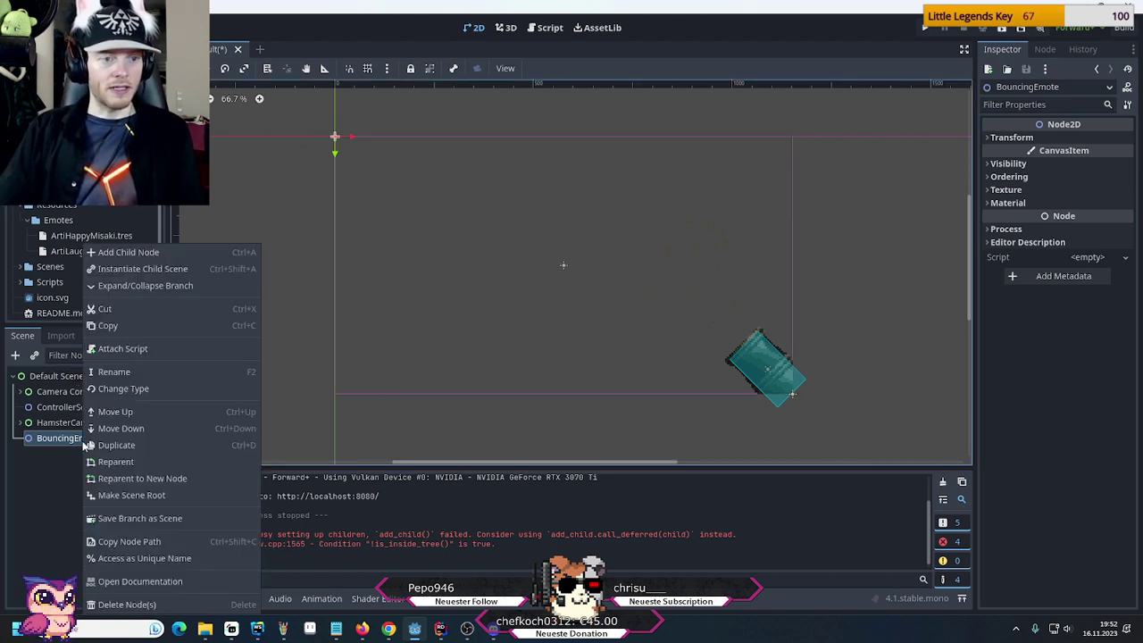
left_click(141, 254)
type("spr")
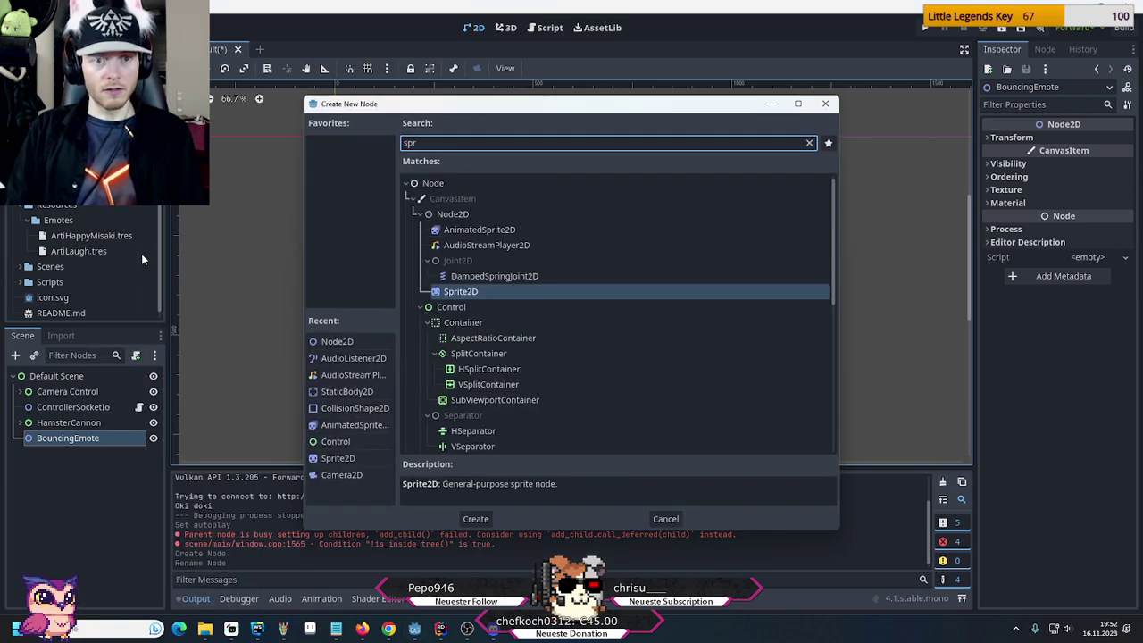
key("Return")
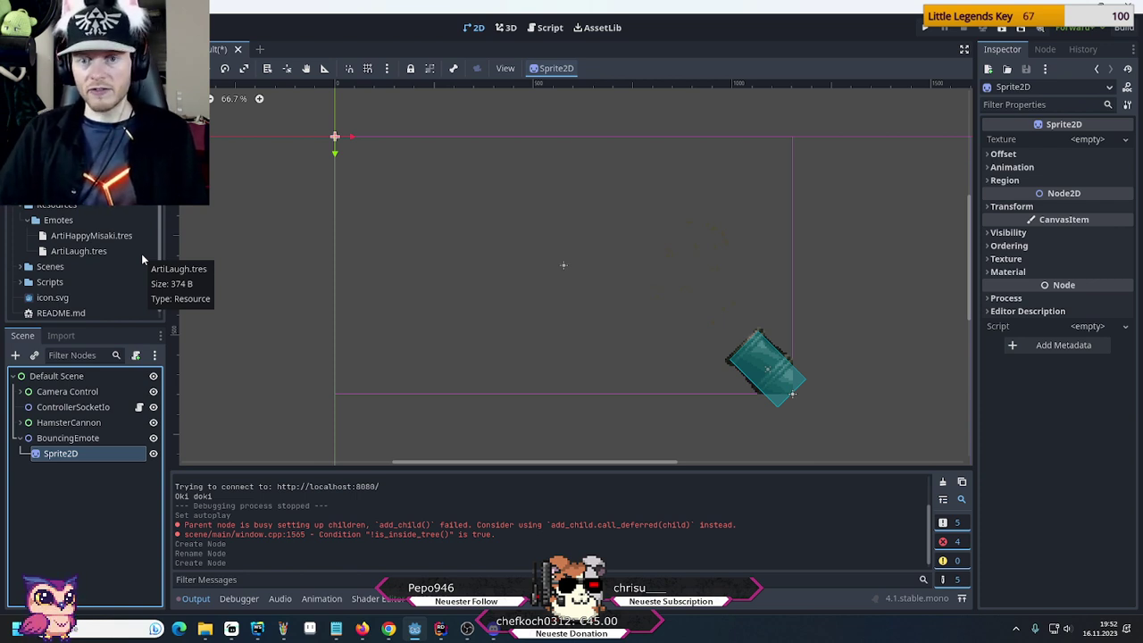
Assign the 112 × 112 hamster emote image as the Sprite2D's texture and save the scene
left_click(49, 437)
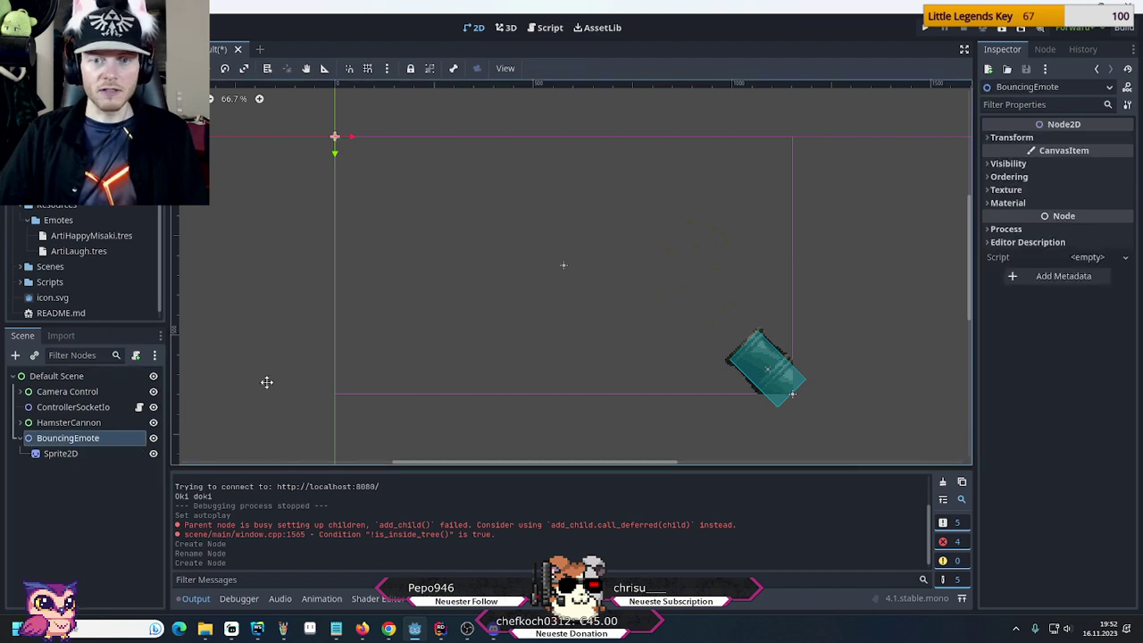
left_click(63, 453)
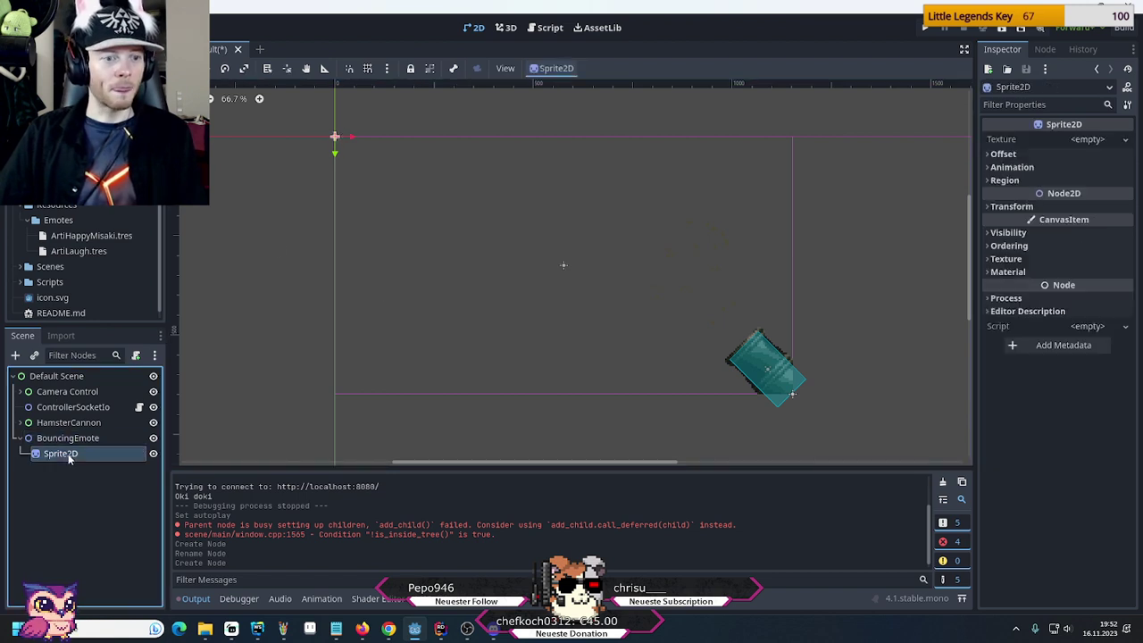
scroll(83, 298, "up", 2)
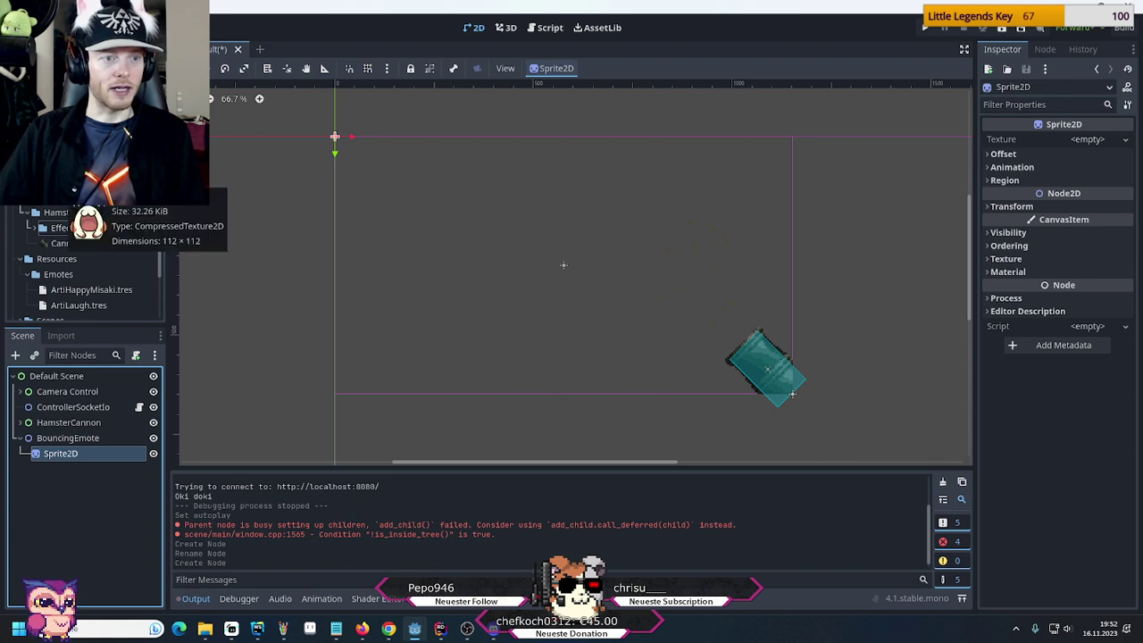
left_click_drag(71, 196, 1086, 141)
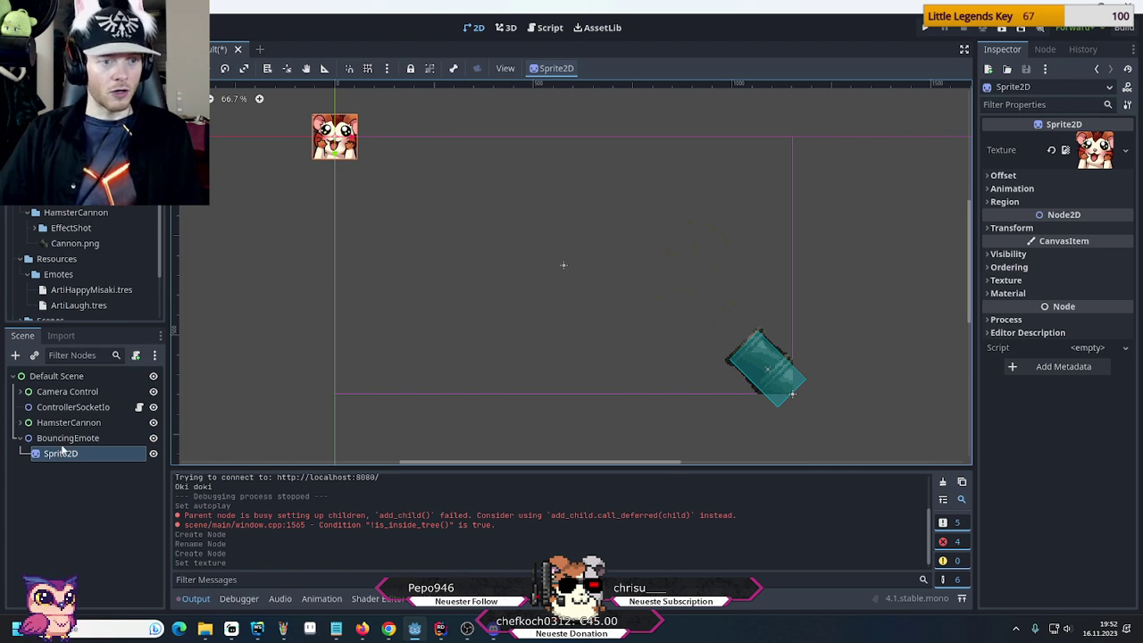
key("F5")
Switch to the JavaScript project and examine reward-hamster-cannon.js for the cannon activation, ball collision handling, and the cannon ball's radius and size definitions
left_click(439, 630)
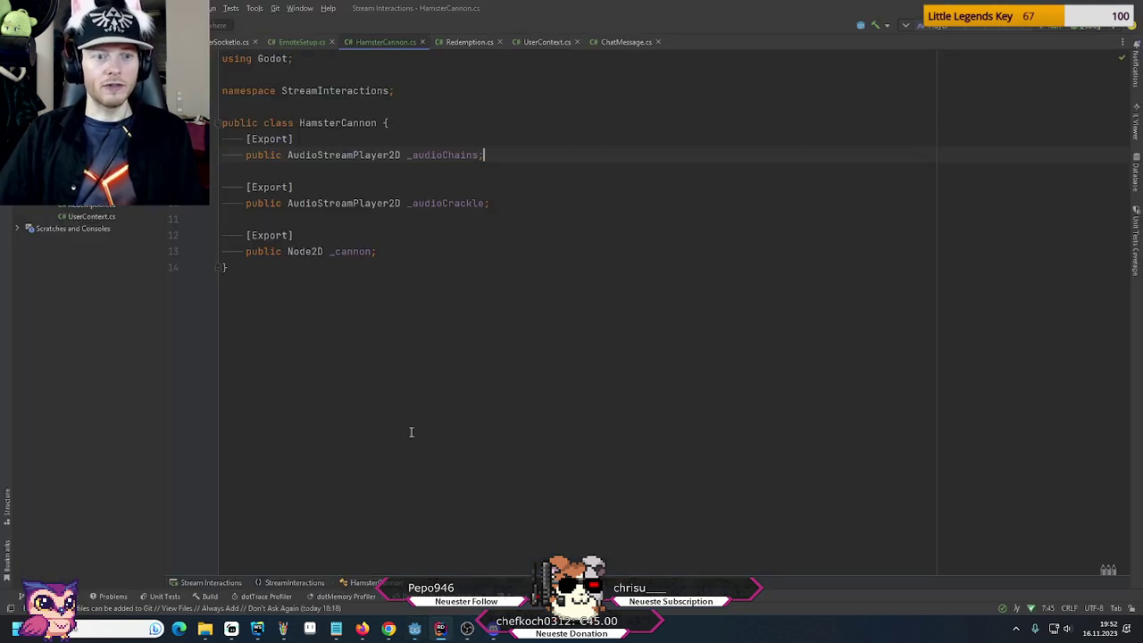
mouse_move(258, 629)
left_click(300, 584)
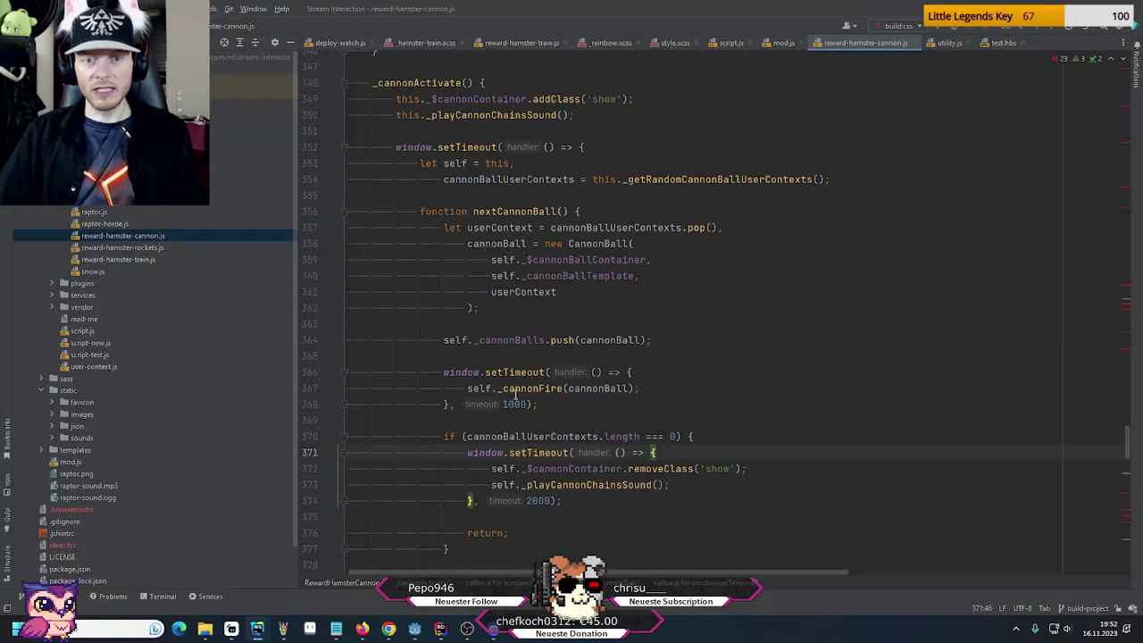
mouse_move(515, 394)
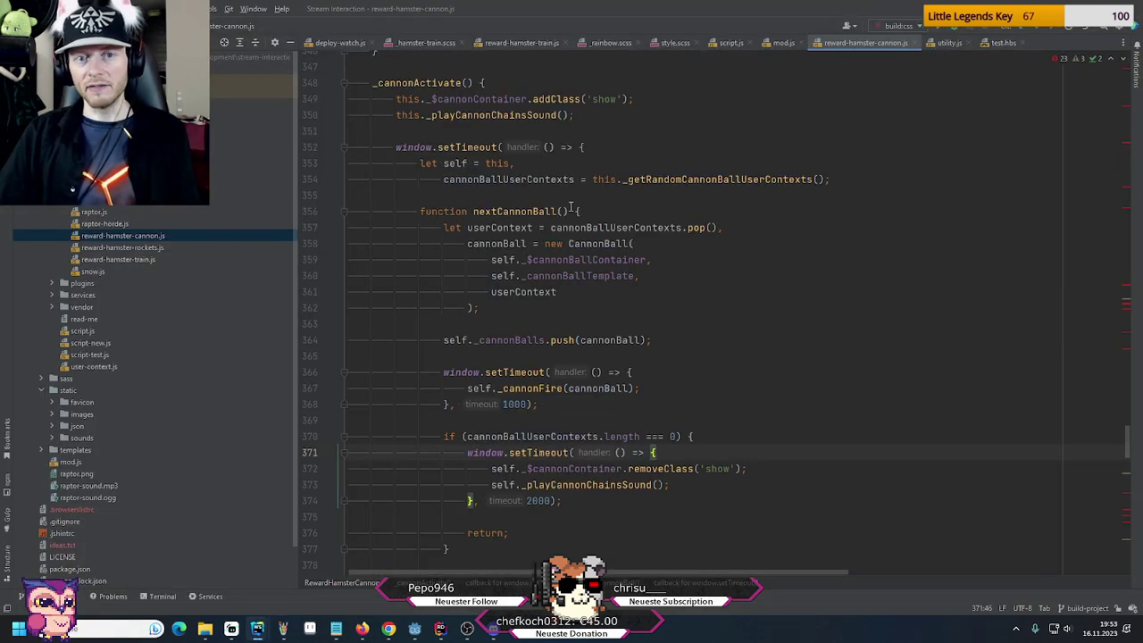
left_click(591, 211)
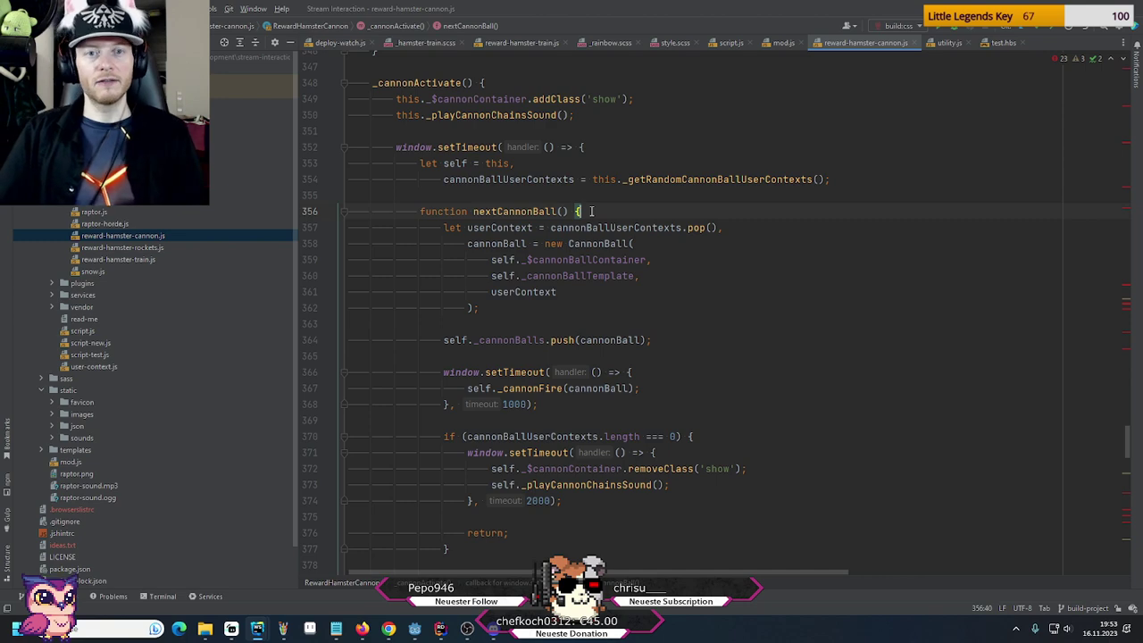
scroll(591, 211, "up", 5)
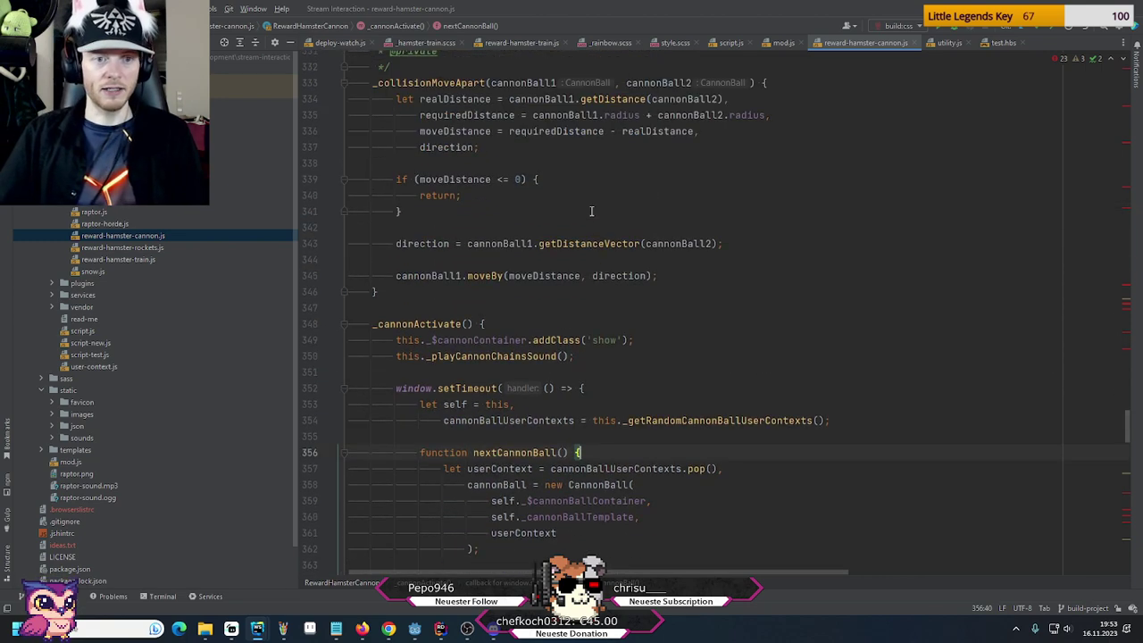
scroll(591, 211, "up", 11)
scroll(592, 211, "up", 6)
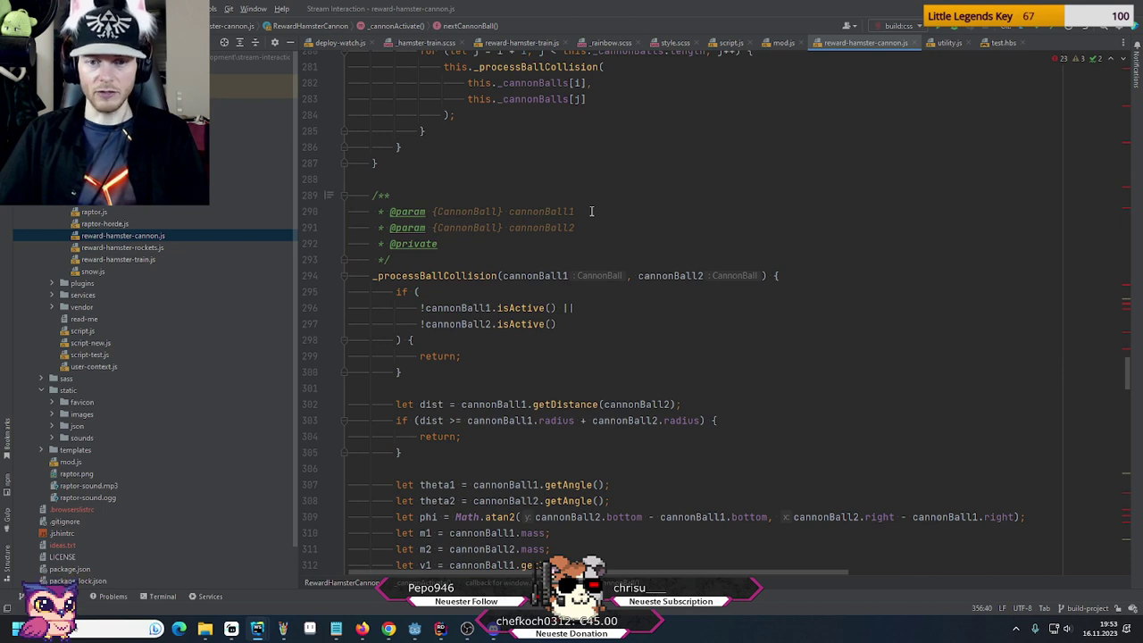
left_click(681, 420)
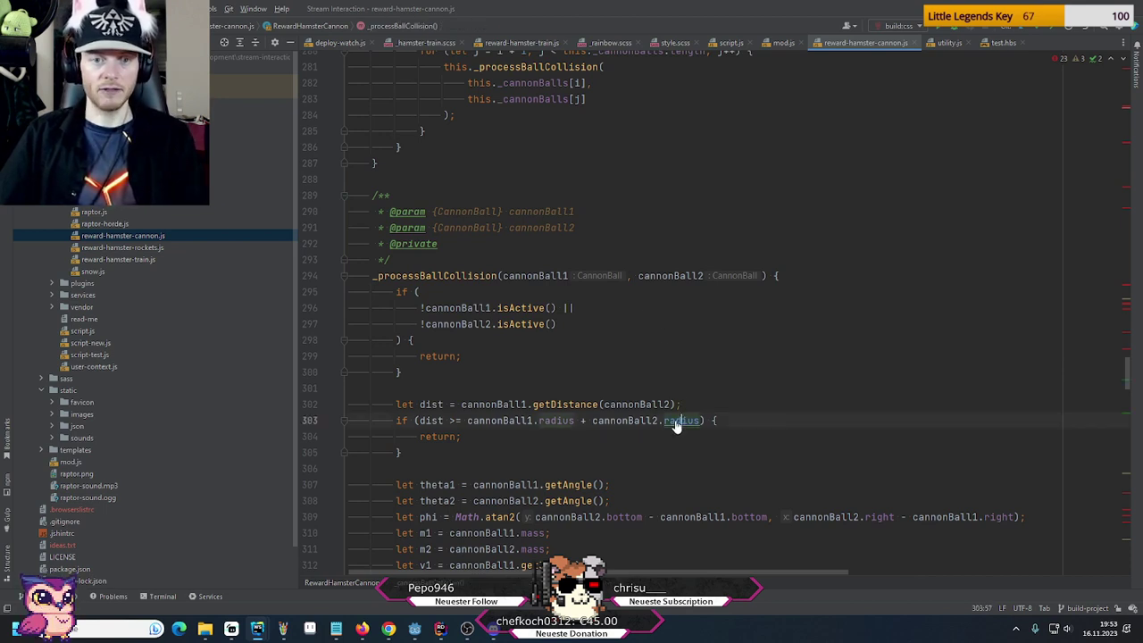
left_click(556, 421, "ctrl")
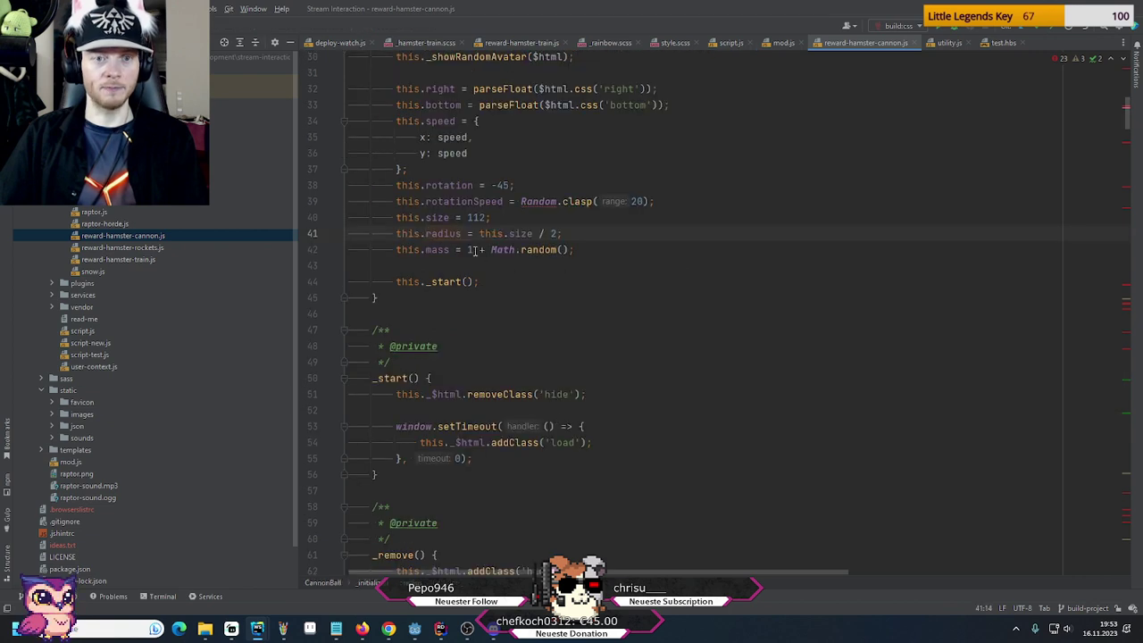
left_click(524, 233)
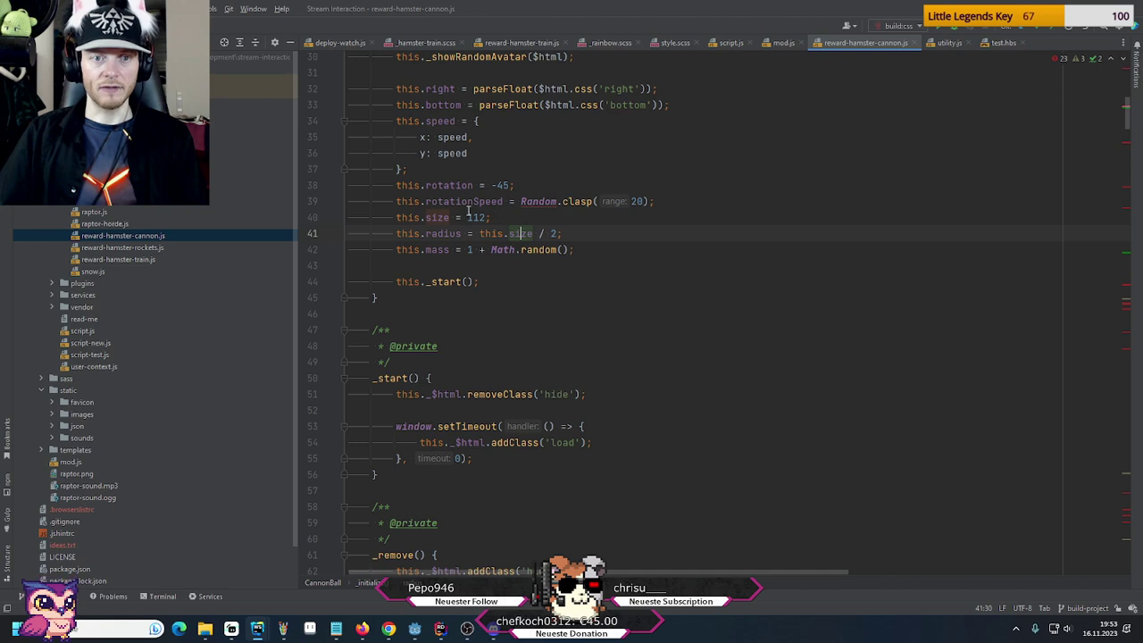
Switch back to the Godot editor and add a CollisionShape2D child node to BouncingEmote
key("alt+Tab")
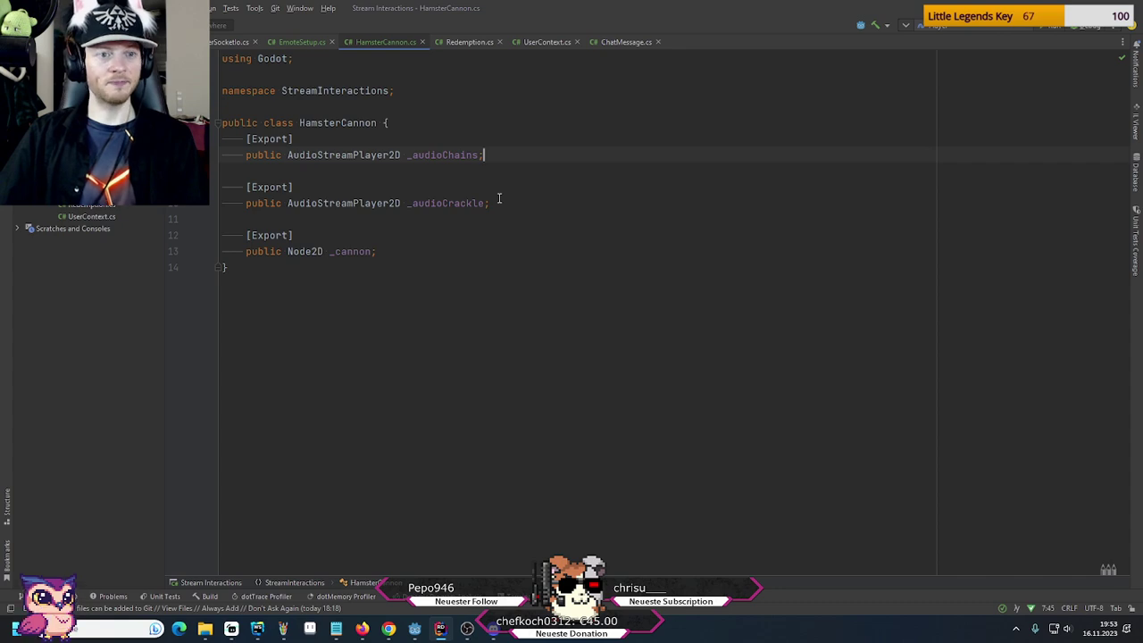
key("alt+Tab")
key("alt+Tab")
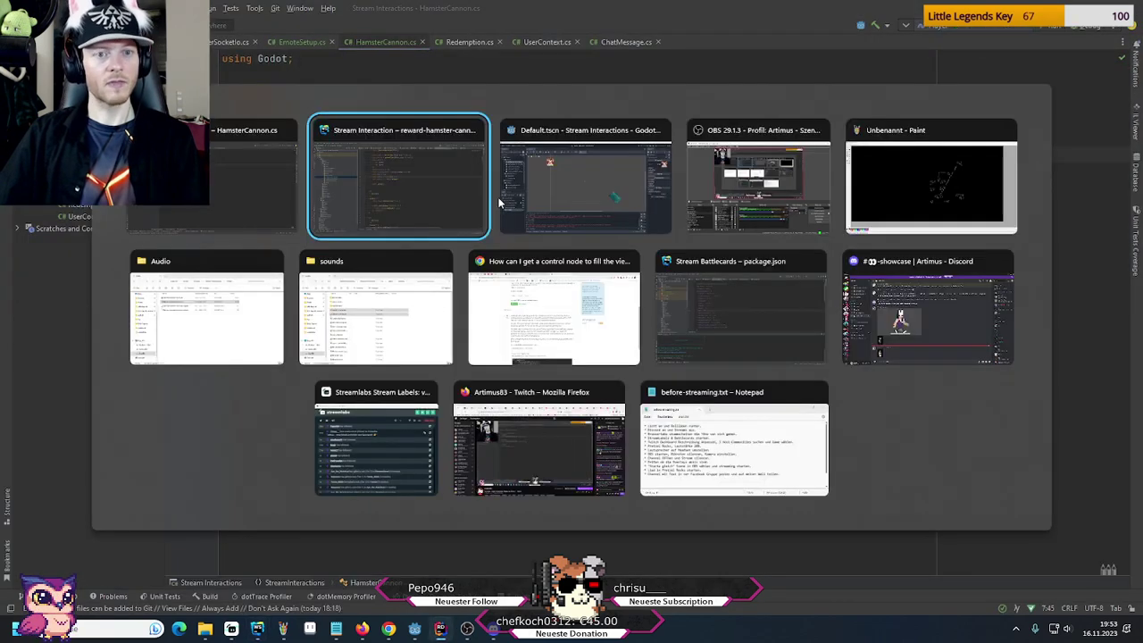
key("alt+Tab")
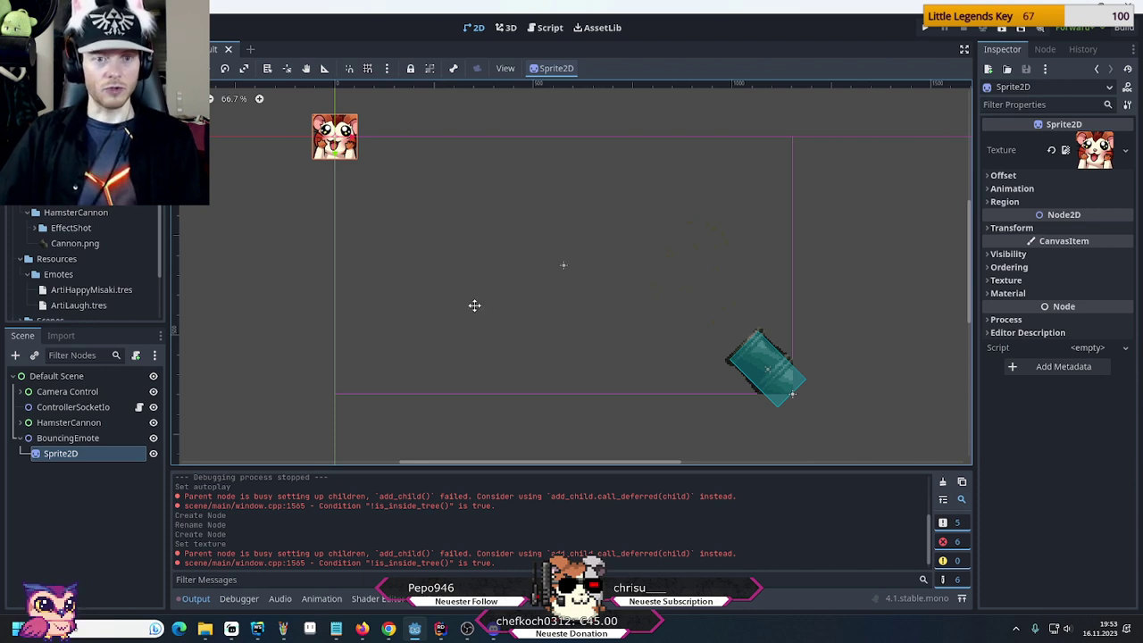
right_click(64, 438)
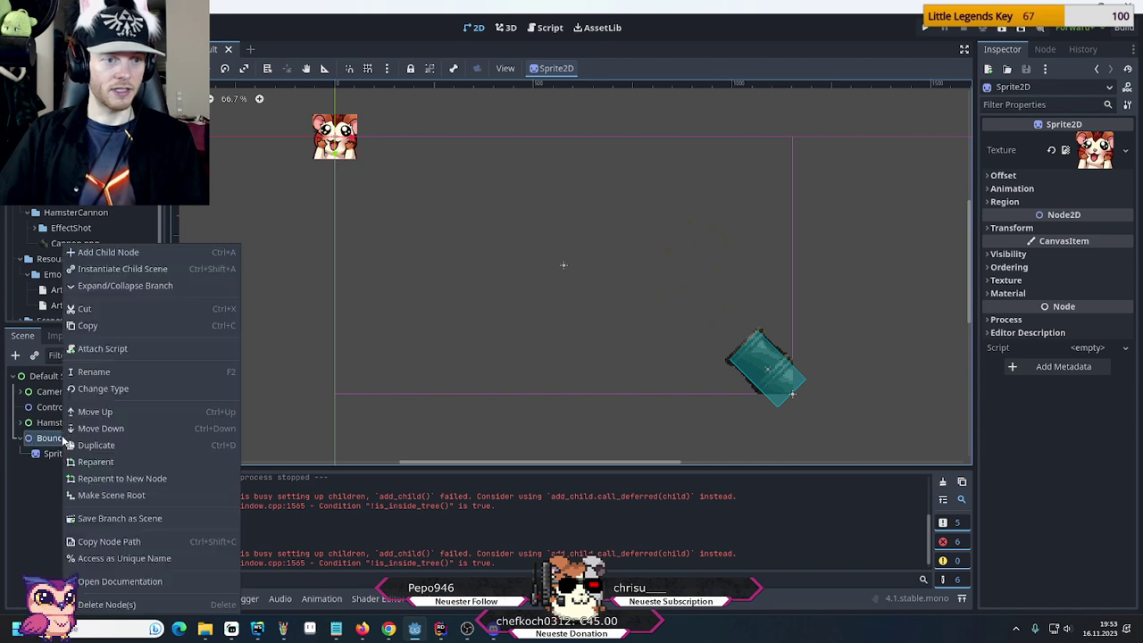
left_click(114, 253)
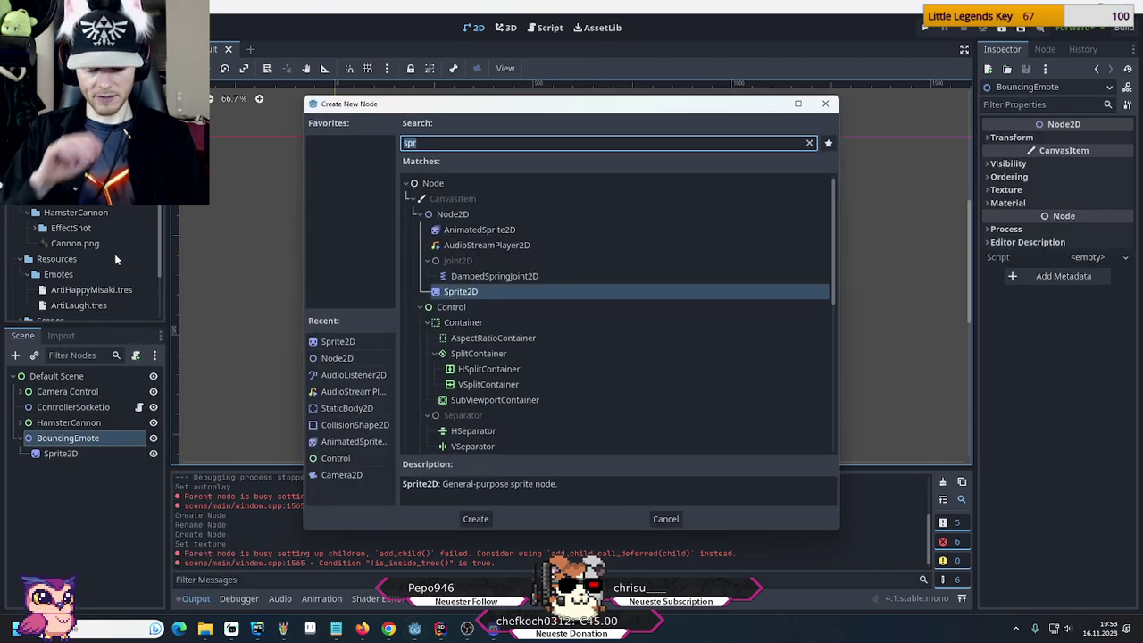
type("coll")
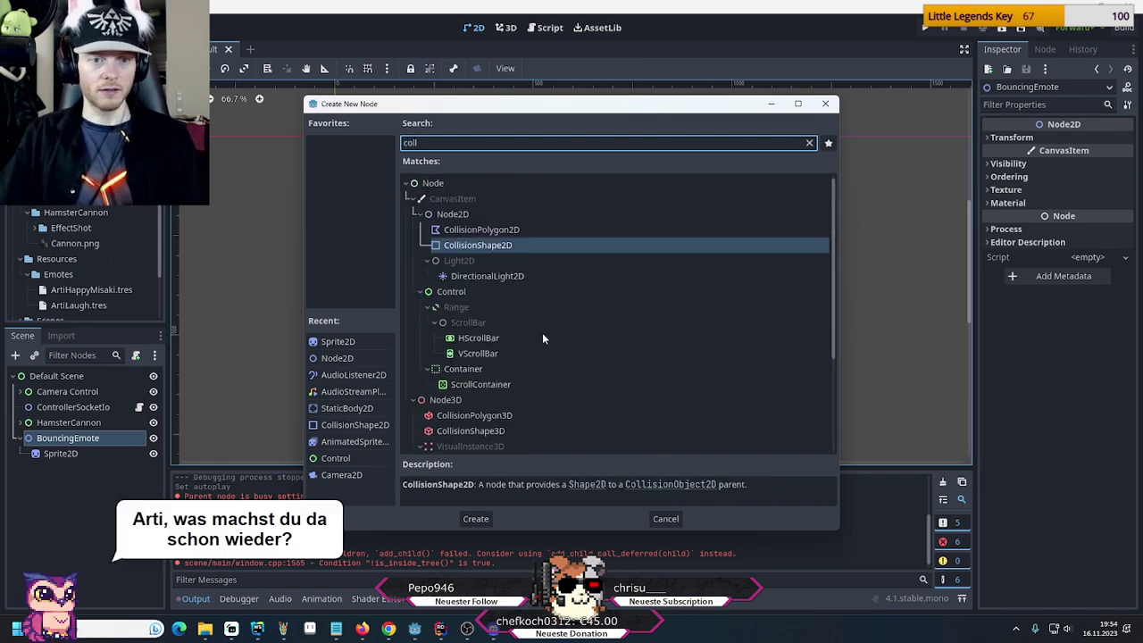
scroll(542, 332, "down", 5)
scroll(548, 330, "up", 5)
scroll(548, 331, "up", 1)
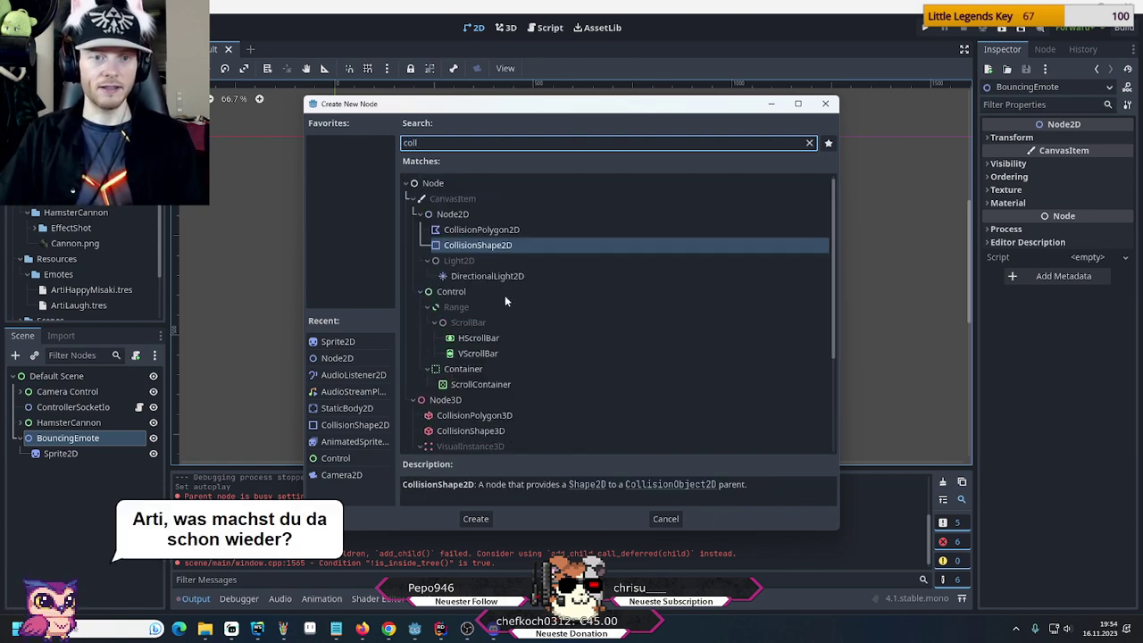
double_click(480, 247)
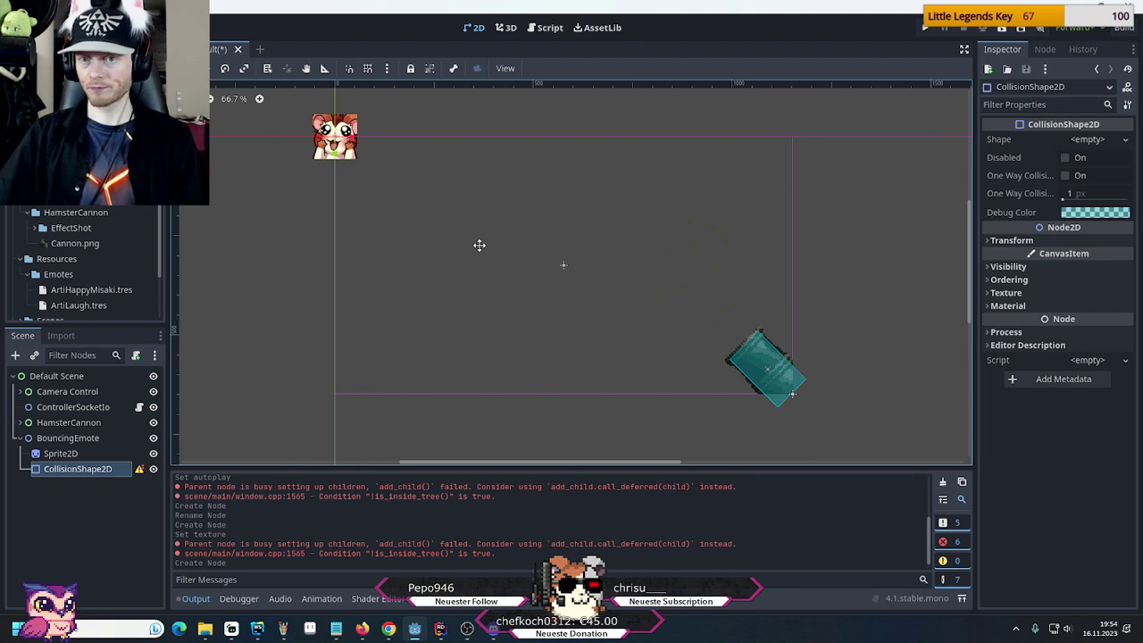
Assign a new CircleShape2D as the shape of BouncingEmote's CollisionShape2D
left_click(1125, 140)
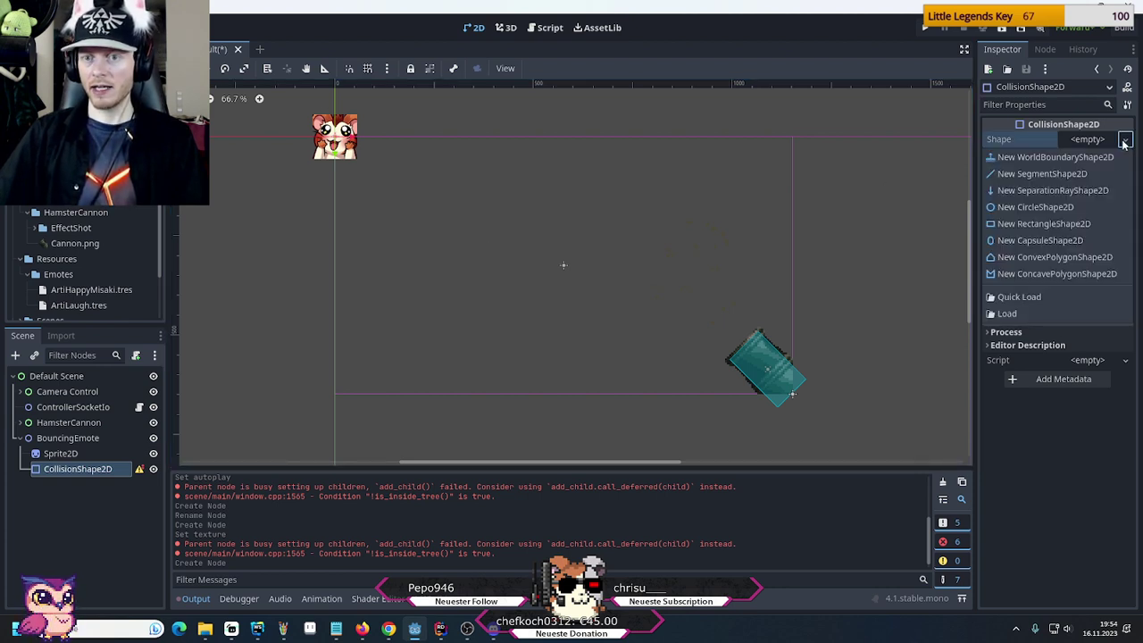
left_click(1045, 207)
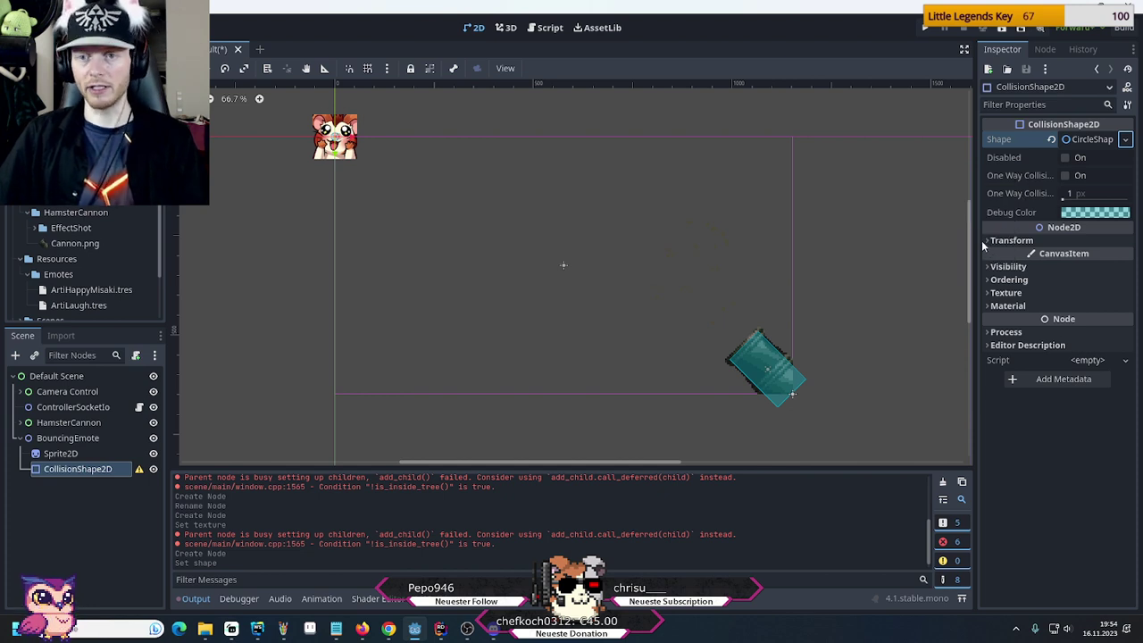
left_click(994, 242)
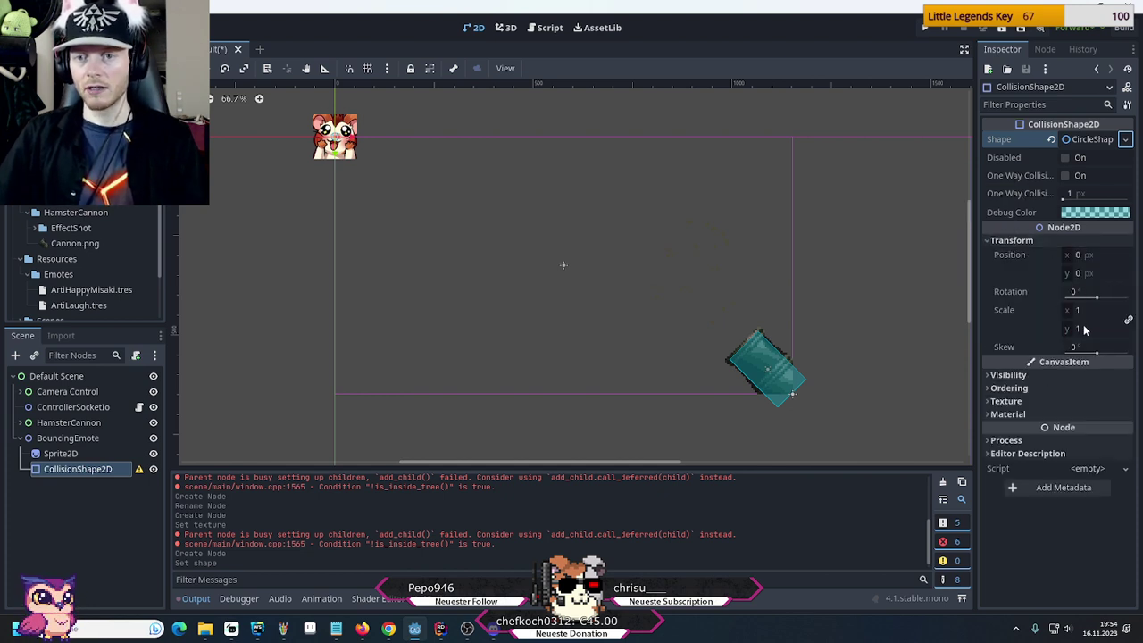
scroll(307, 123, "up", 2)
key("f")
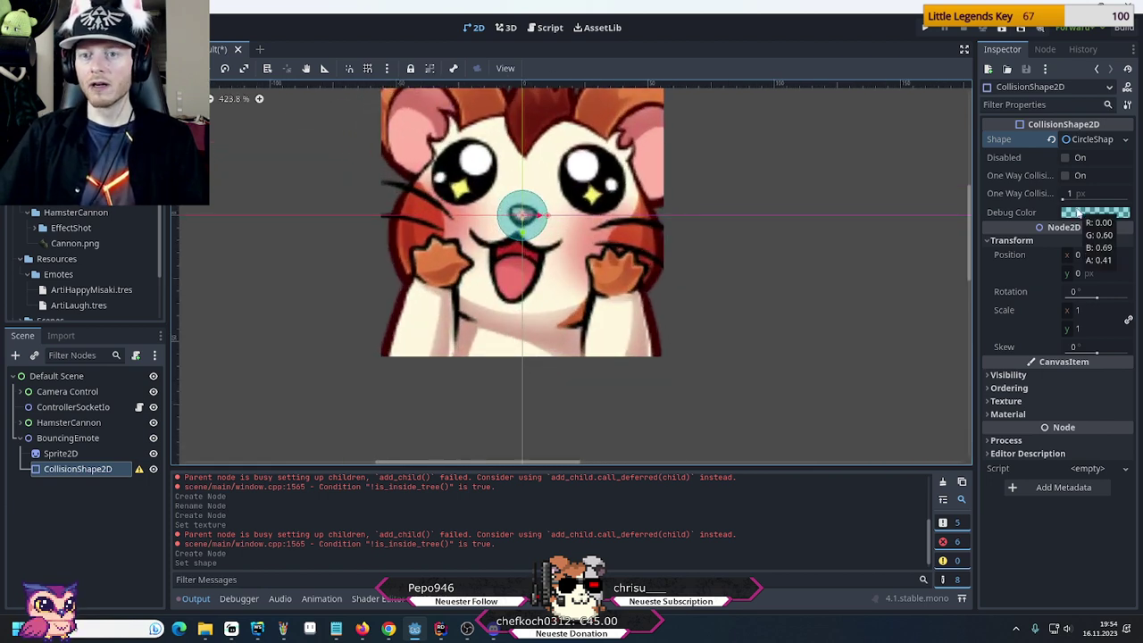
Set the collision circle's radius to 56 px and save the scene
left_click(1086, 141)
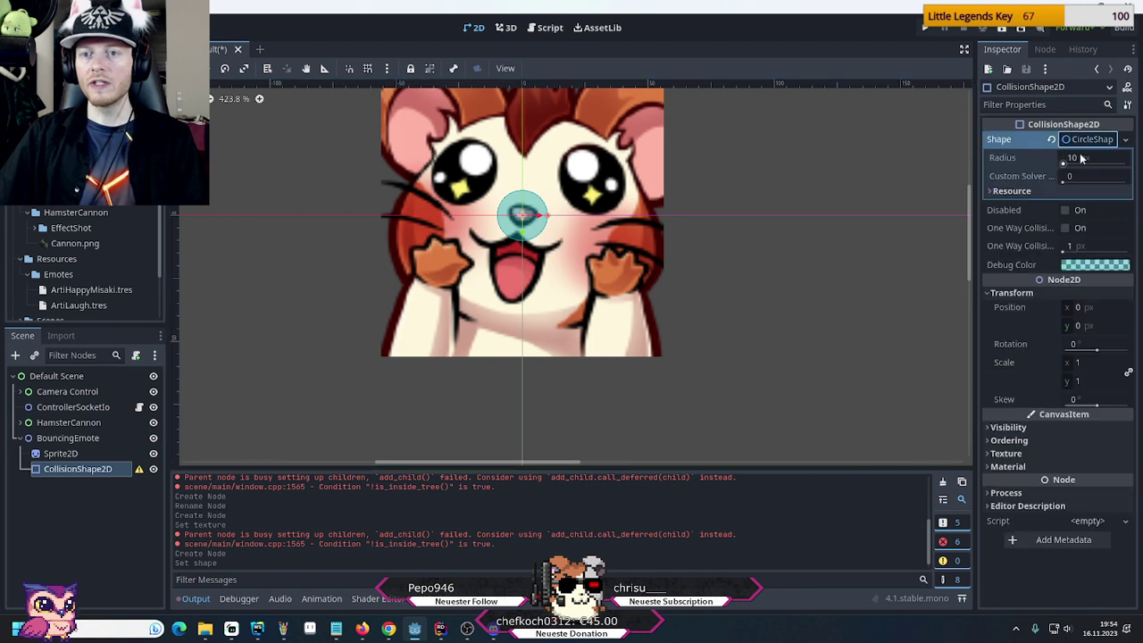
left_click(1079, 157)
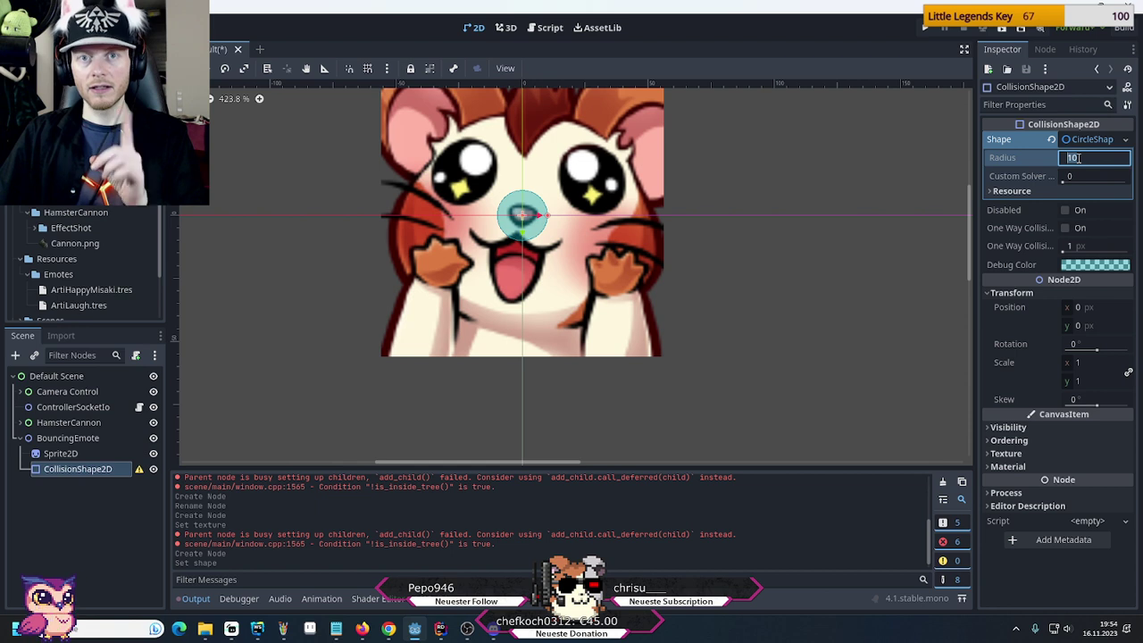
type("50")
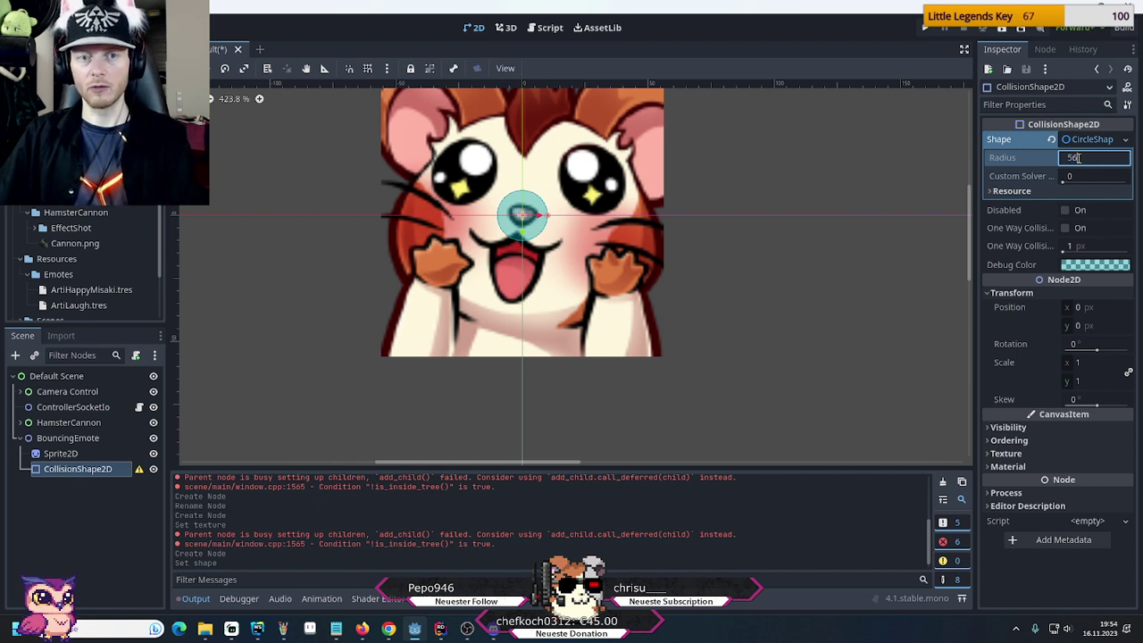
key("Return")
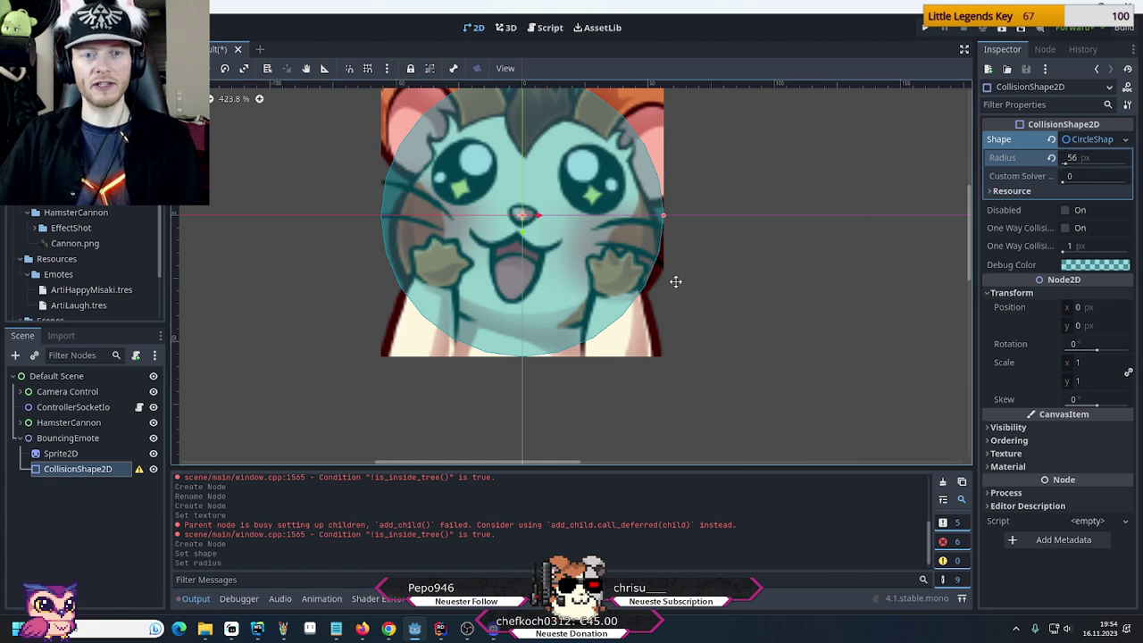
scroll(671, 283, "down", 2)
scroll(746, 300, "down", 1)
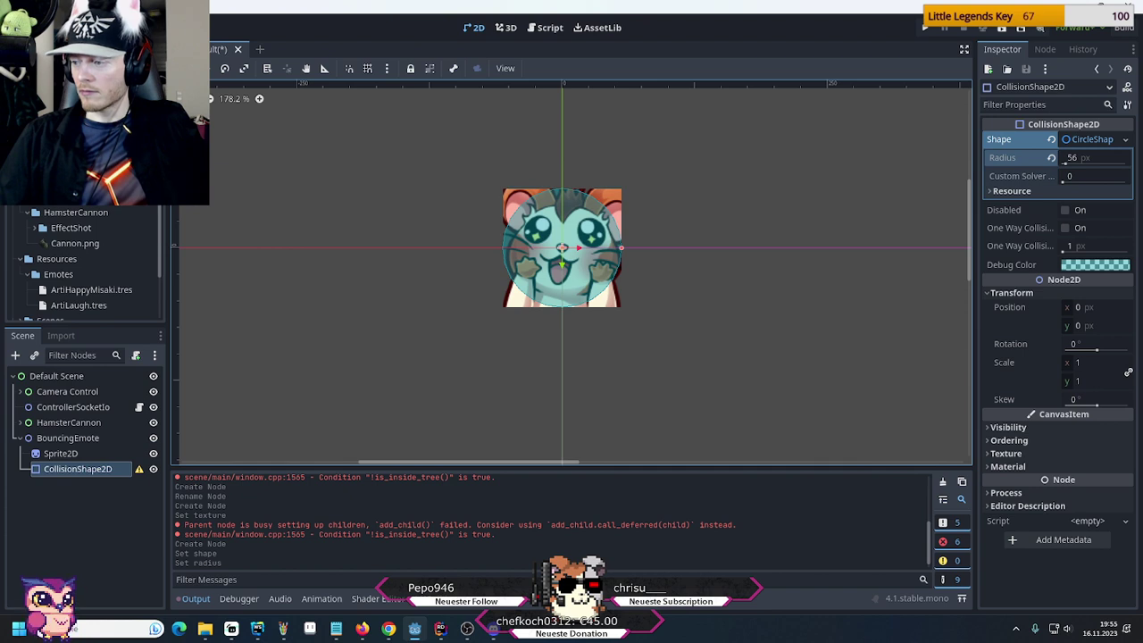
key("ctrl+s")
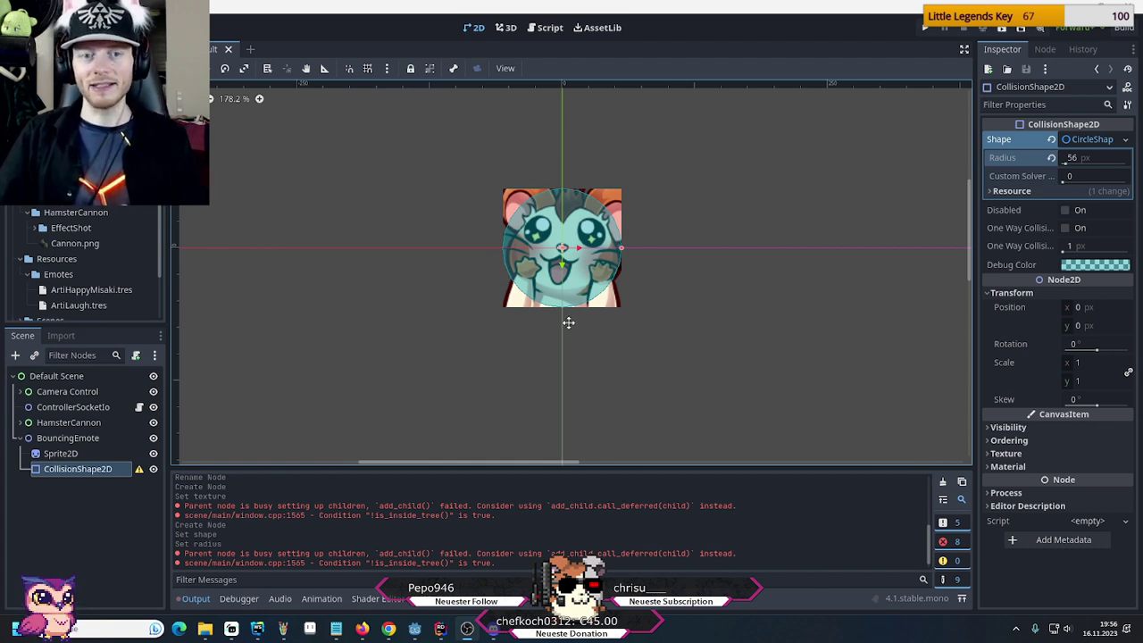
Check the CollisionShape2D's configuration warning and add a RigidBody2D child node to BouncingEmote
scroll(569, 323, "down", 9)
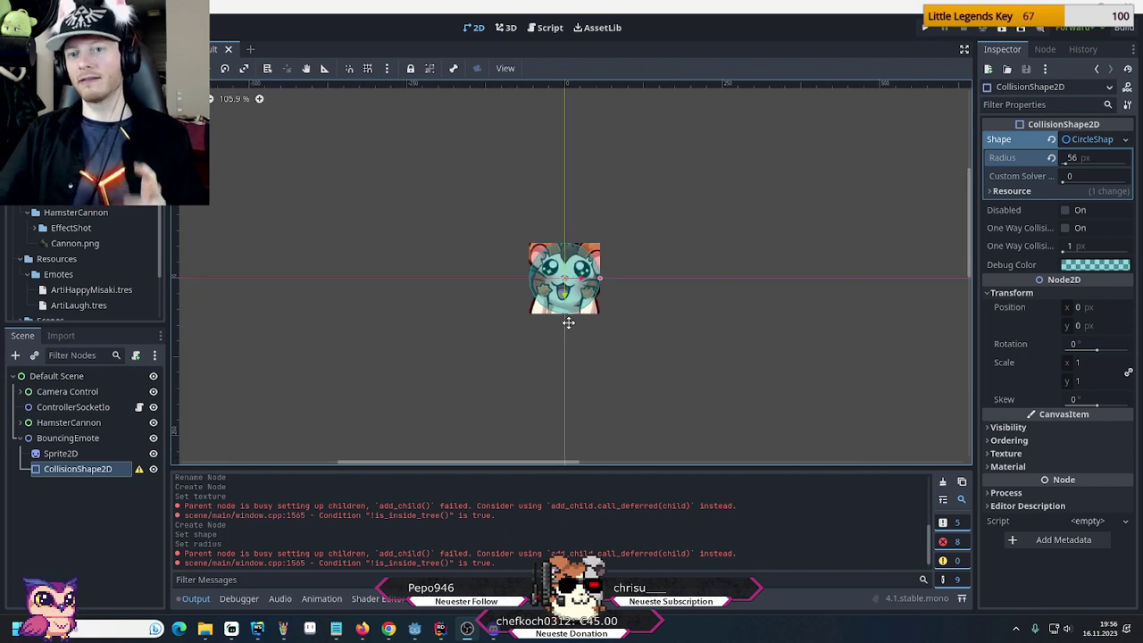
scroll(572, 329, "down", 1)
middle_click_drag(607, 352, 448, 214)
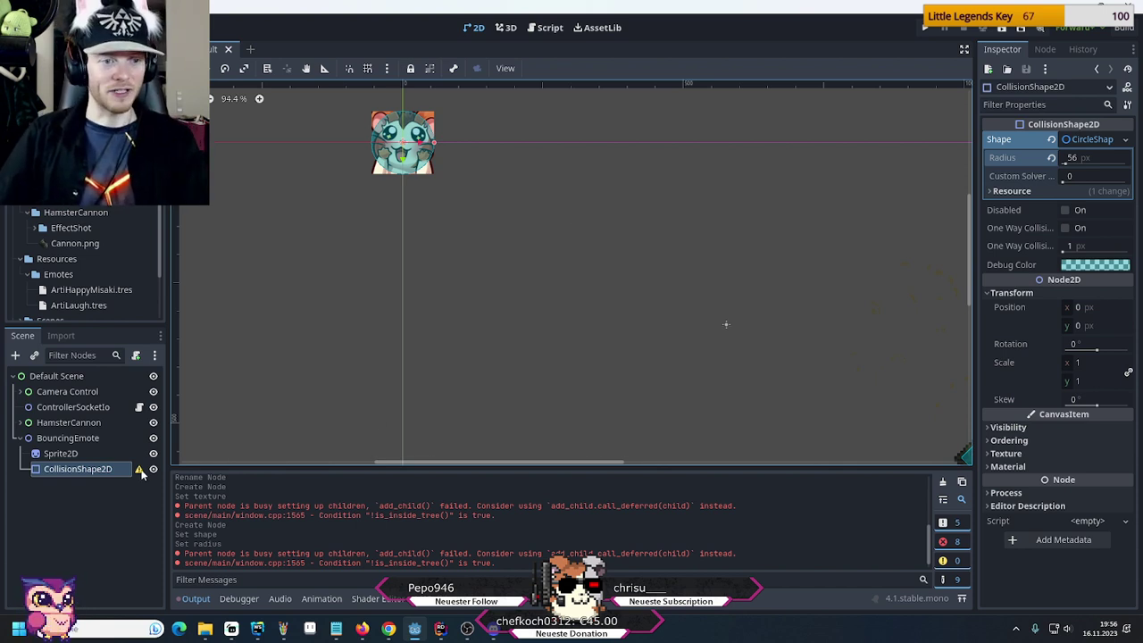
mouse_move(140, 472)
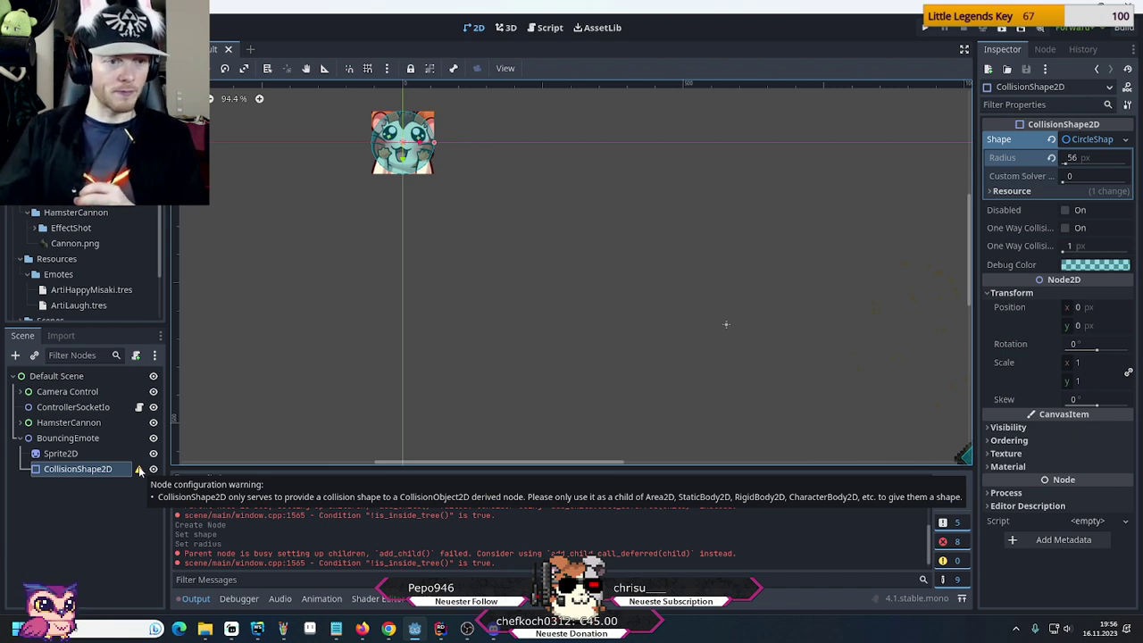
right_click(78, 438)
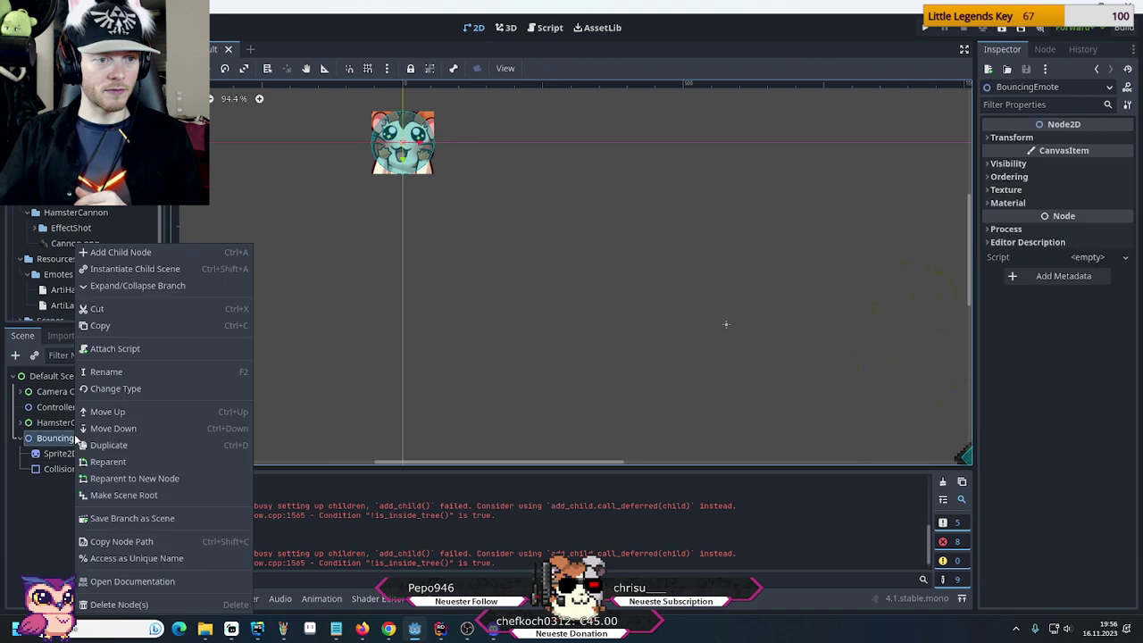
left_click(111, 254)
type("char")
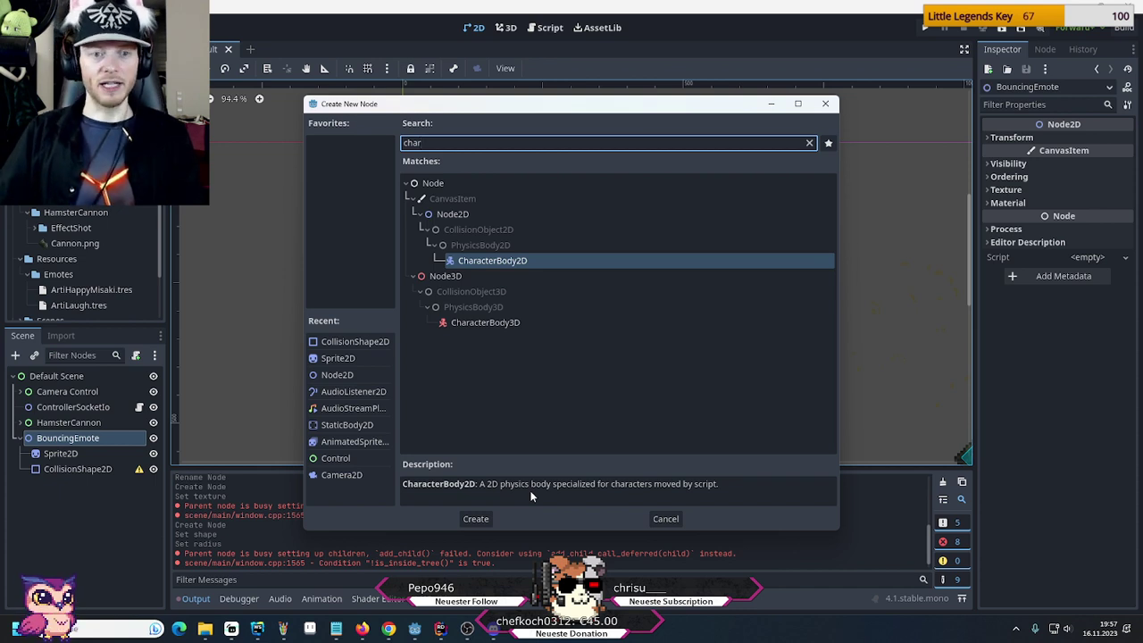
key("BackSpace")
key("BackSpace")
key("BackSpace")
key("BackSpace")
type("rigi")
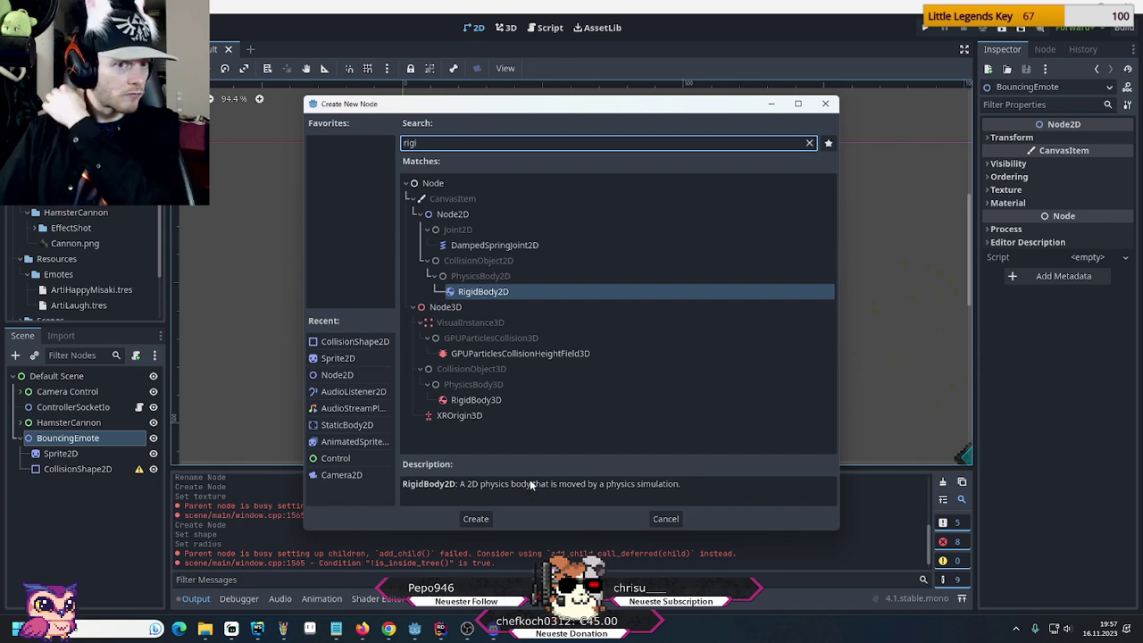
double_click(489, 293)
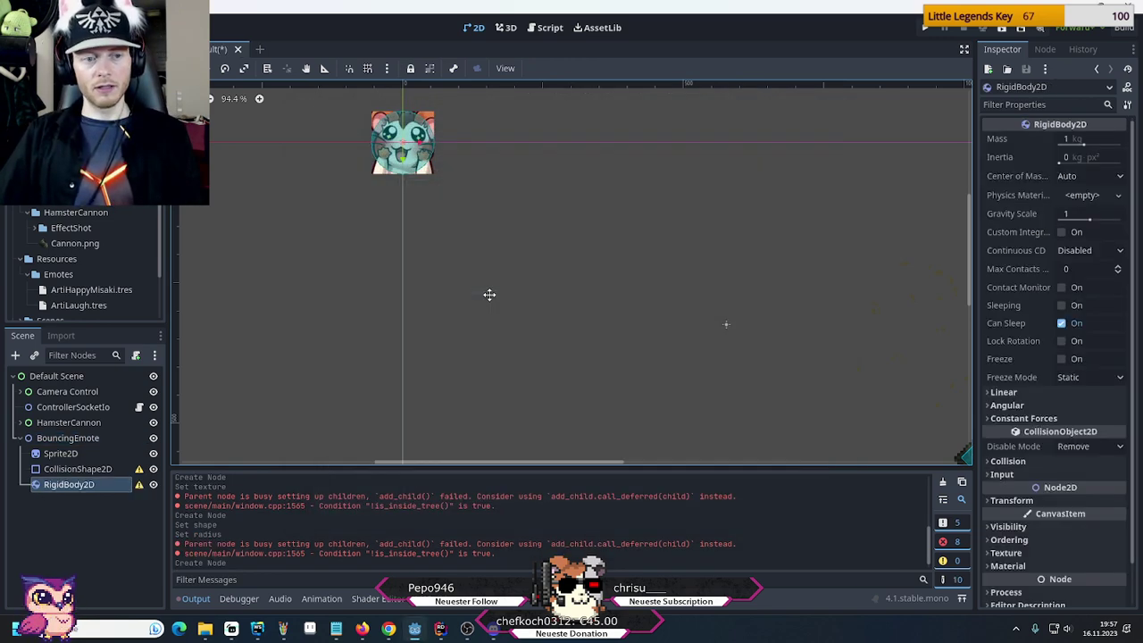
Reparent the CollisionShape2D and Sprite2D of BouncingEmote under the RigidBody2D
left_click_drag(107, 471, 76, 487)
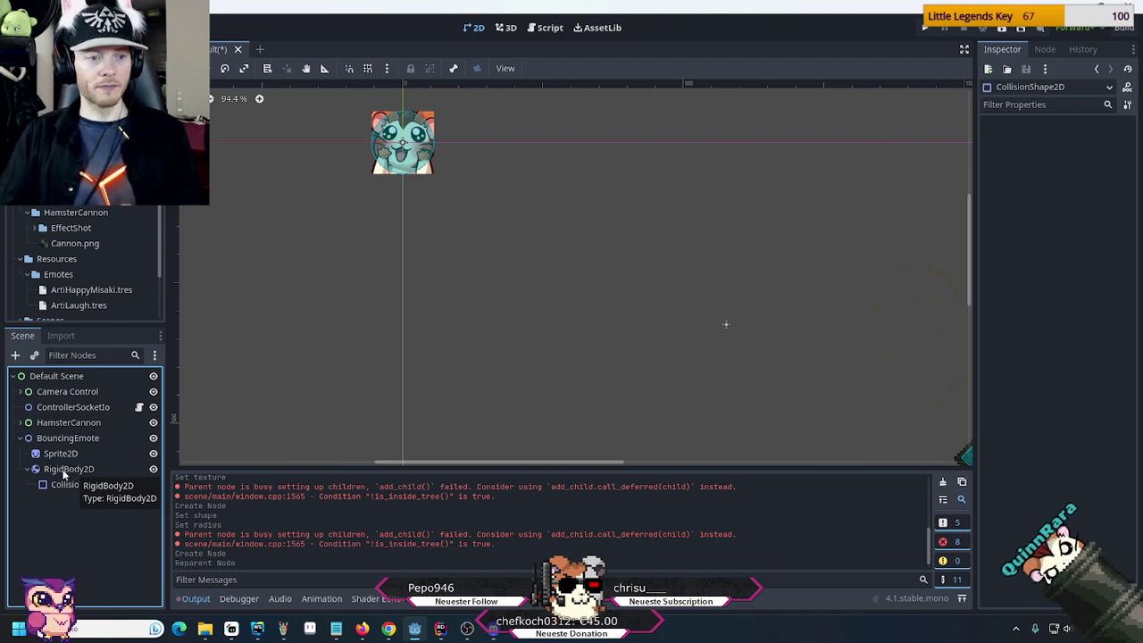
left_click(63, 471)
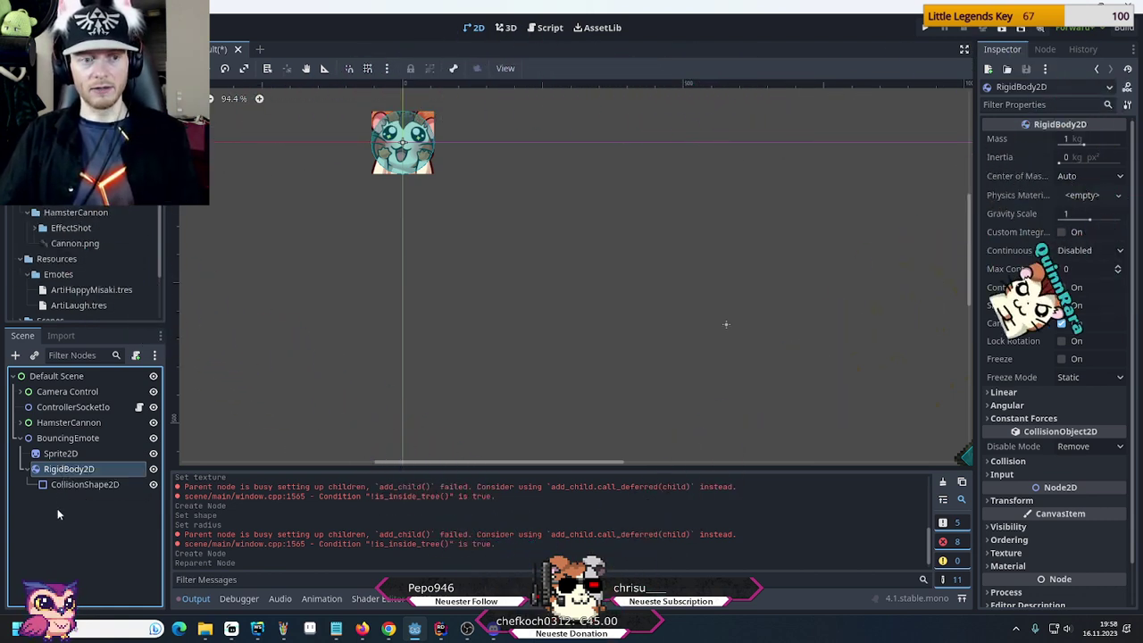
left_click(63, 437)
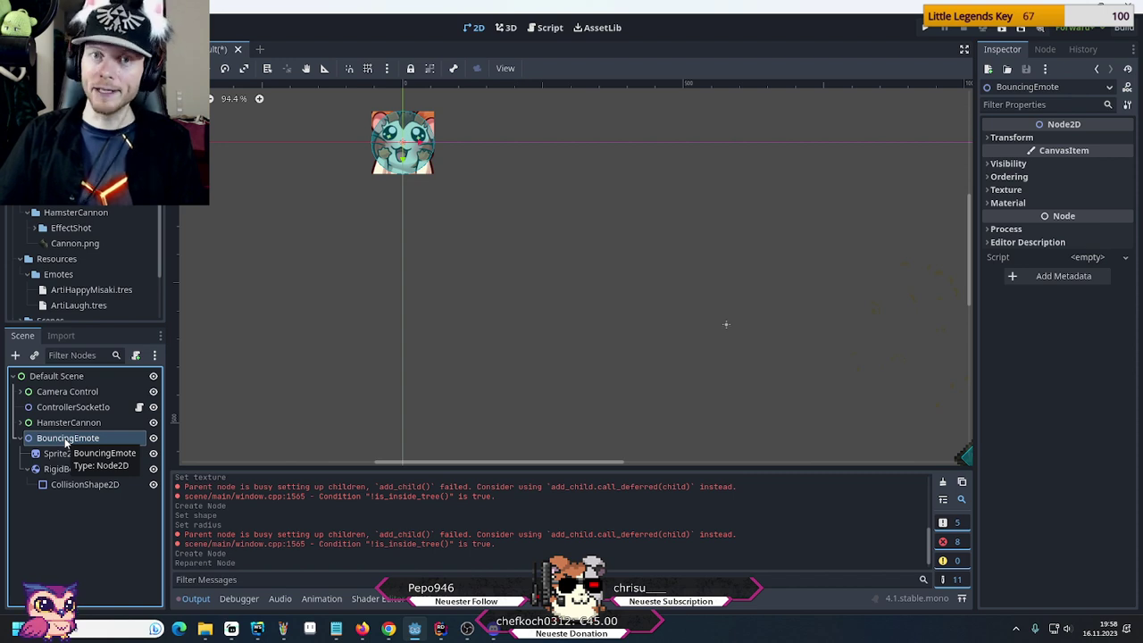
left_click_drag(61, 454, 65, 490)
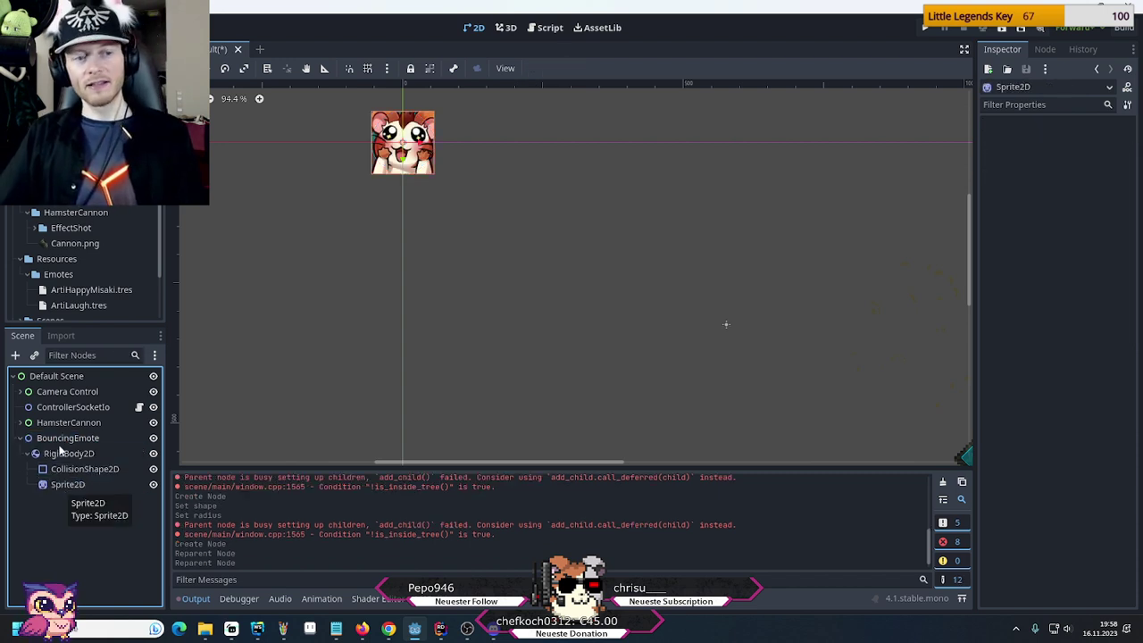
Move the RigidBody2D directly under Default Scene, above BouncingEmote, and delete the emptied BouncingEmote node after copying its name
left_click(60, 455)
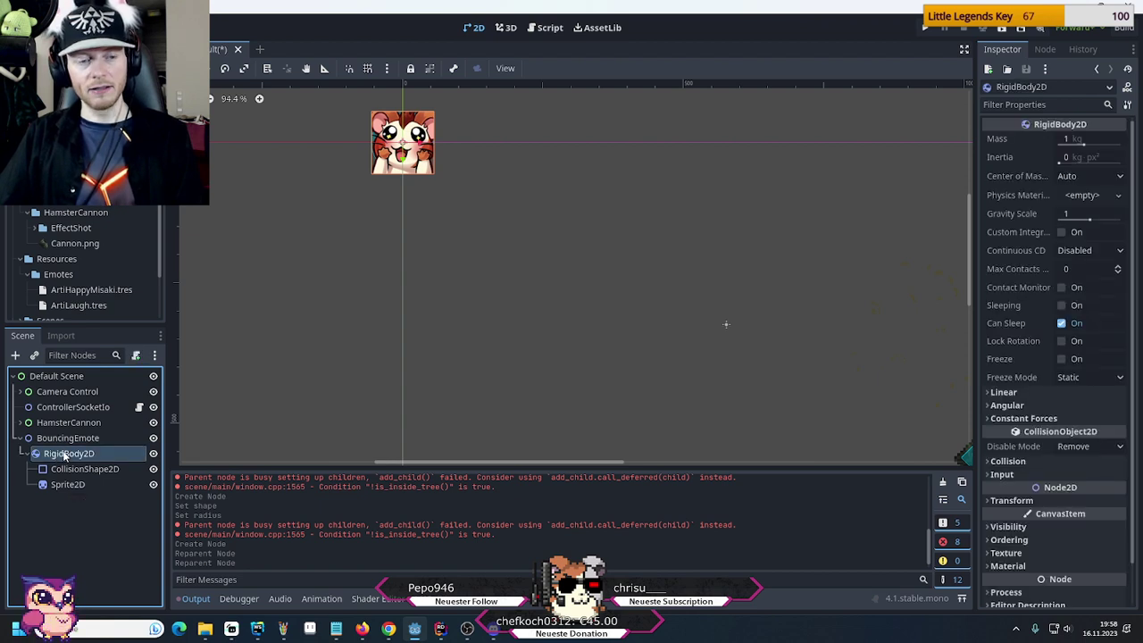
left_click_drag(64, 454, 65, 436)
left_click(56, 485)
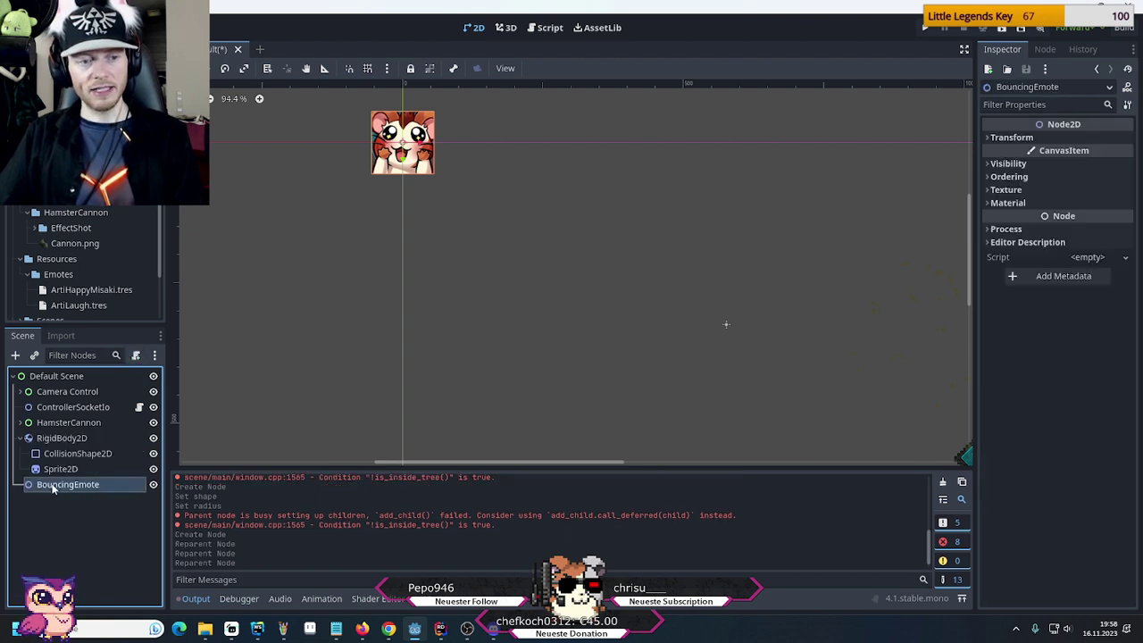
double_click(53, 484)
key("ctrl+c")
key("Escape")
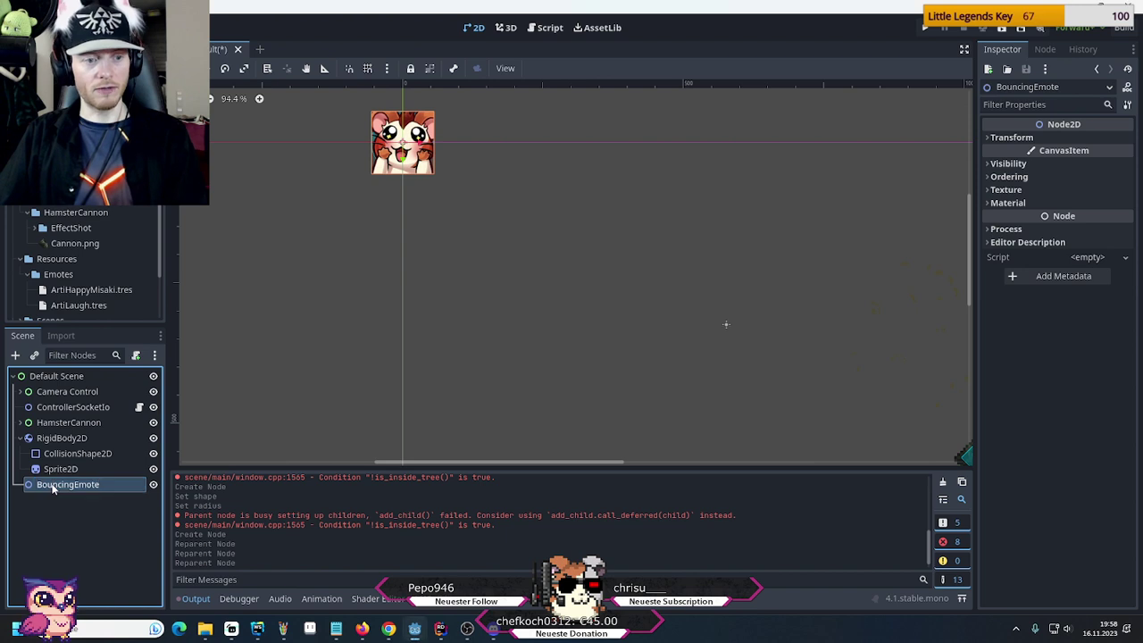
key("Delete")
key("Return")
Rename the RigidBody2D node to BouncingEmote
left_click(55, 439)
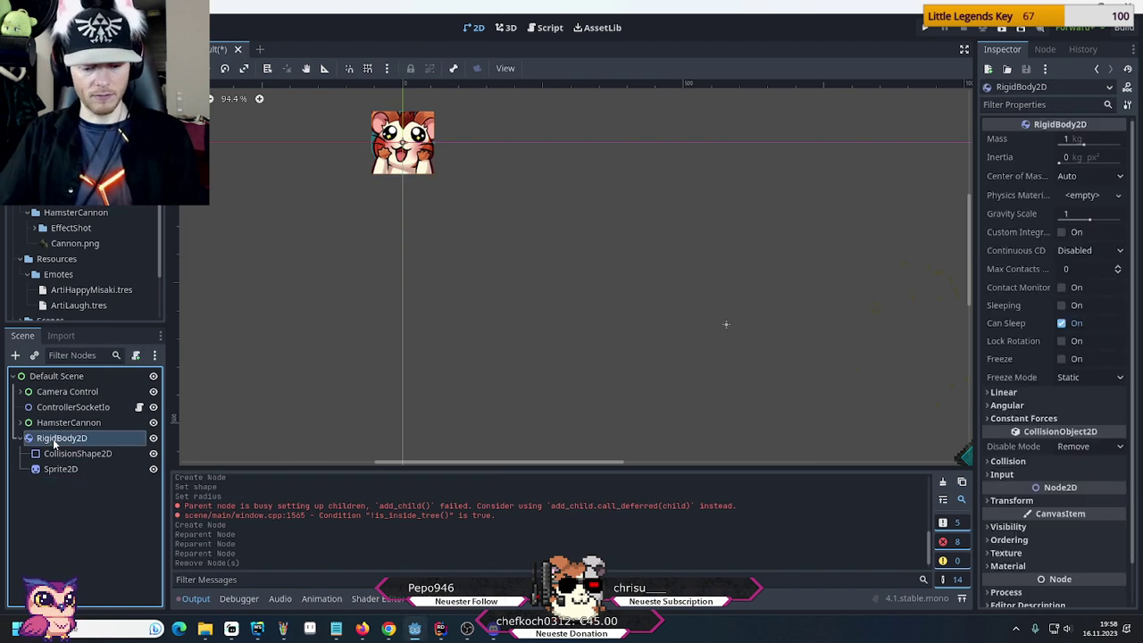
double_click(55, 439)
key("ctrl+v")
key("Return")
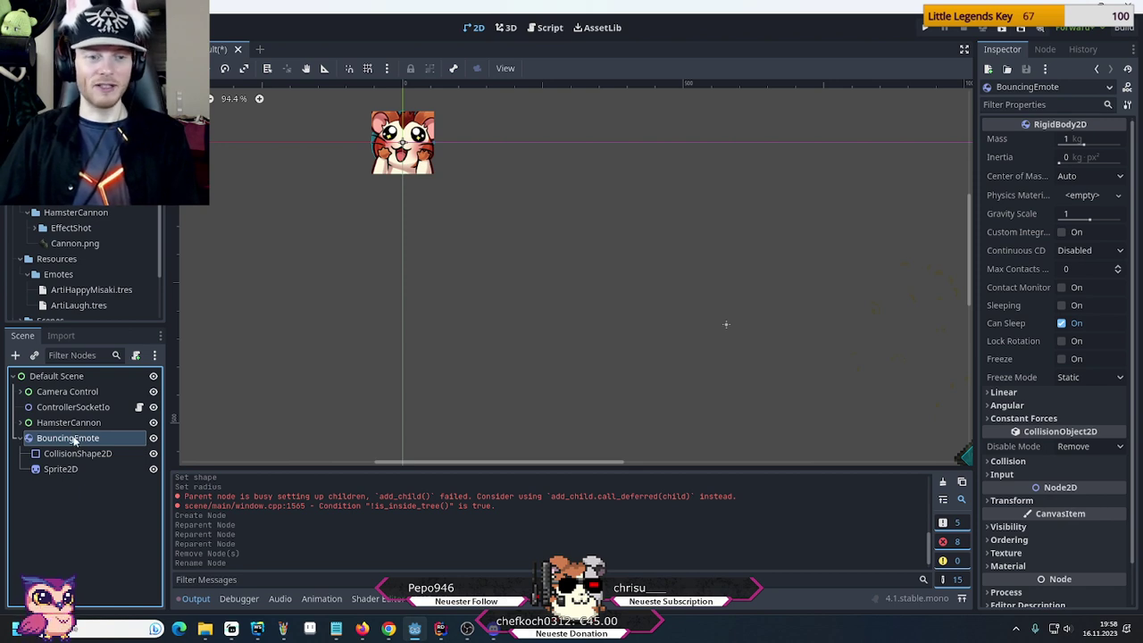
Examine the transform and ordering properties of the Cannon, its StaticBody2D, CollisionShape2D and Cannon Sprite under HamsterCannon
left_click(20, 423)
left_click(28, 455)
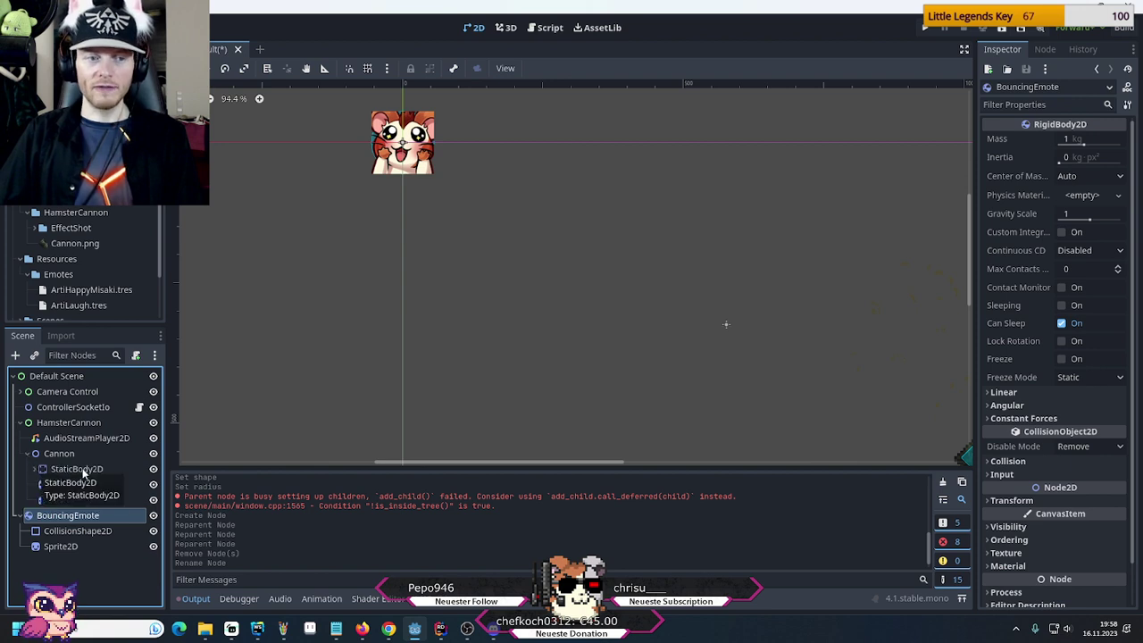
left_click(86, 472)
left_click(34, 469)
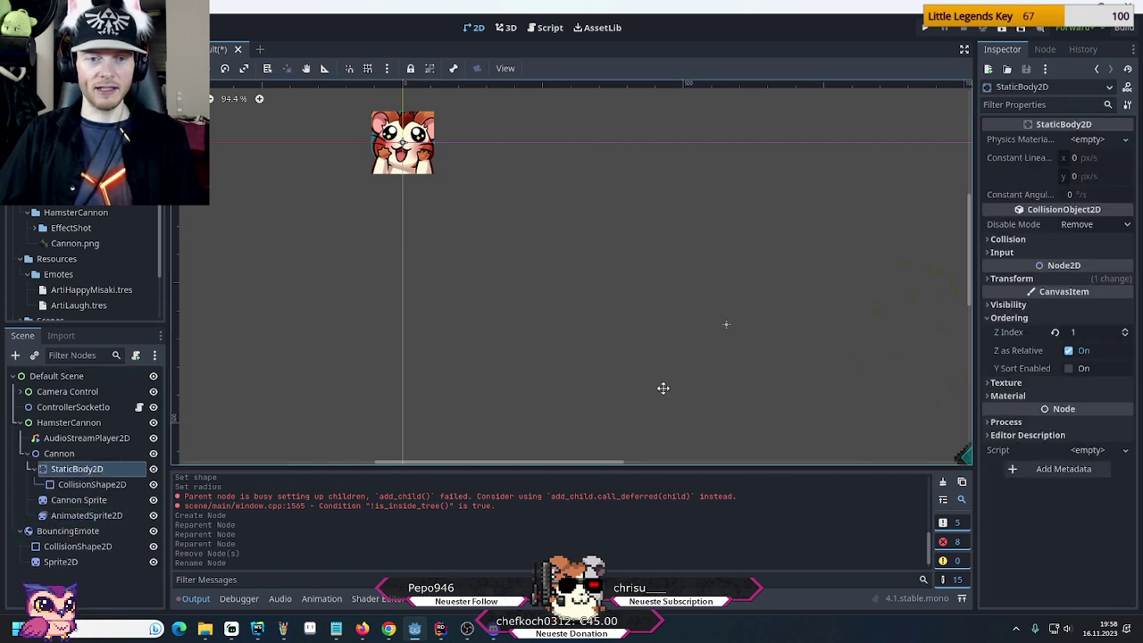
scroll(651, 382, "down", 2)
middle_click_drag(956, 439, 689, 256)
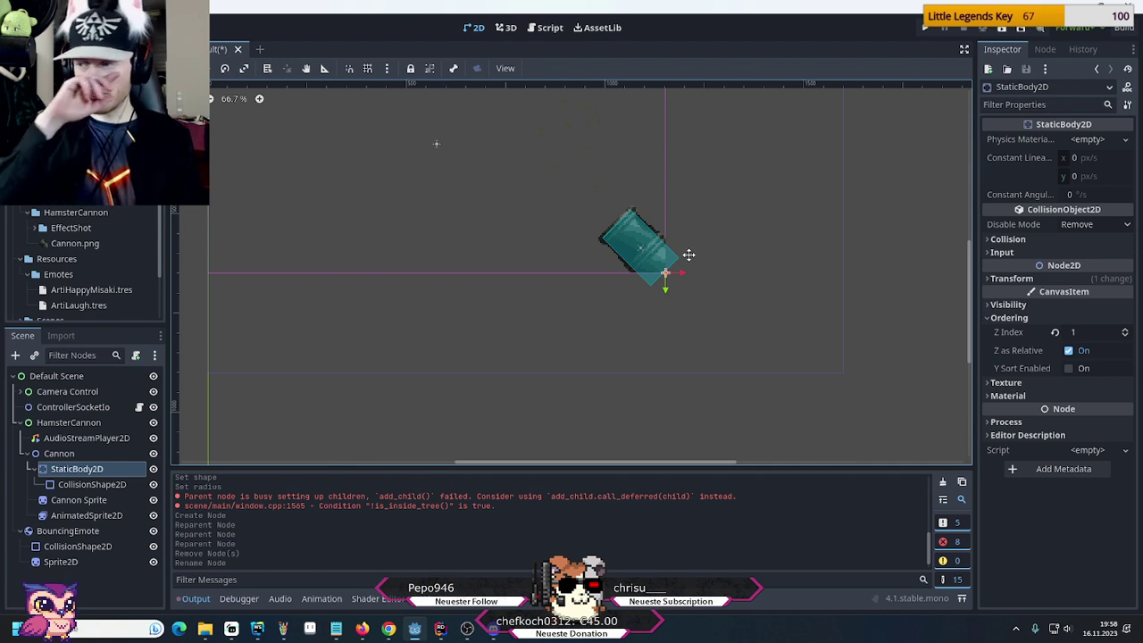
left_click(60, 488)
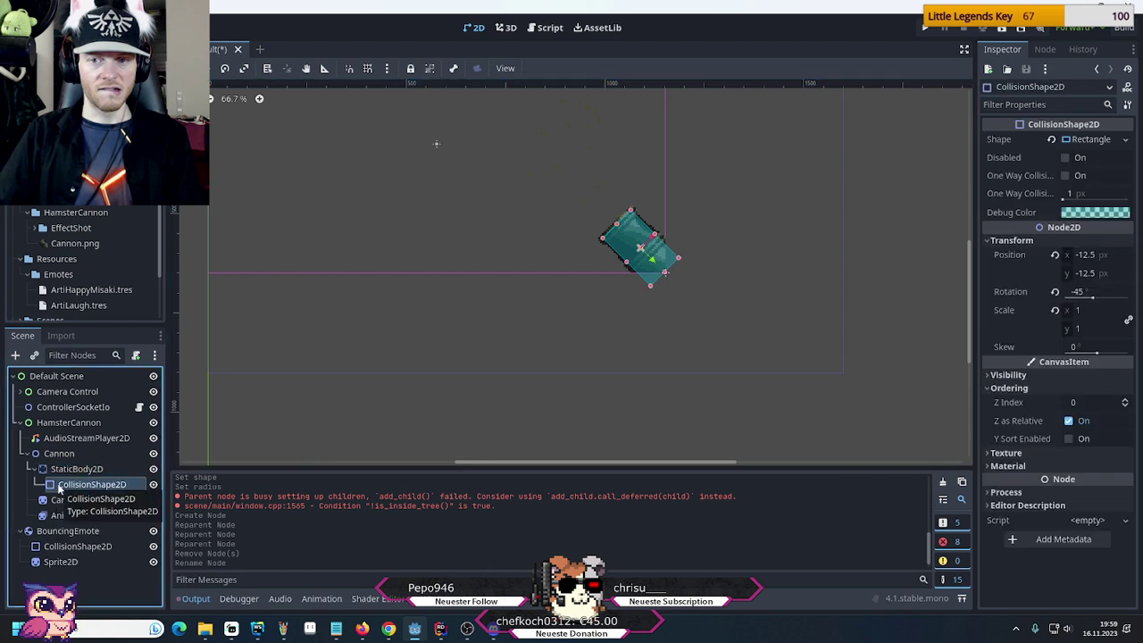
left_click(60, 473)
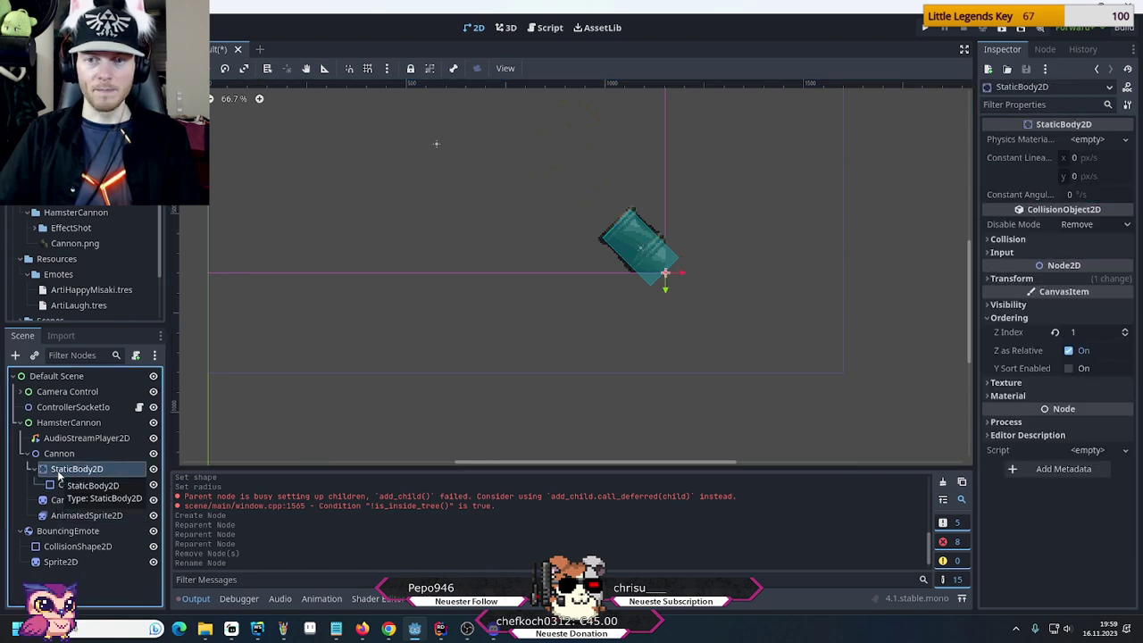
left_click(58, 456)
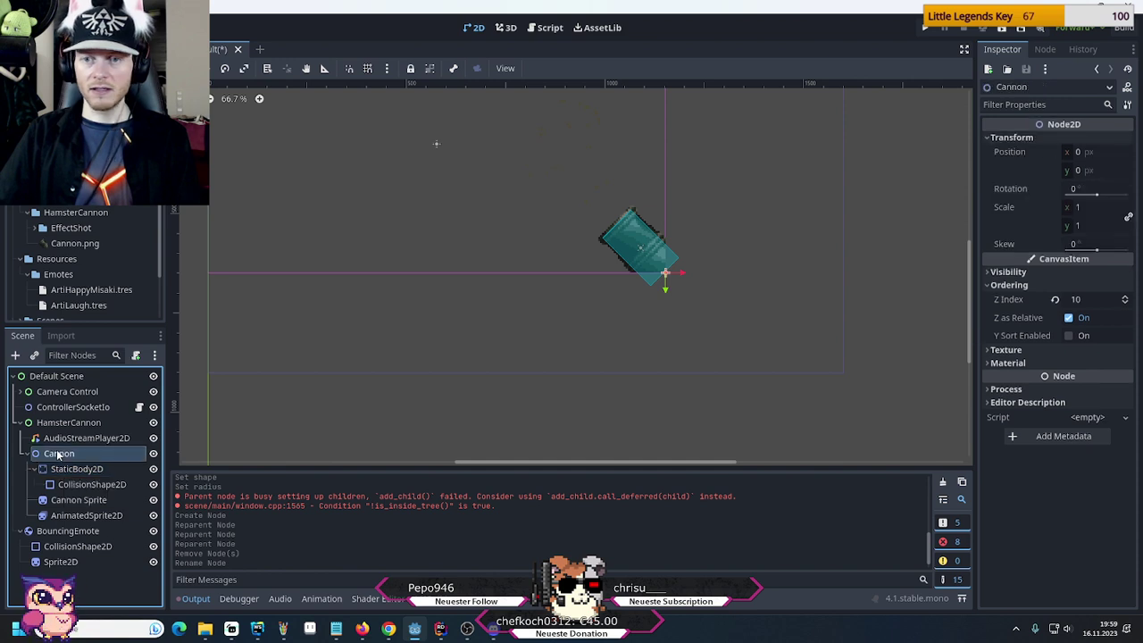
left_click(59, 500)
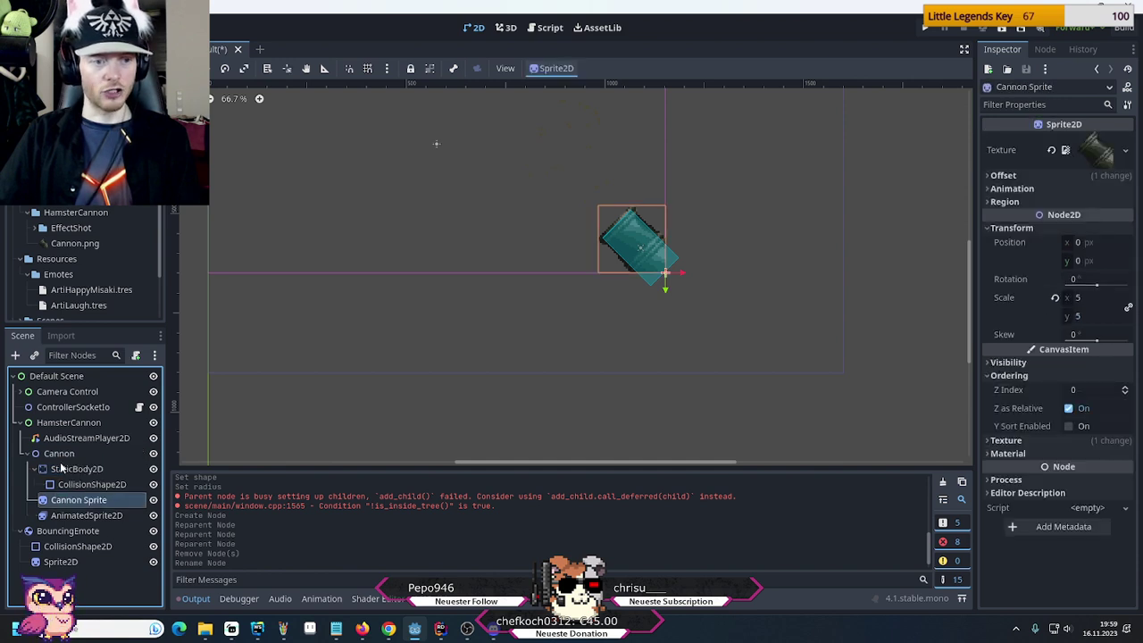
left_click(58, 454)
Set the Z Index of the Cannon's StaticBody2D to 10
left_click(62, 470)
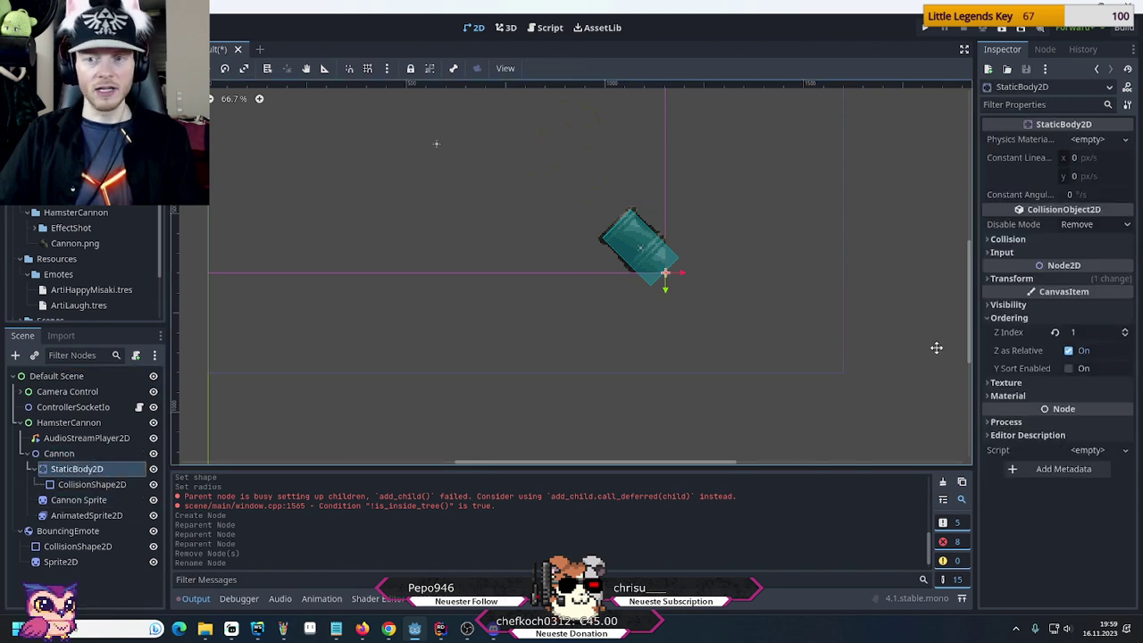
left_click(1127, 331)
left_click(1127, 331)
left_click(1127, 331)
left_click(1127, 332)
left_click(1127, 331)
left_click(1128, 331)
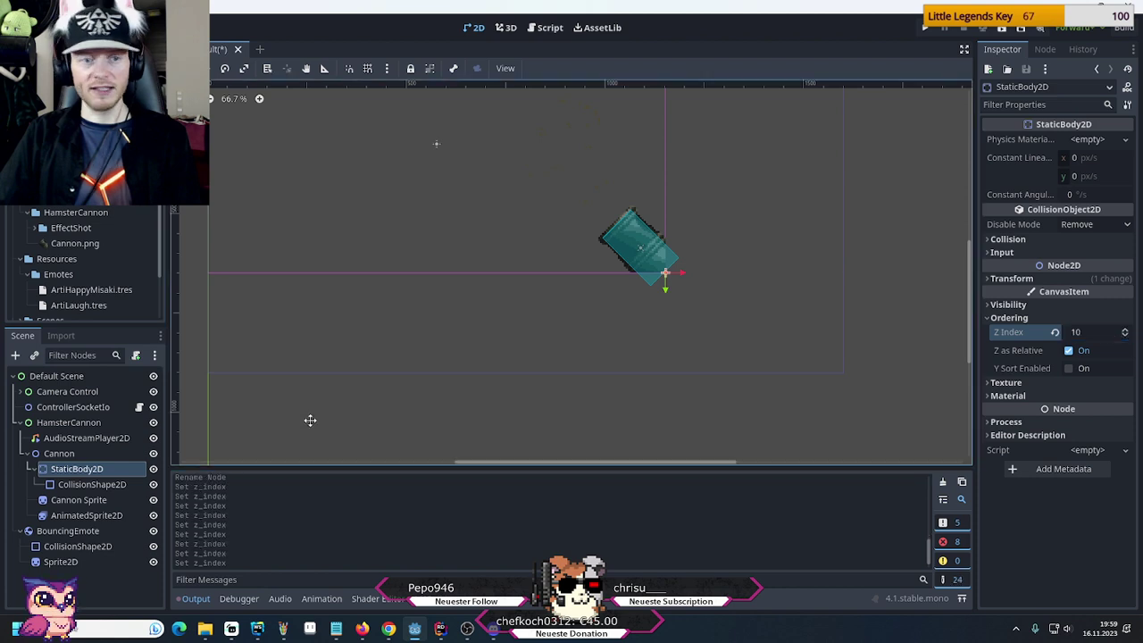
Move the StaticBody2D with its collision shape directly under HamsterCannon, above Cannon, and rename it Cannon2
left_click_drag(54, 472, 59, 447)
left_click(59, 484)
left_click(59, 484)
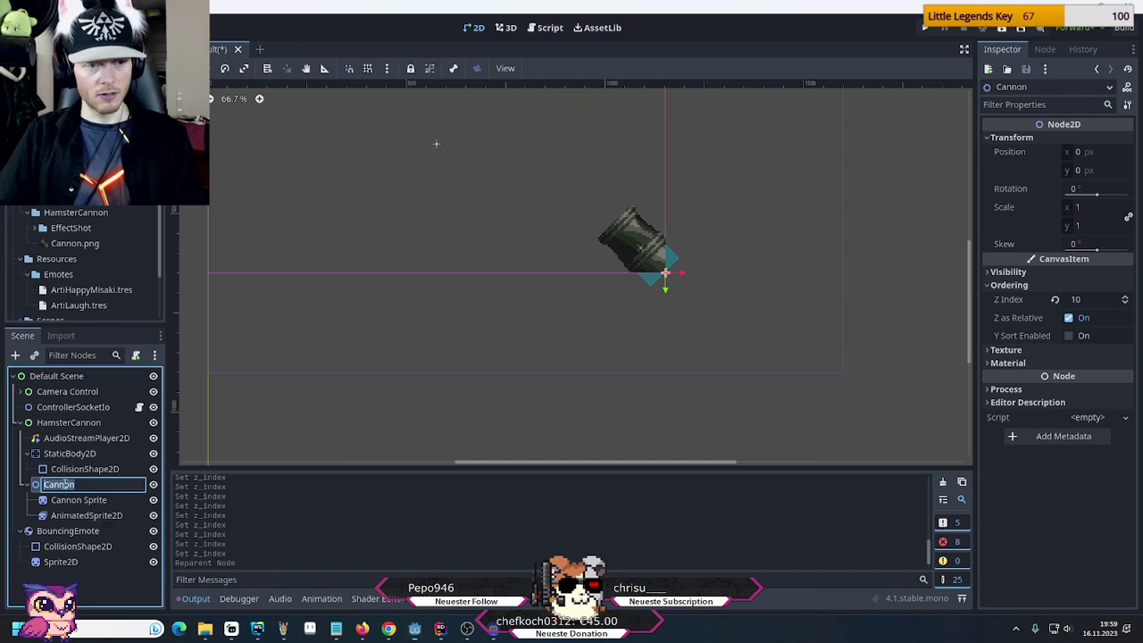
left_click(72, 454)
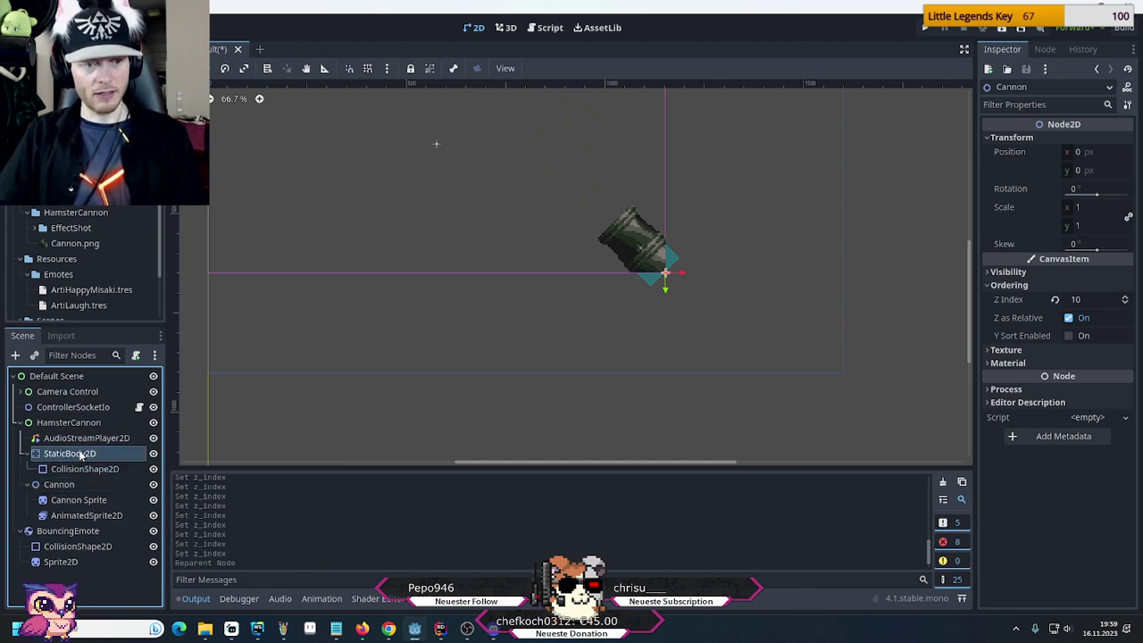
left_click(72, 453)
type("Cannon2")
key("Return")
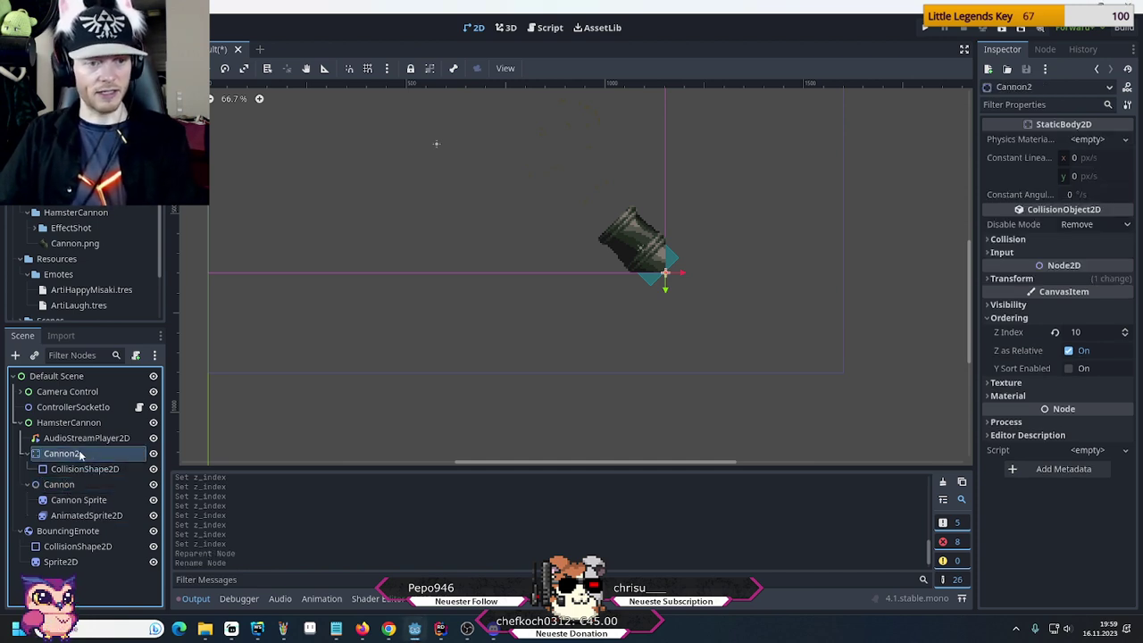
Move Cannon Sprite and AnimatedSprite2D from Cannon into Cannon2, and set the Z Index of its CollisionShape2D to 1
left_click(69, 470)
left_click(71, 456)
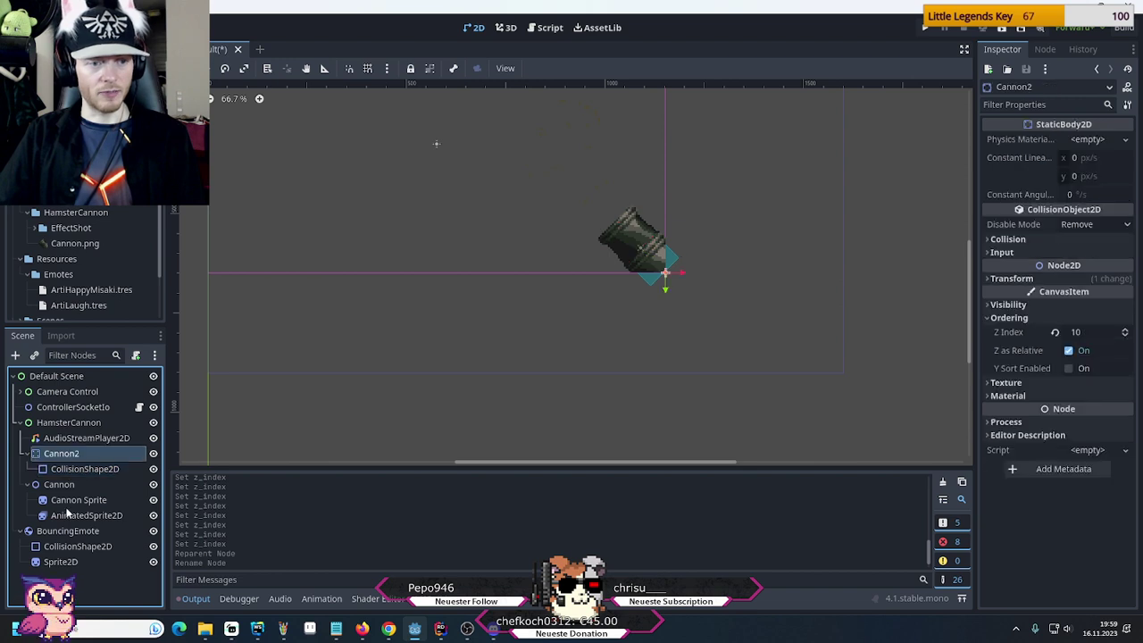
left_click_drag(70, 501, 67, 464)
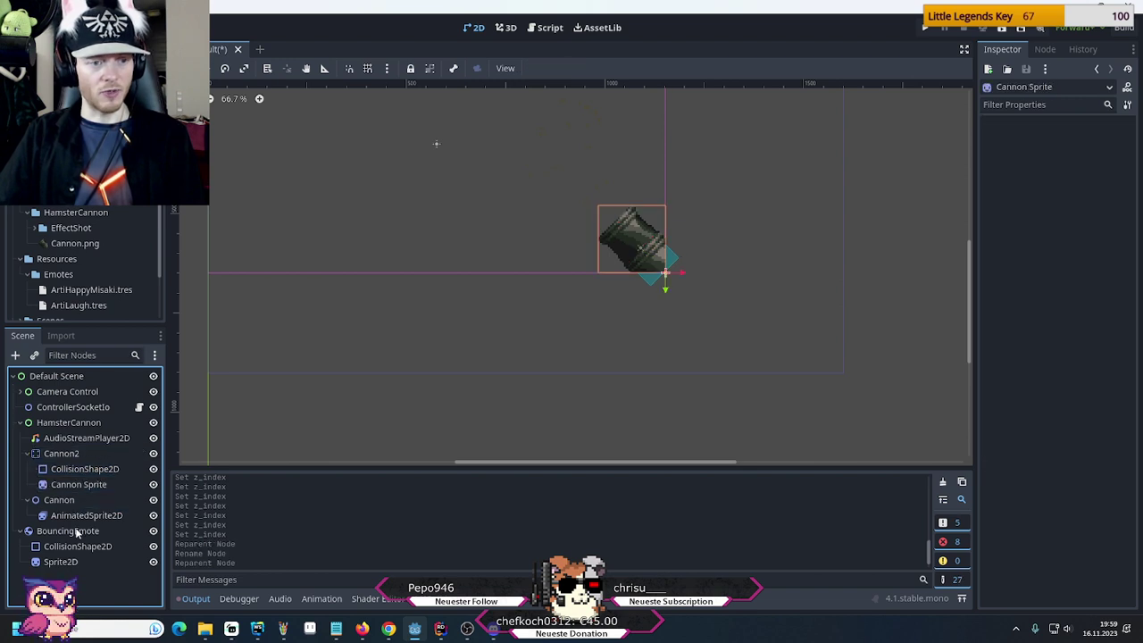
left_click_drag(78, 516, 68, 457)
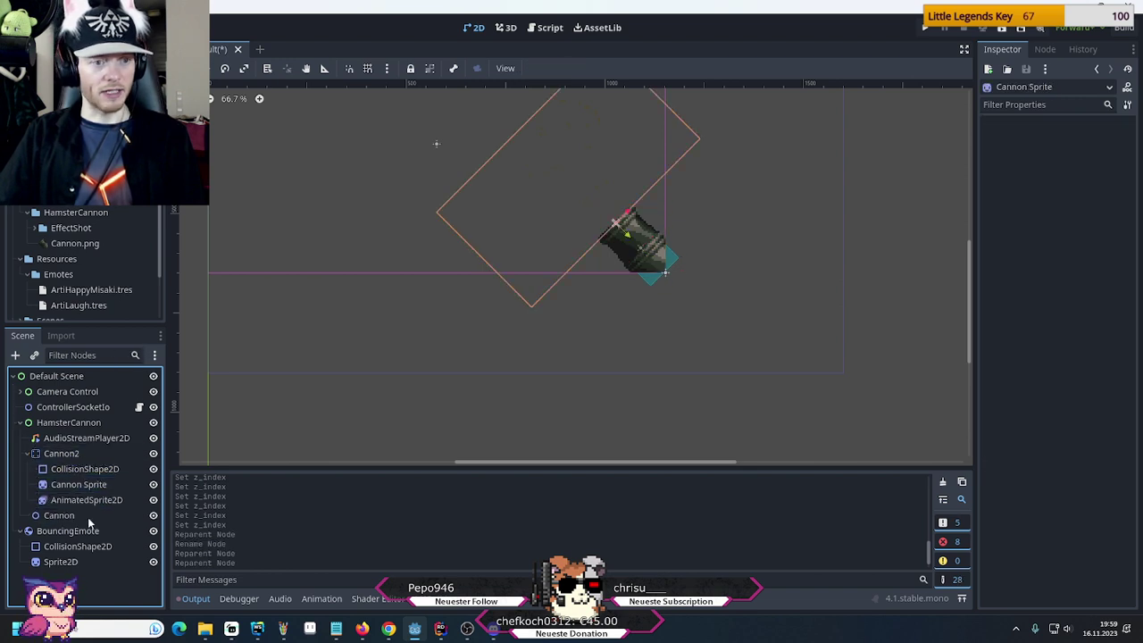
left_click(70, 474)
left_click(1125, 399)
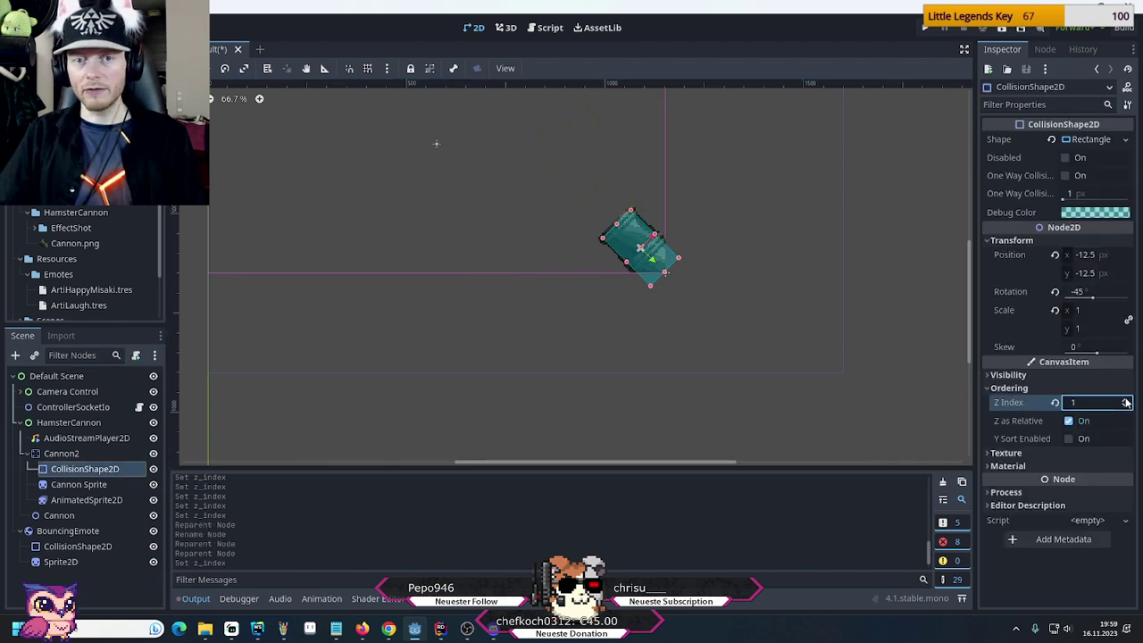
Delete the emptied Cannon node, rename Cannon2 to Cannon, and collapse its branch in the scene tree
left_click(51, 517)
key("Delete")
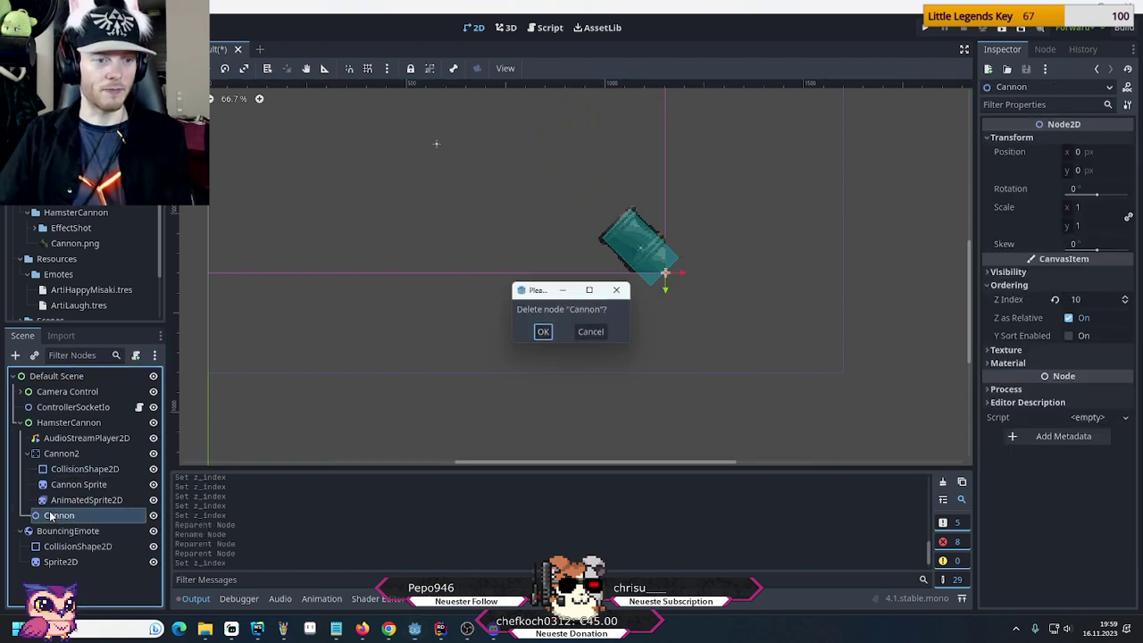
key("Return")
left_click(55, 454)
left_click(55, 454)
key("End")
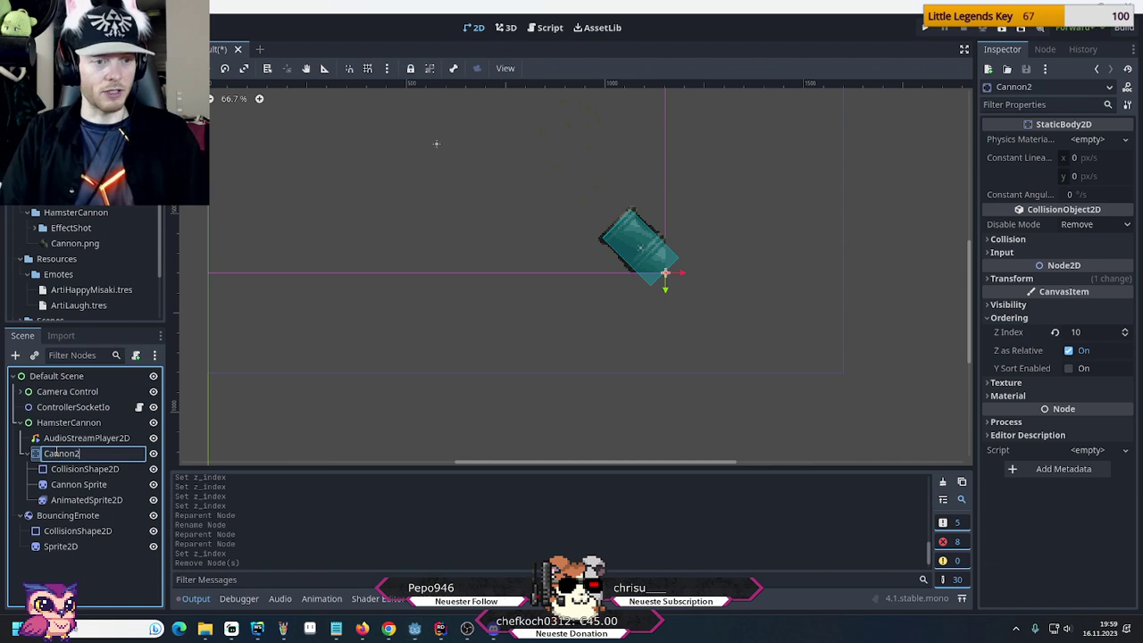
key("BackSpace")
key("Return")
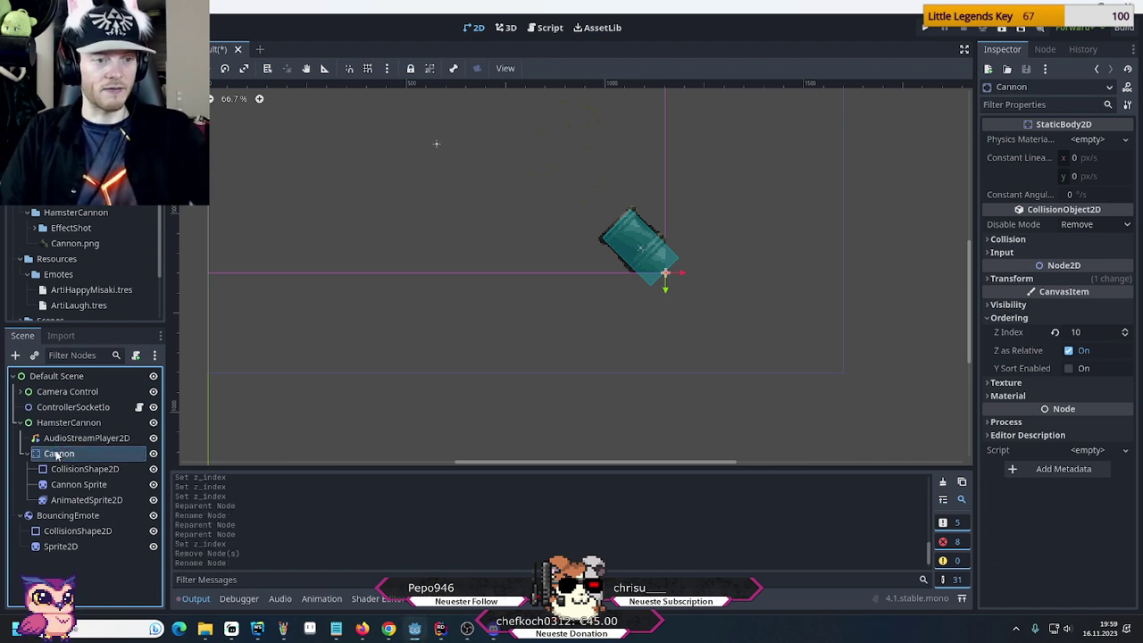
left_click(28, 455)
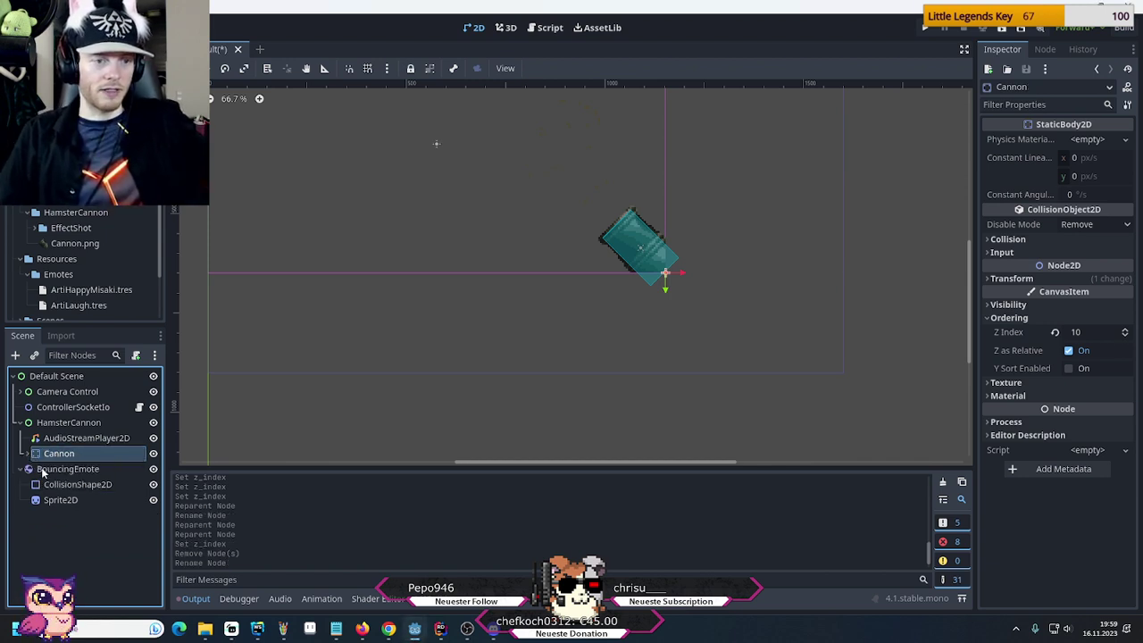
left_click(26, 455)
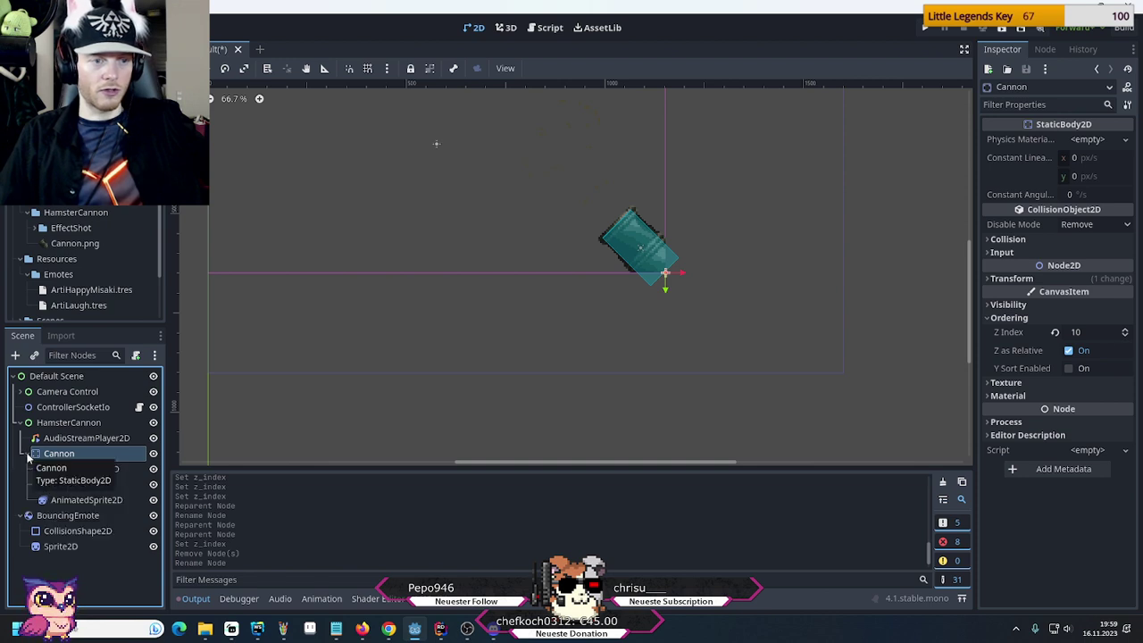
left_click(28, 456)
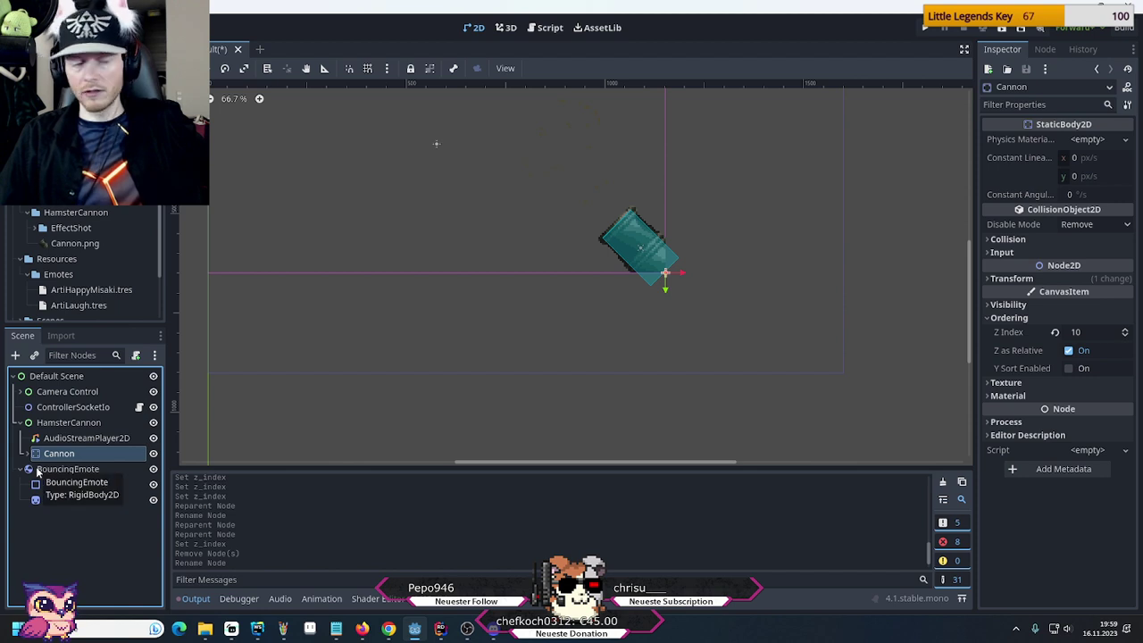
Add an AudioListener2D as a child of BouncingEmote and place it between CollisionShape2D and Sprite2D
left_click(38, 471)
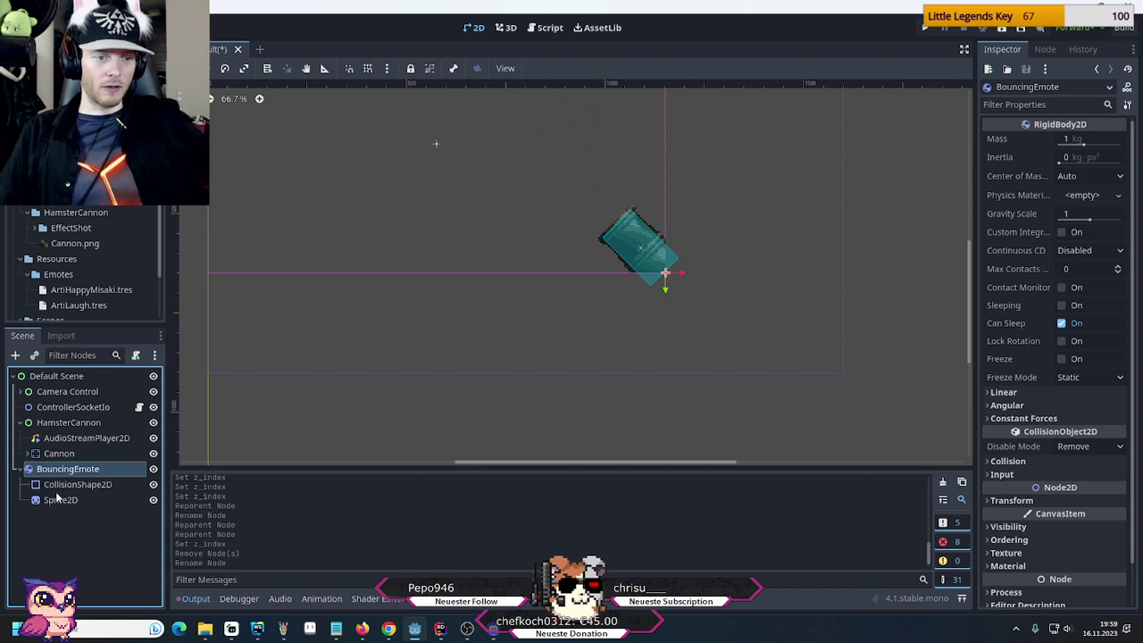
scroll(613, 447, "up", 5)
scroll(613, 447, "left", 5)
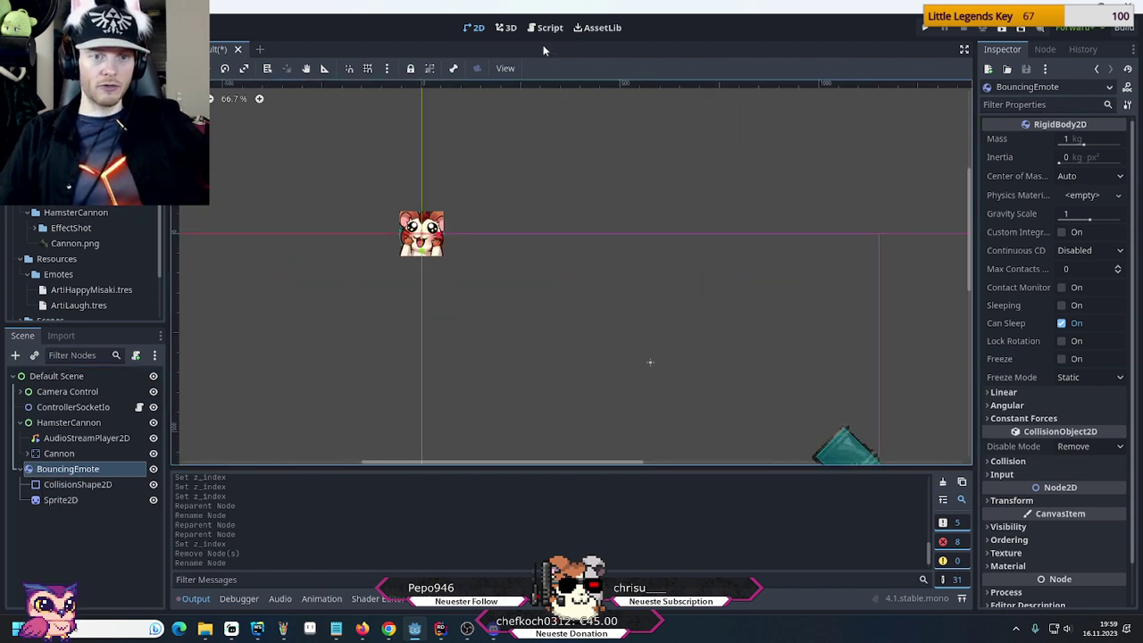
scroll(500, 174, "up", 2)
scroll(501, 174, "left", 3)
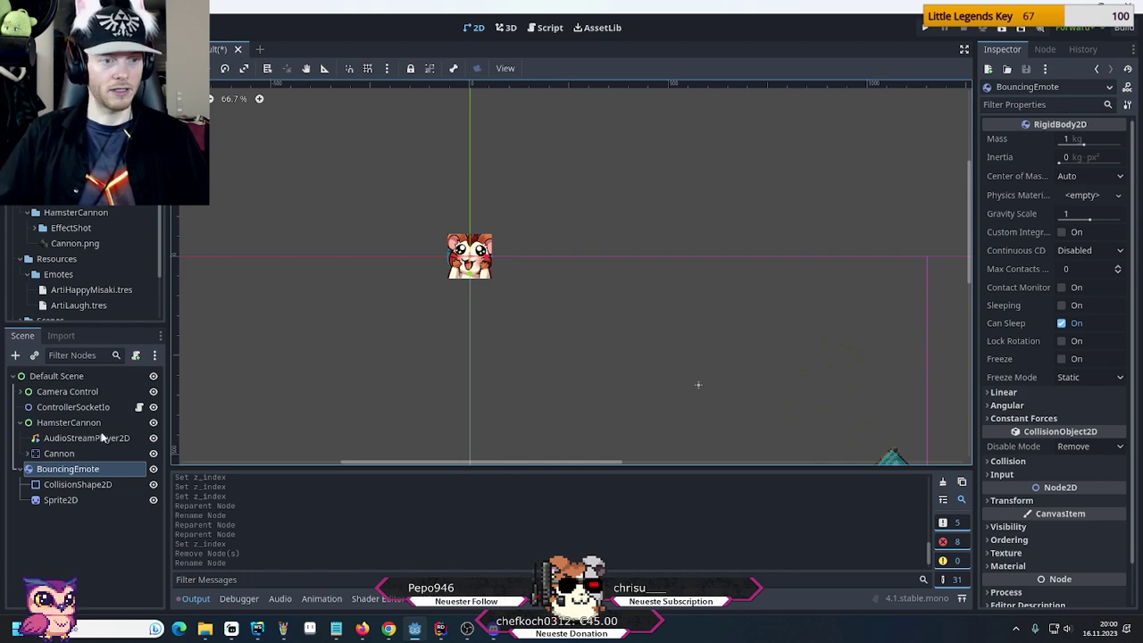
right_click(71, 470)
left_click(111, 261)
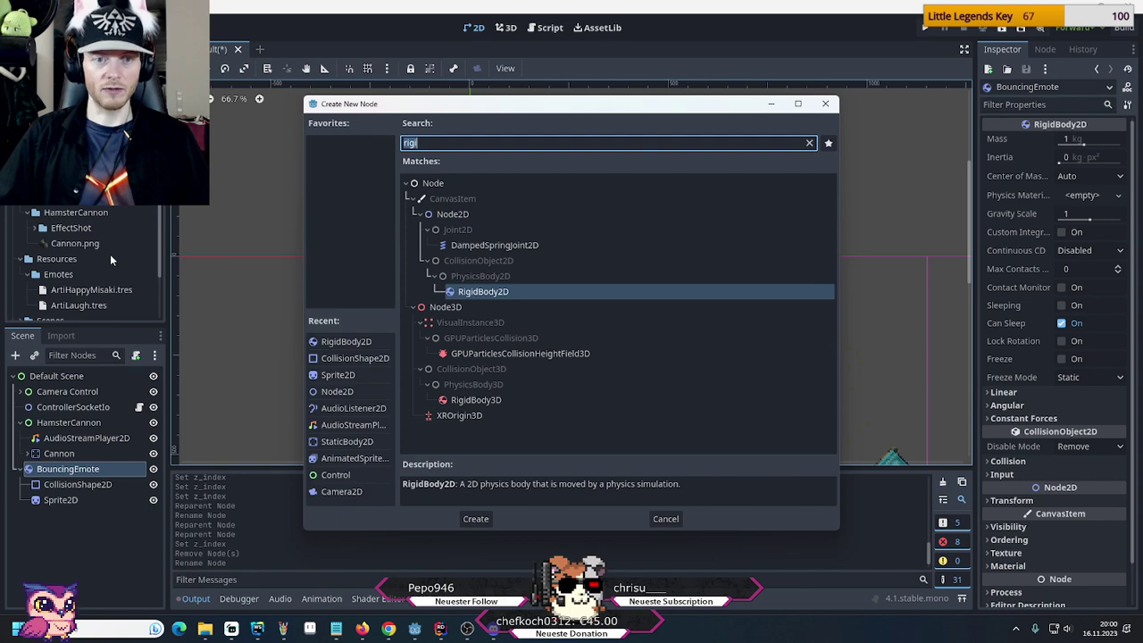
type("audio")
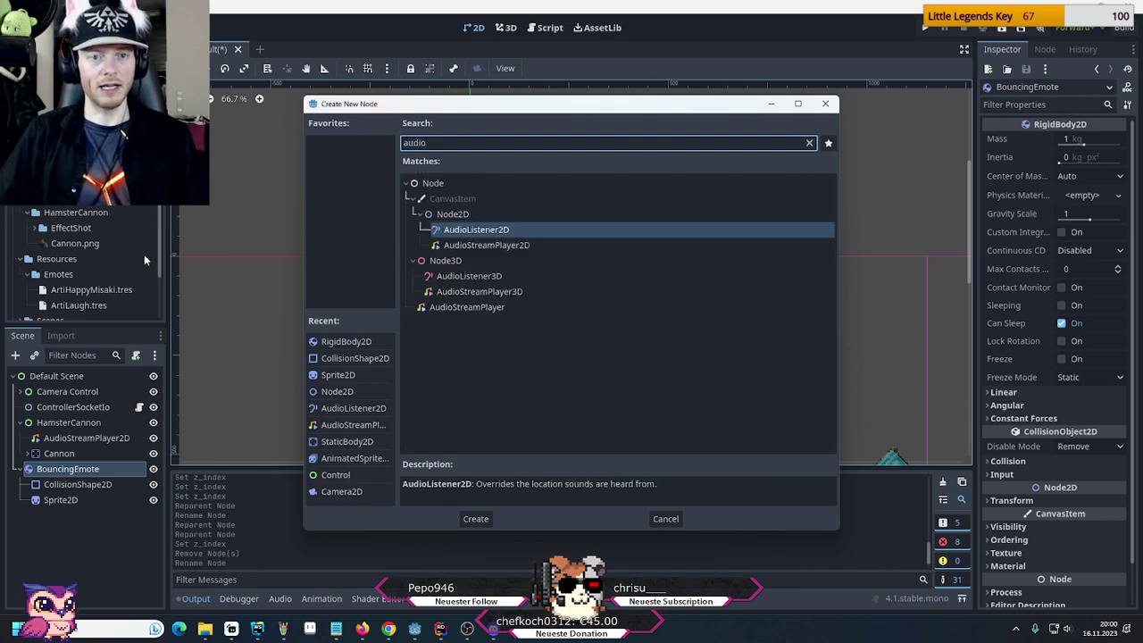
left_click(501, 231)
double_click(499, 229)
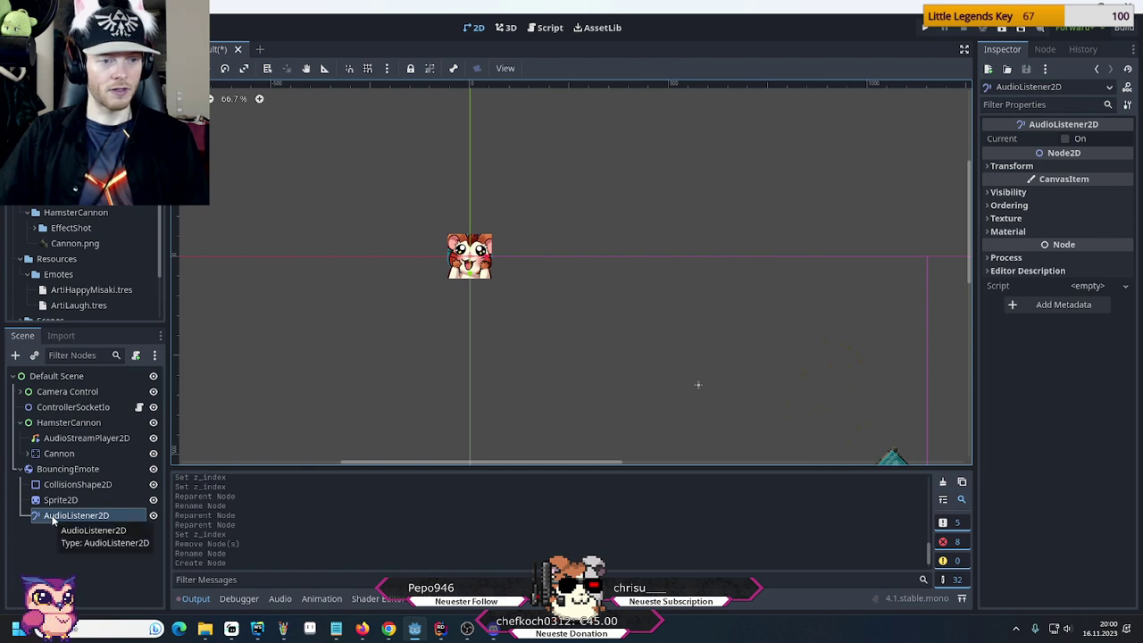
left_click_drag(52, 519, 66, 502)
key("ctrl+z")
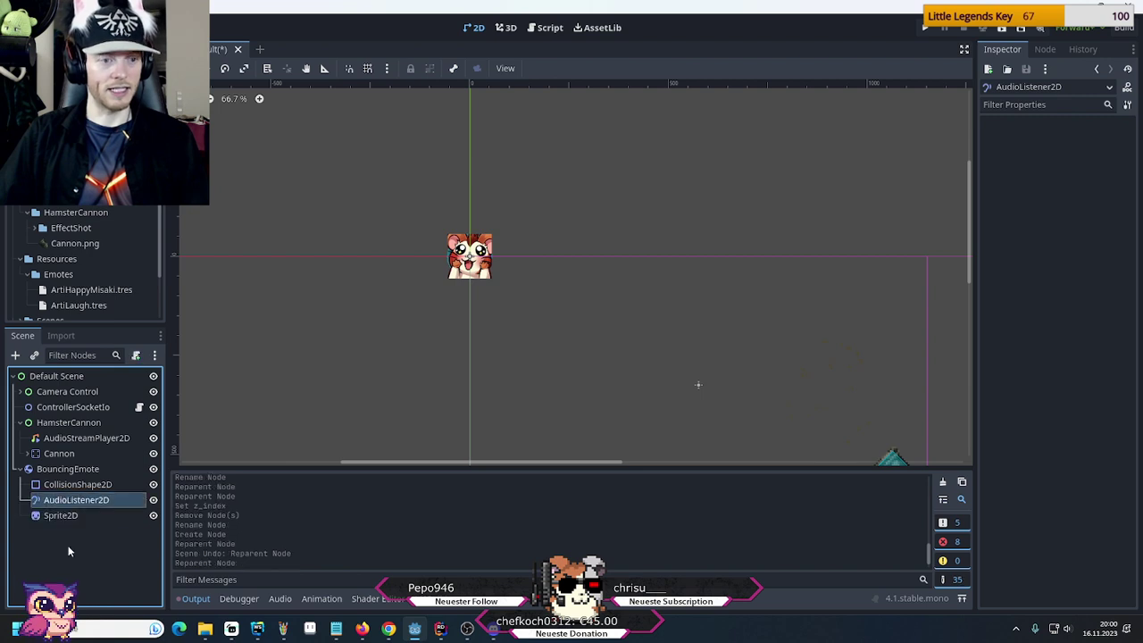
Delete the AudioListener2D node from BouncingEmote
left_click(59, 501)
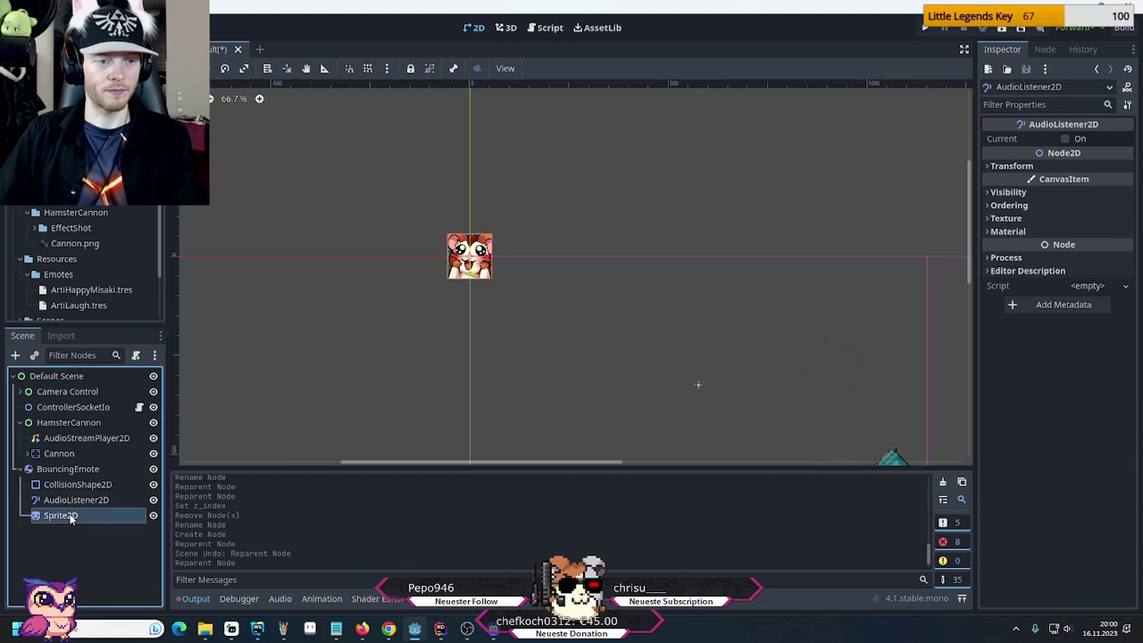
key("Delete")
key("Return")
Add an AudioStreamPlayer2D as a child of BouncingEmote and place it between CollisionShape2D and Sprite2D
right_click(57, 470)
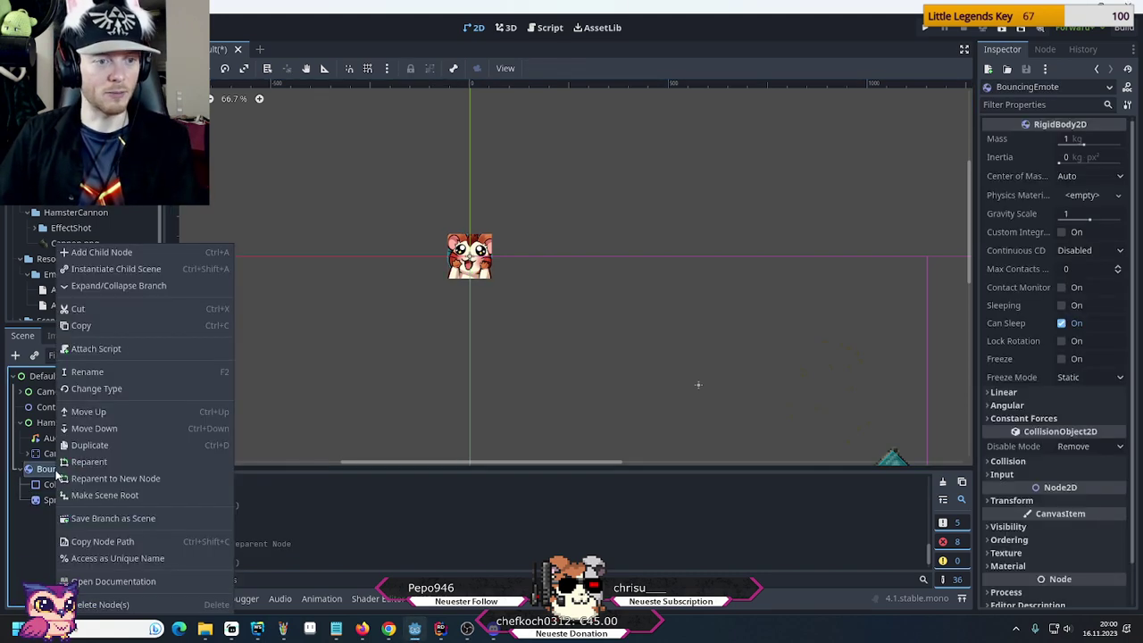
left_click(116, 250)
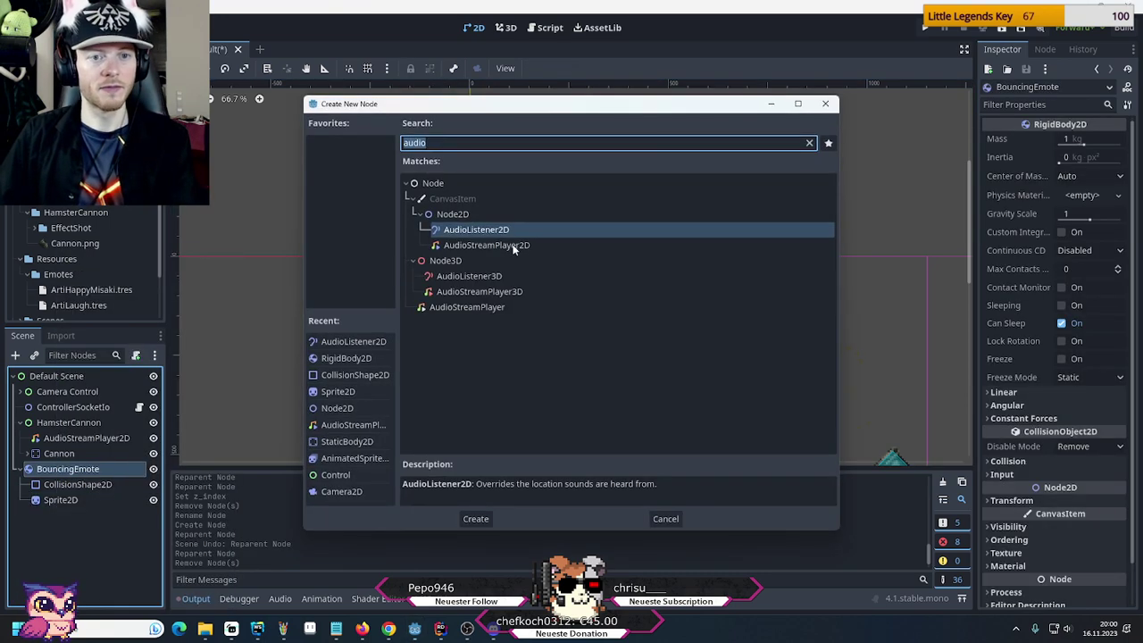
double_click(483, 245)
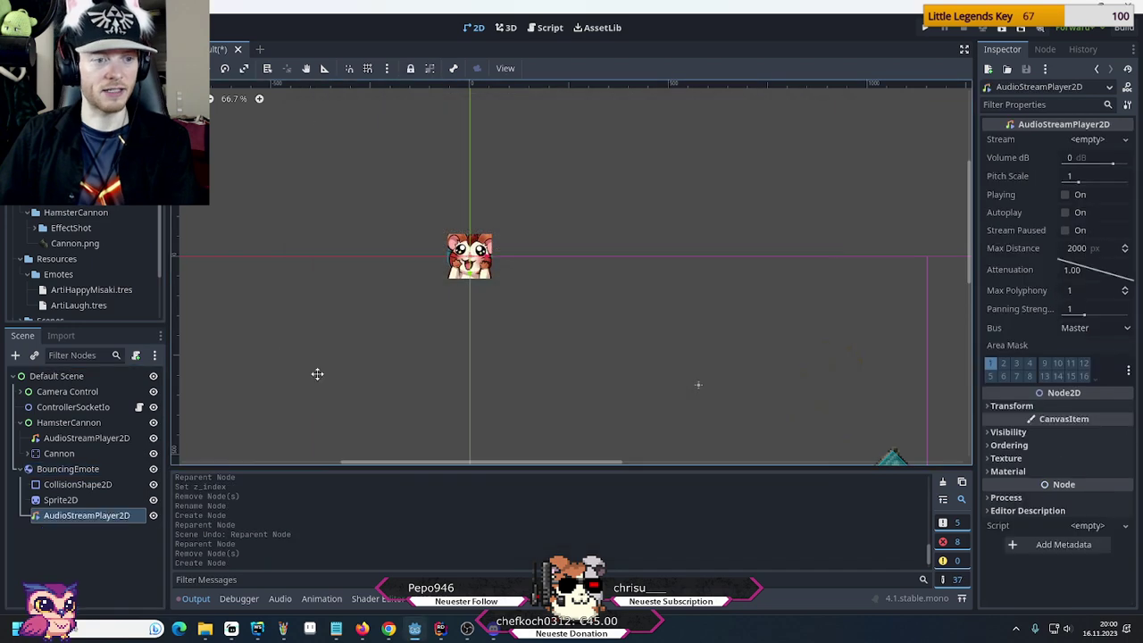
left_click_drag(63, 515, 63, 501)
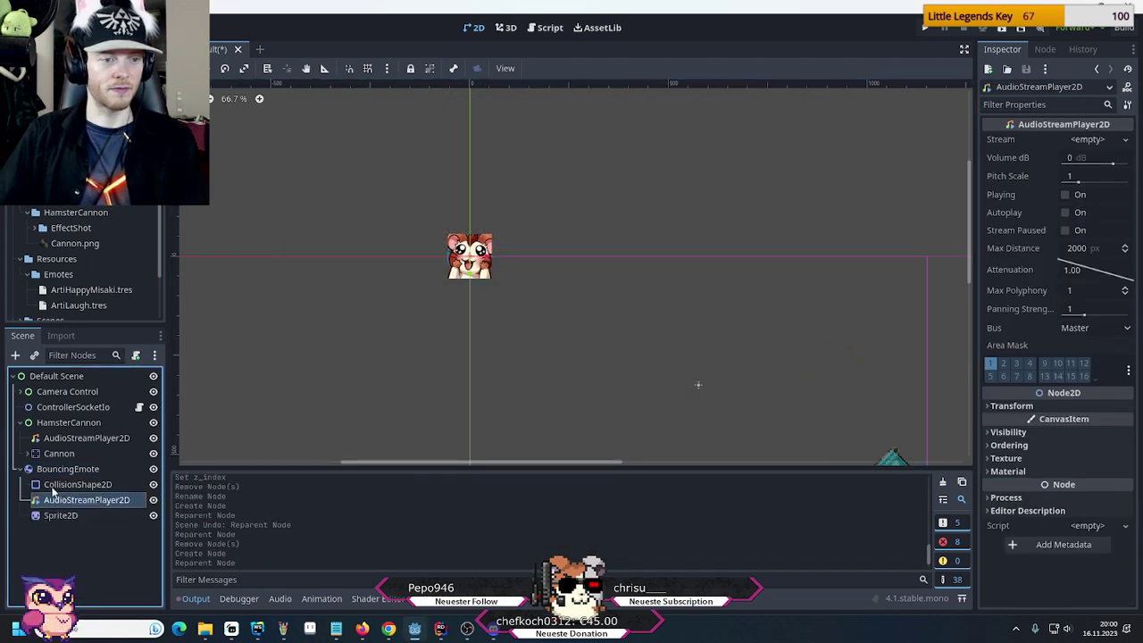
left_click(63, 484)
left_click(62, 500)
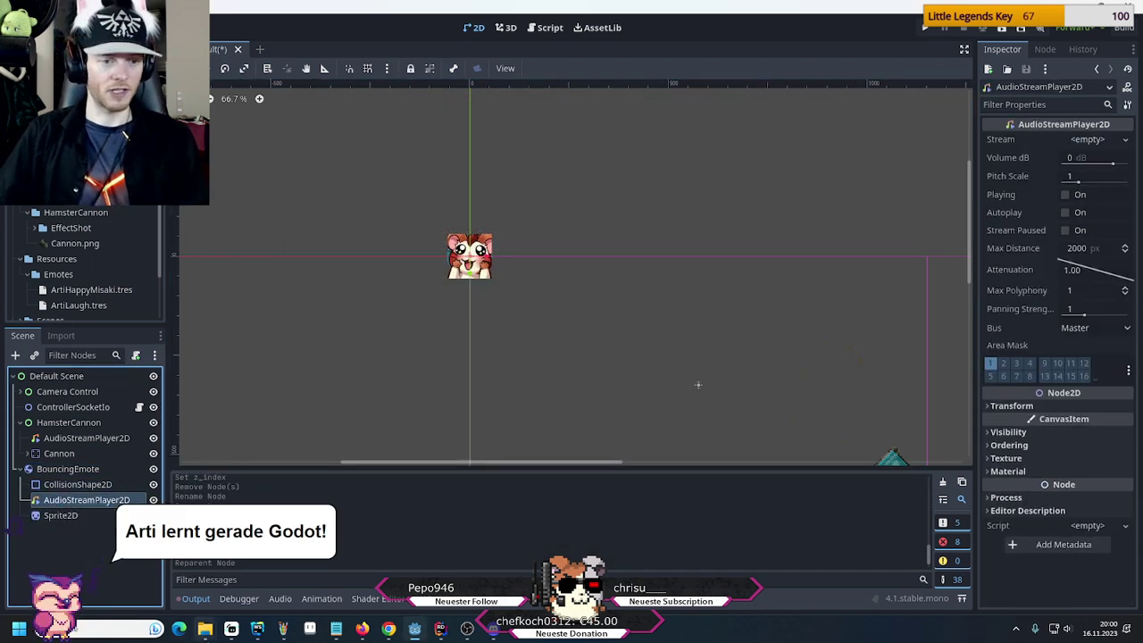
Switch to the File Explorer window of the stream-interaction sounds folder and play cartoon-boing.wav to check the sound
left_click(204, 628)
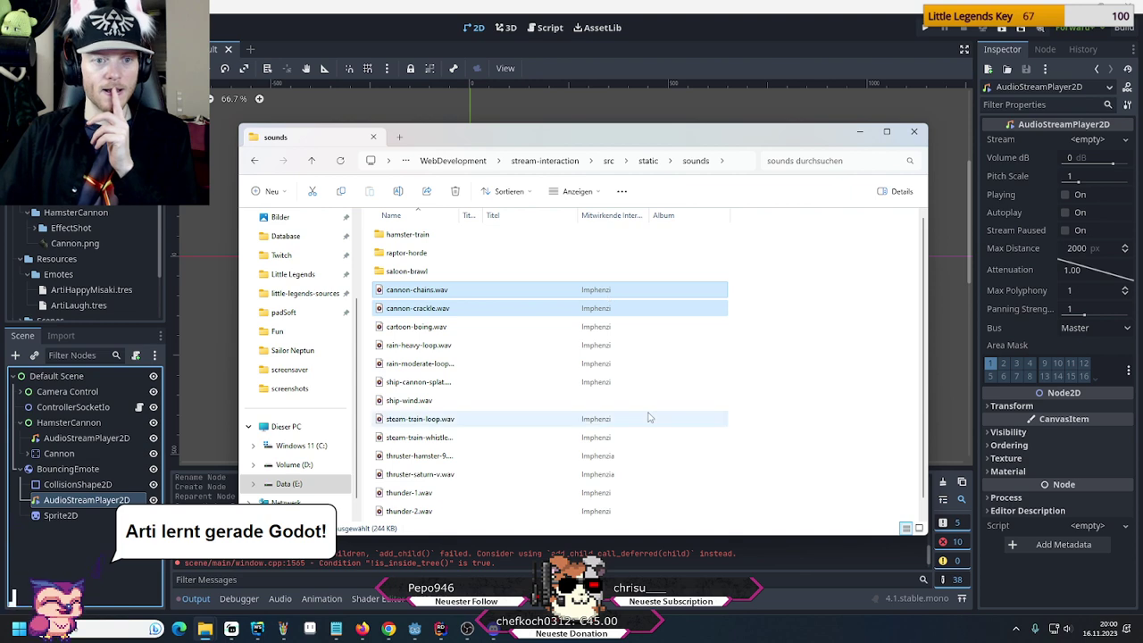
right_click(418, 332)
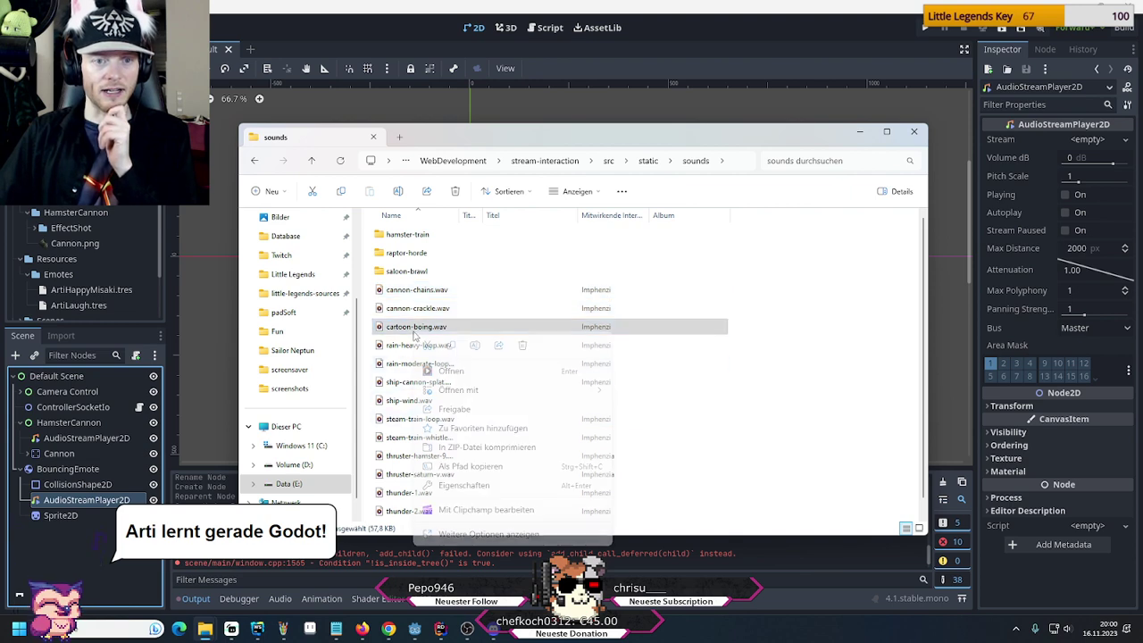
left_click(446, 370)
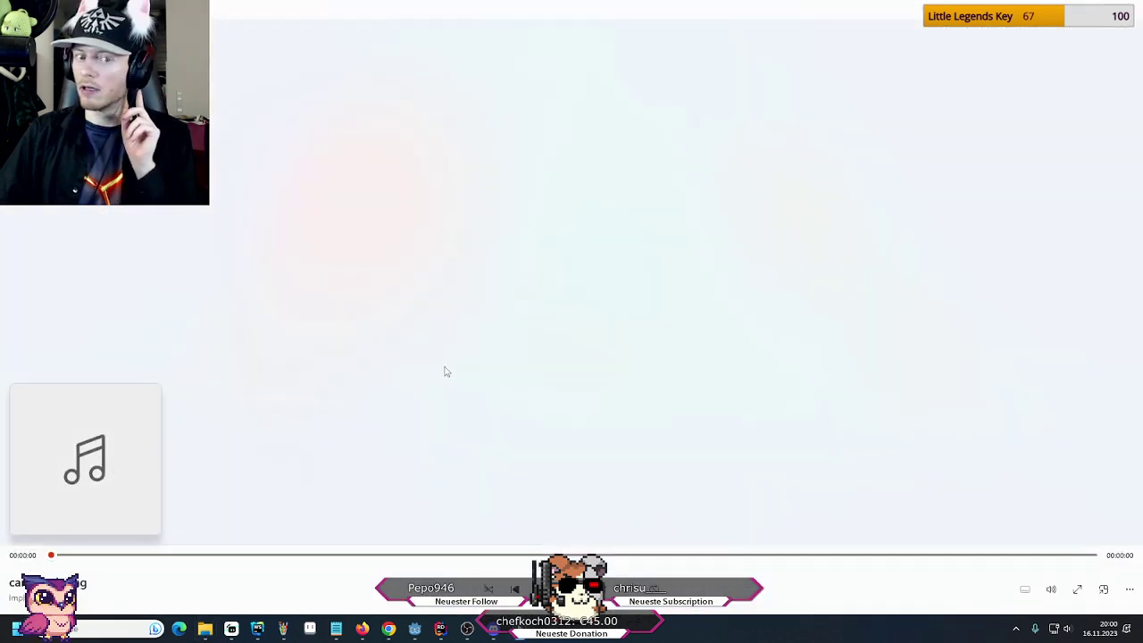
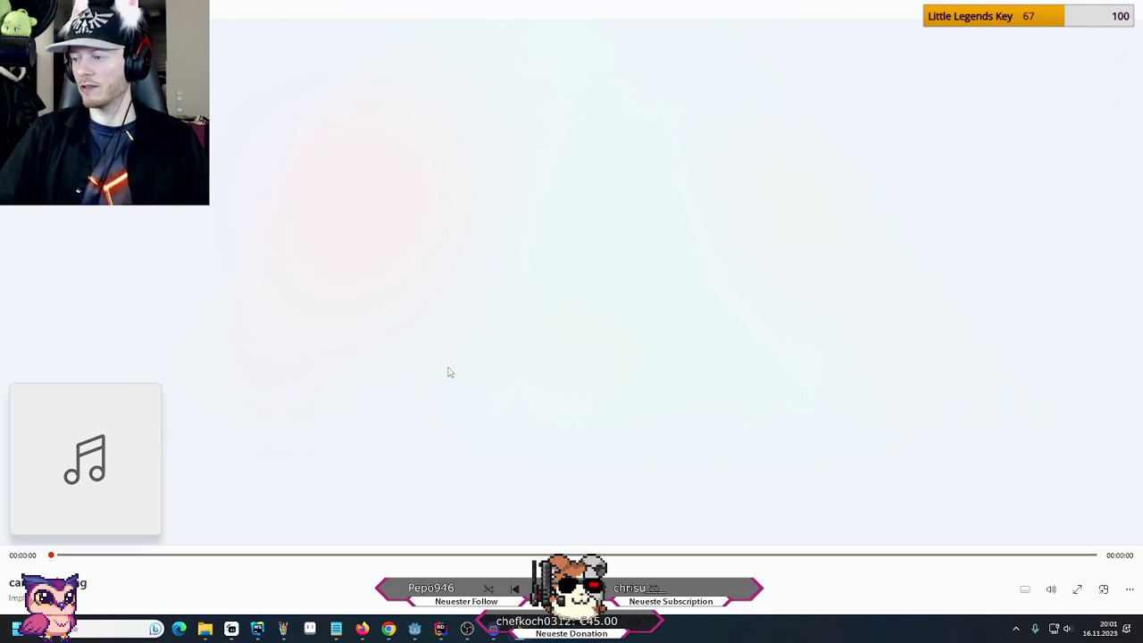
left_click(1127, 9)
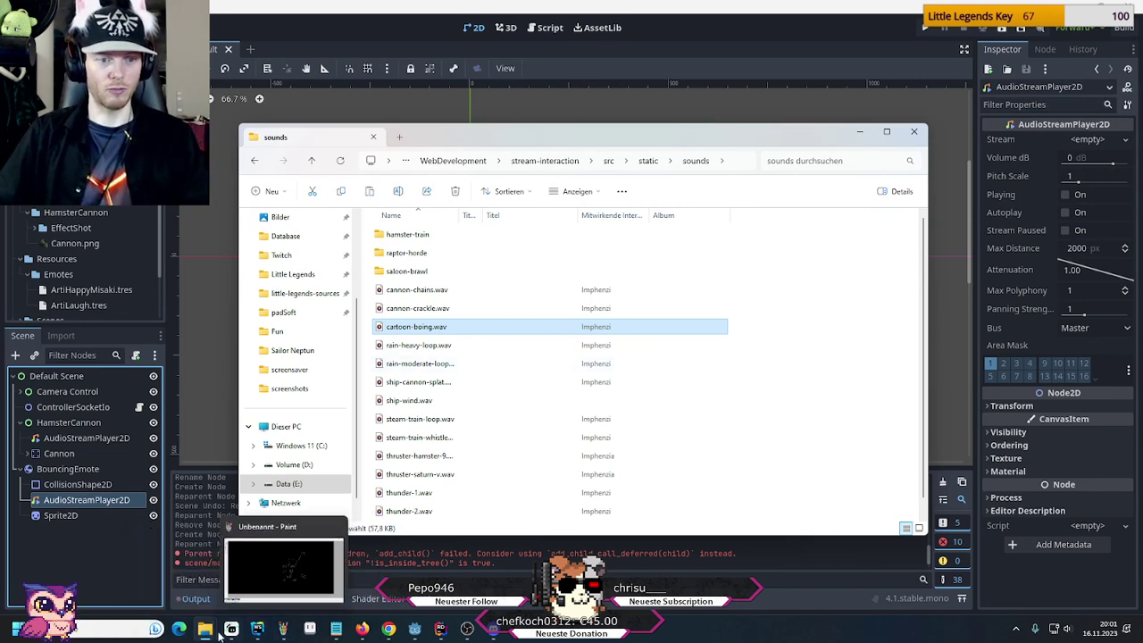
Copy cartoon-boing.wav into the Audio folder of the Stream Interactions Godot project
mouse_move(215, 636)
left_click(263, 568)
key("ctrl+v")
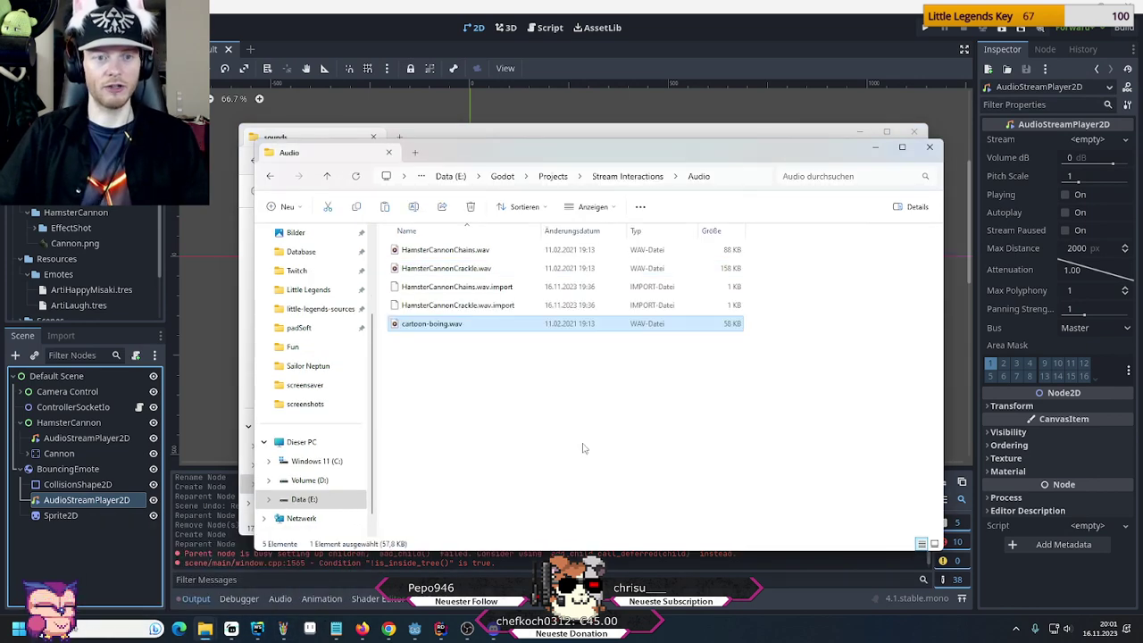
Rename the copied sound file to CartoonBoing.wav and switch back to the Godot editor
key("F2")
key("Home")
key("Delete")
type("C")
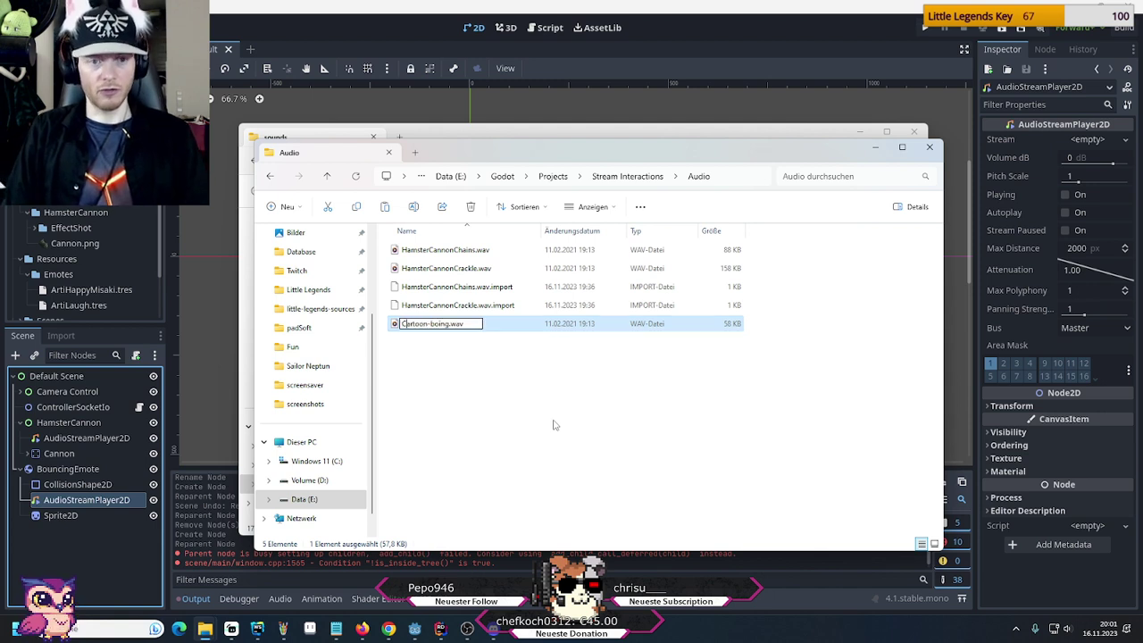
key("BackSpace")
key("Delete")
type("B")
key("Return")
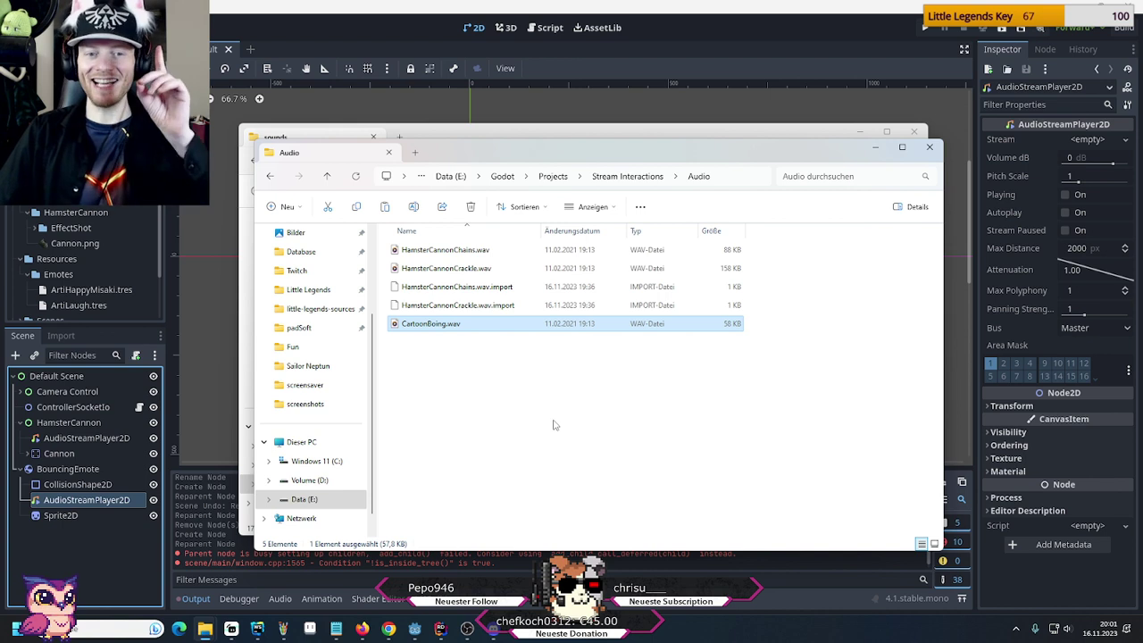
key("alt+Tab")
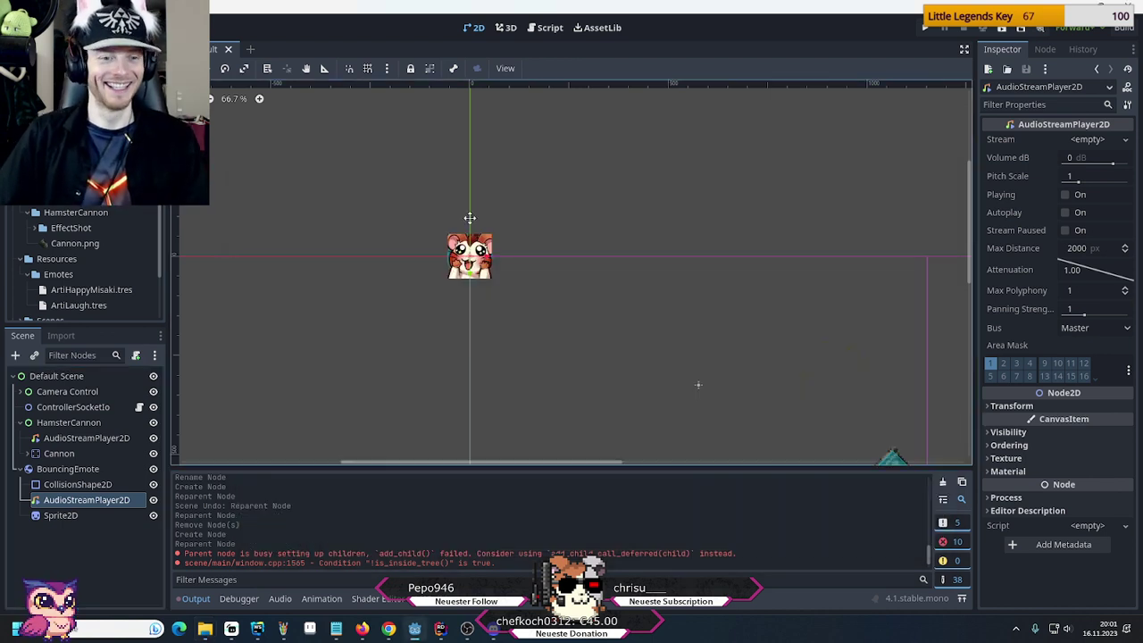
Assign CartoonBoing.wav as the stream of BouncingEmote's AudioStreamPlayer2D
scroll(86, 286, "down", 2)
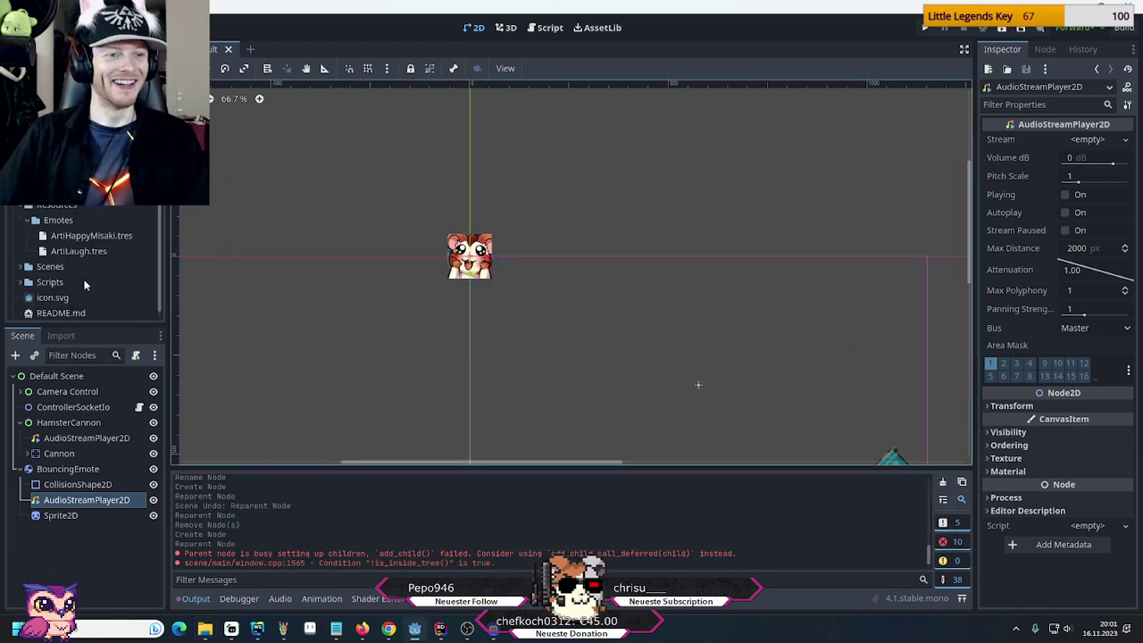
scroll(85, 284, "up", 3)
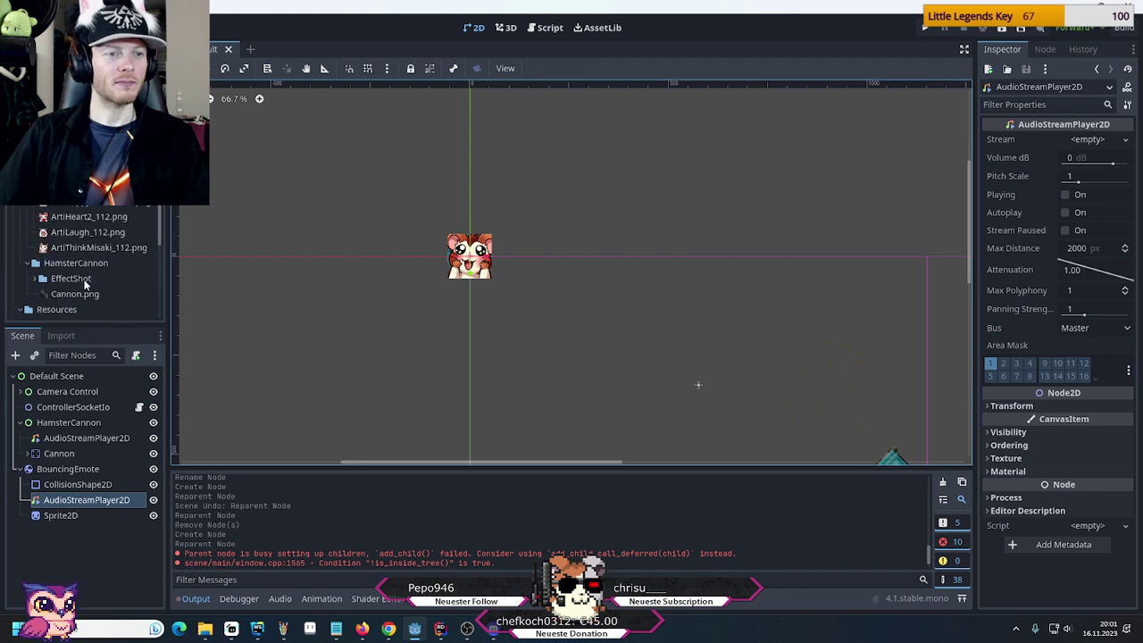
scroll(86, 259, "up", 3)
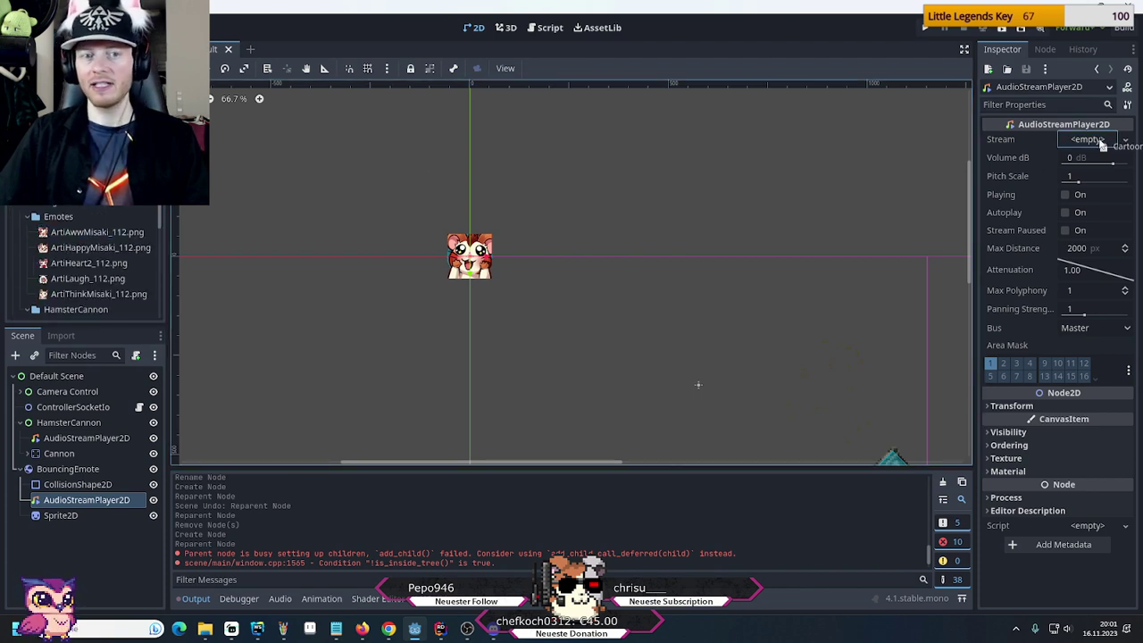
left_click_drag(1104, 144, 1105, 181)
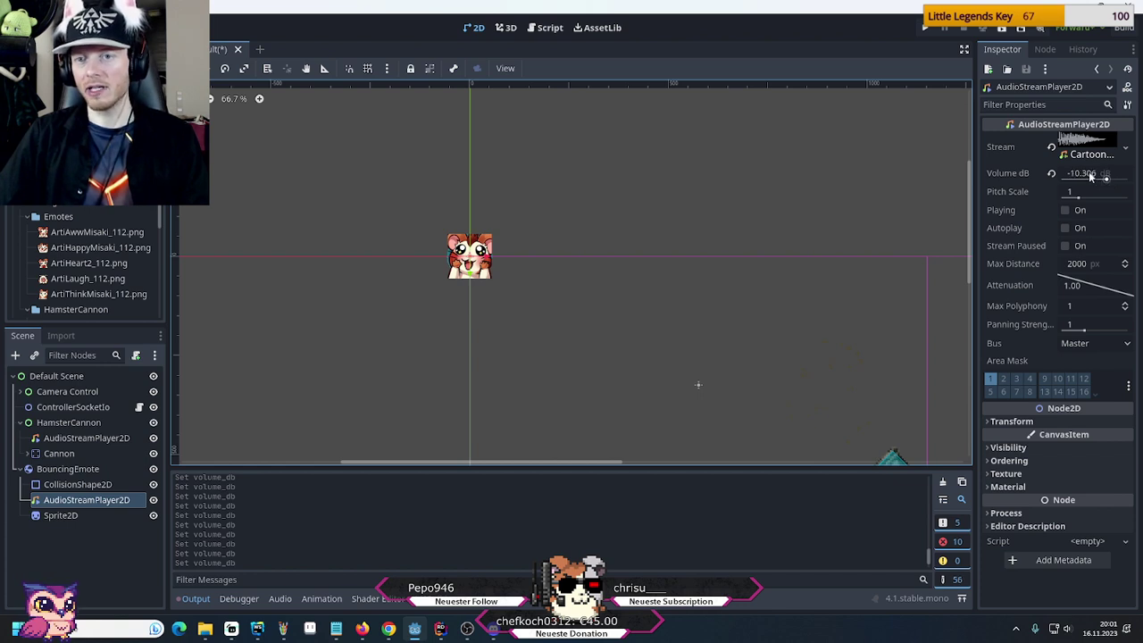
Set the audio player's volume to -10 dB and preview the boing sound from its stream resource
left_click(1084, 174)
left_click(1079, 173)
key("Delete")
key("Delete")
key("Delete")
key("Delete")
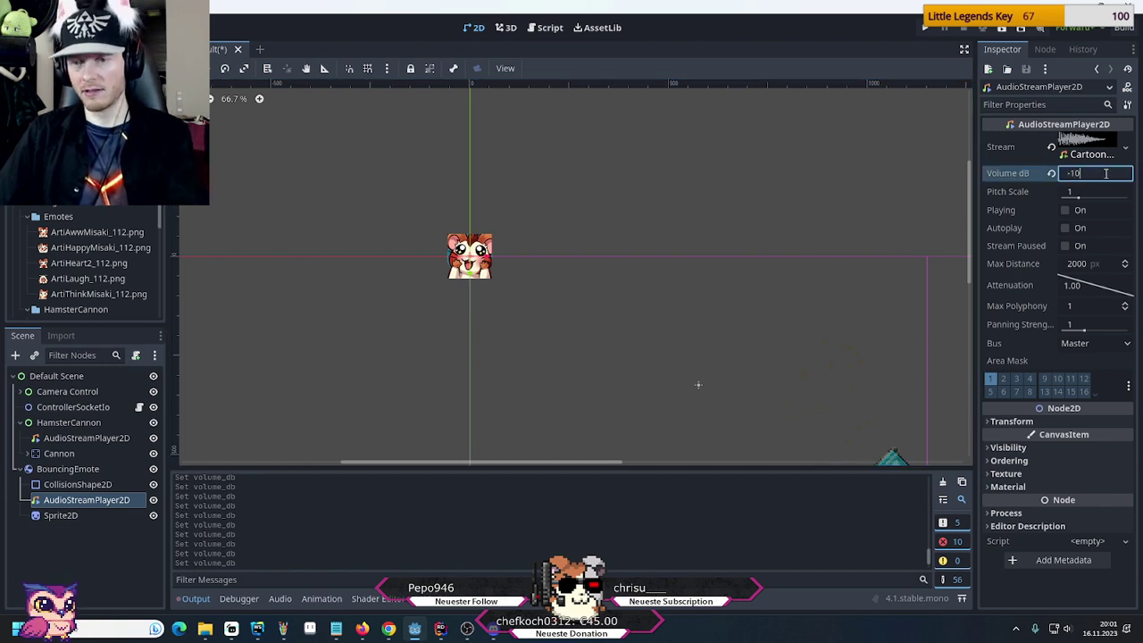
key("Return")
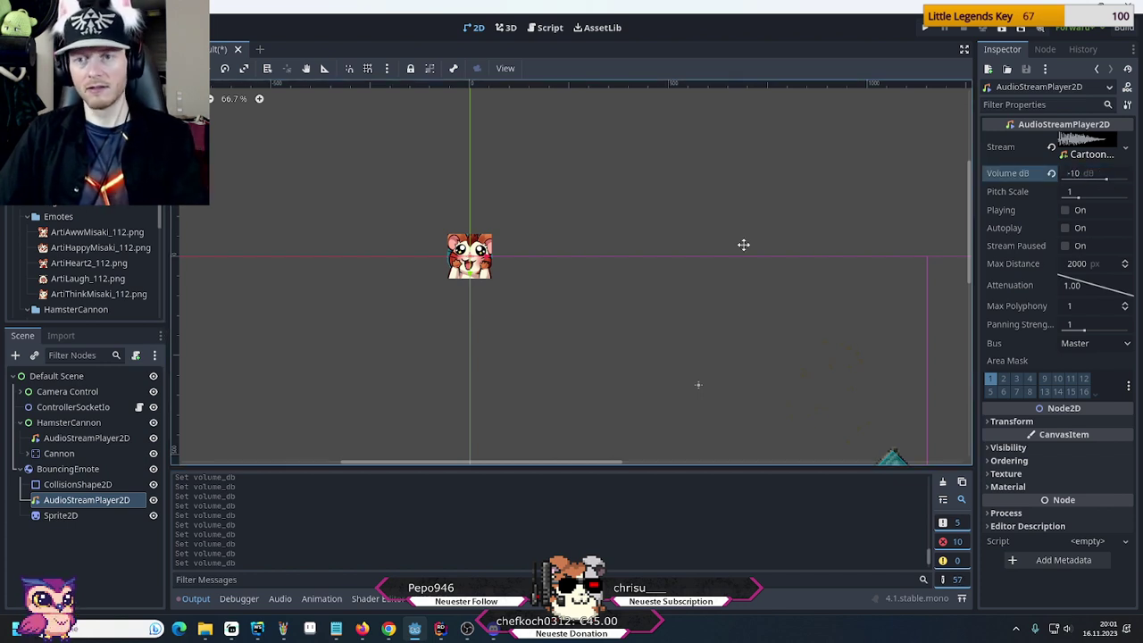
left_click(1076, 145)
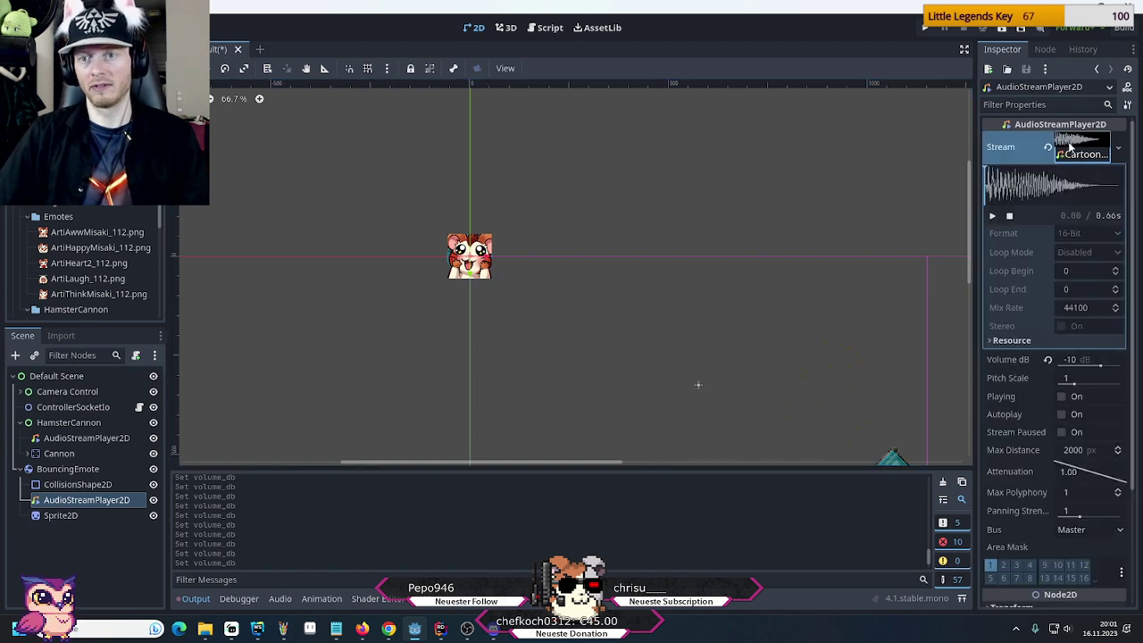
left_click(992, 216)
Lower the audio player's volume to -20 dB and then to -30 dB, and preview the stream again
left_click(1071, 359)
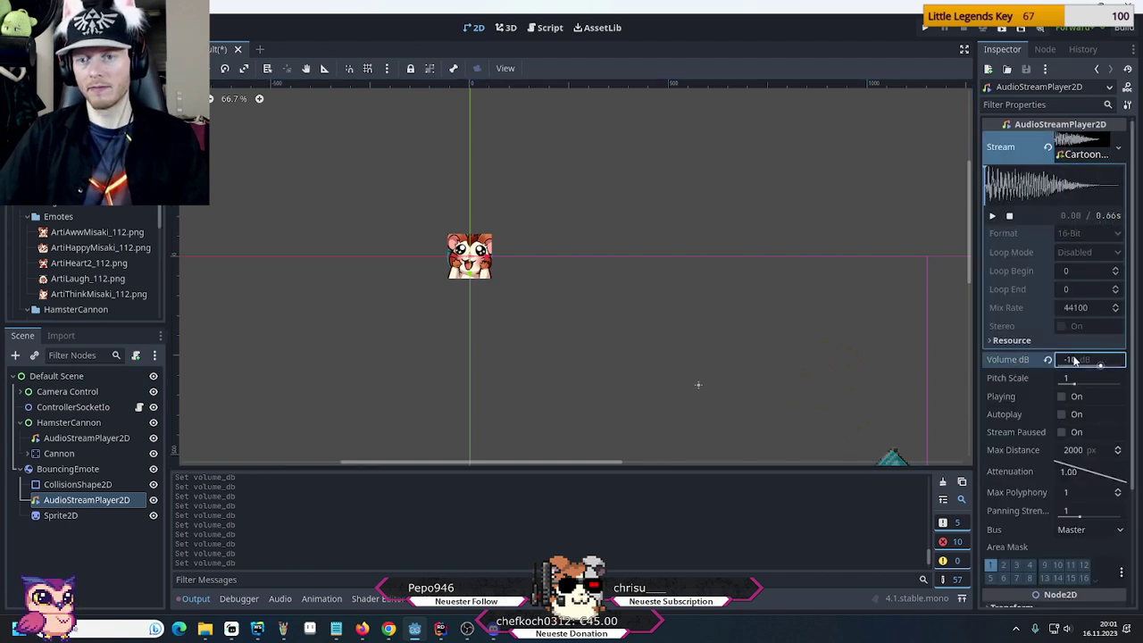
type("-20")
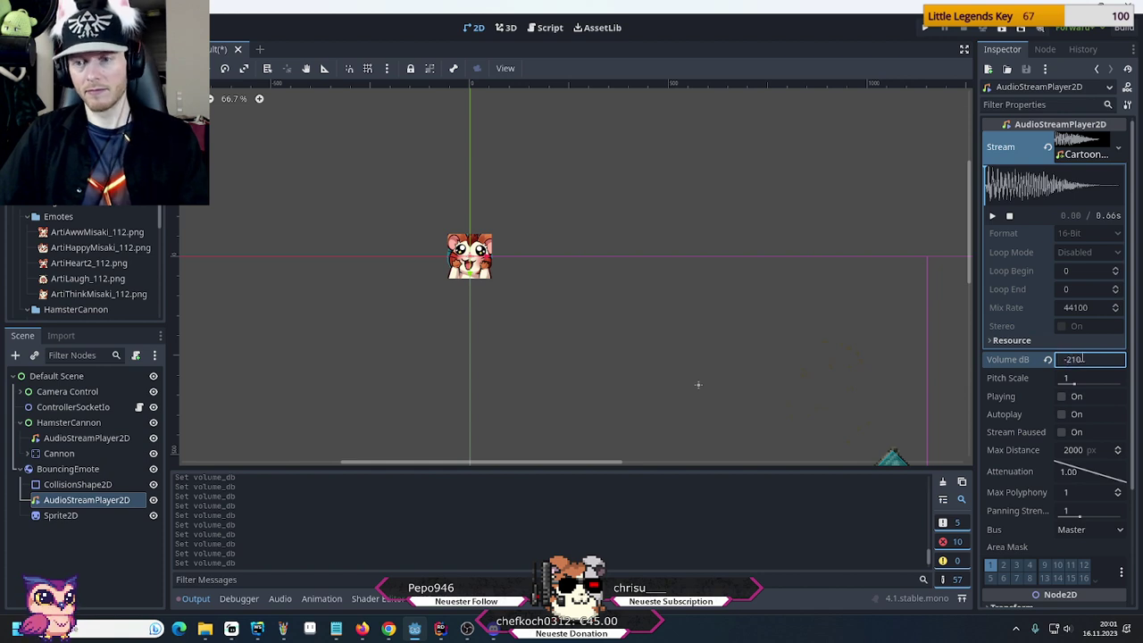
key("Return")
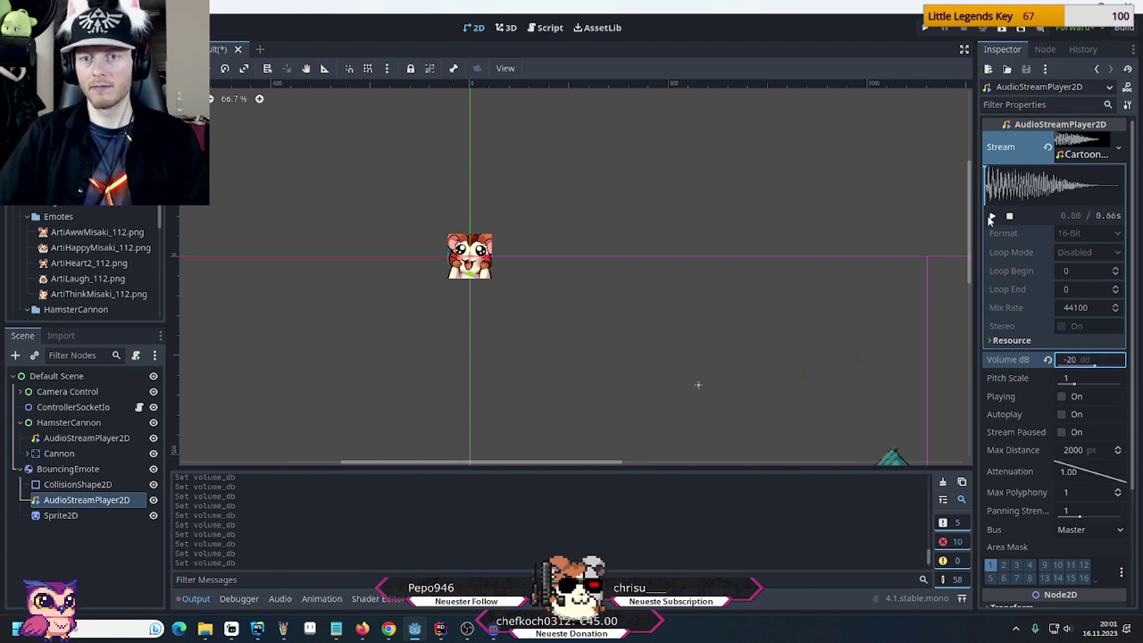
left_click(1069, 359)
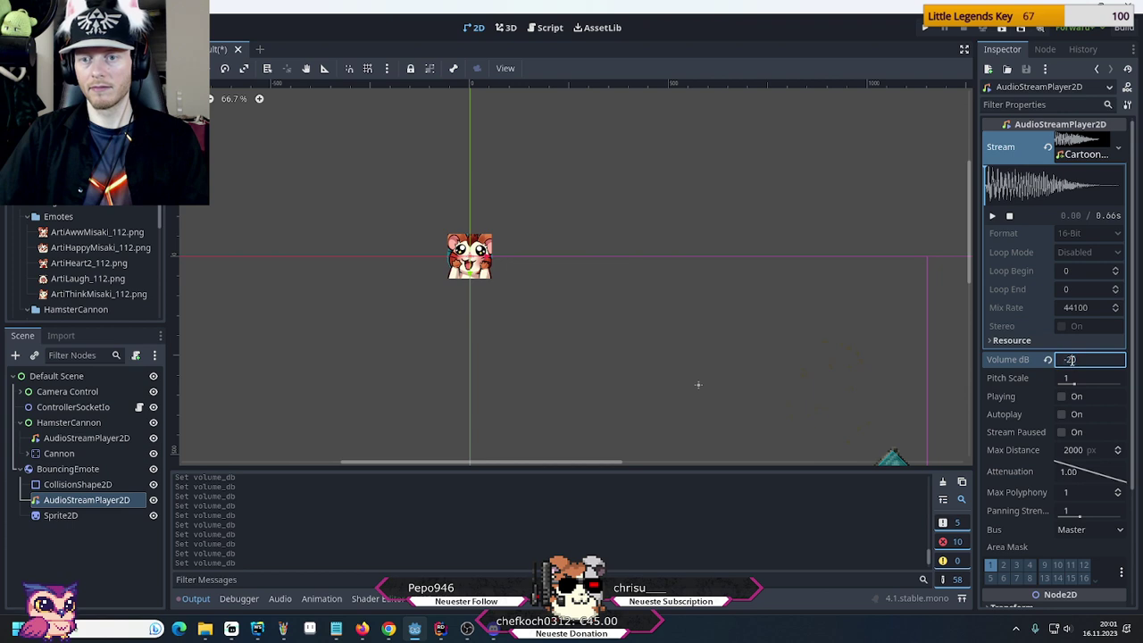
type("-30")
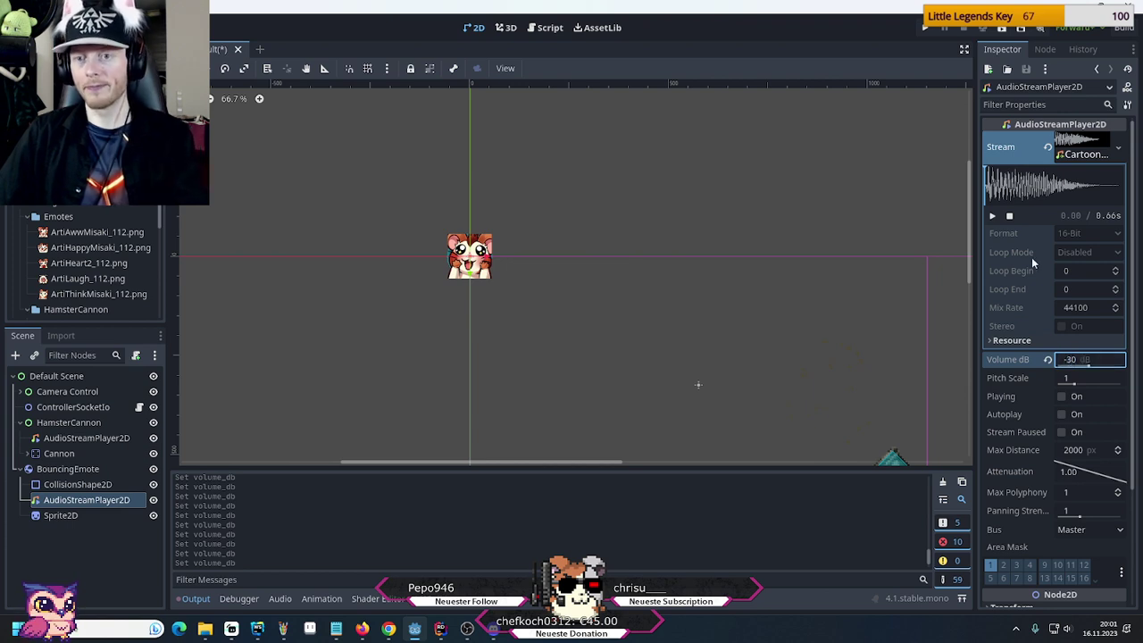
left_click(991, 215)
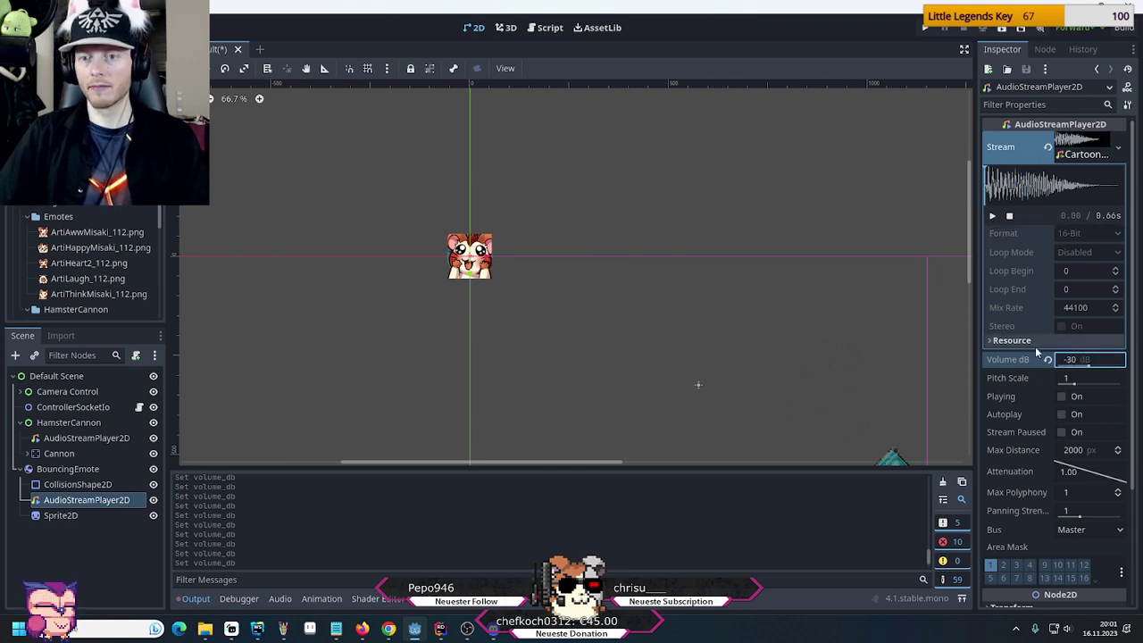
Set the audio player's volume to -40 dB and preview the boing sound
double_click(1069, 359)
type("-0")
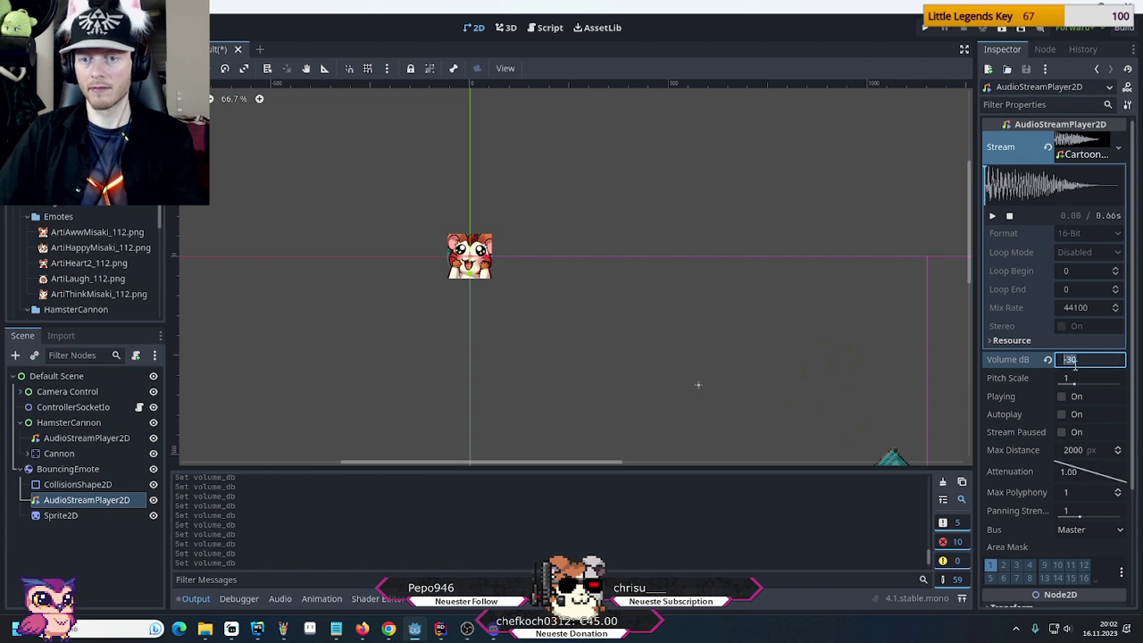
type("0")
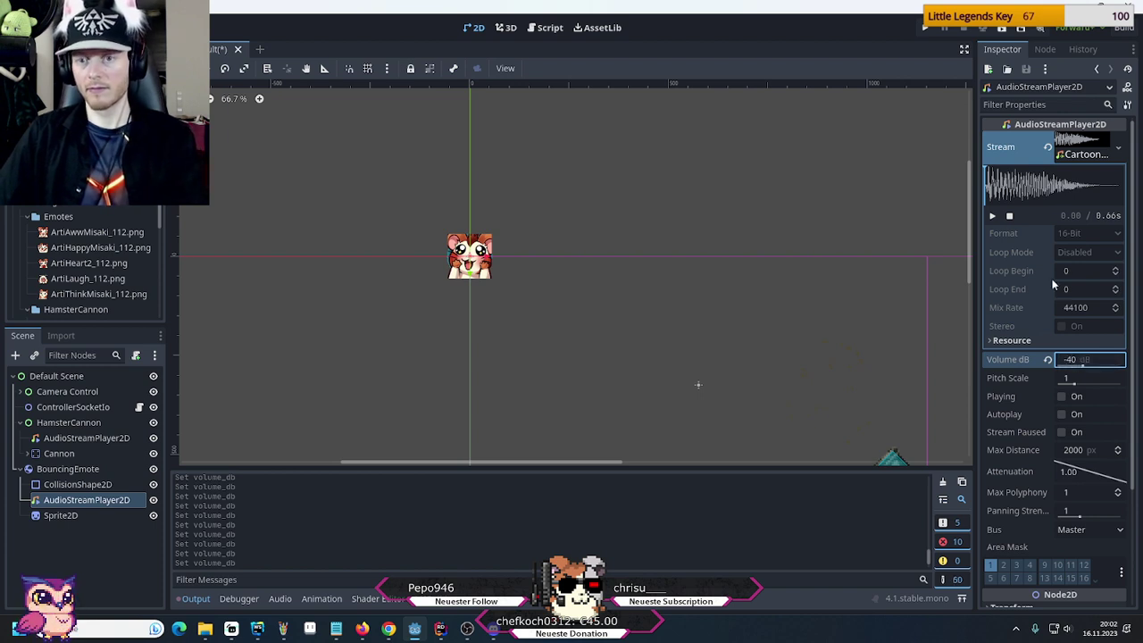
left_click(991, 215)
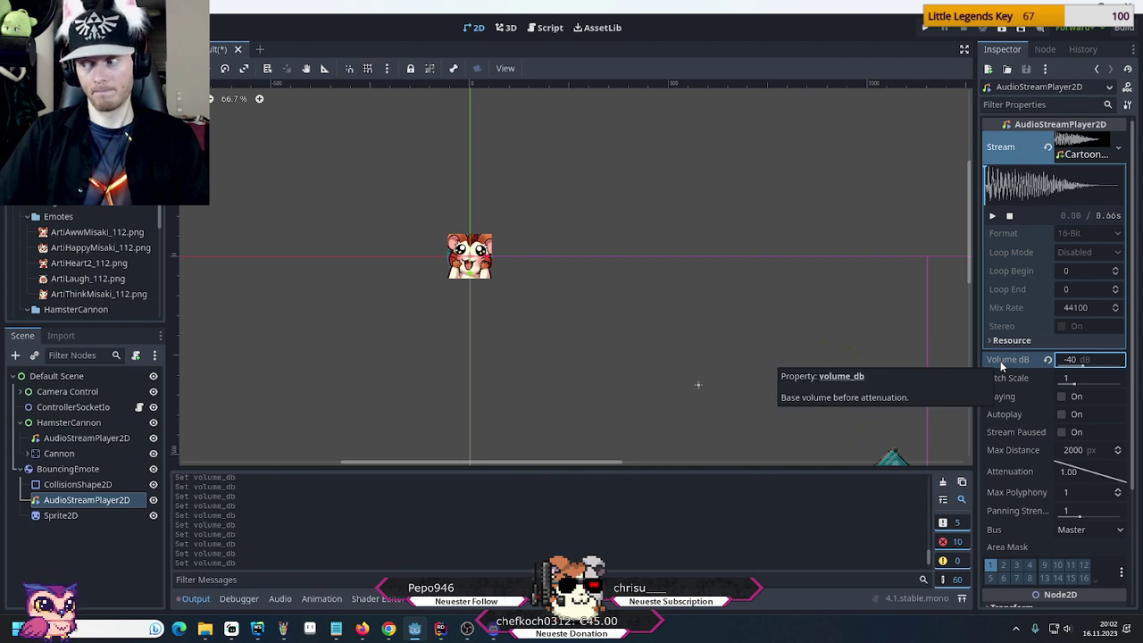
Set the volume to -80 dB and test the sound with both the stream preview and the player's Playing option
left_click(1071, 359)
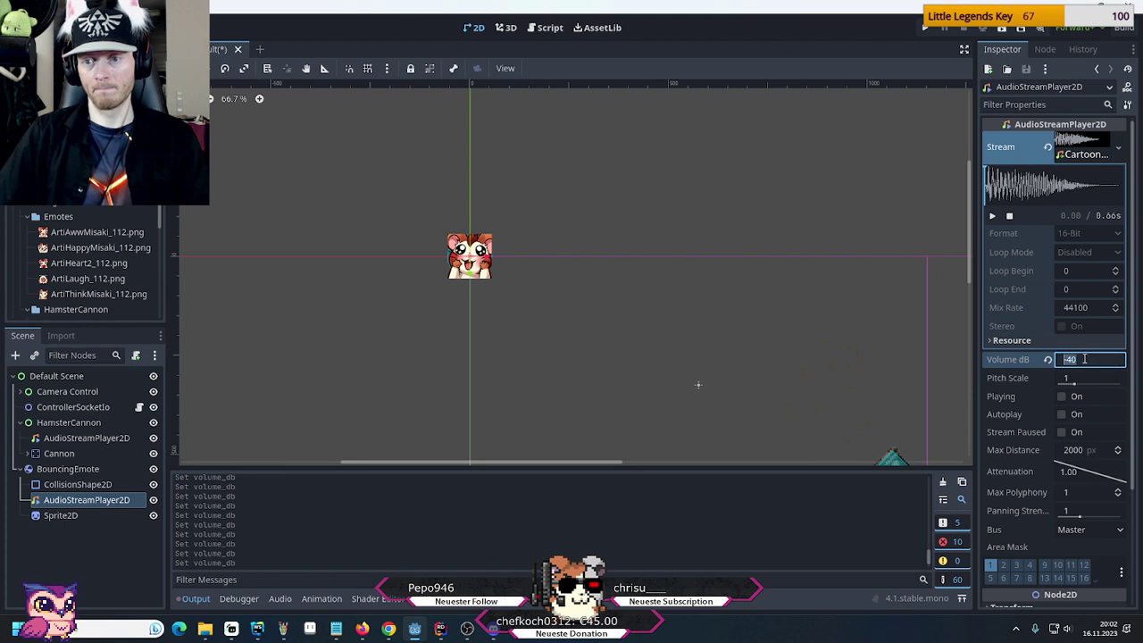
type("-80")
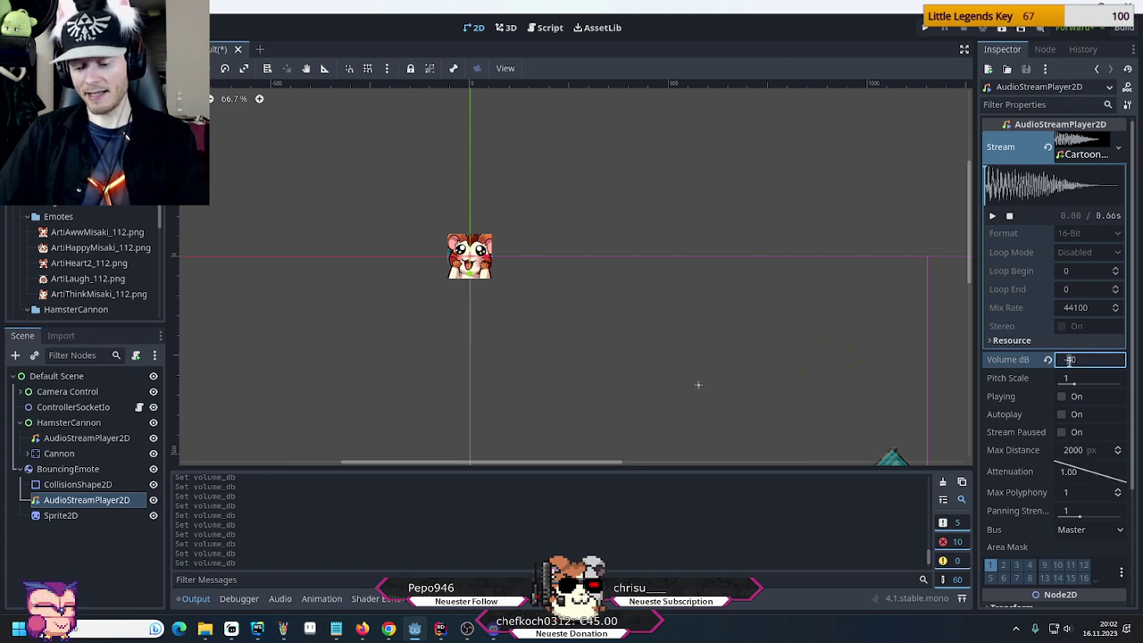
key("Return")
left_click(991, 217)
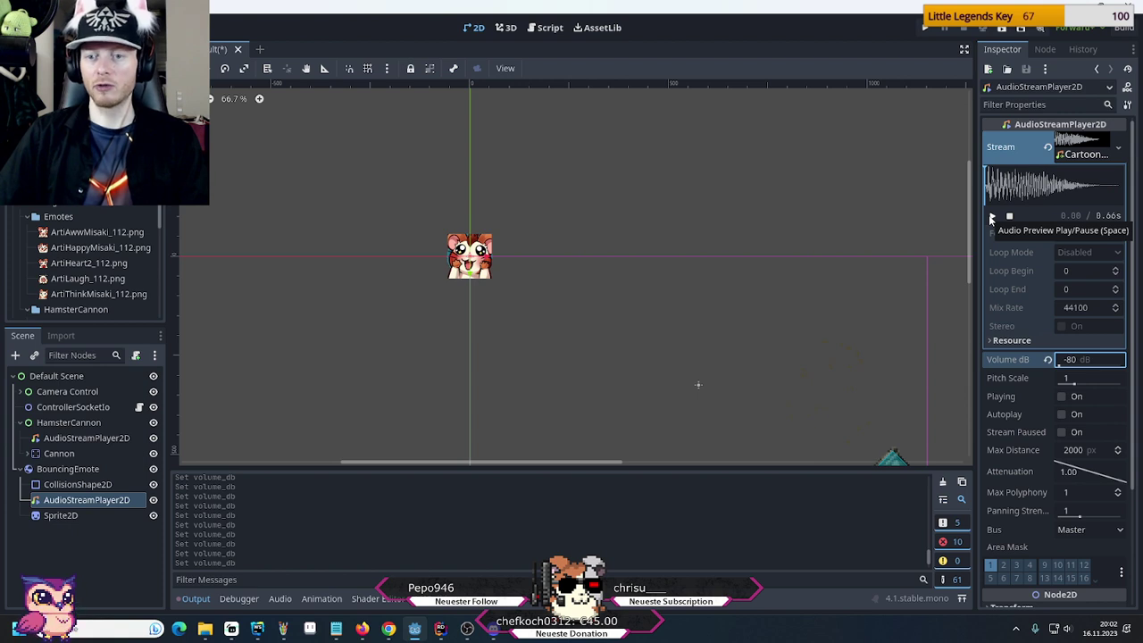
left_click(1062, 398)
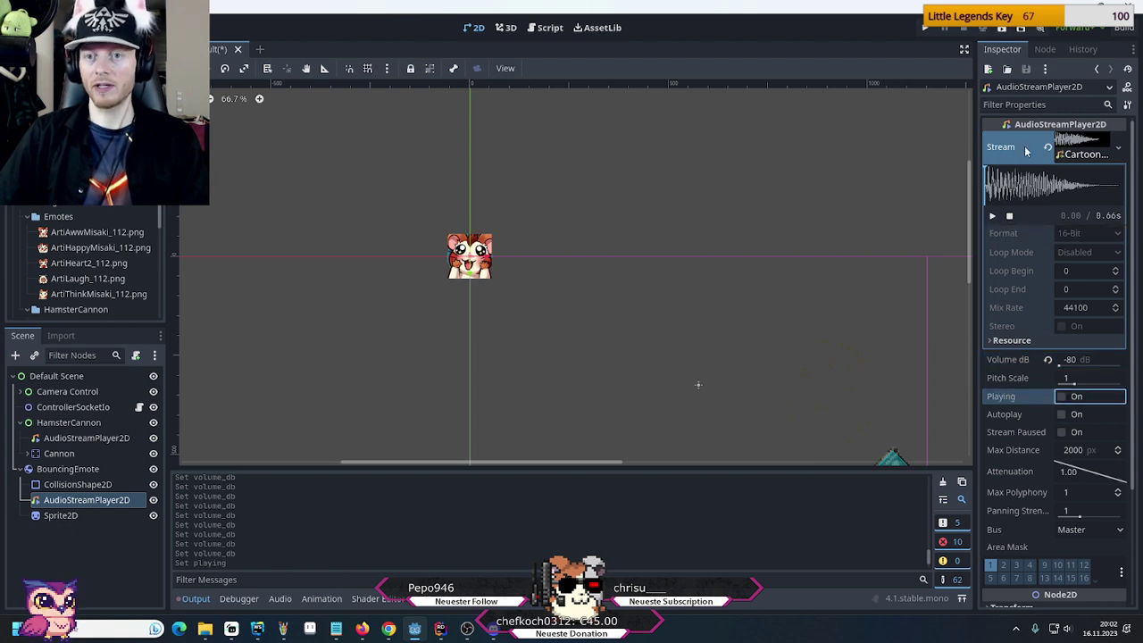
Collapse the stream resource details, set the volume back to -10 dB and test the sound through the Playing option
left_click(1083, 148)
left_click(1075, 174)
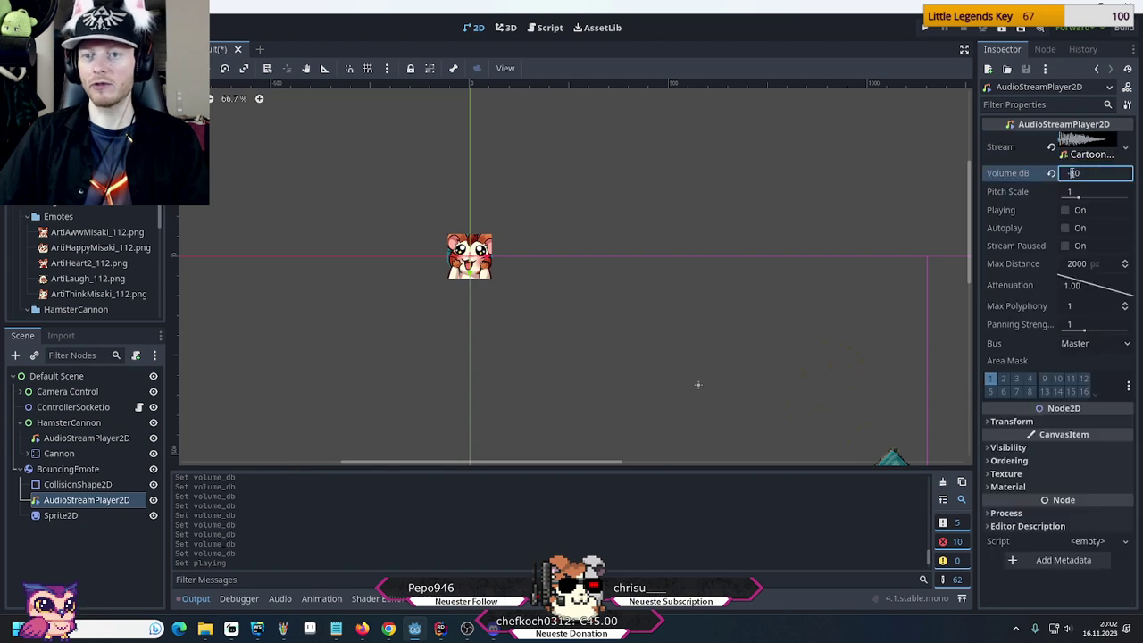
type("-10")
key("Return")
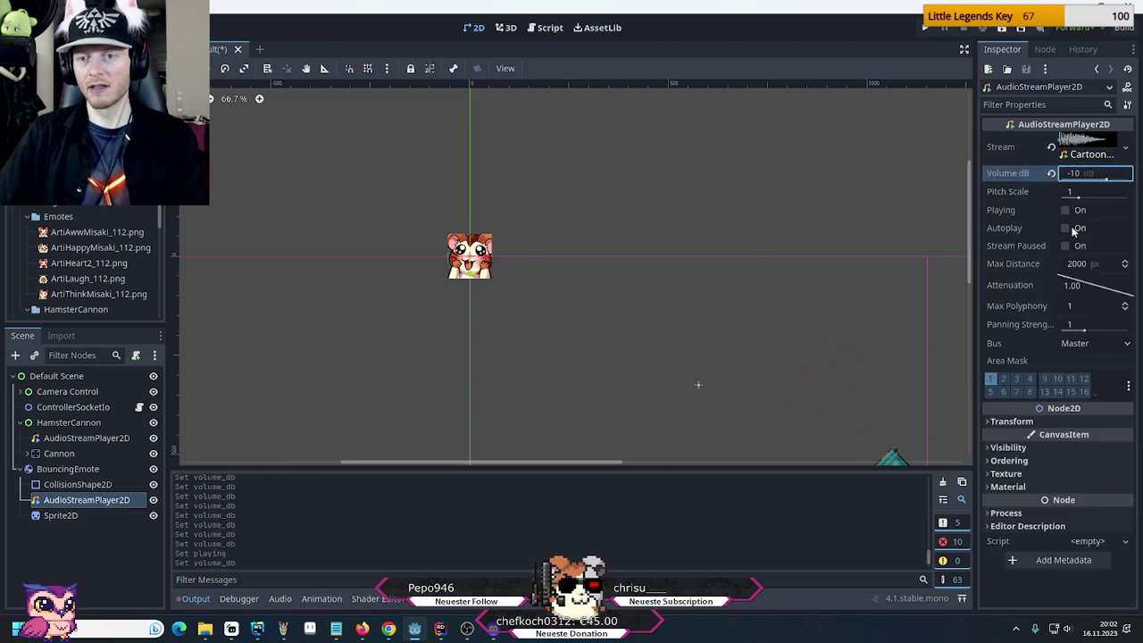
left_click(1066, 211)
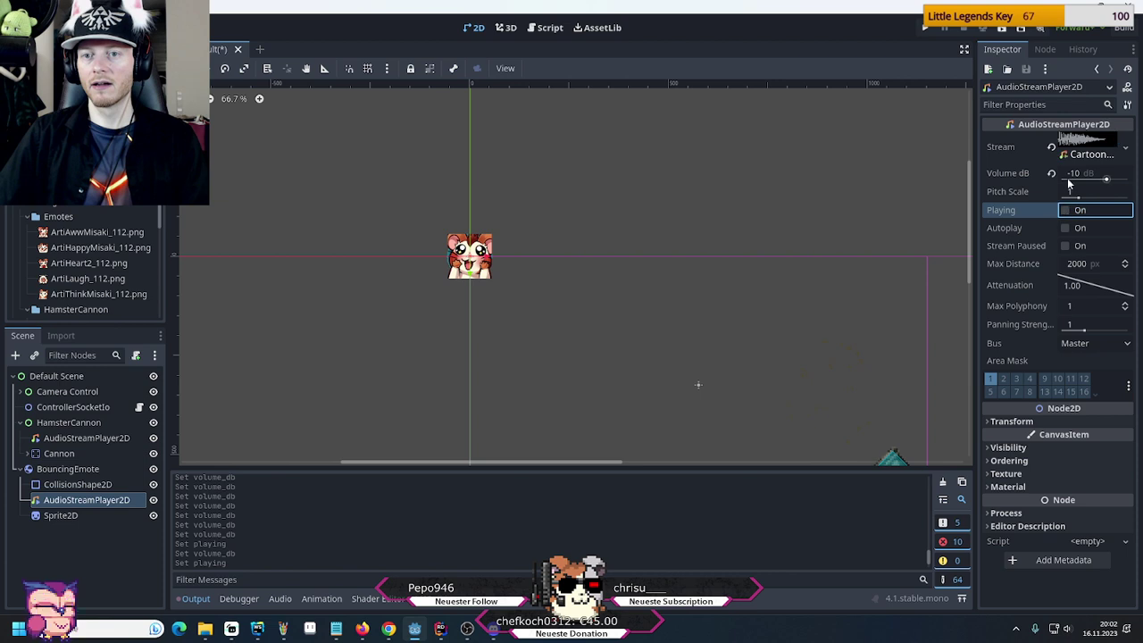
Set the audio player's volume to 0 dB and play the sound through the Playing option
left_click(1072, 174)
type("0")
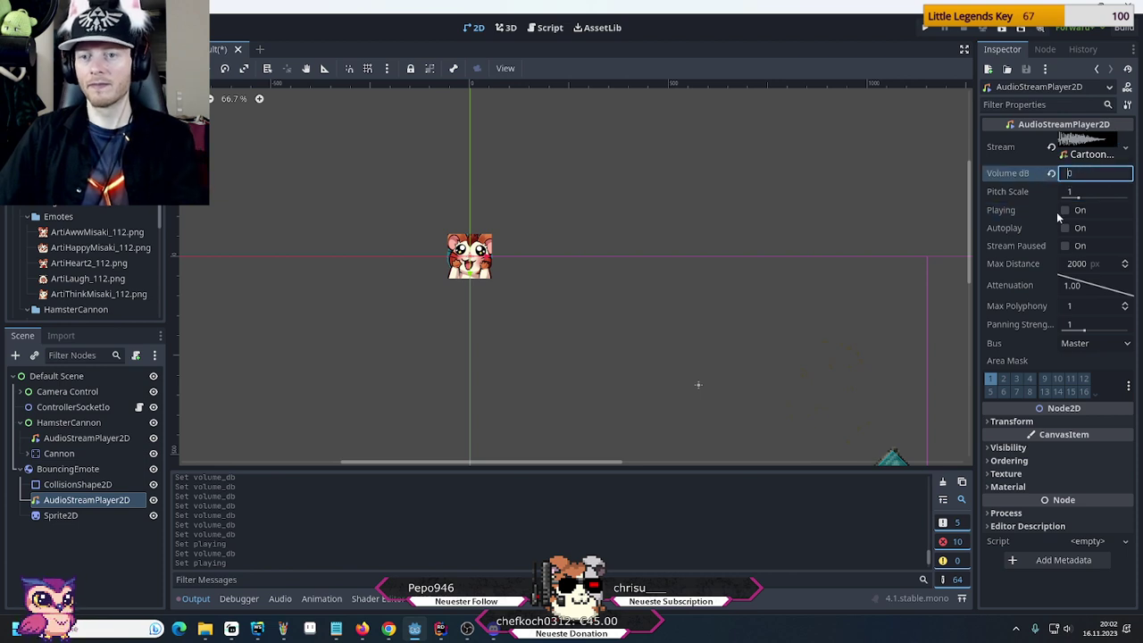
left_click(1064, 213)
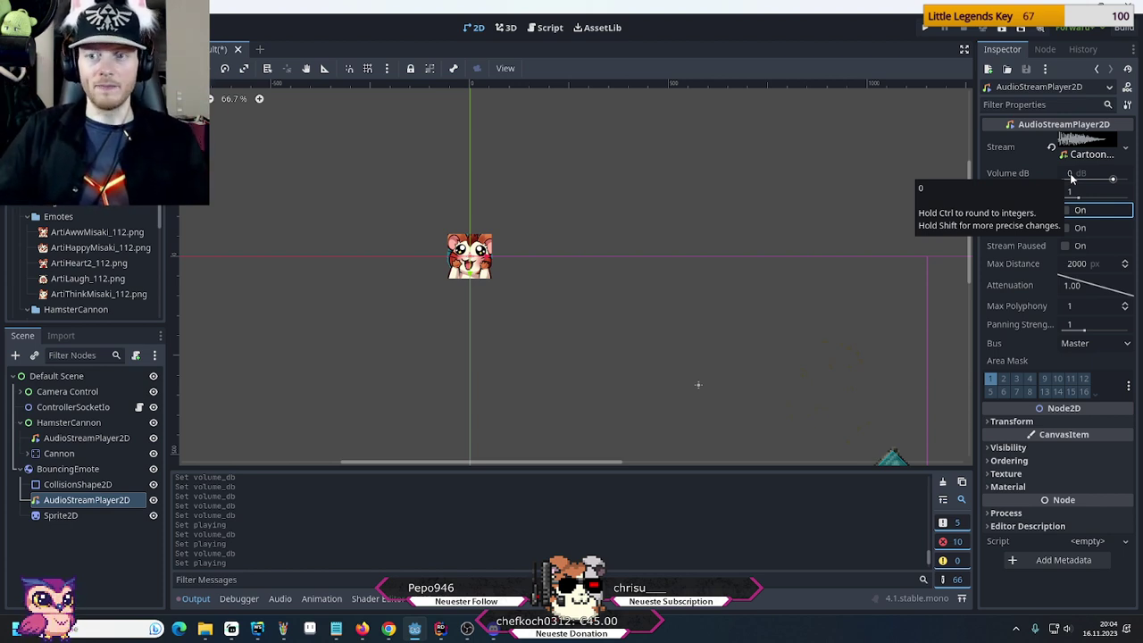
Select BouncingEmote, run the project, reposition the game window to check the scene, and close the game
left_click(61, 471)
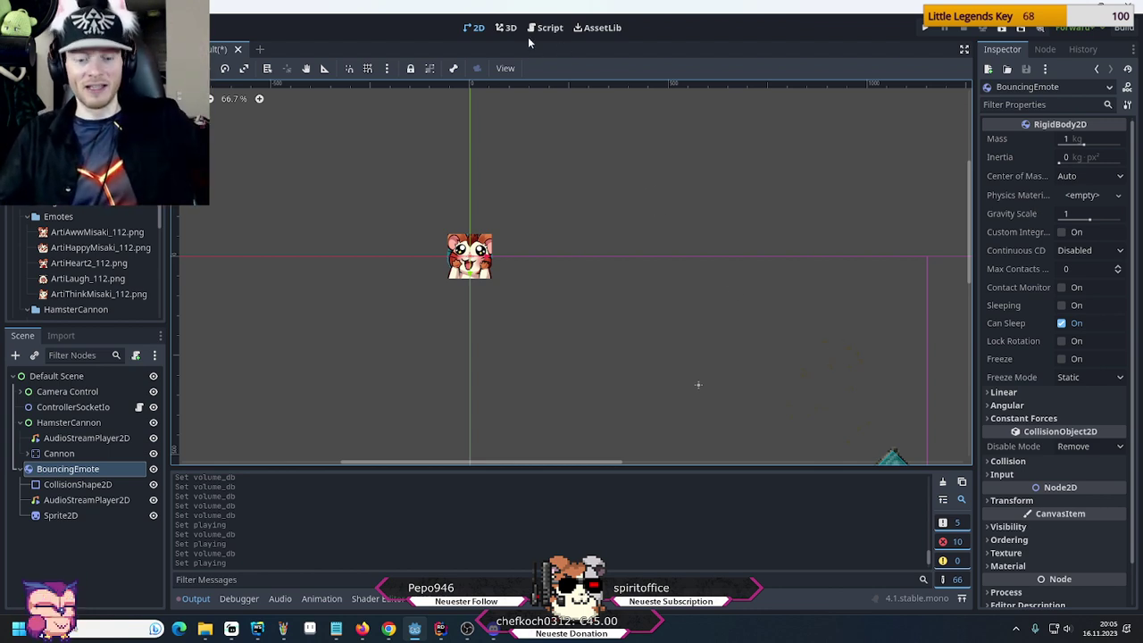
key("F5")
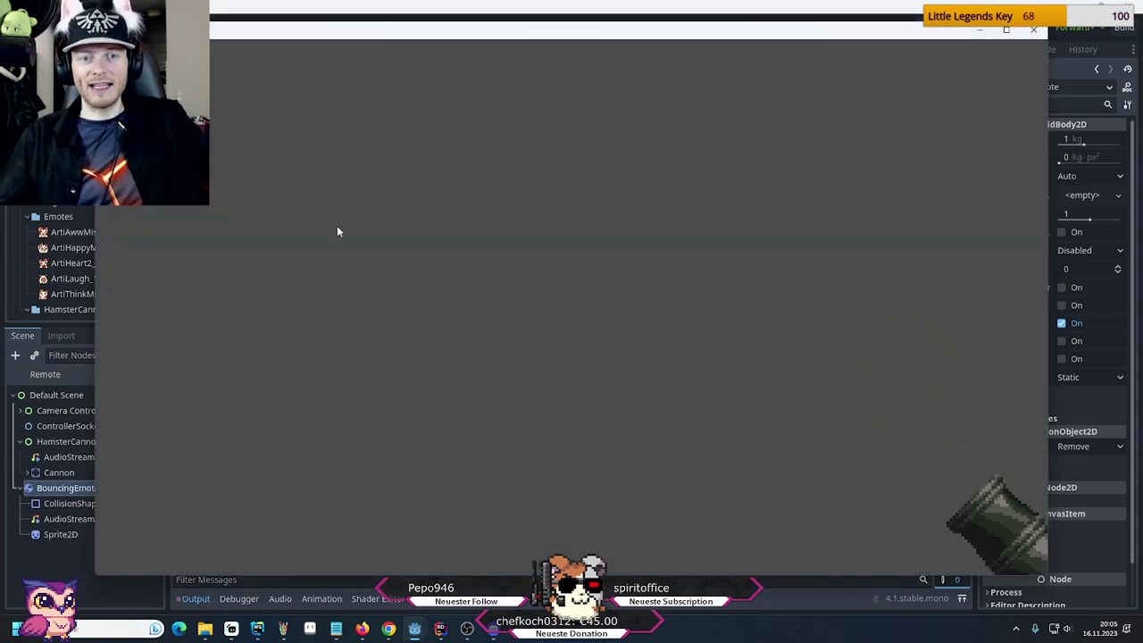
left_click_drag(363, 32, 551, 74)
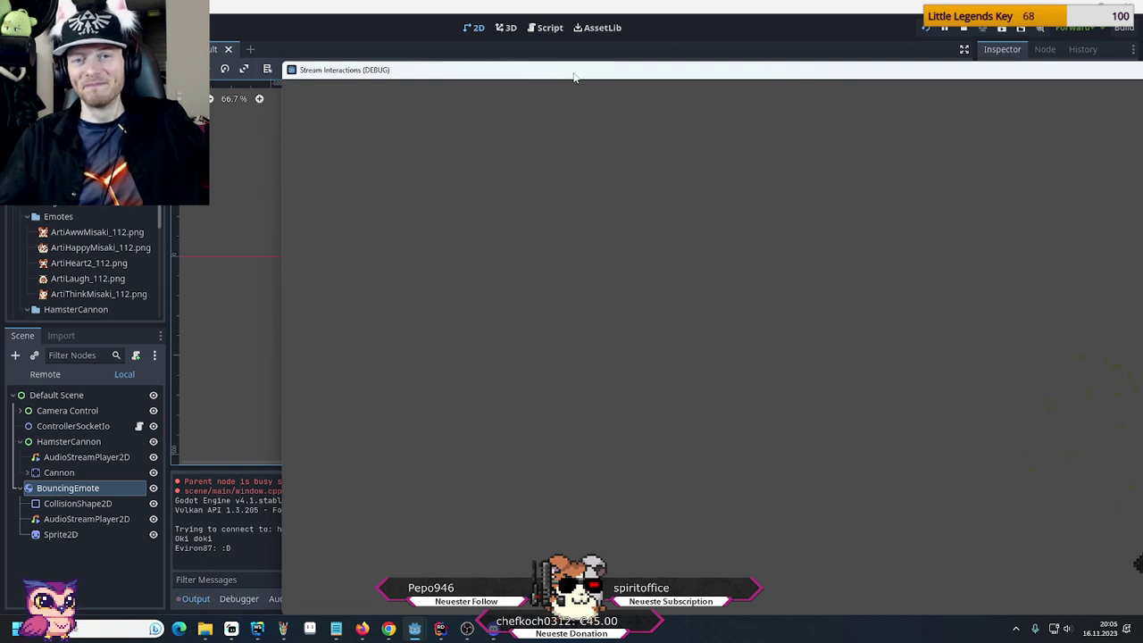
left_click_drag(574, 77, 544, 69)
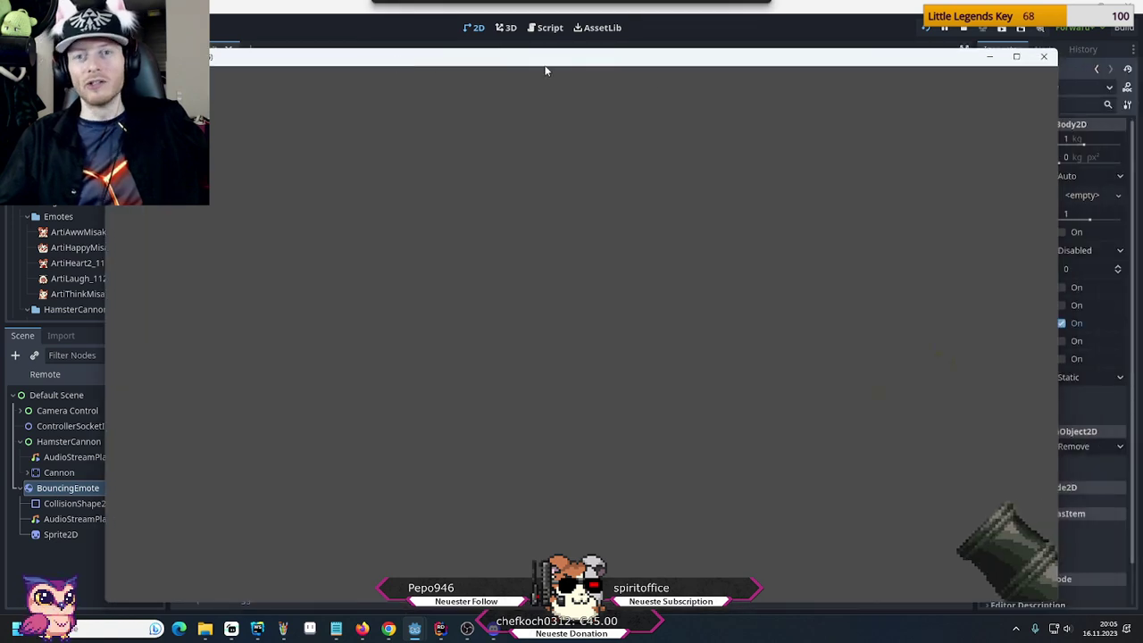
left_click(1036, 60)
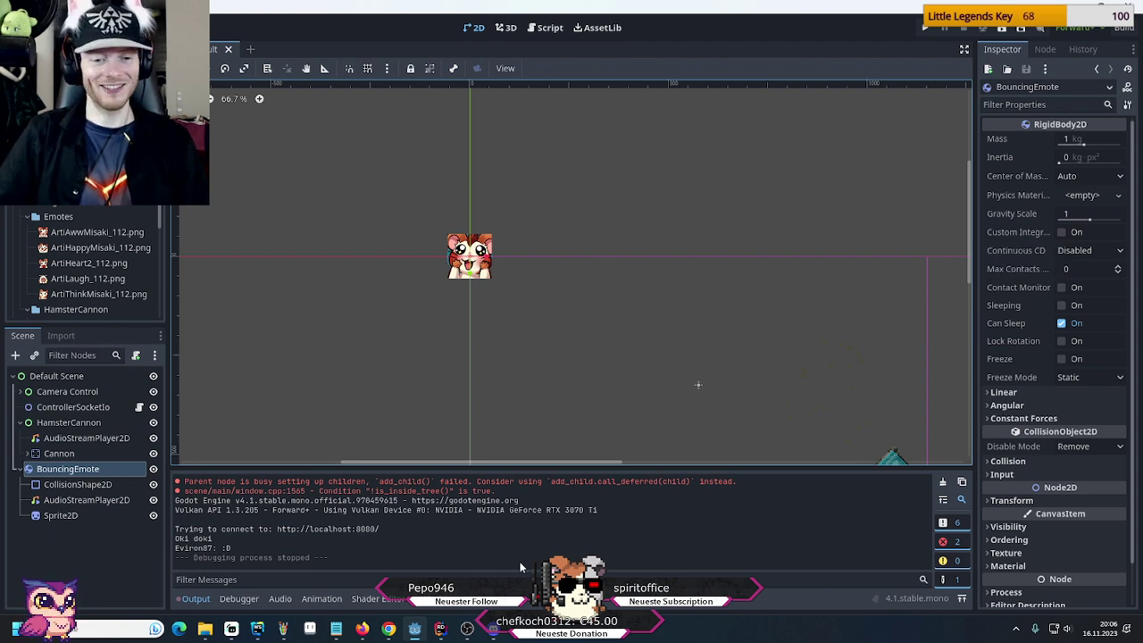
Switch to reward-hamster-cannon.js in the original JavaScript project and examine the mass and radius definitions in the CannonBall's _initialize method
left_click(440, 629)
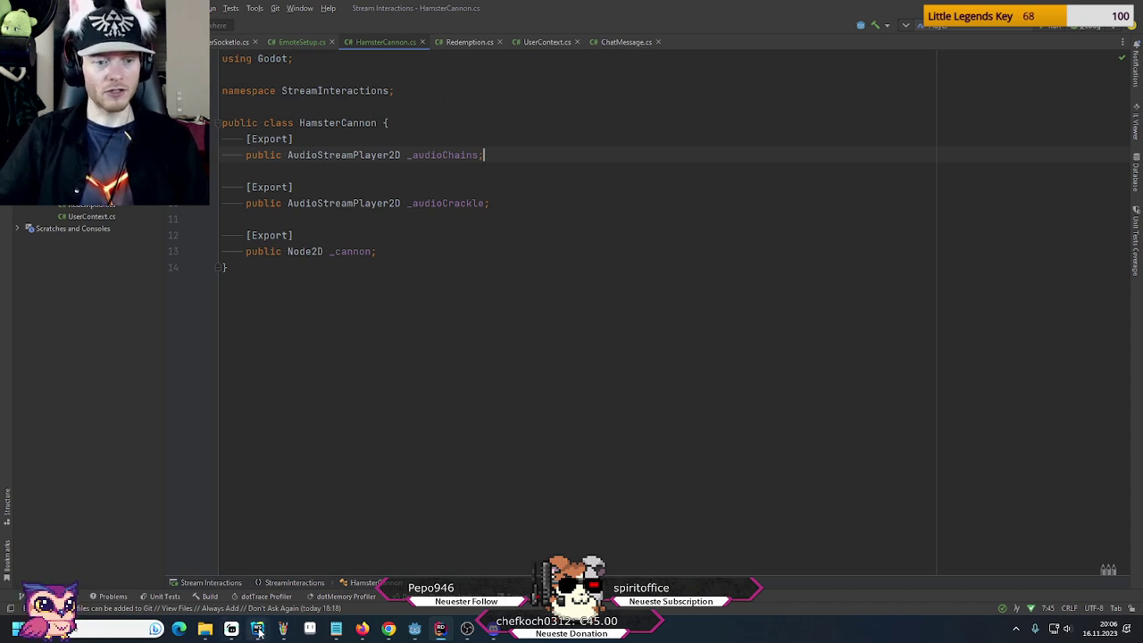
mouse_move(257, 629)
left_click(334, 563)
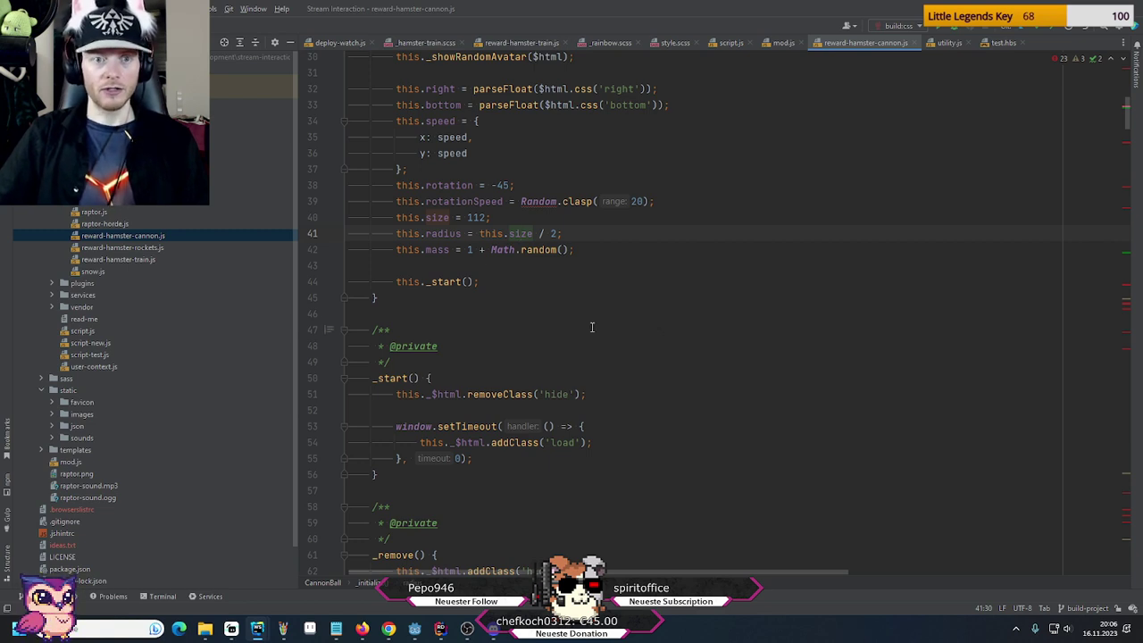
scroll(592, 327, "up", 3)
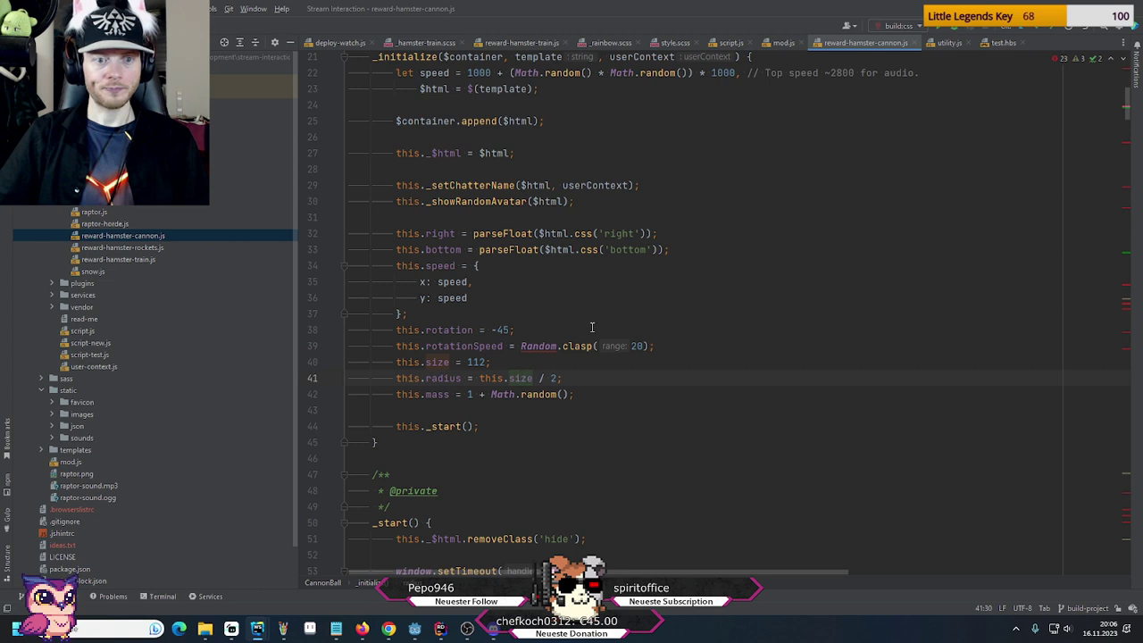
left_click(491, 394)
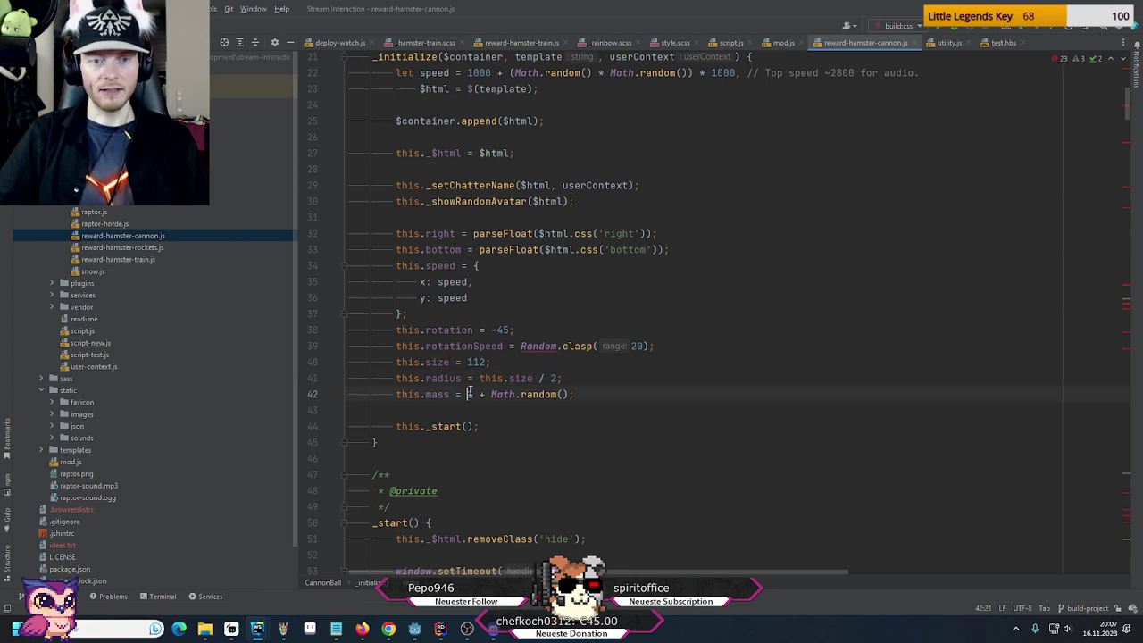
left_click_drag(607, 396, 391, 397)
left_click(616, 380)
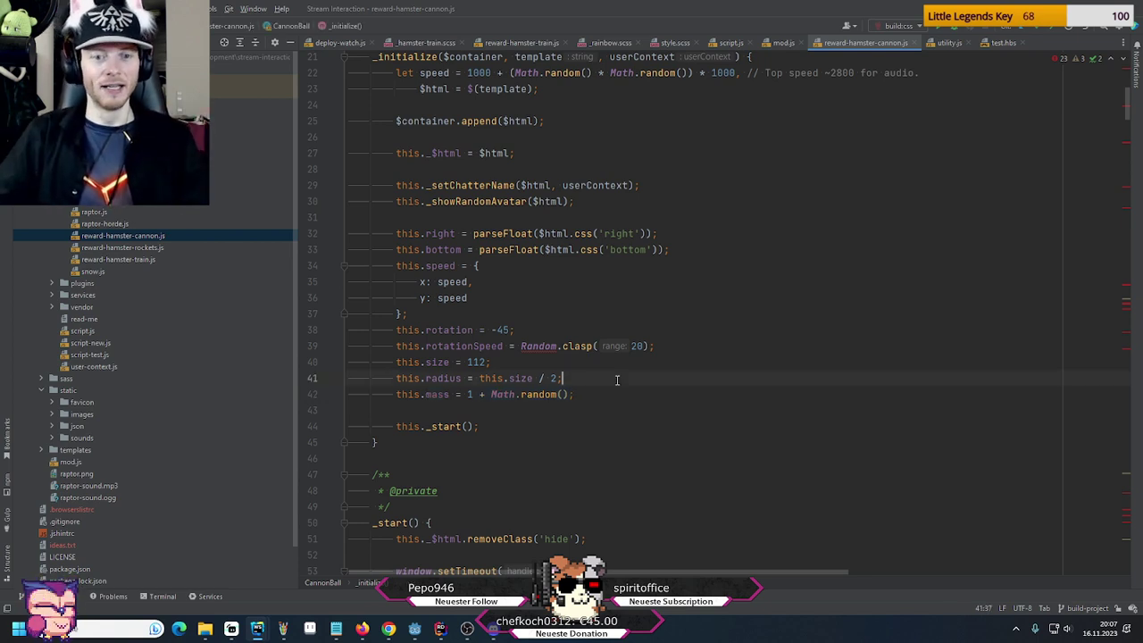
Examine the rotation speed and the random starting speed definitions in the CannonBall's _initialize method
left_click_drag(468, 346, 675, 340)
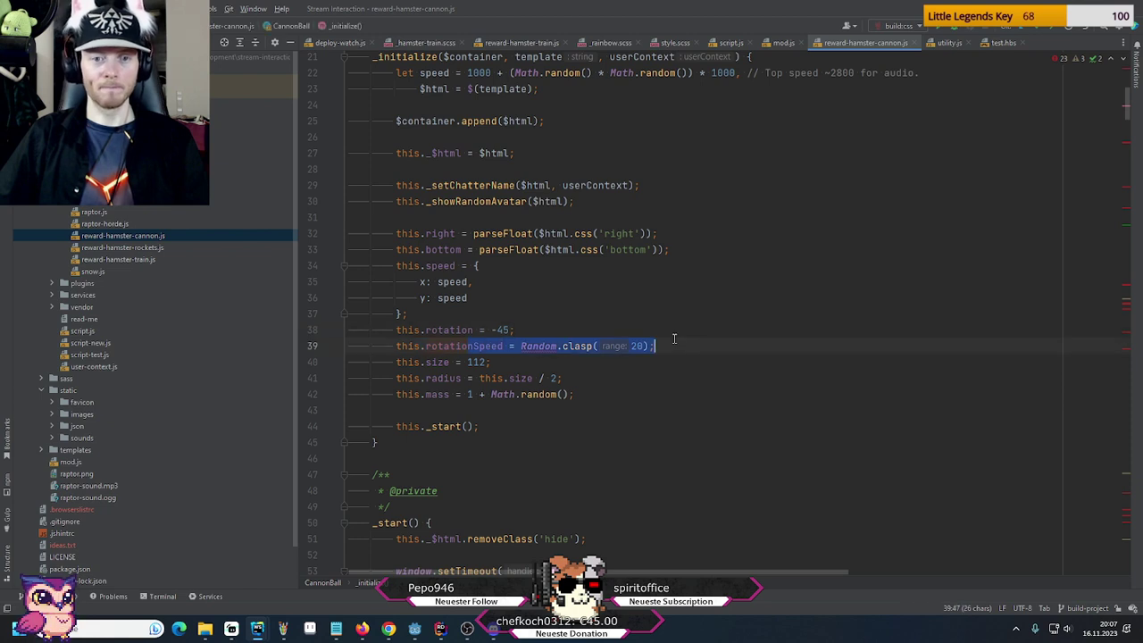
left_click(665, 336)
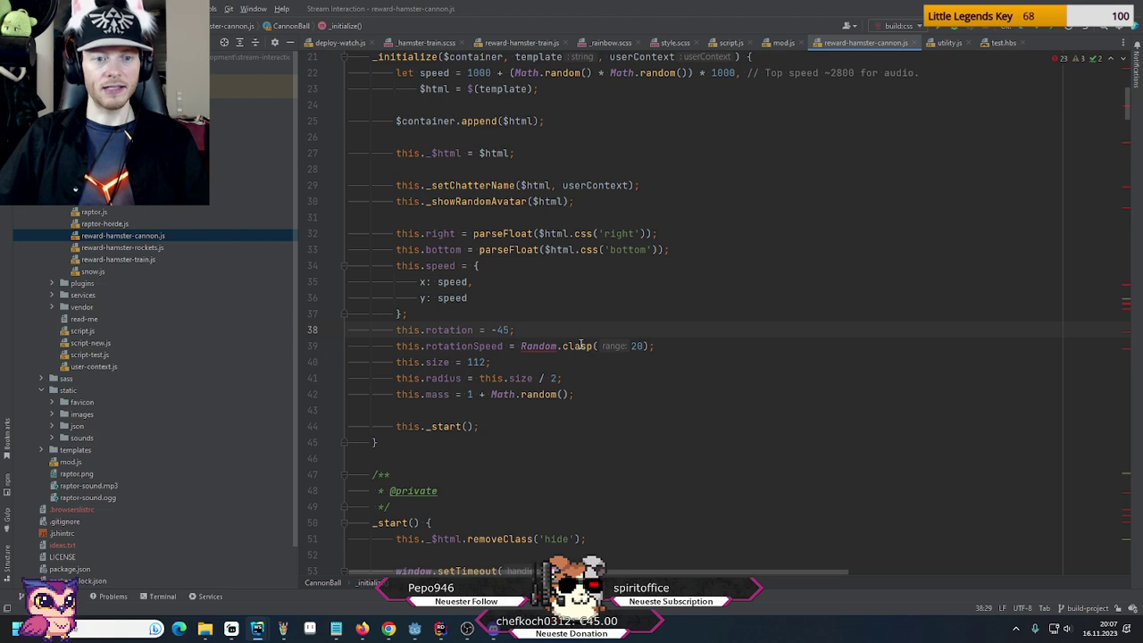
scroll(581, 344, "up", 2)
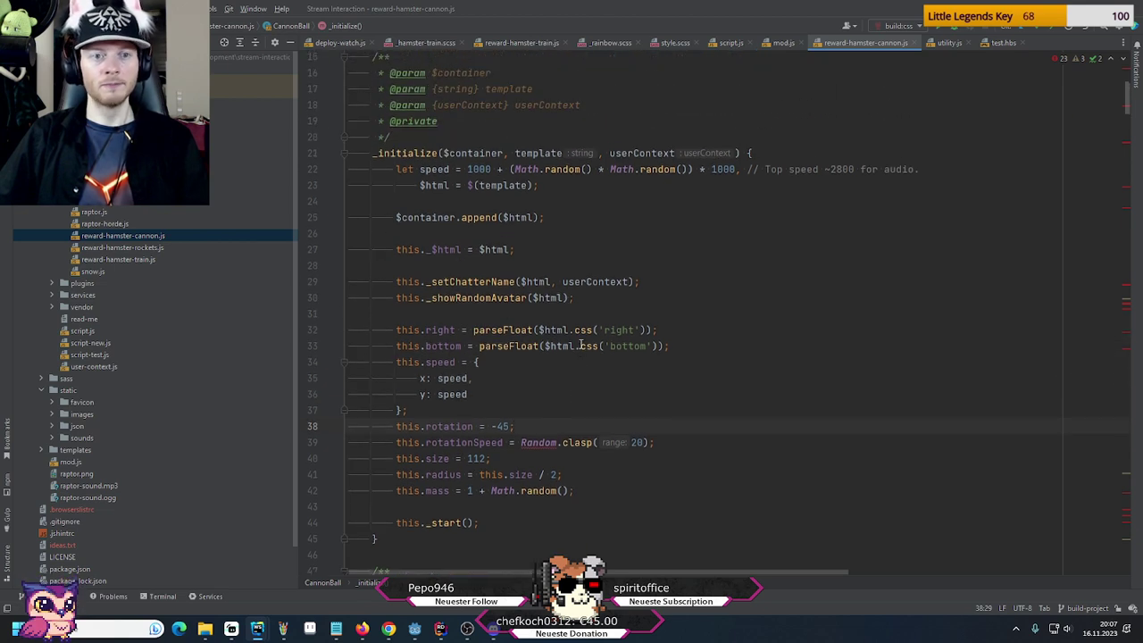
left_click(599, 168)
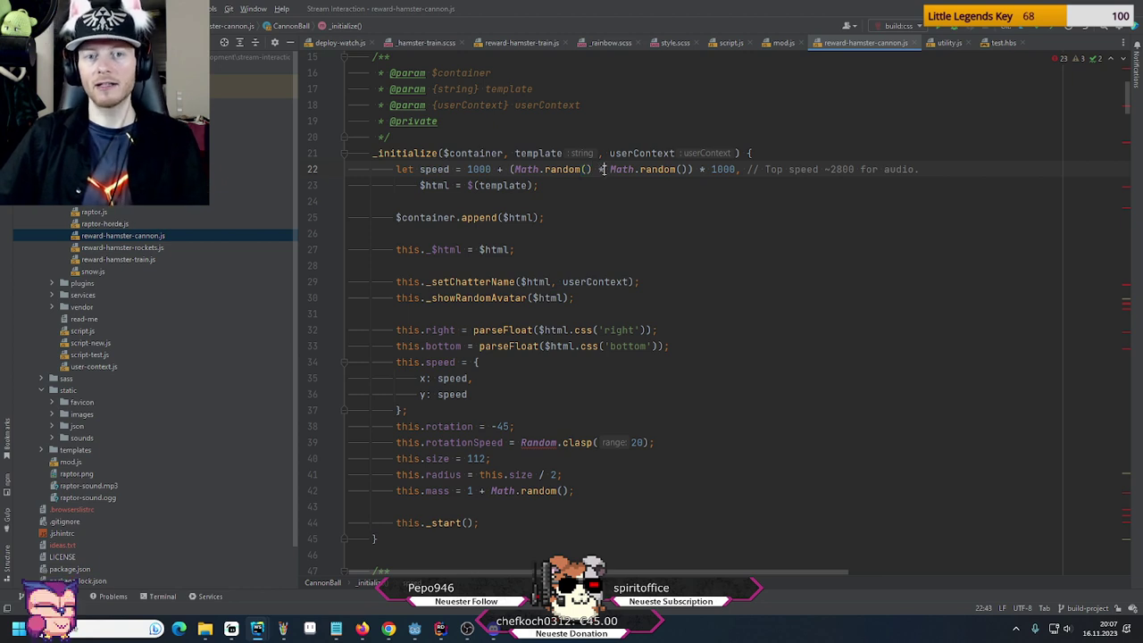
double_click(600, 169)
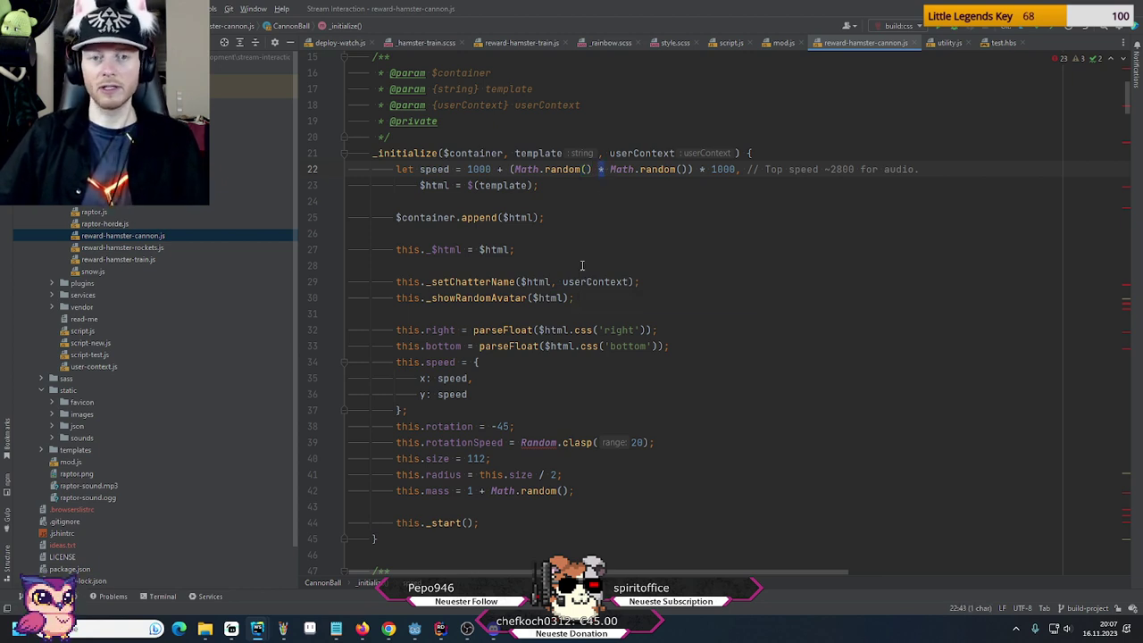
left_click(523, 168)
left_click_drag(511, 169, 692, 169)
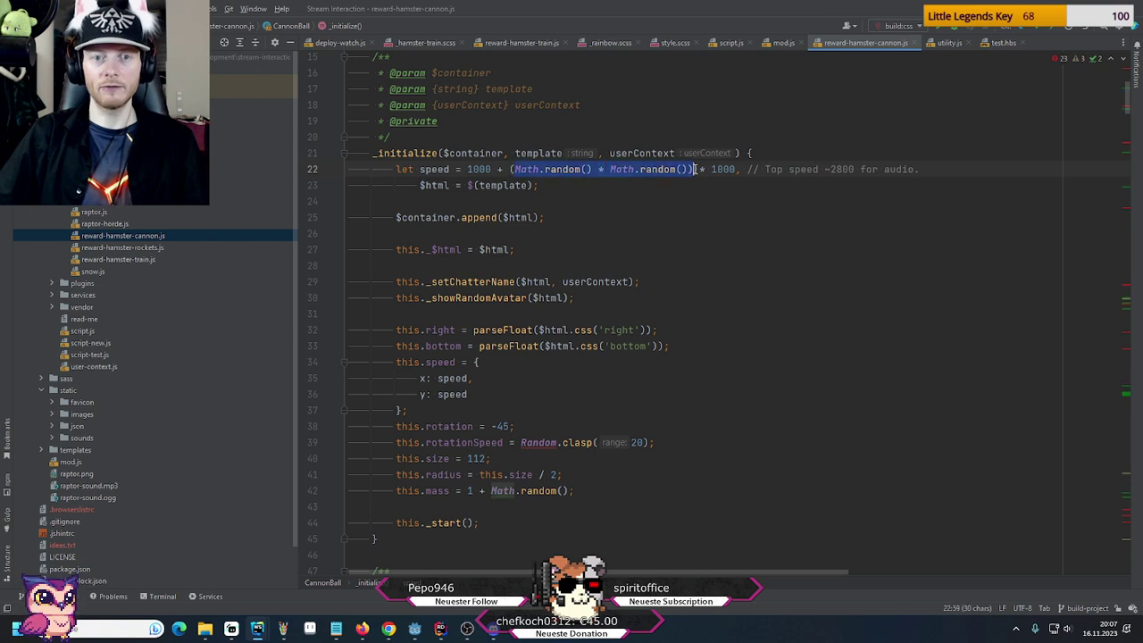
left_click(680, 195)
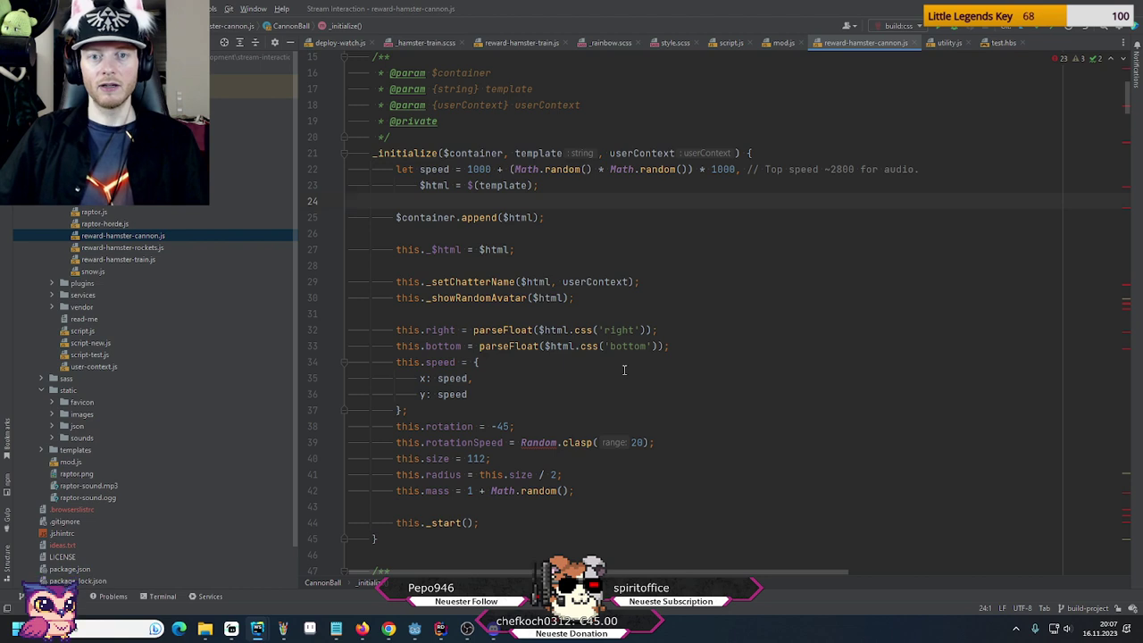
Read through the CannonBall's removal, activity, distance, length and avatar helper methods below _initialize
scroll(624, 369, "down", 12)
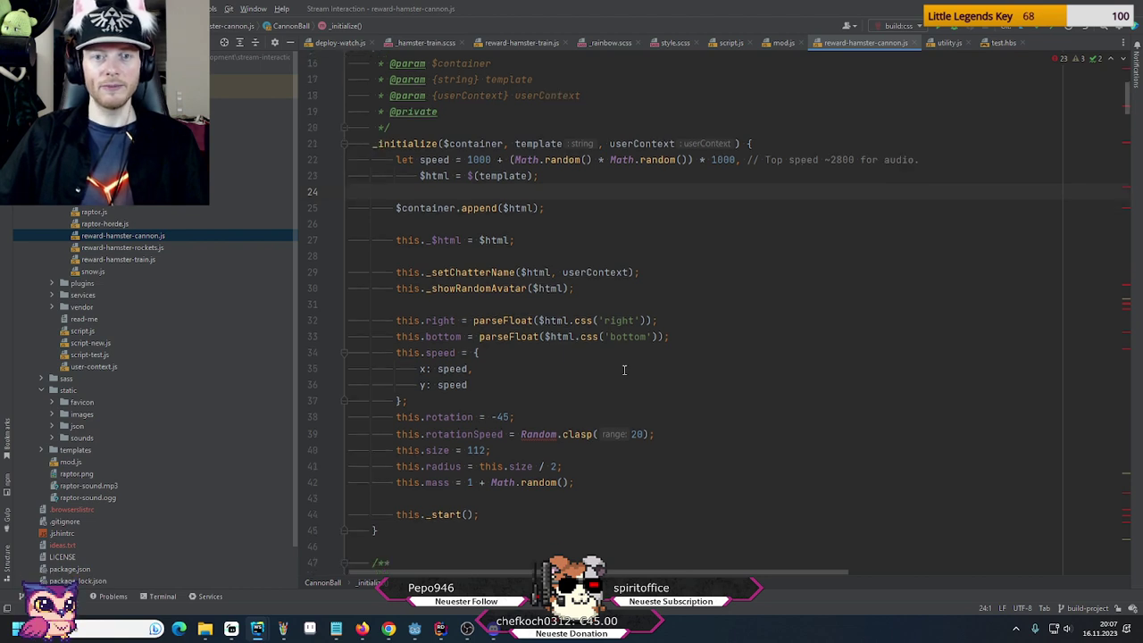
scroll(624, 370, "down", 3)
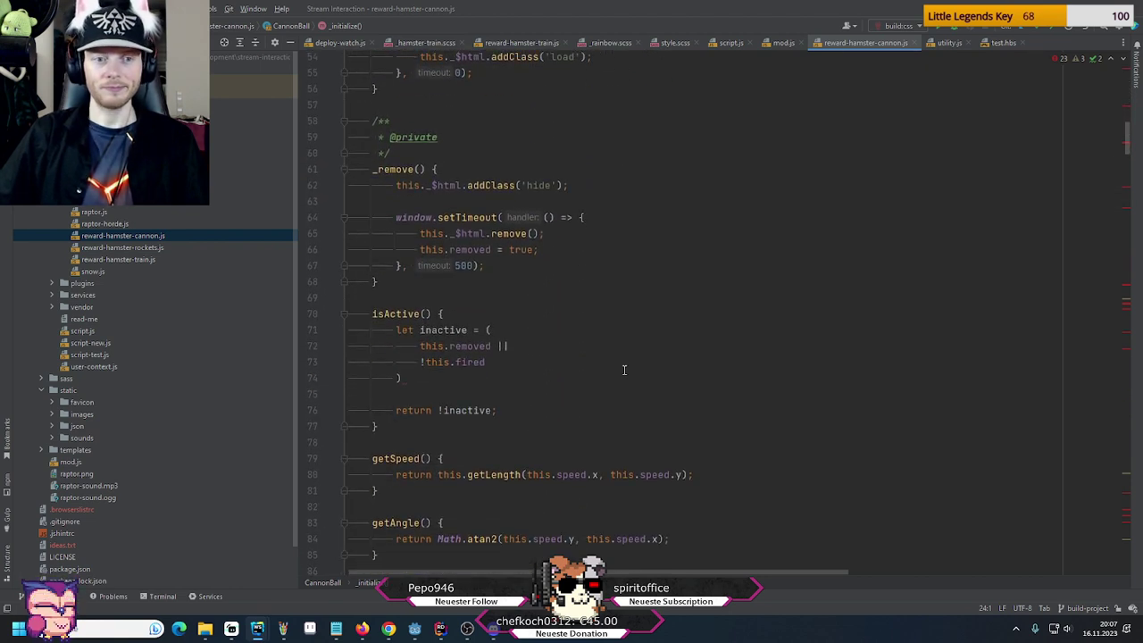
left_click(623, 370)
scroll(725, 383, "down", 6)
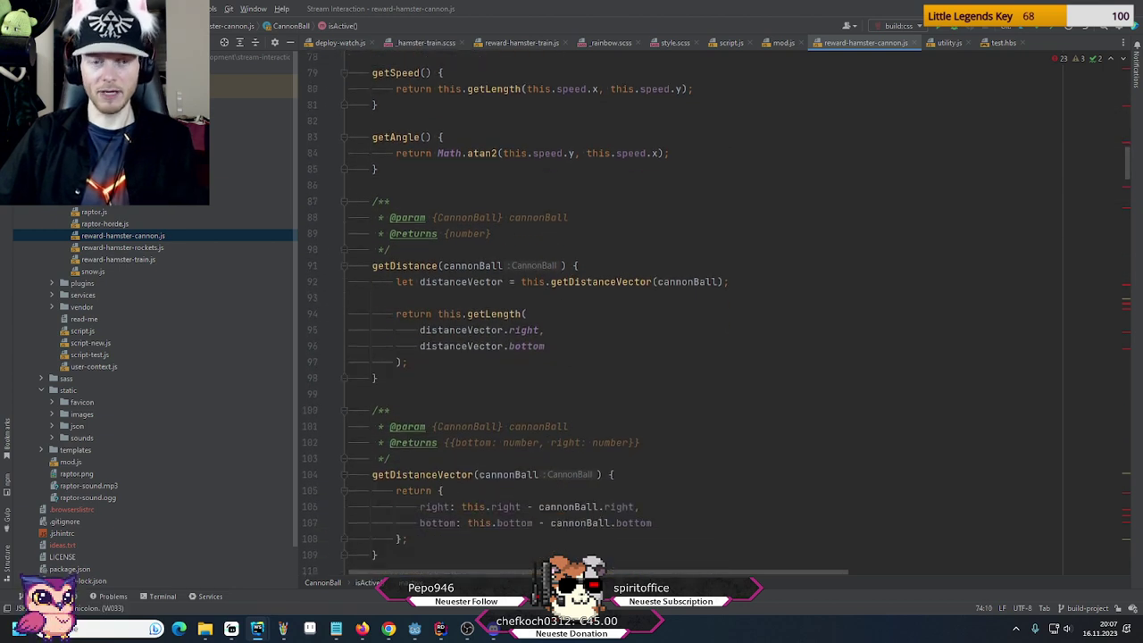
scroll(725, 383, "up", 2)
scroll(725, 384, "down", 6)
left_click(391, 372)
scroll(679, 303, "down", 5)
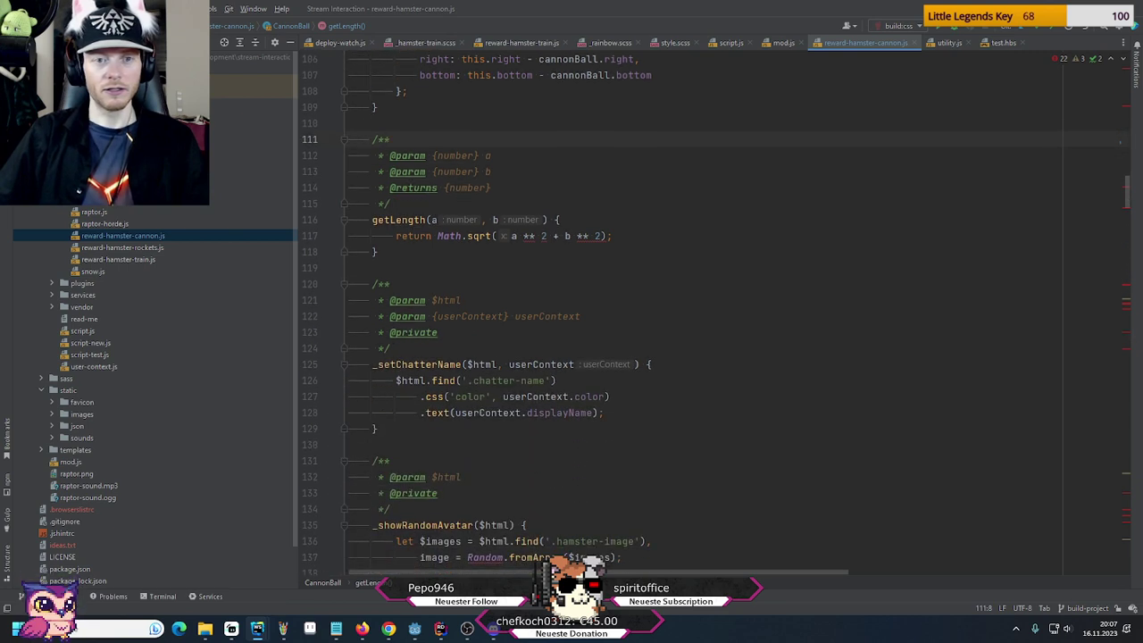
mouse_move(526, 232)
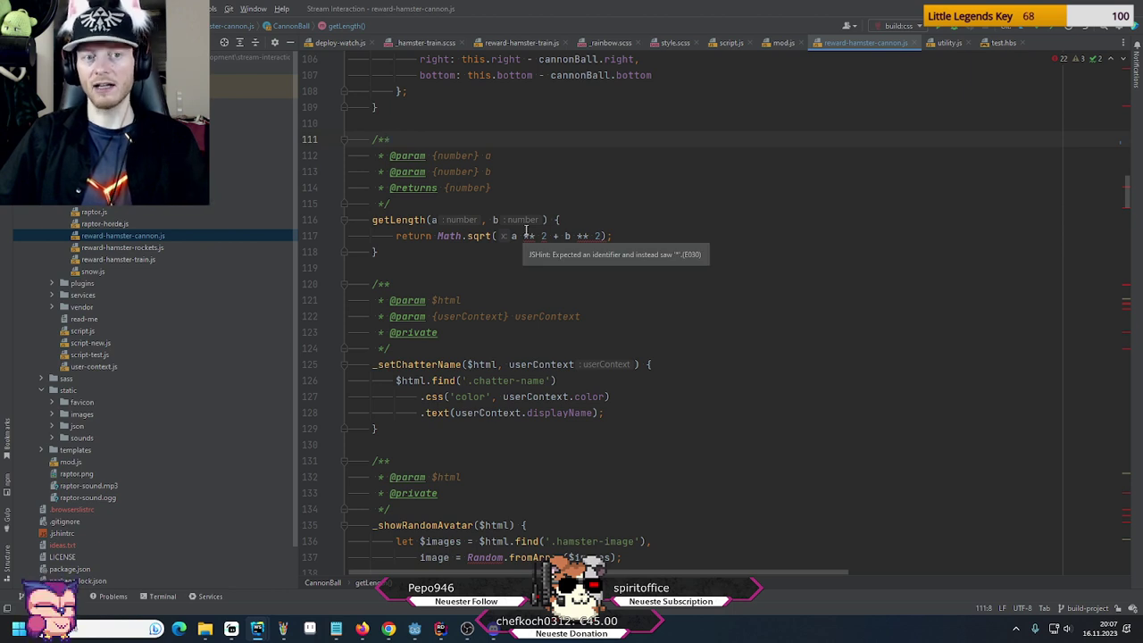
scroll(713, 433, "down", 2)
scroll(714, 432, "down", 10)
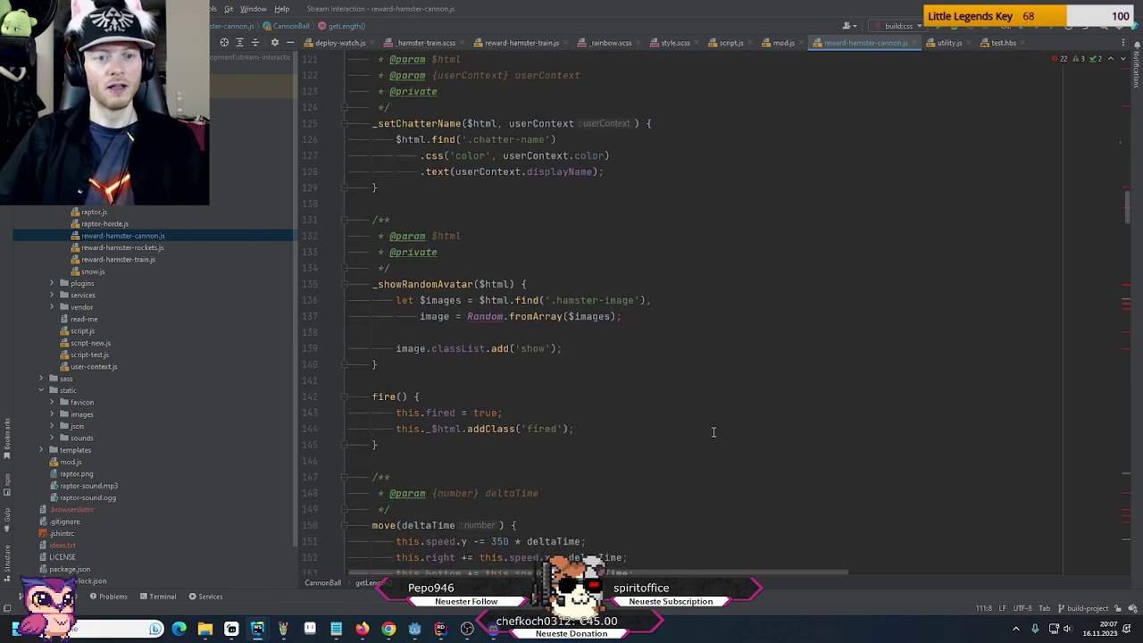
Examine how the CannonBall's move method applies gravity to the vertical speed using deltaTime
scroll(714, 433, "down", 4)
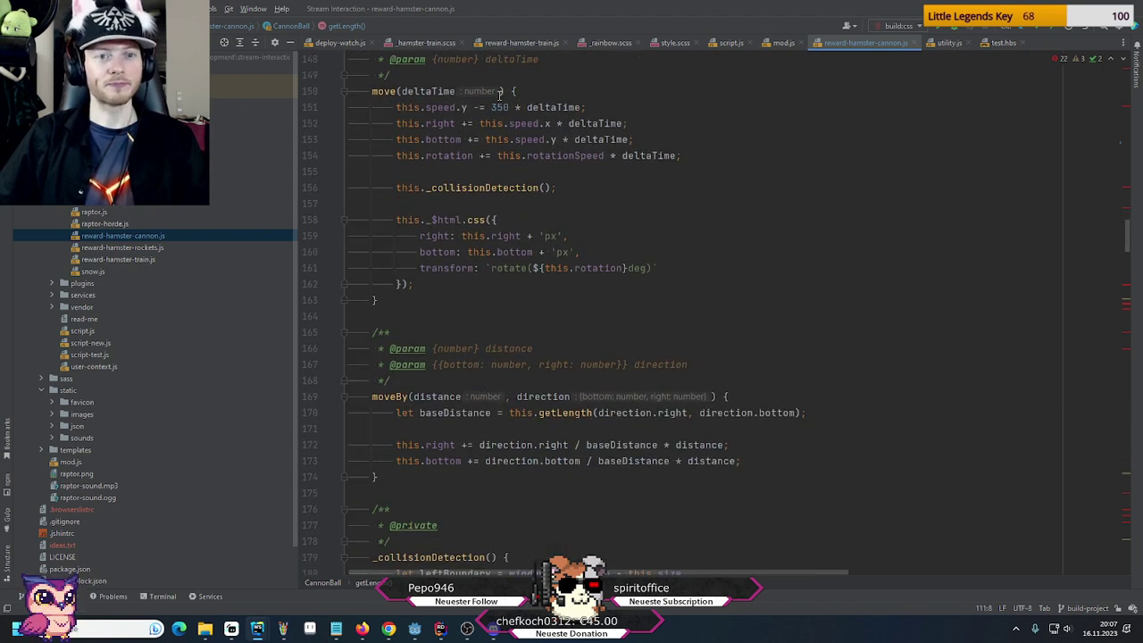
left_click(437, 108)
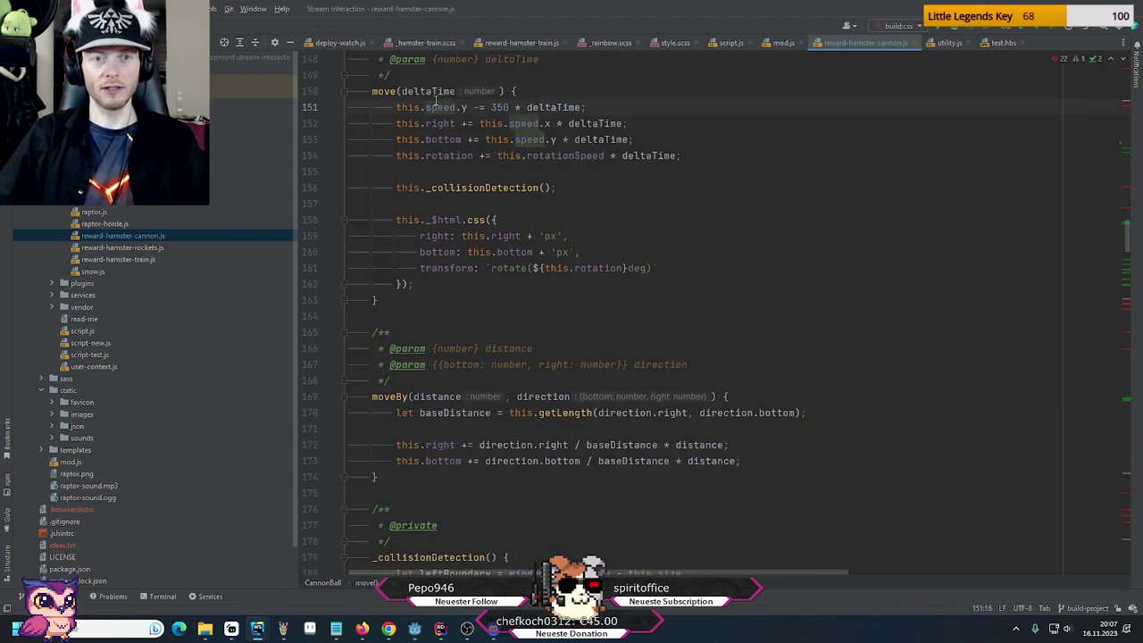
scroll(451, 286, "up", 5)
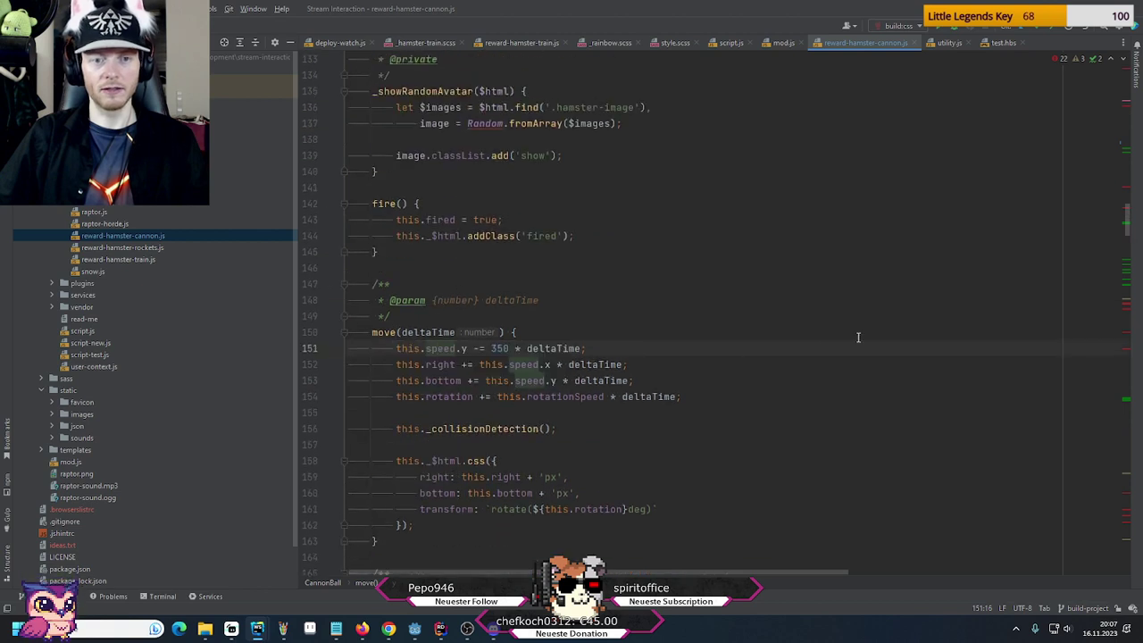
left_click_drag(491, 348, 586, 349)
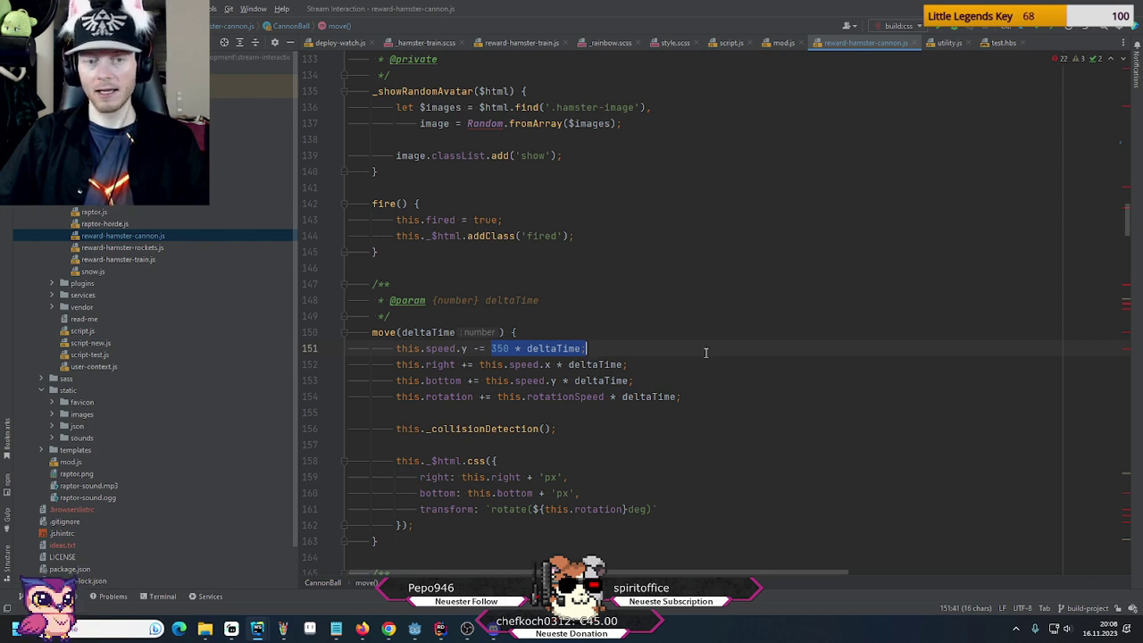
left_click(706, 353)
Switch to the Godot editor and set the project's 2D physics Default Gravity to 350
left_click(451, 632)
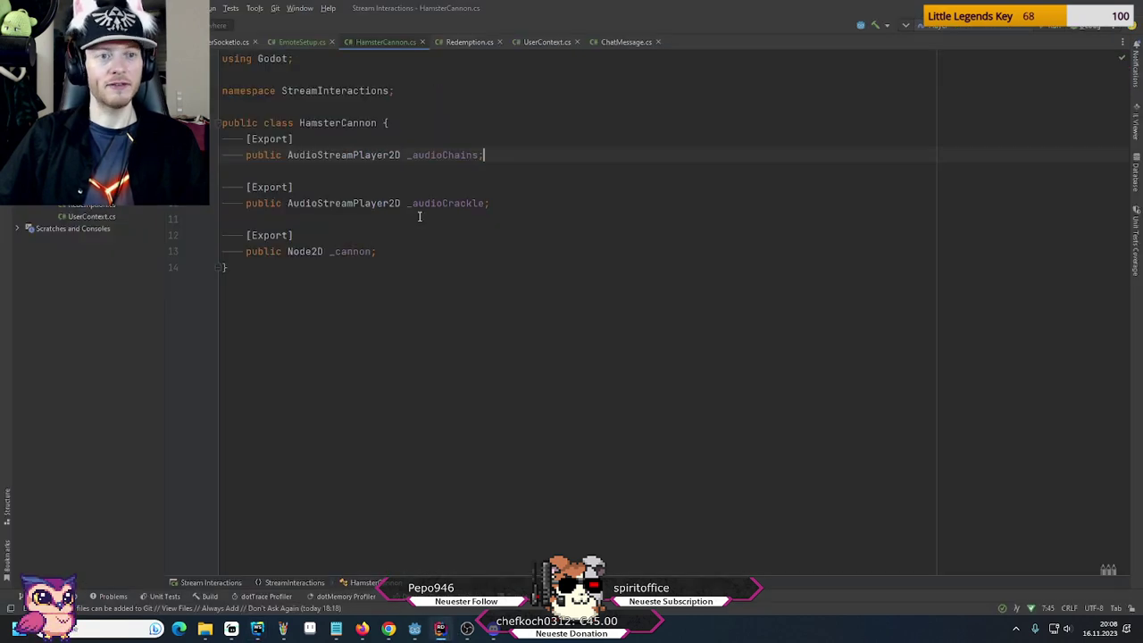
left_click(415, 629)
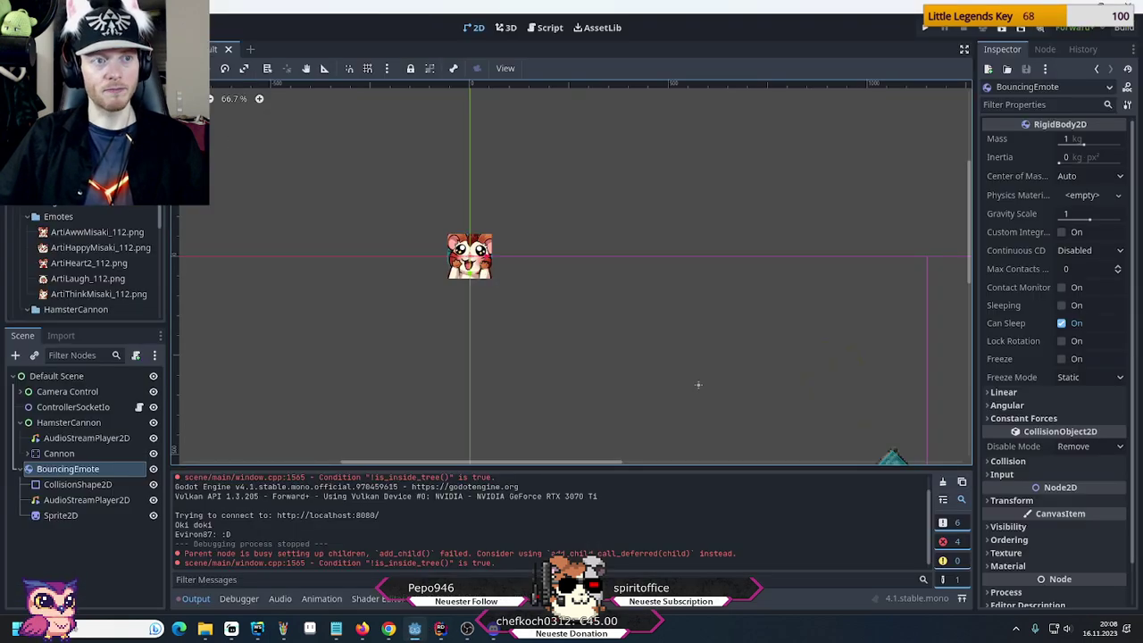
left_click(20, 27)
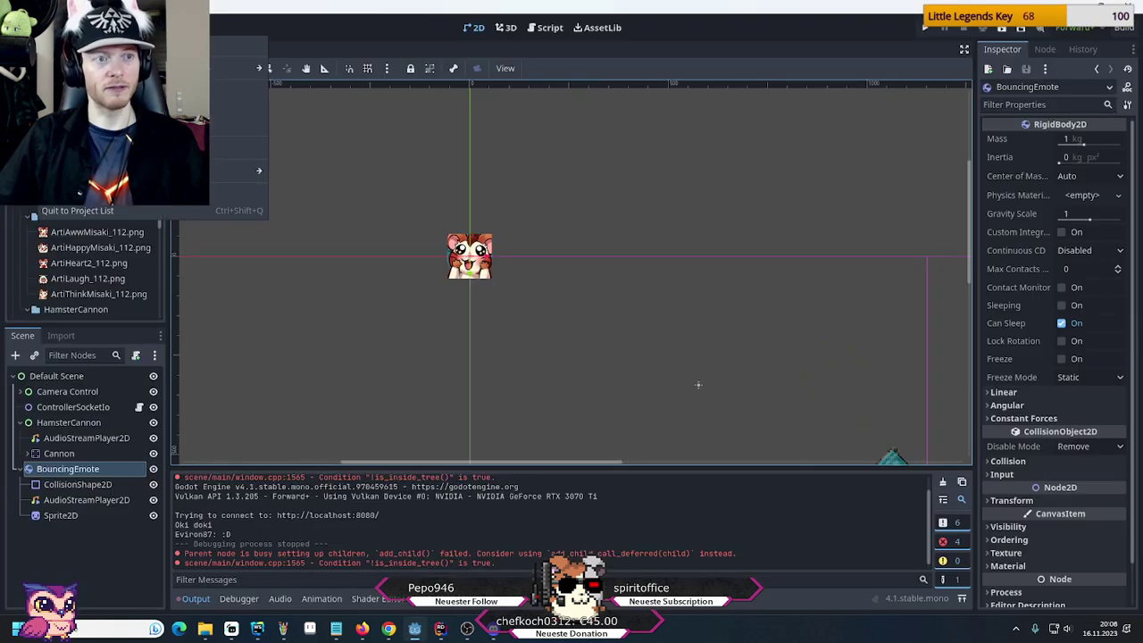
left_click(236, 45)
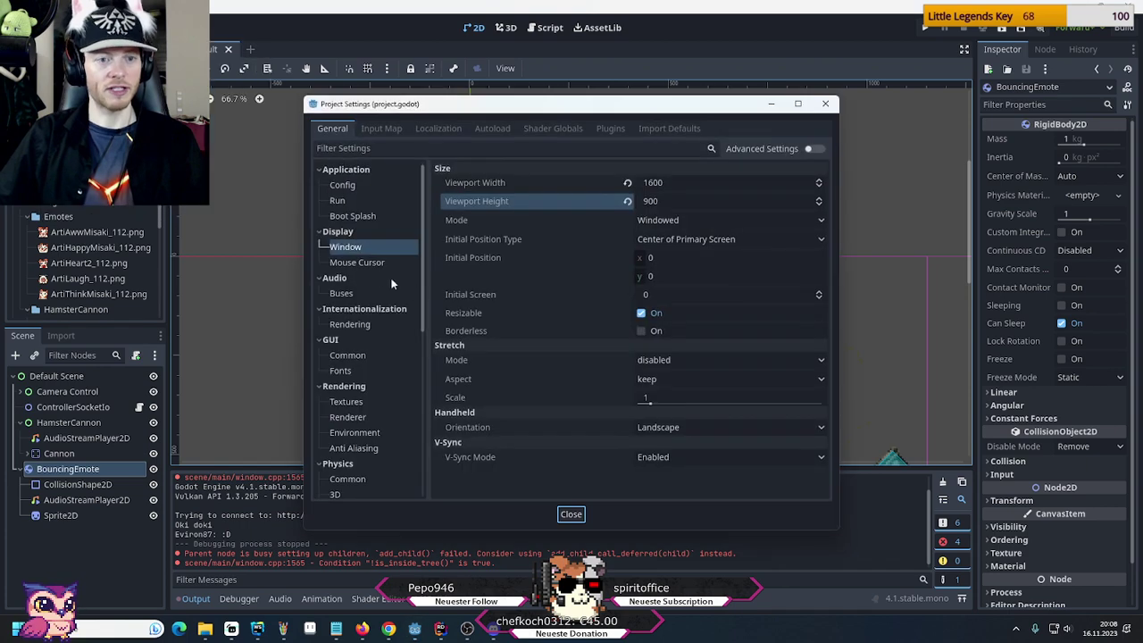
scroll(367, 268, "down", 2)
scroll(368, 268, "down", 6)
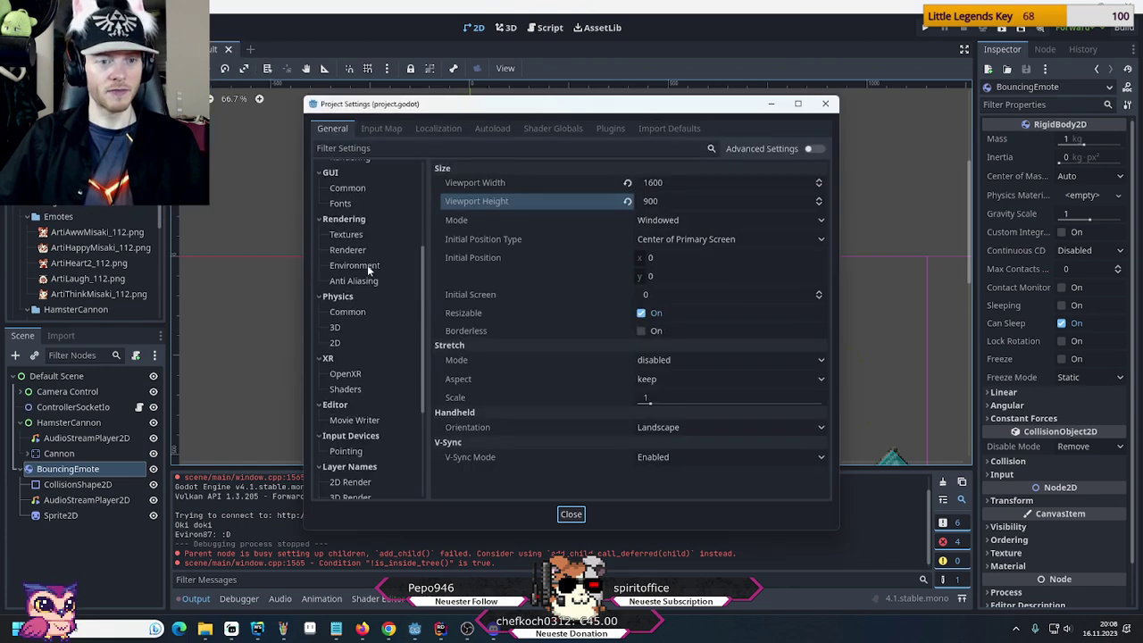
left_click(343, 344)
left_click(648, 169)
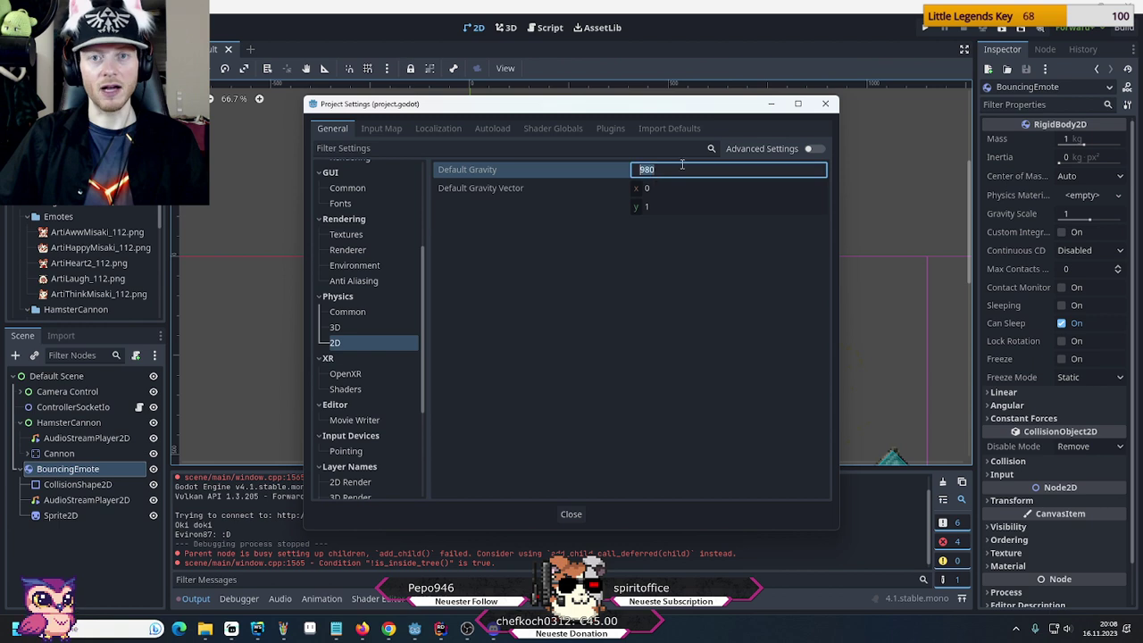
type("350")
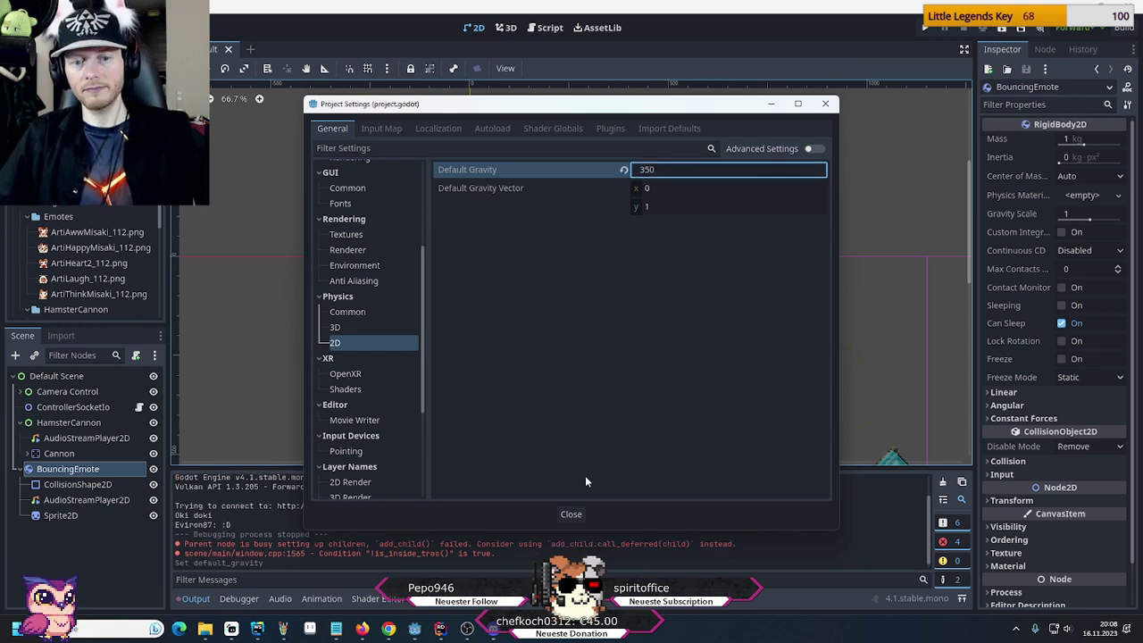
left_click(571, 514)
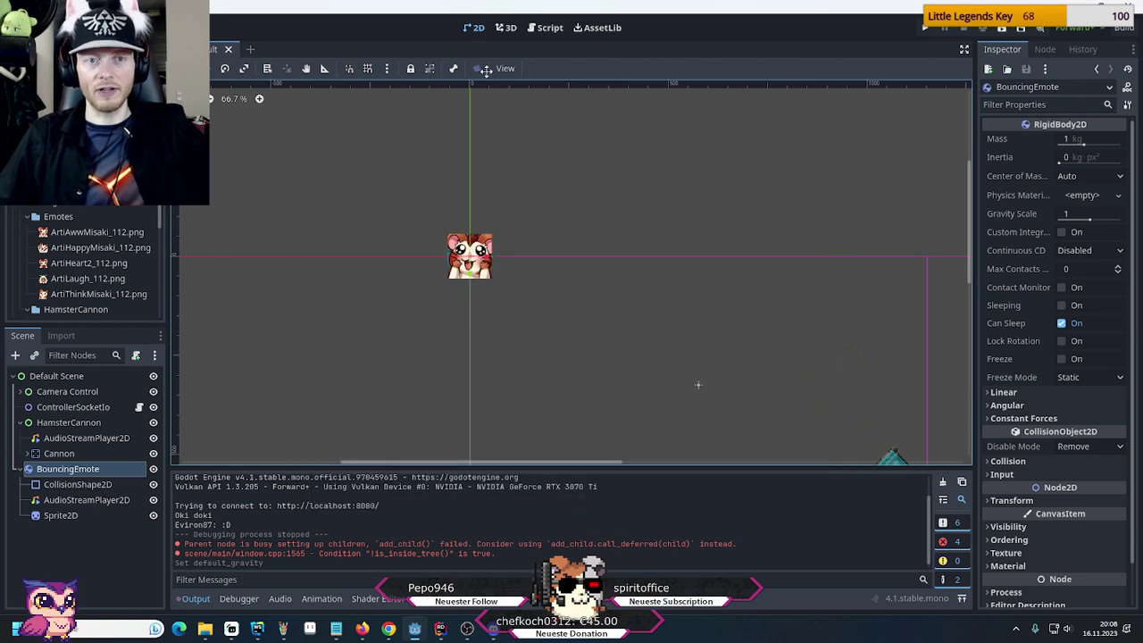
Run the project, reposition the game window to watch the emote fall, and close the game
key("F5")
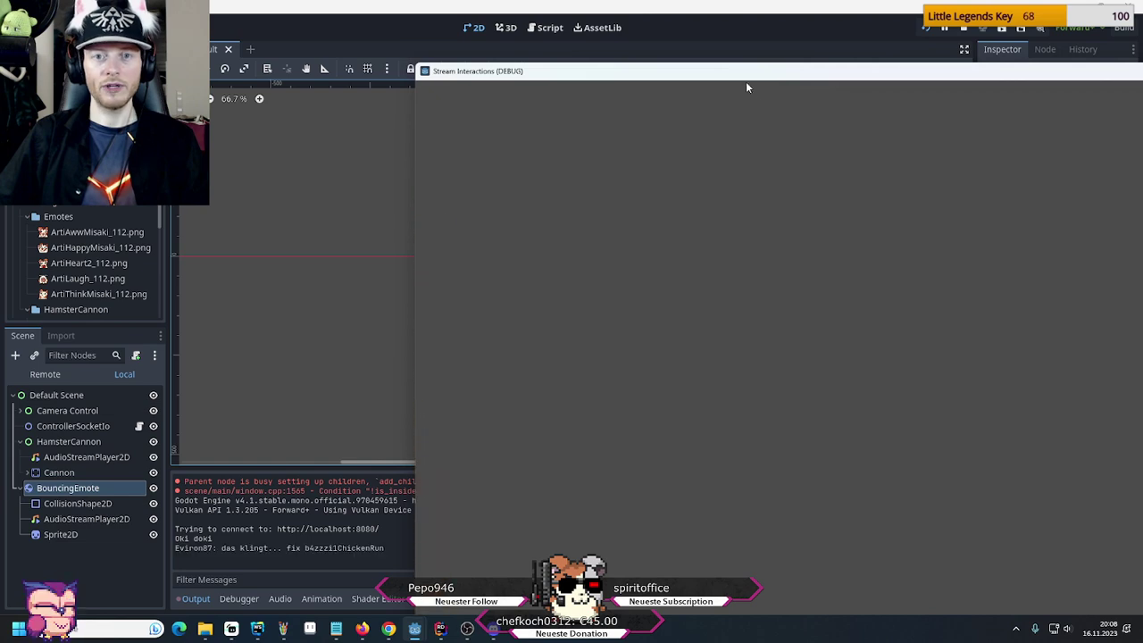
left_click_drag(744, 80, 459, 34)
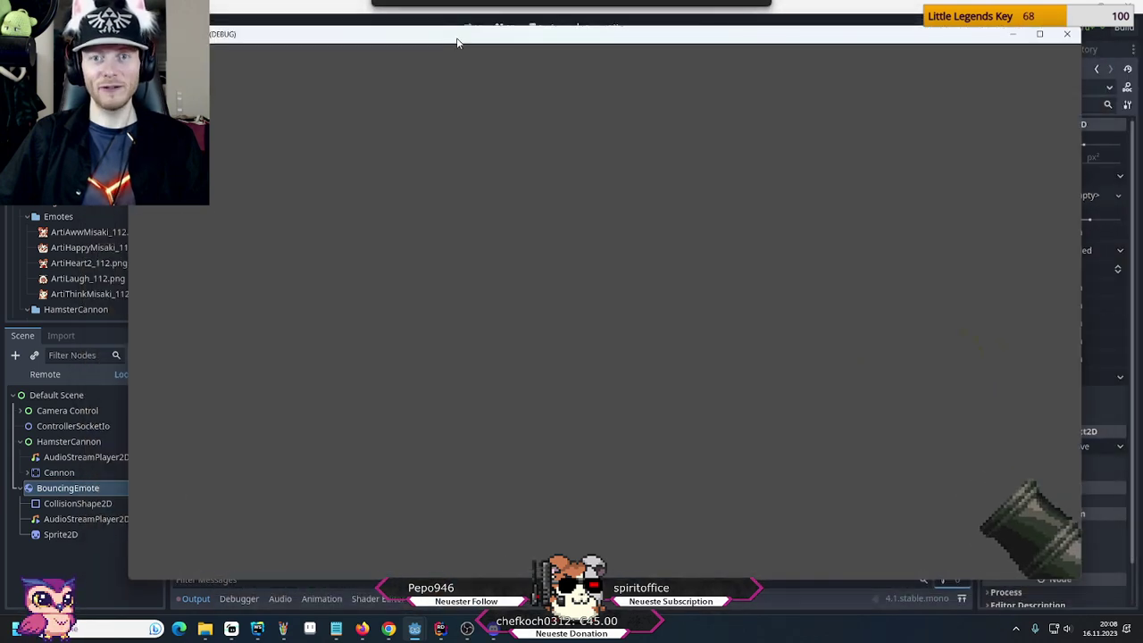
left_click(1066, 33)
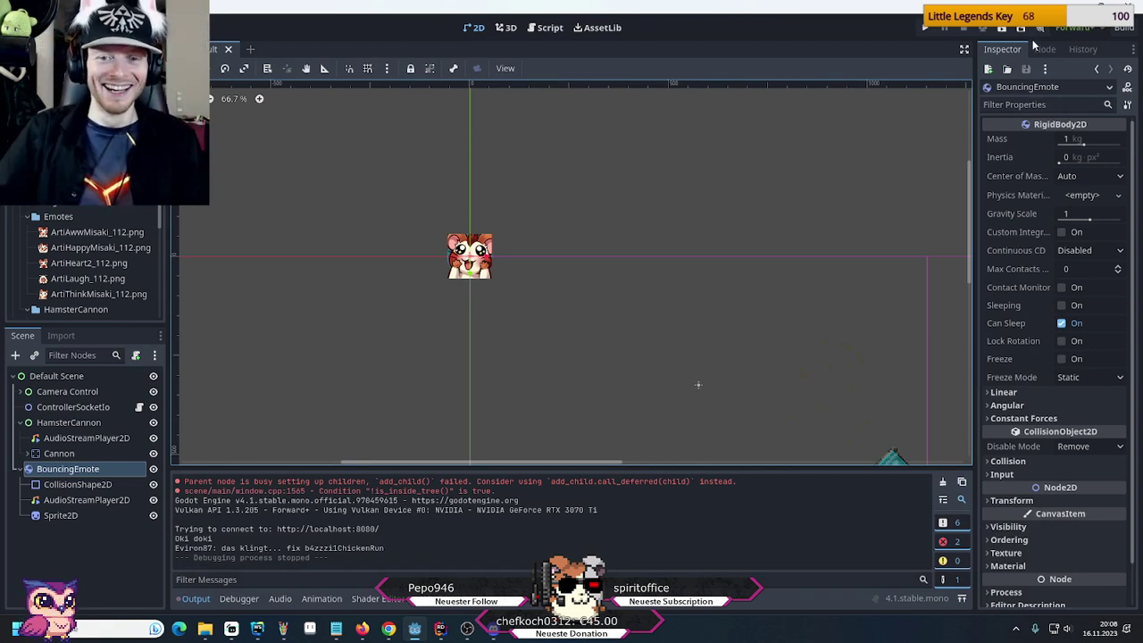
Refresh the Default Scene root's layout by switching its anchors preset to Custom and back to Full Rect
scroll(738, 178, "down", 3)
middle_click_drag(731, 237, 560, 186)
scroll(602, 298, "up", 1)
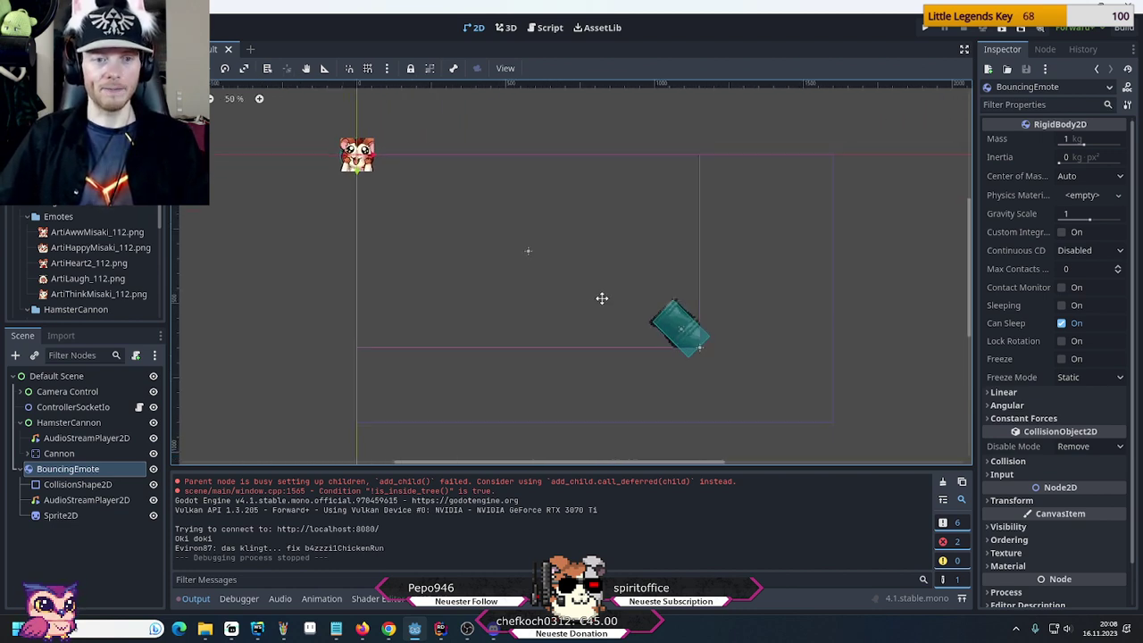
middle_click_drag(602, 299, 584, 274)
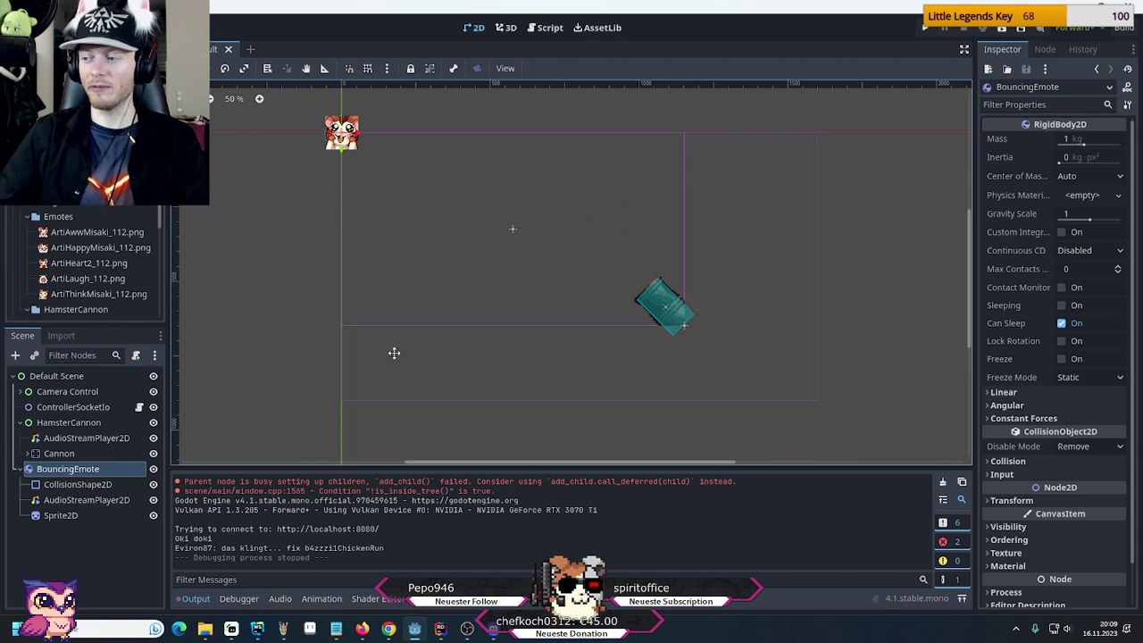
left_click(63, 392)
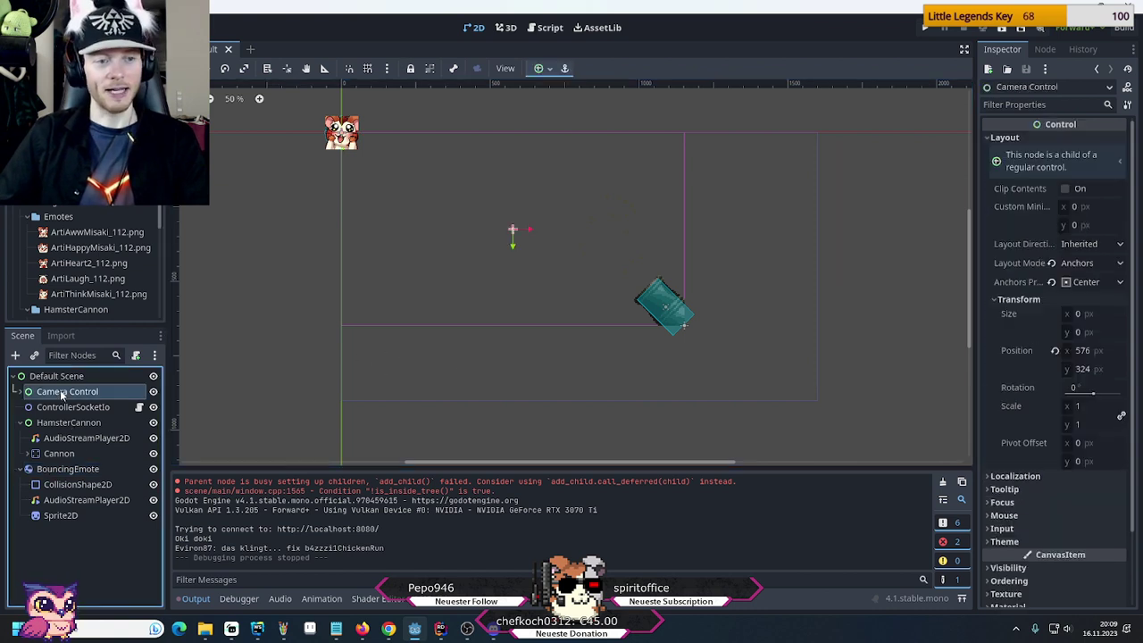
left_click(62, 376)
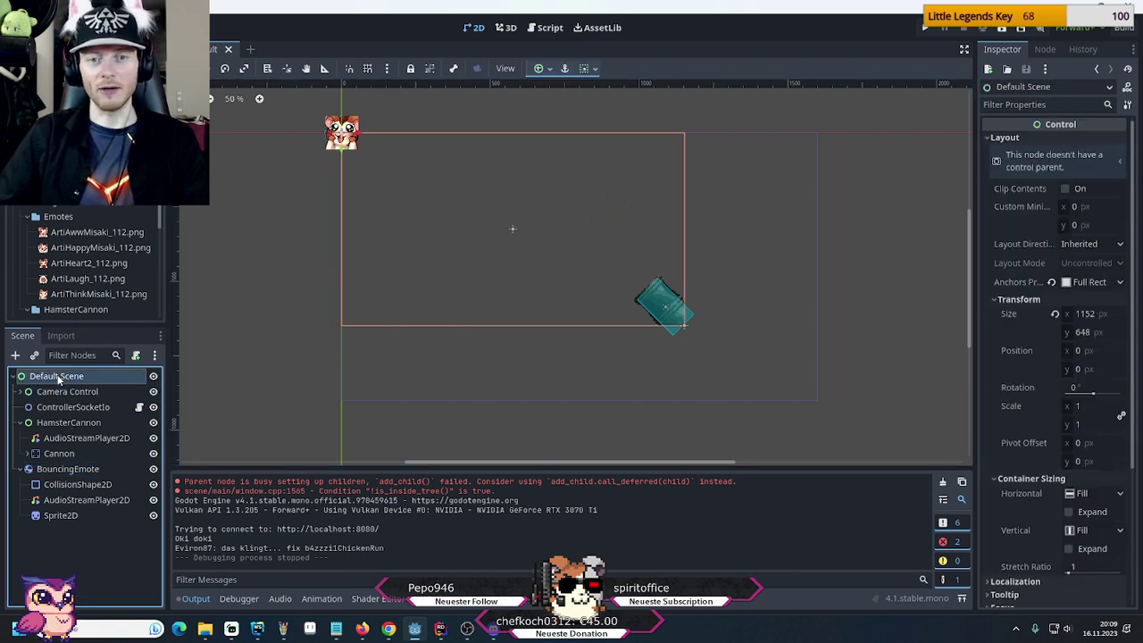
left_click(1102, 284)
left_click(1083, 333)
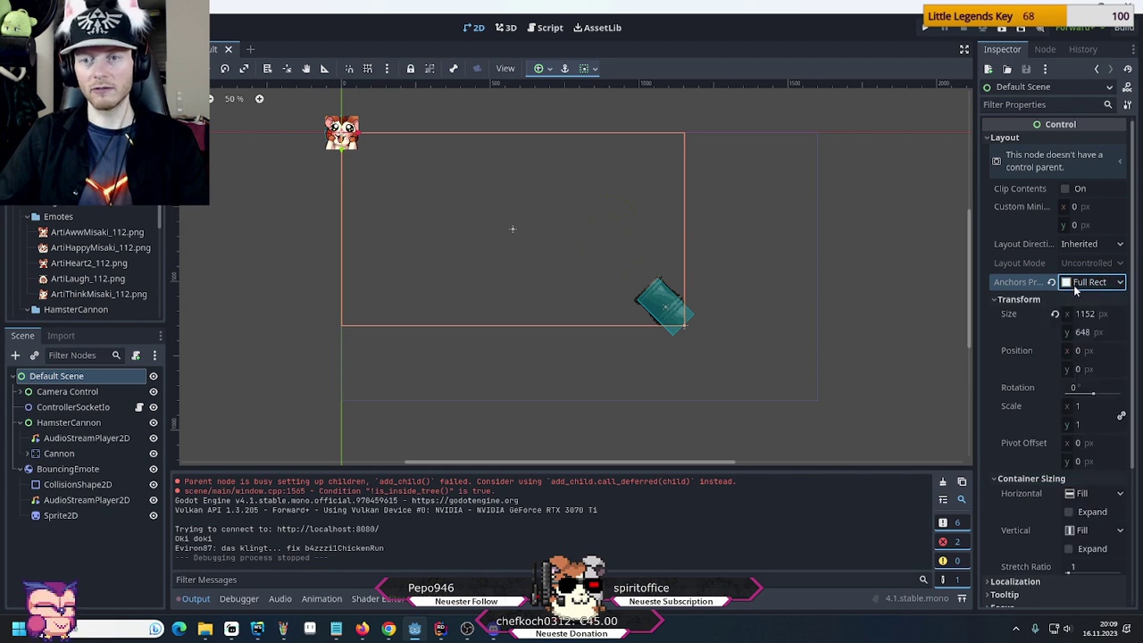
left_click(1078, 285)
left_click(1078, 301)
left_click(1078, 284)
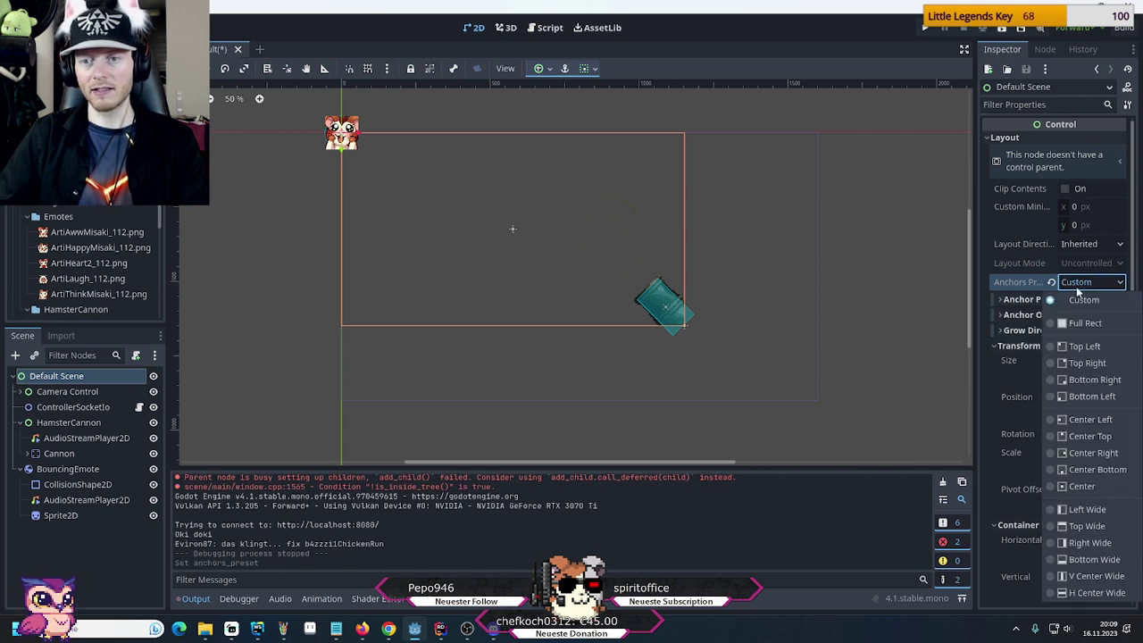
left_click(1081, 327)
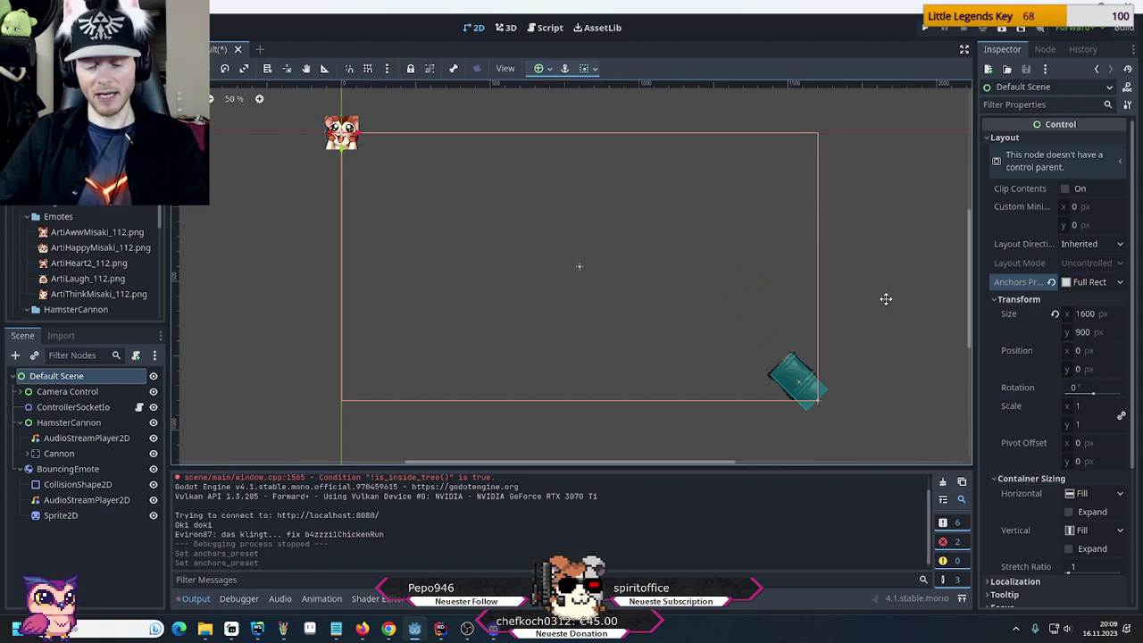
Save the scene and collapse the HamsterCannon and BouncingEmote branches in the scene tree
key("ctrl+s")
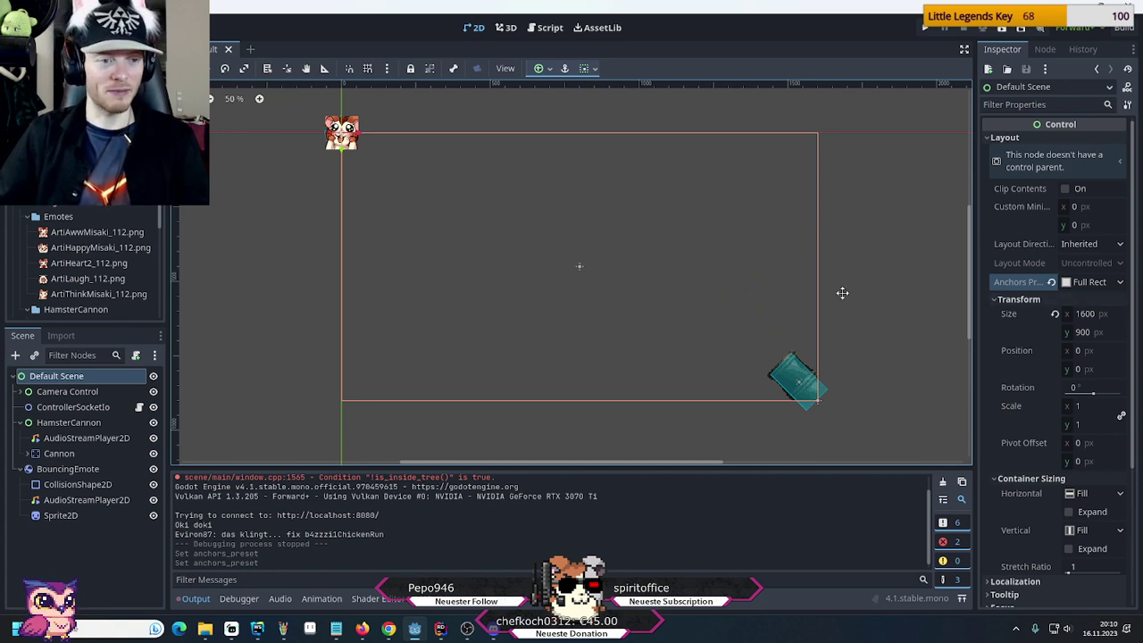
left_click(20, 423)
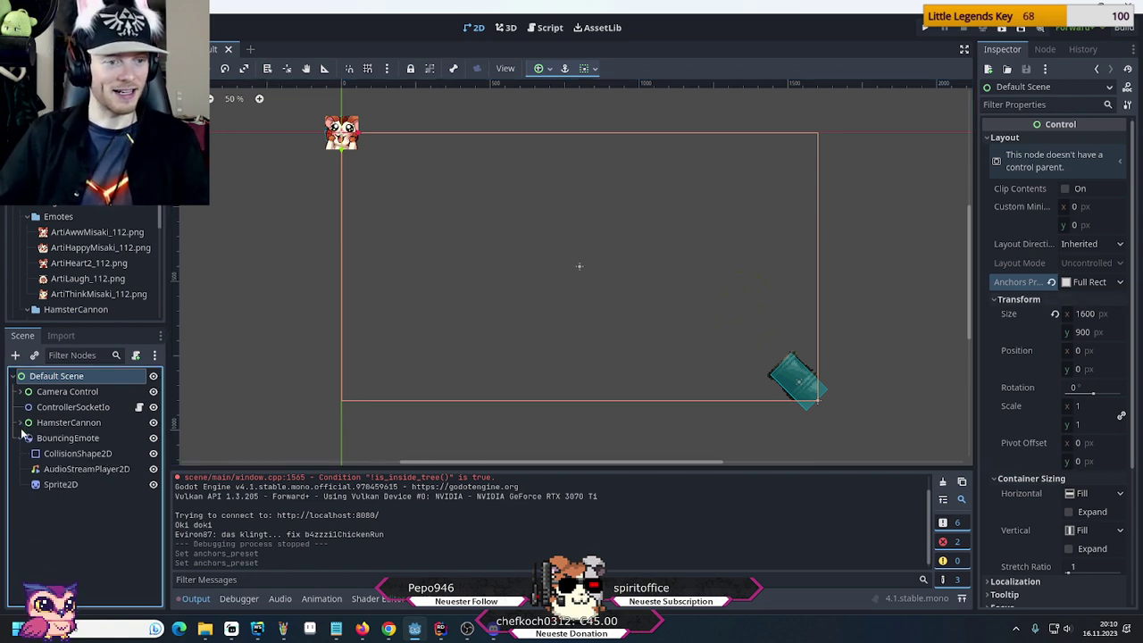
left_click(22, 437)
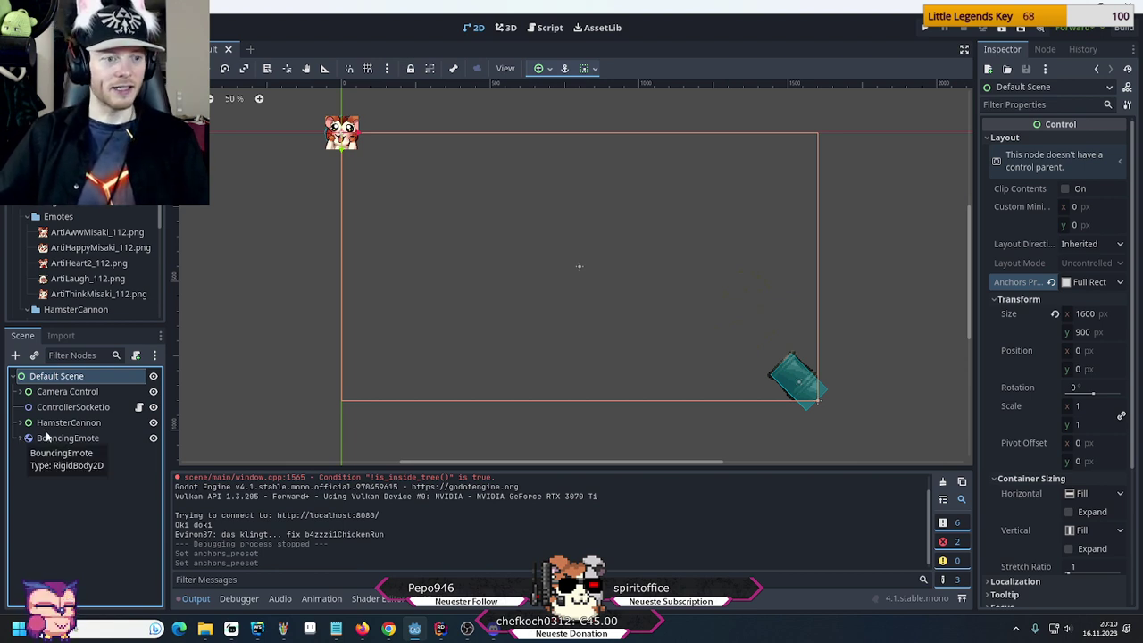
Add a Node2D as a child of the Default Scene root and rename it Borders
right_click(47, 379)
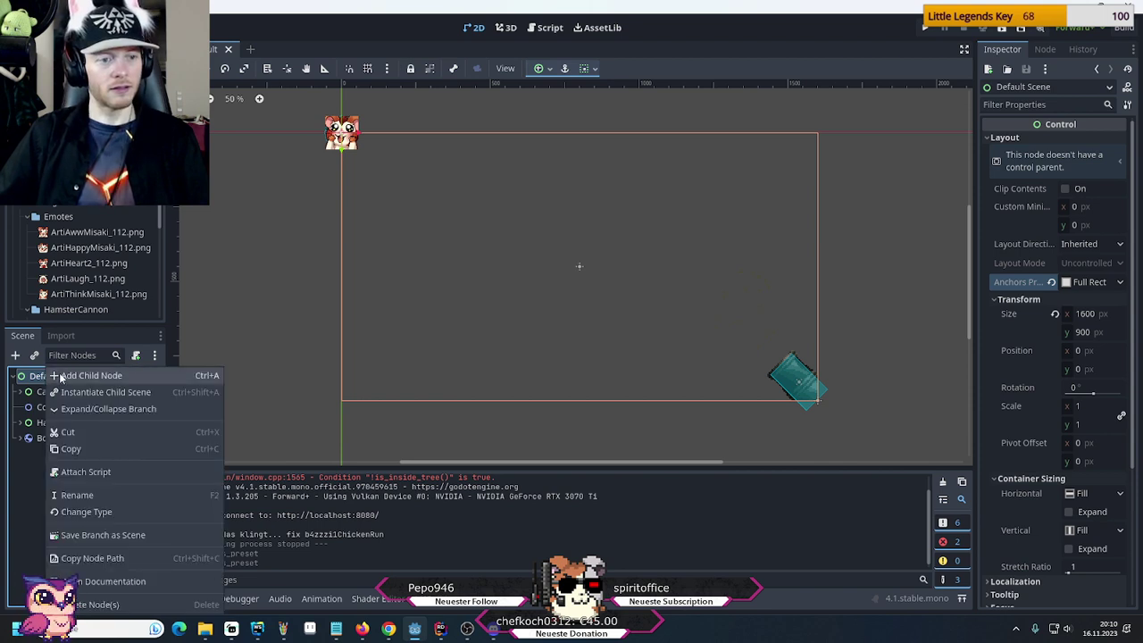
left_click(59, 376)
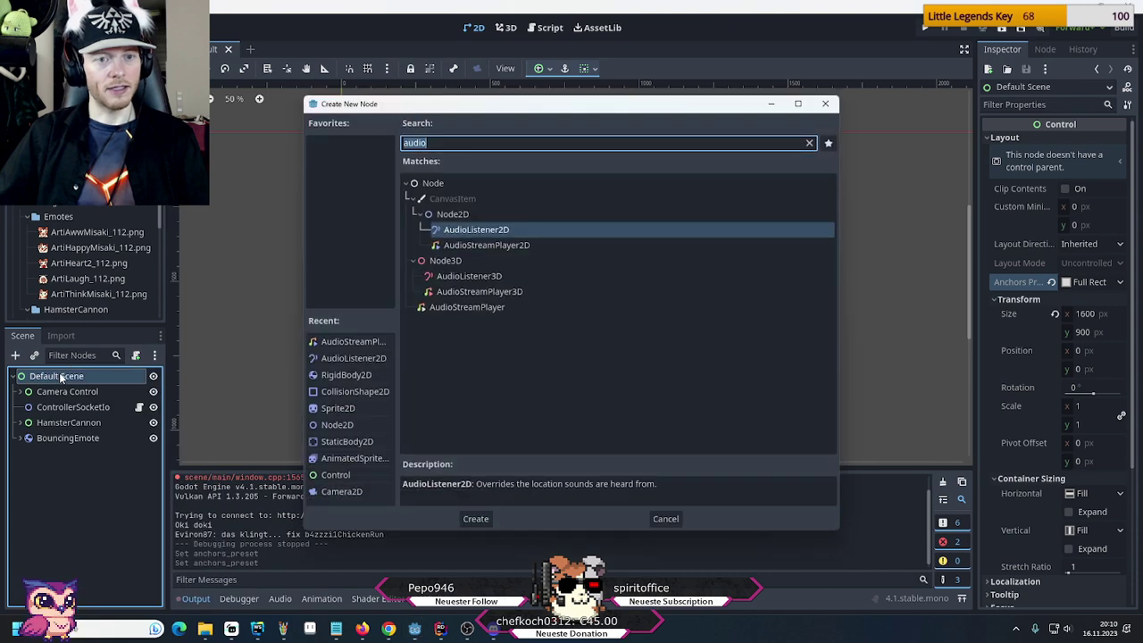
left_click(460, 215)
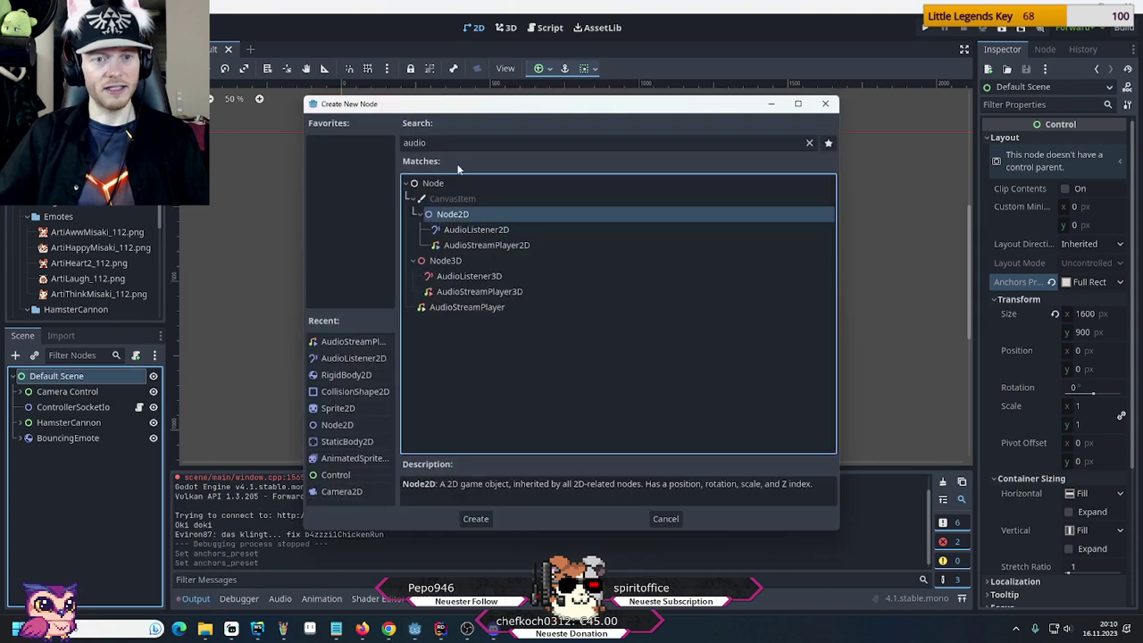
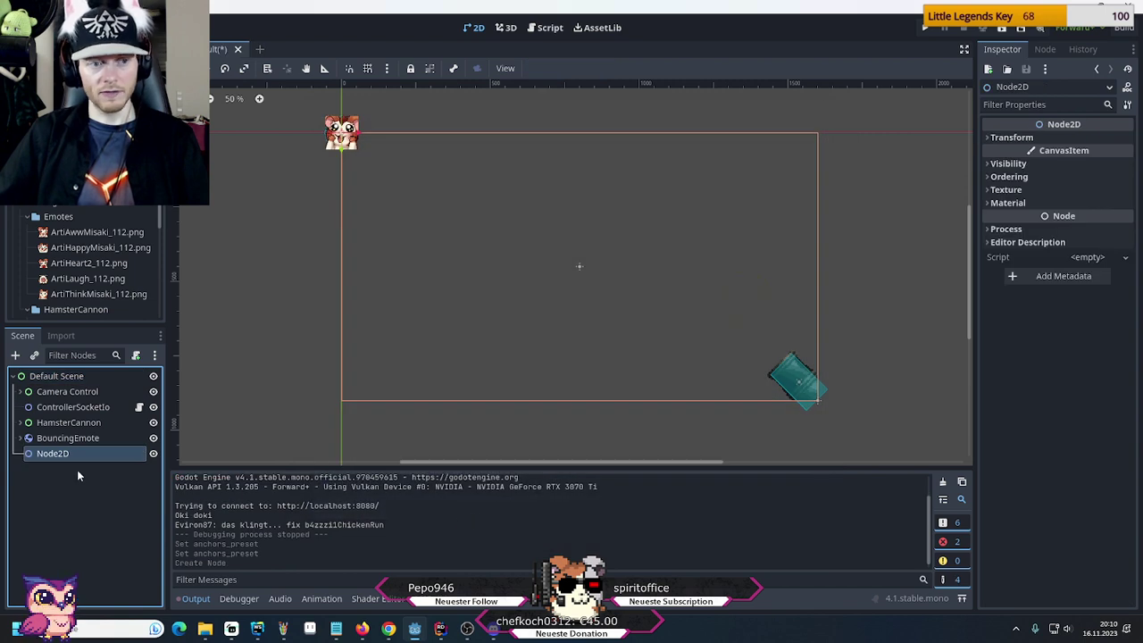
key("F2")
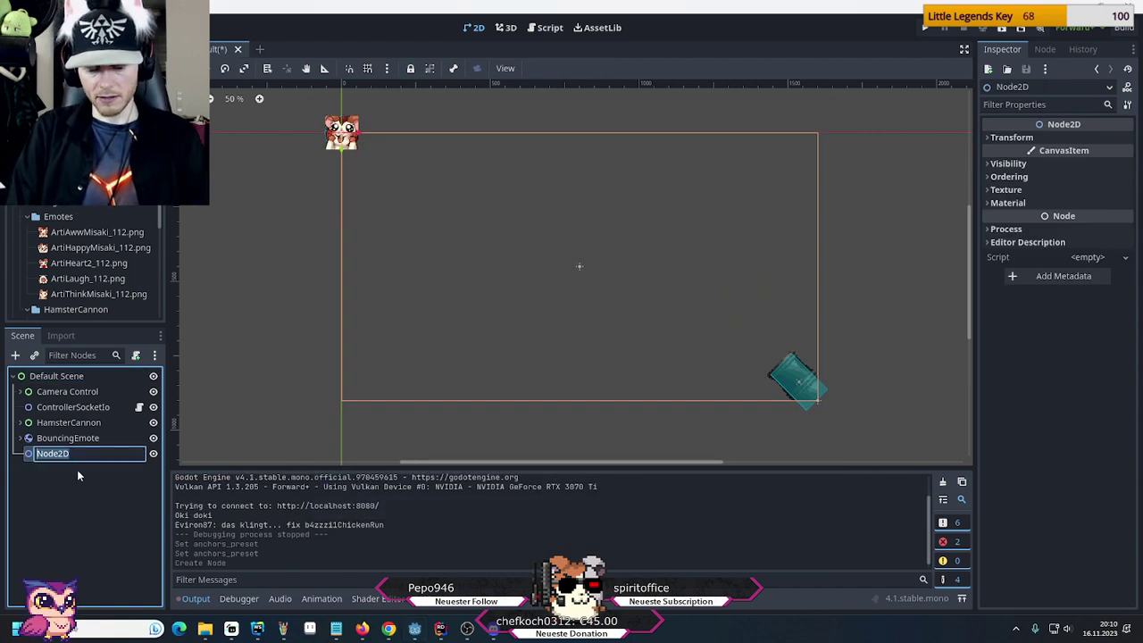
type("Le")
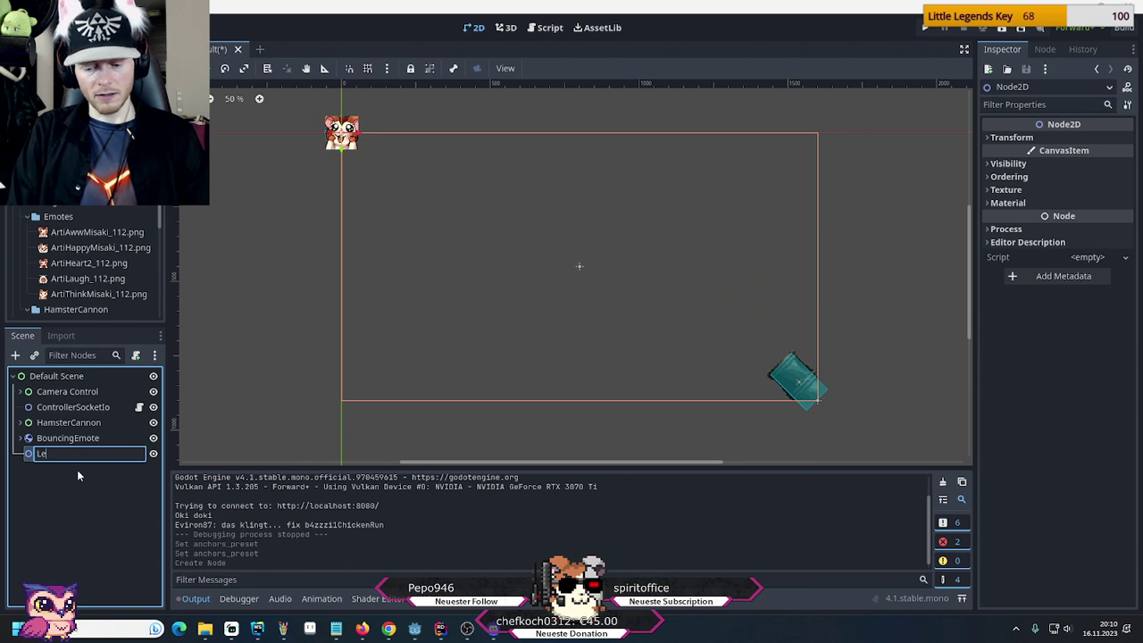
type("vel")
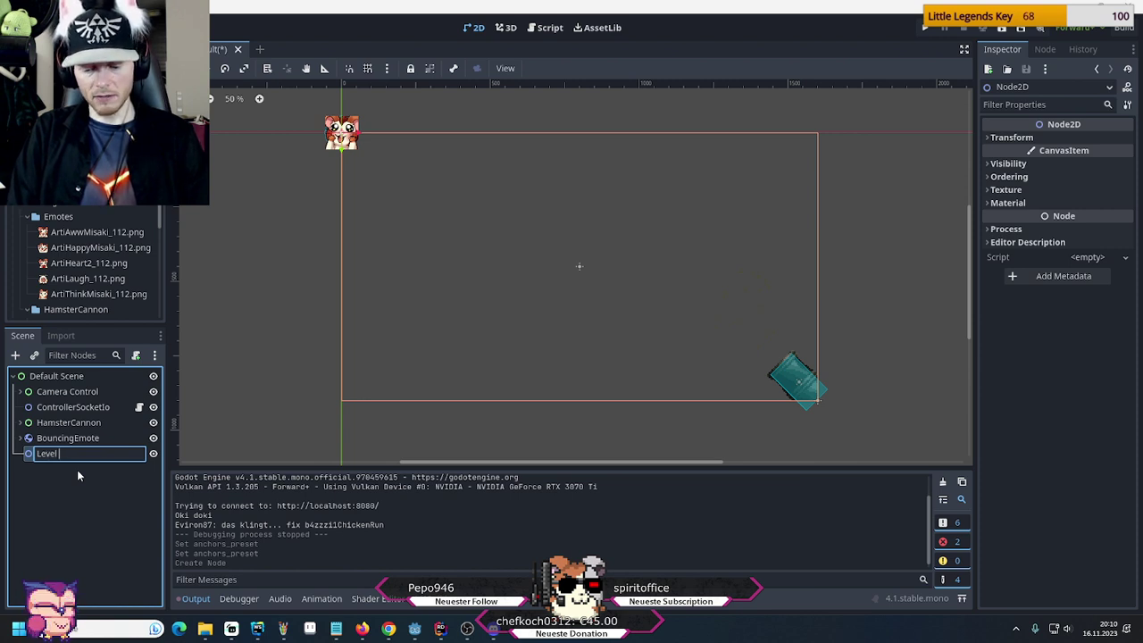
key("ctrl+BackSpace")
type("Bor")
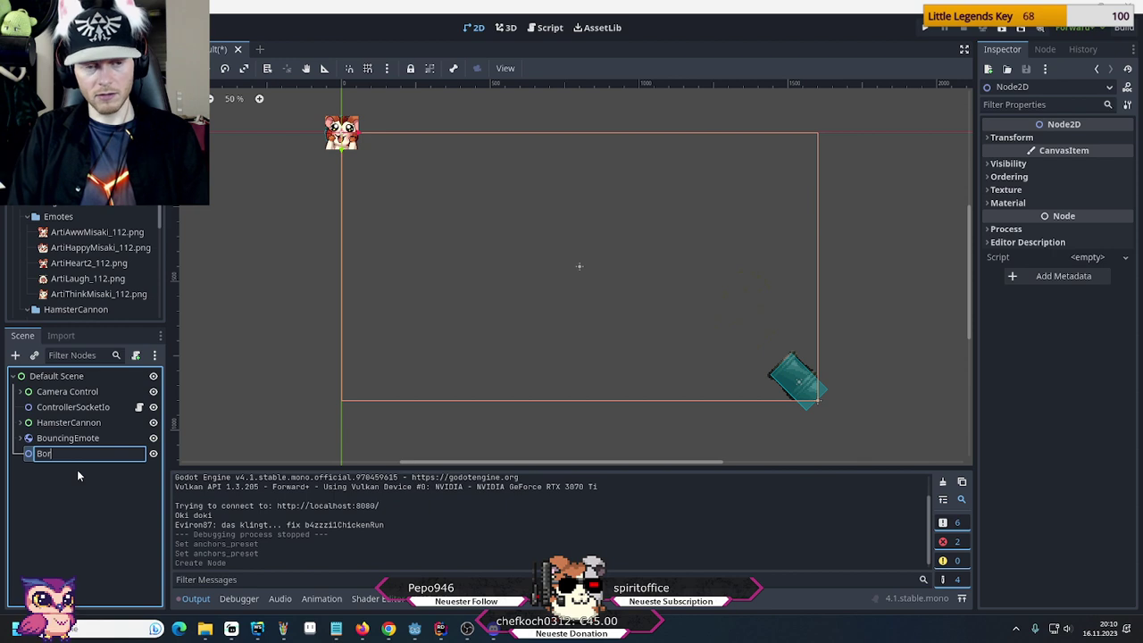
type("ders")
key("Return")
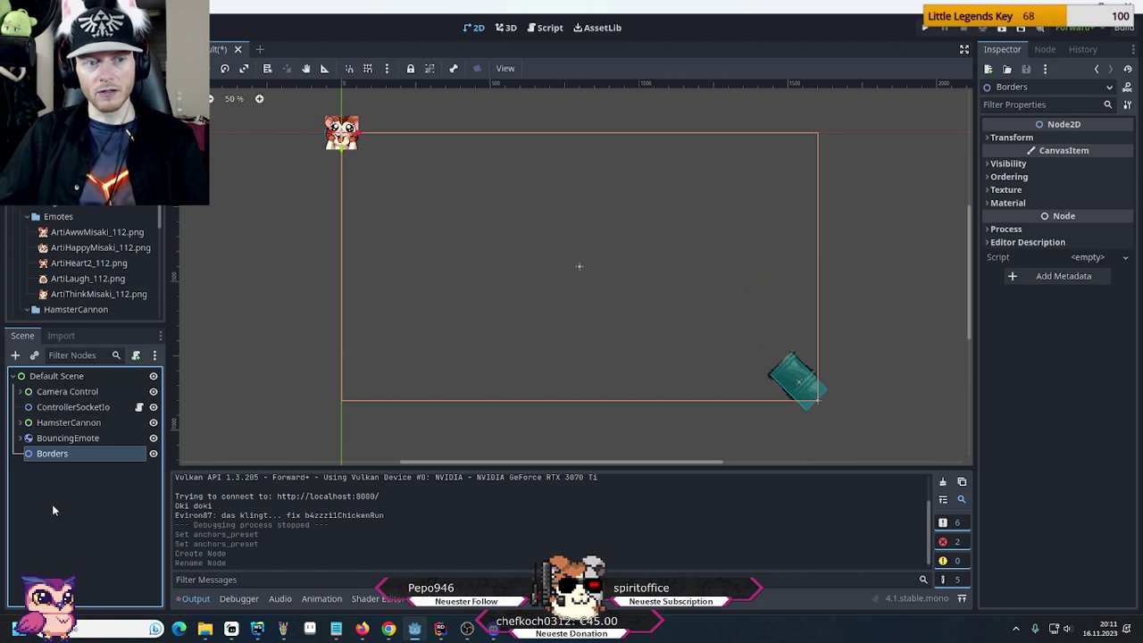
Delete the Borders Node2D from the Default Scene
left_click(60, 378)
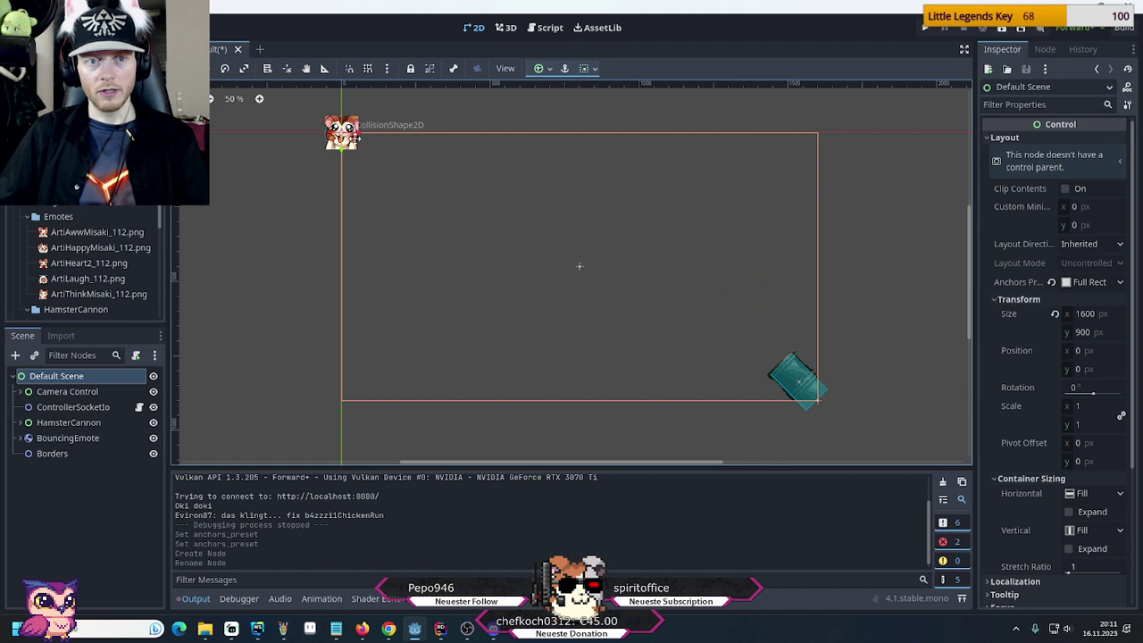
left_click(43, 455)
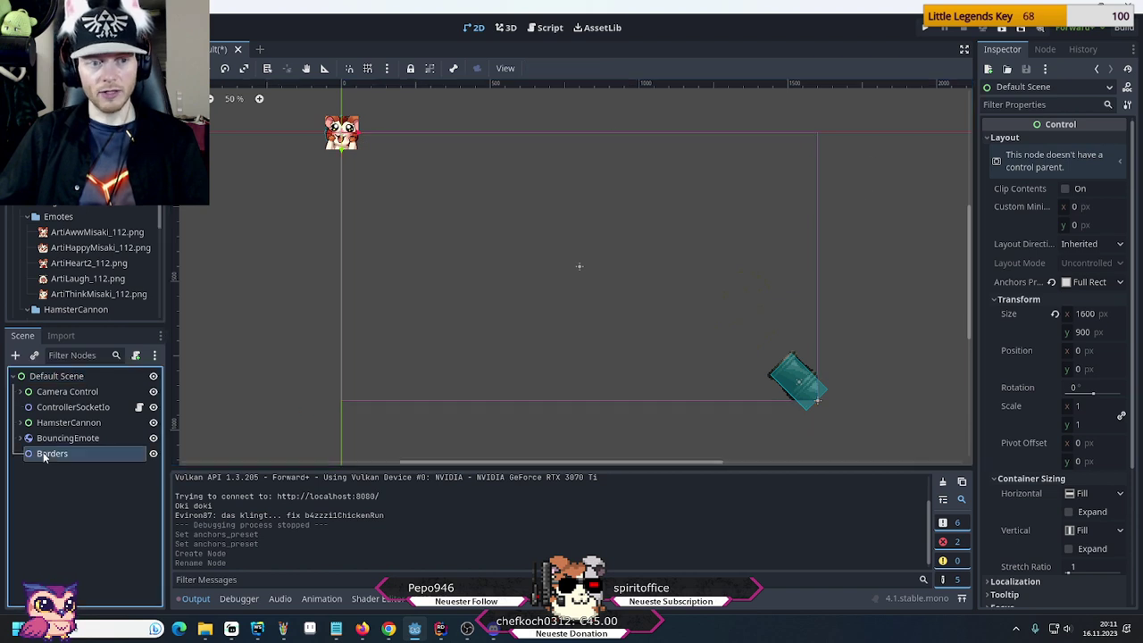
key("Delete")
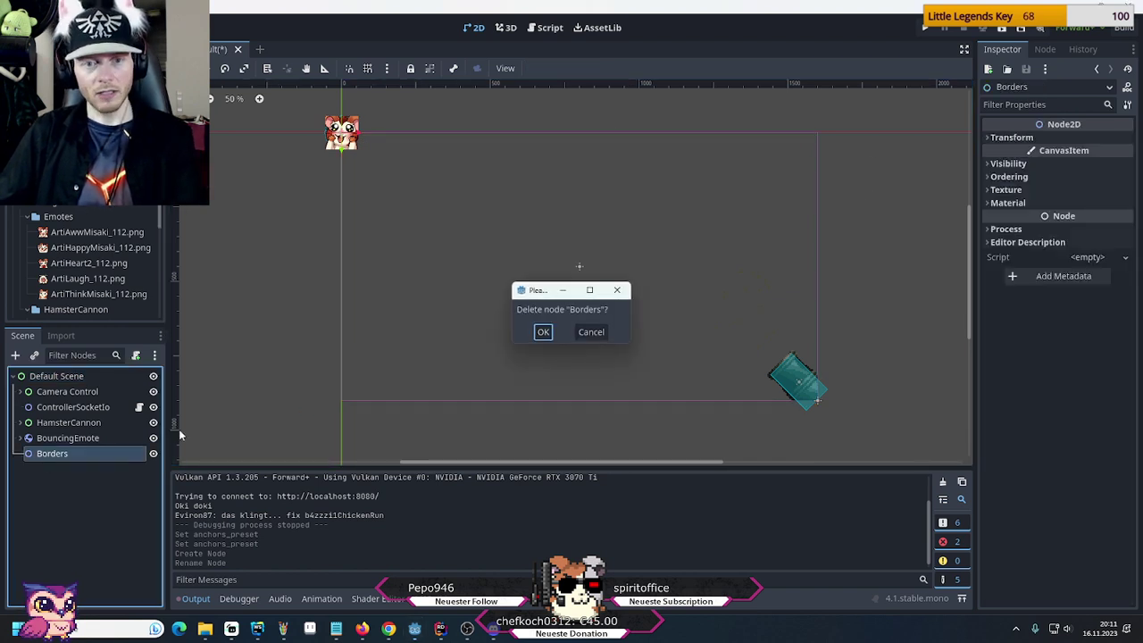
key("Return")
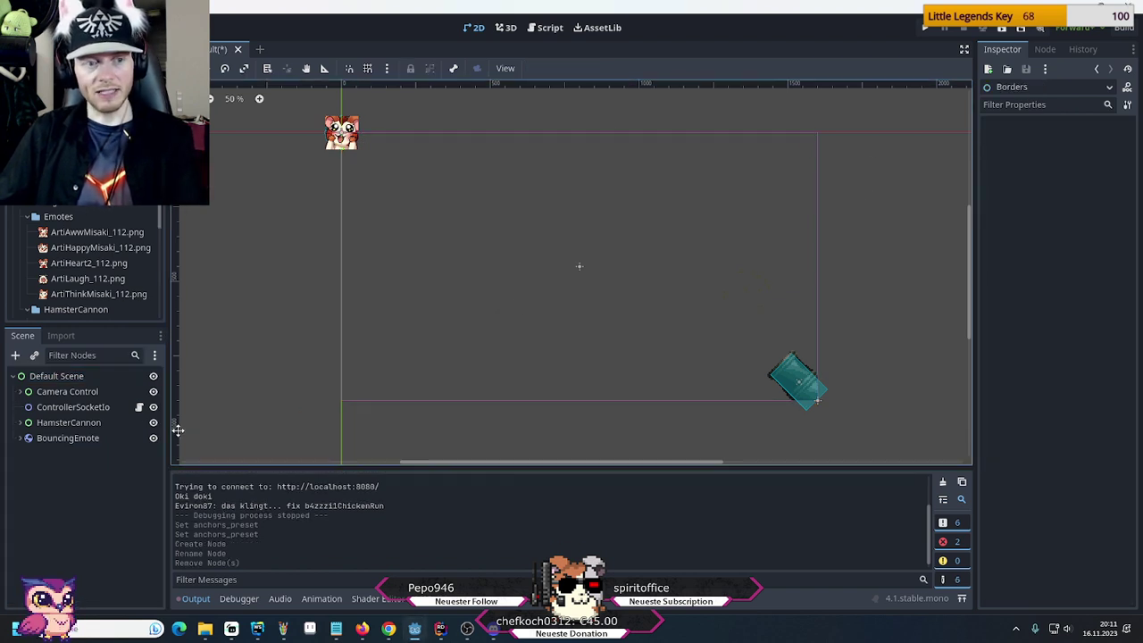
Add a Control node as a child of the Default Scene root and name it Borders
right_click(62, 380)
left_click(98, 376)
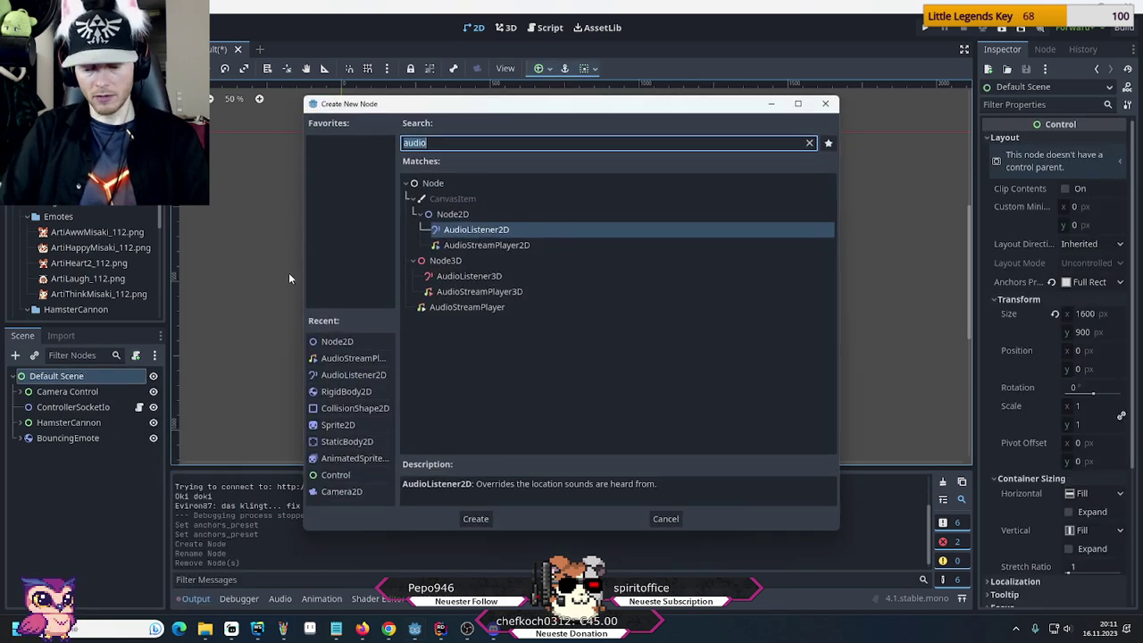
type("cont")
key("Return")
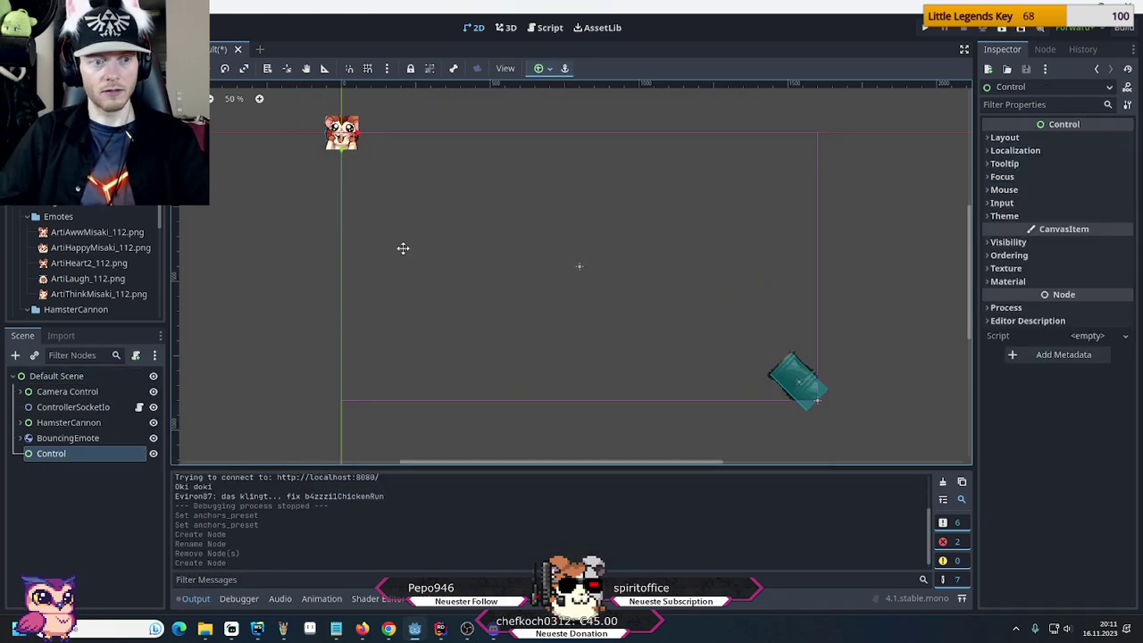
left_click(83, 459)
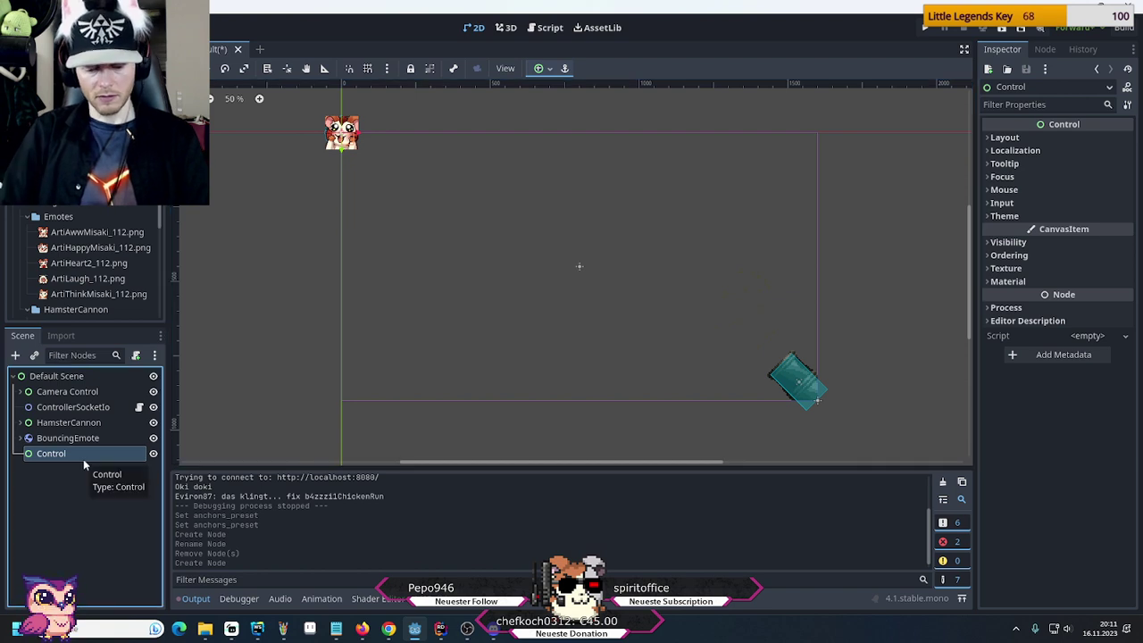
double_click(83, 459)
type("Border")
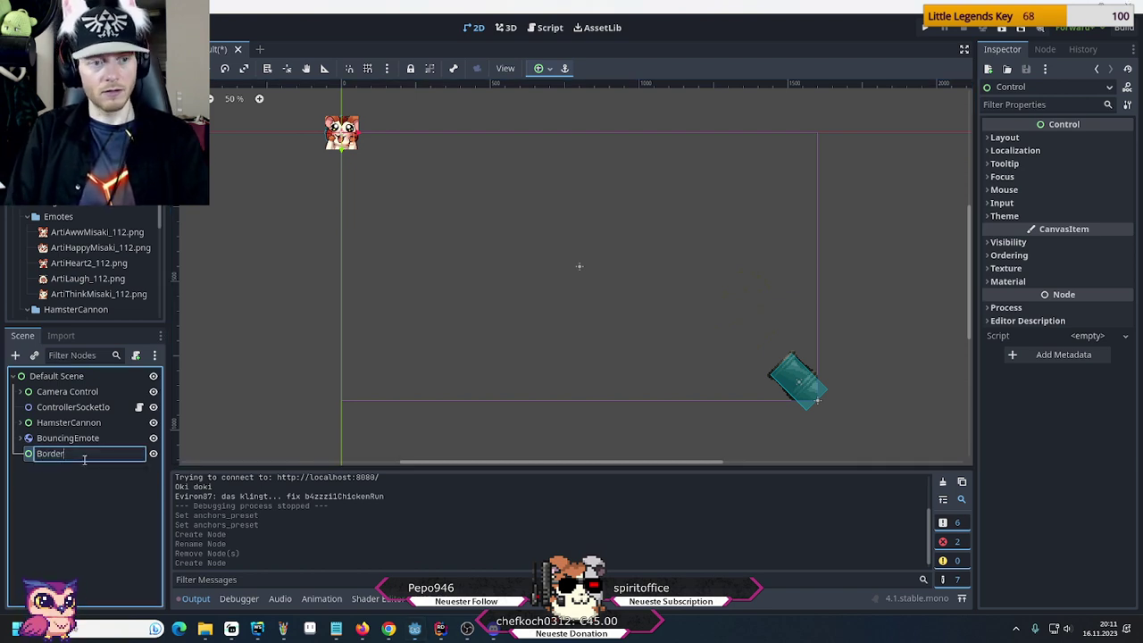
type("s")
key("Return")
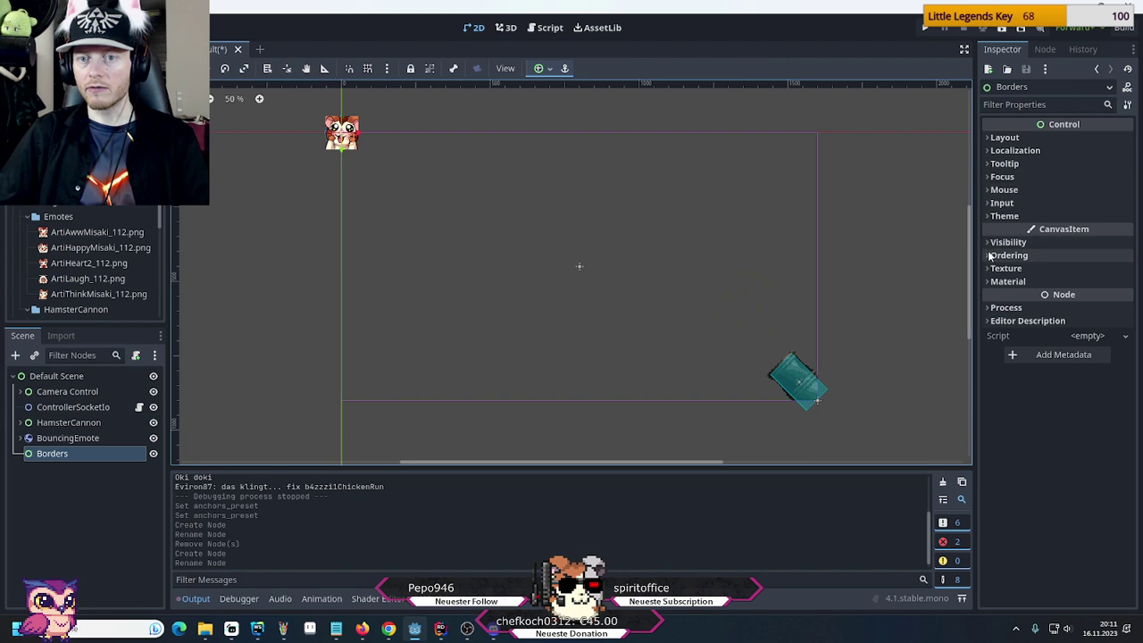
Set the Borders control's transform size to 0 px in both x and y
left_click(991, 138)
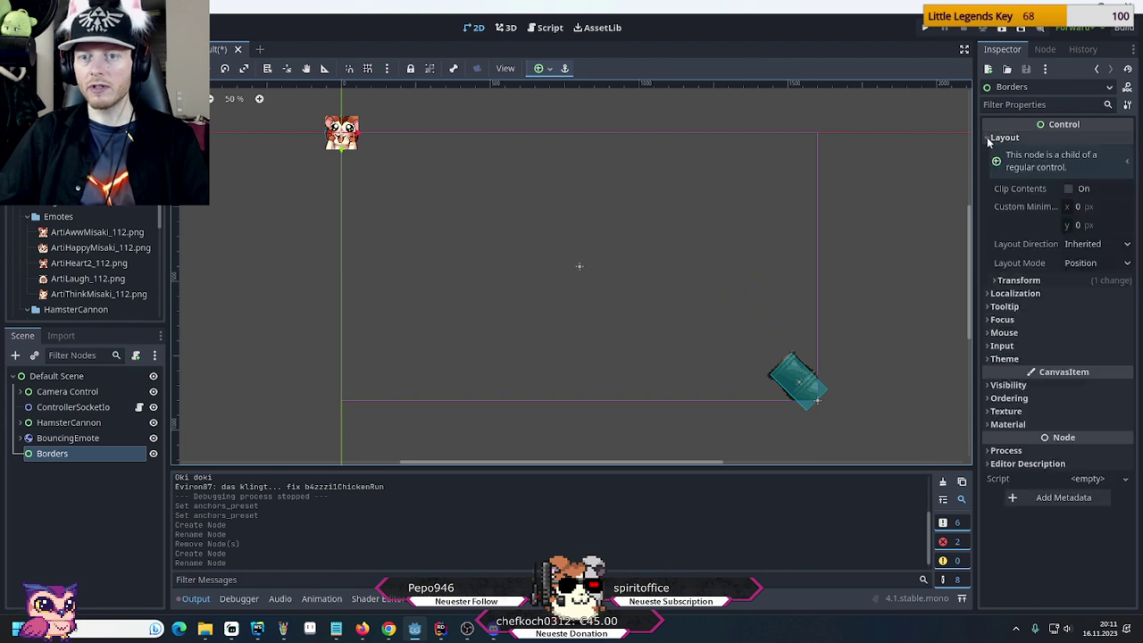
left_click(997, 280)
left_click(1083, 295)
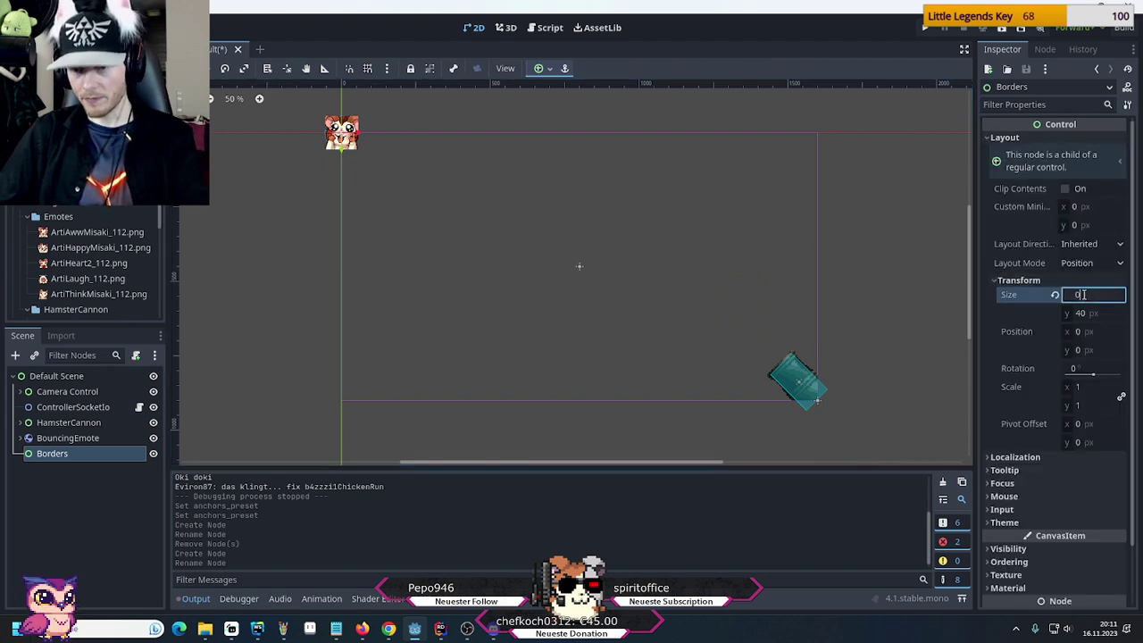
left_click(1079, 312)
type("0")
key("Return")
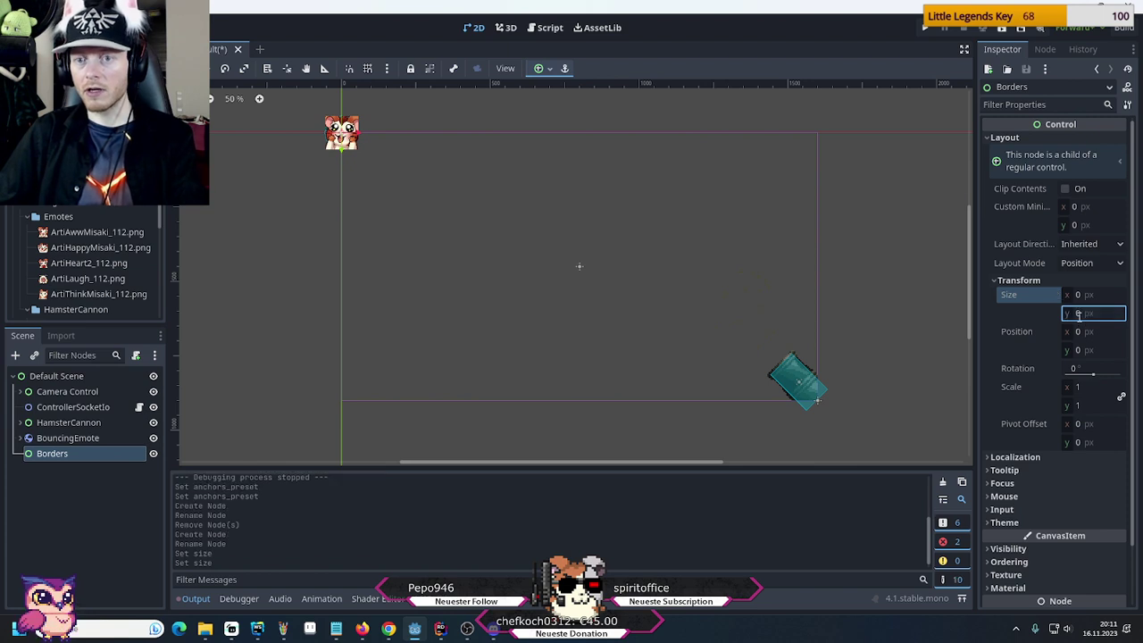
Review the Borders control's layout options and apply the Full Rect anchor preset to it
left_click(1085, 243)
left_click(1083, 261)
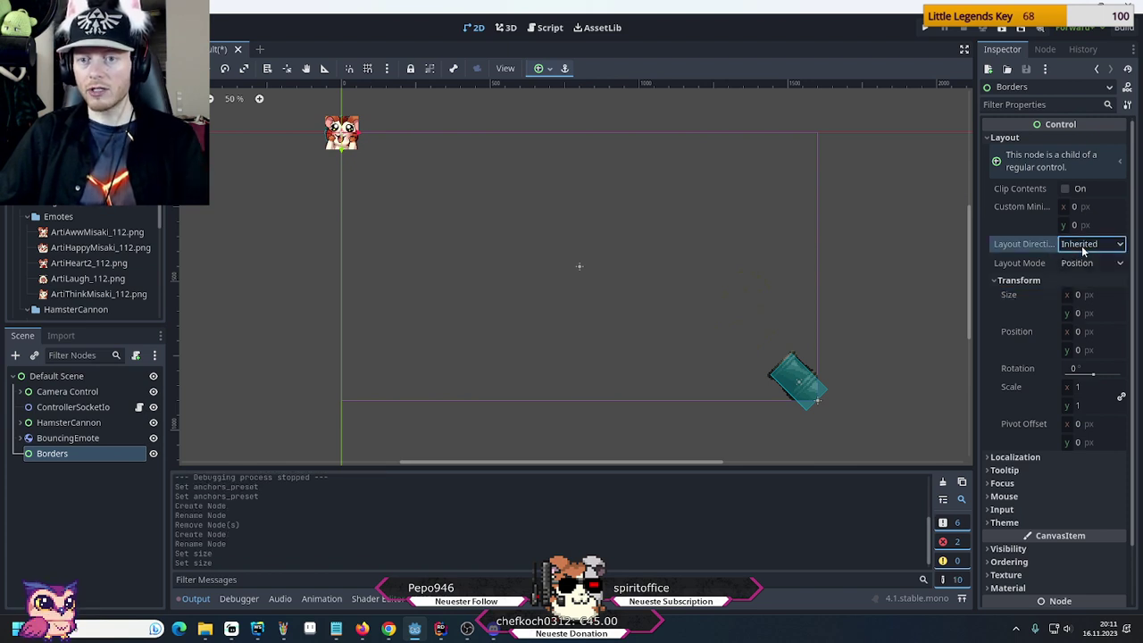
left_click(1086, 264)
left_click(1088, 255)
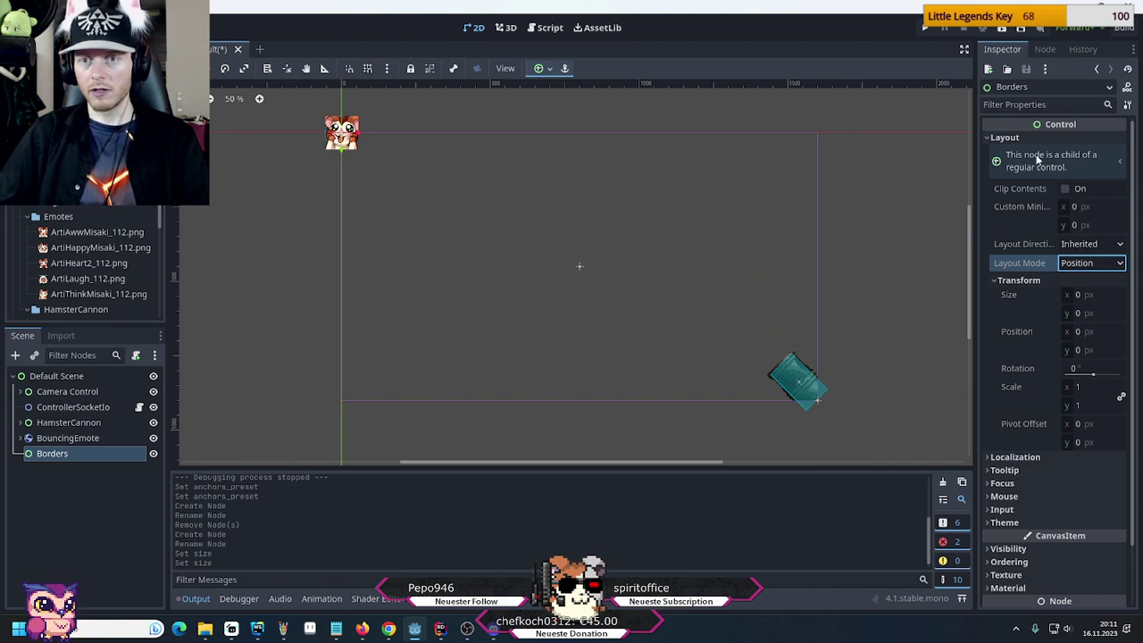
left_click(1108, 163)
left_click(1065, 162)
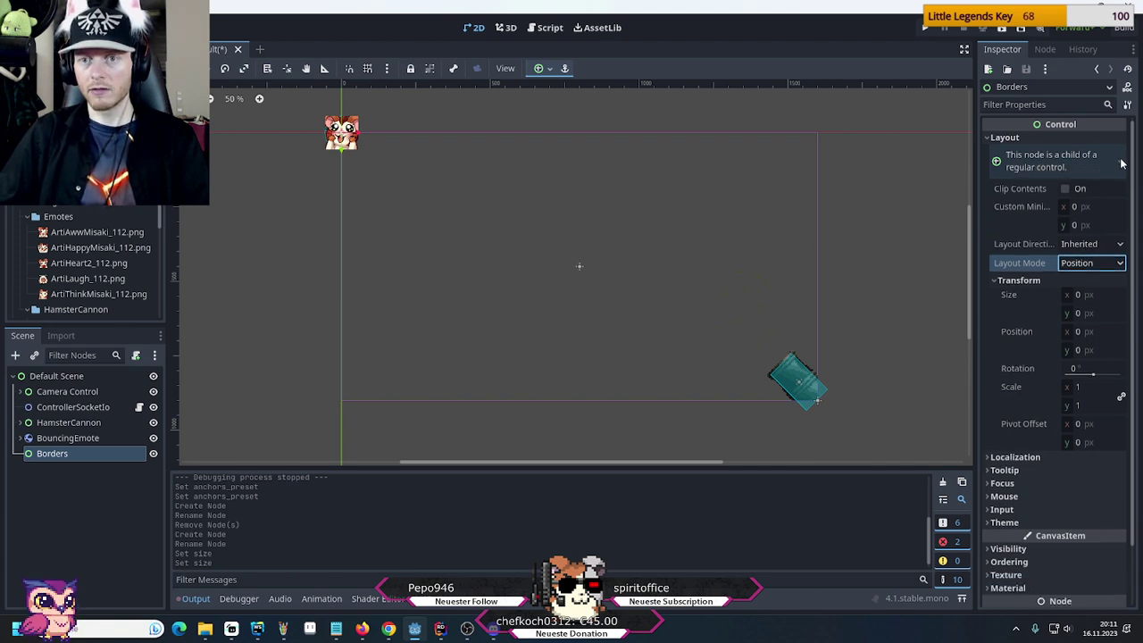
left_click(997, 163)
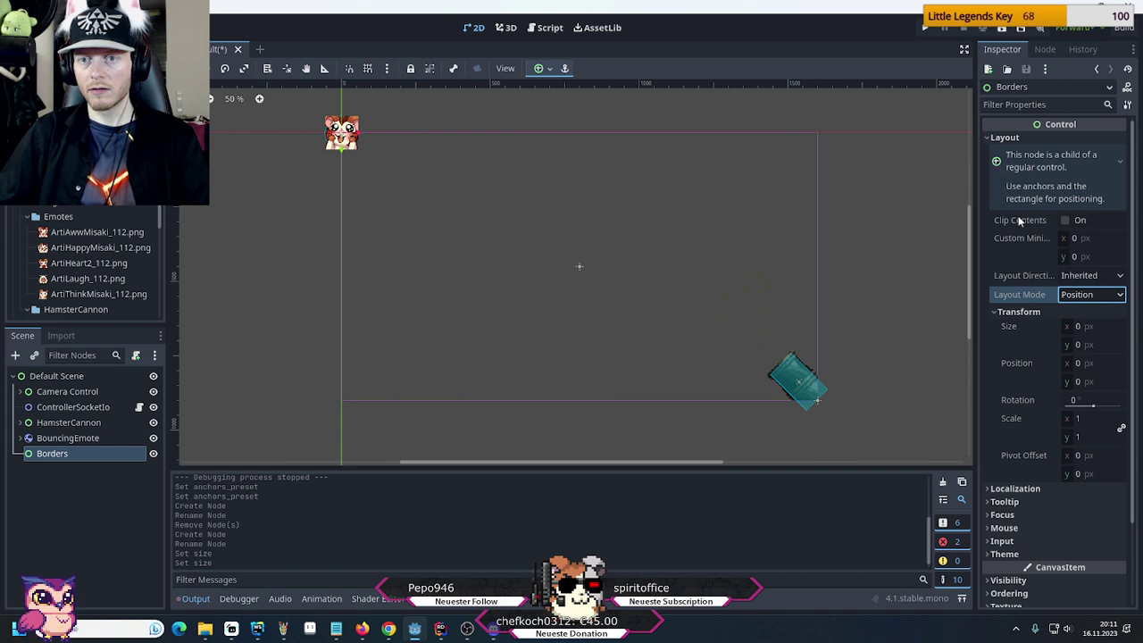
left_click(997, 162)
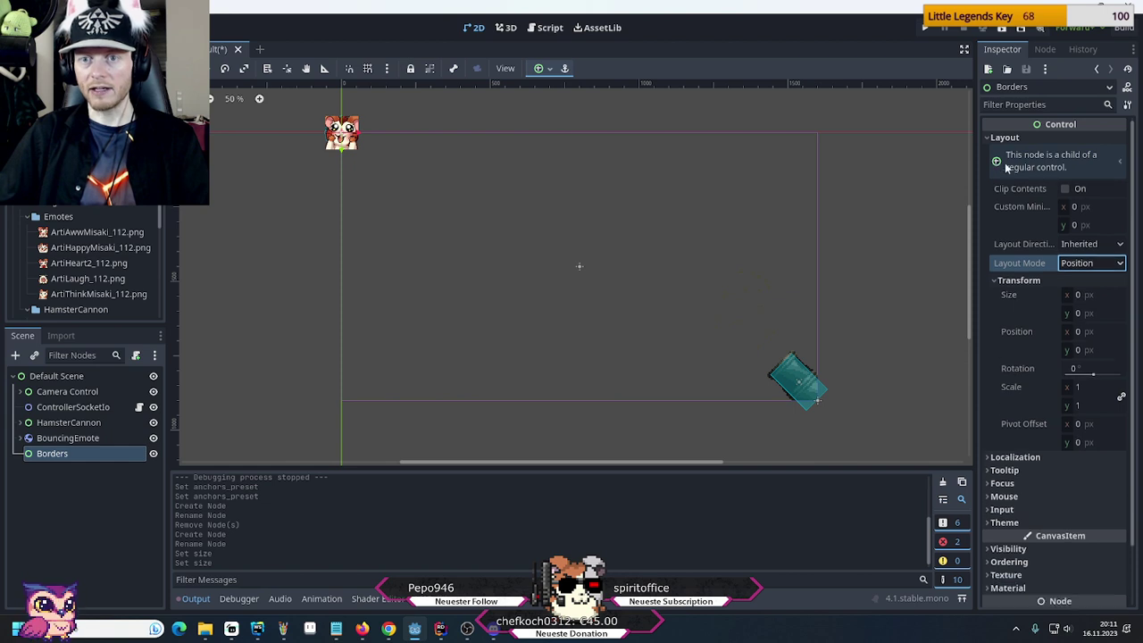
left_click(544, 68)
left_click(608, 174)
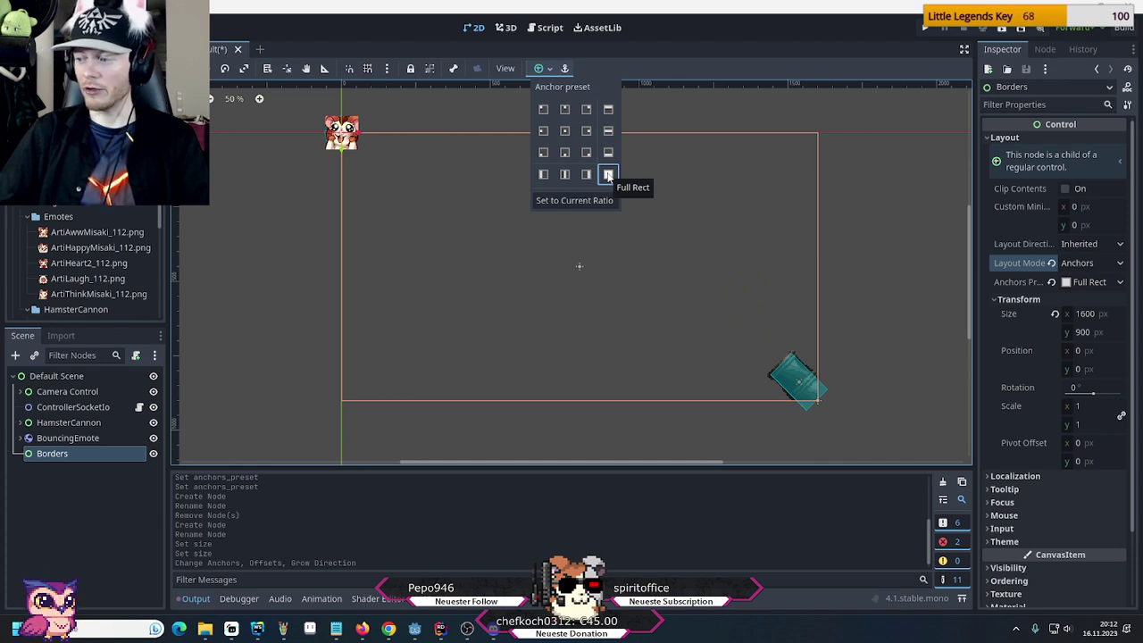
Add a Control node as a child of Borders and rename it Border Top
left_click(55, 457)
right_click(56, 458)
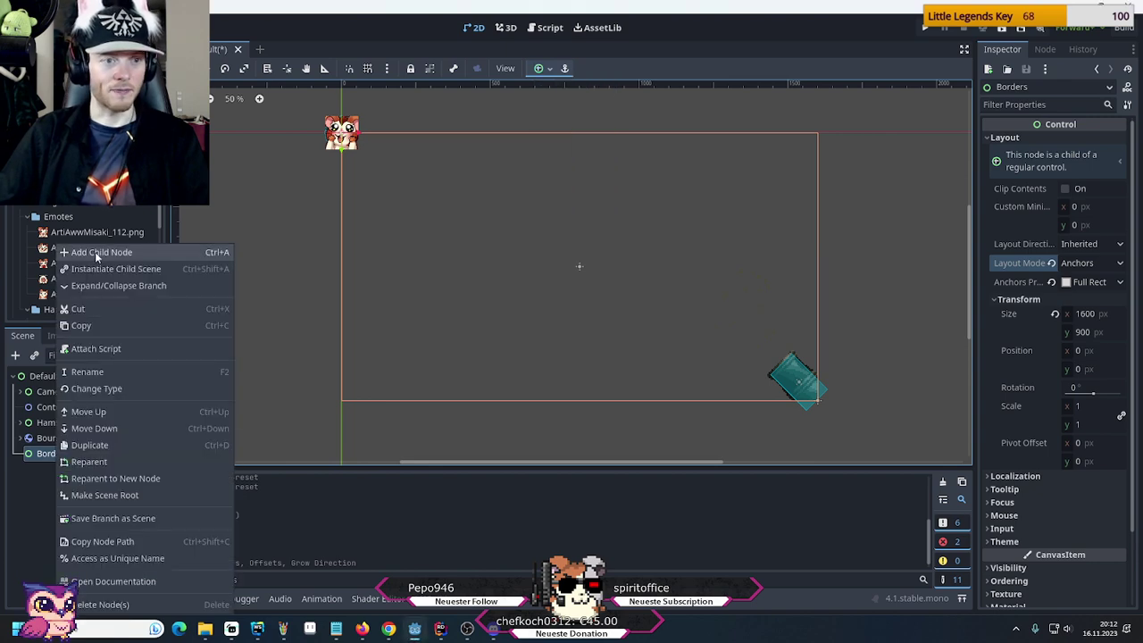
left_click(96, 253)
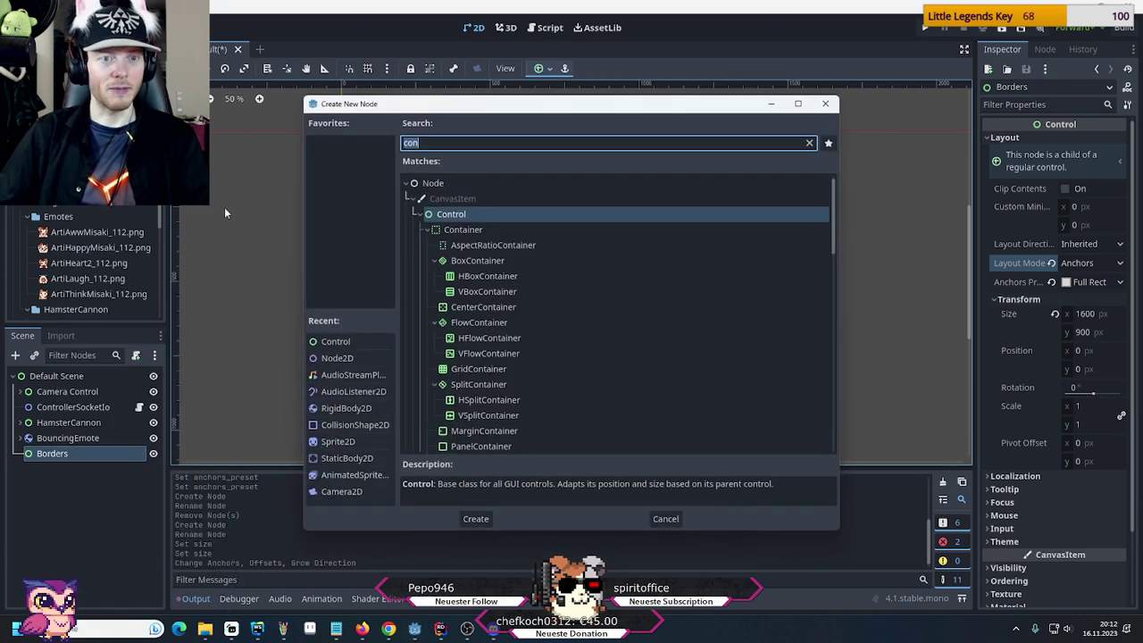
double_click(451, 214)
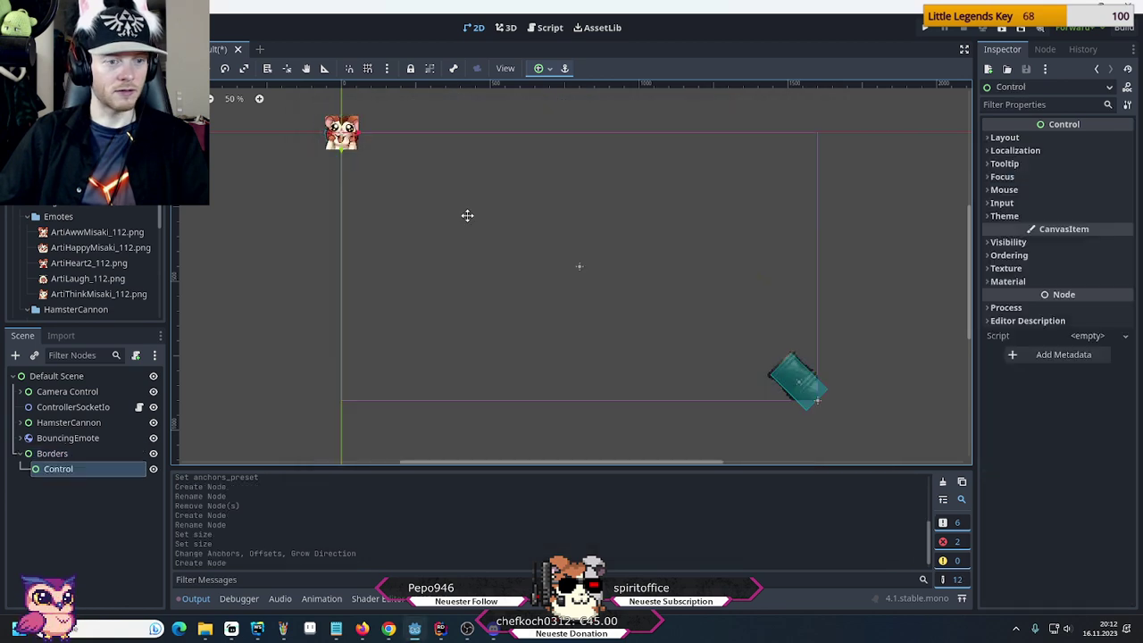
left_click(66, 470)
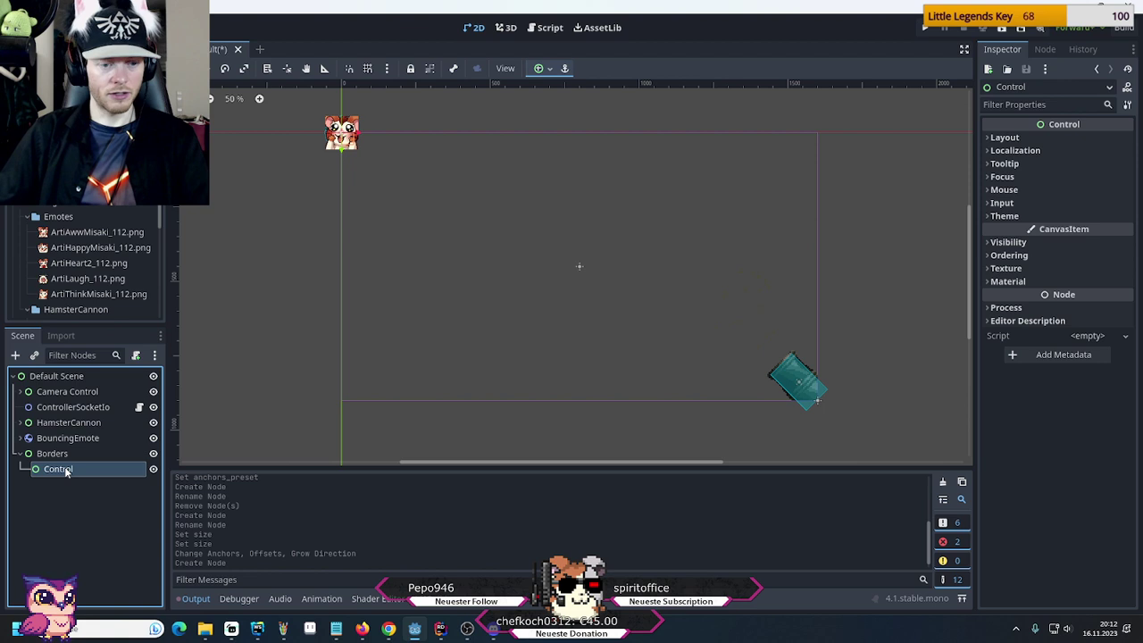
double_click(58, 470)
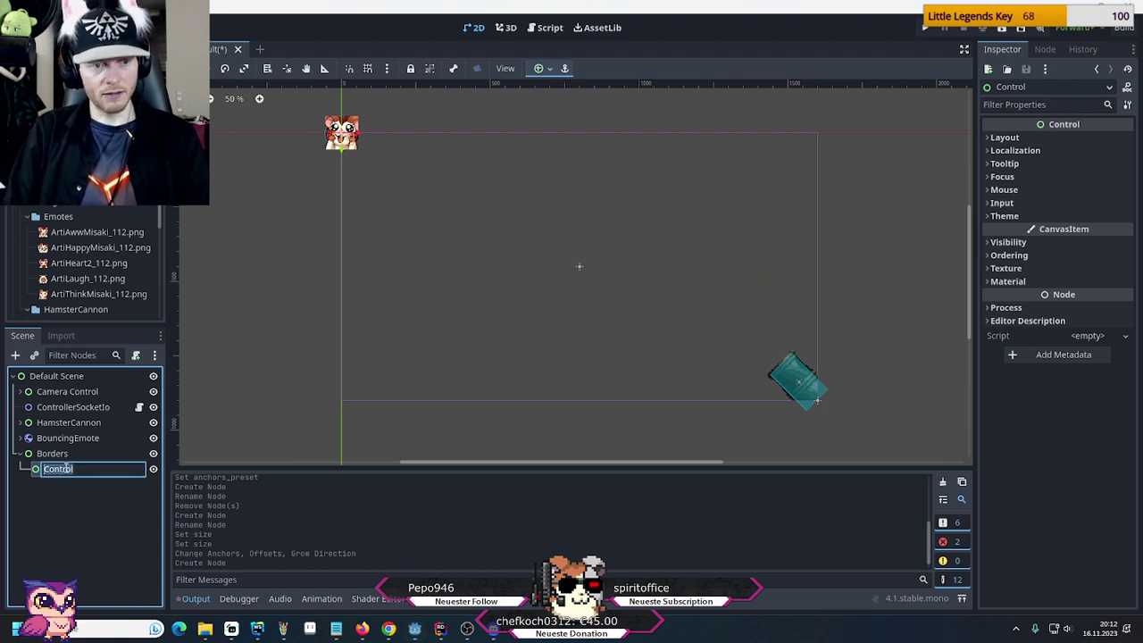
type("Border Top")
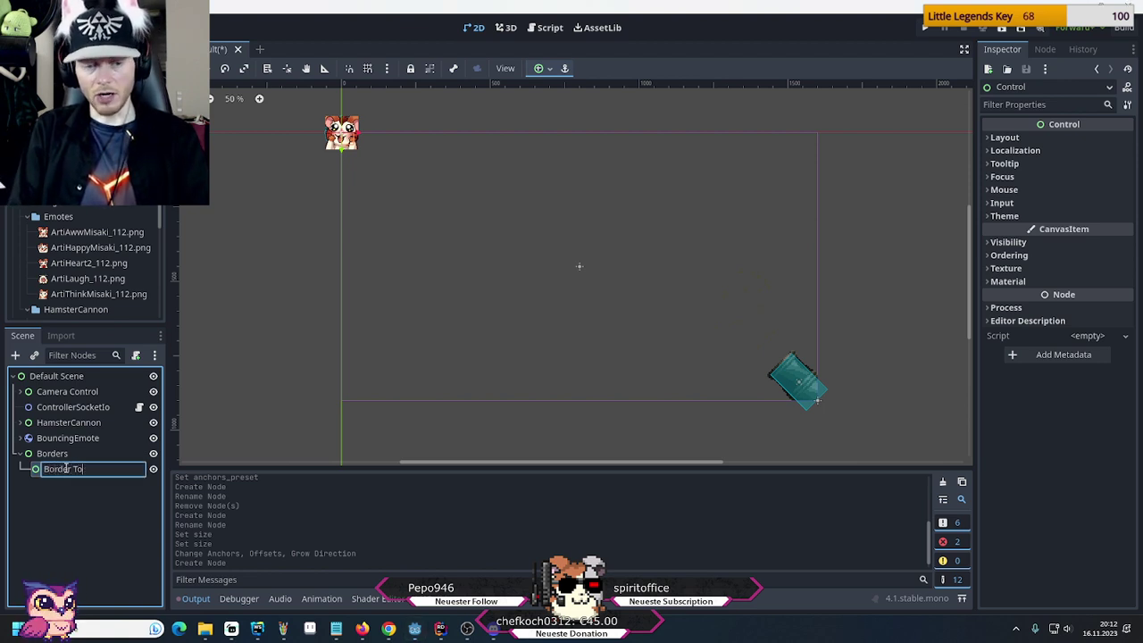
Finish naming the new control node under Borders as Border Top and add a StaticBody2D child to it
key("Return")
right_click(66, 473)
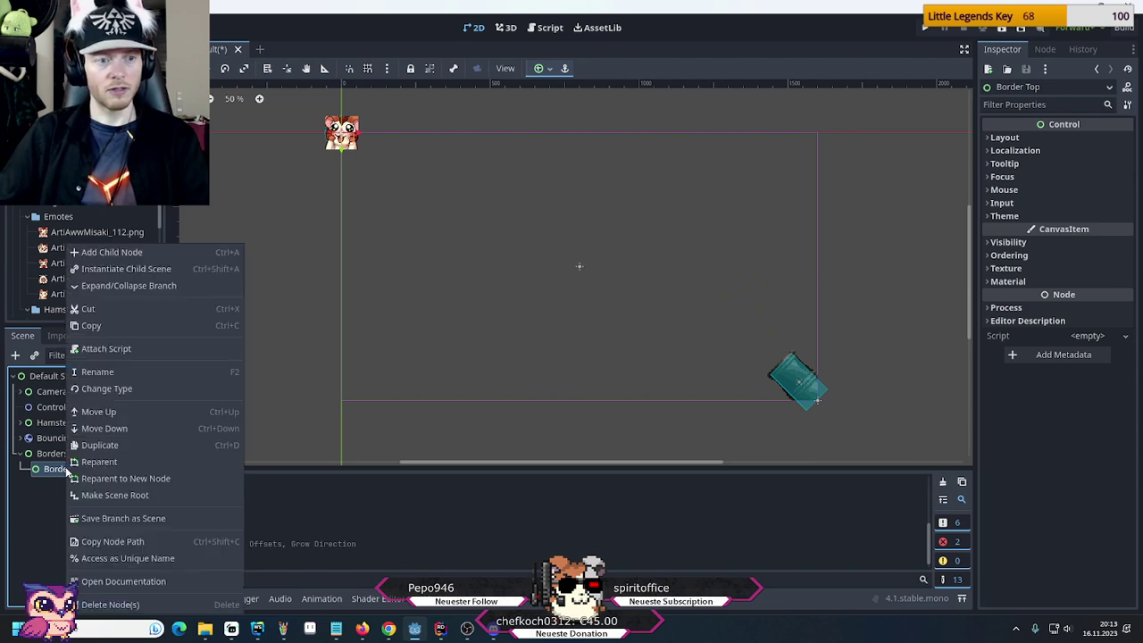
left_click(106, 251)
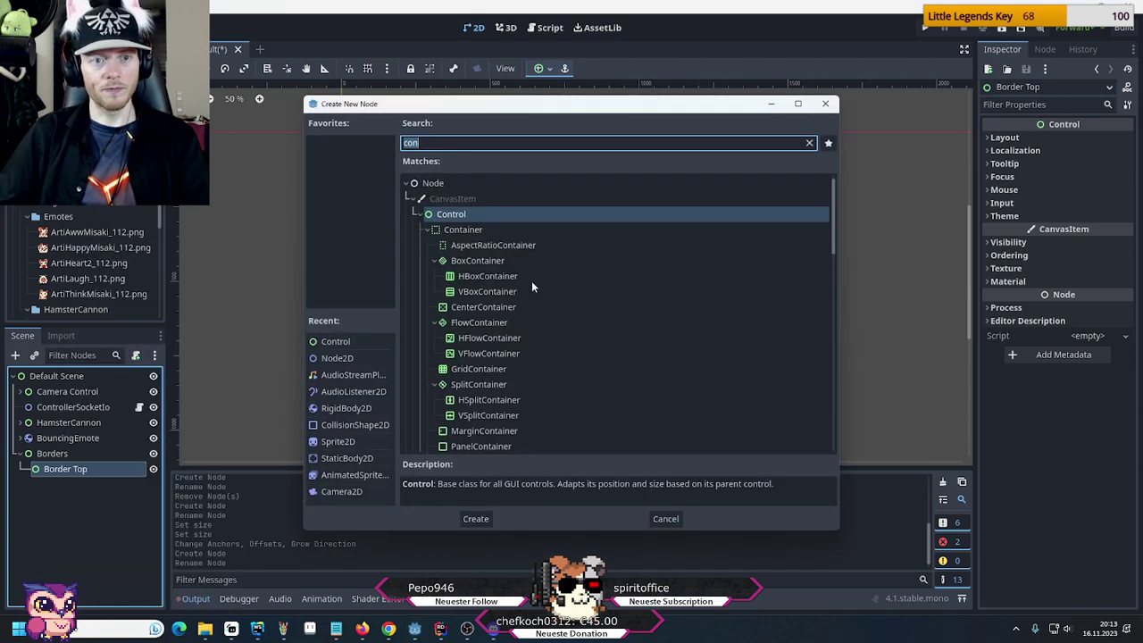
type("sta")
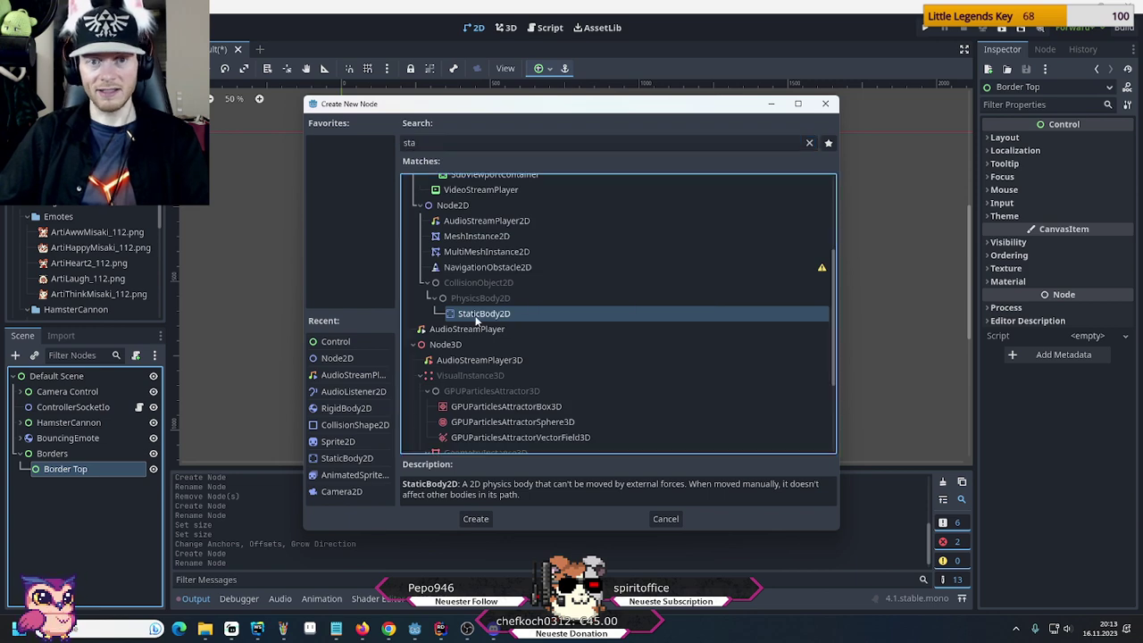
double_click(504, 314)
Add a CollisionShape2D child node to the StaticBody2D under Border Top
right_click(79, 490)
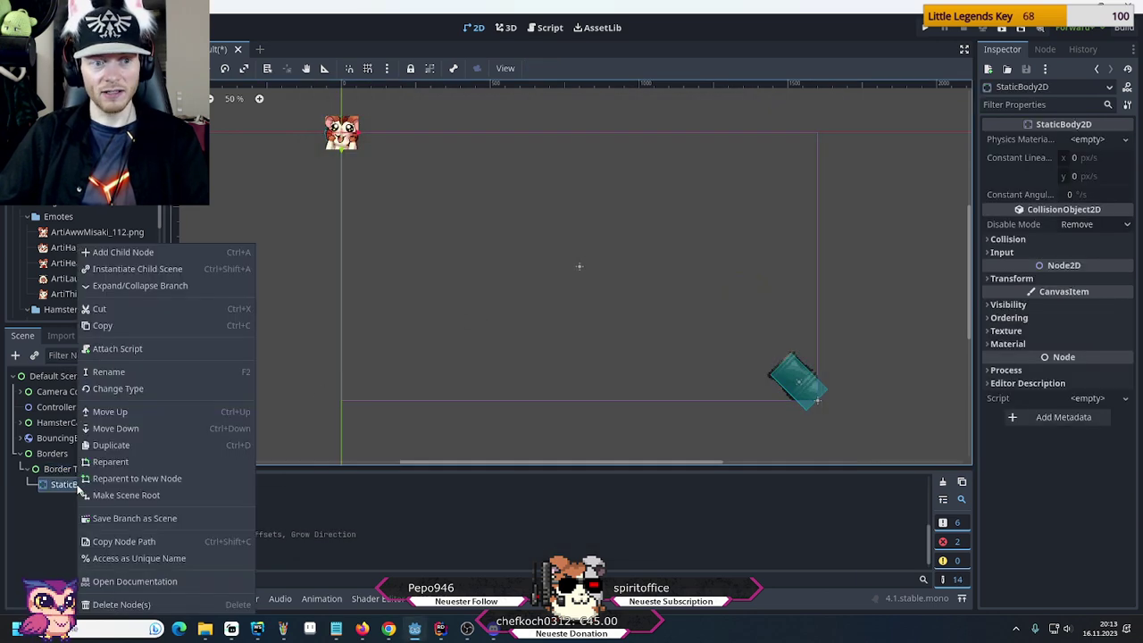
left_click(122, 253)
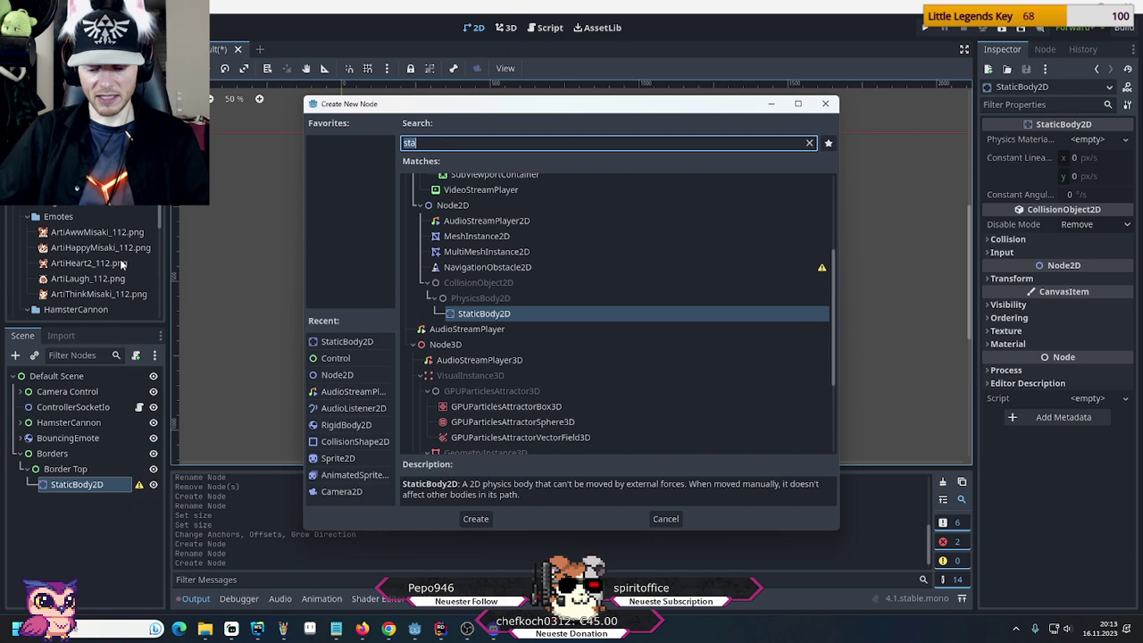
type("coll")
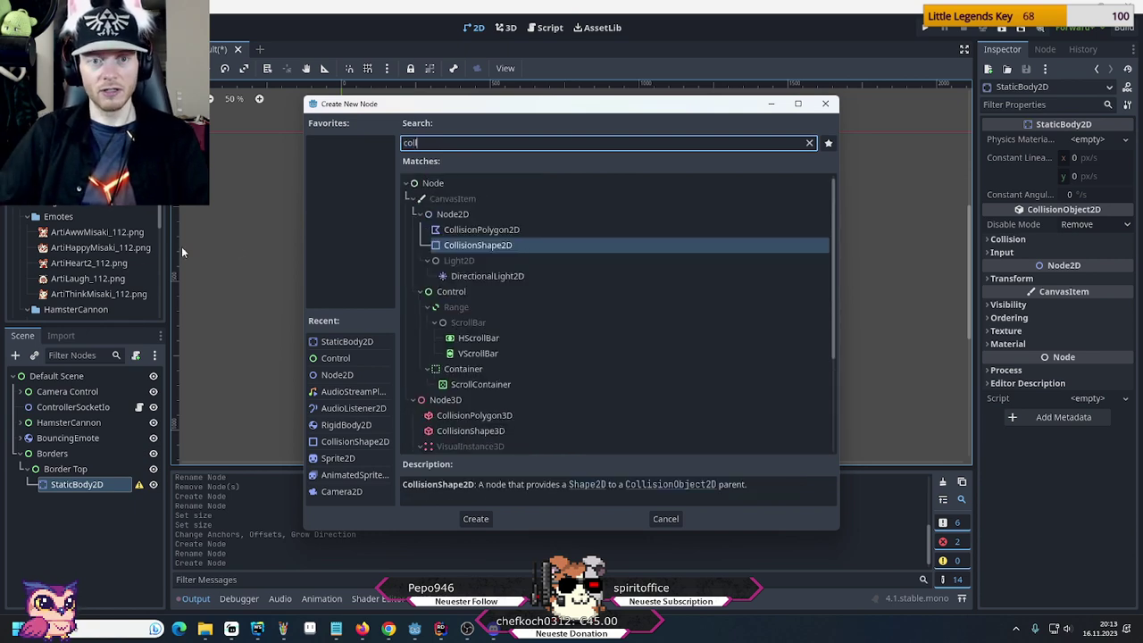
double_click(471, 247)
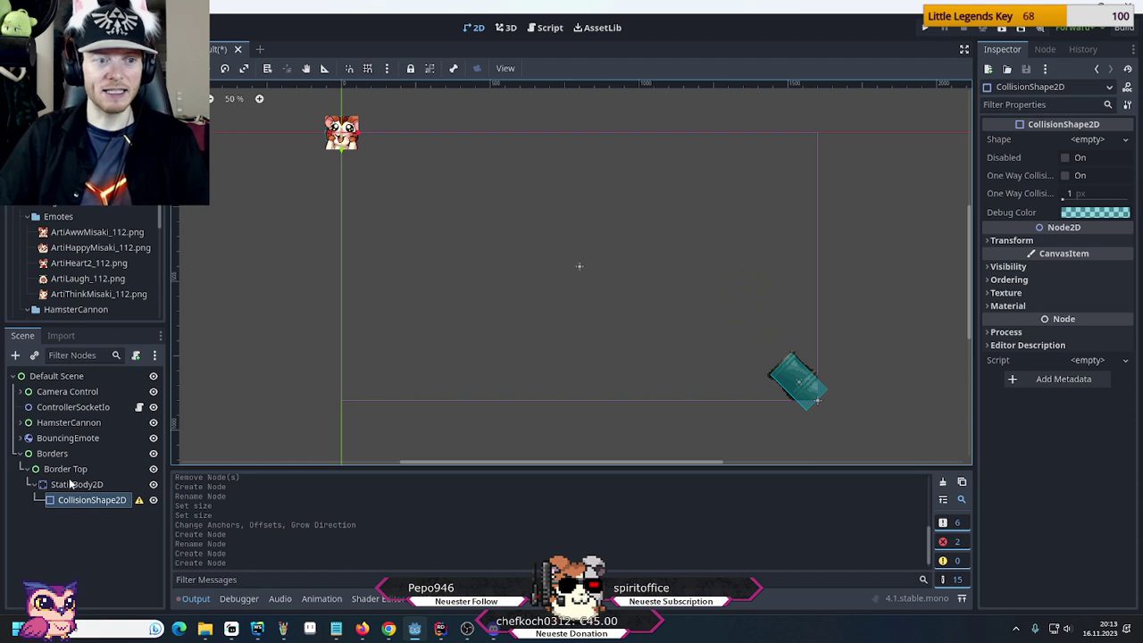
Set the Border Top control's layout size to 0 px in both x and y
left_click(67, 471)
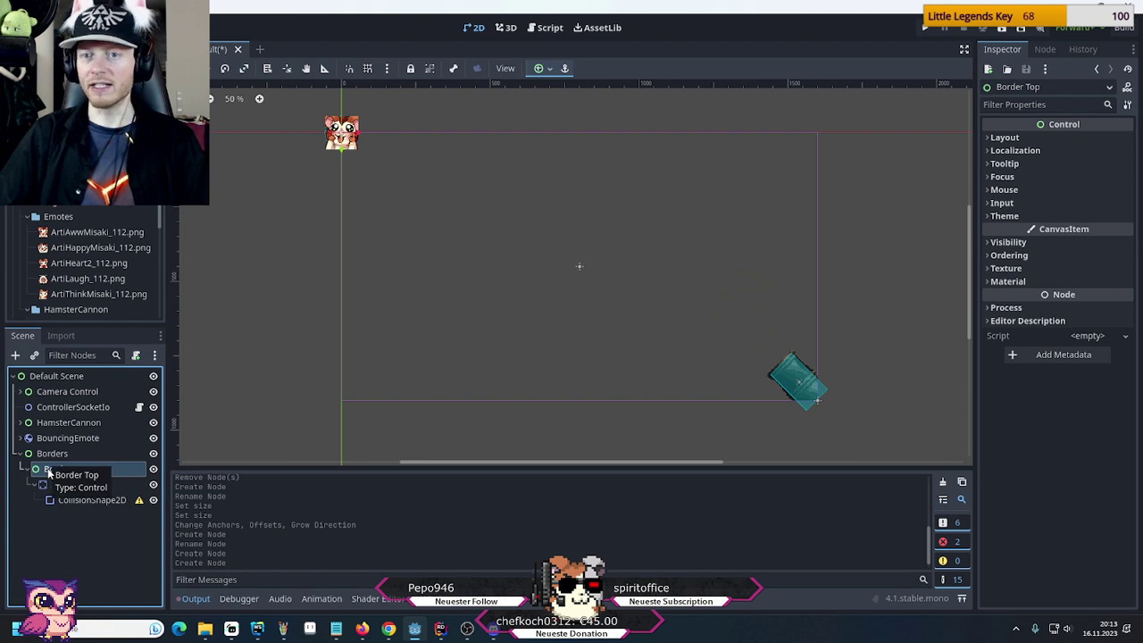
left_click(999, 138)
left_click(1000, 282)
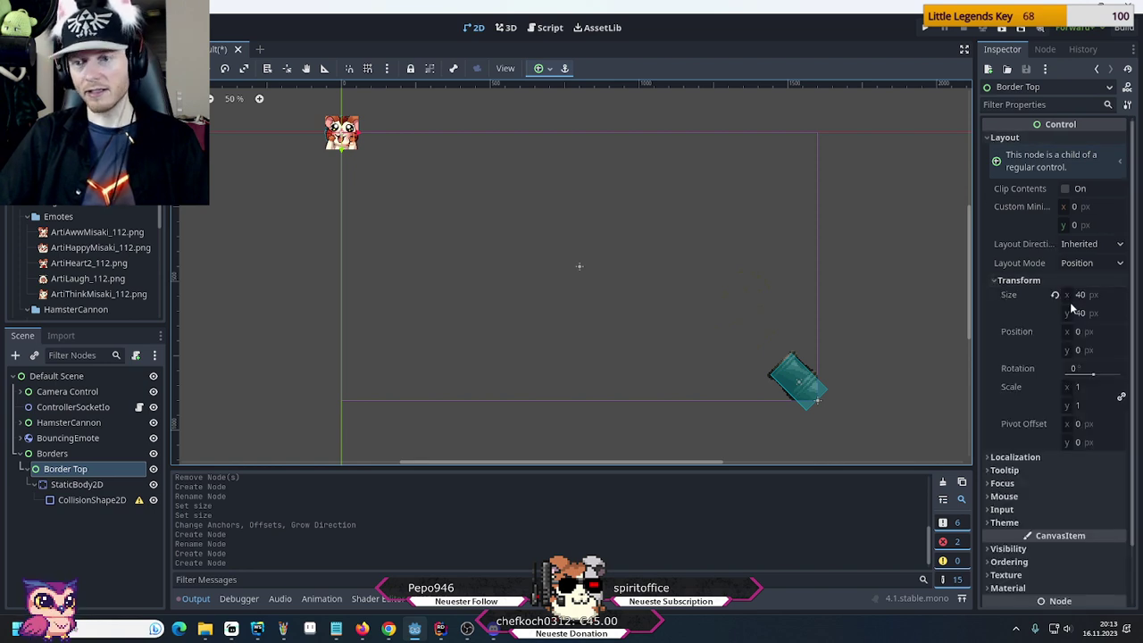
left_click(1089, 298)
key("BackSpace")
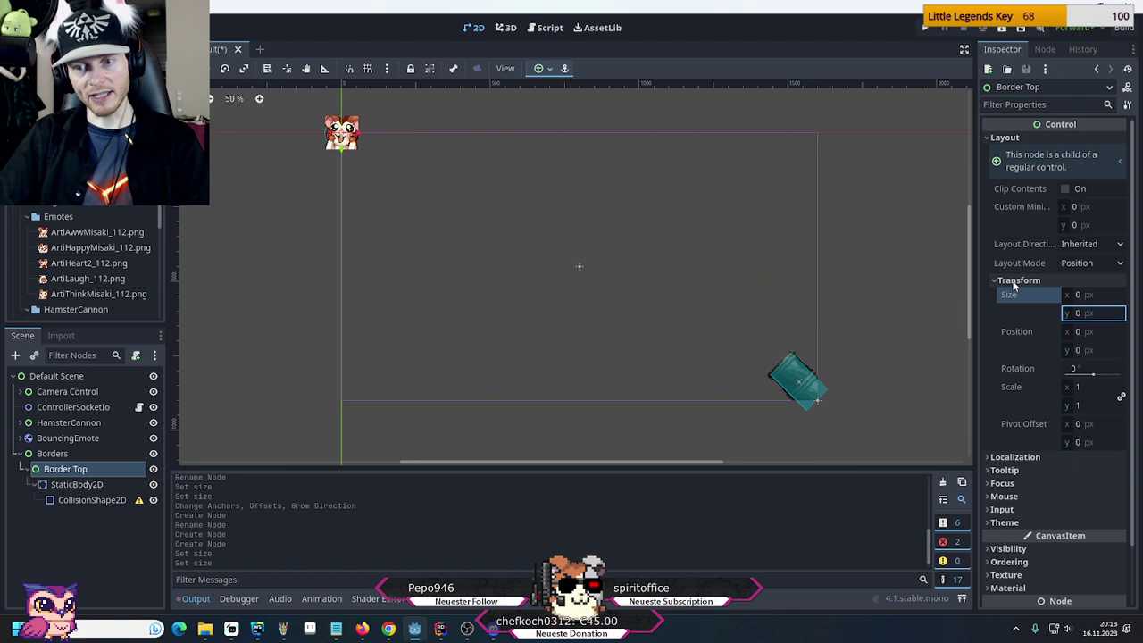
left_click(995, 281)
left_click(987, 138)
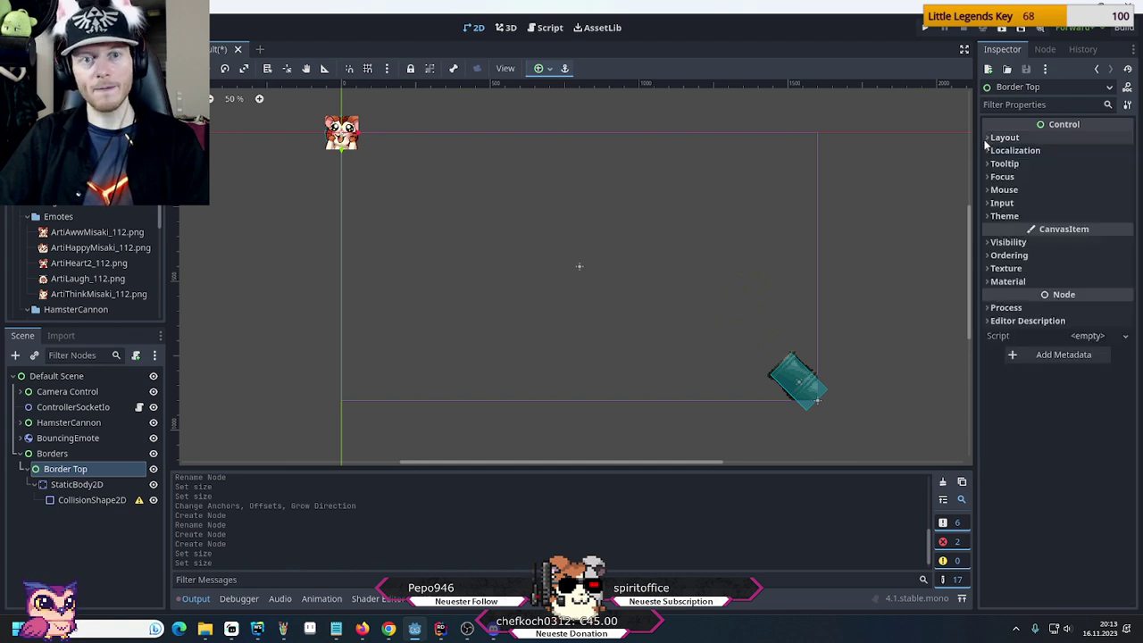
Try the bottom-center anchor preset on Border Top, and switch it to the top-center preset
left_click(548, 69)
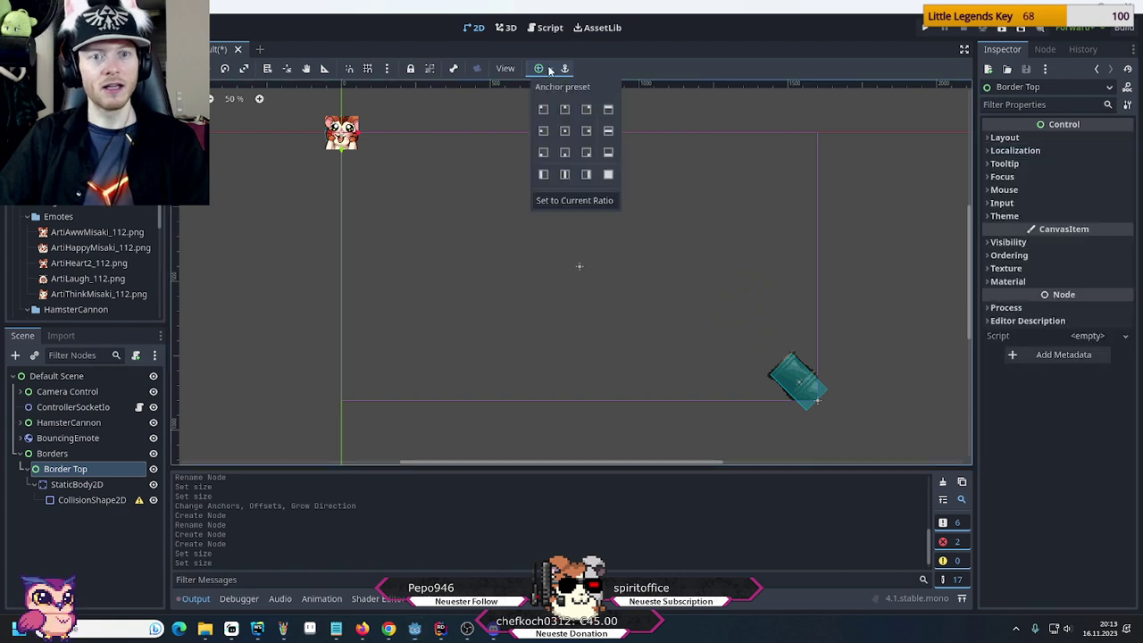
left_click(565, 152)
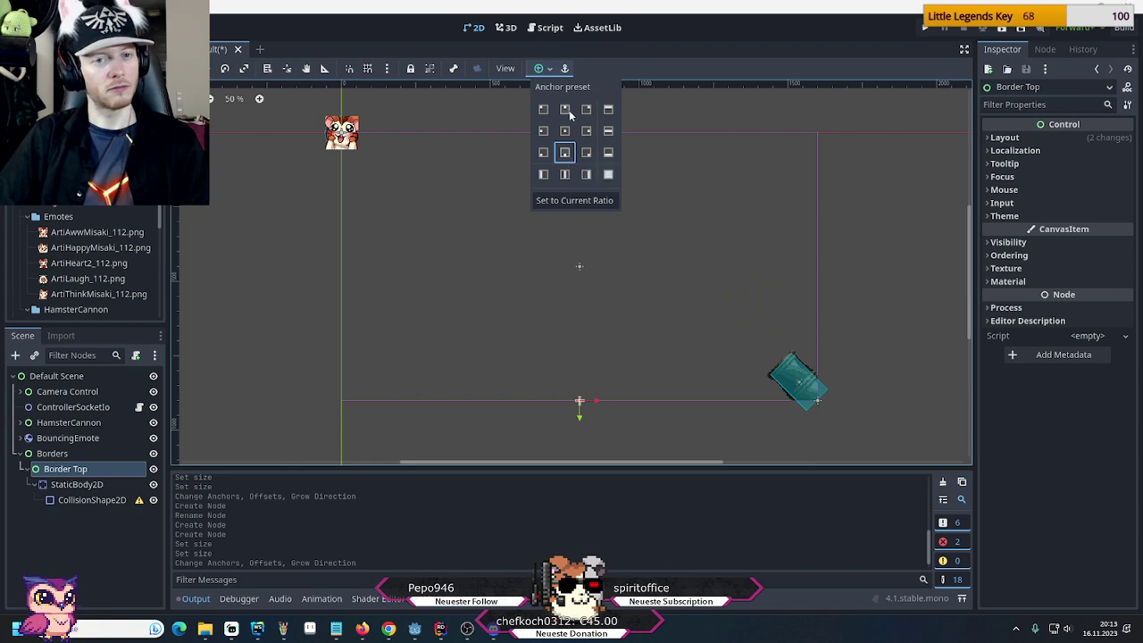
left_click(566, 111)
left_click(629, 45)
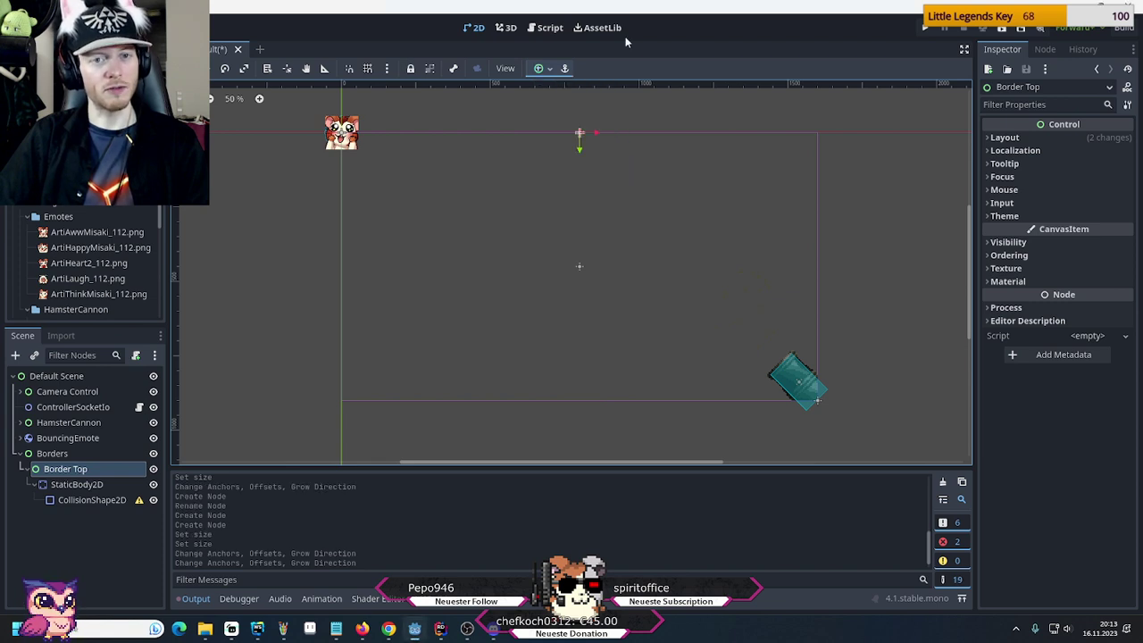
Assign a new RectangleShape2D as the shape of the CollisionShape2D under Border Top
left_click(71, 486)
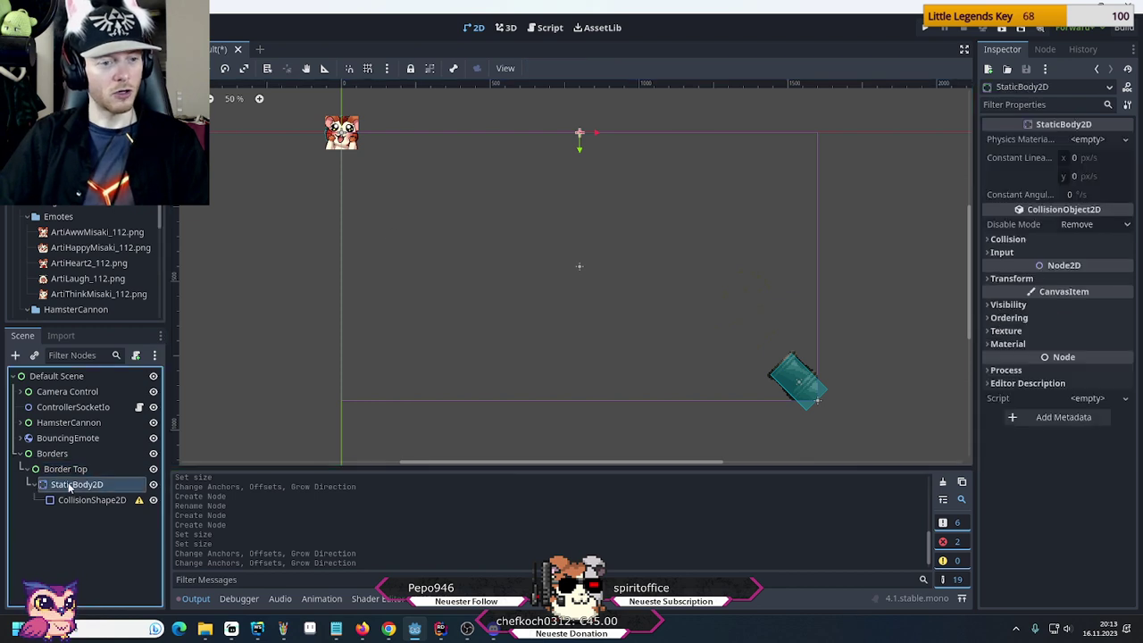
left_click(76, 501)
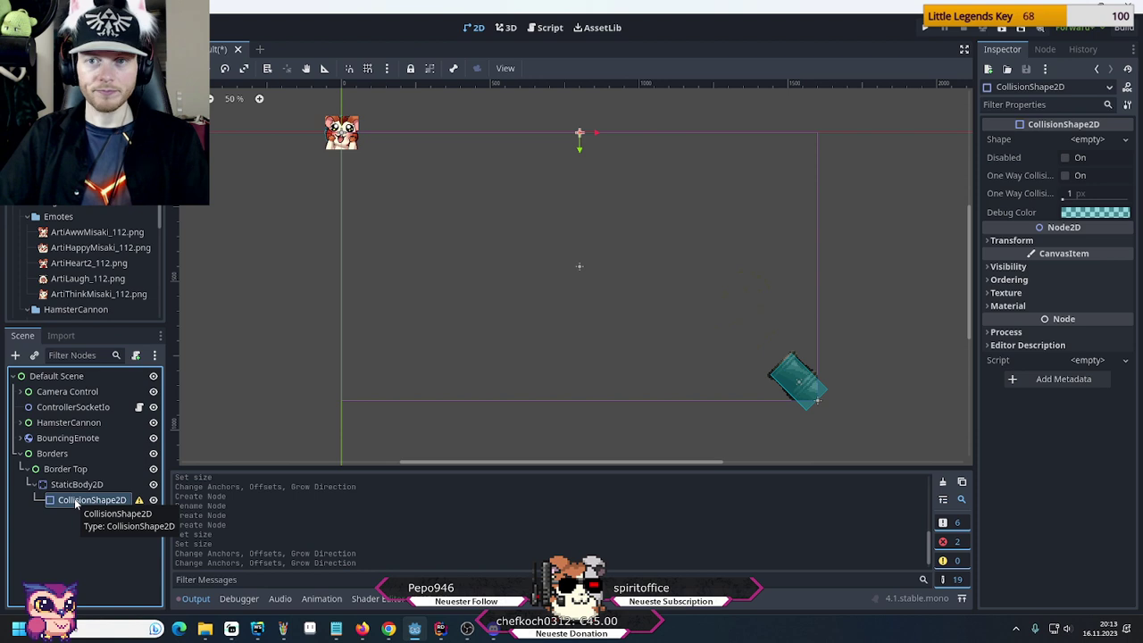
left_click(1126, 140)
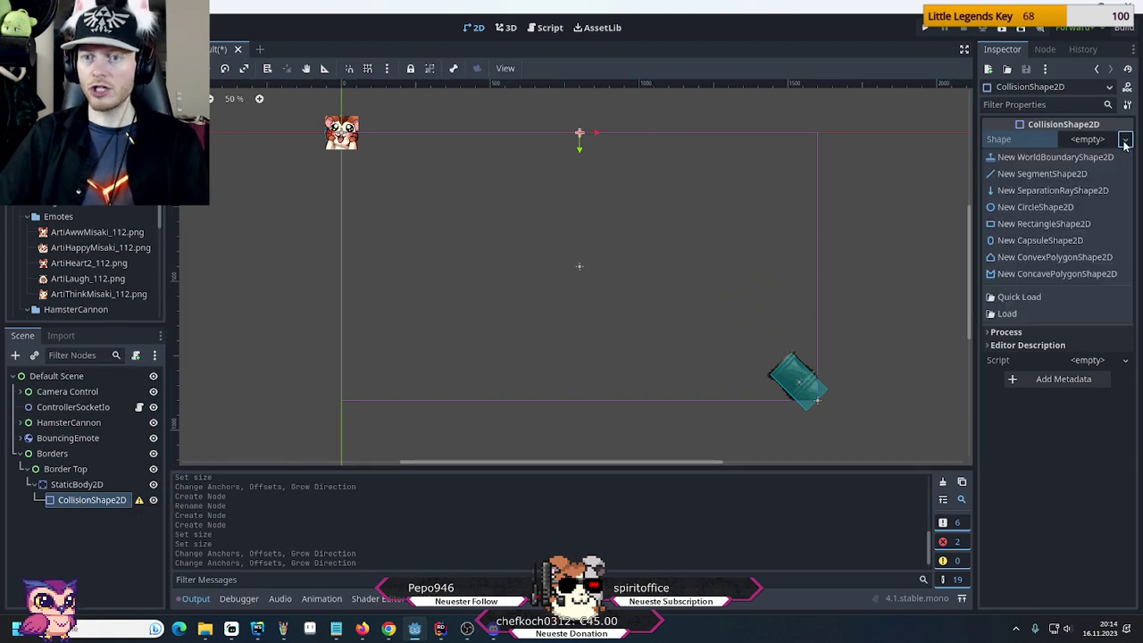
left_click(1044, 224)
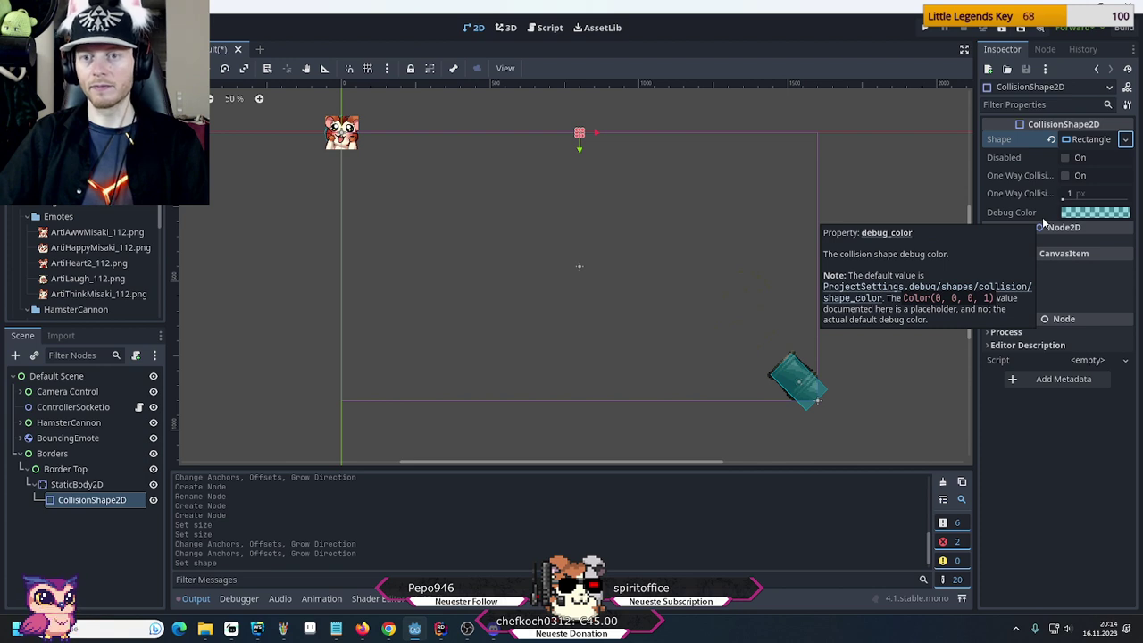
Apply the Top Wide anchor preset to the Border Top control
left_click(66, 474)
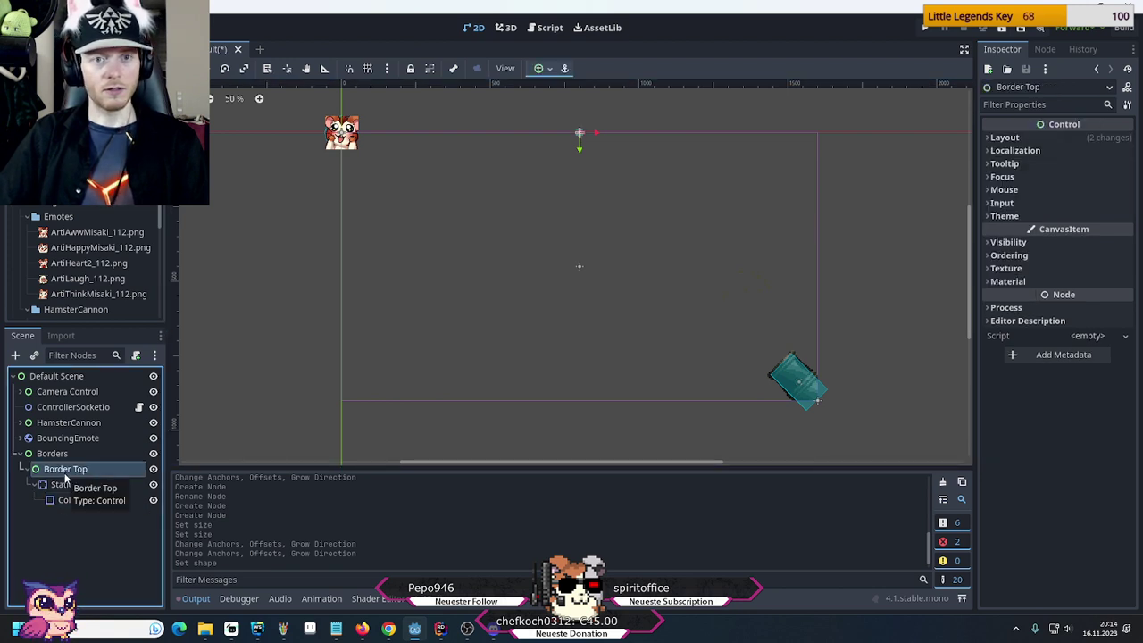
left_click(549, 69)
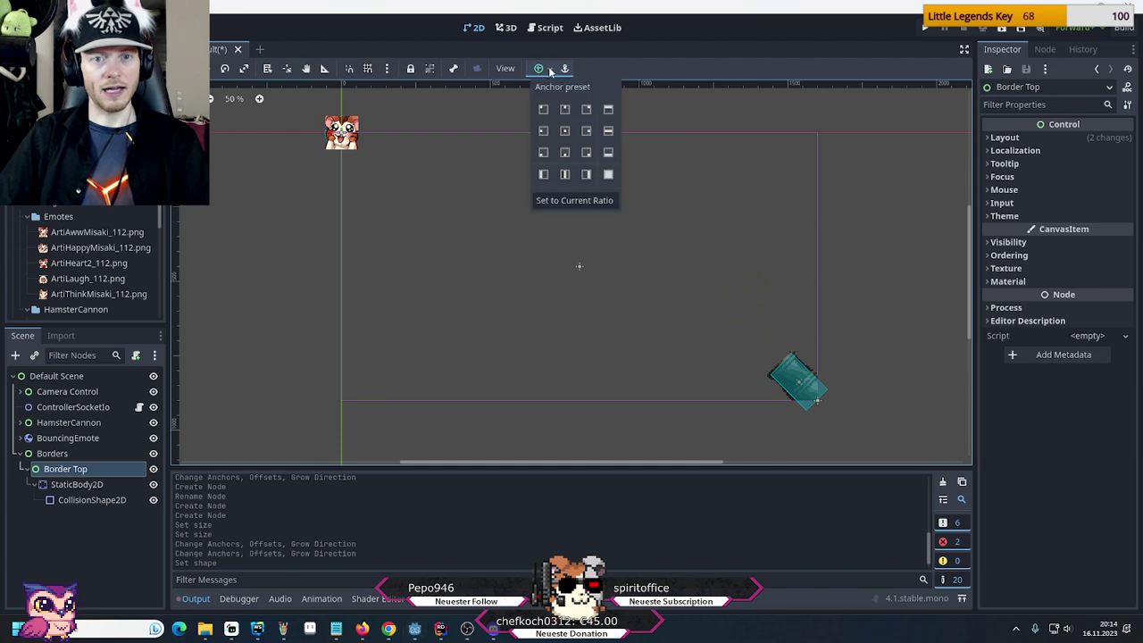
left_click(607, 109)
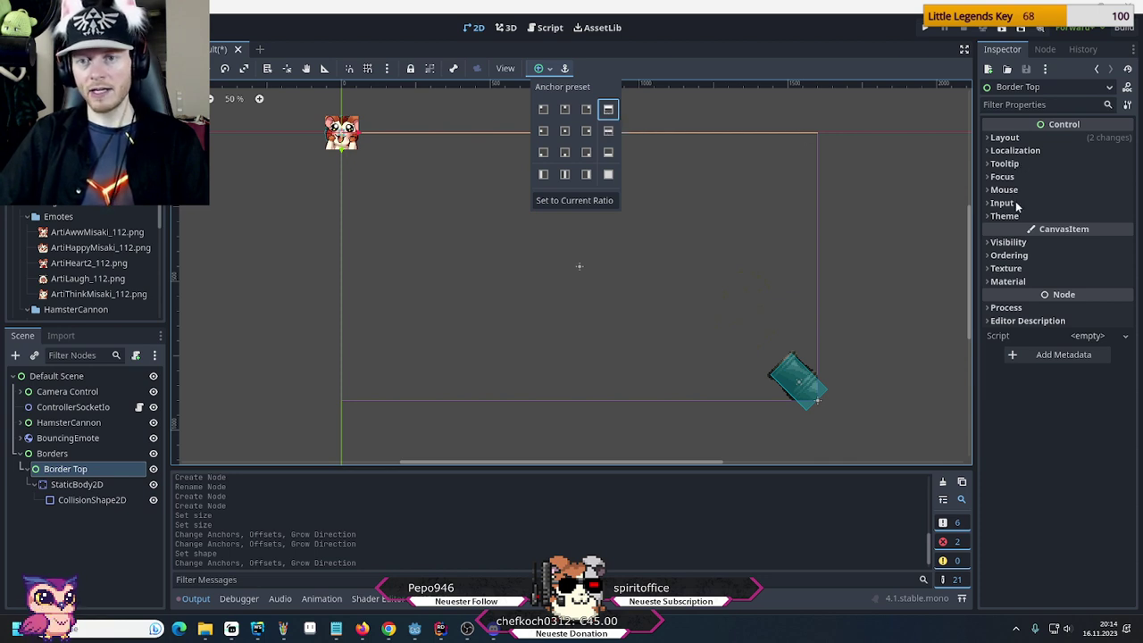
Set the y size of the Border Top control to 40 px in its layout transform
left_click(992, 140)
left_click(993, 141)
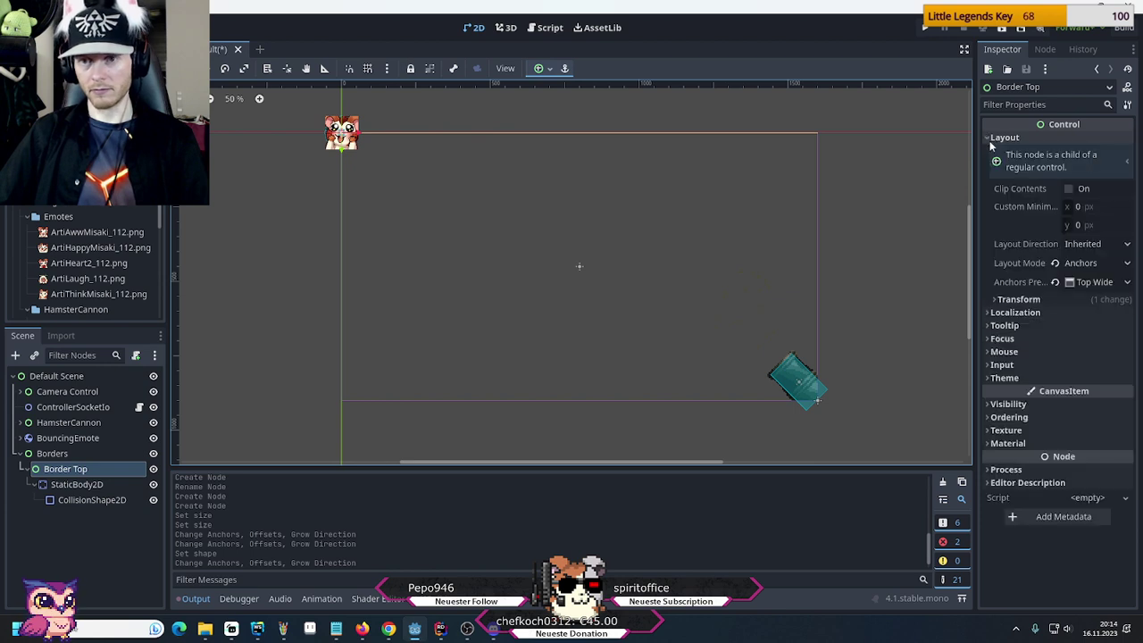
left_click(997, 301)
left_click(1081, 333)
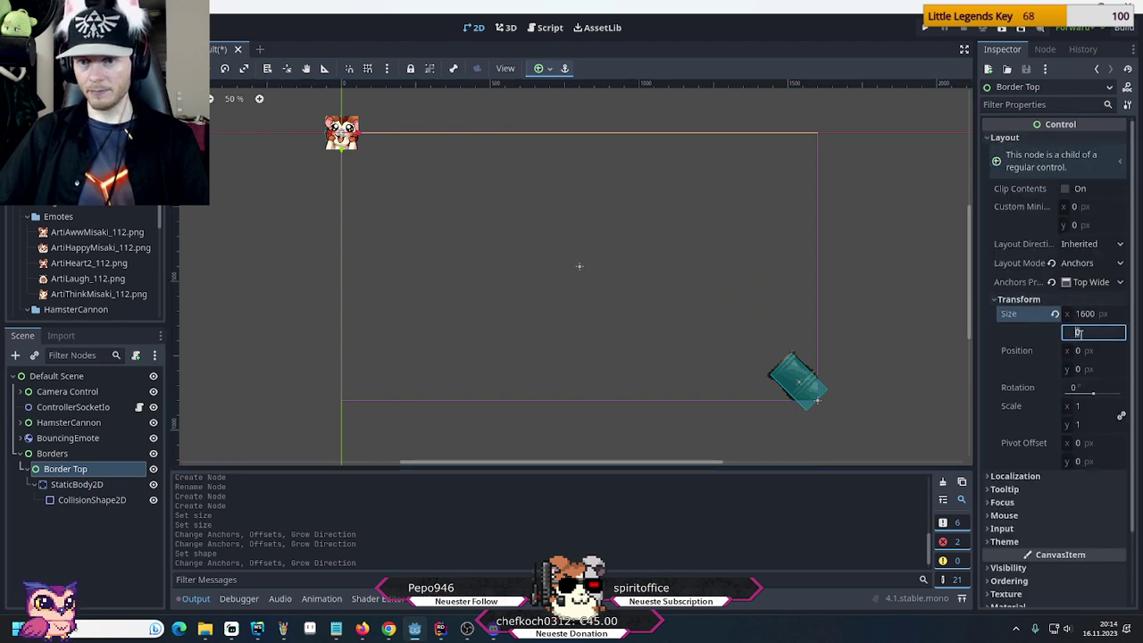
type("40")
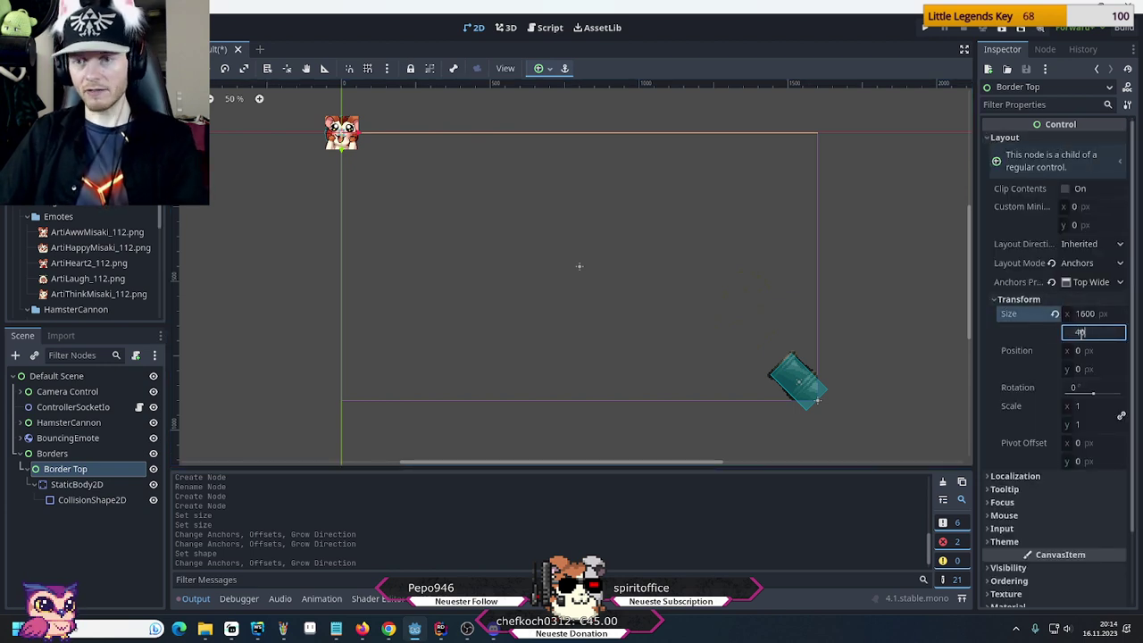
key("Return")
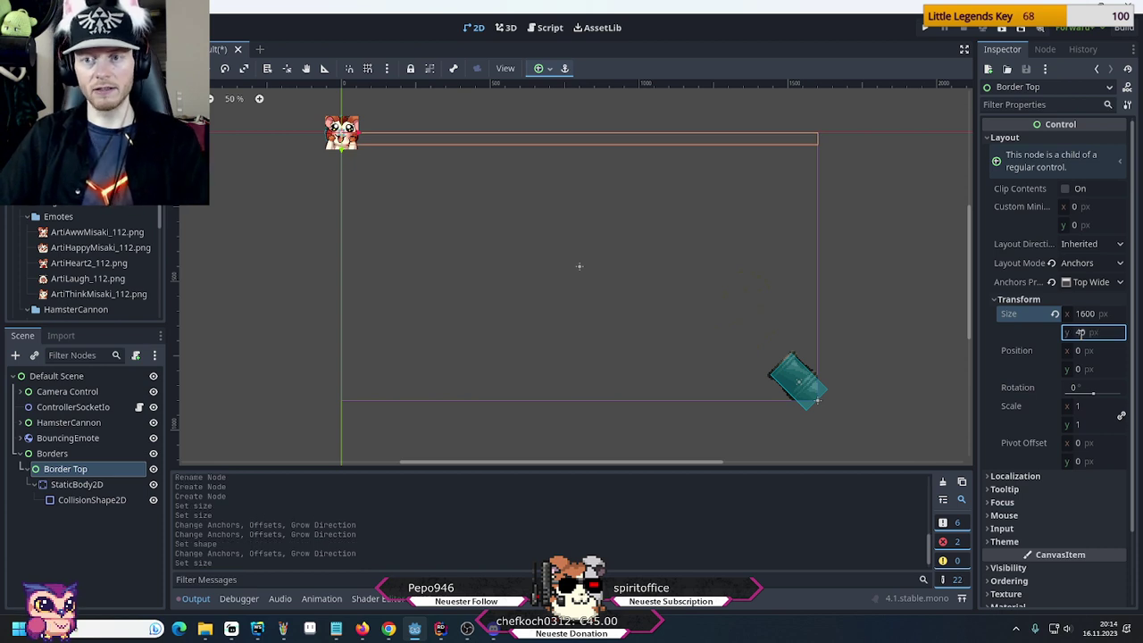
Switch Border Top's anchor preset to Center and back to Top Wide, and set its y size to 40 px again
left_click(545, 69)
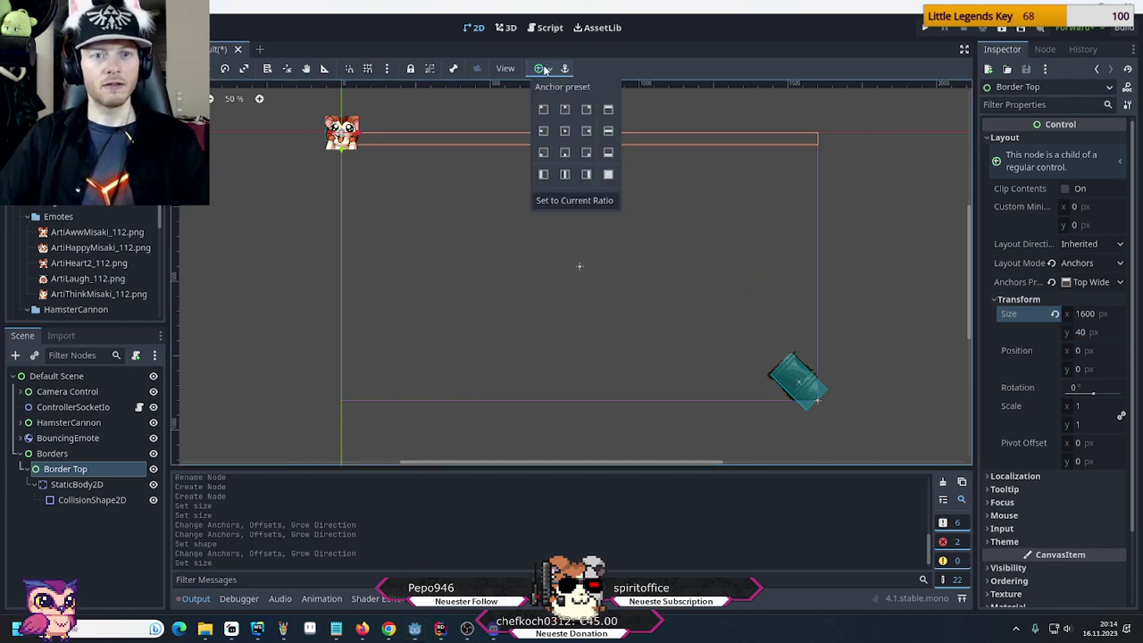
left_click(565, 130)
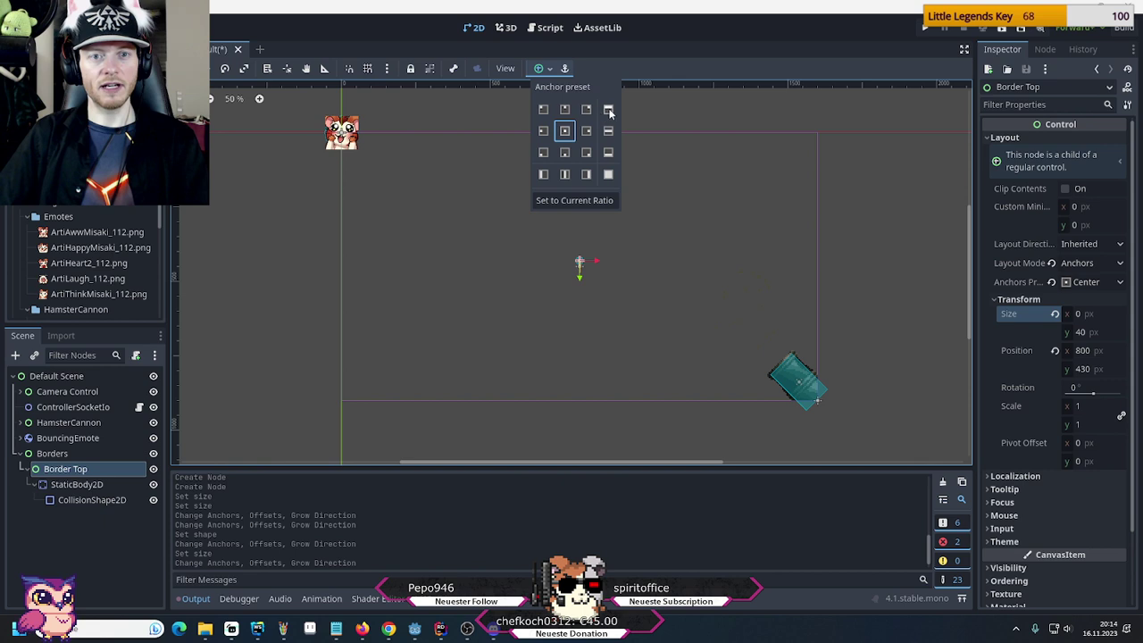
left_click(608, 109)
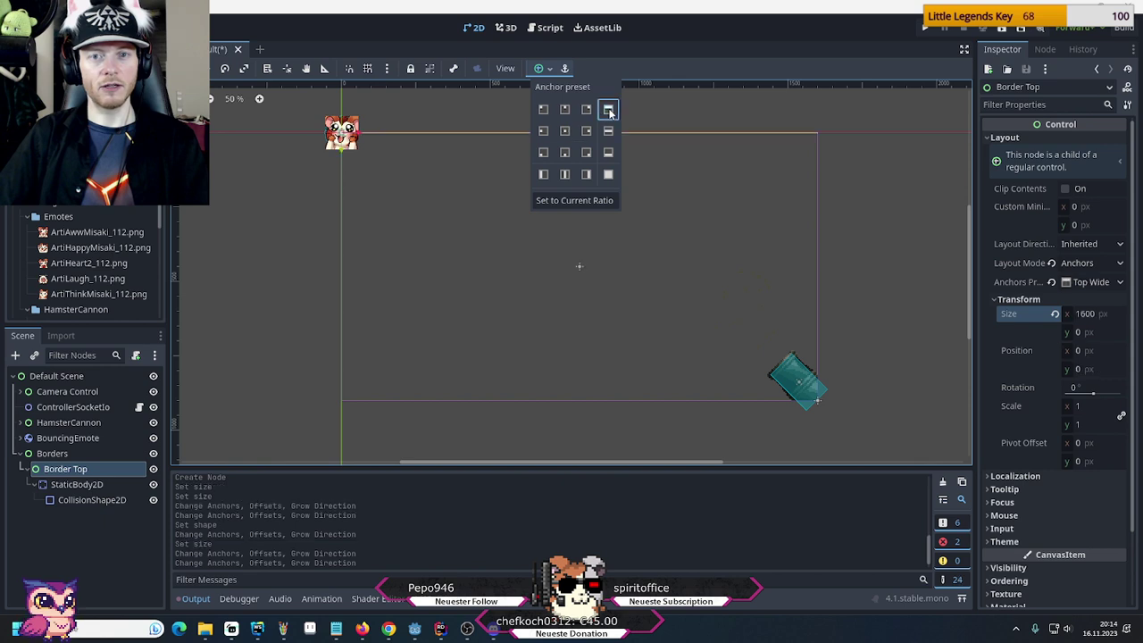
left_click(1083, 333)
type("40")
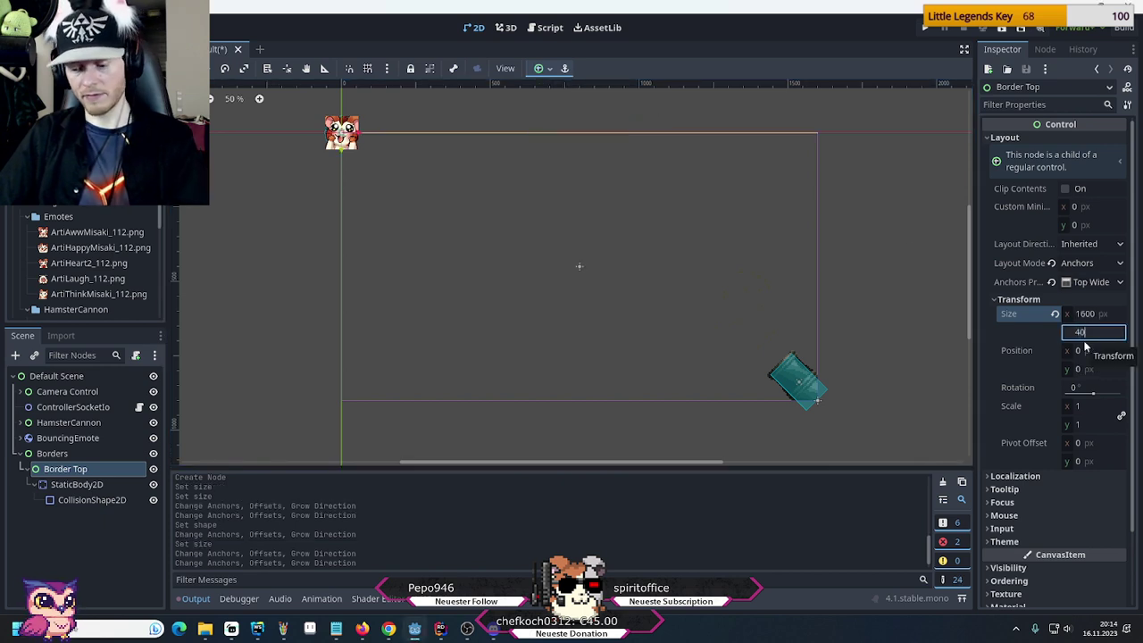
key("Return")
Try the wide middle anchor preset on Border Top and return it to Top Wide
left_click(539, 68)
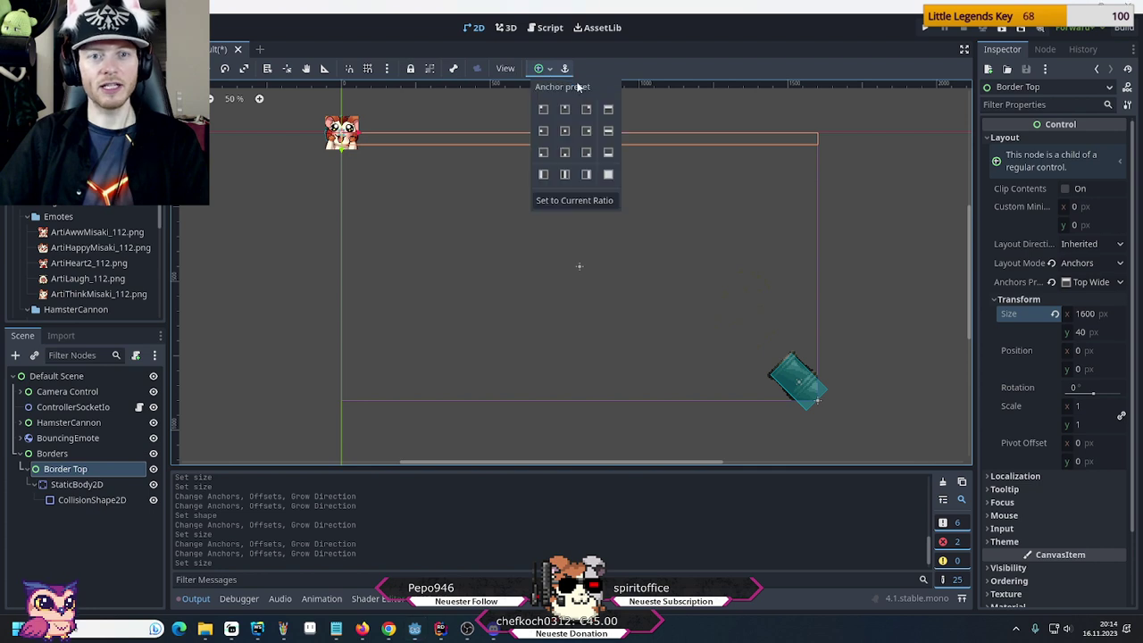
left_click(609, 130)
left_click(608, 109)
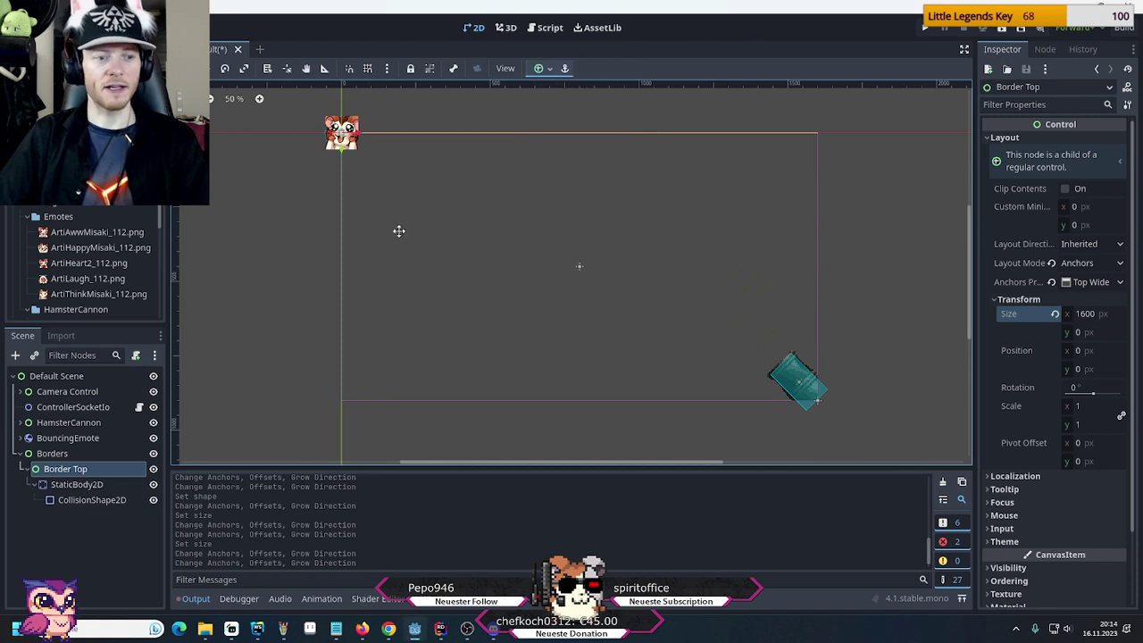
Set the x position of the CollisionShape2D under Border Top to 1600 px
left_click(81, 488)
left_click(85, 500)
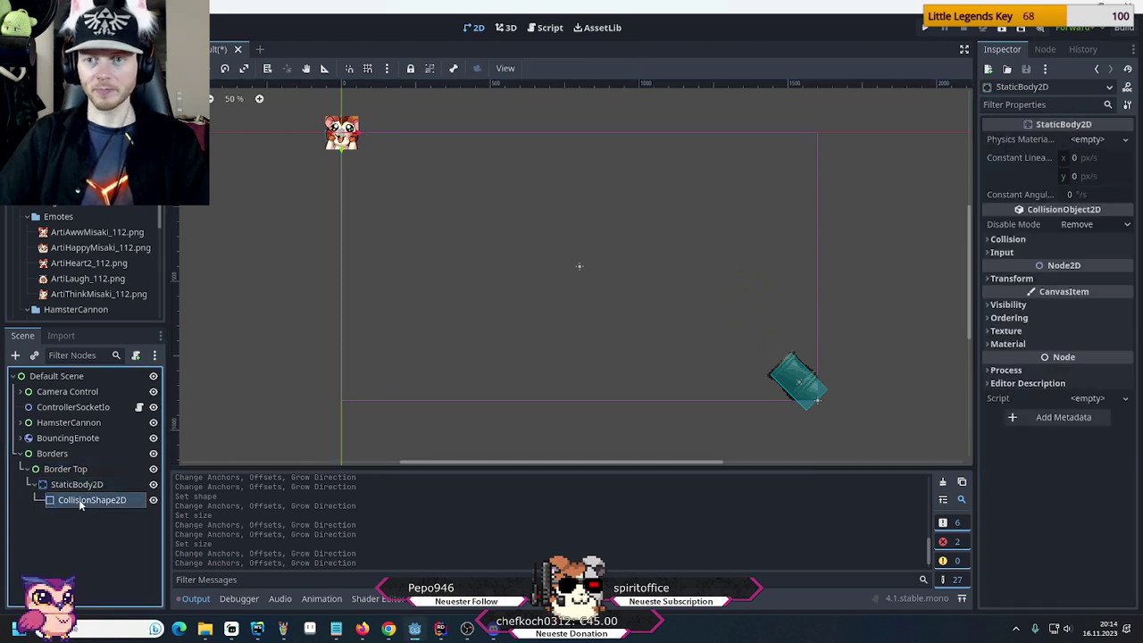
left_click(990, 241)
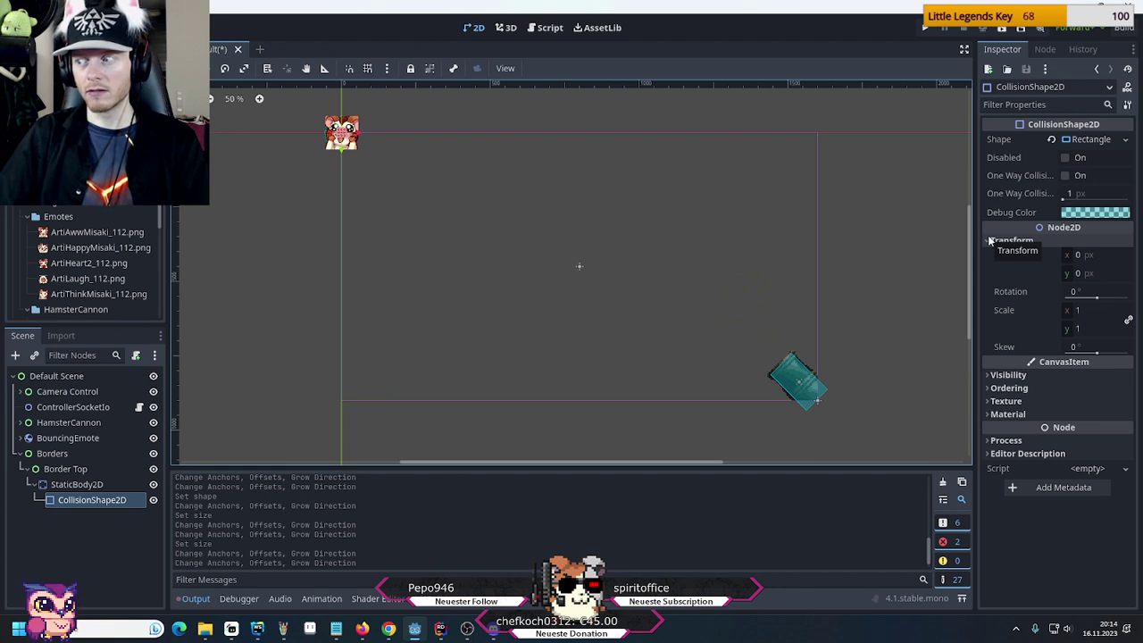
left_click(1079, 254)
type("1500")
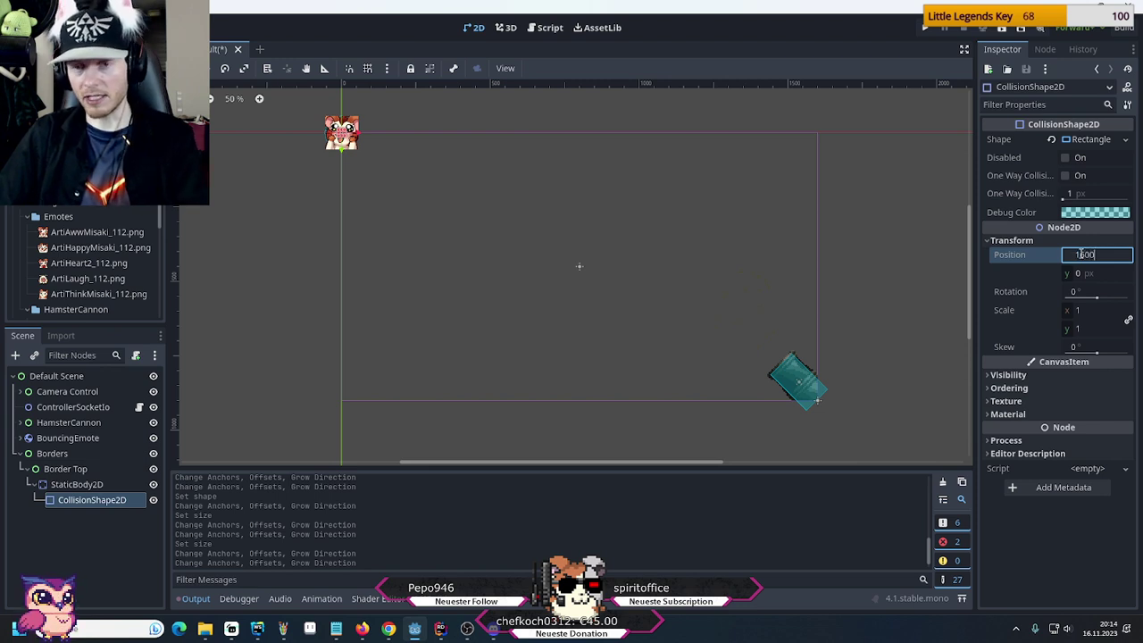
key("Return")
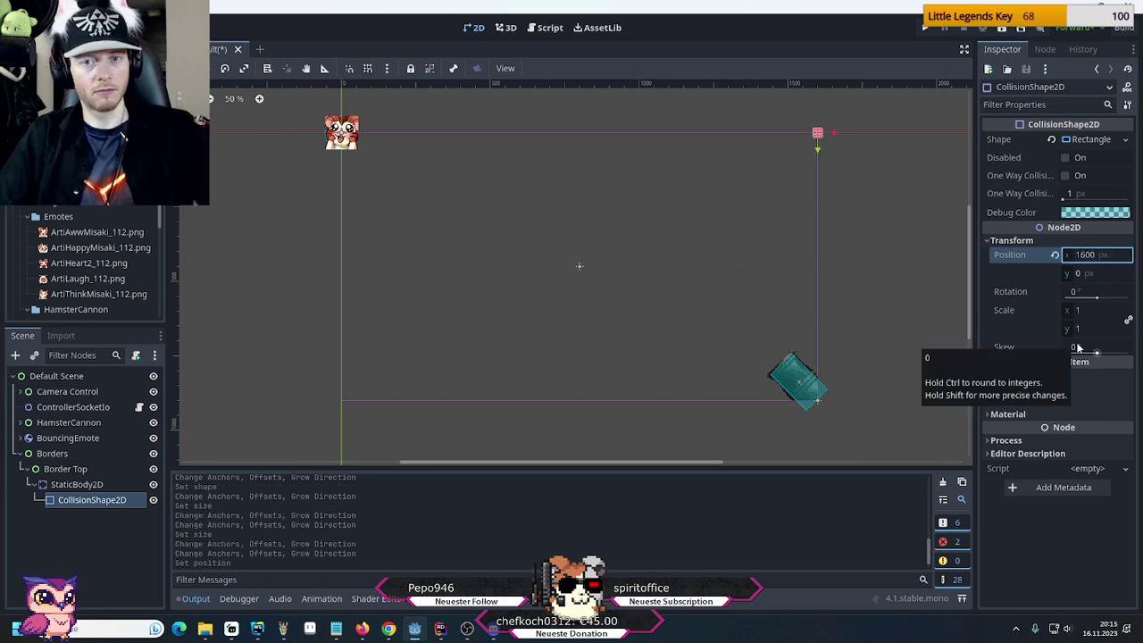
Set the x position of the CollisionShape2D under Border Top to 0 px
left_click(861, 167)
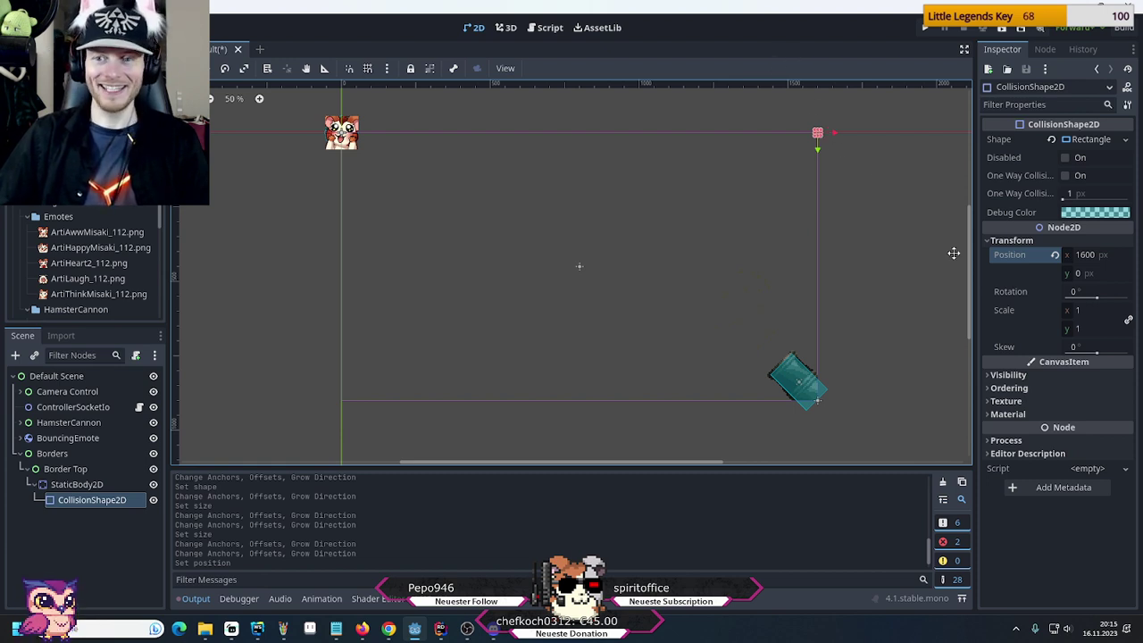
left_click(1079, 275)
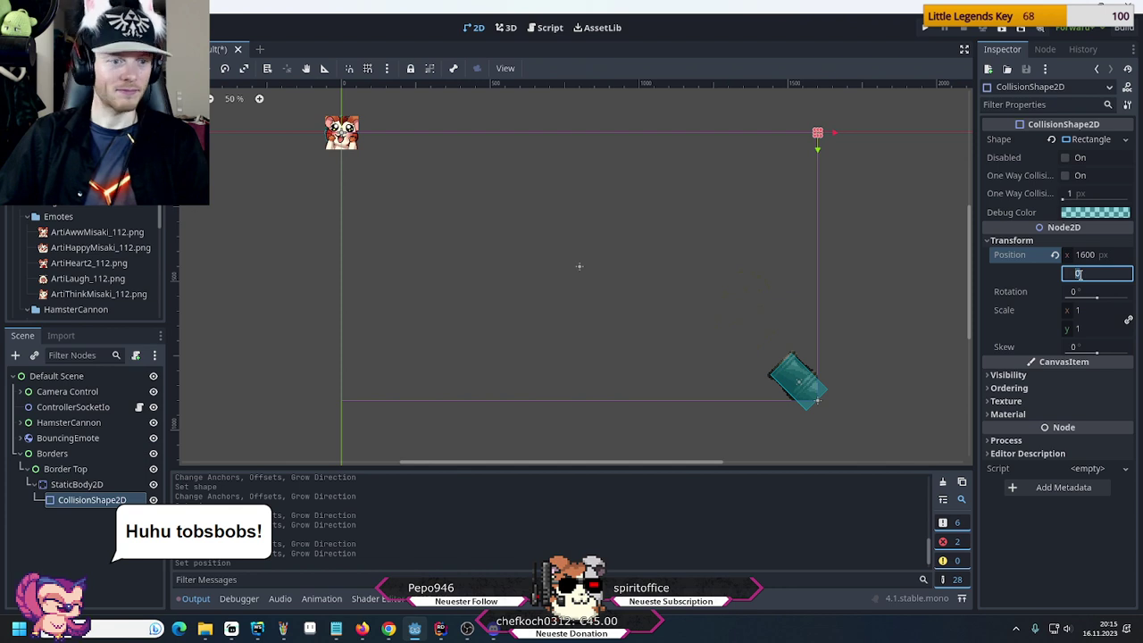
left_click(1084, 256)
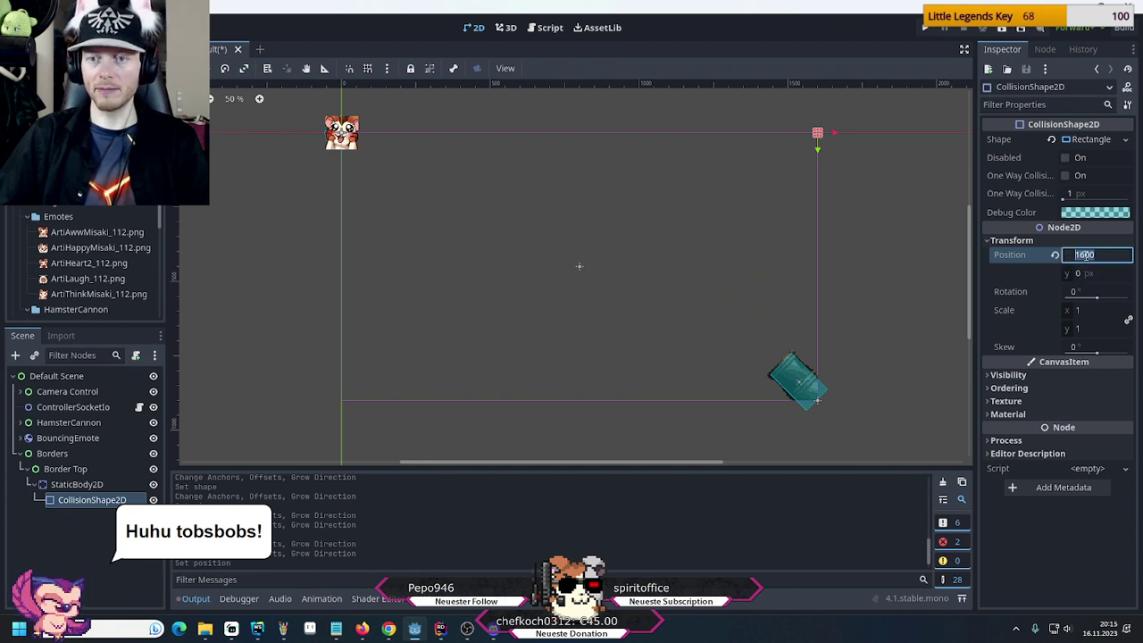
type("0")
key("Return")
Set the size of the CollisionShape2D's rectangle shape to 1600 px in x and 40 px in y
left_click(1083, 141)
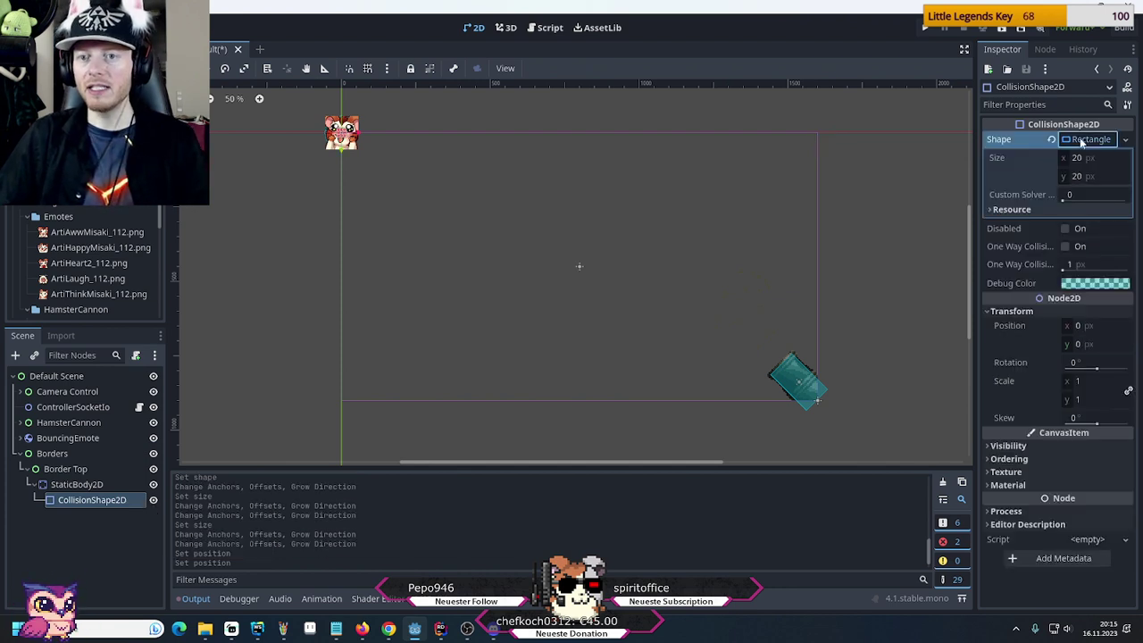
left_click(1083, 161)
type("1600")
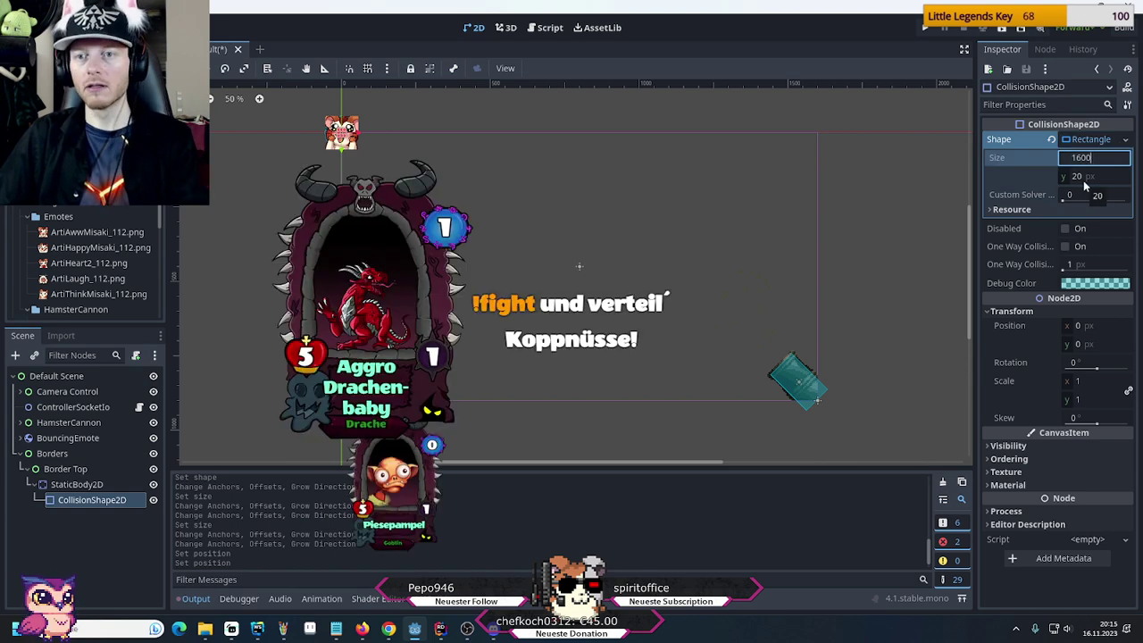
key("Return")
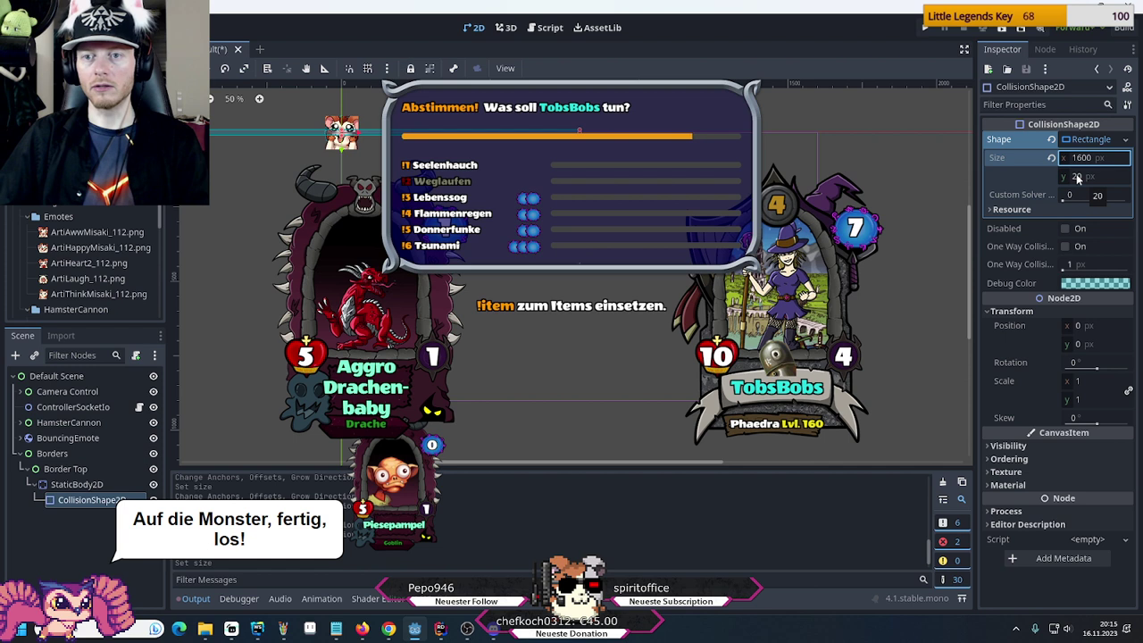
left_click(1081, 177)
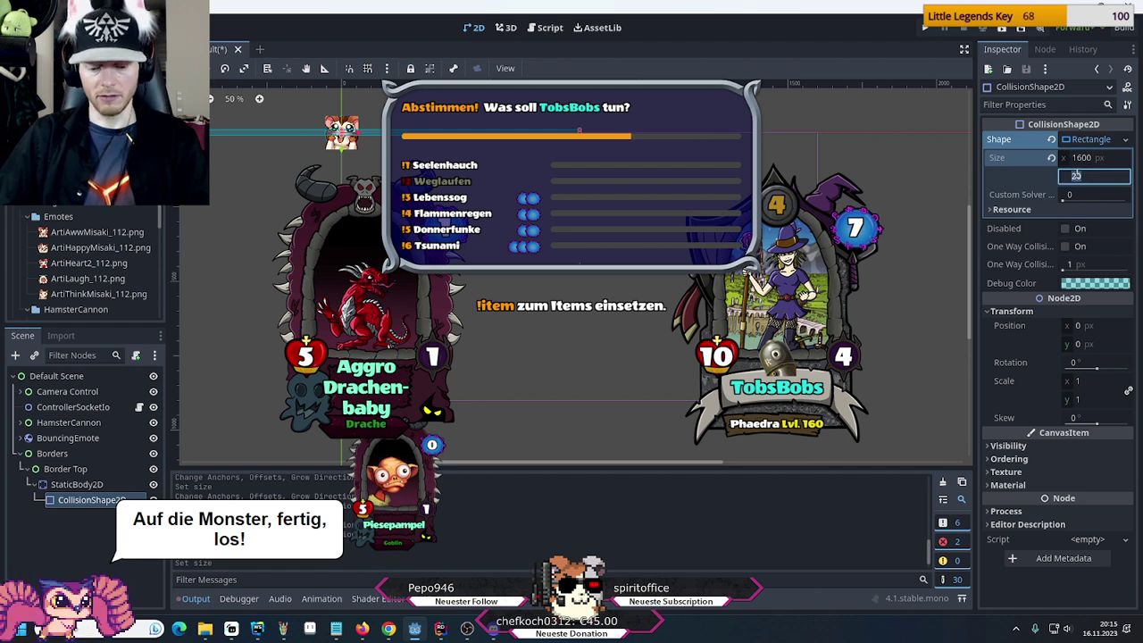
type("40")
key("Return")
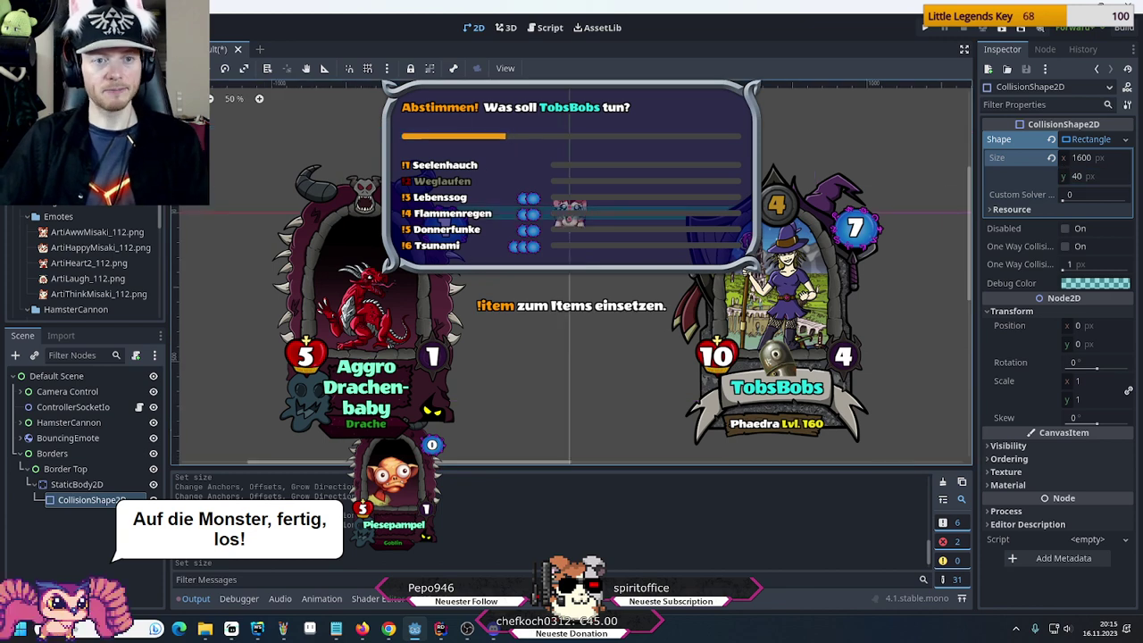
Examine how the collision rectangle lies relative to the Border Top control and the screen frame in the 2D view
middle_click_drag(766, 277, 657, 435)
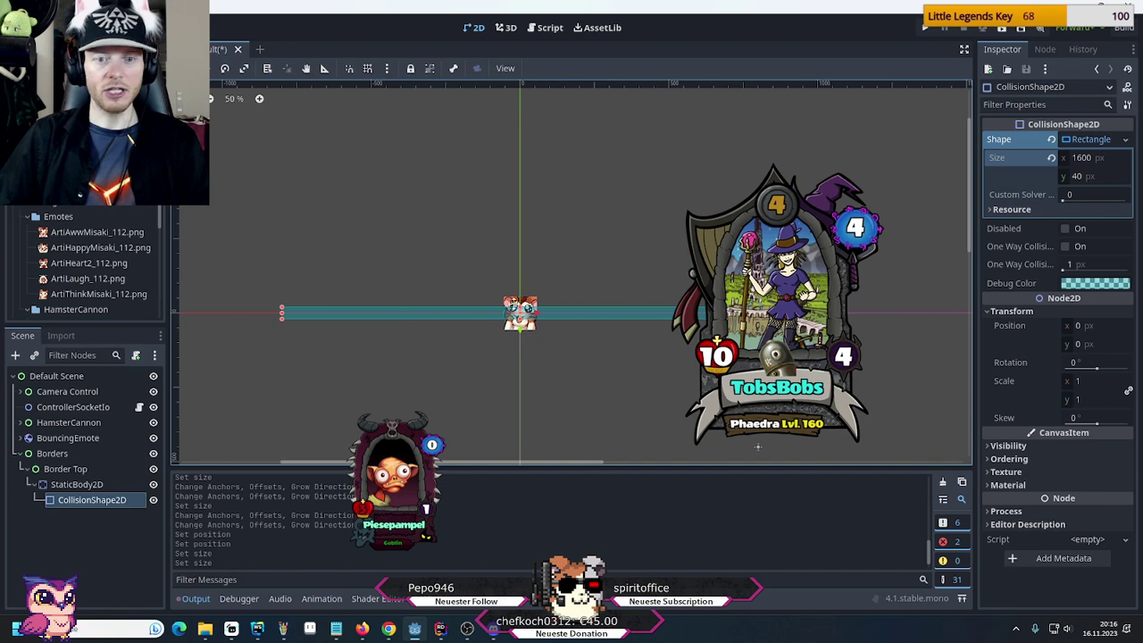
middle_click_drag(828, 335, 788, 330)
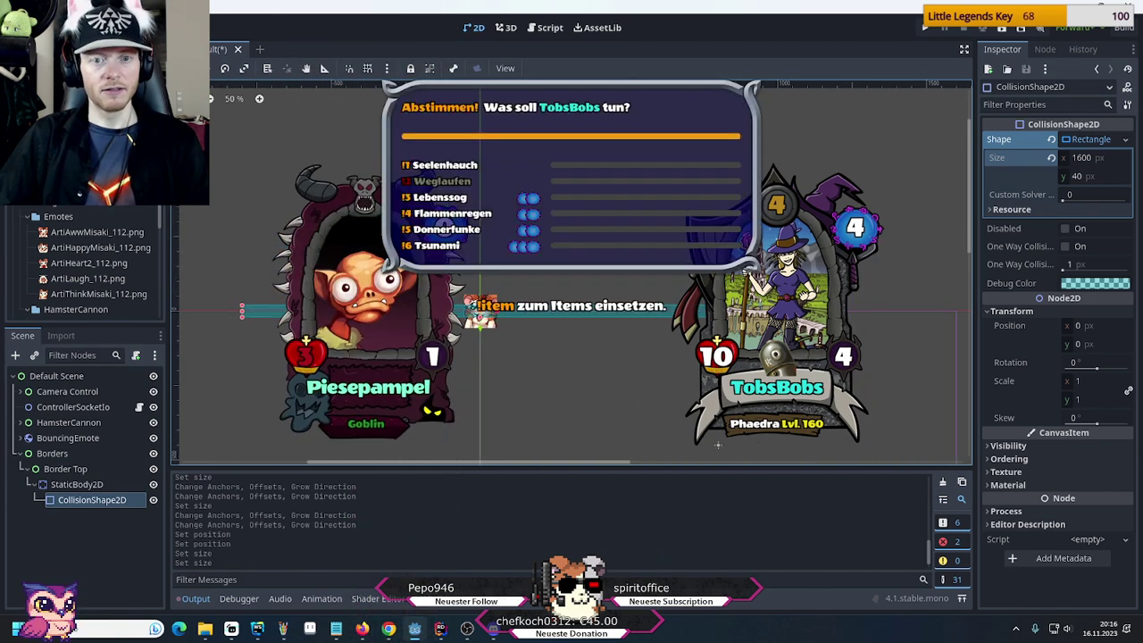
middle_click_drag(718, 444, 650, 419)
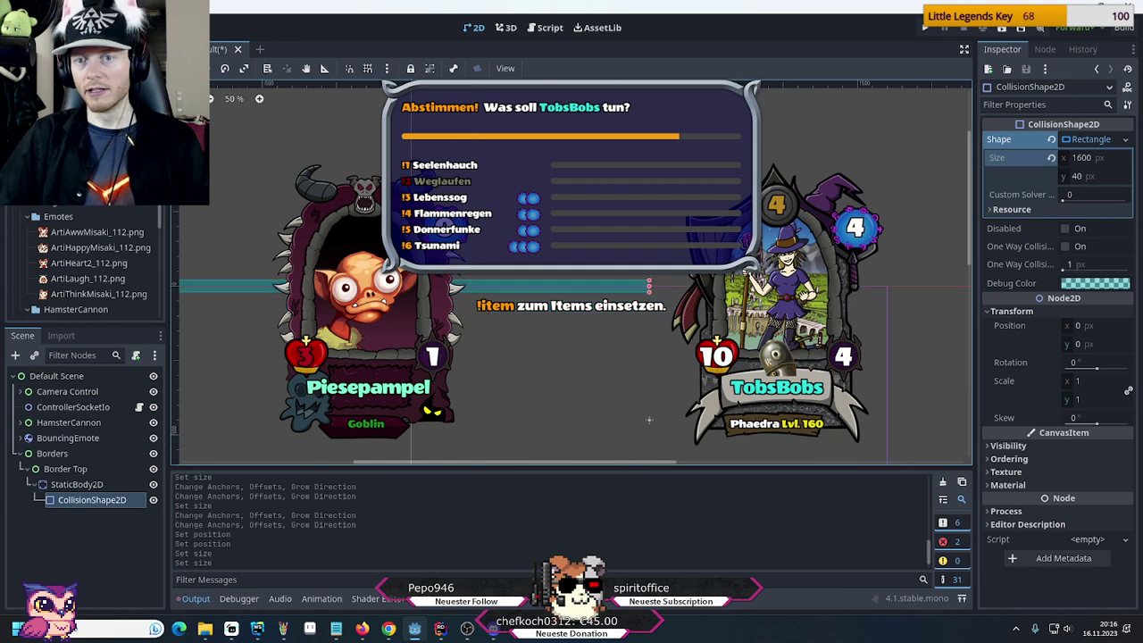
left_click(67, 470)
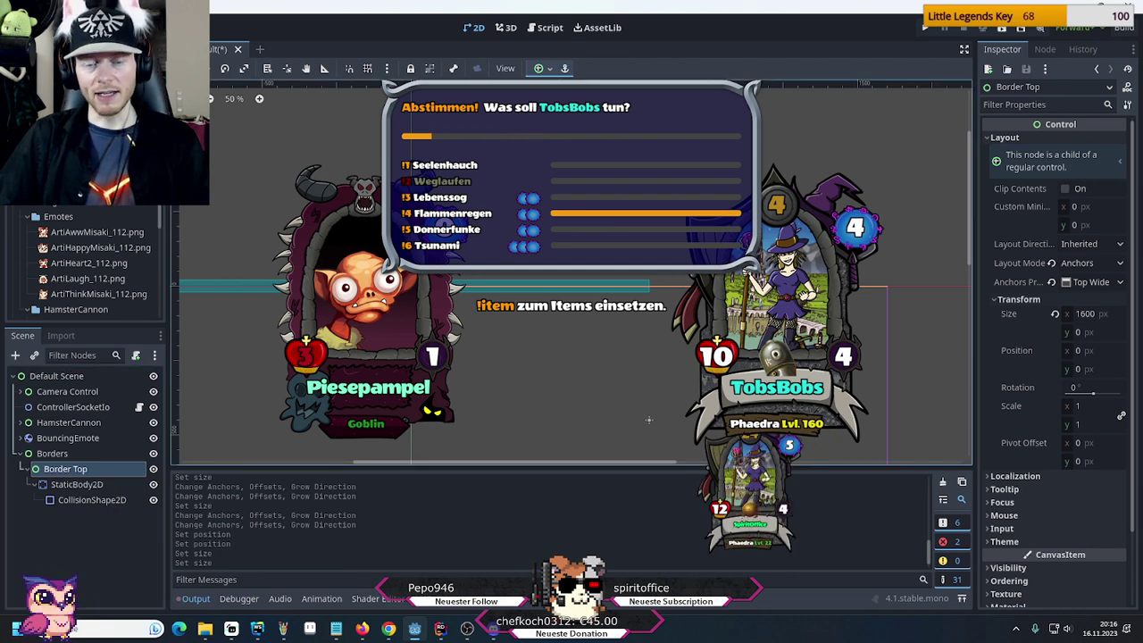
middle_click_drag(650, 420, 582, 491)
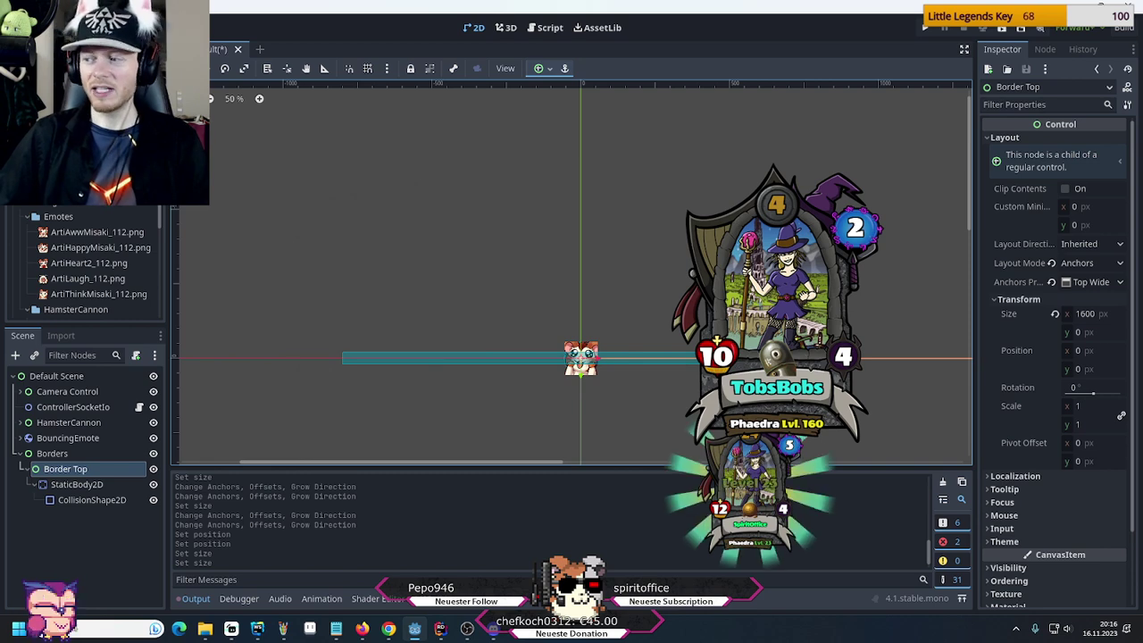
middle_click_drag(780, 384, 621, 217)
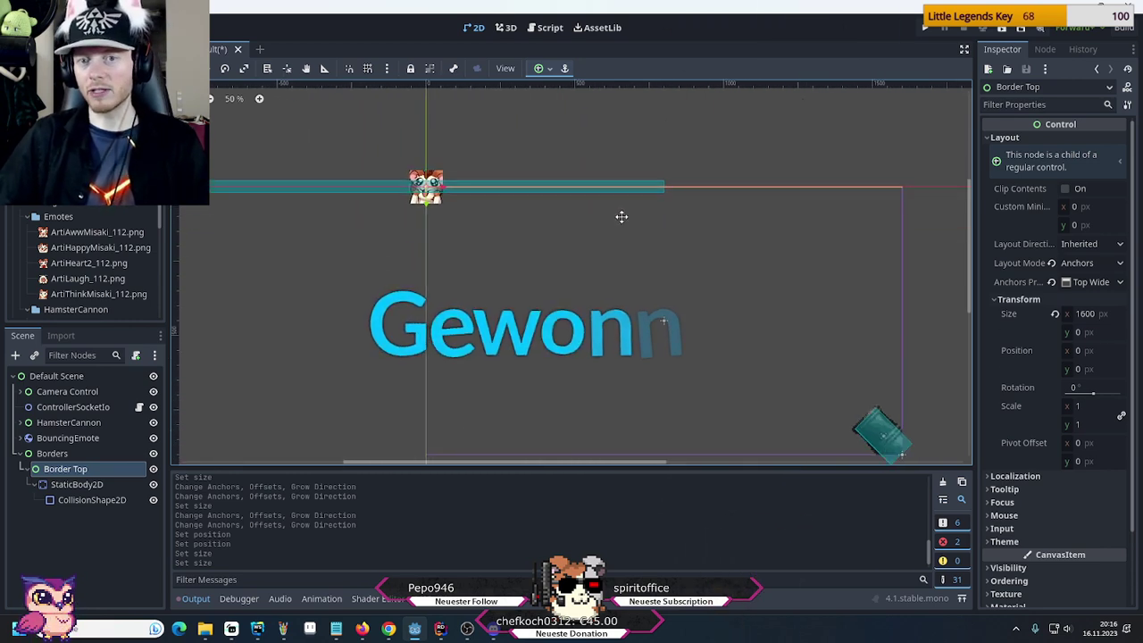
left_click(77, 484)
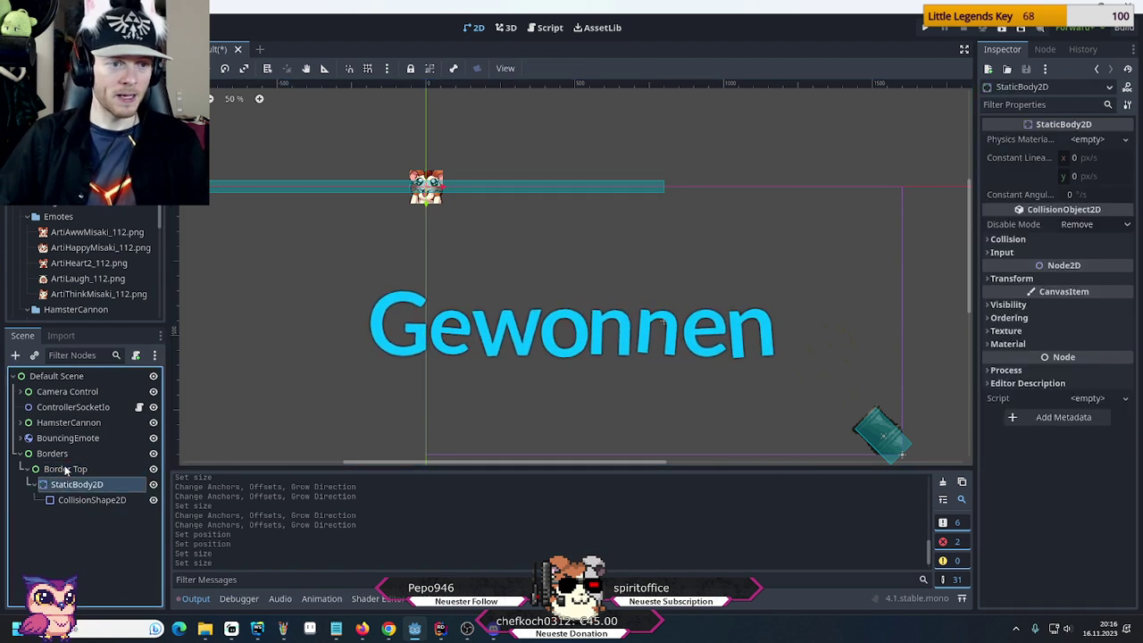
left_click(65, 469)
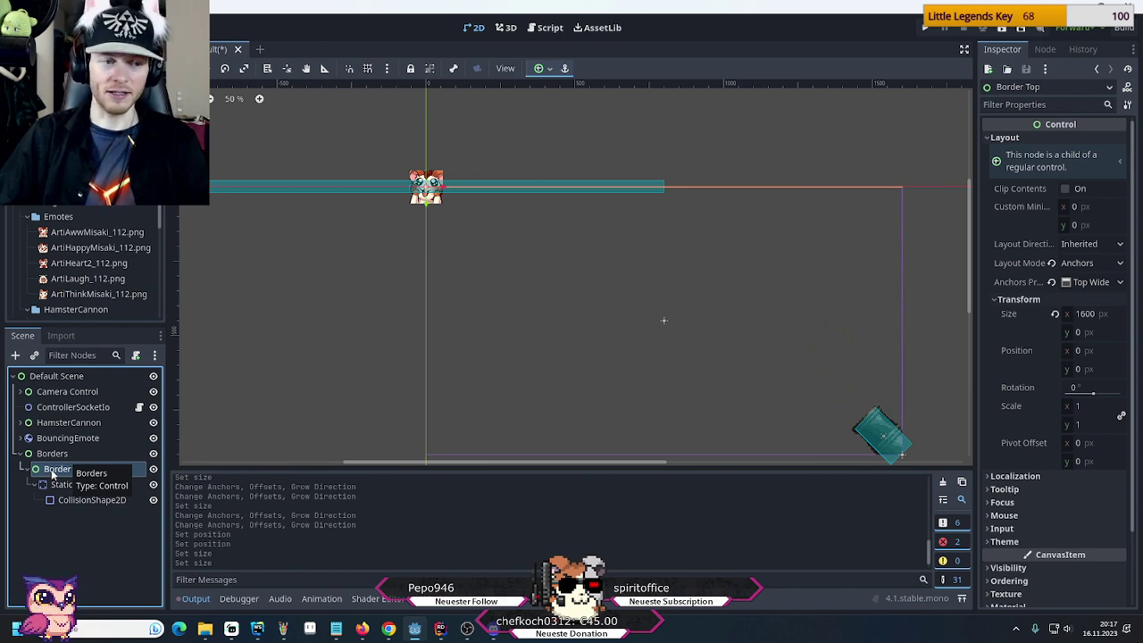
right_click(61, 487)
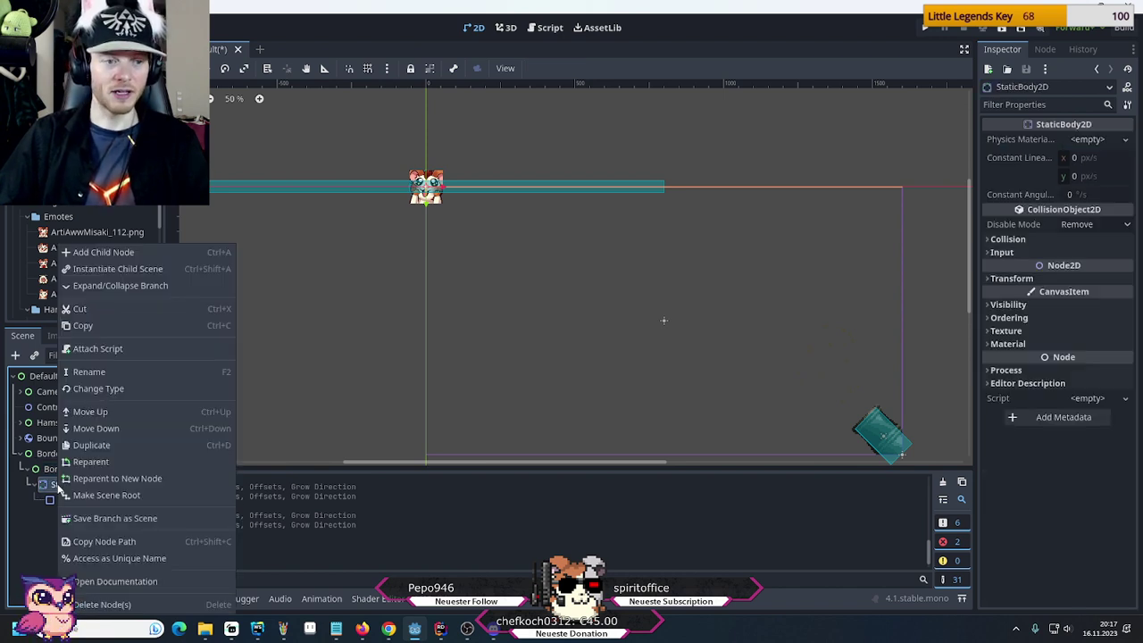
left_click(128, 253)
type("c")
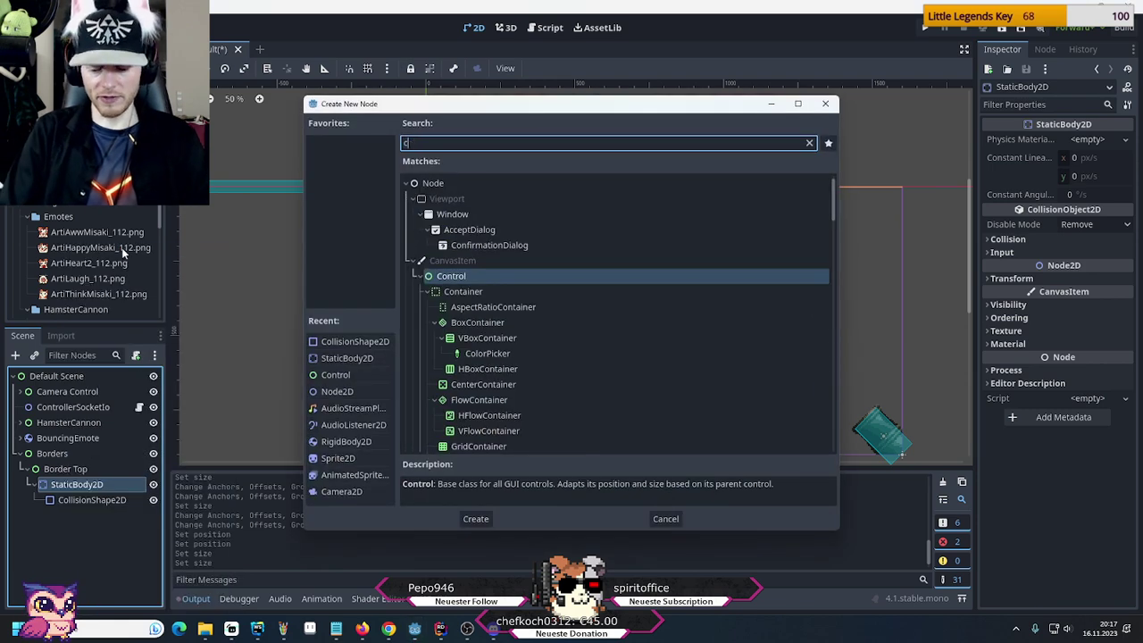
type("olli")
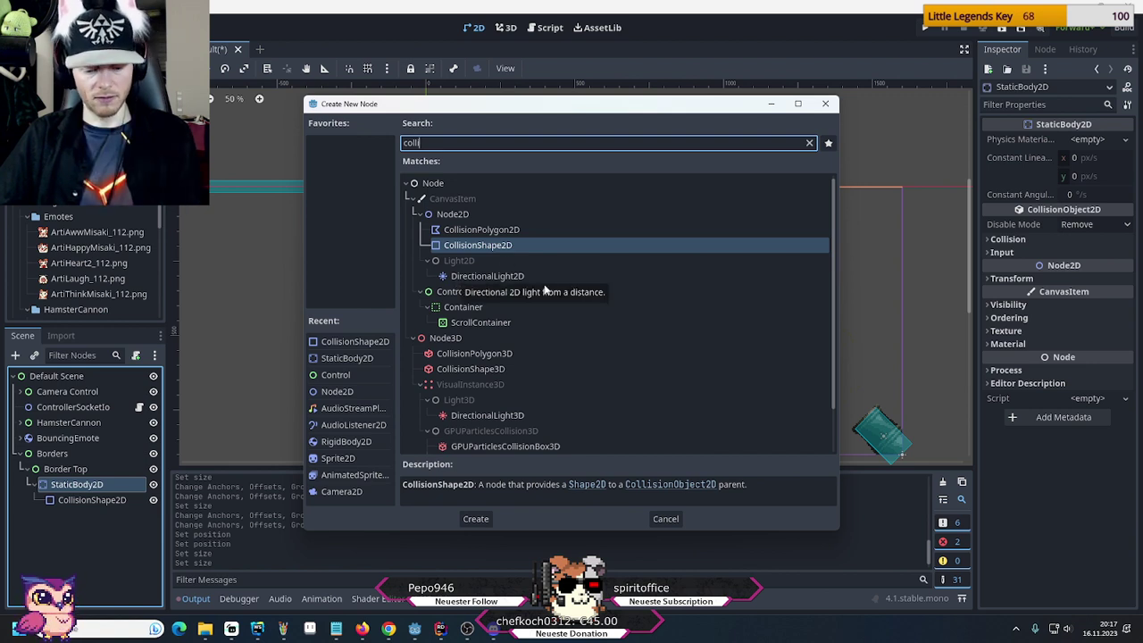
type("s")
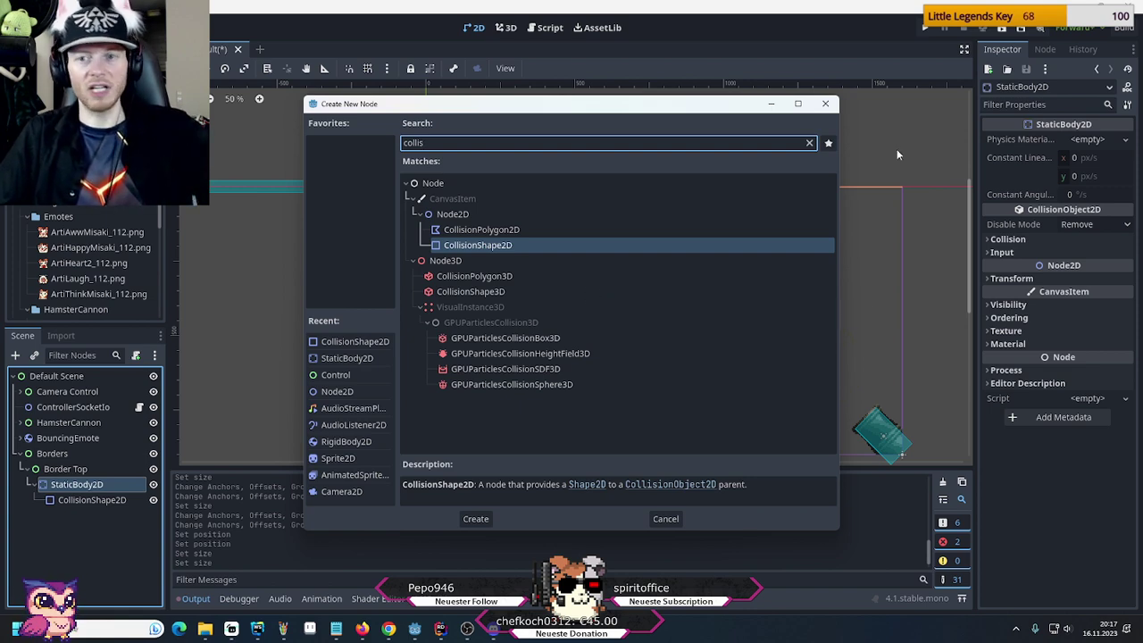
left_click(826, 104)
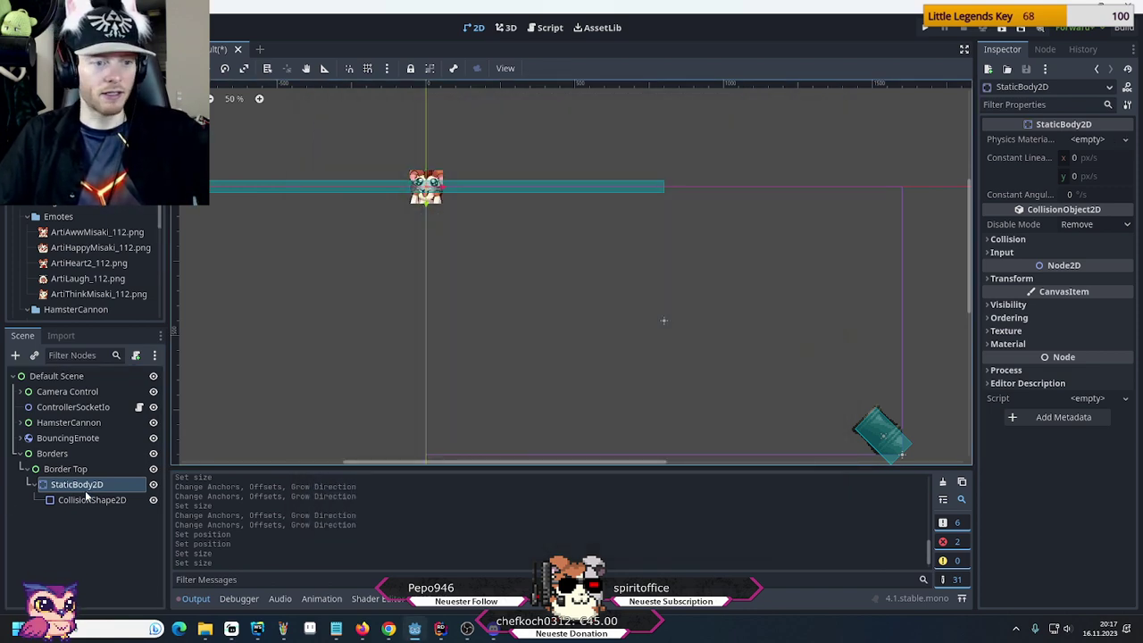
Replace the shape of the CollisionShape2D under Border Top with a new WorldBoundaryShape2D
left_click(89, 500)
left_click(1125, 140)
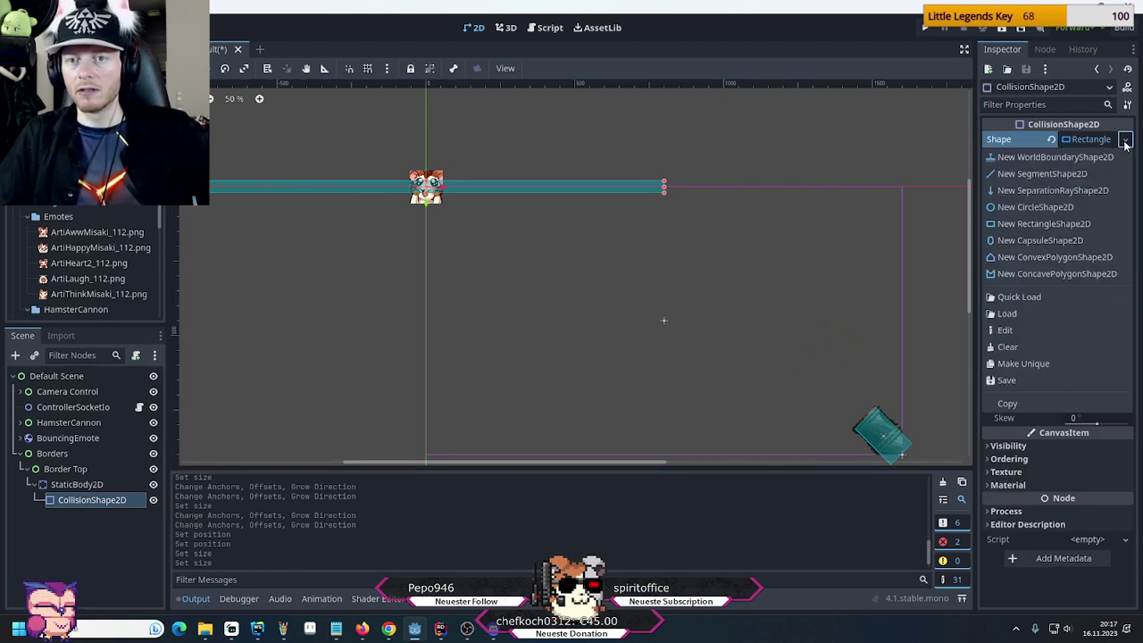
left_click(1052, 156)
Examine the world boundary shape's extent and direction around the scene origin and against the screen frame
scroll(498, 341, "down", 2)
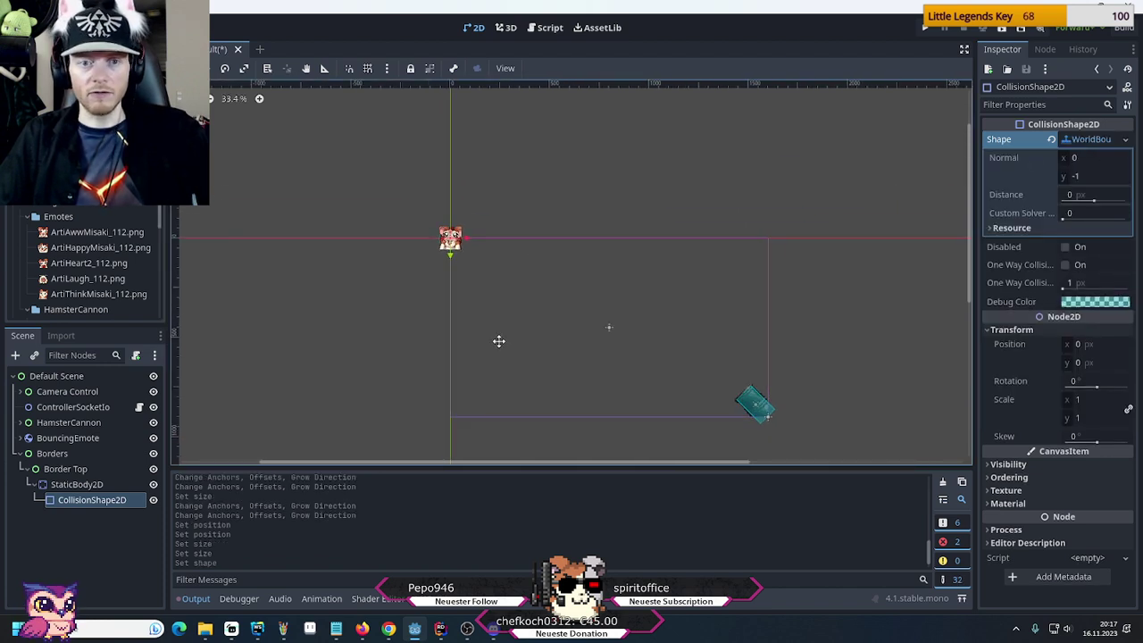
scroll(498, 341, "up", 1)
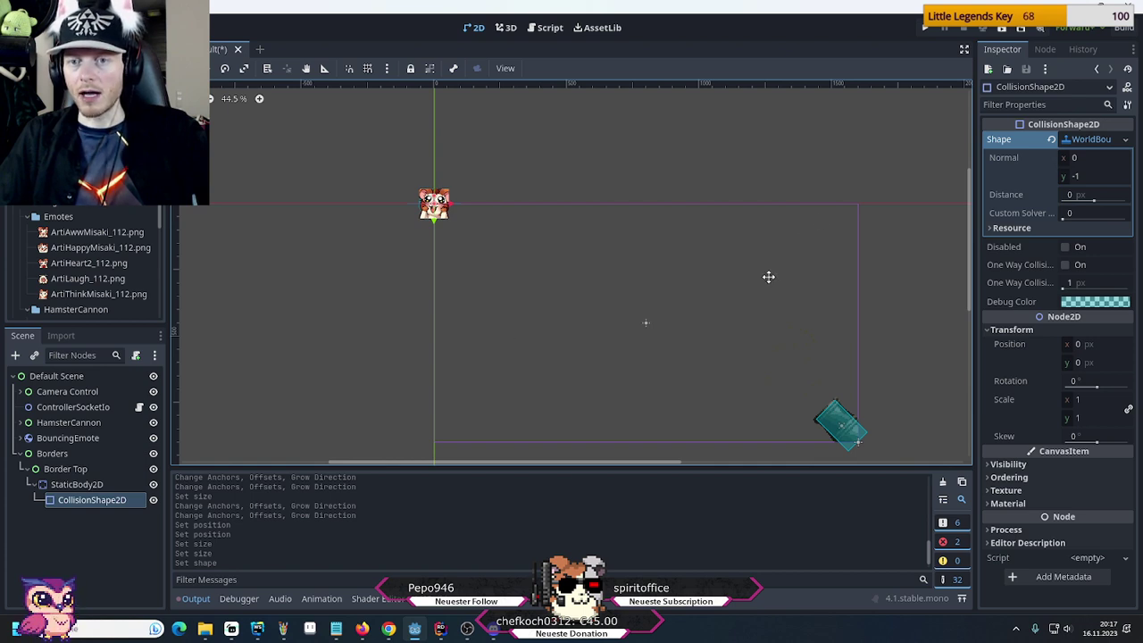
scroll(768, 277, "left", 4)
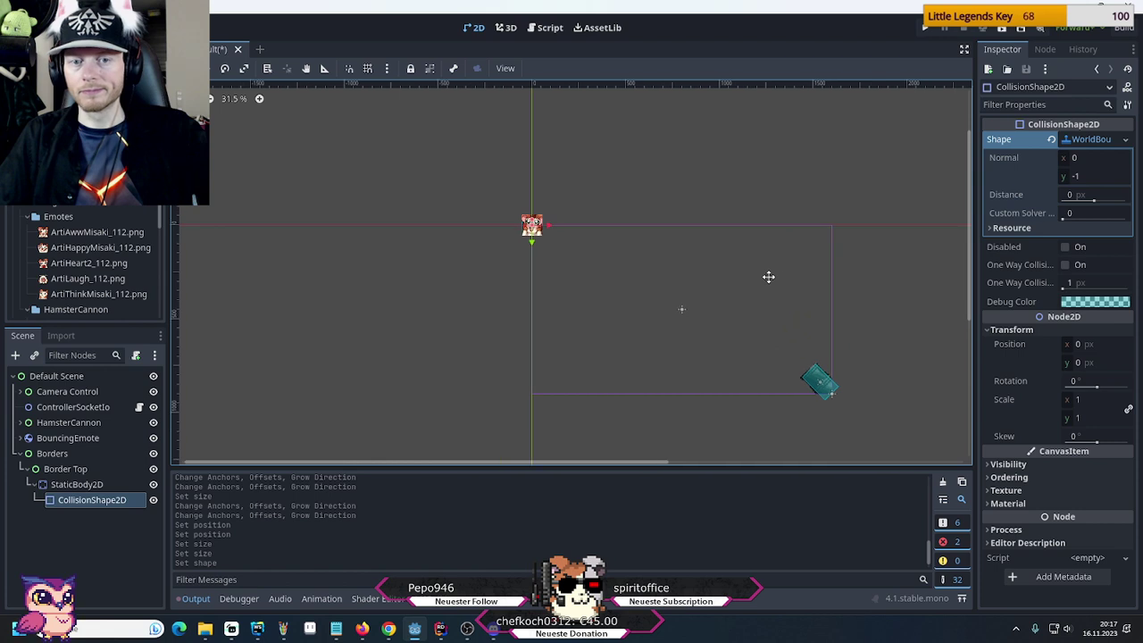
scroll(526, 251, "down", 1)
scroll(625, 252, "up", 8)
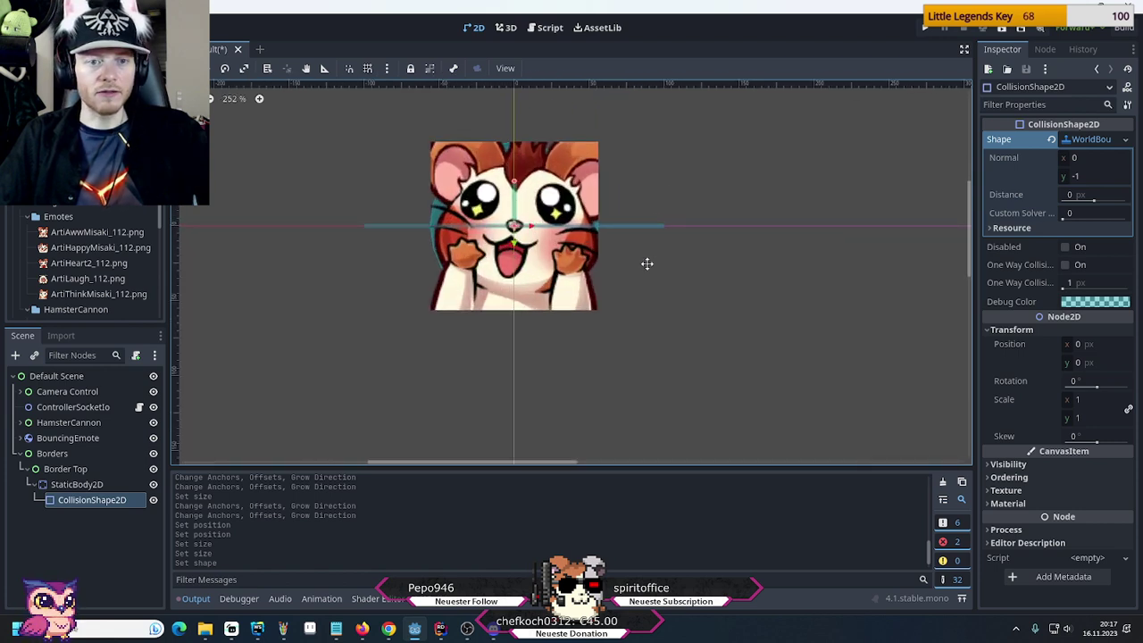
scroll(646, 263, "up", 2)
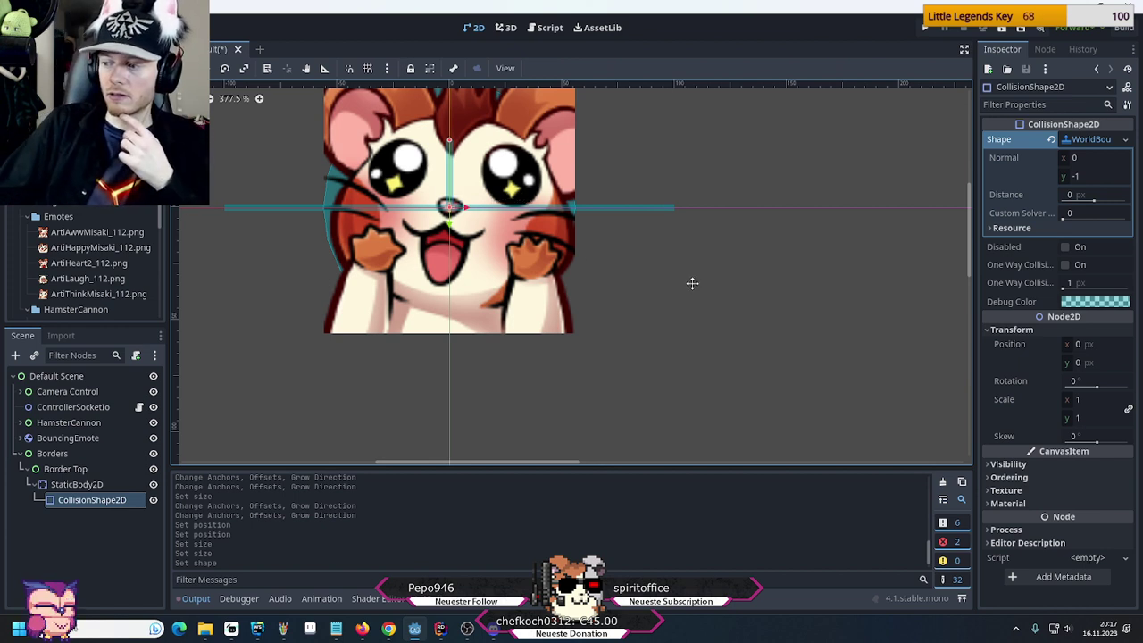
scroll(692, 283, "down", 8)
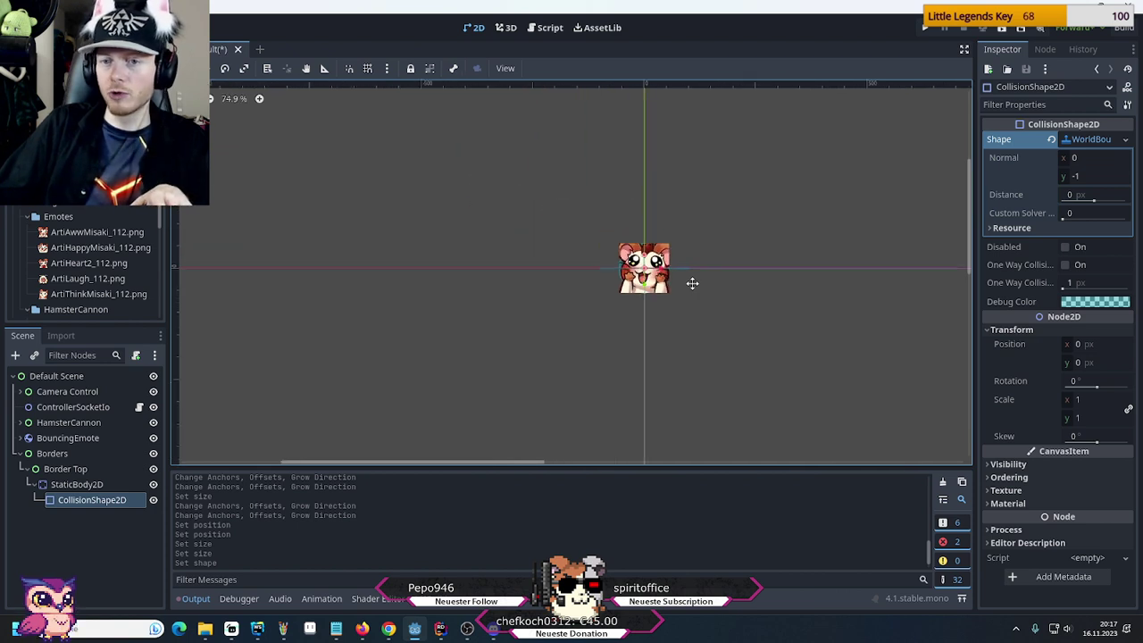
scroll(692, 283, "down", 4)
middle_click_drag(737, 301, 618, 293)
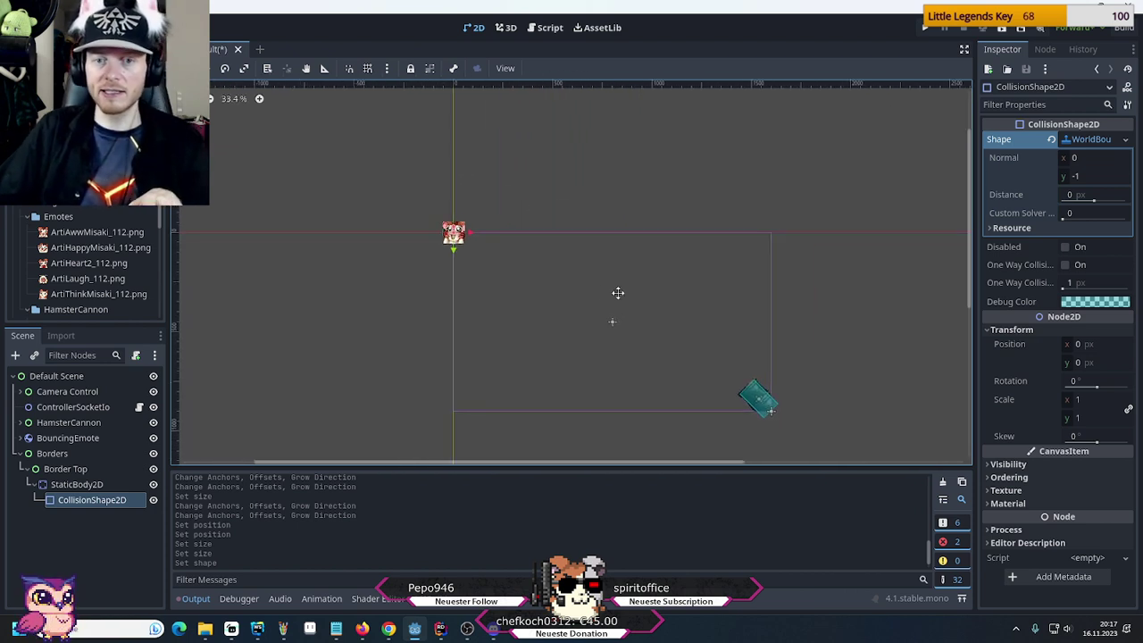
Set the Border Top control's size to 0 px in x
left_click(61, 485)
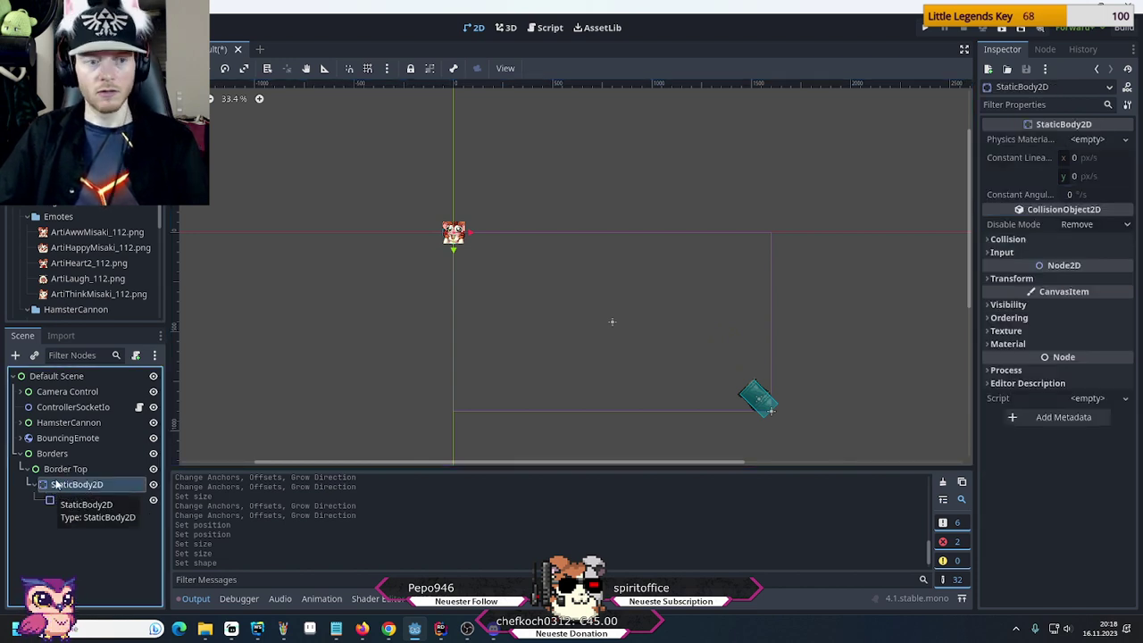
left_click(56, 471)
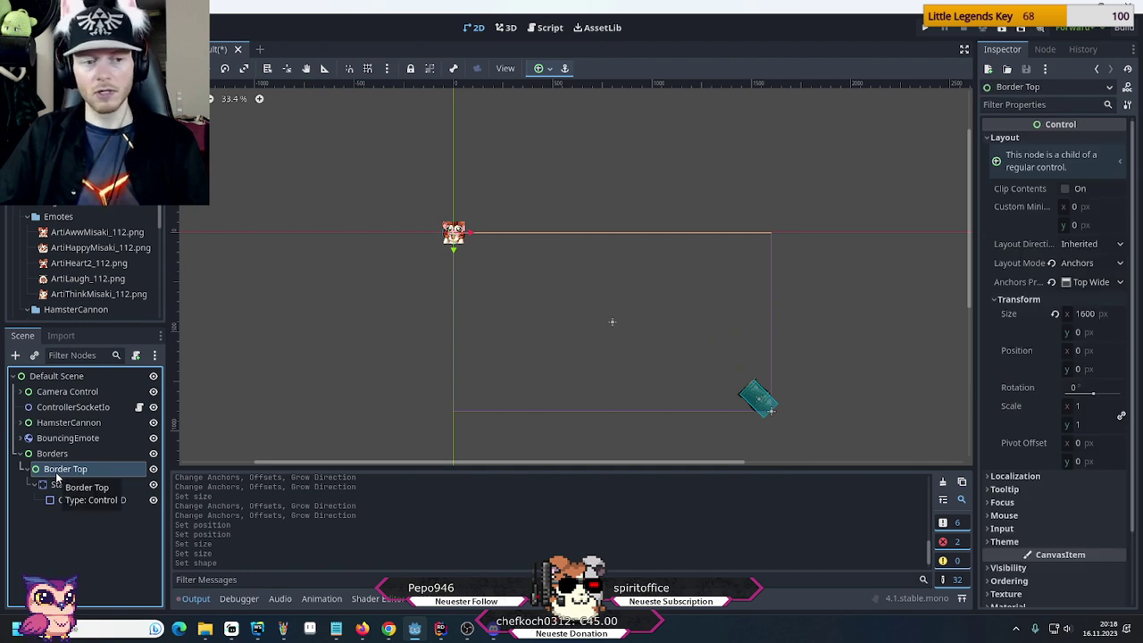
left_click(55, 487)
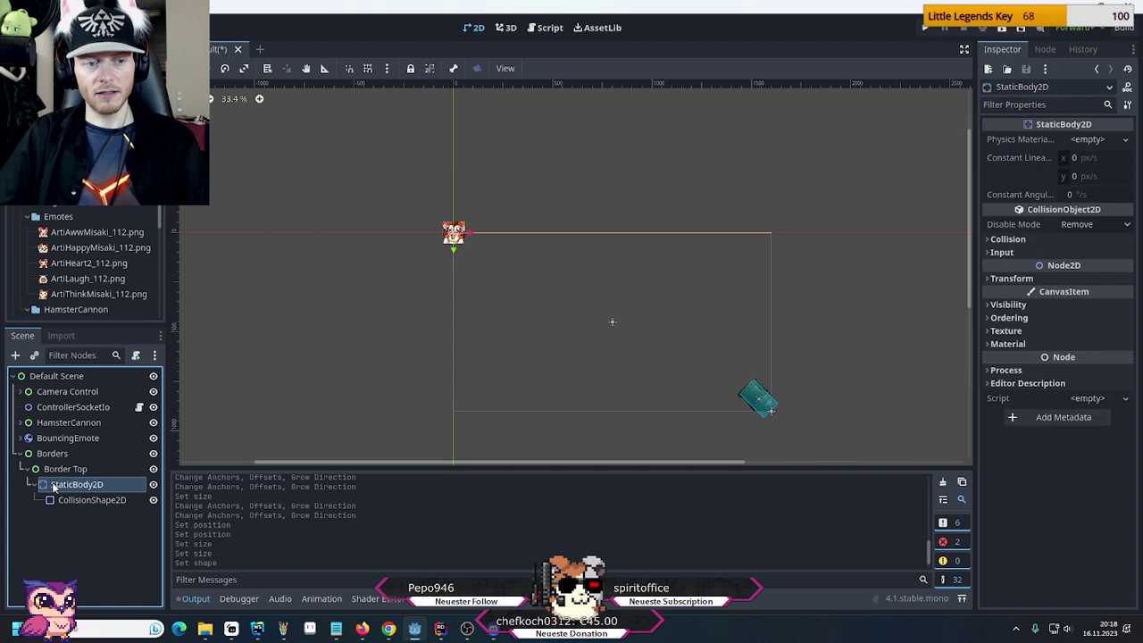
mouse_move(62, 485)
left_mouse_down()
mouse_move(65, 467)
mouse_move(68, 485)
left_mouse_up()
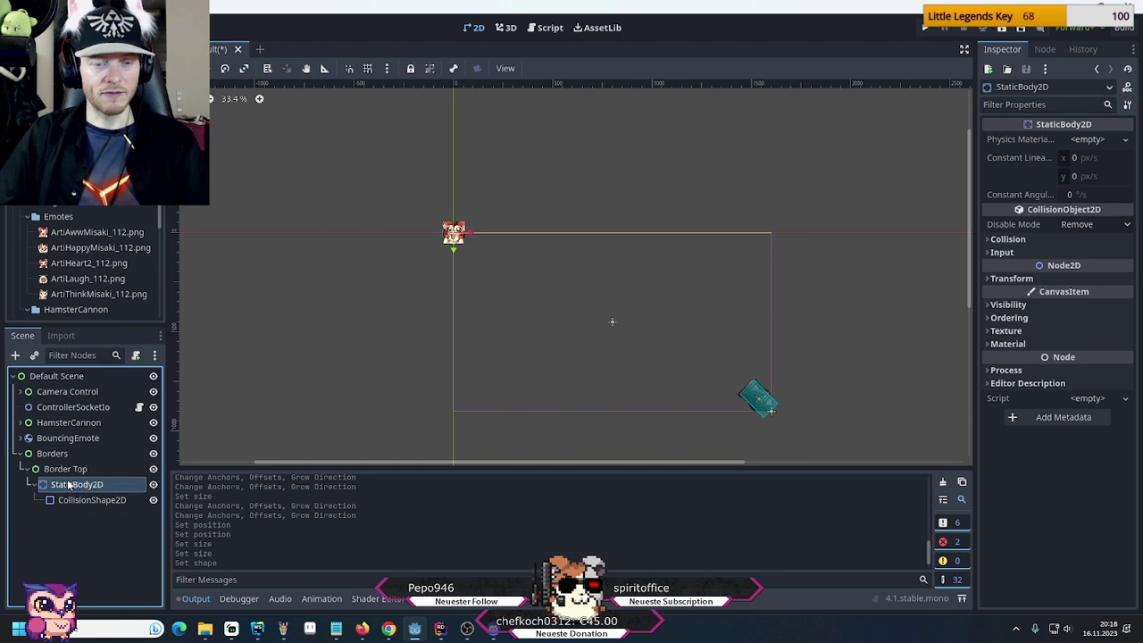
left_click(65, 469)
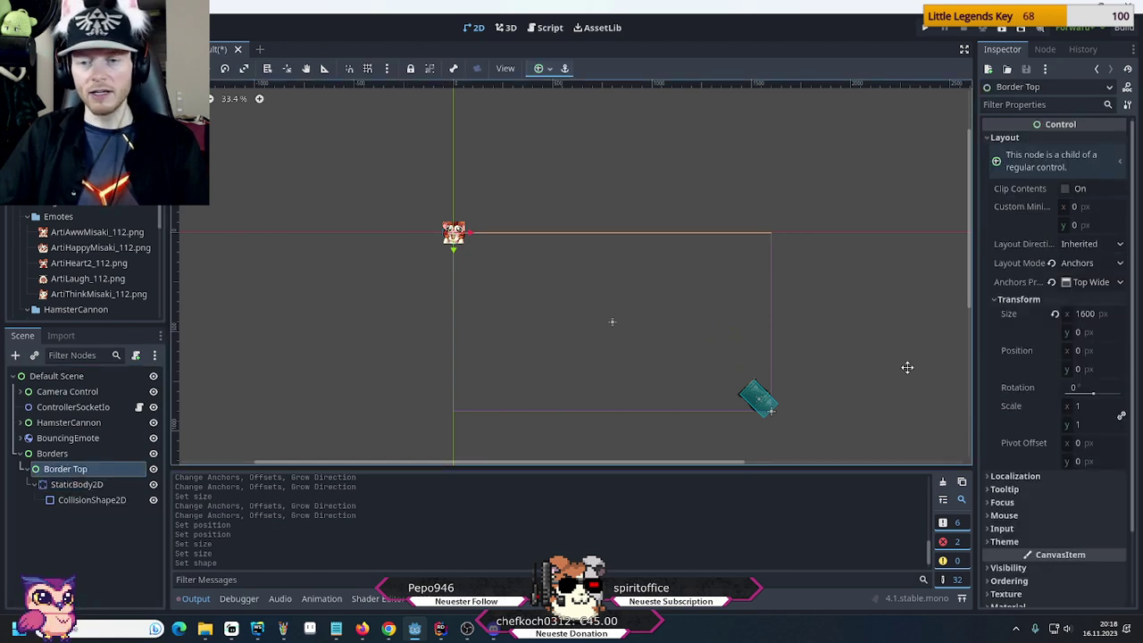
left_click(1084, 314)
type("0")
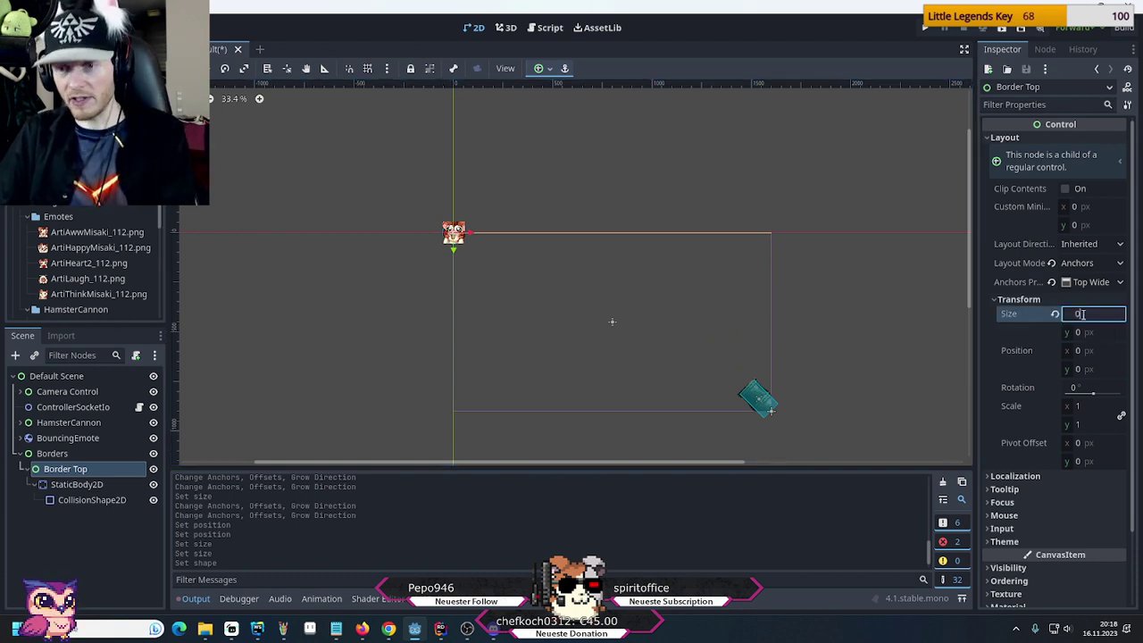
key("Return")
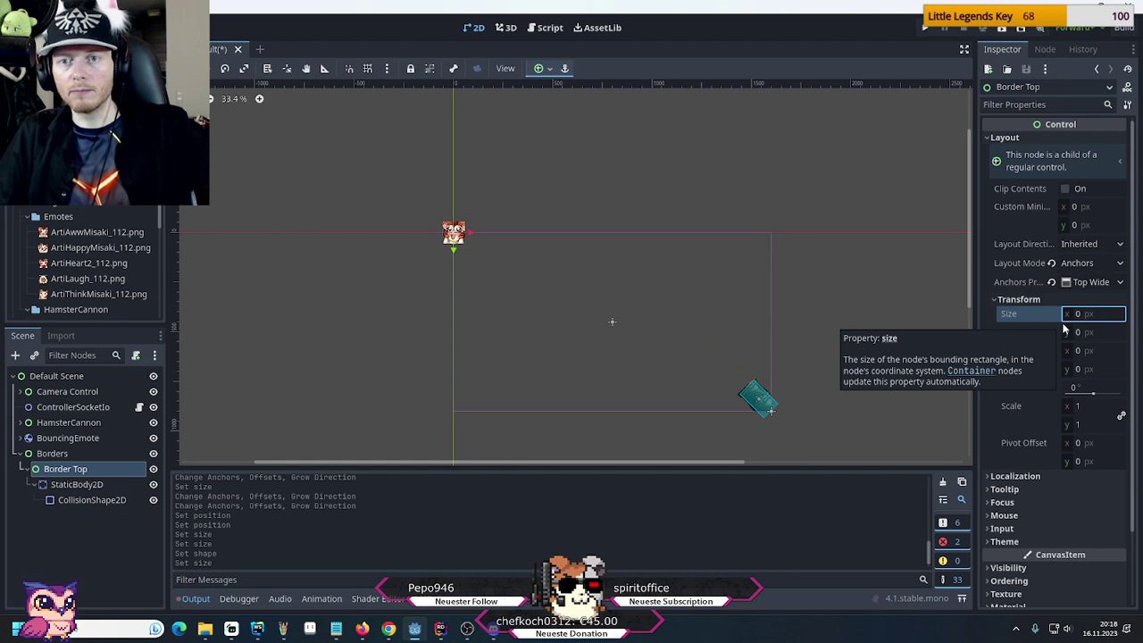
left_click(302, 502)
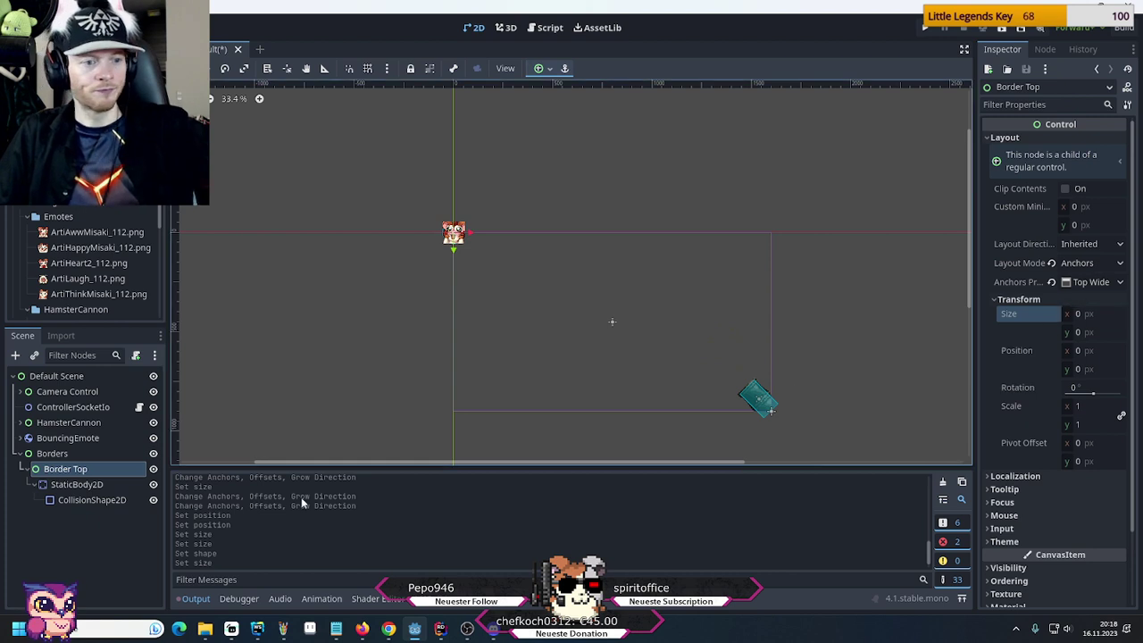
Reapply the Top Wide anchor preset to the Border Top control
left_click(90, 486)
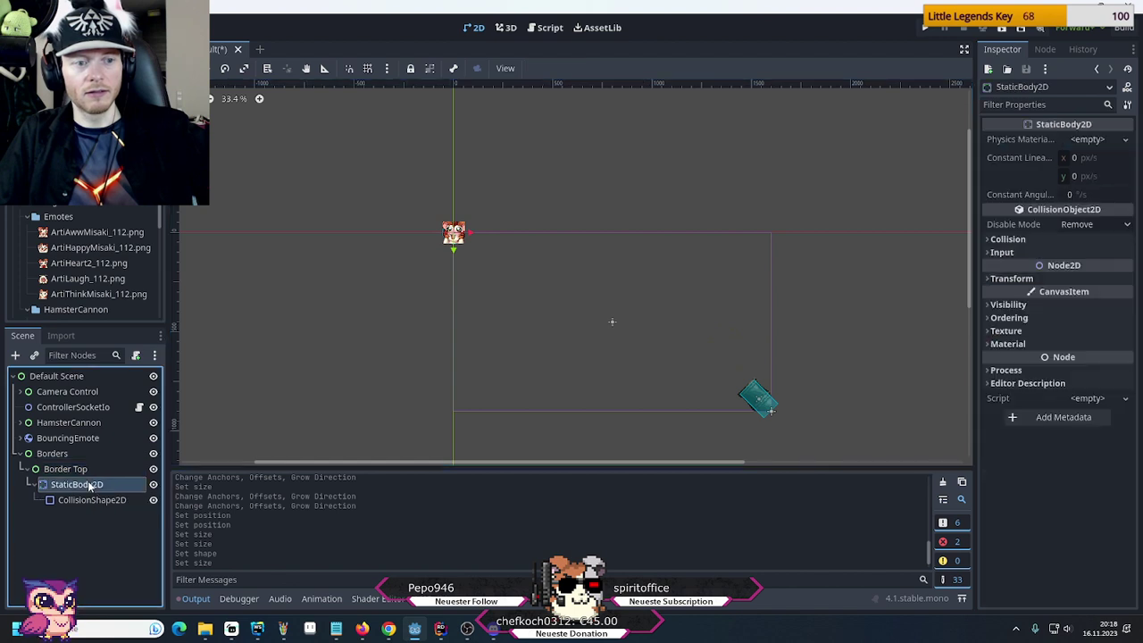
left_click(63, 471)
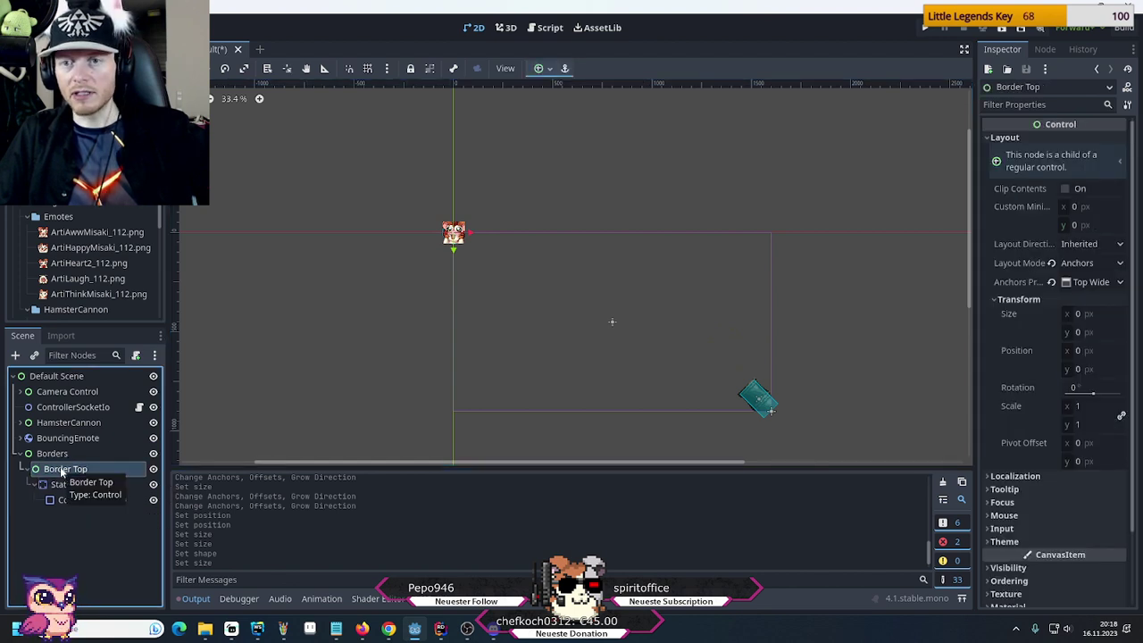
left_click(539, 68)
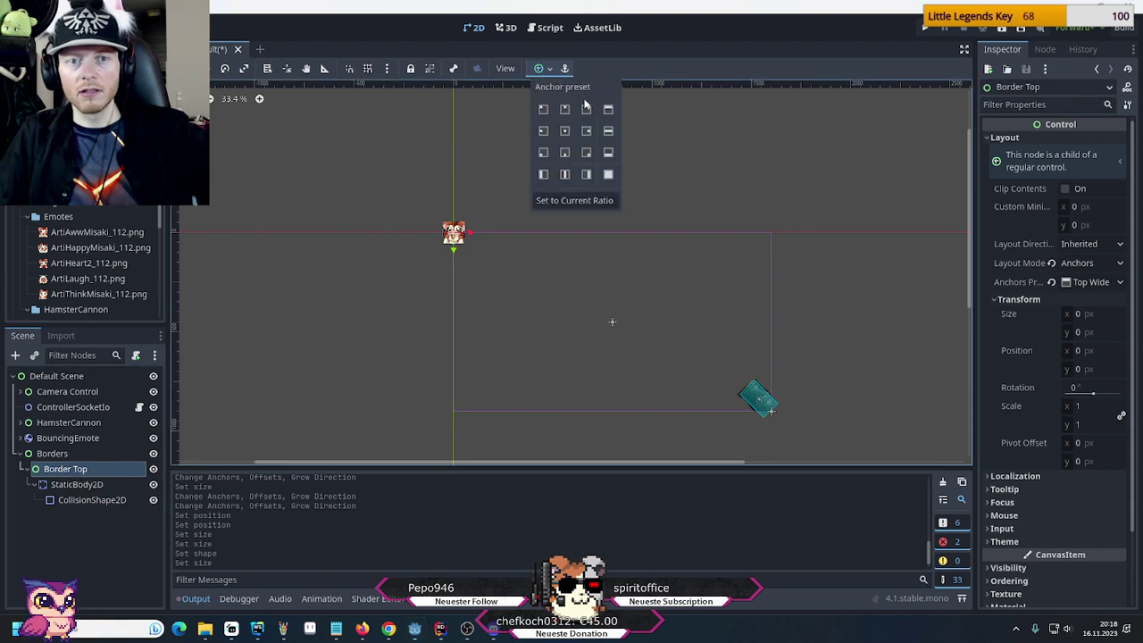
left_click(608, 132)
left_click(609, 109)
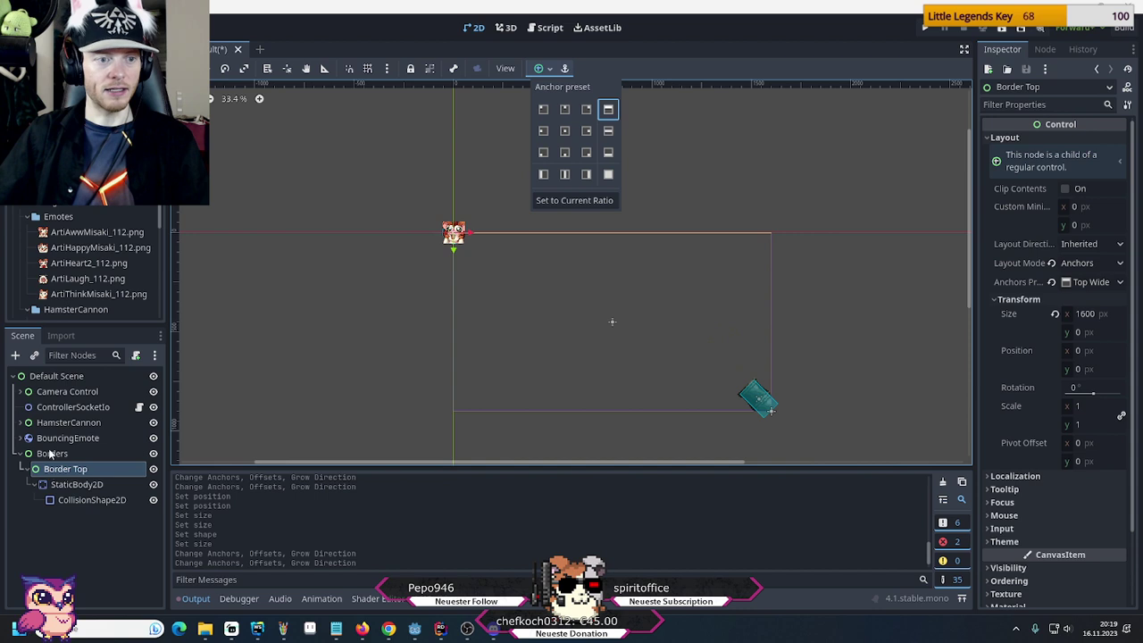
Hide the BouncingEmote node and examine the world boundary shape of Border Top's CollisionShape2D around the scene origin
left_click(153, 441)
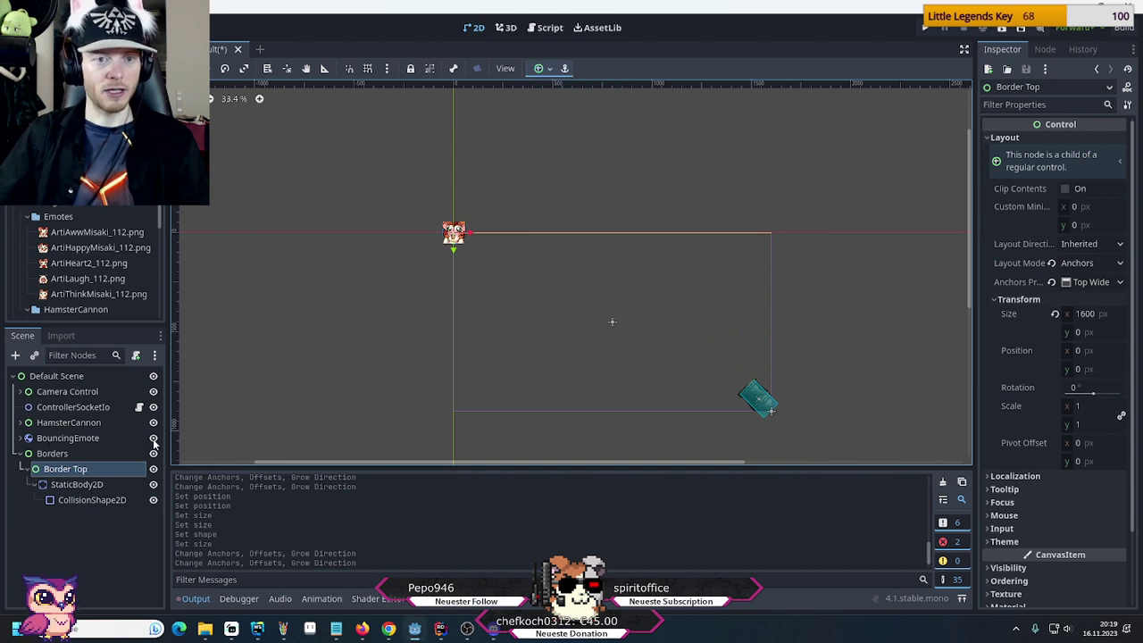
left_click(153, 438)
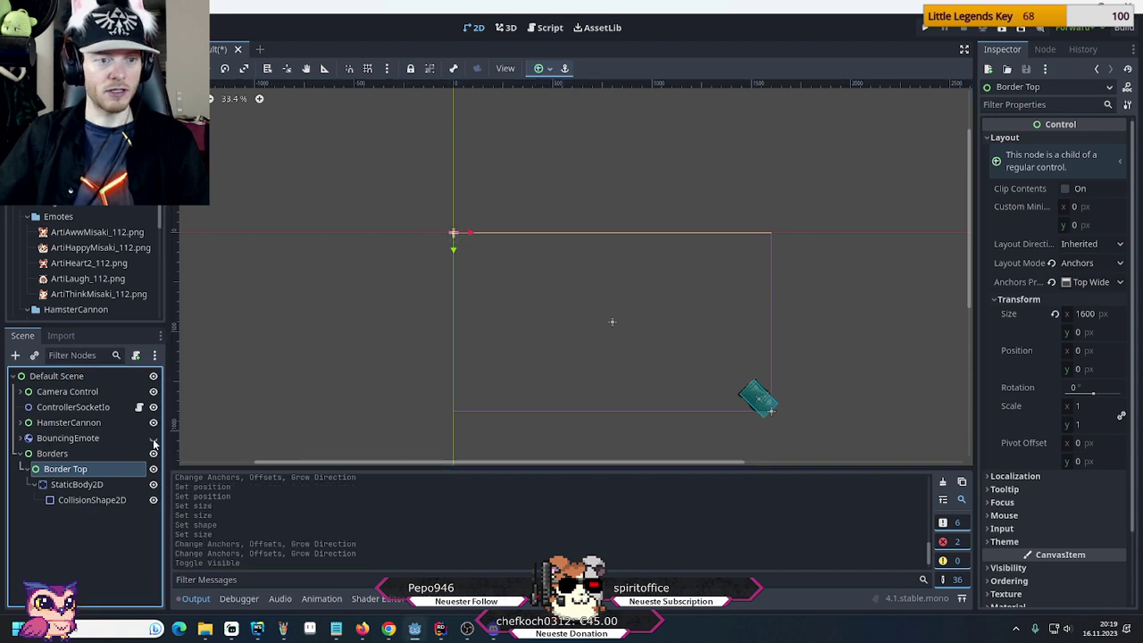
left_click(69, 485)
left_click(62, 501)
scroll(393, 262, "up", 8)
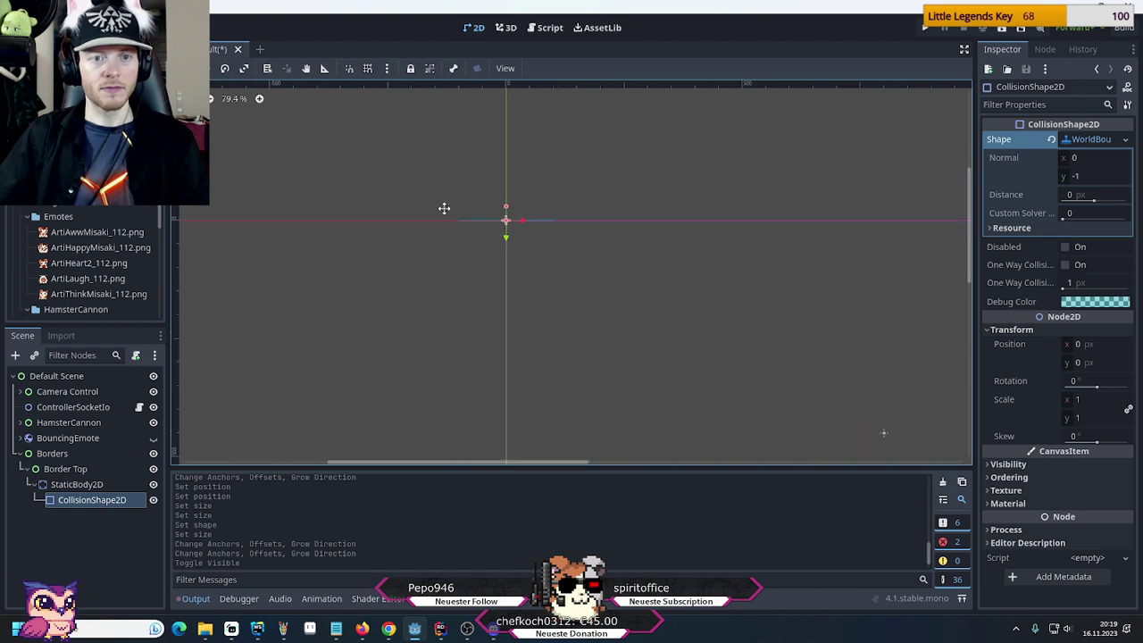
scroll(473, 220, "up", 5)
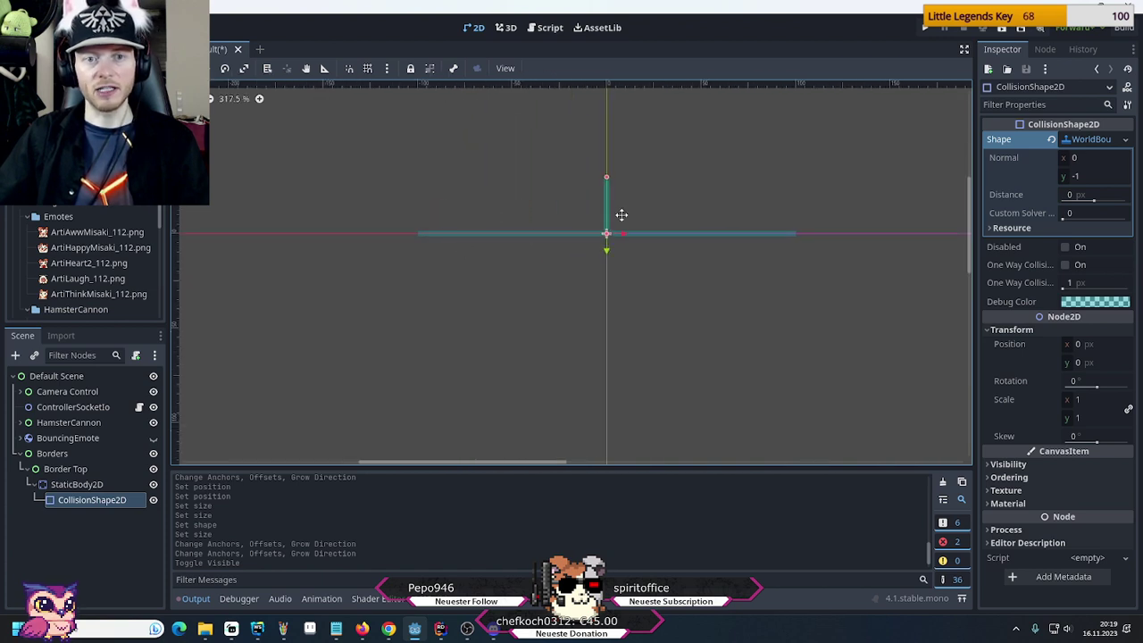
scroll(613, 286, "down", 10)
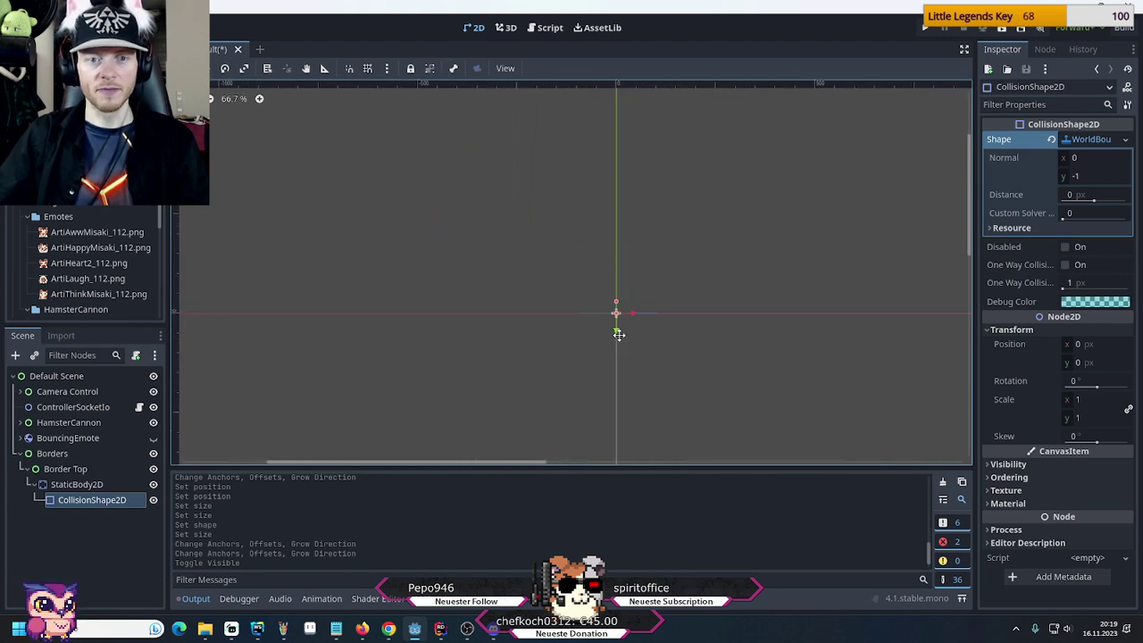
middle_click_drag(774, 387, 542, 241)
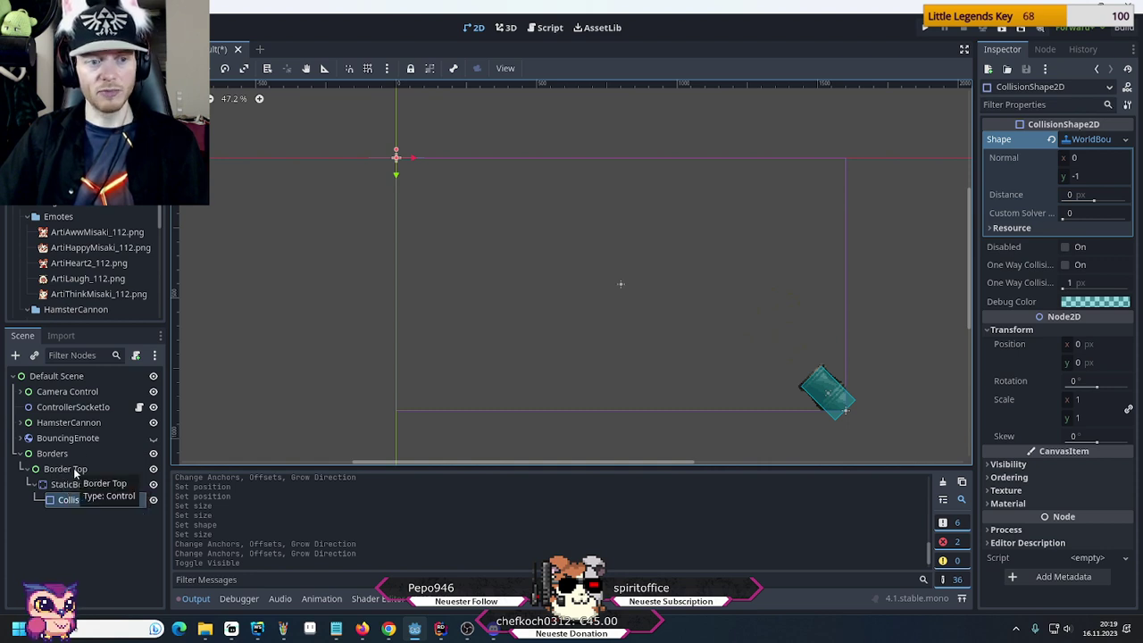
Duplicate the Border Top node with its children three times under Borders and collapse the copies in the scene tree
left_click(72, 470)
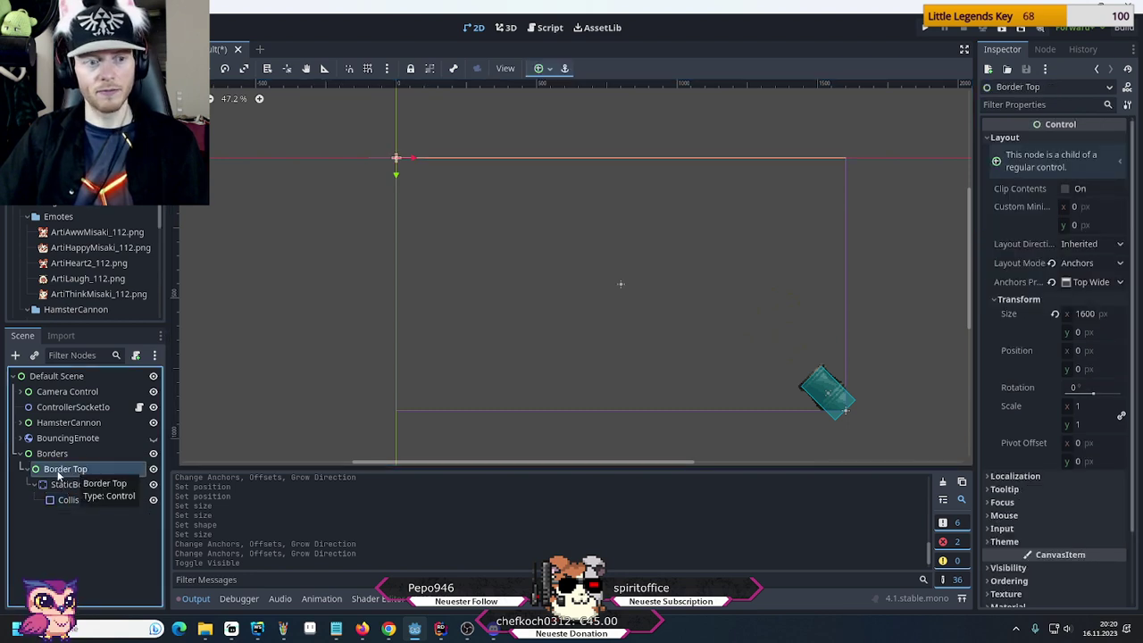
left_click(28, 468)
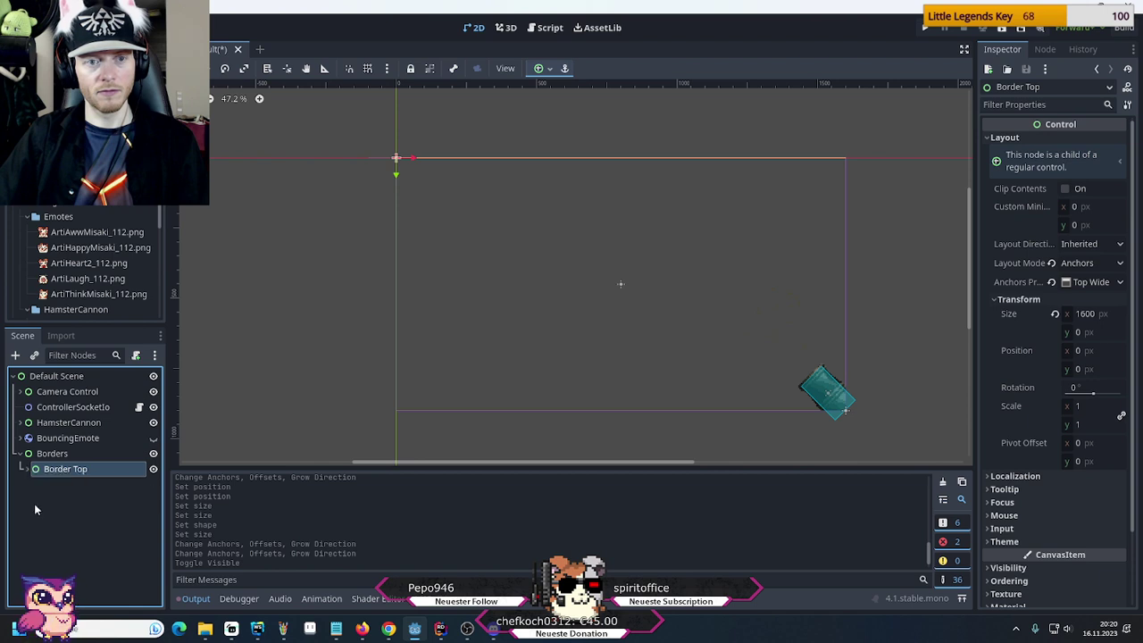
left_click(25, 468)
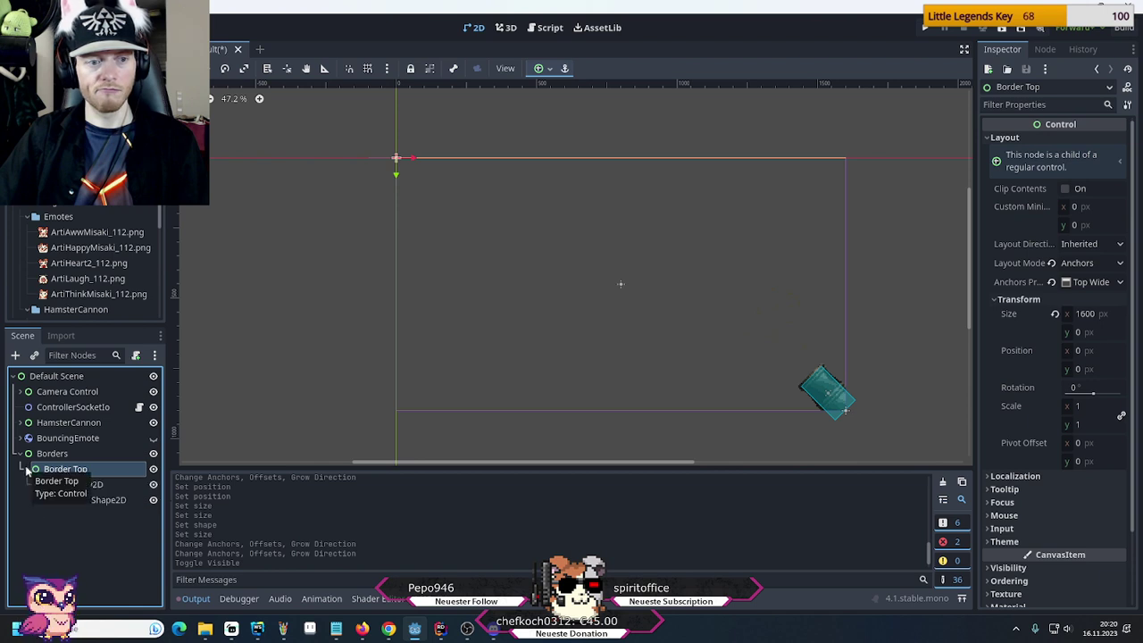
left_click(27, 469)
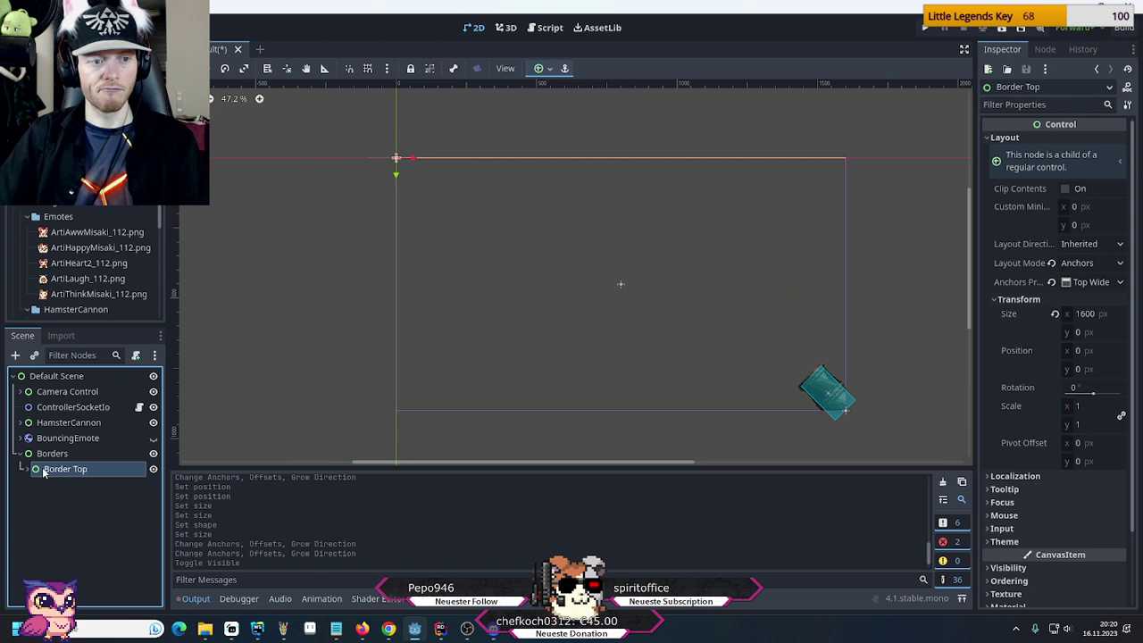
left_click(72, 501)
left_click(67, 469)
key("ctrl+d")
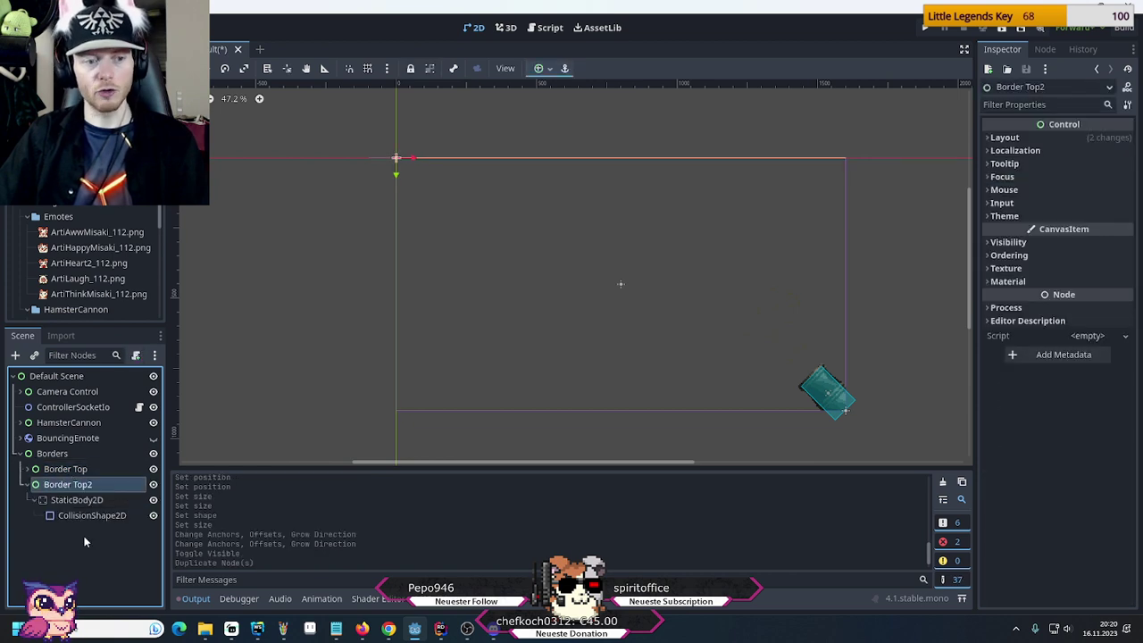
key("ctrl+d")
left_click(27, 484)
left_click(27, 499)
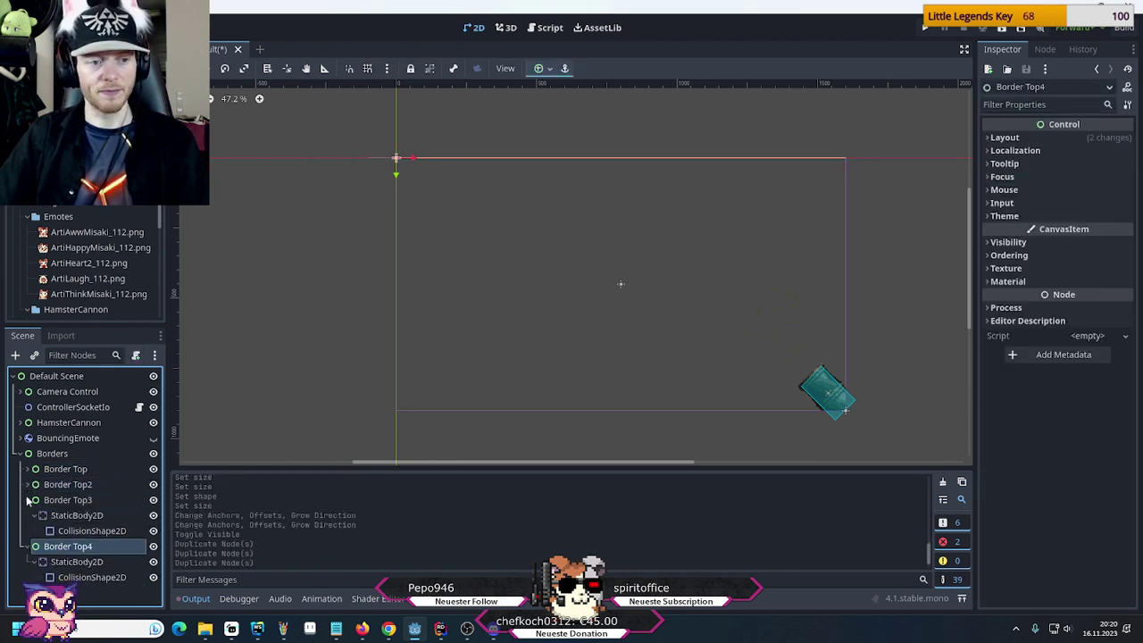
key("ctrl+d")
left_click(28, 516)
Rename the Border Top2 node to Border Right
double_click(66, 484)
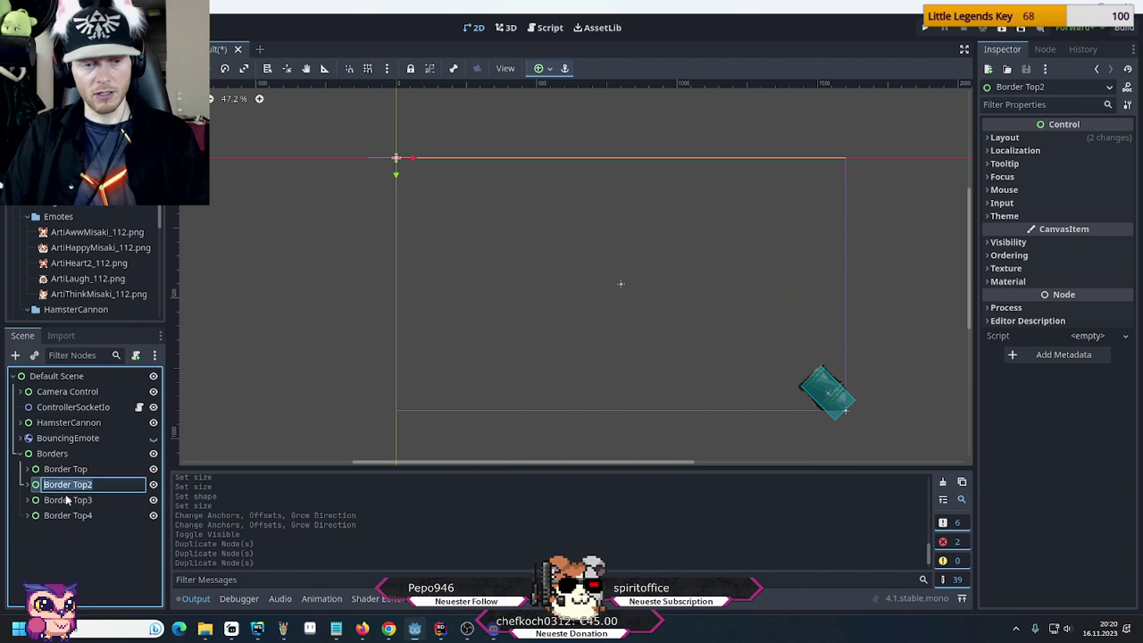
key("End")
key("BackSpace")
key("BackSpace")
key("BackSpace")
key("BackSpace")
type("Right")
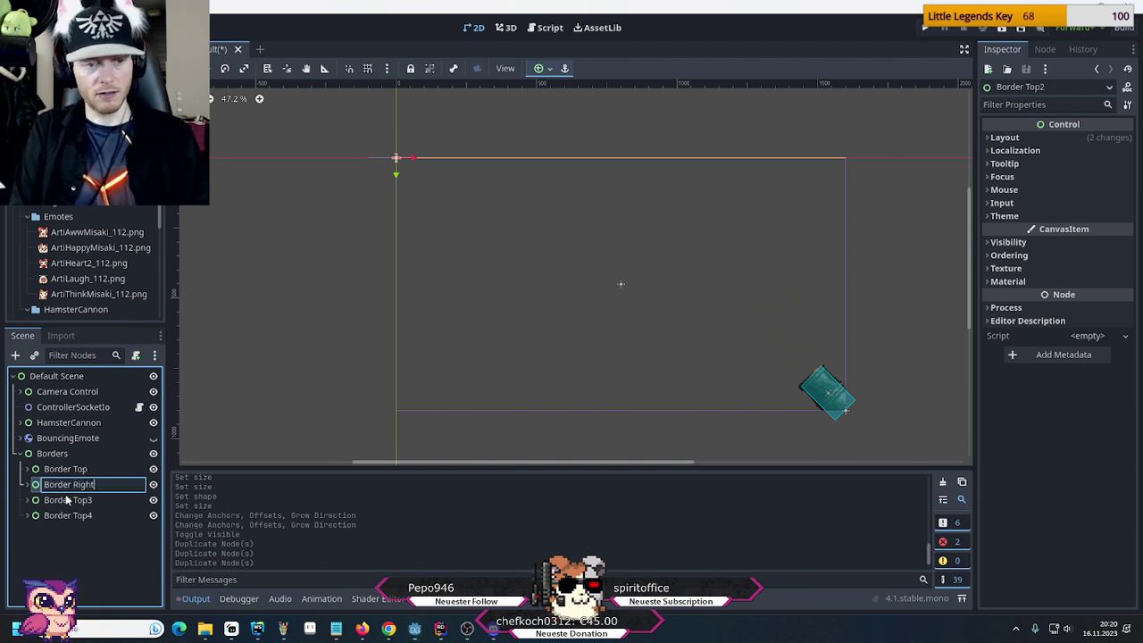
key("Return")
Expand Border Right and apply the Top Right anchor preset to it
left_click(28, 484)
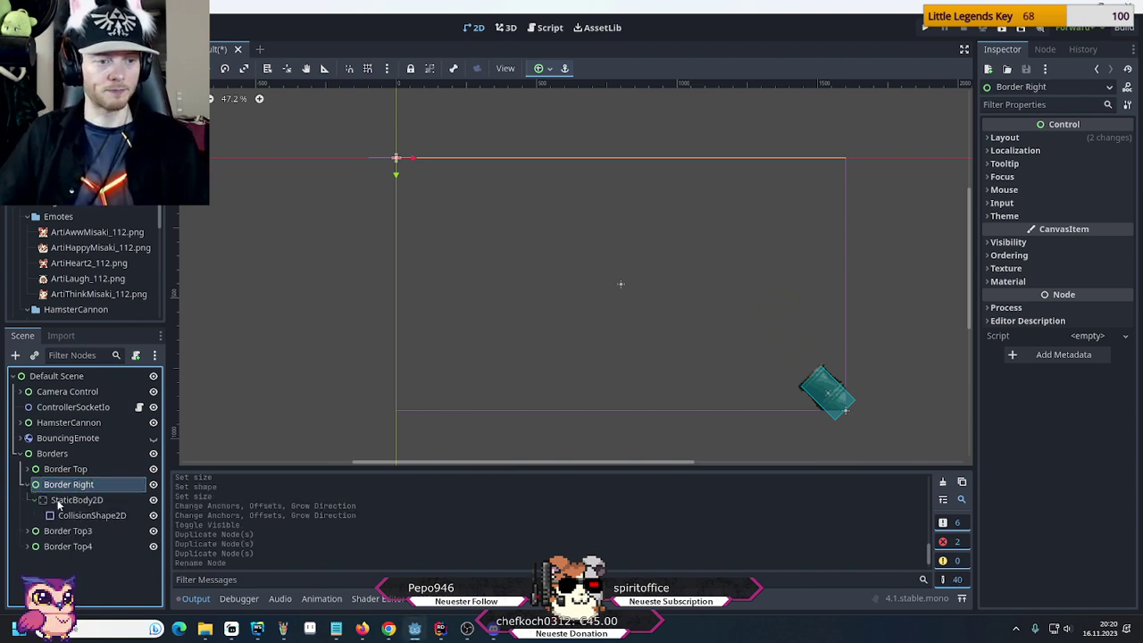
left_click(61, 497)
left_click(62, 484)
left_click(540, 68)
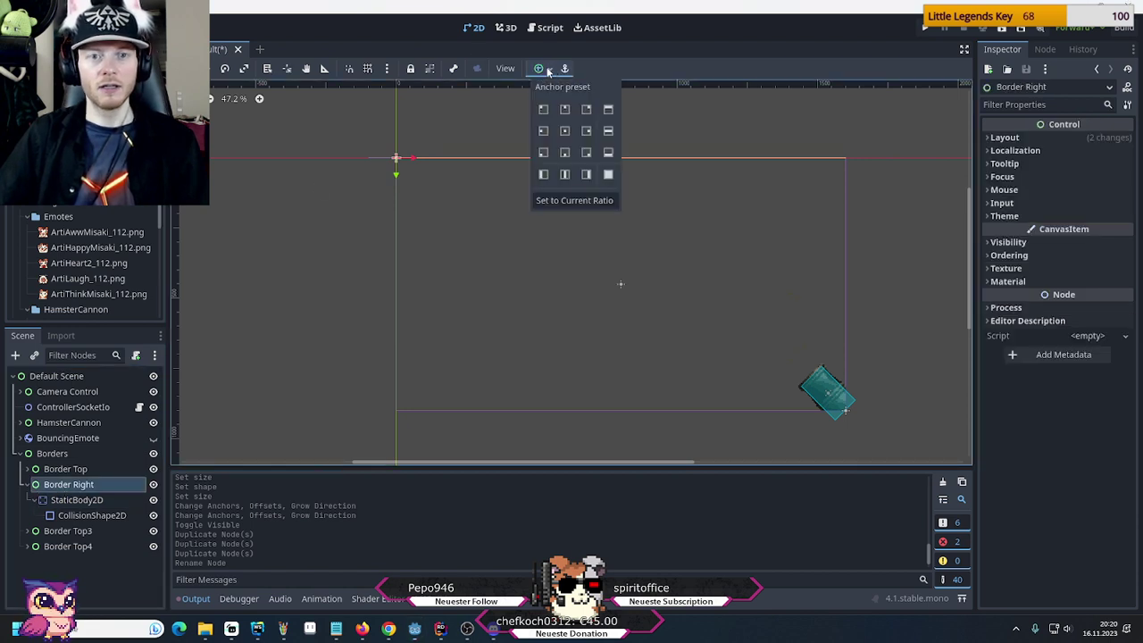
left_click(587, 110)
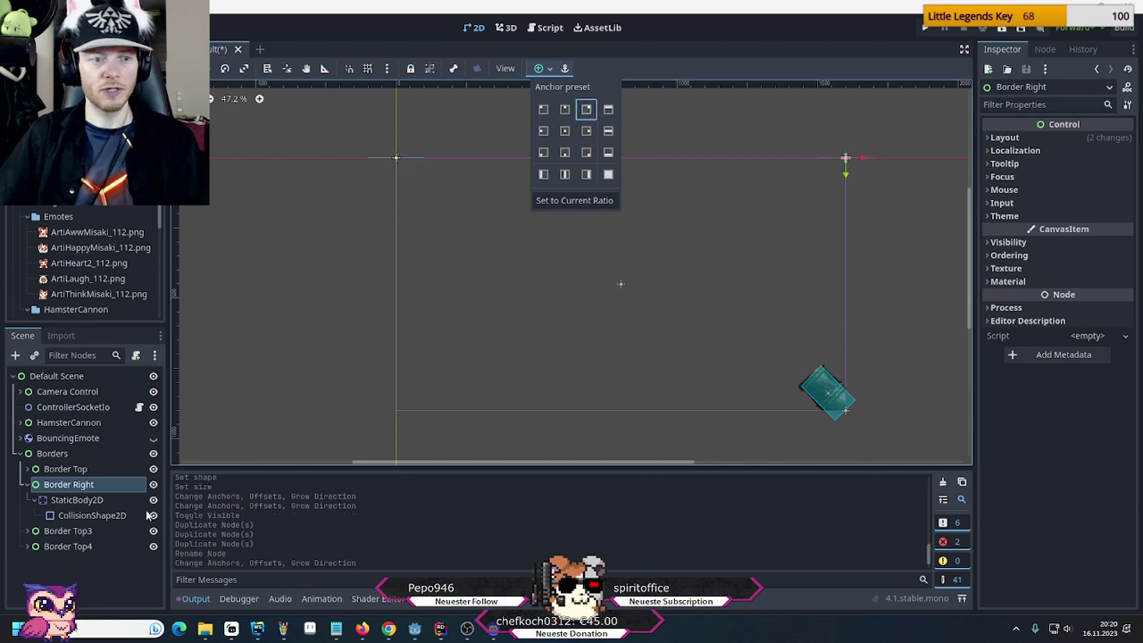
Expand Border Top and apply the Top Right anchor preset to it
left_click(34, 470)
left_click(70, 476)
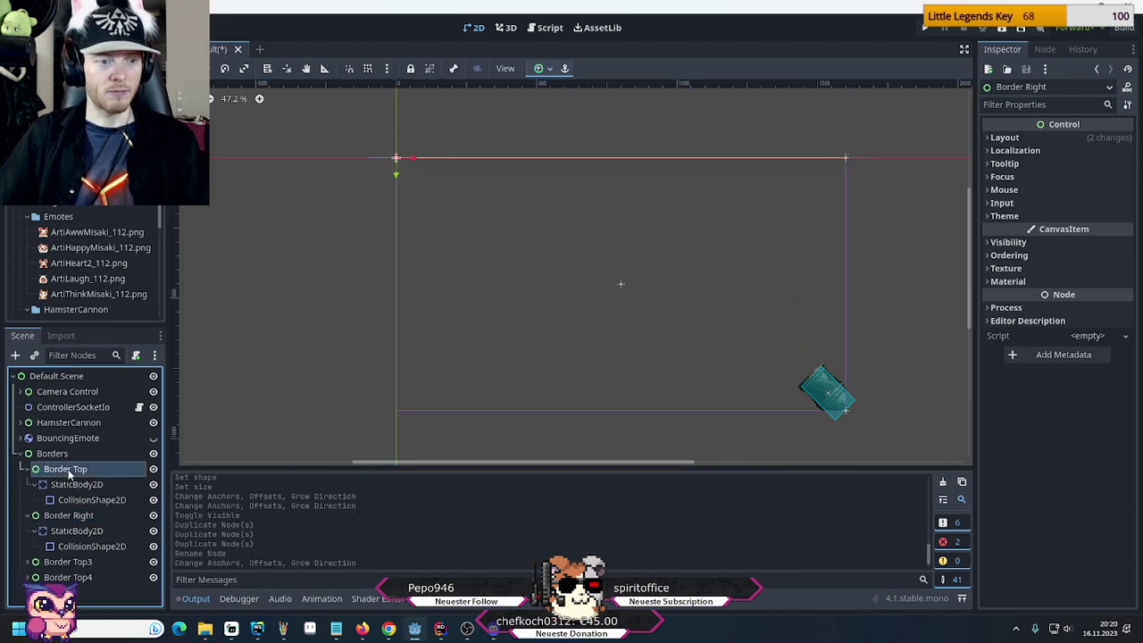
left_click(551, 69)
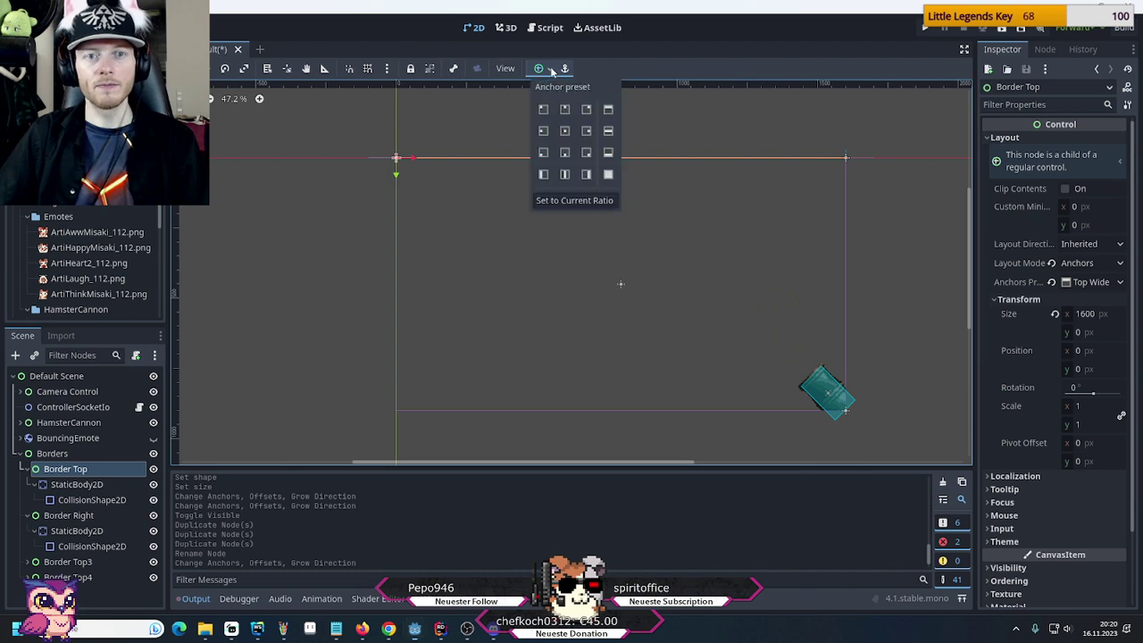
left_click(587, 109)
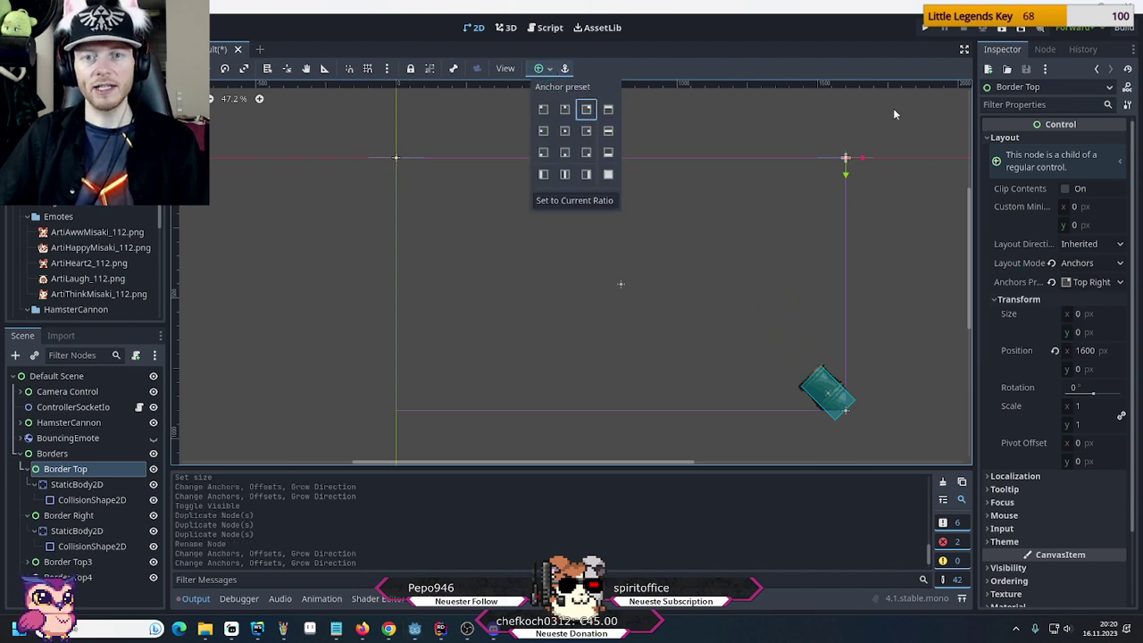
Set the world boundary normal of Border Right's CollisionShape2D to x 1, y 0
scroll(896, 135, "up", 8)
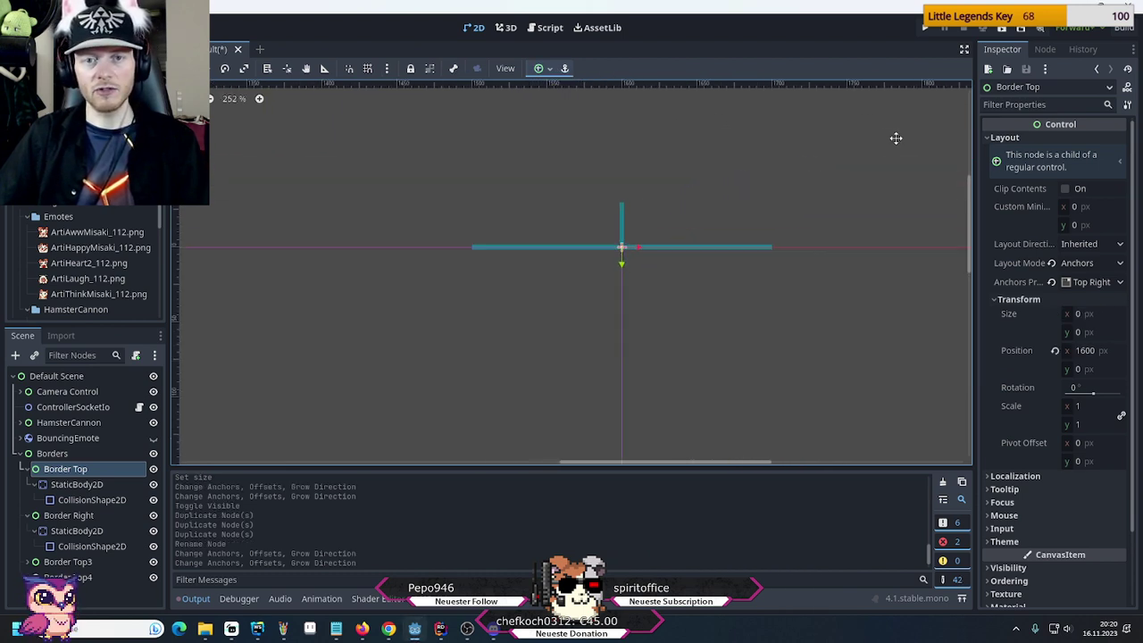
left_click(71, 532)
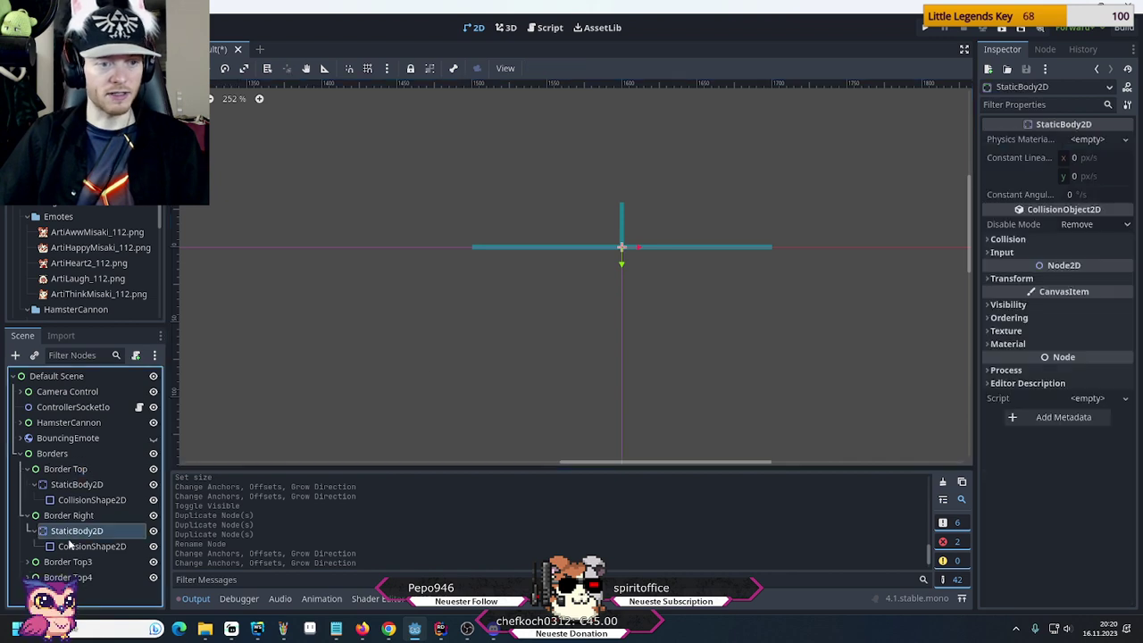
left_click(73, 547)
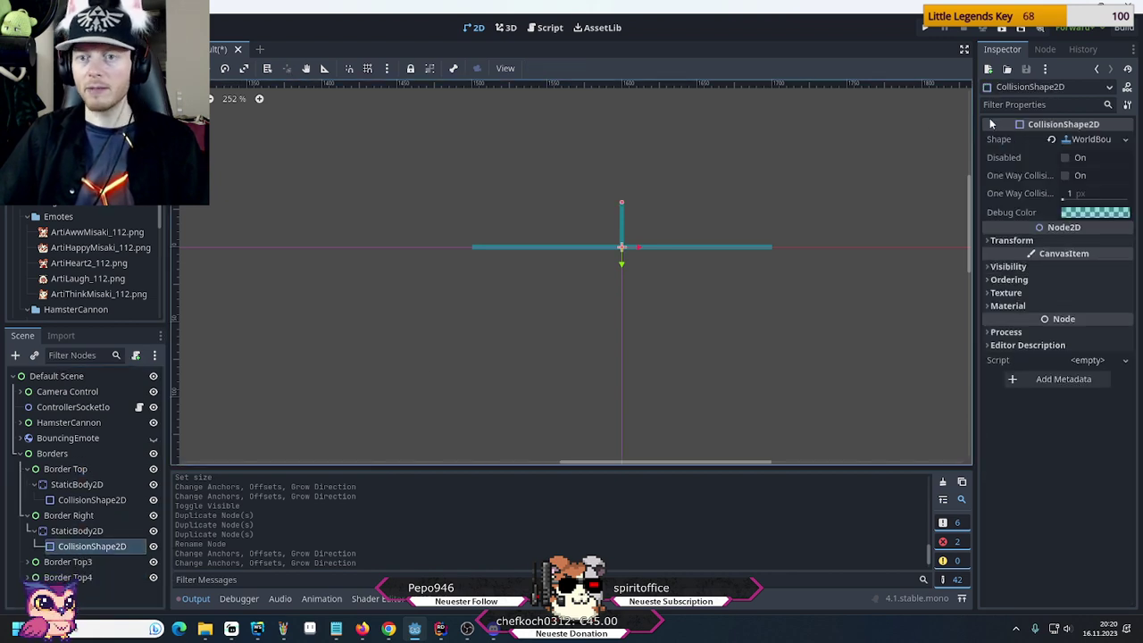
left_click(1086, 145)
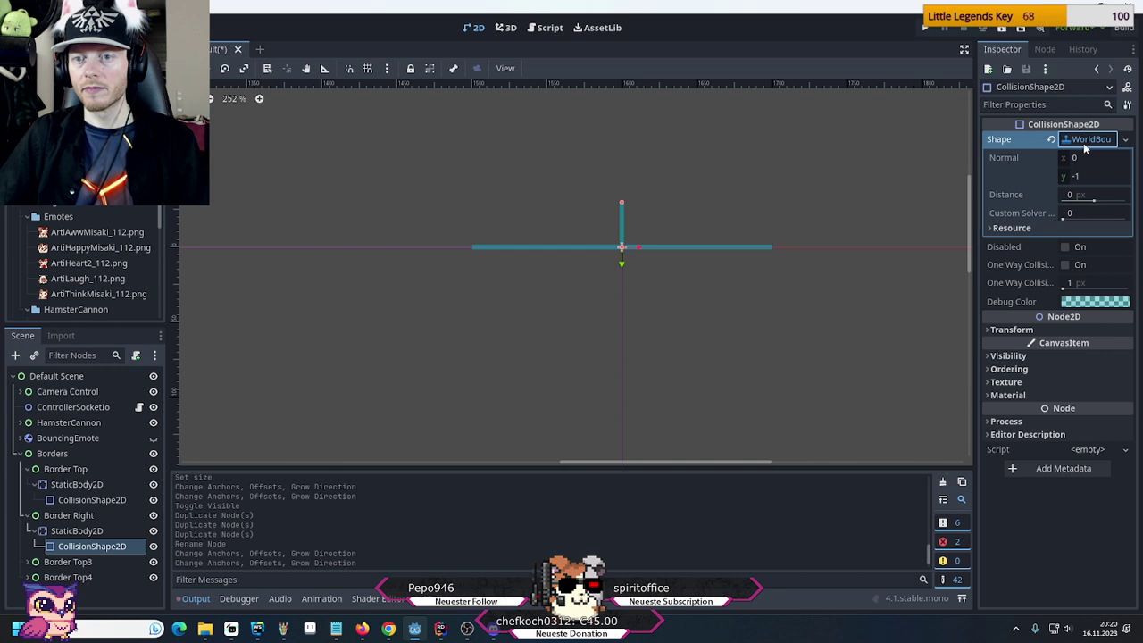
left_click(1077, 177)
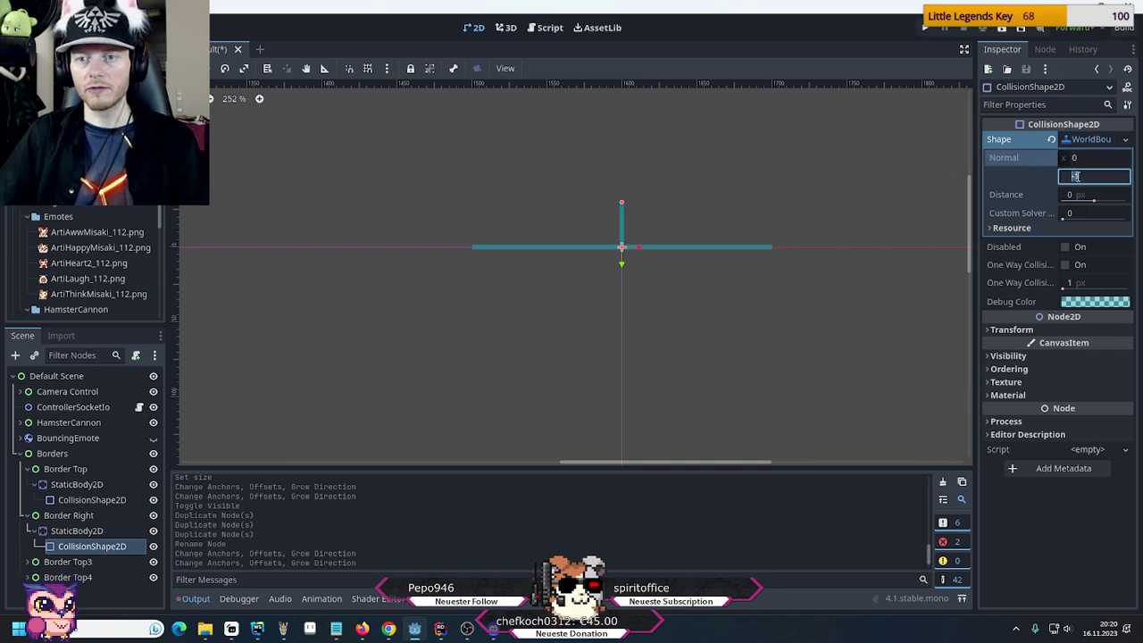
type("-1")
left_click(1075, 158)
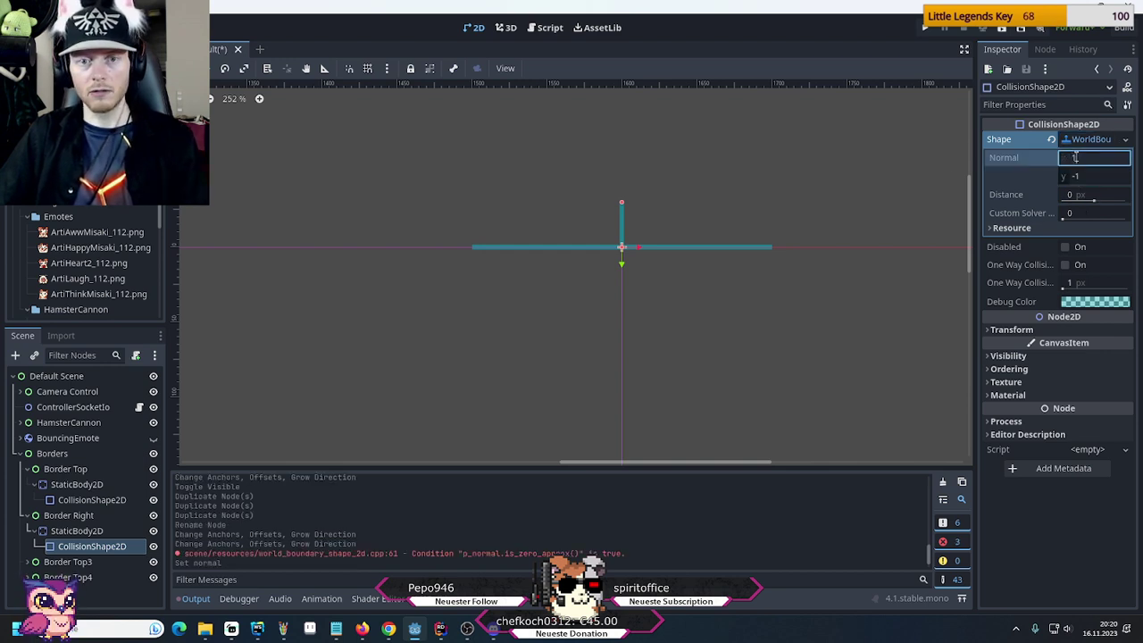
type("1")
key("Return")
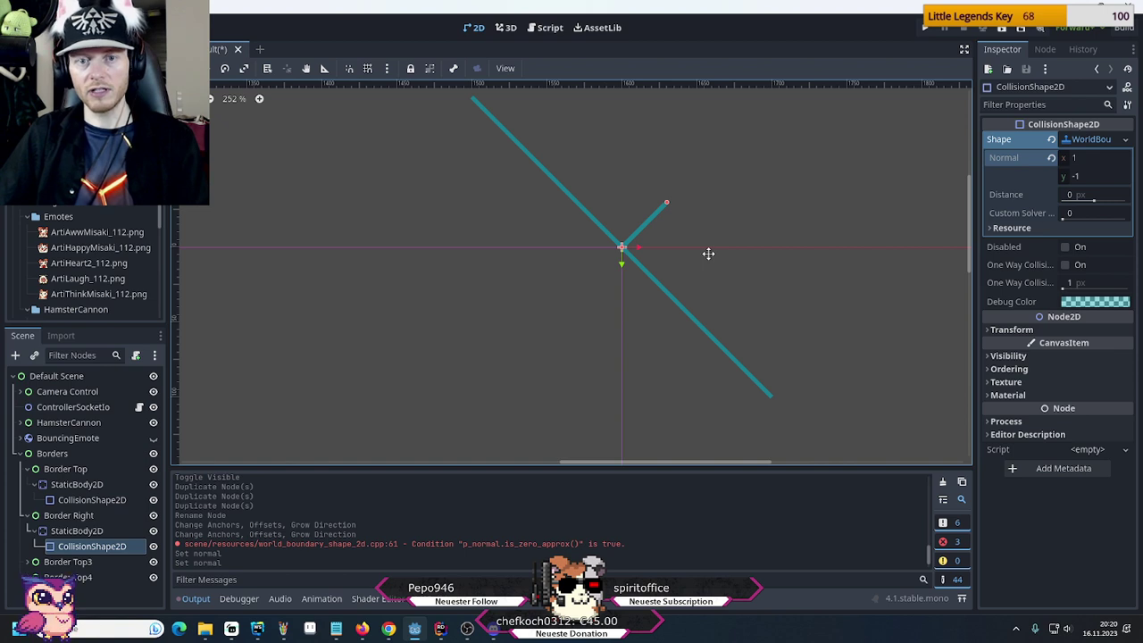
left_click(1077, 176)
type("0")
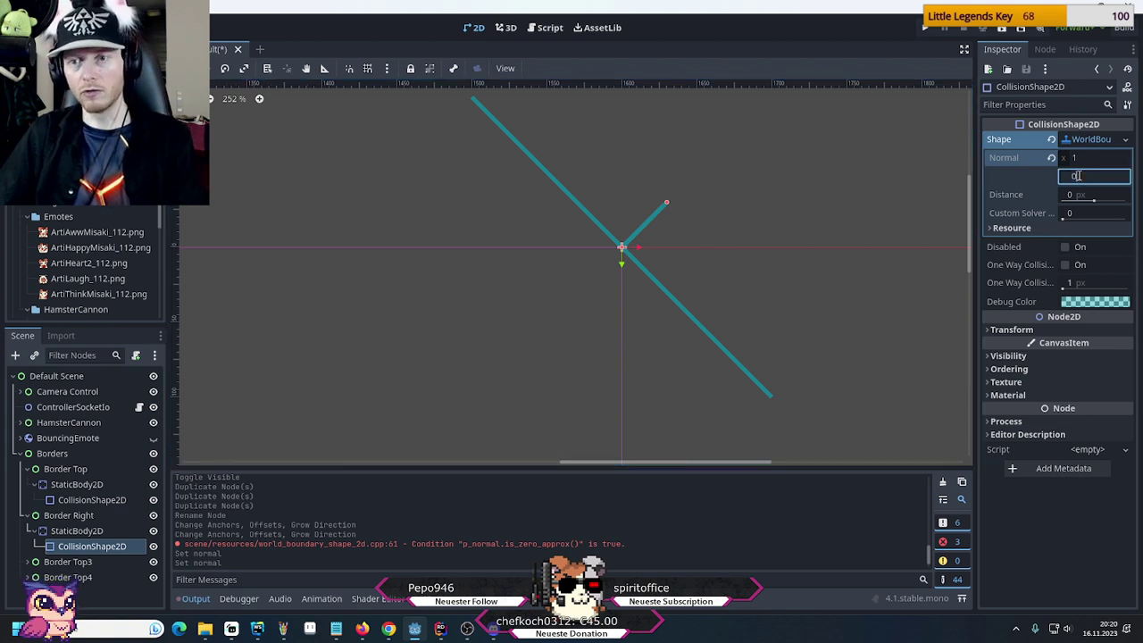
key("Return")
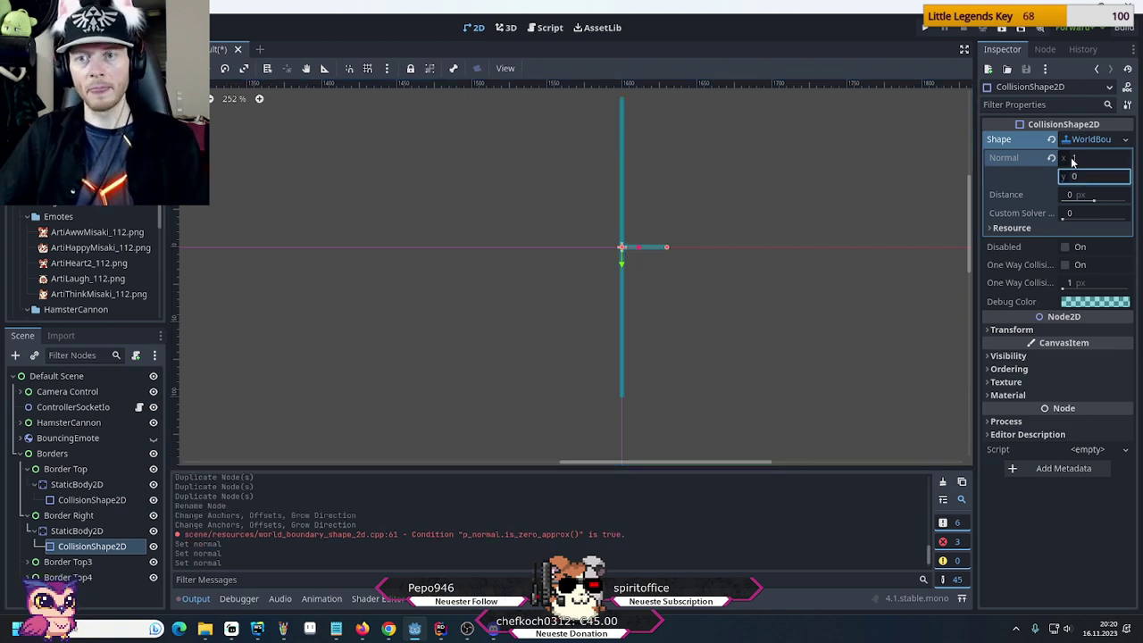
scroll(679, 348, "down", 3)
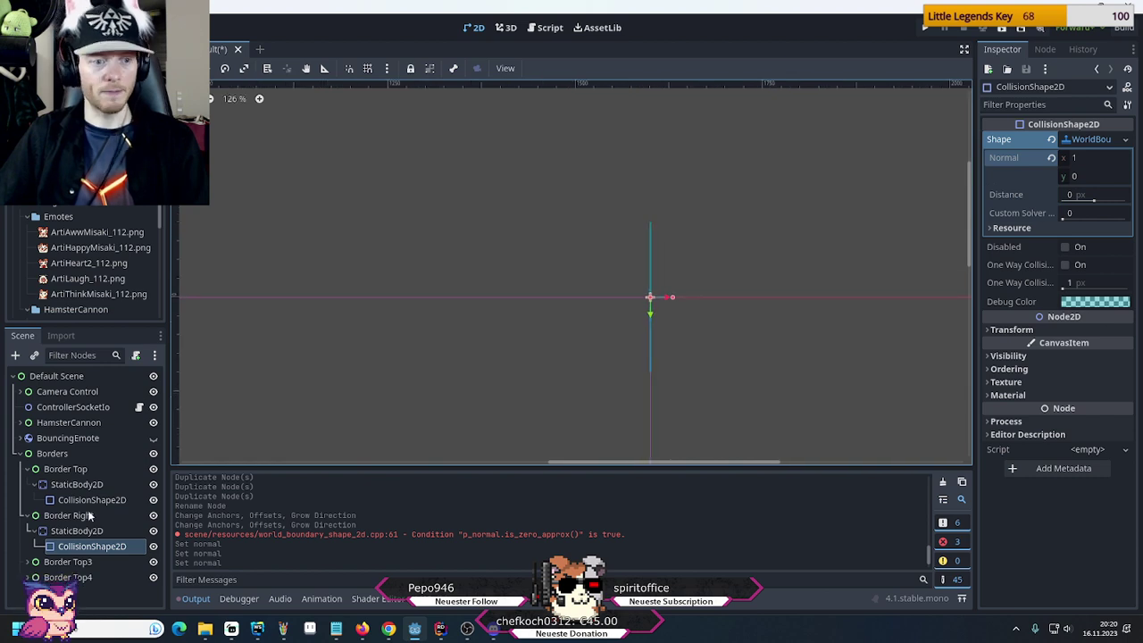
Compare the world boundary shape settings of the CollisionShape2D nodes under Border Top and Border Right
left_click(37, 457)
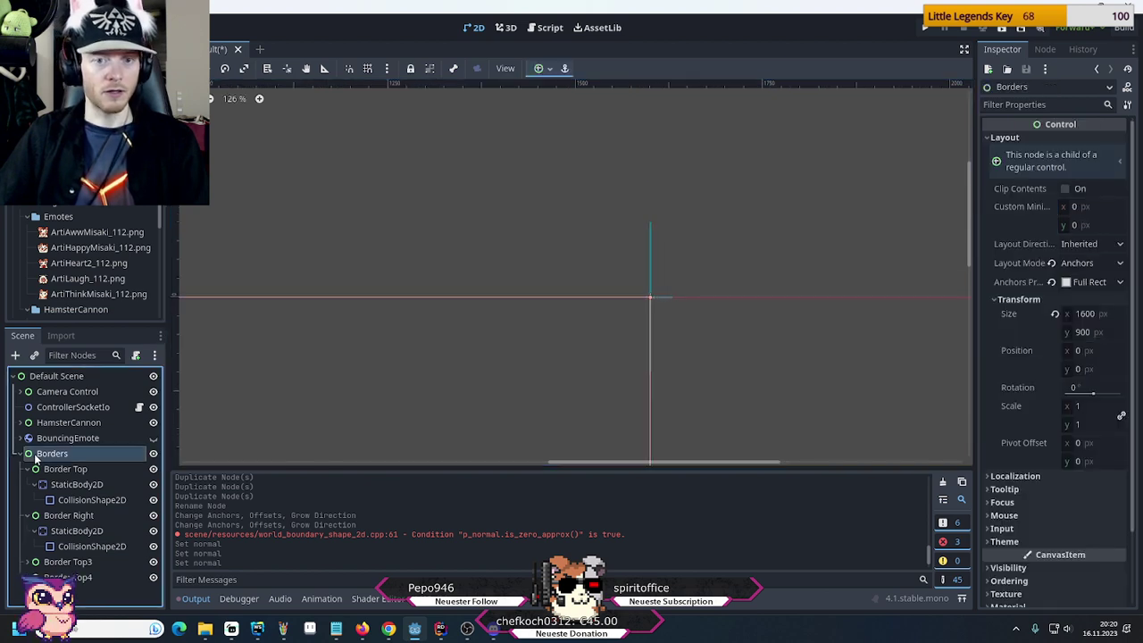
left_click(83, 500)
left_click(81, 485)
left_click(76, 502)
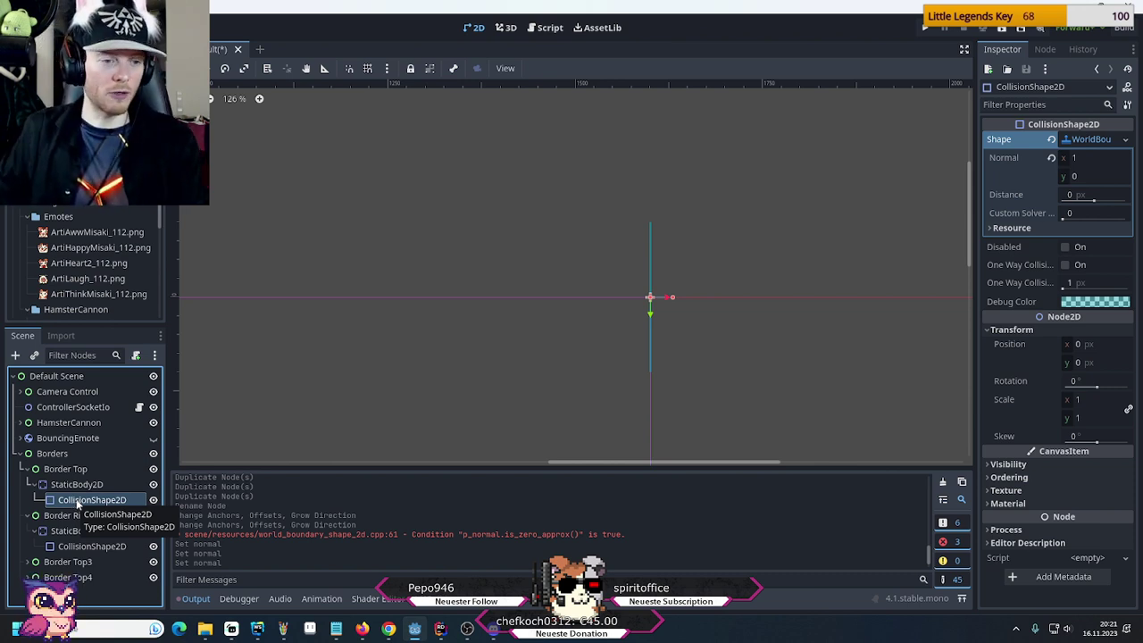
left_click(51, 516)
right_click(51, 516)
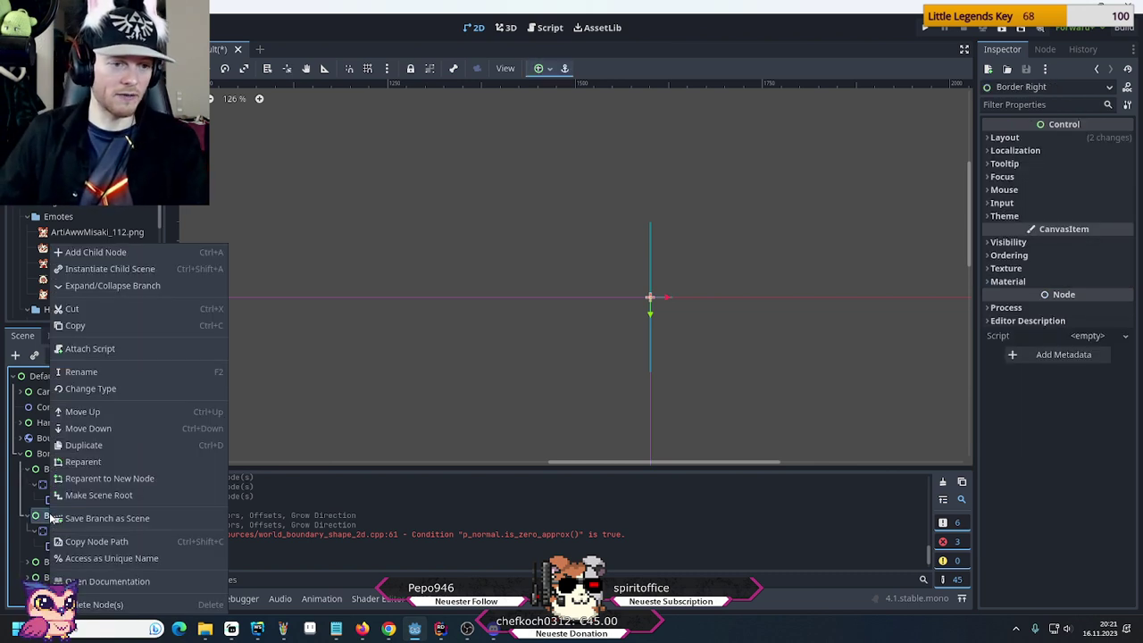
left_click(1051, 71)
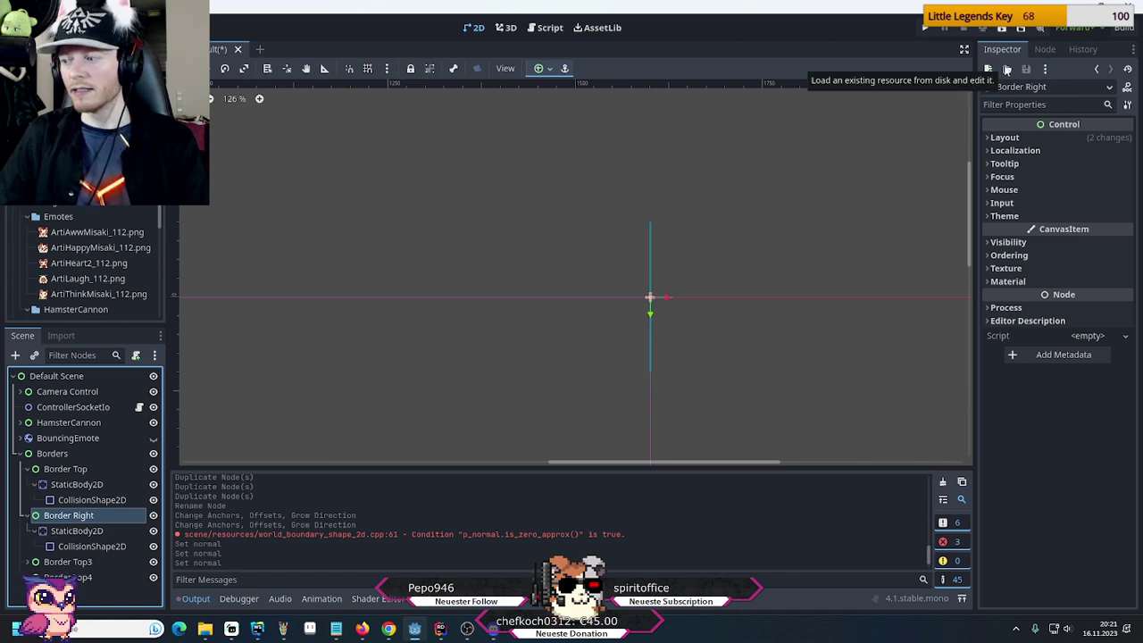
left_click(69, 547)
left_click(79, 500)
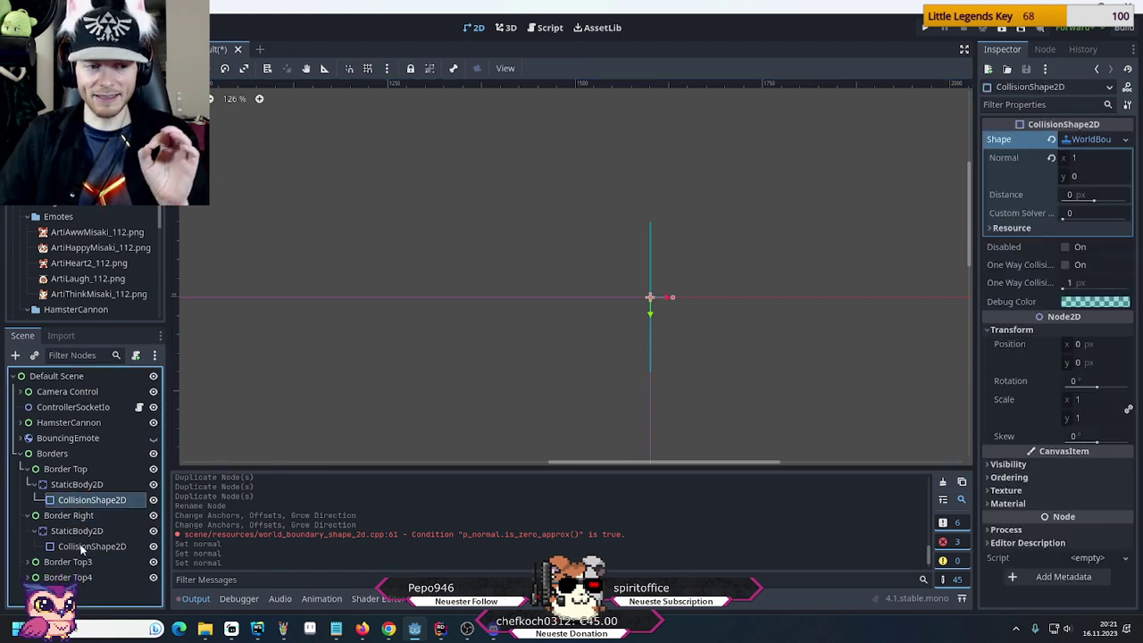
left_click(80, 548)
left_click(81, 502)
left_click(79, 549)
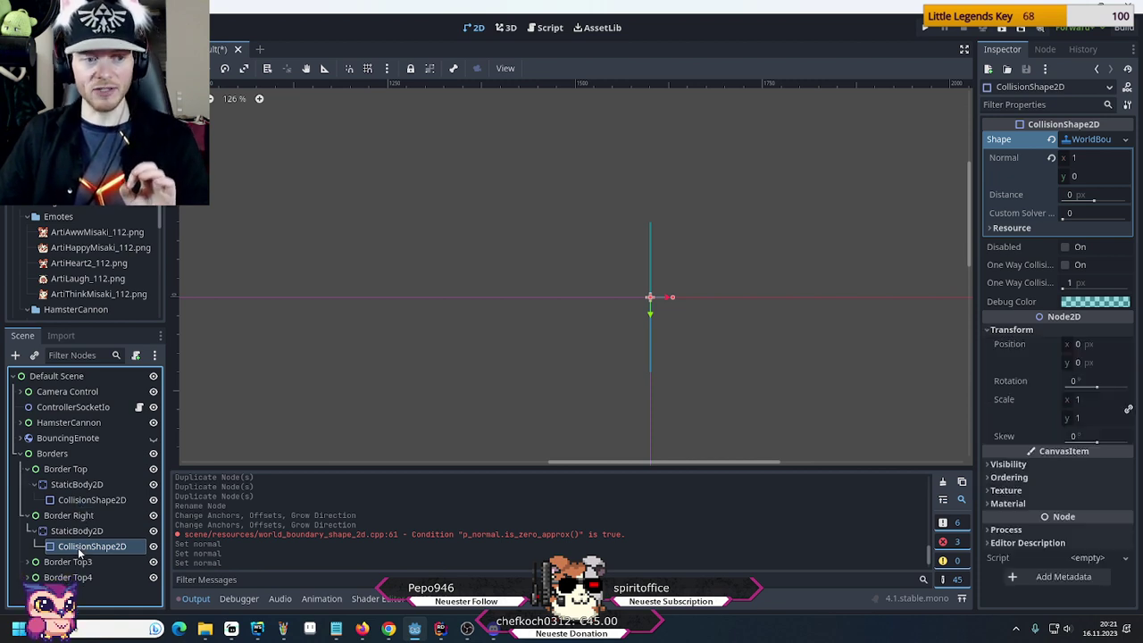
left_click(80, 501)
left_click(80, 548)
left_click(81, 502)
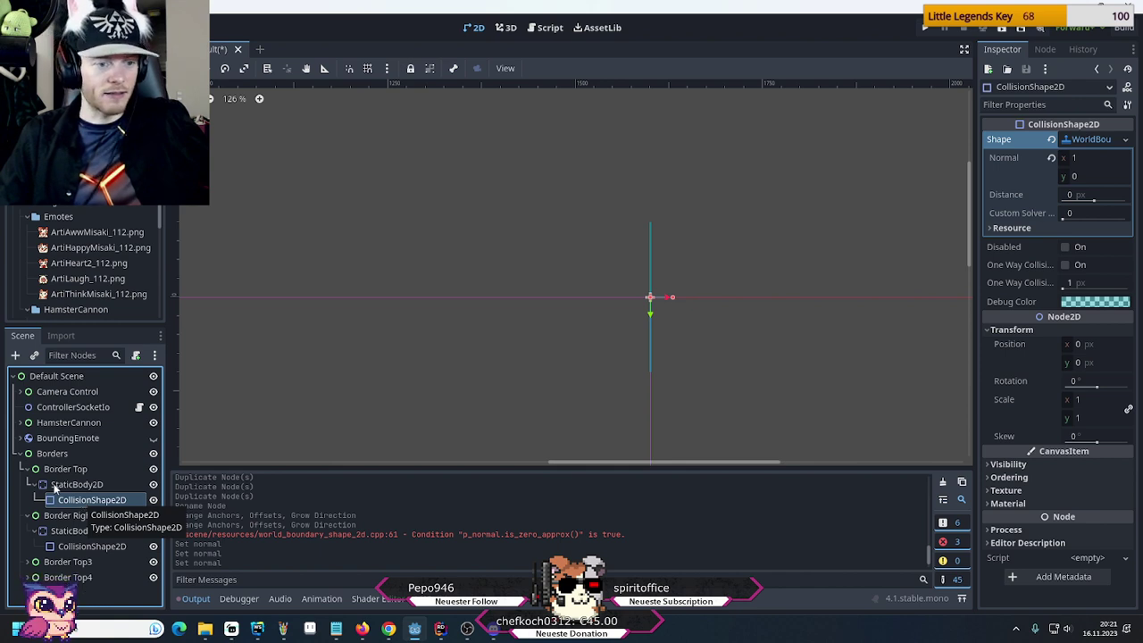
Look through the resource, property and shape options of Border Top's CollisionShape2D for making its shape unique
left_click(1045, 69)
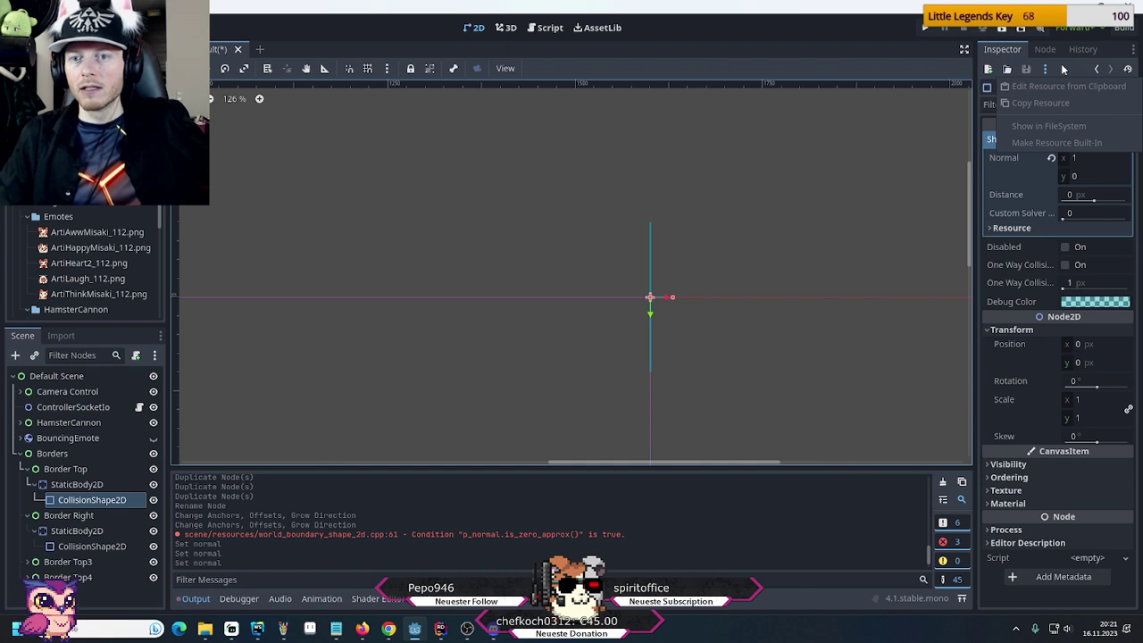
left_click(1063, 70)
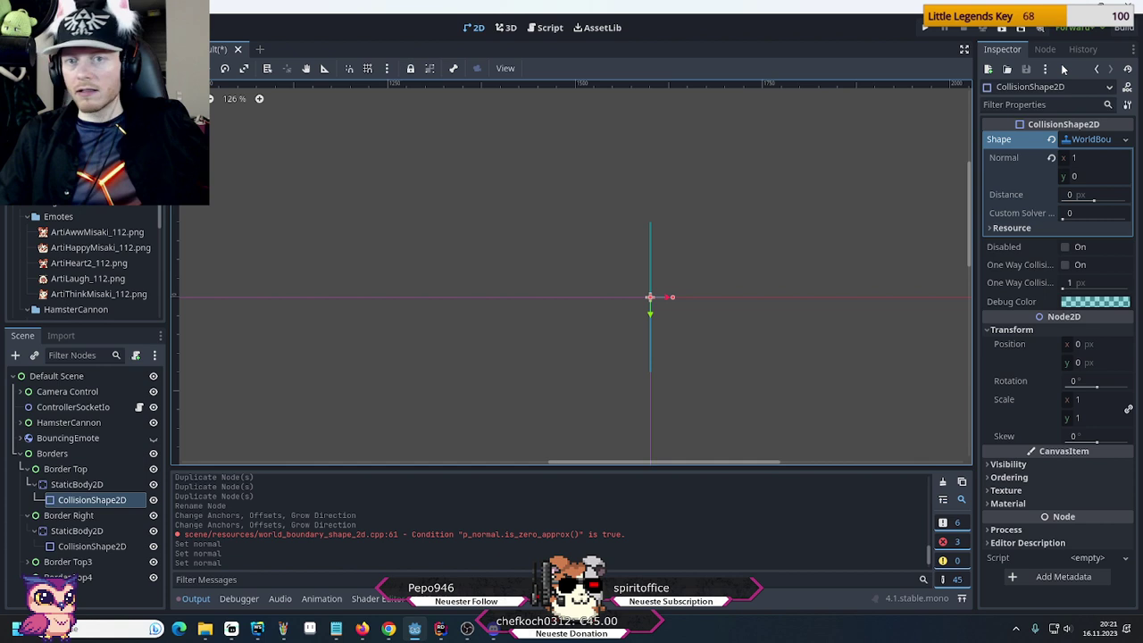
left_click(1047, 70)
left_click(1059, 70)
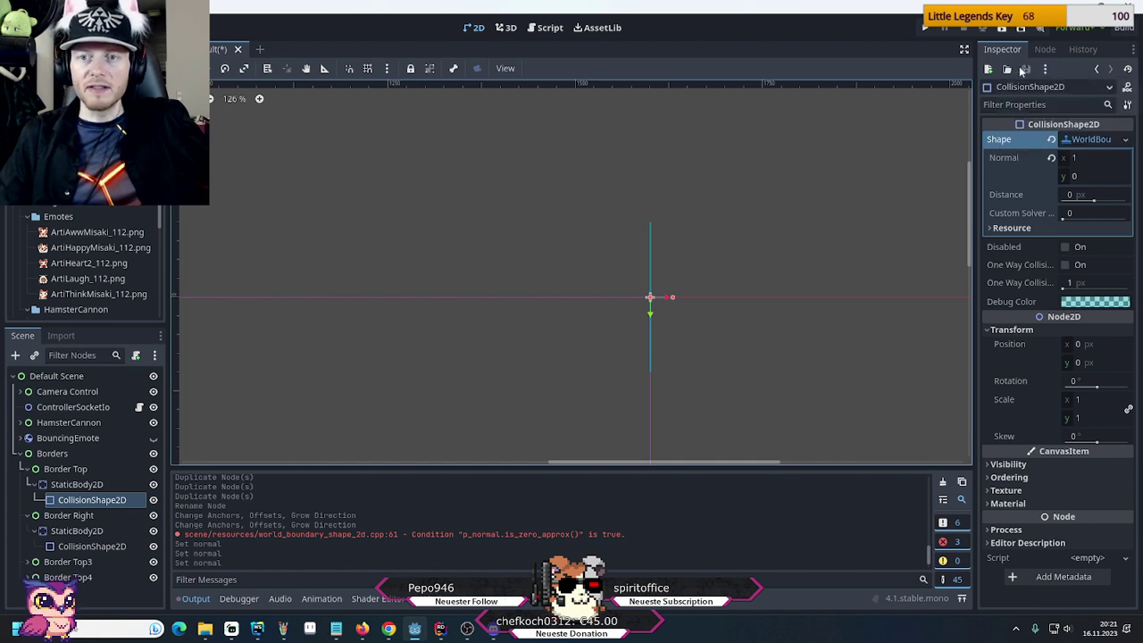
left_click(1127, 106)
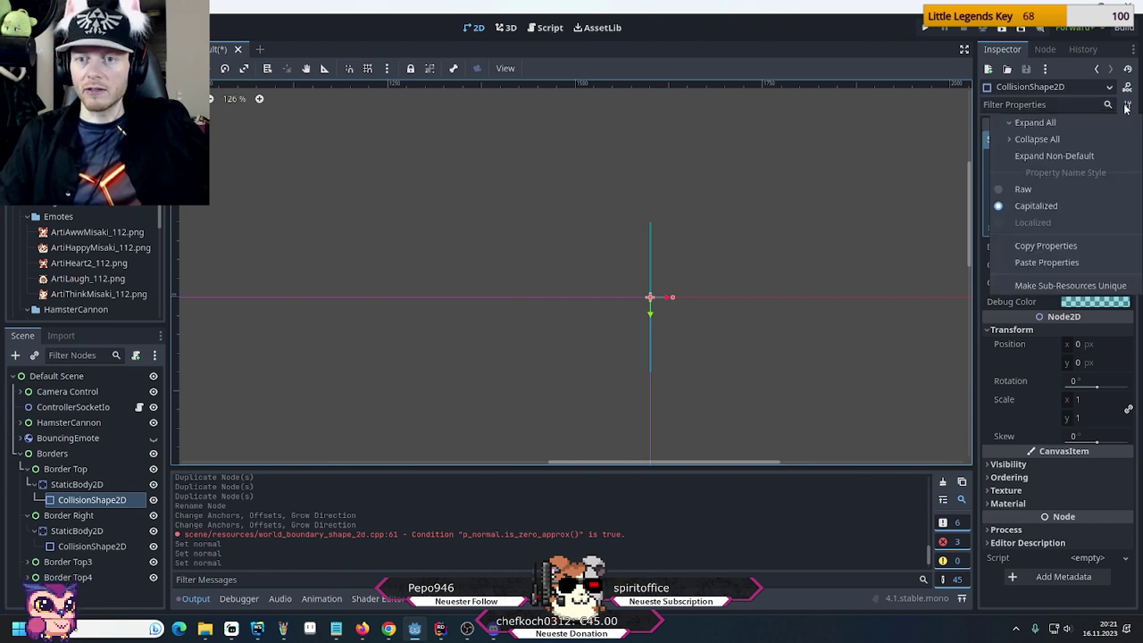
left_click(1067, 69)
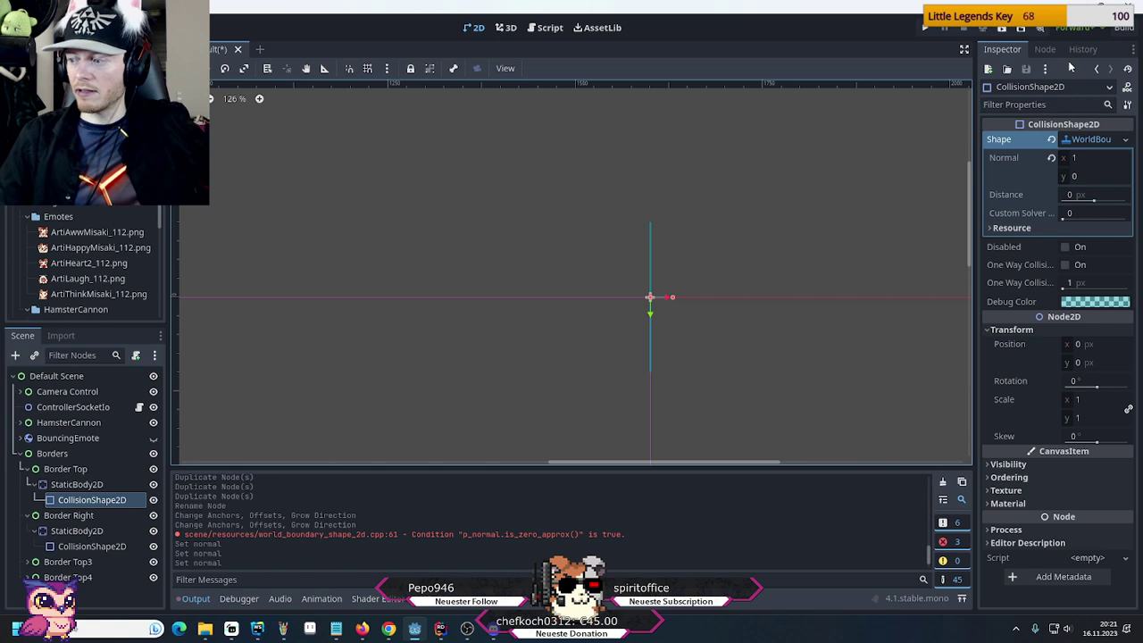
left_click(1046, 70)
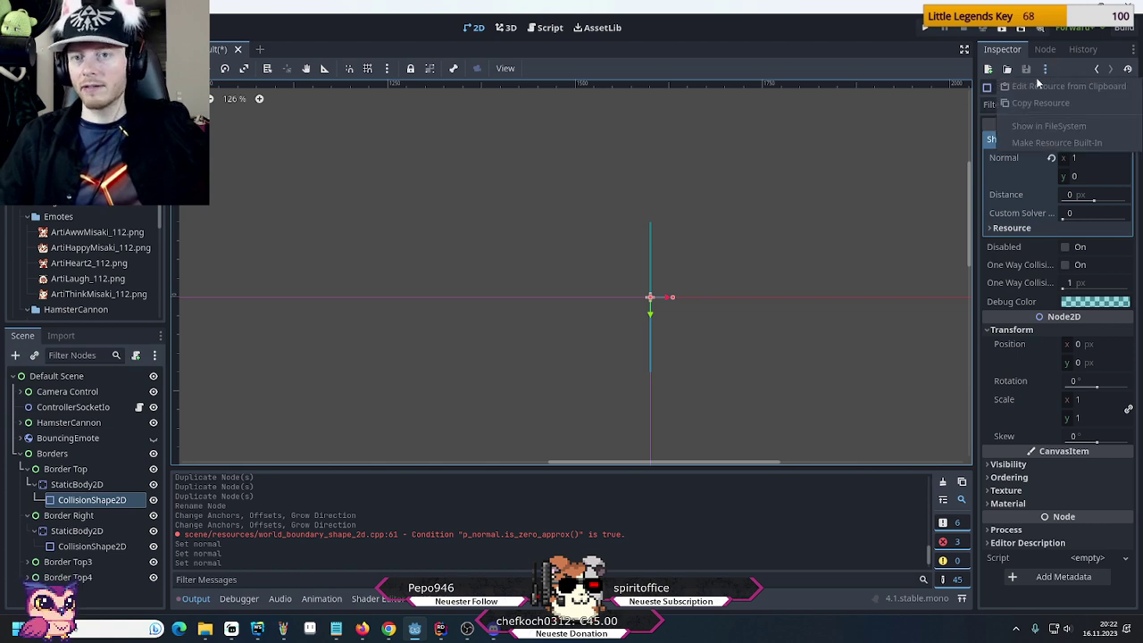
left_click(1058, 68)
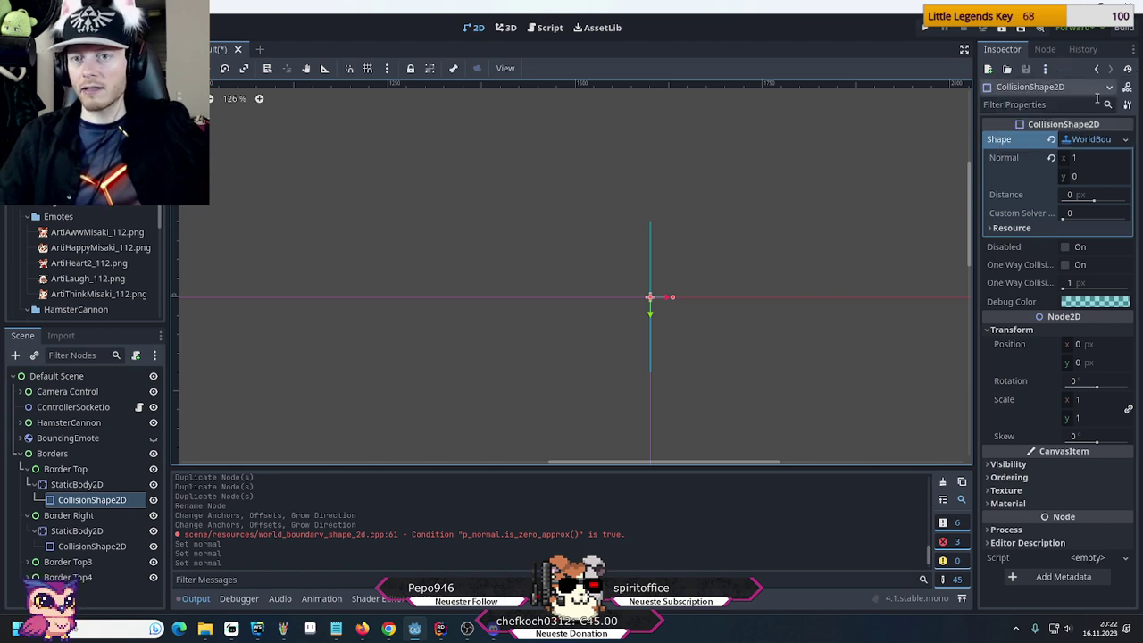
left_click(1128, 140)
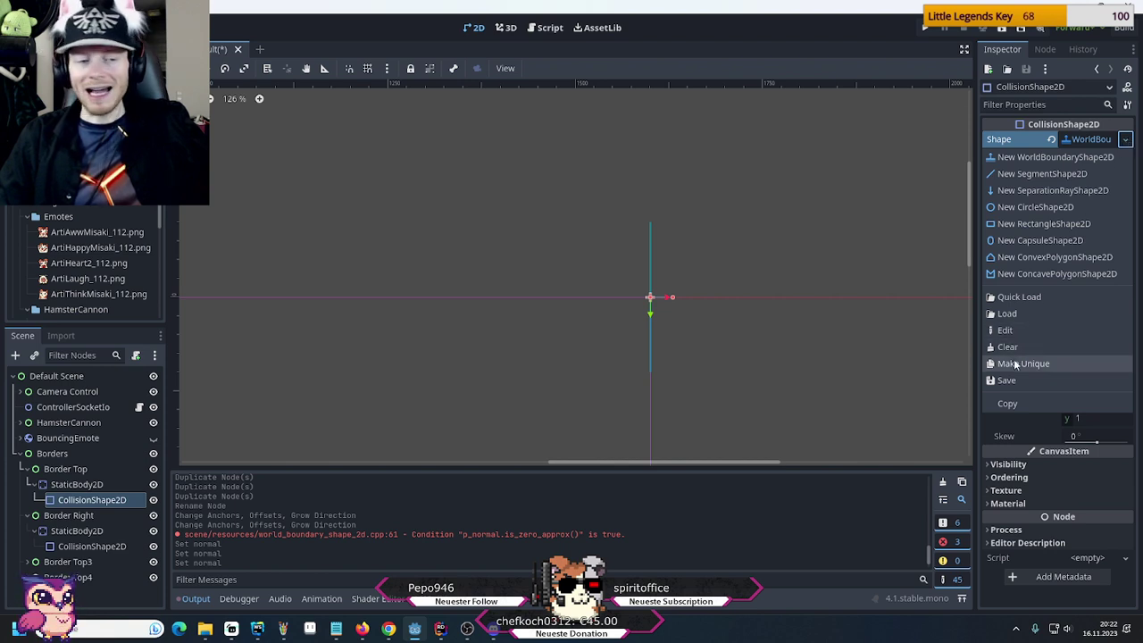
key("Escape")
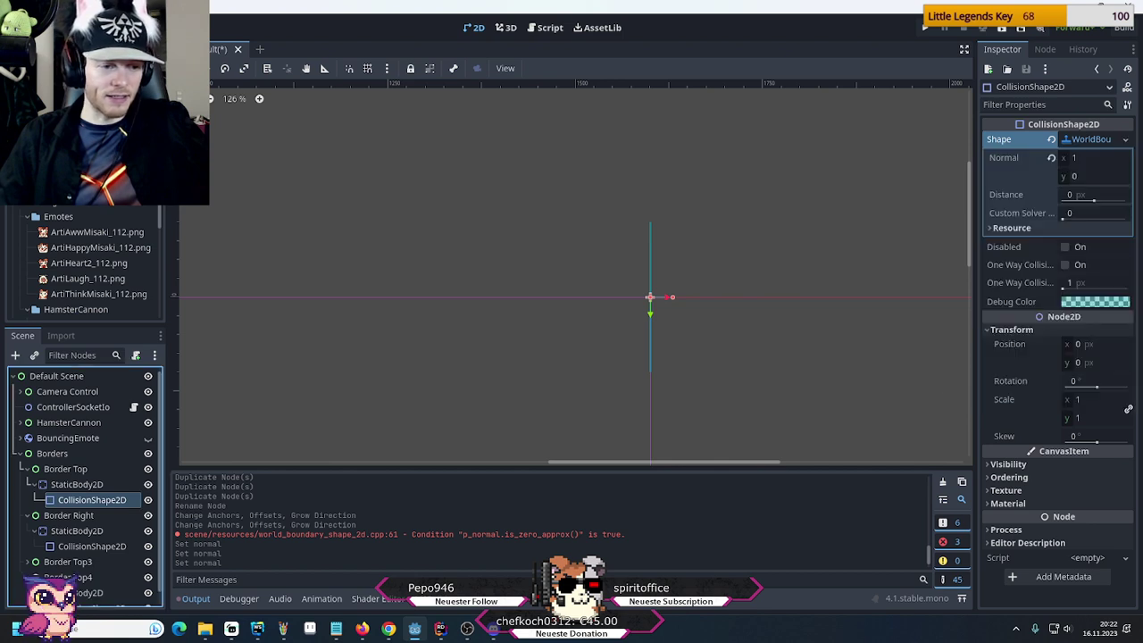
Expand Border Top3 in the scene tree and review the layout and anchor settings of Border Top and Border Right
left_click(28, 562)
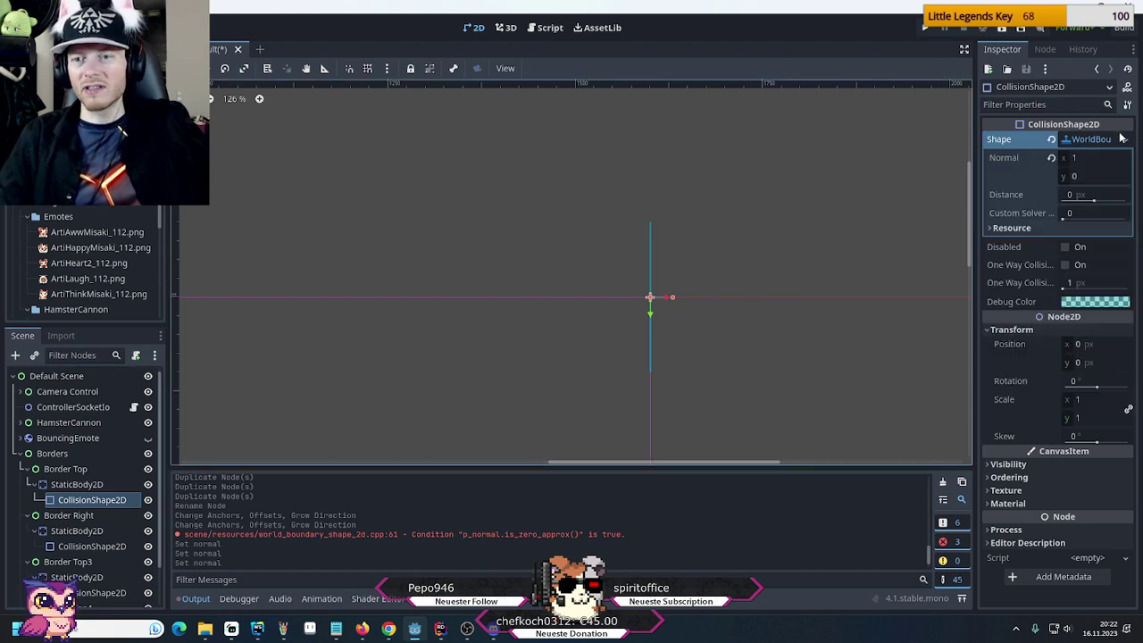
left_click(67, 472)
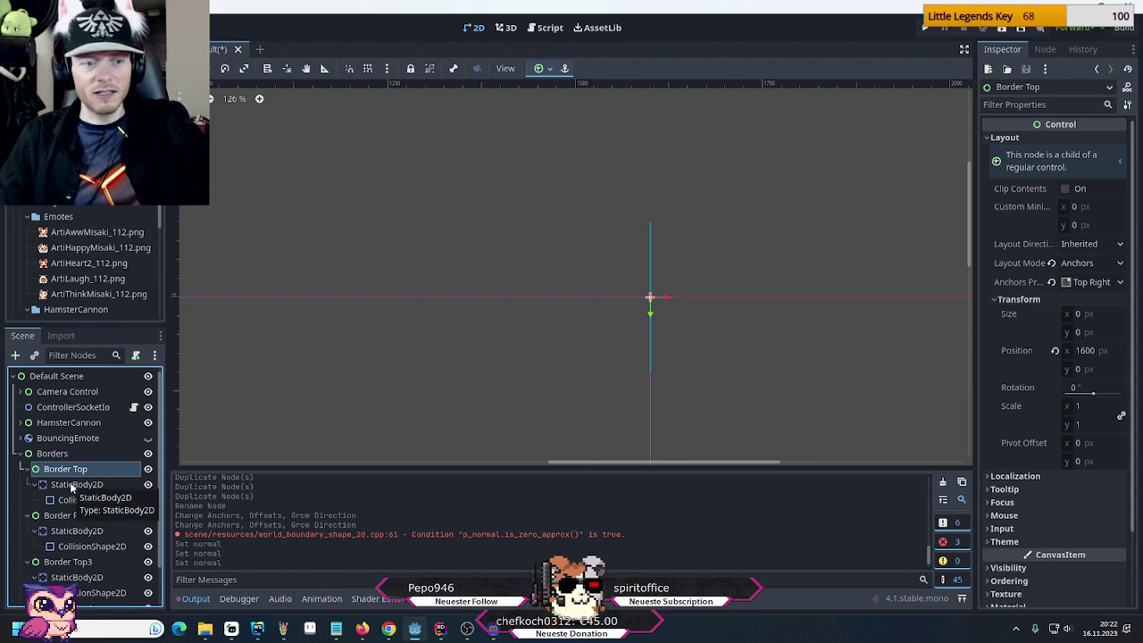
left_click(71, 484)
left_click(70, 470)
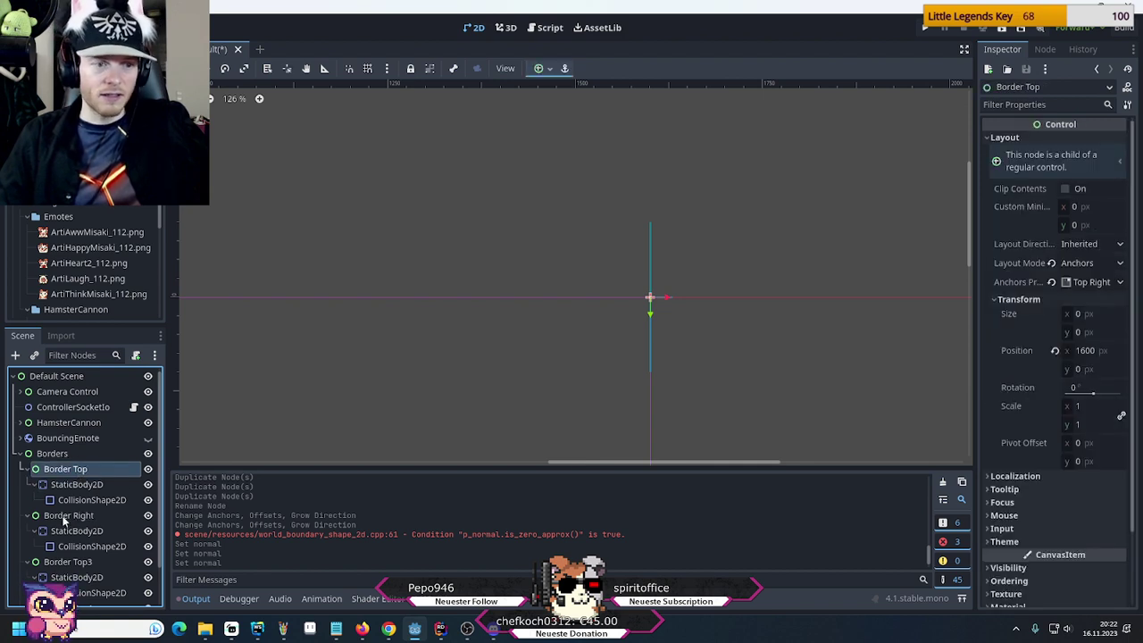
left_click(549, 70)
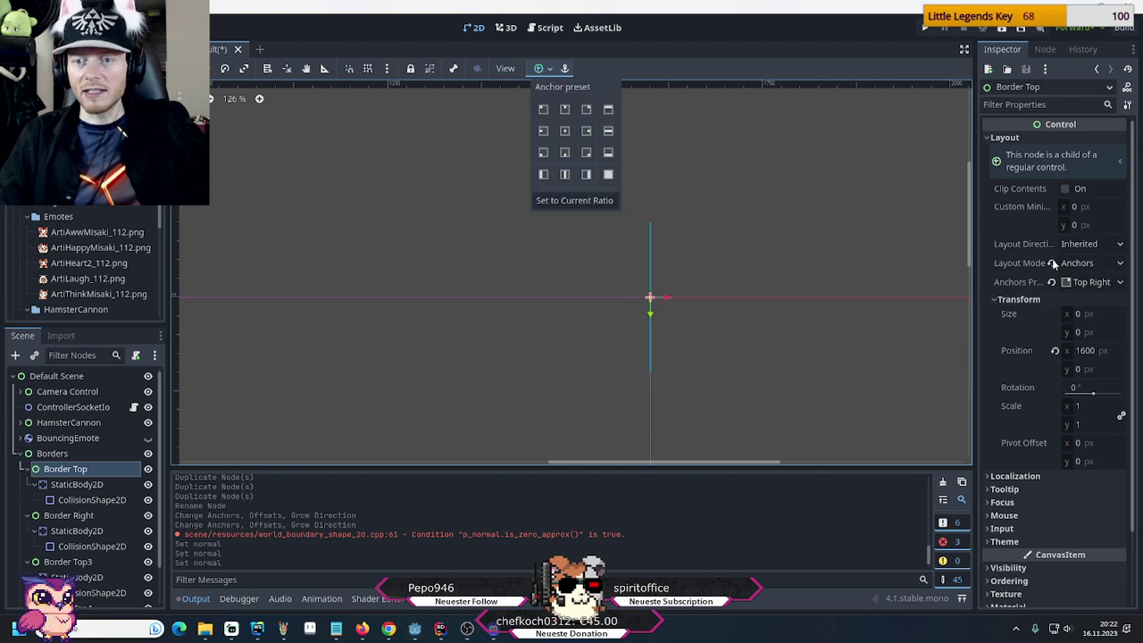
left_click(97, 540)
left_click(67, 516)
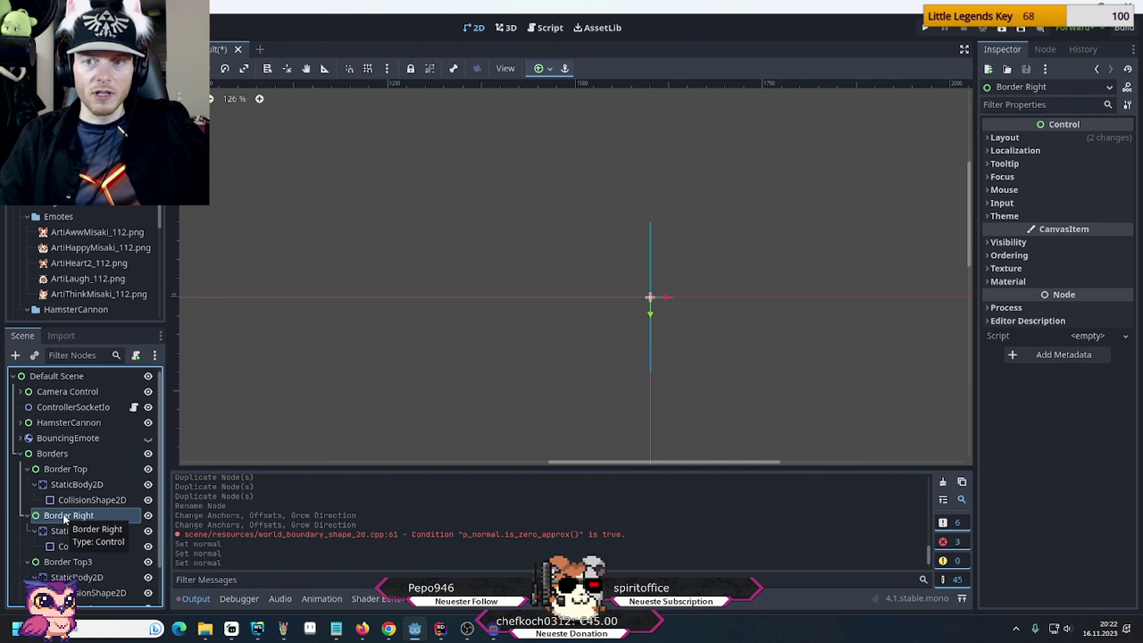
left_click(989, 139)
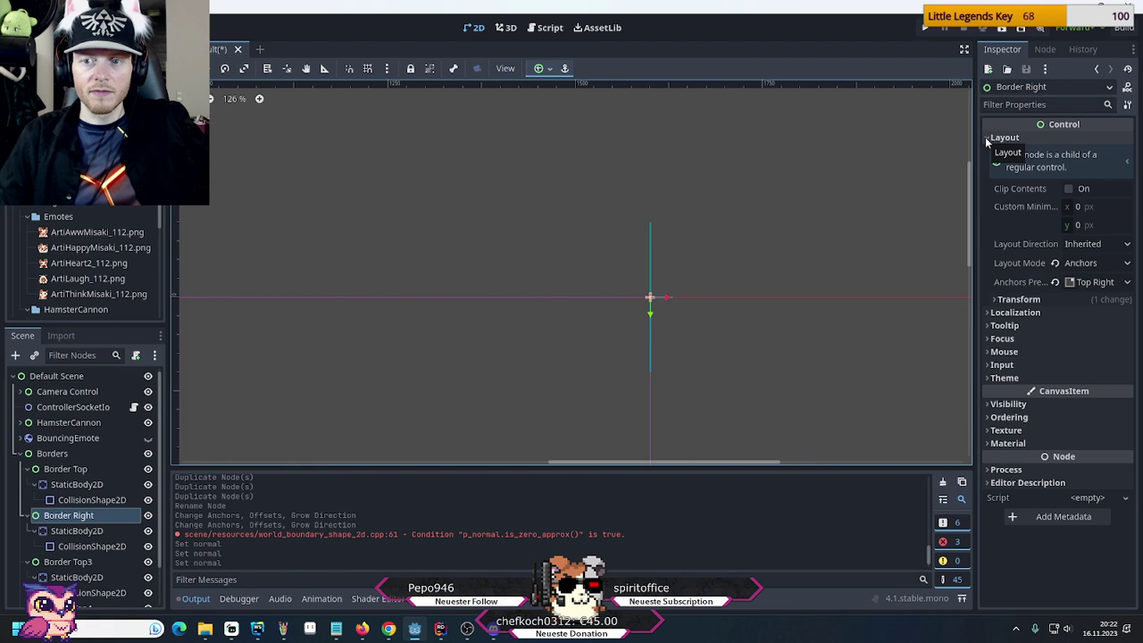
Rename the Border Top3 node to Border Bottom
scroll(71, 547, "down", 1)
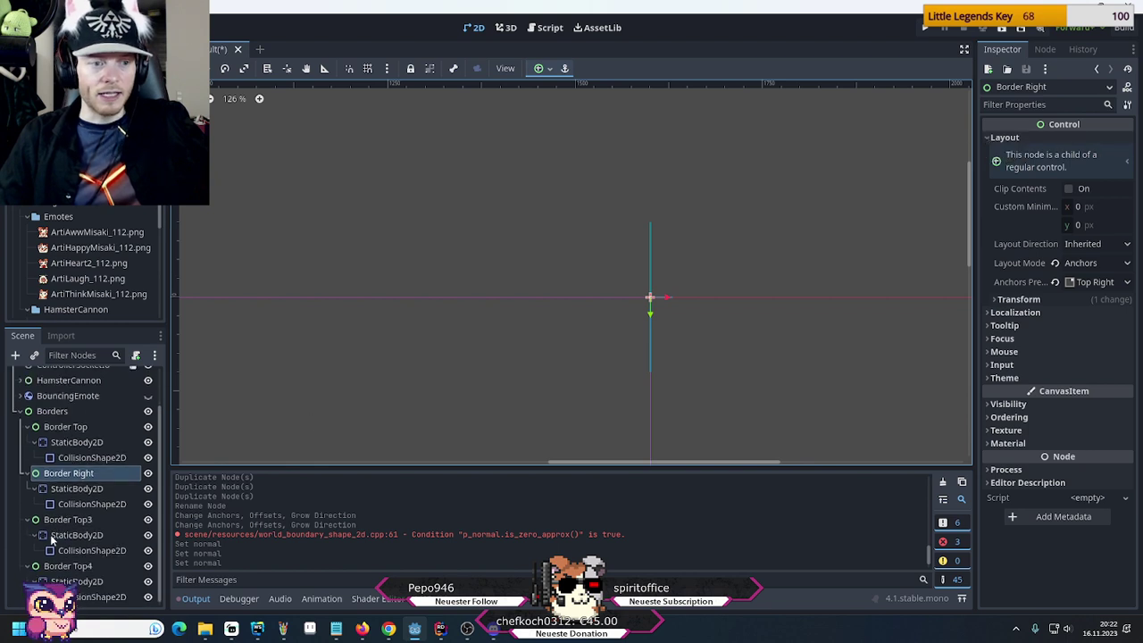
left_click(54, 526)
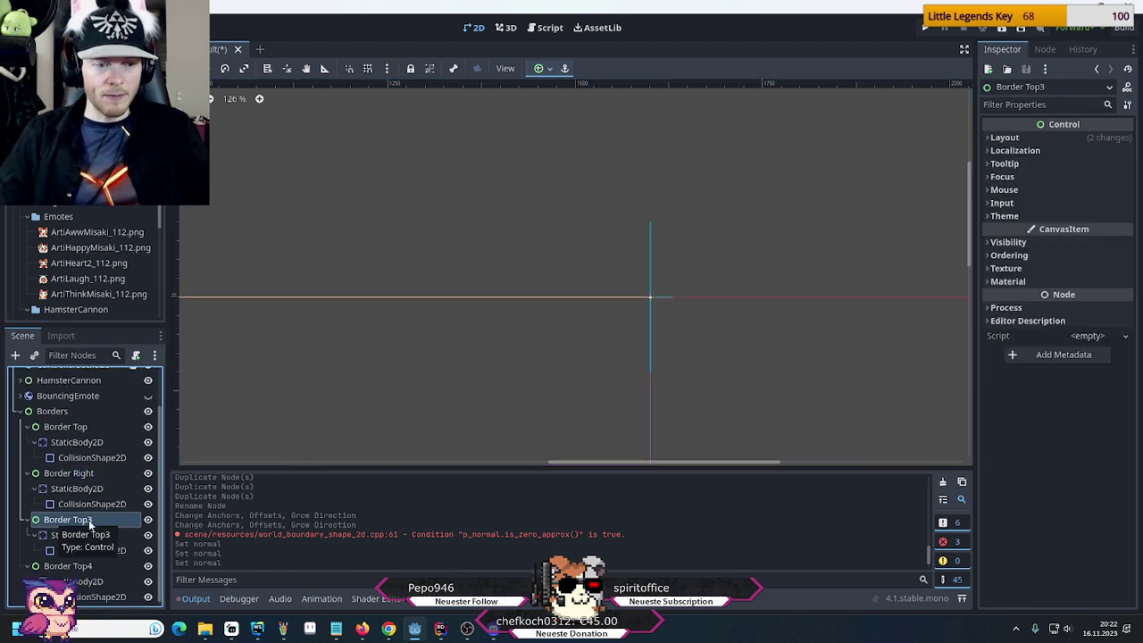
left_click(89, 521)
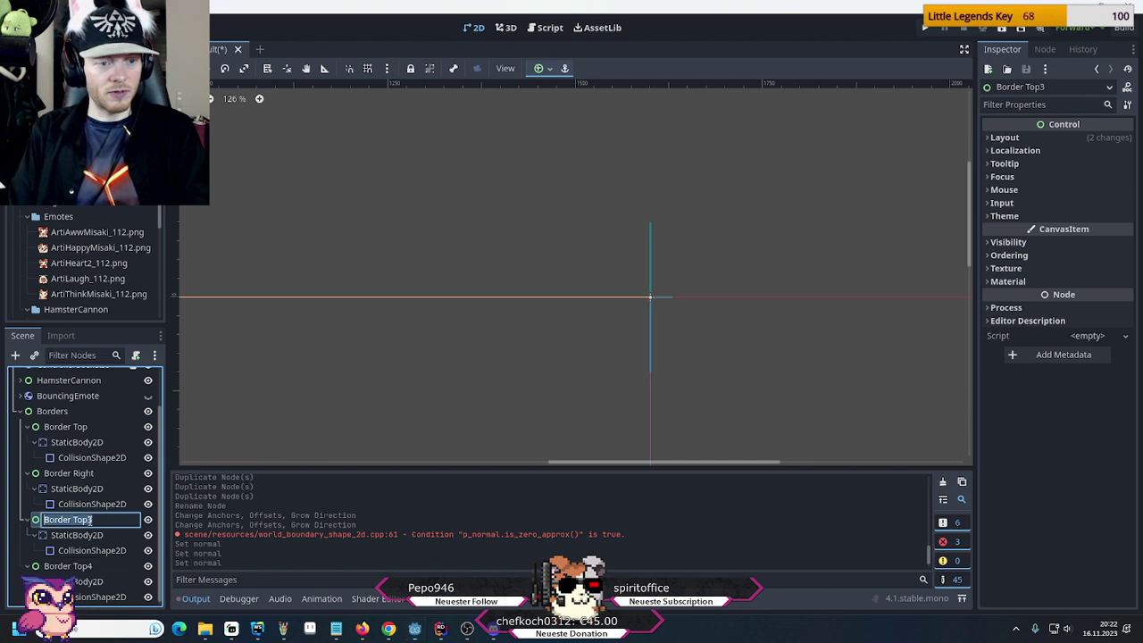
key("BackSpace")
type("Bottom")
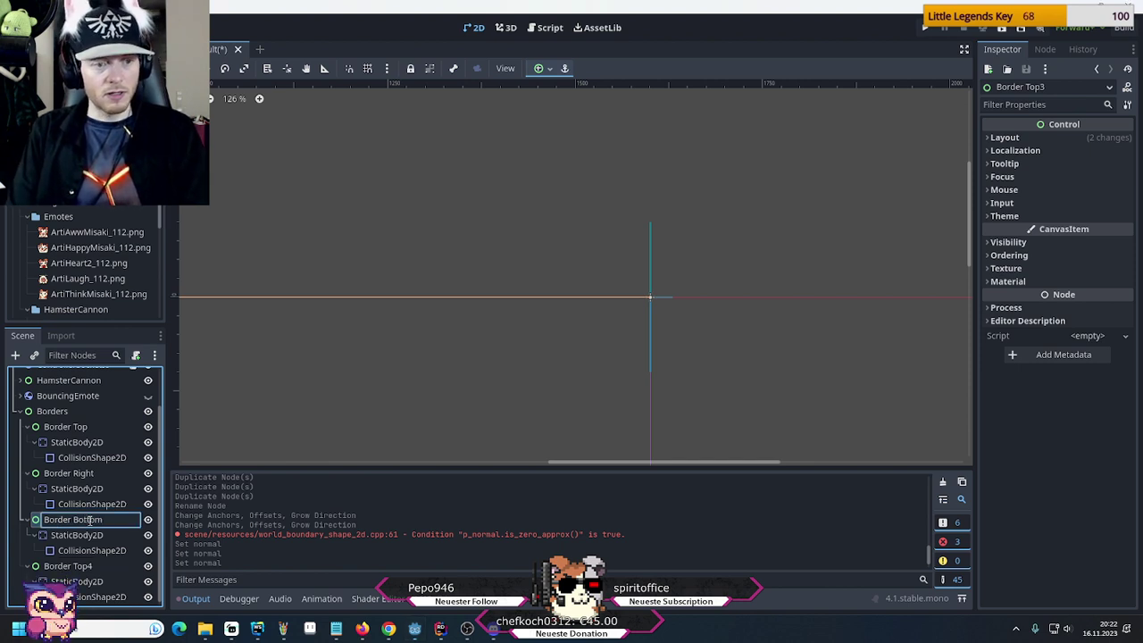
key("Return")
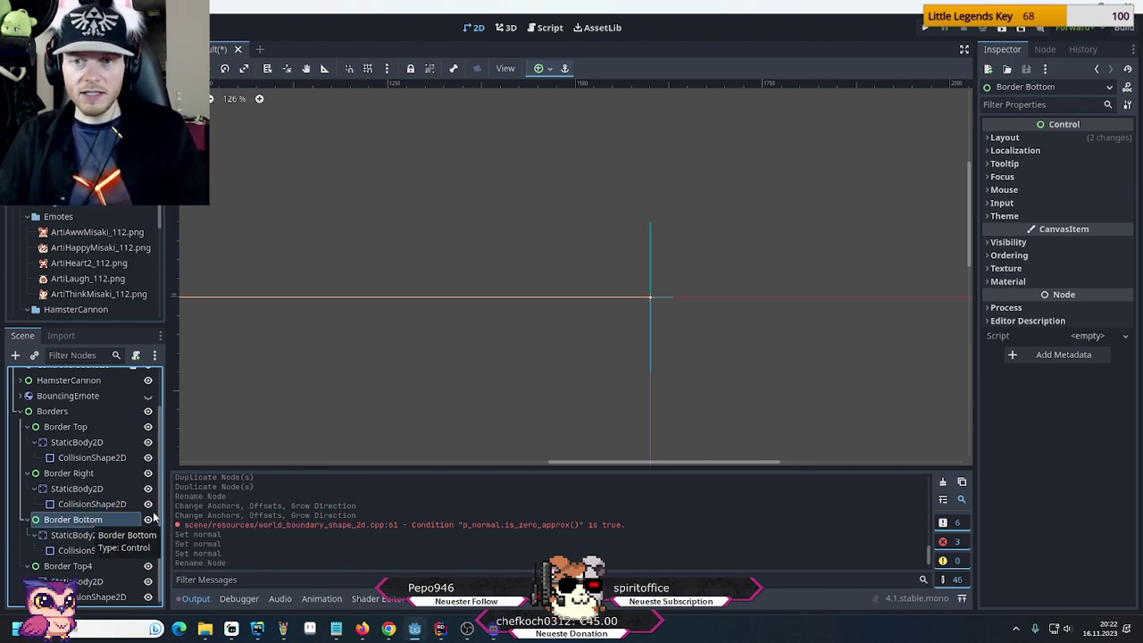
Anchor Border Bottom to its parent with the Bottom Left anchor preset
left_click(550, 70)
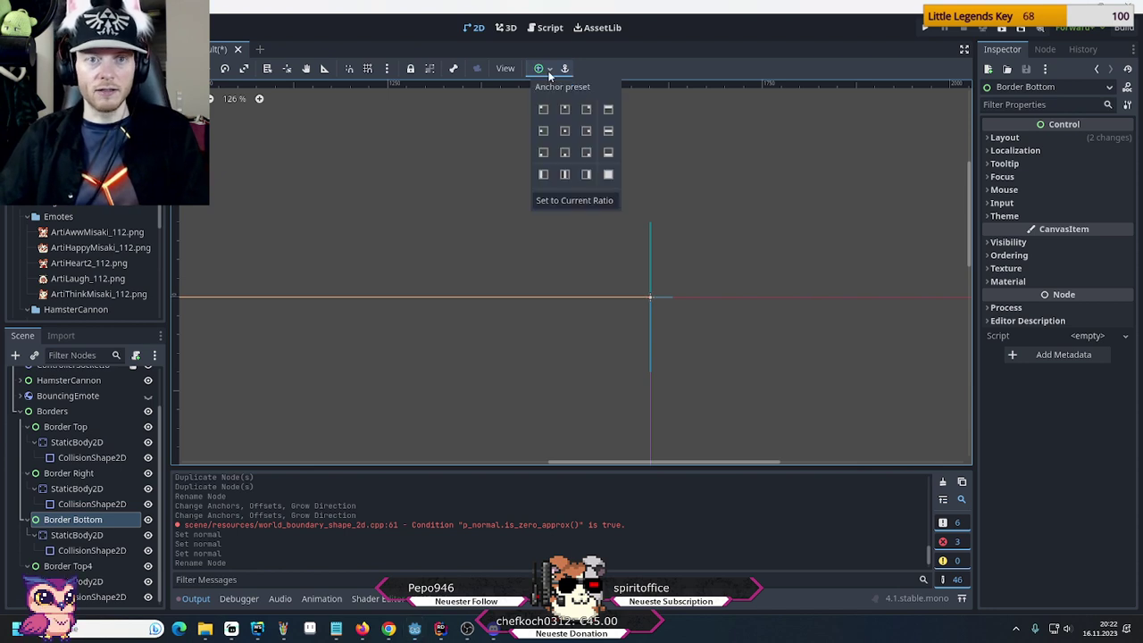
left_click(542, 153)
left_click(542, 152)
left_click(372, 243)
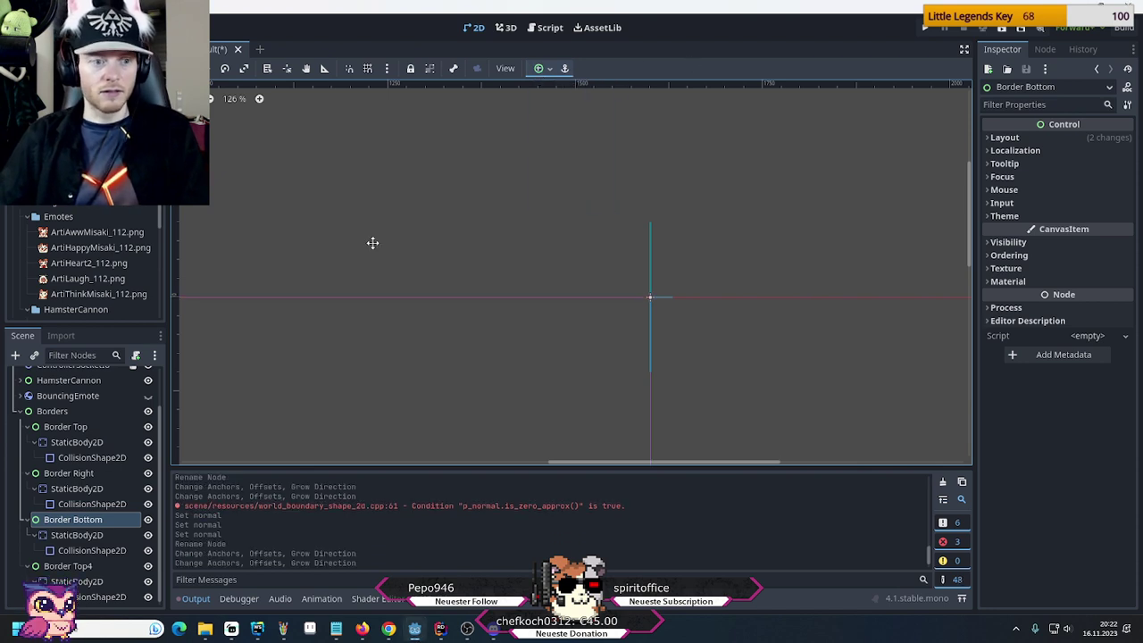
Make the world boundary shapes of the CollisionShape2D nodes under Border Top and Border Right unique
left_click(69, 474)
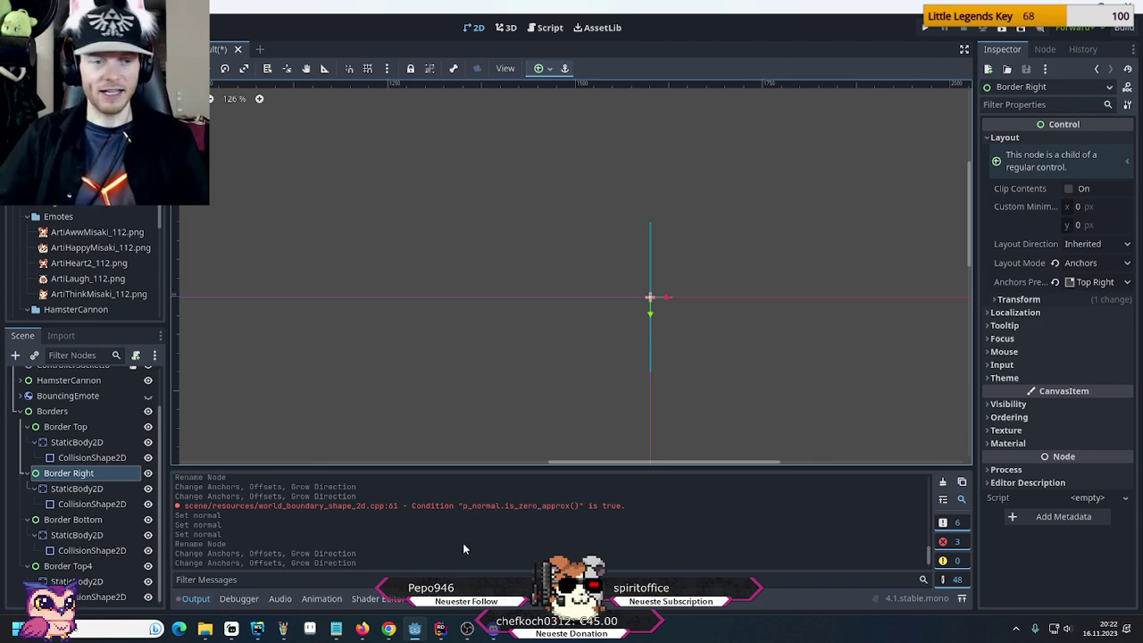
left_click(64, 489)
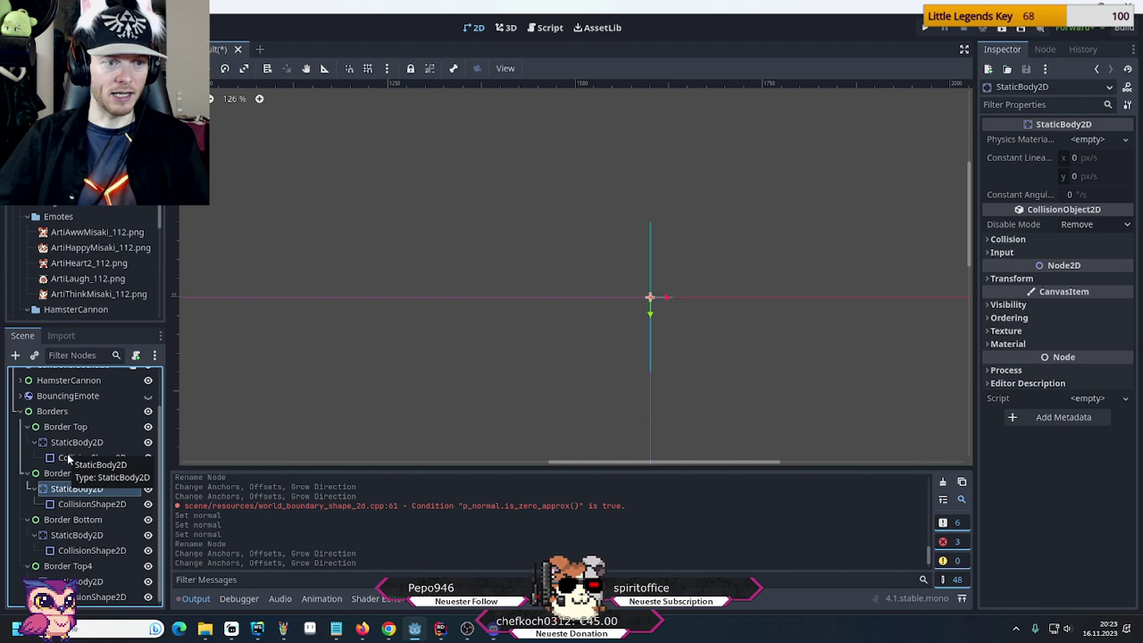
left_click(69, 458)
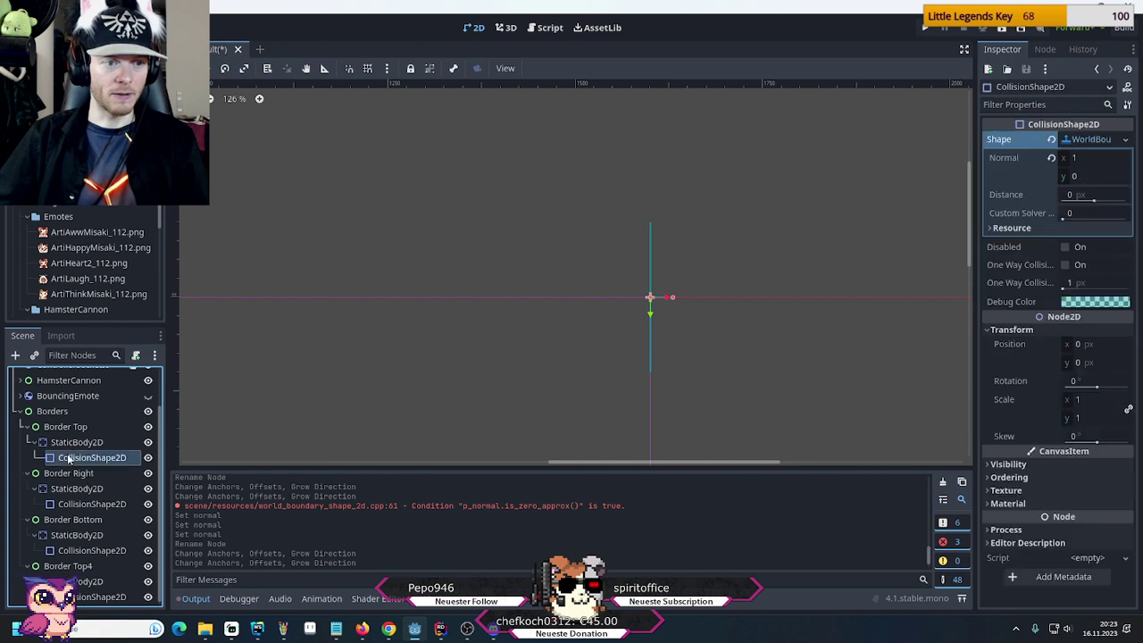
left_click(1127, 140)
left_click(1024, 364)
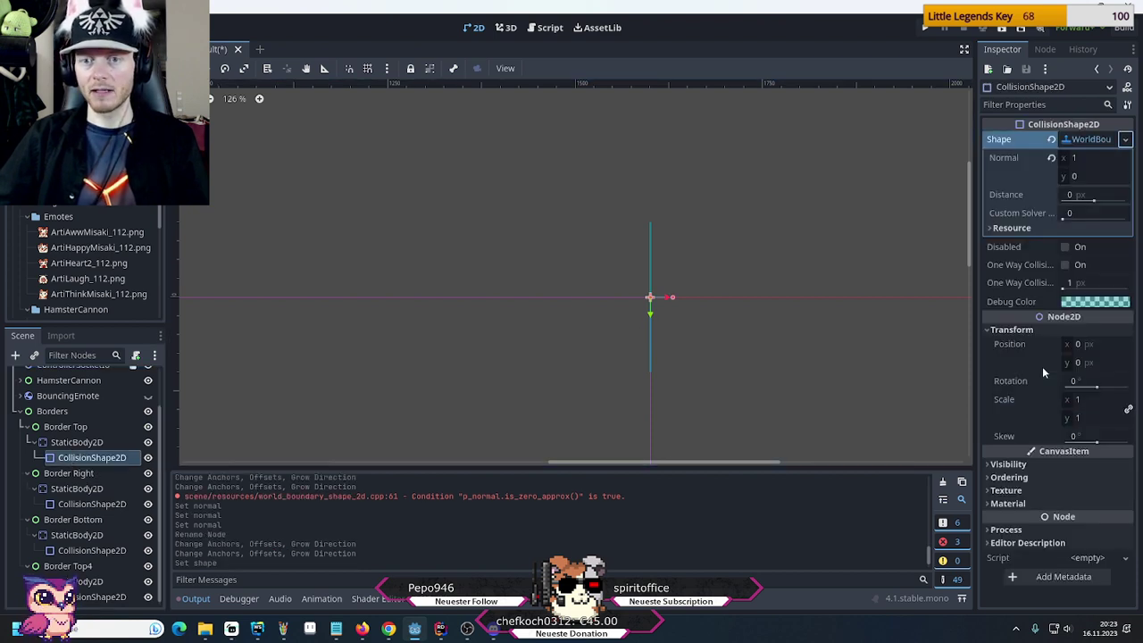
left_click(89, 504)
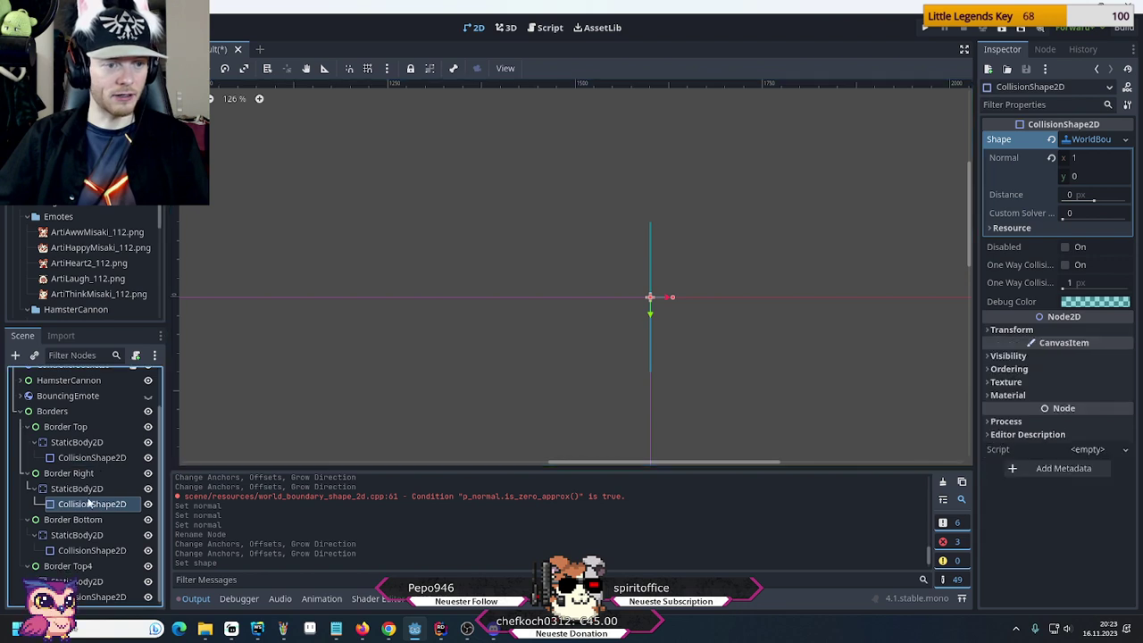
left_click(1127, 140)
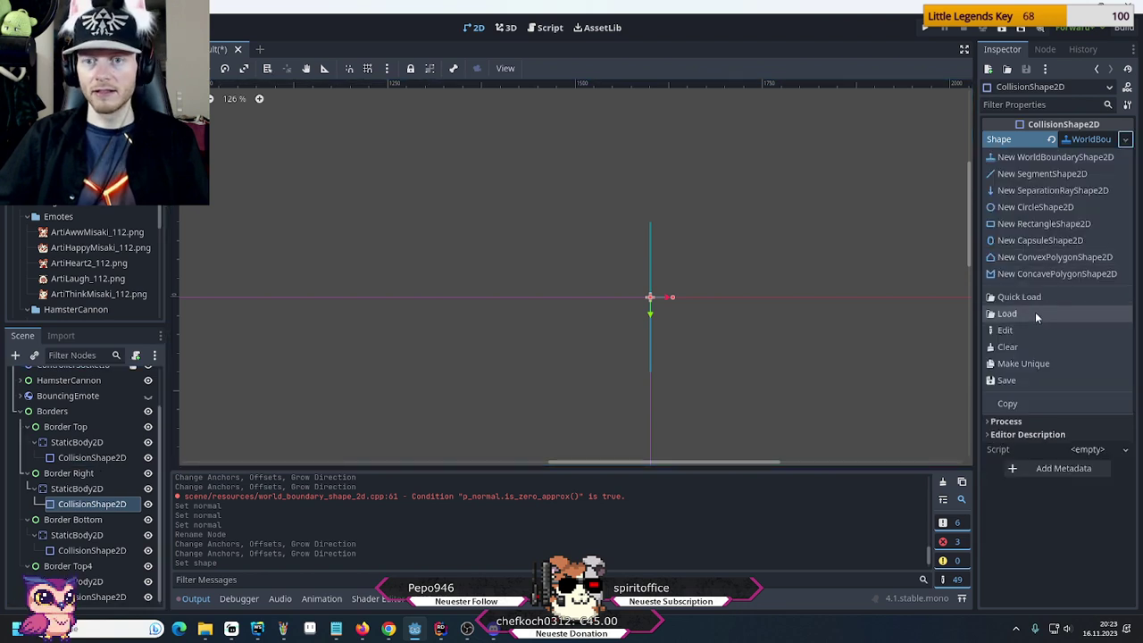
left_click(1024, 364)
Make the world boundary shapes of the CollisionShape2D nodes under Border Bottom and Border Top4 unique
left_click(79, 550)
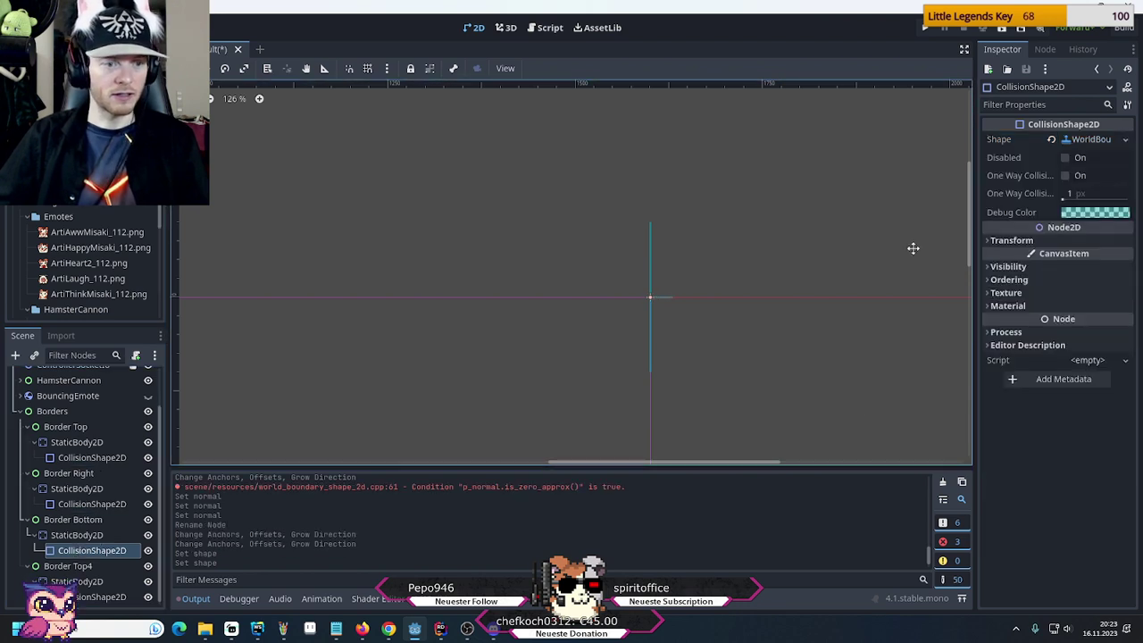
left_click(1127, 140)
left_click(1024, 364)
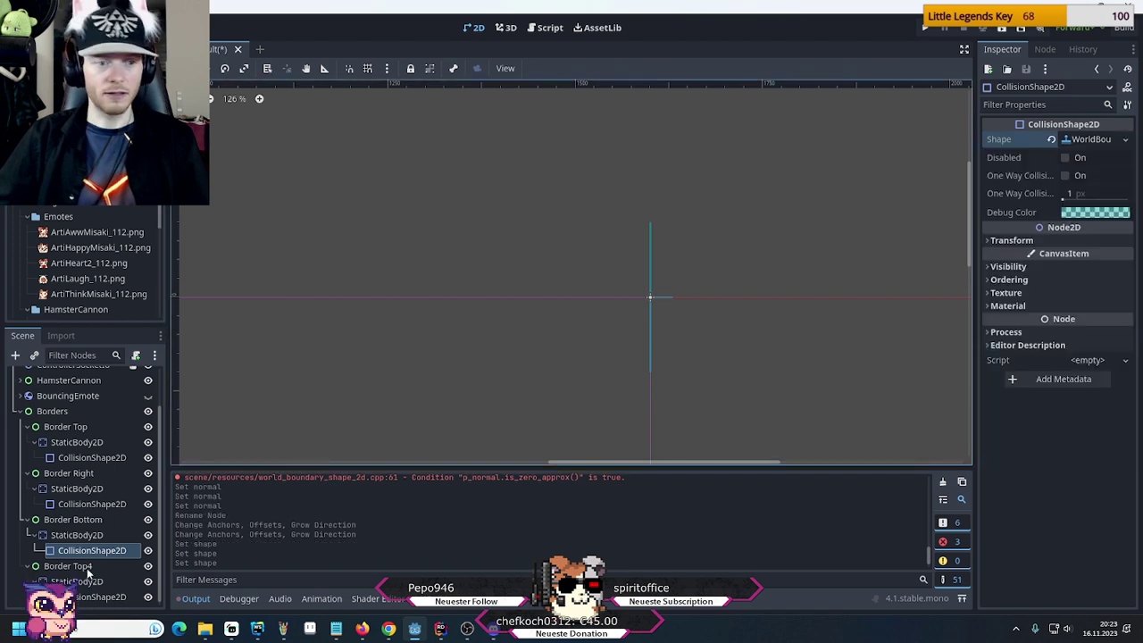
left_click(85, 598)
left_click(1127, 140)
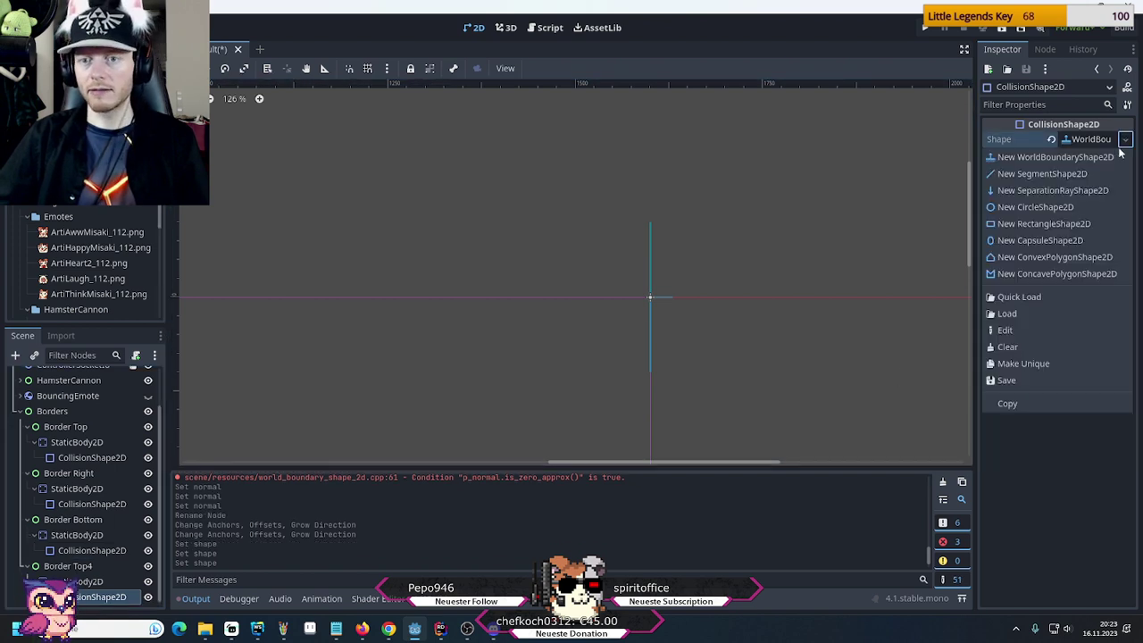
left_click(1033, 364)
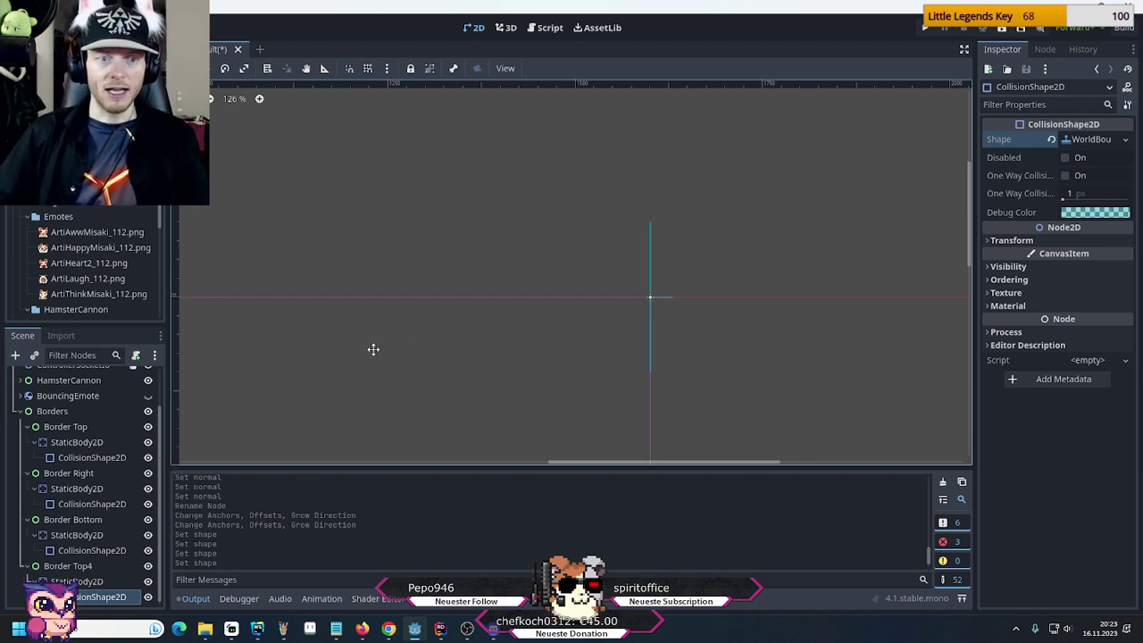
Review the properties of Border Top's StaticBody2D and check Border Right's layout and placement within the whole scene
left_click(77, 443)
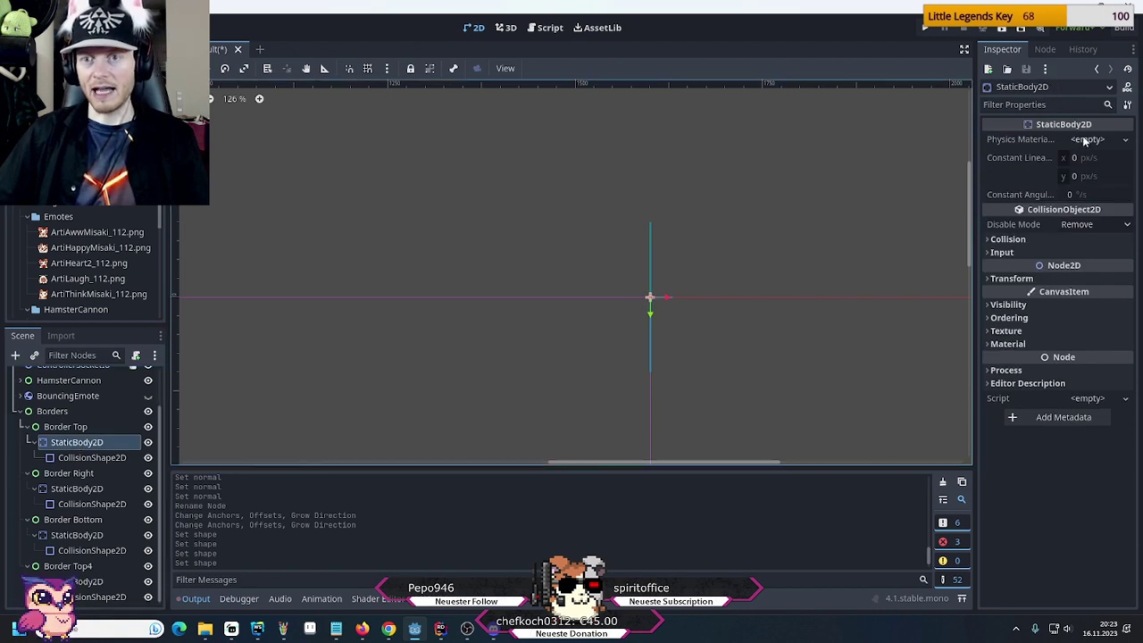
mouse_move(1063, 132)
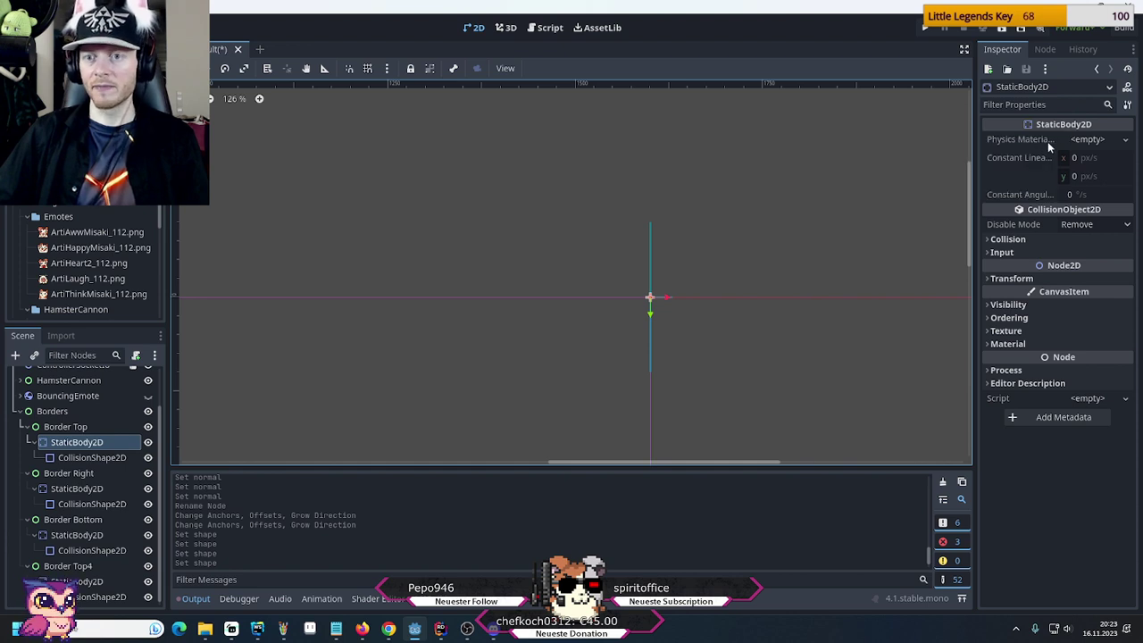
mouse_move(1058, 152)
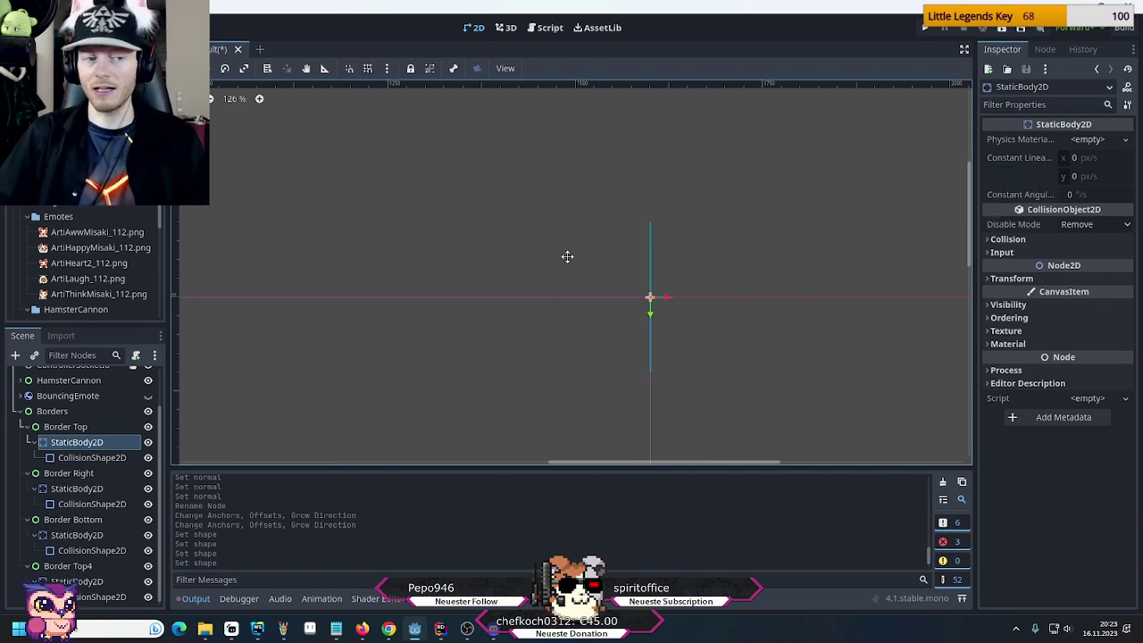
left_click(66, 473)
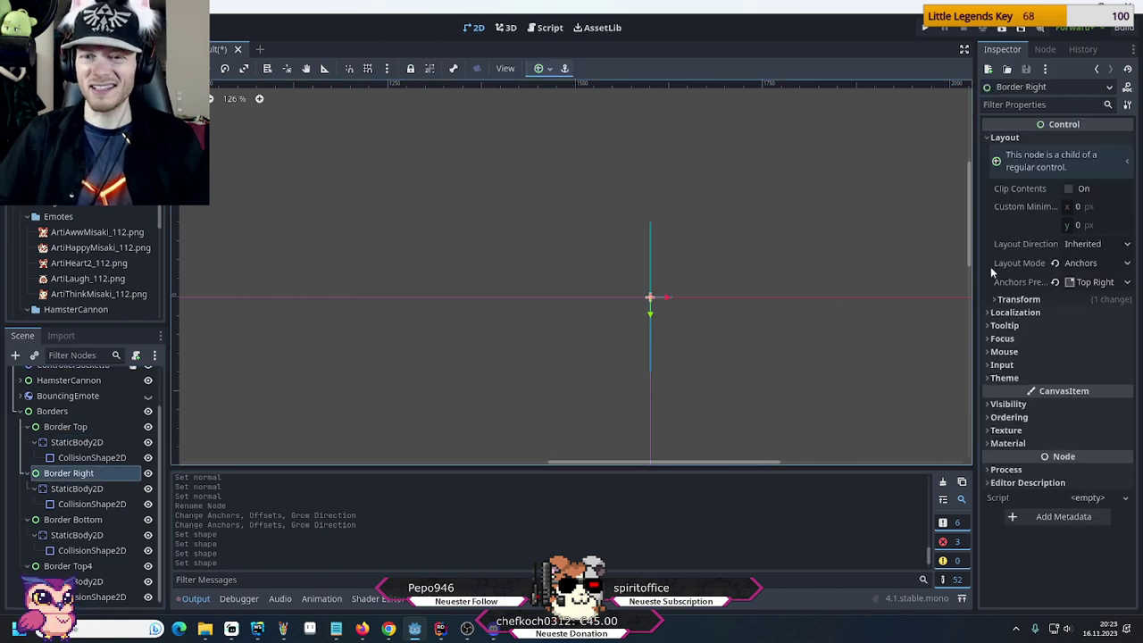
scroll(842, 413, "down", 8)
middle_click_drag(727, 378, 728, 251)
scroll(702, 349, "down", 1)
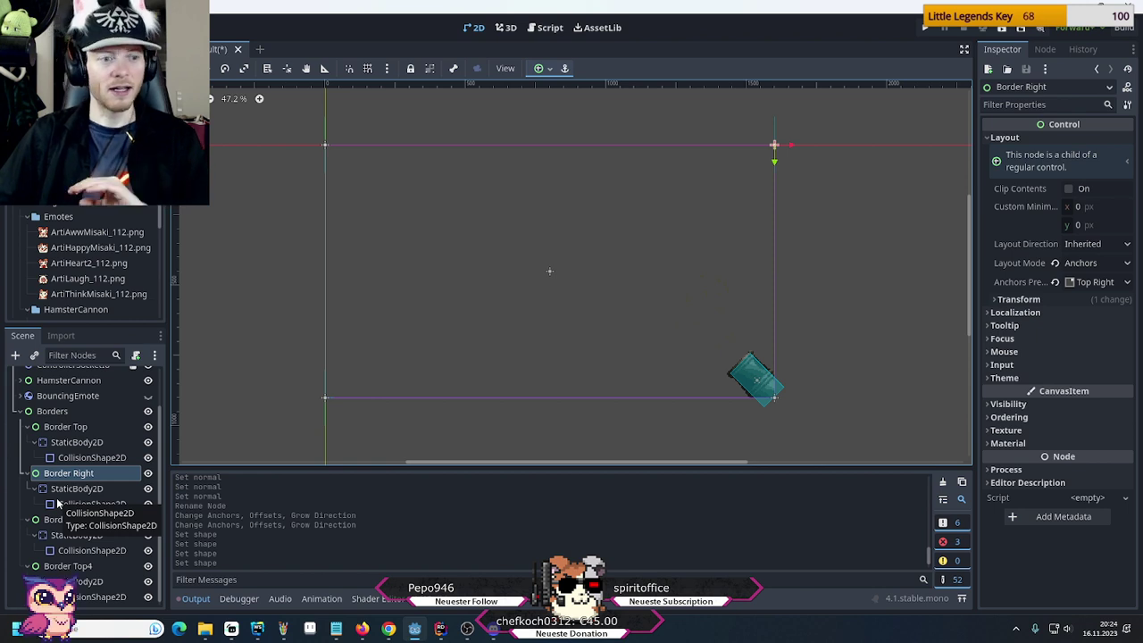
Set the world boundary normal of Border Top's CollisionShape2D to x 0, y -1
left_click(99, 458)
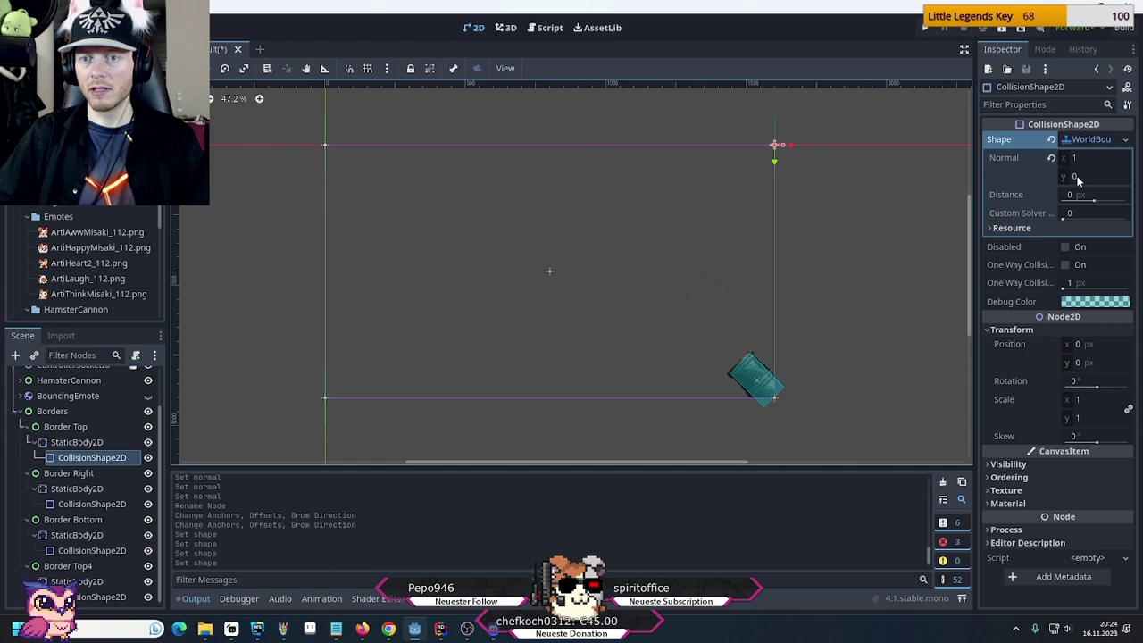
left_click(1078, 177)
type("-1")
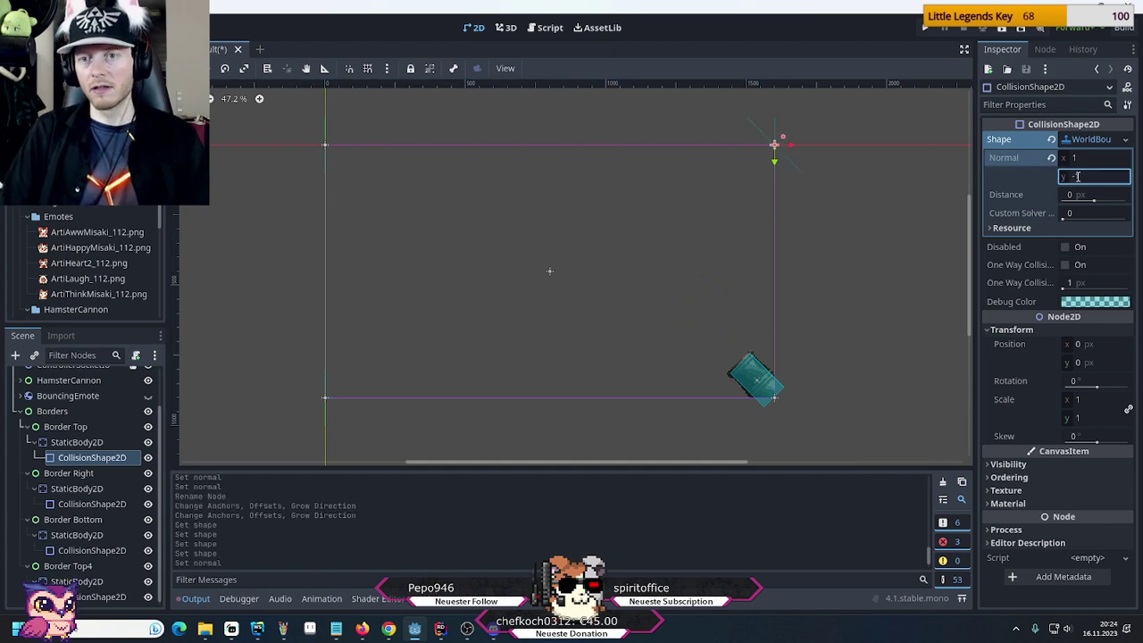
left_click(1078, 159)
type("0")
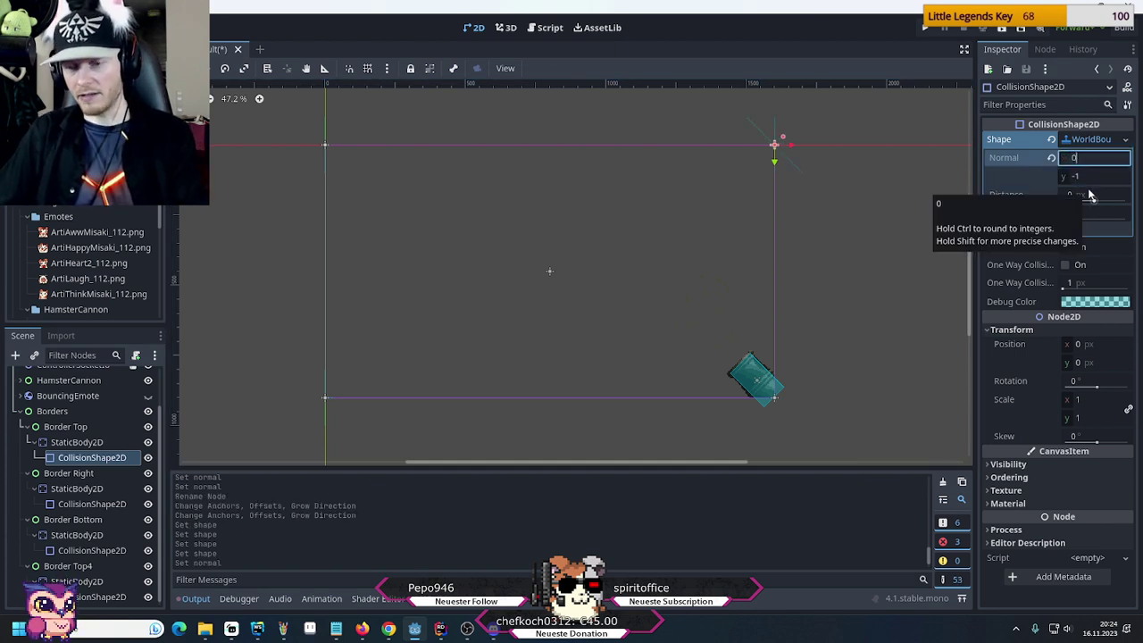
key("Return")
Examine the boundary lines up close at the scene's top-right and bottom-left corners
scroll(818, 138, "up", 3)
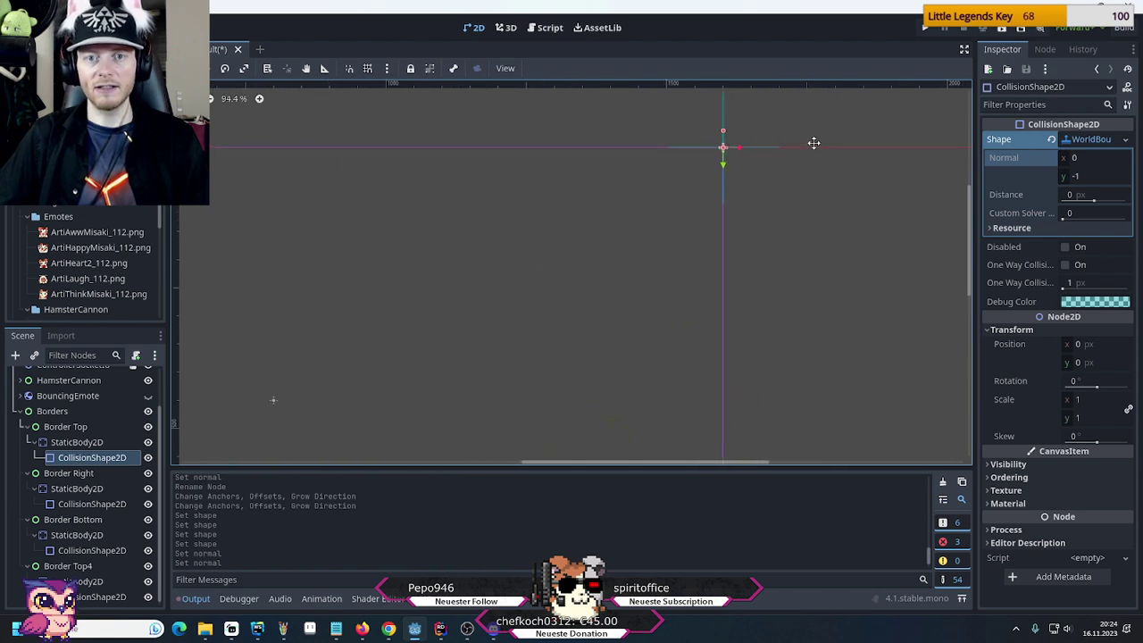
scroll(778, 285, "up", 6)
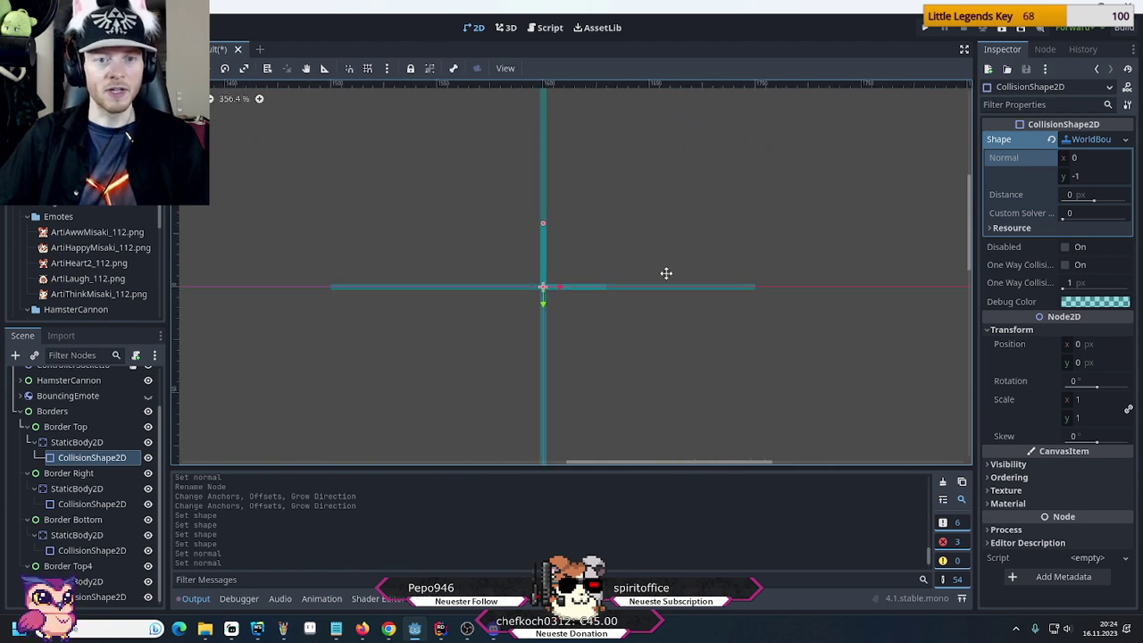
scroll(598, 309, "up", 3)
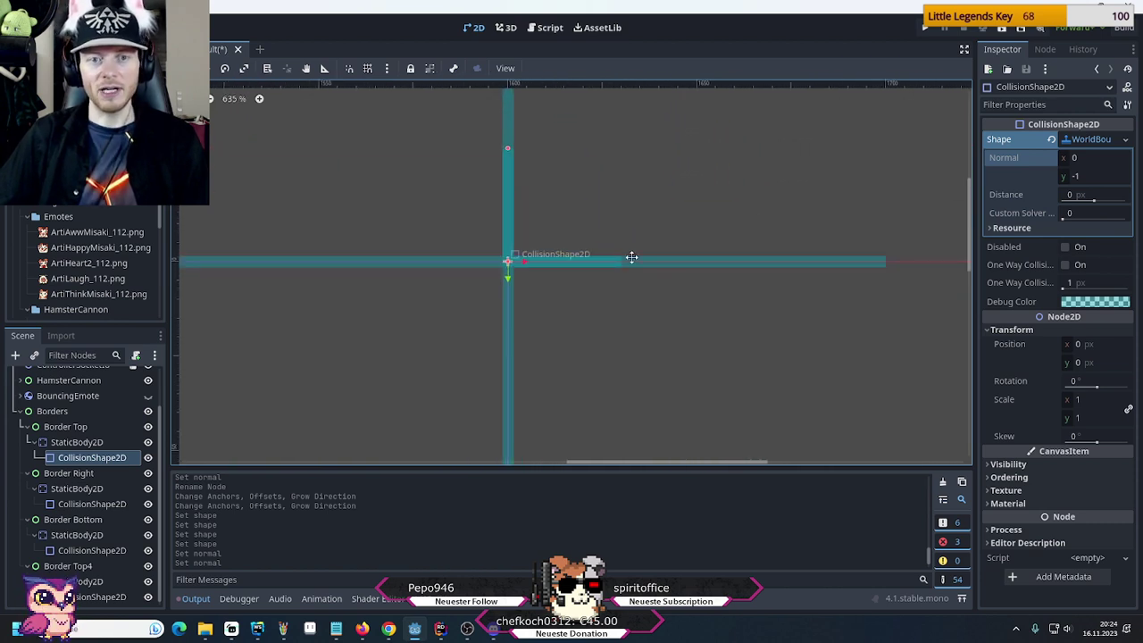
scroll(564, 371, "down", 2)
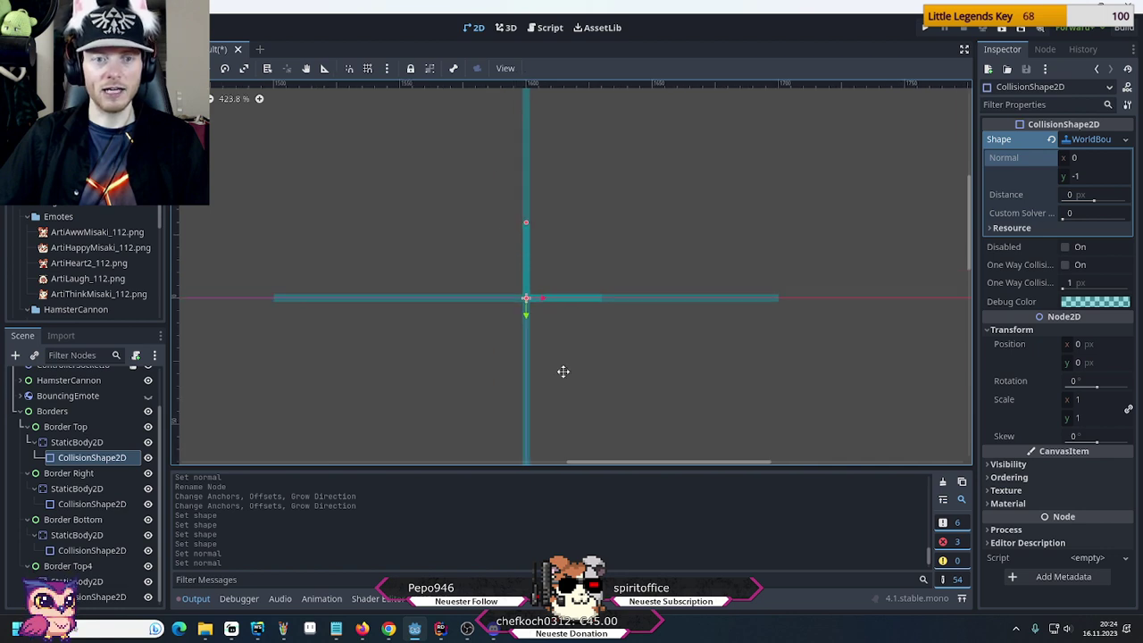
scroll(563, 371, "down", 6)
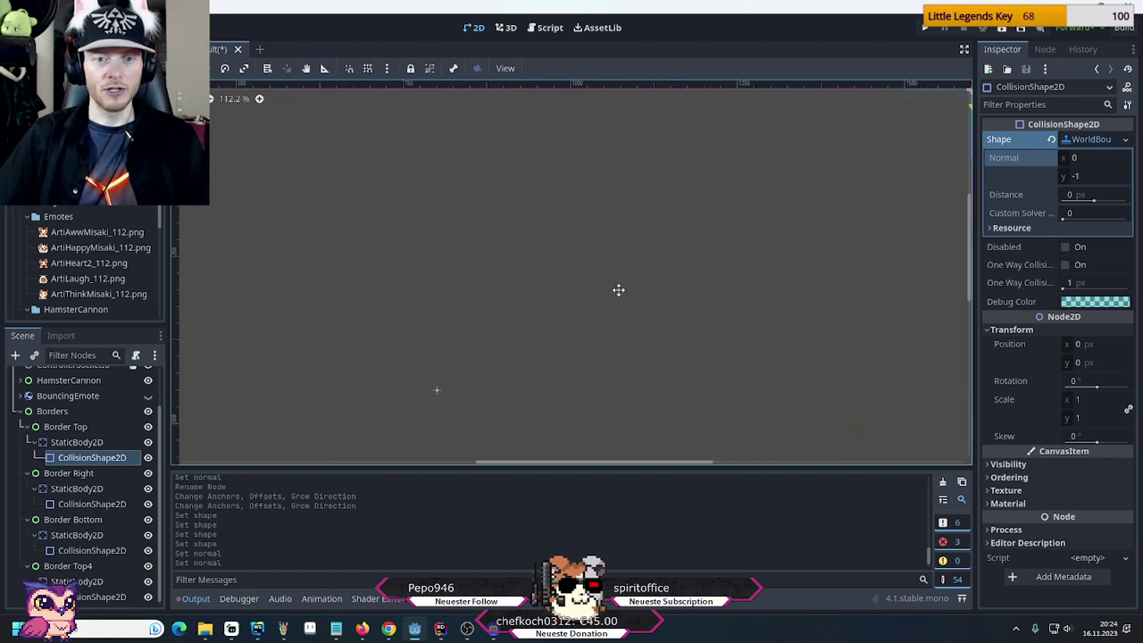
scroll(618, 289, "up", 5)
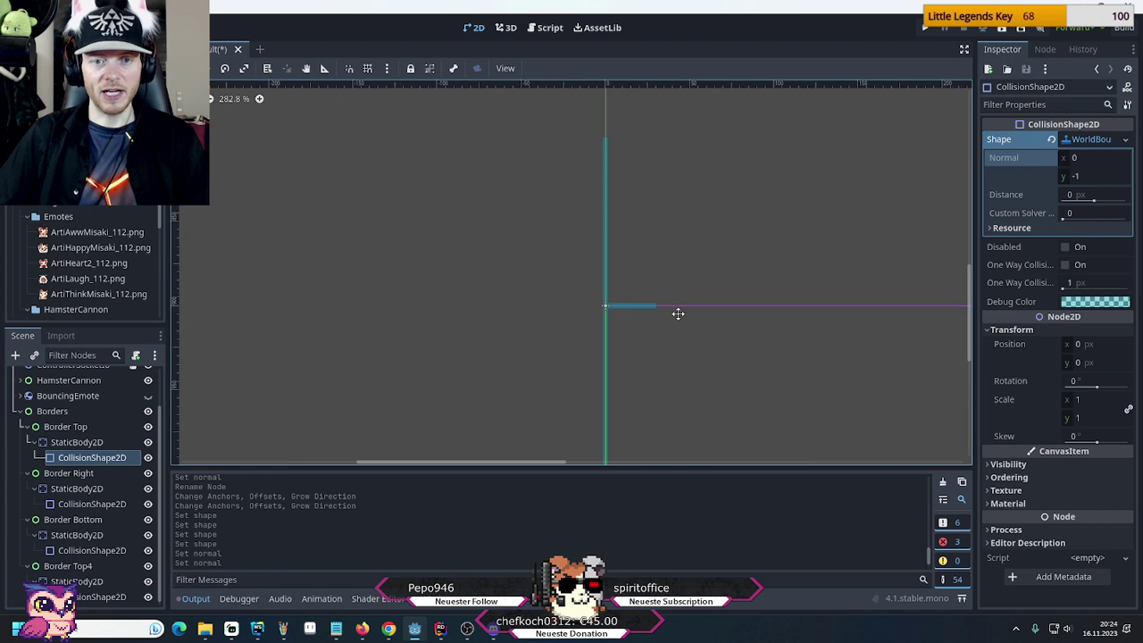
scroll(644, 314, "up", 2)
Collapse Border Top and Border Right in the scene tree and rename Border Top4 to Border Left
left_click(27, 429)
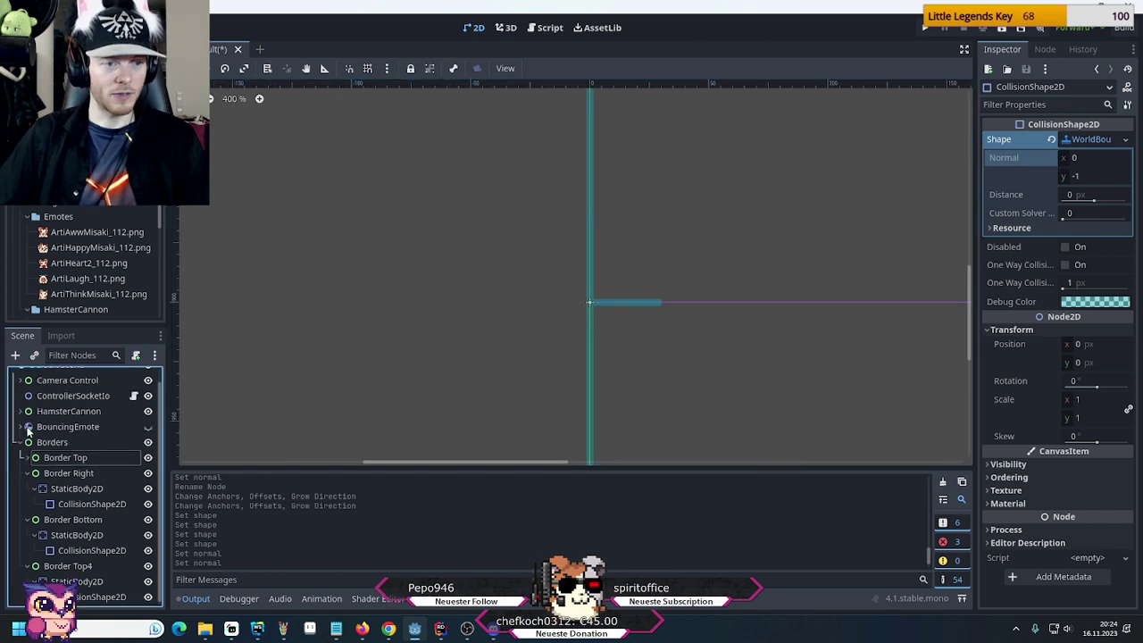
left_click(29, 474)
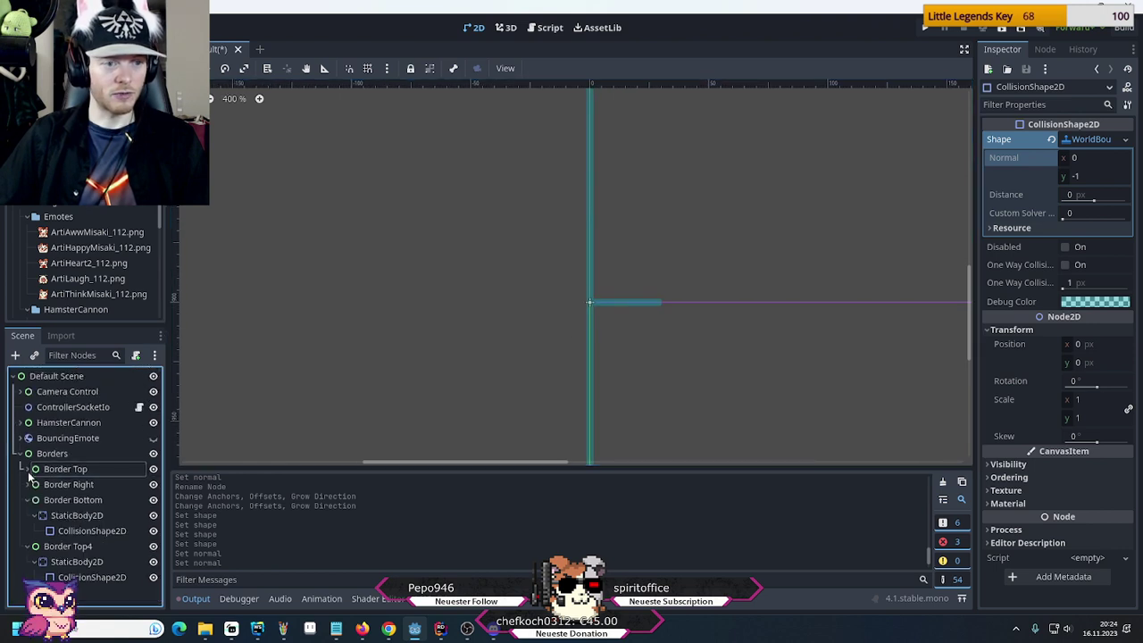
left_click(66, 547)
left_click(65, 547)
type("Border T")
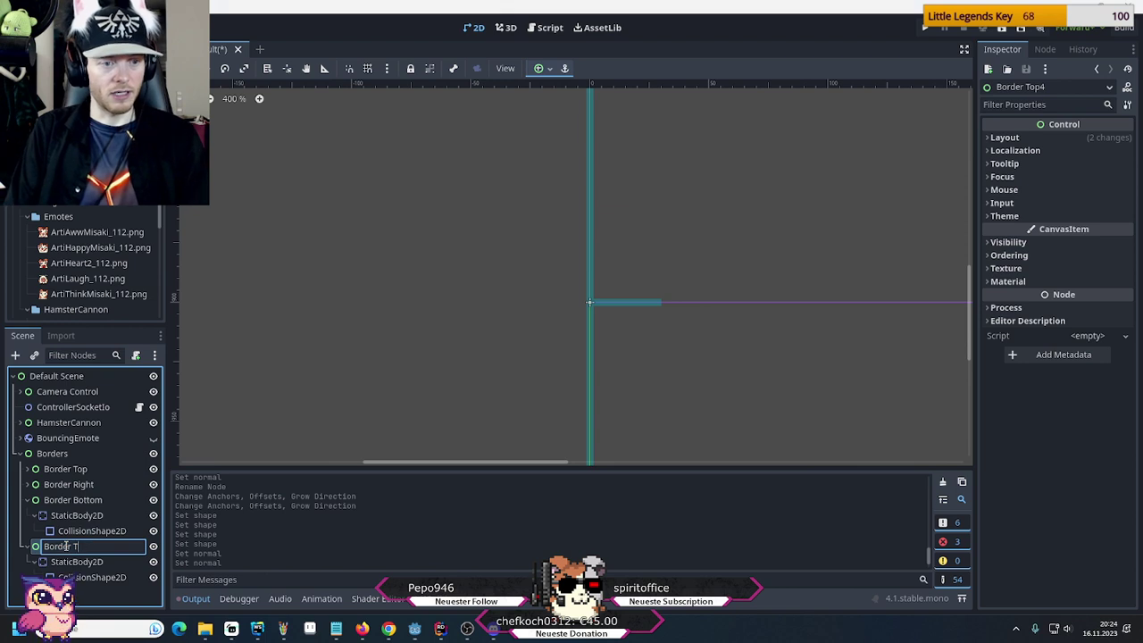
key("BackSpace")
type("Left")
key("Return")
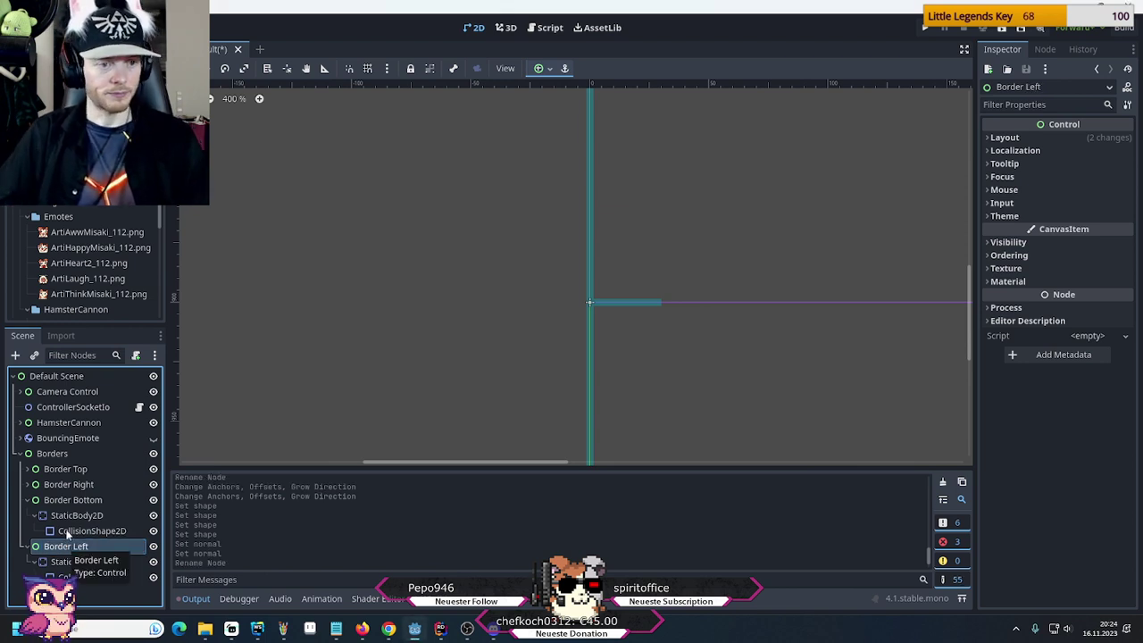
Set the world boundary normal of Border Bottom's CollisionShape2D to x 0, y 1 and collapse Border Bottom in the scene tree
left_click(78, 532)
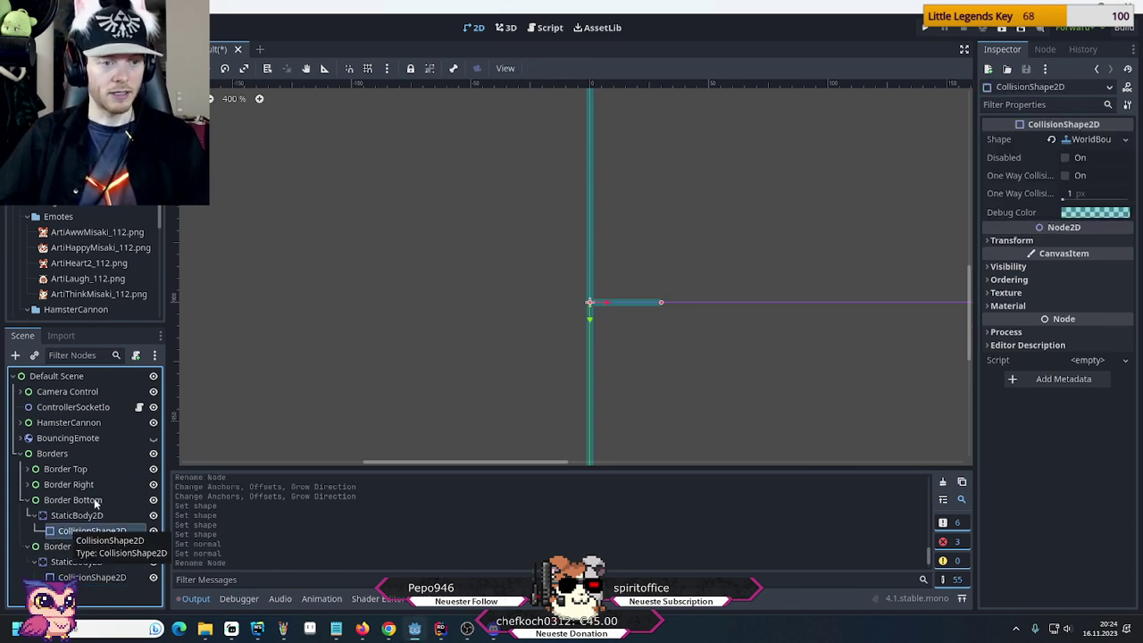
left_click(1095, 142)
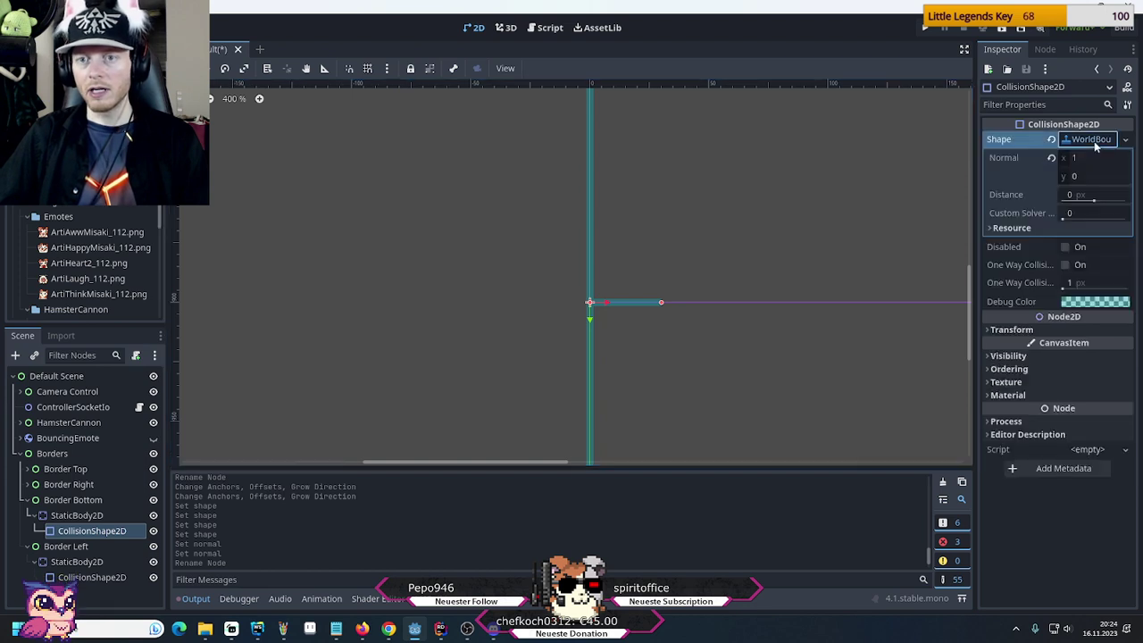
left_click(1078, 178)
type("1")
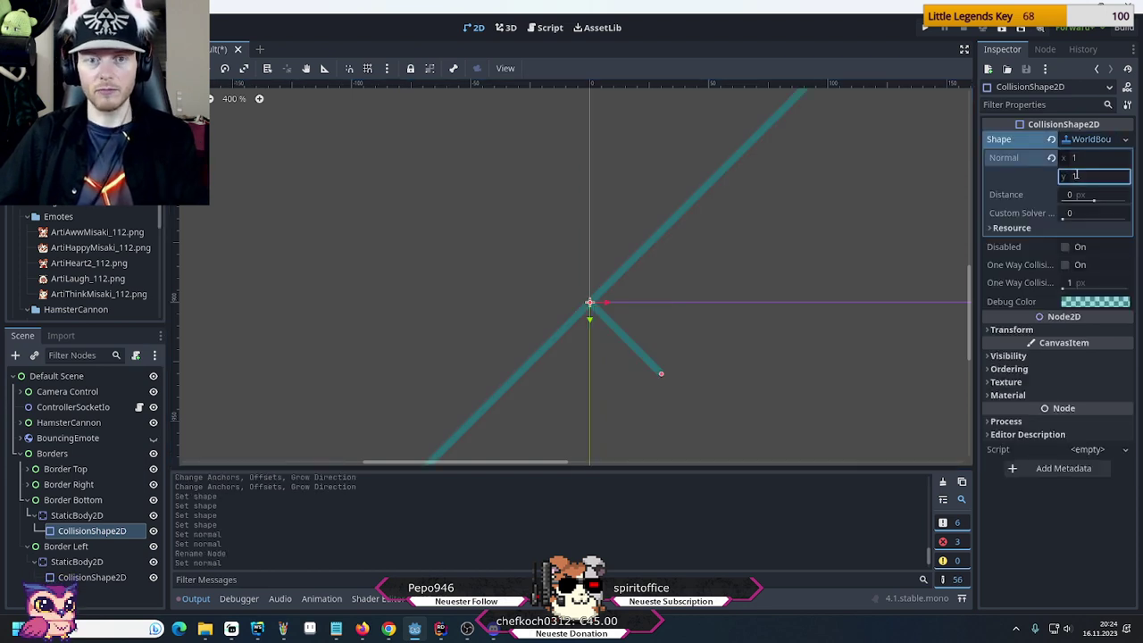
left_click(1094, 157)
type("0")
key("Return")
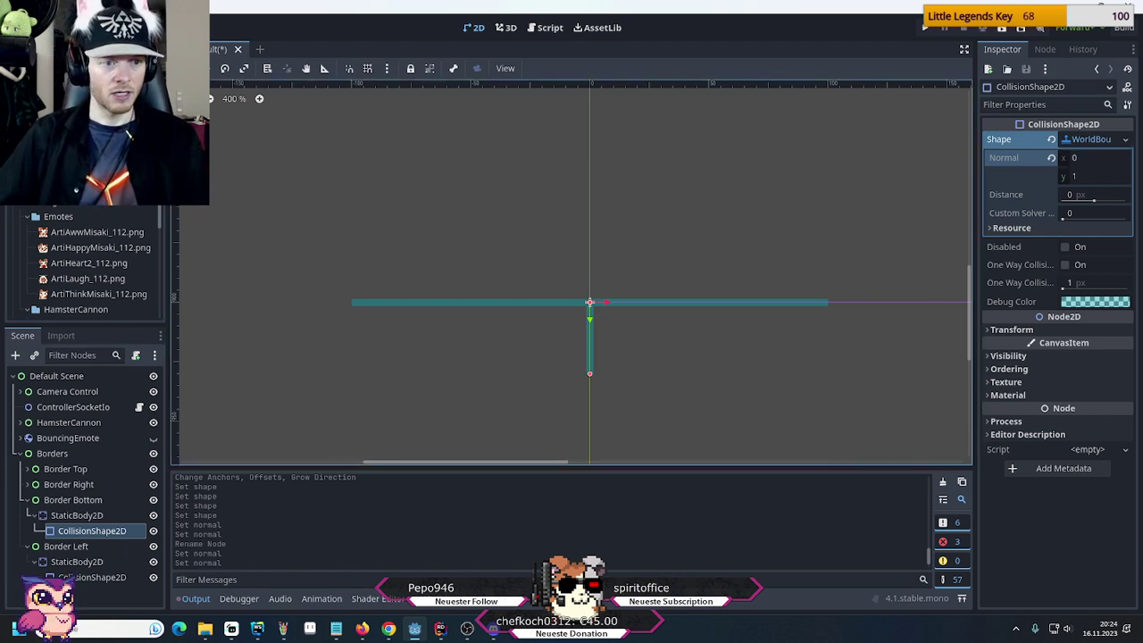
left_click(28, 500)
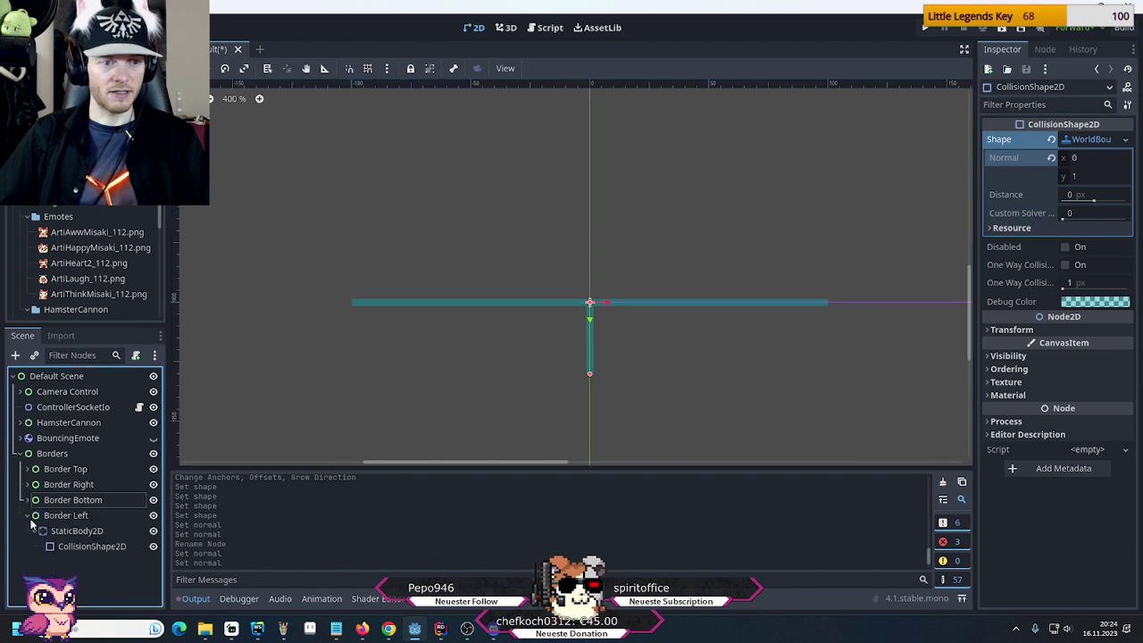
Try to change the x component of the world boundary normal on Border Left's CollisionShape2D
left_click(85, 547)
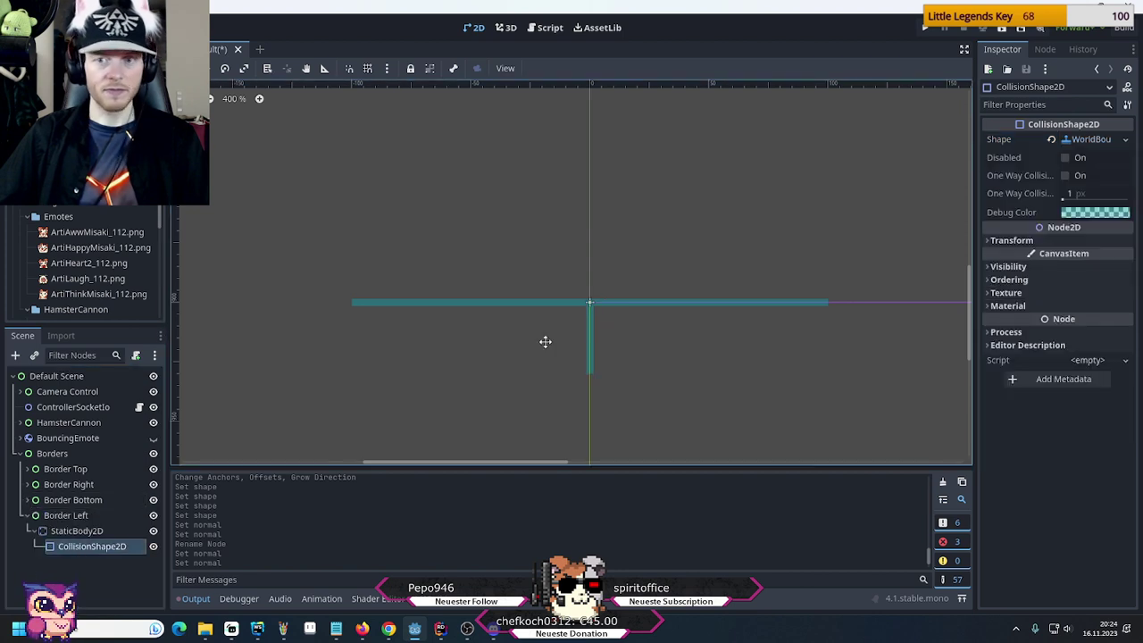
left_click(1077, 157)
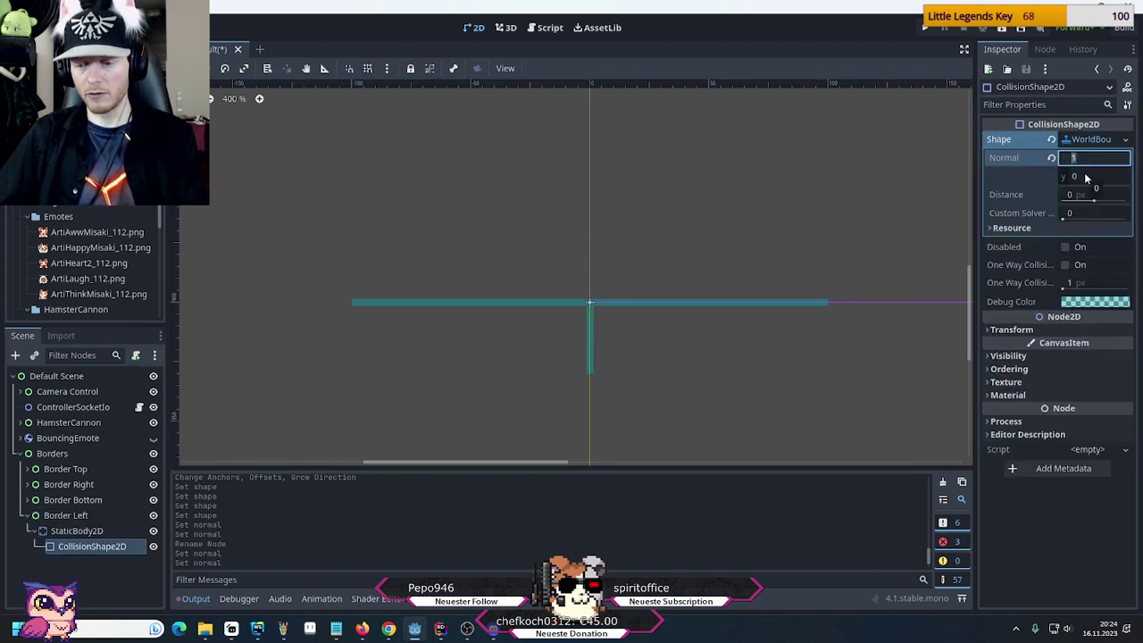
key("Return")
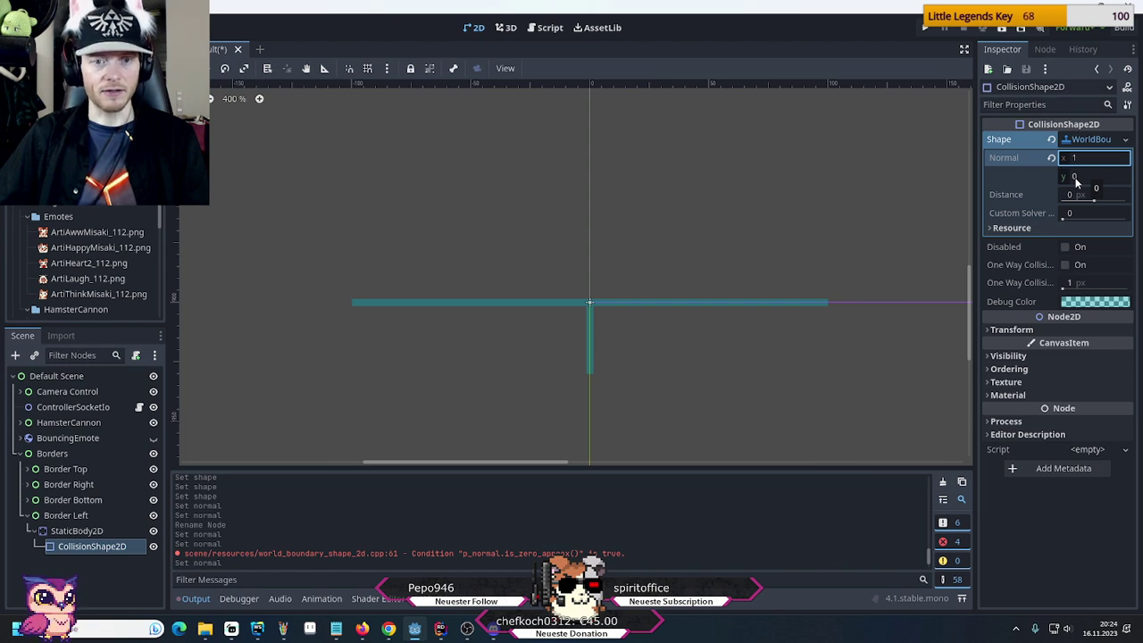
Set the anchor preset of Border Left to Bottom Left
left_click(56, 515)
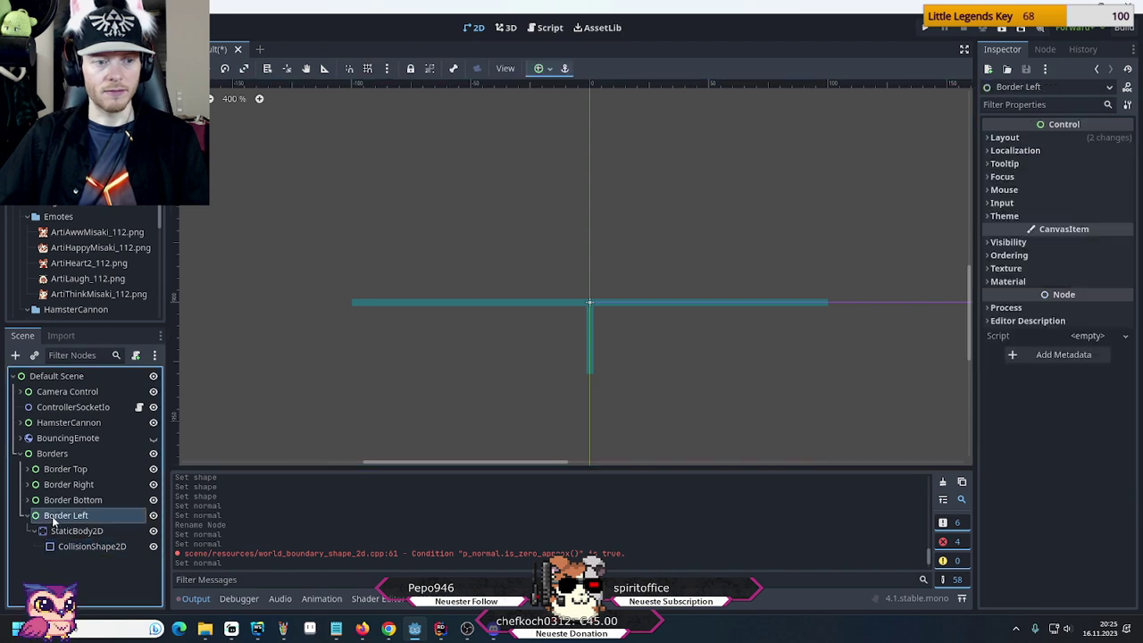
left_click(989, 138)
left_click(543, 70)
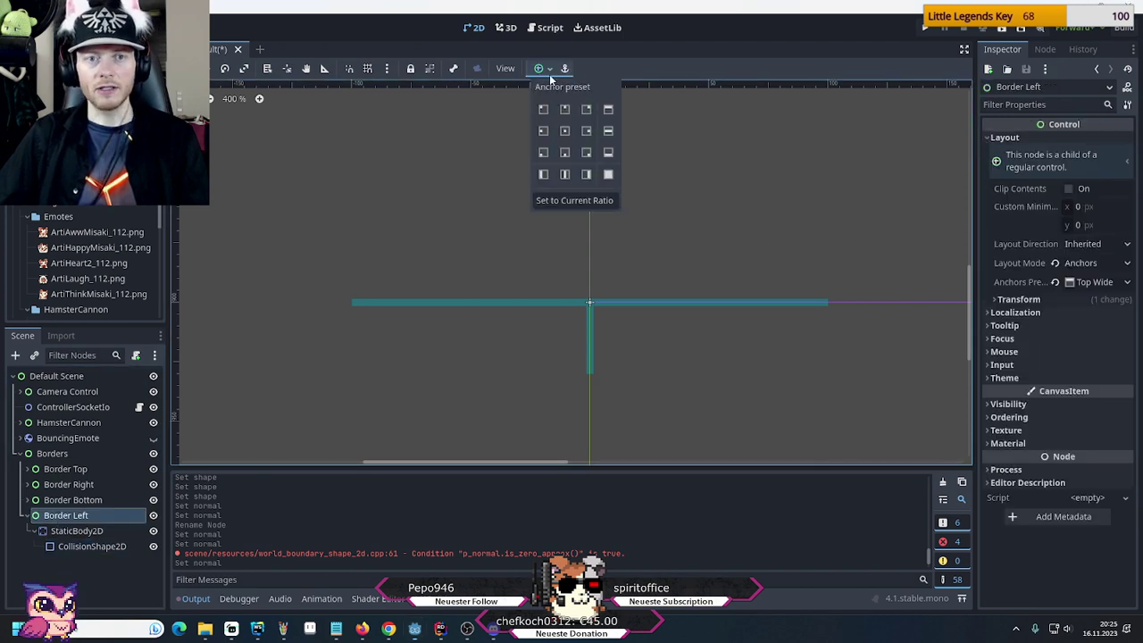
left_click(547, 155)
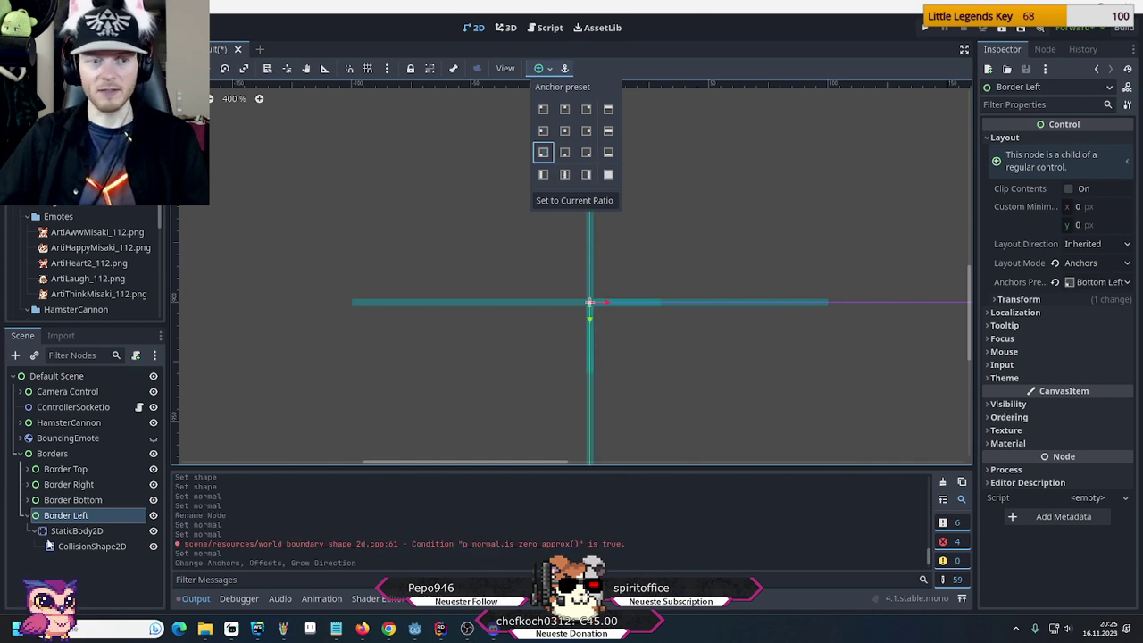
left_click(590, 304)
Set the world boundary normal x of Border Left's CollisionShape2D to -1 and collapse Border Left in the scene tree
left_click(92, 546)
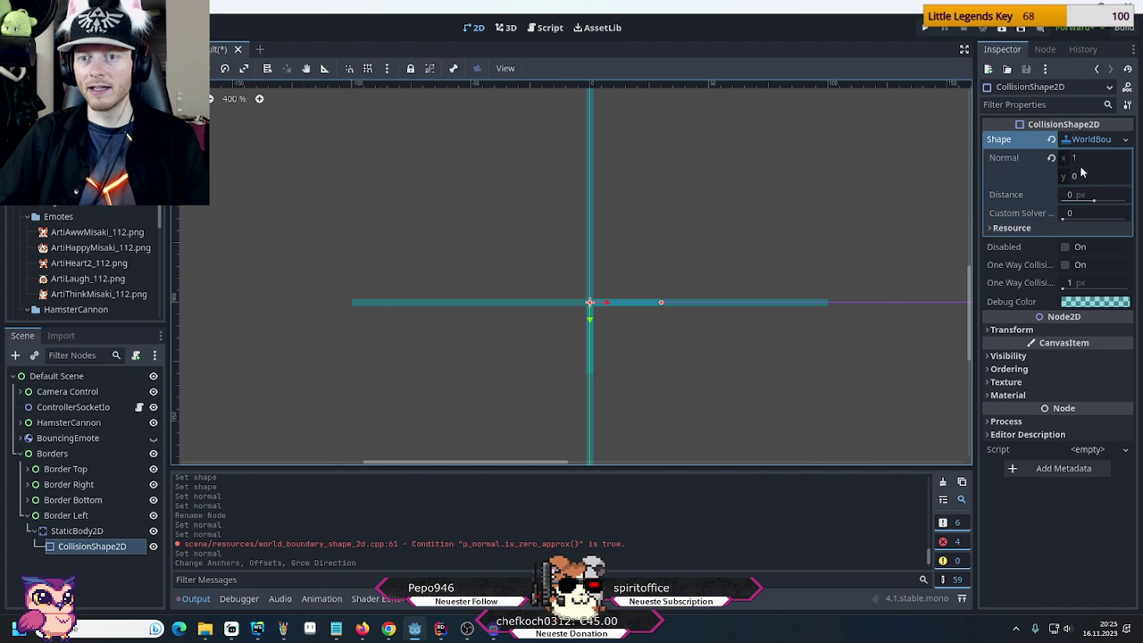
left_click(1086, 158)
type("-")
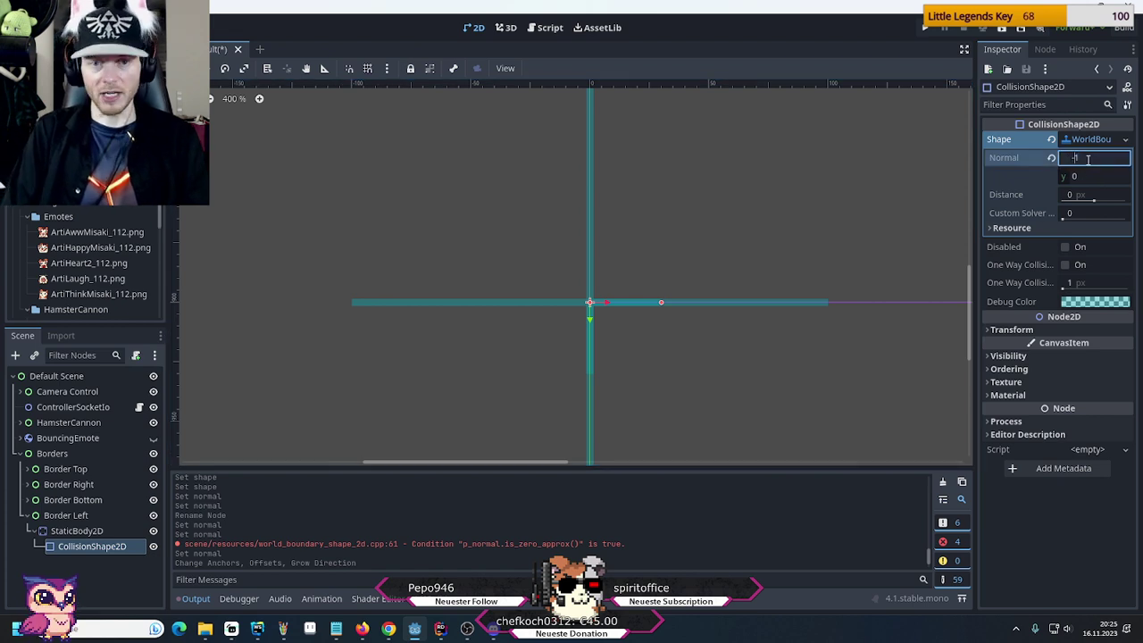
key("Return")
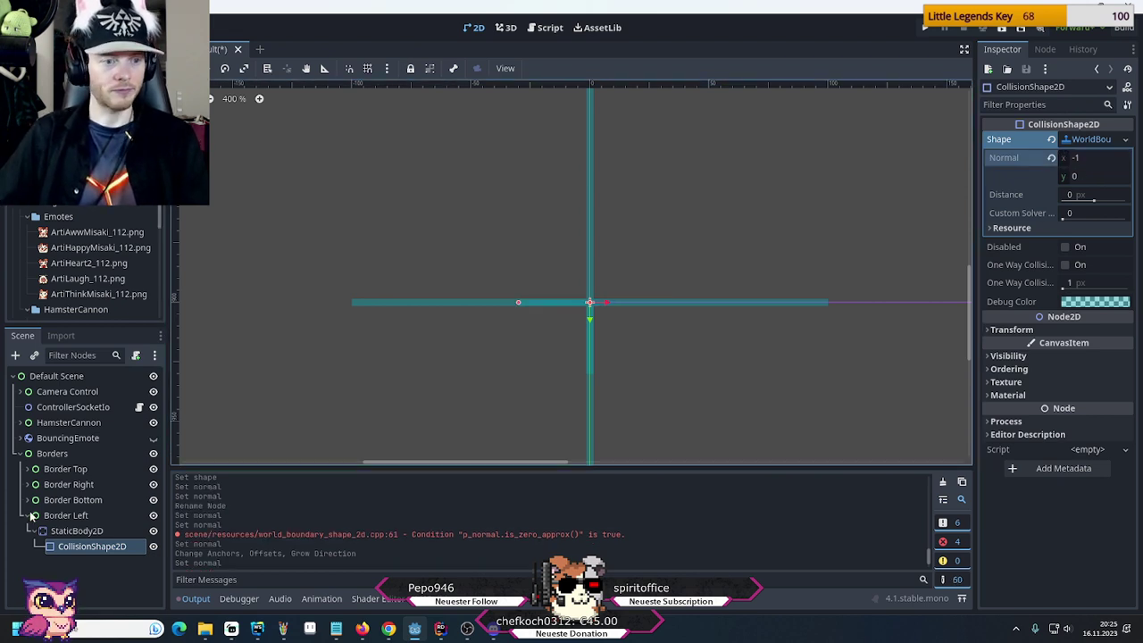
left_click(33, 517)
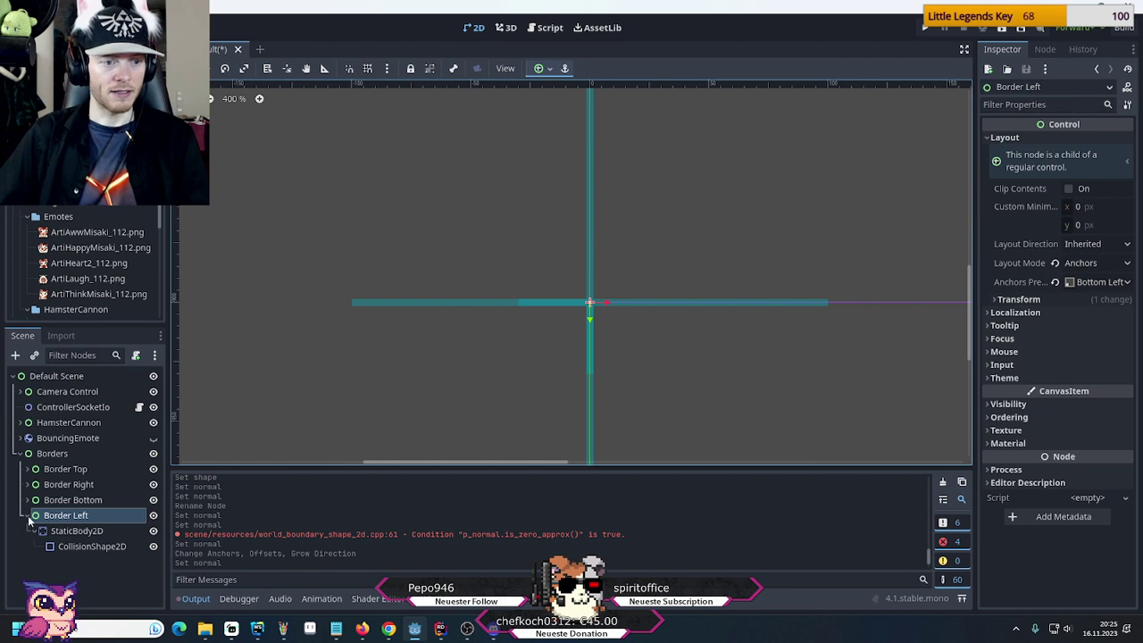
left_click(27, 517)
Make BouncingEmote visible and move it inside the screen area to about (478, 98)
scroll(580, 332, "down", 7)
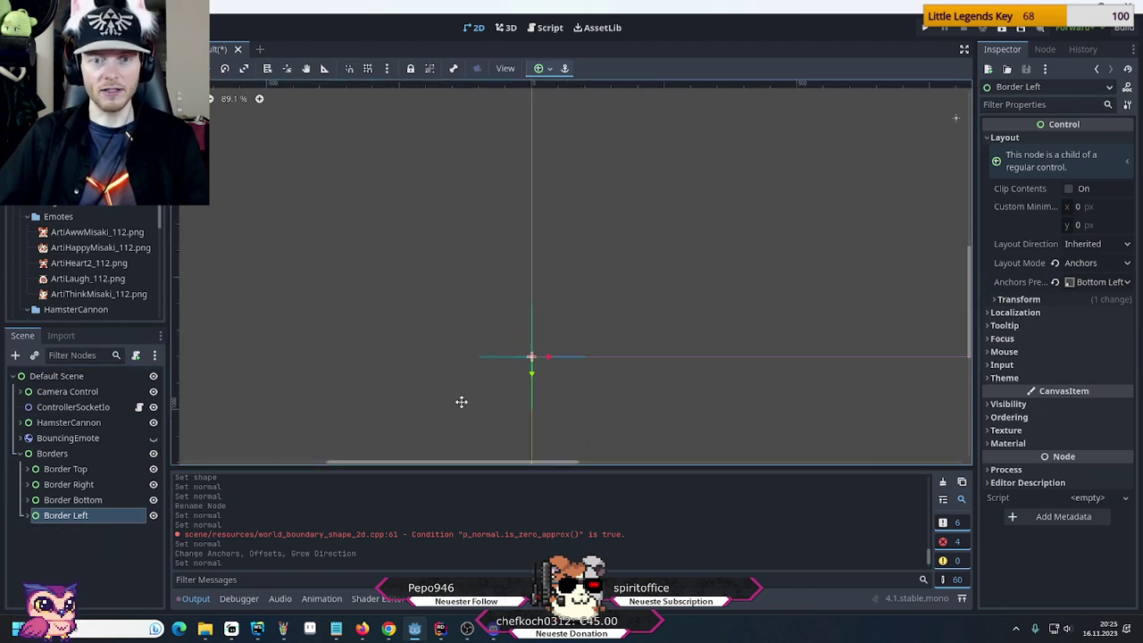
scroll(461, 402, "down", 5)
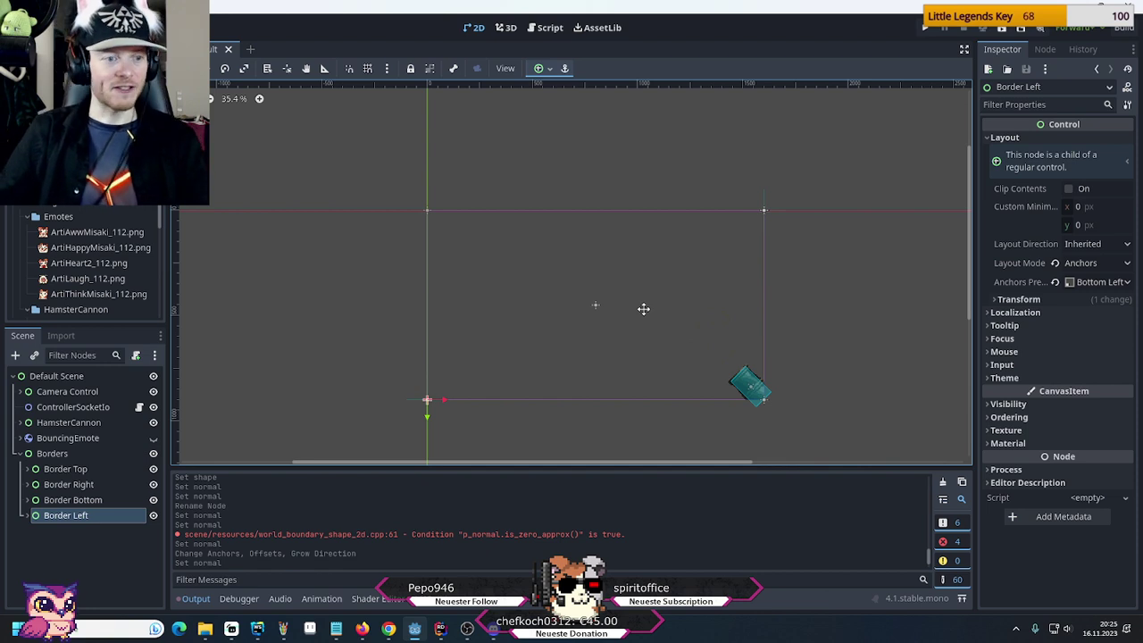
left_click(42, 437)
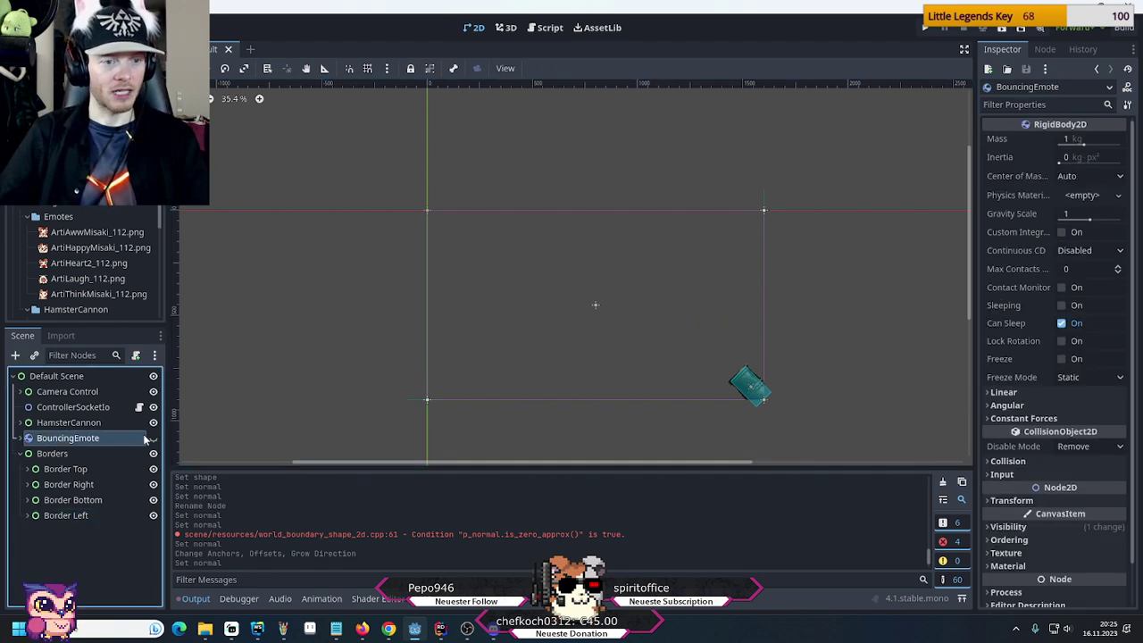
left_click(153, 438)
scroll(444, 233, "up", 3)
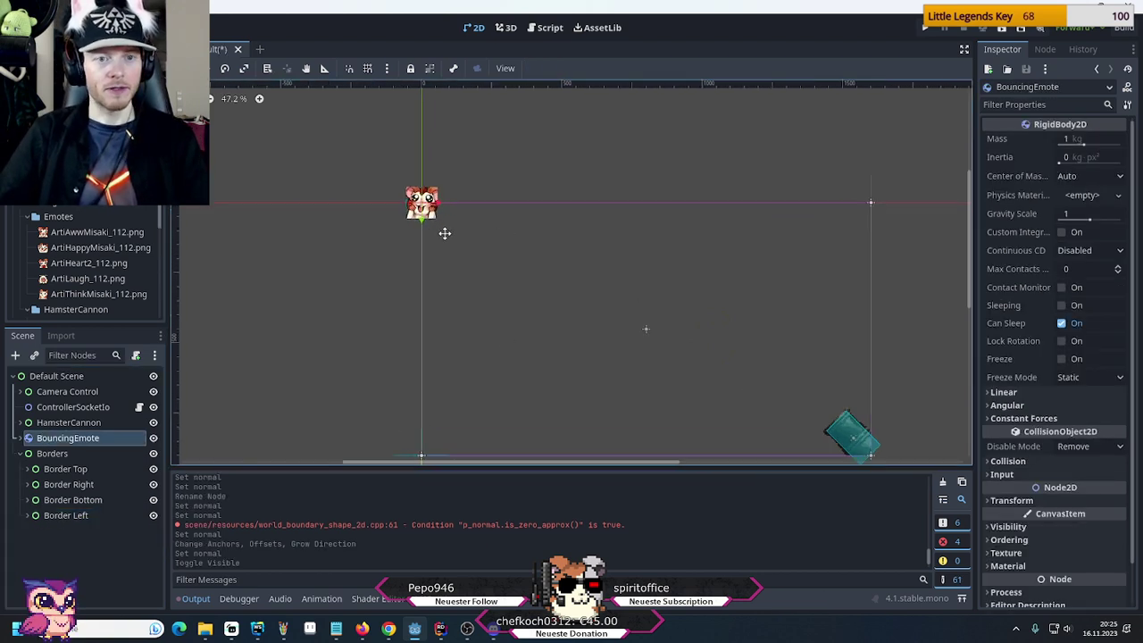
left_click_drag(414, 199, 586, 233)
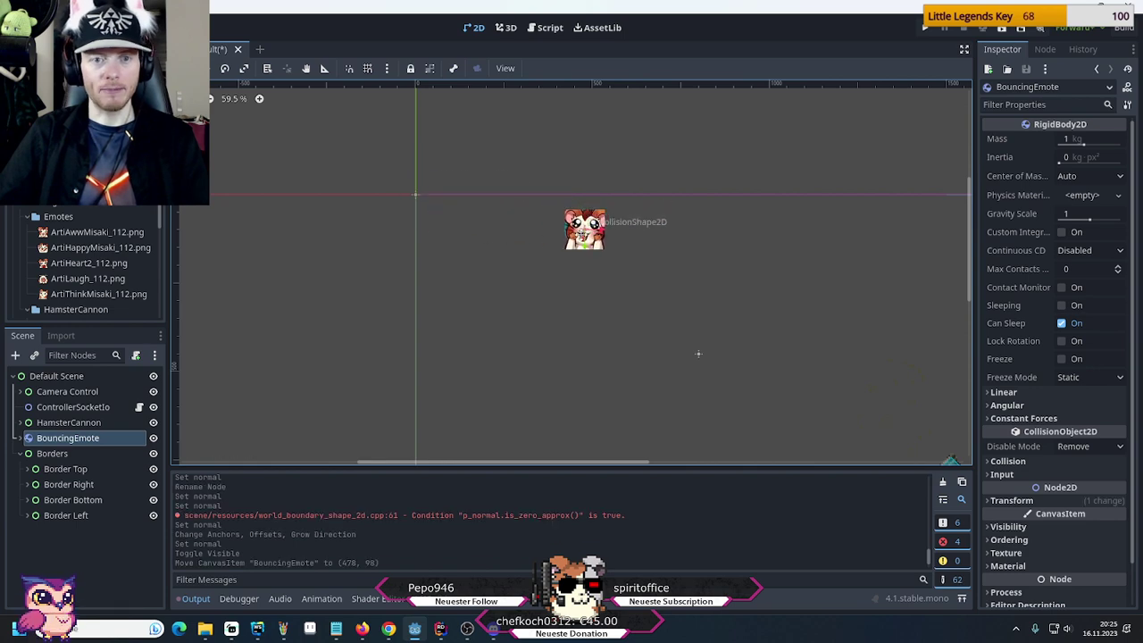
Save the scene and test-run the project to check how the emote behaves with the borders, stopping the run when done
key("ctrl+s")
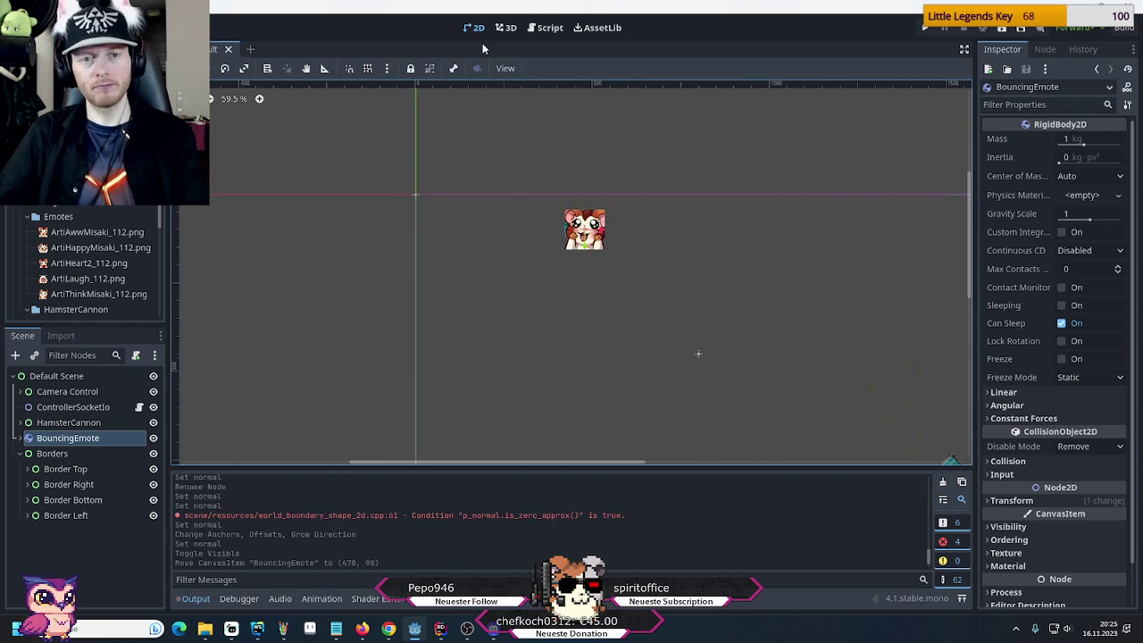
key("F5")
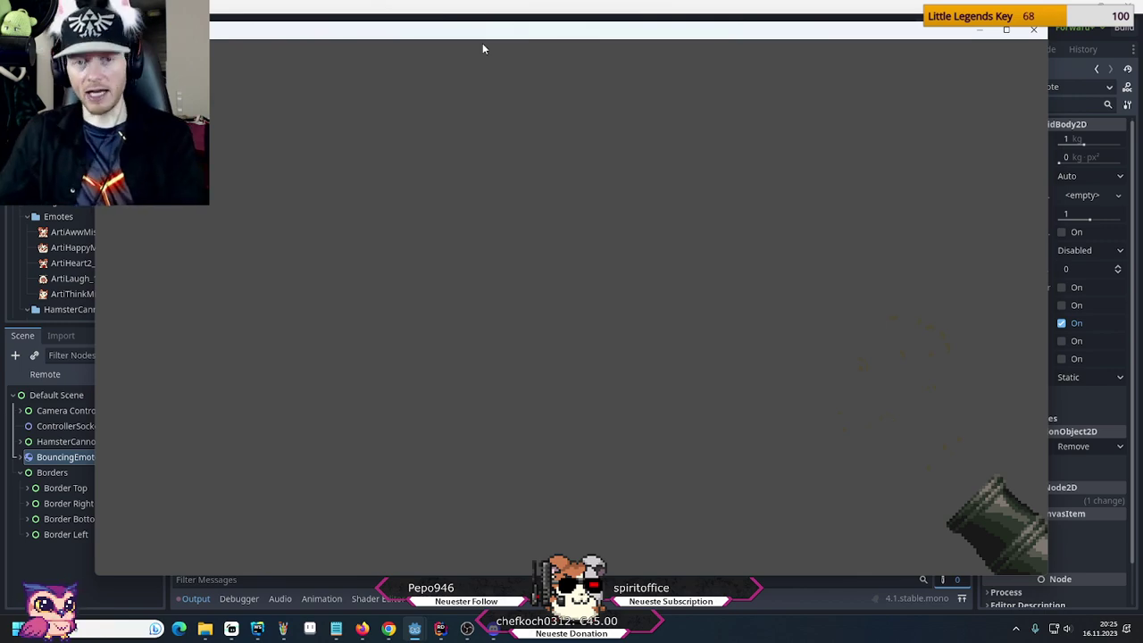
key("F8")
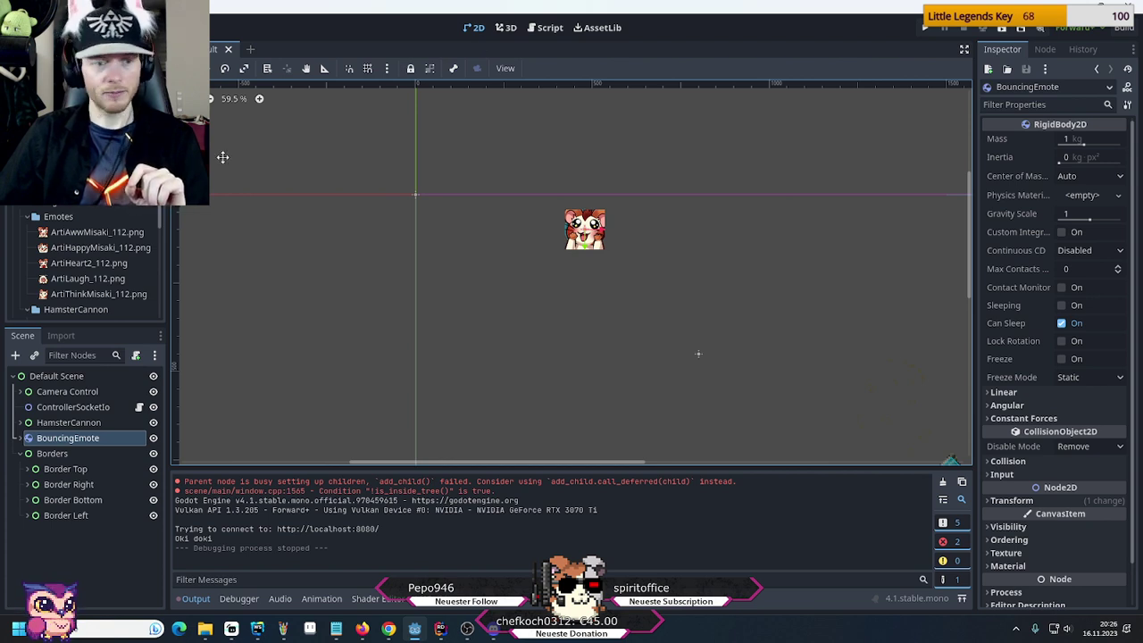
Set the world boundary normal y of Border Top's CollisionShape2D to 1 and collapse Border Top in the scene tree
left_click(27, 471)
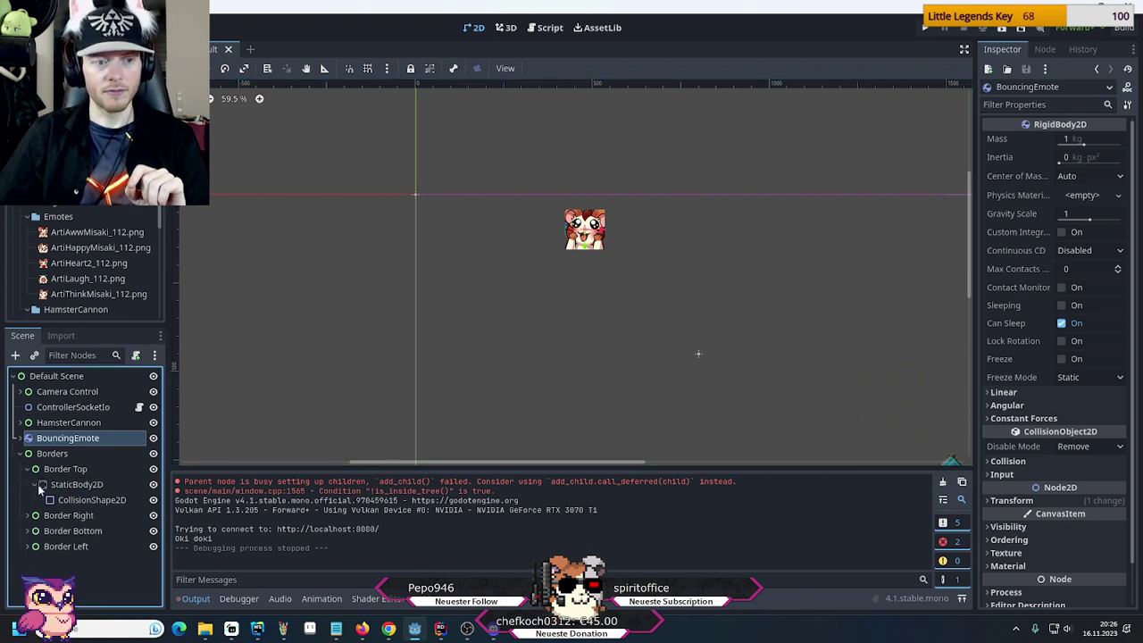
left_click(61, 501)
left_click(1085, 177)
type("-1")
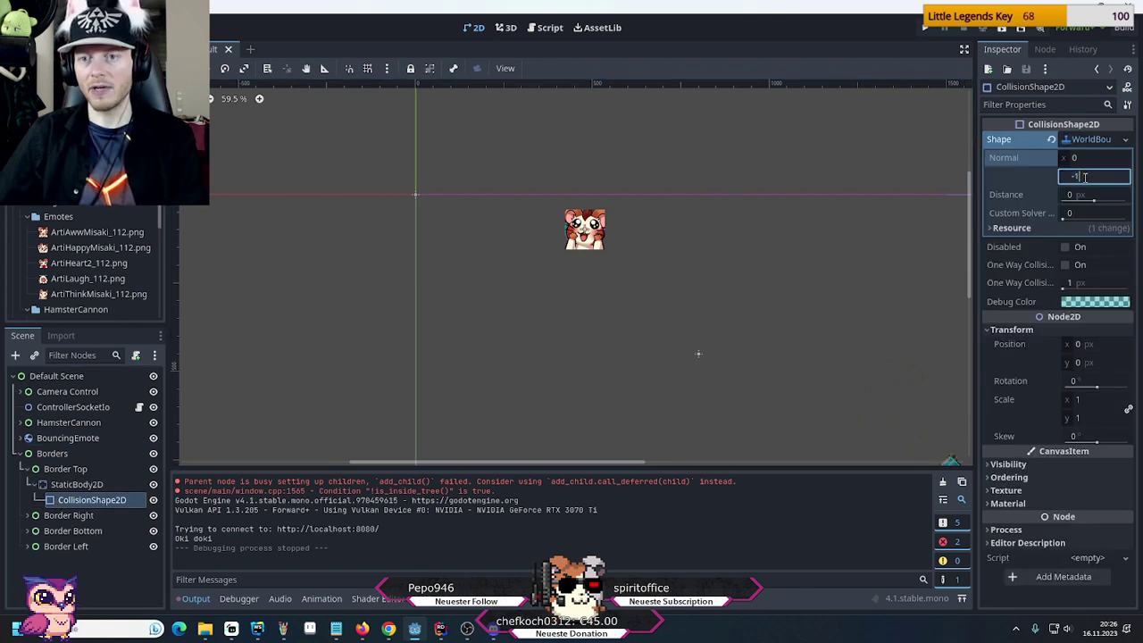
scroll(551, 255, "up", 5)
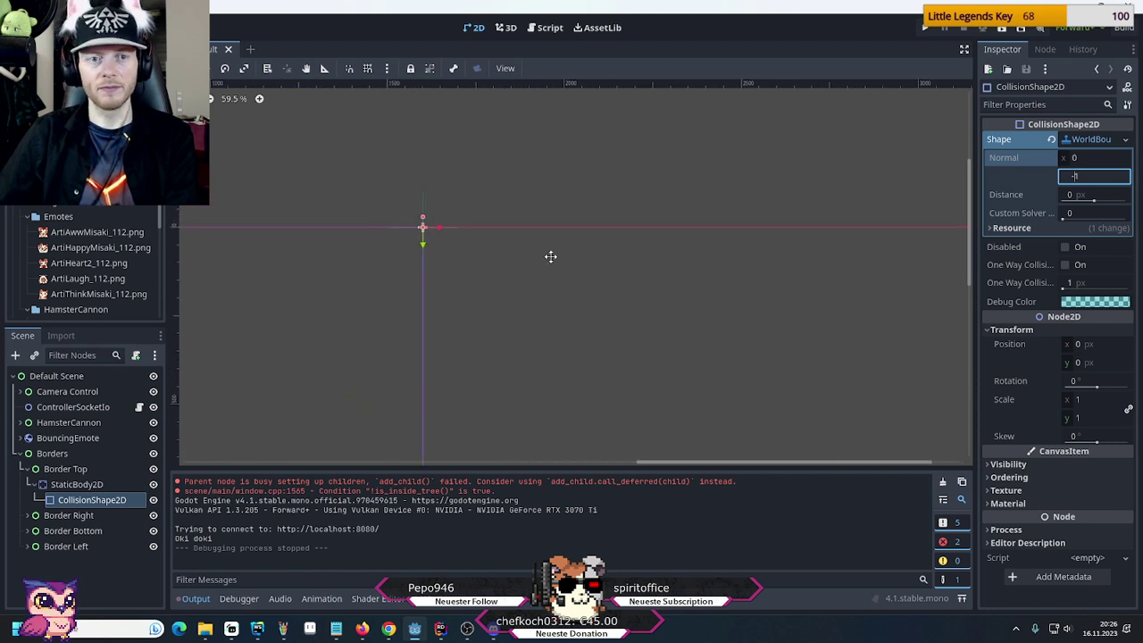
middle_click_drag(355, 179, 376, 207)
scroll(426, 263, "up", 4)
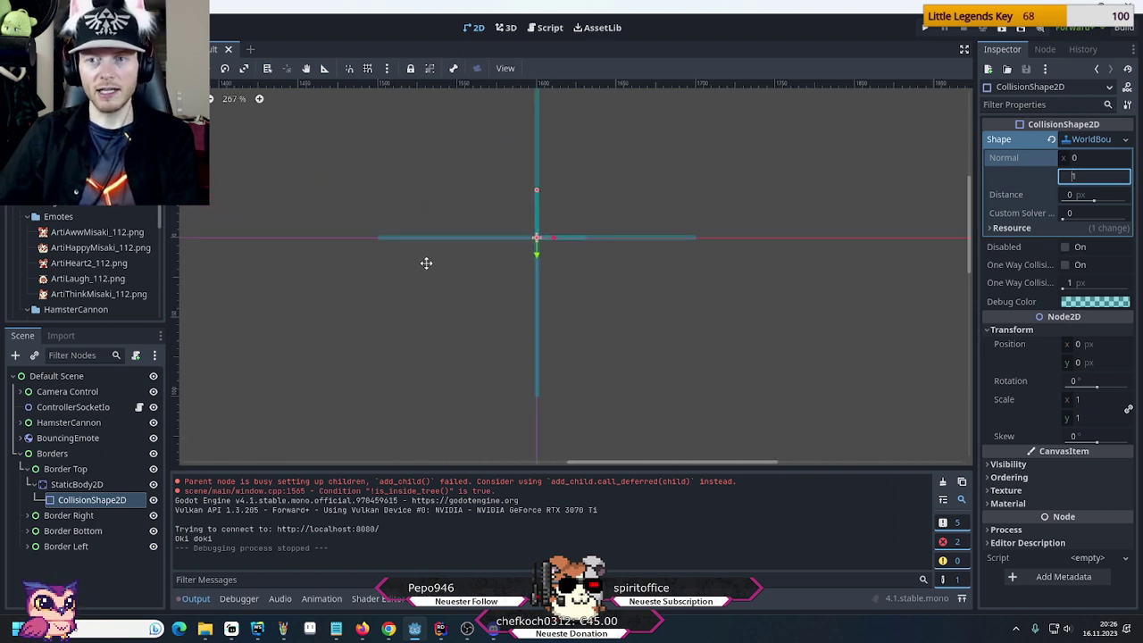
key("Return")
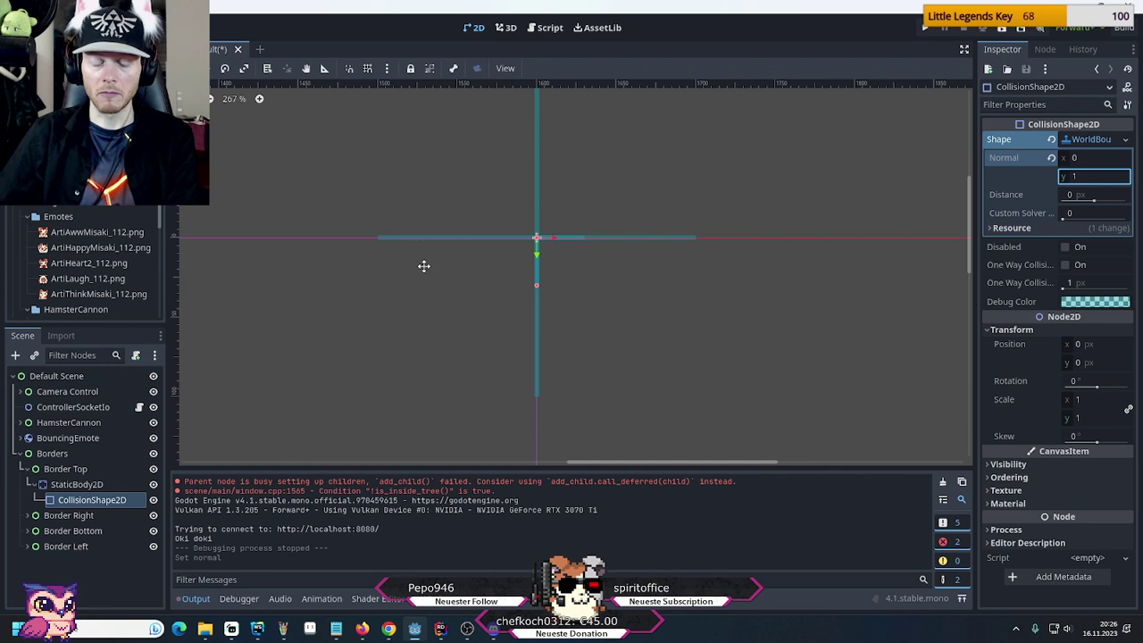
left_click(424, 264)
left_click(26, 469)
Set the world boundary normal x of Border Right's CollisionShape2D to -1 and collapse Border Right in the scene tree
left_click(27, 484)
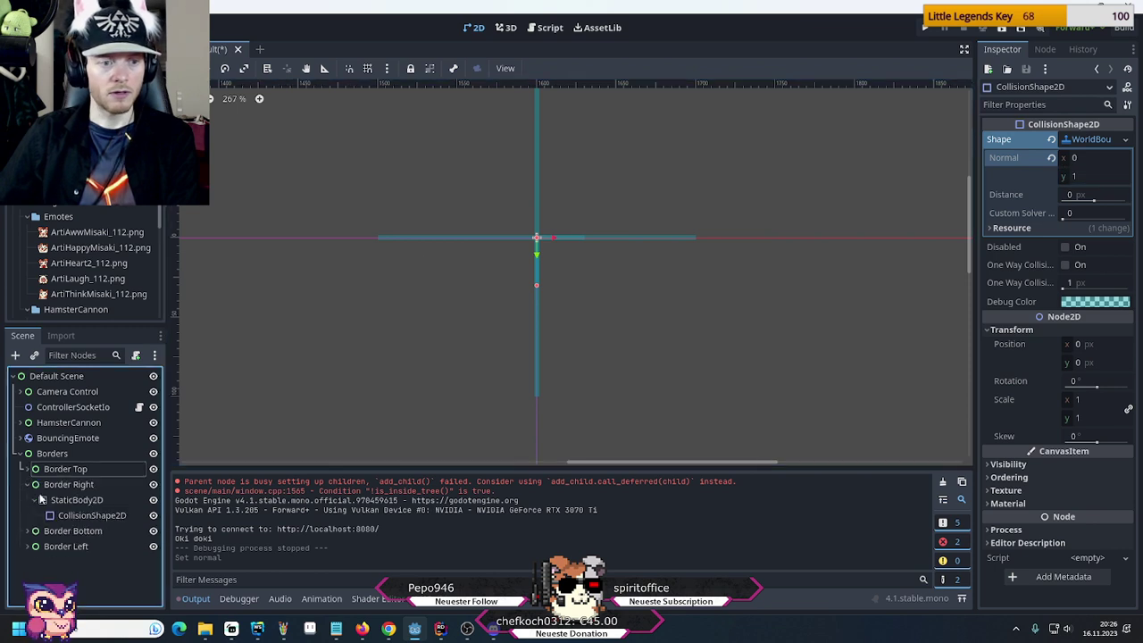
left_click(56, 516)
left_click(1077, 157)
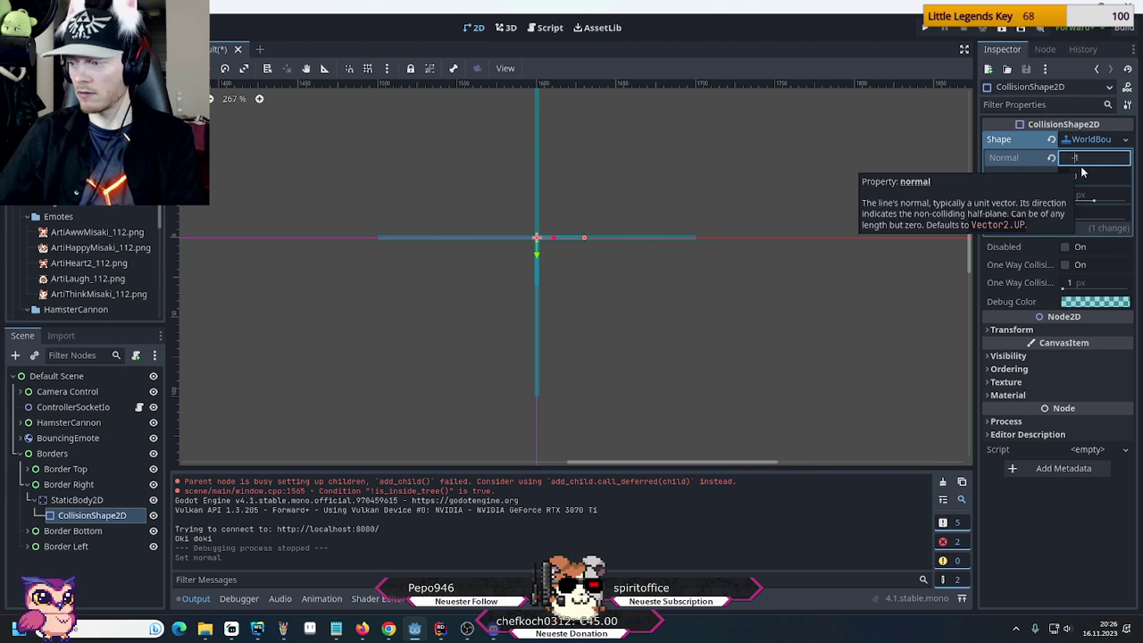
key("Return")
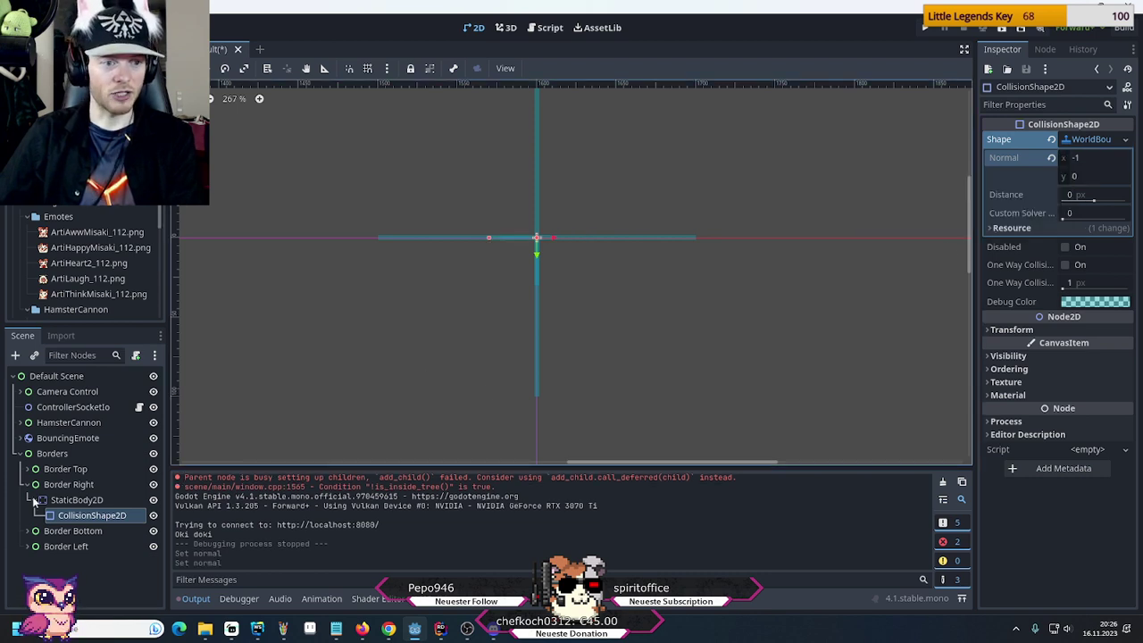
left_click(27, 485)
Set the world boundary normal y of Border Bottom's CollisionShape2D to -1 and collapse Border Bottom in the scene tree
left_click(27, 500)
left_click(89, 531)
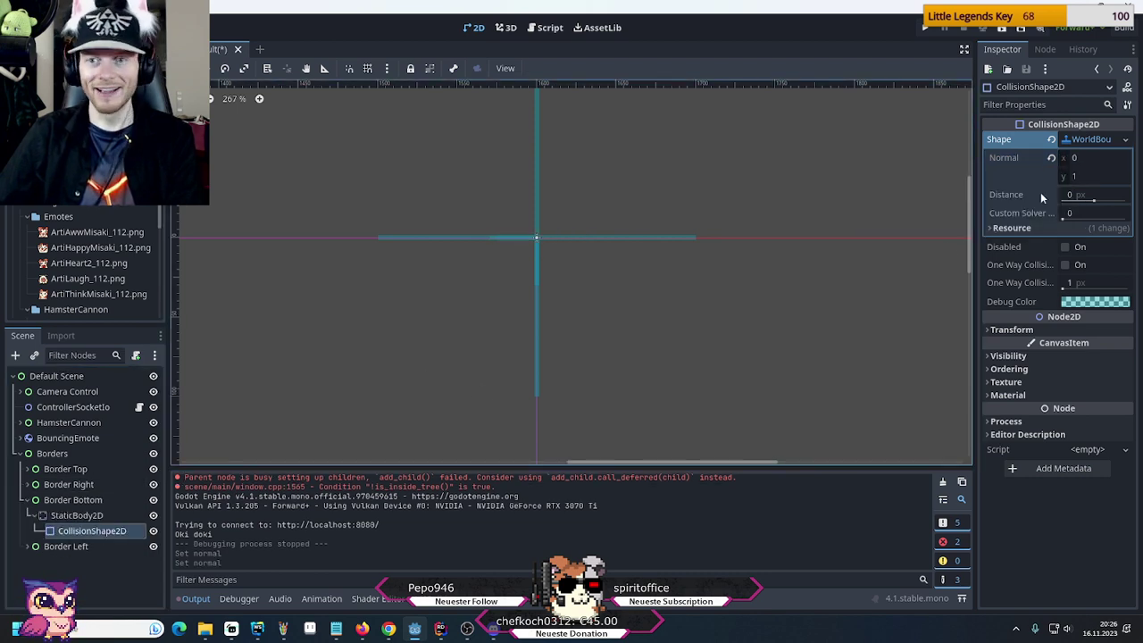
left_click(1088, 176)
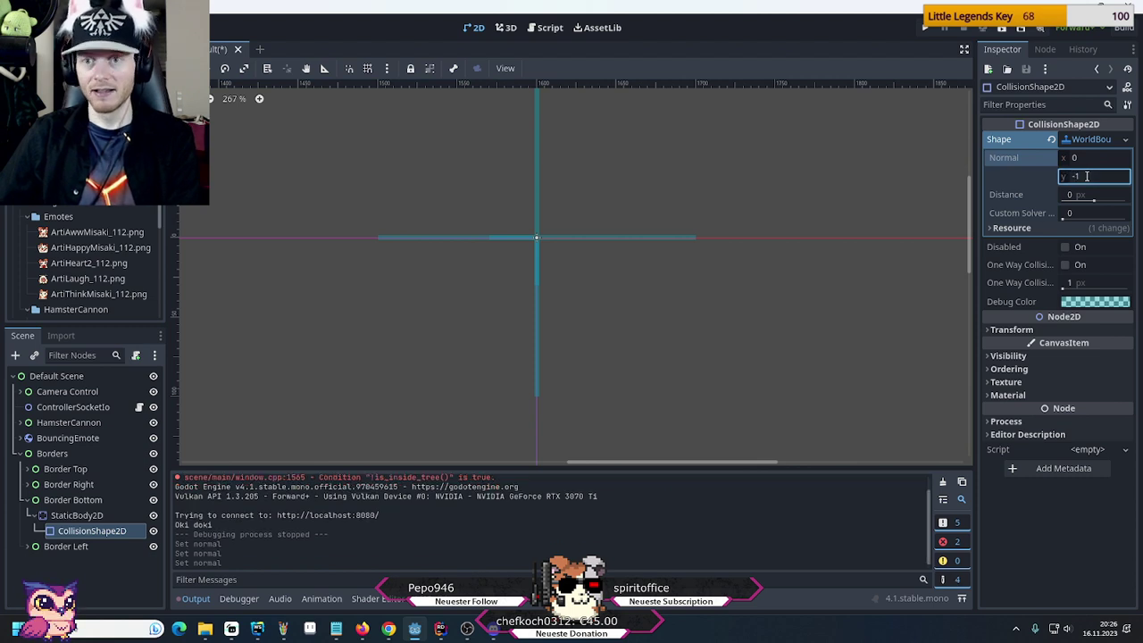
key("Return")
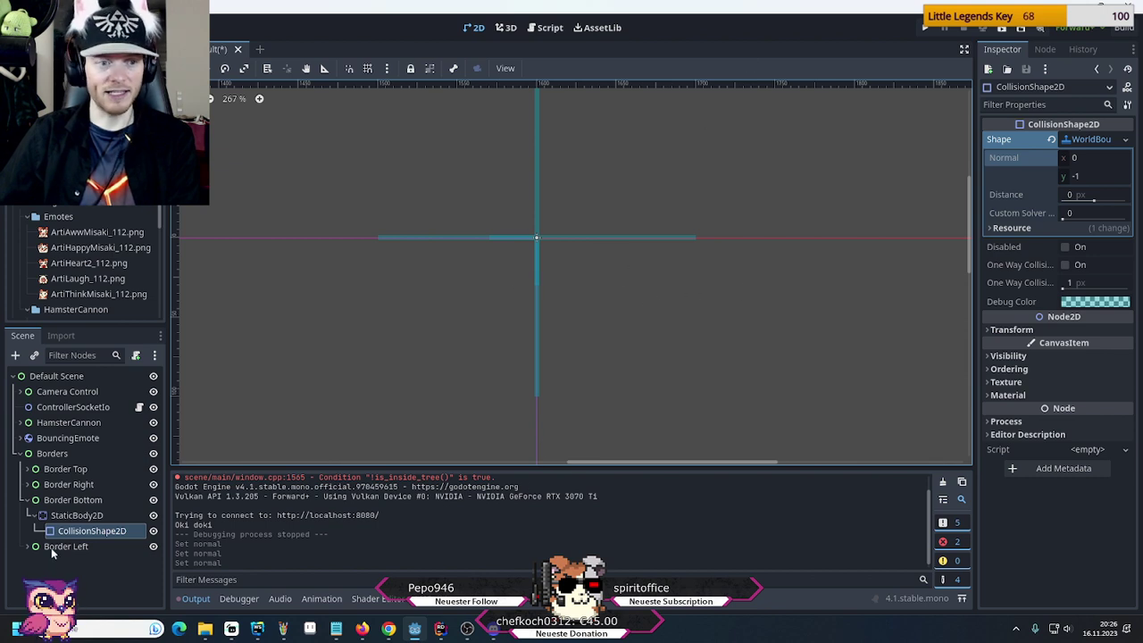
left_click(29, 501)
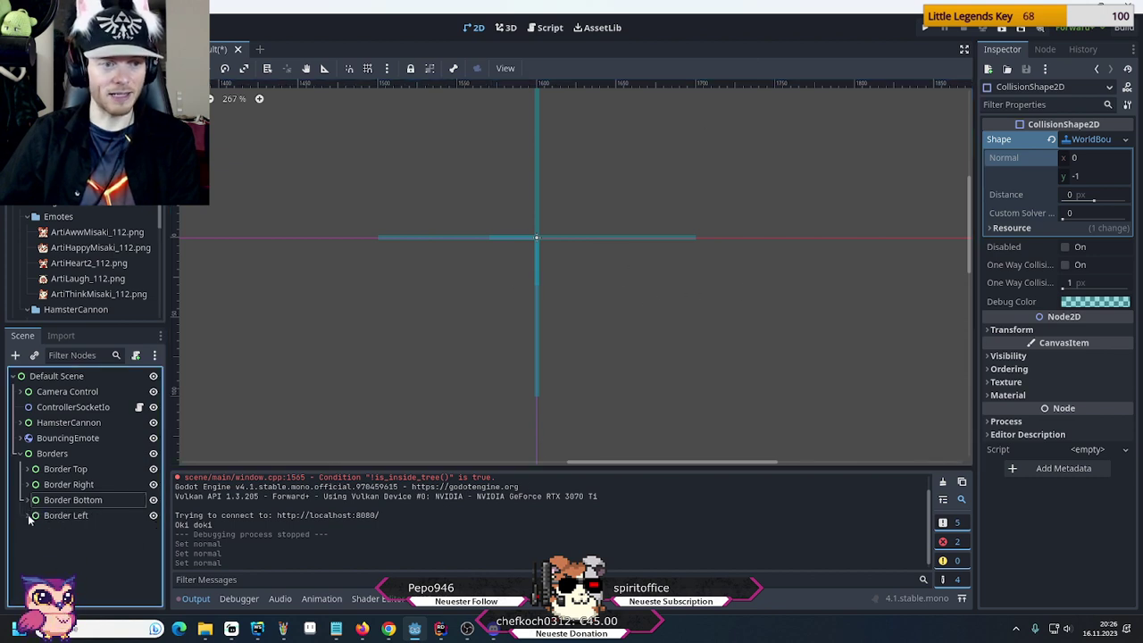
Set the world boundary normal x of Border Left's CollisionShape2D to 1 and collapse Border Left in the scene tree
left_click(28, 517)
left_click(92, 545)
left_click(1076, 159)
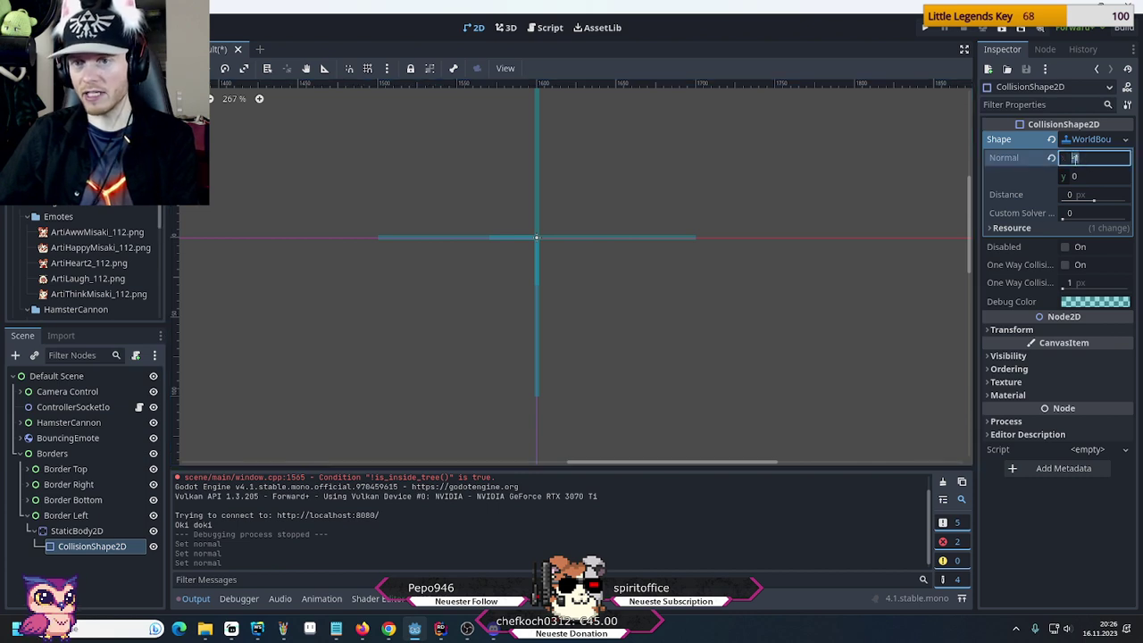
type("1")
key("Return")
left_click(28, 517)
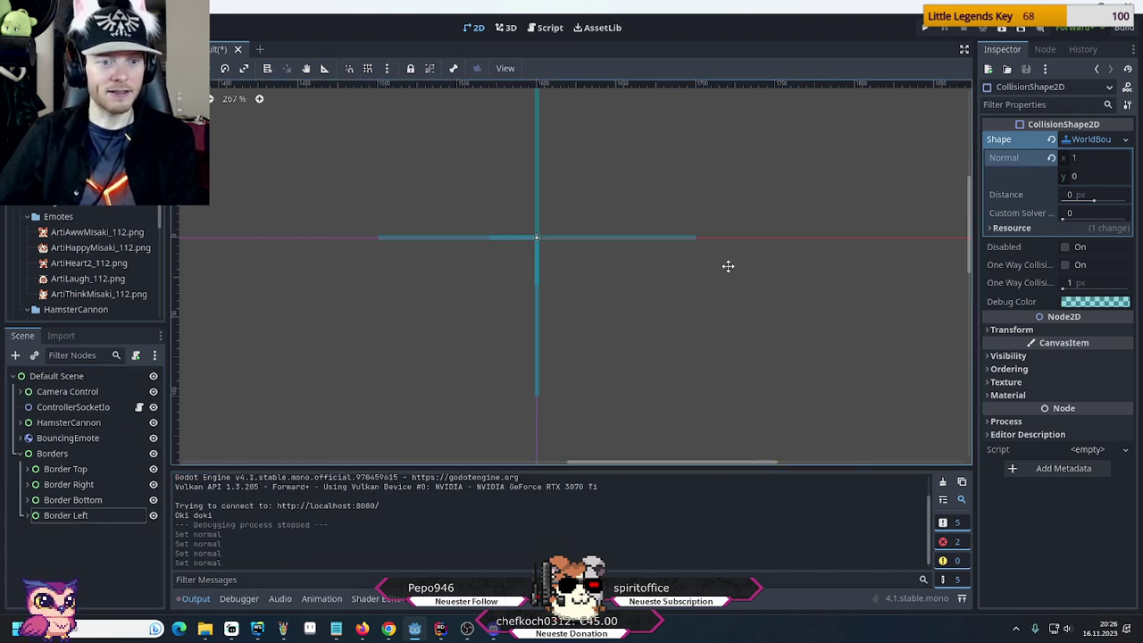
Test-run the project to check how the emote behaves with the inward-facing border normals, and end the run when done
scroll(728, 267, "down", 3)
scroll(561, 312, "down", 5)
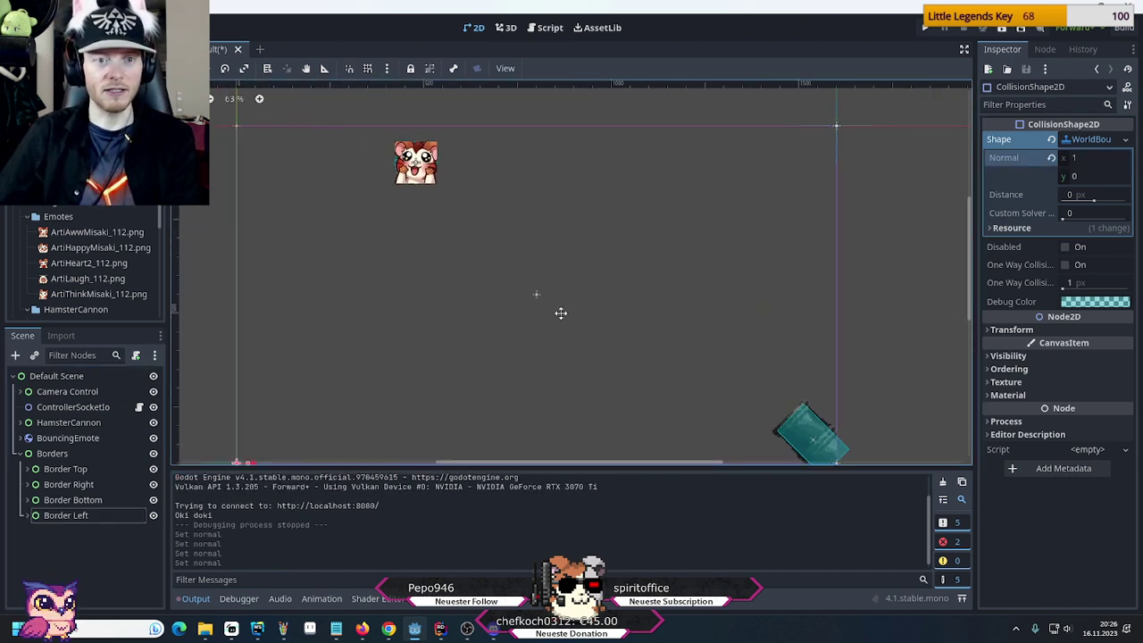
scroll(581, 289, "down", 2)
middle_click_drag(581, 289, 605, 276)
key("F5")
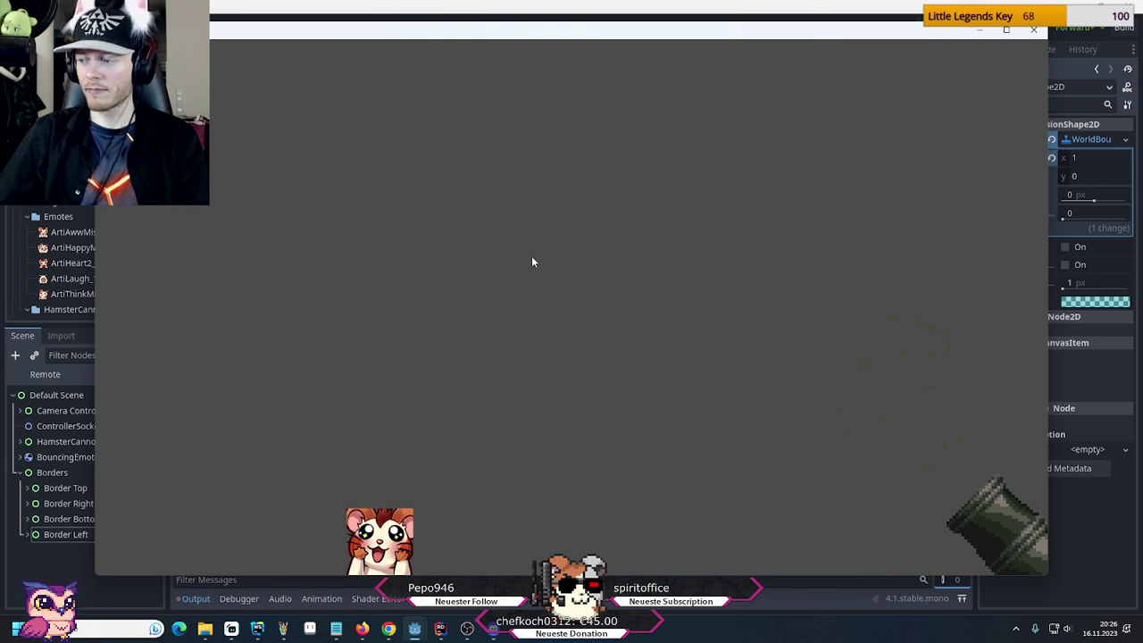
left_click(1036, 33)
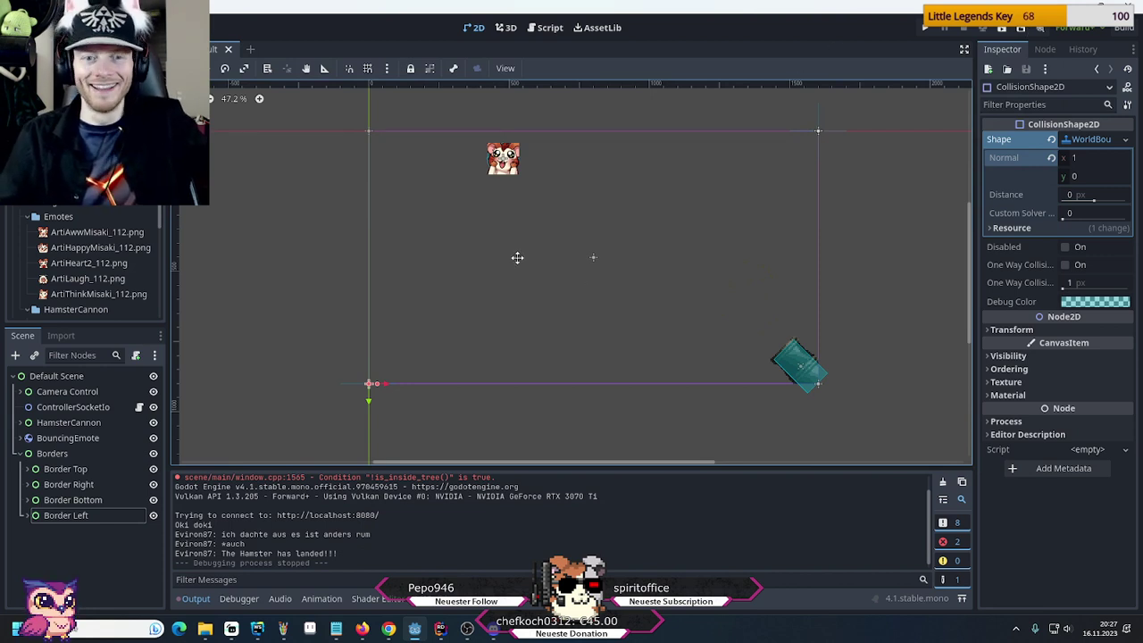
Give Border Top's StaticBody2D a new PhysicsMaterial as its physics material override, with friction set to 0
middle_click_drag(515, 256, 495, 271)
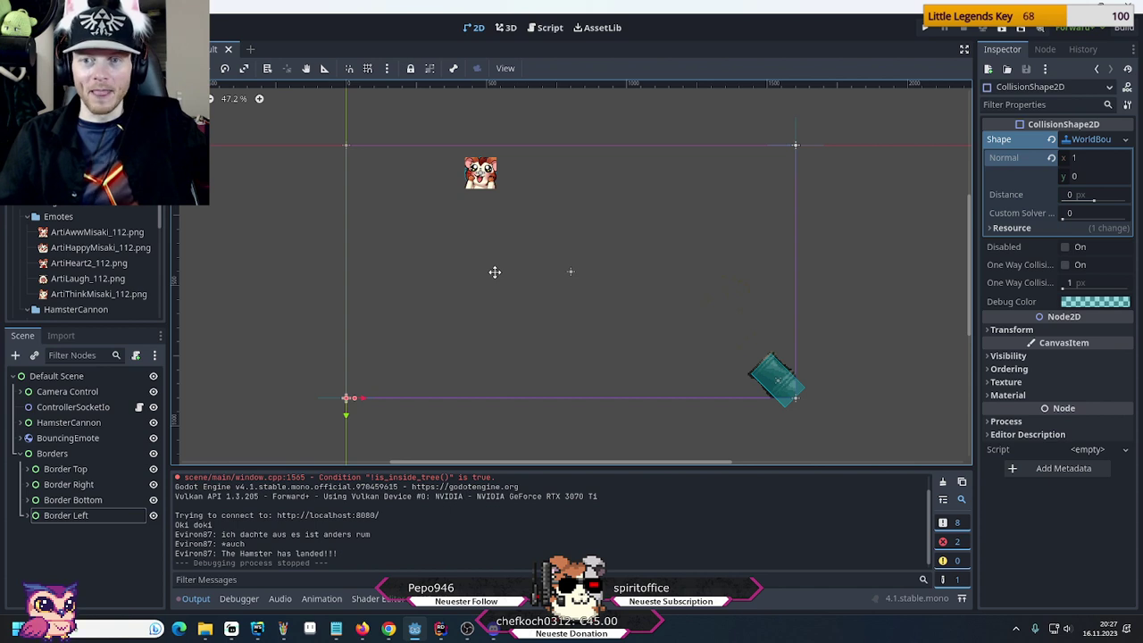
left_click(69, 473)
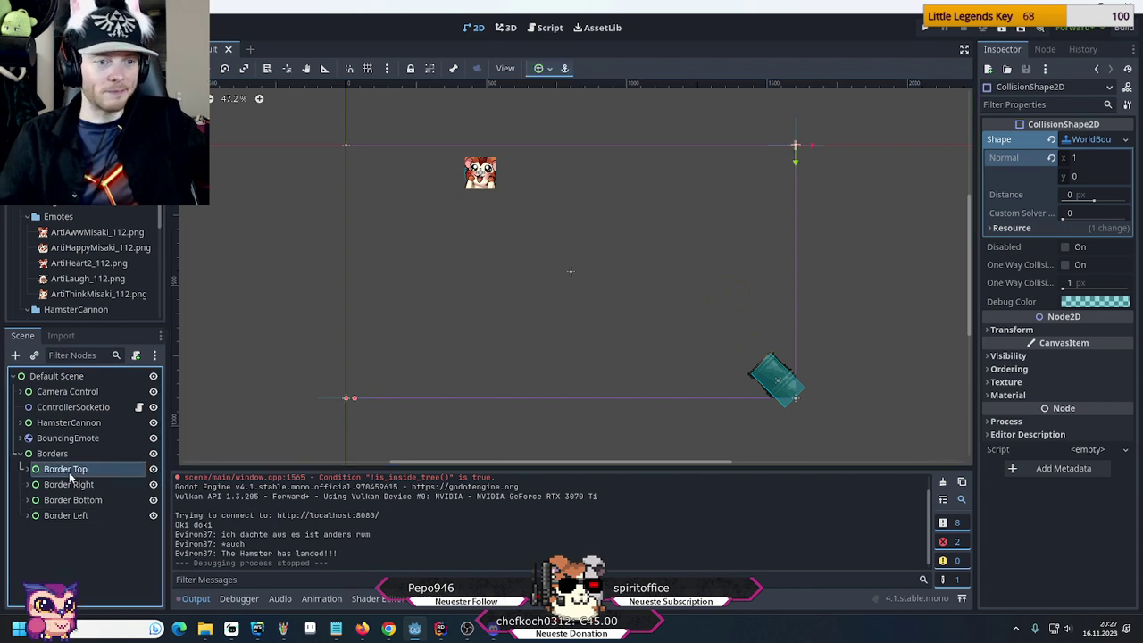
left_click(27, 469)
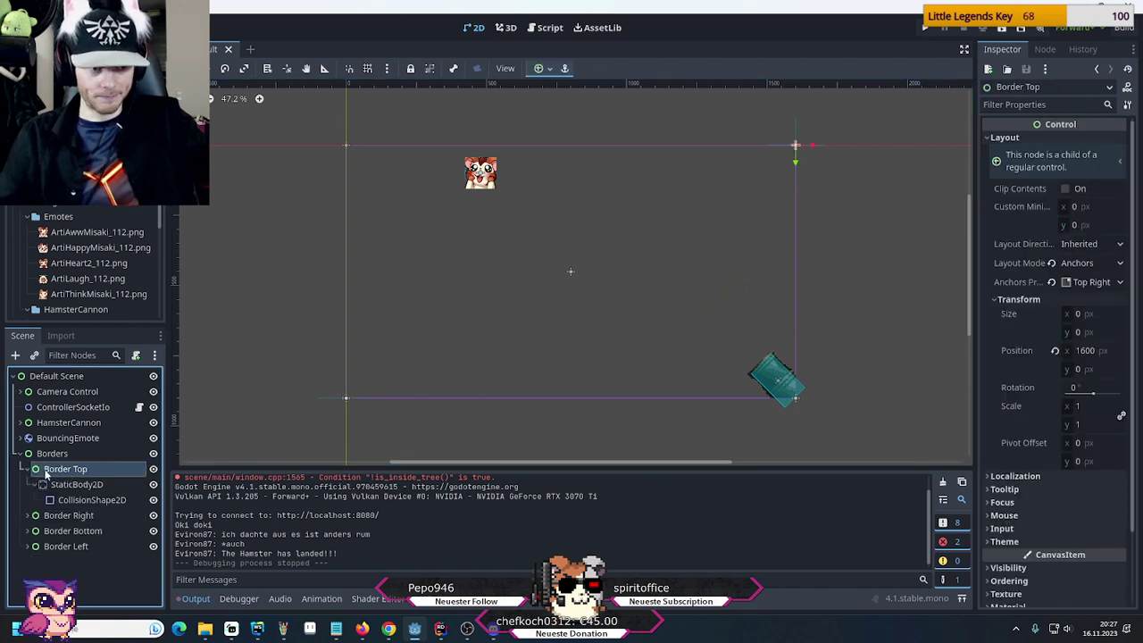
left_click(57, 502)
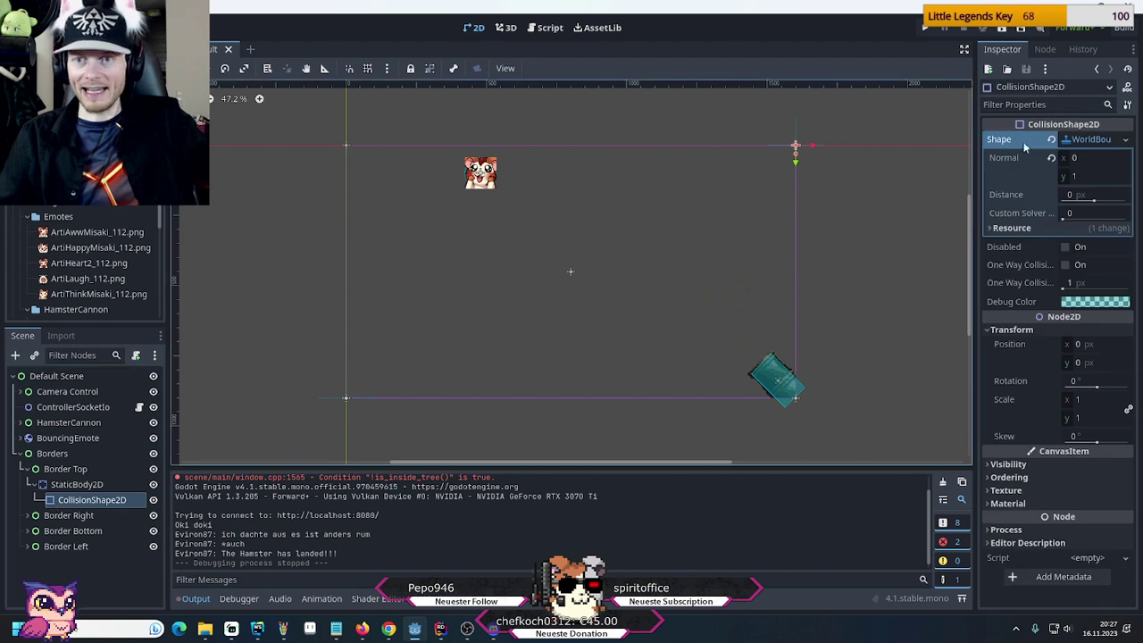
left_click(62, 486)
left_click(1104, 141)
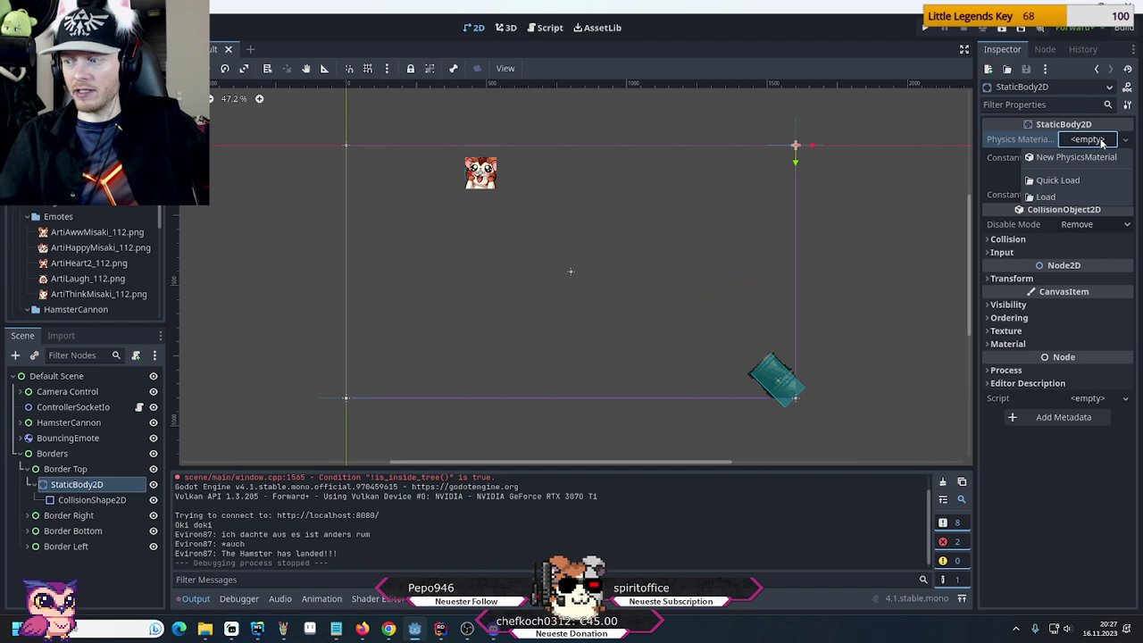
left_click(1088, 158)
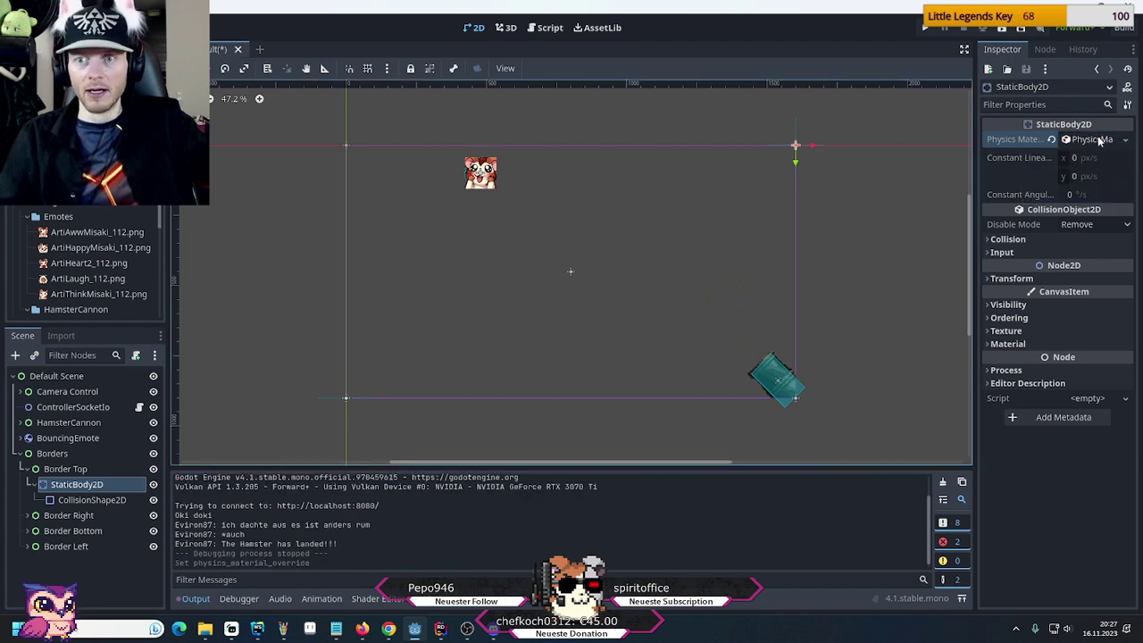
left_click(1101, 141)
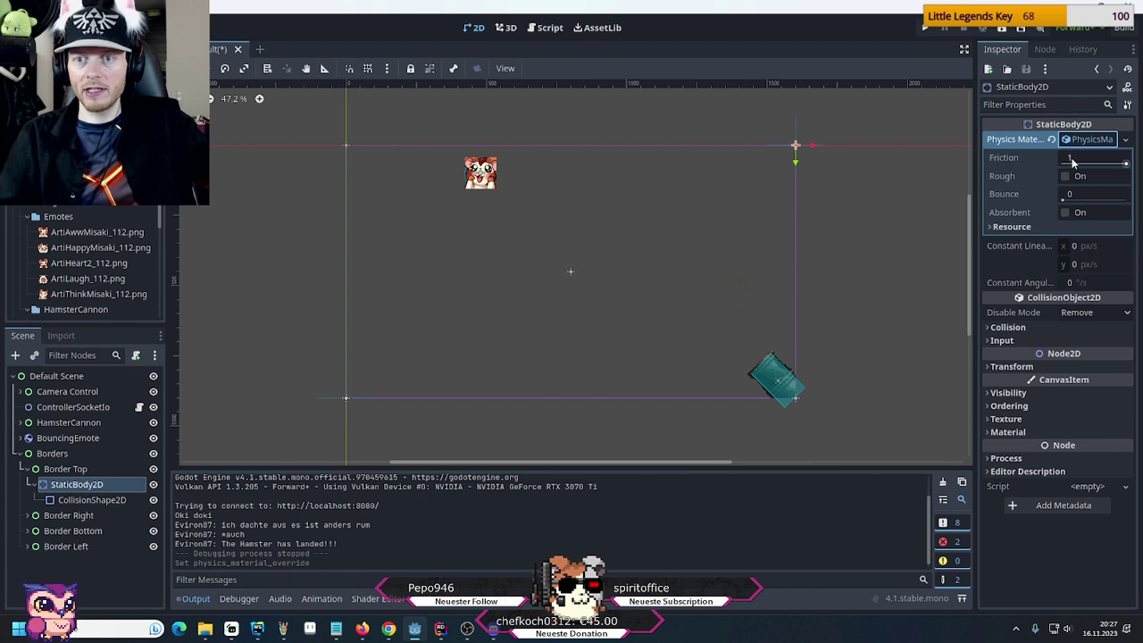
left_click(1079, 159)
type("0")
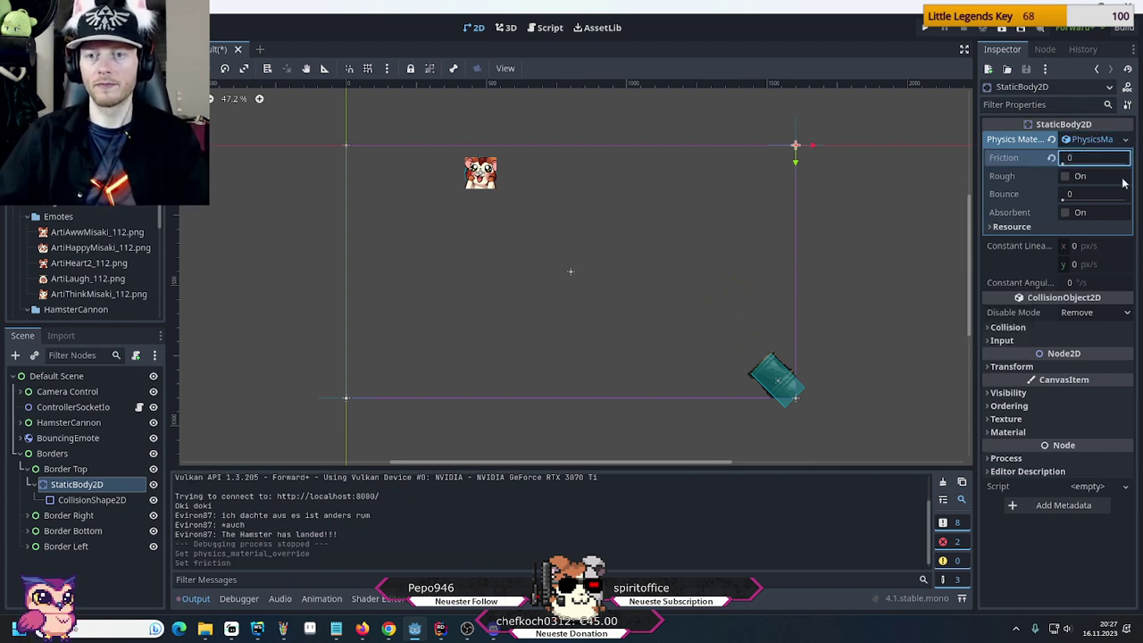
Save Border Top's physics material as MaterialNoFriction.tres in res://Resources and collapse Border Top in the scene tree
left_click(1088, 141)
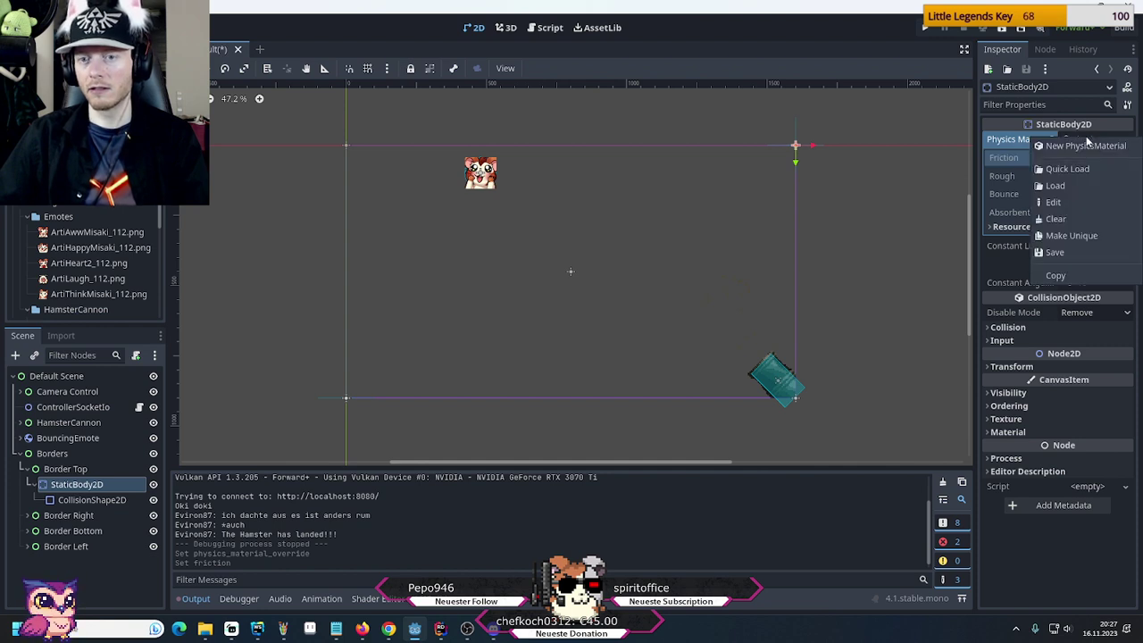
left_click(1056, 253)
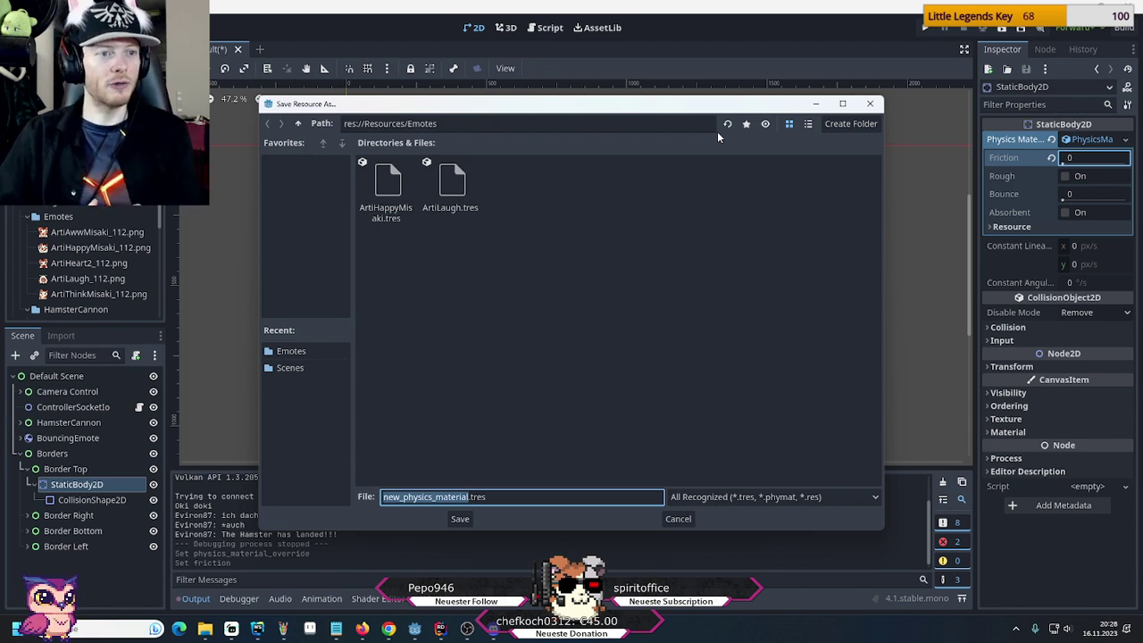
left_click(298, 124)
left_click(458, 498)
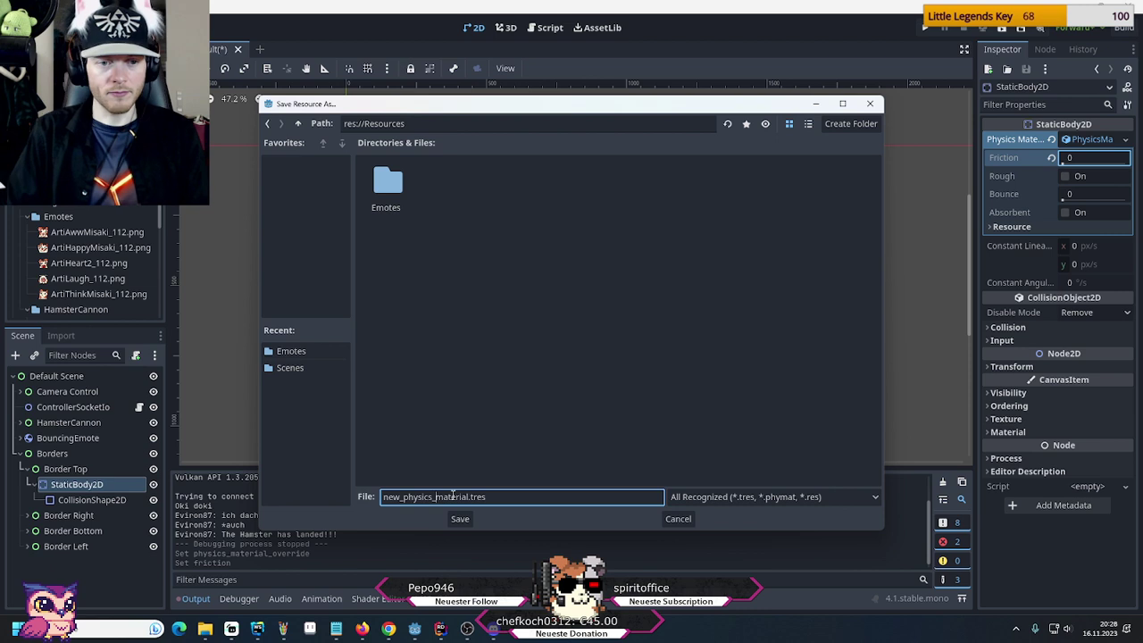
key("shift+Home")
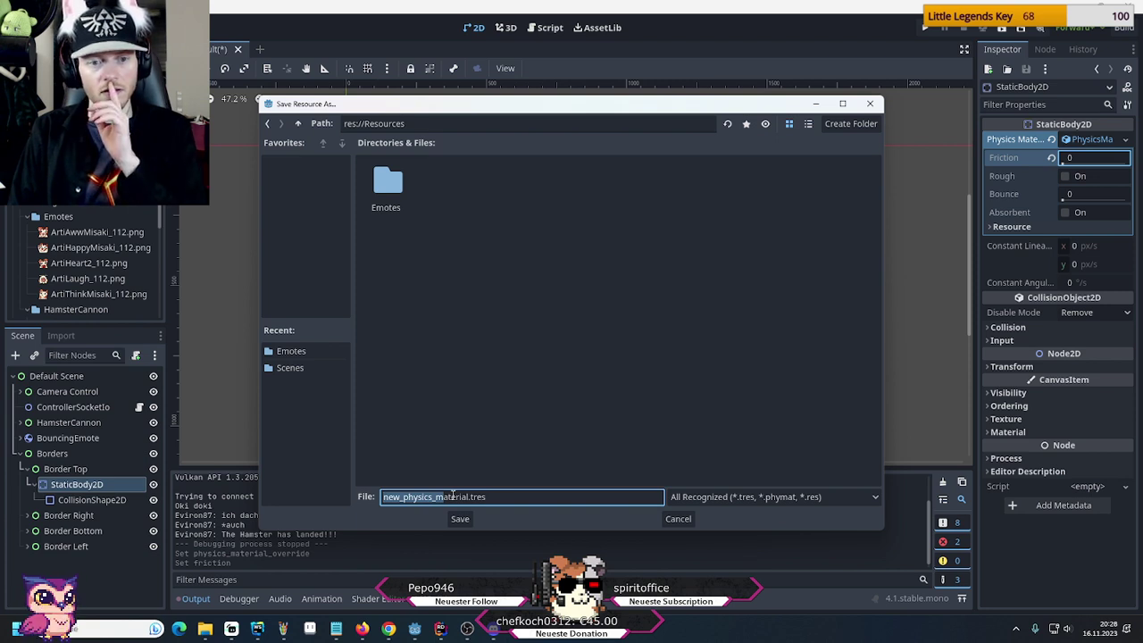
type("M")
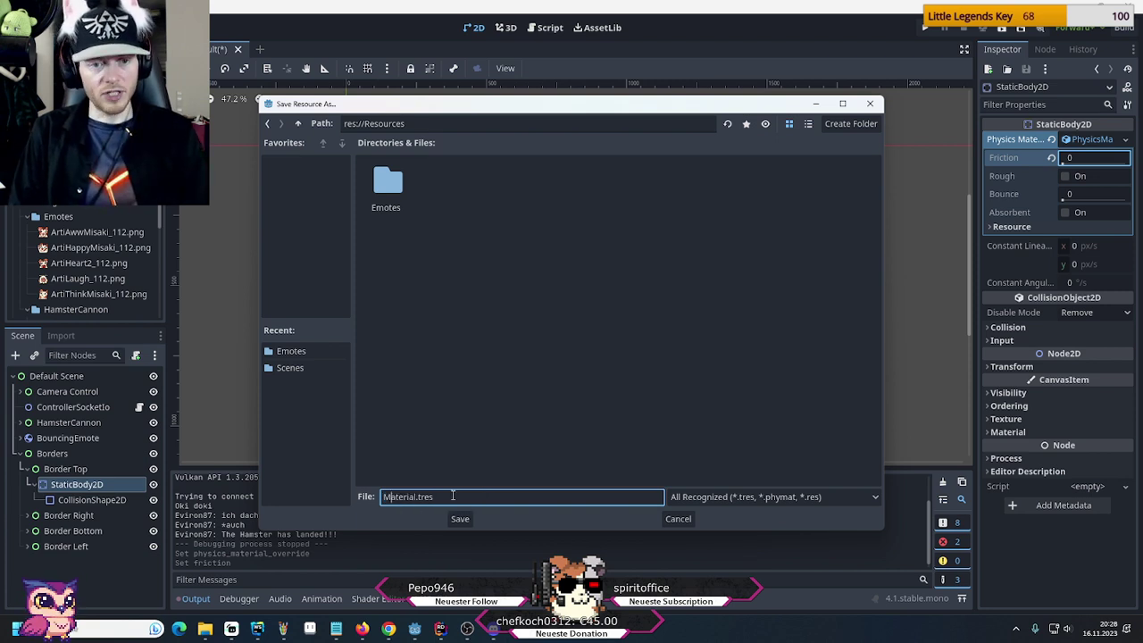
key("ctrl+Right")
type("NoFriction")
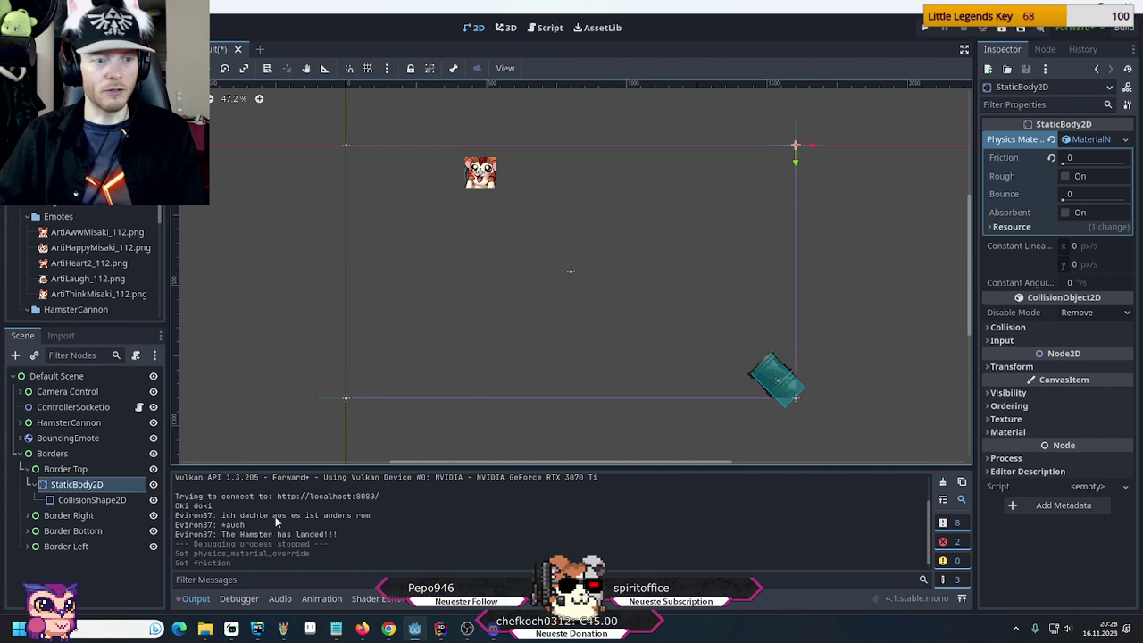
left_click(28, 469)
Load MaterialNoFriction.tres as the physics material override of Border Right's StaticBody2D and collapse Border Right
left_click(29, 484)
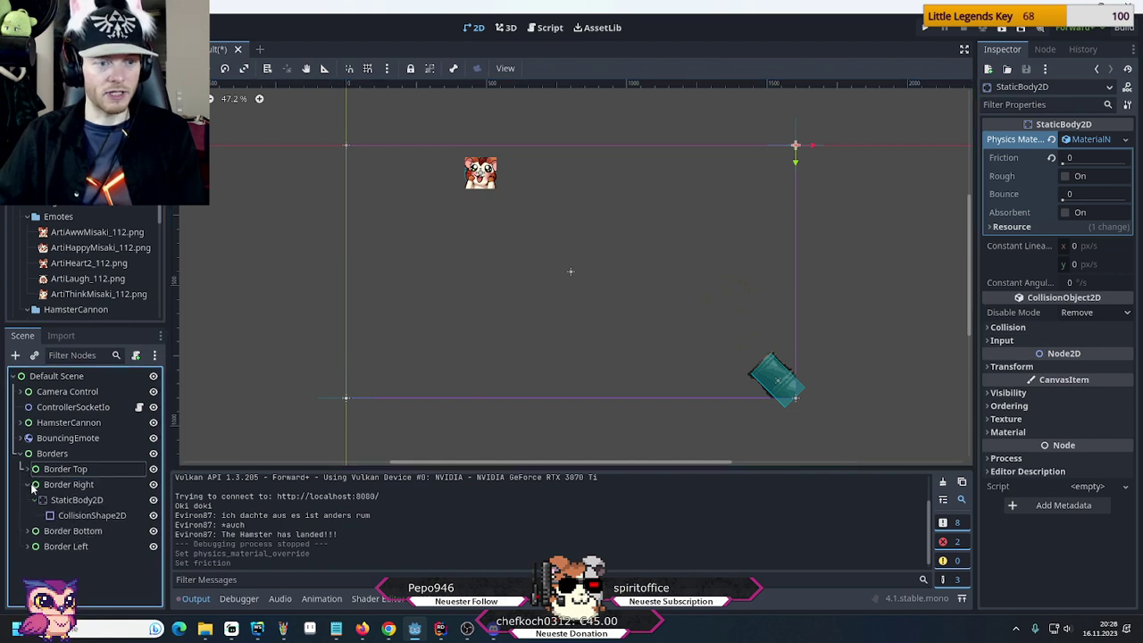
left_click(75, 500)
left_click(1126, 140)
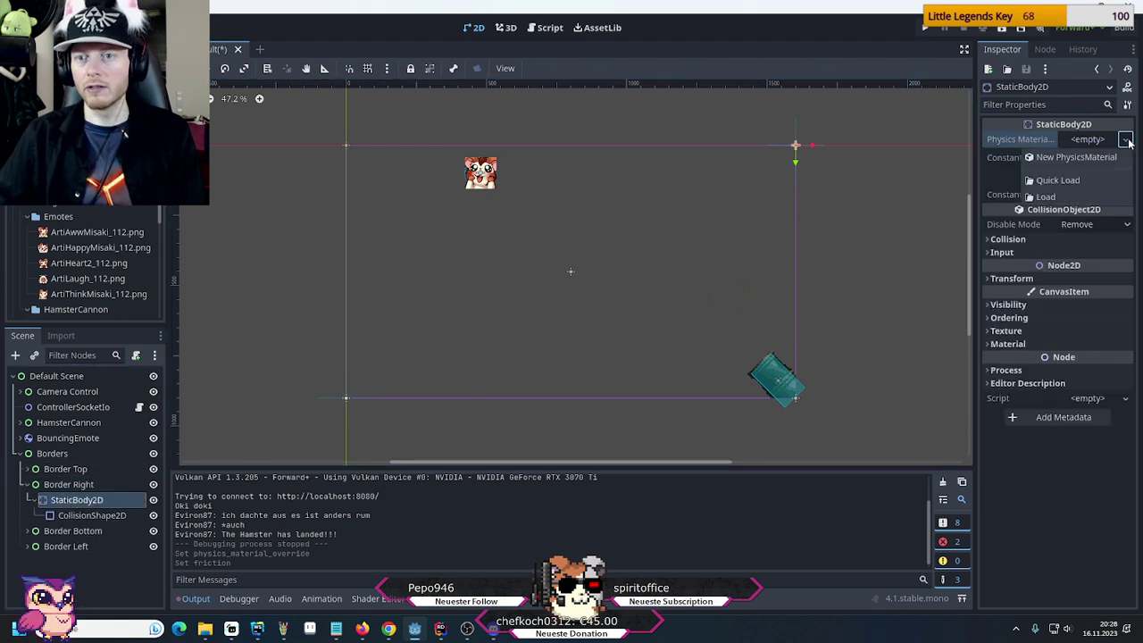
left_click(1076, 182)
double_click(472, 261)
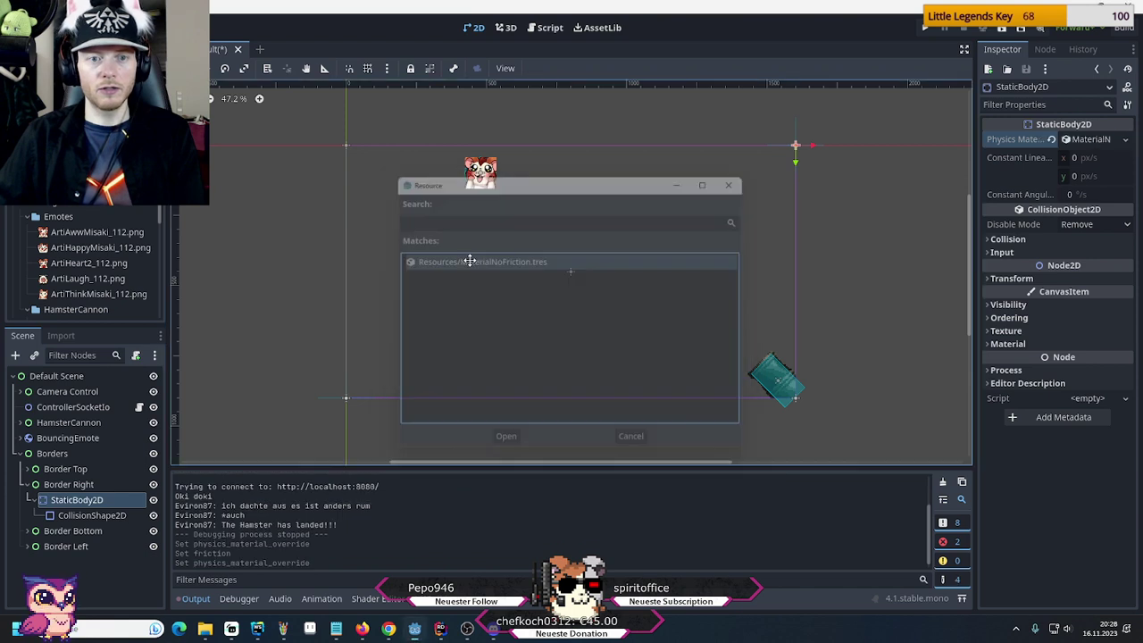
left_click(28, 485)
Load MaterialNoFriction.tres as the physics material override of Border Bottom's StaticBody2D and collapse Border Bottom
left_click(27, 500)
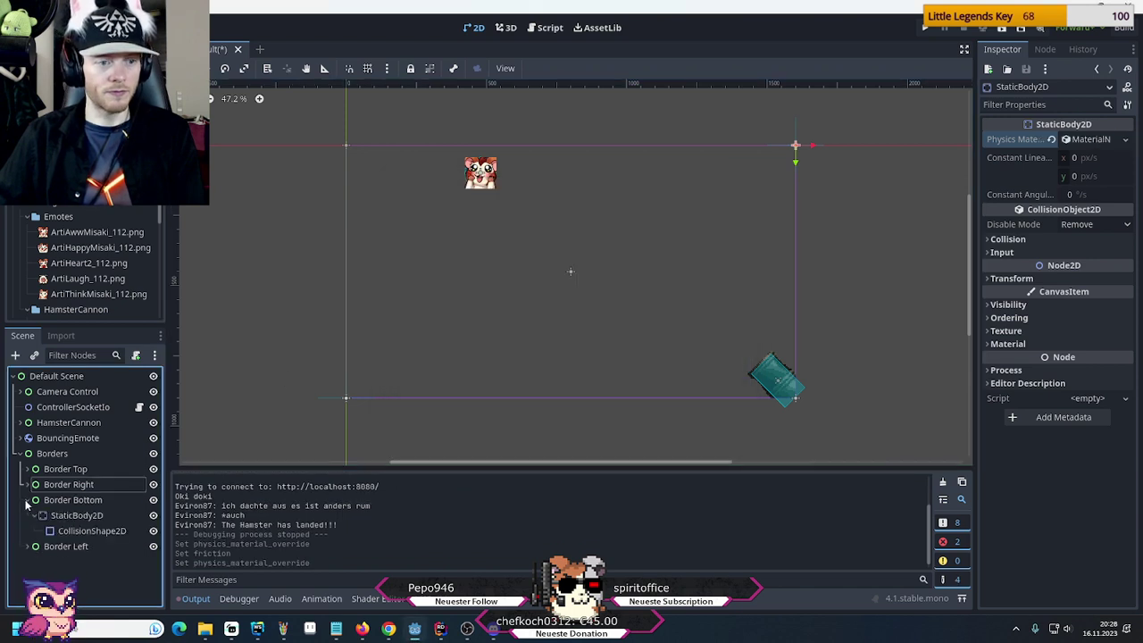
left_click(56, 516)
left_click(1126, 139)
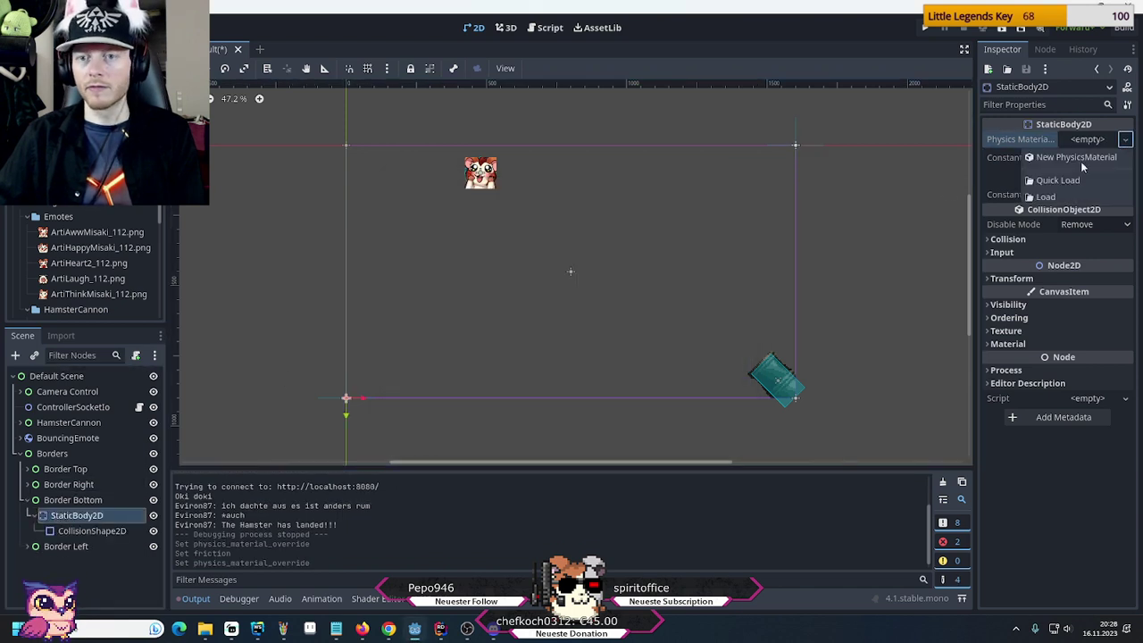
left_click(1076, 179)
double_click(440, 261)
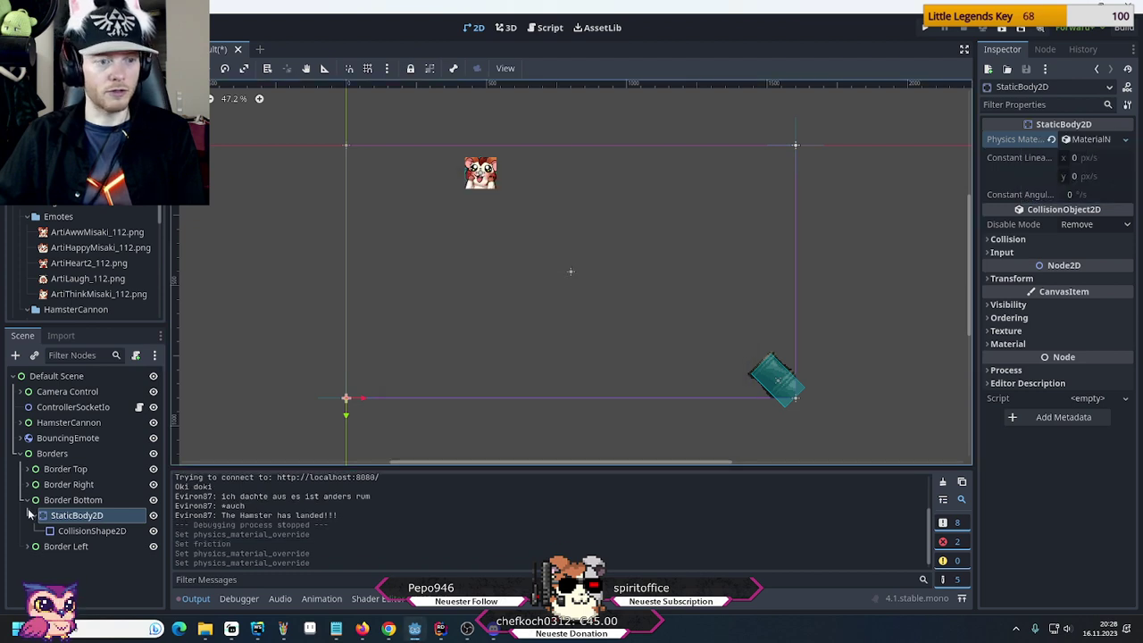
left_click(28, 501)
Load MaterialNoFriction.tres as the physics material override of Border Left's StaticBody2D and collapse Border Left
left_click(27, 516)
left_click(77, 531)
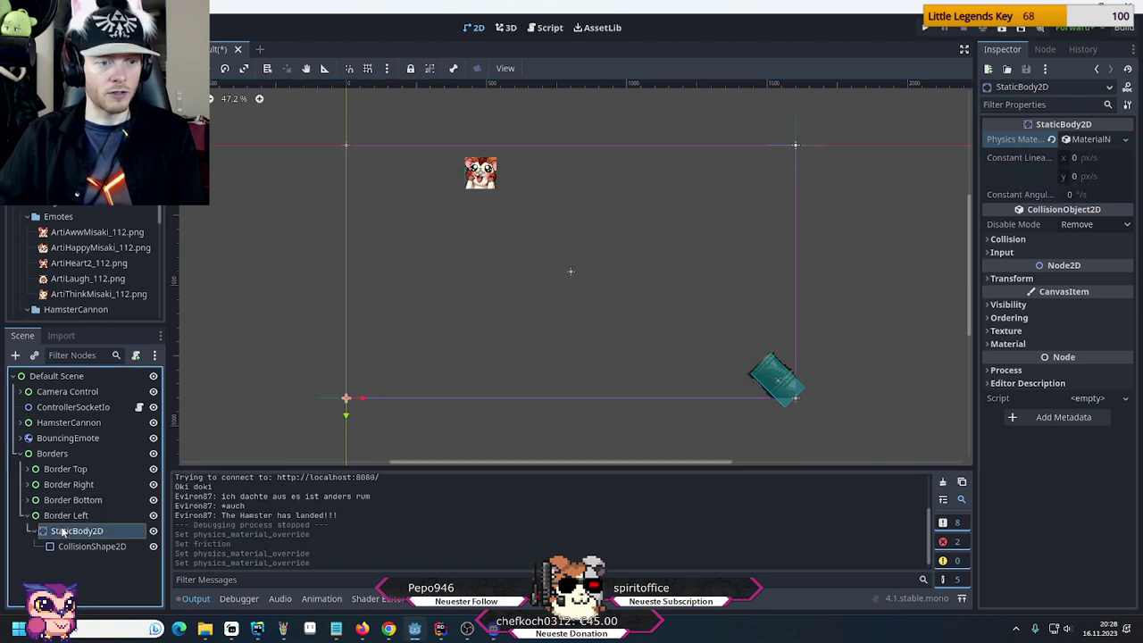
left_click(1125, 140)
left_click(1076, 179)
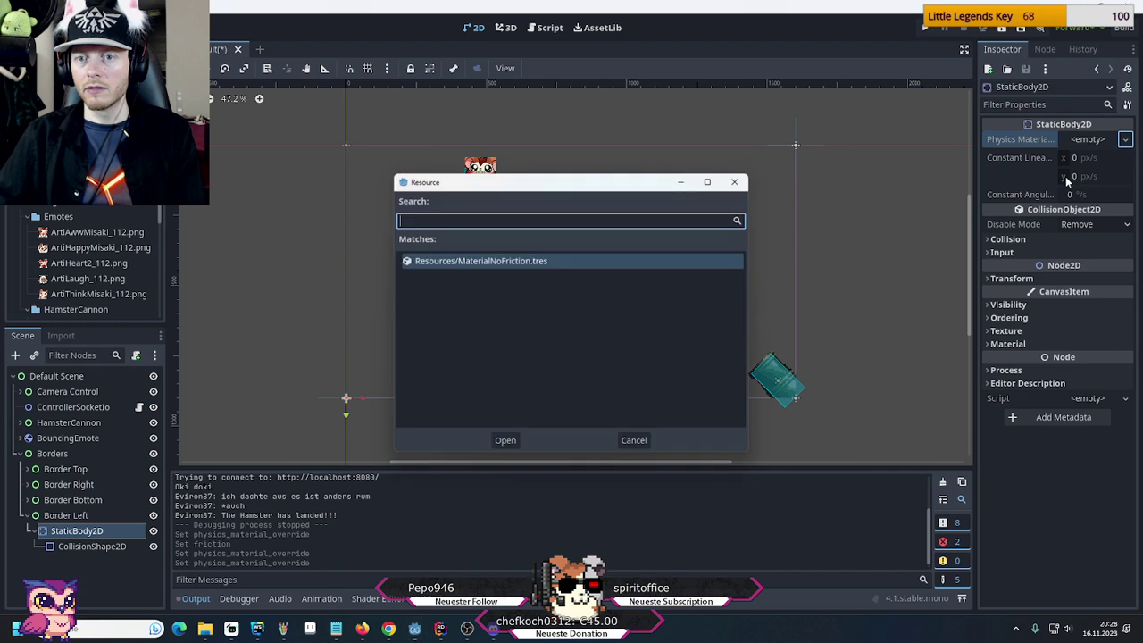
double_click(471, 261)
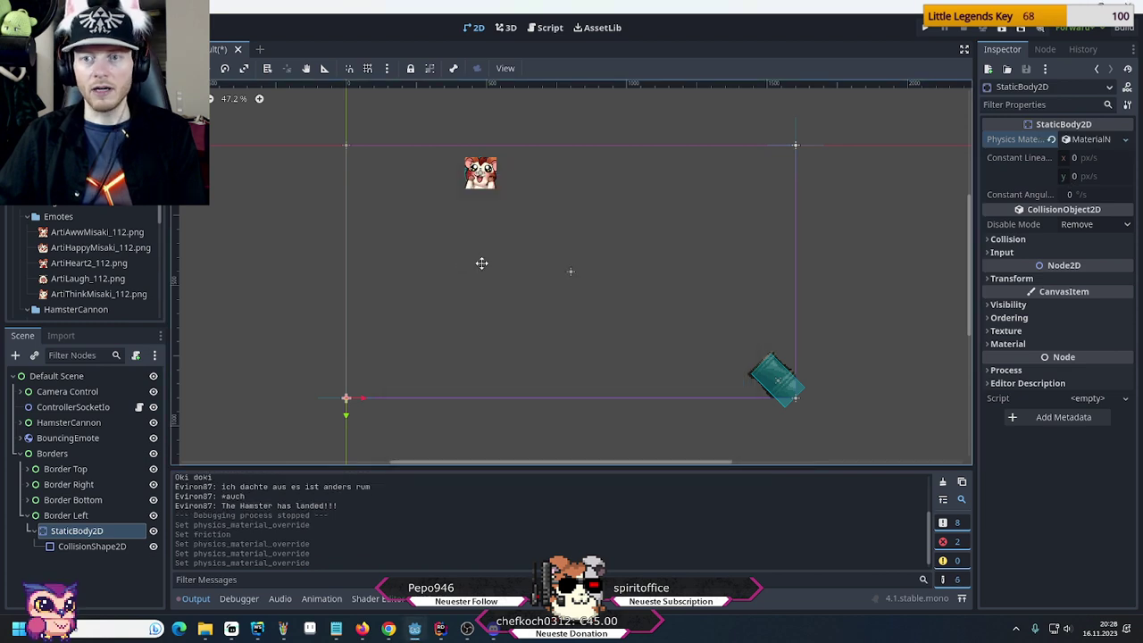
left_click(28, 517)
Save the scene and test-run the project to check the emote with the frictionless borders, ending the run when done
key("ctrl+s")
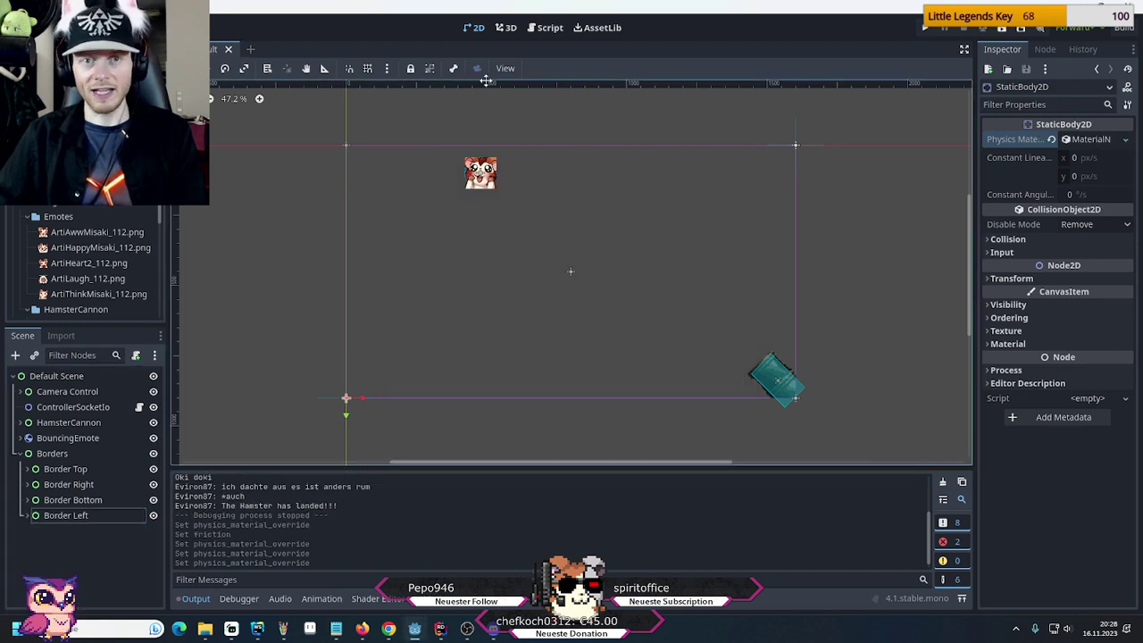
key("F5")
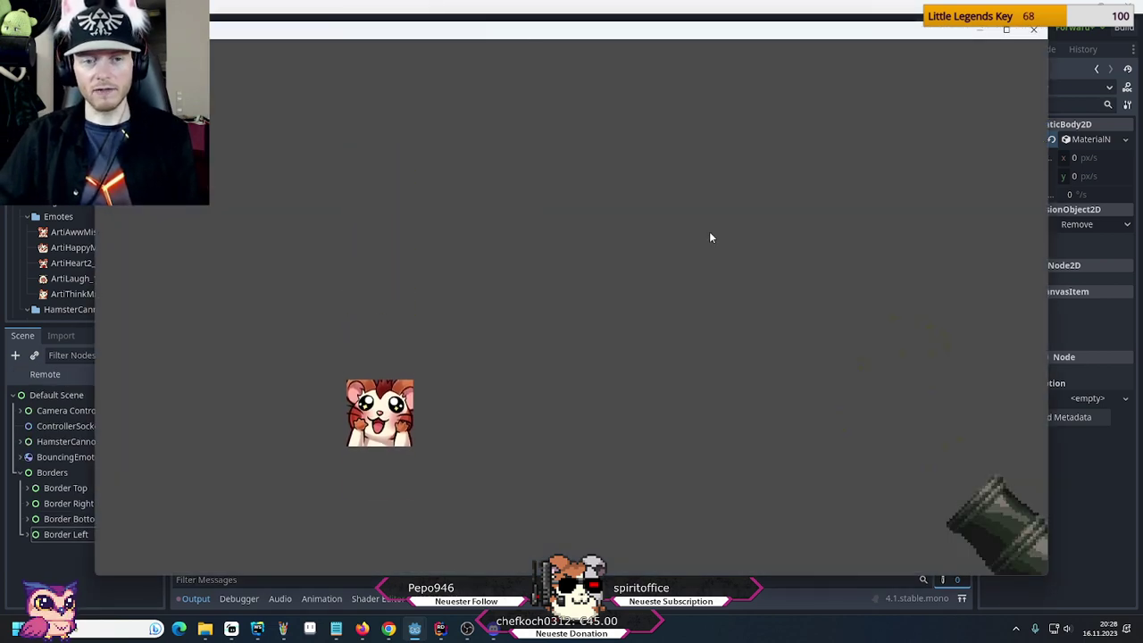
left_click(1035, 29)
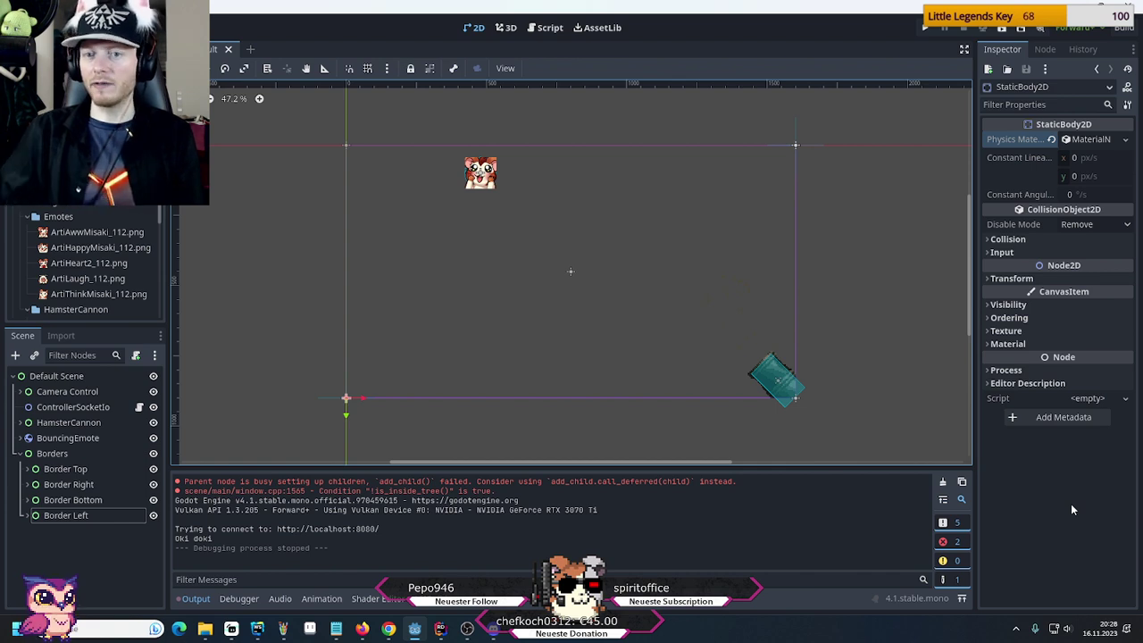
Load MaterialNoFriction.tres as BouncingEmote's physics material override and test-run the project, ending the run when done
left_click(989, 240)
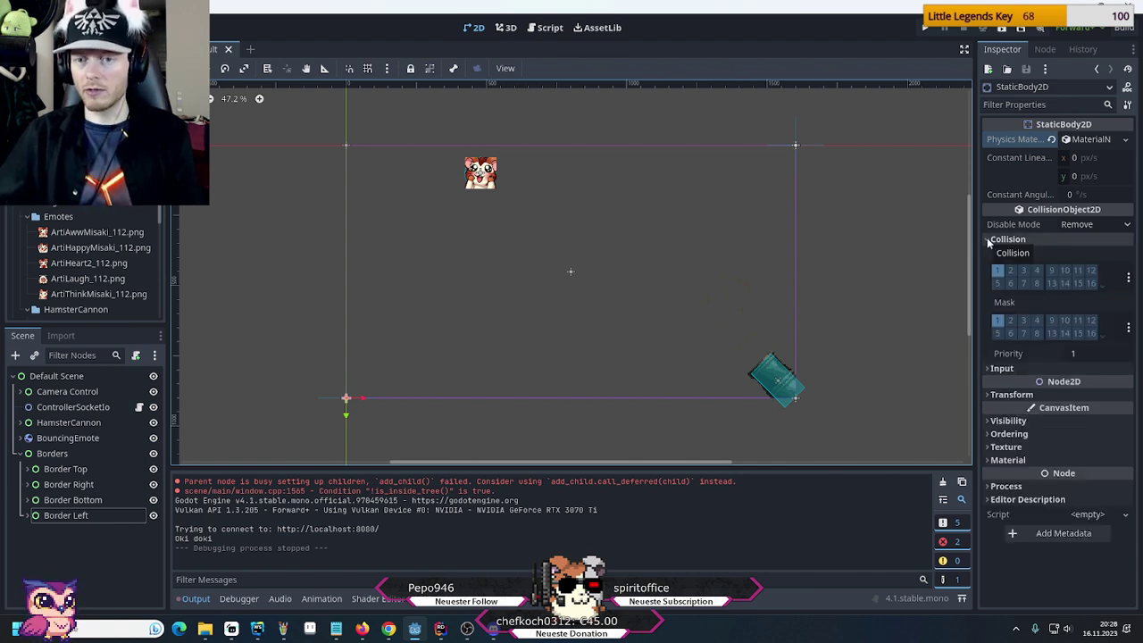
left_click(990, 240)
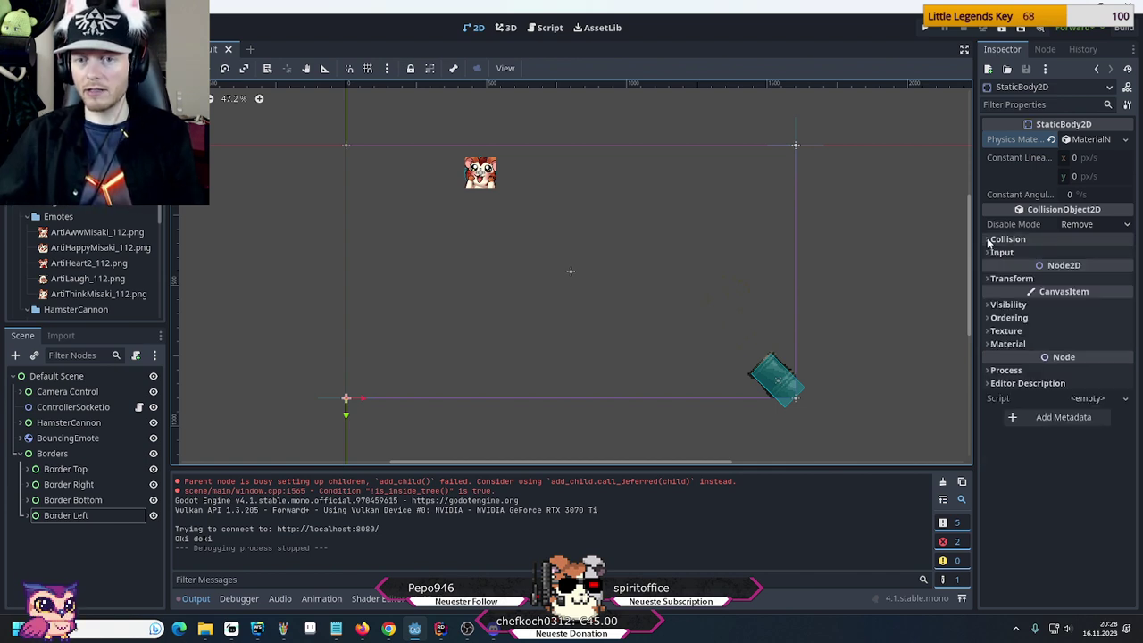
left_click(22, 439)
left_click(66, 443)
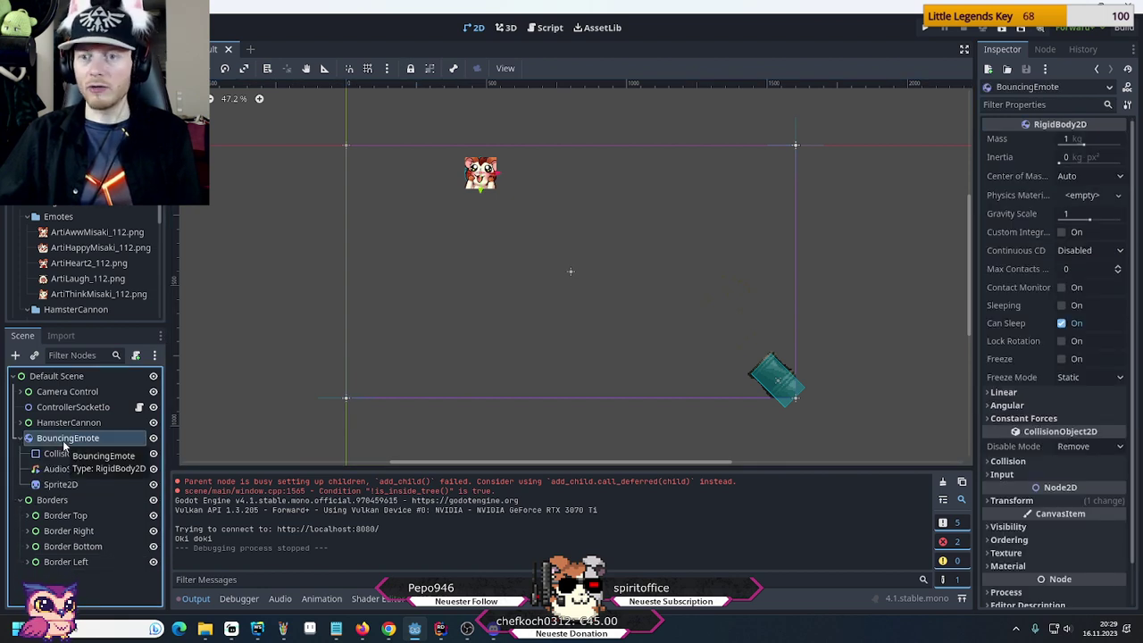
left_click(1072, 182)
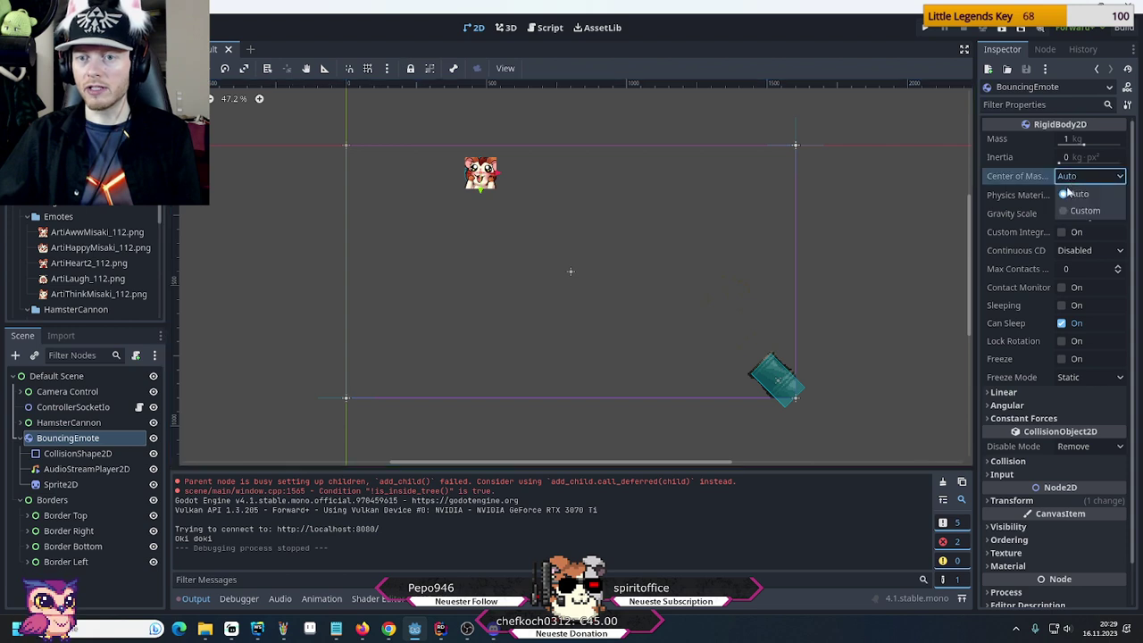
left_click(1031, 180)
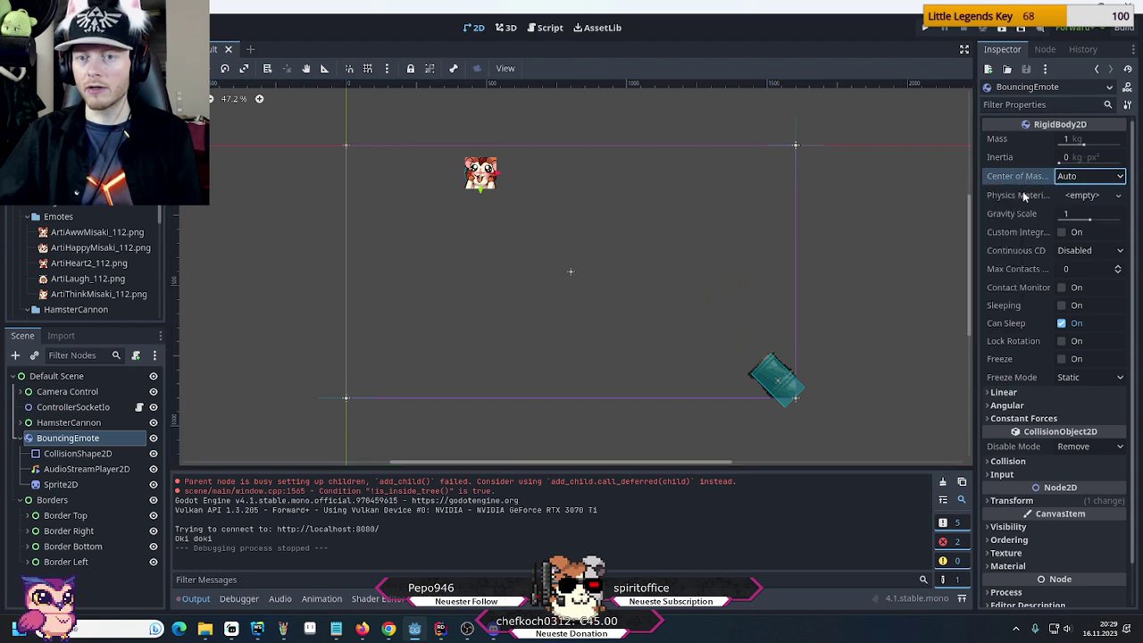
left_click(1083, 195)
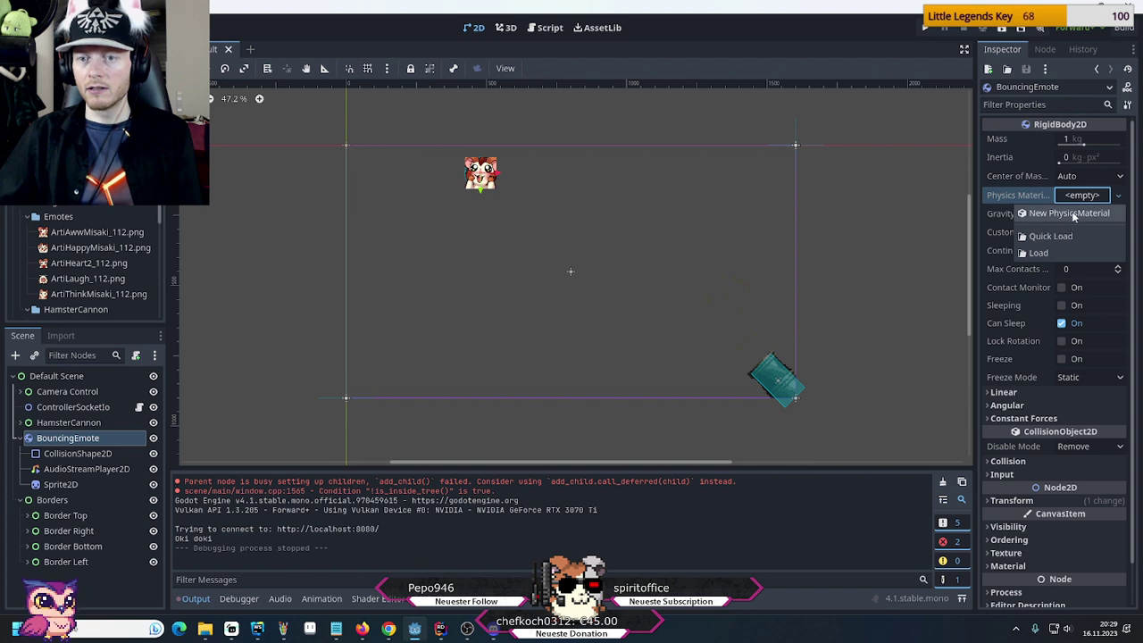
left_click(1047, 237)
double_click(458, 263)
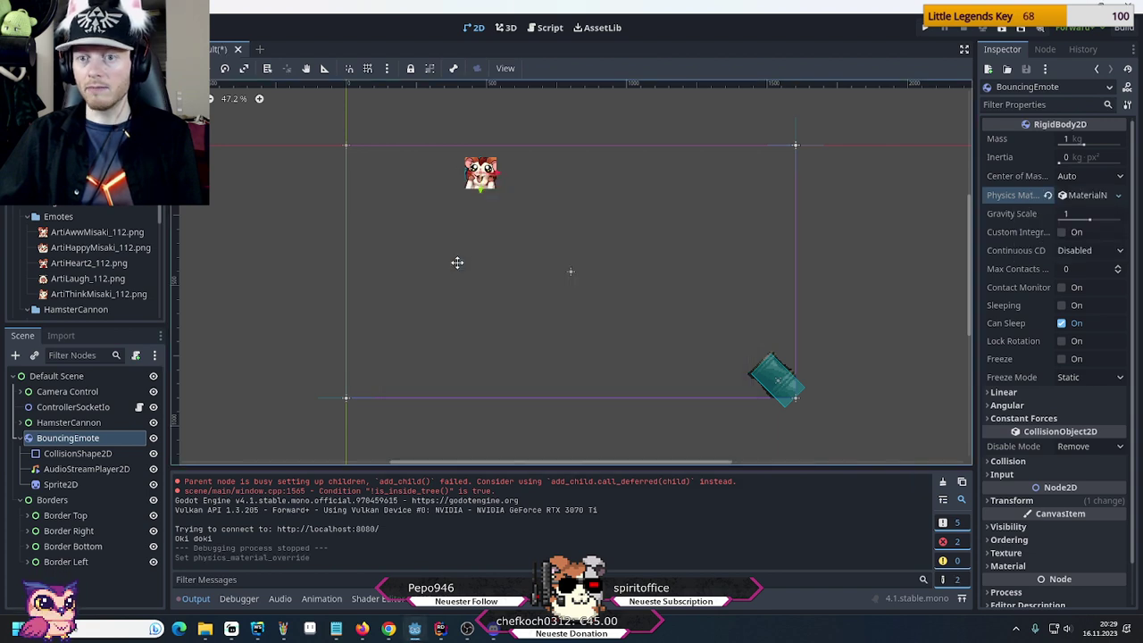
key("F5")
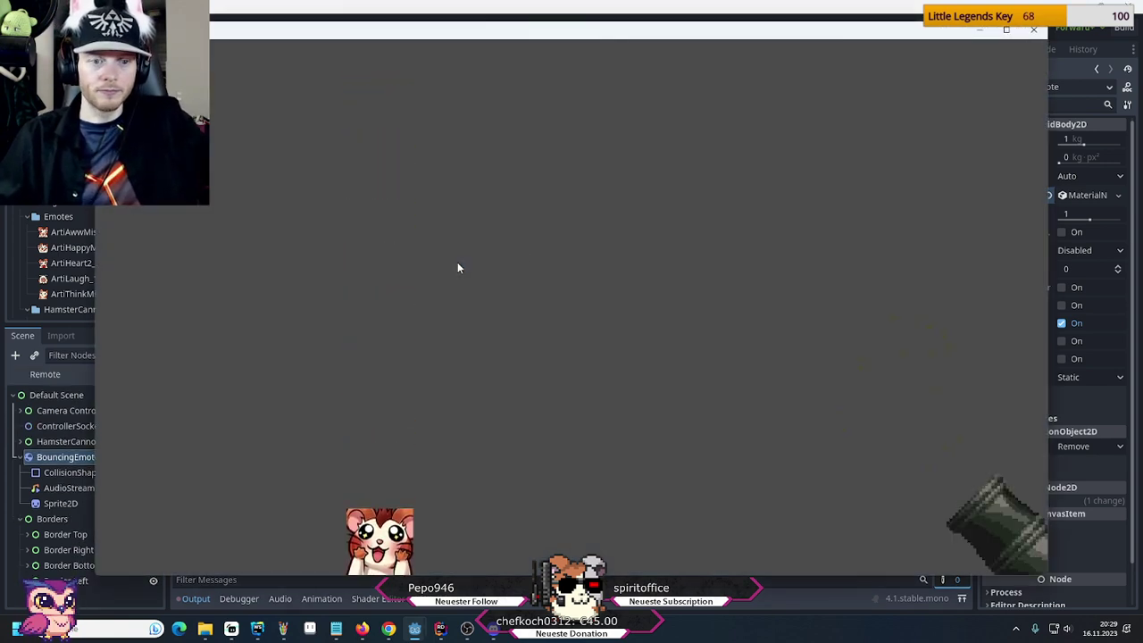
left_click(1034, 30)
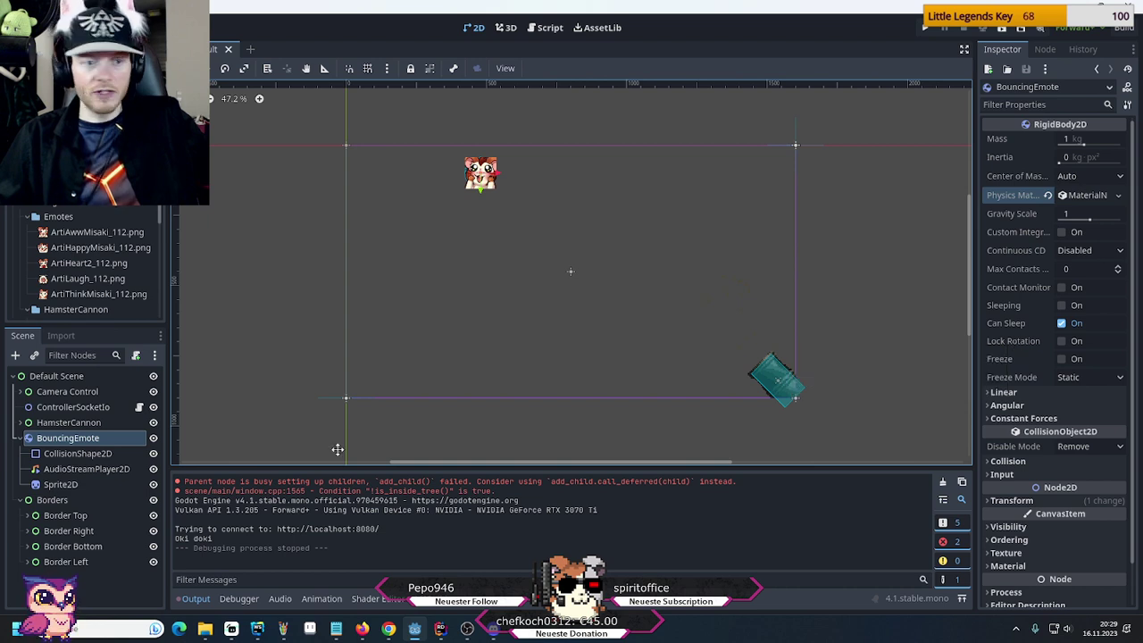
Set the Bounce of the MaterialNoFriction.tres resource to 1 and save the scene
scroll(54, 304, "down", 5)
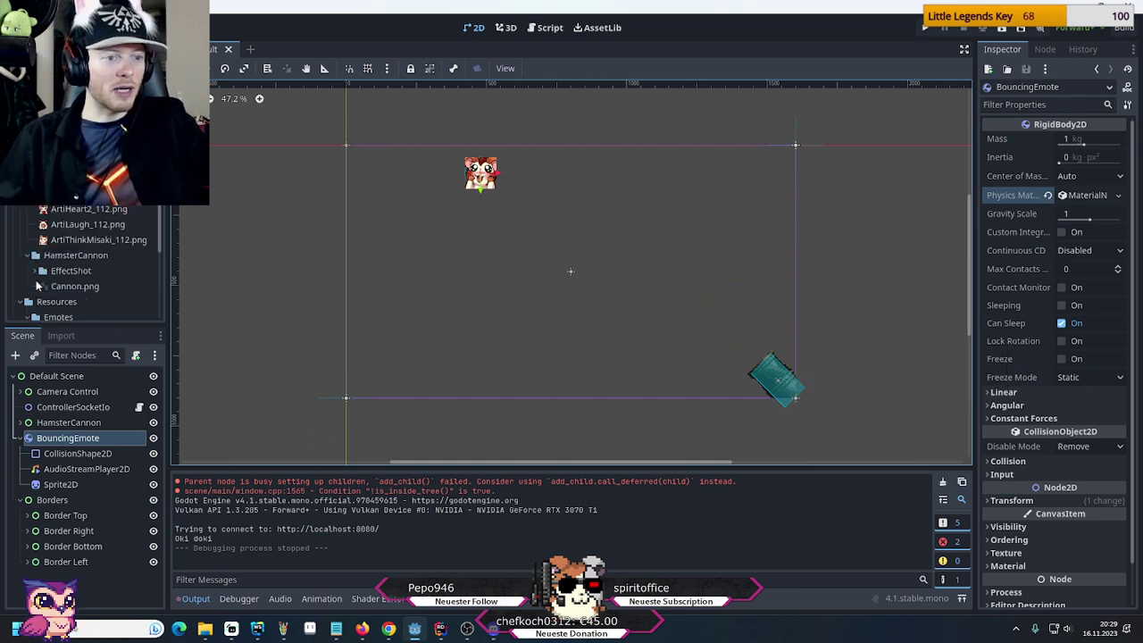
left_click(56, 309)
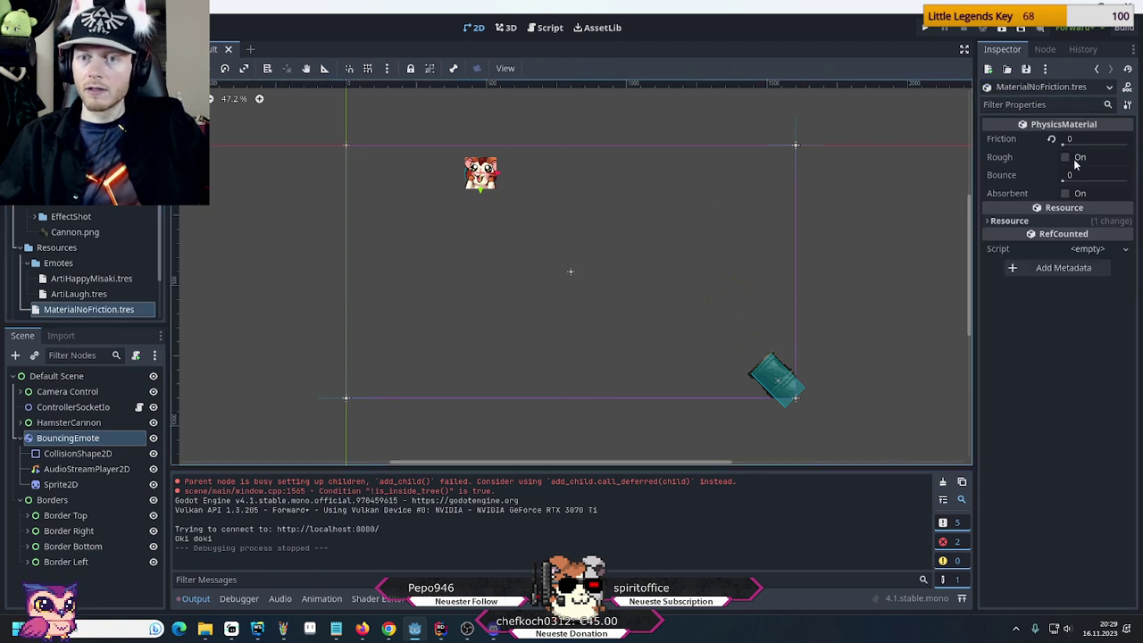
left_click_drag(1068, 178, 1130, 182)
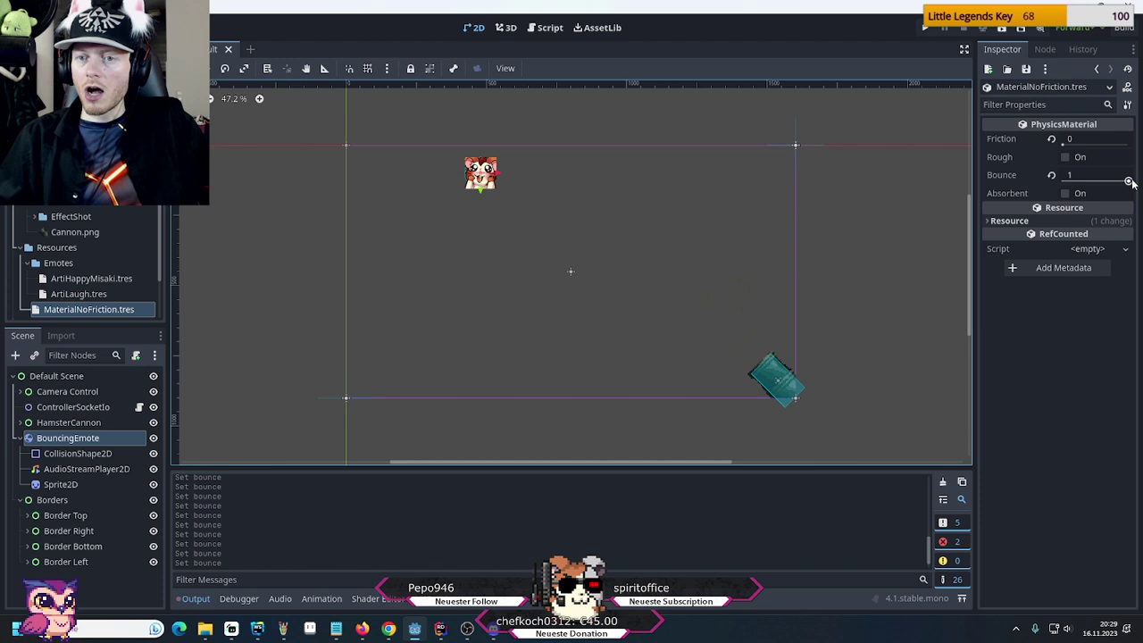
key("ctrl+s")
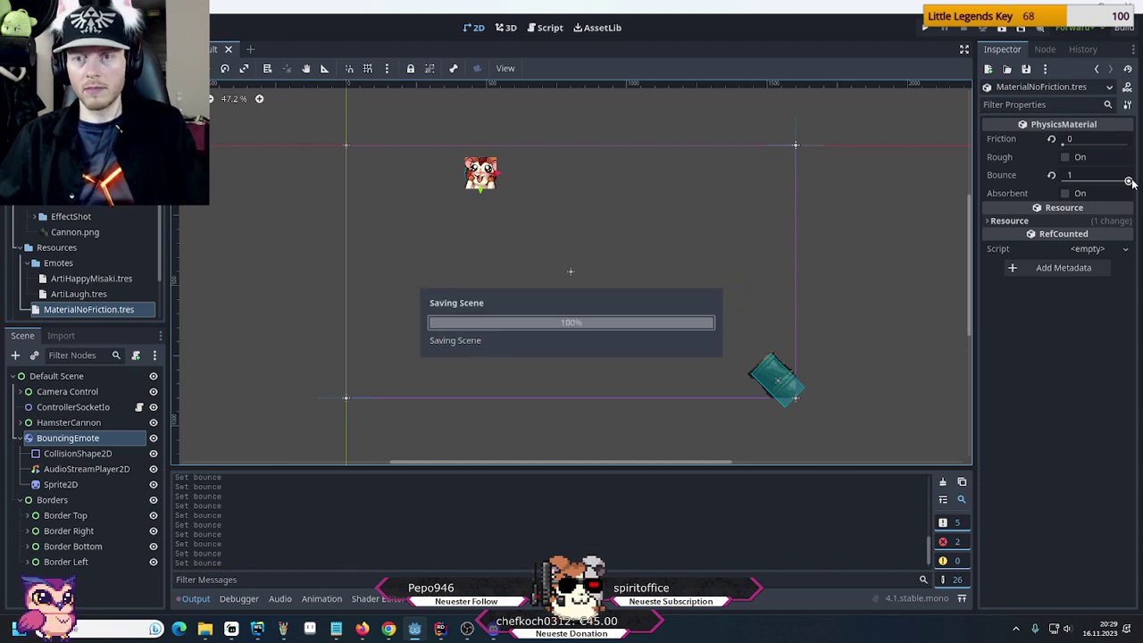
Test-run the project to check how the emote bounces with the fully bouncy material, ending the run when done
mouse_move(999, 198)
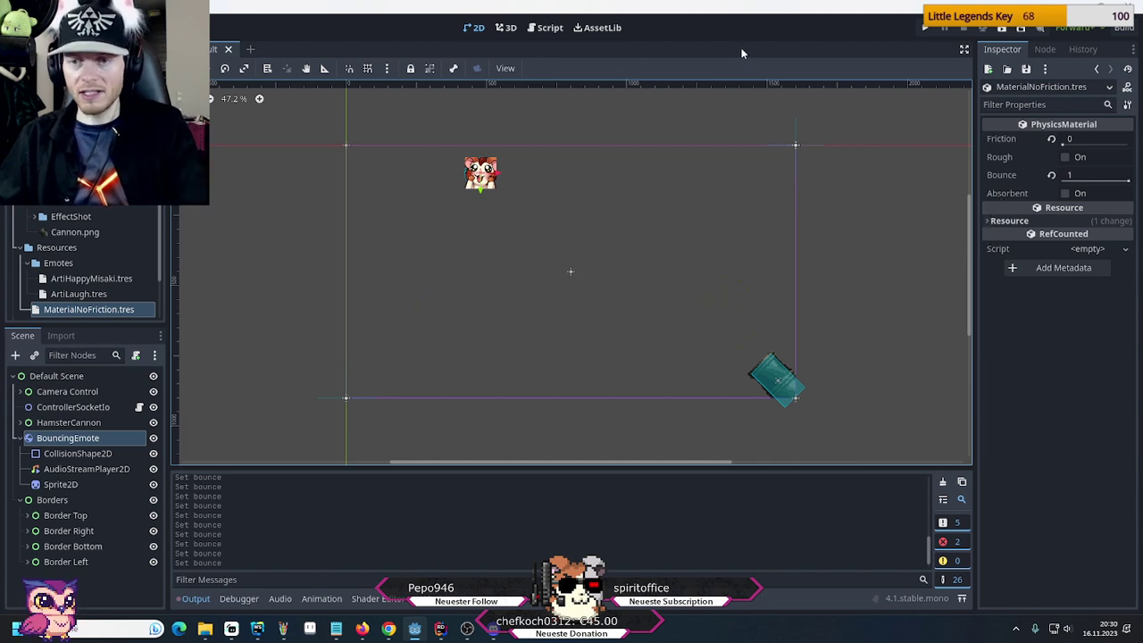
key("F5")
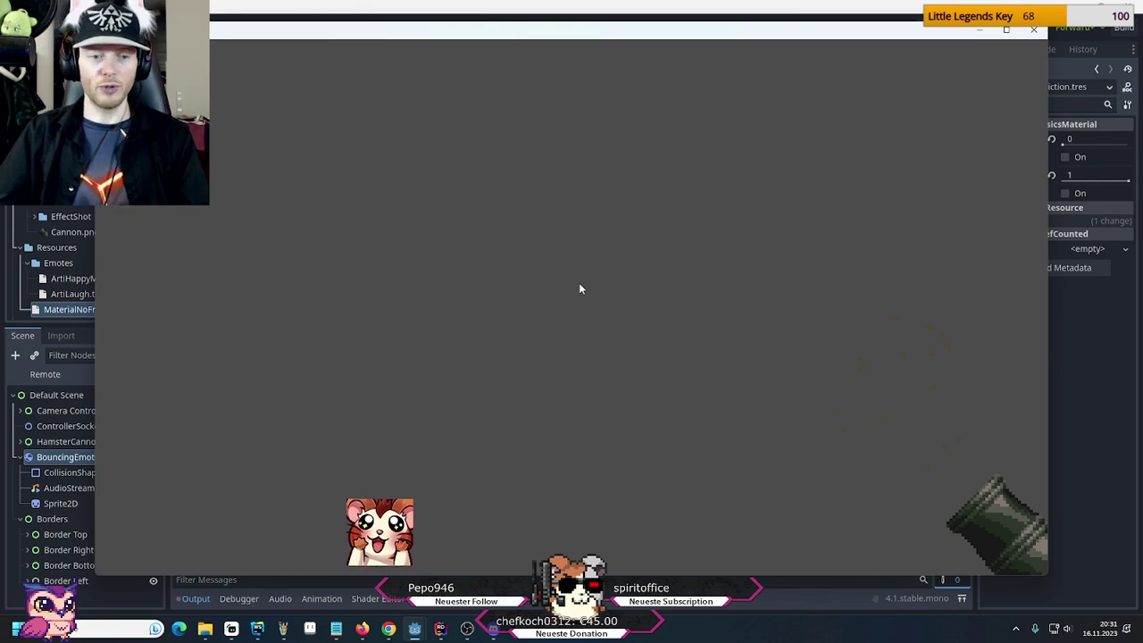
left_click(1034, 29)
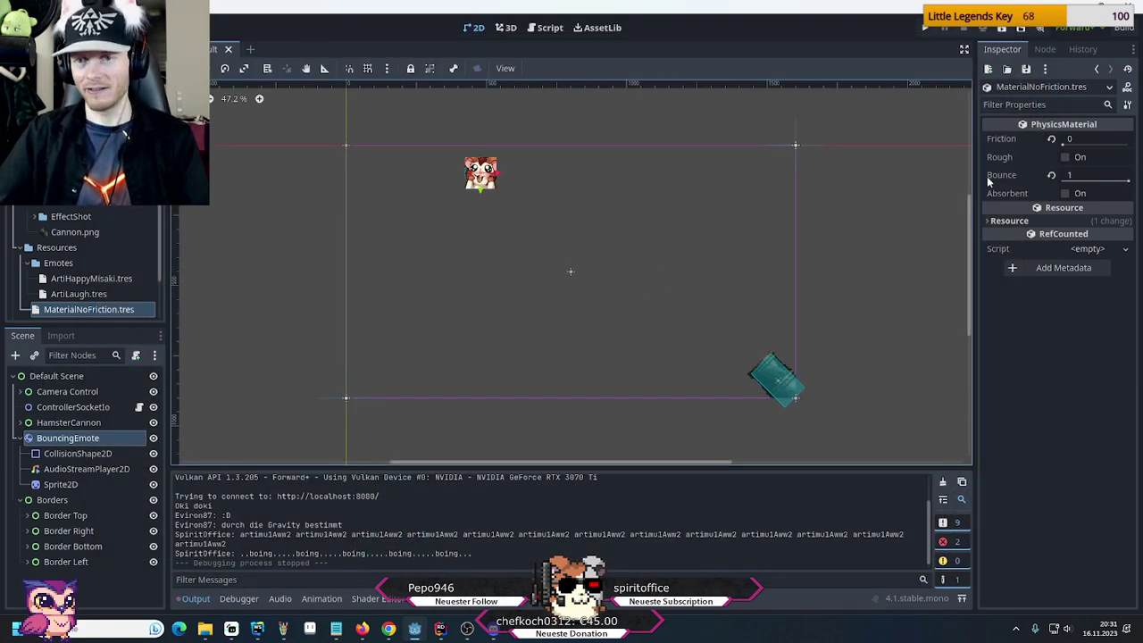
Read the Bounce and Rough property descriptions and the Resource settings of MaterialNoFriction.tres, and reselect BouncingEmote
mouse_move(994, 182)
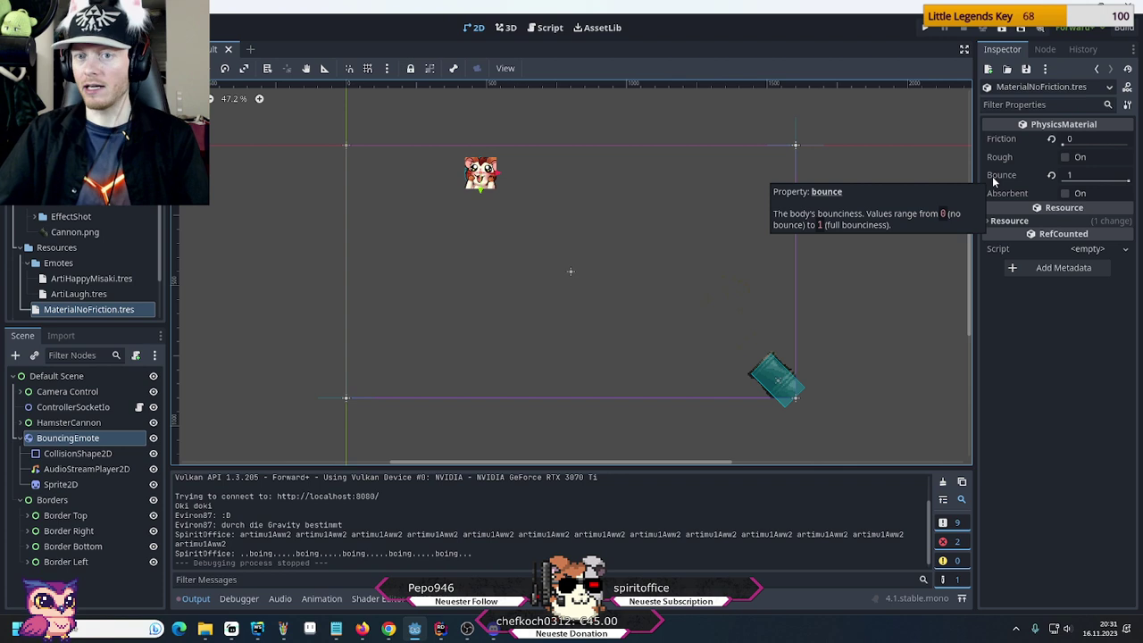
mouse_move(995, 162)
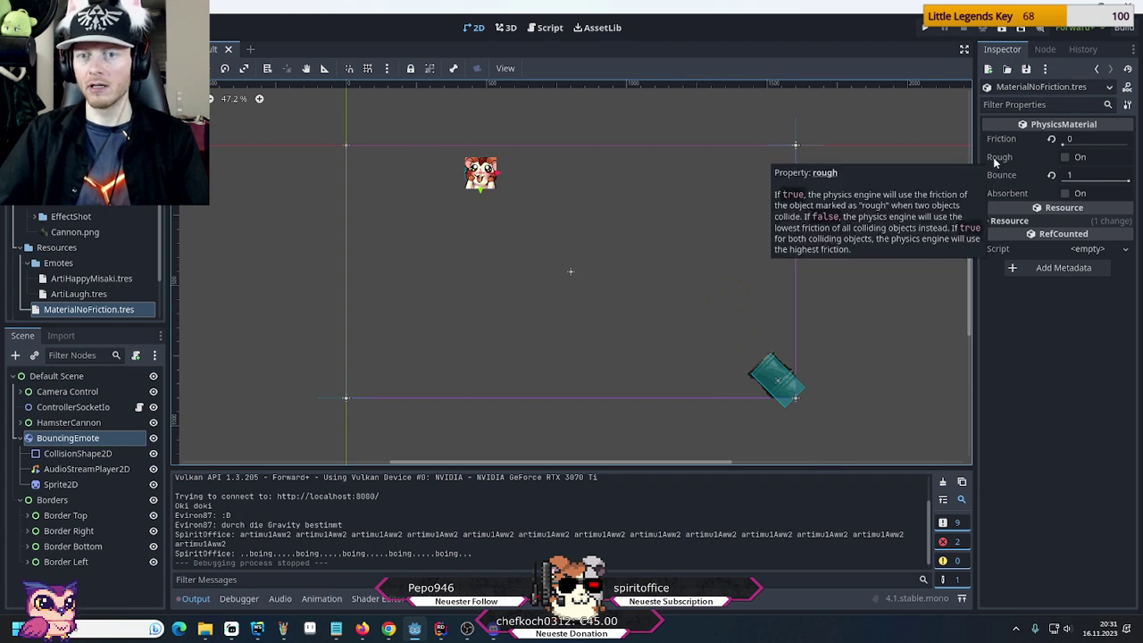
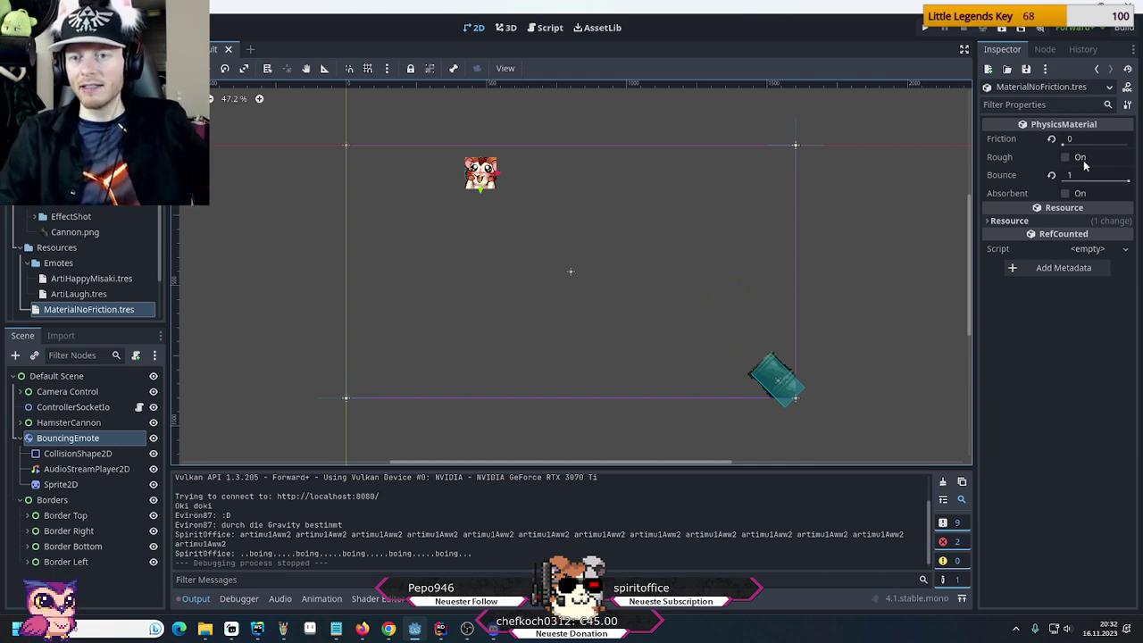
left_click(988, 222)
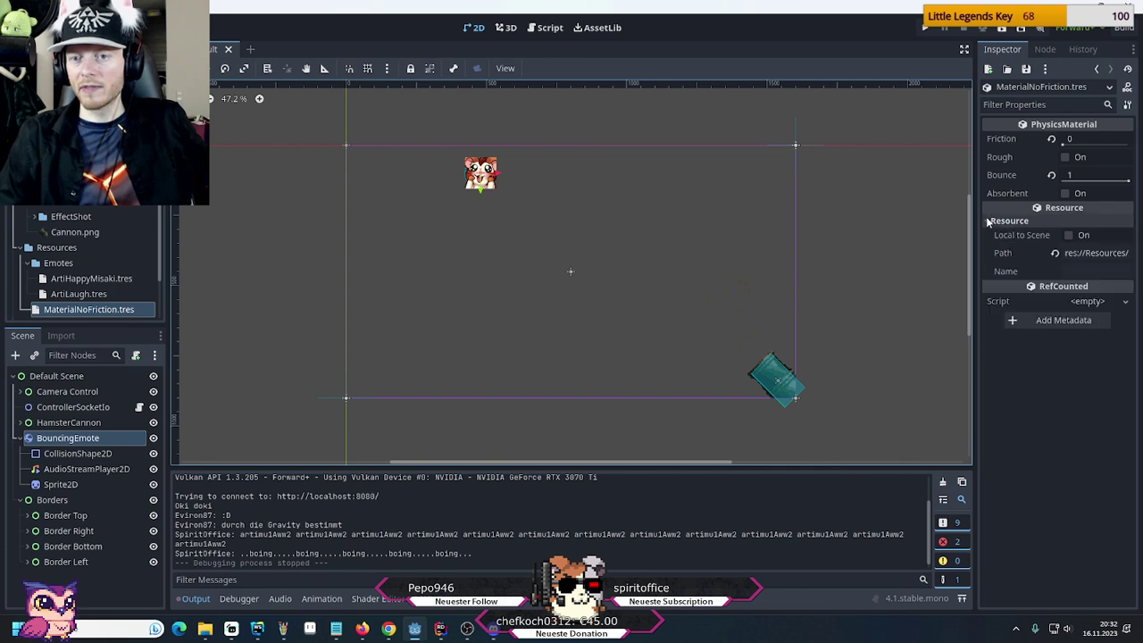
left_click(988, 222)
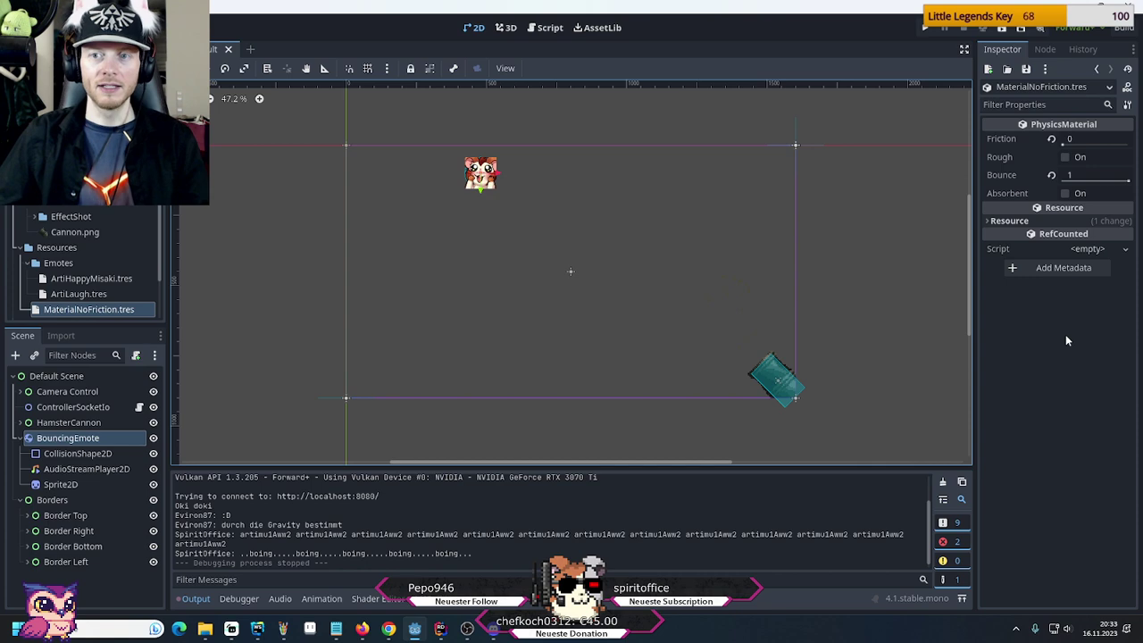
left_click(52, 439)
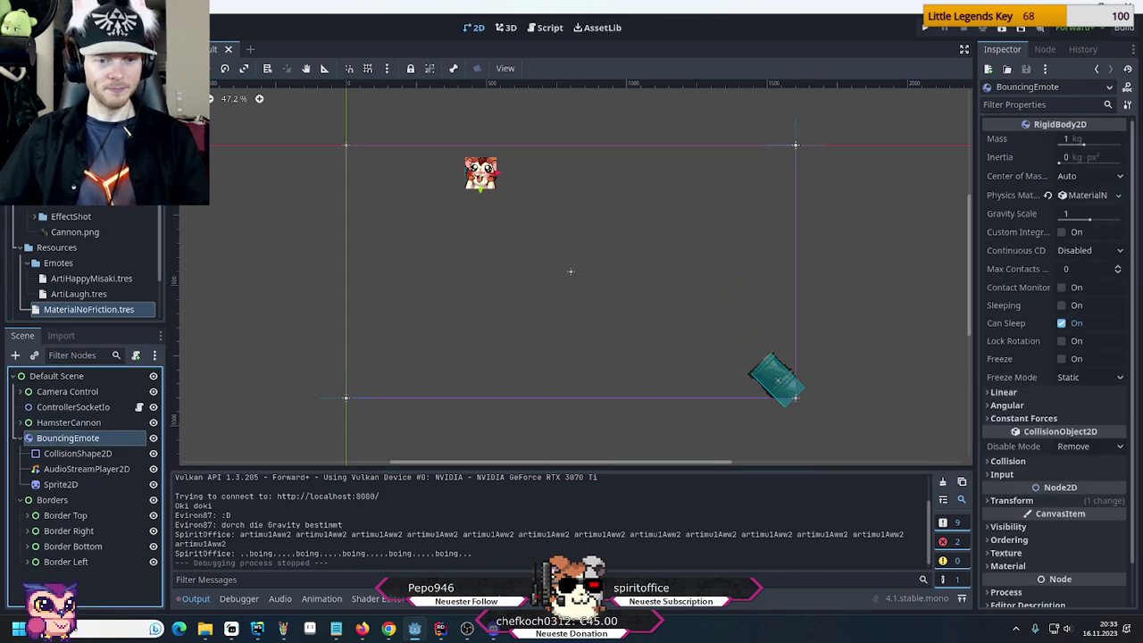
Switch to Rider and create a C# class named BouncingEmote in the project's Scripts folder
left_click(443, 628)
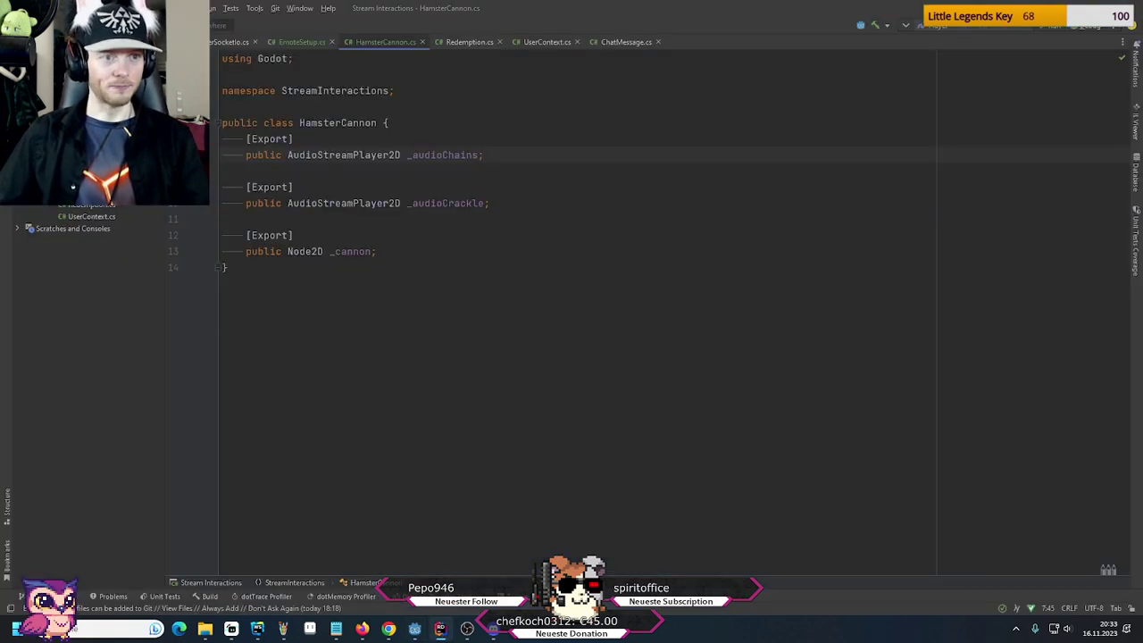
right_click(66, 130)
mouse_move(219, 138)
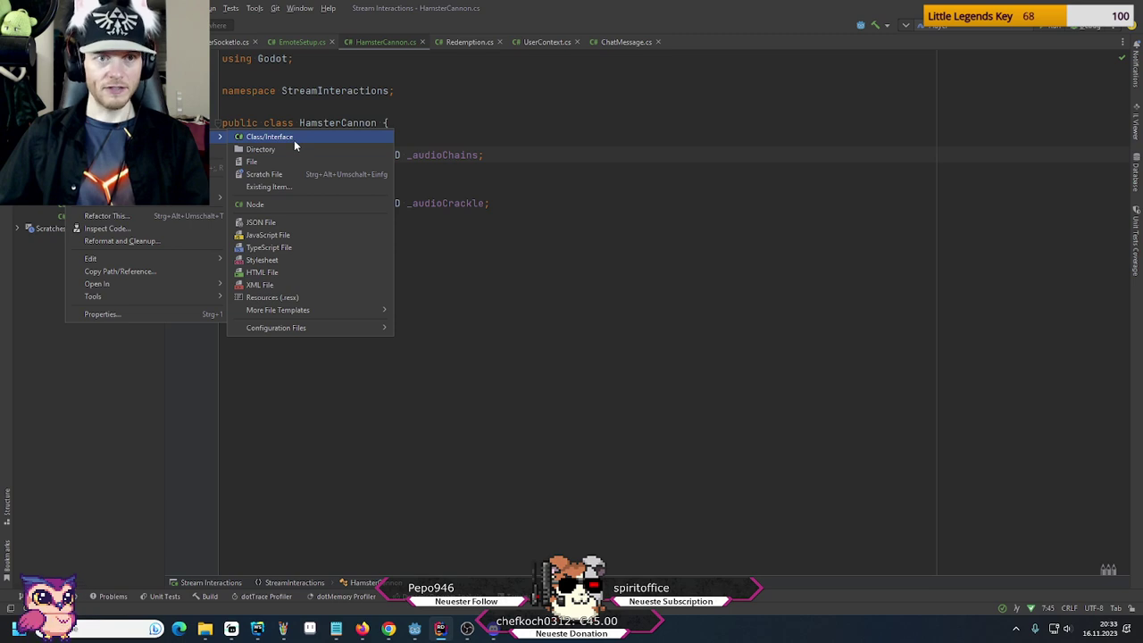
left_click(295, 141)
type("Bou")
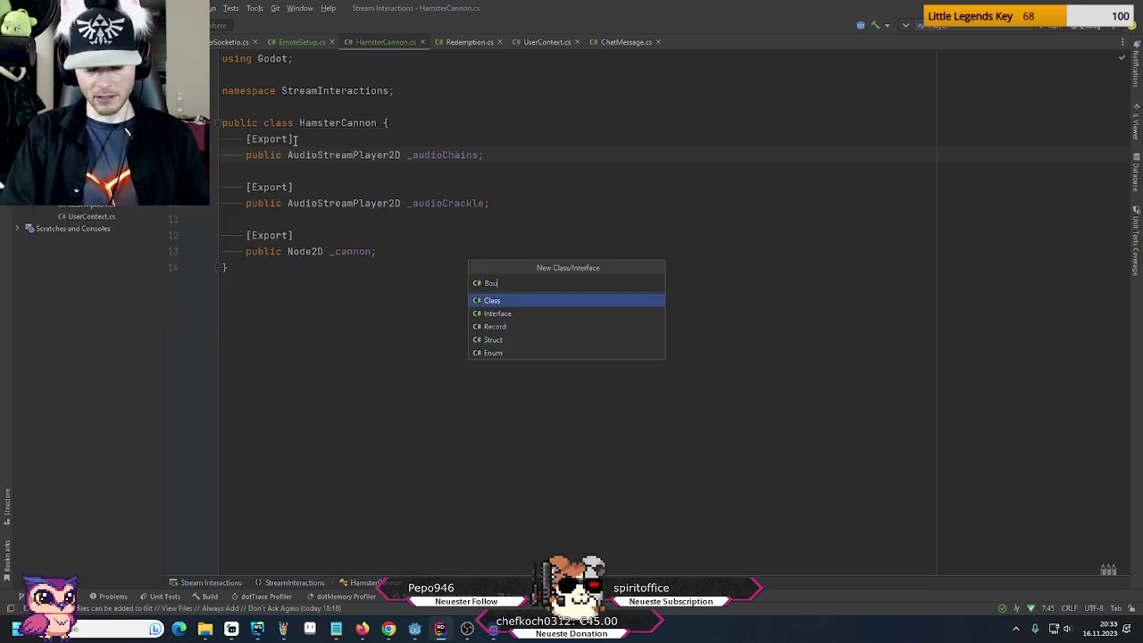
type("ntingEmote")
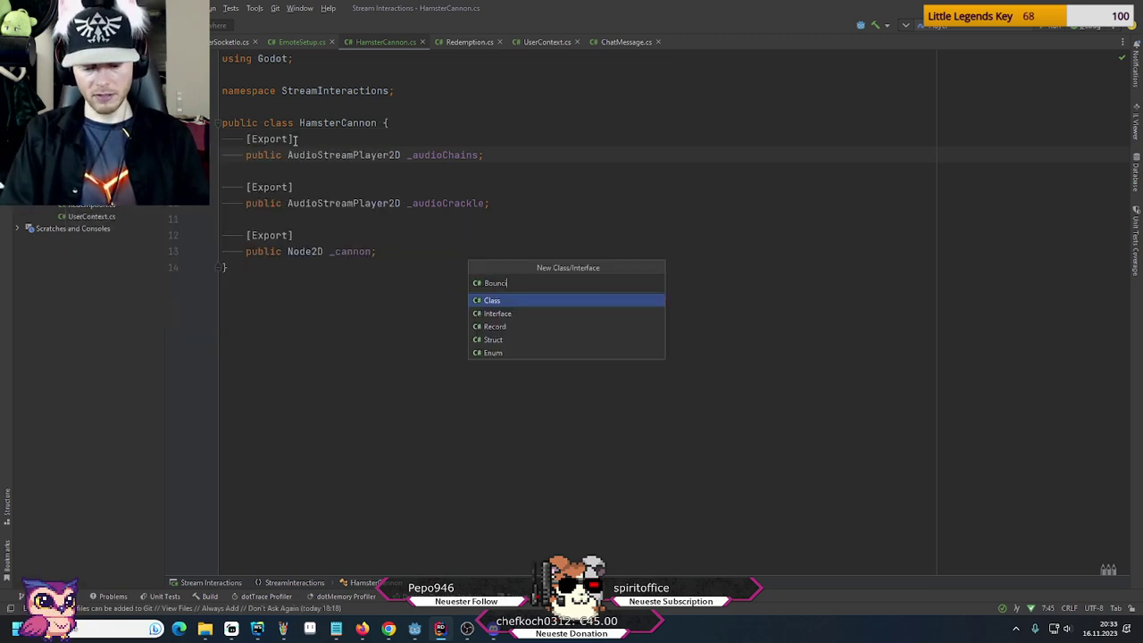
key("Return")
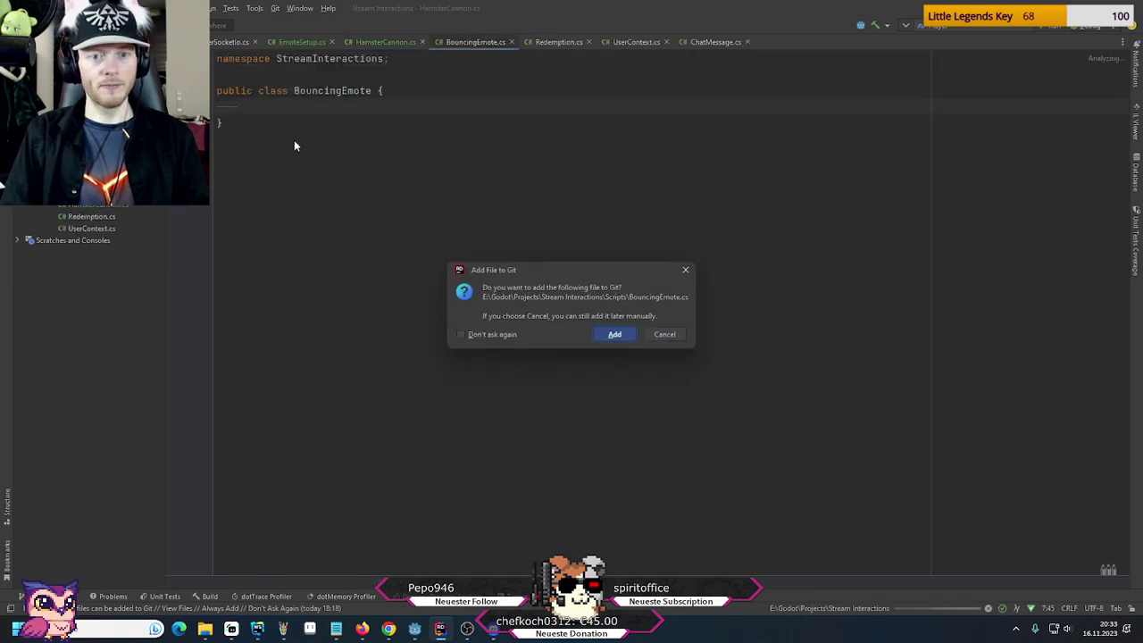
key("Escape")
Make the BouncingEmote class partial and have it inherit from Godot's RigidBody2D
key("ctrl+Right")
type("partial")
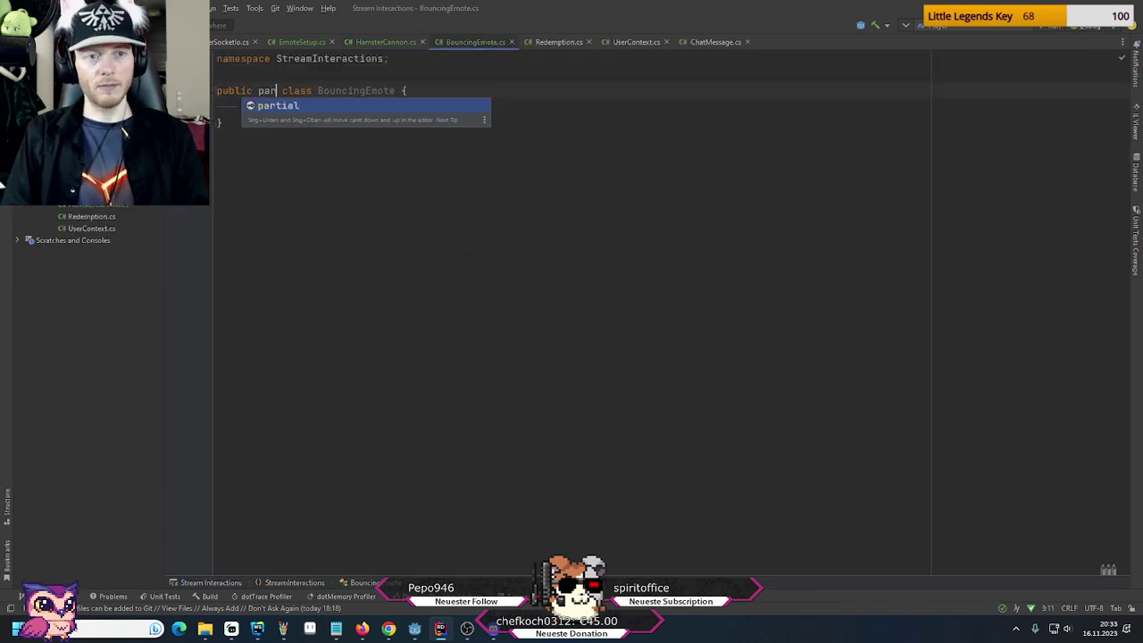
key("End")
type(": ")
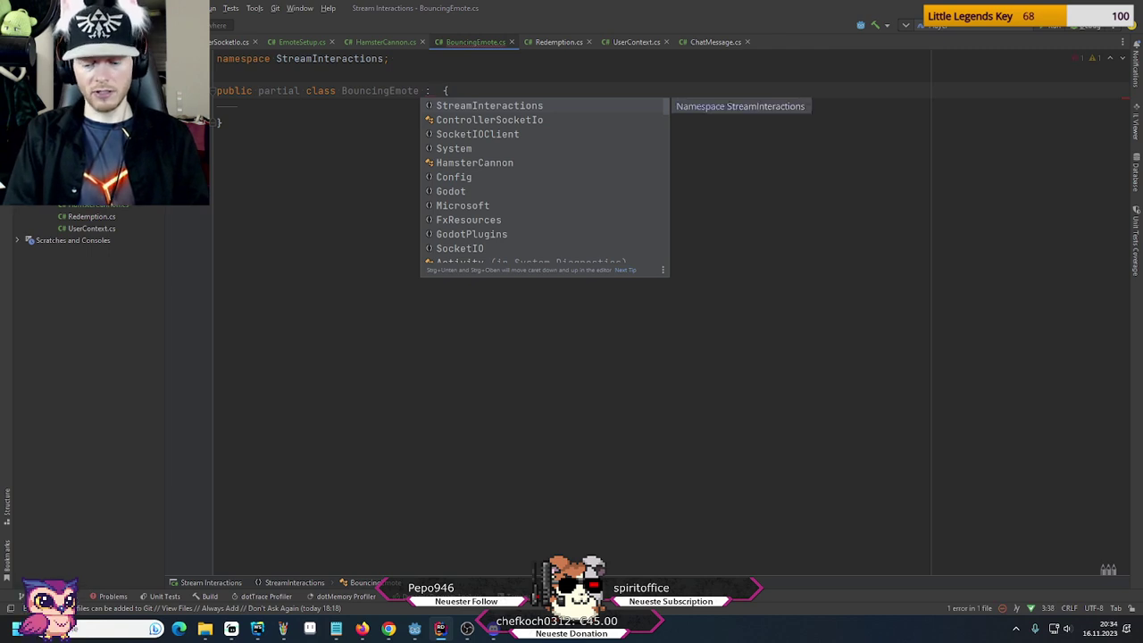
type("Ri")
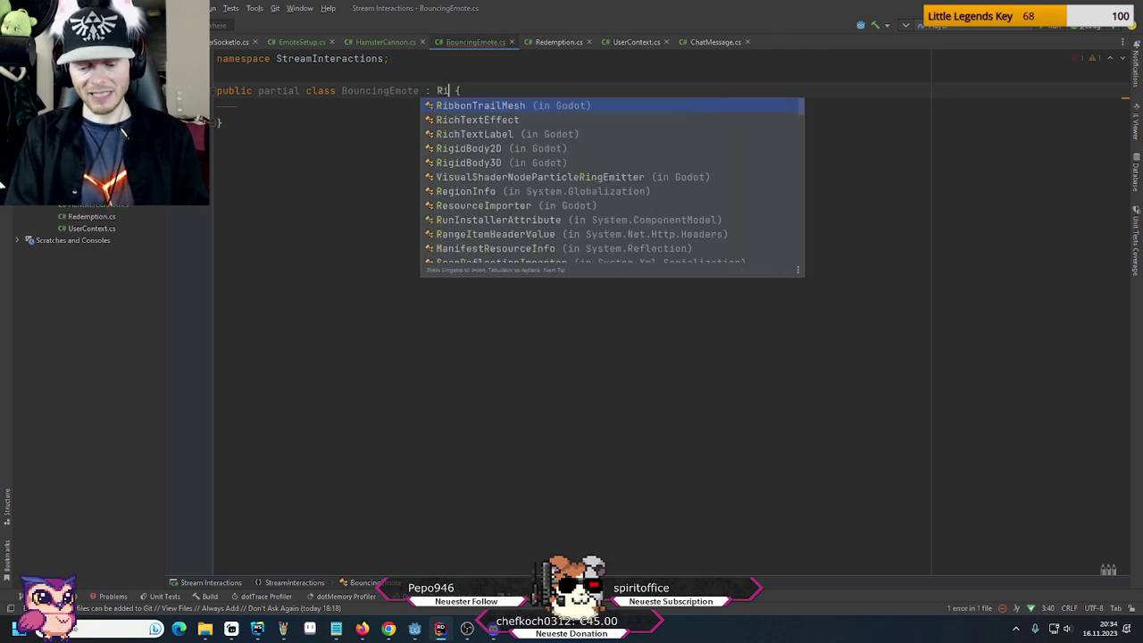
type("g")
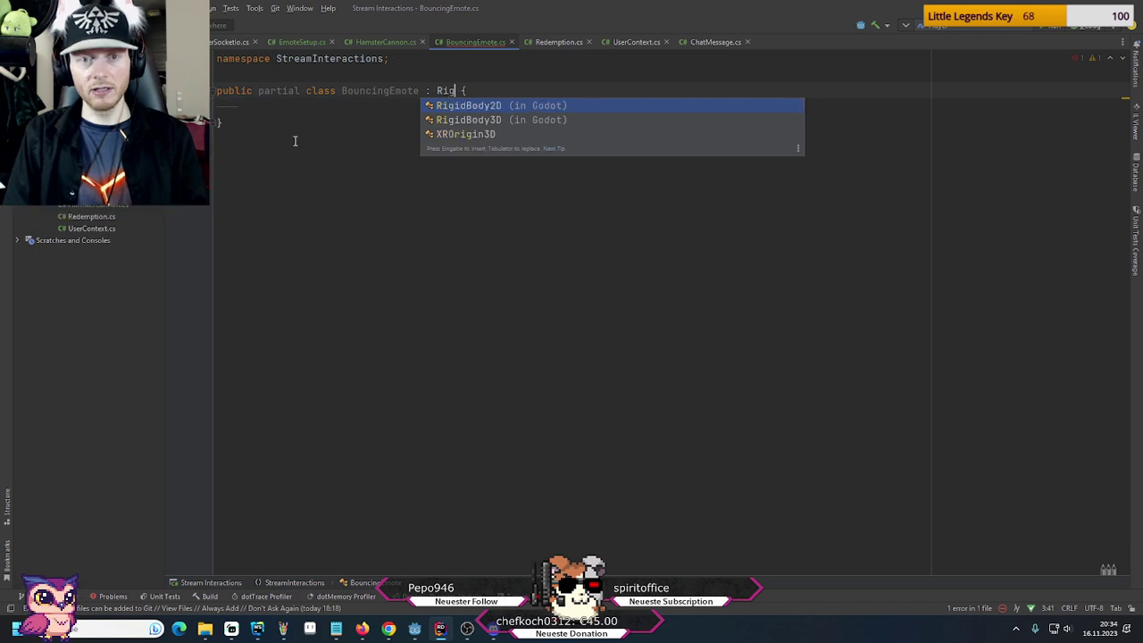
key("Return")
Switch to Godot to review BouncingEmote's RigidBody2D properties, and return to BouncingEmote.cs in Rider
key("alt+Tab")
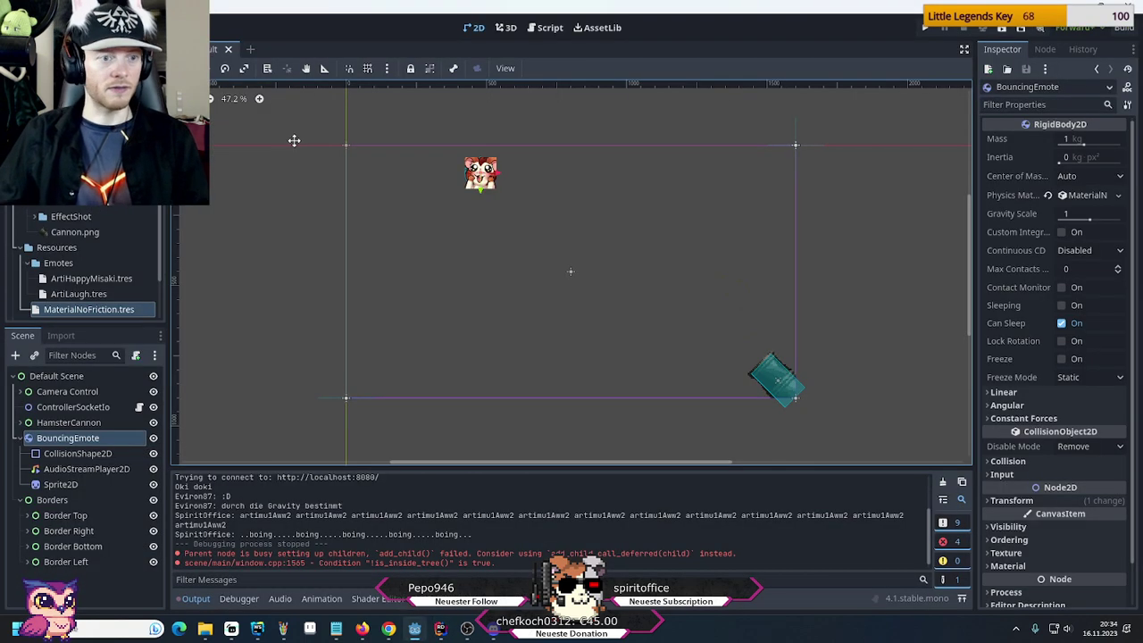
scroll(1027, 420, "down", 1)
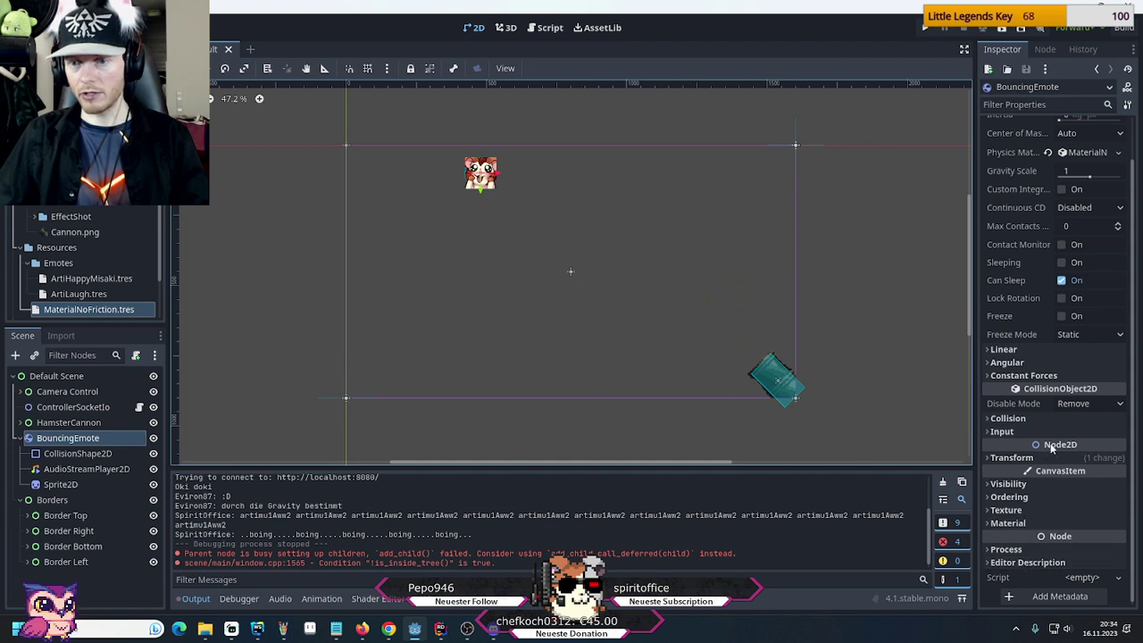
scroll(1052, 447, "up", 1)
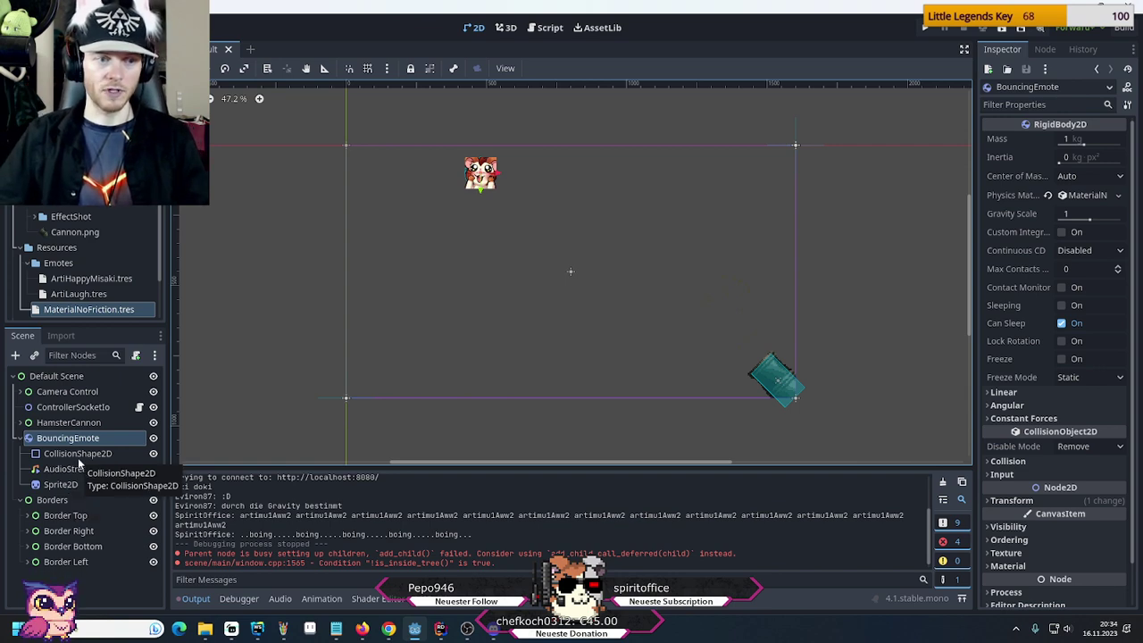
key("alt+Tab")
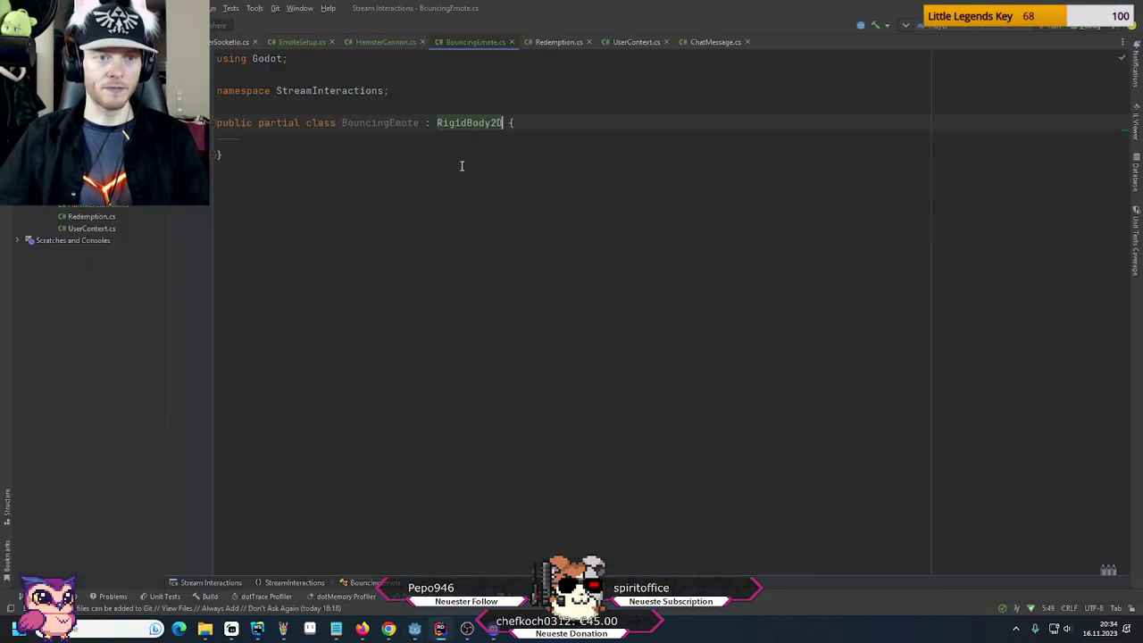
Add a block comment above the BouncingEmote class reading 'Also know as "BummsingEmote" by', followed by the credited person's username
left_click(524, 109)
key("Return")
type("/**")
key("Return")
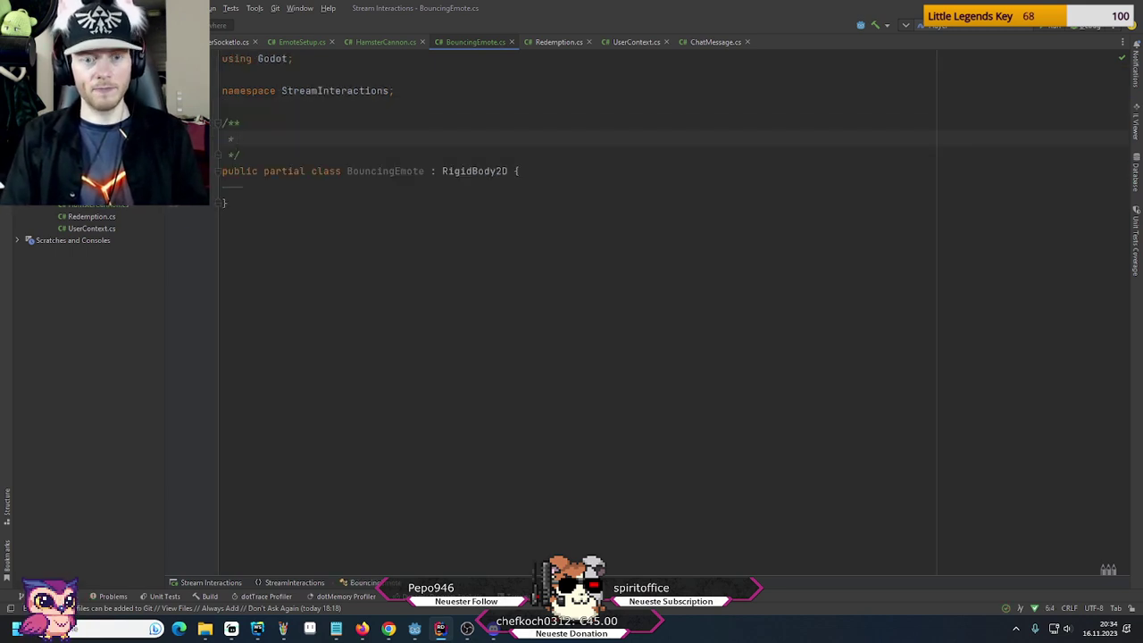
type("Also kno")
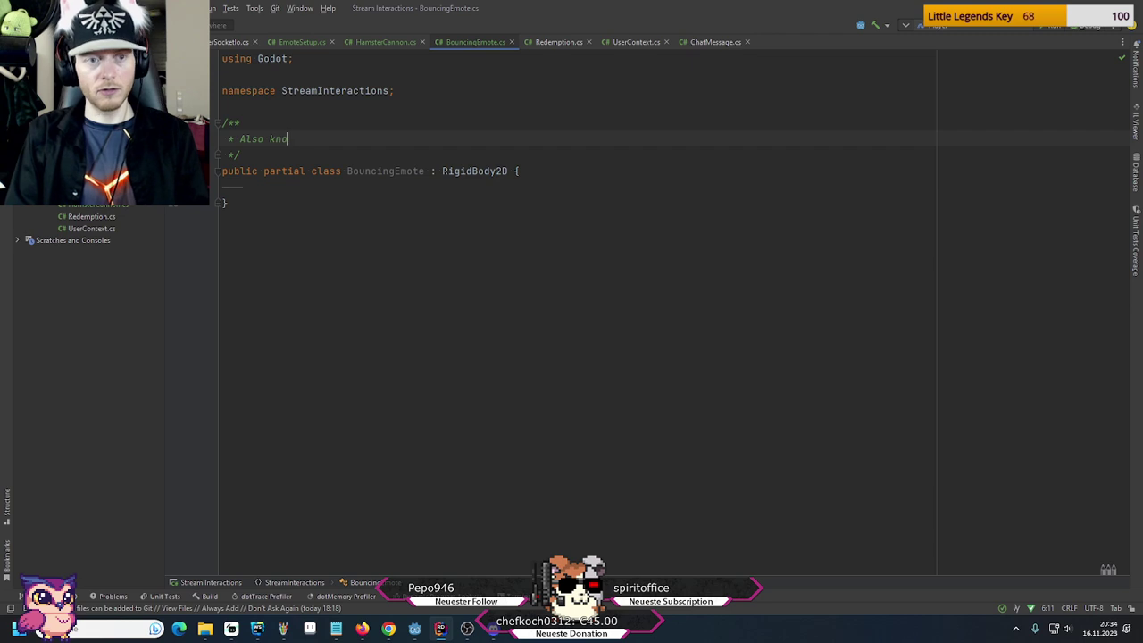
type("w as ")
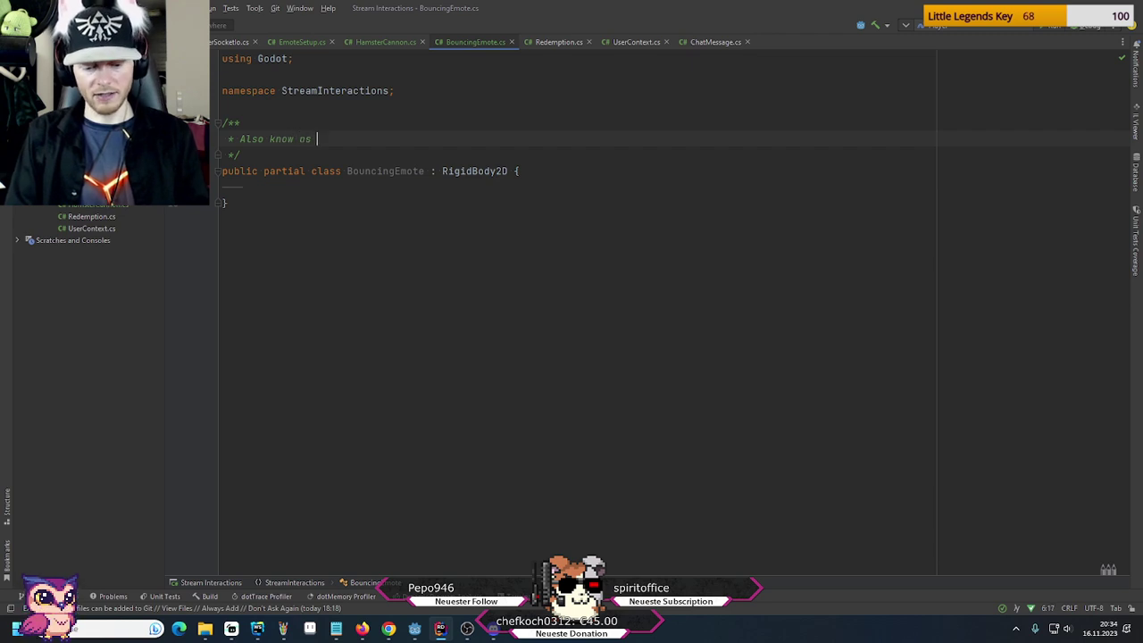
type("\"")
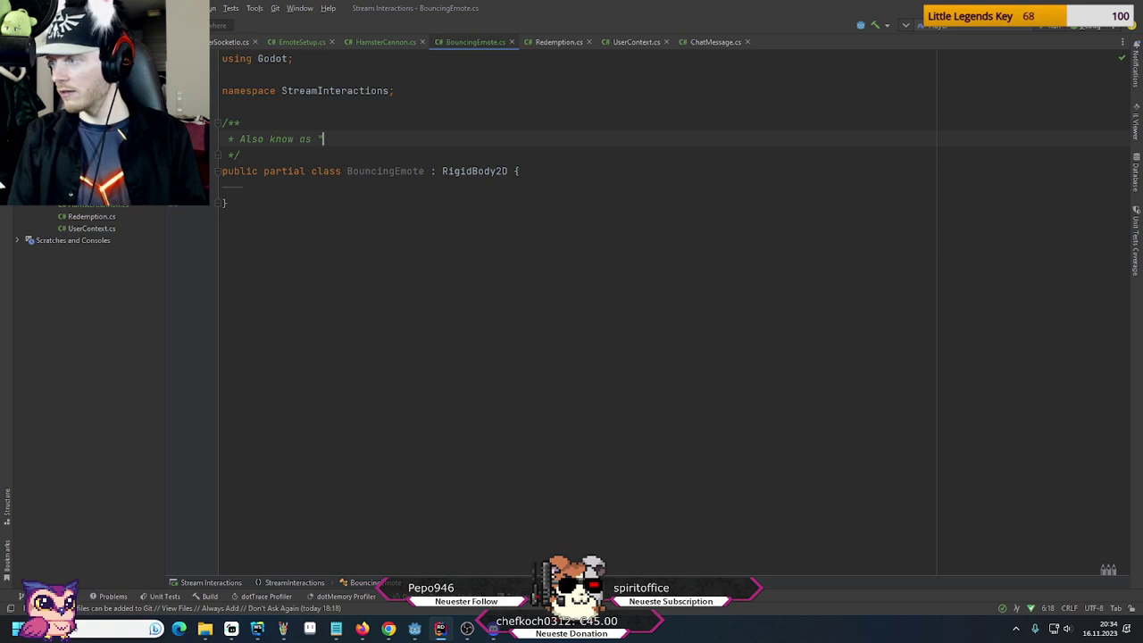
type("Bum")
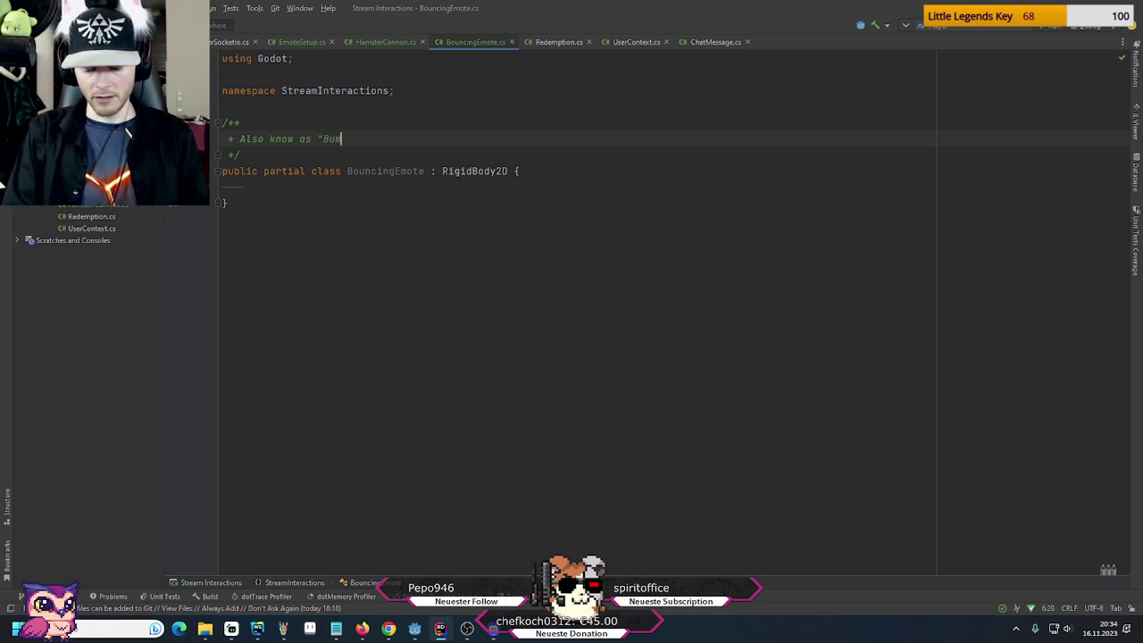
type("msingEmote\"")
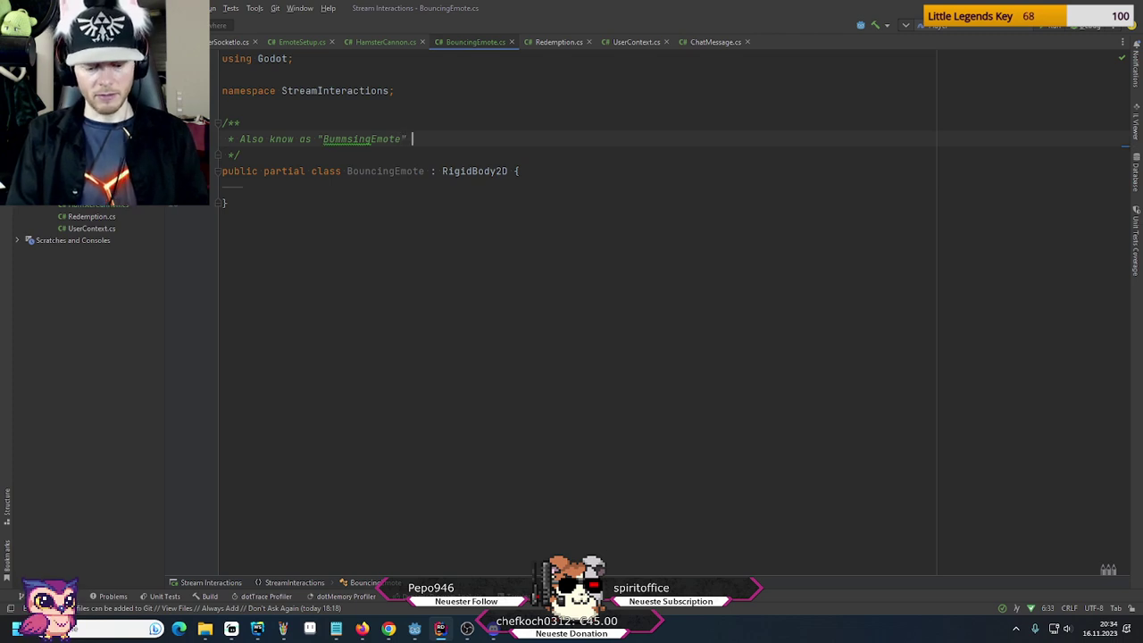
type(" by Cherr")
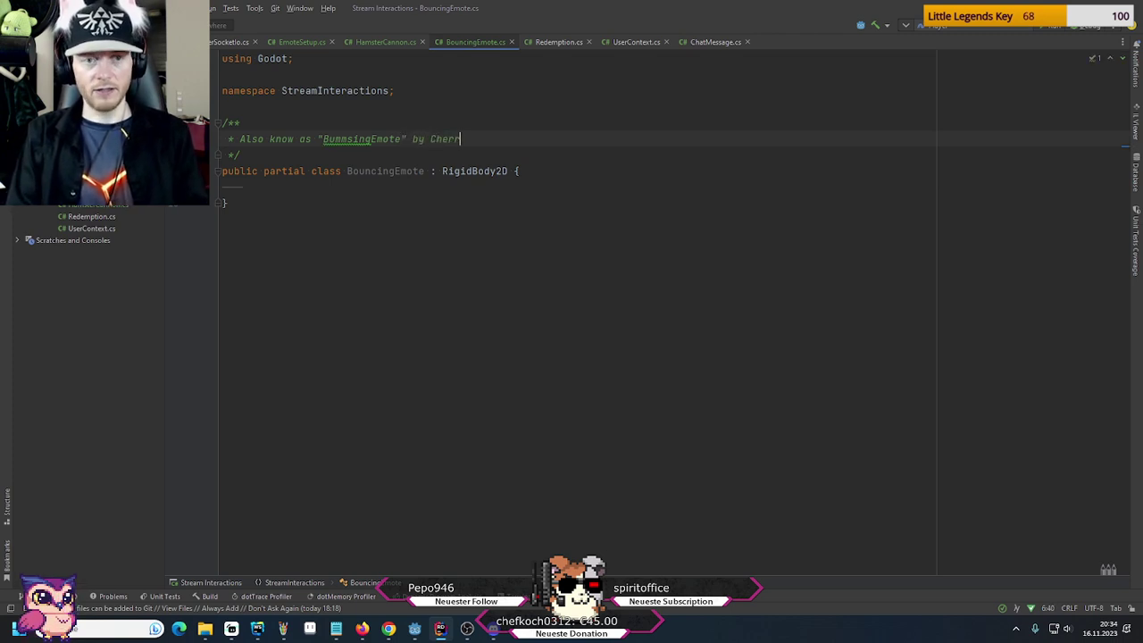
type("ytalePi")
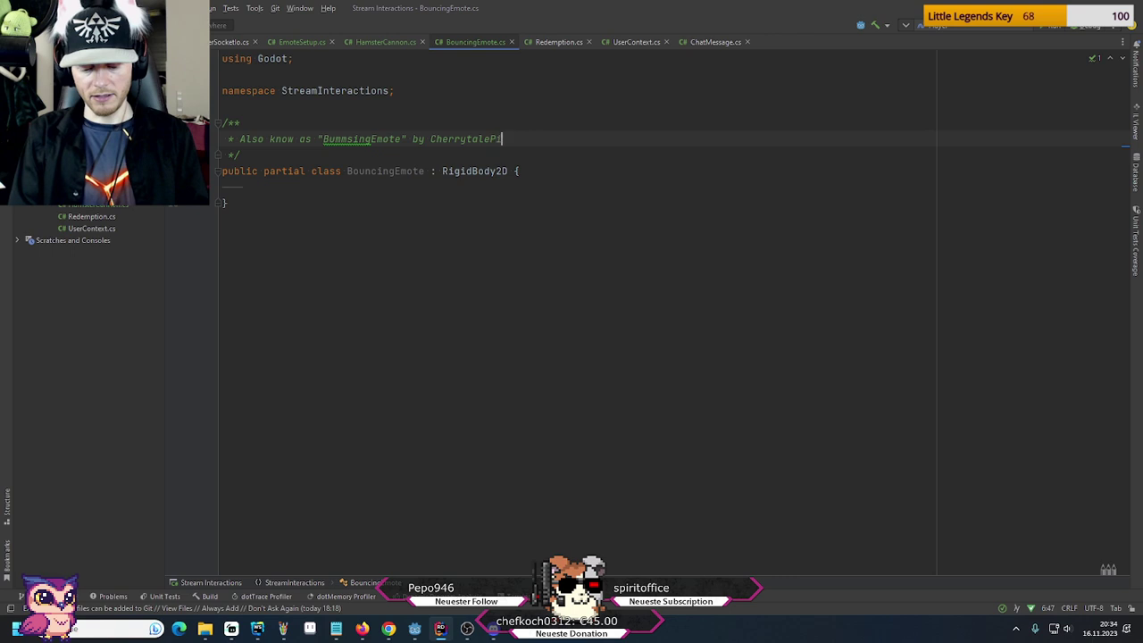
type("ctures.")
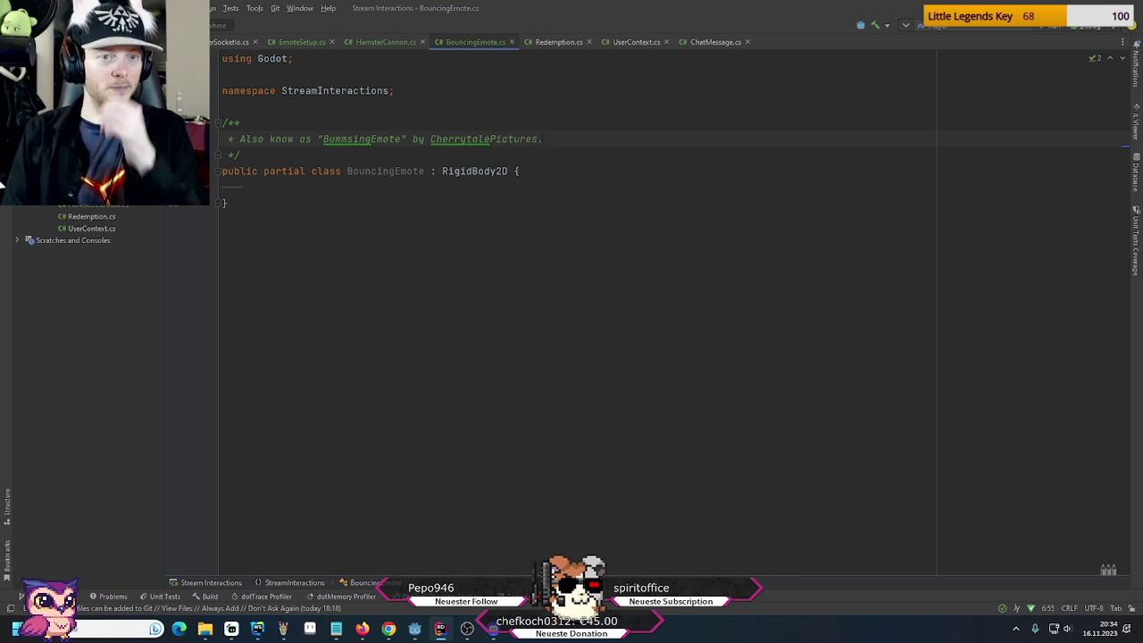
Declare a public AudioStreamPlayer2D field named _audioBounce inside the BouncingEmote class
left_click(241, 187)
type("pu")
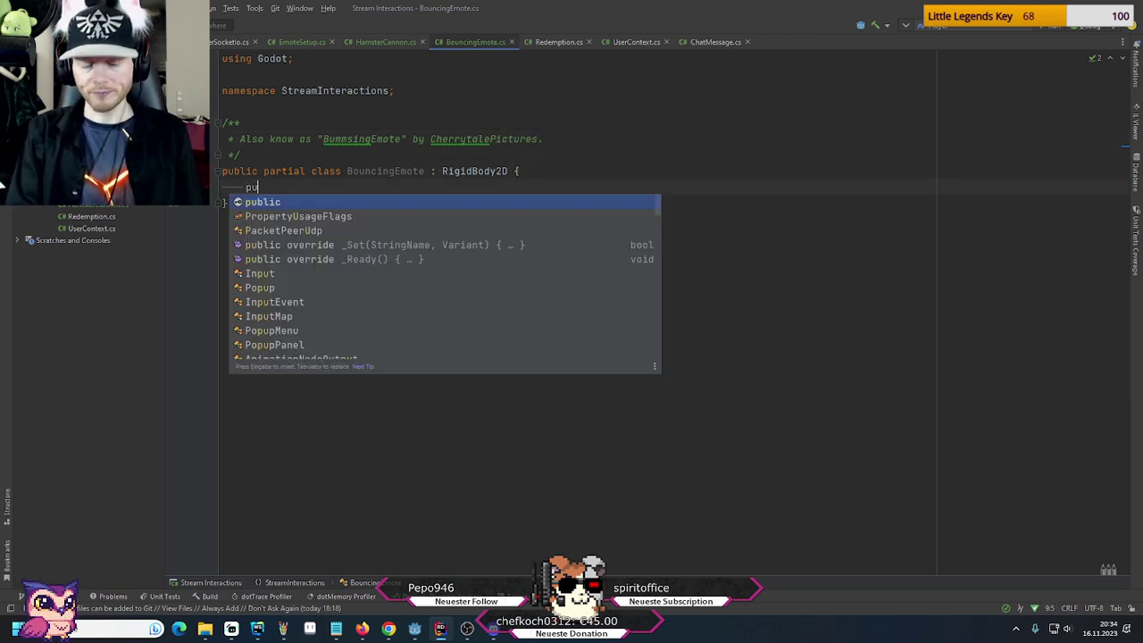
key("Return")
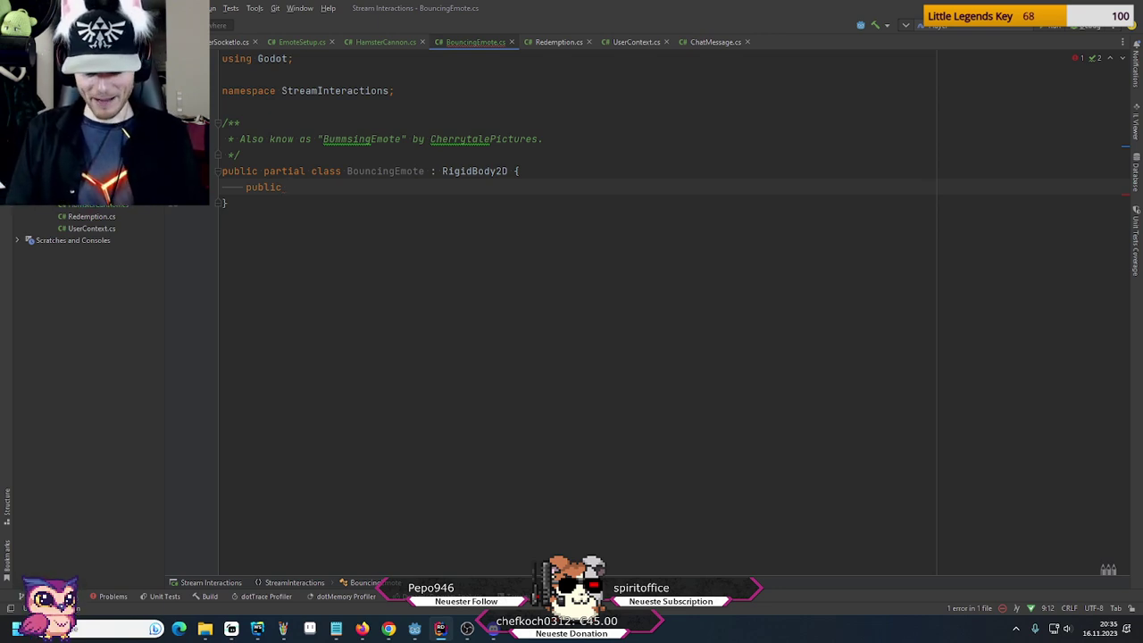
type("AS")
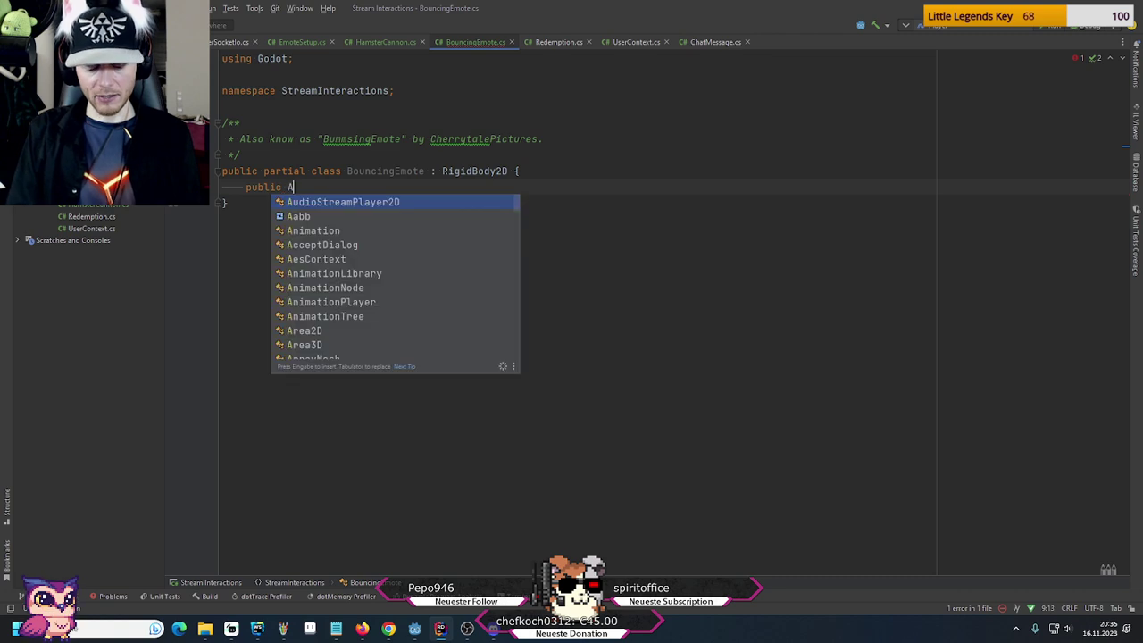
key("Down")
key("Down")
key("Return")
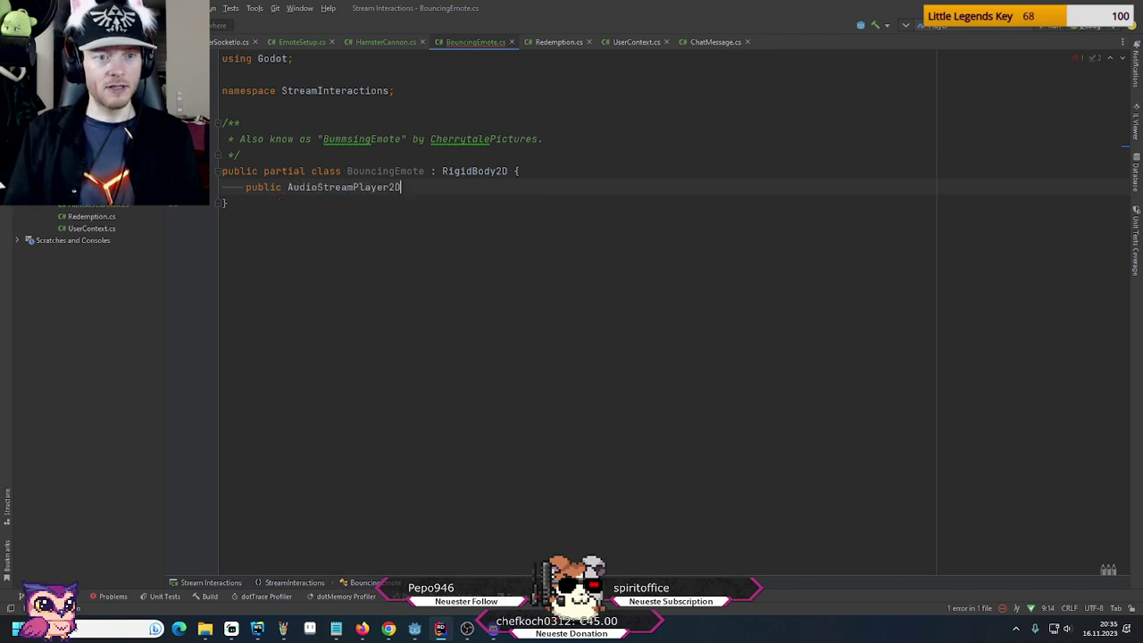
type("_audio")
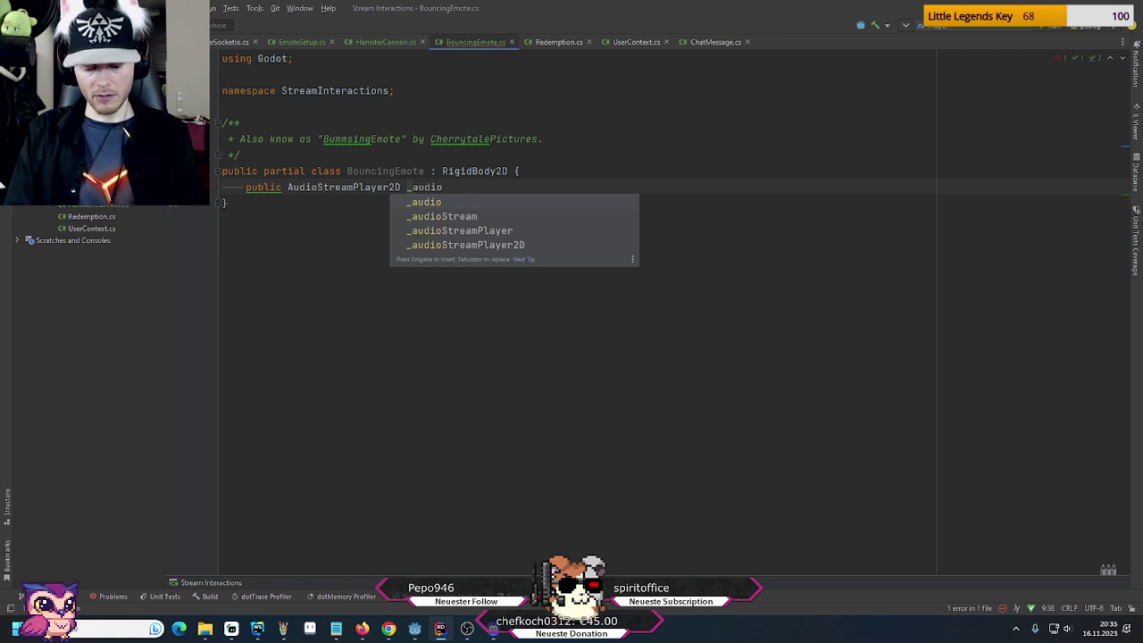
type("Bounce;")
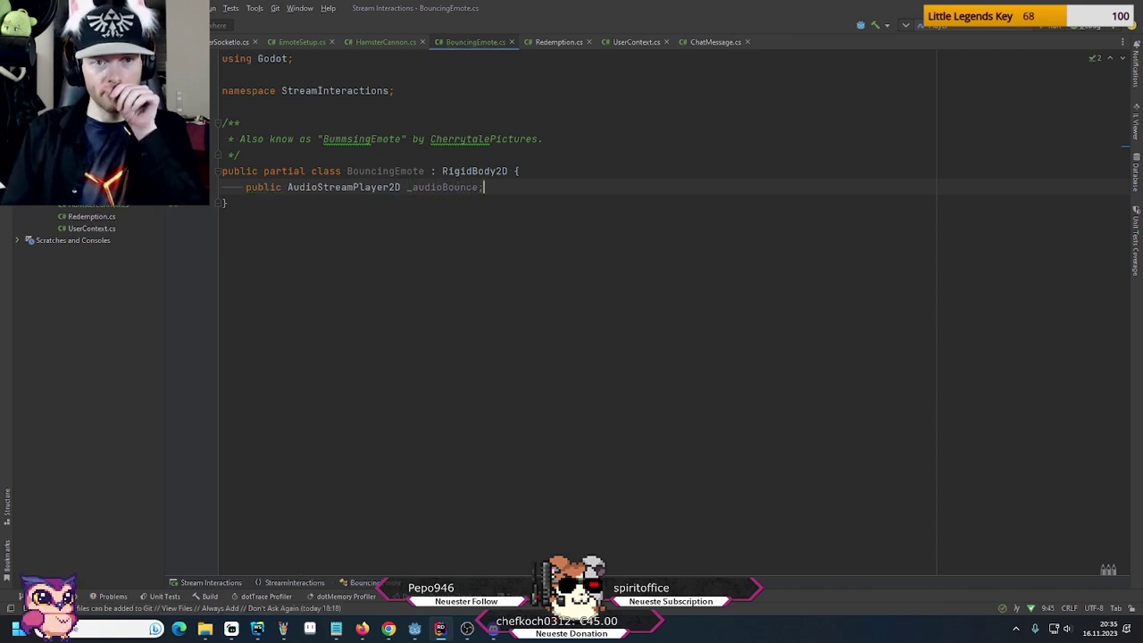
Declare a public Sprite2D field named _sprite below _audioBounce
key("Return")
type("public S2")
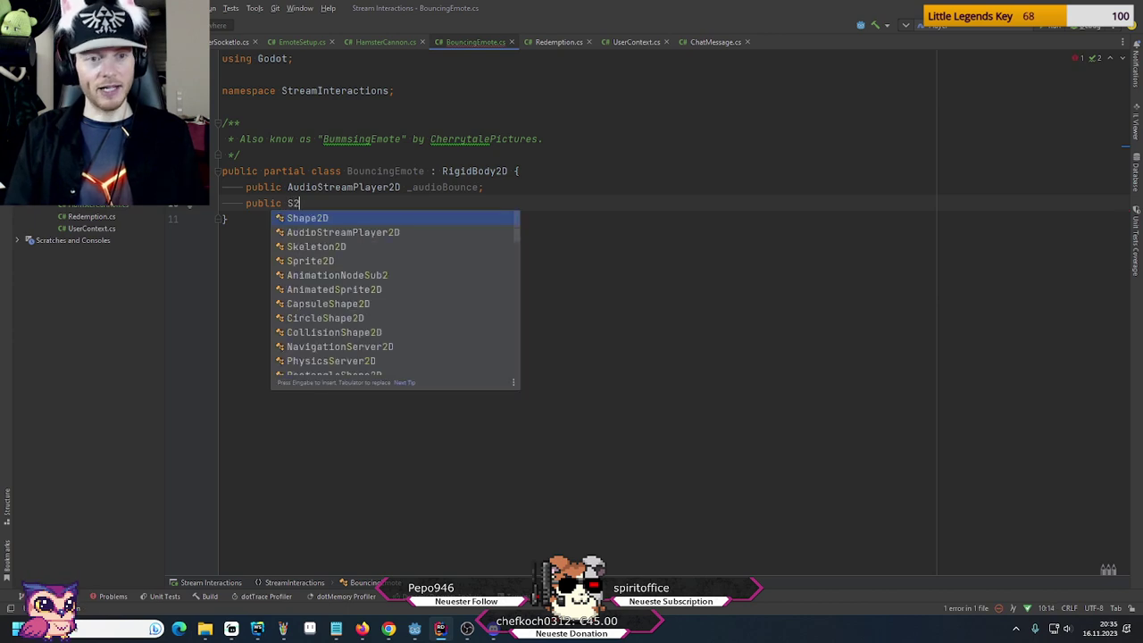
key("Return")
key("ctrl+BackSpace")
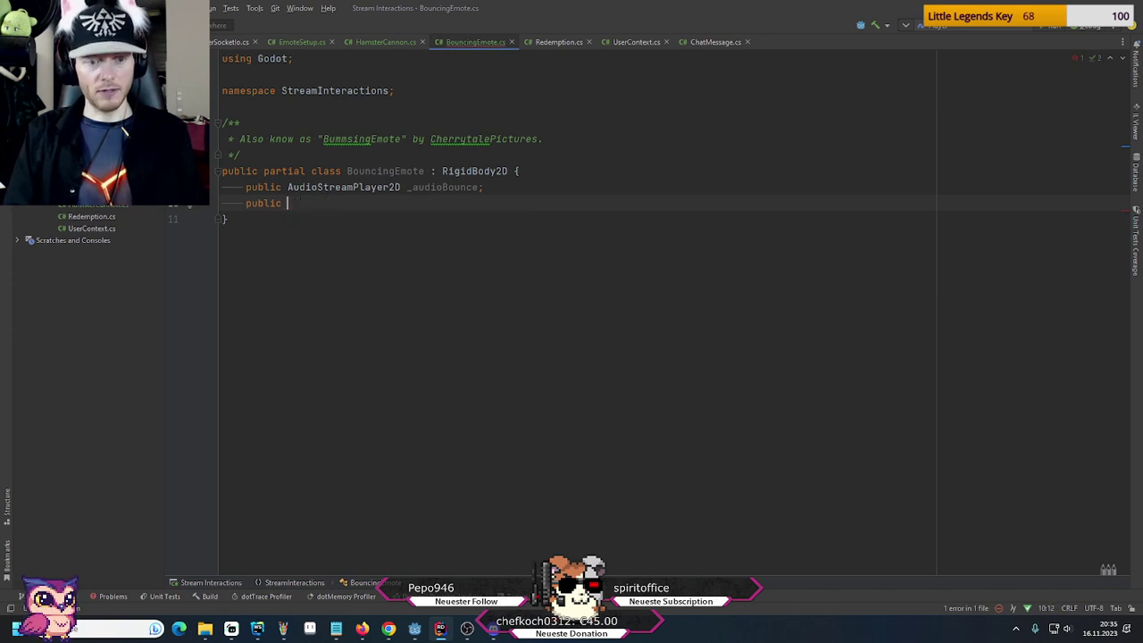
type("Sp")
type("r")
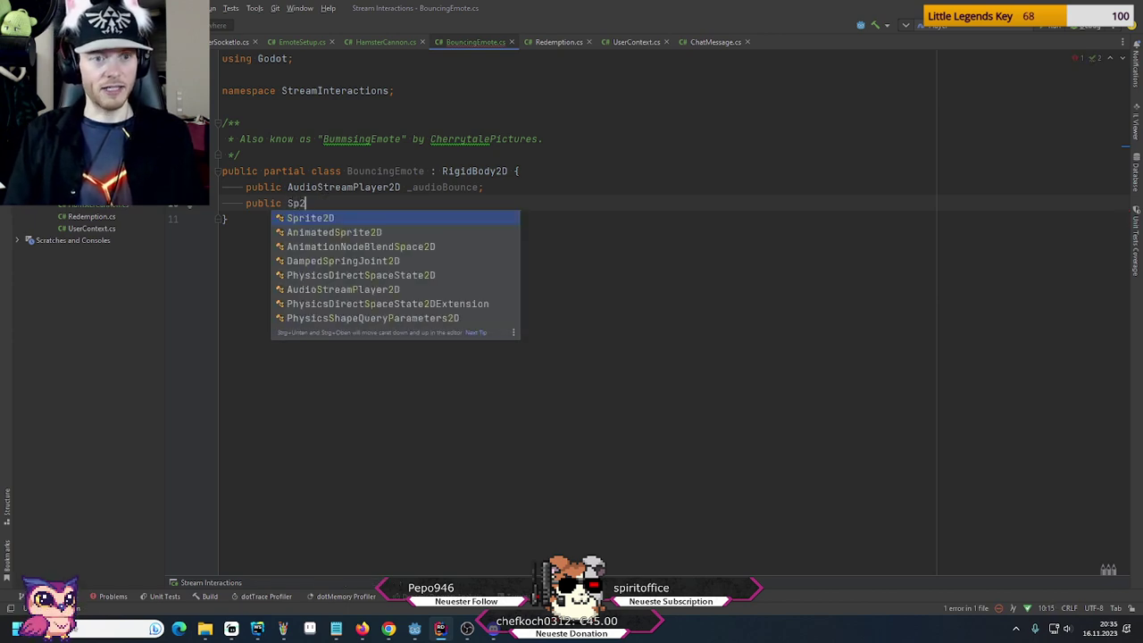
key("Return")
type("_")
key("Down")
key("Return")
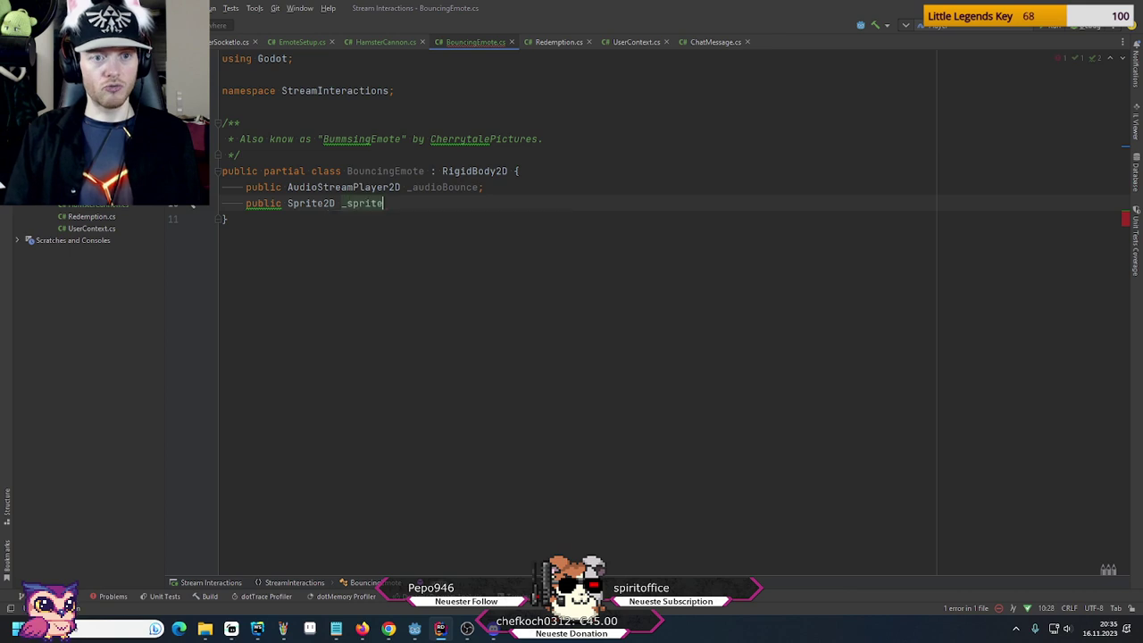
type(";")
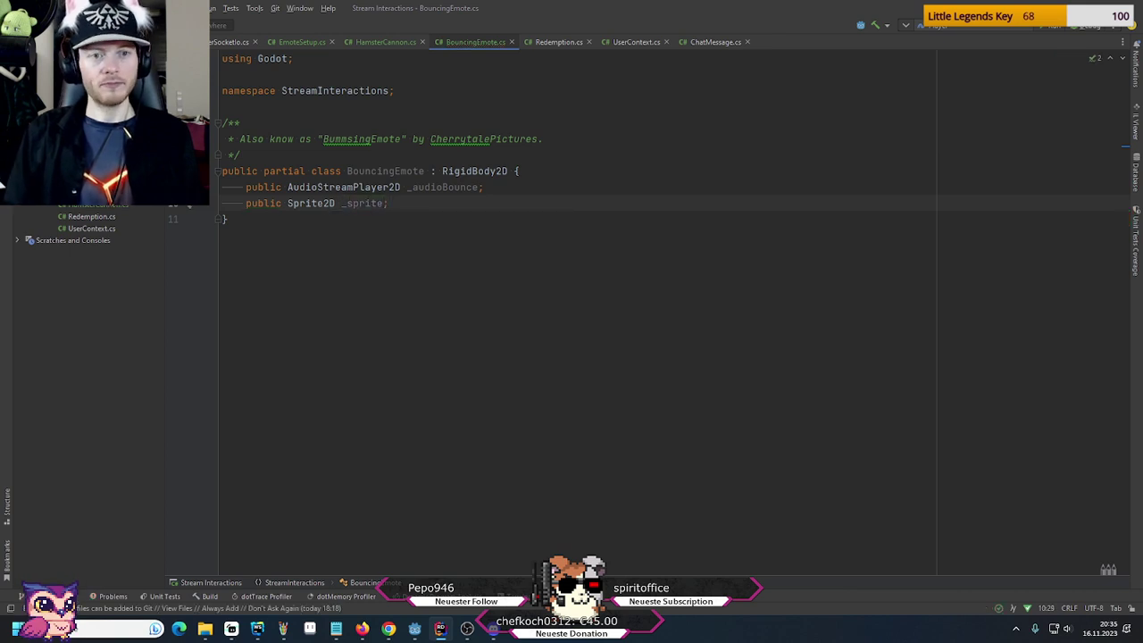
Add an [Export] attribute above both the _audioBounce and _sprite fields, separating the two declarations with an empty line
key("Up")
key("Up")
key("End")
key("Return")
type("[E")
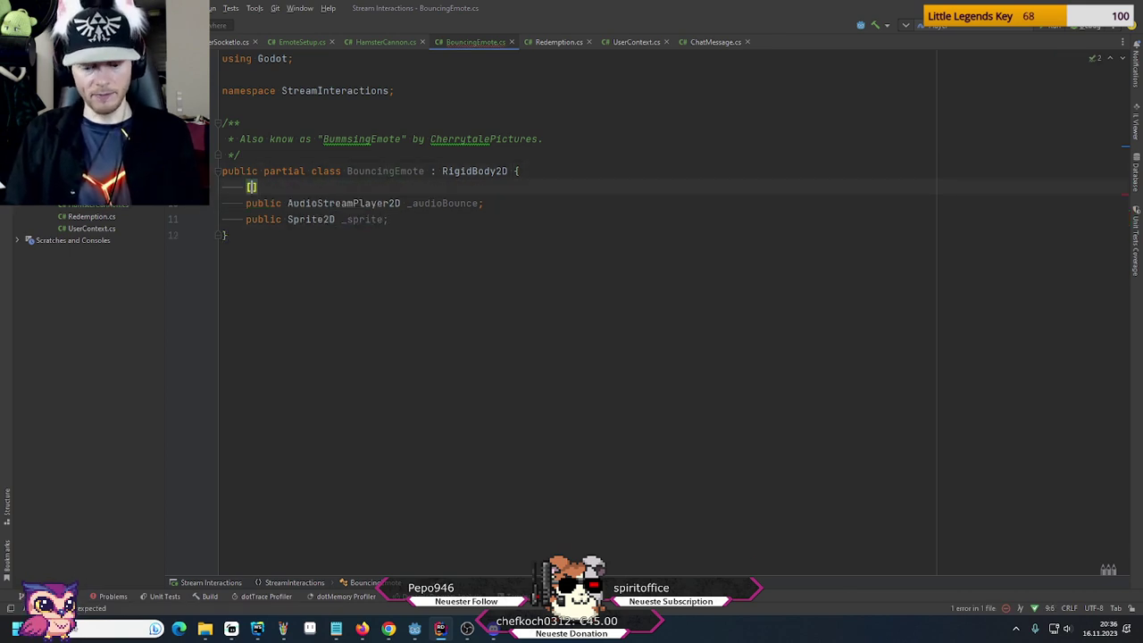
key("Return")
key("Down")
key("End")
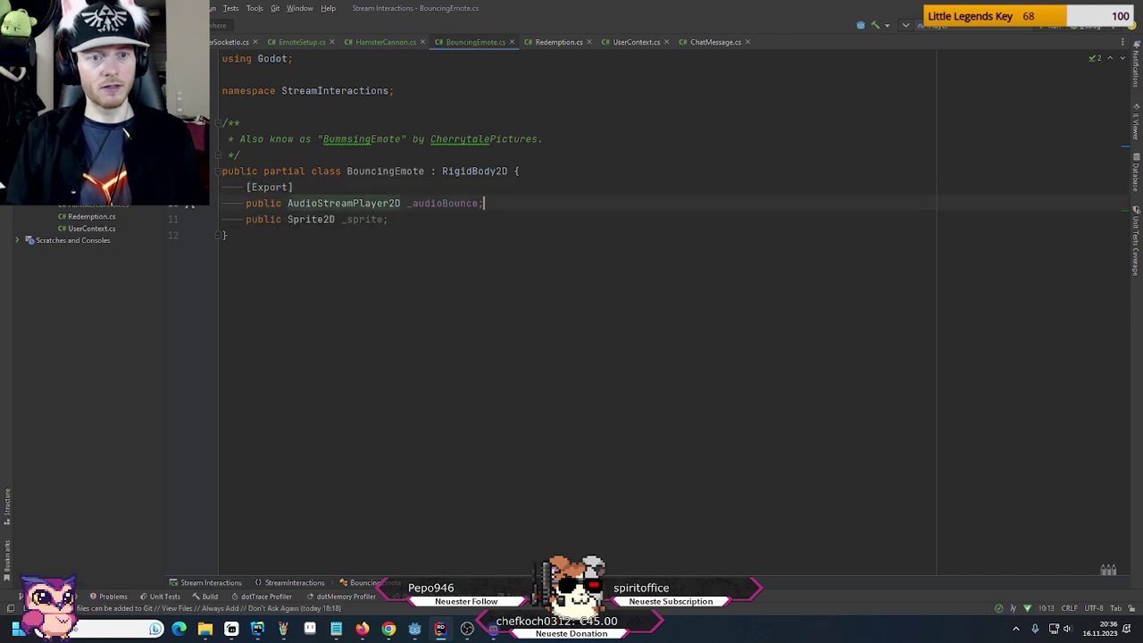
key("Return")
key("Return")
type("[E")
key("Return")
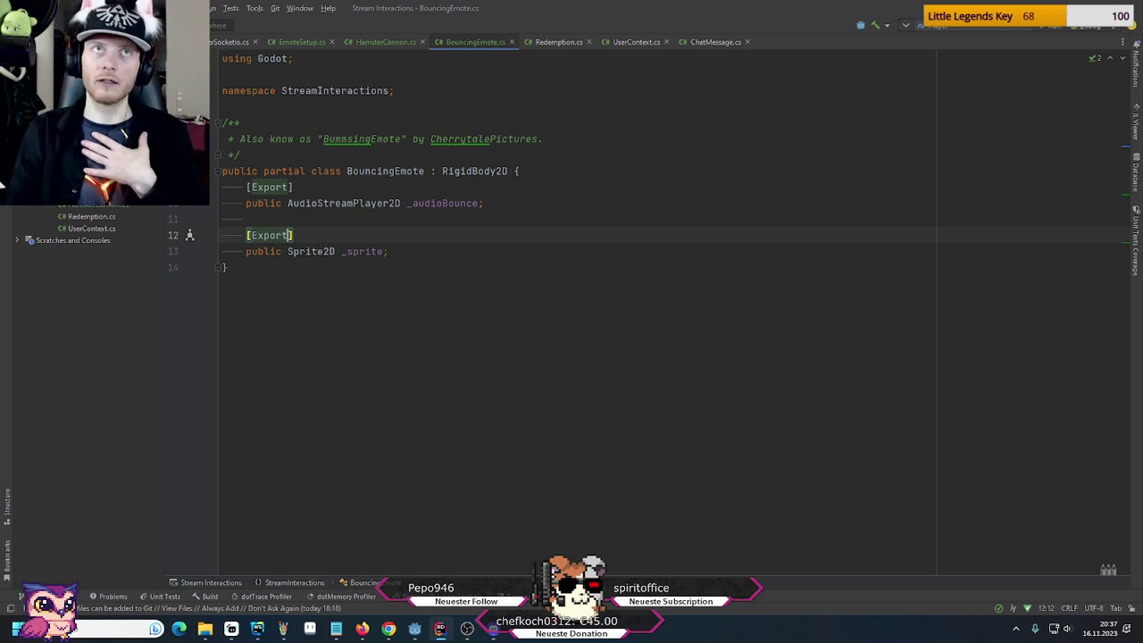
Make room for another field below _sprite, check BouncingEmote's CollisionShape2D node in Godot, and return to BouncingEmote.cs in Rider
key("Down")
key("Up")
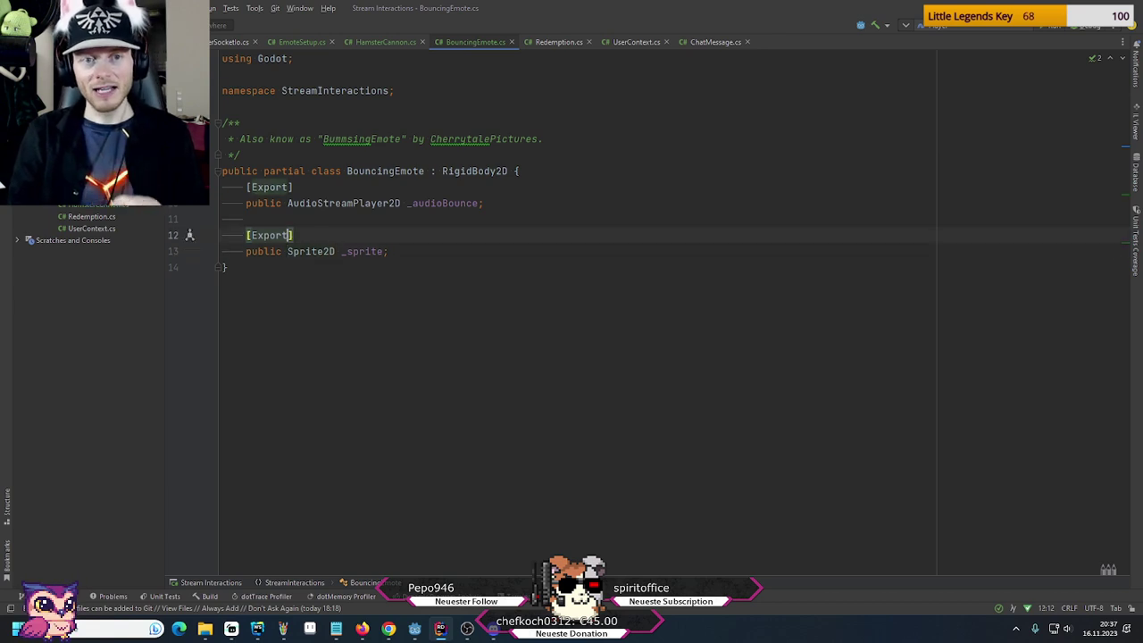
key("Up")
key("Up")
key("Down")
key("Down")
key("Down")
key("End")
key("Return")
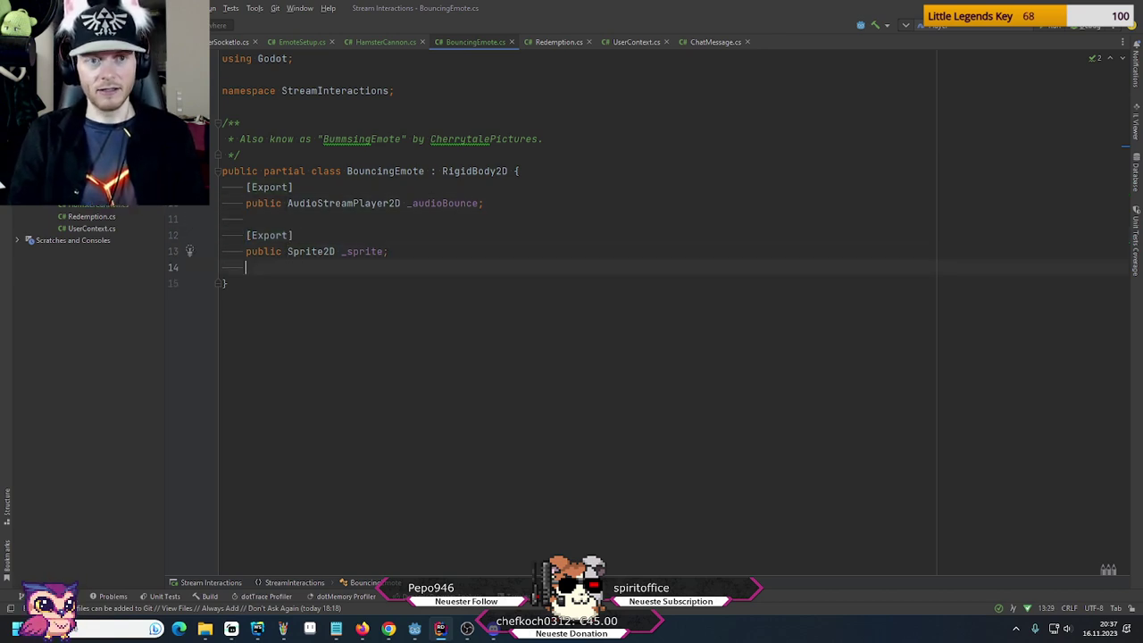
key("Return")
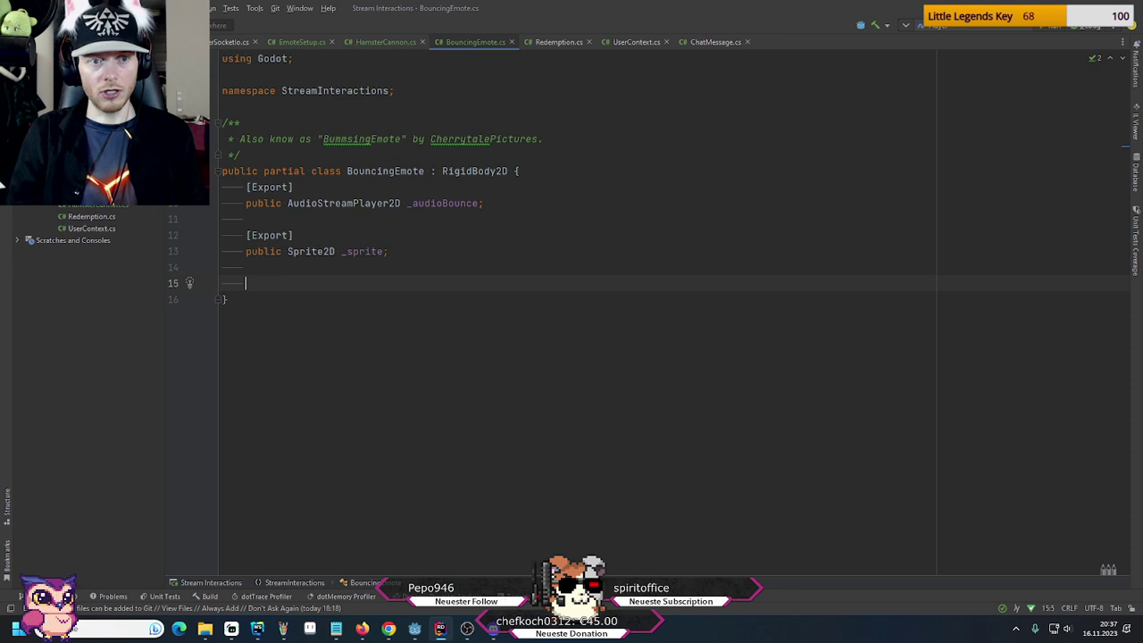
key("alt+Tab")
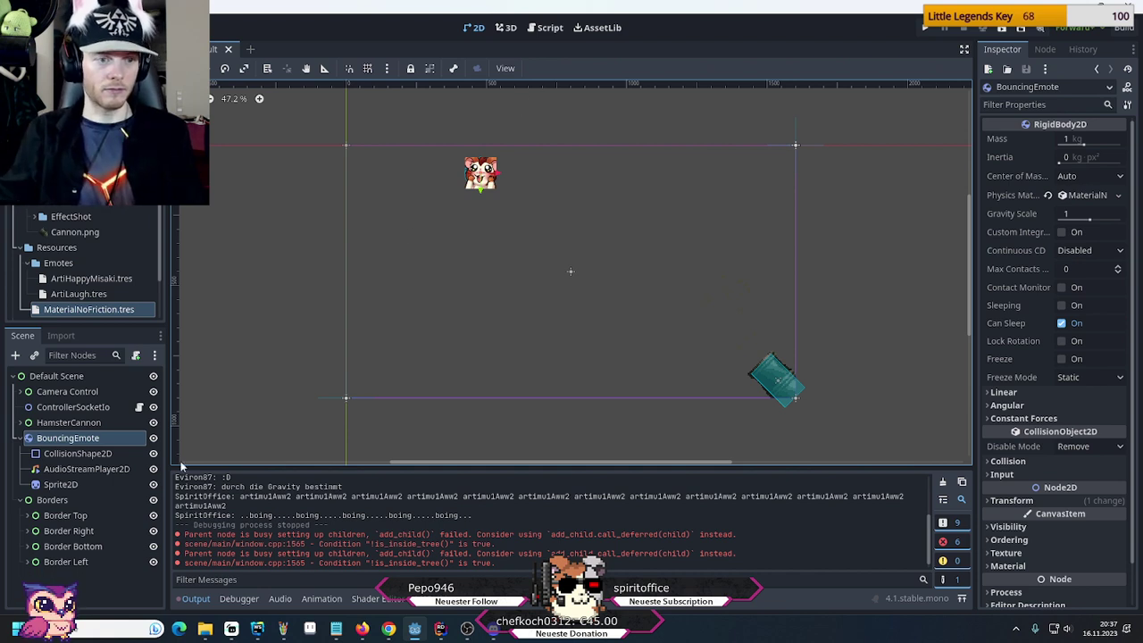
left_click(105, 454)
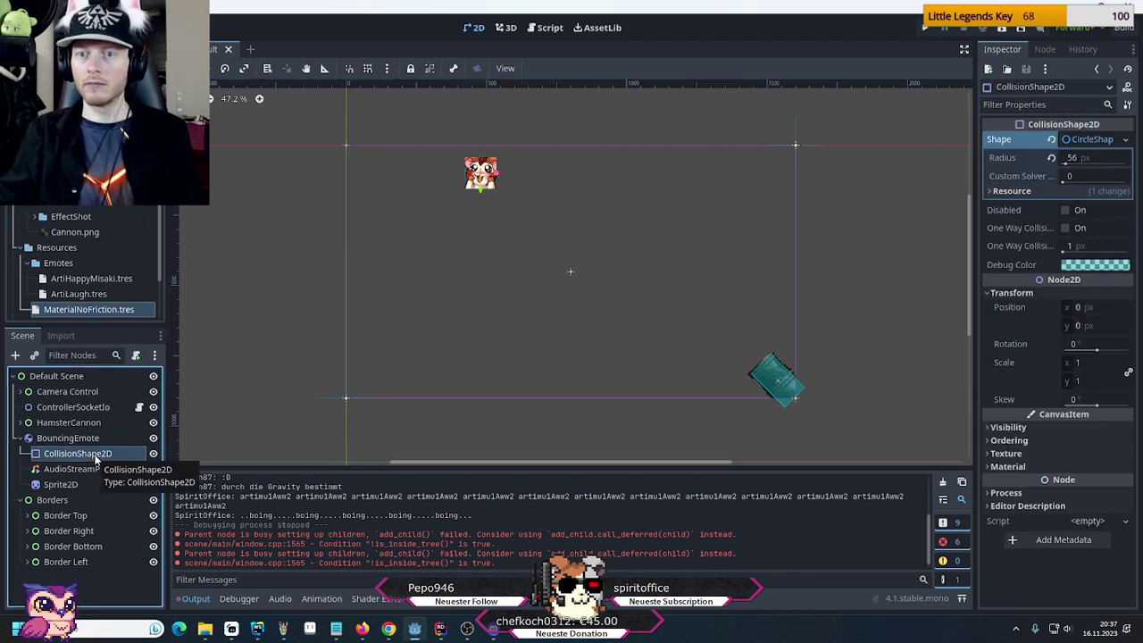
key("alt+Tab")
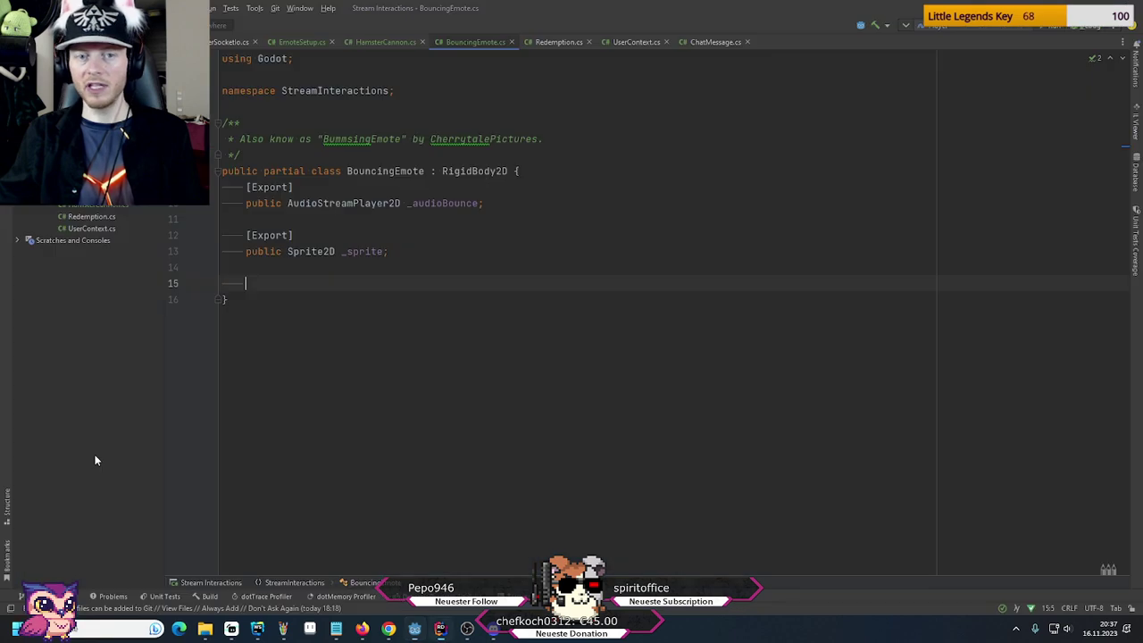
Declare a public CollisionShape2D field named _collisionShape below the _sprite field in the BouncingEmote class
type("public ")
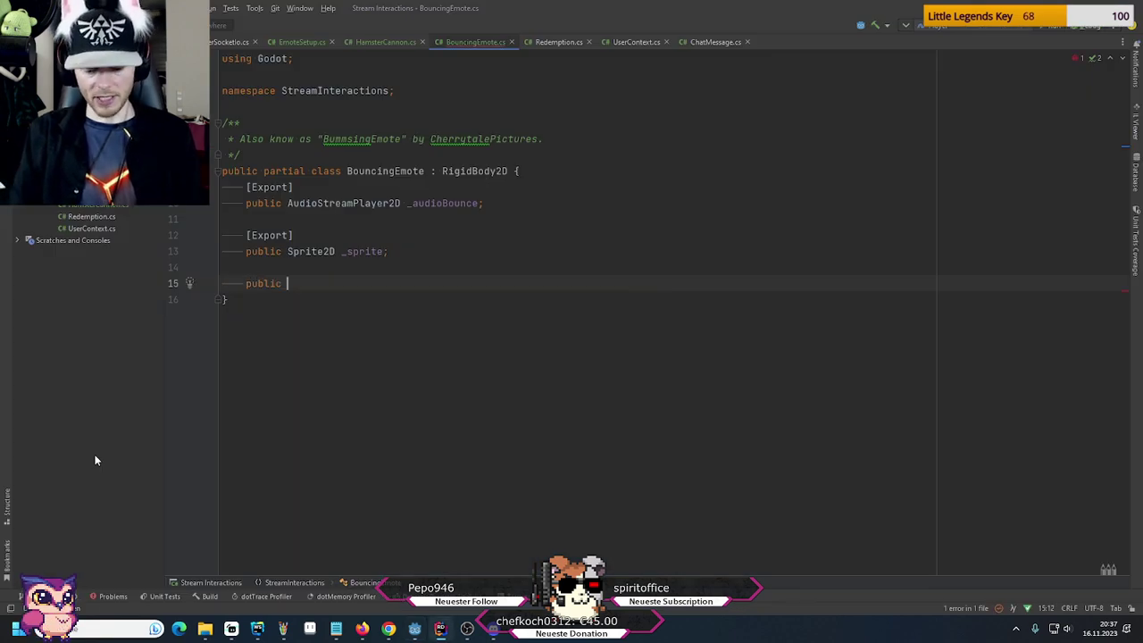
type("CS2")
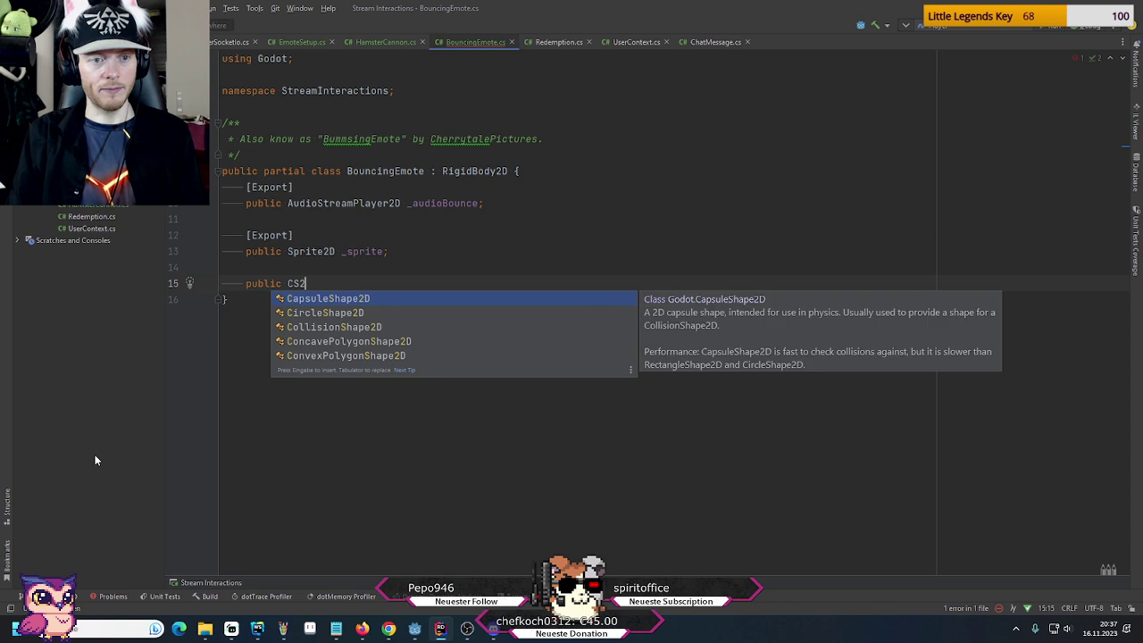
key("Down")
key("Down")
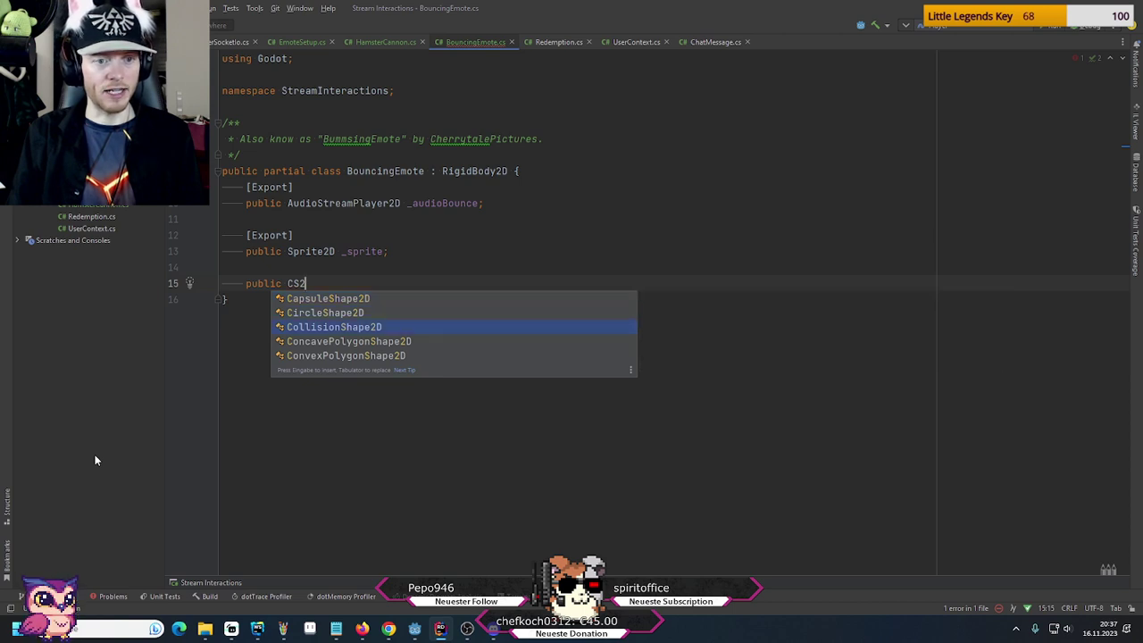
key("Return")
type("_")
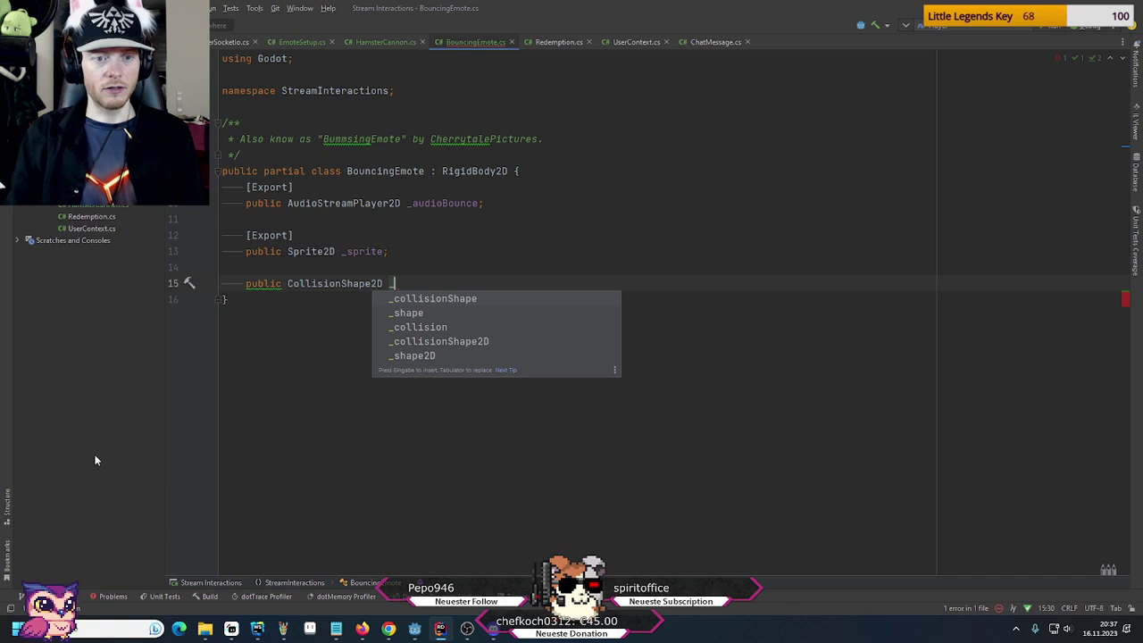
key("Return")
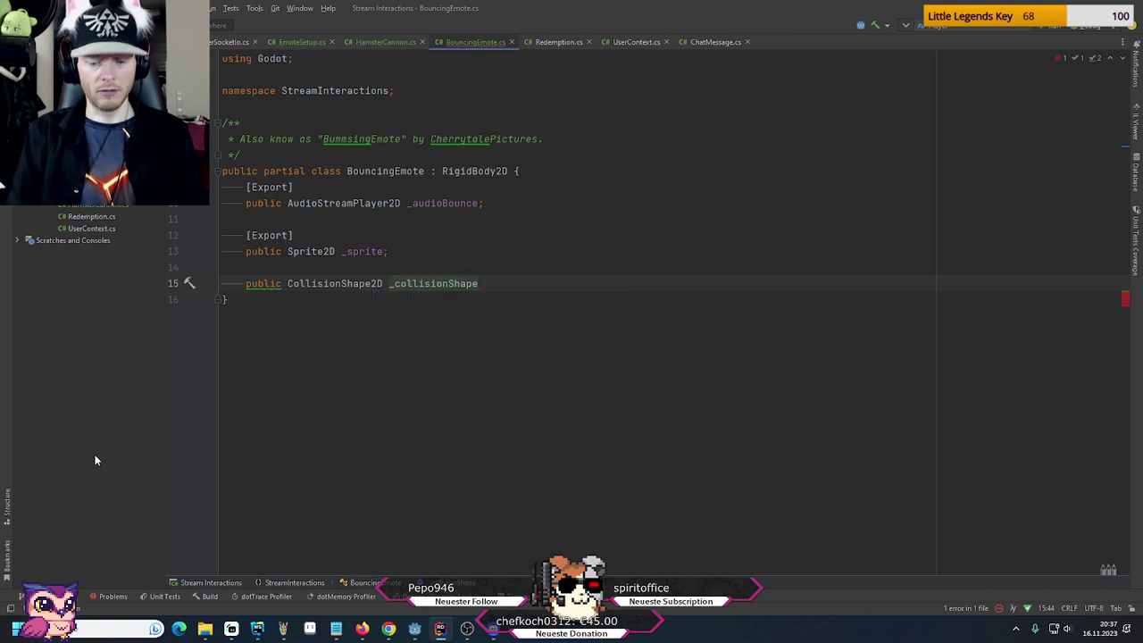
type(";")
Add an [Export] attribute above the _collisionShape field and make room for further code below it
key("Up")
key("Return")
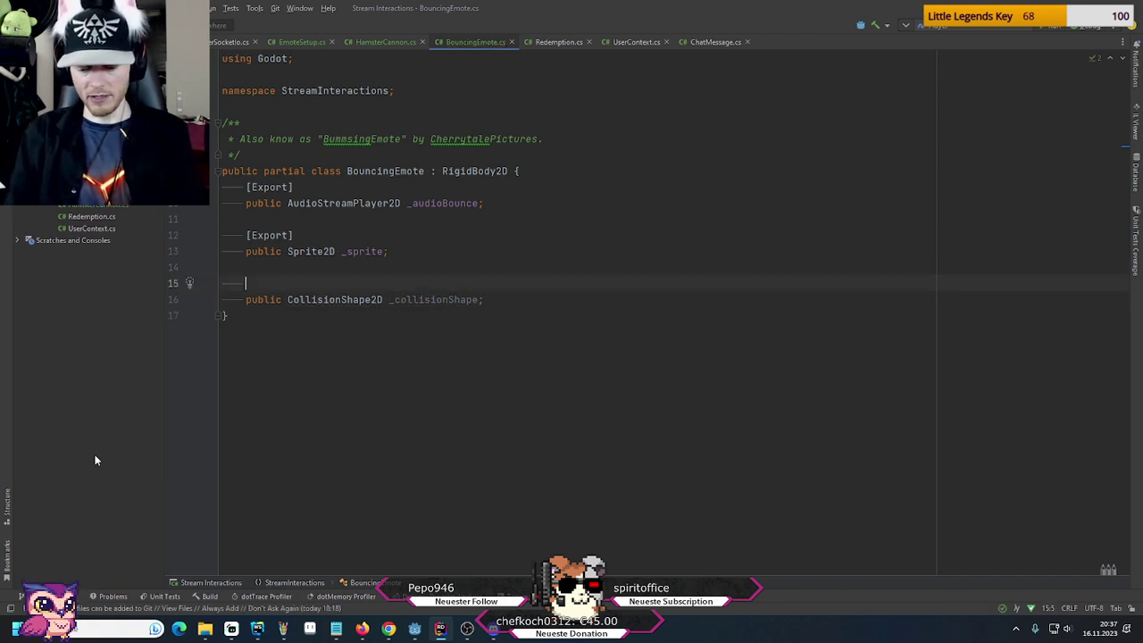
type("[Ex")
key("Return")
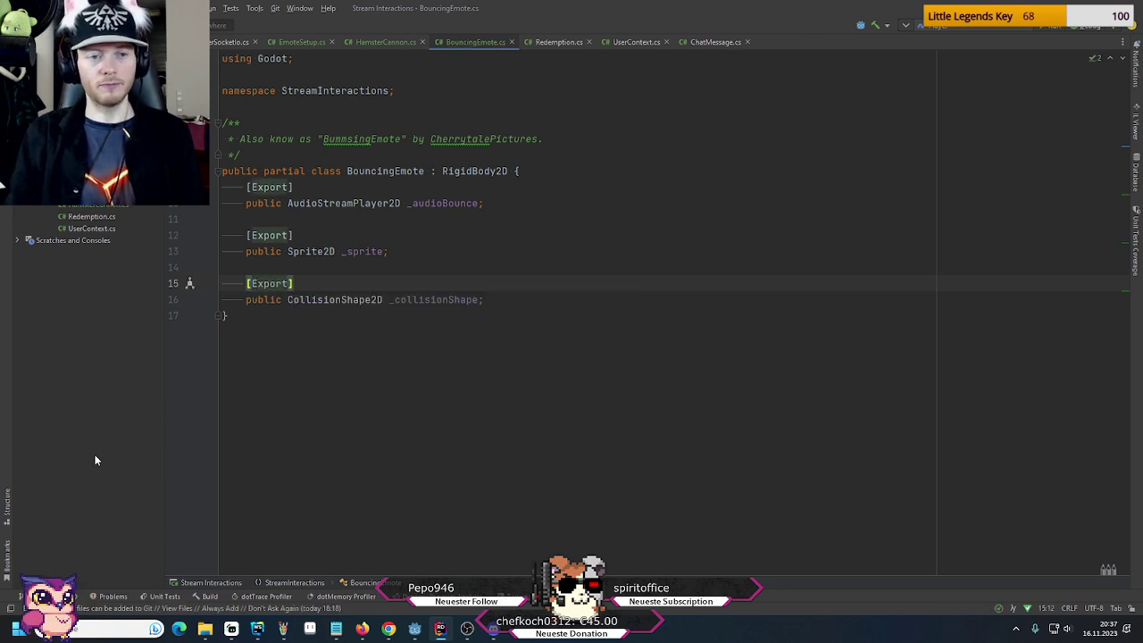
key("Down")
key("End")
key("Return")
key("Return")
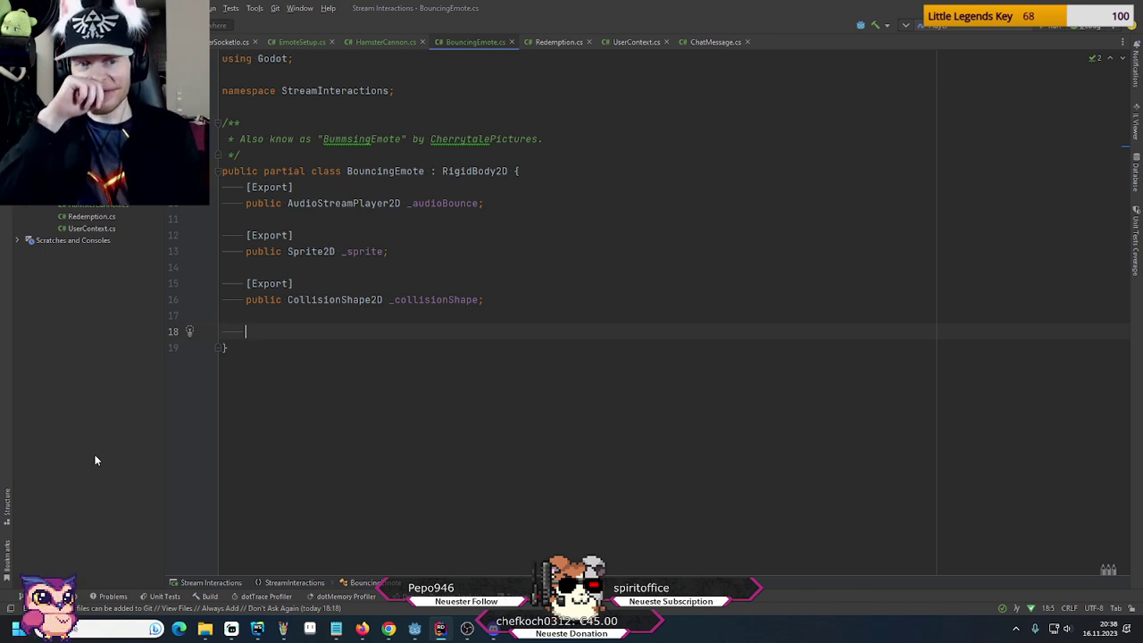
Switch to Godot and examine the Linear, Angular and Constant Forces properties of the BouncingEmote node
left_click(414, 630)
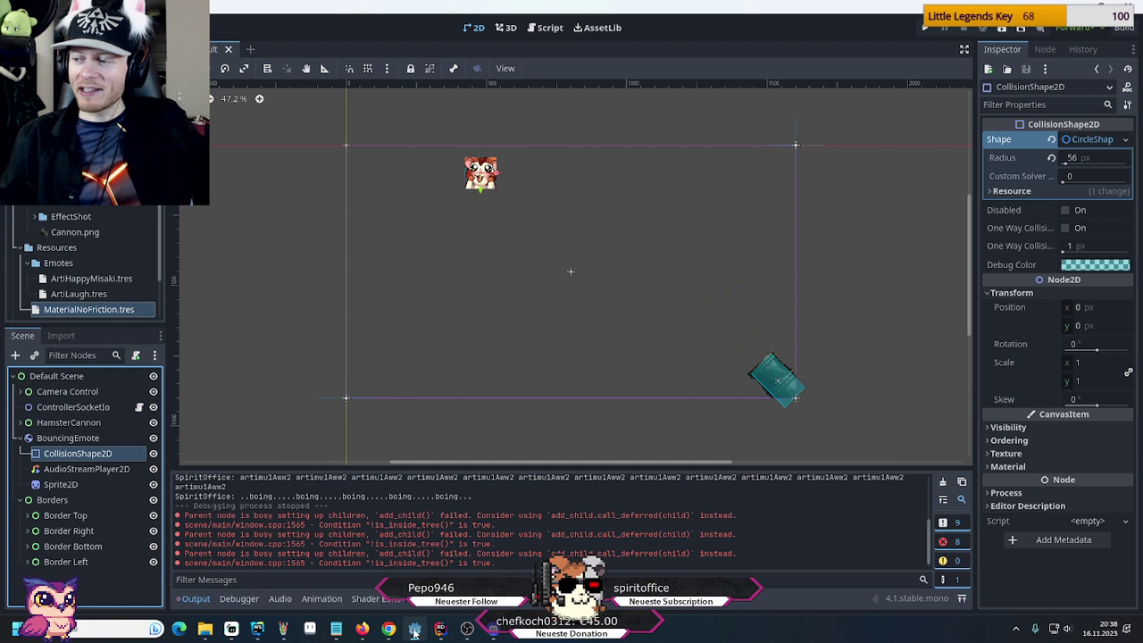
left_click(80, 438)
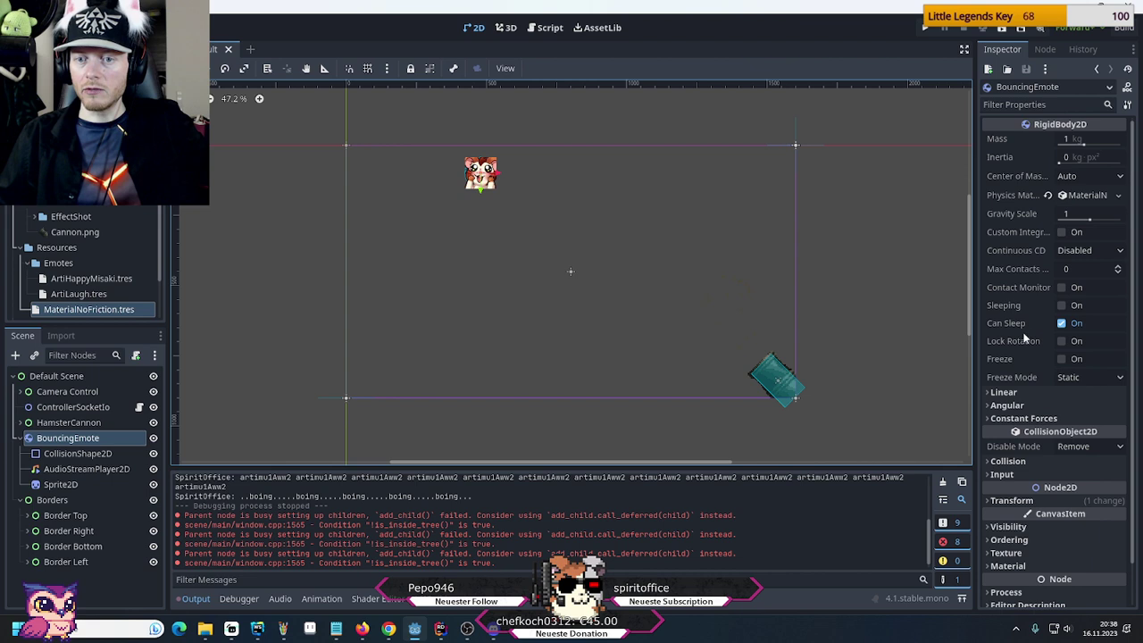
left_click(992, 393)
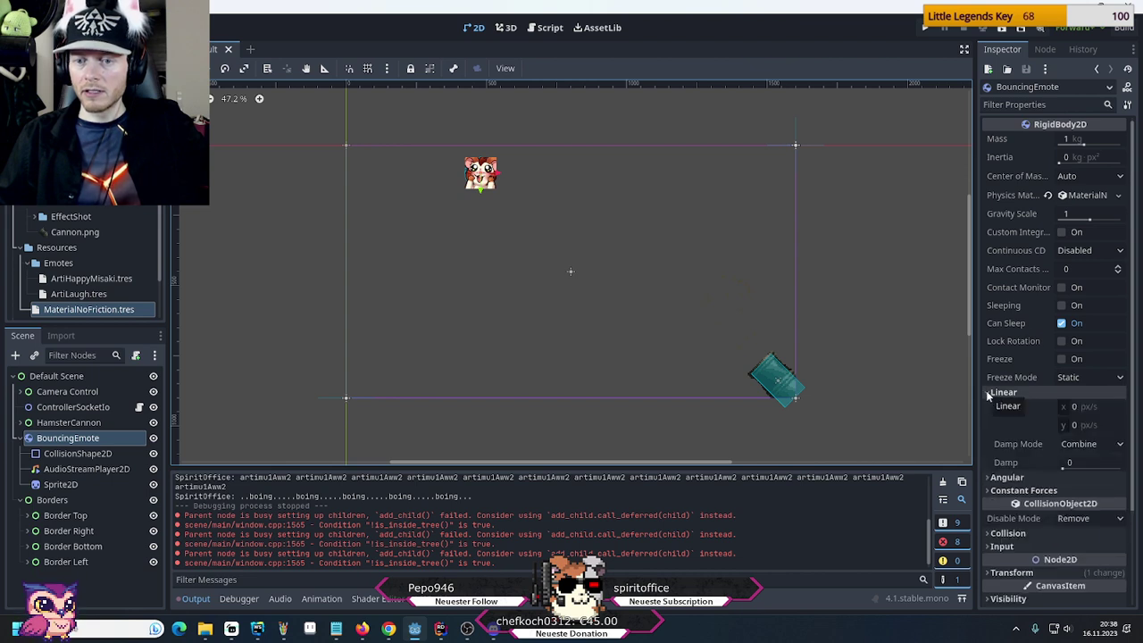
left_click(990, 393)
left_click(988, 406)
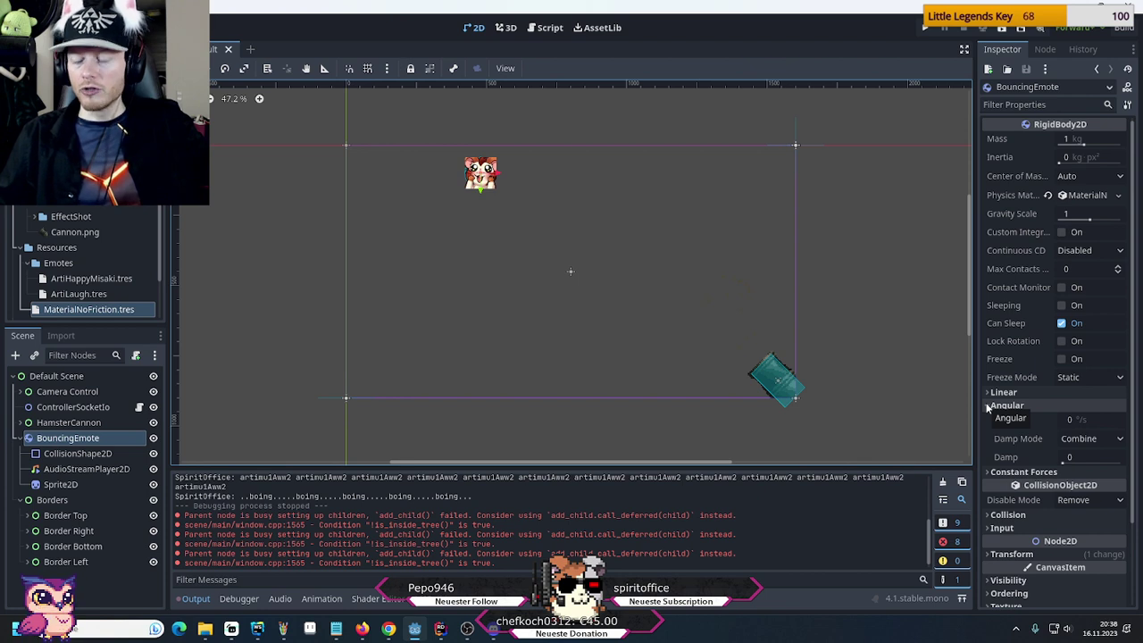
left_click(989, 407)
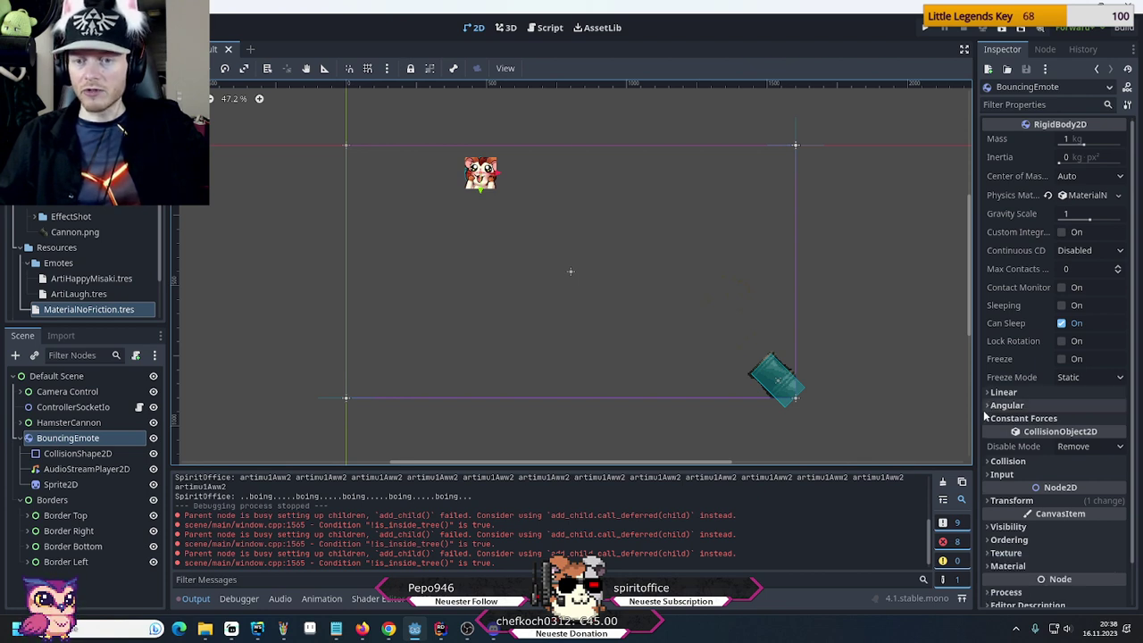
left_click(989, 419)
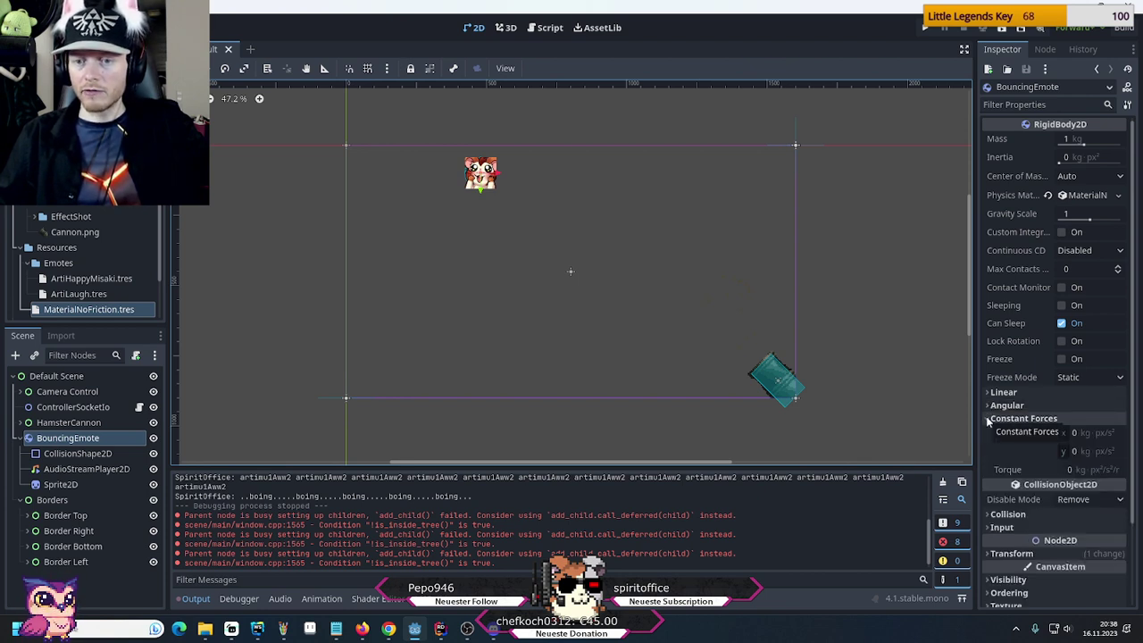
left_click(989, 419)
left_click(988, 407)
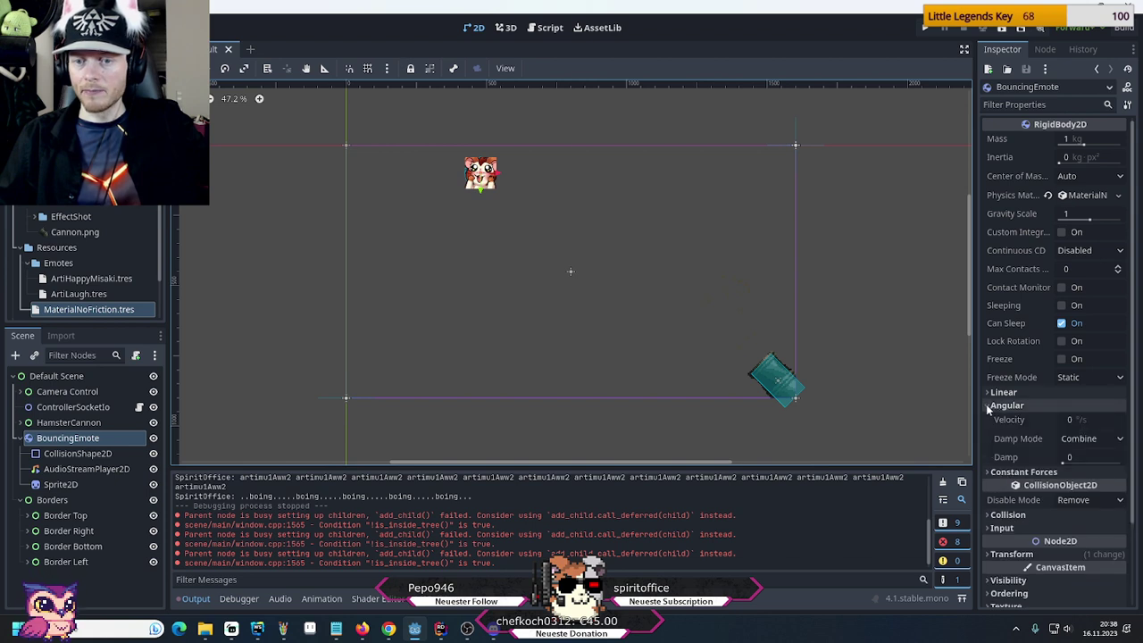
left_click(989, 406)
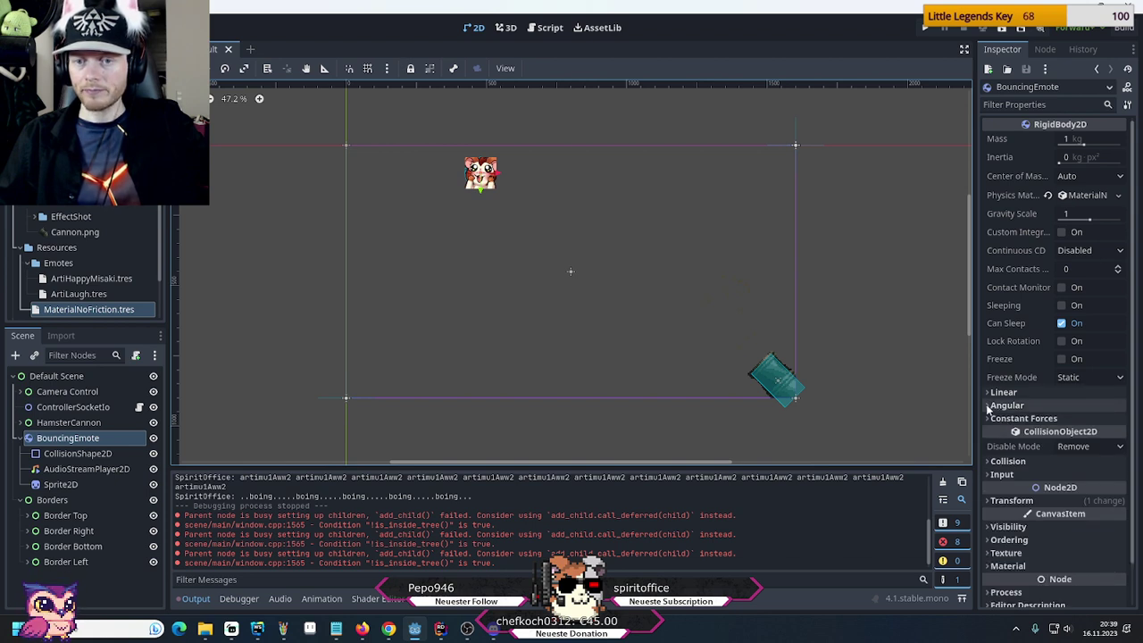
Enable Lock Rotation on the BouncingEmote body and set its Gravity Scale to 0
left_click(1062, 341)
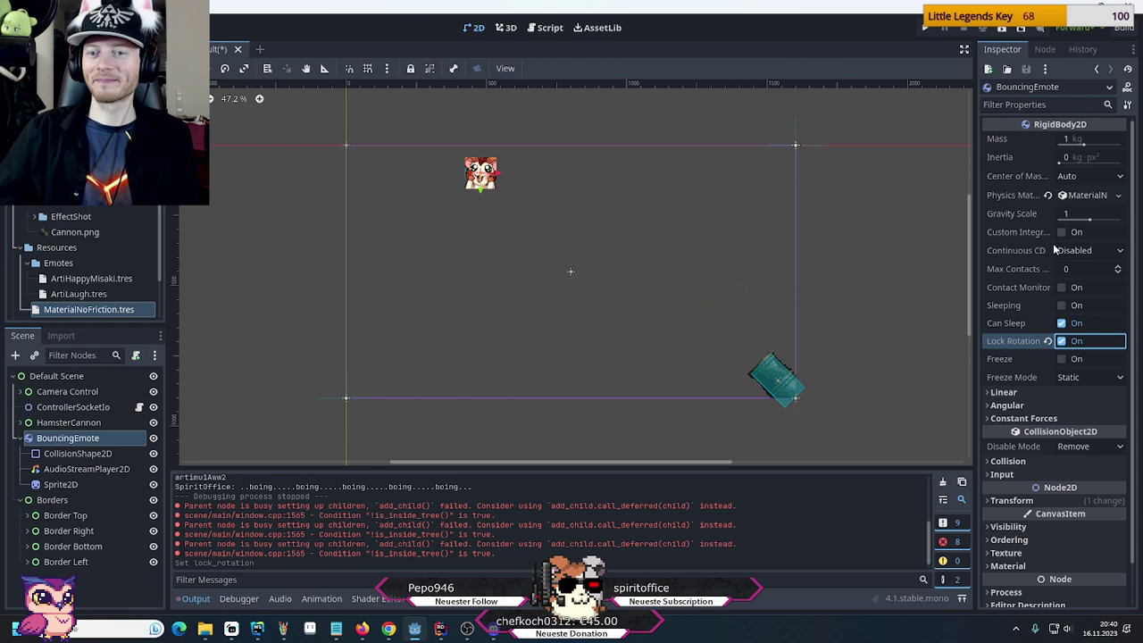
left_click(1079, 217)
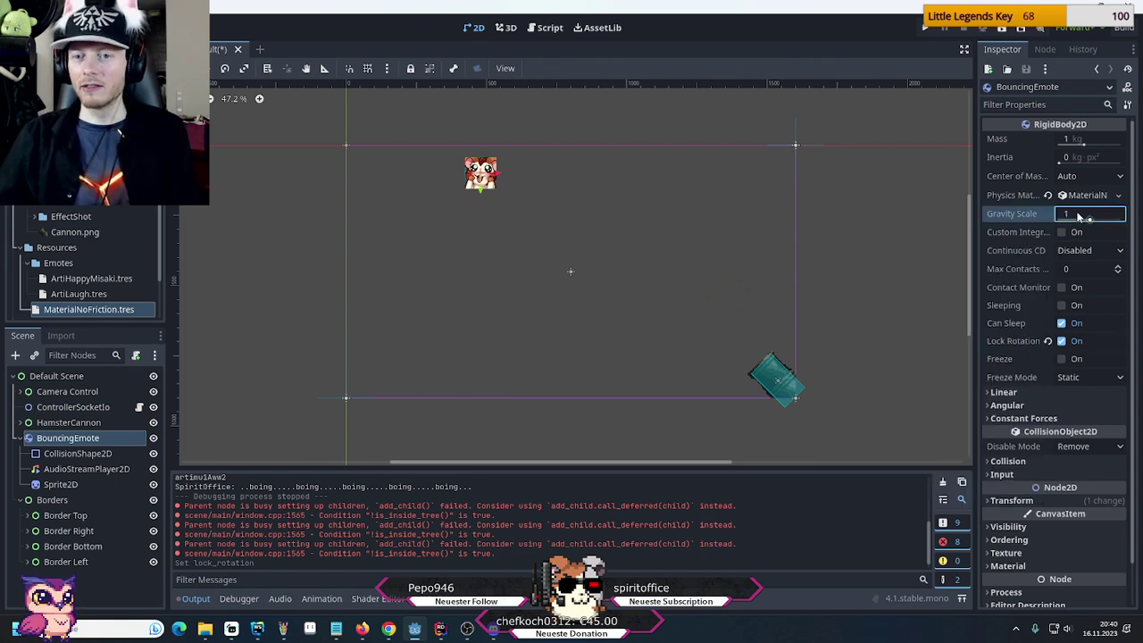
type("0")
key("Return")
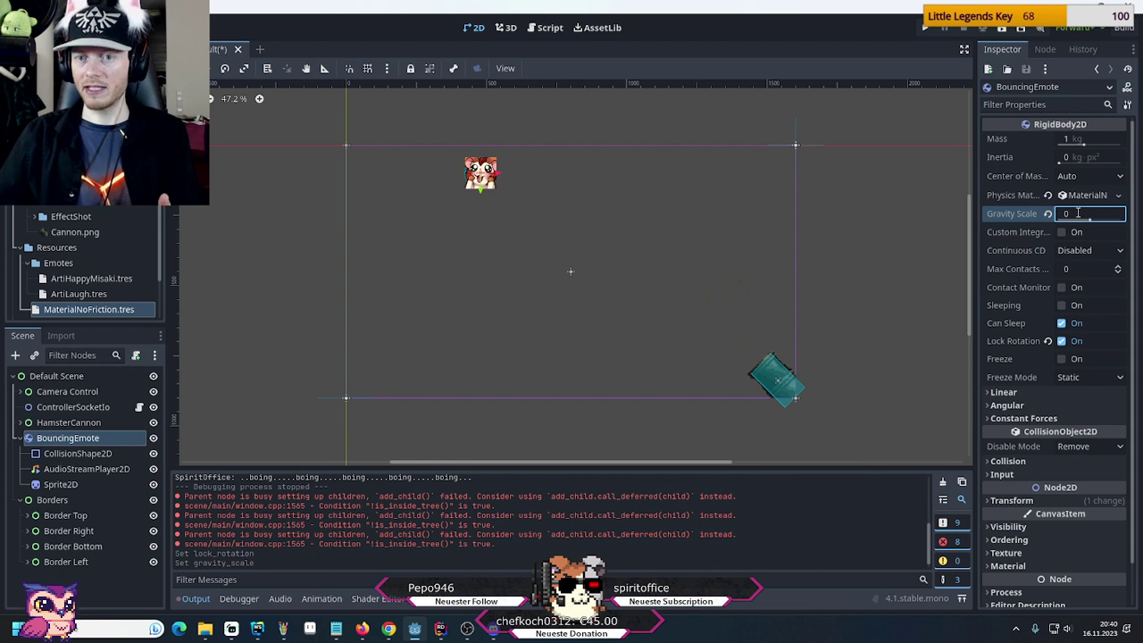
Disable the CollisionShape2D node under BouncingEmote
left_click(59, 454)
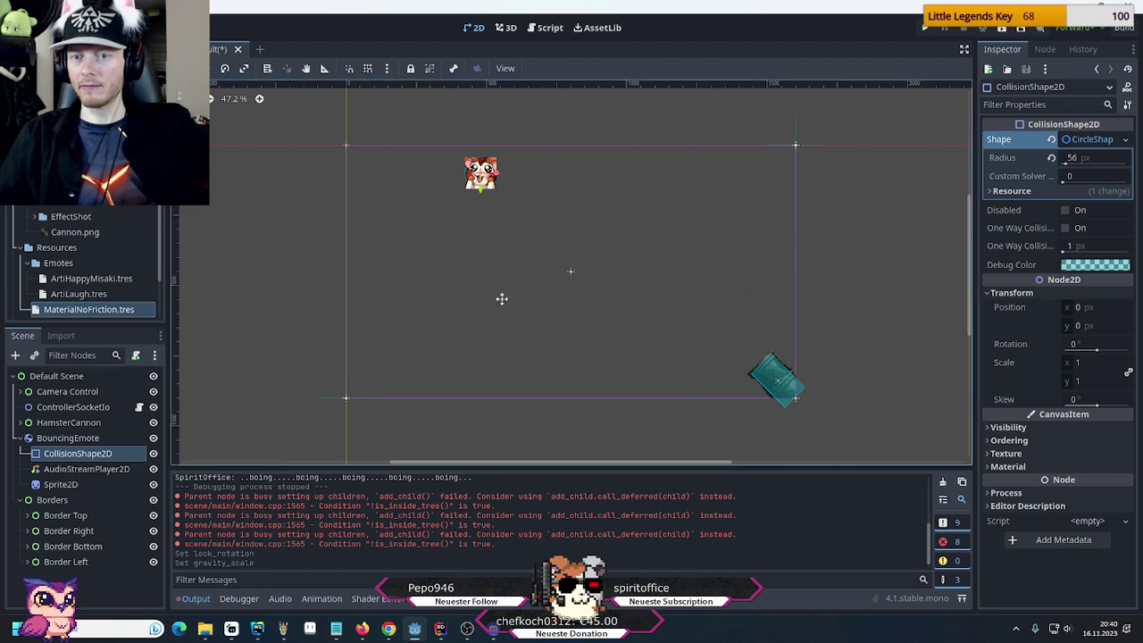
left_click(1063, 209)
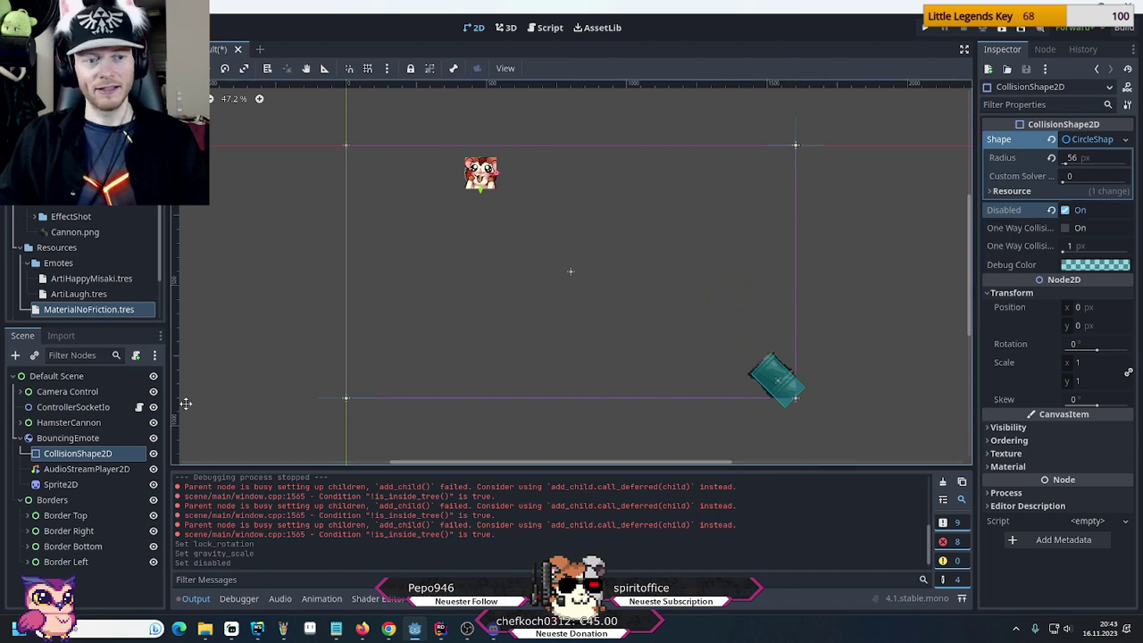
Set BouncingEmote's Gravity Scale to 1 and enable Freeze on the body
left_click(68, 437)
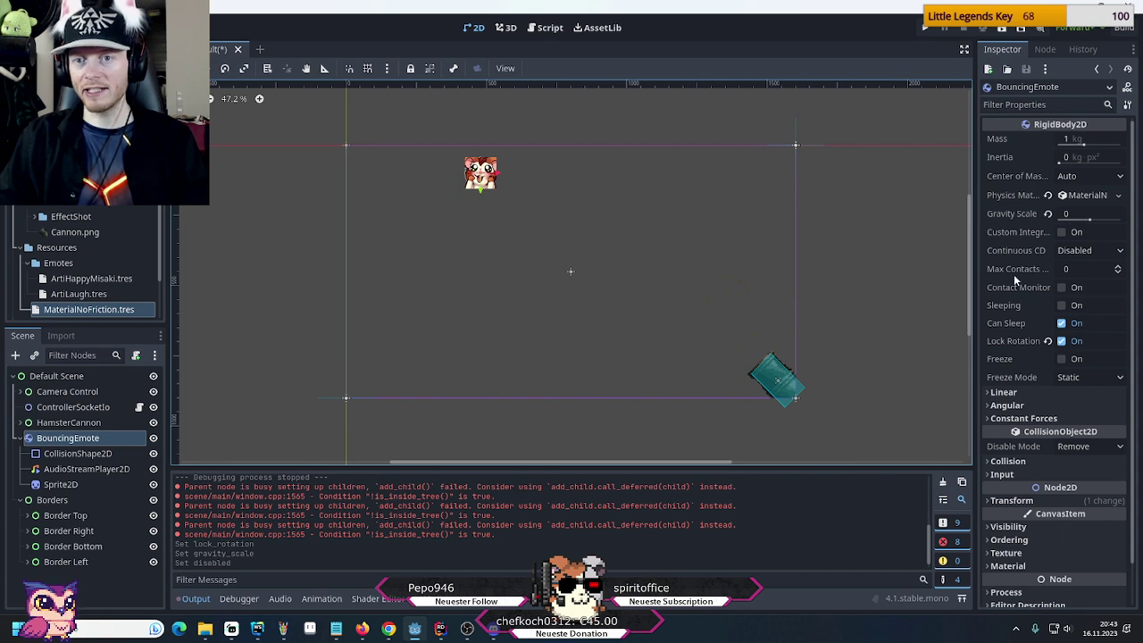
mouse_move(1014, 275)
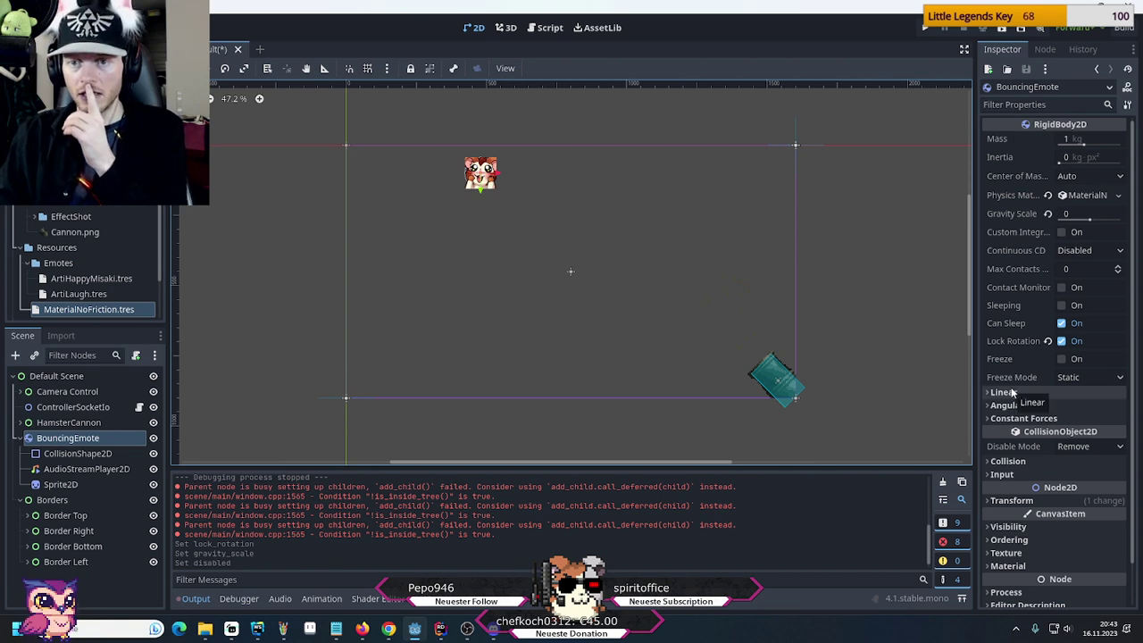
mouse_move(997, 359)
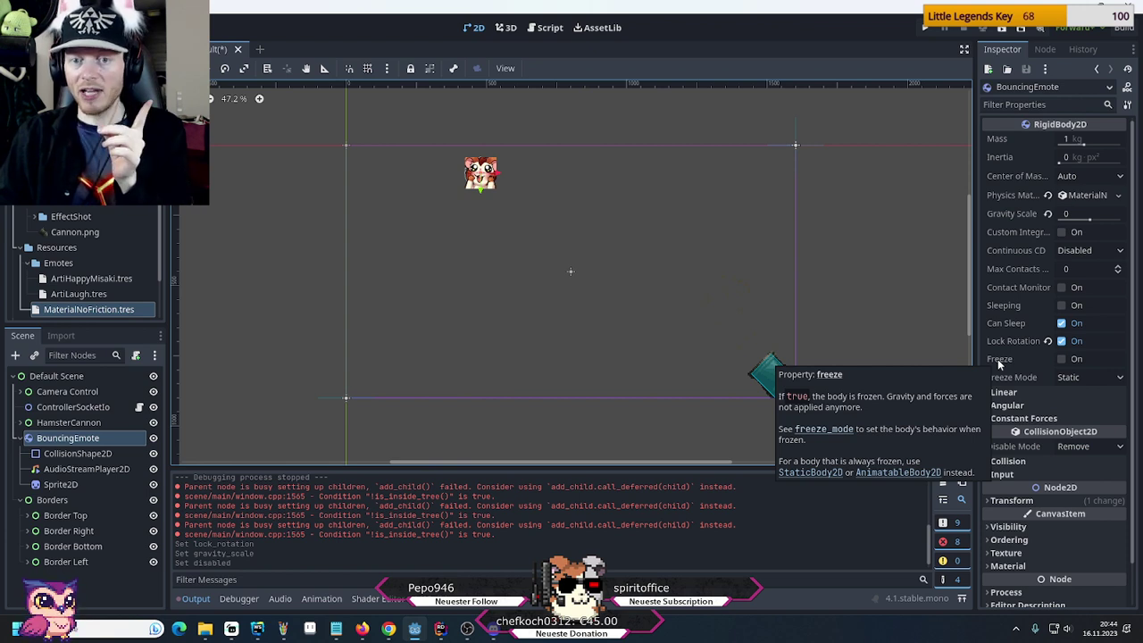
left_click(1086, 214)
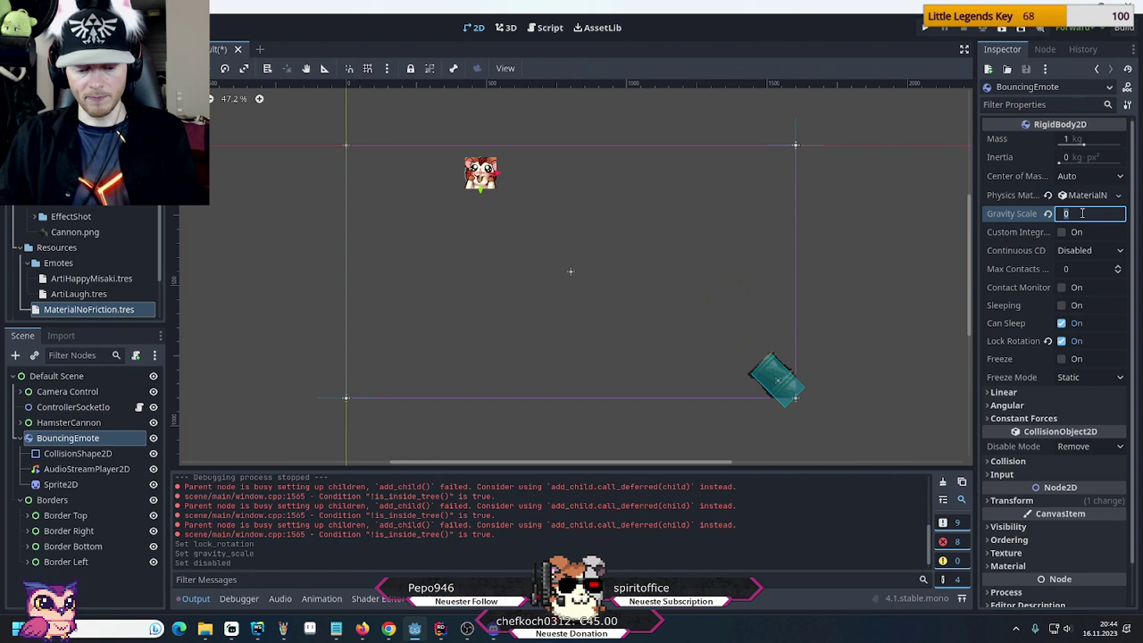
type("1")
key("Return")
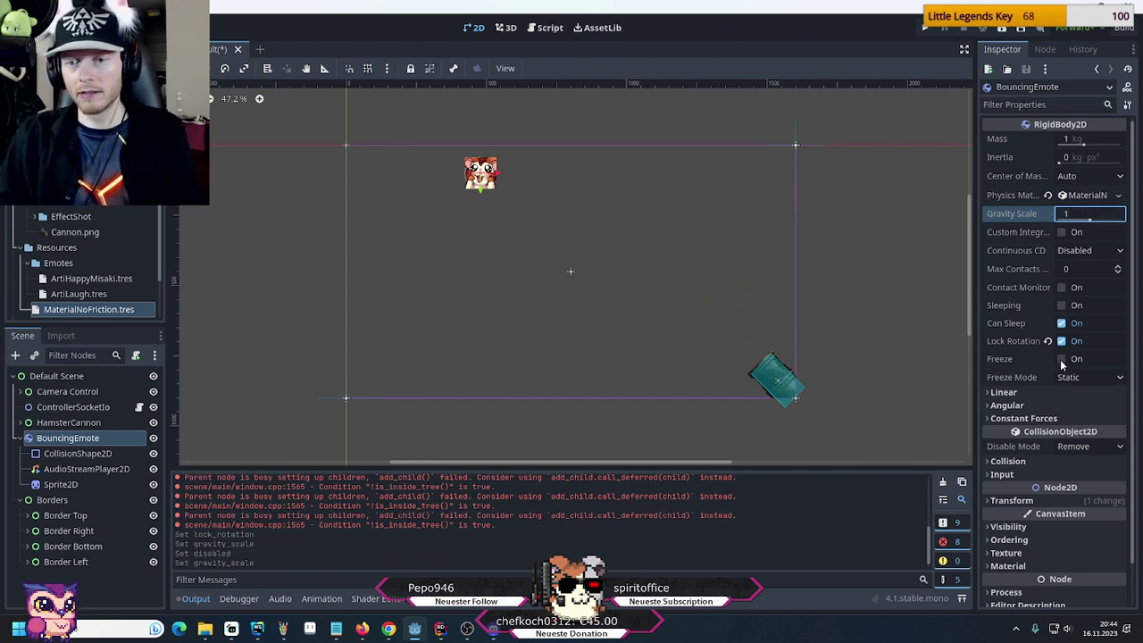
left_click(1062, 359)
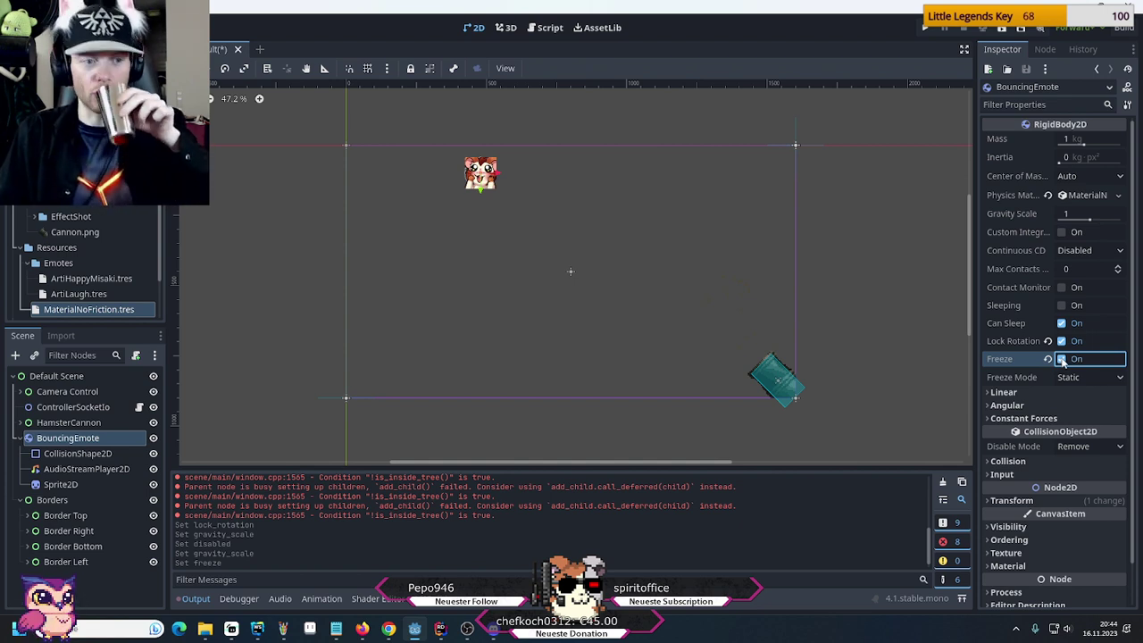
Switch to Rider and add an override of _Ready() below the fields in BouncingEmote.cs, removing its base call
left_click(447, 631)
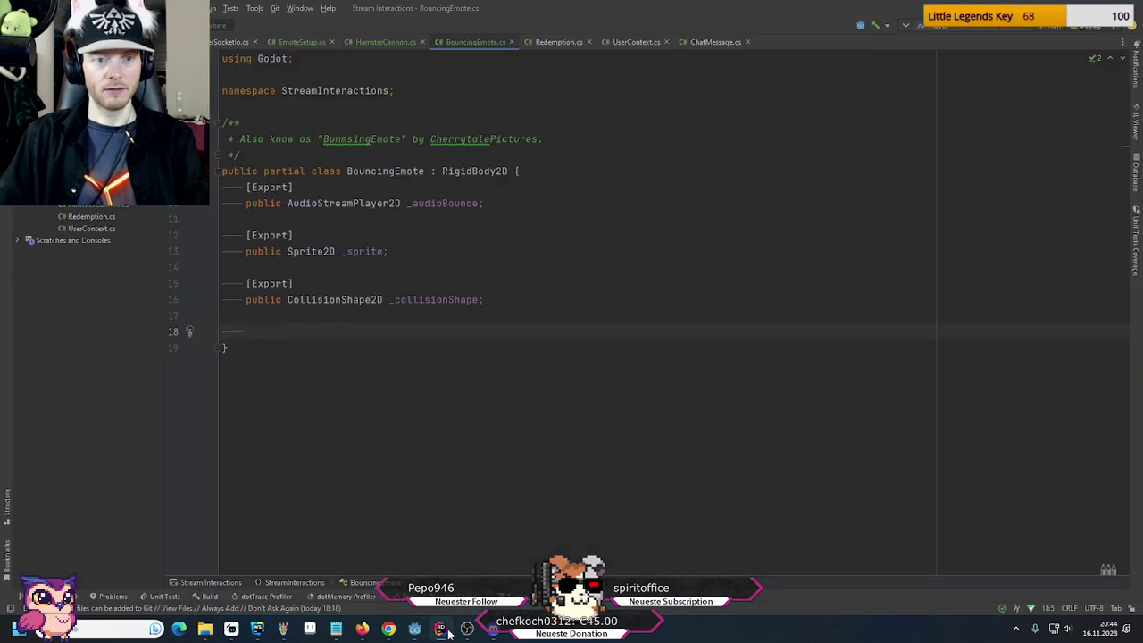
left_click(444, 630)
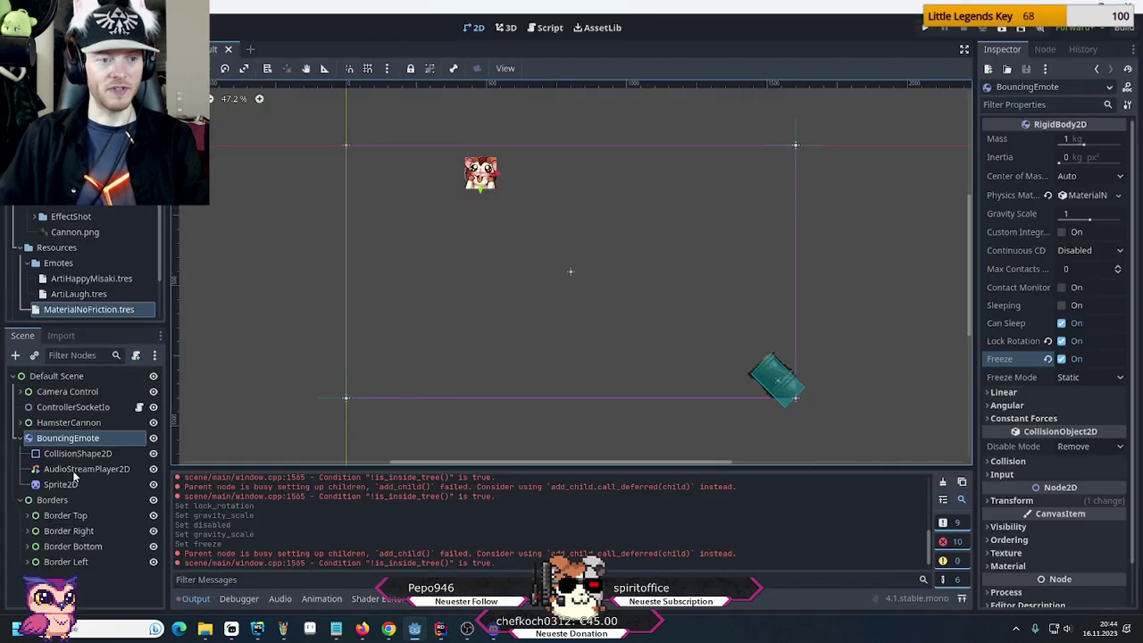
key("alt+Tab")
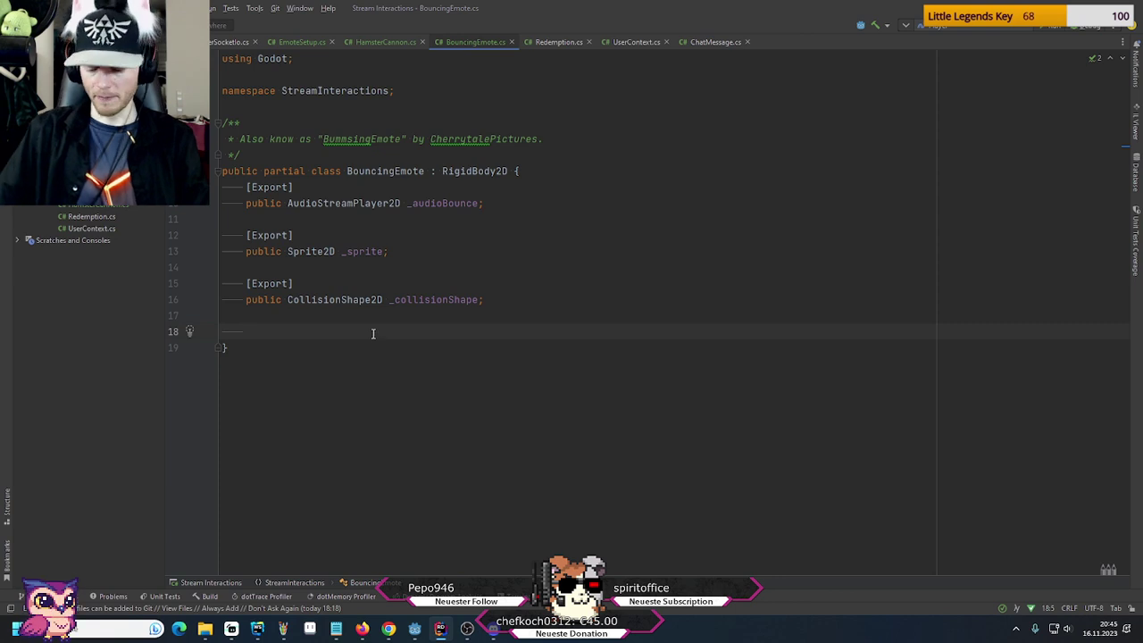
type("_R")
key("Return")
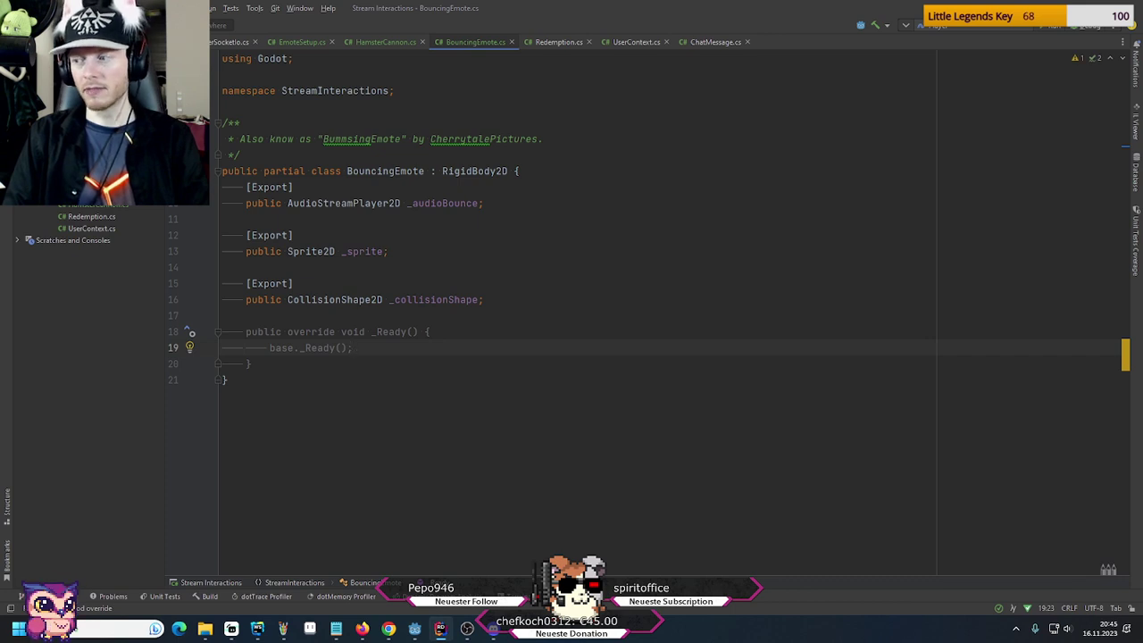
key("shift+Home")
key("BackSpace")
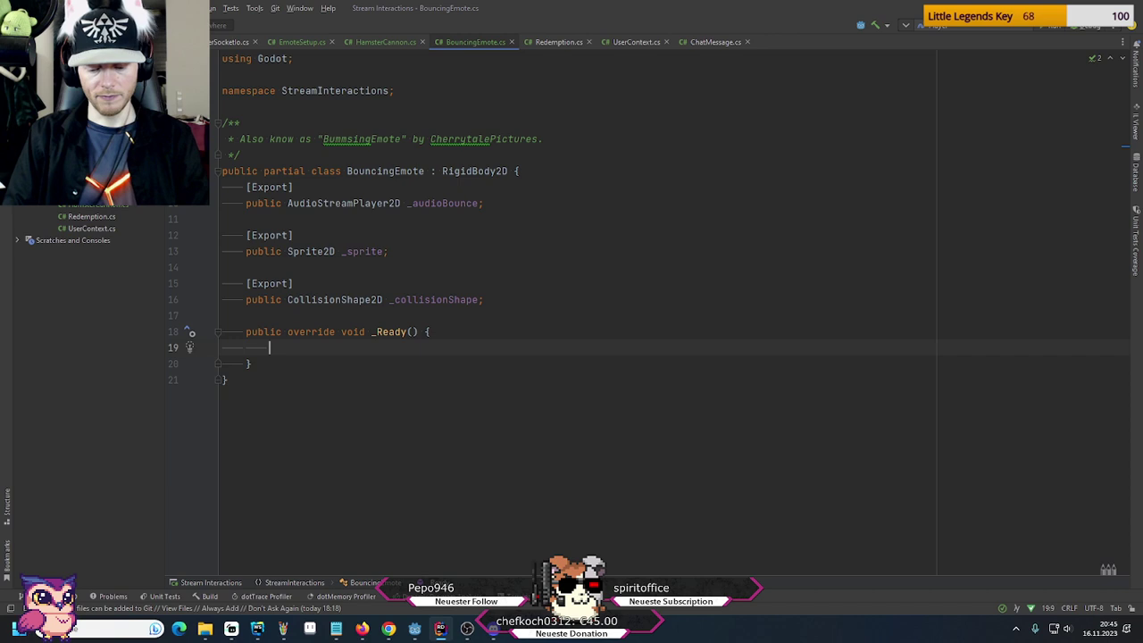
Begin a Mass assignment inside _Ready() with the expression 1f plus a second term
type("mas")
key("Return")
type("= ")
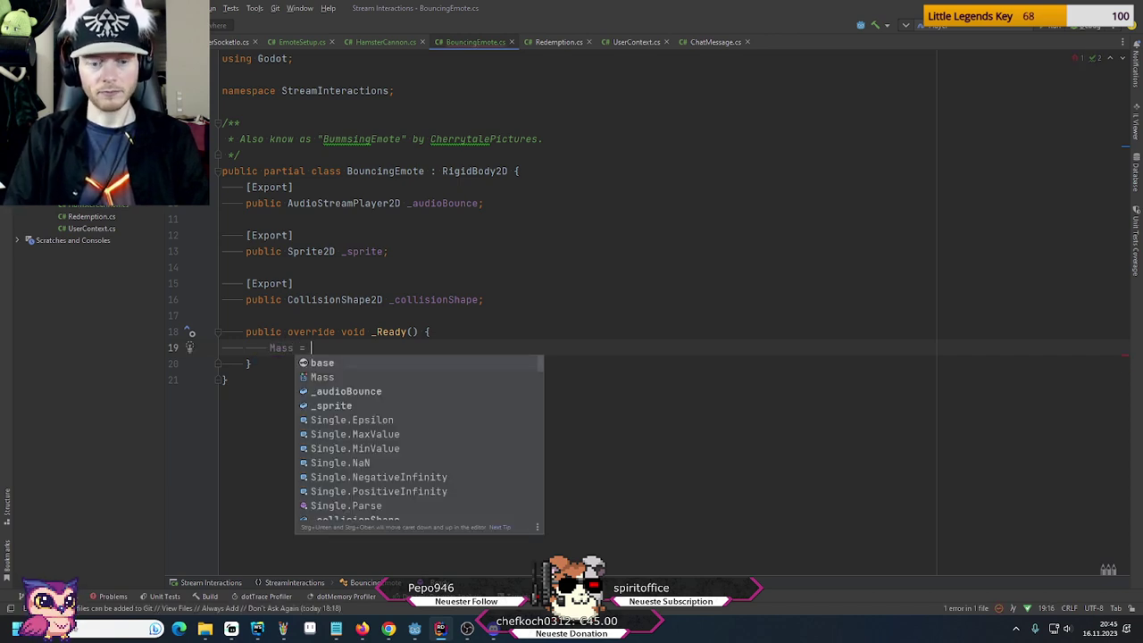
type("1f + ")
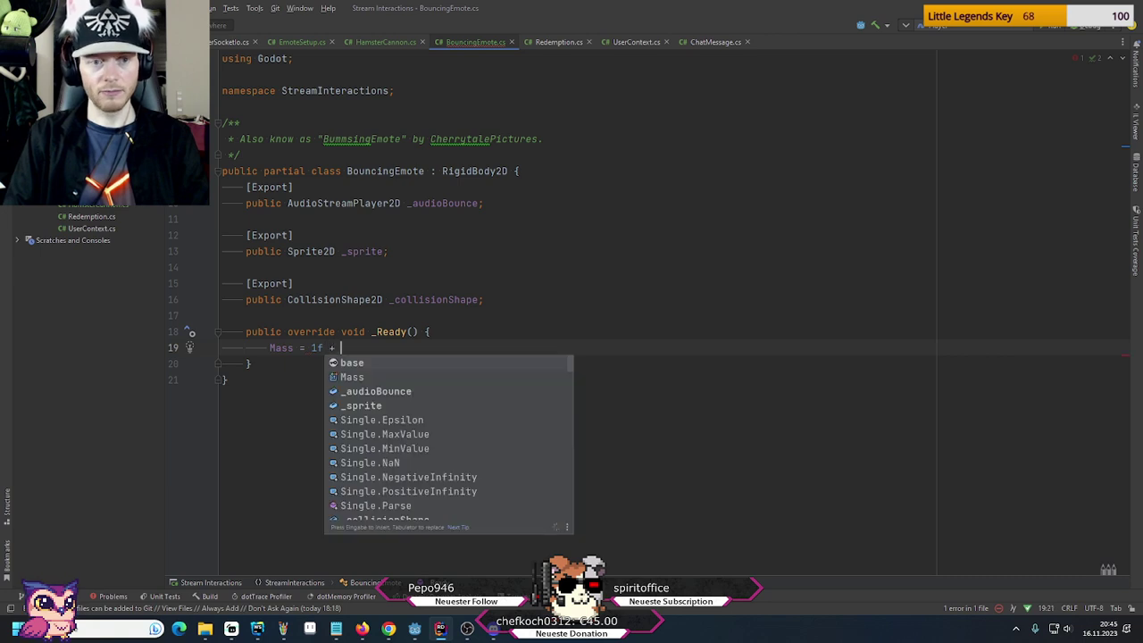
type("Mat")
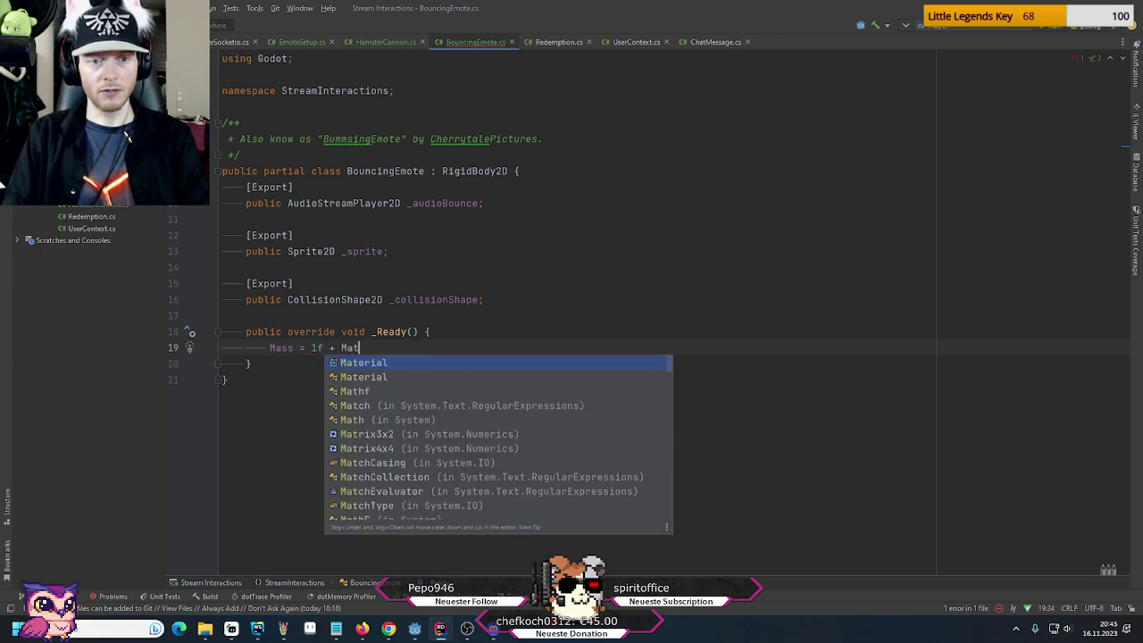
key("Down")
key("Down")
type(".Ra")
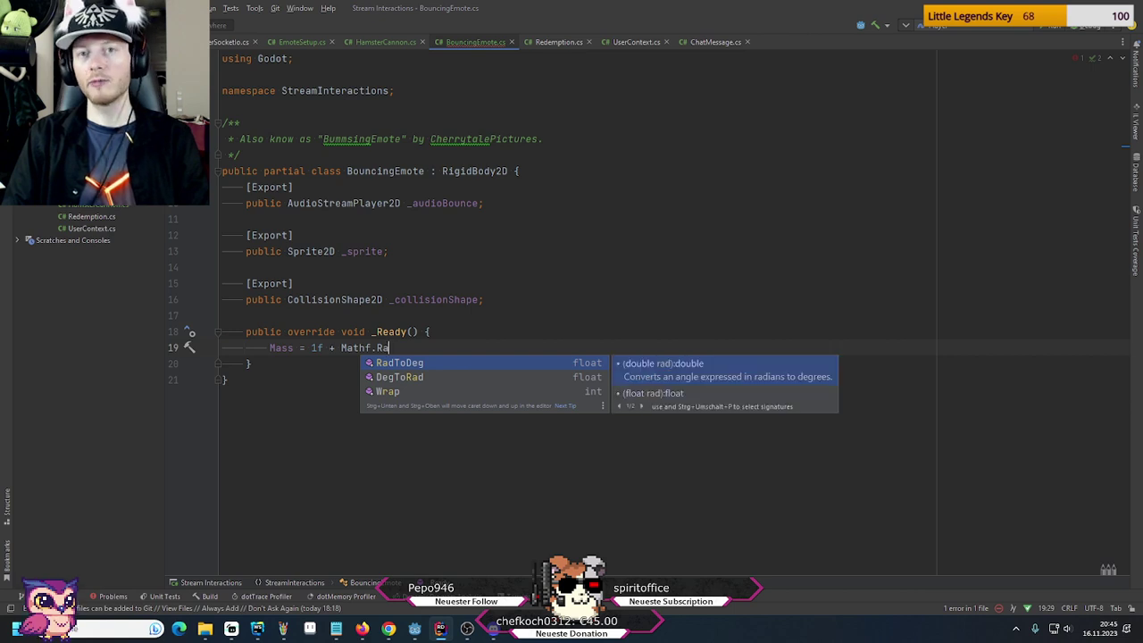
key("BackSpace")
key("BackSpace")
key("BackSpace")
key("BackSpace")
key("BackSpace")
key("BackSpace")
key("BackSpace")
key("BackSpace")
type("Ran")
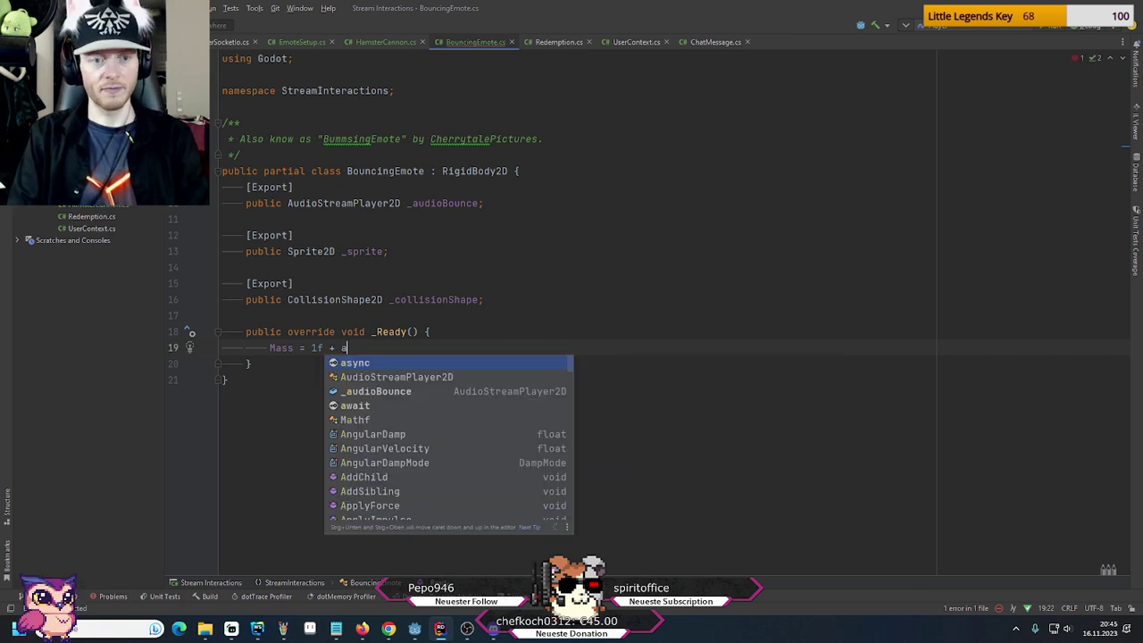
key("Down")
key("Down")
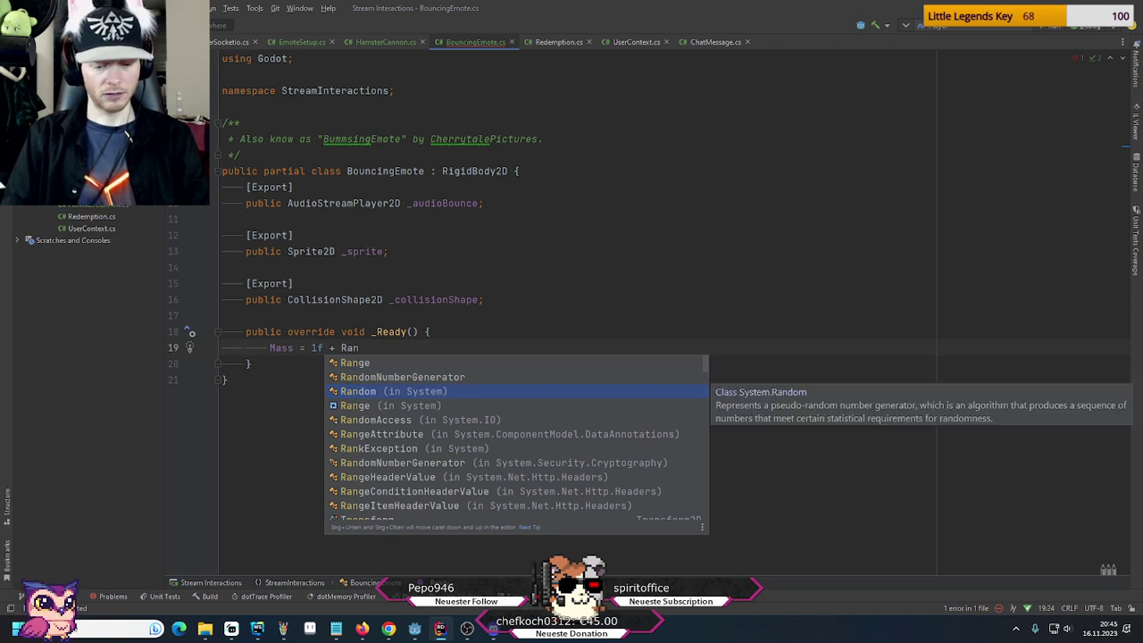
type("dom")
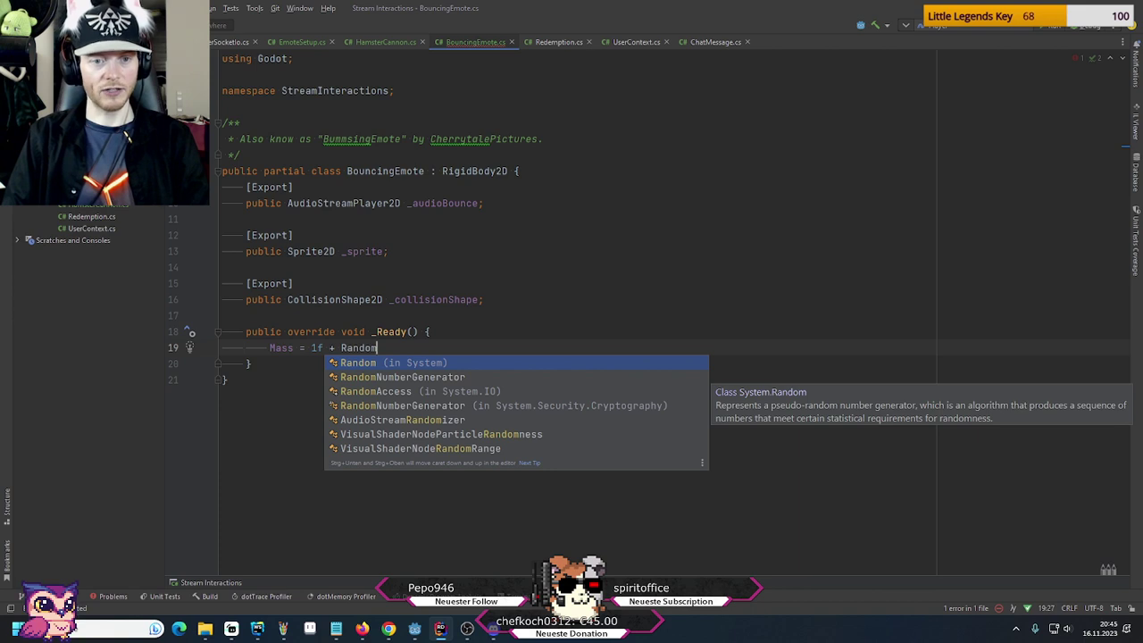
key("ctrl+BackSpace")
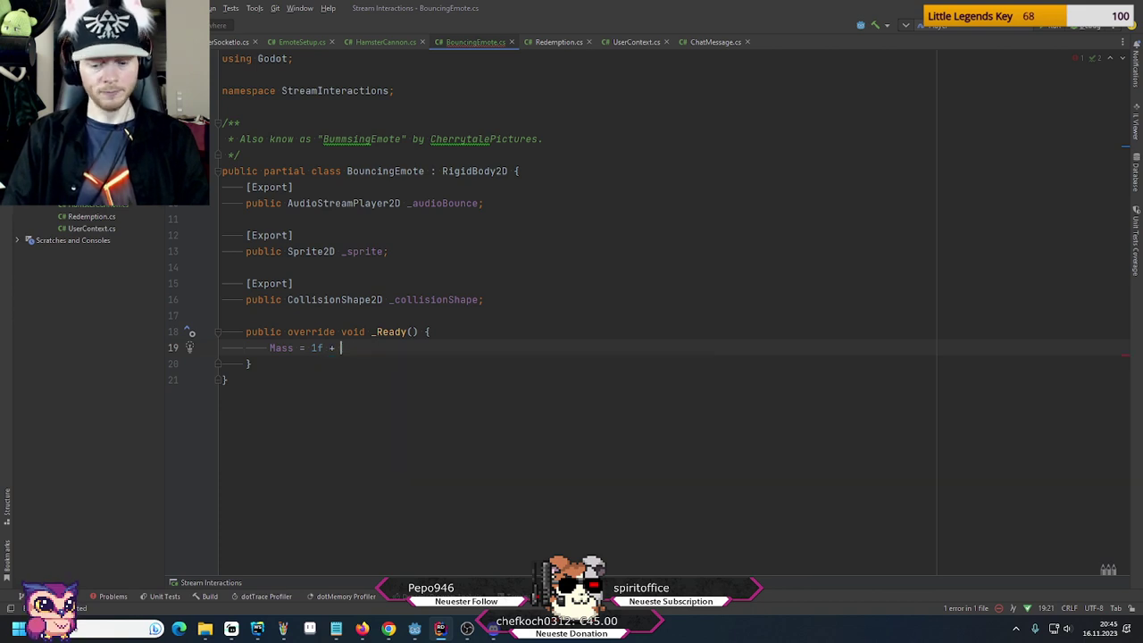
Complete the Mass assignment with GD.Randf(); as the added term and view the method's documentation
type("GD.Ra")
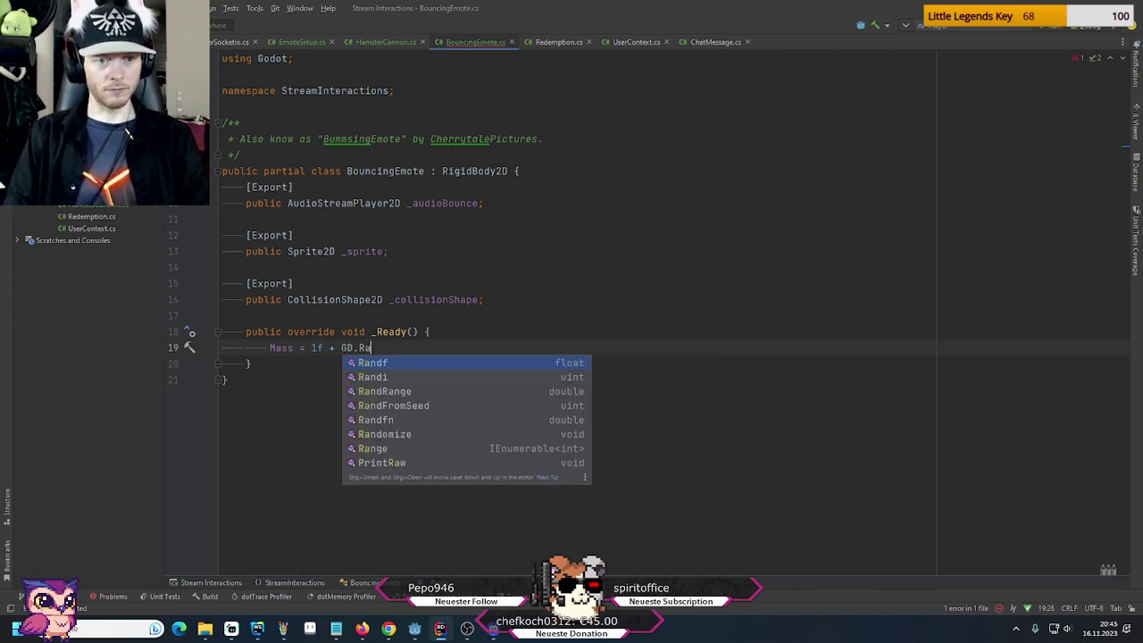
key("Return")
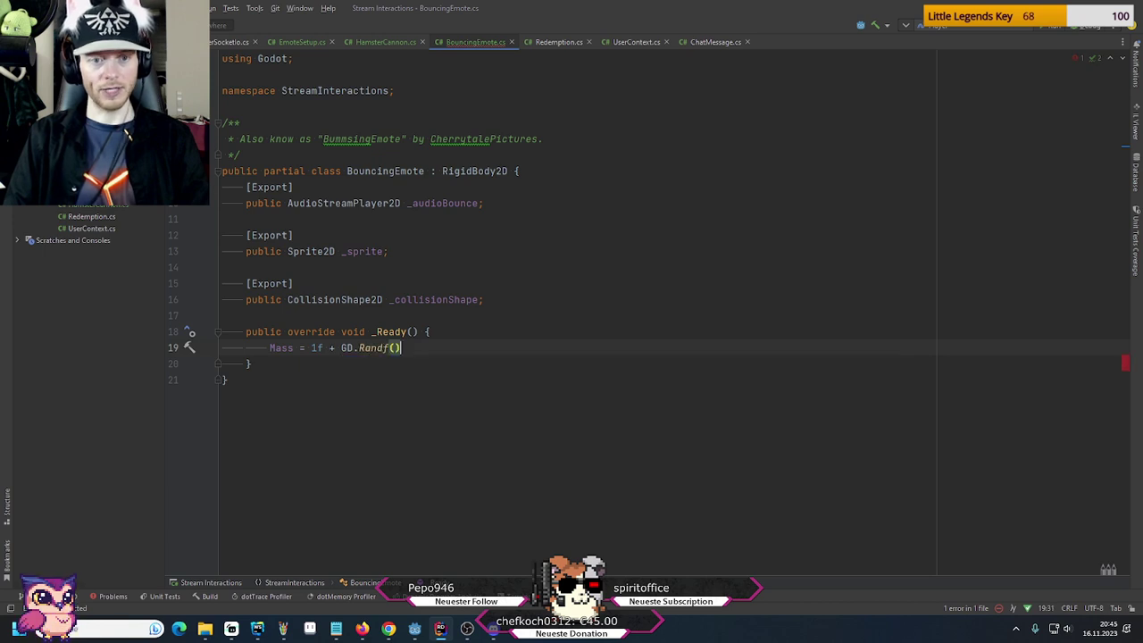
type(";")
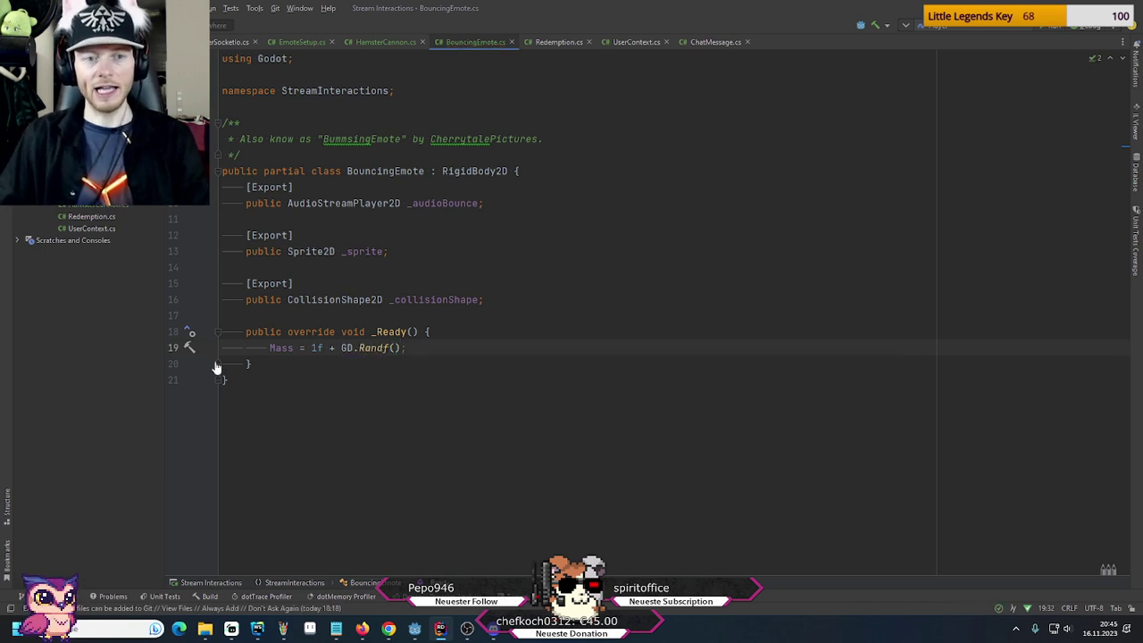
left_click(316, 348)
mouse_move(385, 347)
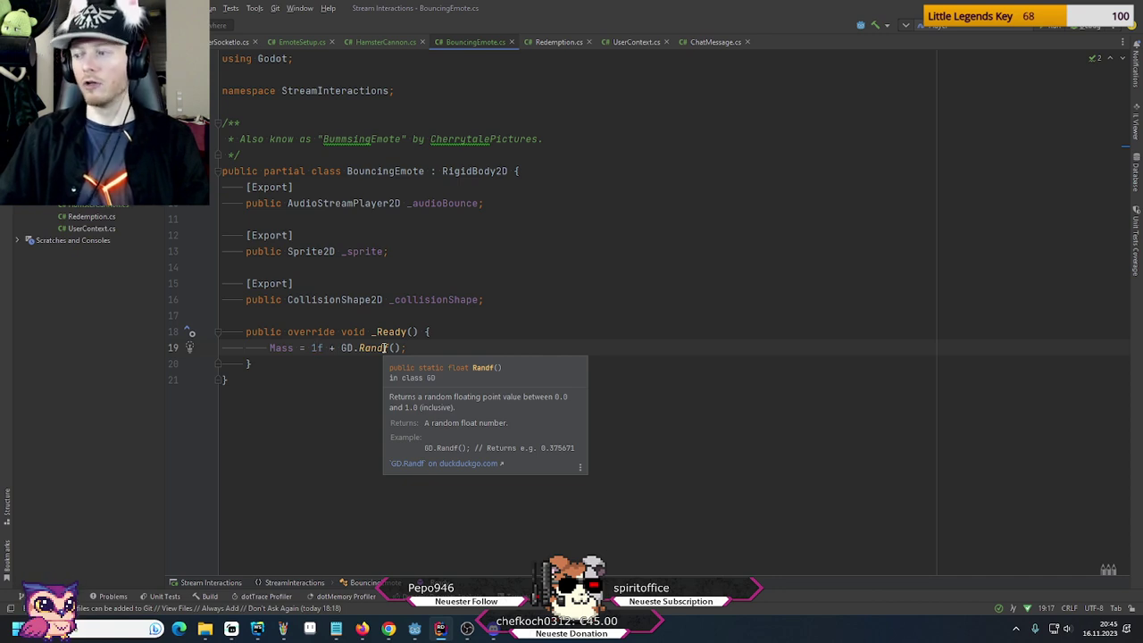
left_click(366, 252)
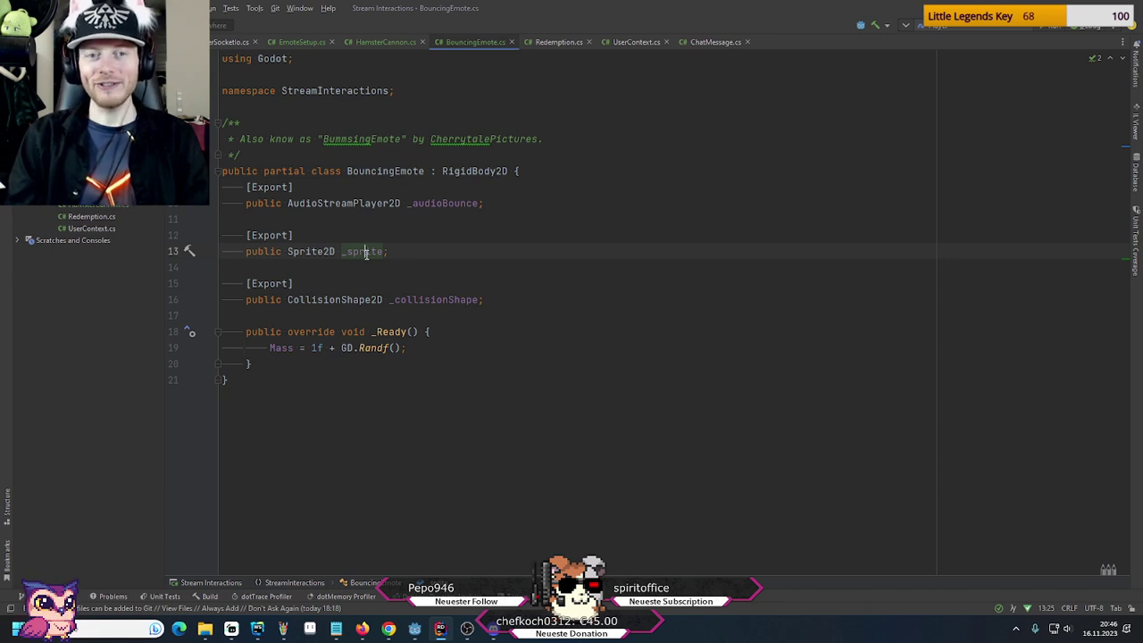
left_click(419, 350)
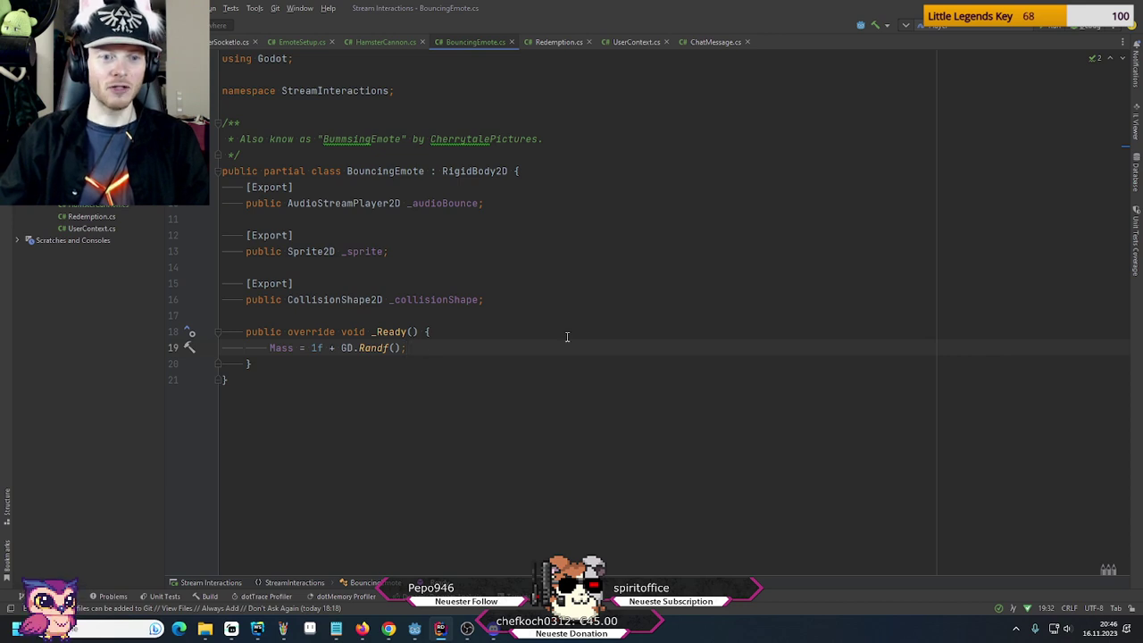
Switch to Godot, try rotating BouncingEmote's Sprite2D to about -41.1°, undo the rotation and return to Rider
key("alt+Tab")
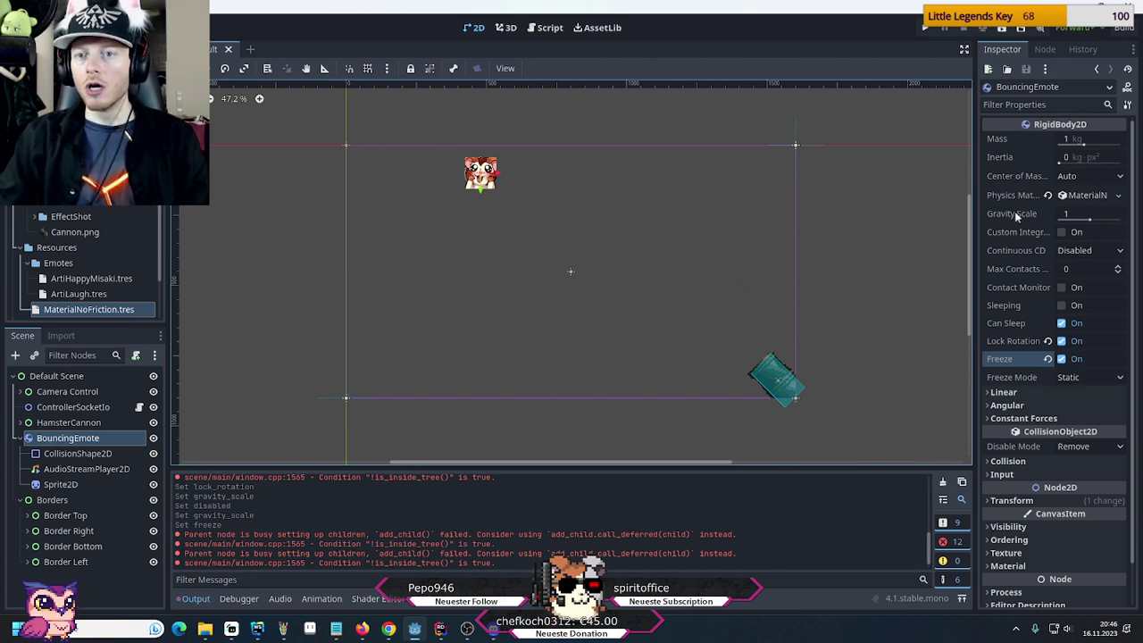
scroll(1018, 398, "down", 2)
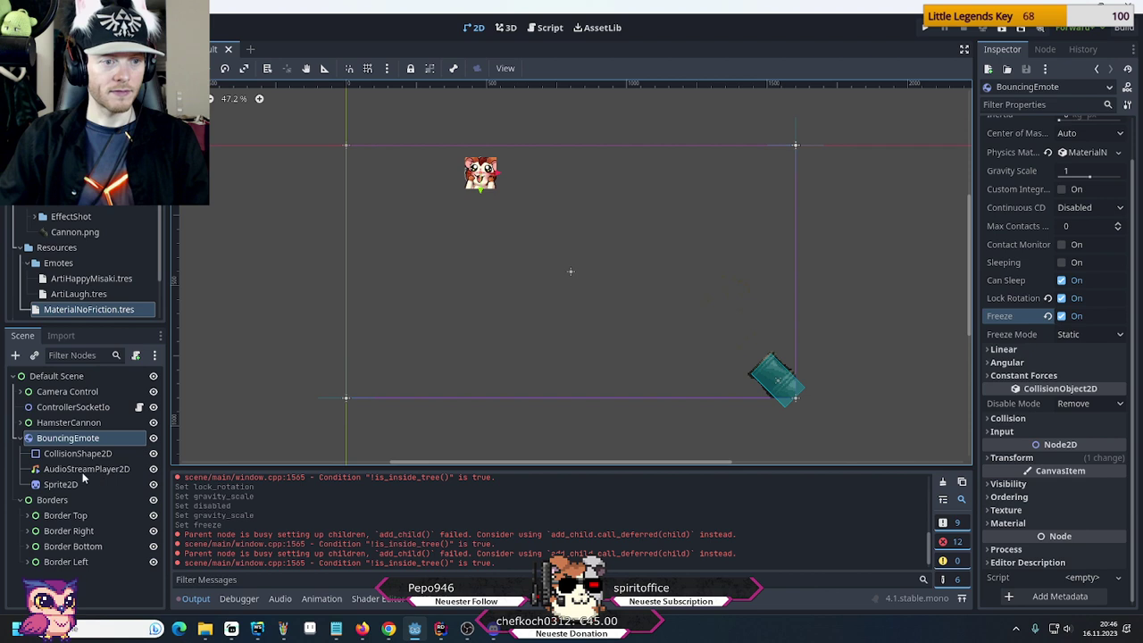
left_click(55, 485)
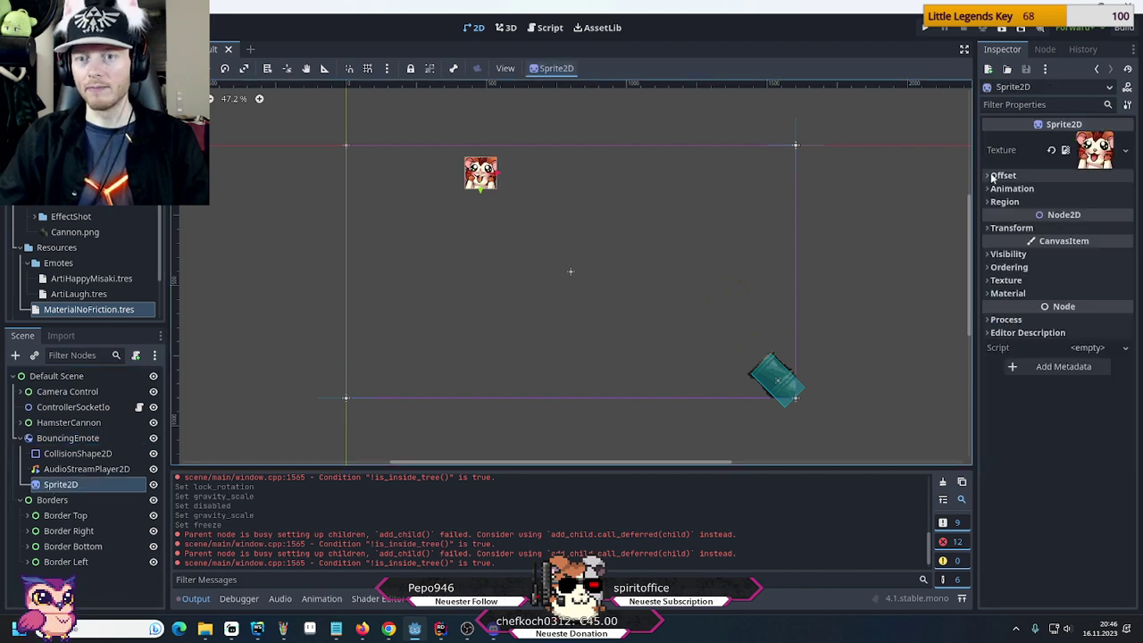
left_click(992, 228)
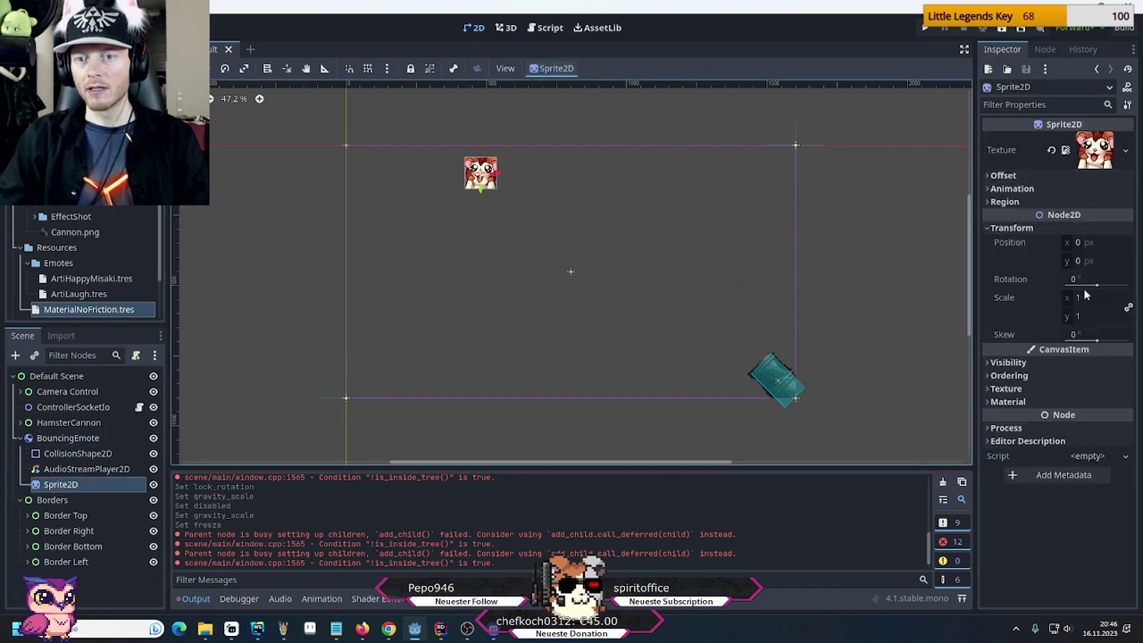
left_click_drag(1096, 286, 1092, 289)
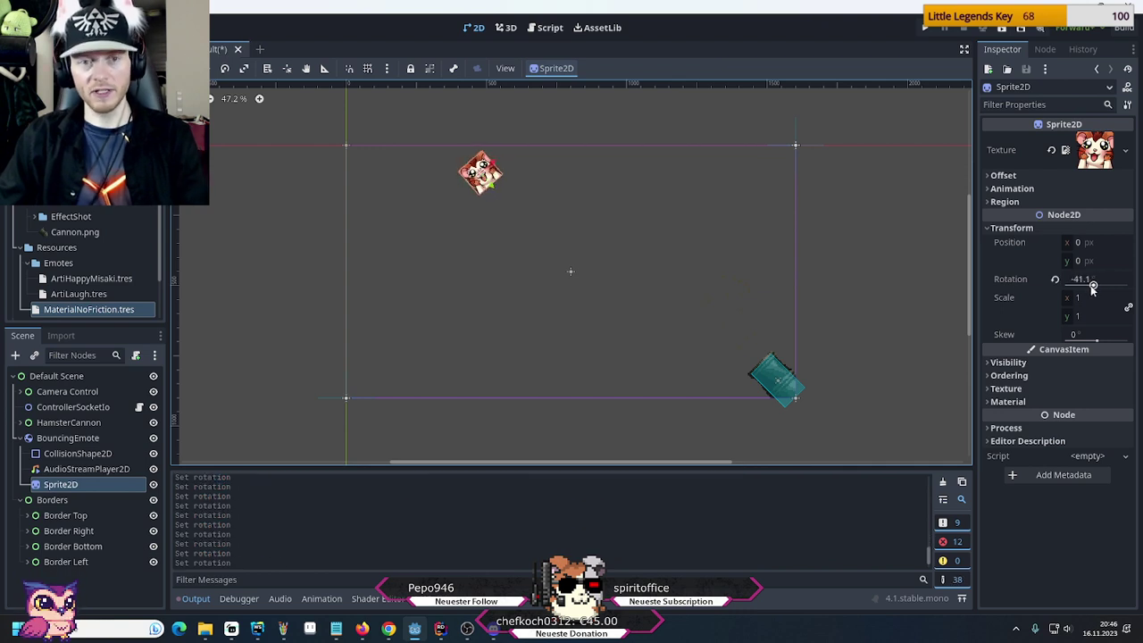
key("ctrl+z")
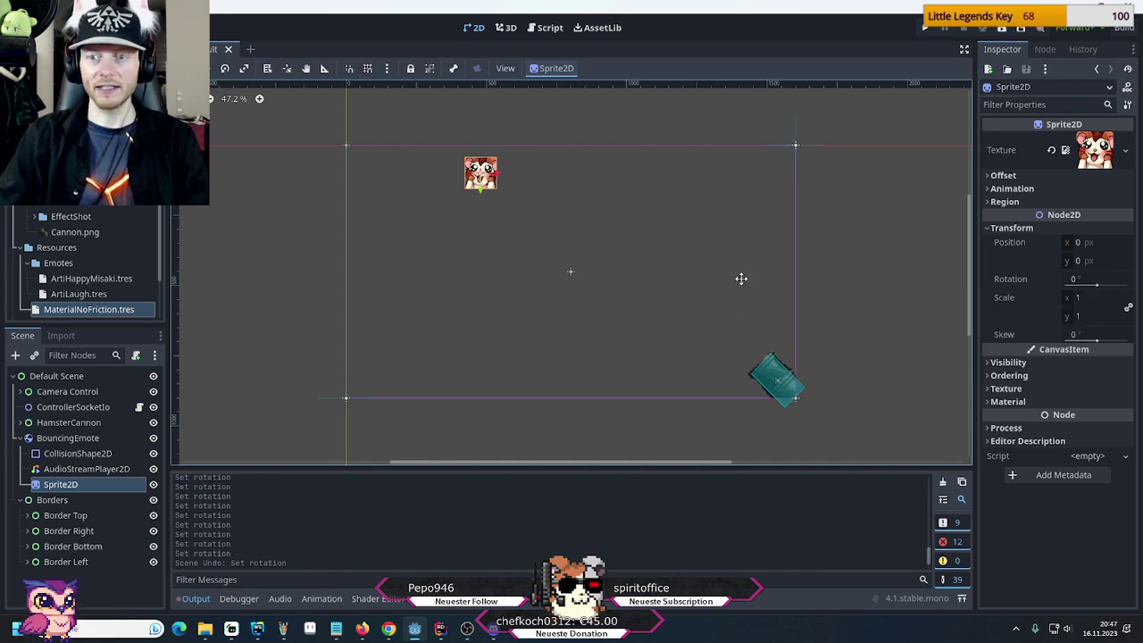
key("alt+Tab")
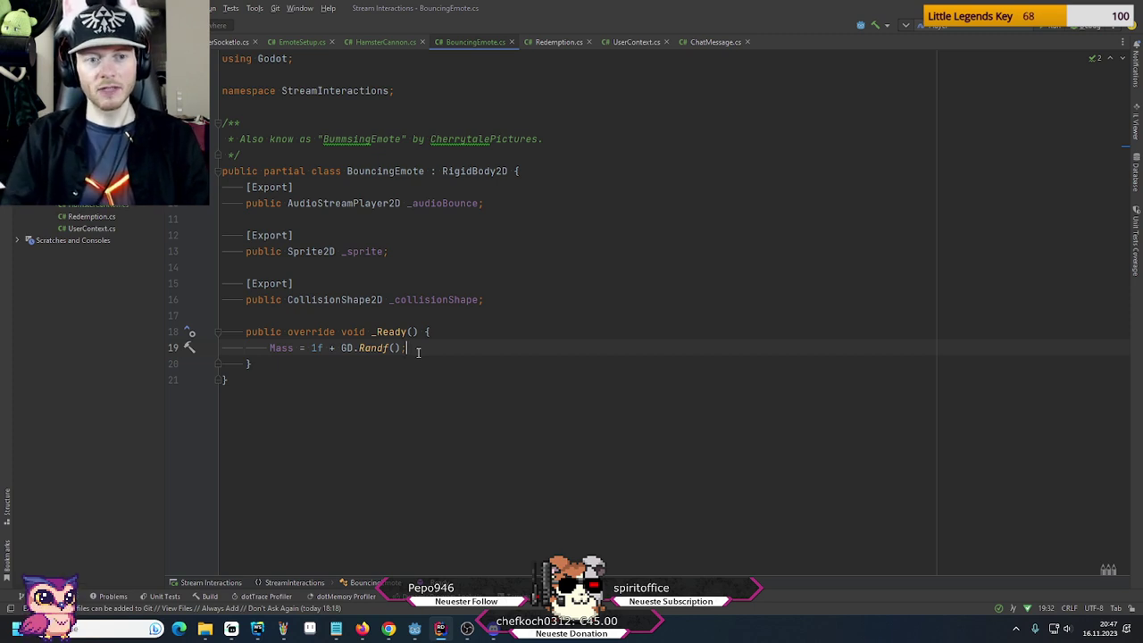
key("Return")
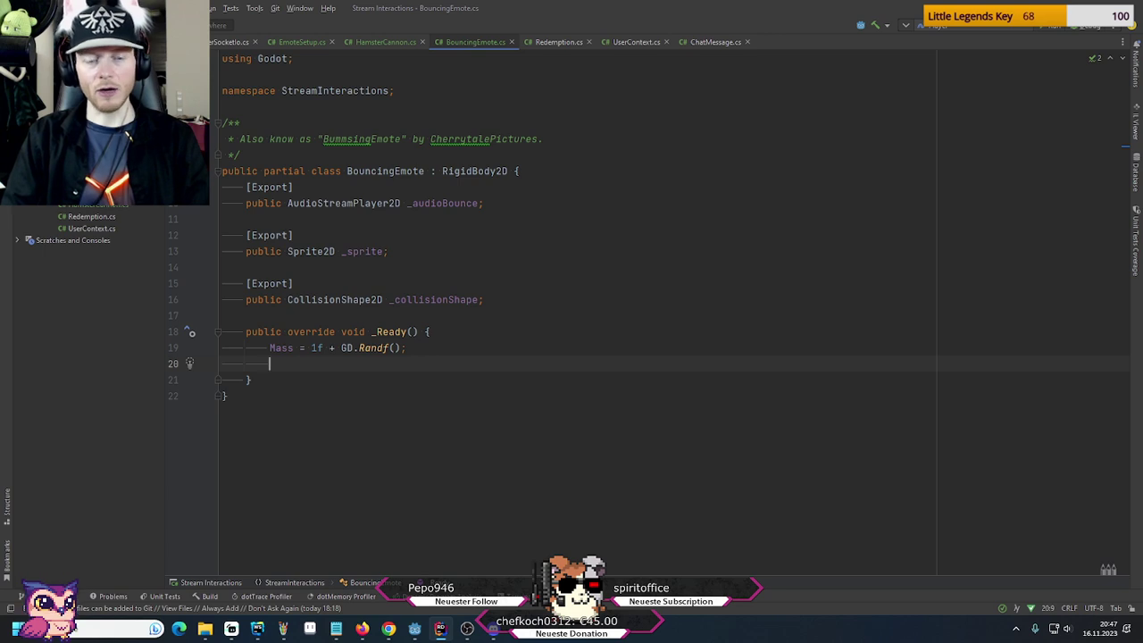
key("BackSpace")
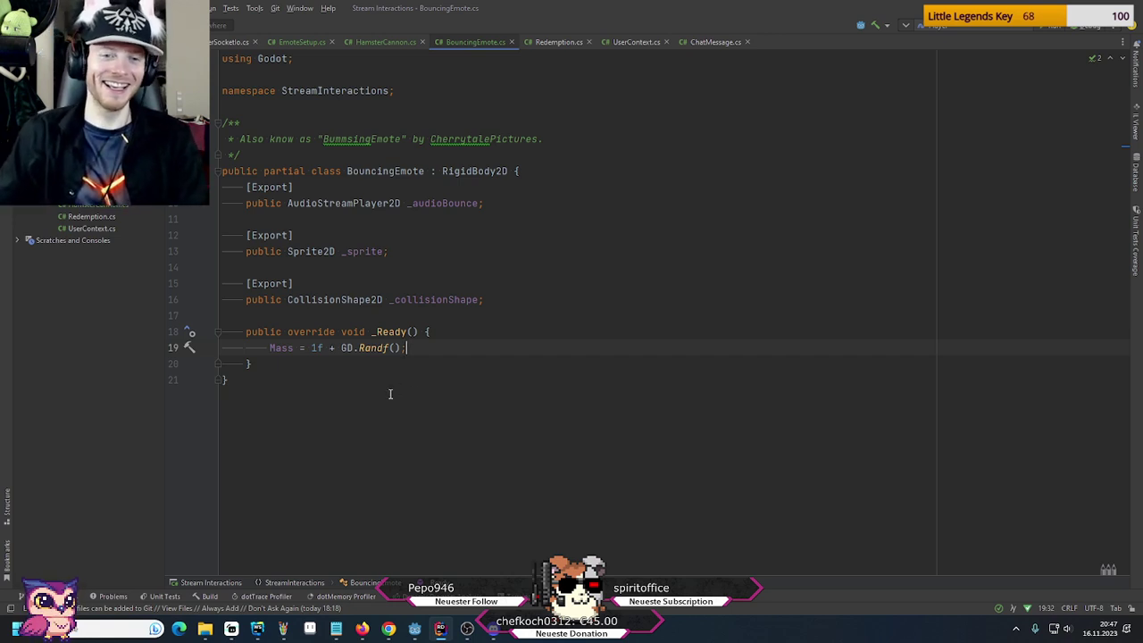
left_click(509, 297)
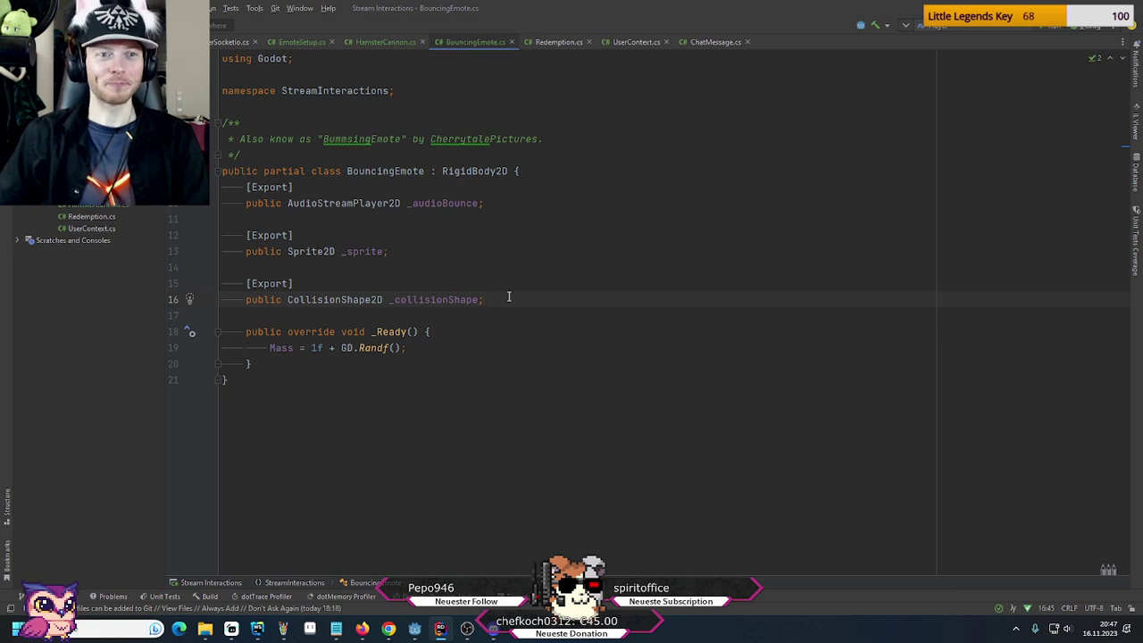
left_click(404, 252)
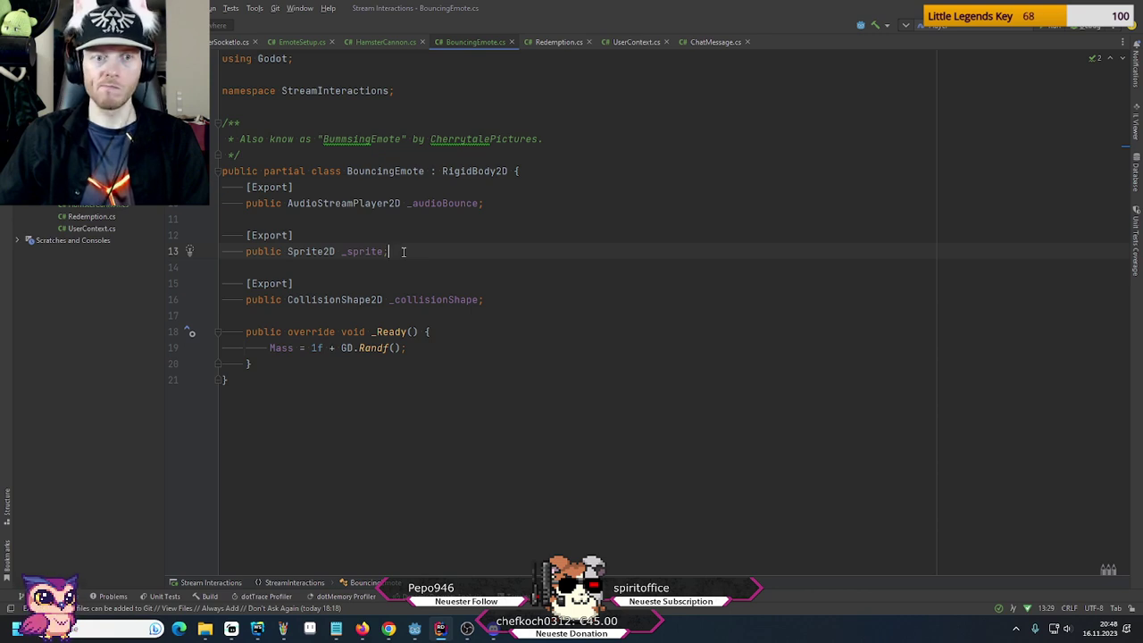
left_click(381, 44)
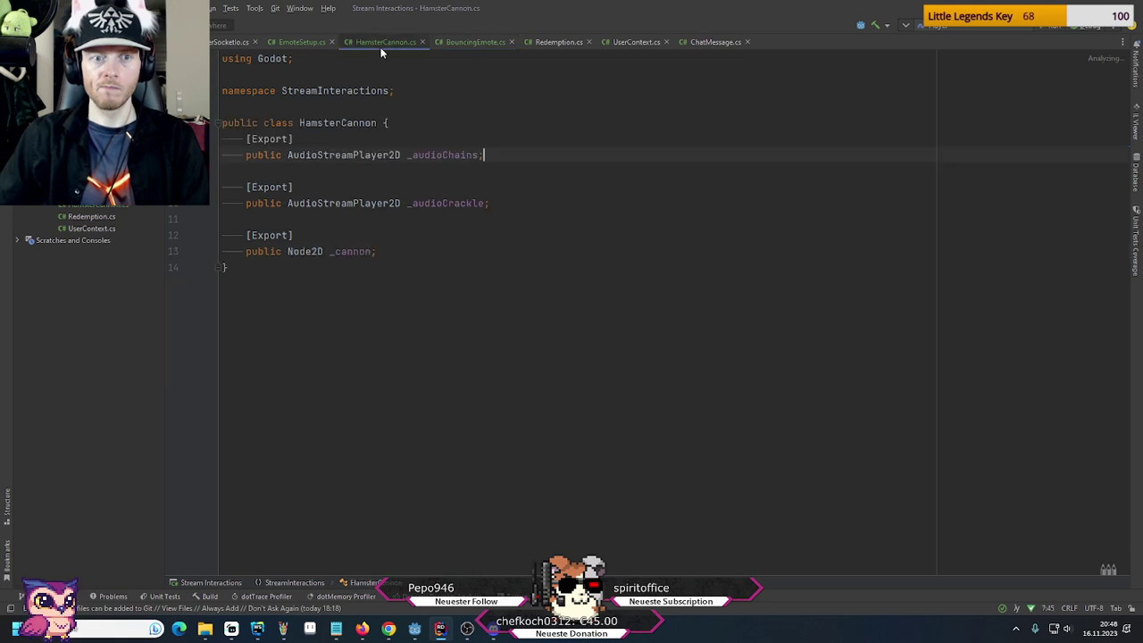
left_click(474, 44)
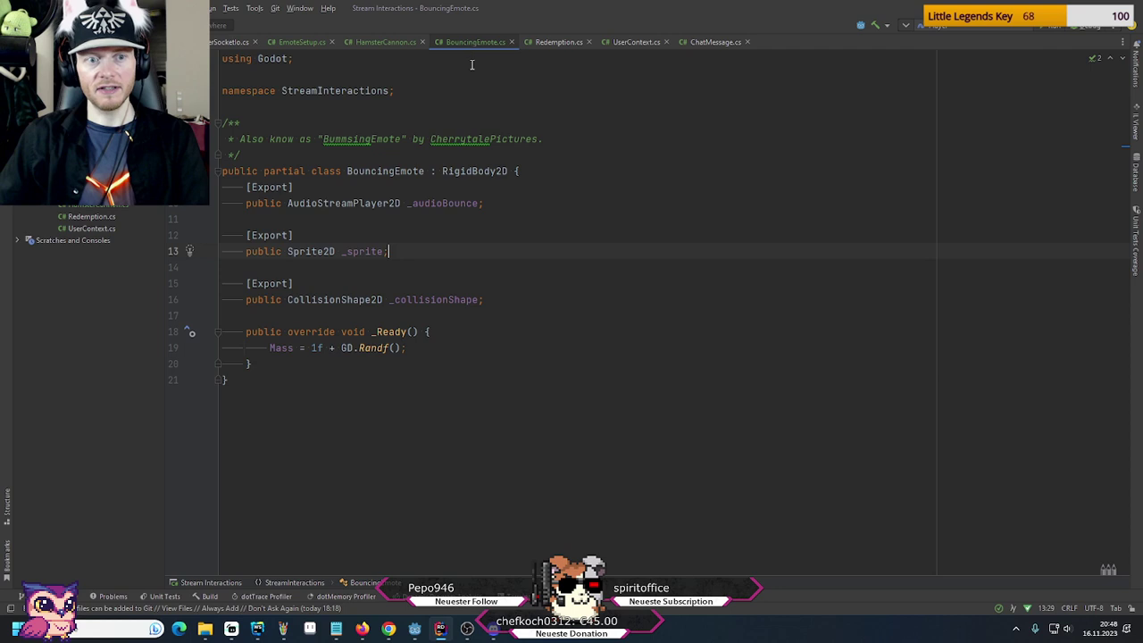
Switch to Godot, attach the existing BouncingEmote script to the BouncingEmote node, and save the scene
key("alt+Tab")
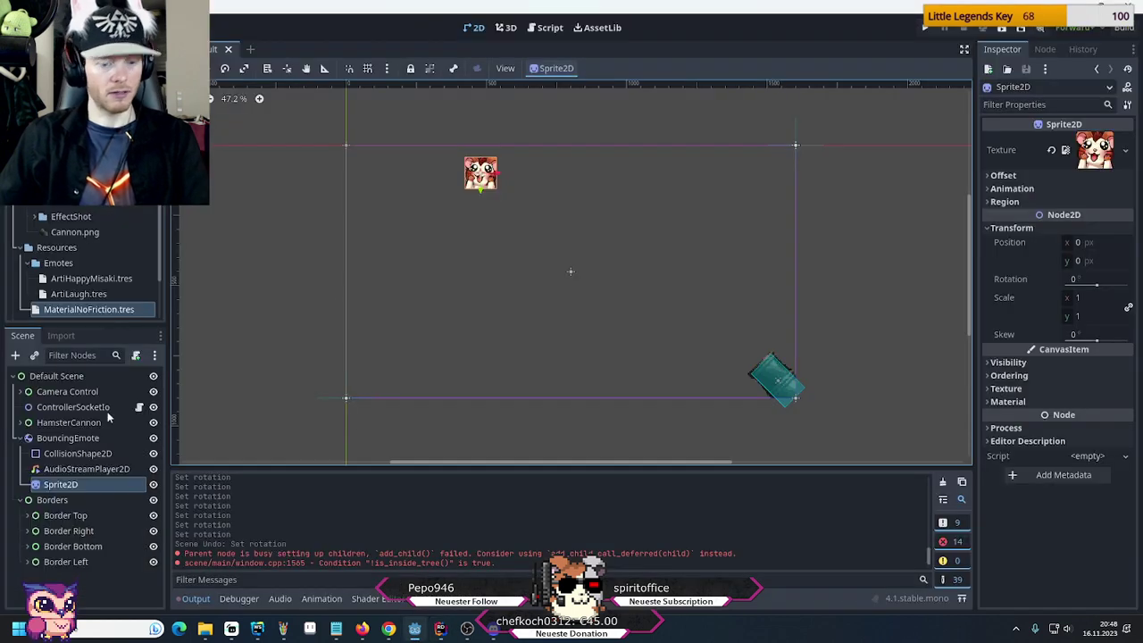
left_click(61, 439)
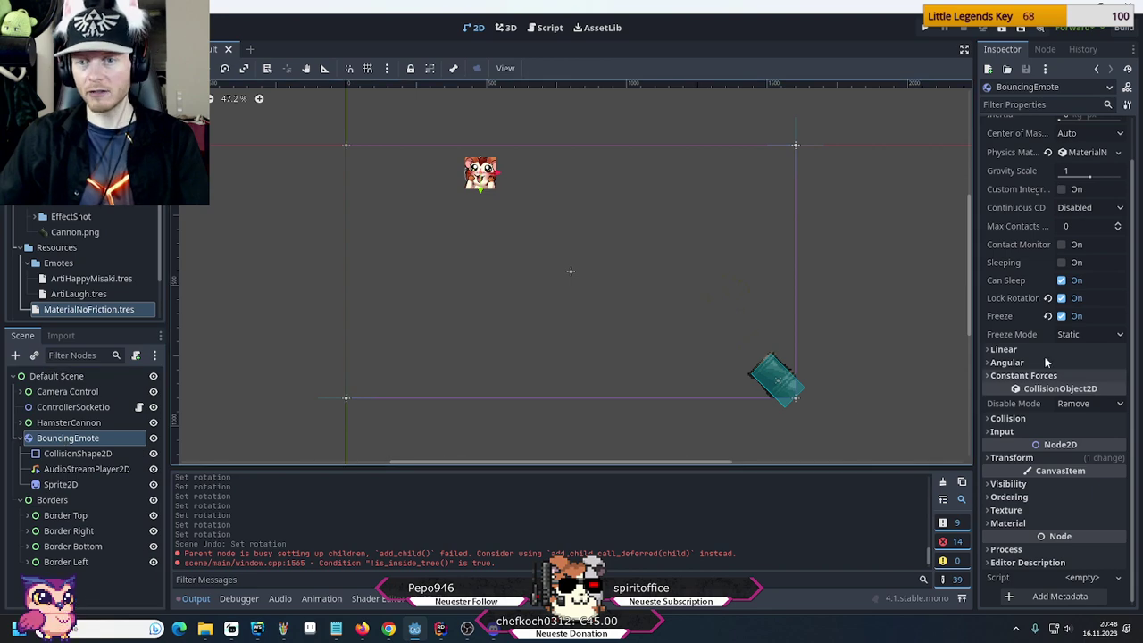
left_click(1082, 578)
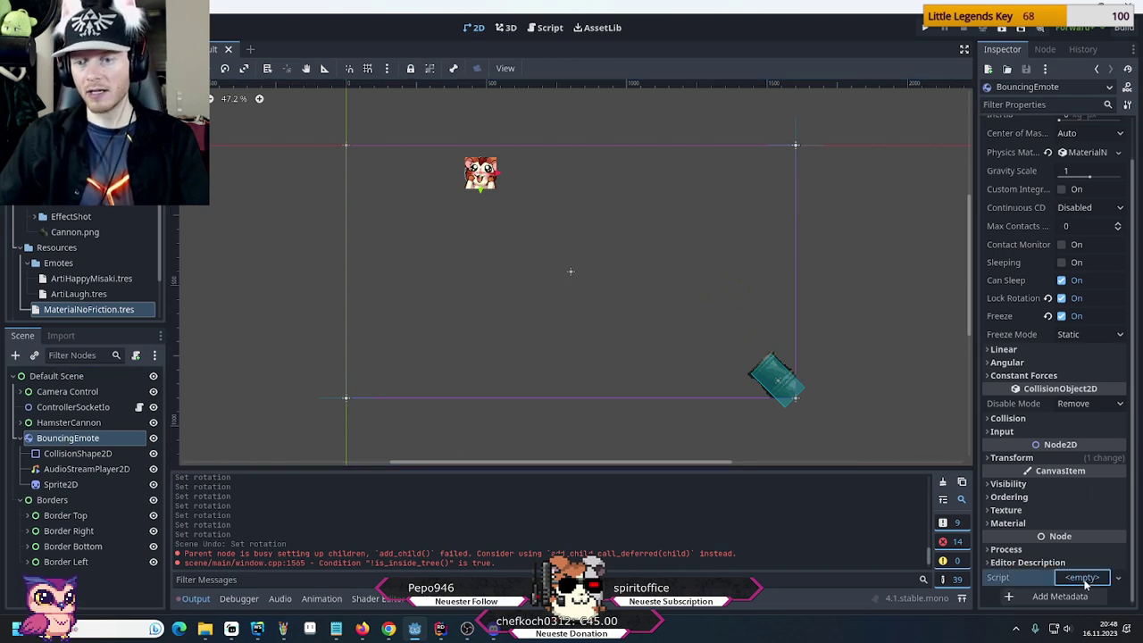
left_click(1090, 589)
double_click(473, 277)
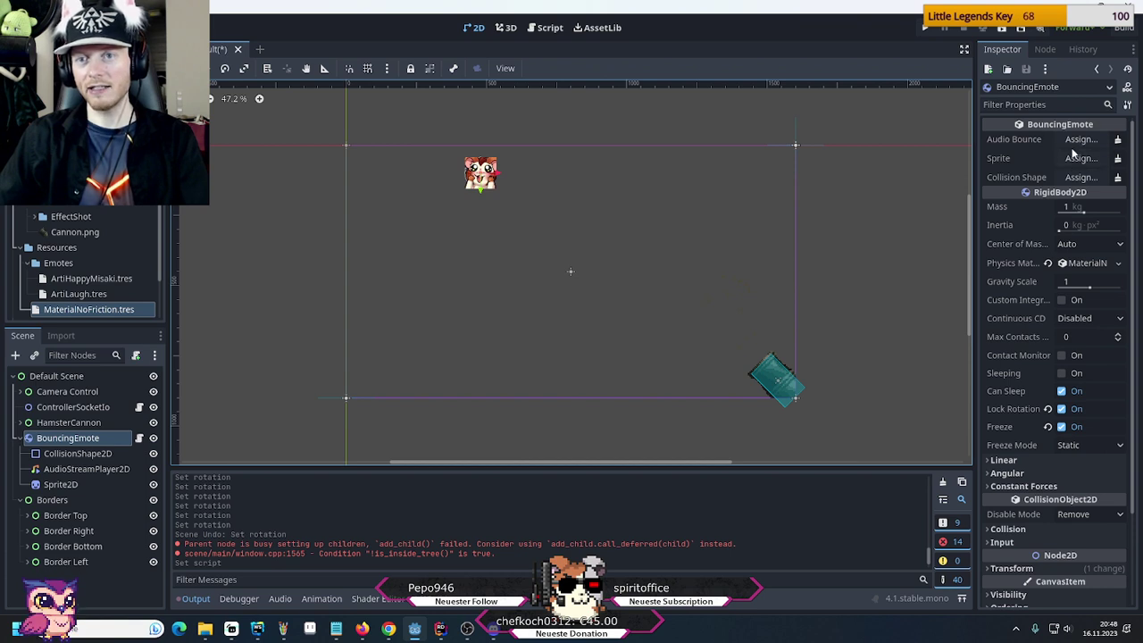
key("ctrl+s")
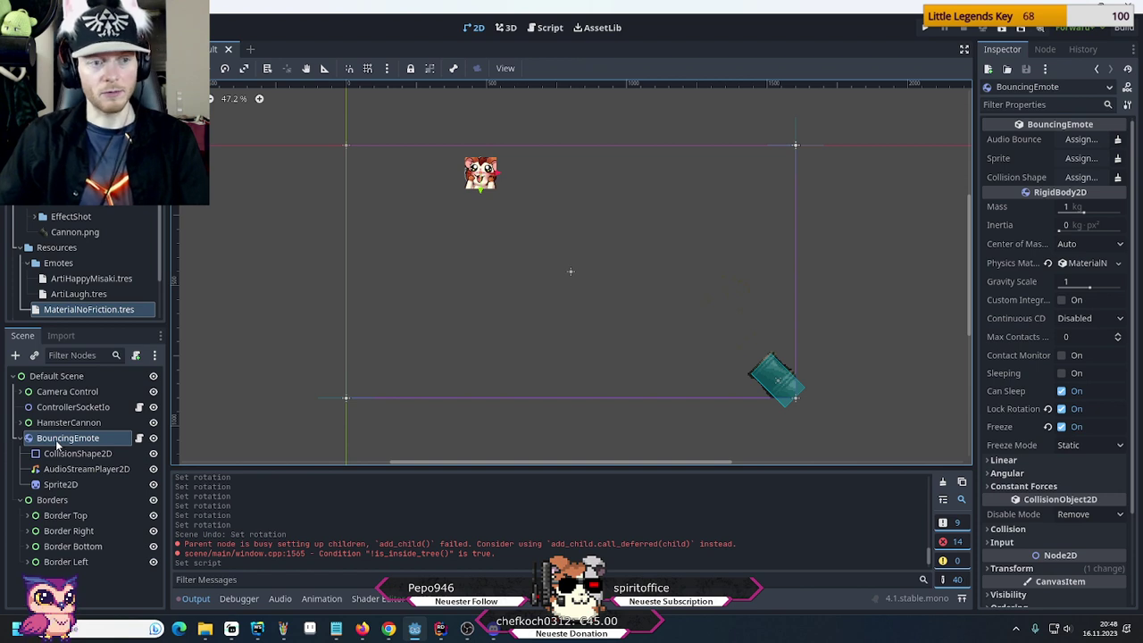
Create a new folder named Prefabs in the project root res://
left_click(28, 248)
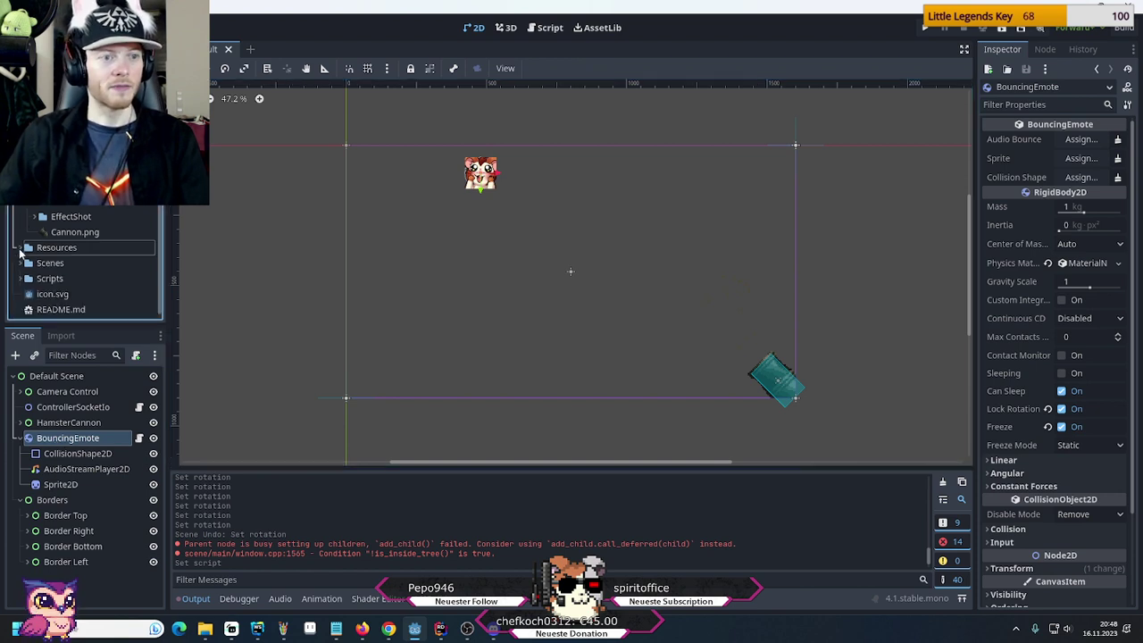
scroll(21, 237, "down", 3)
scroll(20, 215, "down", 5)
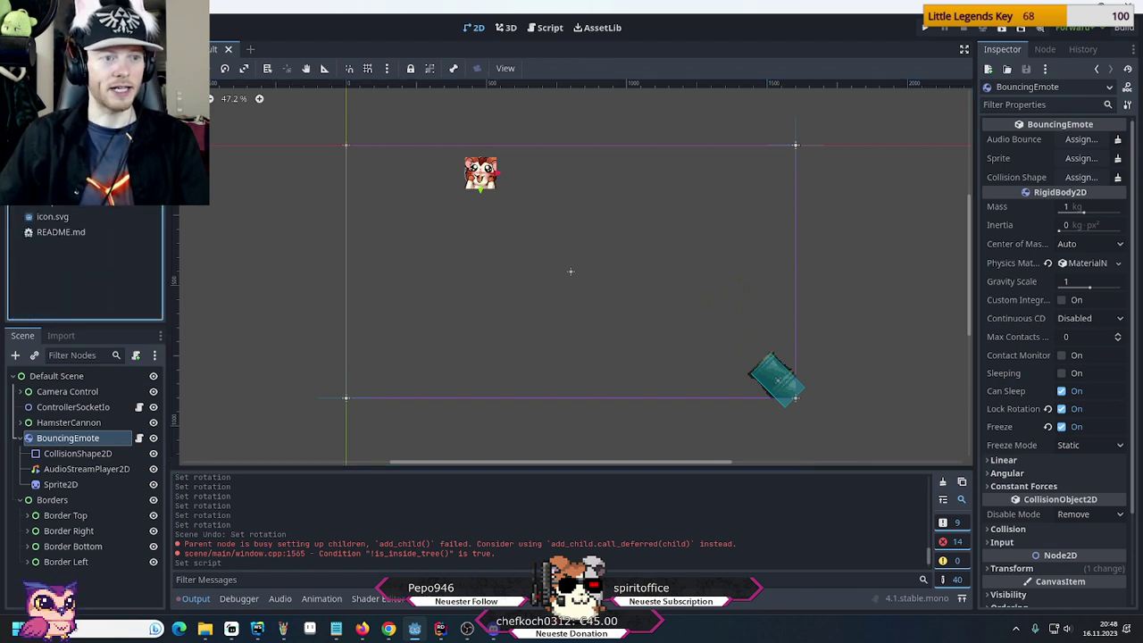
right_click(31, 131)
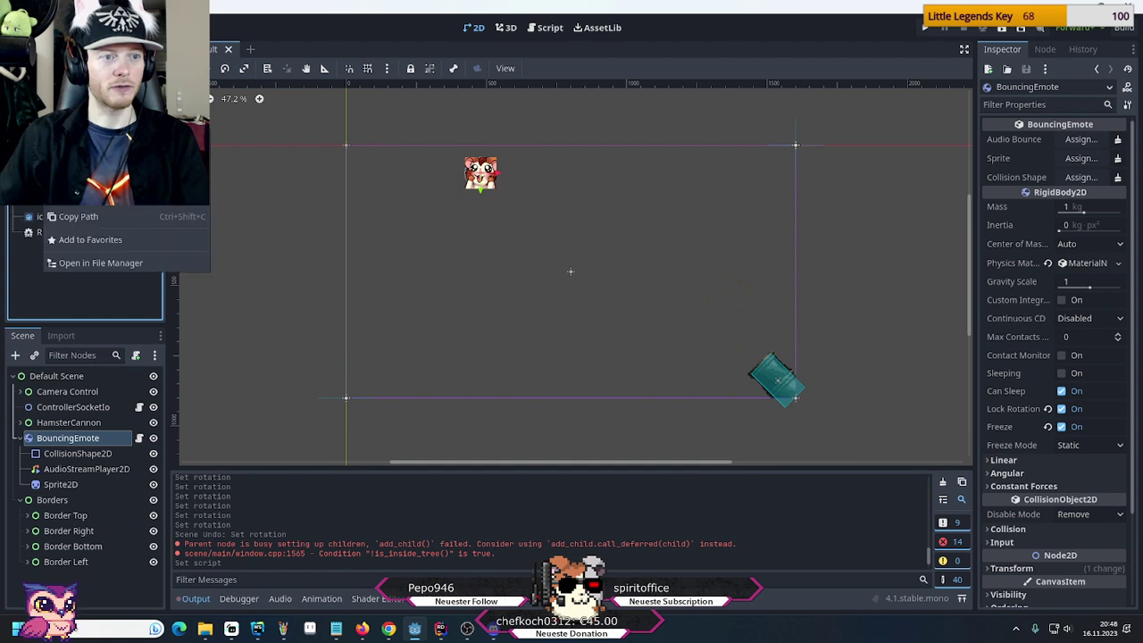
mouse_move(89, 136)
left_click(229, 138)
type("Pcripts")
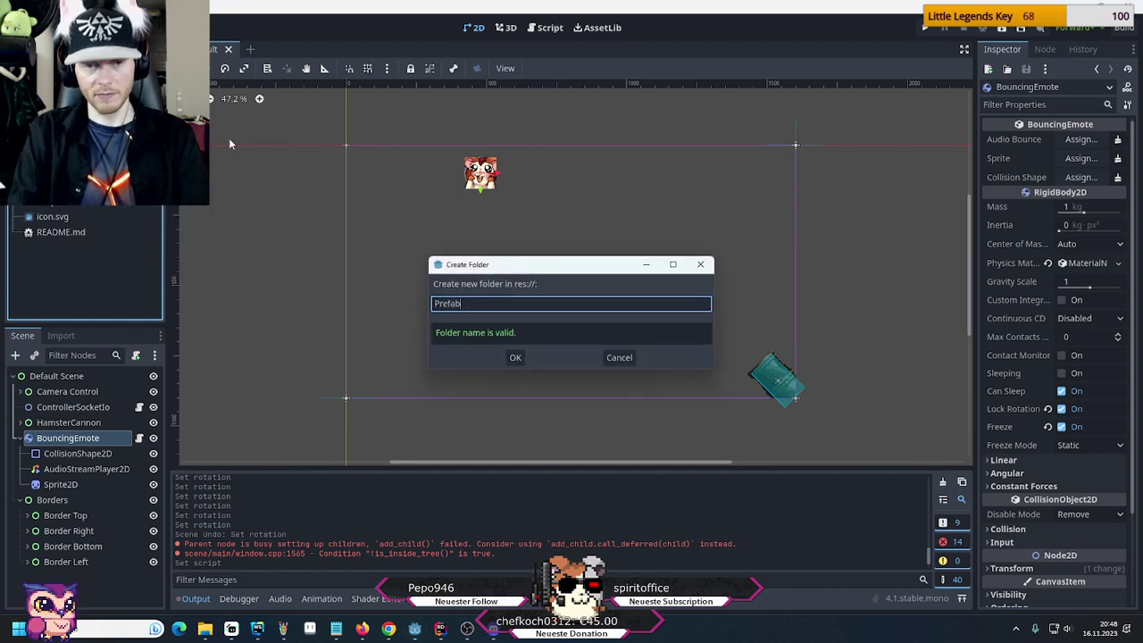
key("Return")
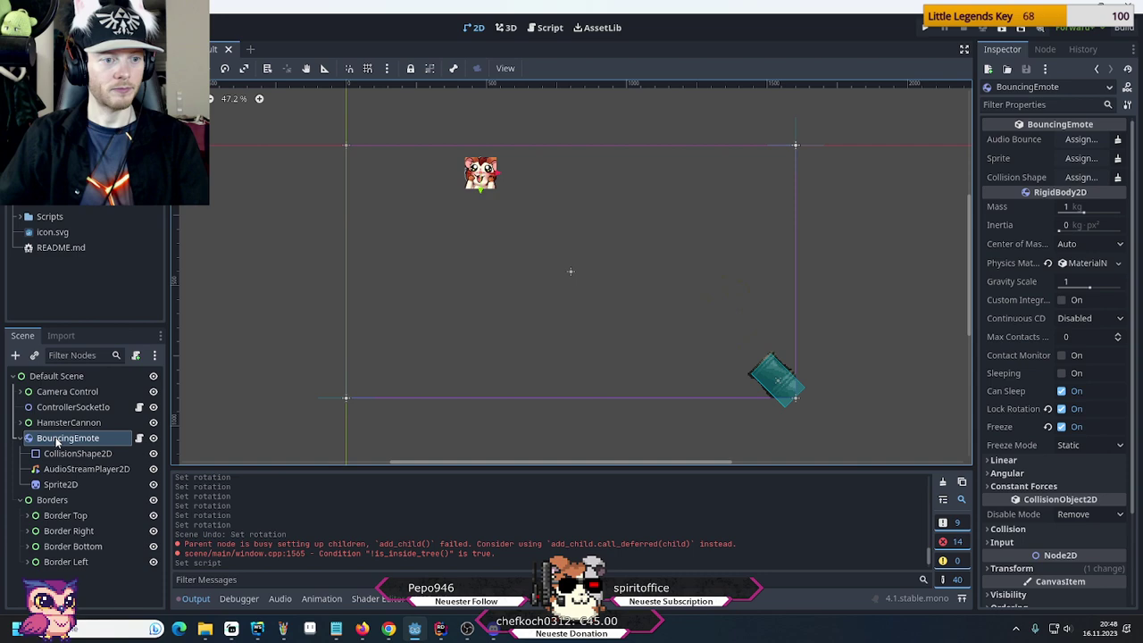
Save the BouncingEmote node branch as its own scene named BouncingEmote.tscn in the Prefabs folder
left_click_drag(58, 440, 54, 187)
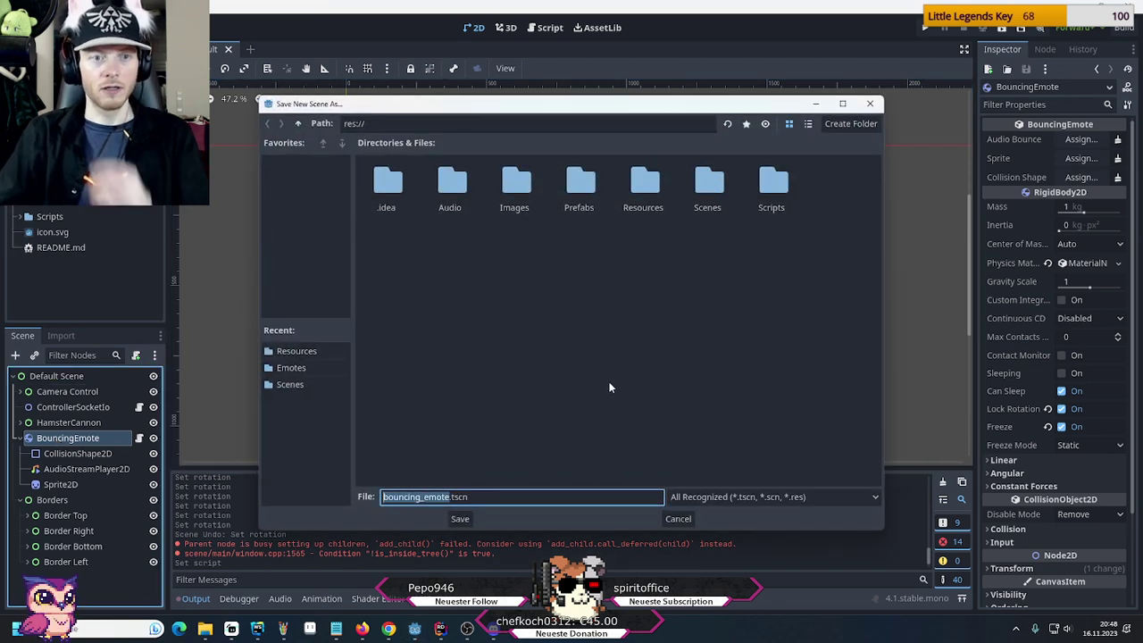
double_click(582, 183)
left_click(428, 496)
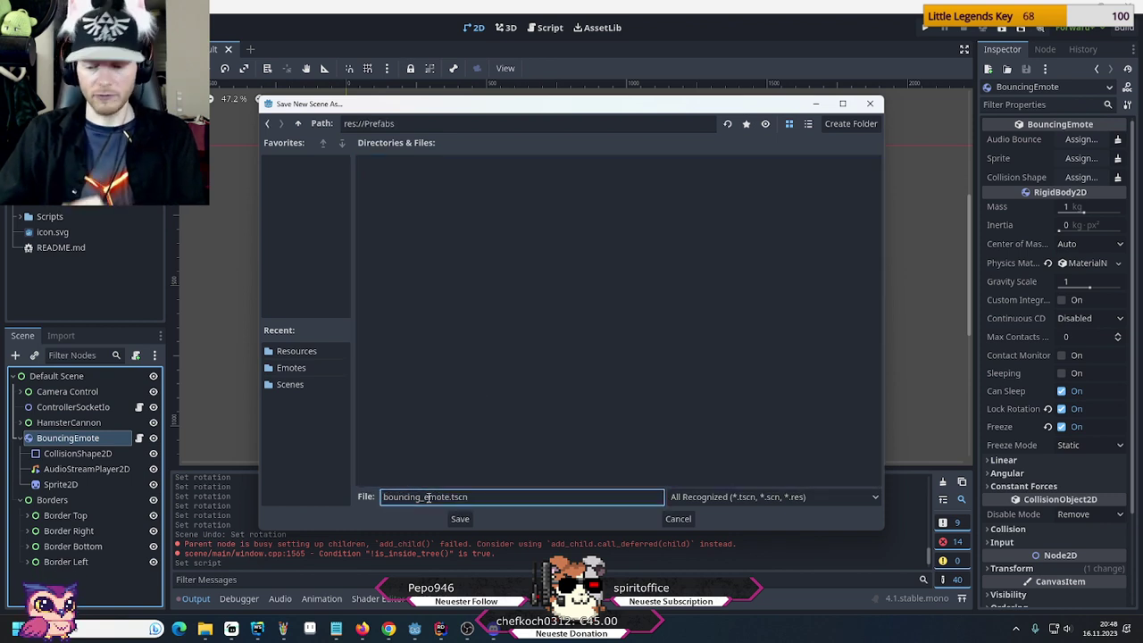
key("Home")
key("Delete")
type("B")
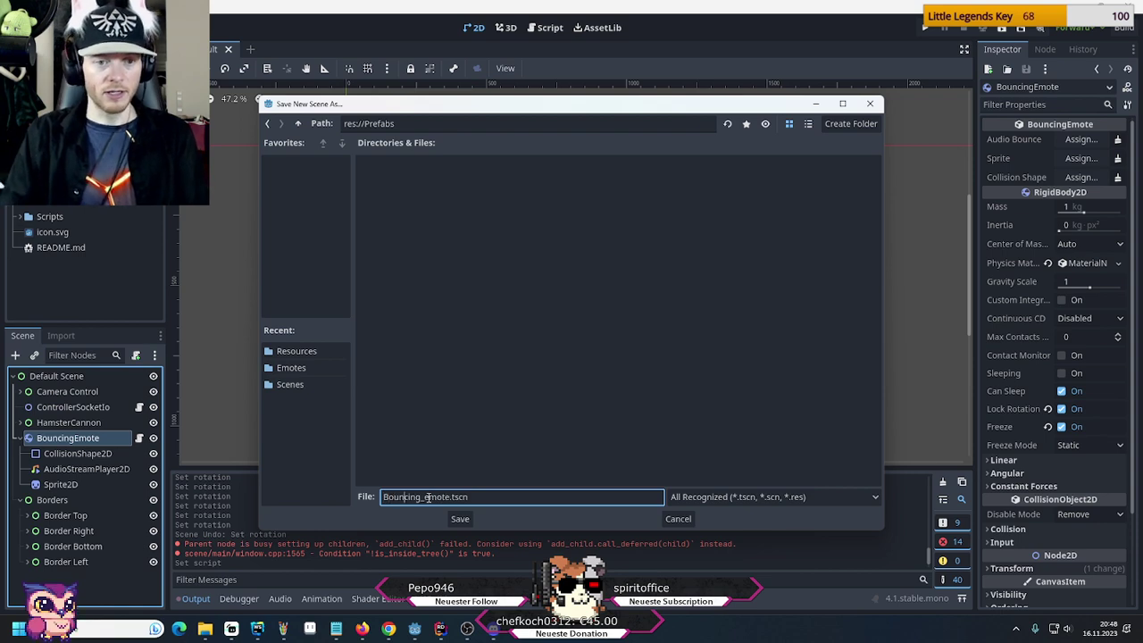
left_click(428, 496)
key("BackSpace")
key("BackSpace")
type("E")
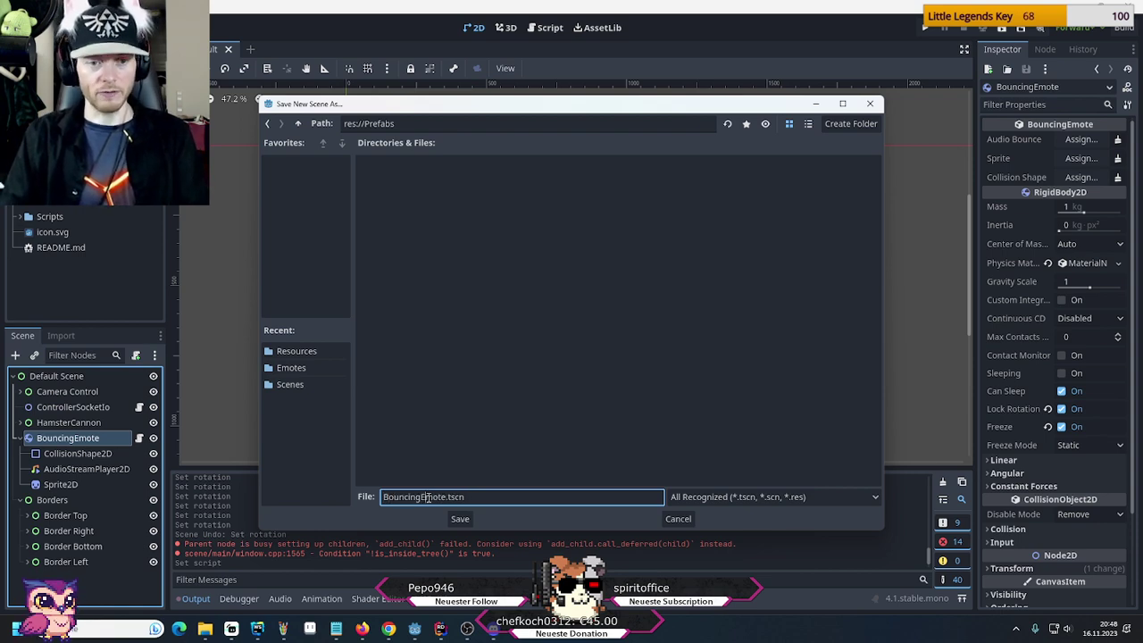
key("Return")
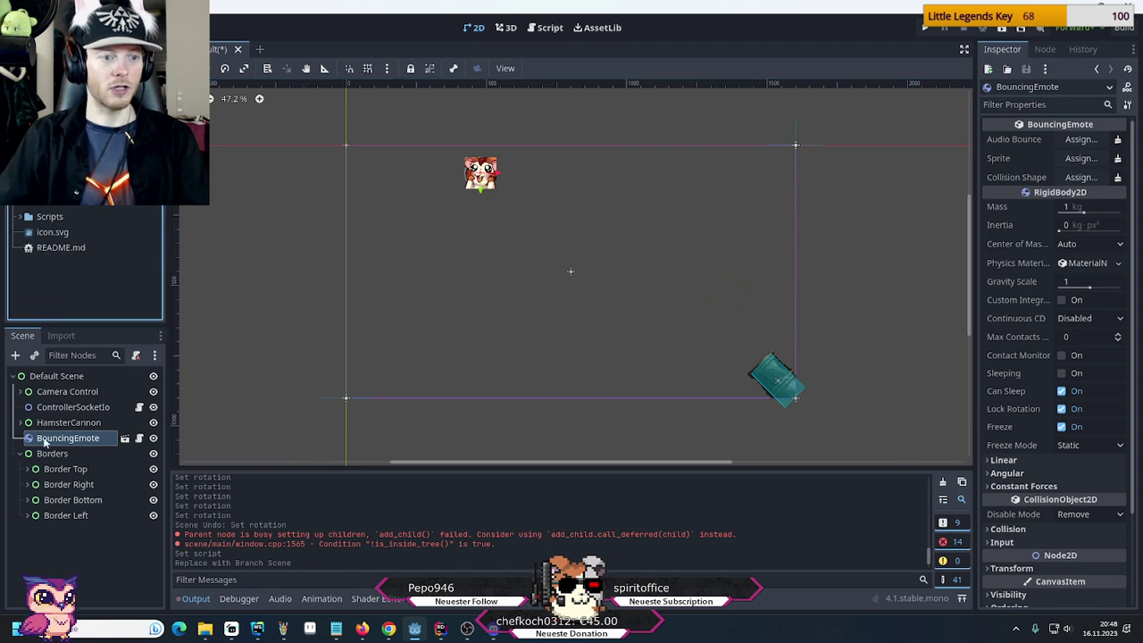
Open the BouncingEmote scene for editing and set its root node's position to x 0, y 0
left_click(125, 438)
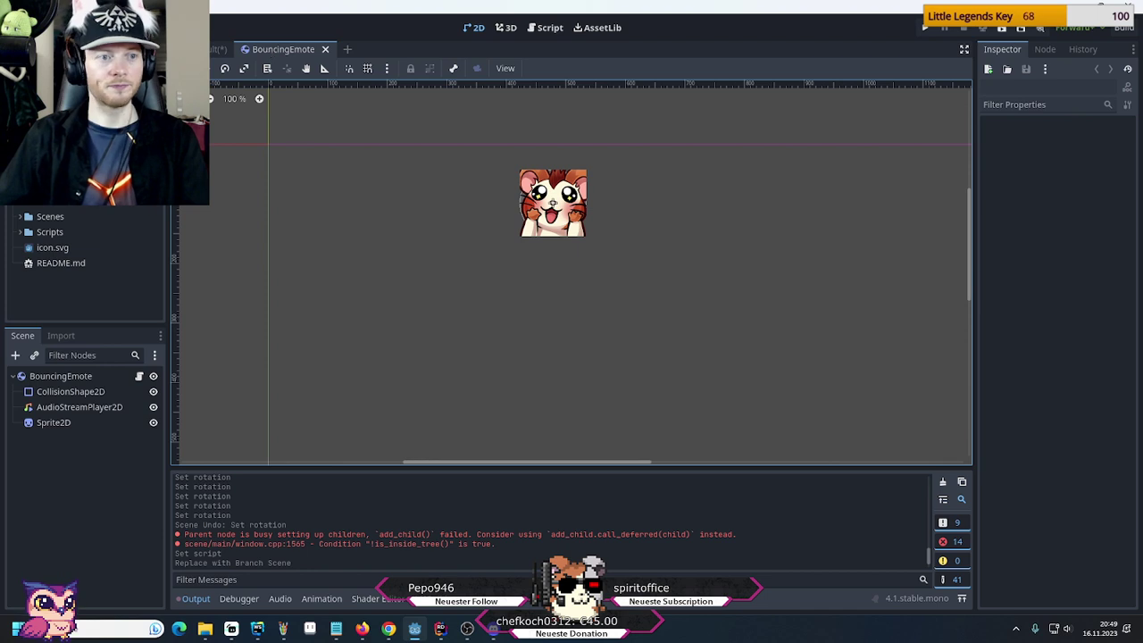
left_click(45, 379)
scroll(1012, 483, "down", 3)
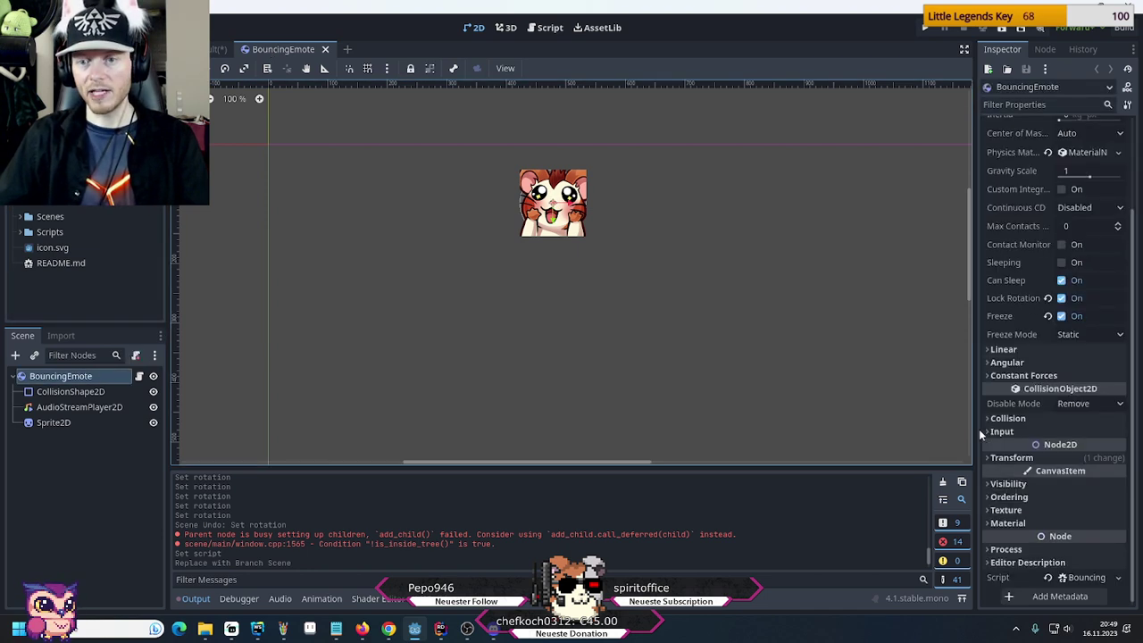
left_click(992, 458)
left_click(1078, 471)
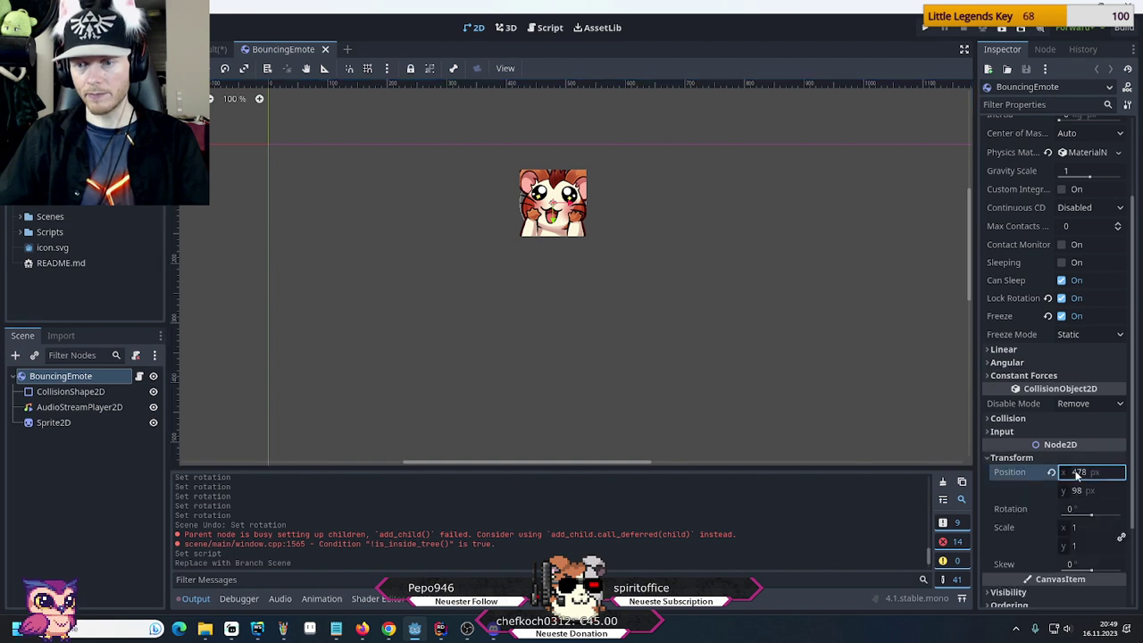
type("0")
left_click(1078, 489)
type("0")
key("Return")
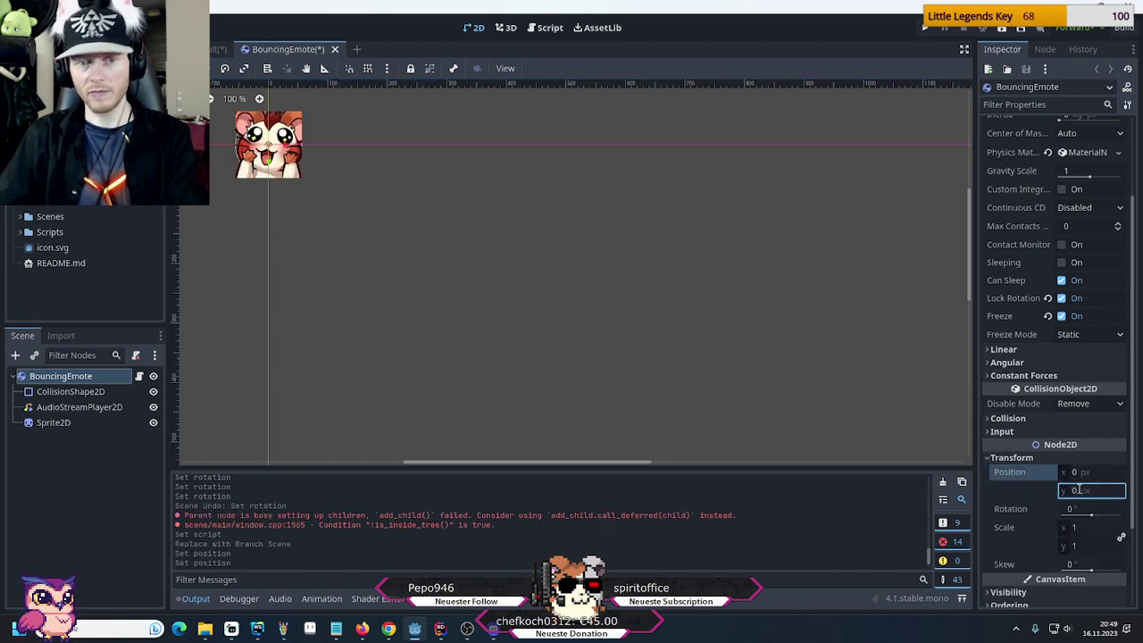
middle_click_drag(419, 209, 669, 321)
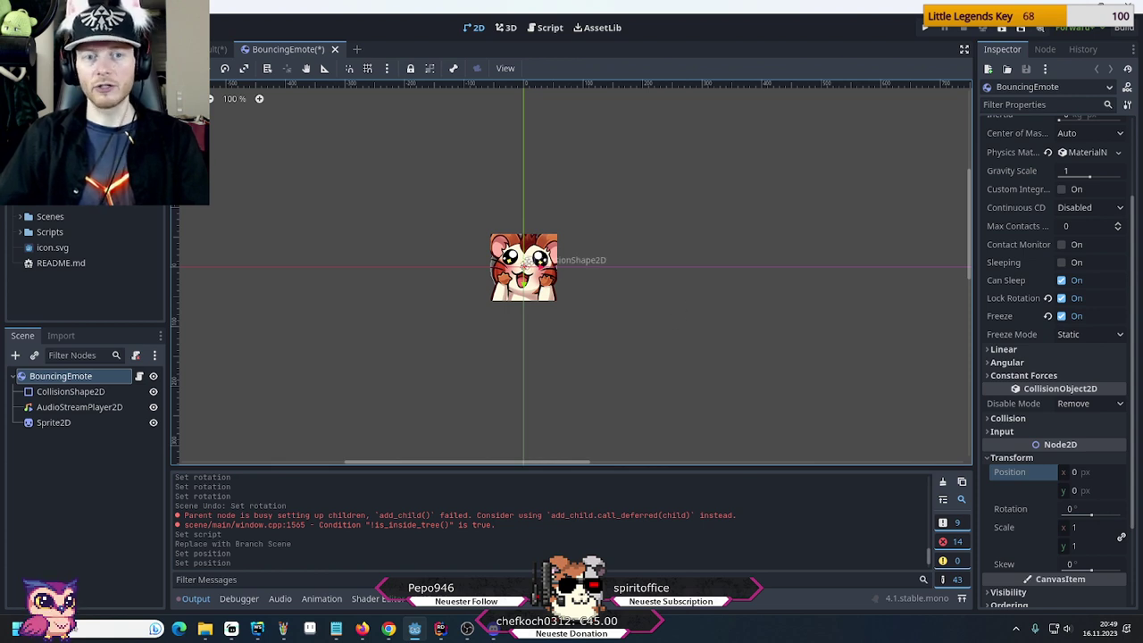
Assign AudioStreamPlayer2D to Audio Bounce, Sprite2D to Sprite and CollisionShape2D to Collision Shape on the BouncingEmote root, then save the scene
scroll(1044, 291, "up", 3)
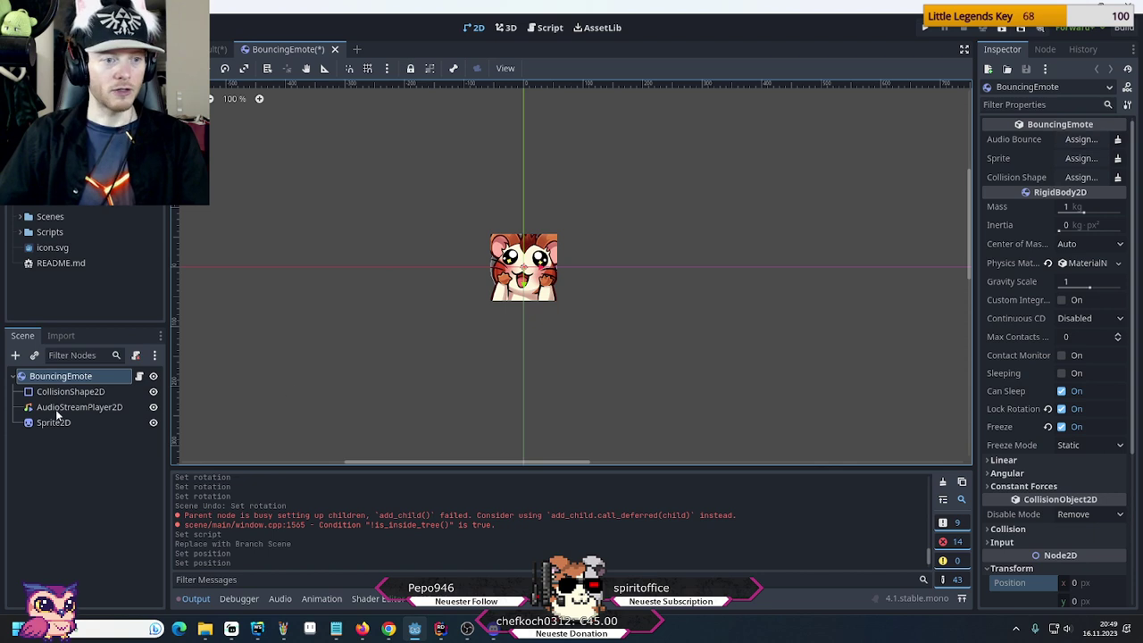
left_click_drag(57, 409, 1082, 140)
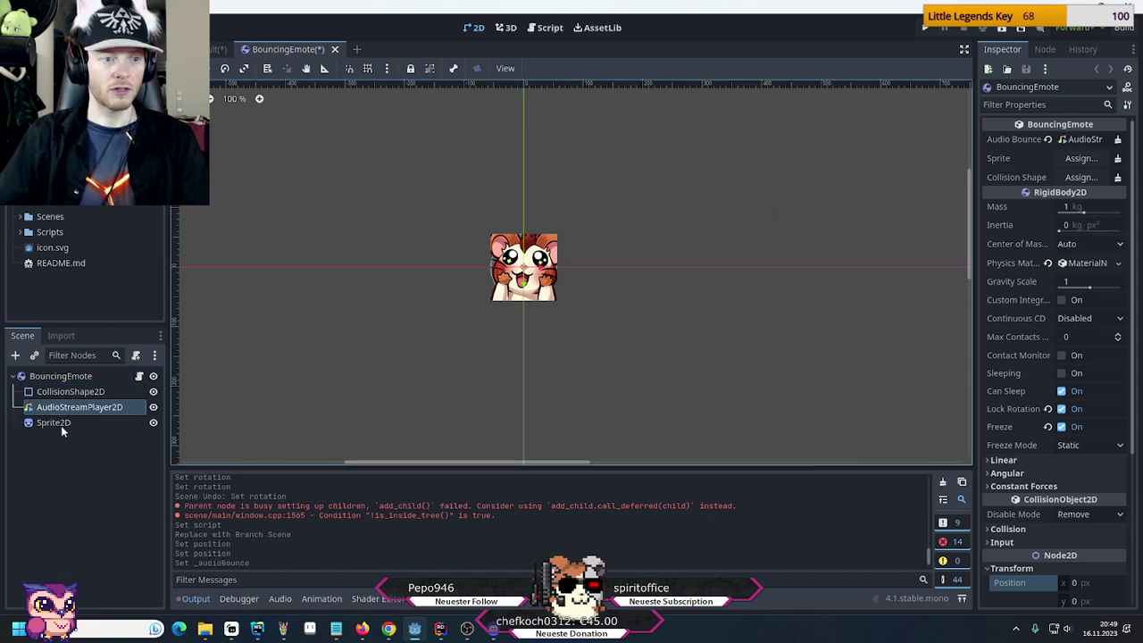
left_click_drag(63, 432, 1082, 159)
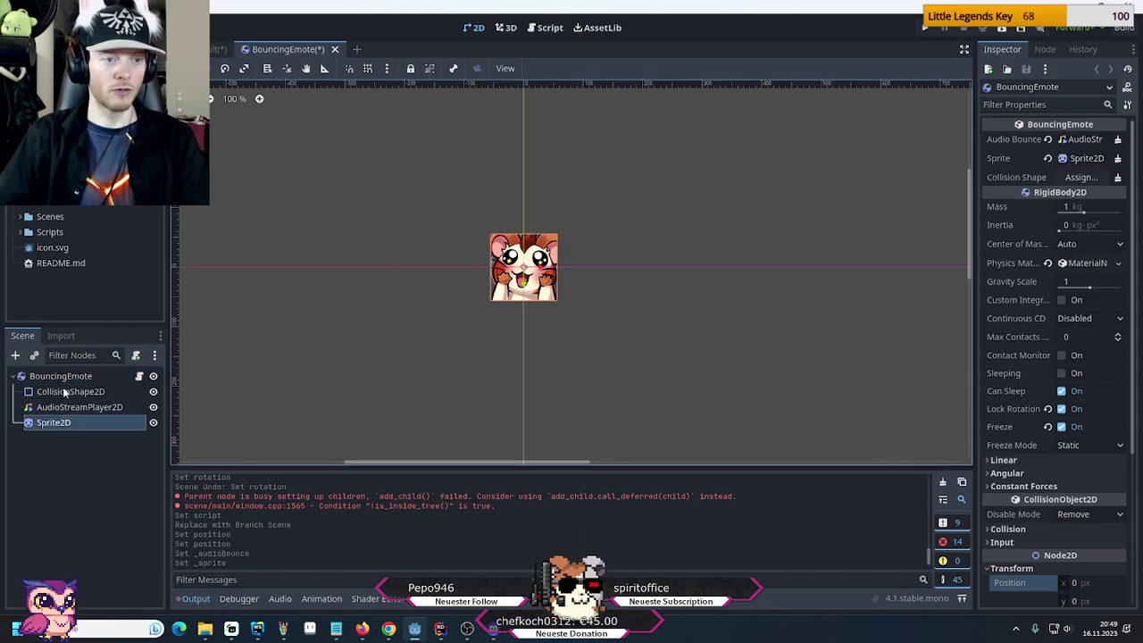
left_click_drag(64, 393, 1083, 177)
key("ctrl+s")
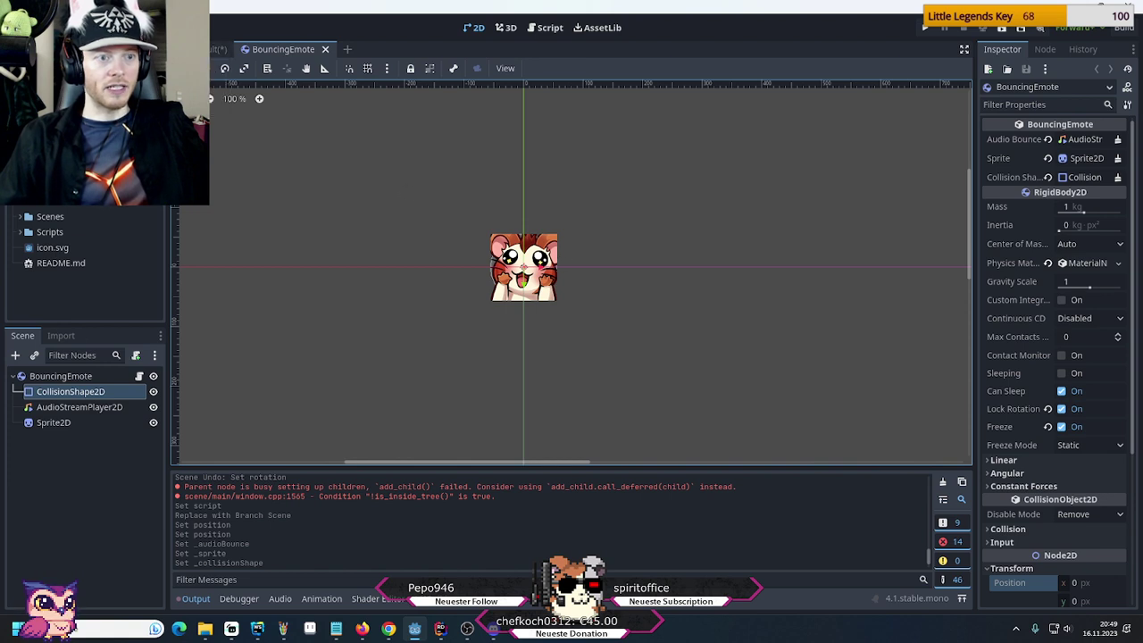
Return to the default scene and move the BouncingEmote instance onto the hamster cannon, at about (1513, 814)
left_click(218, 49)
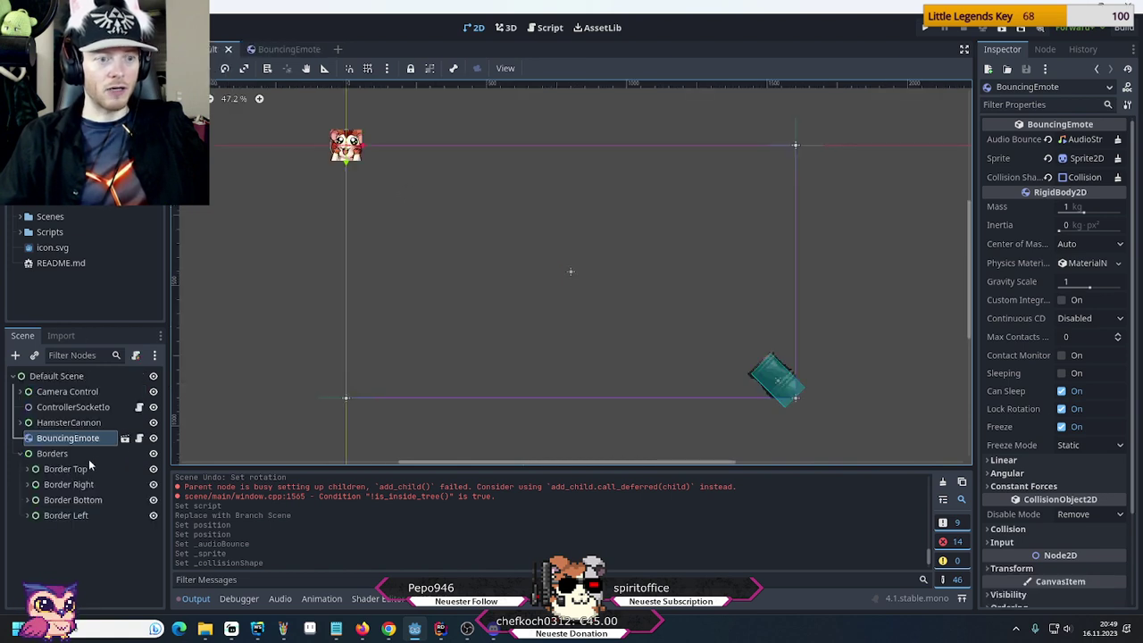
left_click(55, 422)
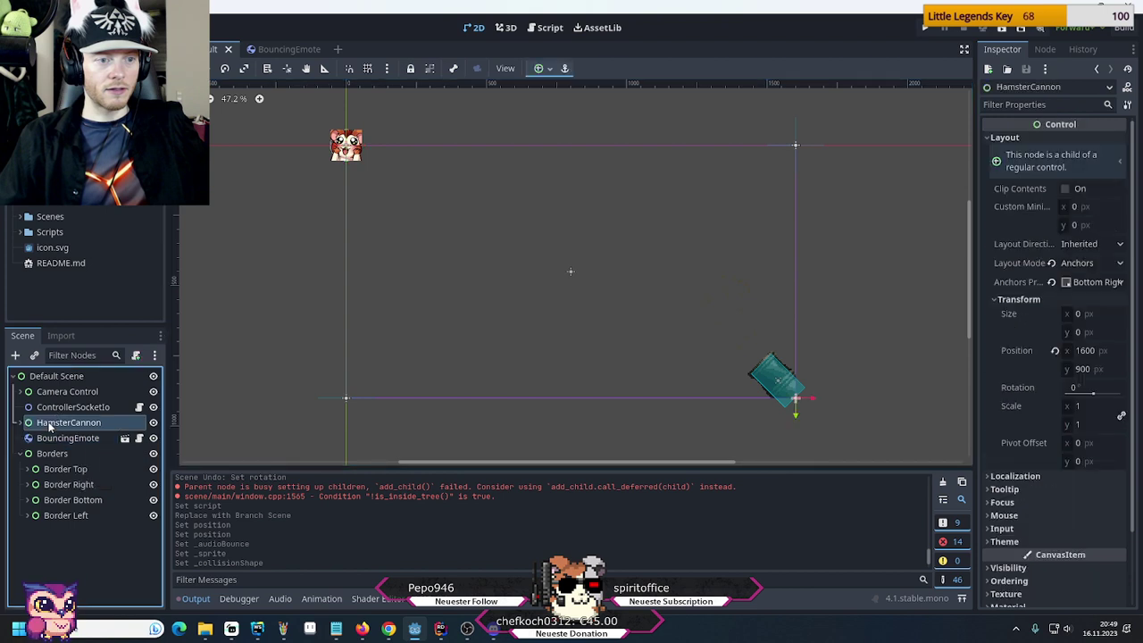
left_click(50, 438)
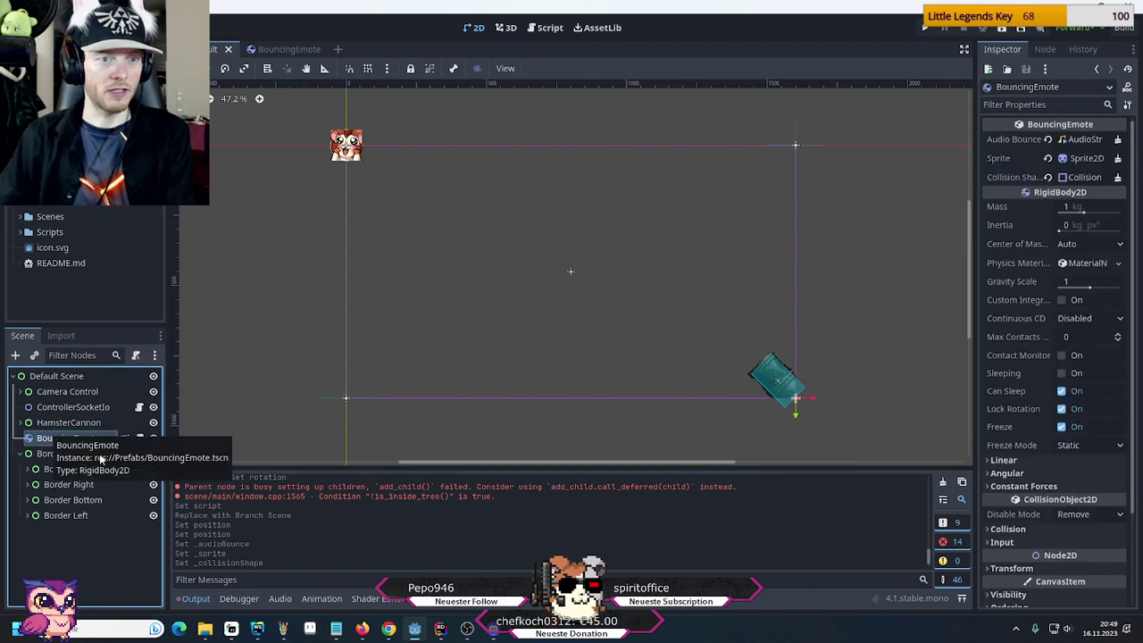
left_click(198, 353)
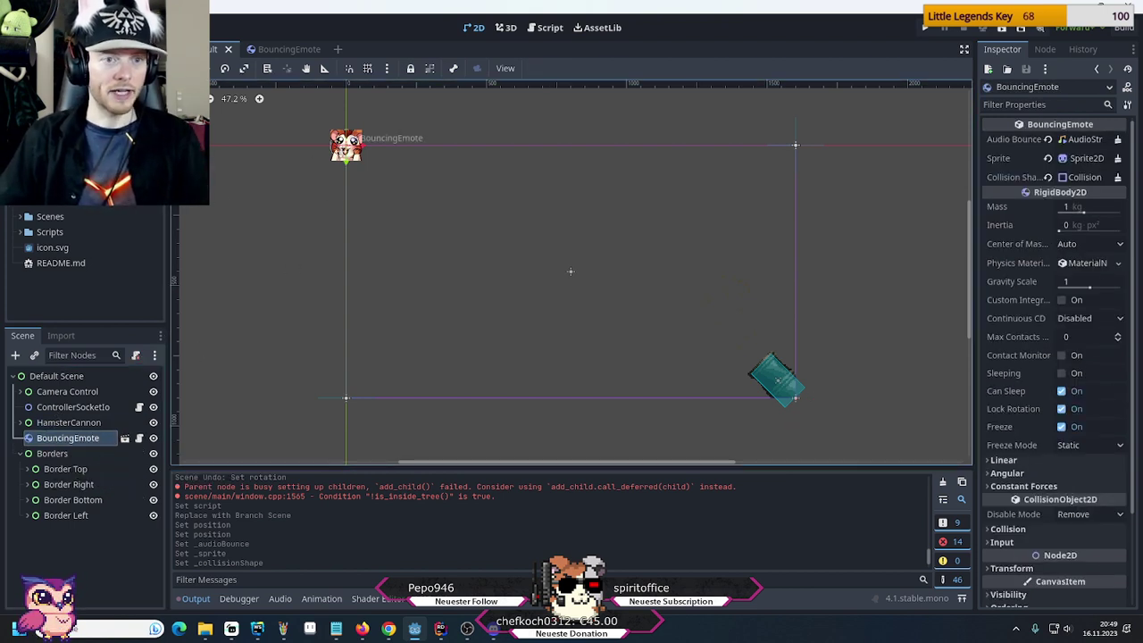
left_click_drag(347, 147, 772, 375)
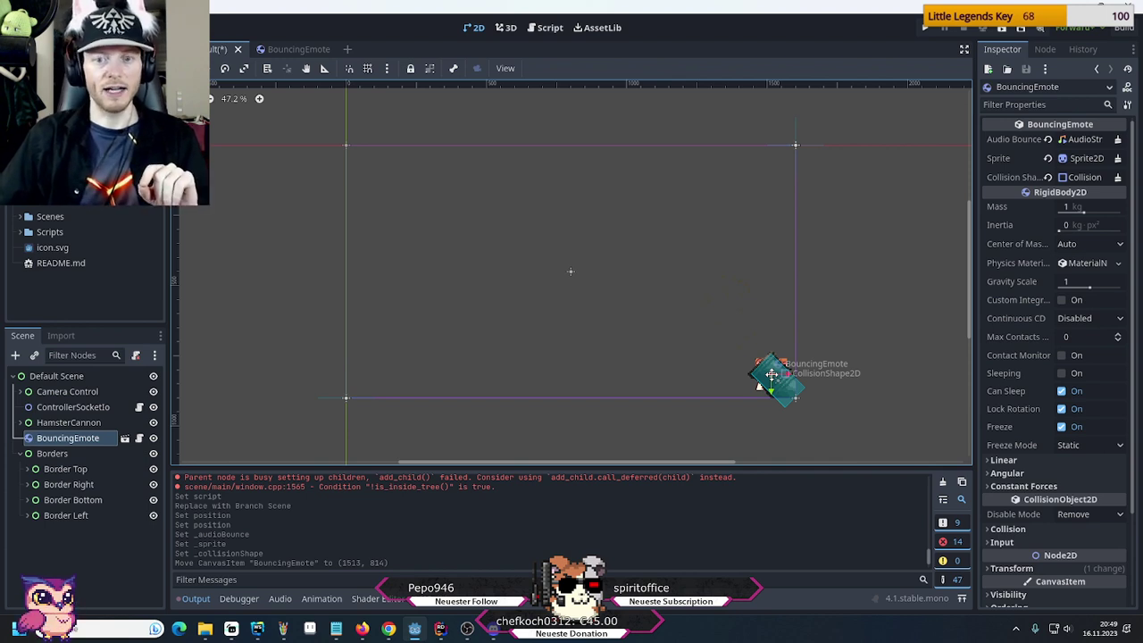
Expand the HamsterCannon node to examine its children, and switch to Rider to check the exported audio fields in HamsterCannon.cs
left_click(71, 423)
left_click(22, 423)
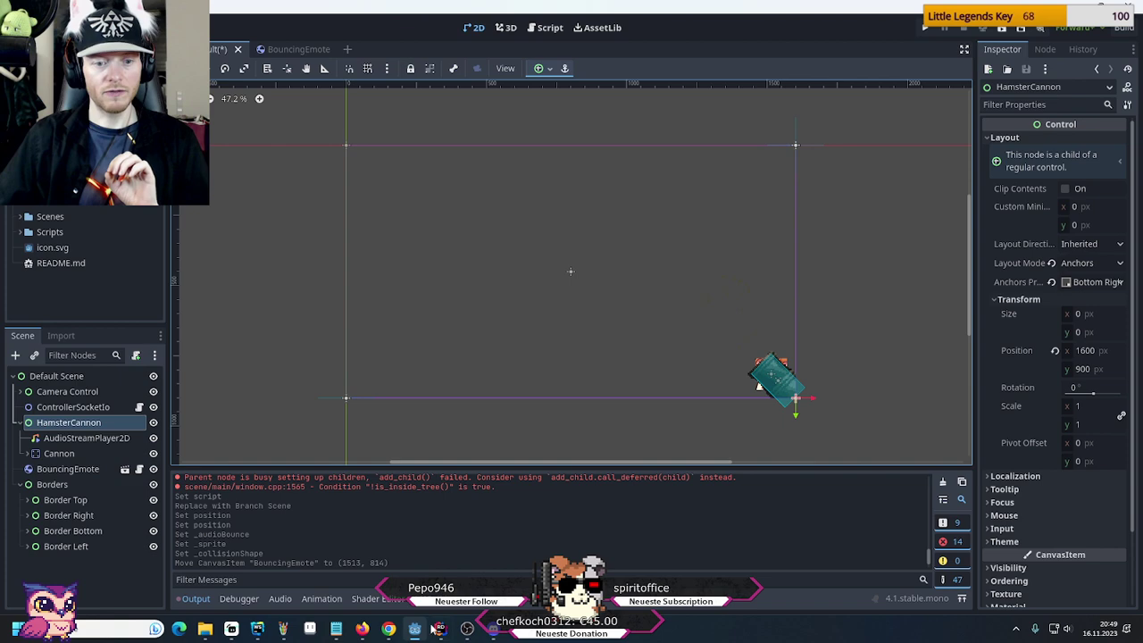
left_click(438, 628)
double_click(93, 207)
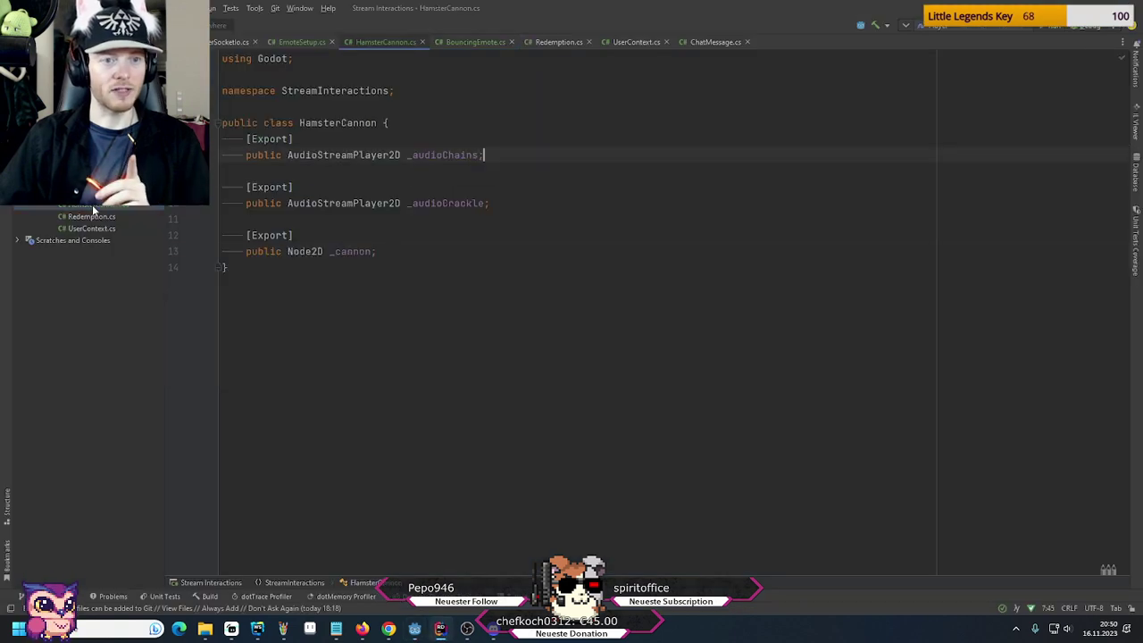
left_click(429, 155)
left_click(430, 203)
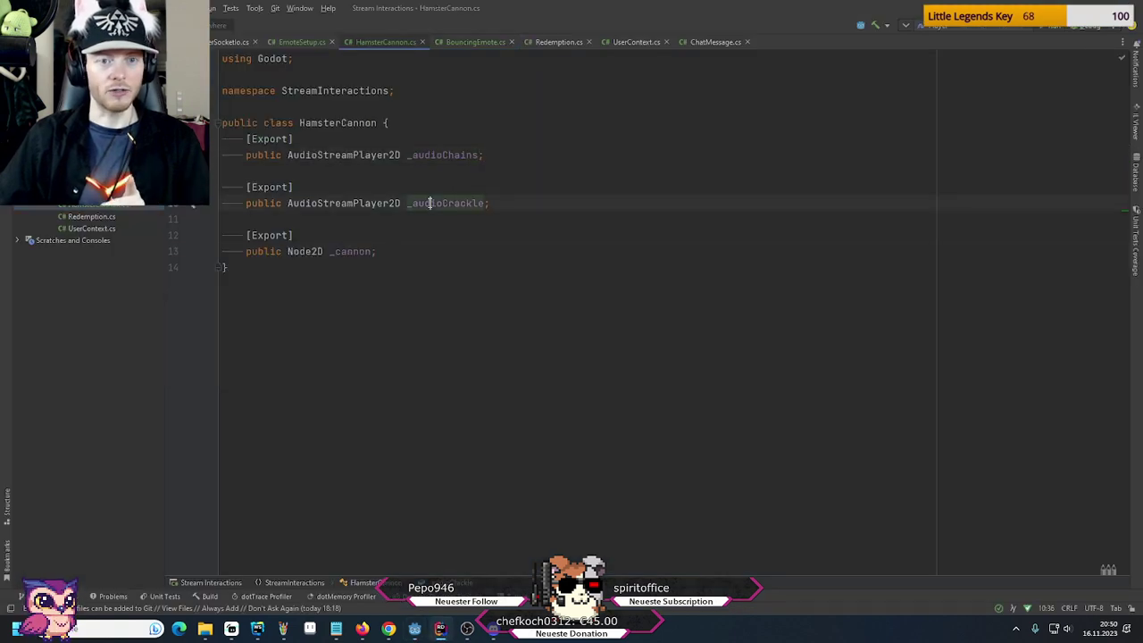
Add an exported public PackedScene field named _bouncingEmote below the _cannon field in HamsterCannon.cs
left_click(483, 237)
left_click(473, 250)
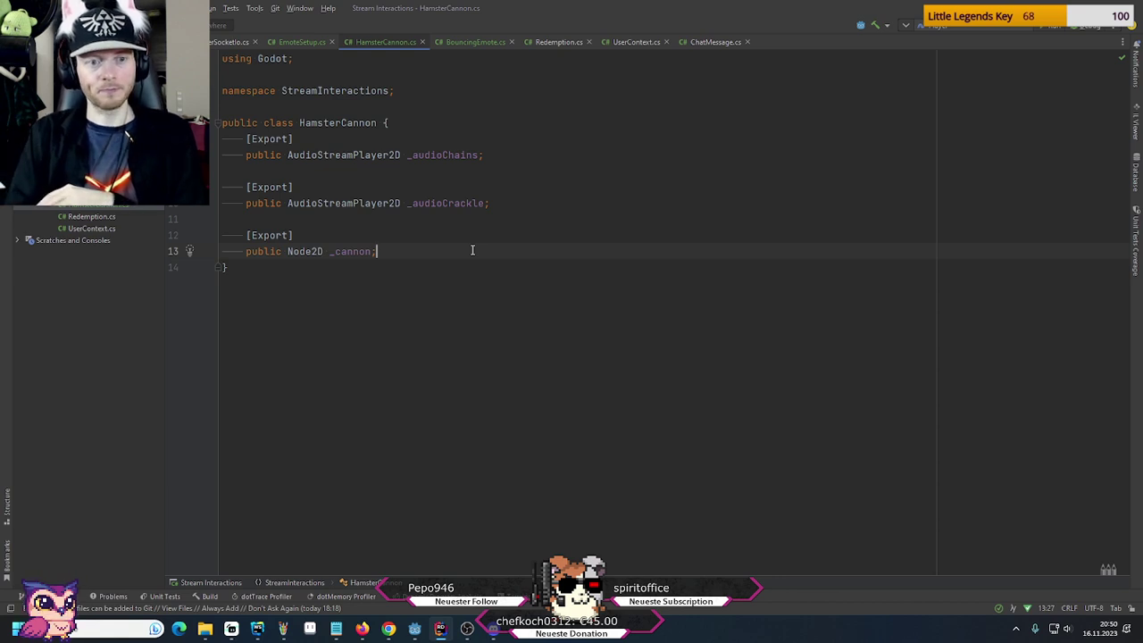
key("Return")
key("Return")
type("public ")
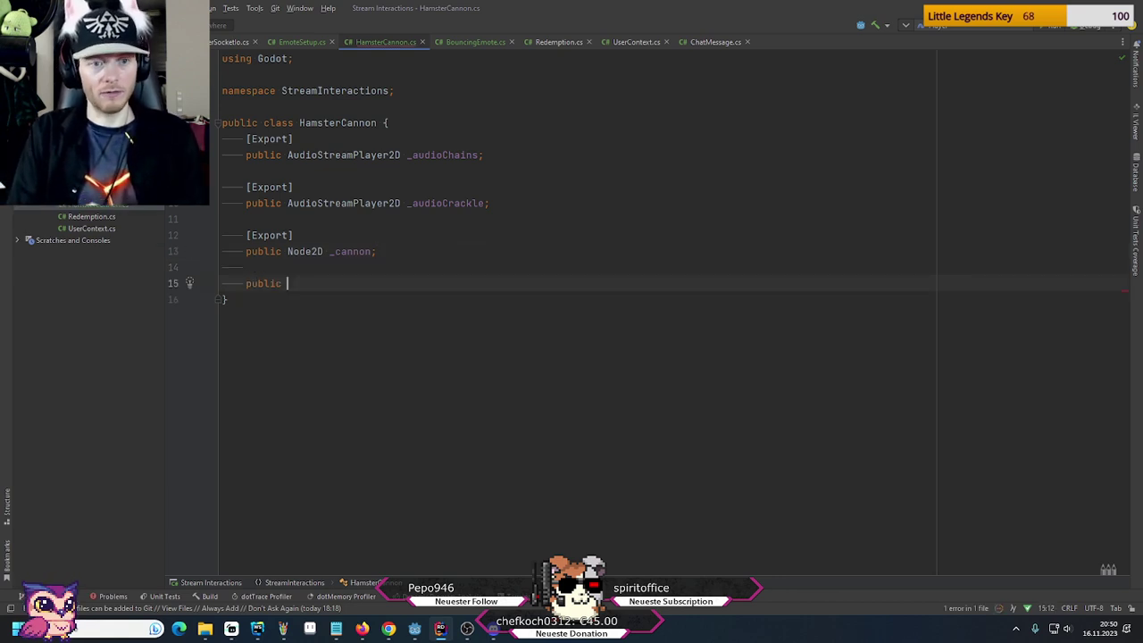
type("Pa")
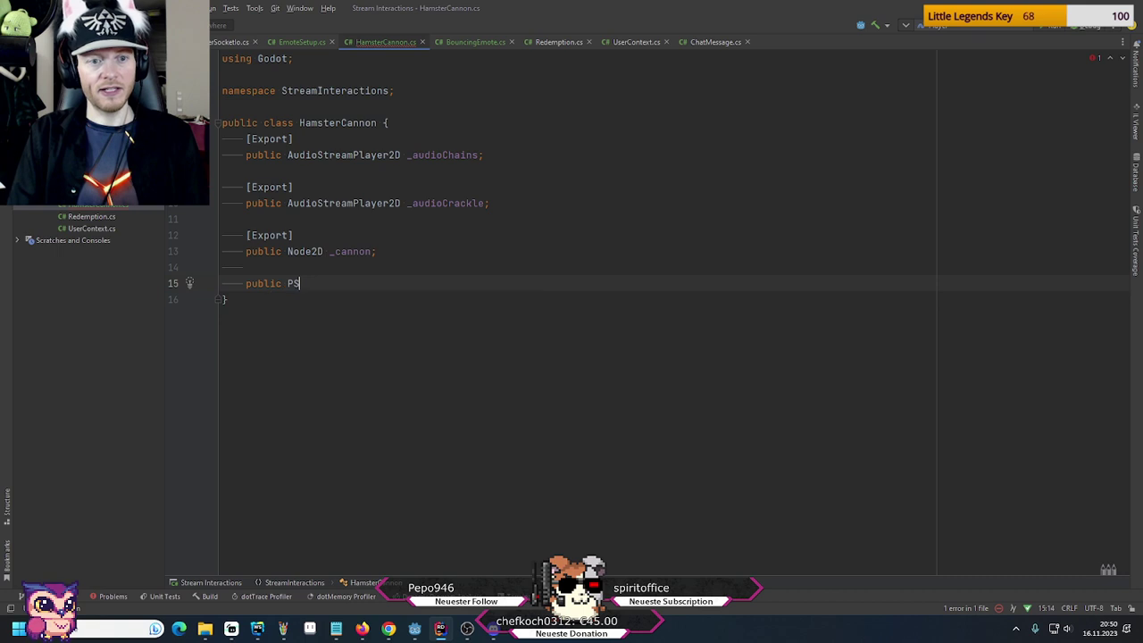
key("Return")
type("_")
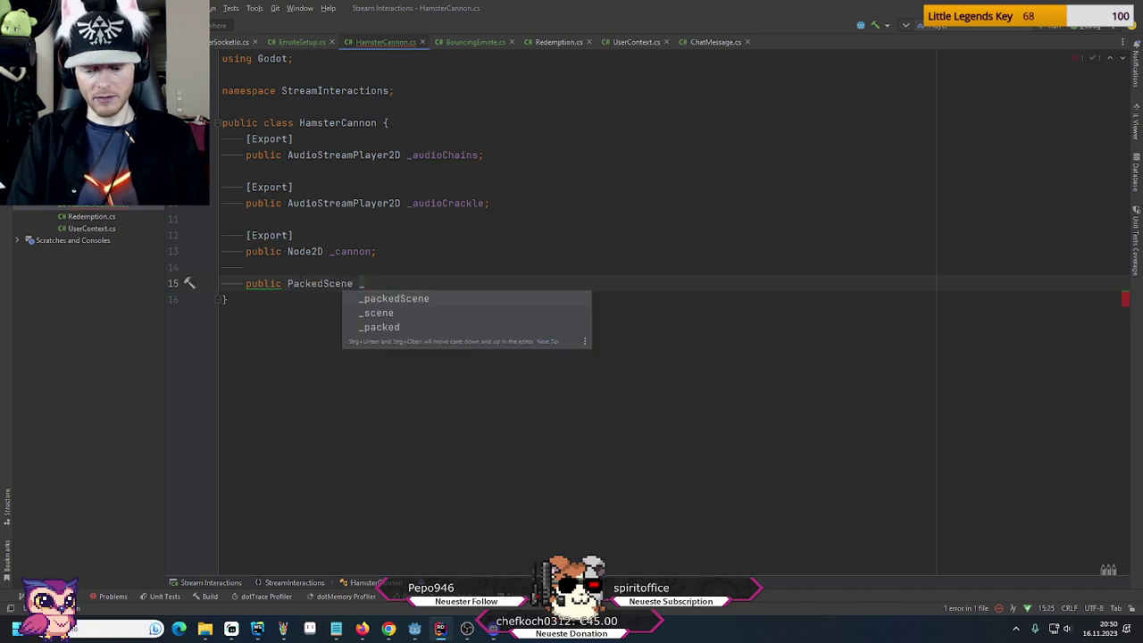
type("bouncing")
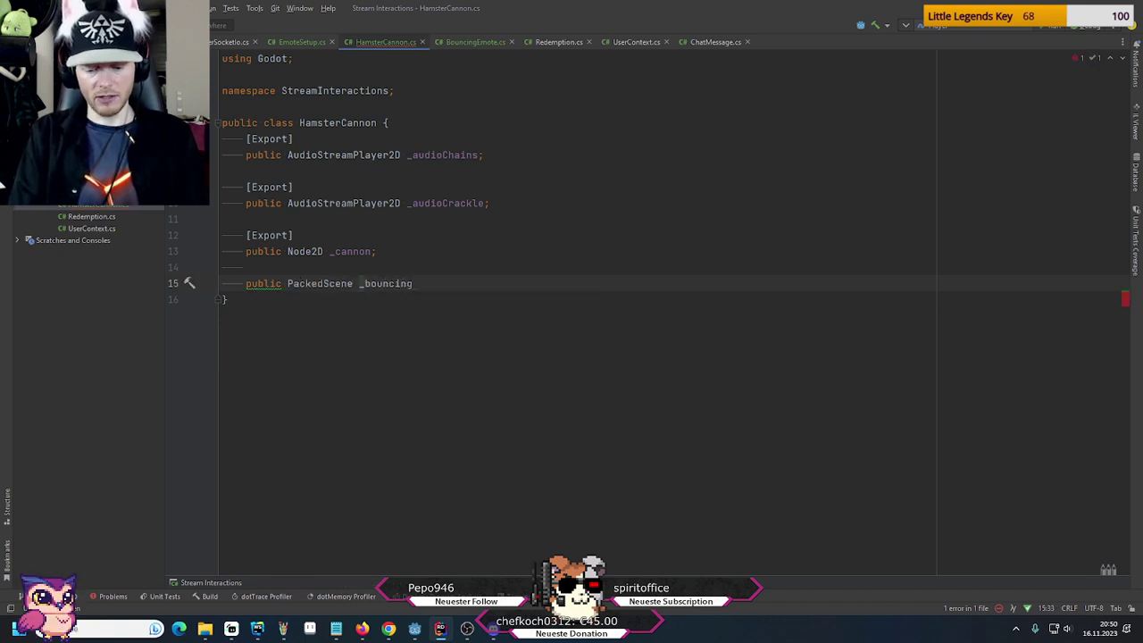
type("Emote;")
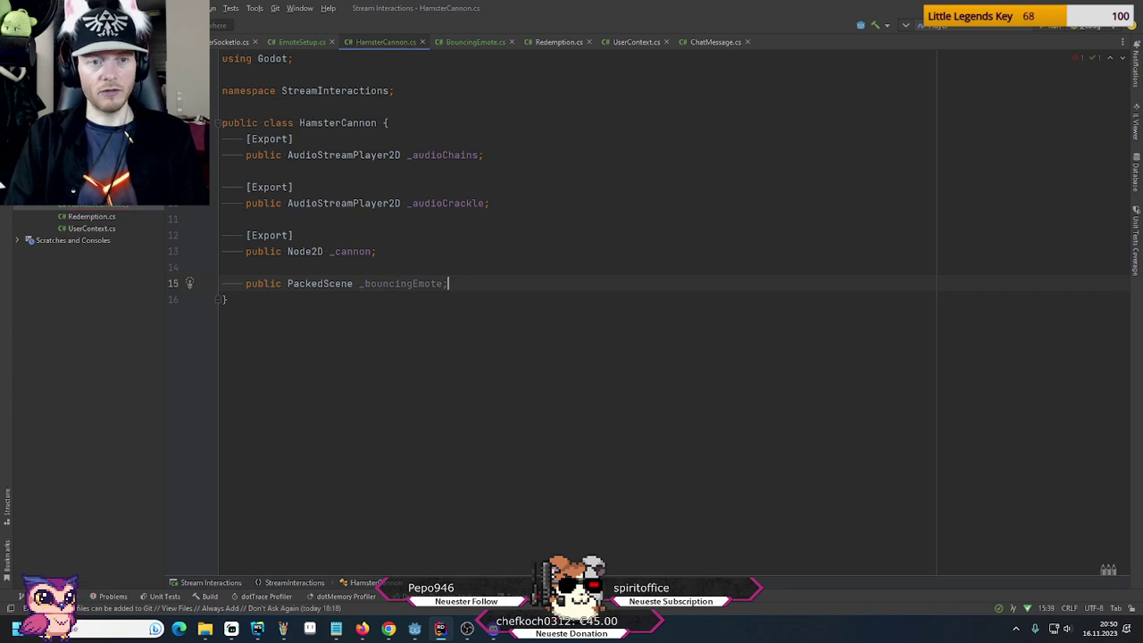
key("ctrl+alt+Return")
type("[Export")
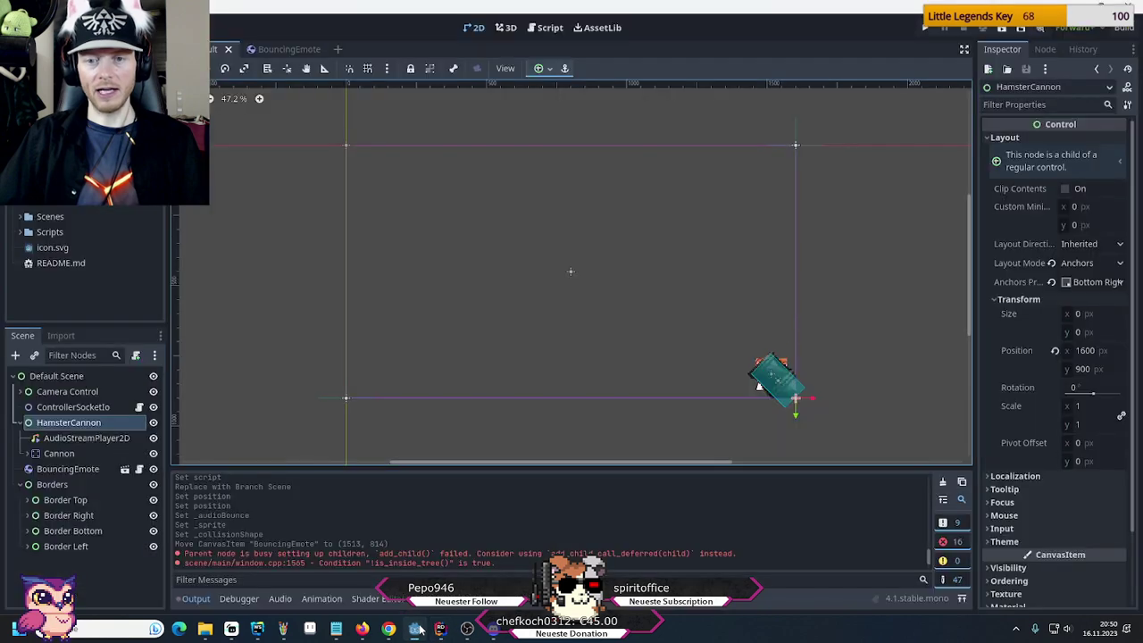
Switch to Godot and attach Scripts/HamsterCannon.cs to the HamsterCannon node as its script
left_click(416, 629)
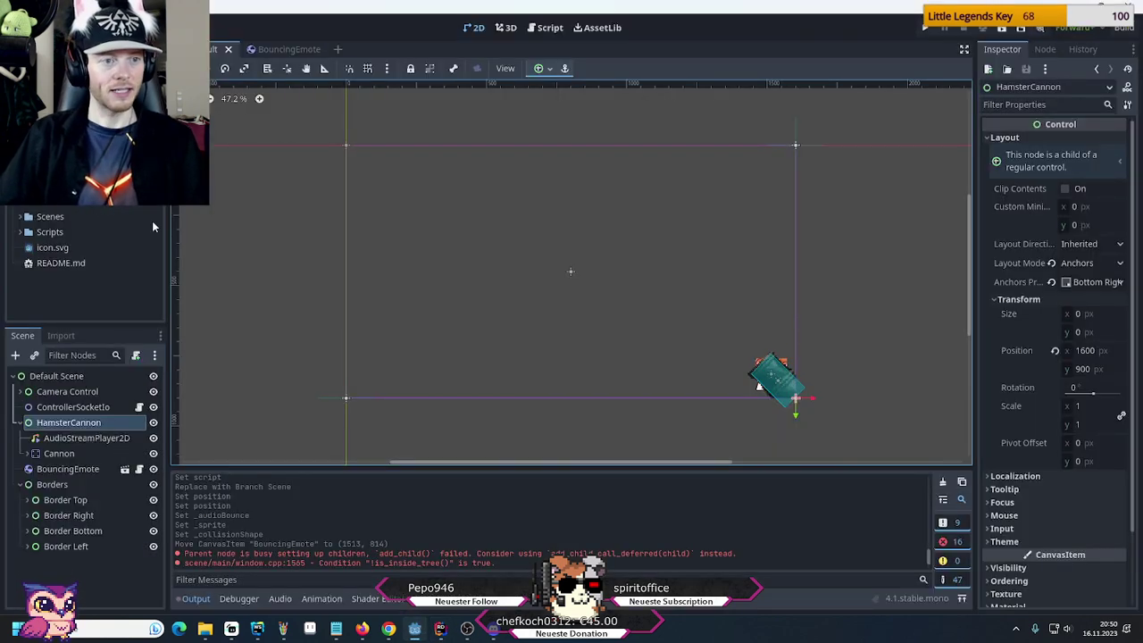
scroll(988, 491, "down", 2)
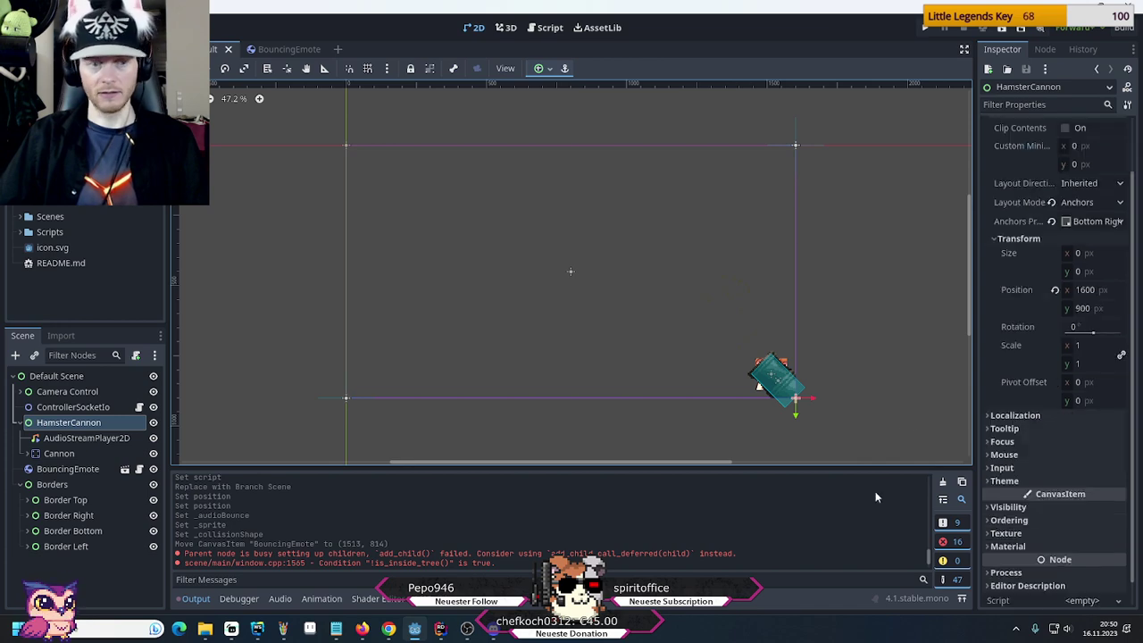
left_click(59, 437)
left_click(68, 422)
scroll(1072, 495, "down", 1)
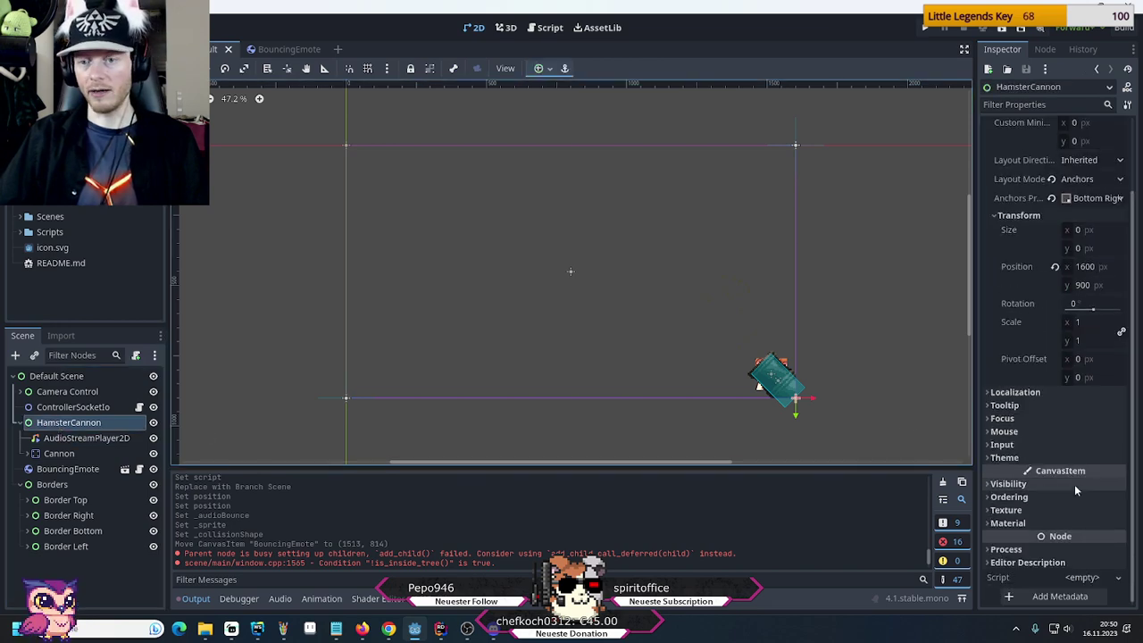
left_click(1082, 578)
left_click(1085, 587)
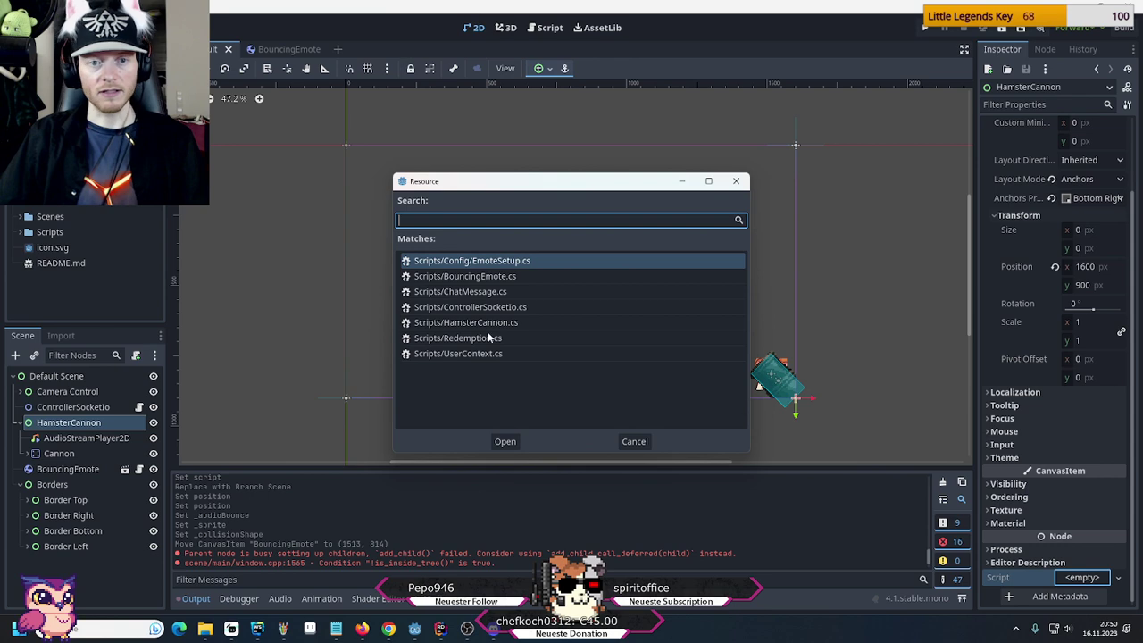
left_click(479, 329)
double_click(478, 329)
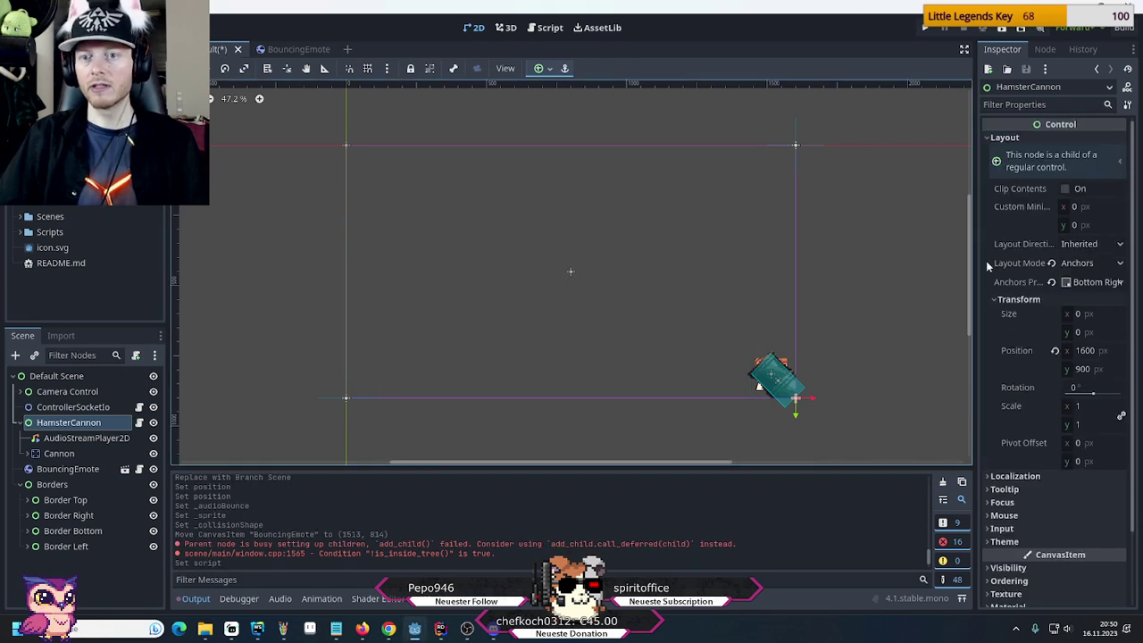
Compare the exported fields in HamsterCannon.cs with the HamsterCannon node's properties in Godot, collapsing the Layout group
key("alt+Tab")
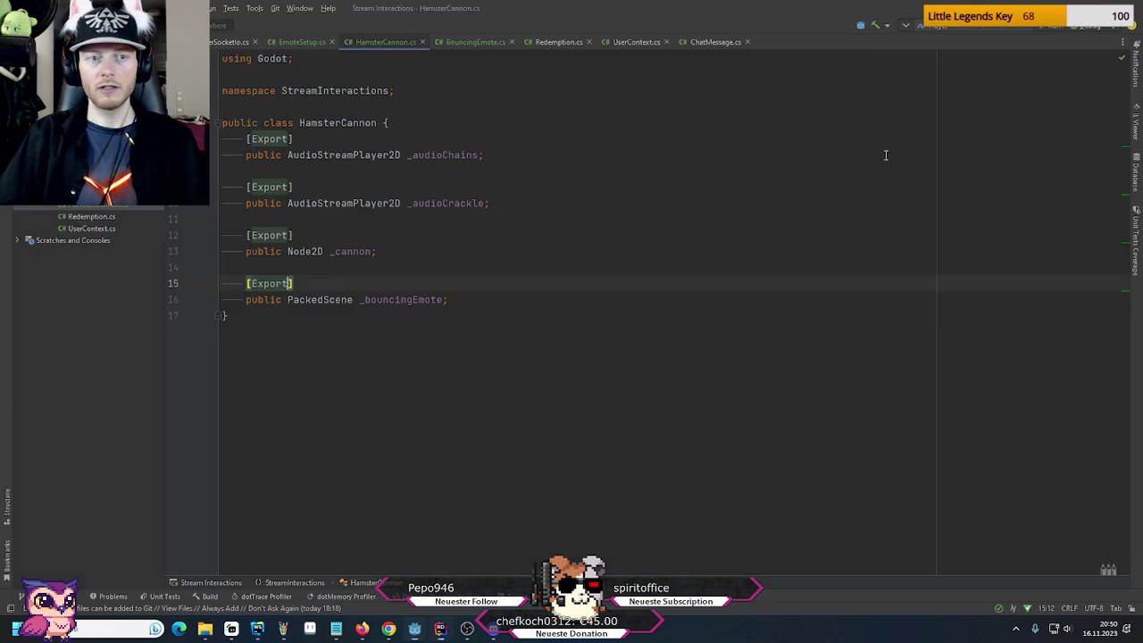
key("alt+Tab")
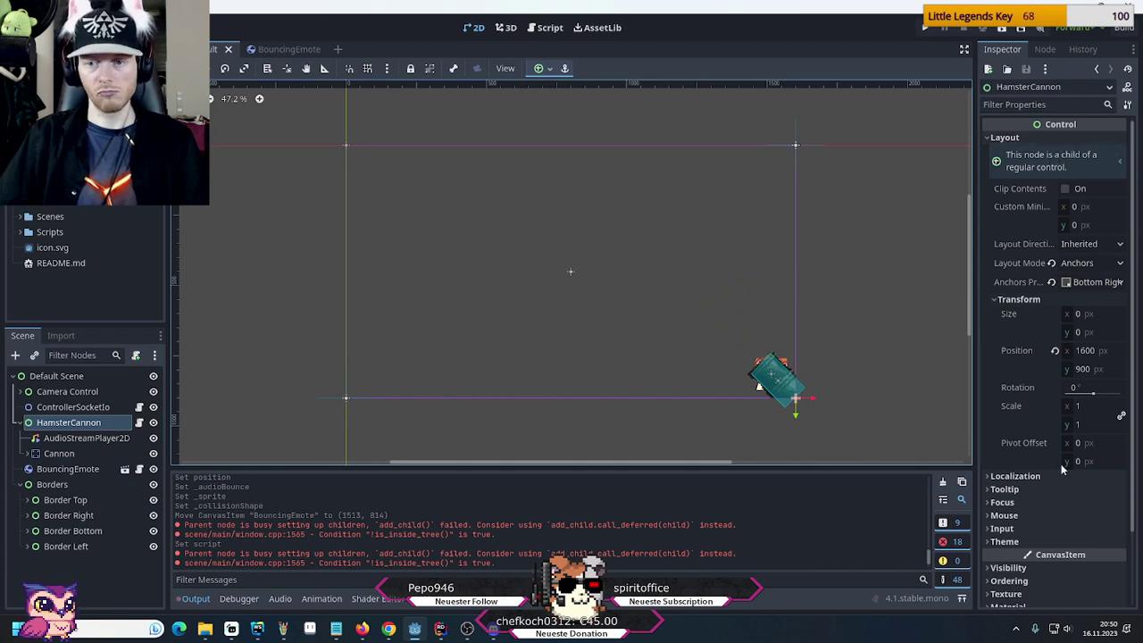
scroll(1063, 471, "down", 3)
scroll(1061, 469, "up", 3)
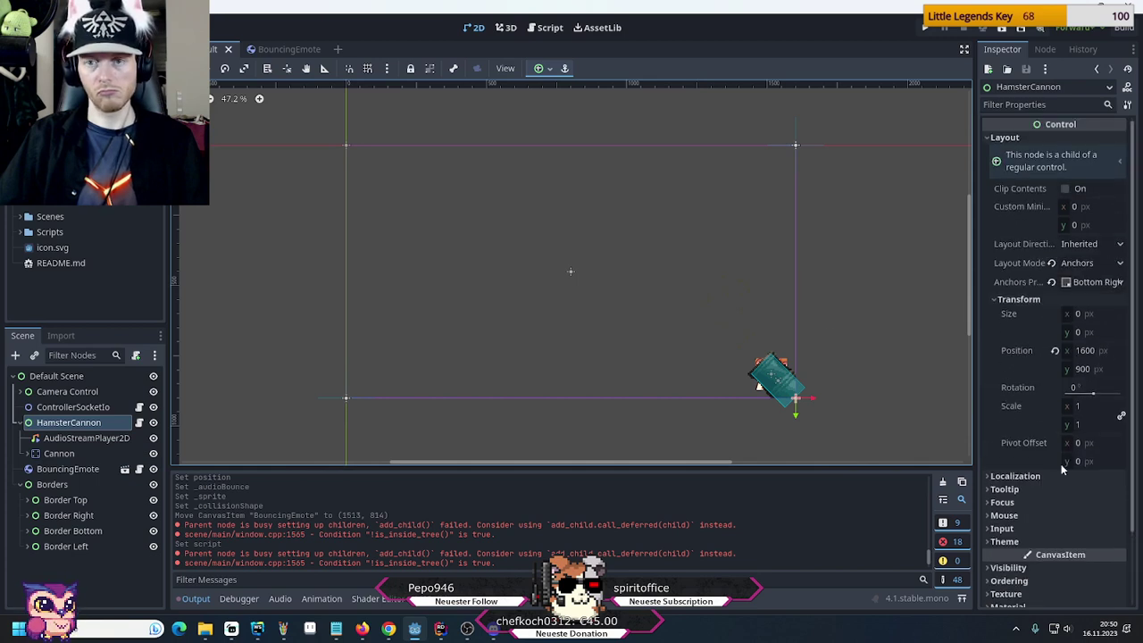
left_click(988, 138)
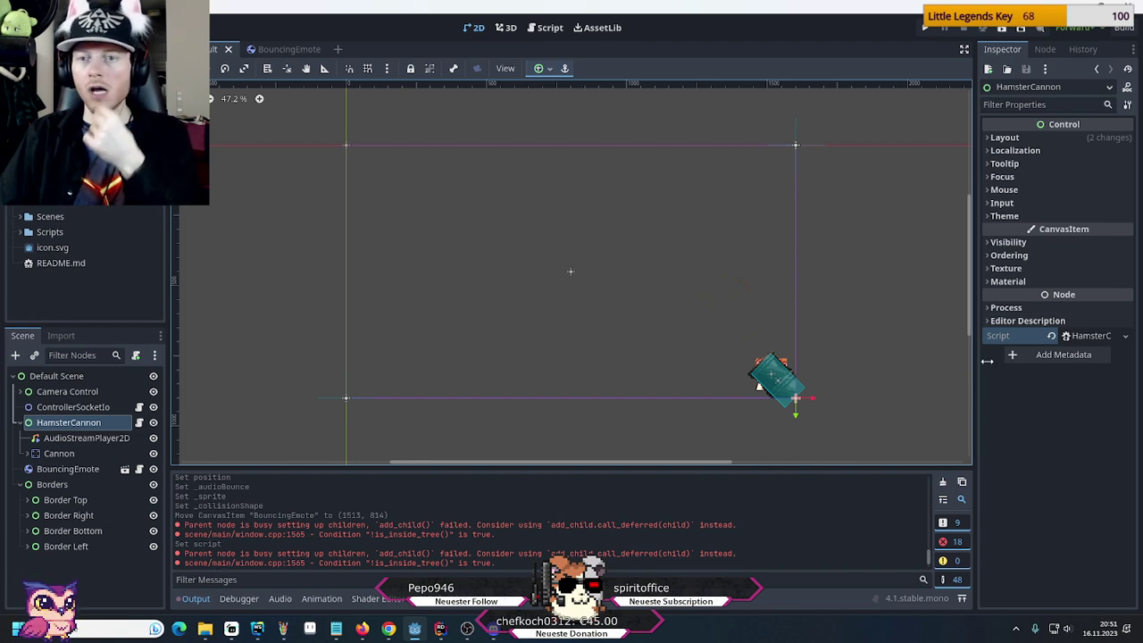
left_click(49, 439)
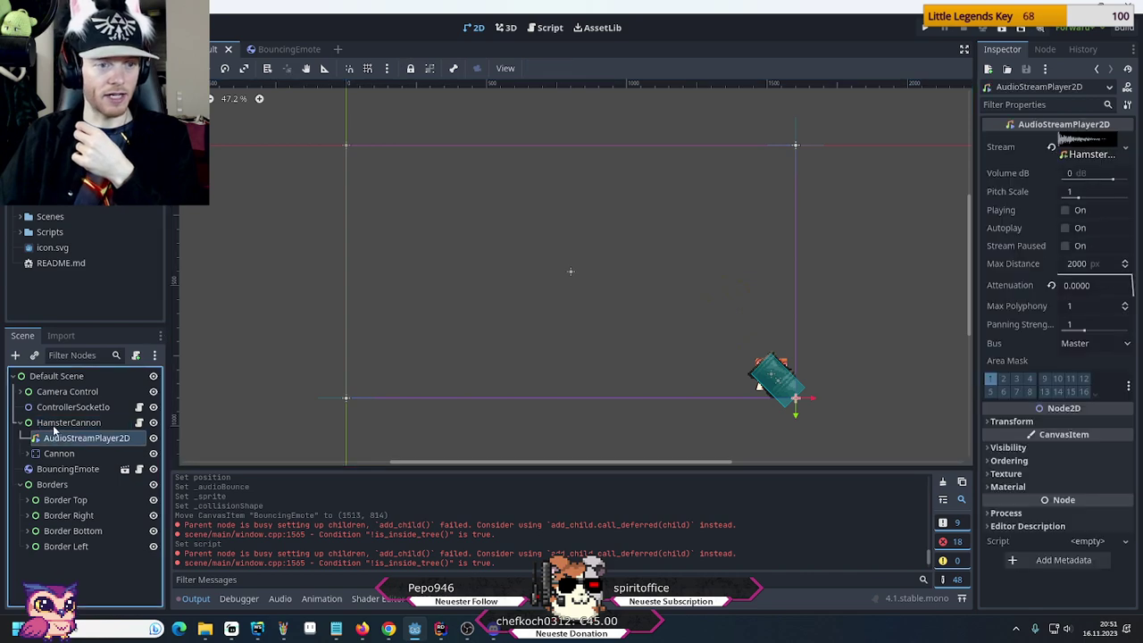
left_click(54, 425)
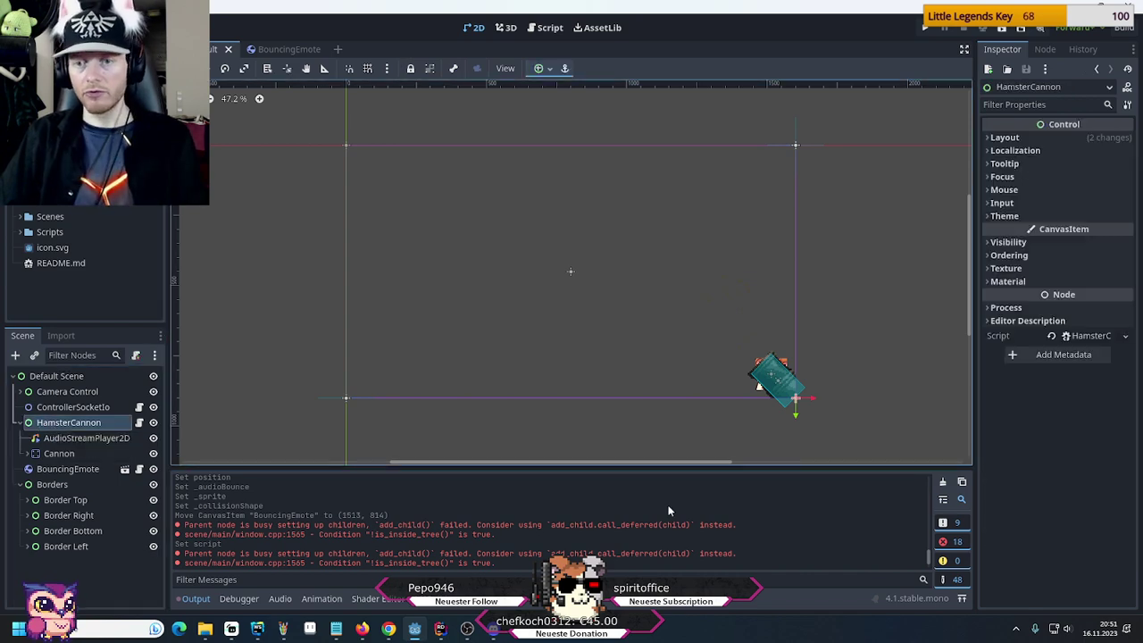
In Rider, make HamsterCannon a partial class inheriting from Node2D, and return to Godot to check the node's properties
key("alt+Tab")
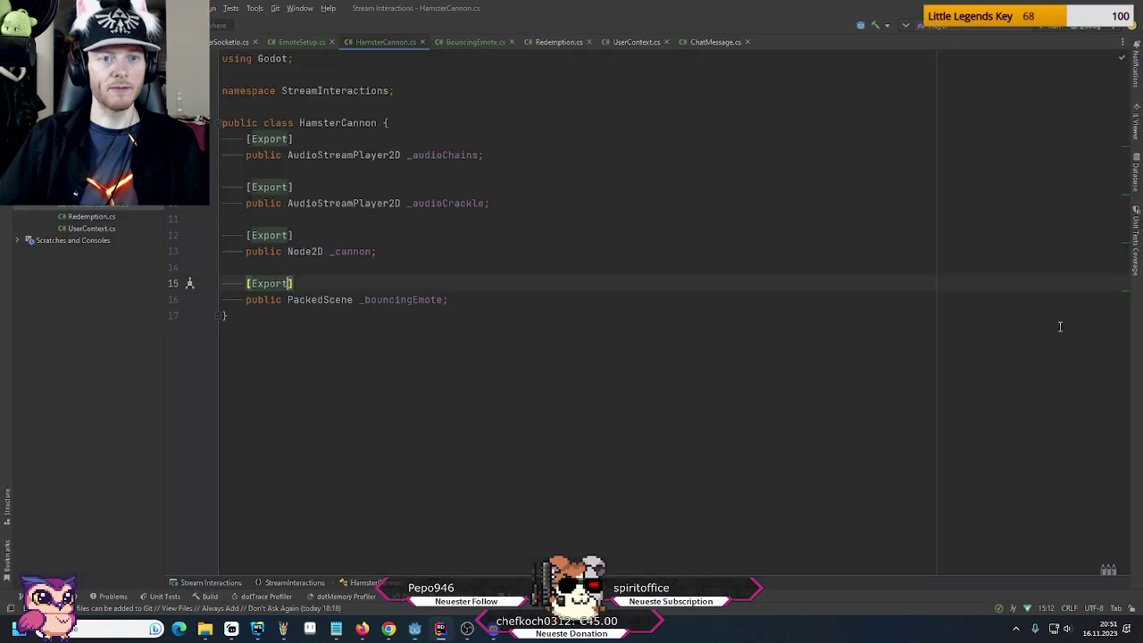
left_click(259, 122)
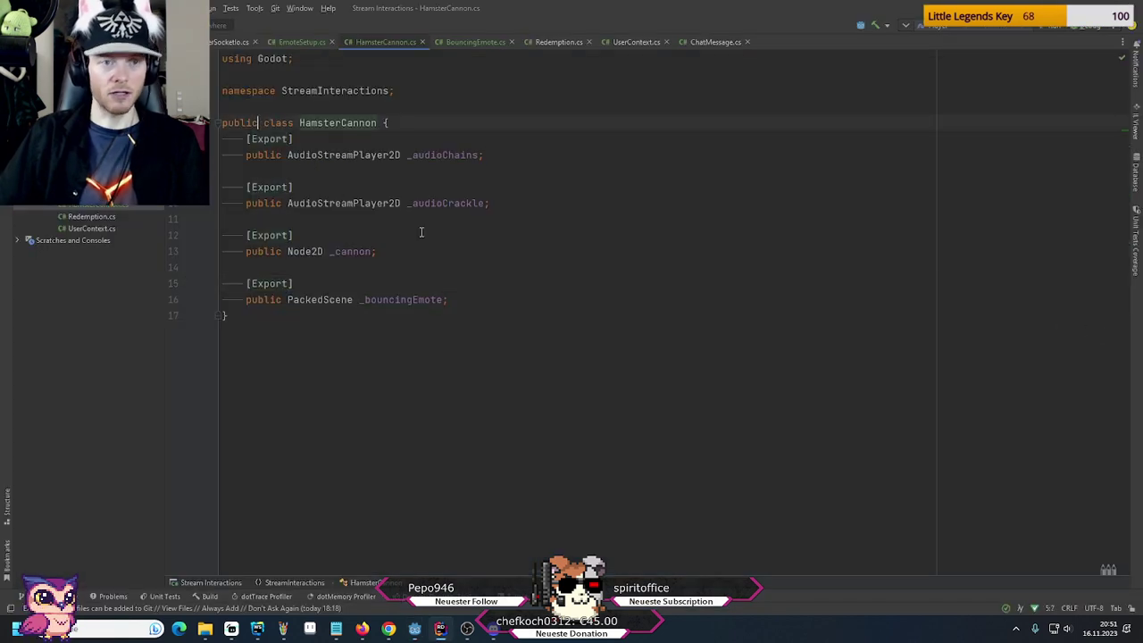
type("par")
key("Return")
key("End")
key("Left")
key("Left")
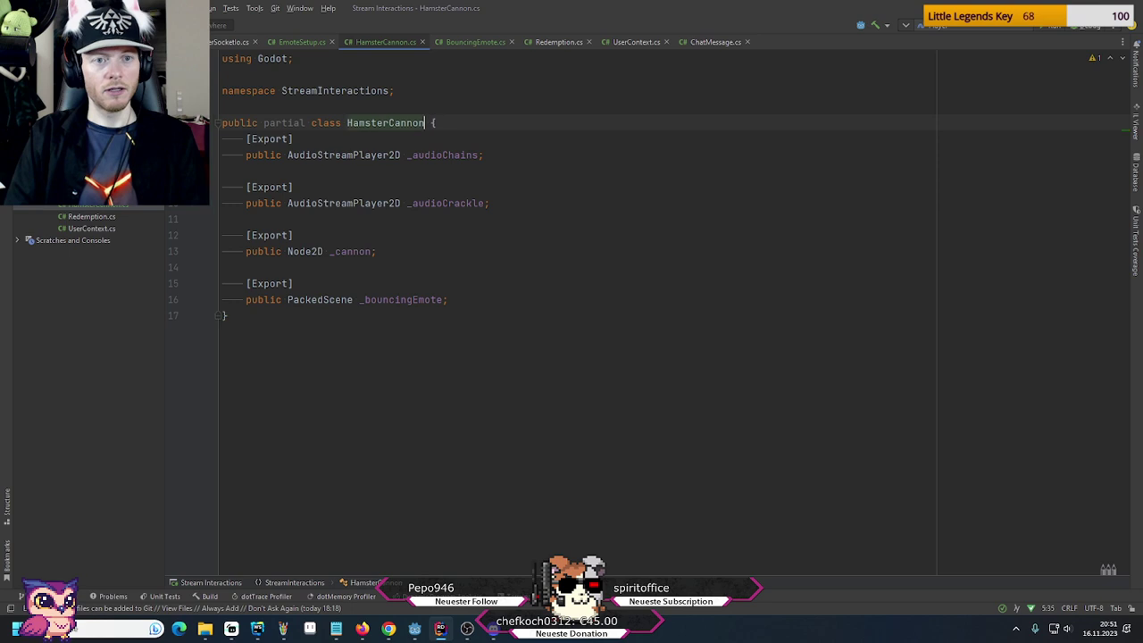
key("Right")
type(": N")
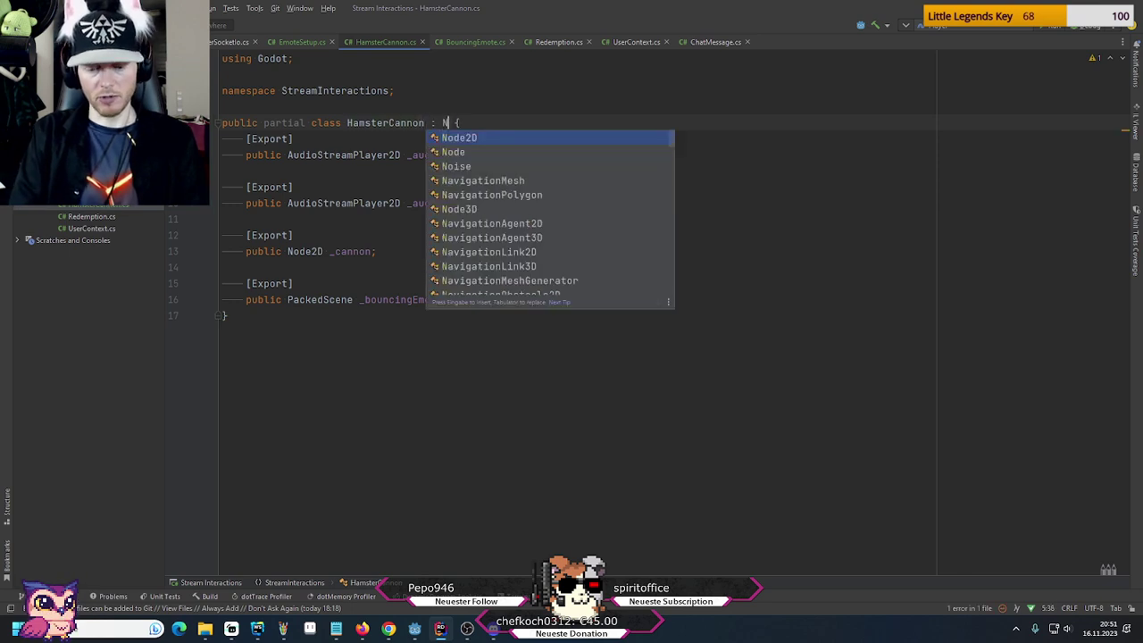
key("Return")
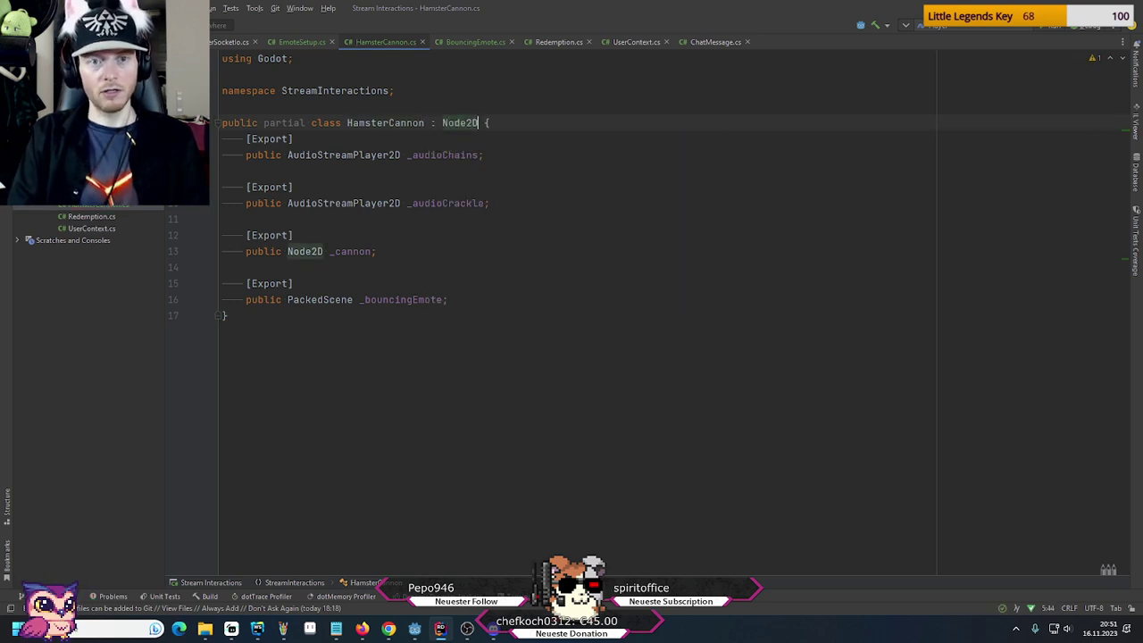
key("alt+Tab")
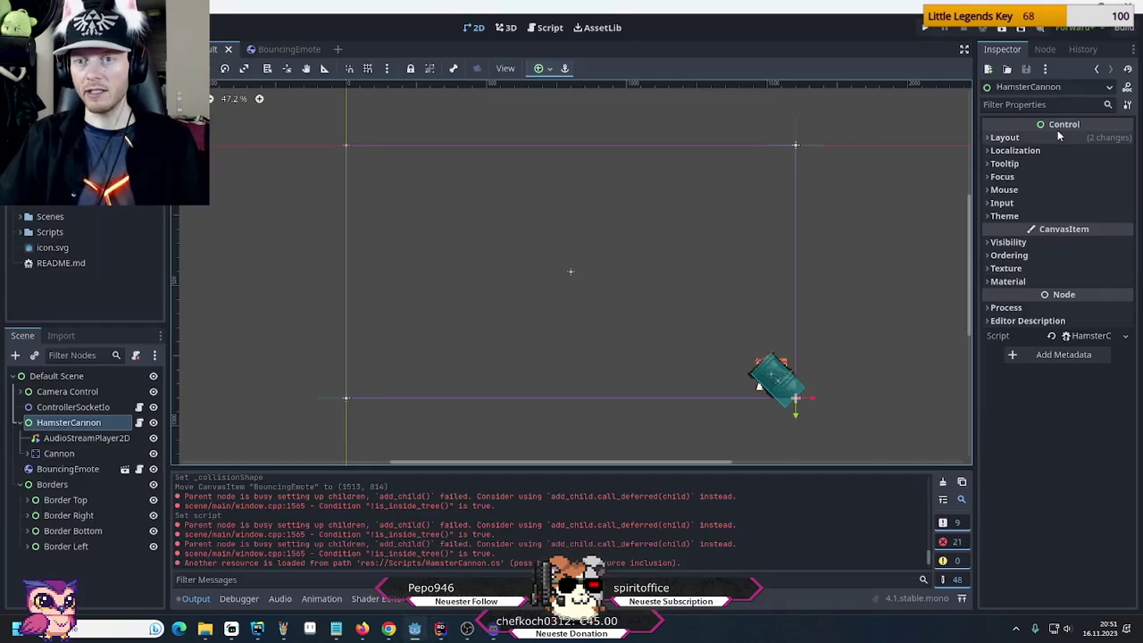
Change the HamsterCannon class's base type to Node in Rider, and rebuild the project from Godot
key("alt+Tab")
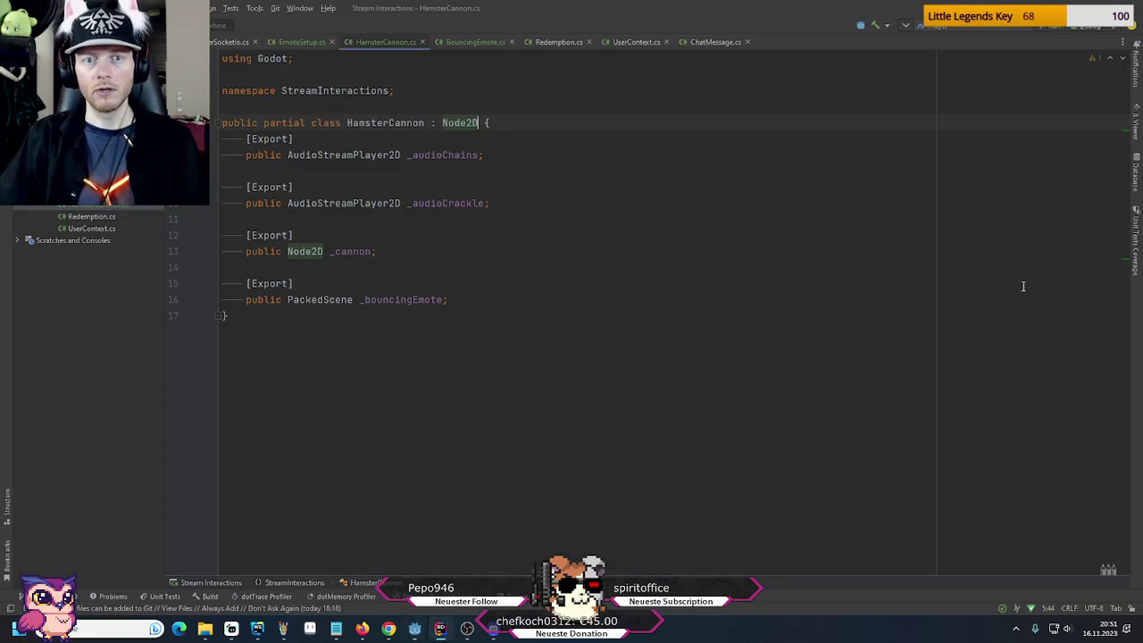
double_click(466, 124)
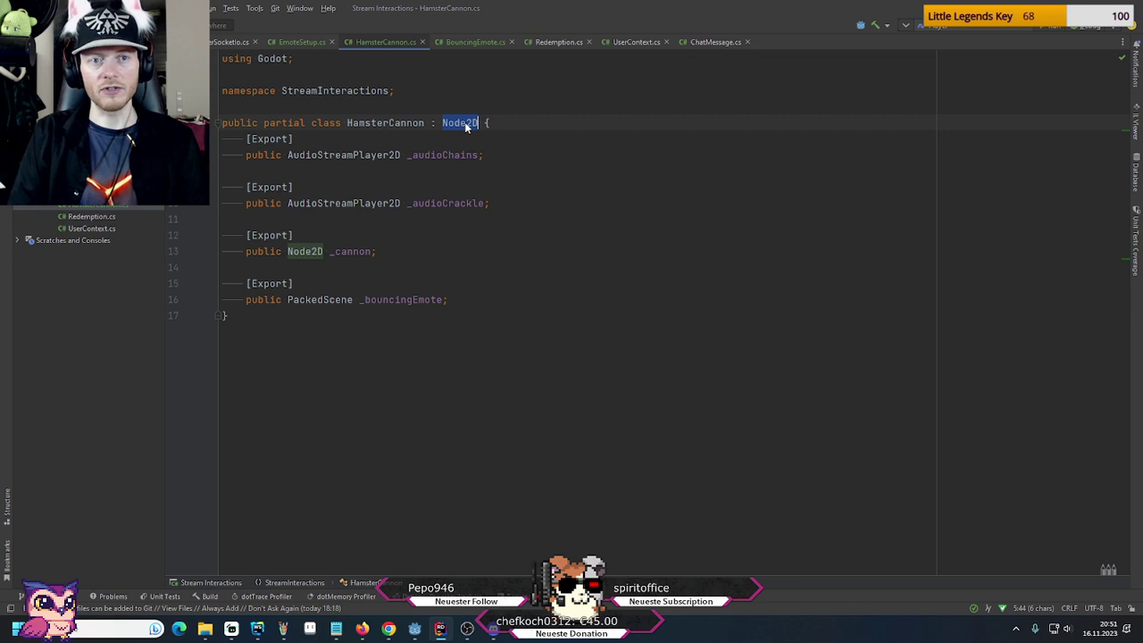
key("Right")
key("BackSpace")
key("BackSpace")
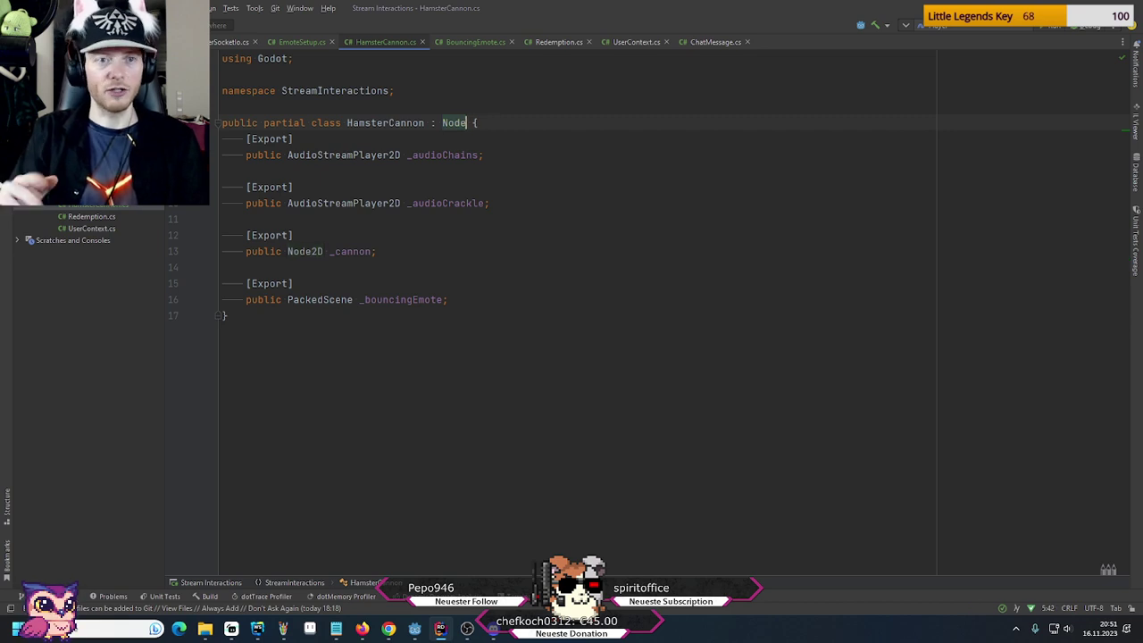
key("alt+Tab")
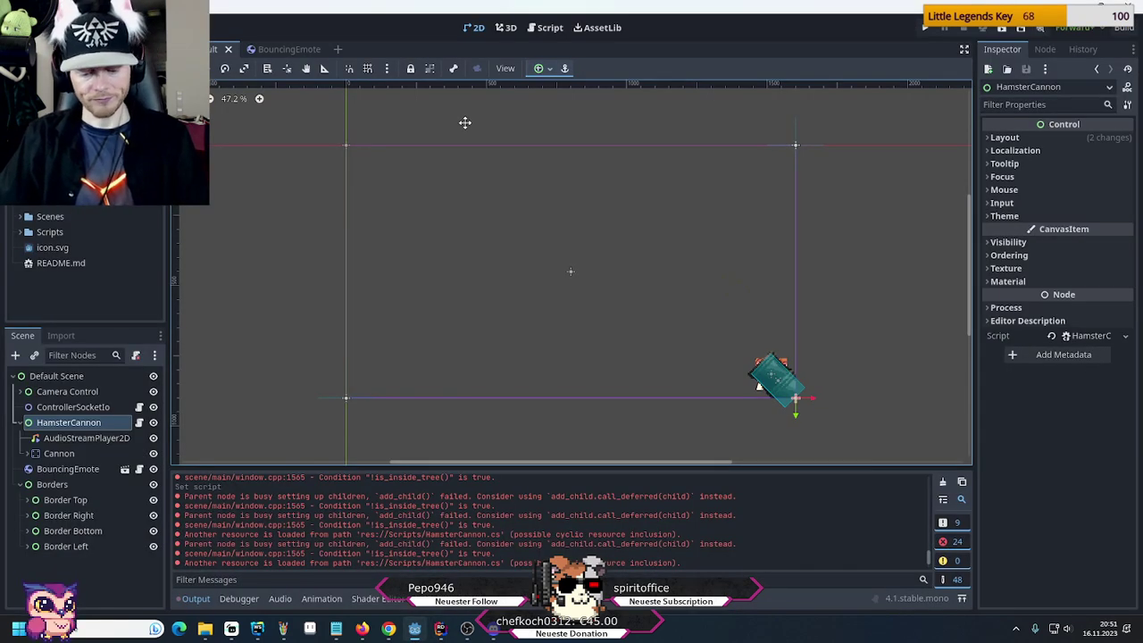
key("F5")
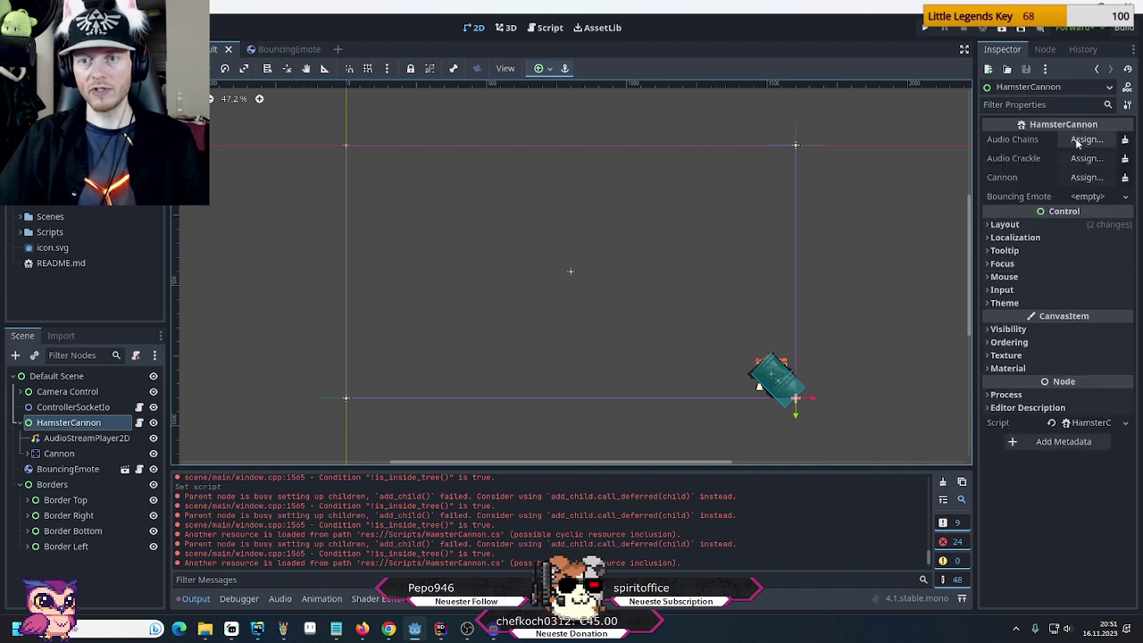
Inspect the AudioStreamPlayer2D under HamsterCannon and preview the sound assigned as its stream
left_click(63, 441)
left_click_drag(63, 441, 79, 443)
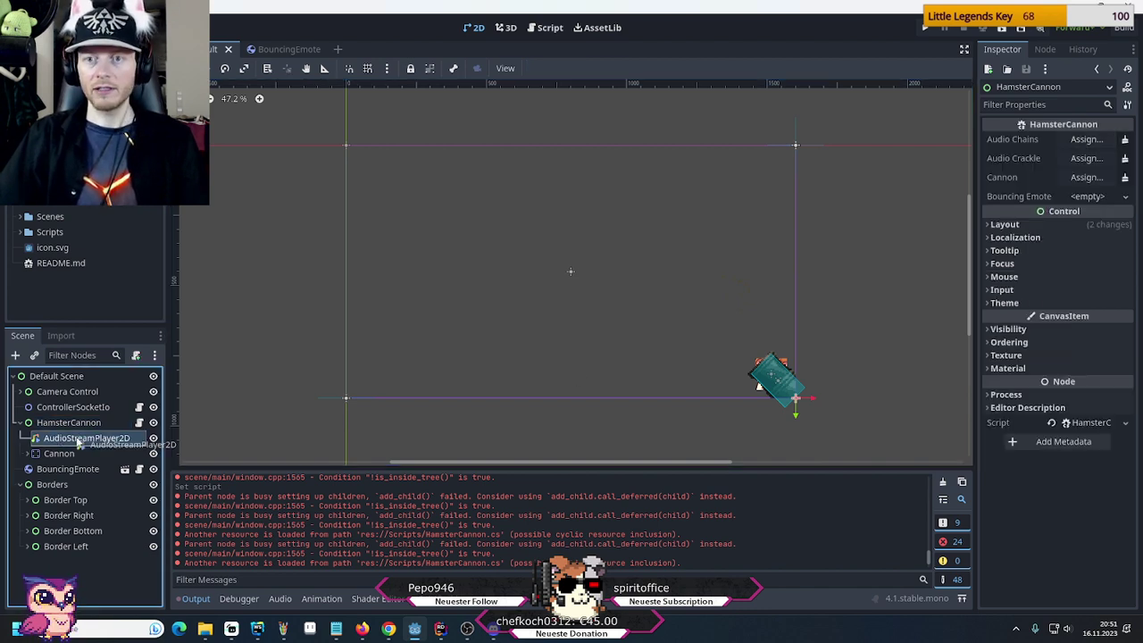
left_click_drag(79, 443, 77, 431)
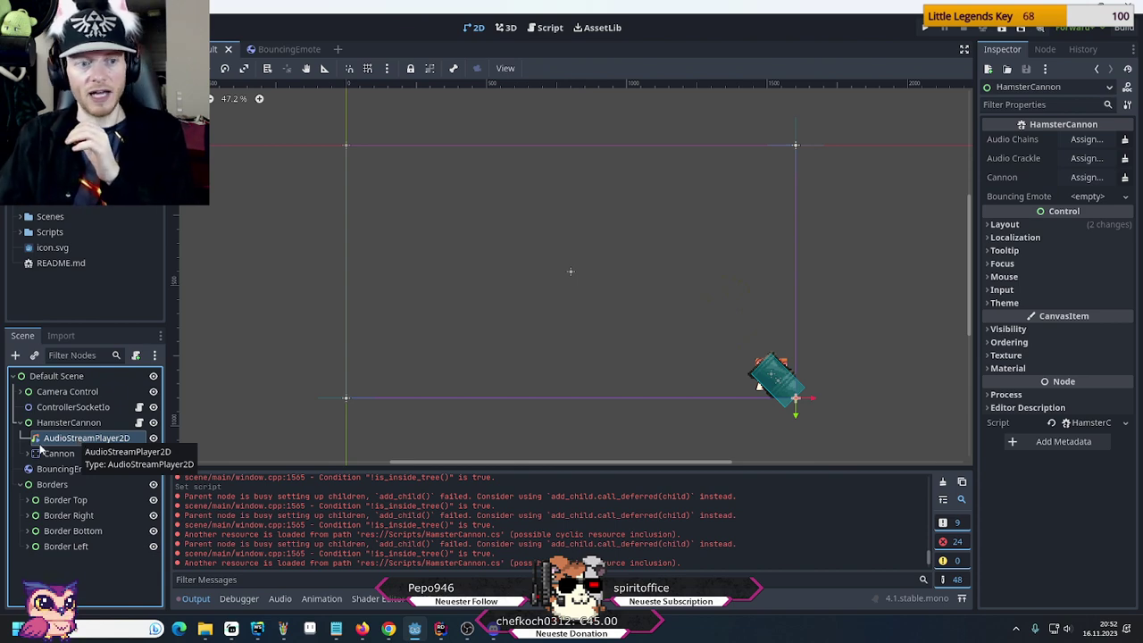
left_click(77, 440)
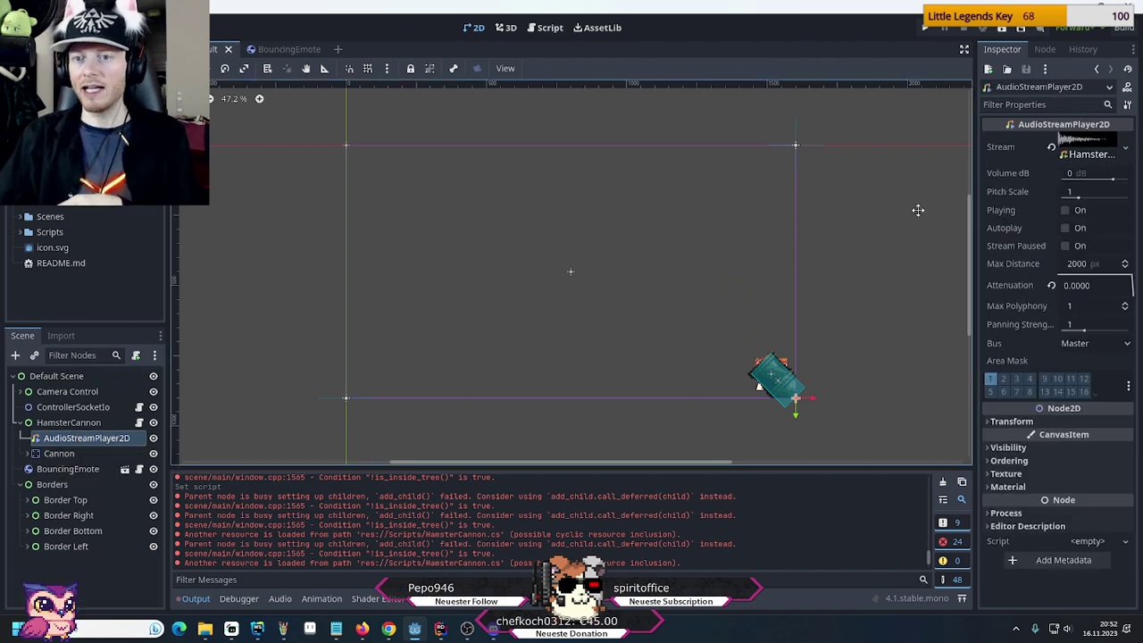
left_click(1085, 154)
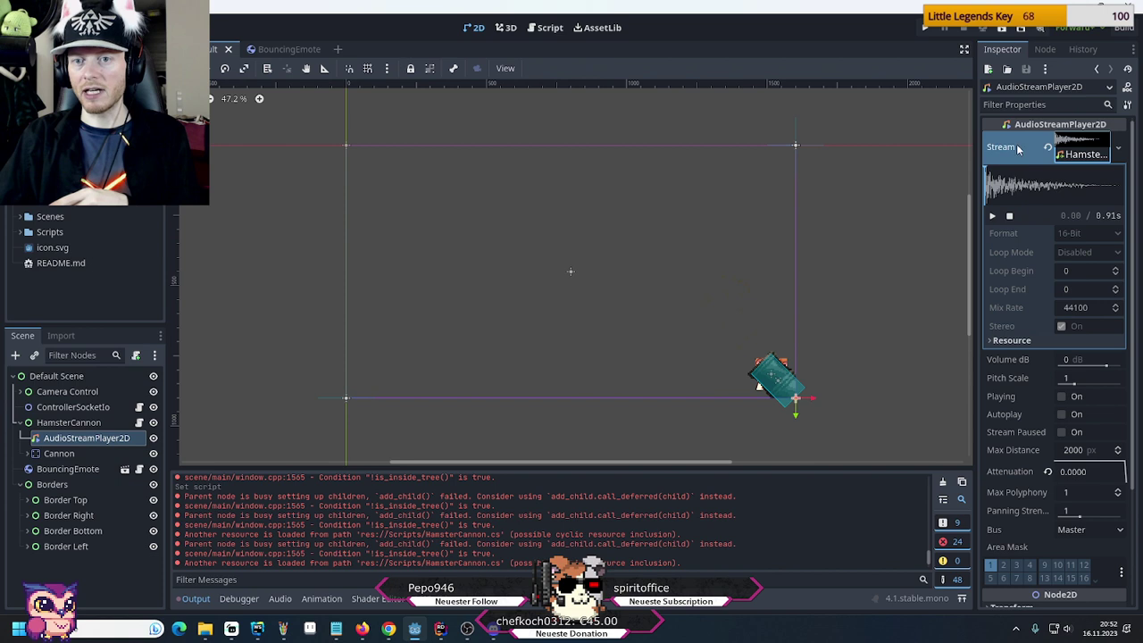
left_click(992, 219)
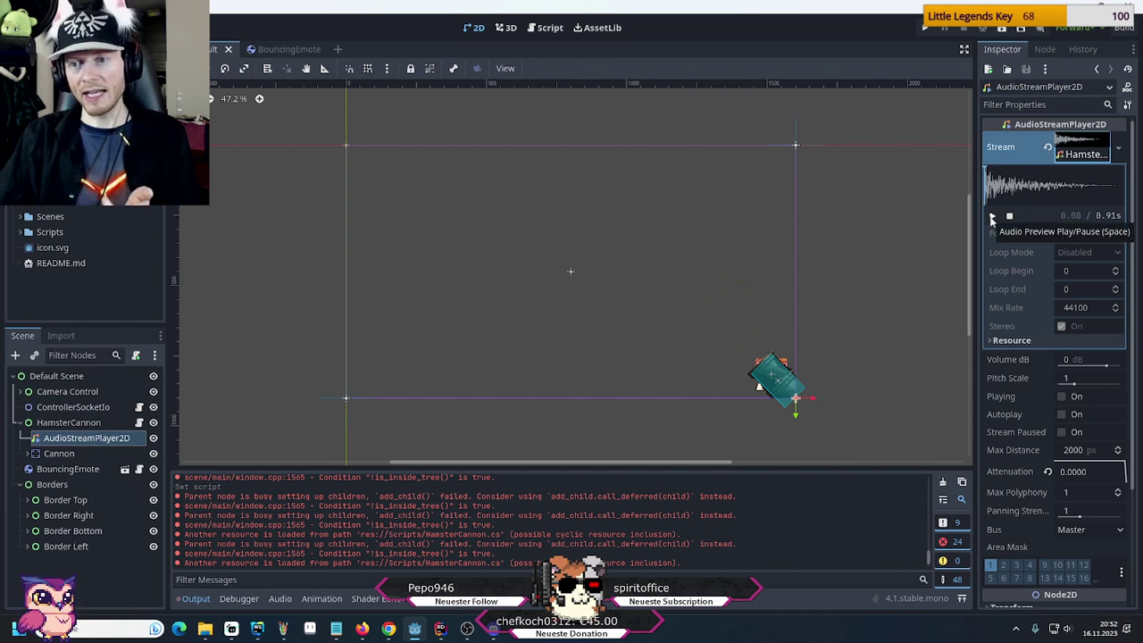
left_click(1076, 156)
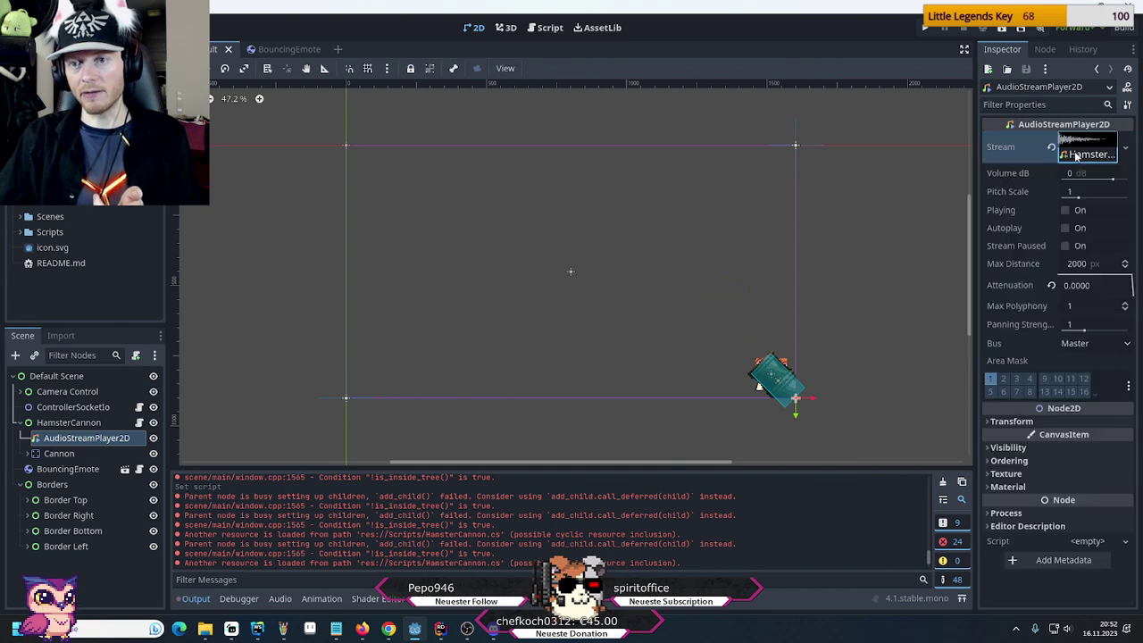
Rename the AudioStreamPlayer2D node under HamsterCannon as Audio Crackle
left_click(59, 453)
left_click(73, 439)
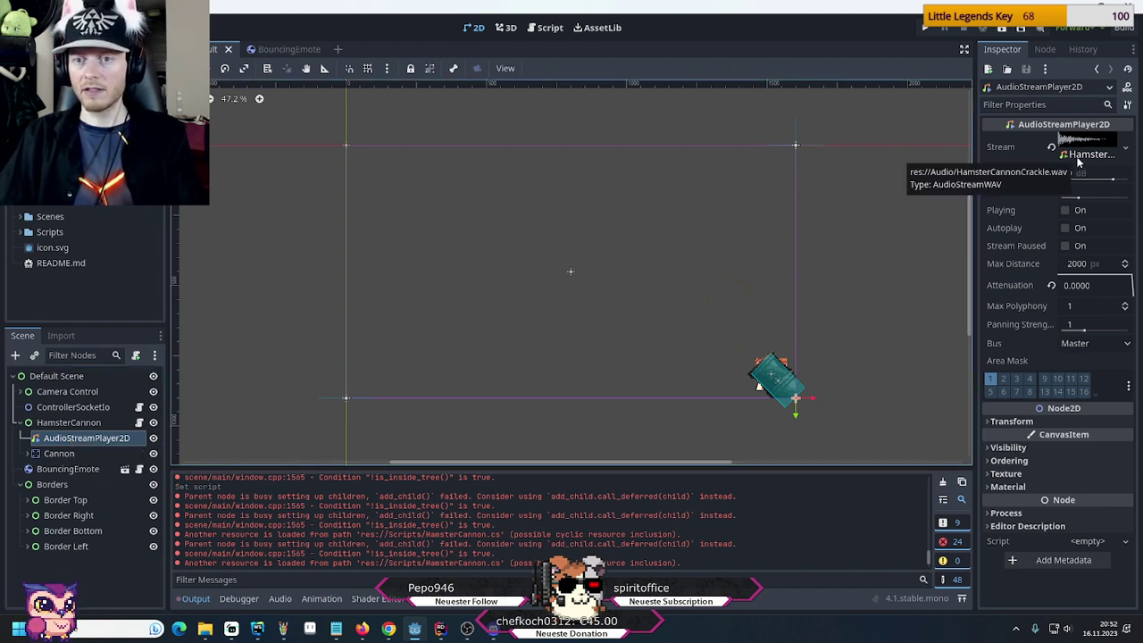
key("F2")
key("End")
key("BackSpace")
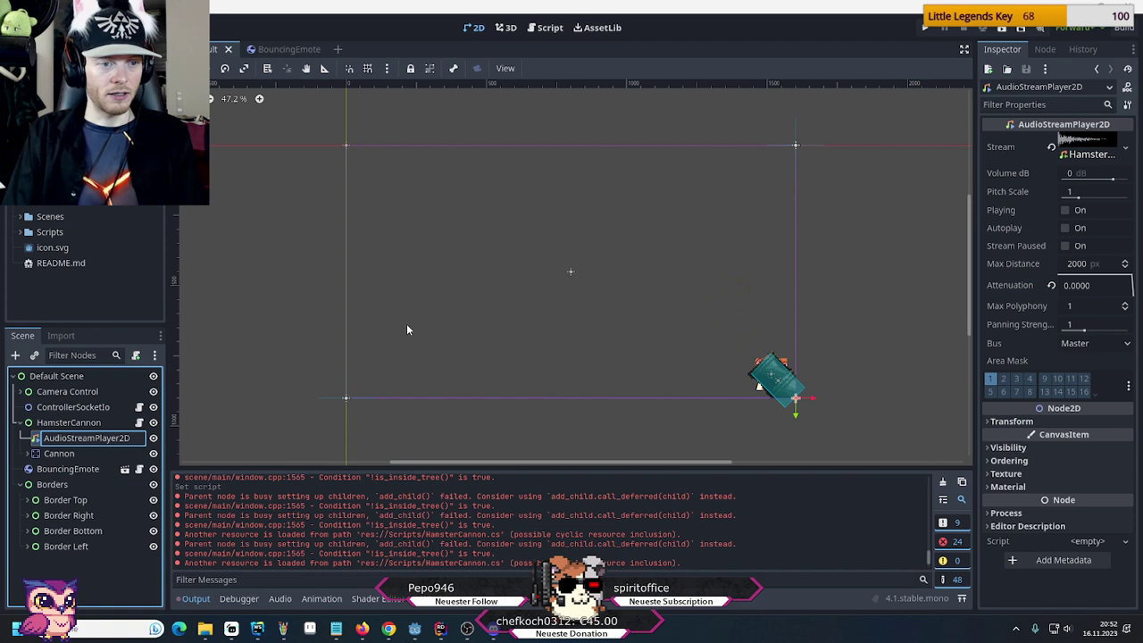
key("BackSpace")
key("BackSpace")
key("BackSpace")
key("BackSpace")
key("BackSpace")
key("BackSpace")
key("BackSpace")
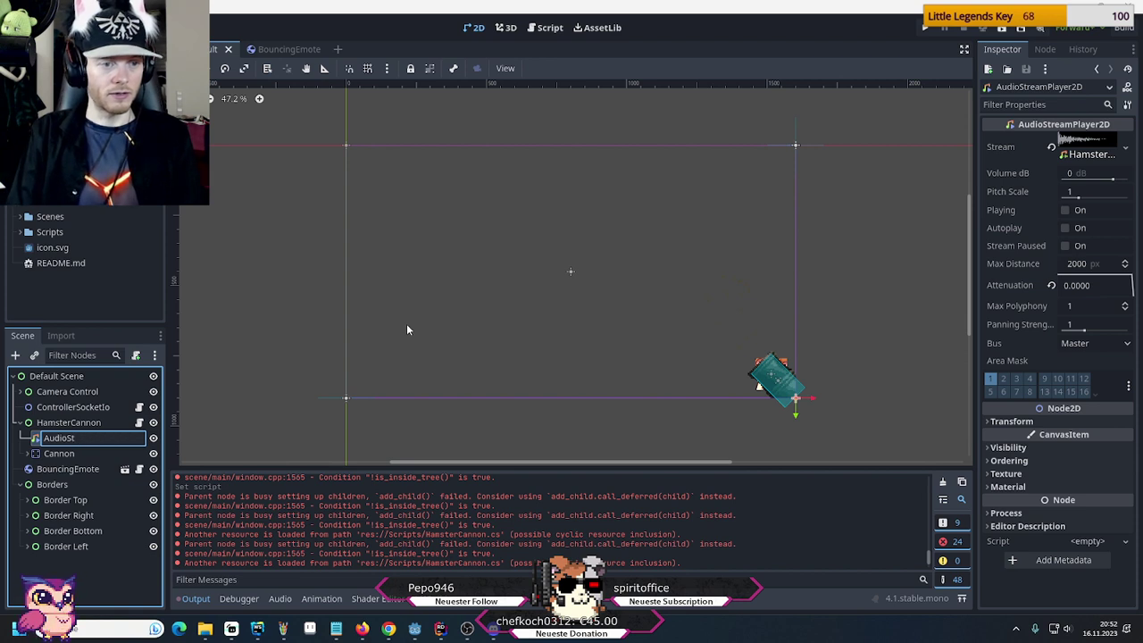
type("Crackle")
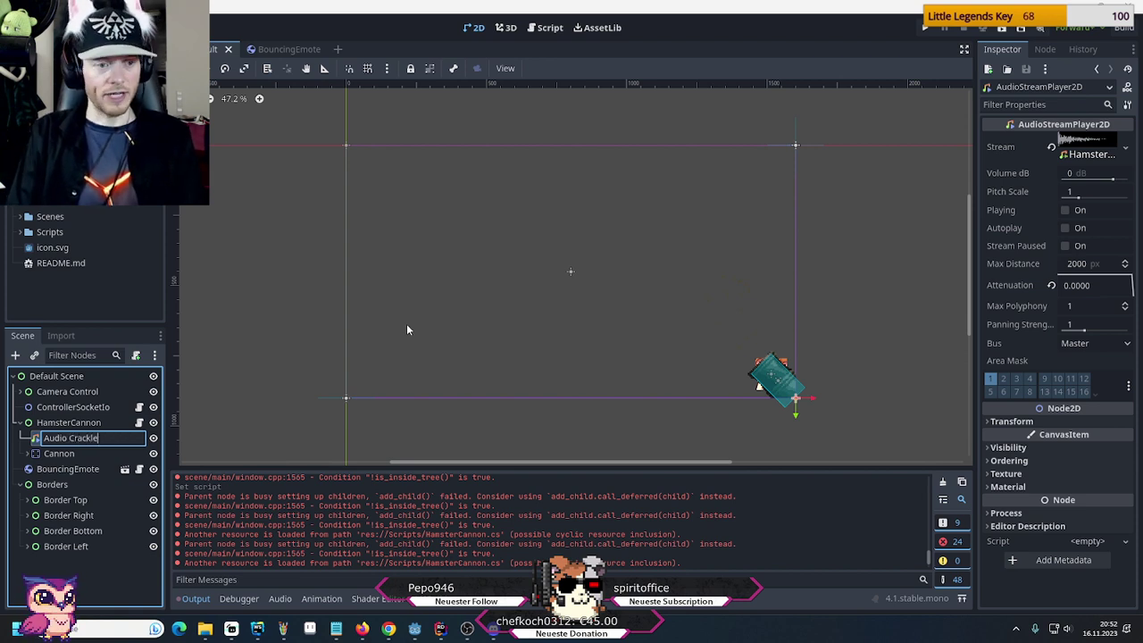
key("Return")
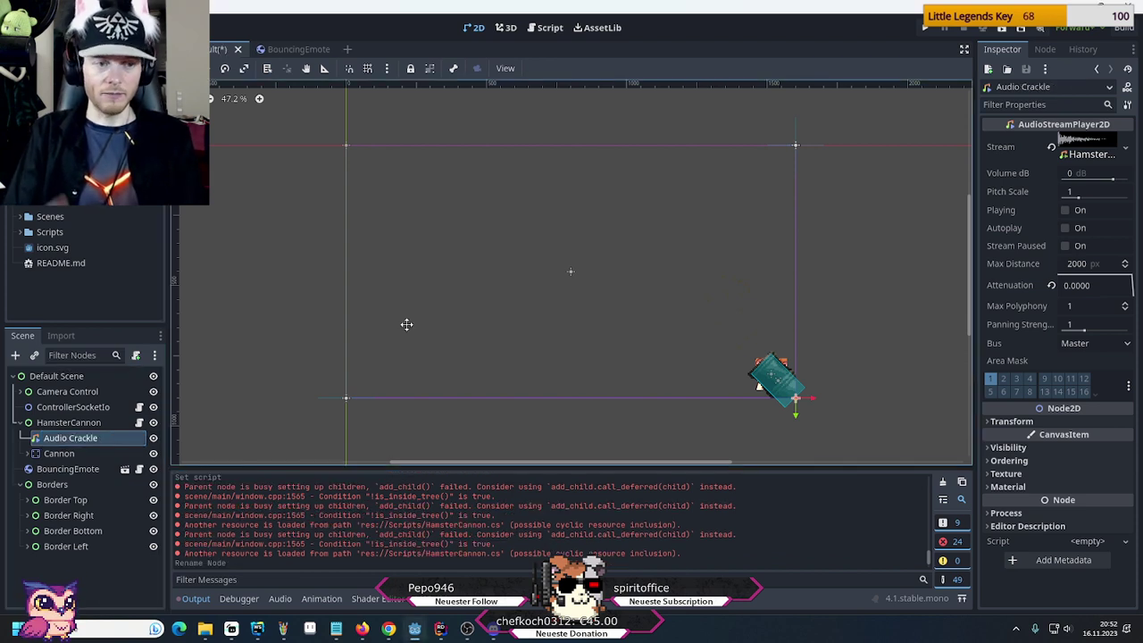
Duplicate the Audio Crackle node under HamsterCannon and rename the copy as Audio Chains
left_click(77, 426)
left_click(77, 439)
key("ctrl+d")
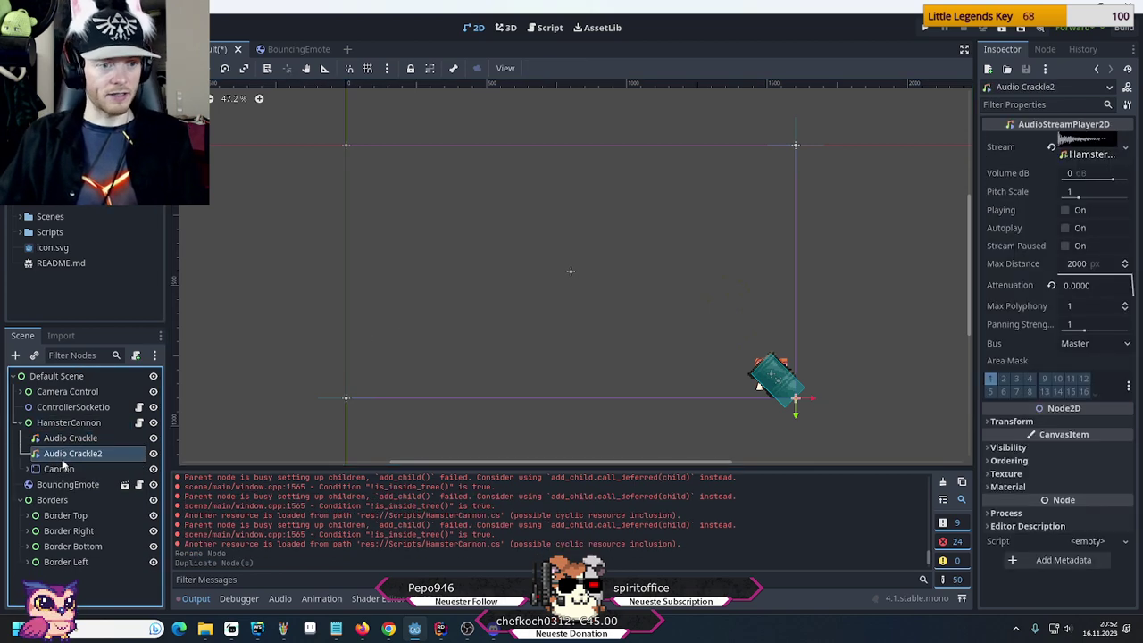
double_click(83, 453)
key("End")
key("BackSpace")
key("BackSpace")
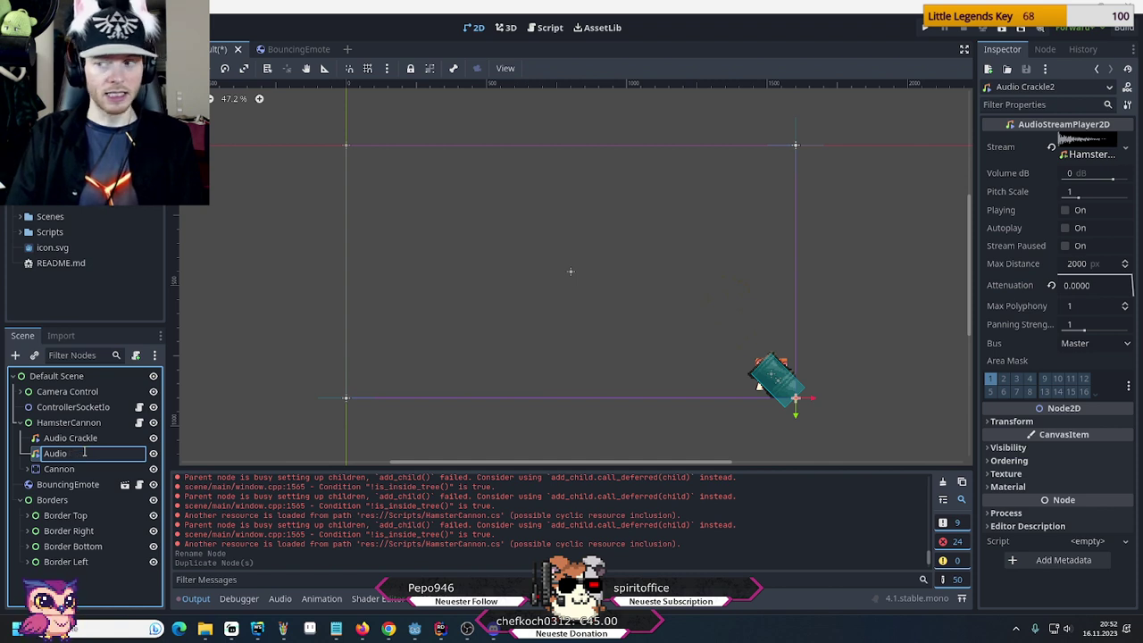
type("Chains")
key("Return")
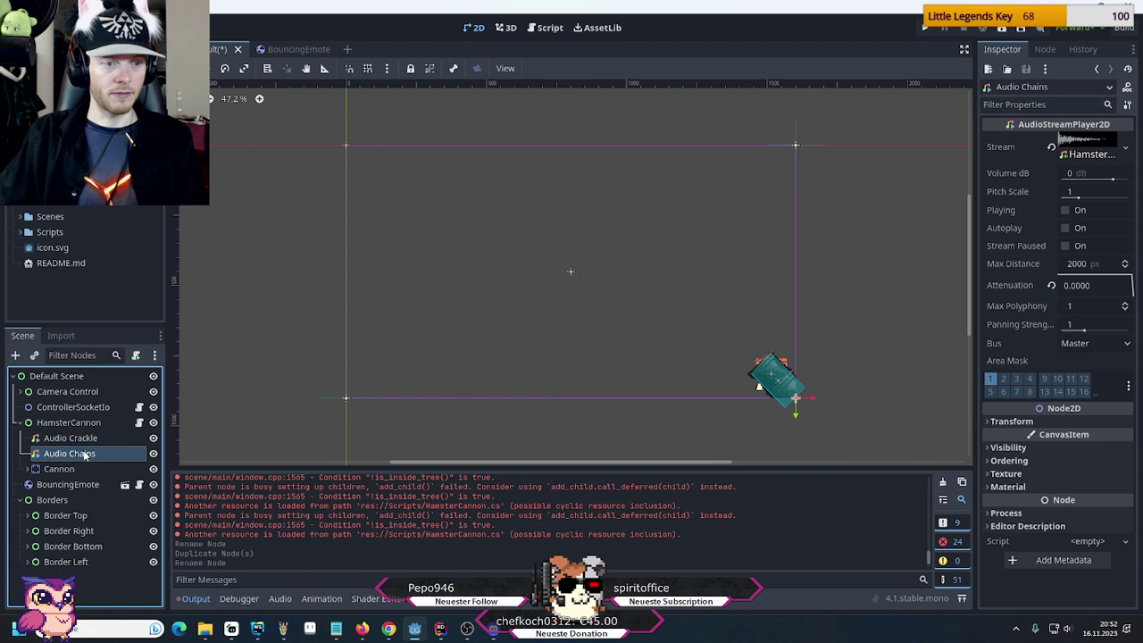
left_click(688, 191)
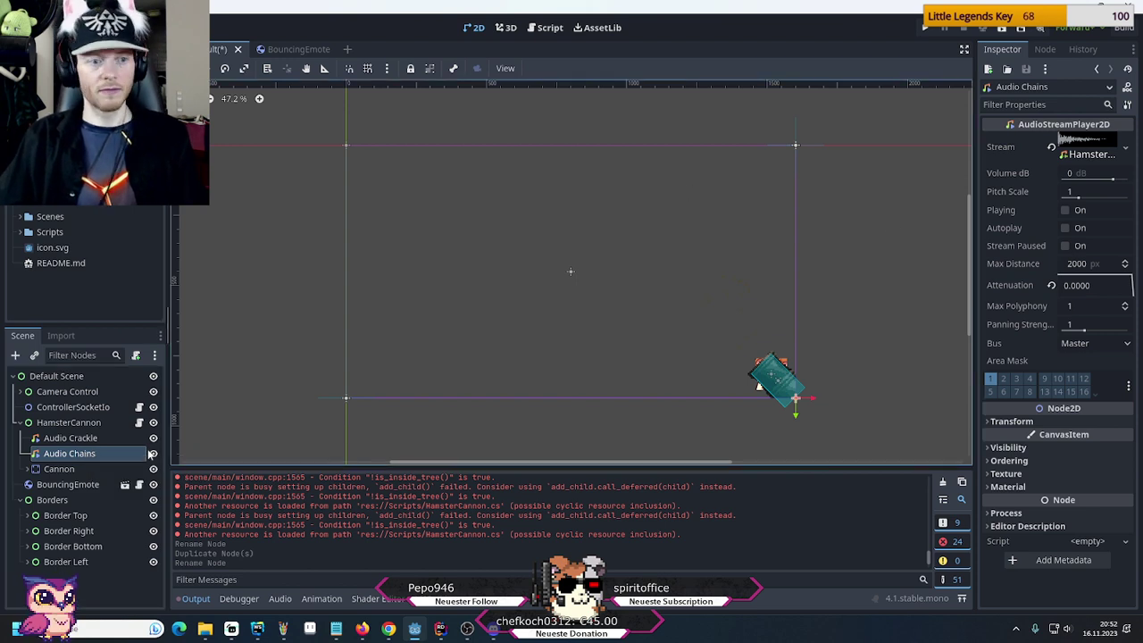
Make the stream resources of the Audio Chains and Audio Crackle nodes unique
left_click(79, 453)
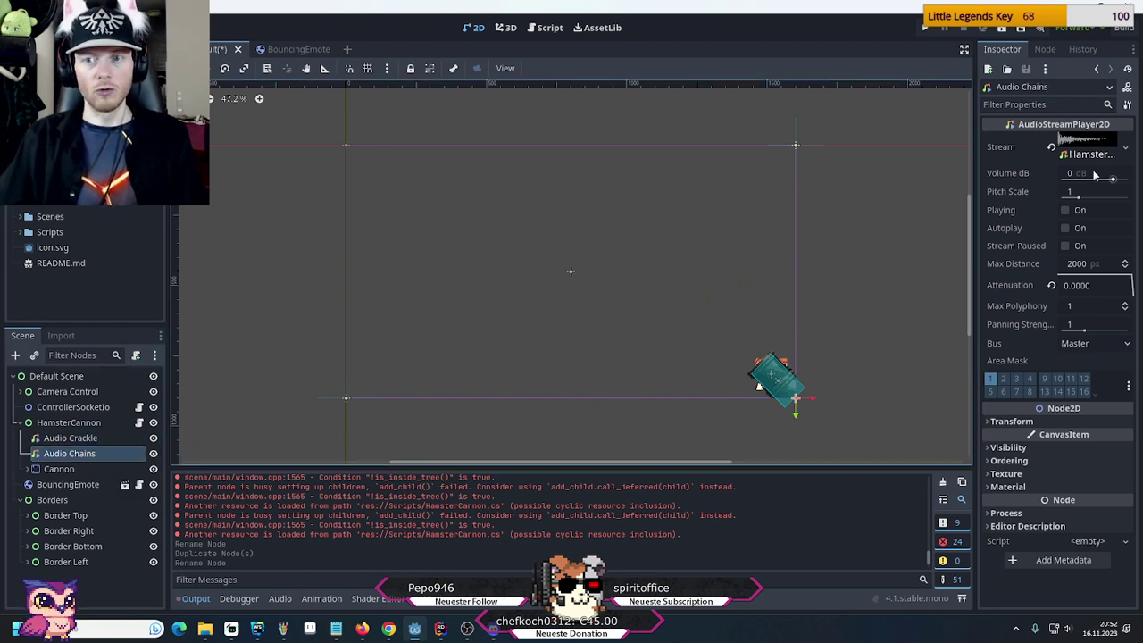
left_click(1126, 148)
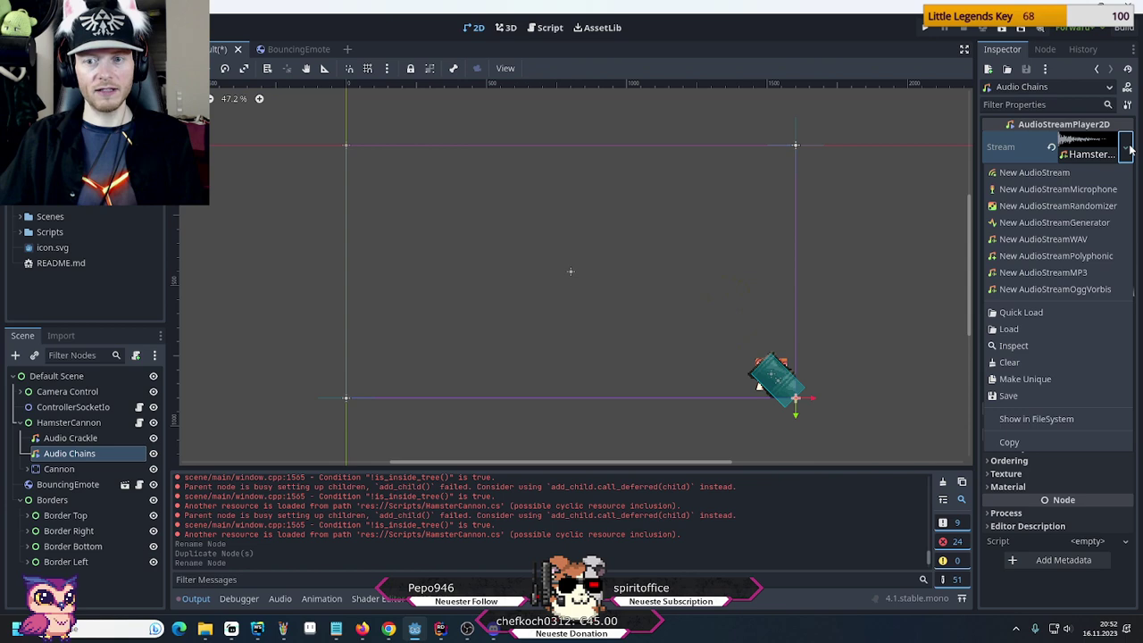
left_click(1026, 379)
left_click(70, 438)
left_click(1126, 148)
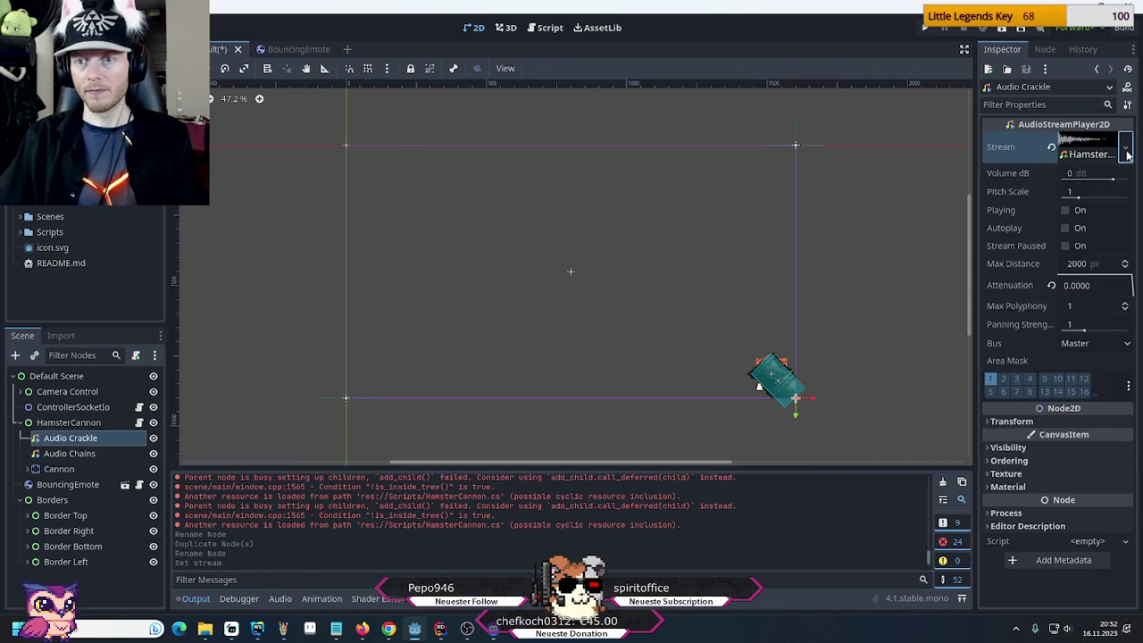
left_click(1025, 379)
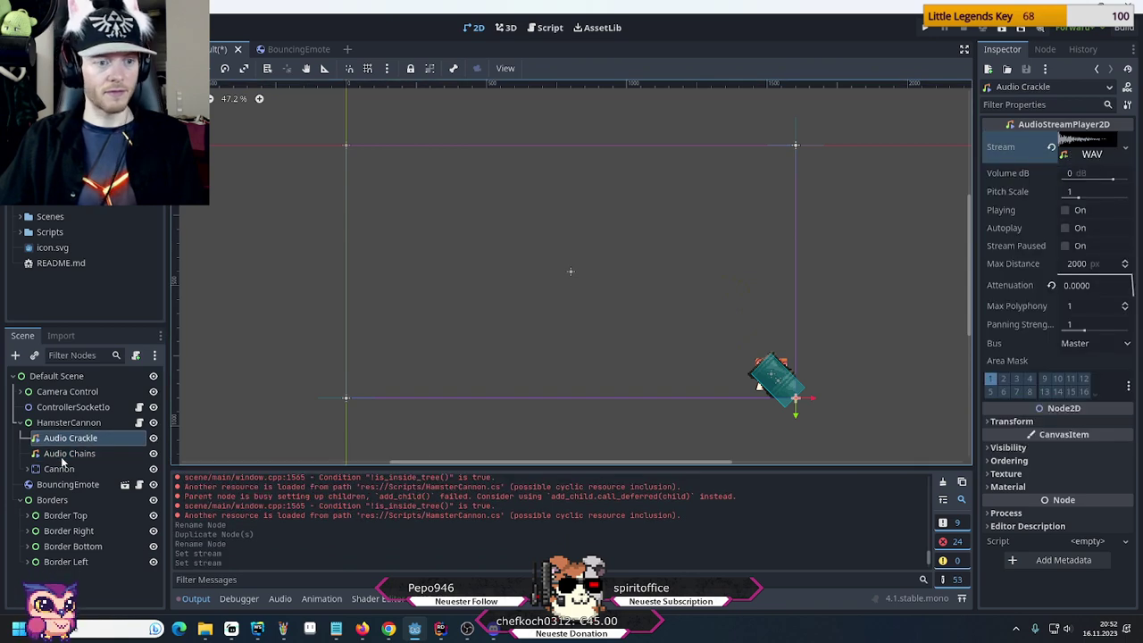
Load Audio/HamsterCannonChains.wav as the stream of the Audio Chains node
left_click(65, 452)
left_click(1125, 148)
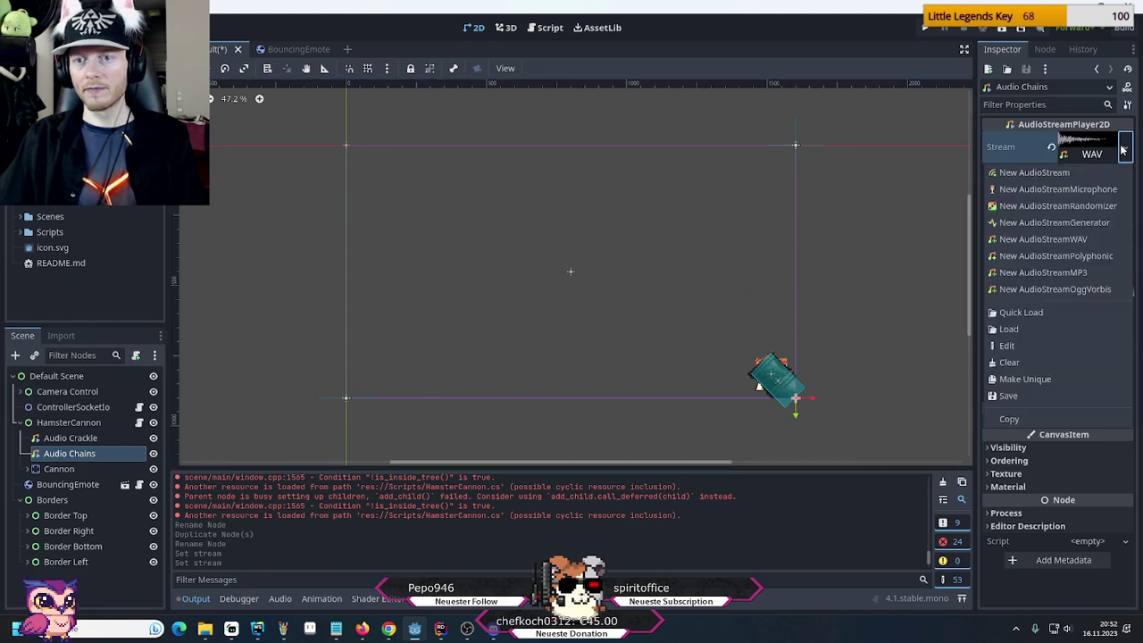
left_click(1027, 324)
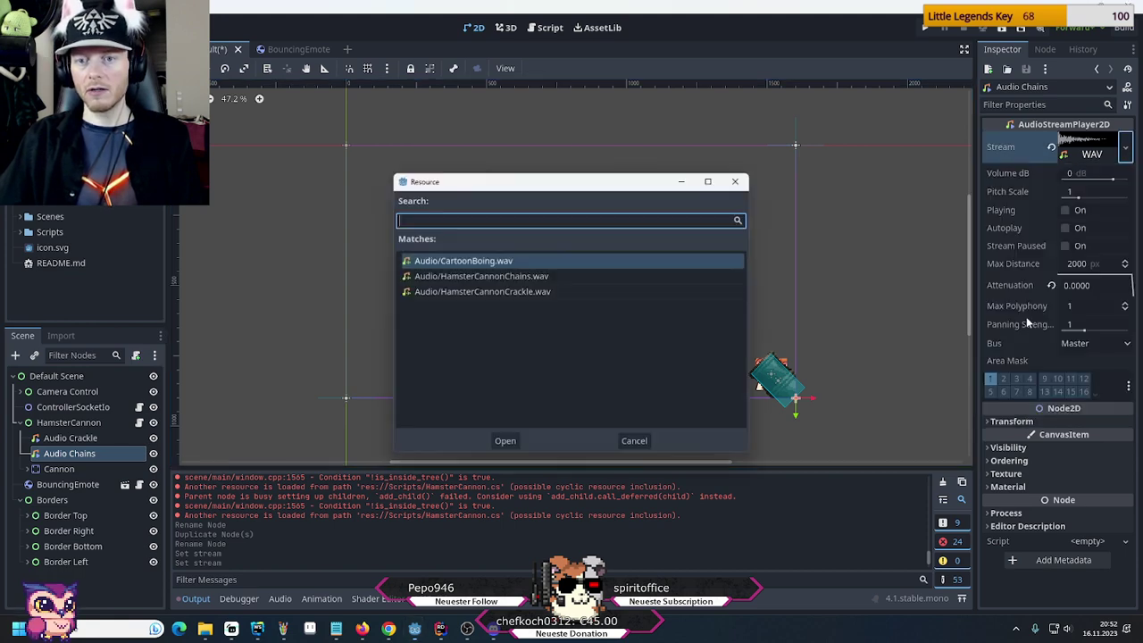
left_click(526, 291)
double_click(527, 276)
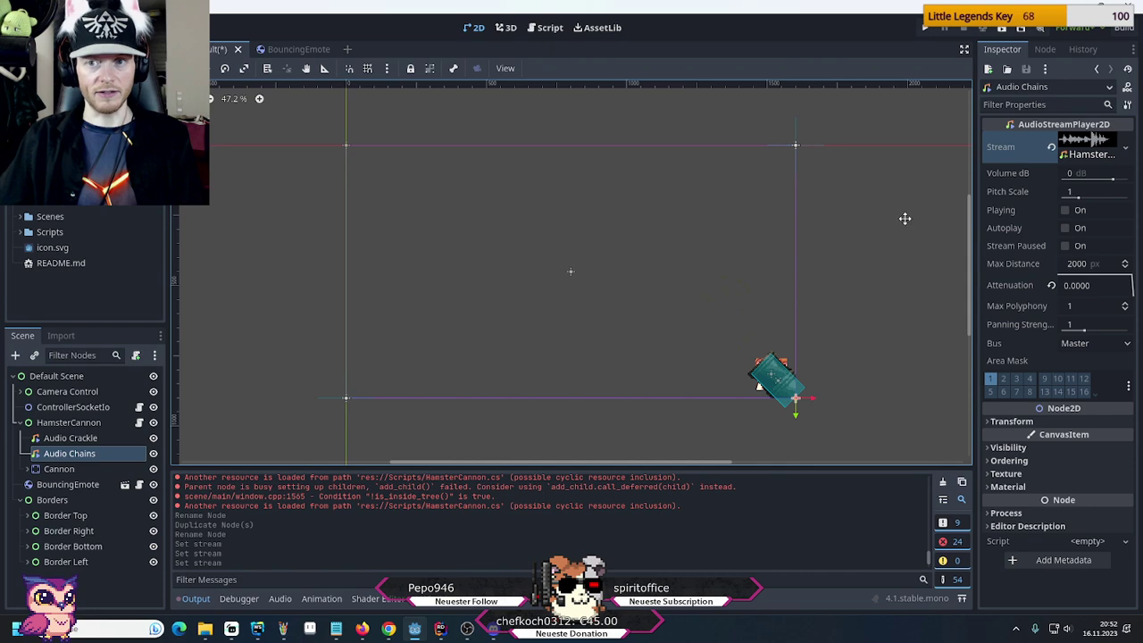
Preview the sounds assigned to the Audio Chains and Audio Crackle nodes
left_click(1079, 145)
left_click(992, 216)
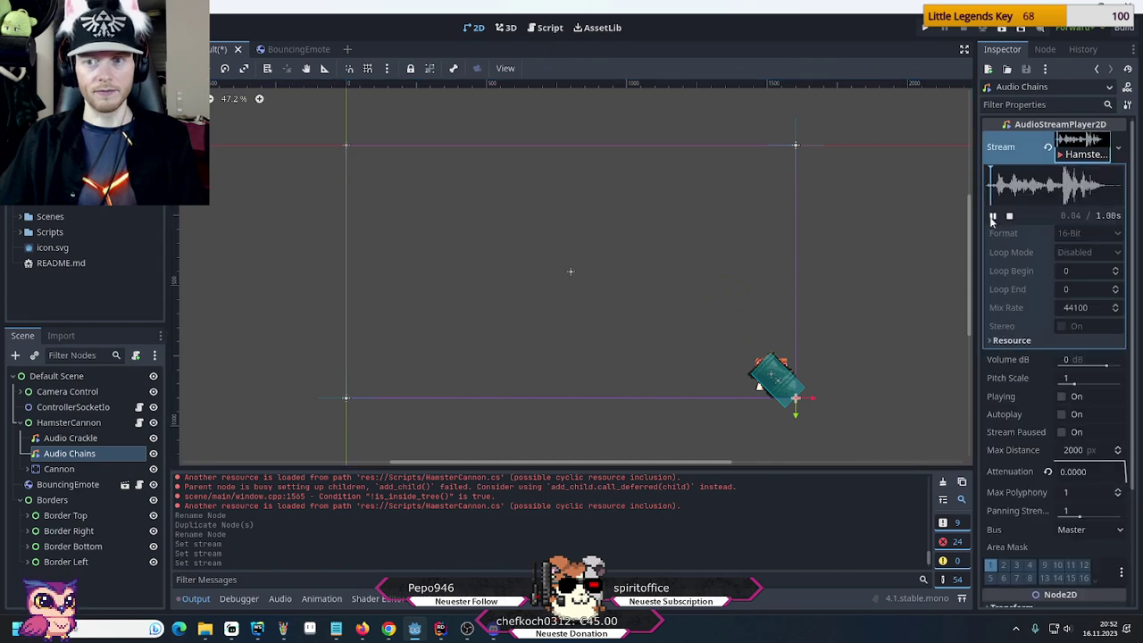
left_click(76, 439)
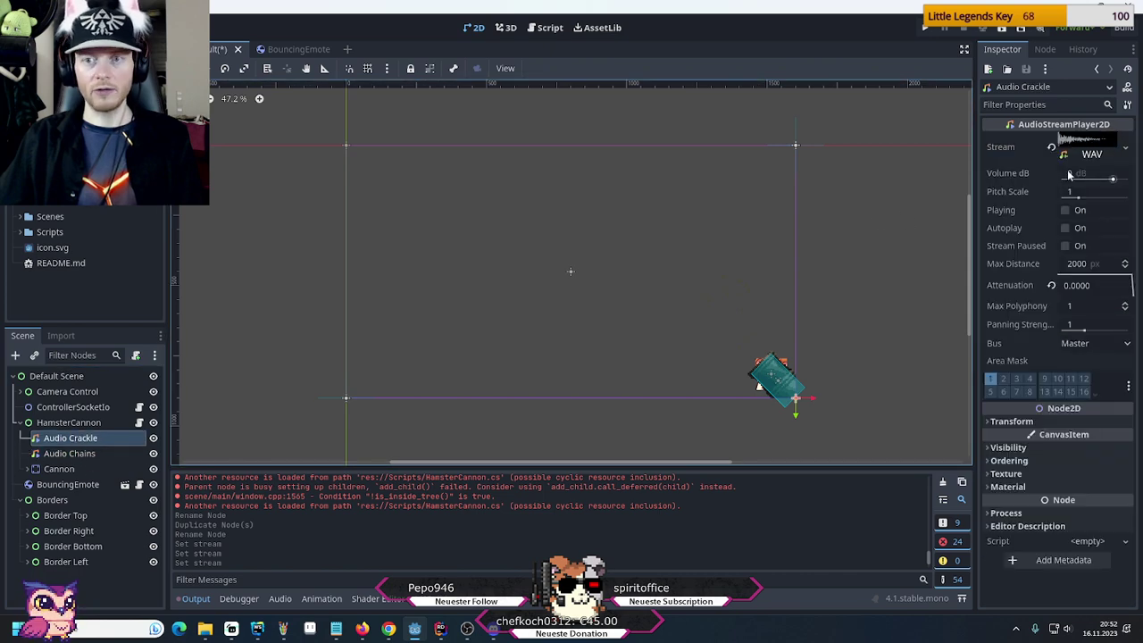
left_click(1100, 152)
left_click(993, 217)
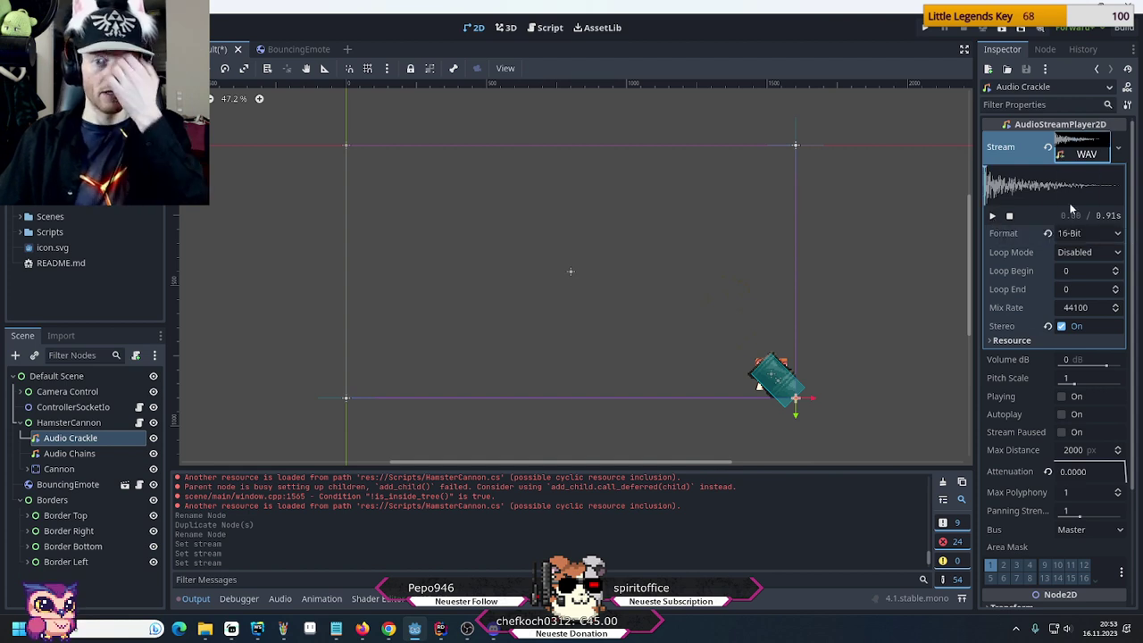
left_click(1085, 152)
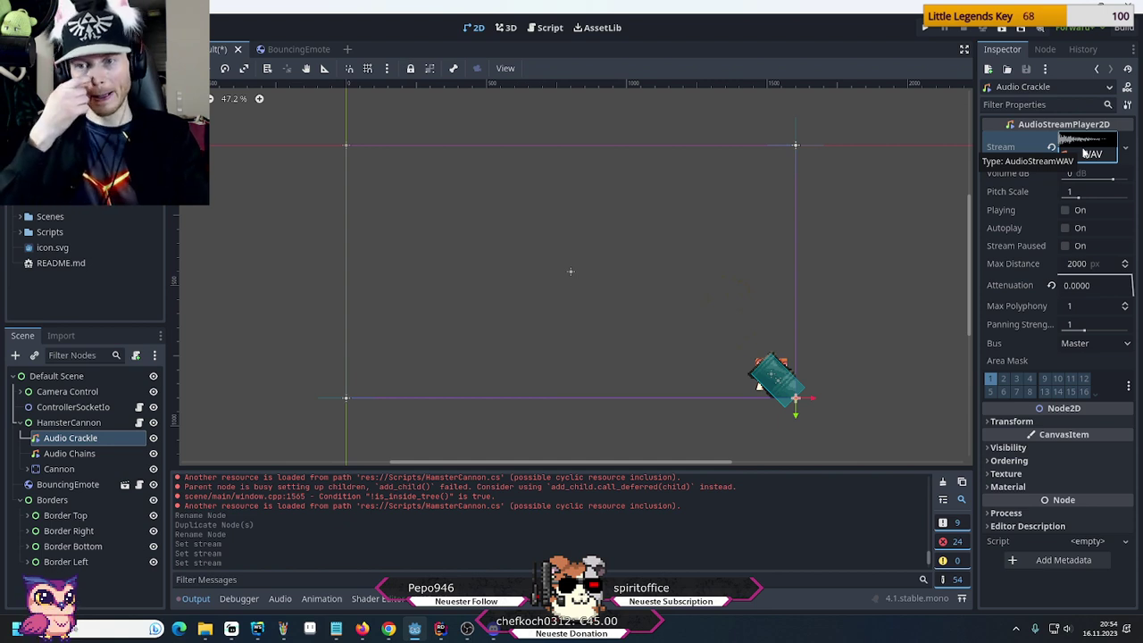
Place Audio Chains above Audio Crackle and assign both nodes to HamsterCannon's matching exported audio fields
left_click(61, 425)
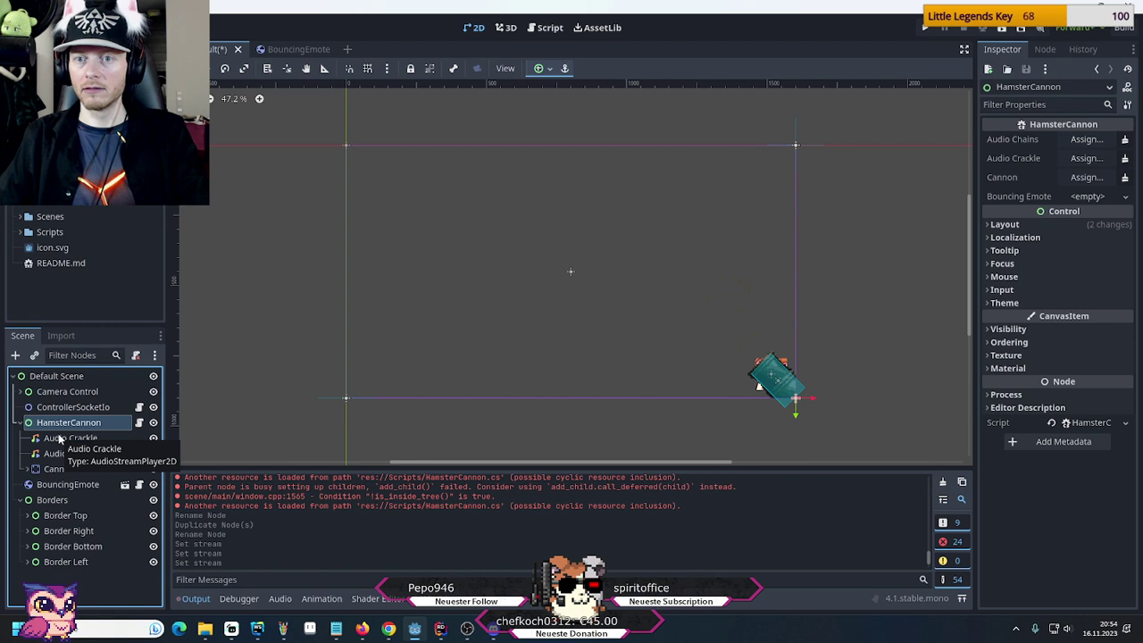
left_click_drag(56, 459, 1087, 147)
left_click(65, 423)
left_click_drag(63, 456, 1083, 158)
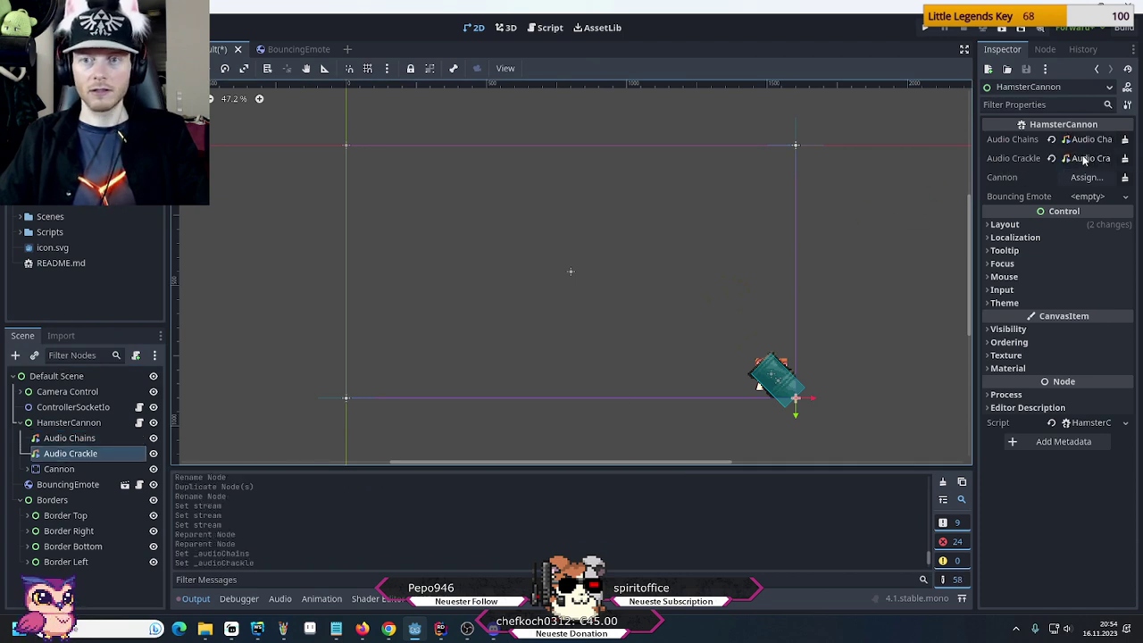
Assign the Cannon node and the BouncingEmote scene to HamsterCannon's remaining exported fields, and save the scene
left_click_drag(59, 469, 1103, 179)
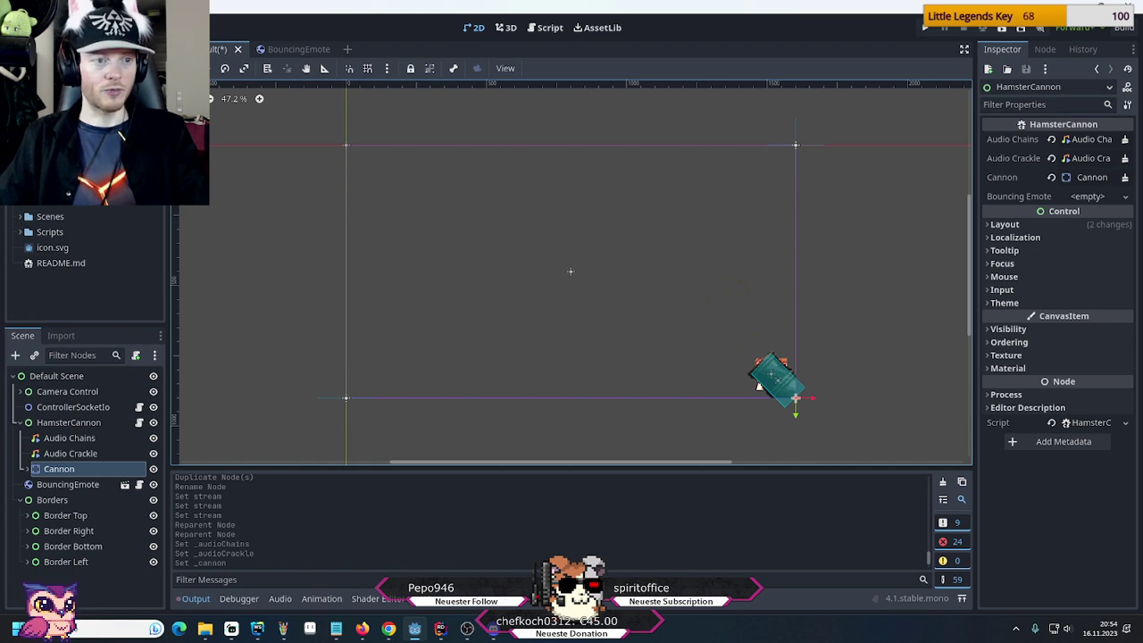
left_click_drag(90, 195, 1086, 198)
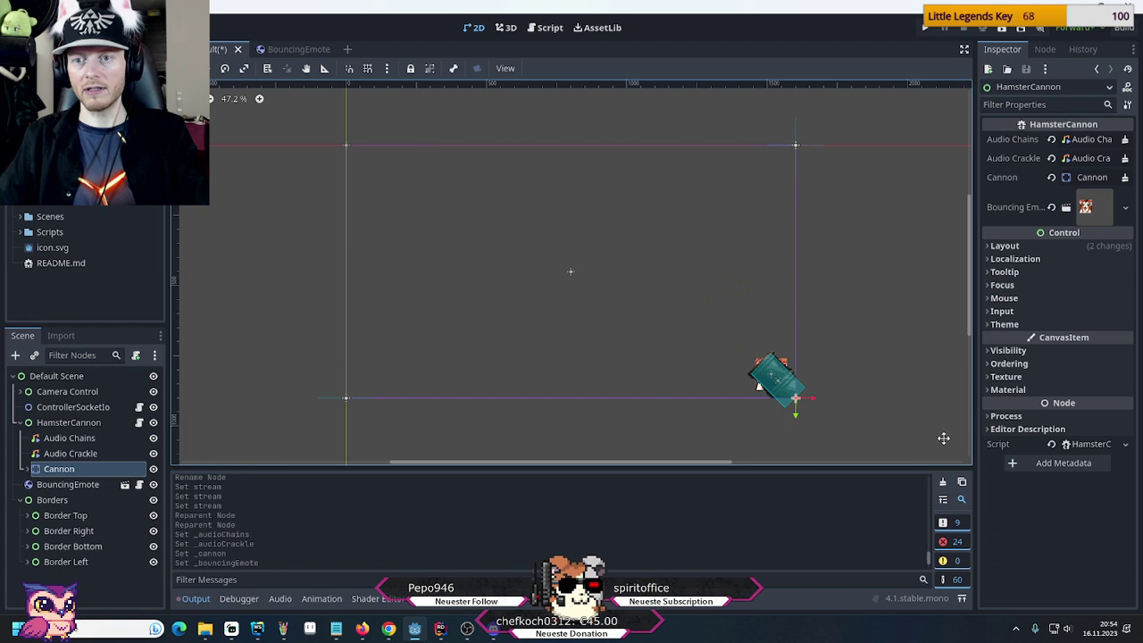
key("ctrl+s")
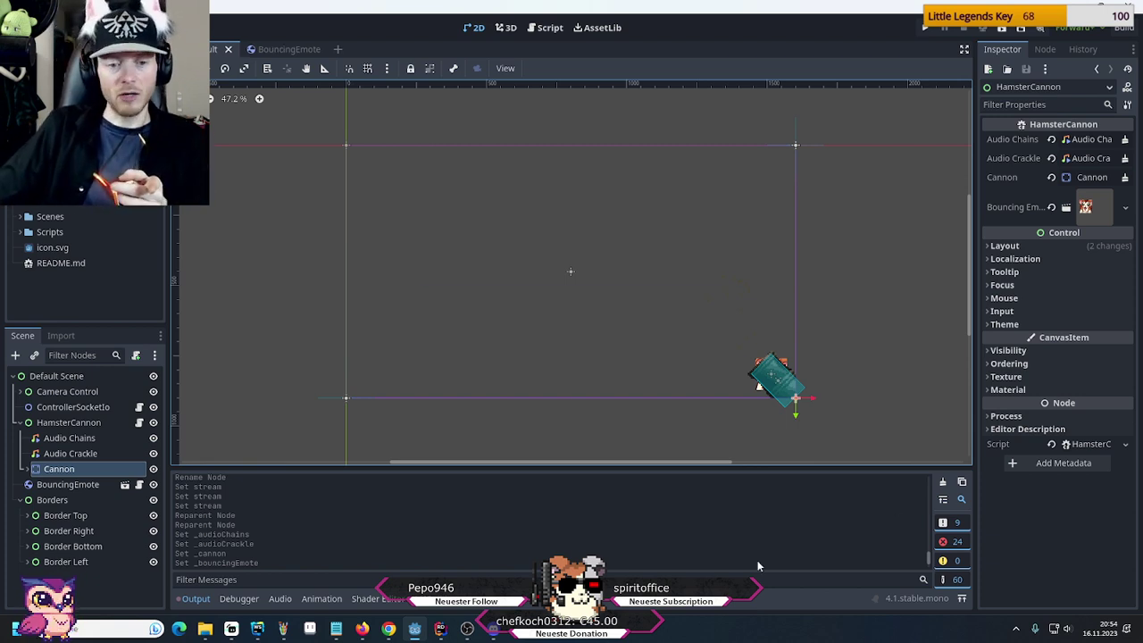
Open the Stream Interactions page in Chrome and examine the component-hamster-cannon markup, including cannon-container and template-cannon-ball, then close the page
left_click(389, 628)
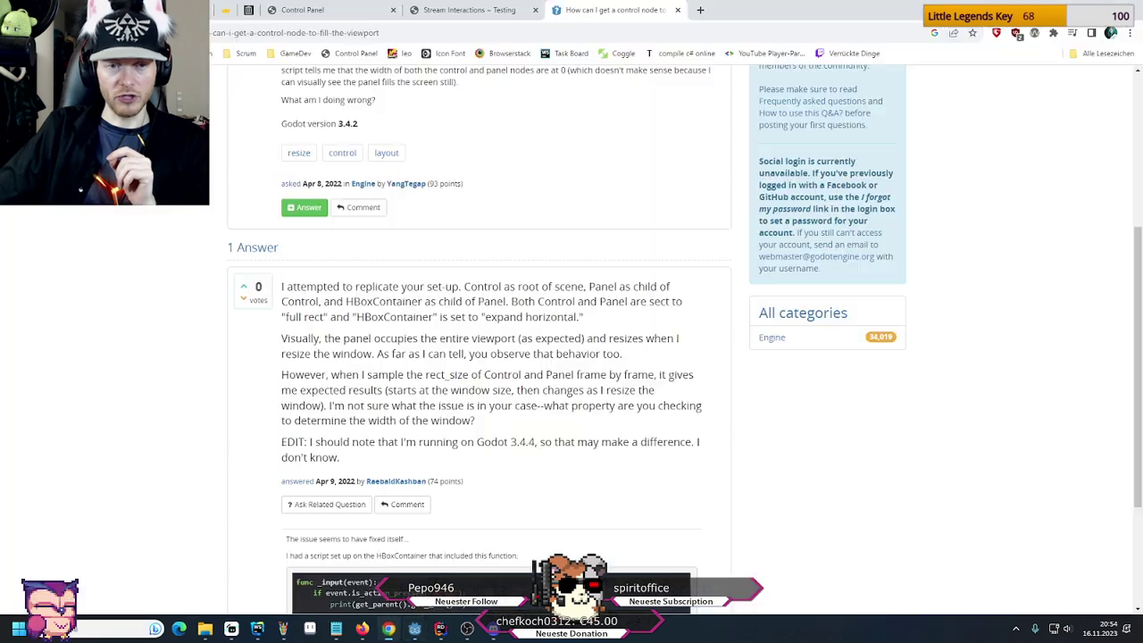
right_click(746, 7)
left_click(774, 93)
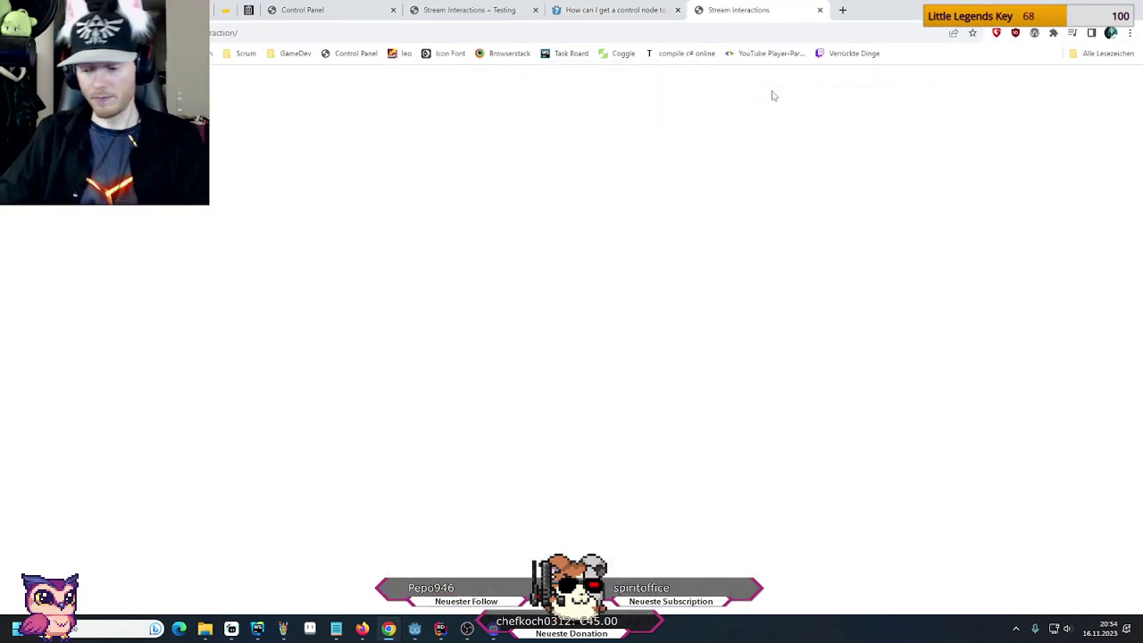
key("F12")
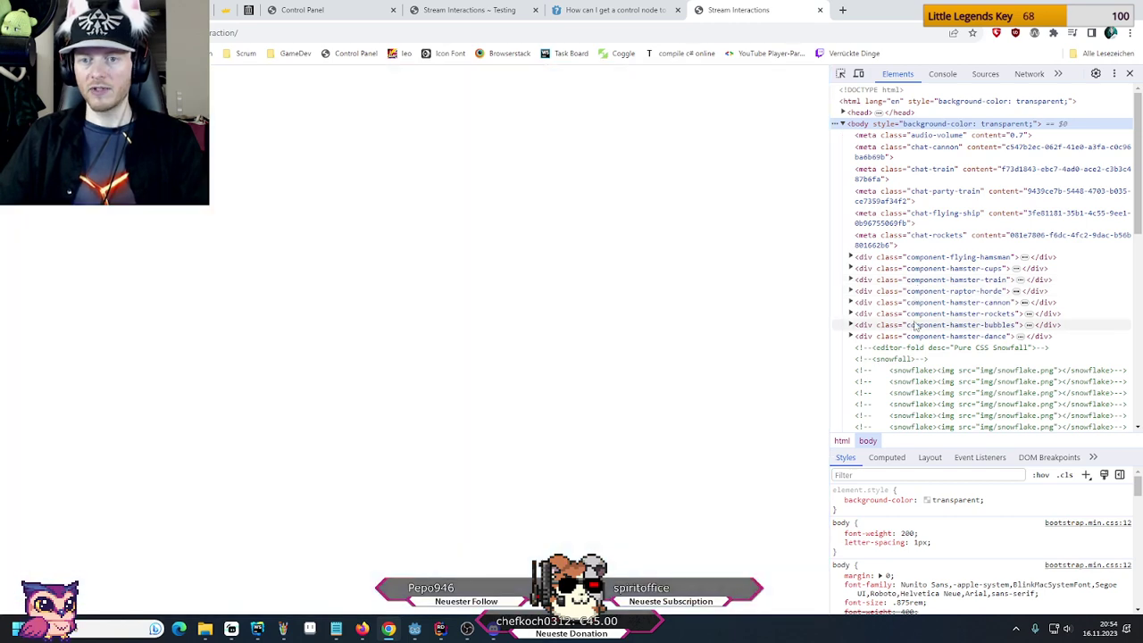
left_click(859, 303)
left_click(852, 304)
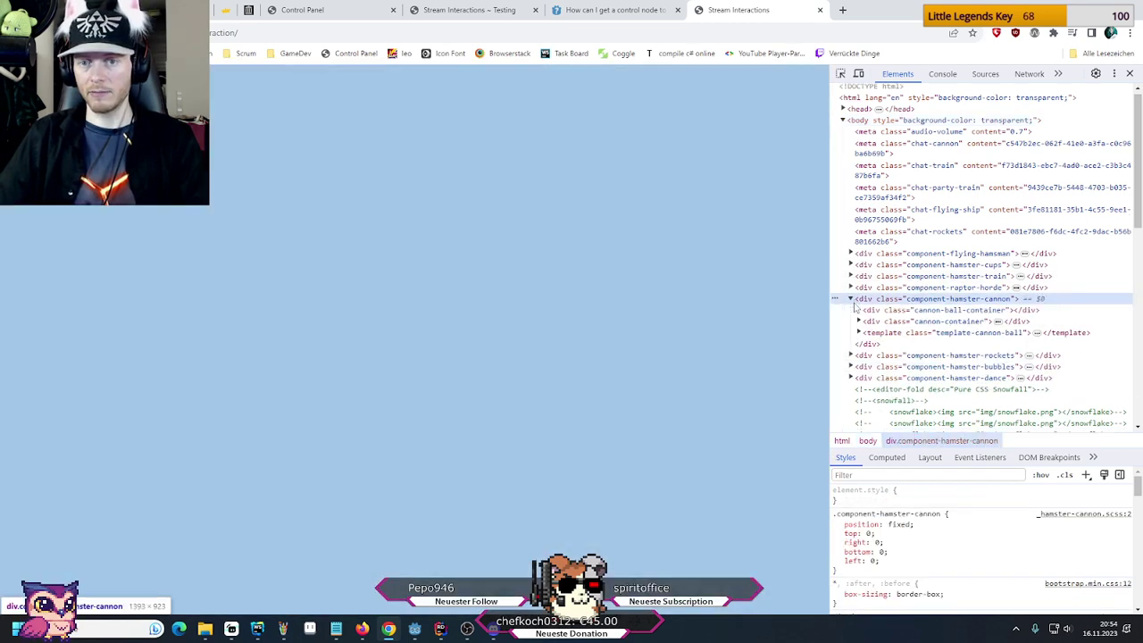
scroll(905, 260, "down", 1)
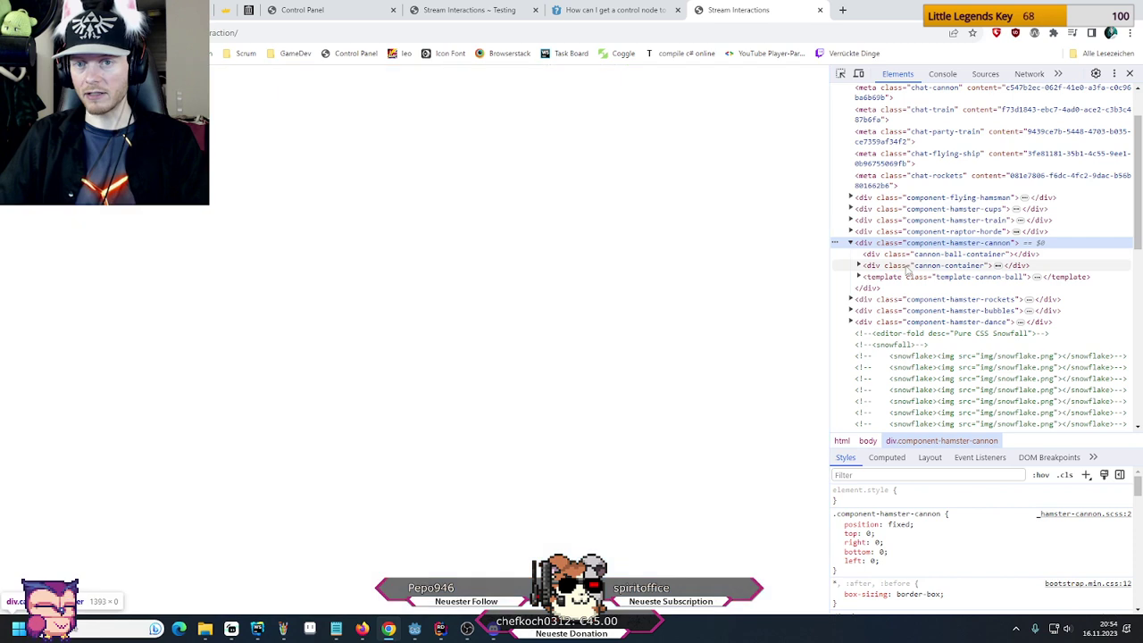
left_click(860, 267)
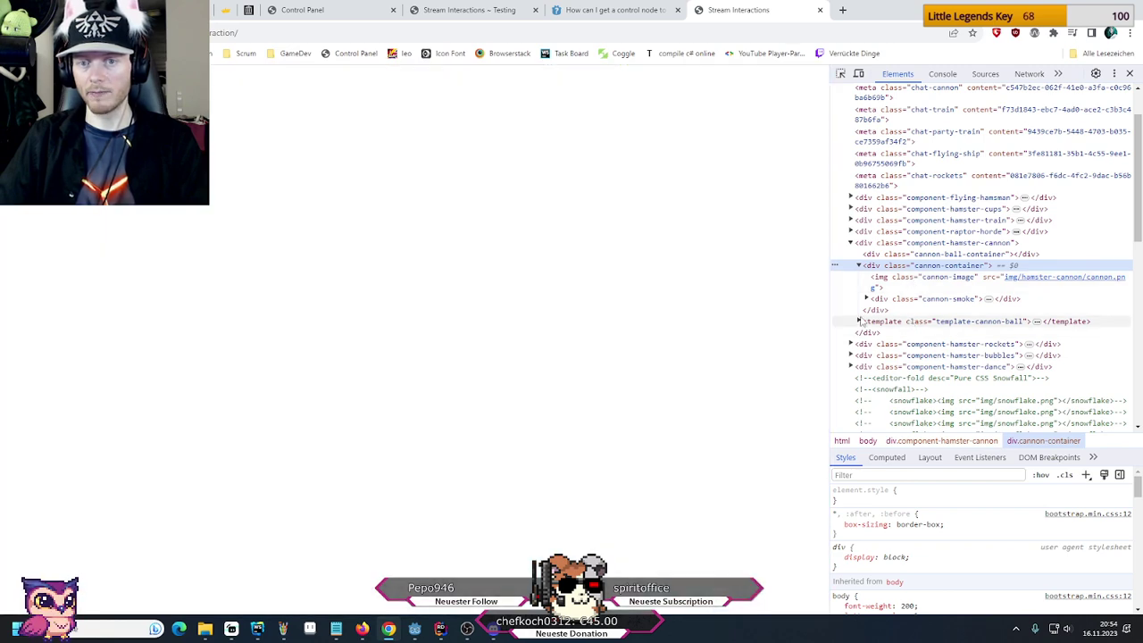
left_click(859, 322)
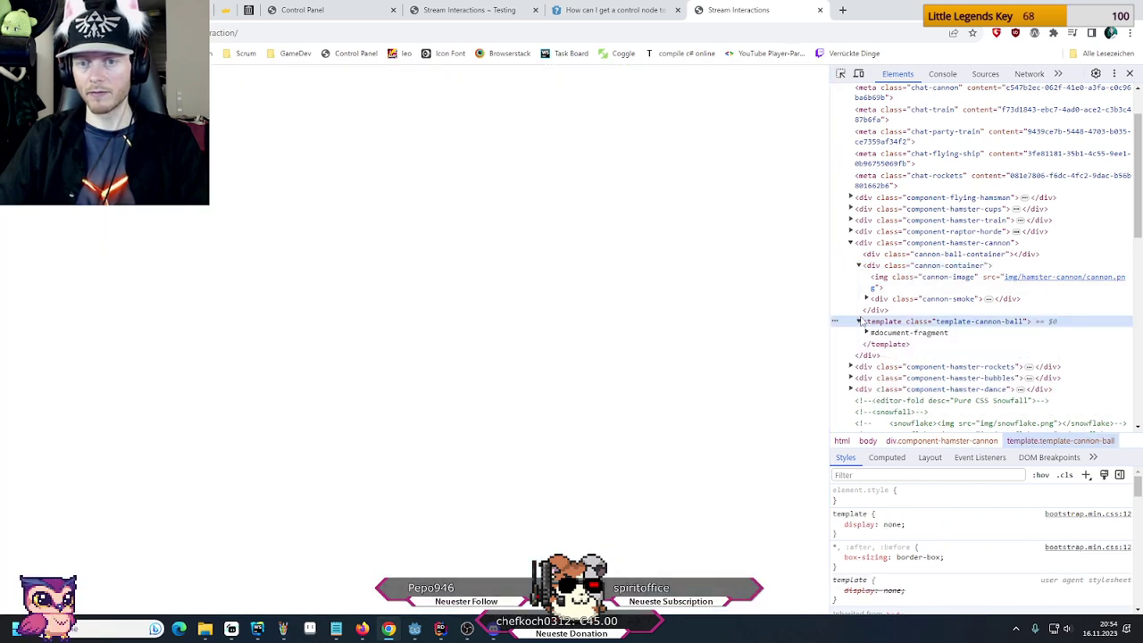
left_click(820, 10)
Switch to reward-hamster-cannon.js in the old JavaScript project and examine the CannonBall class methods, including move, fire and getDistanceVector
left_click(438, 630)
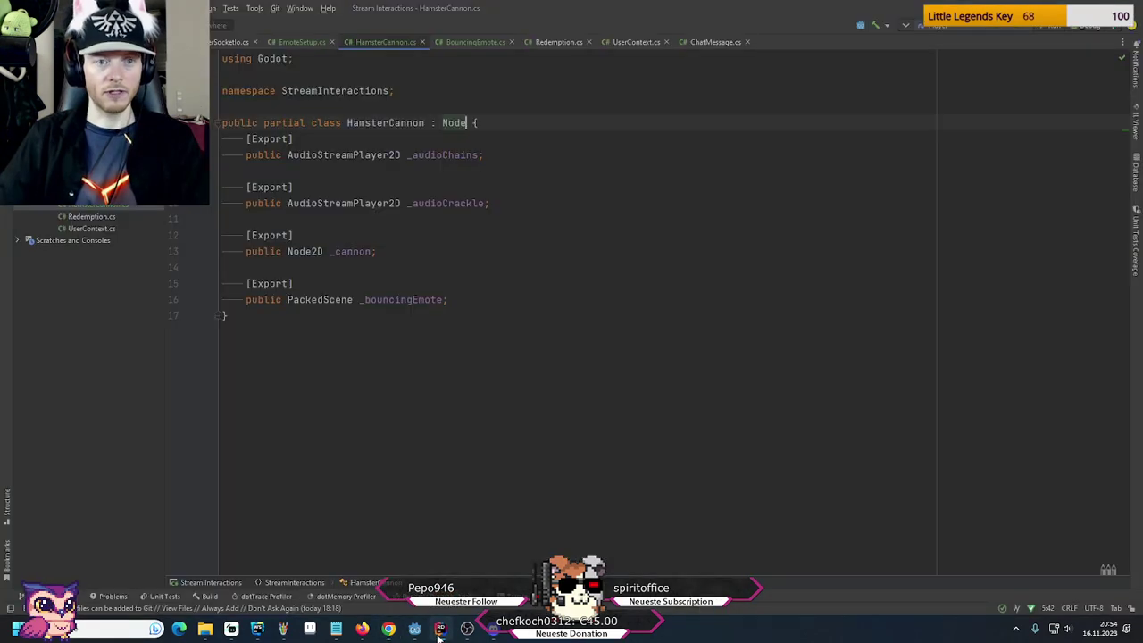
left_click(257, 630)
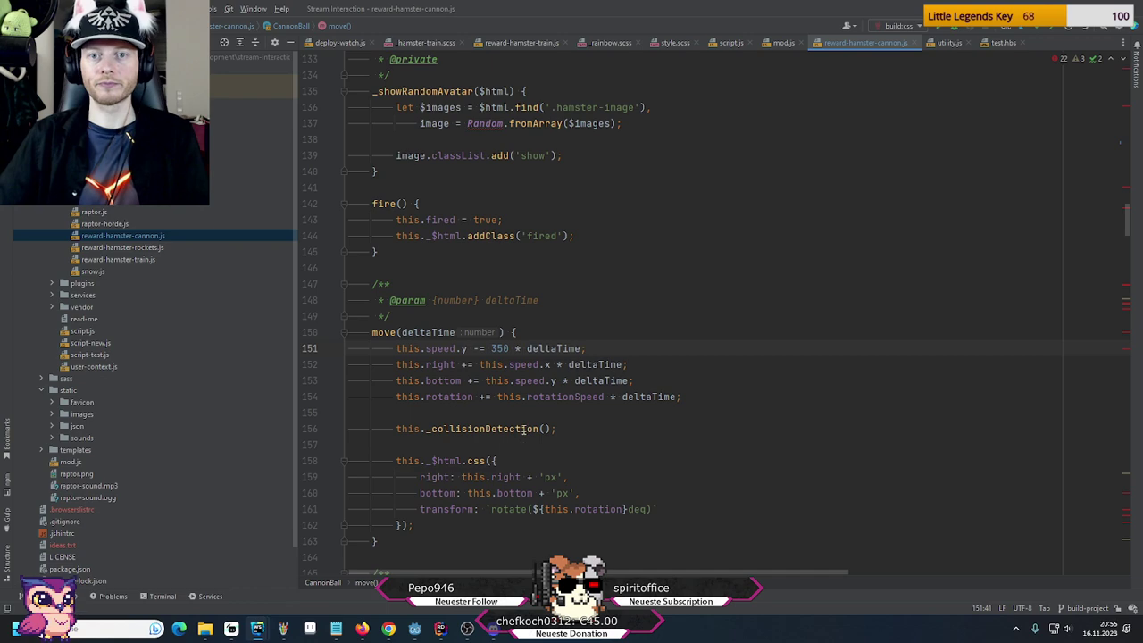
scroll(612, 420, "up", 4)
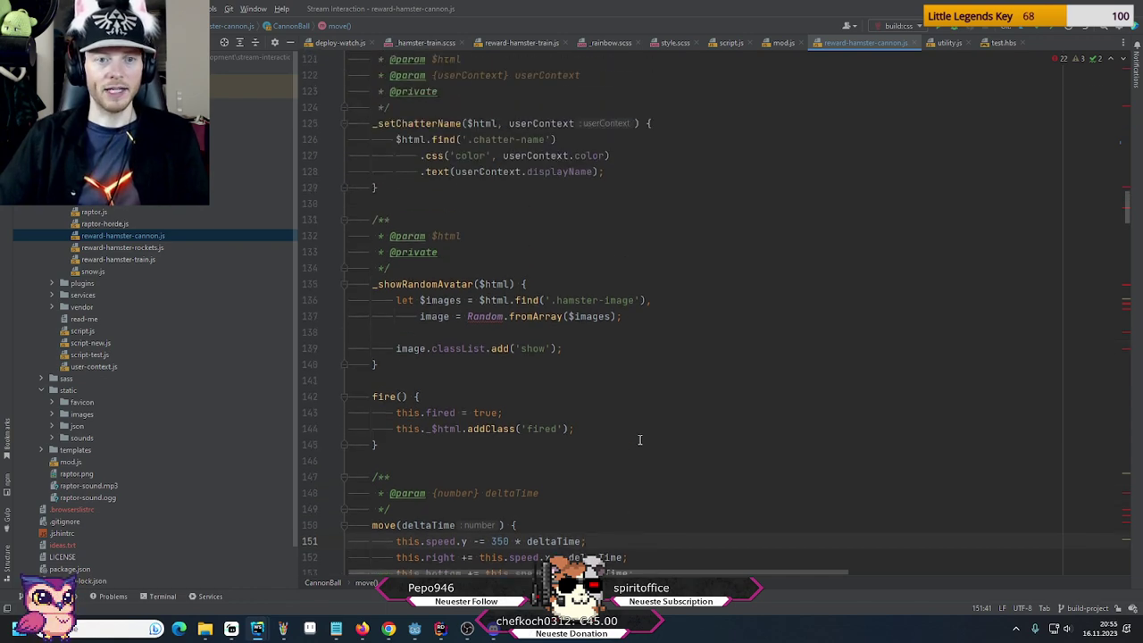
scroll(603, 367, "down", 3)
scroll(601, 375, "up", 13)
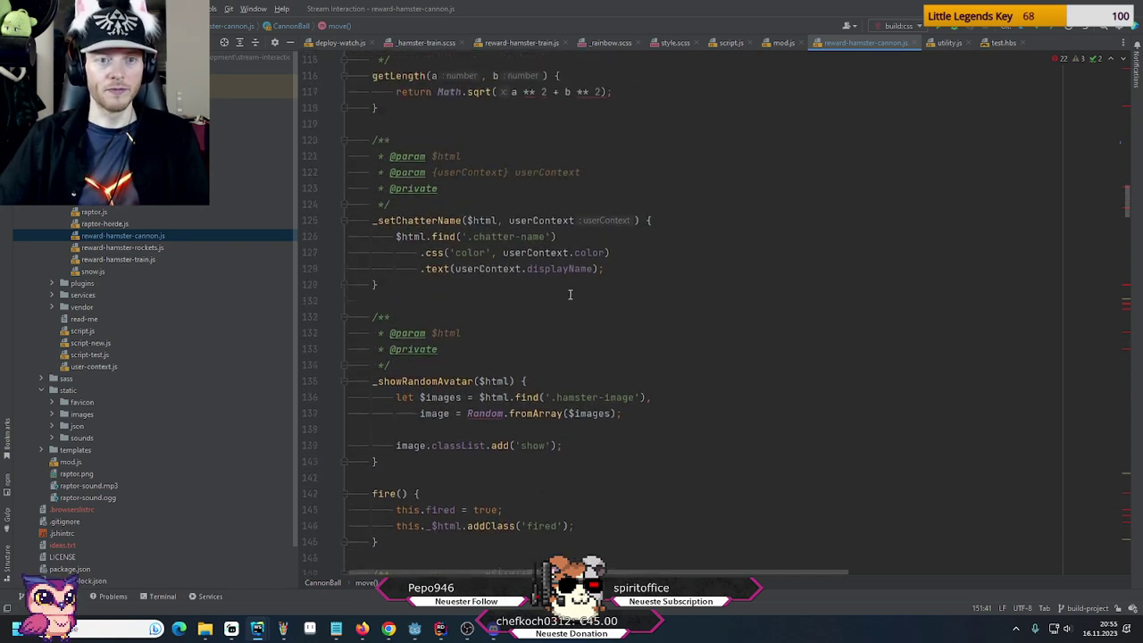
scroll(598, 415, "up", 5)
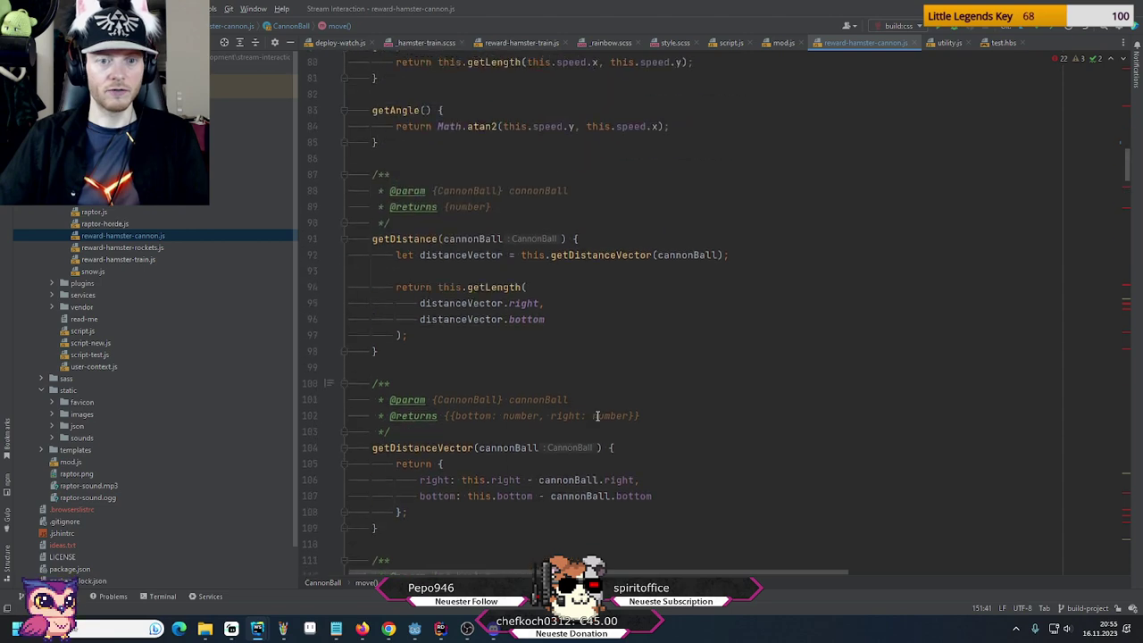
scroll(587, 507, "down", 3)
left_click(555, 444)
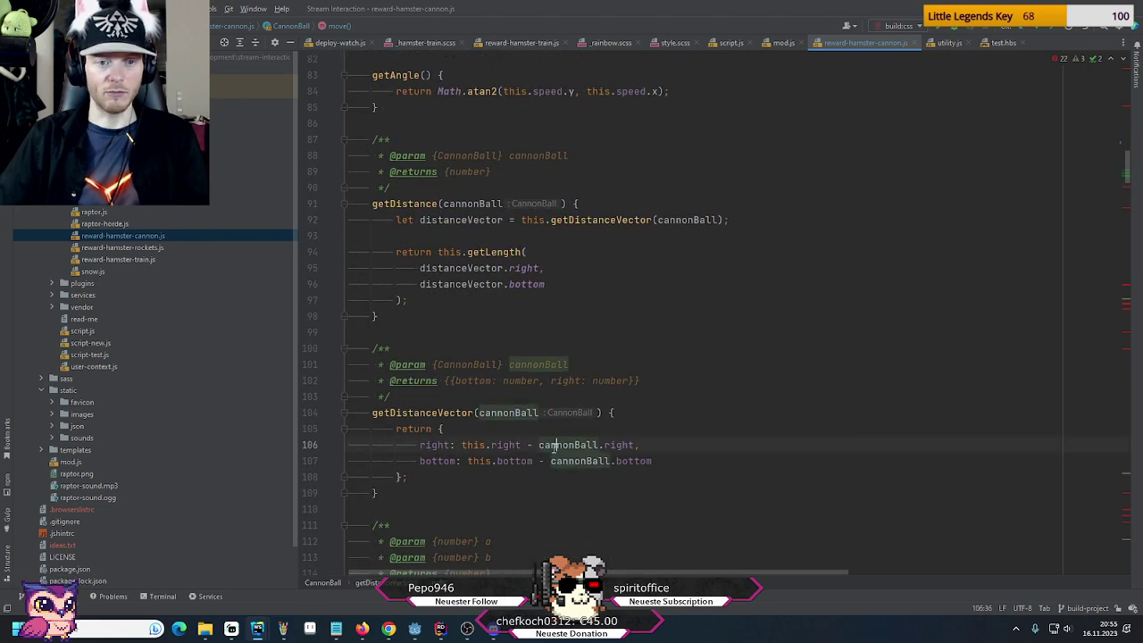
scroll(432, 409, "up", 20)
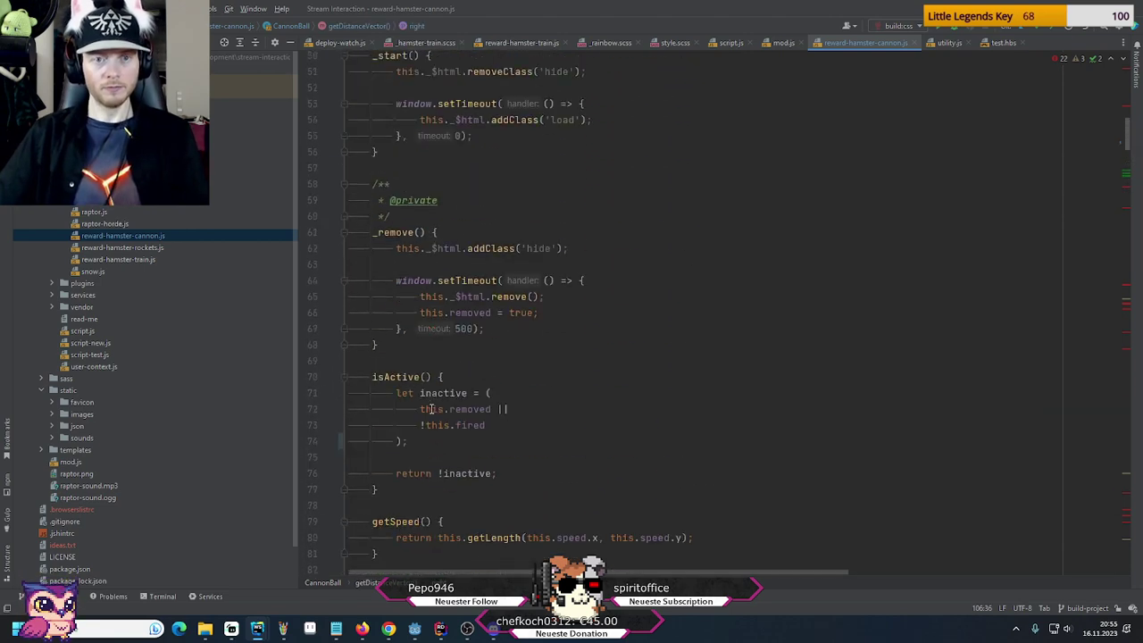
scroll(431, 409, "up", 1)
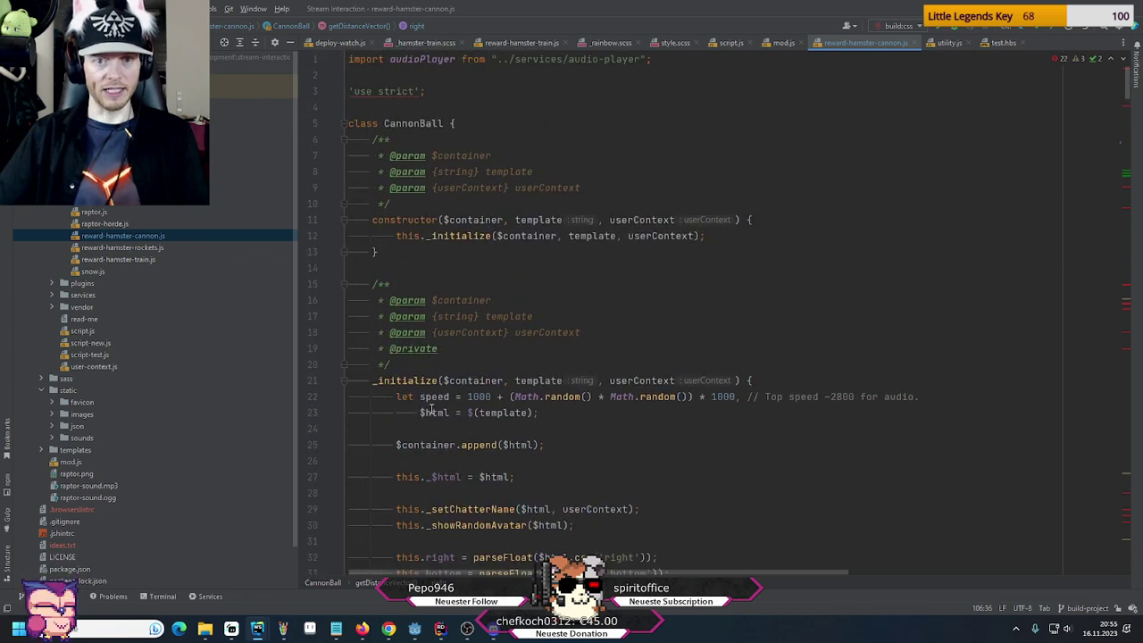
scroll(431, 409, "down", 7)
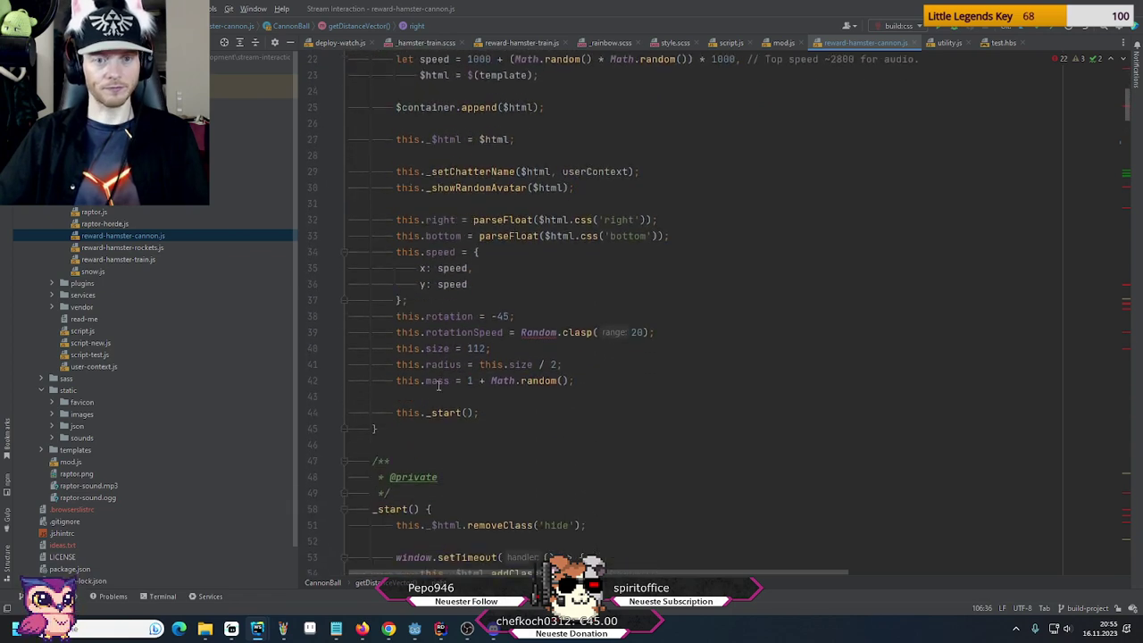
scroll(440, 167, "up", 5)
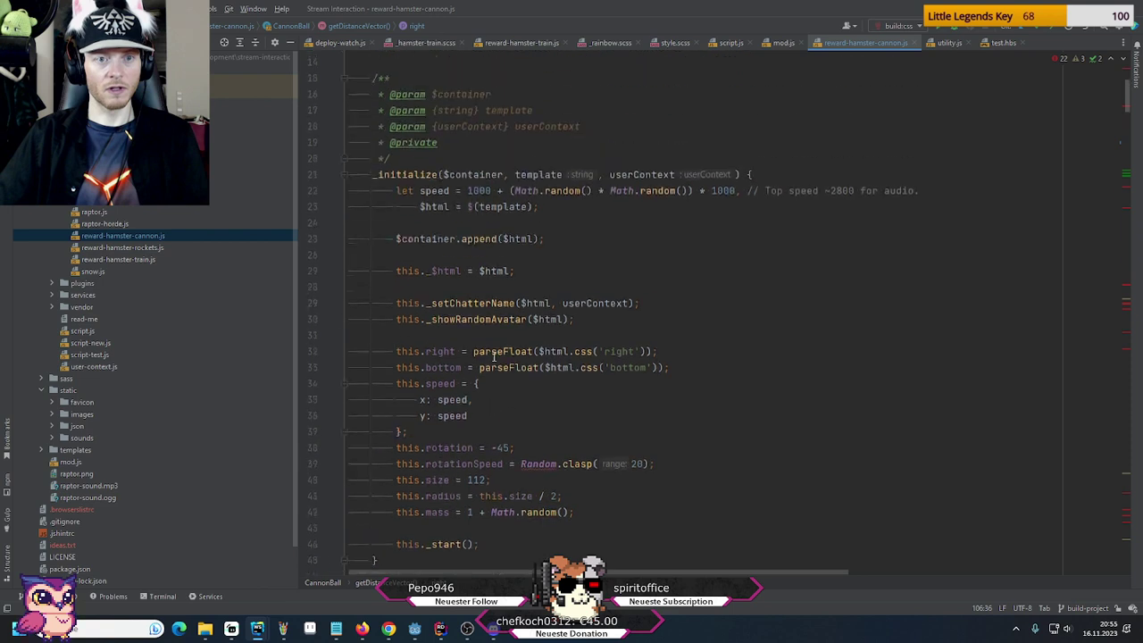
scroll(440, 167, "up", 2)
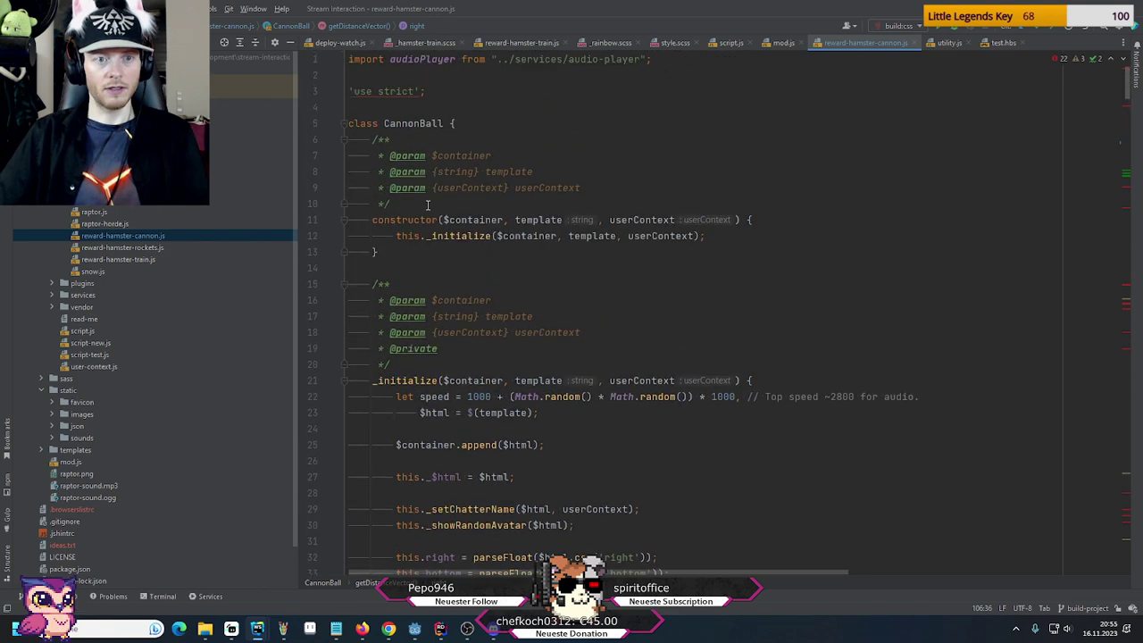
Examine CannonBall's constructor and _initialize method for the starting speed, rotation, size and mass, and where right and bottom are read from
left_click(408, 124)
scroll(413, 145, "down", 3)
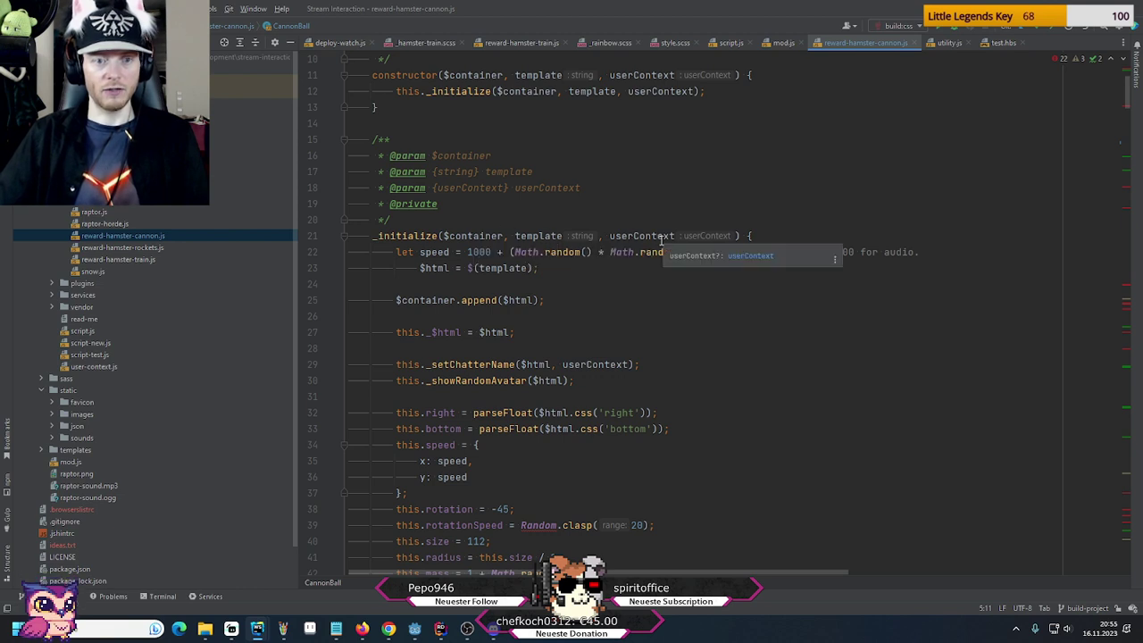
scroll(641, 390, "down", 2)
scroll(640, 389, "down", 1)
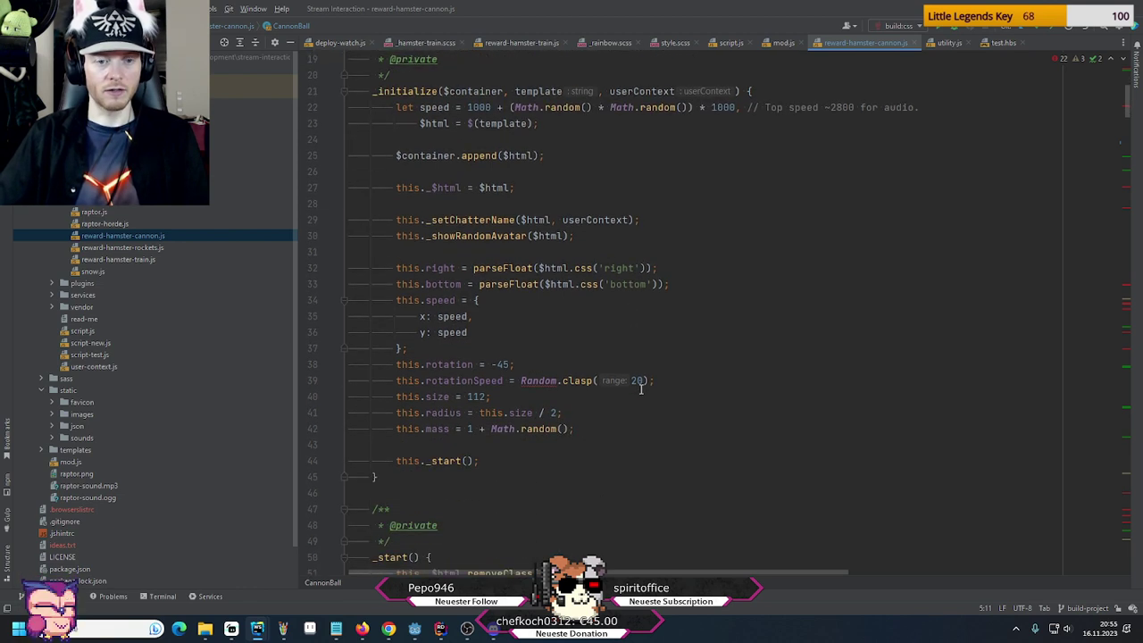
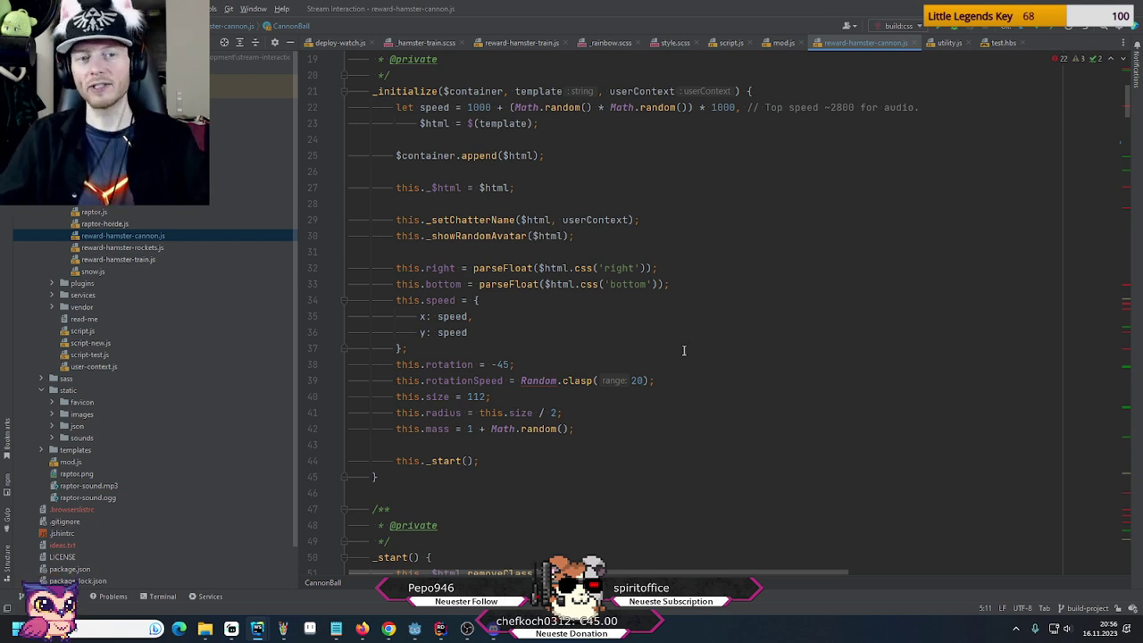
scroll(699, 362, "up", 6)
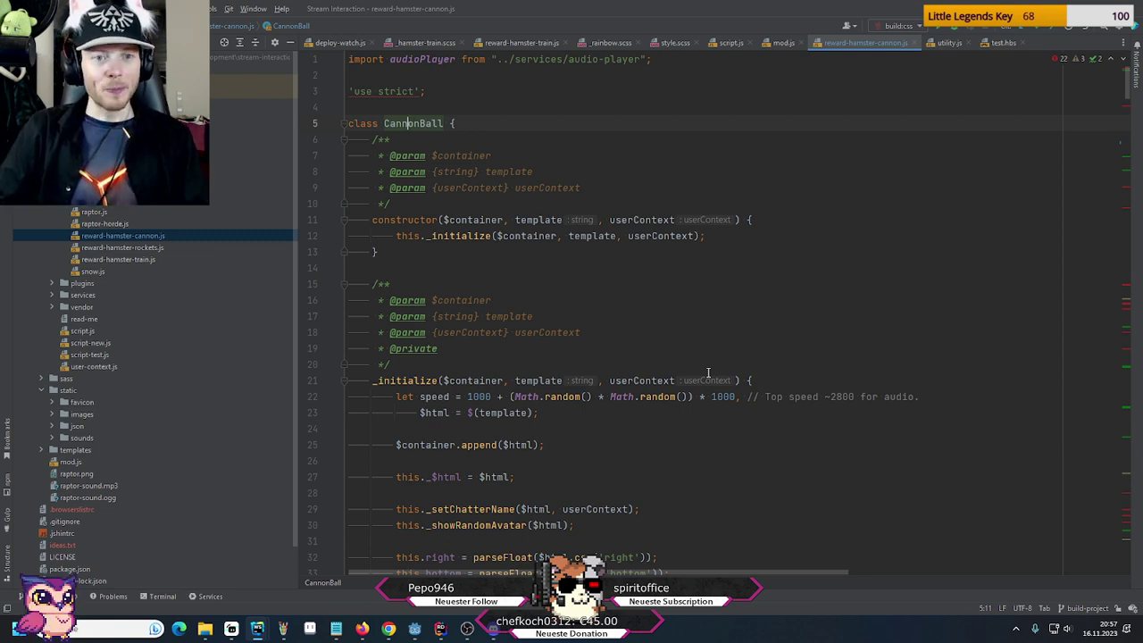
key("Down")
key("Down")
key("Down")
key("Down")
key("Down")
key("Down")
key("Down")
key("Down")
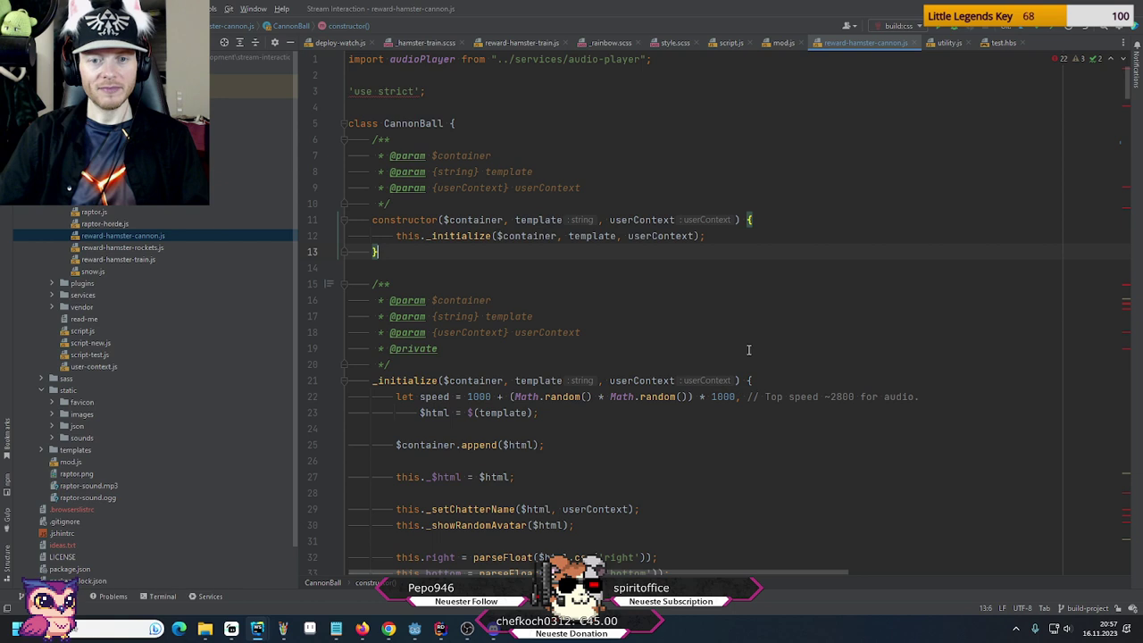
scroll(748, 349, "down", 4)
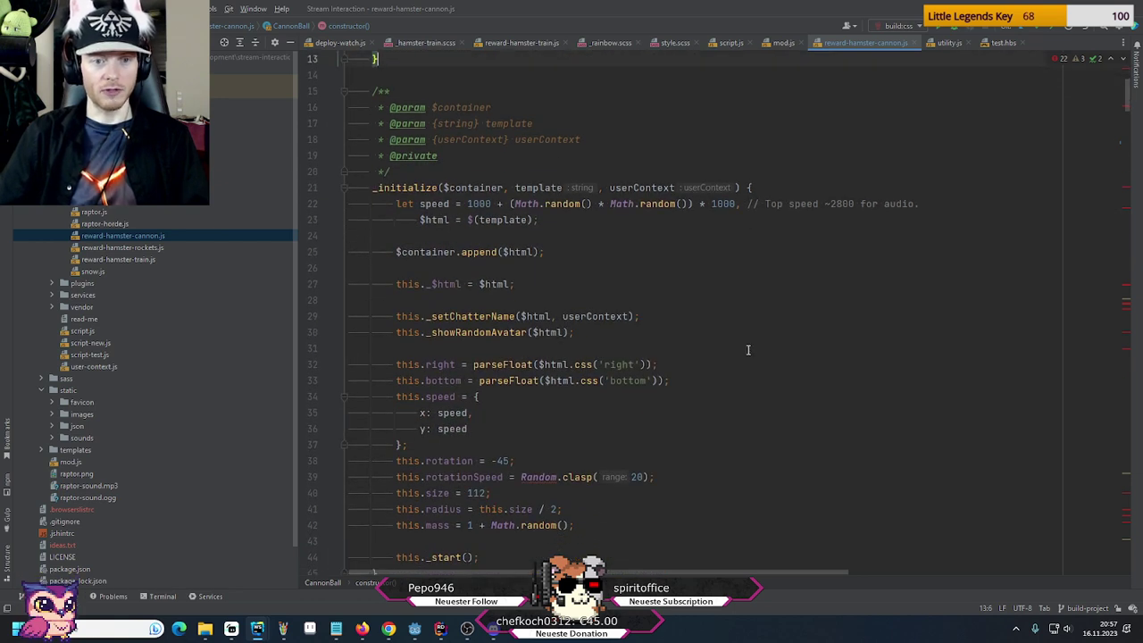
left_click(452, 360)
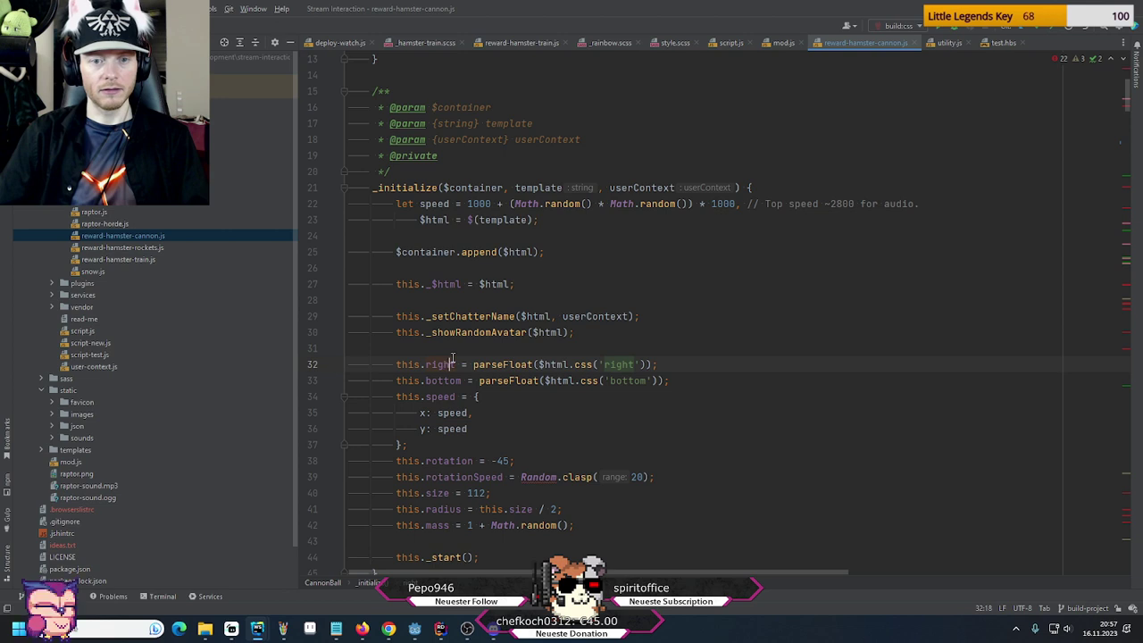
mouse_move(555, 358)
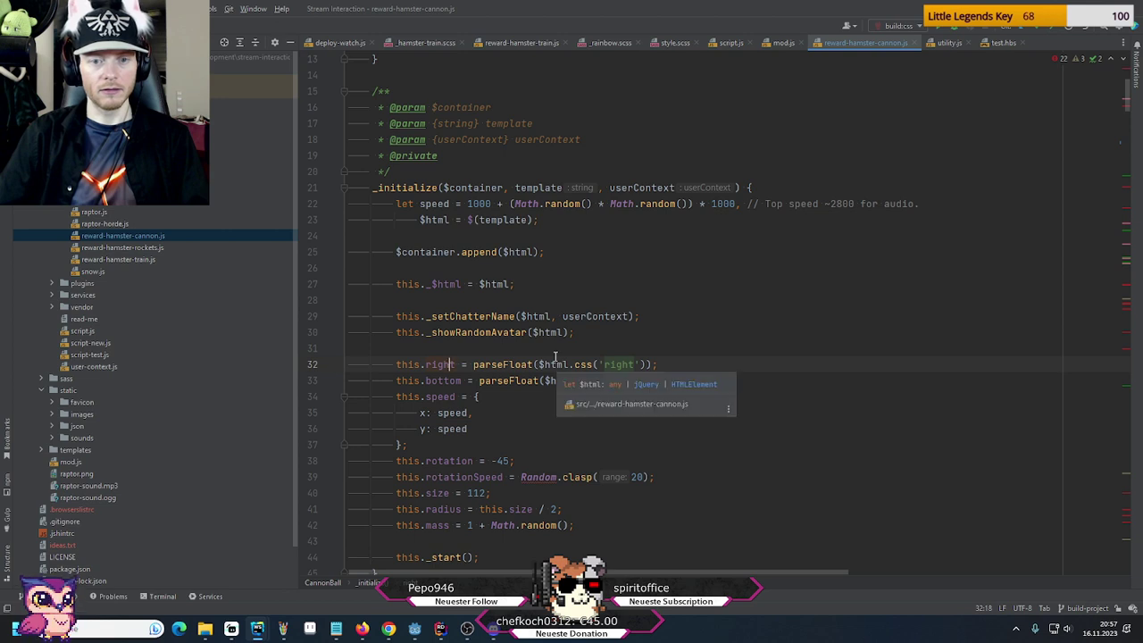
left_click_drag(539, 365, 647, 364)
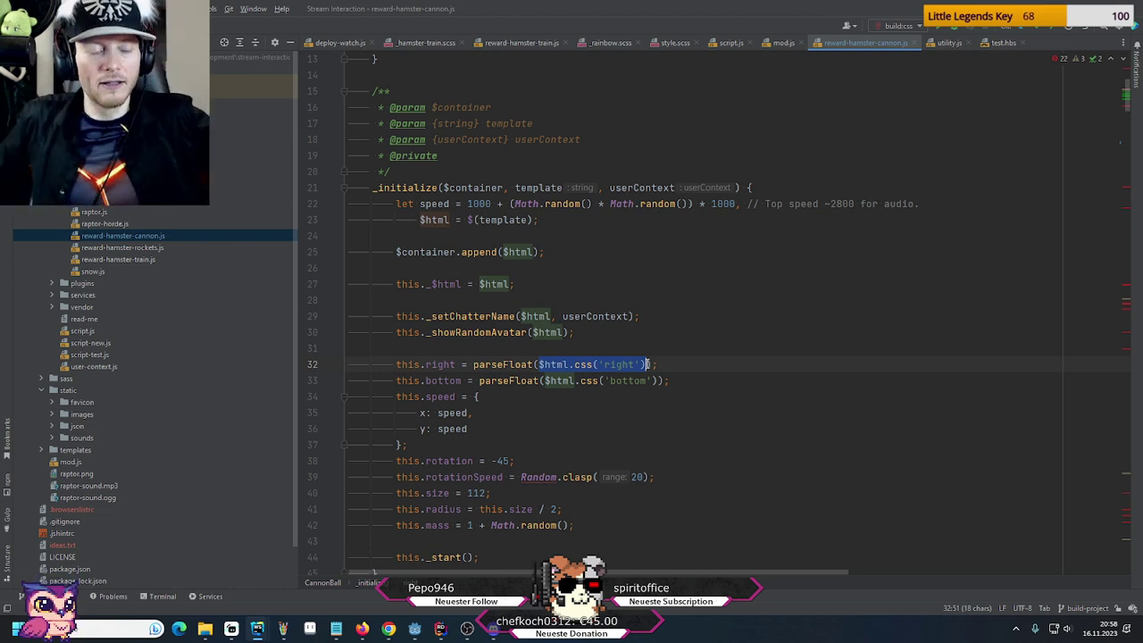
Open _hamster-cannon.scss from the sass components folder, check the .cannon-ball right and bottom offsets, and close the file
left_click(41, 380)
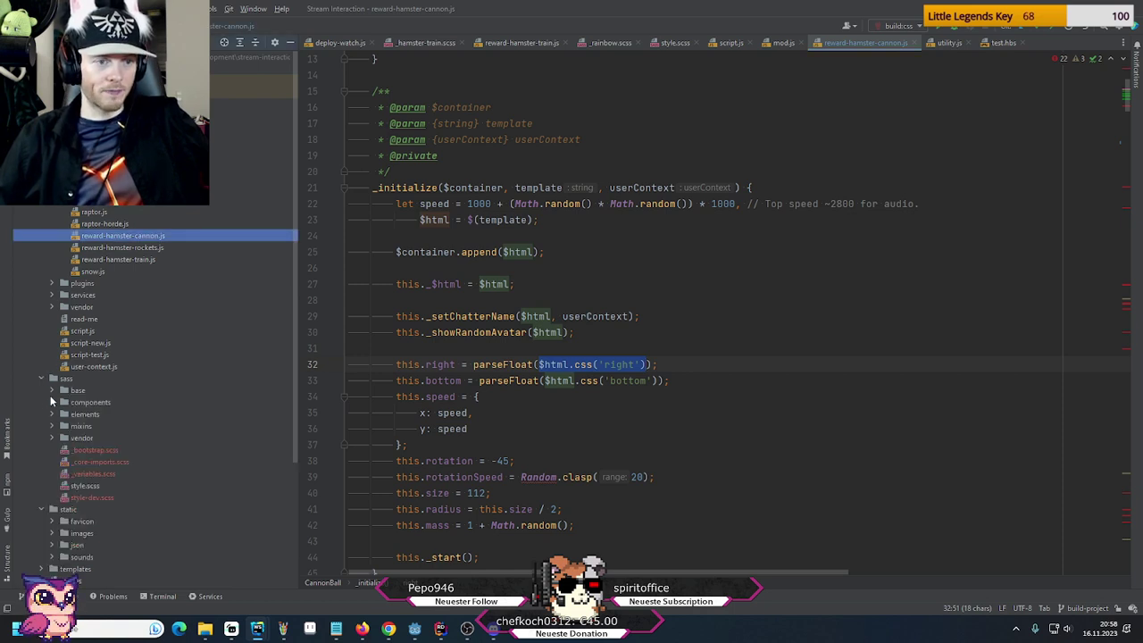
left_click(50, 404)
left_click(50, 404)
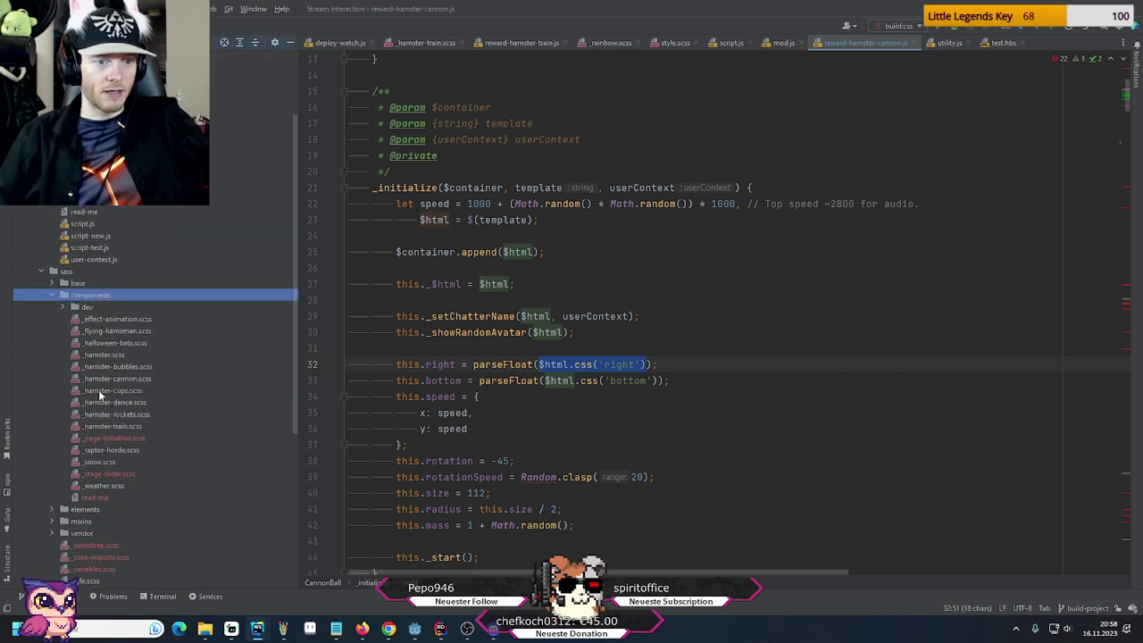
left_click(112, 380)
double_click(111, 380)
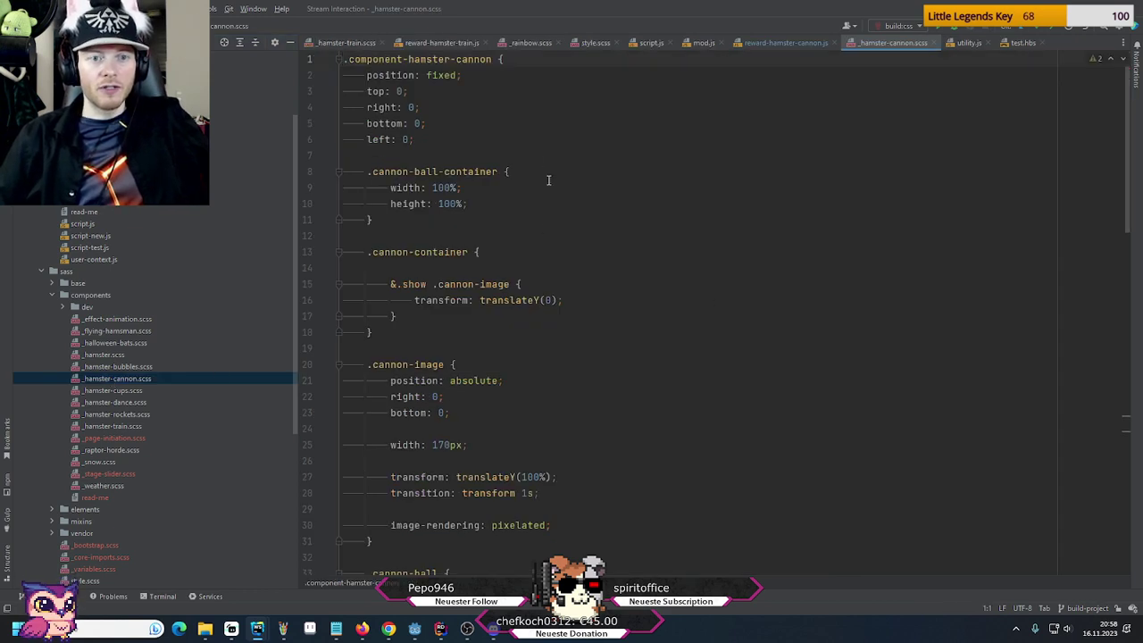
scroll(548, 180, "down", 2)
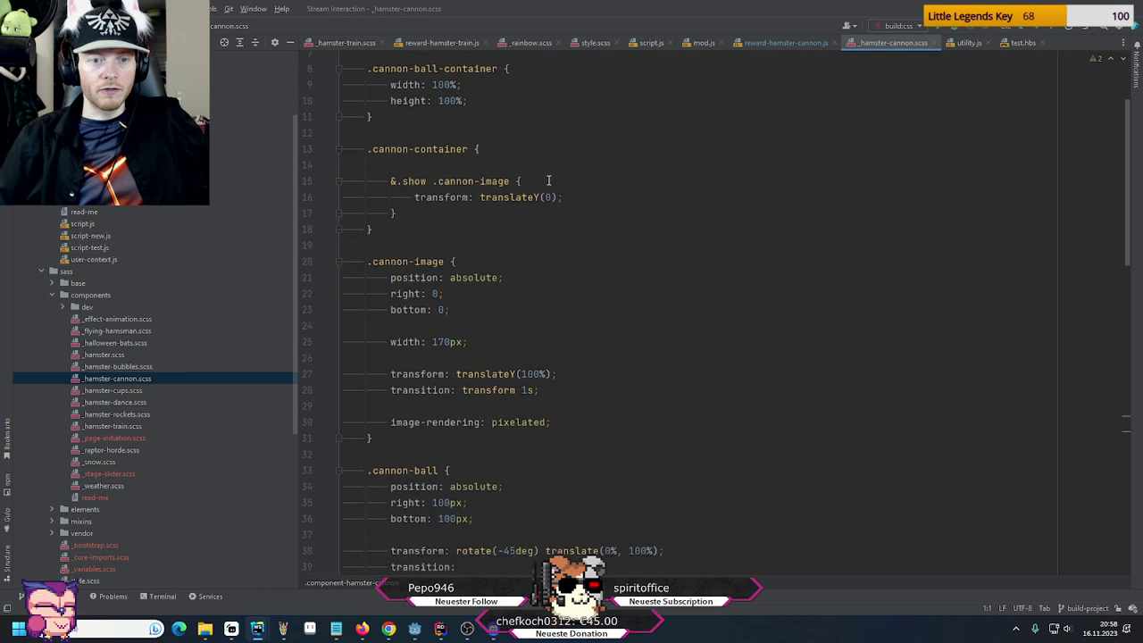
scroll(548, 181, "down", 4)
left_click(415, 317)
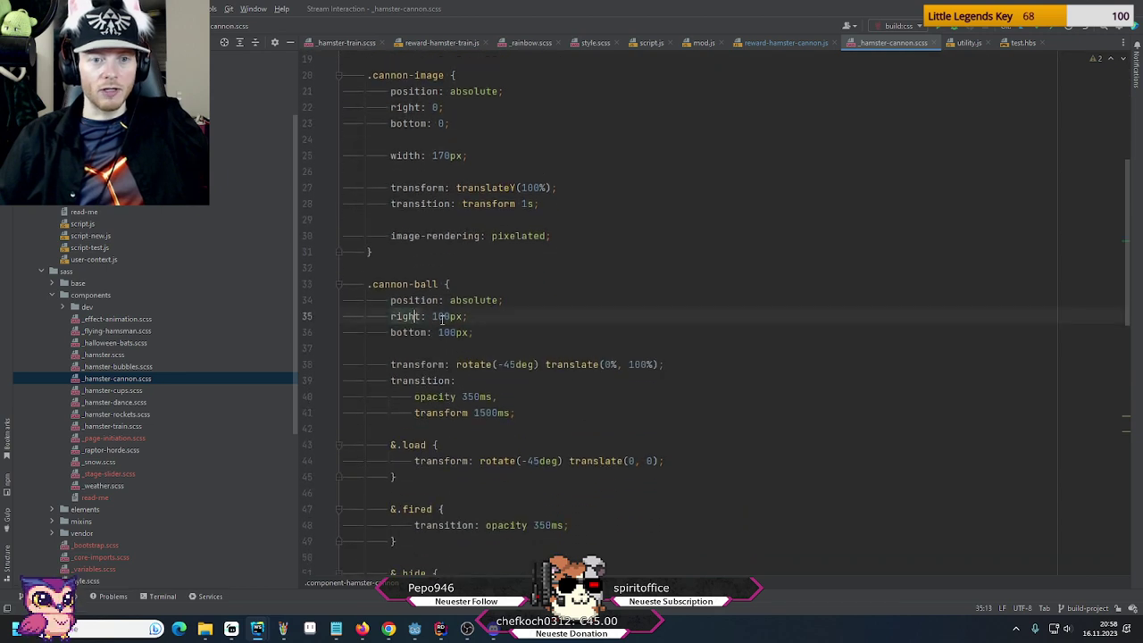
left_click(456, 333)
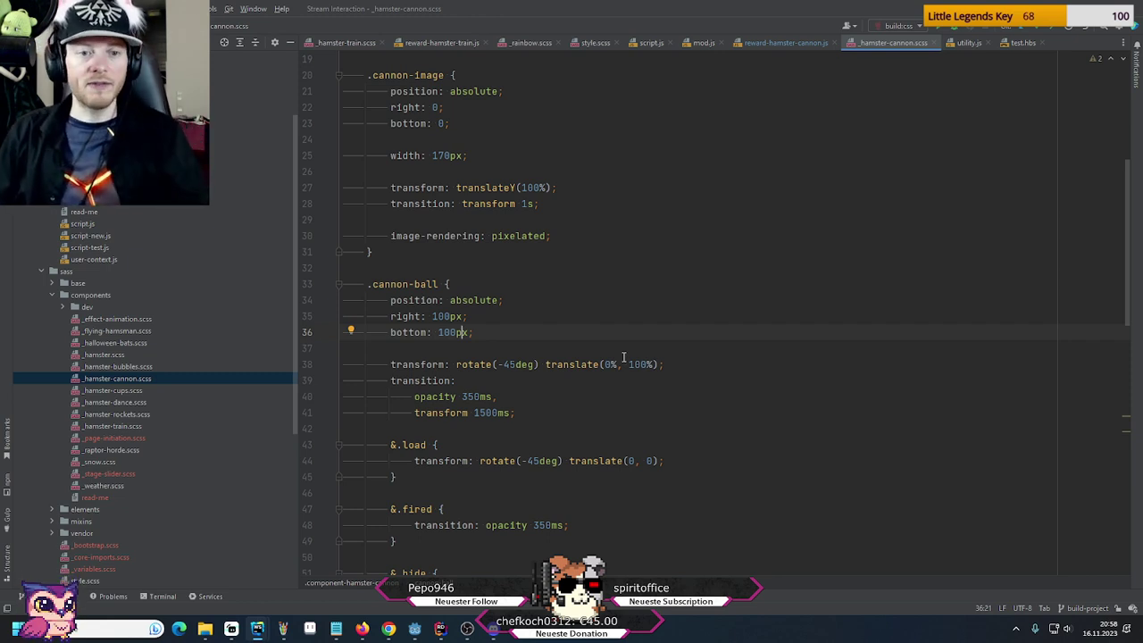
left_click(933, 44)
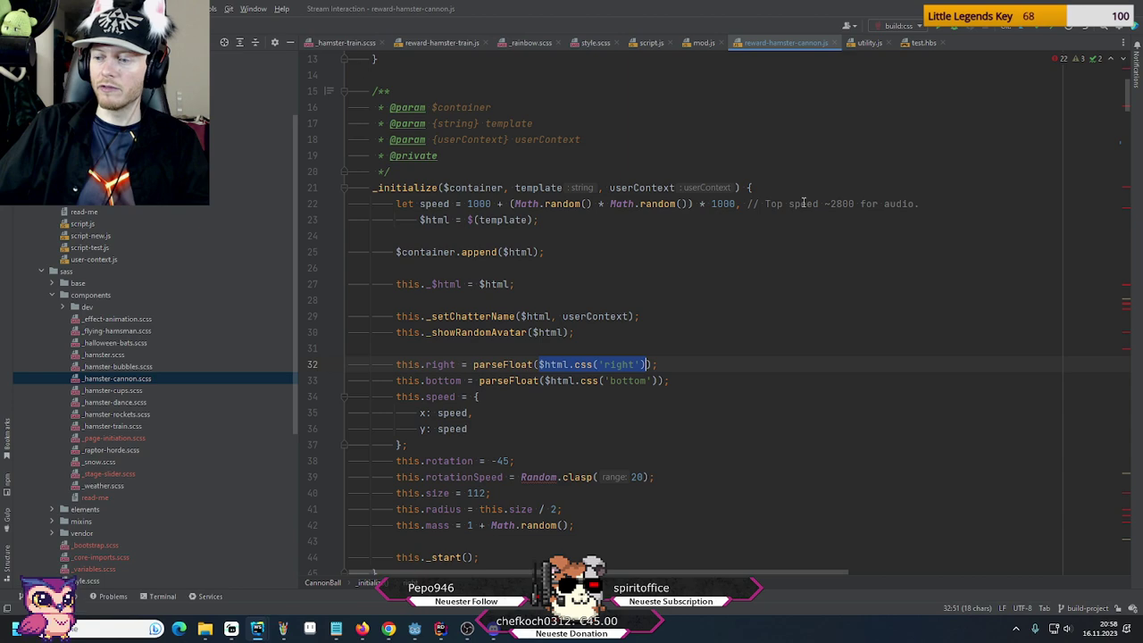
Switch to Godot and inspect the Transform properties of the Cannon Sprite and its parent Cannon node
key("alt+Tab")
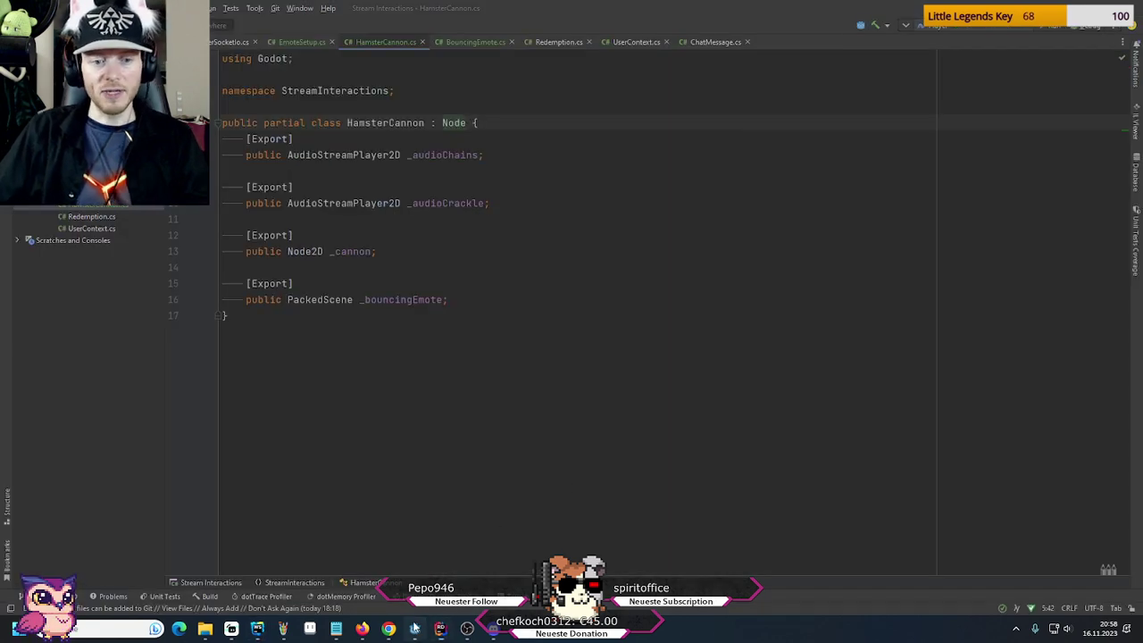
key("alt+Tab")
left_click(26, 469)
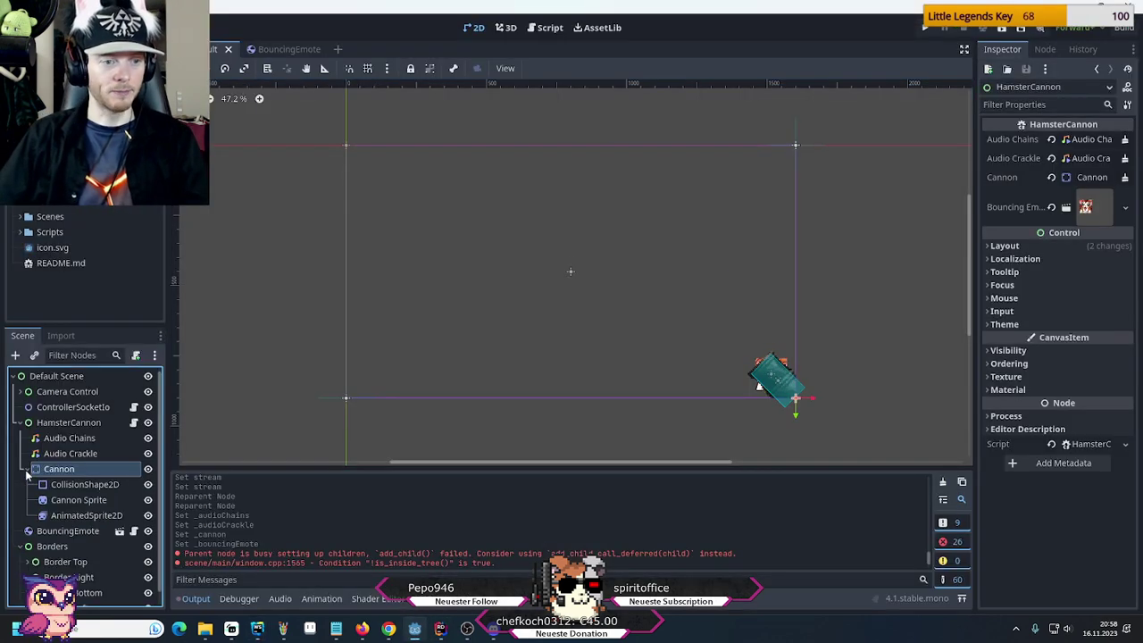
left_click(76, 499)
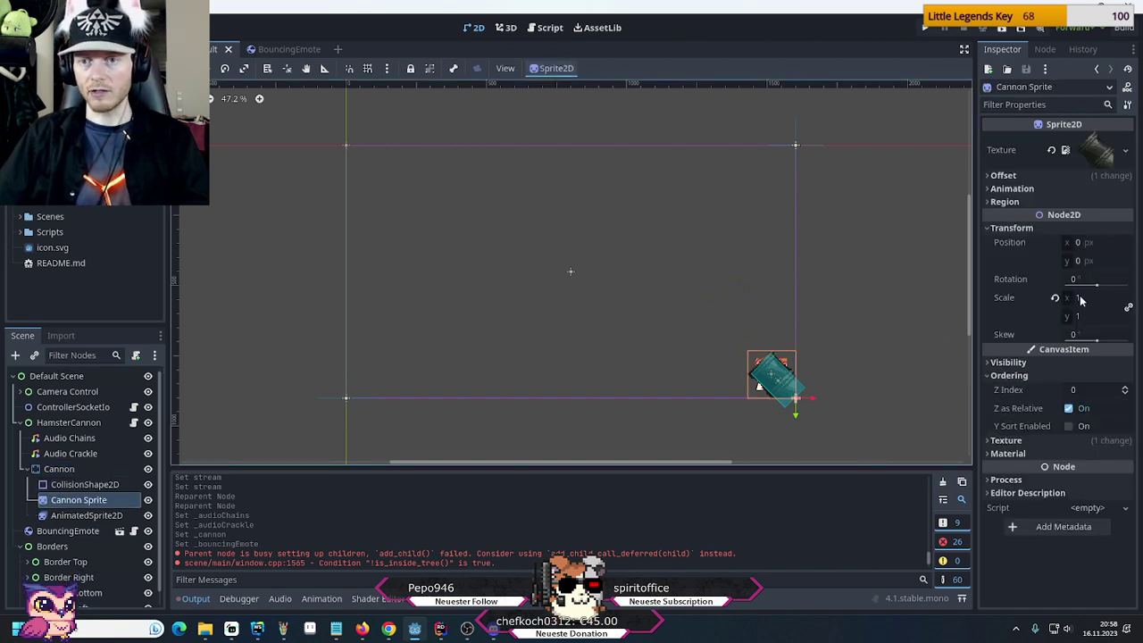
left_click(55, 471)
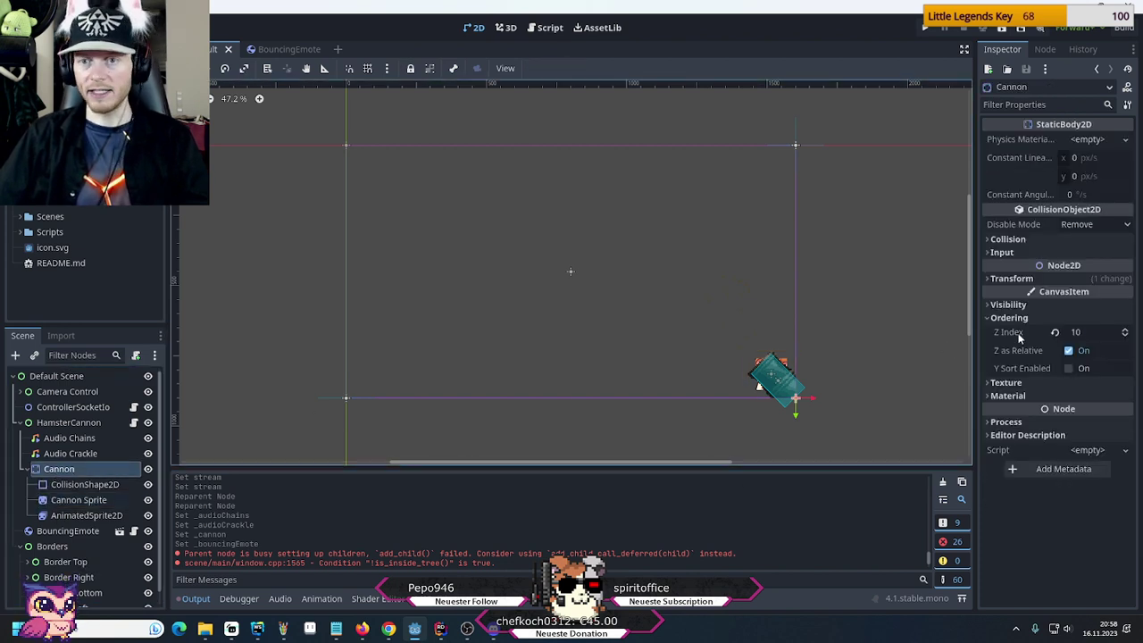
left_click(992, 279)
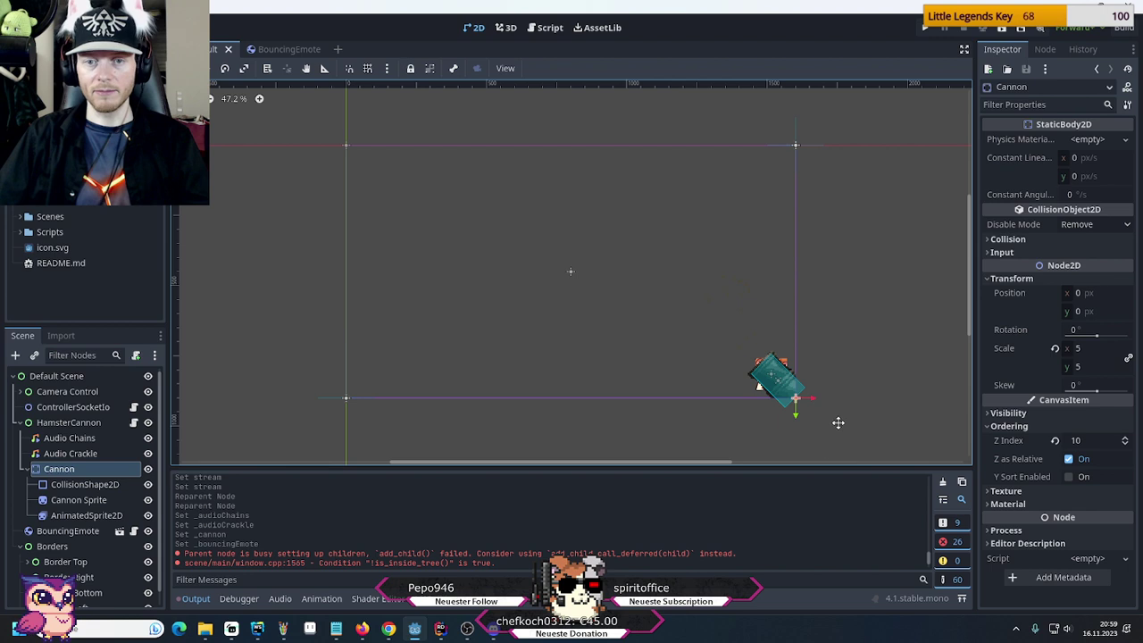
Try a scale of 1 on the Cannon node and undo the change
scroll(843, 418, "up", 5)
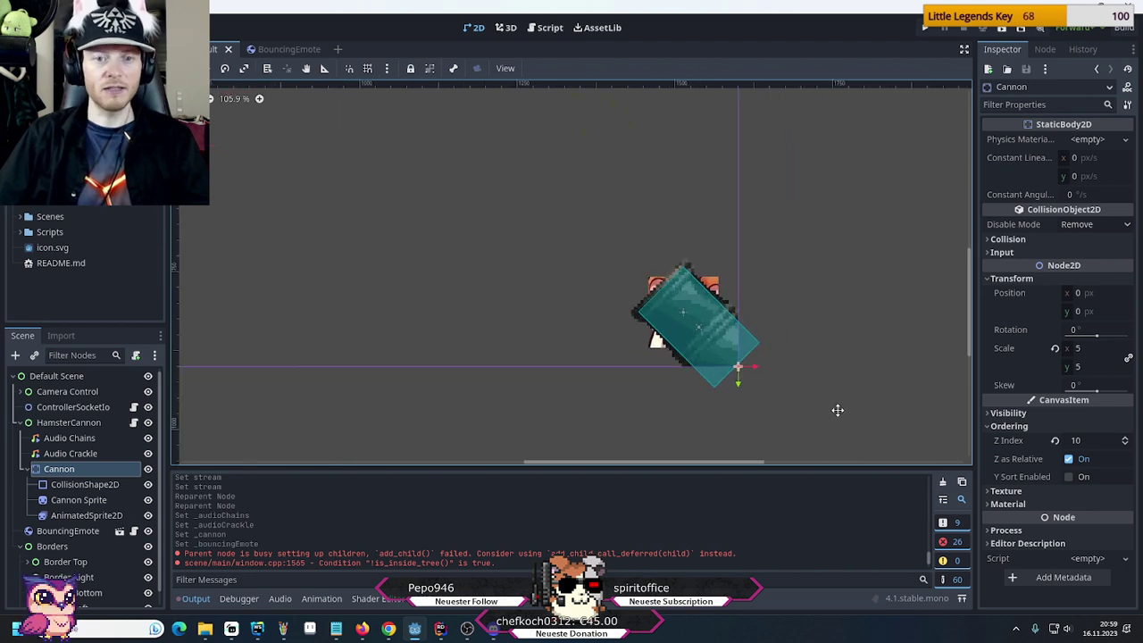
left_click(1085, 349)
type("1")
key("Return")
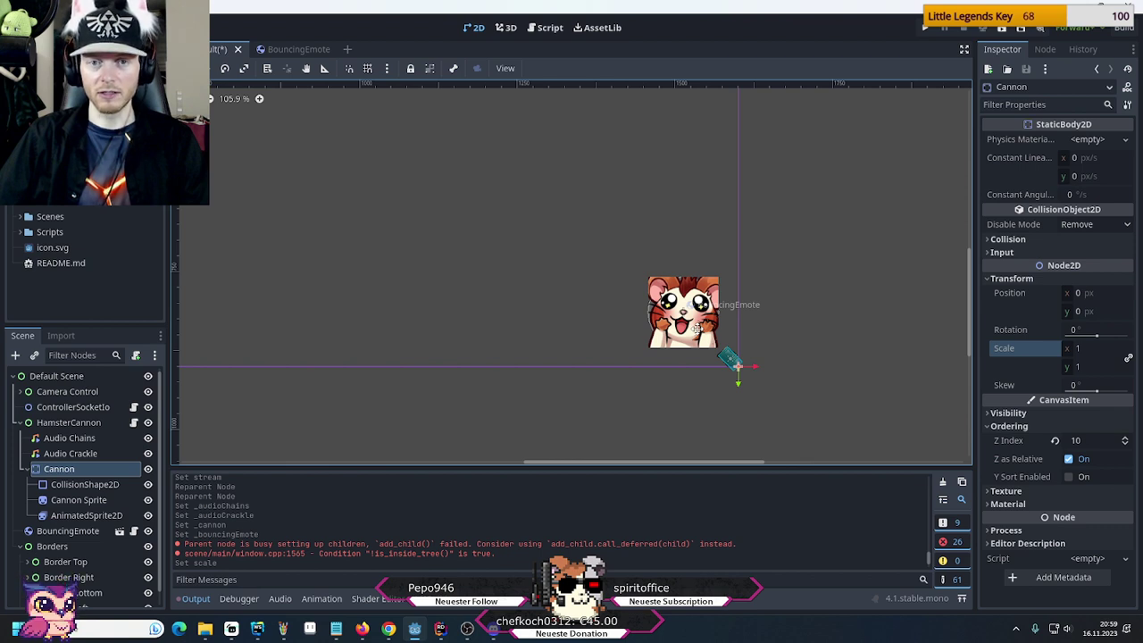
key("ctrl+z")
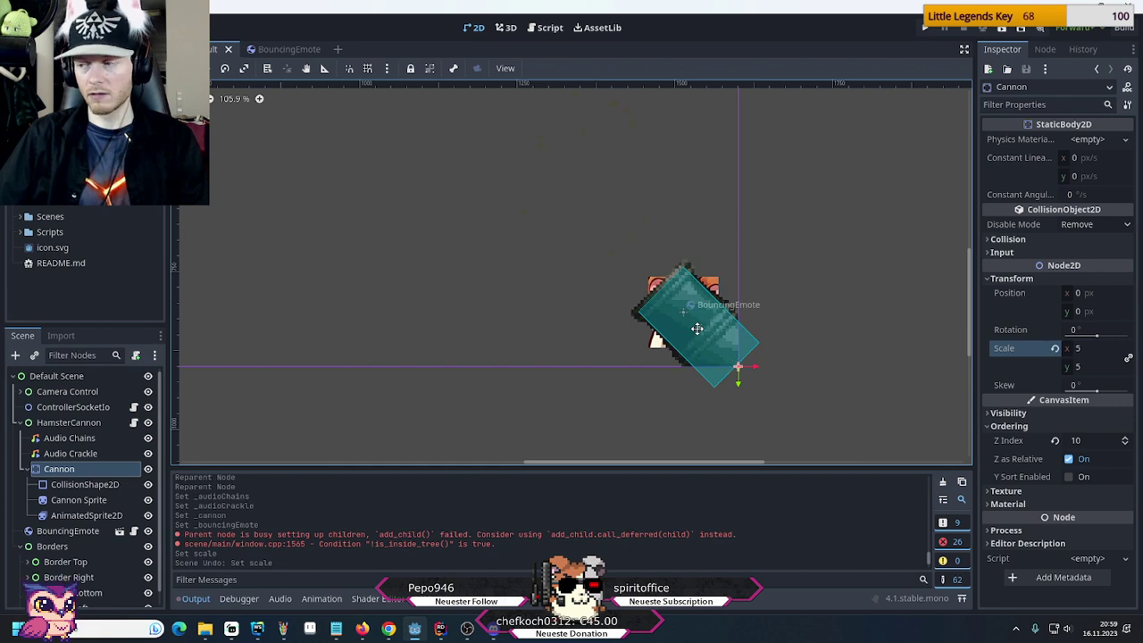
Move CollisionShape2D, Cannon Sprite and AnimatedSprite2D out of the Cannon node so they sit directly under HamsterCannon
left_click(60, 517)
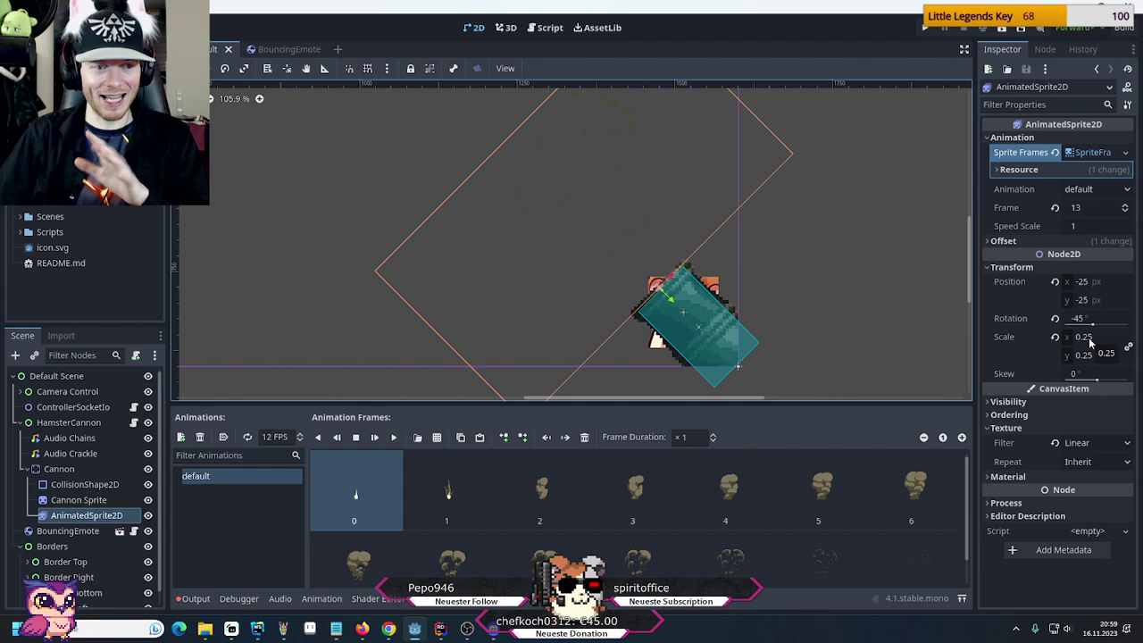
left_click(56, 487)
left_click(56, 500, "ctrl")
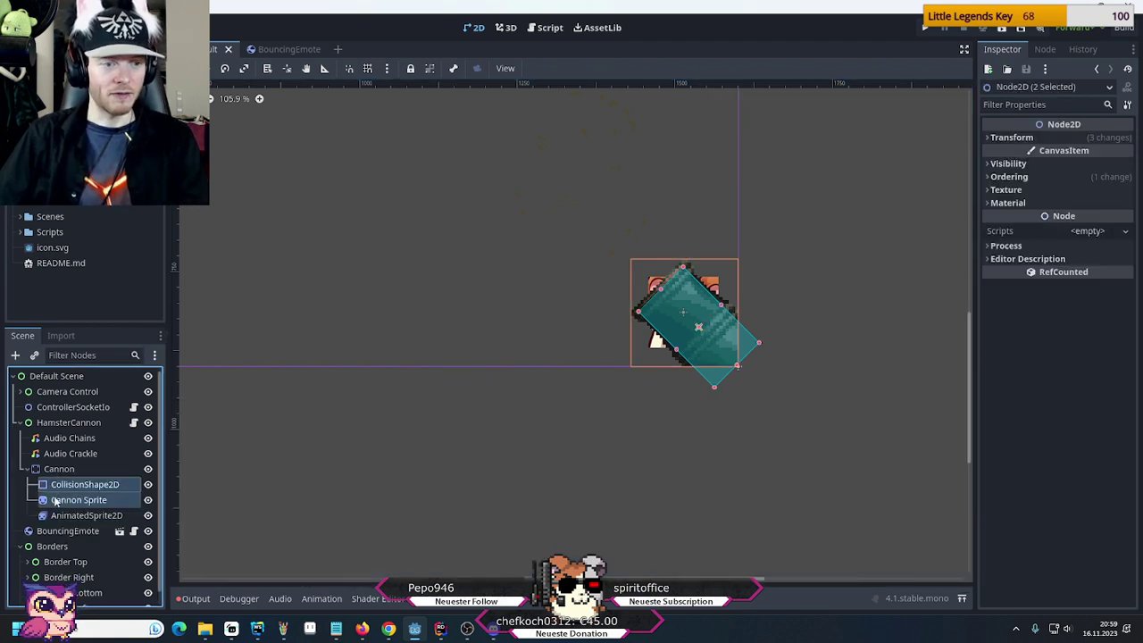
left_click(57, 516, "ctrl")
left_click_drag(62, 485, 64, 469)
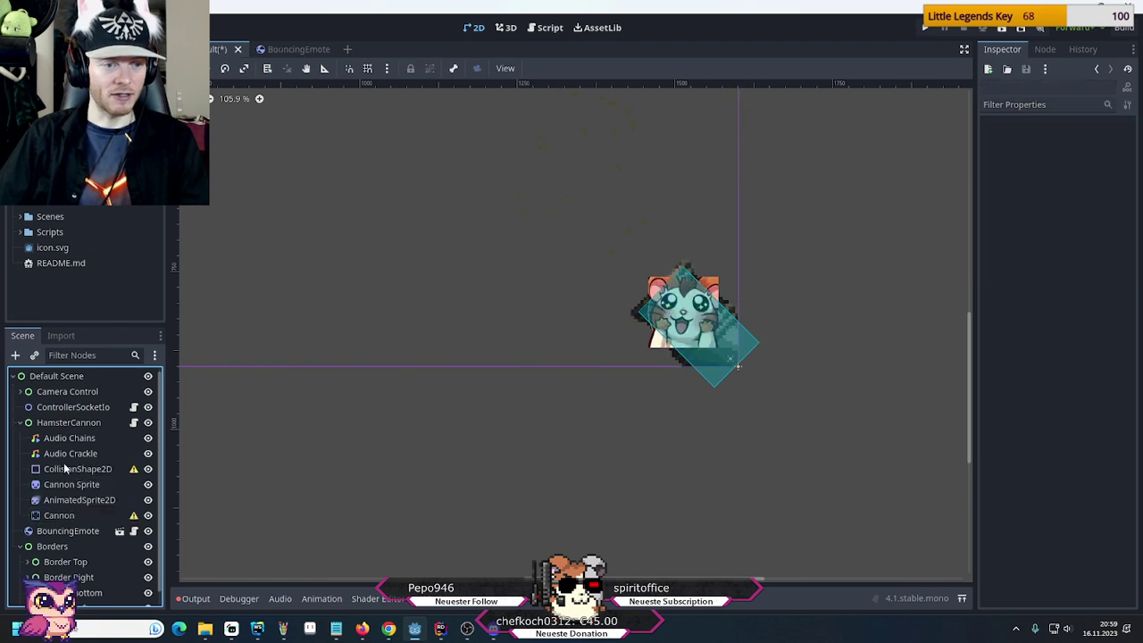
Set the scale of the childless Cannon node to 1 on both axes
left_click(55, 515)
left_click(1083, 348)
type("10")
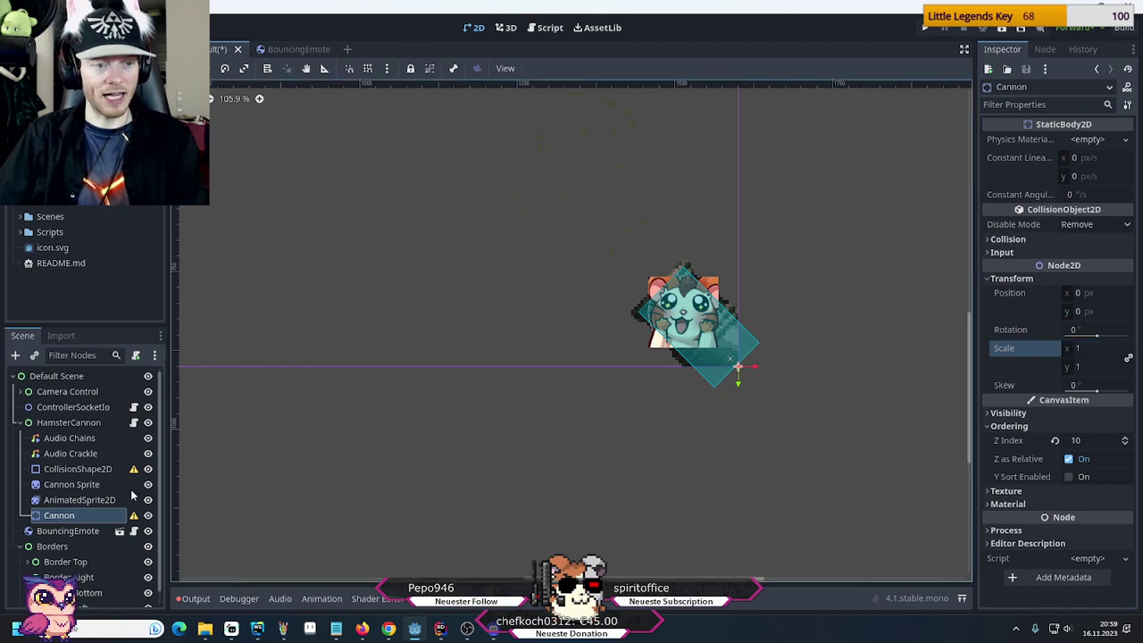
Make CollisionShape2D, Cannon Sprite and AnimatedSprite2D children of the Cannon node again
left_click(68, 501)
left_click(63, 470, "shift")
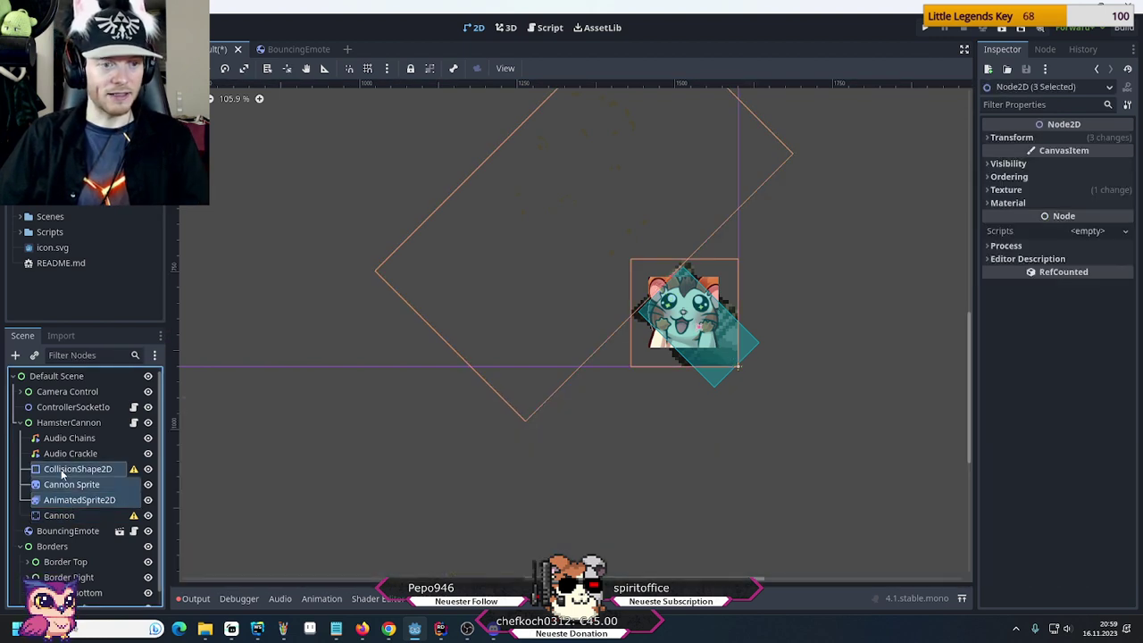
left_click_drag(63, 470, 58, 516)
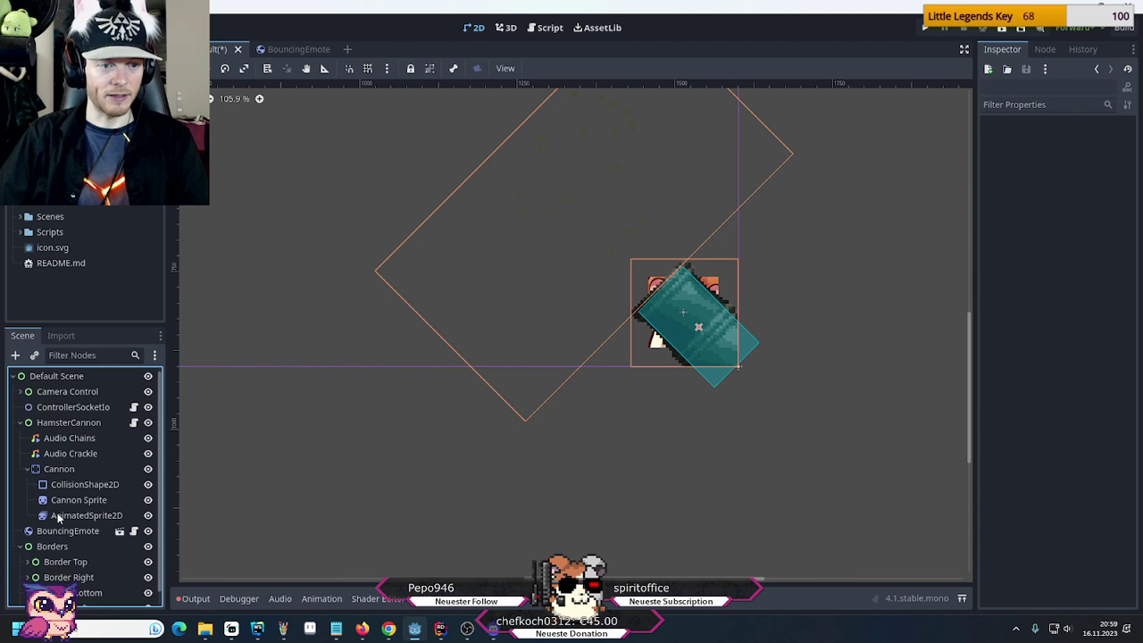
Check the child transforms, expand CollisionShape2D's rectangle shape and set that node's scale to 1 on both axes
left_click(58, 484)
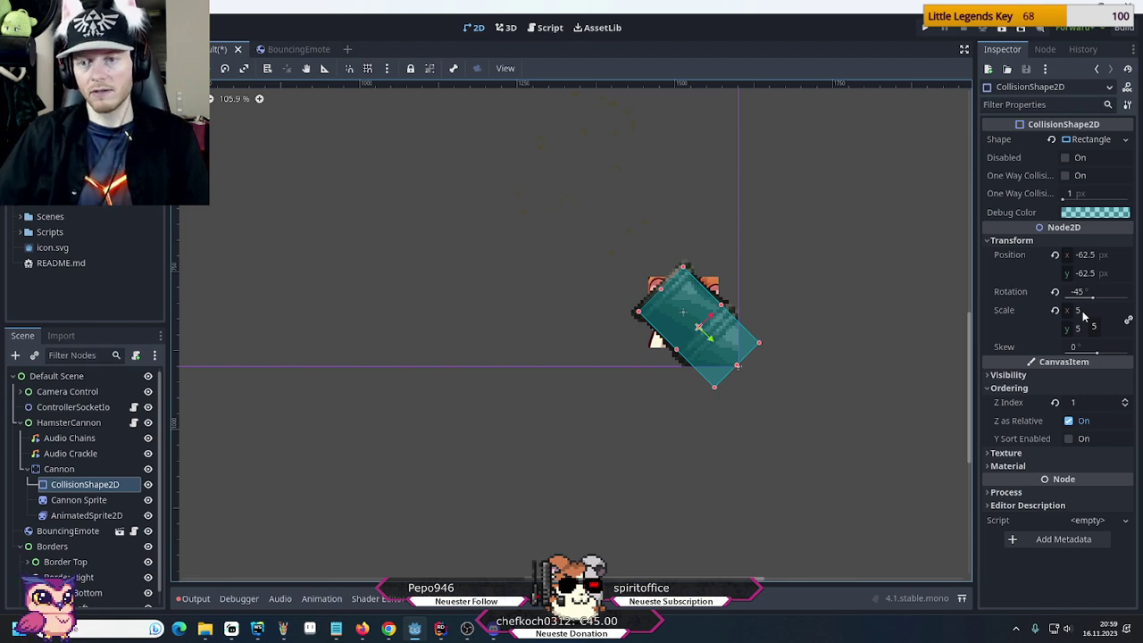
left_click(63, 503)
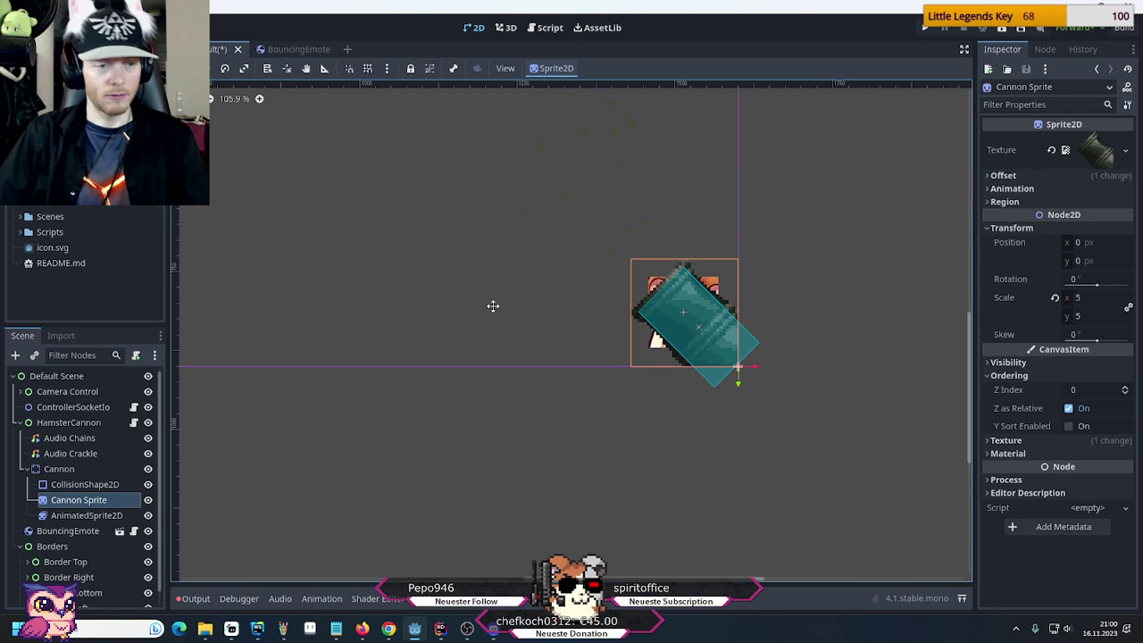
left_click(85, 484)
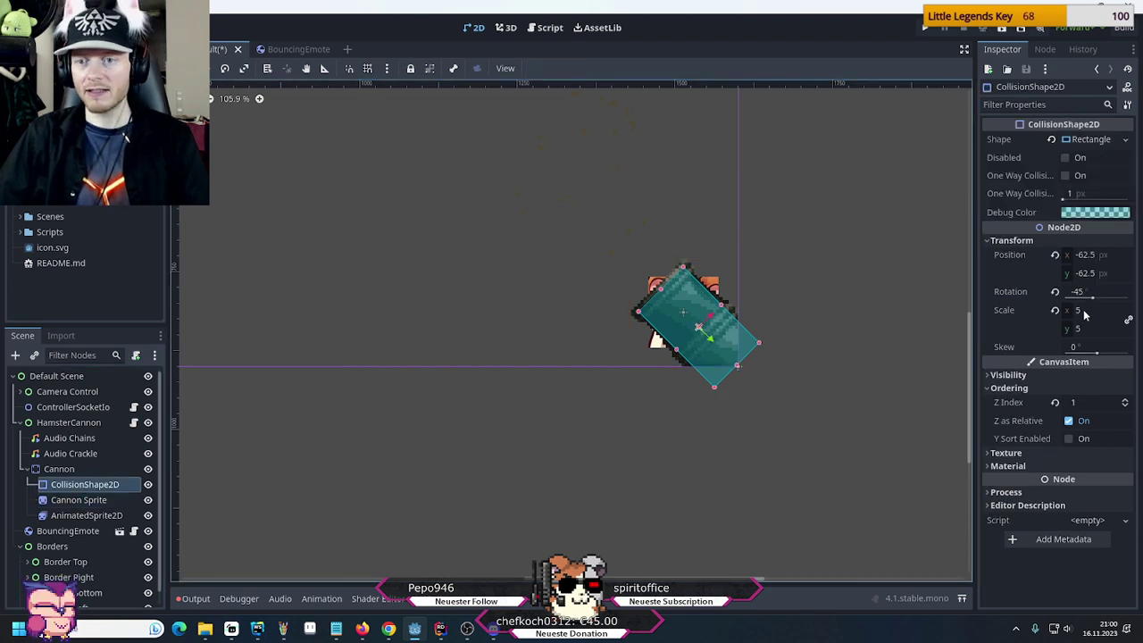
left_click(1087, 141)
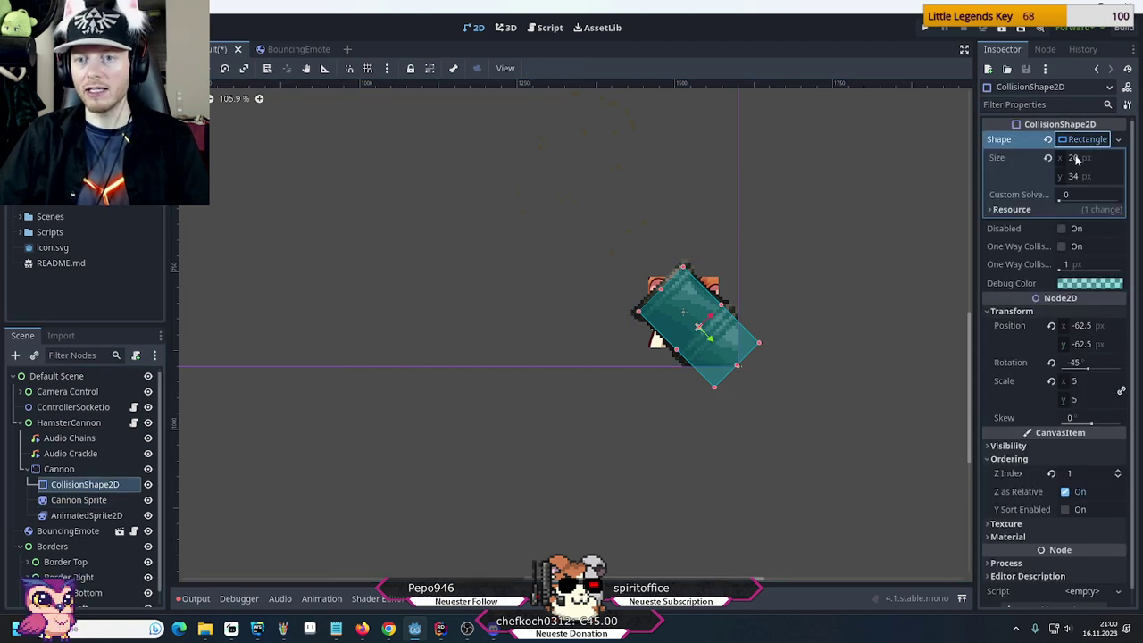
left_click(1074, 383)
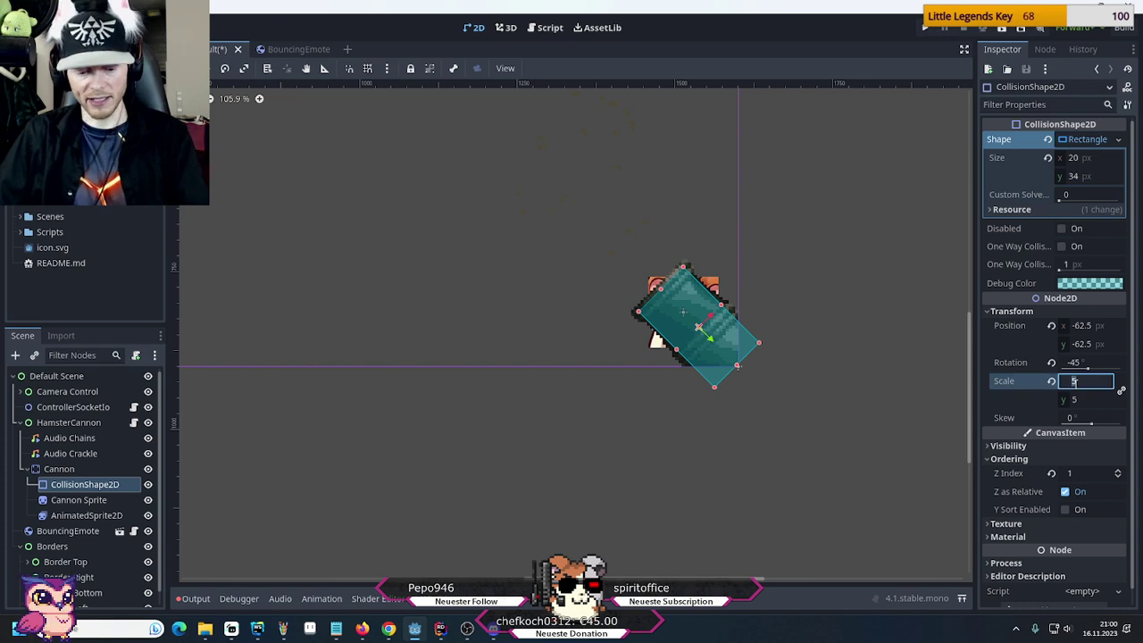
type("1")
key("Return")
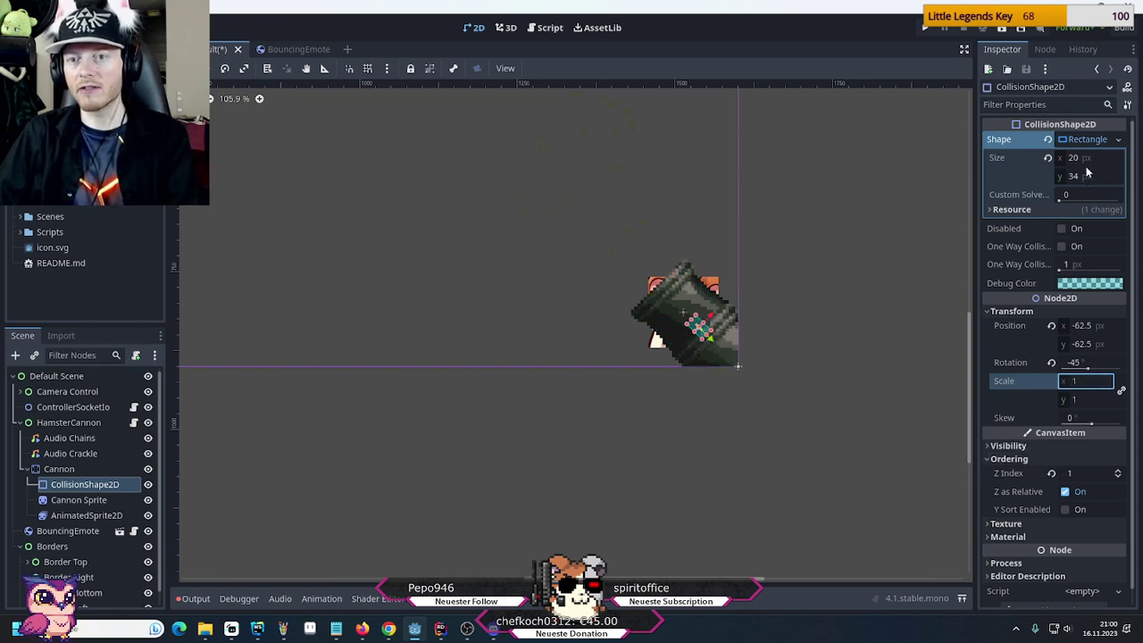
Set the size of CollisionShape2D's rectangle to 100 px in x and 170 px in y
left_click(1075, 158)
type("100")
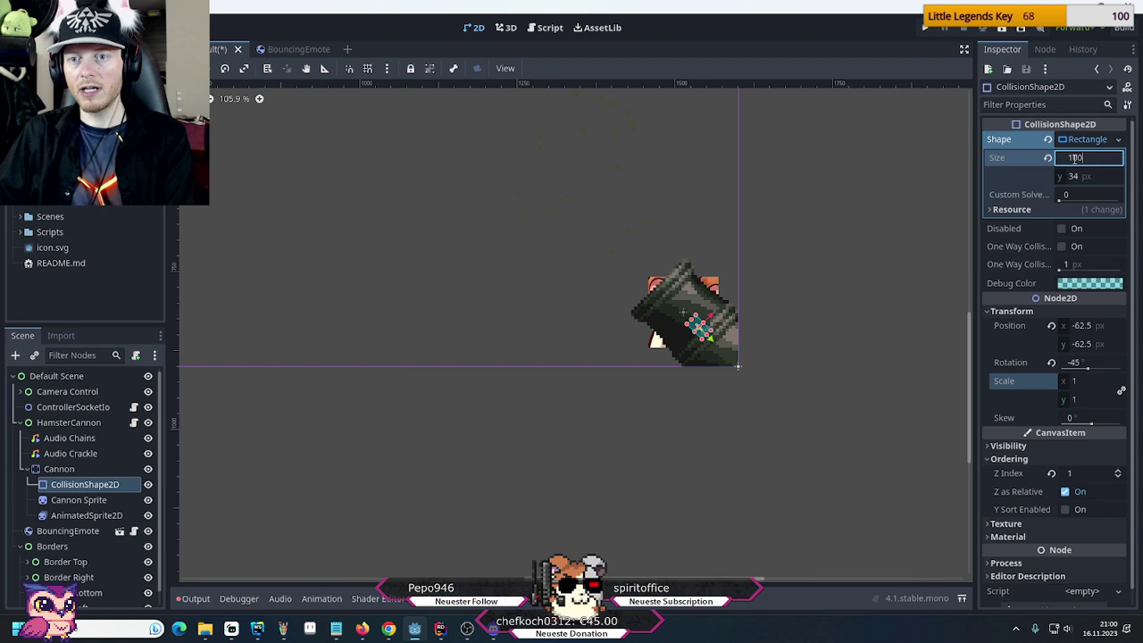
key("Return")
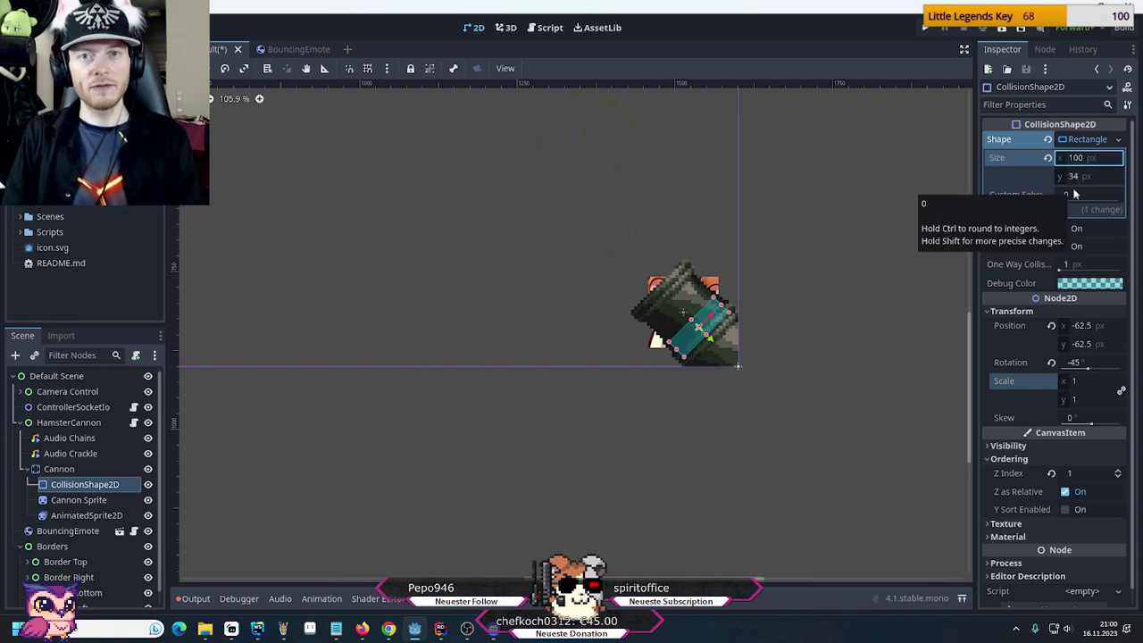
left_click(1078, 175)
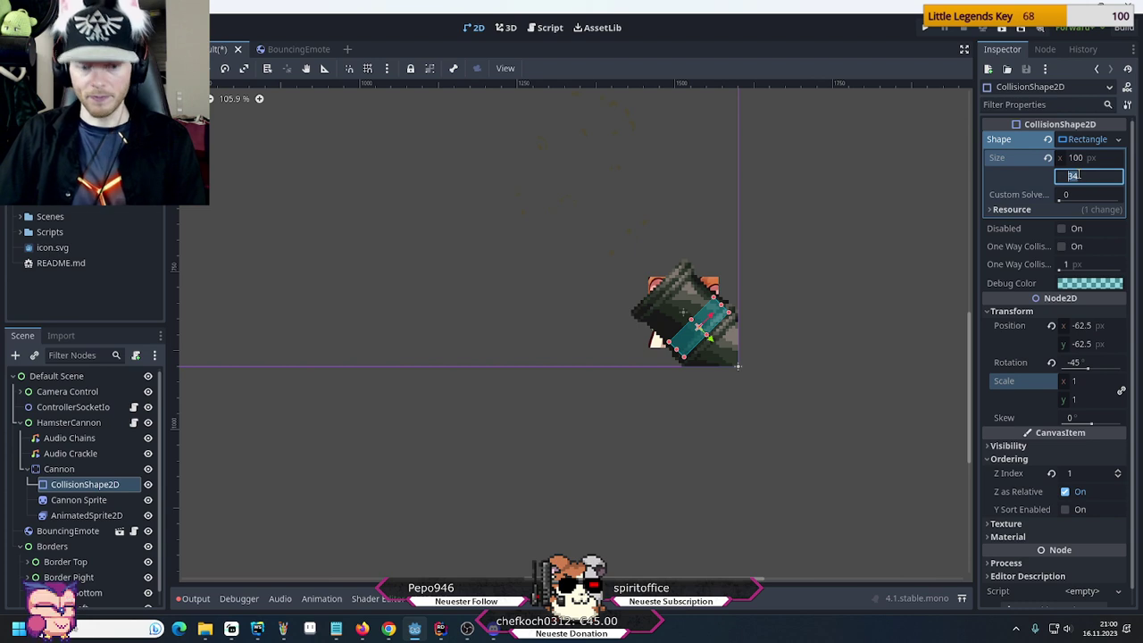
type("170")
key("Return")
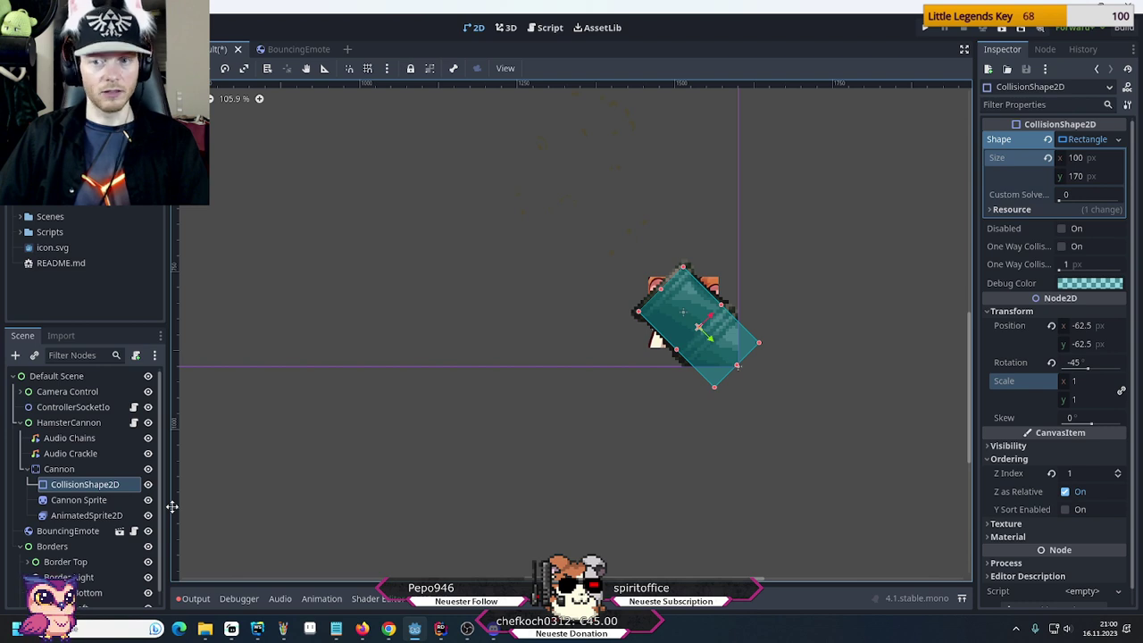
Inspect AnimatedSprite2D's transform and its position in the viewport, plus the properties of Cannon, BouncingEmote and HamsterCannon
left_click(71, 516)
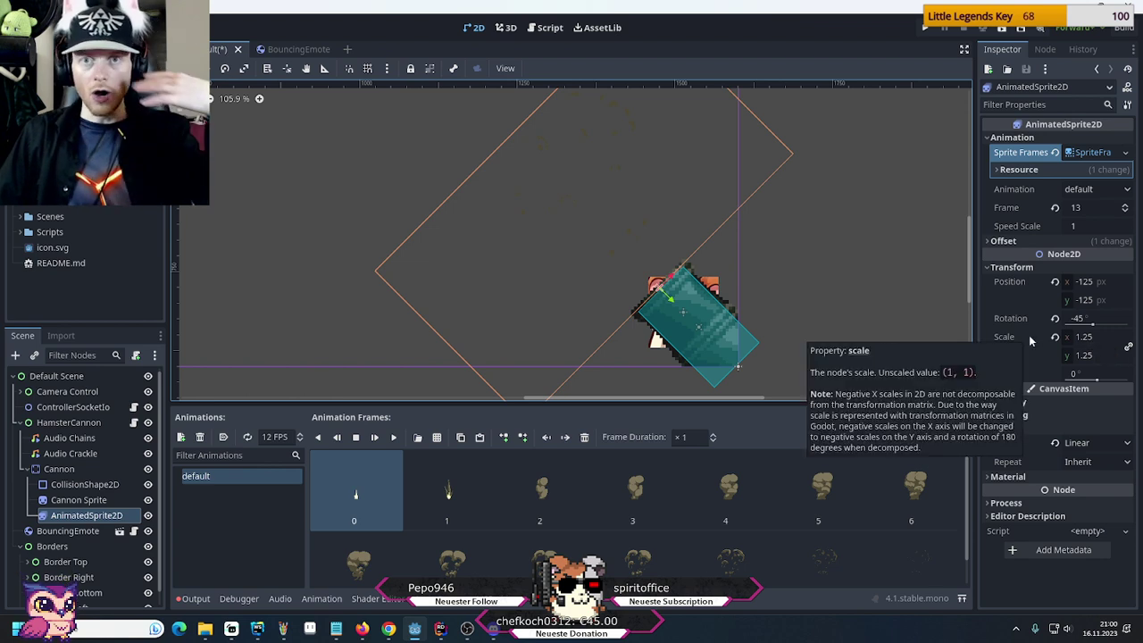
scroll(762, 350, "down", 5)
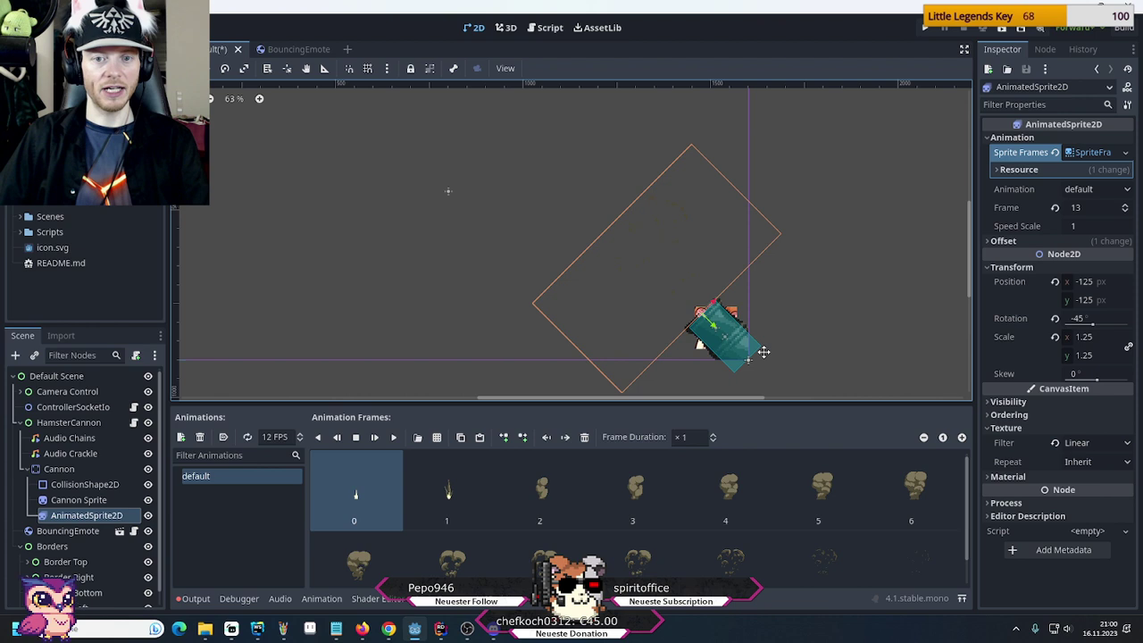
scroll(715, 325, "up", 4)
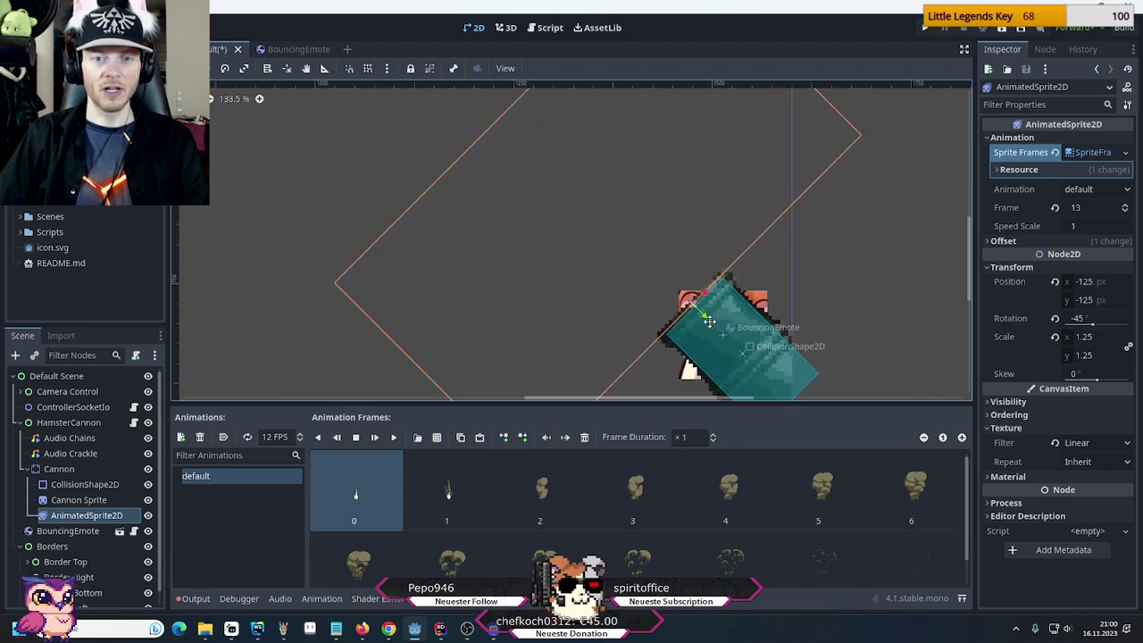
scroll(710, 322, "down", 3)
scroll(709, 322, "down", 1)
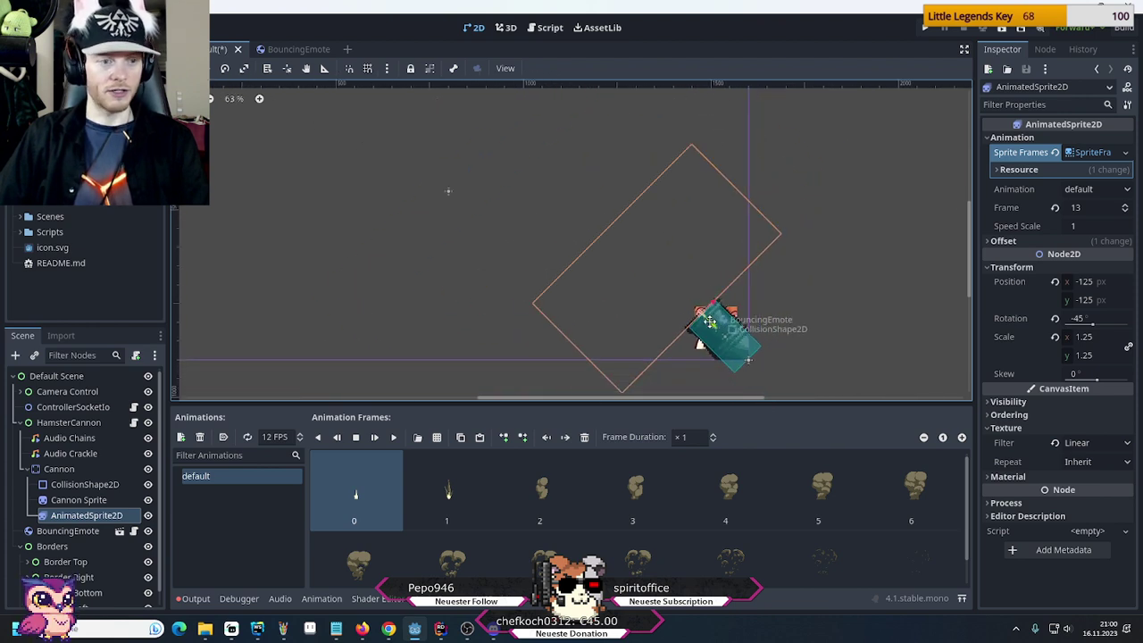
left_click(59, 470)
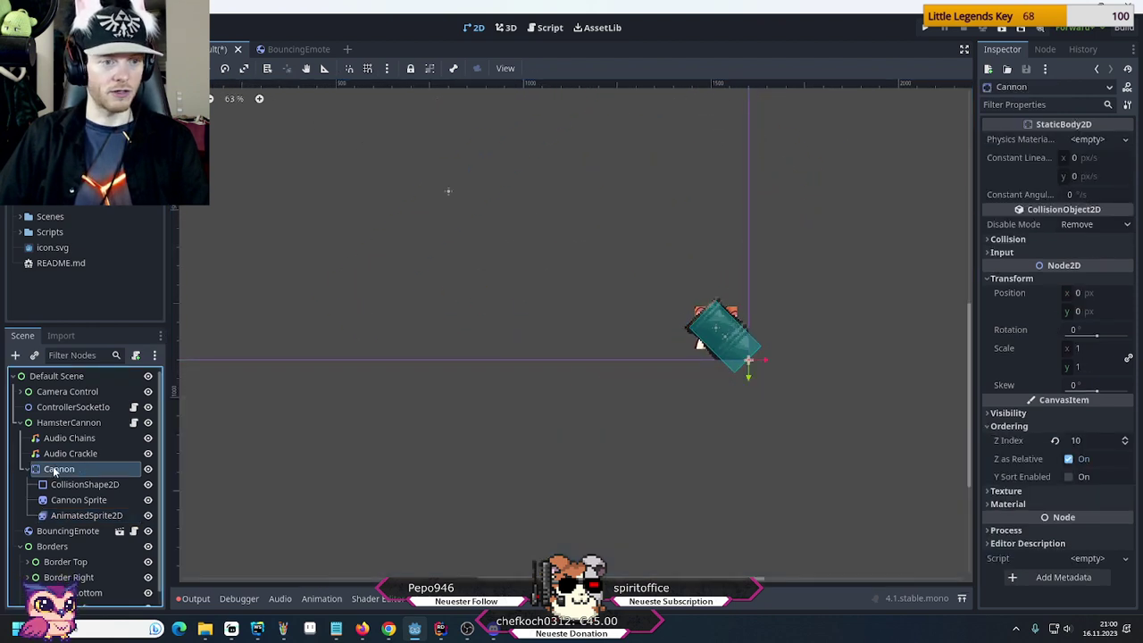
left_click(52, 532)
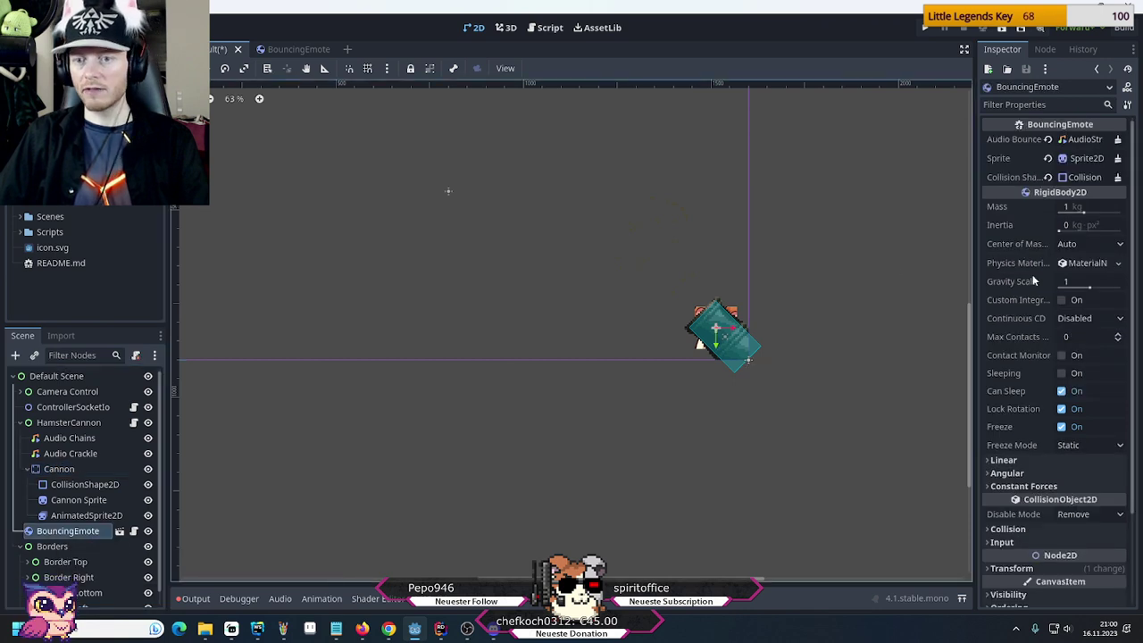
left_click(60, 423)
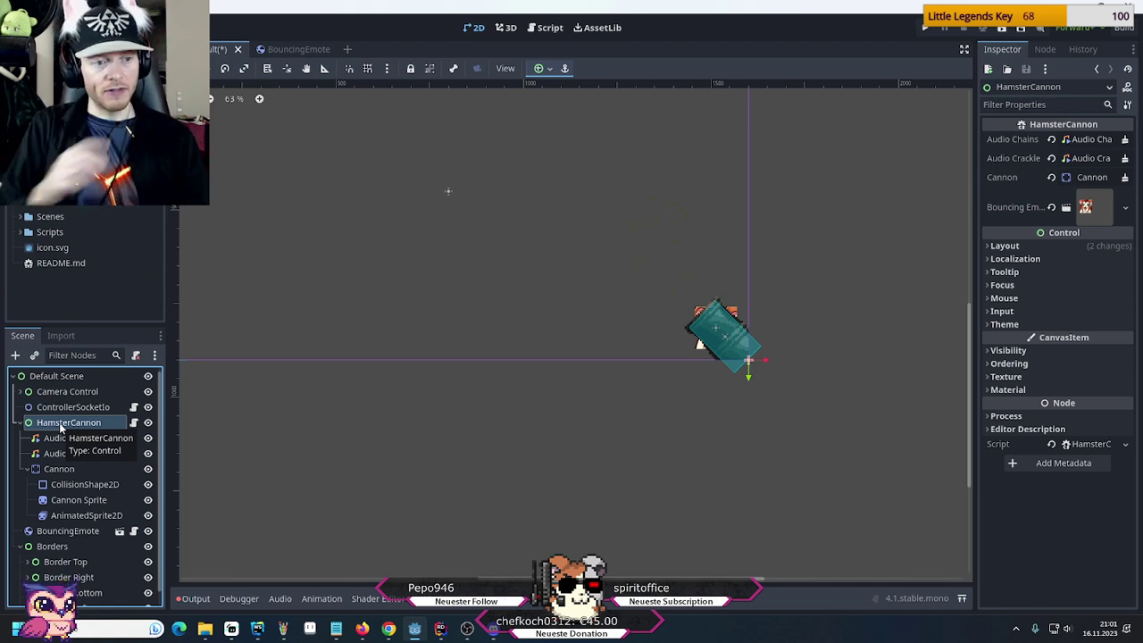
Add a Node2D child to the Cannon node and name it Spawn Anchor
left_click(54, 469)
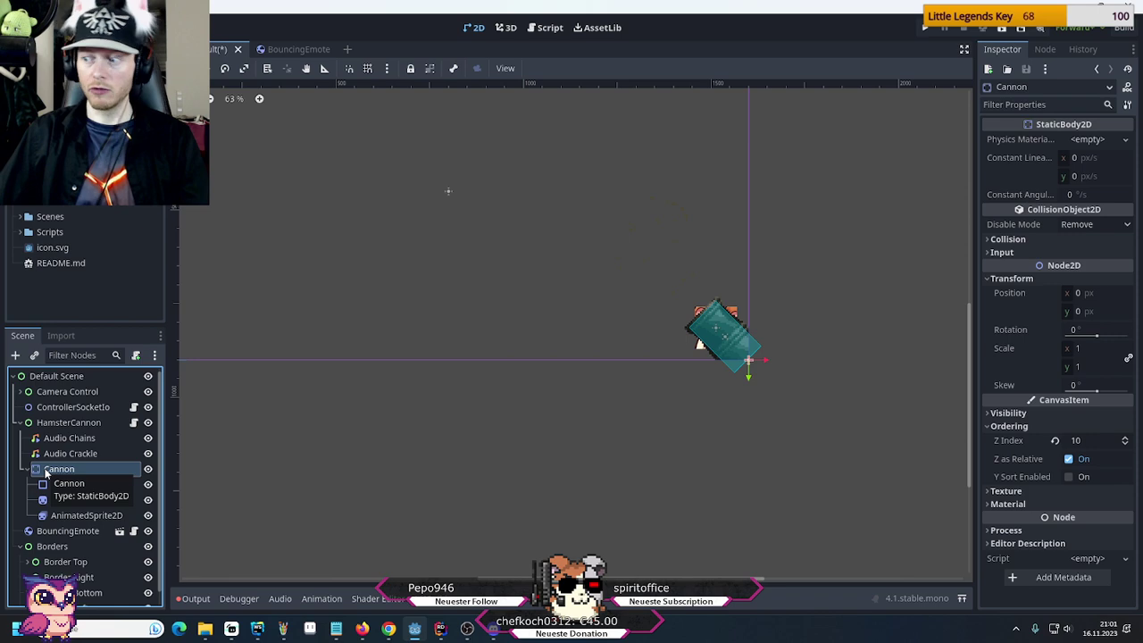
right_click(45, 473)
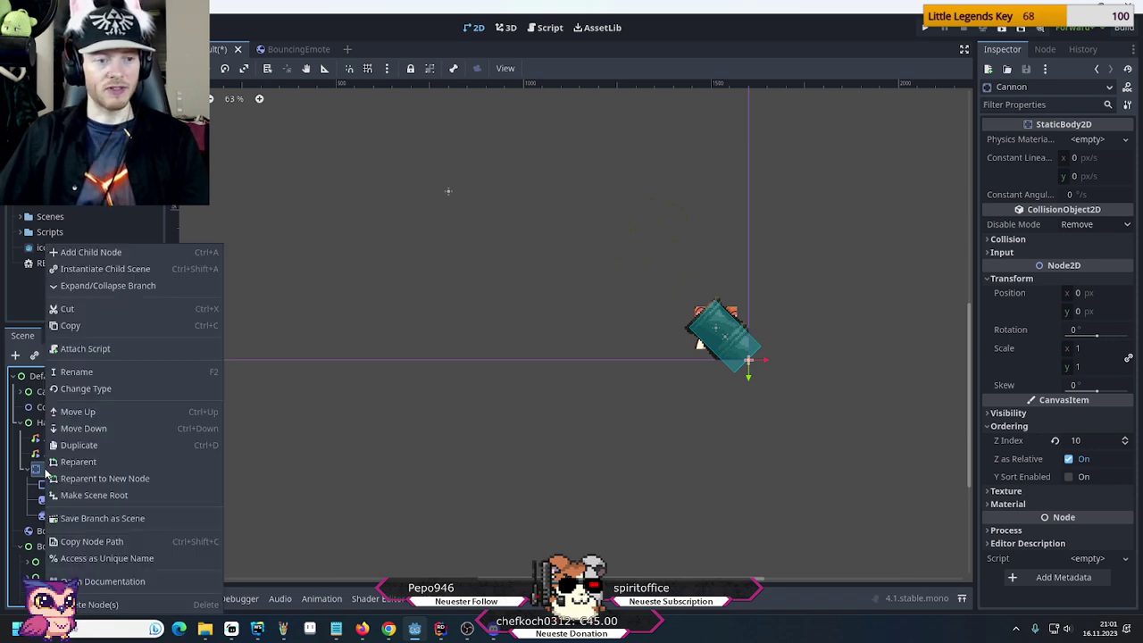
left_click(112, 253)
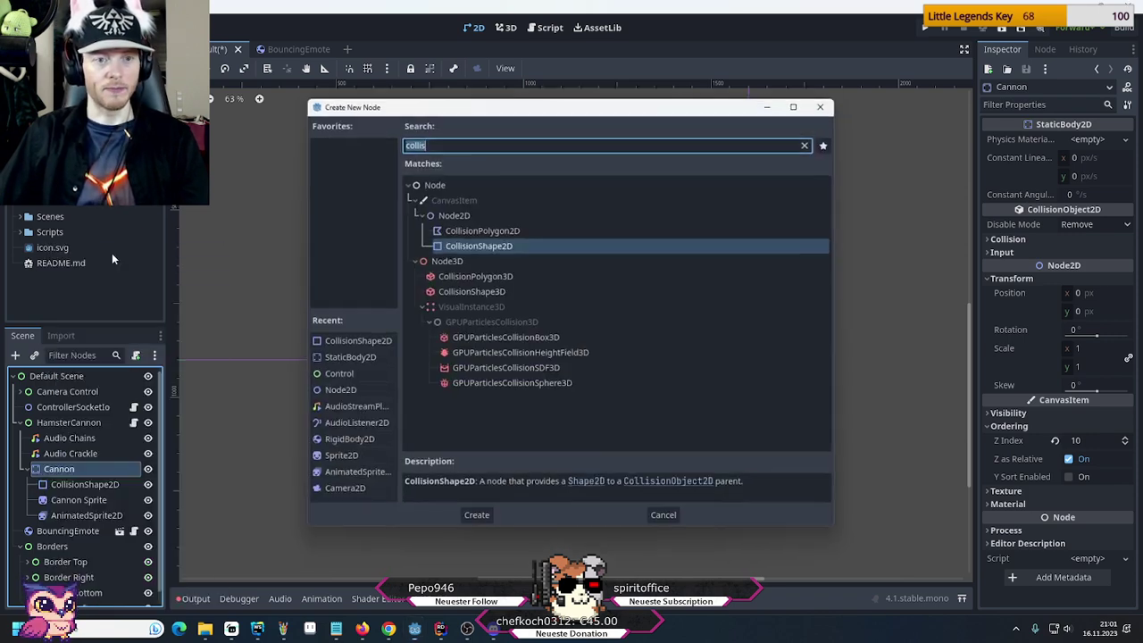
key("Up")
key("Up")
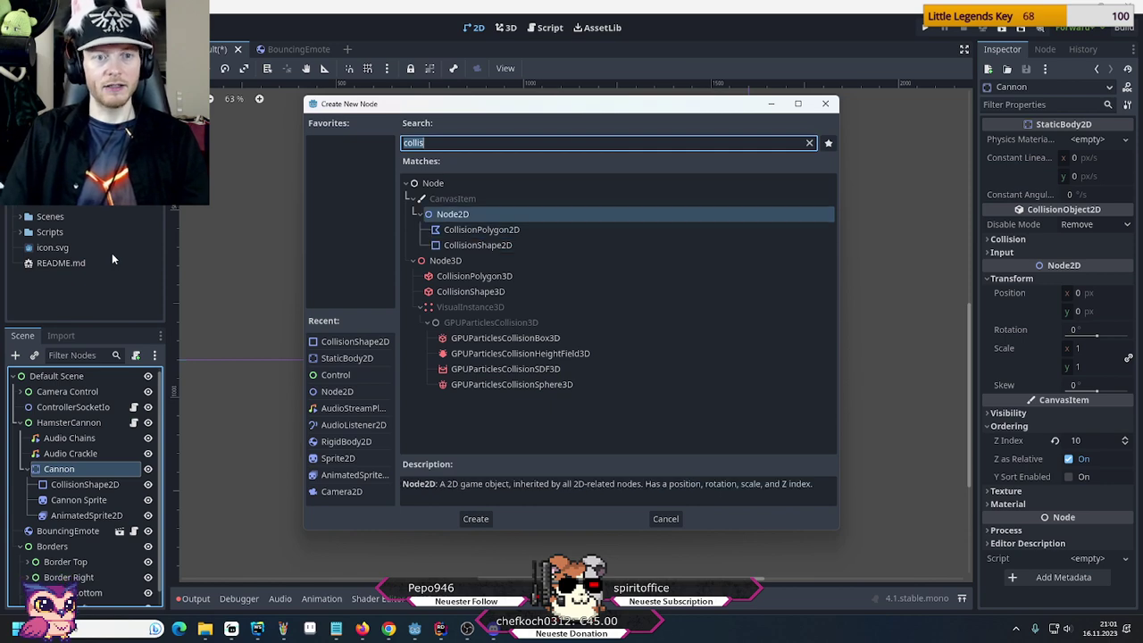
key("Return")
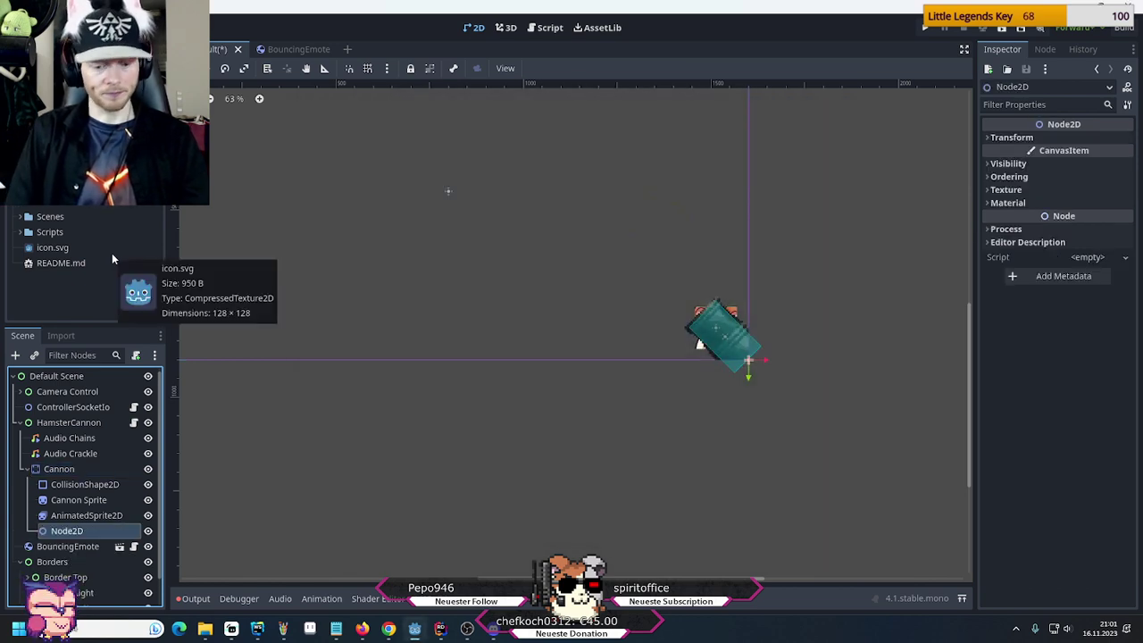
key("F2")
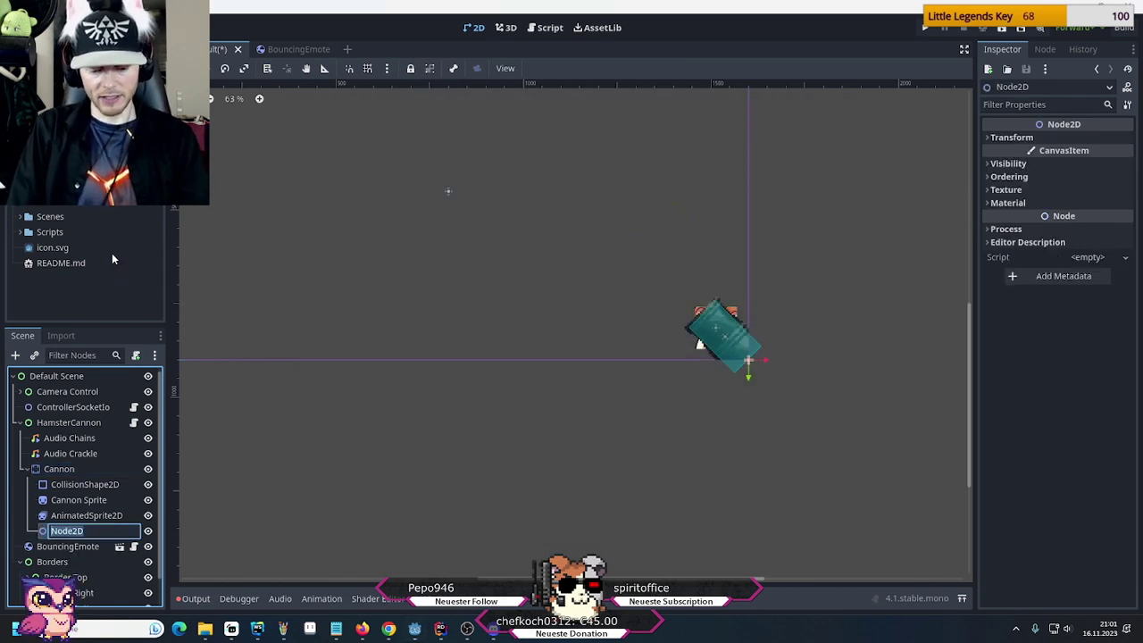
type("Spawn")
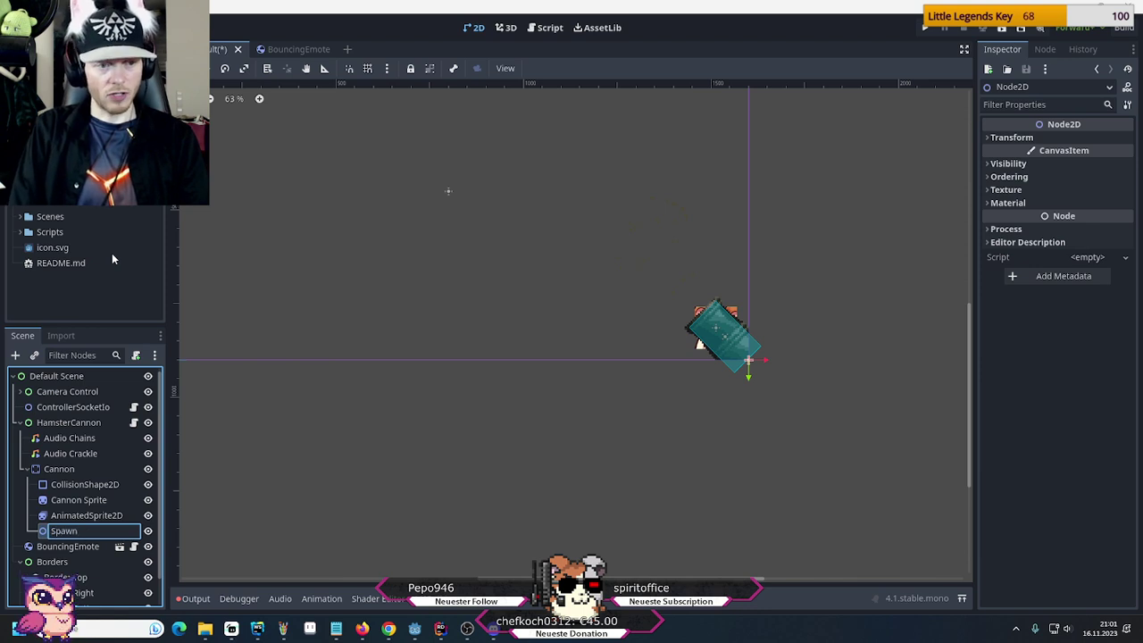
type(" Anchor")
key("Return")
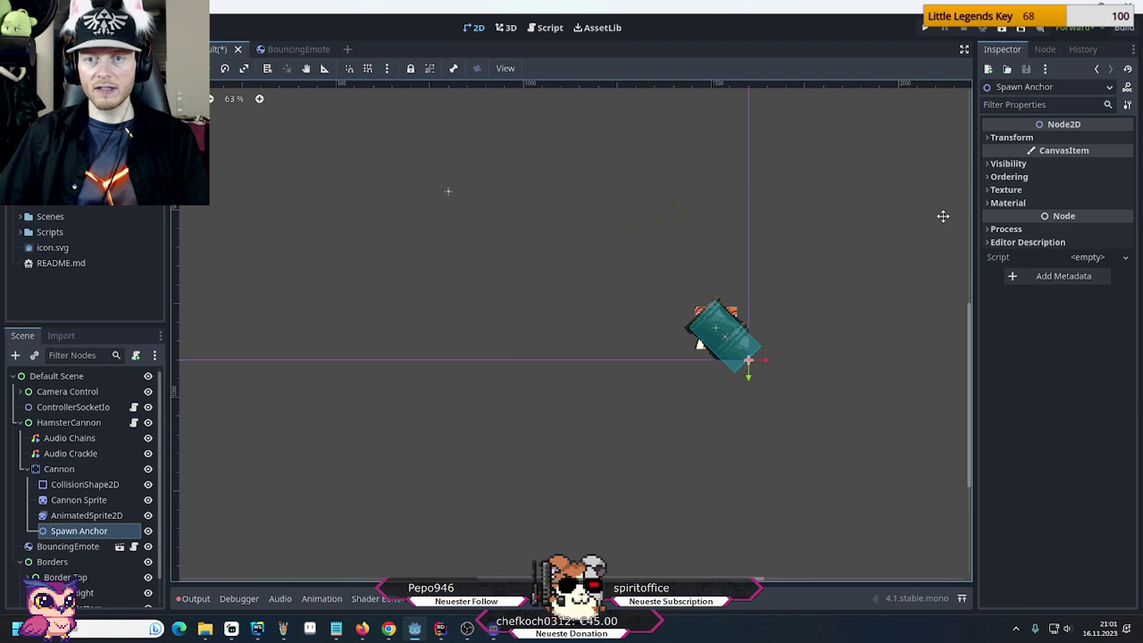
Set the Spawn Anchor's position to x -100 px and y -100 px
left_click(989, 138)
left_click(1083, 153)
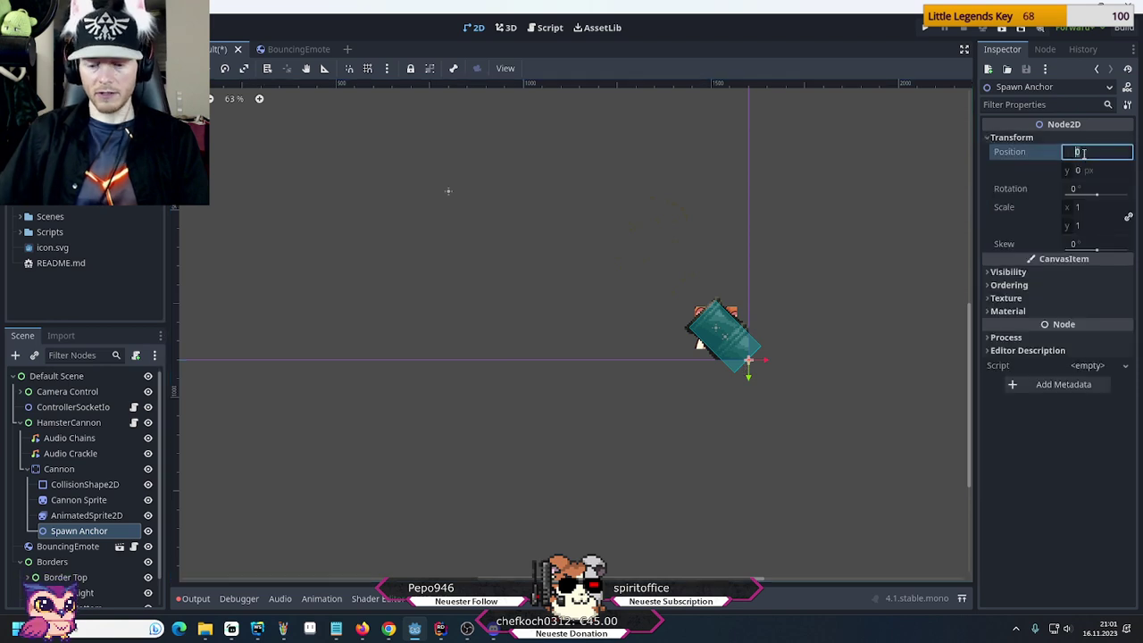
type("-100")
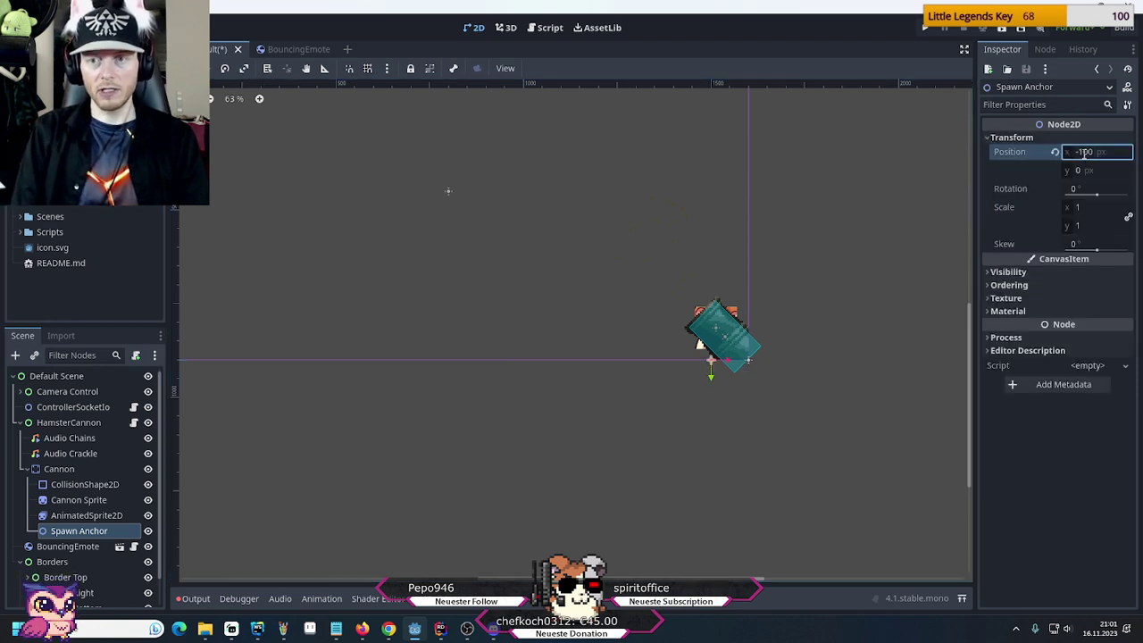
key("Tab")
type("-")
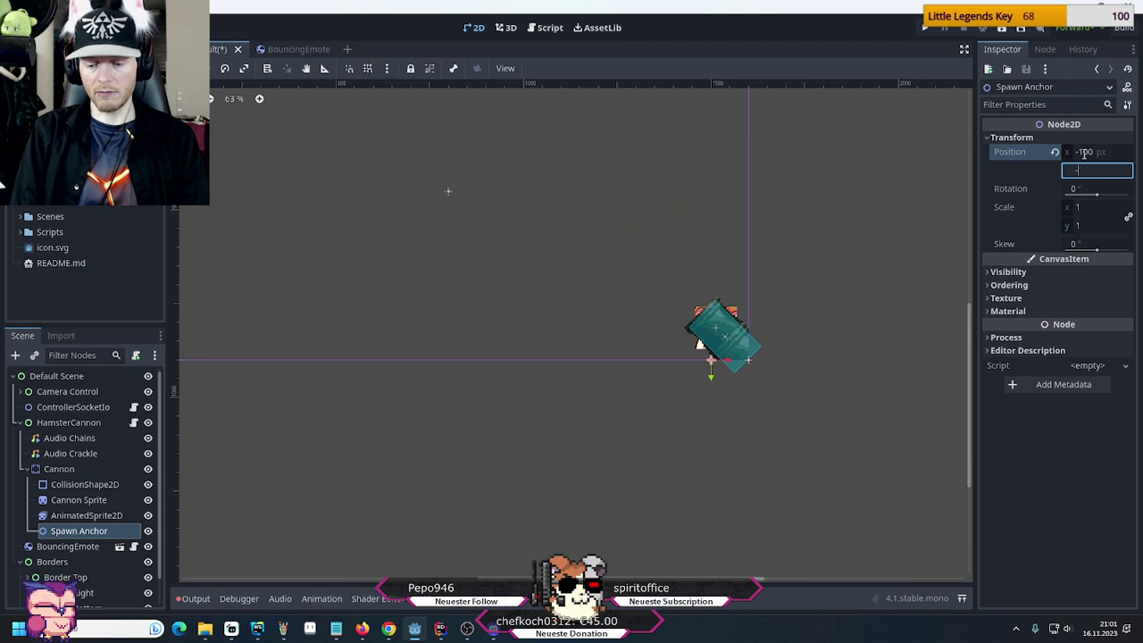
type("100")
key("Return")
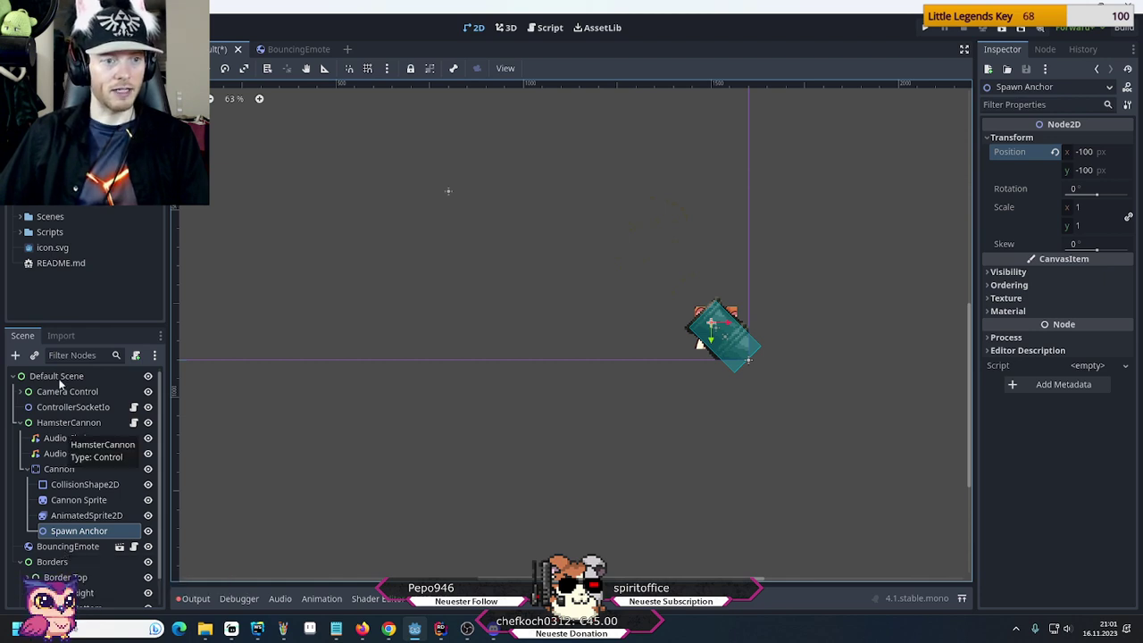
Move the BouncingEmote node onto the Spawn Anchor's position at the cannon's muzzle
left_click(20, 423)
left_click(40, 438)
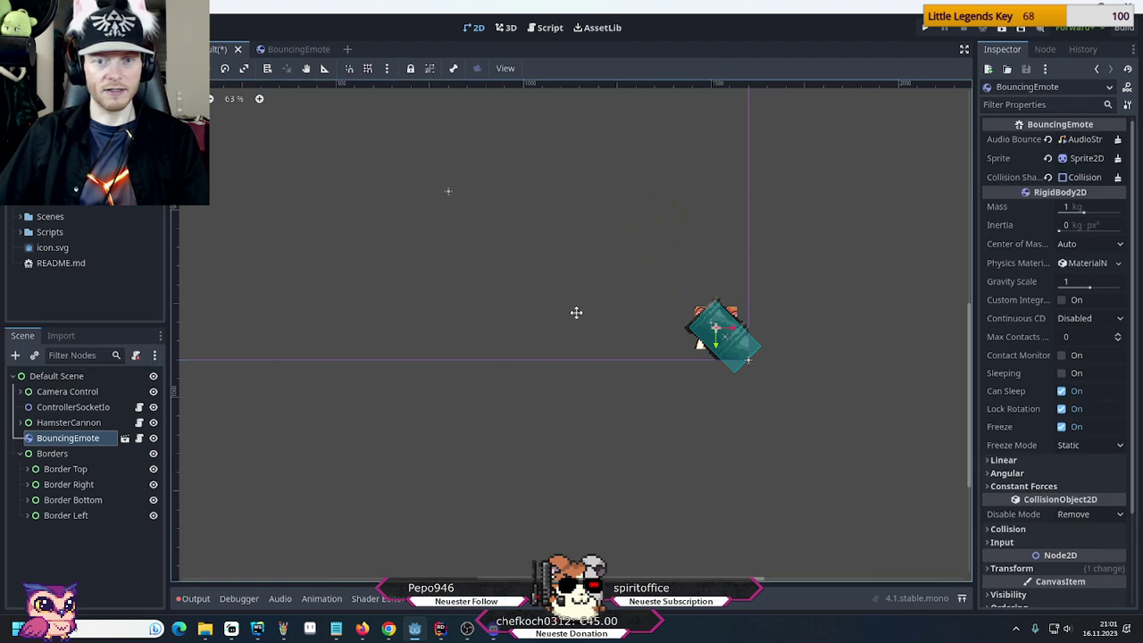
scroll(666, 337, "up", 6)
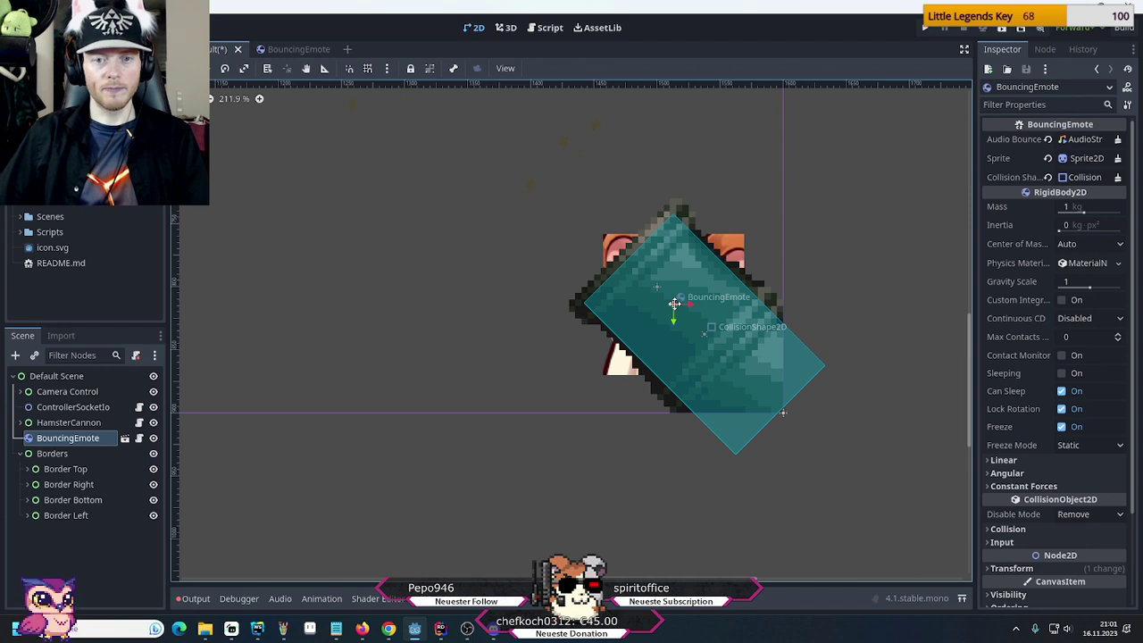
left_click_drag(675, 304, 657, 288)
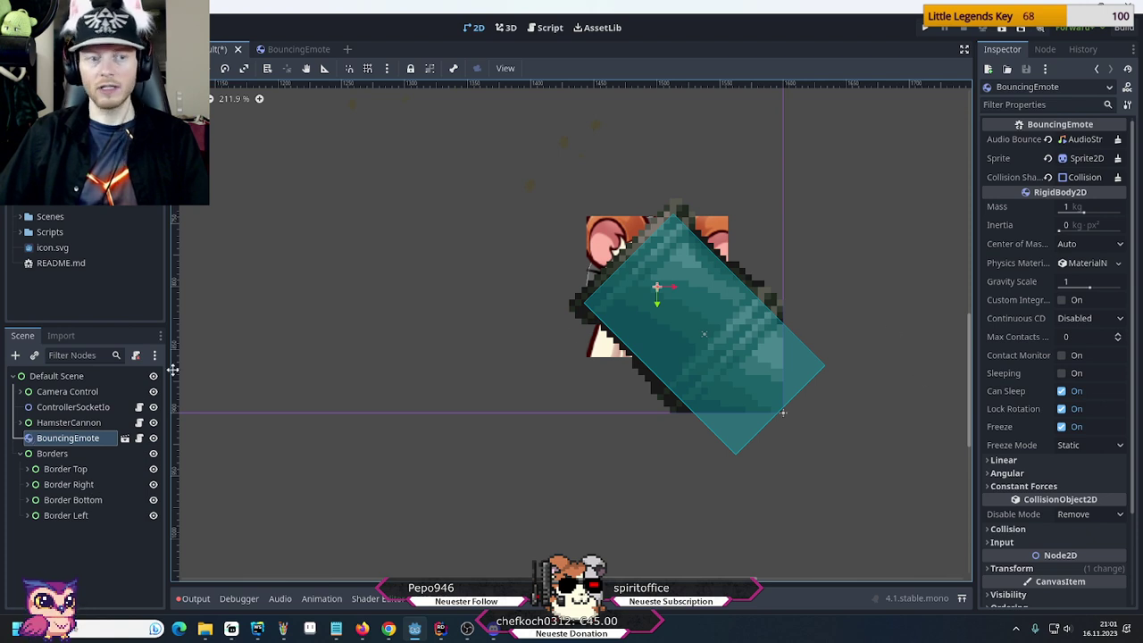
Rotate BouncingEmote about -45° in the viewport so that it aligns with the cannon barrel
left_click(225, 69)
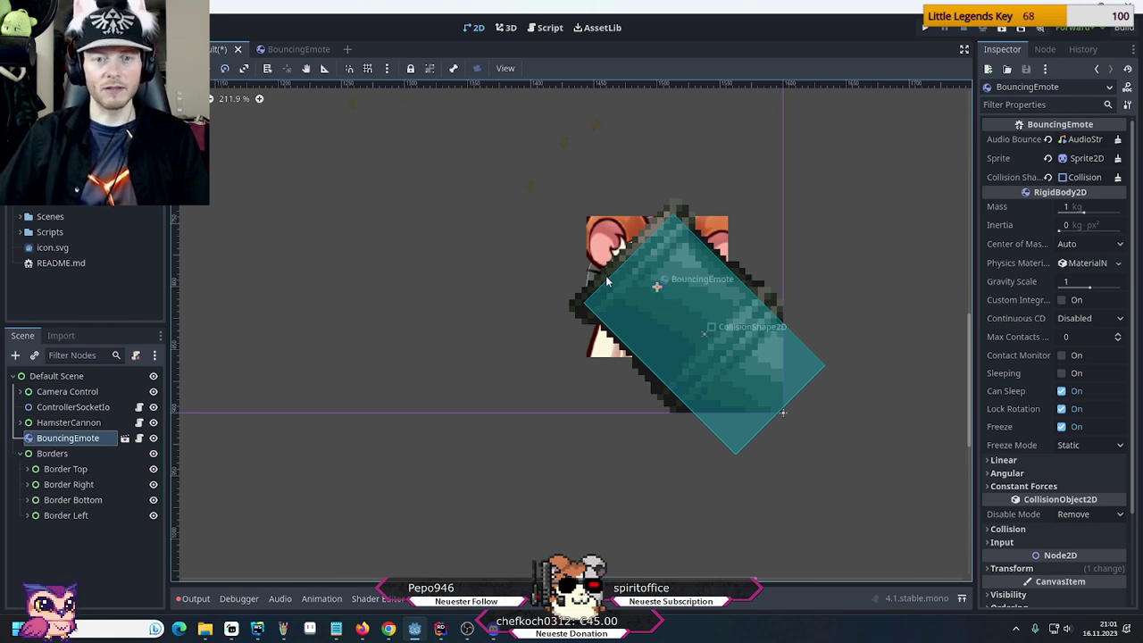
left_click_drag(606, 280, 580, 341)
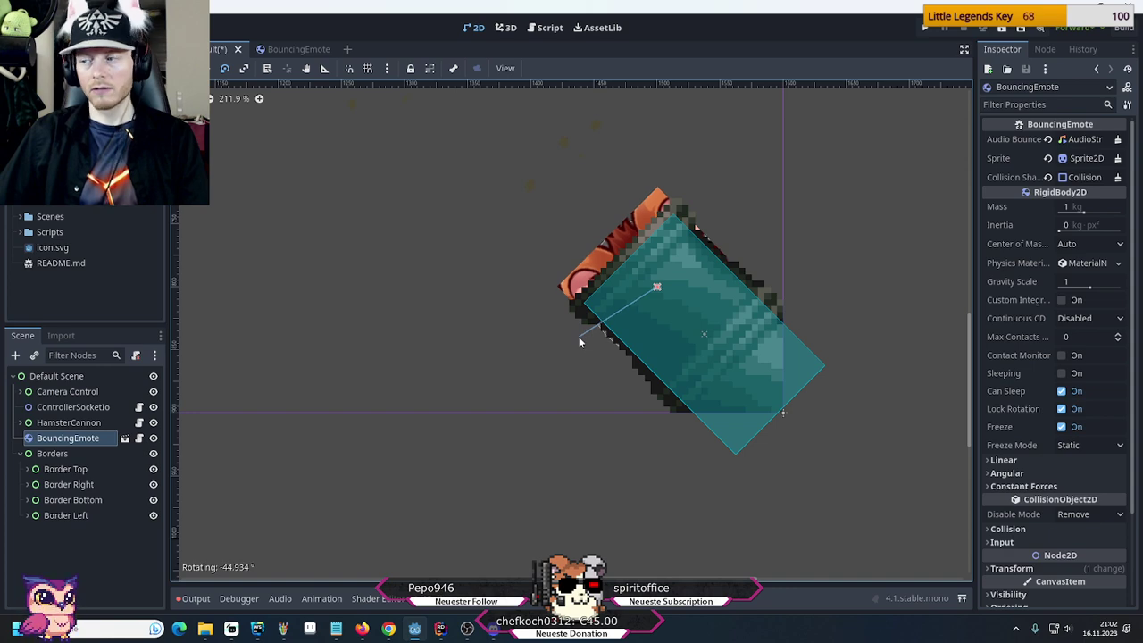
left_click_drag(579, 342, 579, 336)
Switch to the browser and trigger Test Hamster Cannon on the Stream Interactions testing page, then return to Godot
left_click(389, 628)
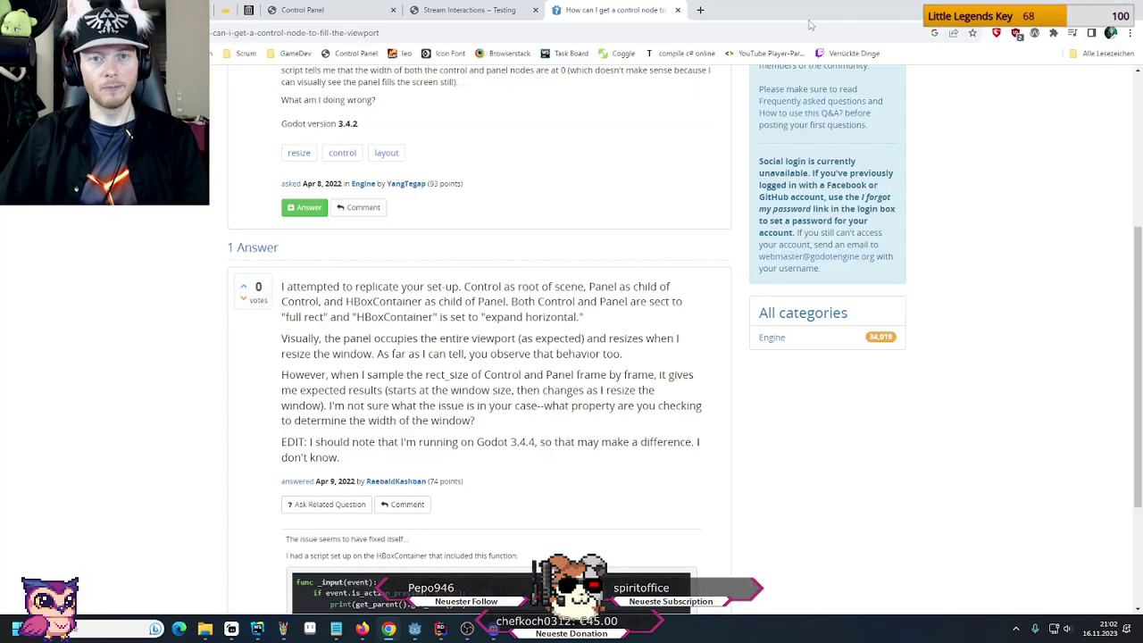
left_click(469, 10)
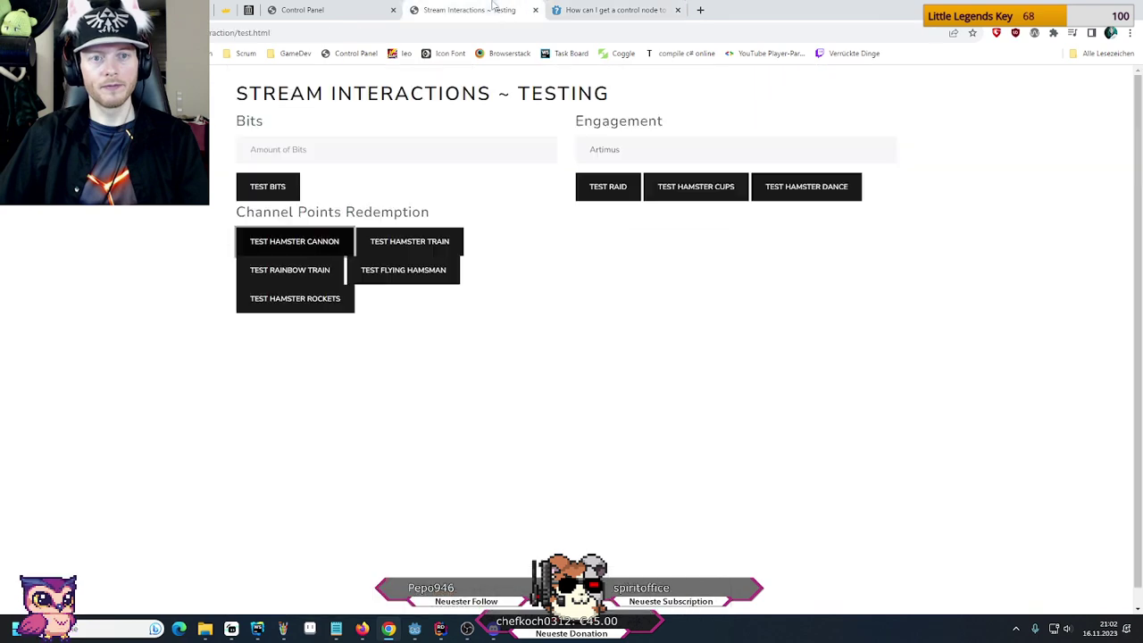
left_click(287, 255)
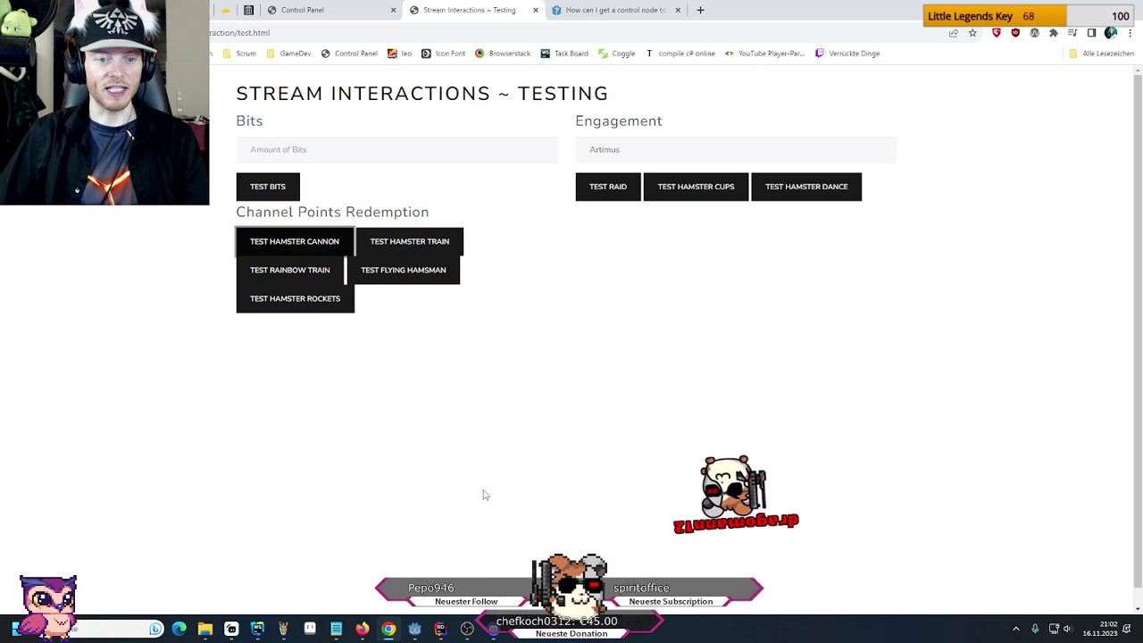
left_click(425, 632)
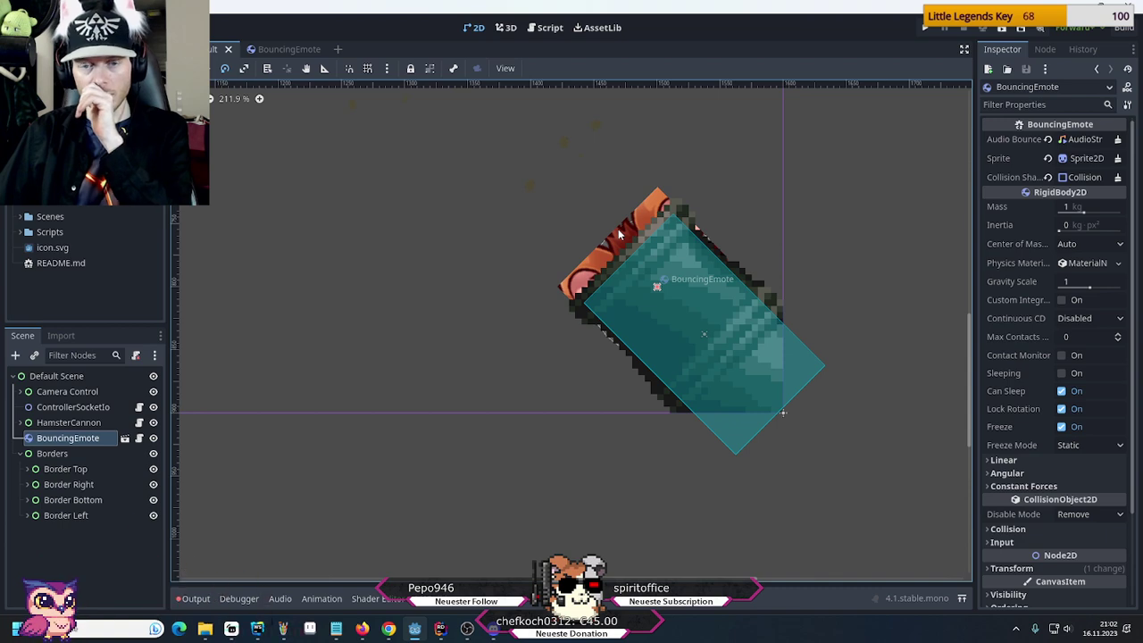
Switch to the Stream Interaction project in WebStorm and examine the cannon, cannonball, chatter name and smoke styles in _hamster-cannon.scss
left_click(449, 627)
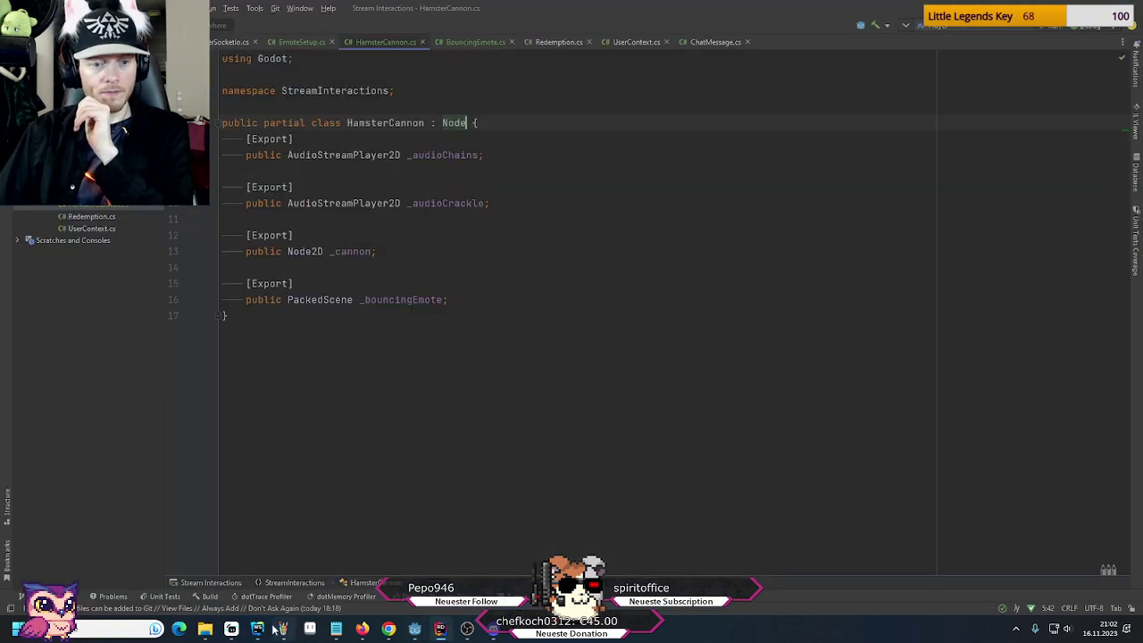
mouse_move(258, 628)
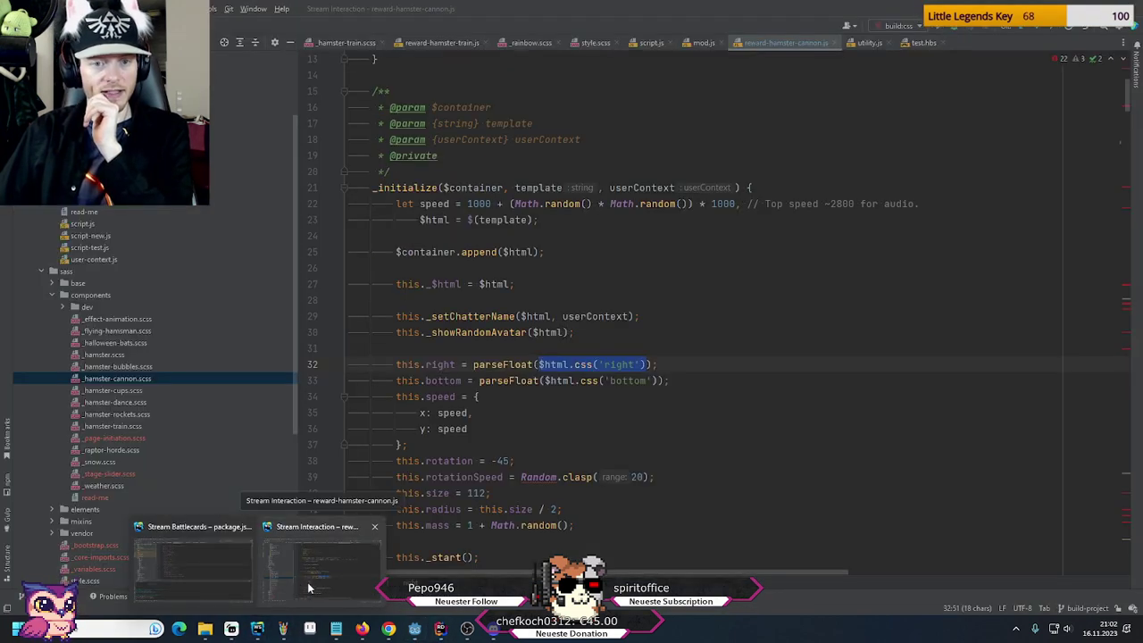
left_click(296, 580)
double_click(157, 383)
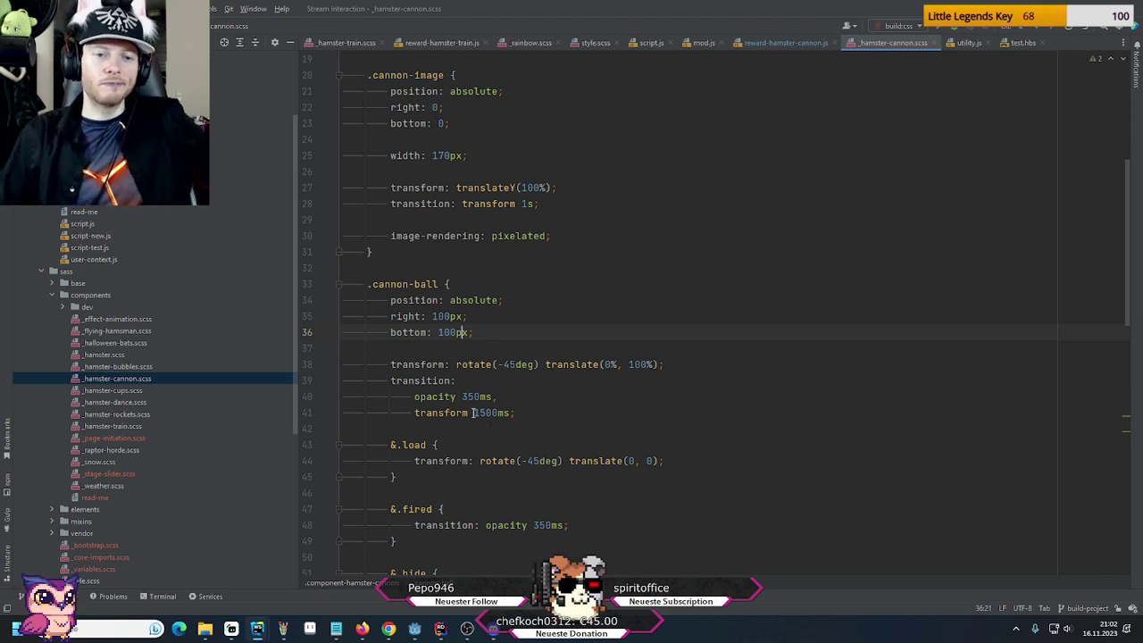
scroll(679, 340, "down", 1)
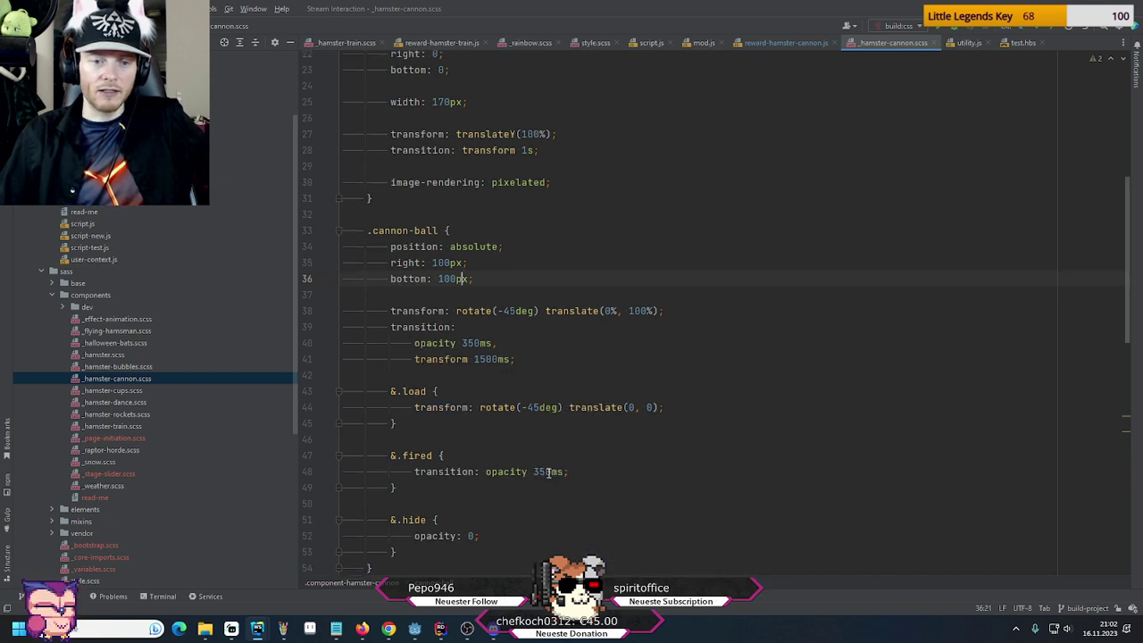
scroll(424, 432, "down", 1)
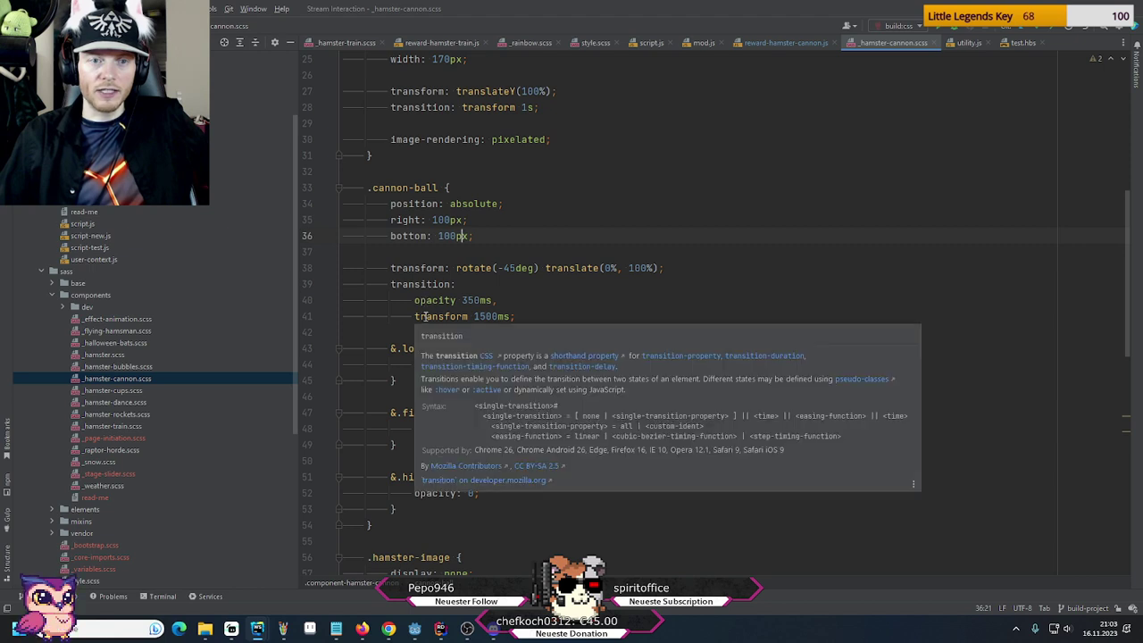
scroll(501, 198, "down", 4)
scroll(500, 198, "down", 2)
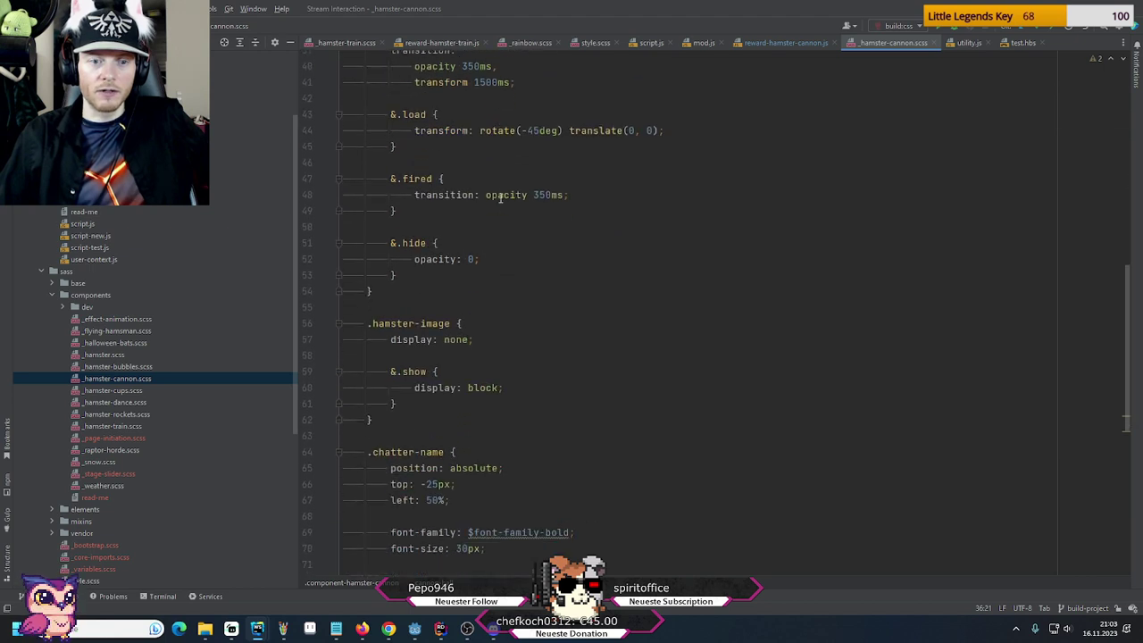
scroll(500, 198, "up", 5)
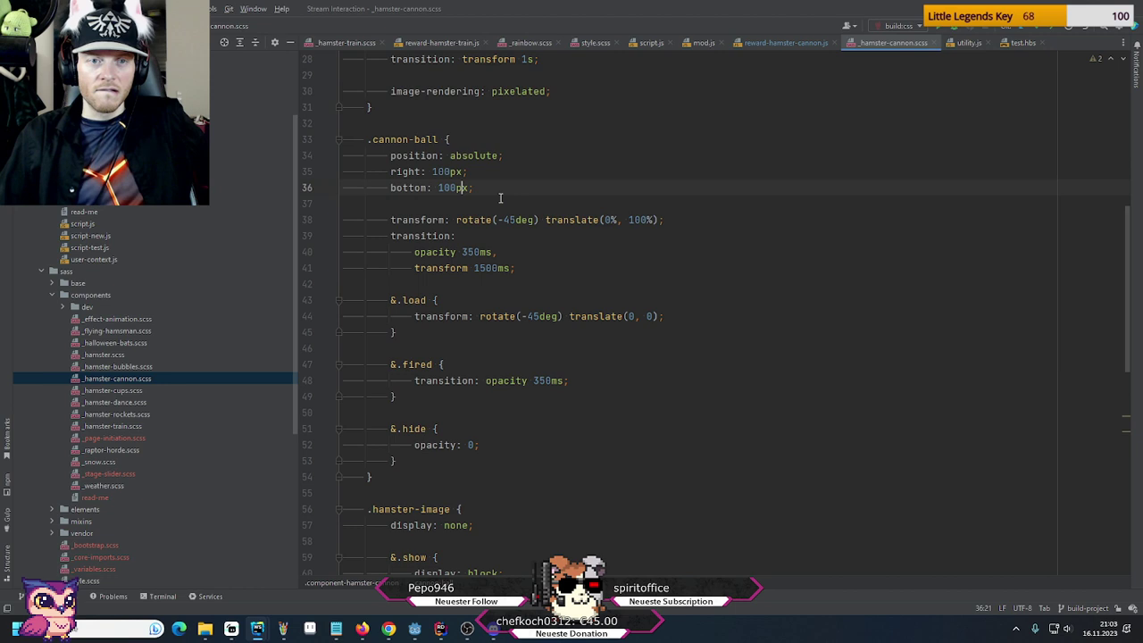
scroll(500, 198, "up", 1)
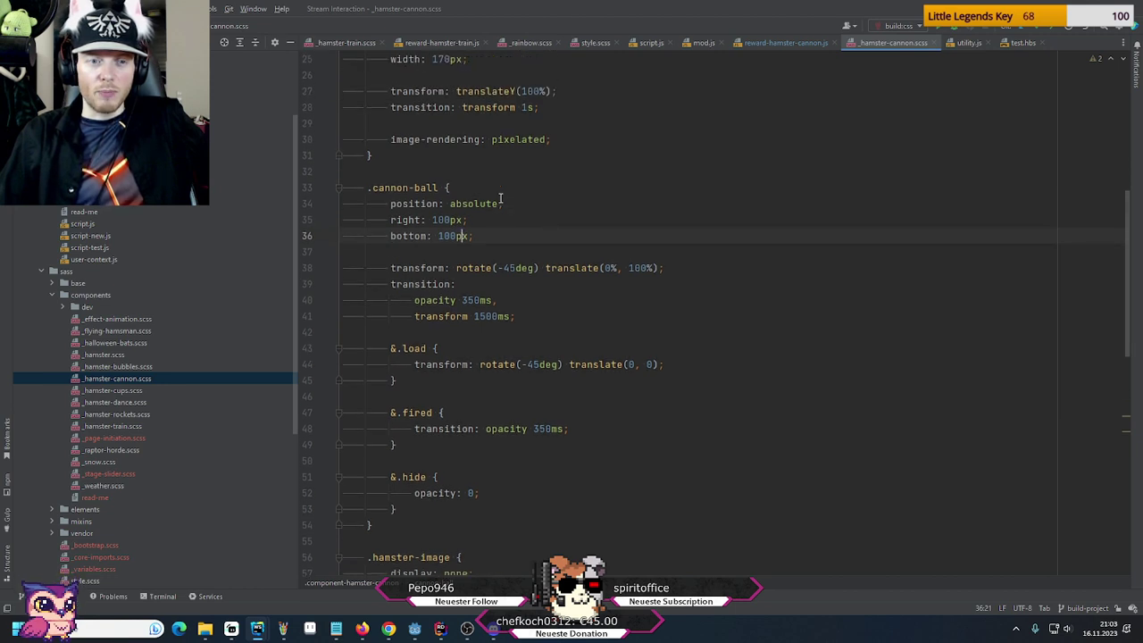
key("Left")
key("Left")
key("Left")
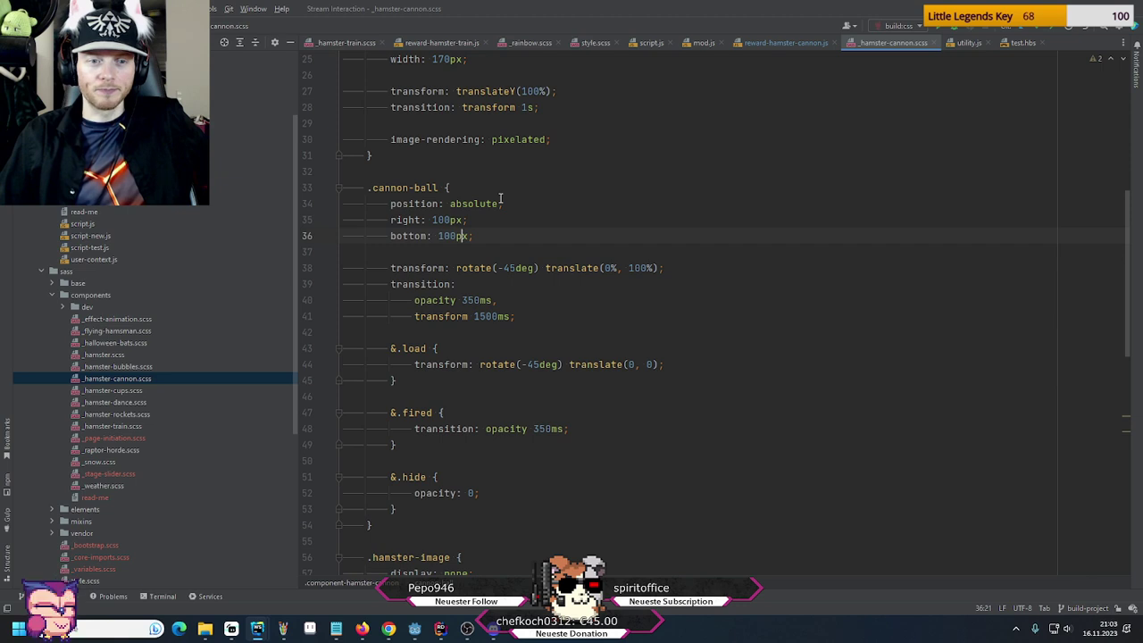
scroll(500, 198, "up", 6)
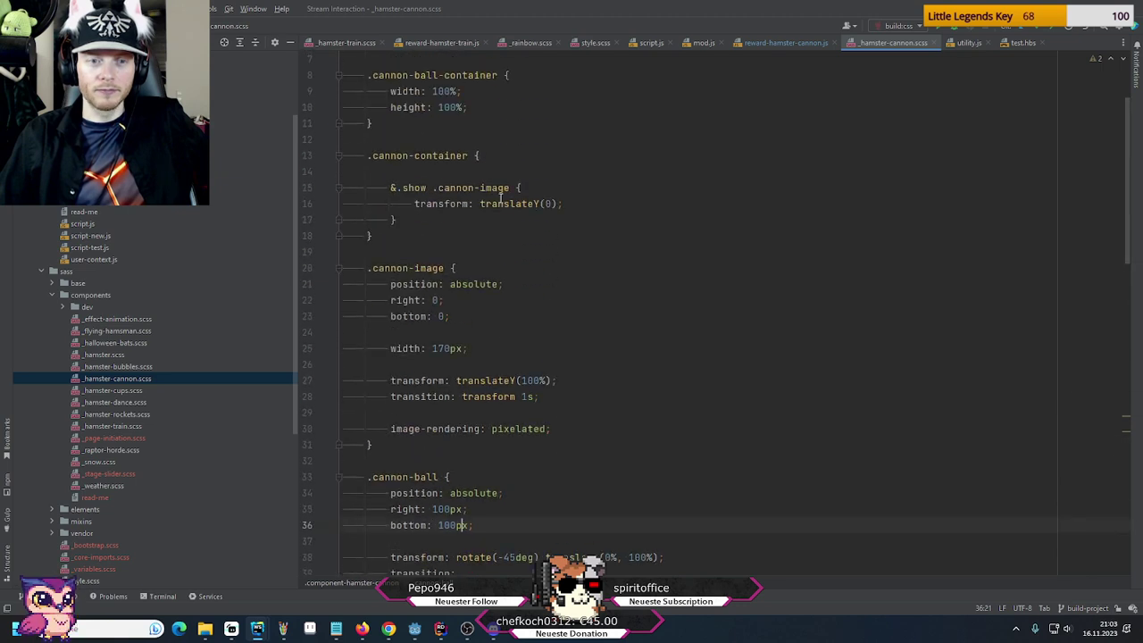
scroll(500, 198, "down", 12)
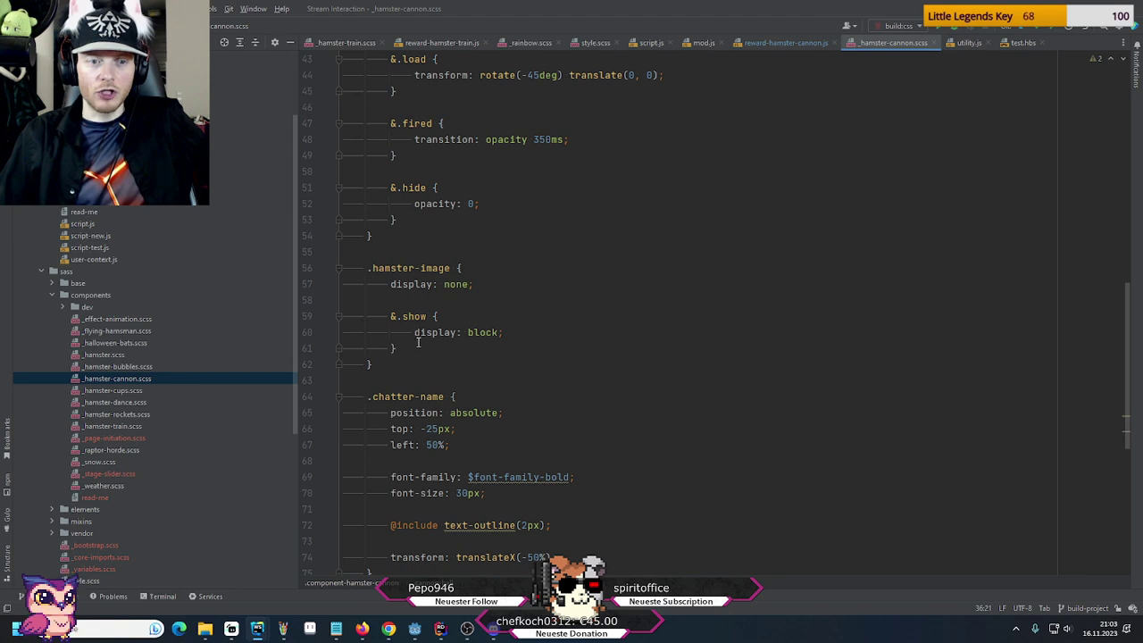
scroll(418, 342, "down", 7)
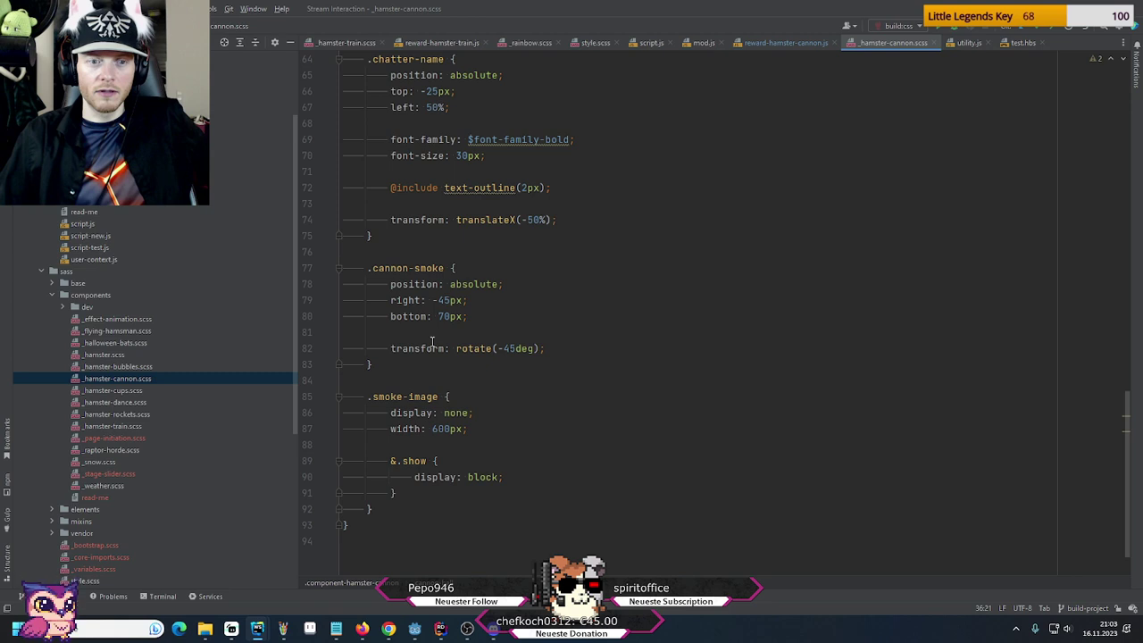
scroll(431, 342, "up", 20)
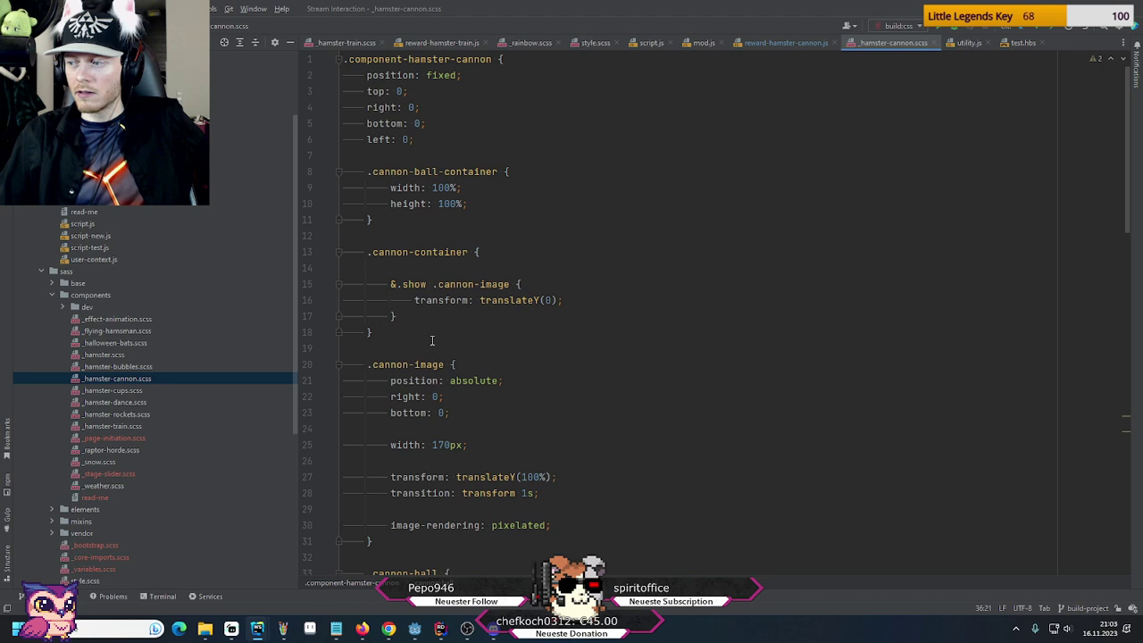
mouse_move(441, 632)
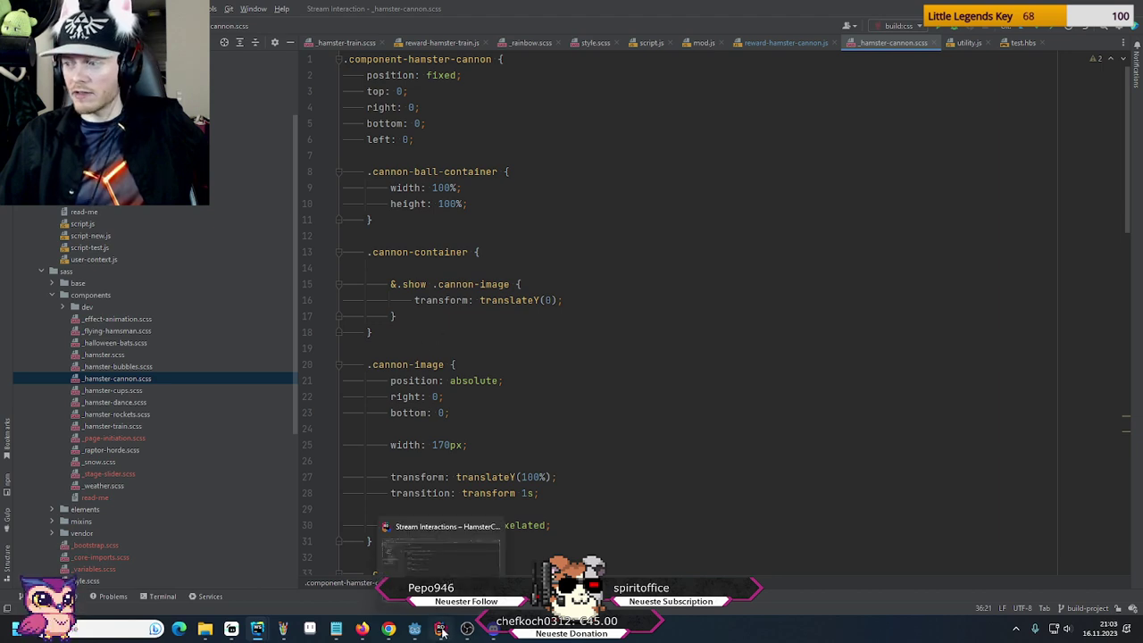
left_click(437, 632)
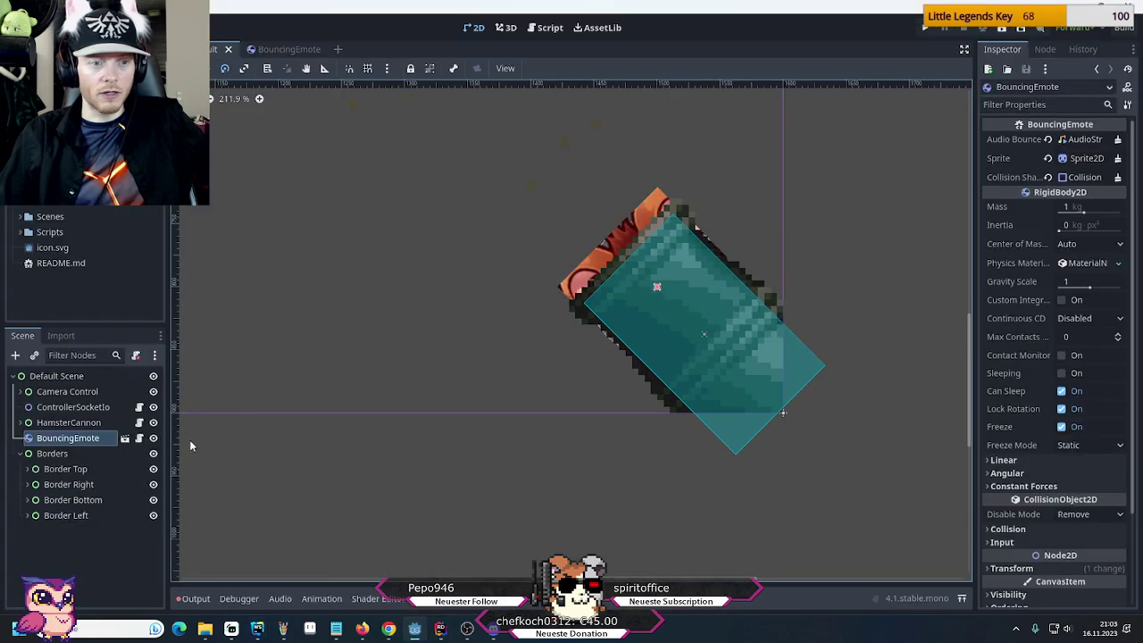
left_click(21, 424)
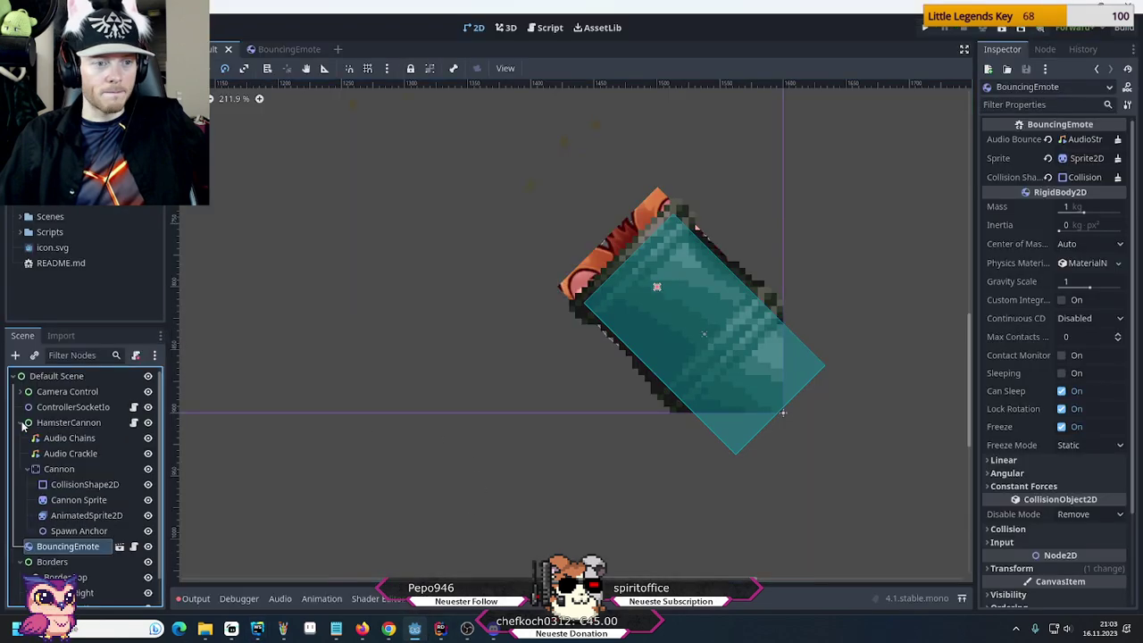
right_click(64, 472)
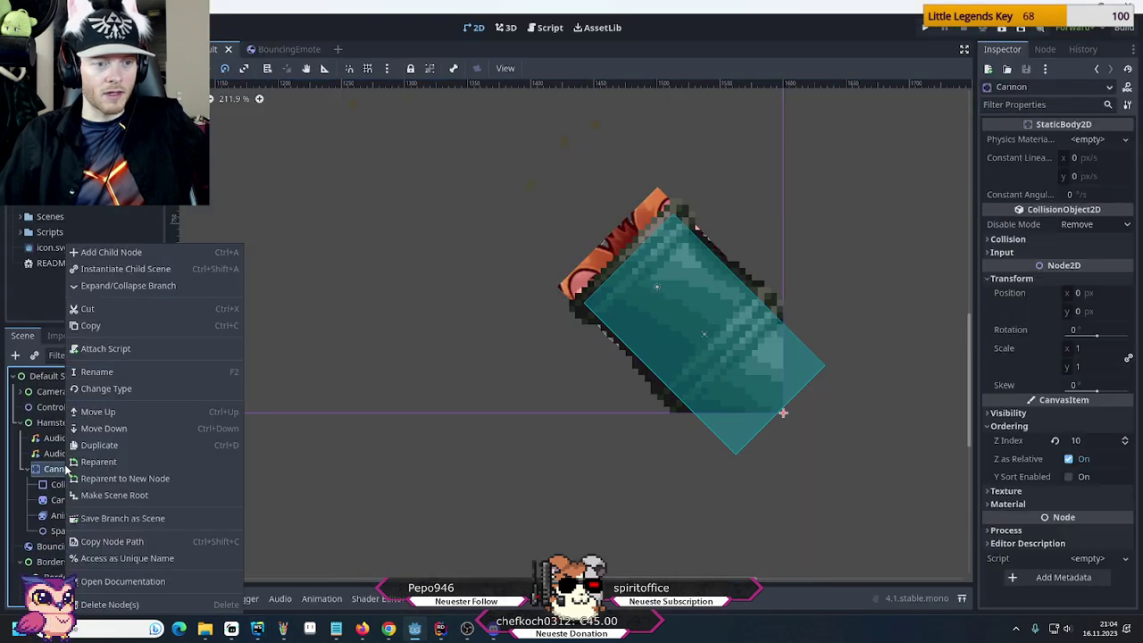
left_click(126, 255)
type("posi")
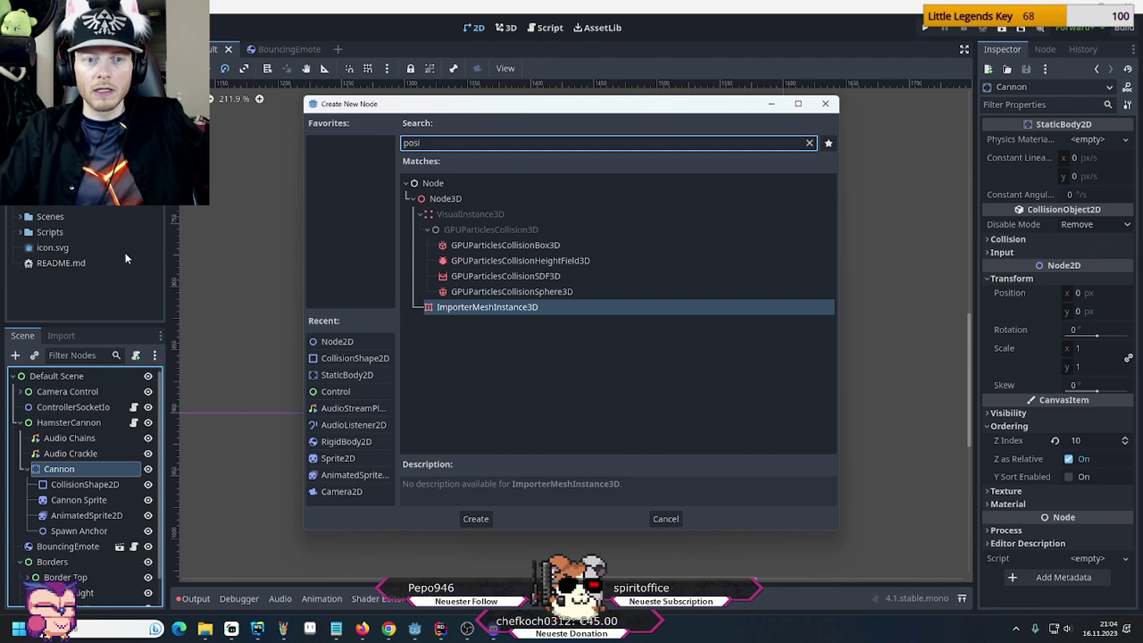
left_click(665, 519)
Return to _hamster-cannon.scss in WebStorm and examine the .cannon-image and .cannon-ball positioning and the cannonball's initial transform
mouse_move(471, 630)
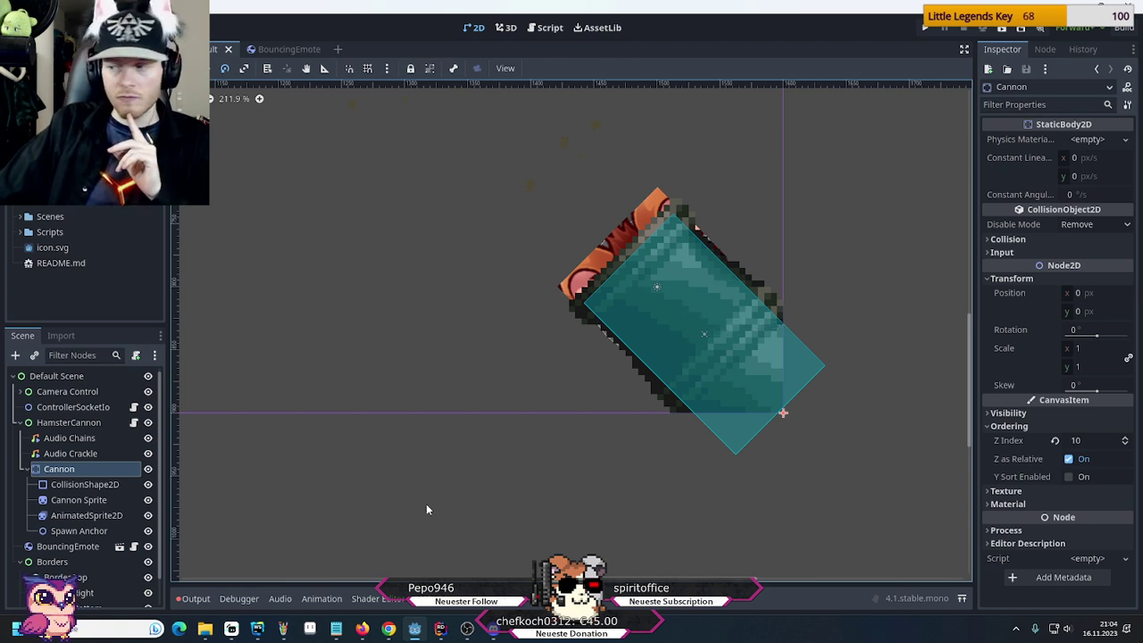
left_click(440, 630)
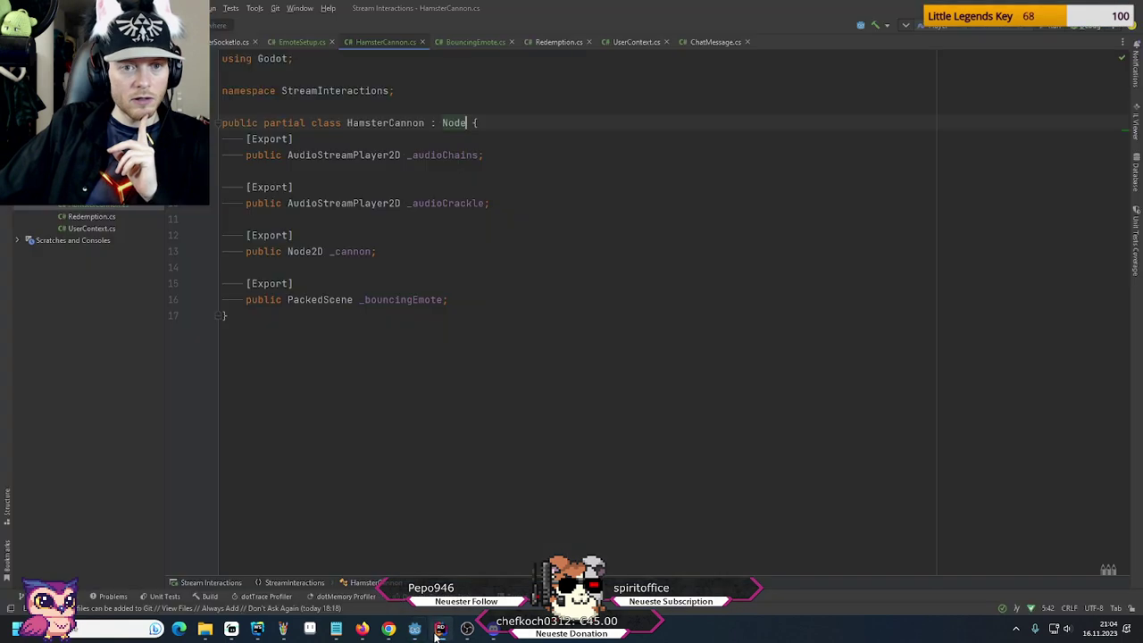
mouse_move(257, 629)
left_click(220, 579)
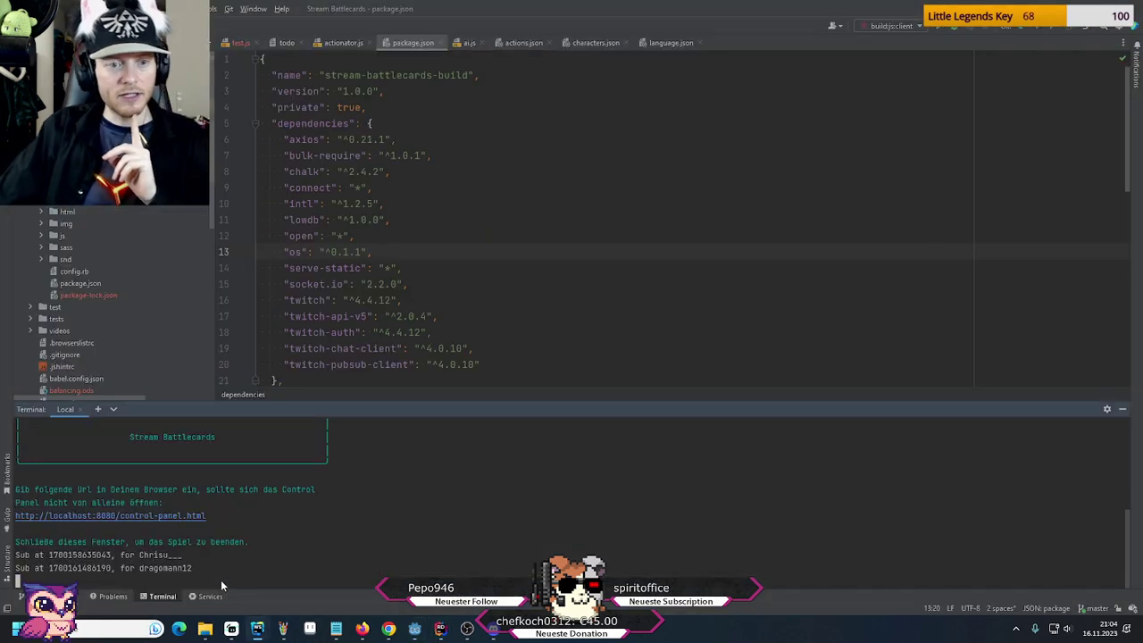
left_click(308, 558)
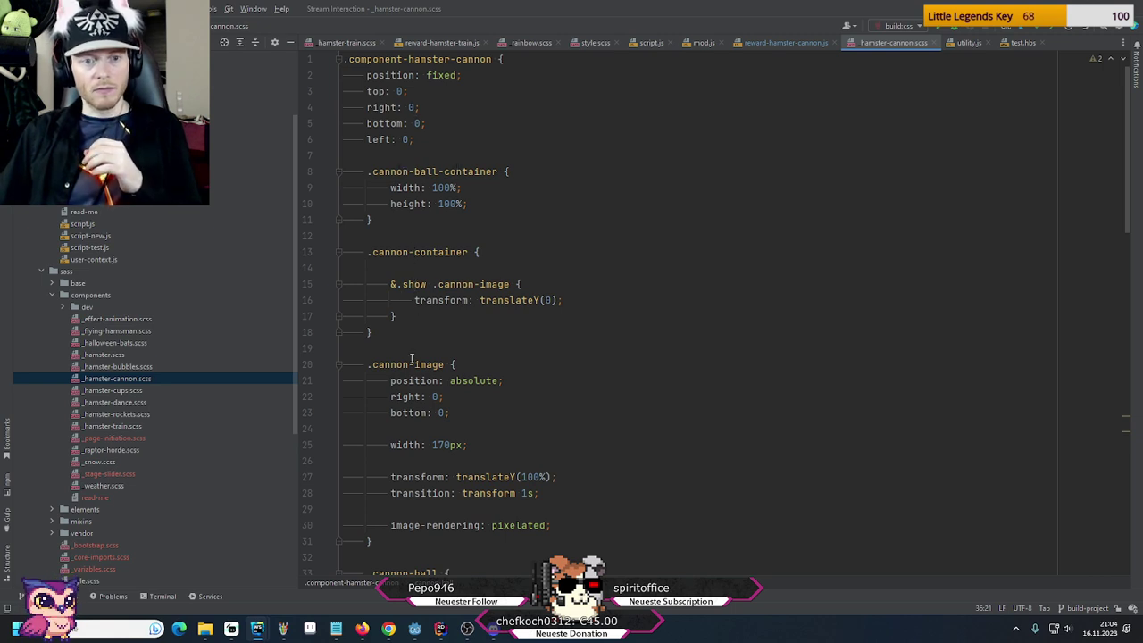
scroll(415, 370, "down", 4)
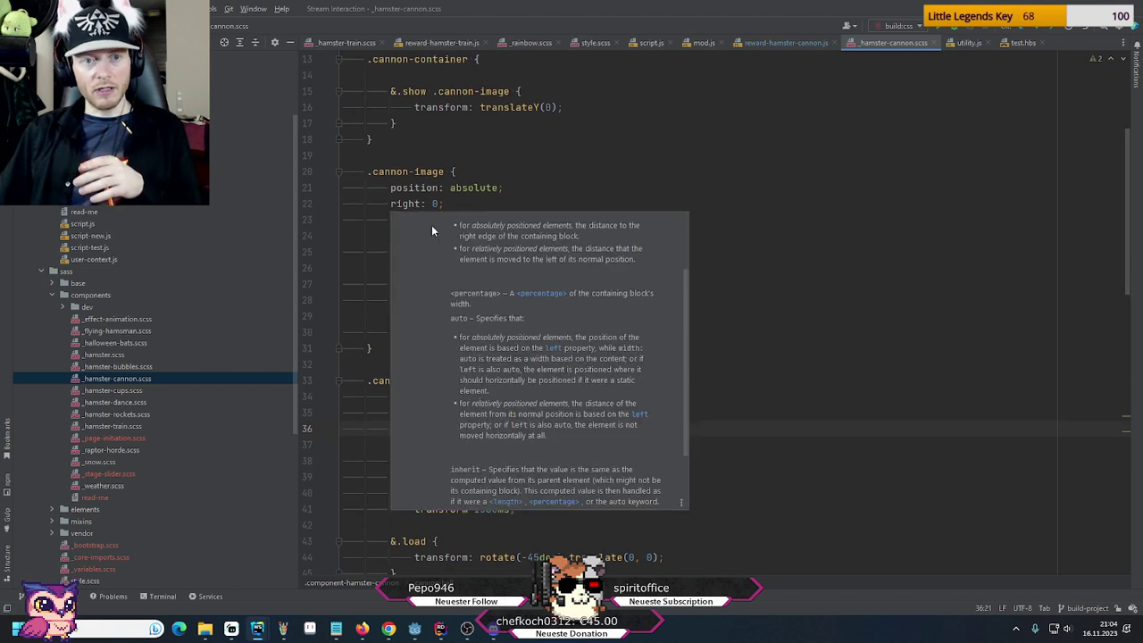
scroll(464, 184, "up", 2)
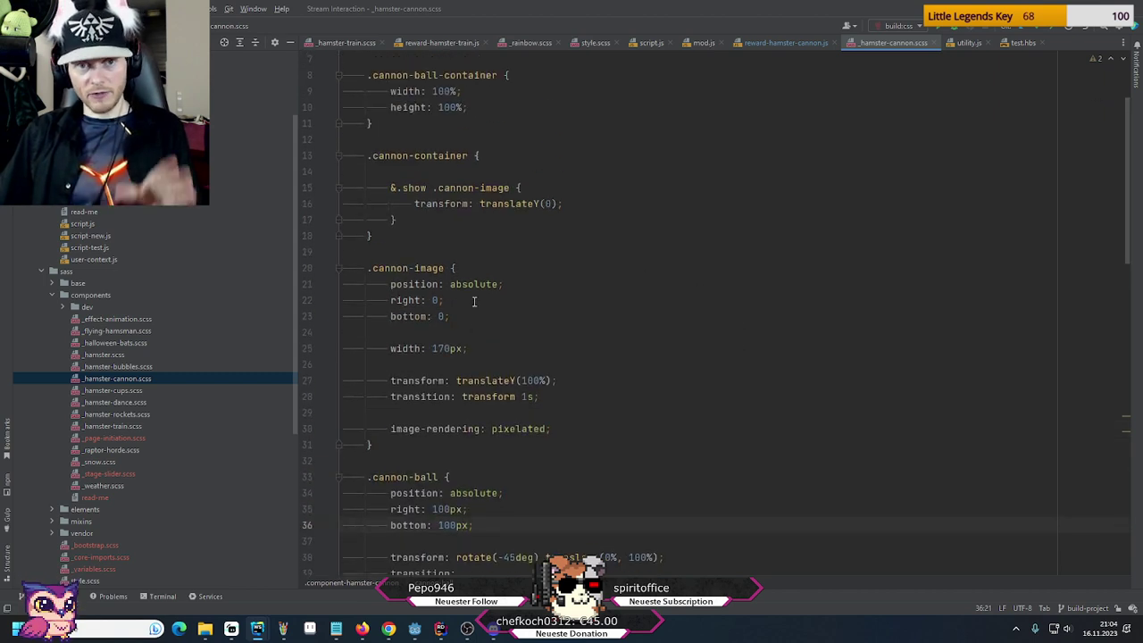
scroll(562, 349, "down", 5)
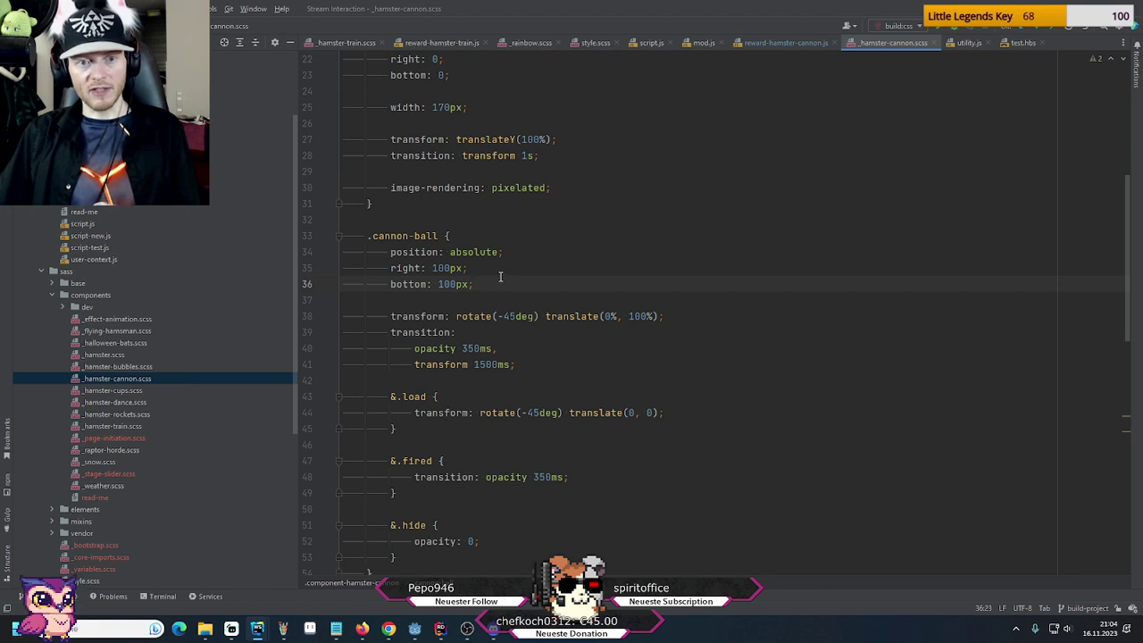
left_click(601, 316)
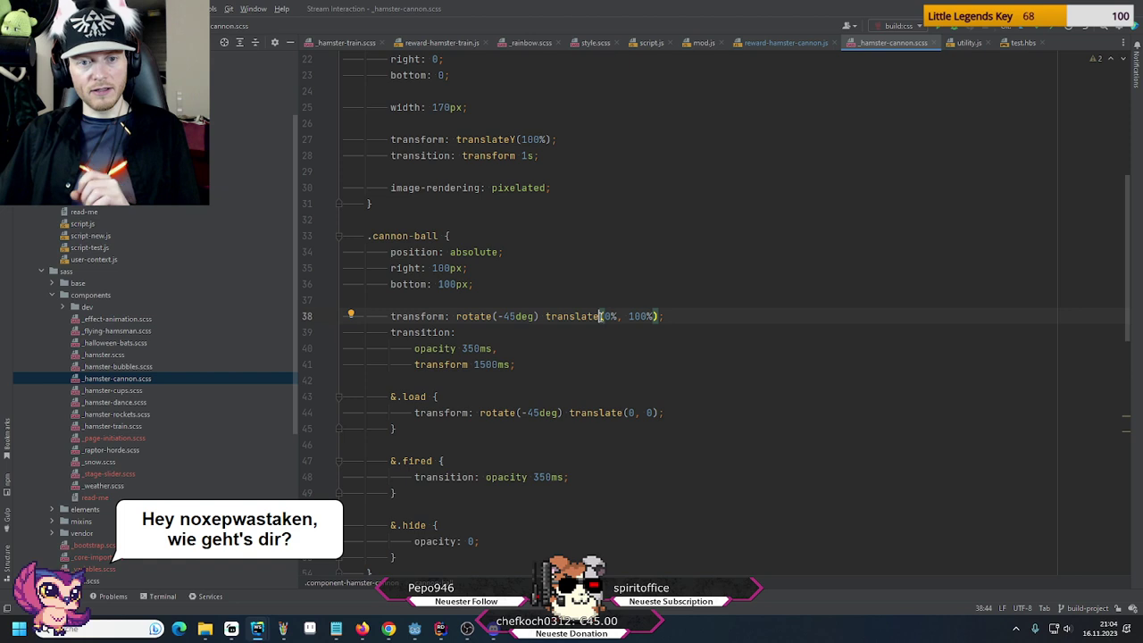
Switch to the Stream Interactions testing page in the browser and trigger Test Hamster Cannon twice to watch the firing animation
mouse_move(609, 316)
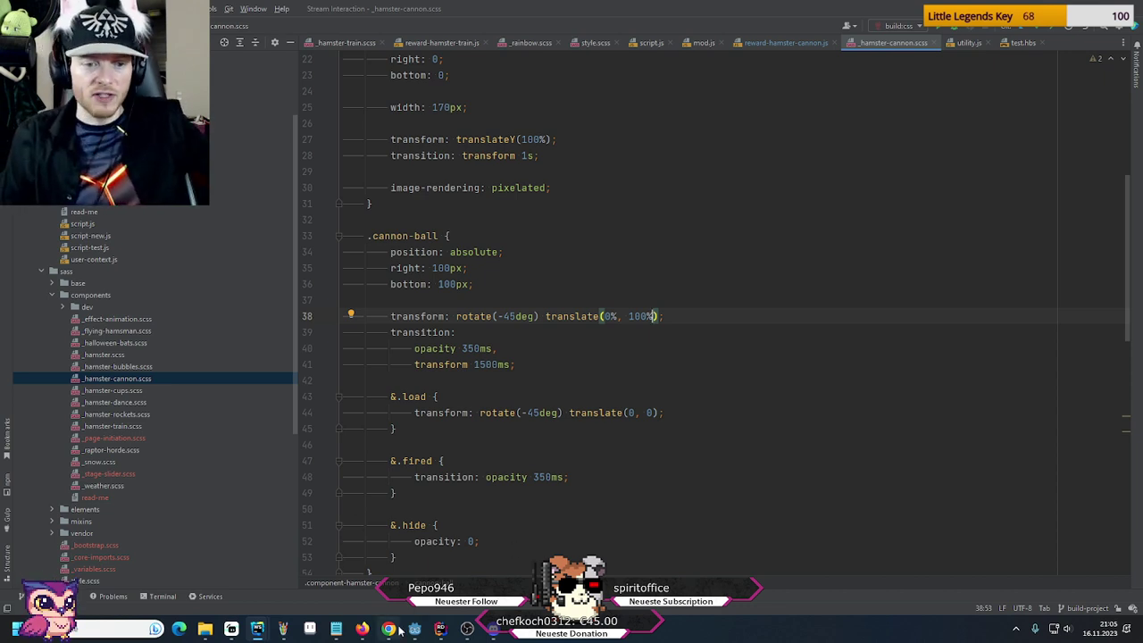
key("alt+Tab")
left_click(314, 242)
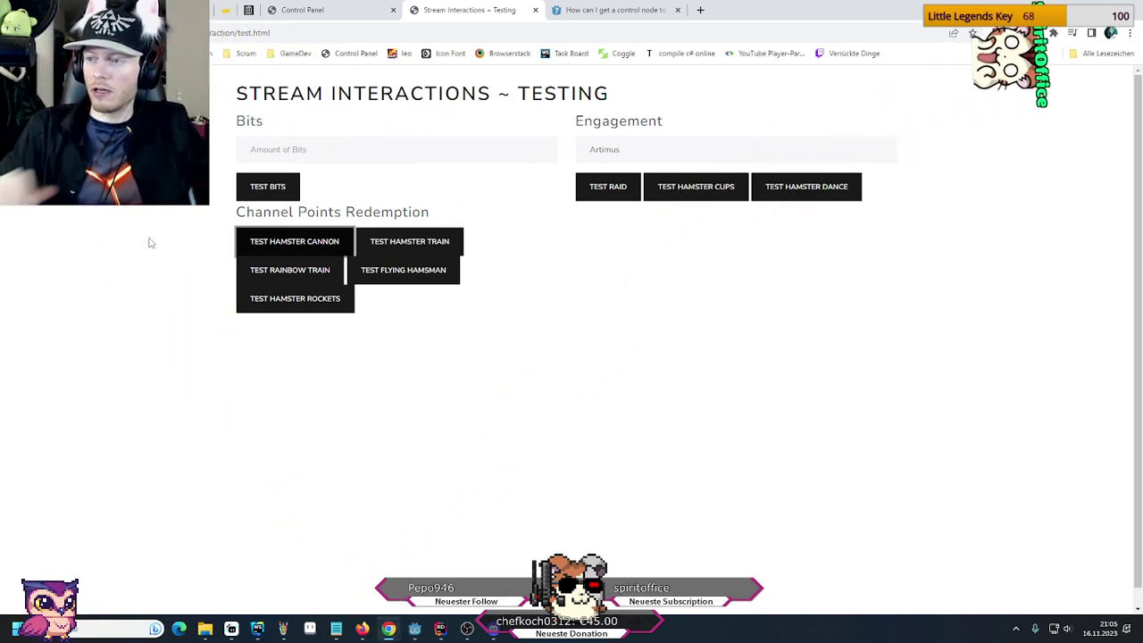
left_click(259, 240)
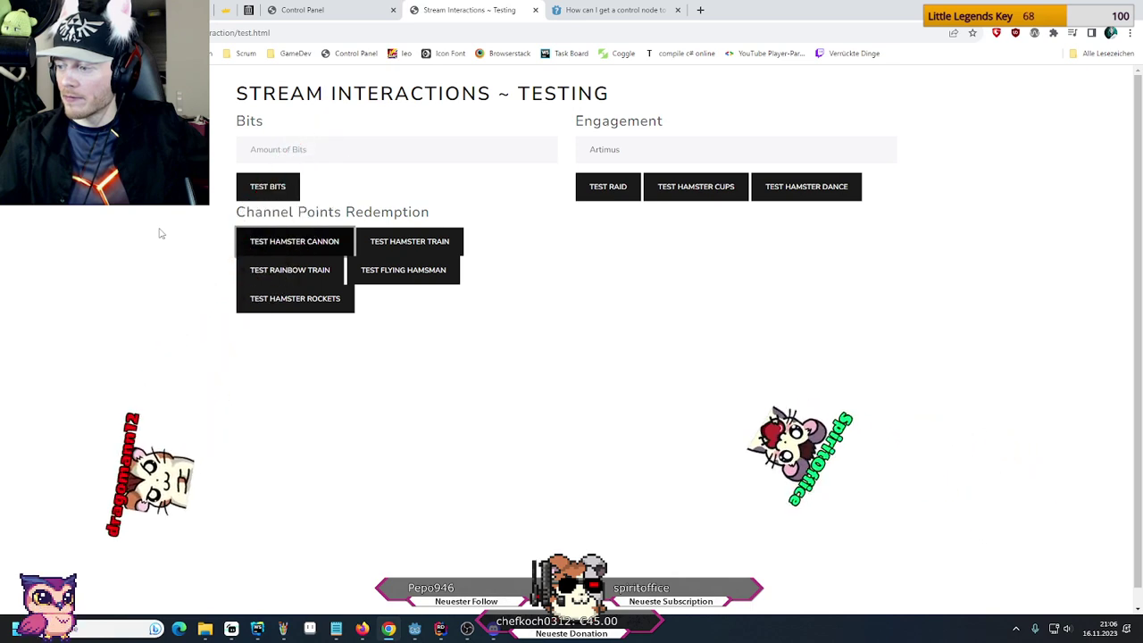
Return to Godot and move BouncingEmote diagonally up and left so that it sticks partly out of the cannon's muzzle
left_click(415, 629)
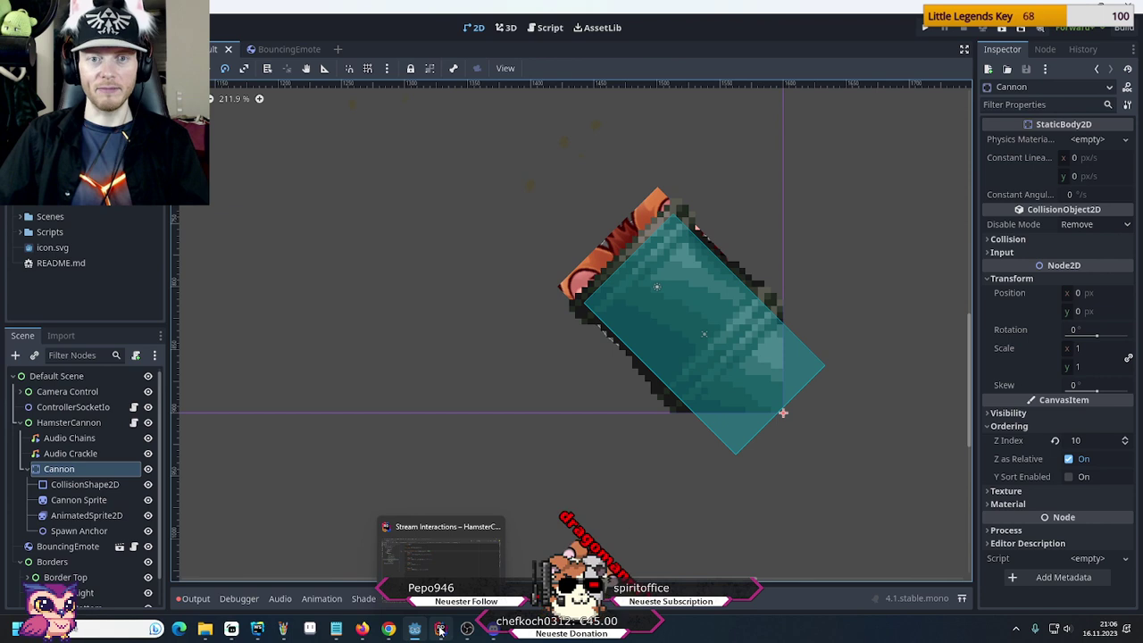
scroll(715, 480, "down", 7)
scroll(728, 491, "down", 8)
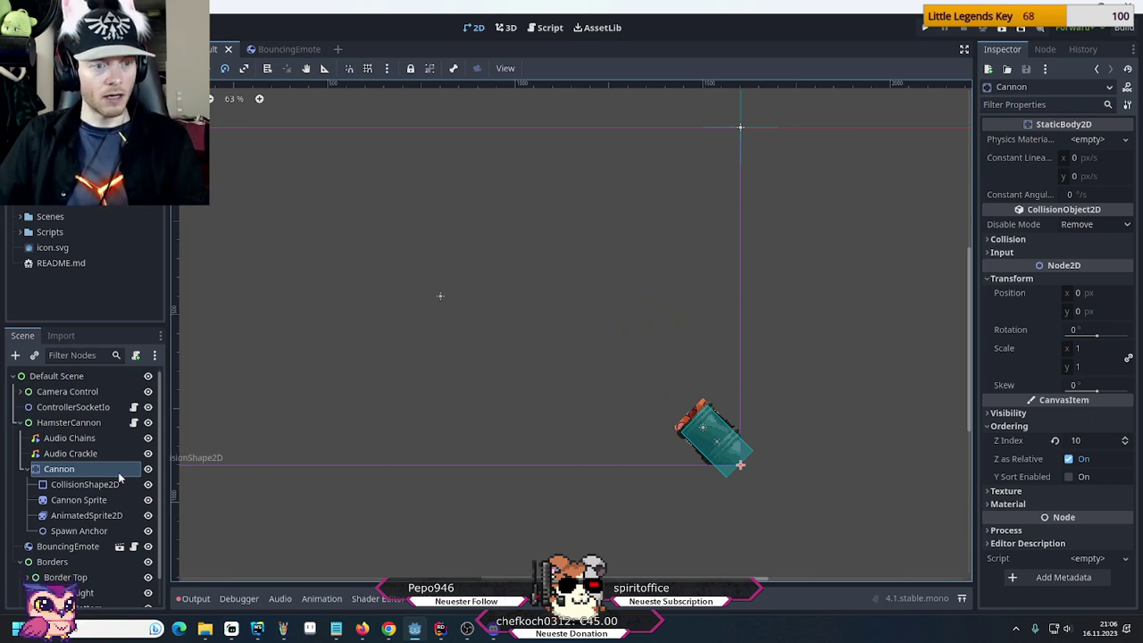
left_click(67, 546)
scroll(691, 483, "up", 7)
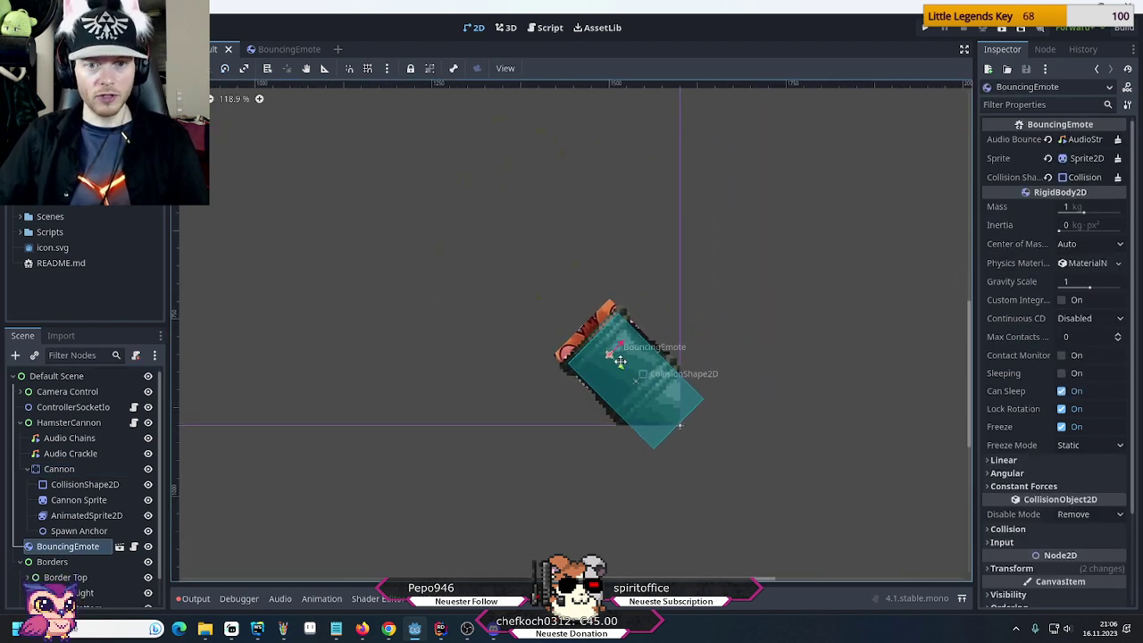
left_click_drag(626, 373, 563, 309)
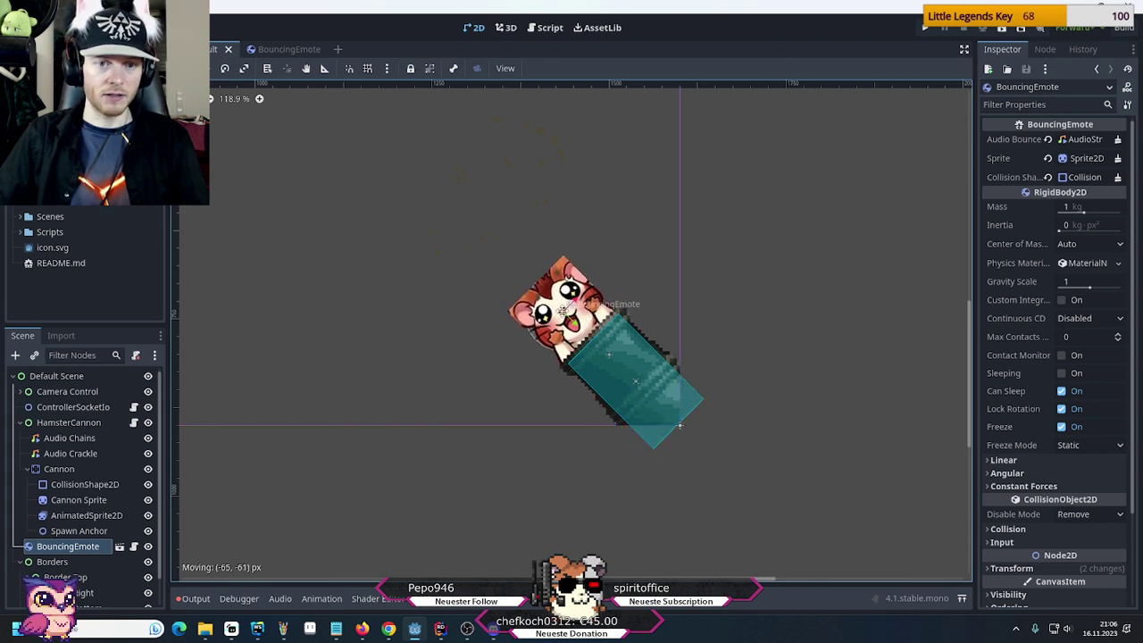
mouse_move(563, 309)
left_mouse_down()
mouse_move(585, 349)
mouse_move(664, 416)
mouse_move(568, 311)
left_mouse_up()
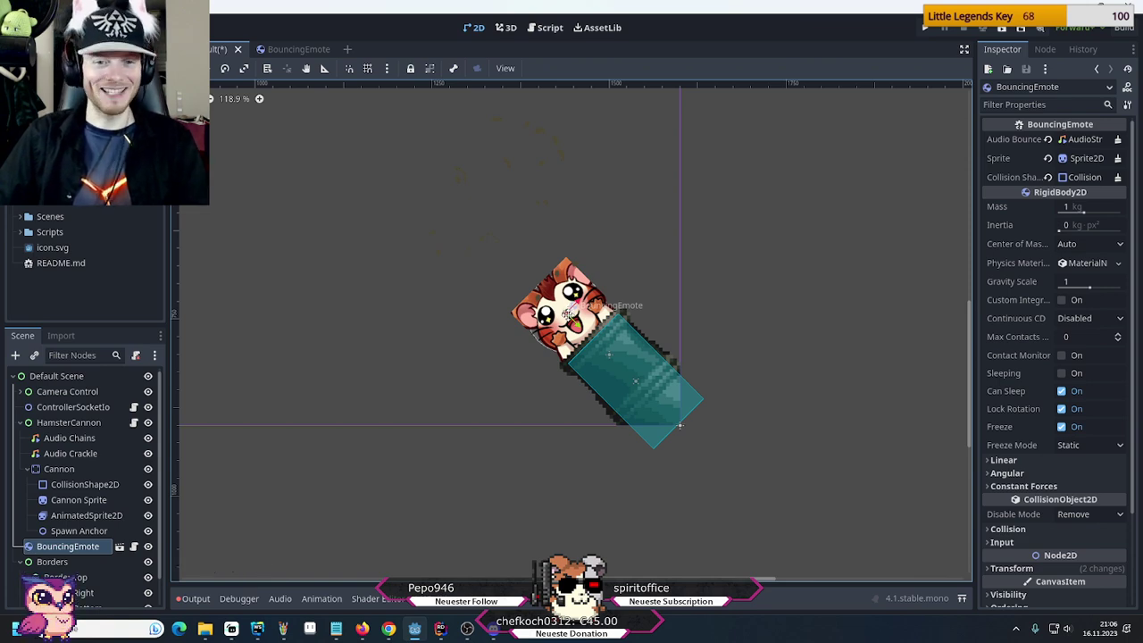
Switch to _hamster-cannon.scss in WebStorm and compare the .cannon-ball base transform with its .load transform and its right offset
left_click(440, 628)
mouse_move(264, 629)
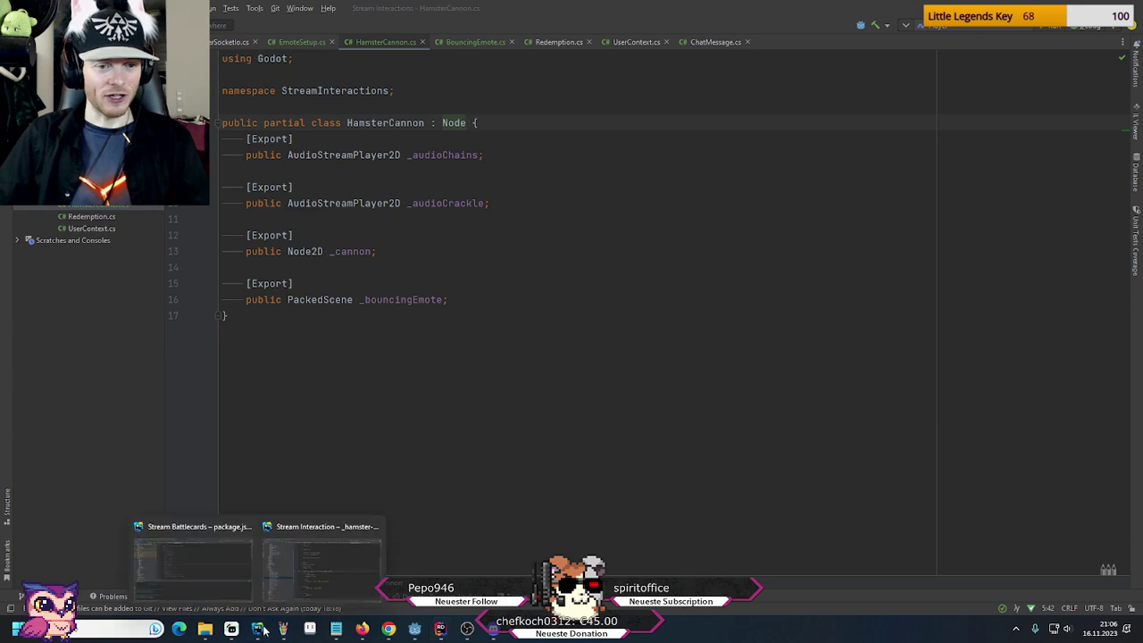
left_click(293, 571)
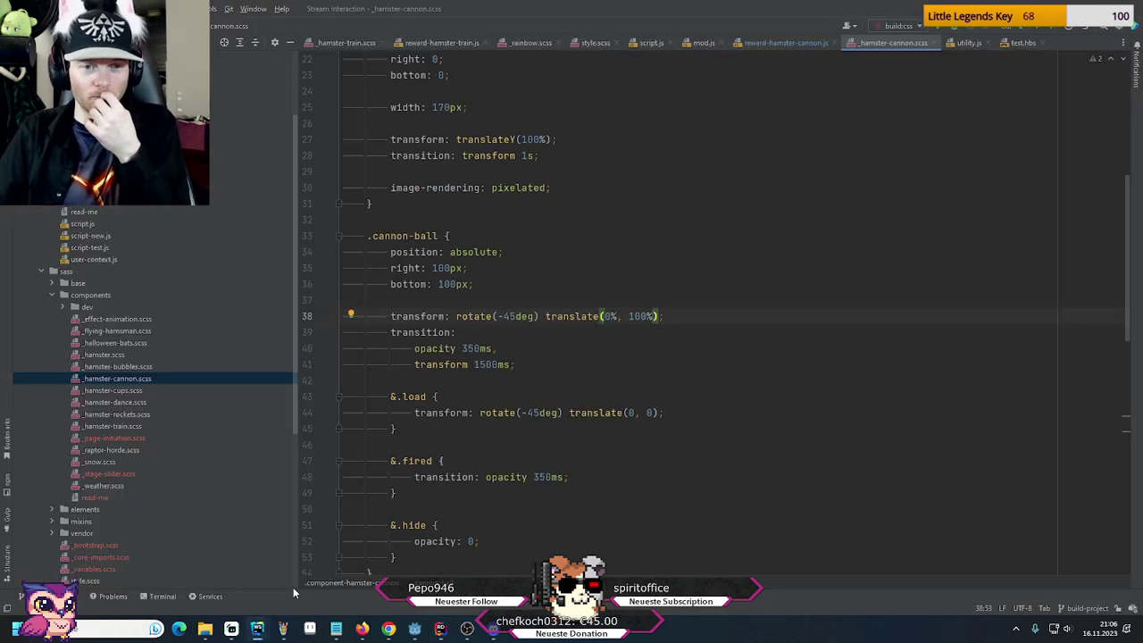
left_click(411, 398)
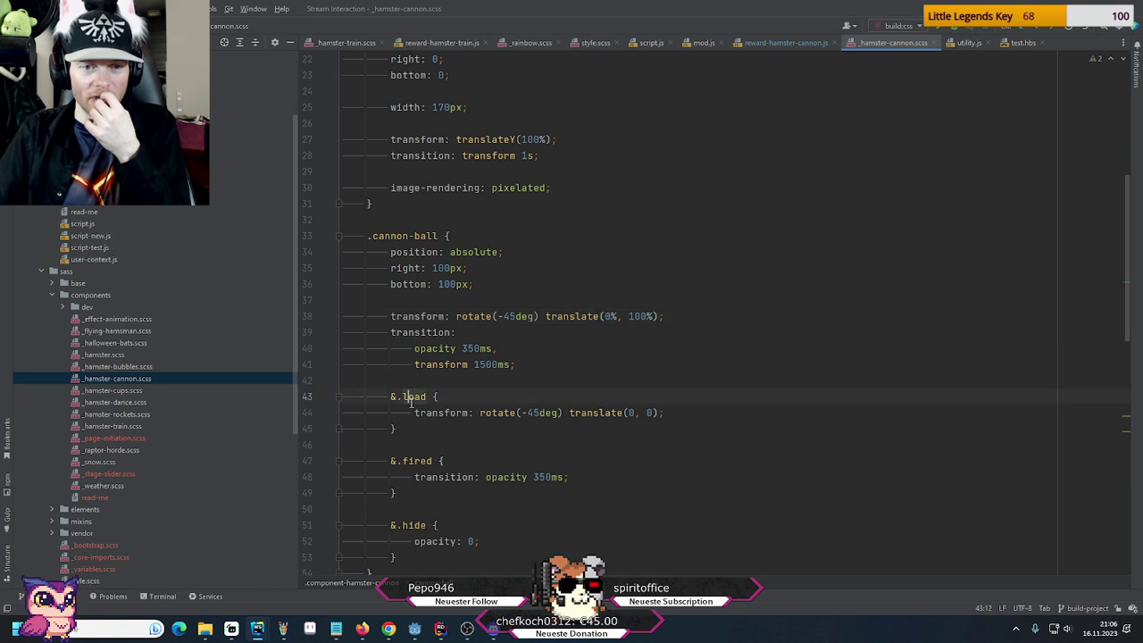
left_click(612, 412)
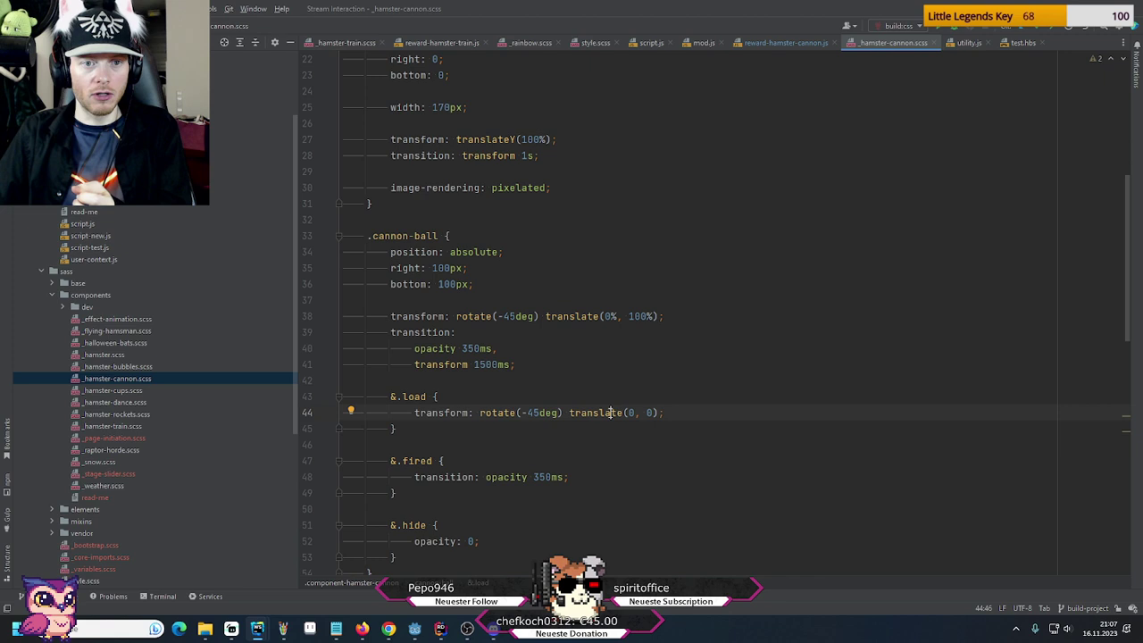
left_click(579, 317)
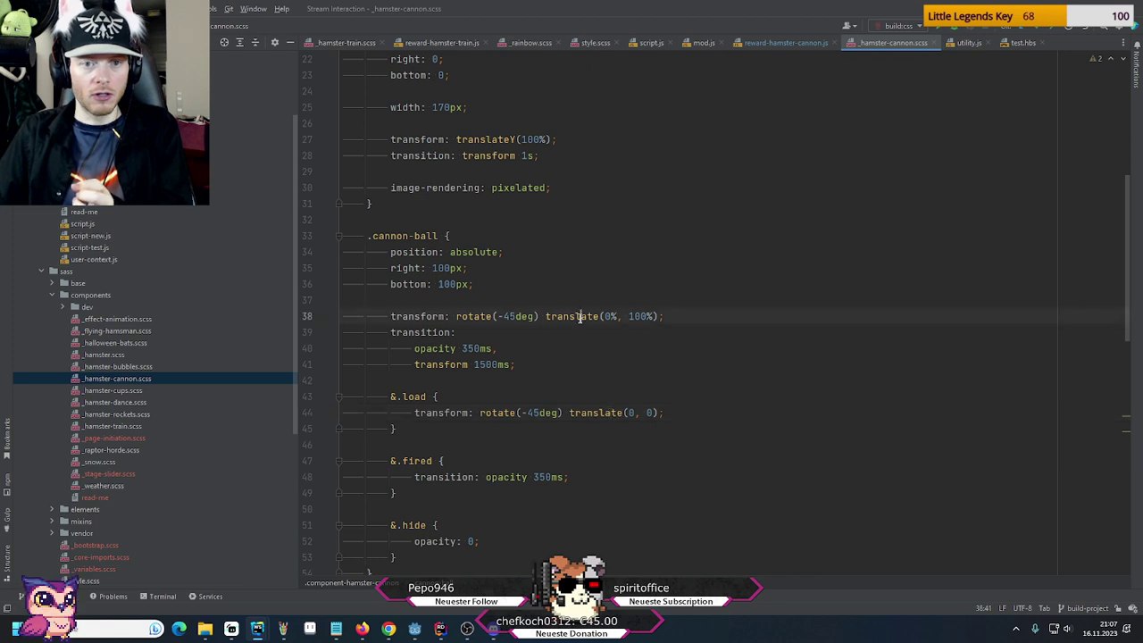
mouse_move(638, 316)
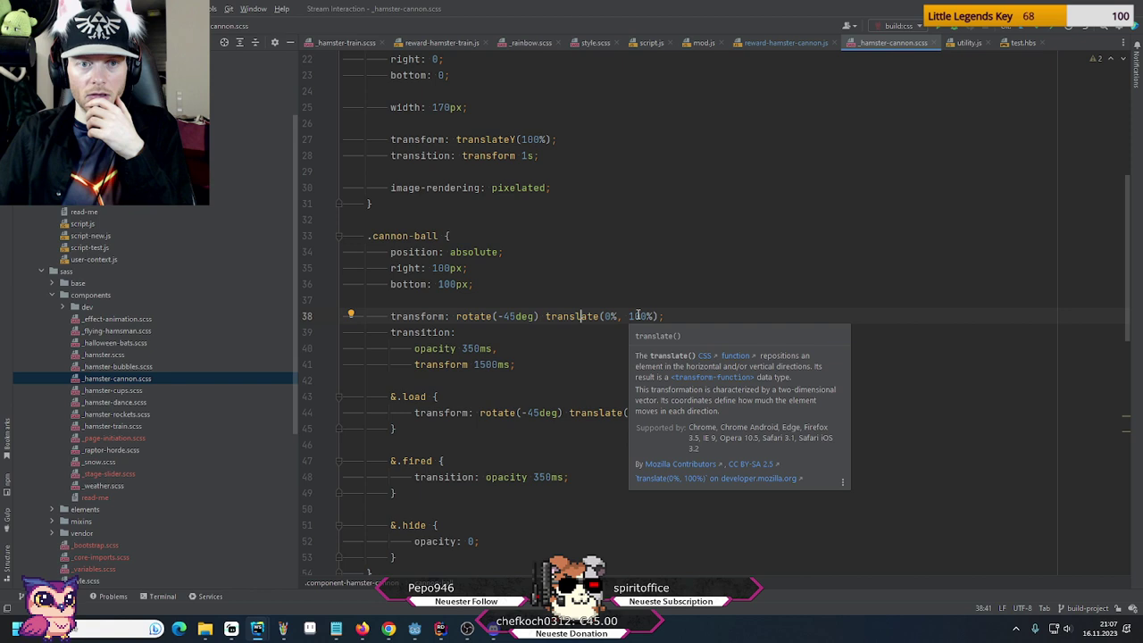
left_click(436, 268)
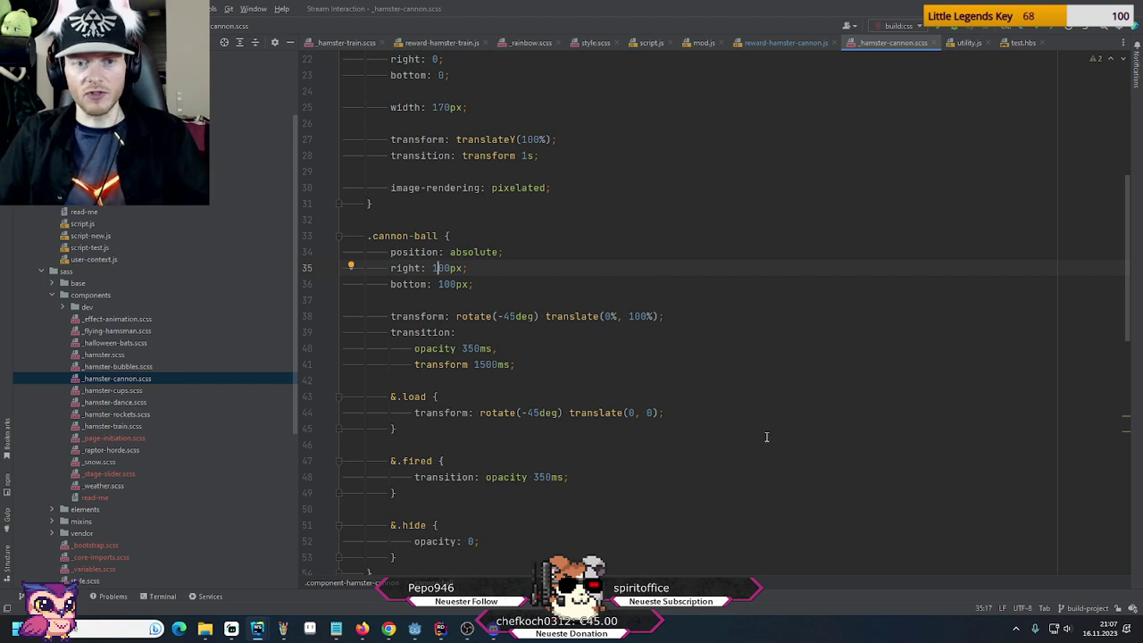
mouse_move(409, 268)
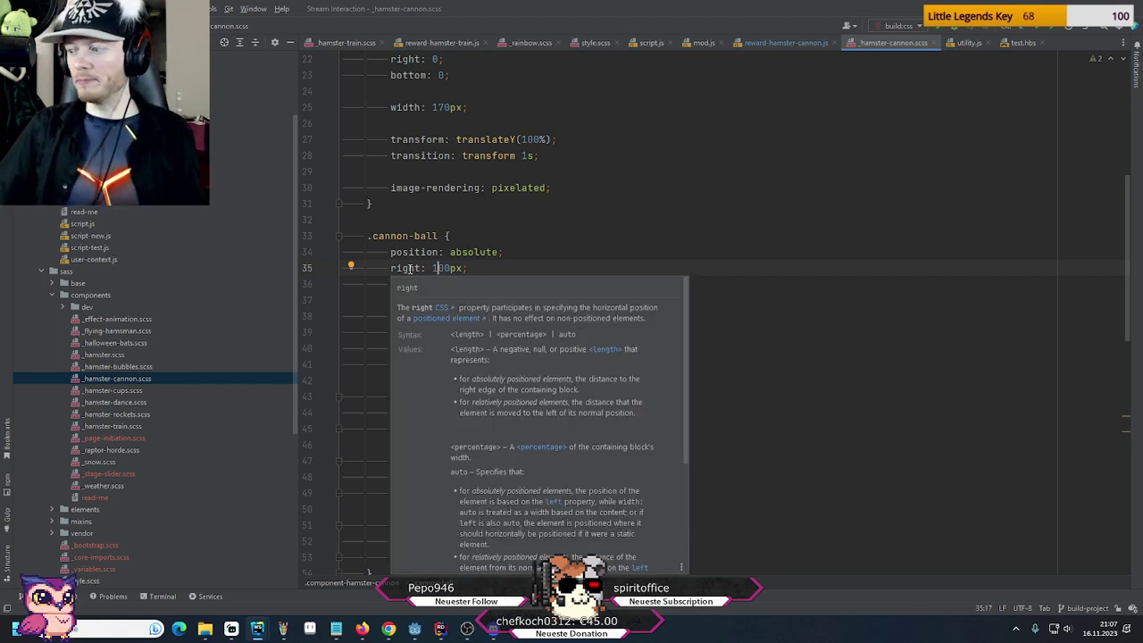
left_click(508, 237)
Examine how _initialize in reward-hamster-cannon.js sets the cannonball's right and bottom values, then return to _hamster-cannon.scss
left_click(770, 43)
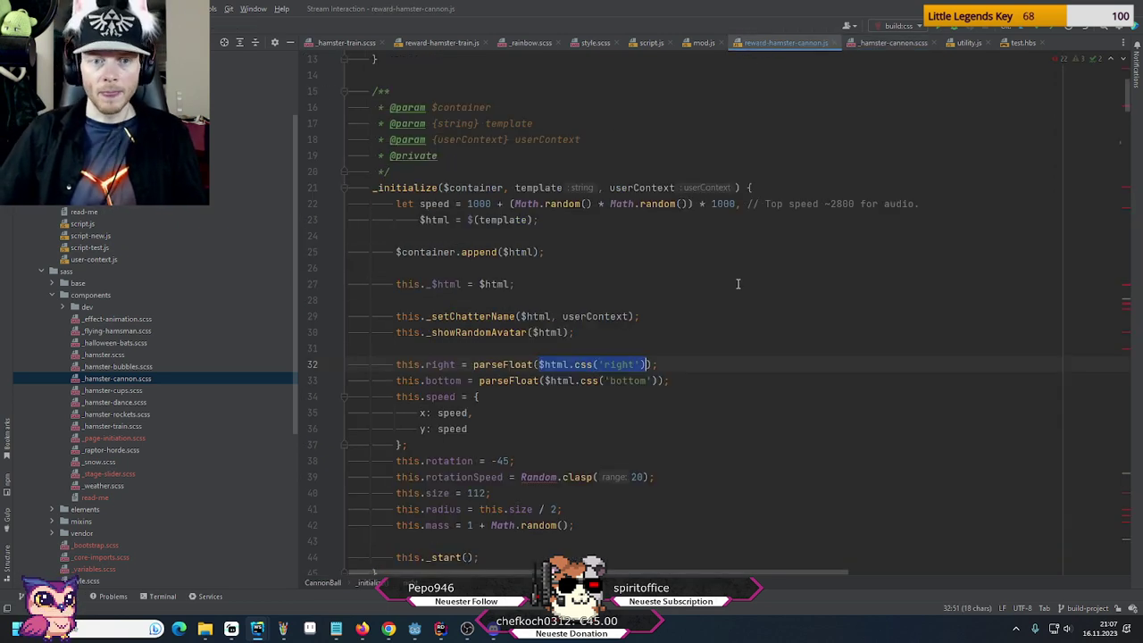
left_click(436, 364)
mouse_move(438, 381)
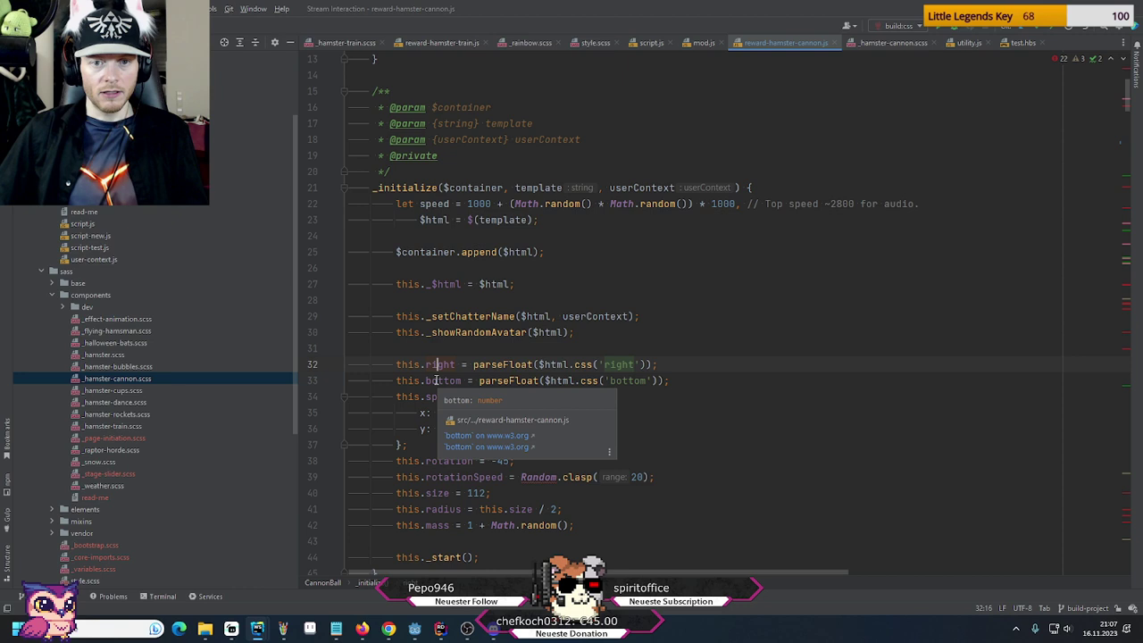
left_click(449, 381)
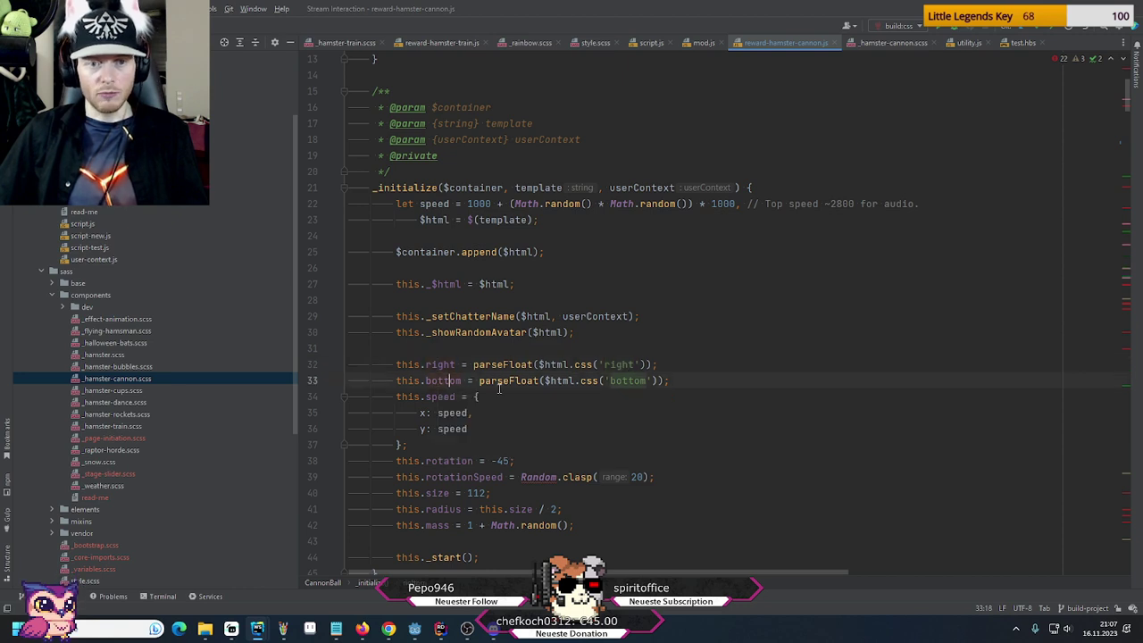
left_click(510, 380)
scroll(618, 432, "down", 3)
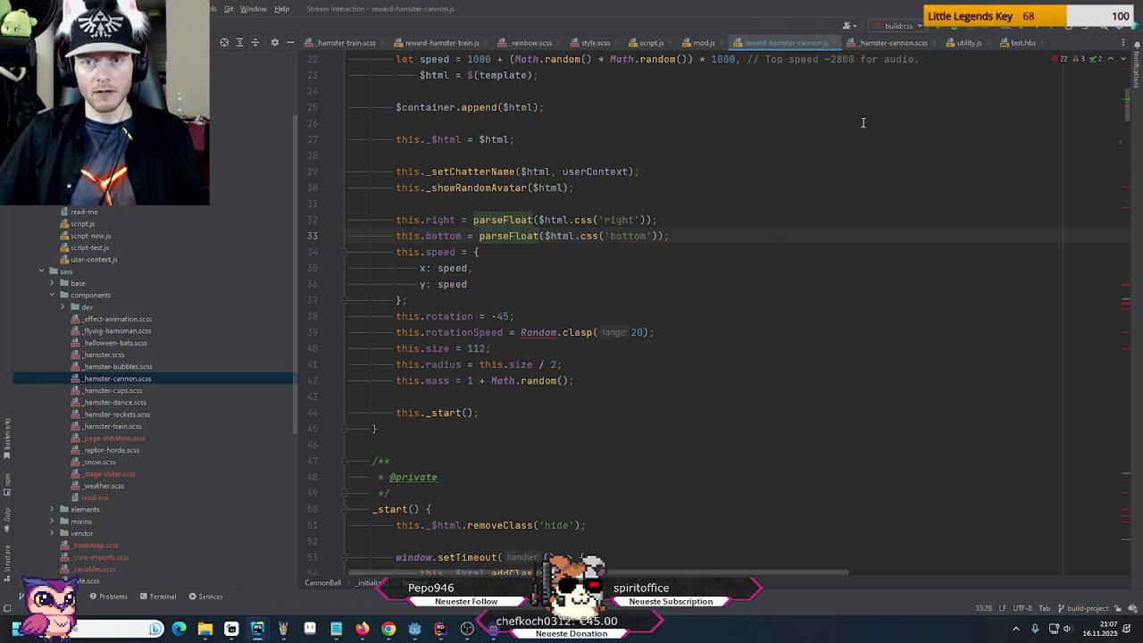
left_click(864, 45)
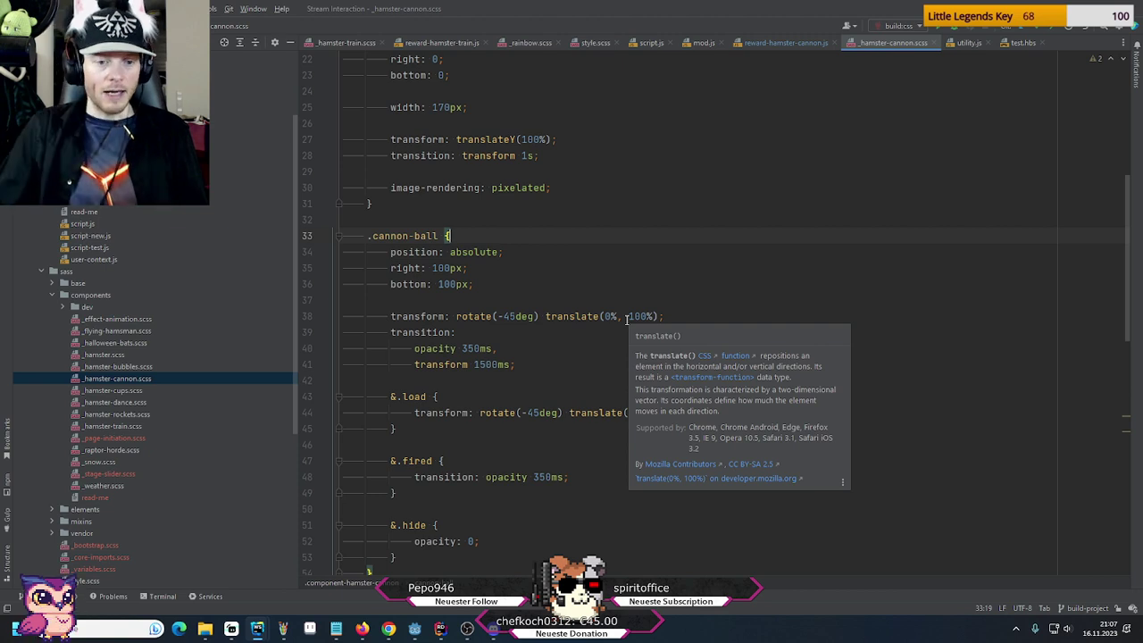
Switch to Godot and move BouncingEmote about (-25, -22) px further along the barrel's direction, clear of the muzzle
left_click(427, 631)
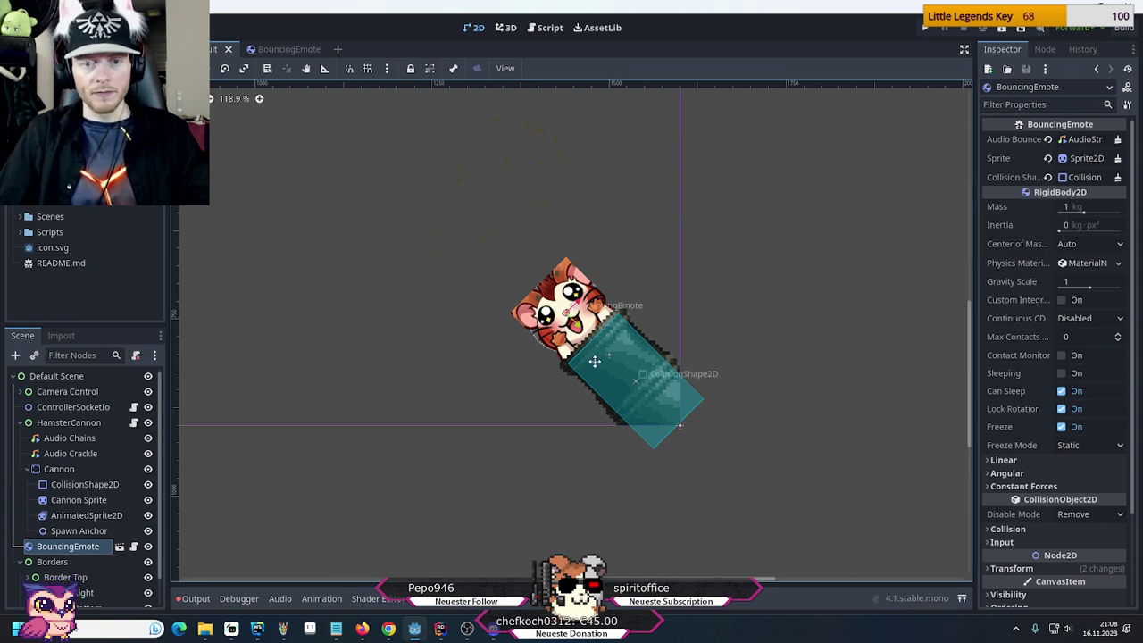
scroll(620, 344, "up", 5)
scroll(620, 345, "up", 3)
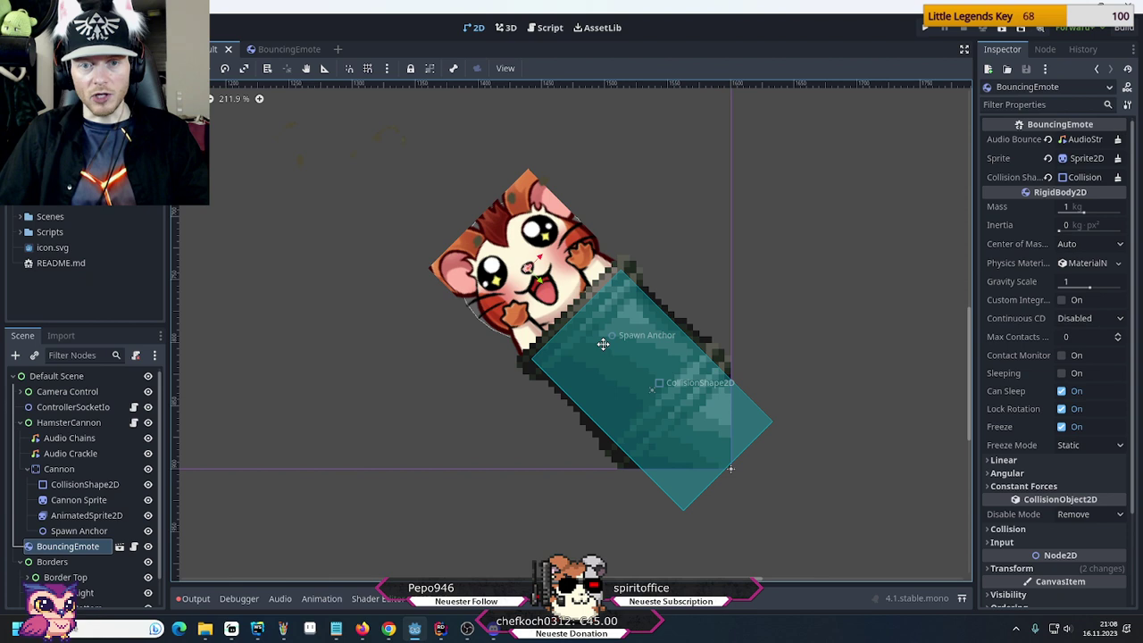
left_click_drag(603, 344, 496, 241)
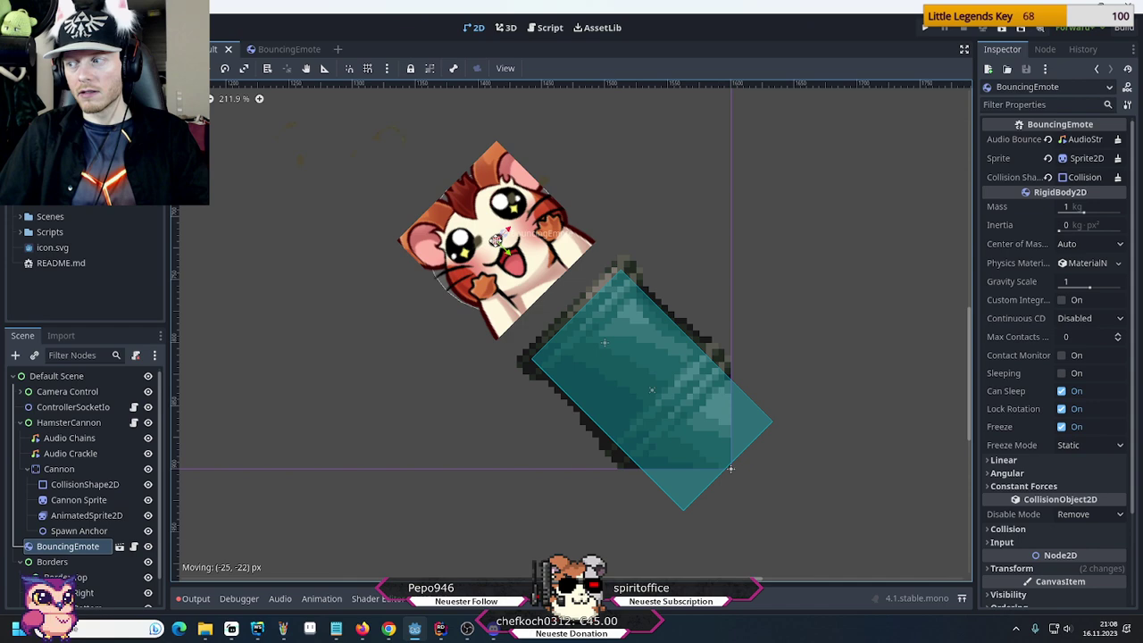
left_click_drag(496, 242, 496, 241)
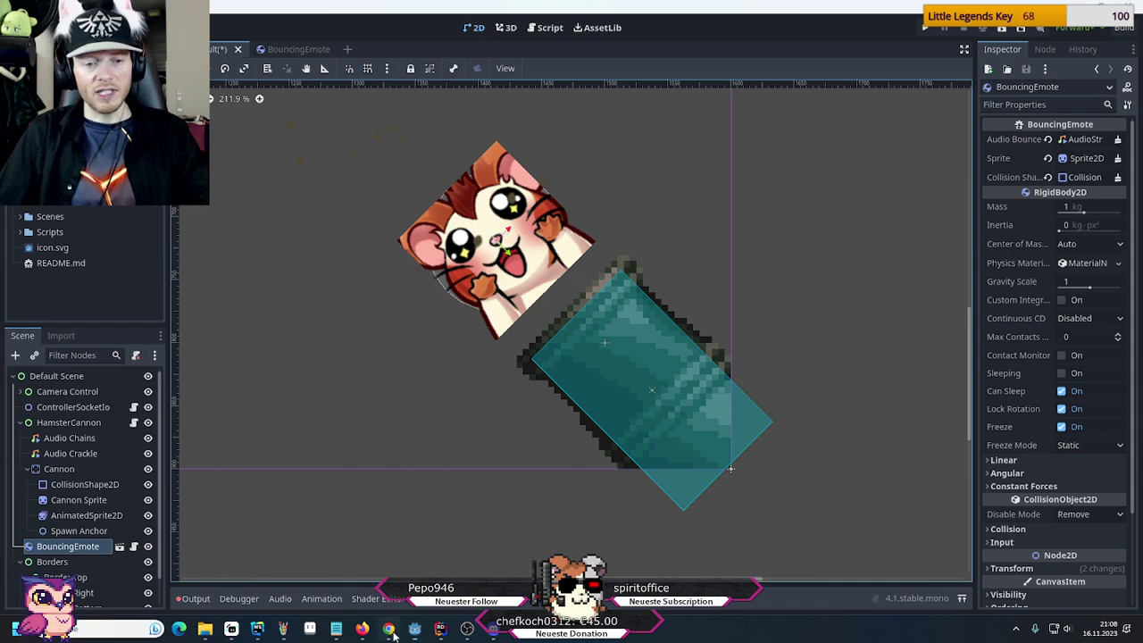
Switch to the browser, reopen the closed Stream Interactions page and open its developer tools
left_click(389, 628)
right_click(761, 7)
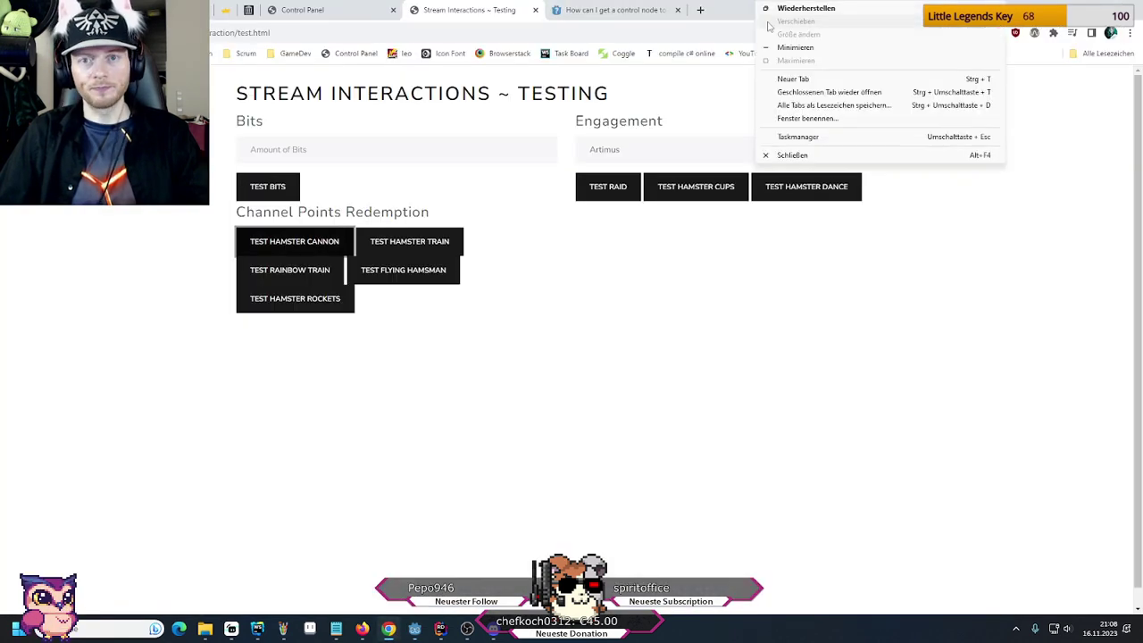
left_click(785, 93)
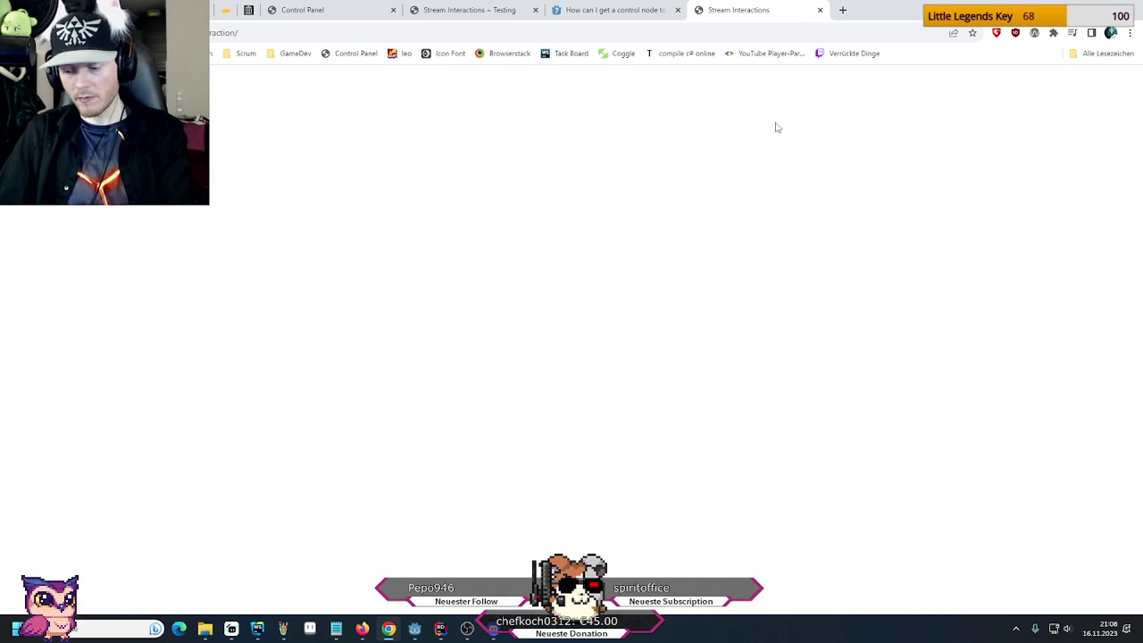
key("F12")
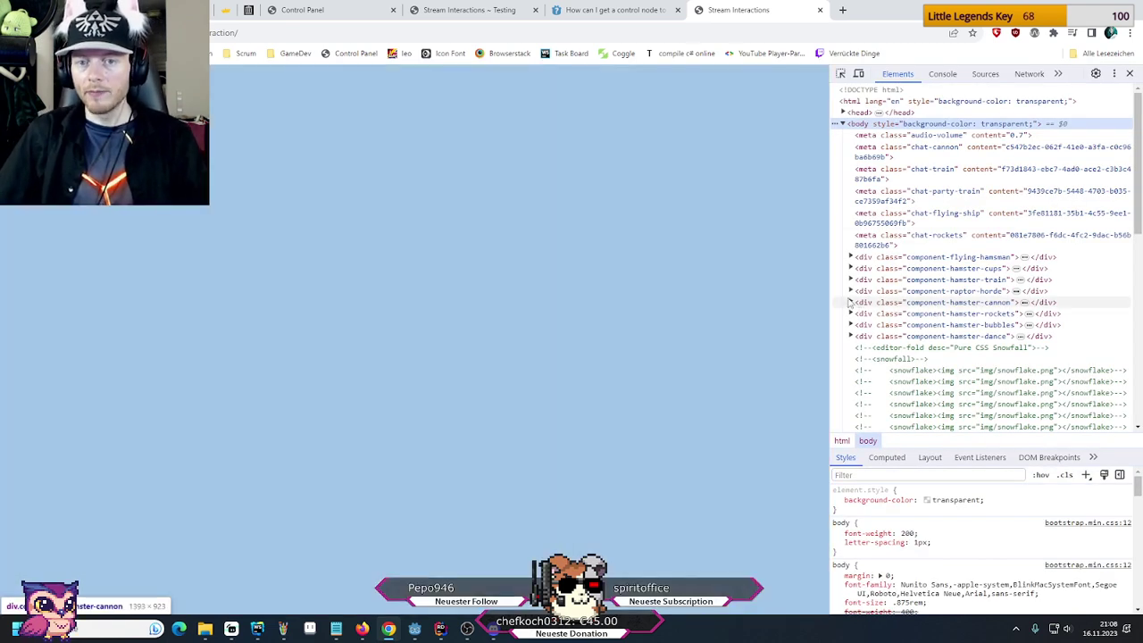
Within component-hamster-cannon, copy the "cannon-ball hide" div from the template-cannon-ball fragment and expand the cannon-container div
left_click(851, 302)
scroll(902, 233, "down", 3)
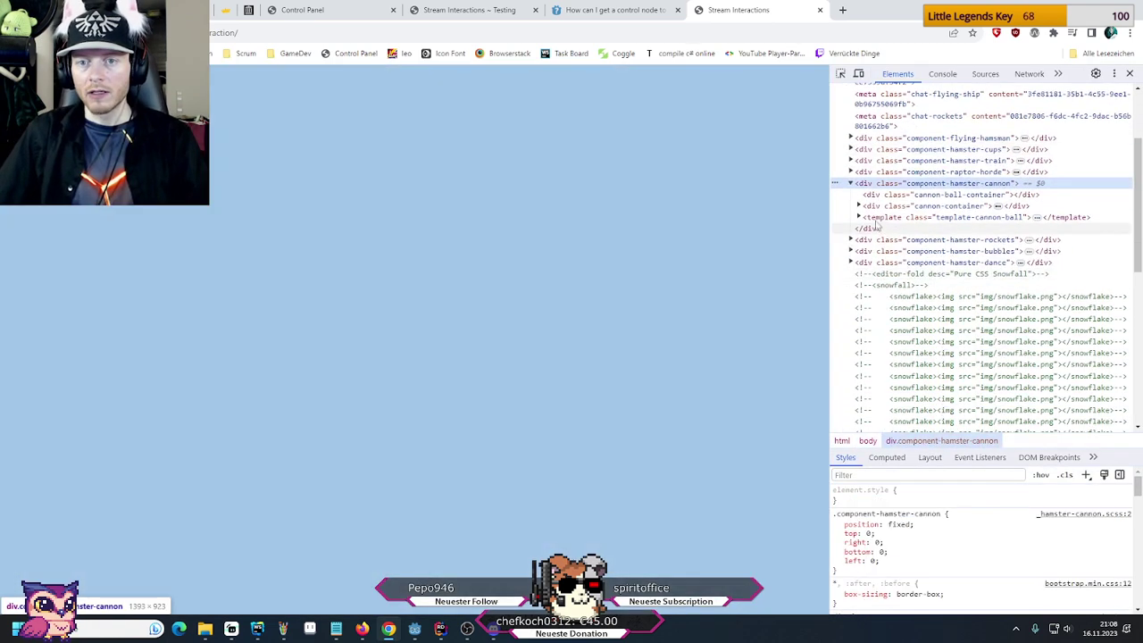
left_click(905, 219)
left_click(858, 217)
left_click(907, 229)
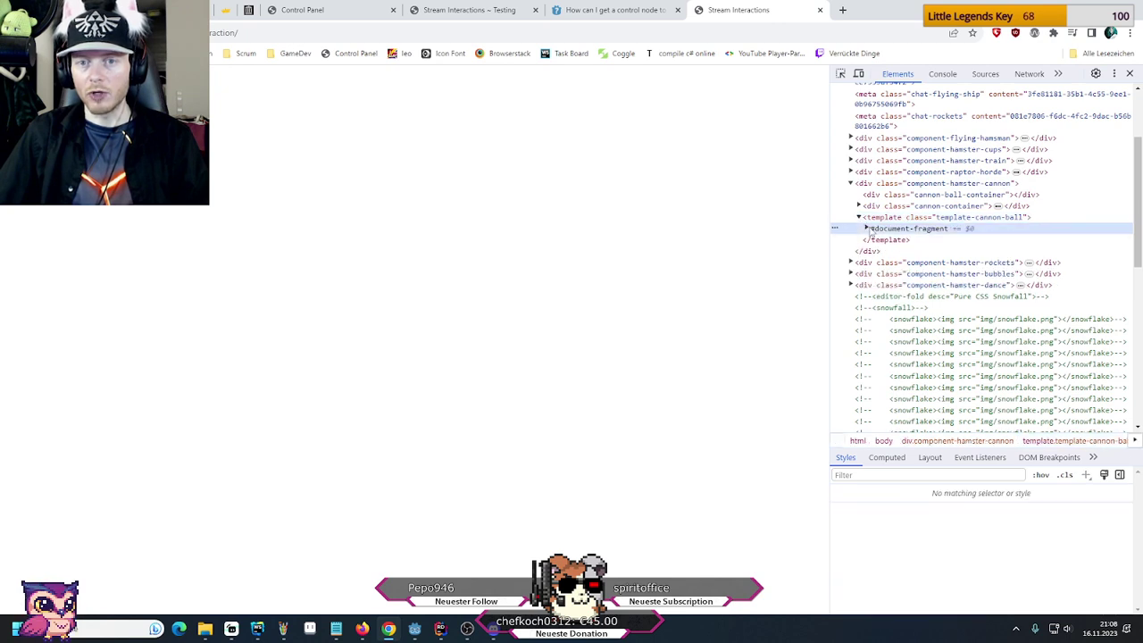
left_click(866, 229)
right_click(889, 240)
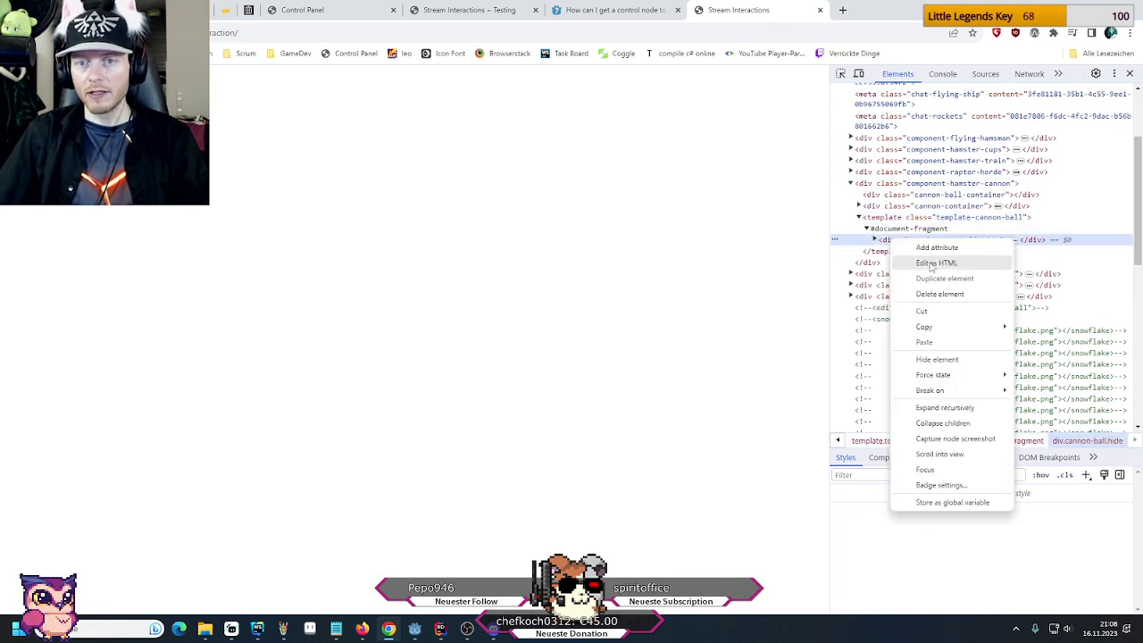
mouse_move(947, 327)
left_click(1033, 329)
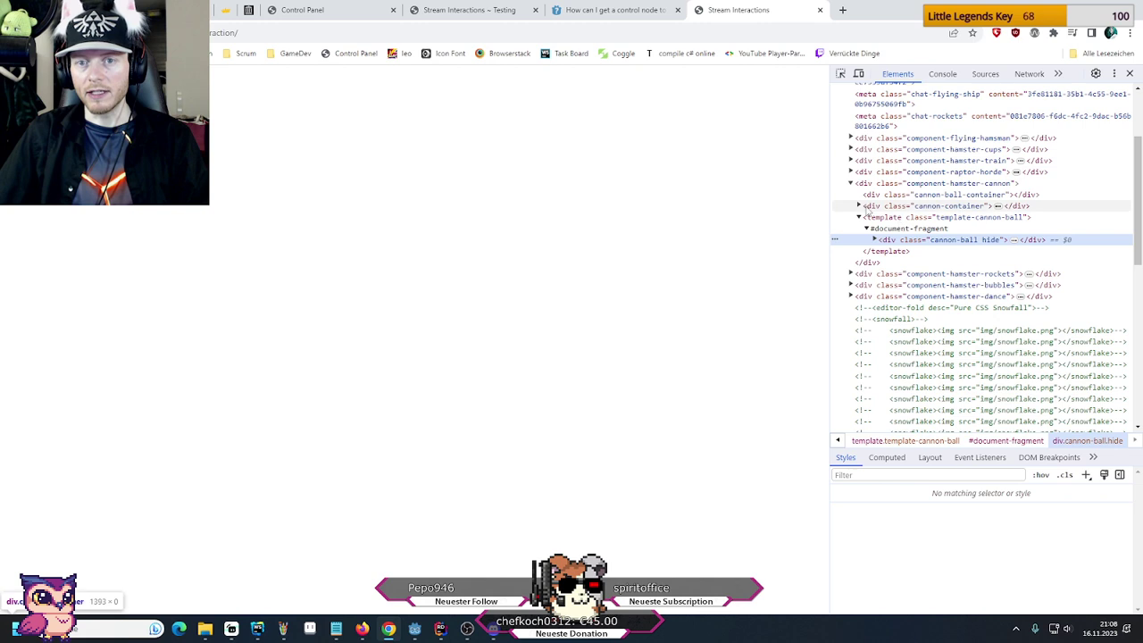
left_click(859, 207)
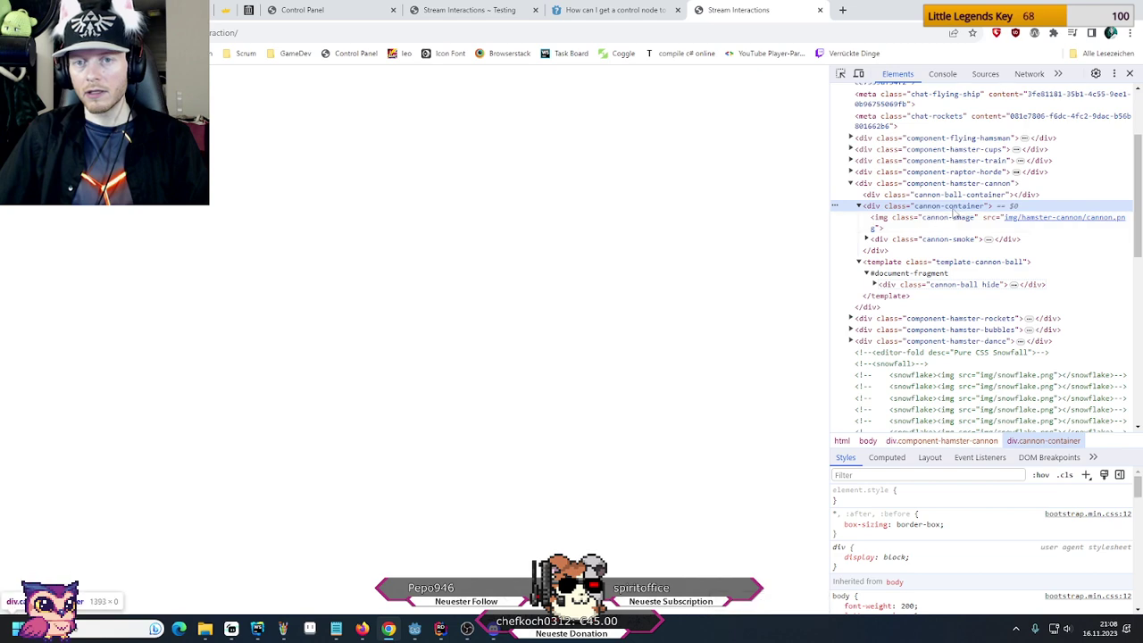
Switch back to _hamster-cannon.scss in WebStorm and examine the .cannon-container rule that shows the cannon image
key("alt+Tab")
key("alt+Tab")
key("alt+Tab")
key("Tab")
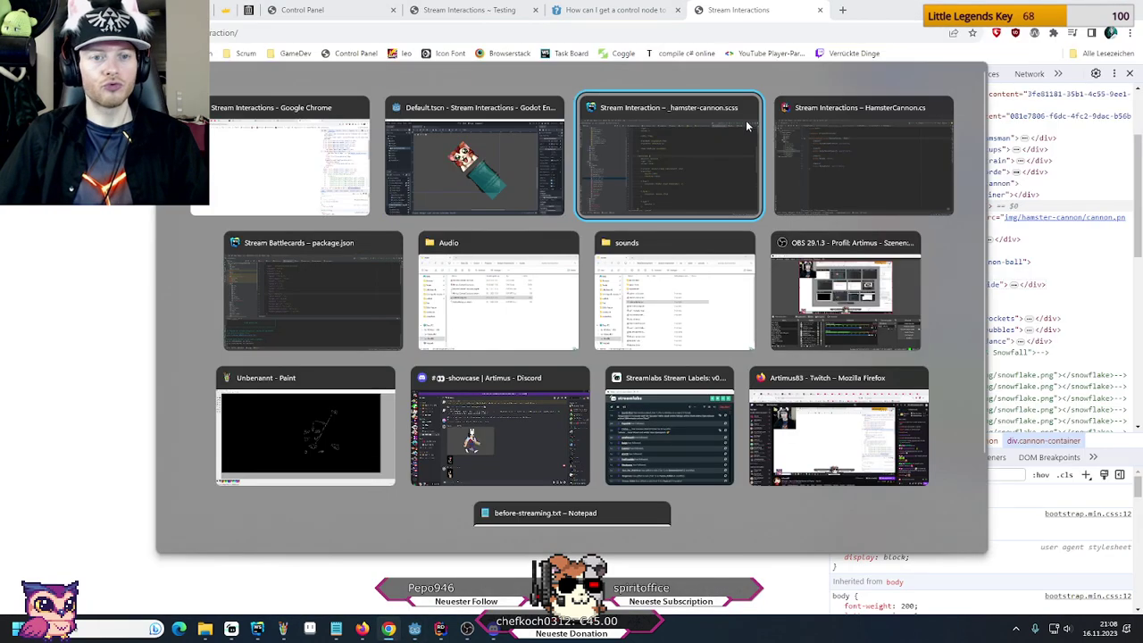
scroll(458, 304, "up", 5)
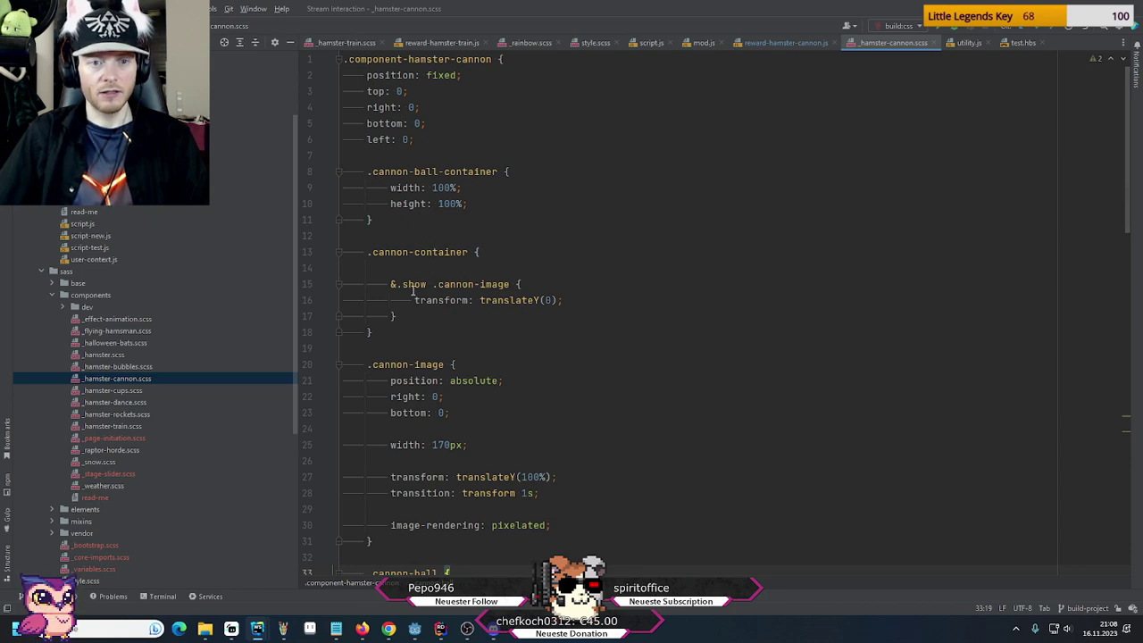
Switch to the Stream Interactions page in the browser and add the class "show" to the cannon-container div
key("alt+Tab")
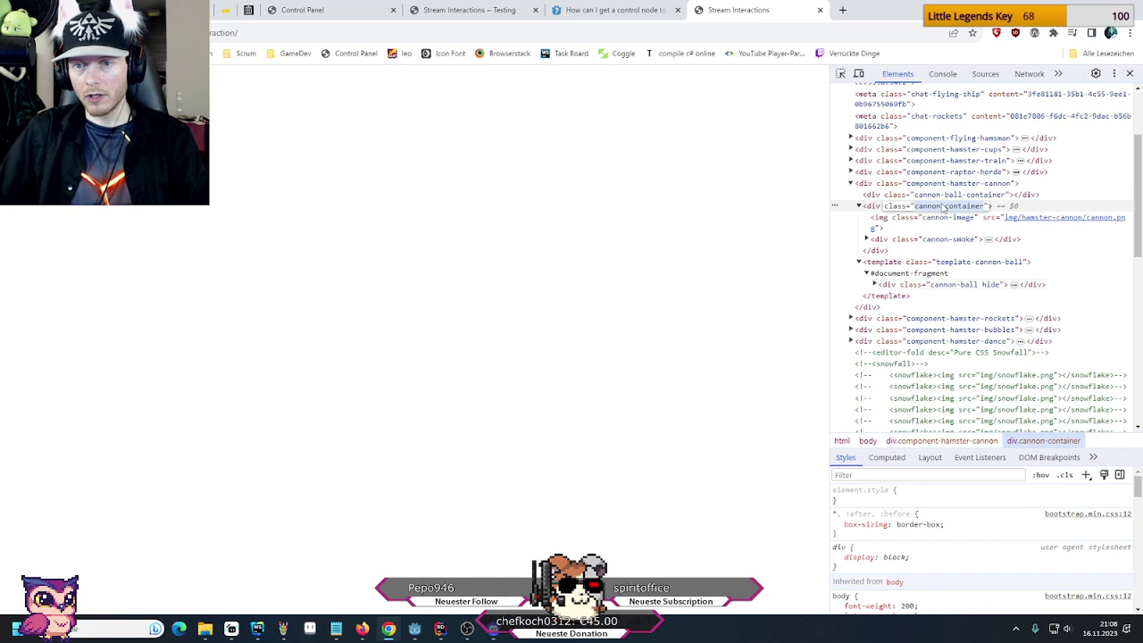
double_click(944, 207)
key("End")
type("show")
key("Return")
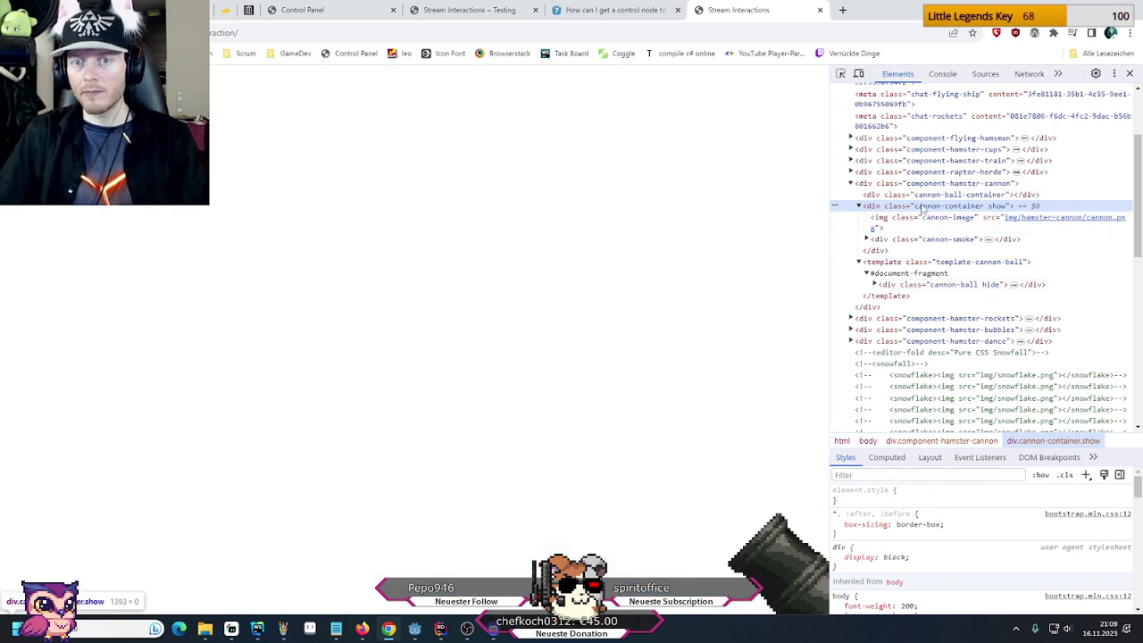
key("alt+Tab")
key("alt+Tab")
right_click(920, 209)
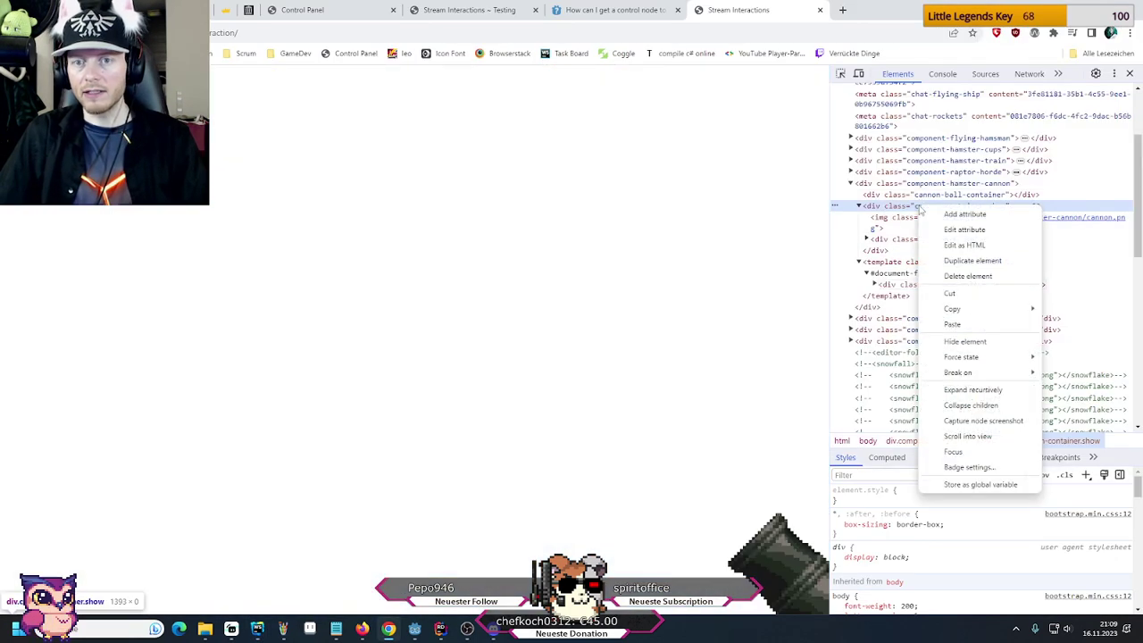
left_click(943, 248)
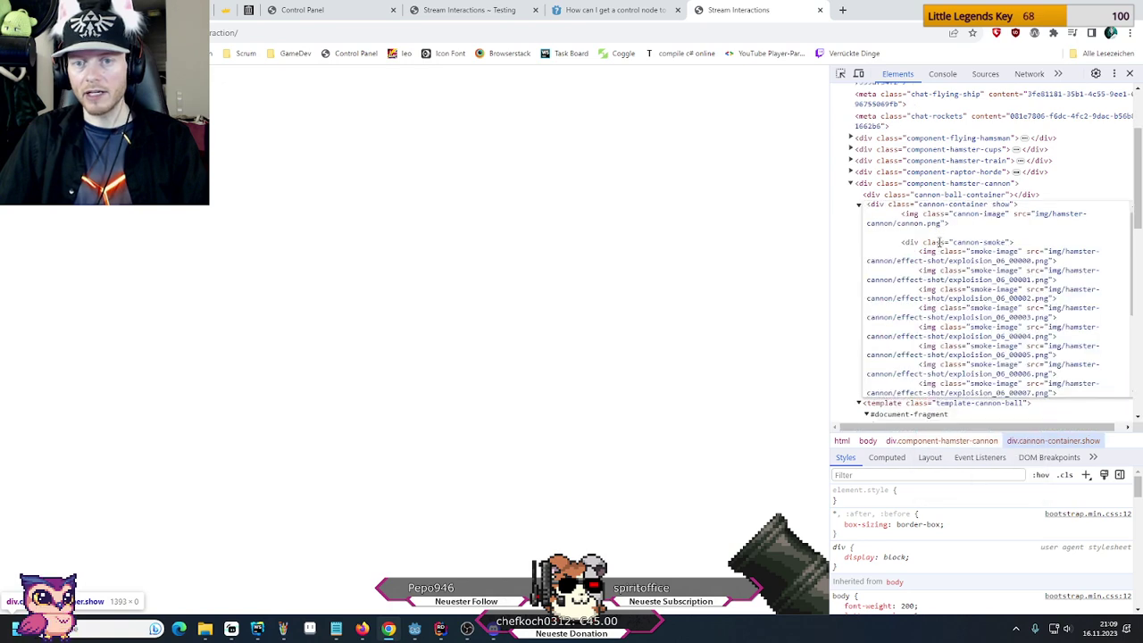
scroll(940, 241, "down", 2)
scroll(940, 243, "up", 2)
key("ctrl+Return")
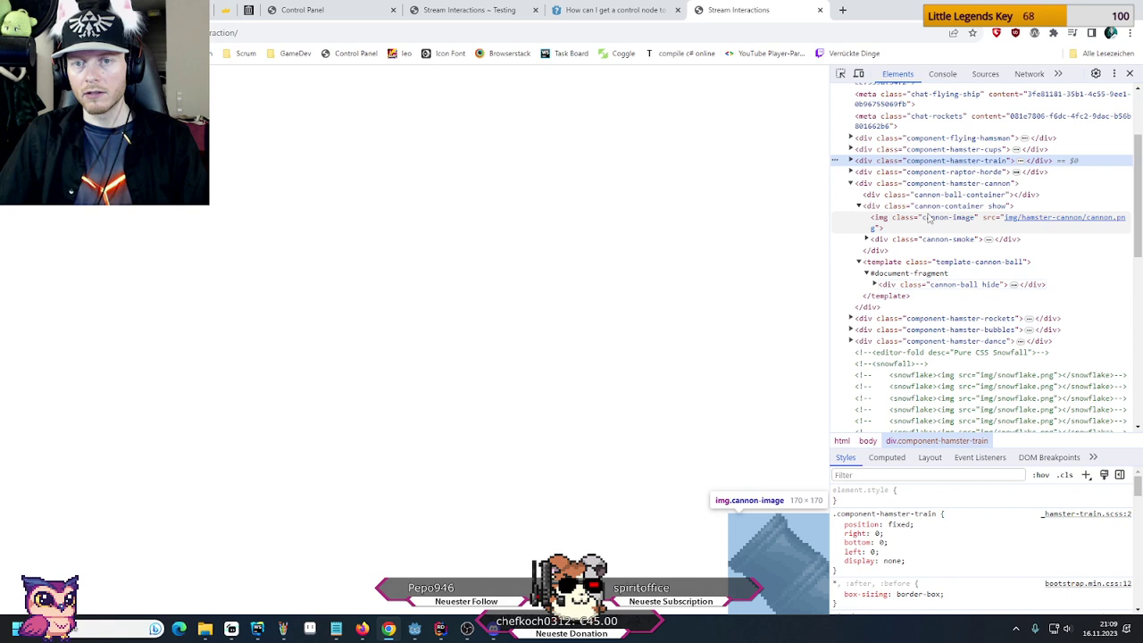
right_click(925, 206)
Switch to WebStorm and examine in reward-hamster-cannon.js how CannonBall's _initialize appends the template to $container
key("alt+Tab")
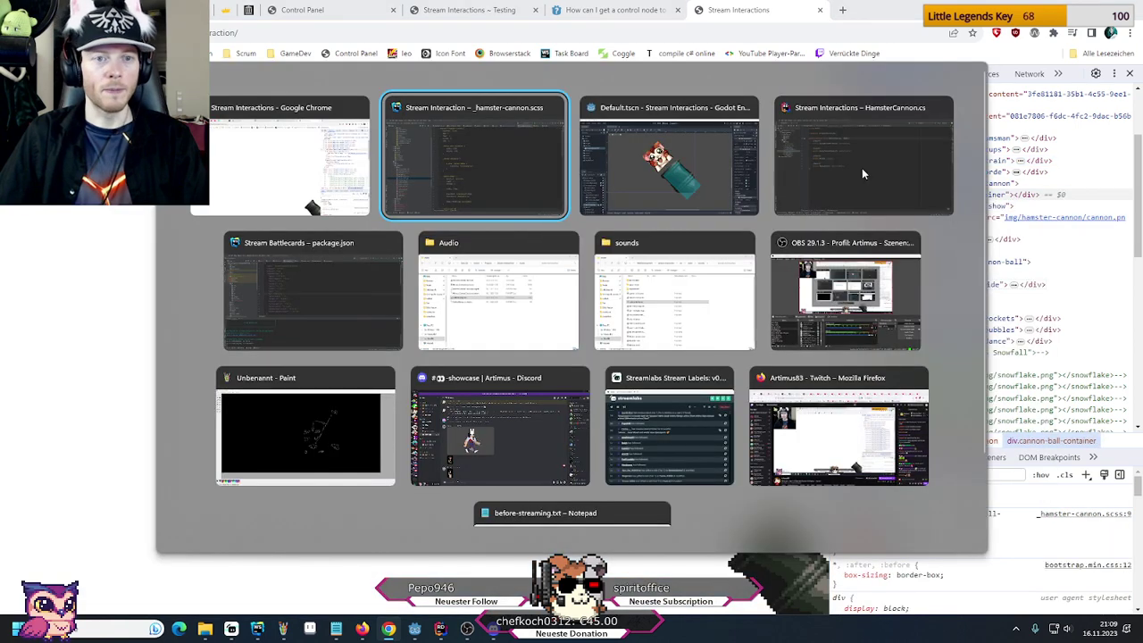
left_click(785, 42)
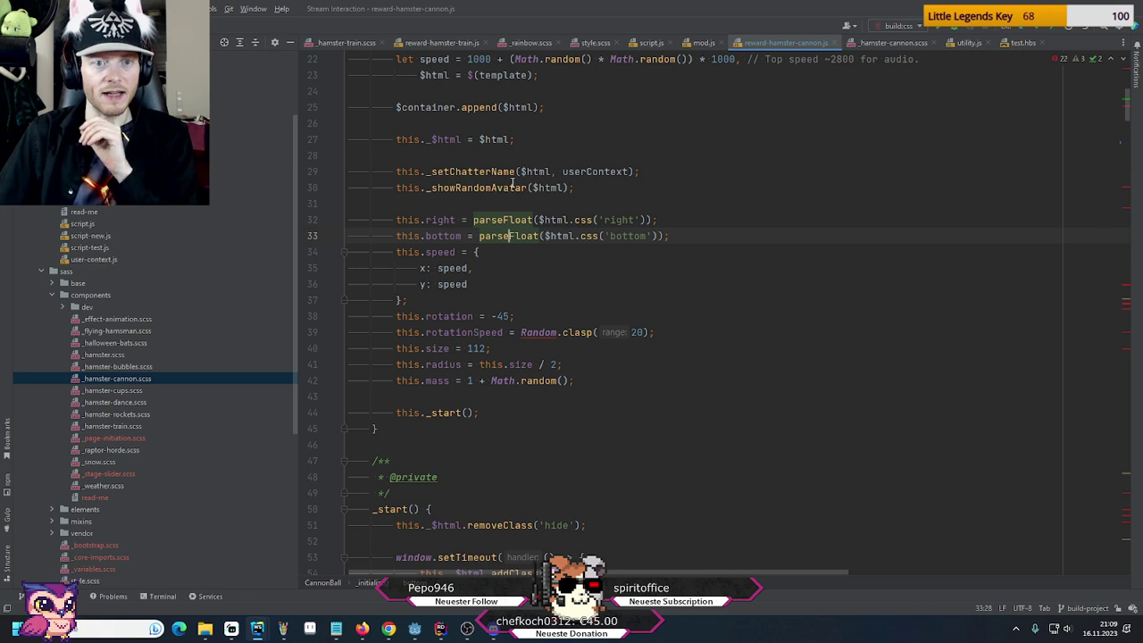
scroll(500, 184, "up", 1)
left_click(425, 156)
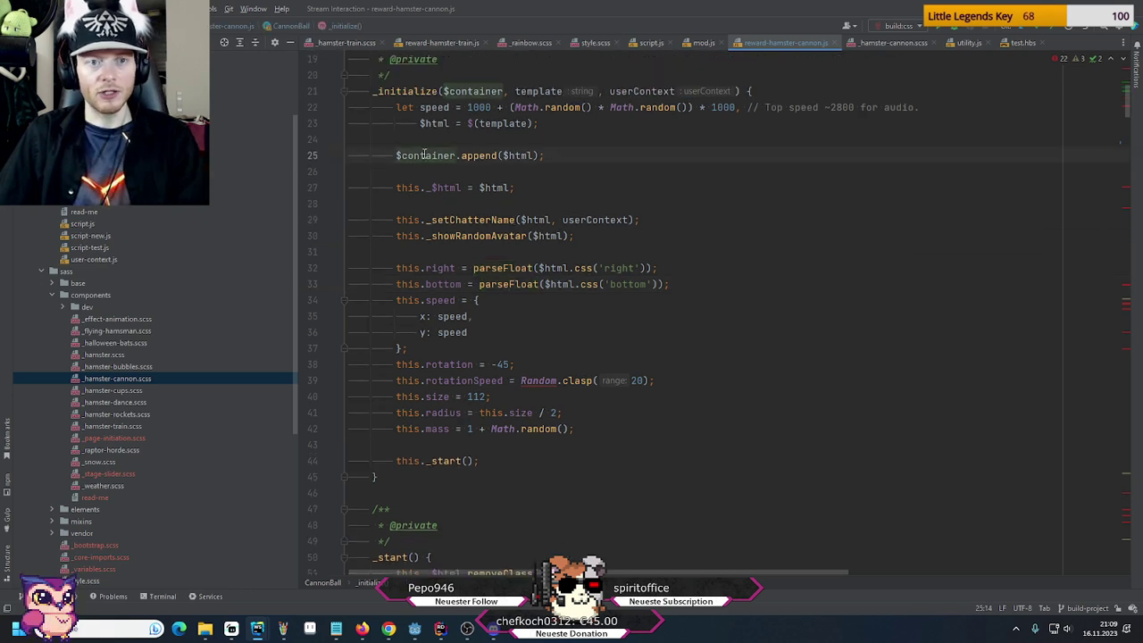
scroll(424, 156, "up", 4)
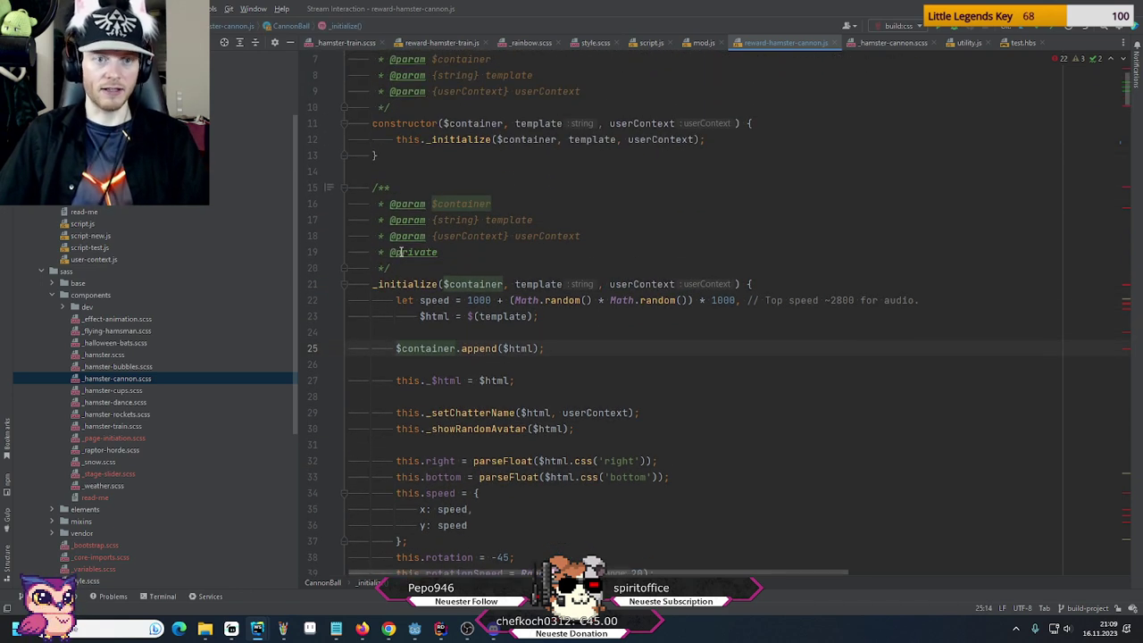
Back in the browser, paste the copied cannon-ball div into cannon-ball-container and add the class "show" to its first hamster-image
key("alt+Tab")
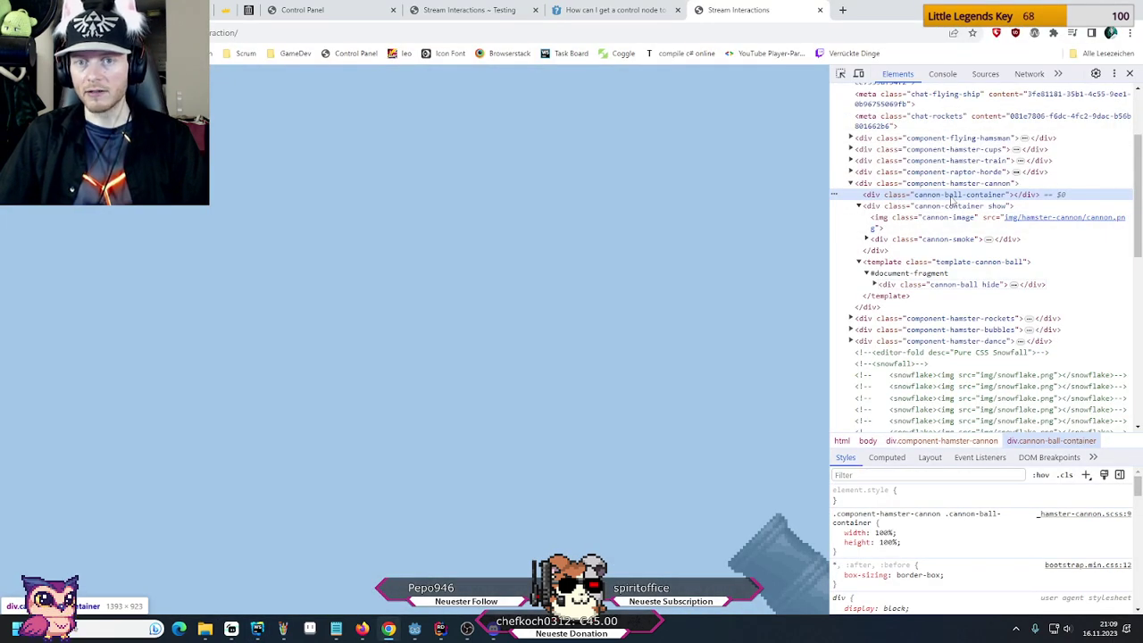
right_click(965, 198)
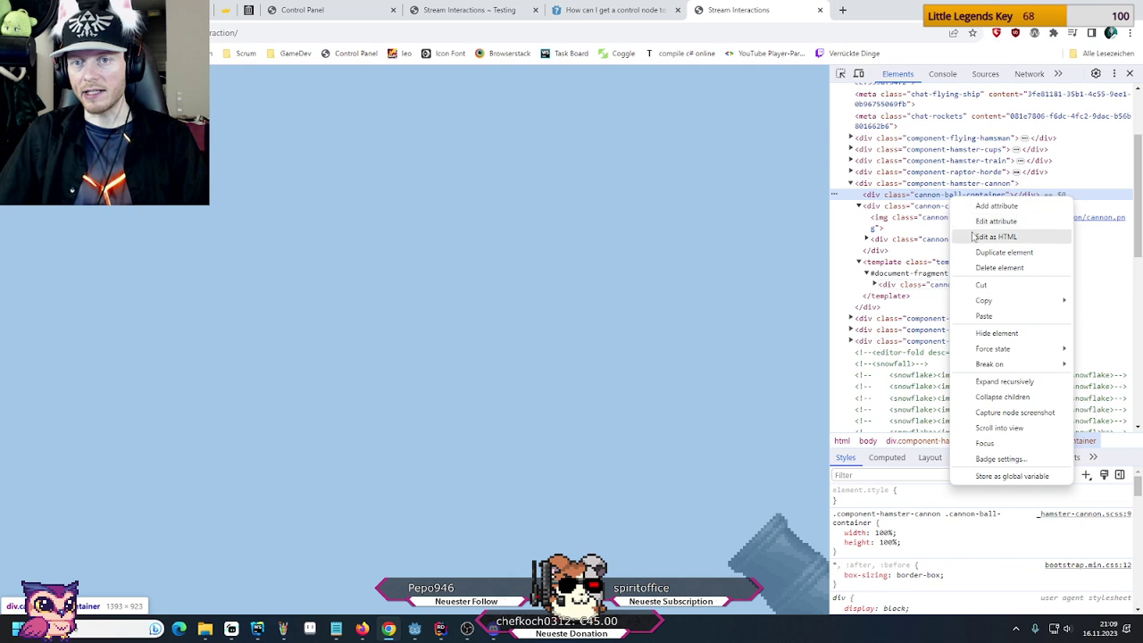
left_click(1005, 235)
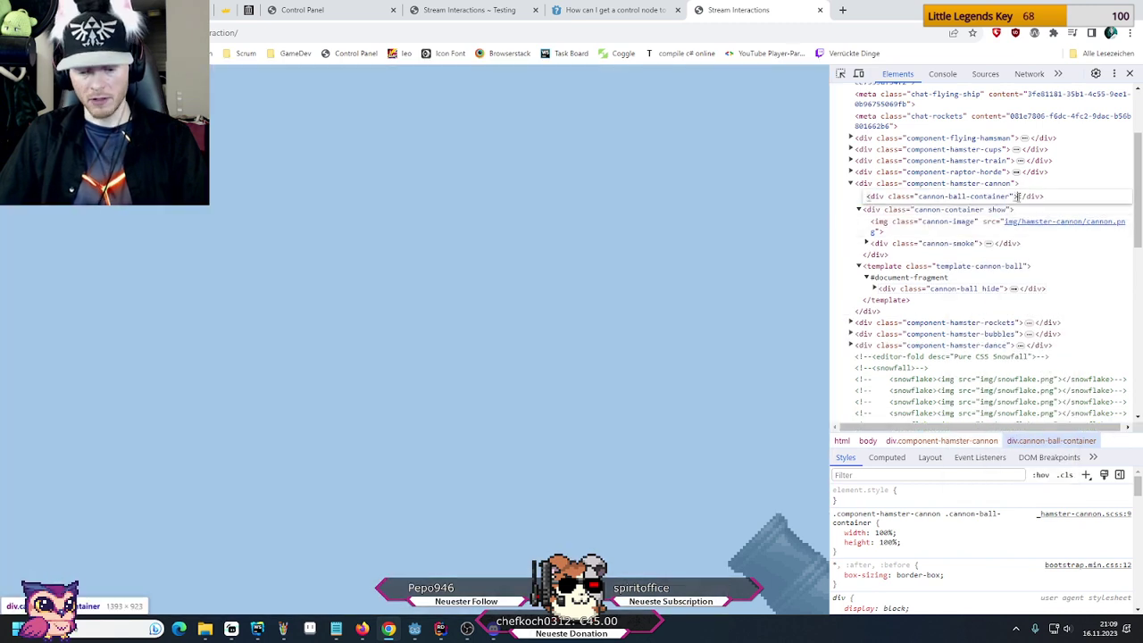
key("ctrl+v")
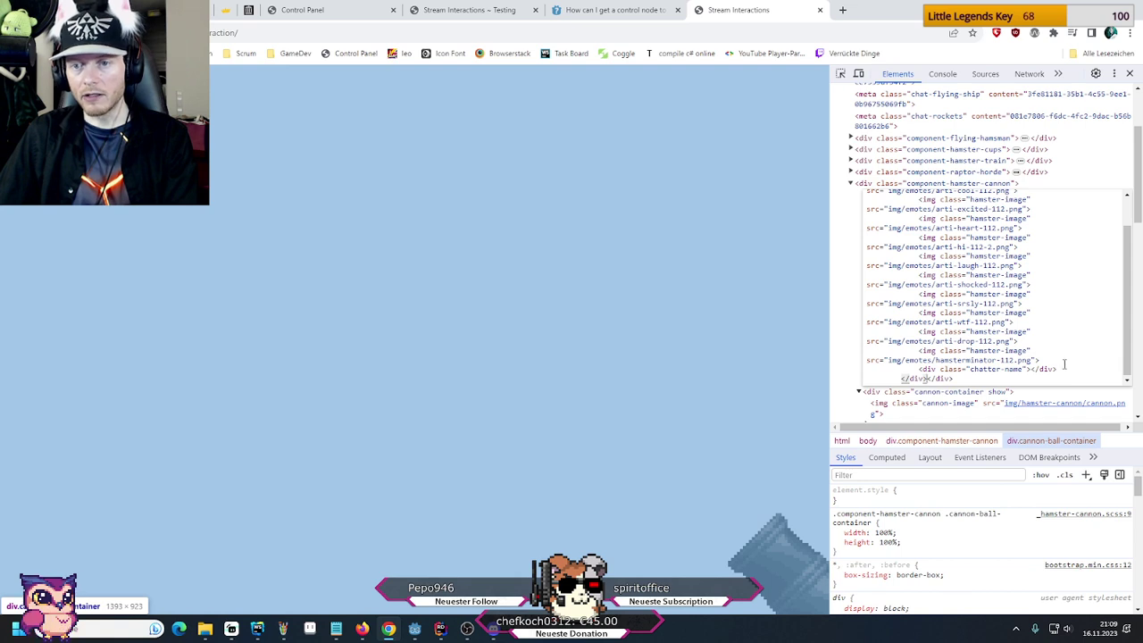
scroll(1049, 367, "up", 2)
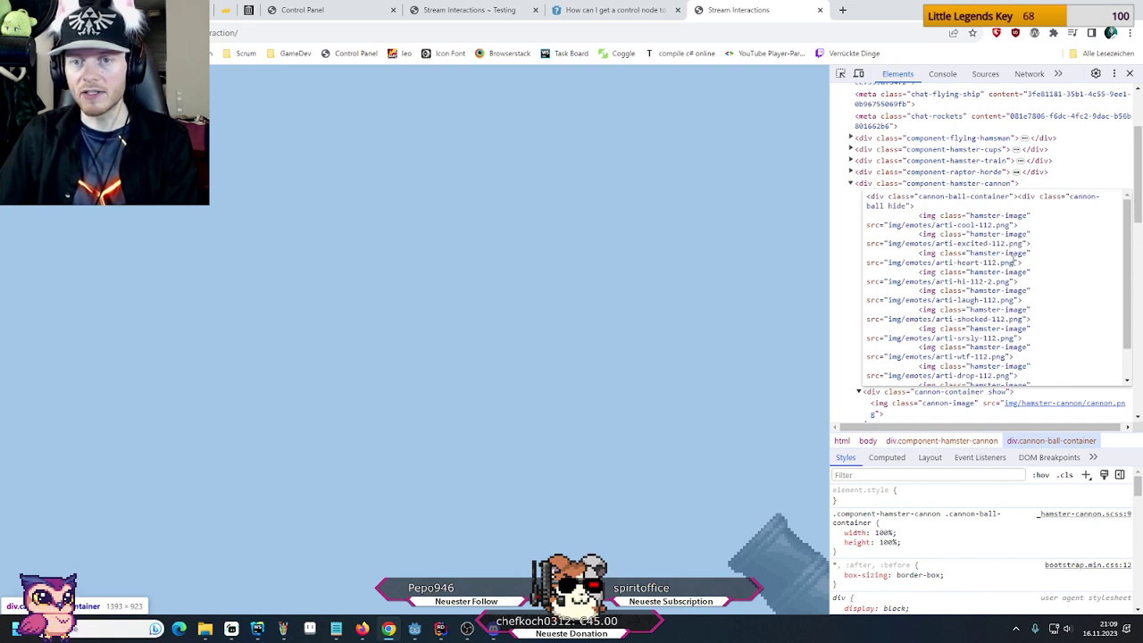
left_click(1029, 215)
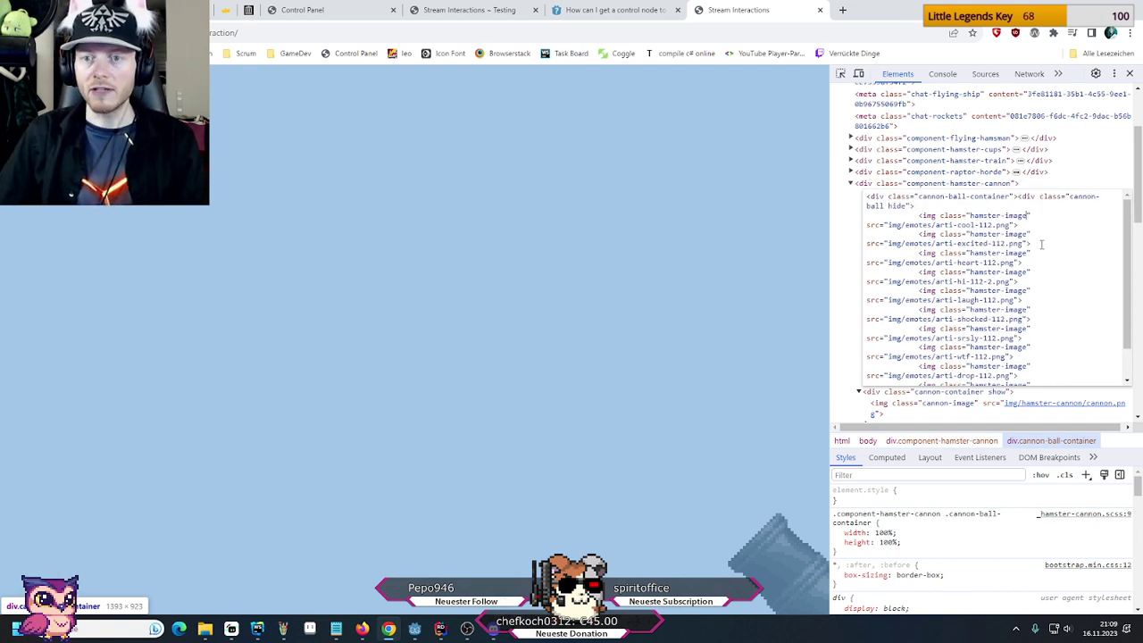
type("show")
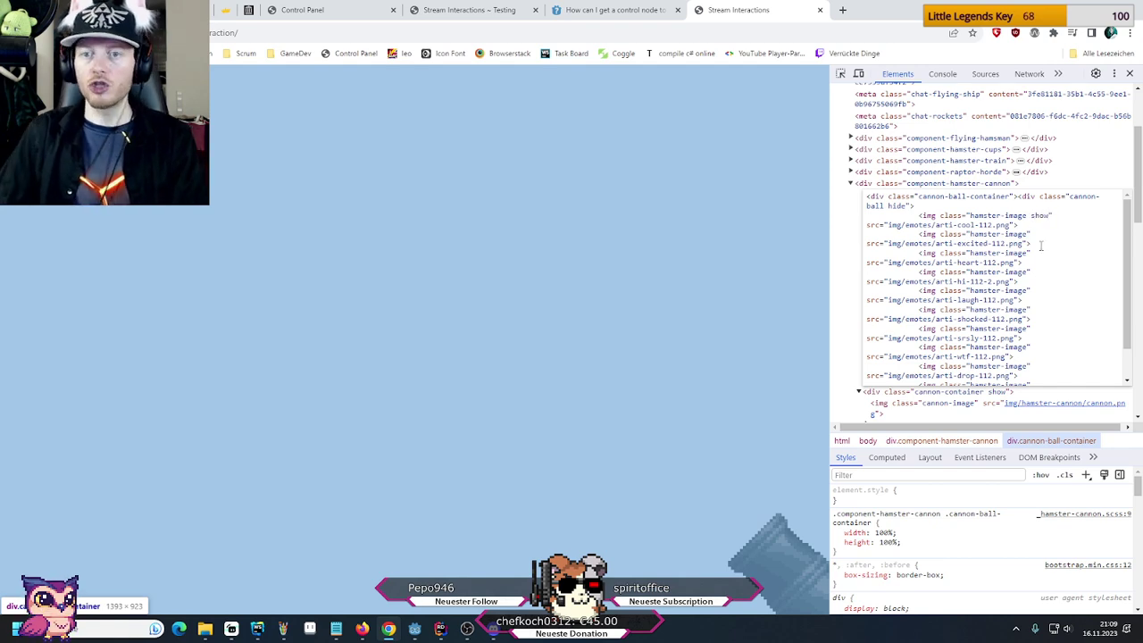
left_click(963, 173)
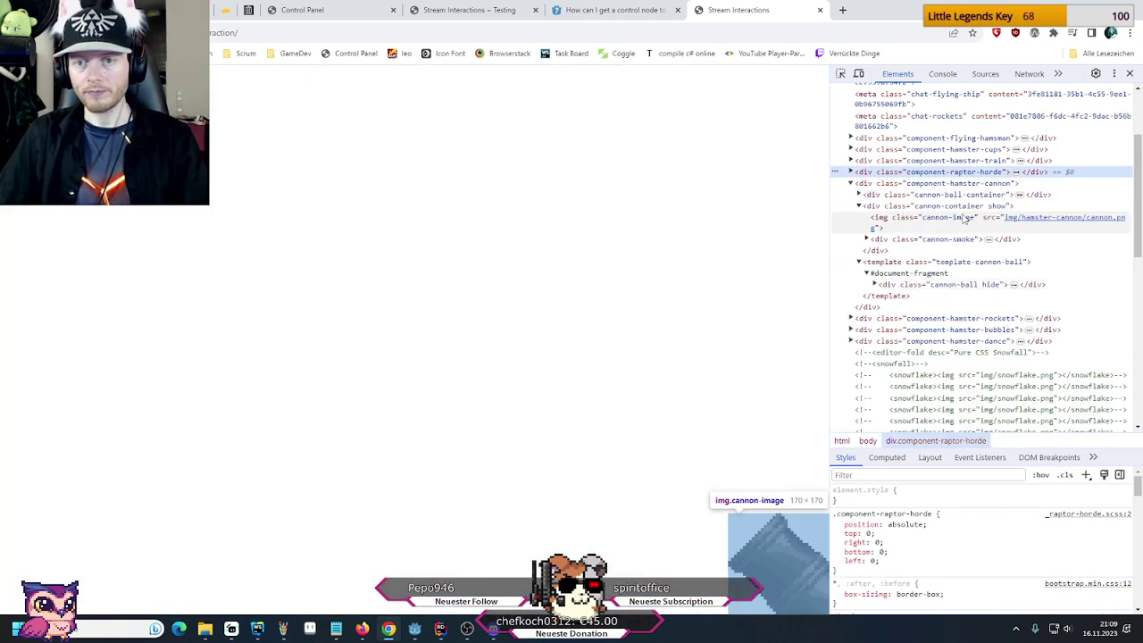
Inspect the cannon-image element, then review the cannon-image and cannon-ball rules in _hamster-cannon.scss in WebStorm
left_click(952, 221)
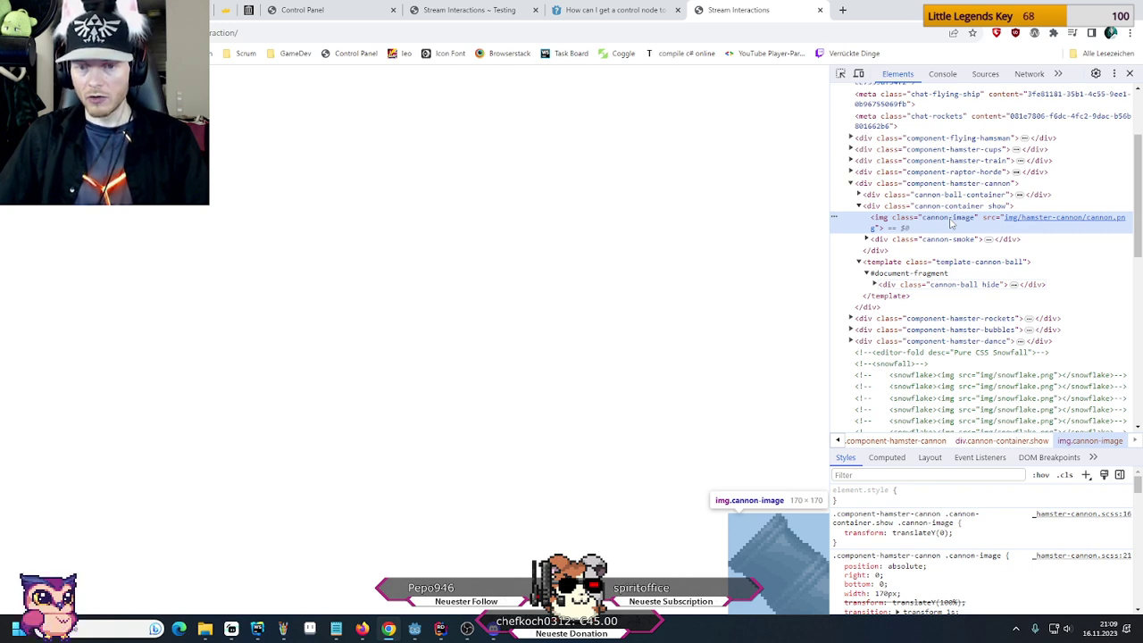
key("alt+Tab")
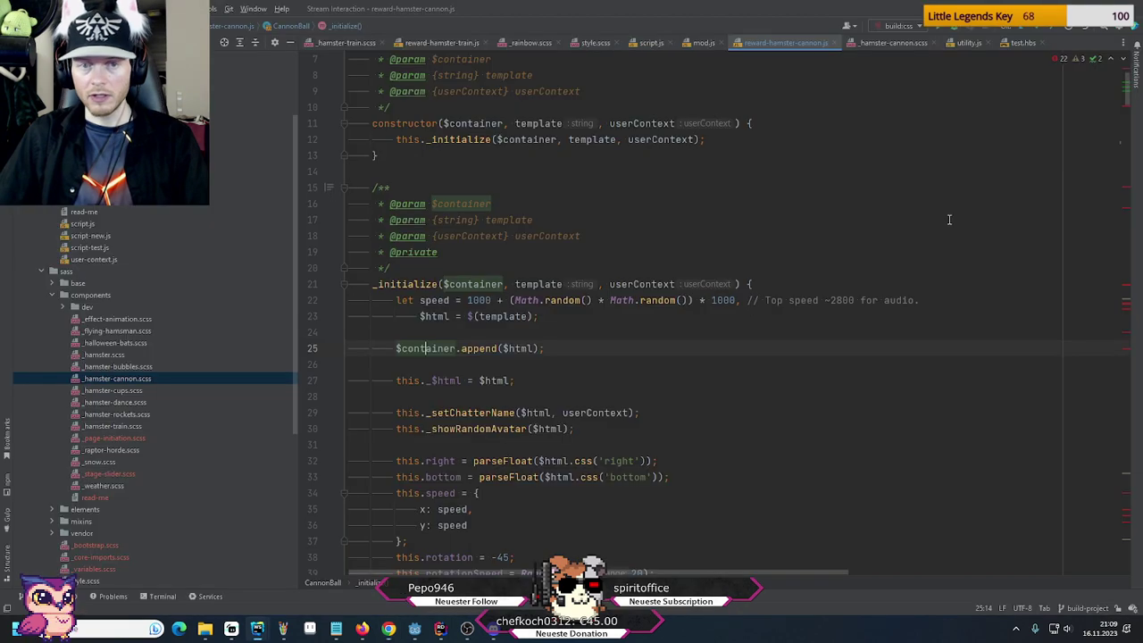
left_click(909, 44)
scroll(464, 404, "down", 6)
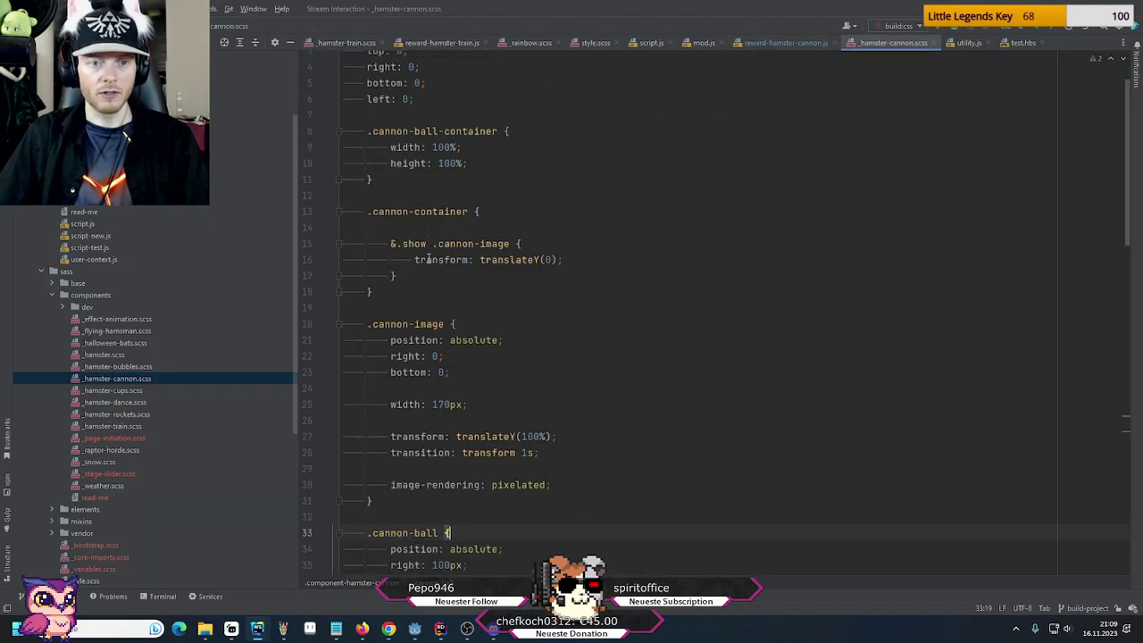
In the browser, expand cannon-ball-container and replace the pasted cannon-ball div's class "hide" with "load"
key("alt+Tab")
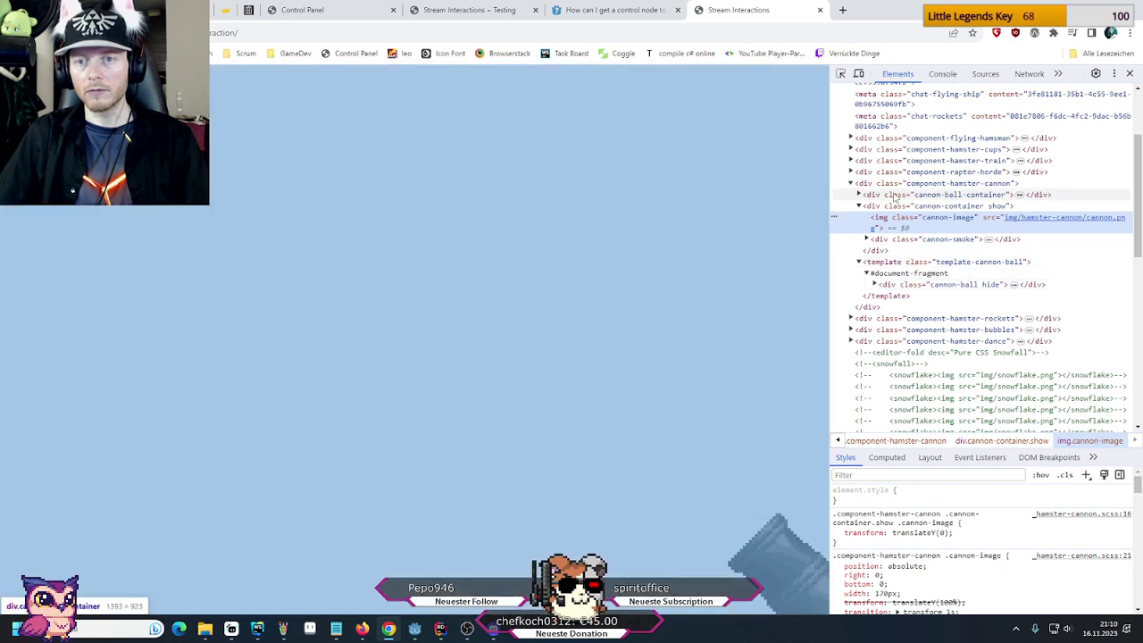
left_click(859, 194)
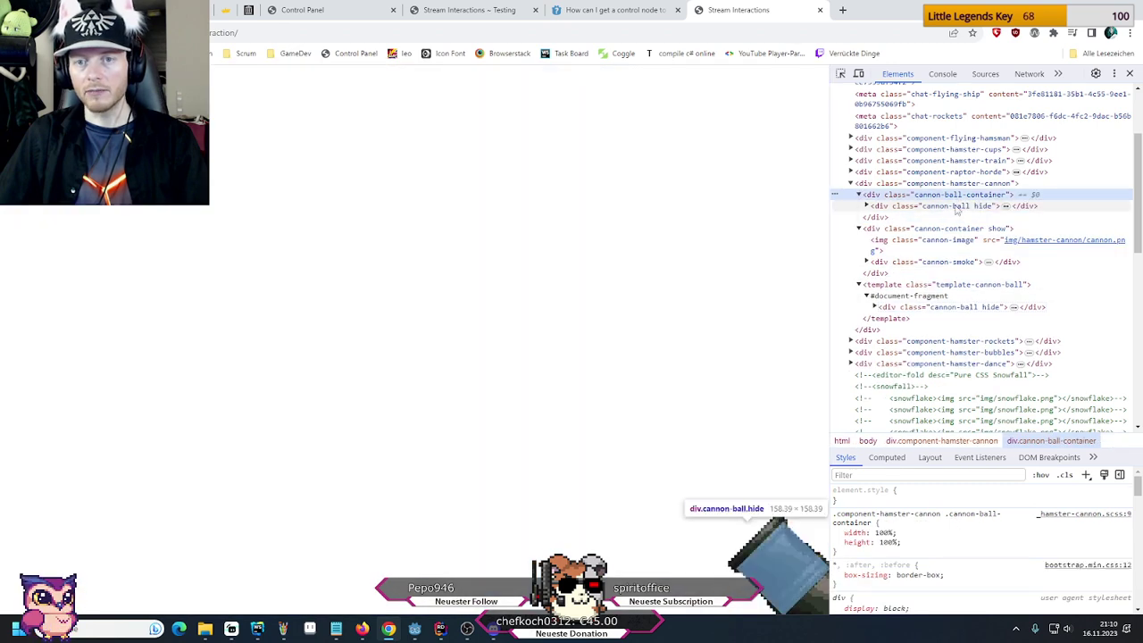
left_click(959, 206)
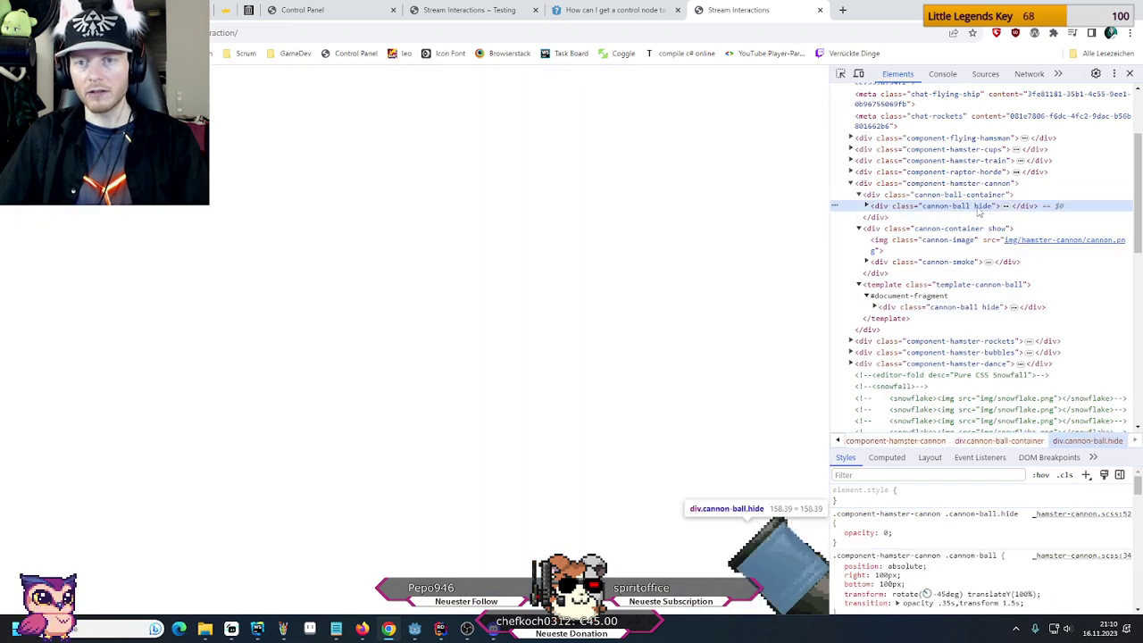
key("Right")
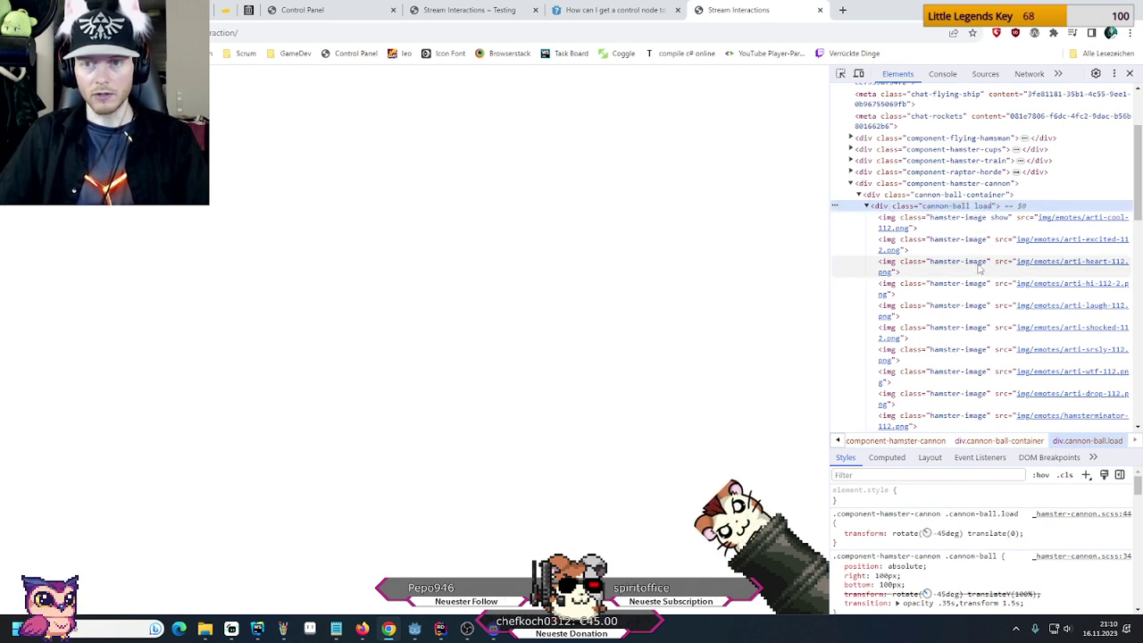
Remove the class "load" from the cannon-ball div and toggle its transform declaration off and on again
double_click(983, 207)
double_click(983, 206)
key("BackSpace")
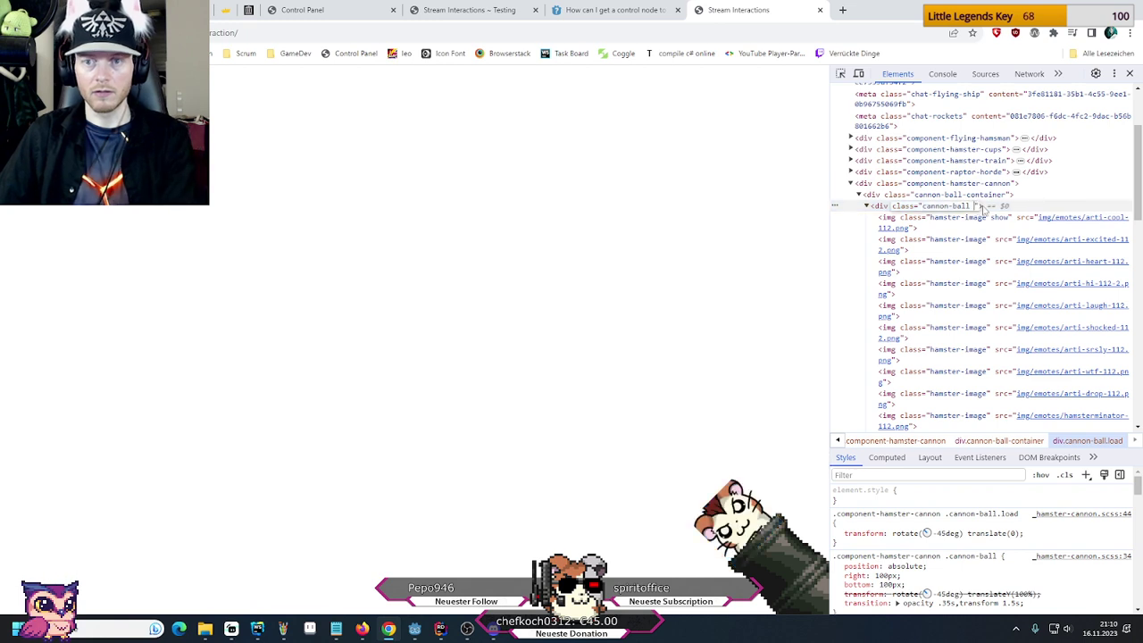
key("Return")
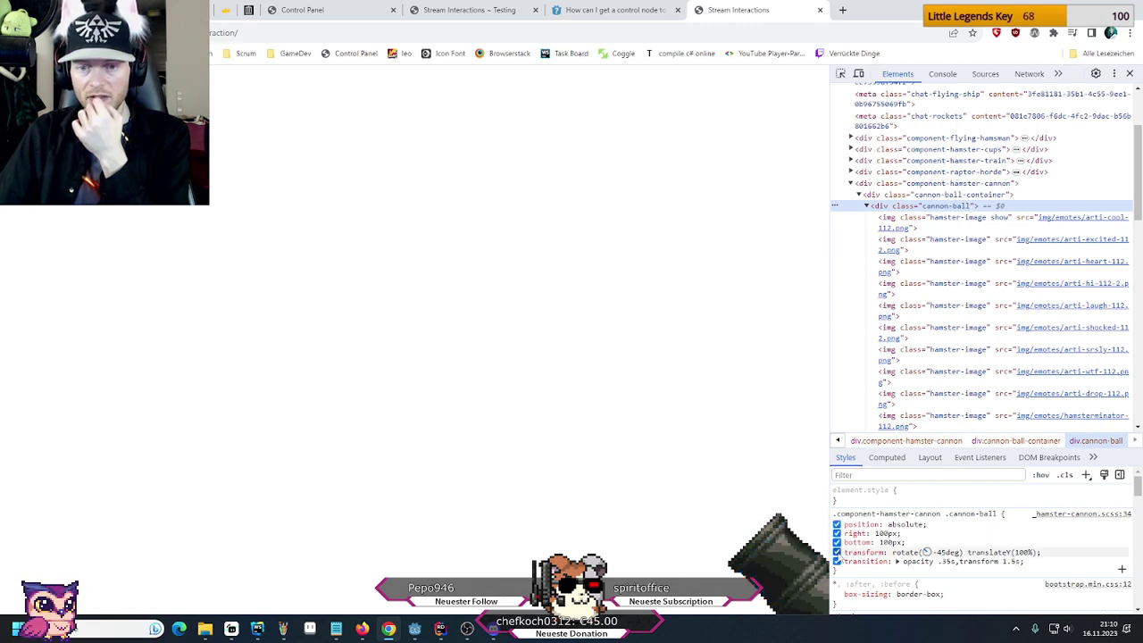
left_click(837, 552)
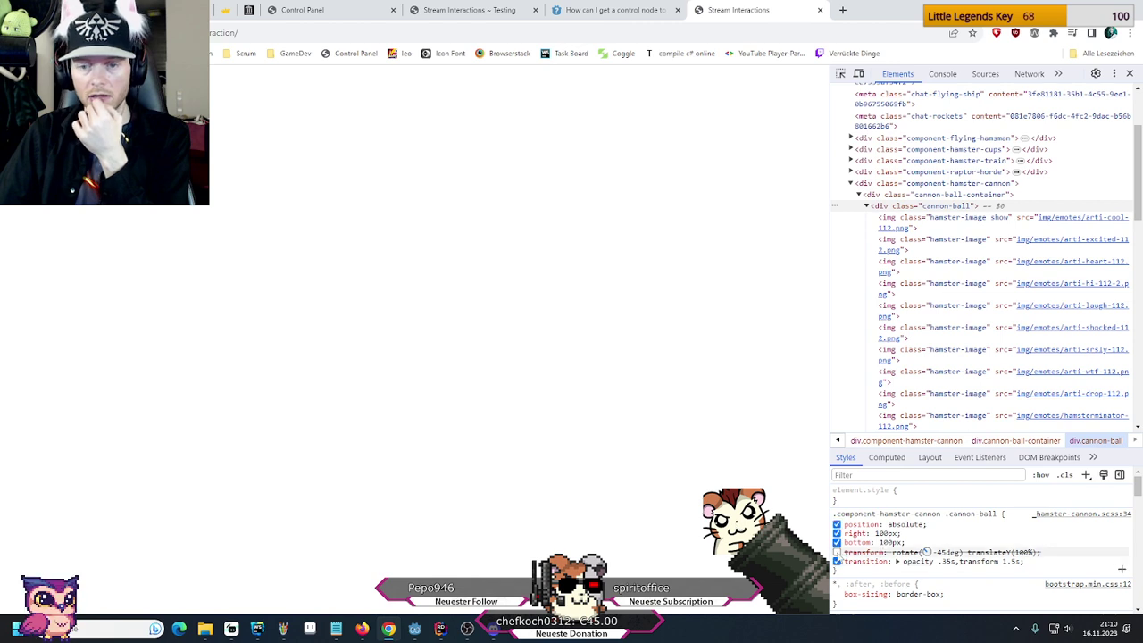
left_click(837, 552)
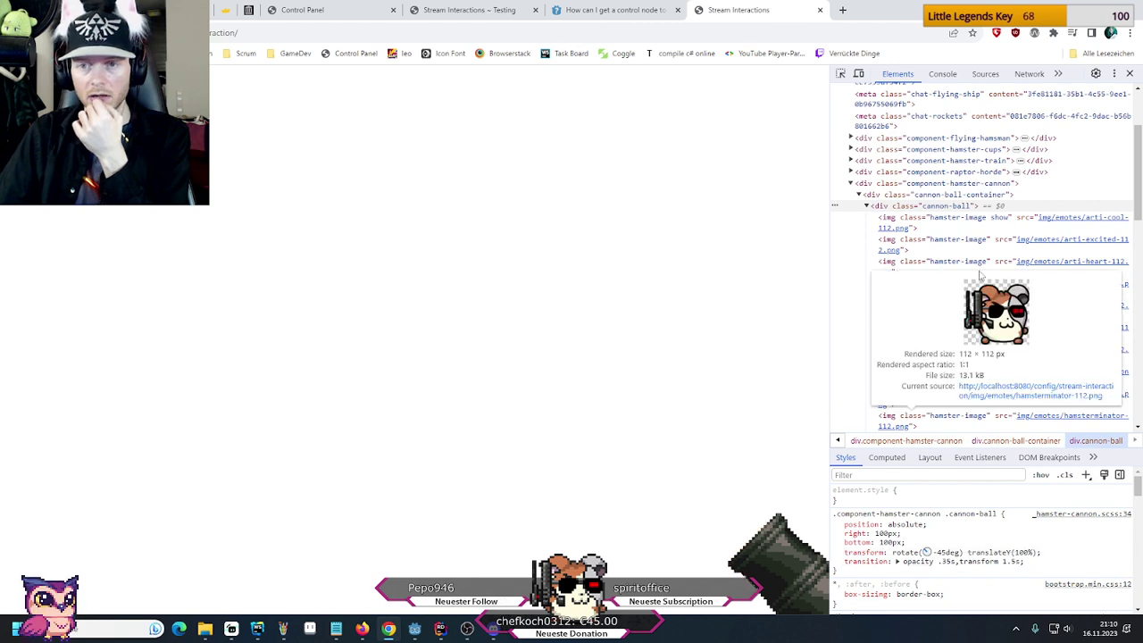
Add the class "load" to the cannon-ball div again
double_click(965, 206)
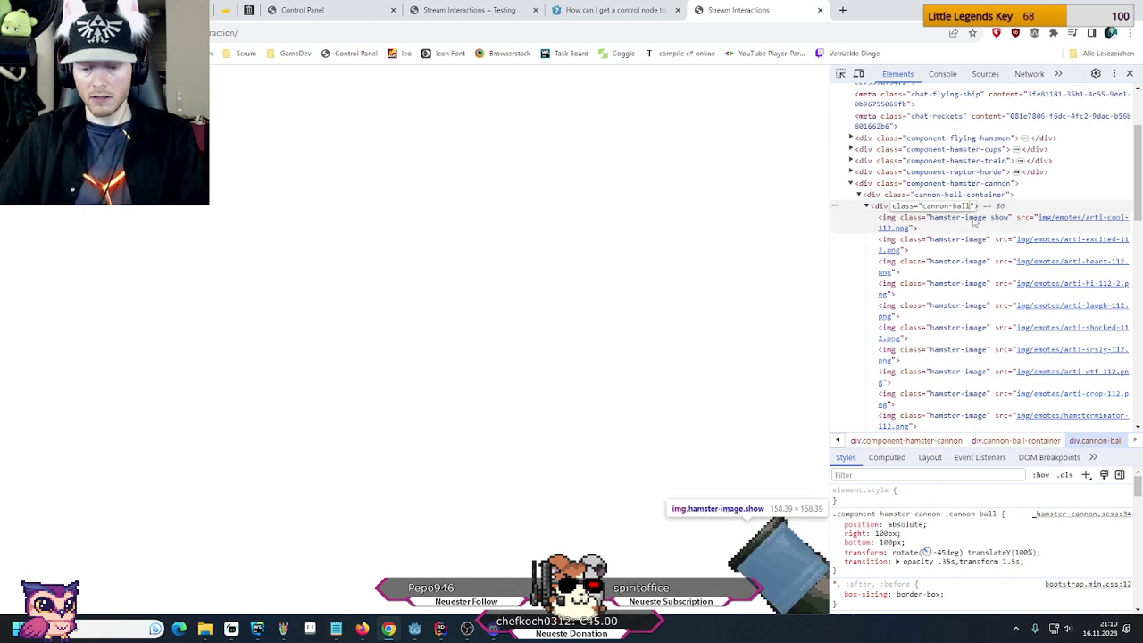
type("load")
key("Return")
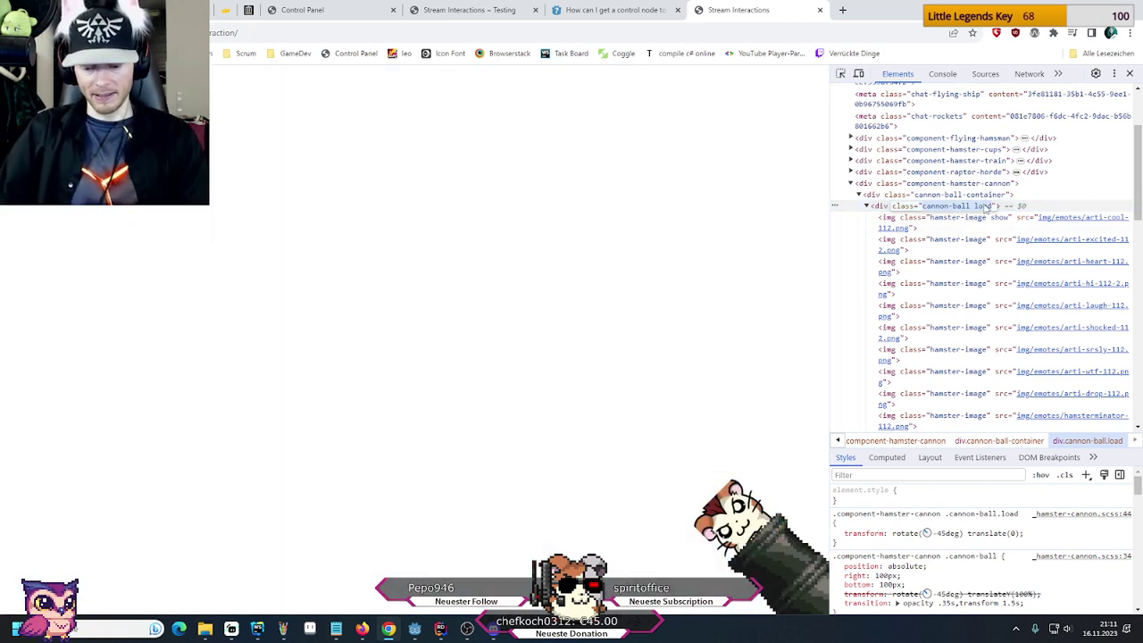
Replay the cannonball's loading transition by changing the div's class from "load" to "hide" and back to "load"
double_click(986, 206)
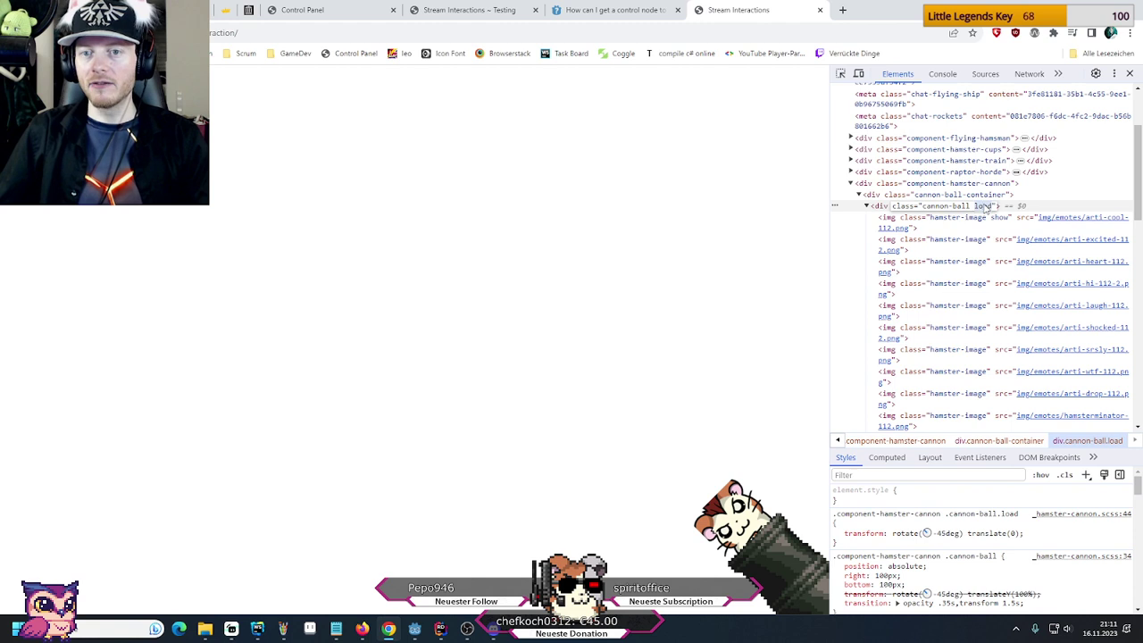
type("hide")
key("Return")
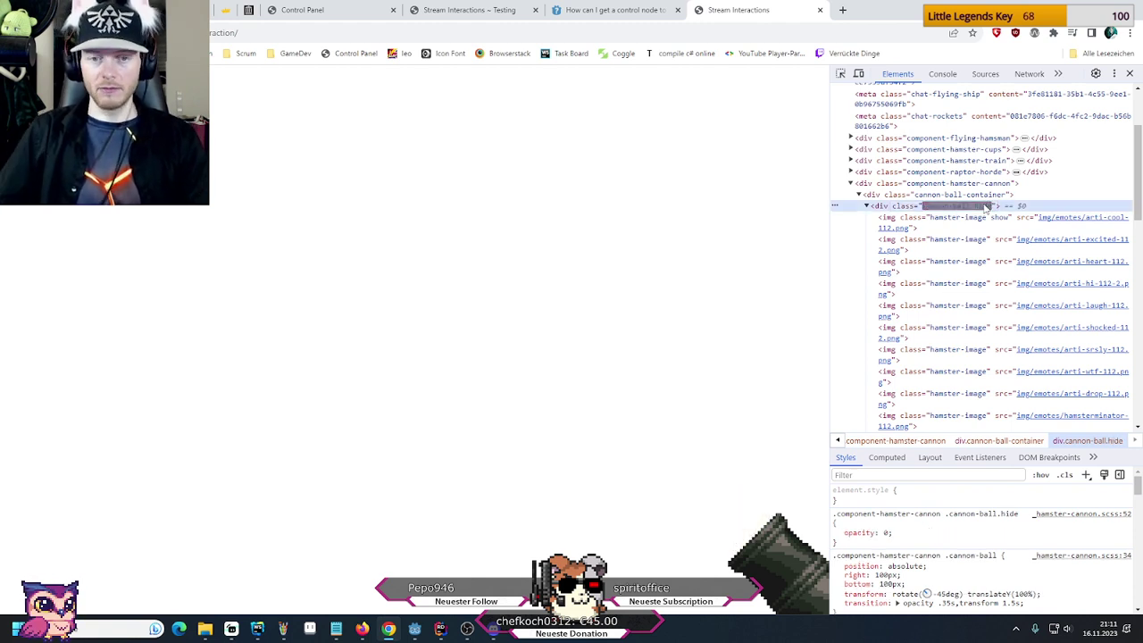
double_click(985, 206)
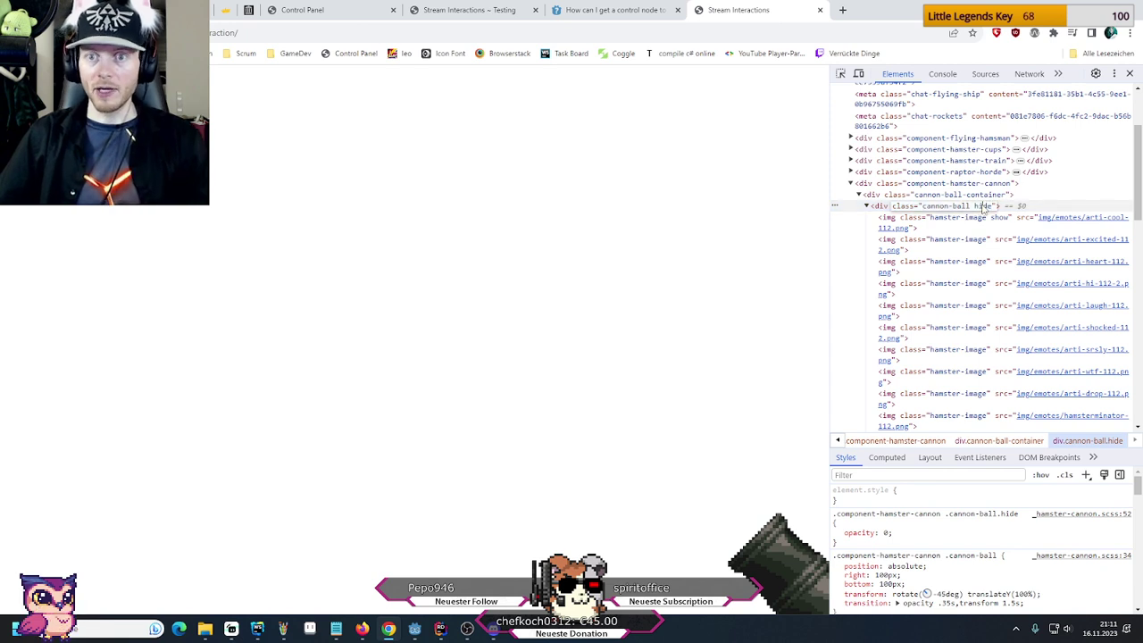
type("load")
key("Return")
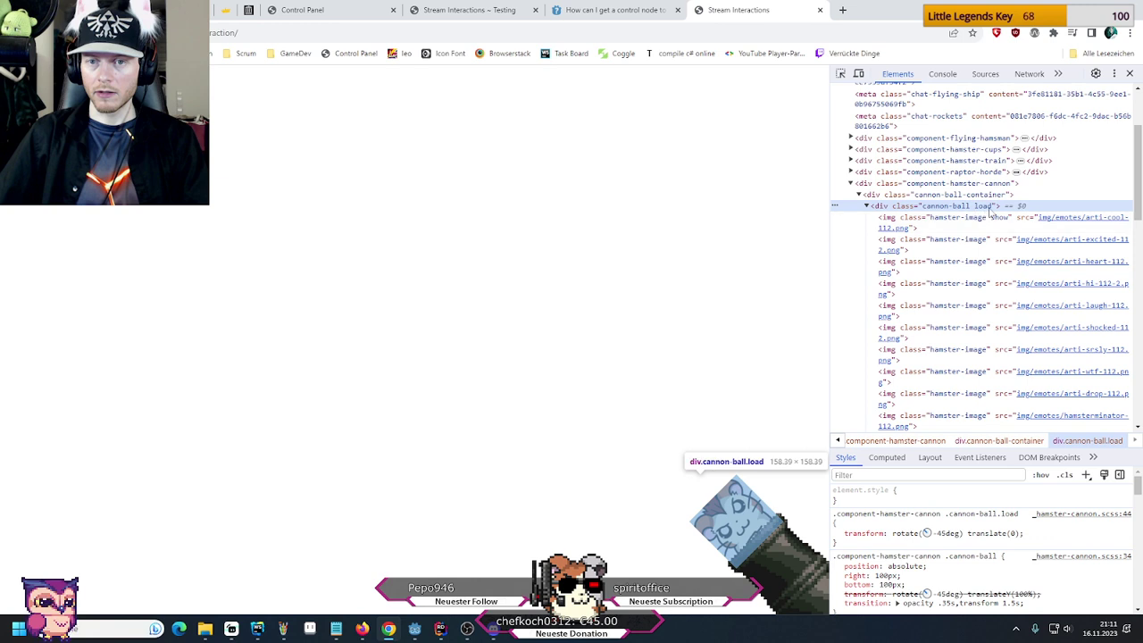
Remove the class "load" from the cannon-ball div
double_click(985, 211)
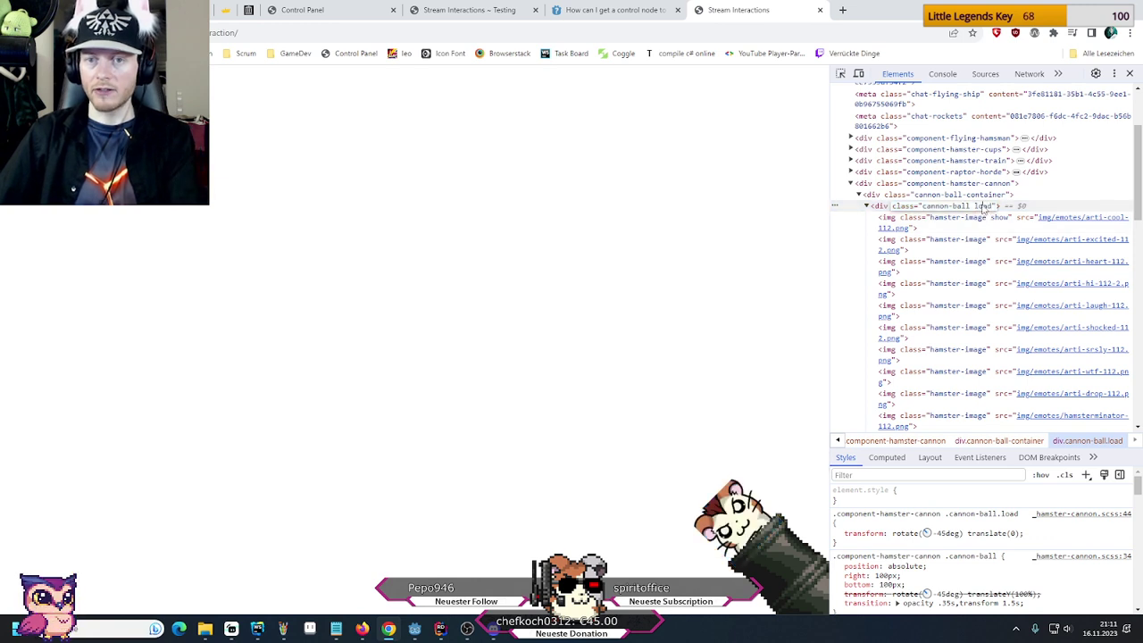
key("BackSpace")
key("BackSpace")
key("BackSpace")
key("BackSpace")
key("BackSpace")
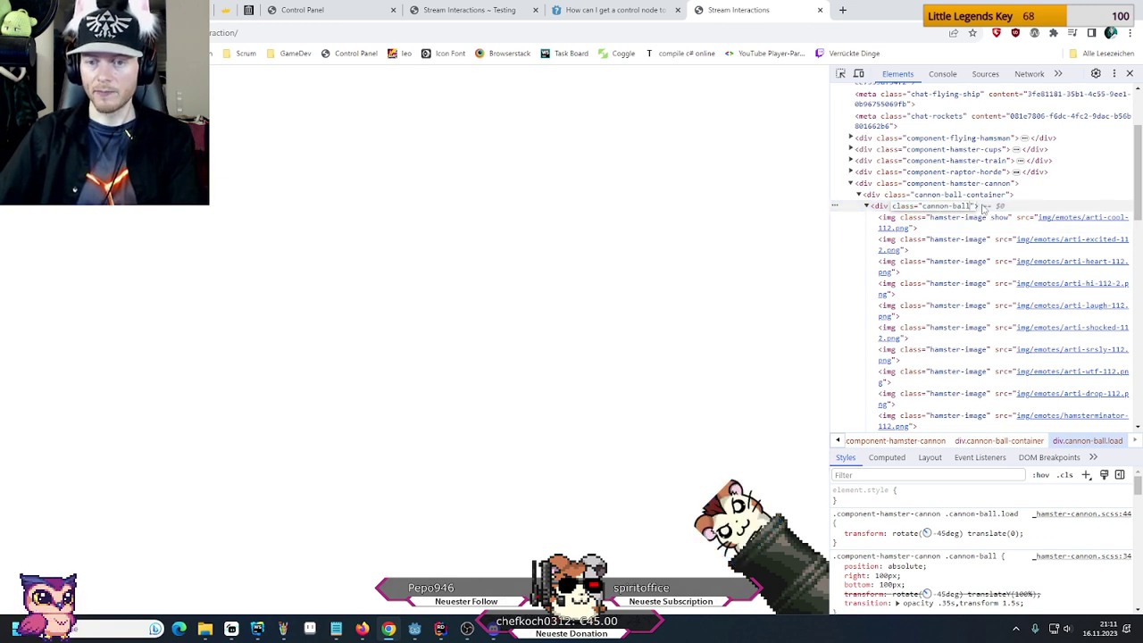
key("Return")
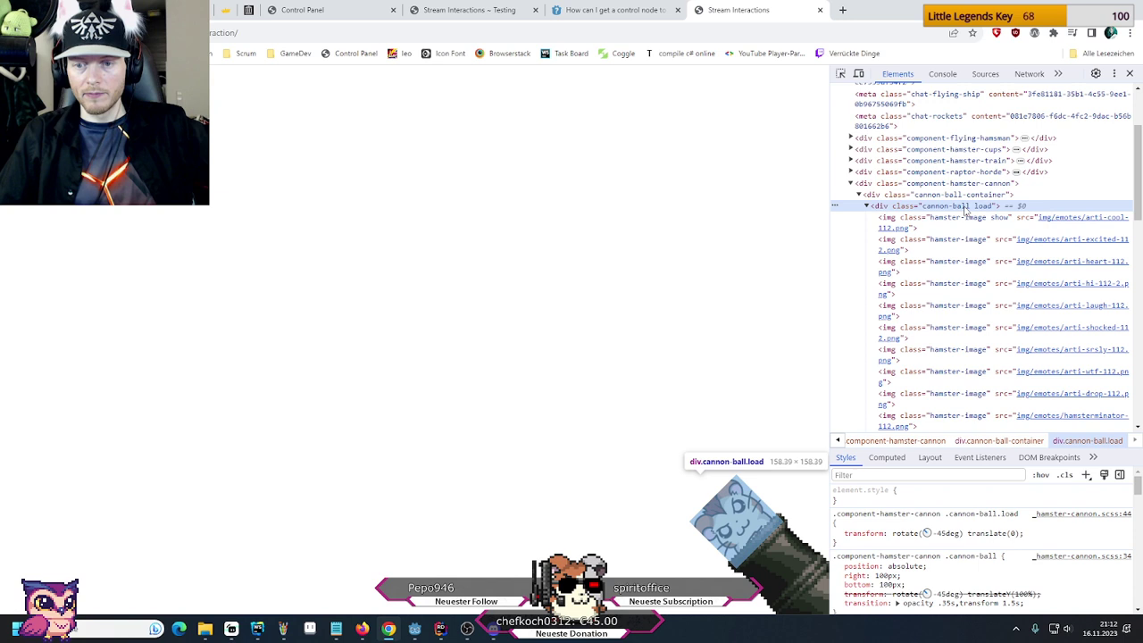
In the .cannon-ball.load rule, change the transform's rotation to rotate(-0), keeping translate(0)
left_click(938, 534)
double_click(937, 533)
type("0")
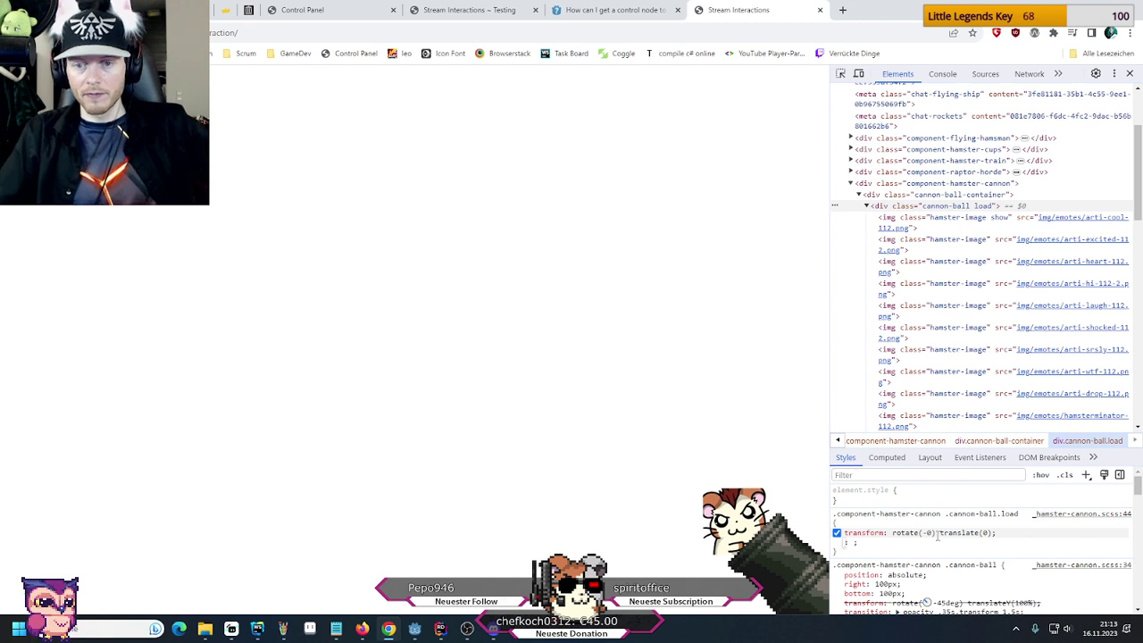
key("Return")
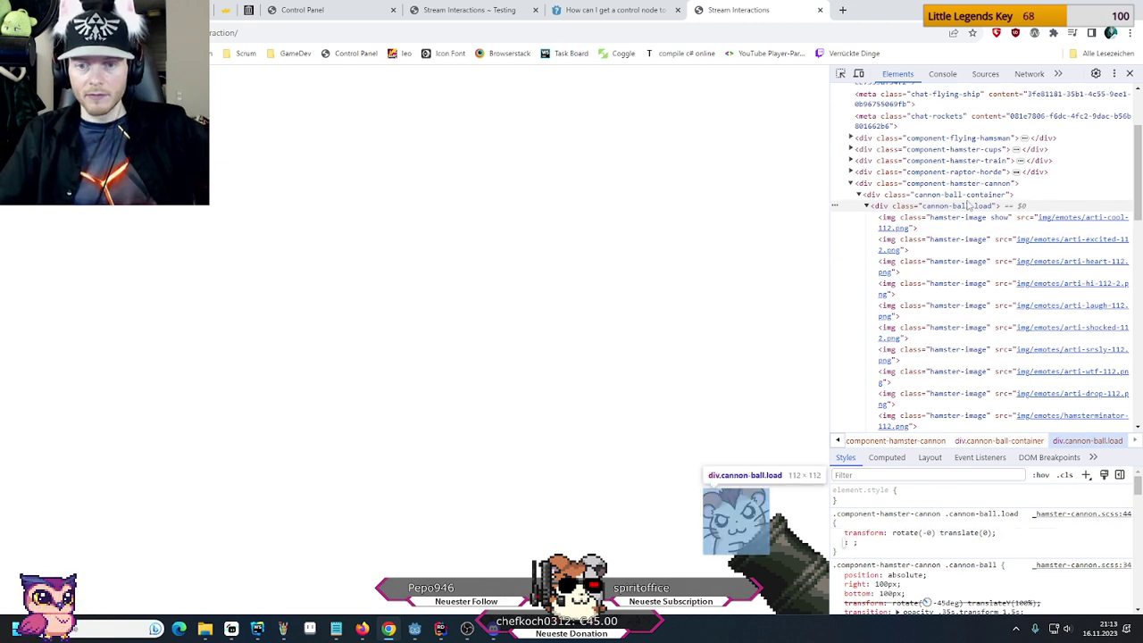
Examine the cannon-ball div's style rules and box model for its position, offsets and size
scroll(936, 549, "down", 10)
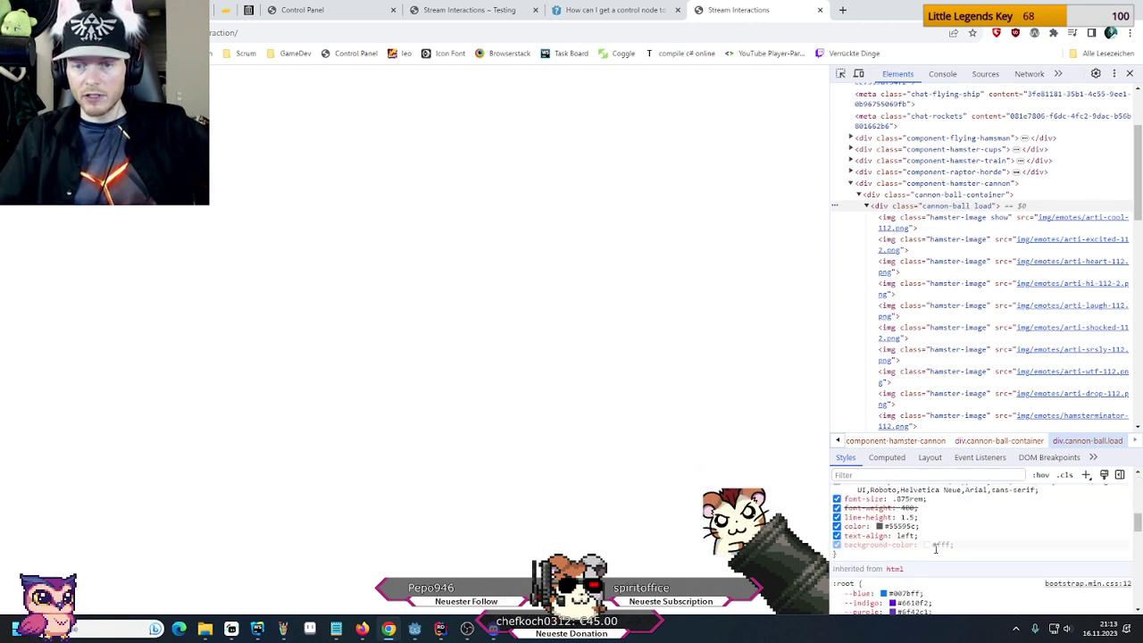
scroll(936, 549, "up", 1)
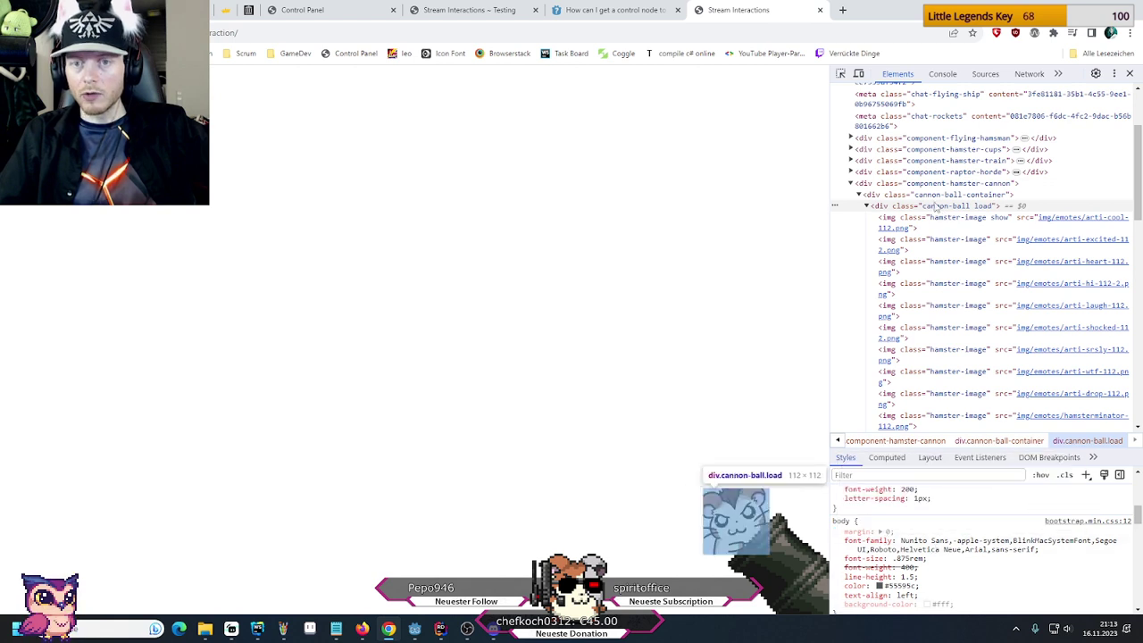
scroll(848, 554, "up", 2)
scroll(848, 554, "down", 1)
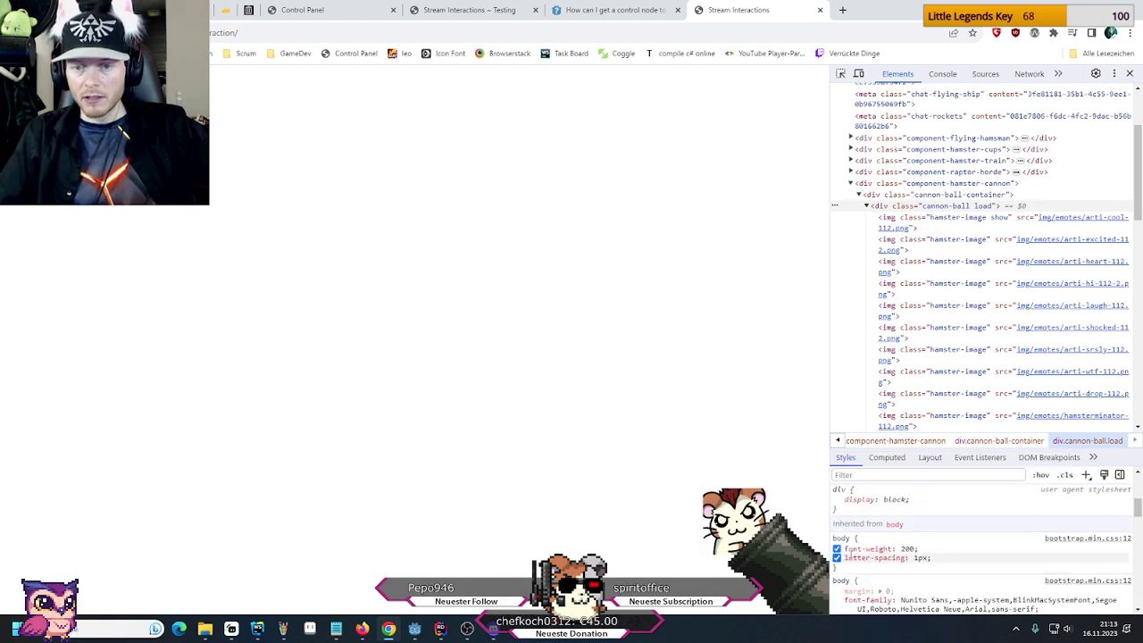
scroll(893, 555, "up", 2)
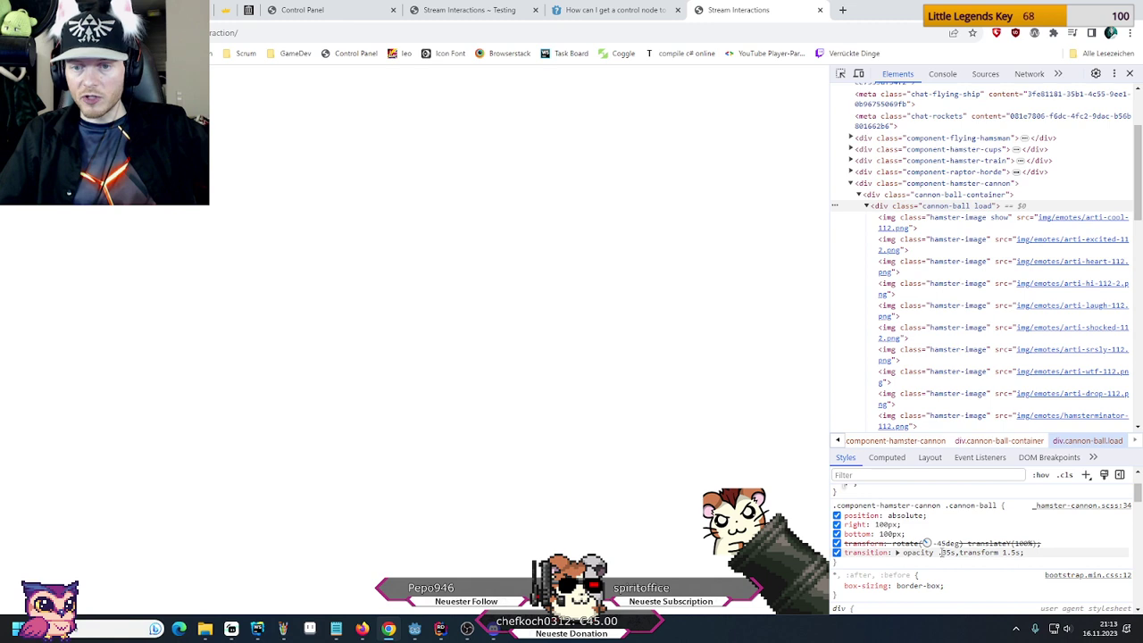
scroll(879, 525, "up", 1)
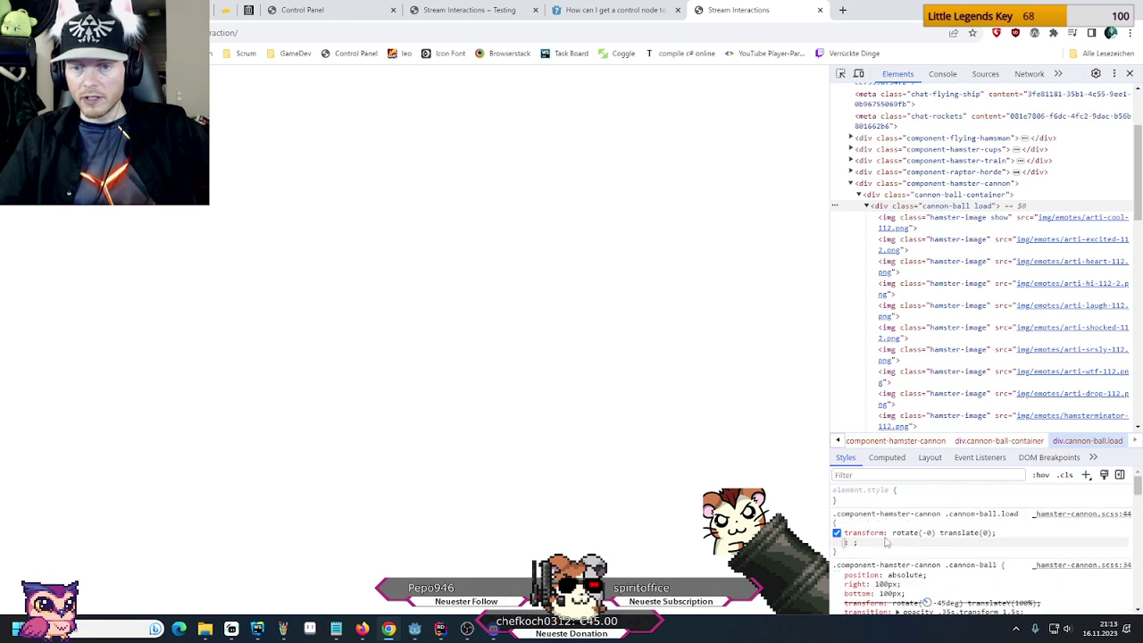
scroll(887, 541, "down", 2)
scroll(981, 558, "down", 5)
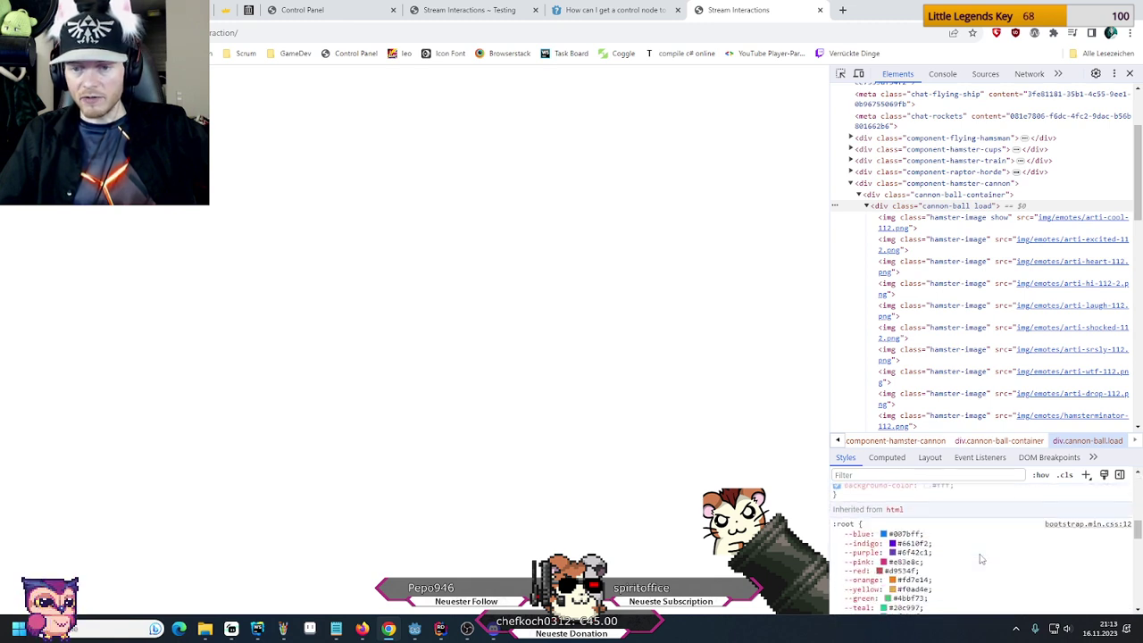
scroll(981, 558, "down", 3)
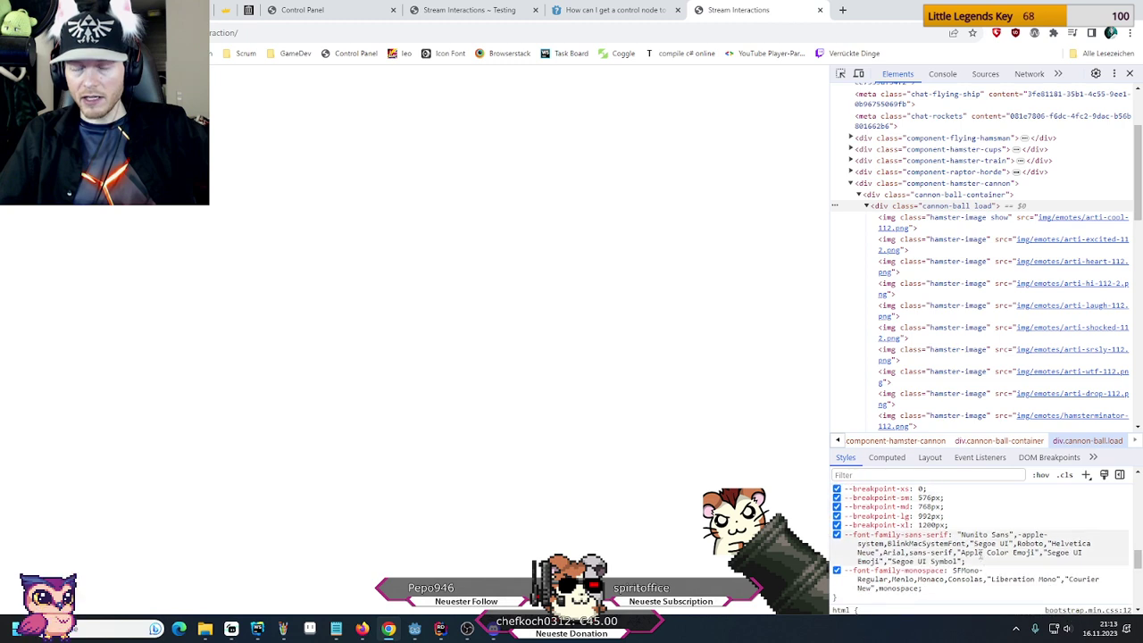
scroll(981, 555, "down", 5)
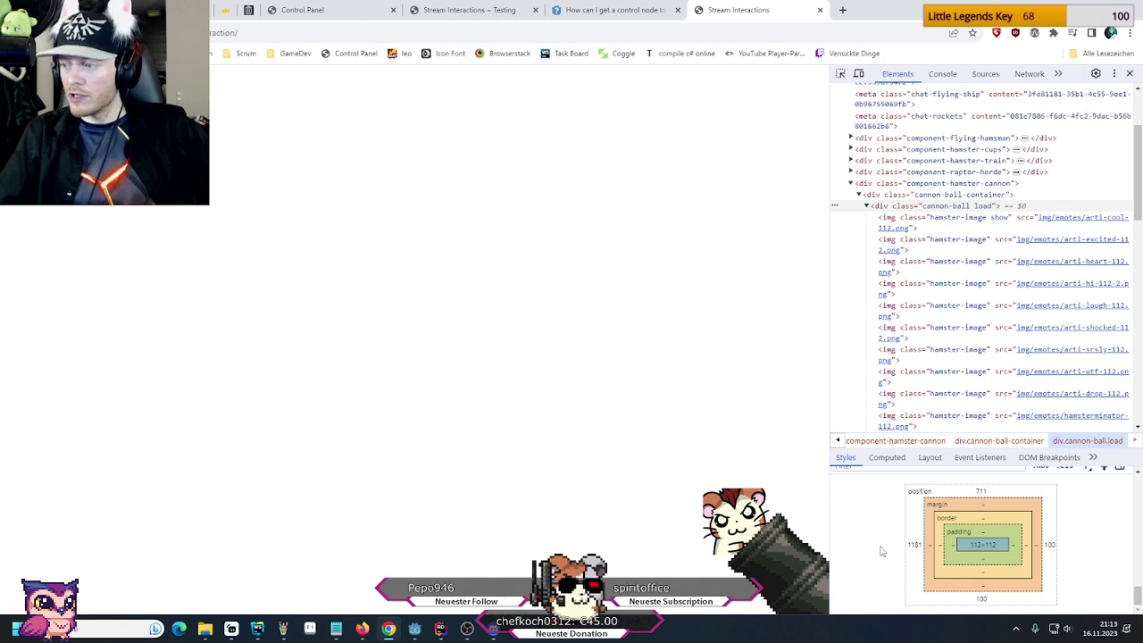
scroll(881, 551, "up", 8)
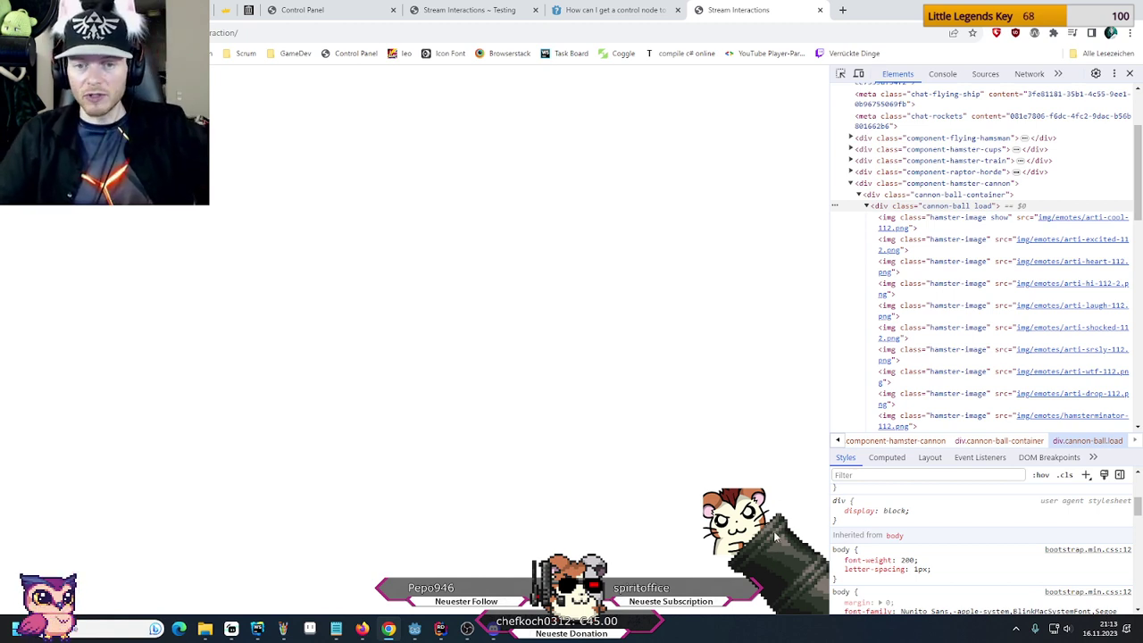
scroll(893, 536, "up", 3)
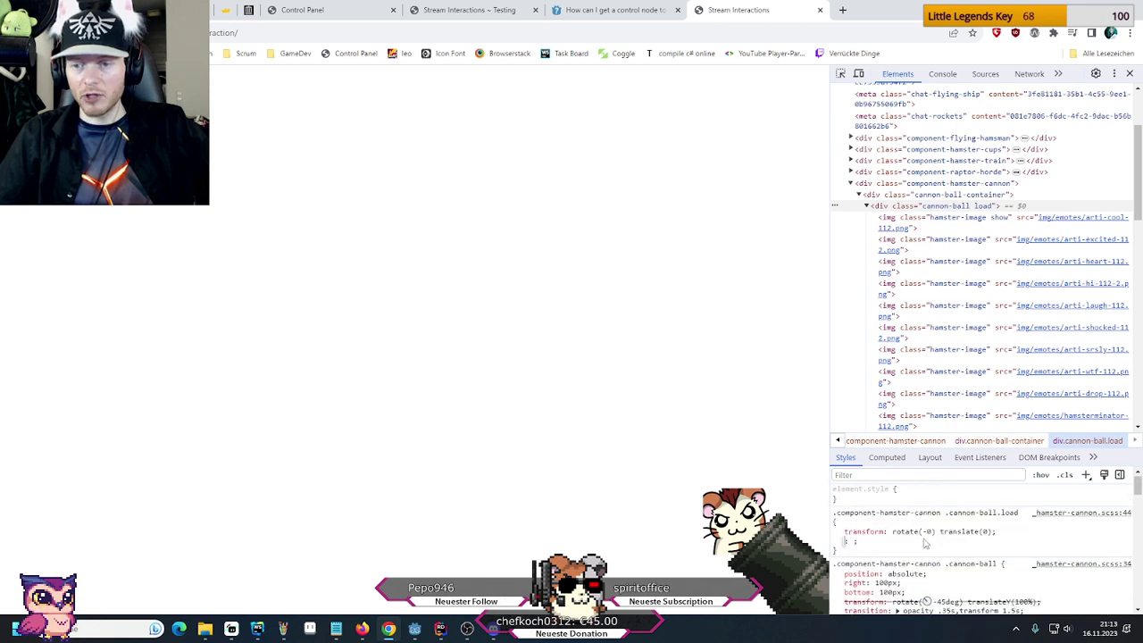
scroll(890, 534, "down", 1)
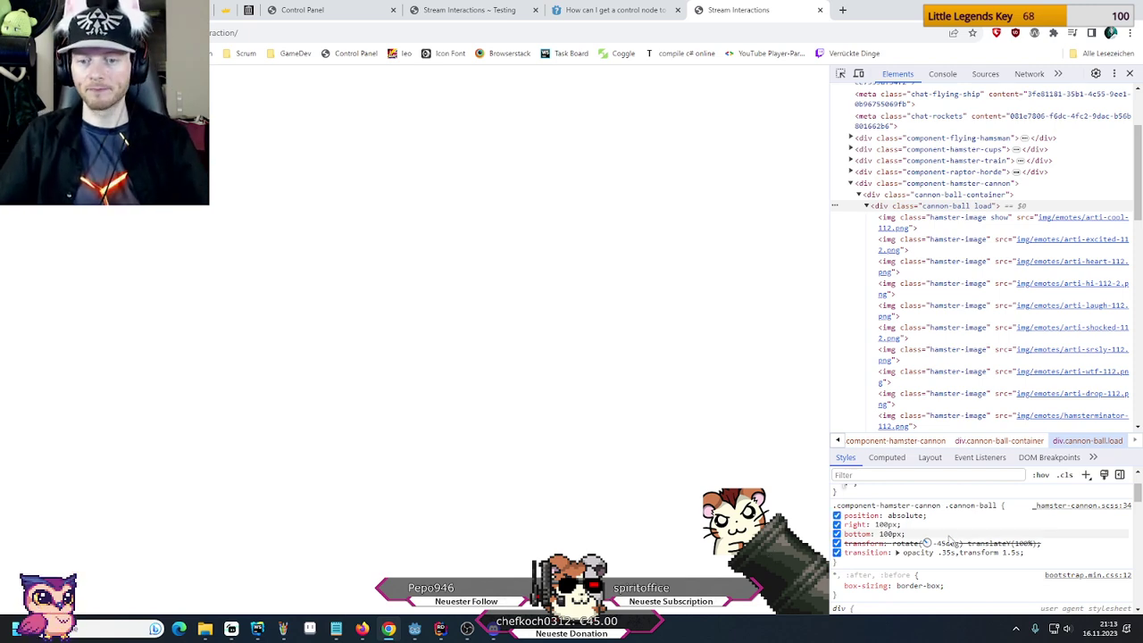
Switch to Godot, move BouncingEmote inside the cannon barrel and place Spawn Anchor at its centre, about x -76, y -77 px
left_click(415, 629)
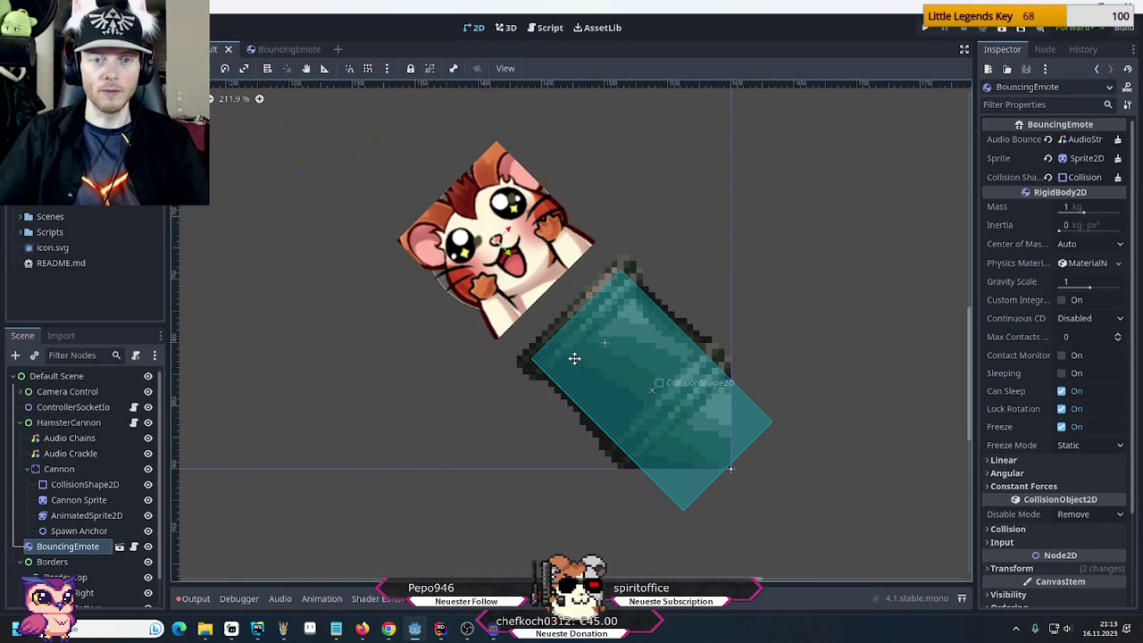
left_click_drag(496, 240, 635, 373)
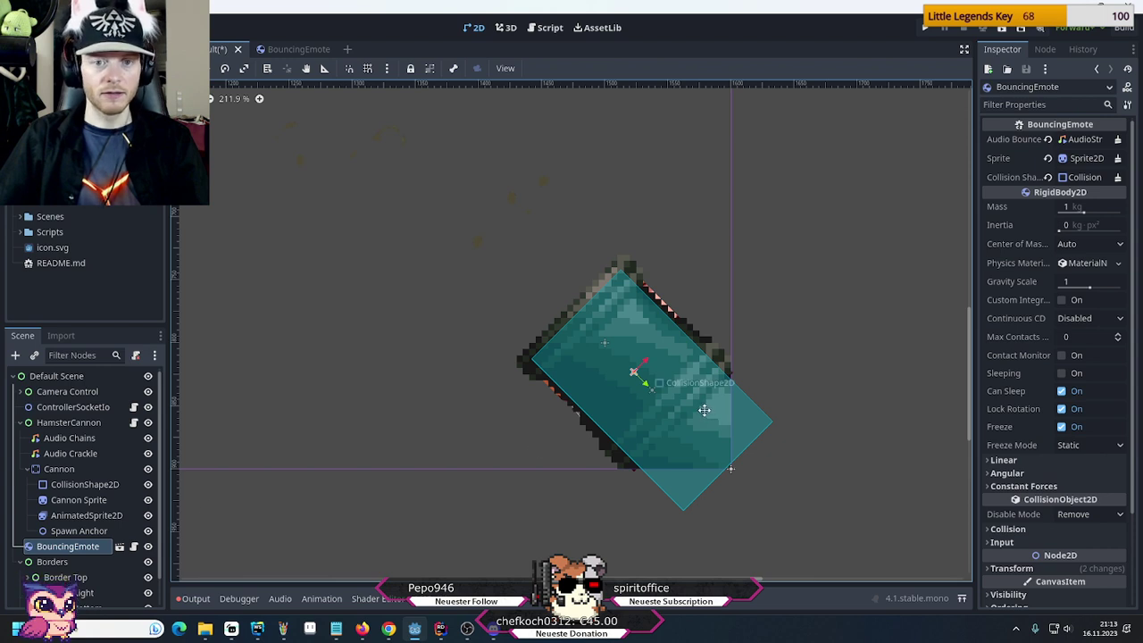
mouse_move(655, 376)
left_mouse_down()
mouse_move(714, 314)
mouse_move(679, 323)
mouse_move(633, 373)
left_mouse_up()
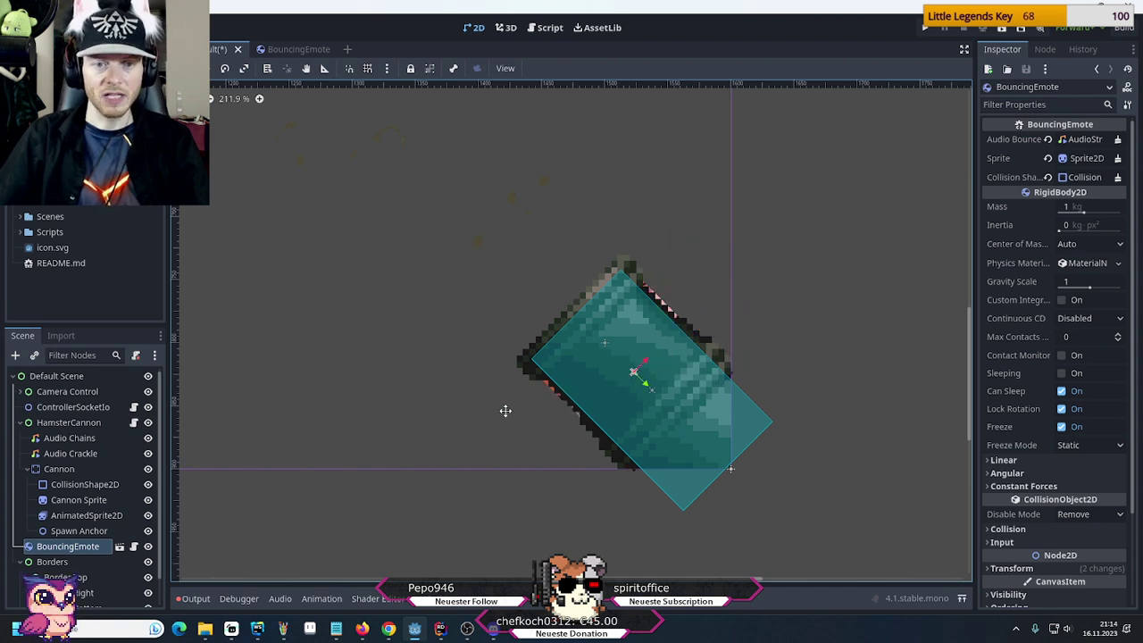
left_click(56, 532)
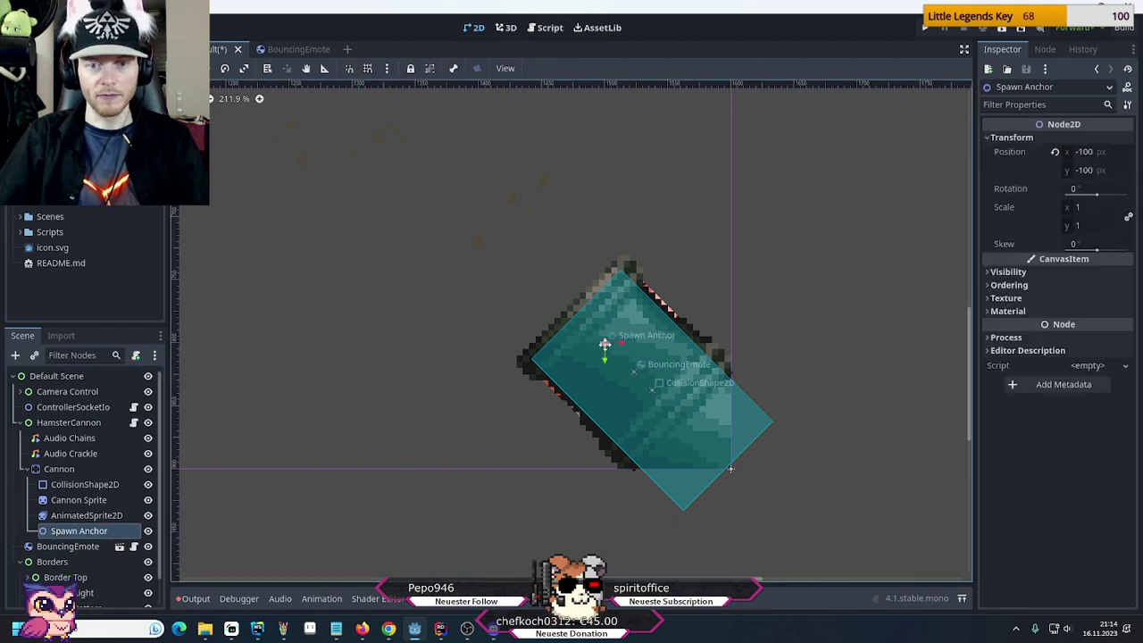
left_click_drag(610, 344, 636, 373)
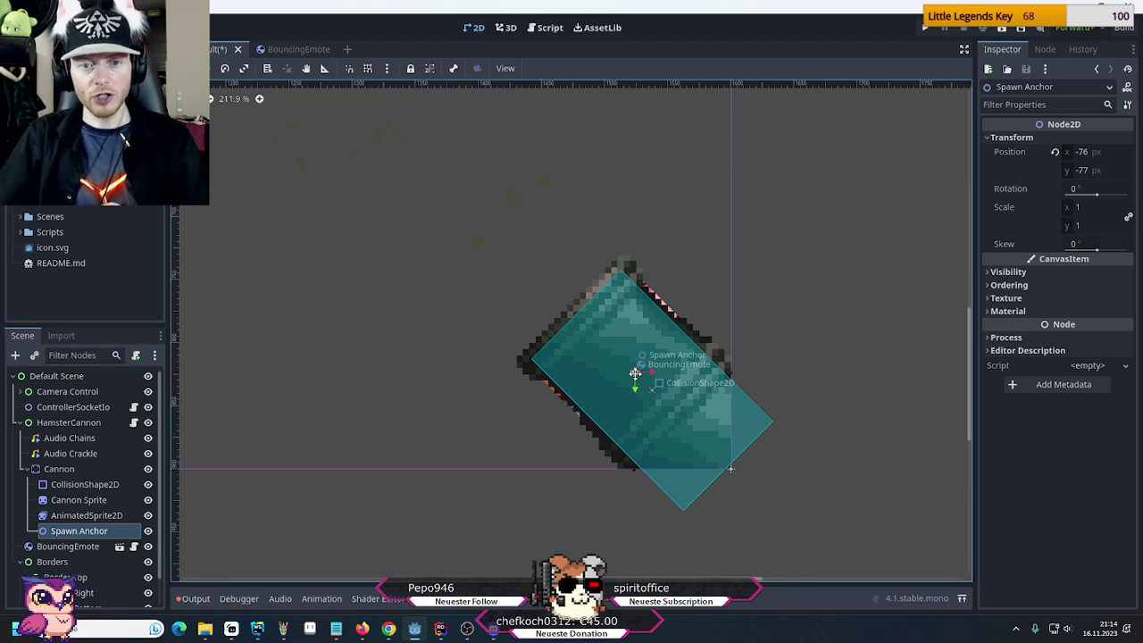
Try moving BouncingEmote out to the cannon's muzzle, and undo the move
left_click(71, 547)
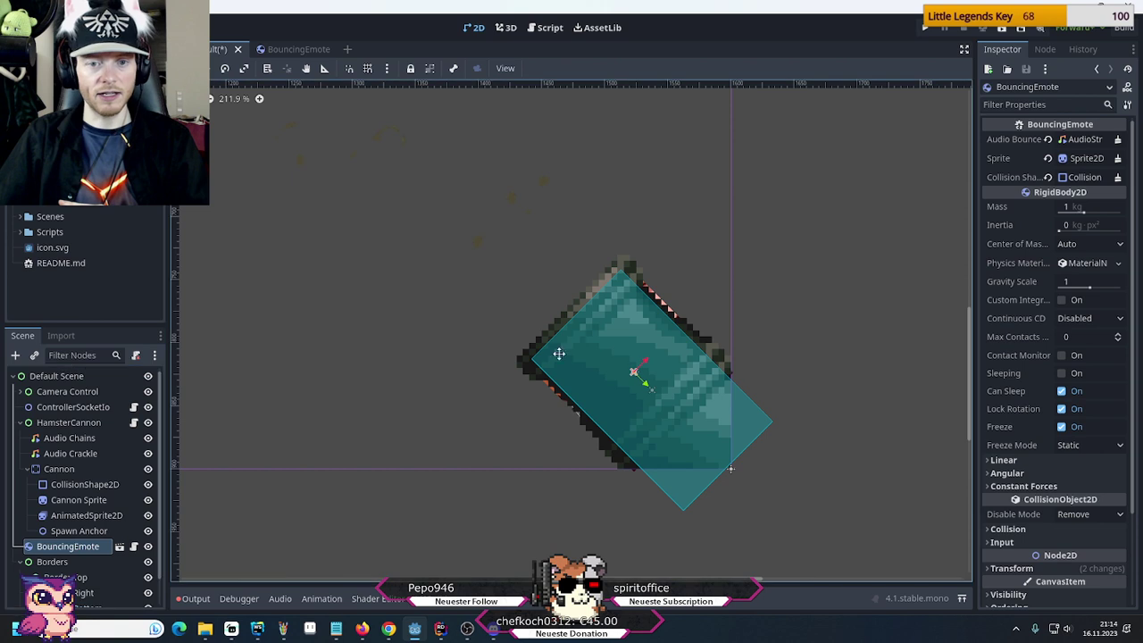
left_click_drag(636, 373, 531, 262)
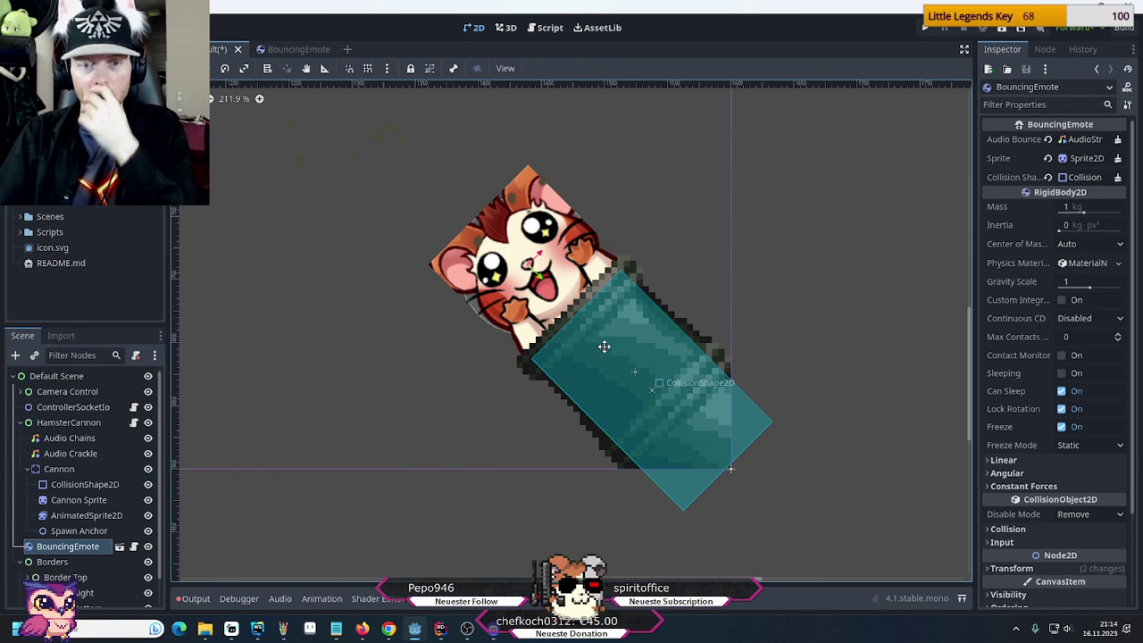
key("ctrl+z")
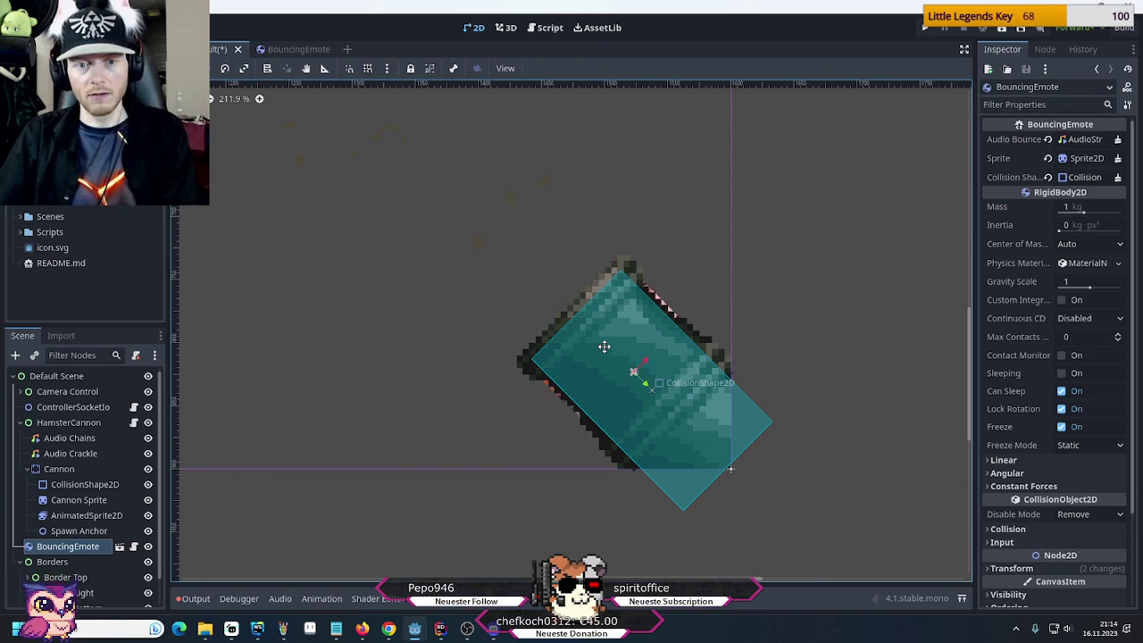
Set the Spawn Anchor's position to x -75 px and y -75 px
left_click(64, 532)
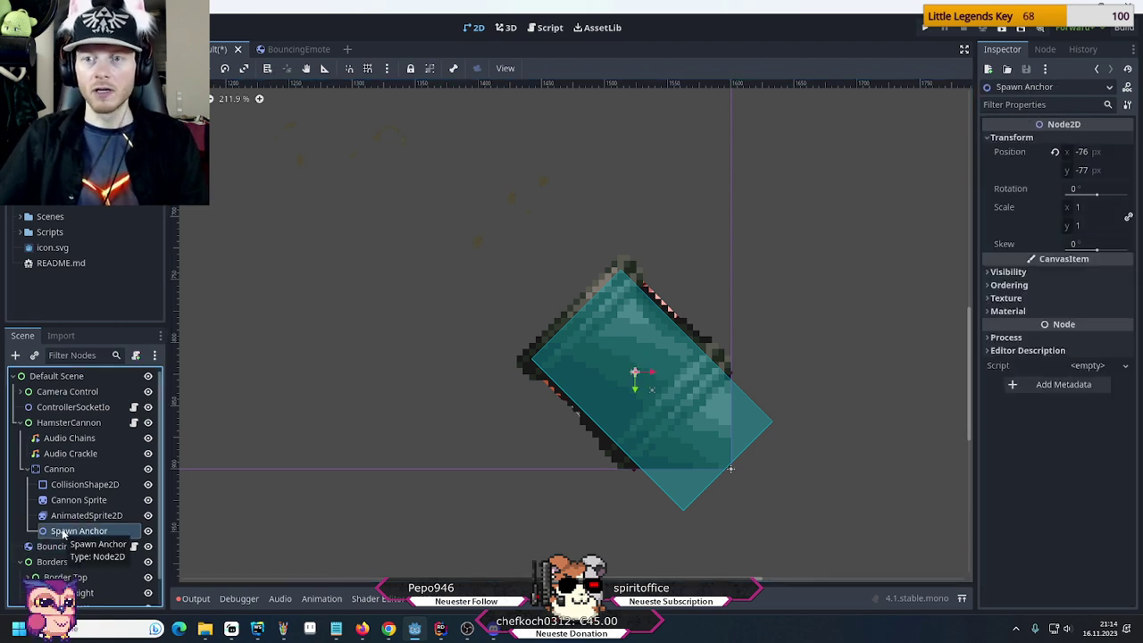
left_click(1091, 169)
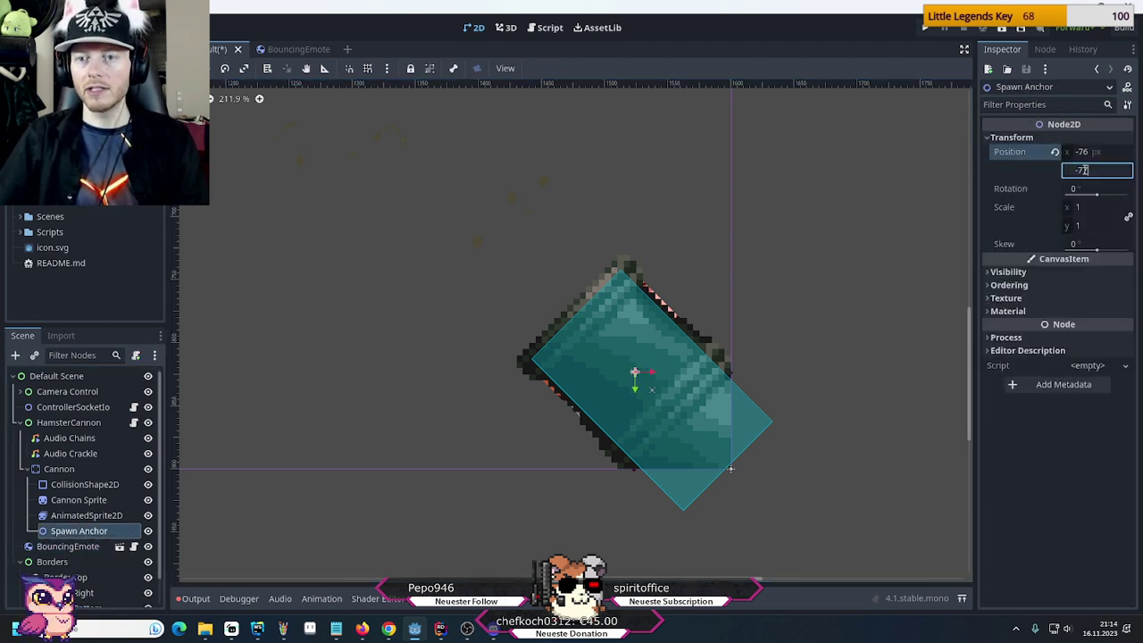
type("-75")
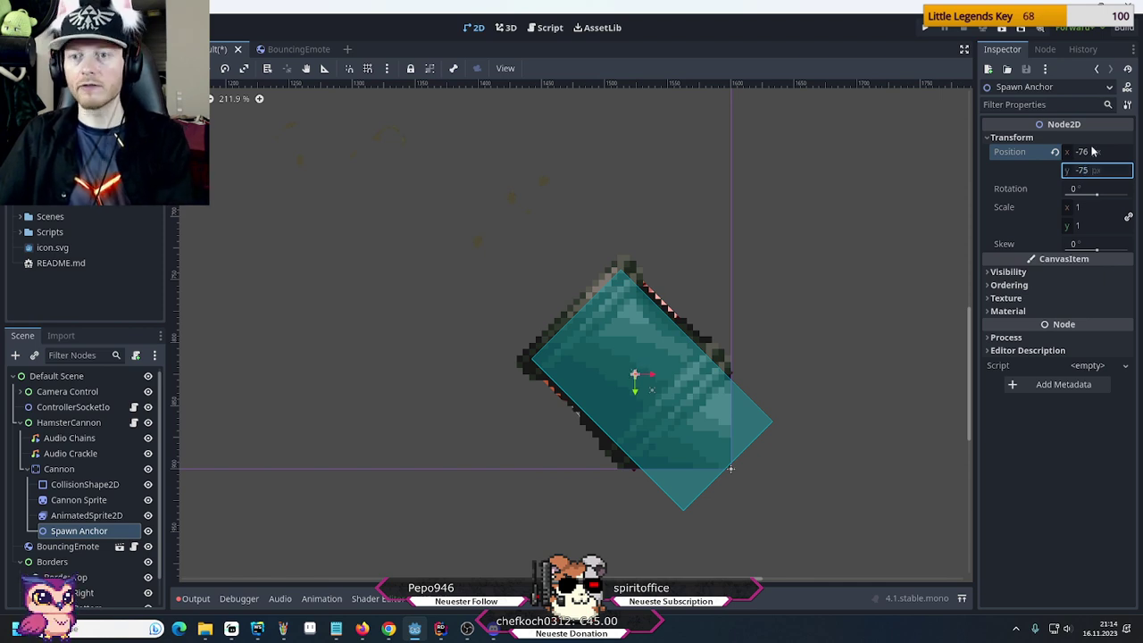
left_click(1086, 154)
type("-7")
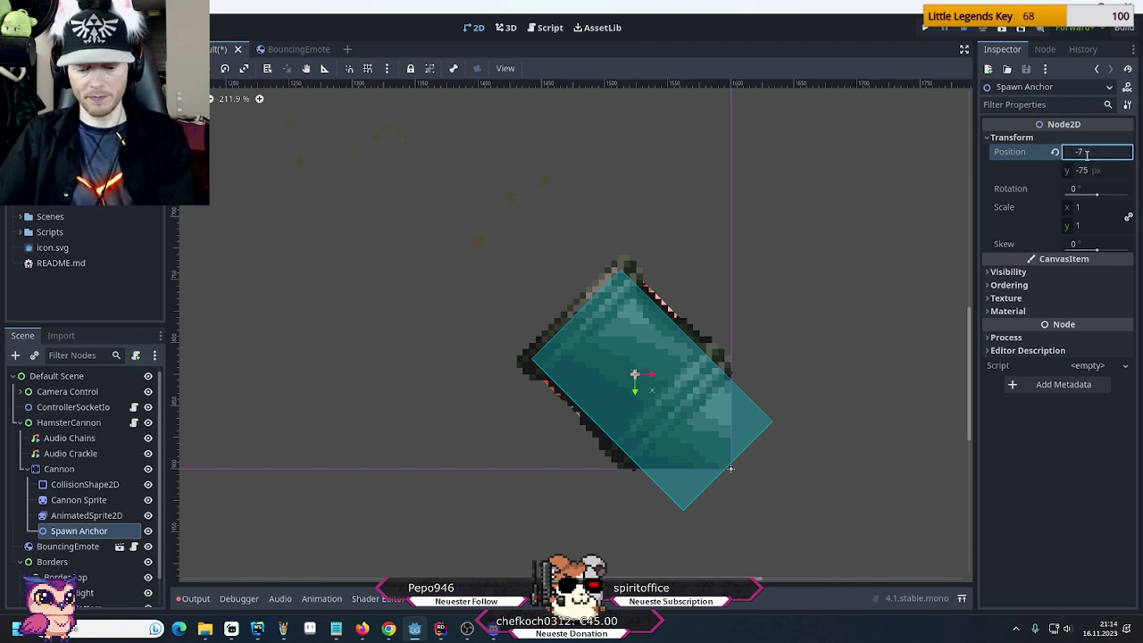
type("5")
key("Return")
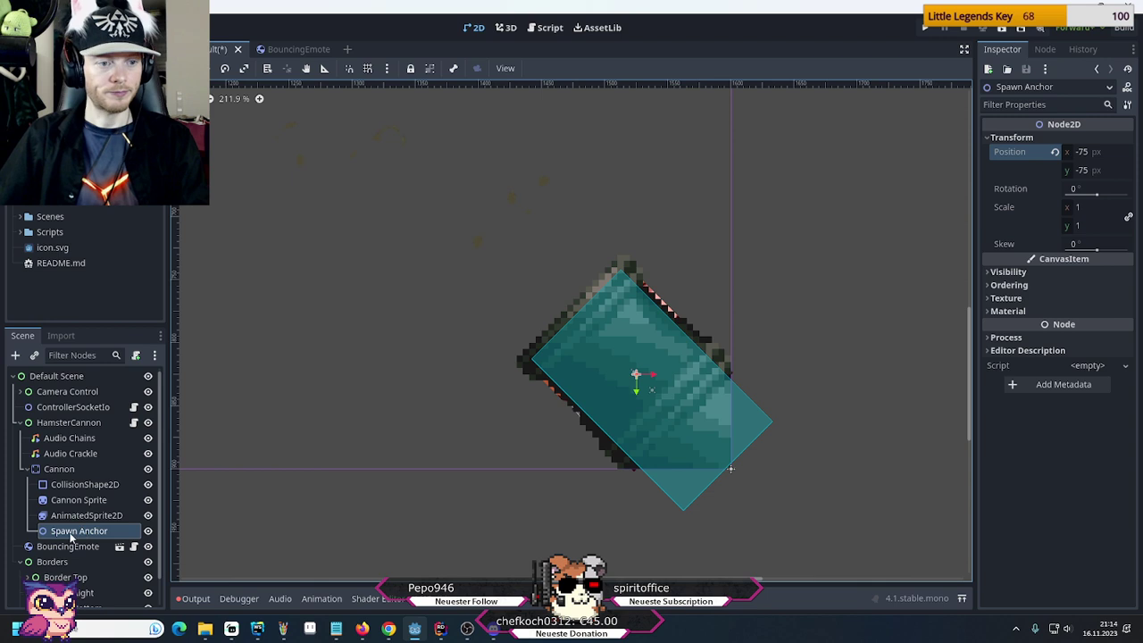
Move BouncingEmote out of the barrel to the cannon's muzzle
left_click(68, 546)
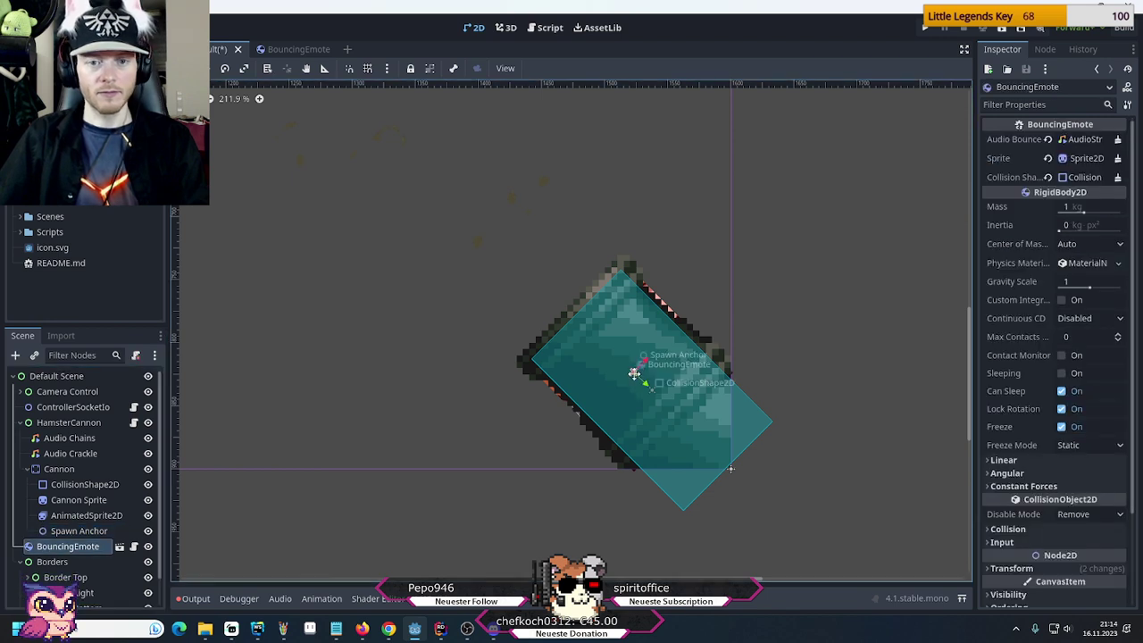
left_click_drag(633, 375, 533, 268)
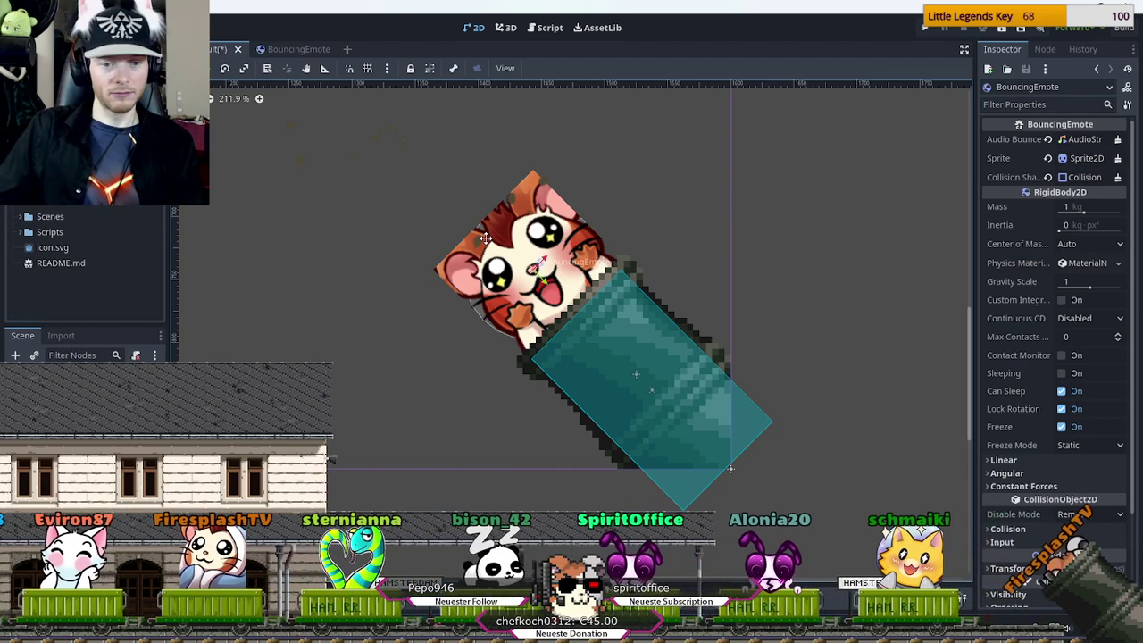
Switch to Chrome, close the Stream Interactions page with the inspected cannon, and return to Godot
key("alt+Tab")
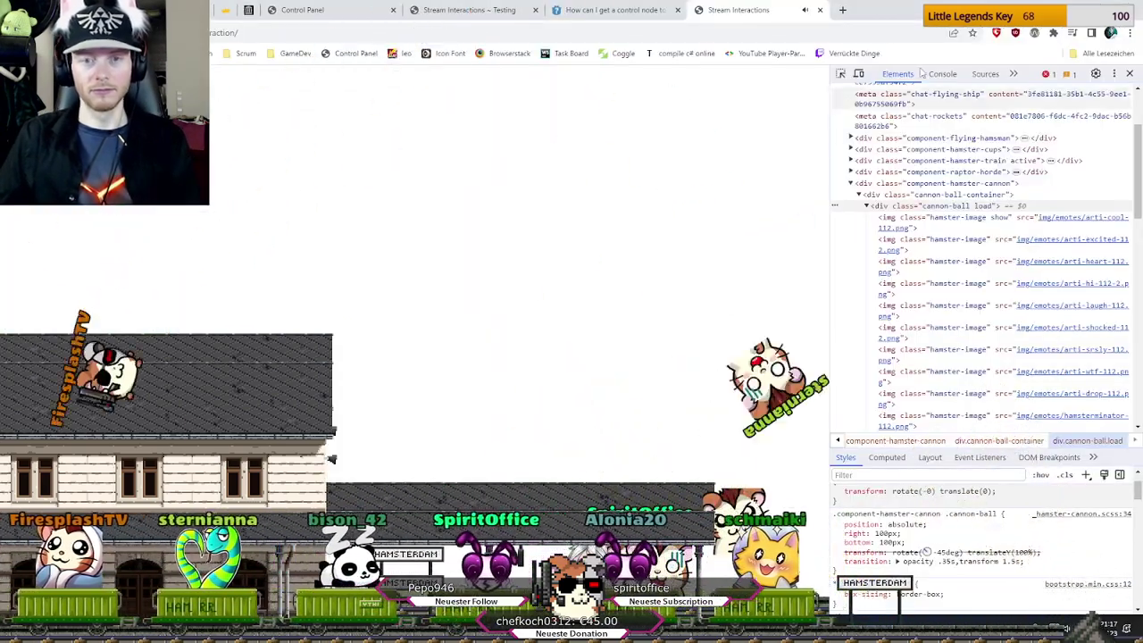
key("ctrl+w")
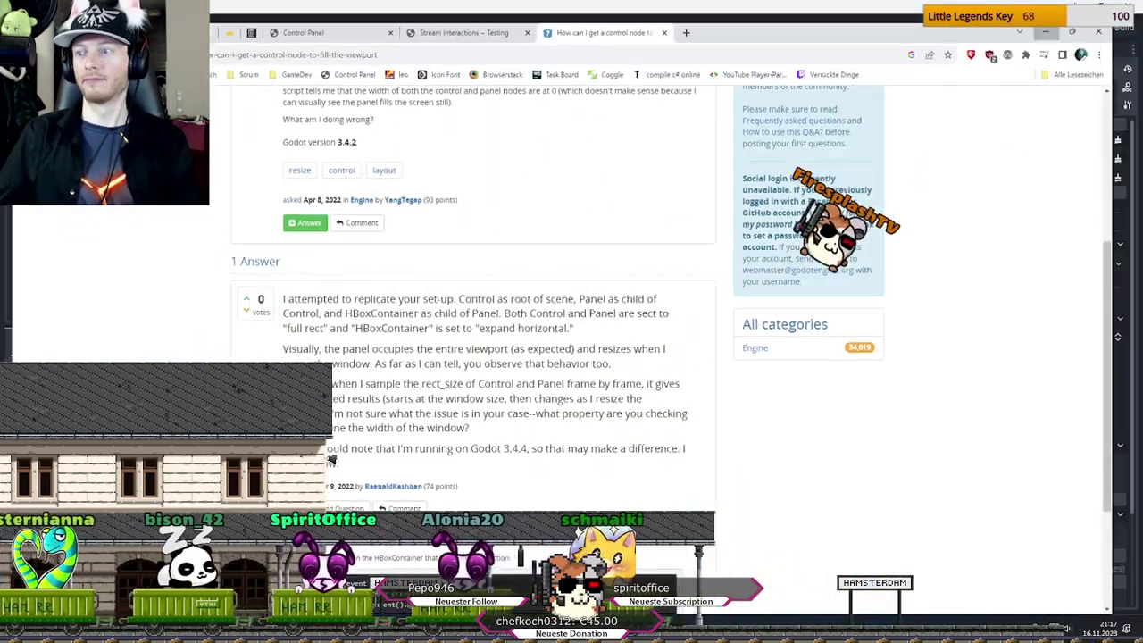
key("alt+Tab")
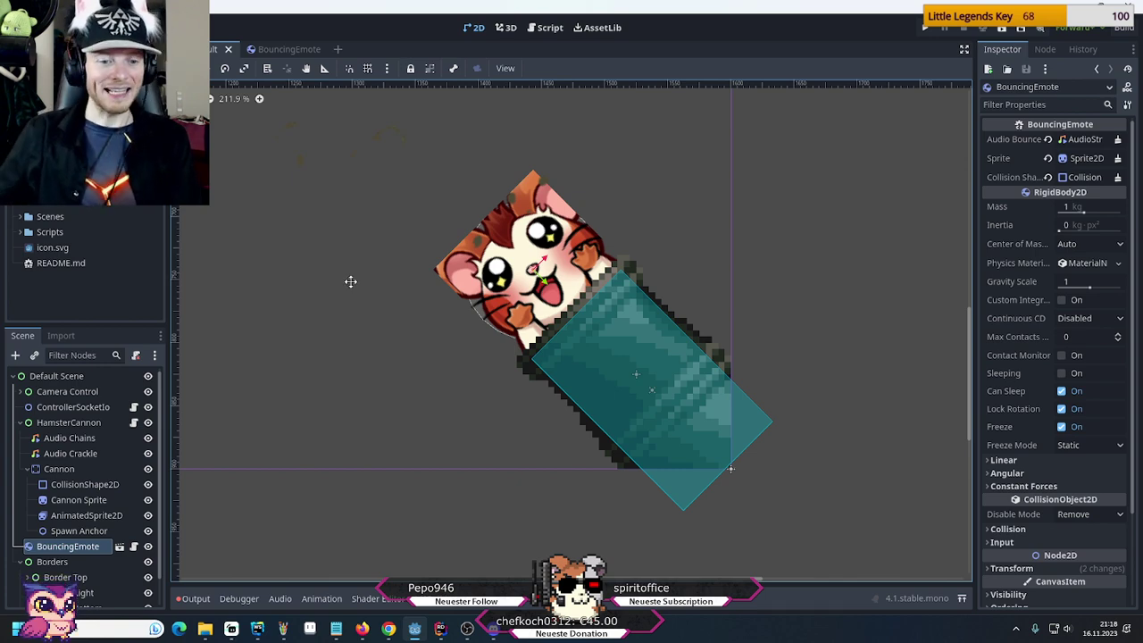
Switch to Unity Hub and open the Little Legends project in the Unity editor
key("super")
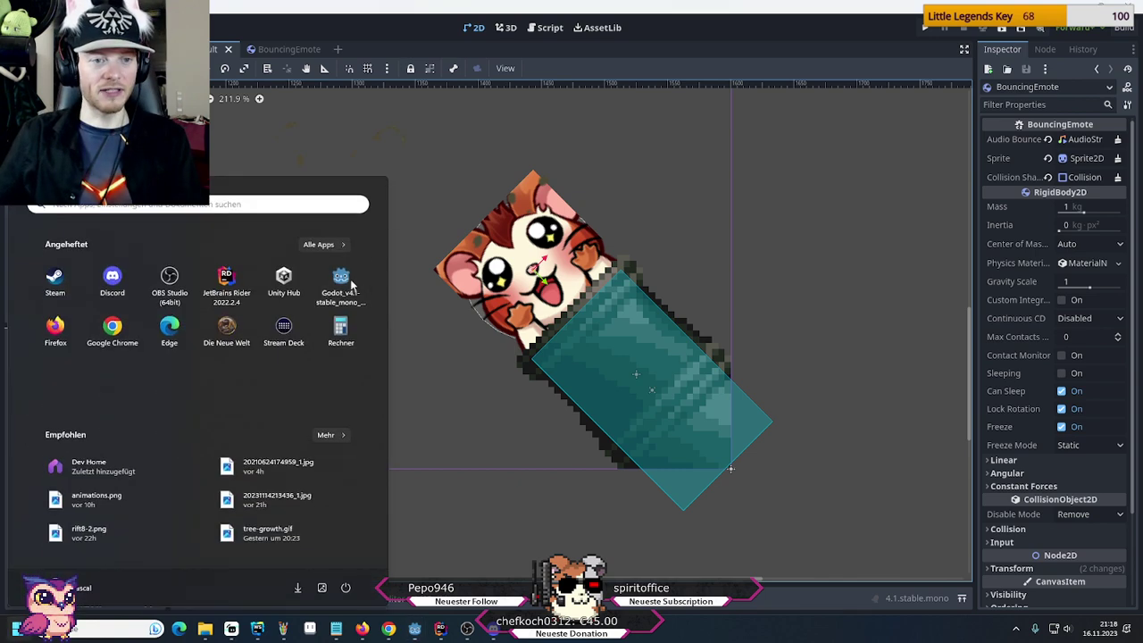
left_click(283, 293)
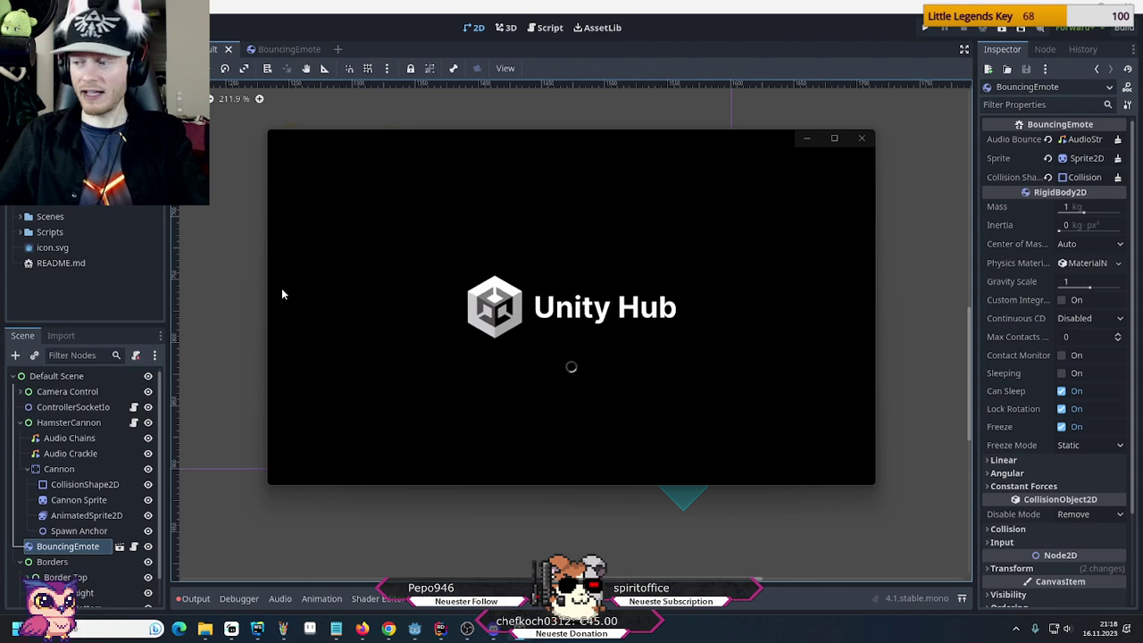
left_click(532, 329)
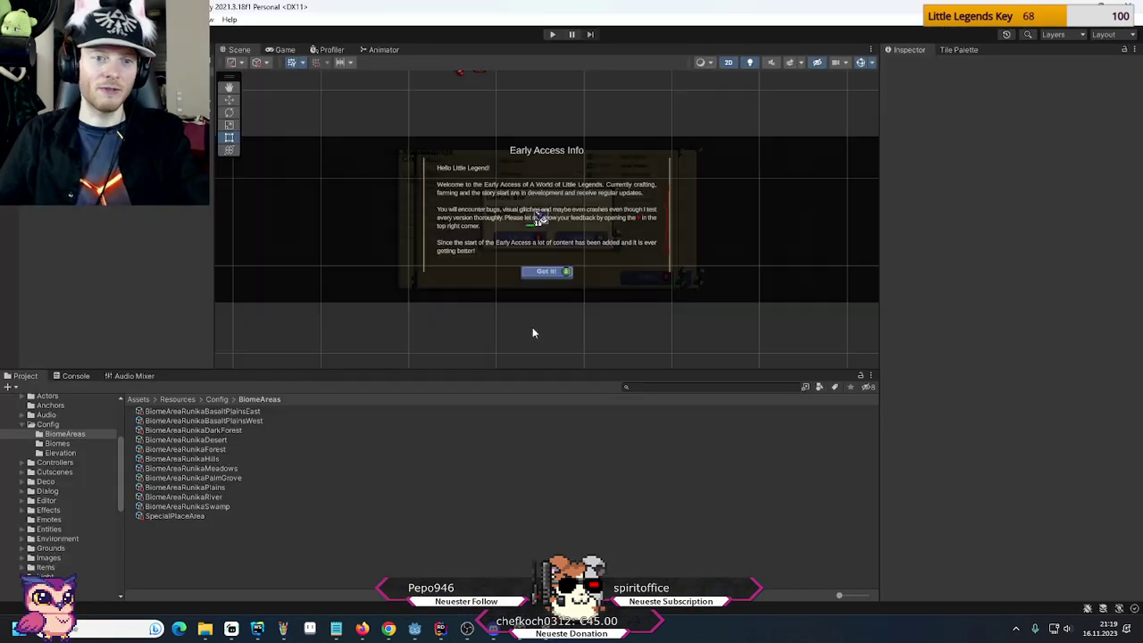
Run Little Legends in the Unity editor and load the saved game labelled NewWorldgen DontSave
left_click(552, 35)
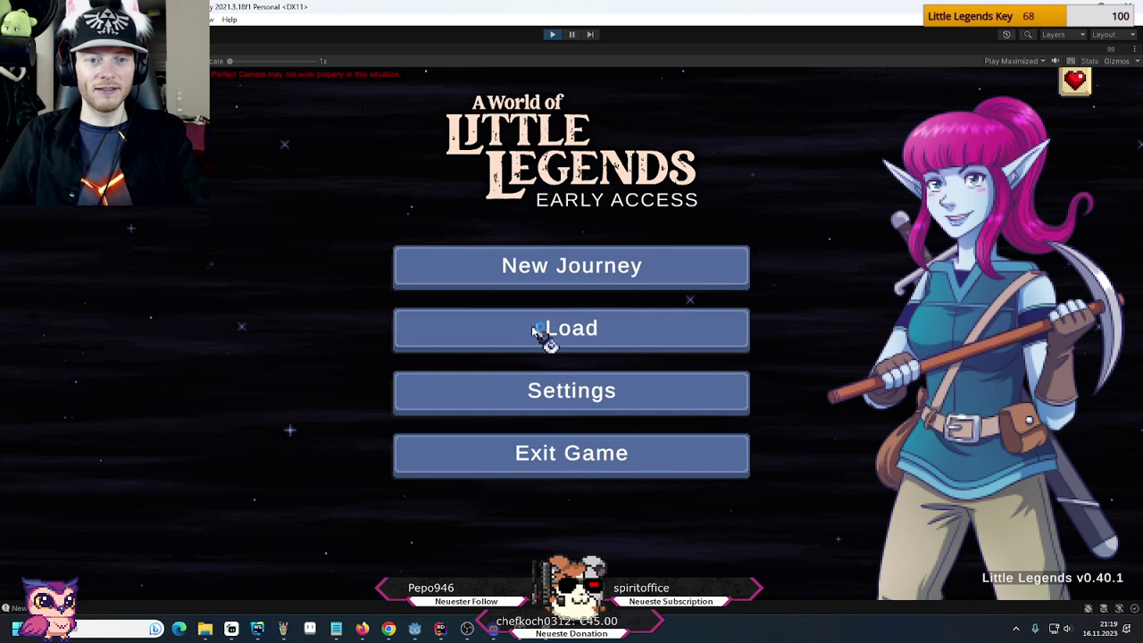
left_click(547, 332)
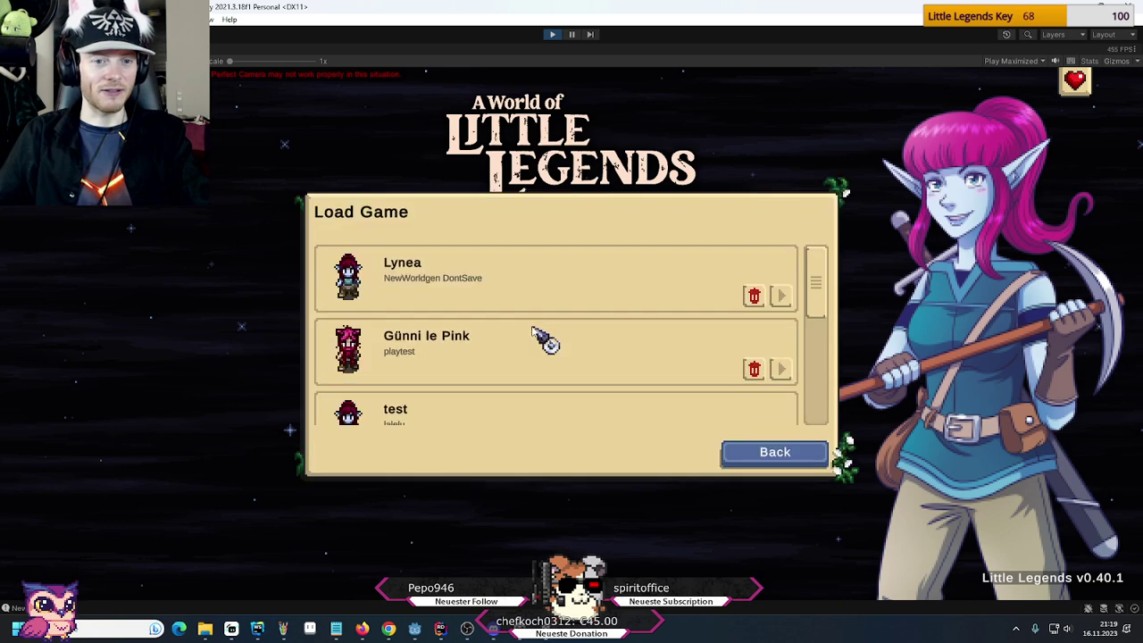
left_click(511, 273)
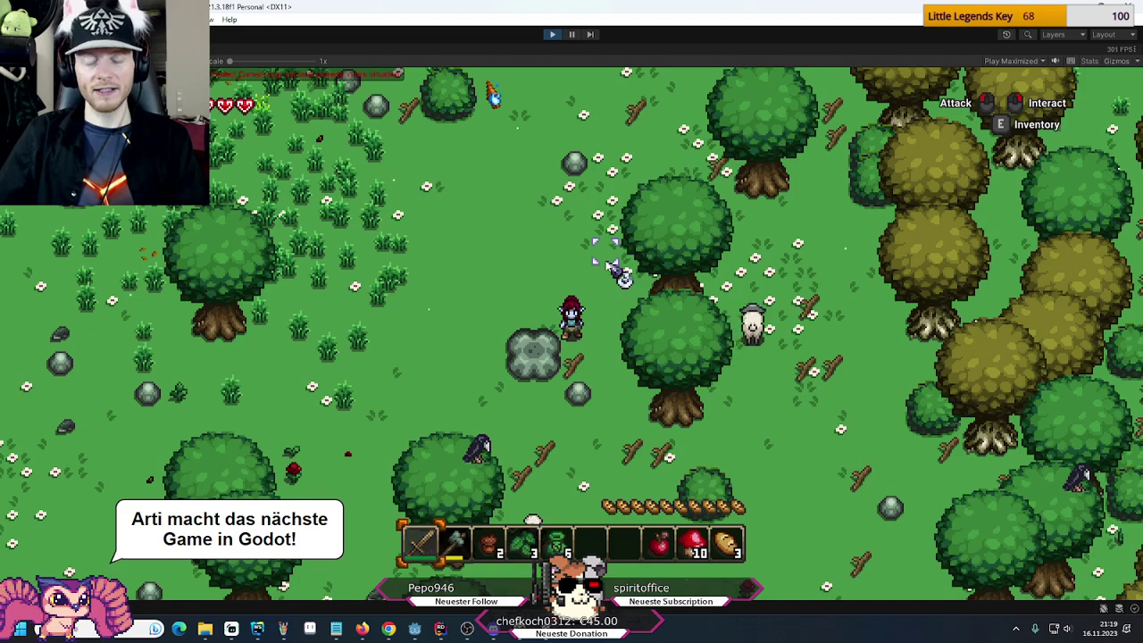
Walk the character through the meadow and forest to the clearing with the stone statue
key("w")
key("d")
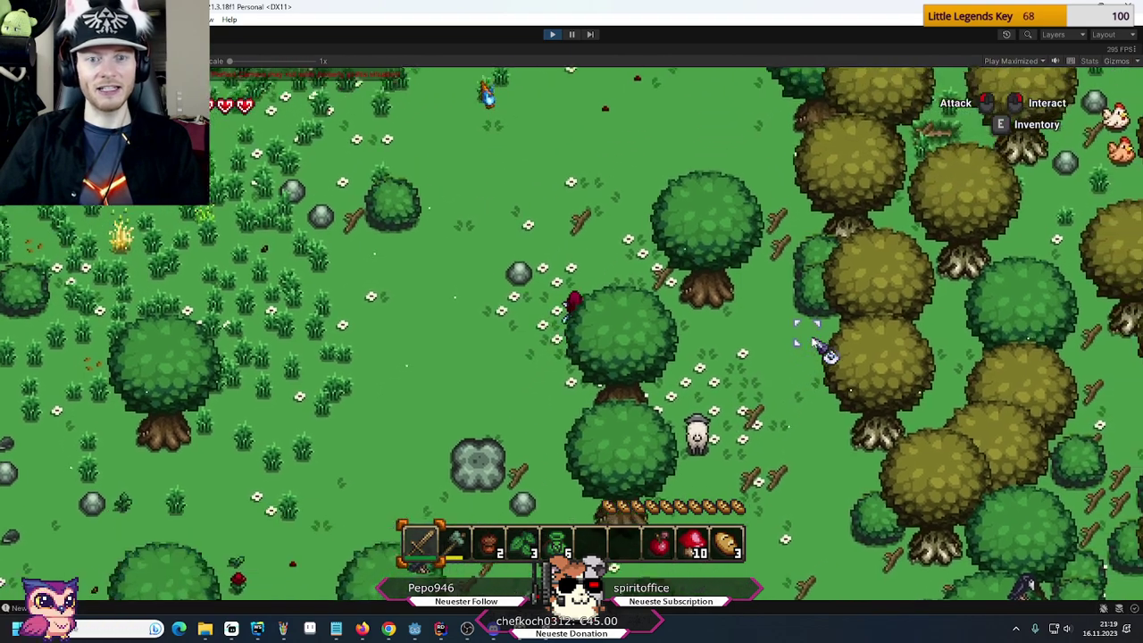
key("w")
key("d")
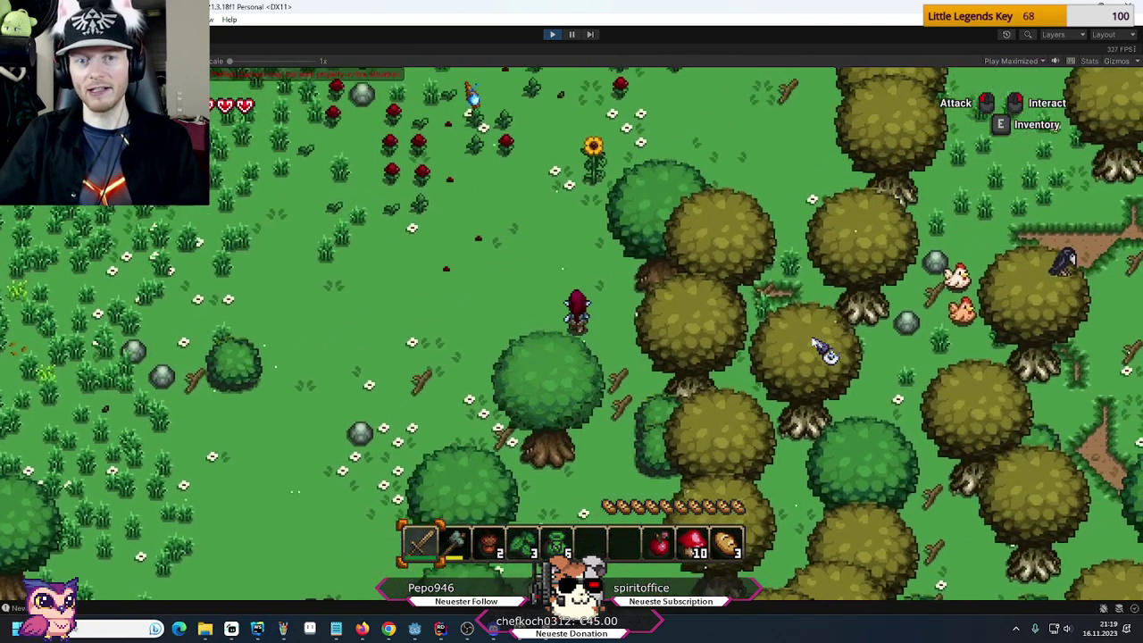
key("w")
key("d")
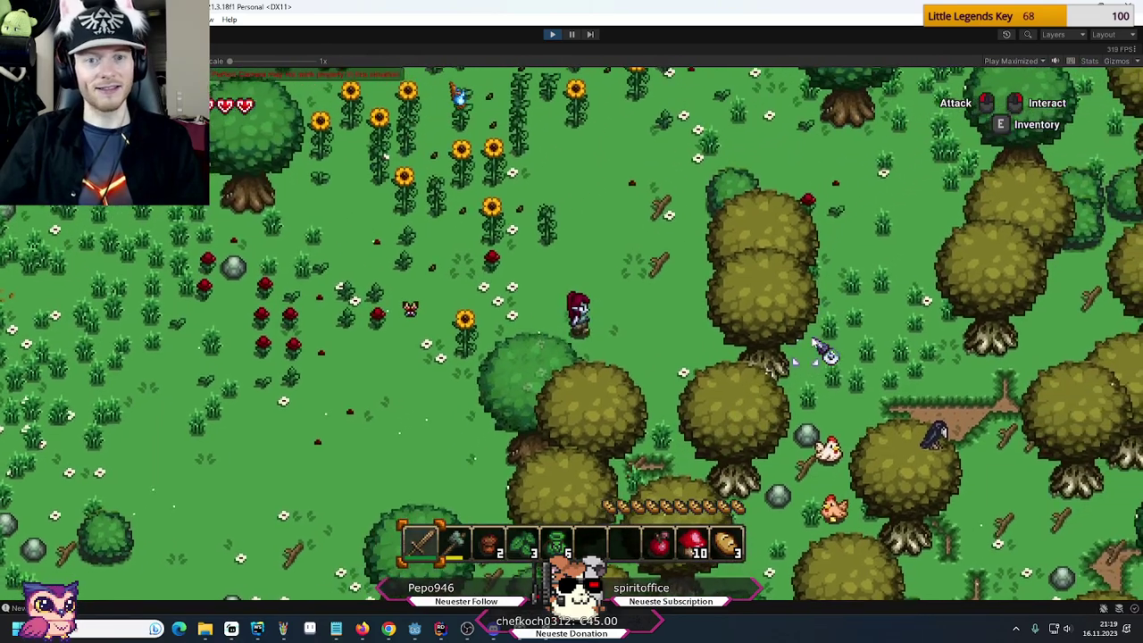
key("w")
key("d")
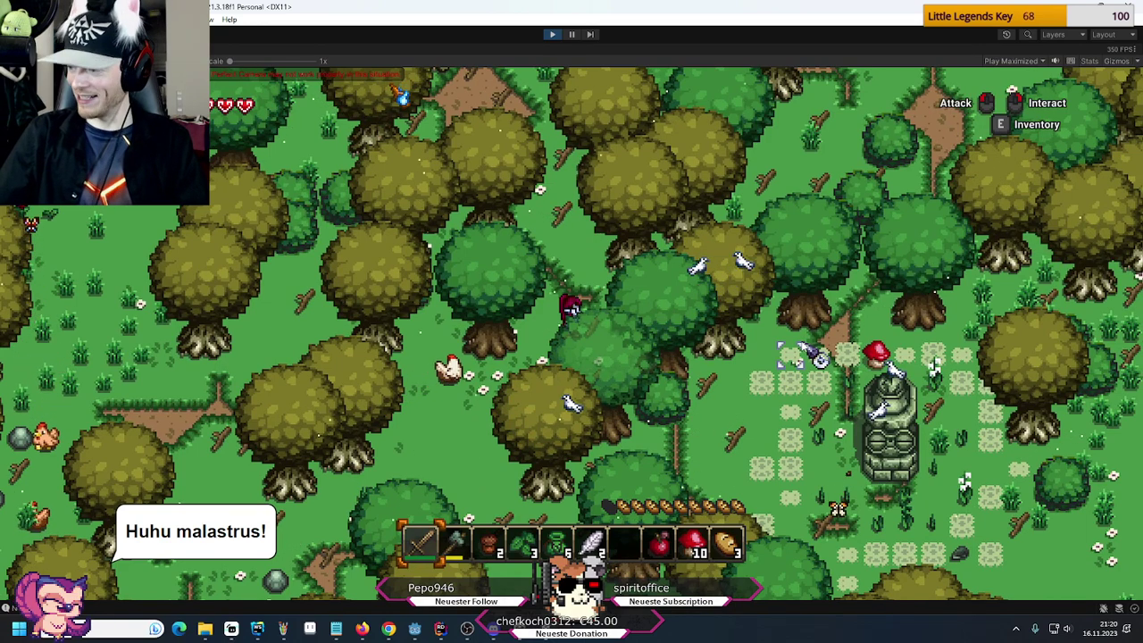
key("s")
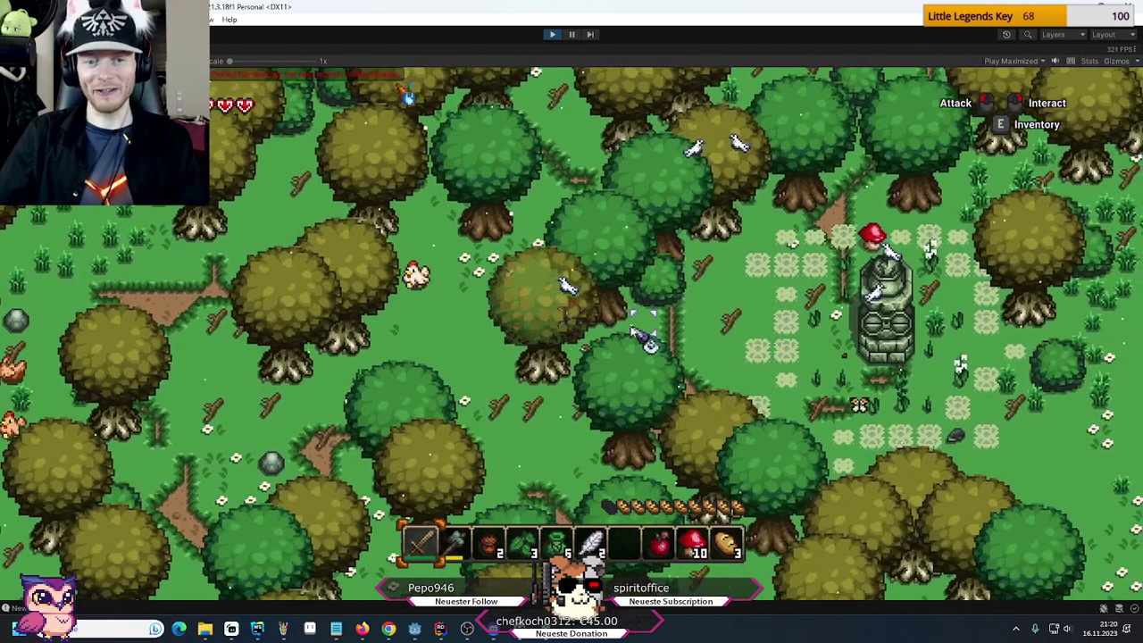
key("a")
key("d")
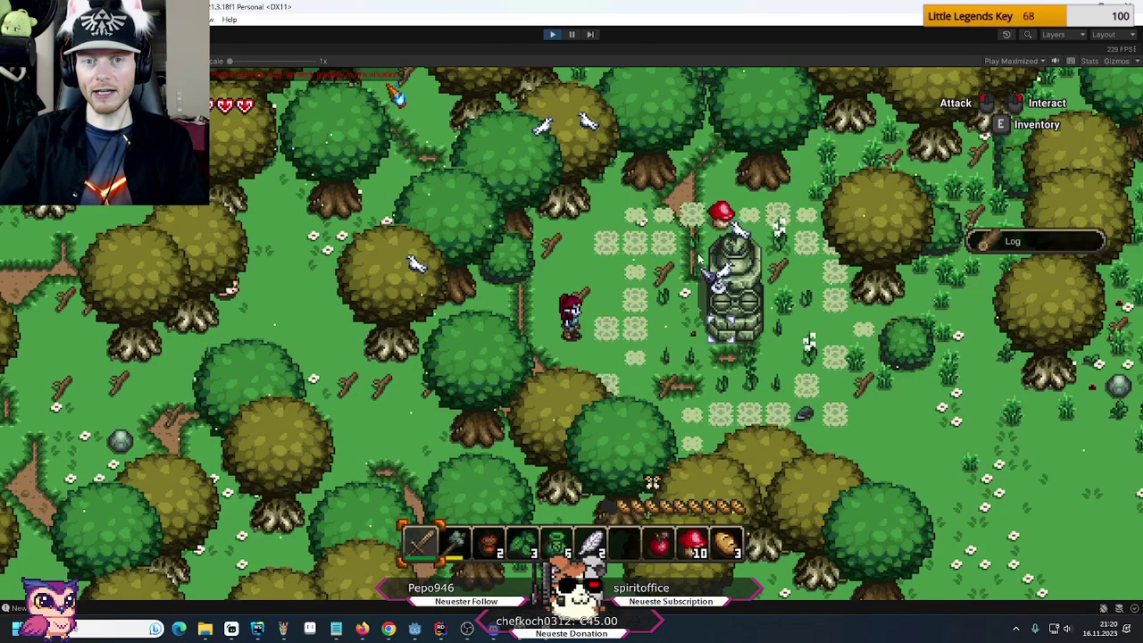
key("w")
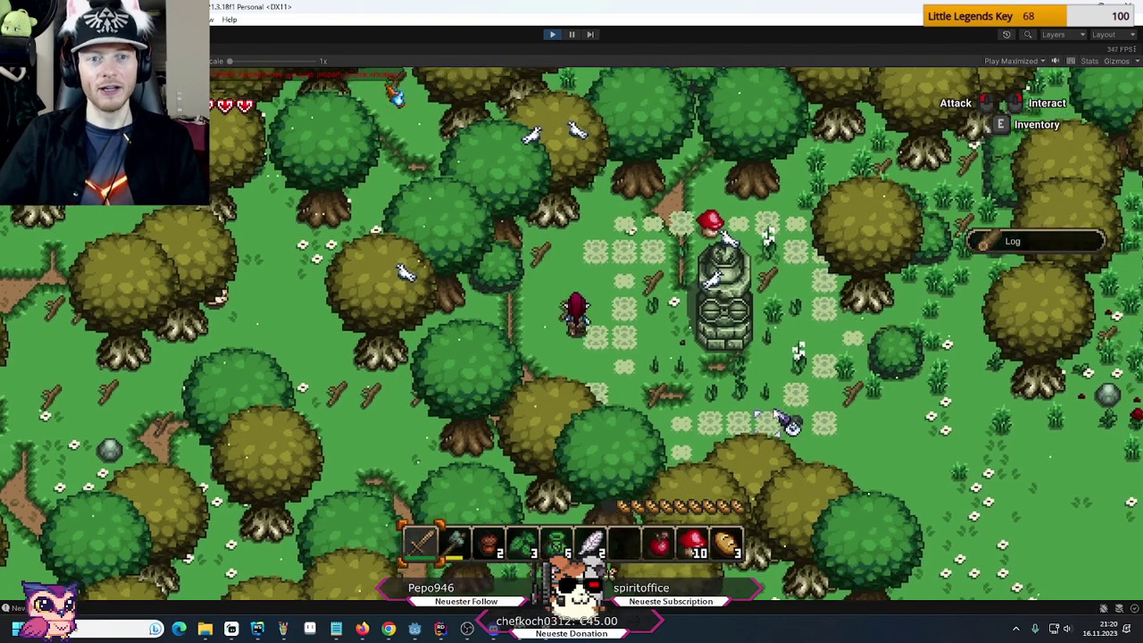
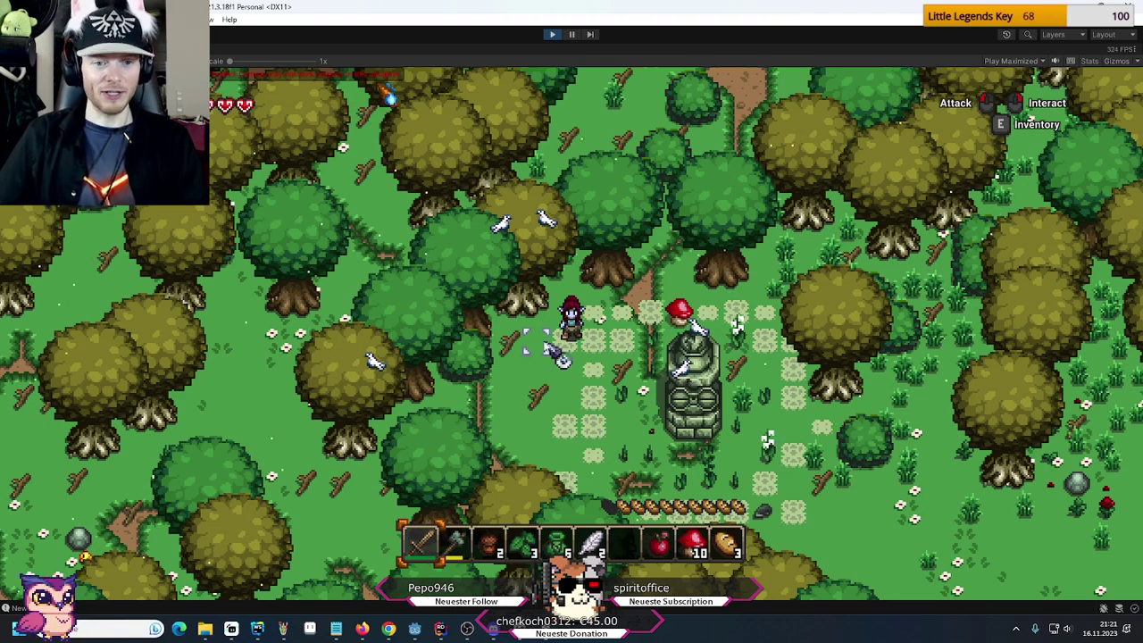
key("w")
key("a")
key("s")
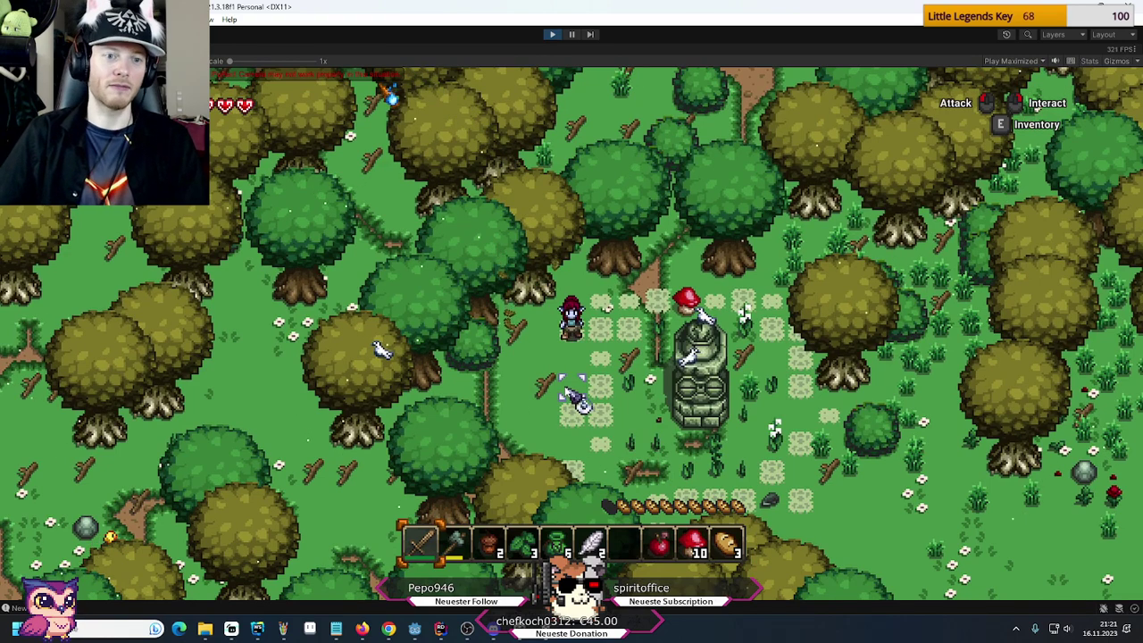
Stop the running game, then close the Unity editor and minimize Unity Hub to return to Godot
left_click(552, 34)
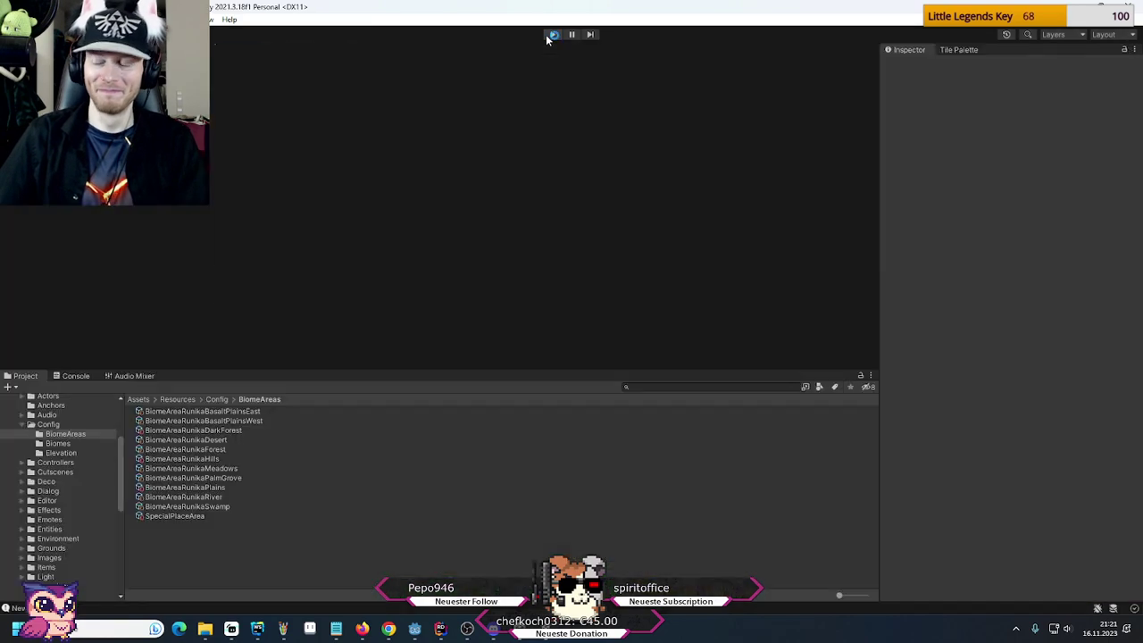
key("alt+F4")
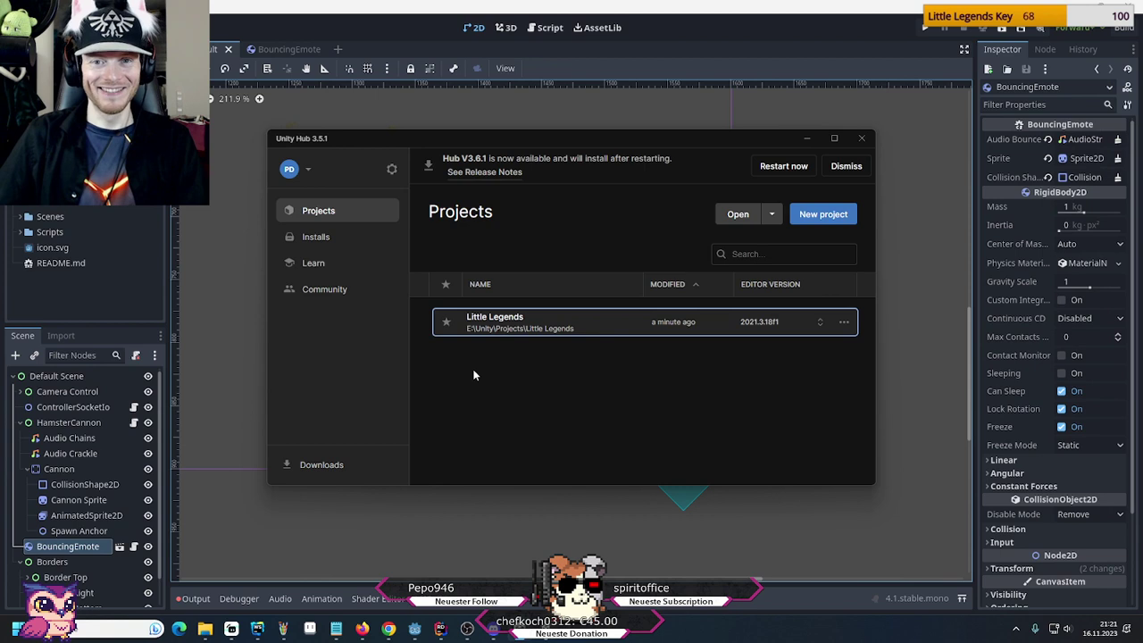
left_click(806, 141)
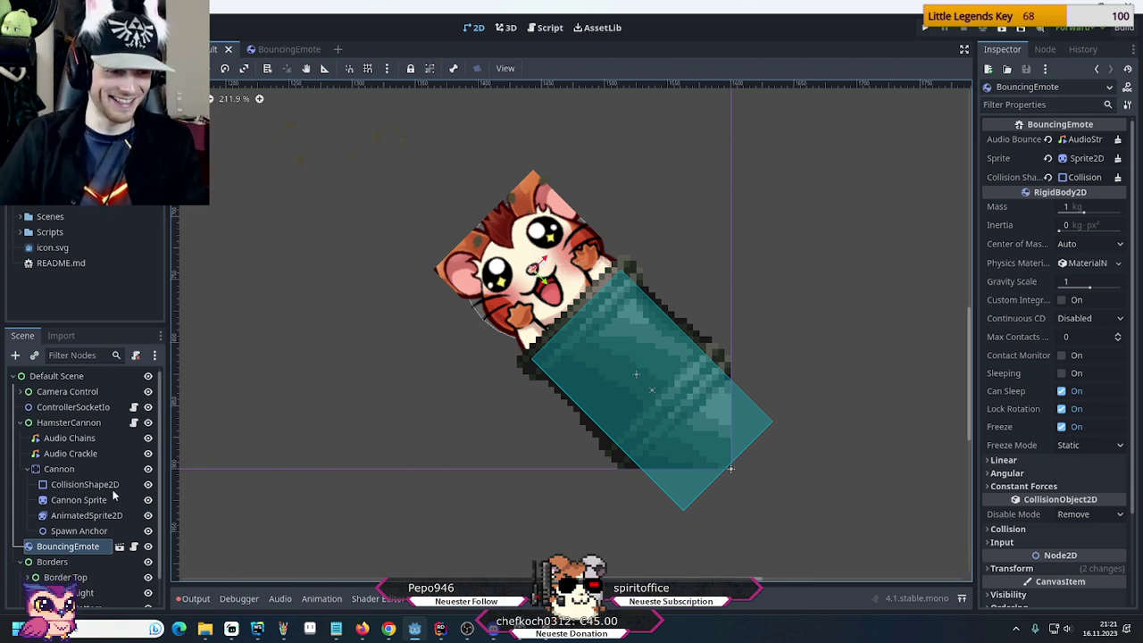
Add an AnimationPlayer node as a child of the Cannon node
left_click(64, 471)
right_click(63, 470)
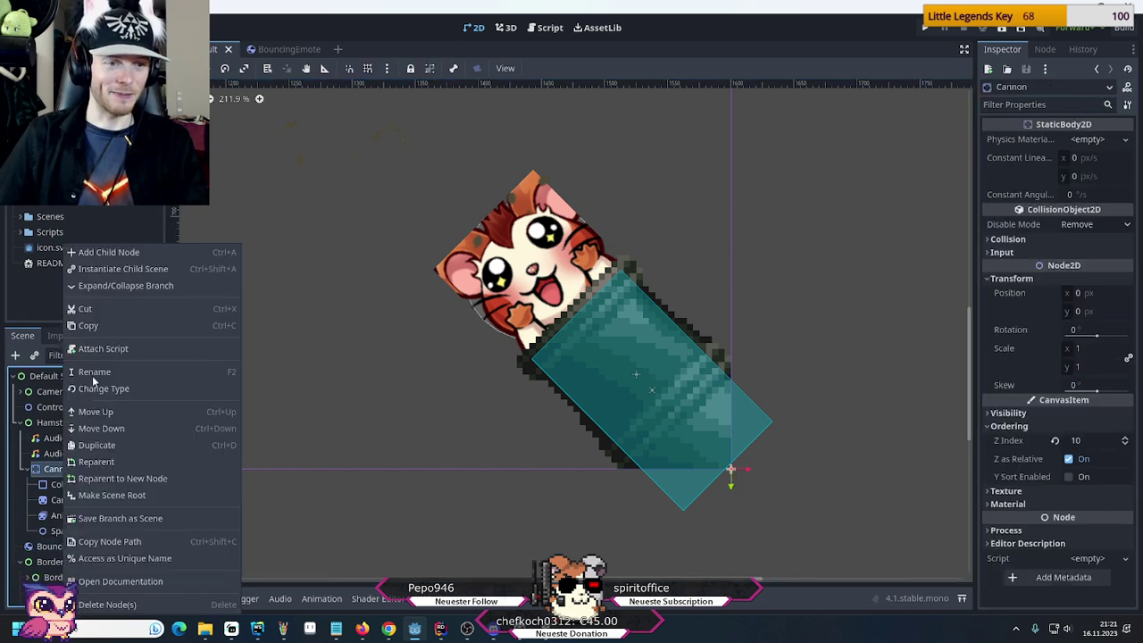
left_click(101, 257)
type("anim")
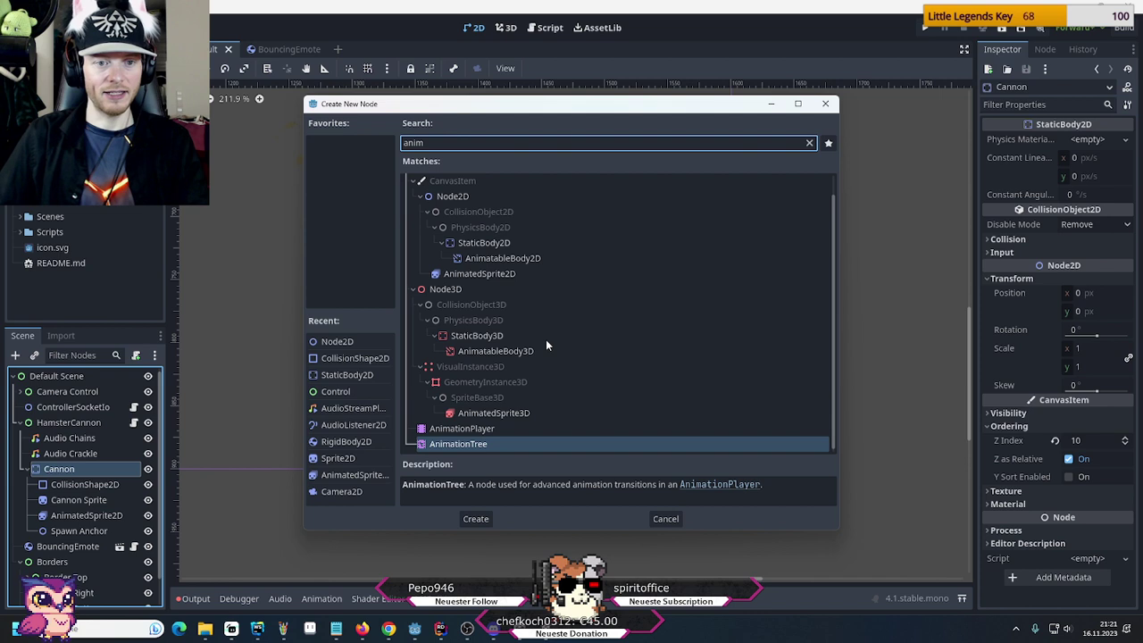
left_click(459, 431)
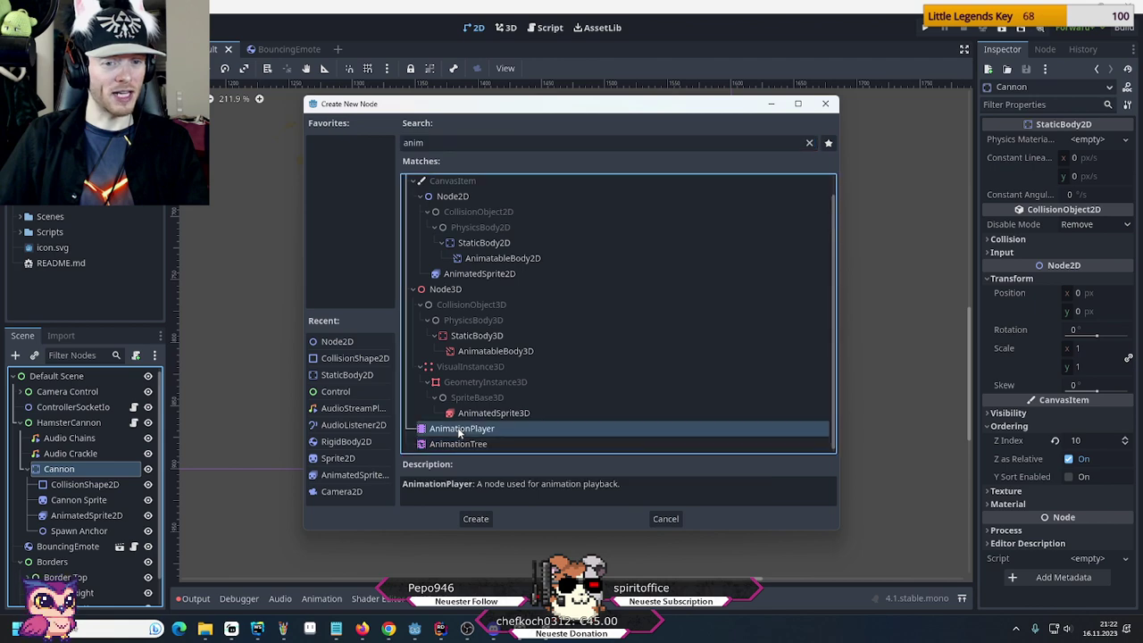
double_click(460, 431)
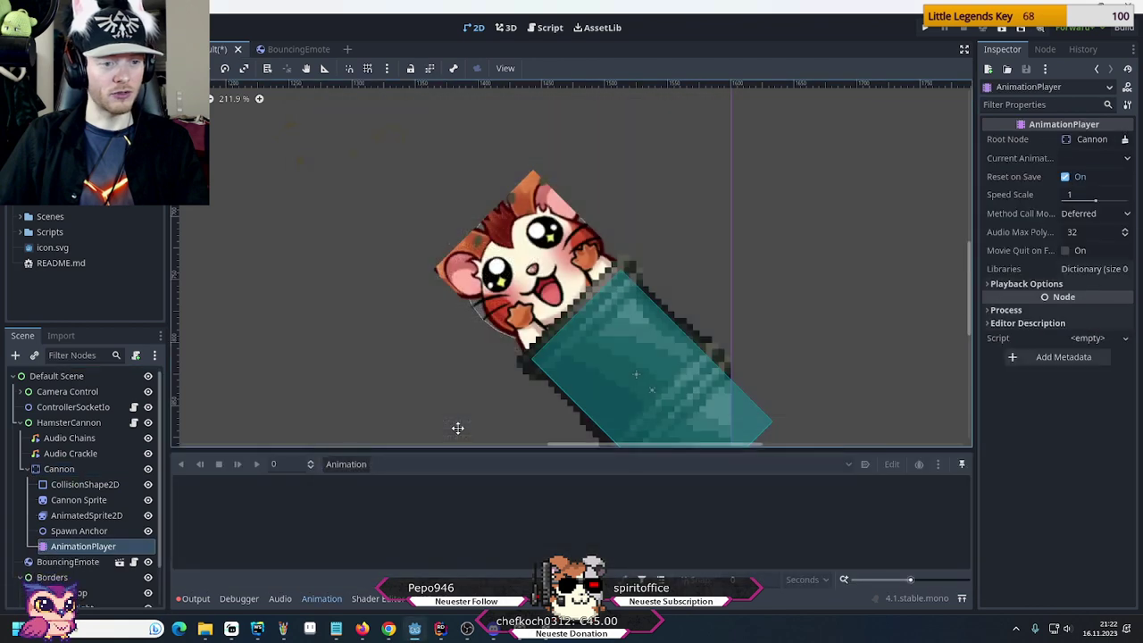
Create a new animation named Load in the AnimationPlayer
scroll(454, 332, "down", 3)
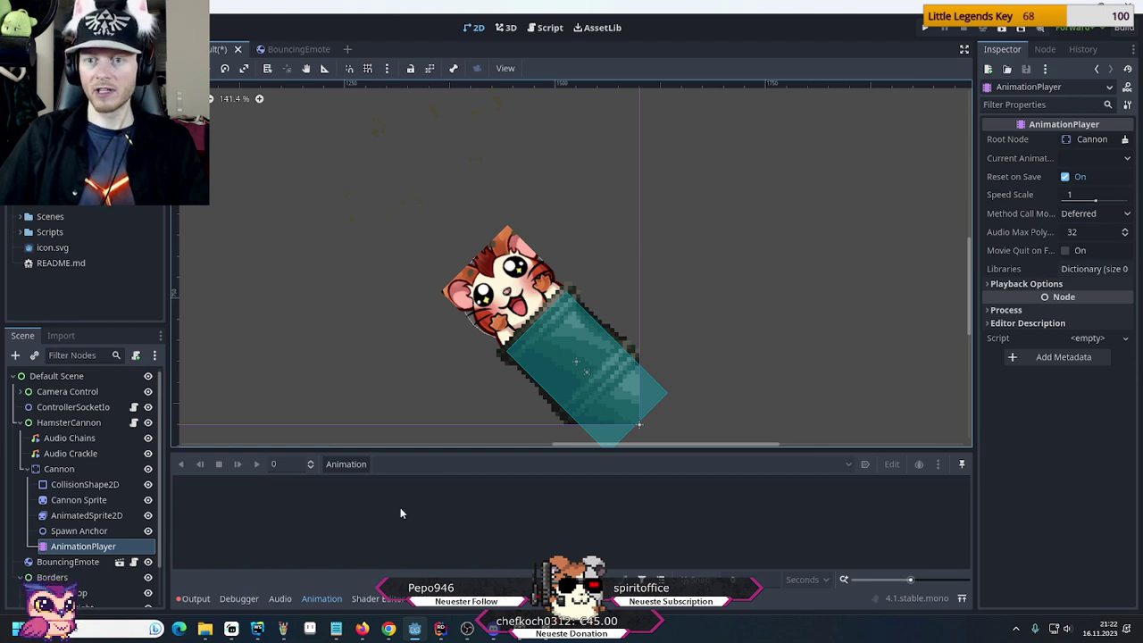
left_click(345, 465)
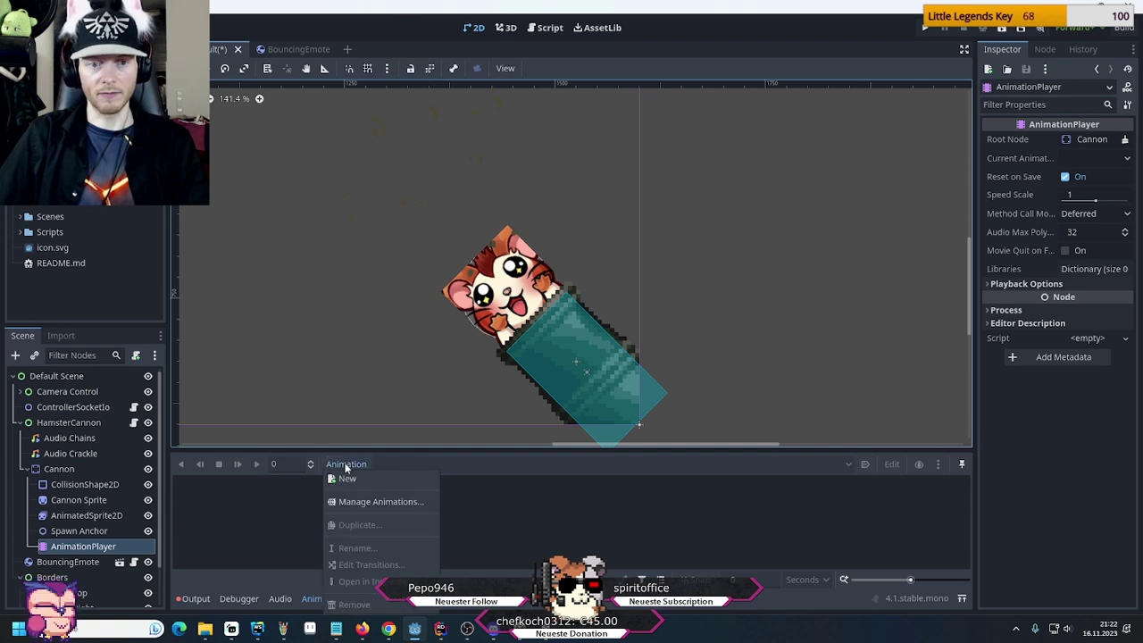
left_click(342, 479)
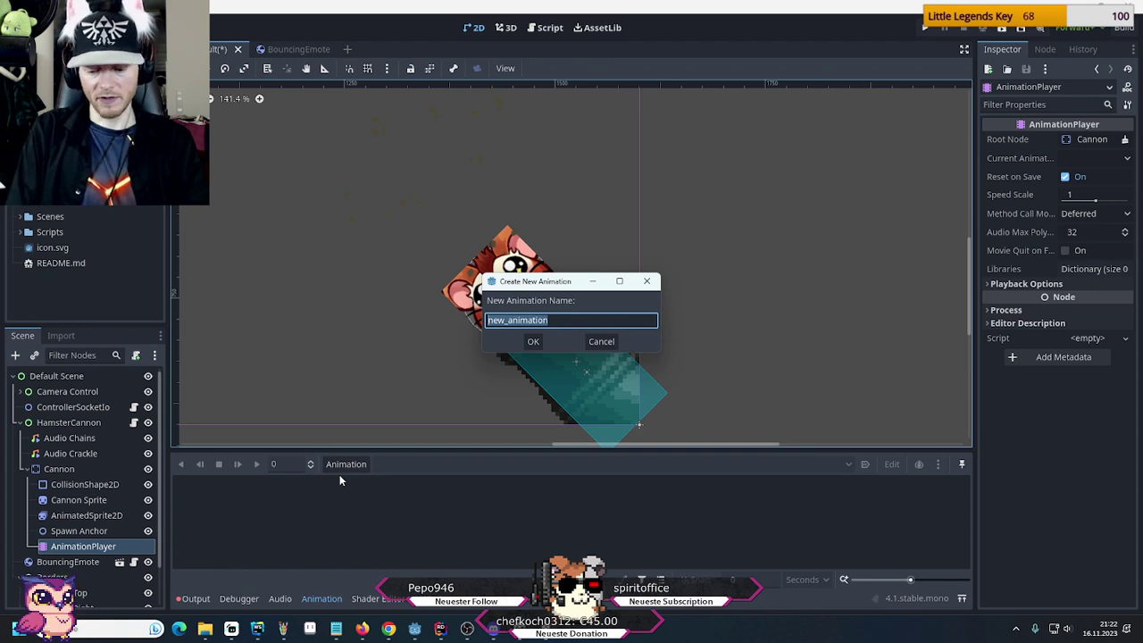
type("Load")
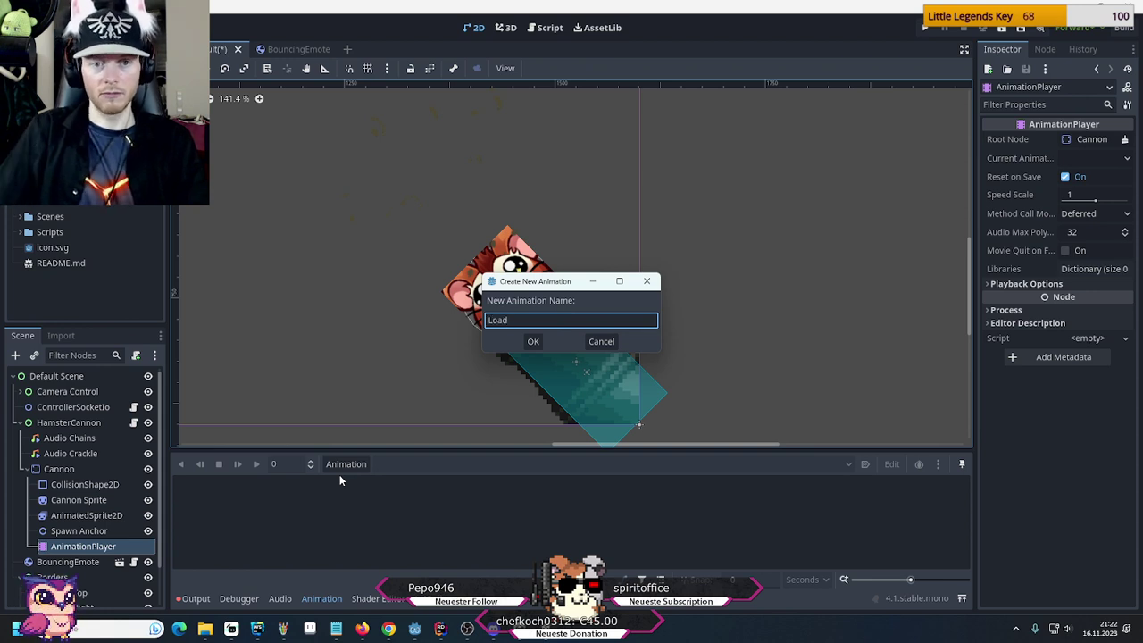
left_click(531, 343)
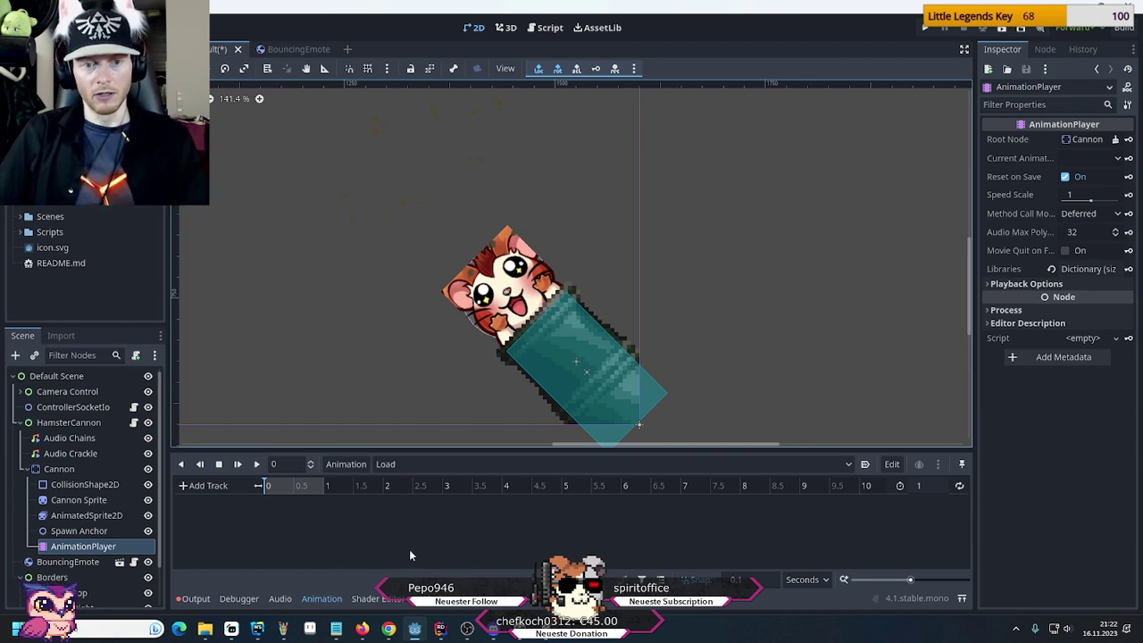
Set the Load animation's length to 1.5 seconds and return the playhead to 0
left_click(356, 487)
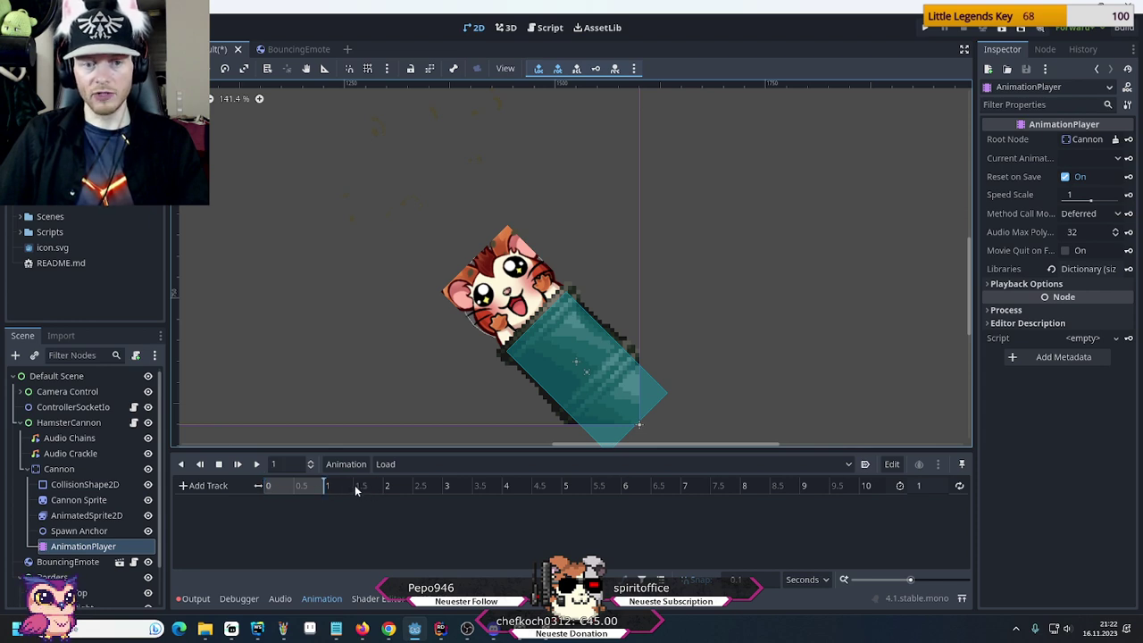
left_click(292, 463)
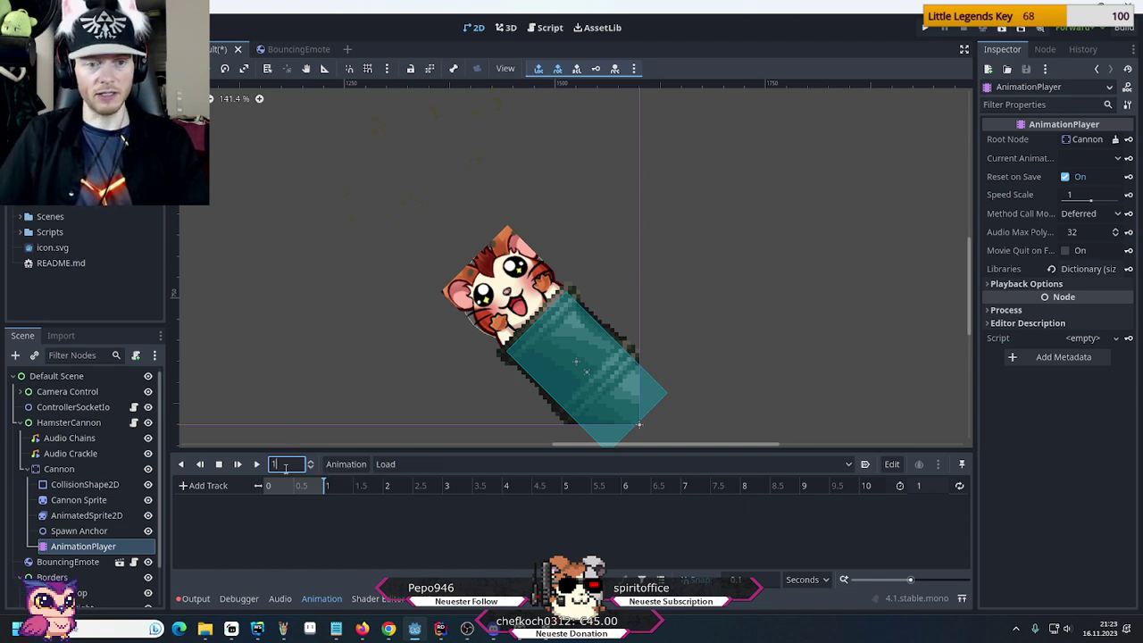
left_click(889, 464)
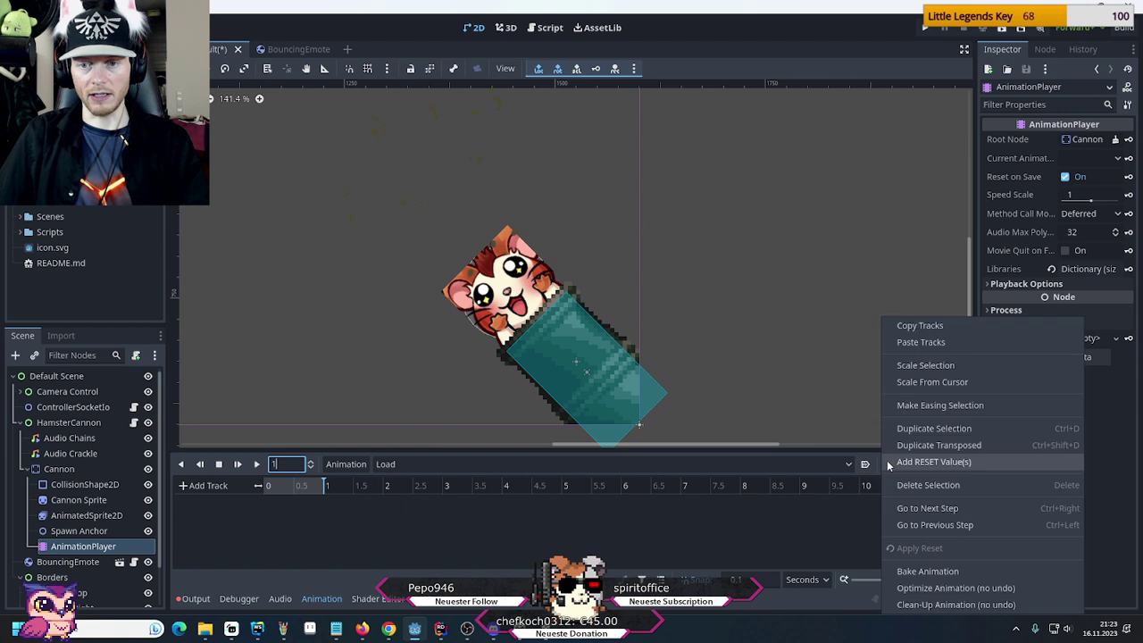
left_click(888, 490)
left_click(929, 485)
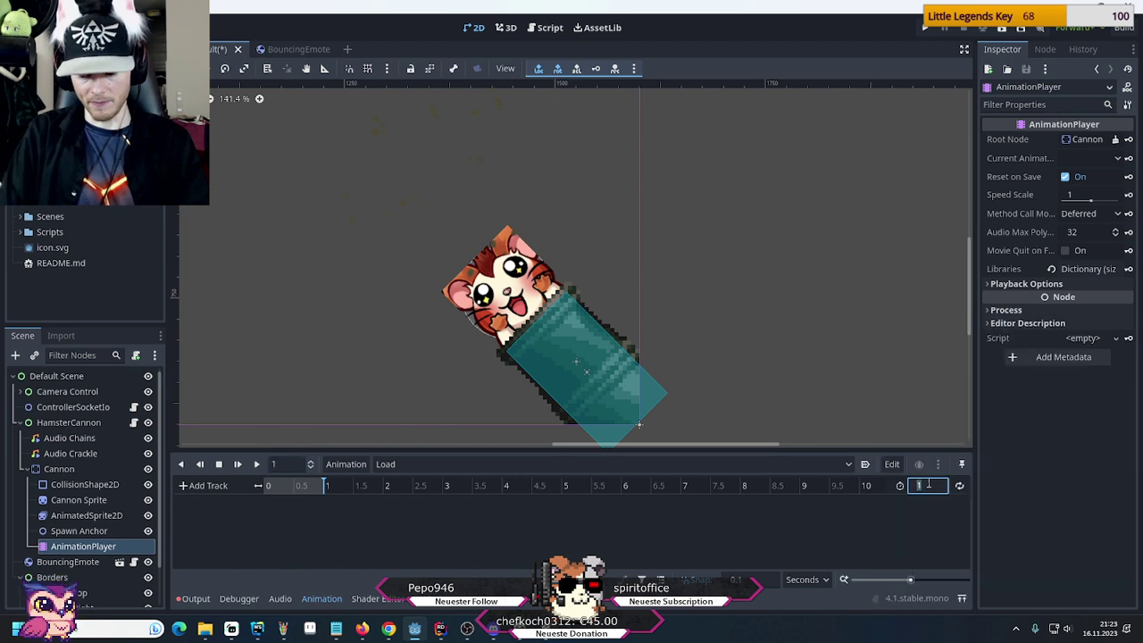
type(".5")
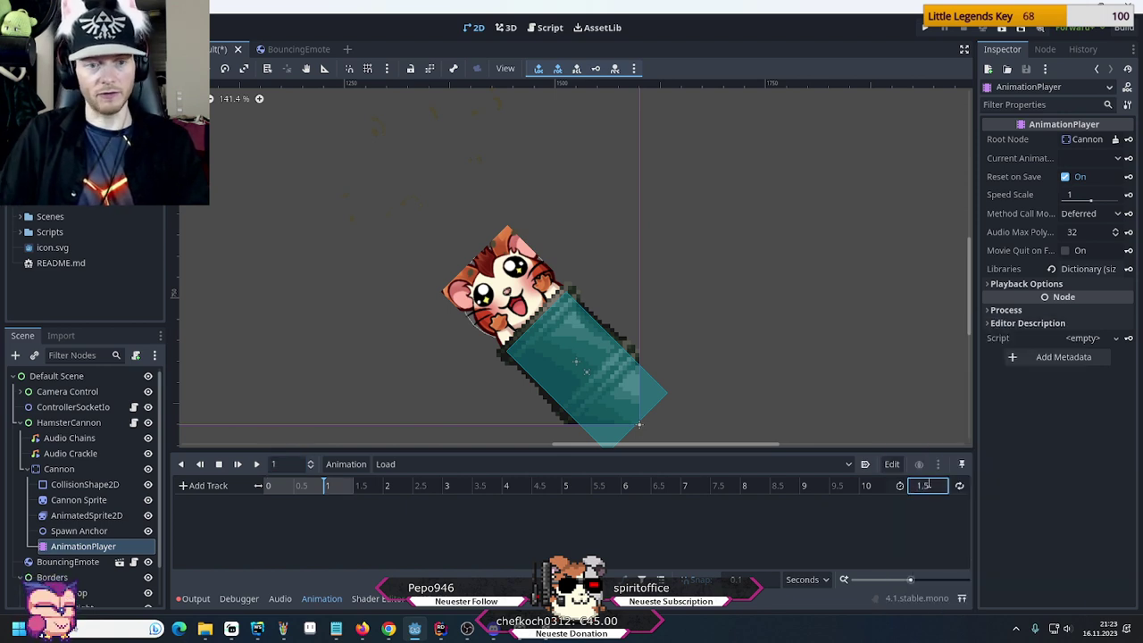
left_click(273, 487)
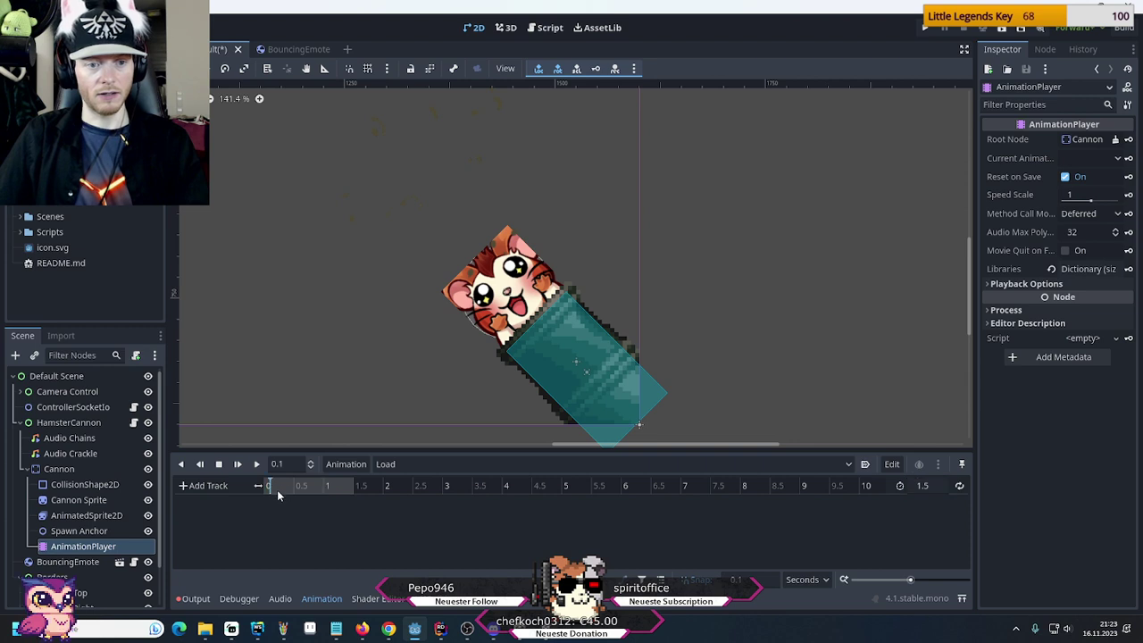
left_click_drag(278, 495, 258, 486)
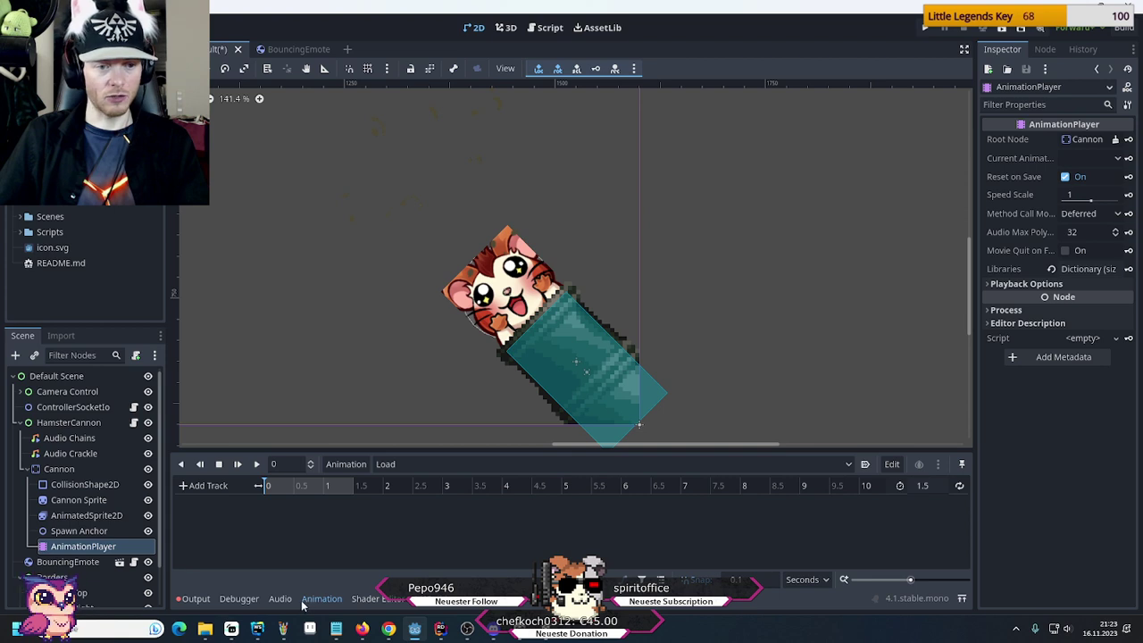
left_click(224, 489)
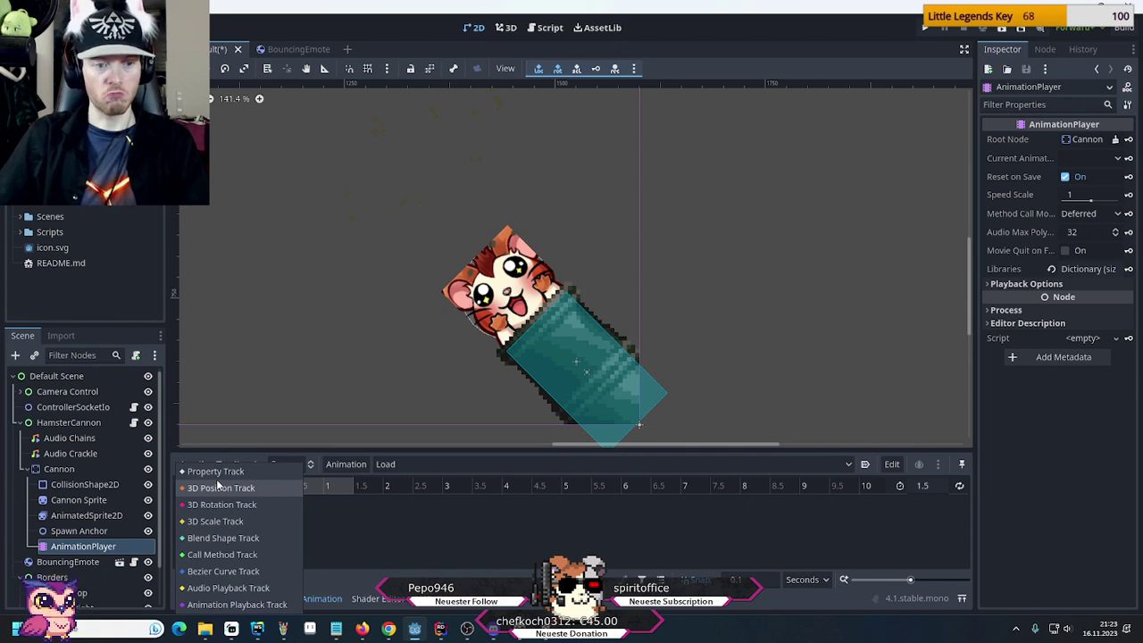
left_click(214, 474)
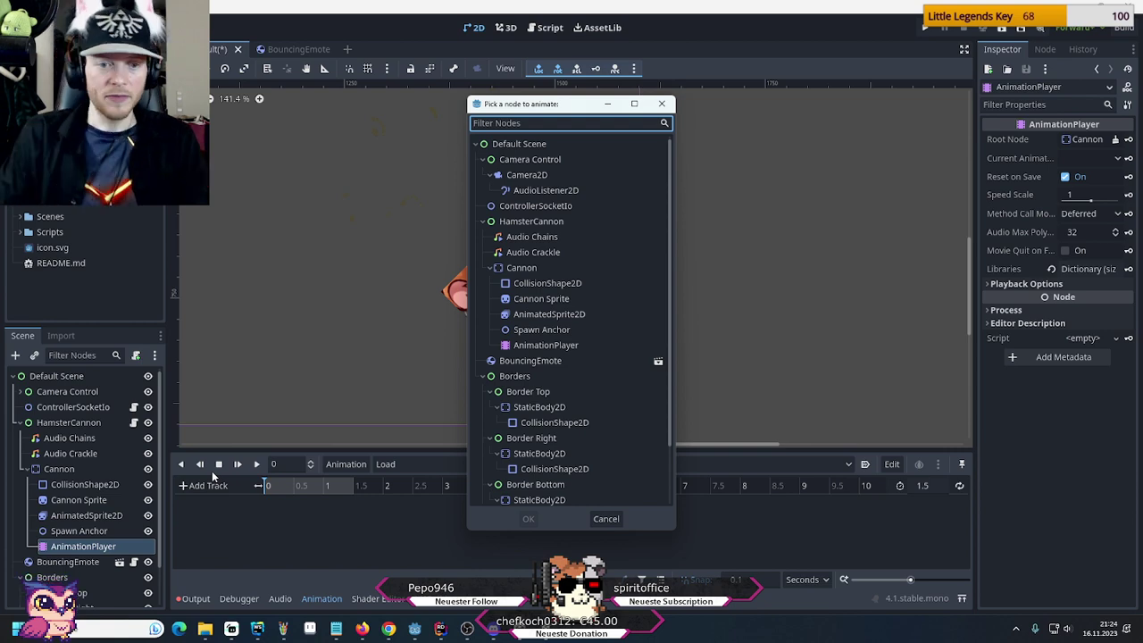
left_click(605, 519)
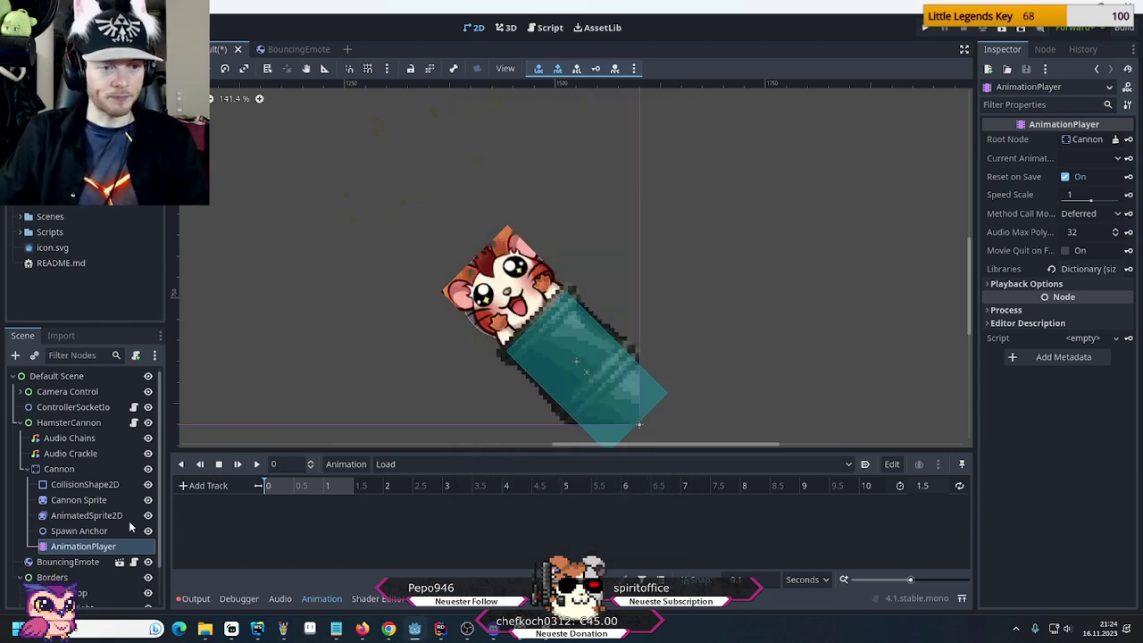
Make Spawn Anchor a child of the AnimationPlayer node and select the AnimationPlayer
left_click(77, 531)
left_click_drag(74, 534, 75, 550)
left_click(75, 533)
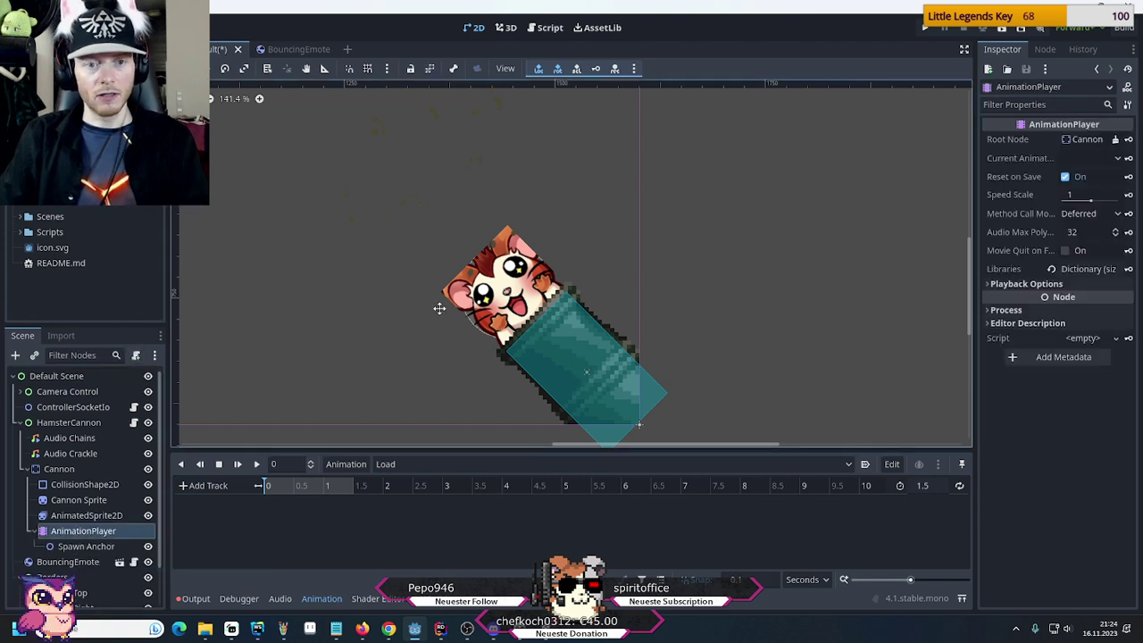
Move the Spawn Anchor node out of AnimationPlayer to sit directly under Cannon, above the AnimationPlayer
left_click(82, 546)
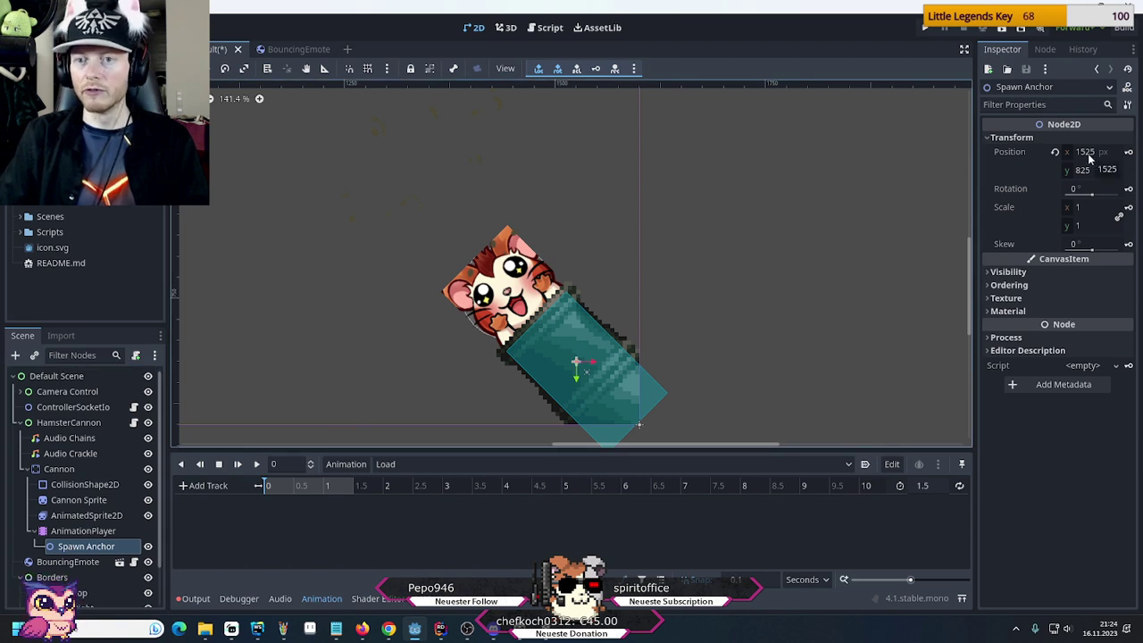
left_click(55, 469)
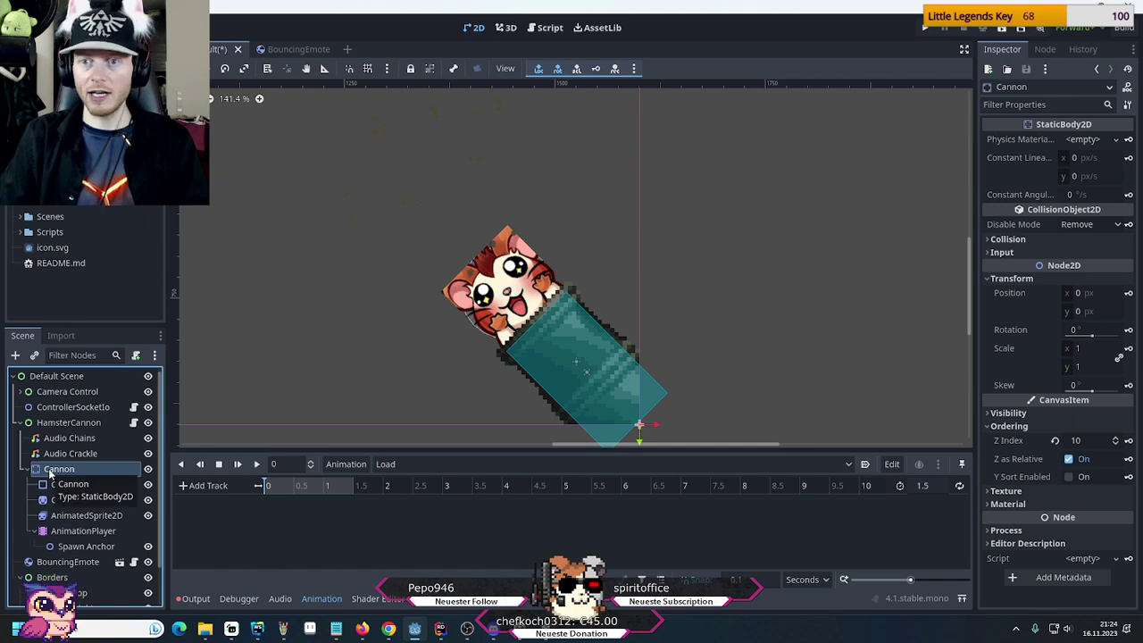
left_click(55, 531)
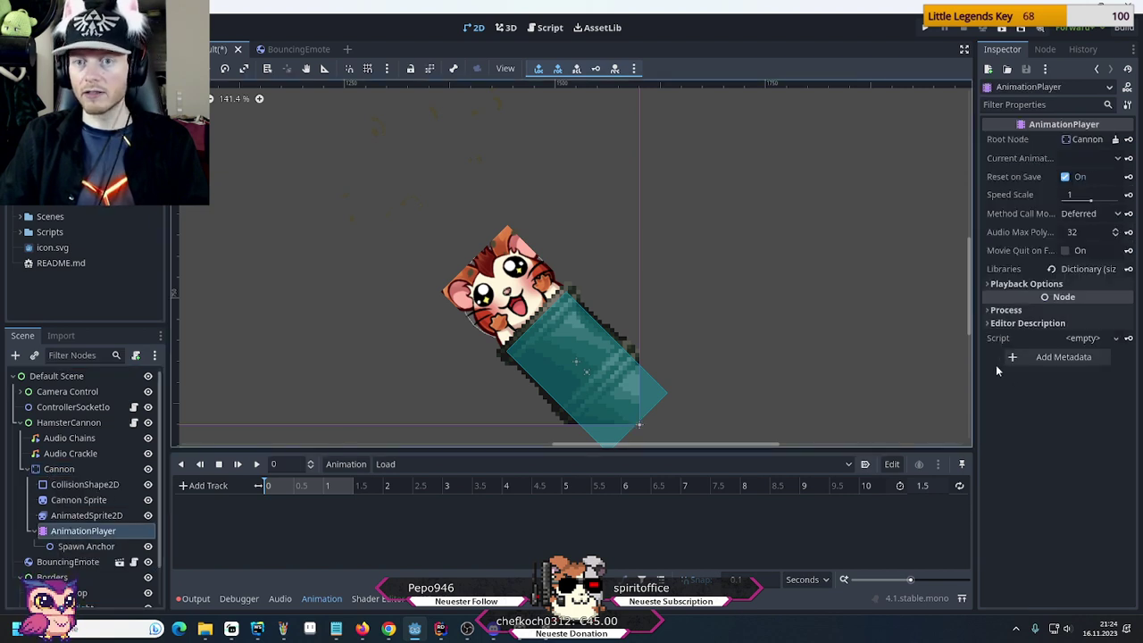
left_click(83, 546)
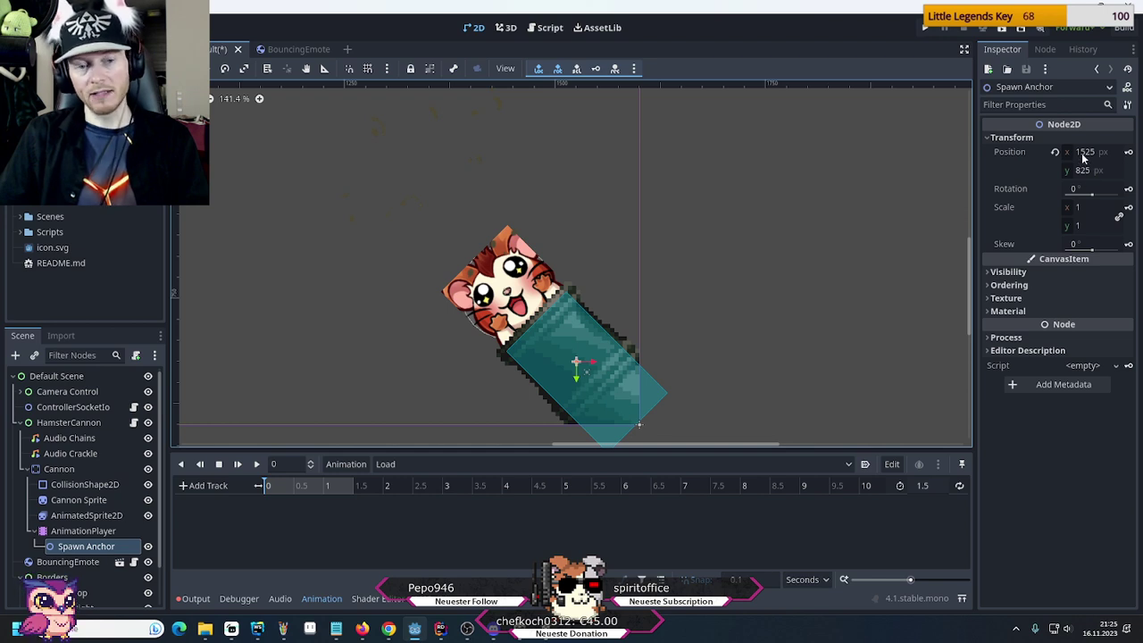
left_click(84, 531)
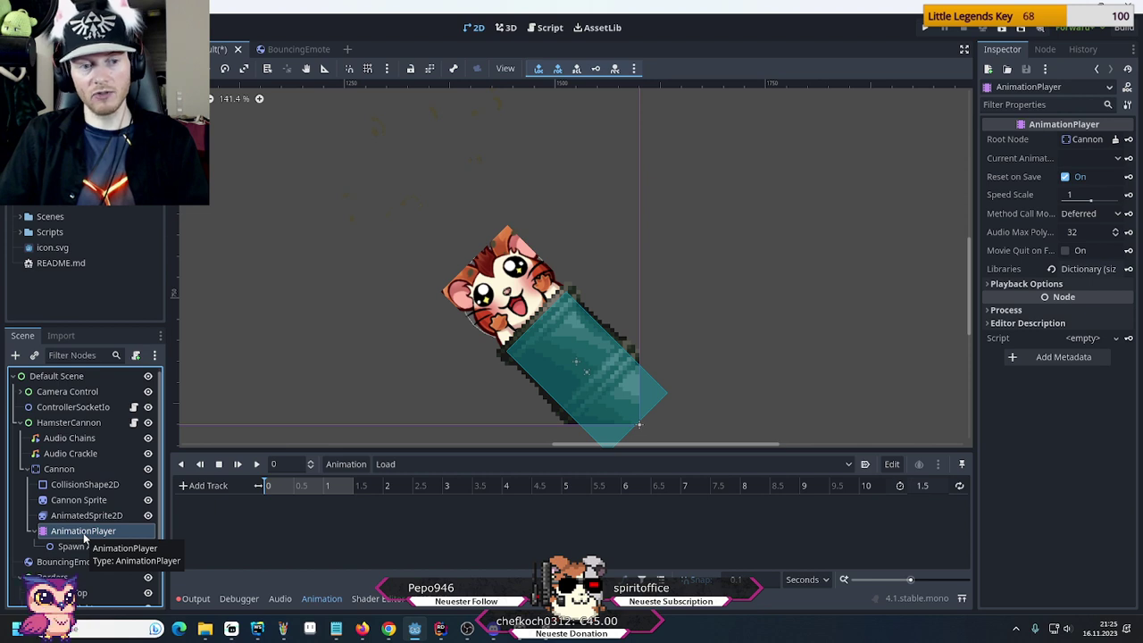
left_click_drag(70, 548, 71, 531)
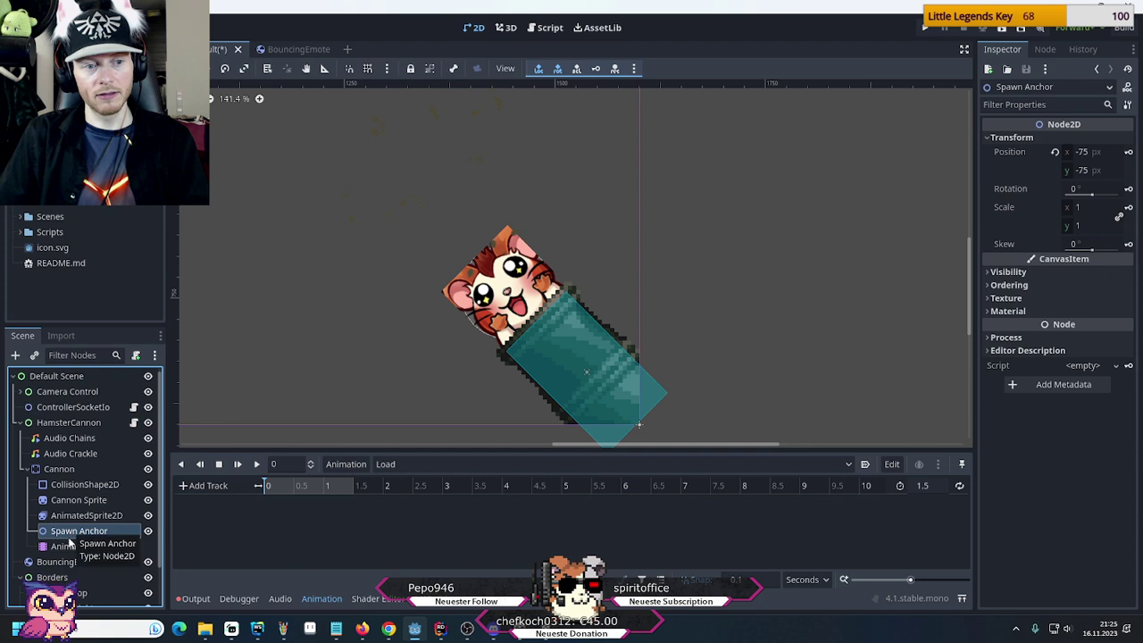
left_click(77, 531)
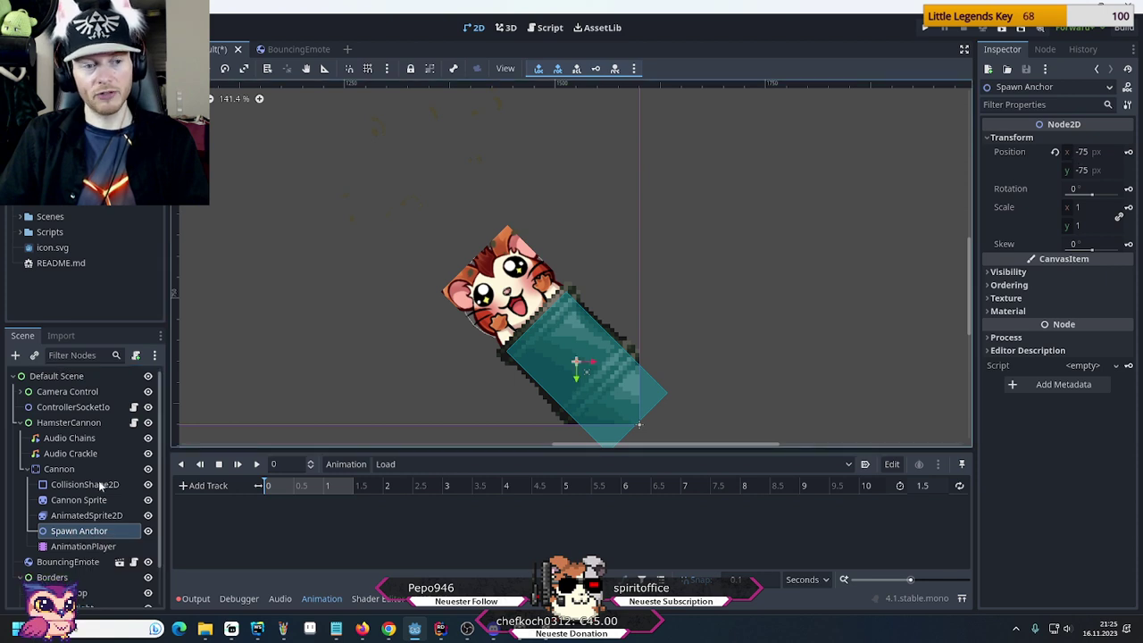
Add a property track to the AnimationPlayer that animates the Spawn Anchor's position
left_click(82, 546)
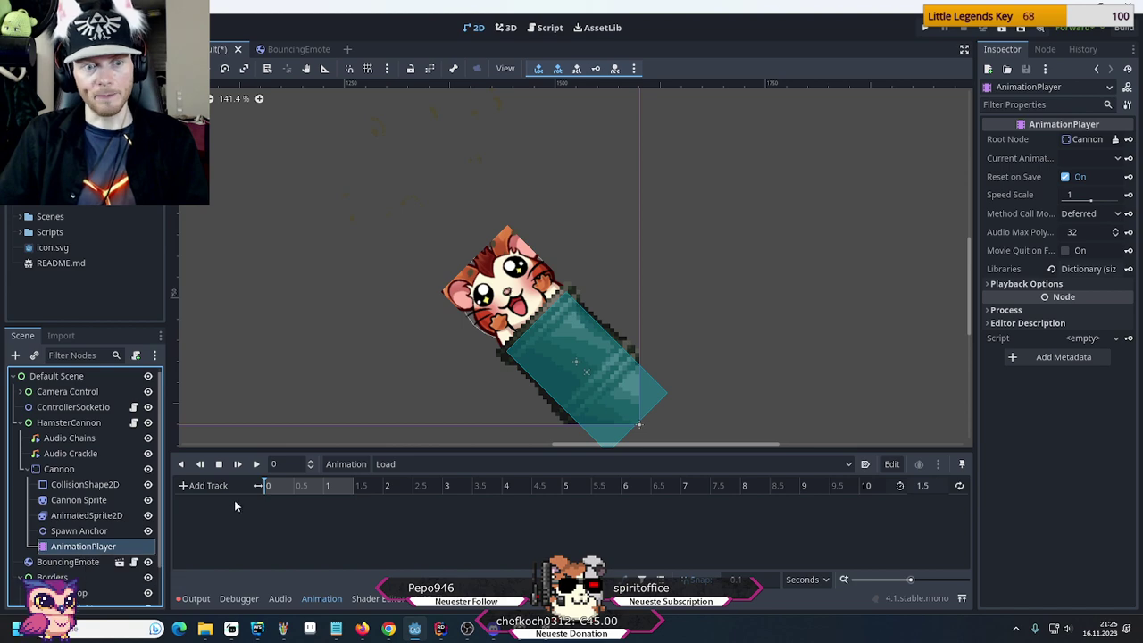
left_click(205, 485)
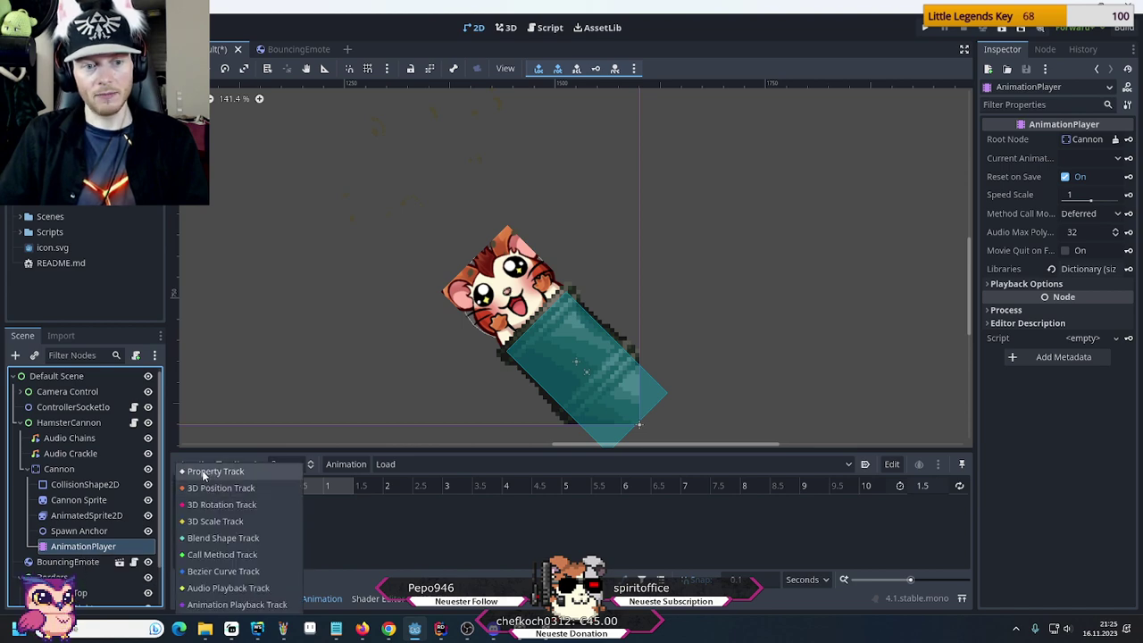
left_click(204, 471)
left_click(545, 331)
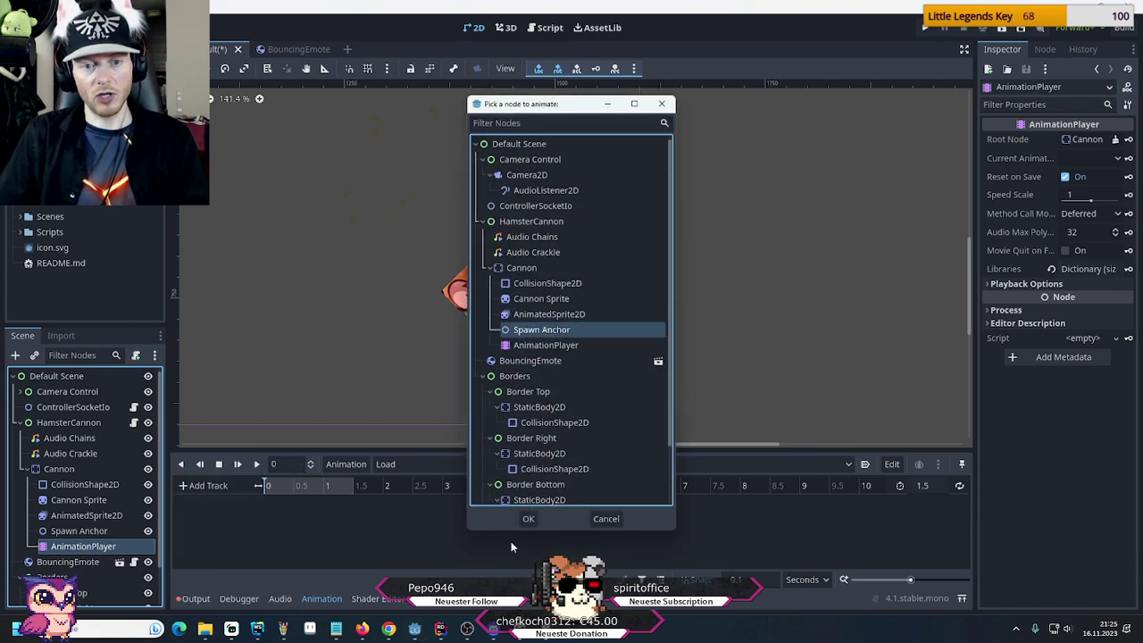
left_click(528, 519)
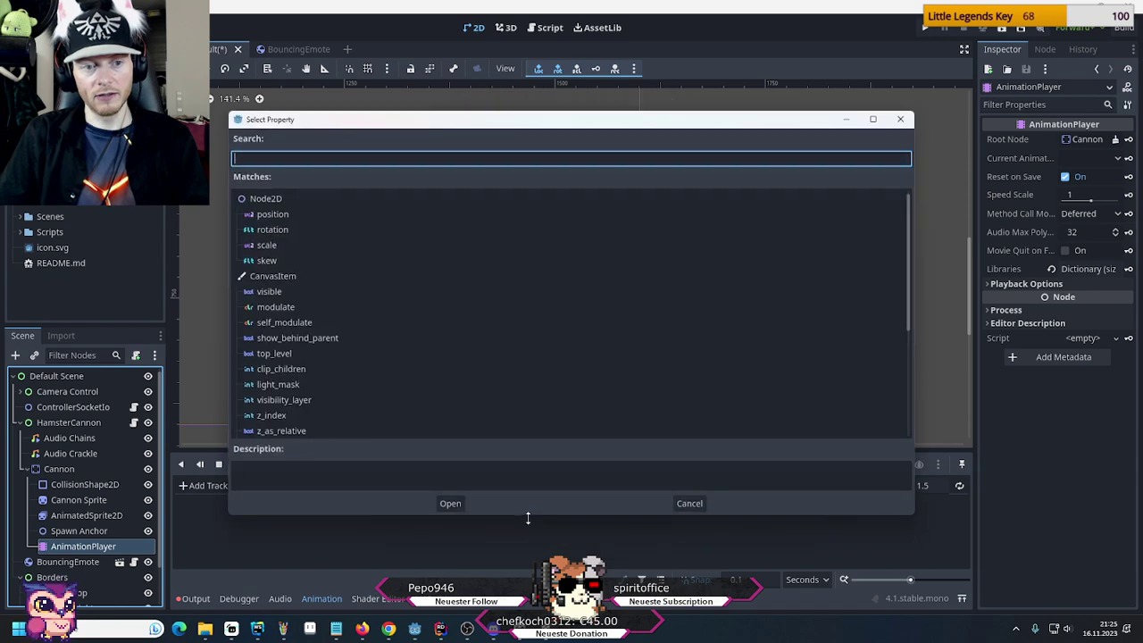
left_click(284, 215)
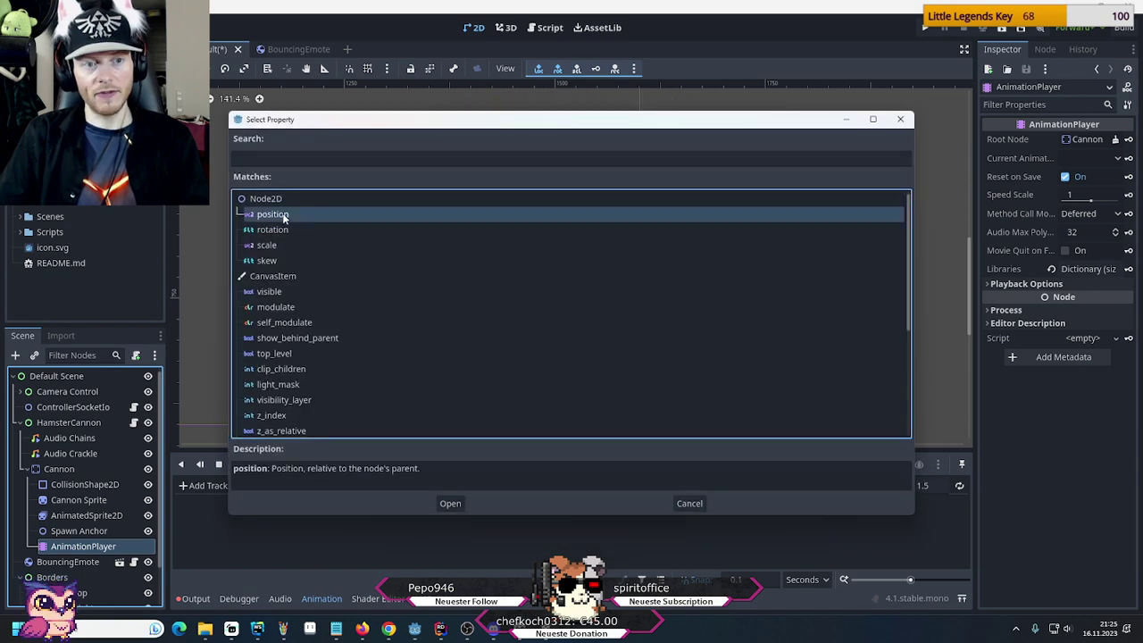
left_click(450, 504)
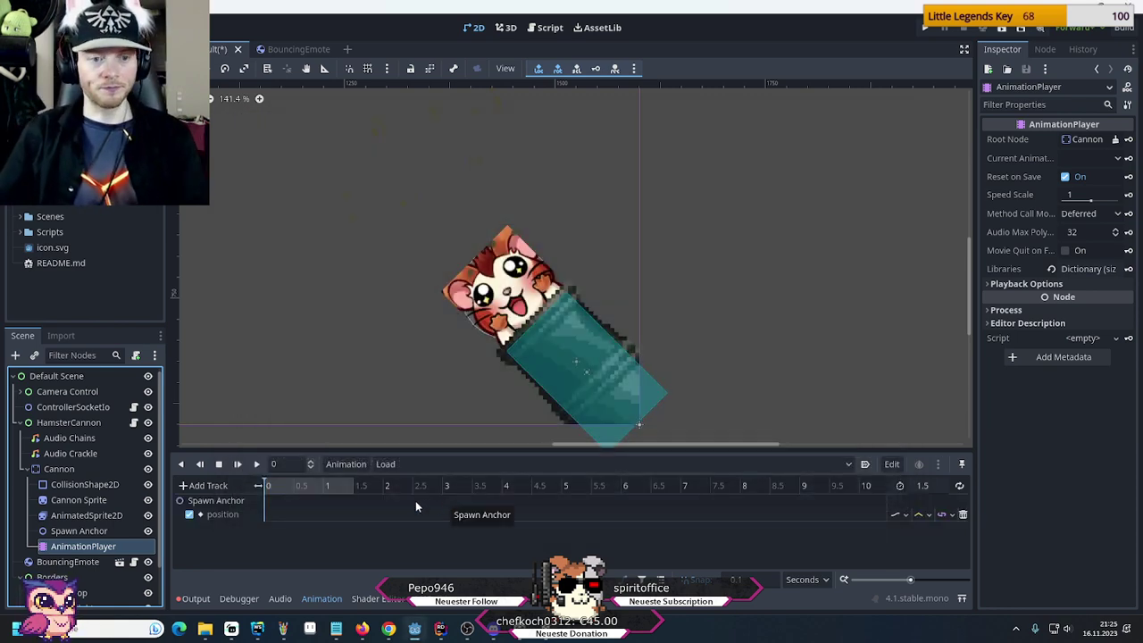
right_click(264, 519)
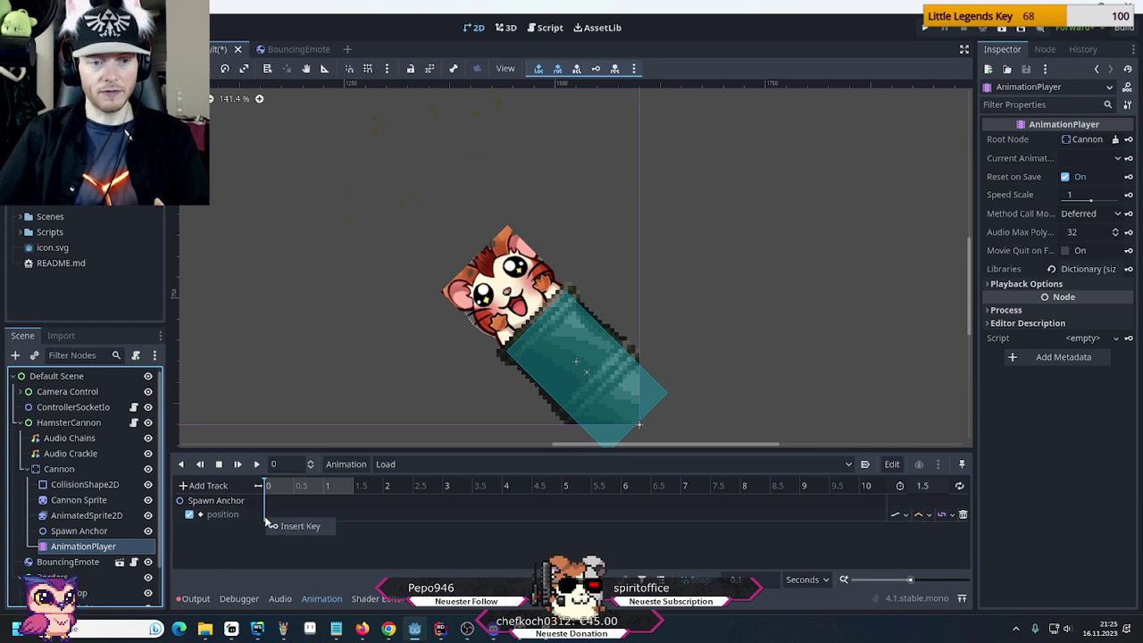
left_click(284, 527)
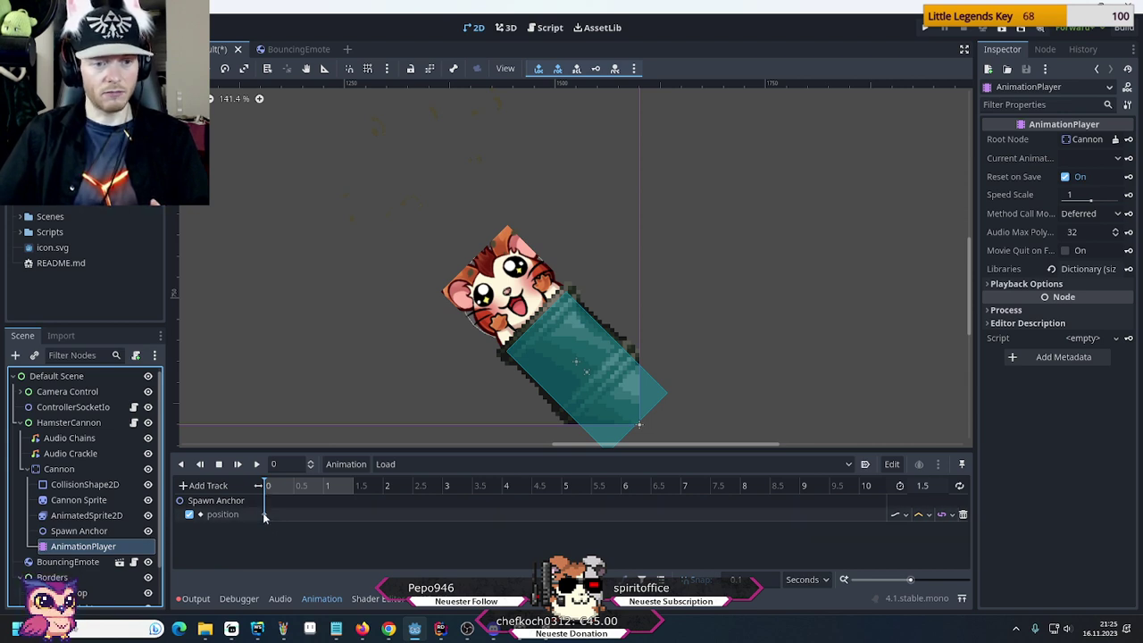
left_click(266, 515)
right_click(267, 516)
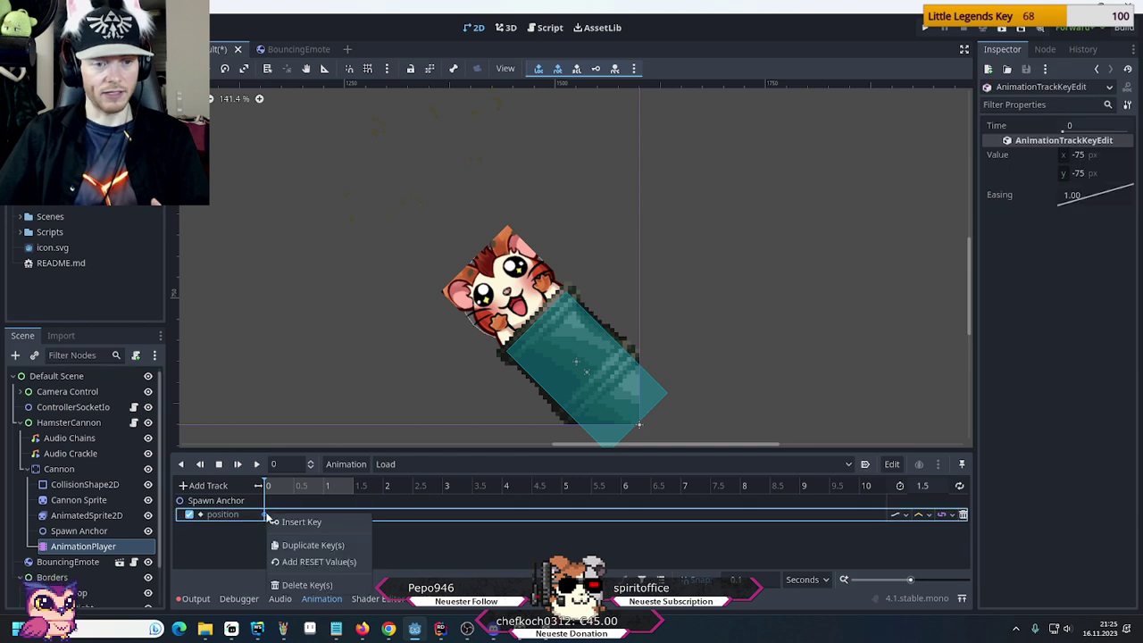
left_click(283, 585)
Insert a key at 0 s on the Spawn Anchor position track and select it for editing
right_click(266, 516)
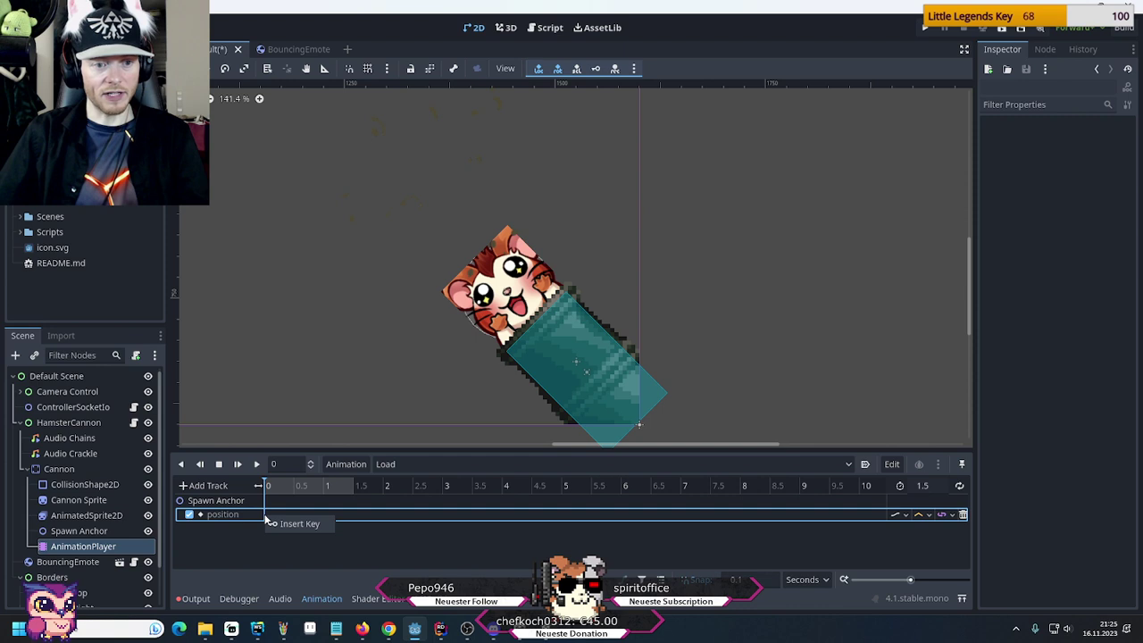
left_click(280, 528)
left_click(265, 515)
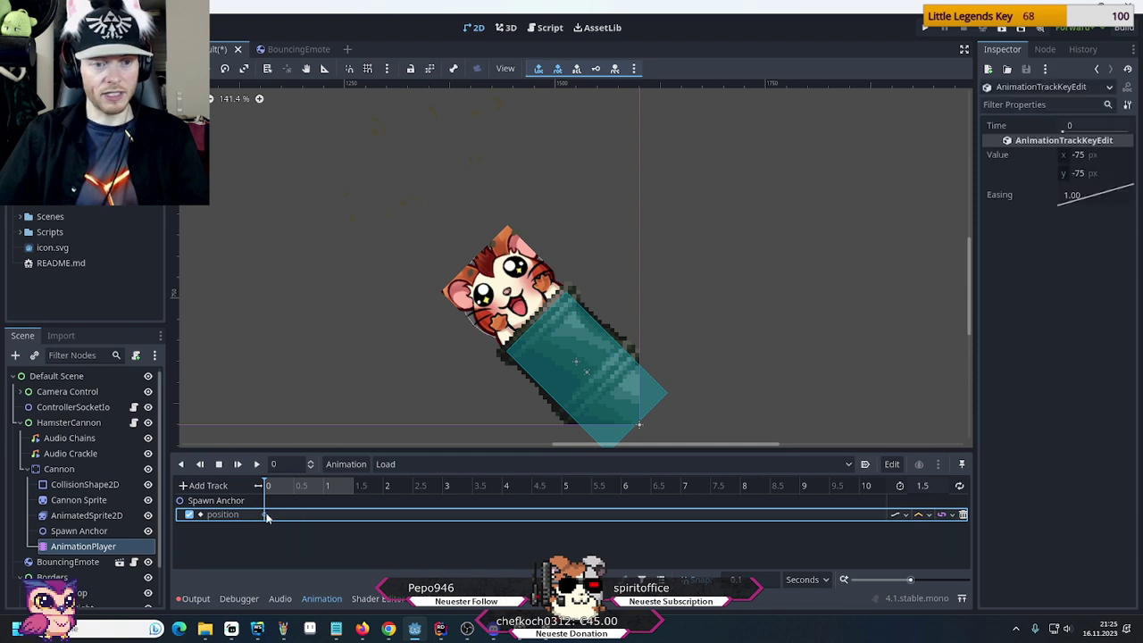
Set the easing of the position key at 0 s to the Ease Out preset
right_click(1072, 196)
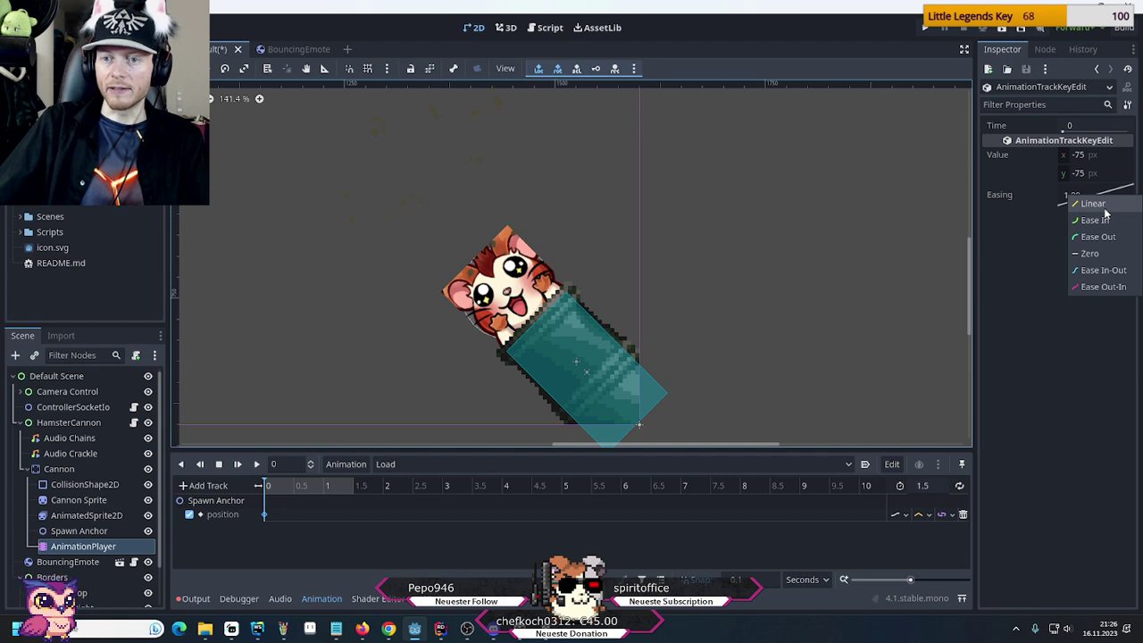
left_click(1098, 272)
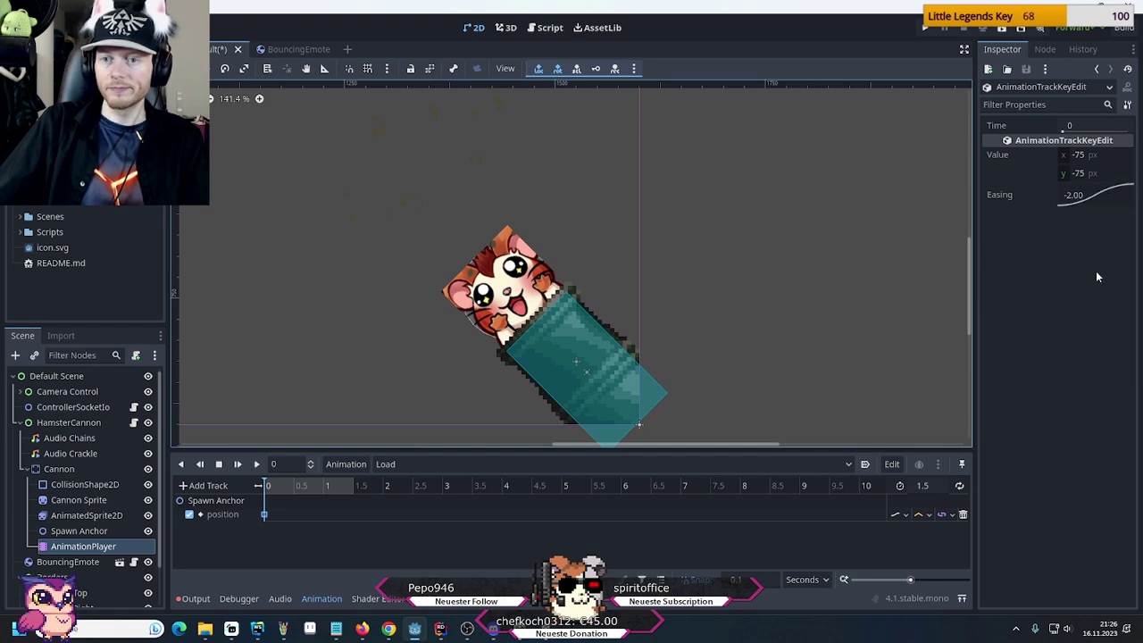
mouse_move(1082, 203)
left_mouse_down()
mouse_move(1081, 184)
mouse_move(1088, 197)
mouse_move(1019, 208)
mouse_move(1111, 200)
mouse_move(1081, 183)
mouse_move(1063, 194)
mouse_move(1087, 191)
left_mouse_up()
right_click(1086, 193)
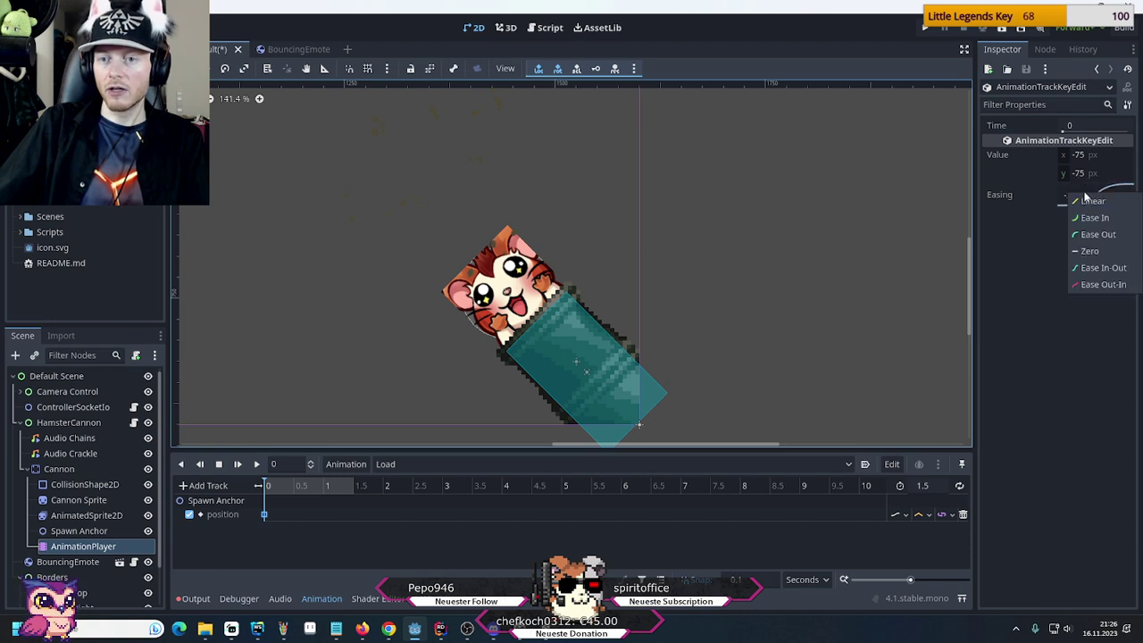
left_click(1086, 234)
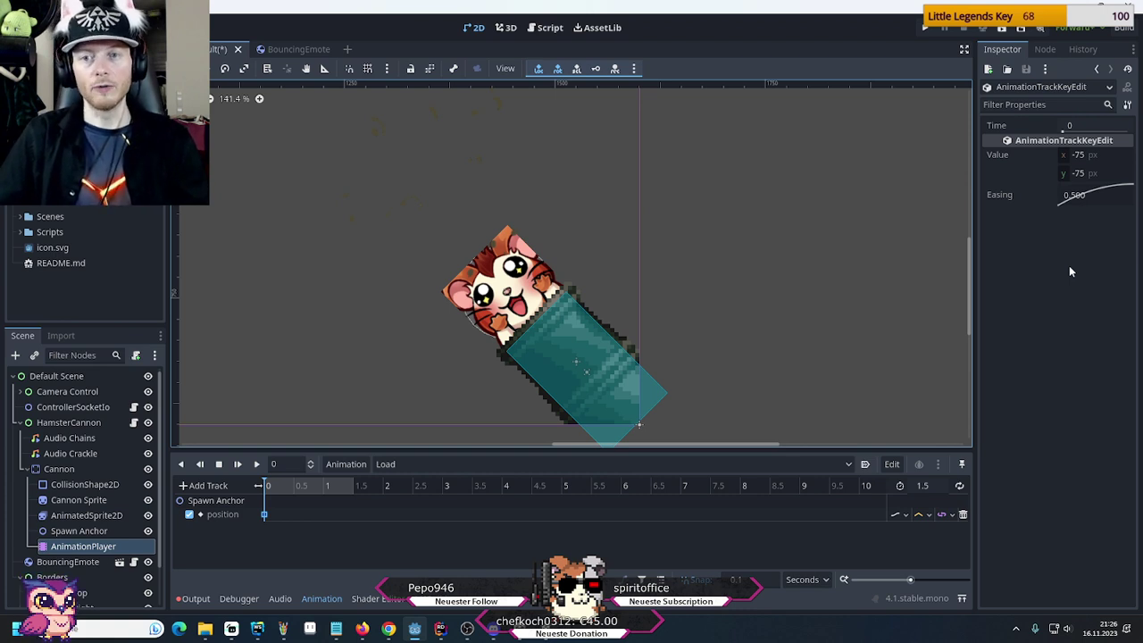
Insert a second key at 1.5 s on the Spawn Anchor position track
left_click(355, 488)
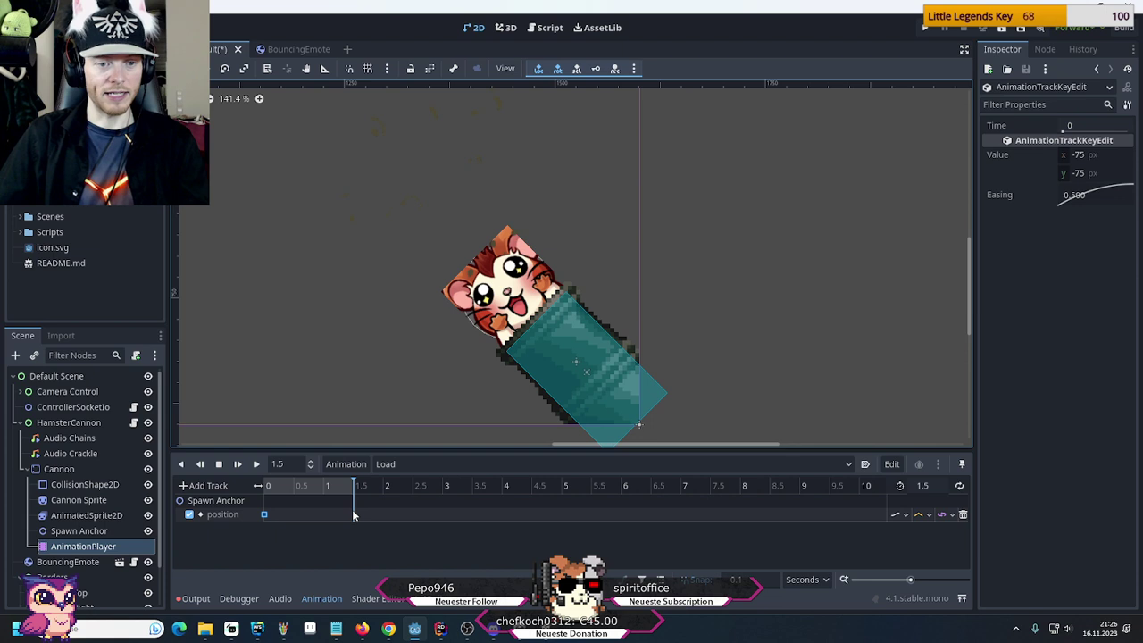
right_click(354, 518)
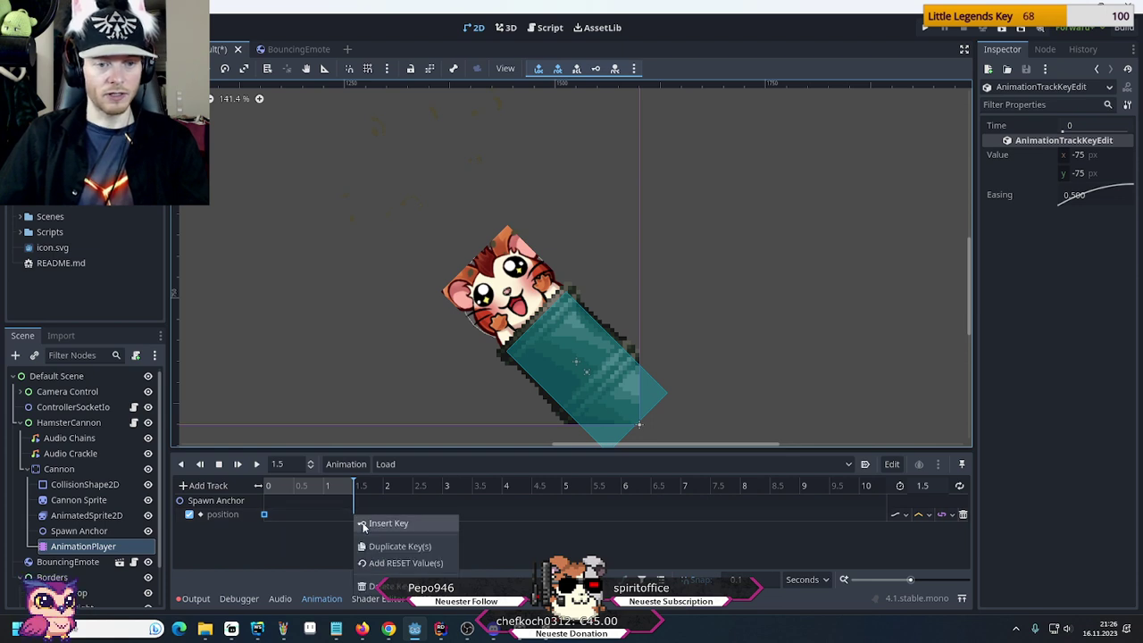
left_click(365, 526)
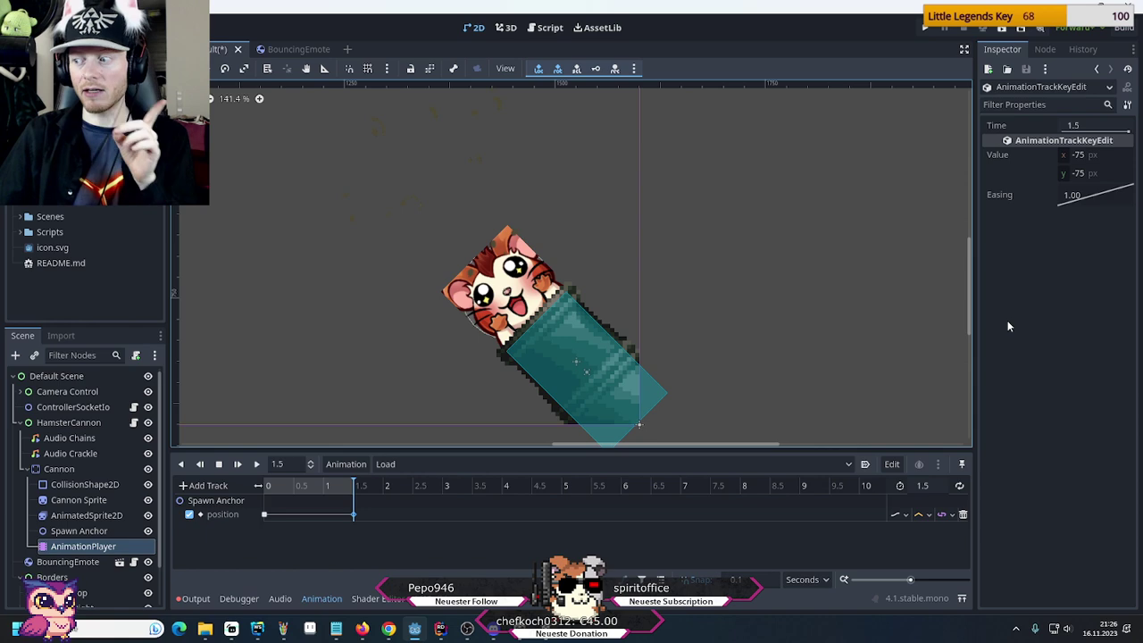
Open the Windows calculator (Rechner) and compute 112 × 0,707 for the anchor's offset
key("super")
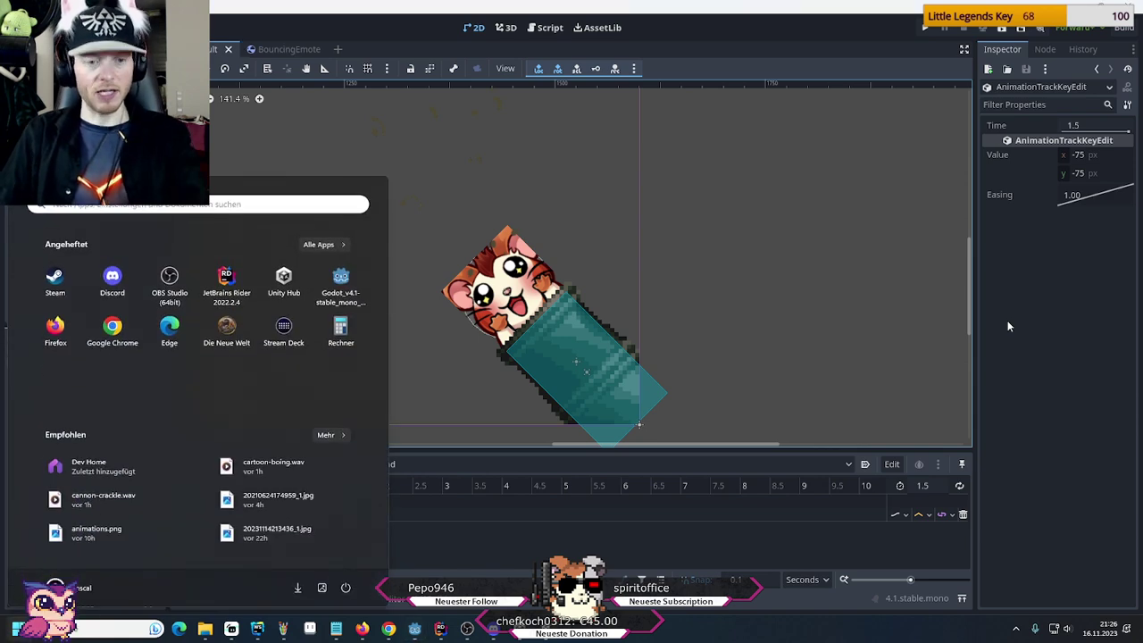
type("rech")
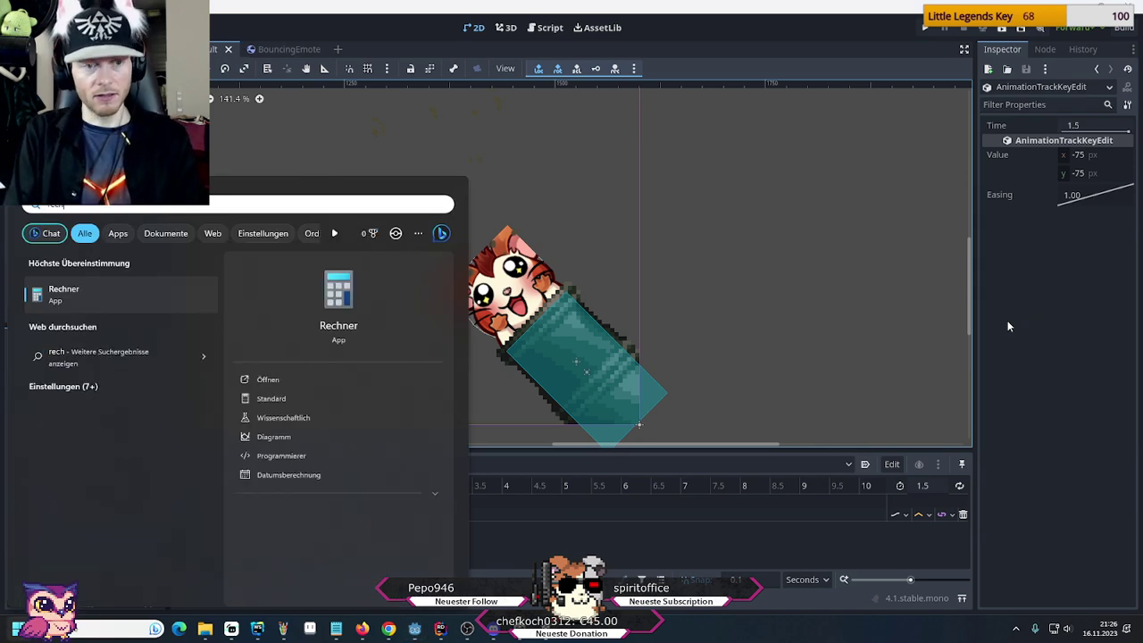
key("Return")
type("112")
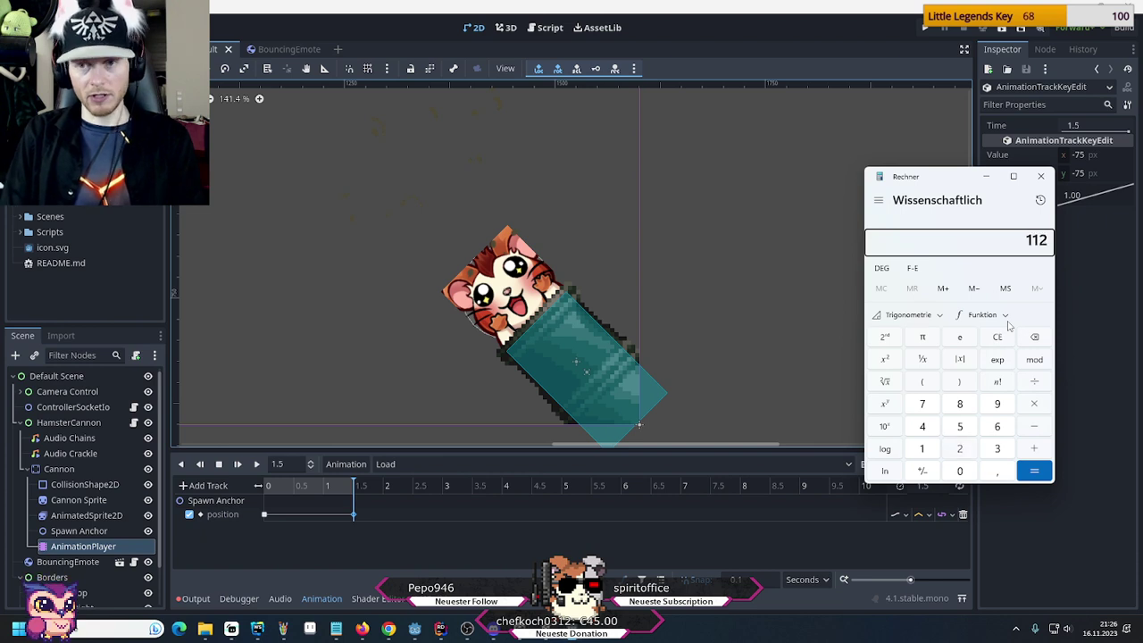
type("*0,707")
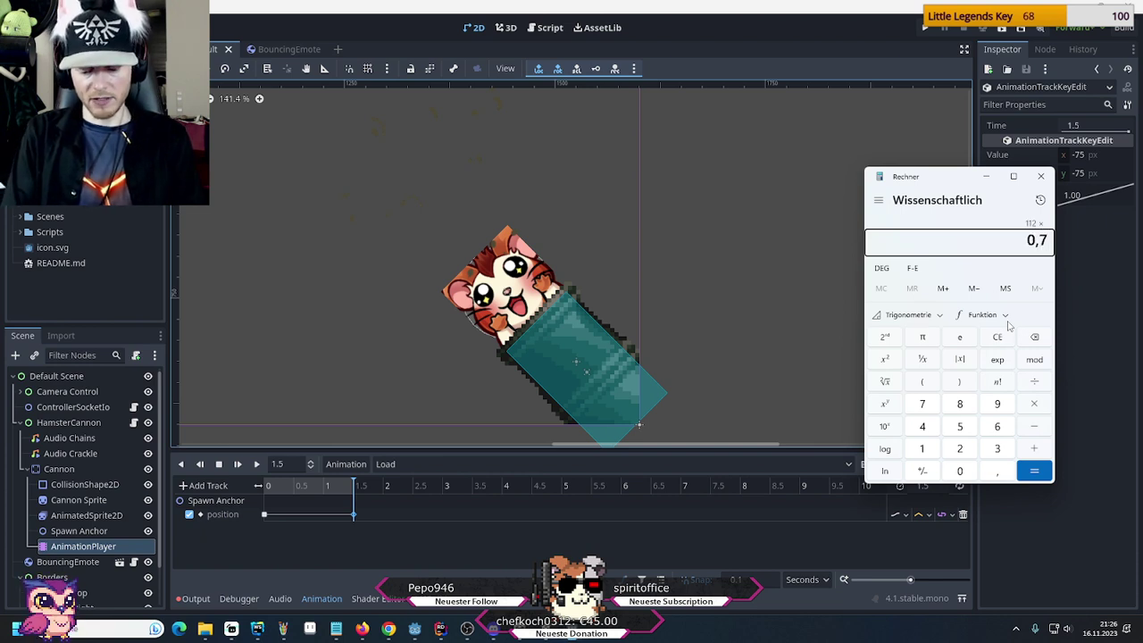
key("Return")
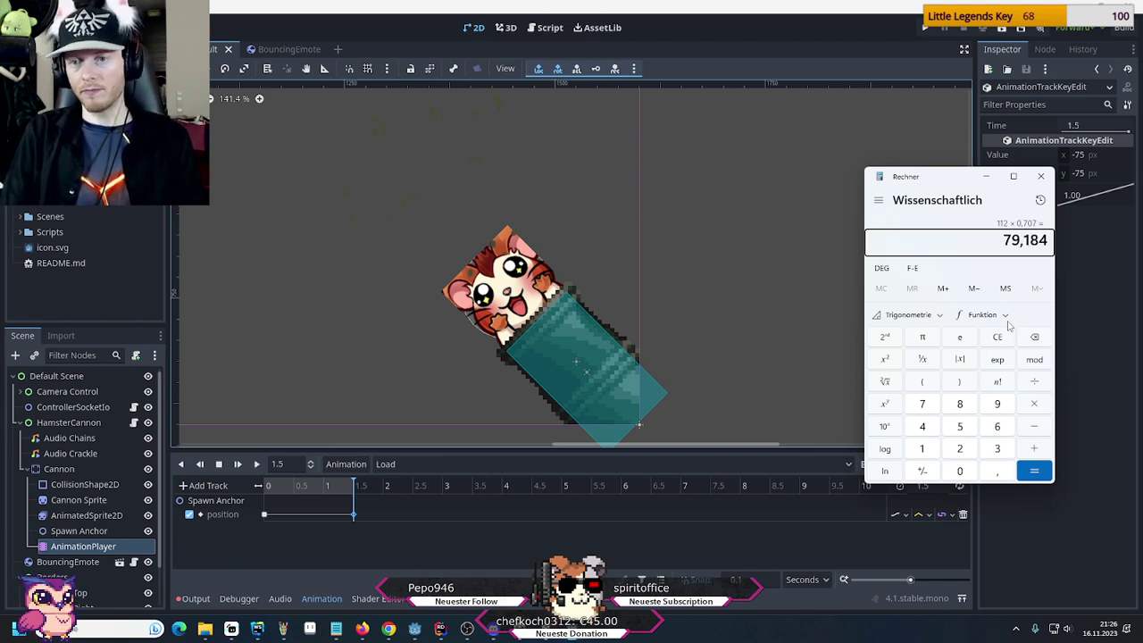
Back in Godot, set the value of the 1.5 s position key to x -155 px and y -155 px
left_click(1099, 290)
left_click(1078, 173)
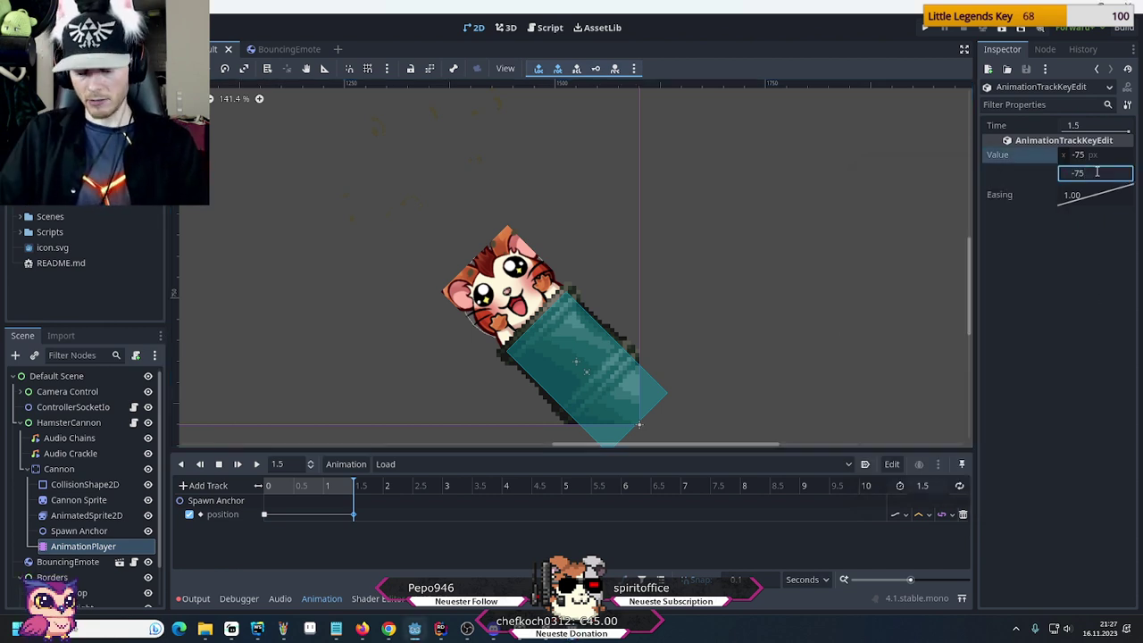
type("-155")
key("Return")
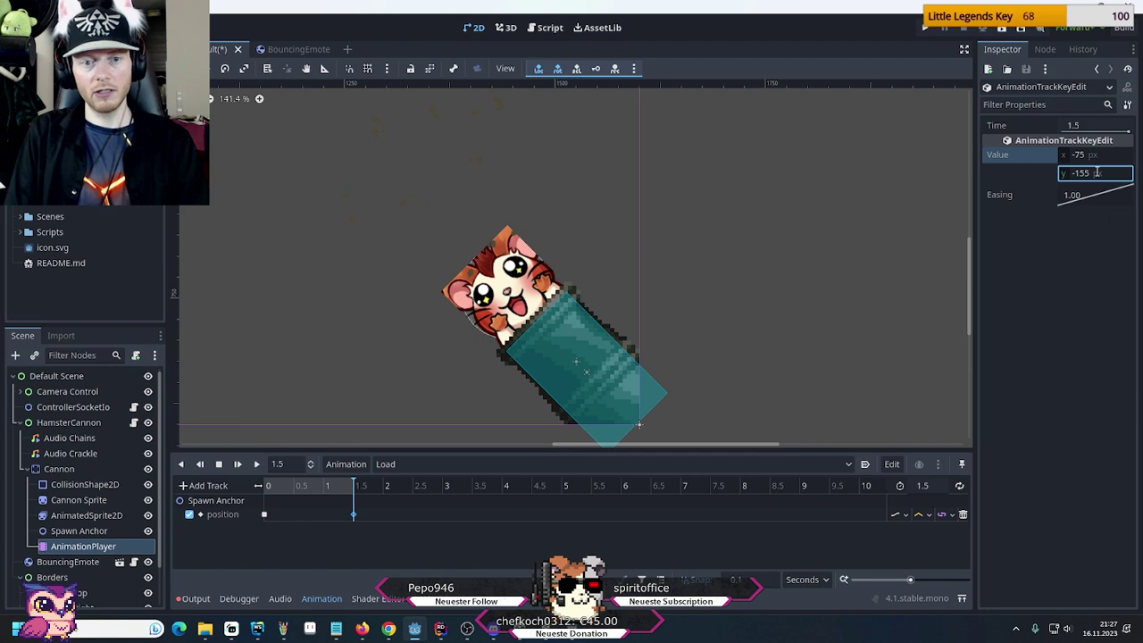
left_click(1092, 154)
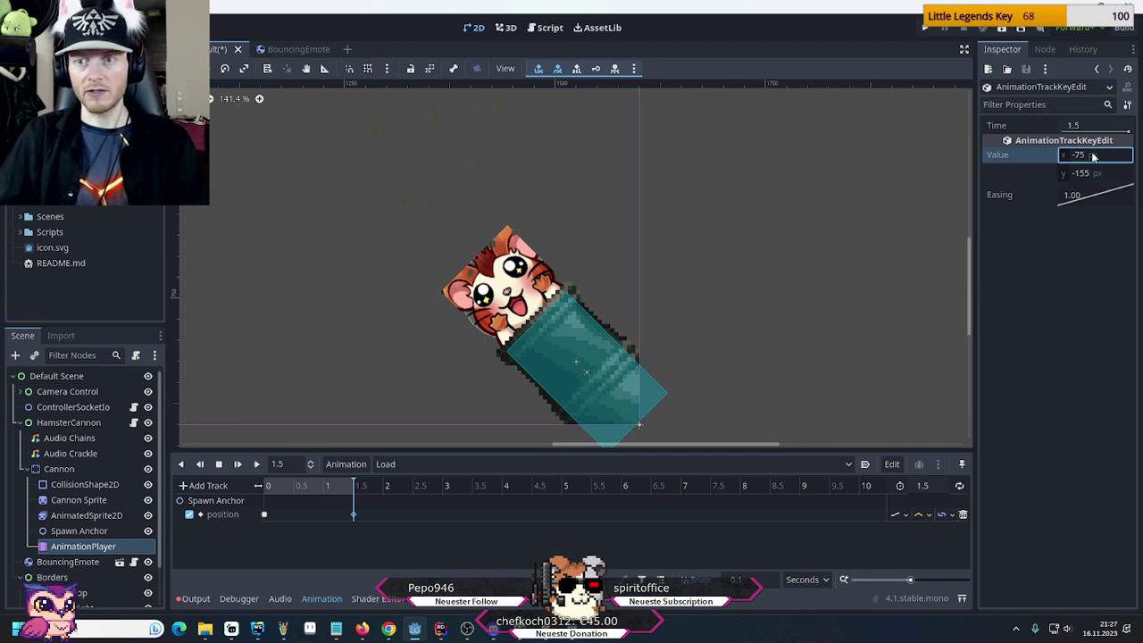
type("-155")
key("Return")
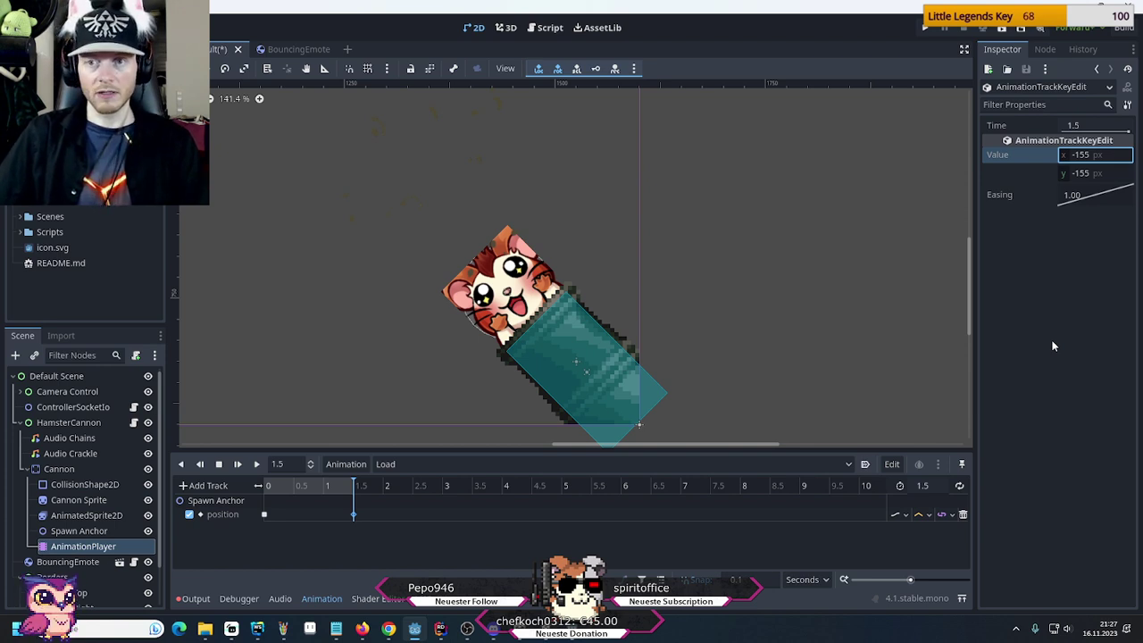
Inspect the values and easing of the position keys at 0 s and 1.5 s and the track's update mode options
left_click(264, 516)
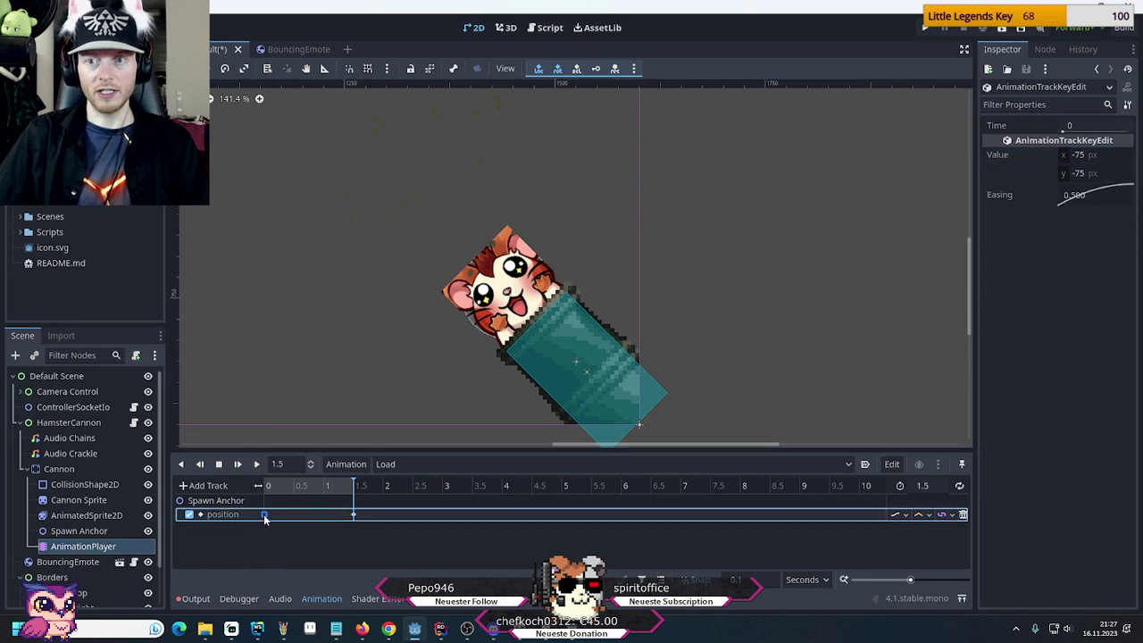
left_click(355, 517)
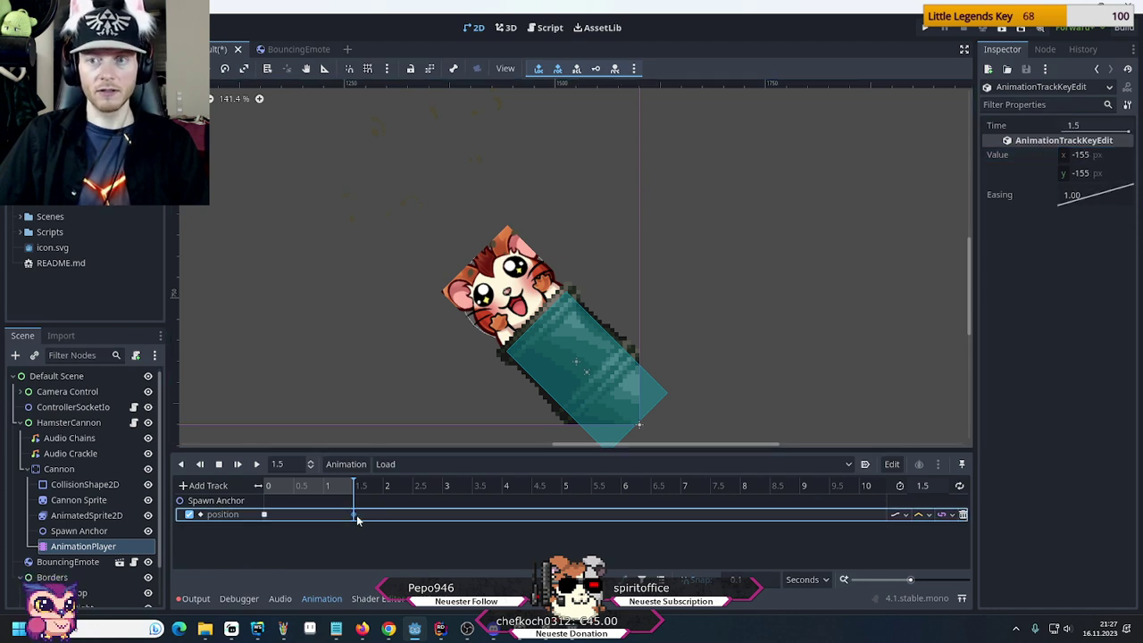
left_click(264, 515)
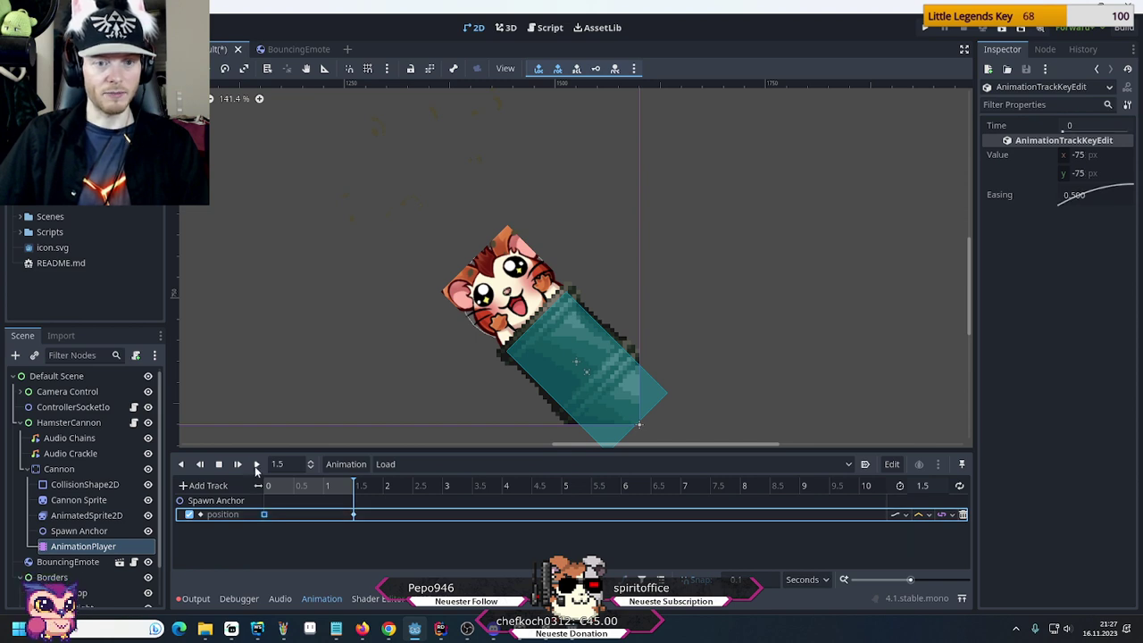
left_click(256, 464)
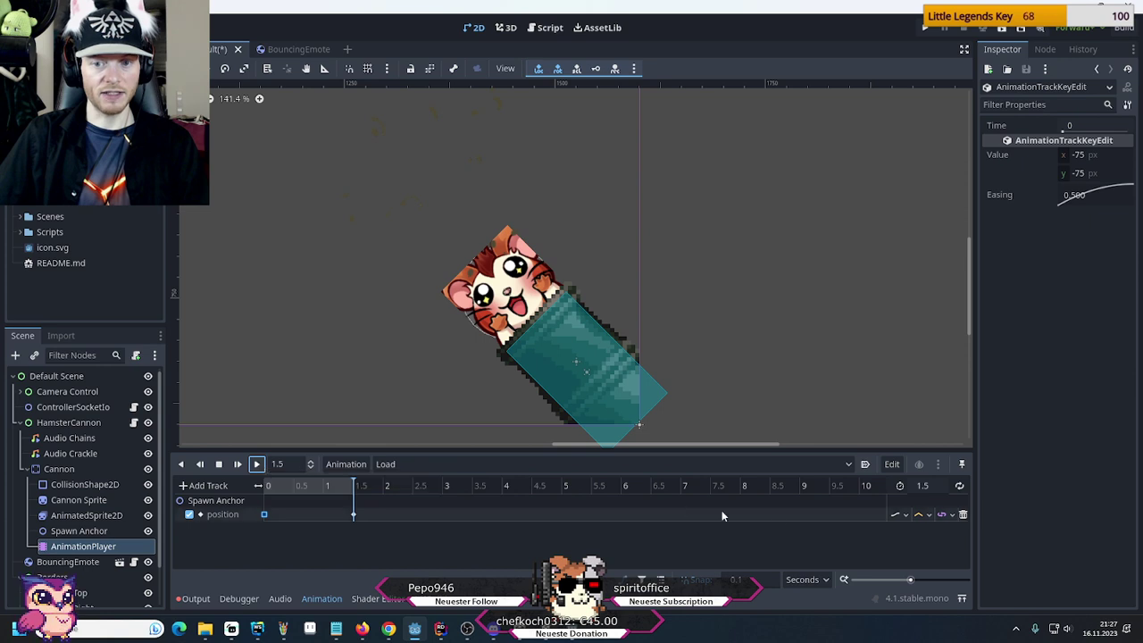
left_click(908, 515)
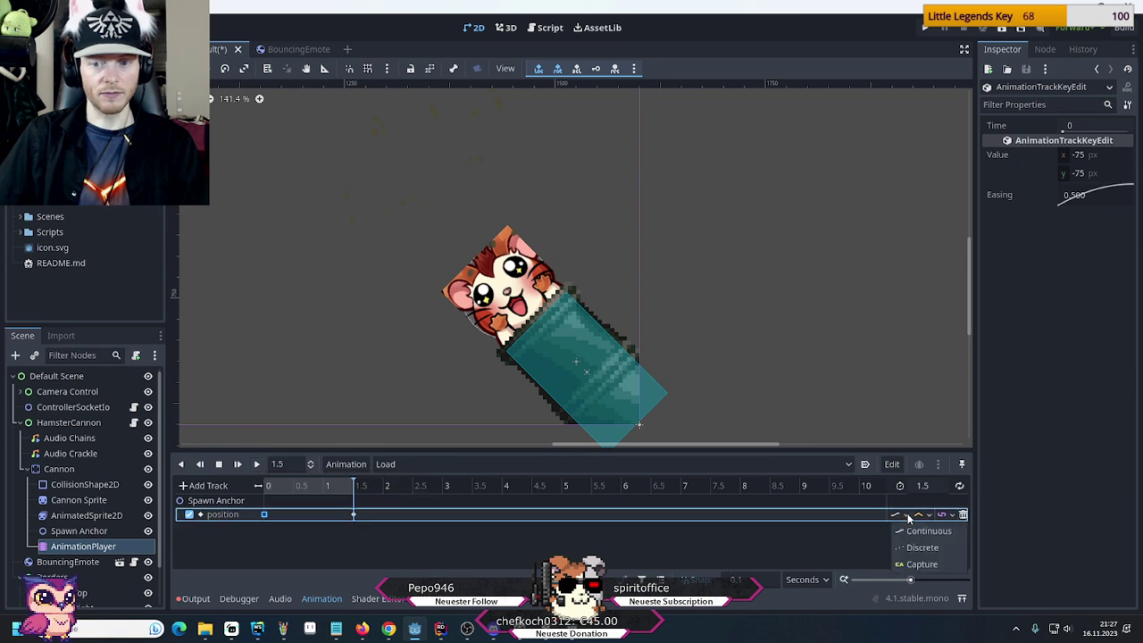
left_click(773, 548)
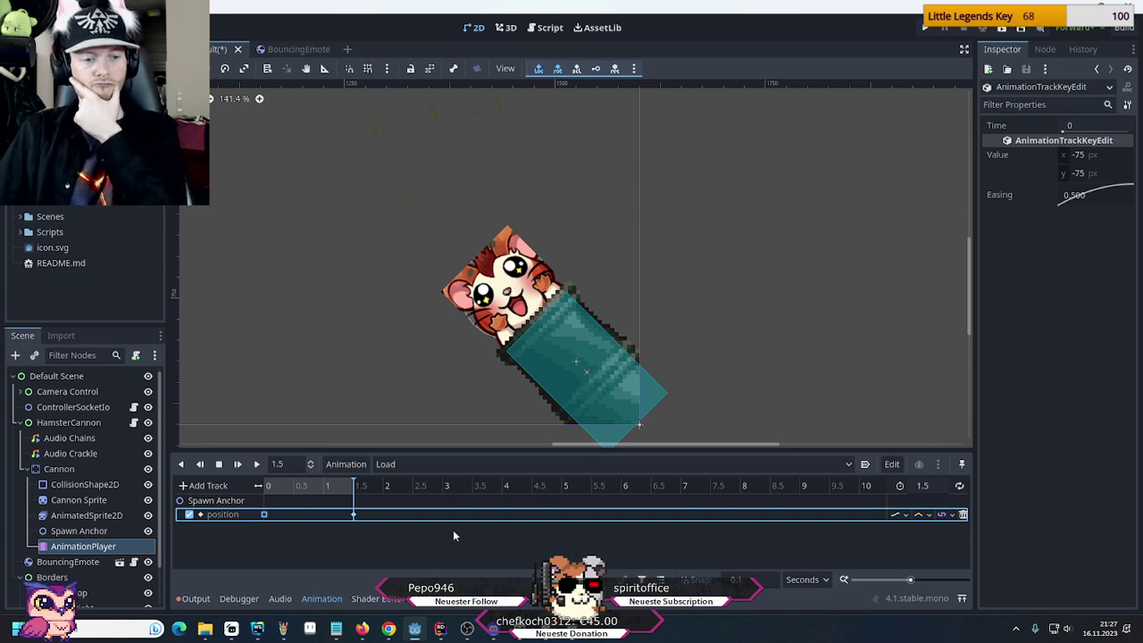
Check the Spawn Anchor and BouncingEmote nodes and play the animation from 0 s to preview the anchor's movement
left_click(72, 532)
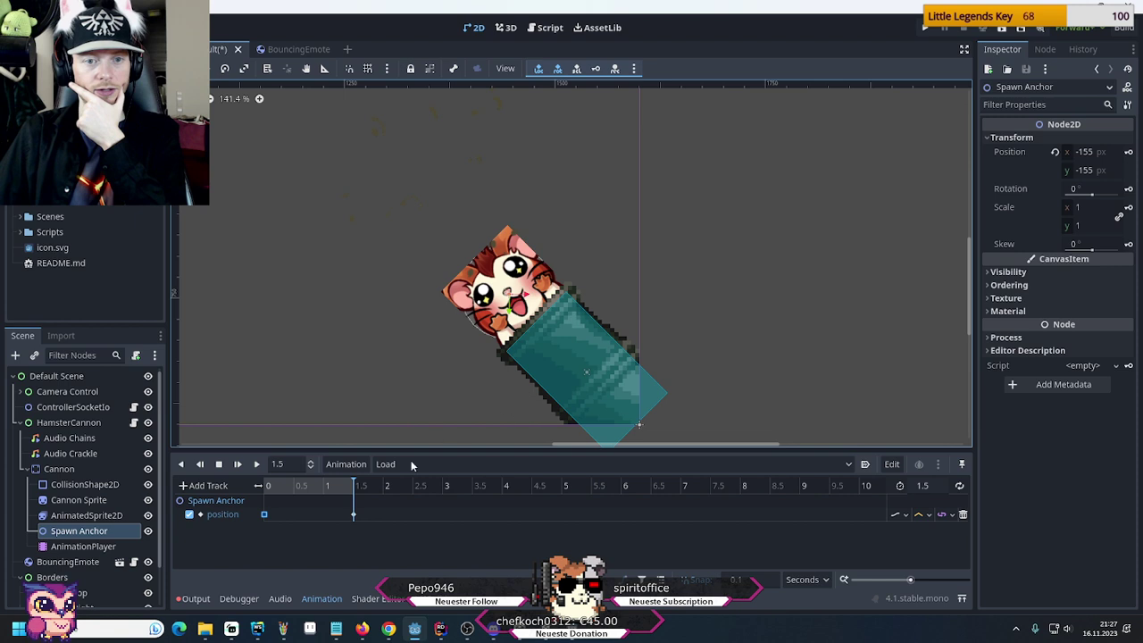
left_click(55, 563)
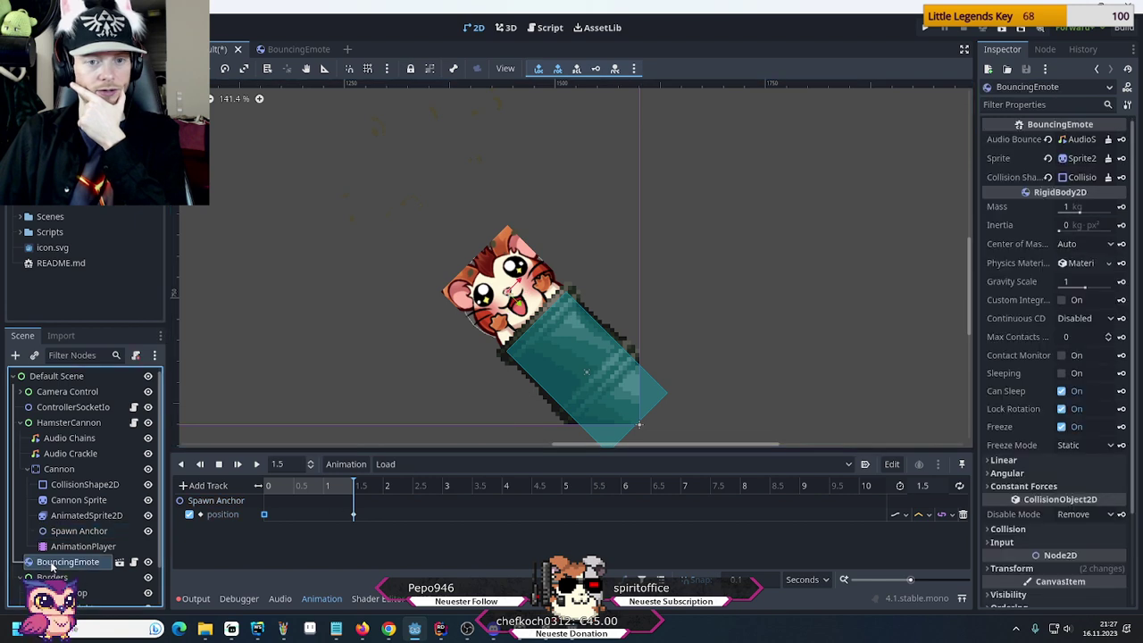
left_click(452, 360)
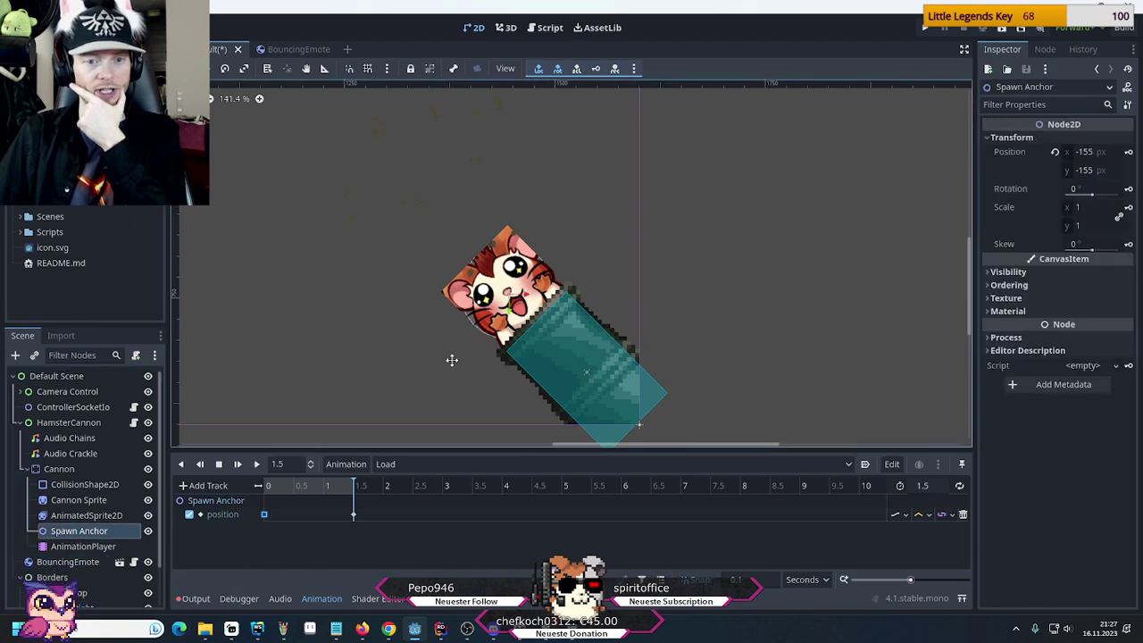
left_click(264, 514)
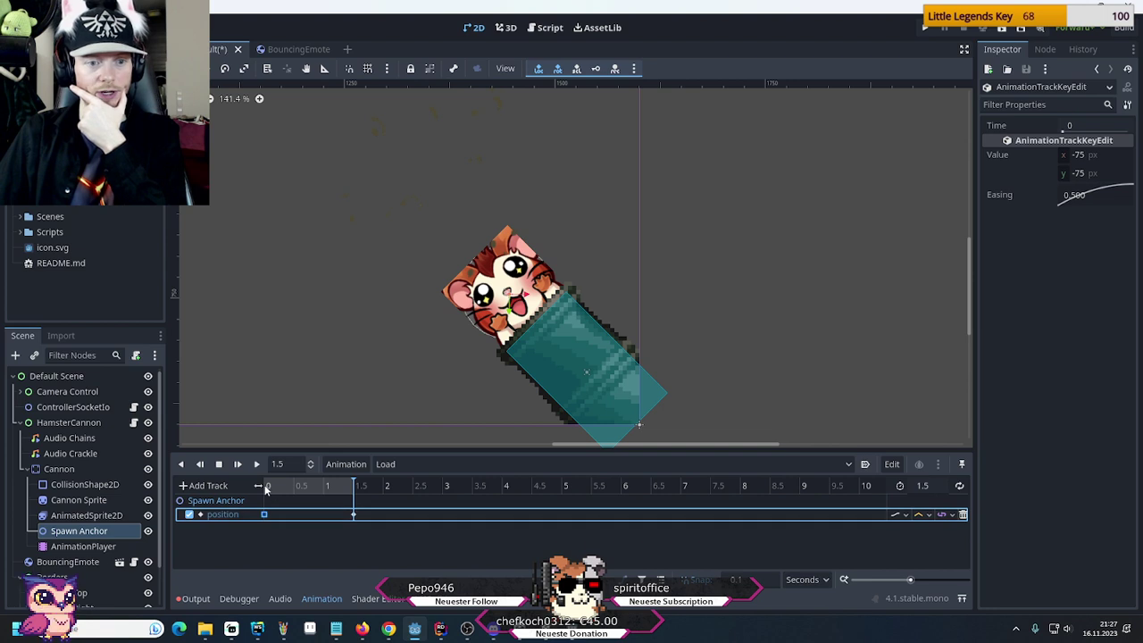
left_click(268, 488)
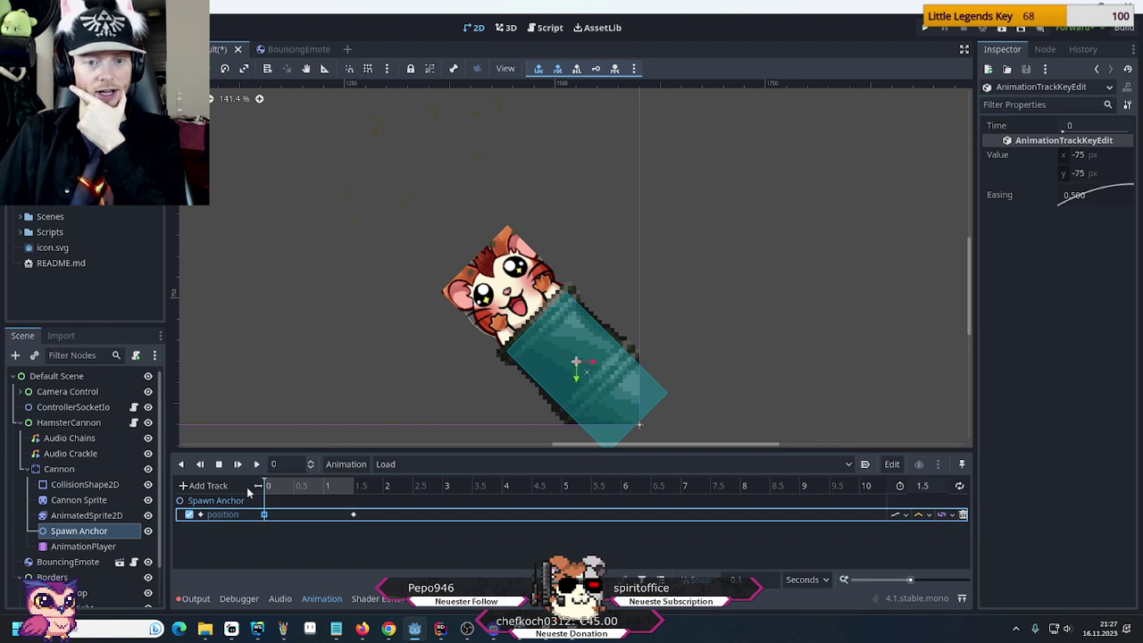
left_click(256, 465)
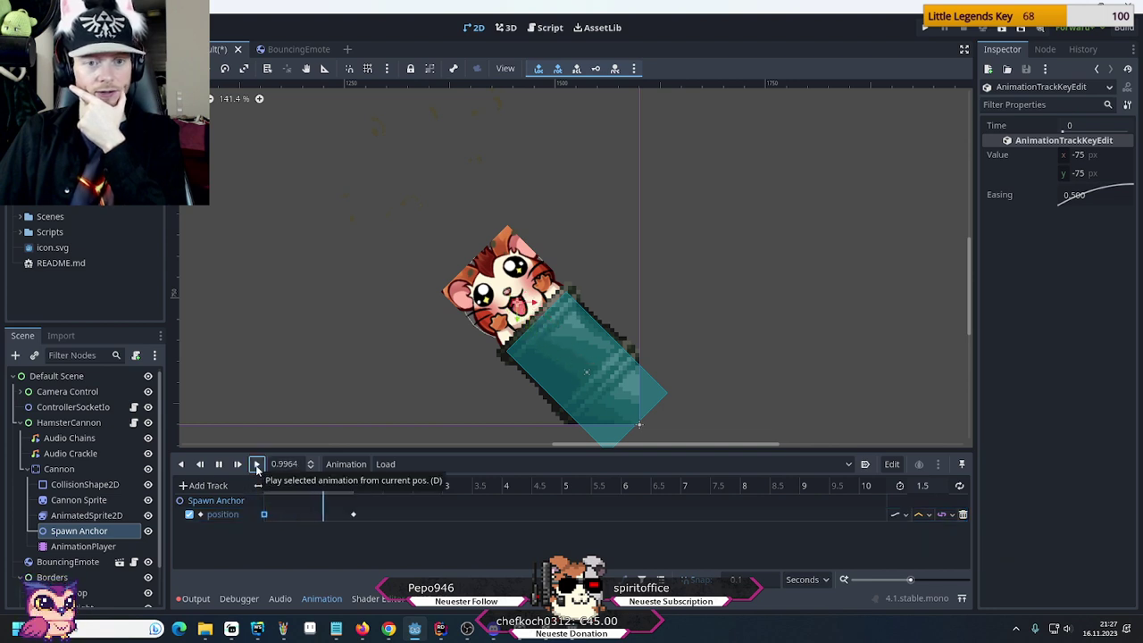
Make BouncingEmote a child of Spawn Anchor and set its position to x 0 px and y 0 px
left_click(54, 562)
left_click_drag(54, 563, 67, 536)
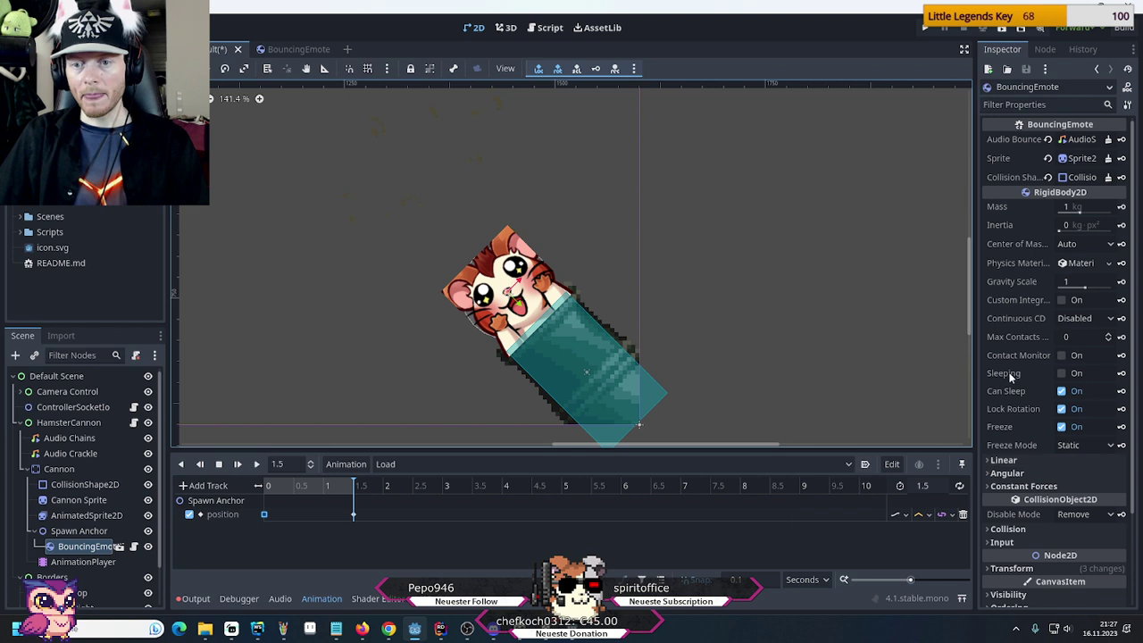
scroll(1009, 420, "down", 3)
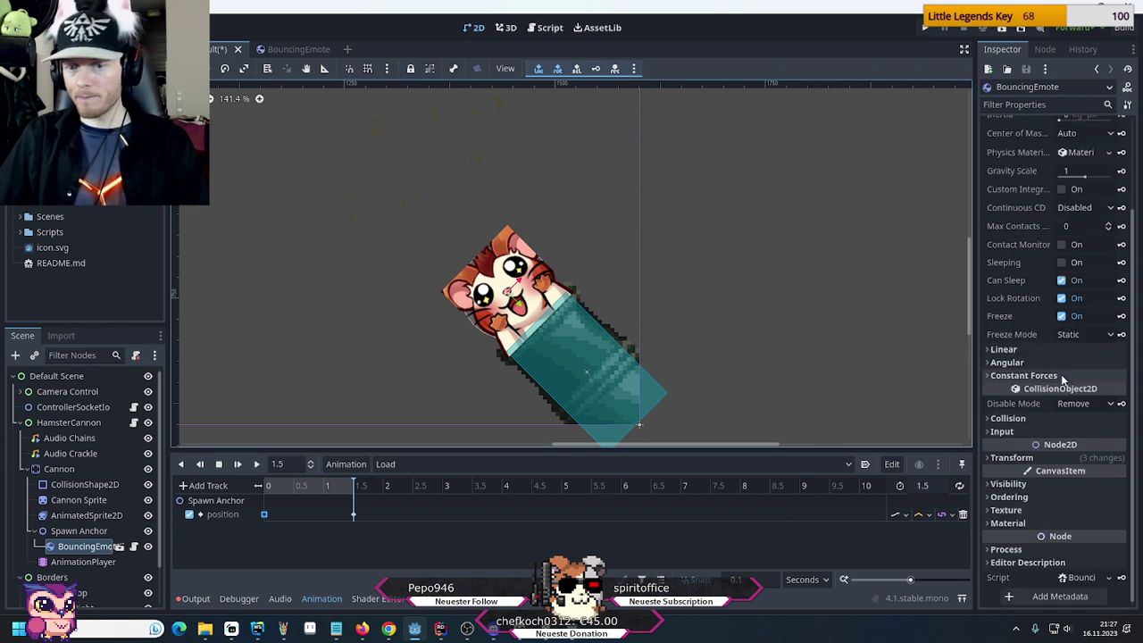
left_click(1011, 457)
left_click(1085, 472)
type("0")
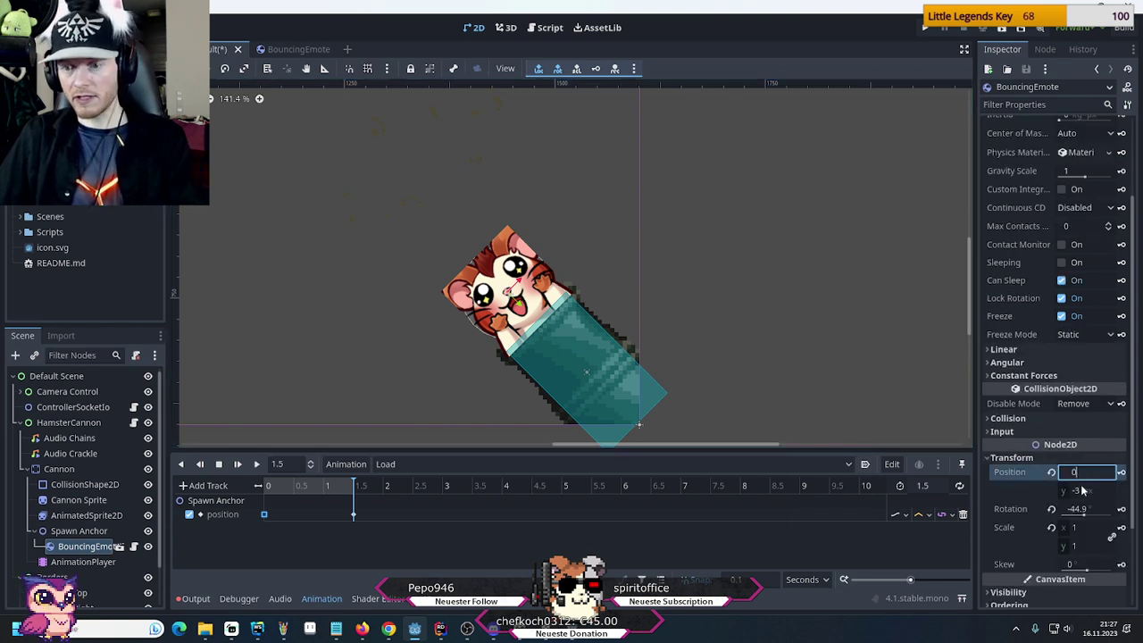
left_click(1083, 489)
type("0")
key("Return")
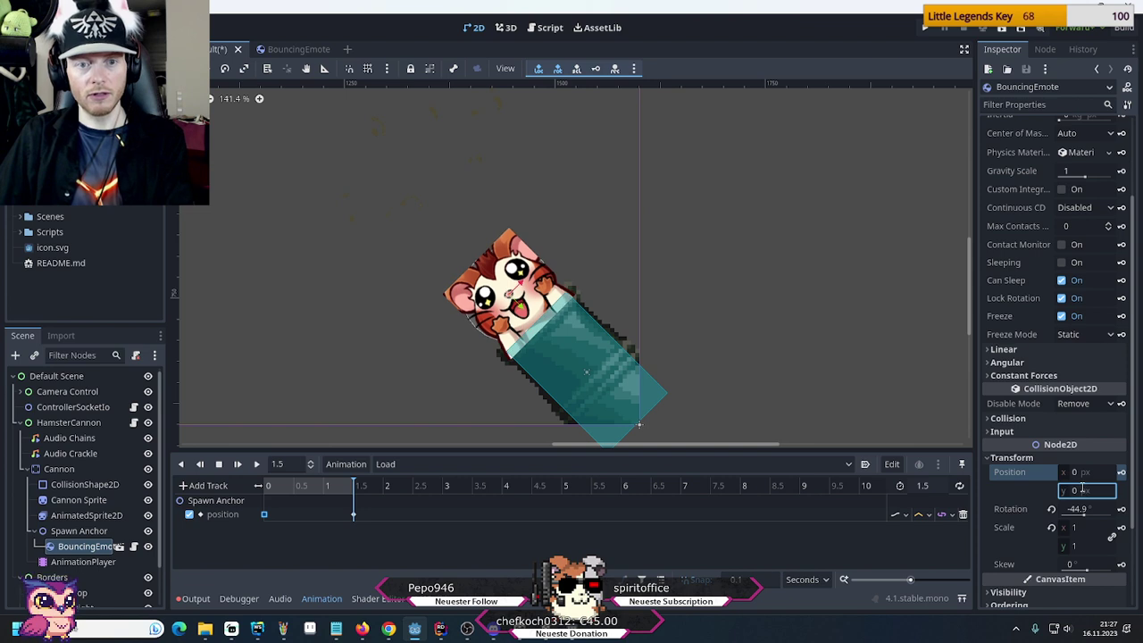
Play the AnimationPlayer's animation to preview the emote moving with the Spawn Anchor
left_click(83, 562)
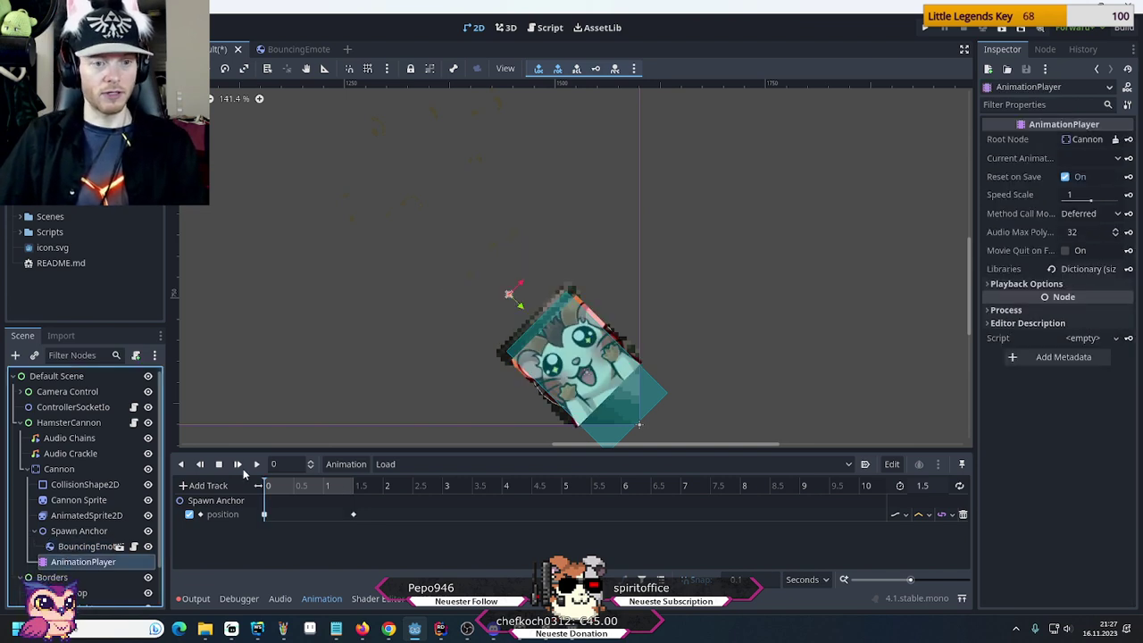
left_click(257, 465)
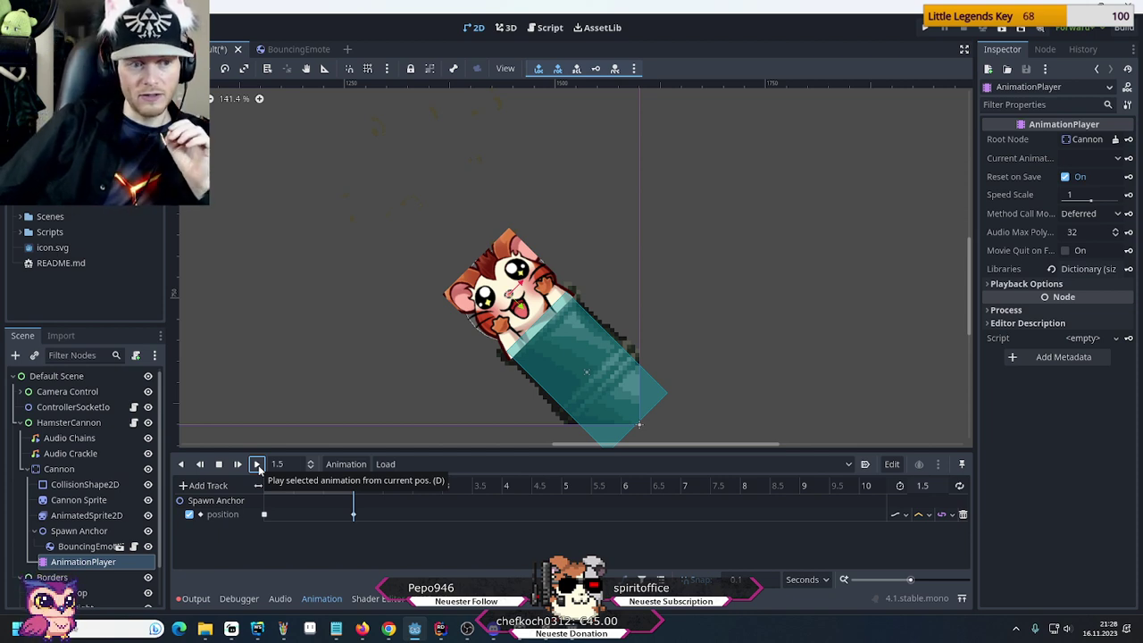
Set the Spawn Anchor's Z Index to -1 so the emote is drawn behind the cannon
left_click(73, 532)
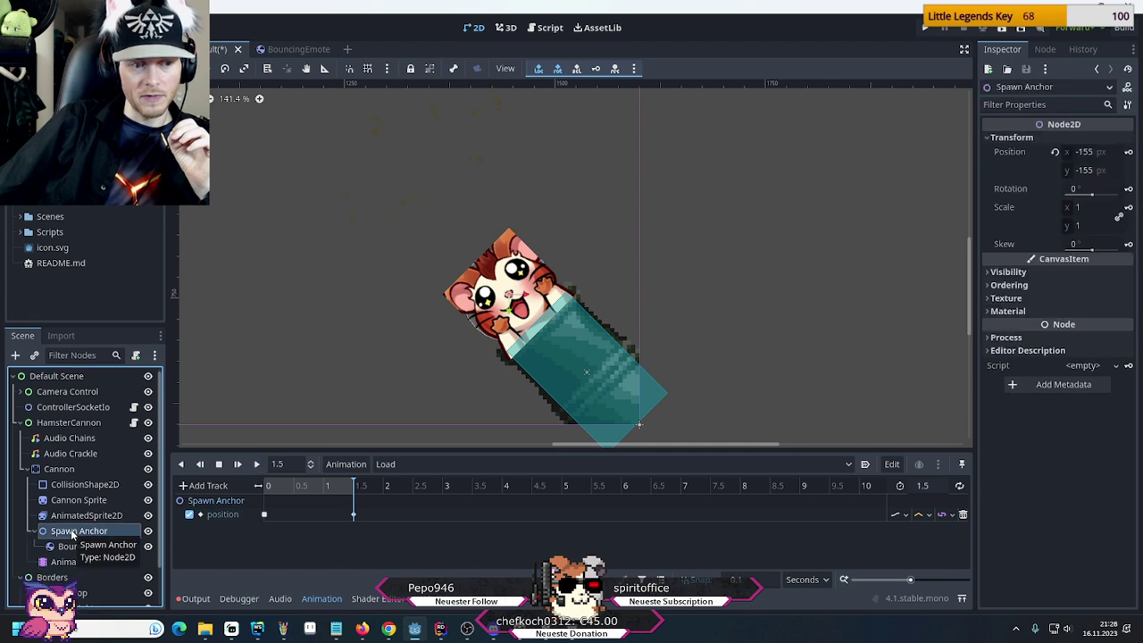
left_click(991, 286)
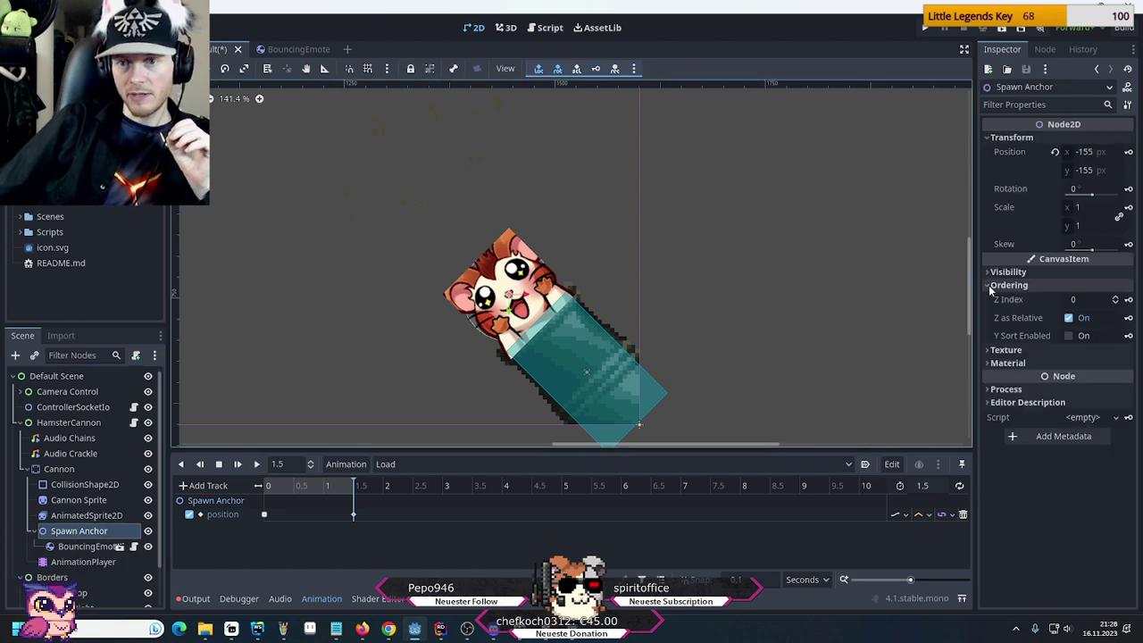
left_click(1083, 299)
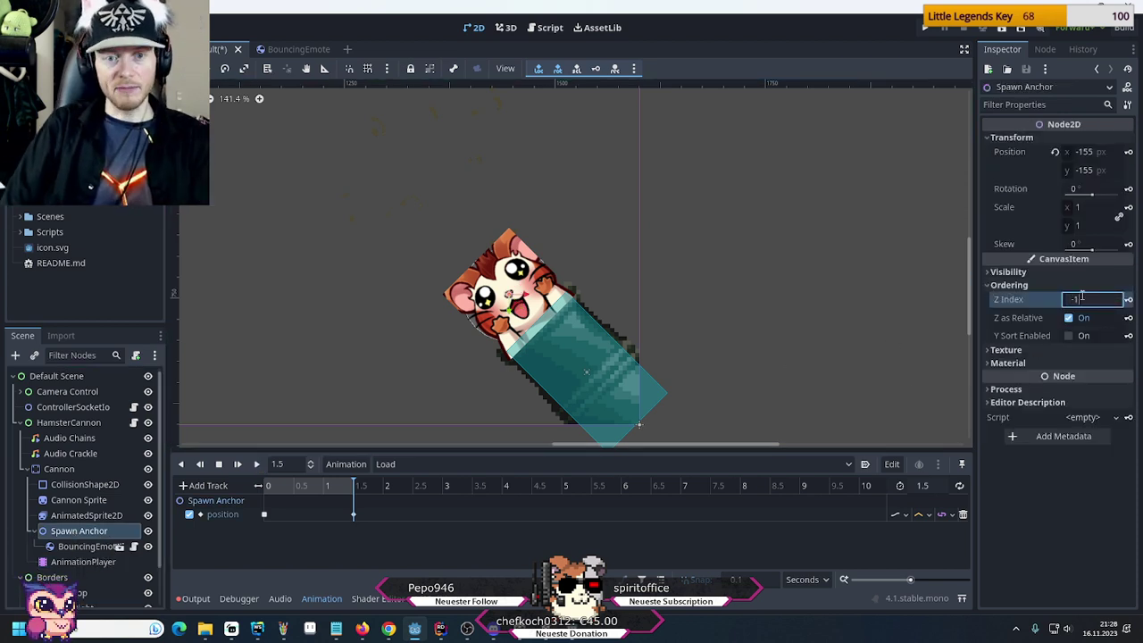
type("-1")
key("Return")
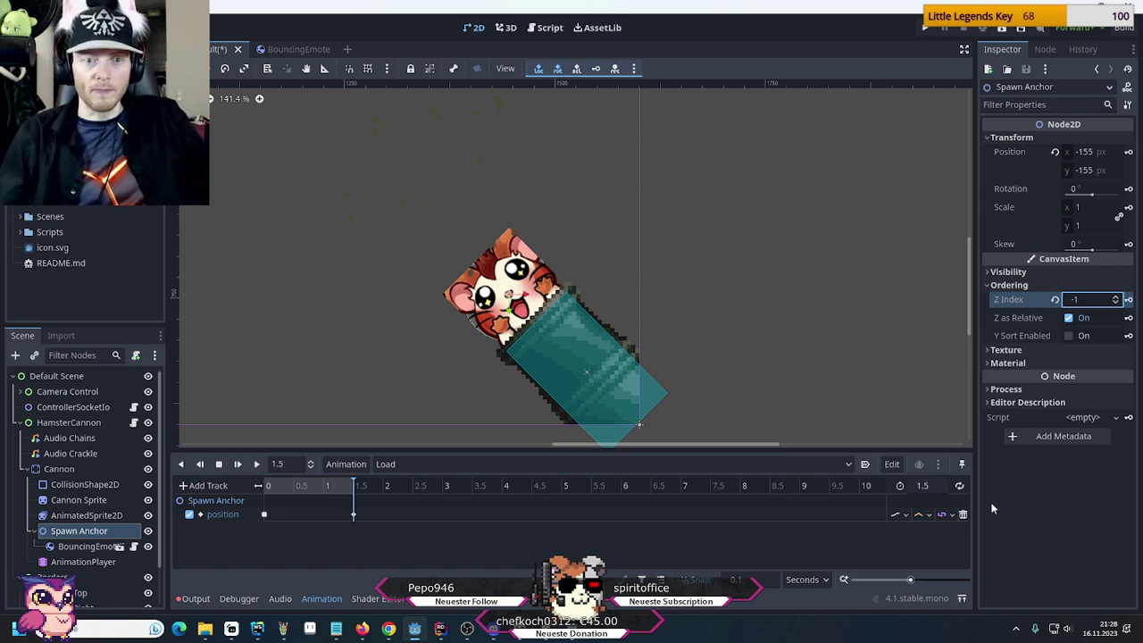
Replay the AnimationPlayer's animation several times to check the emote rising out from behind the cannon
left_click(83, 562)
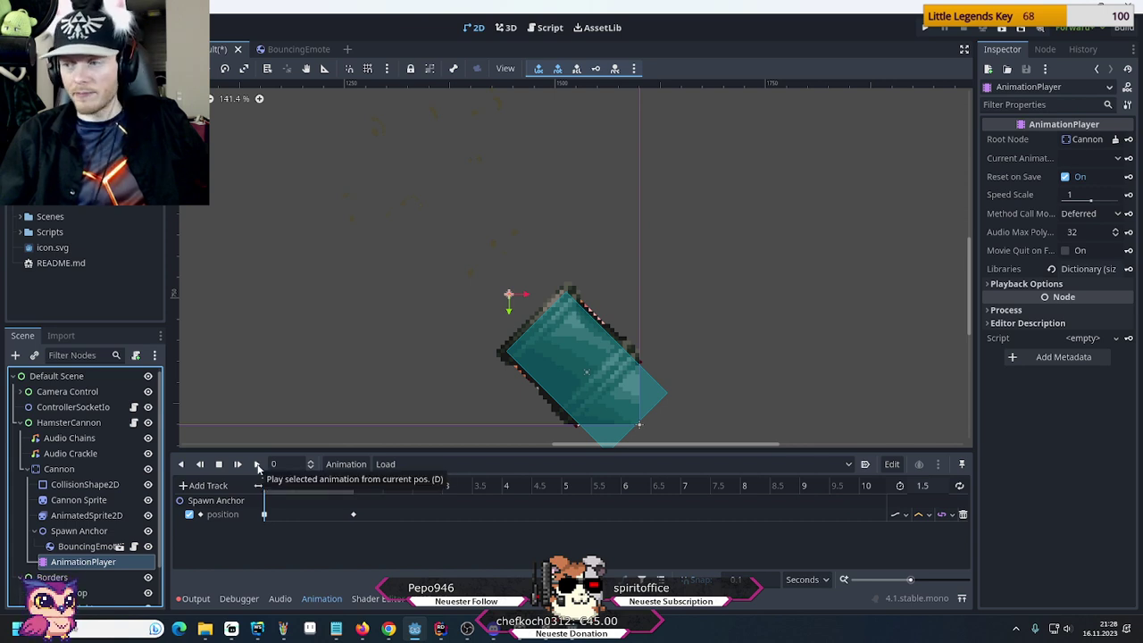
left_click(257, 465)
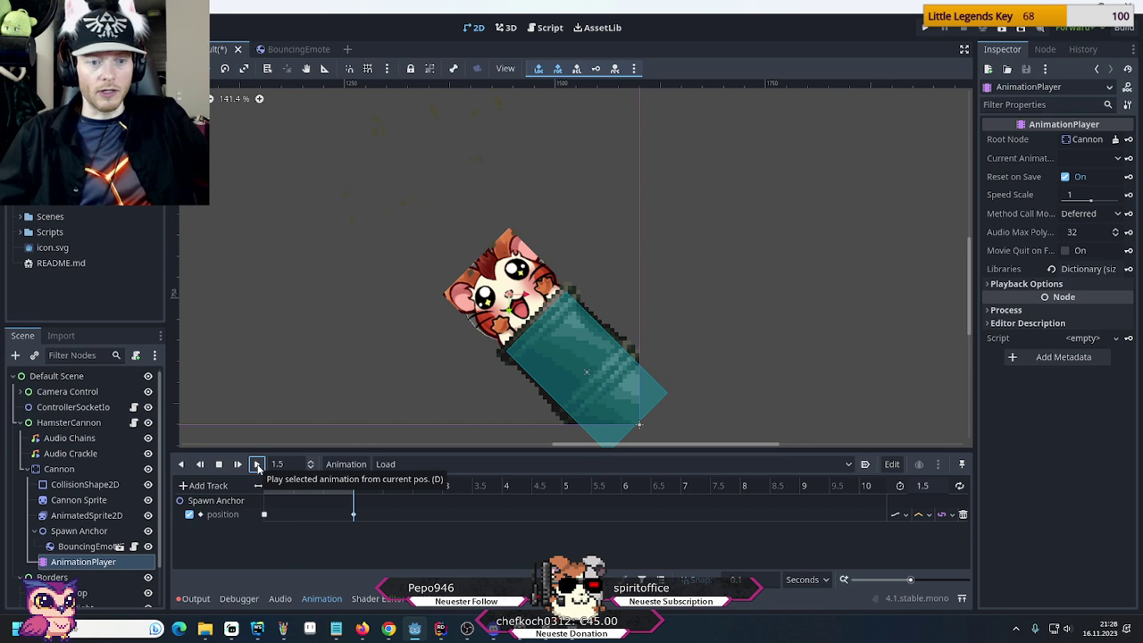
left_click(256, 464)
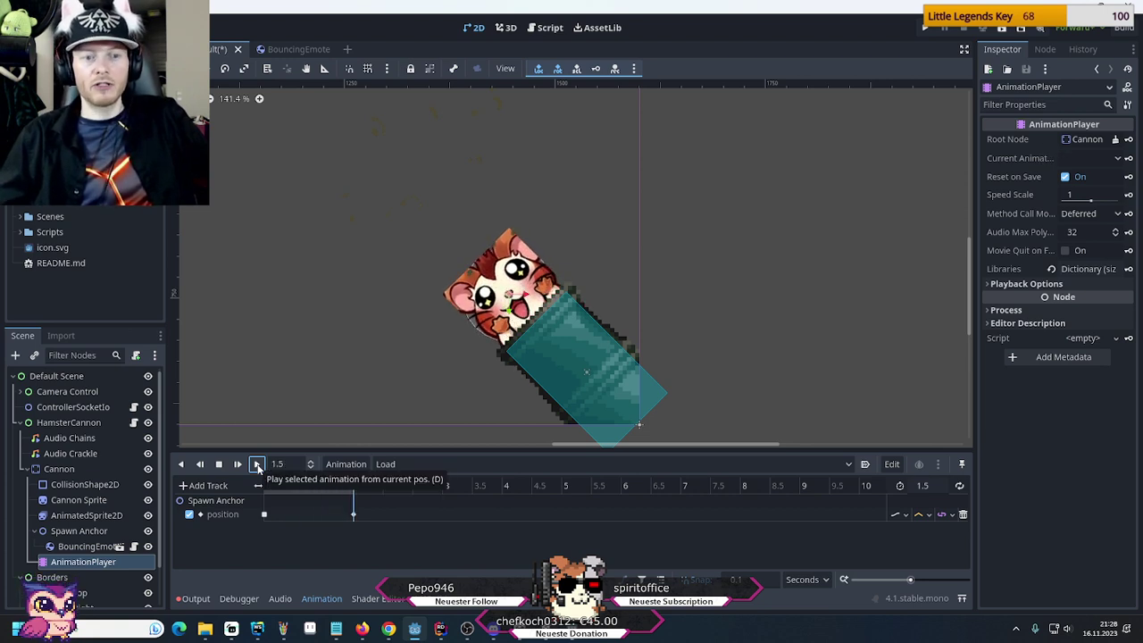
left_click(257, 465)
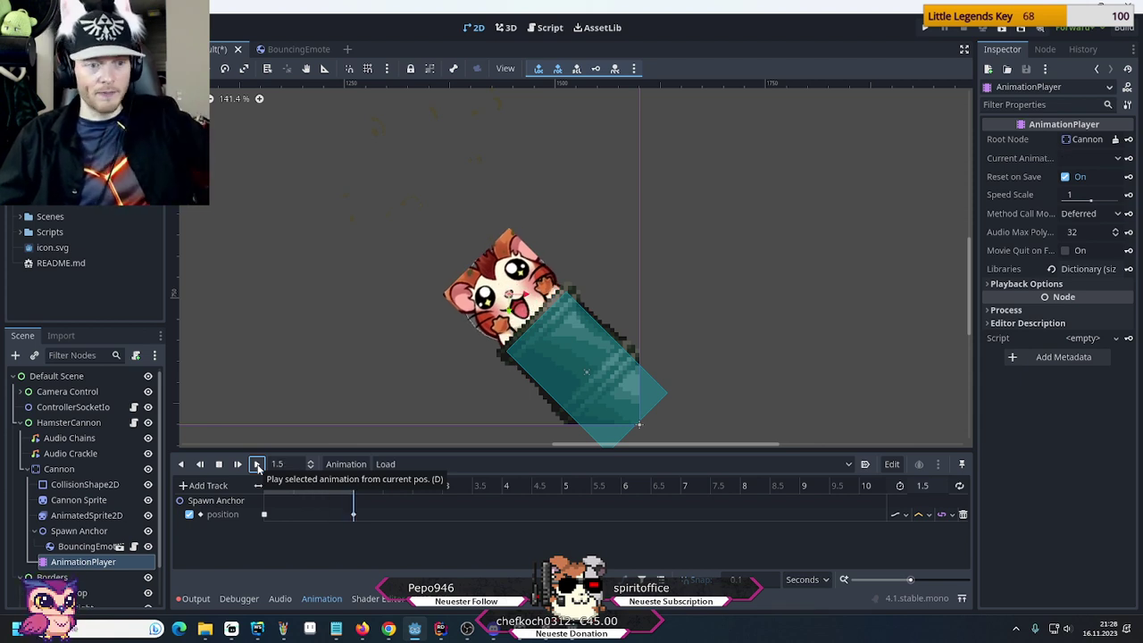
Preview the default smoke animation of AnimatedSprite2D and go back to the AnimationPlayer
left_click(68, 515)
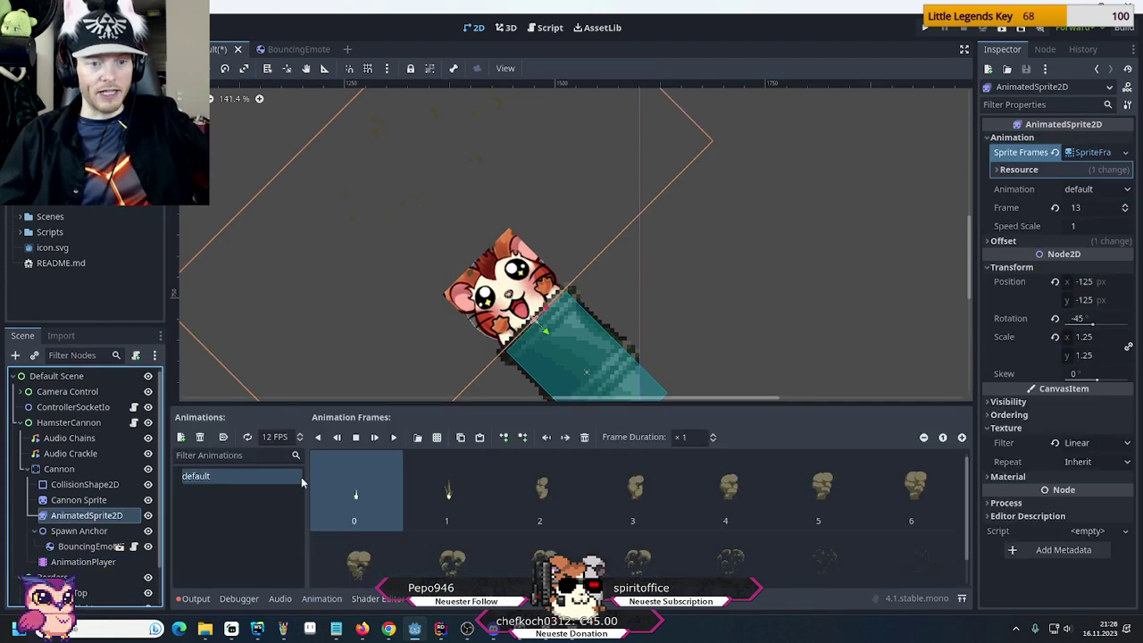
left_click(393, 436)
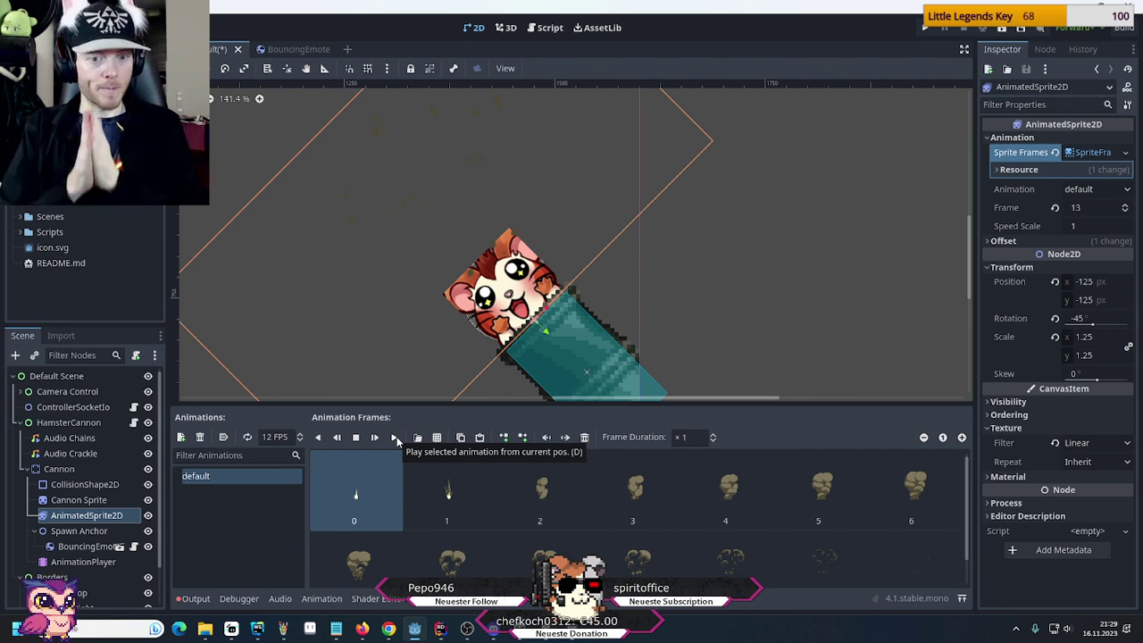
left_click(61, 562)
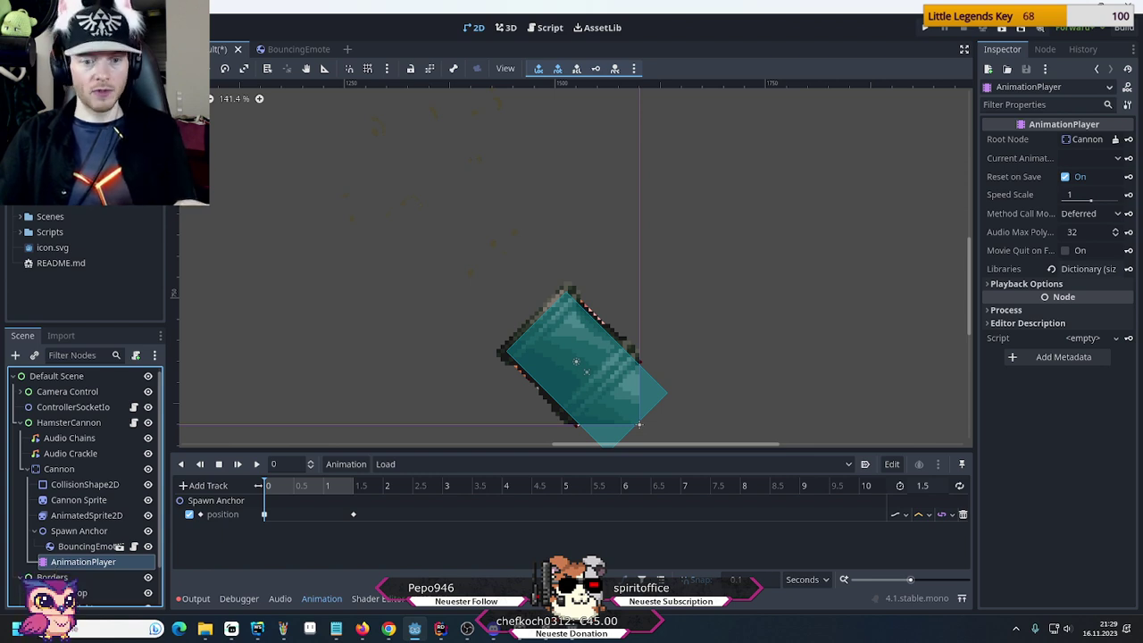
Switch to JetBrains Rider and add an exported public AnimationPlayer field named _animationPlayer after the _cannon field in HamsterCannon.cs
left_click(440, 628)
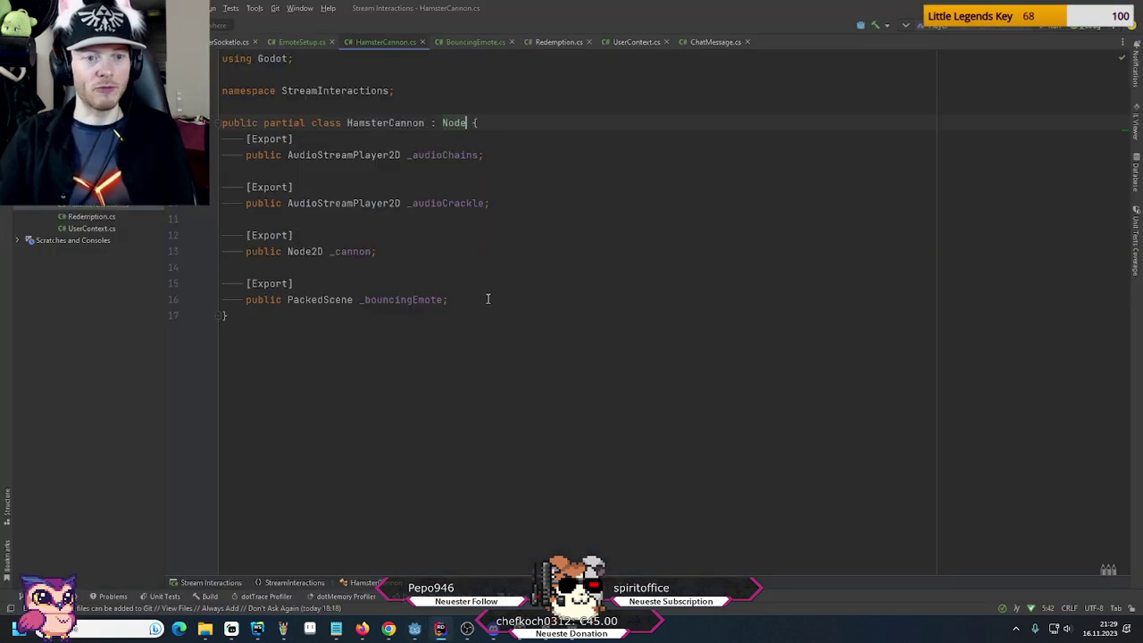
left_click(476, 248)
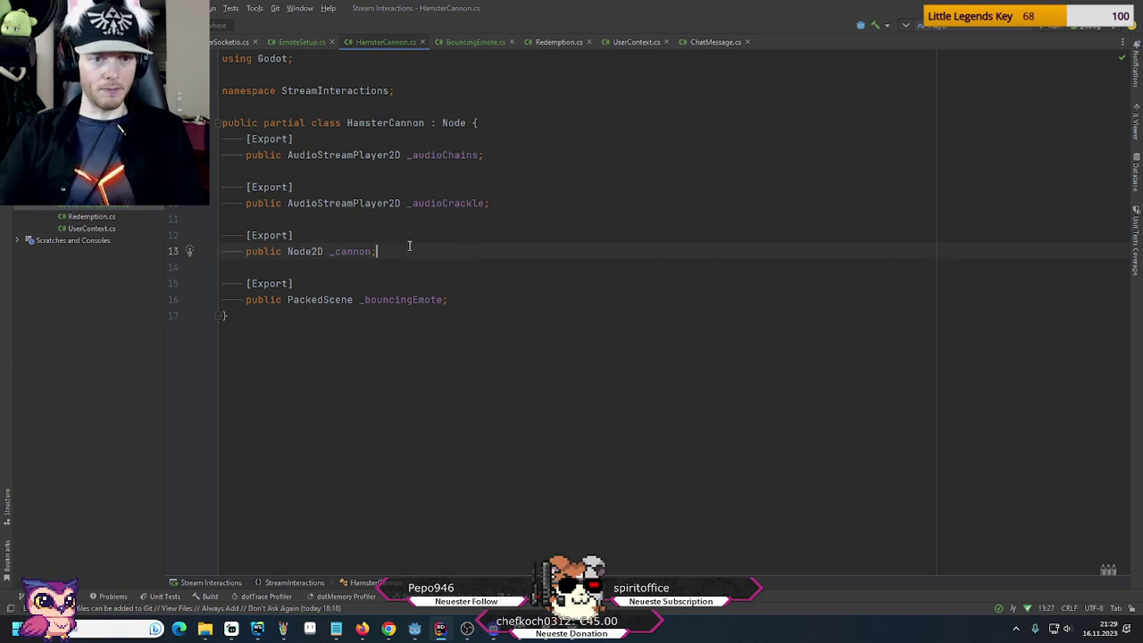
key("Return")
key("Return")
type("pu")
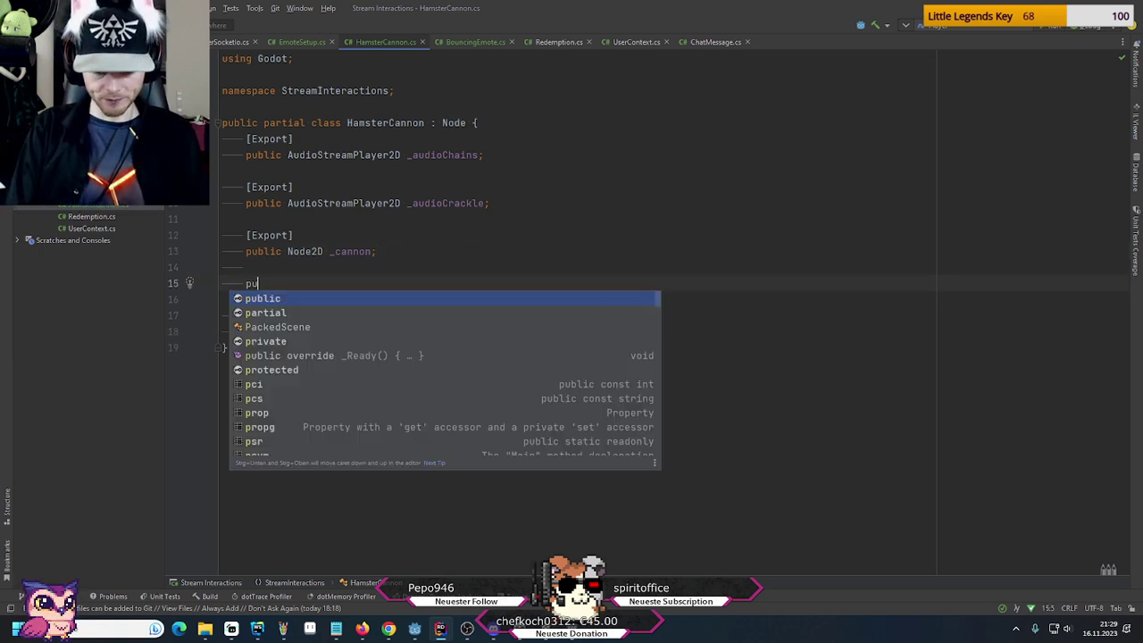
key("Return")
type("AP")
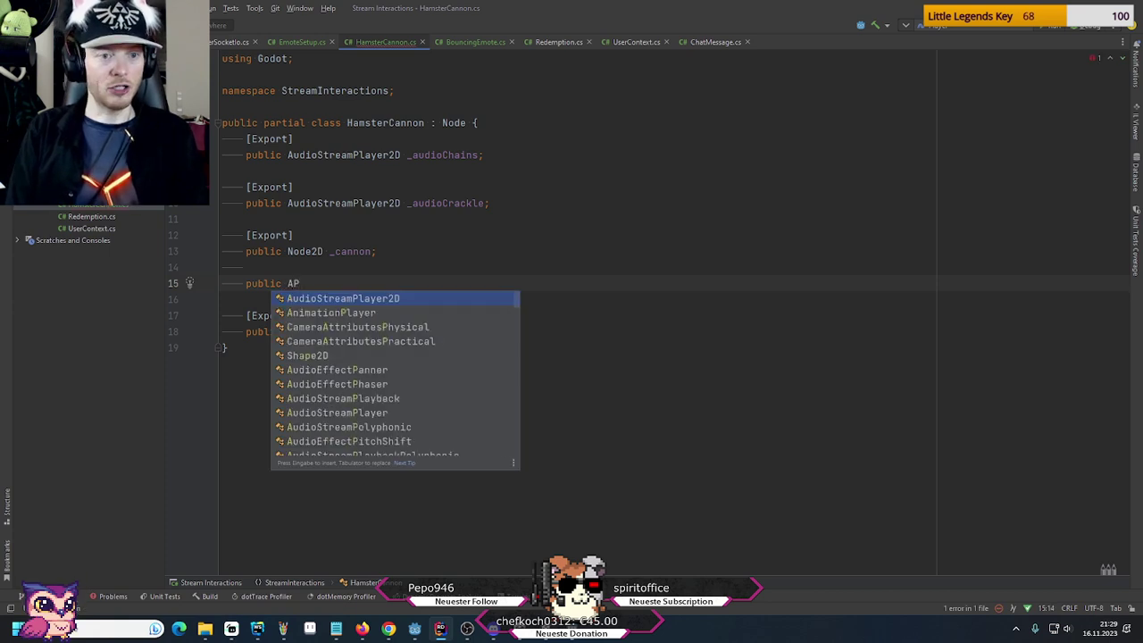
key("Down")
key("Return")
key("Return")
type(";")
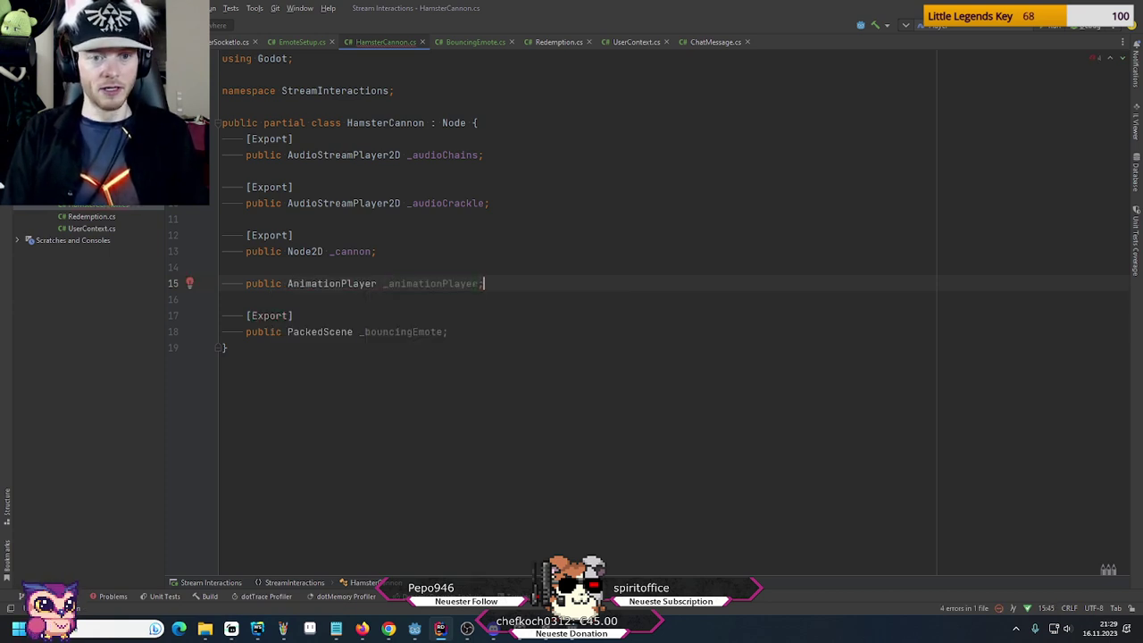
key("ctrl+alt+Return")
type("[Export")
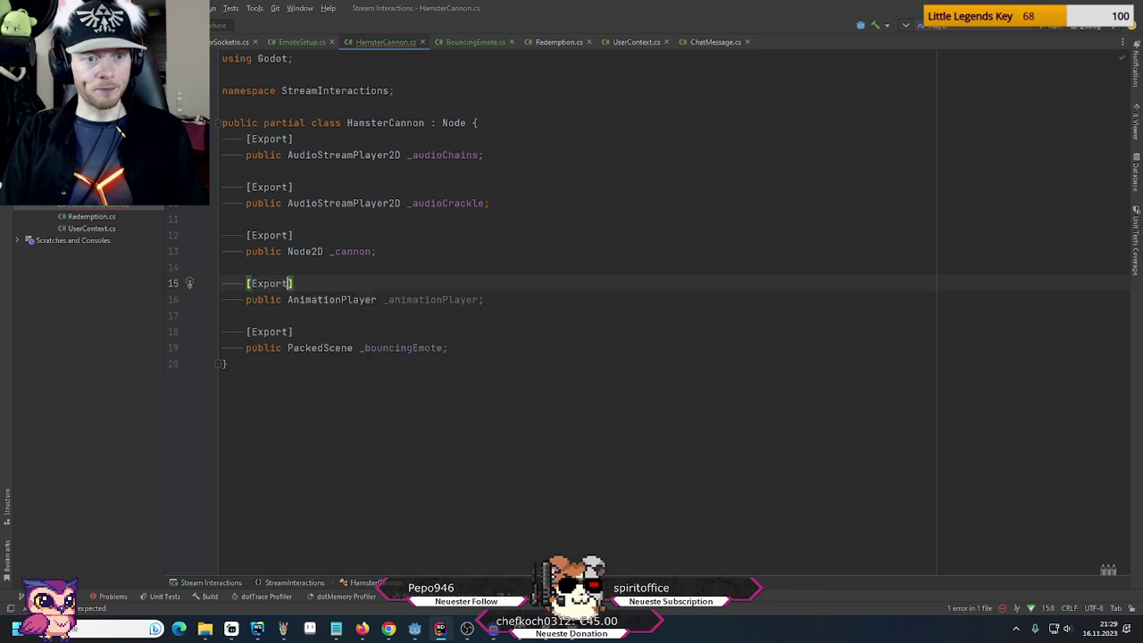
Switch to Godot, rebuild the project, and assign the AnimationPlayer node to HamsterCannon's Animation Player property
key("alt+Tab")
key("alt+b")
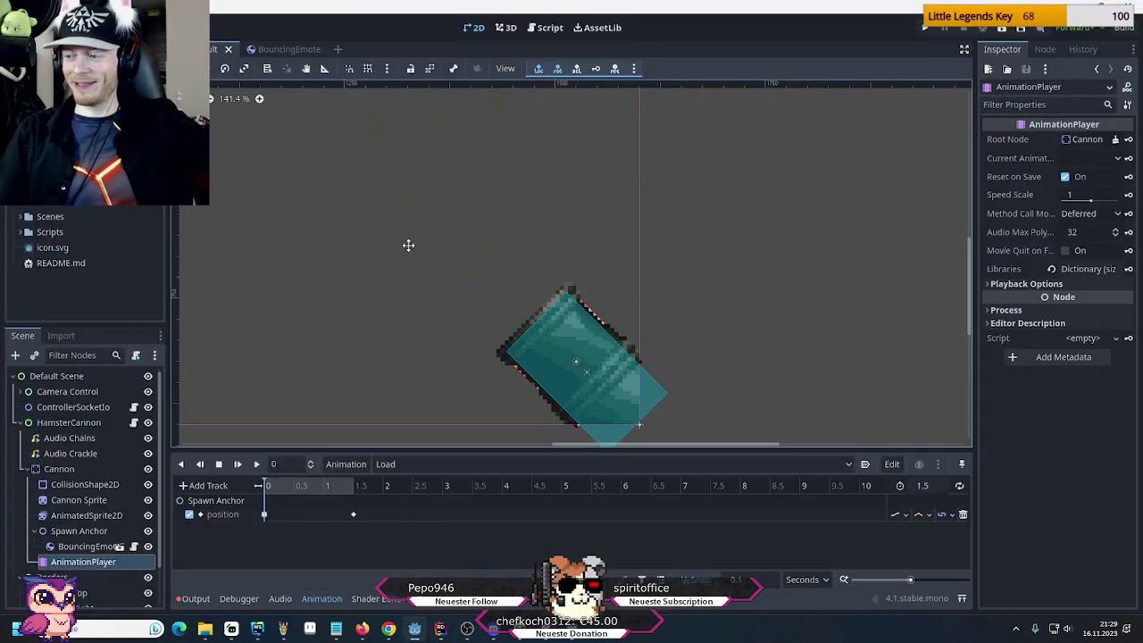
left_click(49, 423)
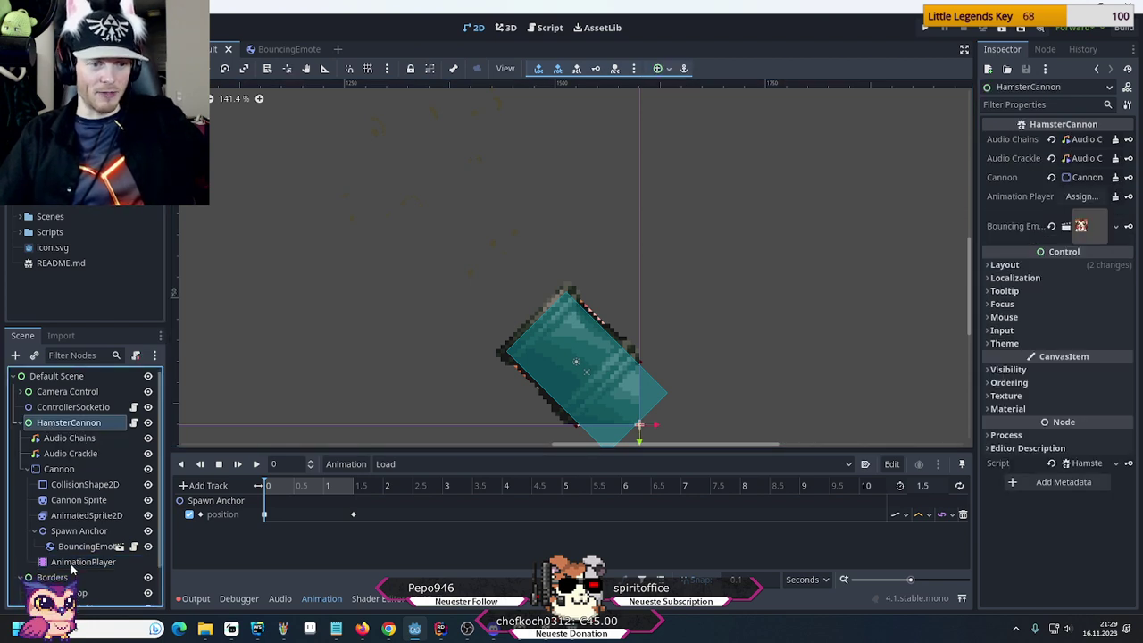
left_click_drag(76, 562, 1076, 198)
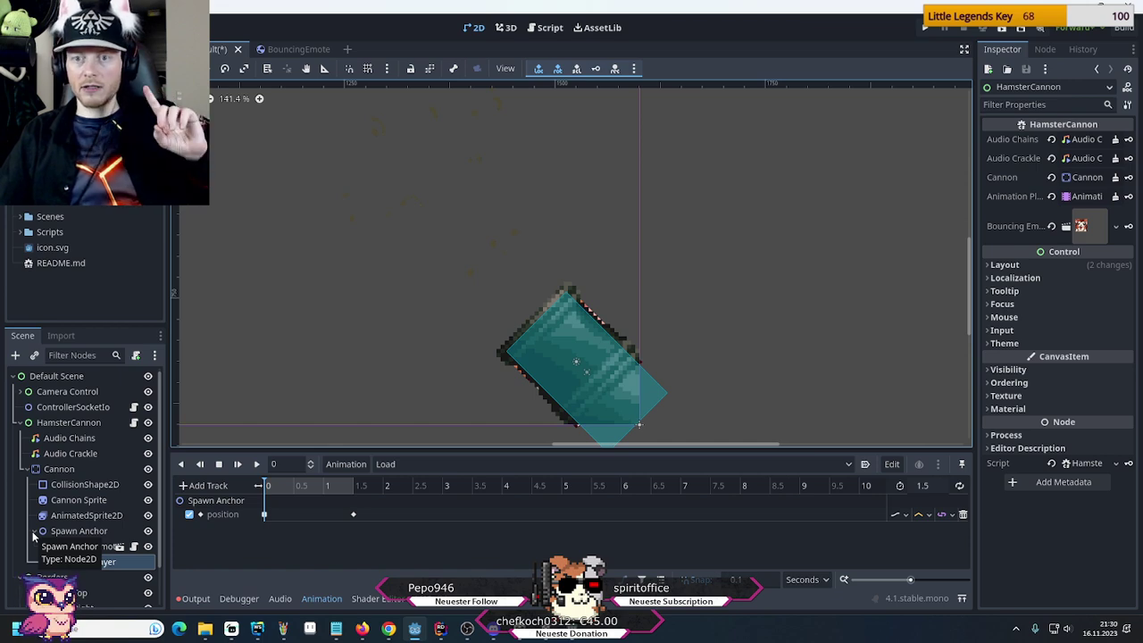
Inspect the Spawn Anchor node's type and return to the _cannon field in HamsterCannon.cs in Rider
left_click(77, 532)
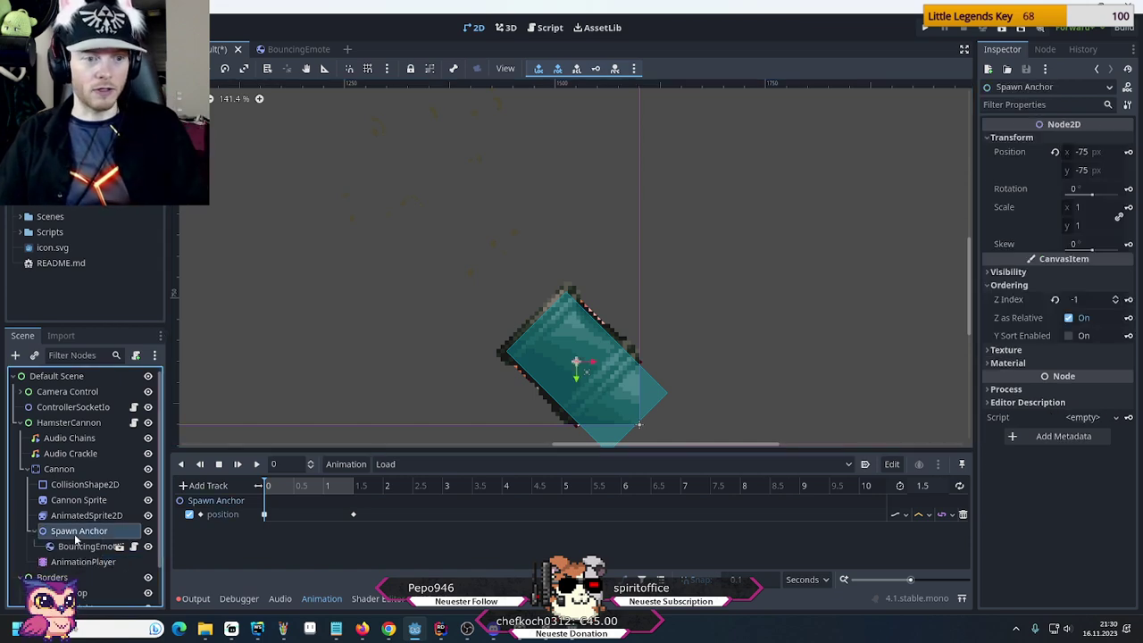
key("alt+Tab")
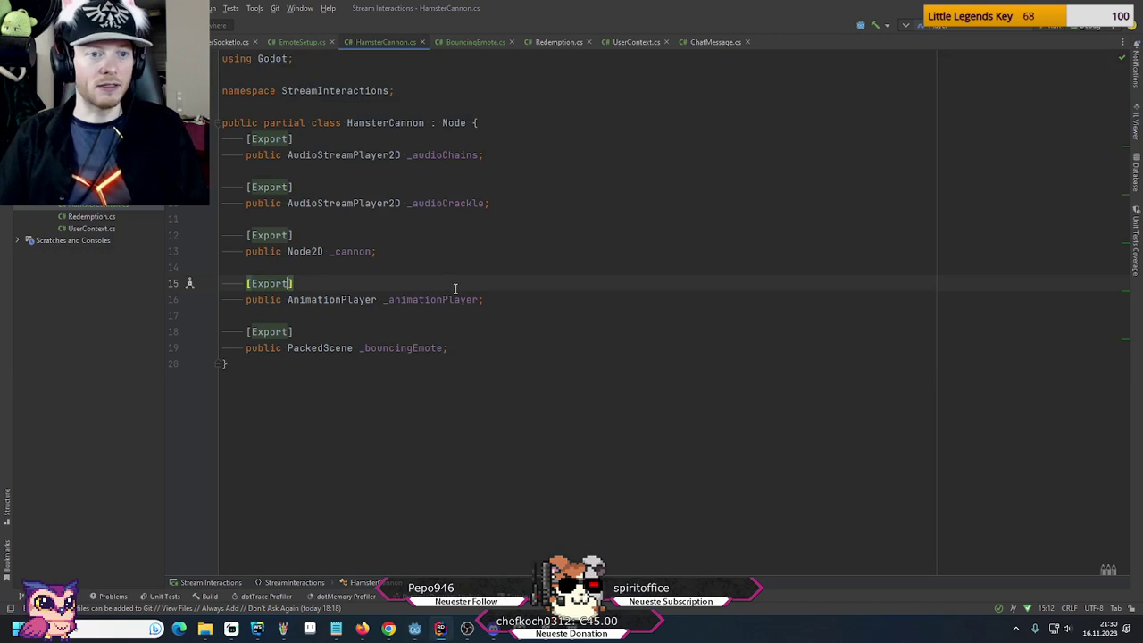
left_click(407, 250)
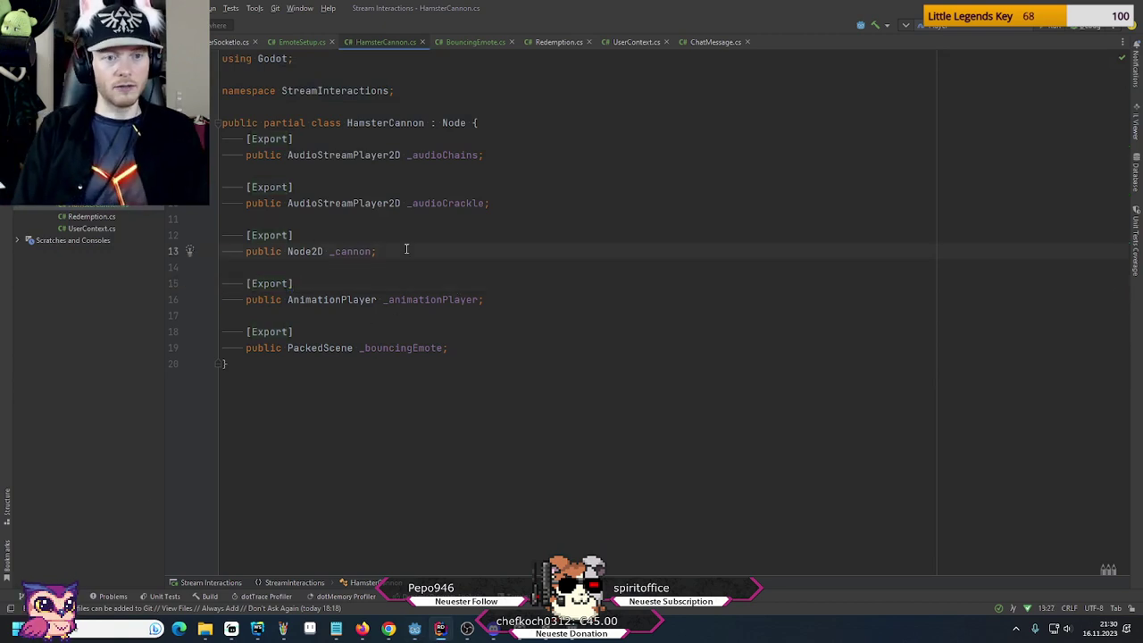
key("Down")
key("Down")
key("Down")
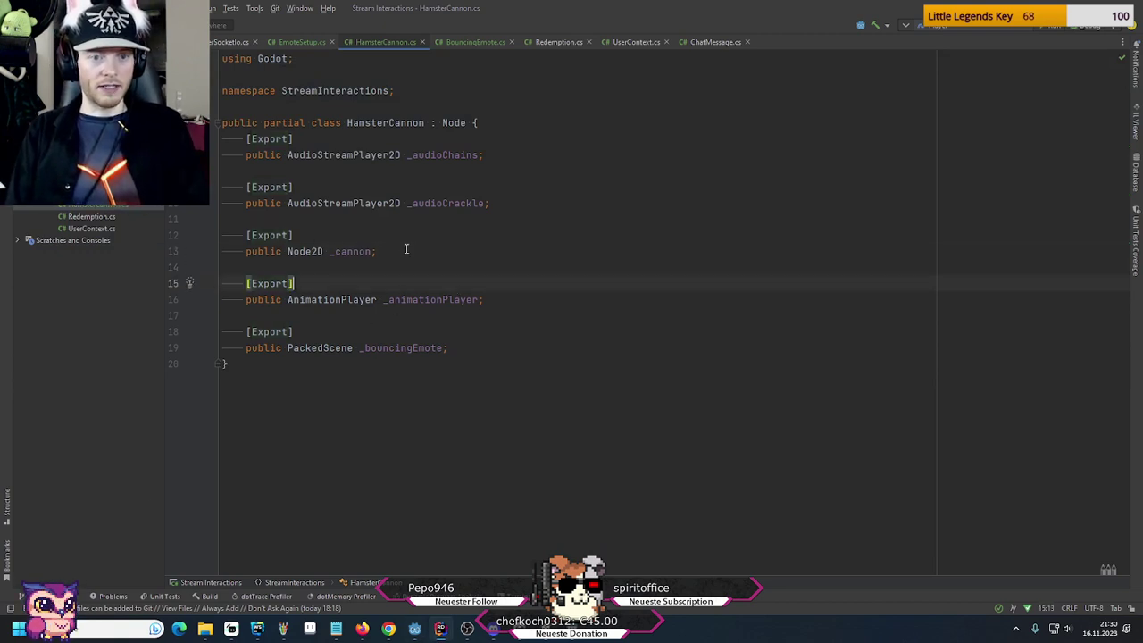
key("Return")
key("Return")
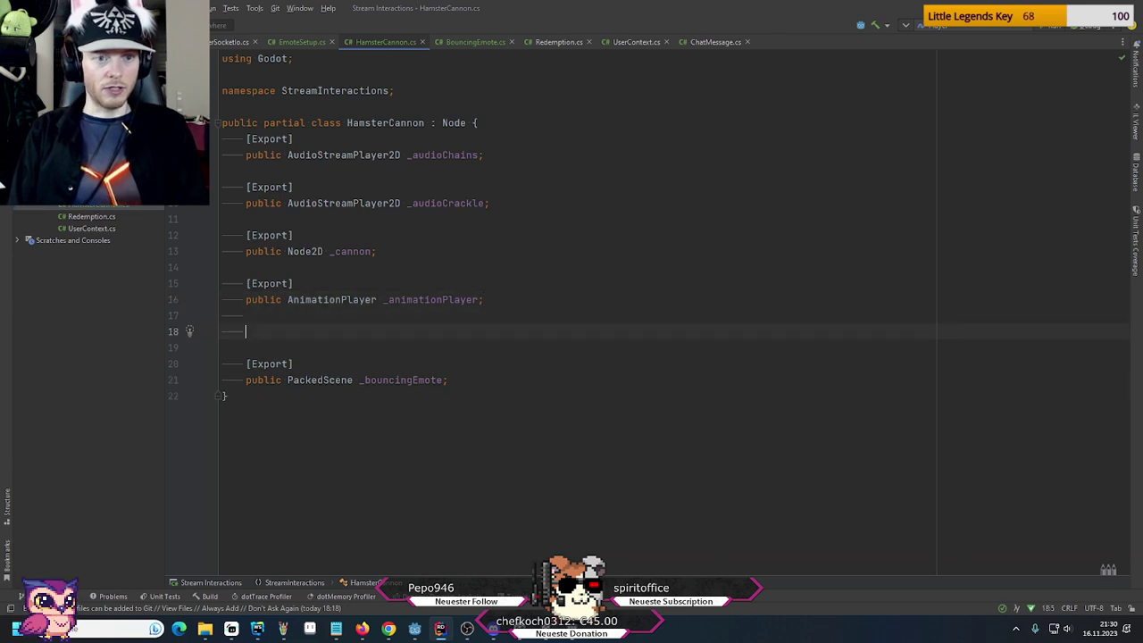
key("BackSpace")
key("BackSpace")
key("Up")
key("Up")
key("Up")
Add an exported public Node2D field named _spawnAnchor after the _cannon field in HamsterCannon.cs
key("Return")
key("Return")
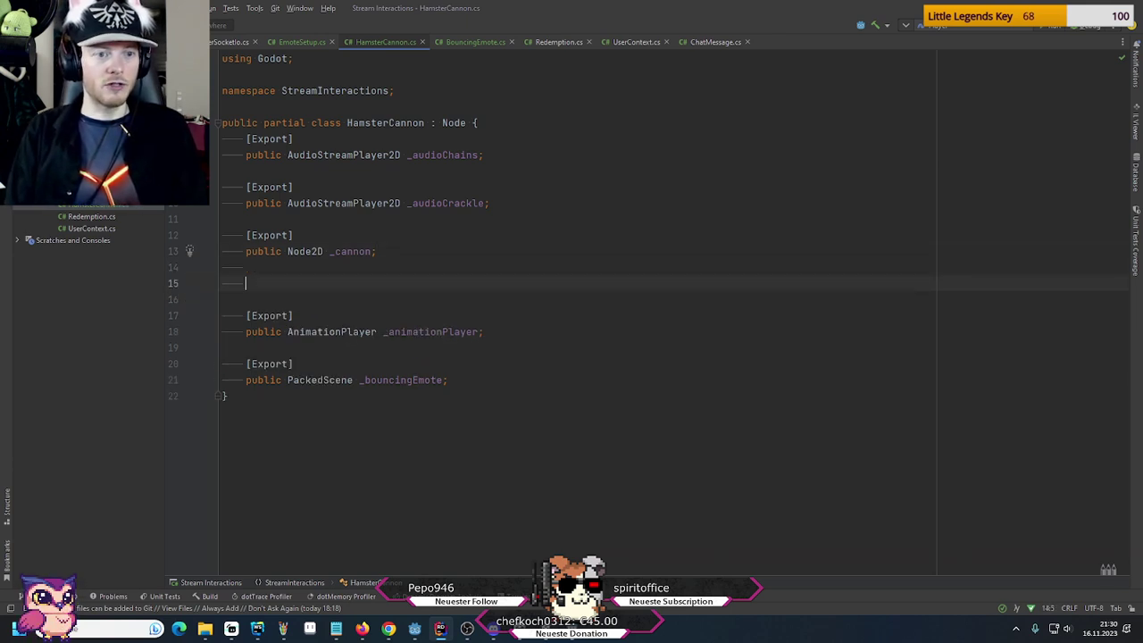
type("public N")
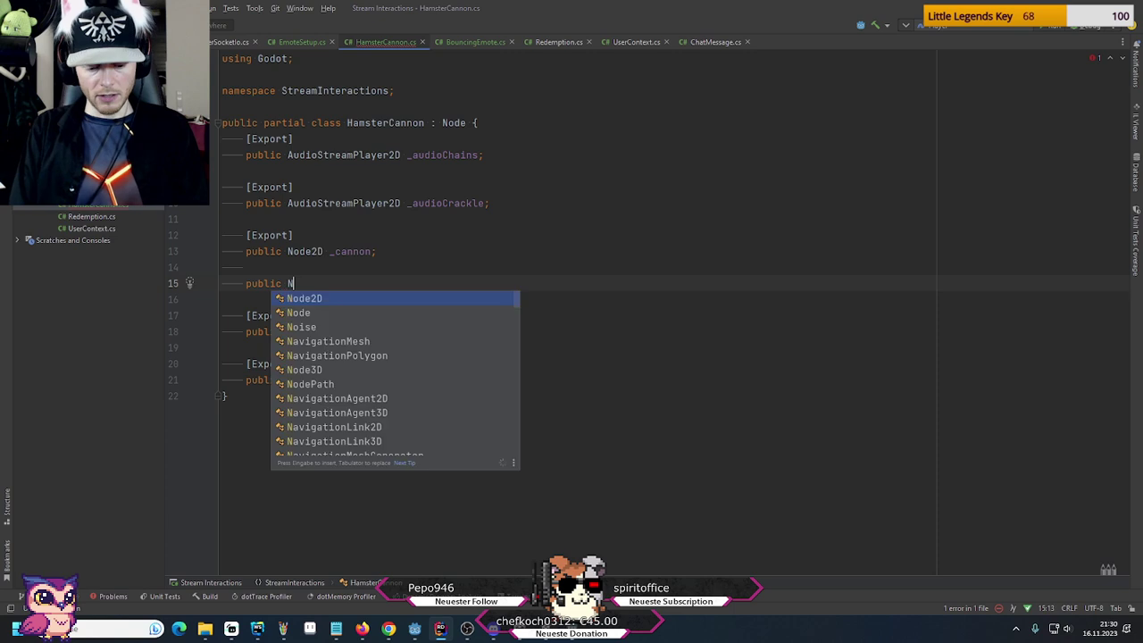
key("Return")
type("_s")
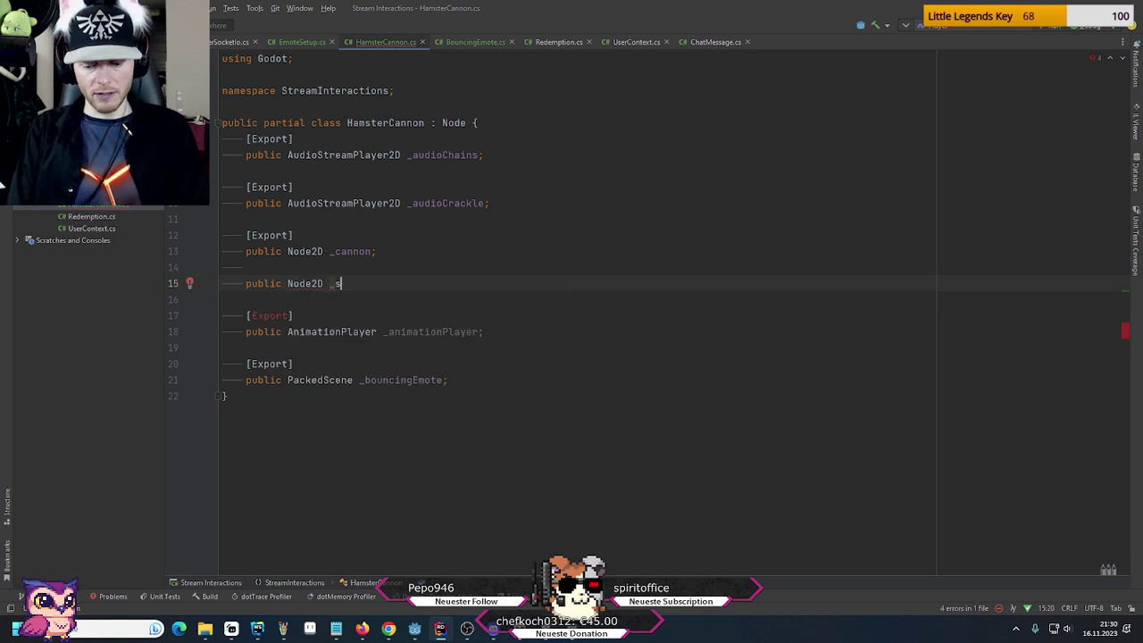
type("pawnAnchor;")
key("Up")
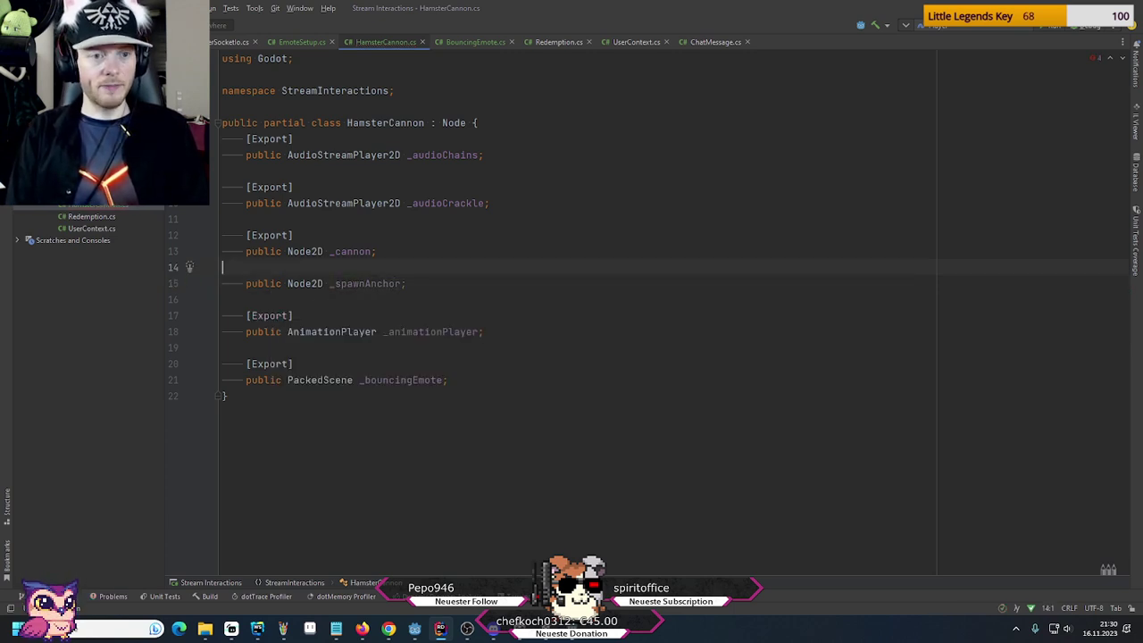
key("Return")
type("[Export")
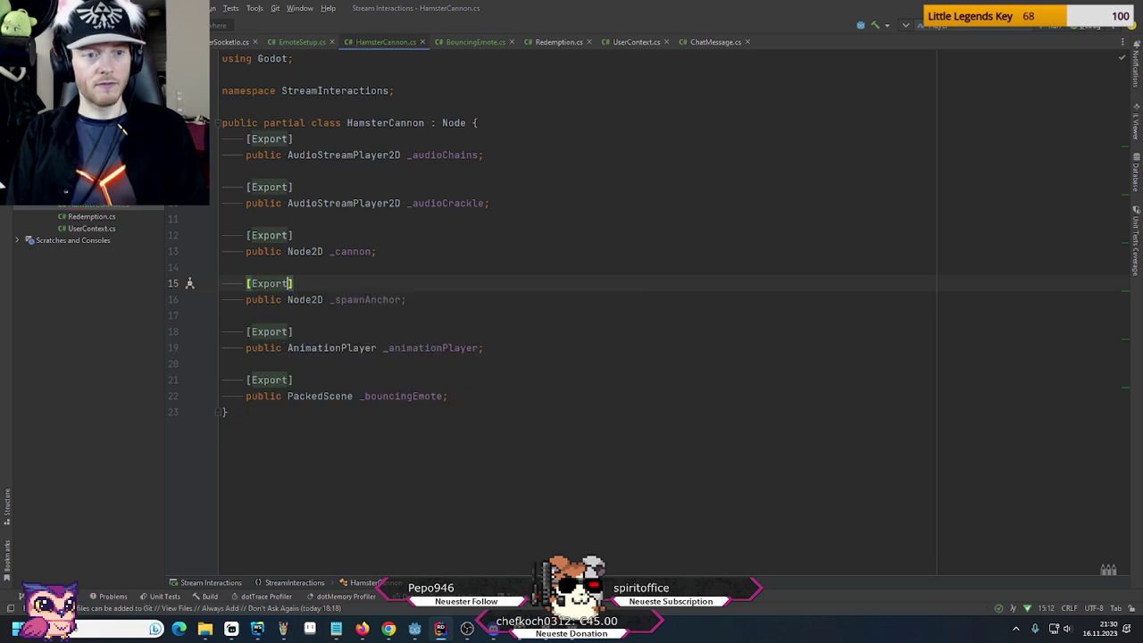
Switch to Godot and assign the Spawn Anchor node to HamsterCannon's Spawn Anchor property
key("alt+Tab")
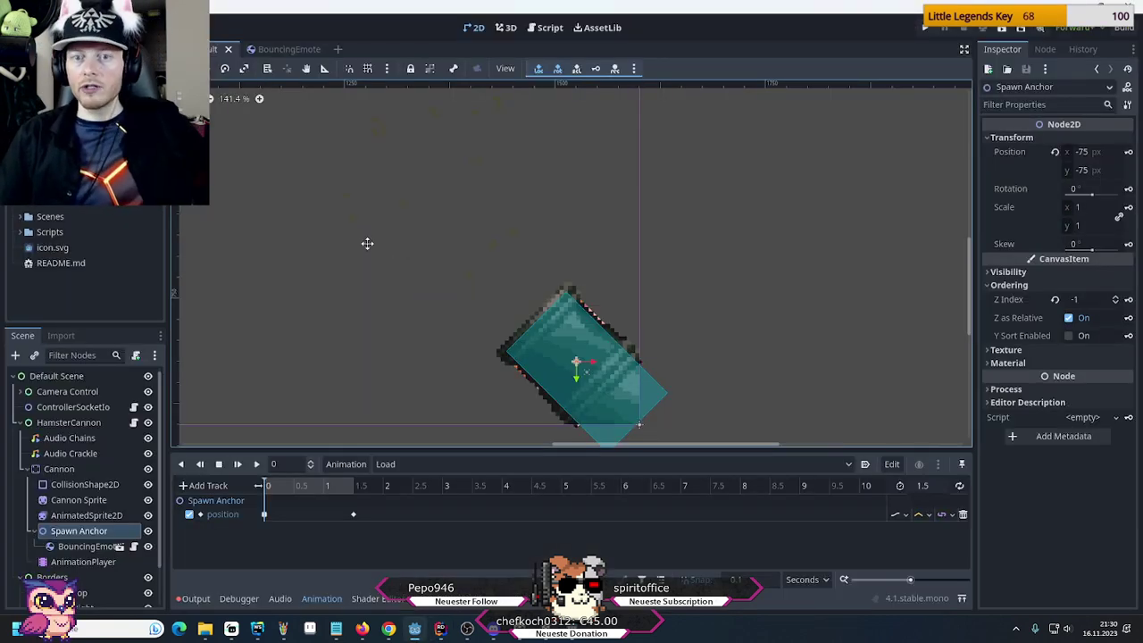
left_click(53, 425)
left_click(70, 533)
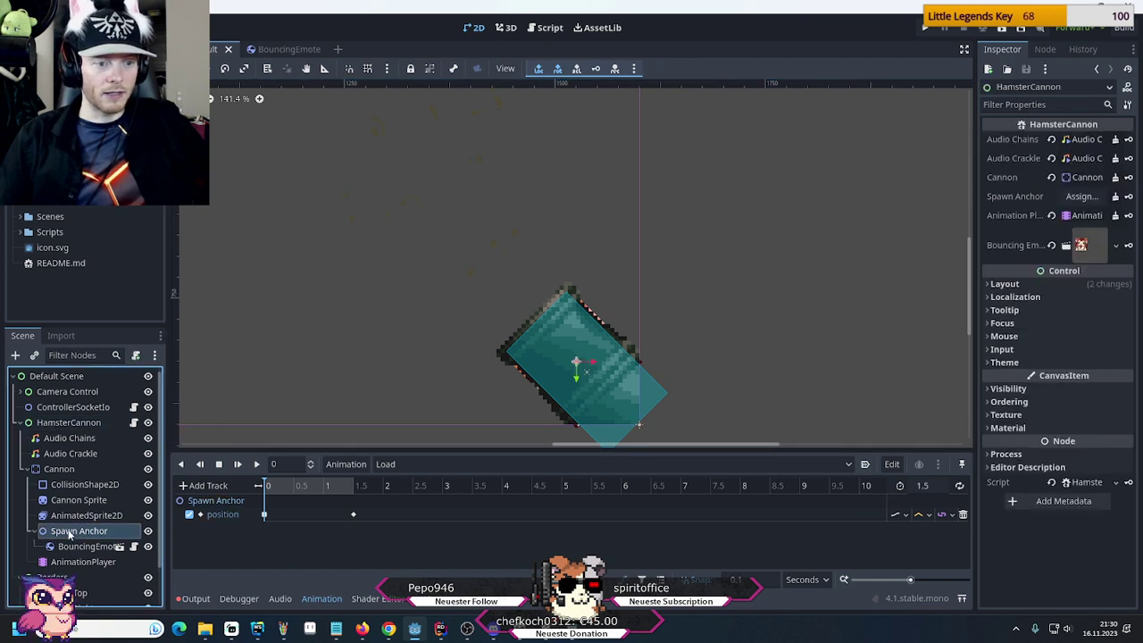
left_click_drag(69, 532, 1077, 202)
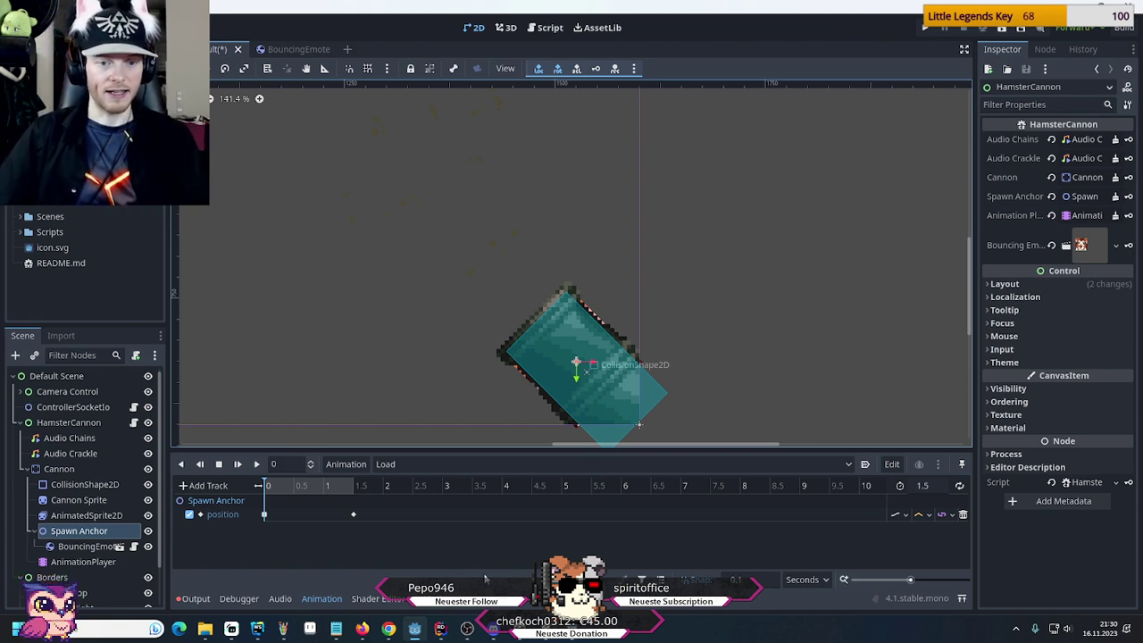
Switch to Rider and add a _Ready override after the _bouncingEmote field, with an empty line for another method below it
left_click(451, 631)
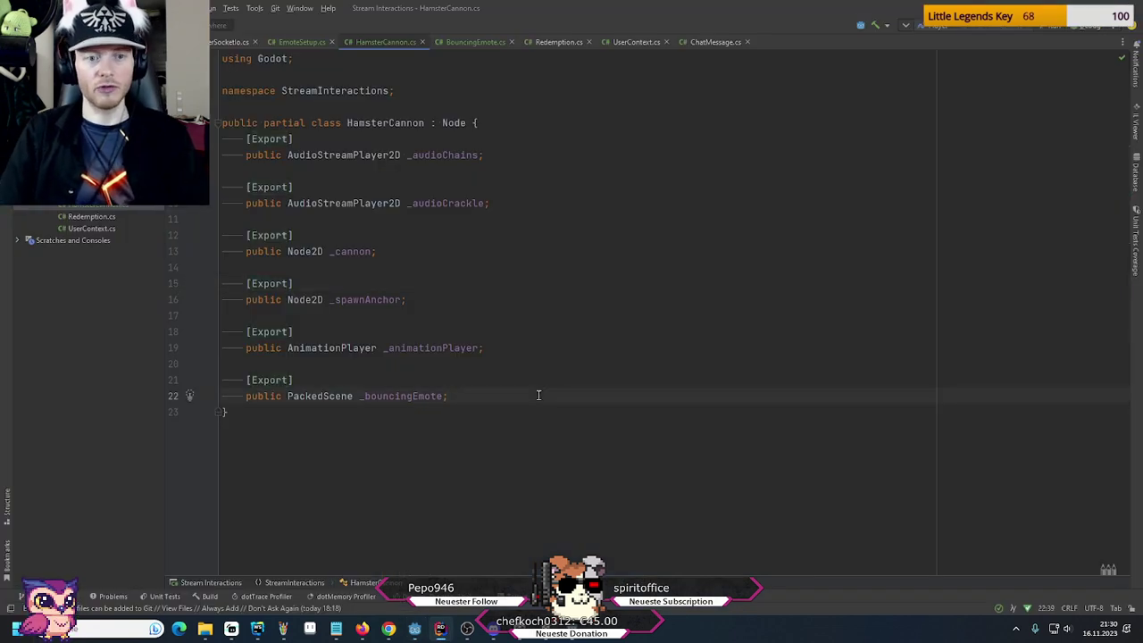
key("Return")
key("Return")
type("_r")
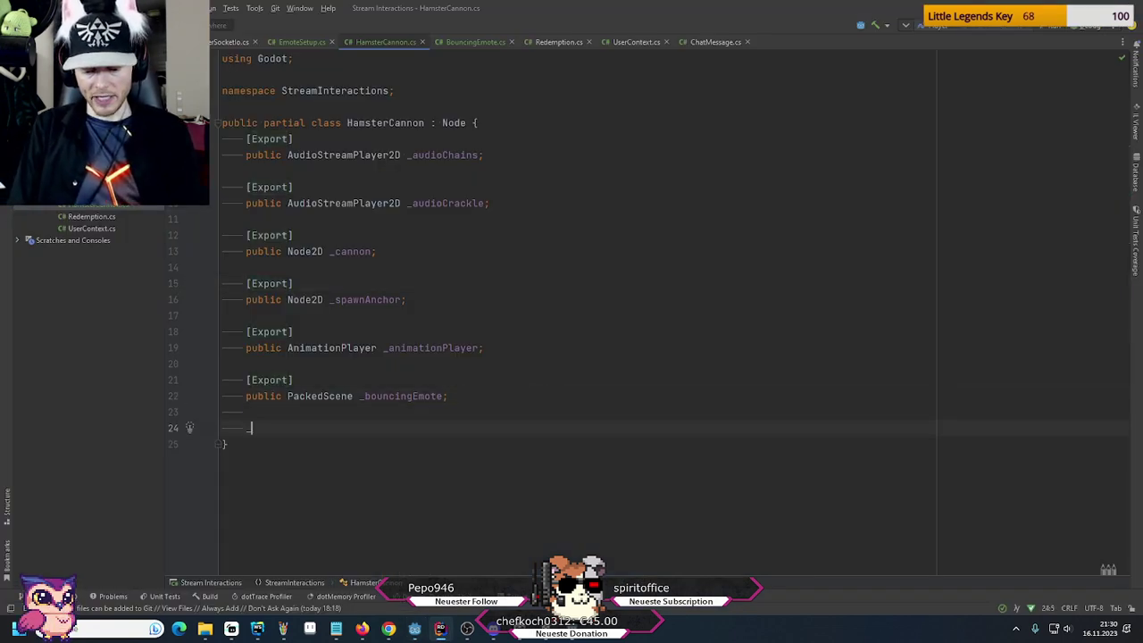
key("Return")
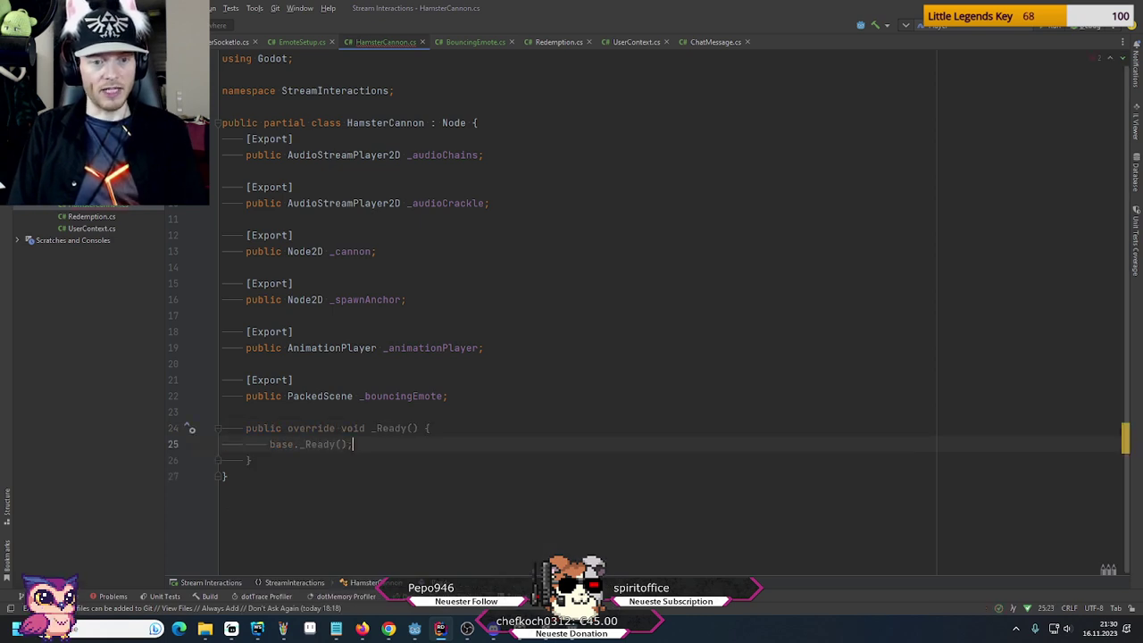
key("Down")
key("Return")
key("Return")
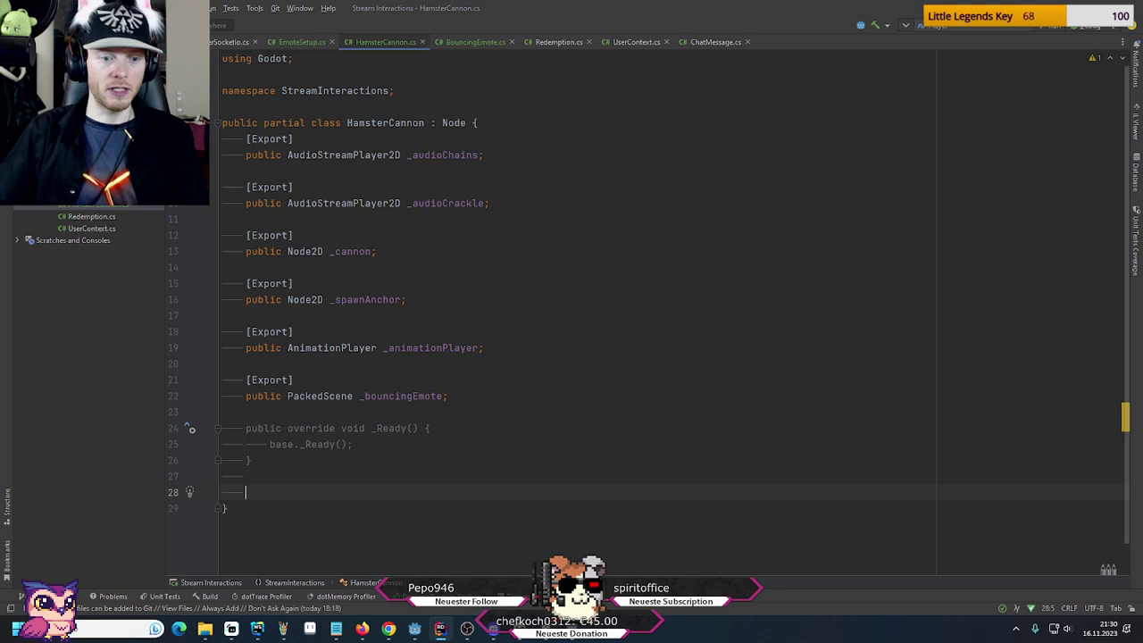
Switch to the old Stream Interaction web project and review CannonBall's _initialize method in reward-hamster-cannon.js
left_click(256, 630)
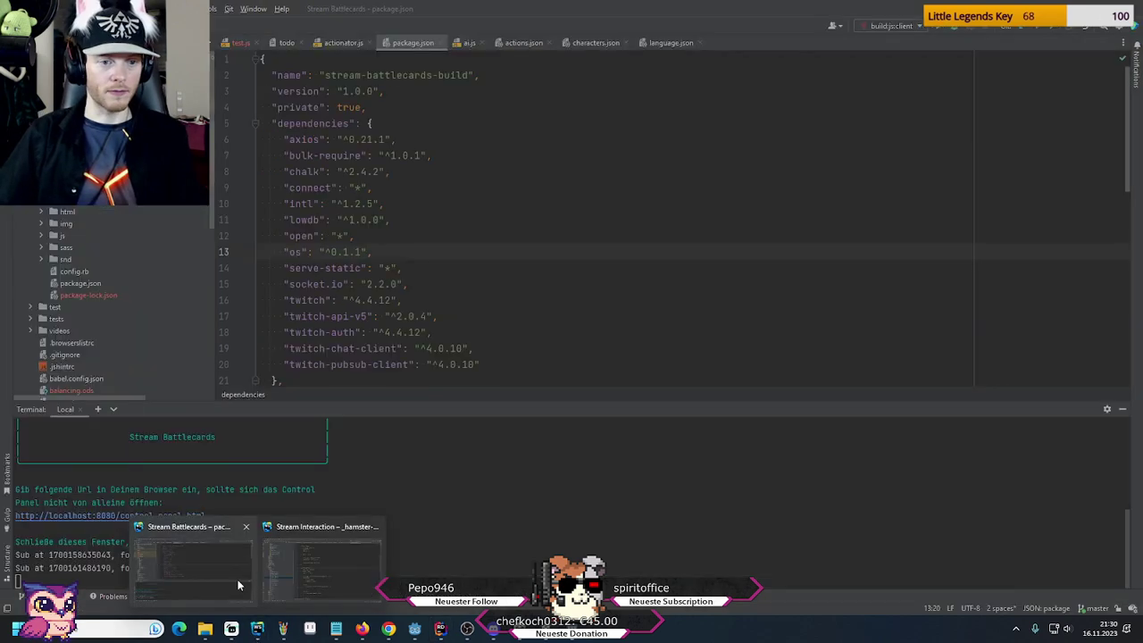
left_click(301, 569)
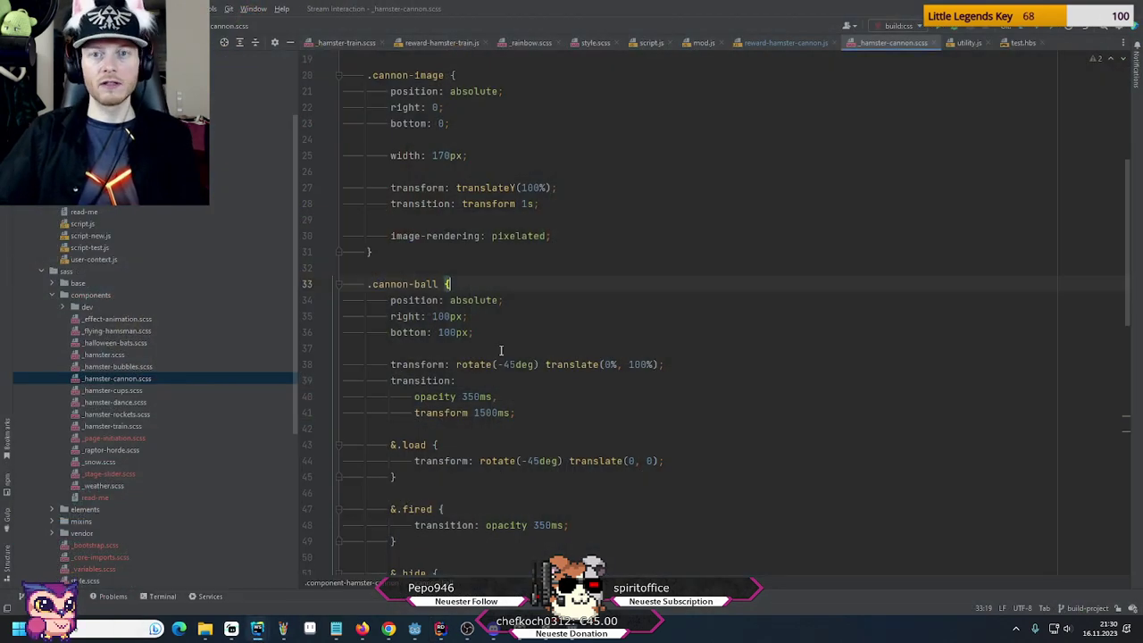
left_click(782, 42)
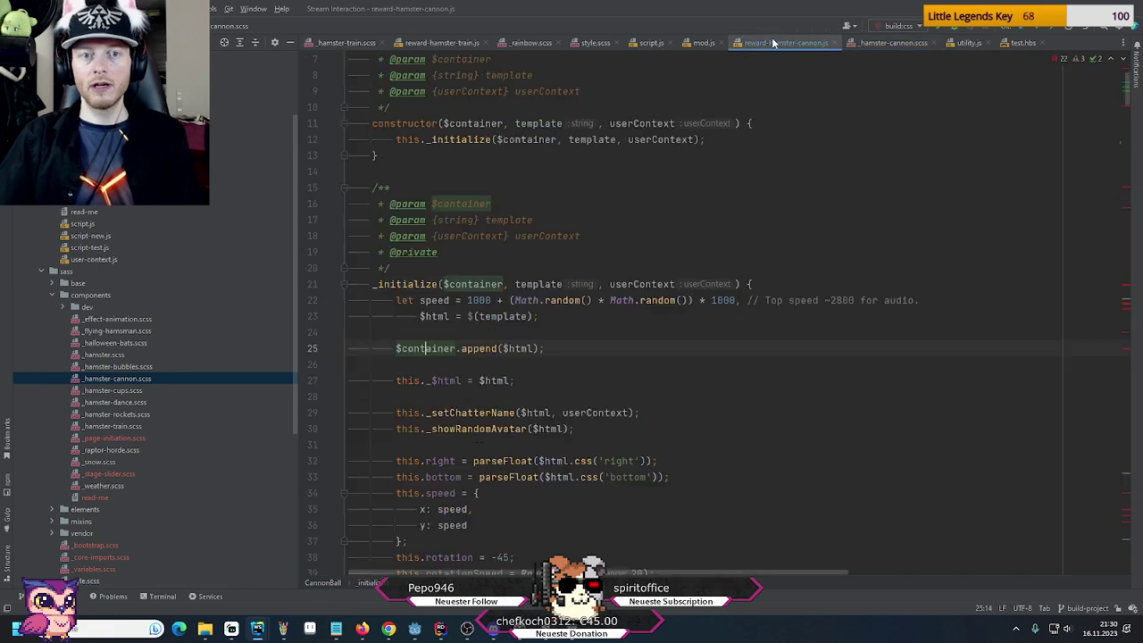
scroll(451, 138, "up", 2)
scroll(625, 134, "down", 6)
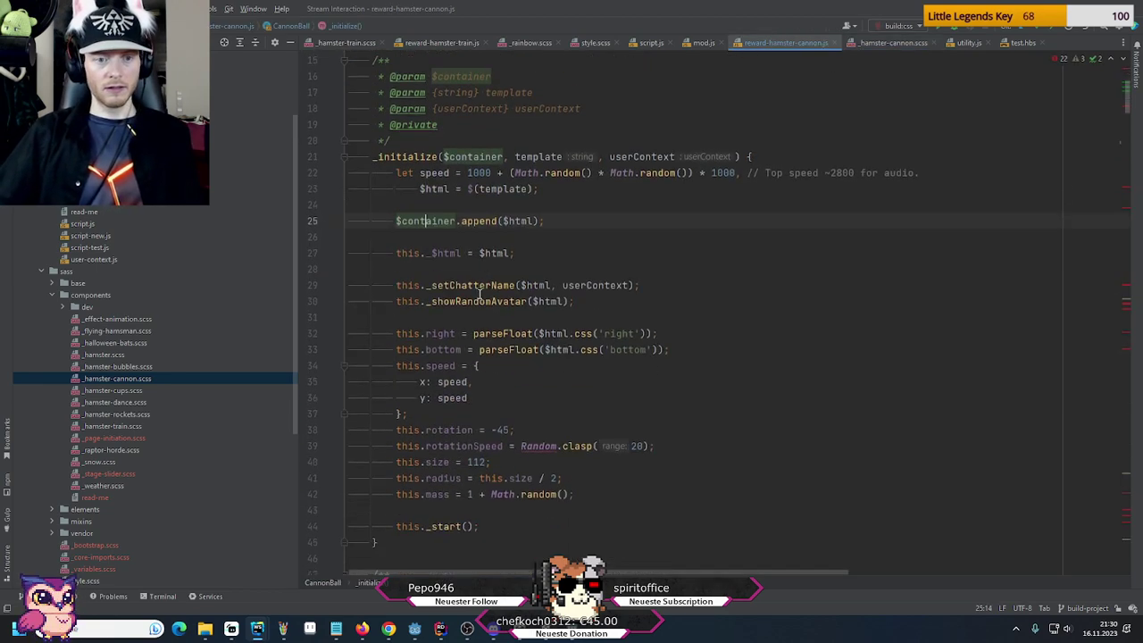
scroll(890, 116, "up", 6)
Examine the RewardHamsterCannon constructor, including its animation loop, the ball collision call and the cooldown
left_click_drag(1128, 92, 1129, 360)
left_click(413, 366)
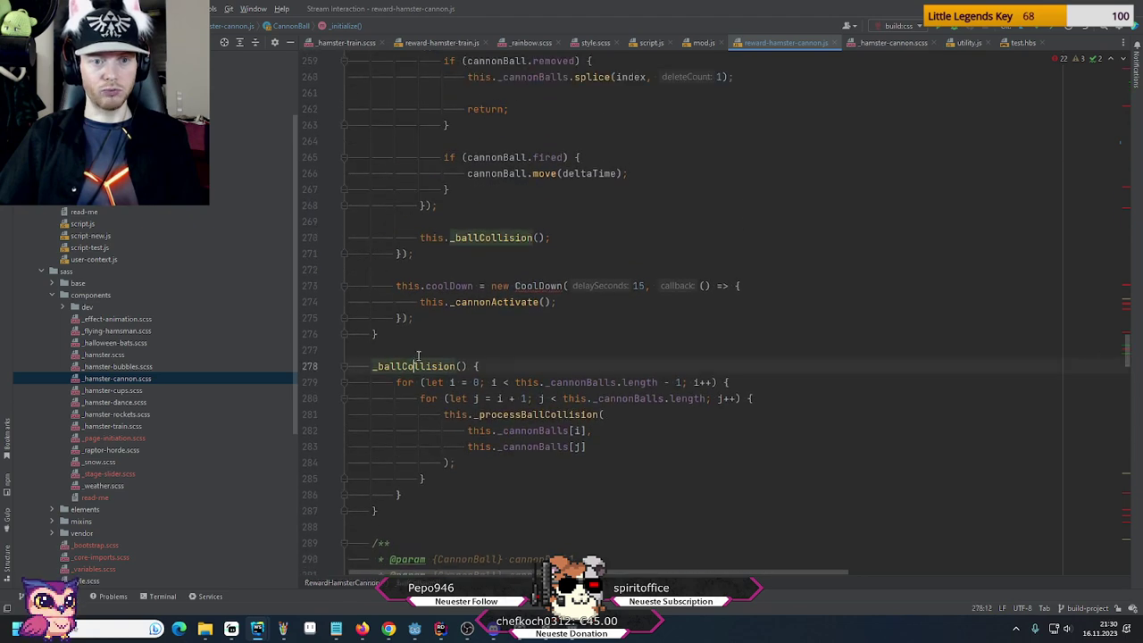
scroll(413, 367, "up", 14)
scroll(413, 366, "down", 9)
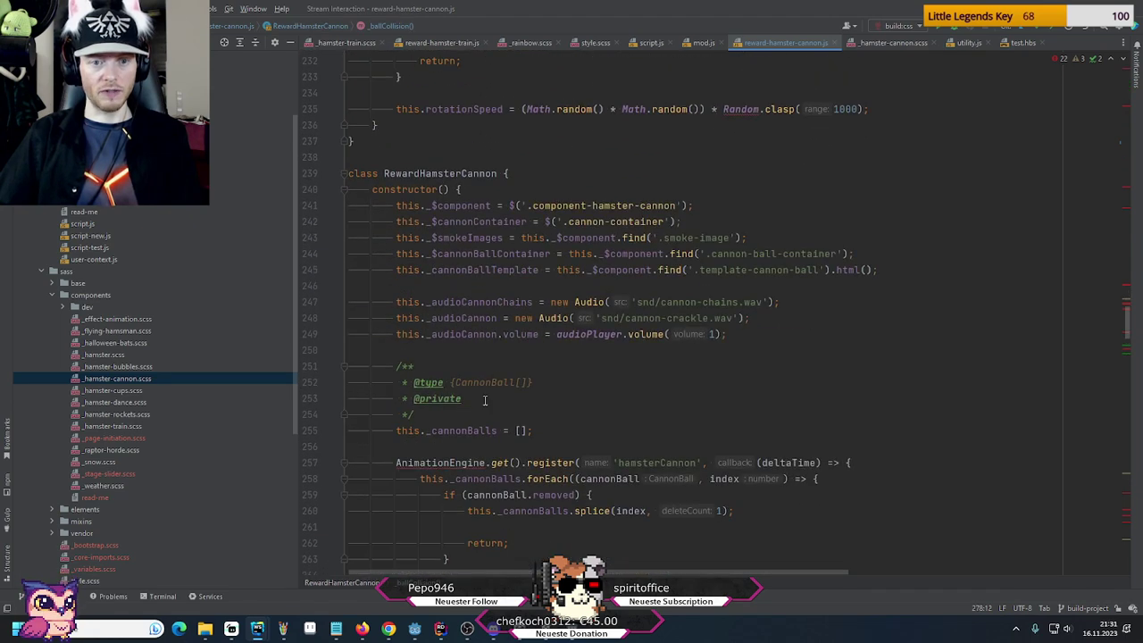
left_click(545, 270)
left_click(588, 318)
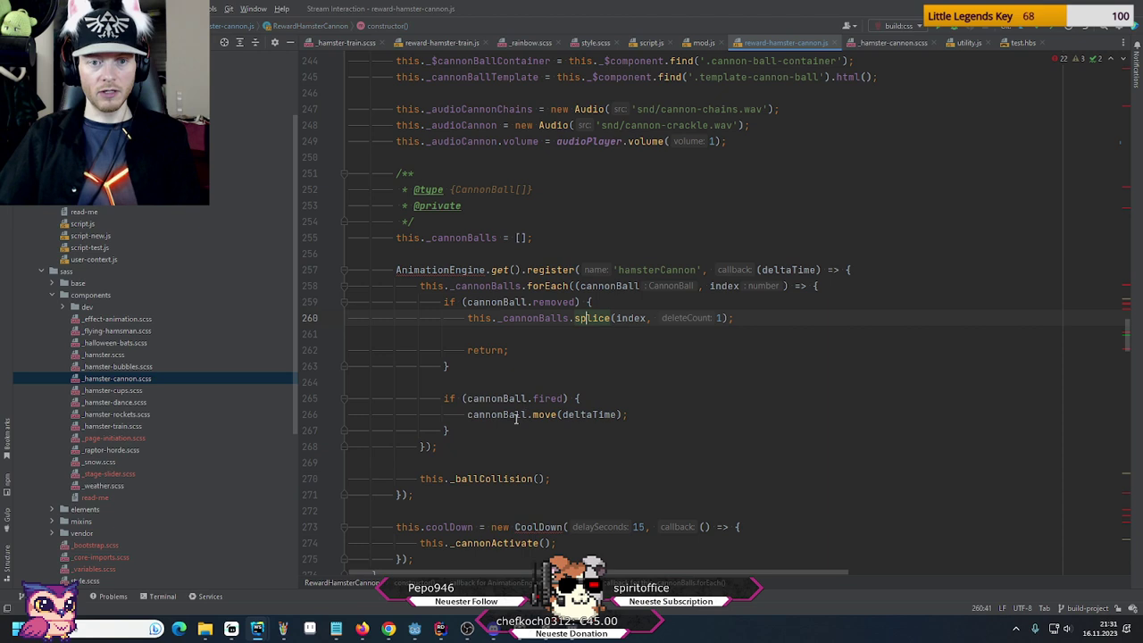
left_click(555, 414)
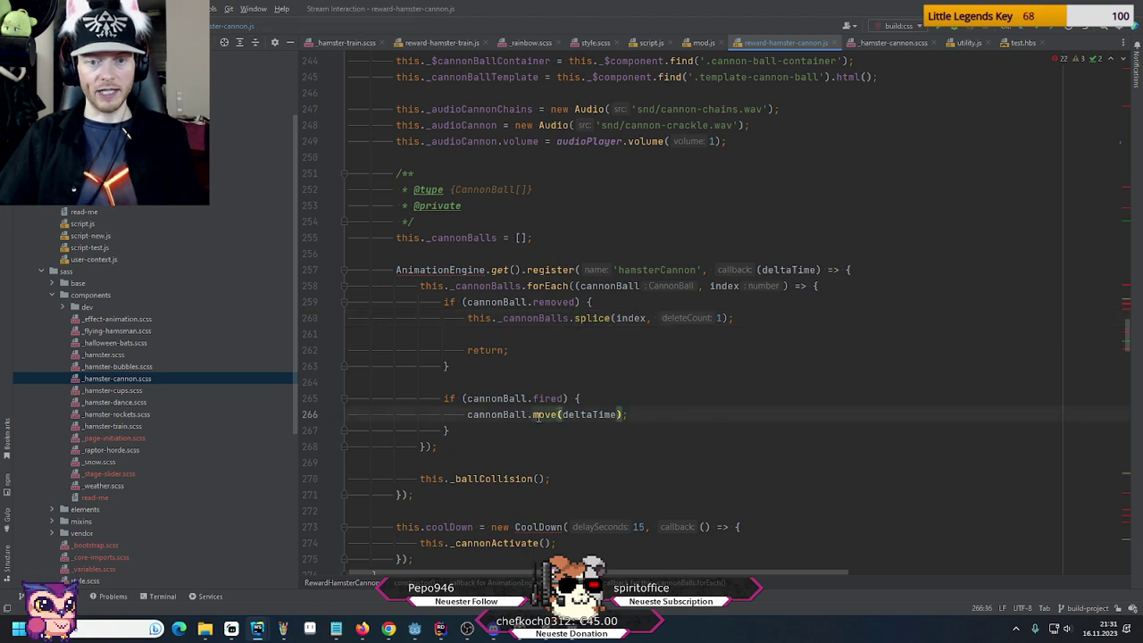
scroll(478, 346, "down", 2)
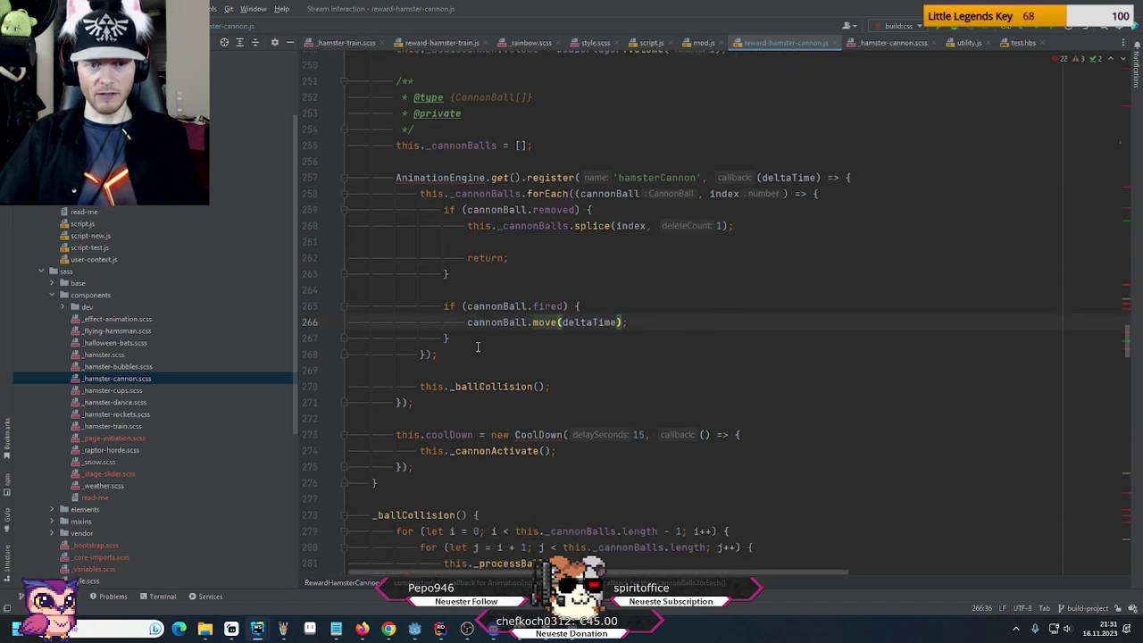
left_click(503, 382)
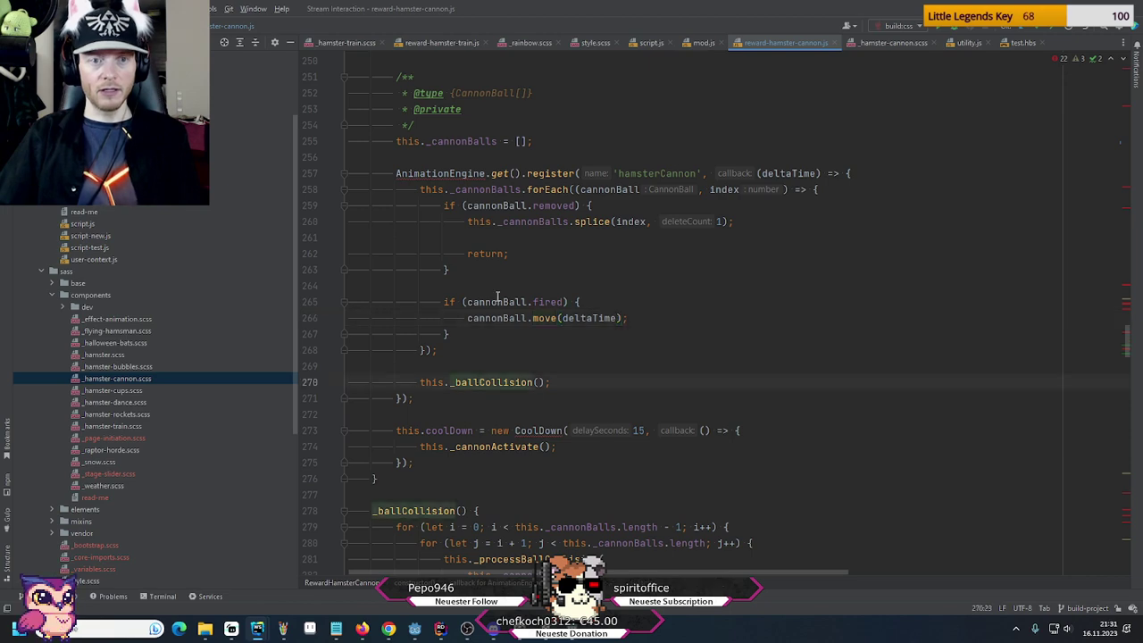
scroll(464, 268, "down", 4)
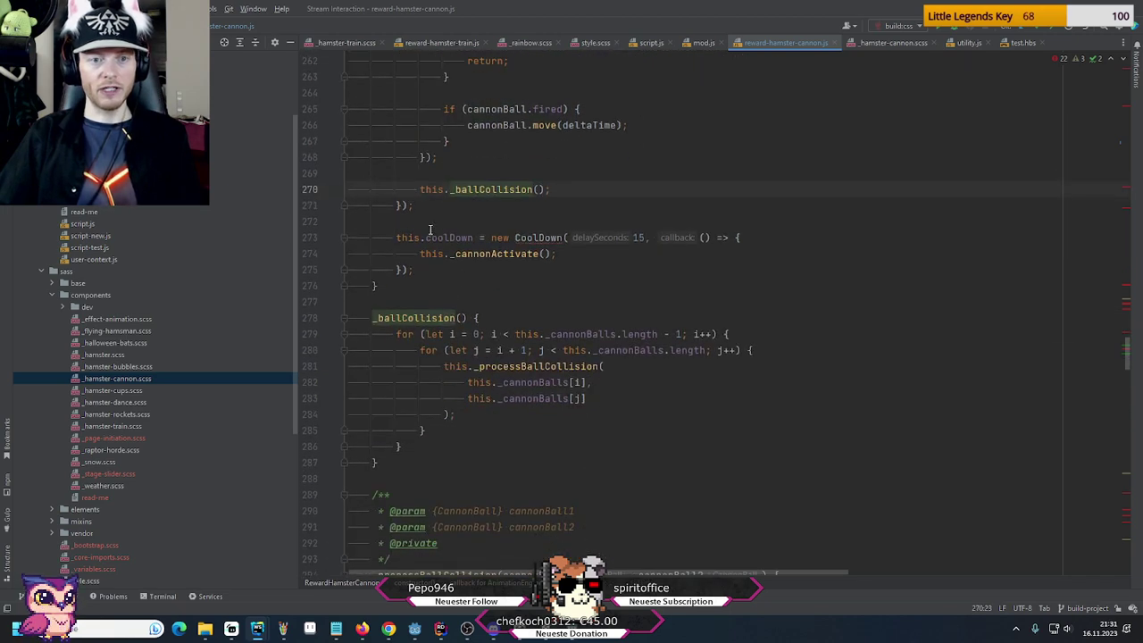
Go to the _cannonActivate definition and read through its nextCannonBall function and timeouts
left_click(498, 254, "ctrl")
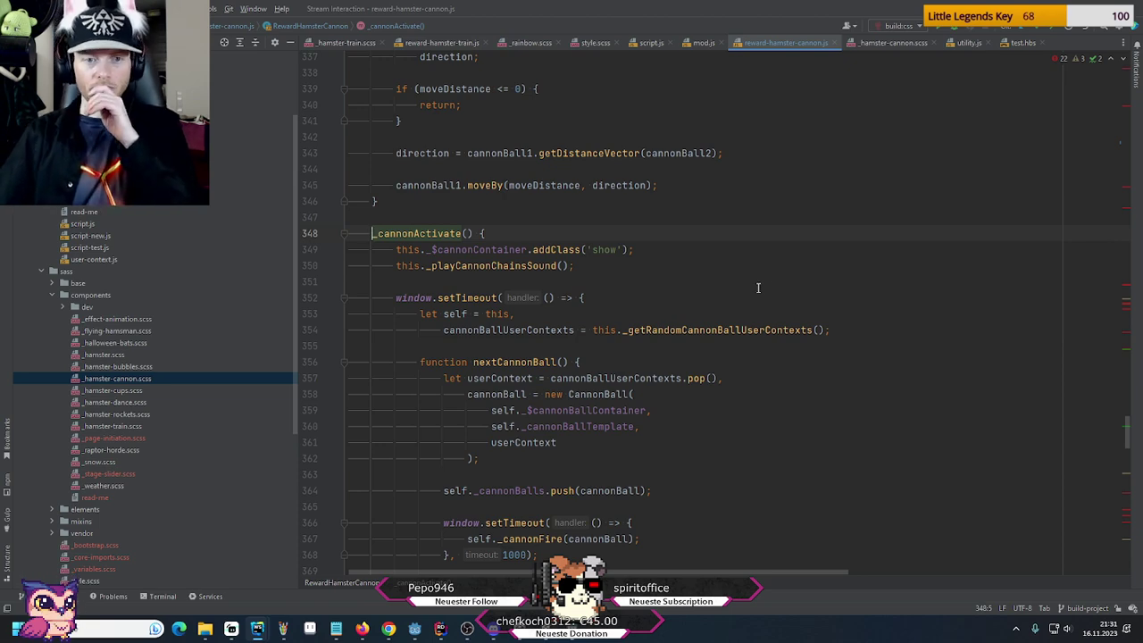
scroll(758, 287, "down", 2)
left_click(502, 266)
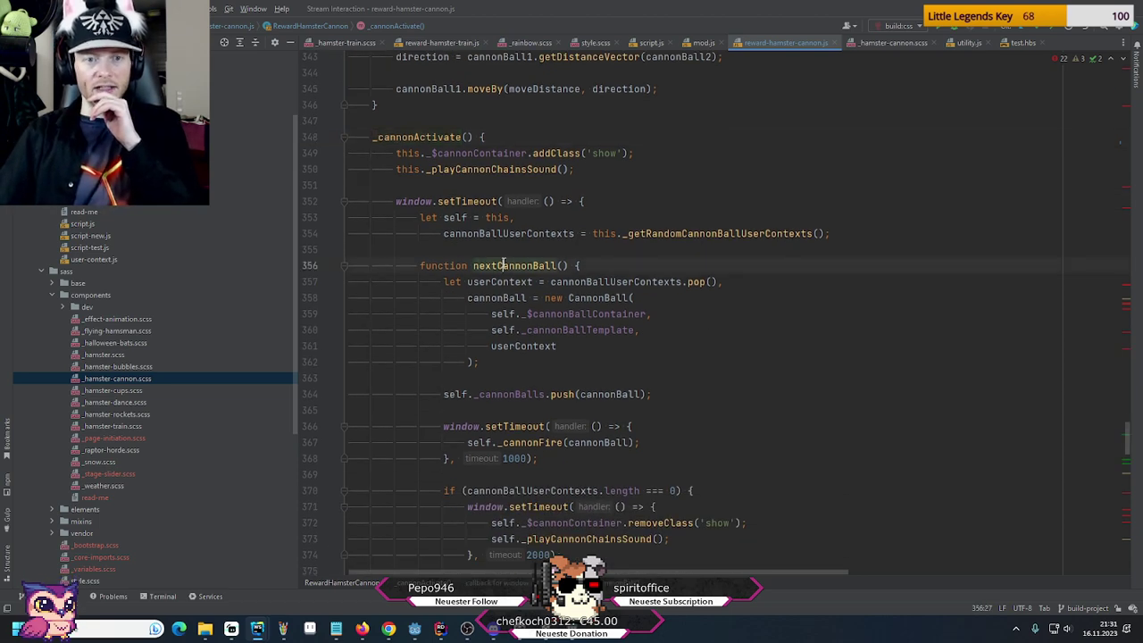
scroll(443, 342, "down", 5)
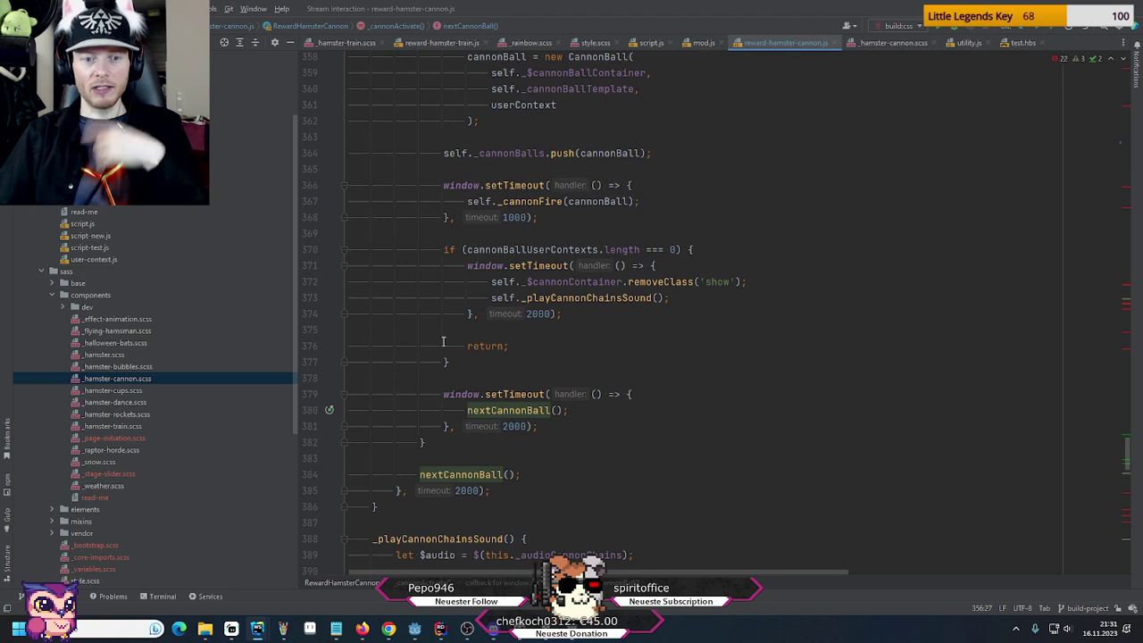
left_click(468, 490)
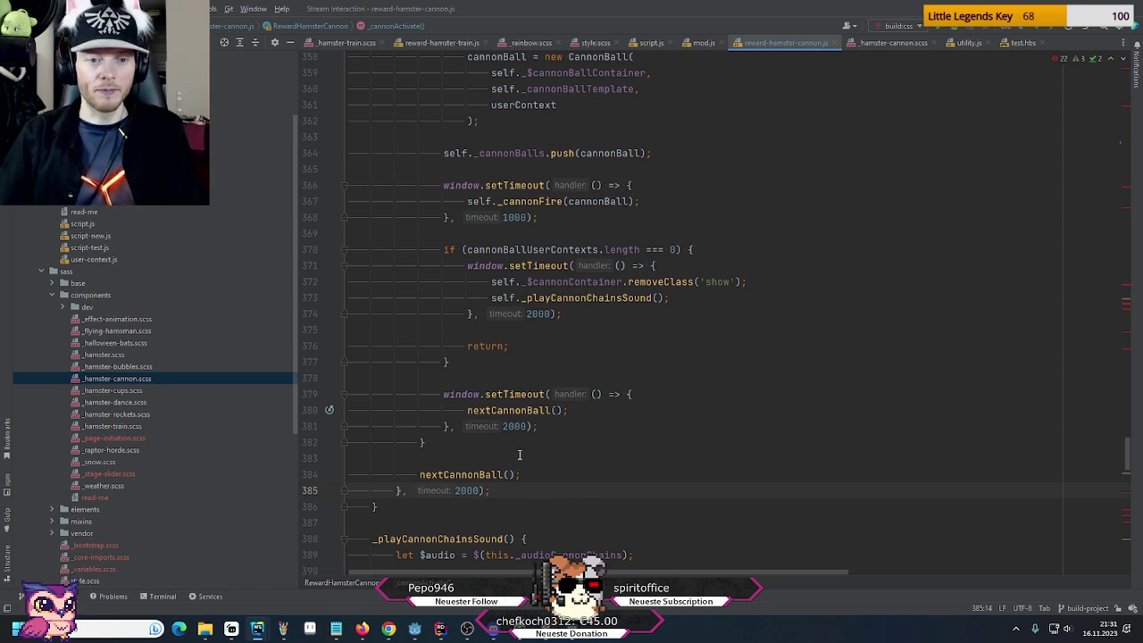
Review _cannonActivate and its nextCannonBall function, including how the user contexts are fetched and each cannonBall is created
key("Up")
key("Up")
key("Down")
scroll(601, 395, "up", 6)
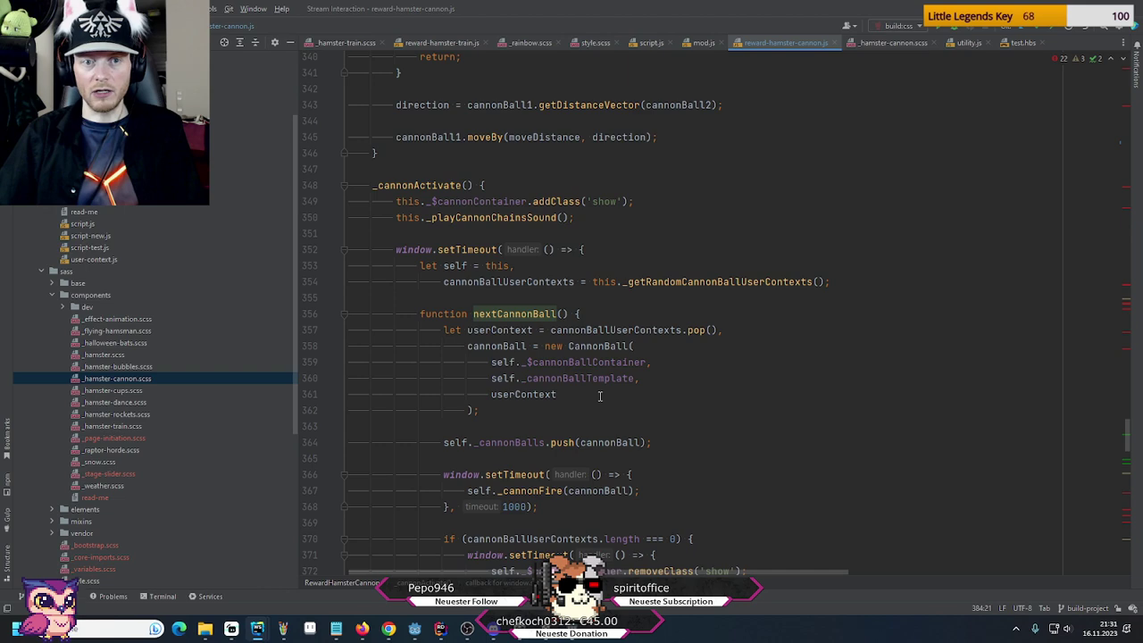
scroll(600, 396, "down", 7)
left_click(455, 477, "ctrl")
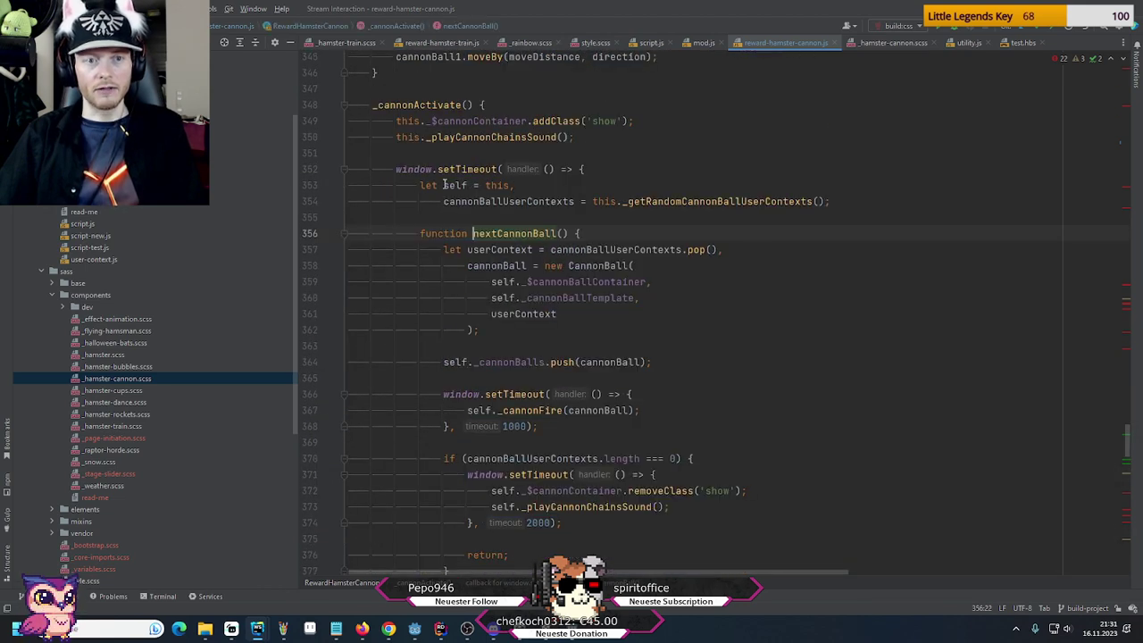
scroll(444, 185, "up", 5)
scroll(464, 214, "down", 6)
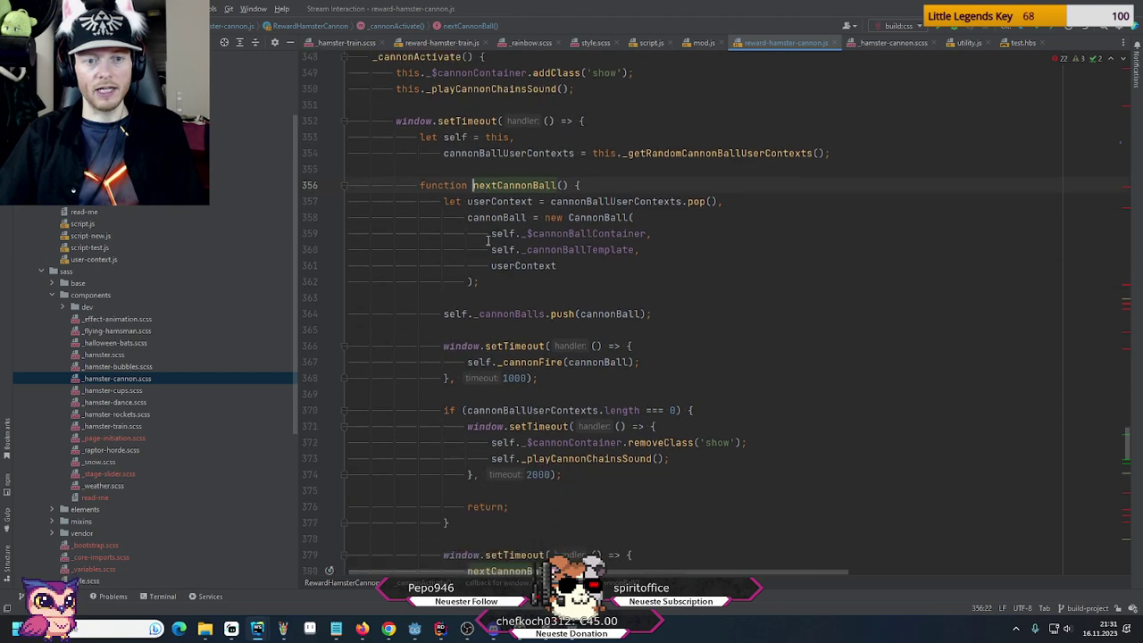
scroll(488, 239, "down", 2)
scroll(512, 155, "up", 1)
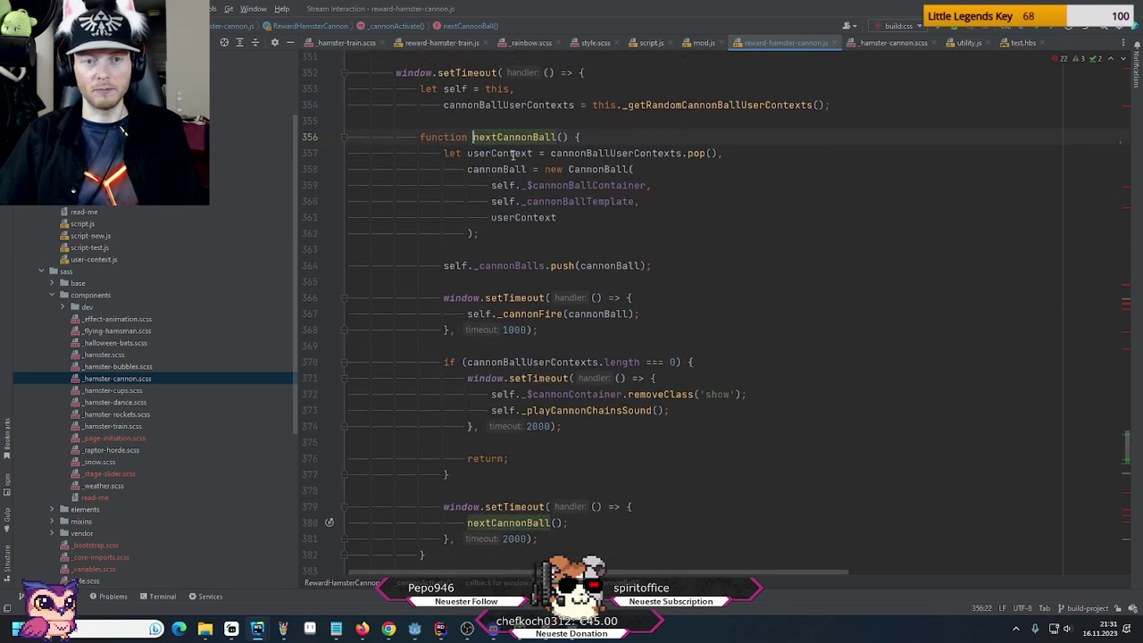
Examine the _cannonFire timeout inside nextCannonBall and the branch that hides the cannon and plays the chains sound when no user contexts remain
left_click(538, 313)
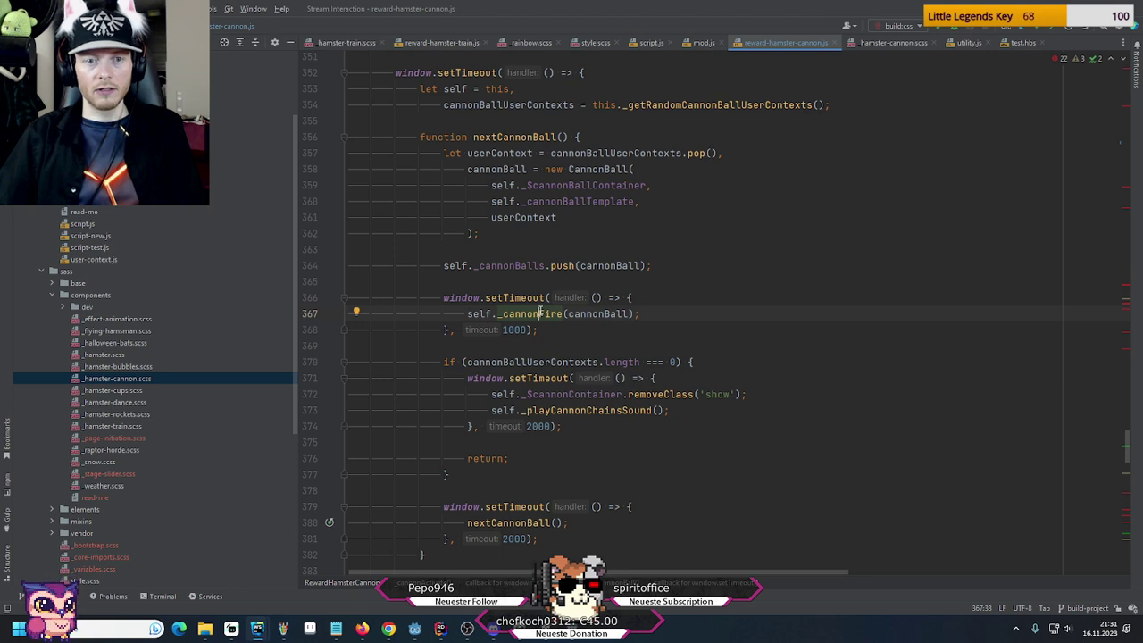
left_click(507, 330)
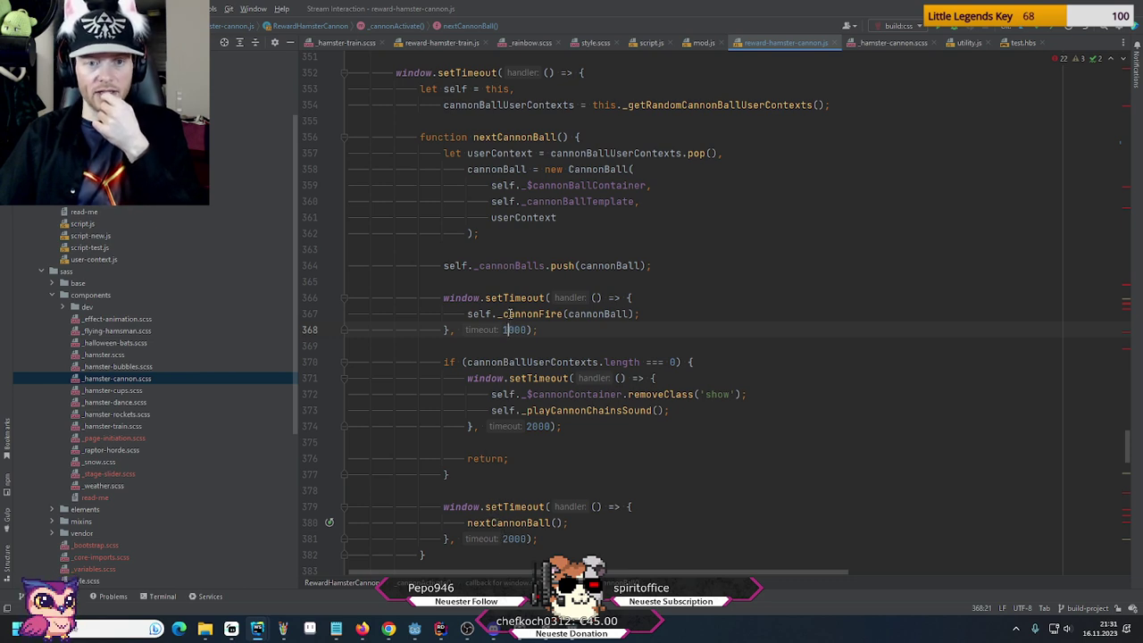
left_click(545, 312)
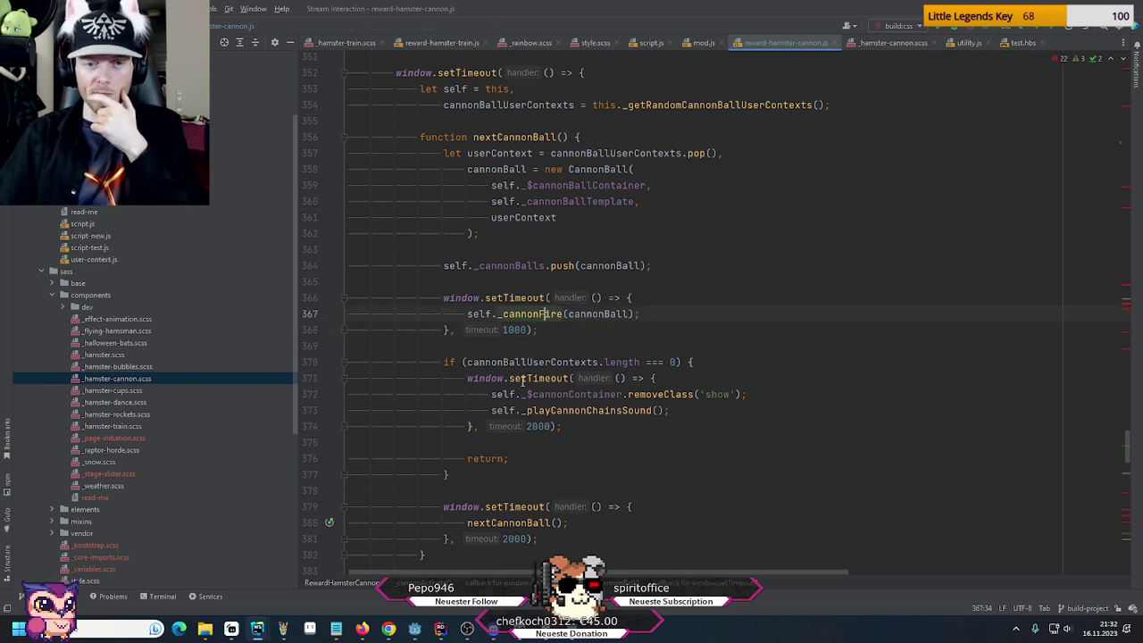
mouse_move(683, 399)
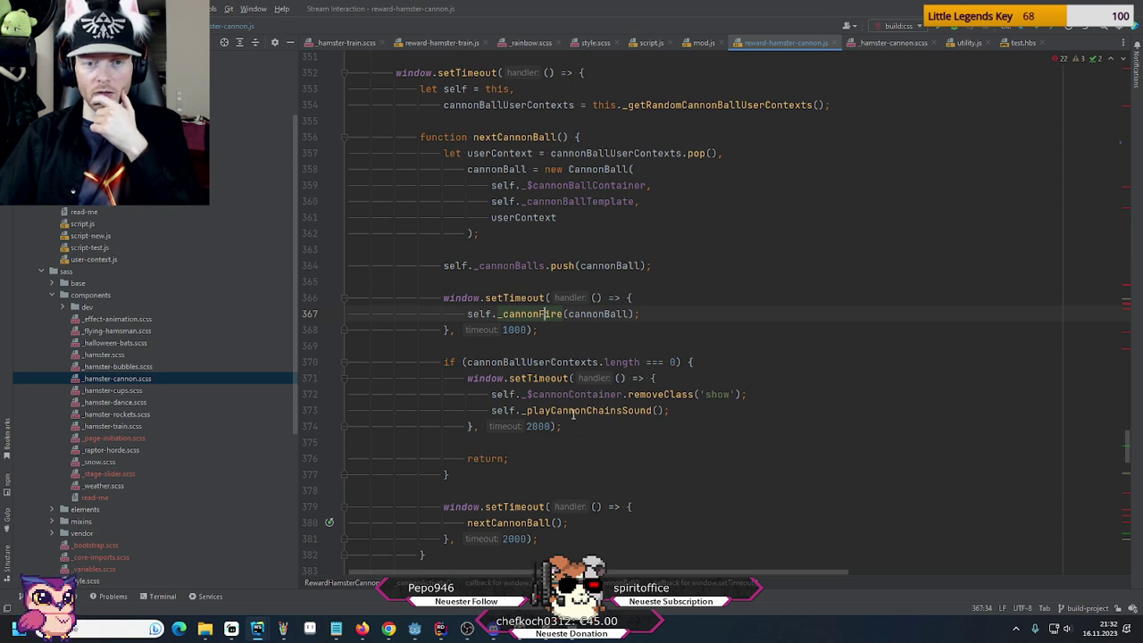
mouse_move(597, 410)
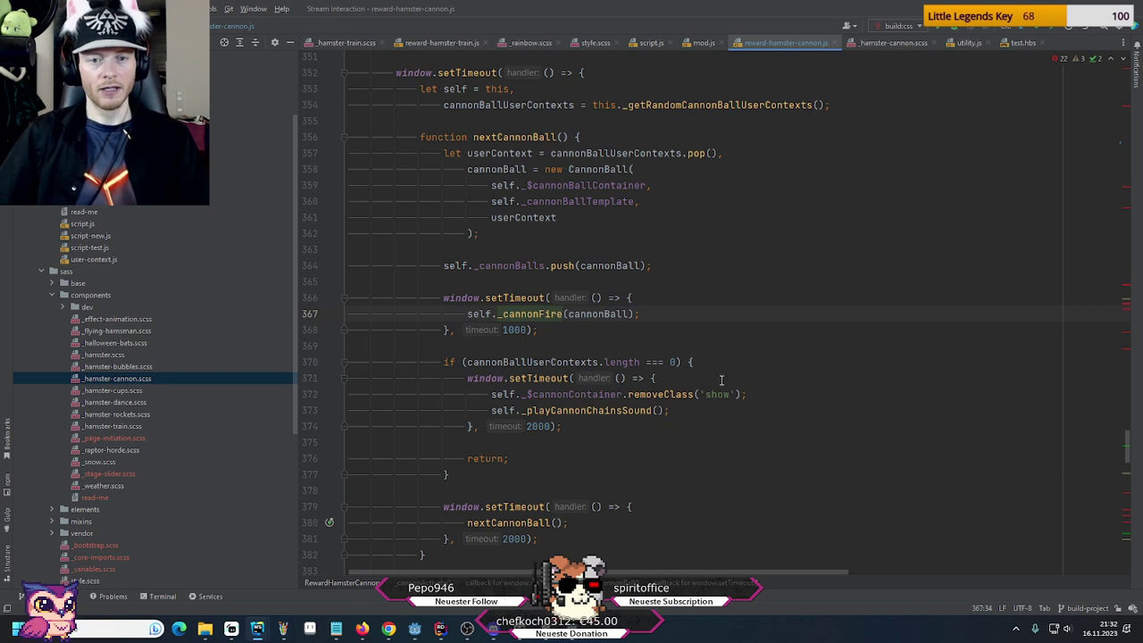
left_click(651, 410)
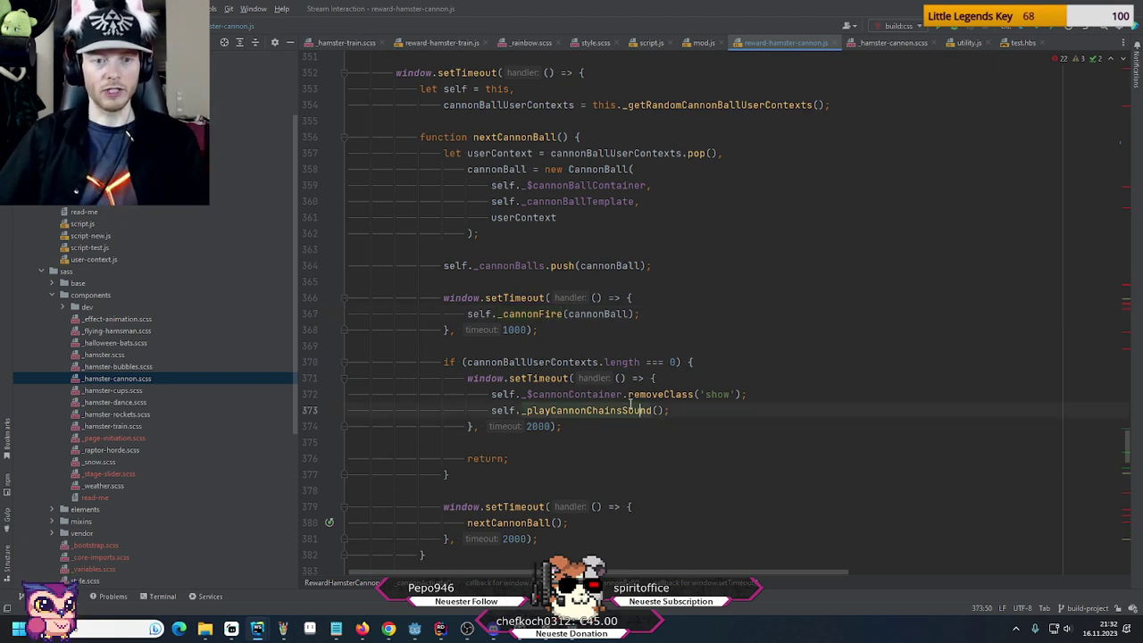
left_click(554, 361)
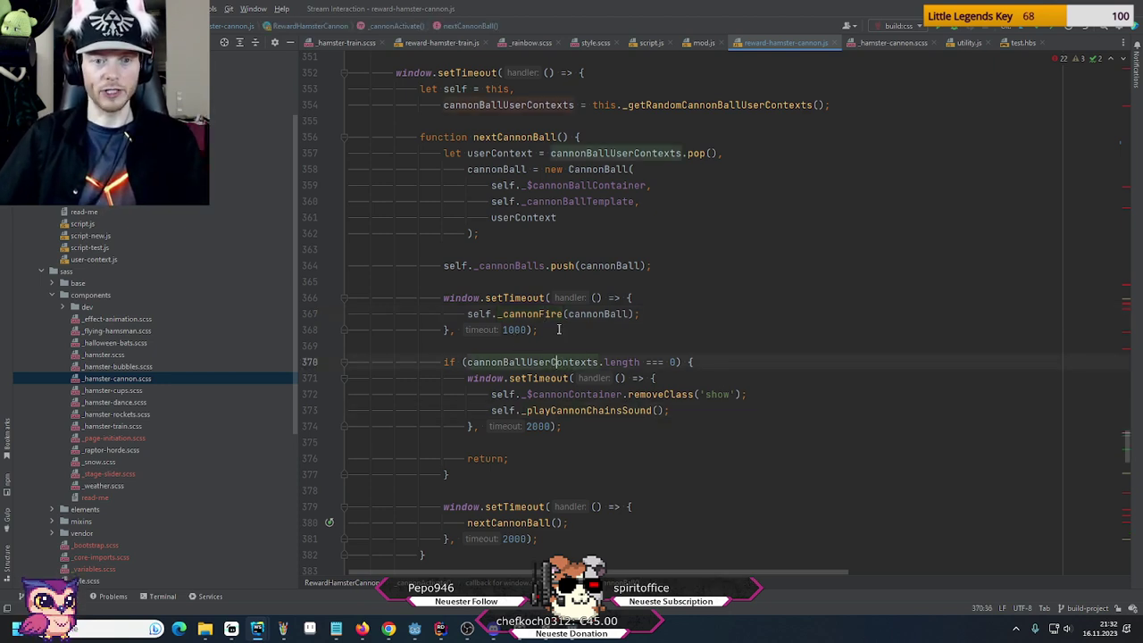
left_click(559, 329)
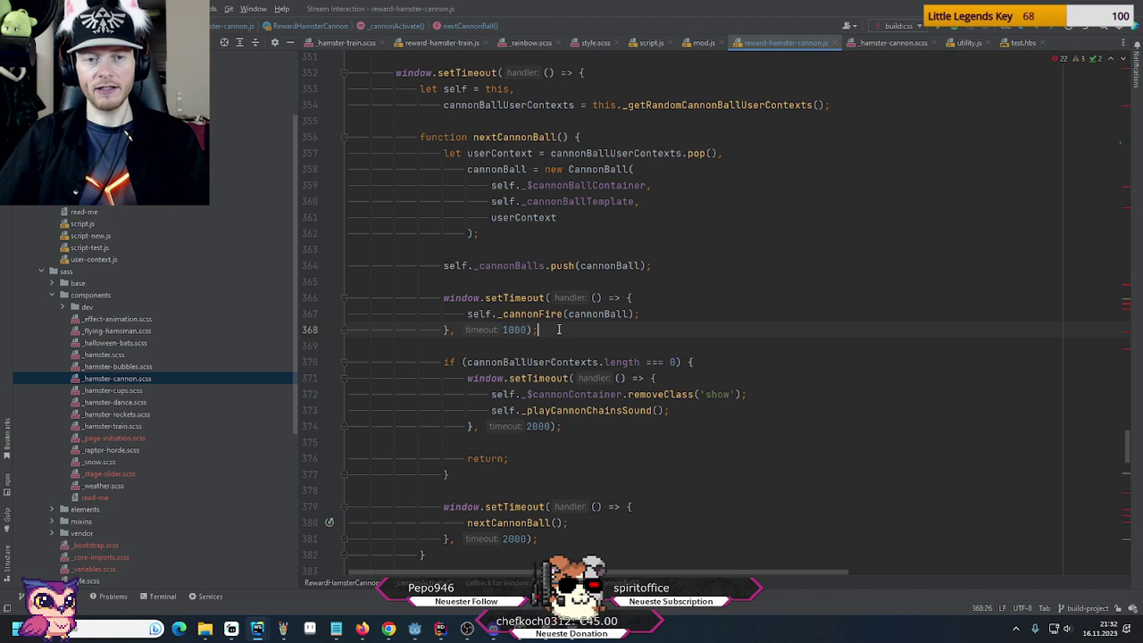
Switch to Rider and add an empty public void LoadEmote() method below _Ready in HamsterCannon.cs
key("alt+Tab")
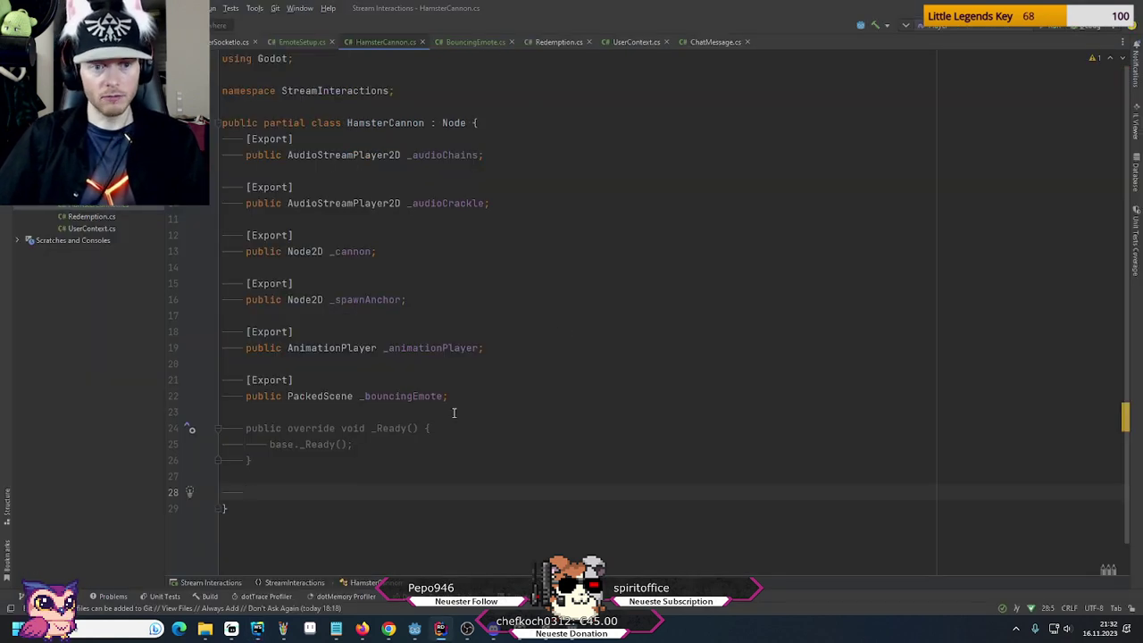
type("public ")
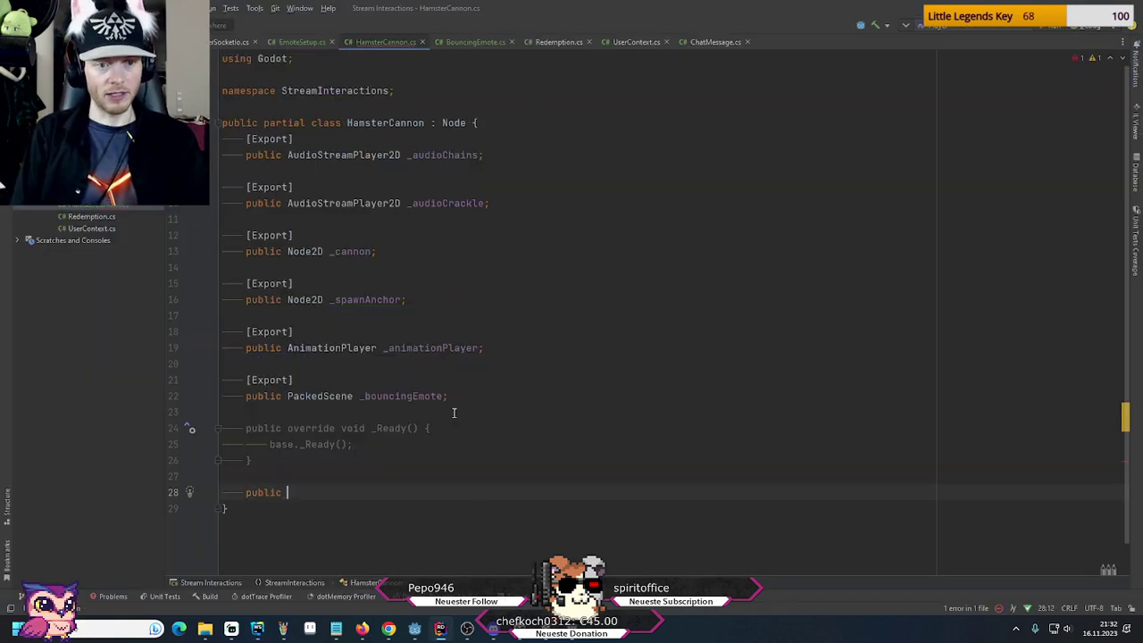
type("void ")
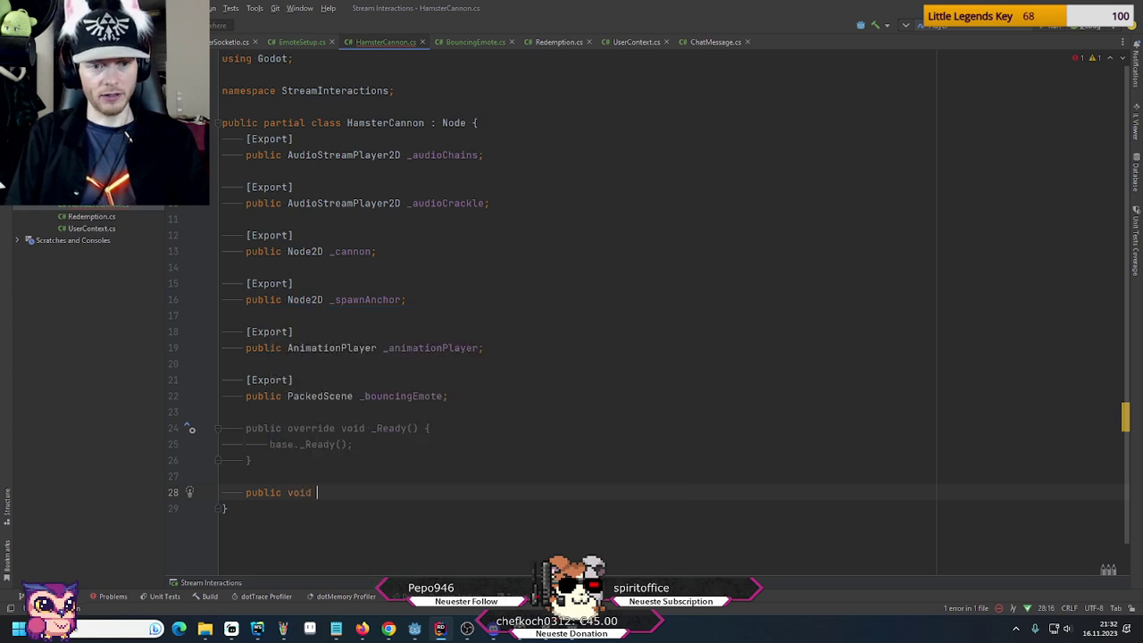
type("Load")
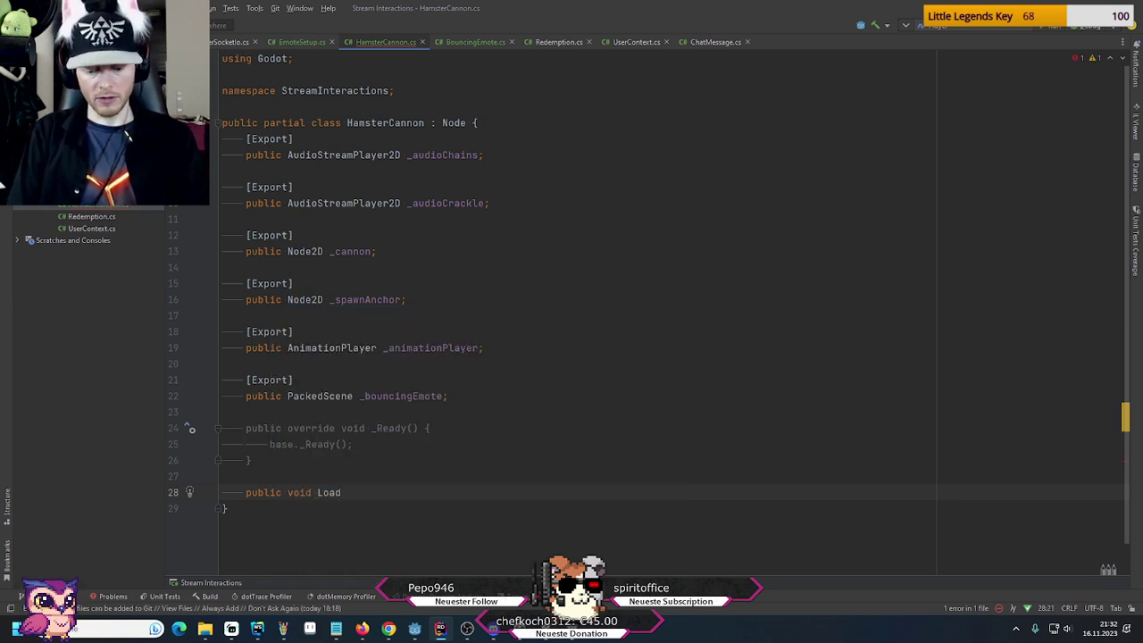
type("Emote")
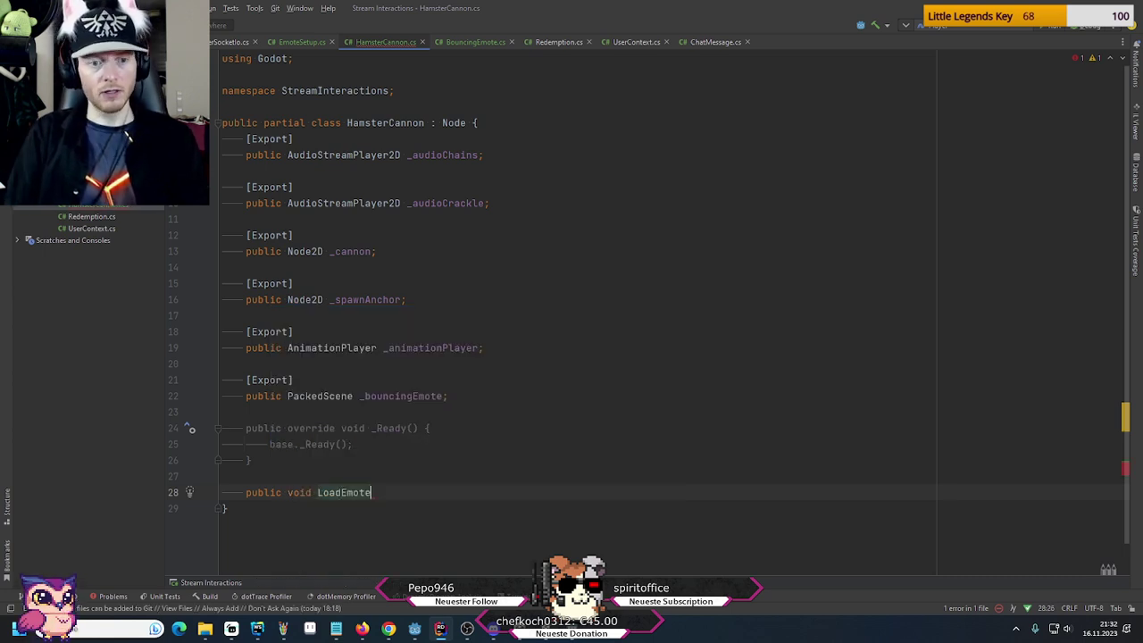
type("()")
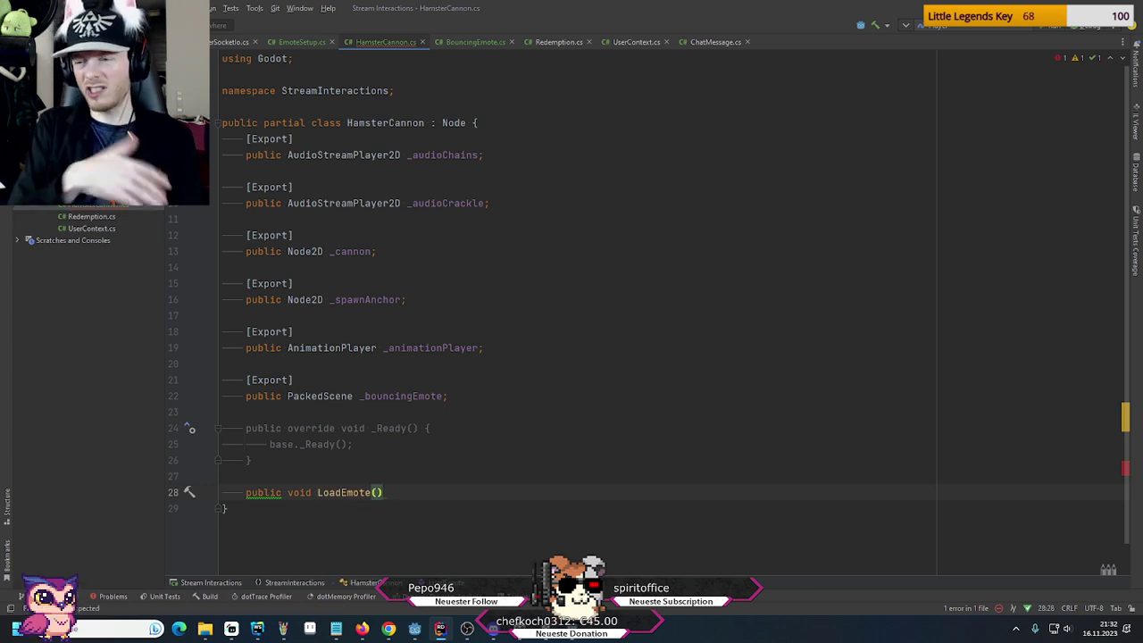
type(" {")
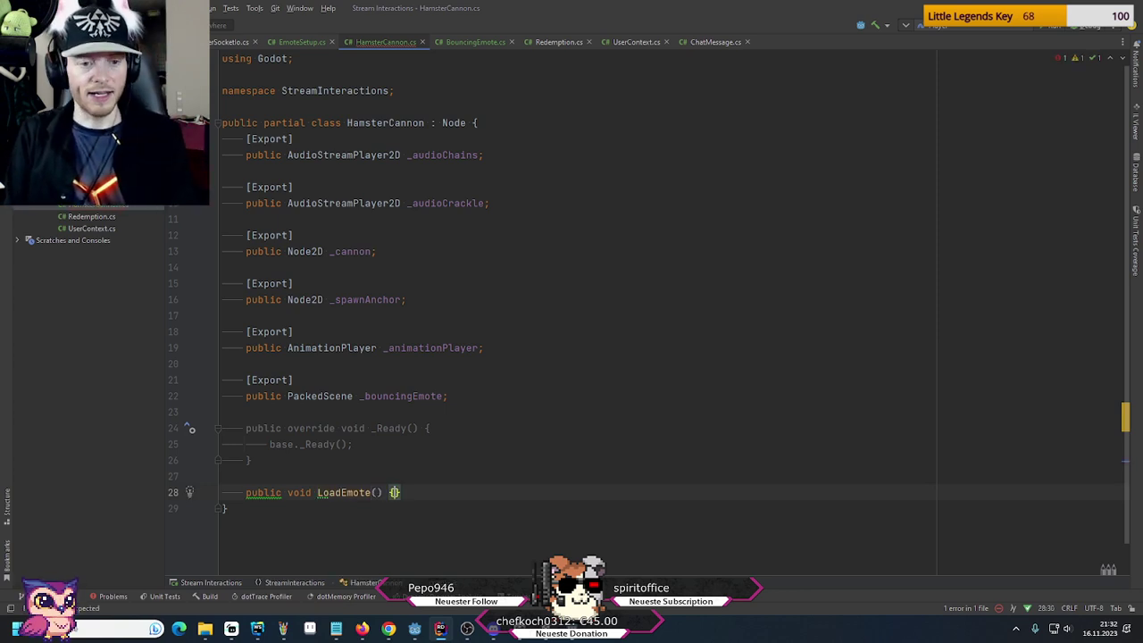
key("Return")
Check the BouncingEmote.cs class and its _Ready override, and return to HamsterCannon.cs
left_click(363, 396)
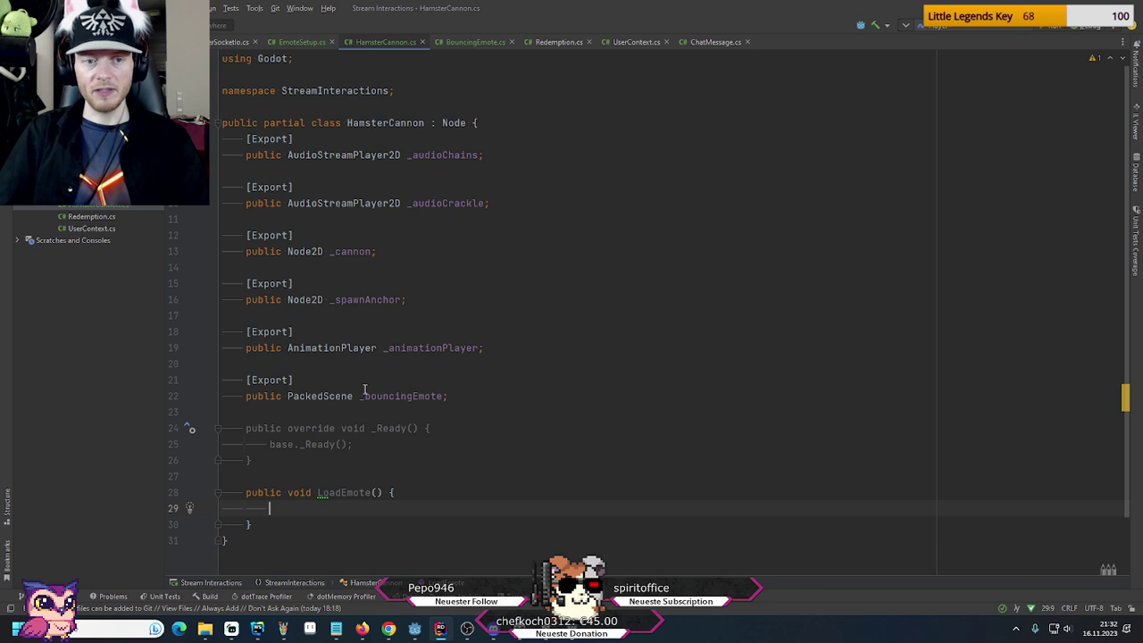
scroll(448, 485, "down", 2)
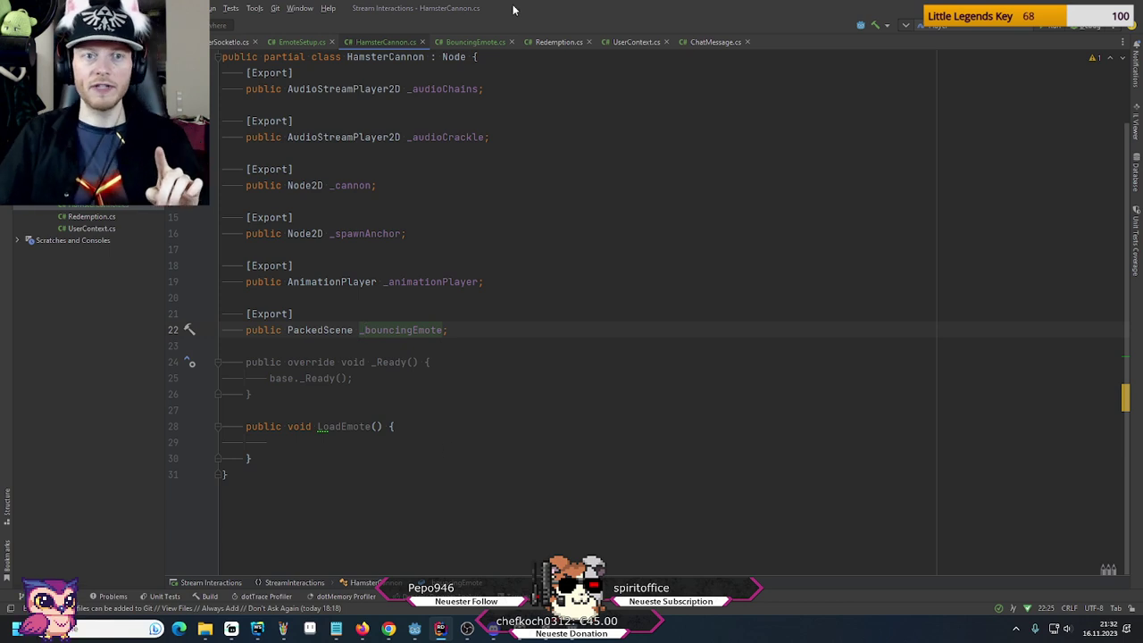
left_click(496, 42)
left_click(352, 360)
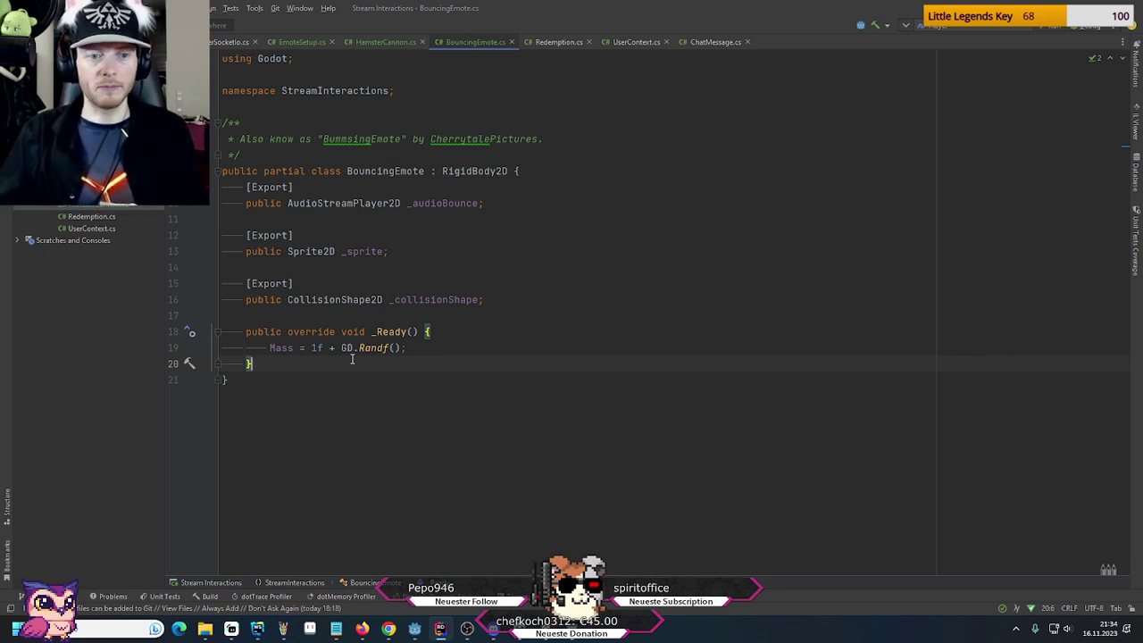
left_click(379, 42)
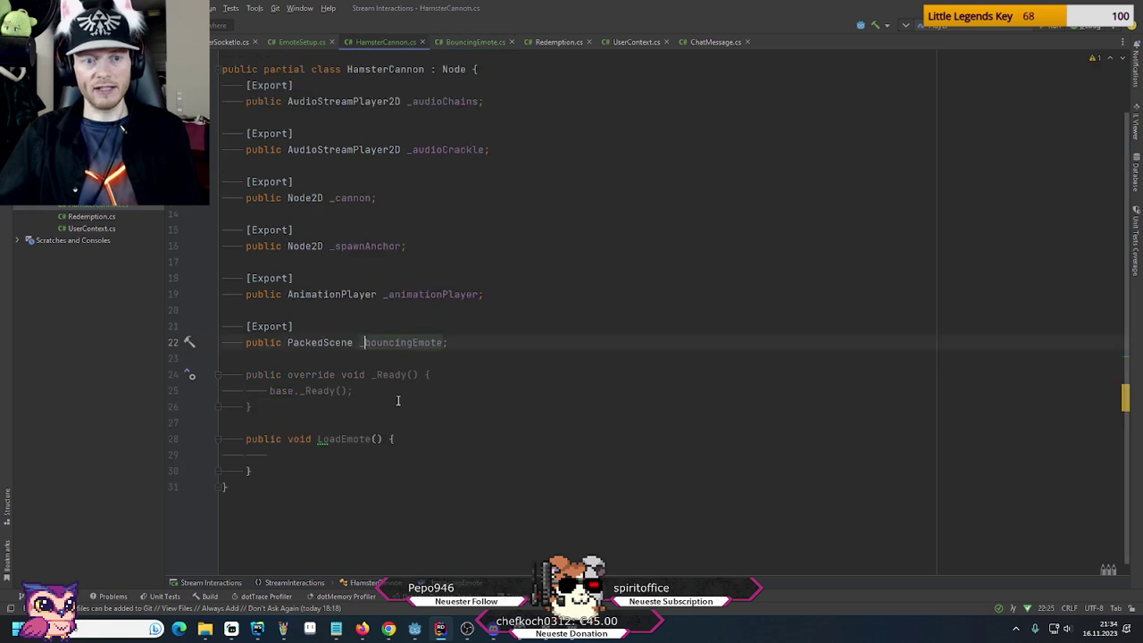
Add an _animationPlayer.Play() call without arguments to the body of LoadEmote
left_click(373, 460)
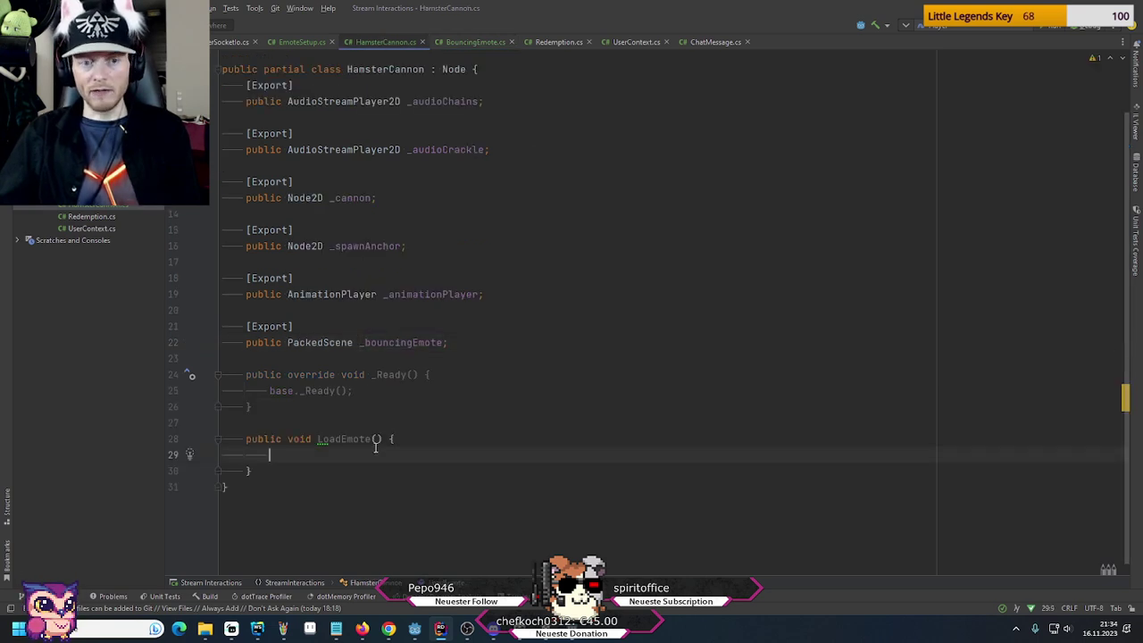
left_click(376, 442)
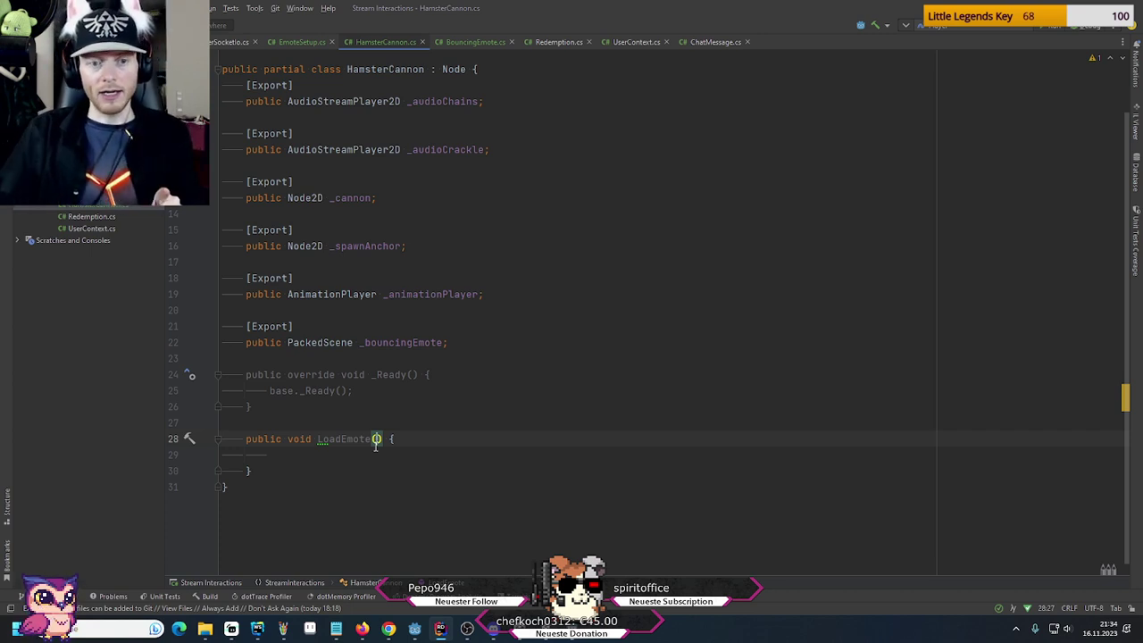
left_click(372, 450)
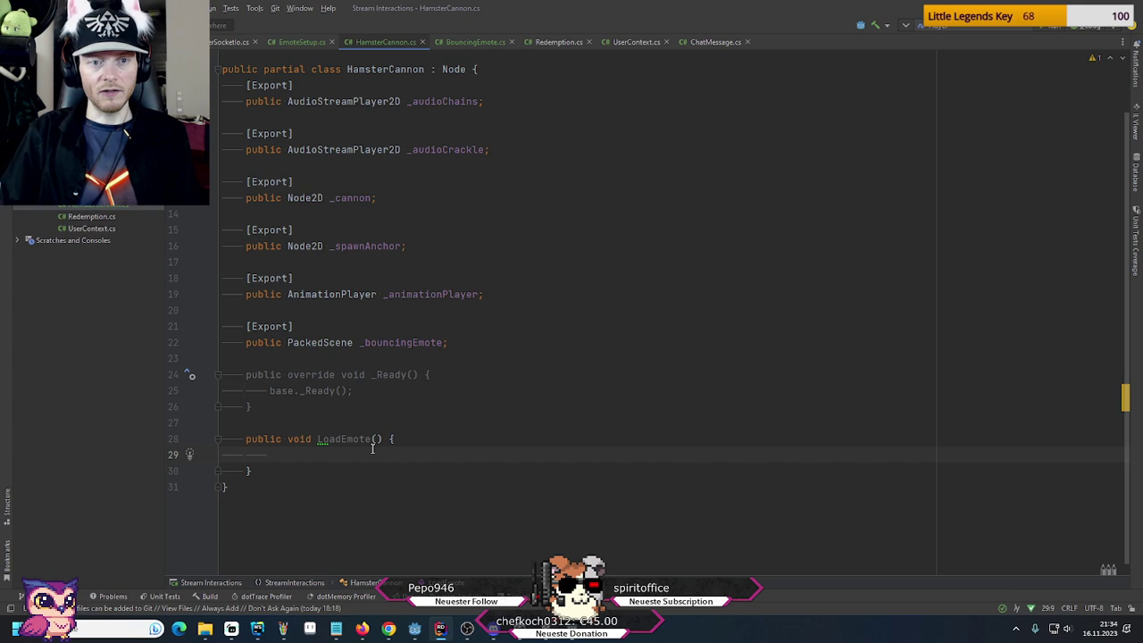
type("_an")
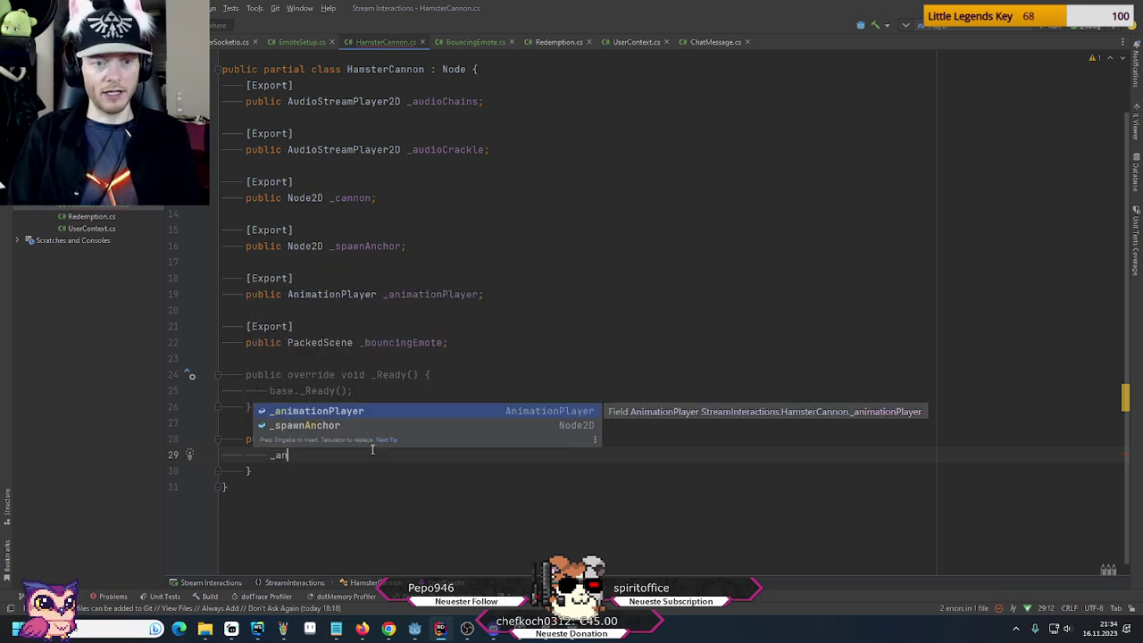
key("Return")
type(".")
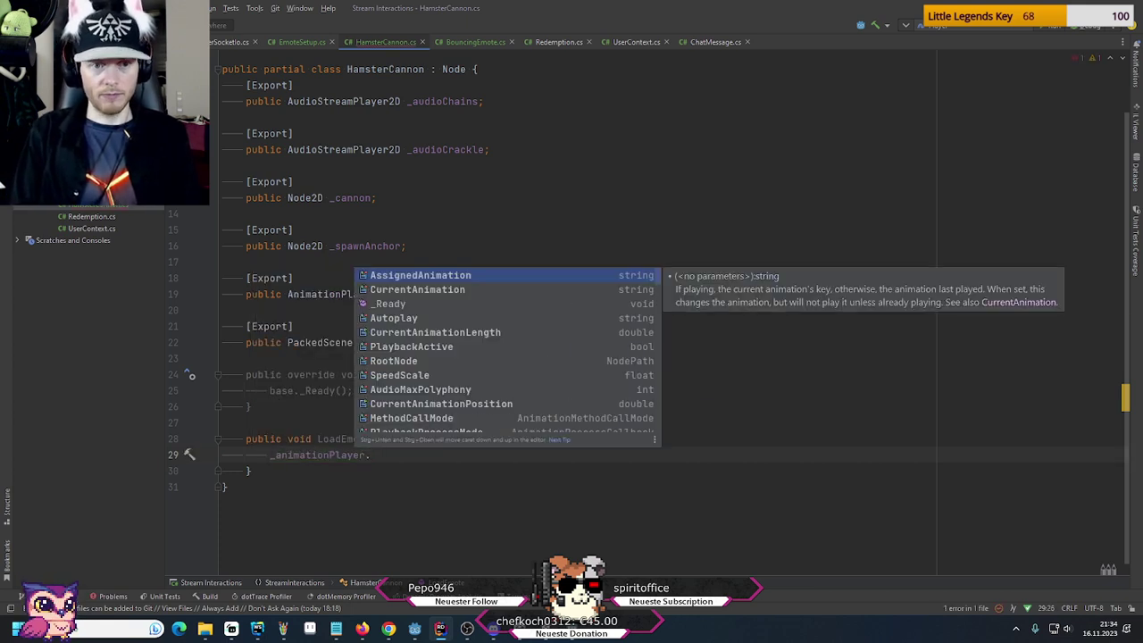
type("Pl")
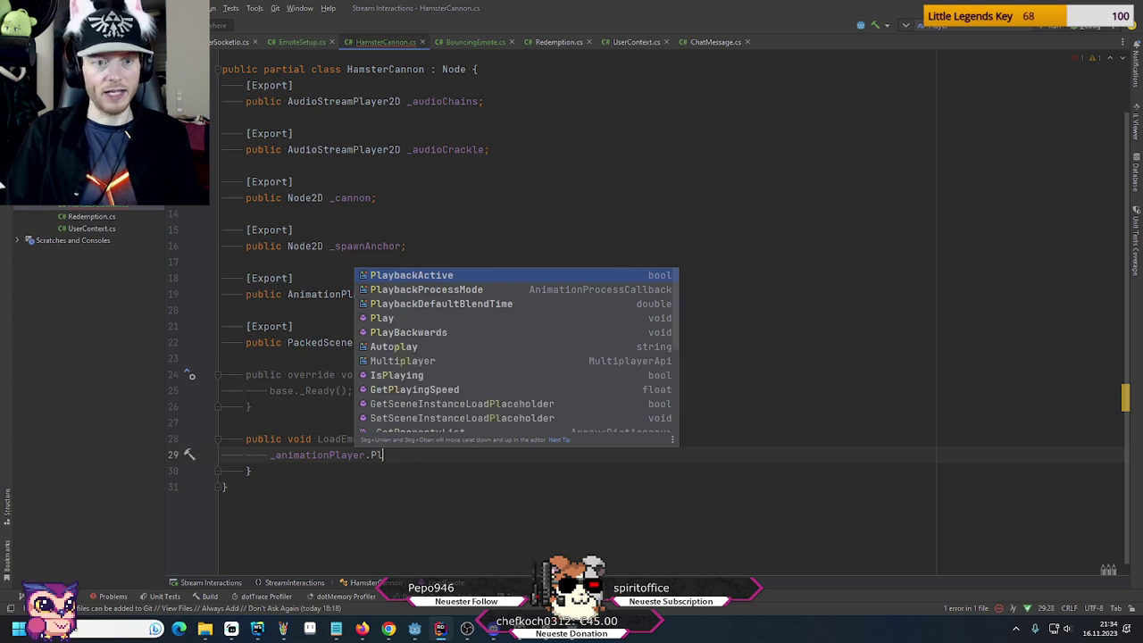
key("BackSpace")
key("BackSpace")
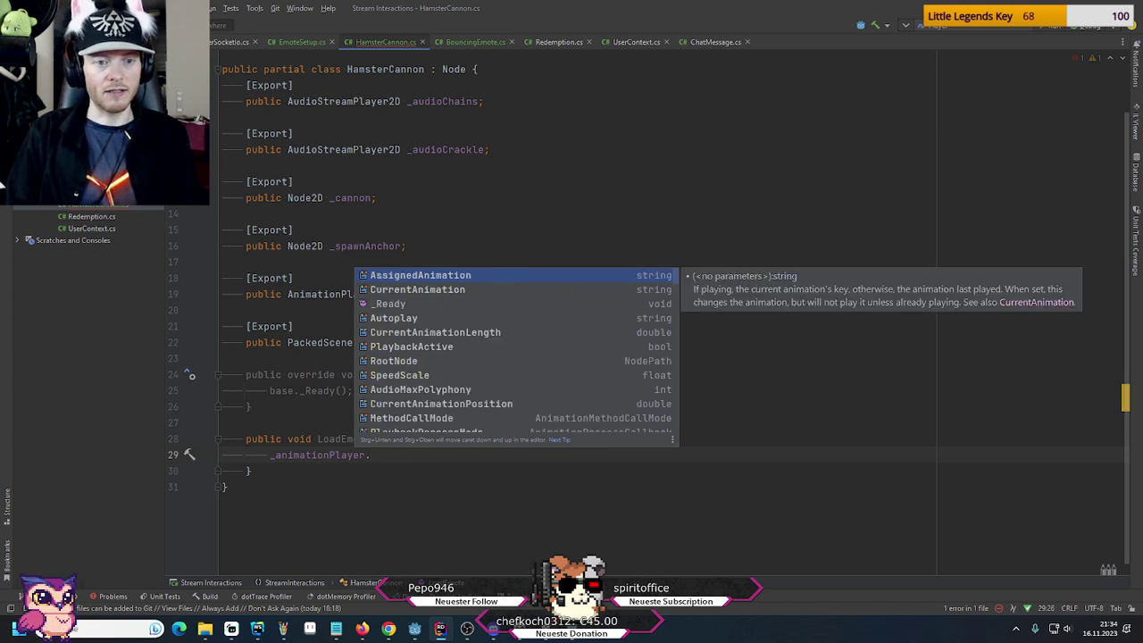
type("Pl")
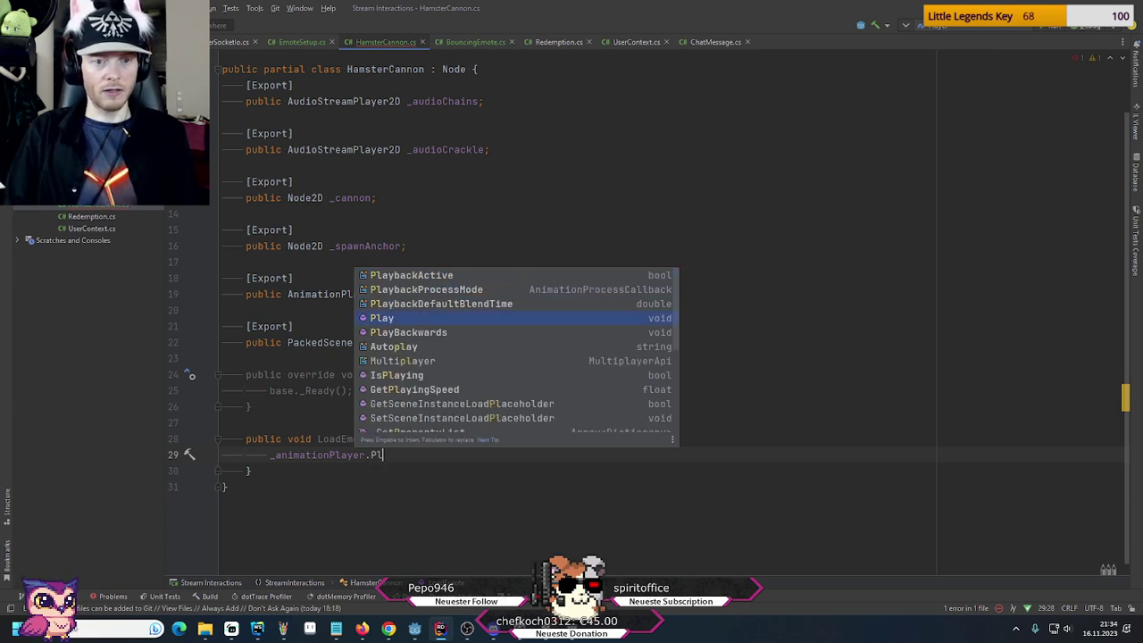
key("Return")
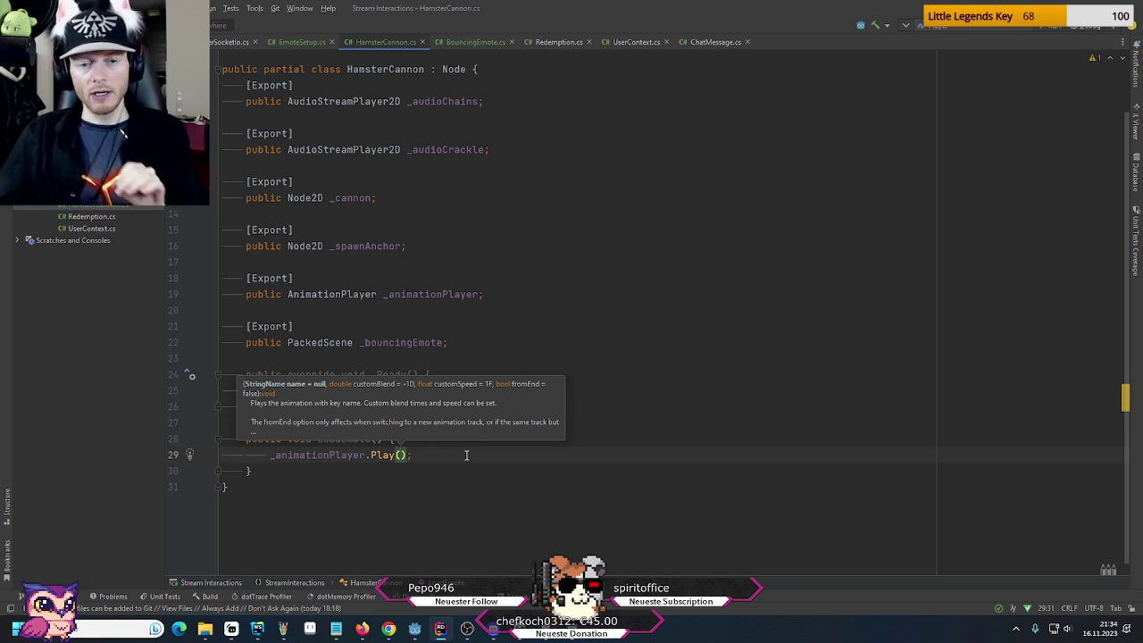
Replace the base._Ready() call in _Ready with LoadEmote() and switch to the Godot editor
left_click(699, 434)
double_click(344, 439)
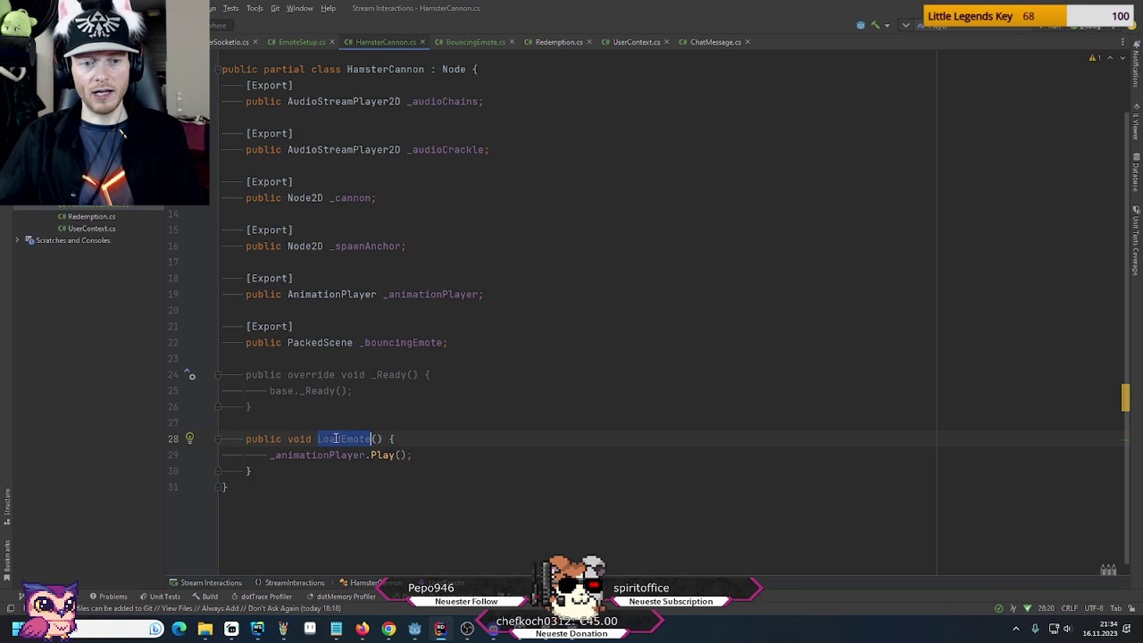
key("ctrl+c")
left_click(295, 390)
left_click_drag(269, 390, 329, 390)
key("ctrl+v")
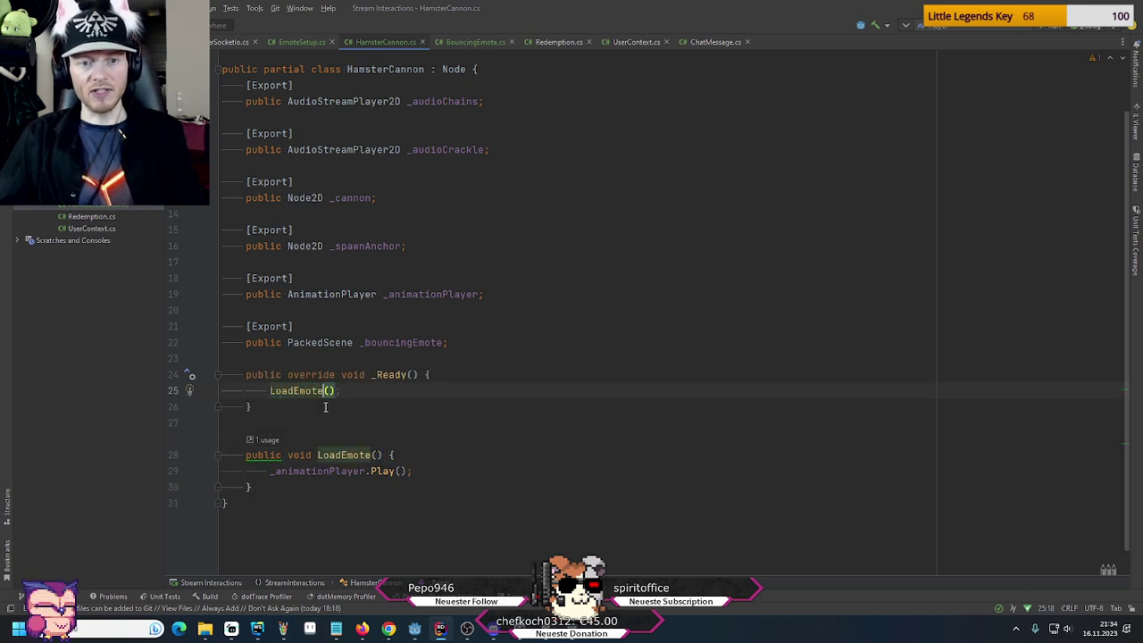
left_click(416, 629)
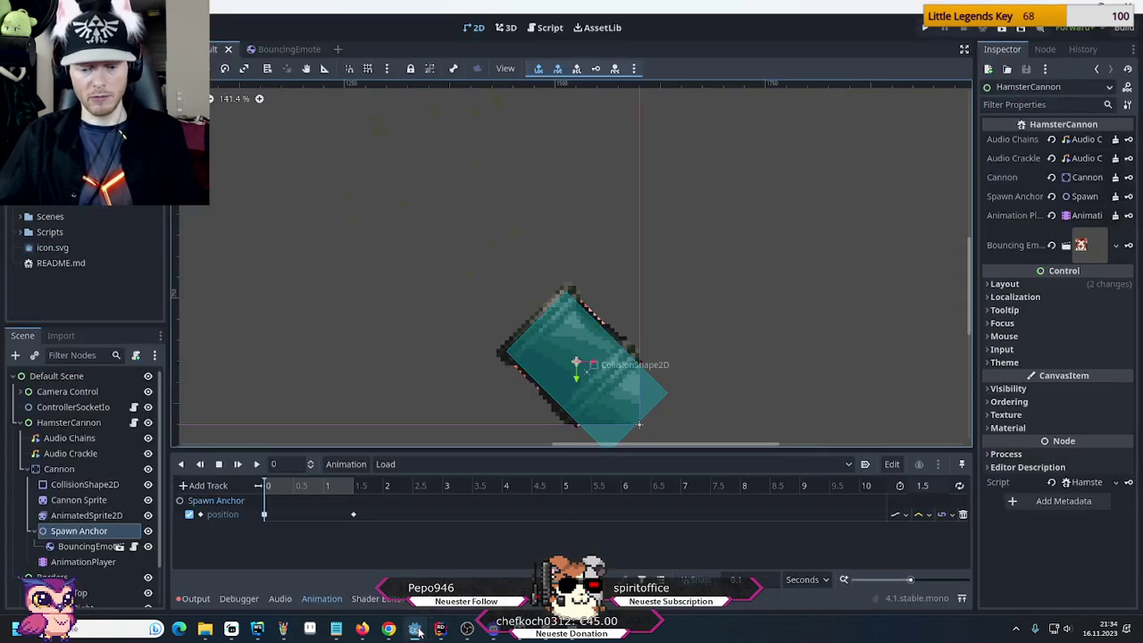
Test-run the project, close the game window and examine the logged error in the debugger's error list
key("F5")
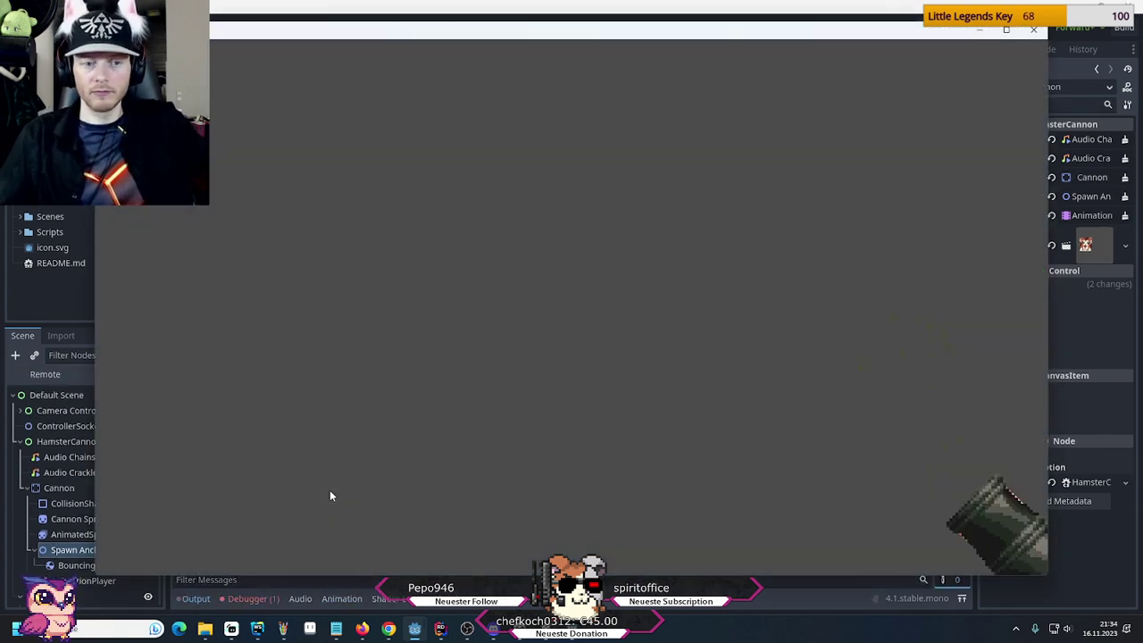
left_click(1034, 30)
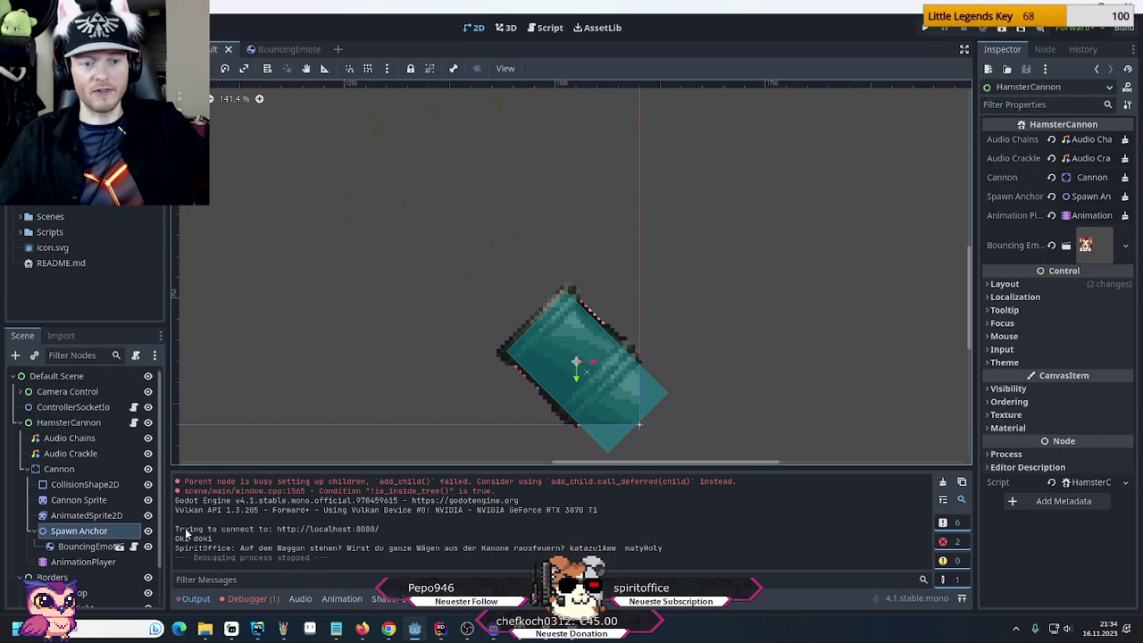
left_click(241, 598)
left_click(256, 447)
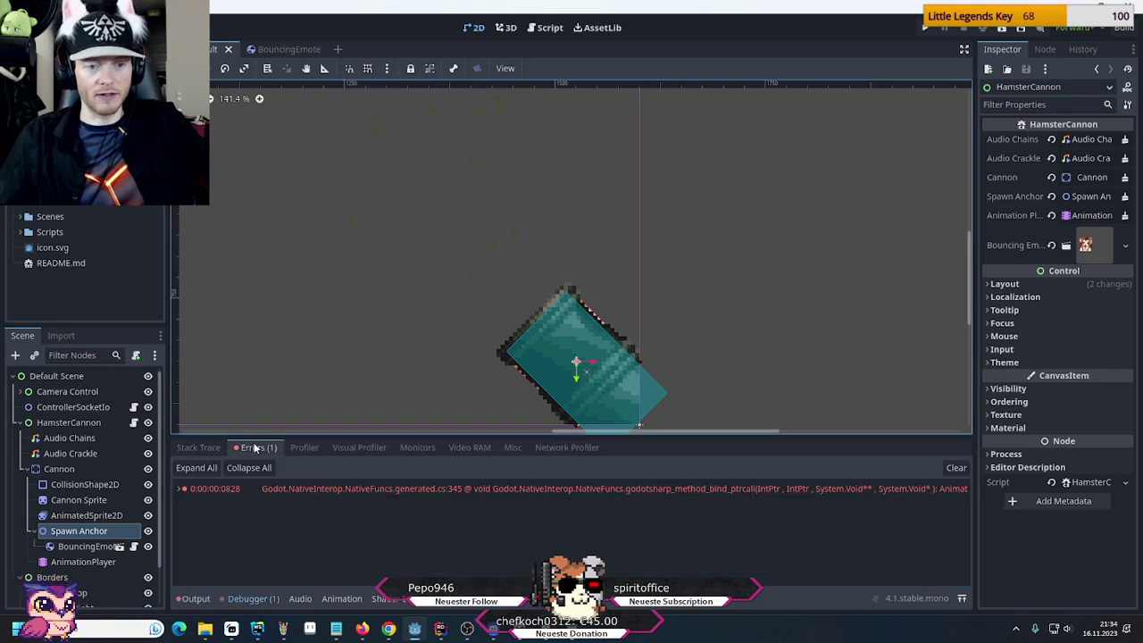
mouse_move(625, 490)
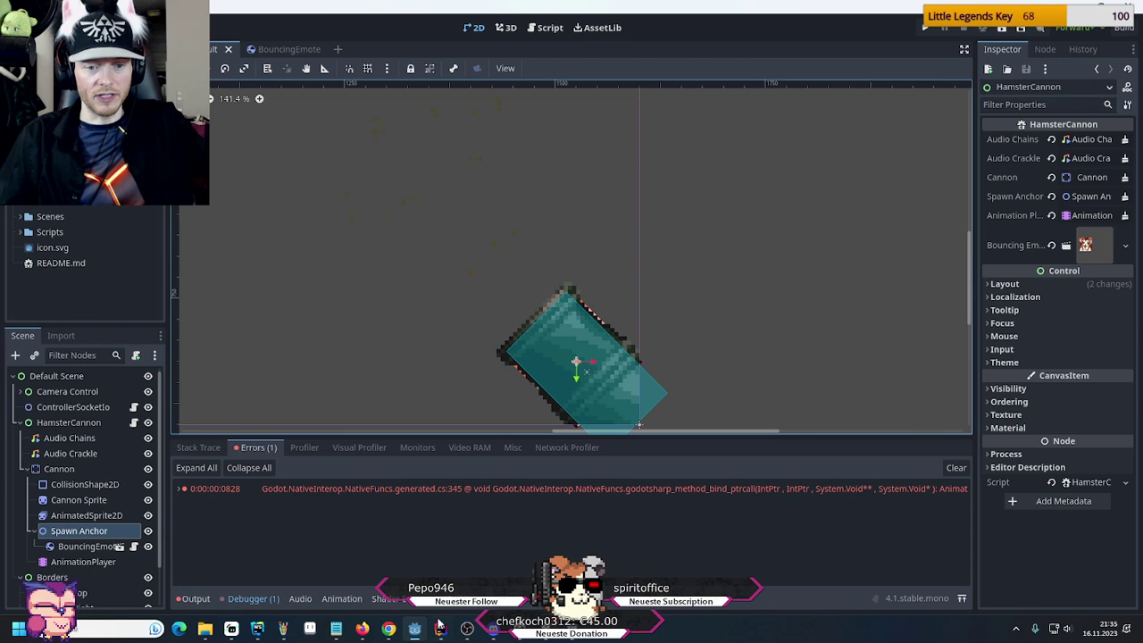
Switch to Rider, pass "Load" to the _animationPlayer.Play() call in LoadEmote, and test-run the project from Godot
left_click(440, 629)
left_click(399, 472)
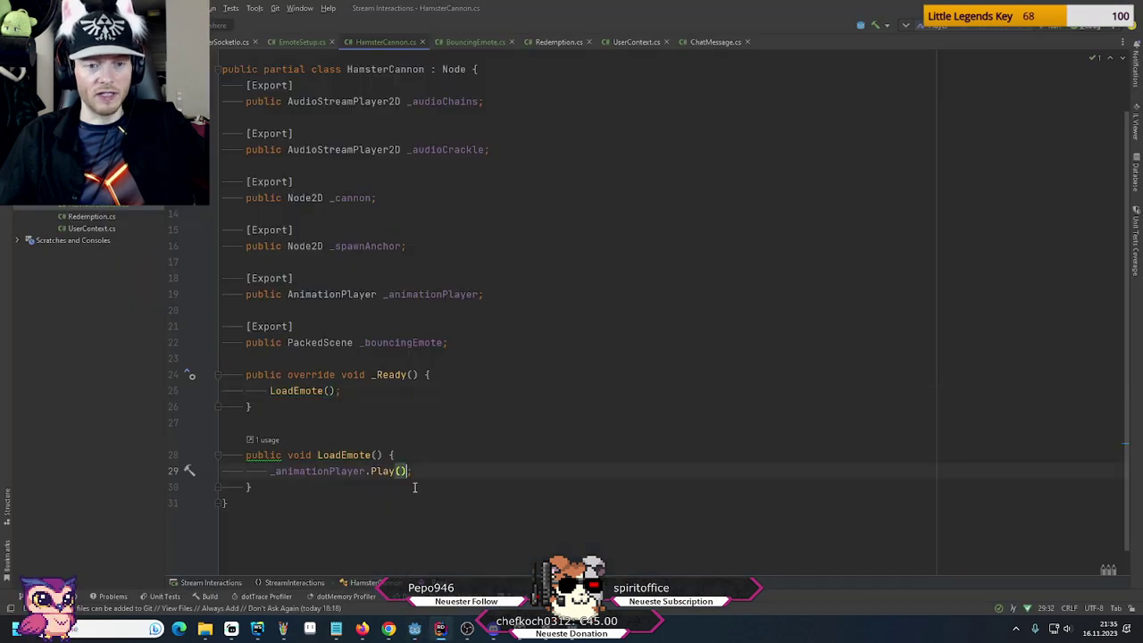
type("\"load")
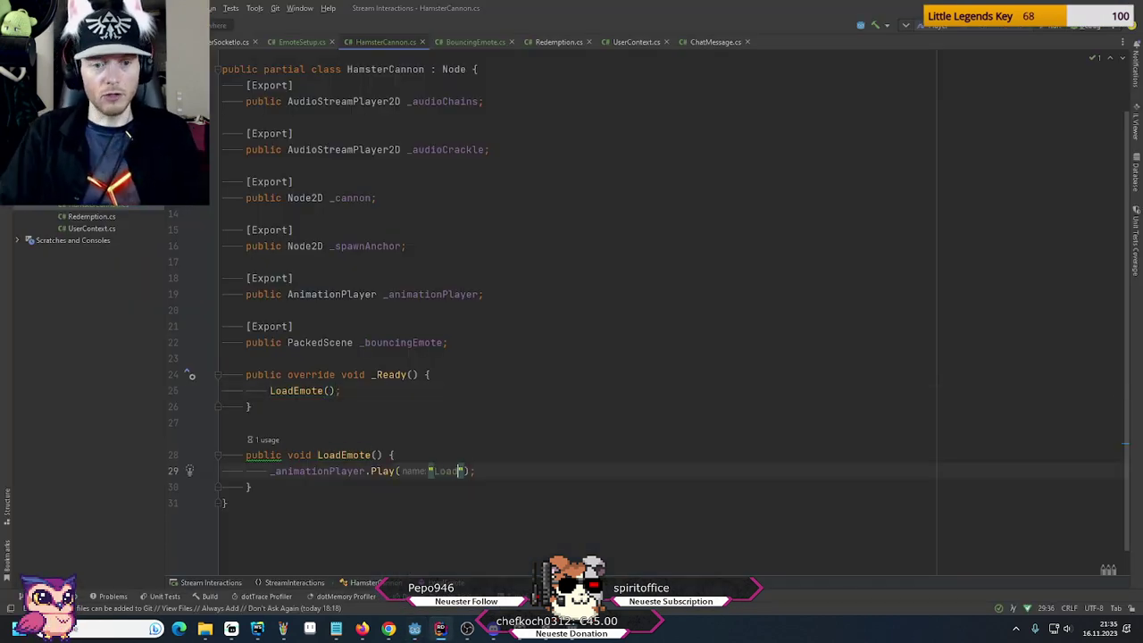
key("alt+Tab")
key("F5")
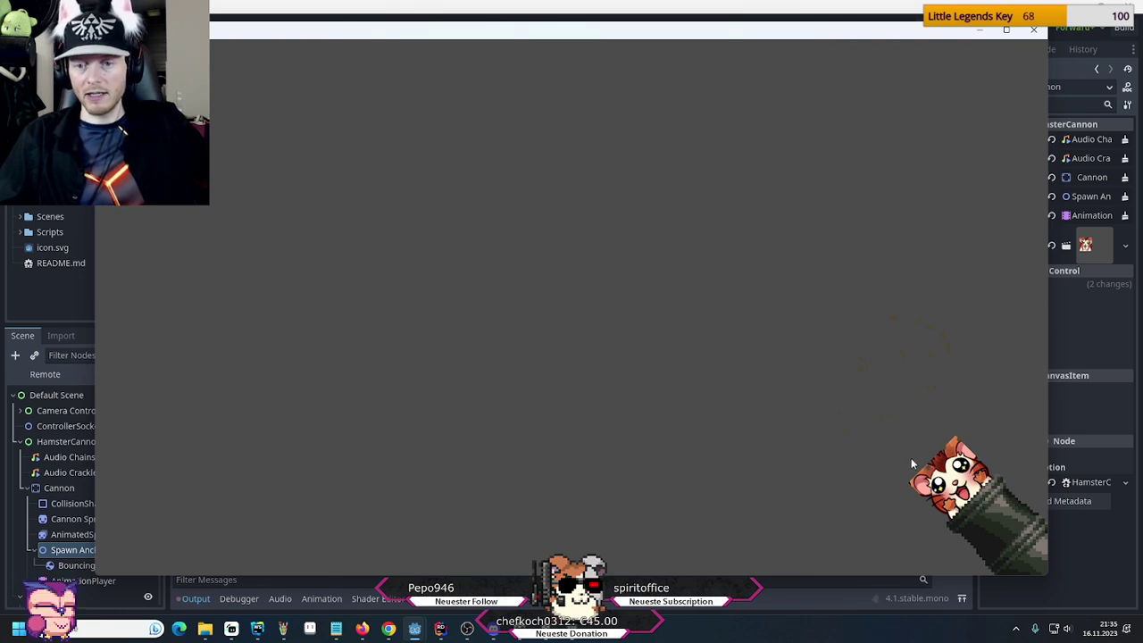
left_click(1034, 30)
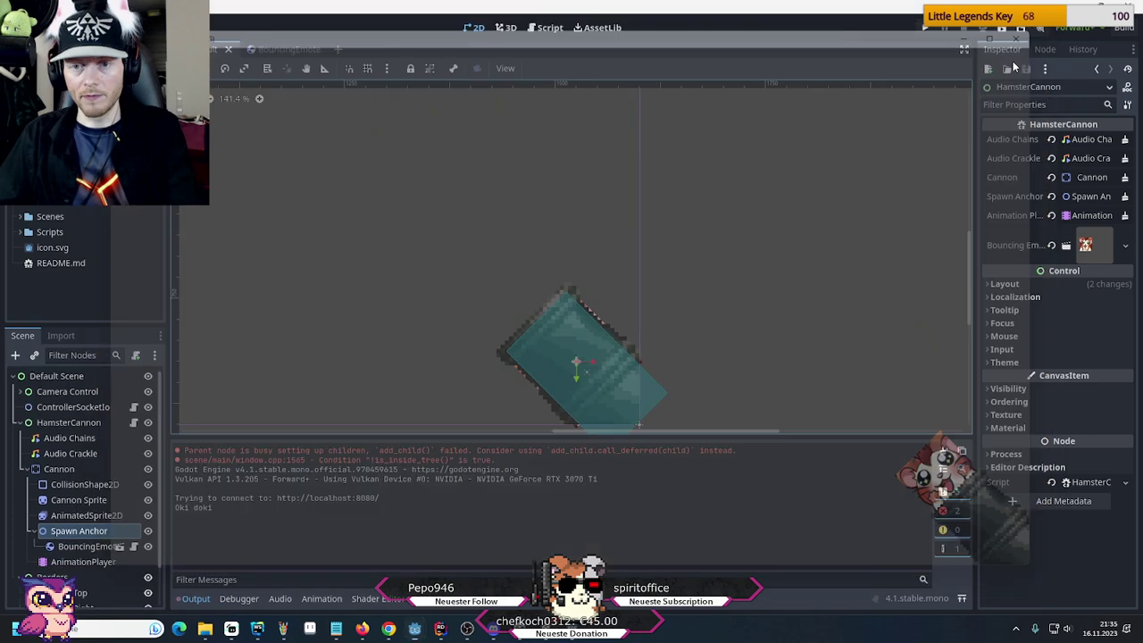
Inspect the Sprite Frames resource of the AnimatedSprite2D node under Cannon in Godot and return to HamsterCannon.cs in Rider
key("alt+Tab")
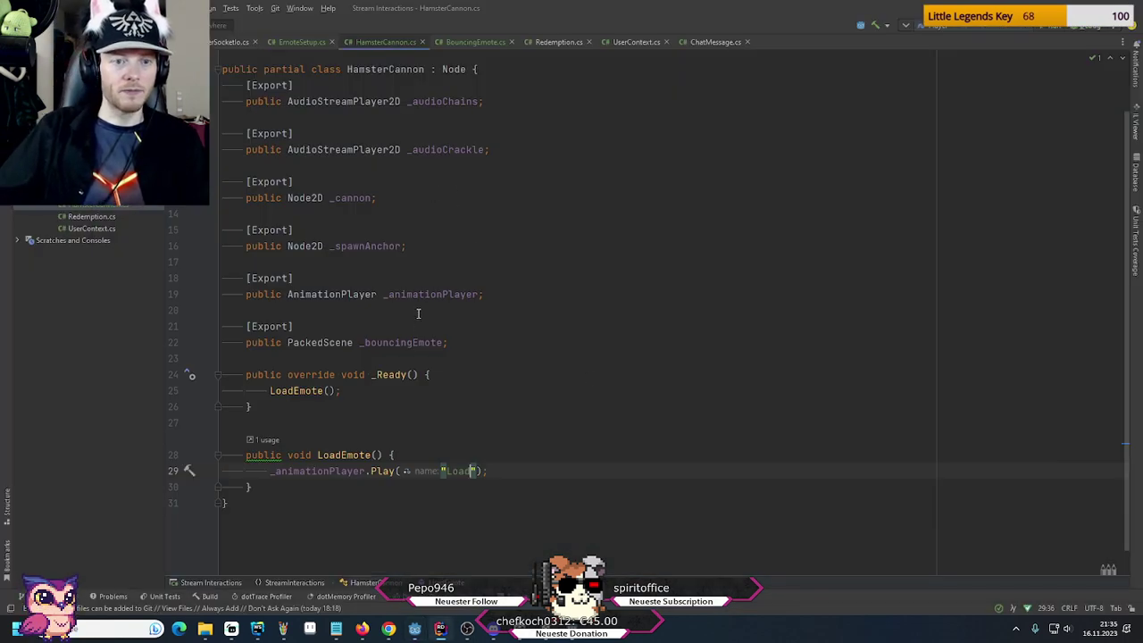
key("alt+Tab")
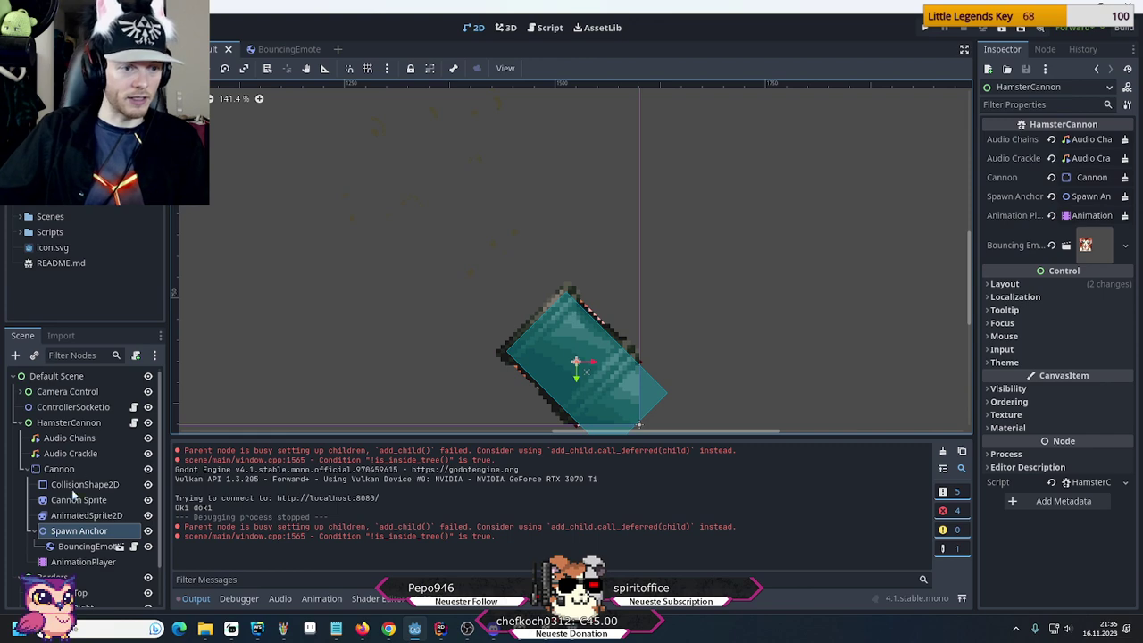
left_click(68, 515)
key("alt+Tab")
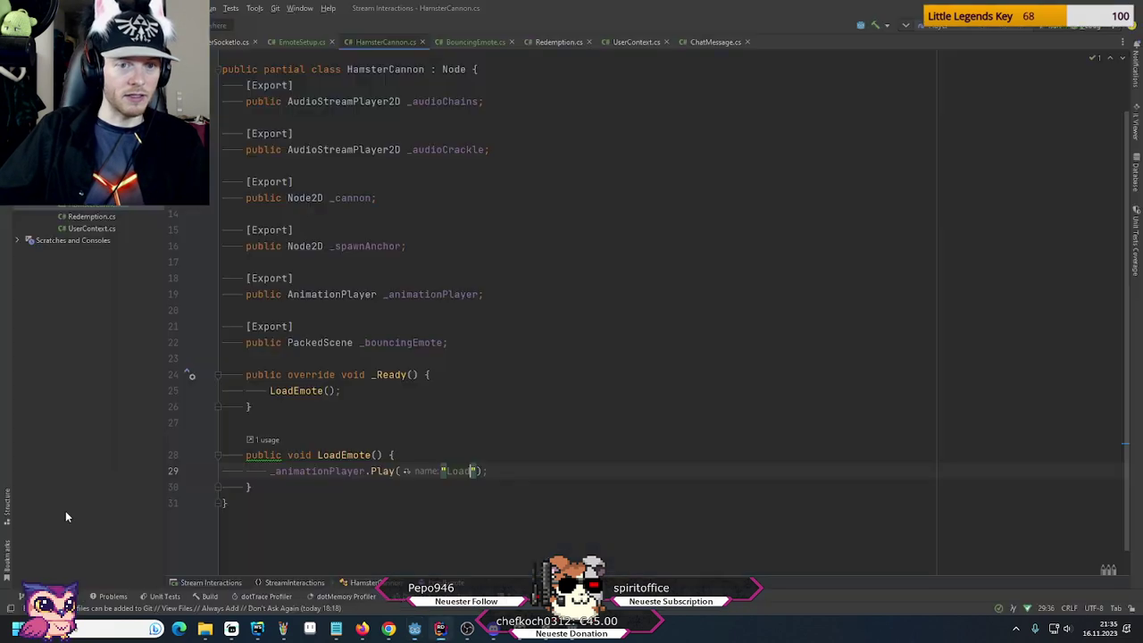
key("alt+Tab")
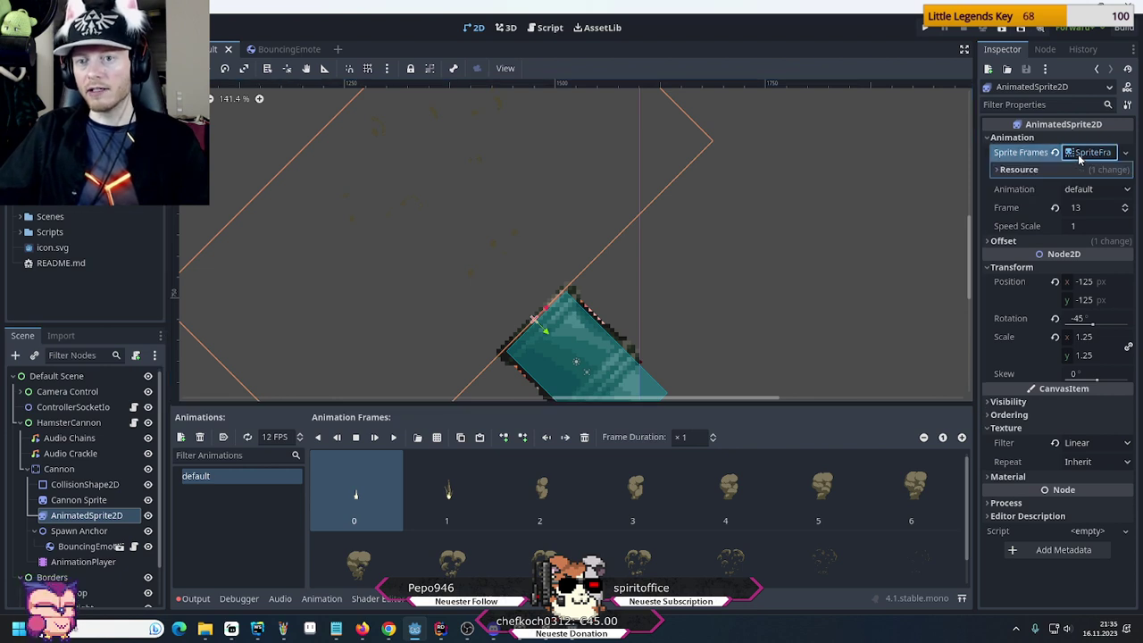
left_click(1001, 170)
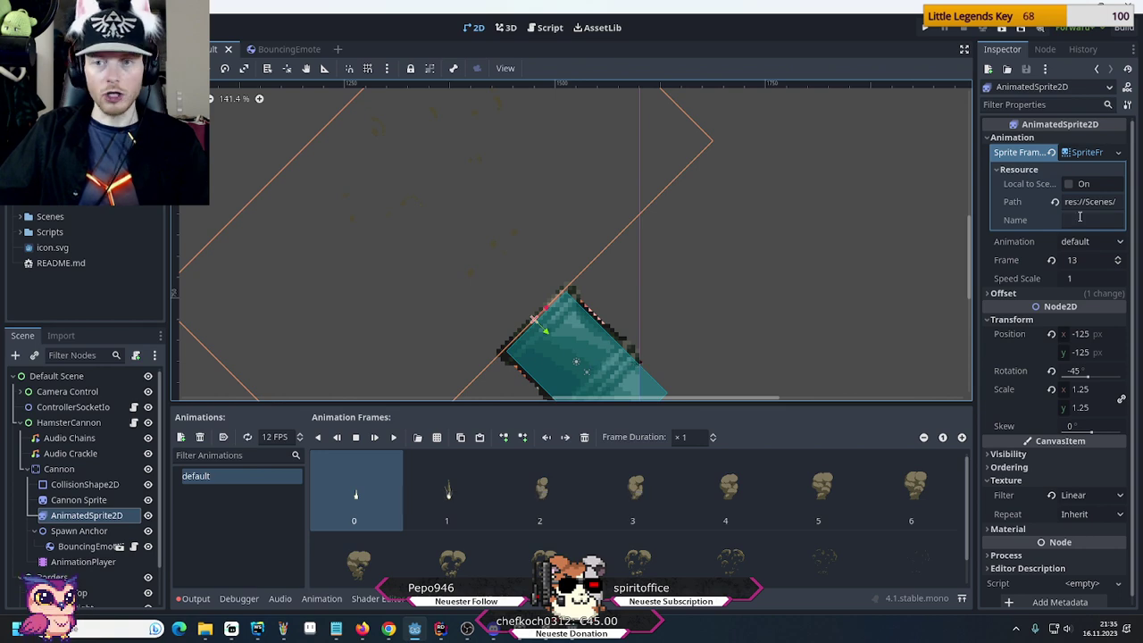
left_click(1083, 152)
key("alt+Tab")
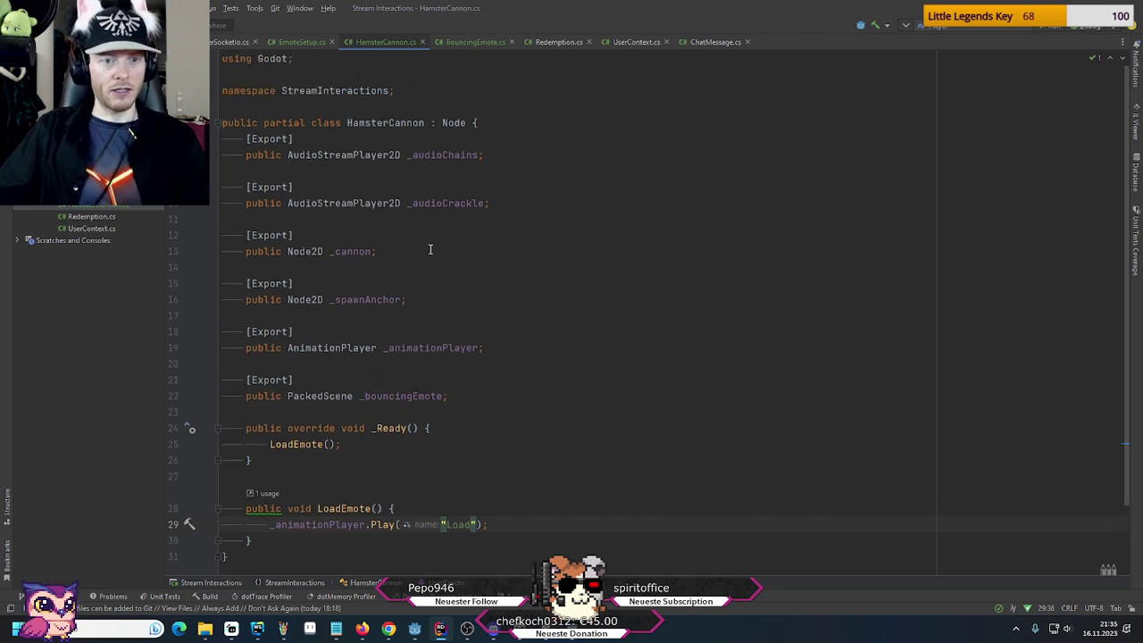
left_click(526, 207)
key("Return")
key("Return")
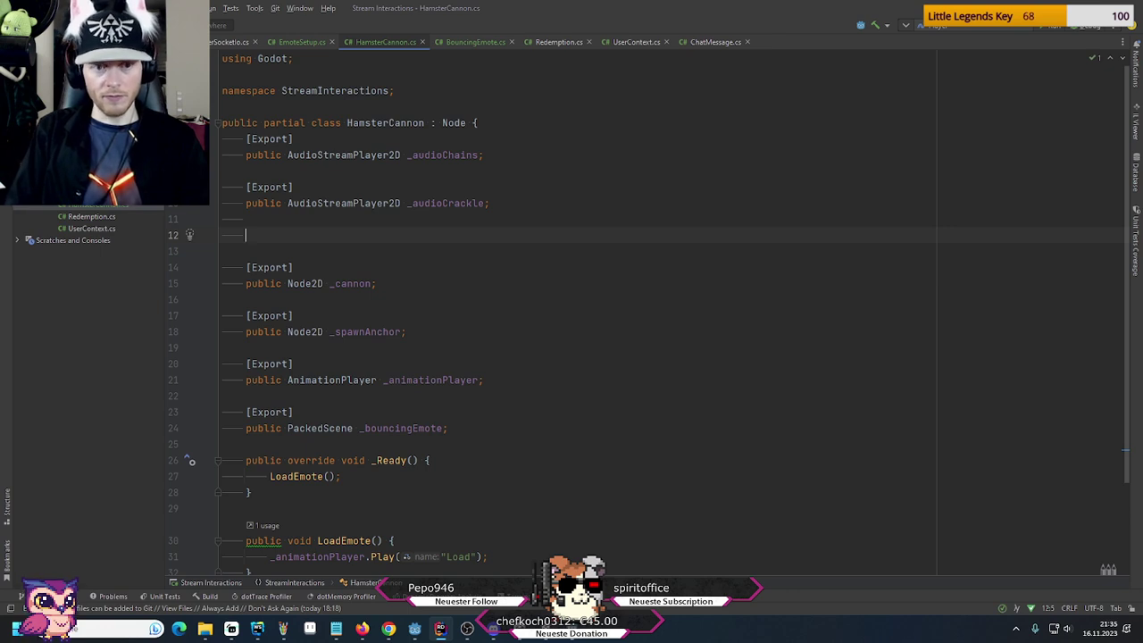
key("BackSpace")
key("BackSpace")
Declare a public AnimatedSprite2D field named _shotAnimation below the _bouncingEmote field
key("Down")
key("Down")
key("Down")
key("Down")
key("Down")
key("Down")
key("Down")
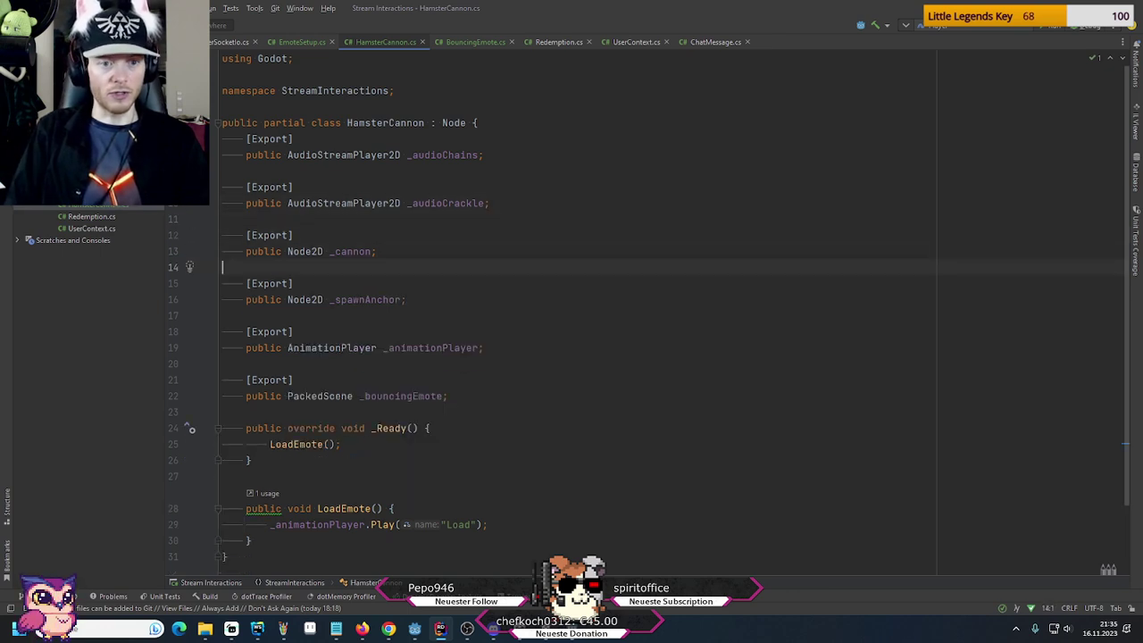
key("Down")
key("Down")
key("Down")
key("Down")
key("Down")
key("End")
key("Return")
key("Return")
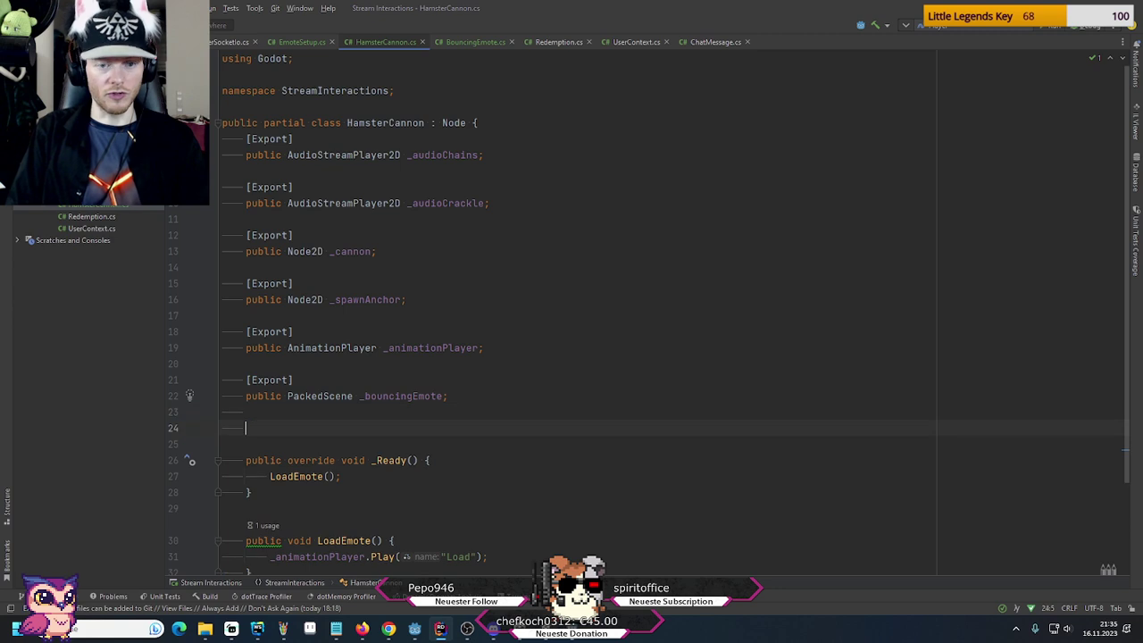
type("public A")
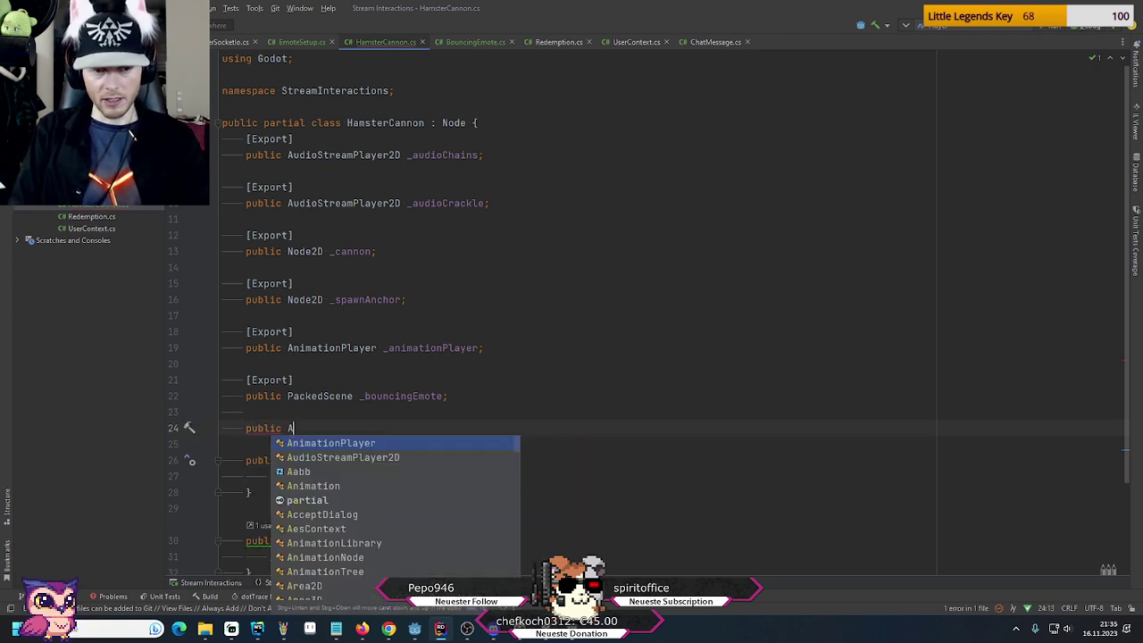
type("ni")
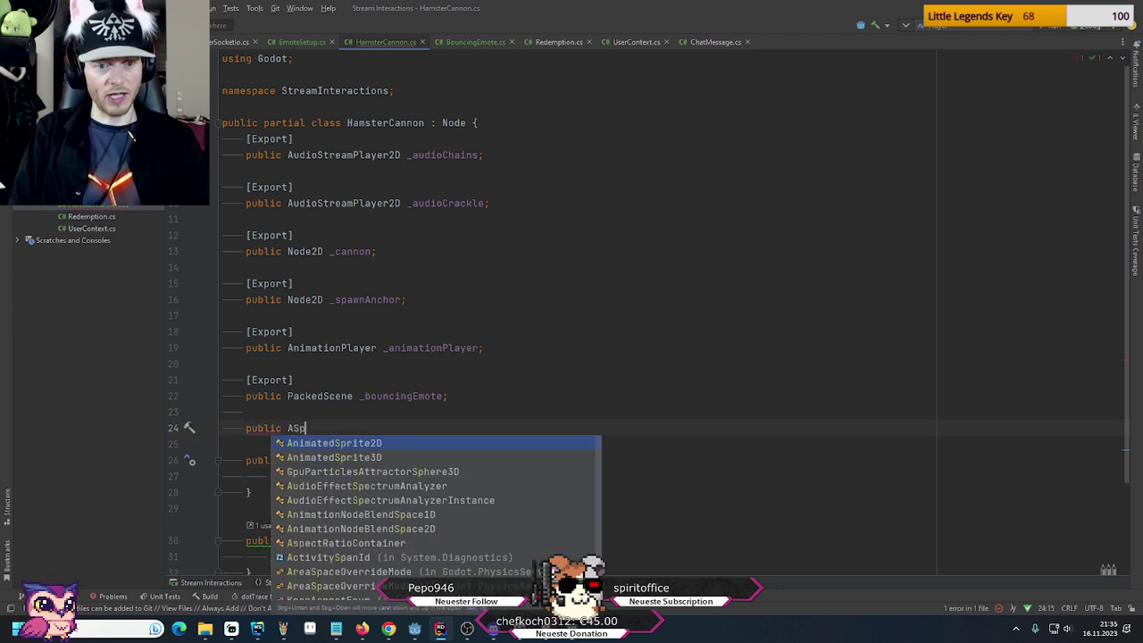
key("Return")
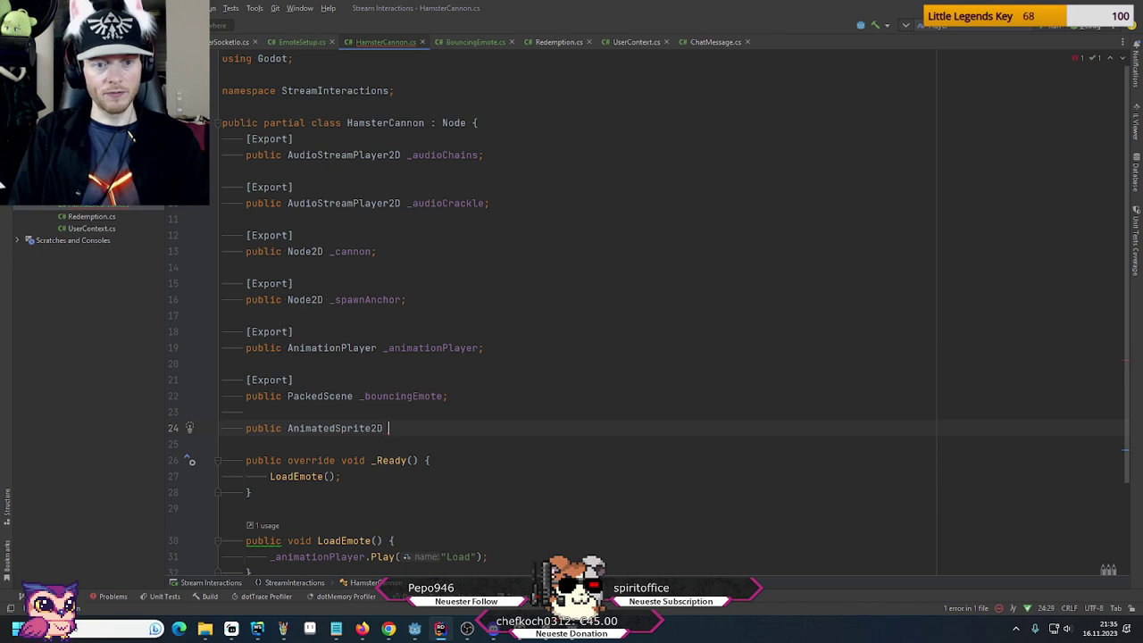
type("_")
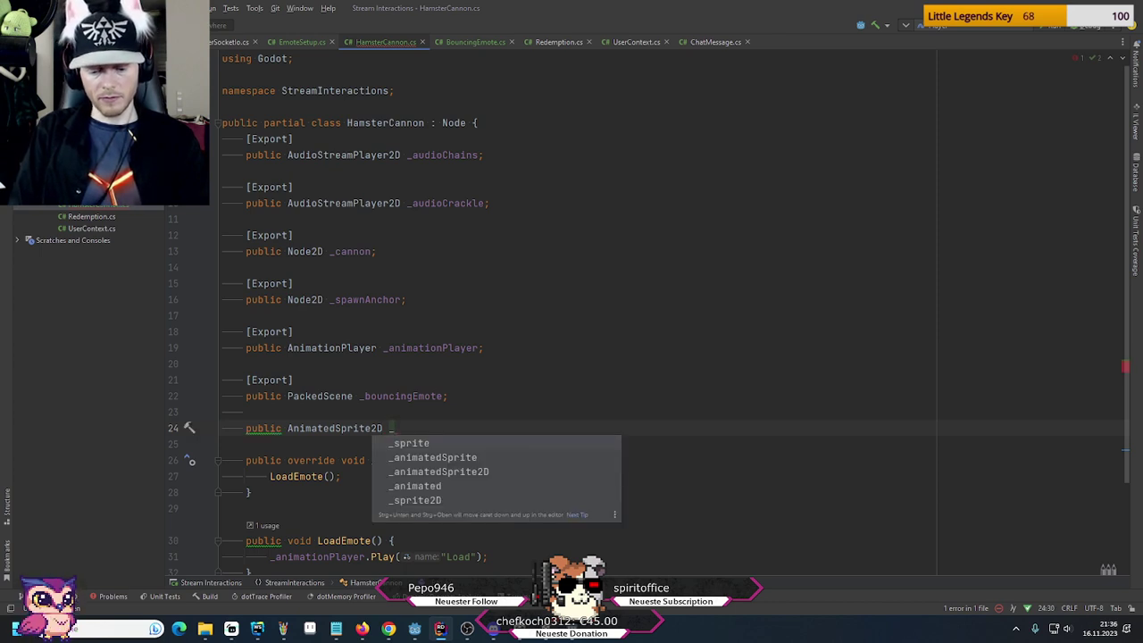
type("s")
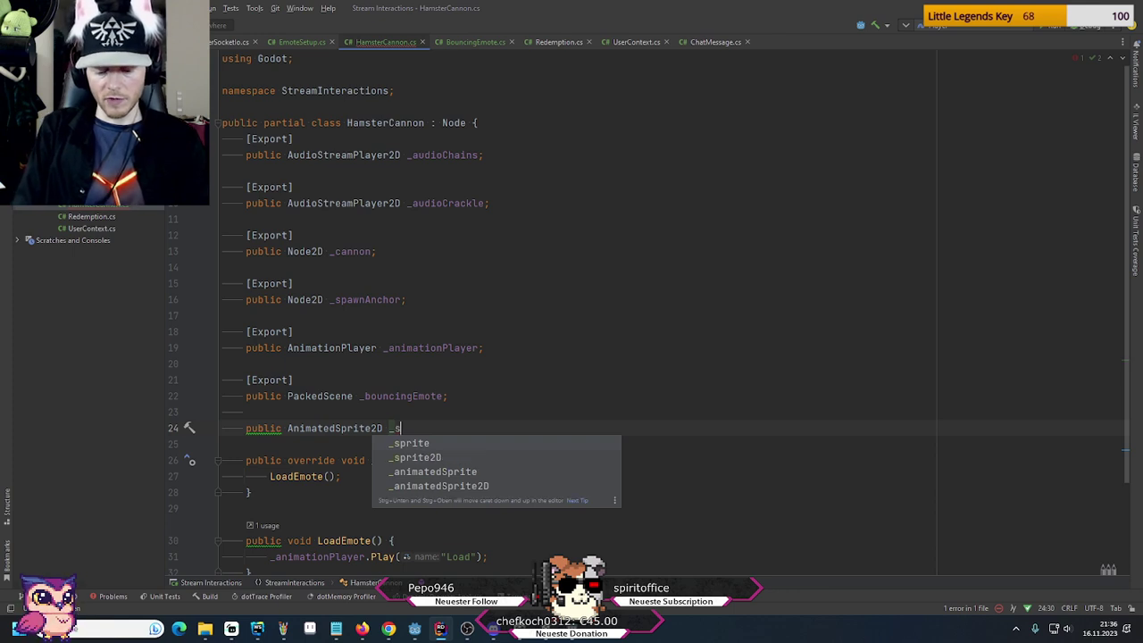
type("hotAnimation;")
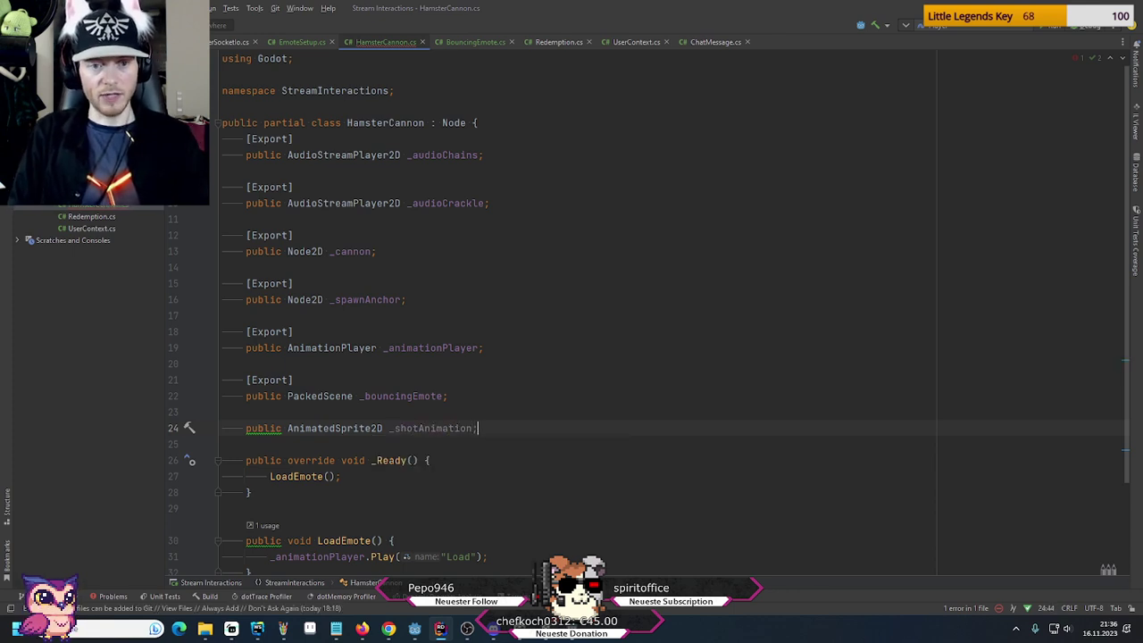
Rename the _shotAnimation field to _fireAnimation and add an [Export] attribute above it
left_click(223, 412)
left_click(393, 428)
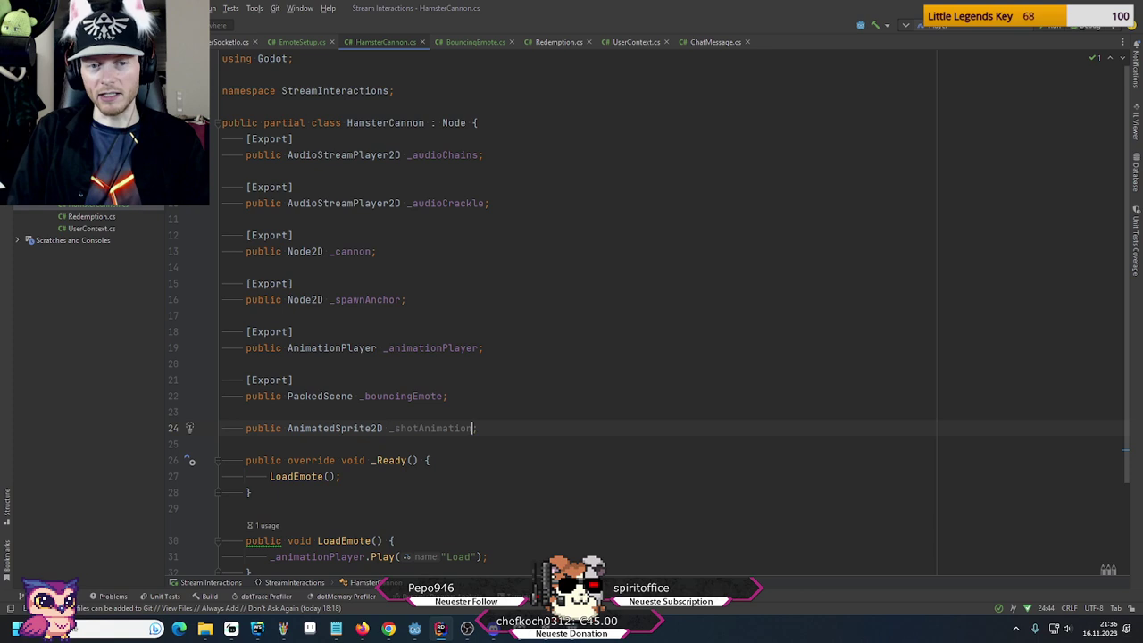
key("Delete")
key("Delete")
key("Delete")
type("fire")
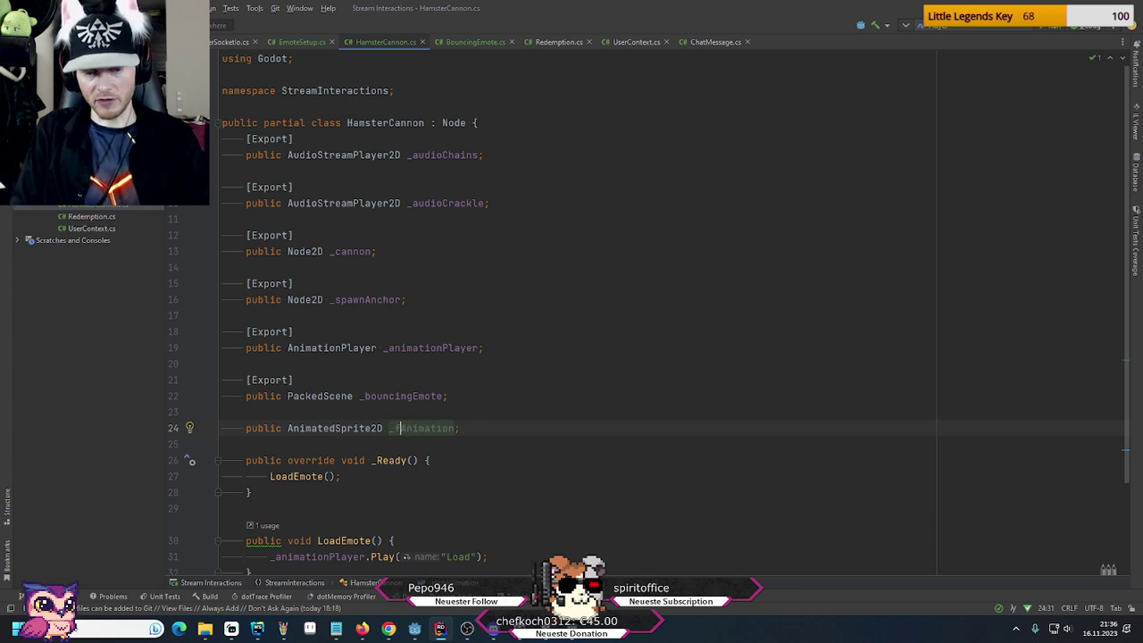
key("ctrl+alt+Return")
type("[Expor")
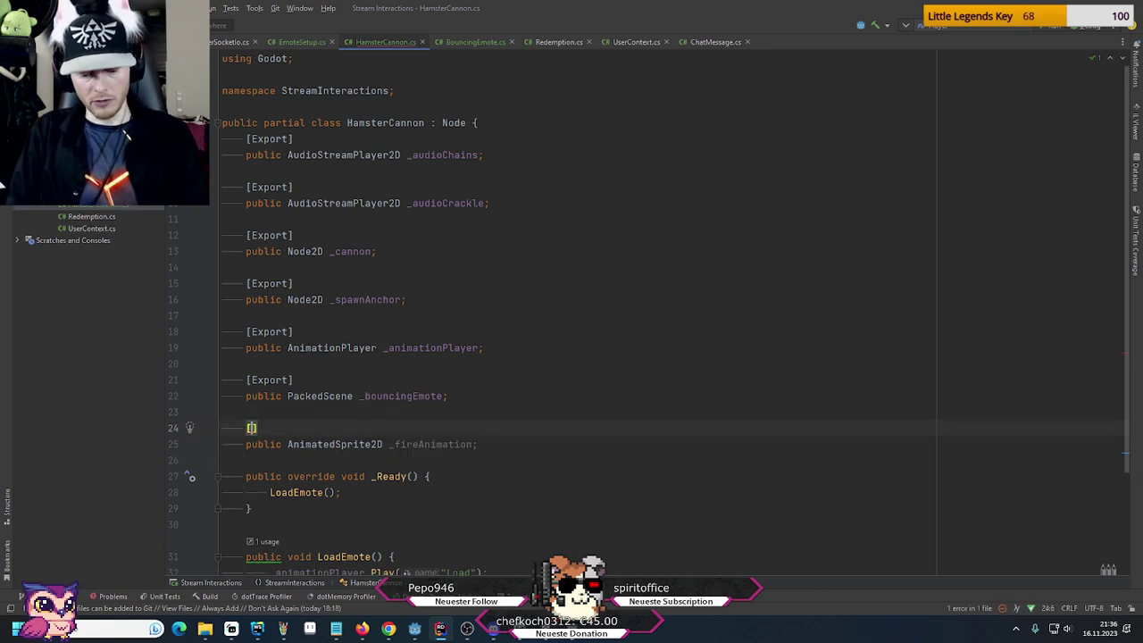
key("Return")
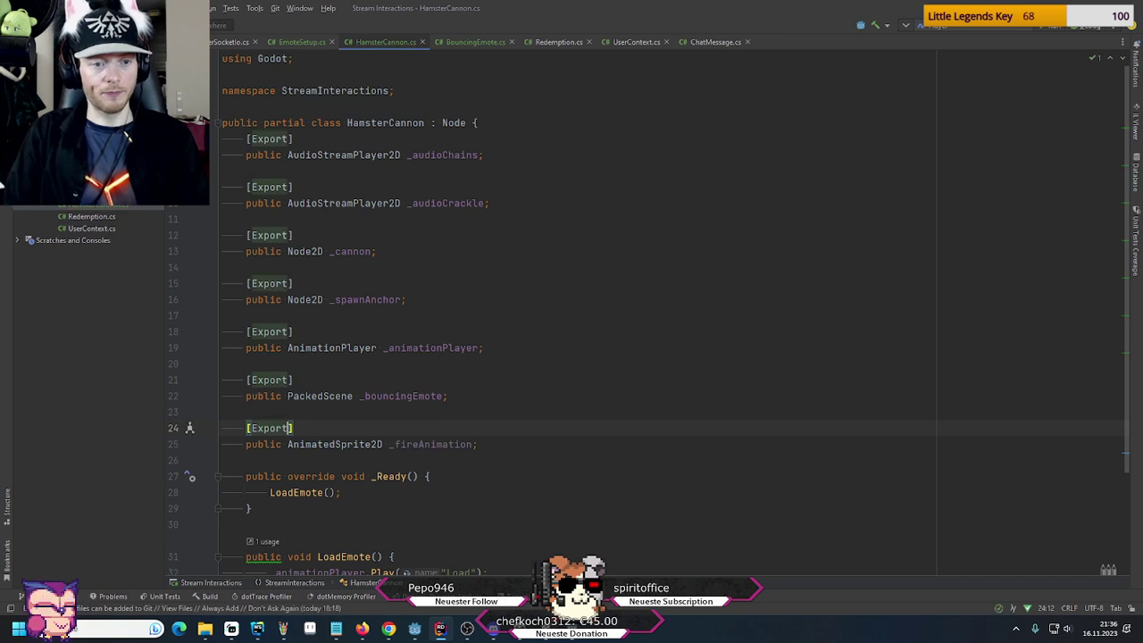
Switch to Godot, build the project and check the position track of the AnimationPlayer's Load animation
key("alt+Tab")
key("alt+b")
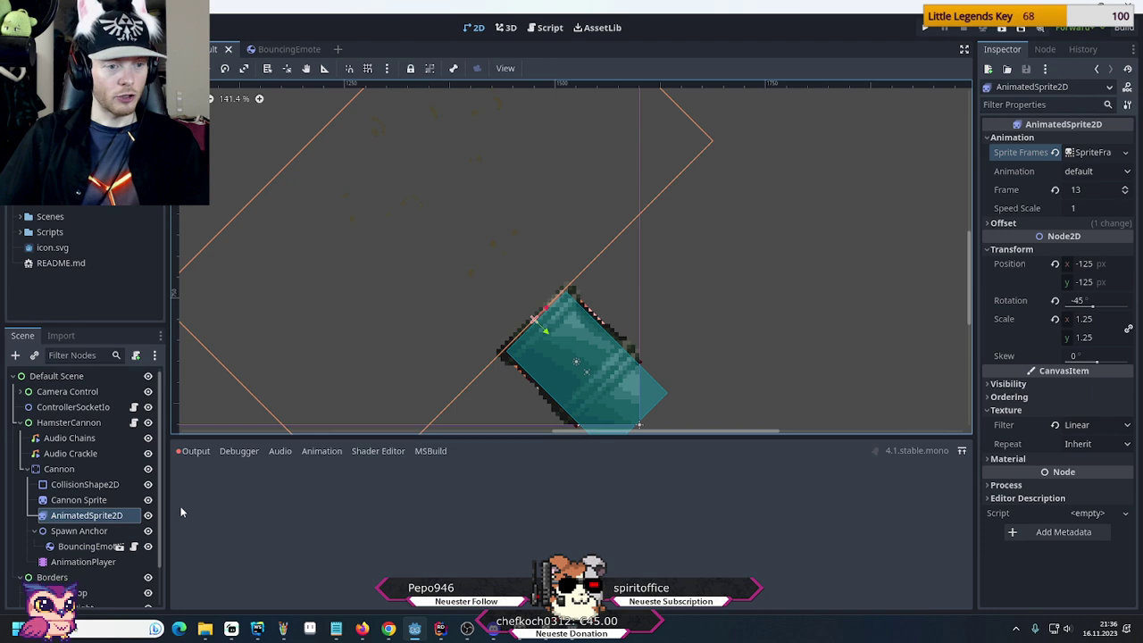
left_click(81, 561)
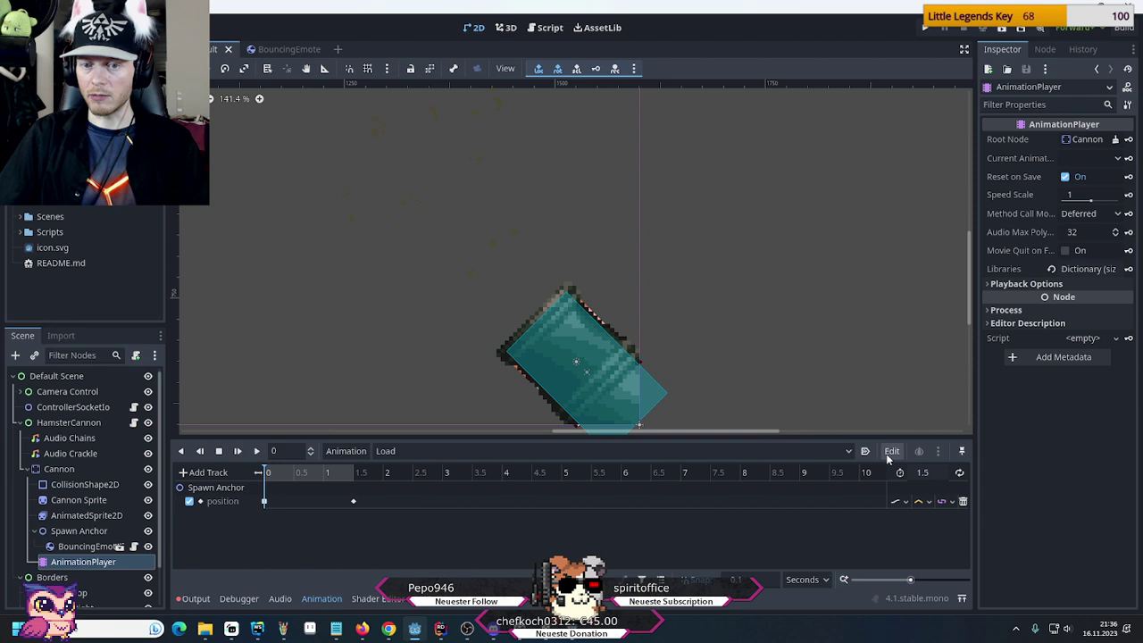
left_click(908, 506)
left_click(687, 535)
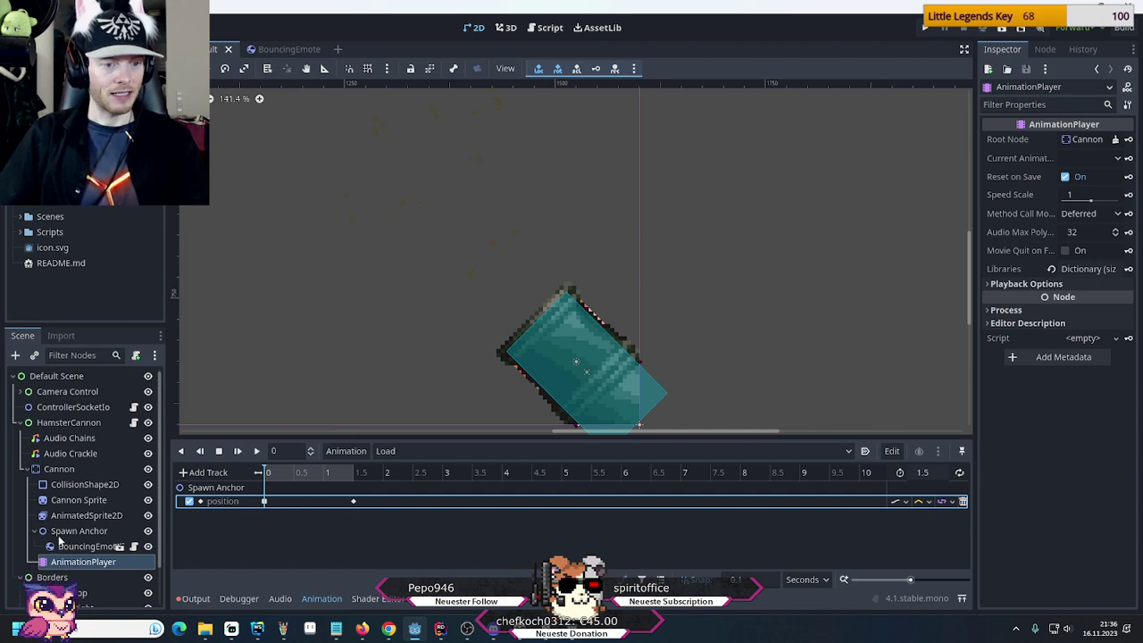
Assign the AnimatedSprite2D node to HamsterCannon's Fire Animation property and save the scene
left_click(55, 425)
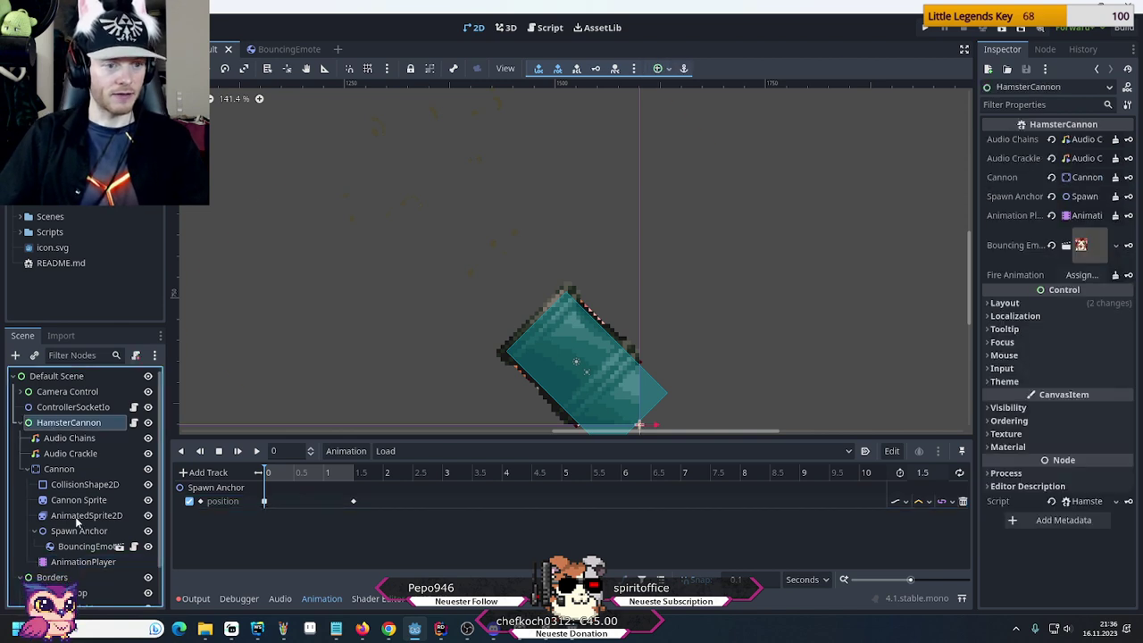
left_click_drag(77, 522, 1070, 277)
key("ctrl+s")
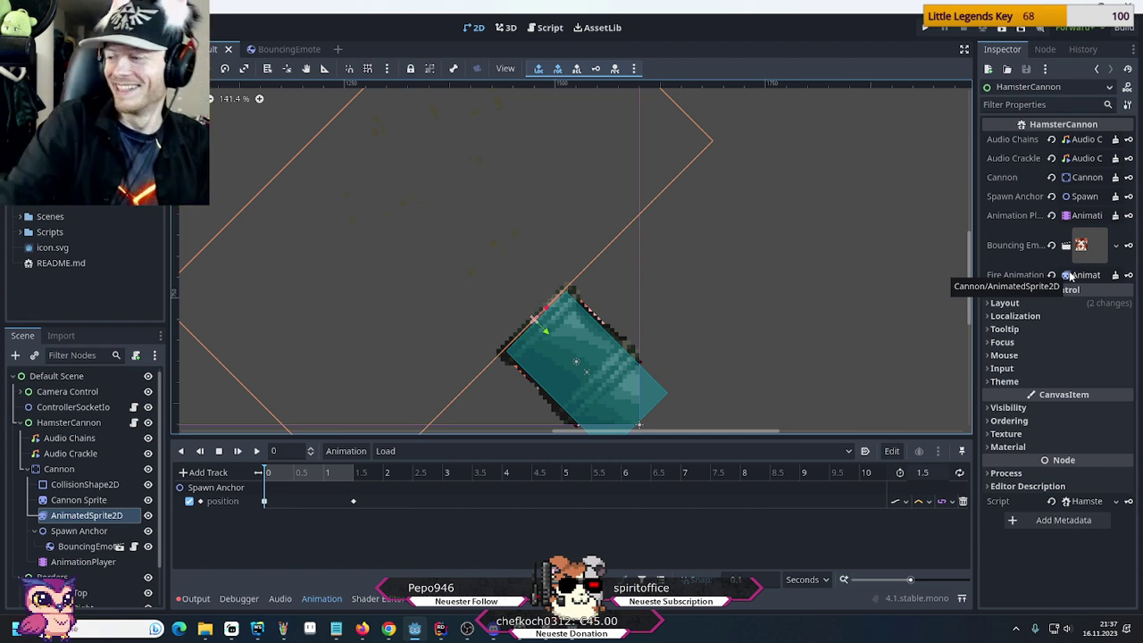
Preview the AnimationPlayer's Load animation by choosing it as the current animation
left_click(80, 562)
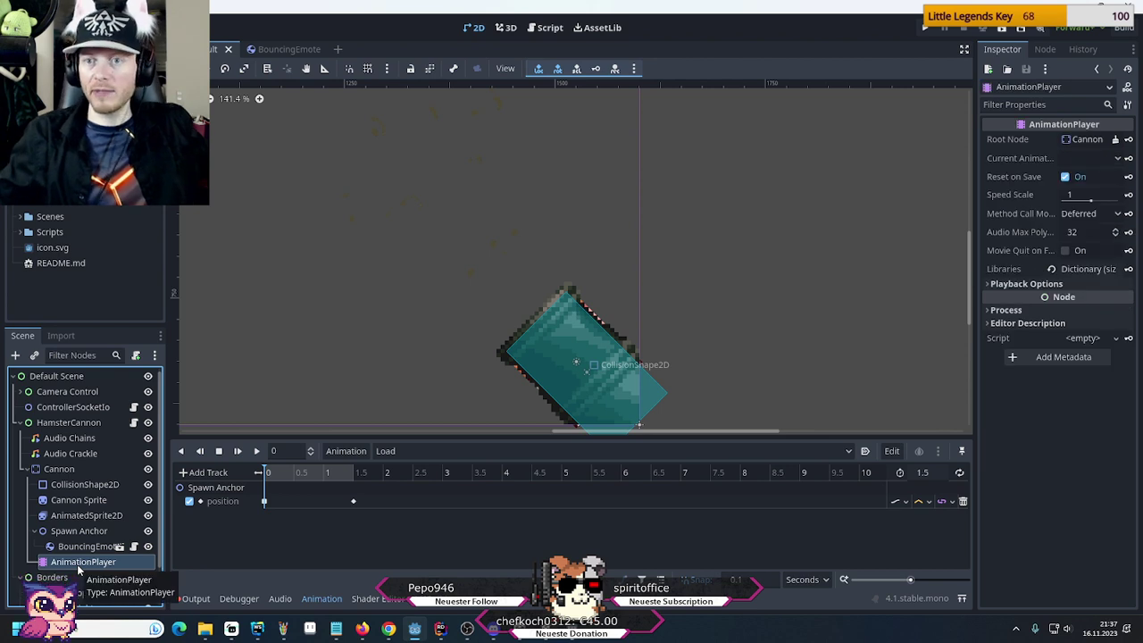
left_click(1119, 159)
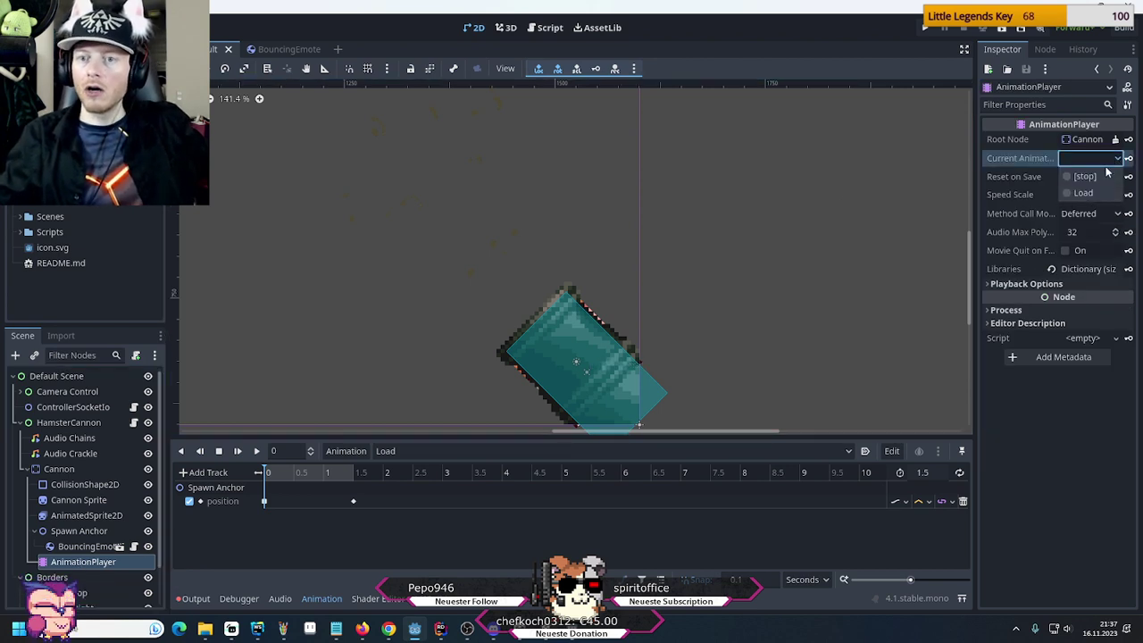
left_click(1072, 196)
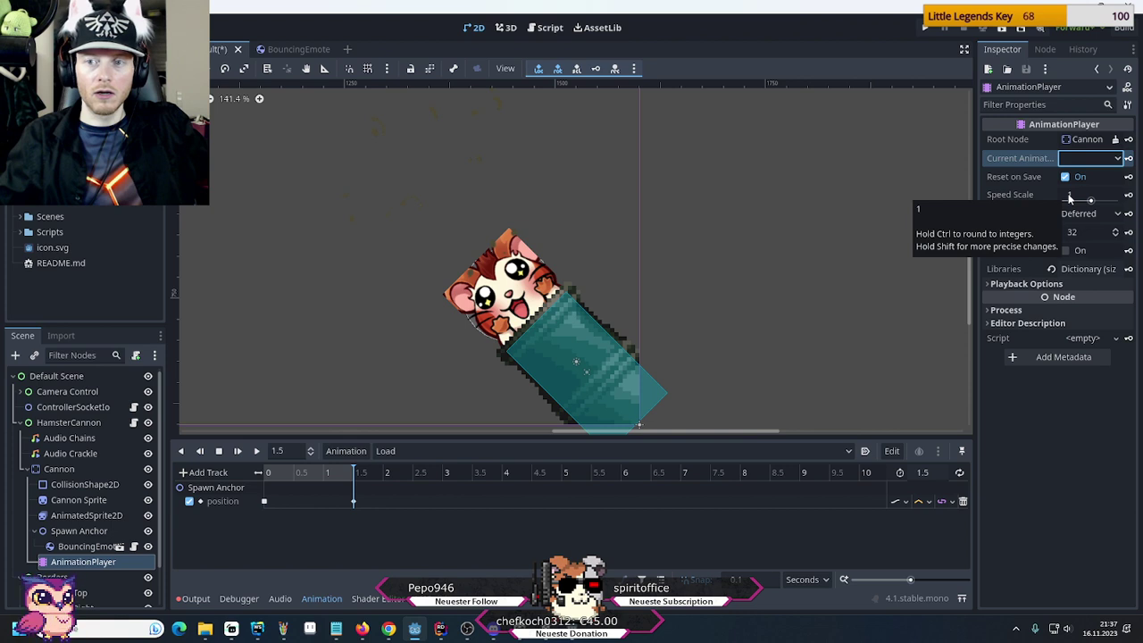
Replay the AnimationPlayer's Load animation and review the _Ready and LoadEmote methods in the HamsterCannon script in Rider
left_click(1118, 159)
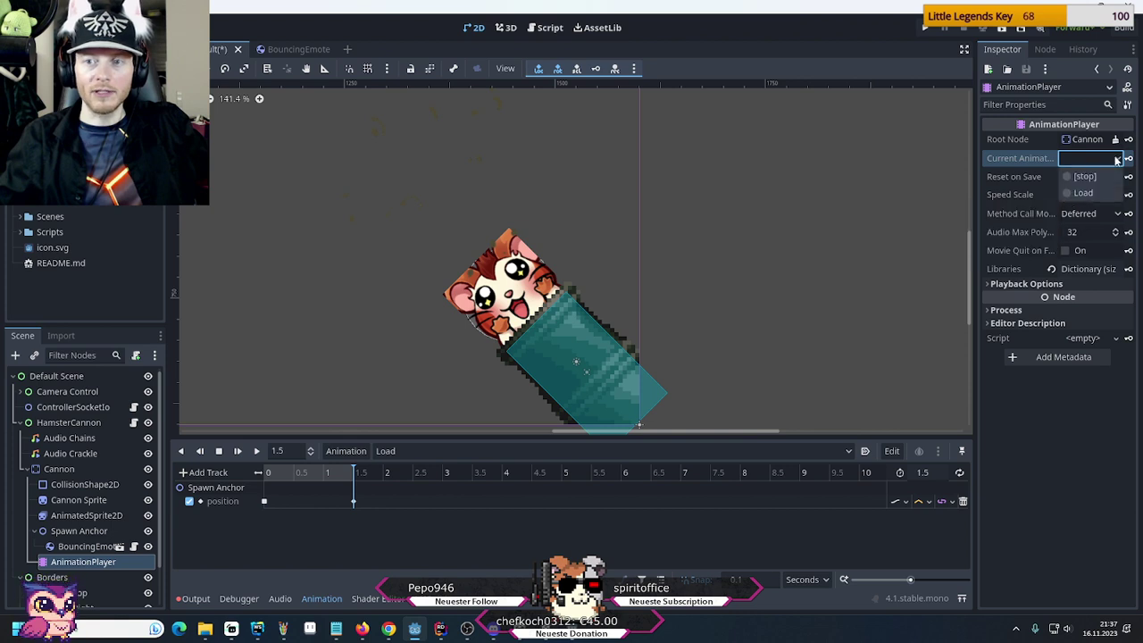
left_click(1076, 193)
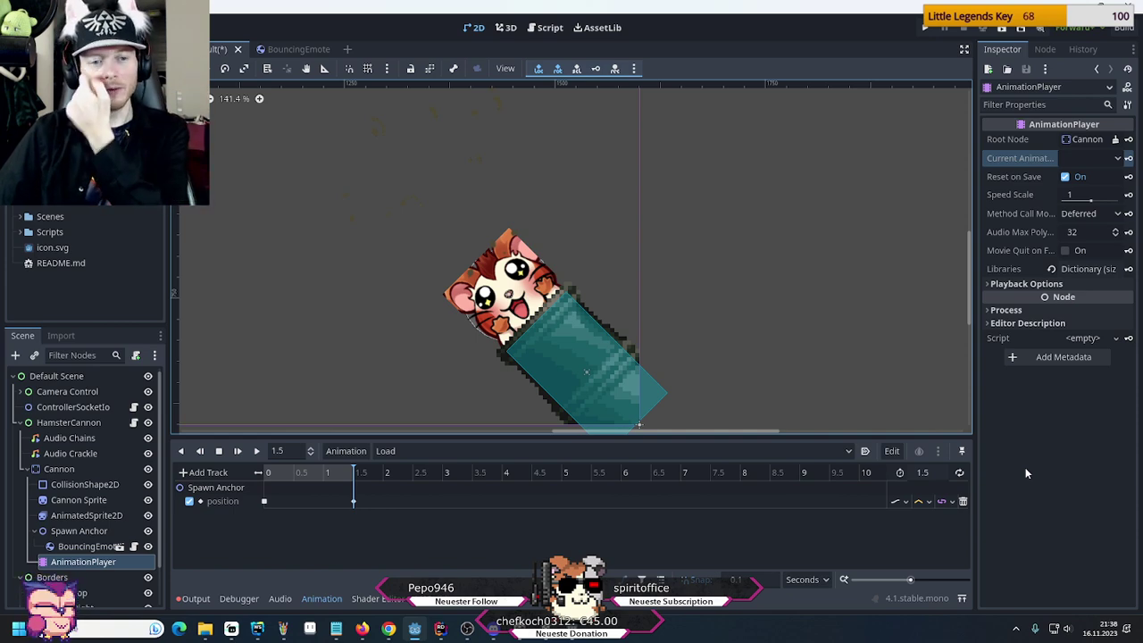
key("alt+Tab")
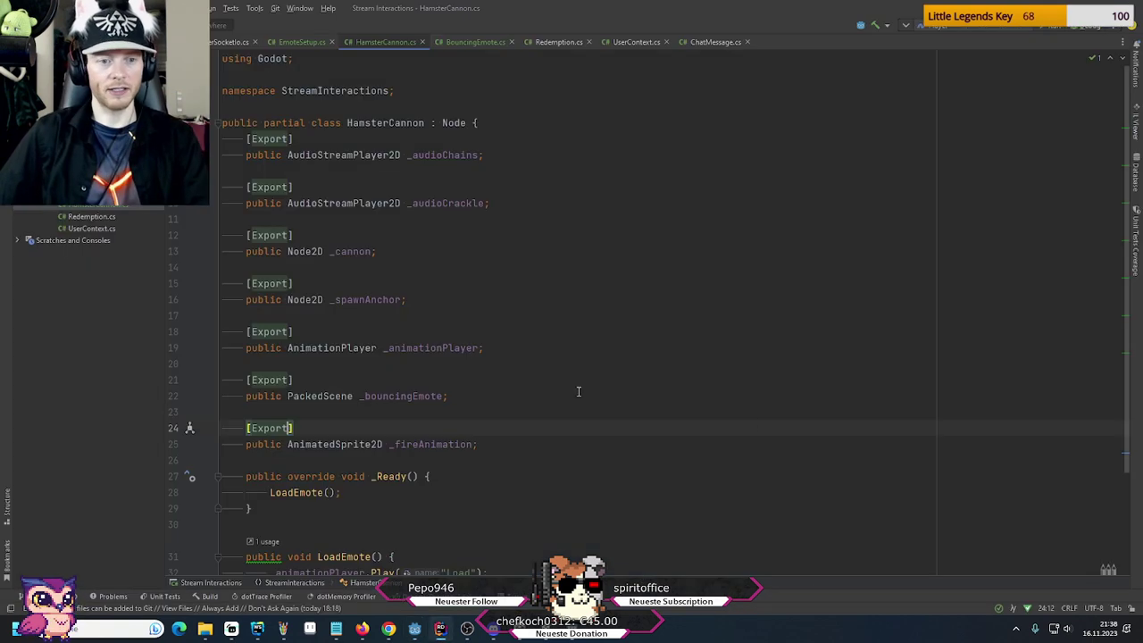
scroll(507, 371, "down", 3)
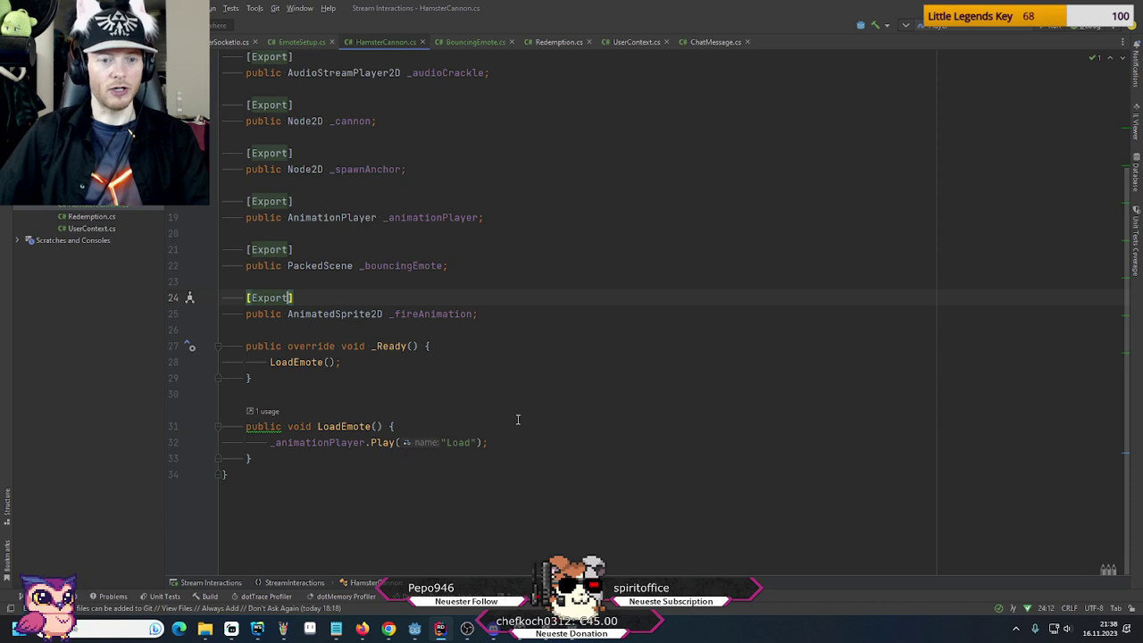
left_click(533, 433)
left_click(510, 379)
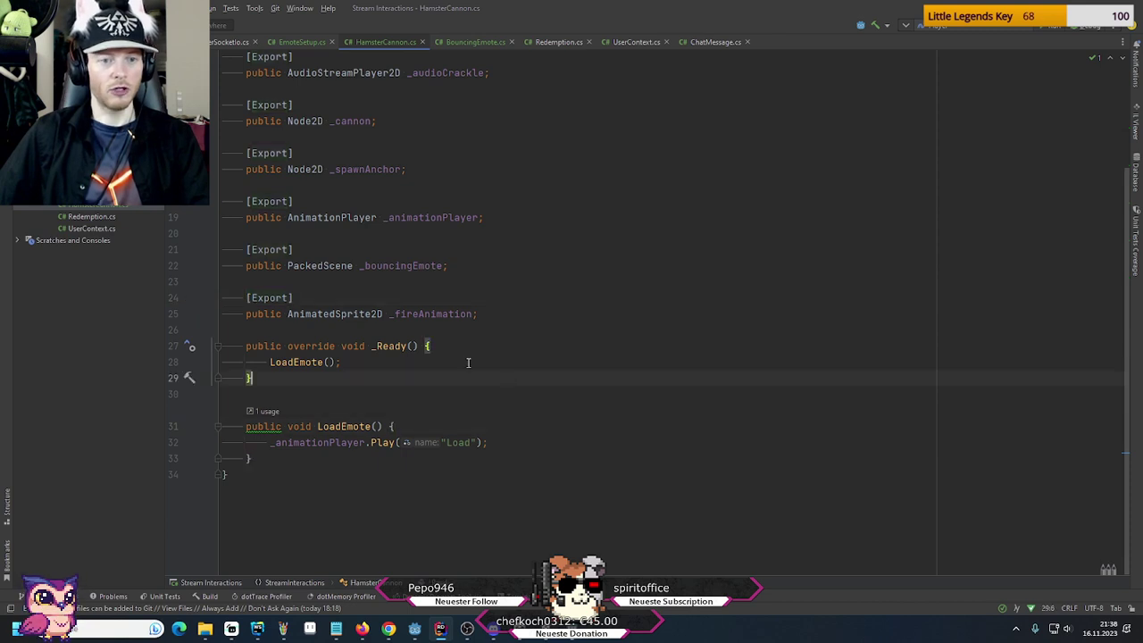
left_click(450, 442)
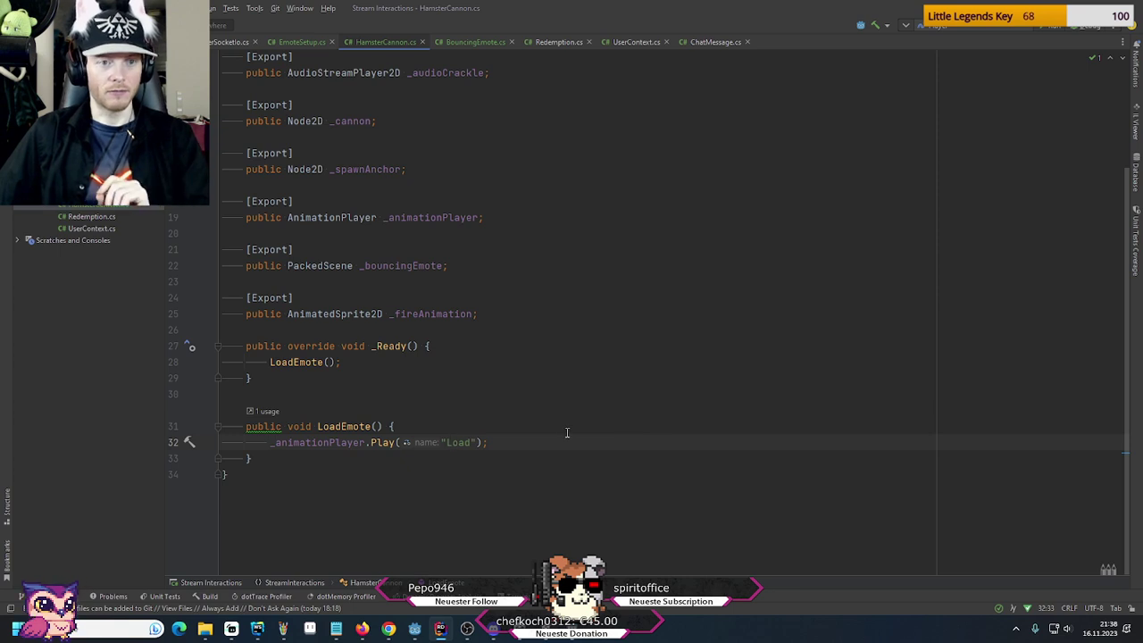
scroll(419, 374, "up", 3)
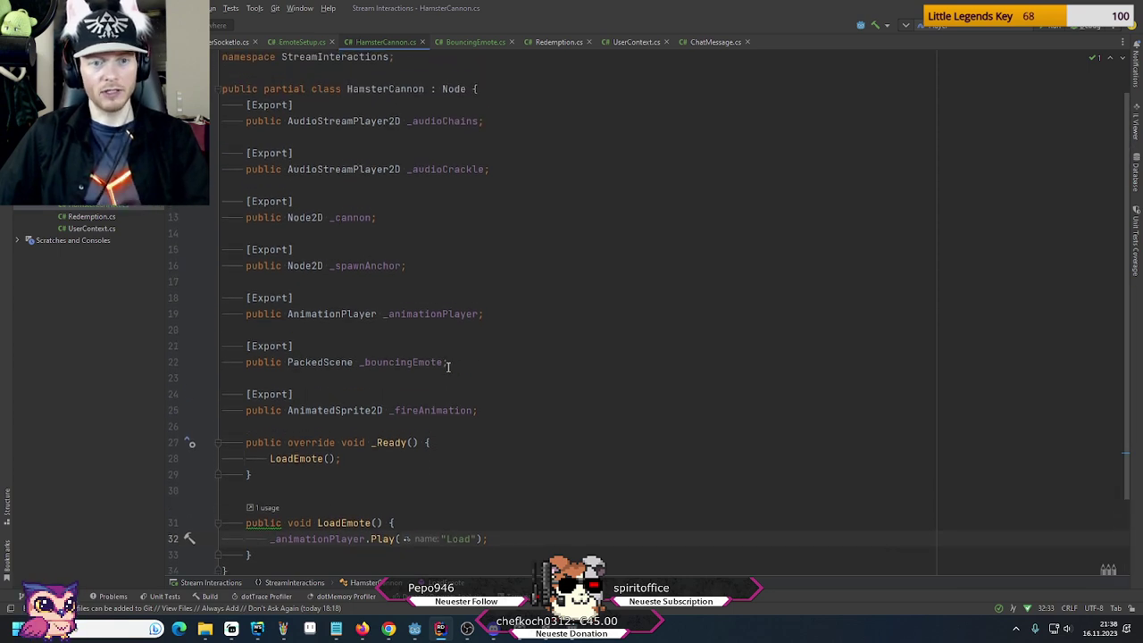
Switch to Godot and turn off the Visible property of the Cannon's AnimatedSprite2D node
key("alt+Tab")
left_click(72, 518)
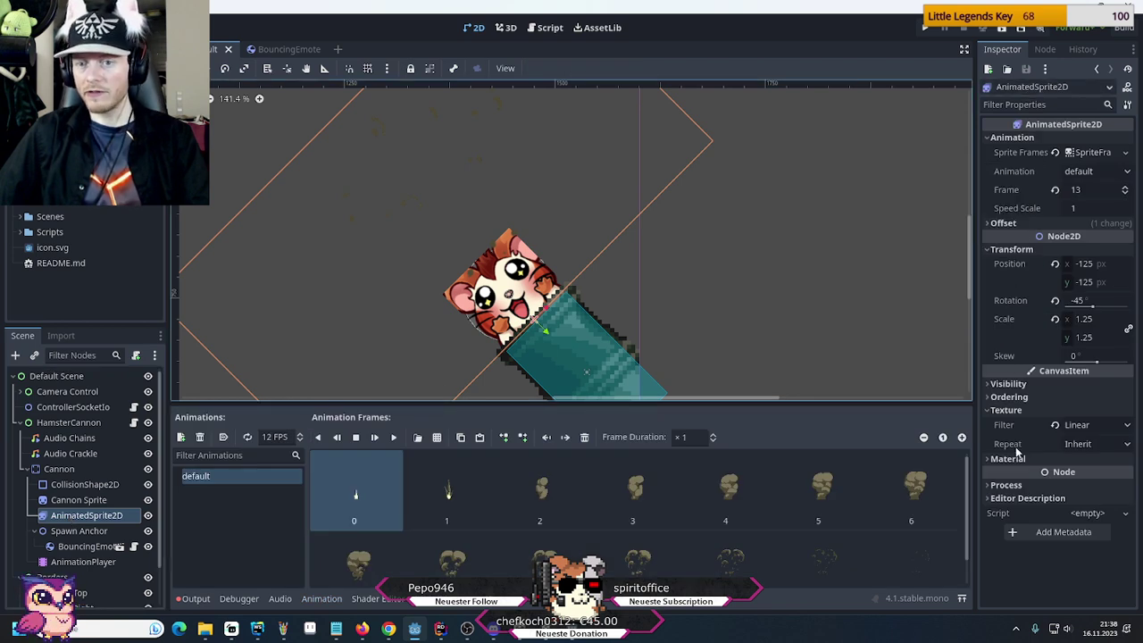
left_click(1005, 385)
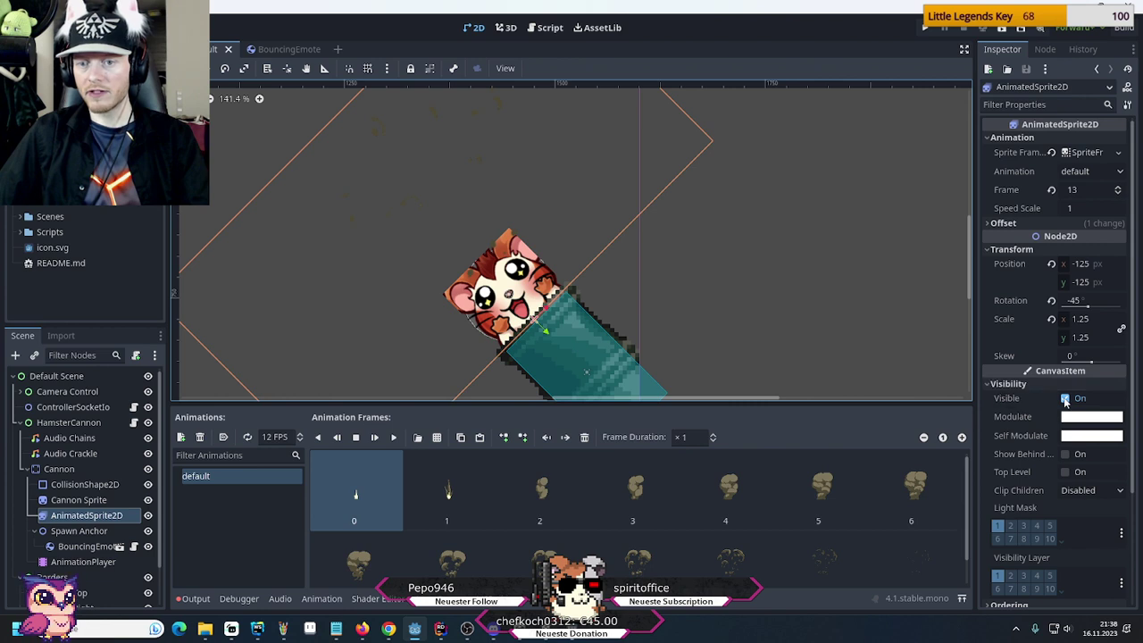
left_click(1064, 400)
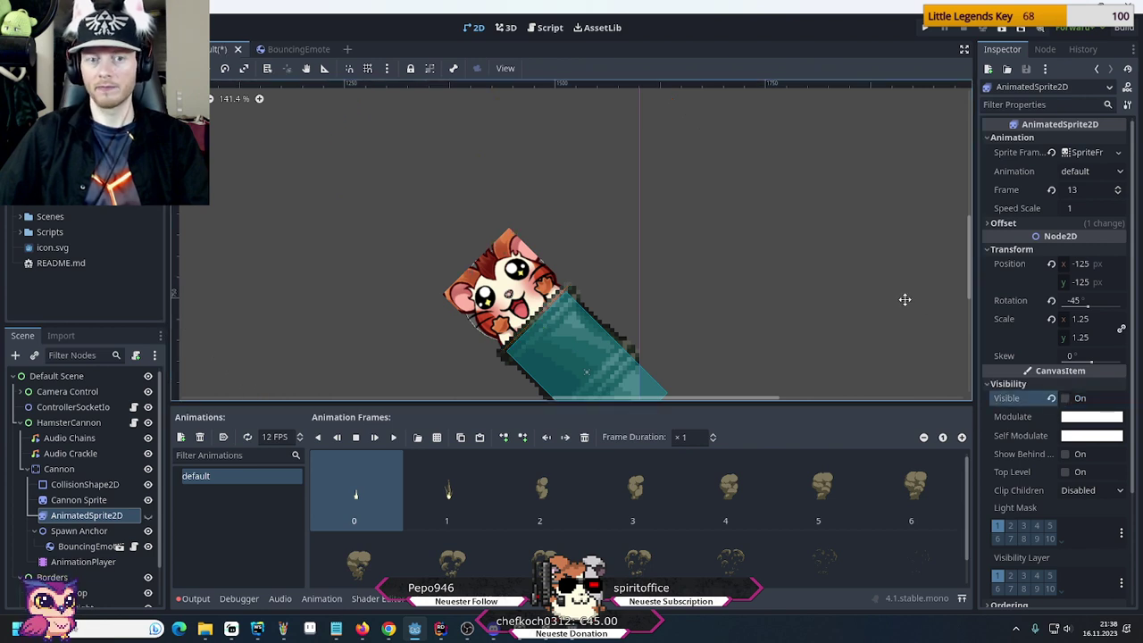
Look through the smoke frames and the name of the AnimatedSprite2D's default animation
scroll(884, 497, "down", 1)
scroll(884, 498, "up", 1)
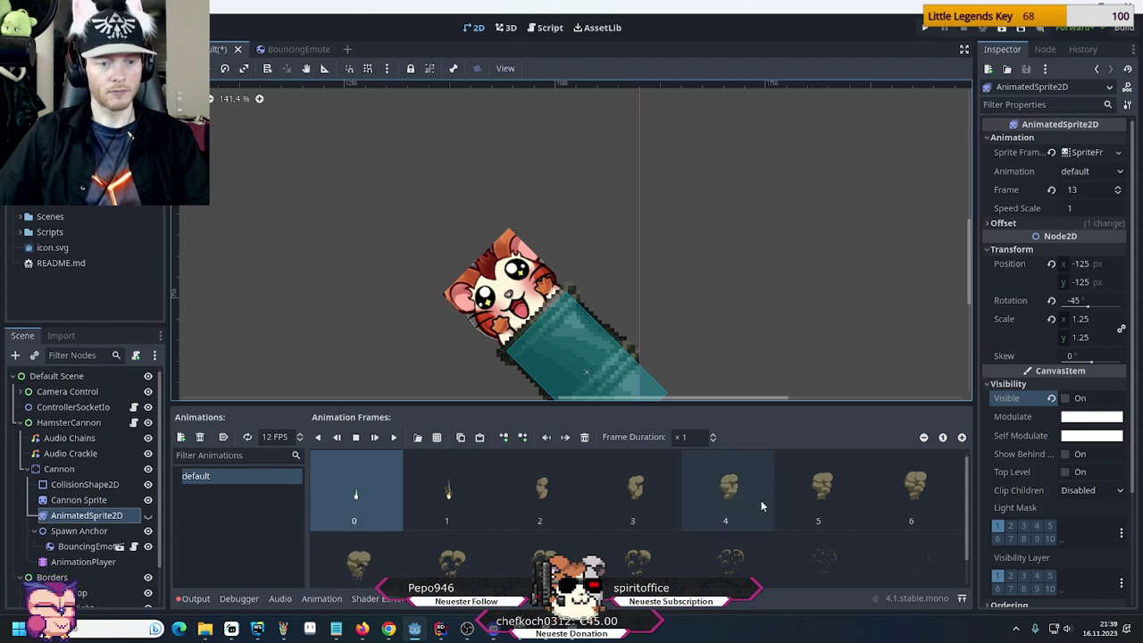
scroll(767, 520, "down", 1)
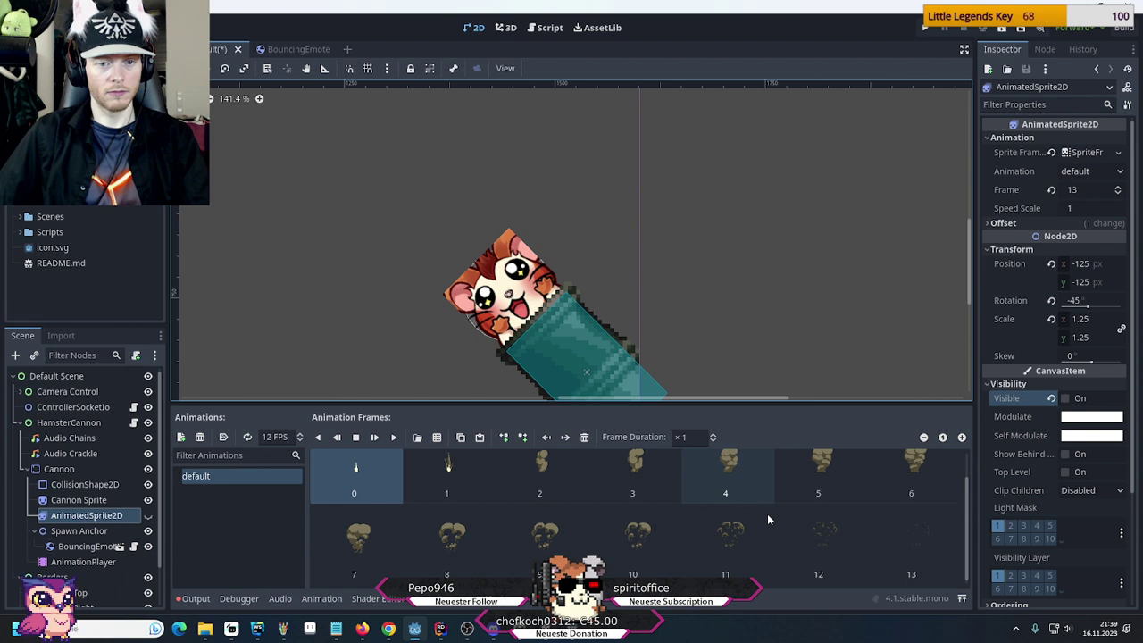
double_click(194, 478)
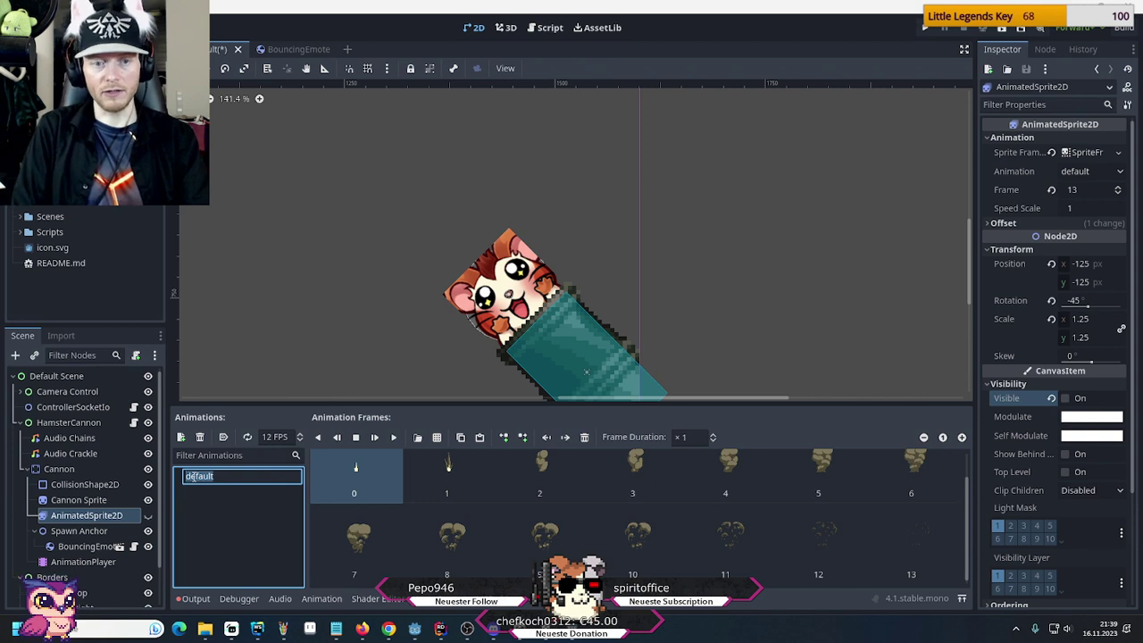
key("Escape")
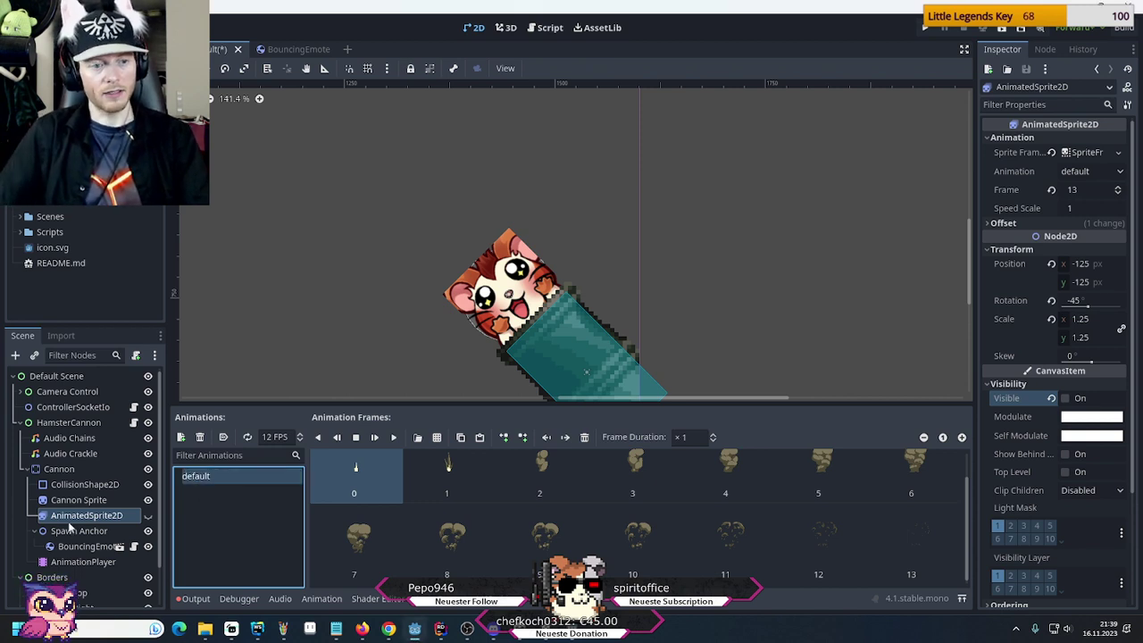
Inspect the final keyframe on the Spawn Anchor position track of the Load animation and its available key actions
left_click(71, 563)
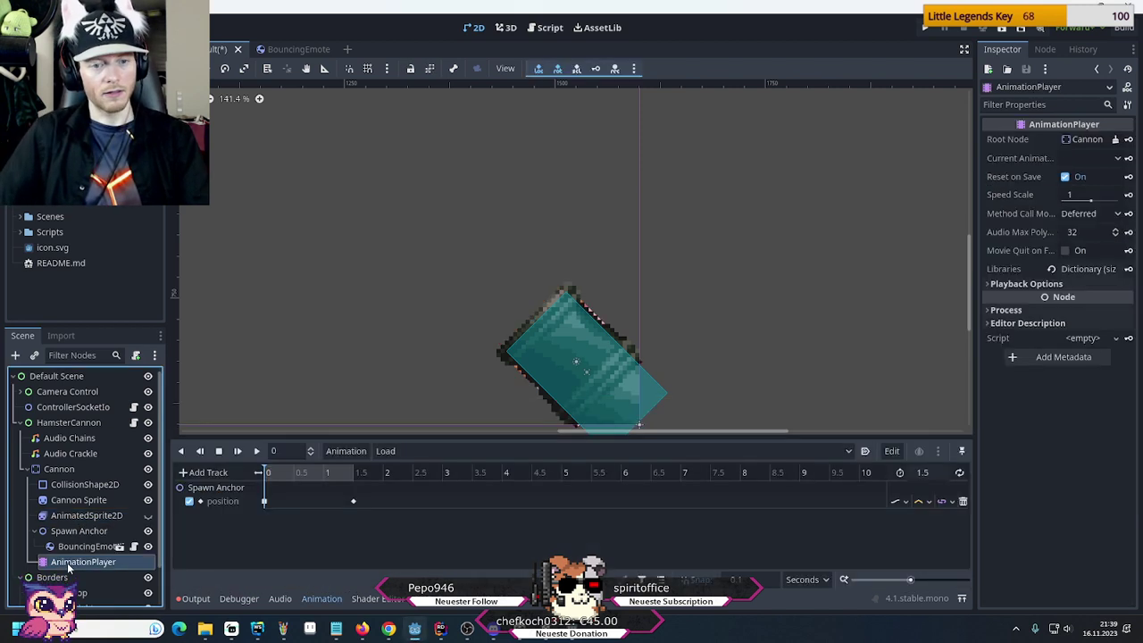
left_click(352, 503)
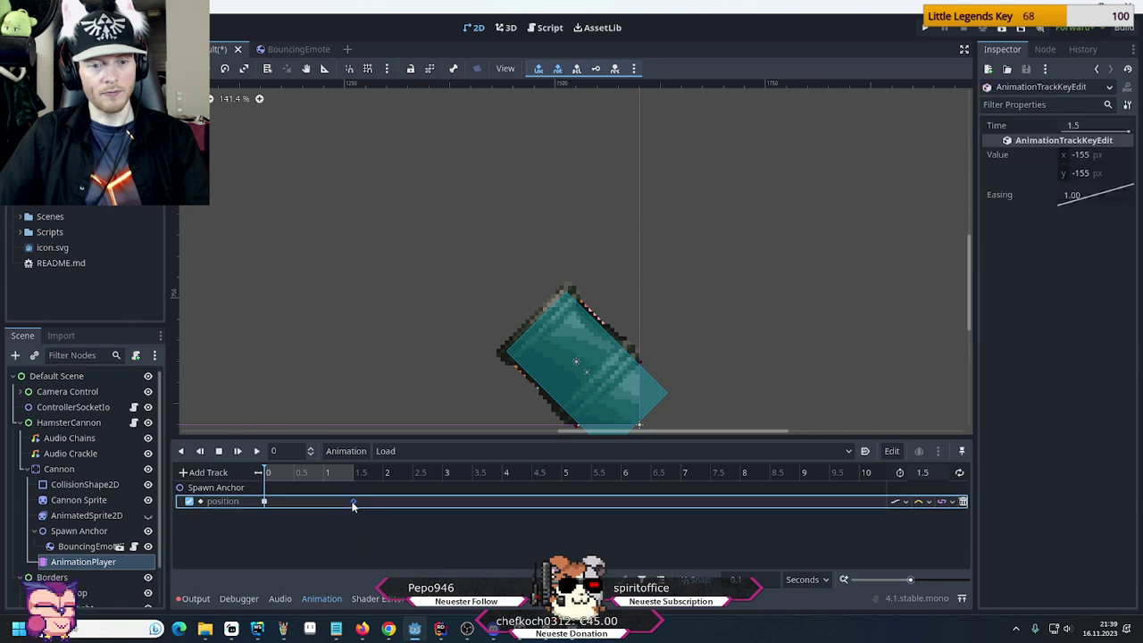
right_click(354, 503)
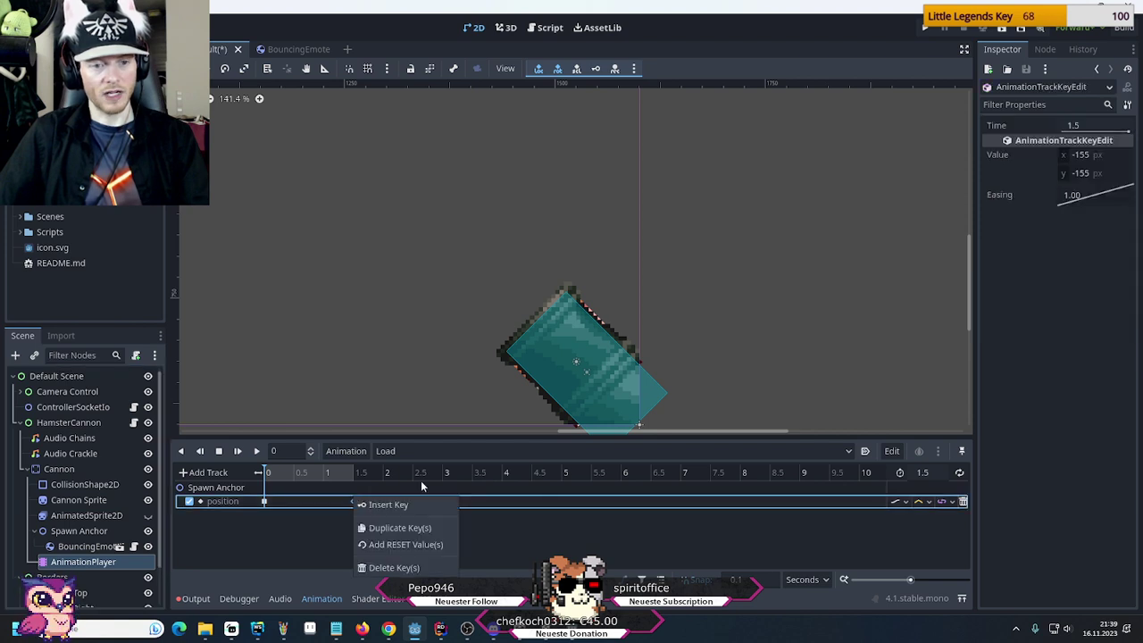
left_click(1103, 453)
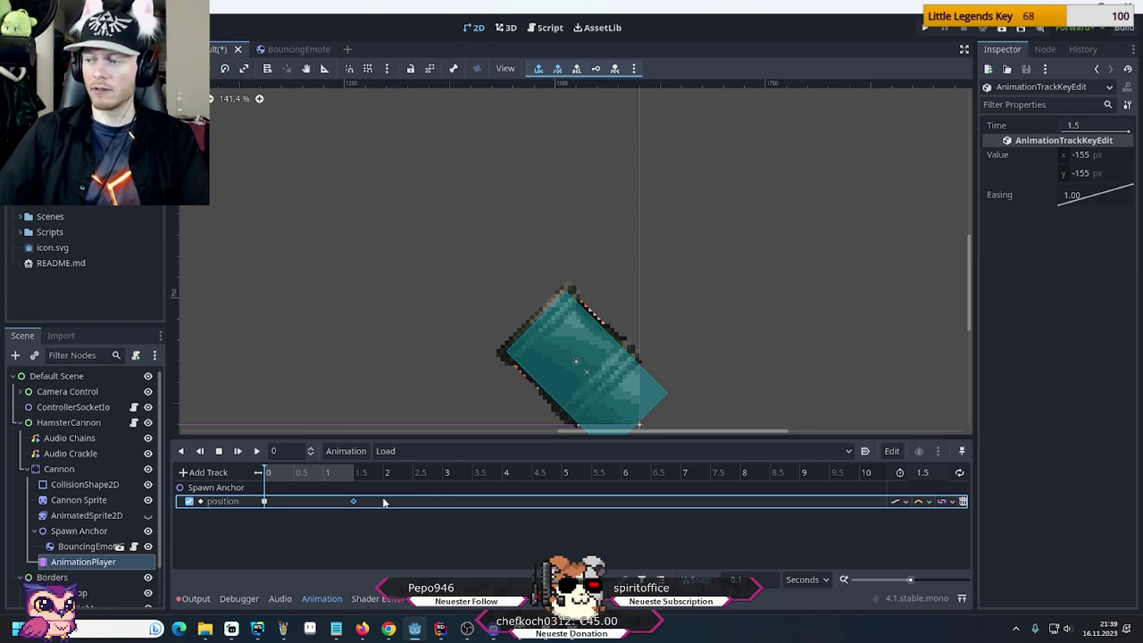
Switch to the old Stream Interaction project and trace the nextCannonBall calls and timeouts in reward-hamster-cannon.js
key("alt+Tab")
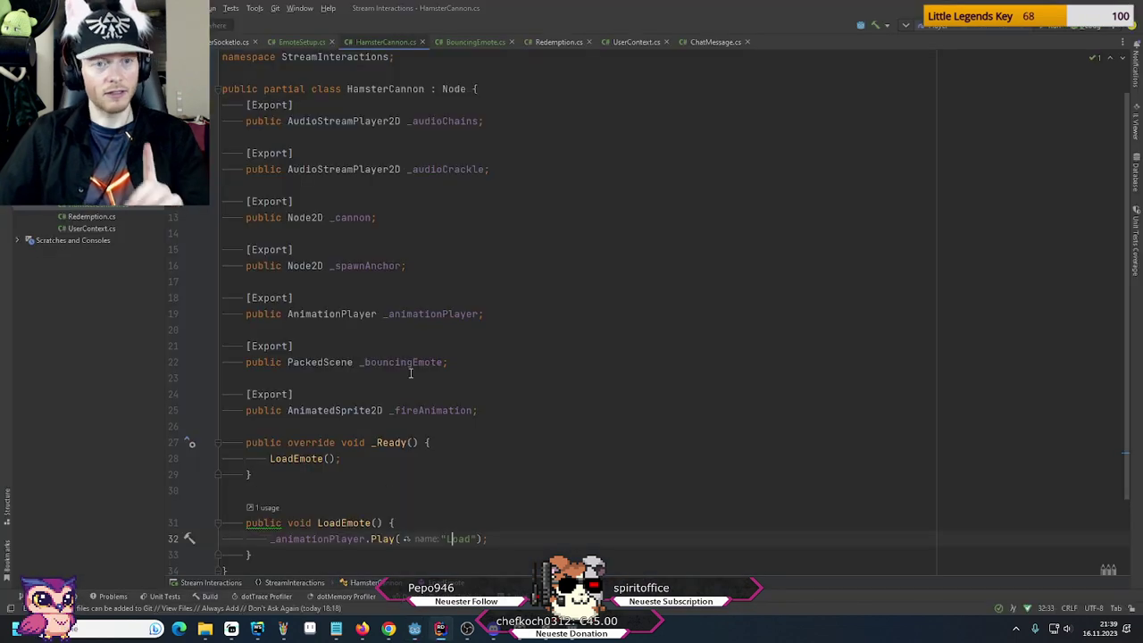
mouse_move(257, 628)
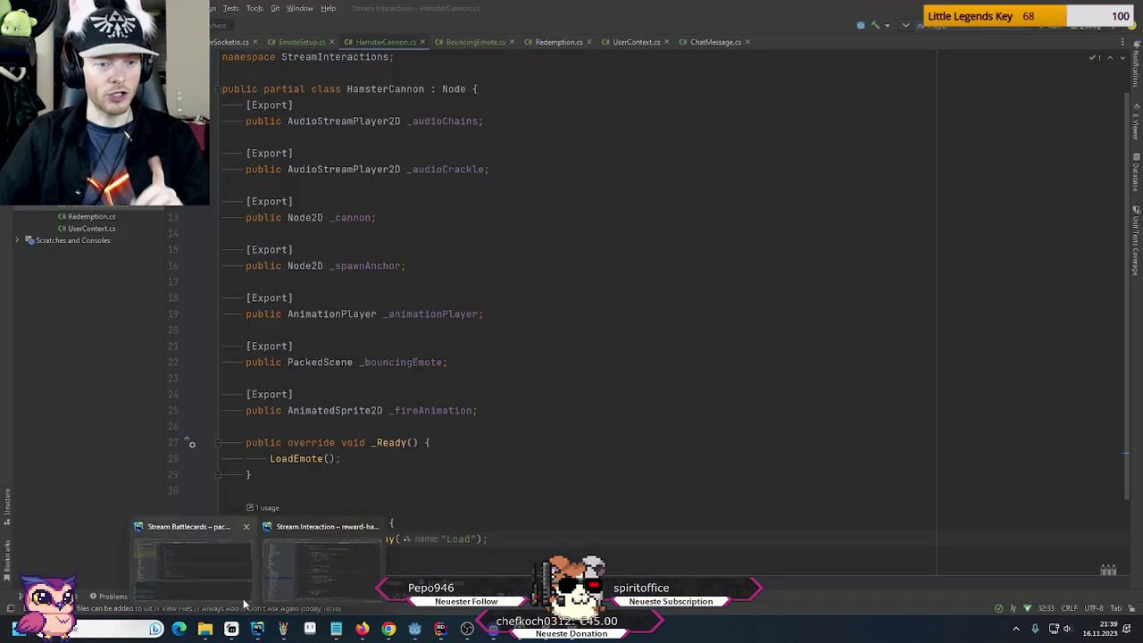
left_click(224, 577)
left_click(322, 558)
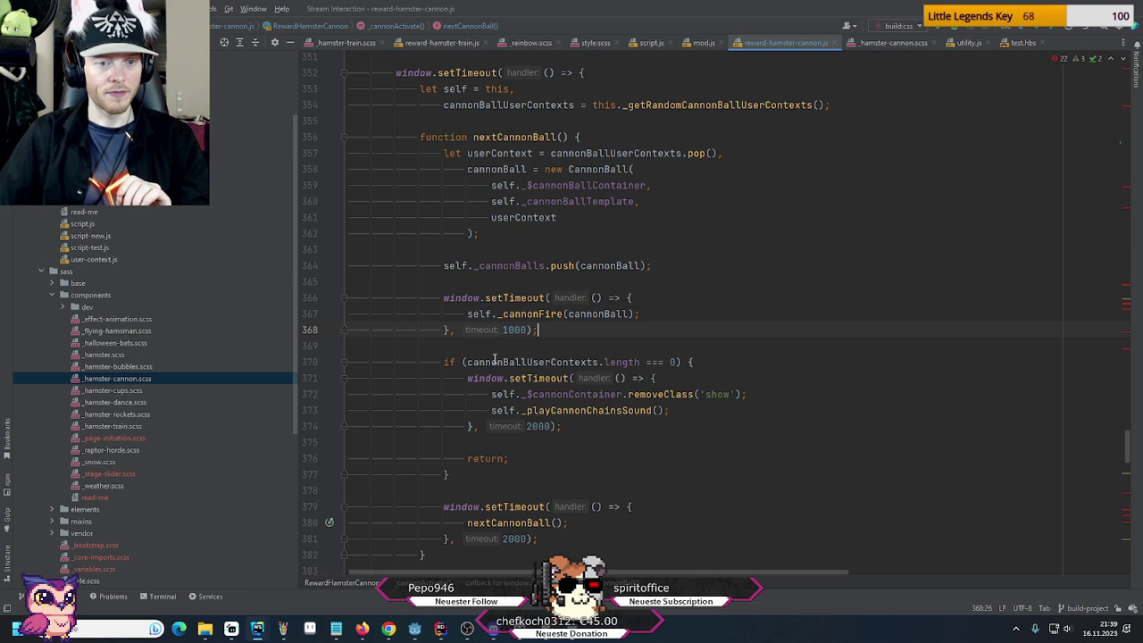
key("Up")
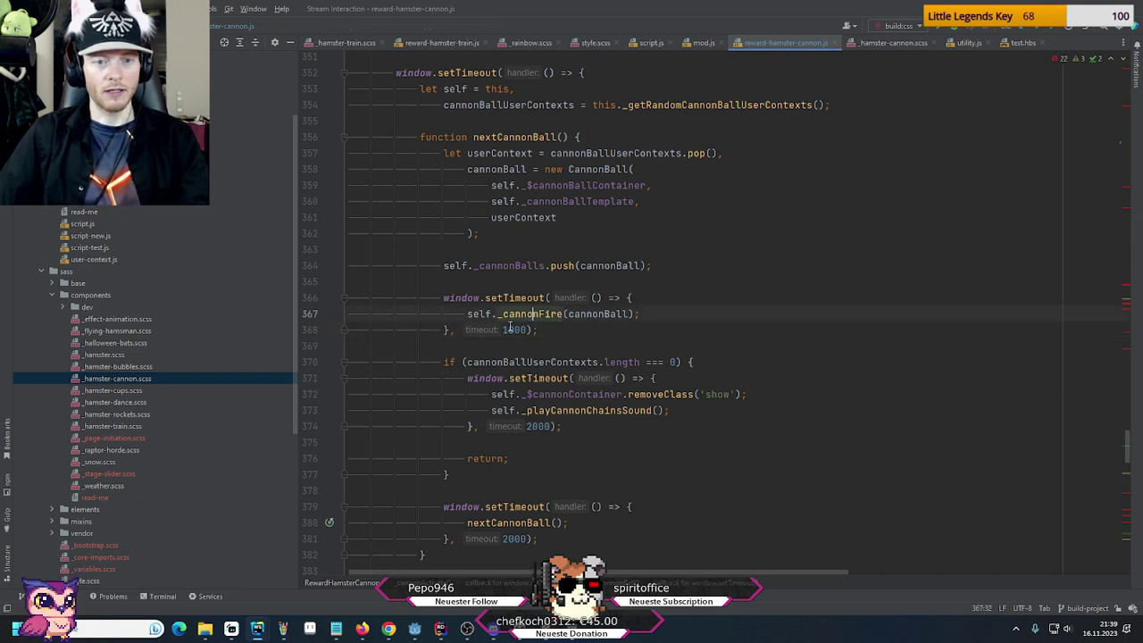
scroll(407, 455, "down", 3)
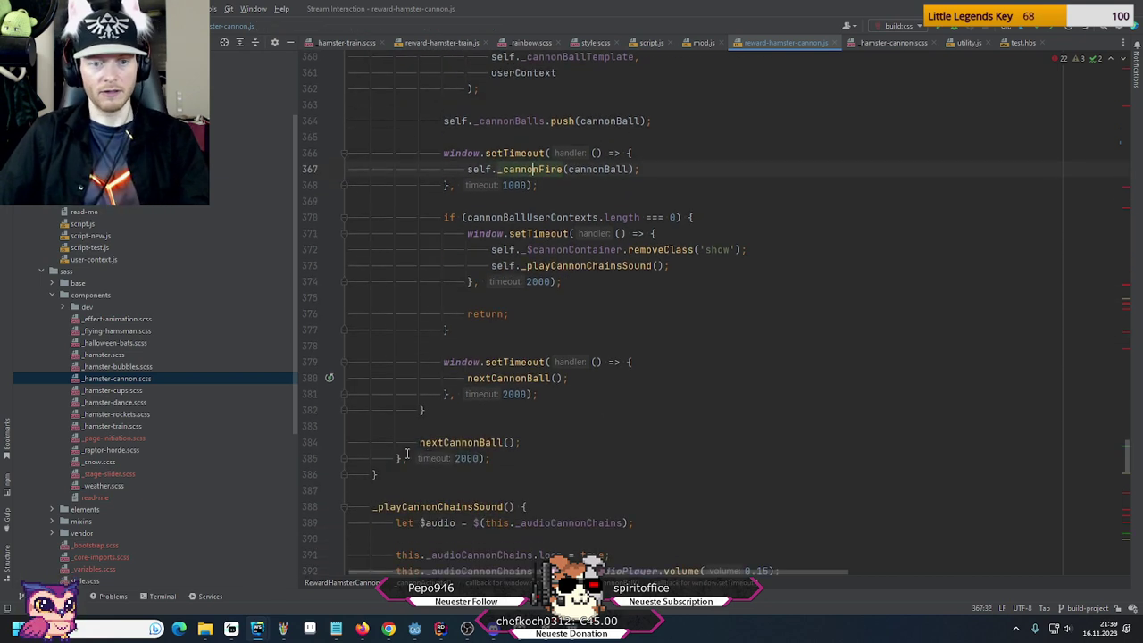
left_click(467, 442)
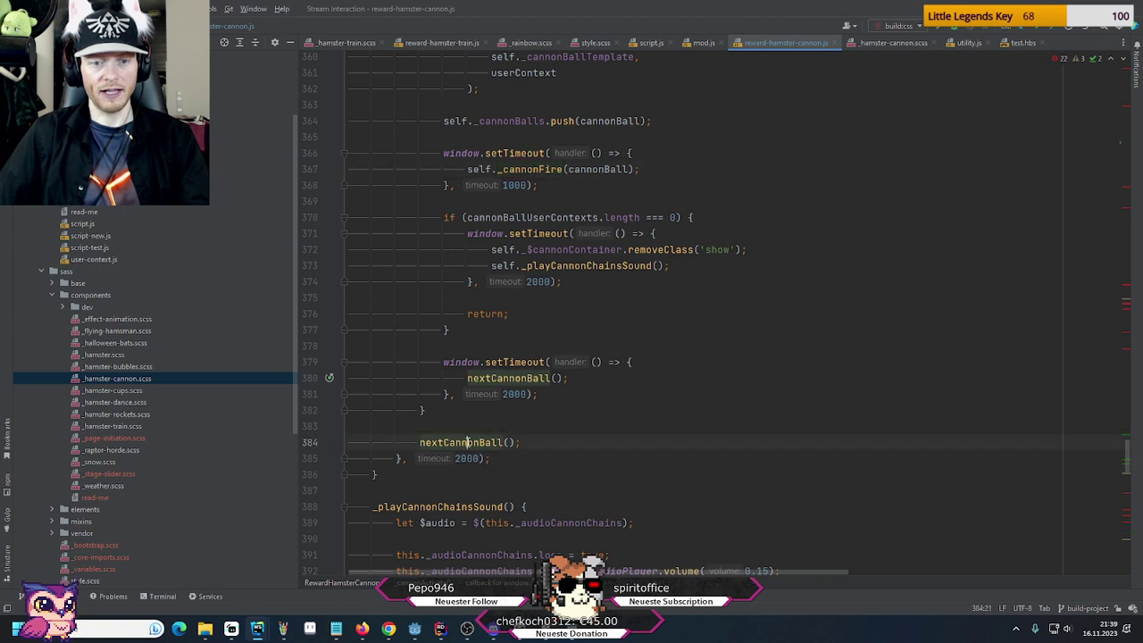
scroll(444, 251, "up", 5)
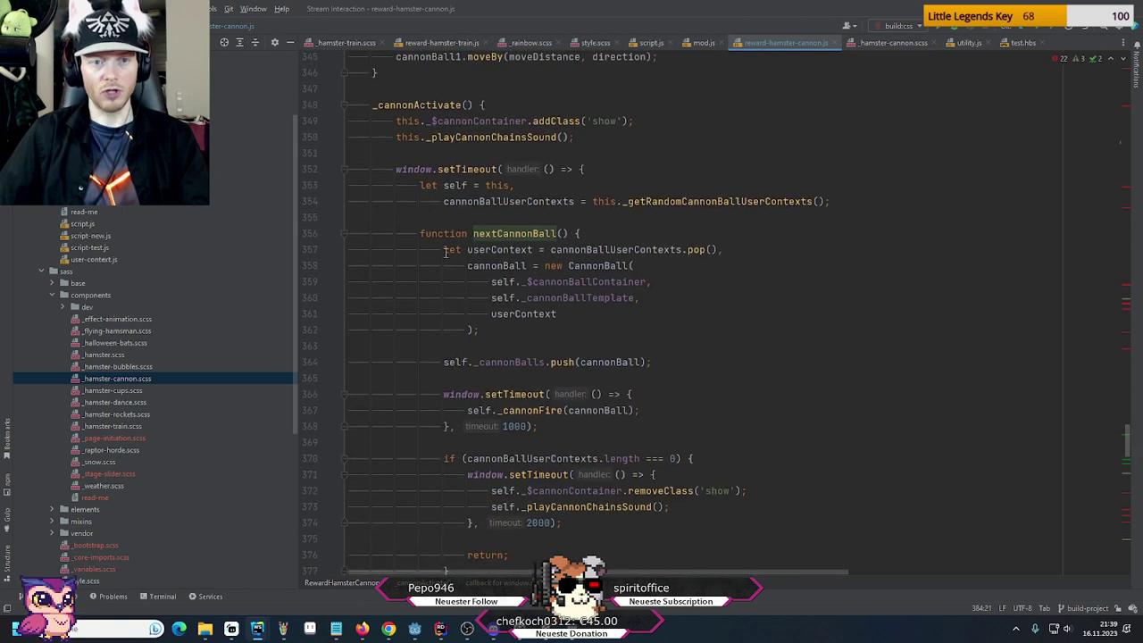
Go to the _cannonFire definition and check the cannon-ball transform transition in _hamster-cannon.scss
left_click(523, 411)
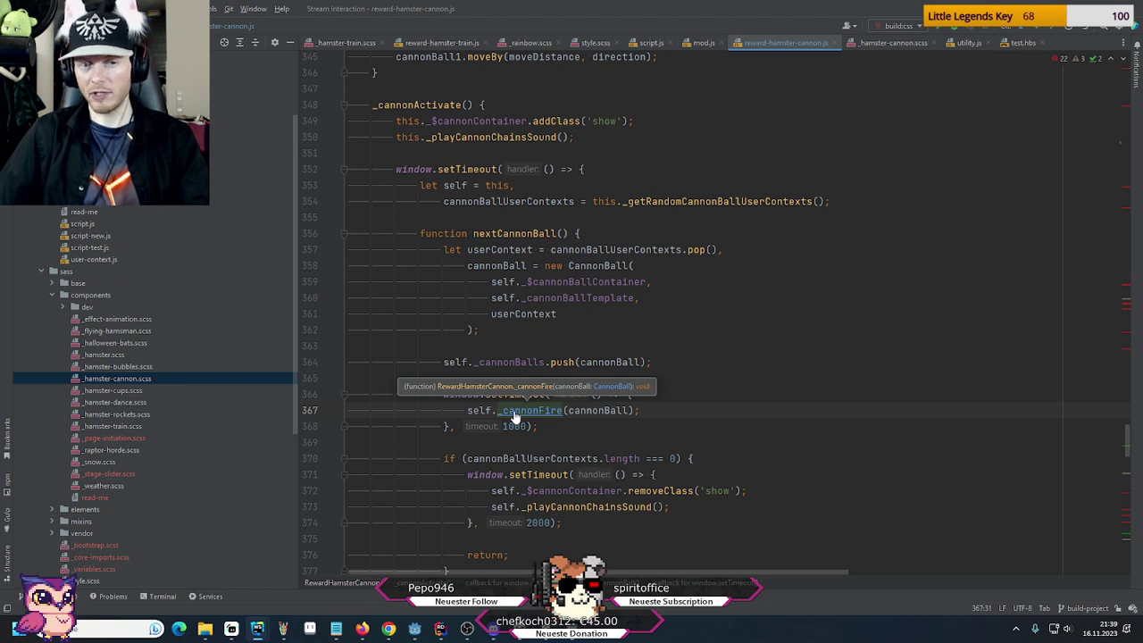
left_click(515, 412, "ctrl")
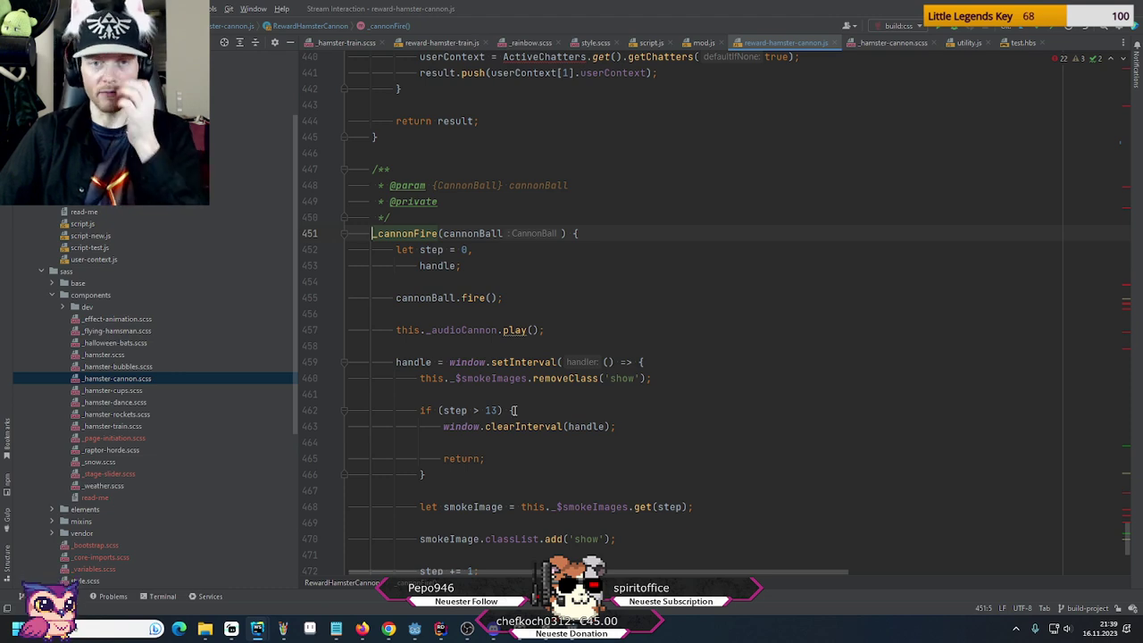
left_click(893, 42)
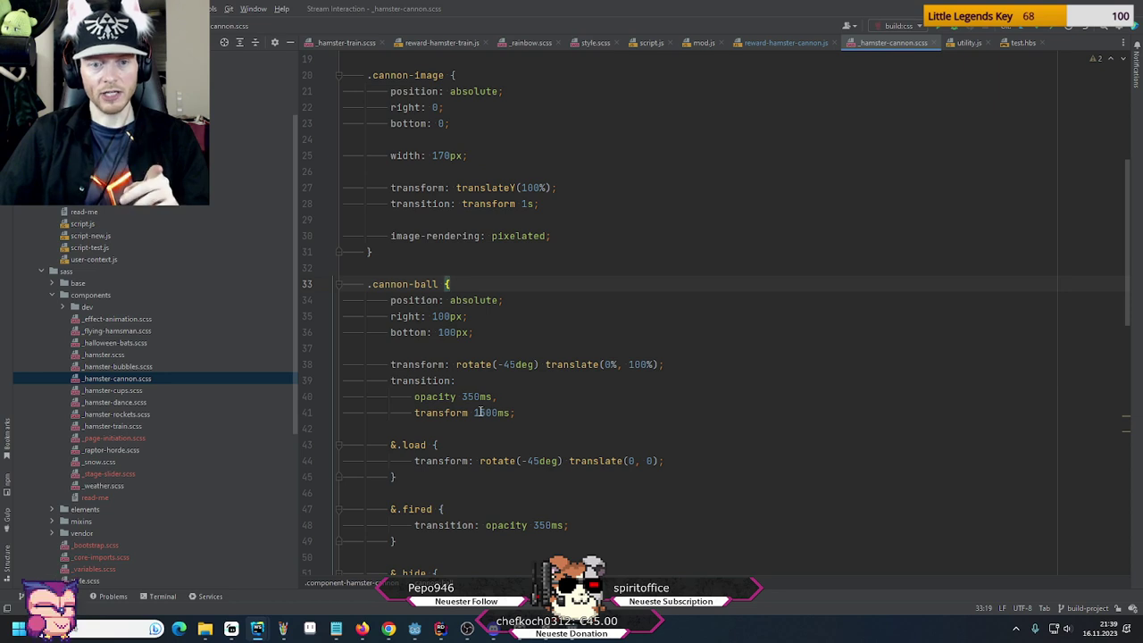
left_click_drag(410, 413, 549, 411)
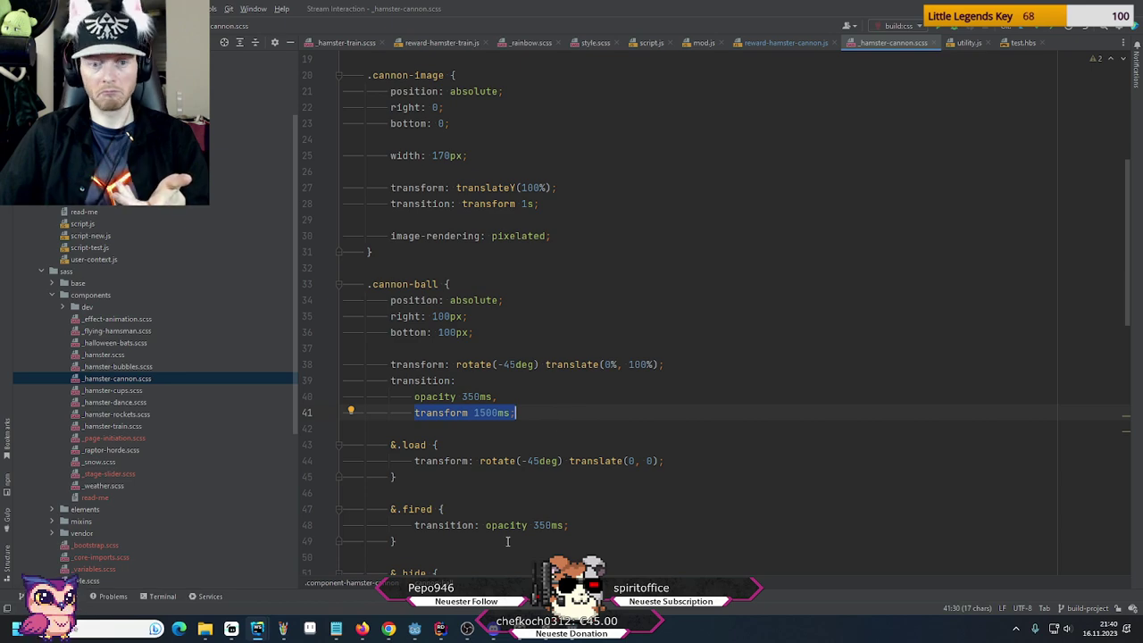
Switch to Chrome and run the Test Hamster Cannon redemption on the Stream Interactions testing page
left_click(391, 628)
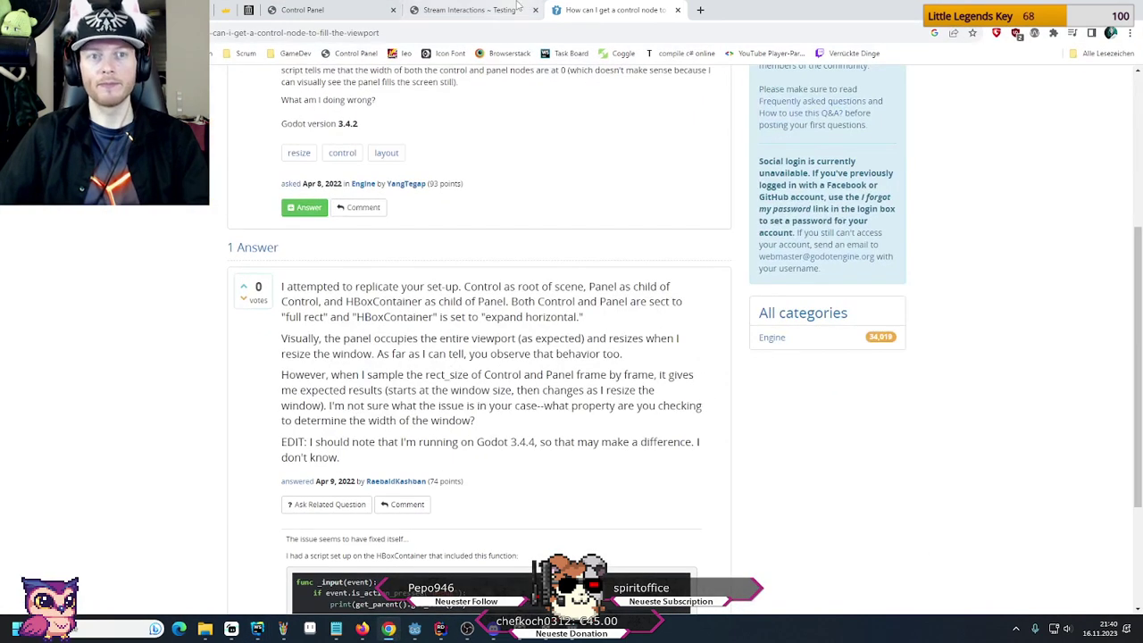
left_click(469, 10)
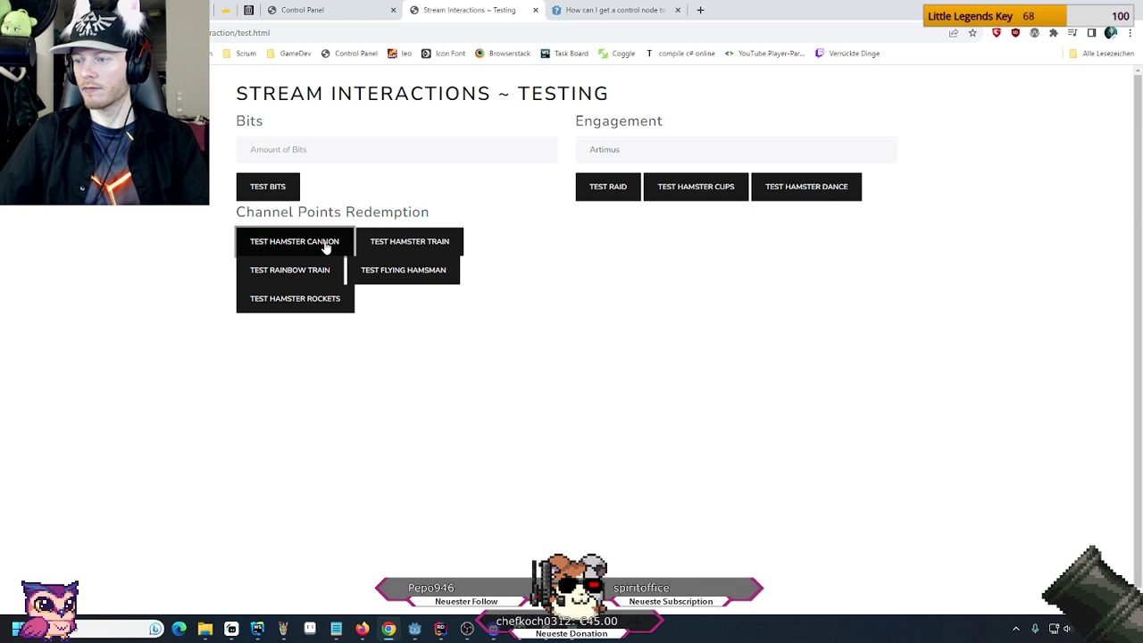
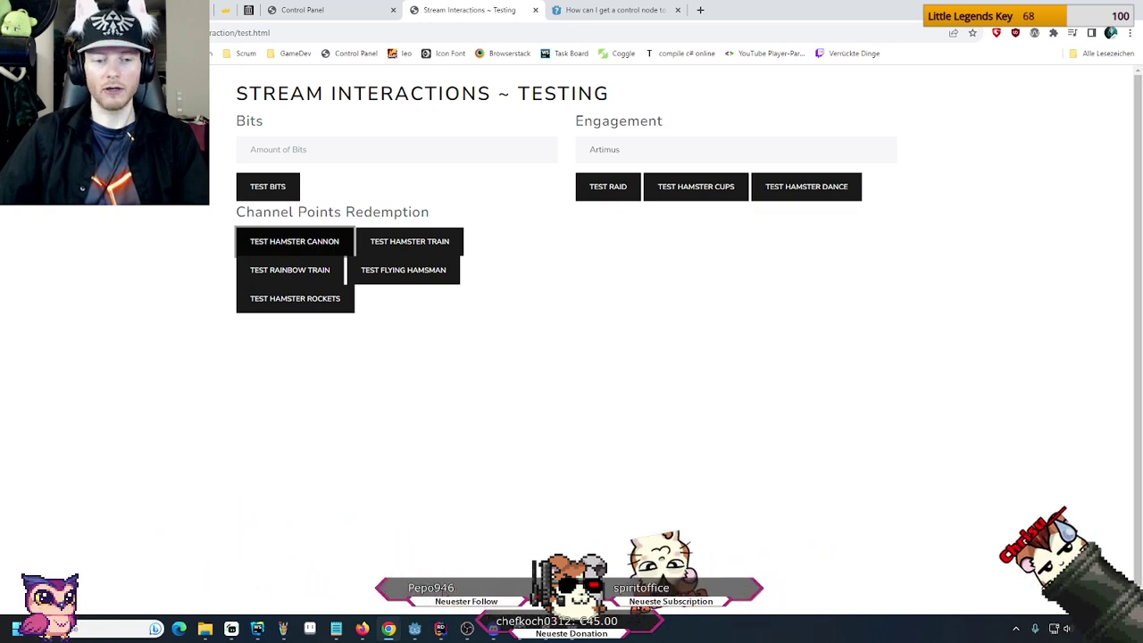
Switch to Rider and declare a public Timer field named _timer below _fireAnimation in HamsterCannon.cs
key("alt+Tab")
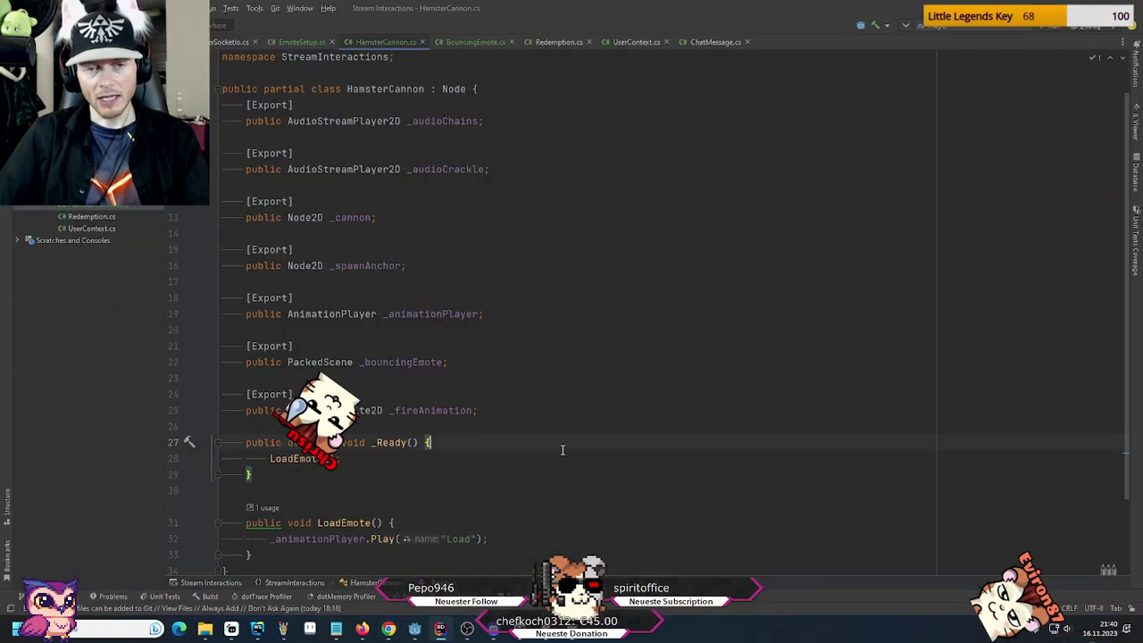
left_click(538, 415)
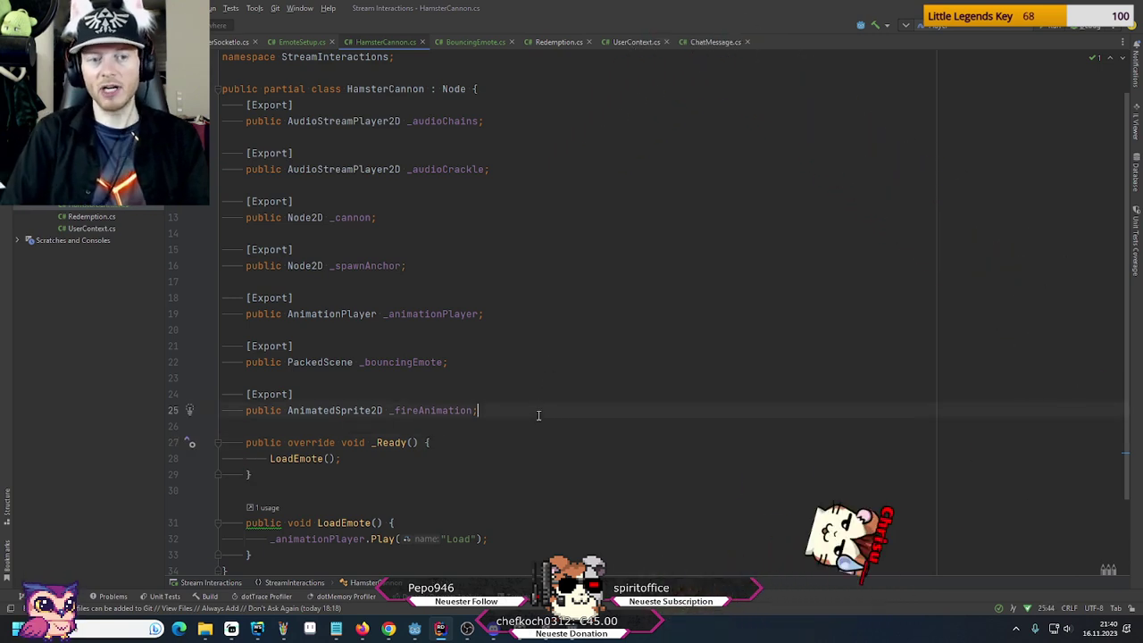
key("Return")
key("Return")
type("public ")
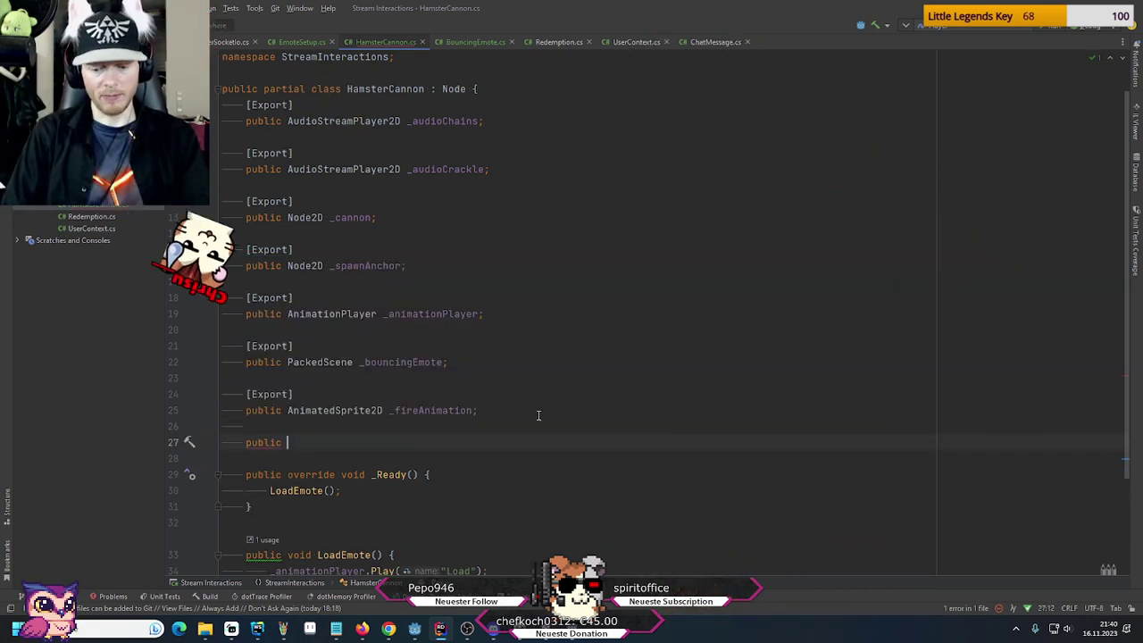
type("Timer _ti")
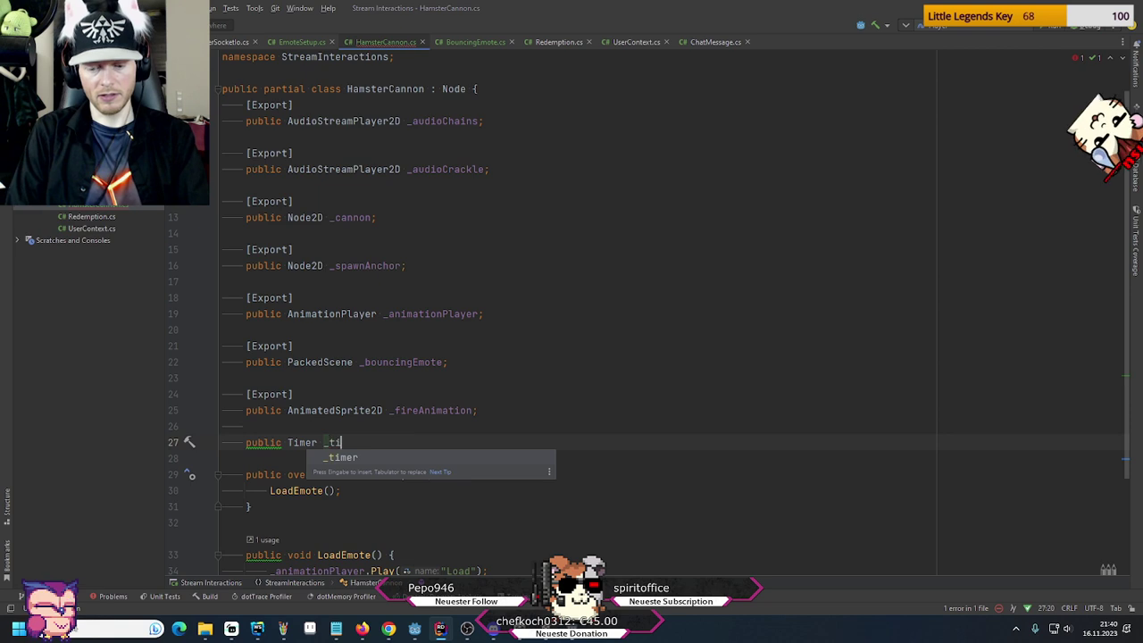
key("Return")
type(";")
Add the [Export] attribute above the _timer field
key("Up")
key("End")
key("Return")
type("[Ex")
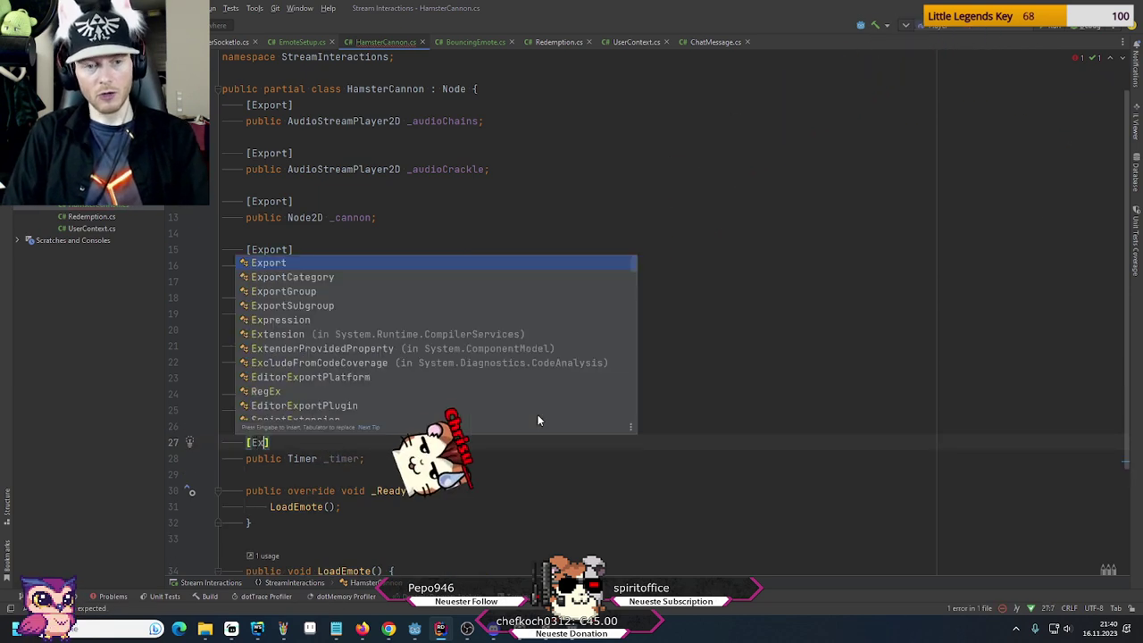
key("Return")
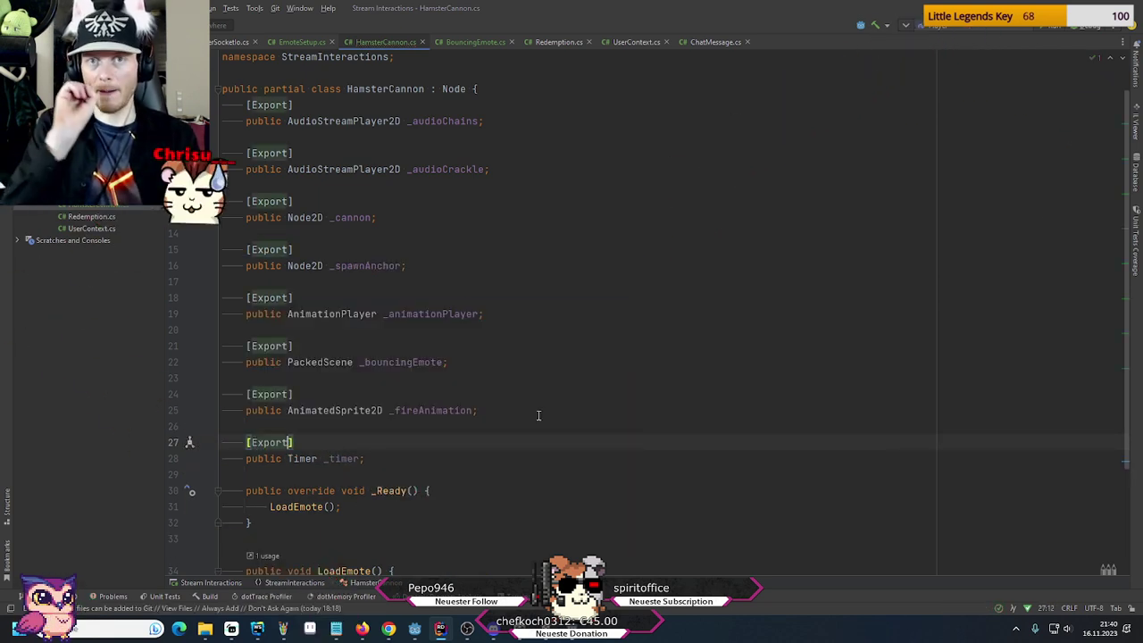
scroll(539, 419, "down", 3)
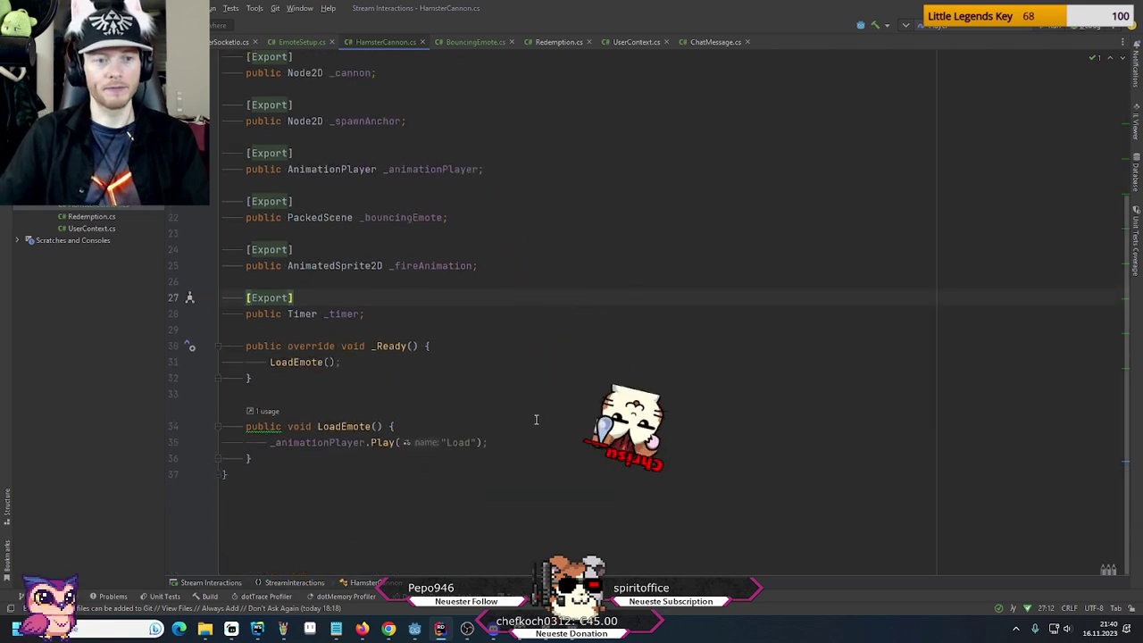
Switch to Godot, add a Timer child node to HamsterCannon and place it between Audio Crackle and Cannon
left_click(415, 629)
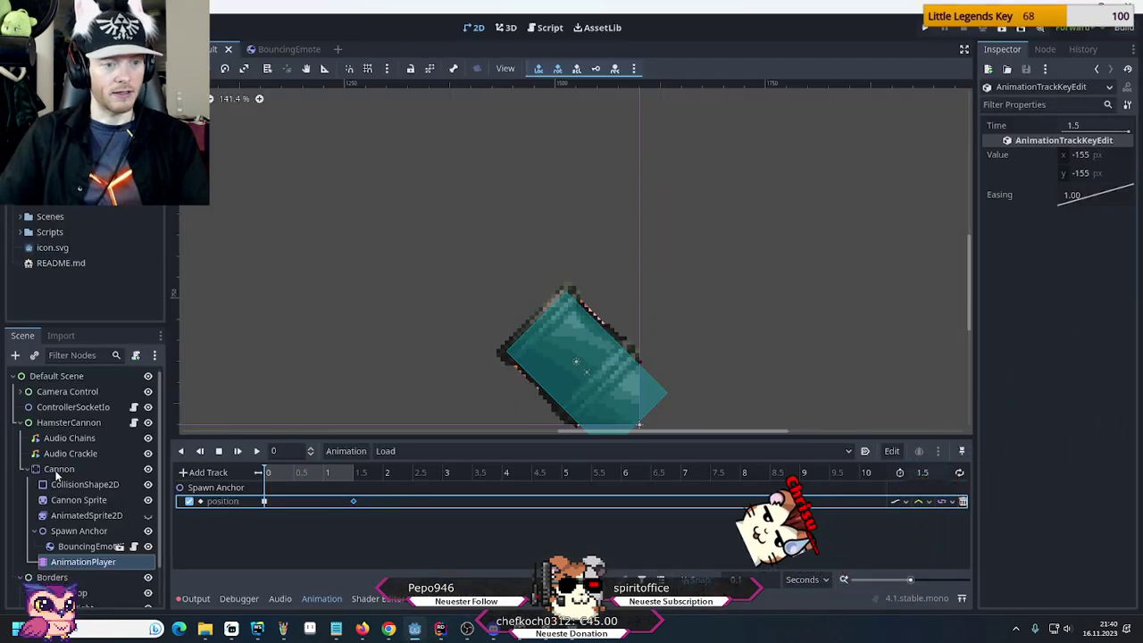
right_click(63, 426)
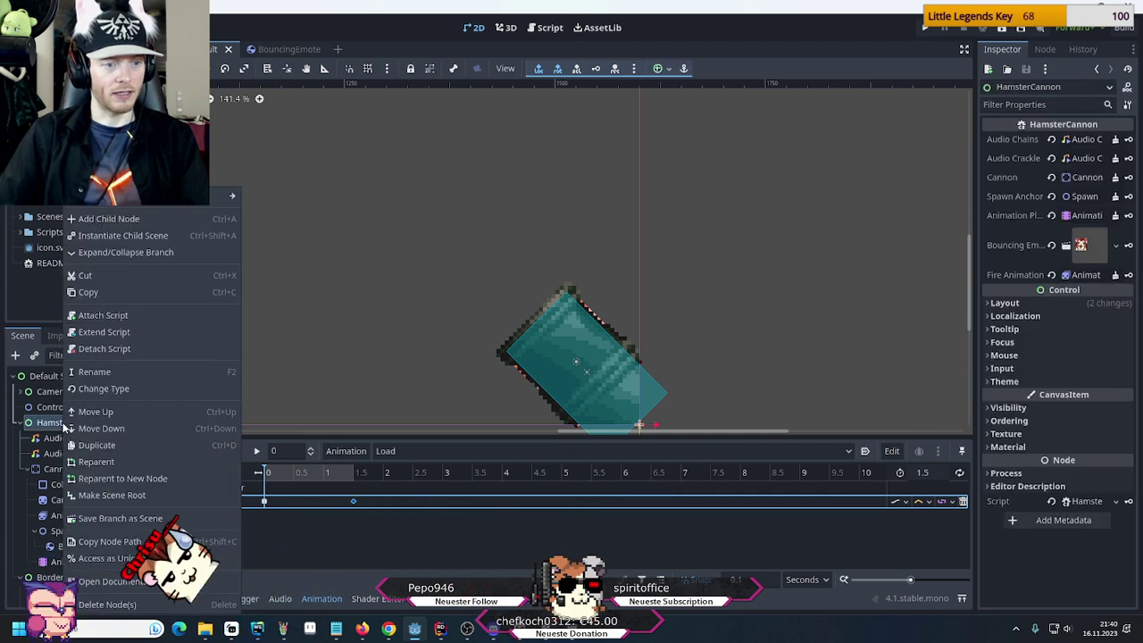
left_click(109, 219)
type("timer")
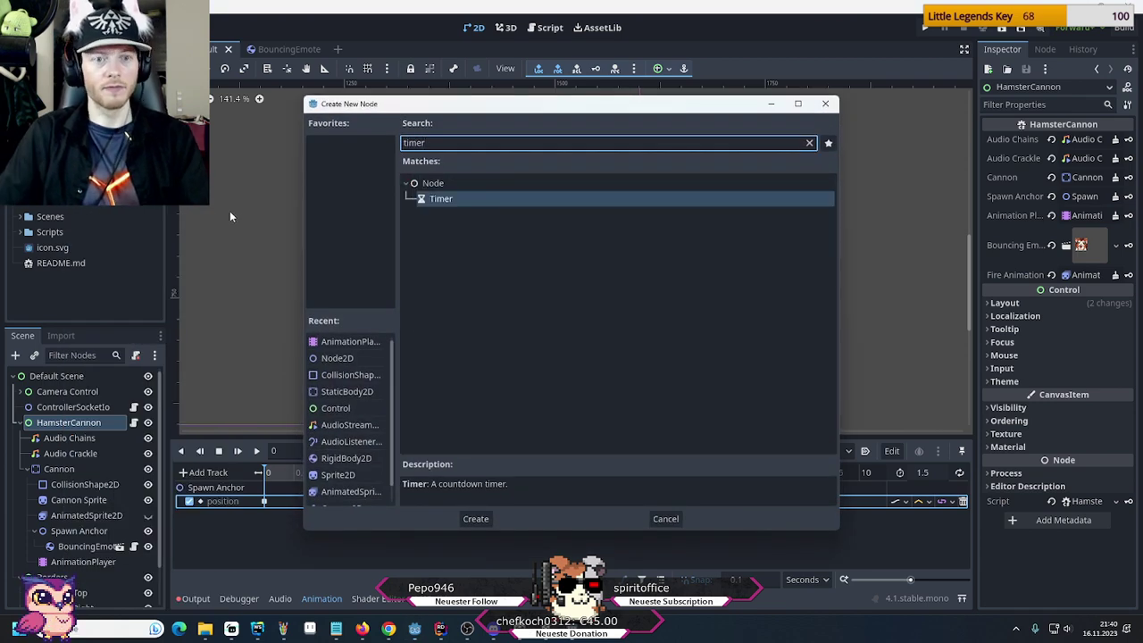
double_click(450, 198)
left_click_drag(80, 576, 75, 467)
Assign the Timer node to HamsterCannon's exported Timer property and save the scene
left_click(72, 422)
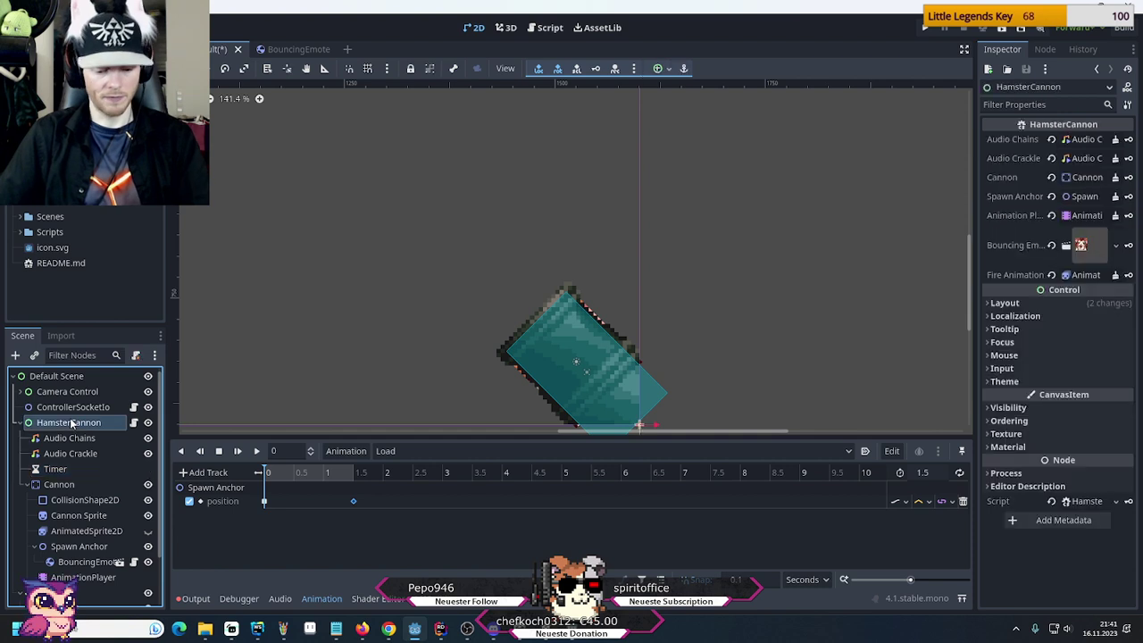
left_click_drag(54, 468, 1075, 304)
key("ctrl+s")
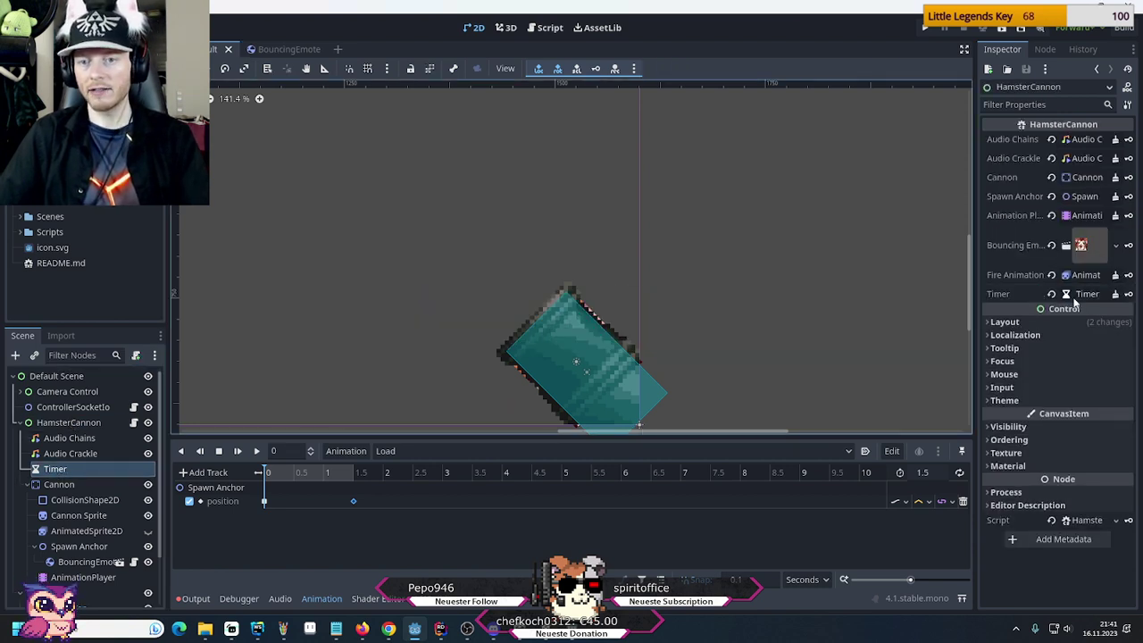
left_click(56, 468)
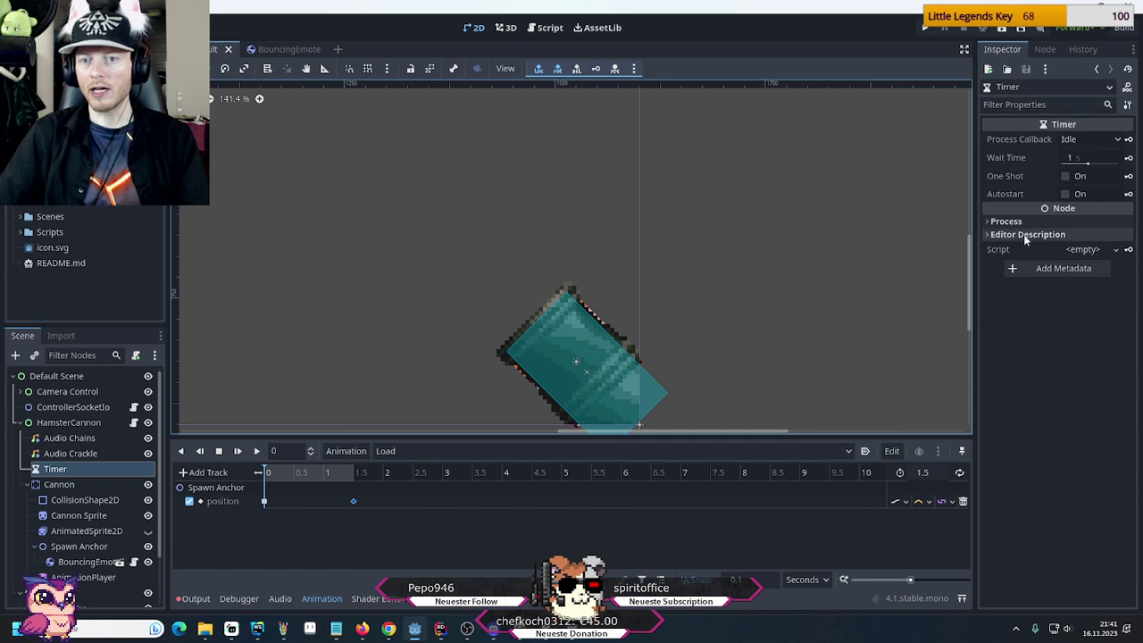
Switch to Rider and refactor the LoadEmote method's name to _LoadEmote
key("alt+Tab")
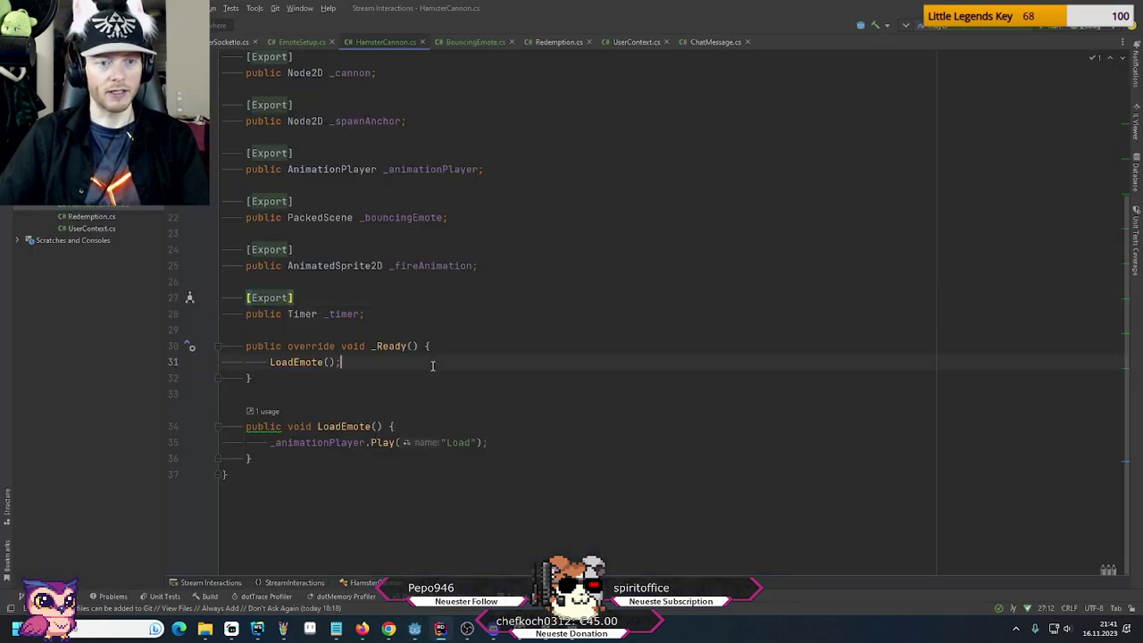
left_click(433, 366)
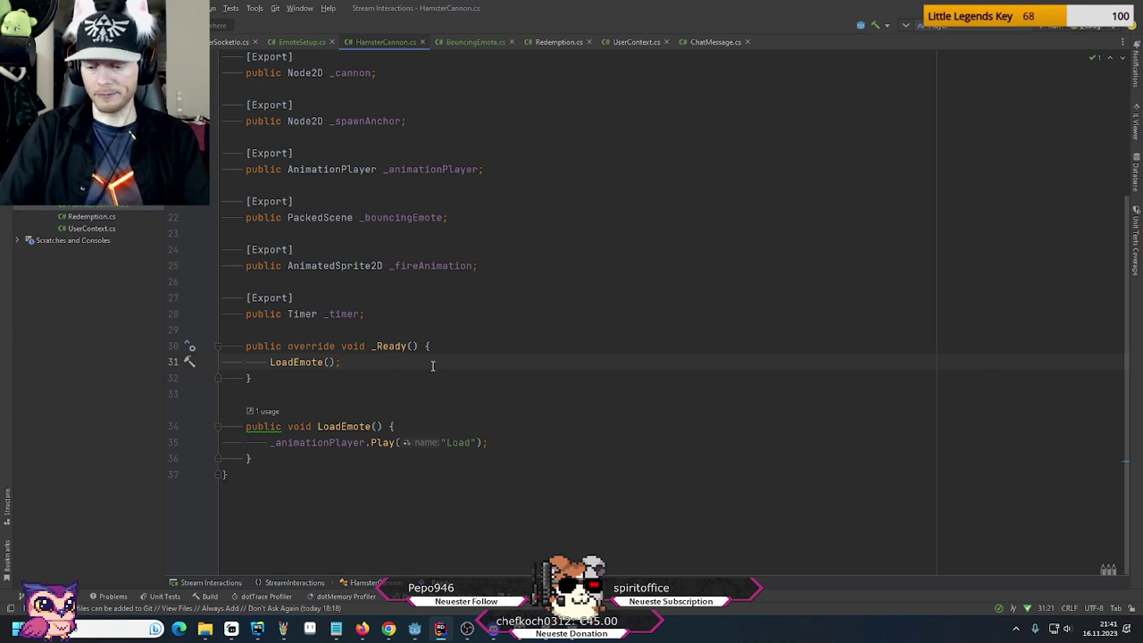
key("Down")
key("Down")
key("Down")
key("Down")
key("Down")
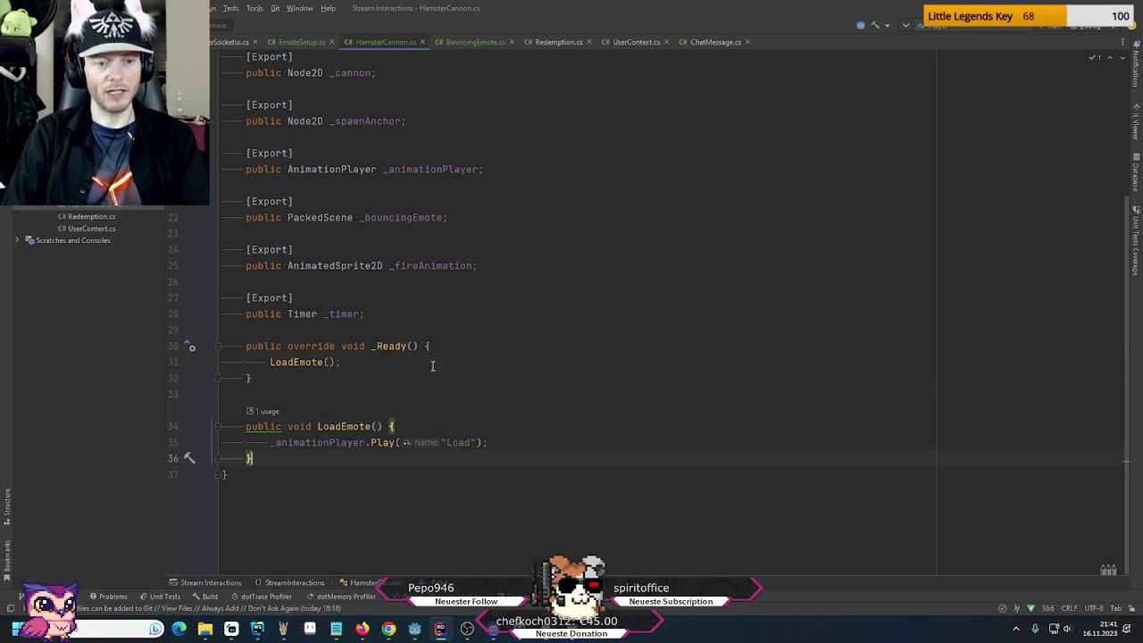
key("Up")
key("Up")
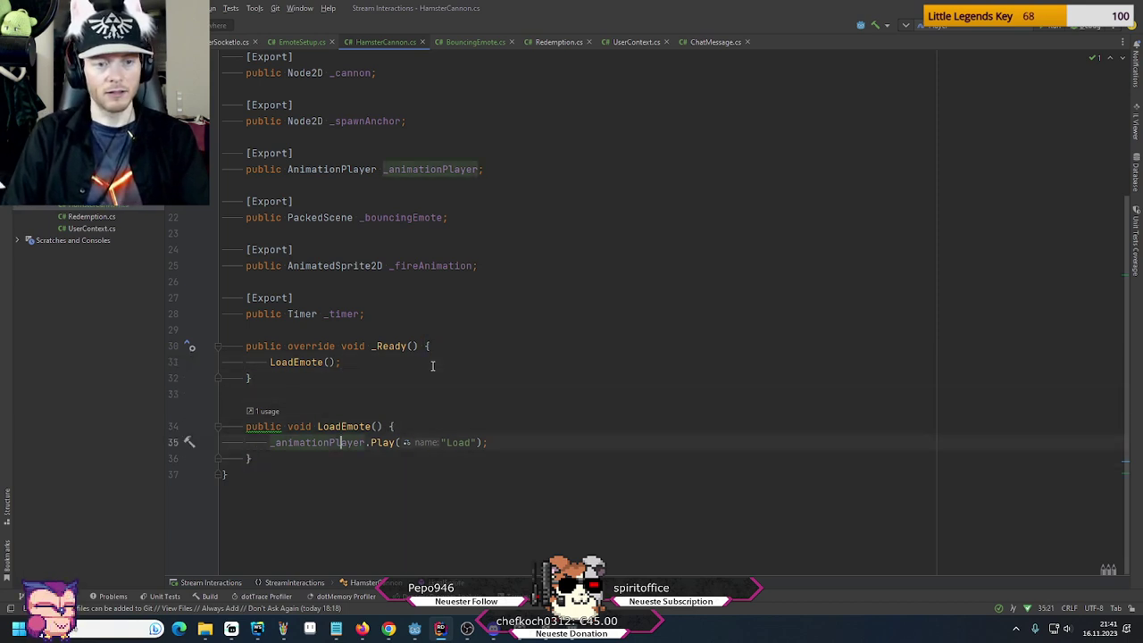
key("shift+F6")
key("Home")
type("_")
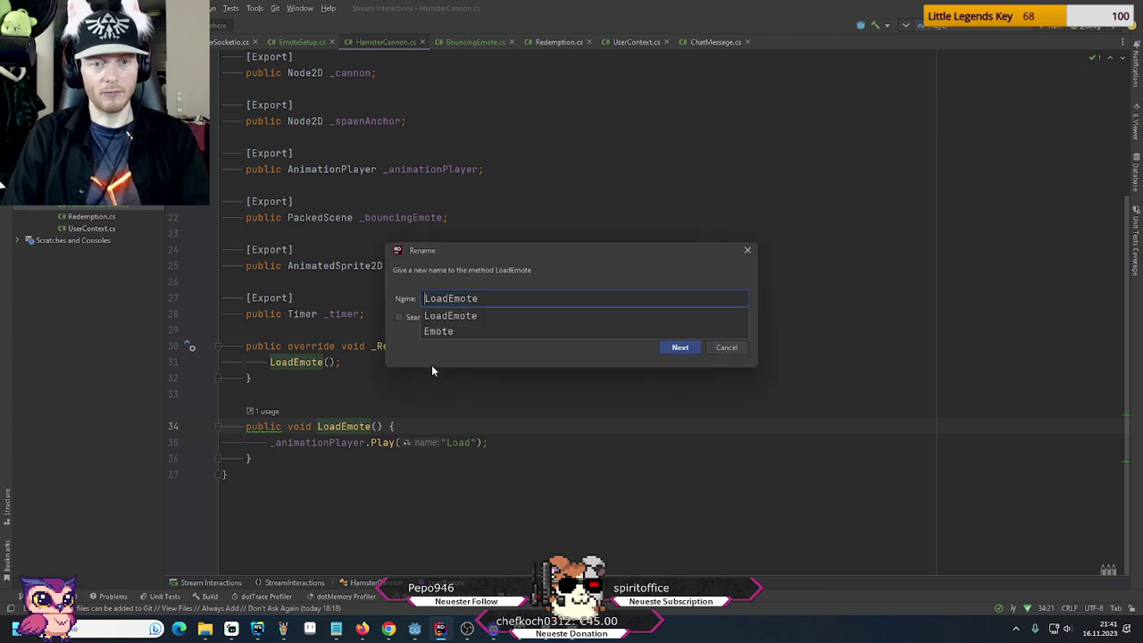
key("Return")
Add an empty public void method _FireEmote() below _LoadEmote
key("Down")
key("Down")
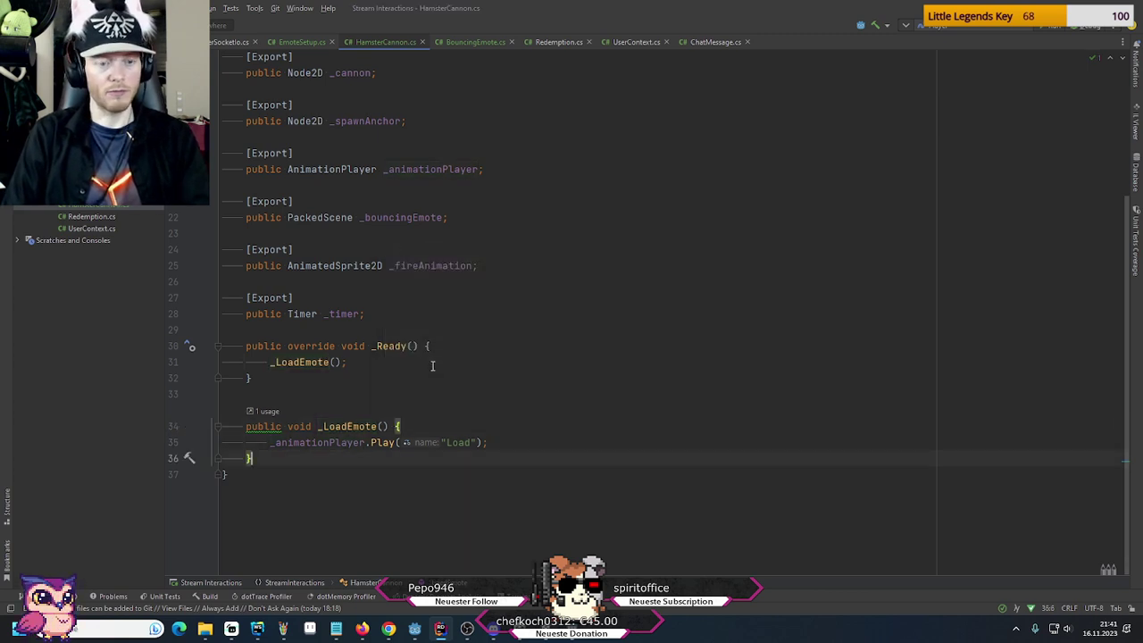
key("Return")
key("Return")
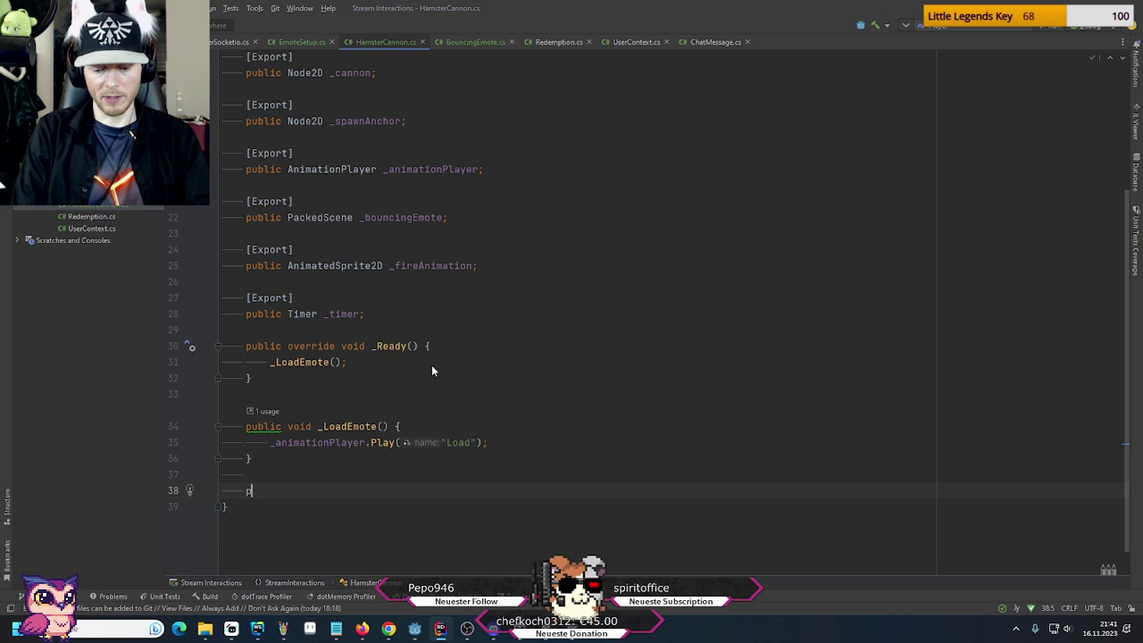
type("public void ")
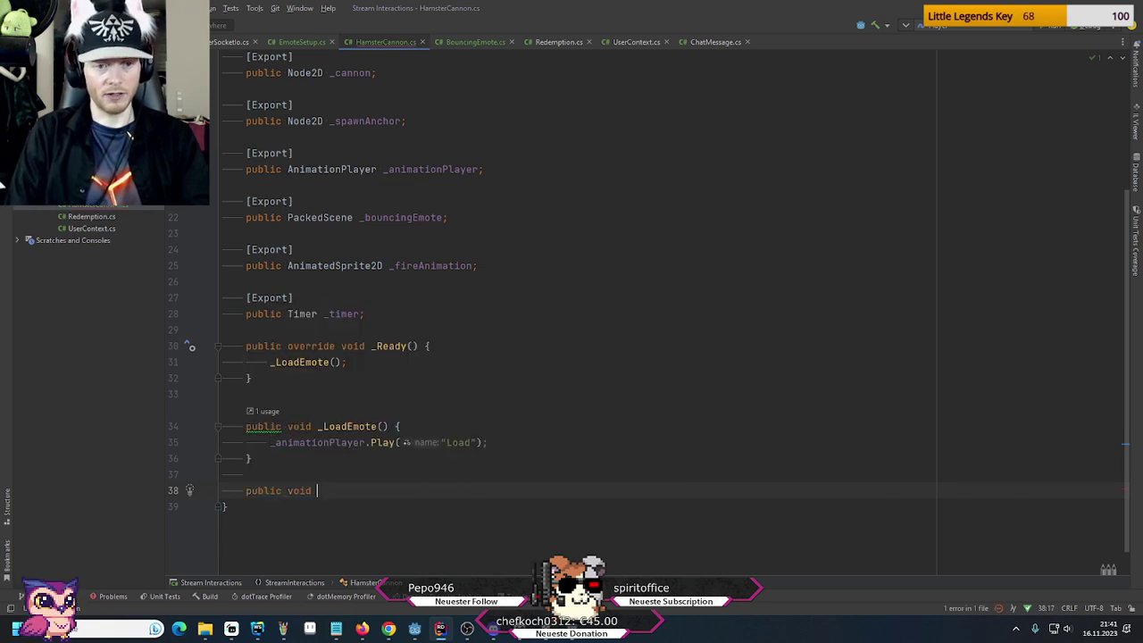
type("_FireEmote")
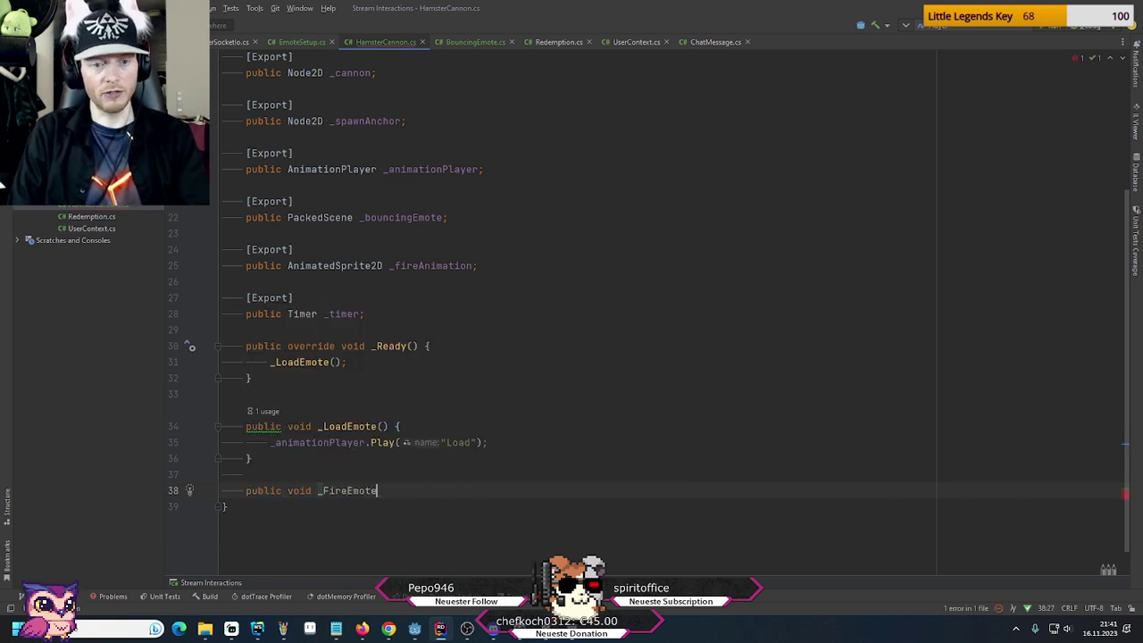
type("() {}")
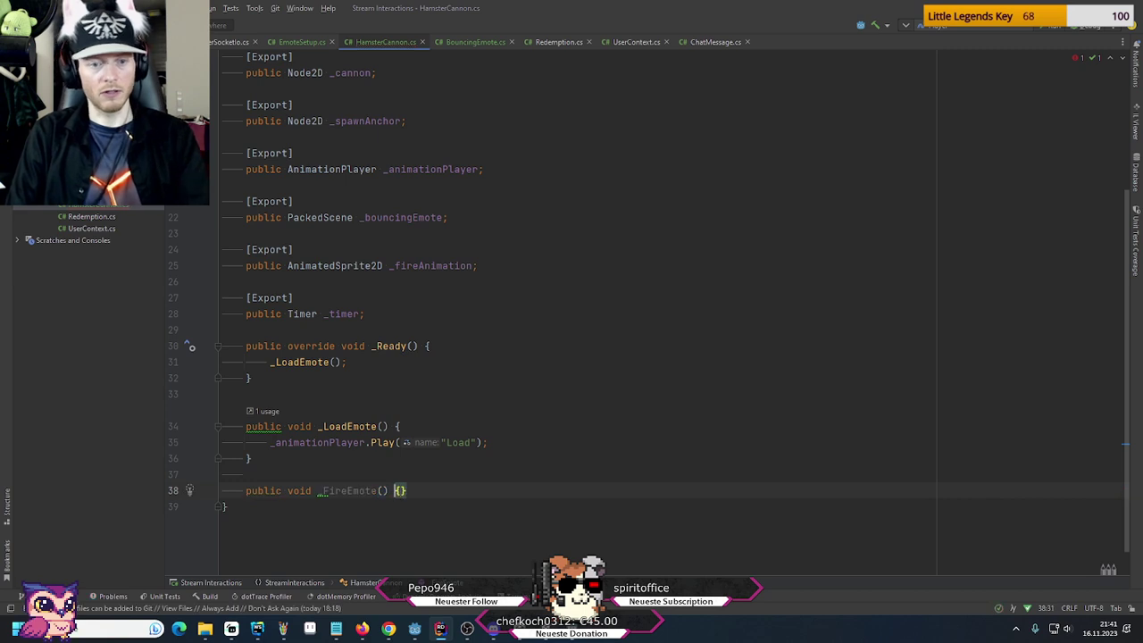
Change the name of the _FireEmote method to _FireCannon
key("Left")
key("BackSpace")
key("BackSpace")
key("BackSpace")
key("BackSpace")
key("BackSpace")
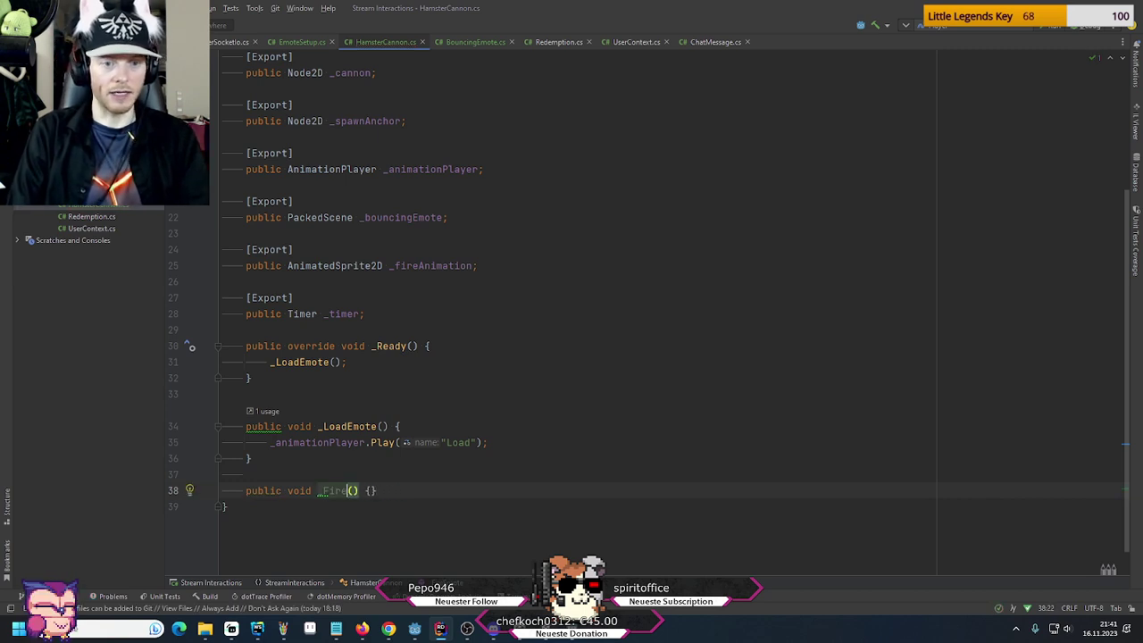
type("Cannon")
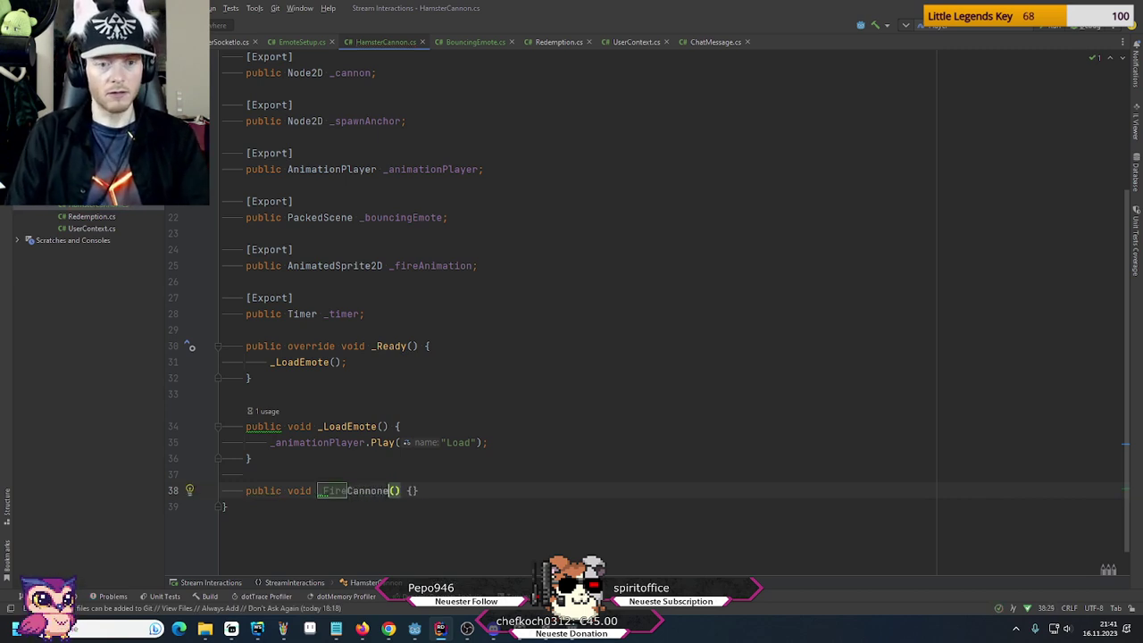
type("e")
key("BackSpace")
Refactor the _LoadEmote method's name to _LoadCannon
key("Up")
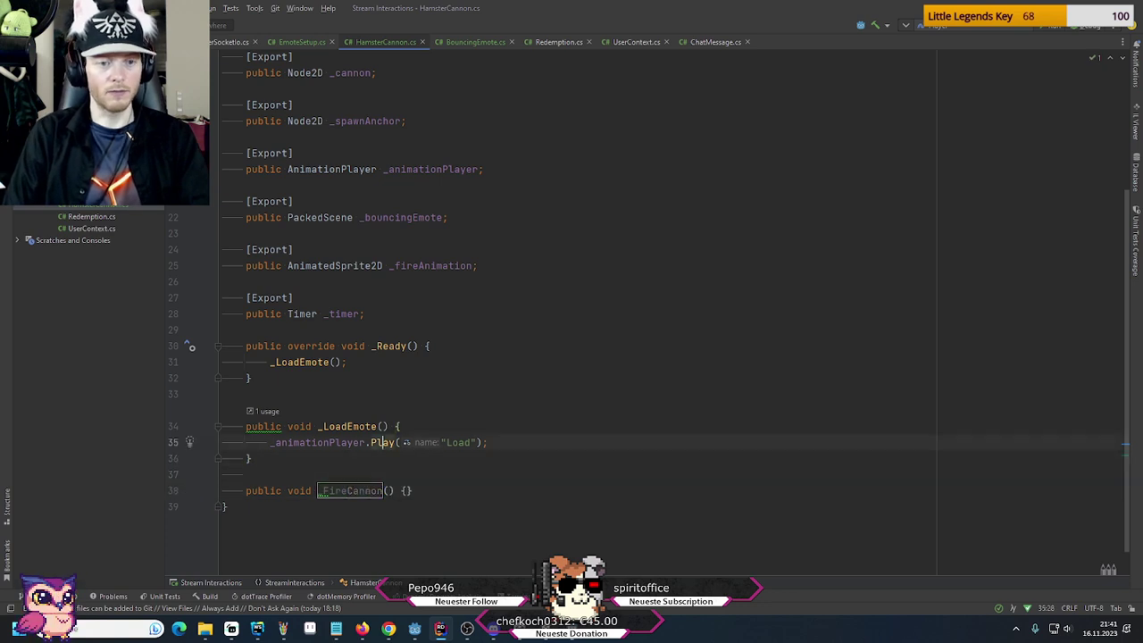
key("Up")
key("shift+F6")
key("BackSpace")
key("BackSpace")
key("BackSpace")
key("BackSpace")
key("BackSpace")
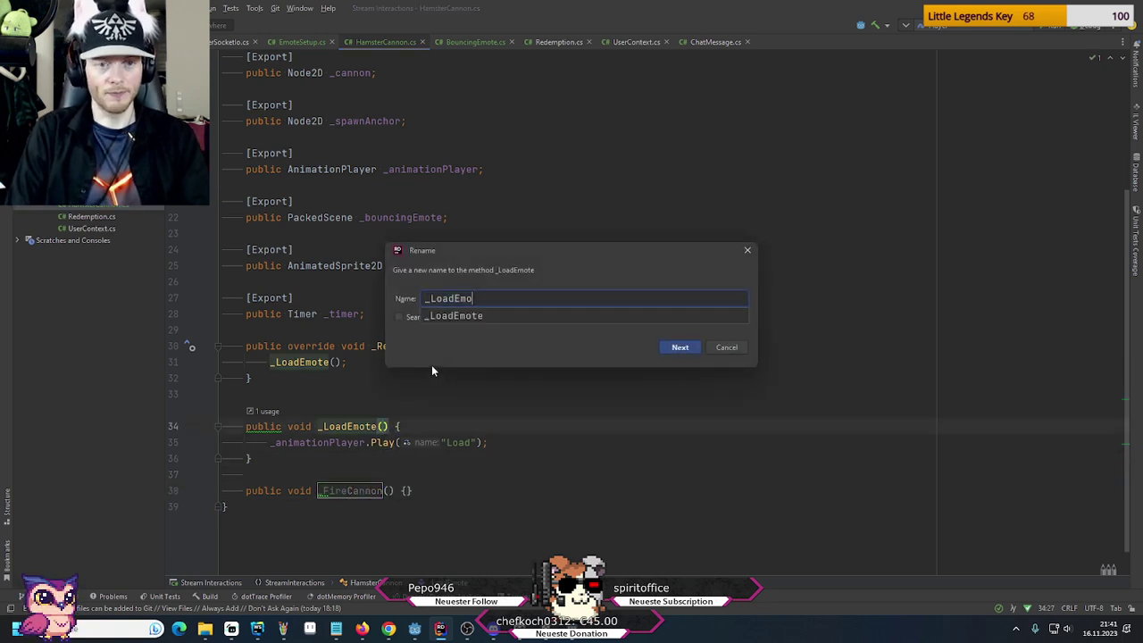
type("Cannon")
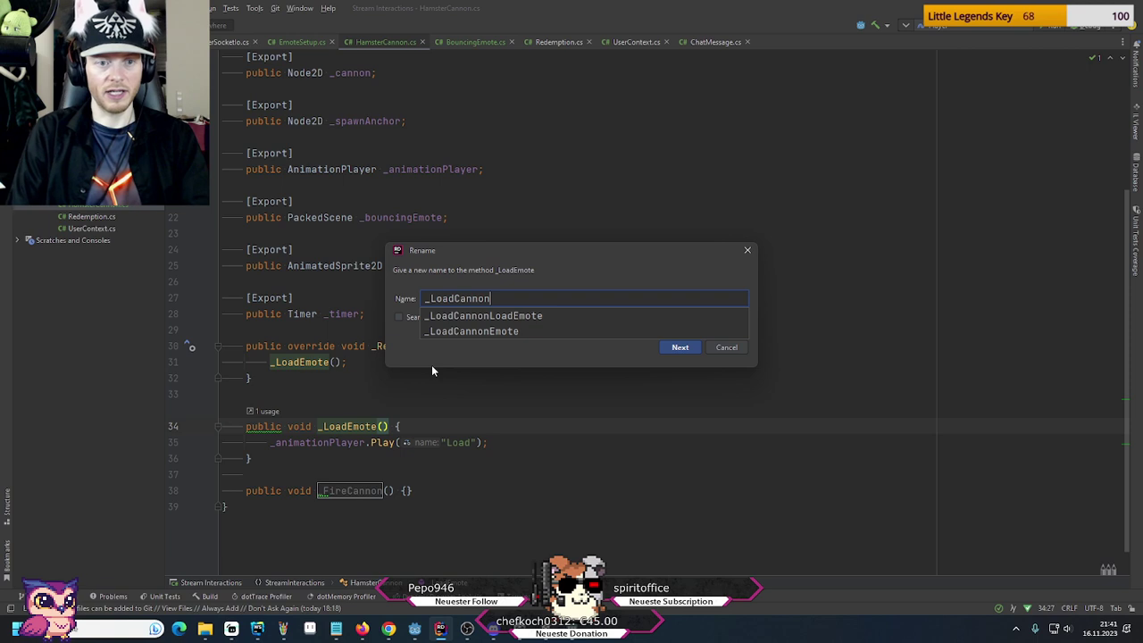
key("Return")
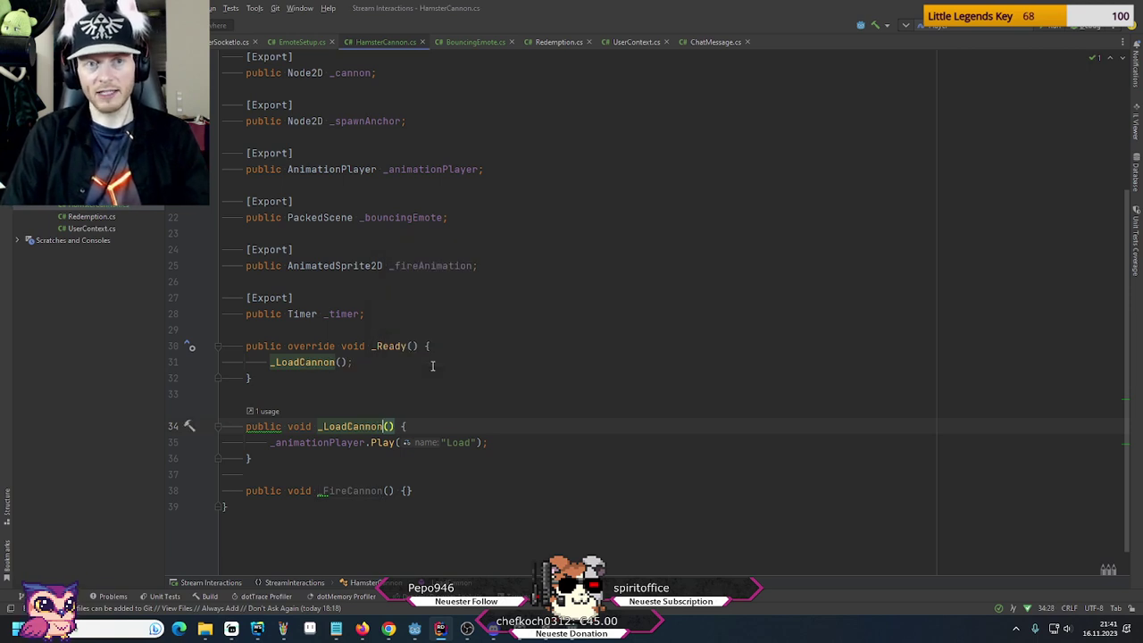
Shorten the load method's name to _Load with a rename refactoring
key("shift+F6")
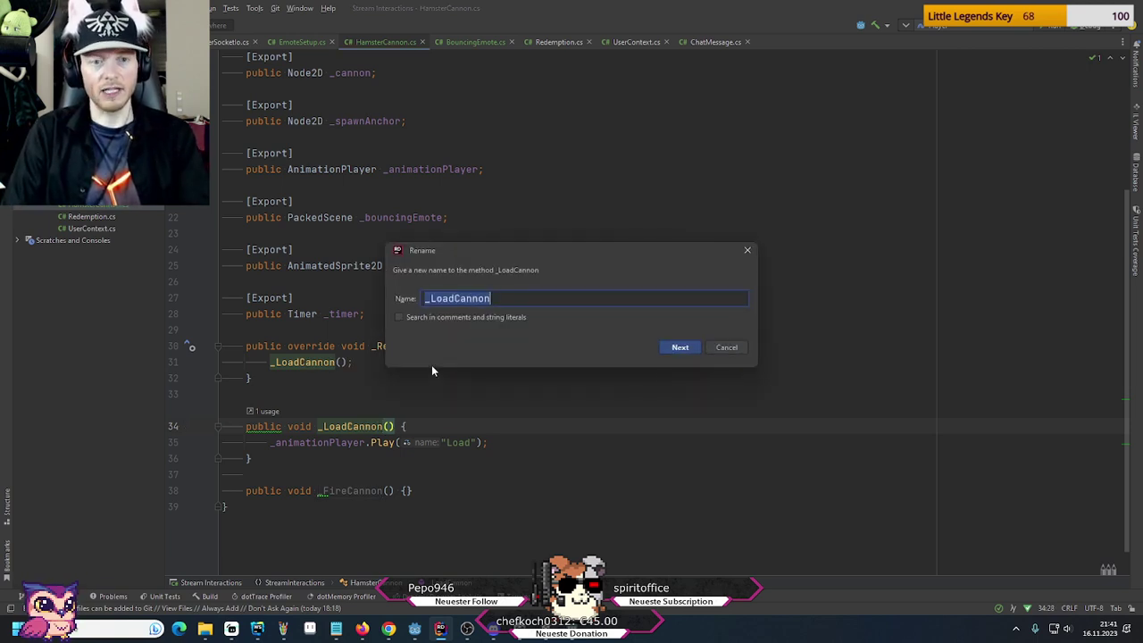
key("BackSpace")
key("BackSpace")
key("BackSpace")
key("BackSpace")
key("BackSpace")
key("BackSpace")
key("Return")
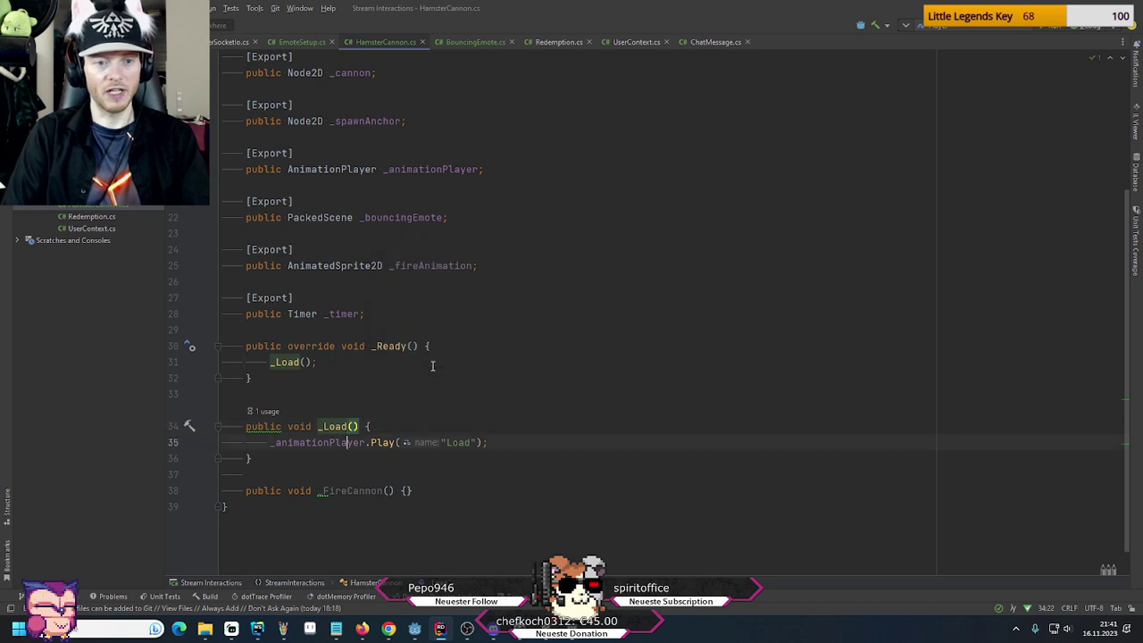
Rename the _FireCannon method to _Fire
key("Down")
key("Down")
key("Down")
key("Down")
key("shift+F6")
key("End")
key("BackSpace")
key("BackSpace")
key("BackSpace")
key("BackSpace")
key("BackSpace")
key("BackSpace")
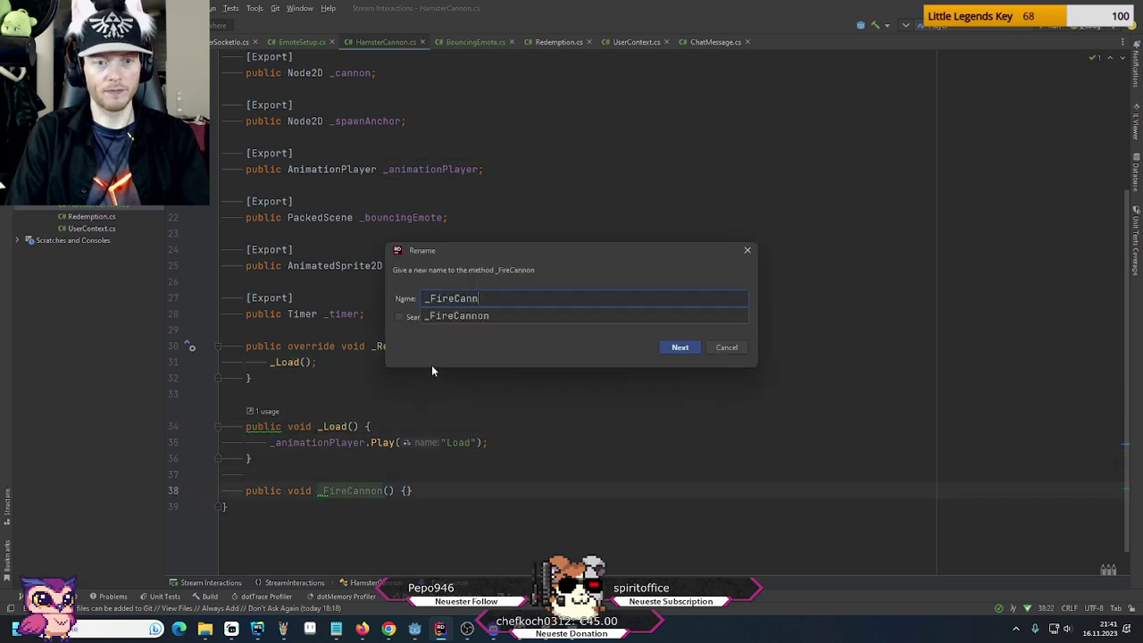
key("Return")
Open up the body of the _Fire method and make the fire animation visible with _fireAnimation.Visible = true;
key("End")
key("Left")
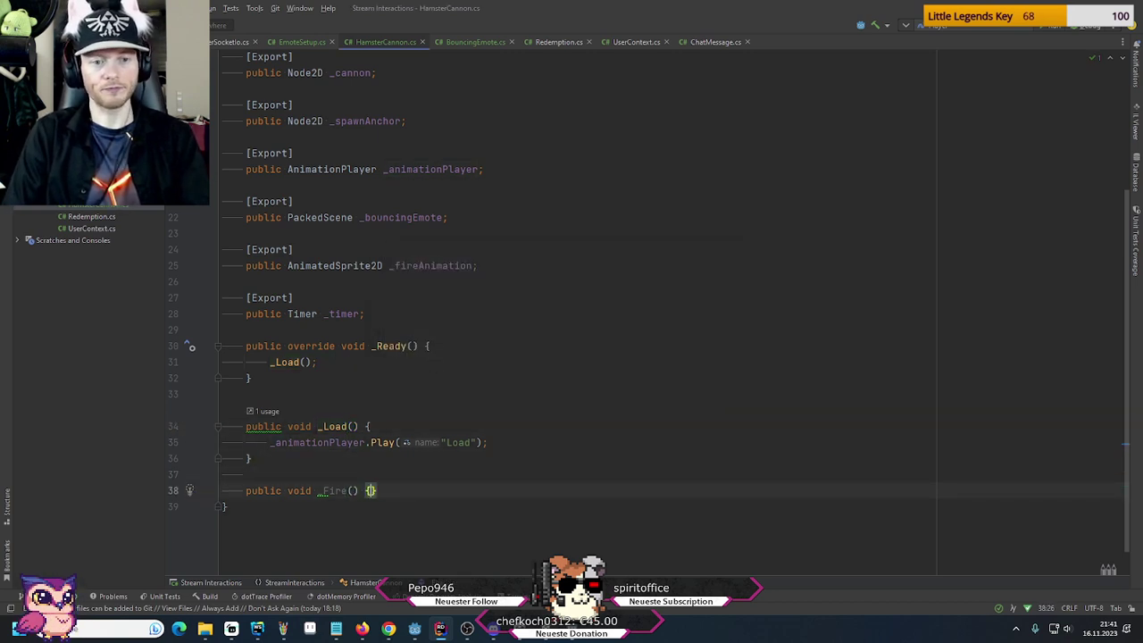
key("Return")
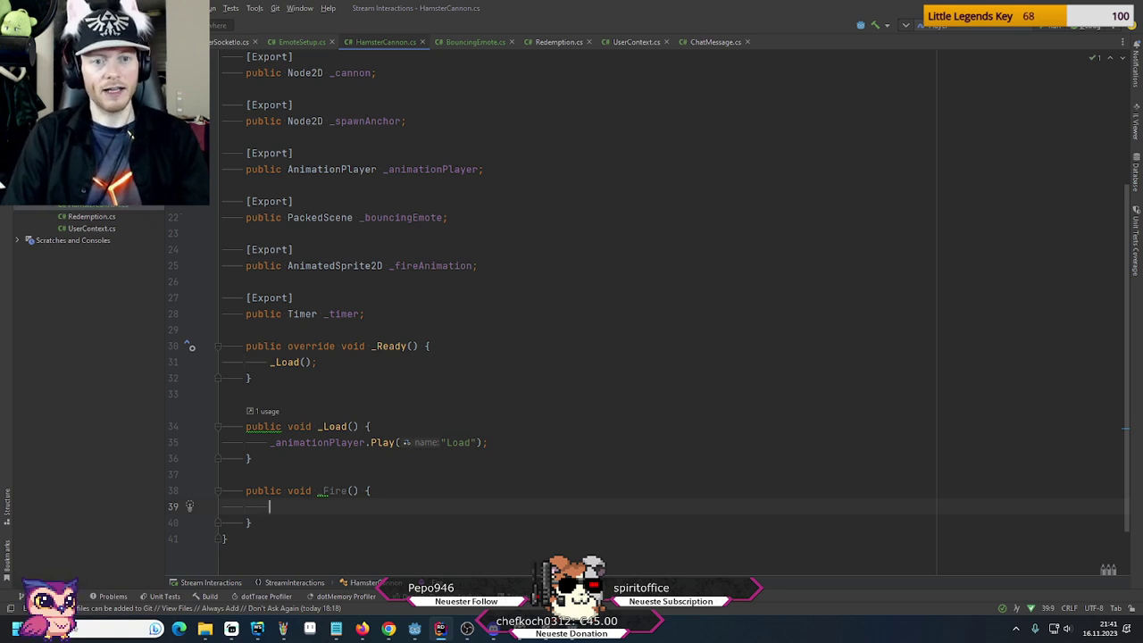
type("_")
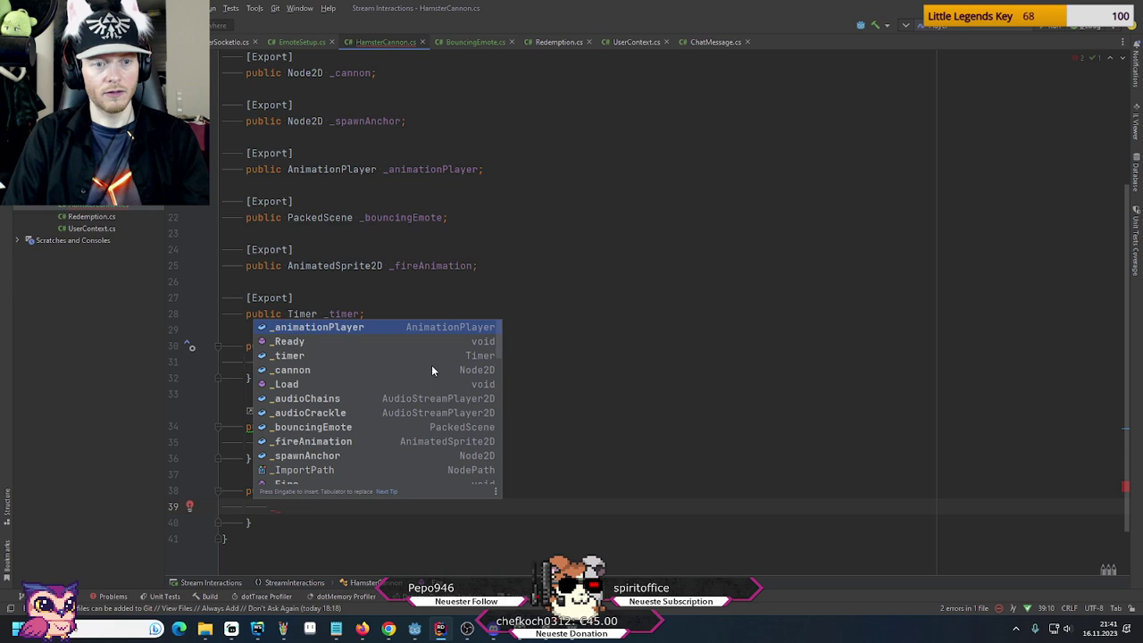
type("fi")
key("Return")
type(".")
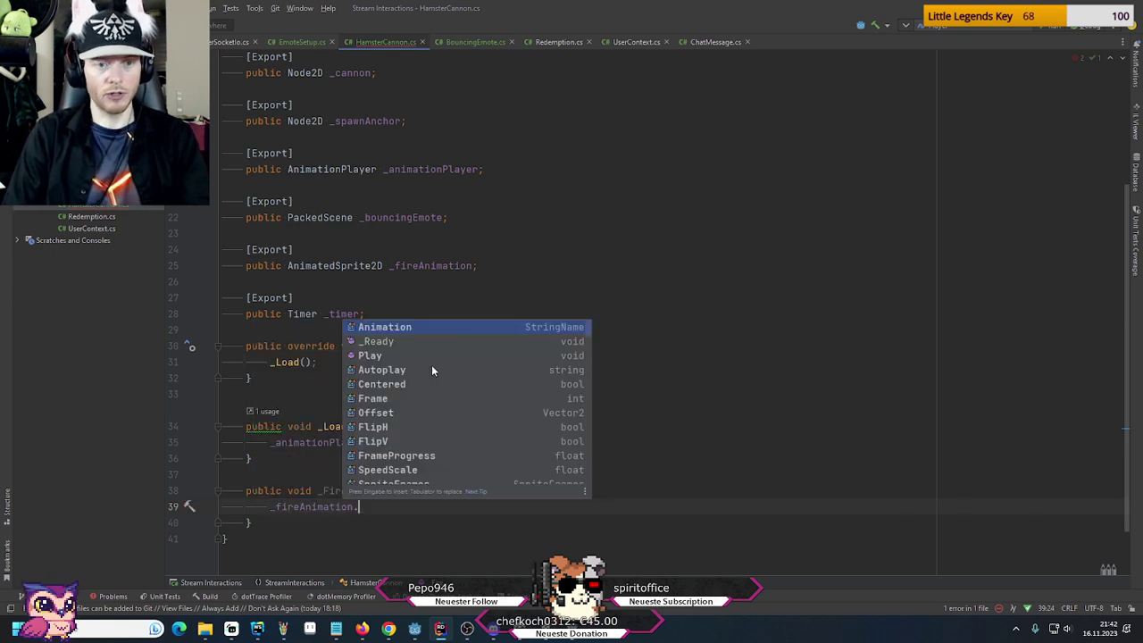
type("vi")
key("Return")
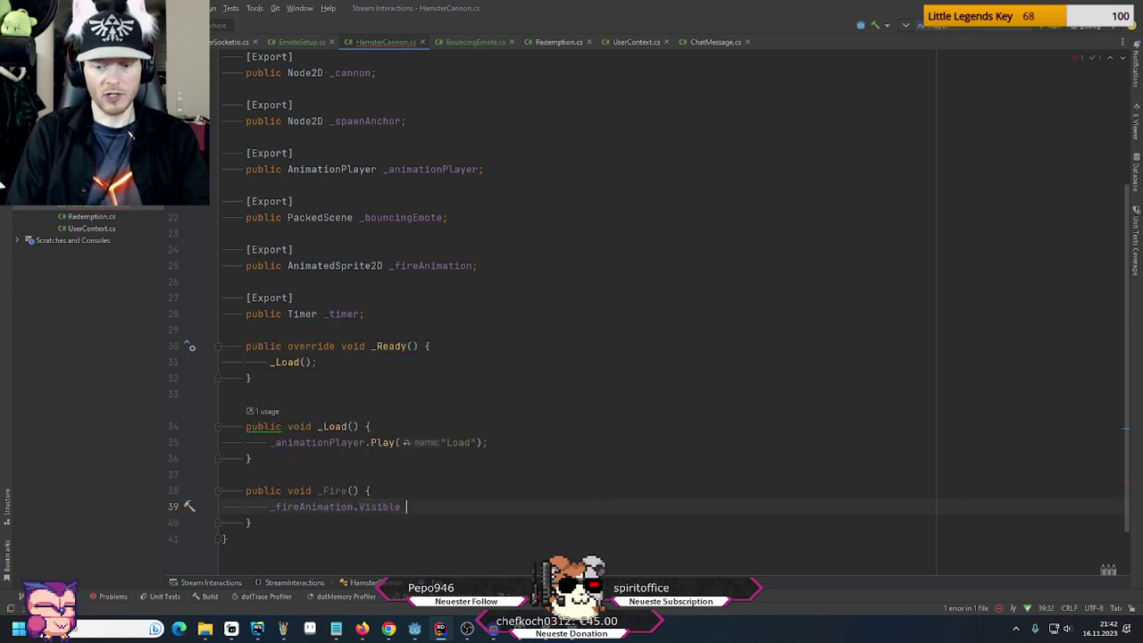
type("= true;")
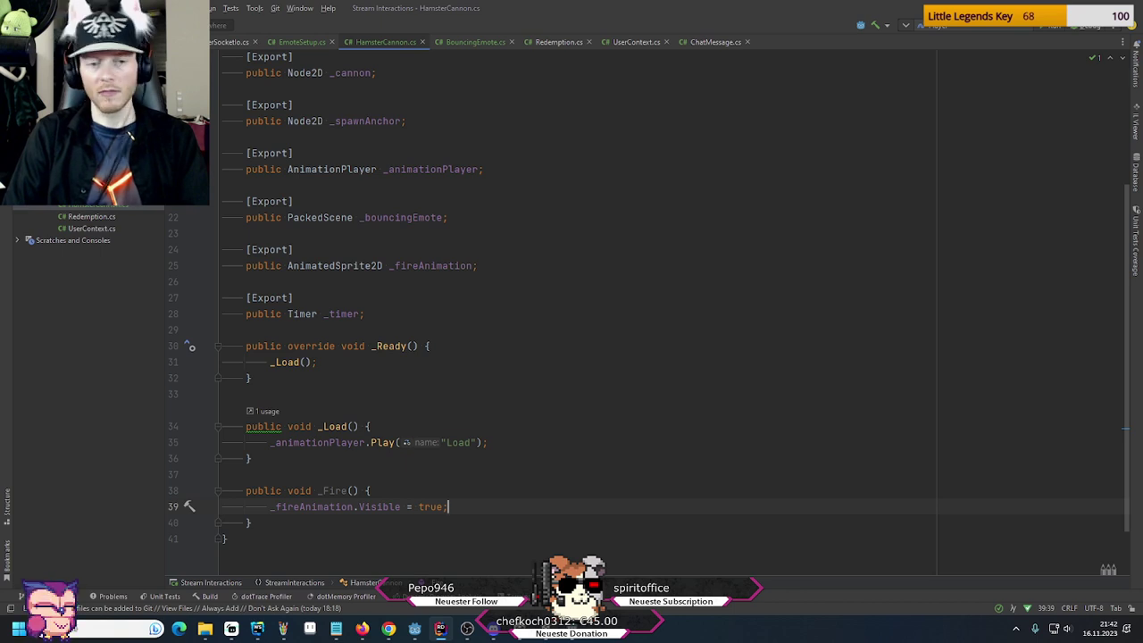
Add a _fireAnimation.Play(); call below the visibility line in the _Fire method
key("Return")
type("_fir")
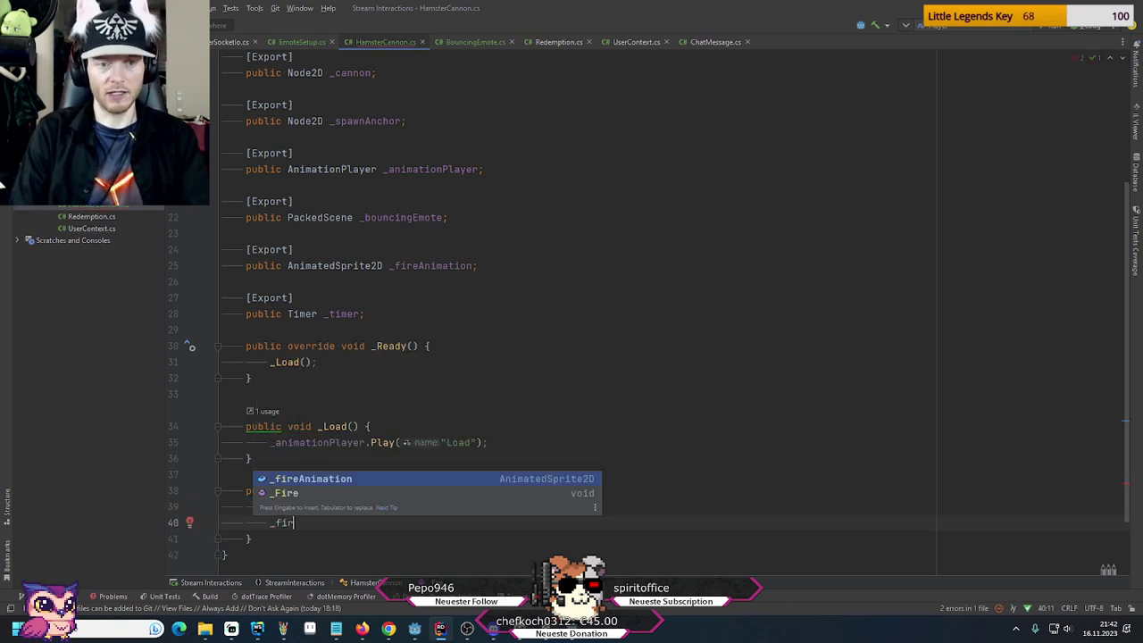
key("Return")
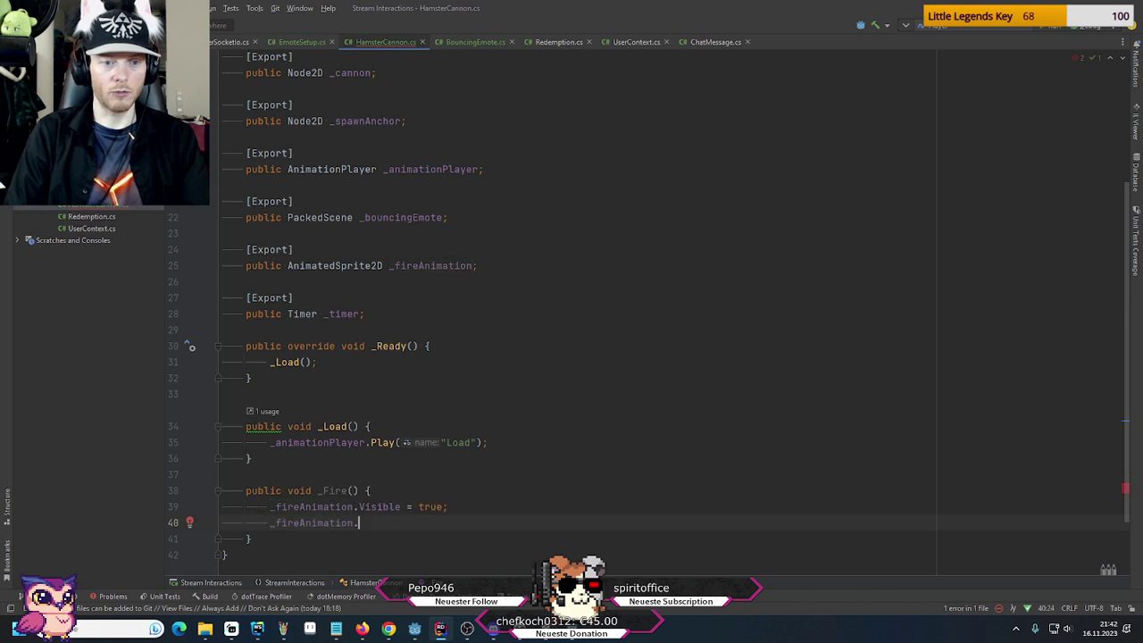
type(".")
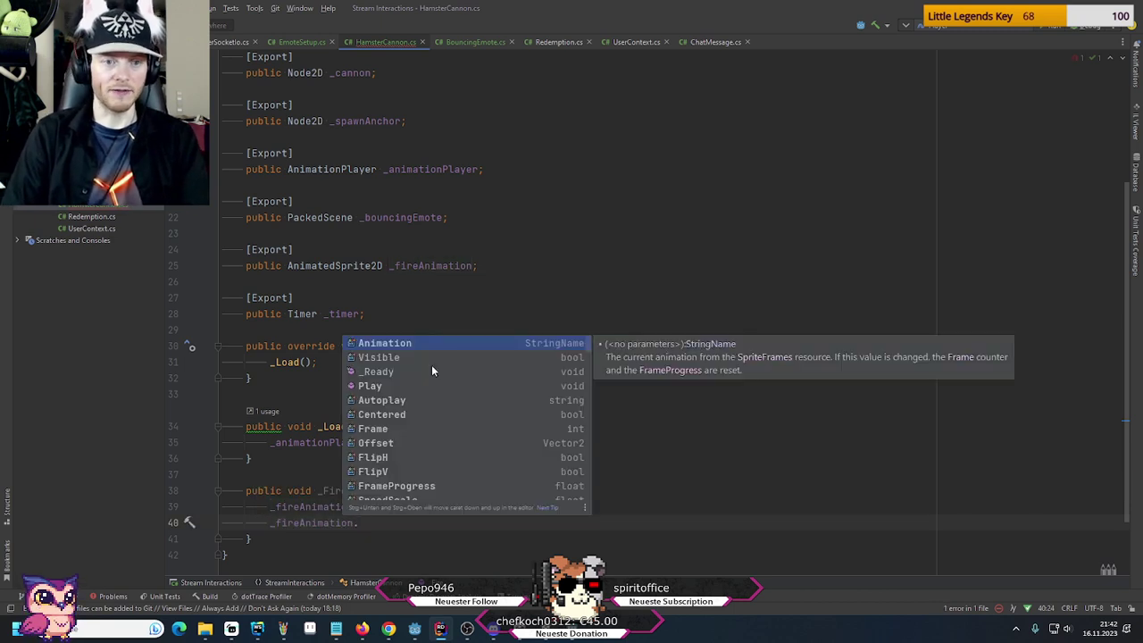
key("Down")
key("Down")
key("Down")
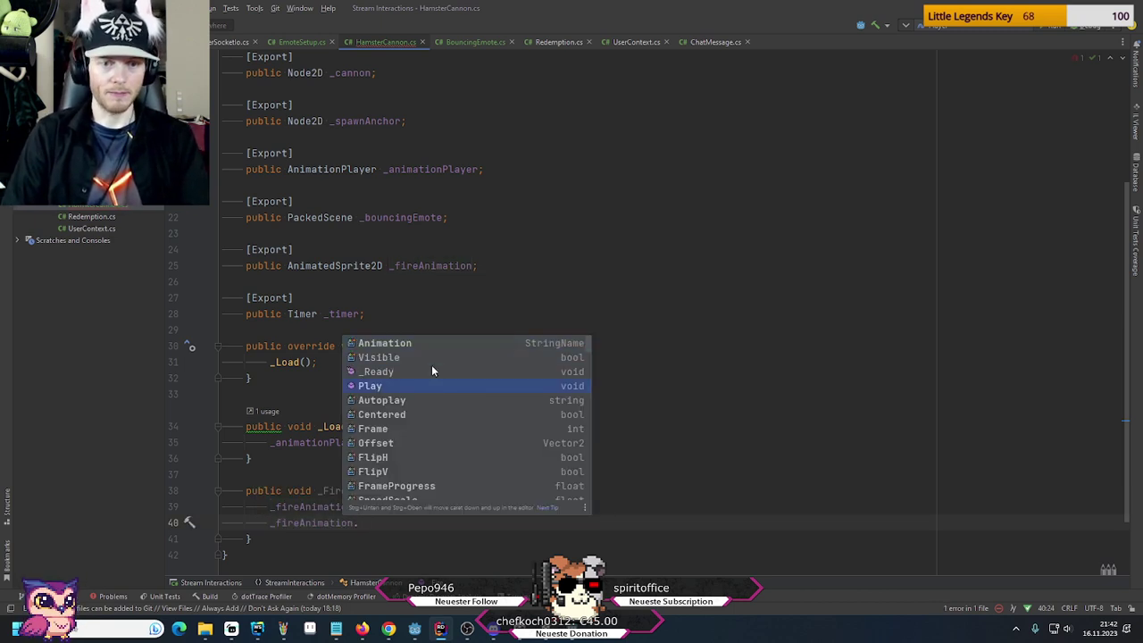
key("Return")
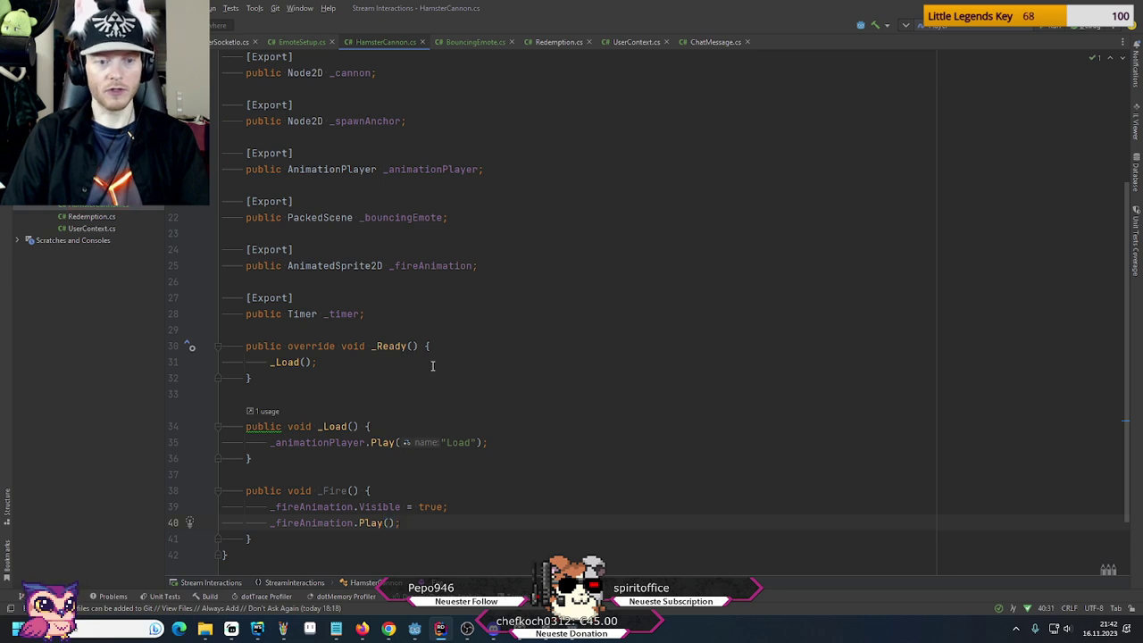
Insert two empty lines at the start of the _Ready method, above the _Load() call
scroll(429, 371, "down", 1)
left_click(330, 442)
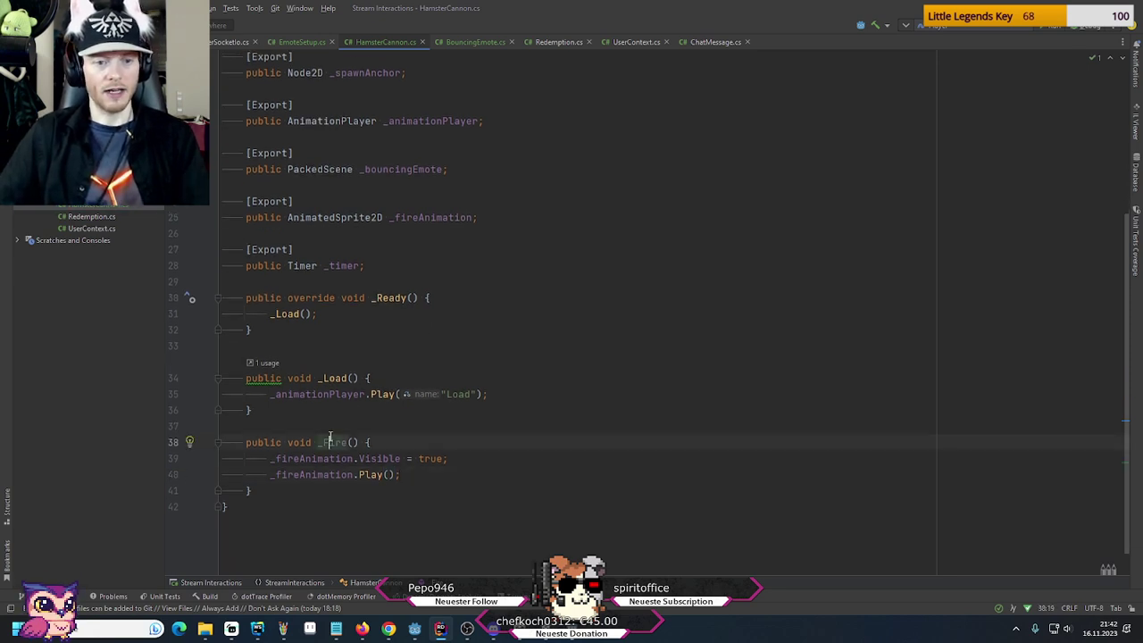
double_click(330, 443)
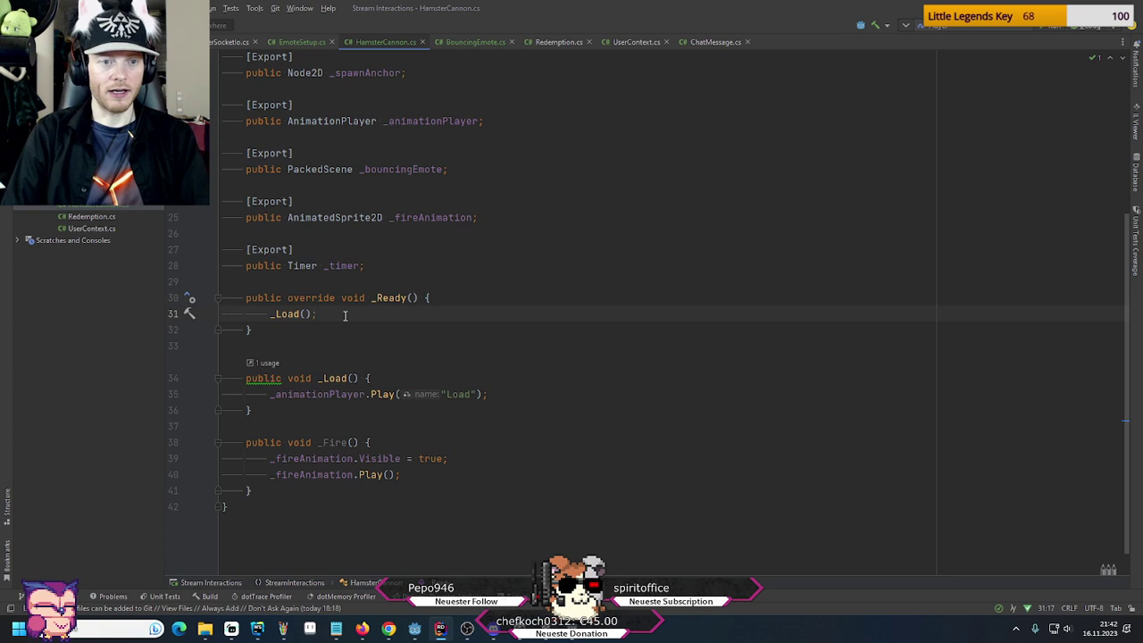
key("Up")
key("End")
key("Return")
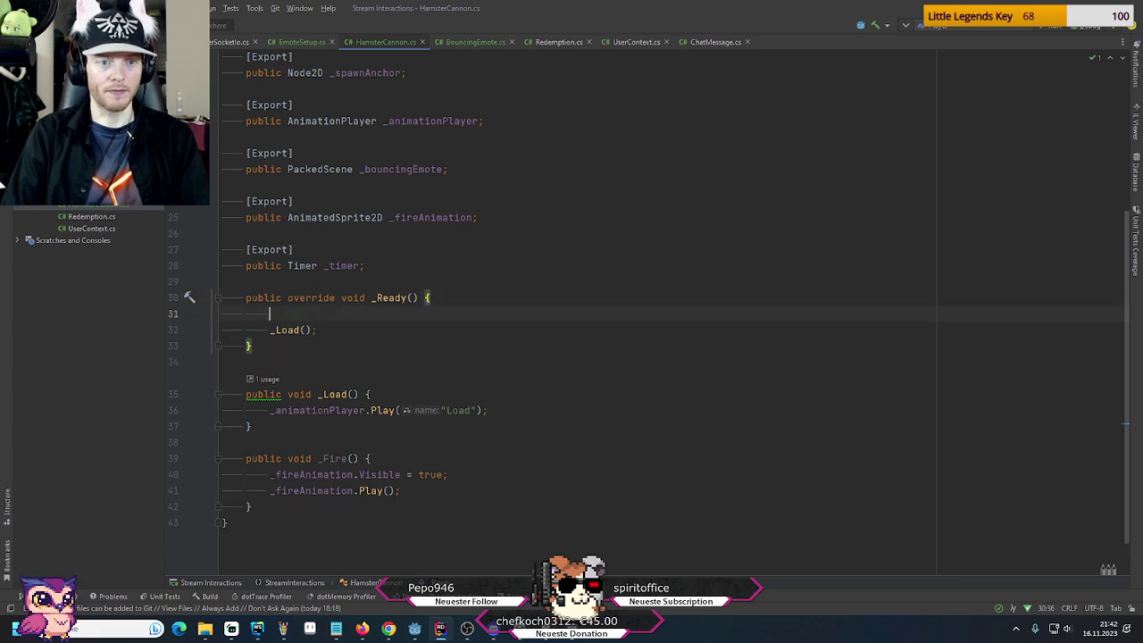
key("Return")
key("Up")
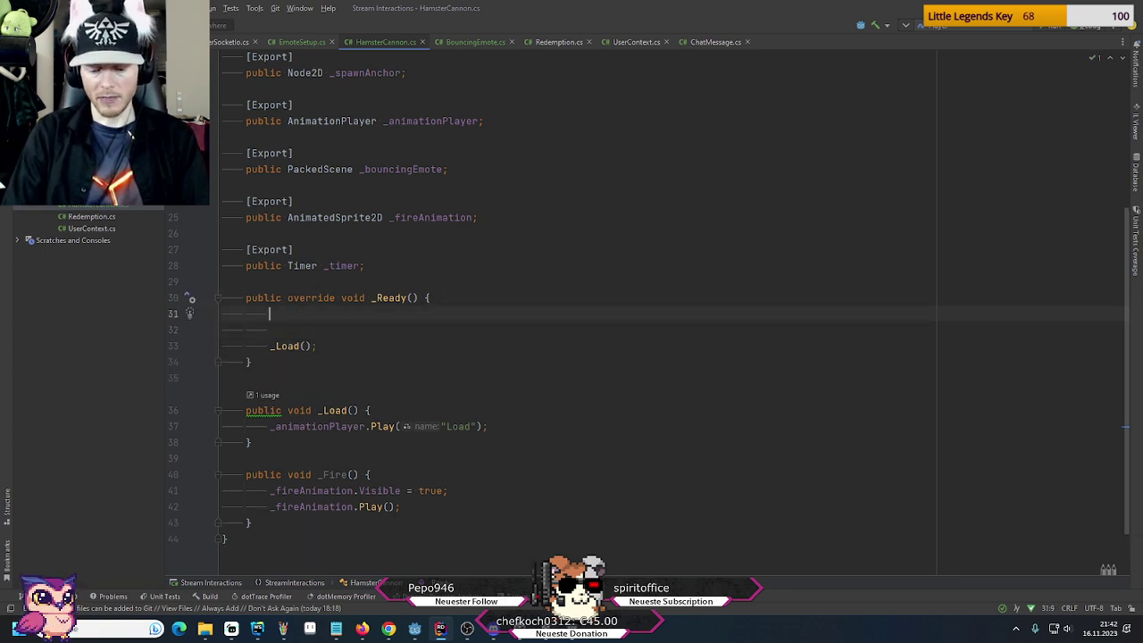
Subscribe the _Fire method to the timer's Timeout event in _Ready with _timer.Timeout += _Fire;
type("_timer.")
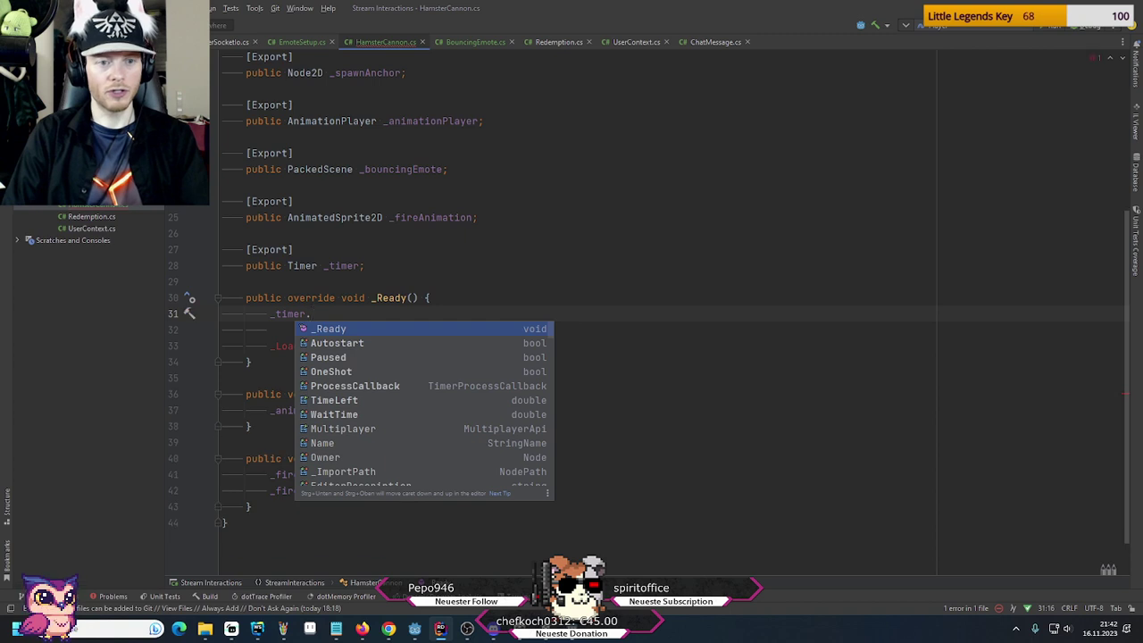
key("Down")
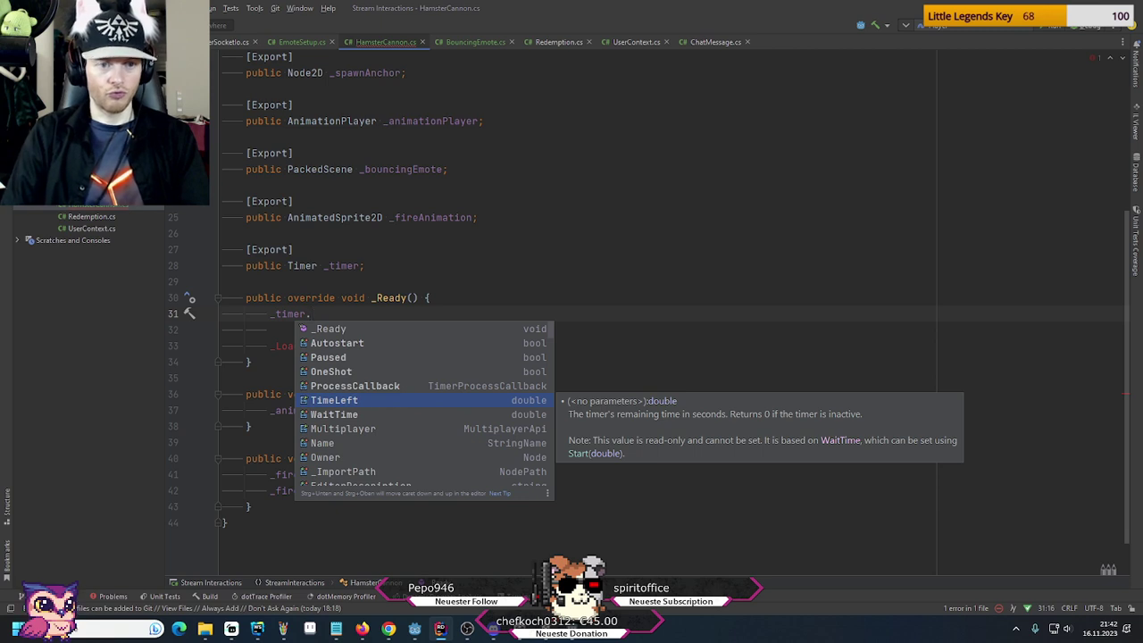
key("Page_Down")
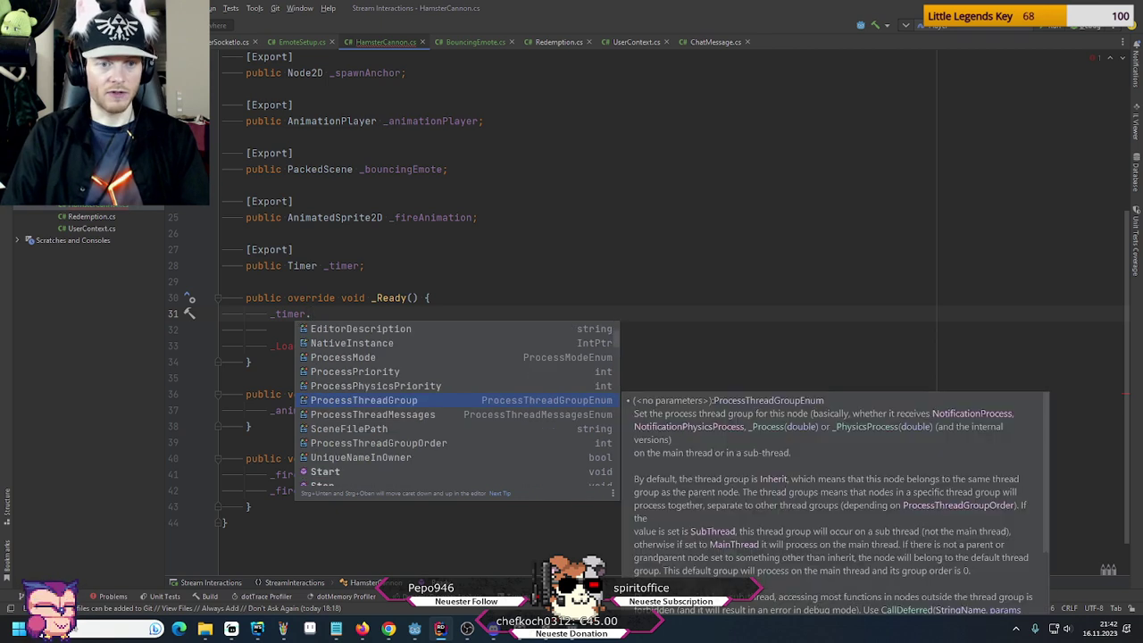
key("Page_Down")
key("Page_Down")
key("Page_Down")
key("Page_Down")
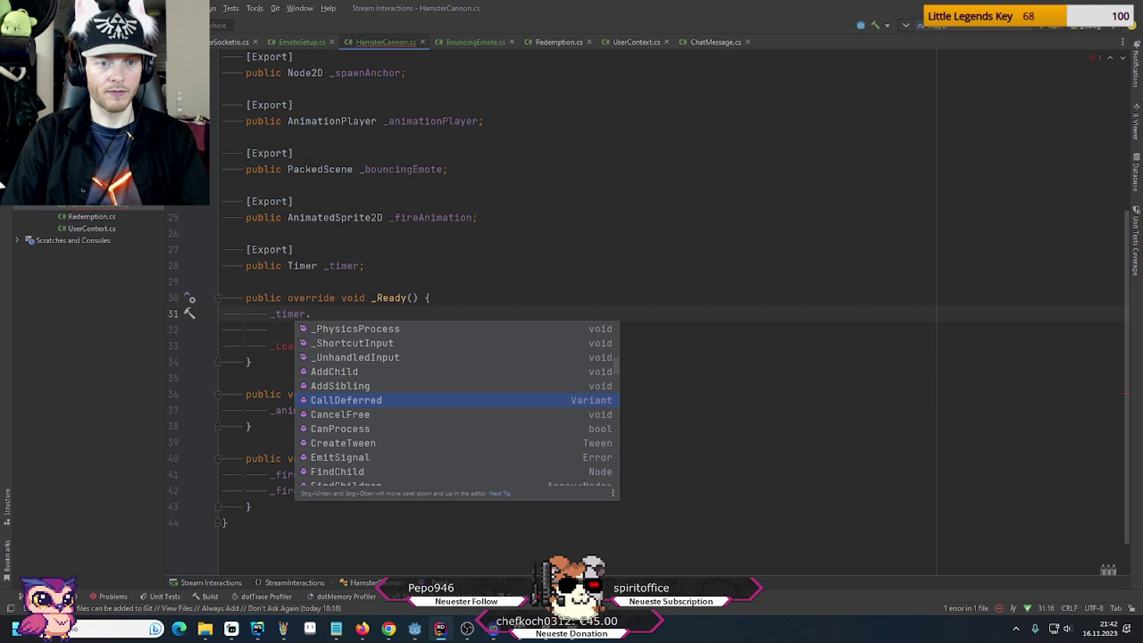
key("Page_Down")
key("Page_Down")
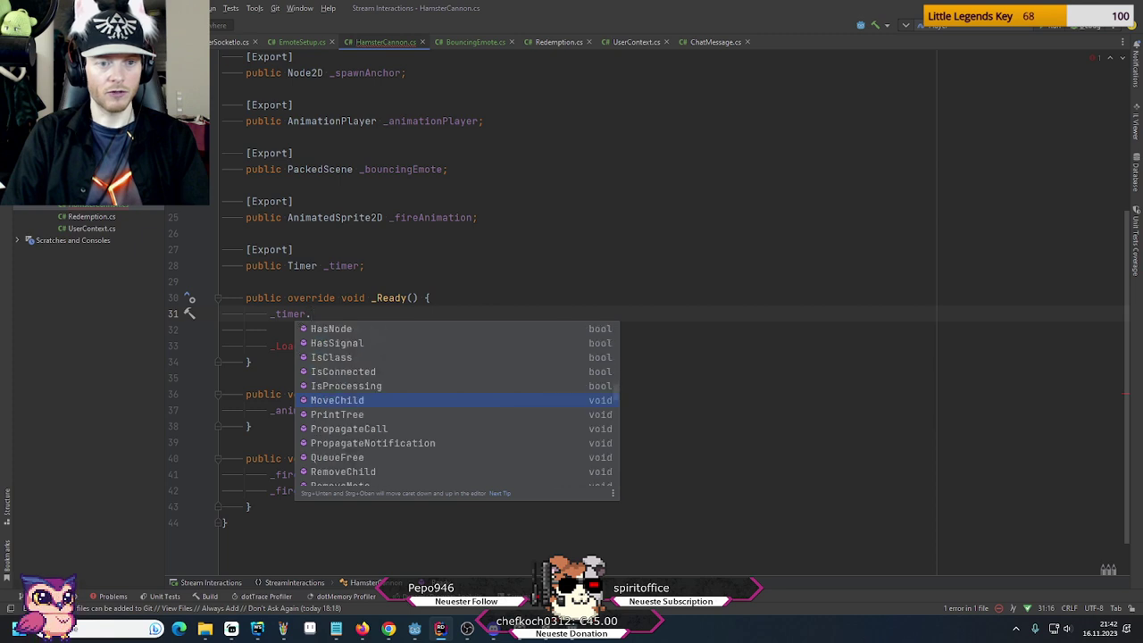
key("Page_Down")
key("Page_Down")
key("Page_Down")
key("Page_Down")
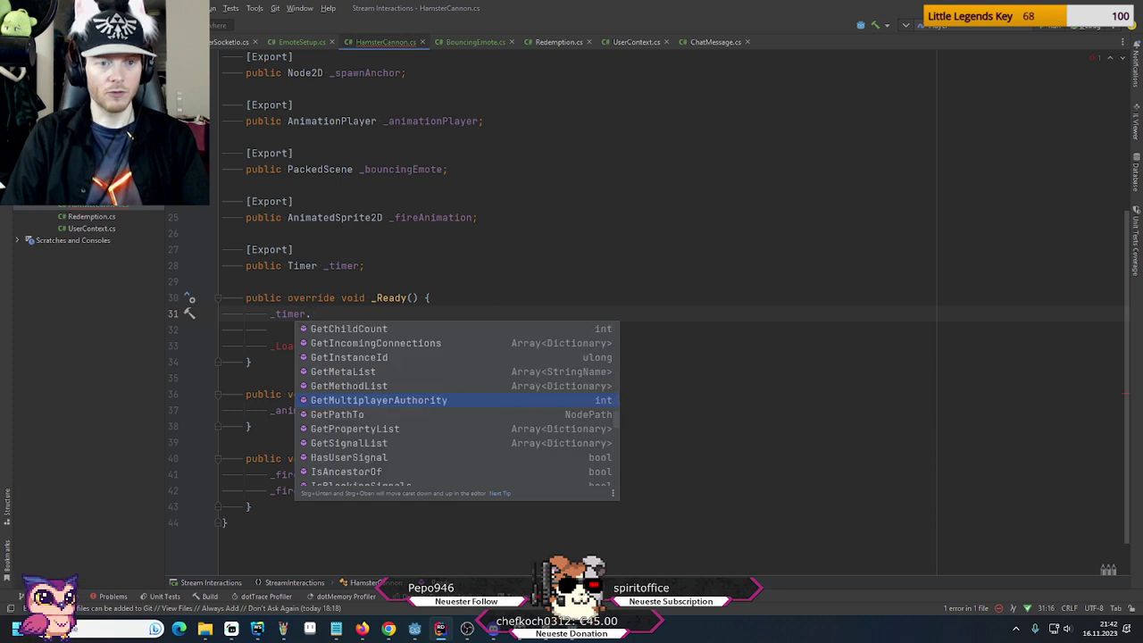
key("Page_Down")
key("Page_Down")
key("Page_Down")
key("Page_Down")
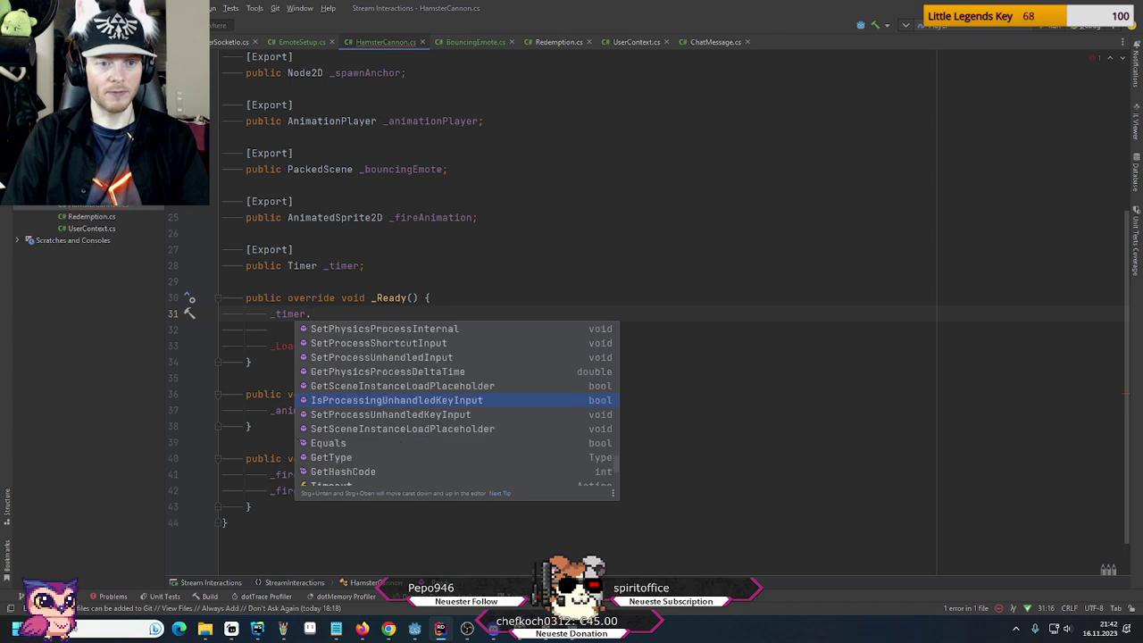
key("Up")
key("Up")
key("Up")
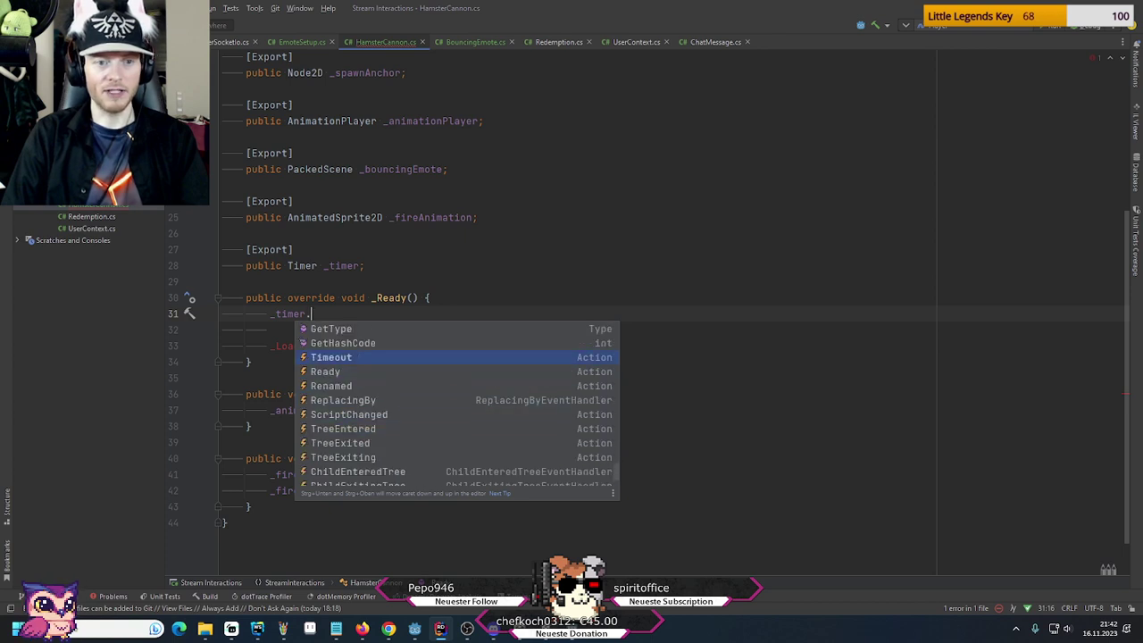
key("Return")
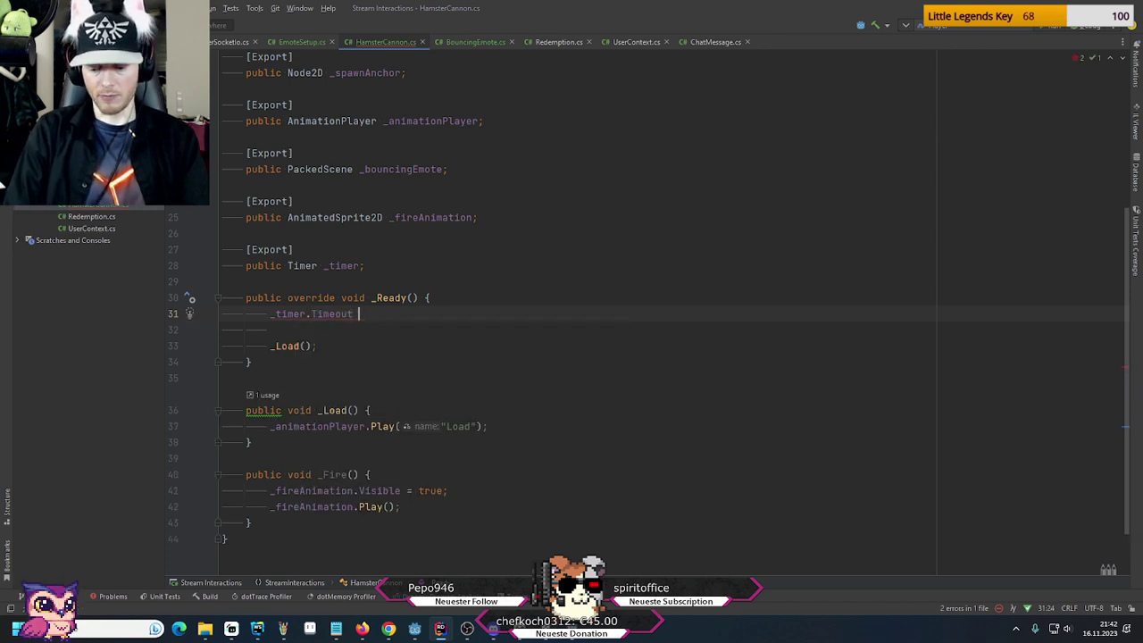
type("+= _Fire;")
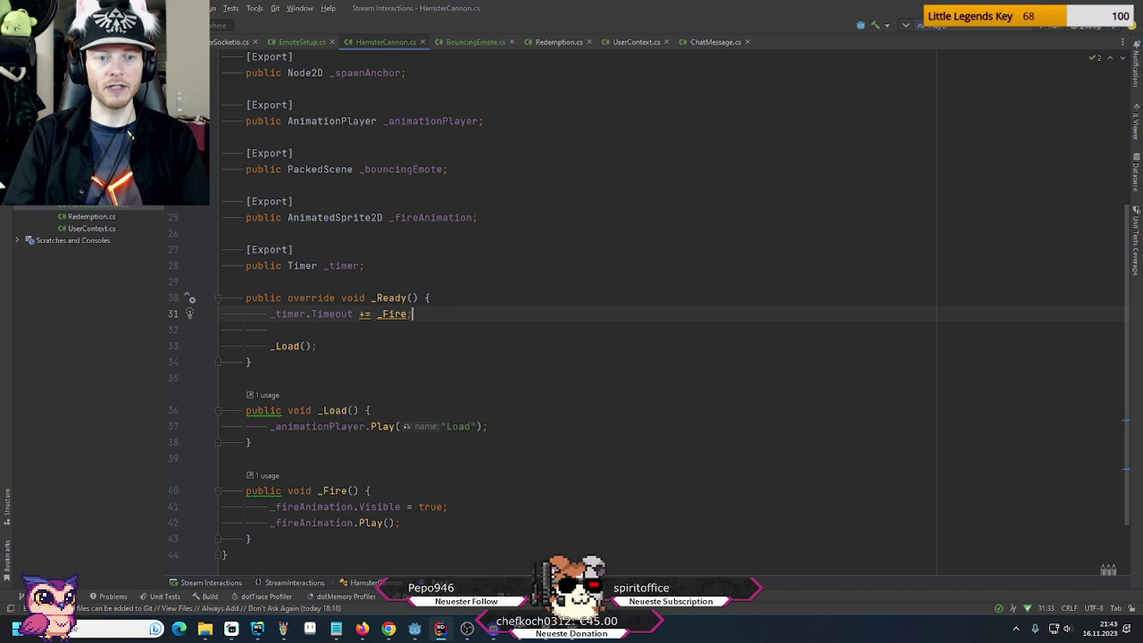
Start the timer in _Ready by adding _timer.Start(); directly below the Timeout subscription
key("Up")
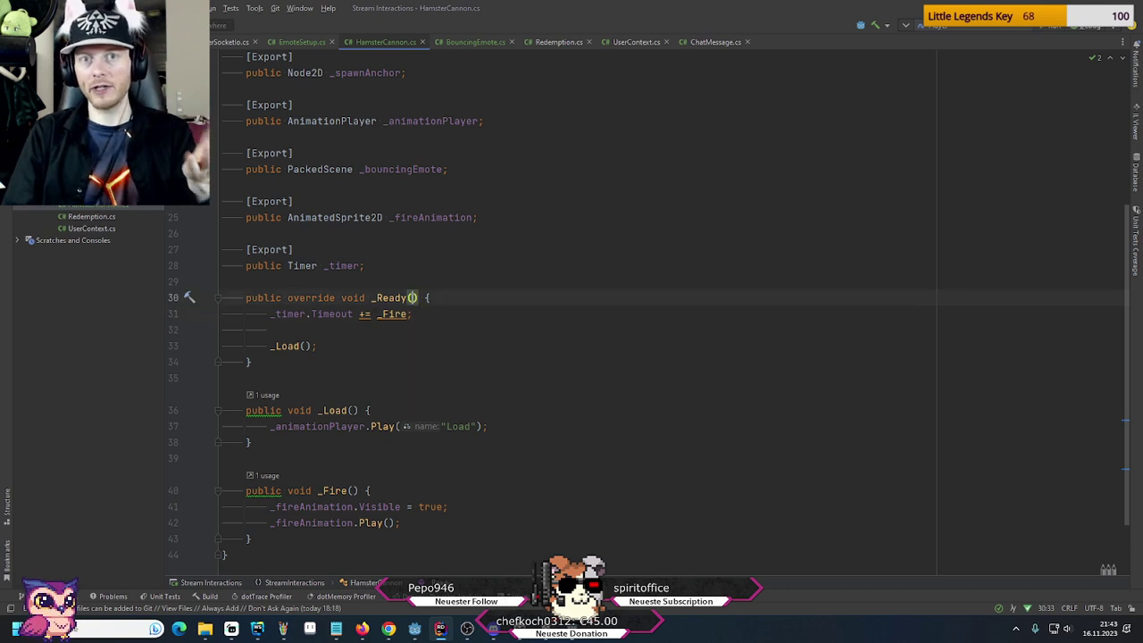
key("End")
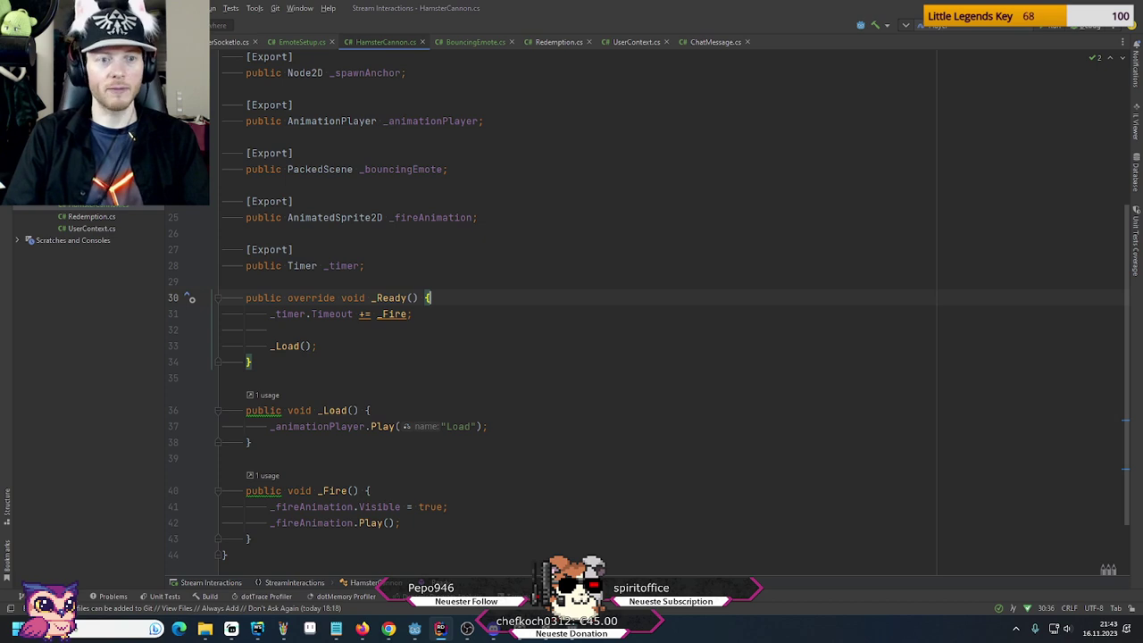
key("Down")
key("Return")
type("_t")
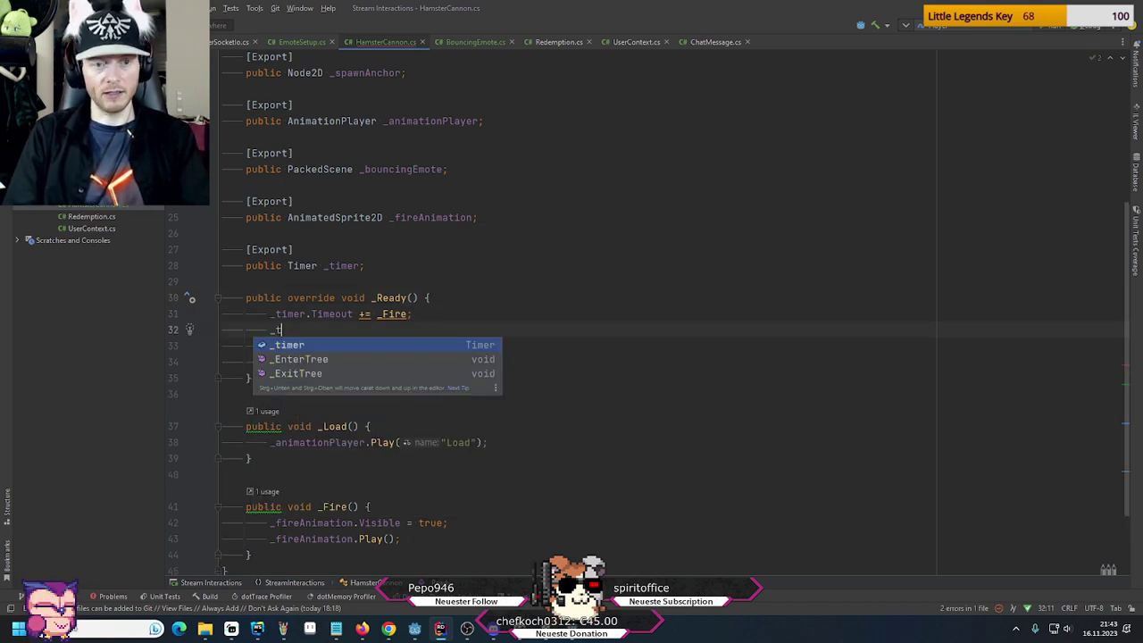
type("imer.S")
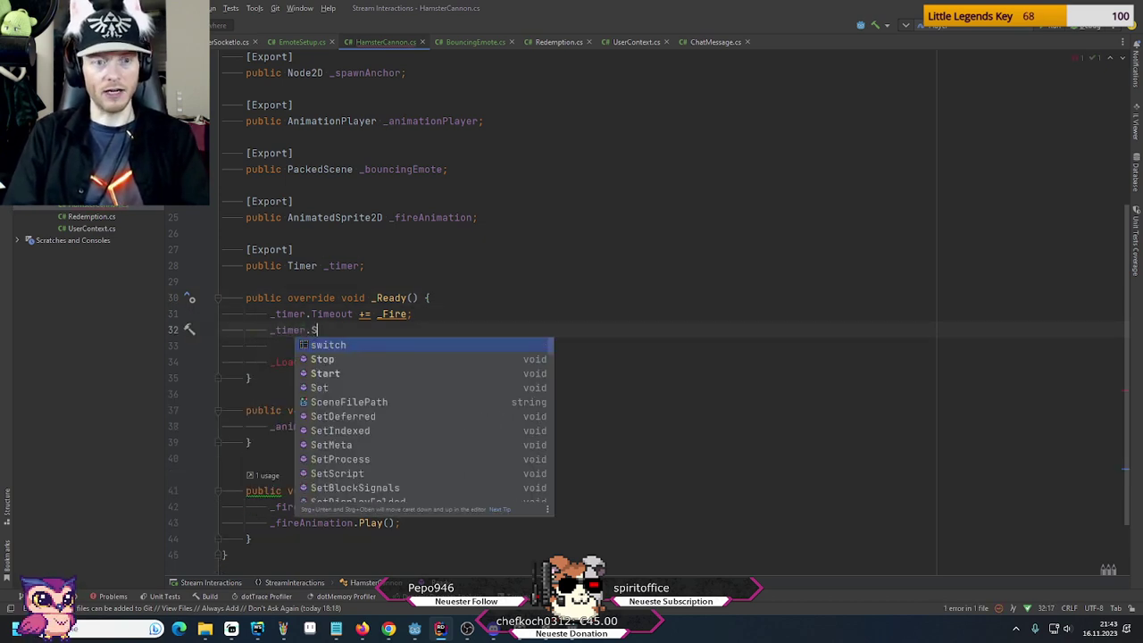
key("Down")
key("Return")
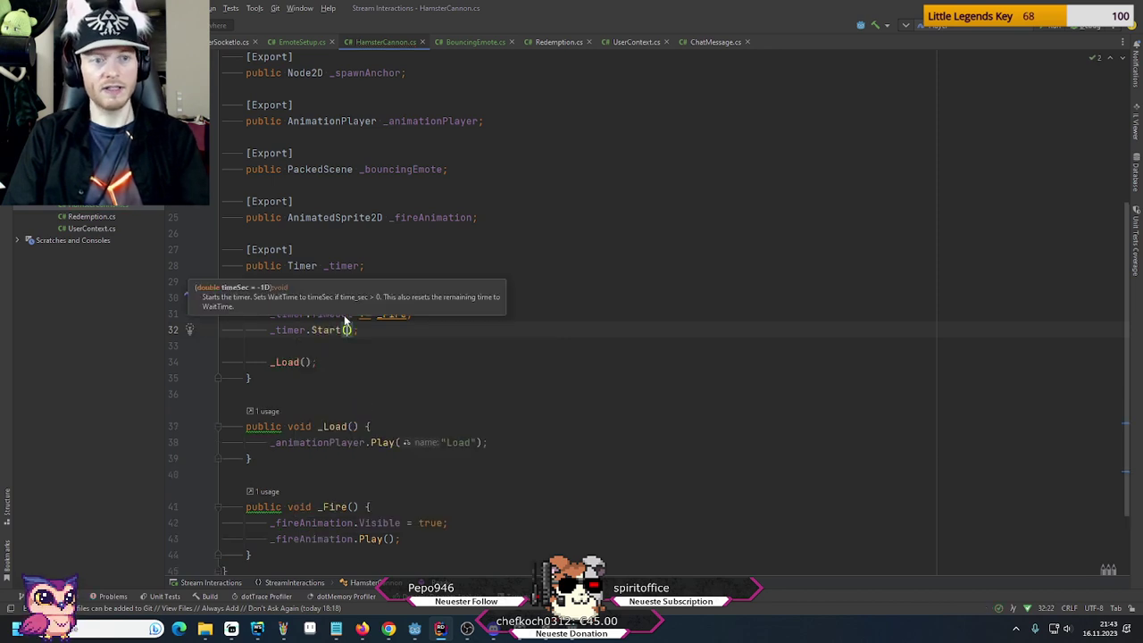
key("End")
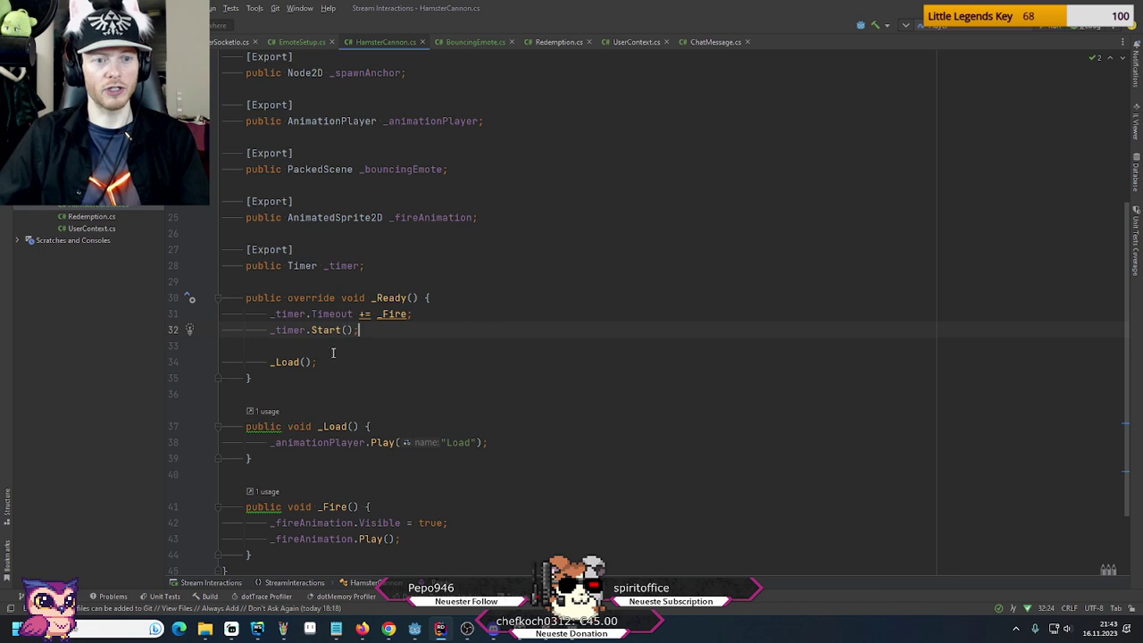
left_click_drag(302, 362, 310, 314)
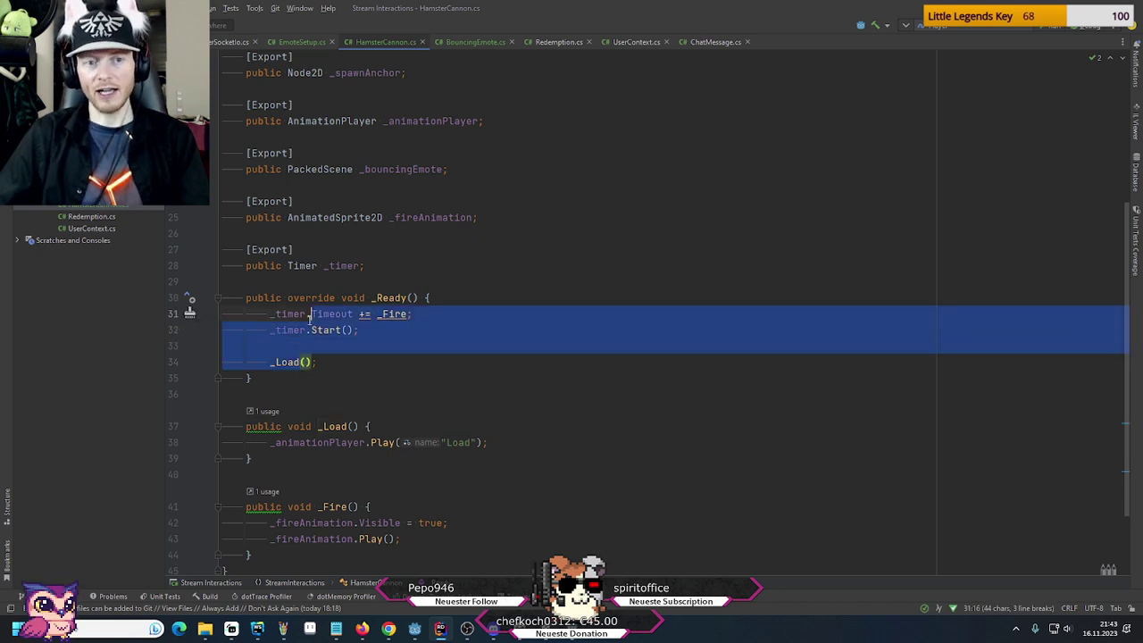
left_click(310, 314)
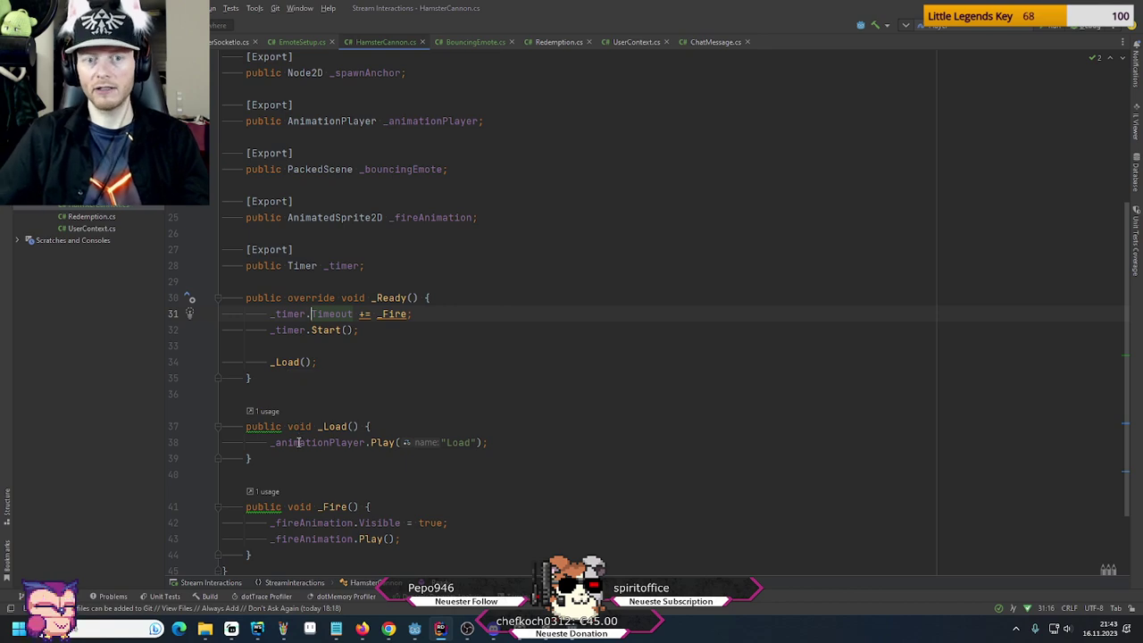
Switch to Godot to test the hamster cannon, close the game window and return to the HamsterCannon script in Rider
scroll(298, 447, "down", 1)
left_click(413, 629)
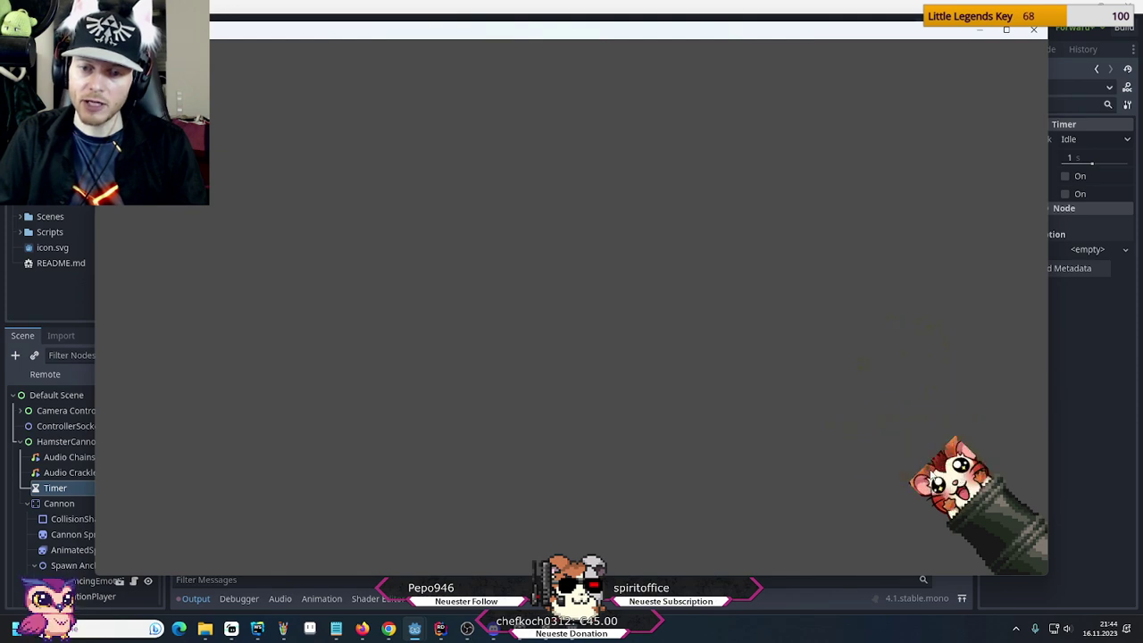
left_click(1034, 30)
left_click(440, 628)
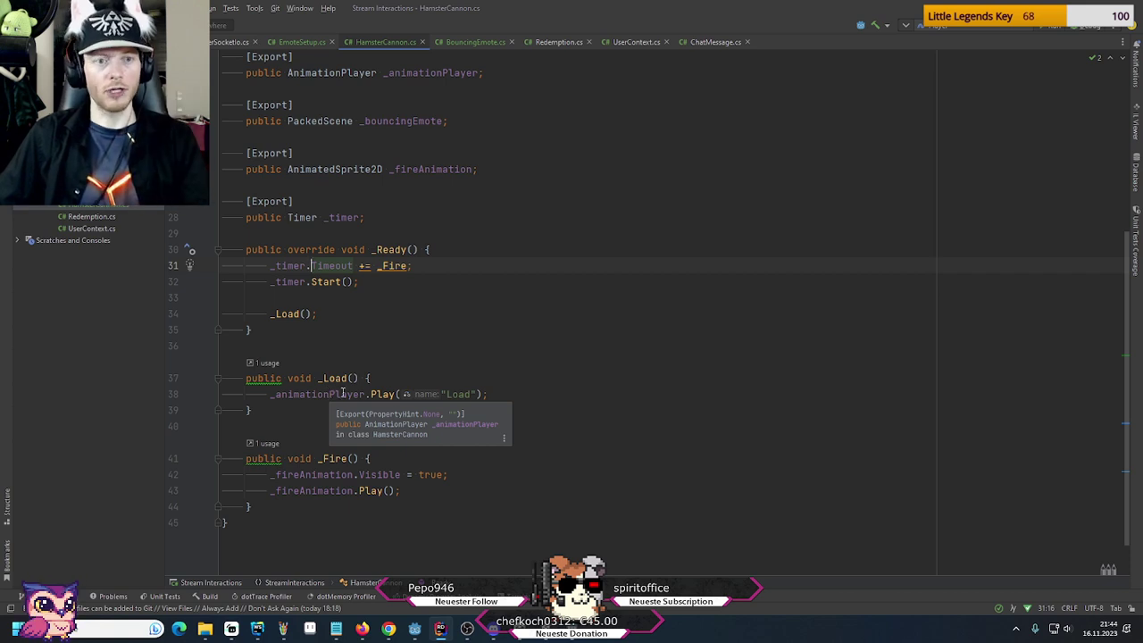
Switch to Godot and set the length of the AnimationPlayer's Load animation to 1 second
key("alt+Tab")
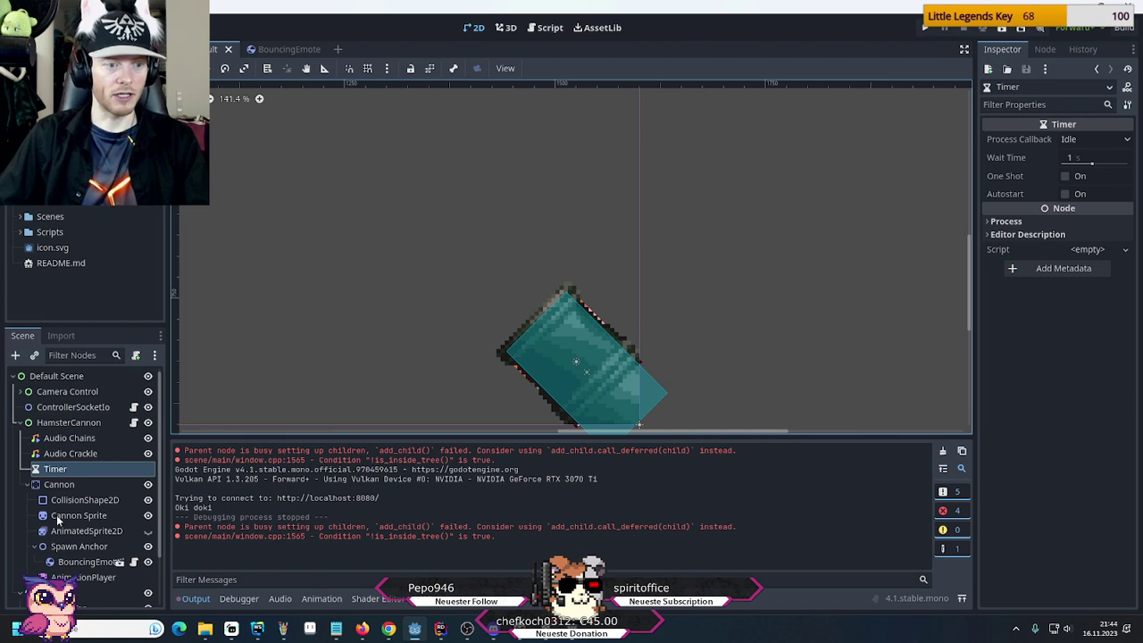
left_click(56, 577)
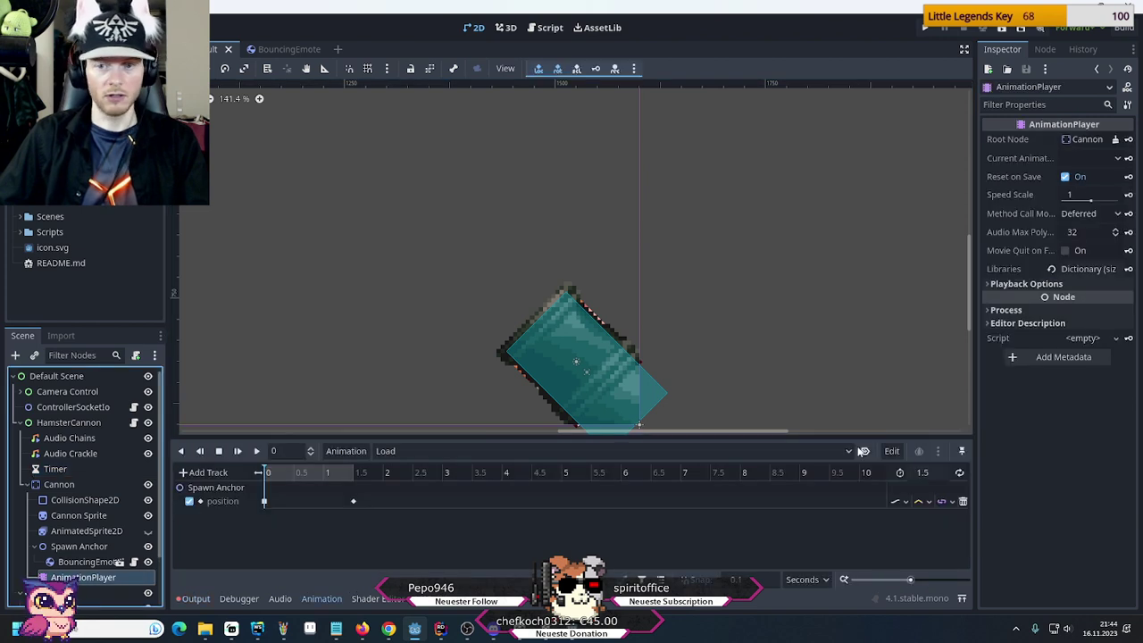
left_click(929, 473)
type("1")
key("Return")
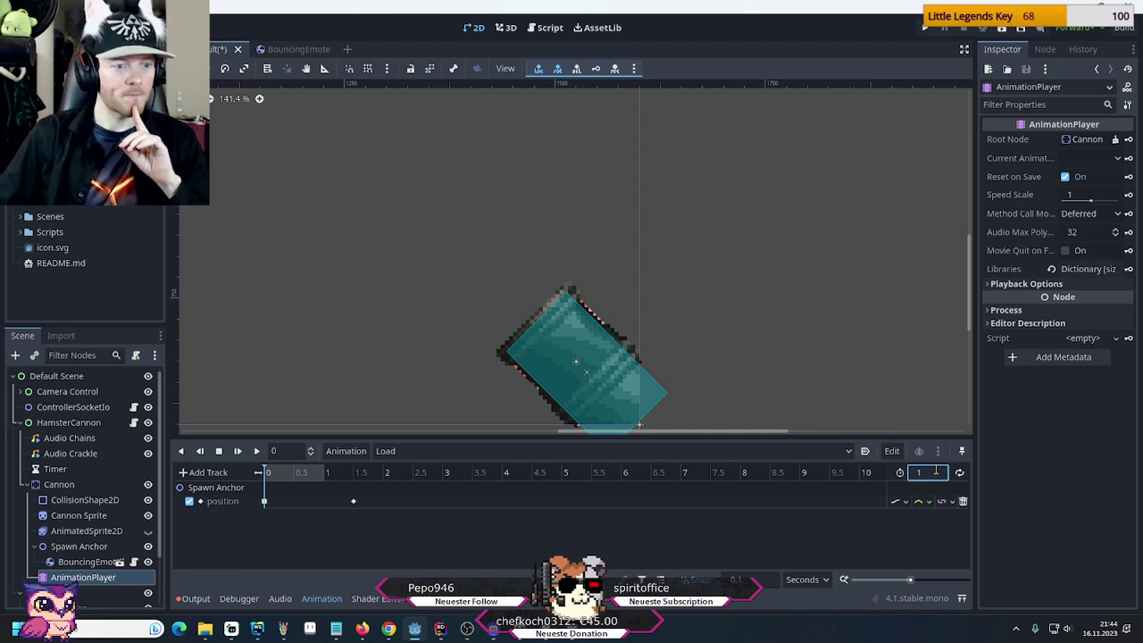
Enable One Shot on the HamsterCannon's Timer node and save the scene
left_click(94, 532)
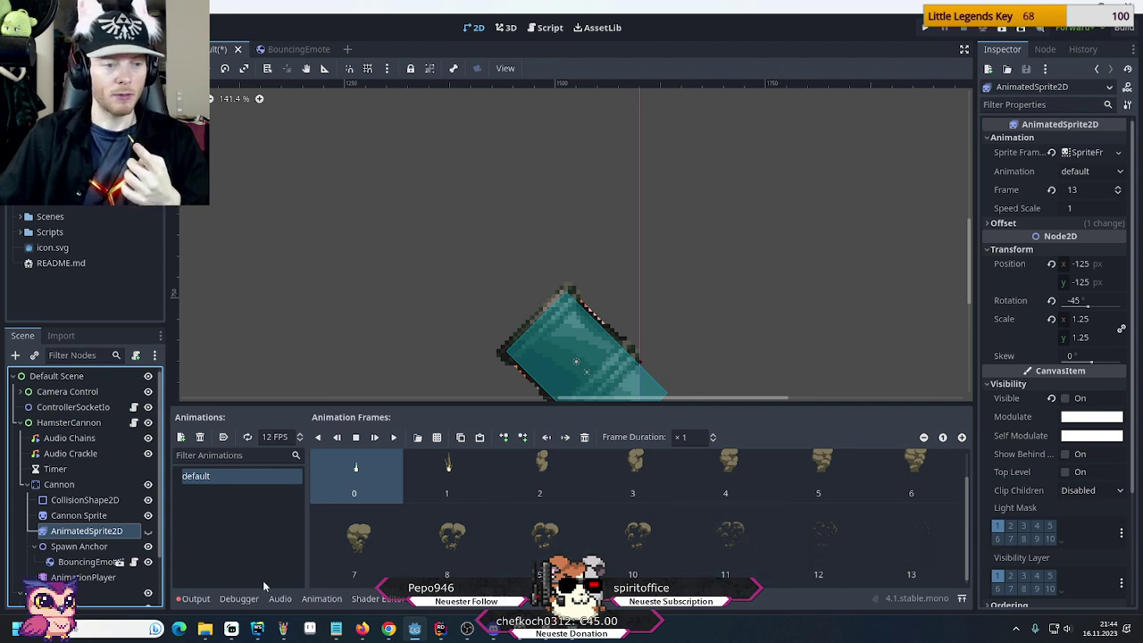
left_click(55, 470)
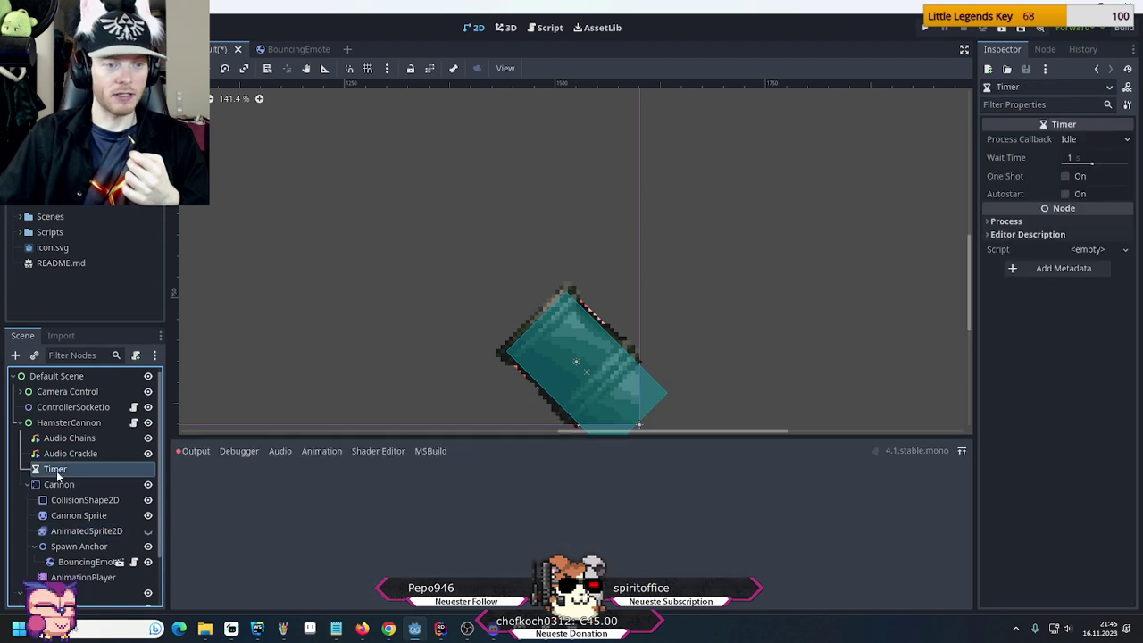
left_click(1065, 177)
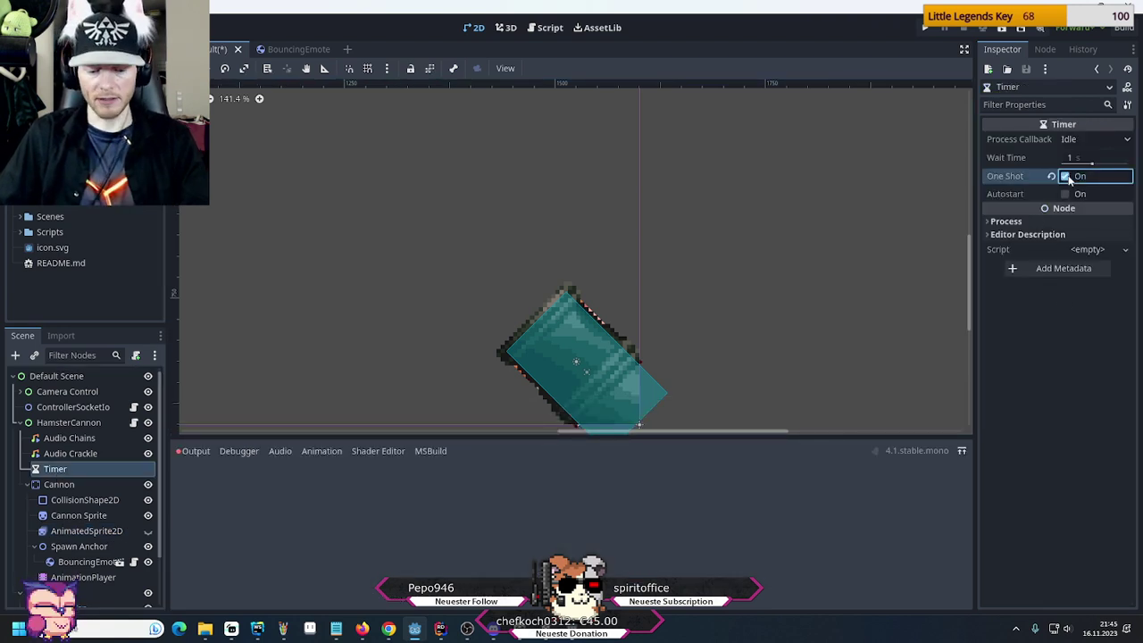
key("ctrl+s")
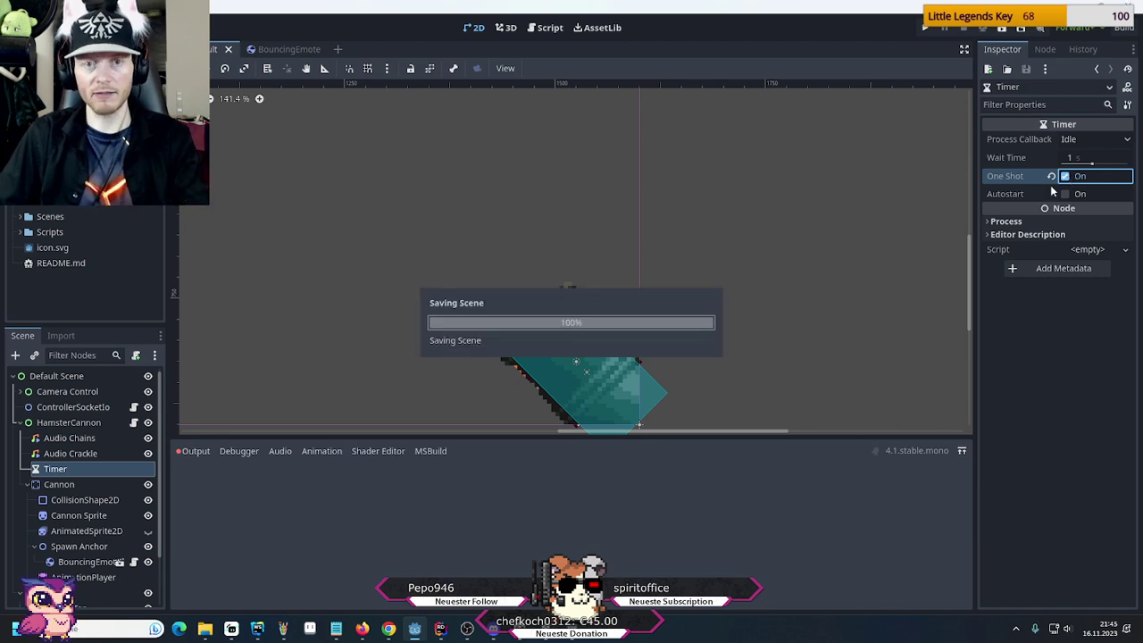
Run the project to test the cannon, close the game window and check the Load animation and the output log
key("F5")
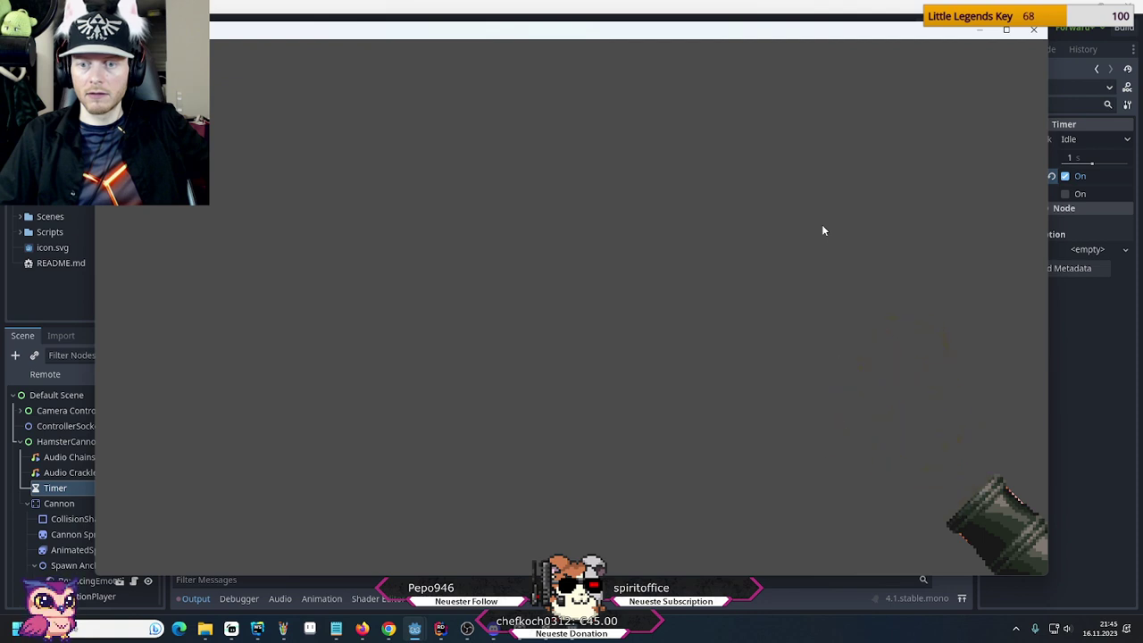
left_click(1033, 33)
left_click(82, 577)
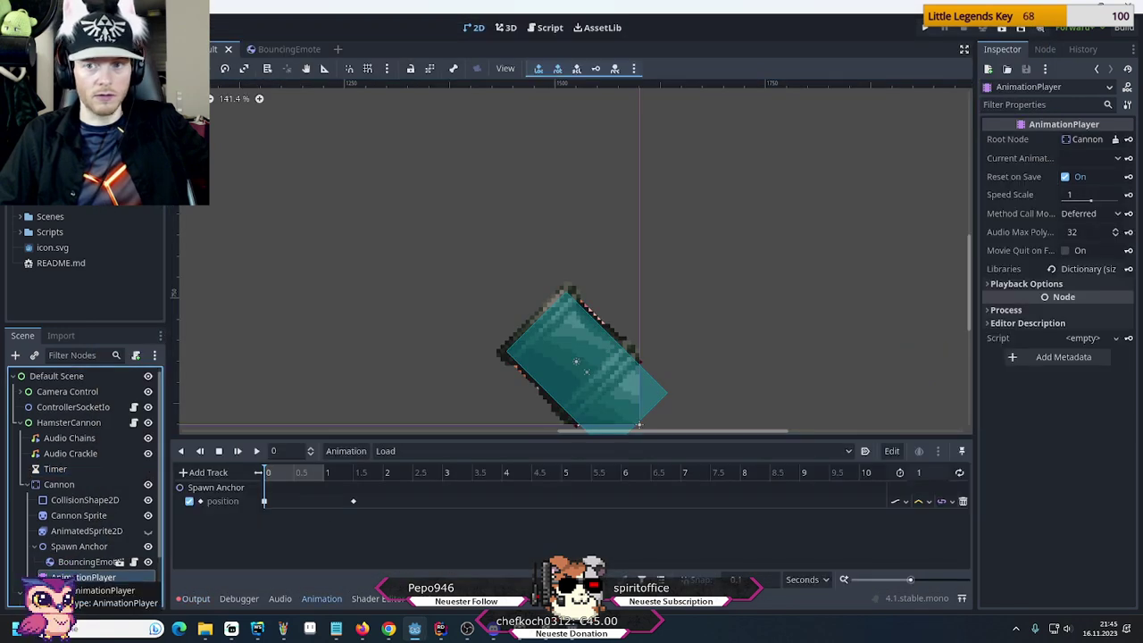
left_click(195, 598)
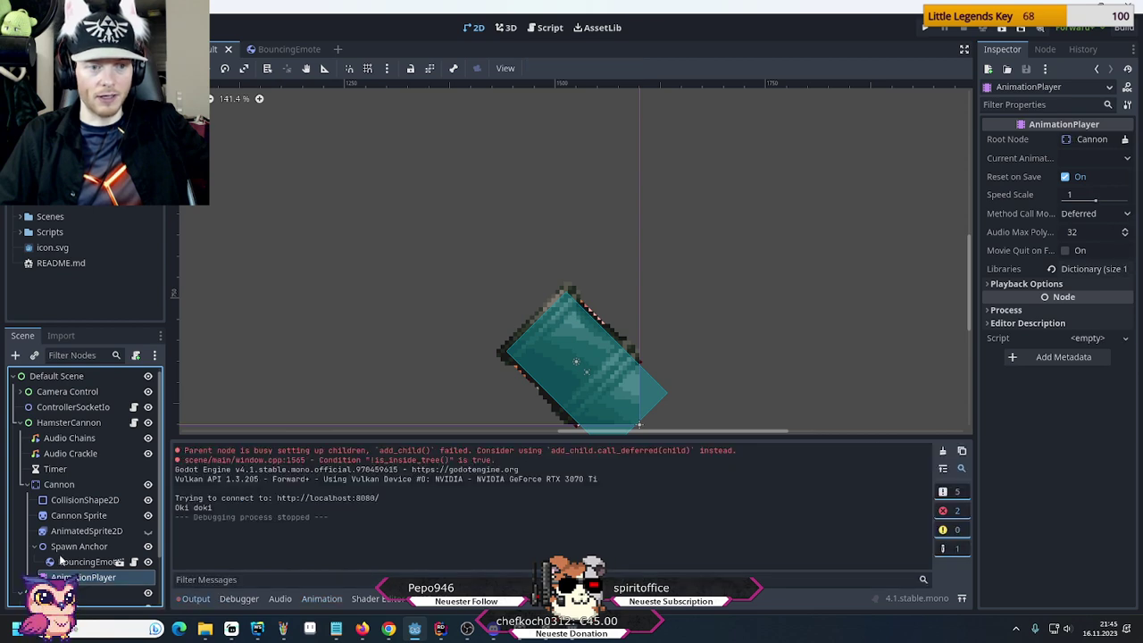
Switch to Rider to review the _Load method in the HamsterCannon script, and return to Godot
left_click(441, 627)
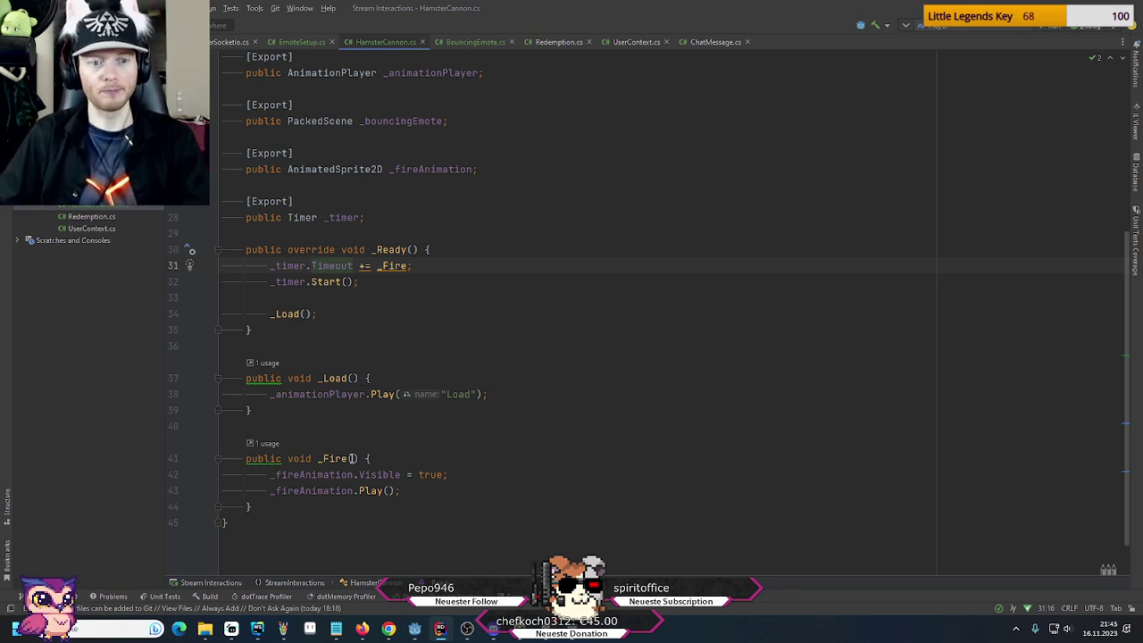
left_click(582, 394)
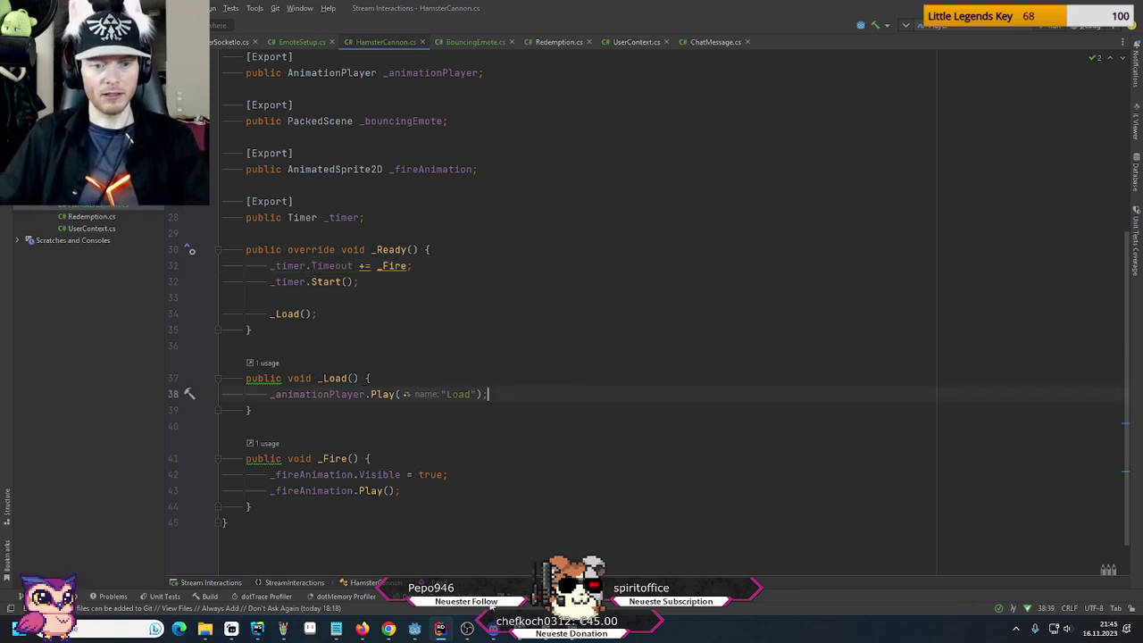
left_click(413, 628)
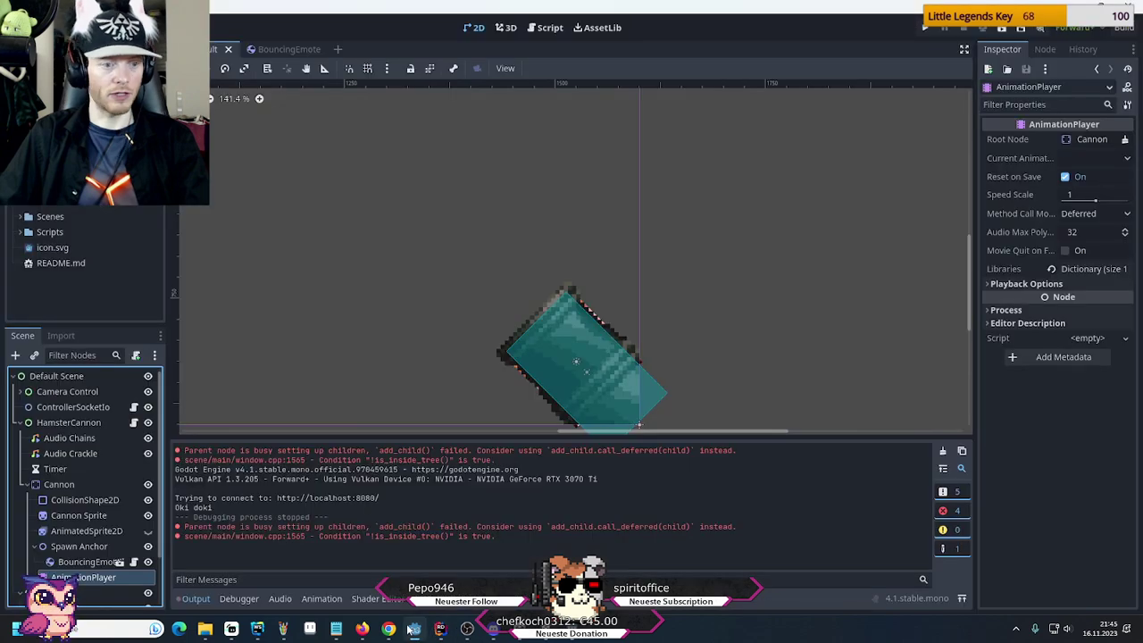
Inspect the BouncingEmote, Spawn Anchor, AnimationPlayer and Cannon nodes, and test-run the game once more before closing it
left_click(82, 563)
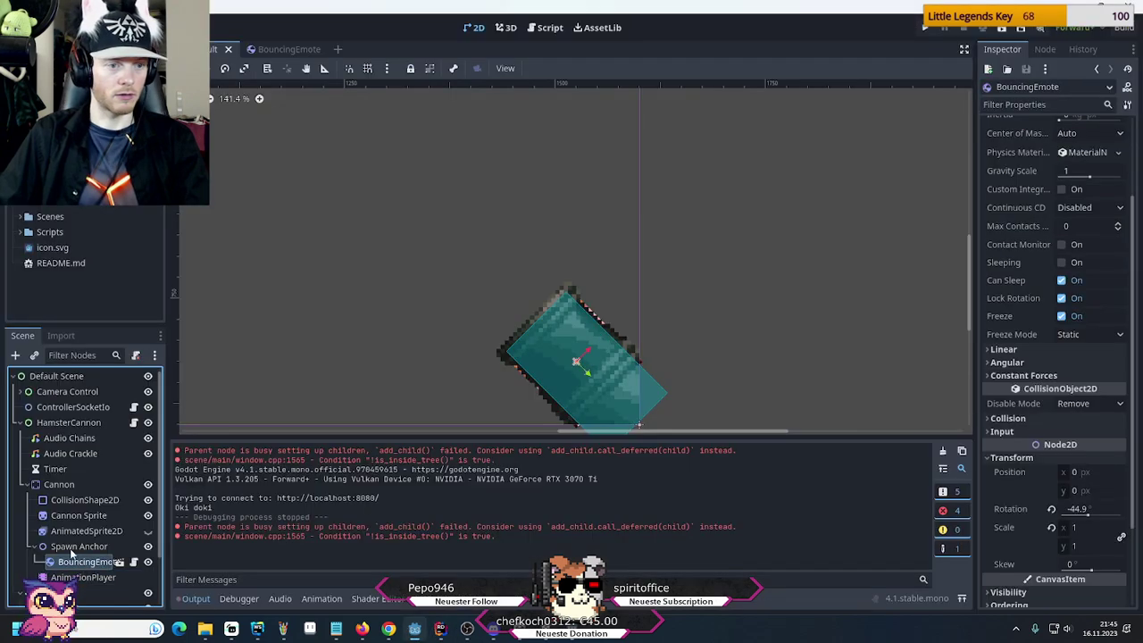
left_click(73, 547)
left_click(66, 578)
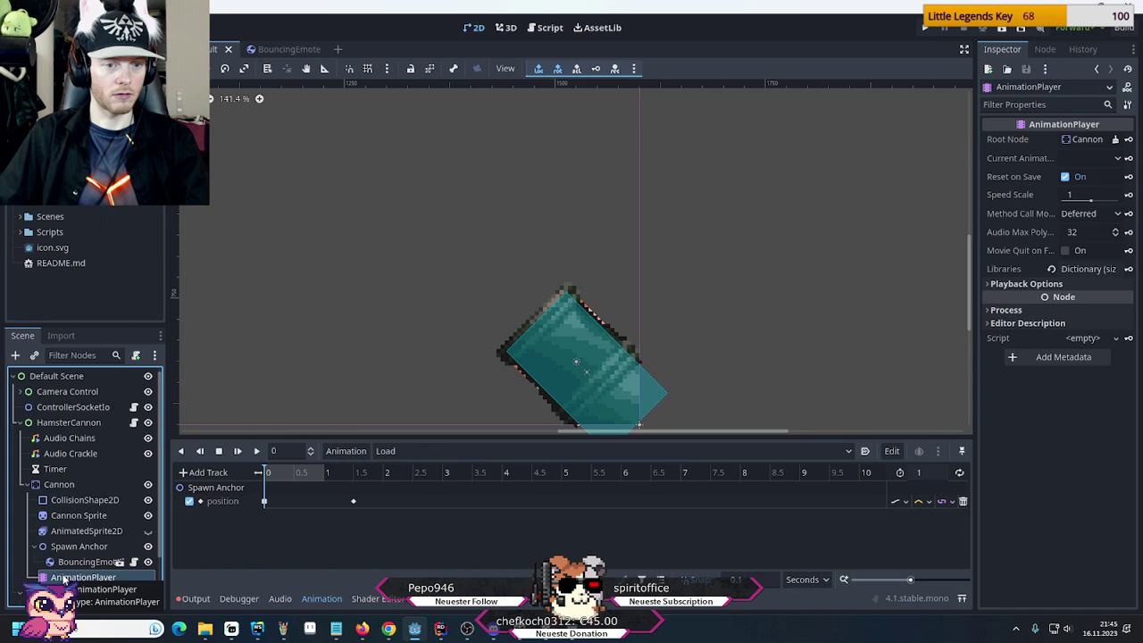
left_click(59, 484)
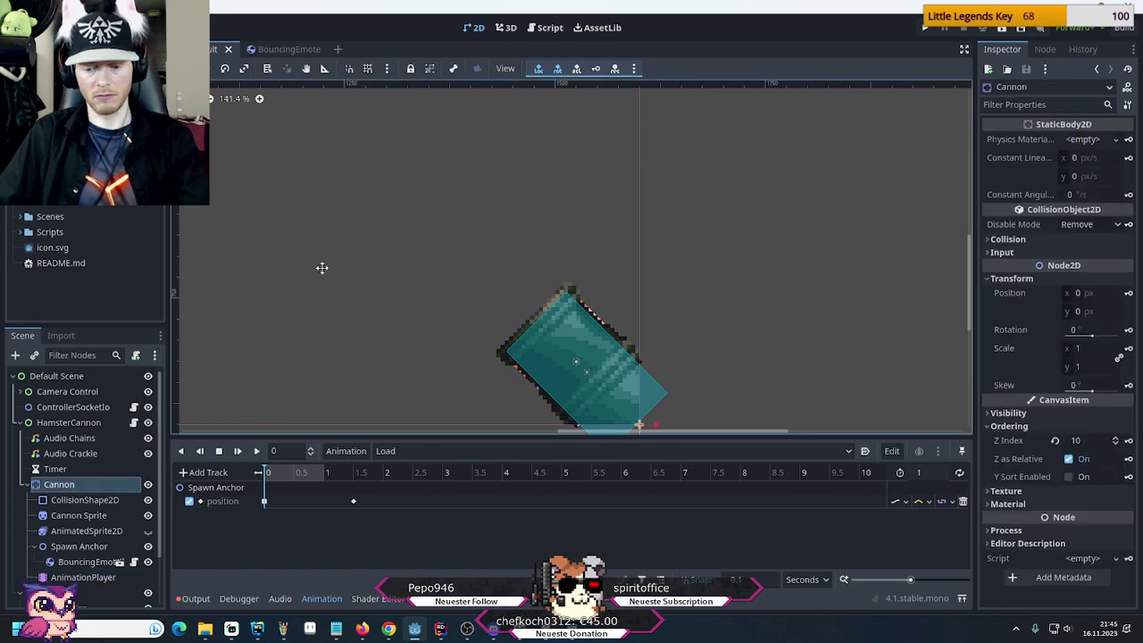
key("F5")
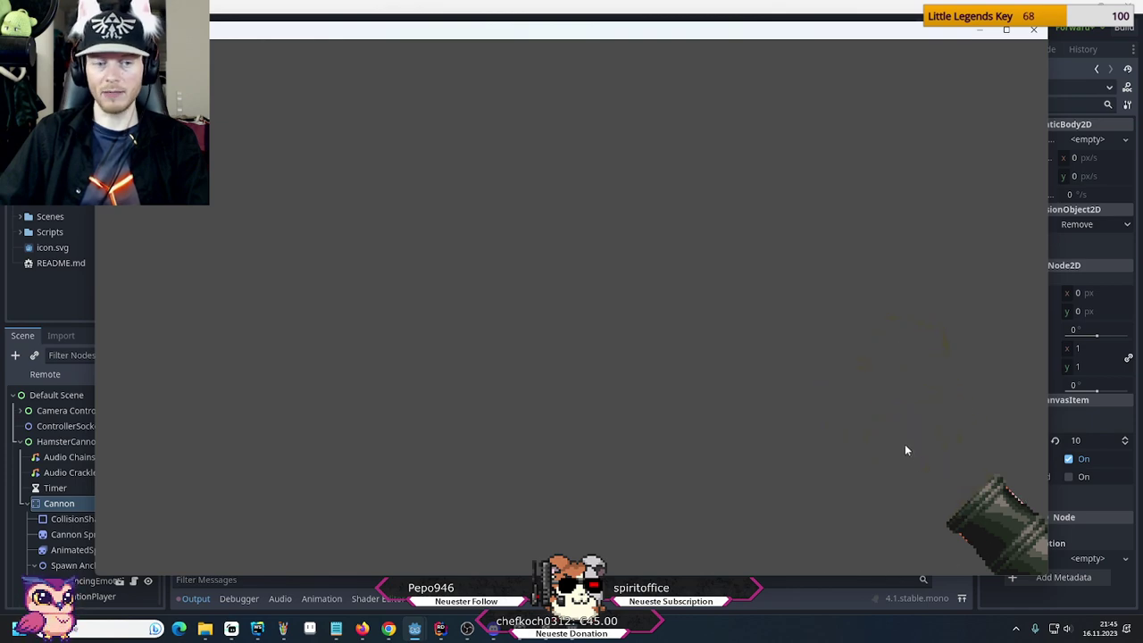
left_click(1034, 30)
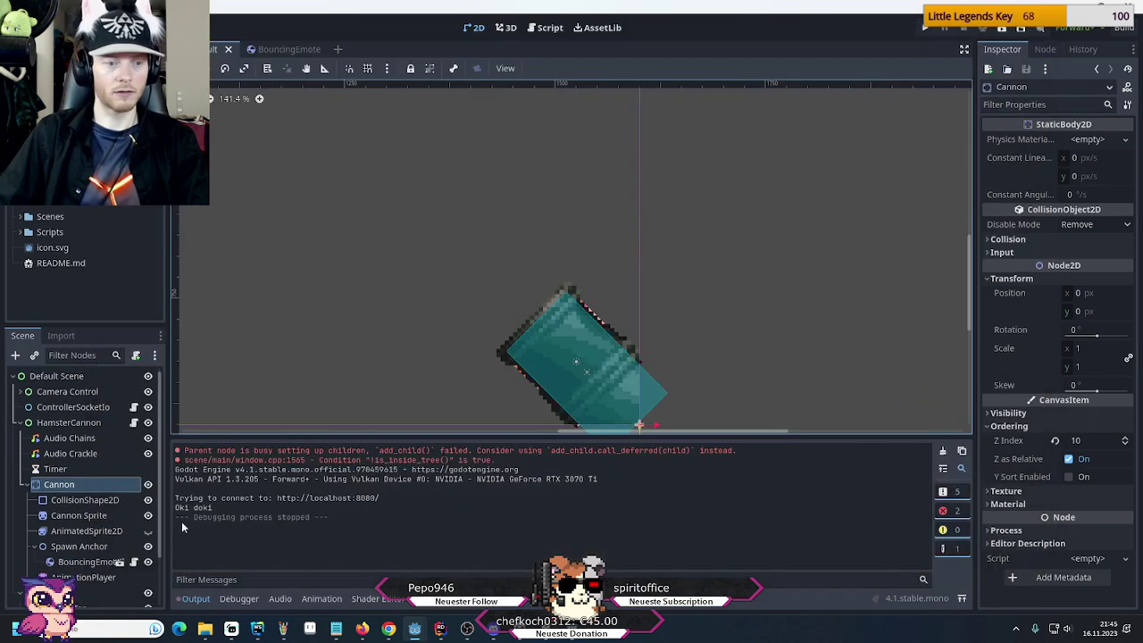
Move the last Spawn Anchor position keyframe of the Load animation to 1 second and test-run the game
left_click(73, 576)
left_click(938, 472)
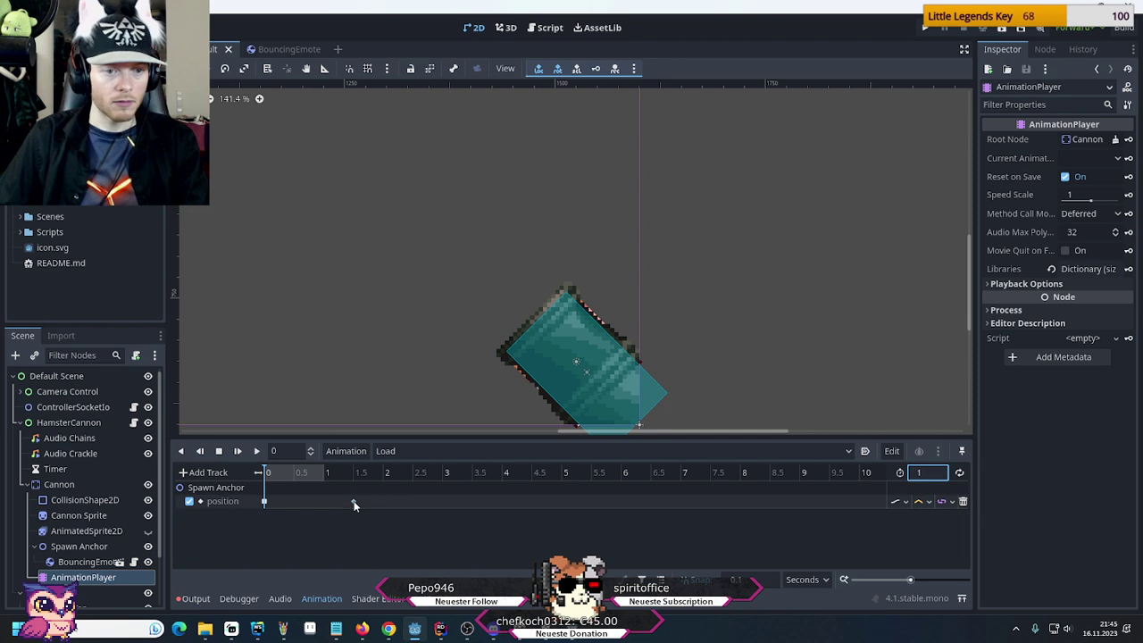
left_click_drag(354, 505, 325, 504)
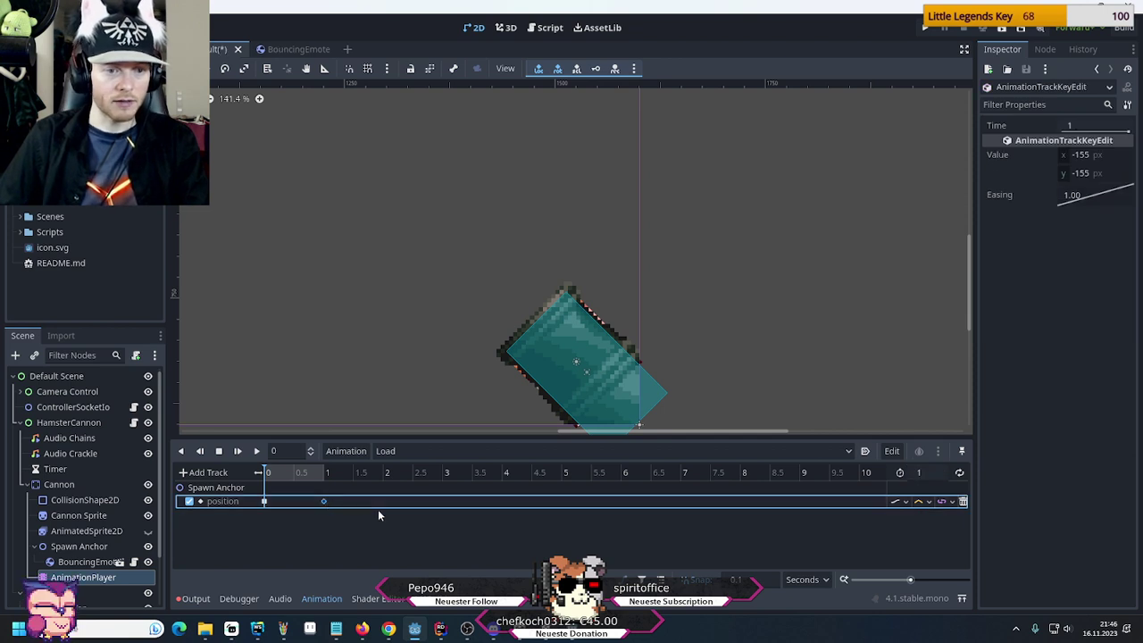
key("F5")
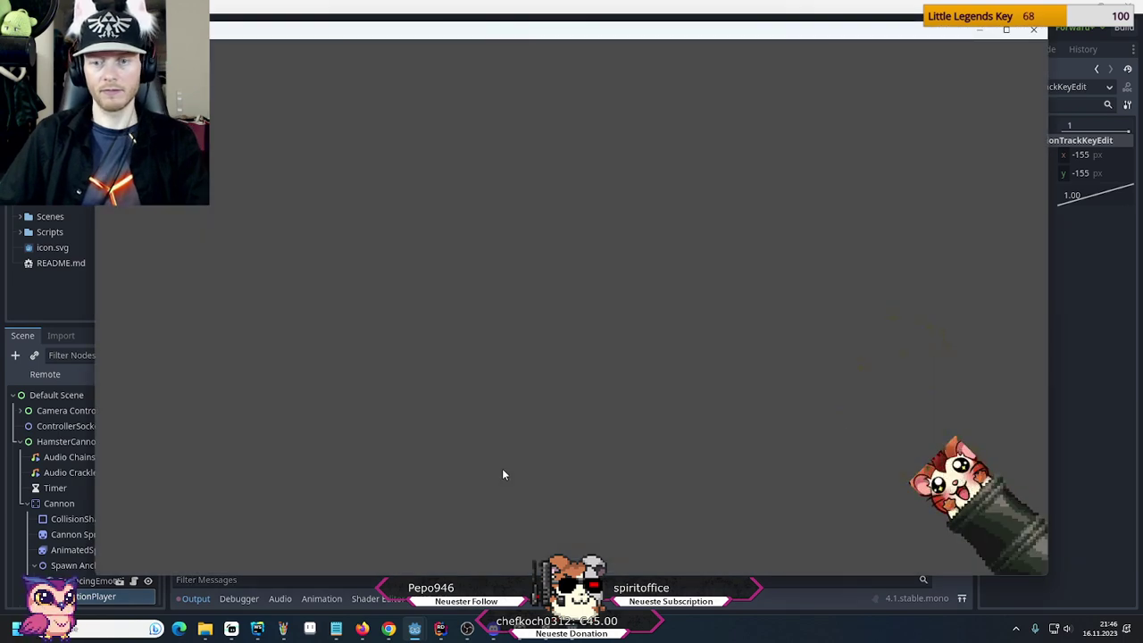
left_click(1034, 30)
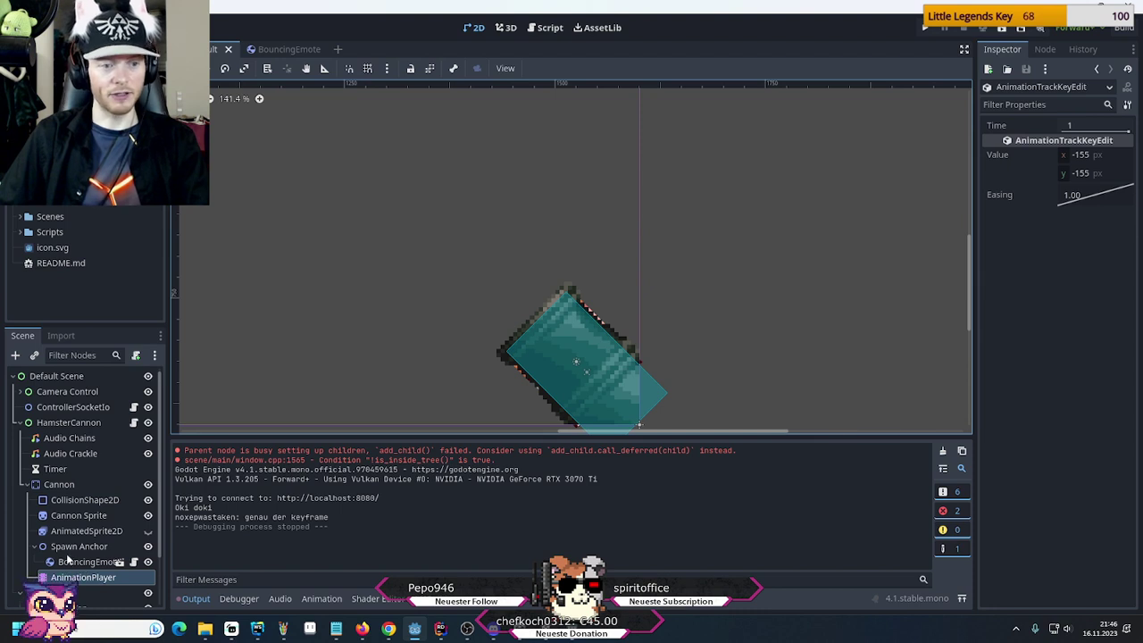
Set the Load animation's length and its last Spawn Anchor position keyframe to 1.5 seconds, save the scene and test-run the game
left_click(71, 561)
left_click(84, 577)
left_click(934, 473)
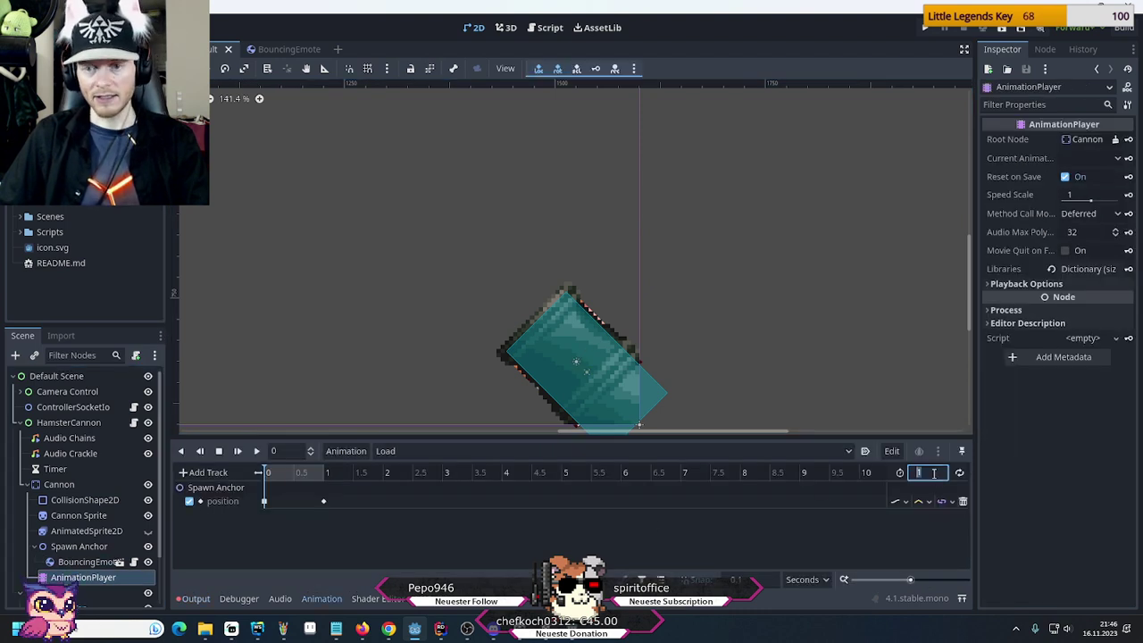
type("1")
key("Return")
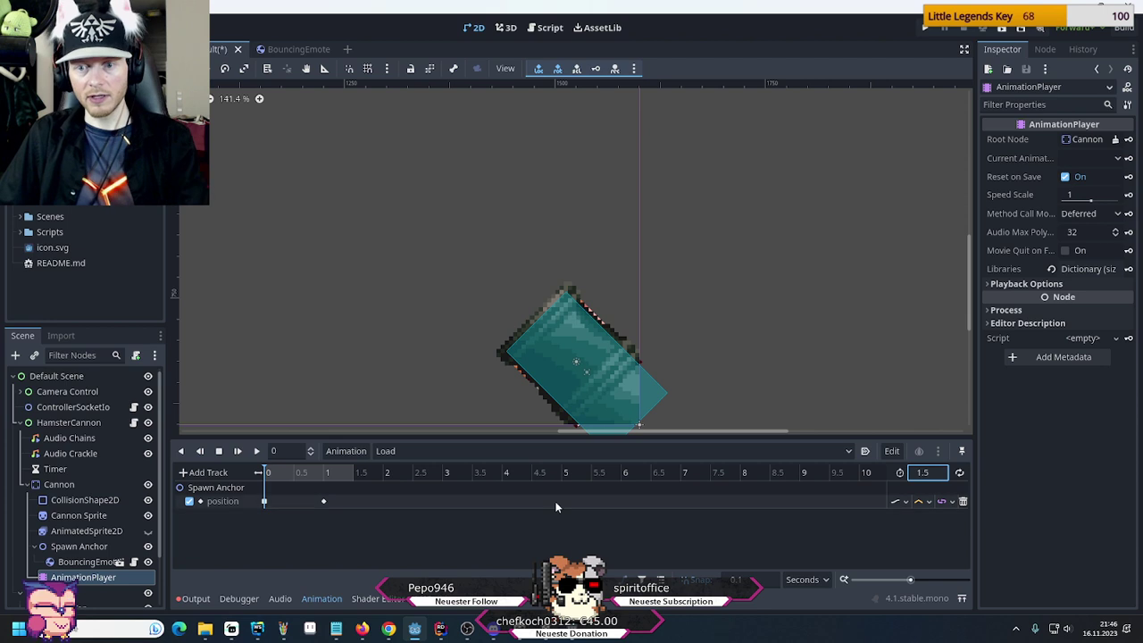
left_click_drag(323, 505, 356, 505)
key("ctrl+s")
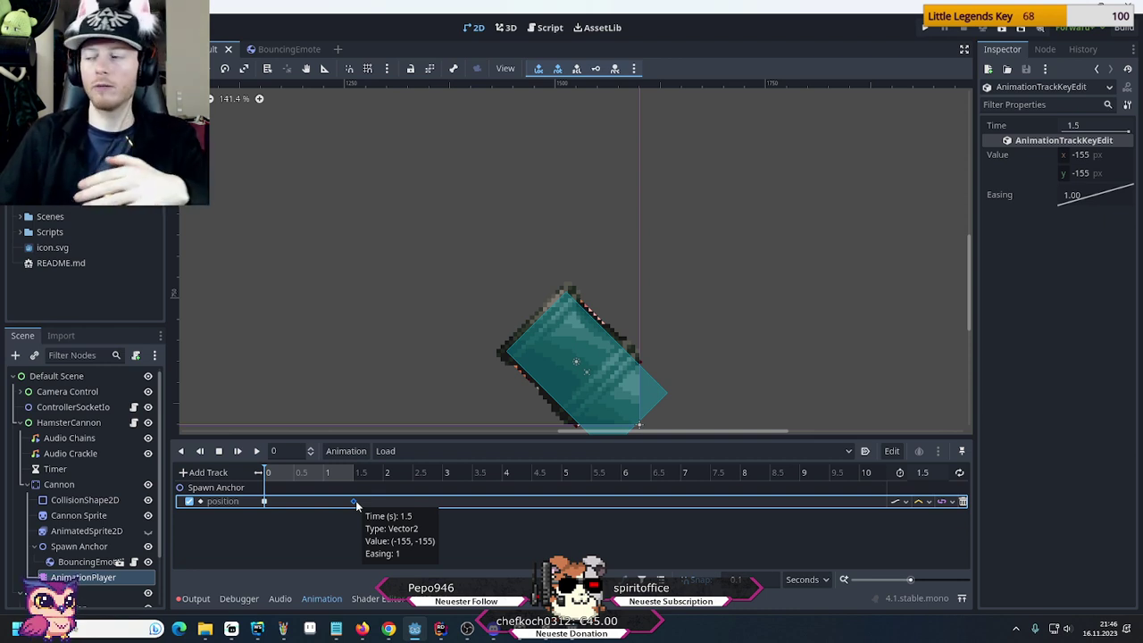
key("F5")
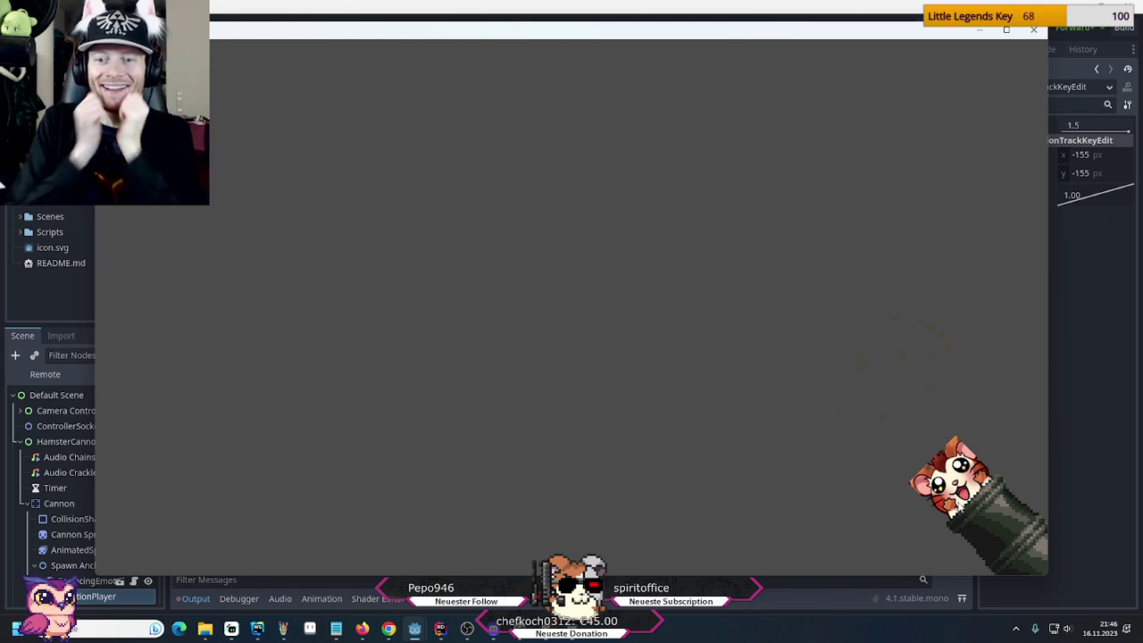
left_click(1035, 30)
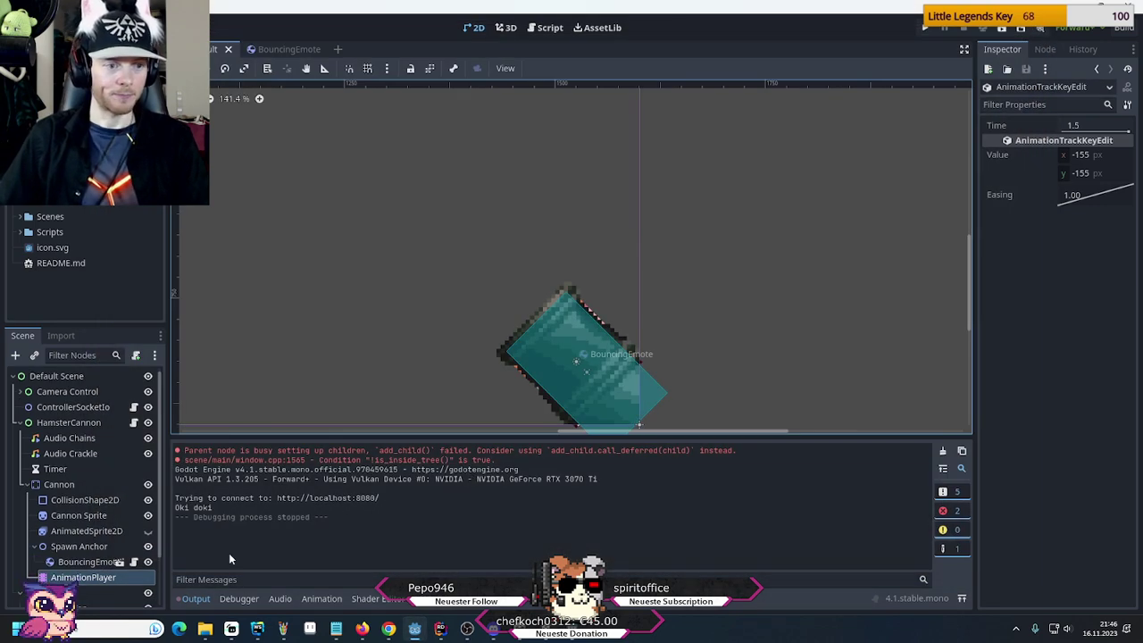
Try a lower alpha for the BouncingEmote node's Modulate color and restore it to 255
left_click(80, 562)
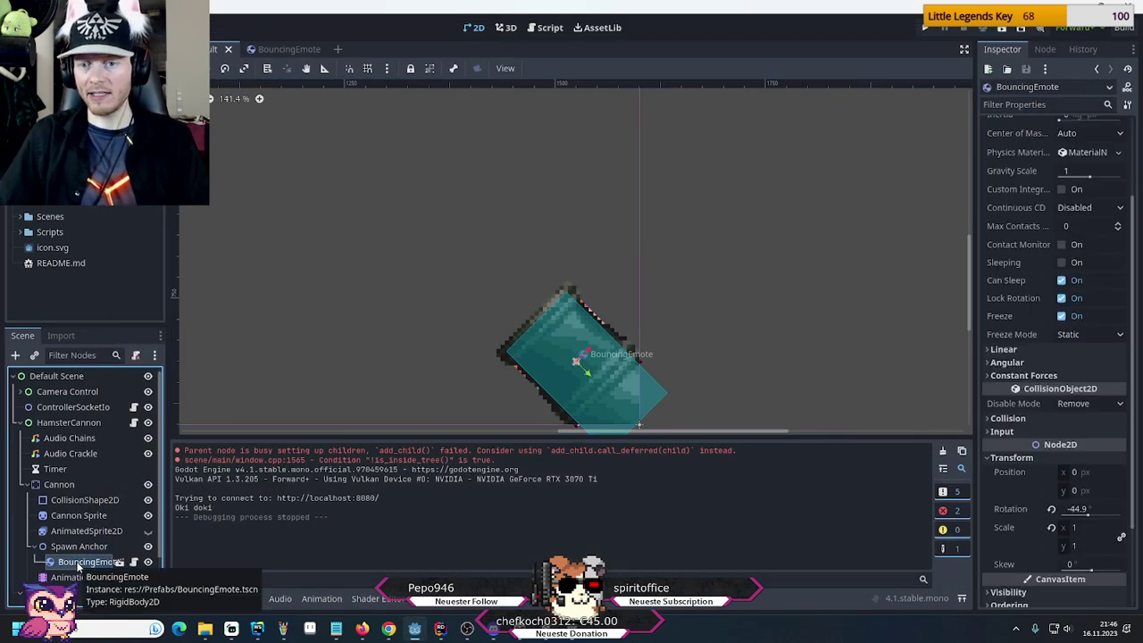
scroll(1044, 284, "up", 3)
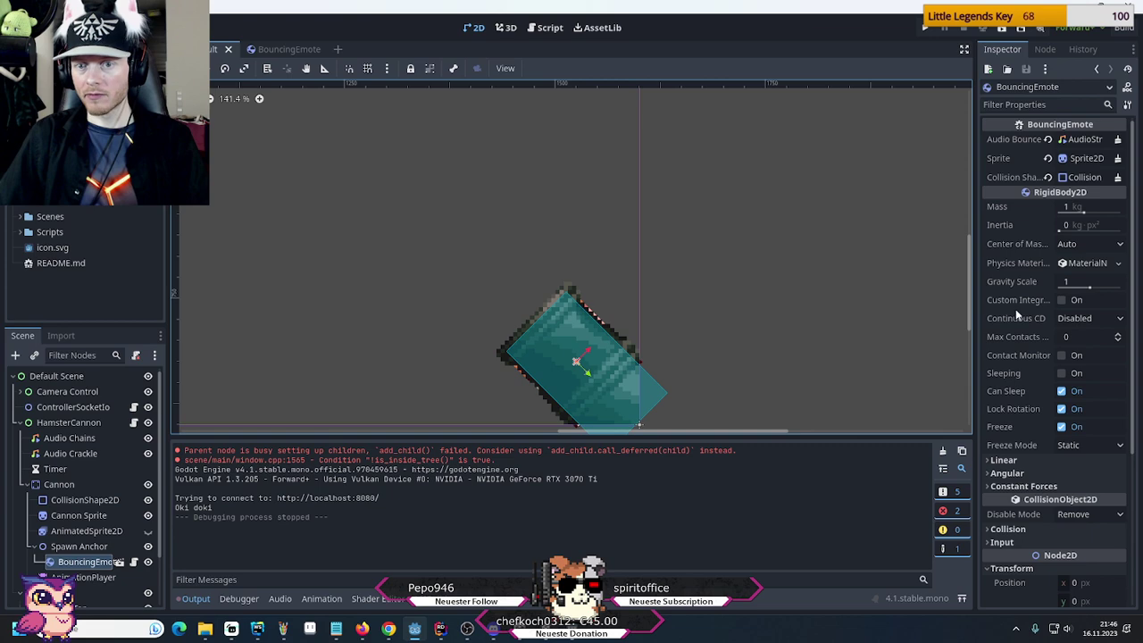
scroll(1016, 309, "down", 3)
left_click(990, 484)
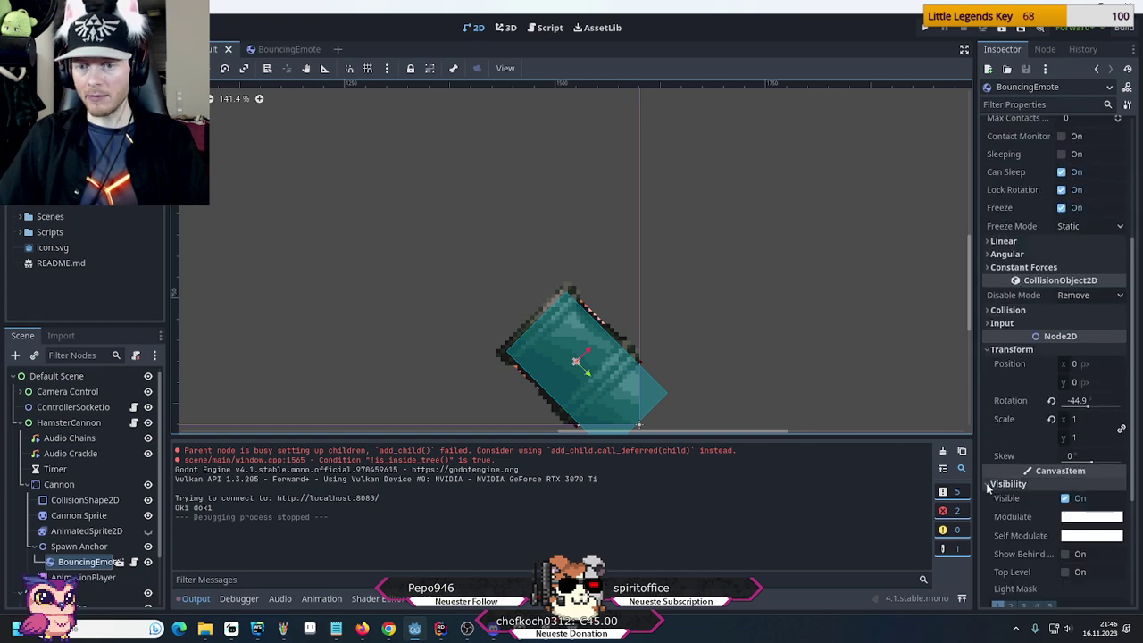
scroll(990, 484, "down", 3)
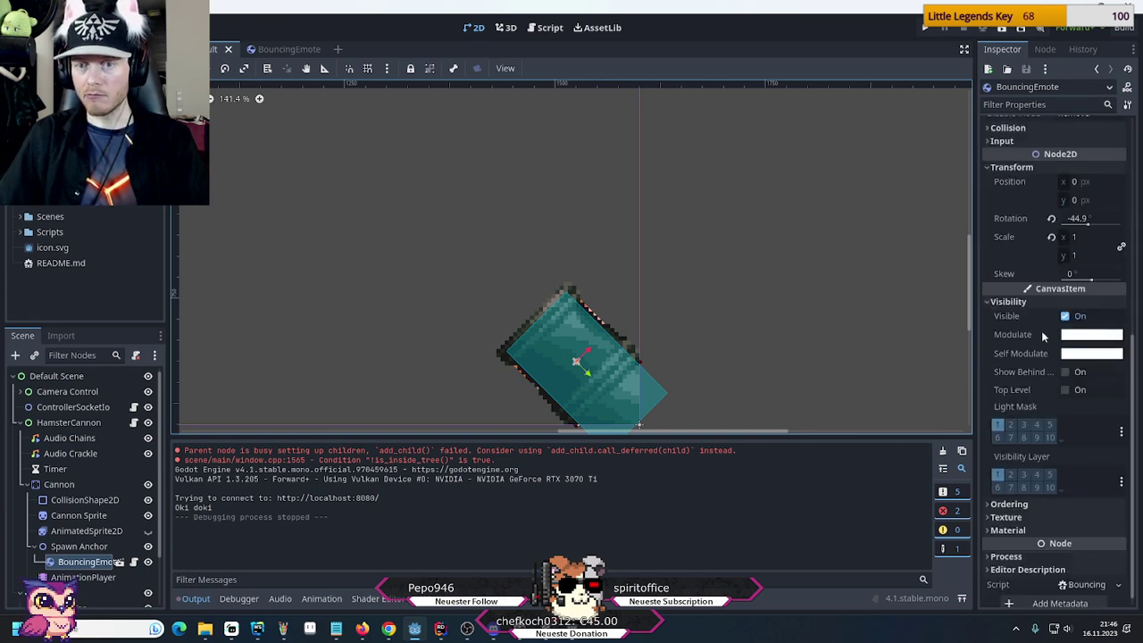
left_click(1087, 335)
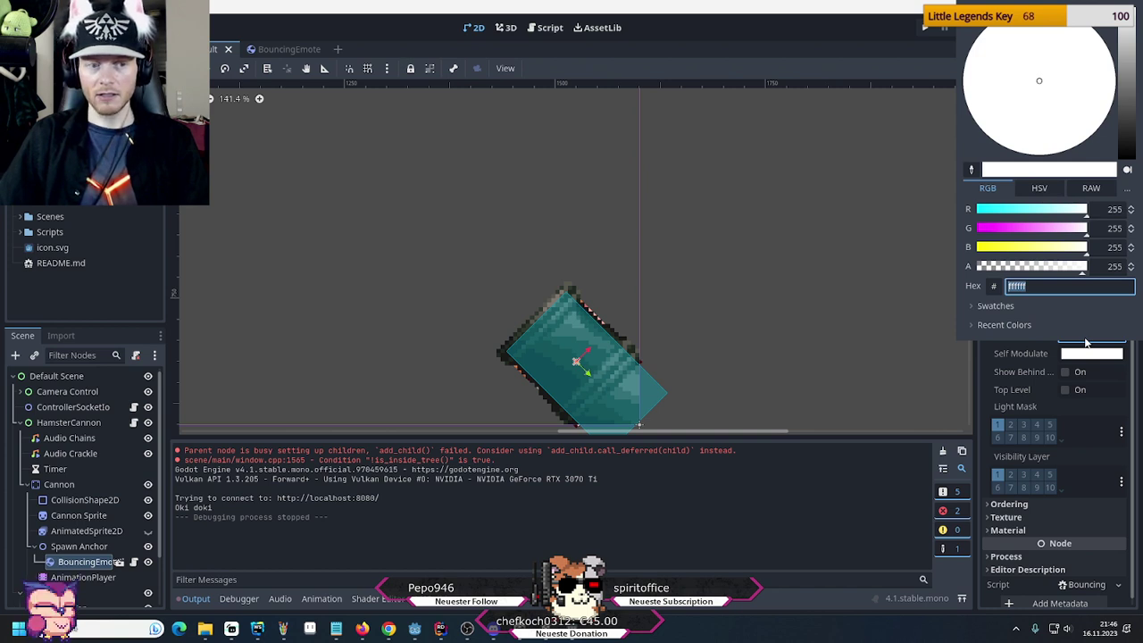
left_click_drag(1084, 268, 1039, 279)
left_click_drag(994, 280, 1106, 280)
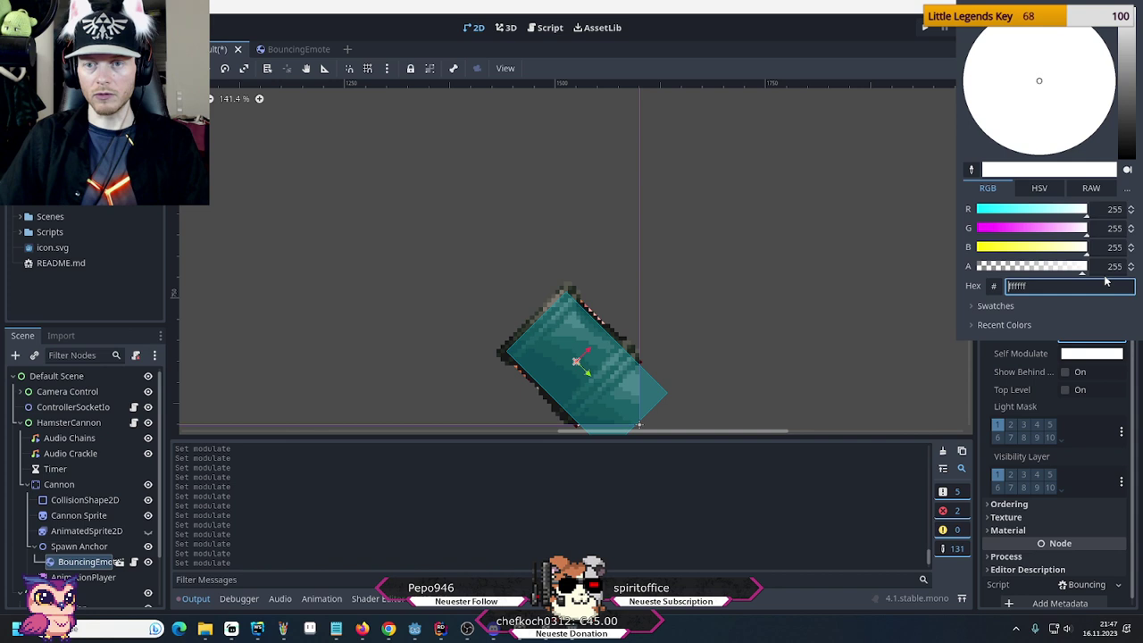
left_click(1035, 357)
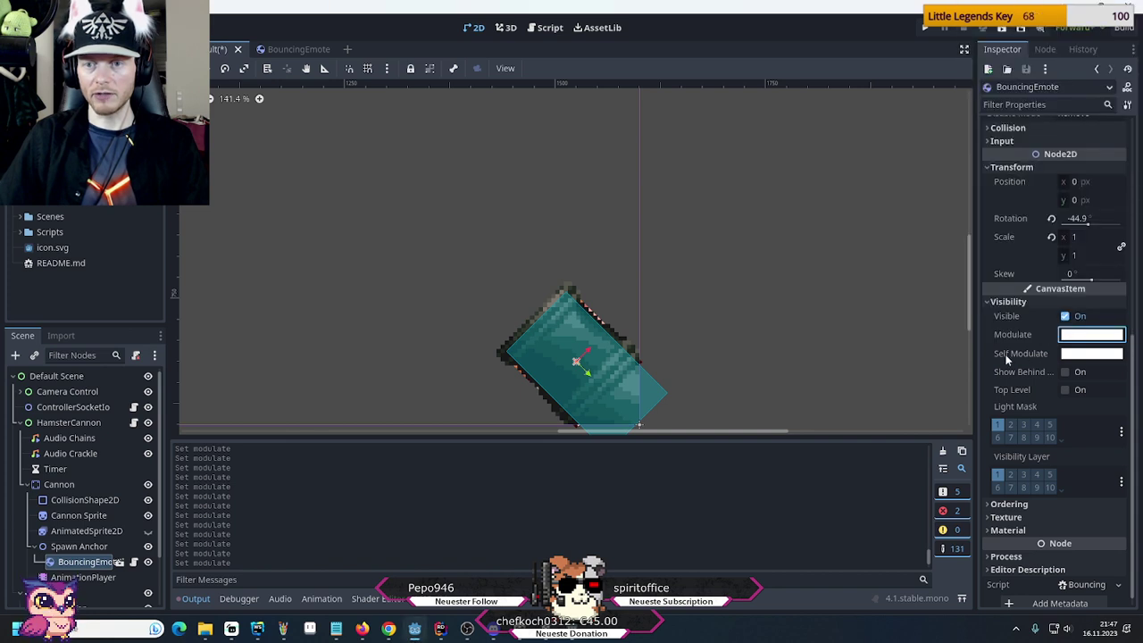
mouse_move(1006, 360)
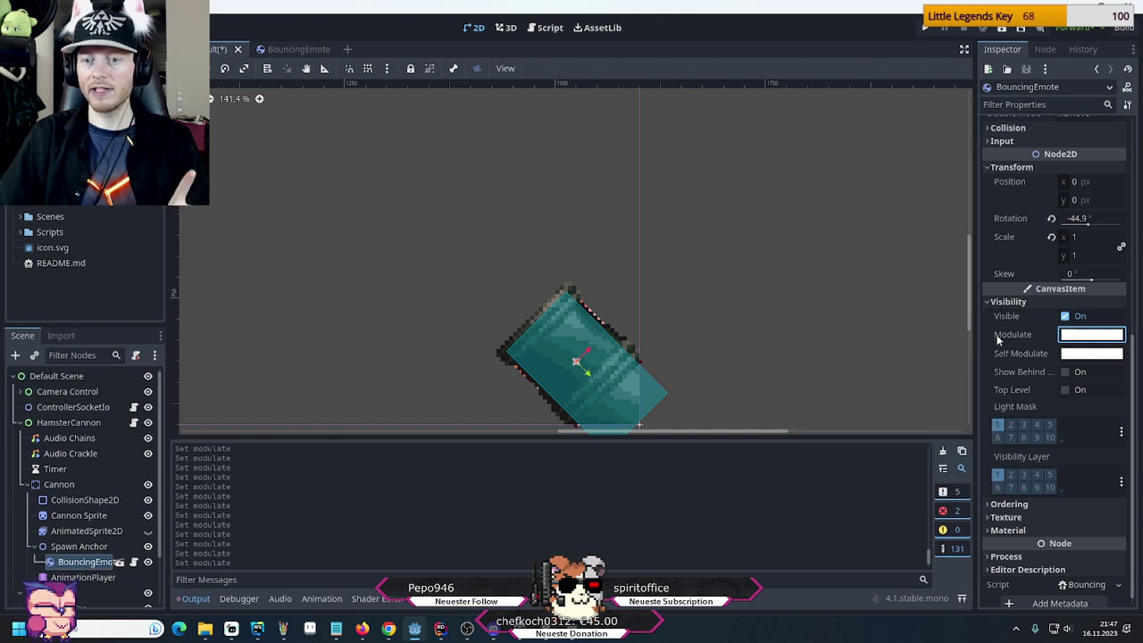
Try lower alpha values for the BouncingEmote node's Self Modulate and Modulate colors and restore both to 255
mouse_move(999, 340)
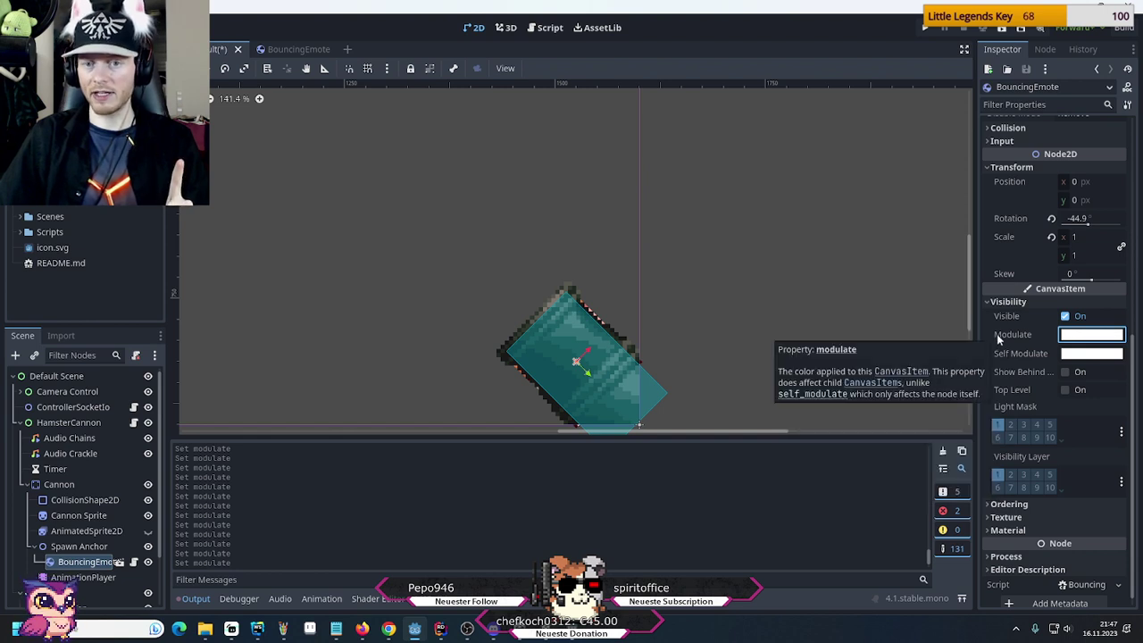
left_click(1080, 356)
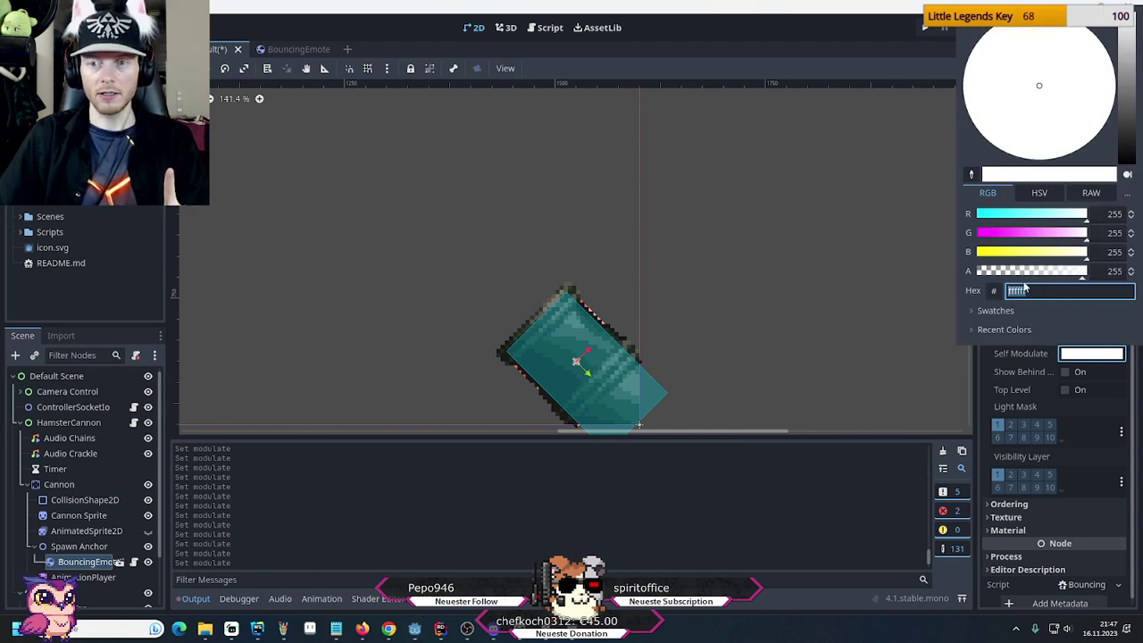
mouse_move(1085, 280)
left_mouse_down()
mouse_move(965, 273)
mouse_move(1086, 275)
left_mouse_up()
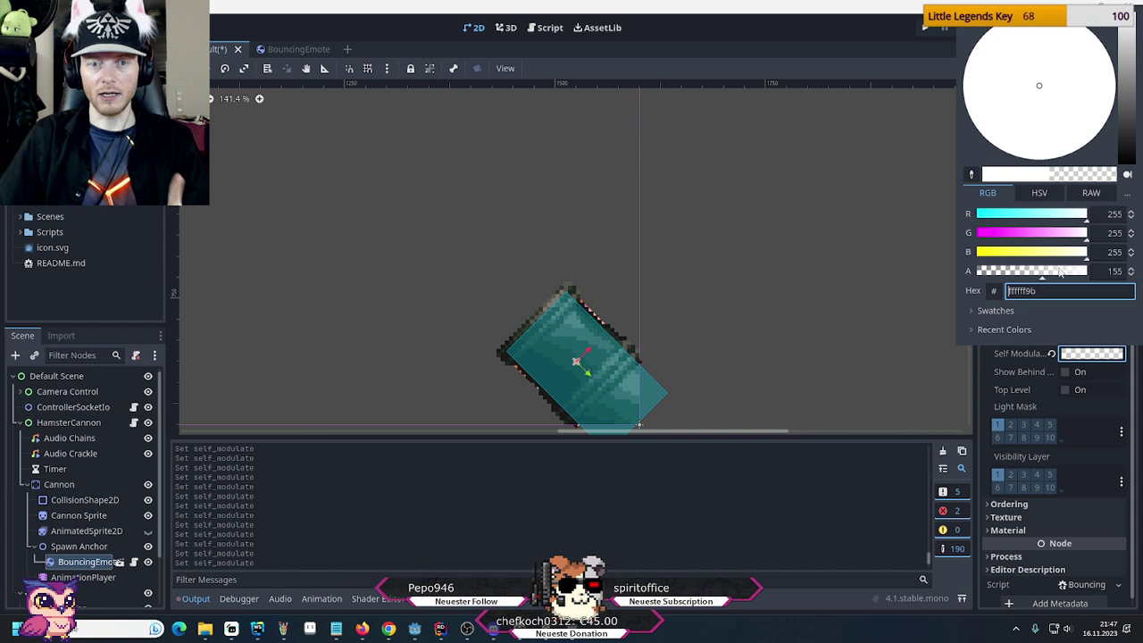
left_click(987, 362)
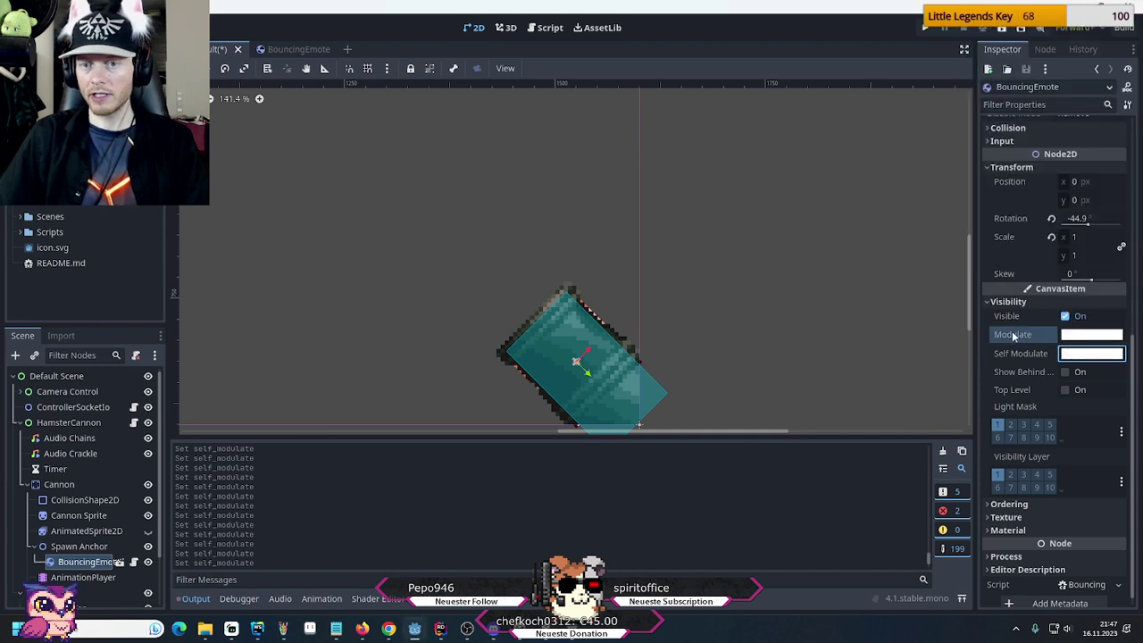
left_click(1092, 334)
left_click(1074, 268)
mouse_move(1074, 272)
left_mouse_down()
mouse_move(983, 271)
mouse_move(1031, 285)
mouse_move(968, 268)
mouse_move(1094, 268)
left_mouse_up()
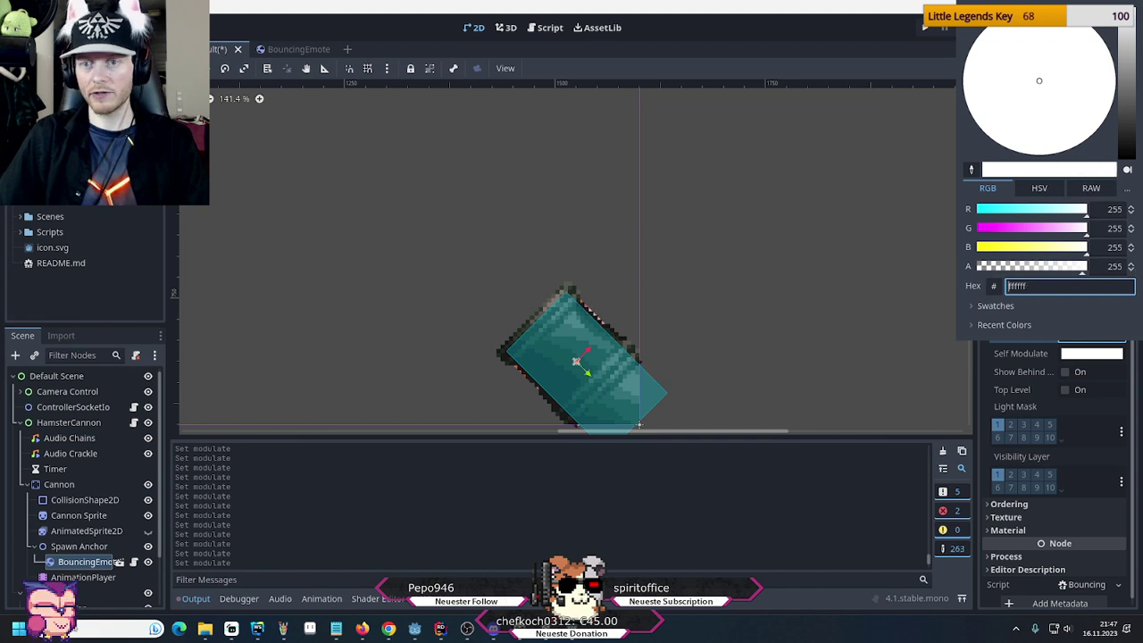
left_click(1000, 343)
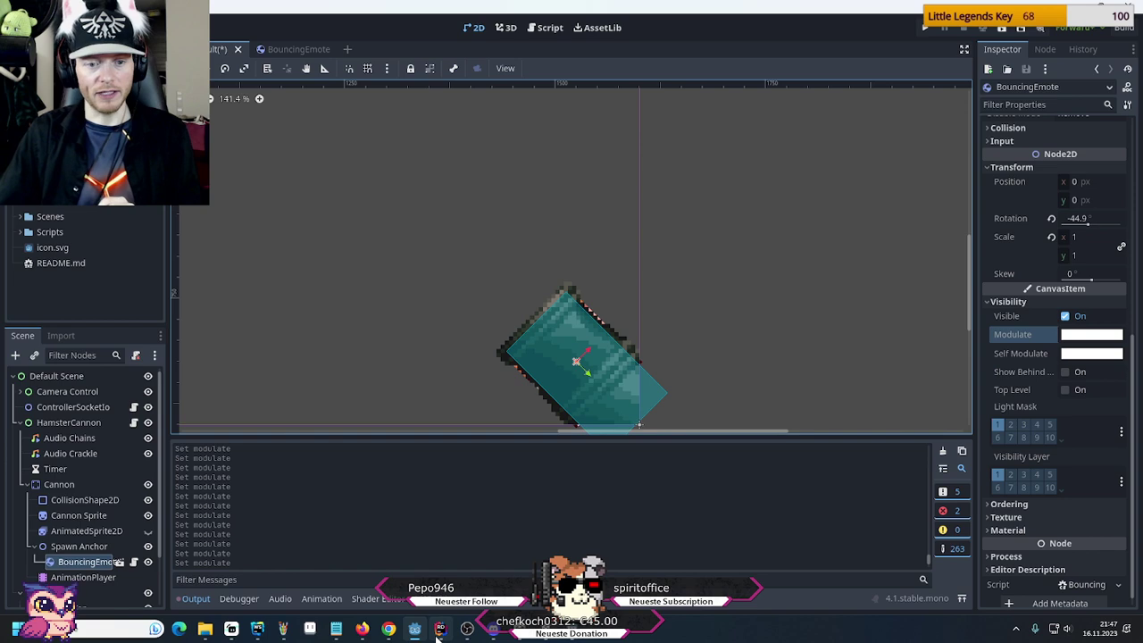
Switch to the old stream interaction project's code editor and check the cannon ball's opacity transition duration in _hamster-cannon.scss
mouse_move(258, 630)
left_click(321, 536)
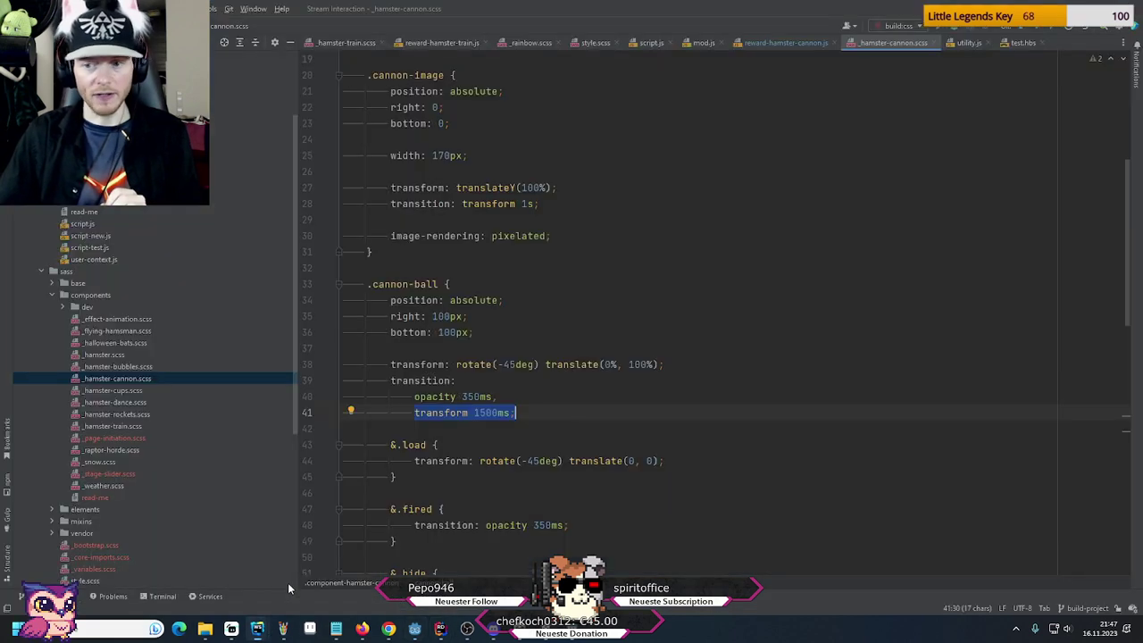
left_click(444, 396)
left_click(478, 397)
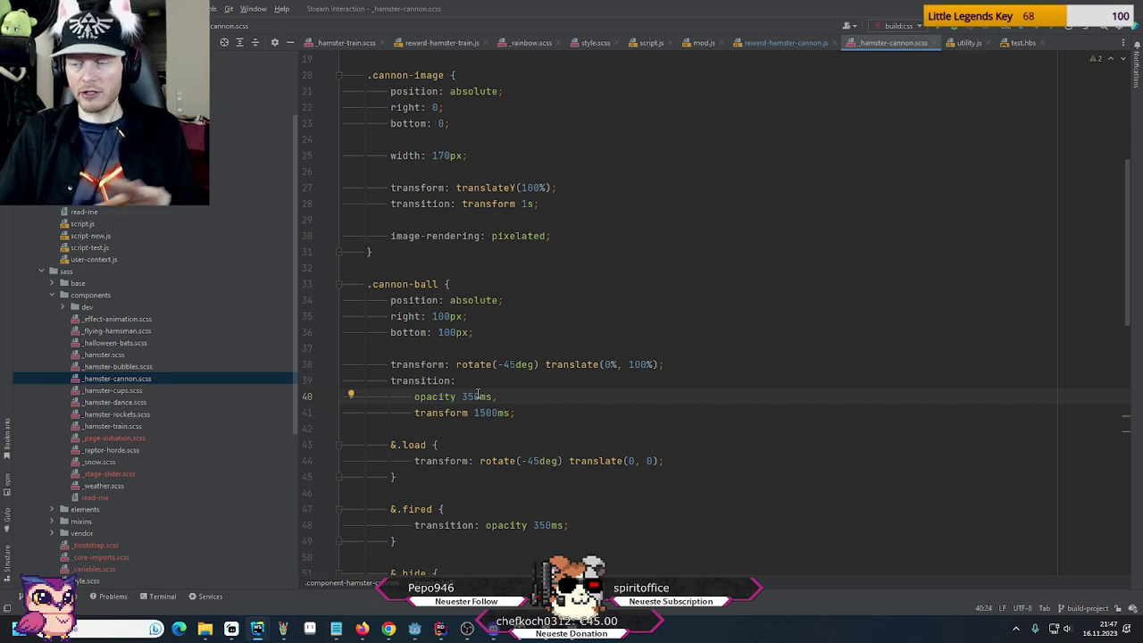
mouse_move(478, 397)
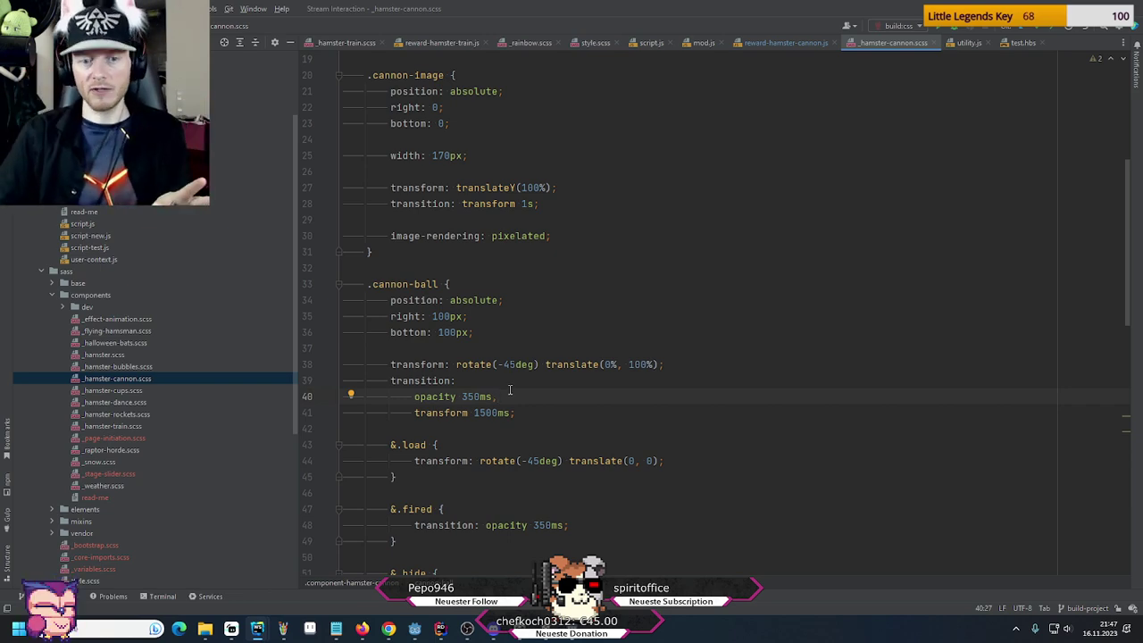
mouse_move(453, 630)
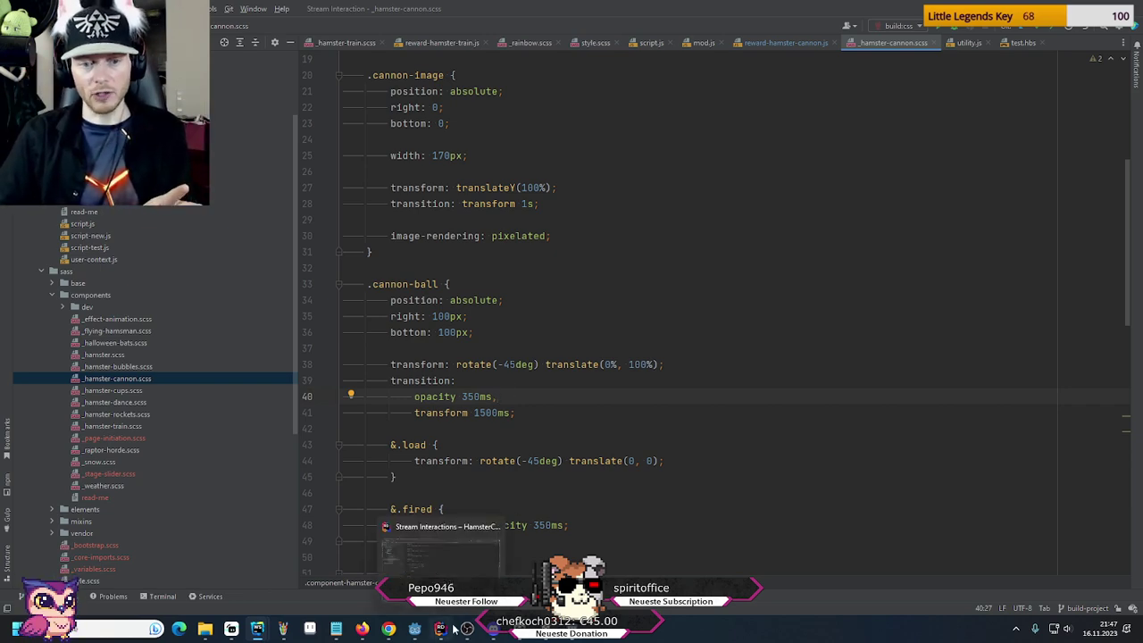
left_click(550, 638)
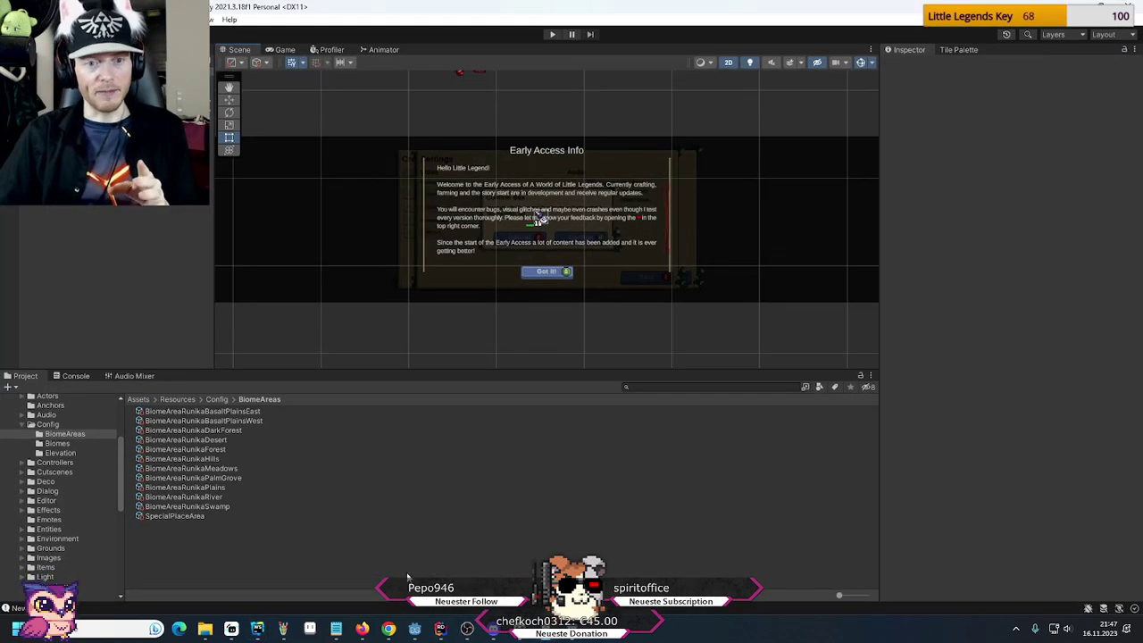
Switch back to Godot and add a property track for the BouncingEmote node's modulate to the Load animation
left_click(422, 633)
left_click(83, 577)
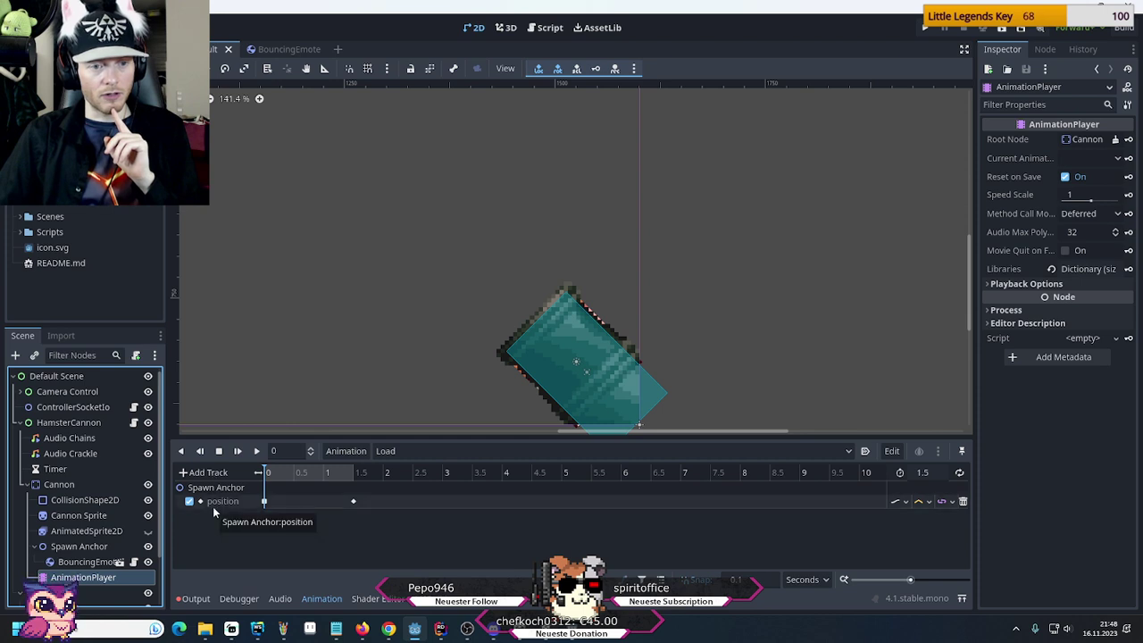
left_click(208, 473)
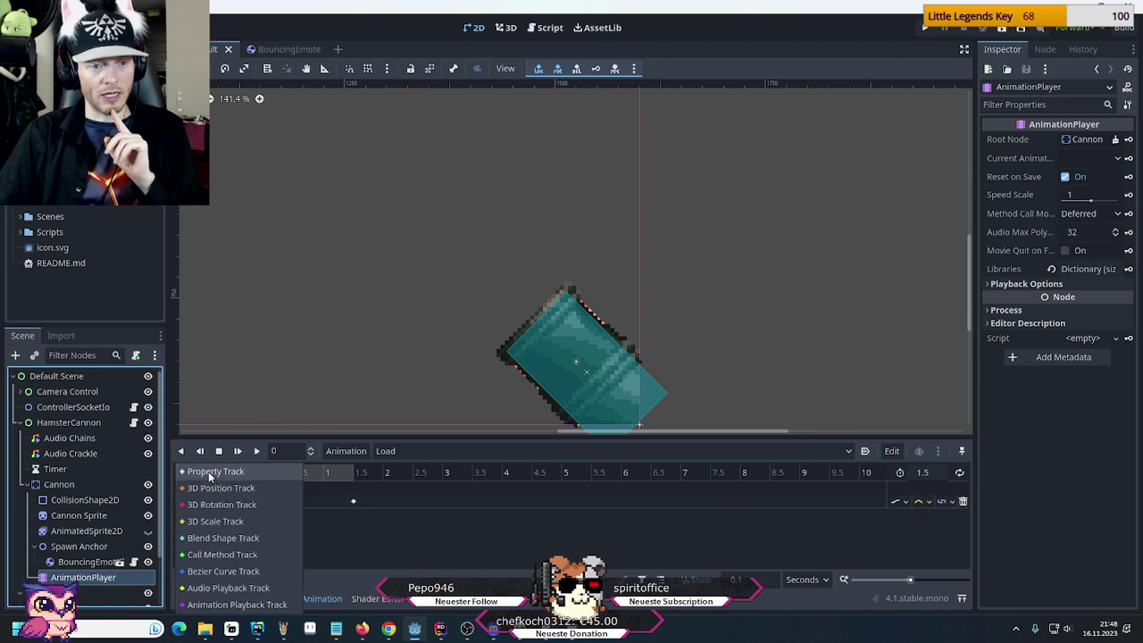
left_click(213, 472)
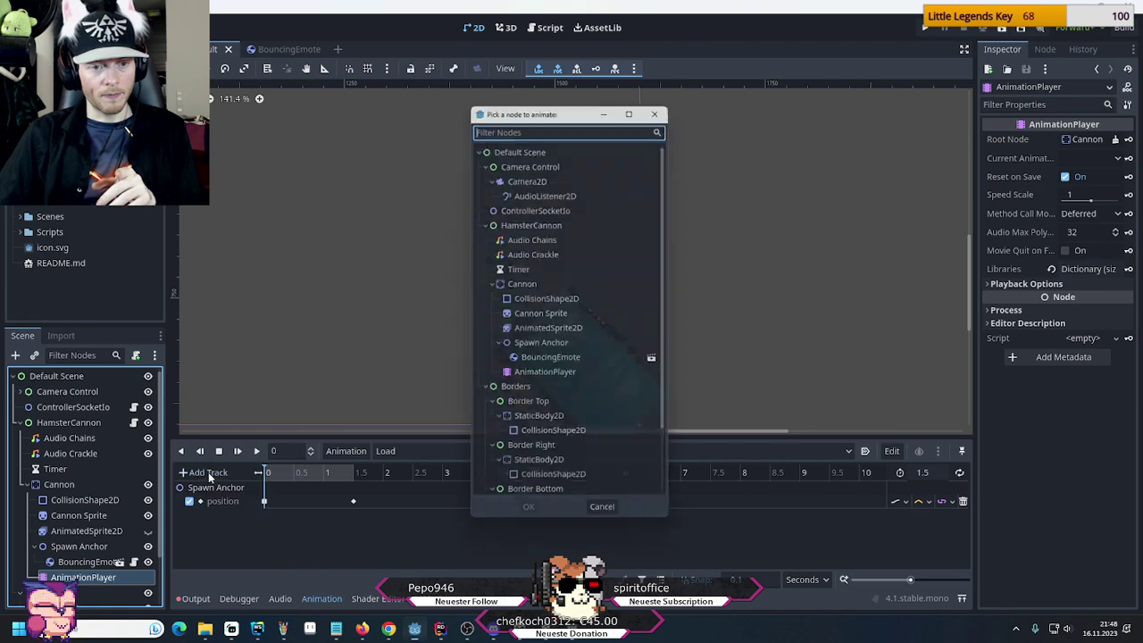
left_click(562, 362)
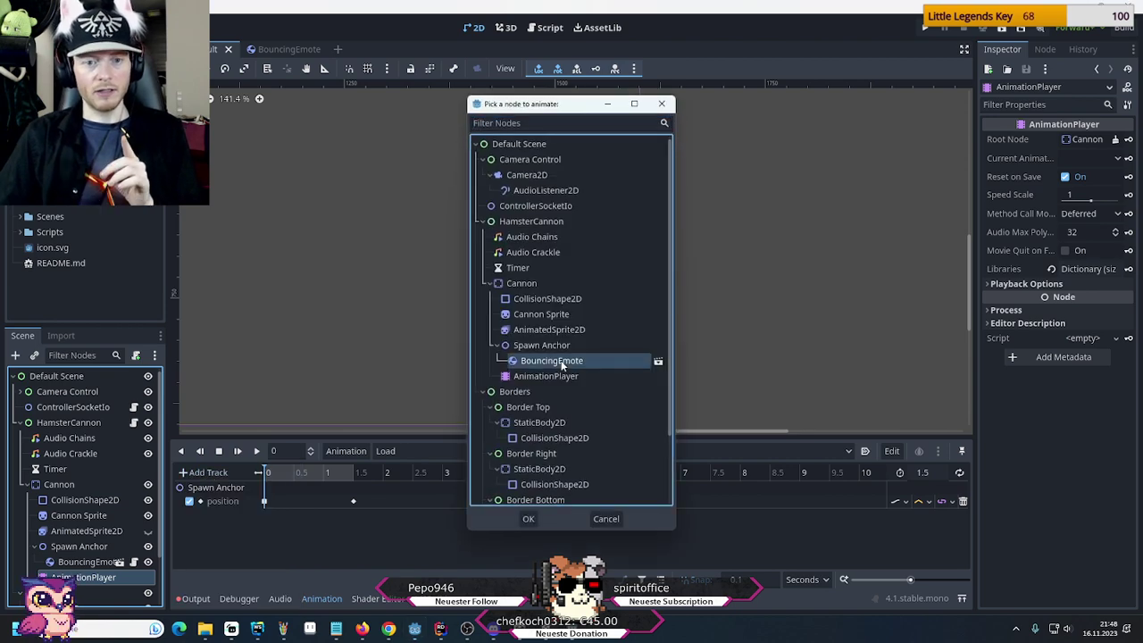
left_click(524, 519)
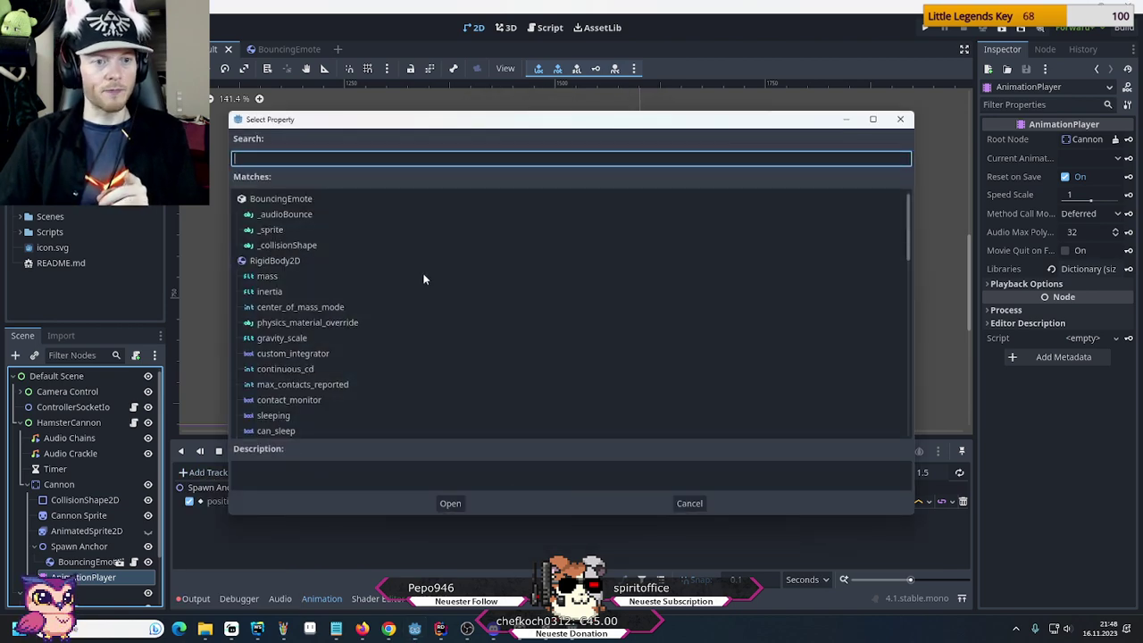
scroll(415, 277, "down", 3)
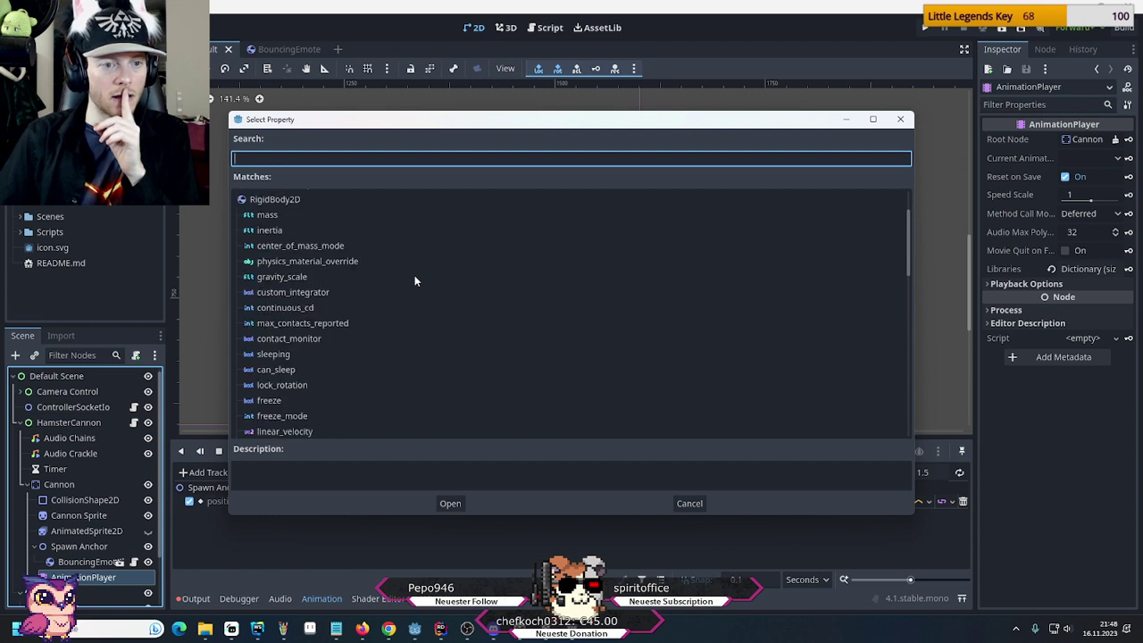
scroll(414, 278, "down", 2)
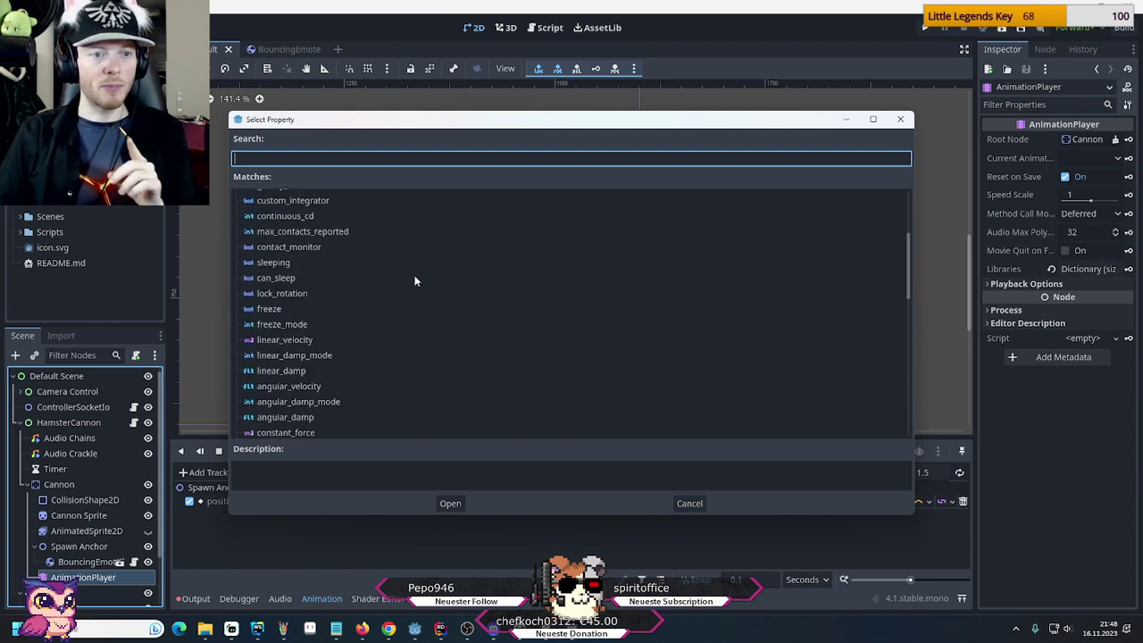
scroll(414, 281, "down", 3)
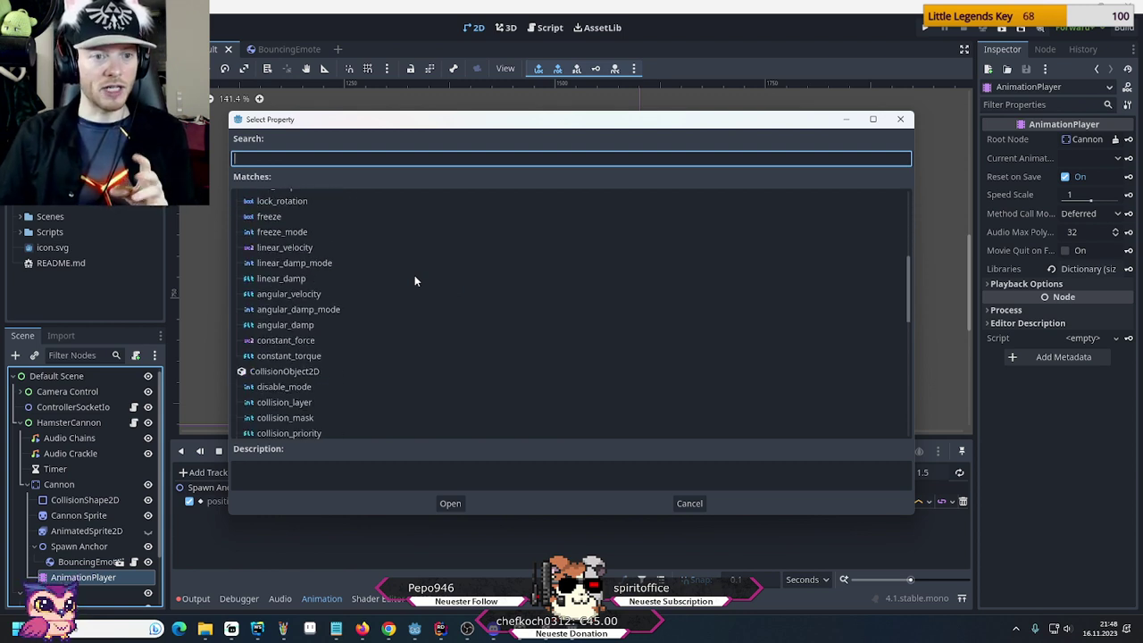
scroll(414, 280, "down", 8)
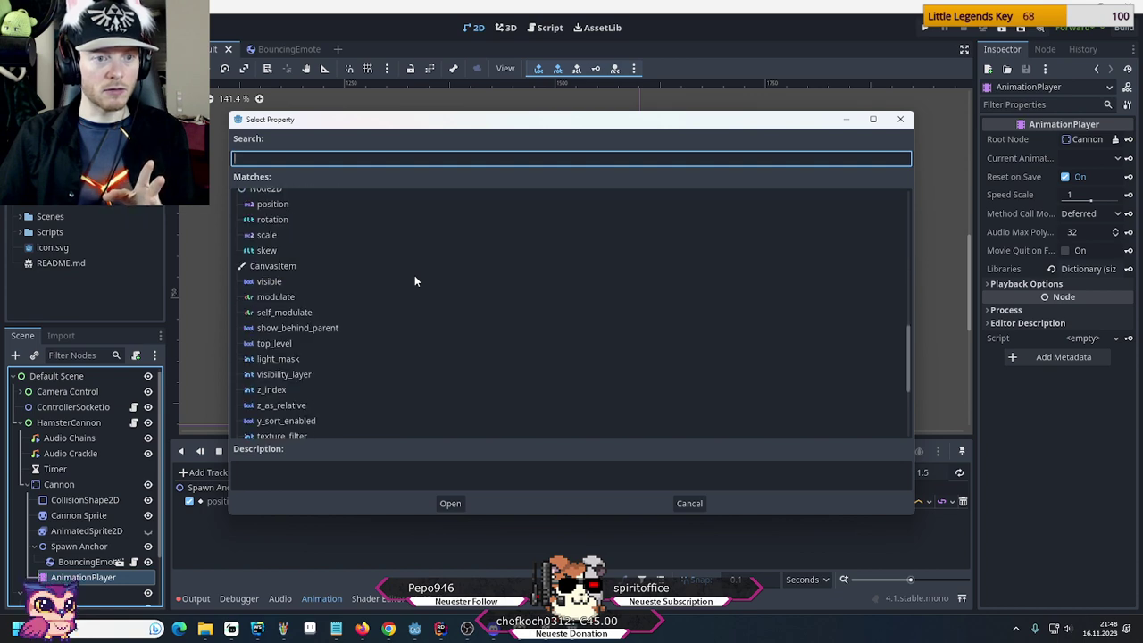
left_click(276, 300)
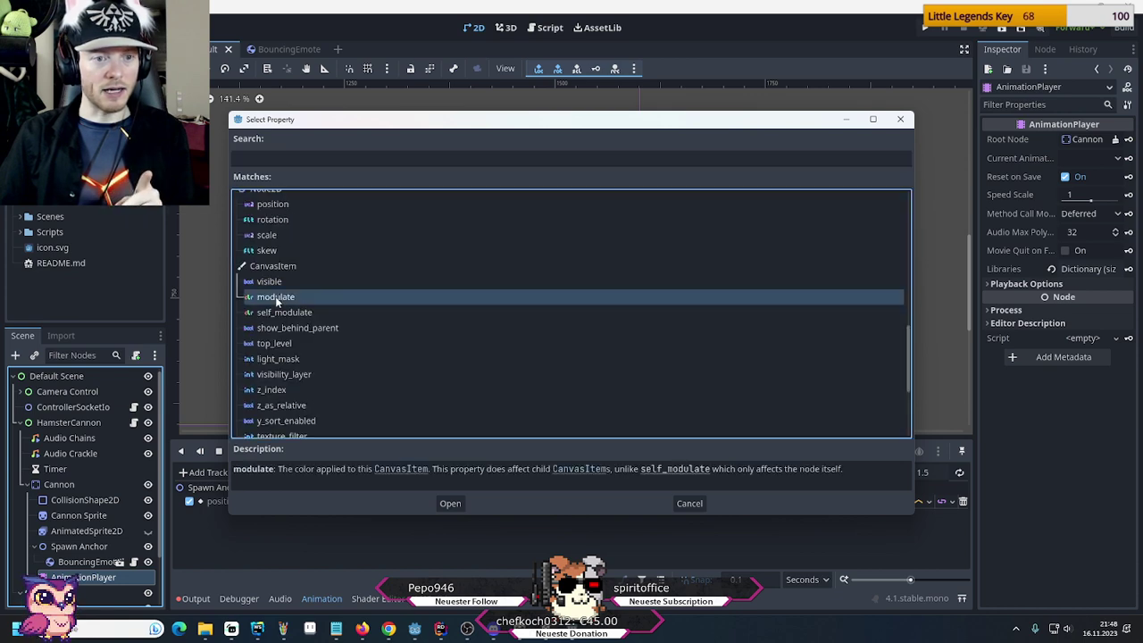
left_click(449, 502)
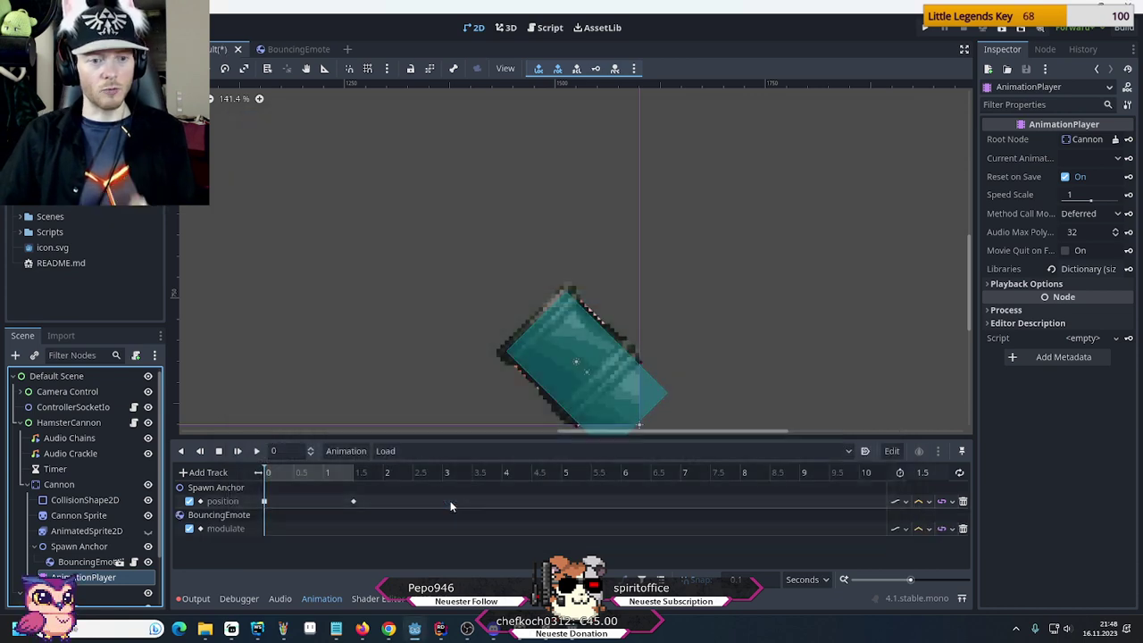
Insert a keyframe at 0 seconds on the BouncingEmote modulate track with a fully transparent color and Ease Out easing
right_click(266, 530)
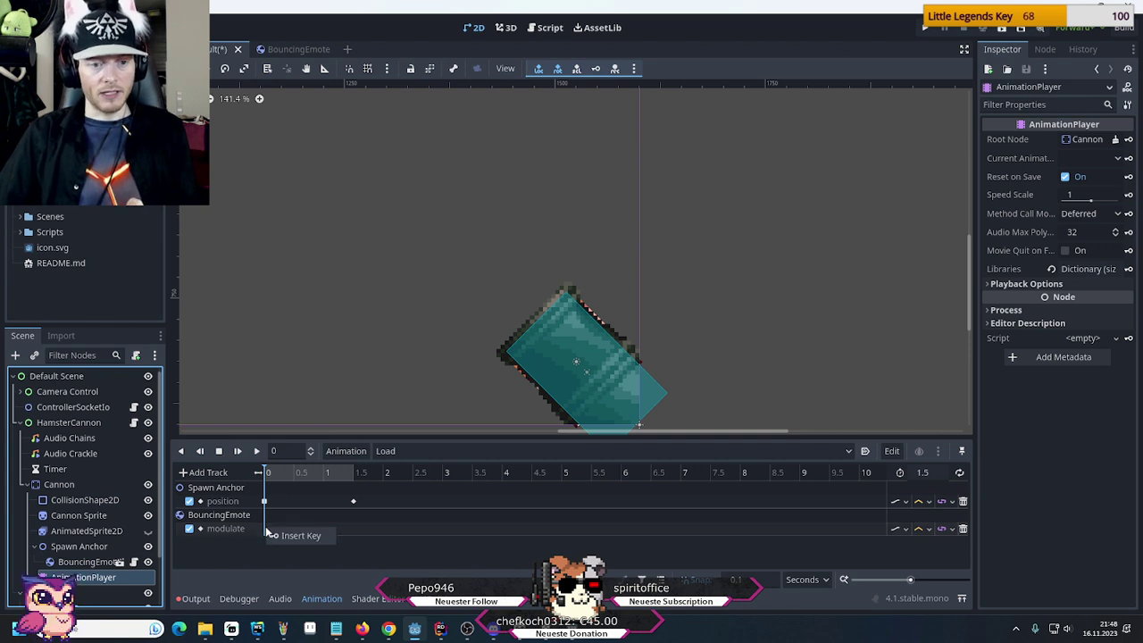
left_click(272, 537)
left_click(266, 530)
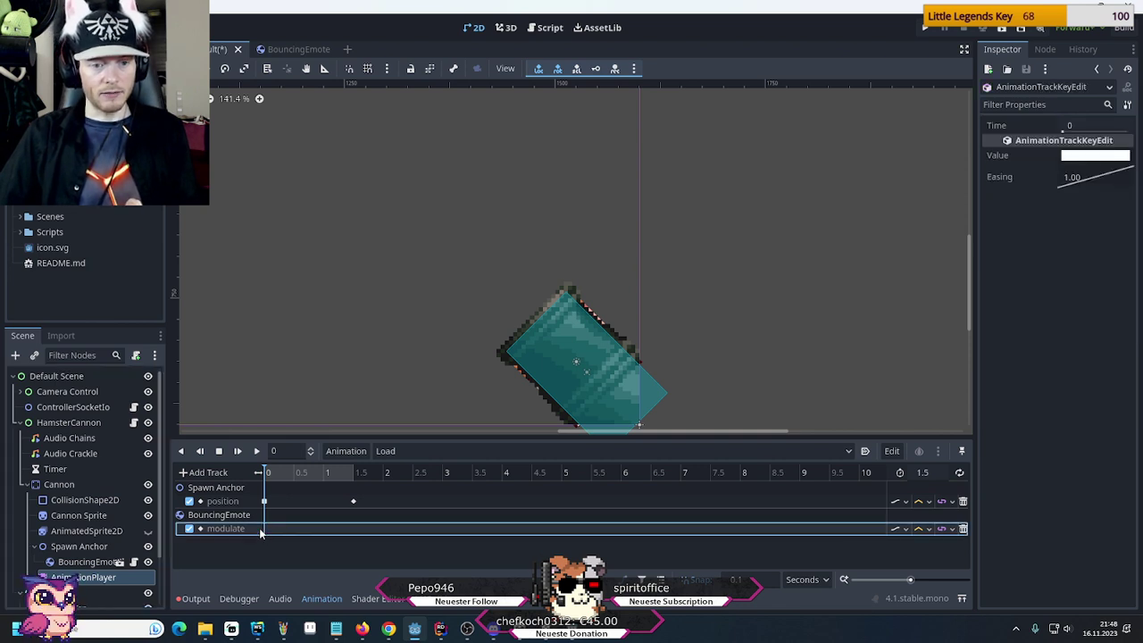
left_click_drag(267, 530, 274, 533)
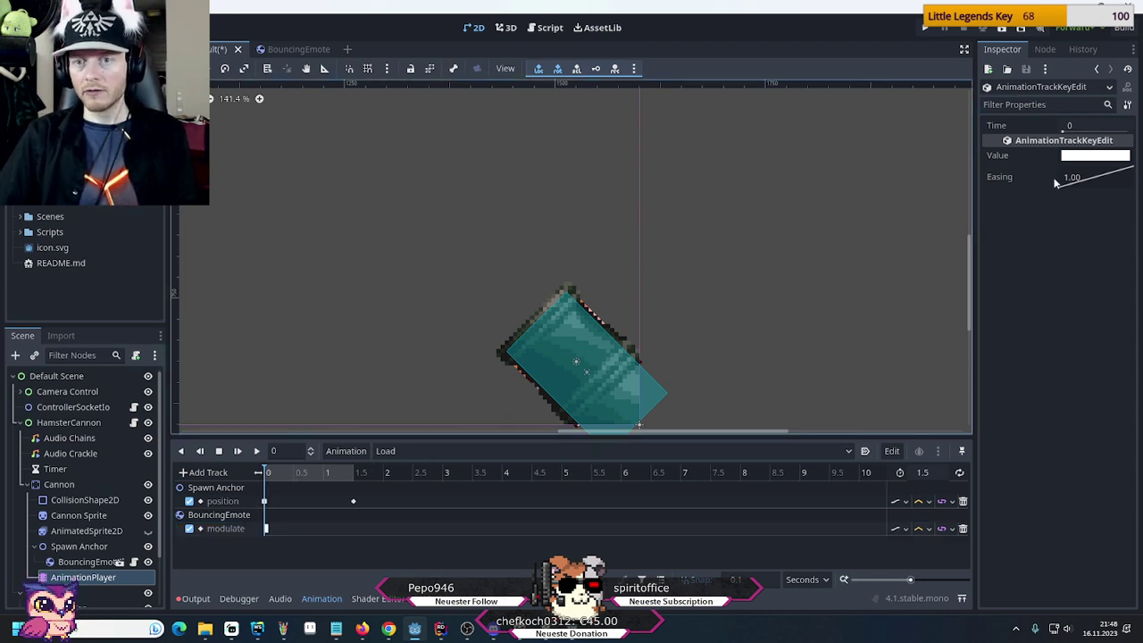
left_click(1086, 158)
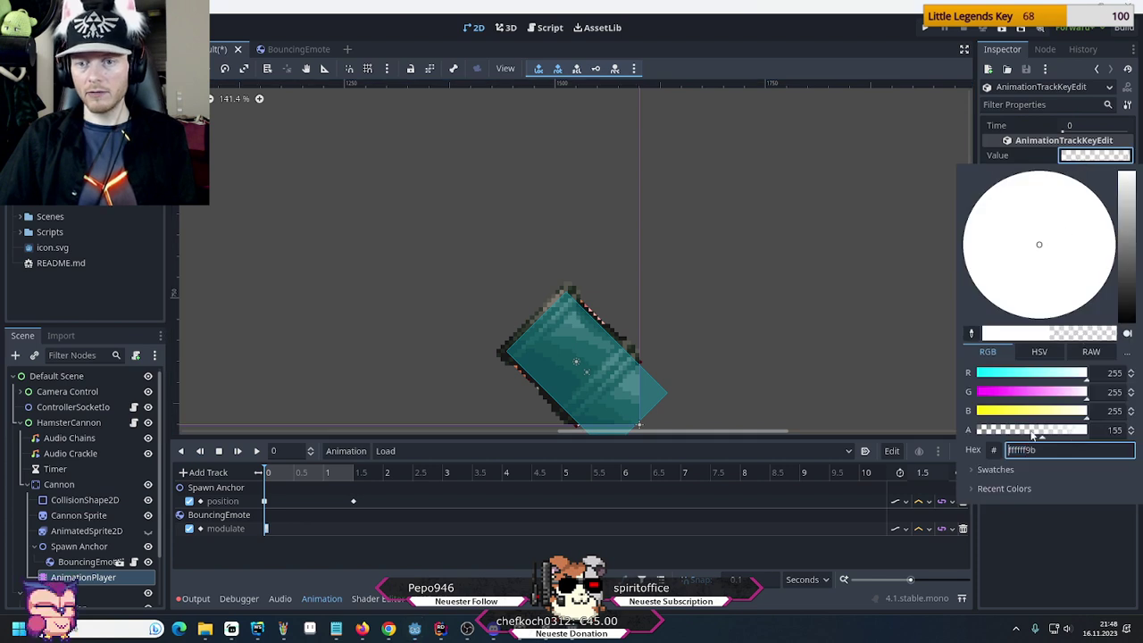
left_click(1041, 532)
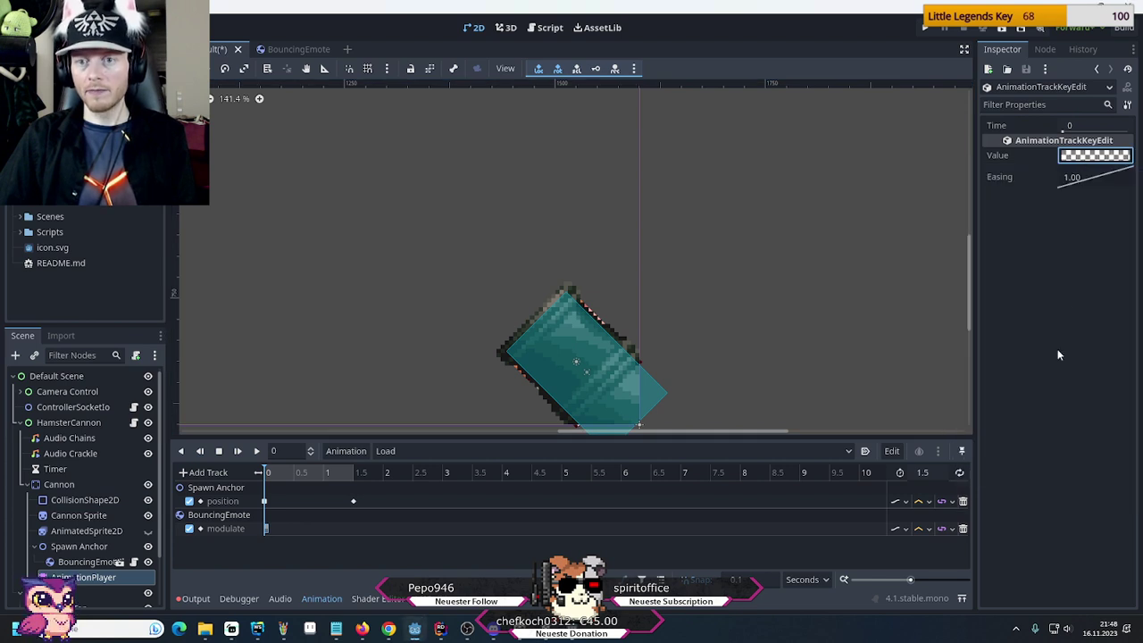
right_click(1072, 178)
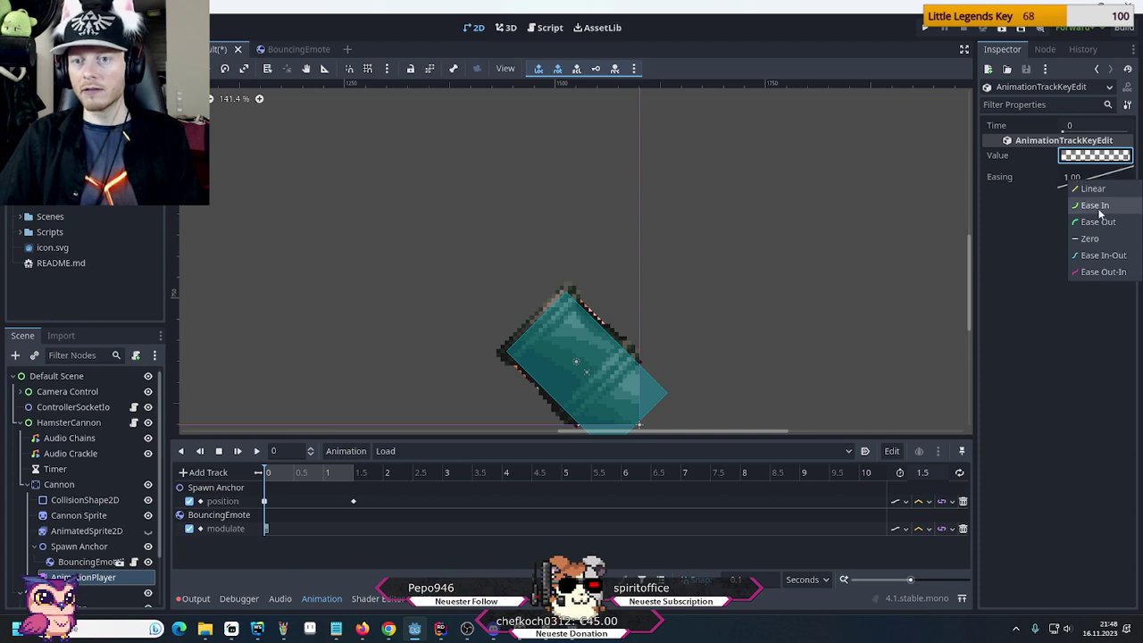
left_click(1095, 220)
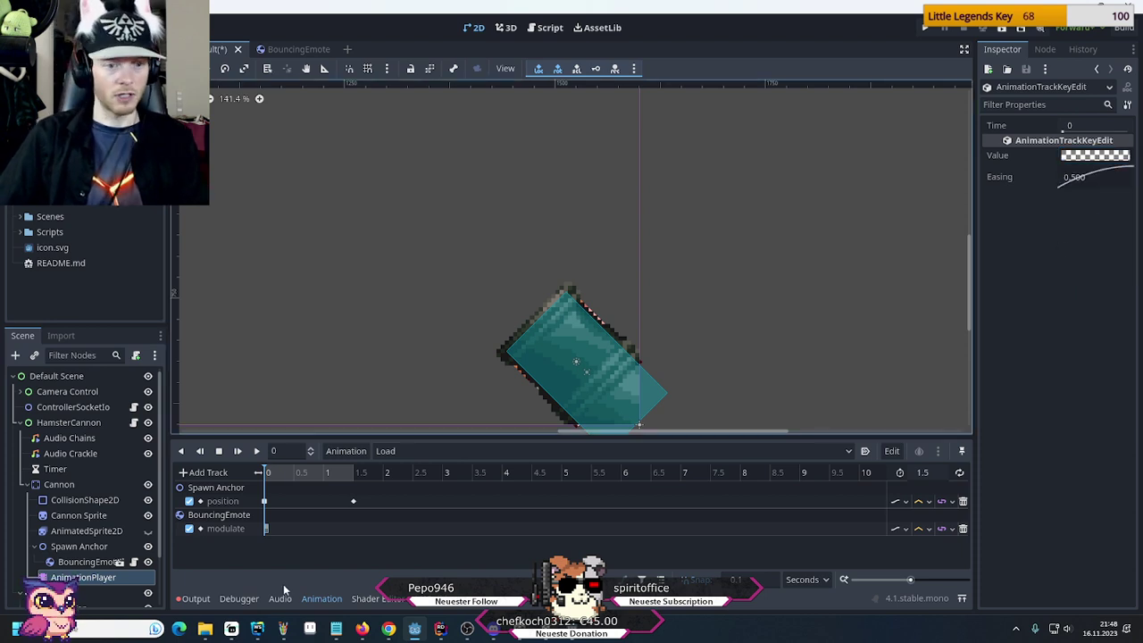
Insert a second, opaque white modulate keyframe at 0.35 seconds and play the Load animation
right_click(283, 529)
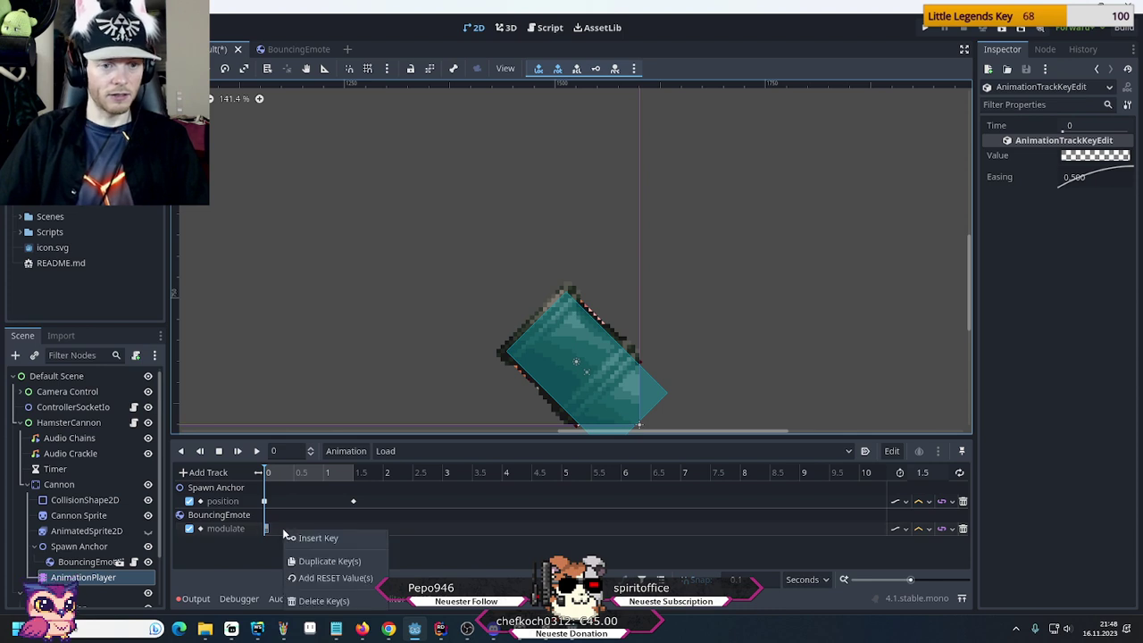
left_click(309, 538)
left_click(281, 529)
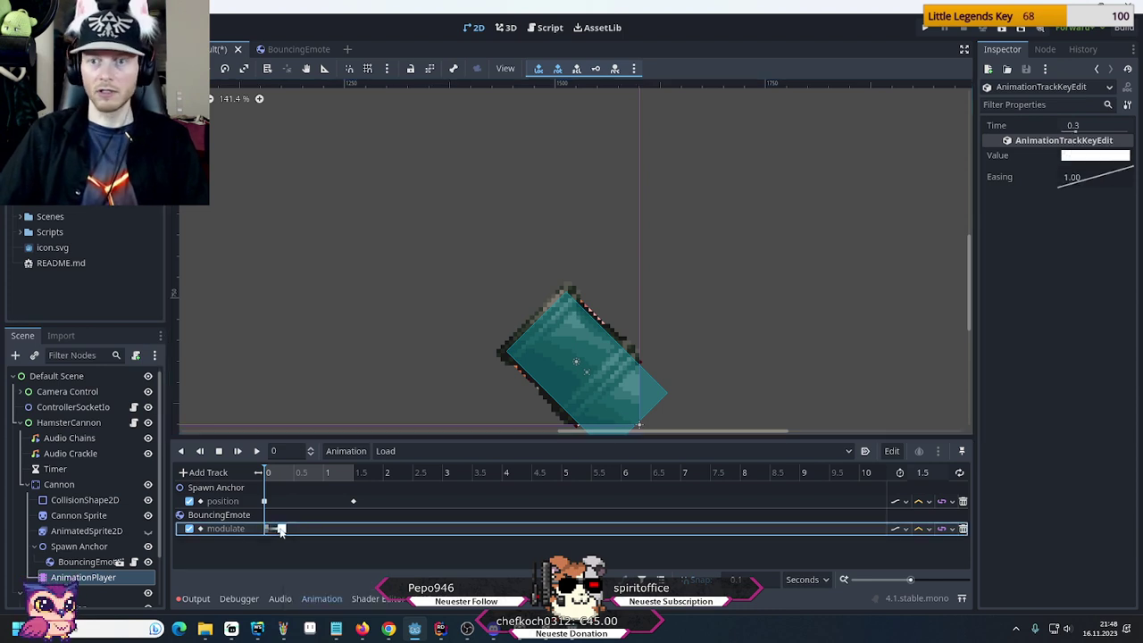
left_click(1086, 125)
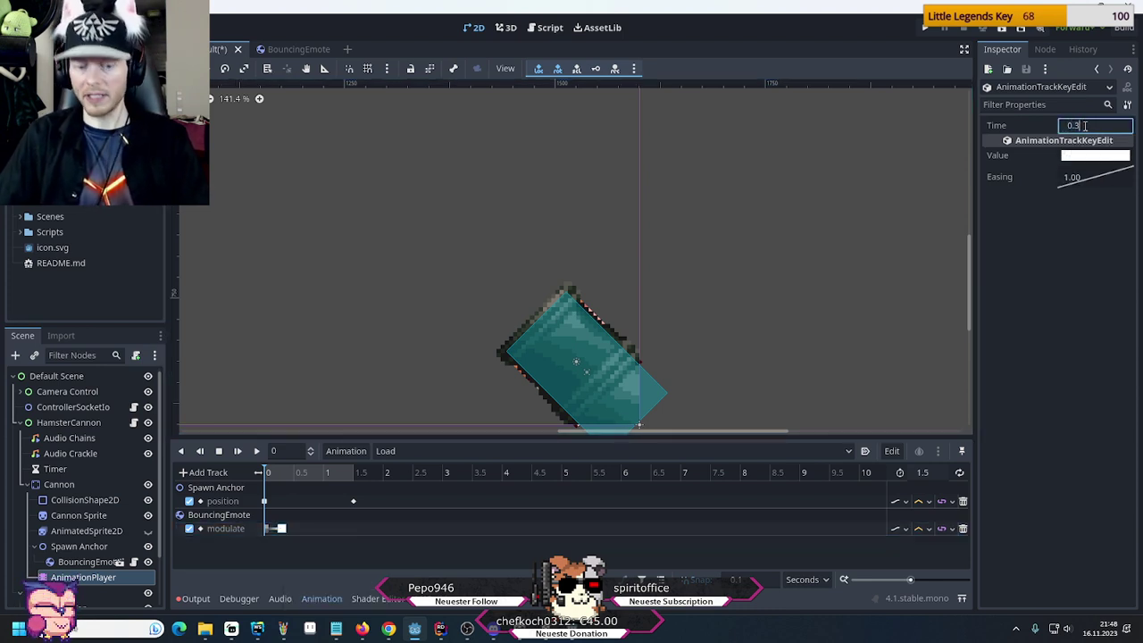
type("5")
key("Return")
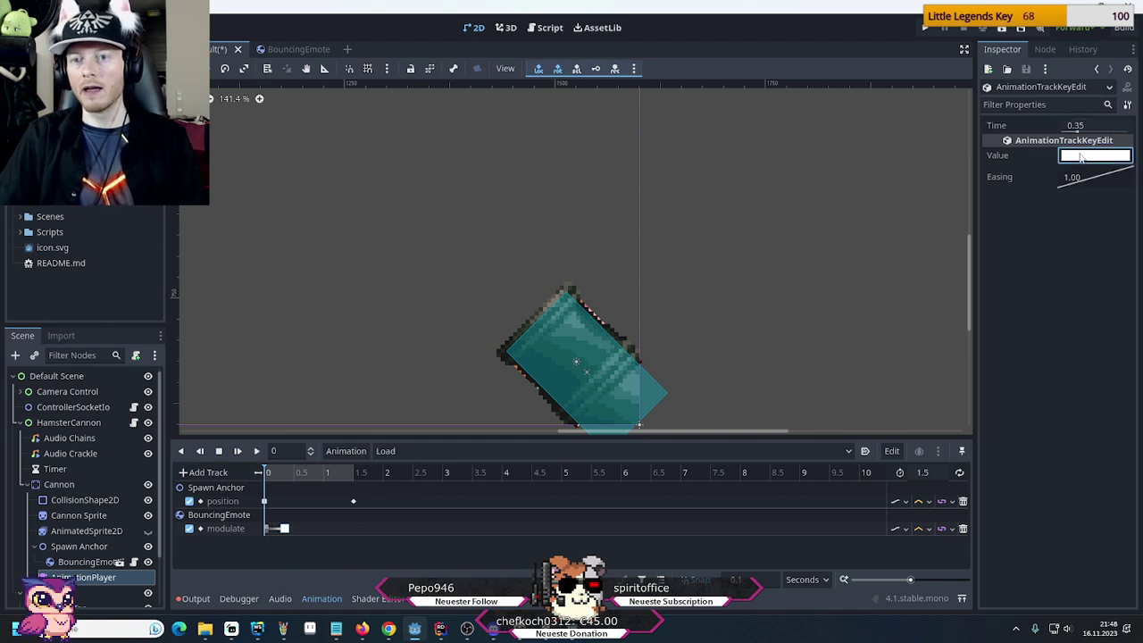
left_click(1083, 156)
left_click(1039, 515)
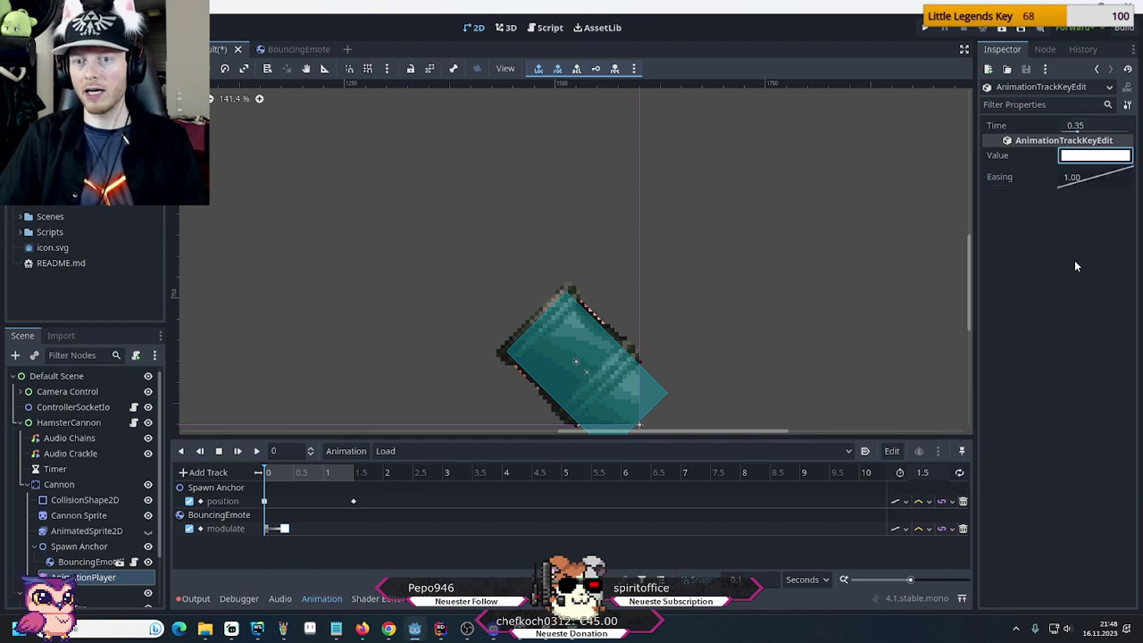
left_click(256, 452)
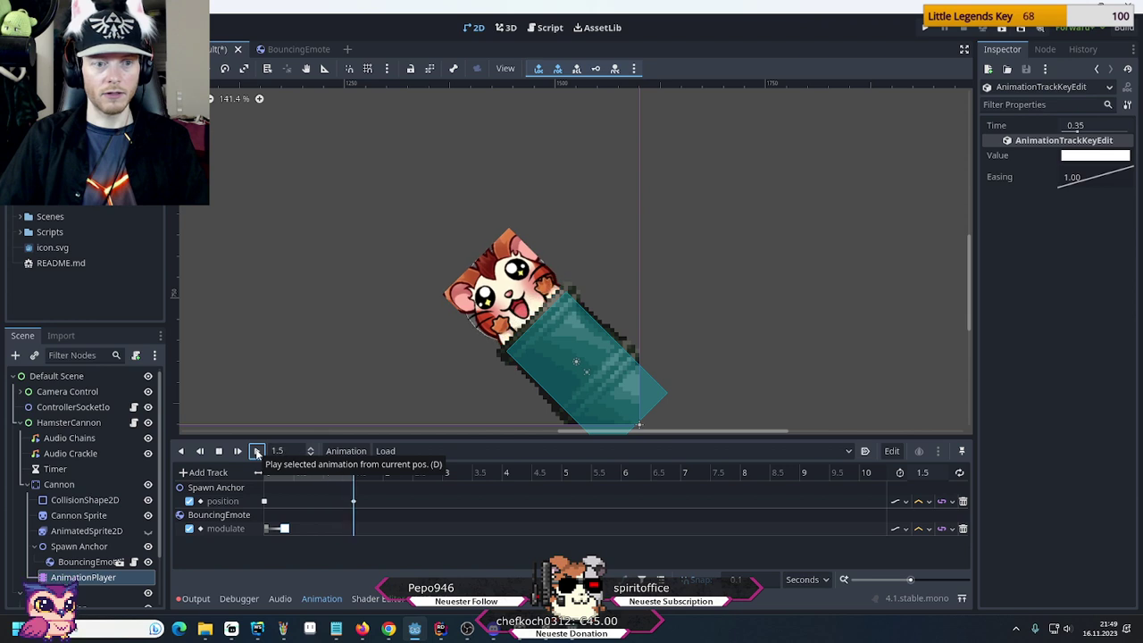
Replay the Load animation several times to check the emote's fade-in and its movement into the cannon
left_click(257, 452)
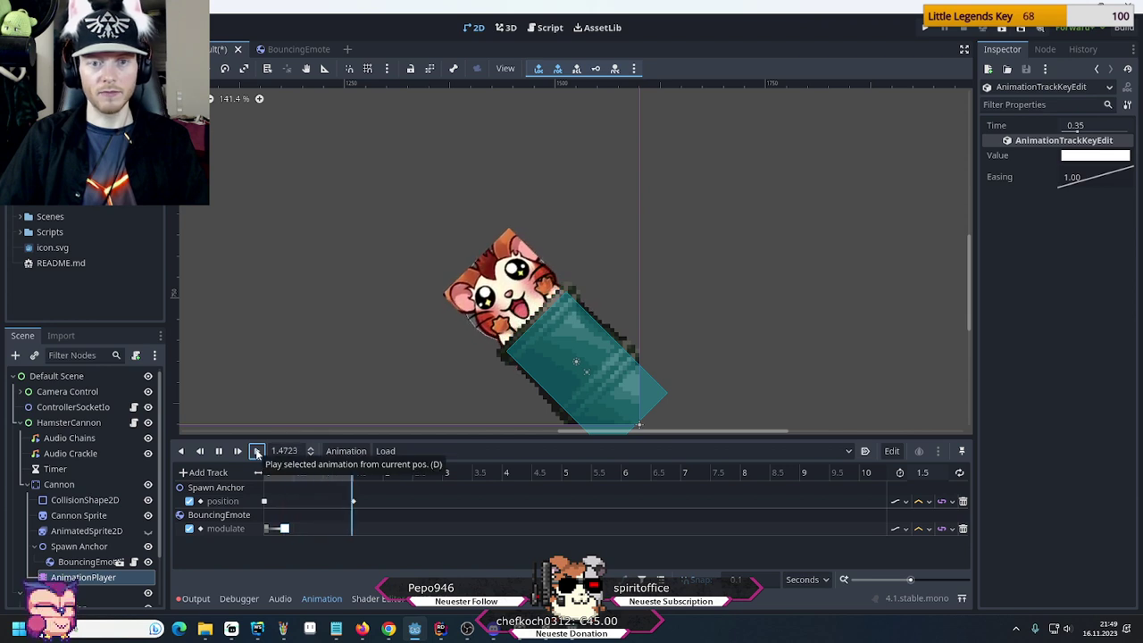
left_click(256, 452)
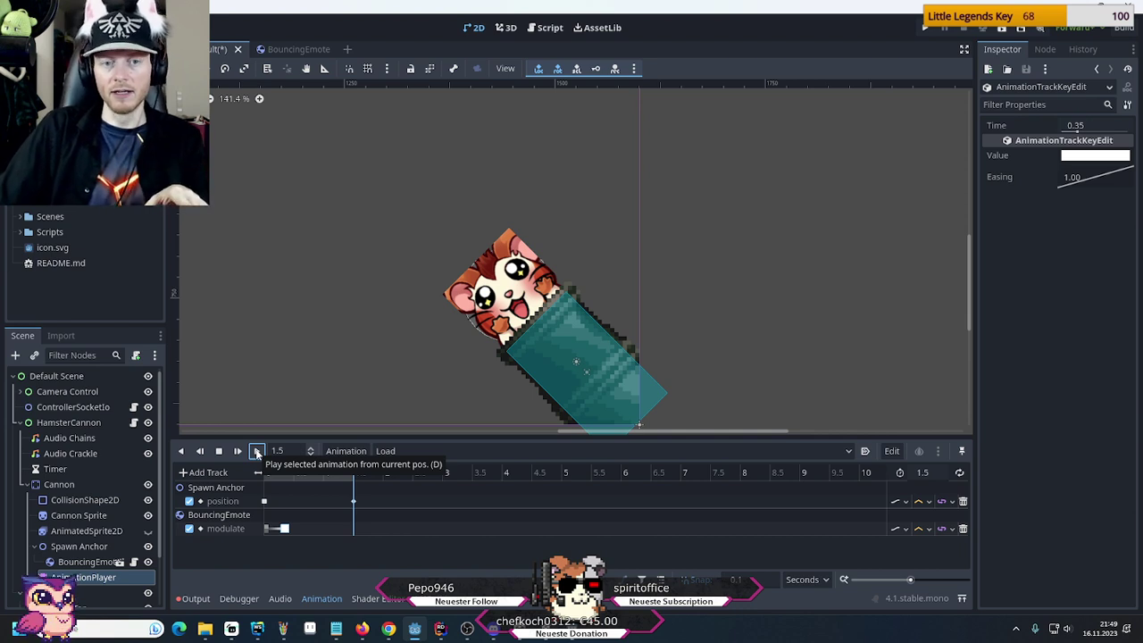
left_click(257, 452)
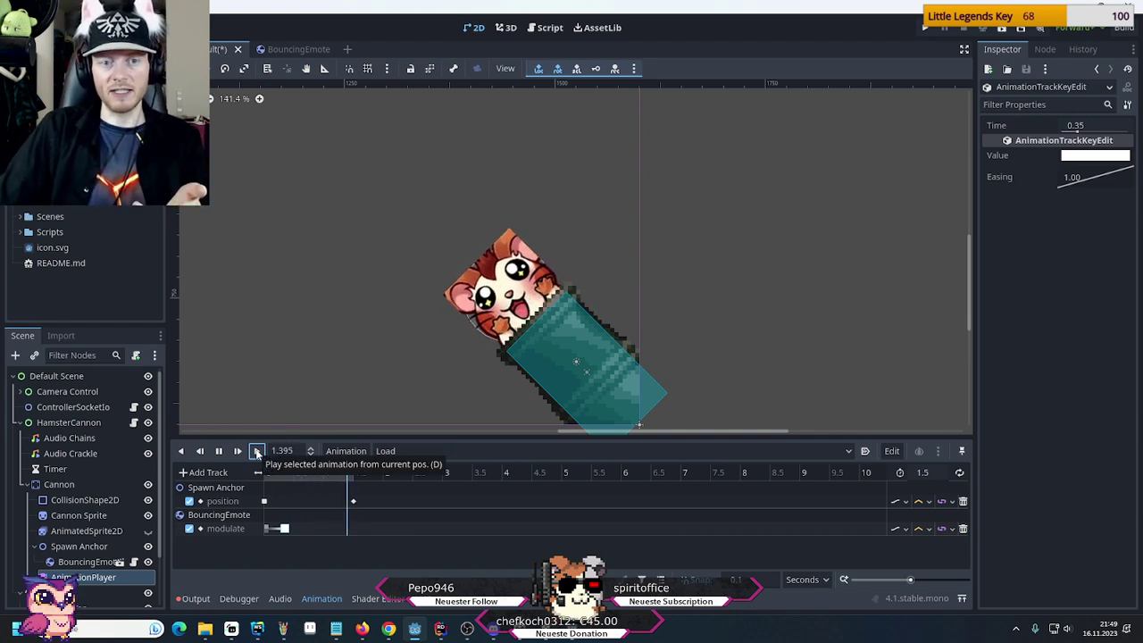
left_click(257, 452)
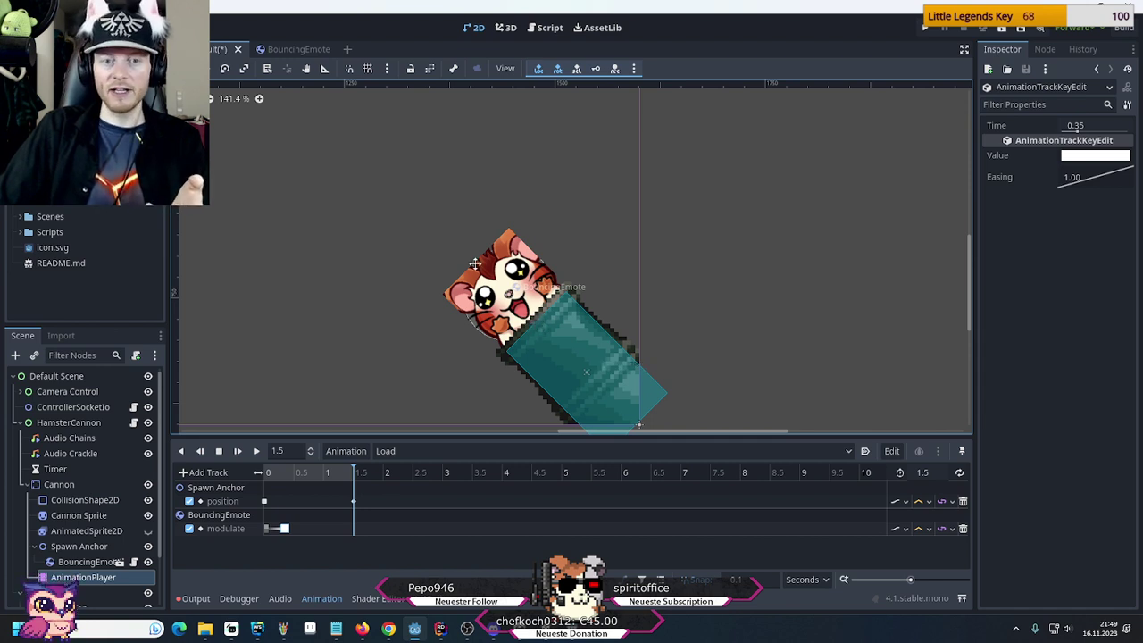
left_click(256, 452)
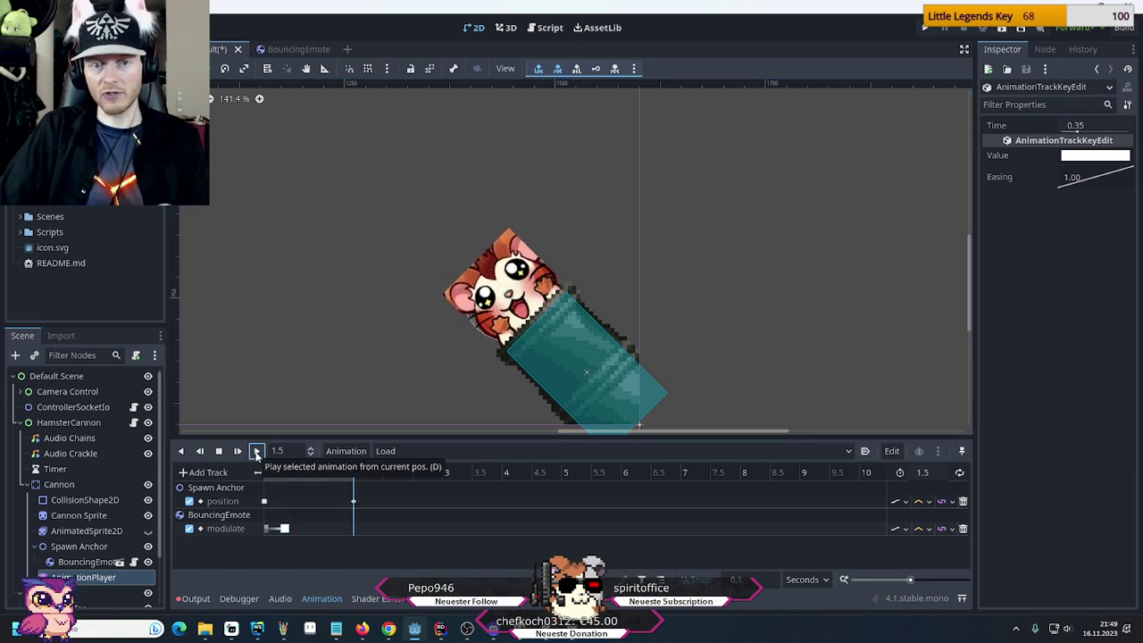
left_click(257, 452)
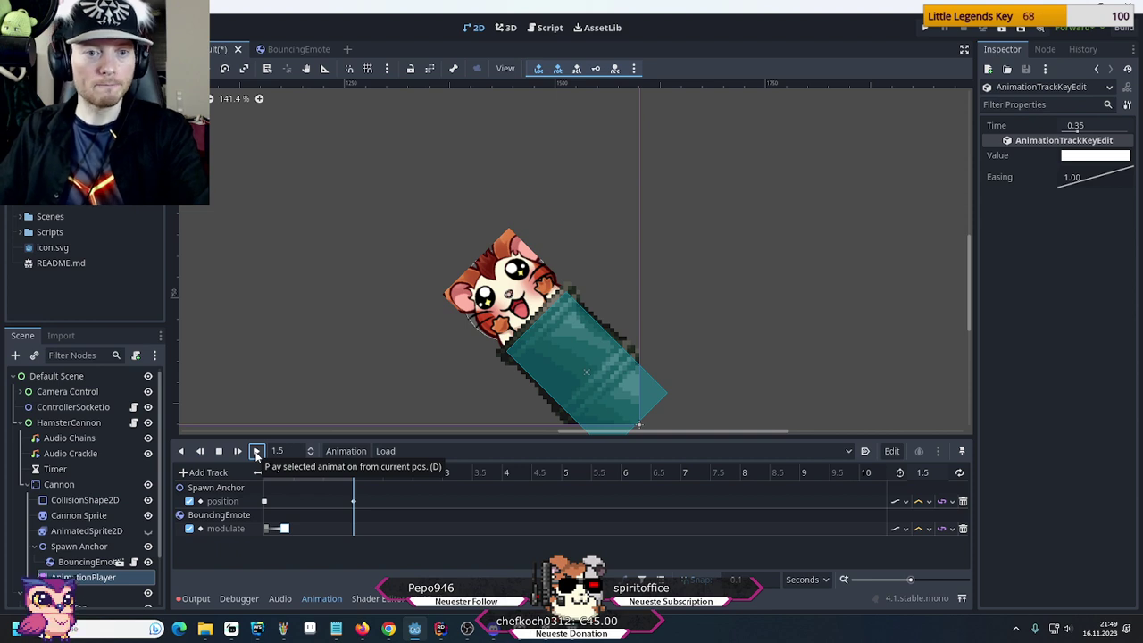
Test-run the project with the BouncingEmote node under Spawn Anchor hidden, and show the node again after closing the game
key("ctrl+s")
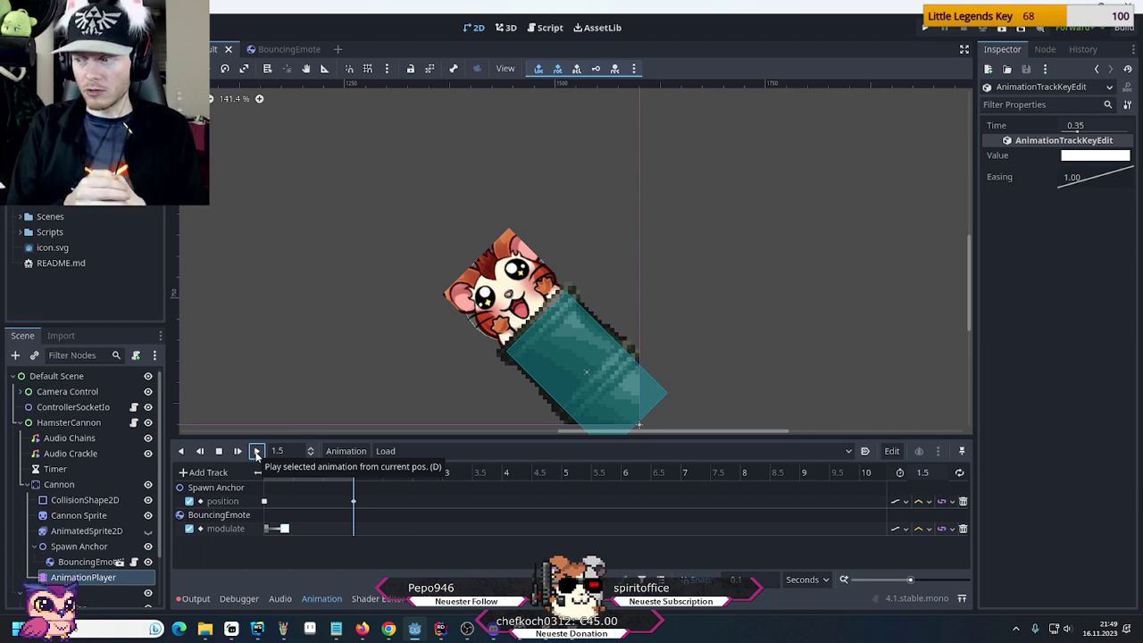
left_click(257, 451)
left_click(148, 562)
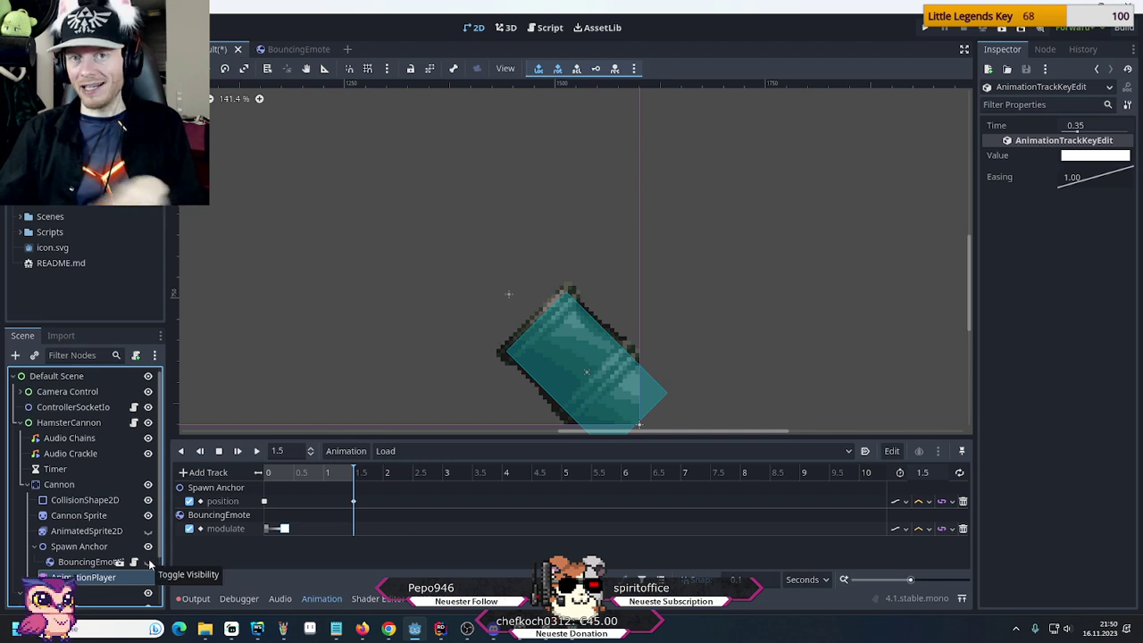
left_click(148, 562)
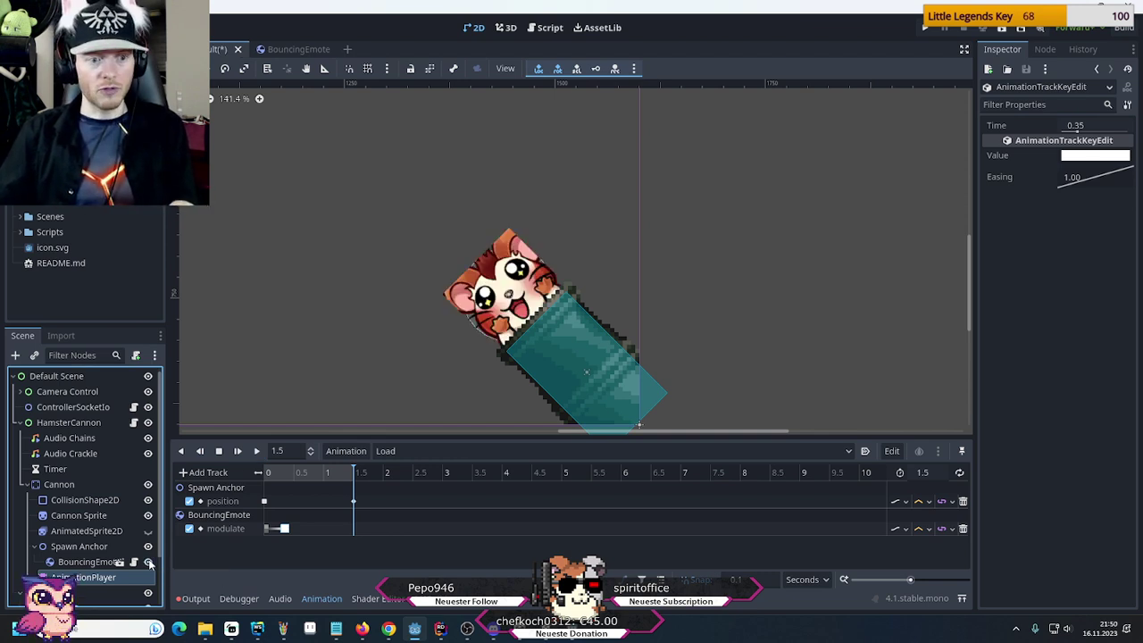
left_click(149, 562)
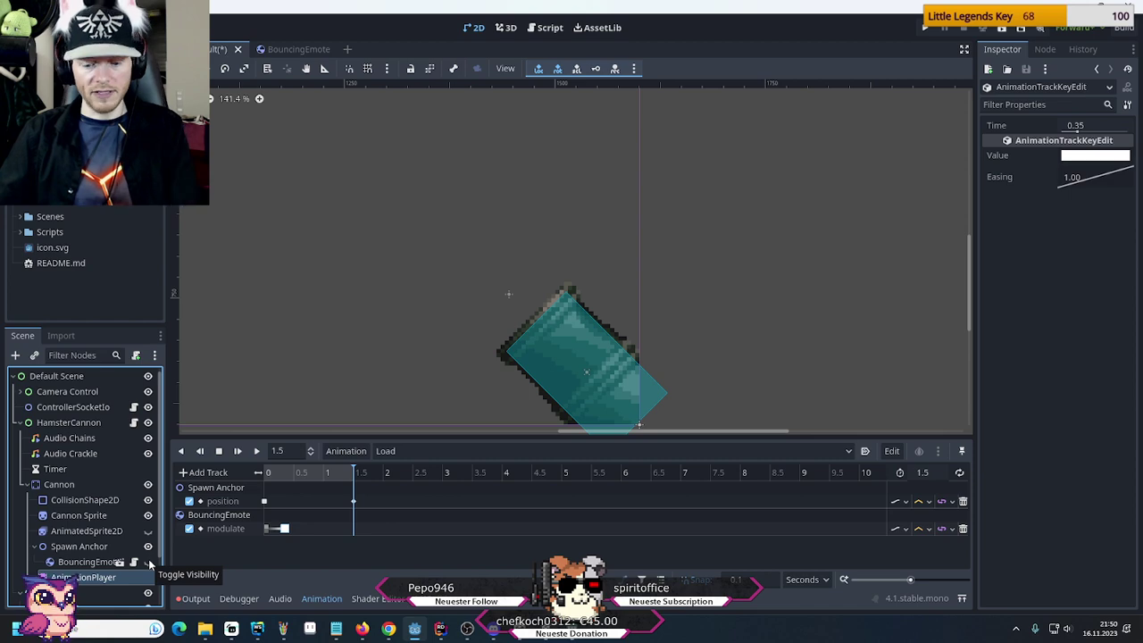
key("F5")
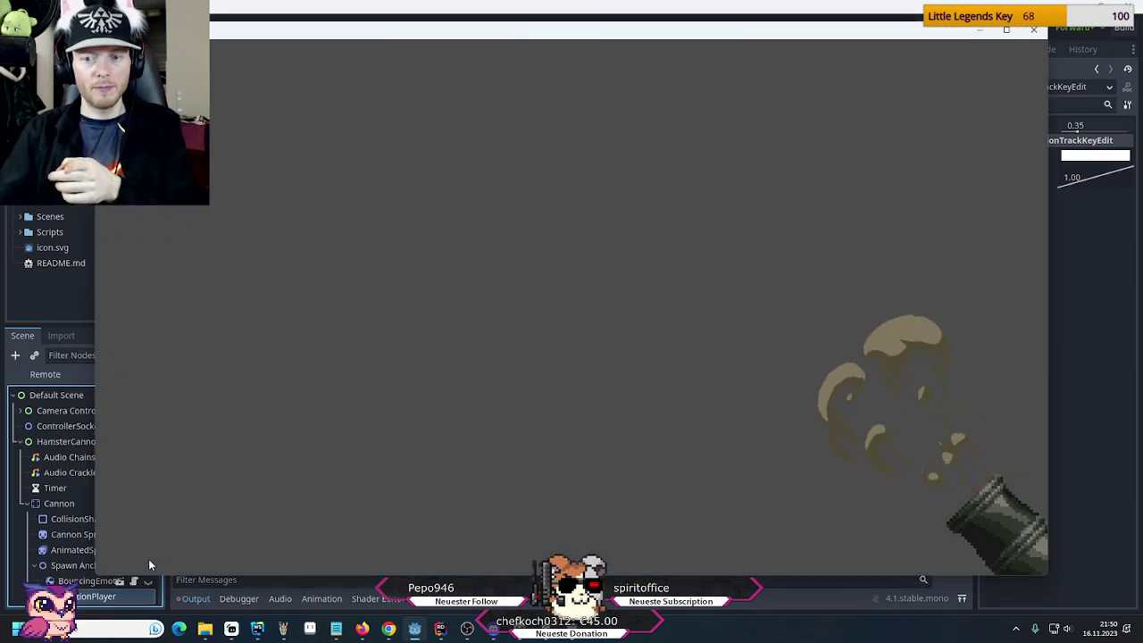
left_click(1020, 35)
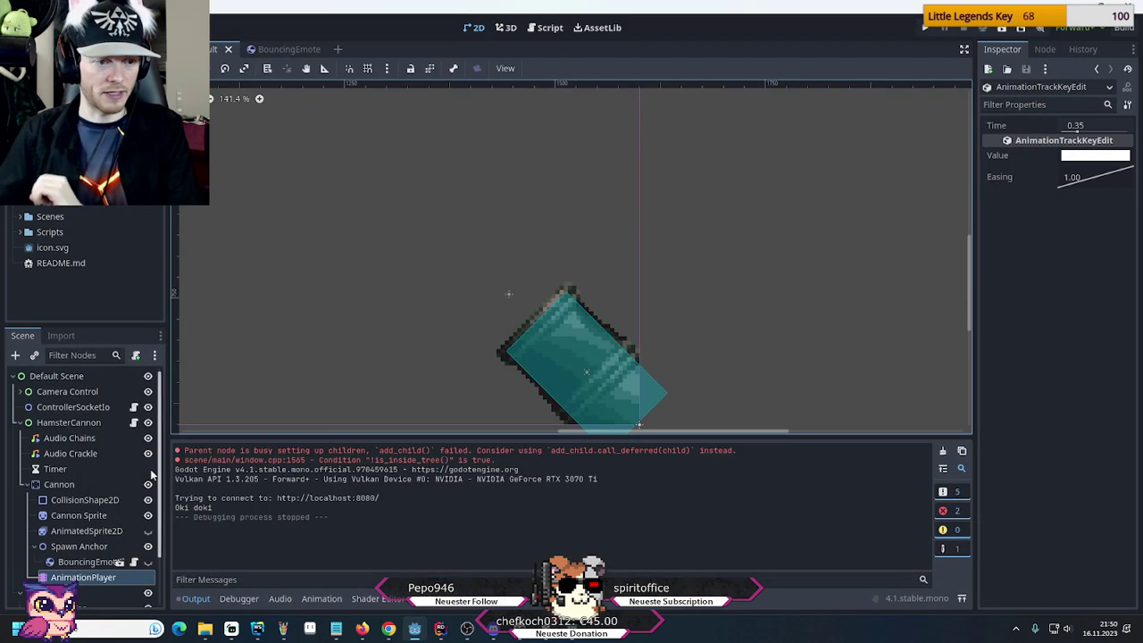
left_click(148, 562)
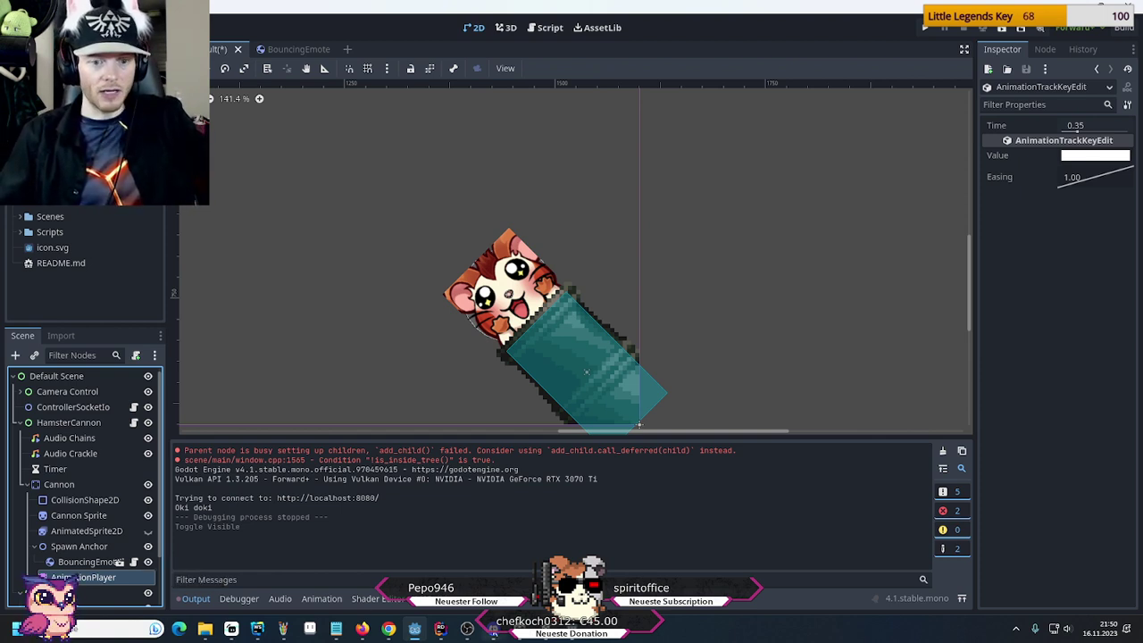
Switch to Rider and open the recent solution Match 3 in a new window
mouse_move(448, 632)
left_click(446, 633)
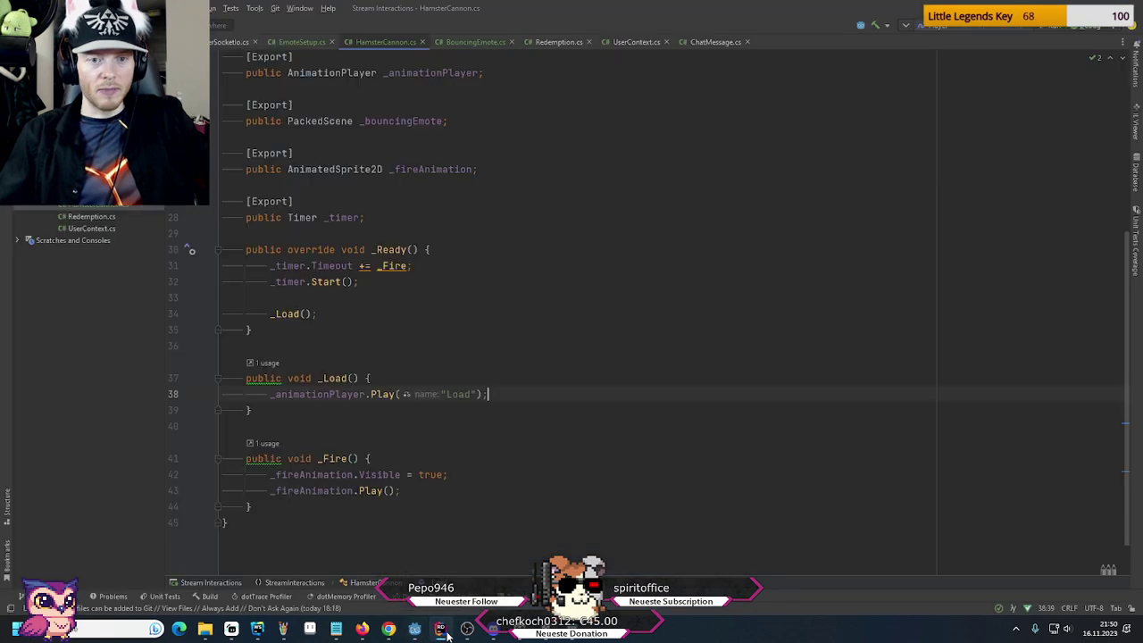
key("alt+f")
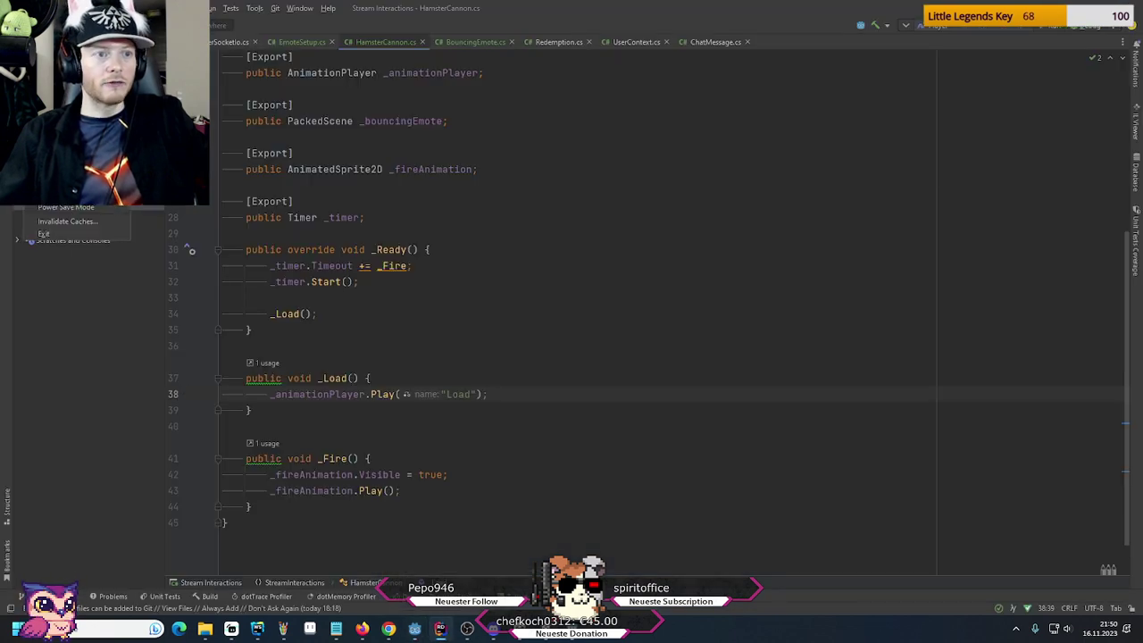
mouse_move(107, 36)
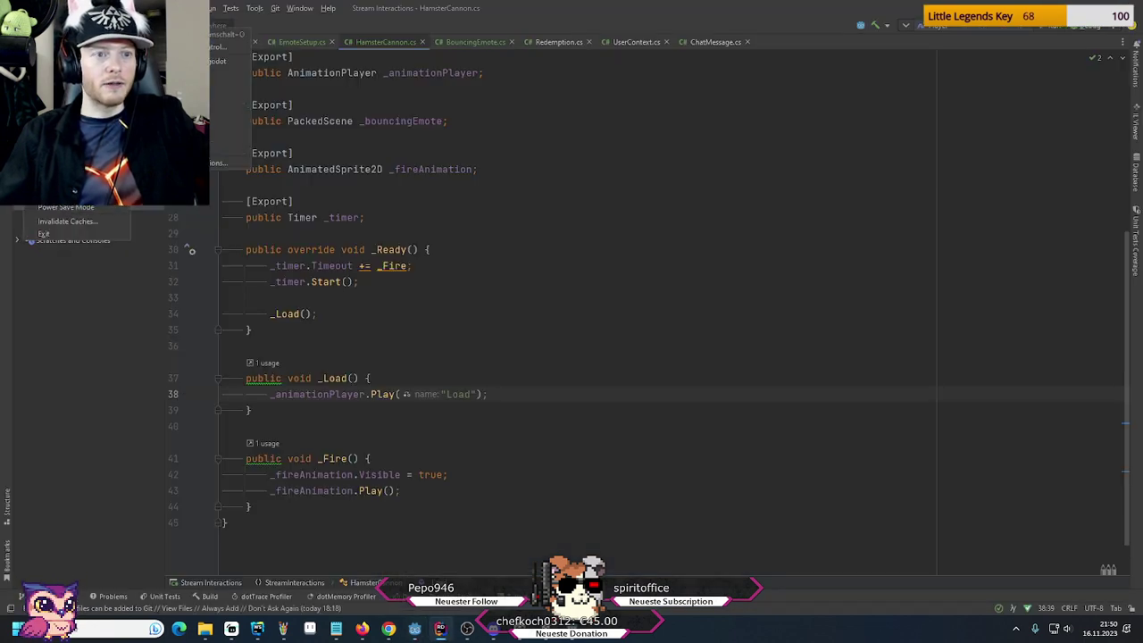
left_click(228, 111)
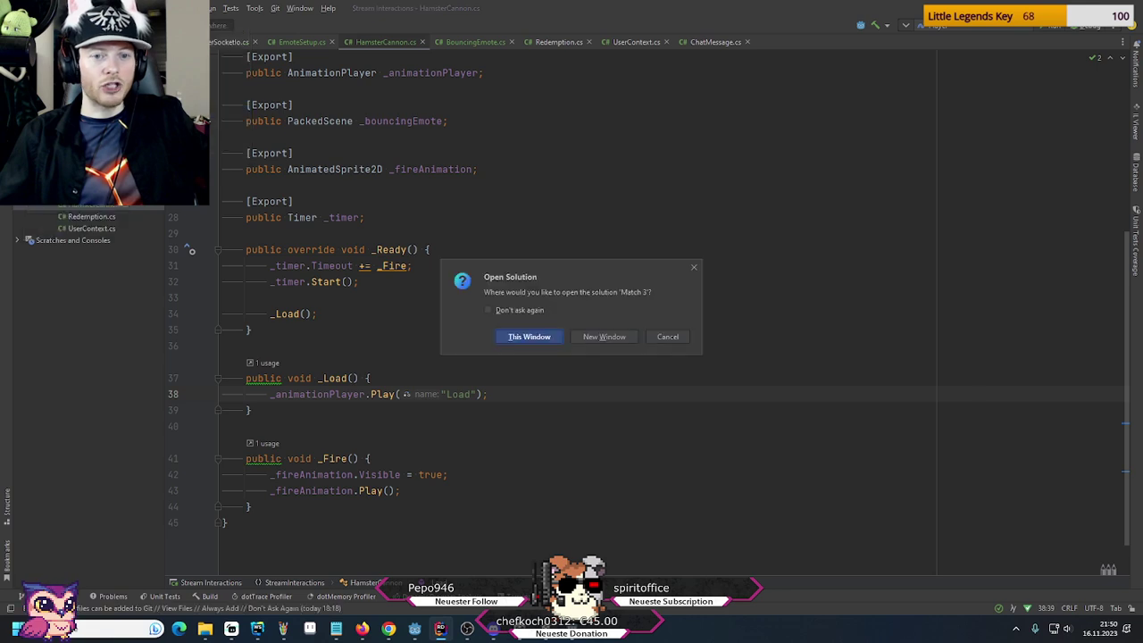
left_click(581, 337)
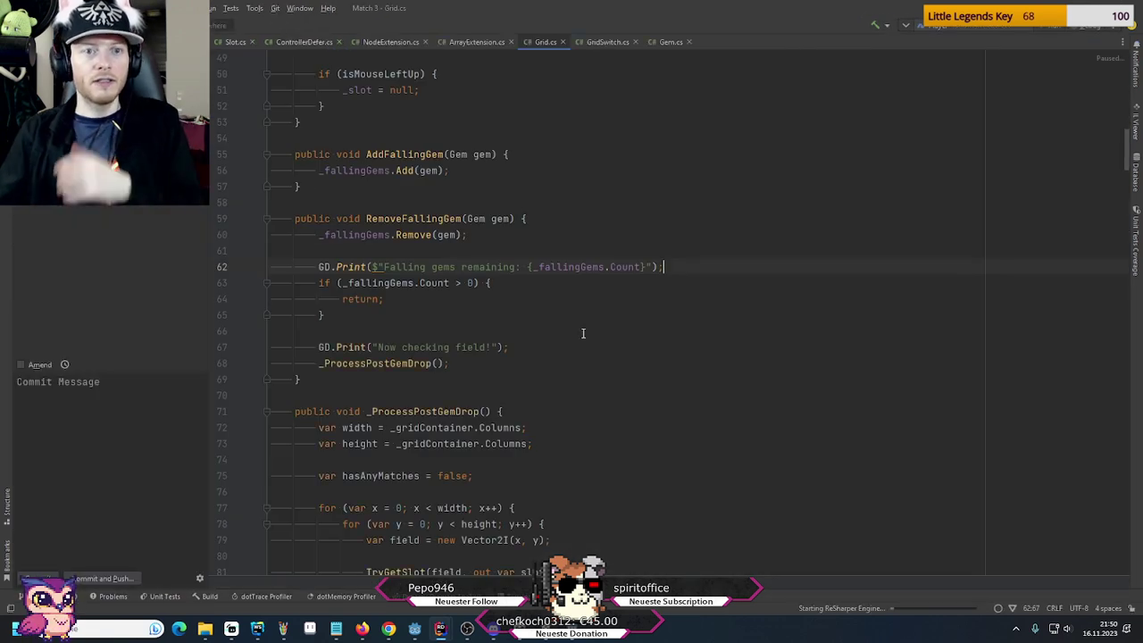
Open PackedSceneExtension.cs in the Match 3 solution and select its entire code
left_click(387, 47)
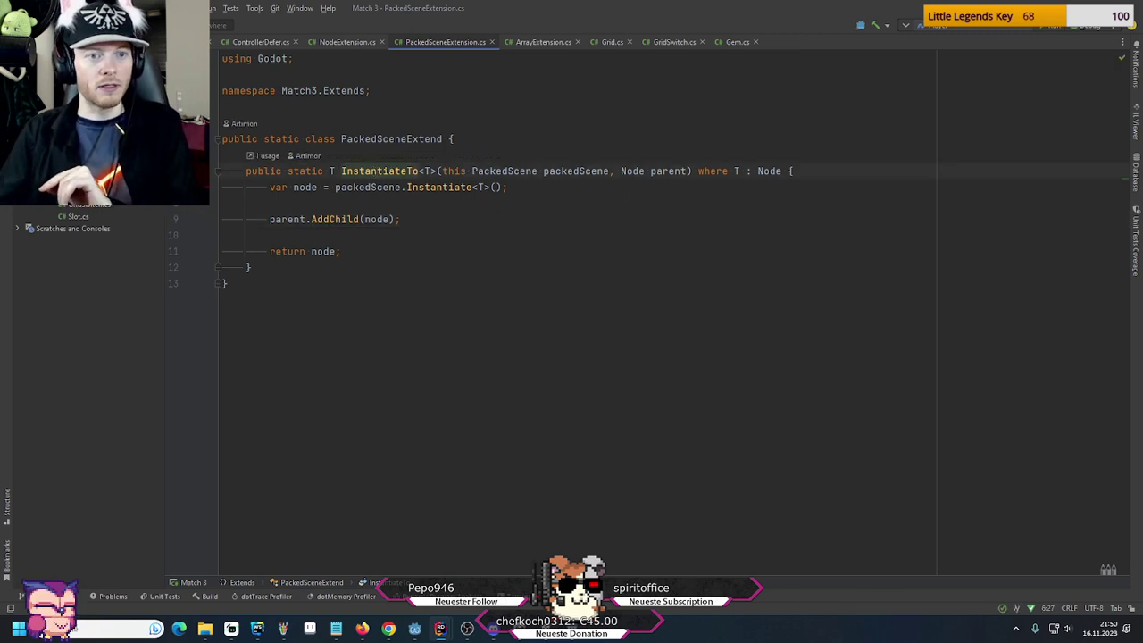
left_click(426, 139)
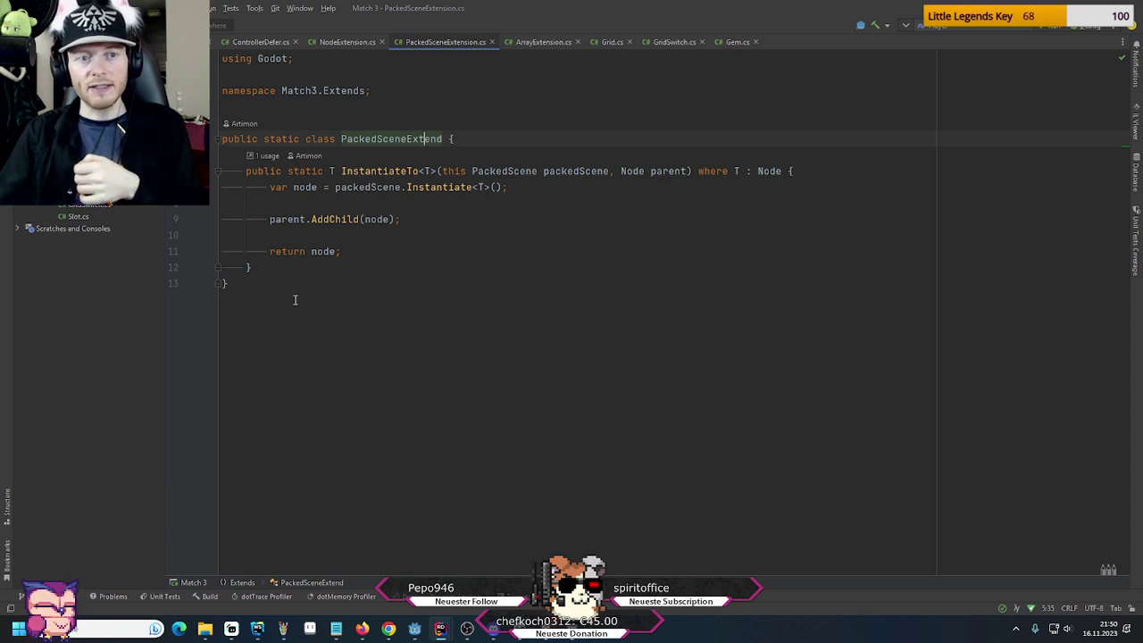
key("ctrl+a")
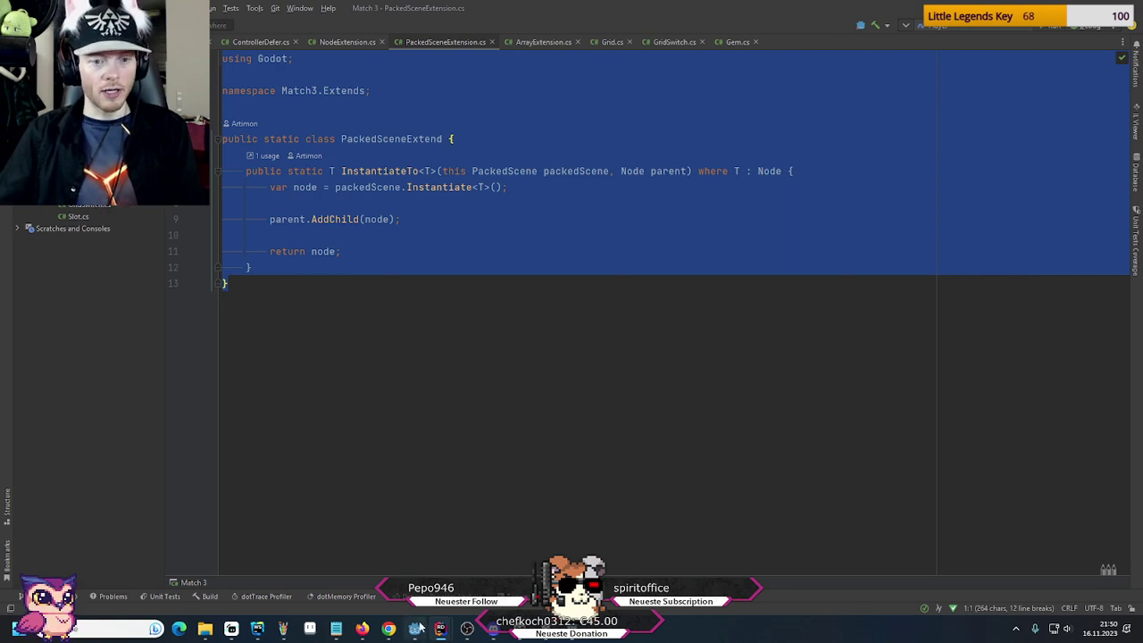
Create an Extensions directory under Scripts in Stream Interactions, containing a copy of PackedSceneExtension.cs that is added to Git
mouse_move(440, 630)
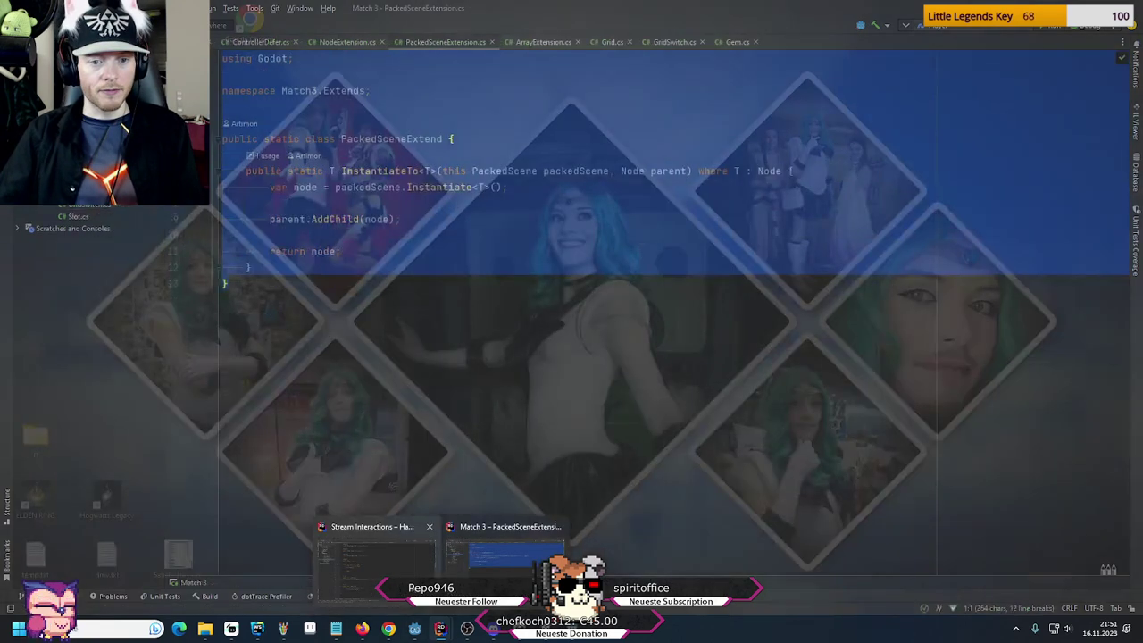
left_click(375, 558)
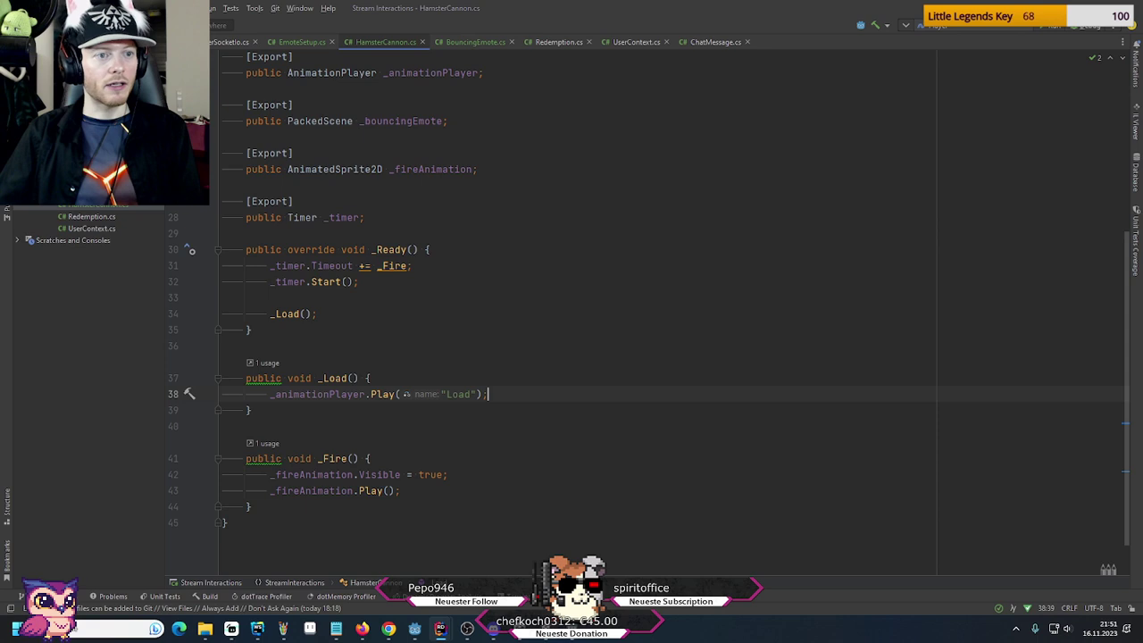
right_click(66, 130)
mouse_move(81, 137)
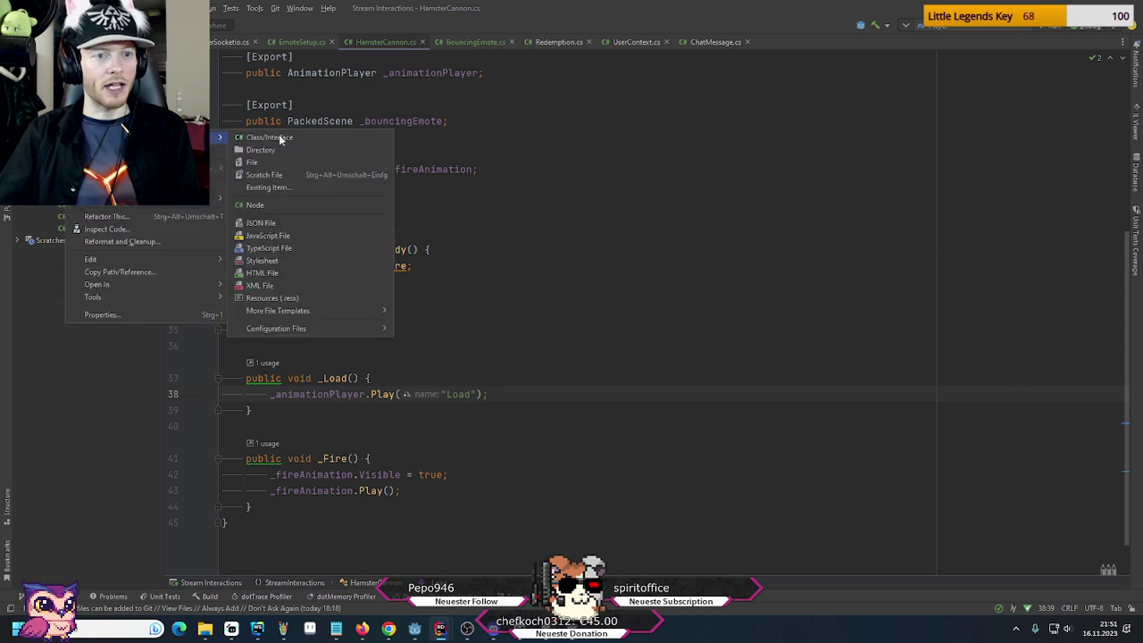
left_click(276, 151)
type("Ex")
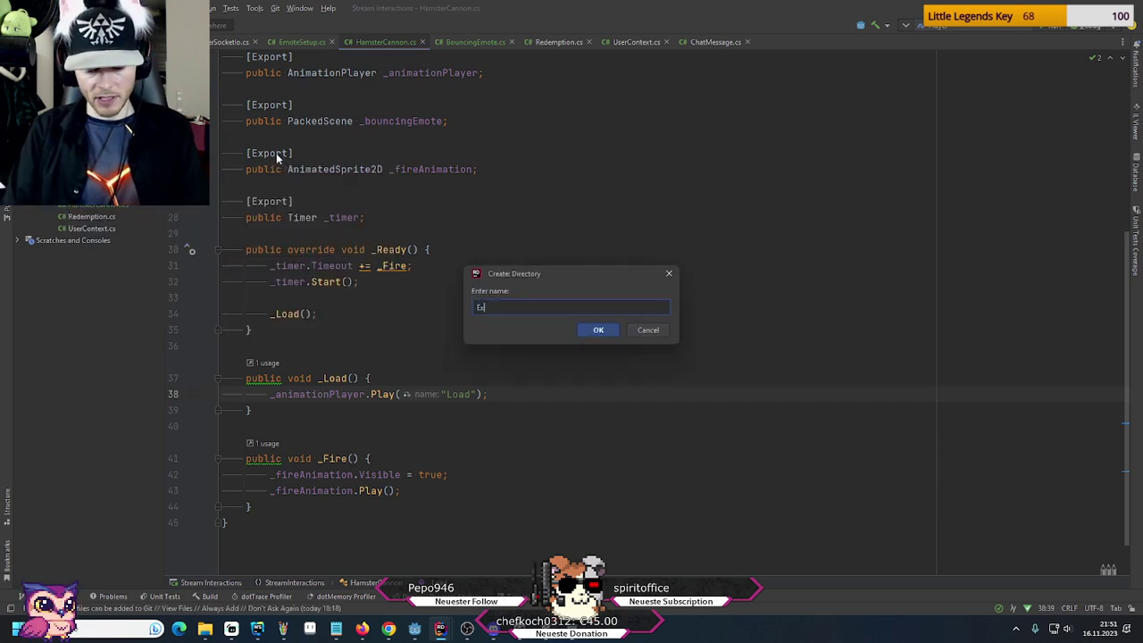
type("tension")
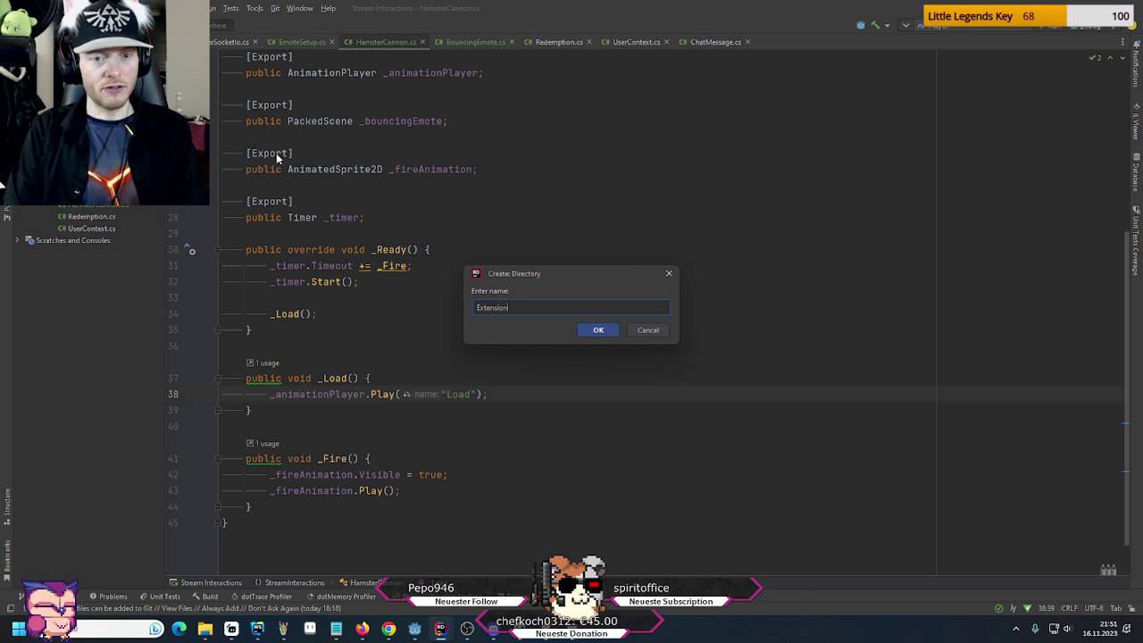
type("s")
key("Return")
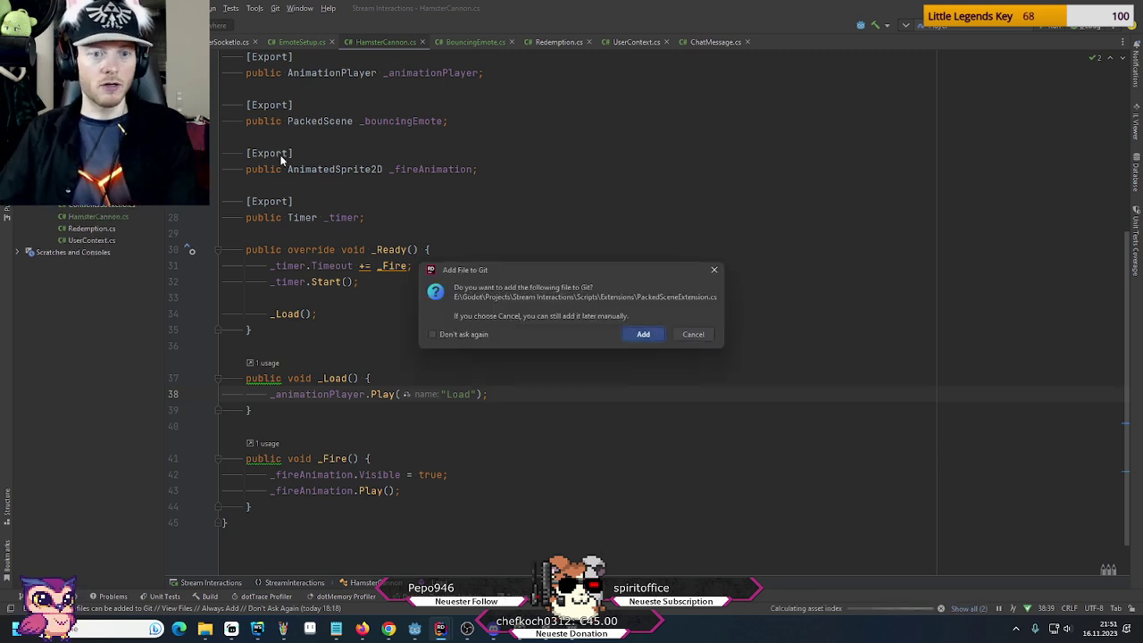
key("Return")
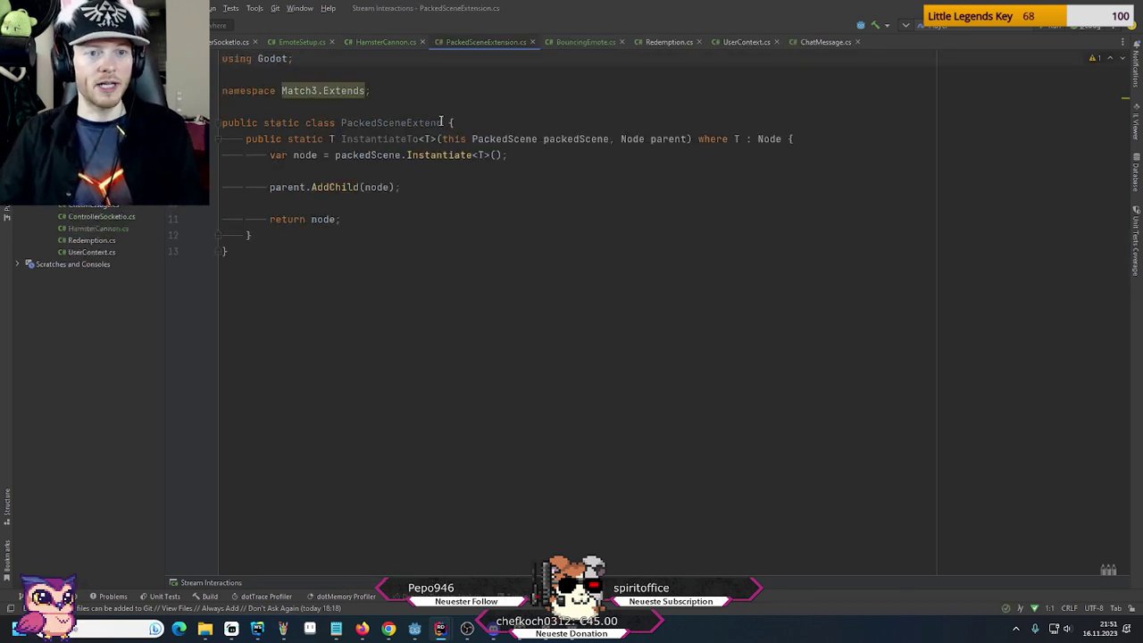
Rename the copied class to PackedSceneExtension and change the last part of its namespace to Extensions
type("ion")
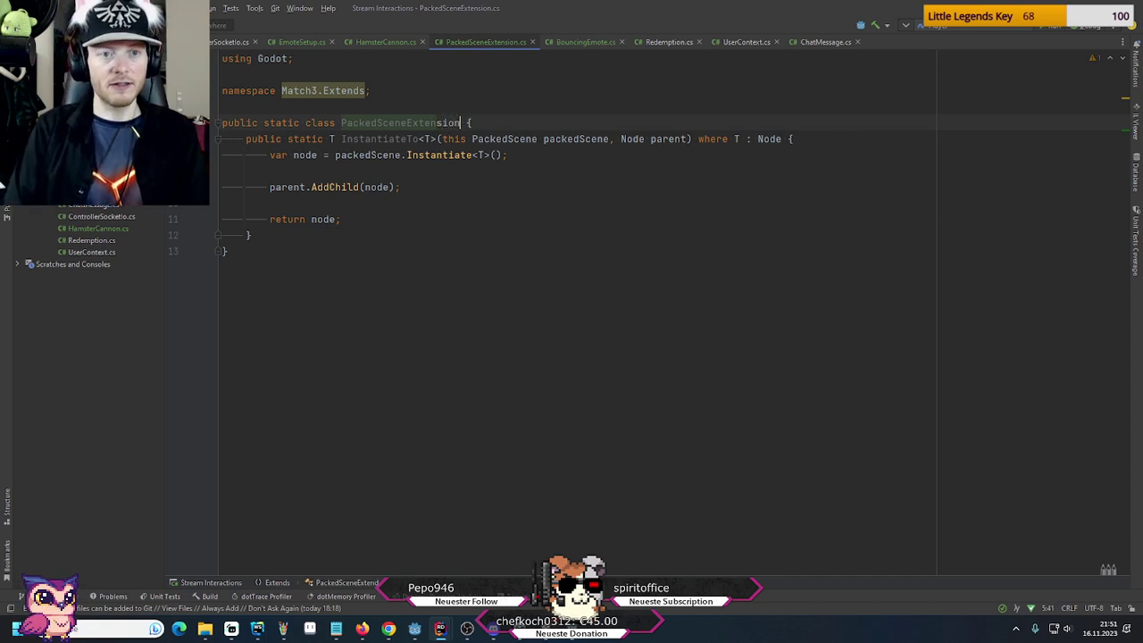
left_click(444, 91)
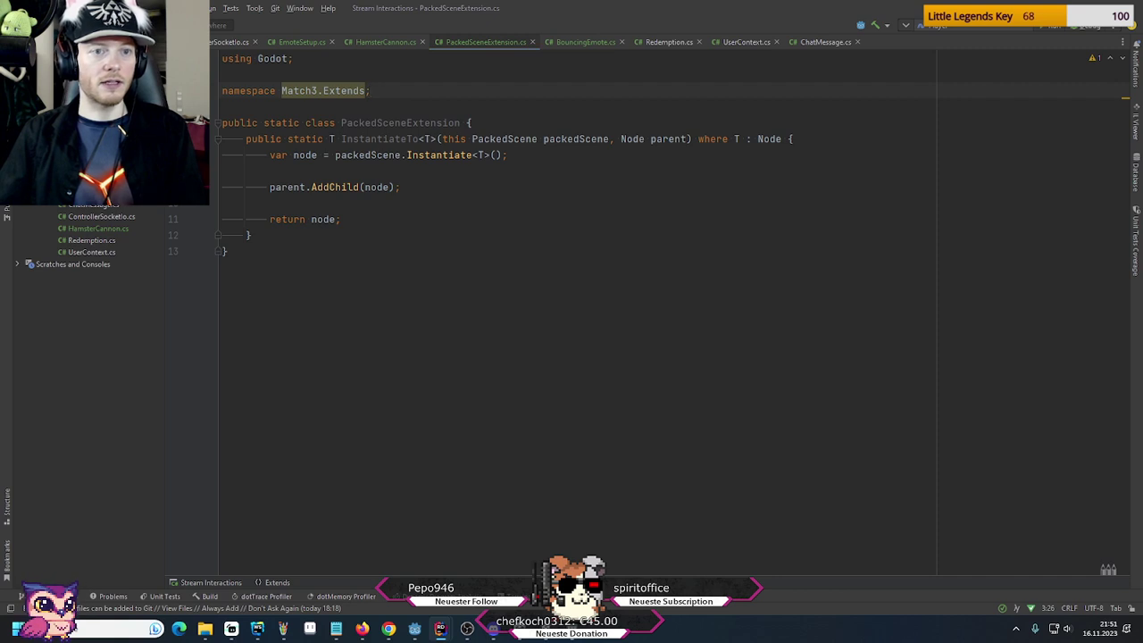
key("alt+Tab")
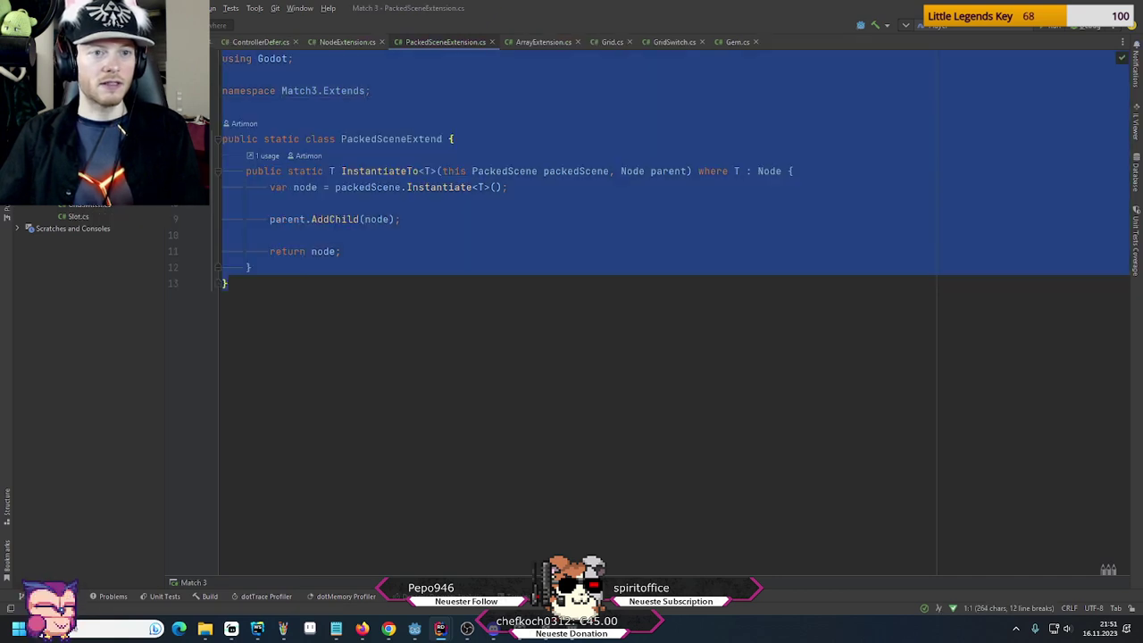
key("alt+Tab")
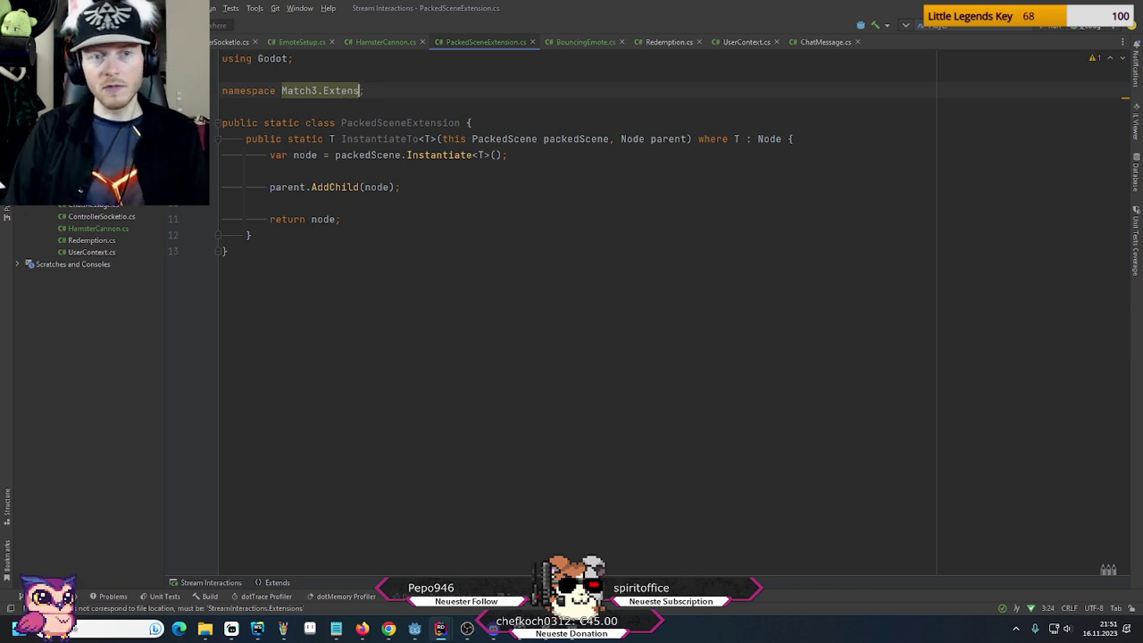
double_click(360, 91)
type("Extensions")
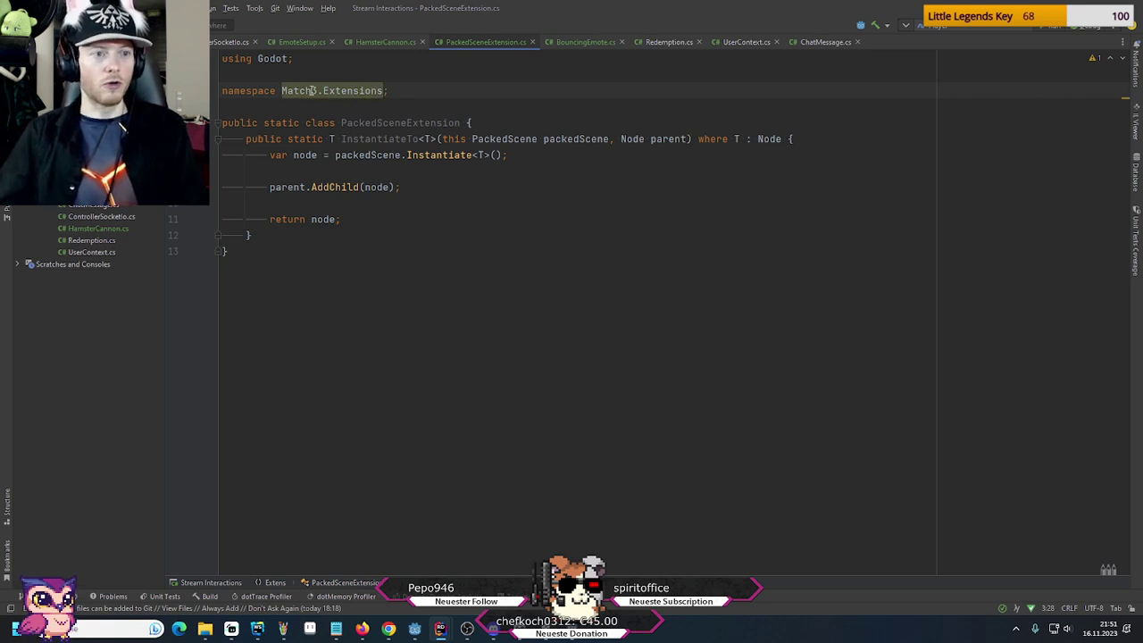
Replace Match3 in the namespace of PackedSceneExtension.cs with StreamInteractions, copied from HamsterCannon.cs
left_click(387, 42)
double_click(334, 90)
key("ctrl+c")
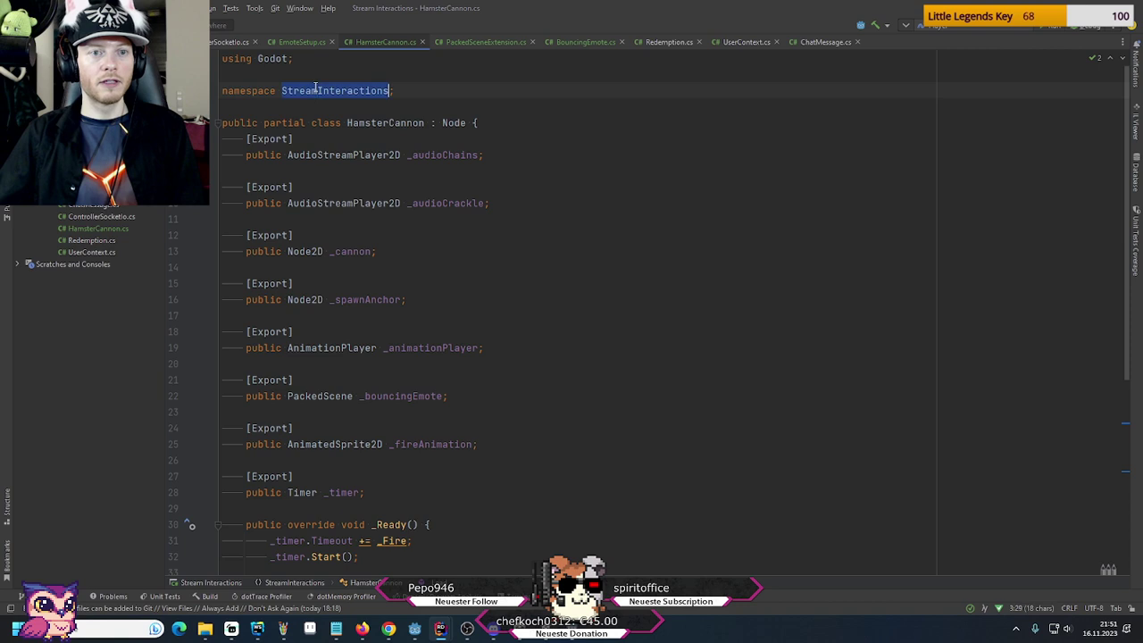
key("ctrl+Tab")
double_click(297, 90)
key("ctrl+v")
left_click(356, 64)
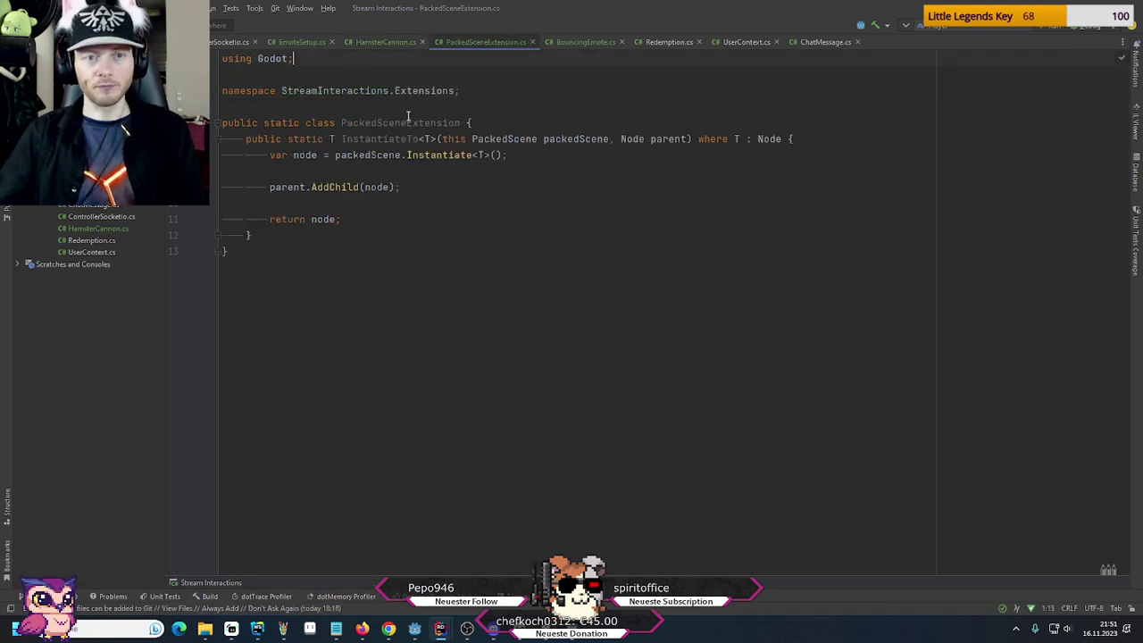
mouse_move(391, 134)
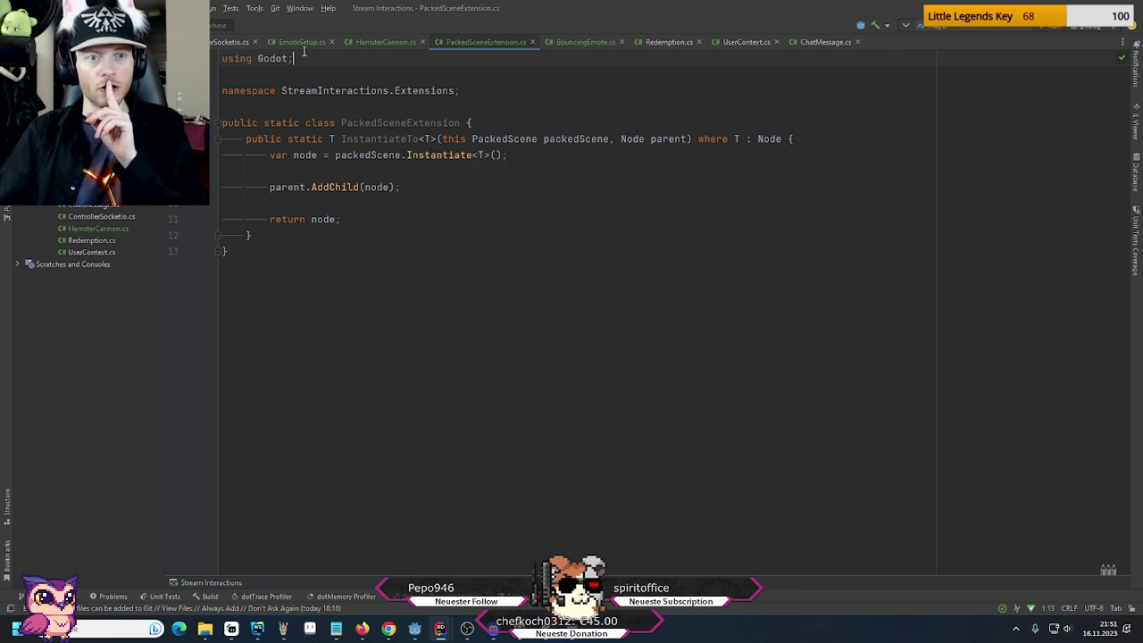
Start the _Load method in HamsterCannon.cs with a generic InstantiateTo call on _bouncingEmote
left_click(380, 43)
scroll(447, 276, "down", 7)
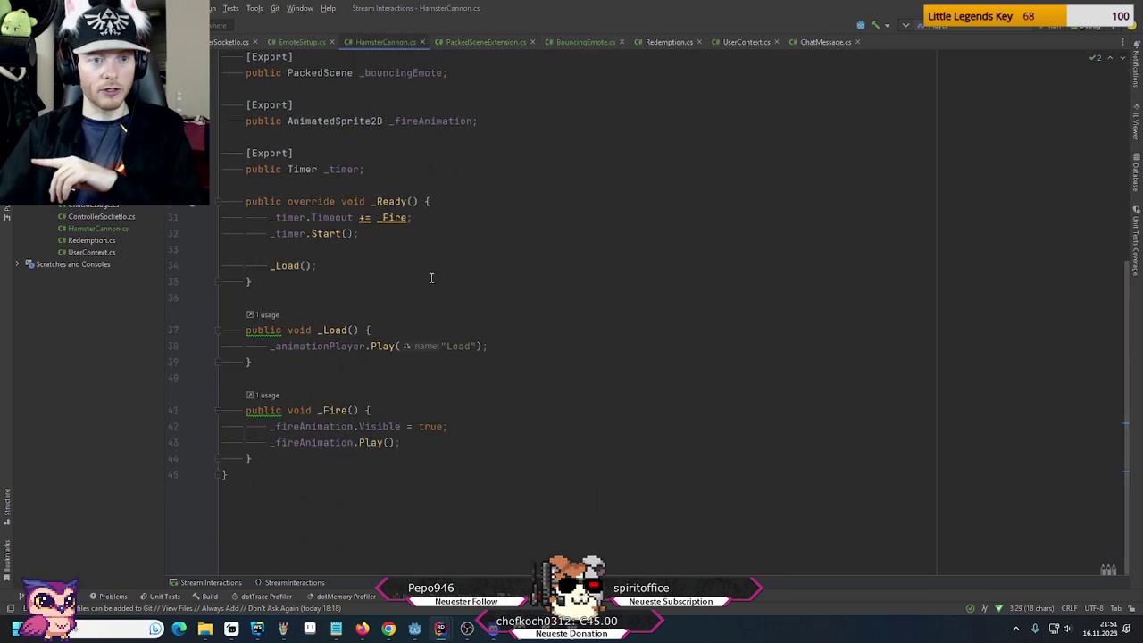
left_click(294, 265)
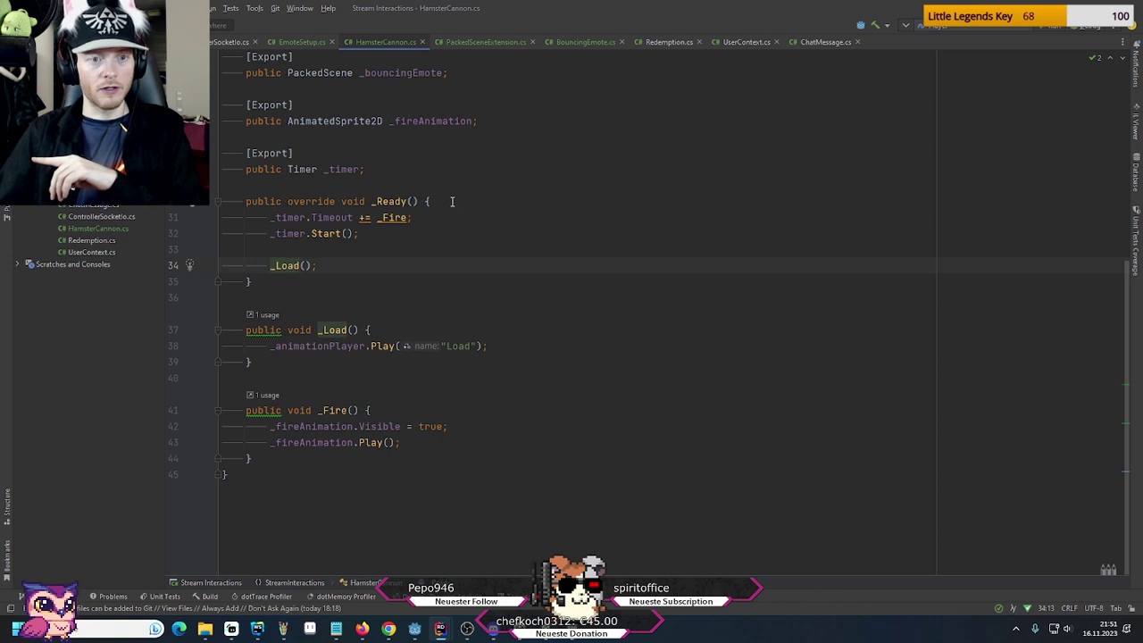
left_click(415, 330)
key("Return")
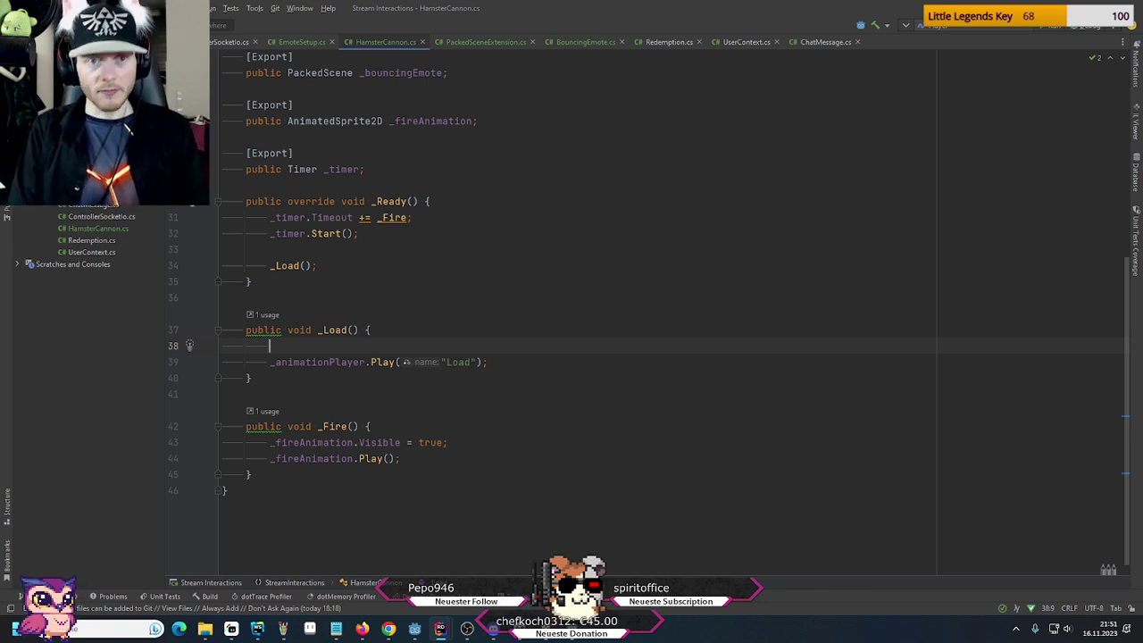
type("_bouncingEmote.")
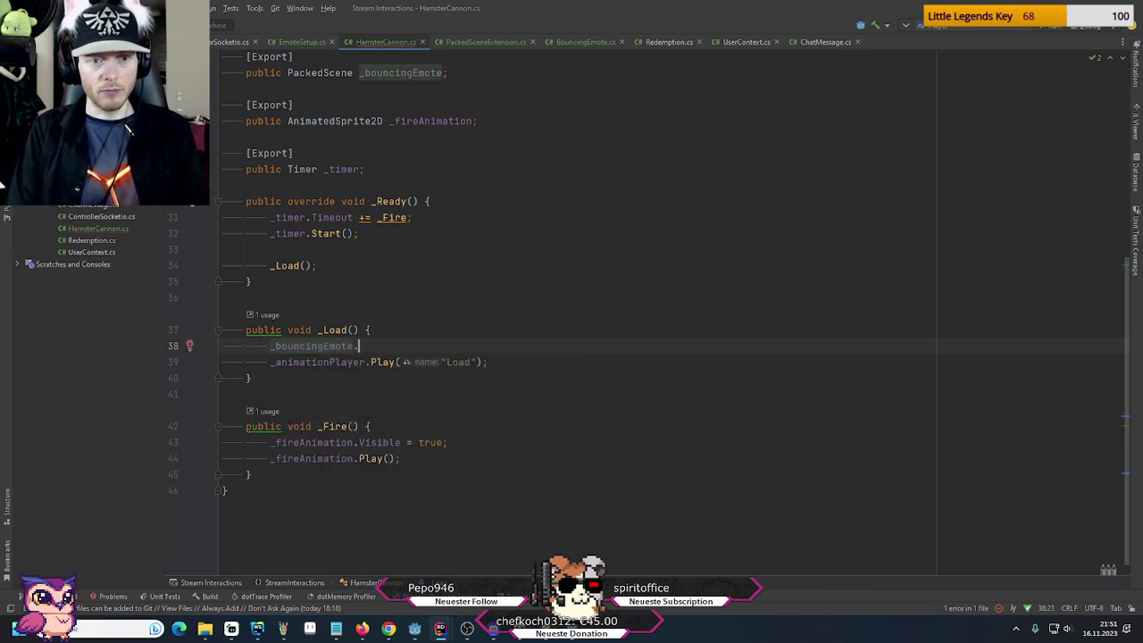
key("Down")
key("Return")
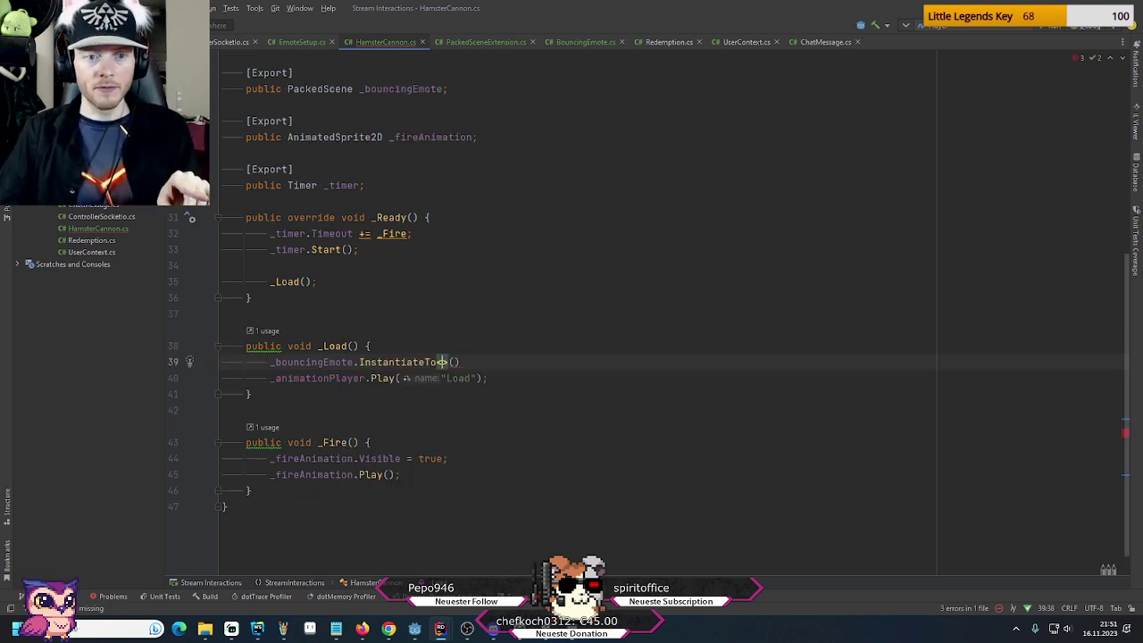
Complete the InstantiateTo call in _Load with type BouncingEmote and _spawnAnchor as its parent argument, ending the statement
scroll(572, 313, "up", 2)
scroll(572, 313, "up", 1)
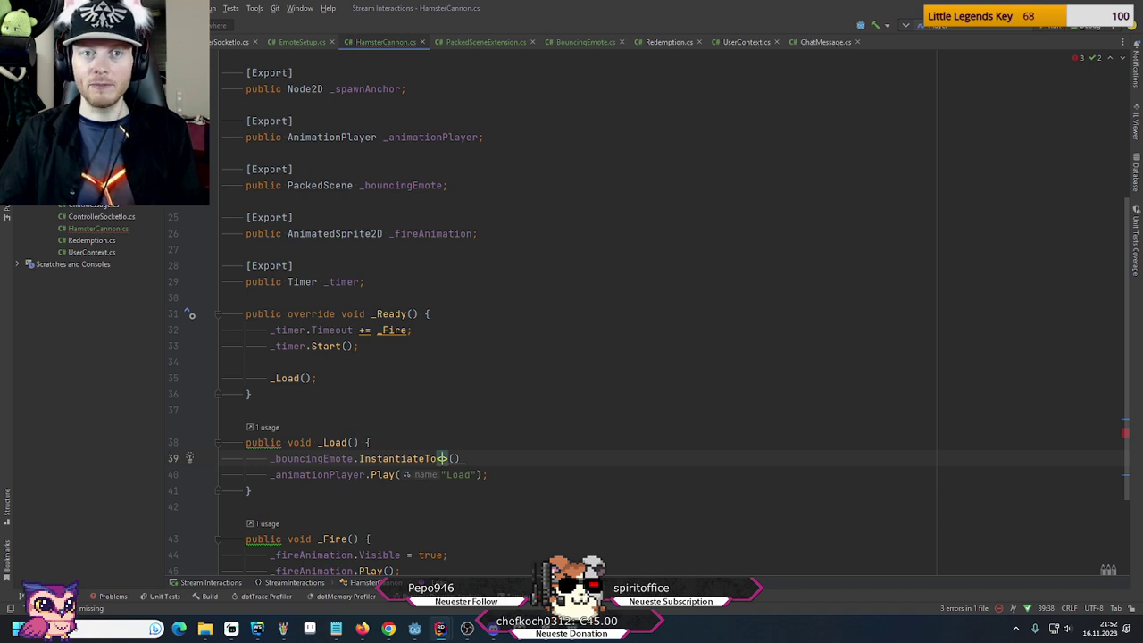
type("Bou")
key("Return")
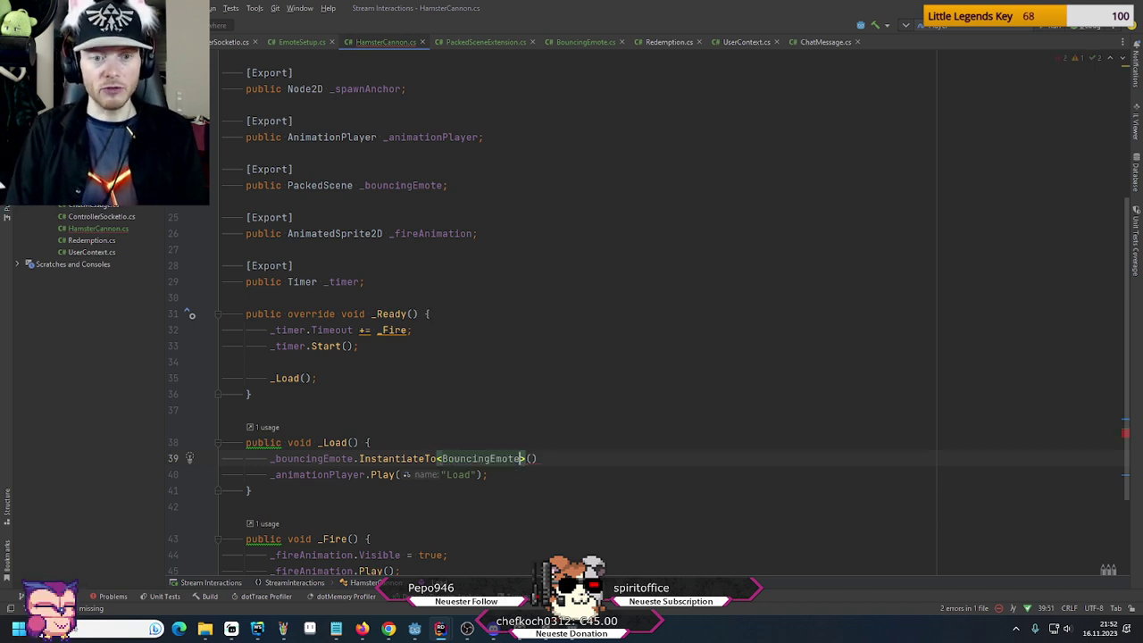
key("End")
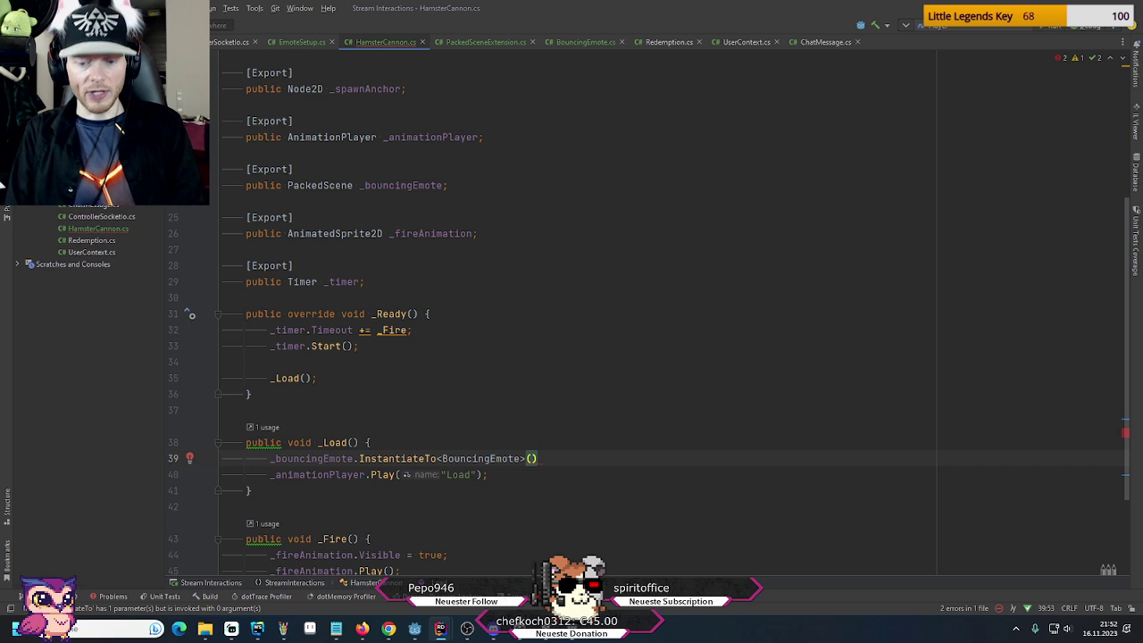
key("Left")
key("ctrl+space")
type("sp")
key("Return")
key("End")
type(";")
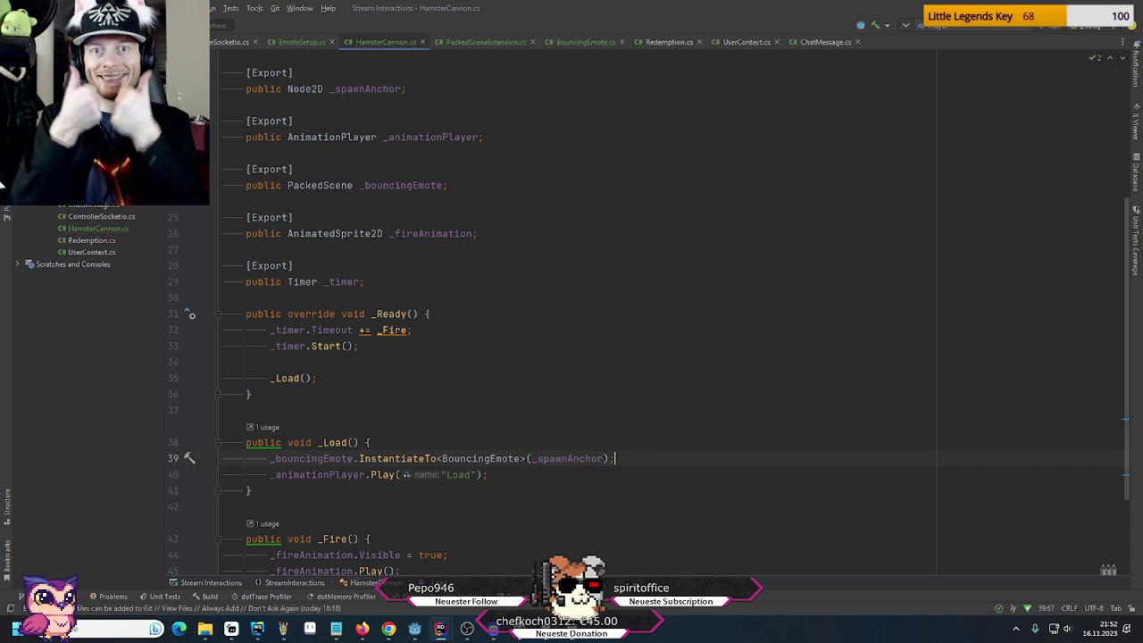
Store the instantiated emote in a local variable named bouncingEmote and separate it from the animation call with an empty line
type("var")
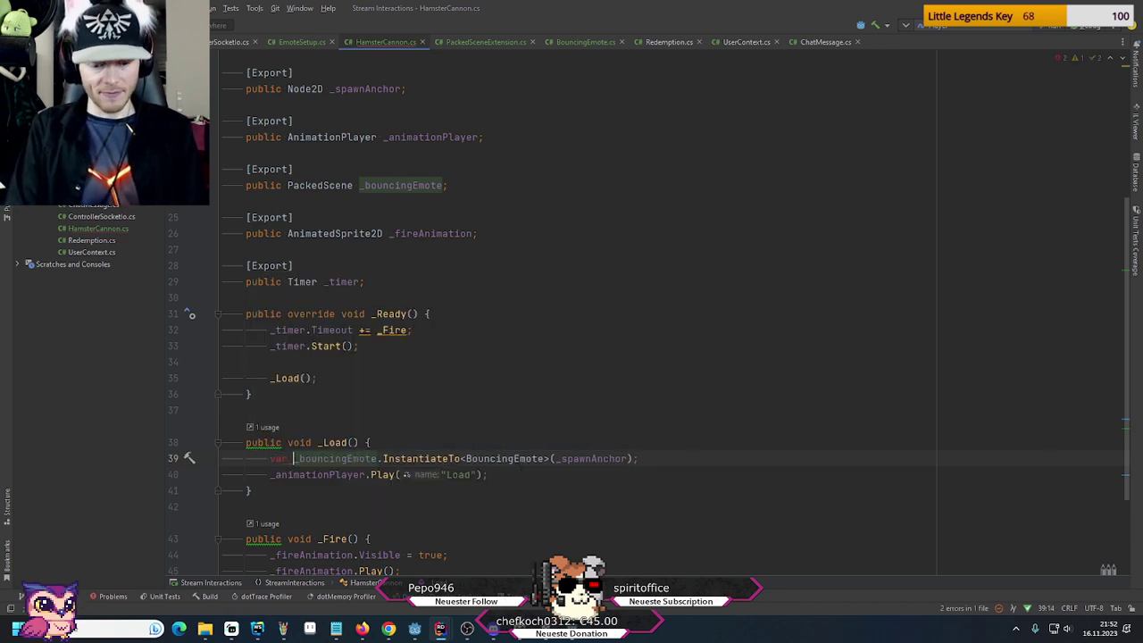
key("ctrl+space")
key("Return")
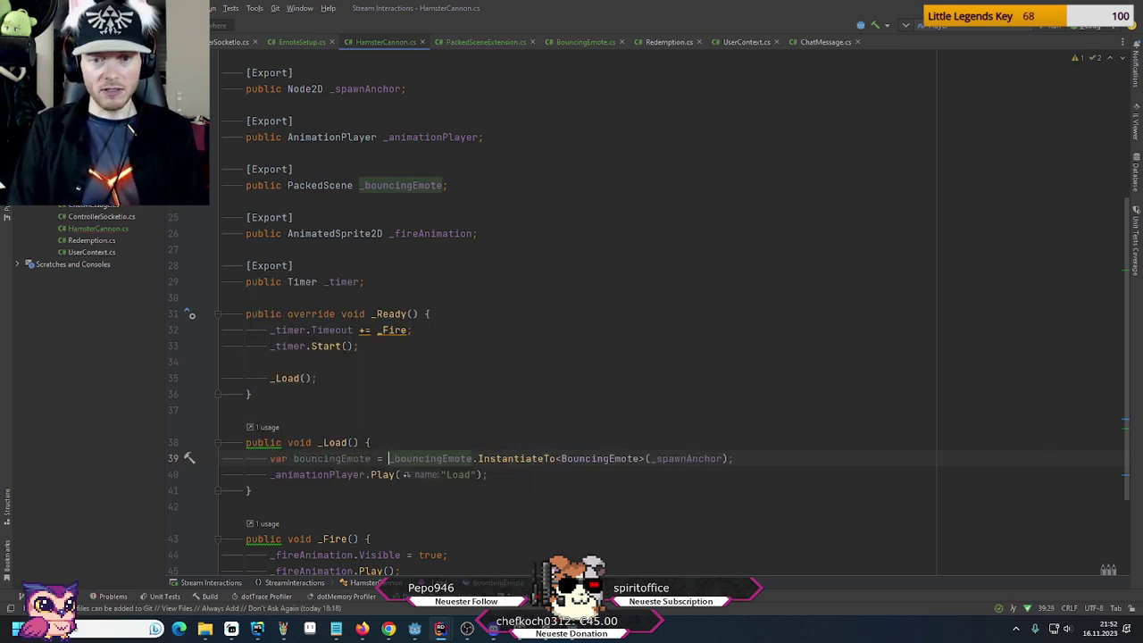
key("End")
key("Return")
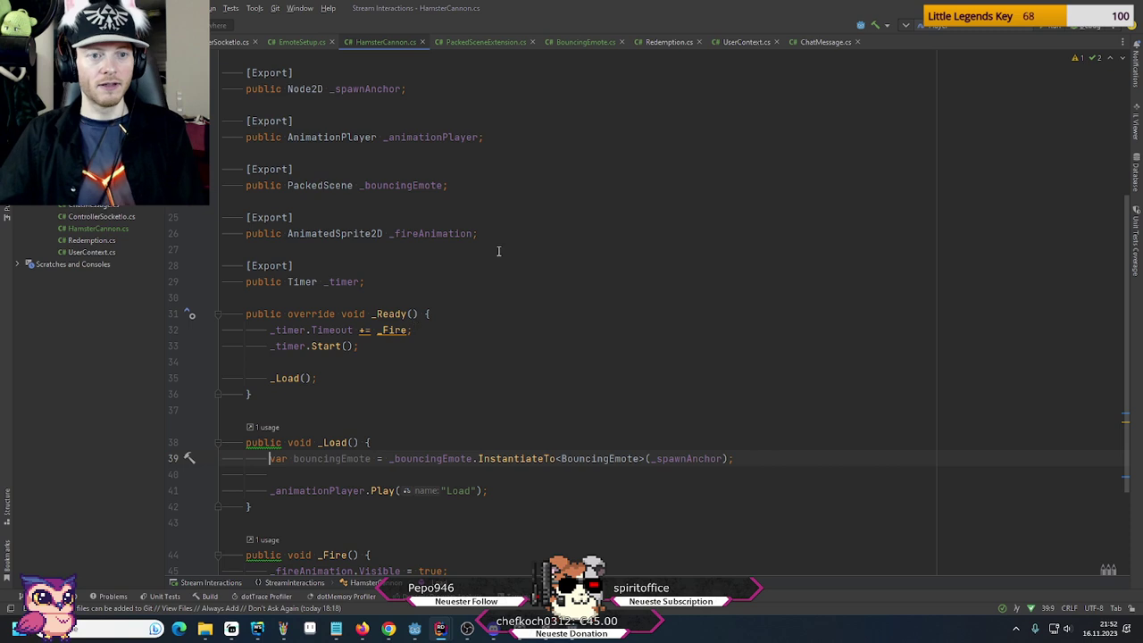
scroll(516, 239, "down", 2)
scroll(516, 240, "down", 2)
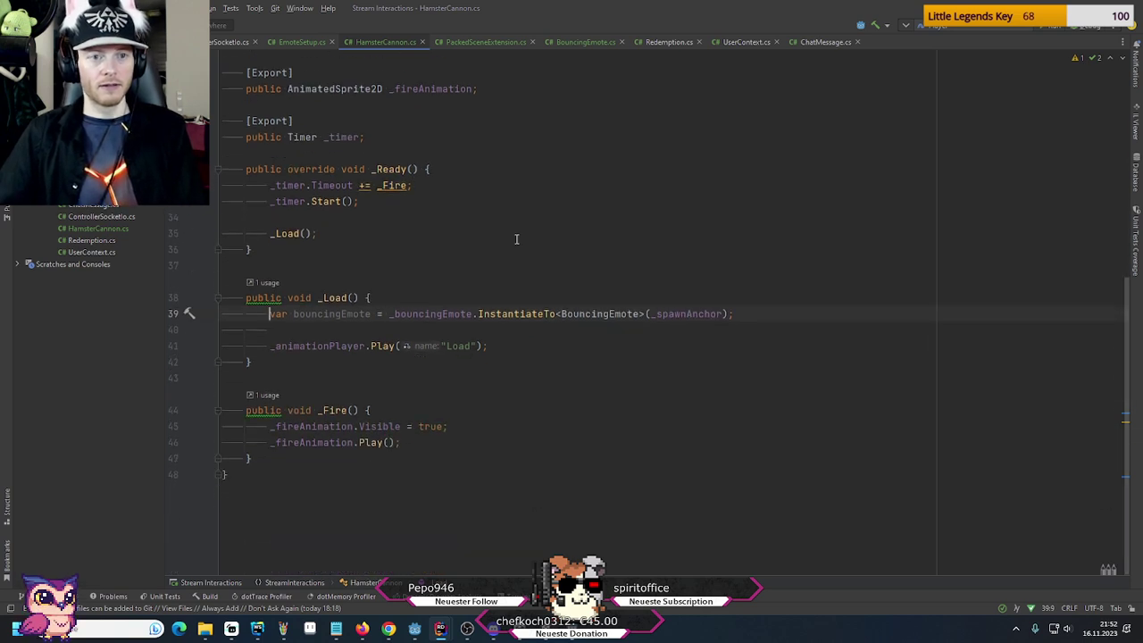
scroll(516, 240, "up", 8)
scroll(516, 239, "down", 8)
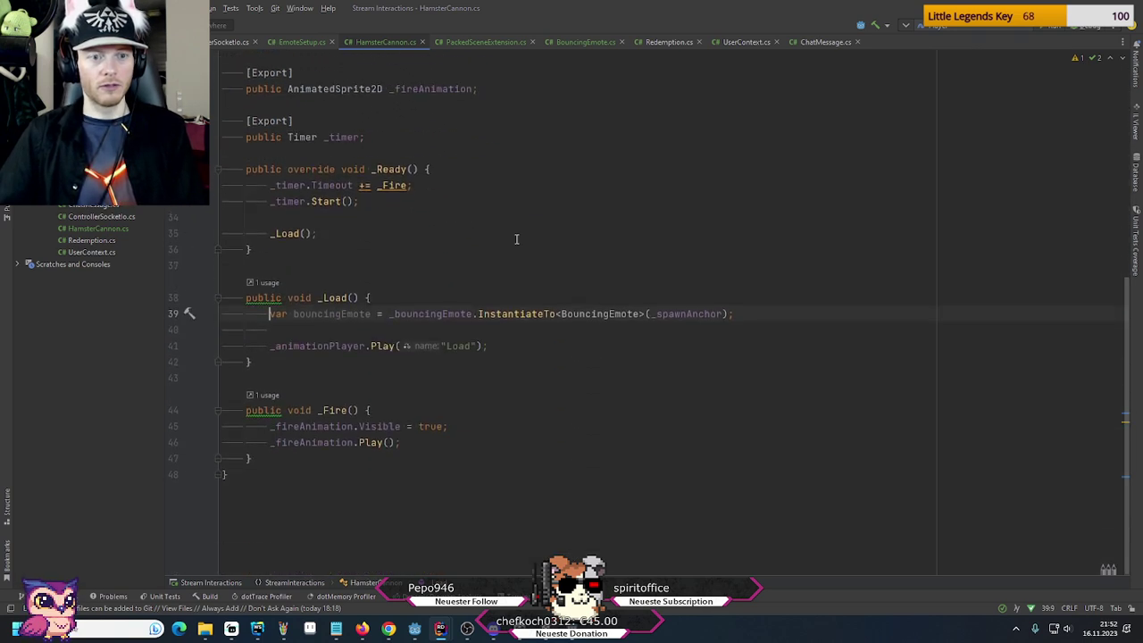
left_click(499, 255)
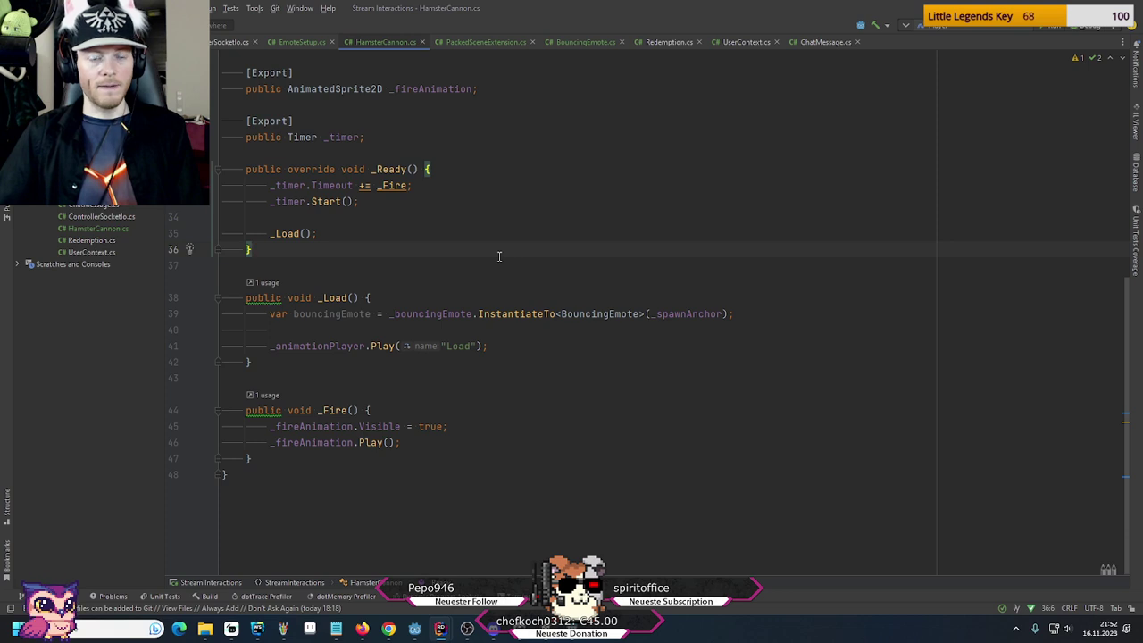
left_click(785, 309)
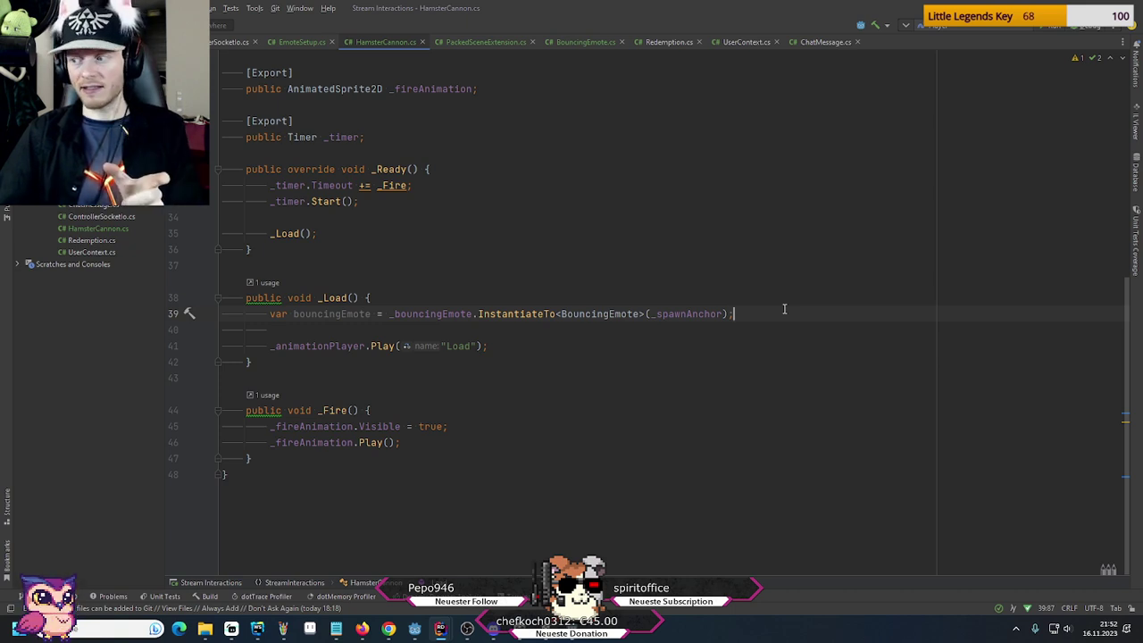
Switch to Godot and set the rotation of the BouncingEmote node under Spawn Anchor to 0
left_click(415, 630)
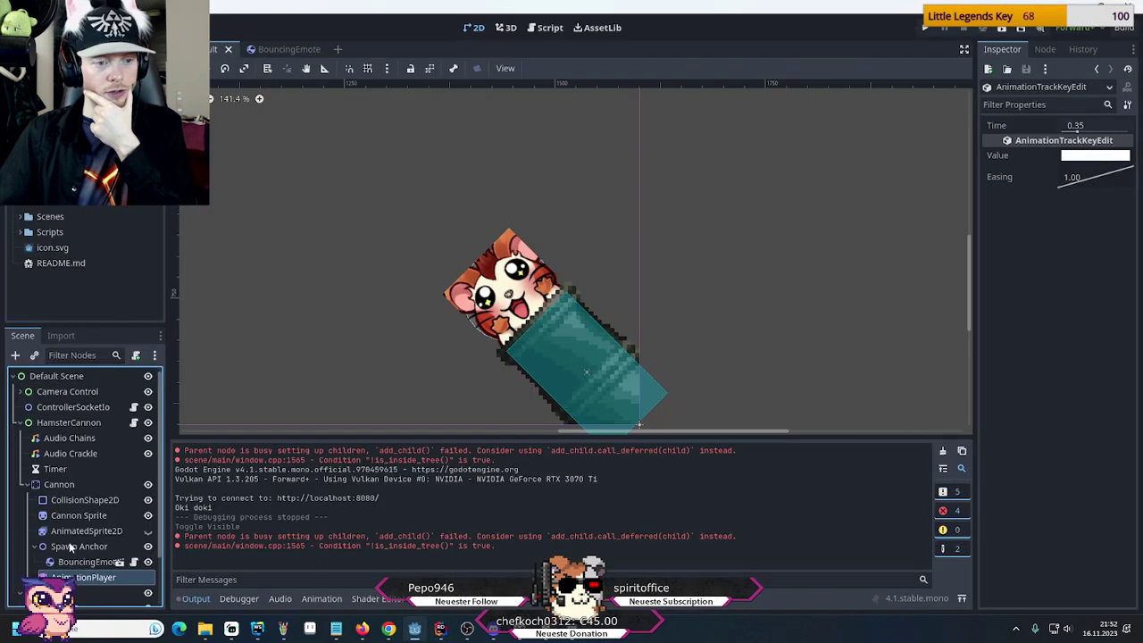
left_click(71, 547)
left_click(75, 563)
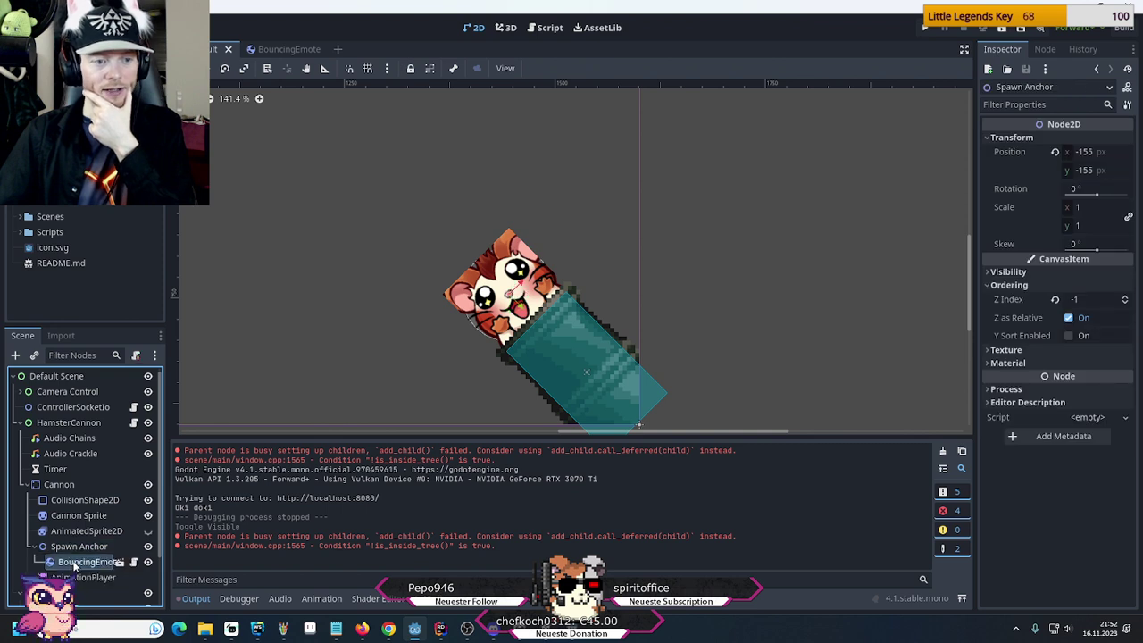
left_click(1076, 218)
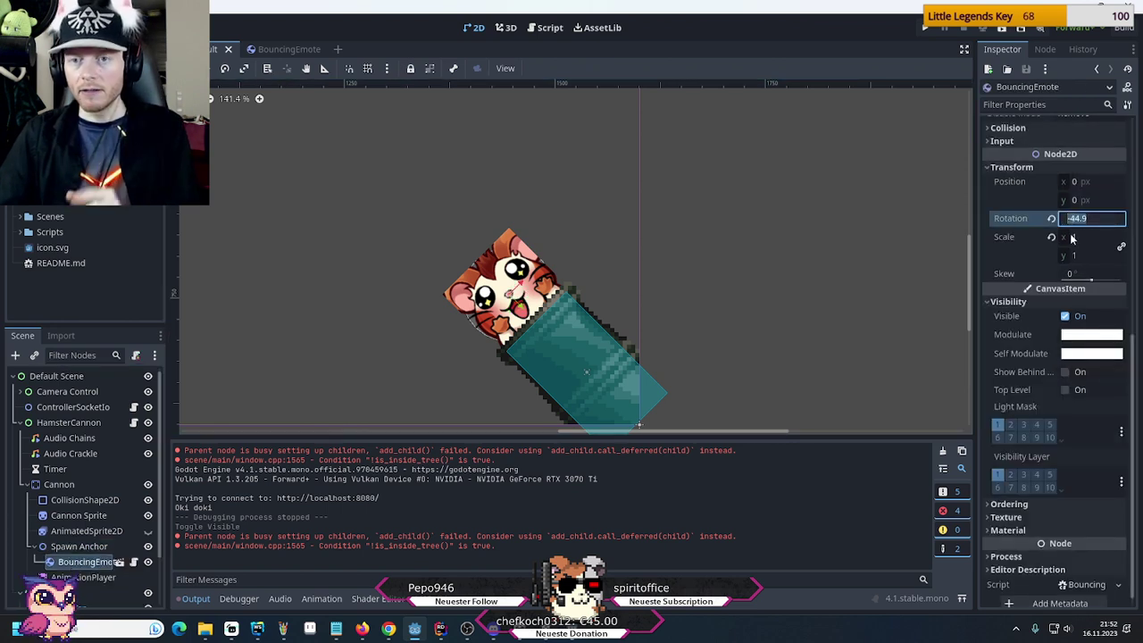
type("0")
key("Return")
Try rotating the Spawn Anchor node to -45 degrees
left_click(79, 546)
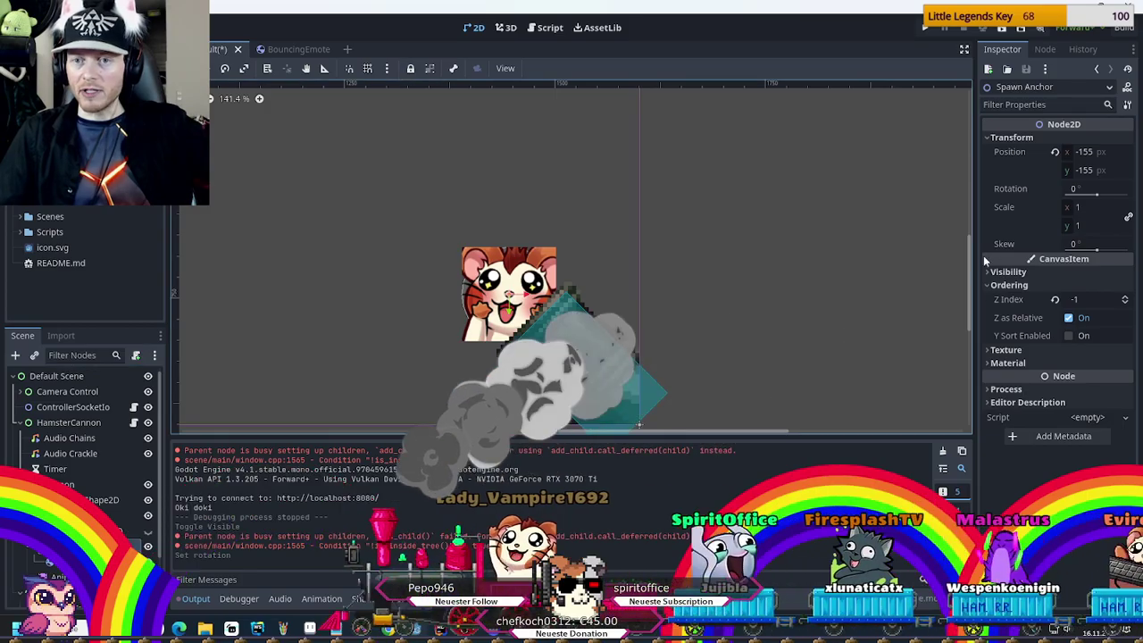
left_click(1085, 189)
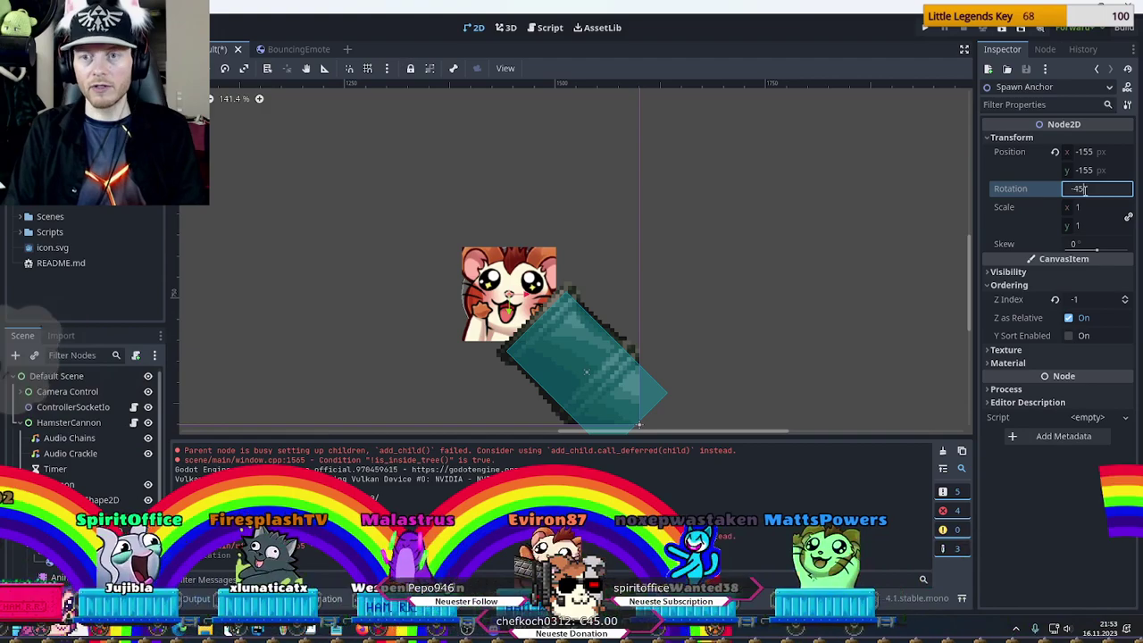
type("-45")
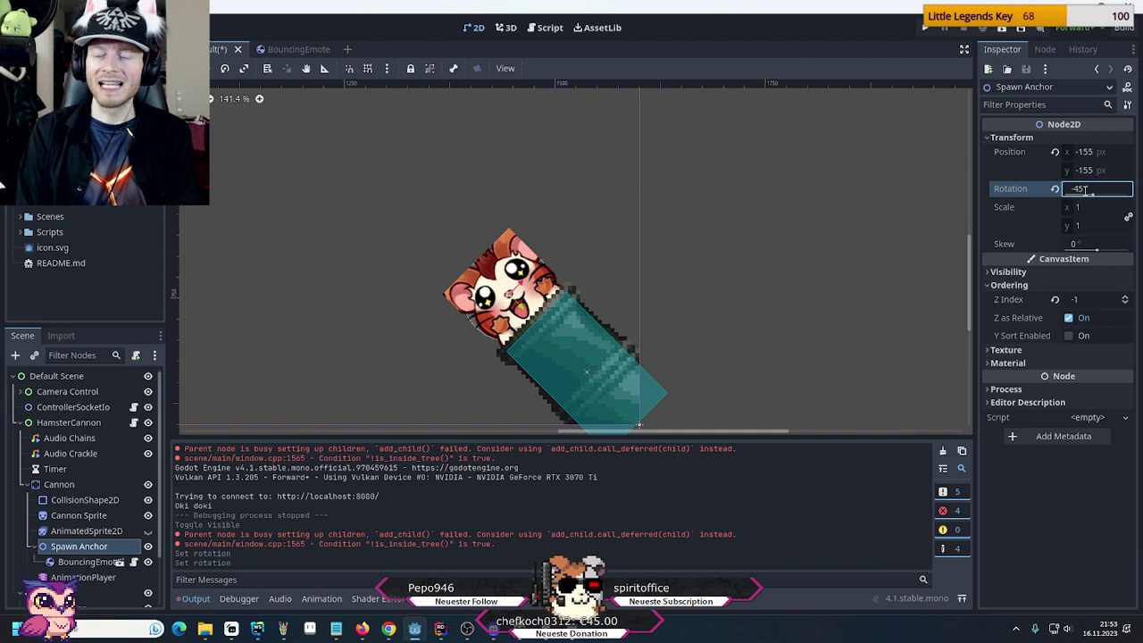
Set the Spawn Anchor's rotation to 0 and save the scene
type("0")
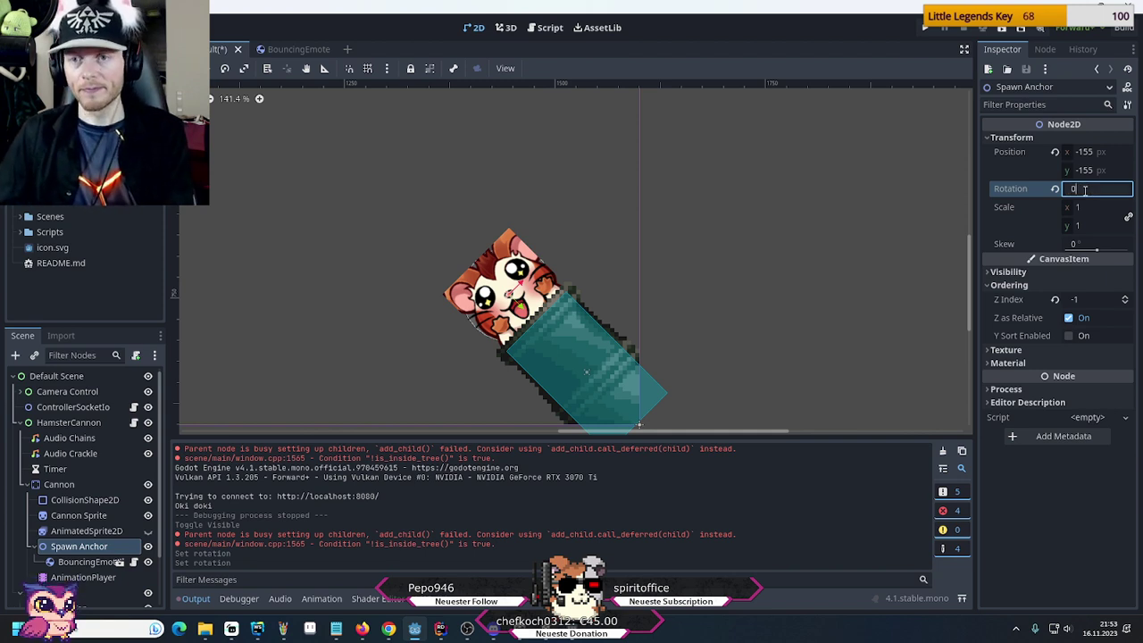
key("Return")
key("ctrl+s")
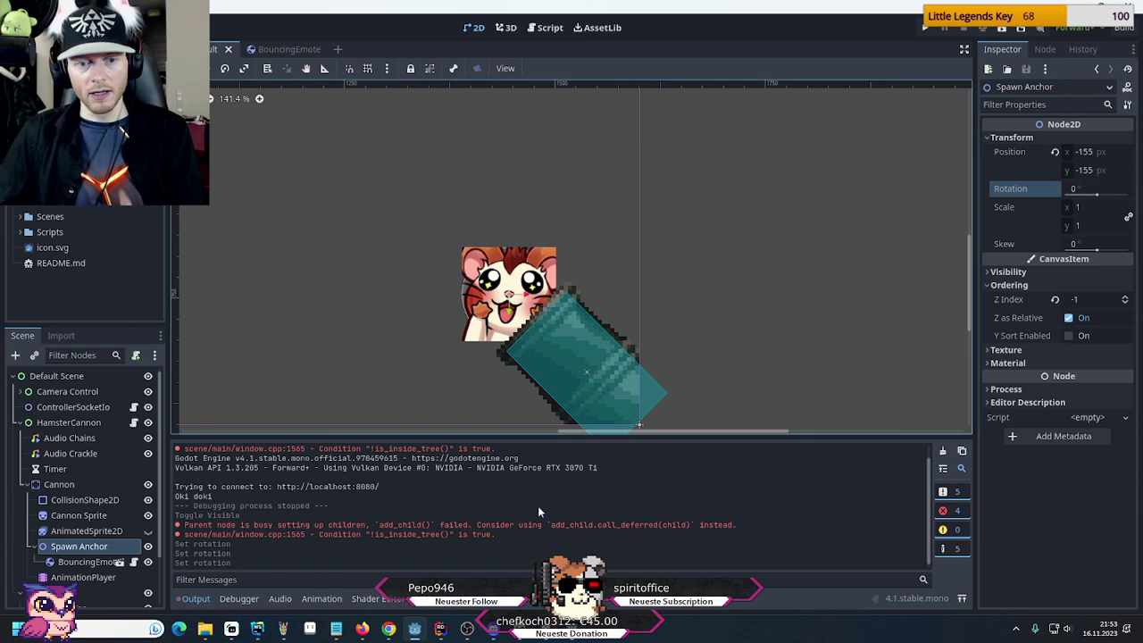
Switch to the Stream Interactions solution in Rider and examine the class declaration and _sprite field in BouncingEmote.cs
mouse_move(440, 629)
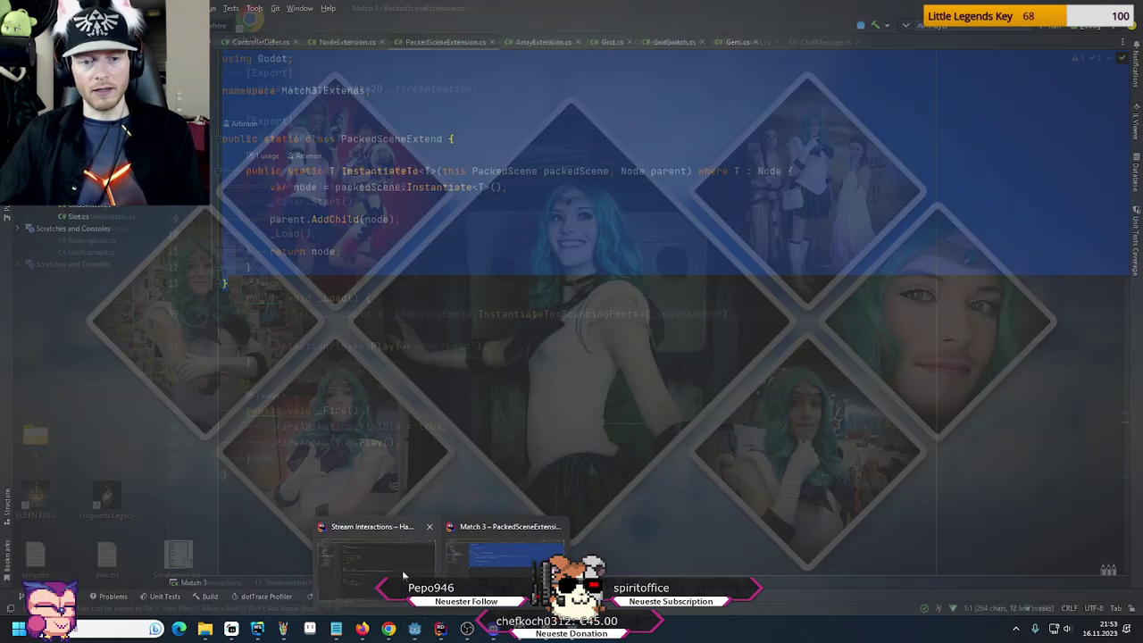
left_click(404, 576)
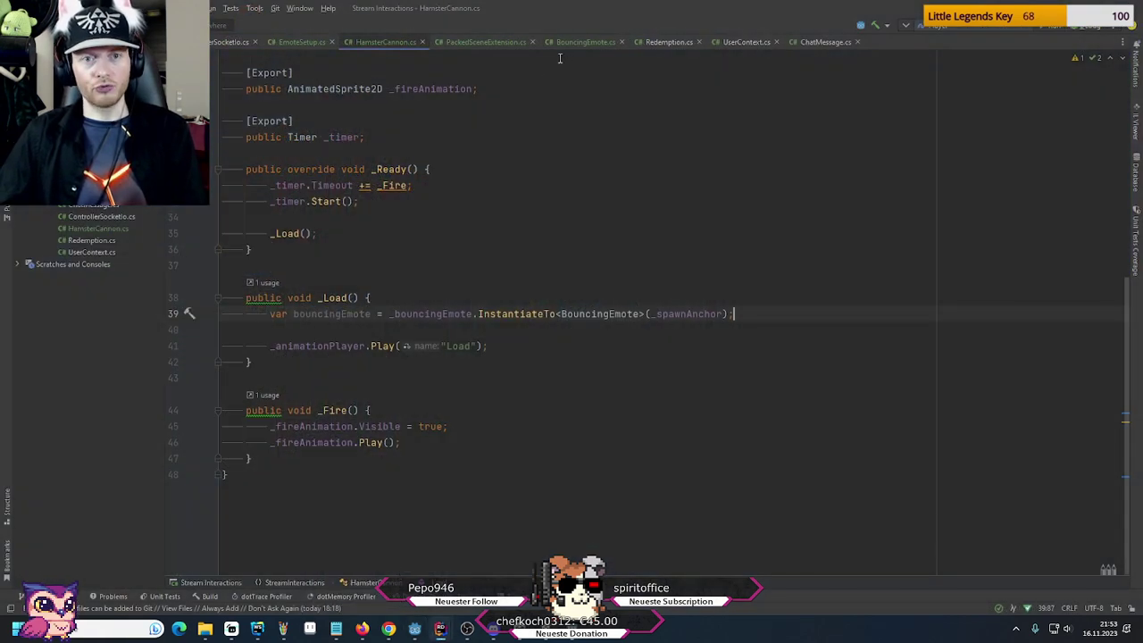
left_click(563, 41)
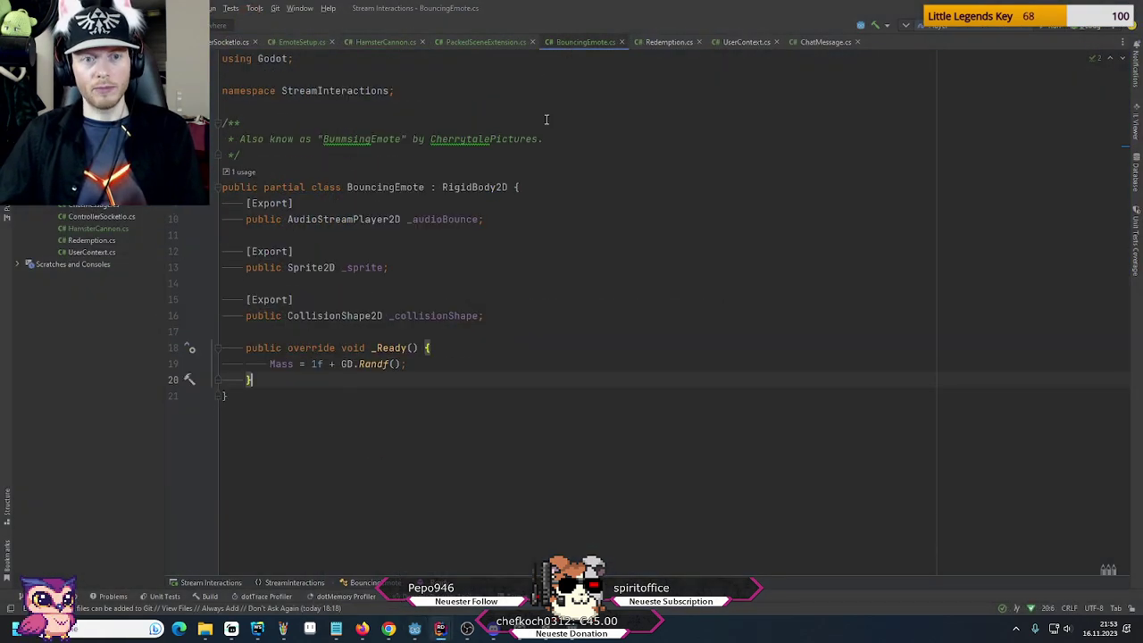
left_click(360, 267)
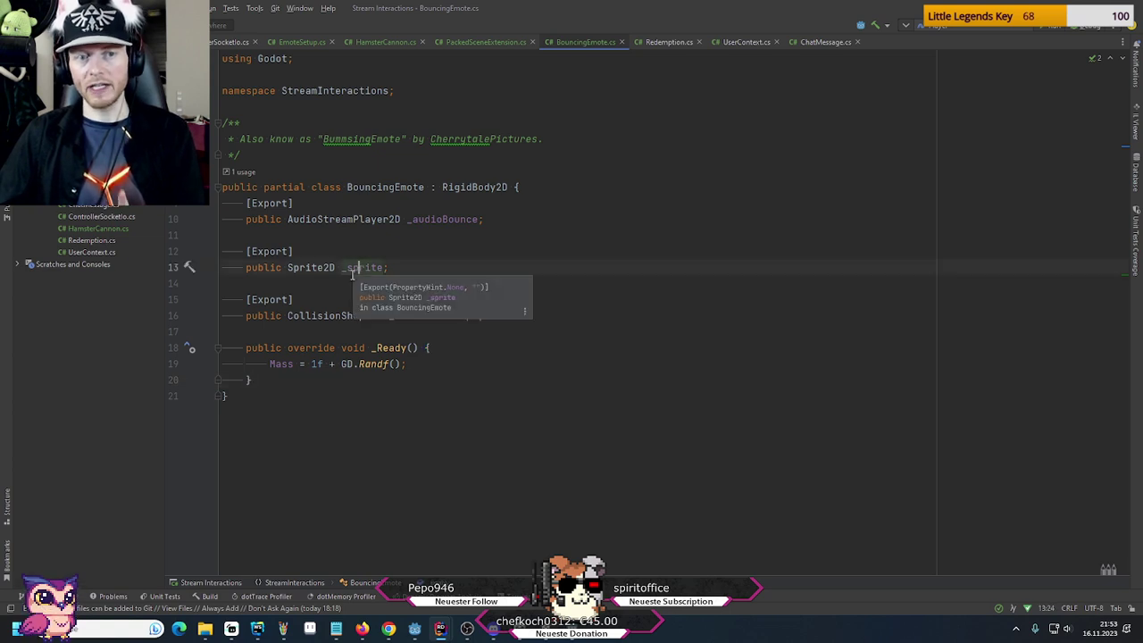
left_click(364, 189)
mouse_move(363, 190)
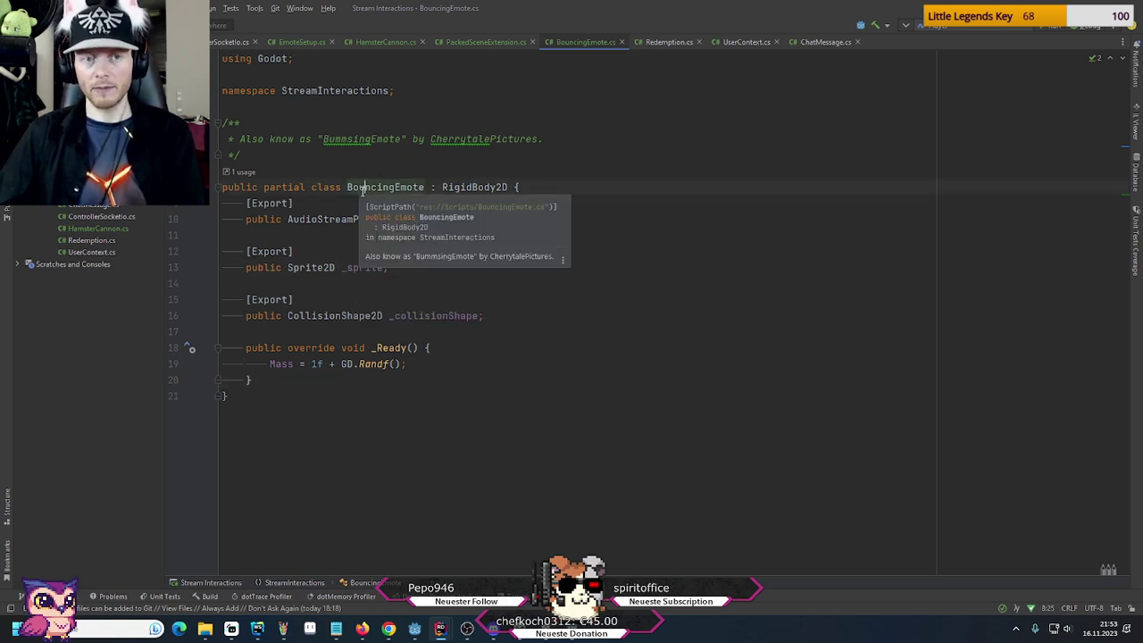
left_click(346, 269)
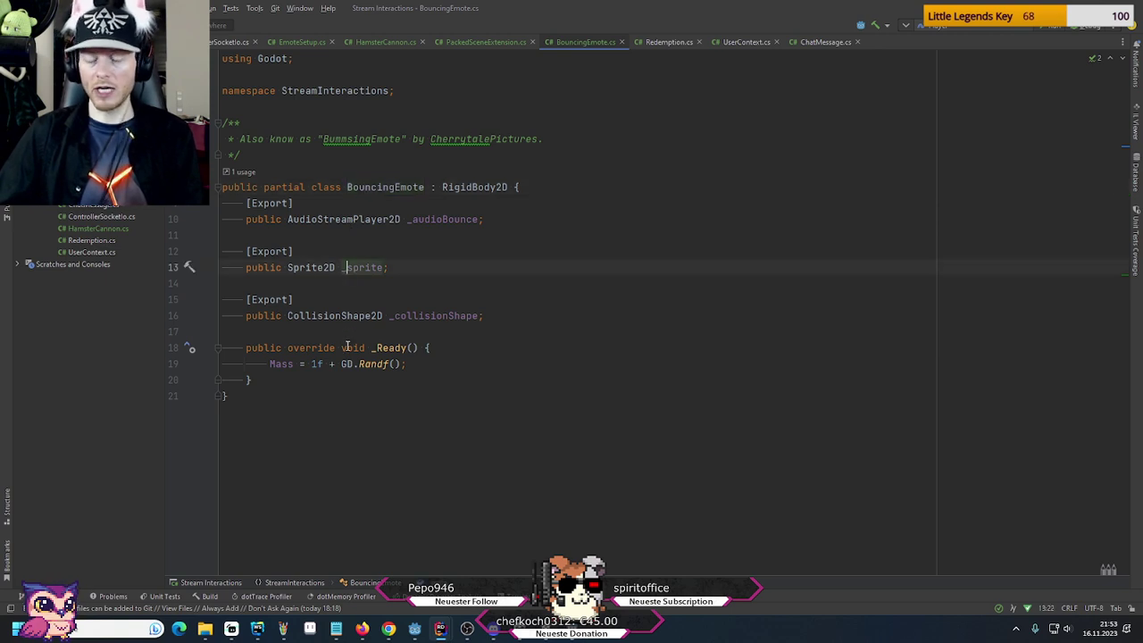
Begin a new public member between the _collisionShape field and the _Ready method in BouncingEmote.cs
left_click(324, 378)
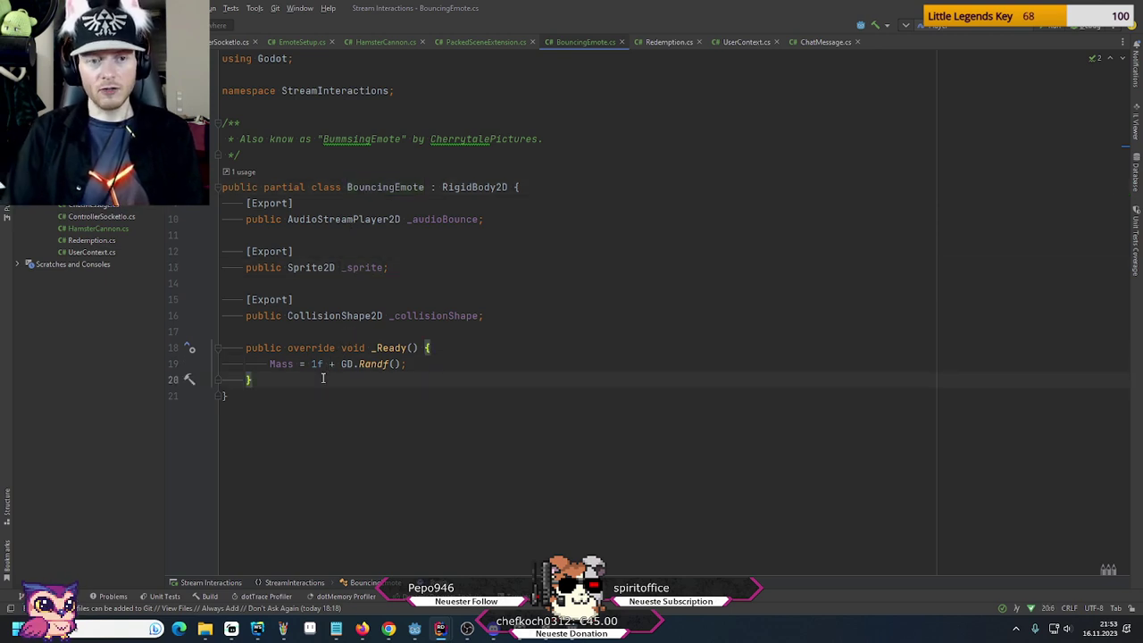
key("Up")
key("Up")
key("Up")
key("Up")
key("End")
key("Return")
key("Return")
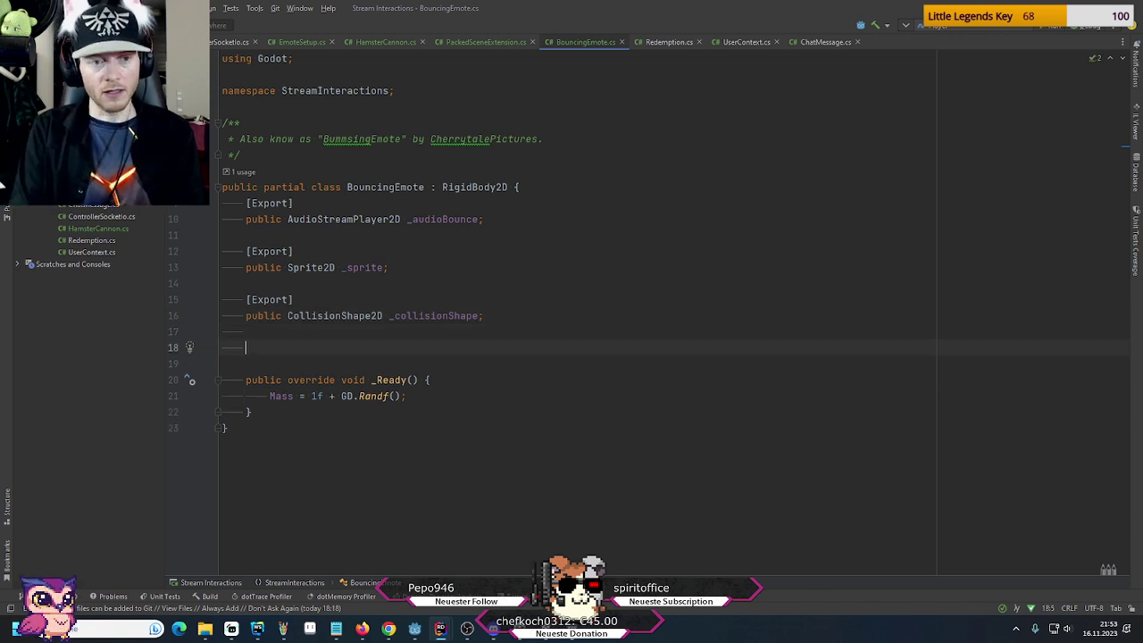
type("public")
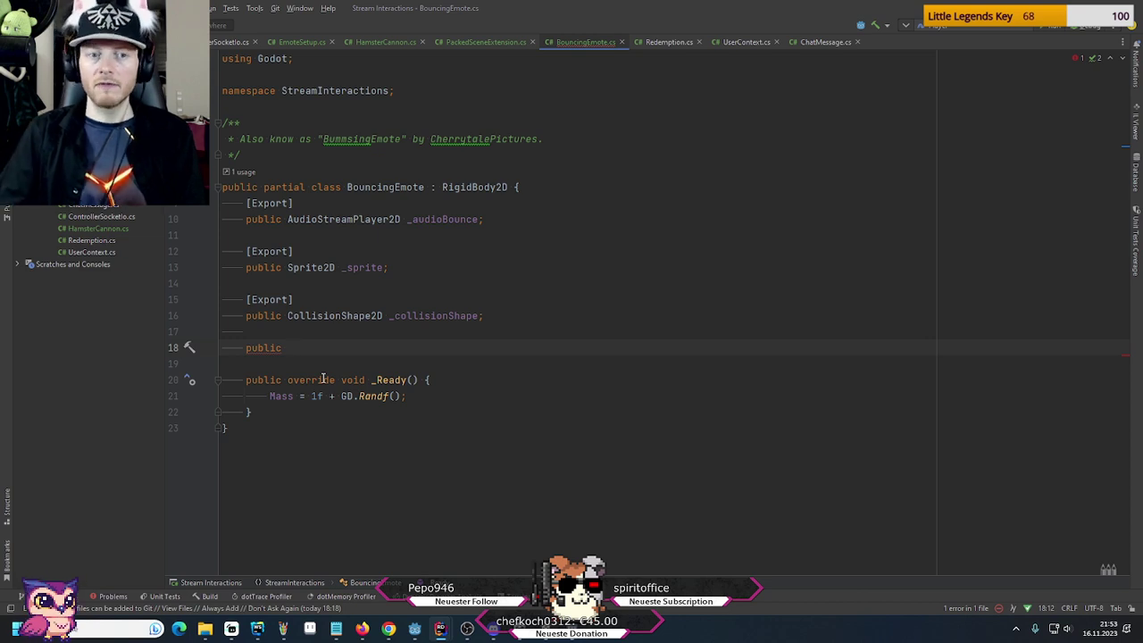
In HamsterCannon.cs, begin a bouncingEmote.RotationDegrees statement in _Load between the InstantiateTo line and the animation call
left_click(456, 44)
left_click(388, 43)
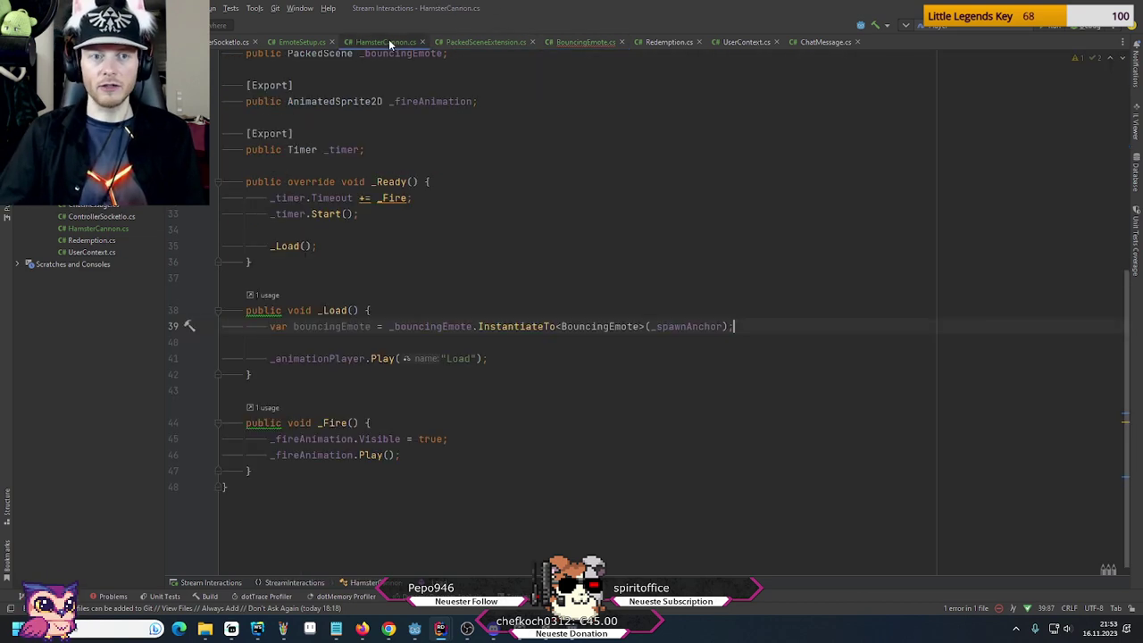
key("Return")
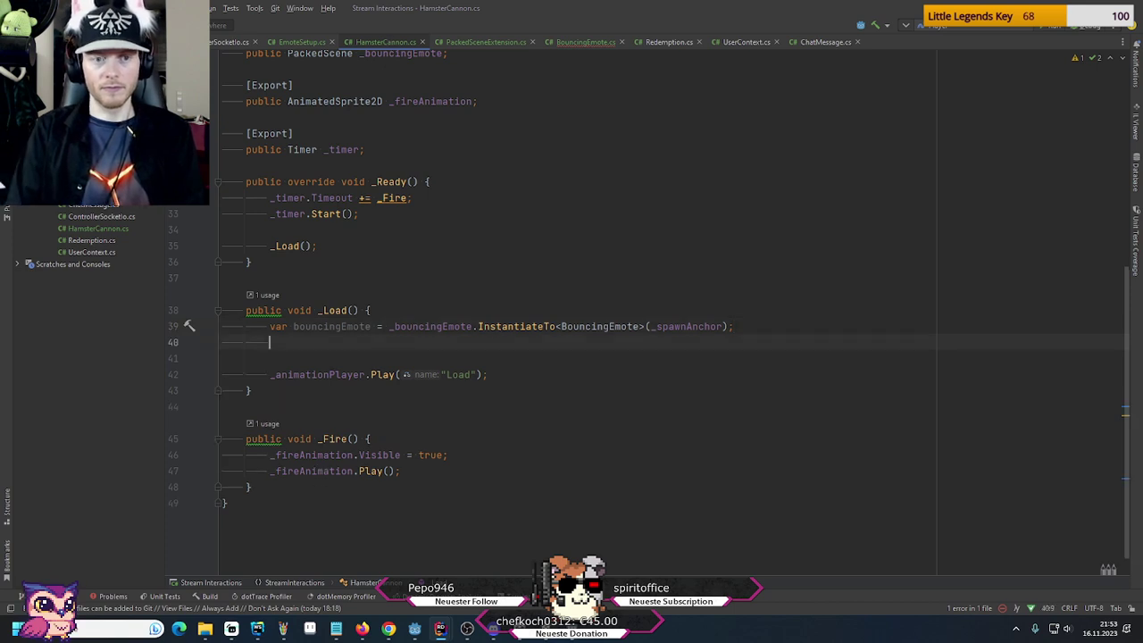
key("Return")
type("bou")
key("Return")
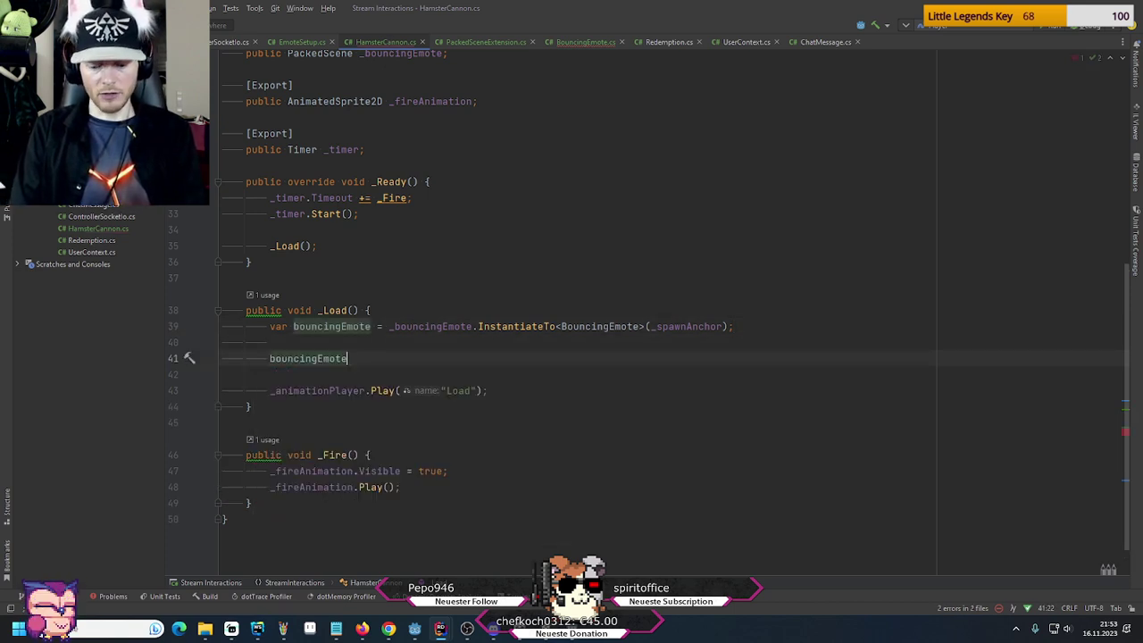
type(".r")
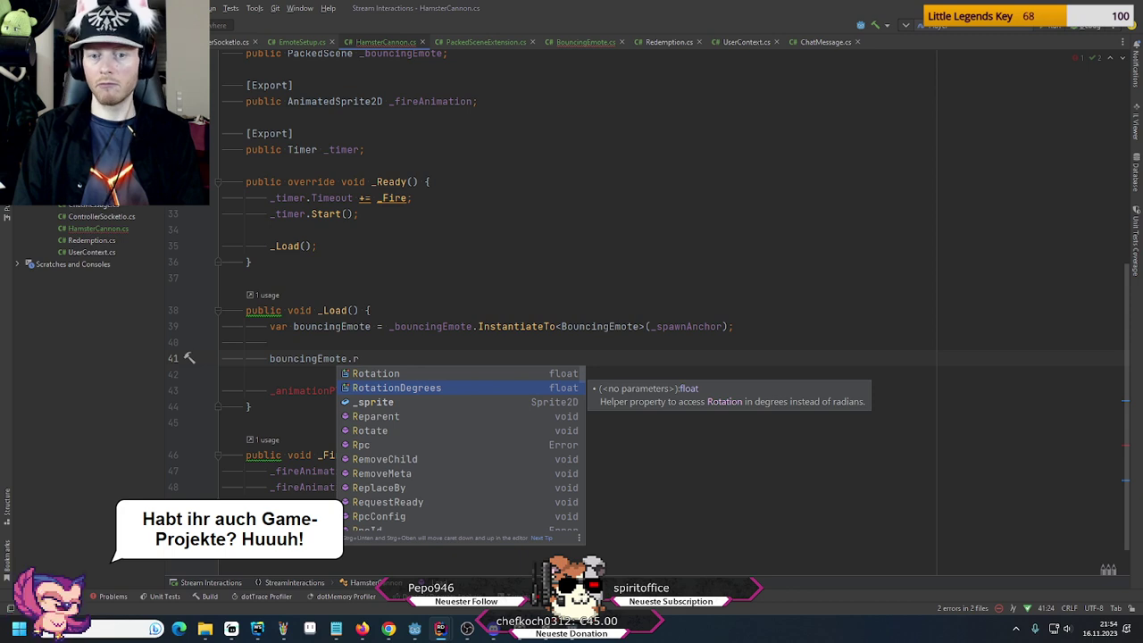
key("Return")
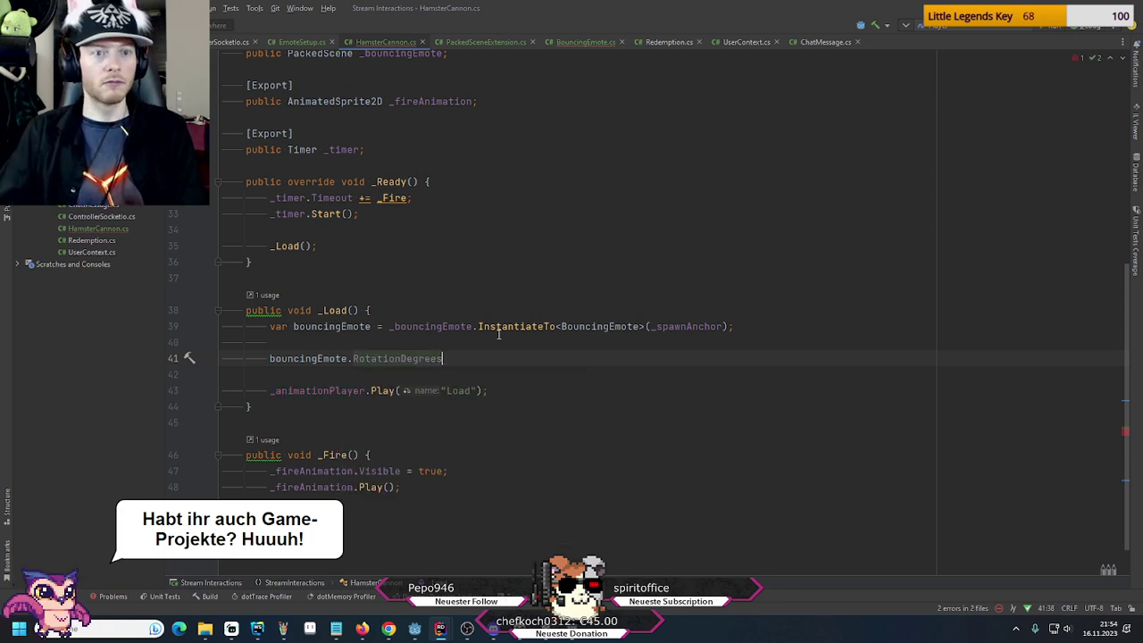
In BouncingEmote.cs, continue the public member as a float property Rotation with a getter returning _sprite.RotationDegrees
key("ctrl+Tab")
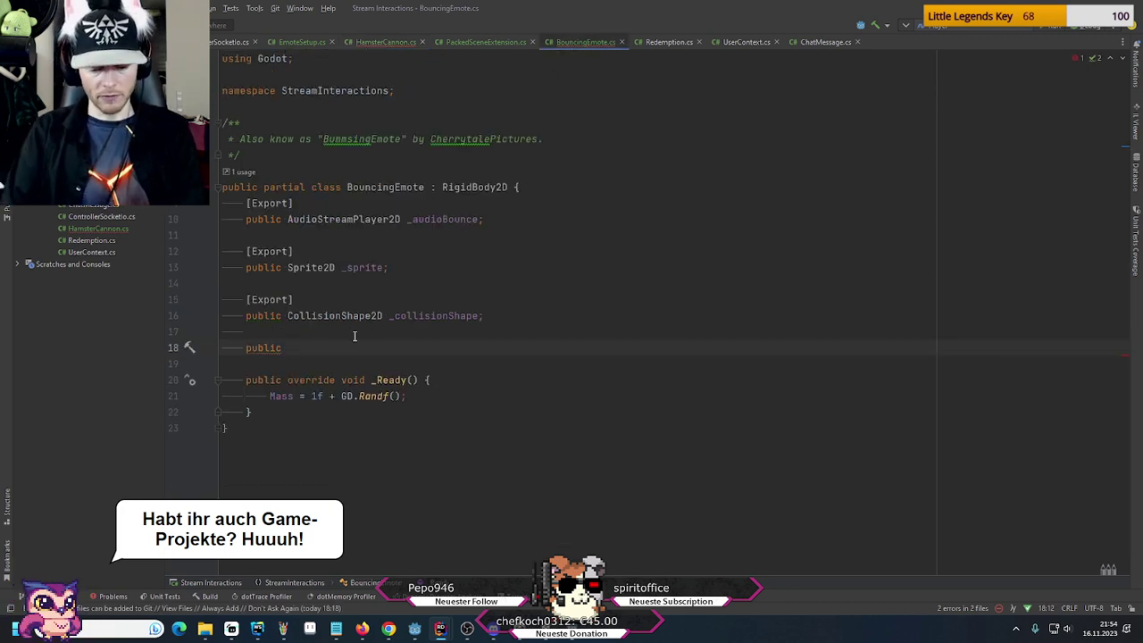
type("float Rotation")
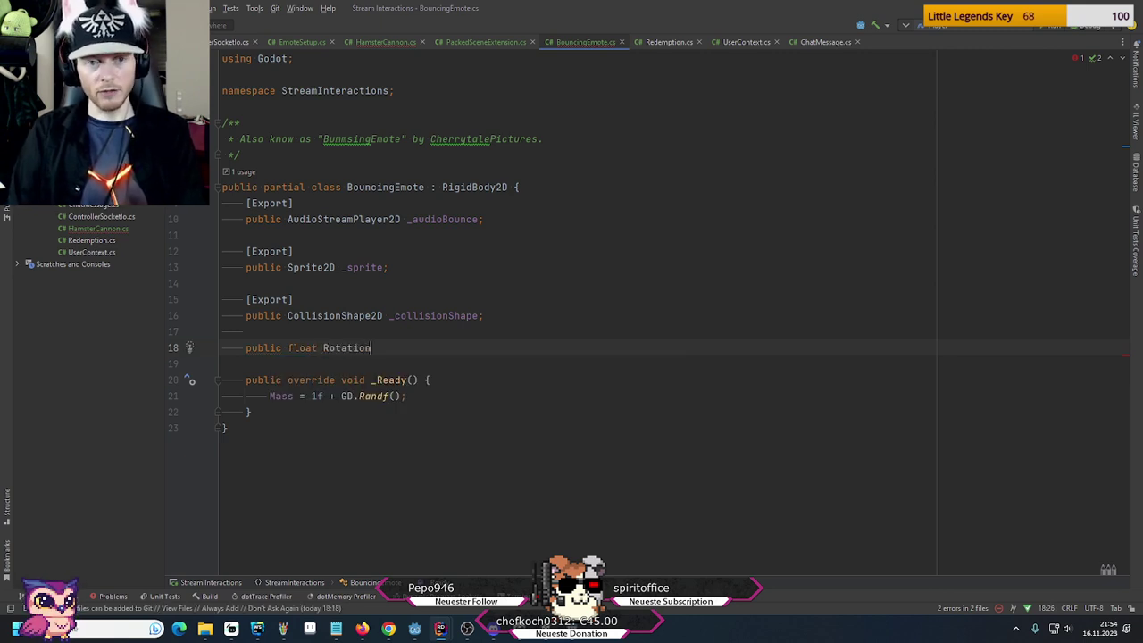
type(" {")
key("Return")
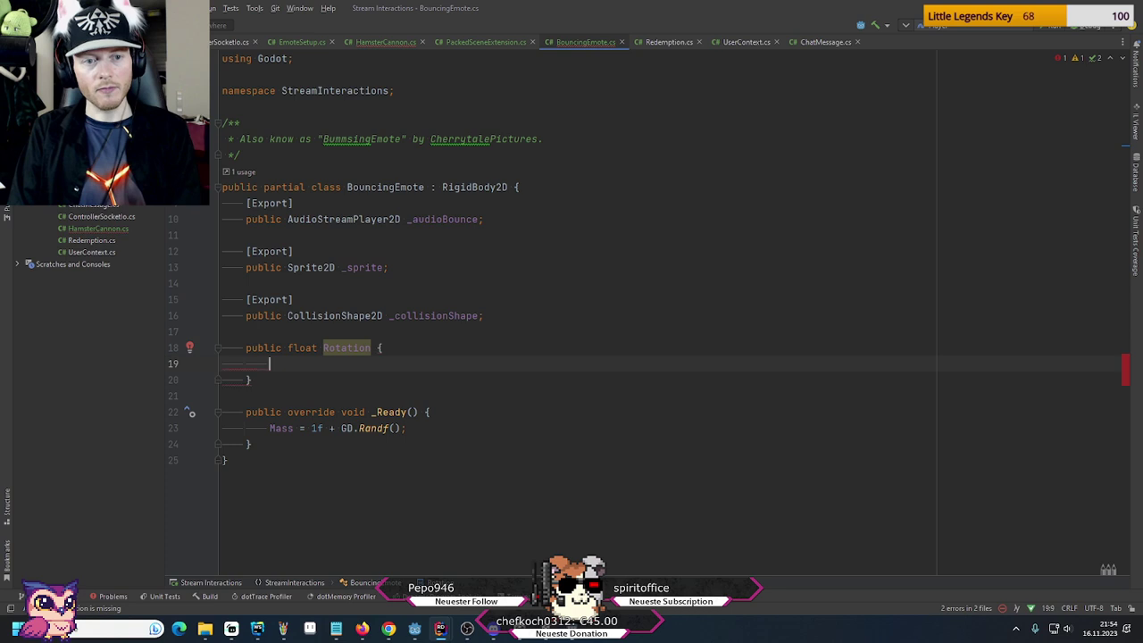
type("get ")
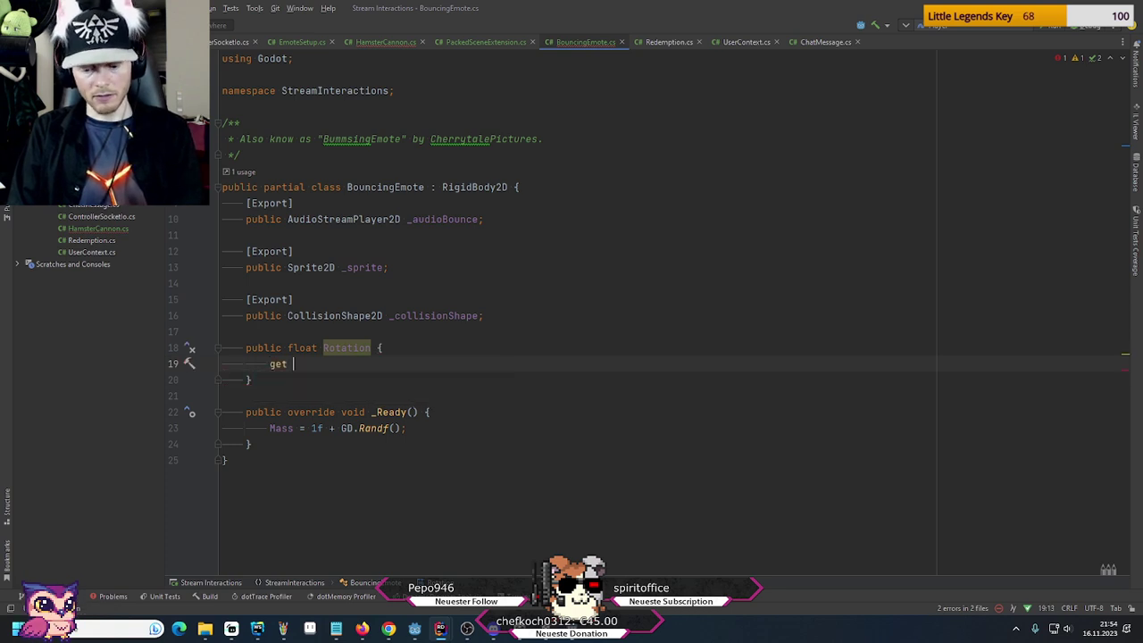
type("=> _sprite")
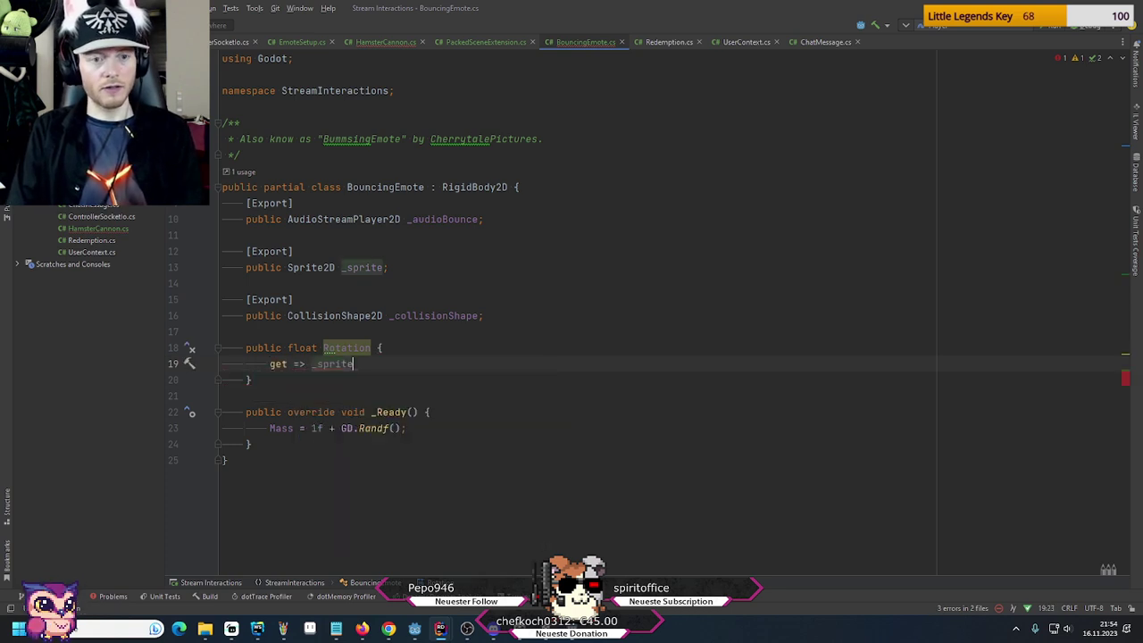
type(".R")
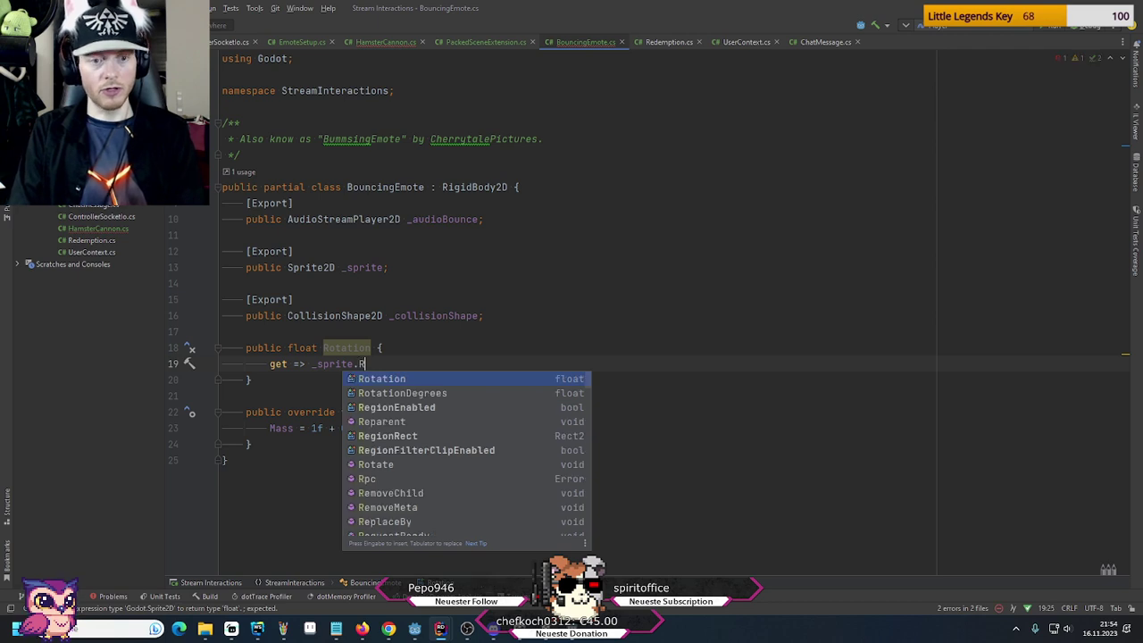
key("Return")
Change the new float property's name from Rotation to RotationDegrees
left_click(371, 347)
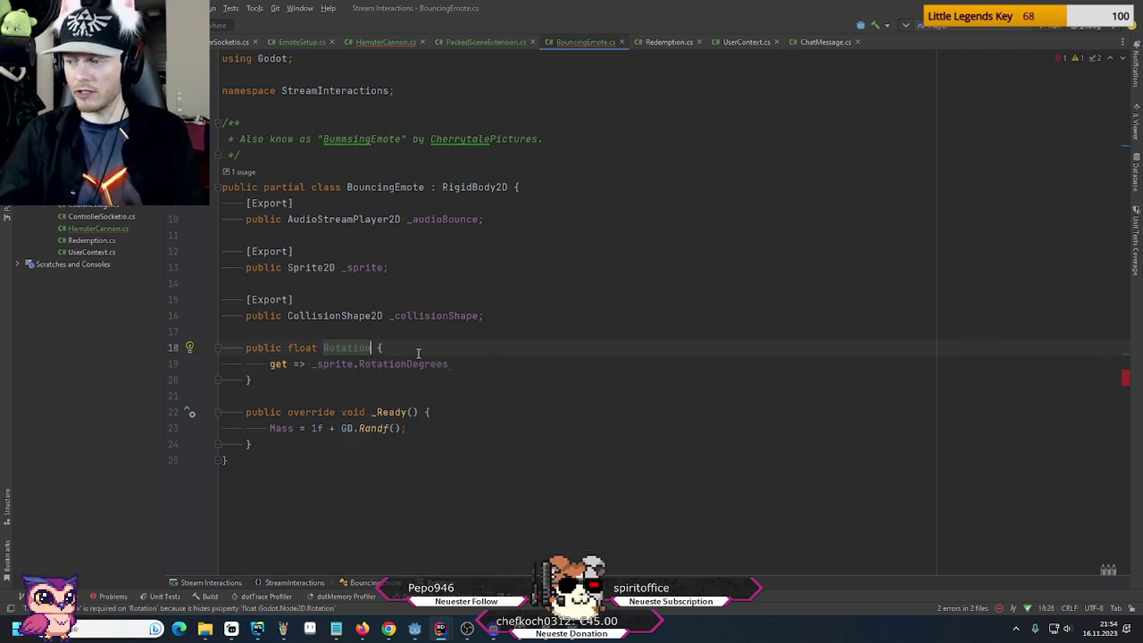
left_click(468, 356)
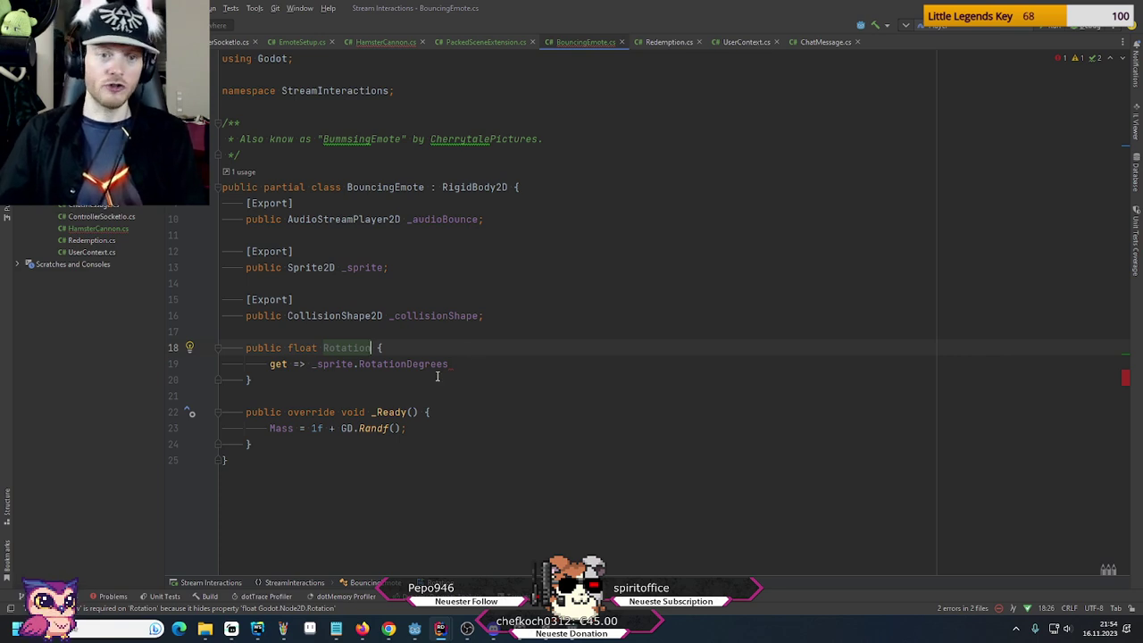
double_click(436, 364)
key("ctrl+c")
double_click(348, 347)
key("ctrl+v")
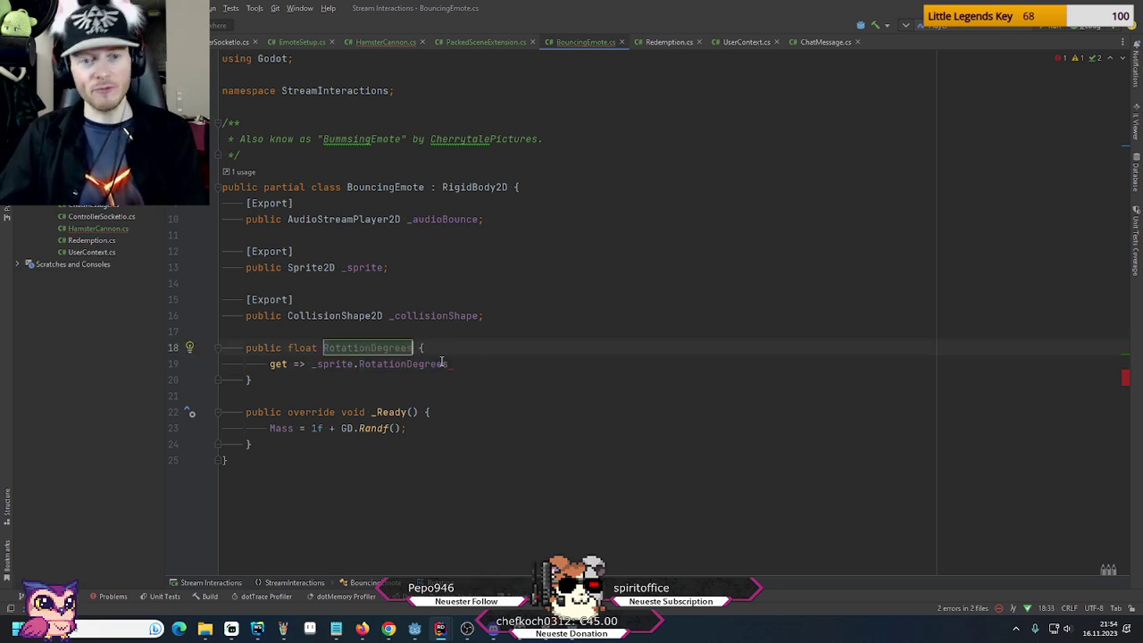
Terminate the getter line and add a setter that assigns value to _sprite.RotationDegrees
type(";")
key("Return")
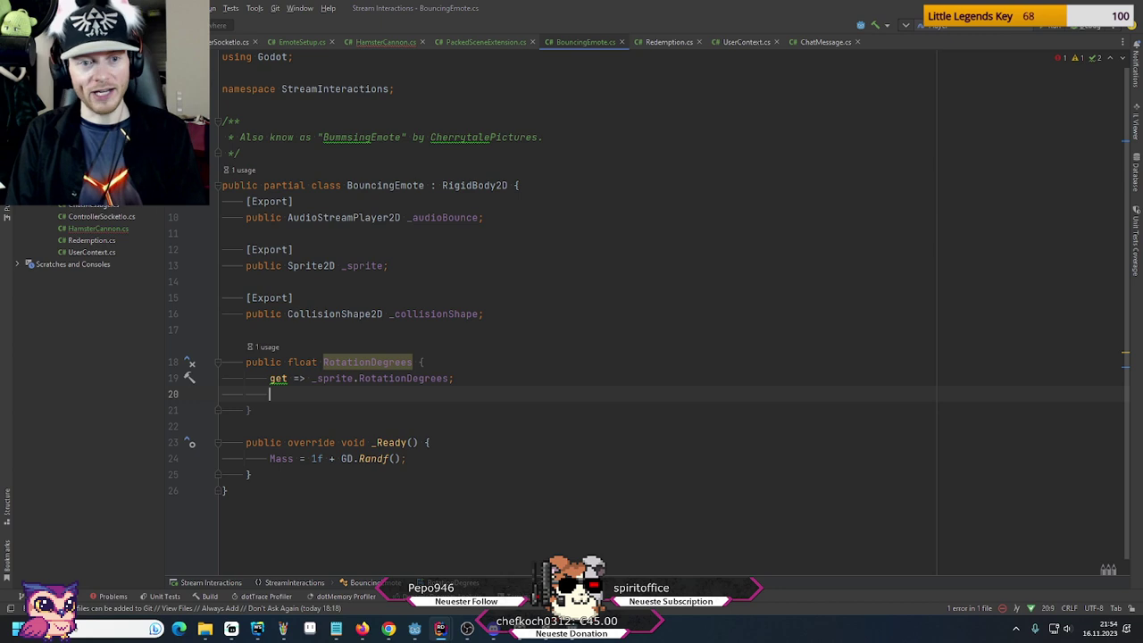
type("set => _")
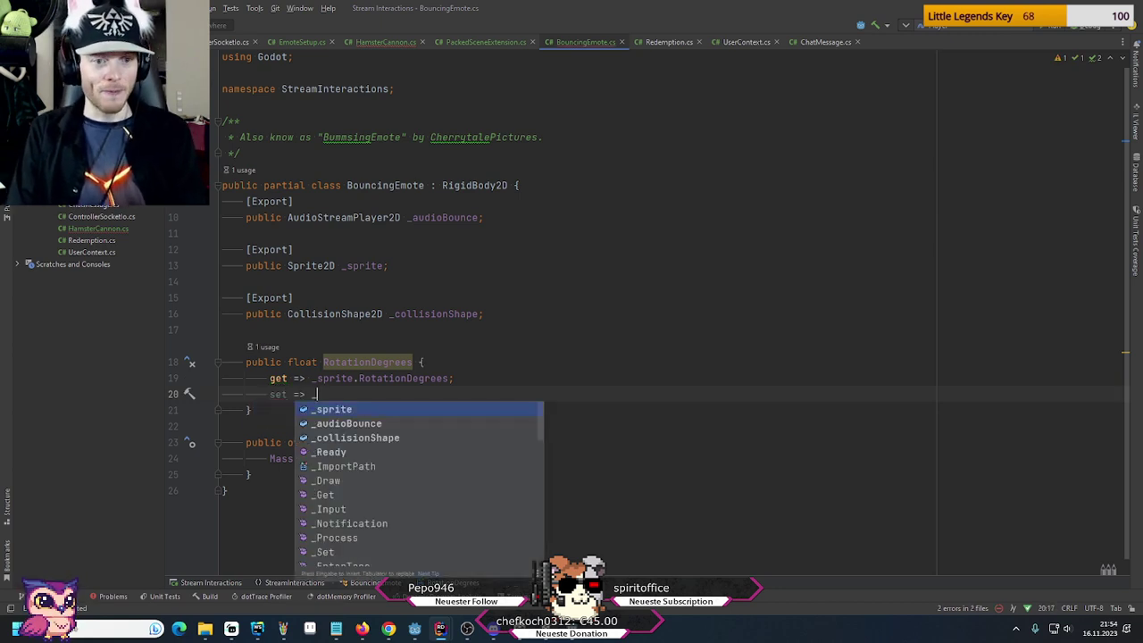
key("Return")
type(".")
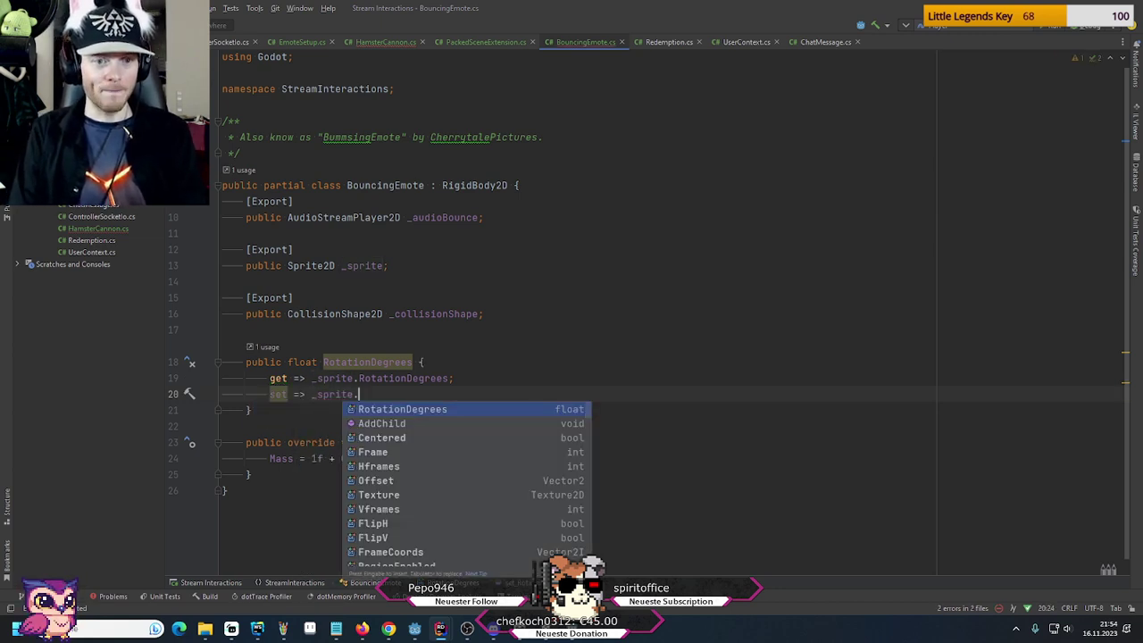
key("Return")
type("= v")
key("Return")
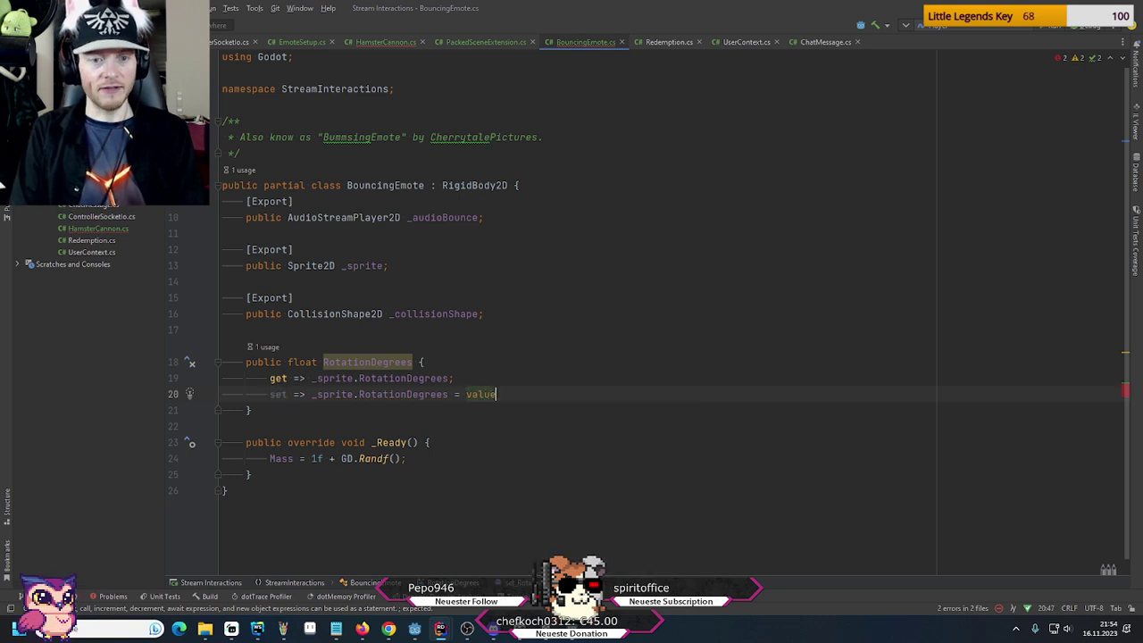
type(";")
left_click(510, 362)
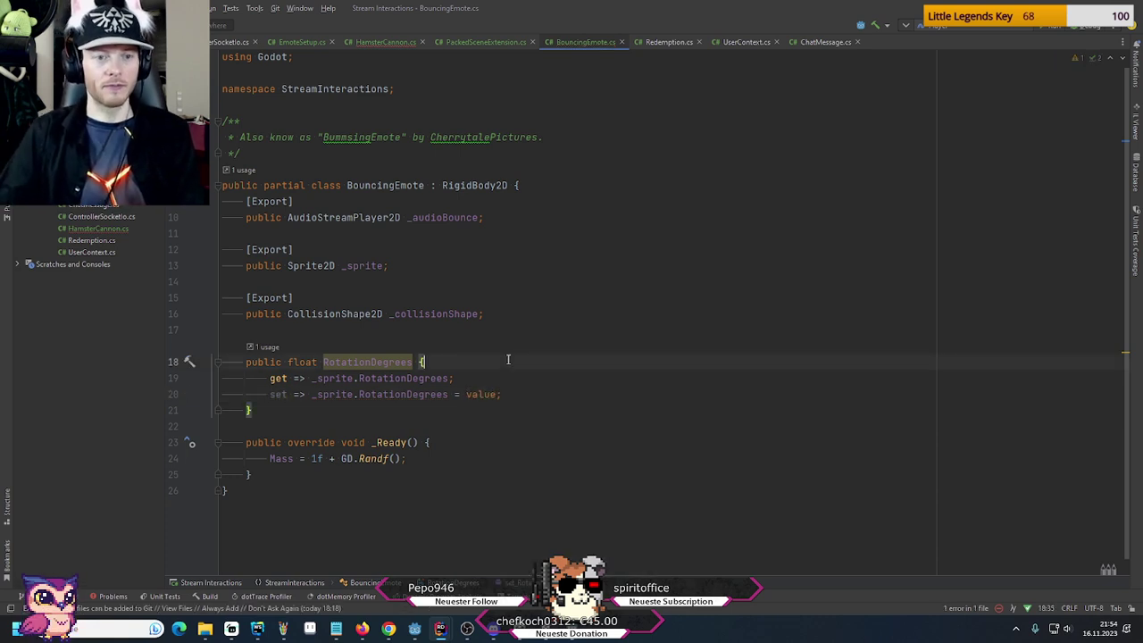
Check the warning on BouncingEmote's RotationDegrees property and rename it to SpriteRotationDegrees, including its usage in HamsterCannon.cs
left_click(367, 43)
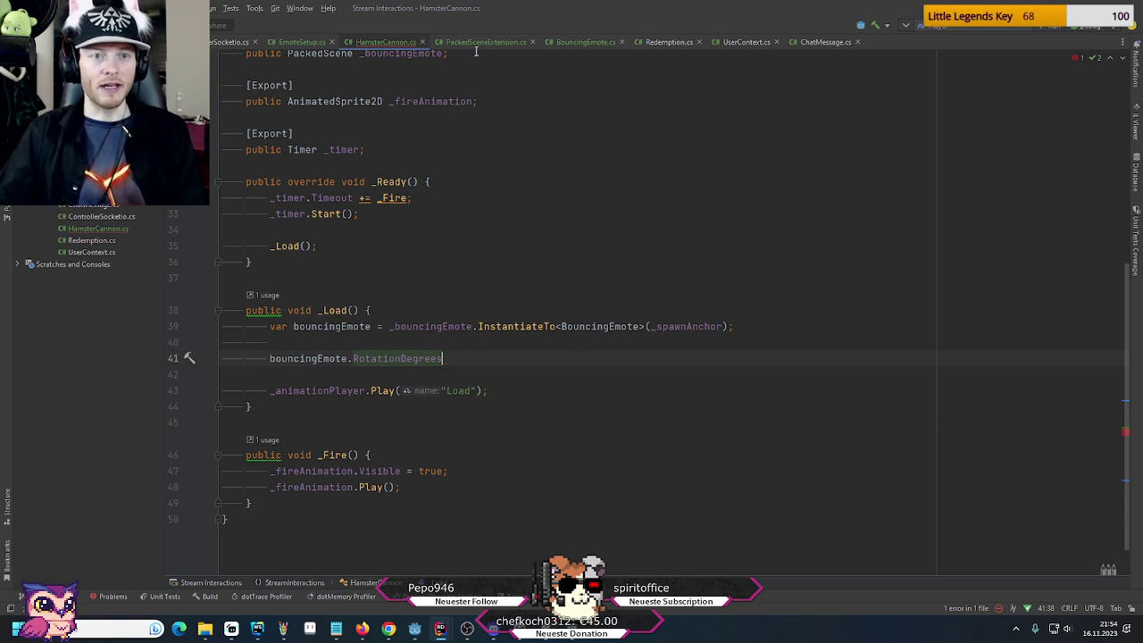
left_click(585, 42)
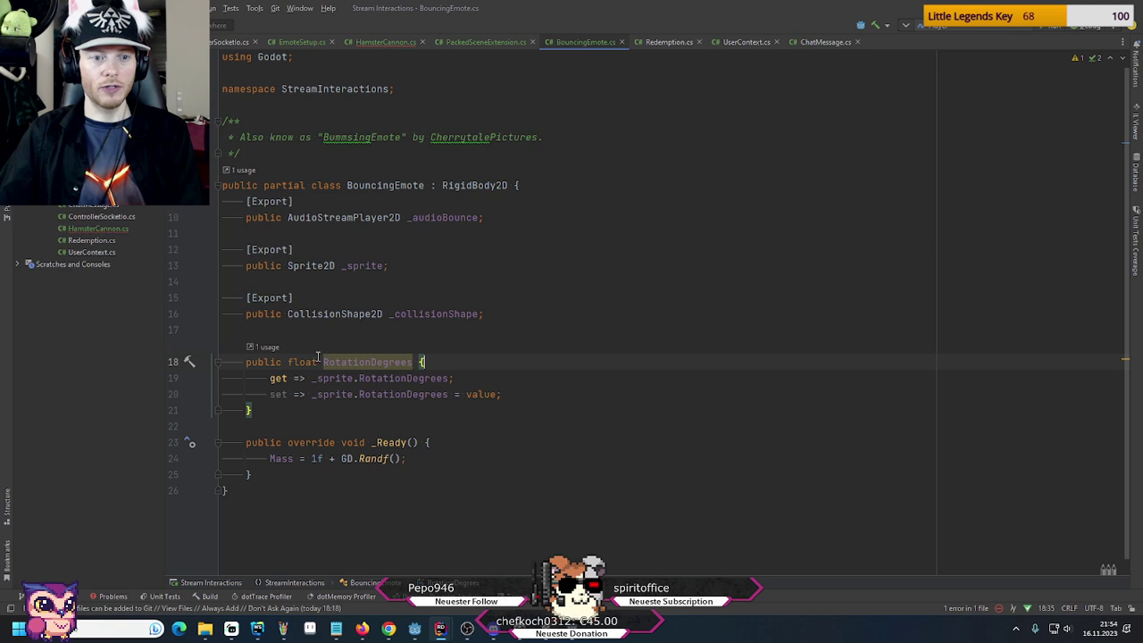
key("Left")
key("Left")
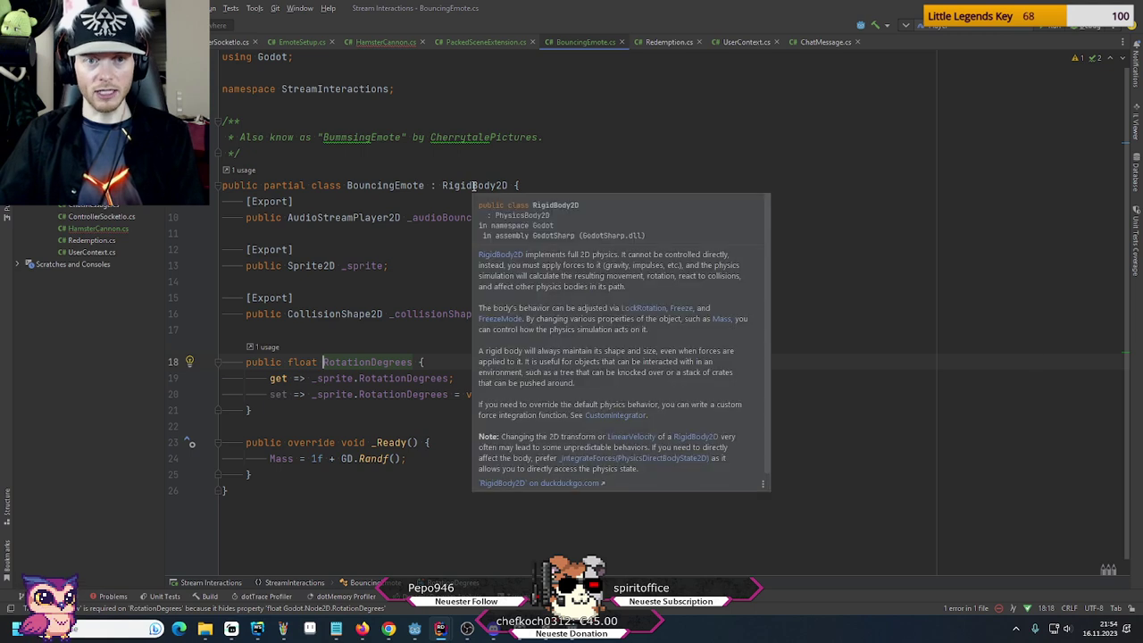
left_click(369, 329)
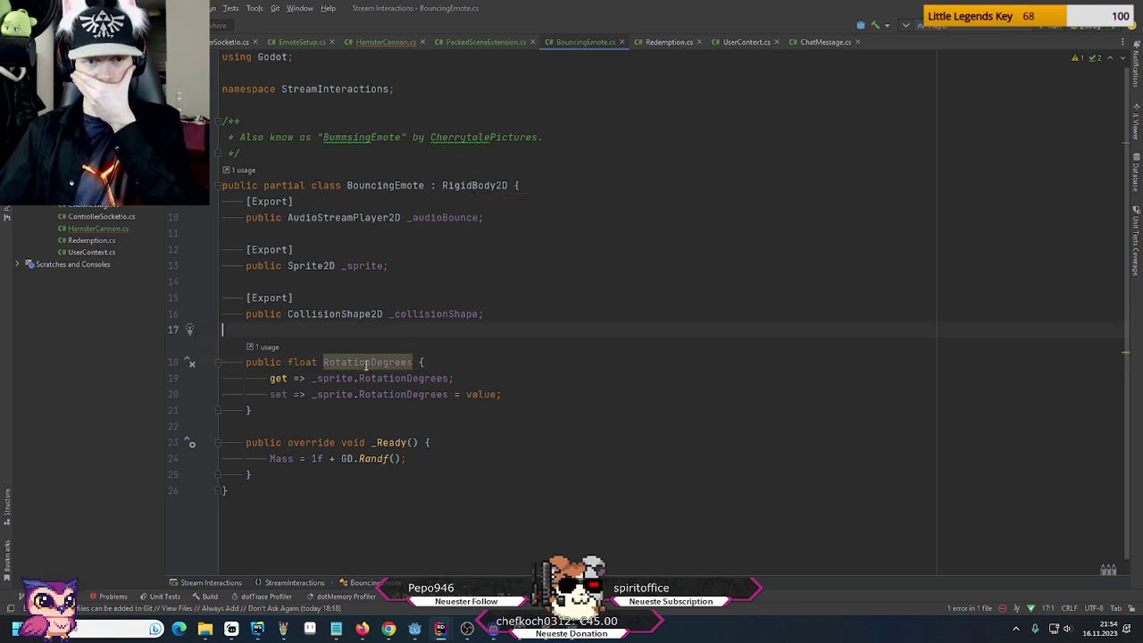
mouse_move(366, 365)
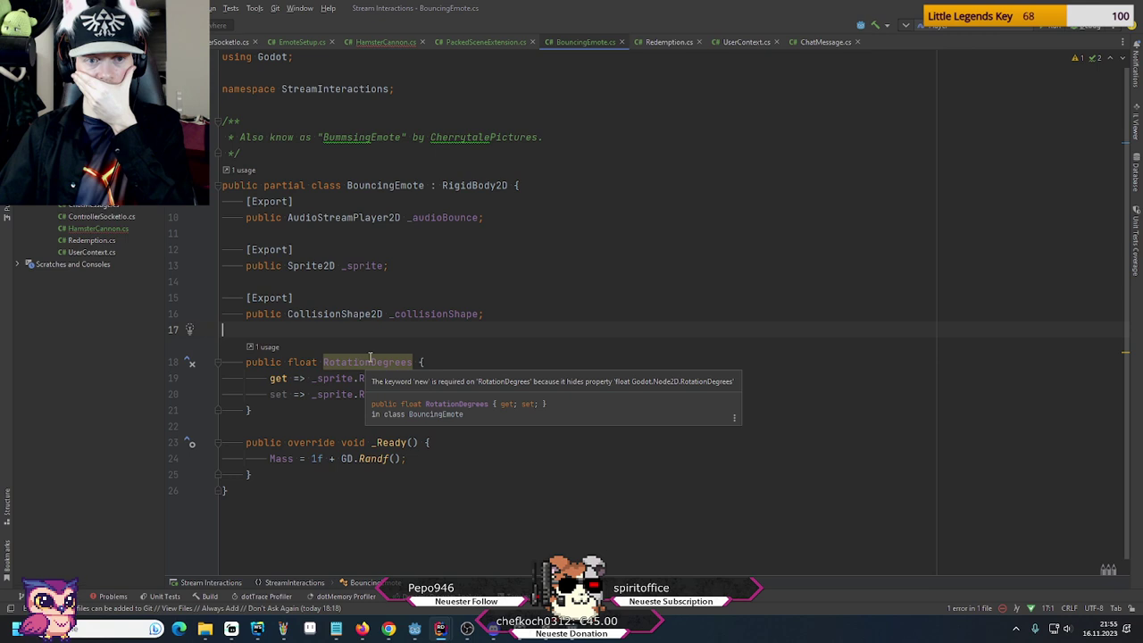
left_click(370, 362)
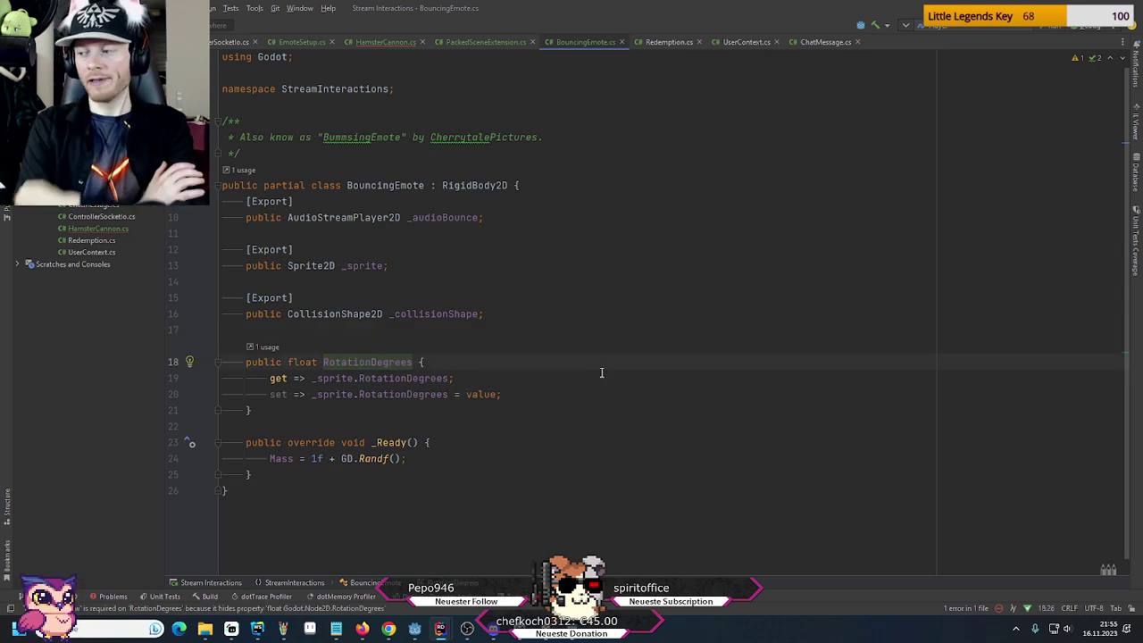
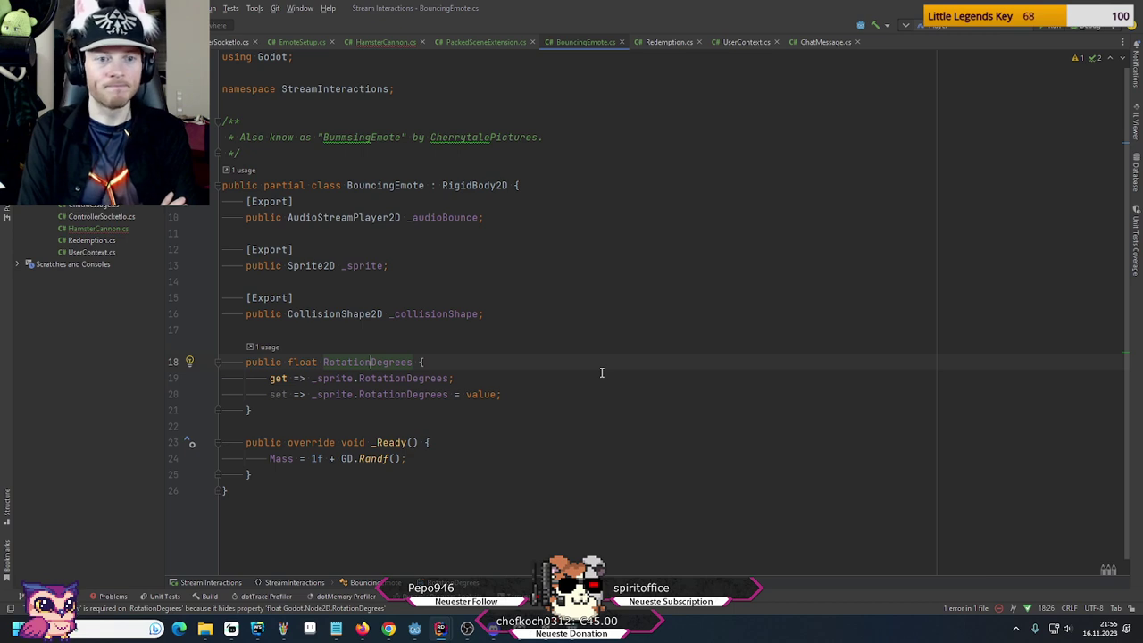
key("ctrl+Left")
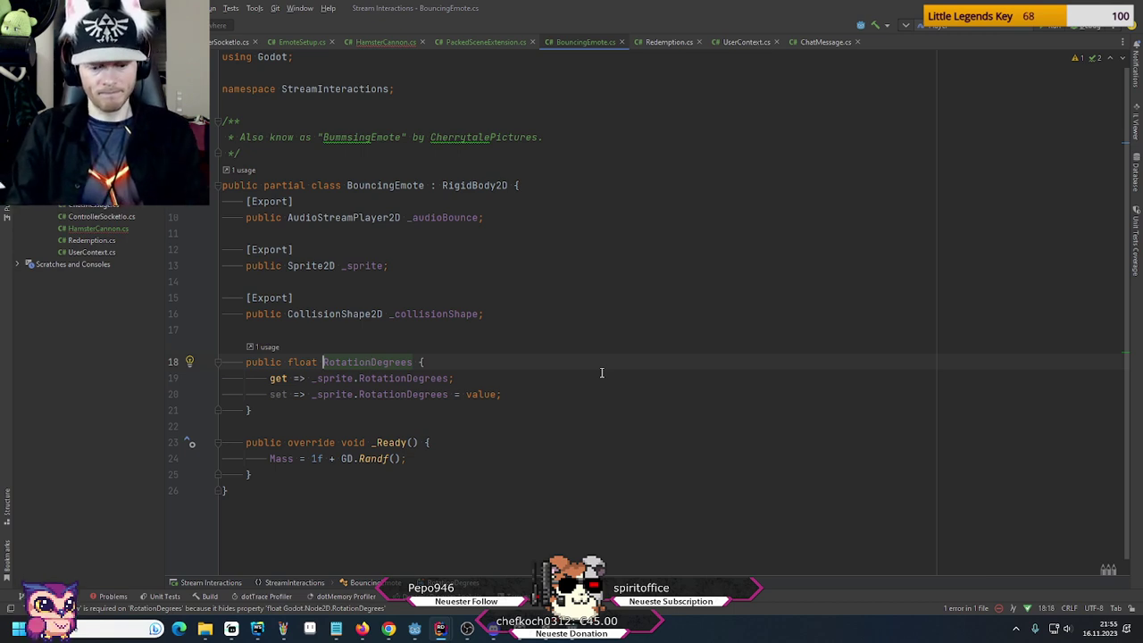
type("Sprite")
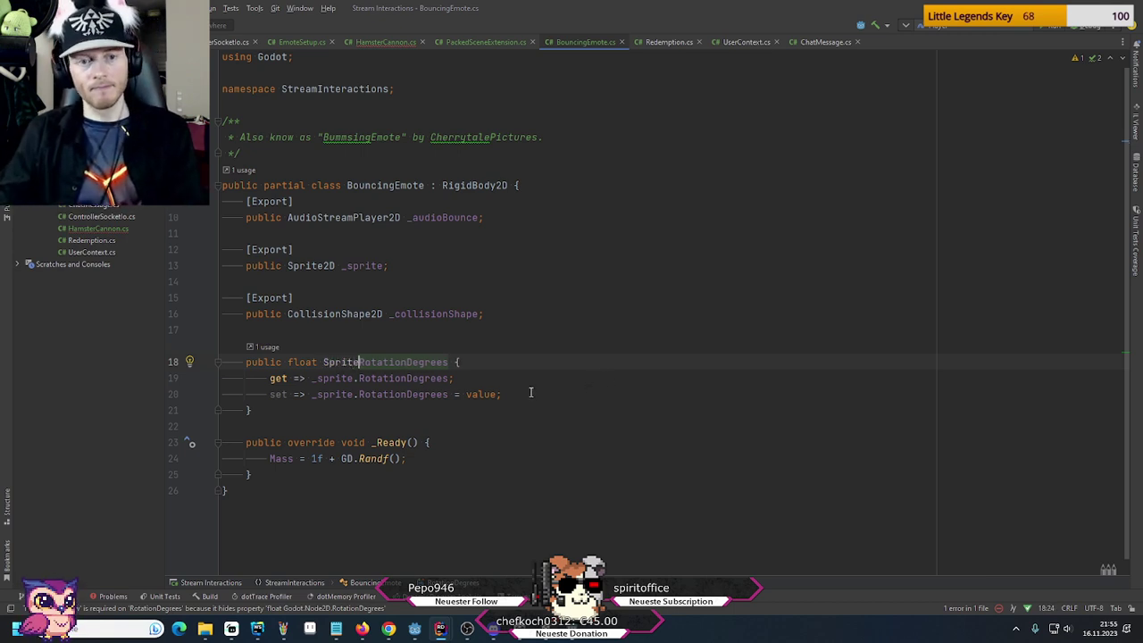
key("shift+F6")
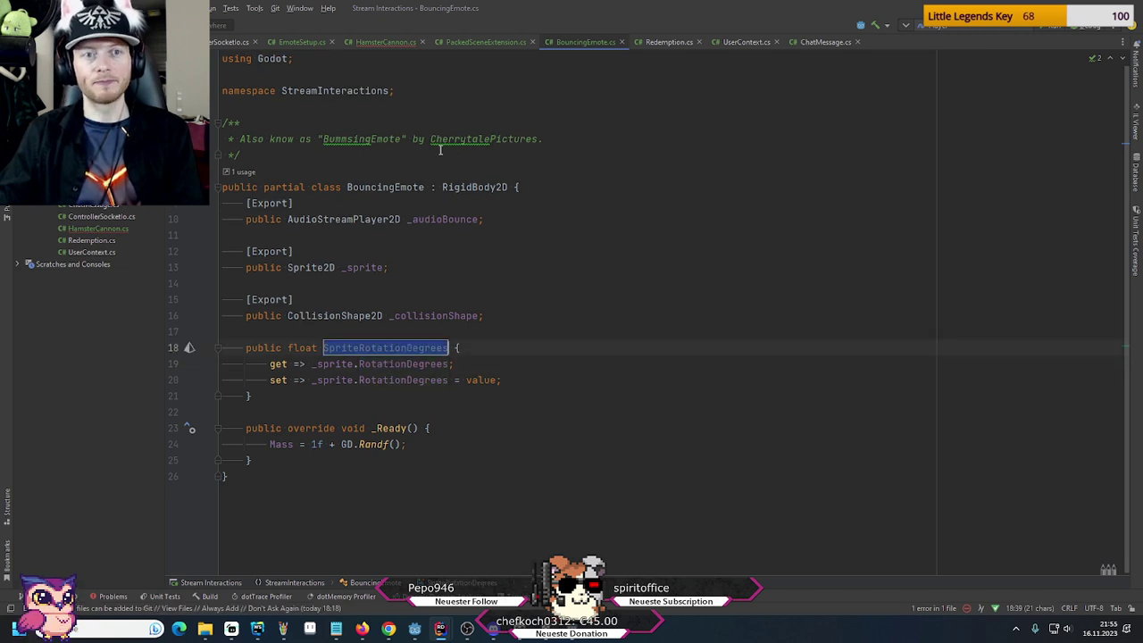
In HamsterCannon.cs, complete the statement in _Load by assigning -45f to bouncingEmote.SpriteRotationDegrees
left_click(385, 42)
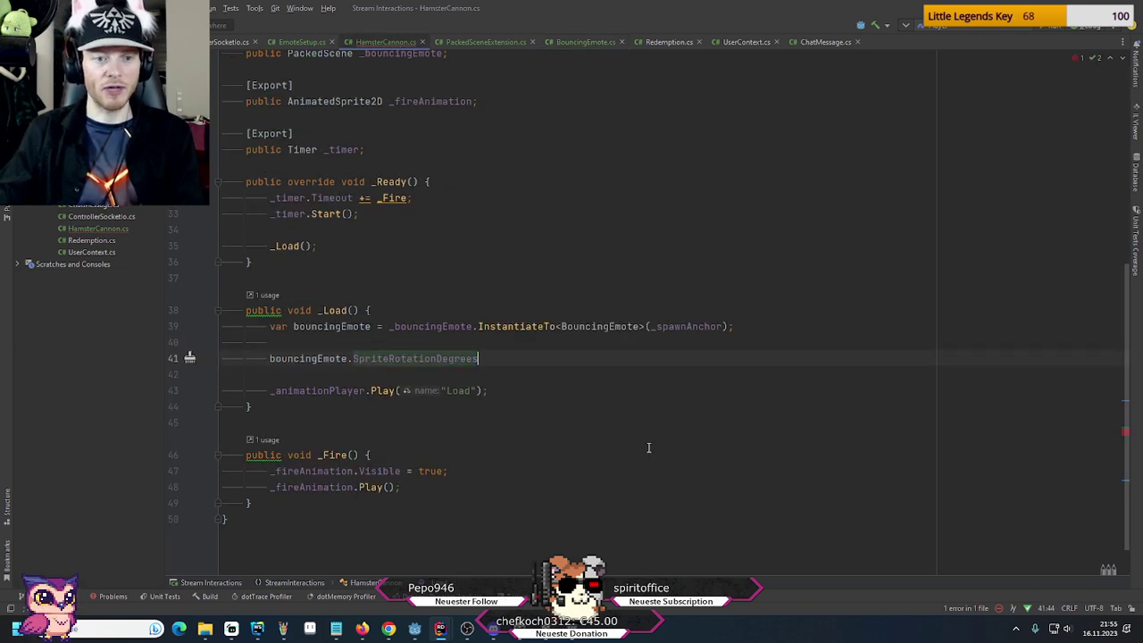
type("= -")
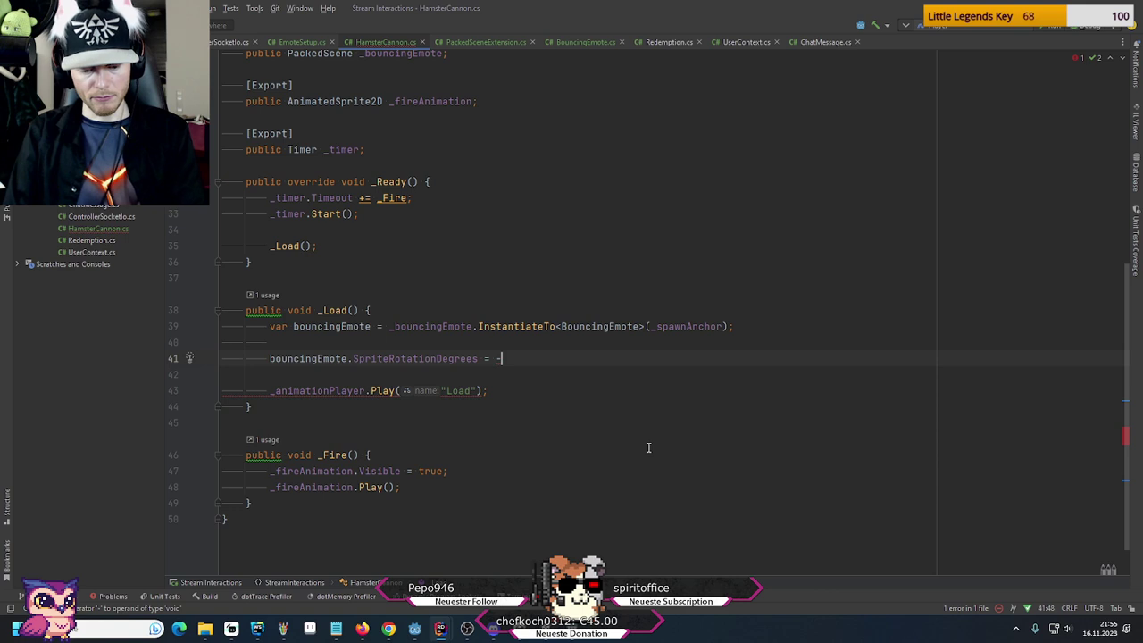
type("45f;")
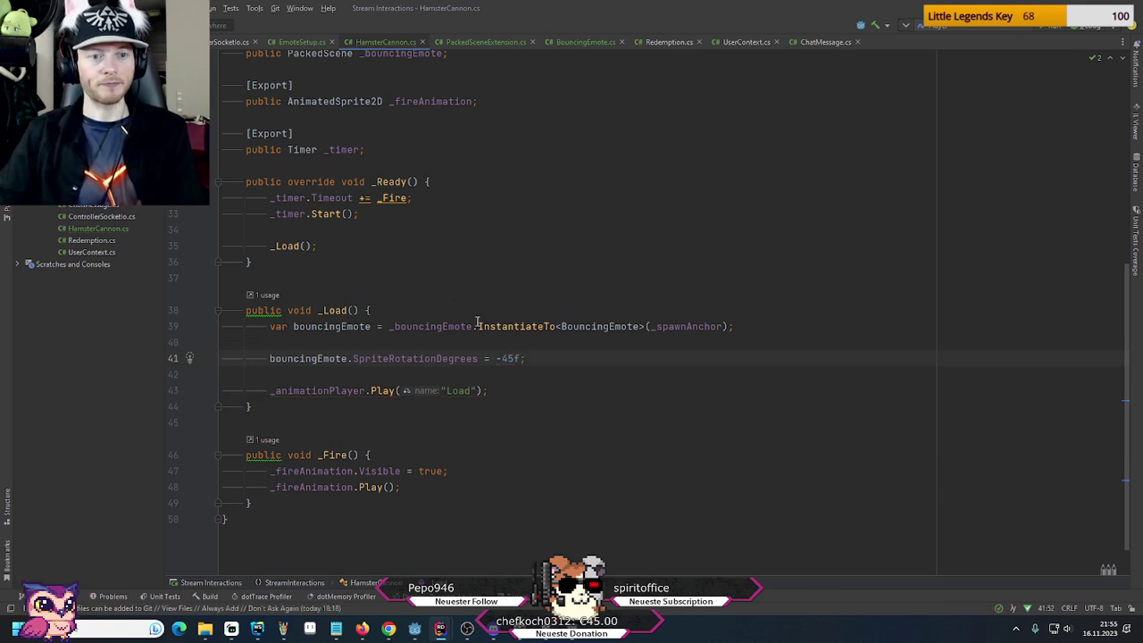
left_click(454, 305)
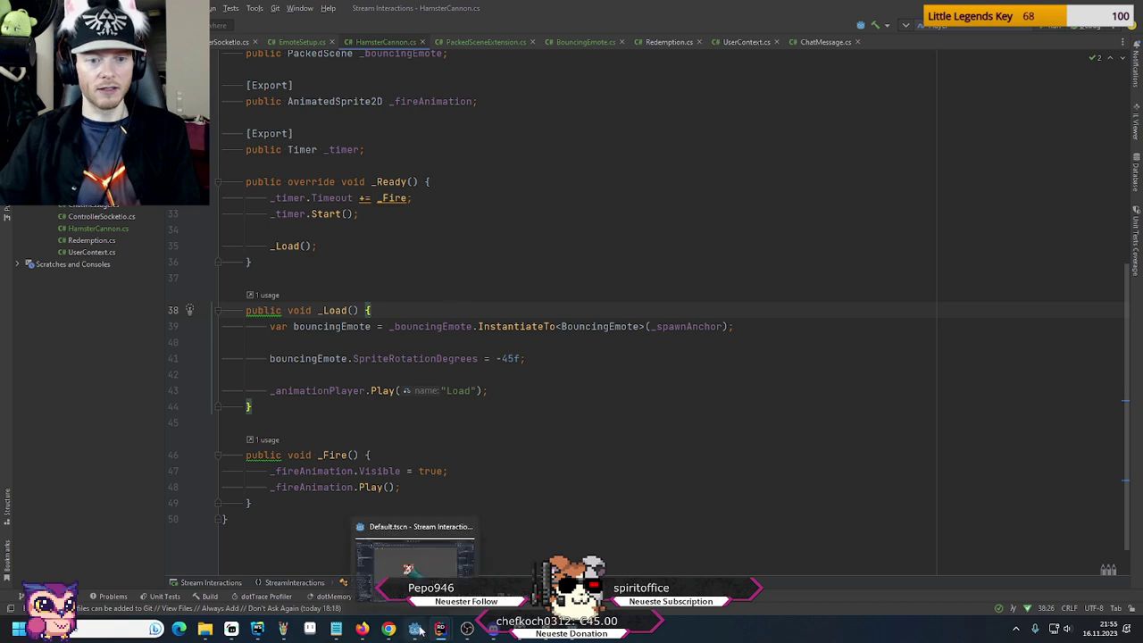
Switch to the Godot editor and run the project to check the loaded emote's rotation in the cannon
left_click(416, 630)
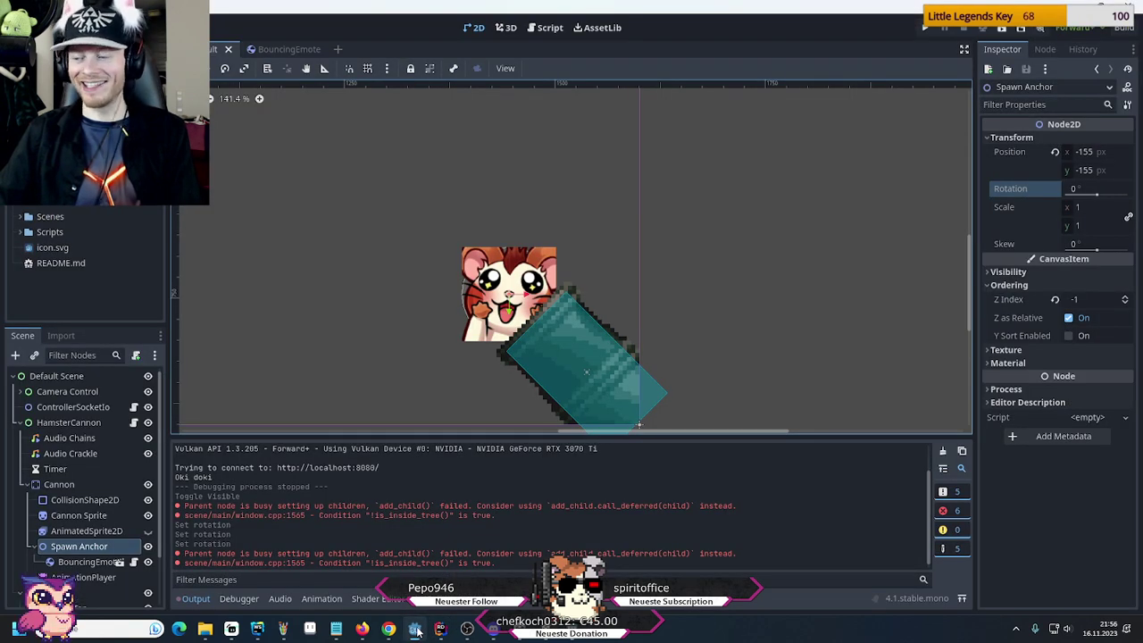
key("F5")
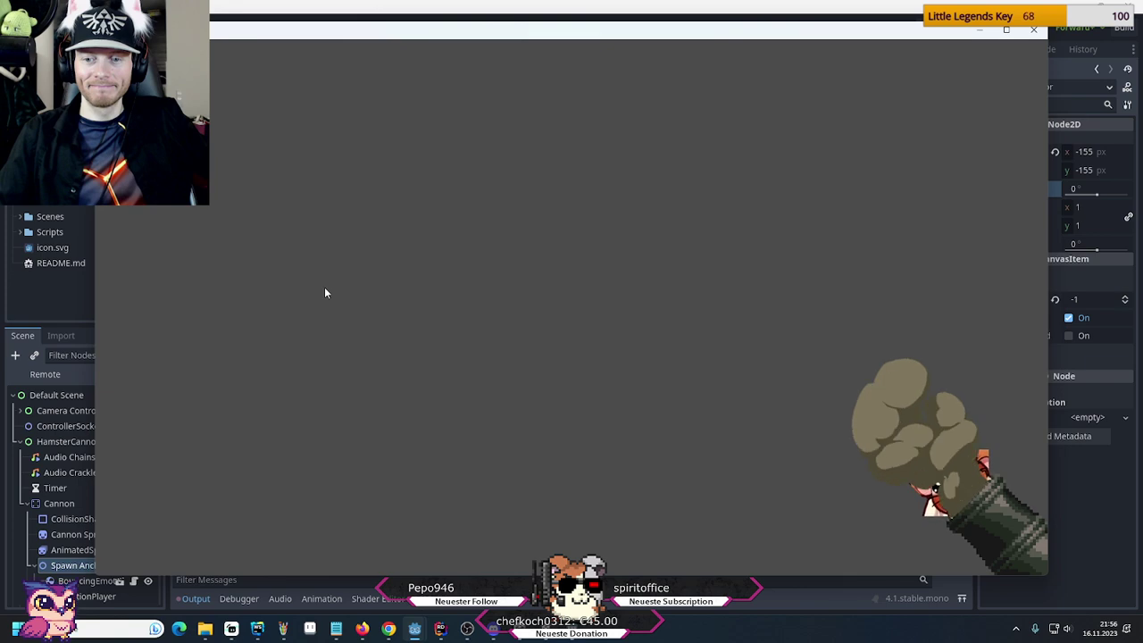
Close the running game and set the rotation of the BouncingEmote node under Spawn Anchor to -45°
left_click(1034, 33)
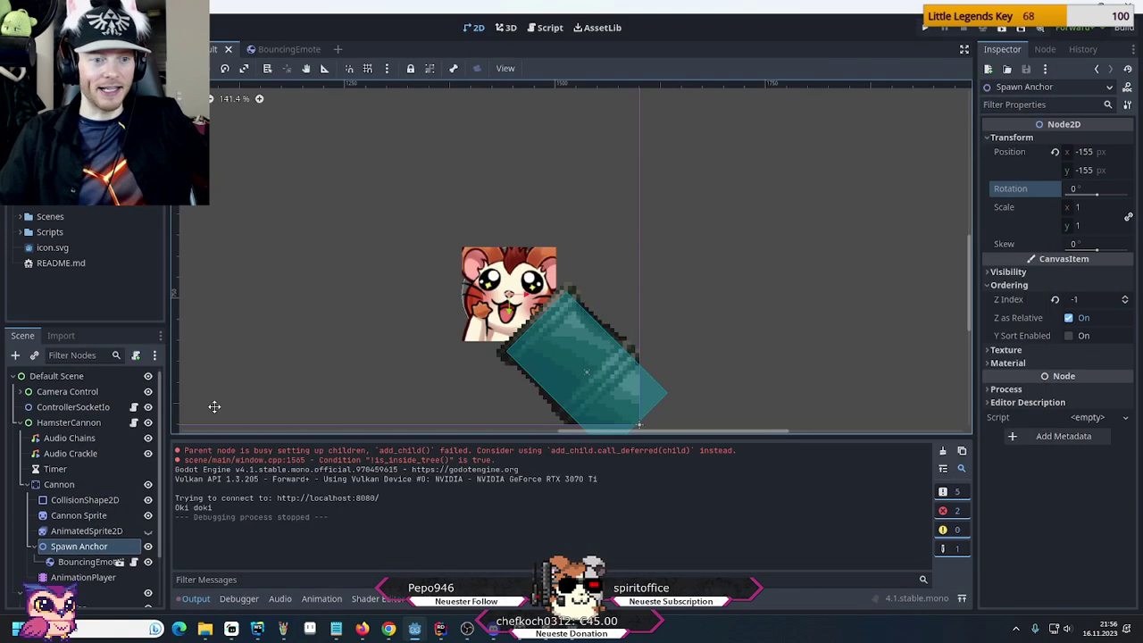
left_click(89, 563)
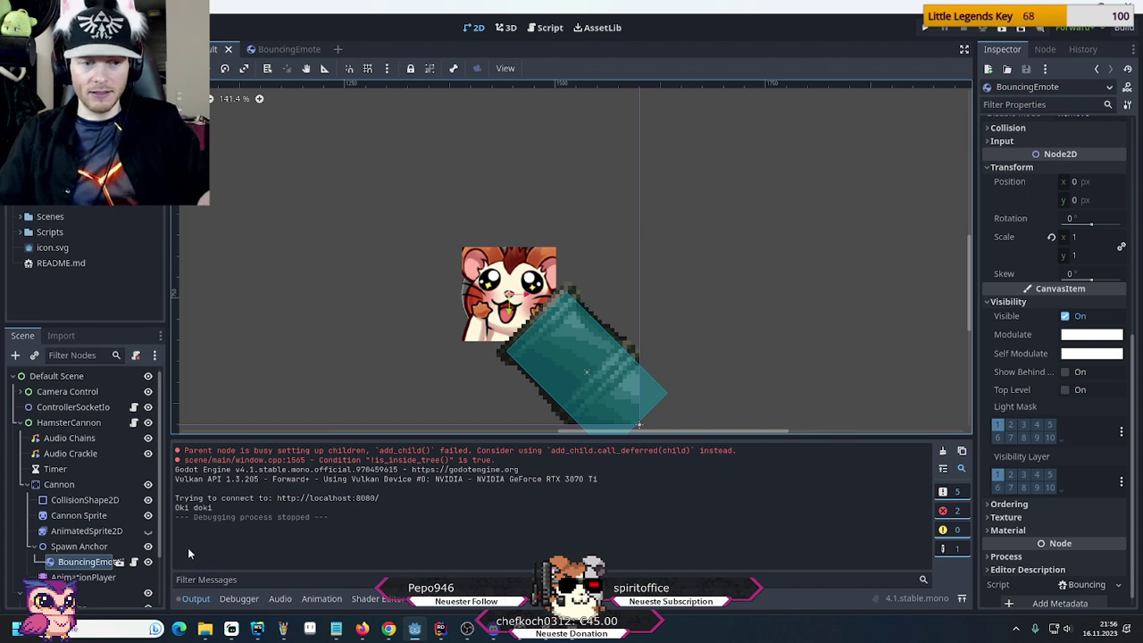
scroll(88, 509, "down", 2)
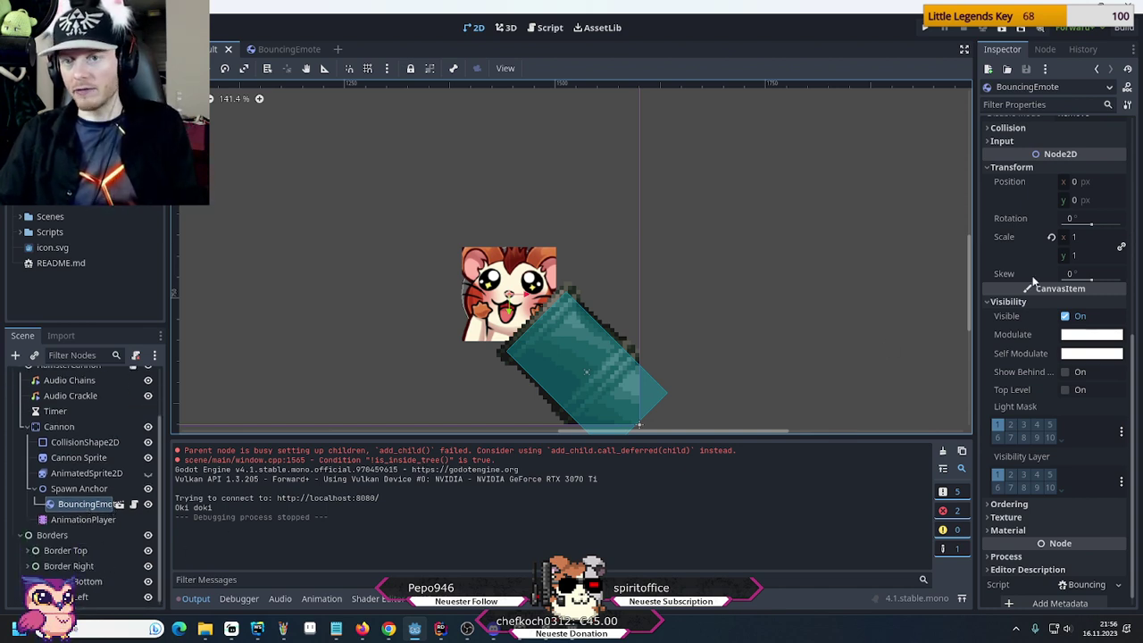
left_click(1081, 218)
type("-45")
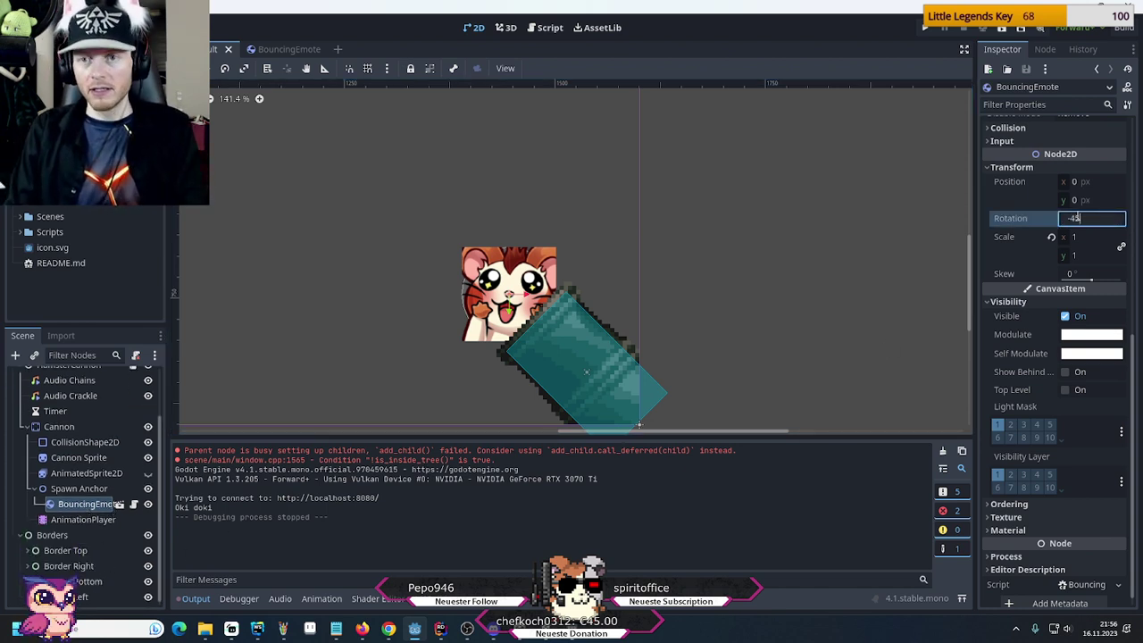
key("Return")
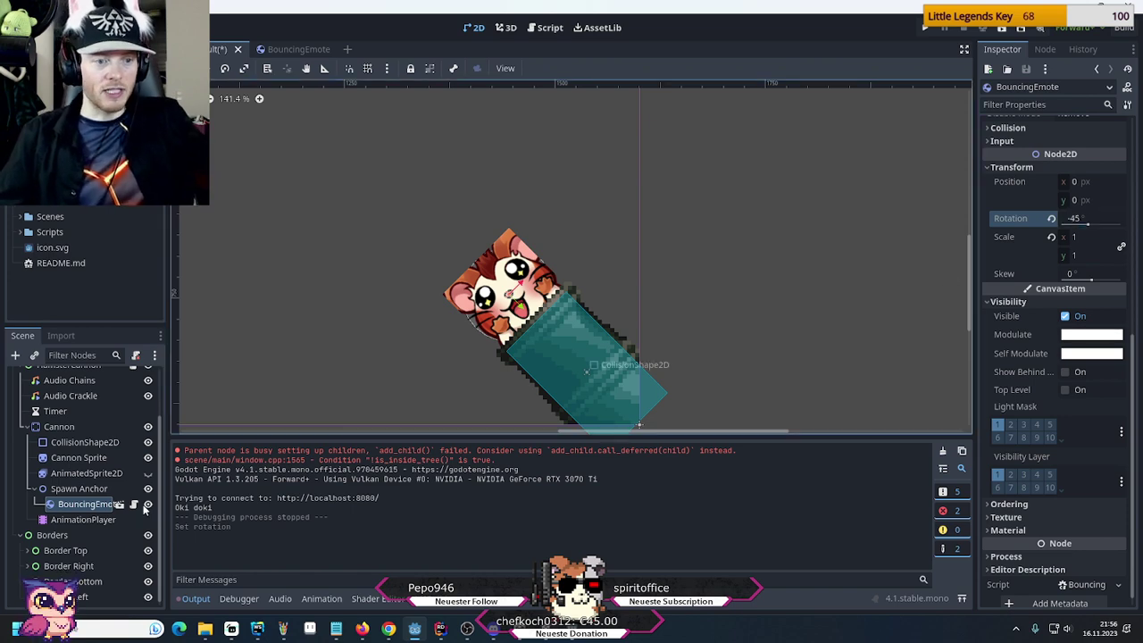
Hide the BouncingEmote node in the scene and run the project to check the emote loaded in the cannon
left_click(149, 504)
key("F5")
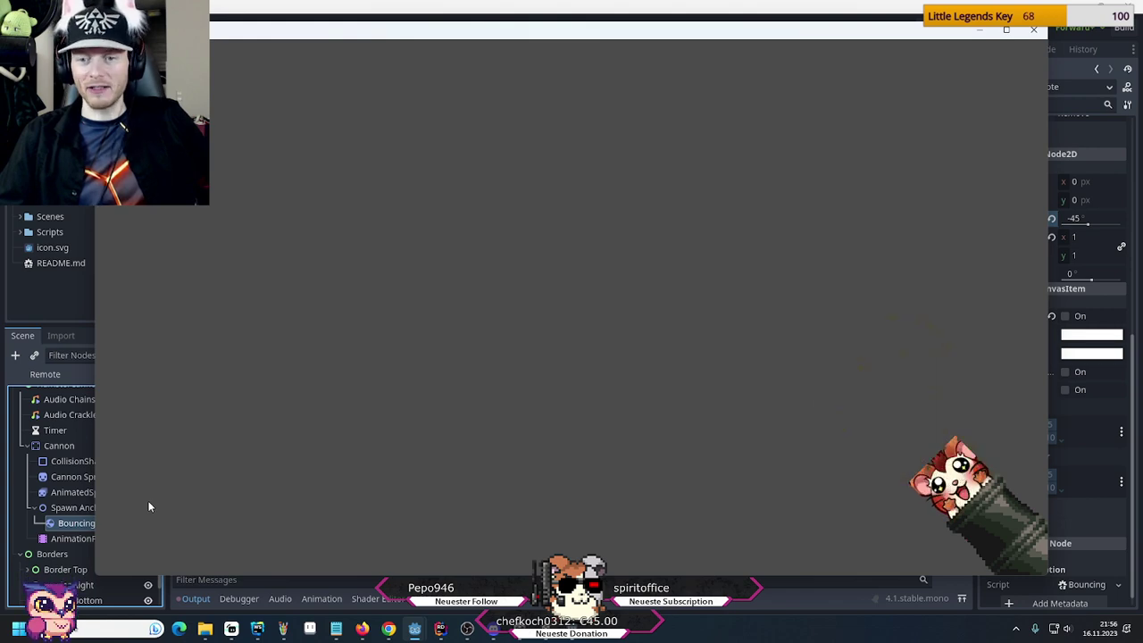
left_click(1034, 29)
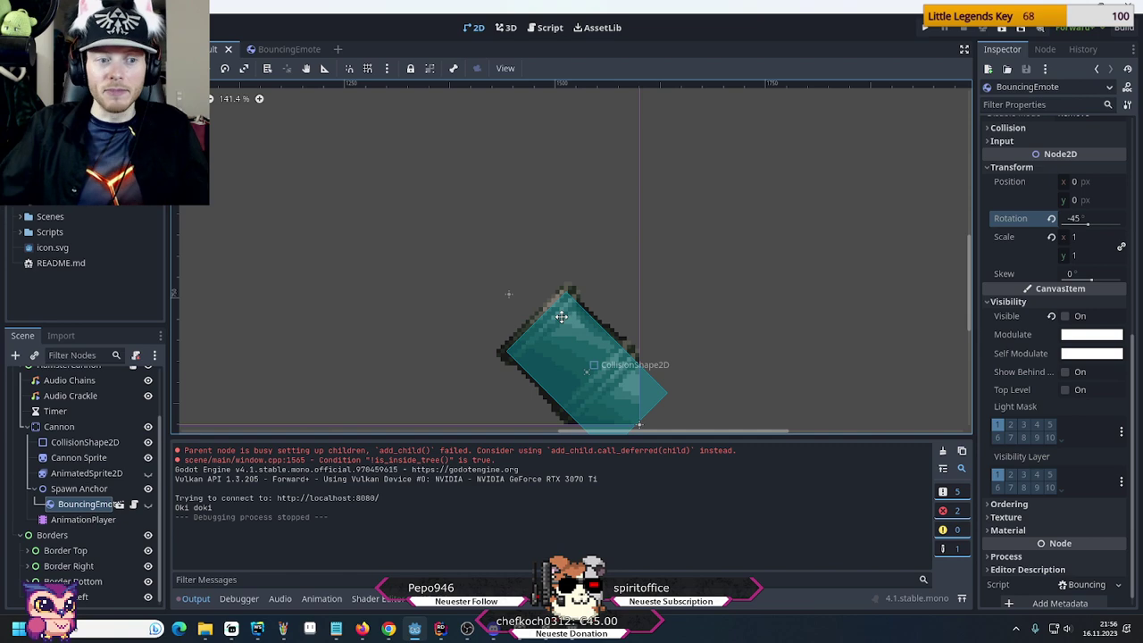
Open the BouncingEmote node's script in the code editor and review the _Load method and fields in HamsterCannon.cs
left_click(134, 506)
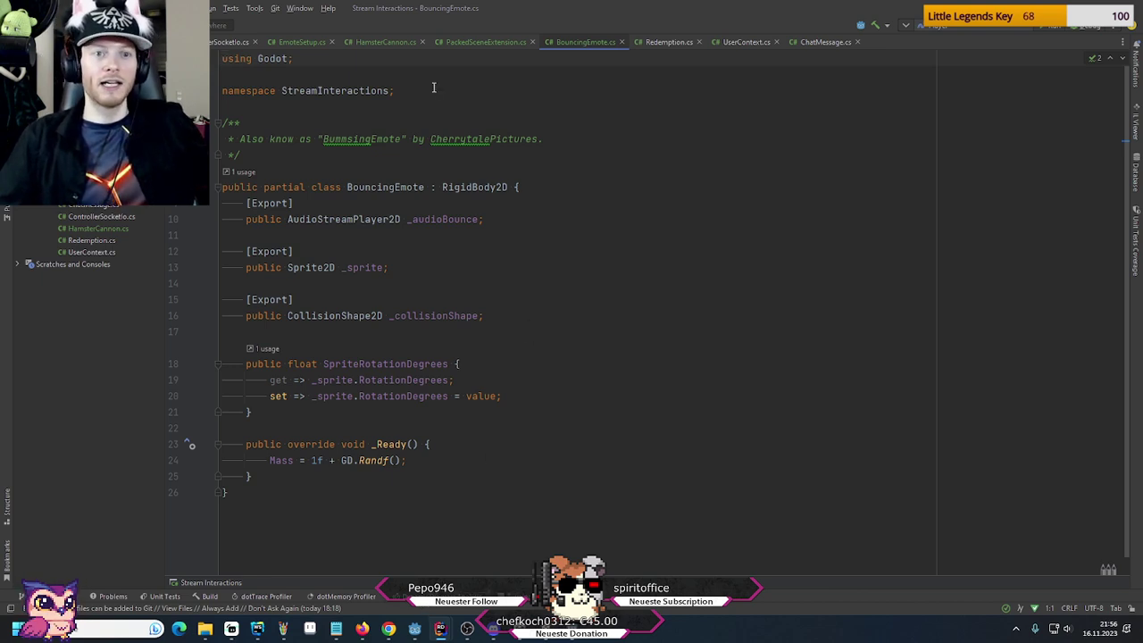
left_click(379, 41)
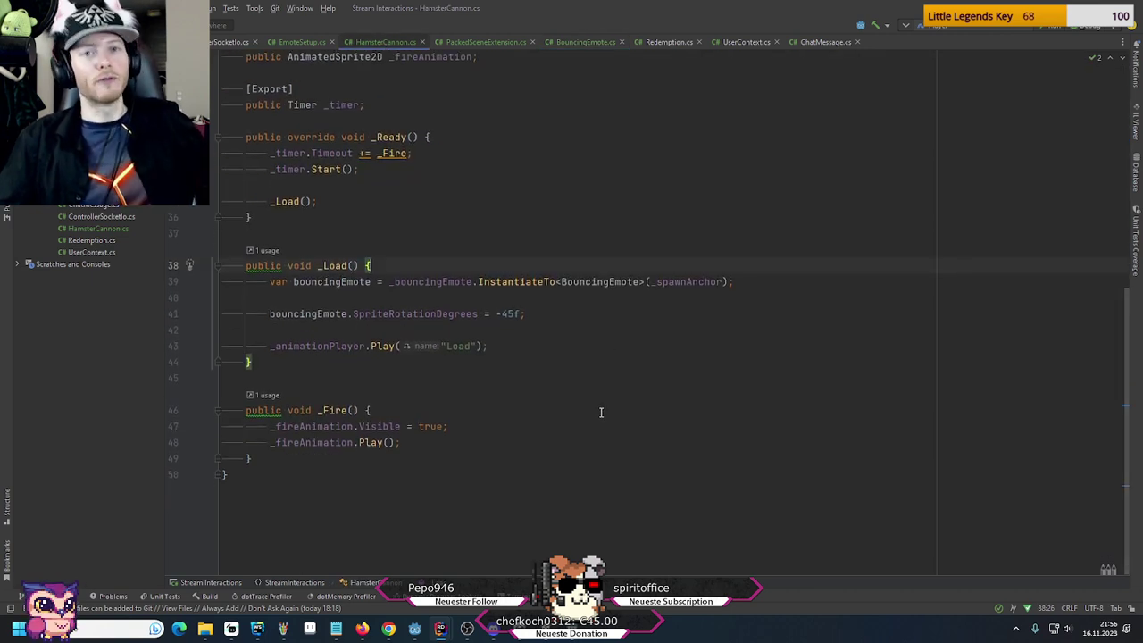
left_click(502, 436)
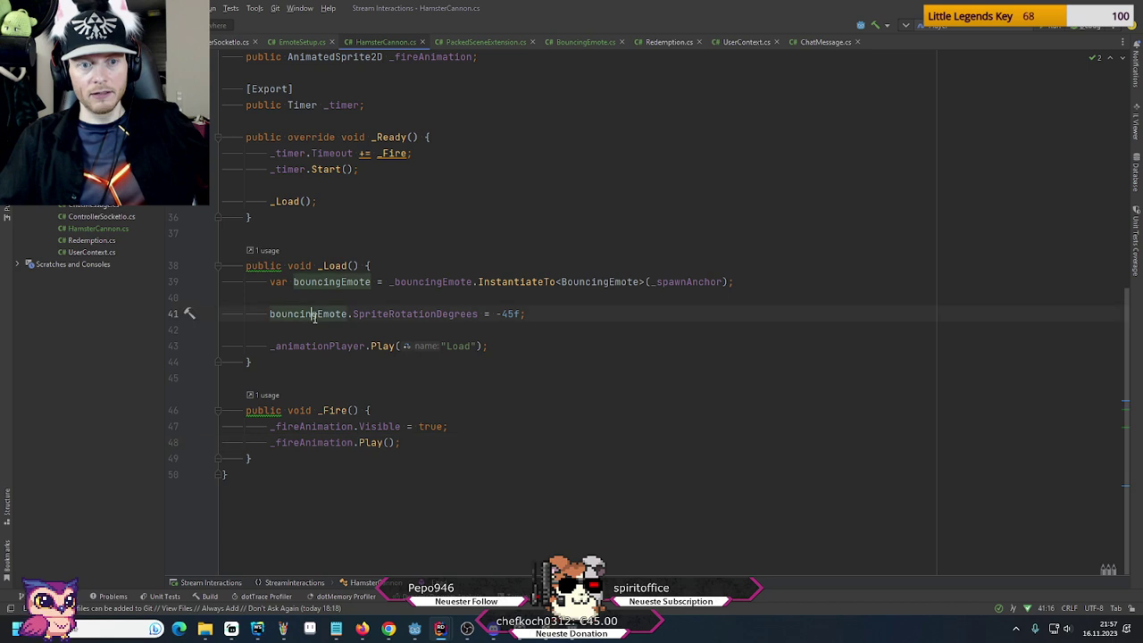
scroll(315, 319, "up", 4)
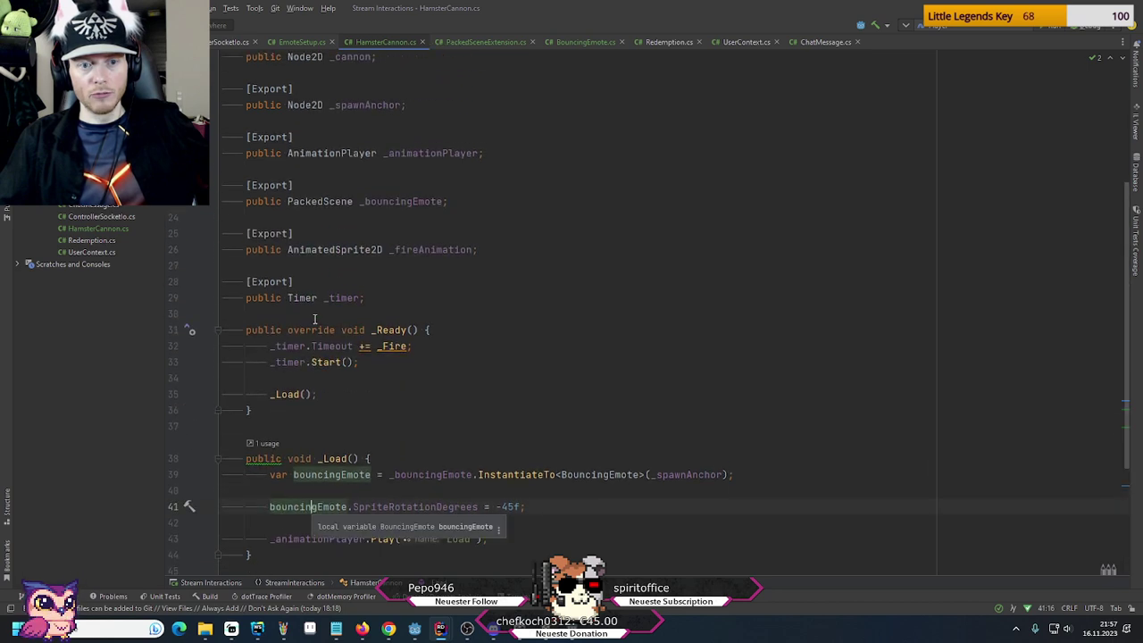
Declare a public BouncingEmote field named _emote below the _timer field in HamsterCannon.cs
double_click(579, 473)
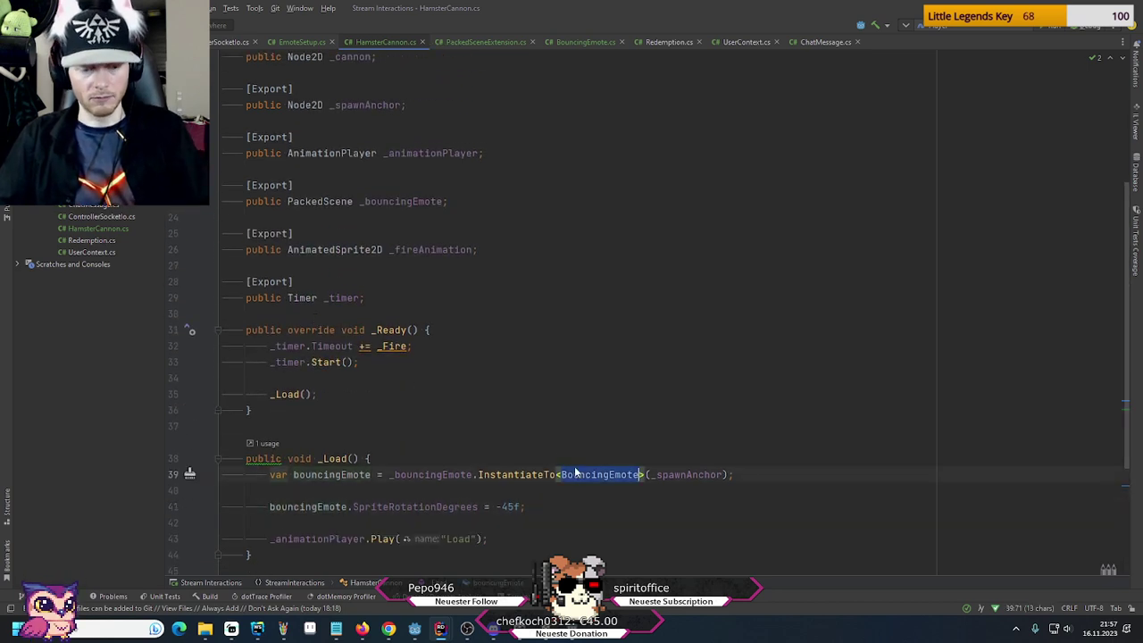
left_click(420, 304)
scroll(393, 330, "down", 3)
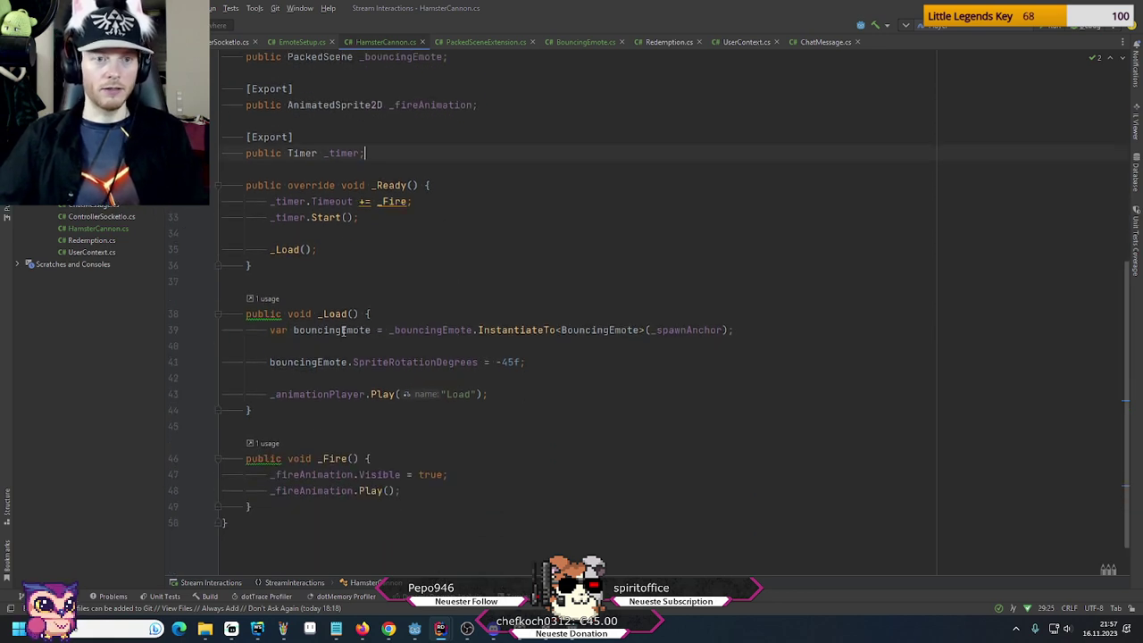
key("Return")
key("Return")
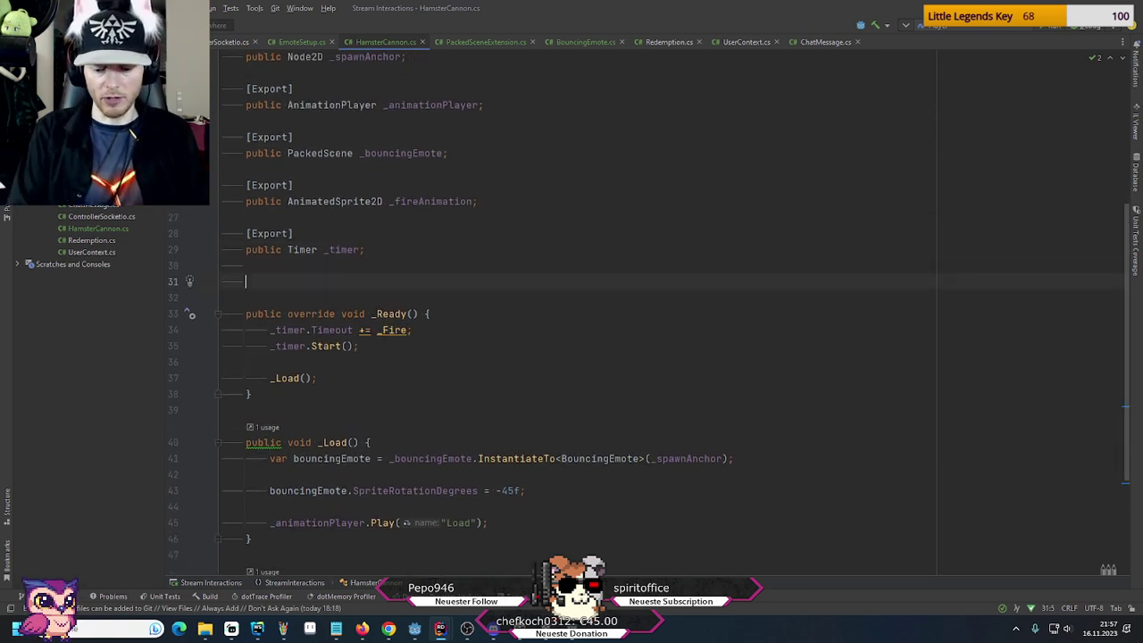
type("public BouncingEmote _")
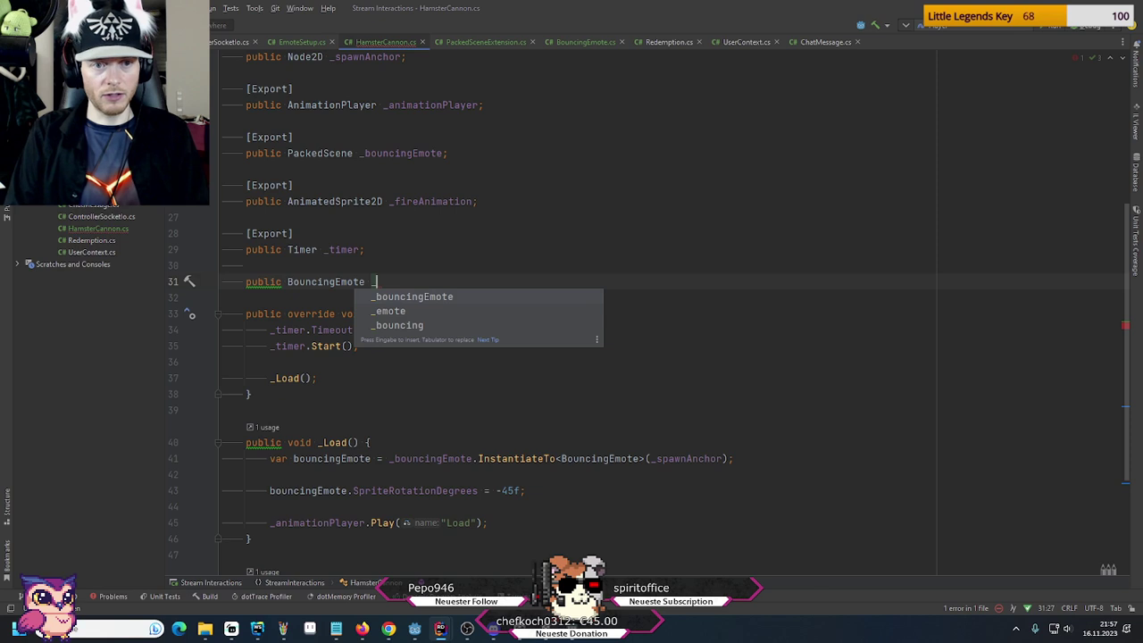
key("Up")
key("Return")
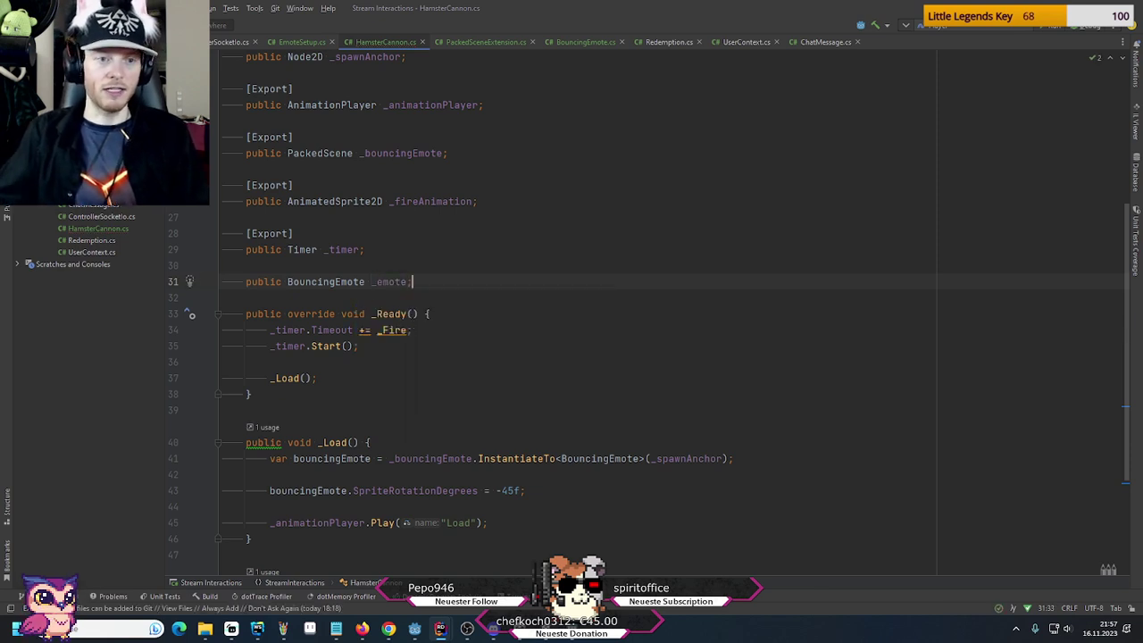
type(";")
In _Load, replace the local bouncingEmote variable with _emote in both statements and remove the blank line between them
double_click(379, 282)
key("ctrl+c")
left_click(272, 461)
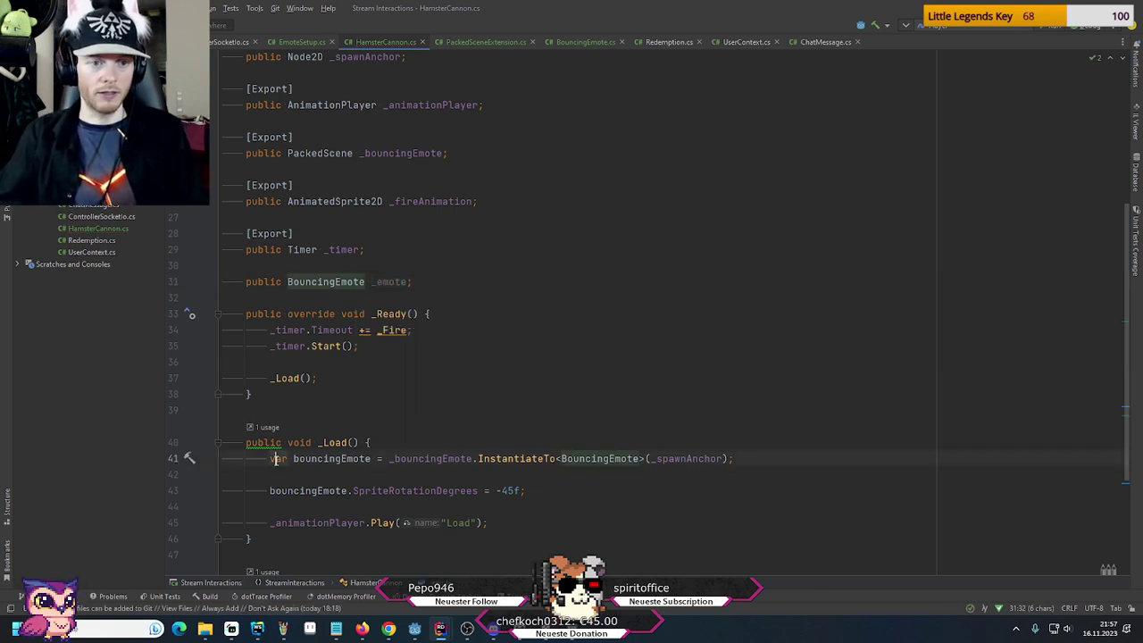
key("ctrl+shift+Right")
key("ctrl+shift+Right")
key("ctrl+v")
double_click(291, 485)
key("ctrl+v")
key("Up")
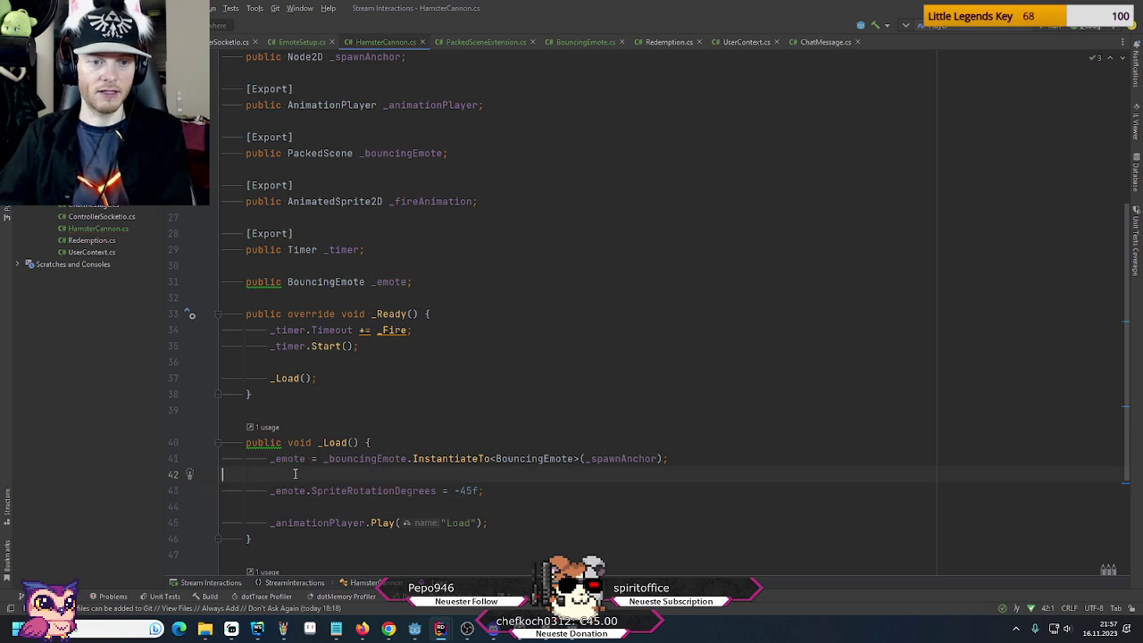
key("BackSpace")
At the end of _Fire, add a blank line and the statement _emote.Reparent(null);
scroll(357, 490, "down", 3)
left_click(423, 461)
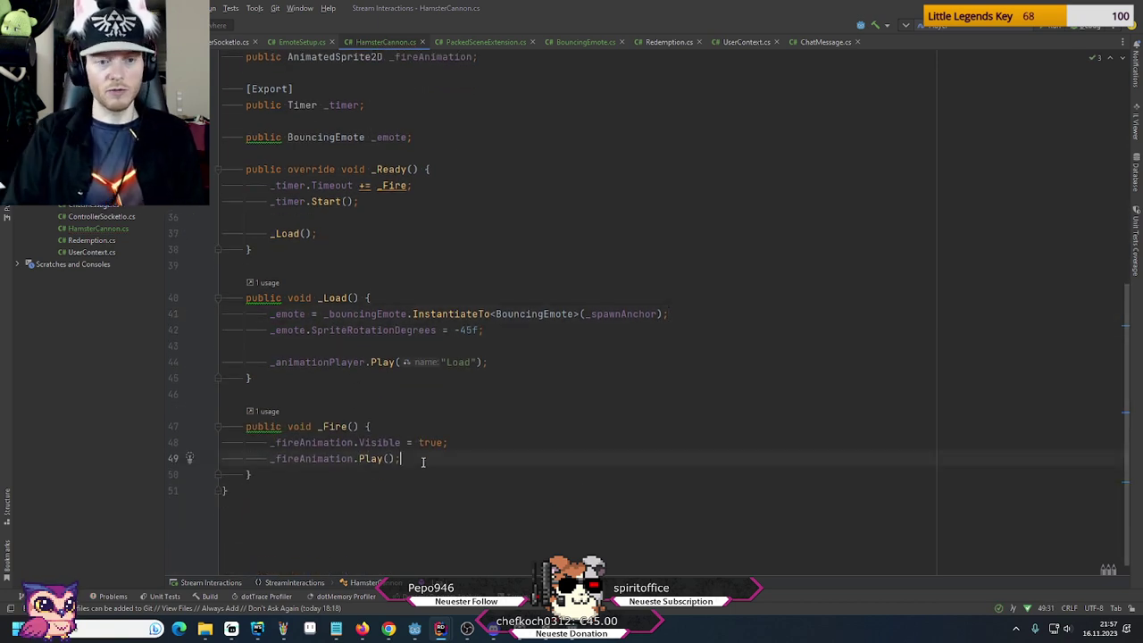
key("Return")
key("Return")
type("_emote.")
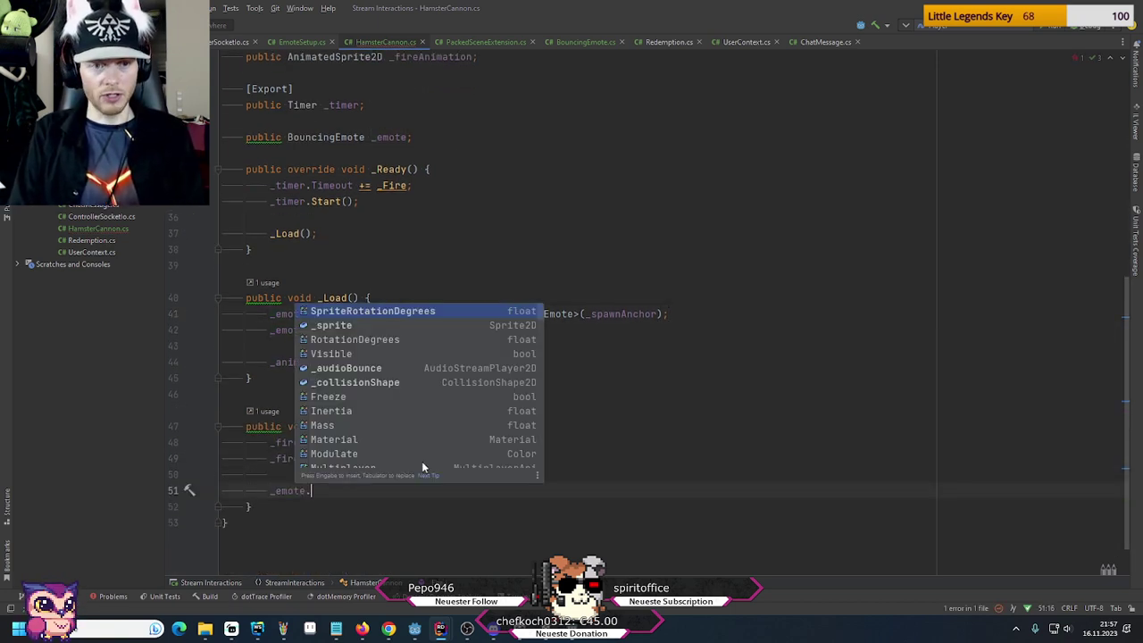
type("par")
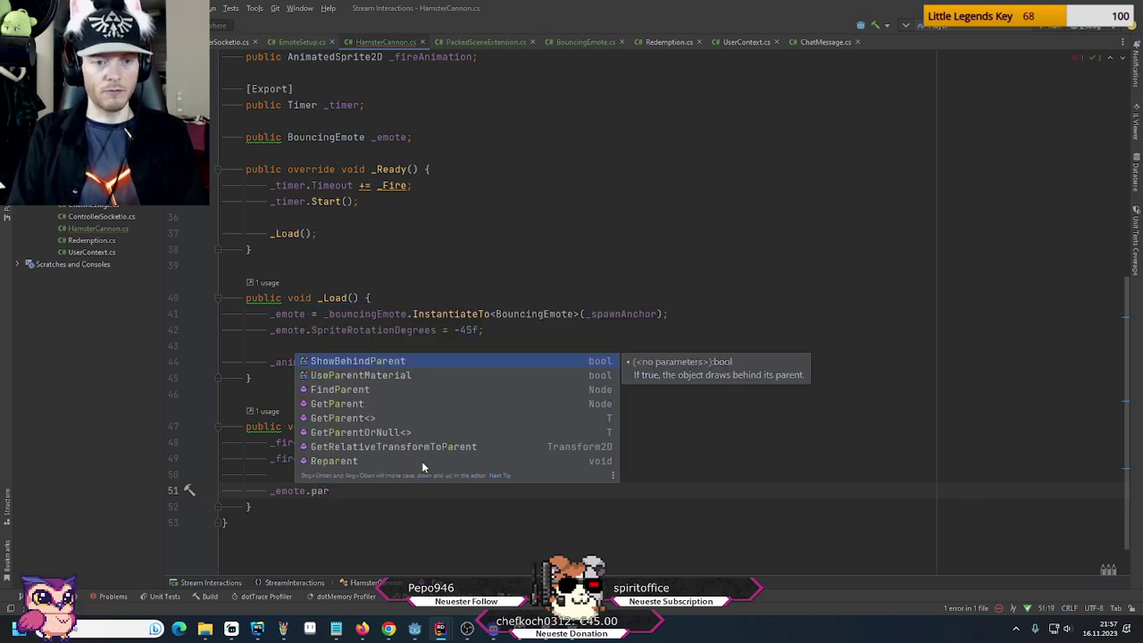
key("Down")
key("Down")
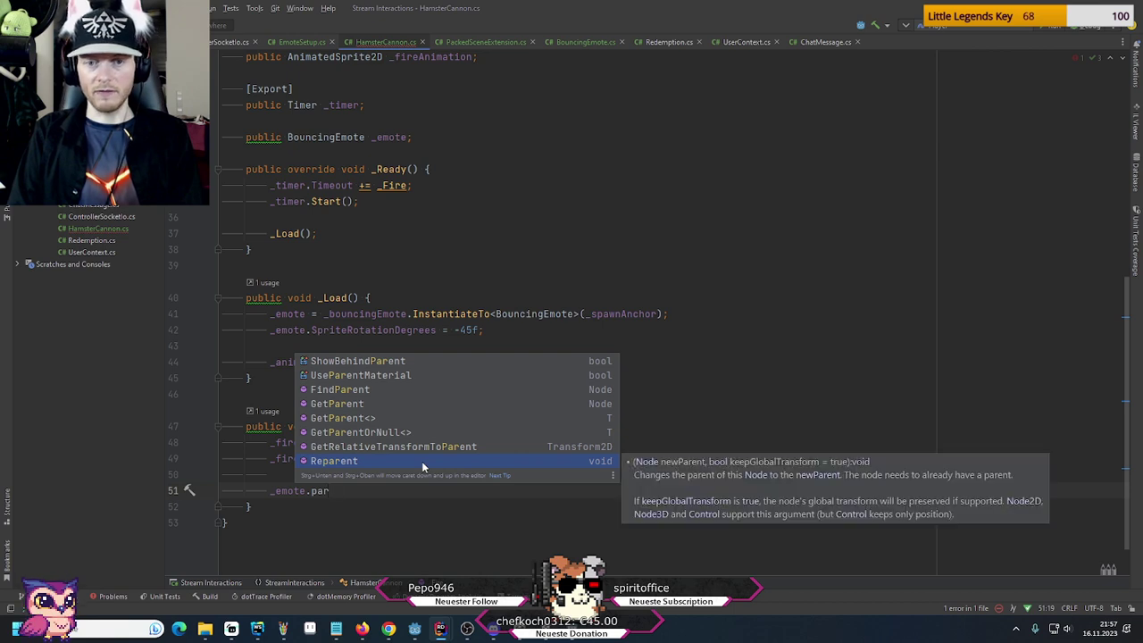
key("Return")
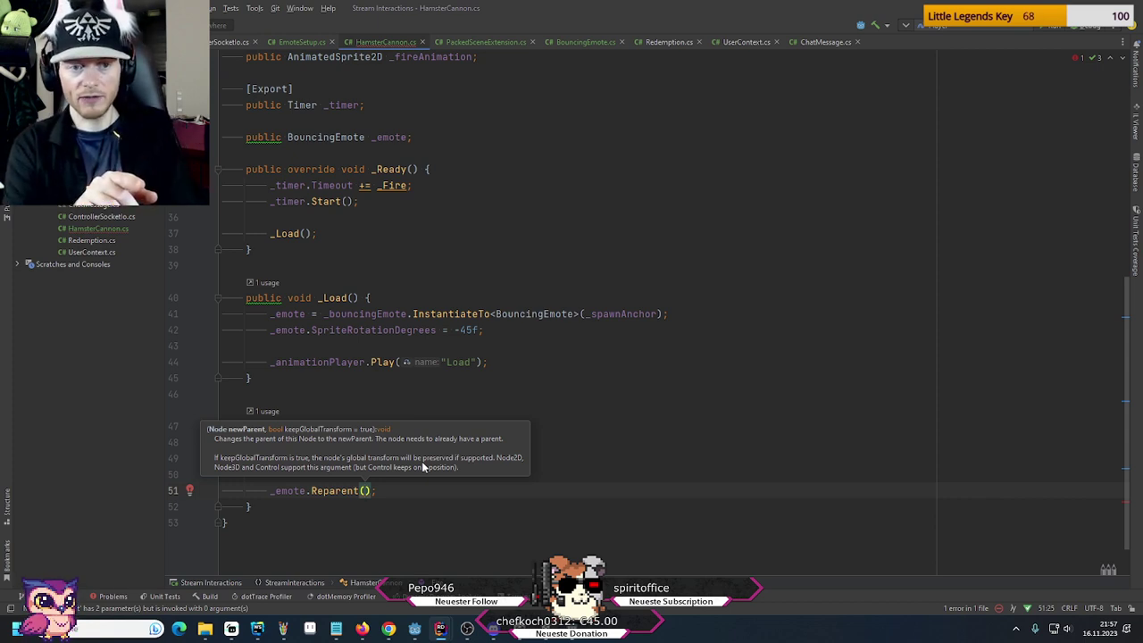
type("null")
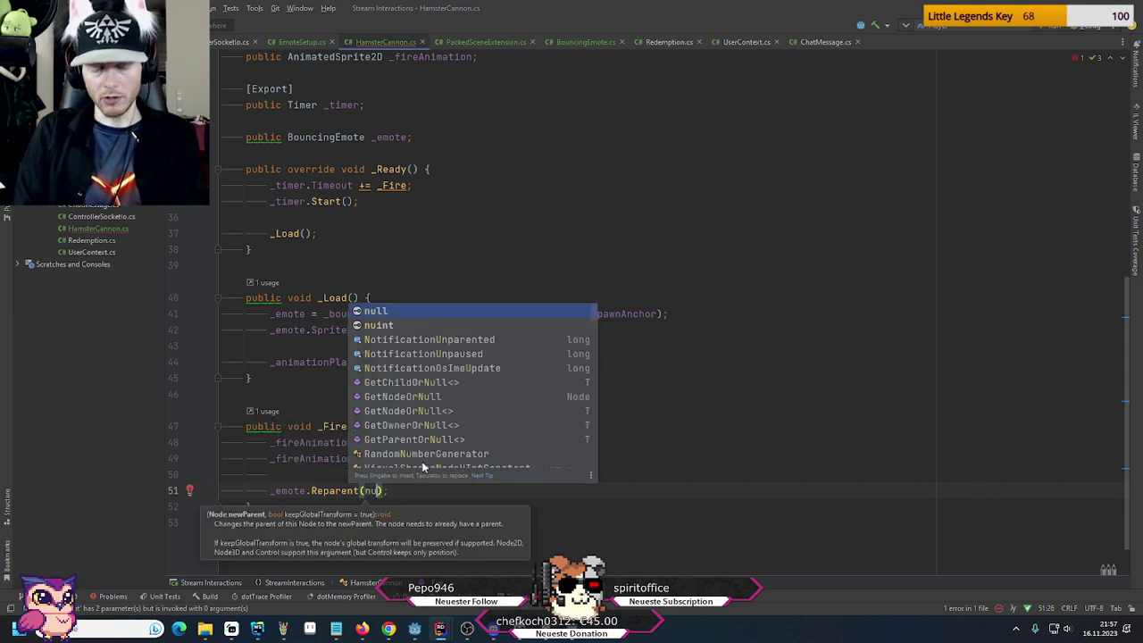
key("End")
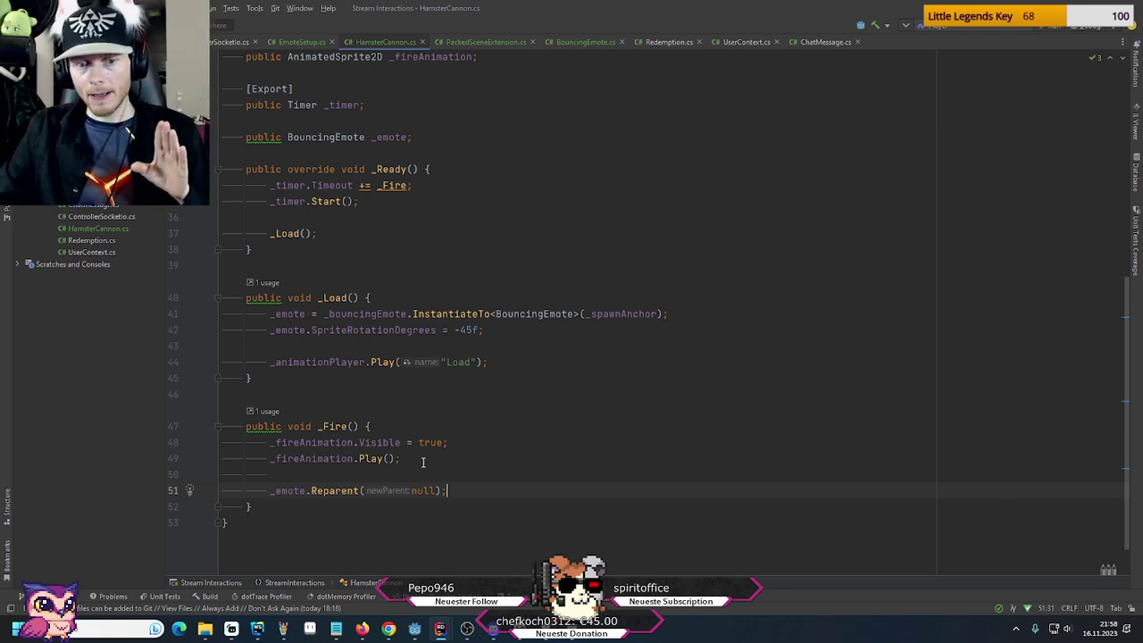
Switch to the Godot editor, run the project to test firing, and examine the reported errors in the debugger
left_click(416, 630)
key("F5")
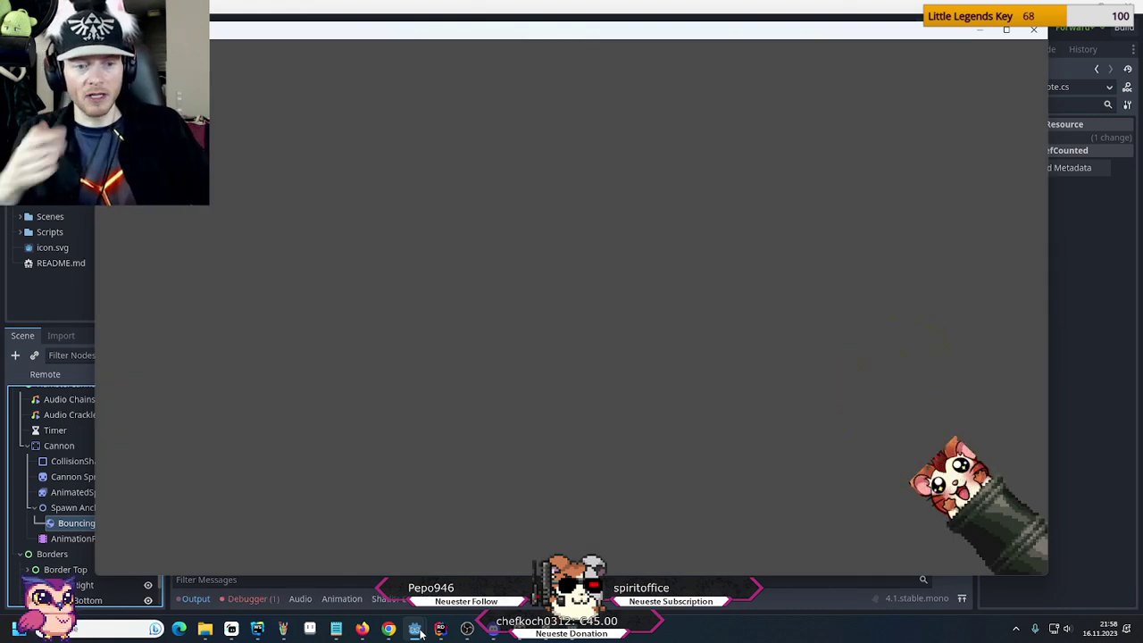
left_click(1034, 29)
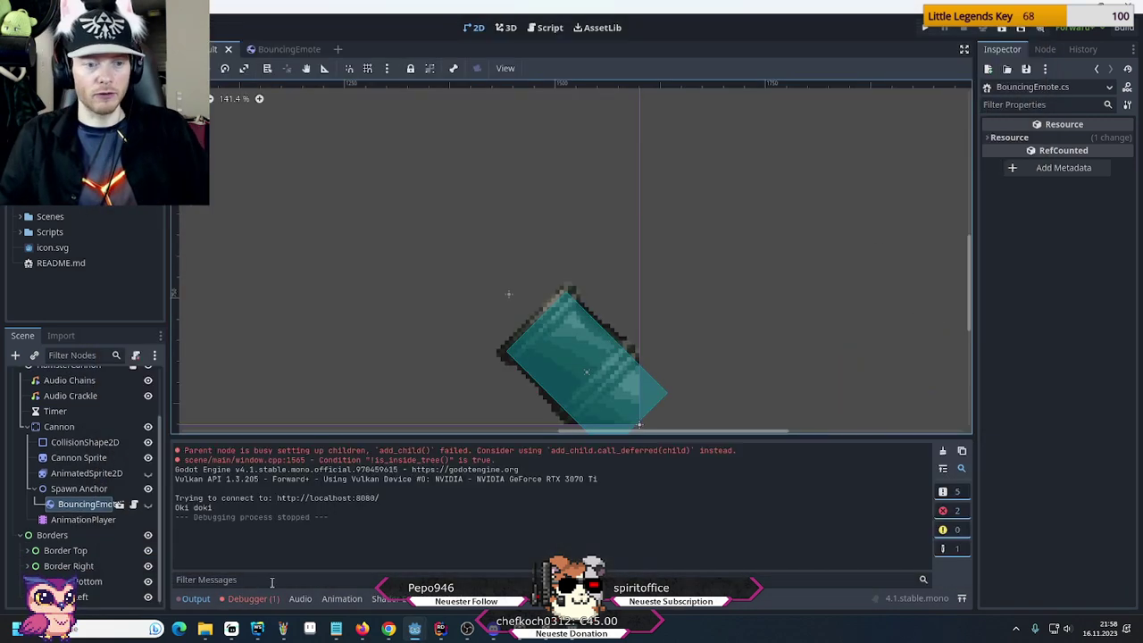
left_click(263, 603)
left_click(256, 447)
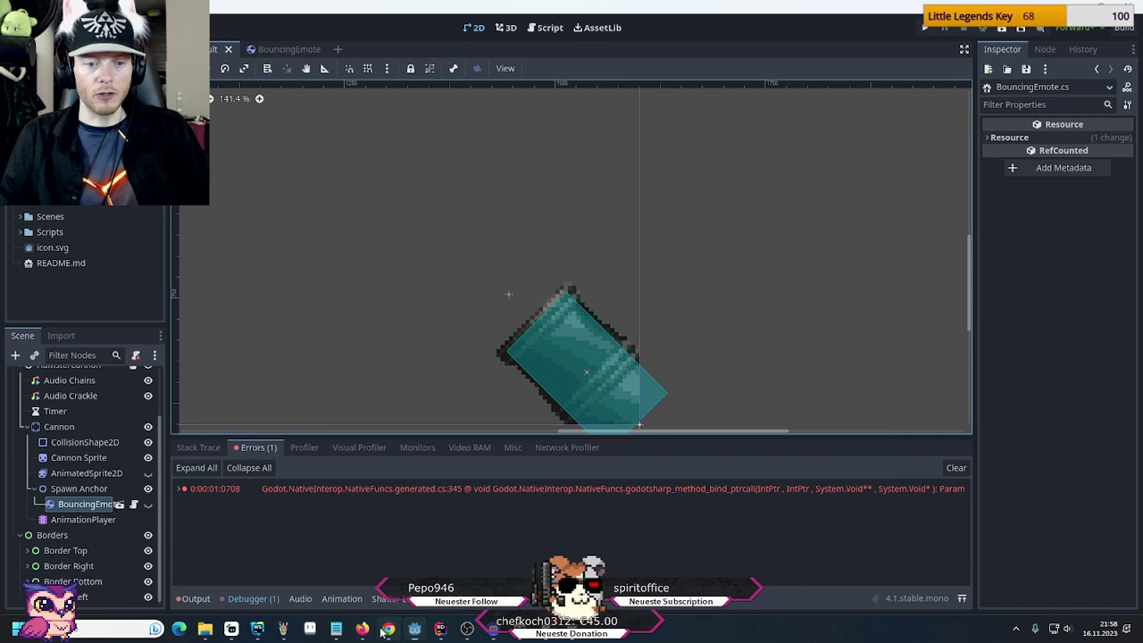
Switch to Chrome and search Google for "godot reparent to root" in the empty tab
left_click(389, 629)
left_click(701, 9)
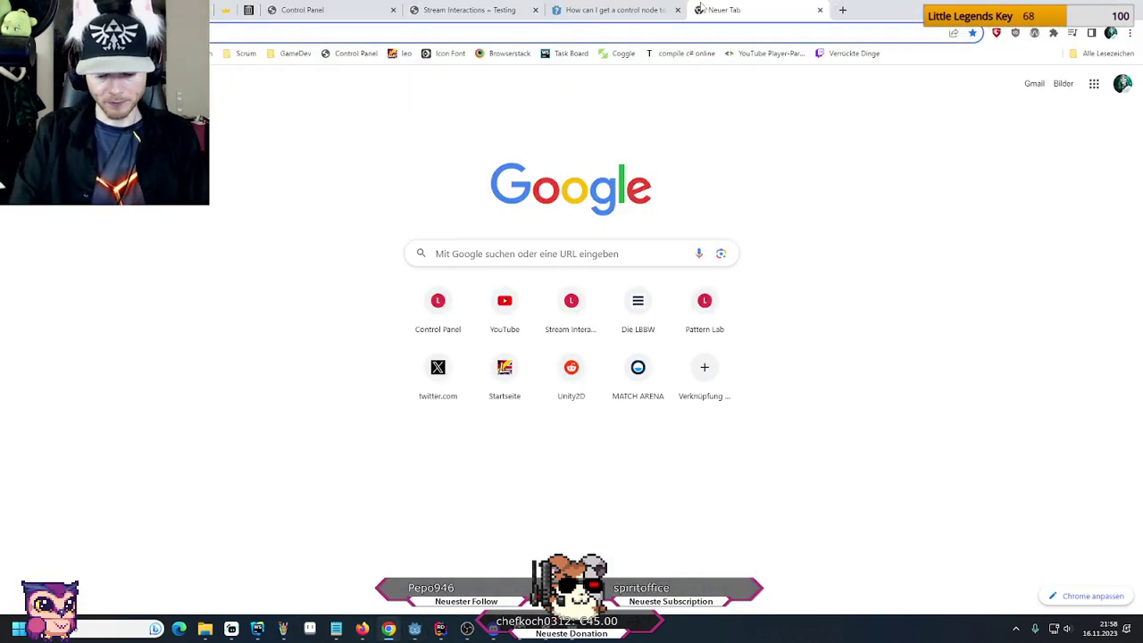
type("godot r")
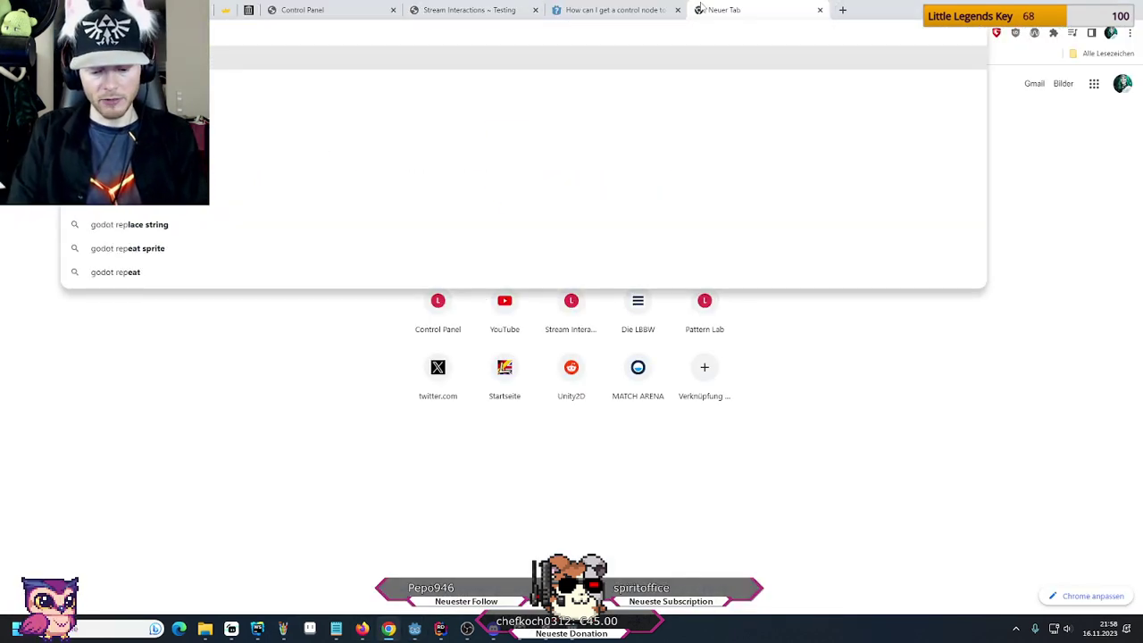
type("eparent to root")
key("Return")
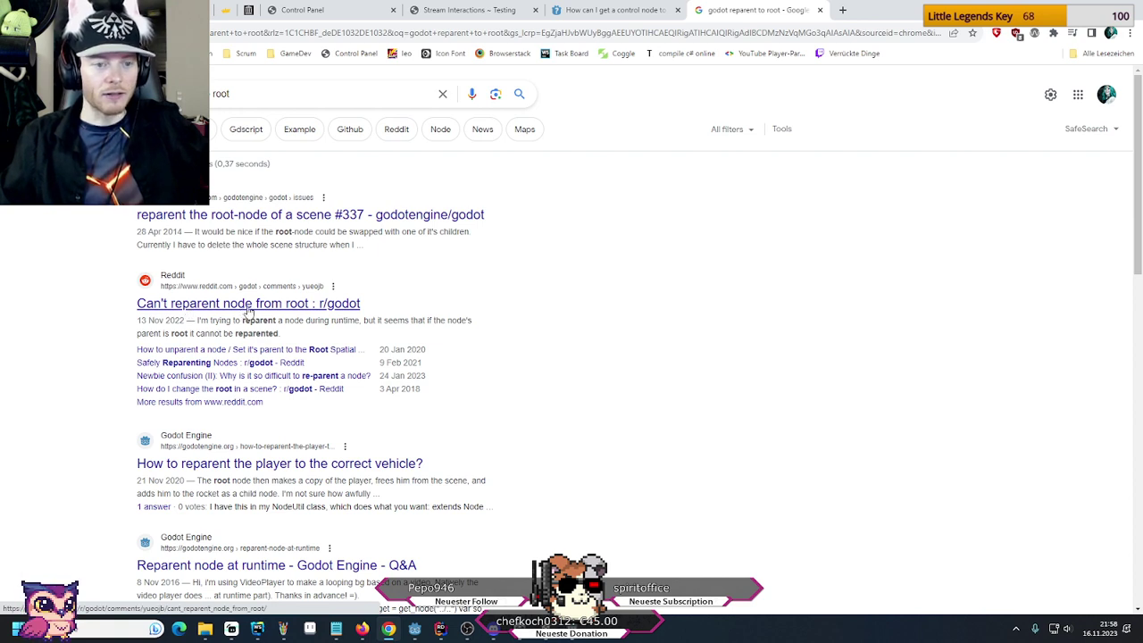
Replace the search query with "godot set root node as parent" and run the search
left_click(217, 99)
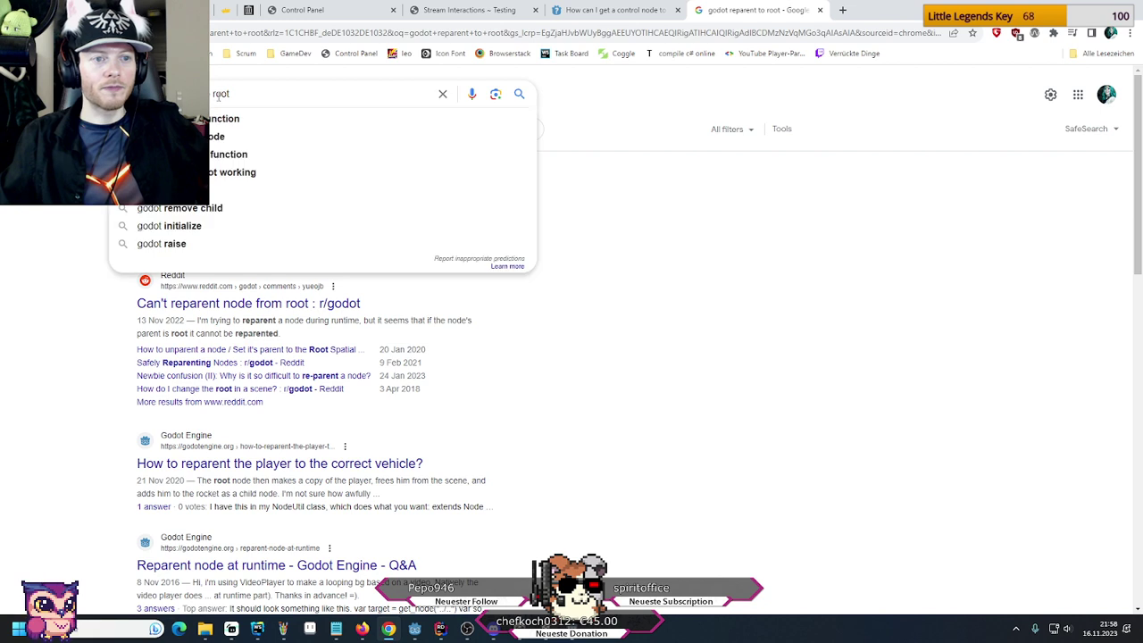
key("ctrl+a")
type("godot set")
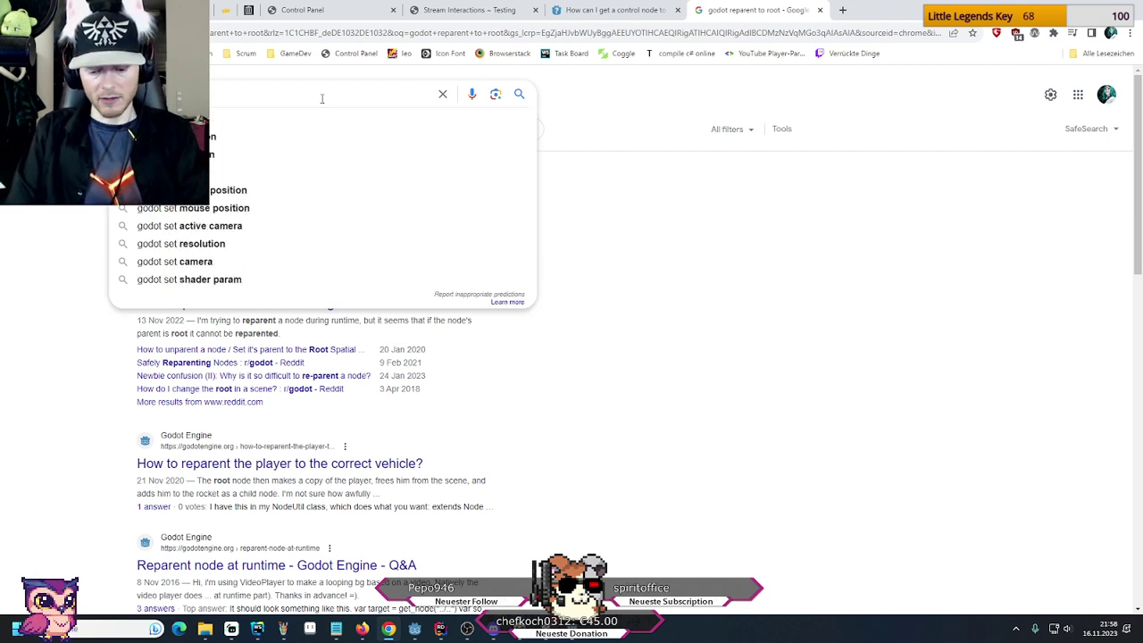
type(" root node a")
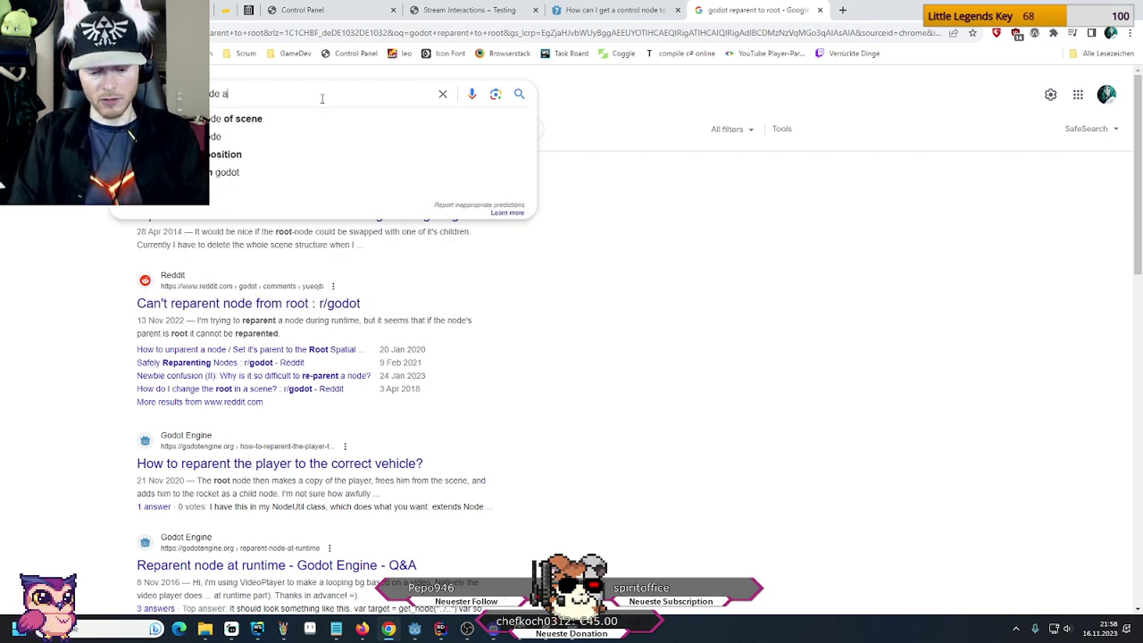
type("s parent")
key("Return")
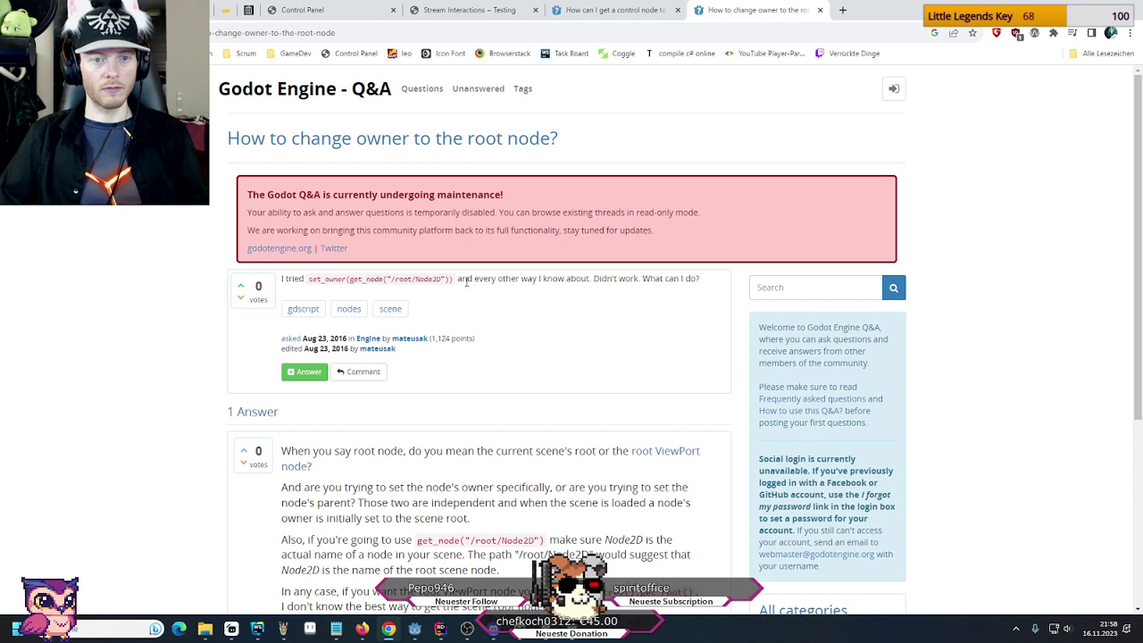
Copy get_tree().get_root() from the forum answer and paste it above the _emote.Reparent call in HamsterCannon.cs
scroll(492, 409, "down", 3)
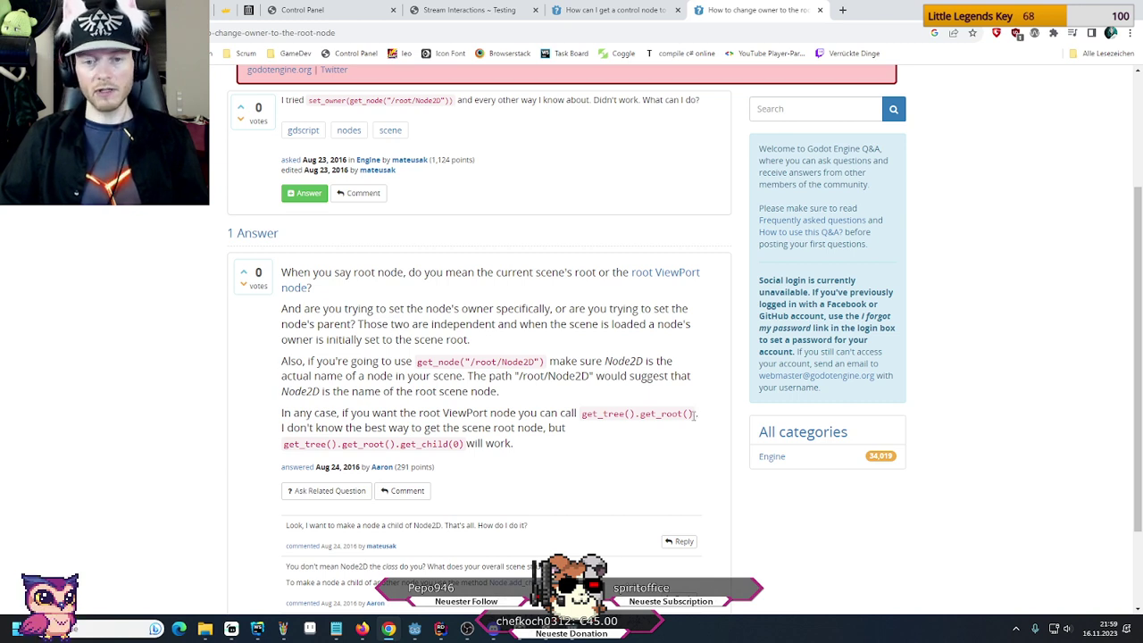
left_click_drag(692, 413, 582, 415)
key("ctrl+c")
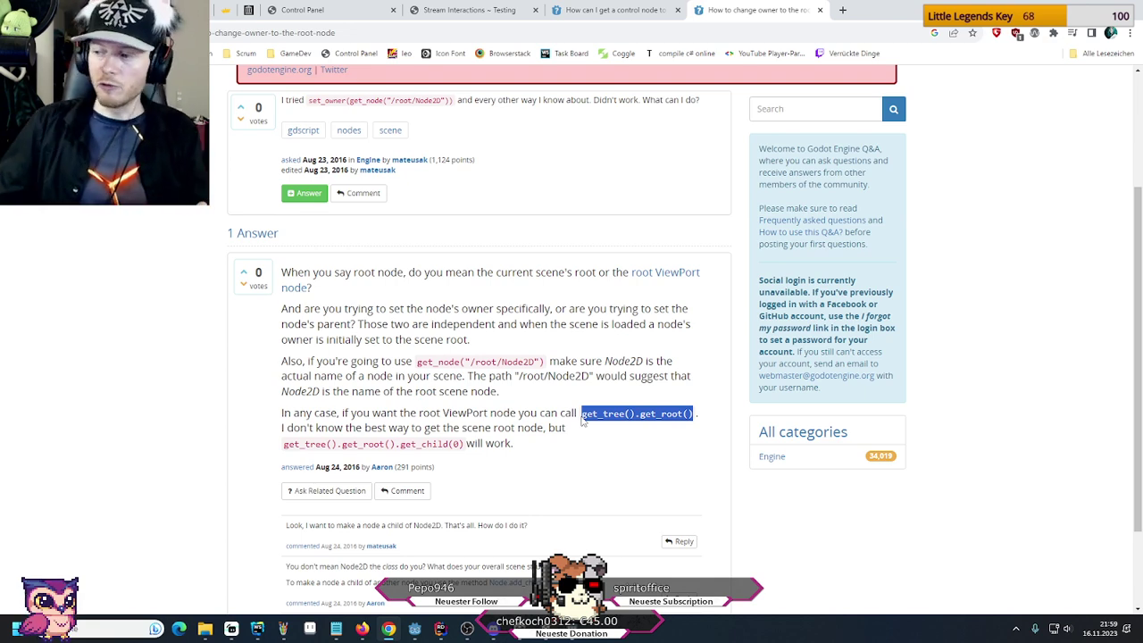
left_click(434, 620)
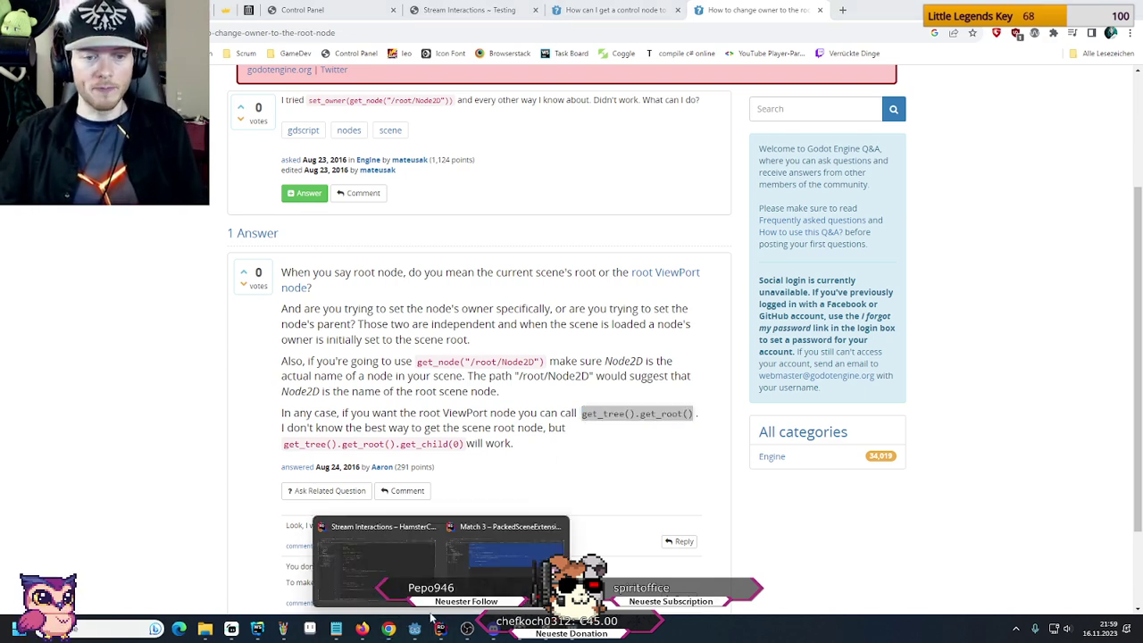
left_click(420, 534)
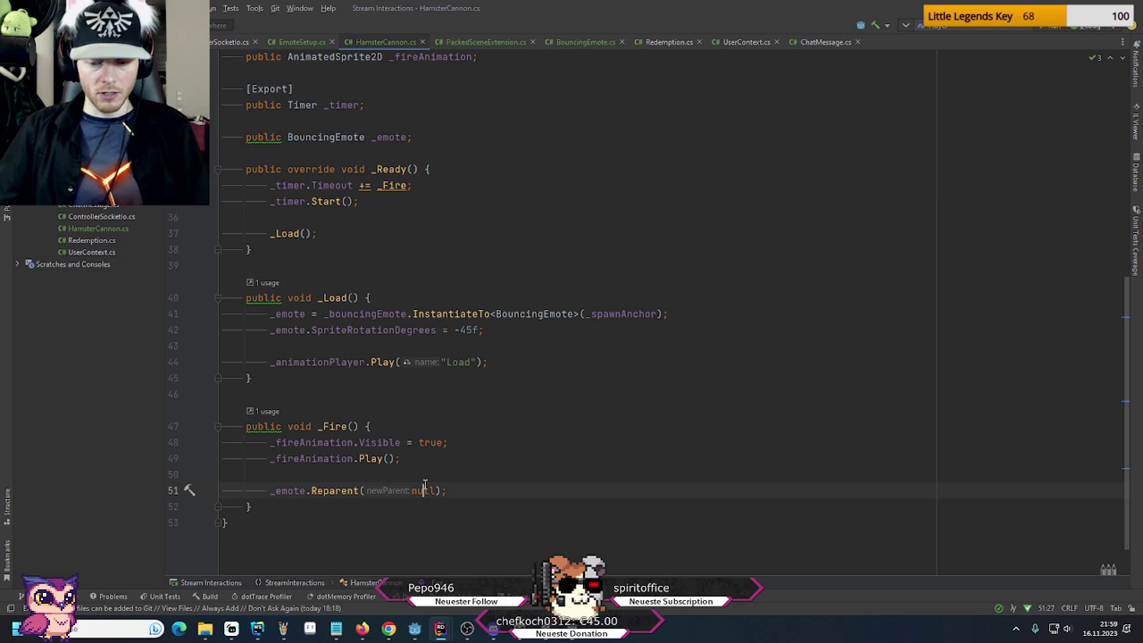
key("ctrl+v")
Convert the get_tree part of the pasted line to the C# method name GetTree
key("Up")
key("Delete")
type("G")
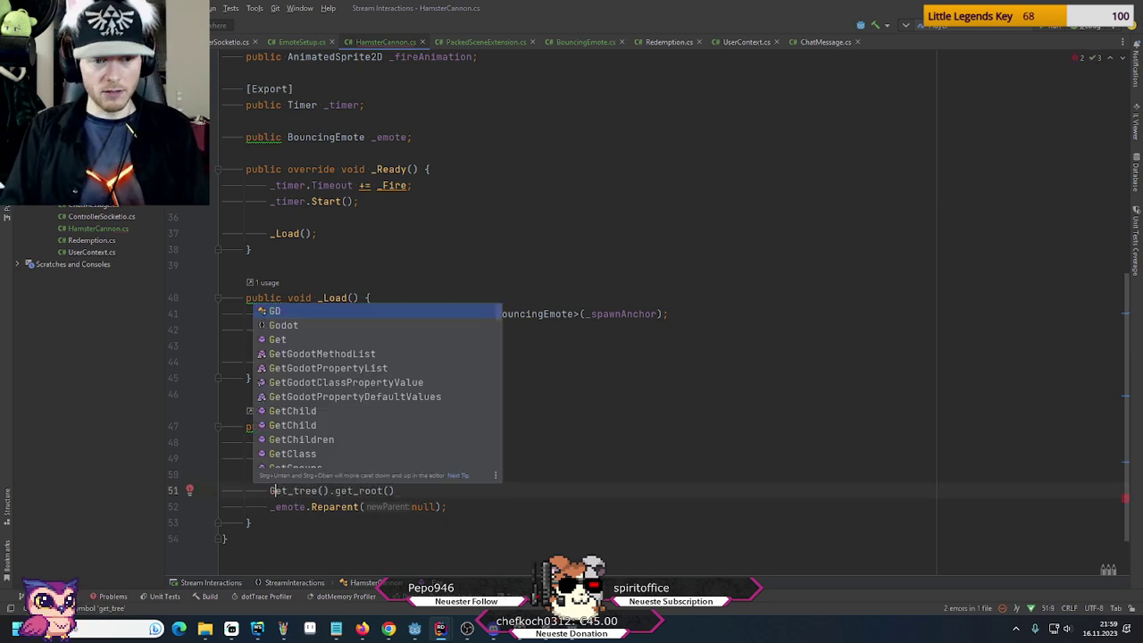
key("Escape")
key("Right")
key("Right")
key("Delete")
key("Delete")
key("Delete")
key("Delete")
key("Delete")
type("T")
key("Return")
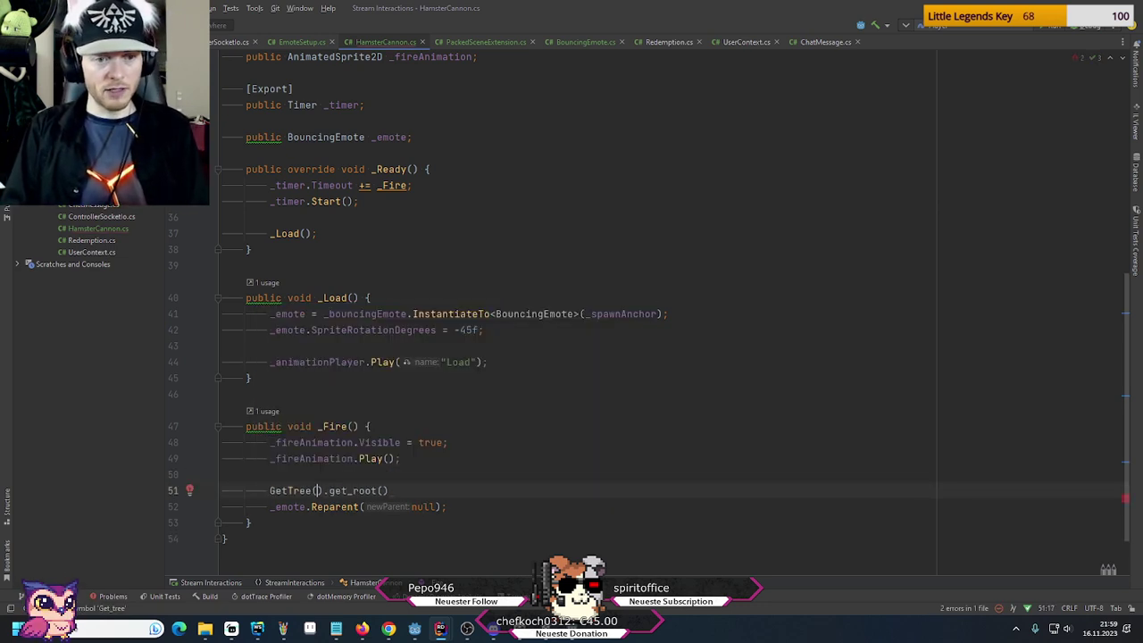
Convert the get_root part of the same line to GetRoot
key("Right")
key("Right")
key("Delete")
key("Delete")
key("Delete")
key("Delete")
type("Get")
key("Escape")
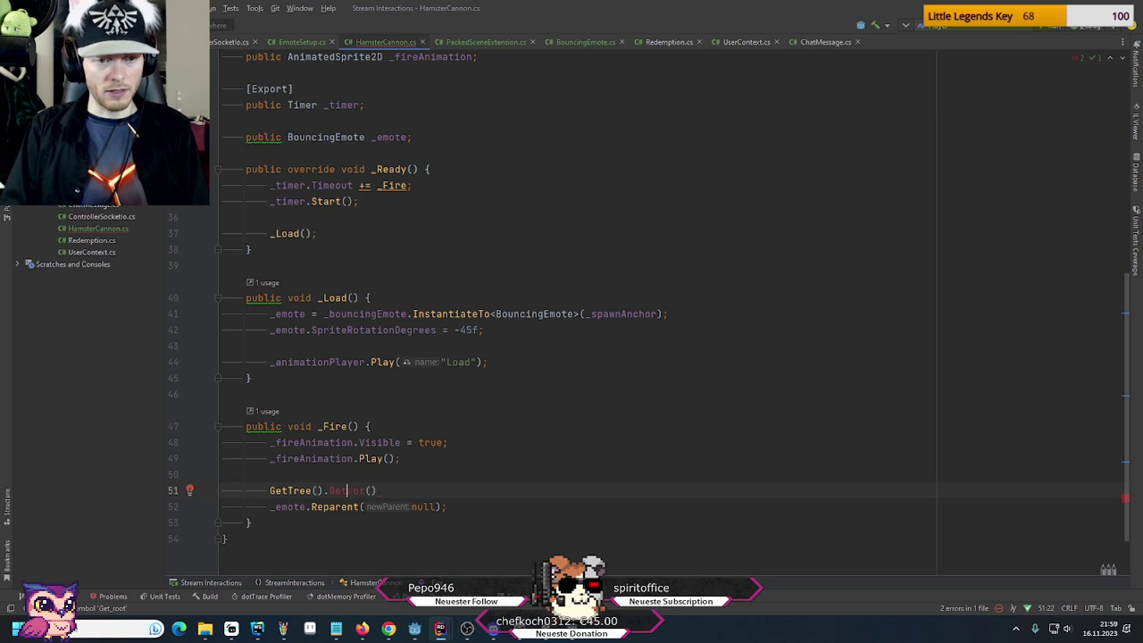
key("Delete")
type("Ro")
key("Escape")
key("End")
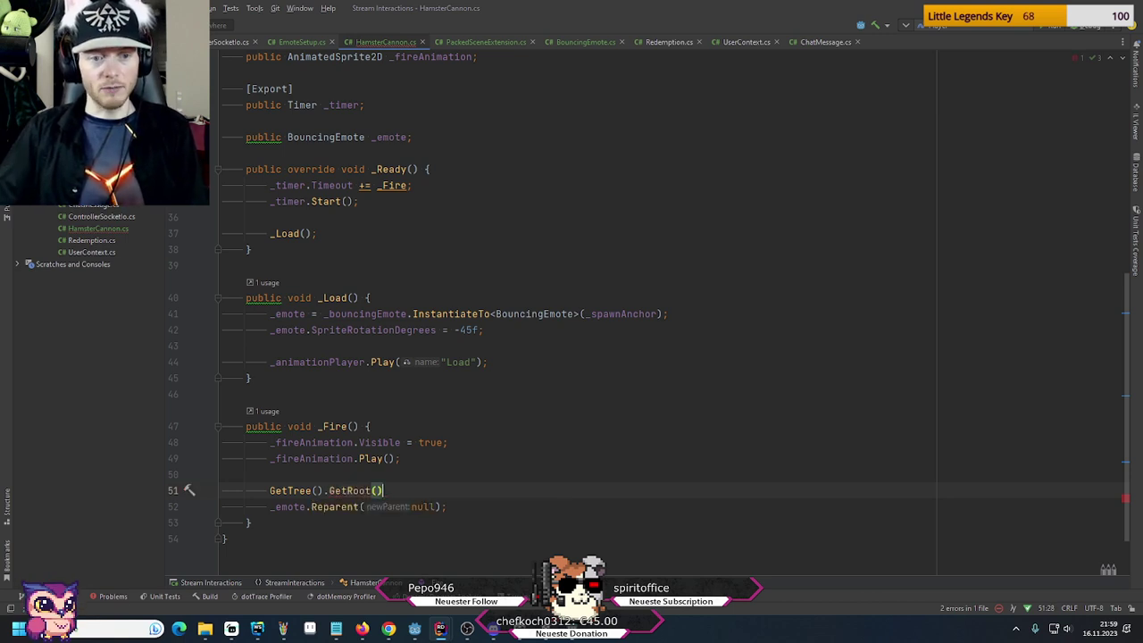
Assign the GetTree().GetRoot() call to a new variable with var root = and end the statement with a semicolon
mouse_move(353, 490)
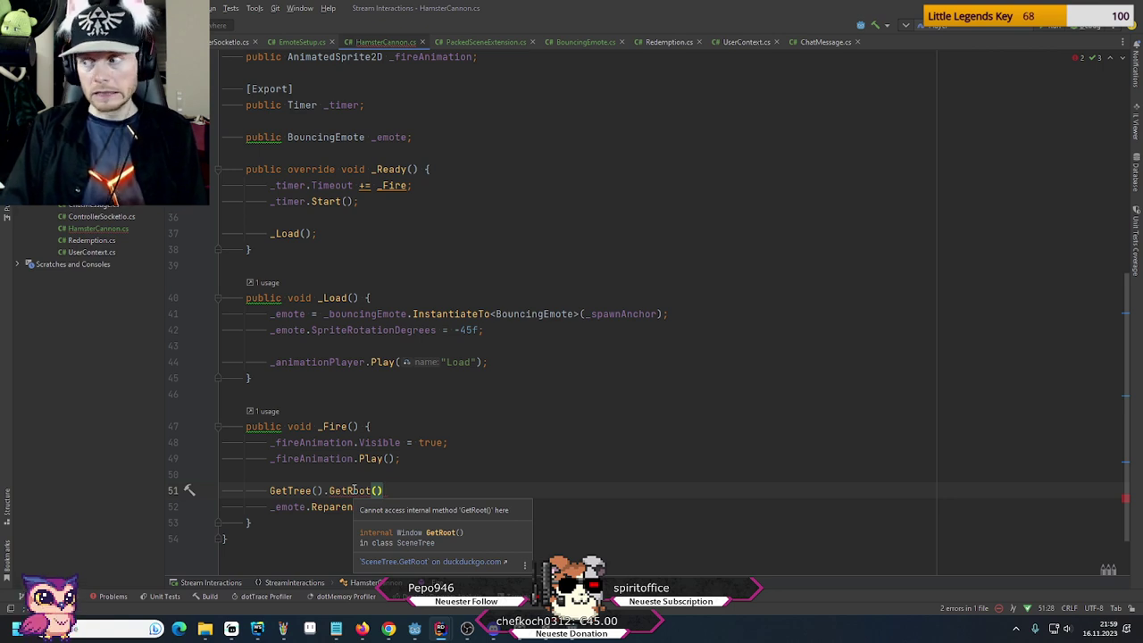
key("Home")
type("var root =")
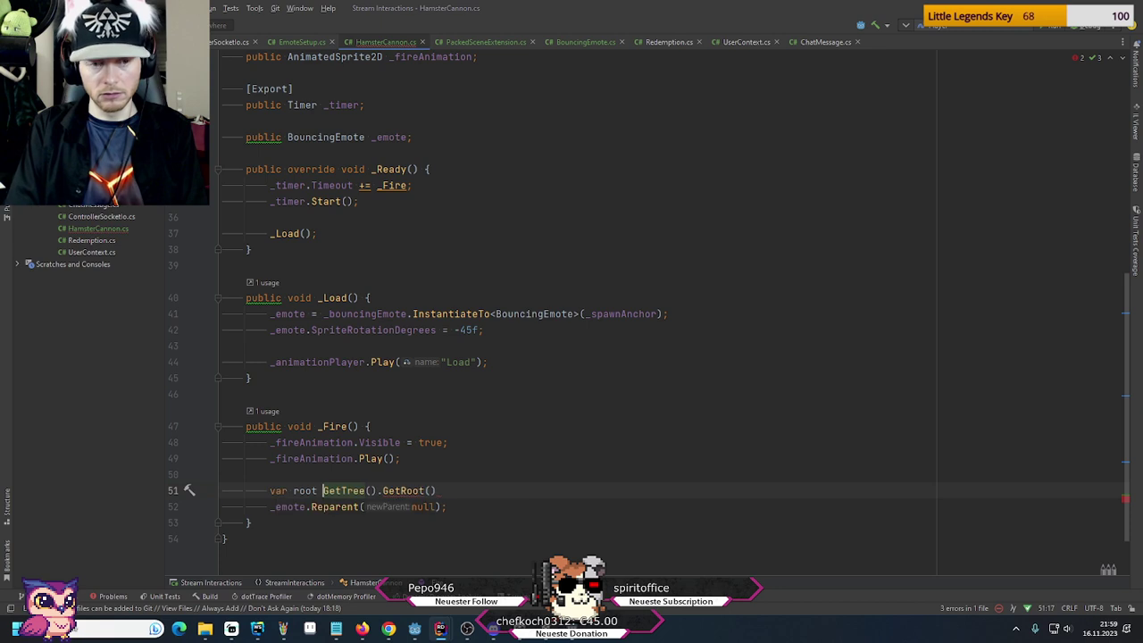
key("End")
type(";")
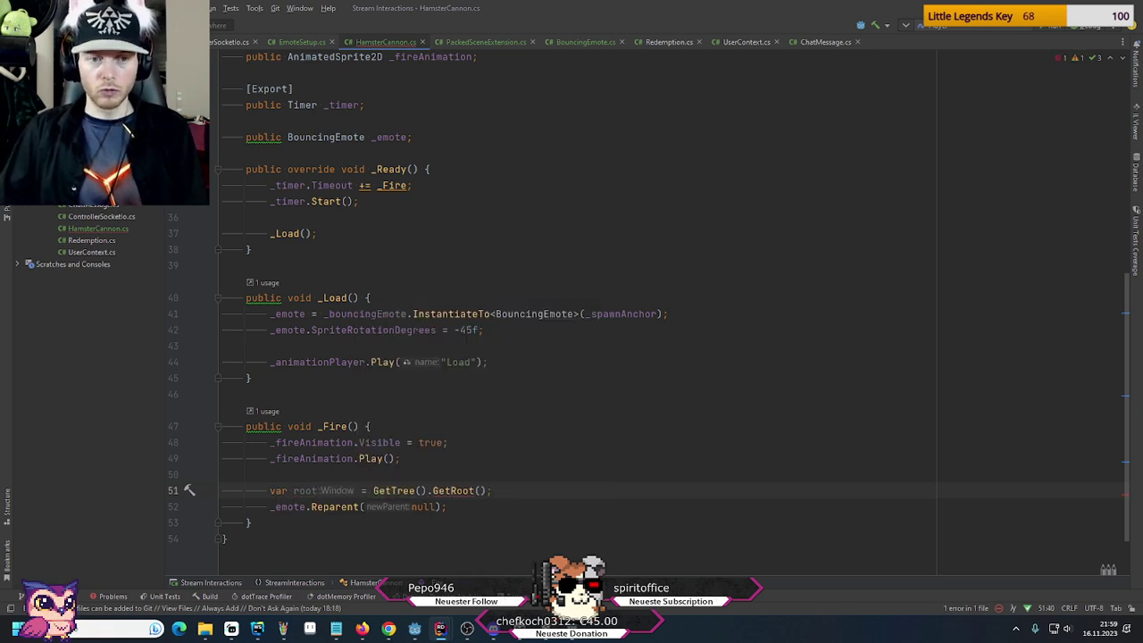
Replace the GetRoot() call in the root assignment with the Root property of GetTree()
key("Left")
key("Left")
key("Left")
key("Left")
key("Left")
key("Left")
key("Left")
key("Left")
key("Left")
key("Left")
key("Left")
key("ctrl+space")
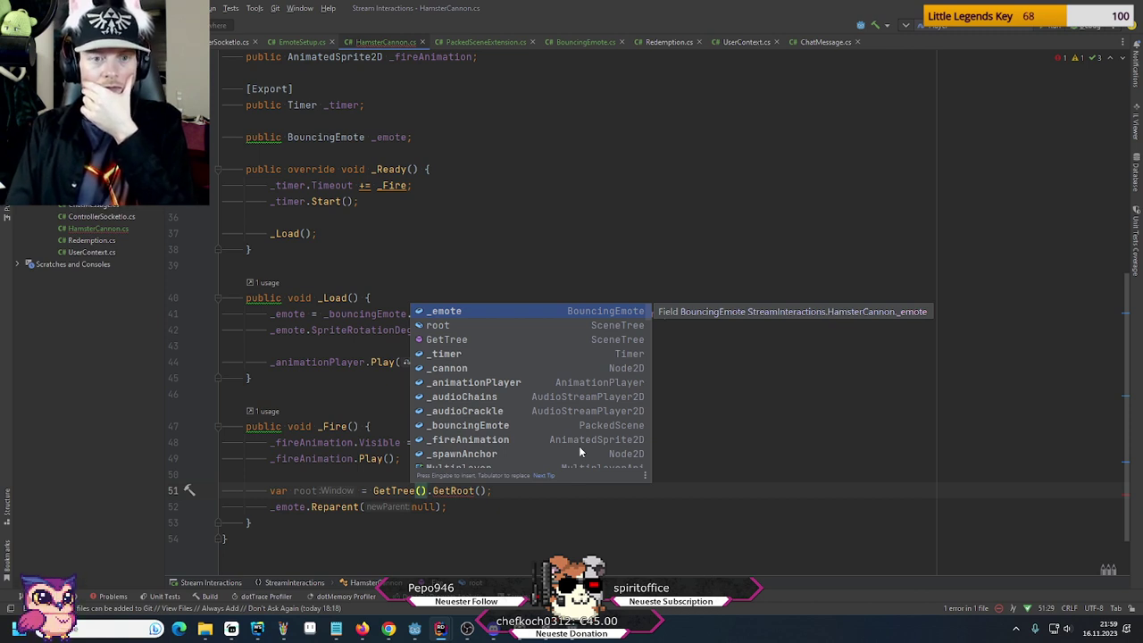
key("Down")
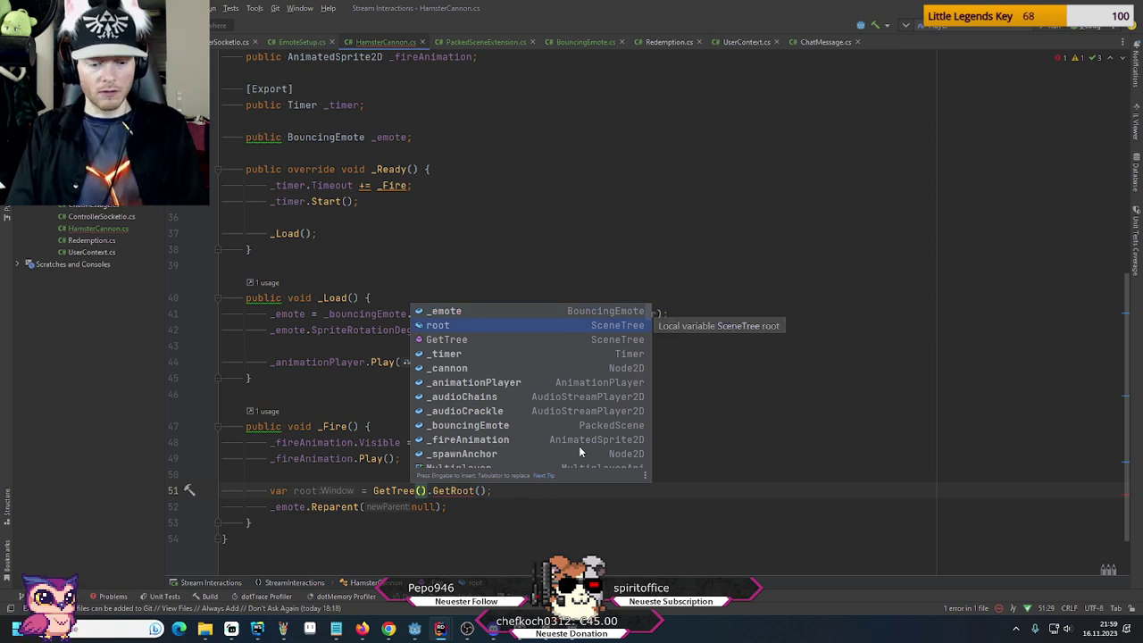
key("Return")
key("BackSpace")
key("BackSpace")
key("BackSpace")
key("BackSpace")
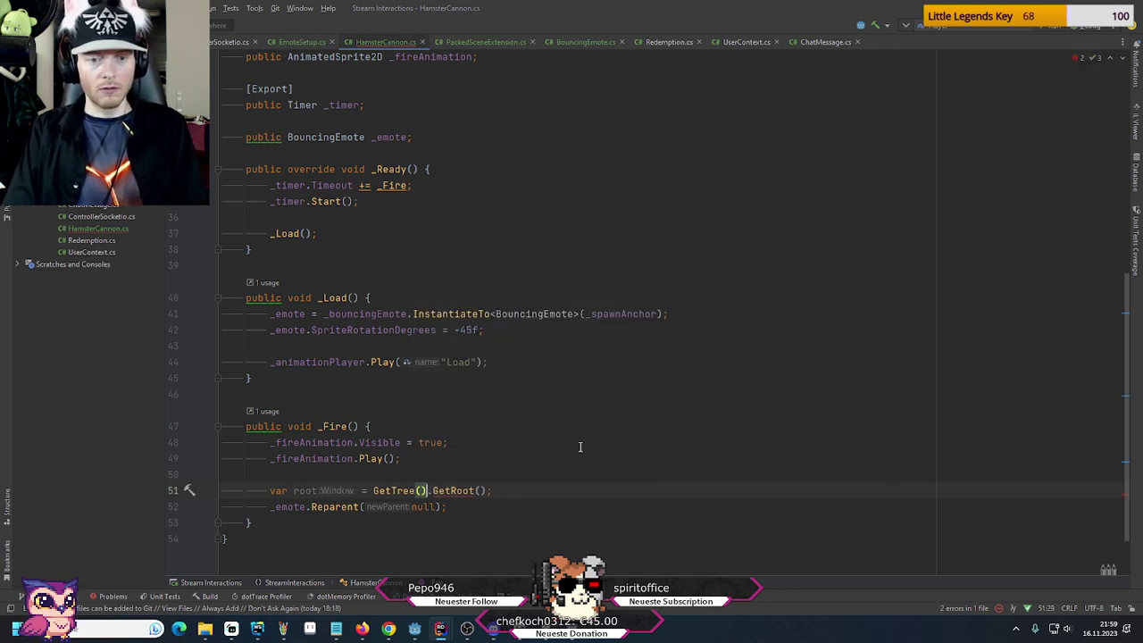
key("ctrl+space")
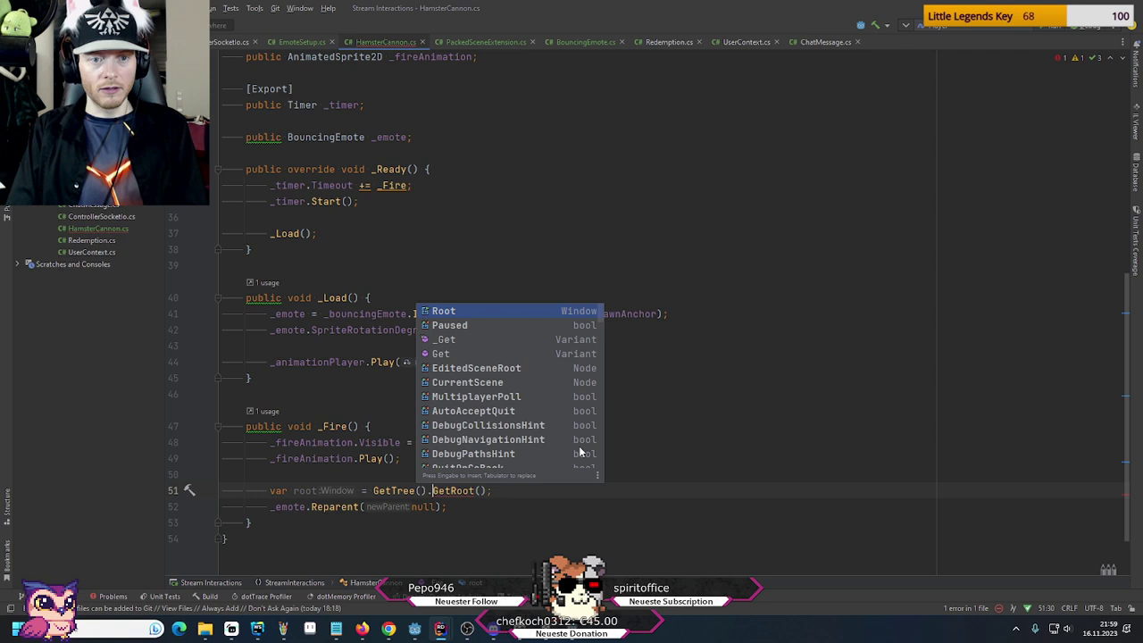
key("Tab")
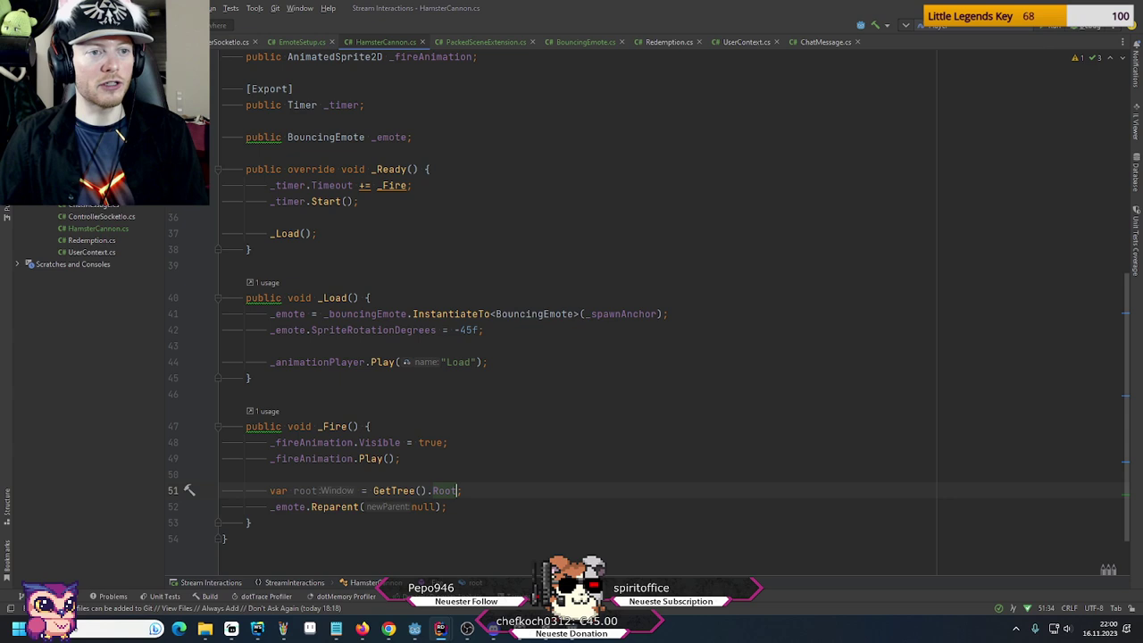
Create a class named NodeExtension in the Extensions folder, dismiss the Git prompt, and make the class static
right_click(77, 164)
mouse_move(214, 172)
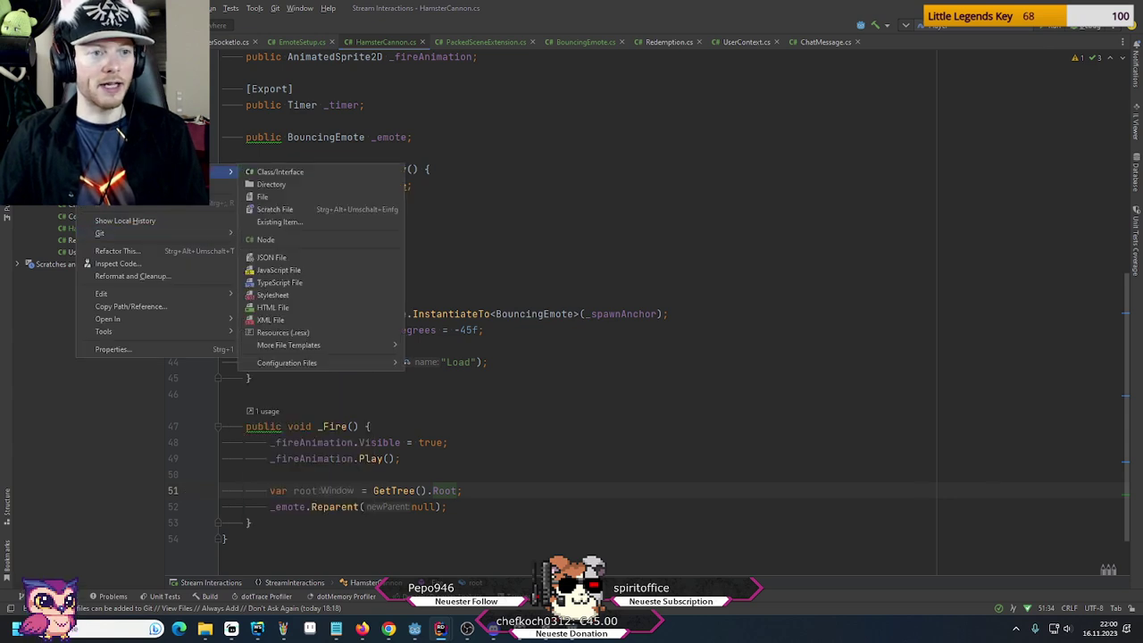
left_click(281, 173)
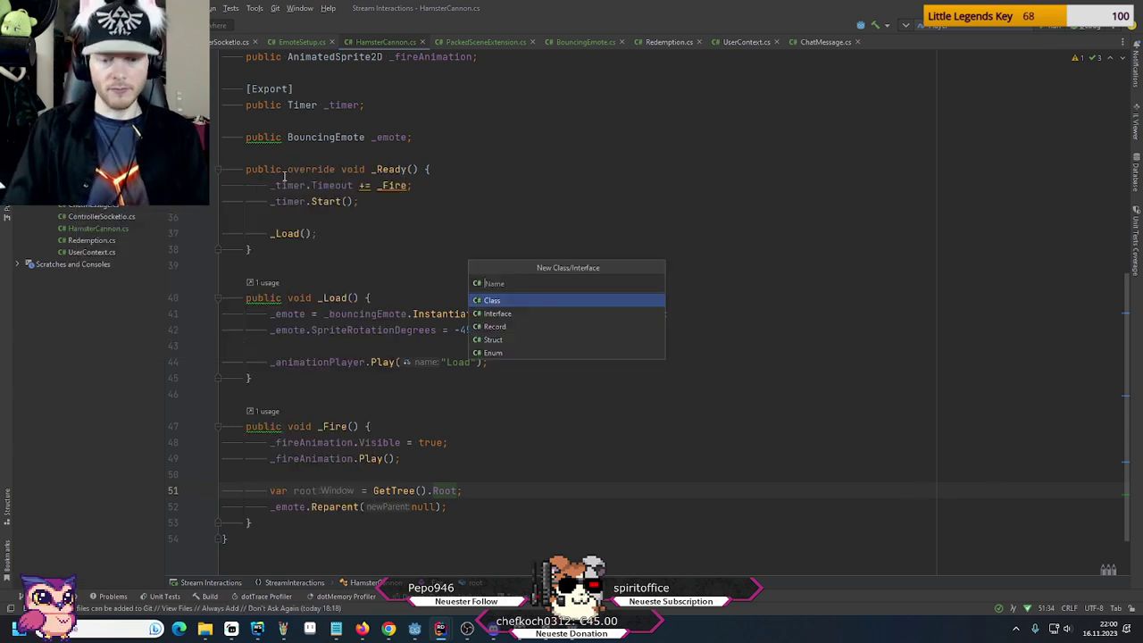
type("NodeEx")
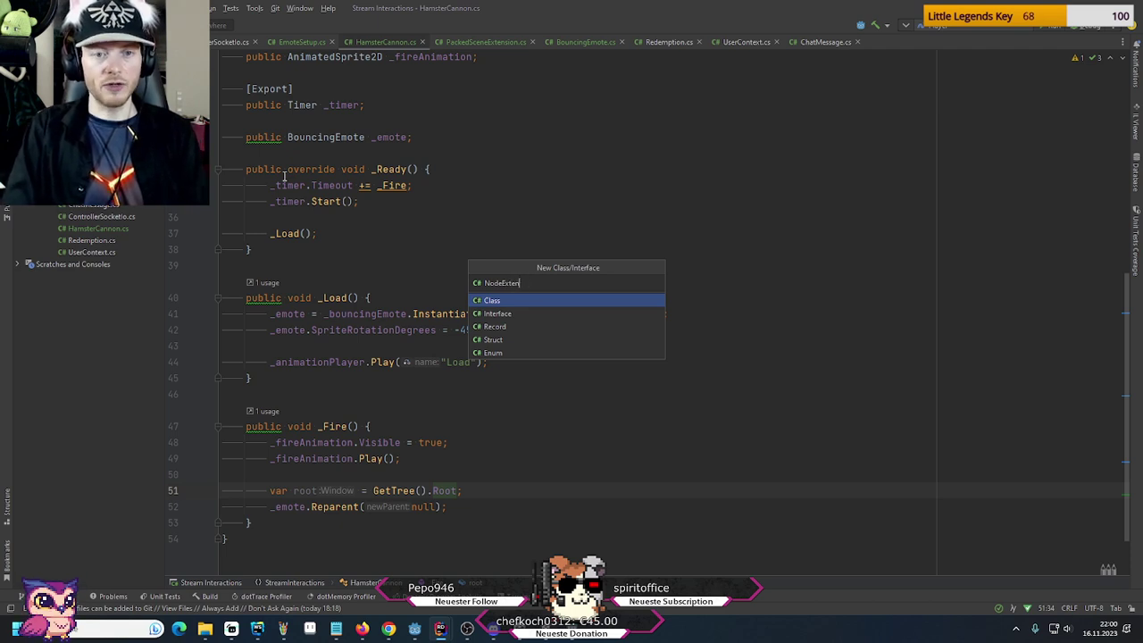
type("tension")
key("Return")
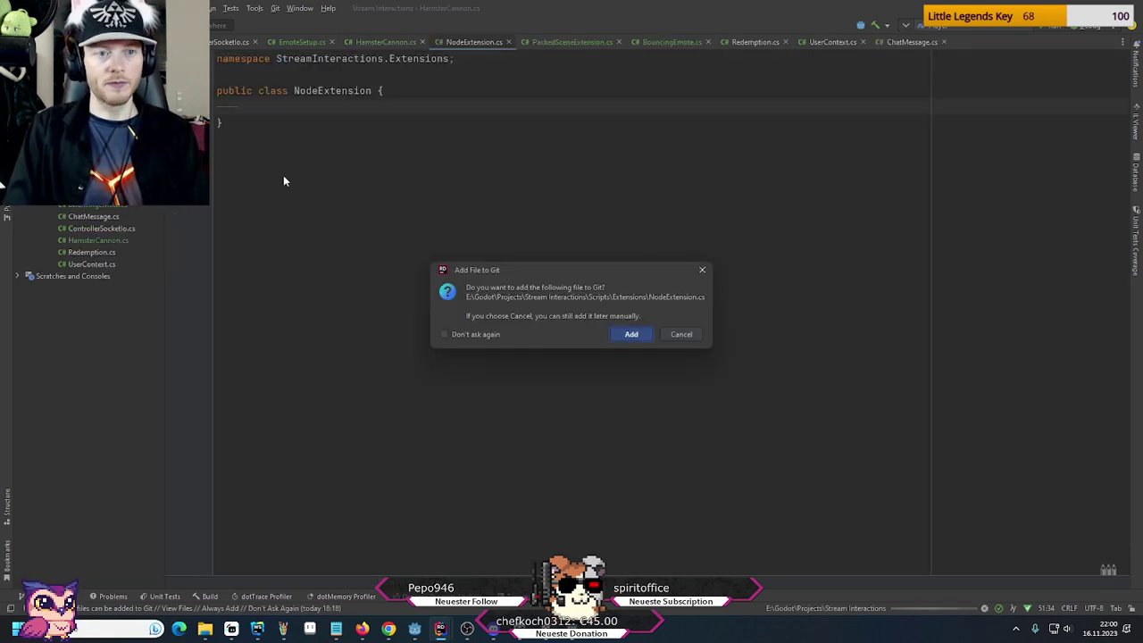
key("Escape")
left_click(259, 90)
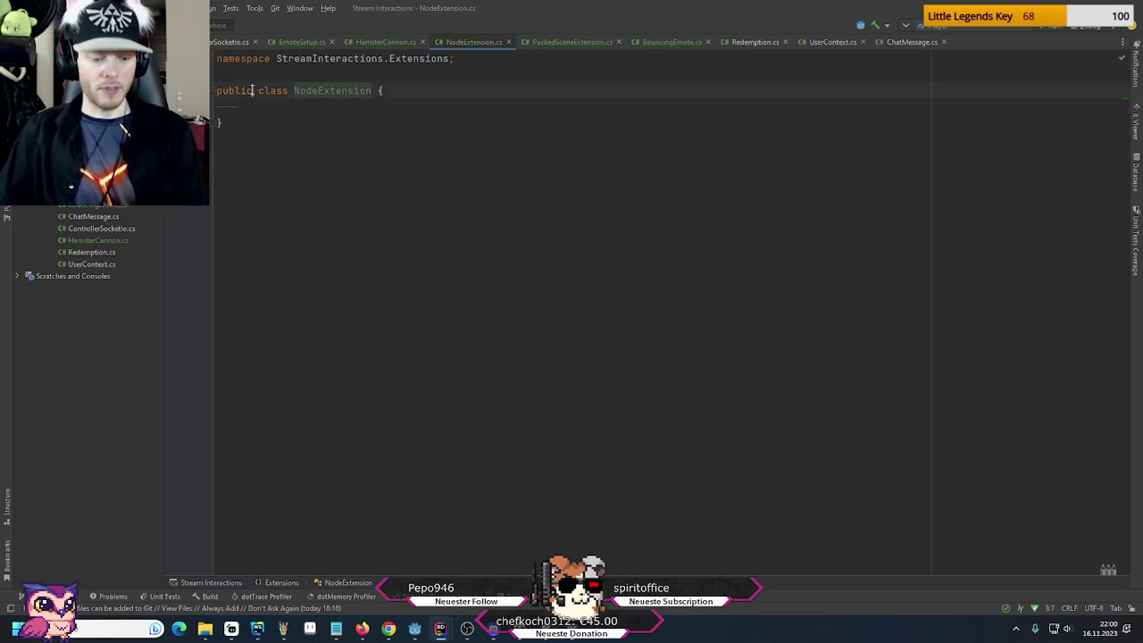
type("static")
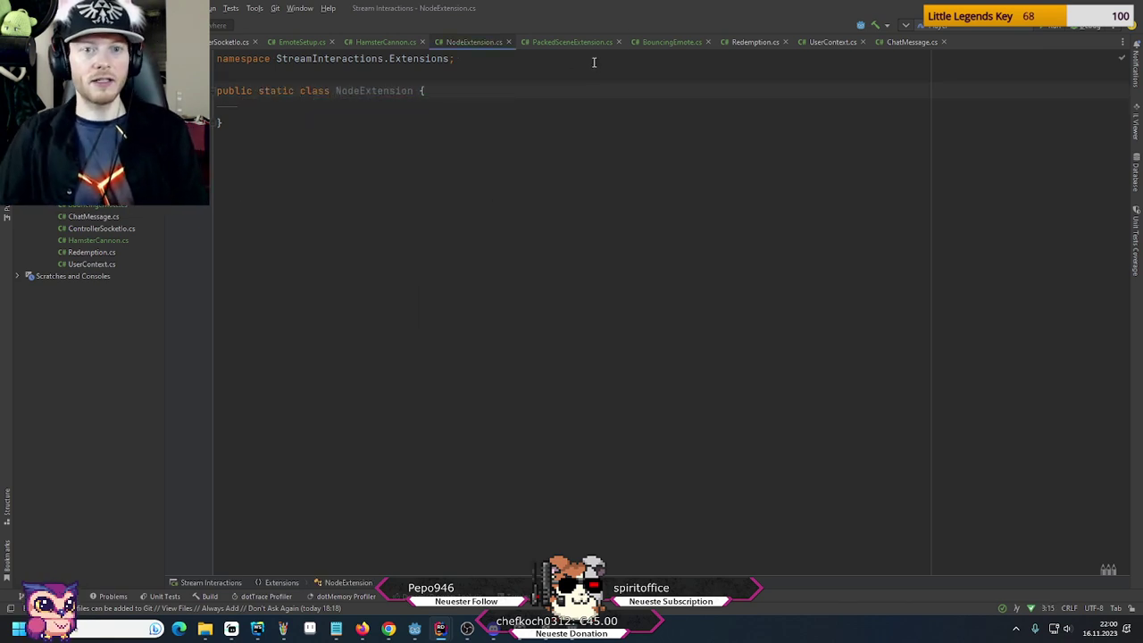
Close the open files Redemption.cs, UserContext.cs and ChatMessage.cs
middle_click(748, 41)
middle_click(748, 41)
middle_click(749, 41)
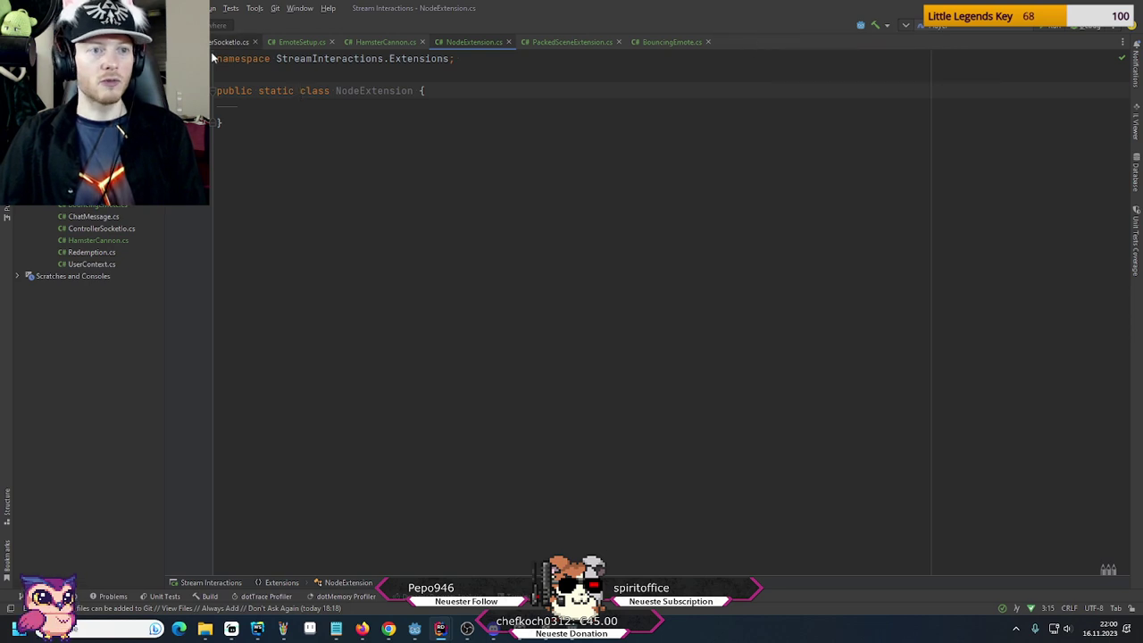
Copy the InstantiateTo method from PackedSceneExtension.cs and paste it as the body of the NodeExtension class
key("alt+Right")
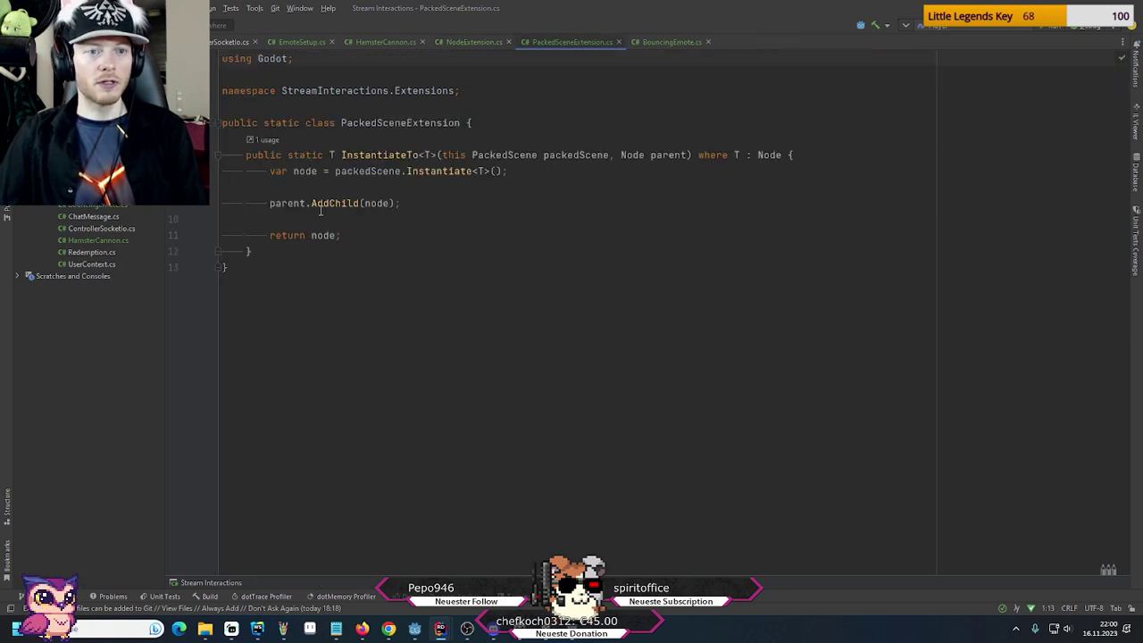
left_click_drag(292, 253, 514, 126)
key("ctrl+c")
left_click(473, 42)
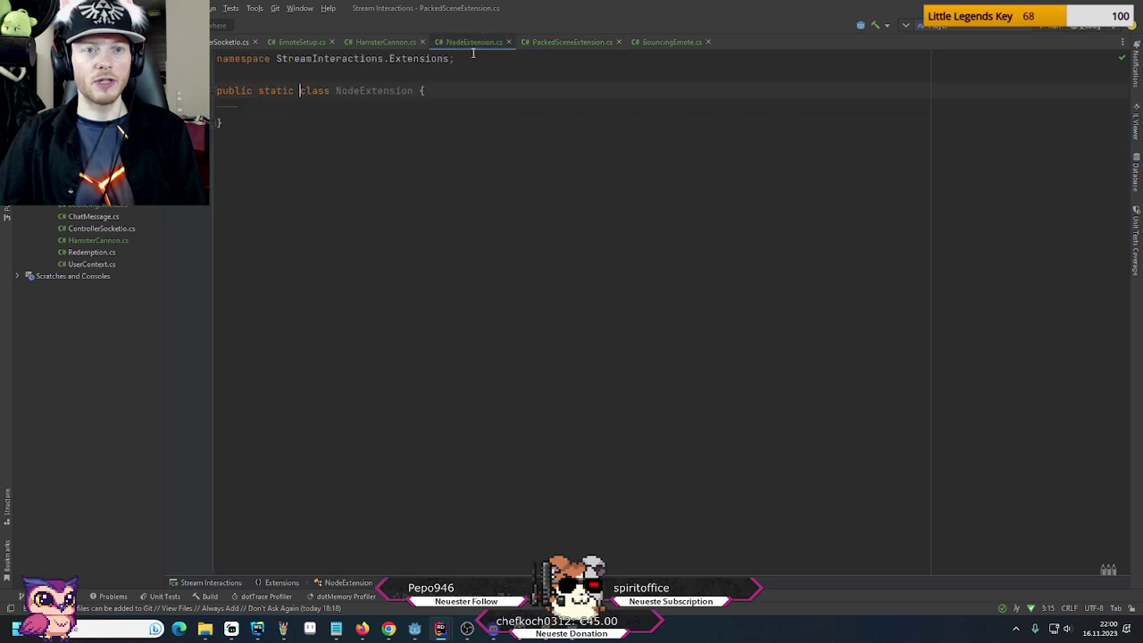
left_click(482, 89)
left_click_drag(426, 113, 452, 97)
key("ctrl+v")
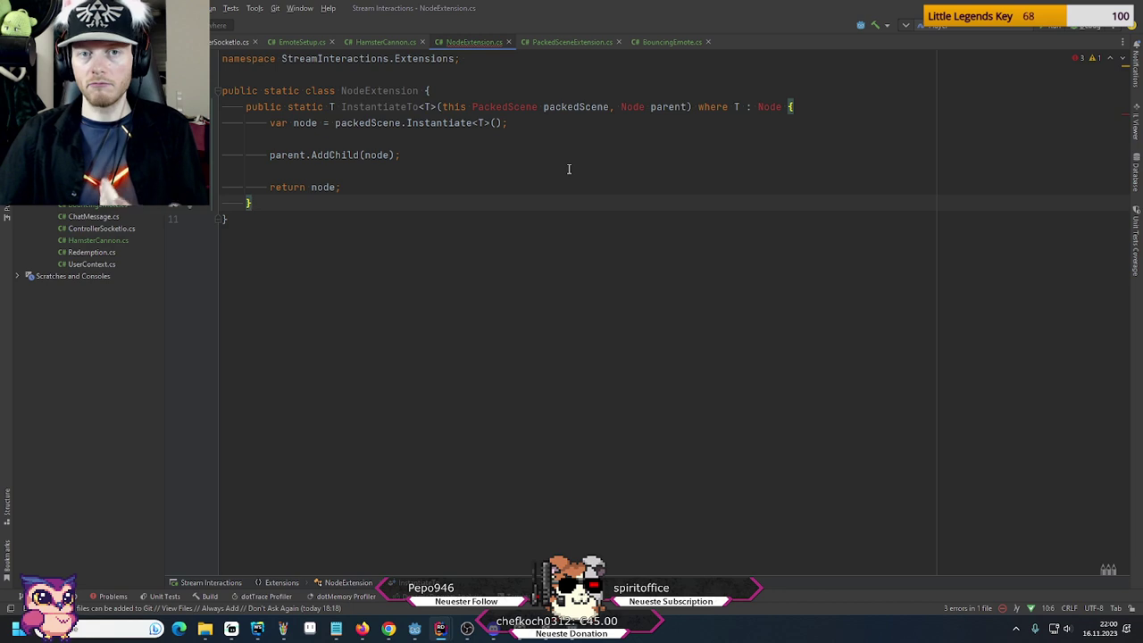
Check the type of Root in HamsterCannon.cs, and change the pasted method in NodeExtension.cs to a non-generic Window GetRoot
left_click(483, 106)
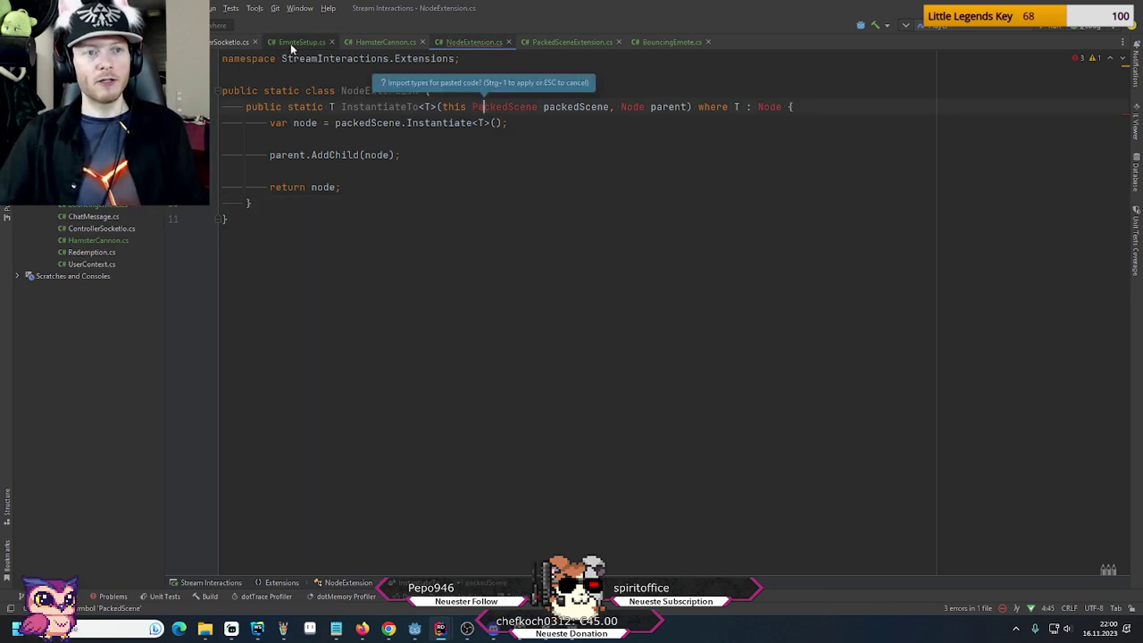
left_click(295, 42)
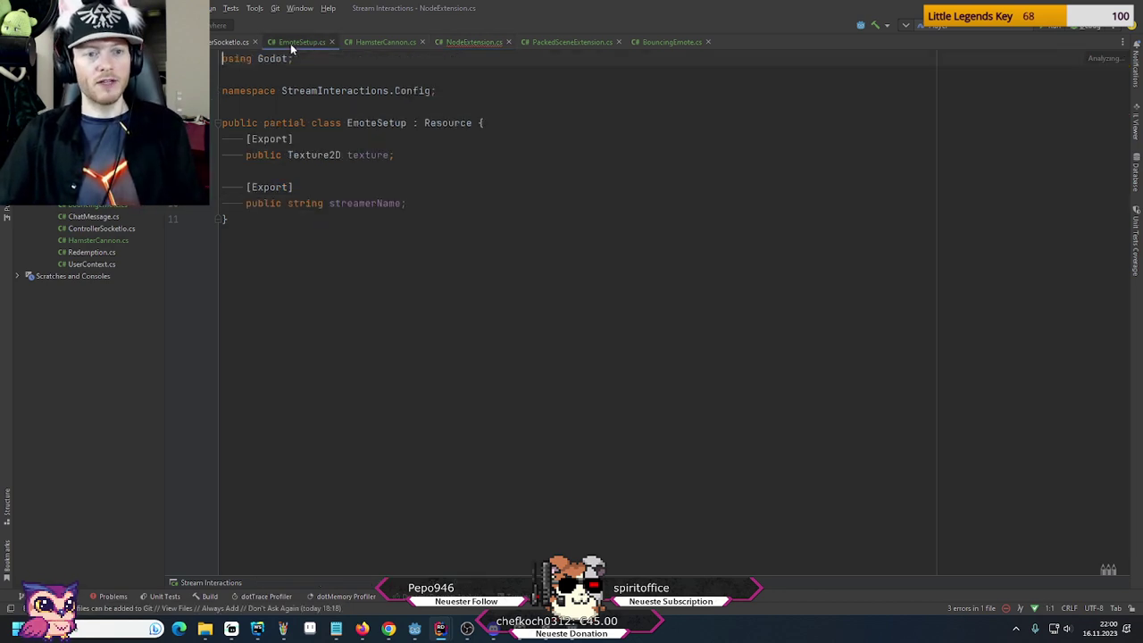
left_click(385, 42)
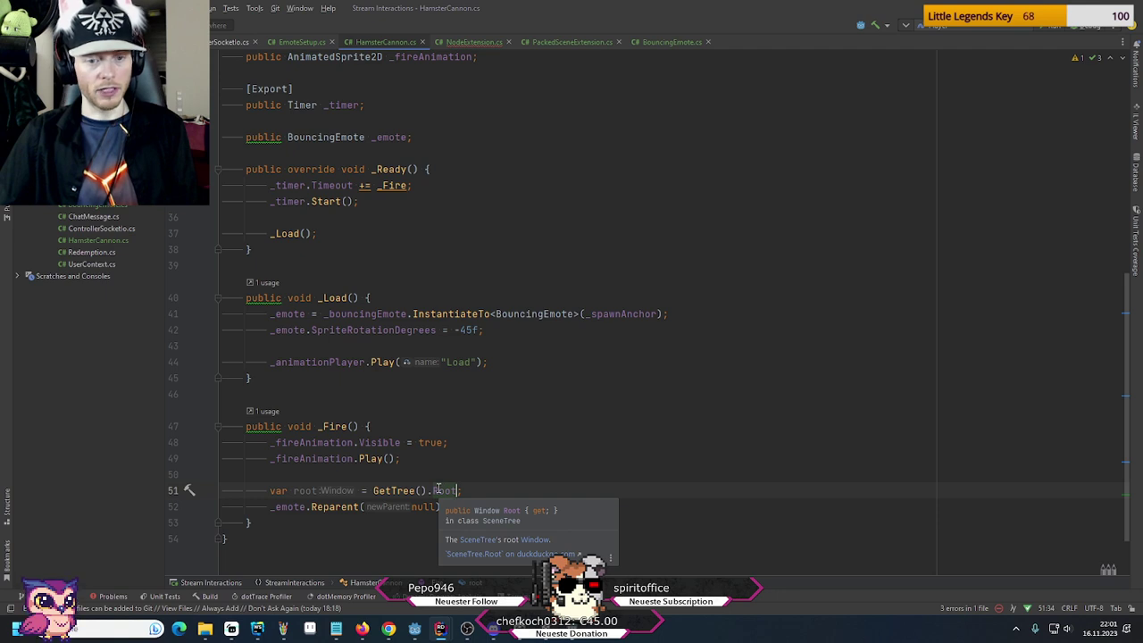
left_click(468, 42)
double_click(384, 106)
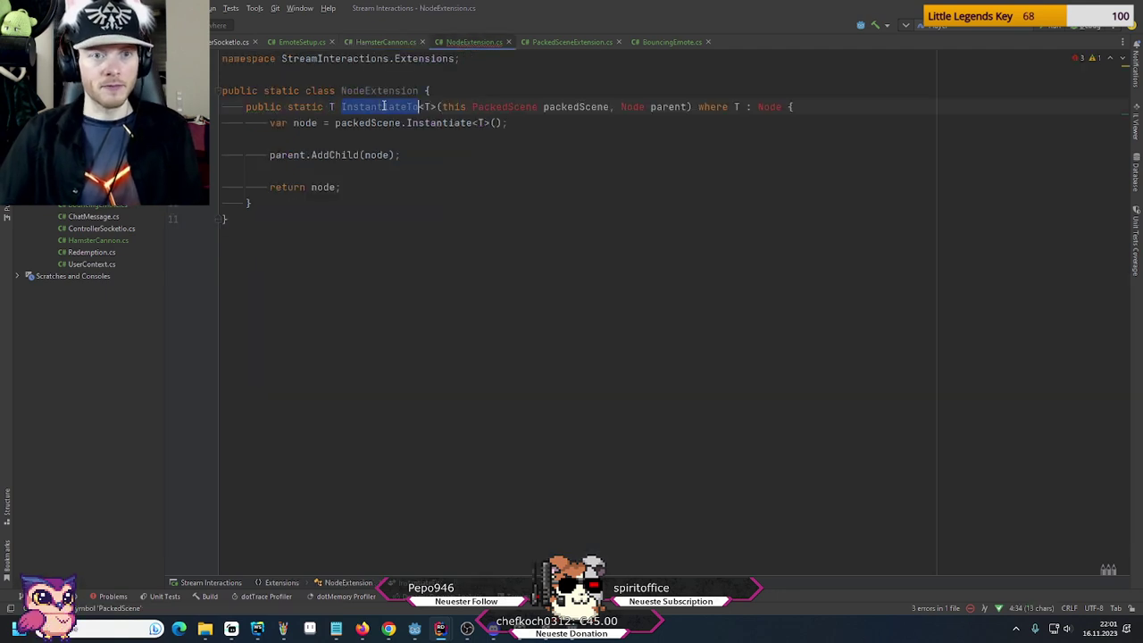
type("Win")
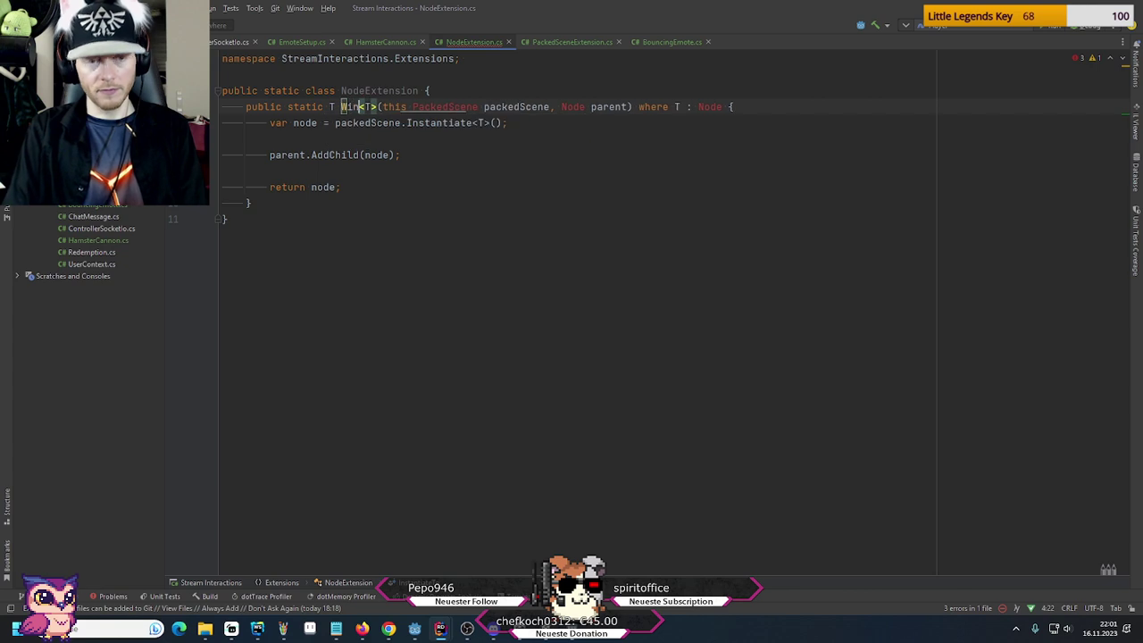
type("dow")
key("ctrl+Left")
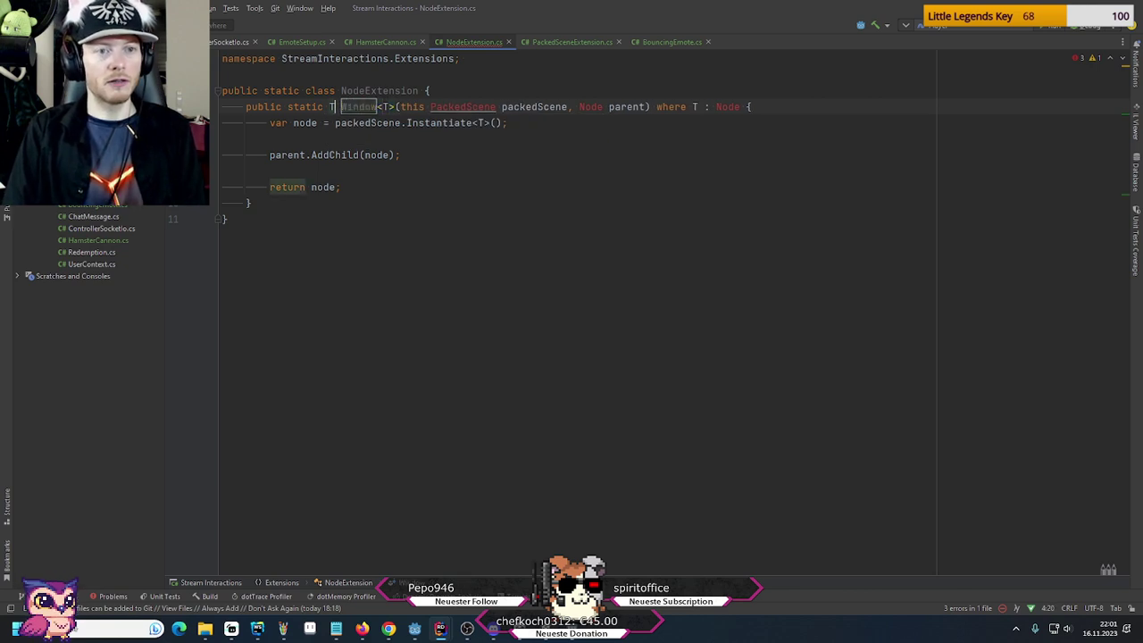
key("BackSpace")
key("BackSpace")
key("ctrl+Right")
key("Delete")
key("Delete")
key("Delete")
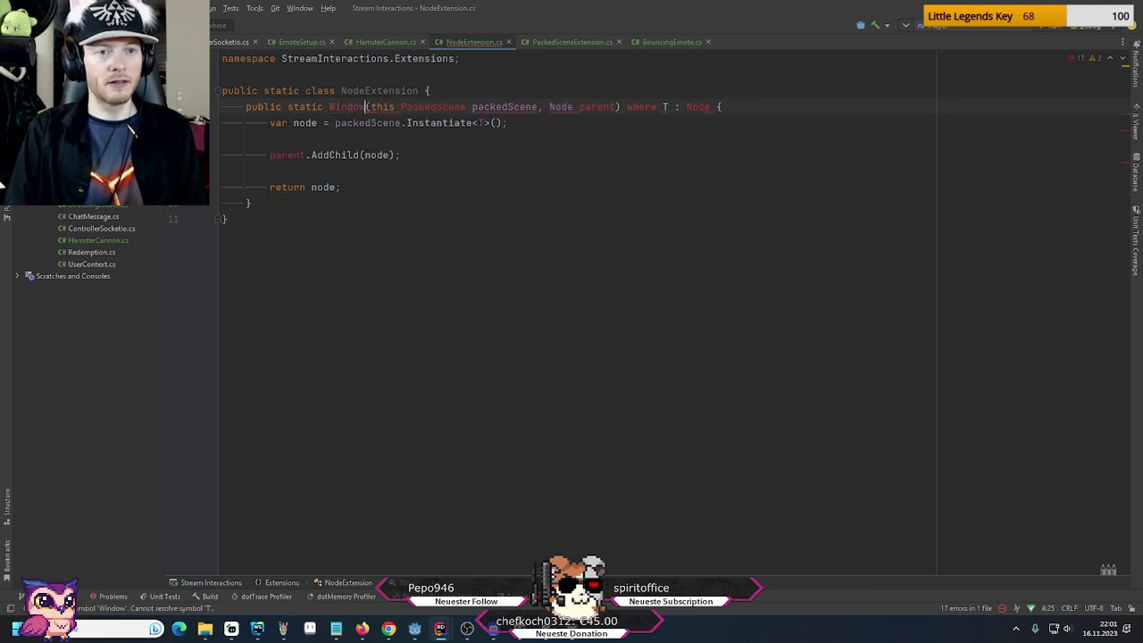
type("Get")
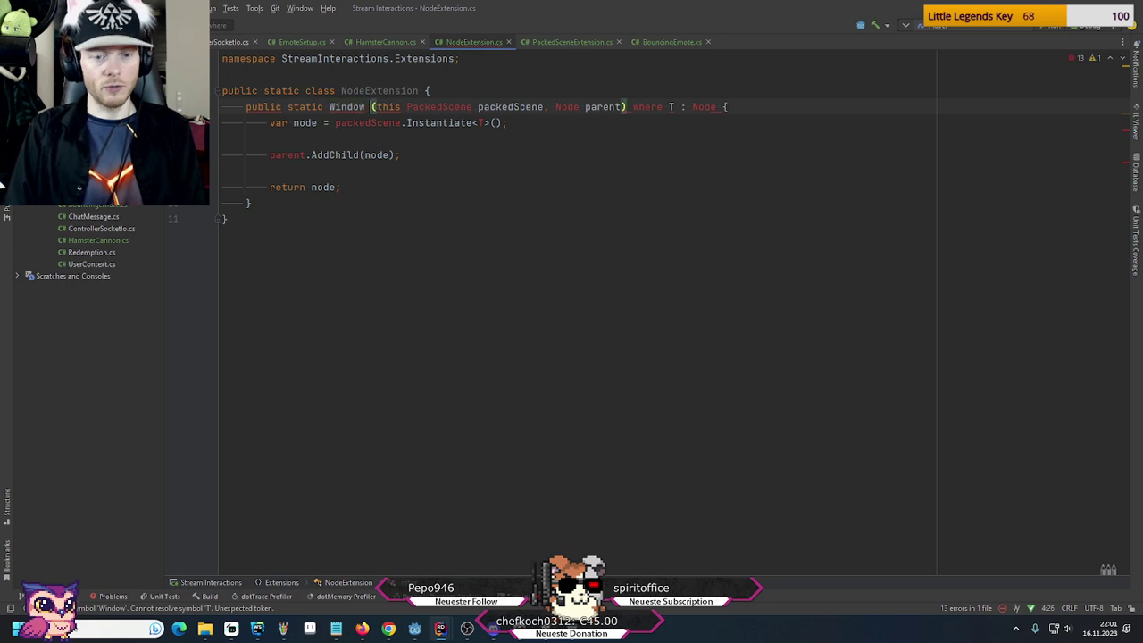
type("Root")
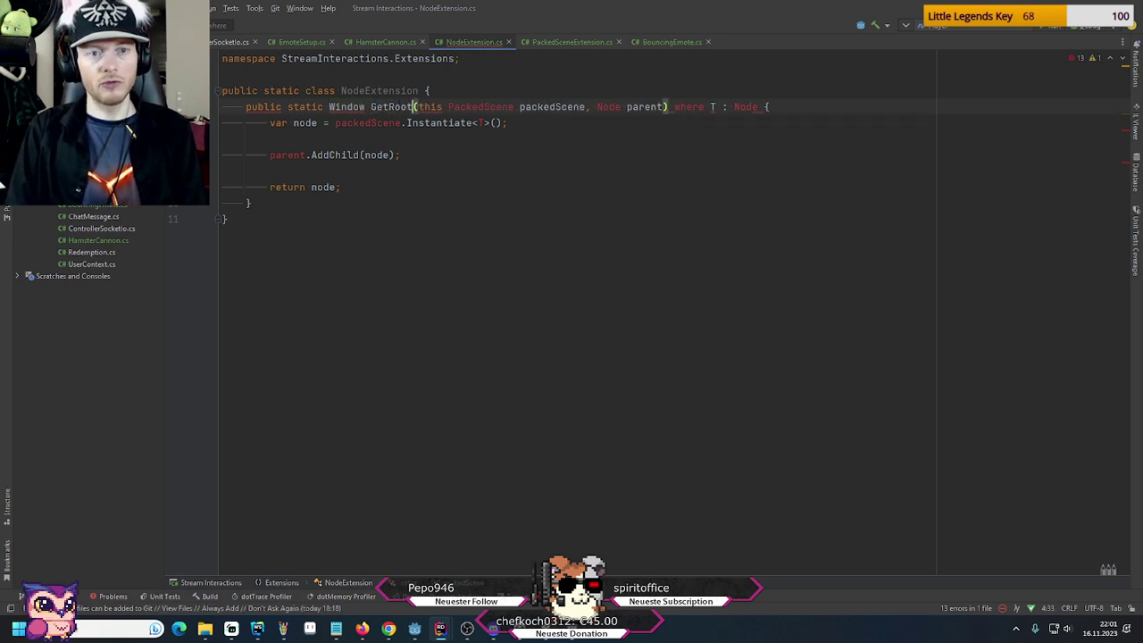
Change GetRoot's first parameter to this Node node and import the missing Godot namespace in NodeExtension.cs
key("ctrl+Right")
key("ctrl+shift+Right")
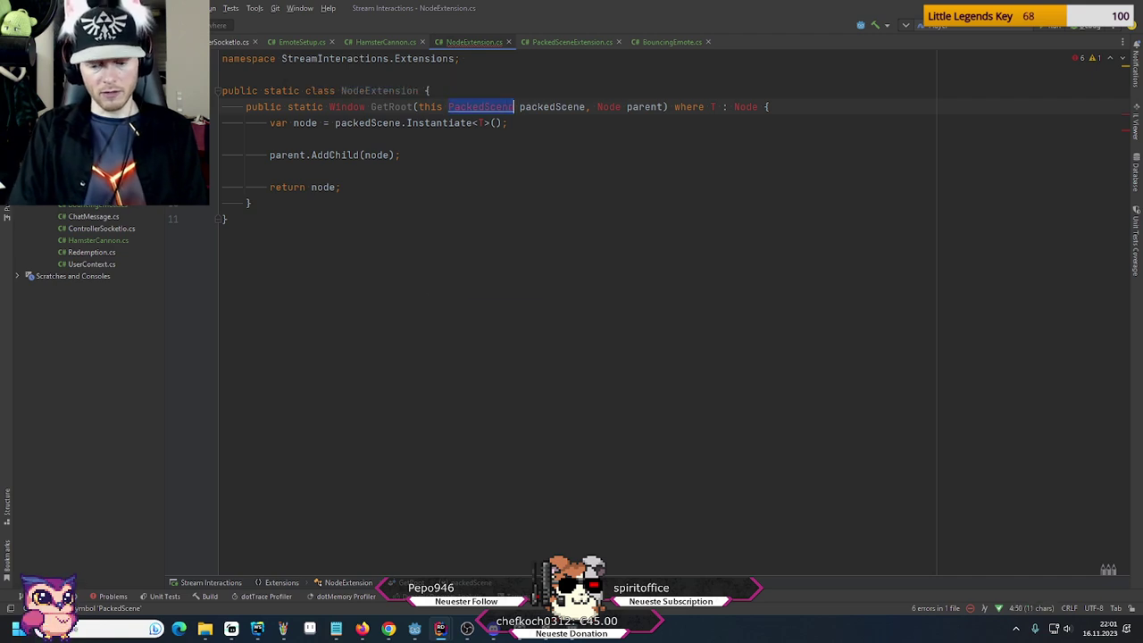
type("Node")
key("ctrl+Right")
key("ctrl+shift+Right")
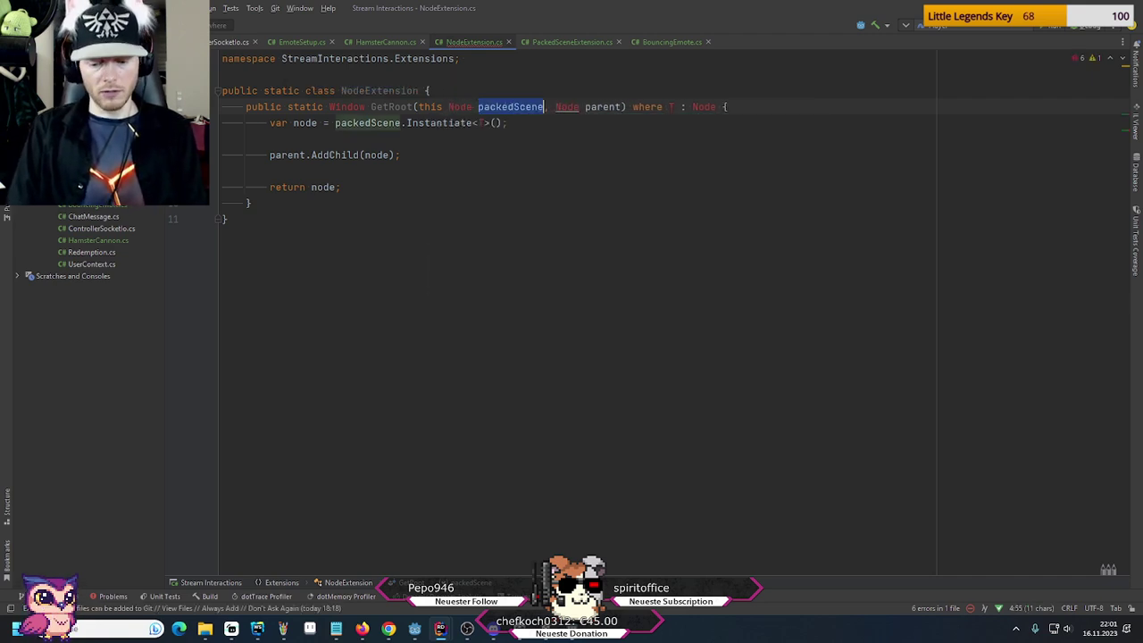
type("node")
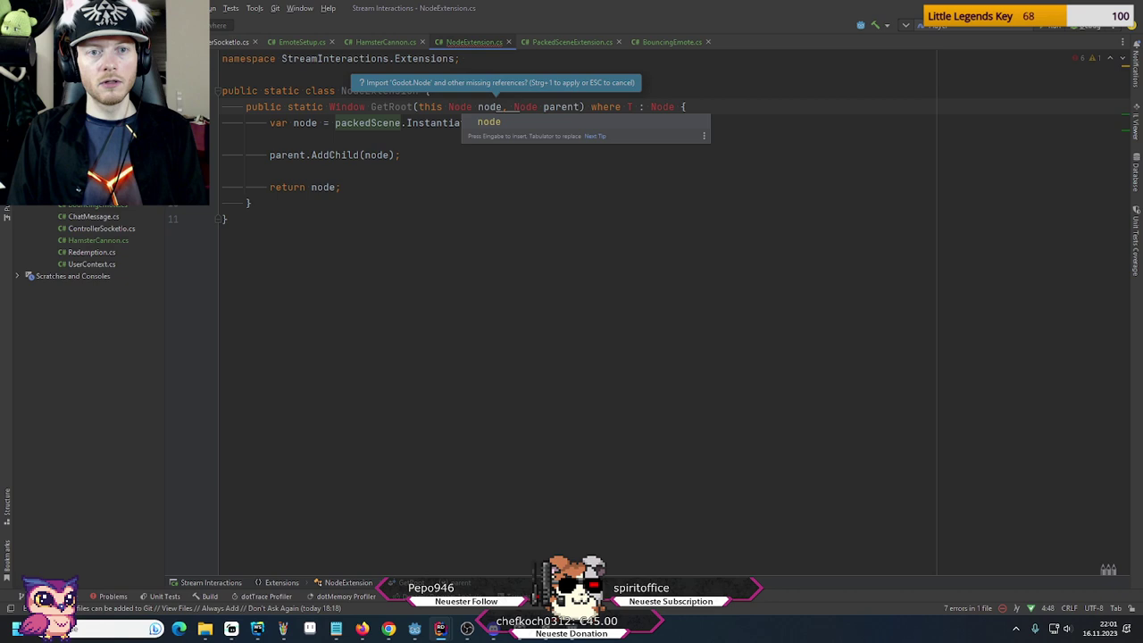
left_click(472, 106)
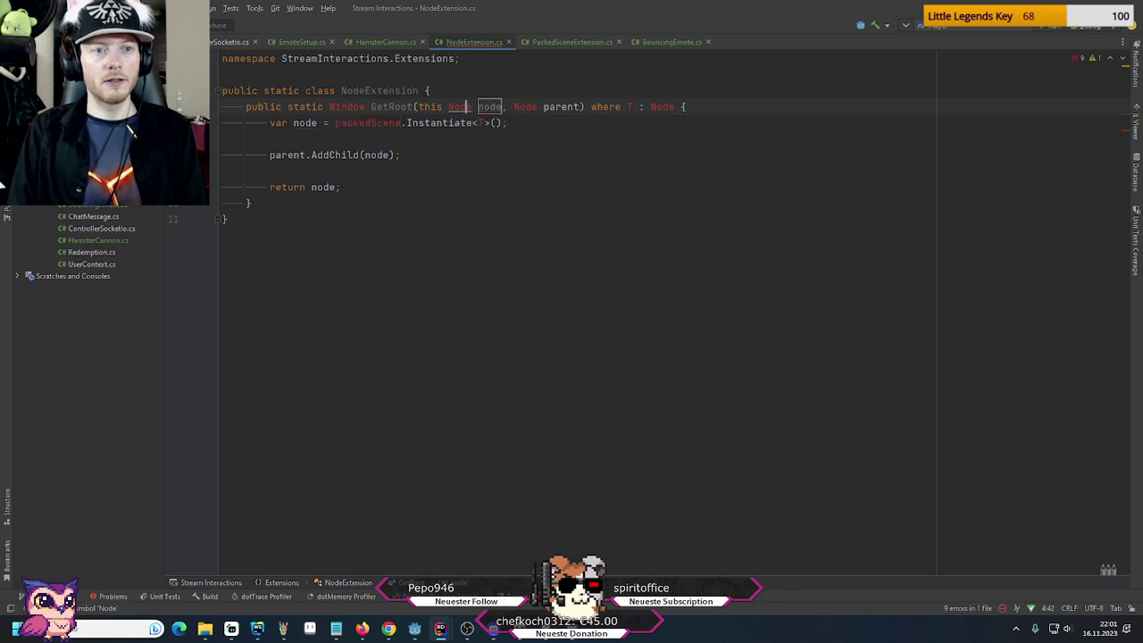
key("alt+Return")
key("Return")
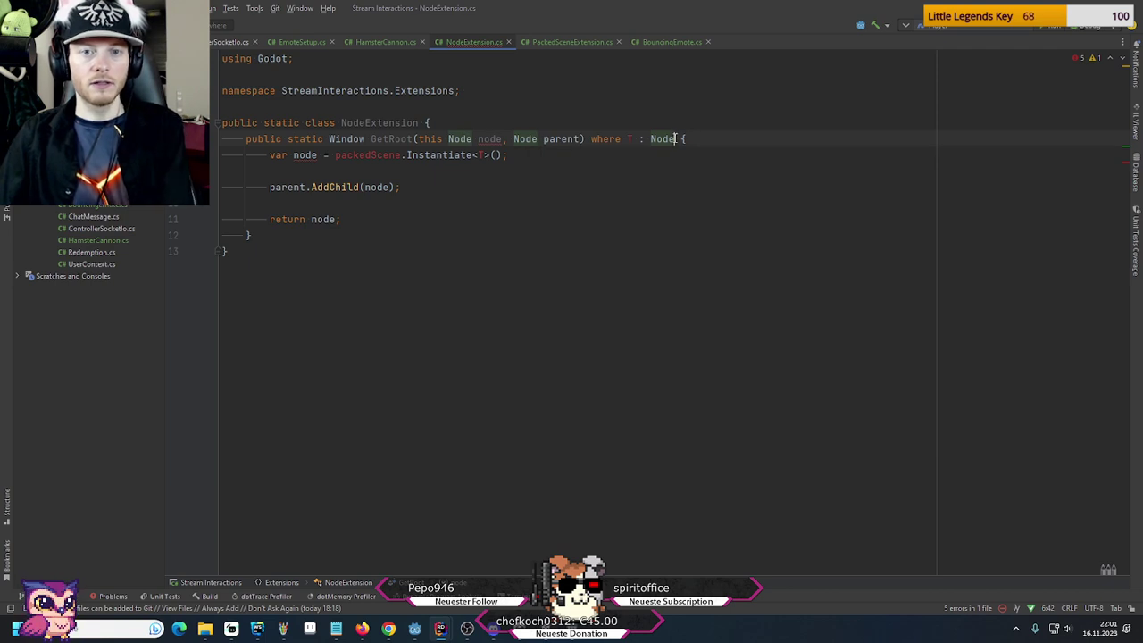
Remove the generic where constraint and the Node parent parameter from the GetRoot signature
left_click_drag(676, 138, 586, 139)
key("BackSpace")
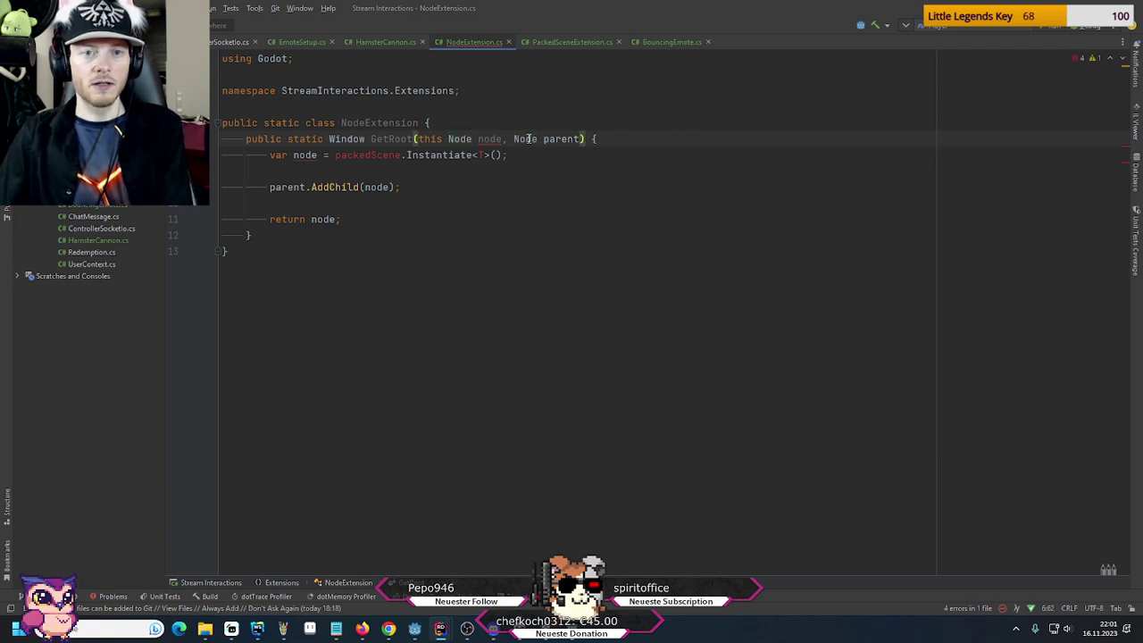
left_click_drag(506, 140, 586, 140)
key("BackSpace")
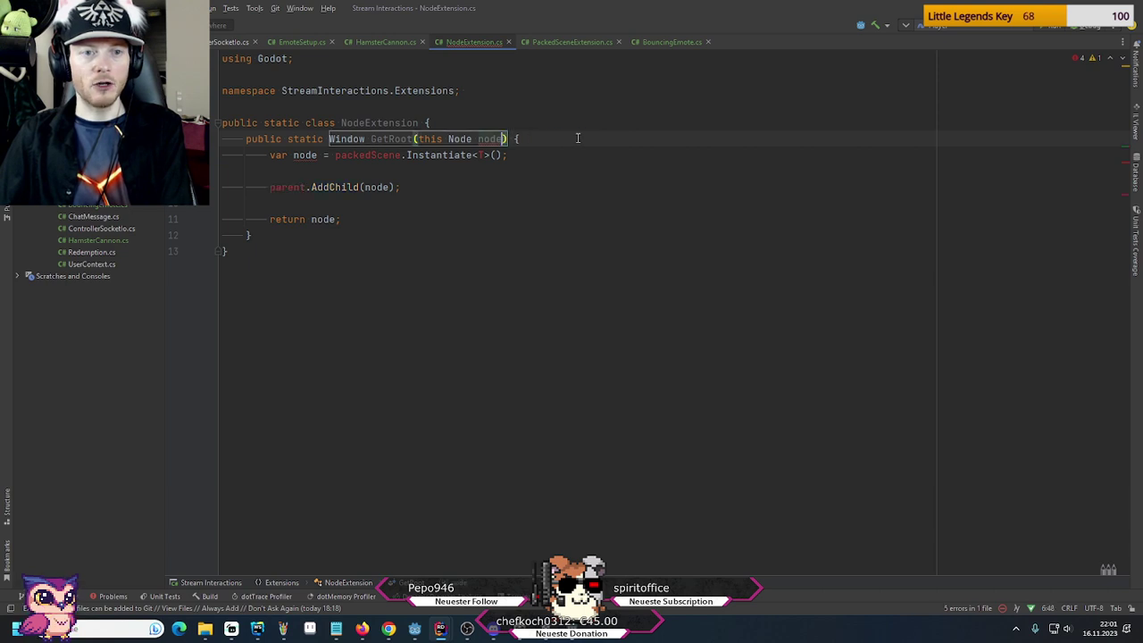
Copy the GetTree().Root expression from _Fire in HamsterCannon.cs and use it as GetRoot's return value in NodeExtension.cs
left_click(371, 42)
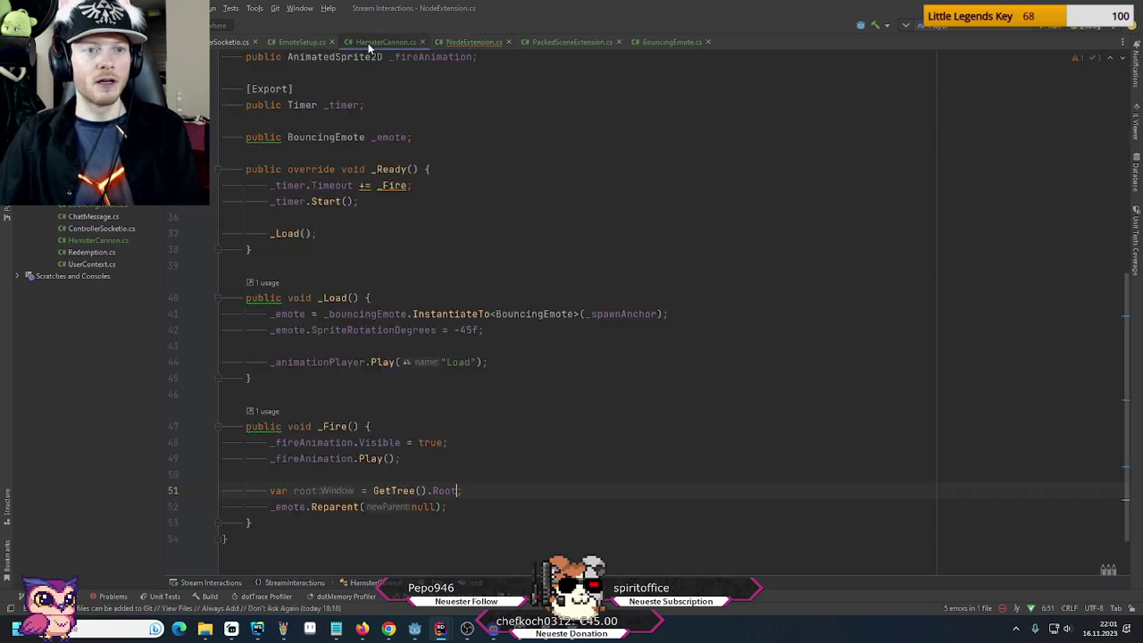
left_click_drag(471, 490, 373, 490)
key("ctrl+c")
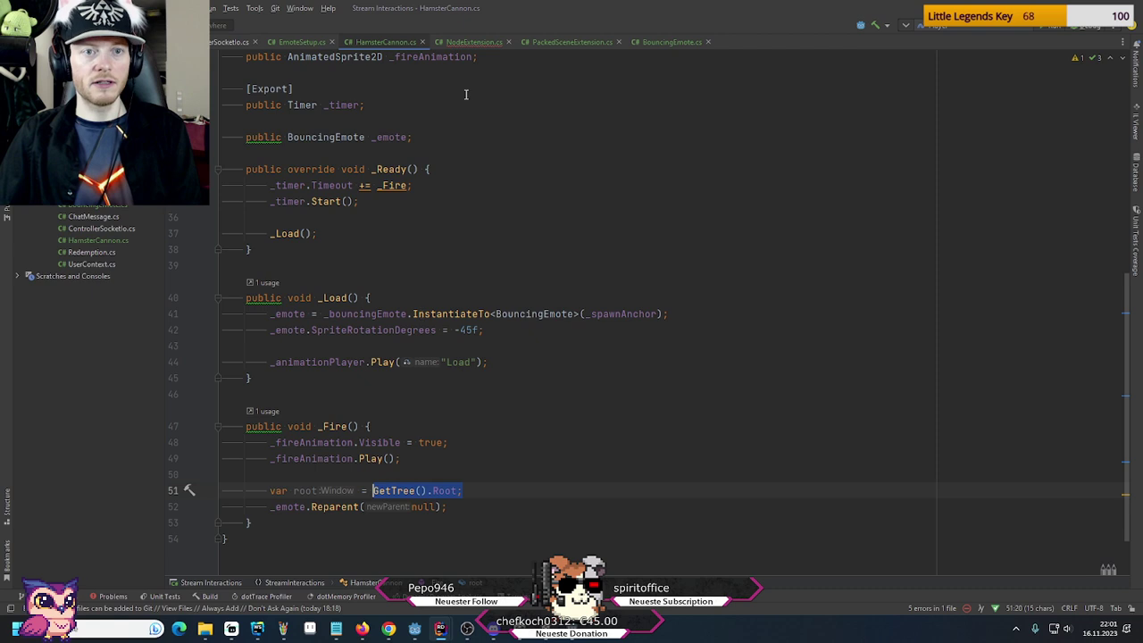
left_click(473, 42)
double_click(330, 221)
key("ctrl+v")
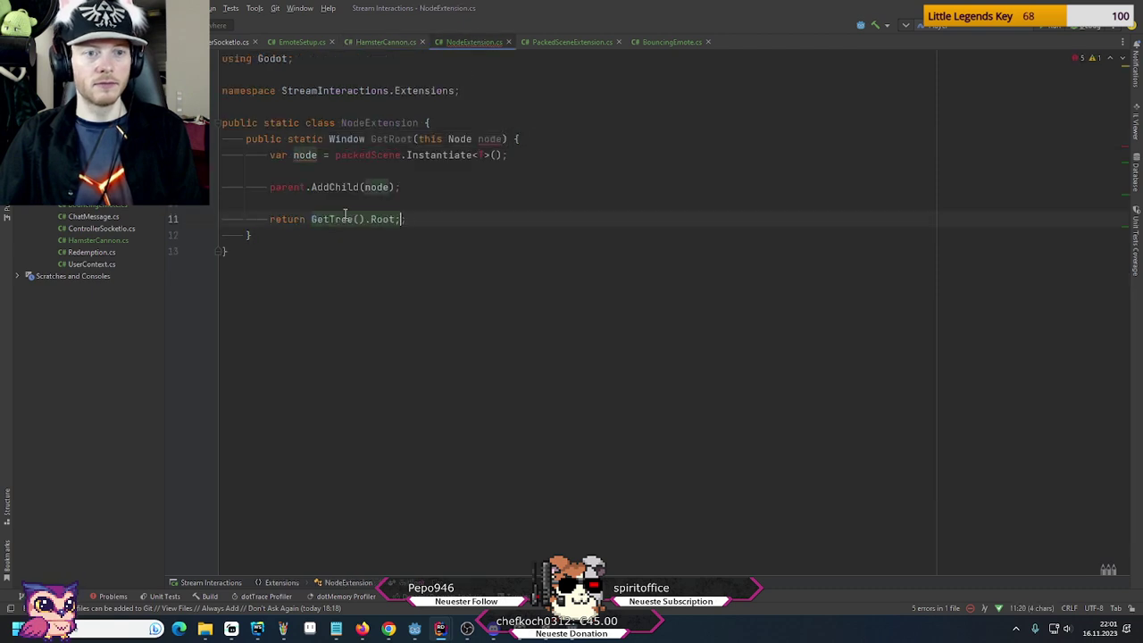
Delete the leftover instantiate and AddChild lines from GetRoot and make it return node.GetTree().Root
left_click_drag(425, 204, 551, 142)
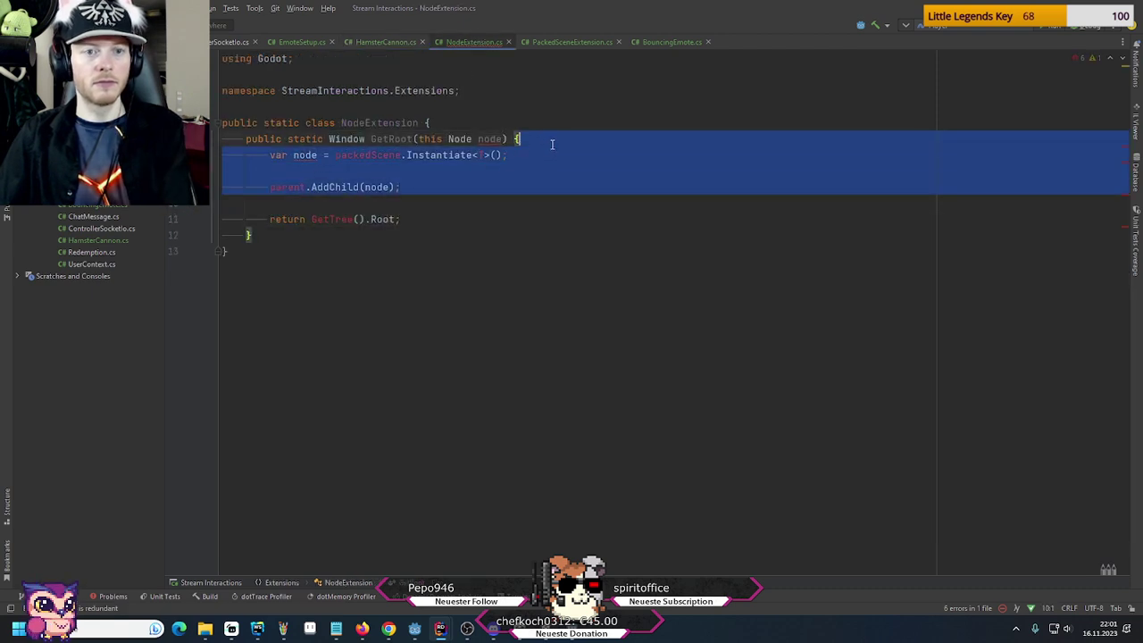
key("BackSpace")
double_click(485, 138)
left_click(307, 155)
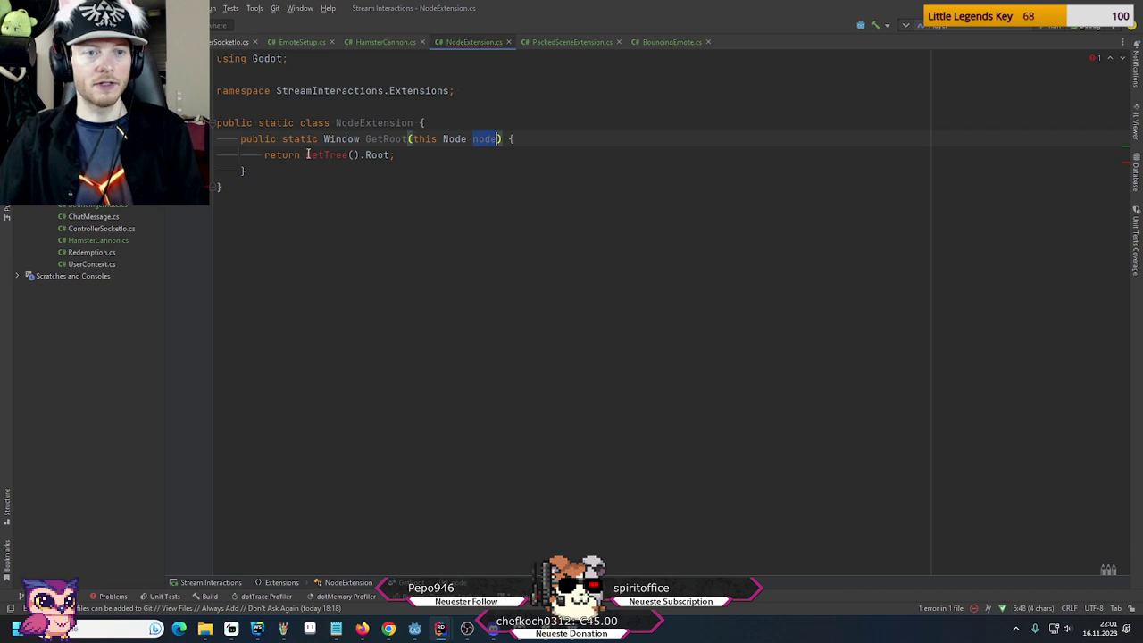
type("node.")
left_click(599, 141)
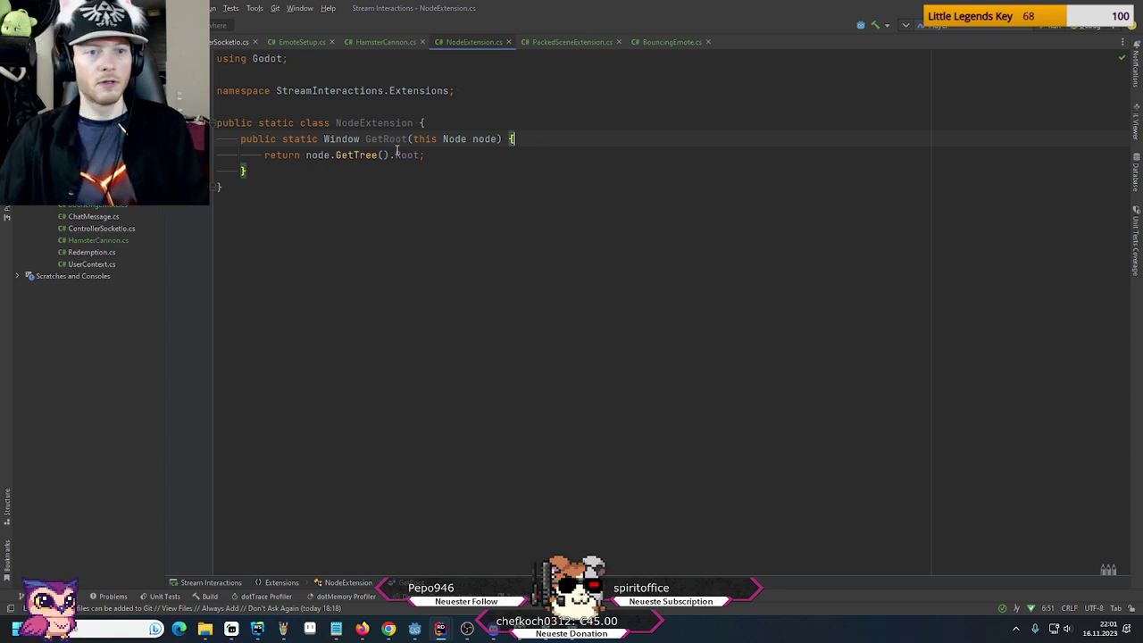
Assign root from this.GetRoot() in the _Fire method of HamsterCannon.cs, replacing the direct tree access
double_click(386, 139)
key("ctrl+c")
left_click(302, 42)
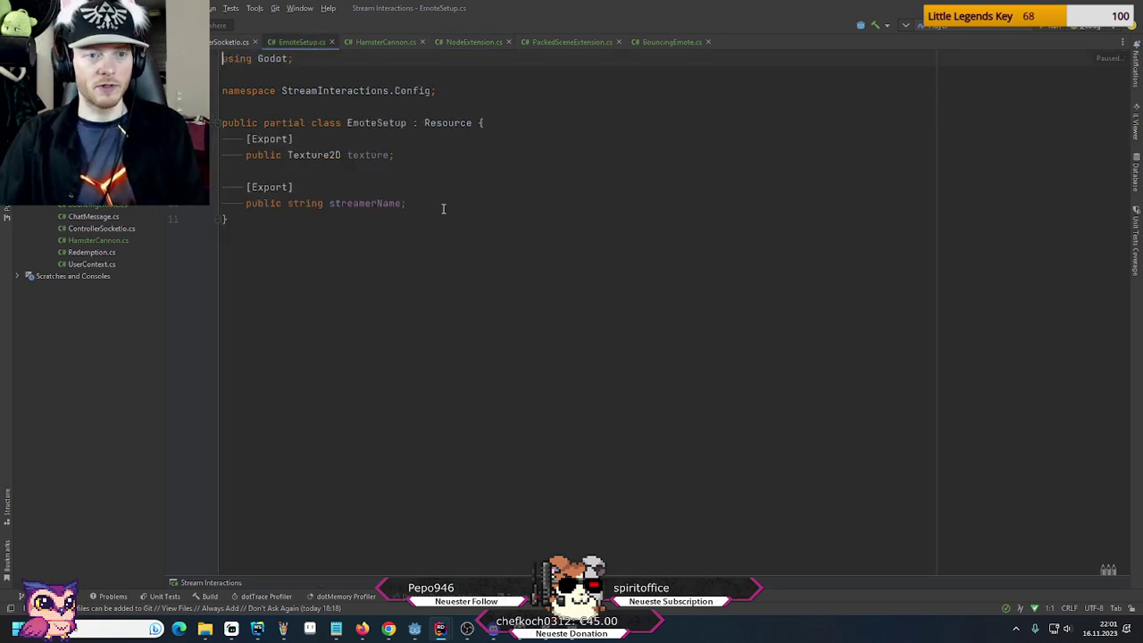
left_click(385, 42)
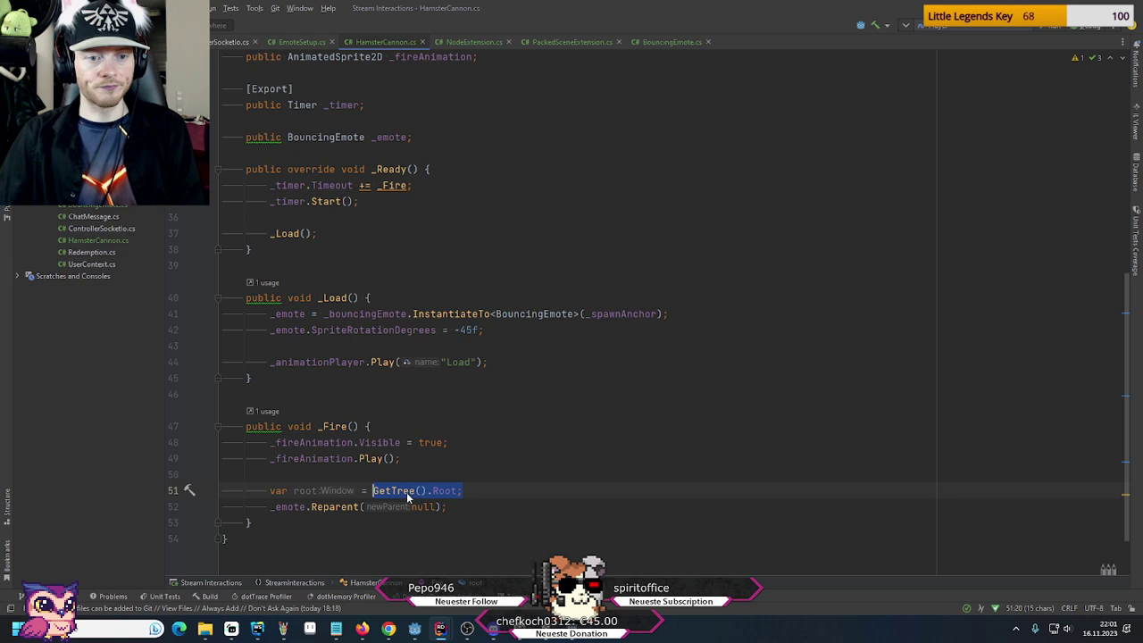
key("ctrl+v")
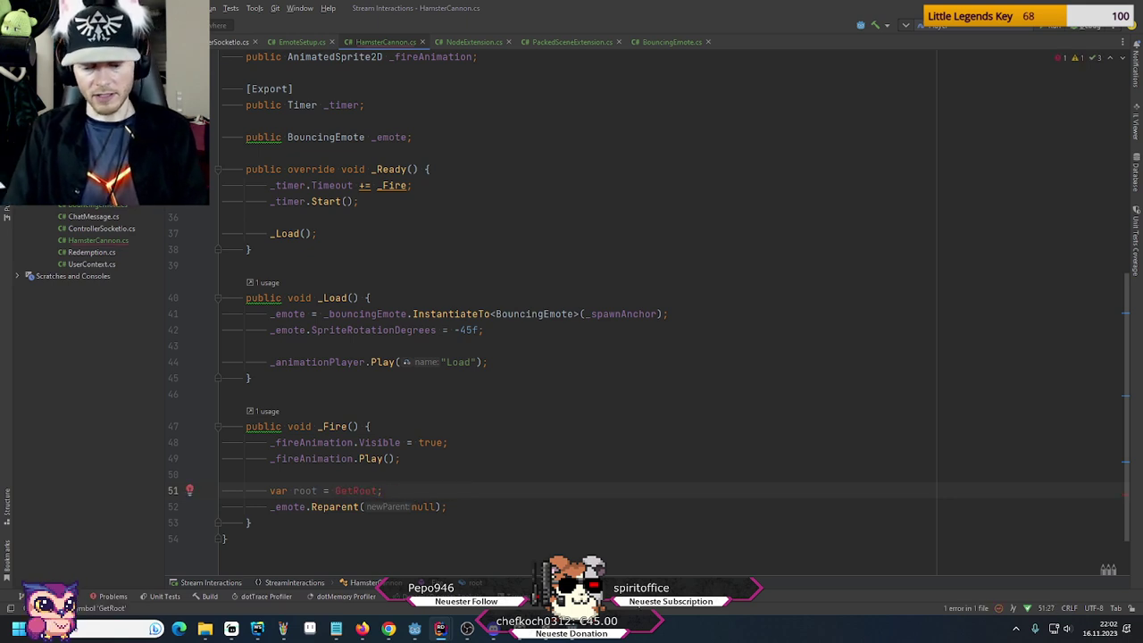
type("(")
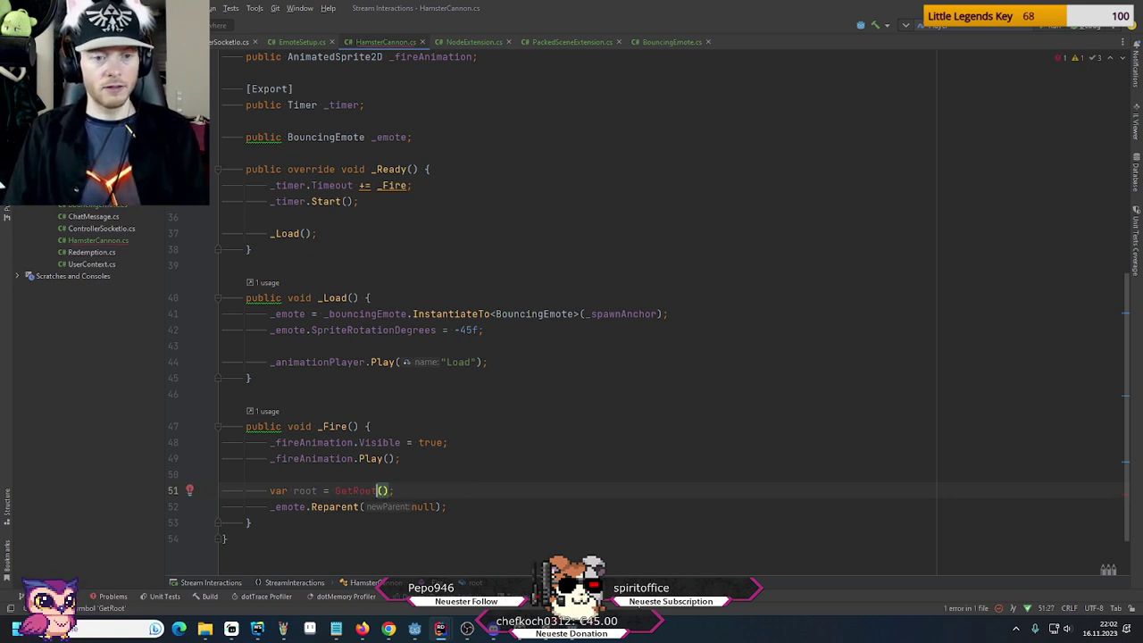
left_click(335, 491)
type("this")
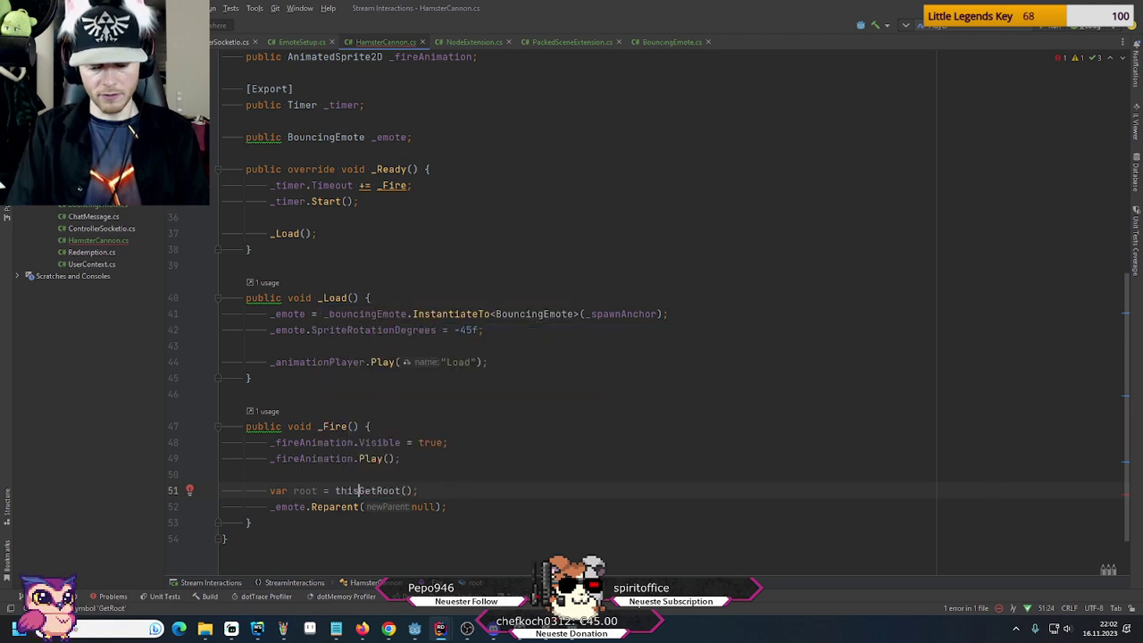
type(".")
key("End")
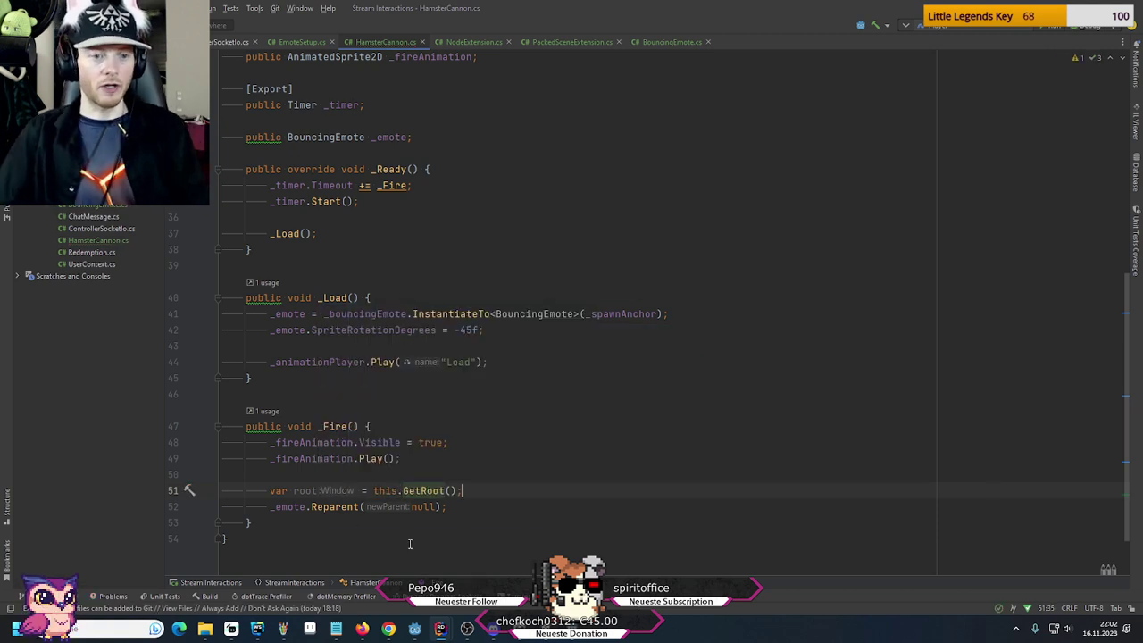
Pass root to _emote.Reparent instead of null and add a blank line after the root declaration
double_click(302, 490)
key("ctrl+c")
double_click(423, 506)
key("ctrl+v")
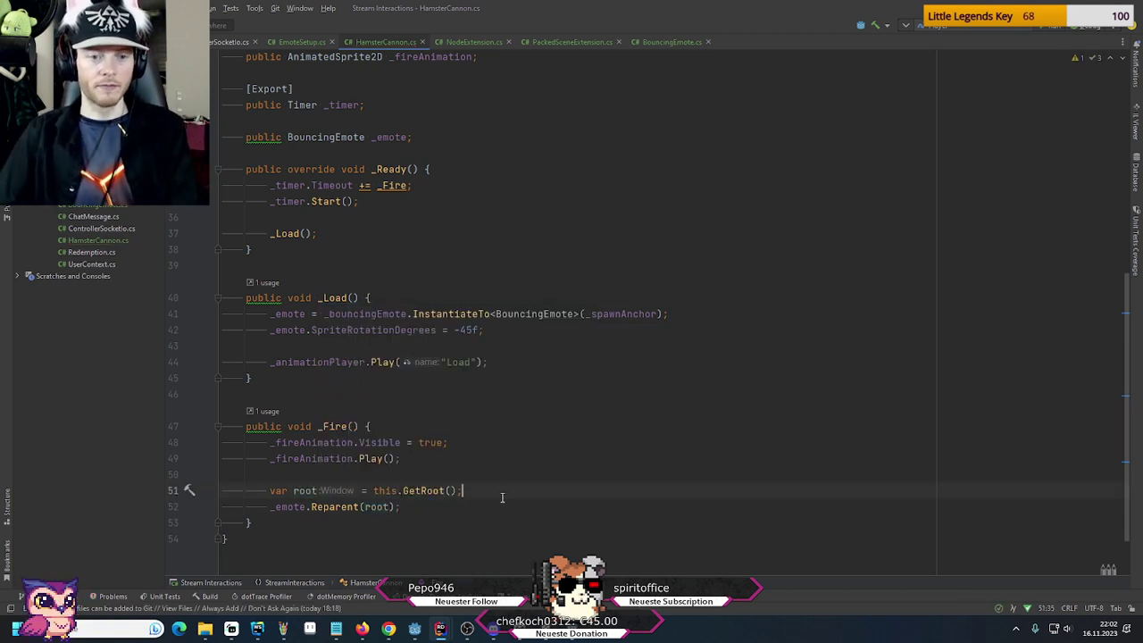
key("Return")
left_click(490, 494)
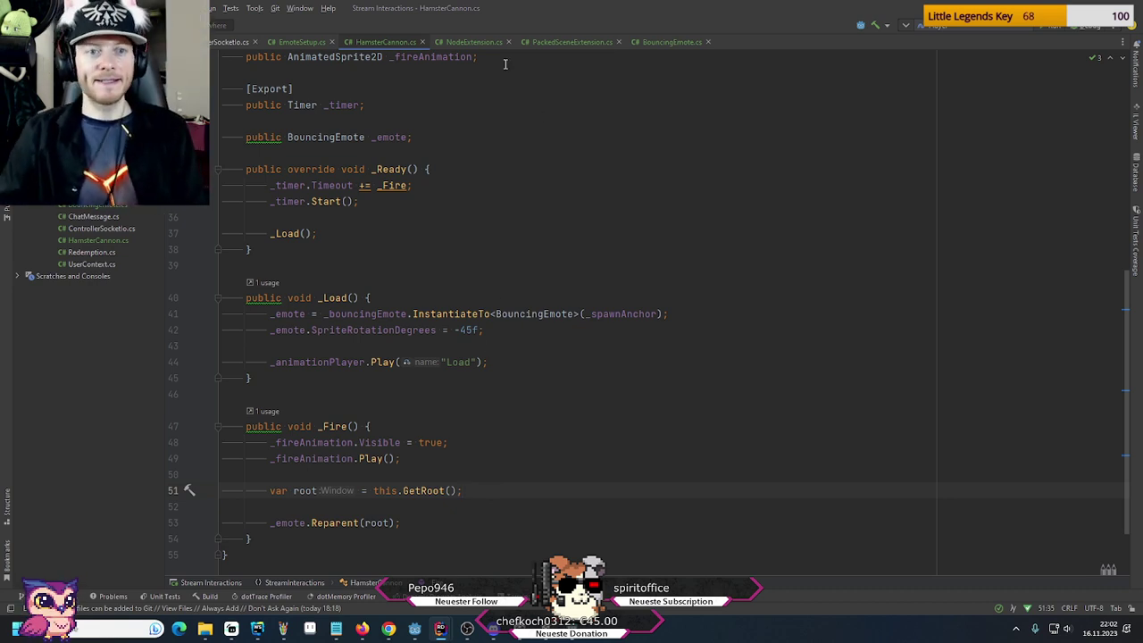
Review the finished GetRoot method in NodeExtension.cs, and close that file to return to HamsterCannon.cs
left_click(474, 42)
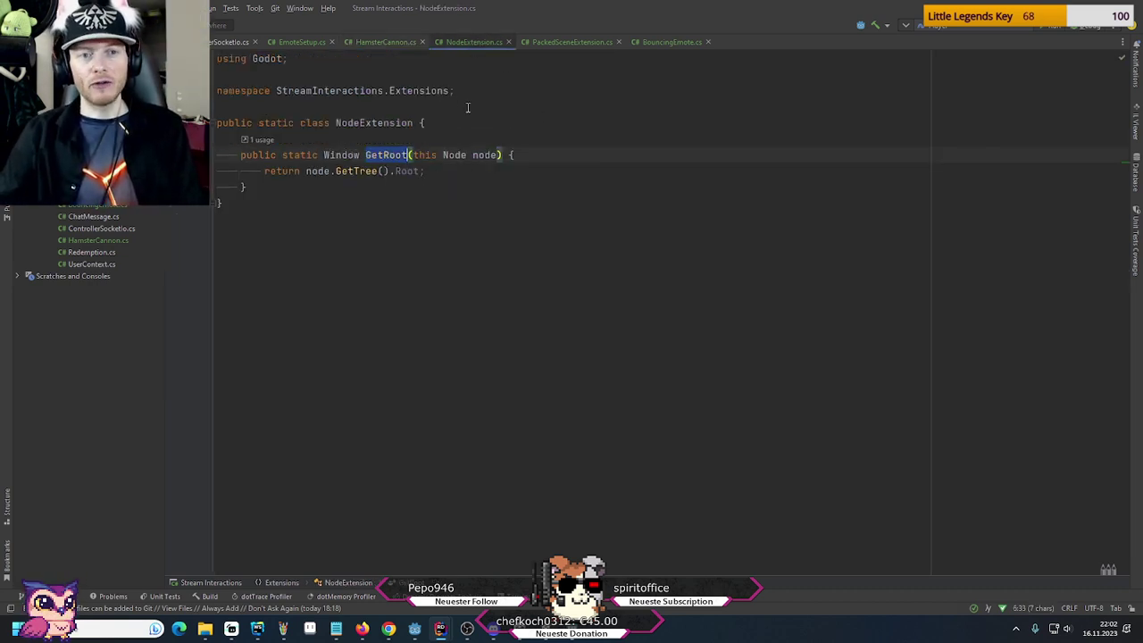
left_click_drag(265, 155, 579, 154)
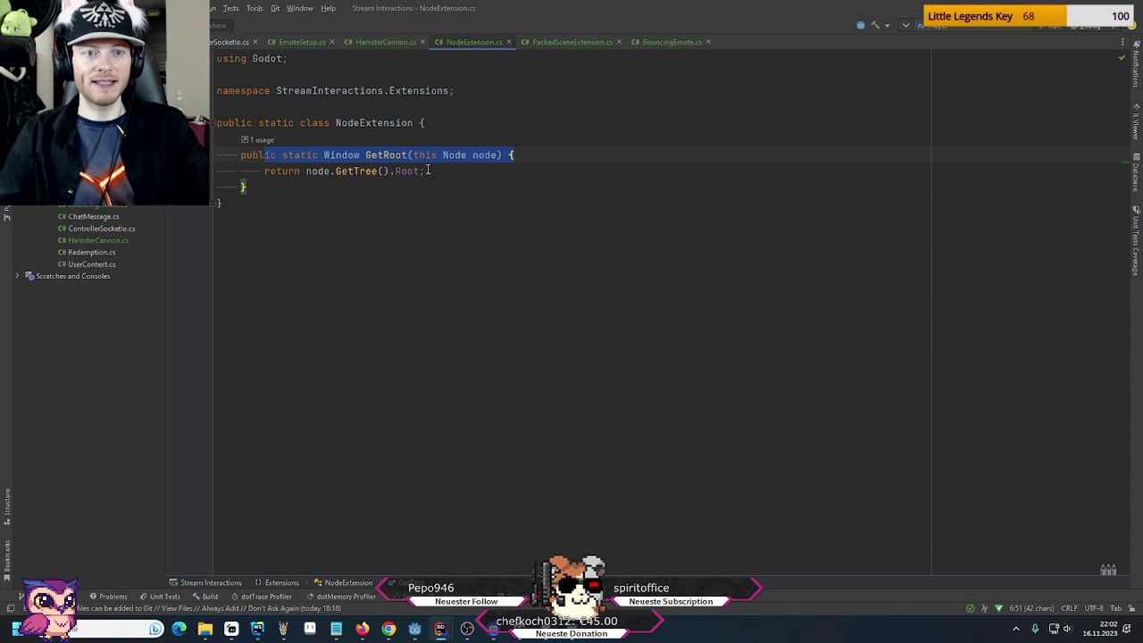
left_click_drag(438, 171, 259, 171)
left_click(260, 171)
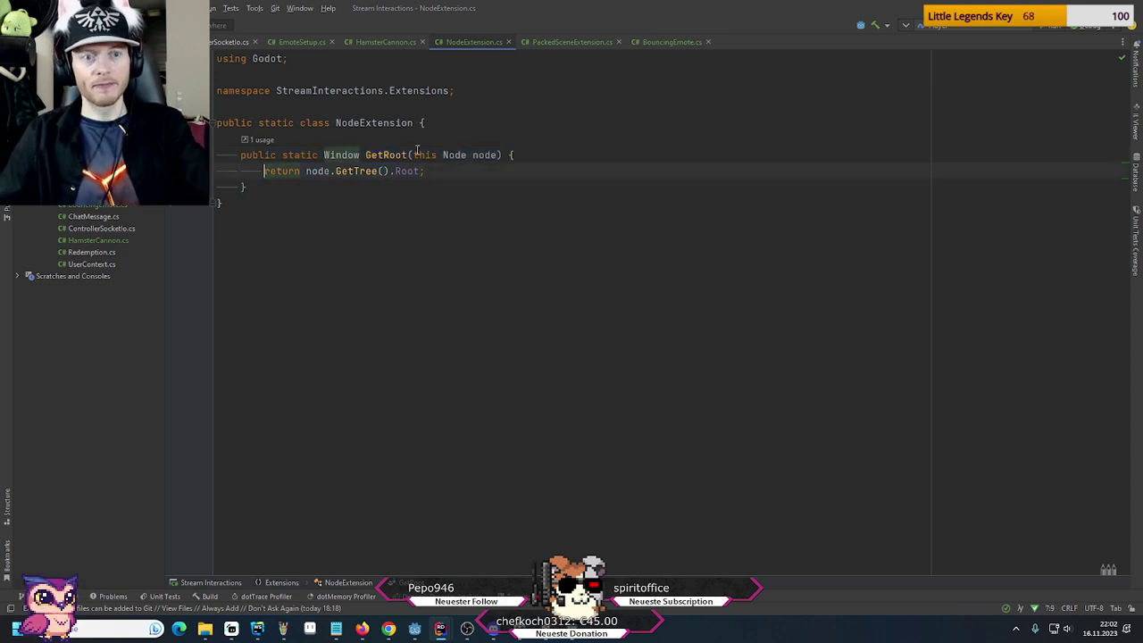
left_click_drag(343, 155, 546, 156)
left_click_drag(453, 175, 276, 170)
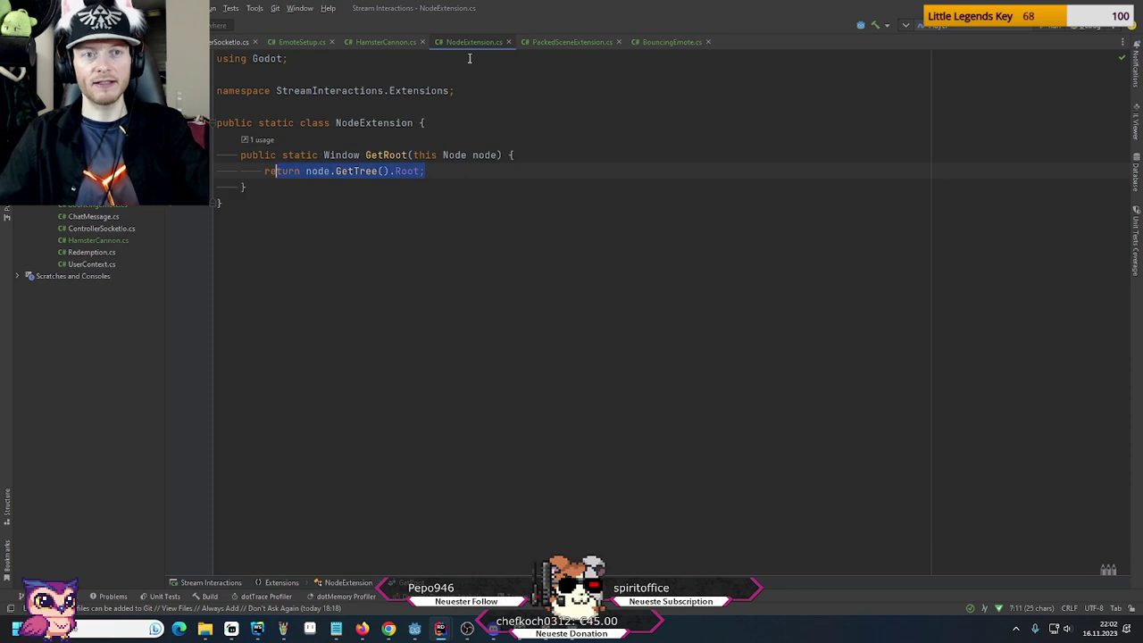
left_click(510, 41)
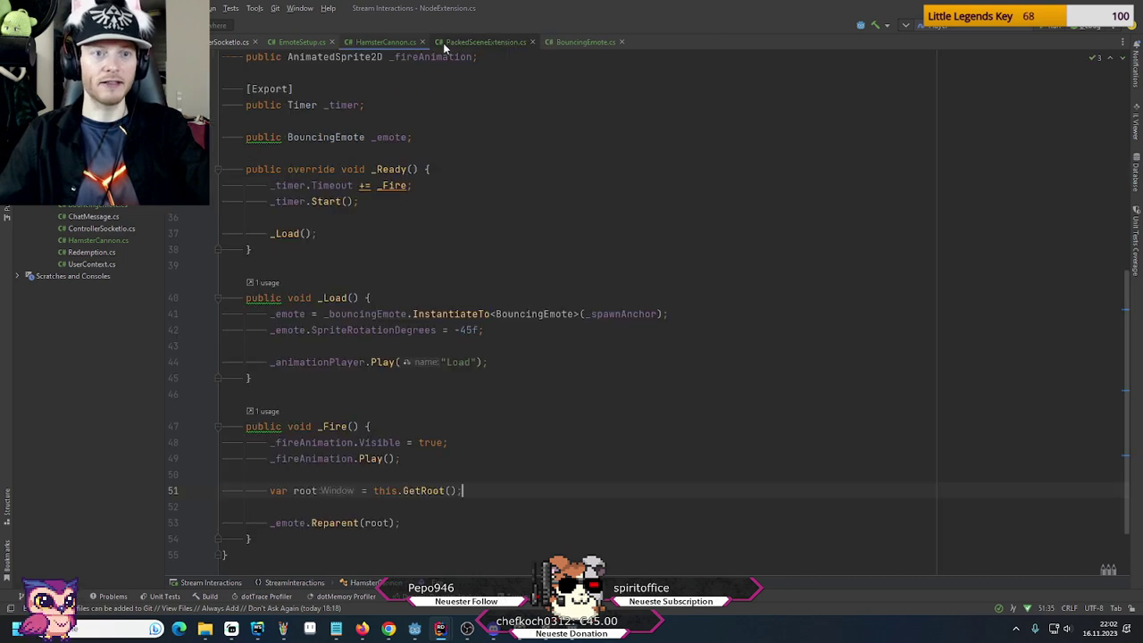
left_click(480, 423)
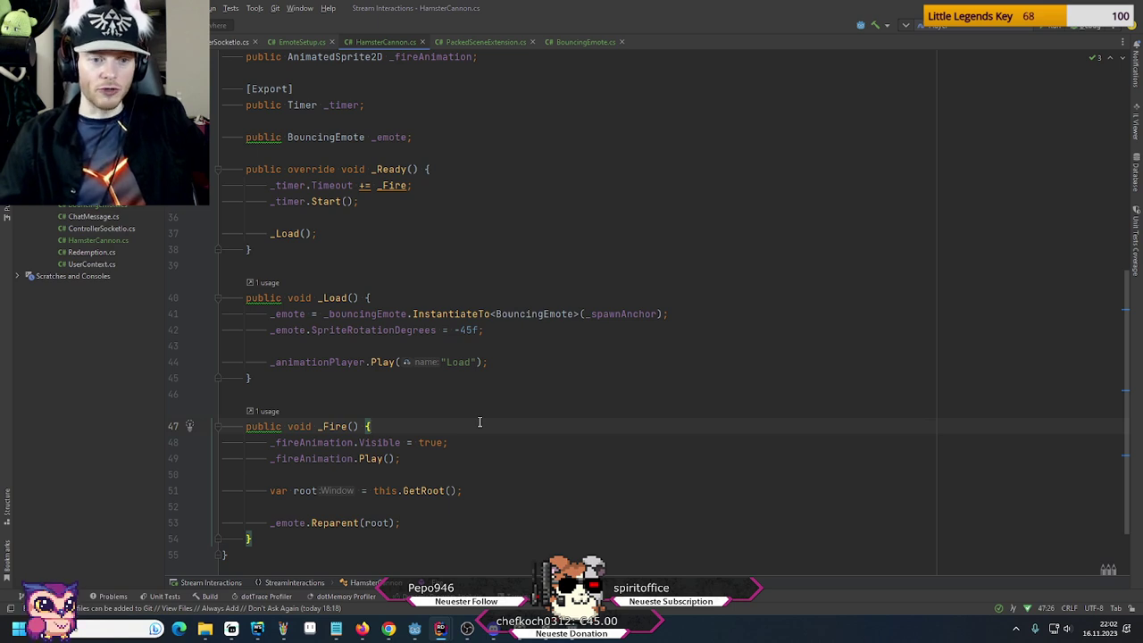
Switch to Godot and run the project to test the cannon, close the game window, and return to HamsterCannon.cs in Rider
left_click(416, 630)
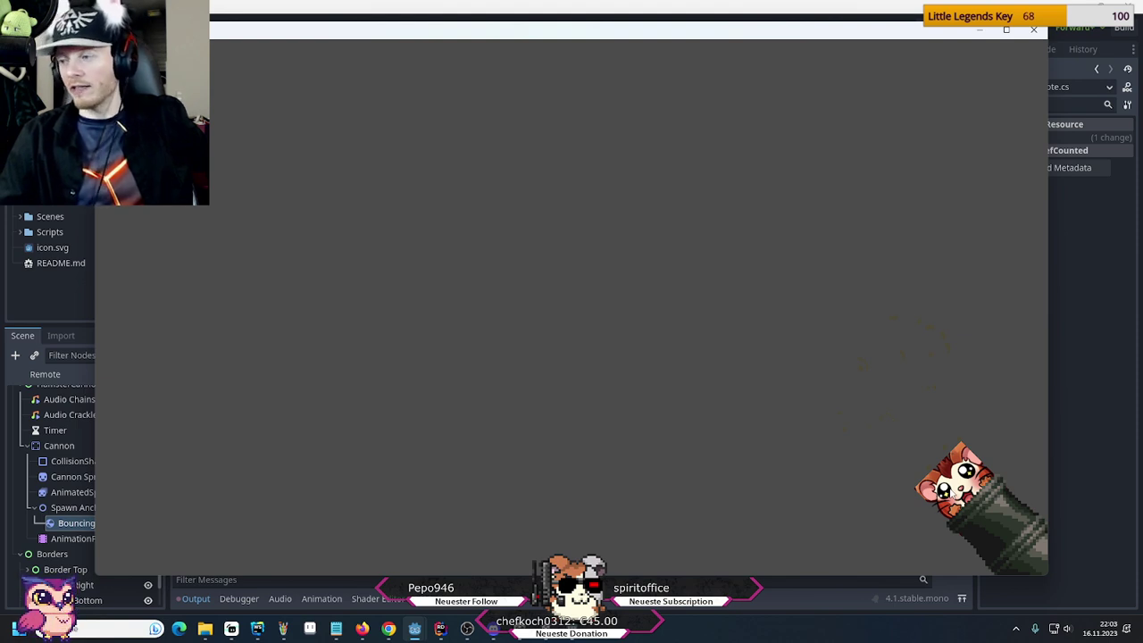
left_click(1032, 30)
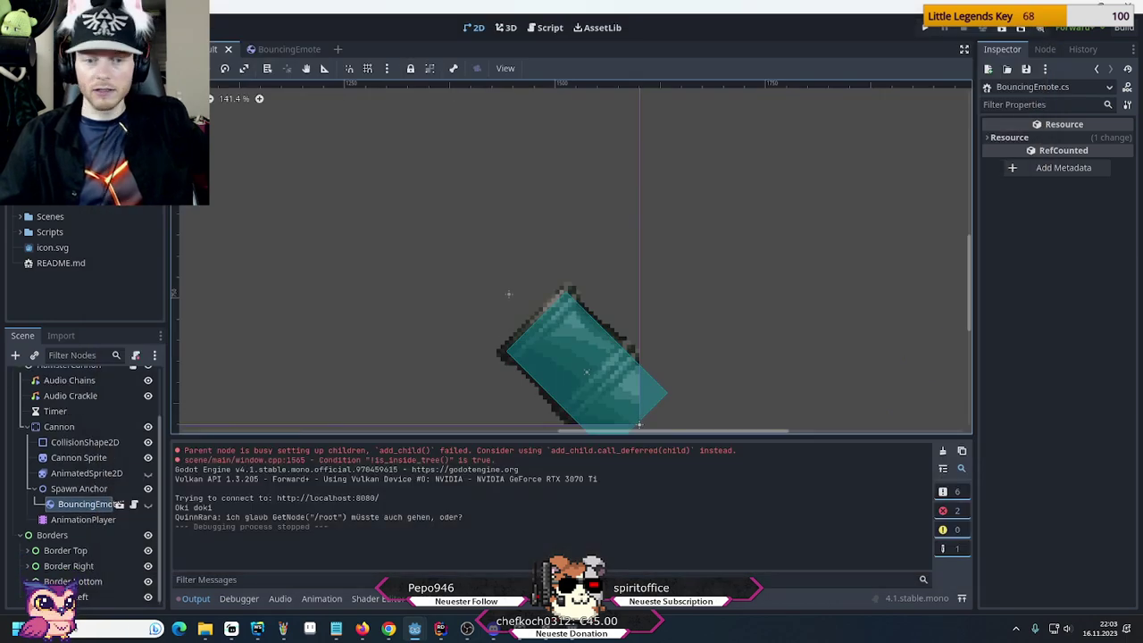
mouse_move(444, 630)
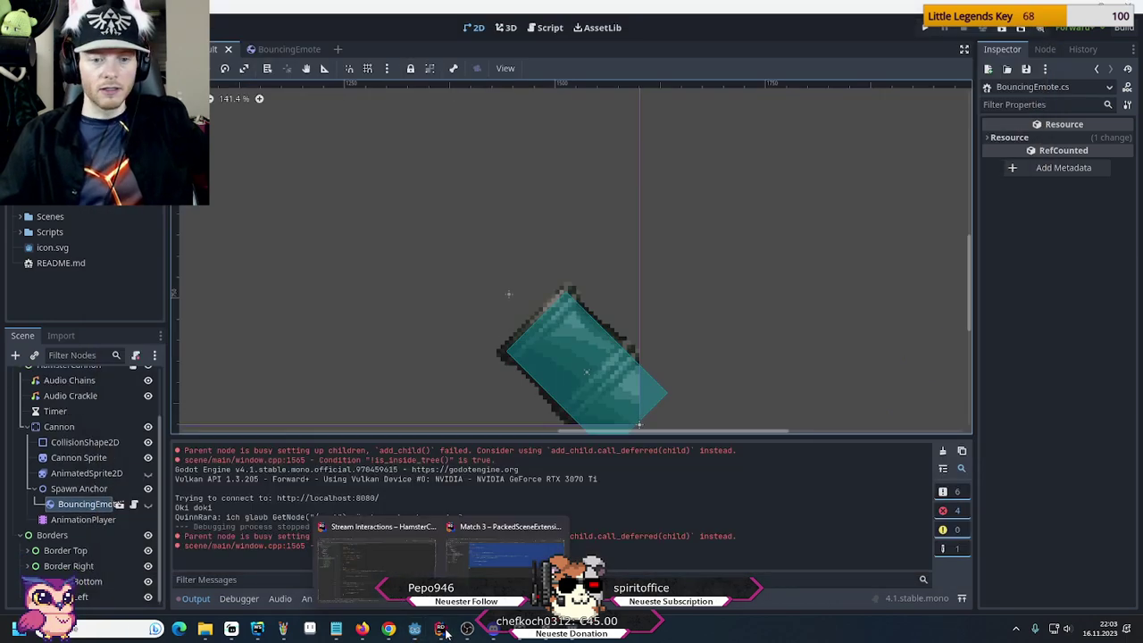
left_click(376, 564)
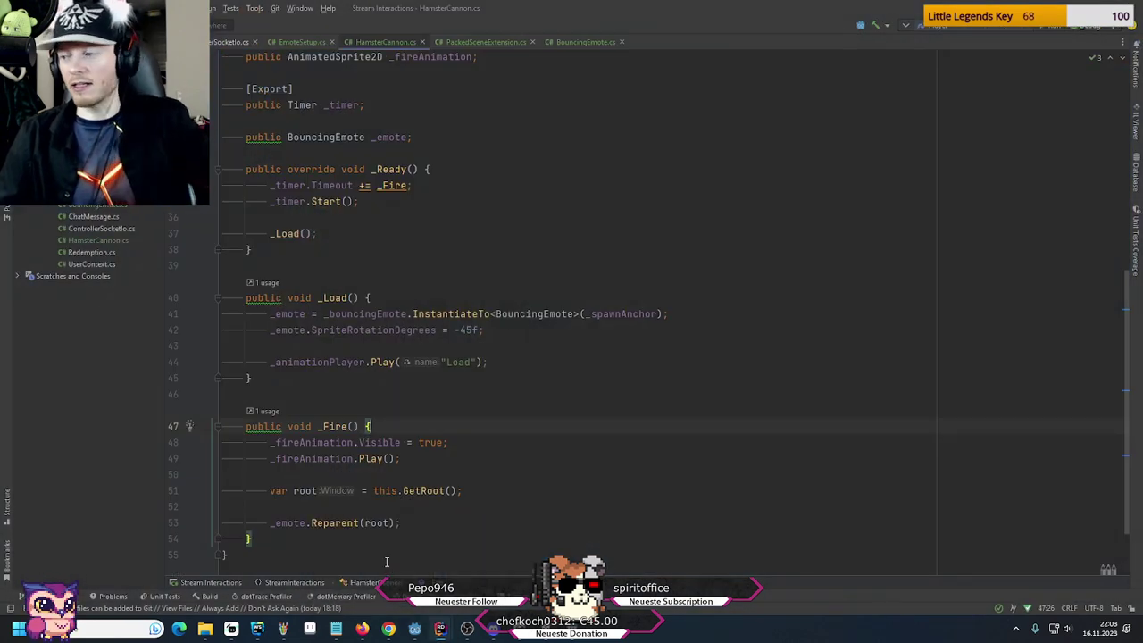
Examine how the _Load and _Fire methods in HamsterCannon.cs instantiate and reparent the emote
left_click(391, 296)
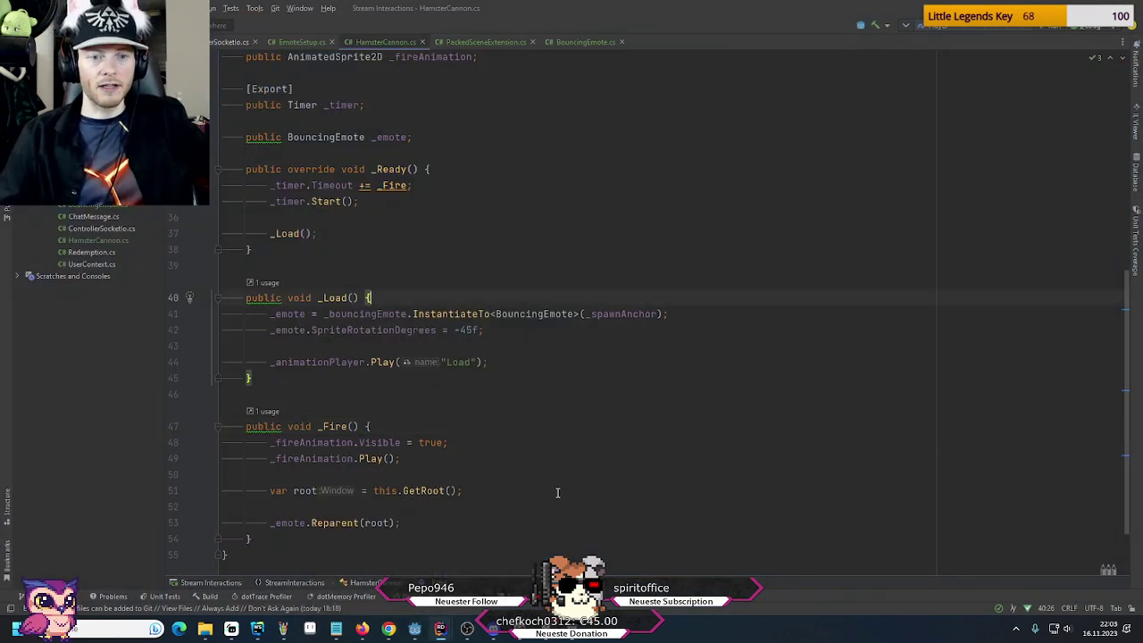
scroll(549, 456, "down", 2)
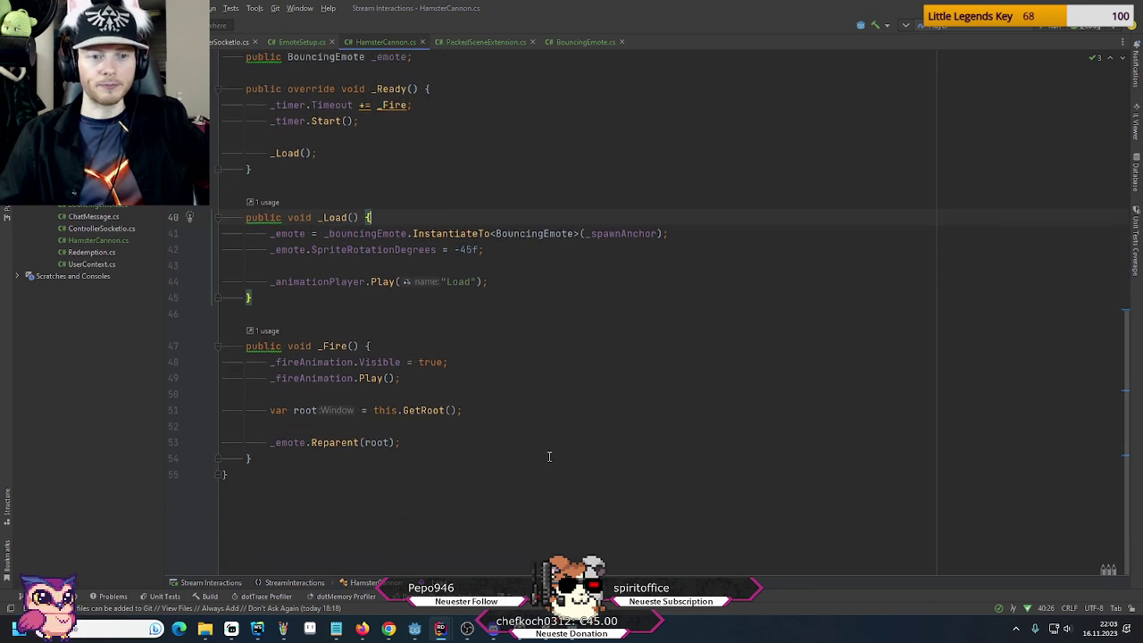
left_click(393, 345)
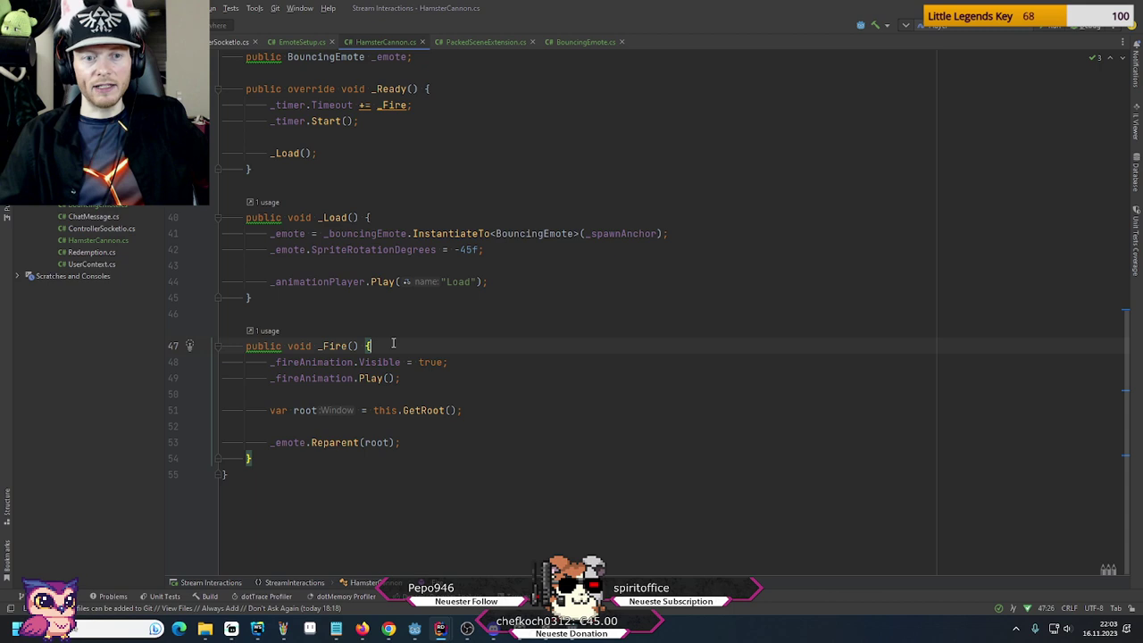
left_click(447, 442)
scroll(444, 438, "up", 5)
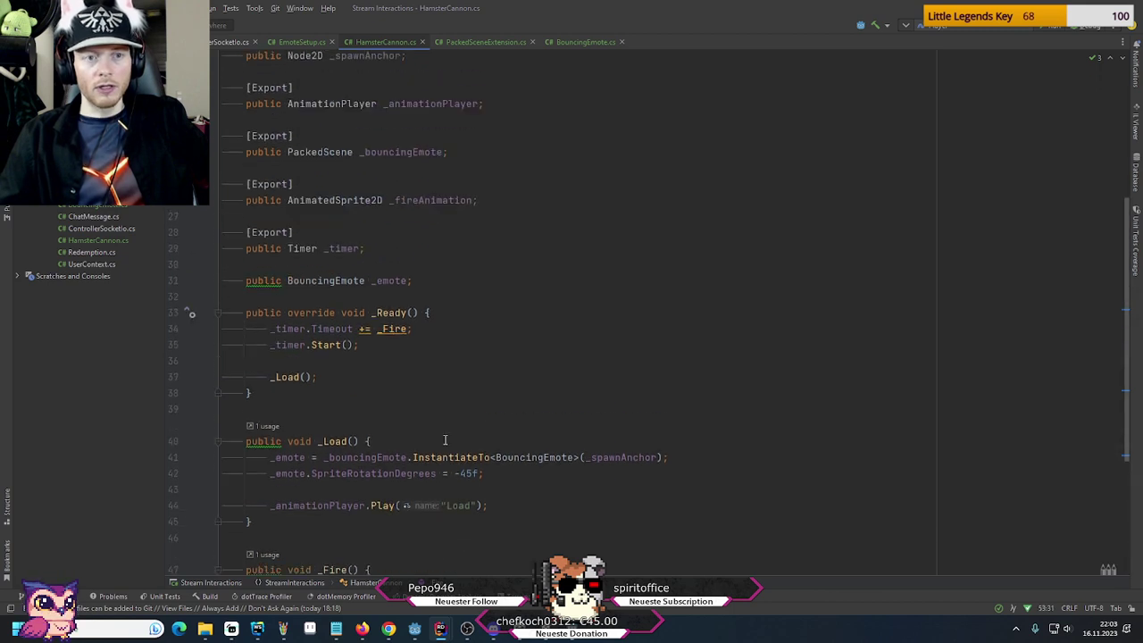
Switch to Godot and examine the RigidBody2D properties of the BouncingEmote scene's root node
scroll(444, 438, "down", 5)
mouse_move(414, 635)
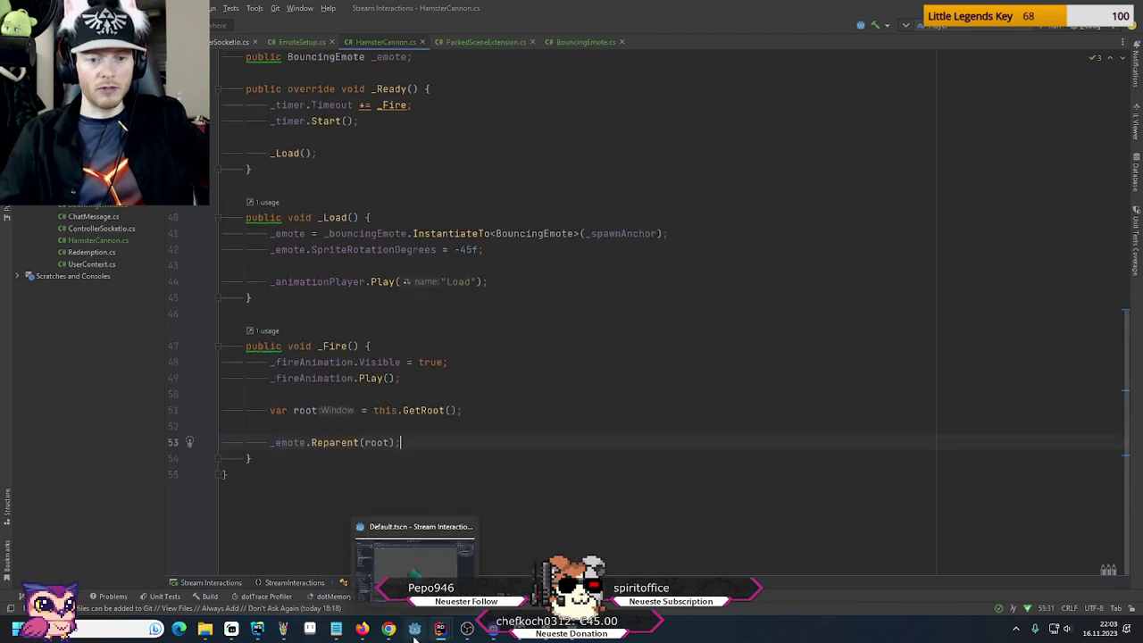
left_click(413, 570)
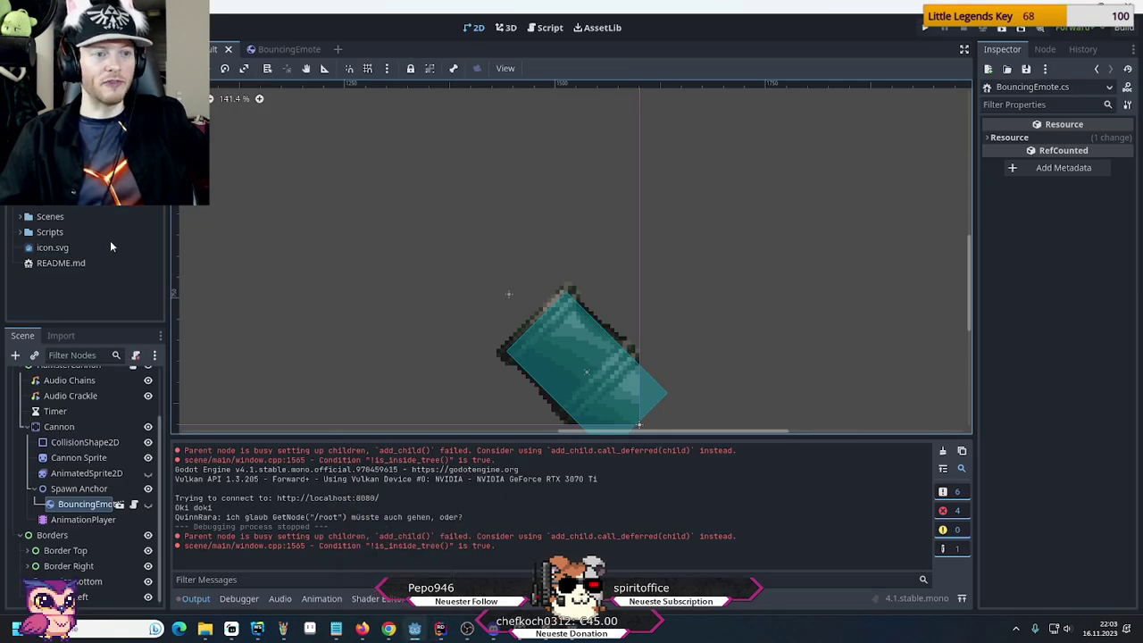
left_click(281, 49)
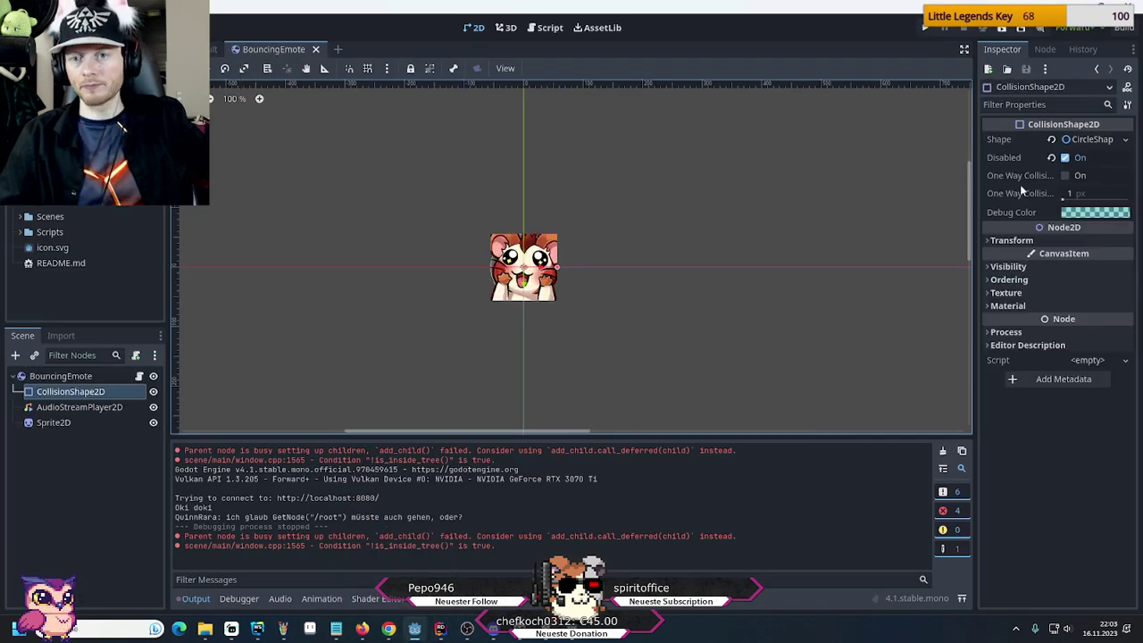
left_click(62, 379)
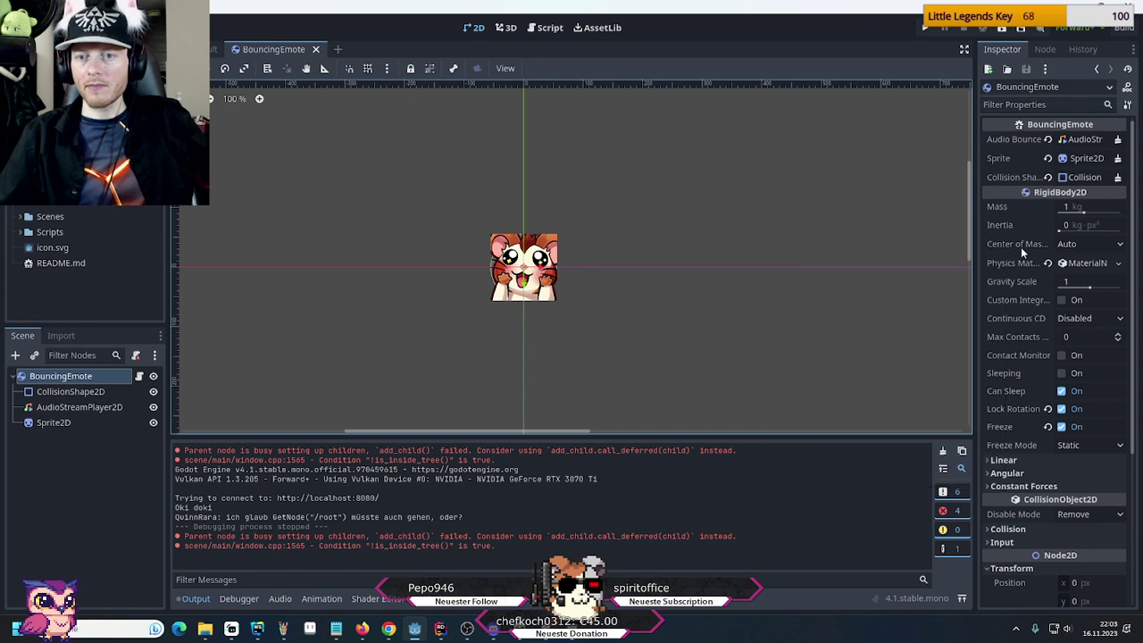
mouse_move(1019, 446)
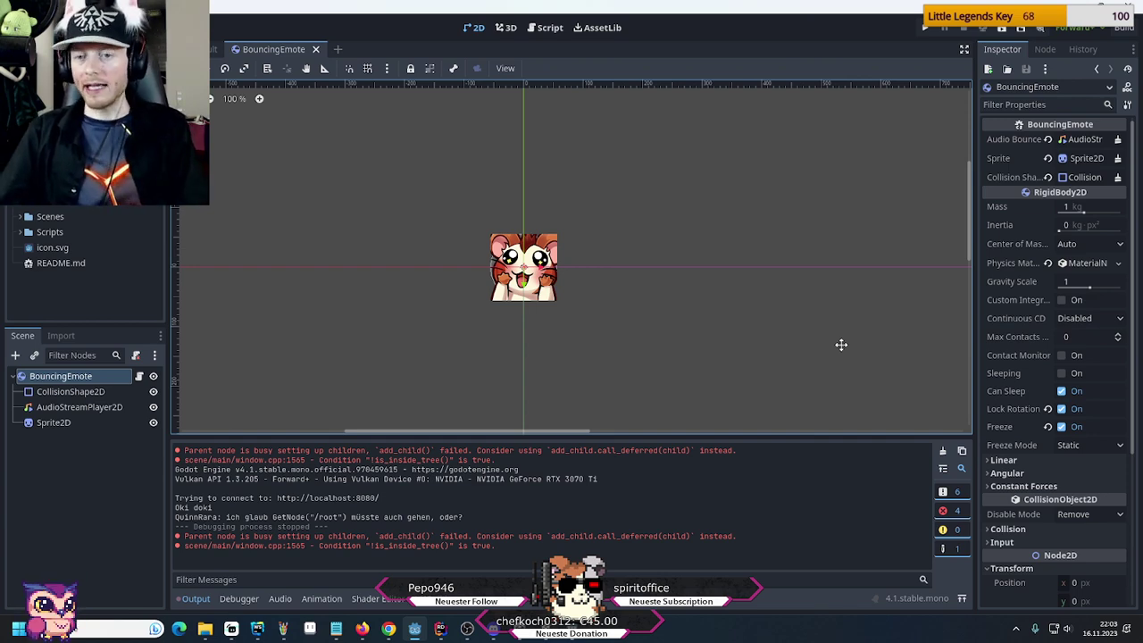
Return to Rider and declare a public void Launch method with a Vector2 velocity parameter below _Ready in BouncingEmote.cs
key("alt+Tab")
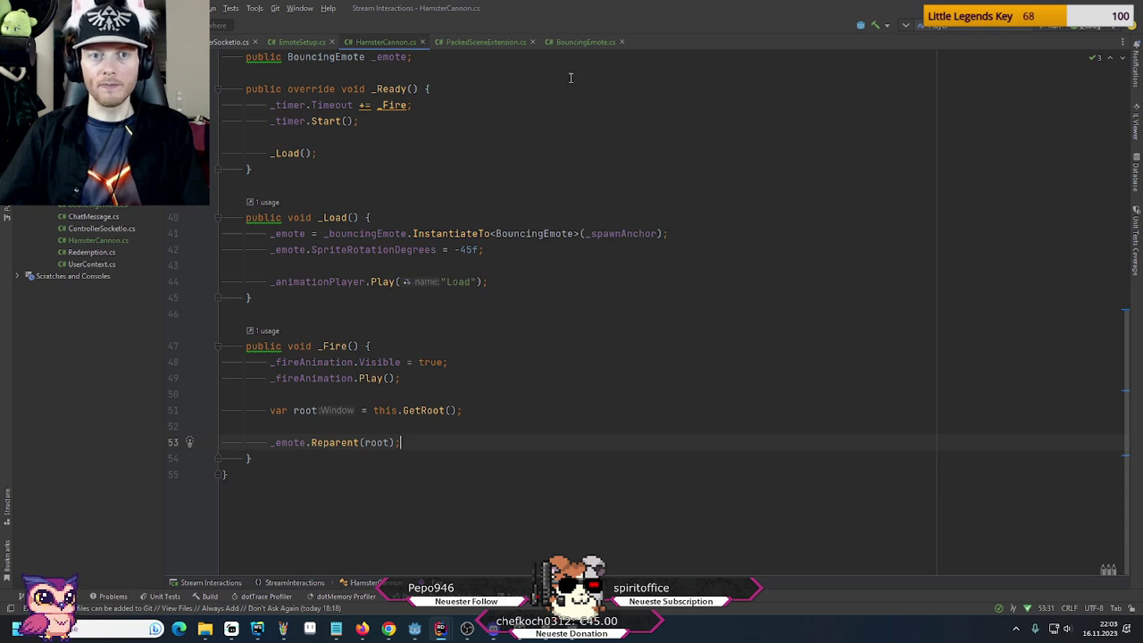
left_click(579, 42)
left_click(377, 478)
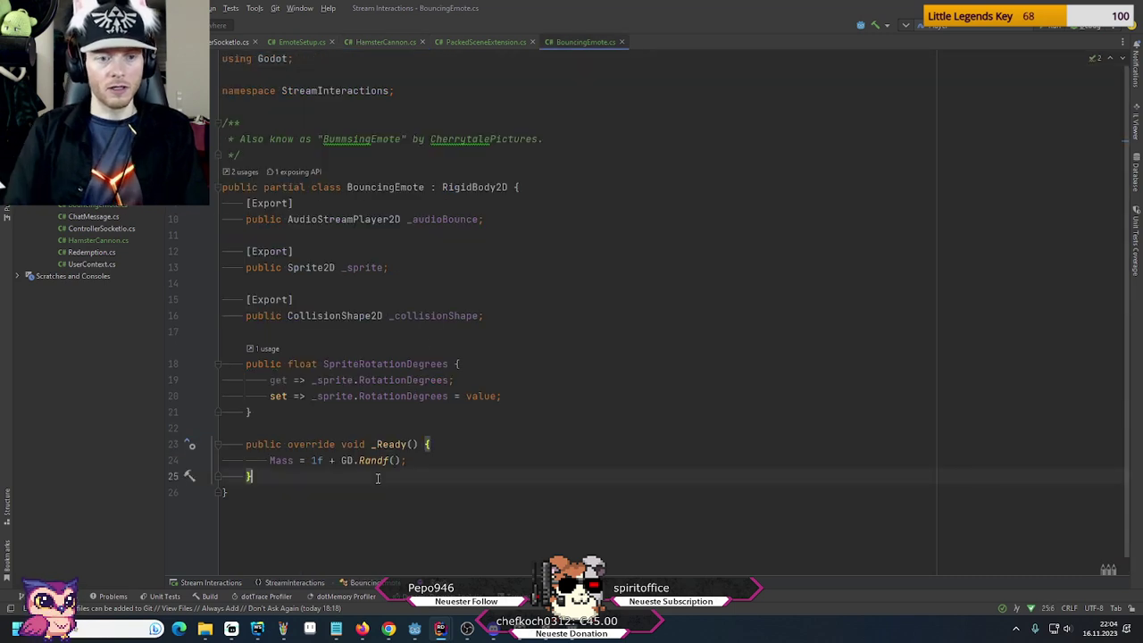
key("Return")
key("Return")
type("pu")
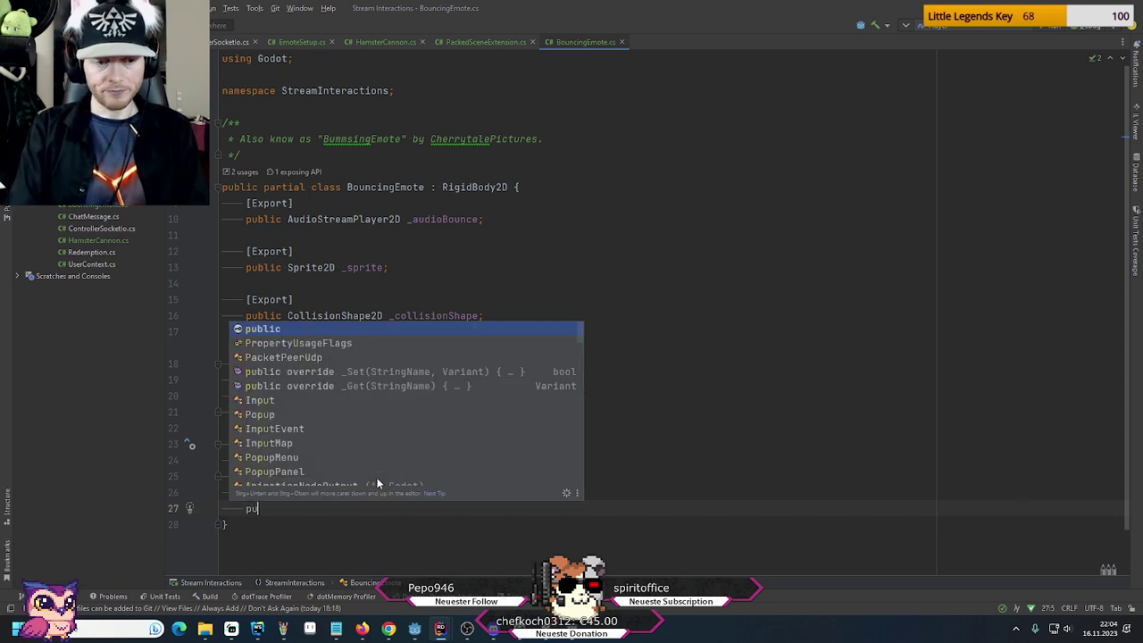
key("Return")
type("void")
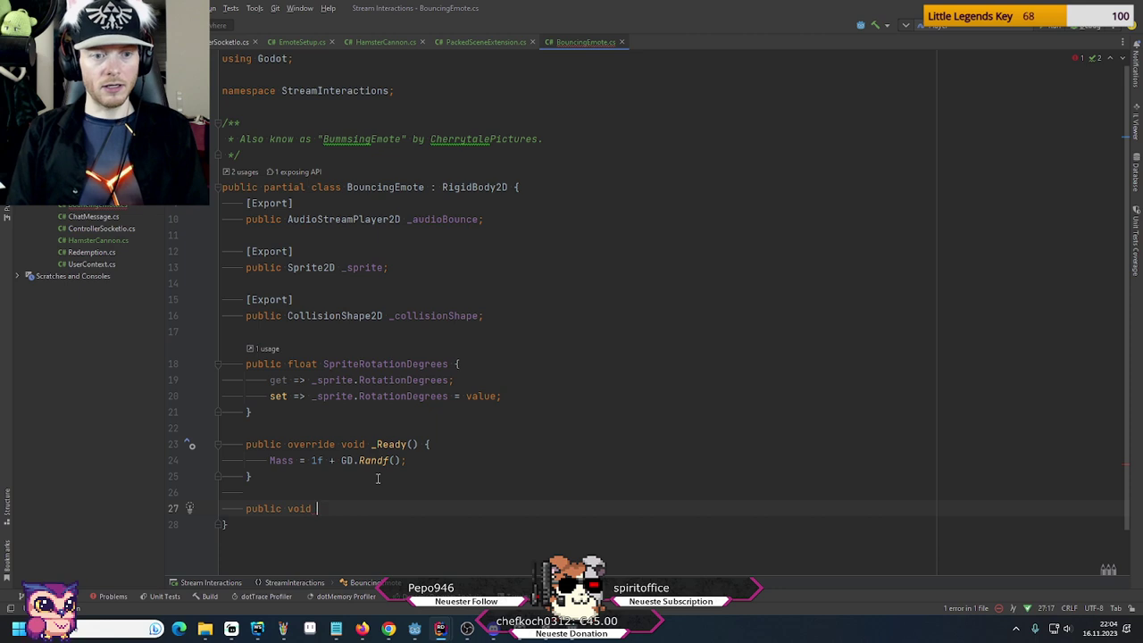
scroll(378, 479, "down", 1)
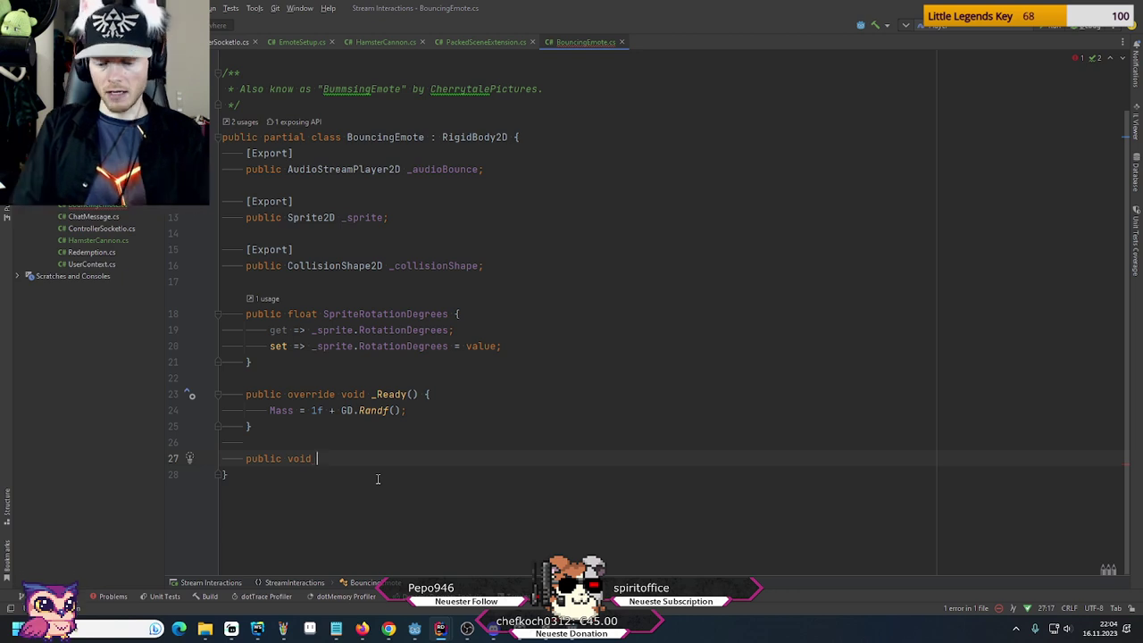
type("Launch(")
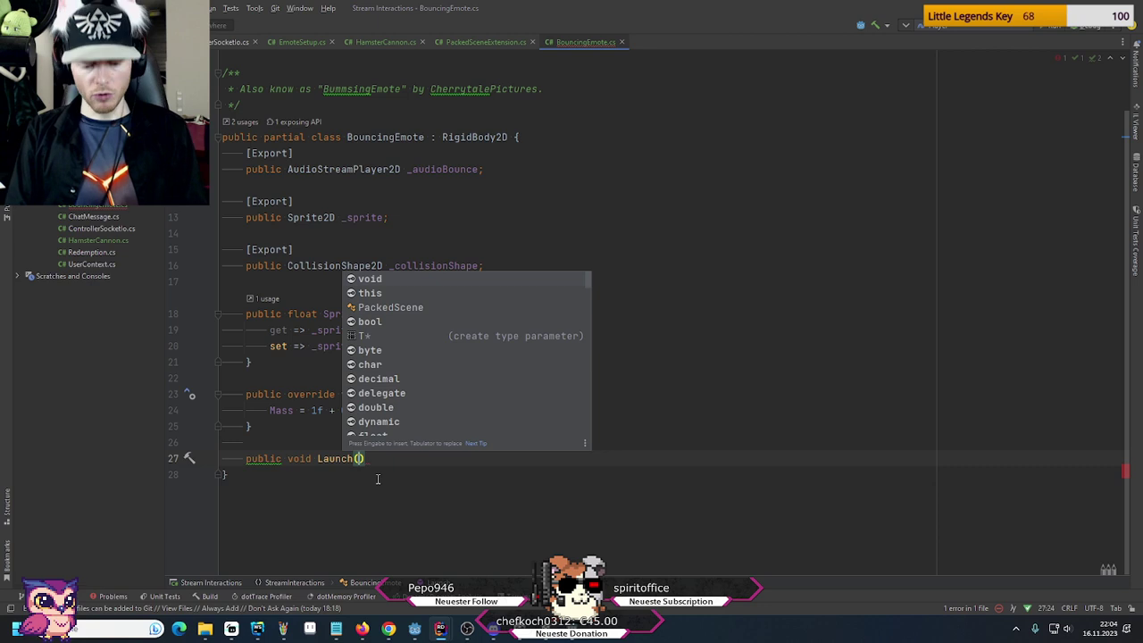
type("Vector2 ")
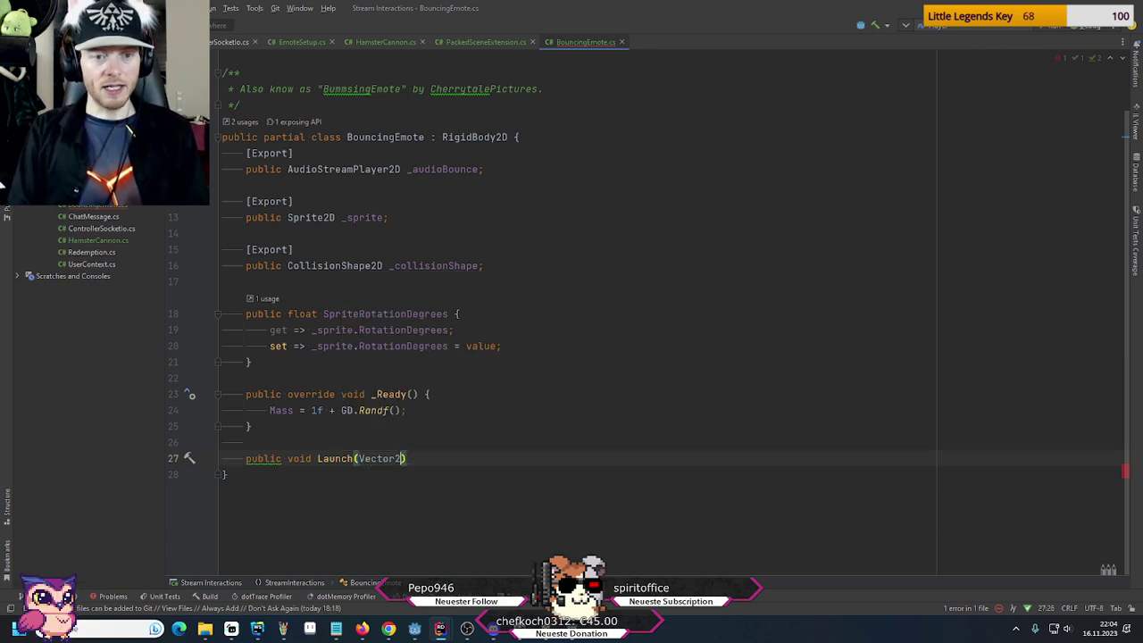
type("velocity")
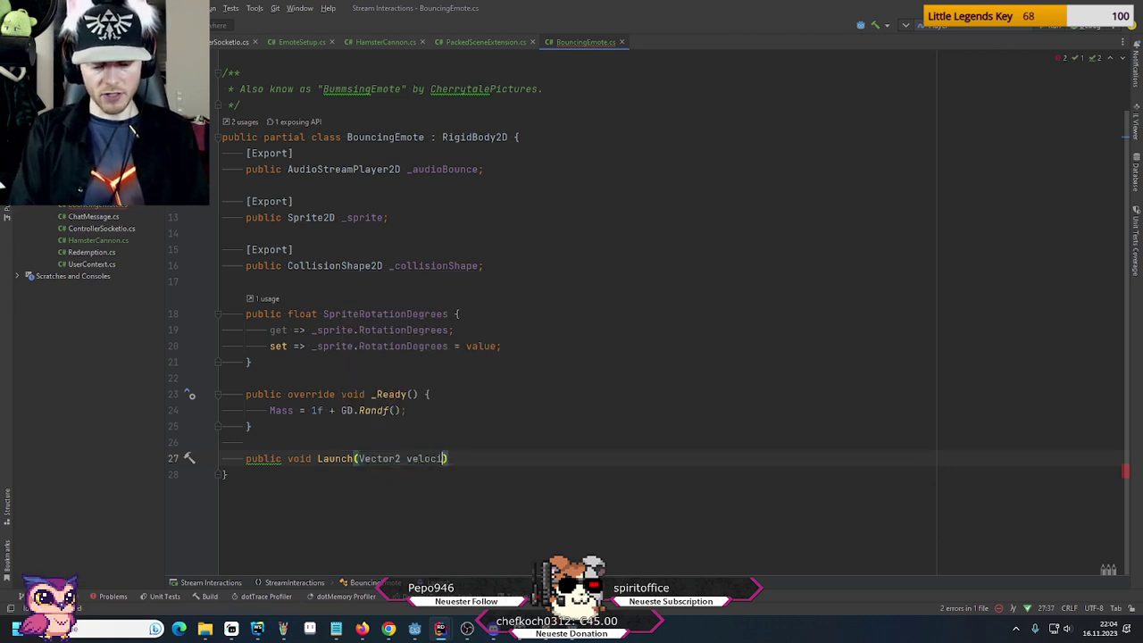
type(") {")
key("Return")
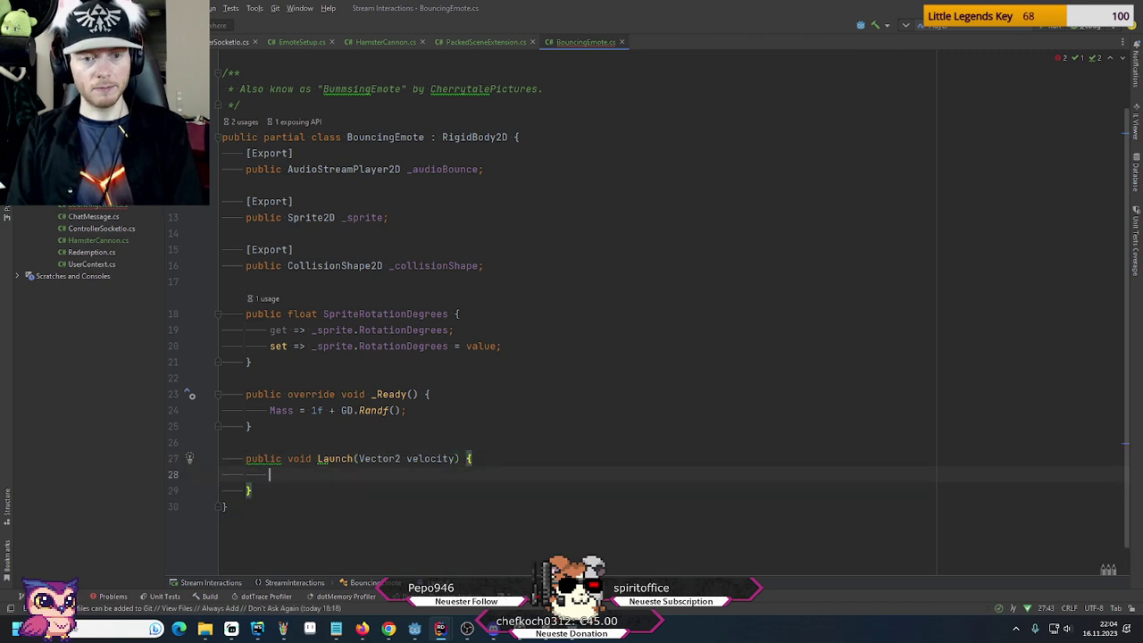
Set Freeze to false in the body of the Launch method
type("free")
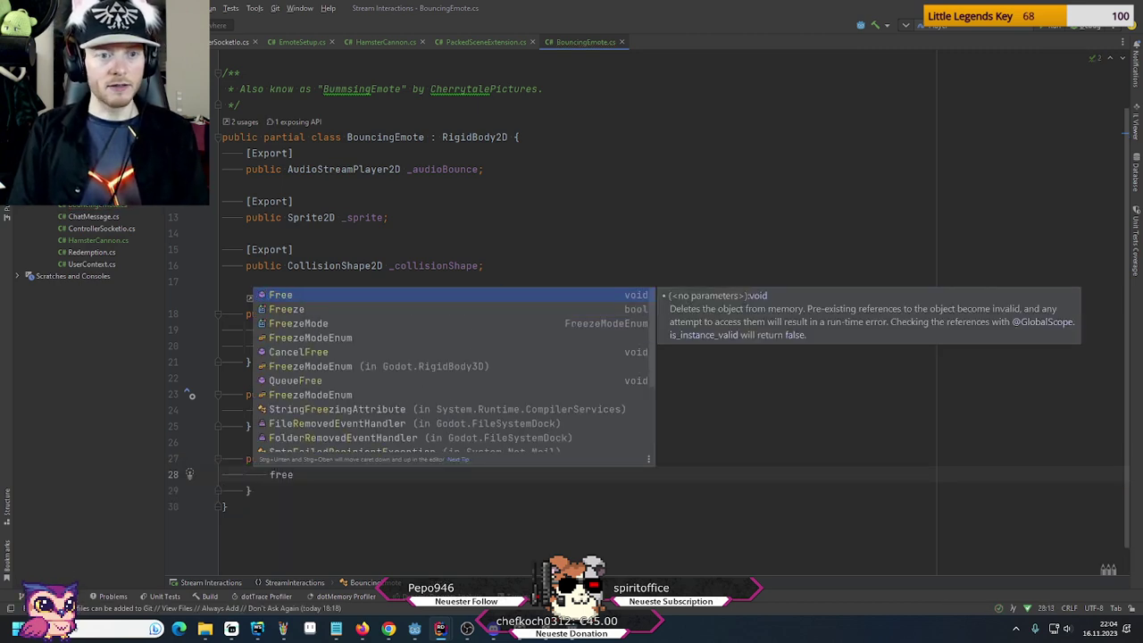
key("Down")
key("Return")
type("= f")
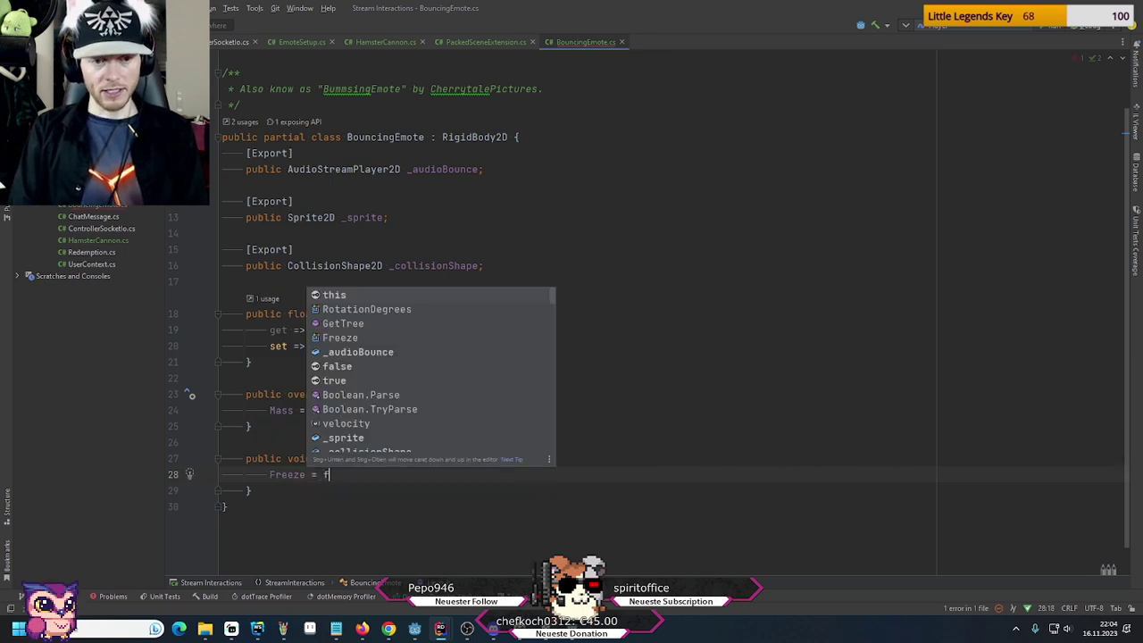
type("alse;")
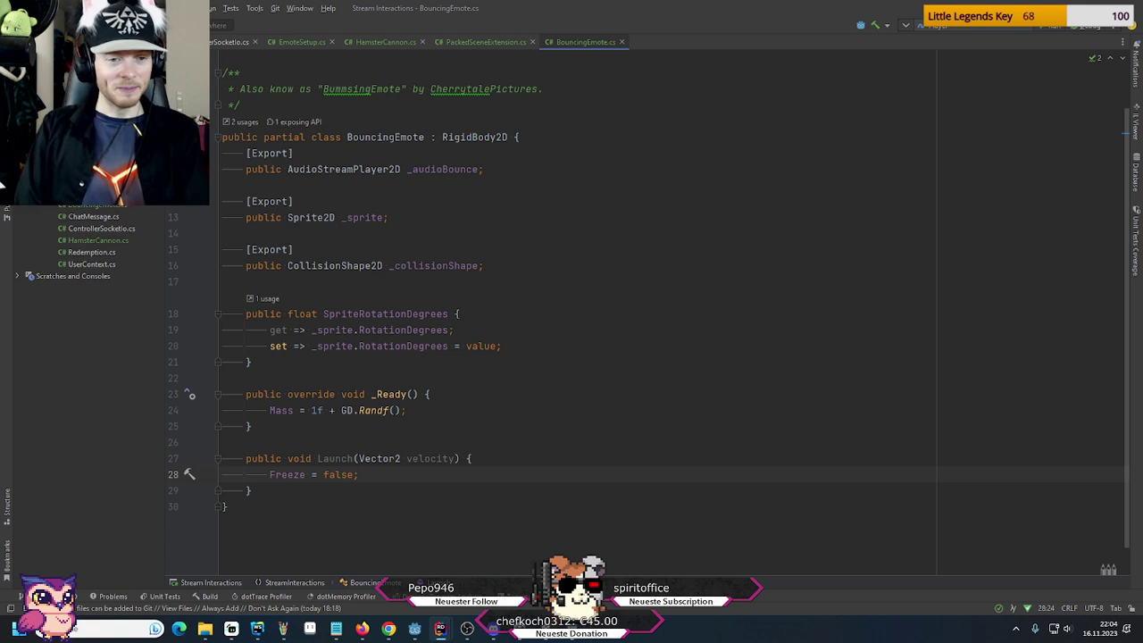
Rename the Launch method to Yeet and add a new line below the Freeze assignment
double_click(333, 458)
type("Yeet")
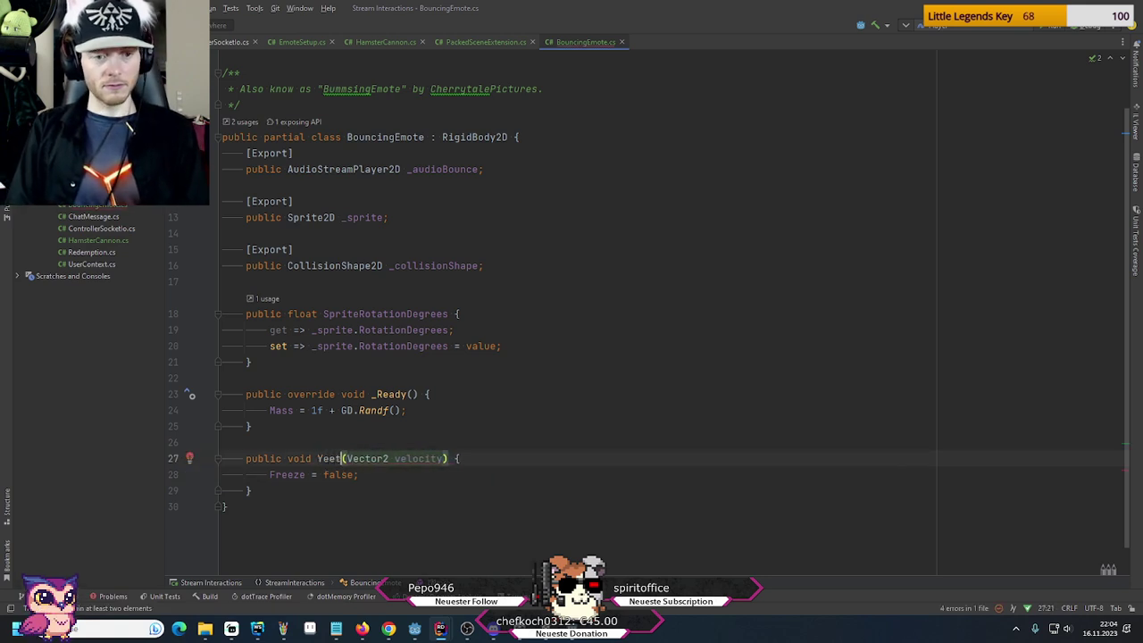
left_click(358, 475)
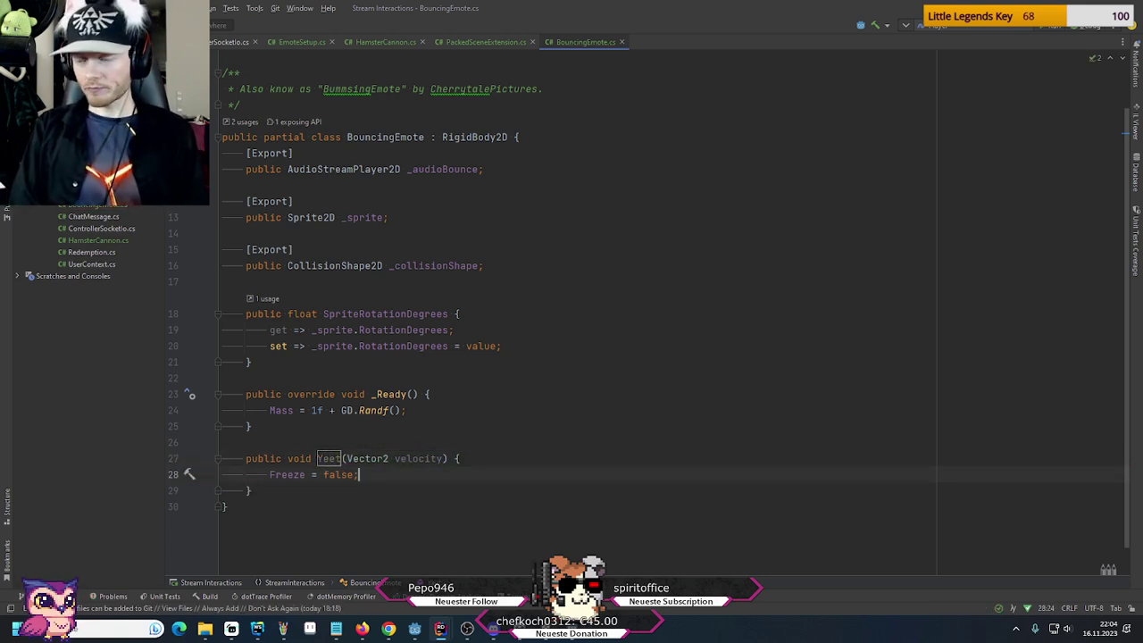
key("Return")
type("velo")
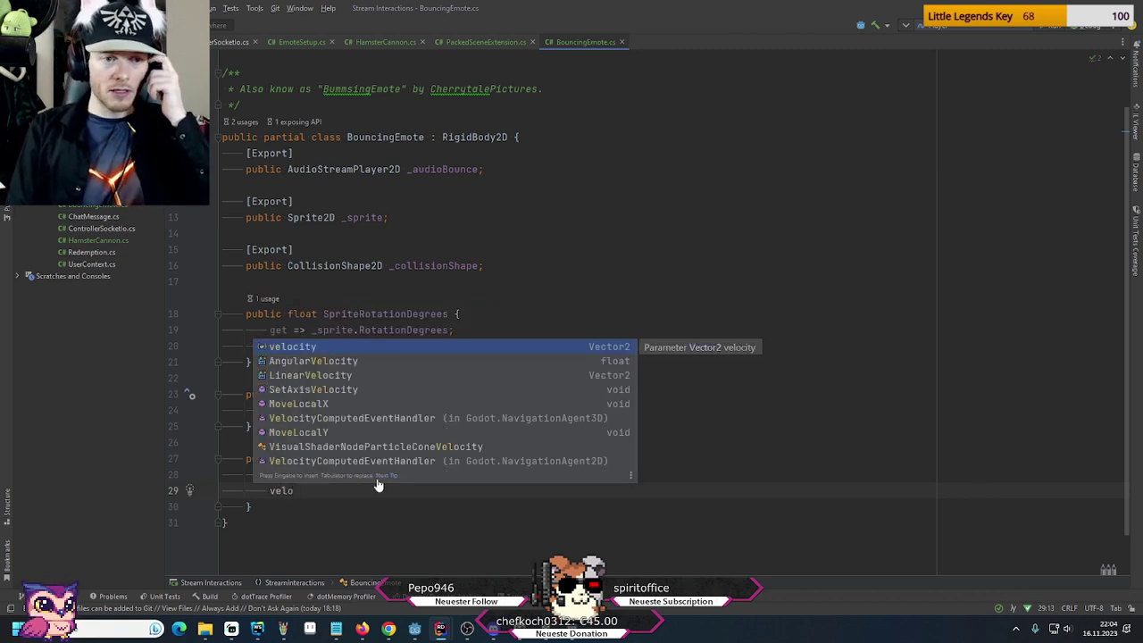
key("Return")
type("=")
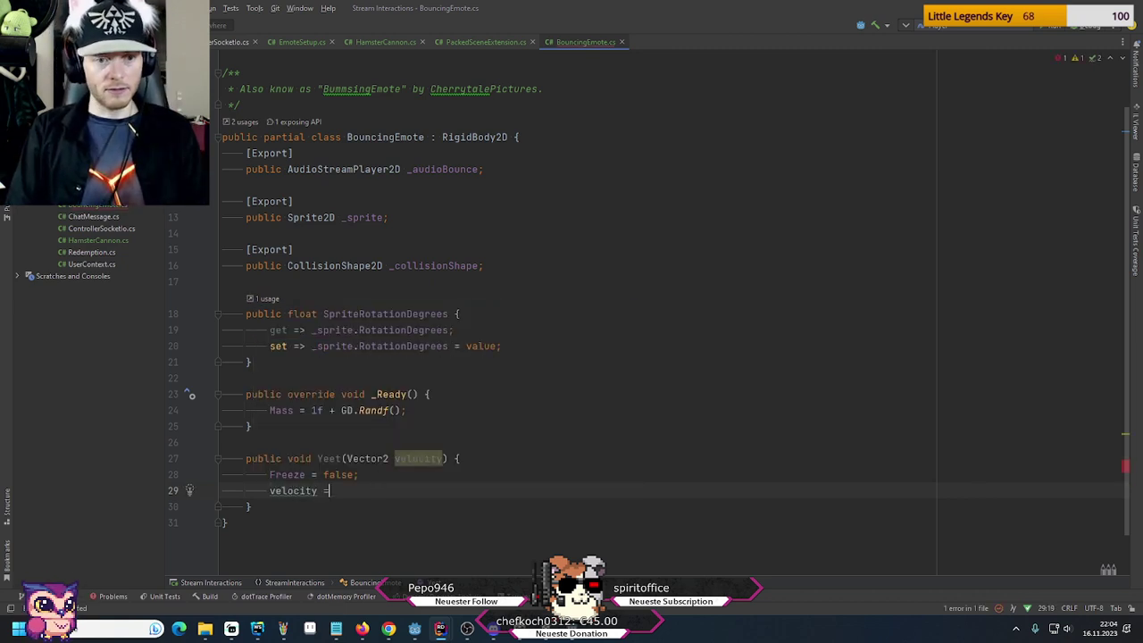
key("ctrl+BackSpace")
key("ctrl+BackSpace")
Assign the velocity parameter to this.LinearVelocity on the new line in Yeet
type("this.")
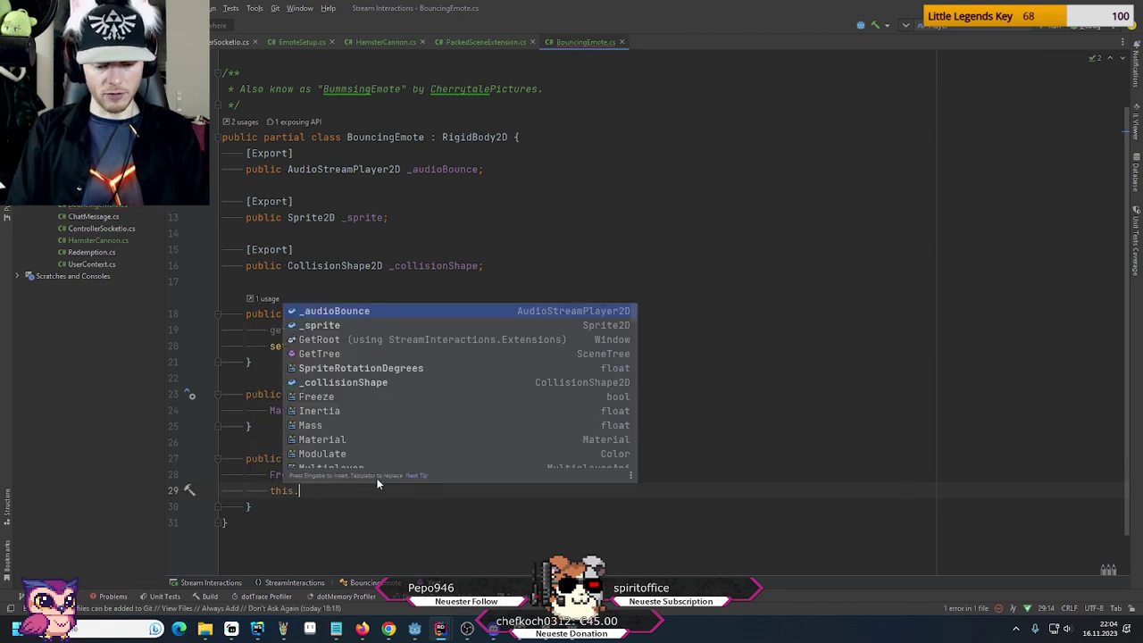
type("vel")
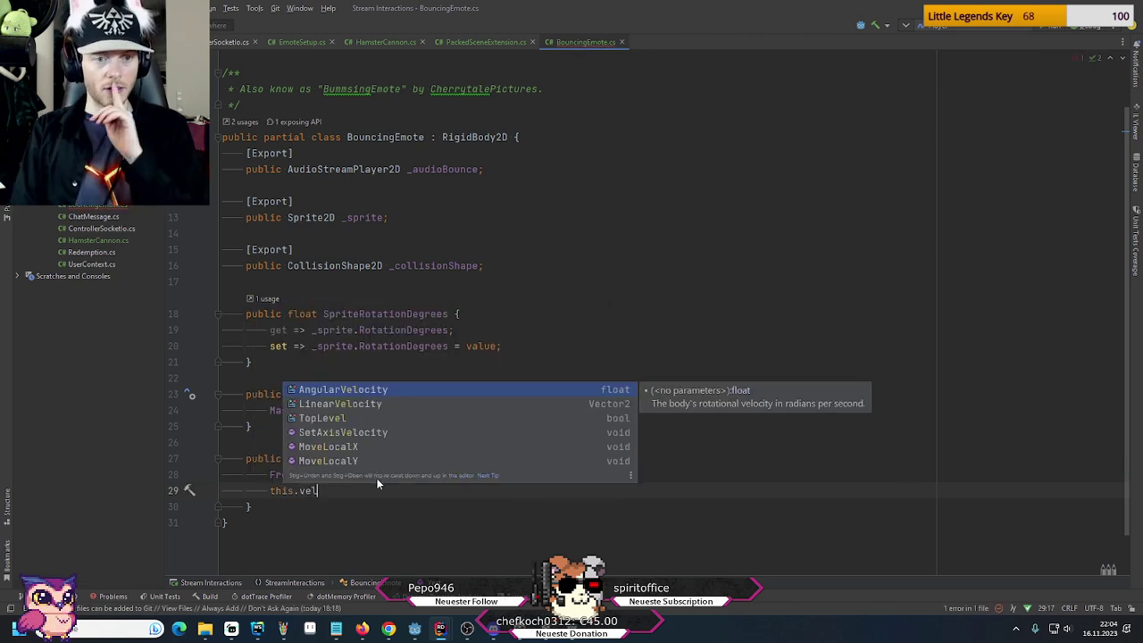
key("Down")
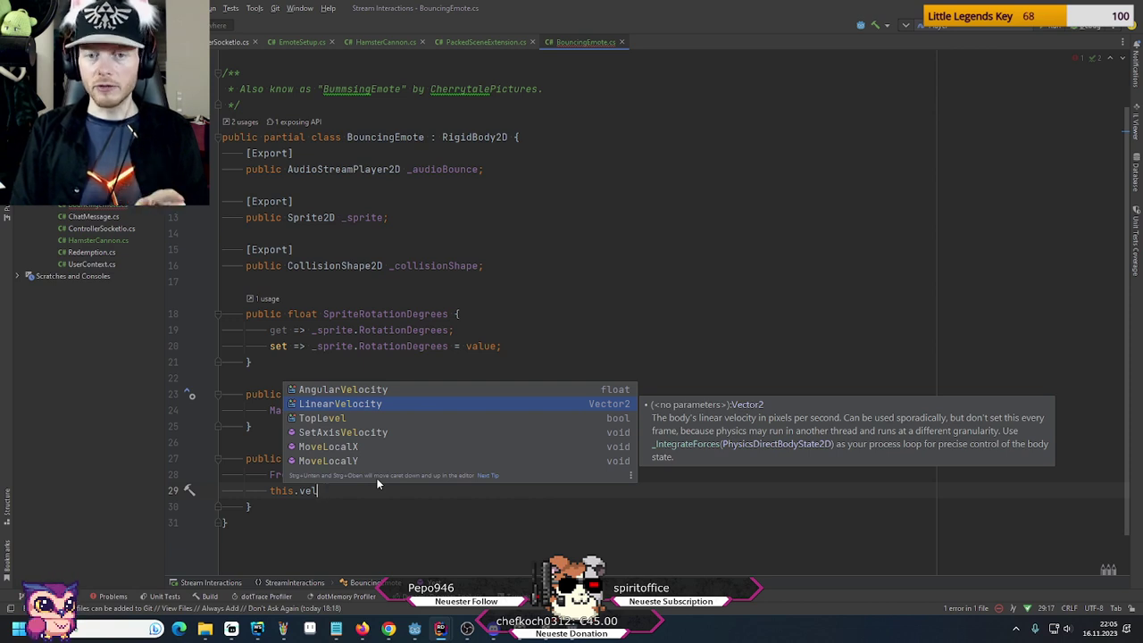
key("Return")
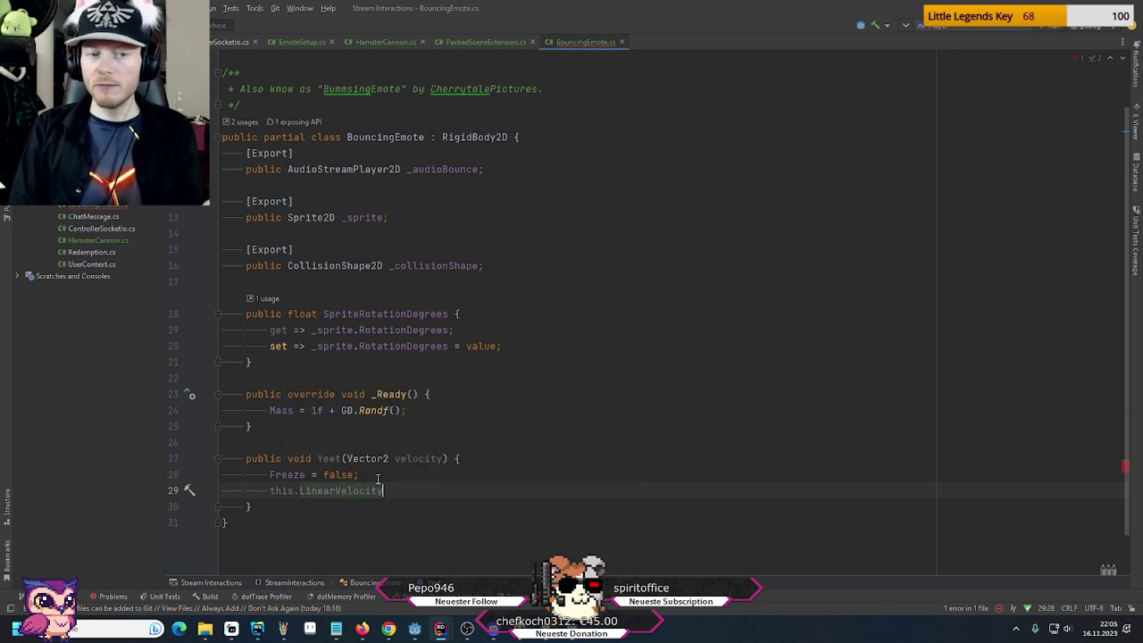
type("= v")
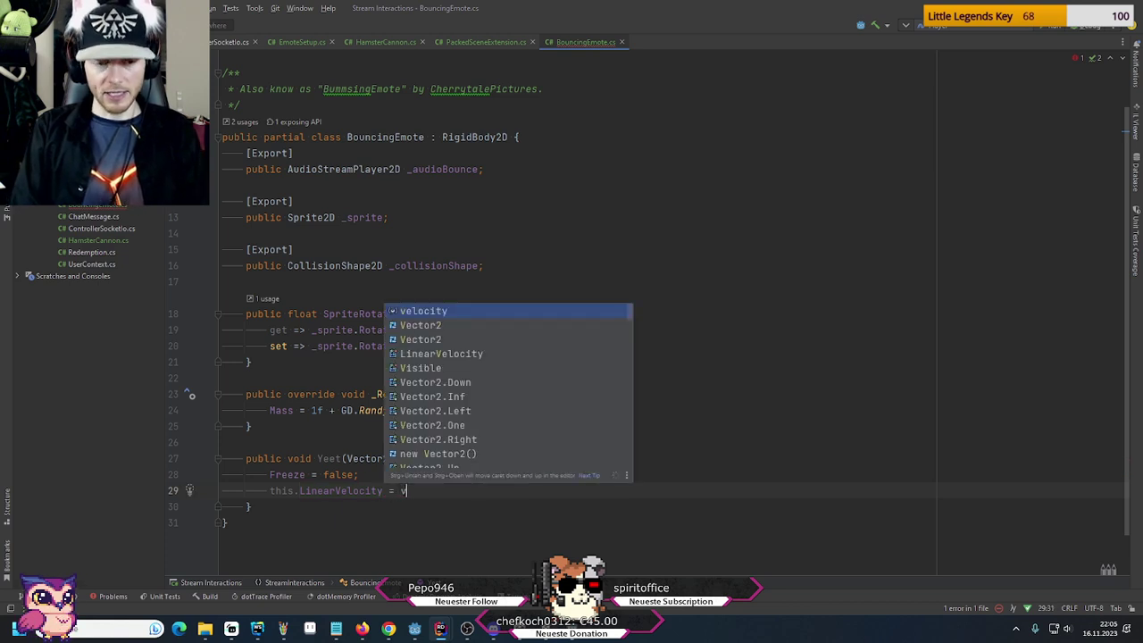
key("Return")
type(";")
Remove the this. prefix from the LinearVelocity assignment
key("Home")
key("Delete")
key("Delete")
key("Delete")
key("Delete")
key("Delete")
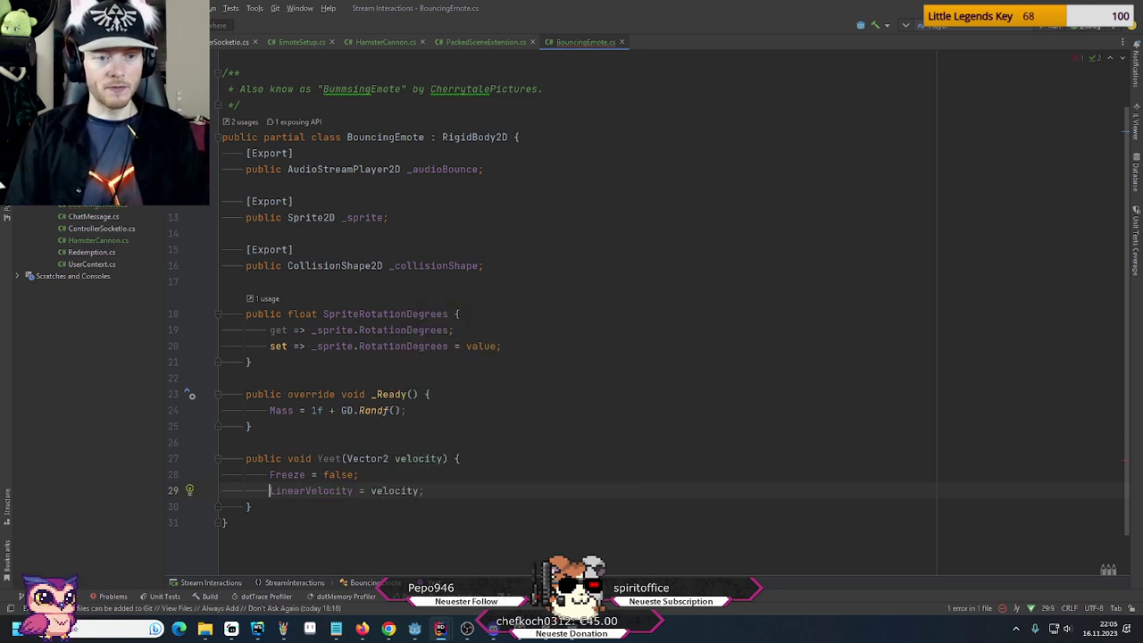
left_click(359, 474)
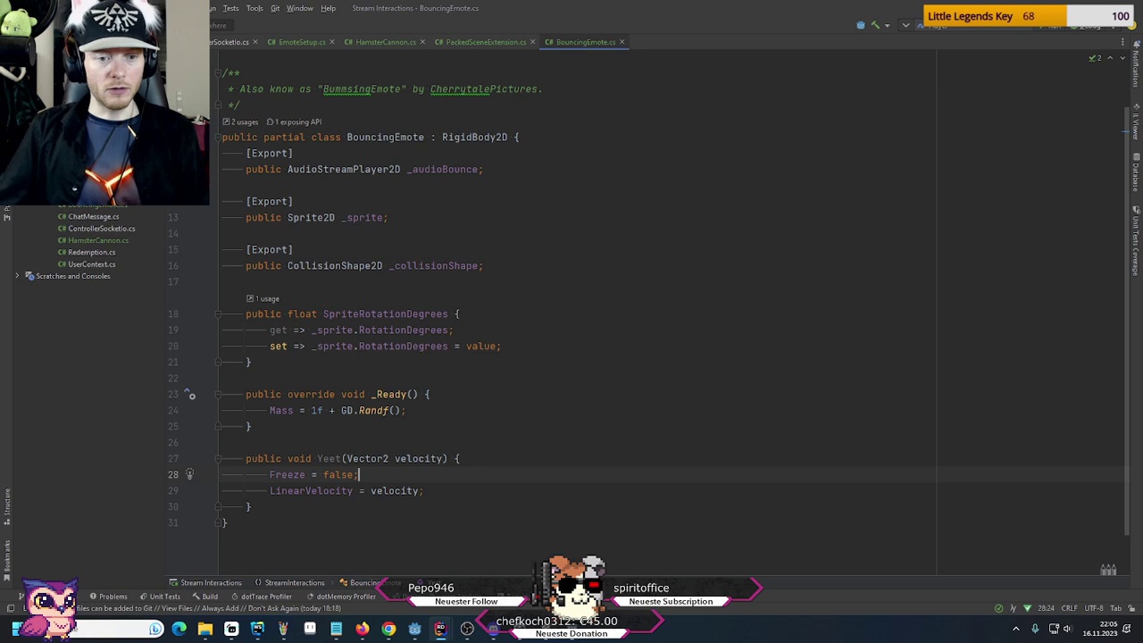
Switch to the Stream Interaction project window and open reward-hamster-cannon.js
mouse_move(257, 628)
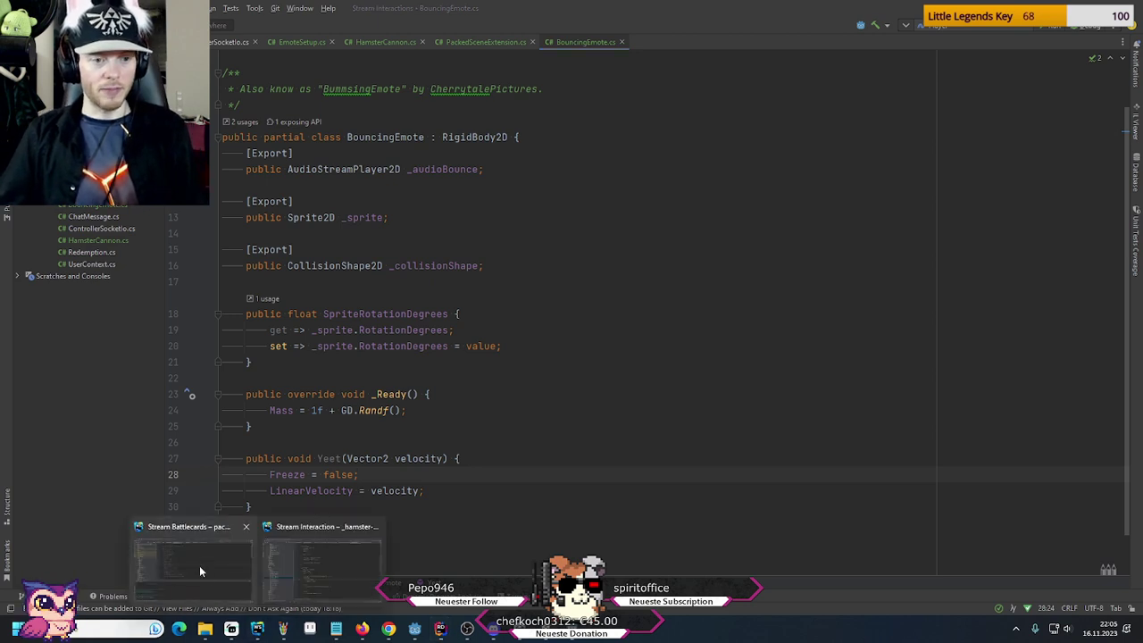
left_click(200, 568)
mouse_move(268, 628)
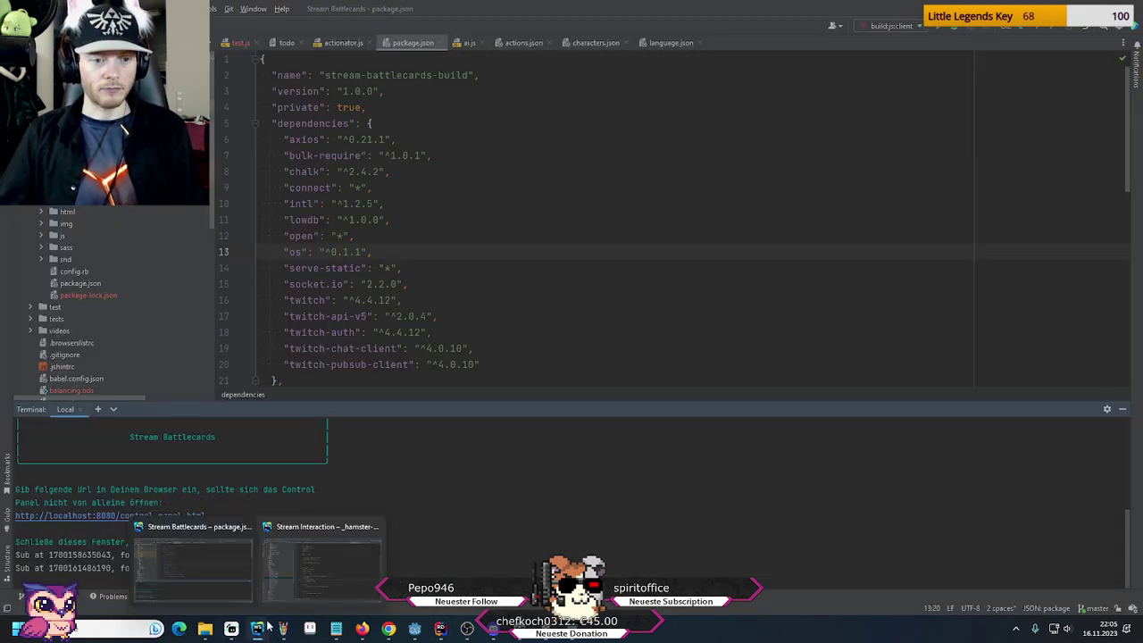
left_click(322, 554)
left_click(786, 42)
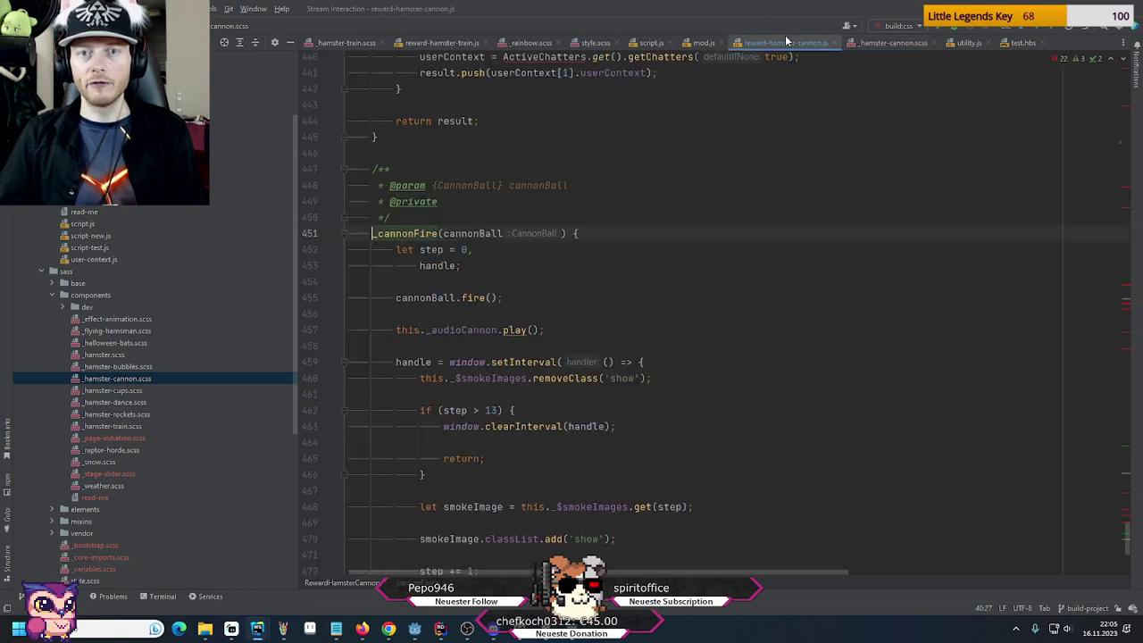
Examine how the CannonBall _initialize method near the start of the file defines the x and y speed
scroll(756, 234, "up", 10)
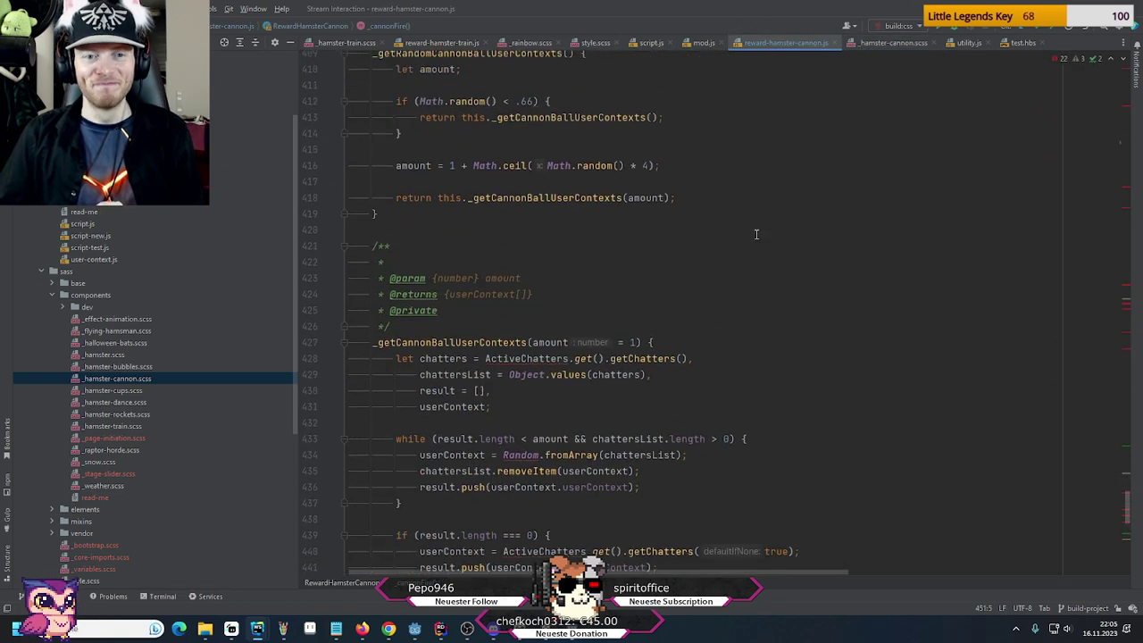
scroll(755, 234, "up", 5)
scroll(756, 234, "up", 19)
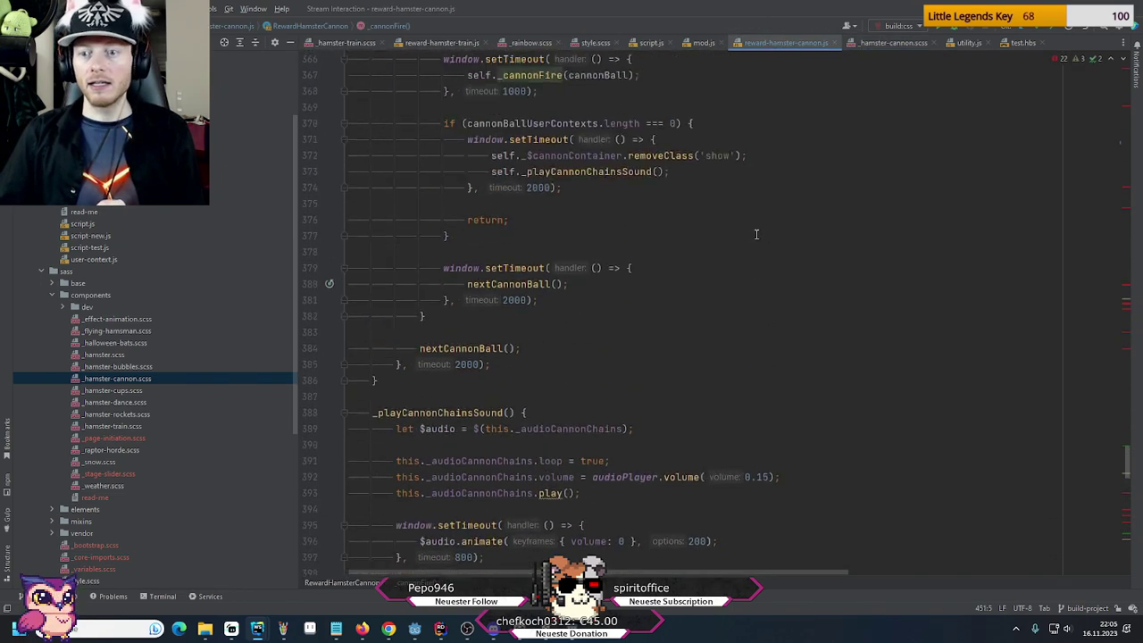
left_click_drag(1131, 429, 1128, 100)
scroll(440, 323, "up", 4)
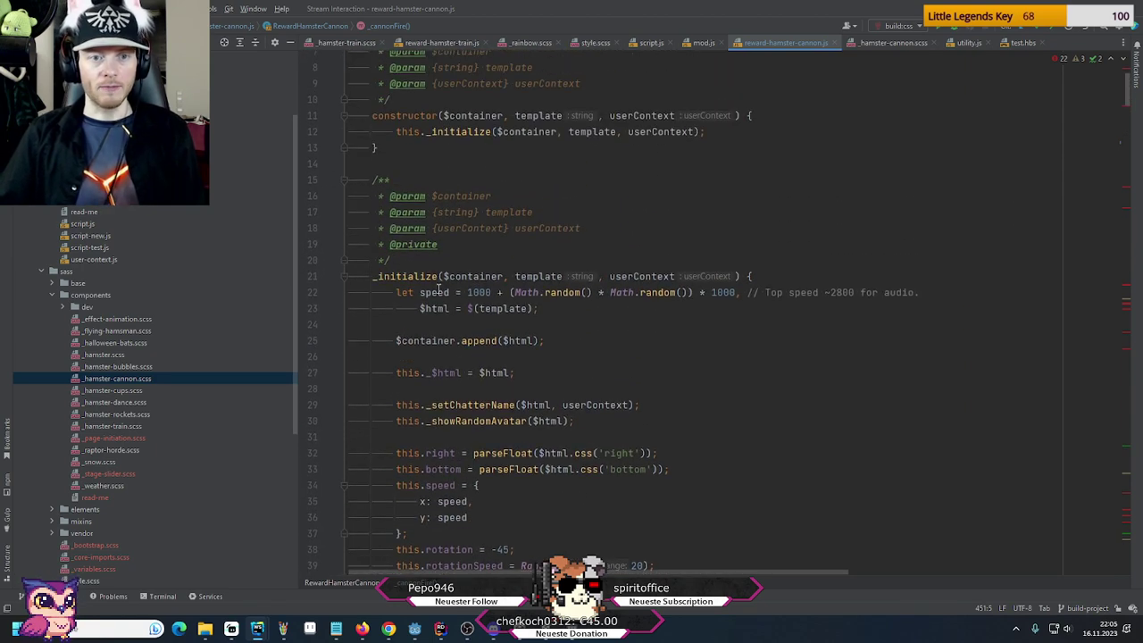
left_click(441, 323)
scroll(440, 324, "down", 4)
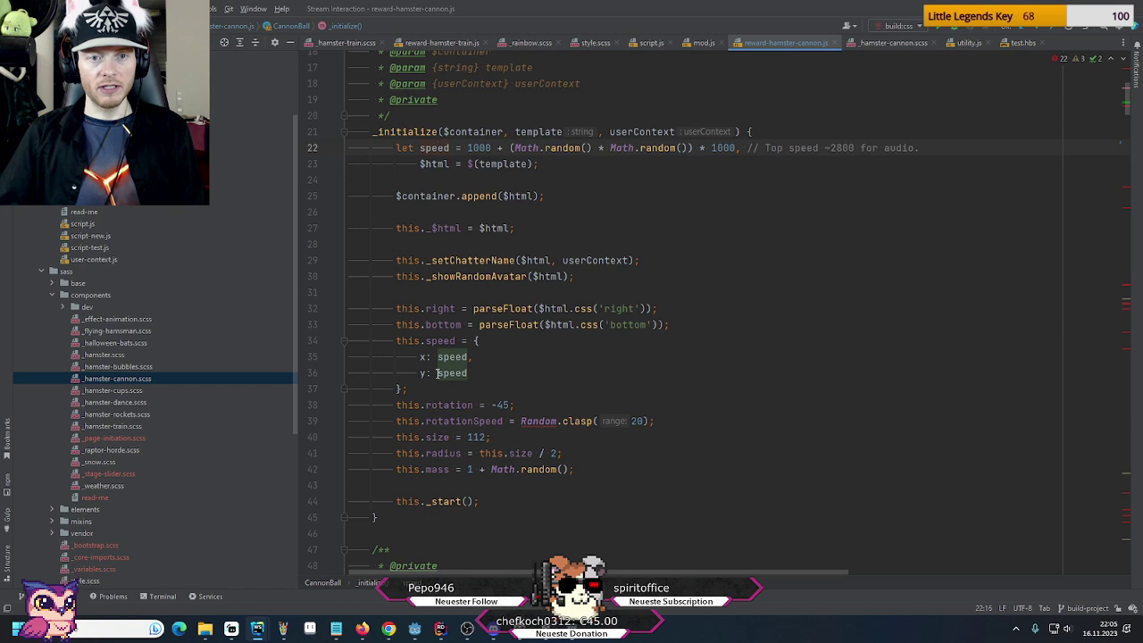
Copy the let speed declaration from the start of _initialize, without its comment, and switch to the Stream Interactions project in Rider
mouse_move(438, 373)
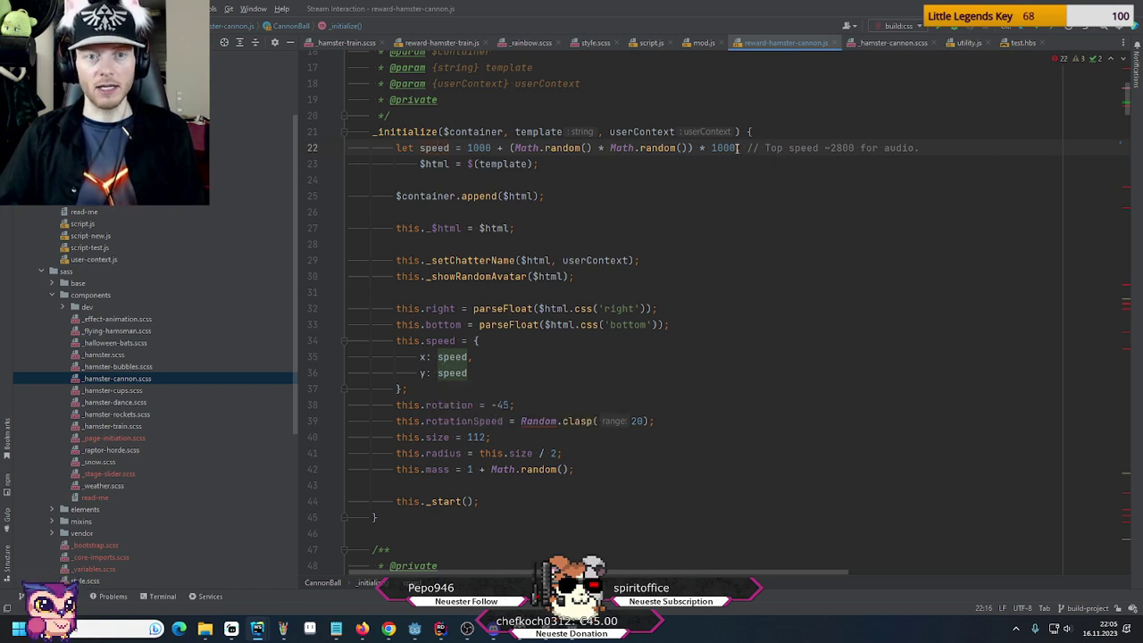
left_click_drag(738, 147, 397, 147)
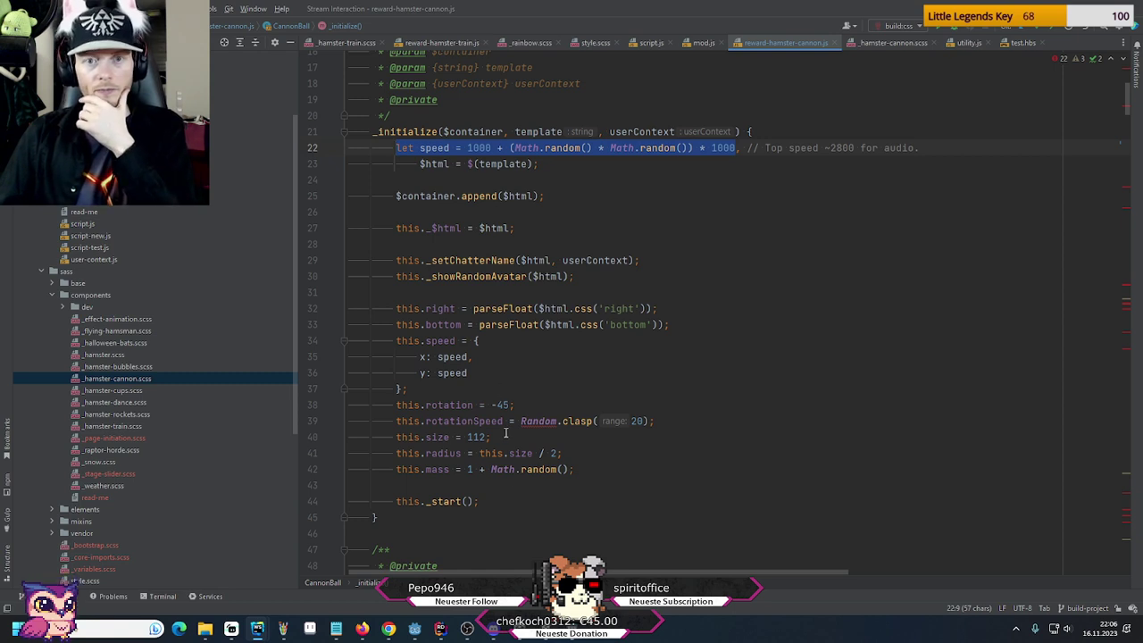
mouse_move(416, 634)
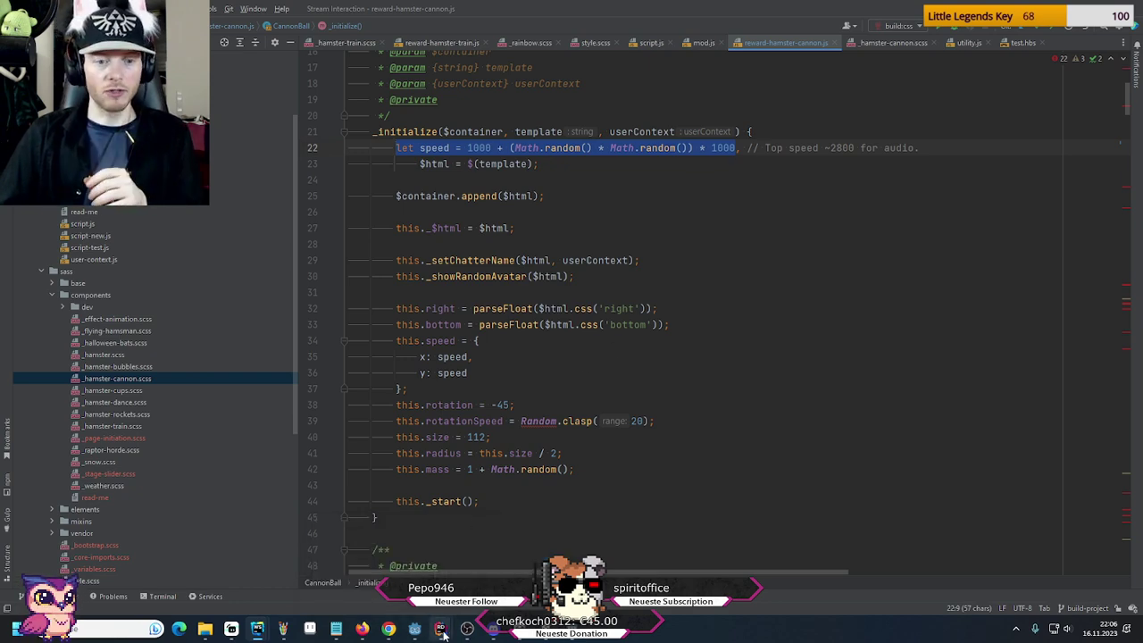
left_click(394, 578)
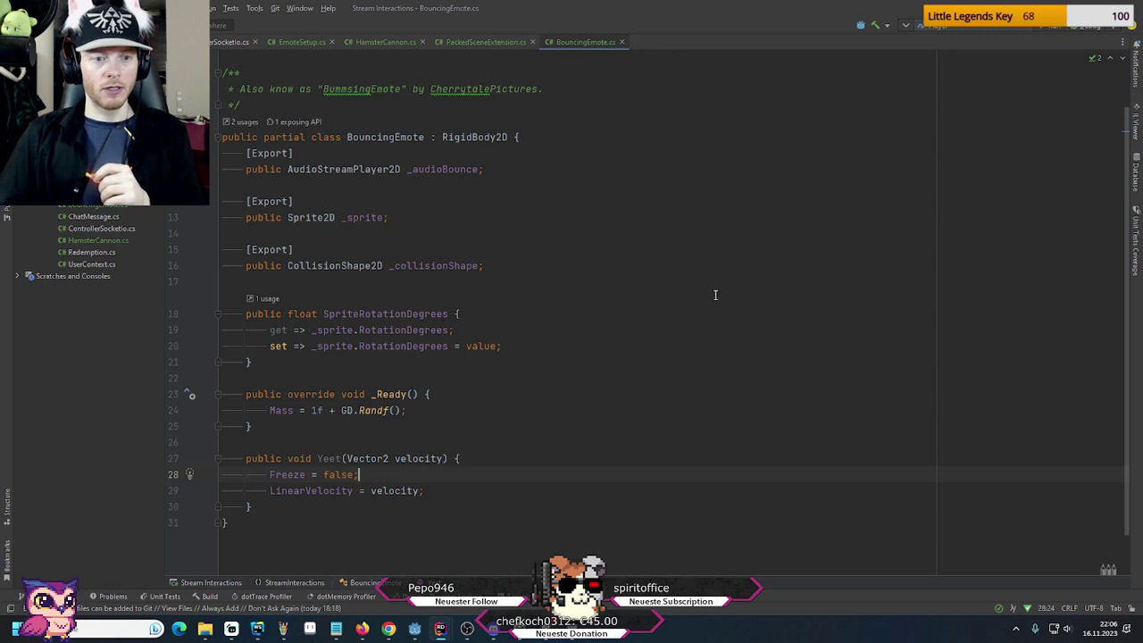
In HamsterCannon.cs, add an _emote.Yeet() call after the Reparent line in _Fire
left_click(374, 42)
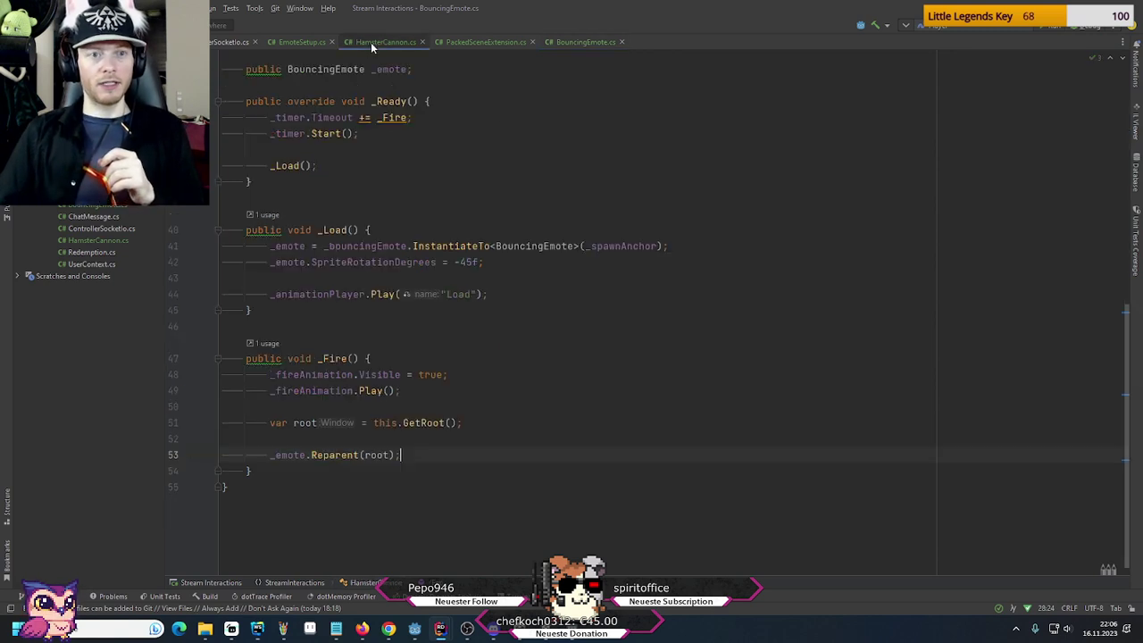
scroll(562, 355, "down", 1)
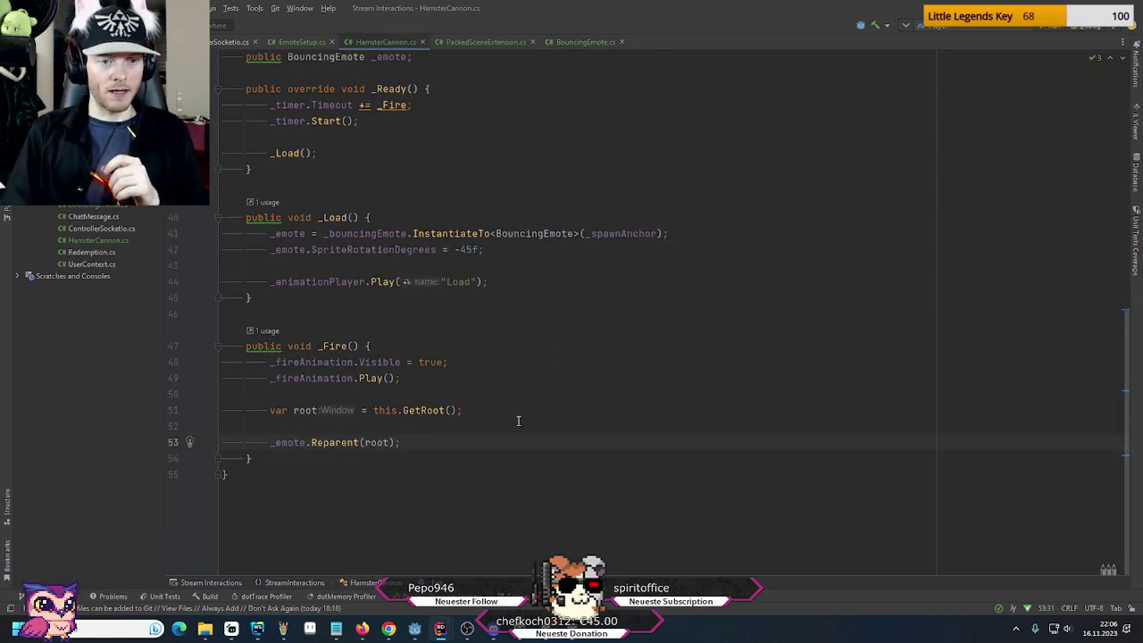
key("Return")
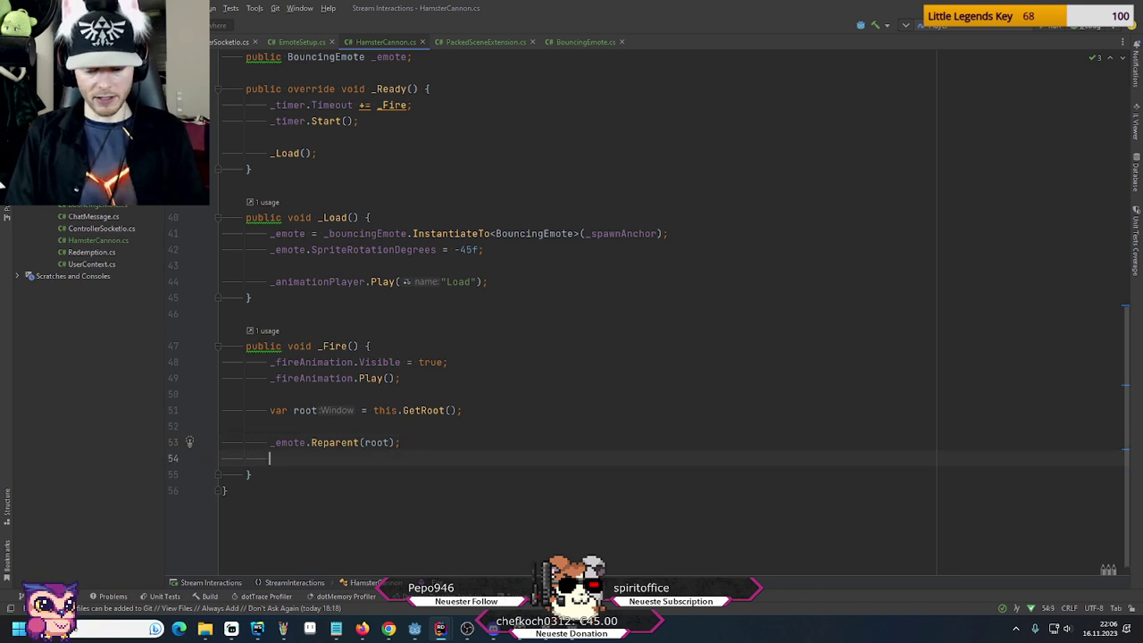
type("_em")
key("Return")
type(".Ye")
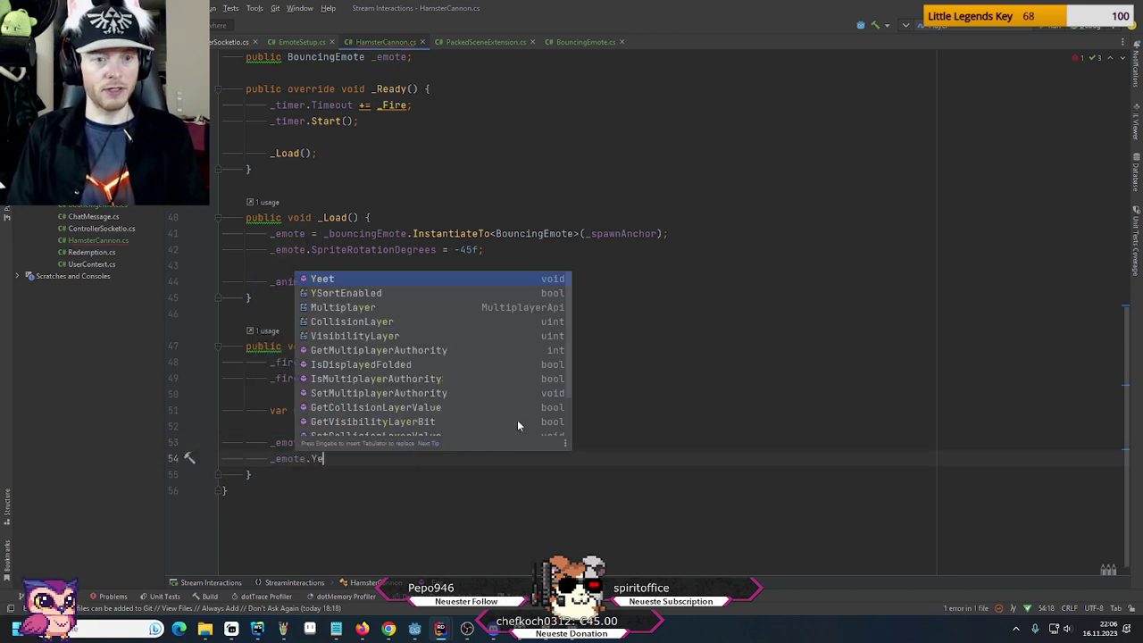
key("Return")
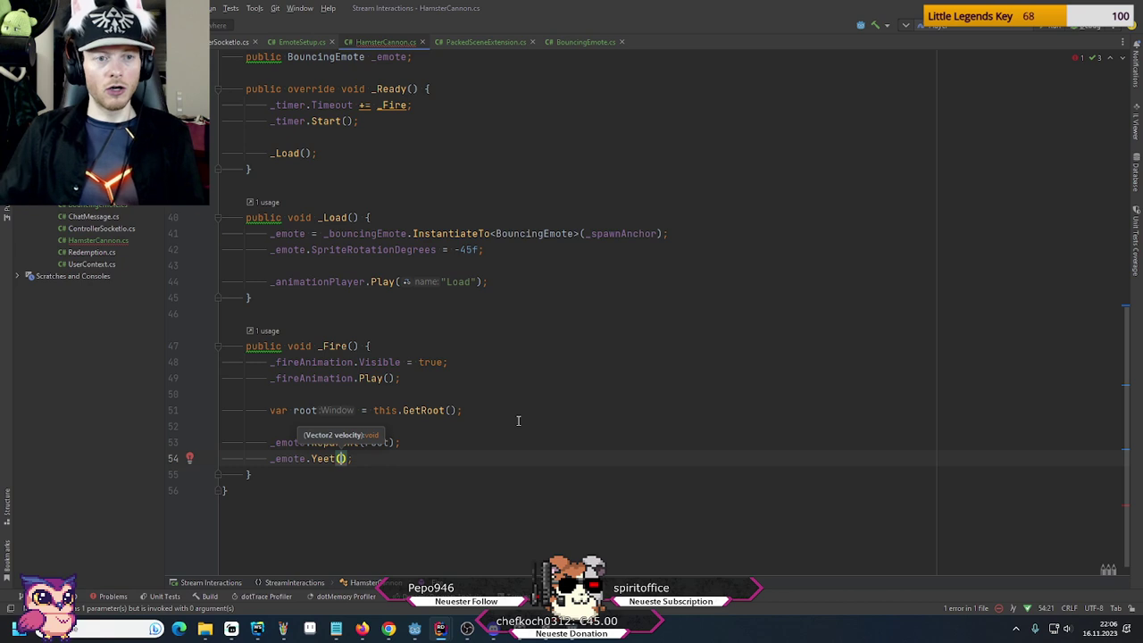
Declare a public Vector2 property named RandomVelocity with an empty get block between the _emote field and _Ready
left_click(312, 176)
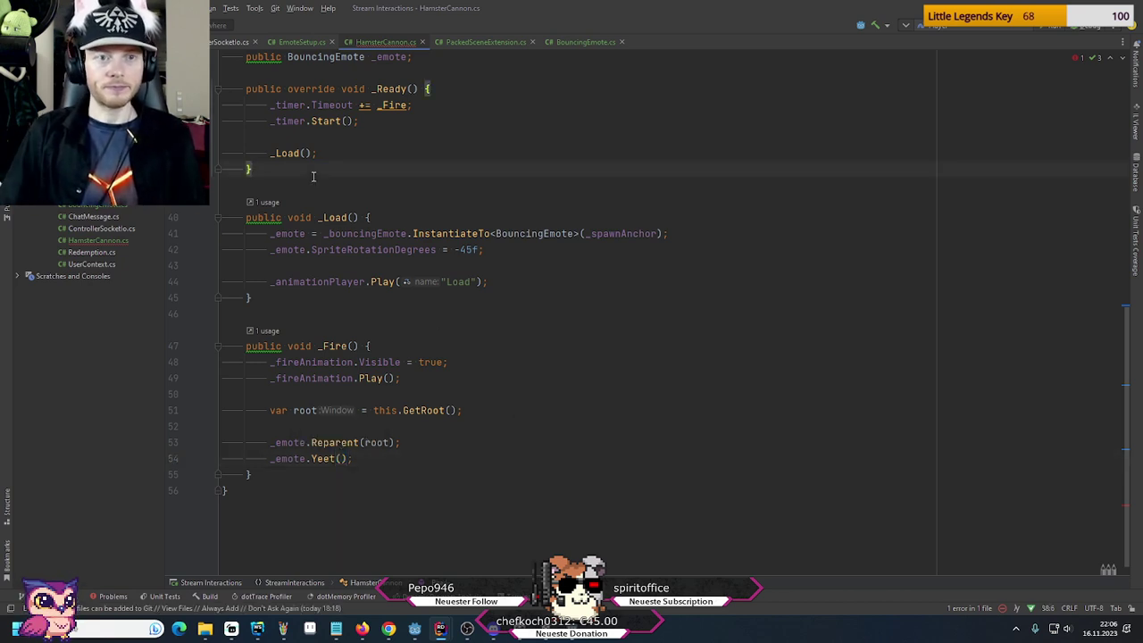
scroll(375, 165, "up", 2)
left_click(457, 148)
key("Return")
key("Return")
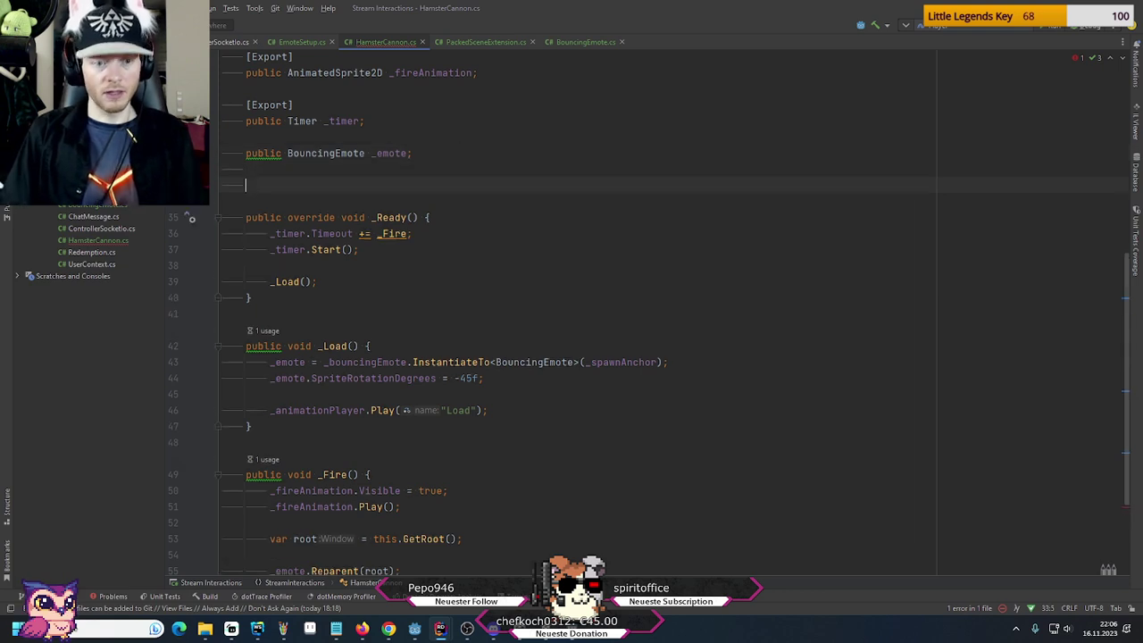
type("public Vec")
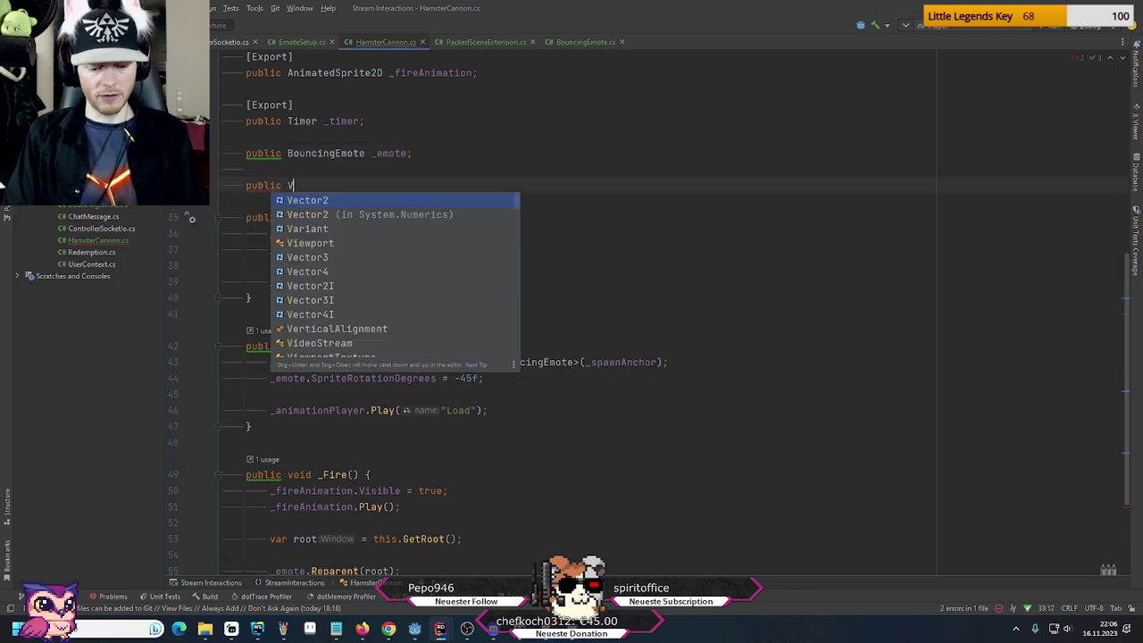
key("Return")
type("Ra")
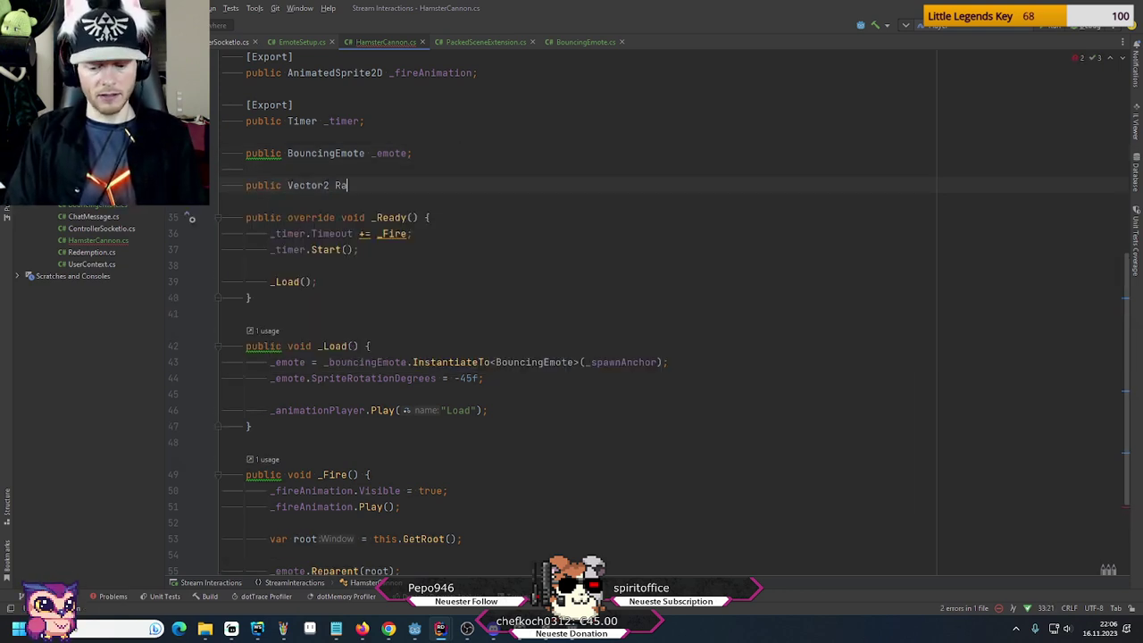
type("ndomVeloci")
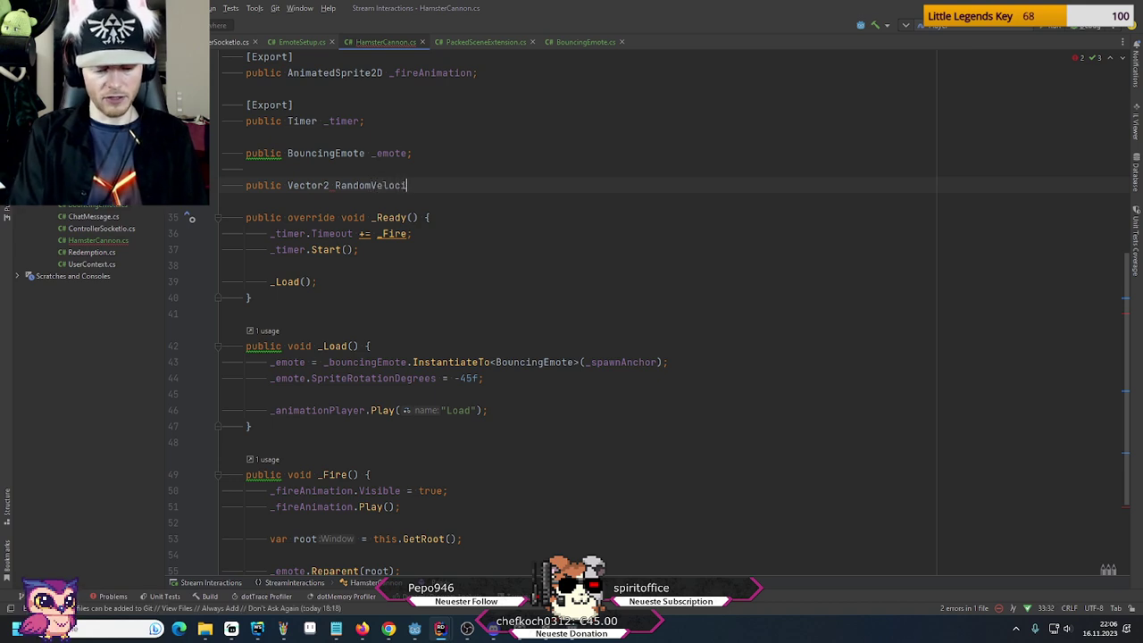
type("ty {")
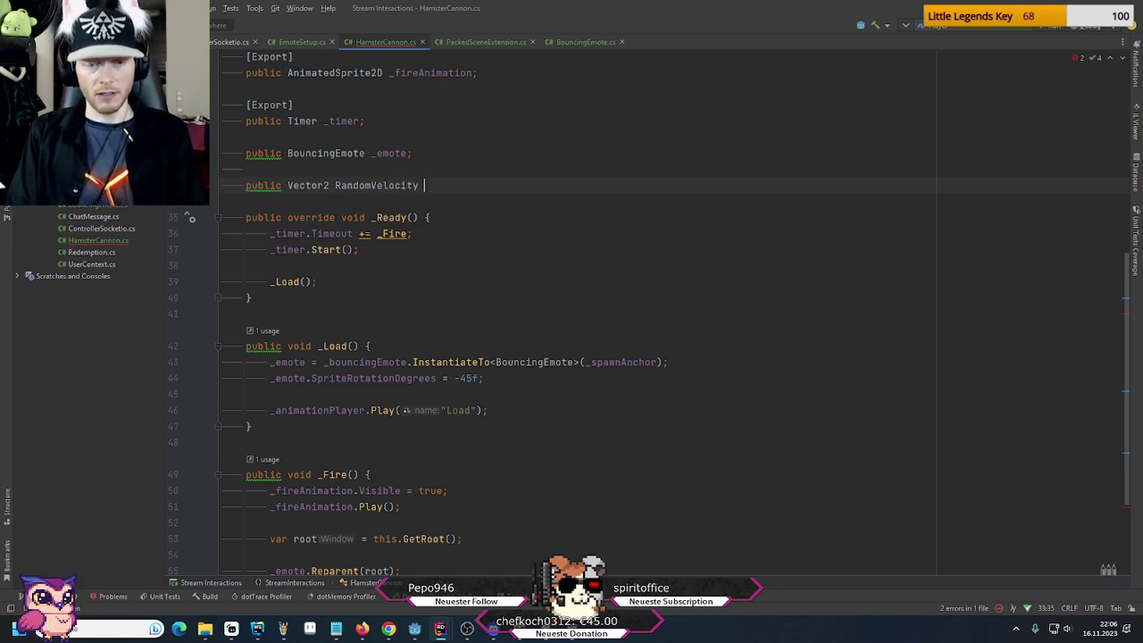
key("Return")
type("get {")
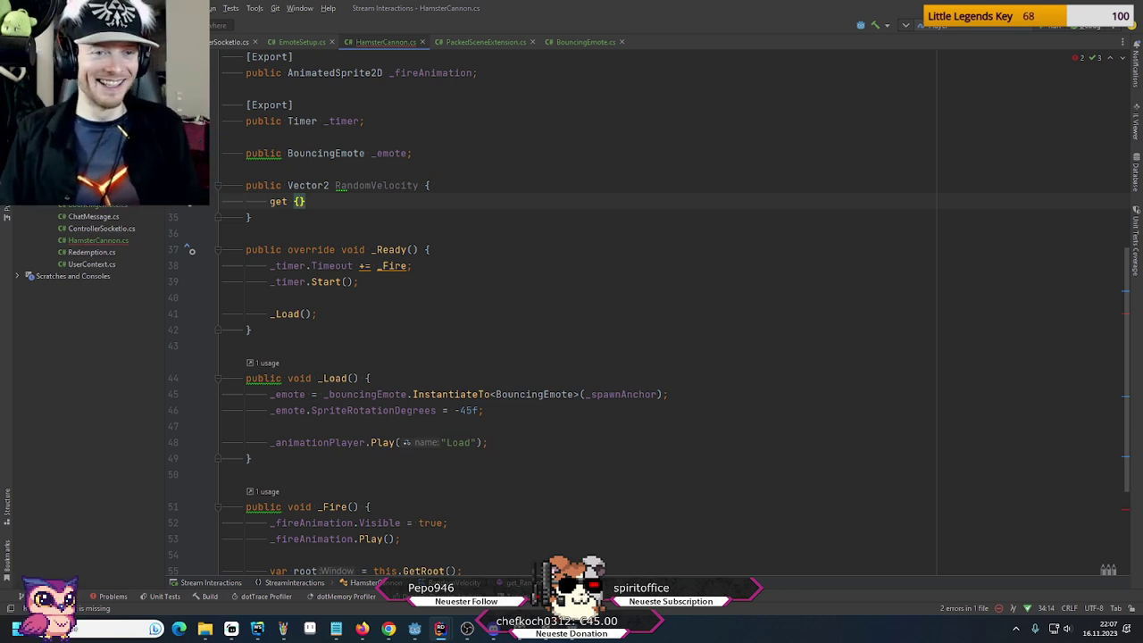
key("Return")
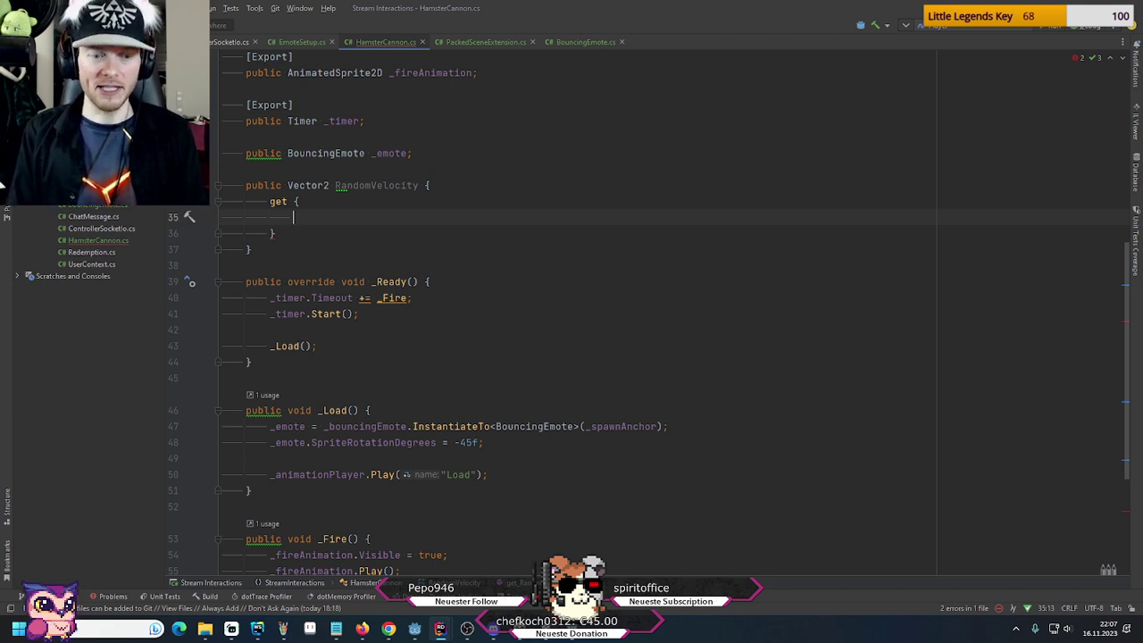
Insert the copied line let speed = 1000 + (Math.random() * Math.random()) * 1000 into the RandomVelocity getter
type("let speed = 1000 + (Math.random() * Math.random()) * 1000")
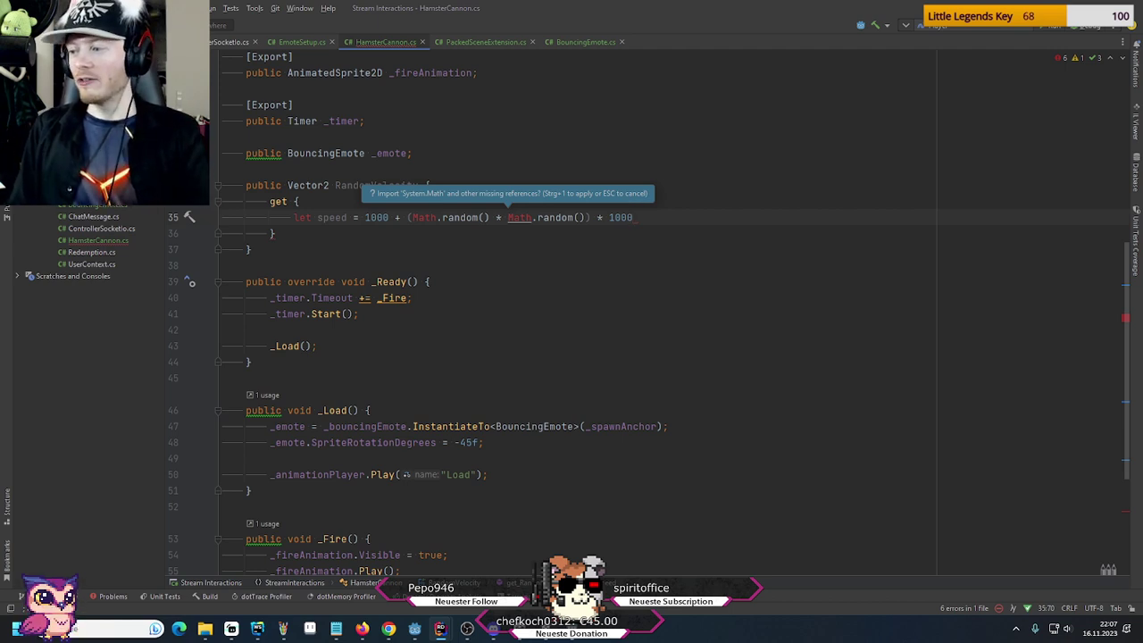
left_click(294, 217)
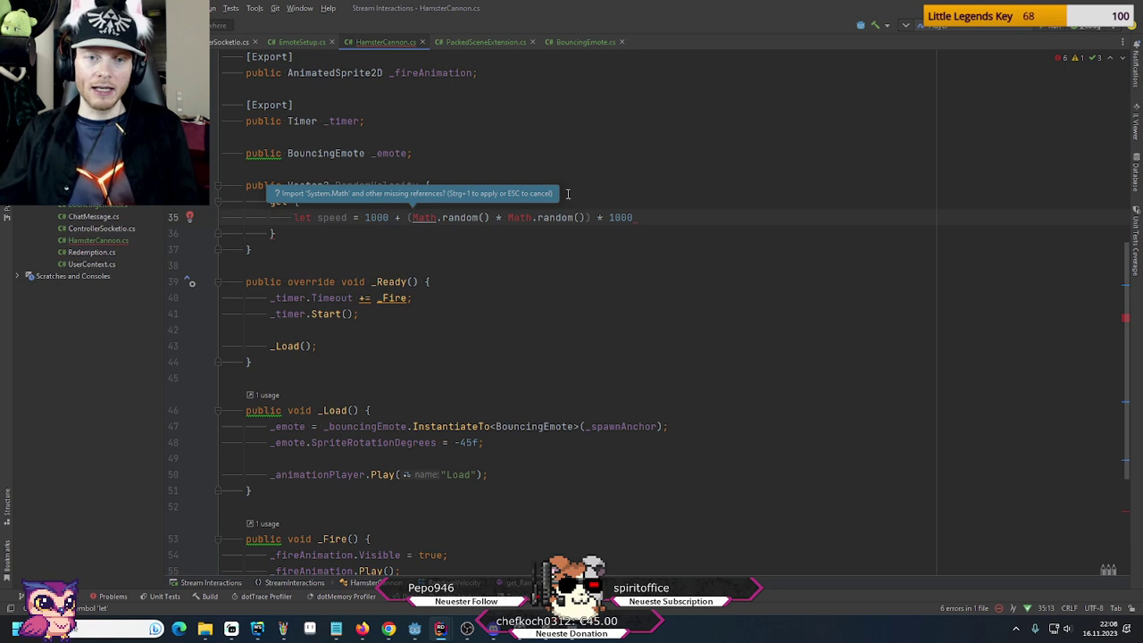
left_click(380, 217)
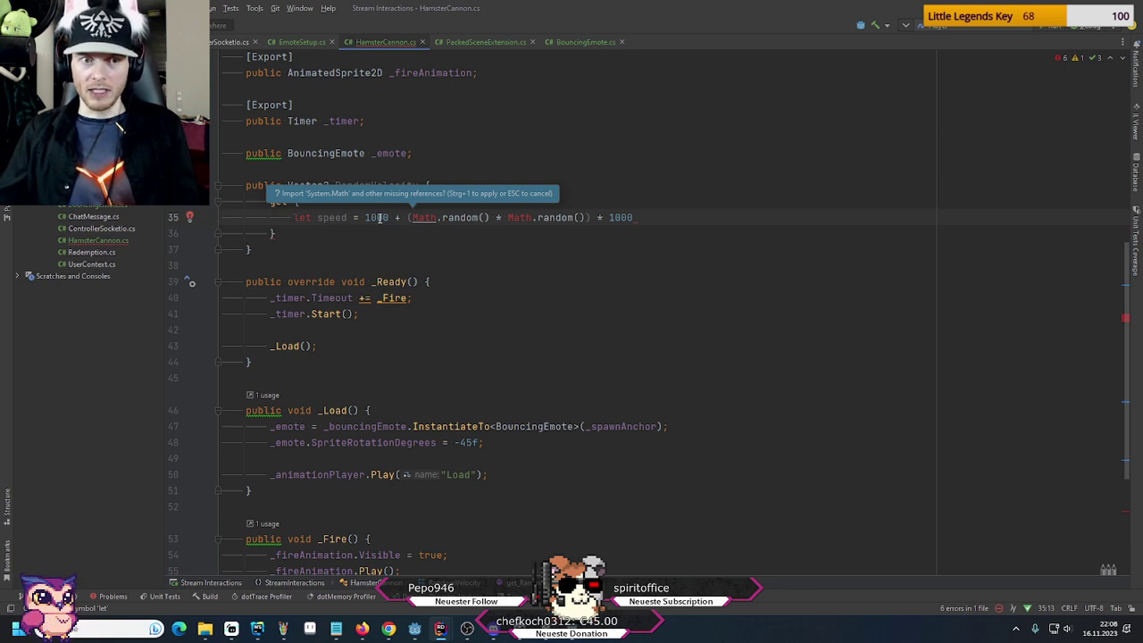
left_click(388, 217)
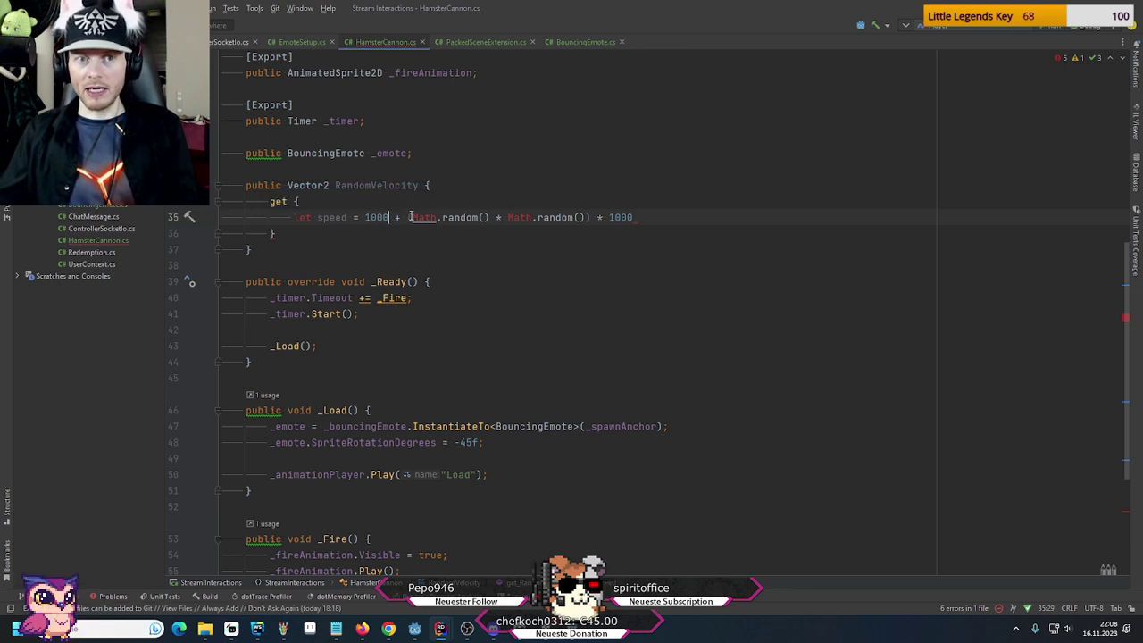
left_click(569, 217)
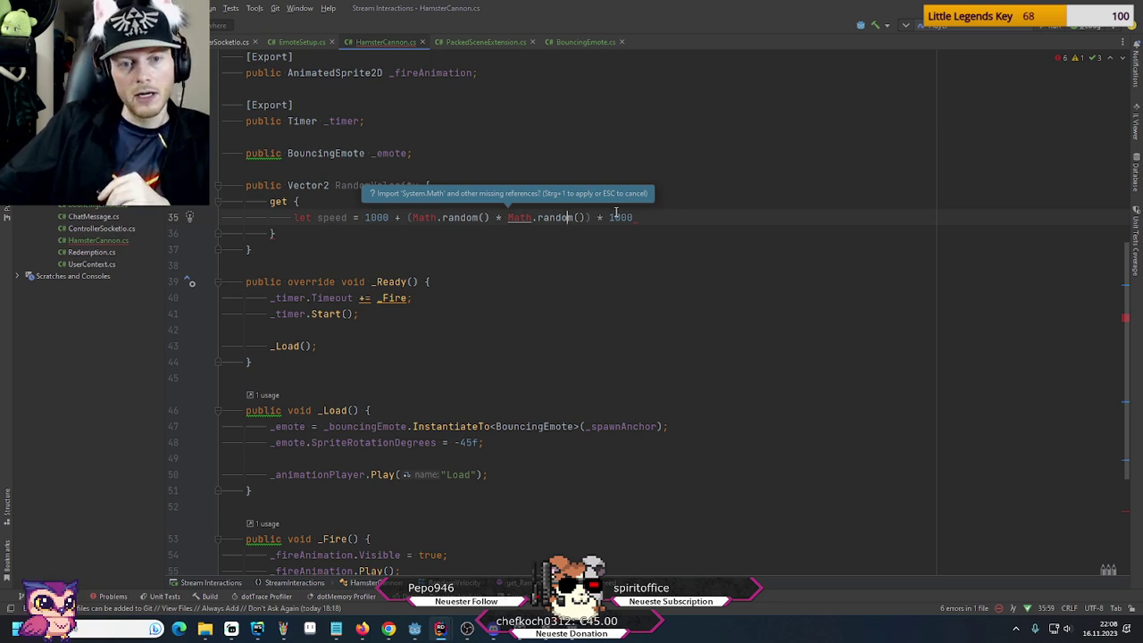
left_click(499, 217)
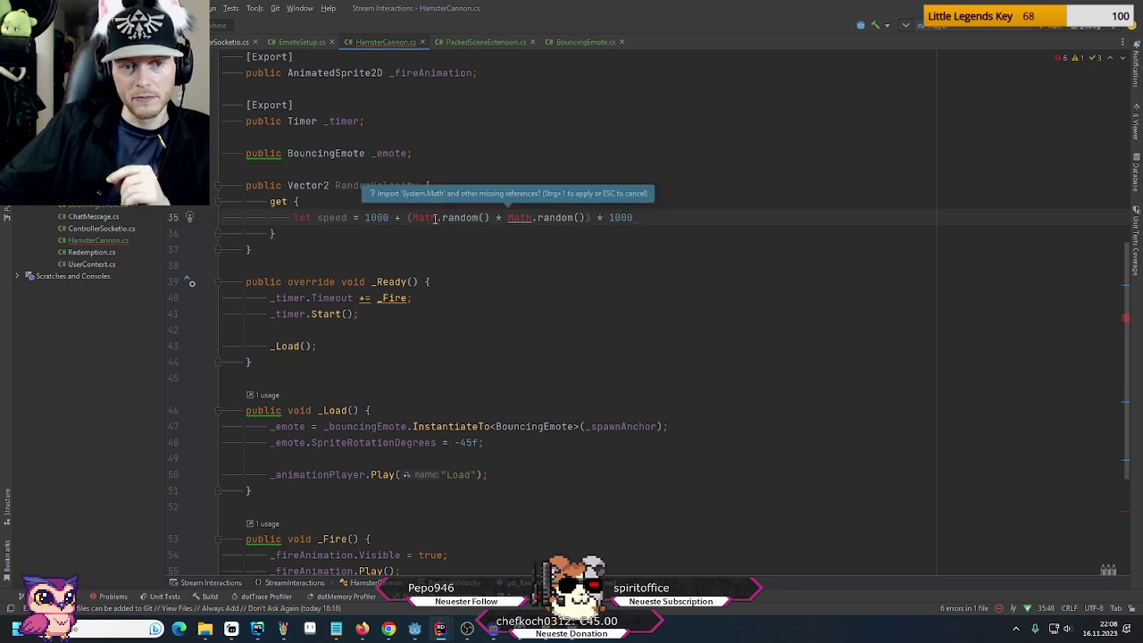
scroll(507, 293, "down", 4)
scroll(508, 293, "up", 12)
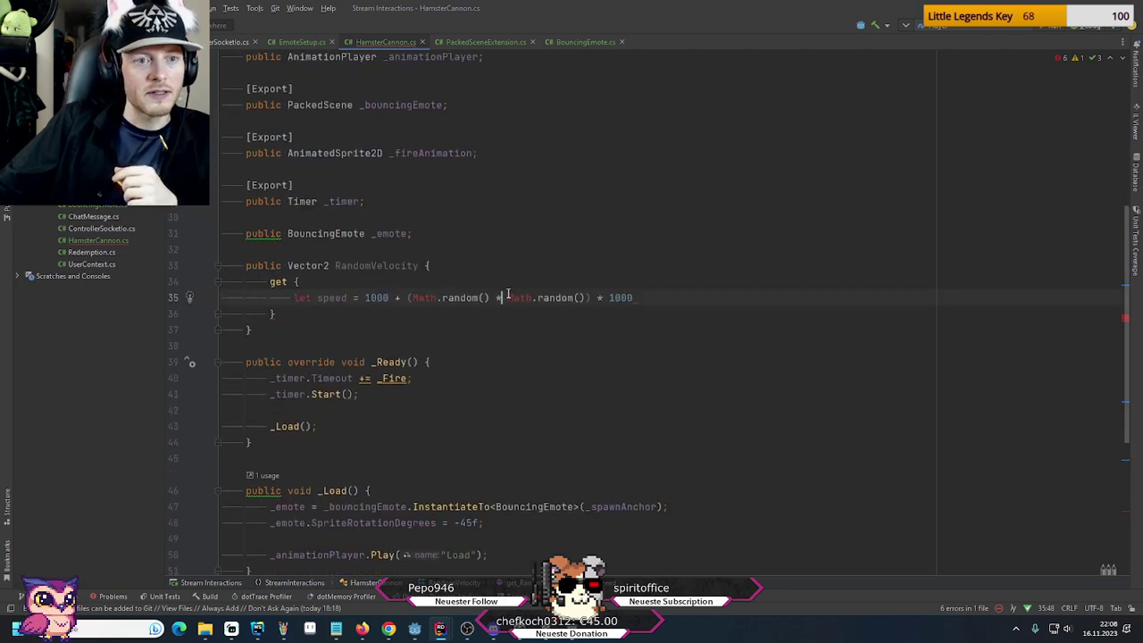
scroll(447, 301, "down", 7)
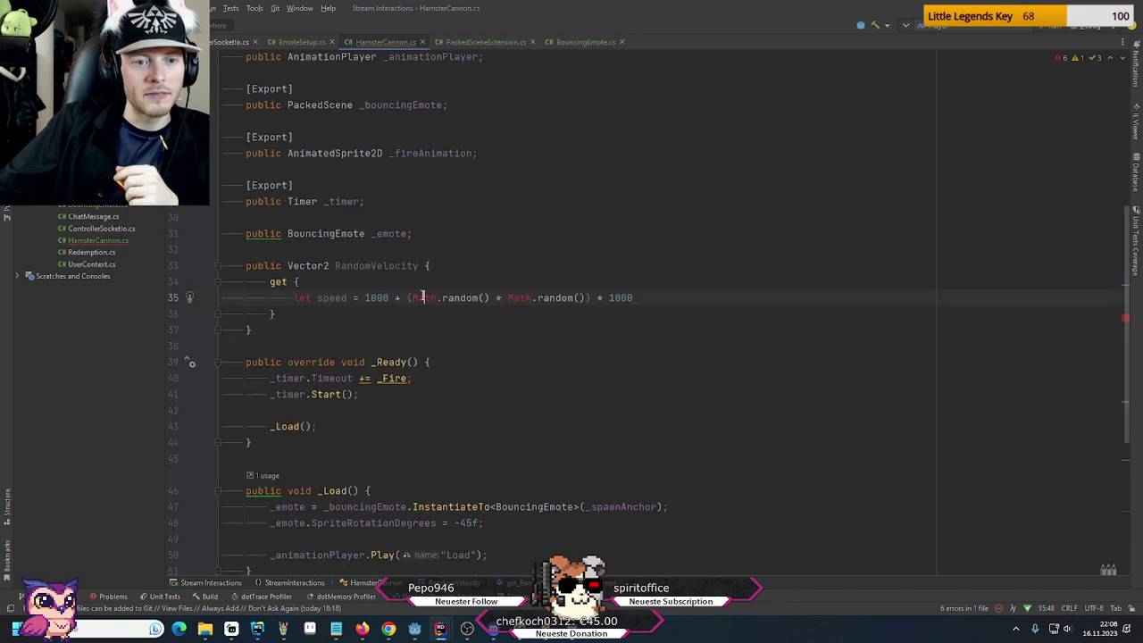
Replace the first Math.random() call in the speed formula with GD.Randf()
double_click(424, 299)
type("Rand")
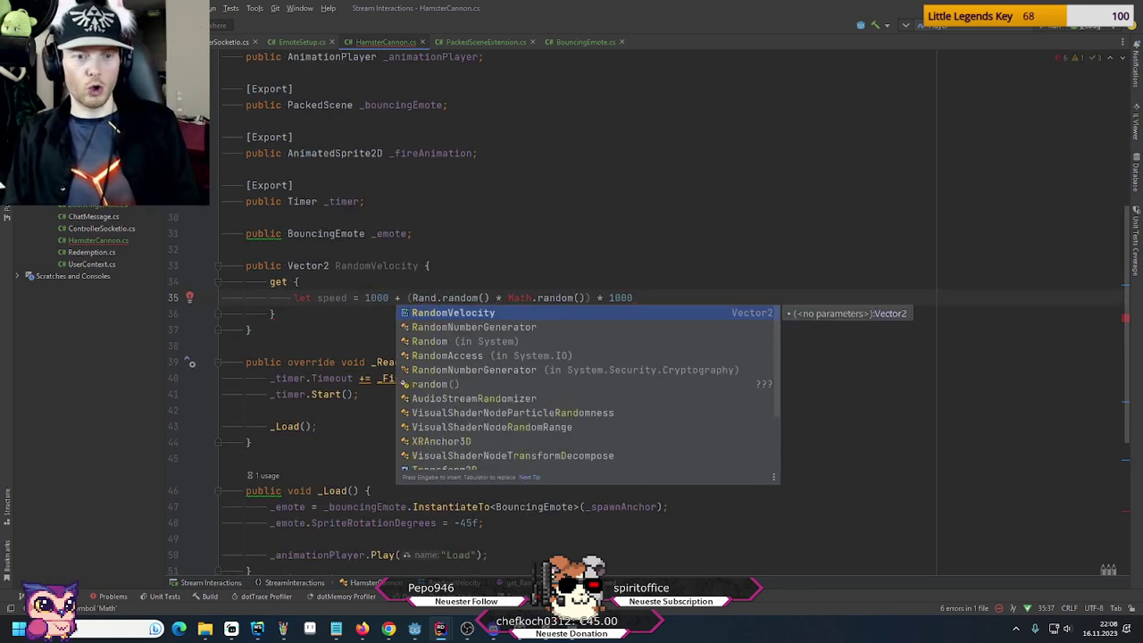
key("BackSpace")
key("BackSpace")
key("BackSpace")
key("BackSpace")
type("GD.")
key("Escape")
type("Ra")
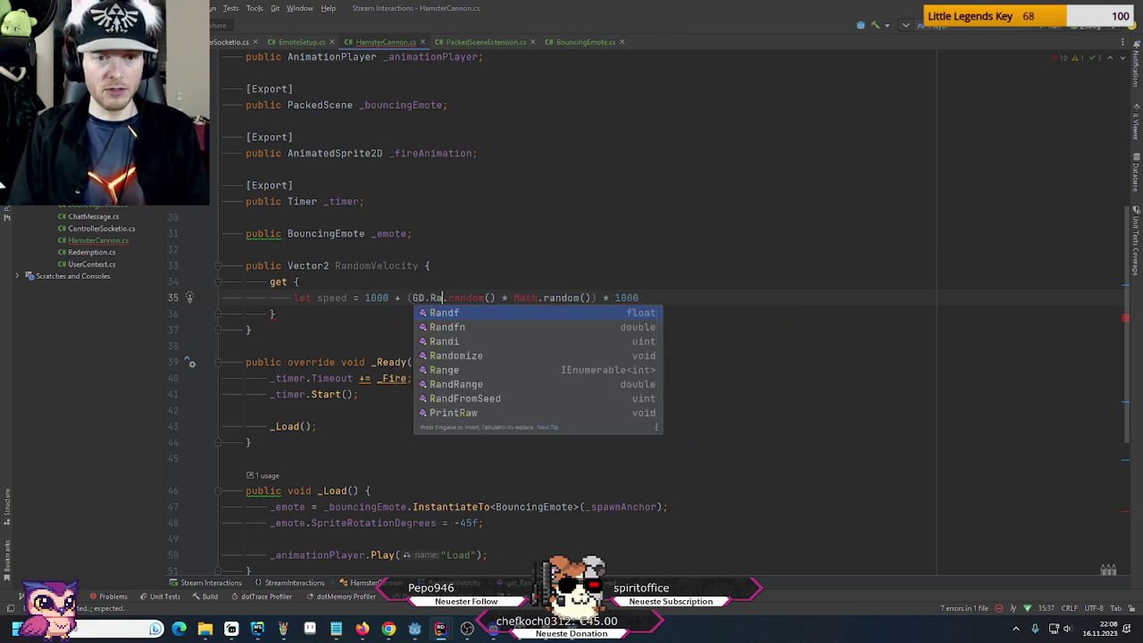
key("Return")
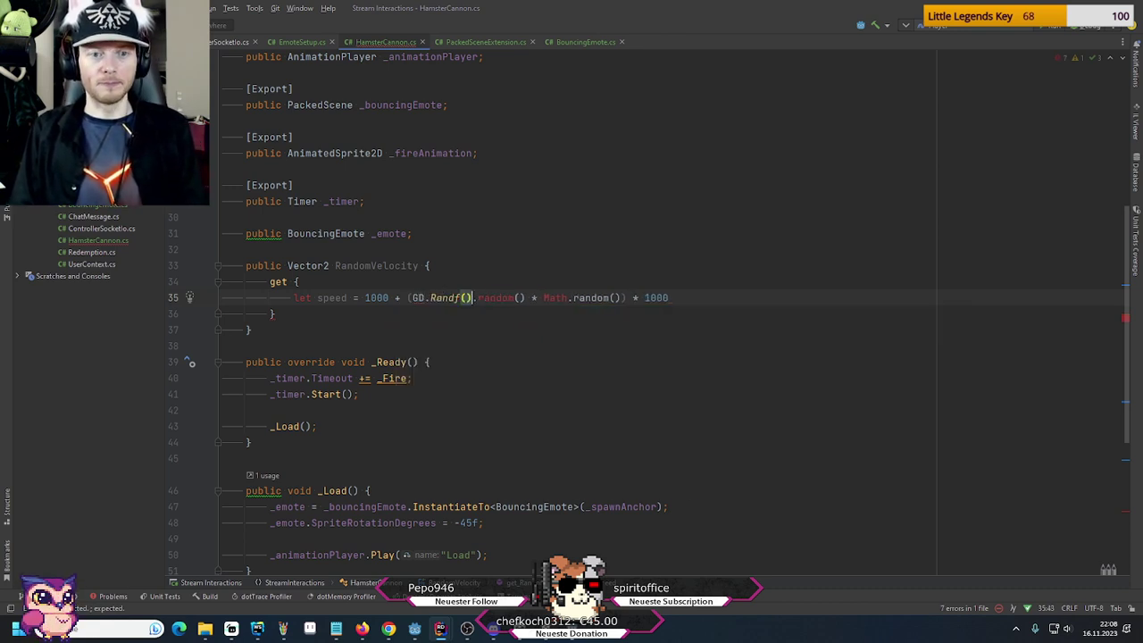
key("Delete")
key("Delete")
key("Delete")
key("Delete")
key("Delete")
key("Delete")
key("Delete")
key("Delete")
key("Delete")
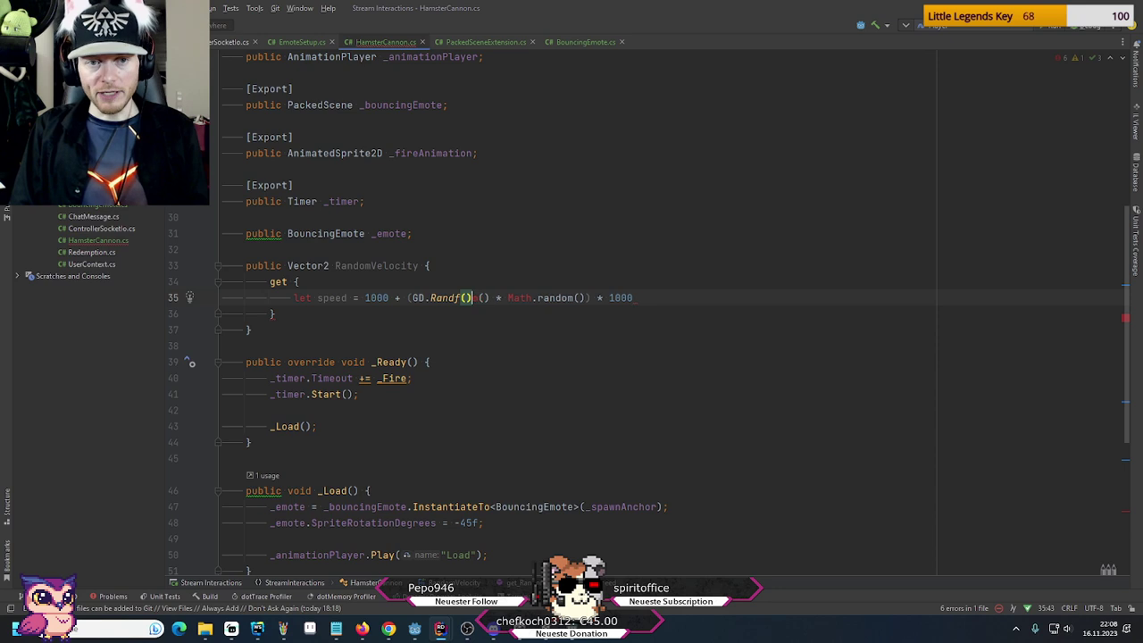
key("Delete")
key("Delete")
key("Delete")
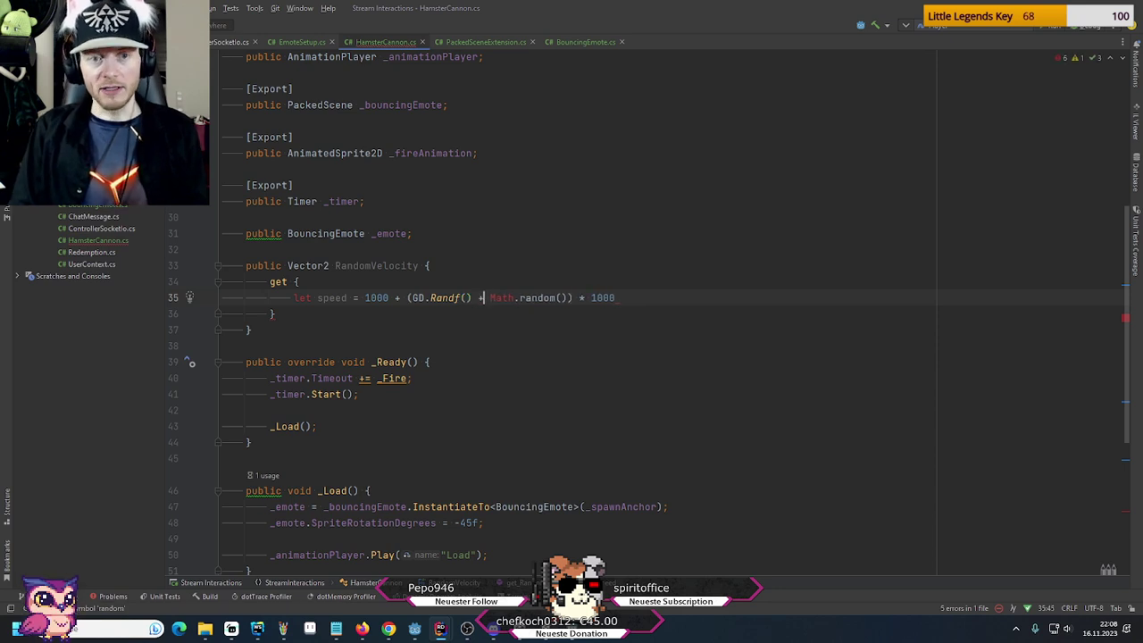
Make the speed formula add its two random values and replace the remaining Math.random() call with GD.Randf()
type("+")
key("ctrl+shift+Right")
key("ctrl+shift+Right")
key("ctrl+shift+Right")
key("ctrl+shift+Right")
key("ctrl+shift+Right")
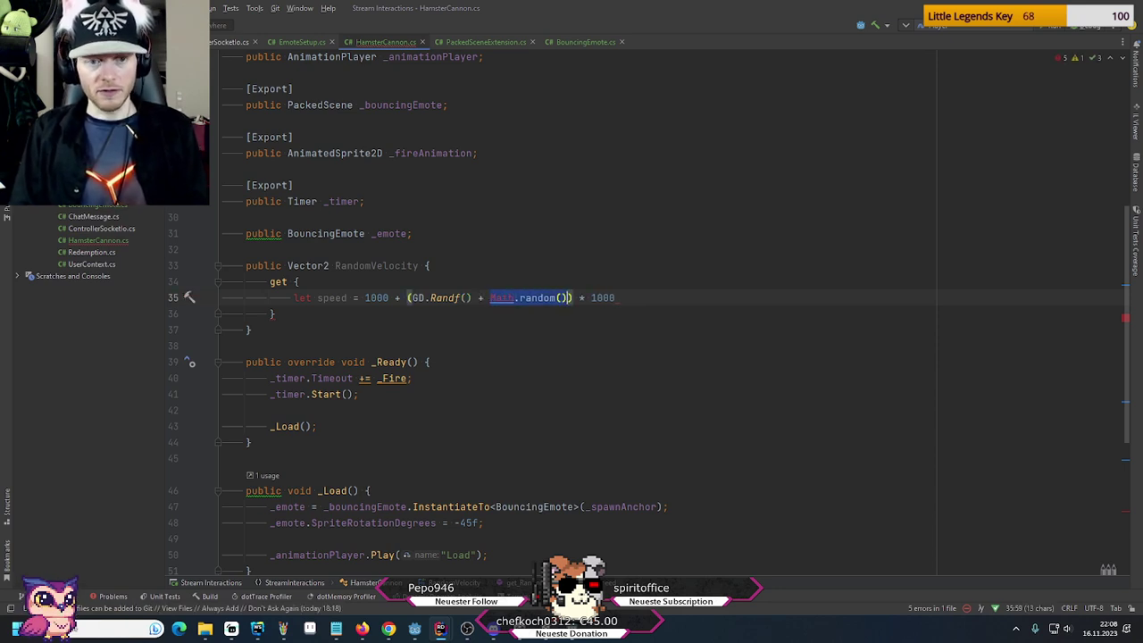
type("GD.Ra")
key("Return")
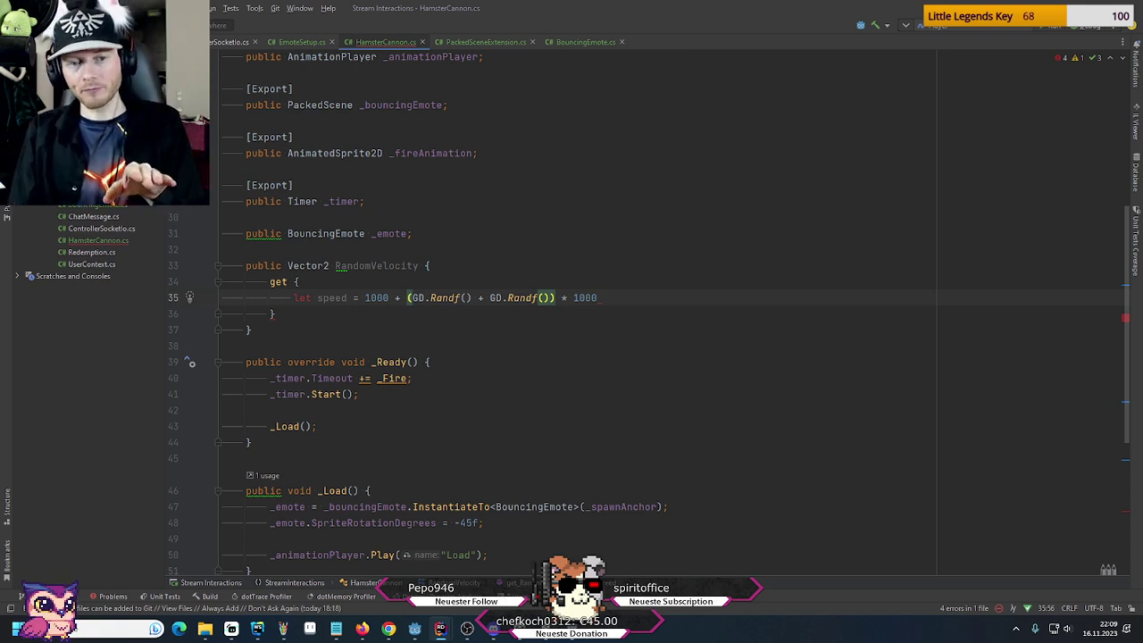
Make the speed formula's base 1000f, change its random multiplier to 250f, and end the statement with a semicolon
key("Home")
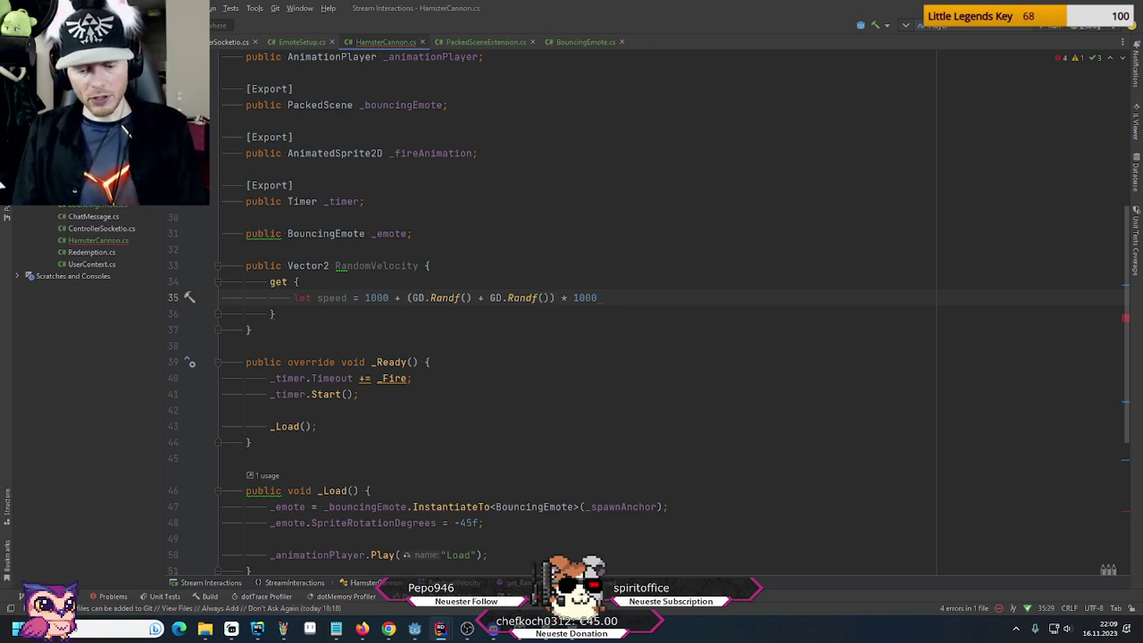
type("f")
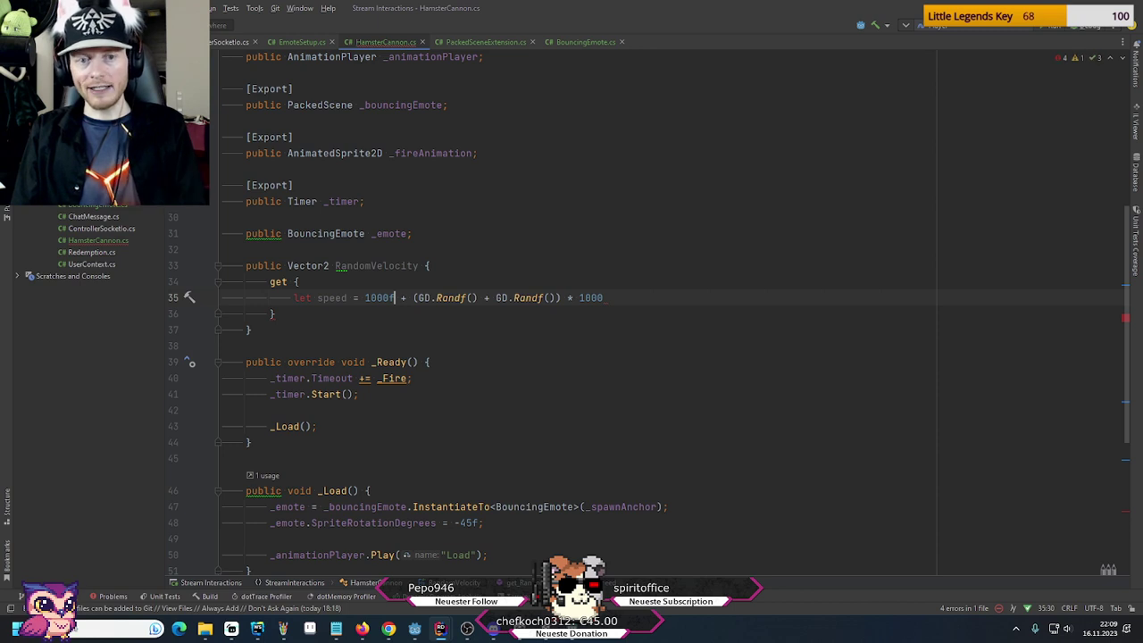
key("End")
key("ctrl+BackSpace")
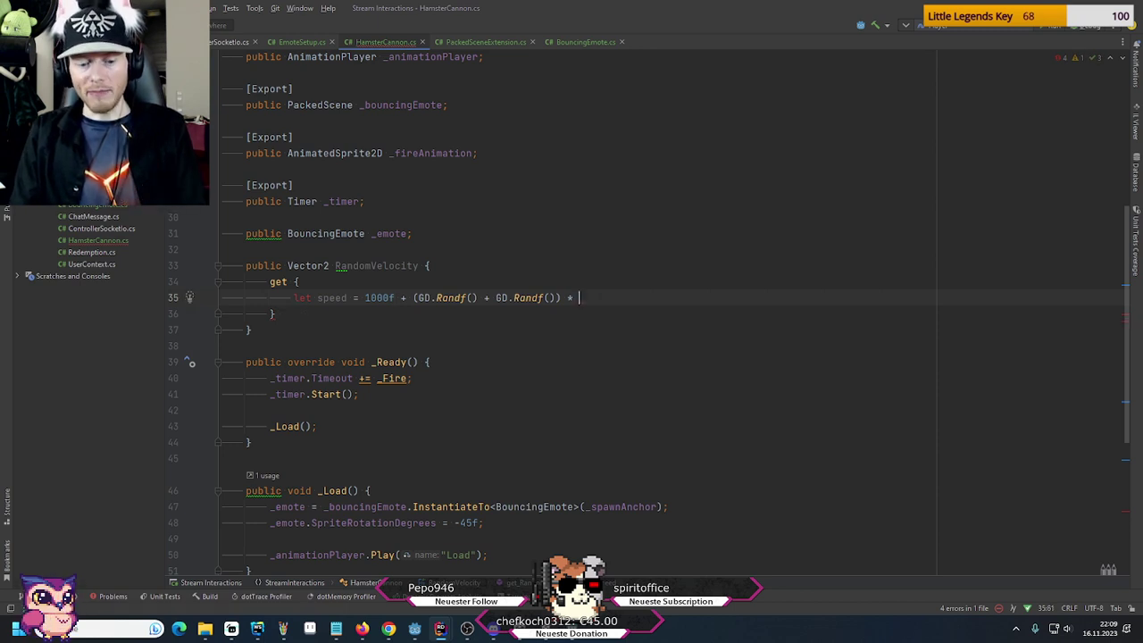
type("250")
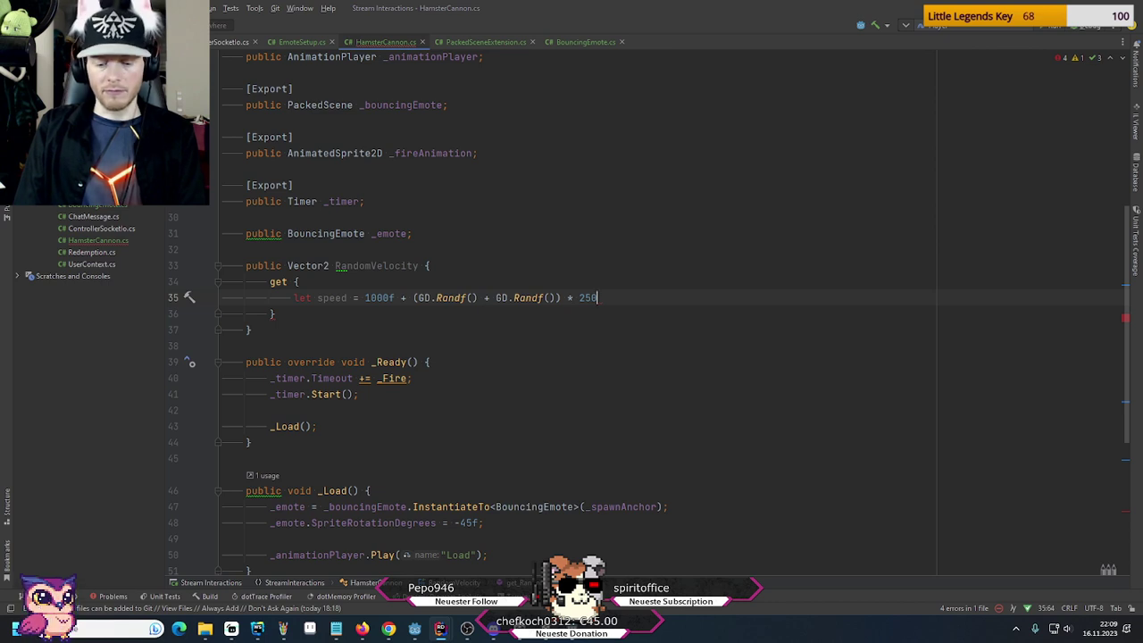
type("f;")
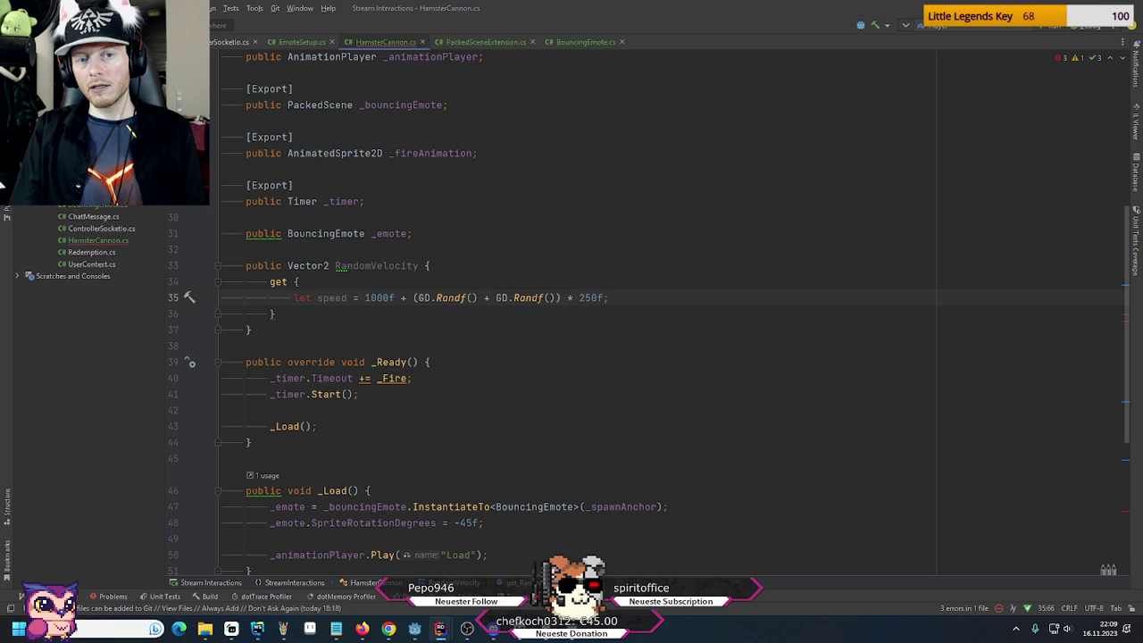
Set the random multiplier in the speed formula to 500f
left_click(597, 298)
key("Left")
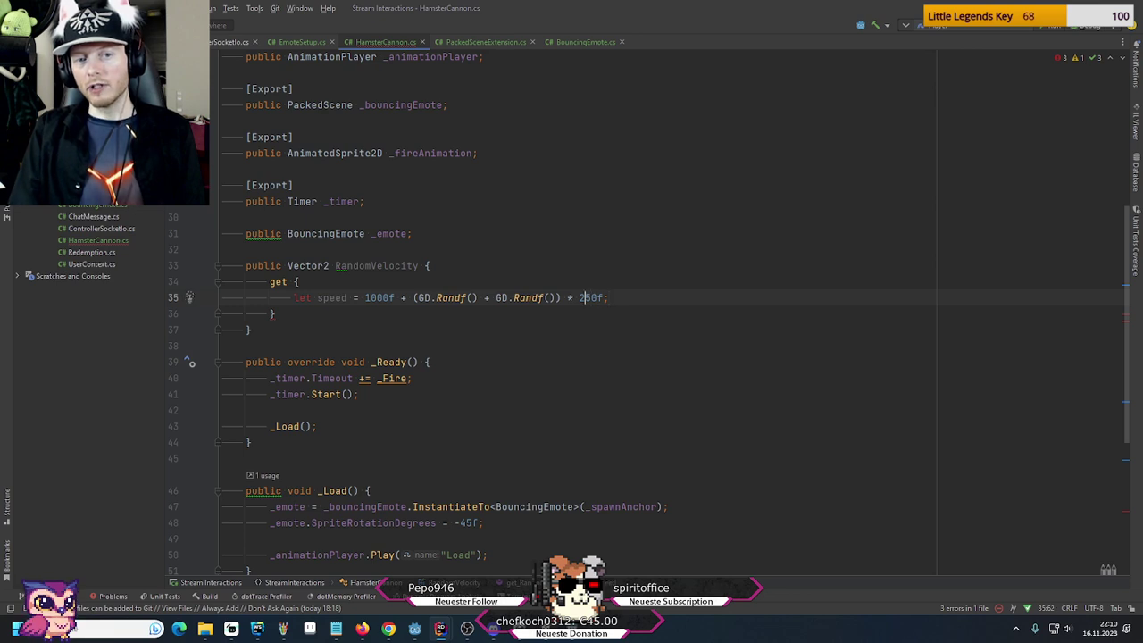
key("BackSpace")
key("BackSpace")
type("50")
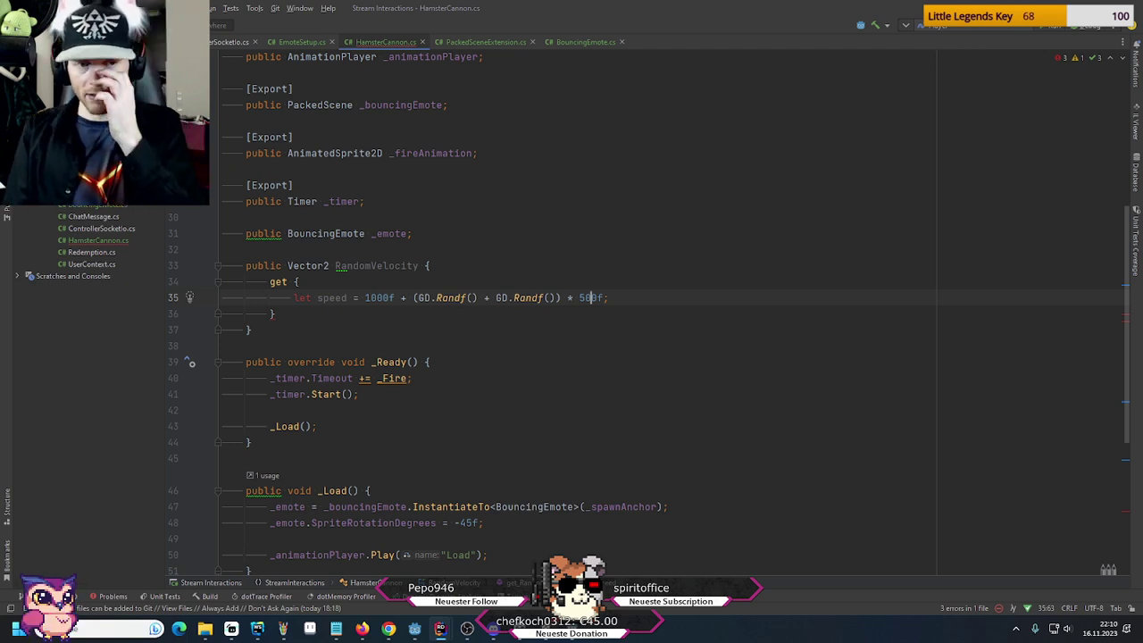
Try returning the formula directly by replacing let speed = with return in the RandomVelocity getter
left_click(294, 298)
key("ctrl+shift+Right")
key("ctrl+shift+Right")
key("ctrl+shift+Right")
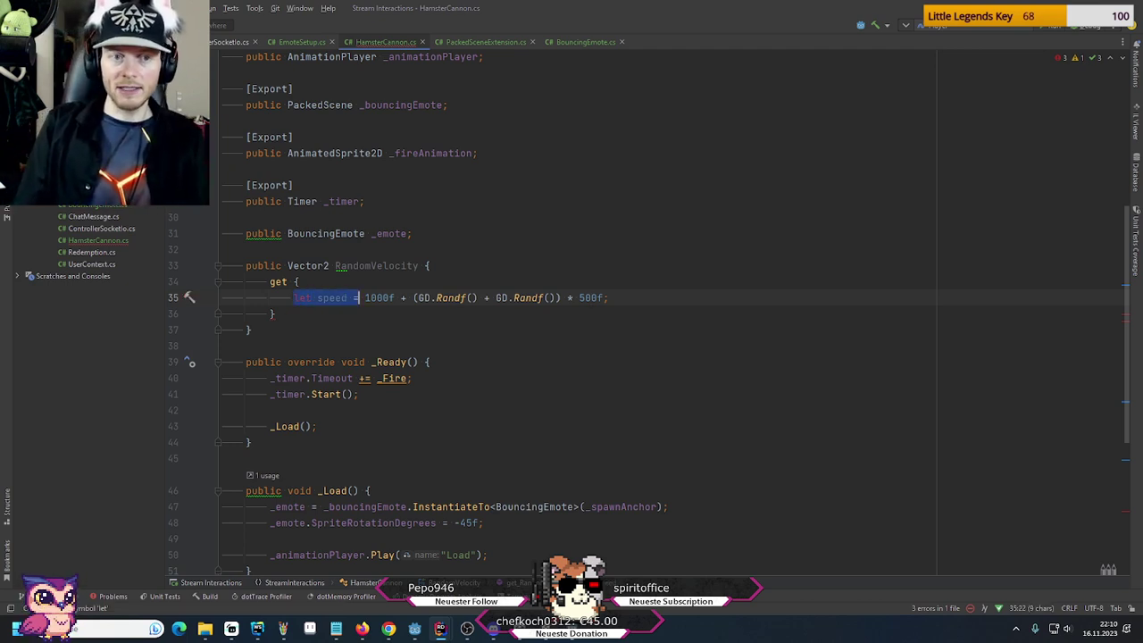
type("return")
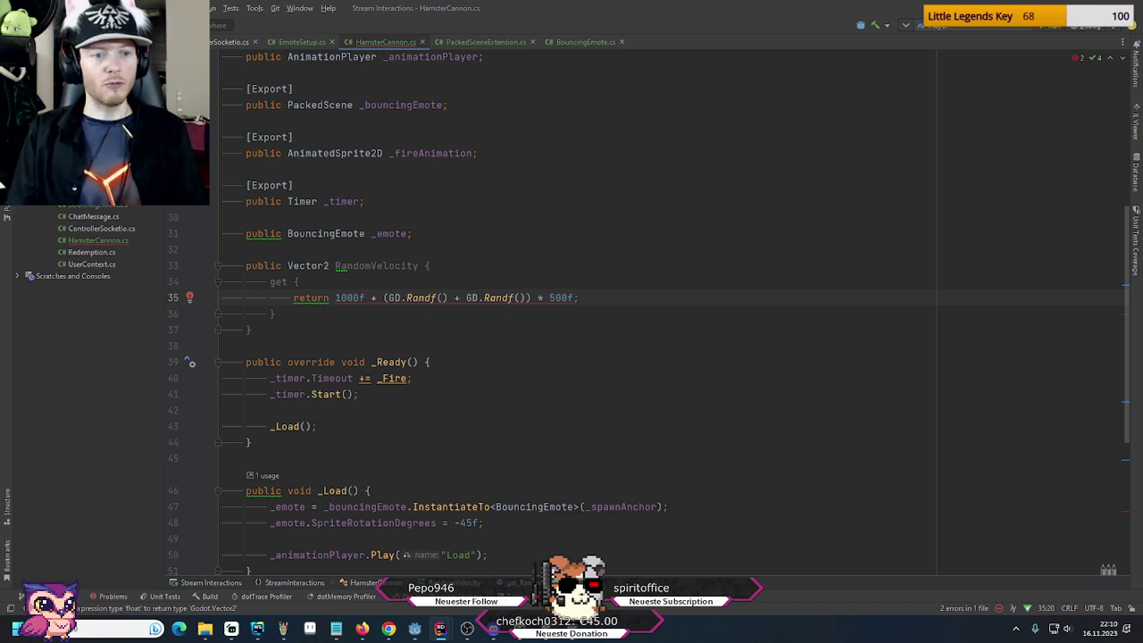
Replace the return keyword before the formula with the declaration var speed =
key("ctrl+shift+Left")
key("BackSpace")
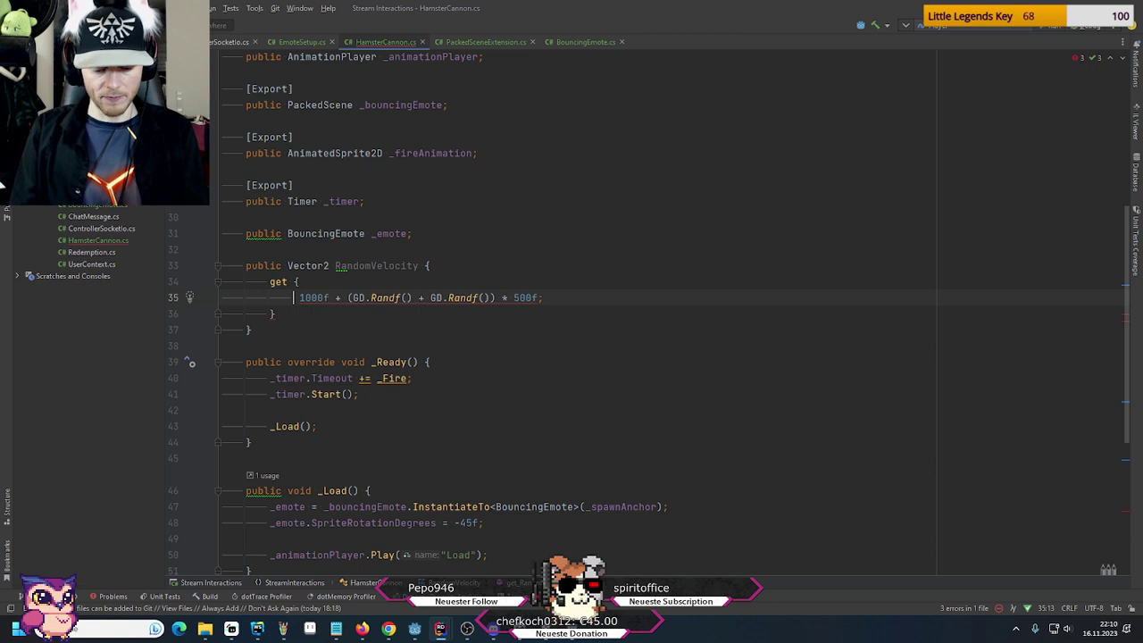
type("var speed")
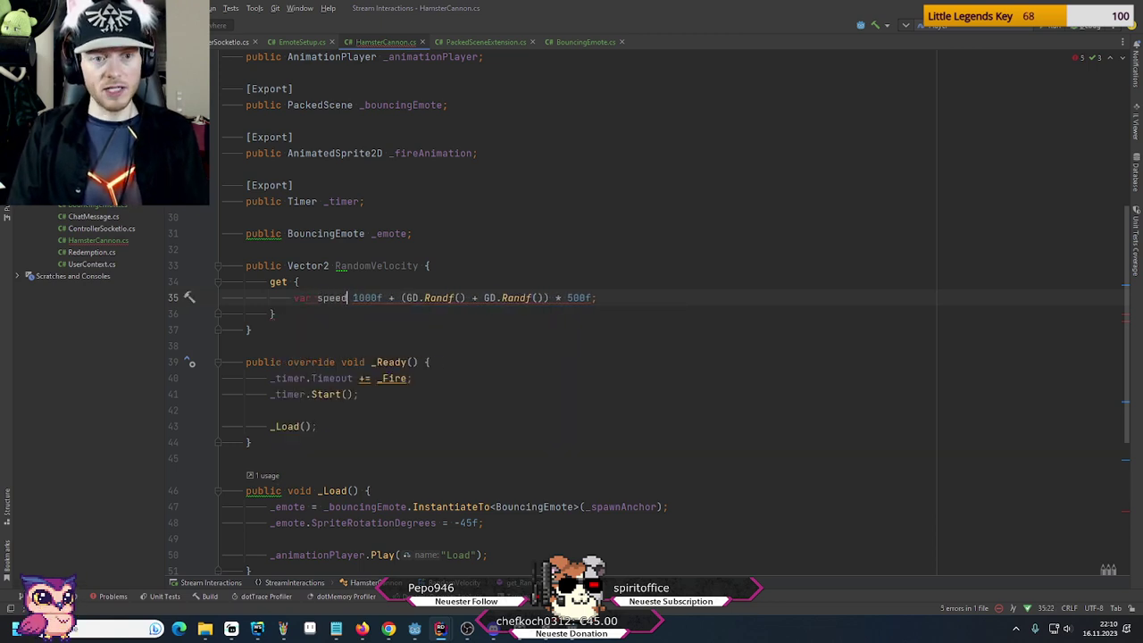
type(" =")
key("End")
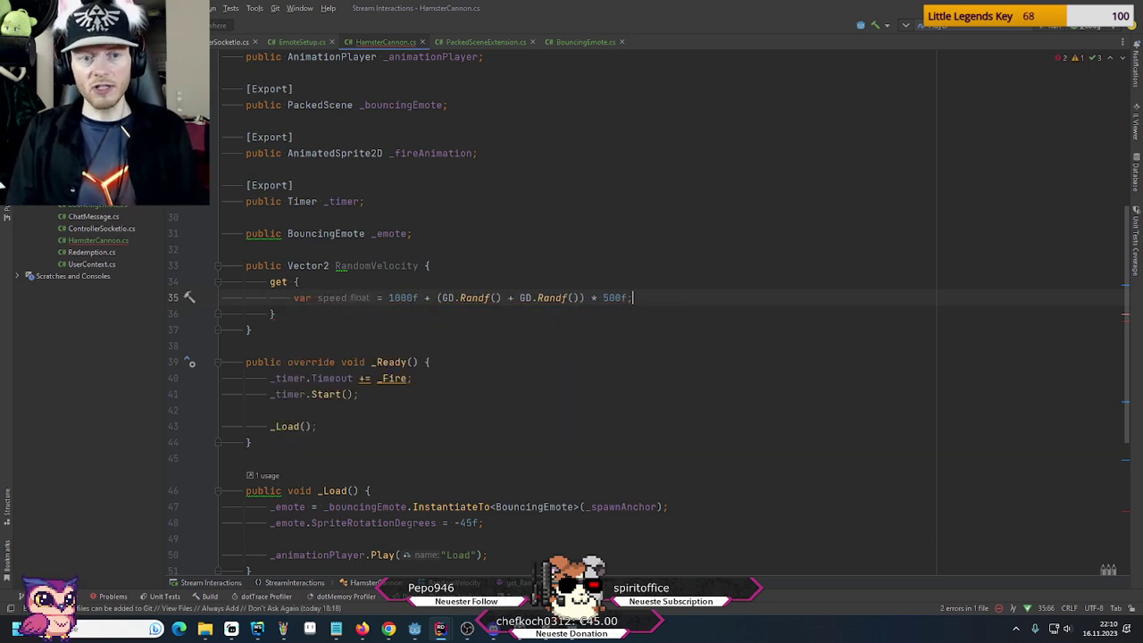
Add return new Vector2(speed, speed); below the speed line in the RandomVelocity getter, separated by a blank line
key("Return")
key("Return")
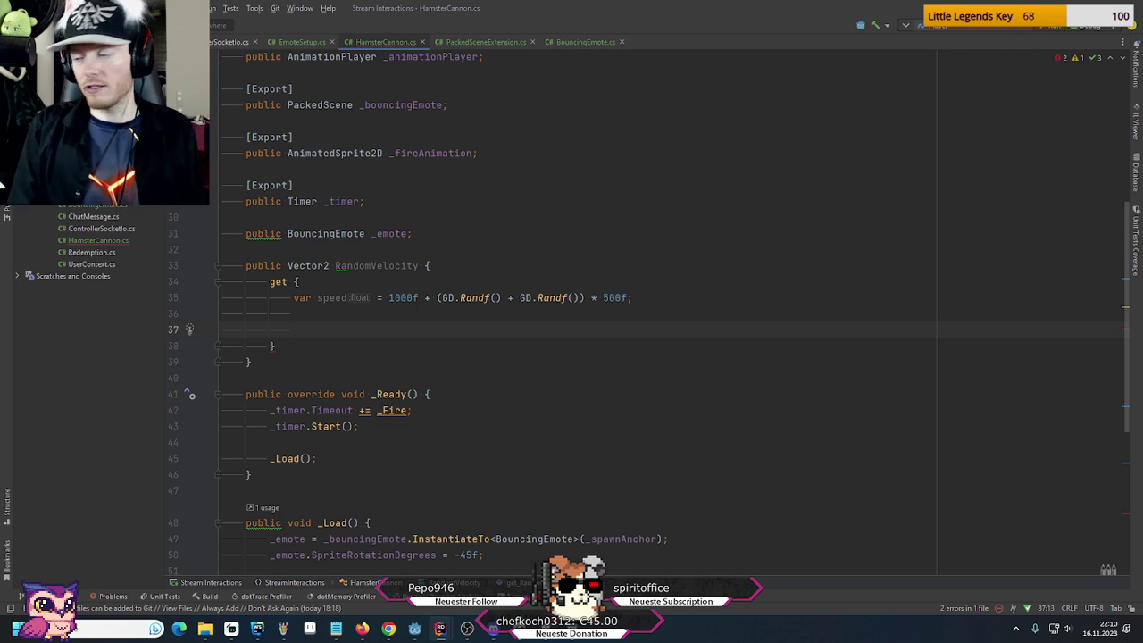
type("return new")
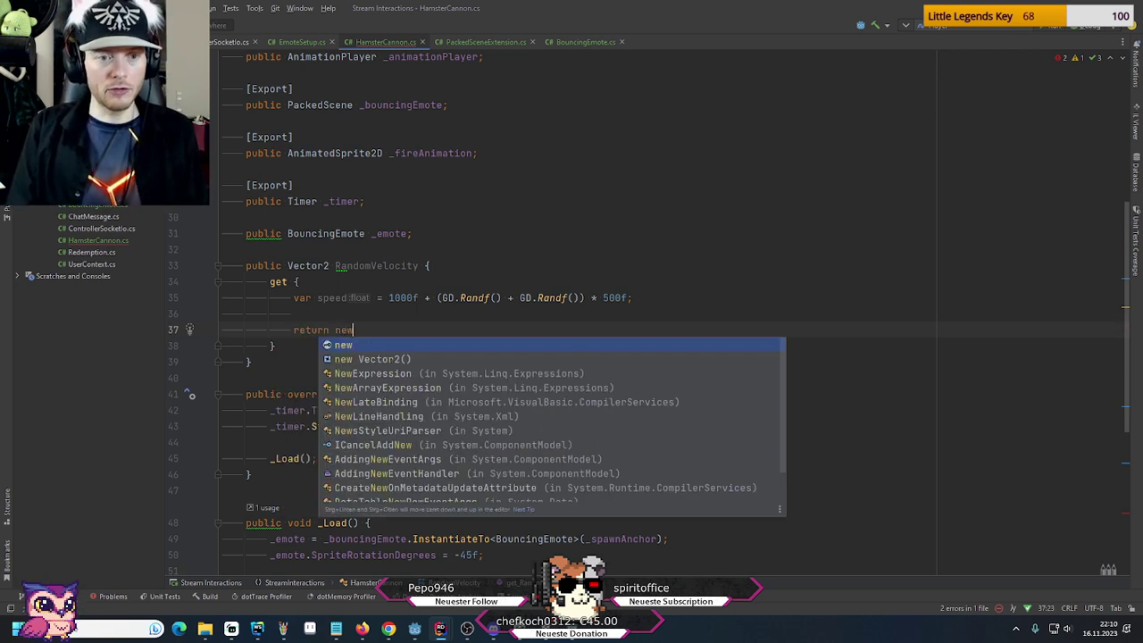
key("Down")
key("Return")
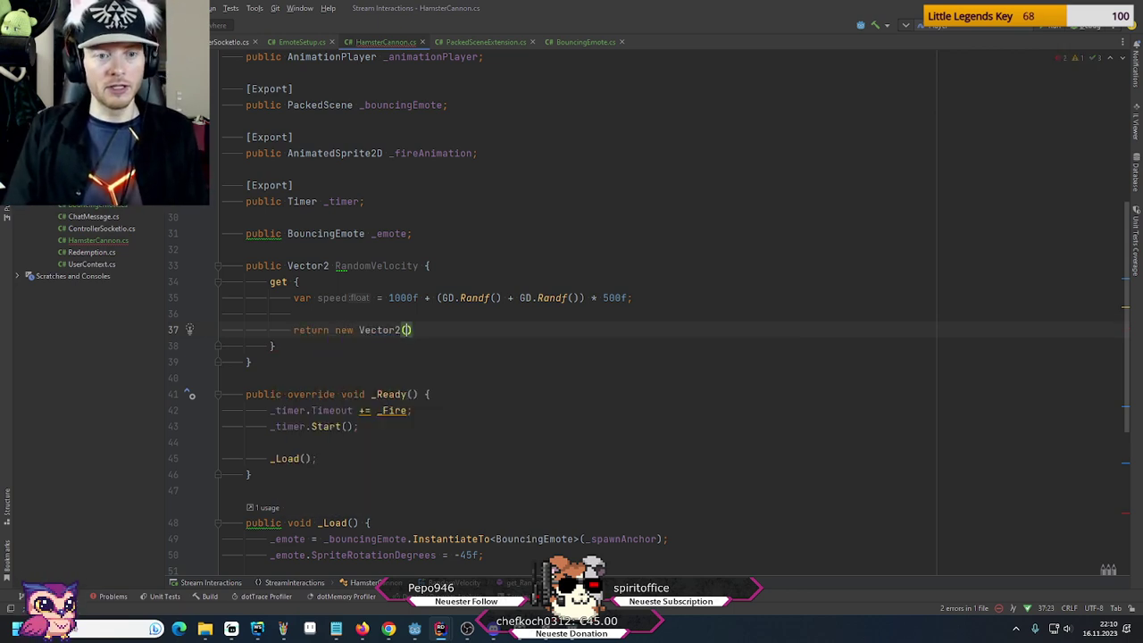
type("speed, speed);")
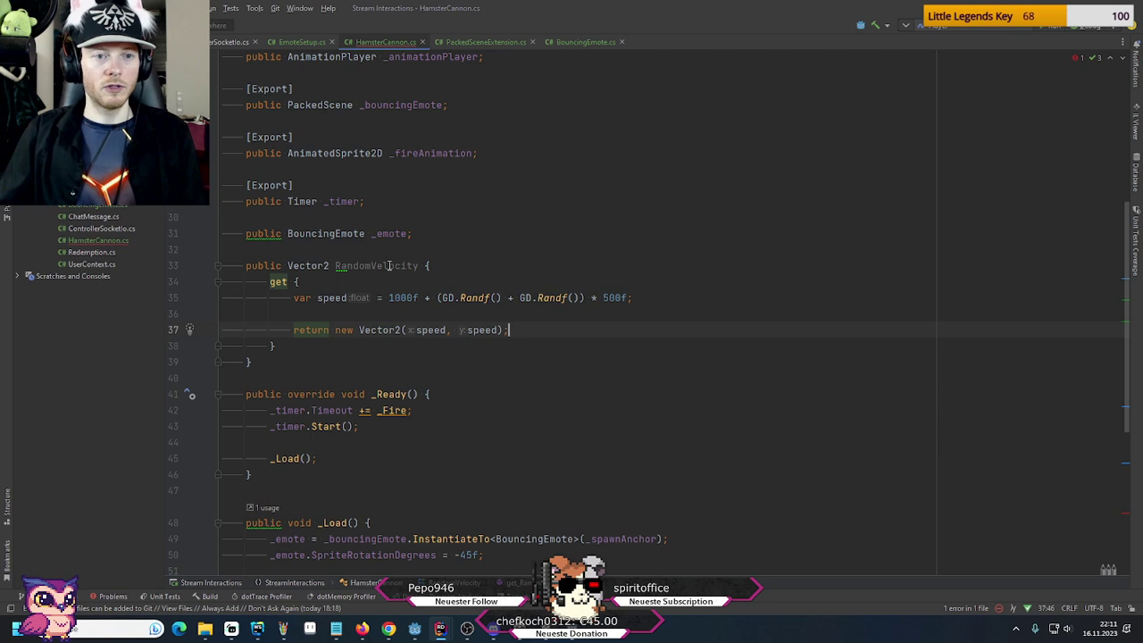
Pass the RandomVelocity property as the argument of the _emote.Yeet call in _Fire
double_click(389, 266)
key("ctrl+c")
scroll(390, 267, "down", 6)
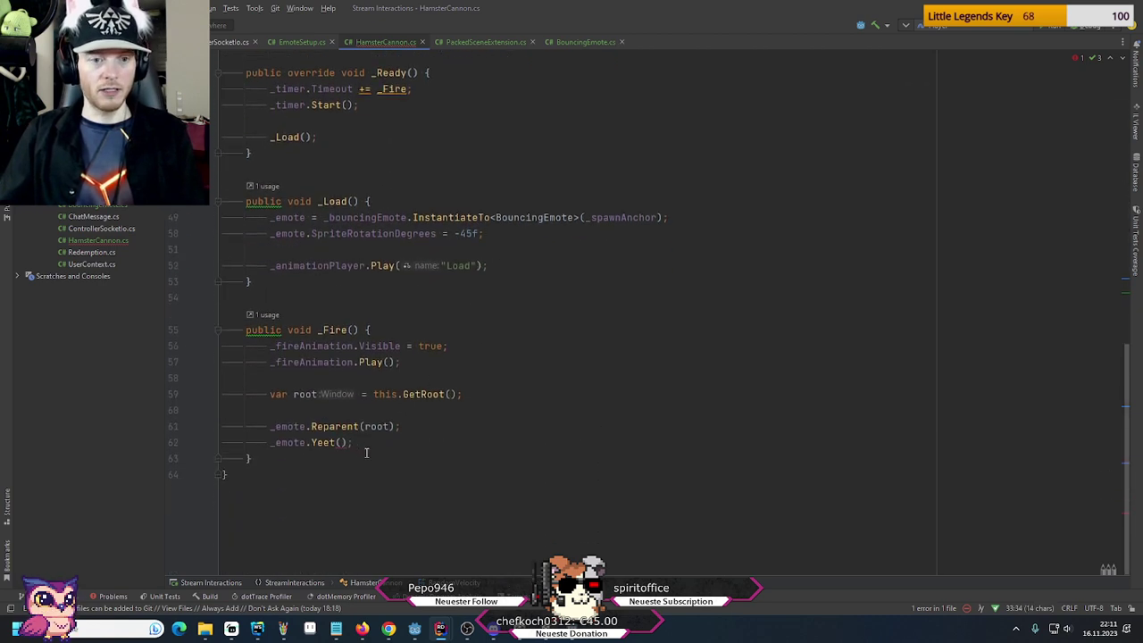
key("ctrl+v")
left_click(464, 429)
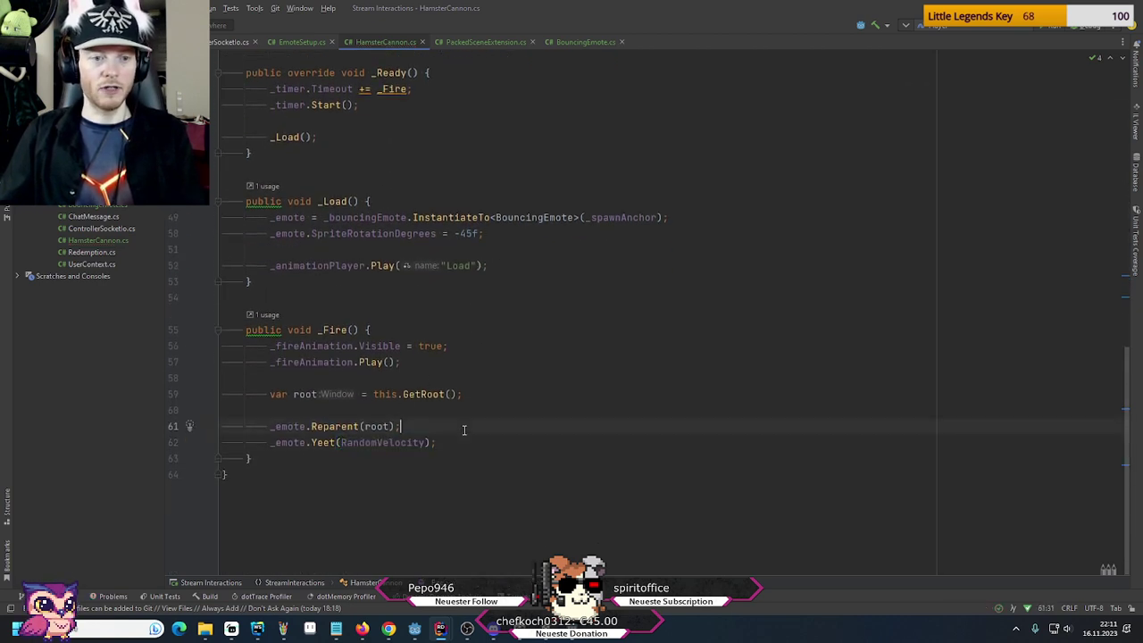
Switch to Godot, run the project to test the cannon shot with RandomVelocity, and close the game window
left_click(417, 629)
key("F5")
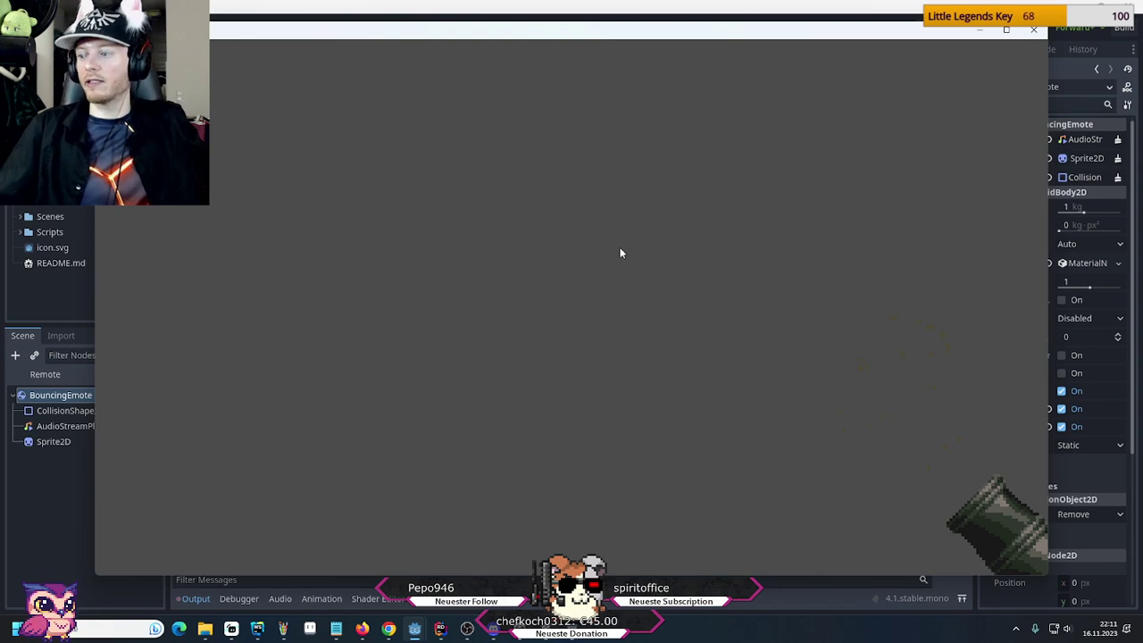
left_click(1034, 29)
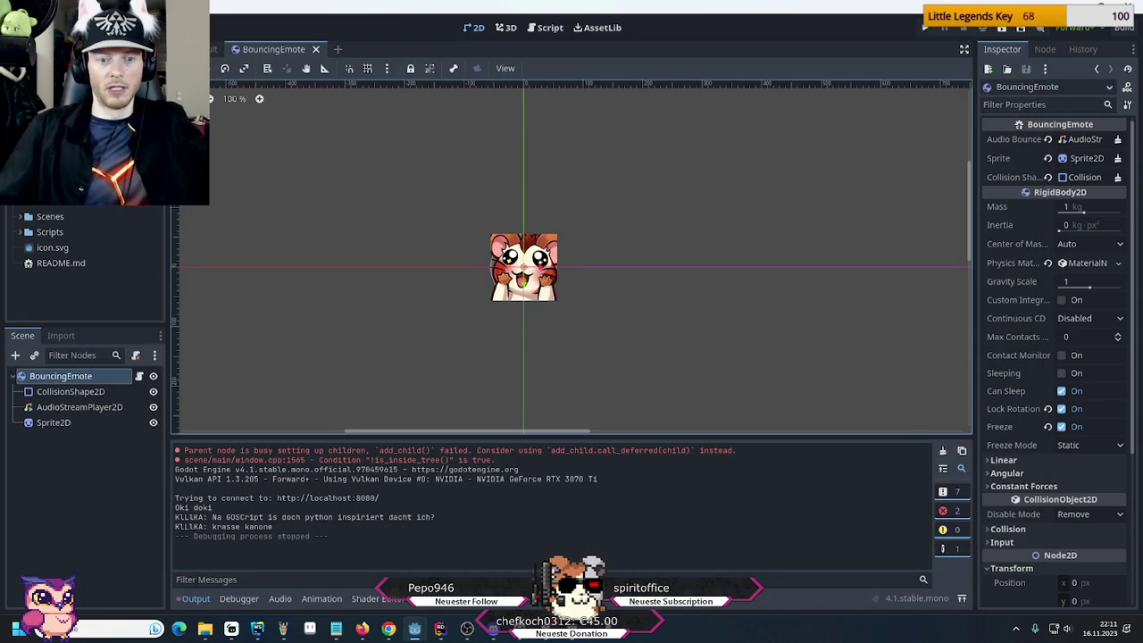
mouse_move(420, 629)
left_click(507, 572)
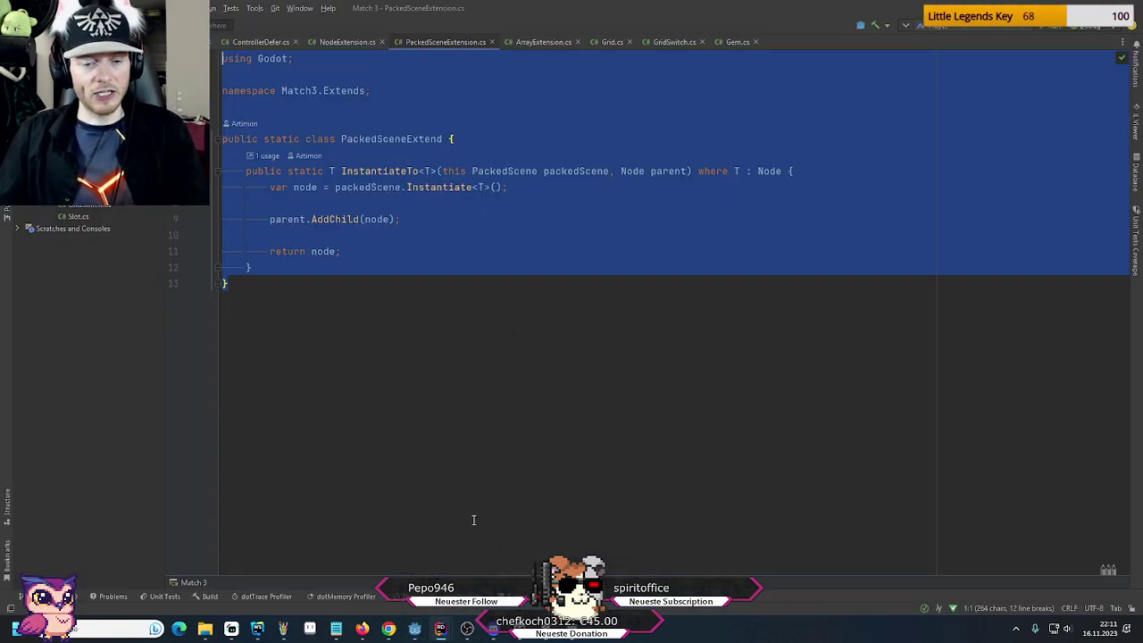
left_click(427, 607)
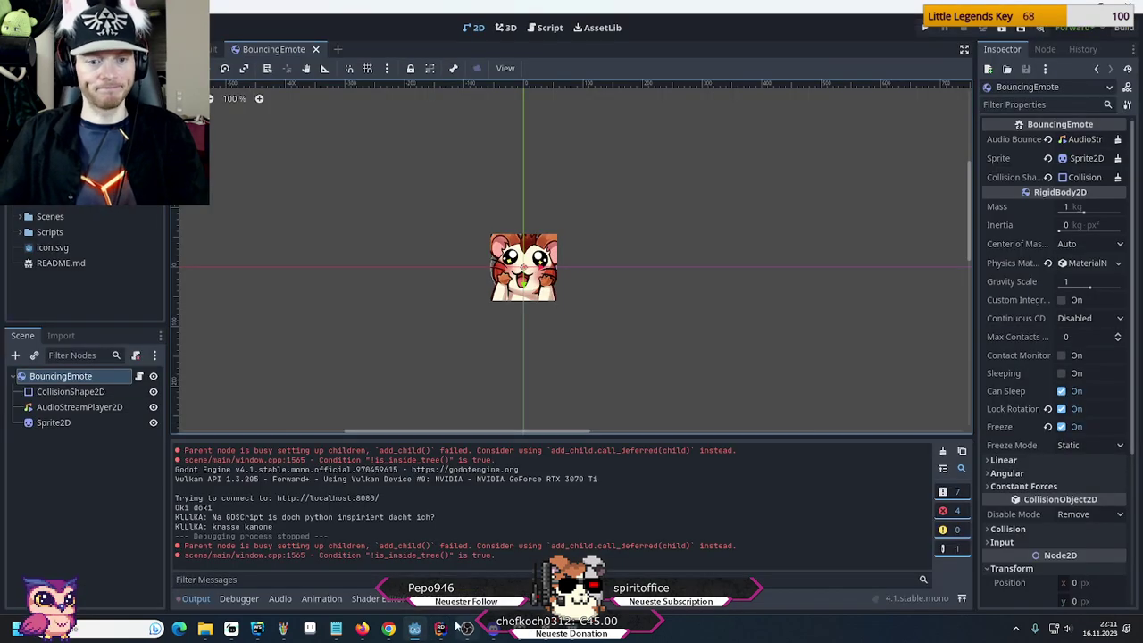
Return to HamsterCannon.cs in Rider and replace the RandomVelocity argument of the _emote.Yeet call with Vector2.Zero
mouse_move(451, 627)
left_click(419, 527)
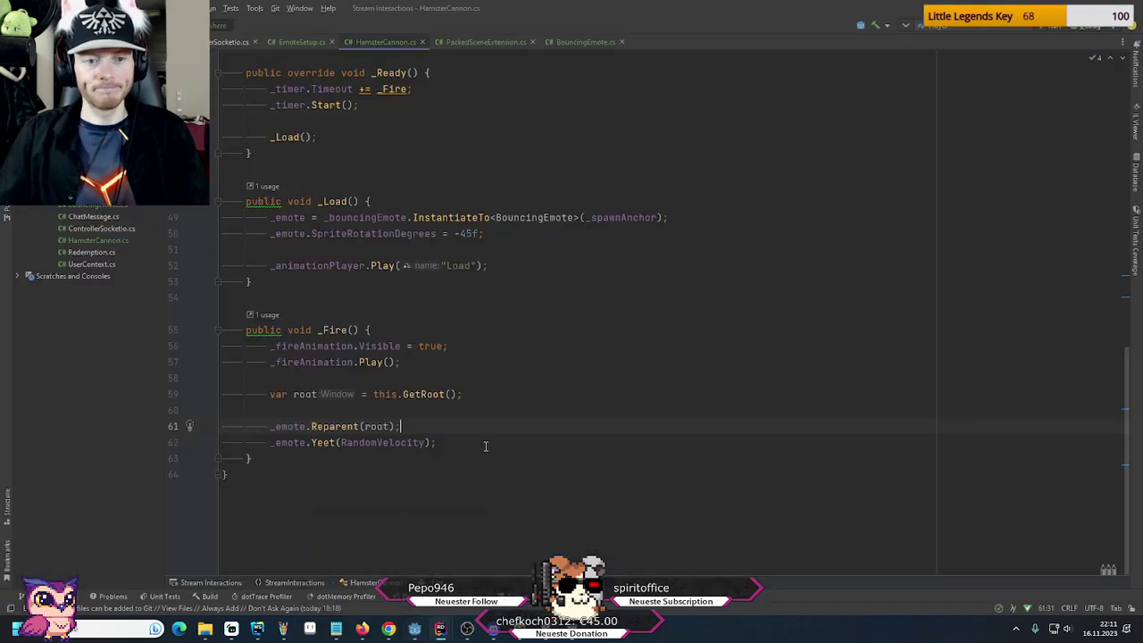
double_click(403, 443)
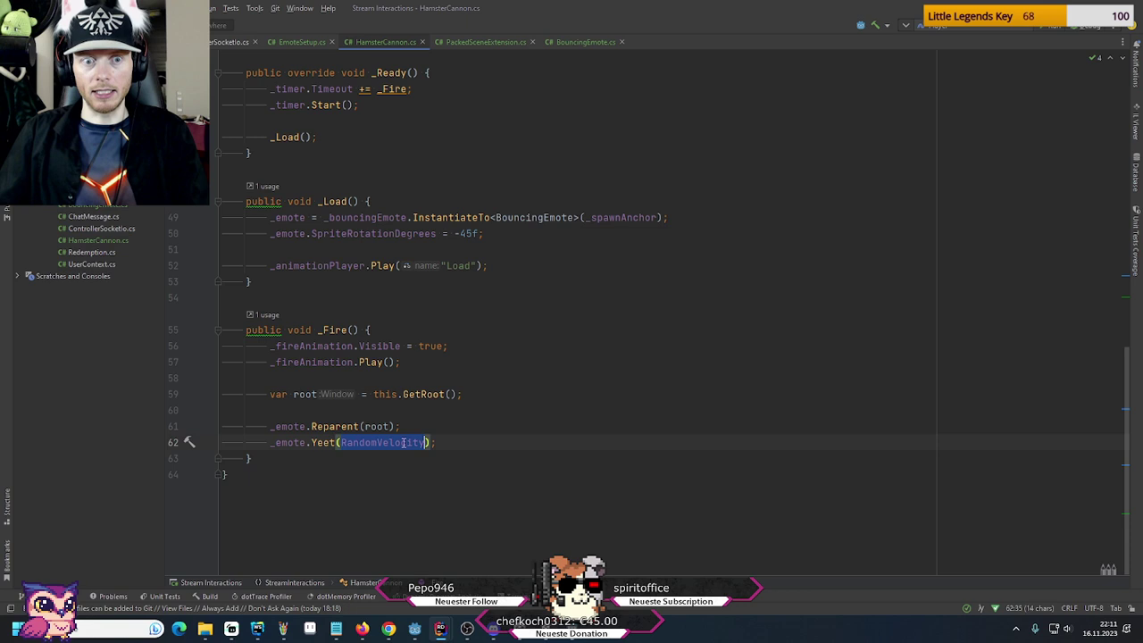
scroll(403, 442, "up", 6)
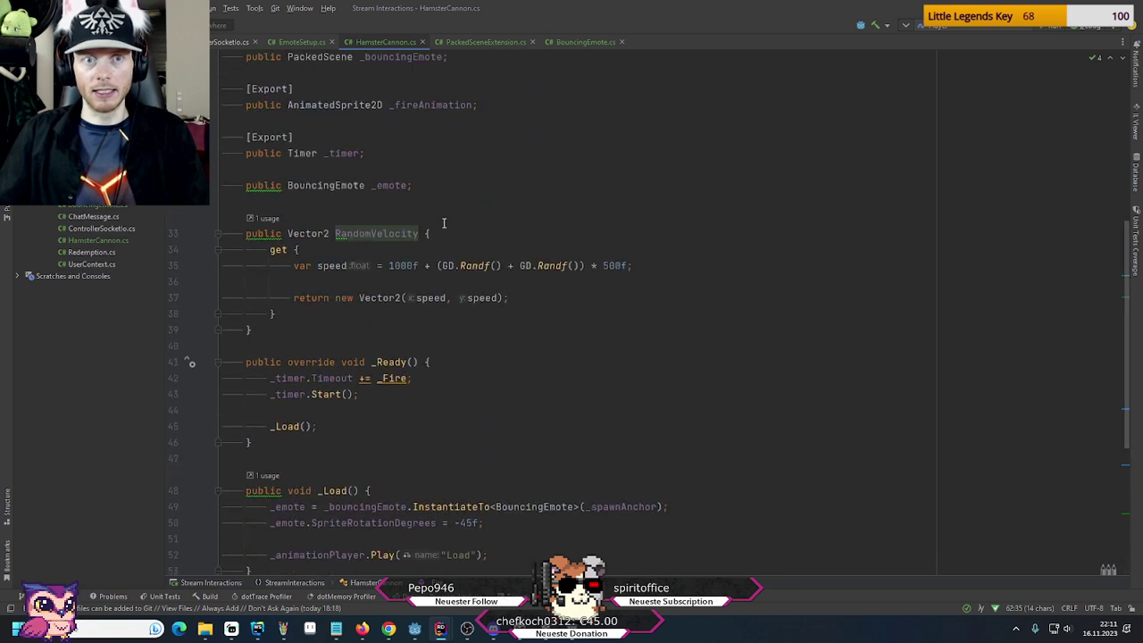
scroll(446, 170, "down", 6)
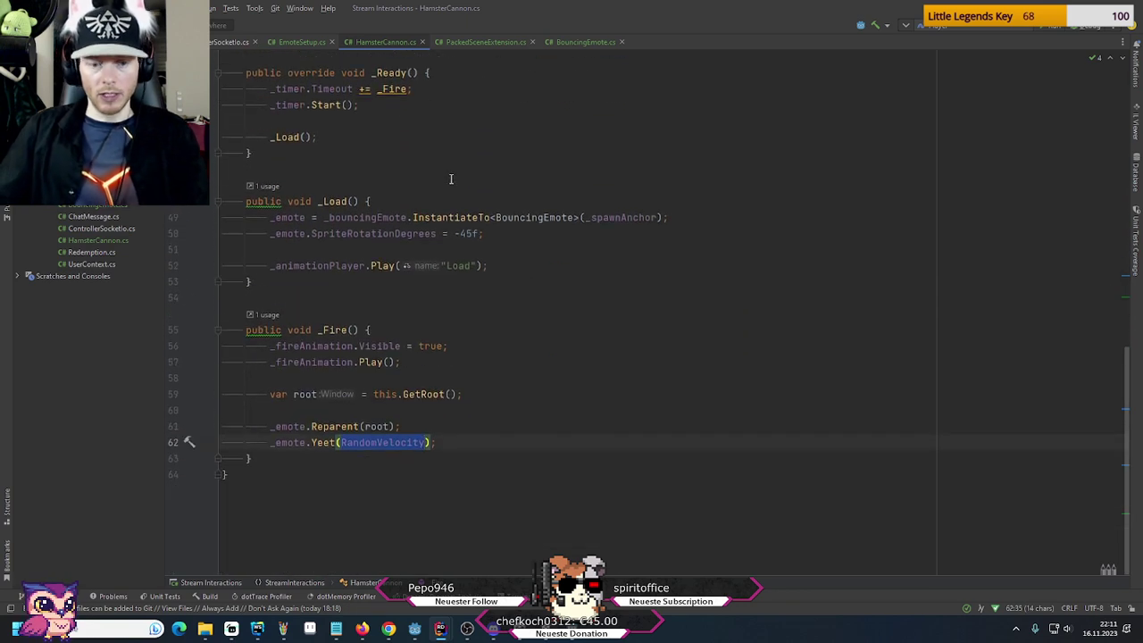
type("V")
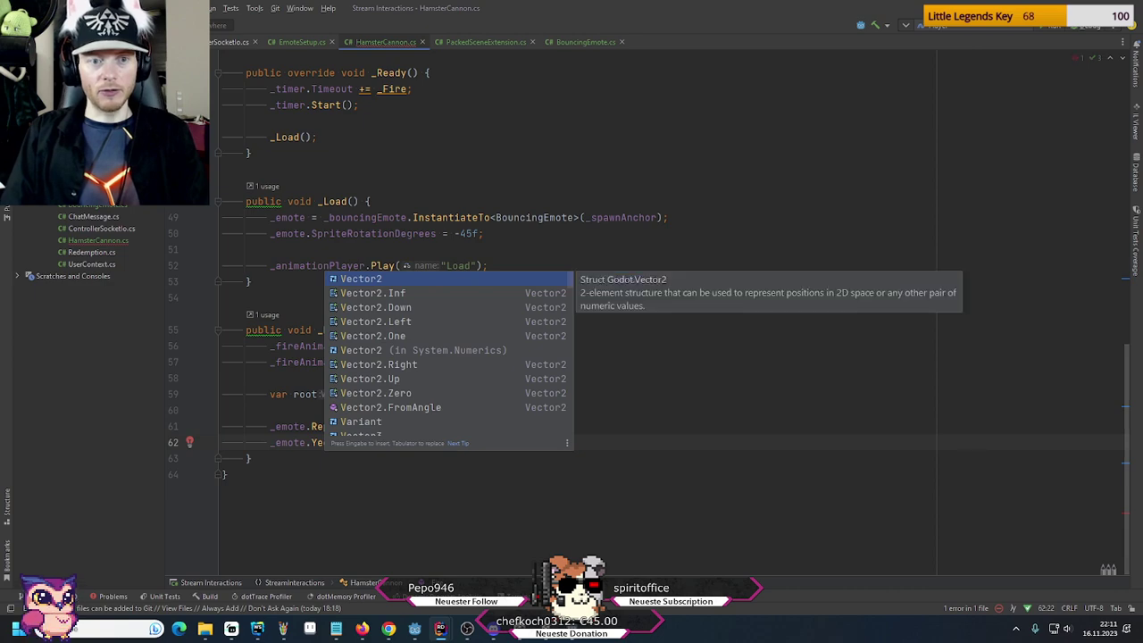
key("Down")
key("Down")
key("Down")
key("Down")
key("Down")
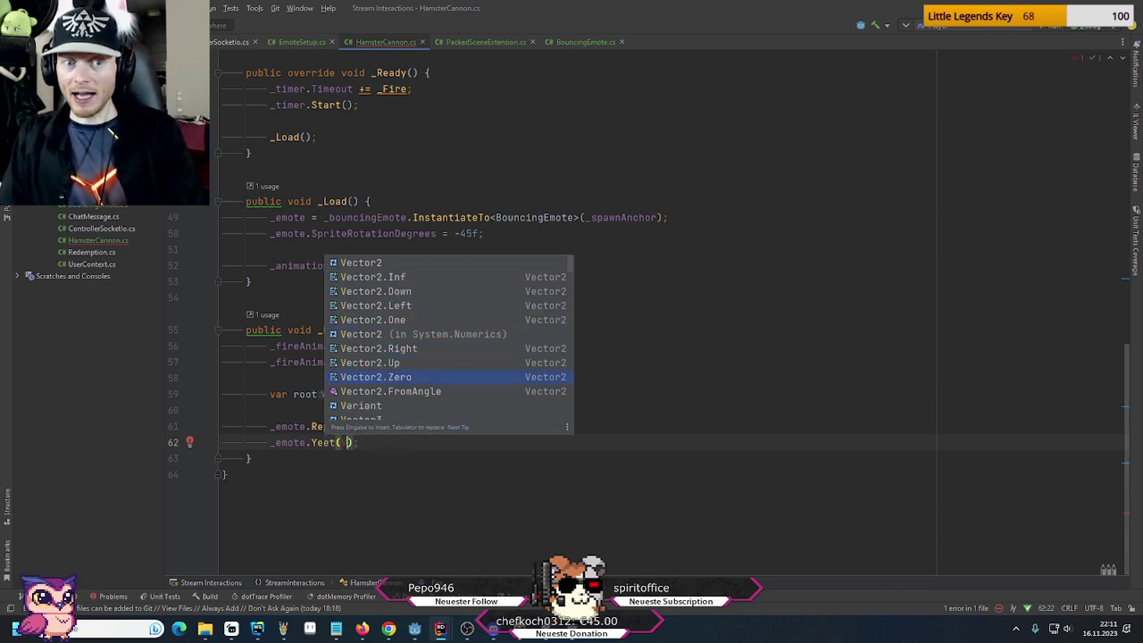
key("Return")
key("End")
Switch to Godot, run the project to test firing with Vector2.Zero, and close the game window
key("alt+Tab")
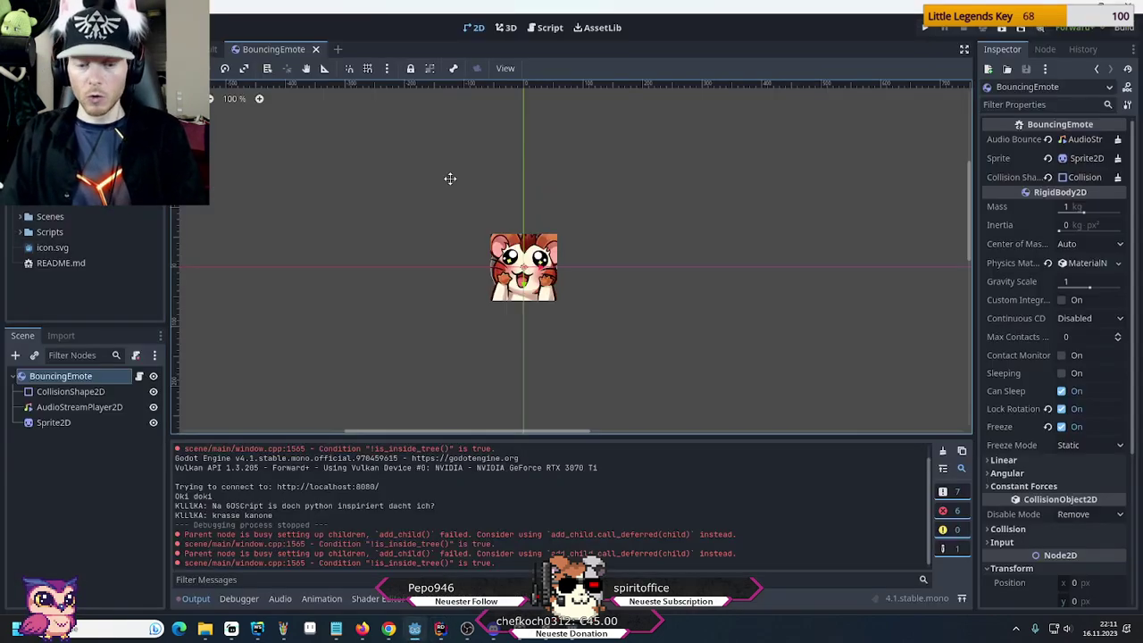
key("F5")
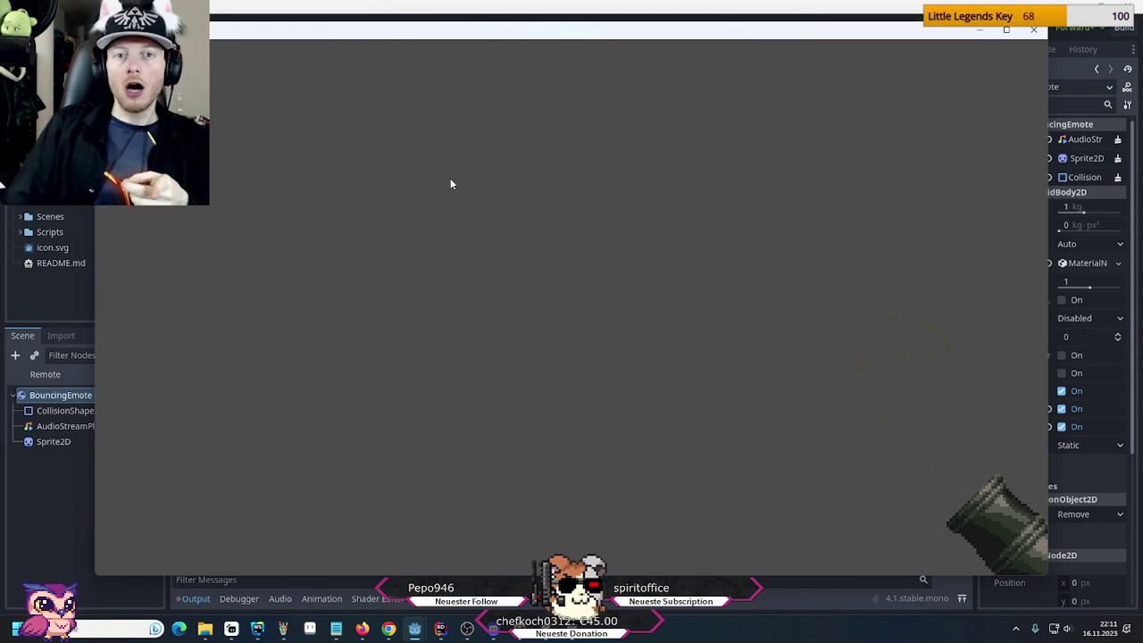
left_click(1033, 30)
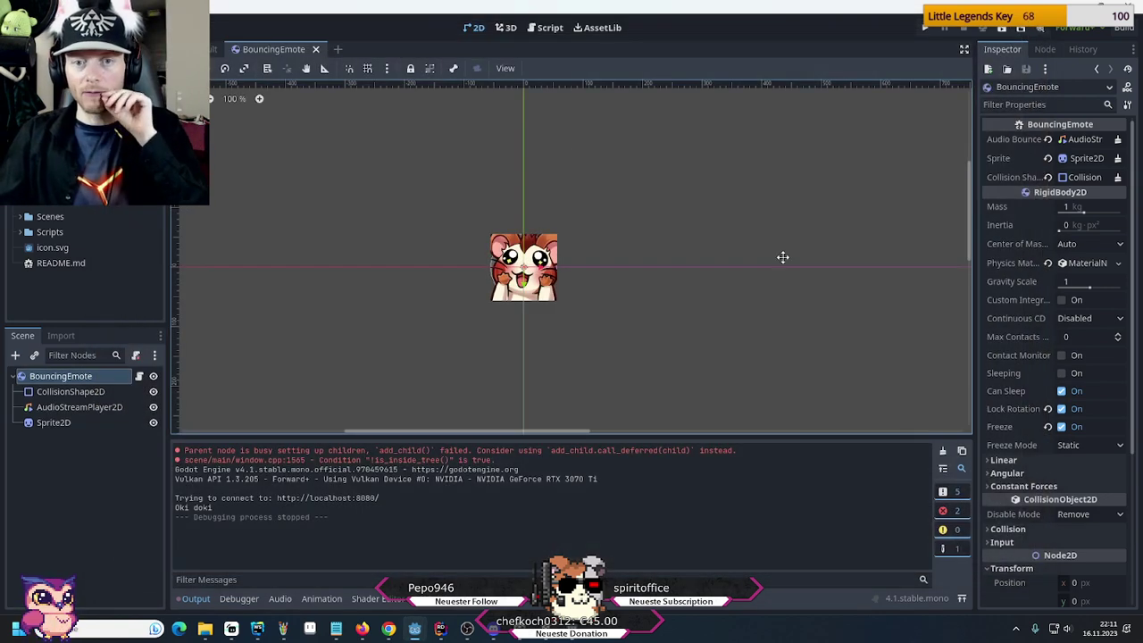
Switch to Rider, open BouncingEmote.cs and add _collisionShape.Disabled = false; after the LinearVelocity assignment in the Yeet method
mouse_move(441, 628)
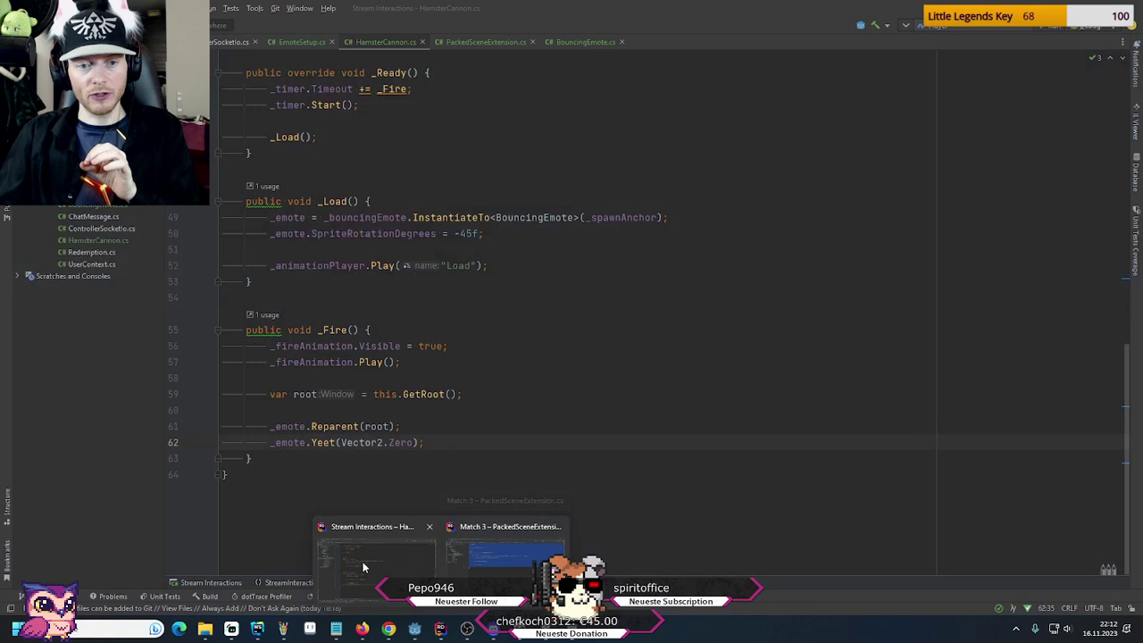
left_click(365, 564)
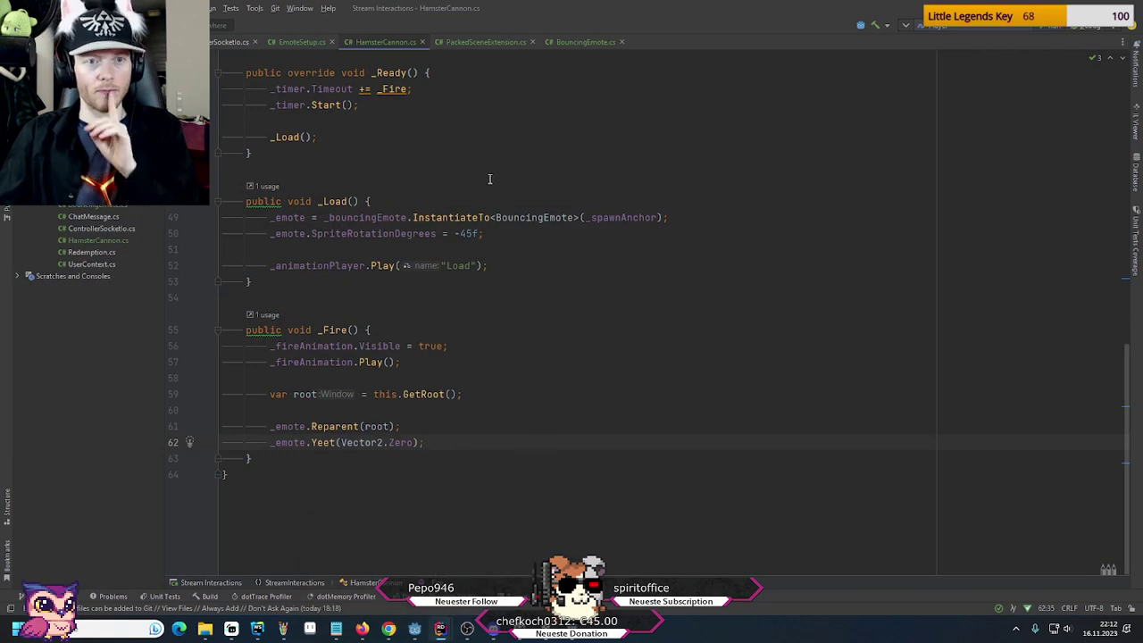
left_click(582, 42)
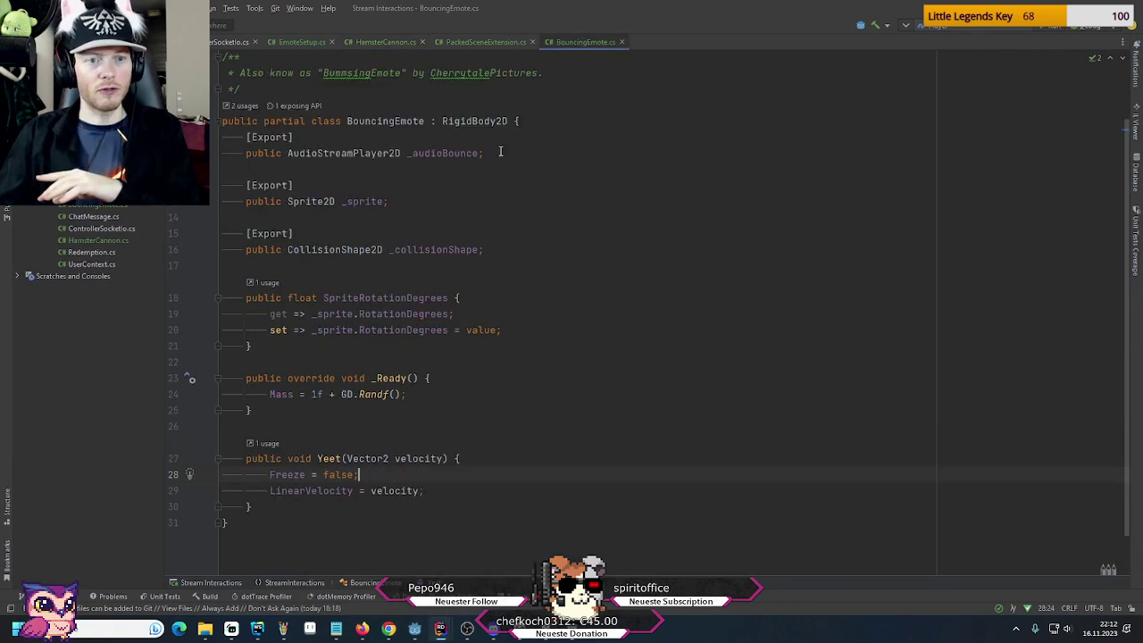
double_click(439, 249)
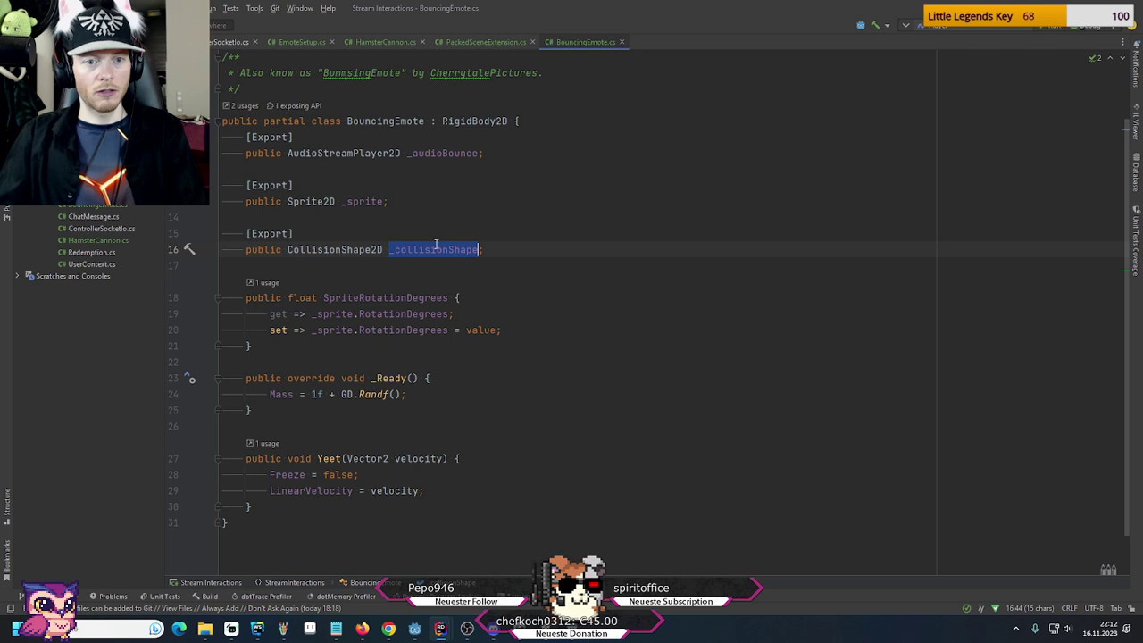
key("ctrl+c")
left_click(494, 482)
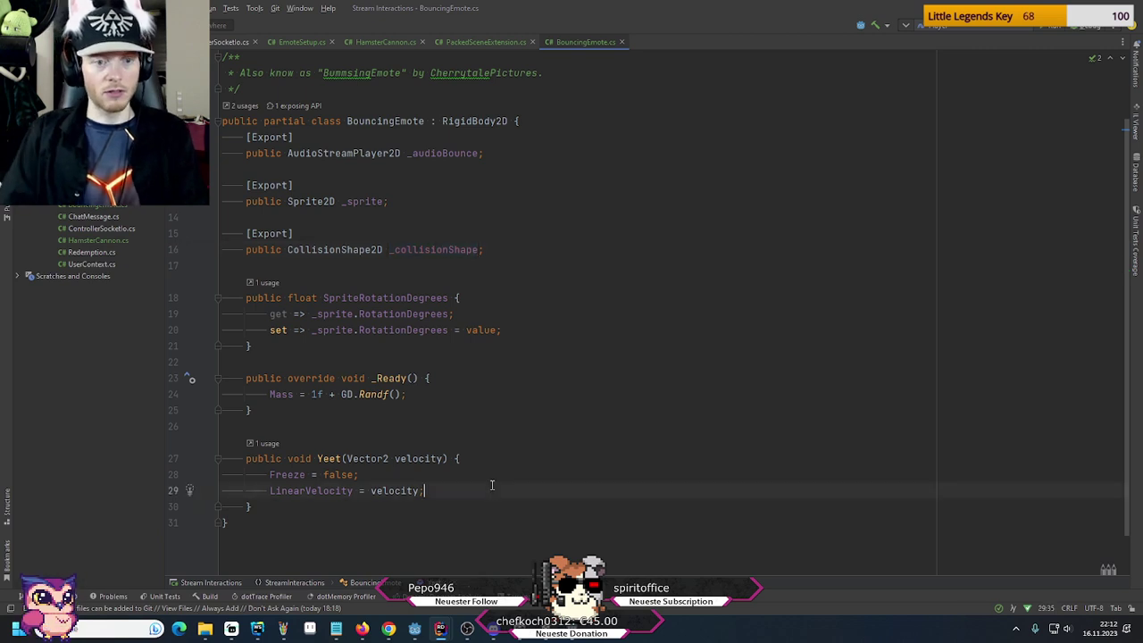
key("Return")
key("Return")
key("ctrl+v")
type(".")
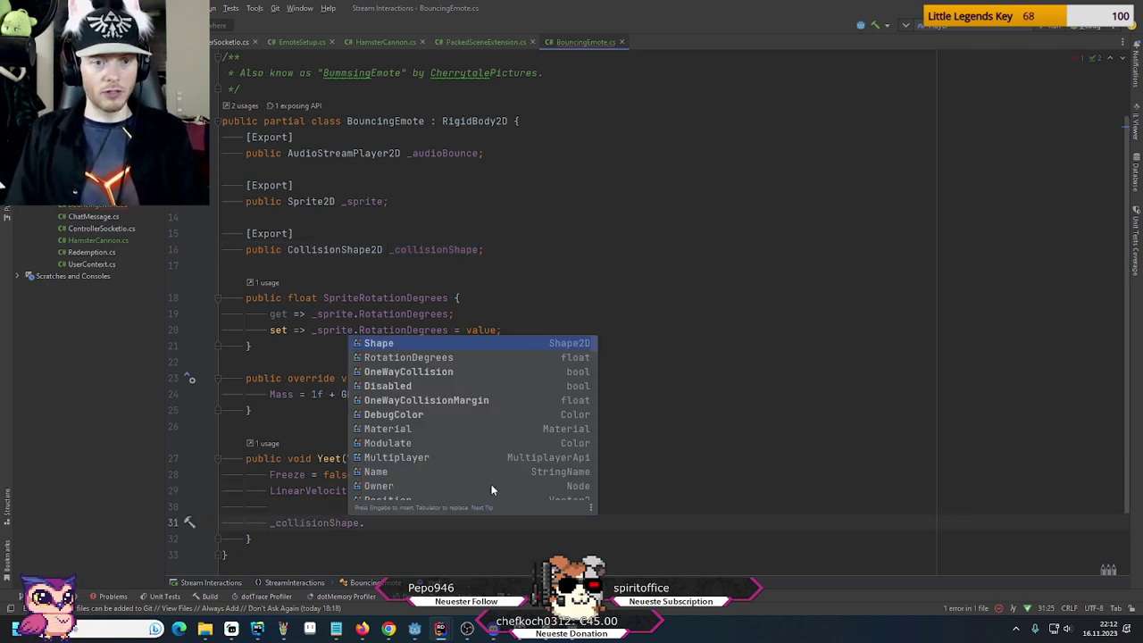
key("Down")
key("Down")
key("Down")
key("Return")
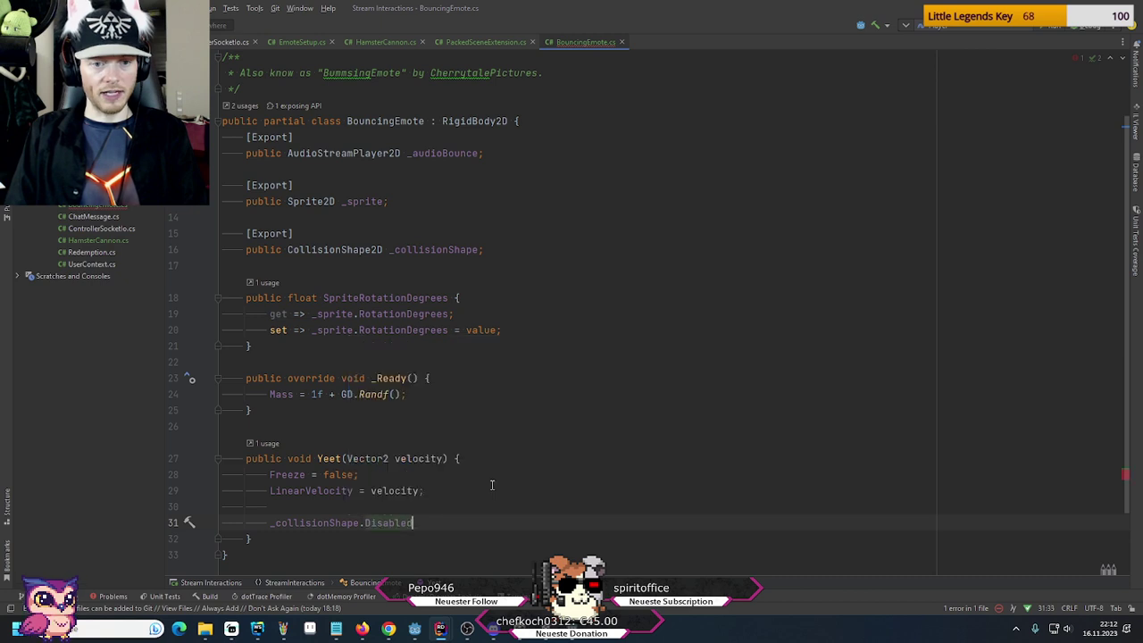
type("= false;")
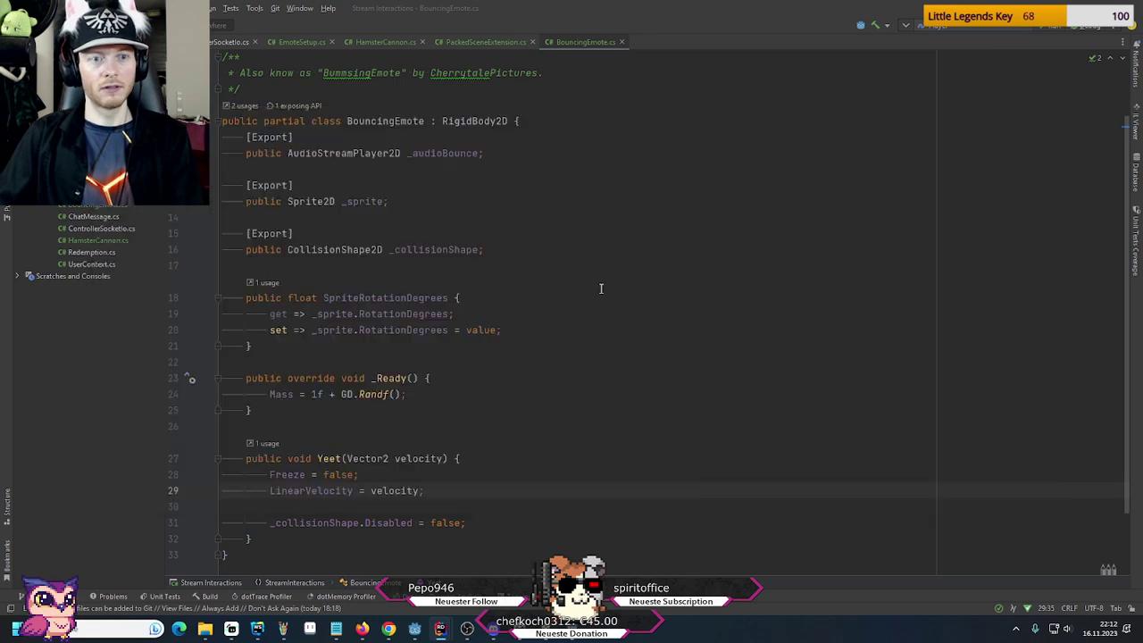
Switch to Godot, run the project to test the shot with the collision shape enabled, and close the game window
key("alt+Tab")
key("F5")
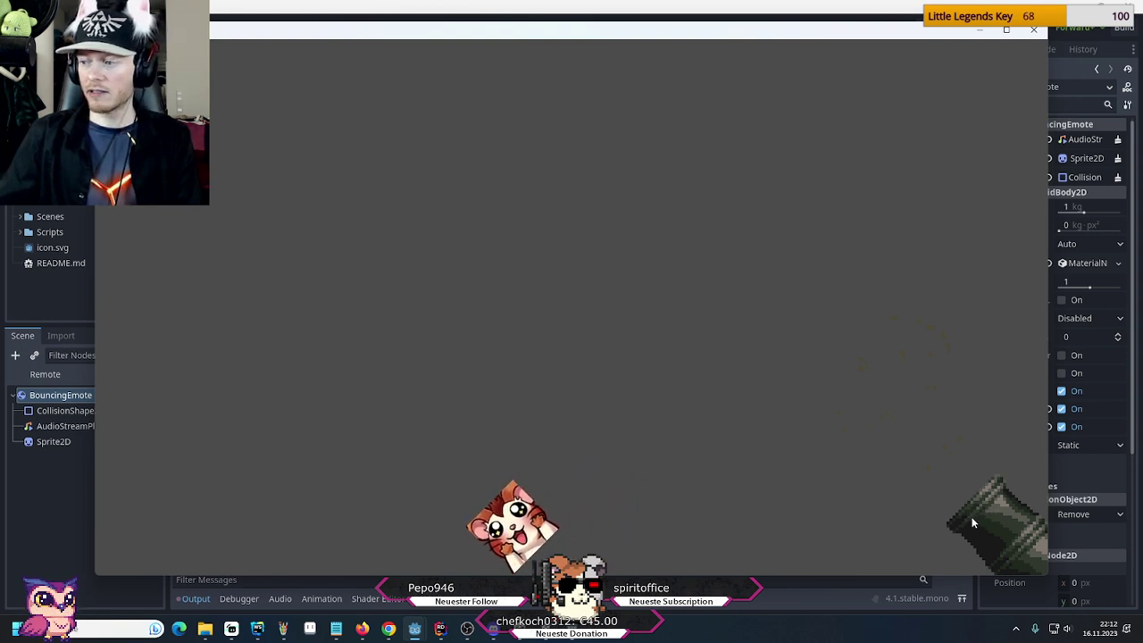
left_click(1033, 29)
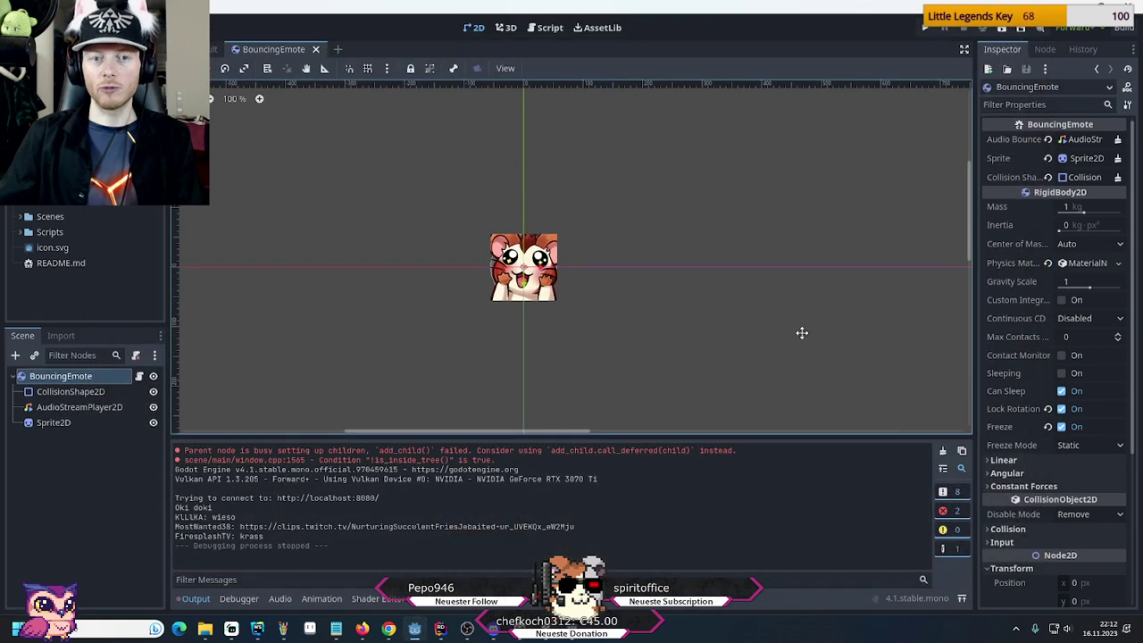
Return to HamsterCannon.cs in Rider and replace the Vector2.Zero argument of the _emote.Yeet call with RandomVelocity
key("alt+Tab")
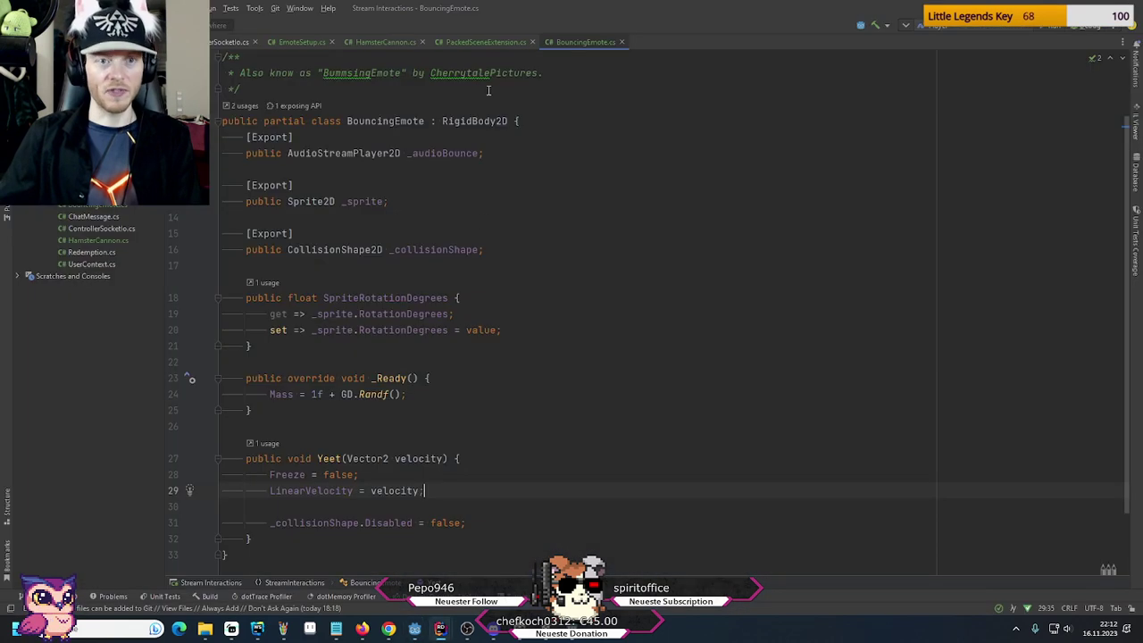
left_click(293, 40)
left_click(368, 43)
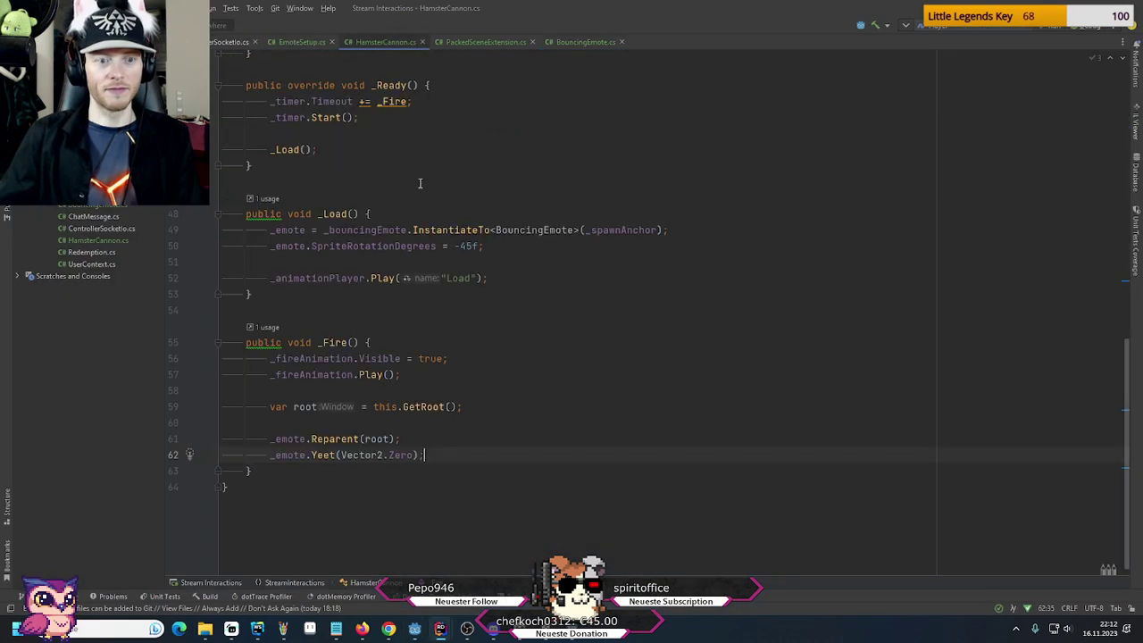
double_click(365, 455)
key("ctrl+w")
type("RandomVelocity")
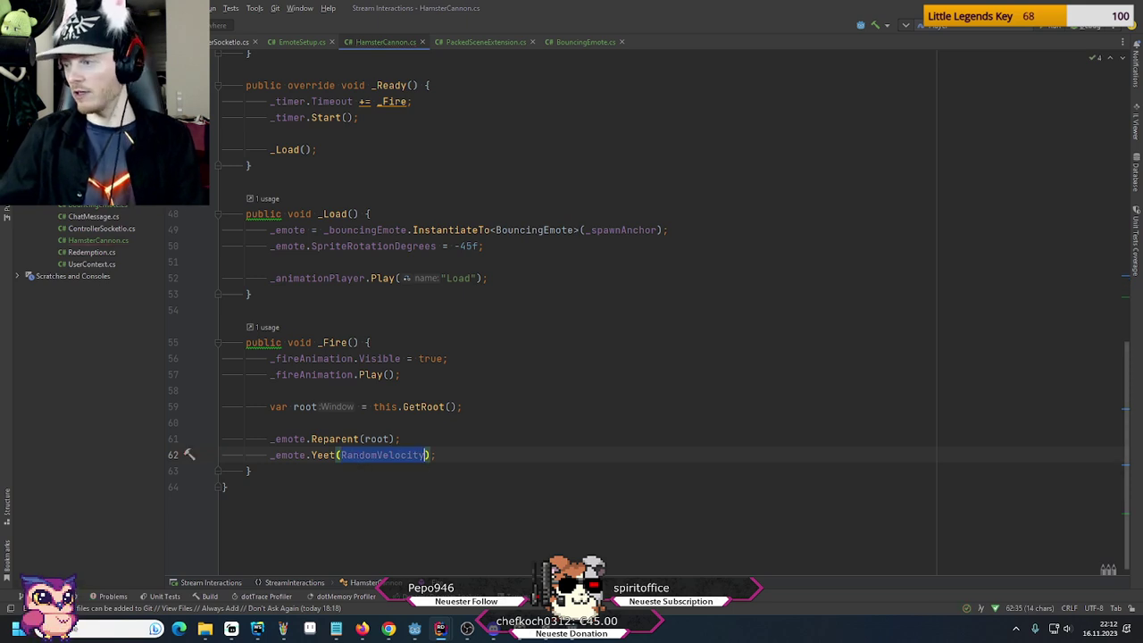
Switch to Chrome, open the copied Twitch clip link in a new tab, watch the clip, and close its tab
key("alt+Tab")
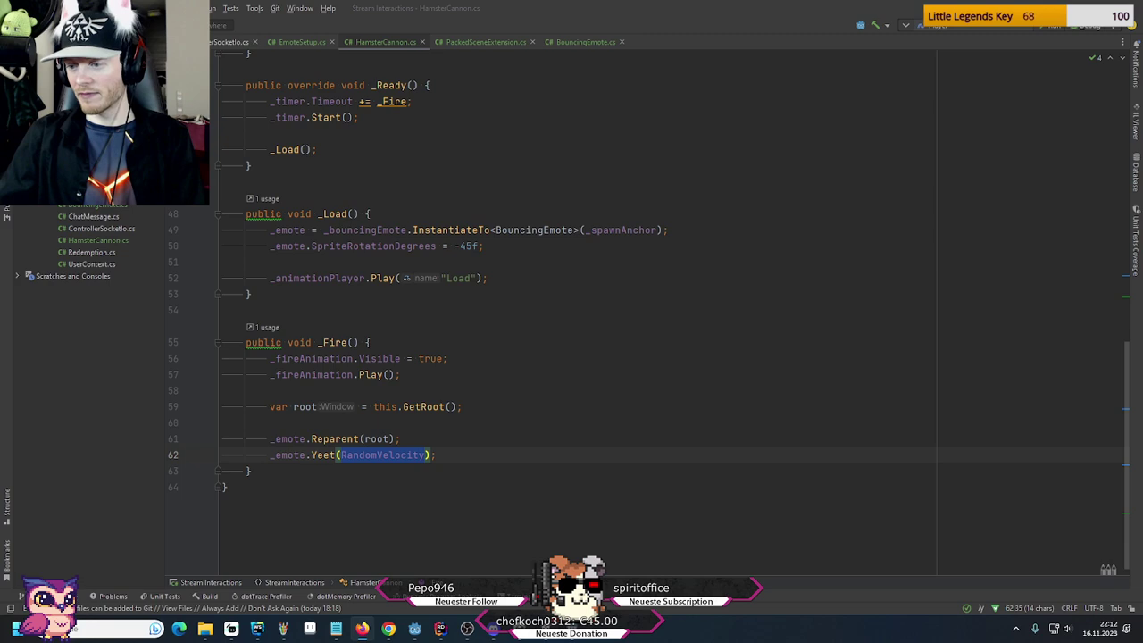
key("alt+Tab")
left_click(842, 9)
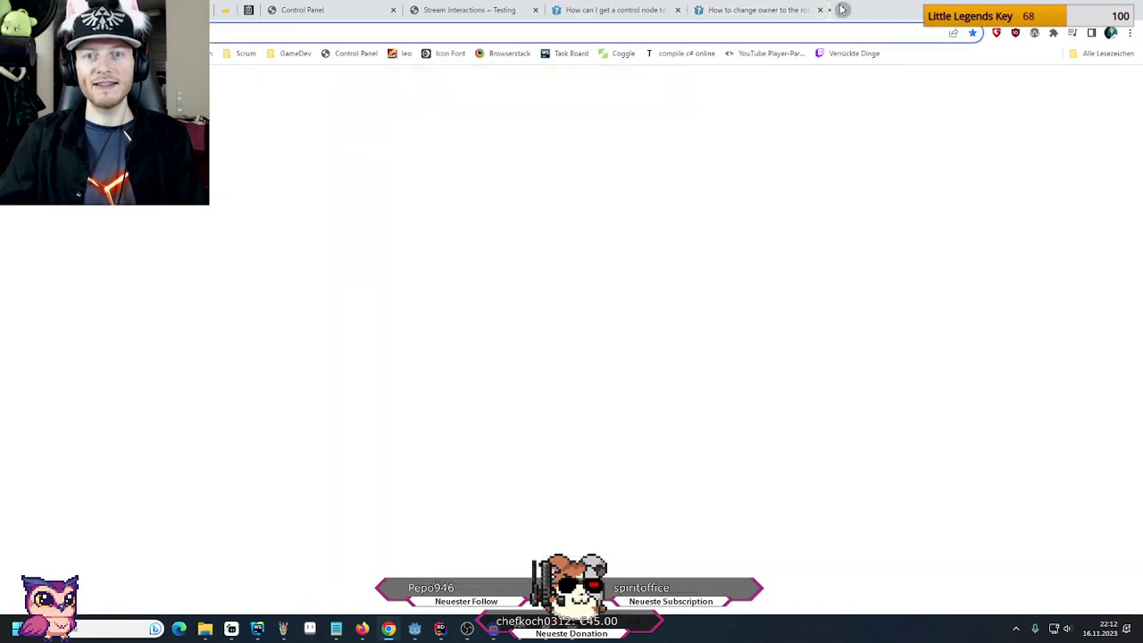
key("ctrl+v")
key("Return")
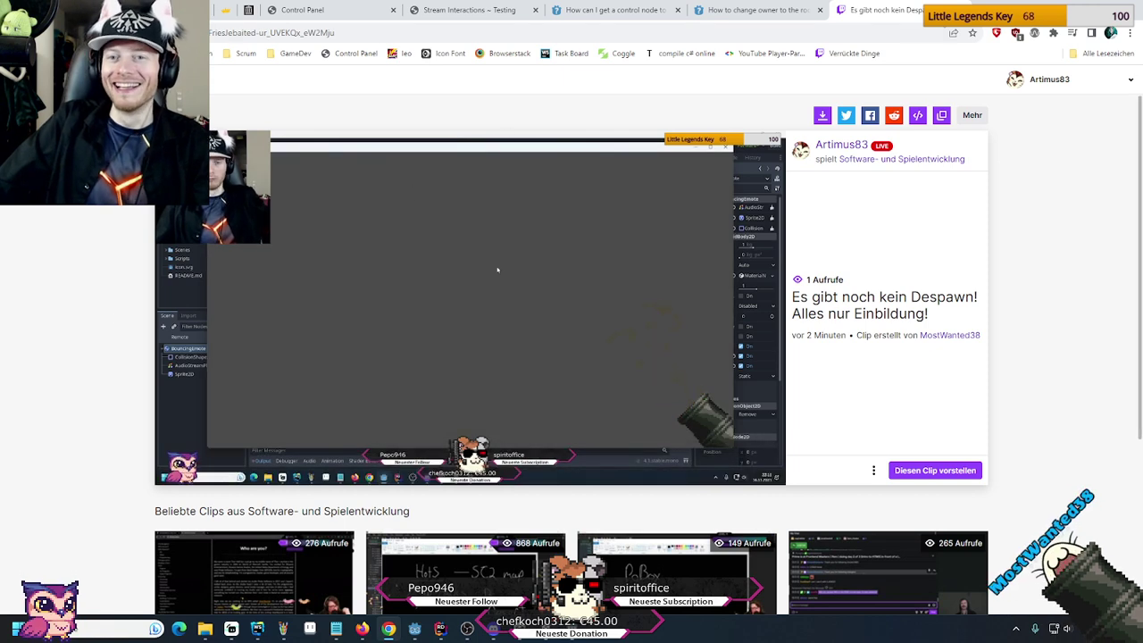
key("ctrl+w")
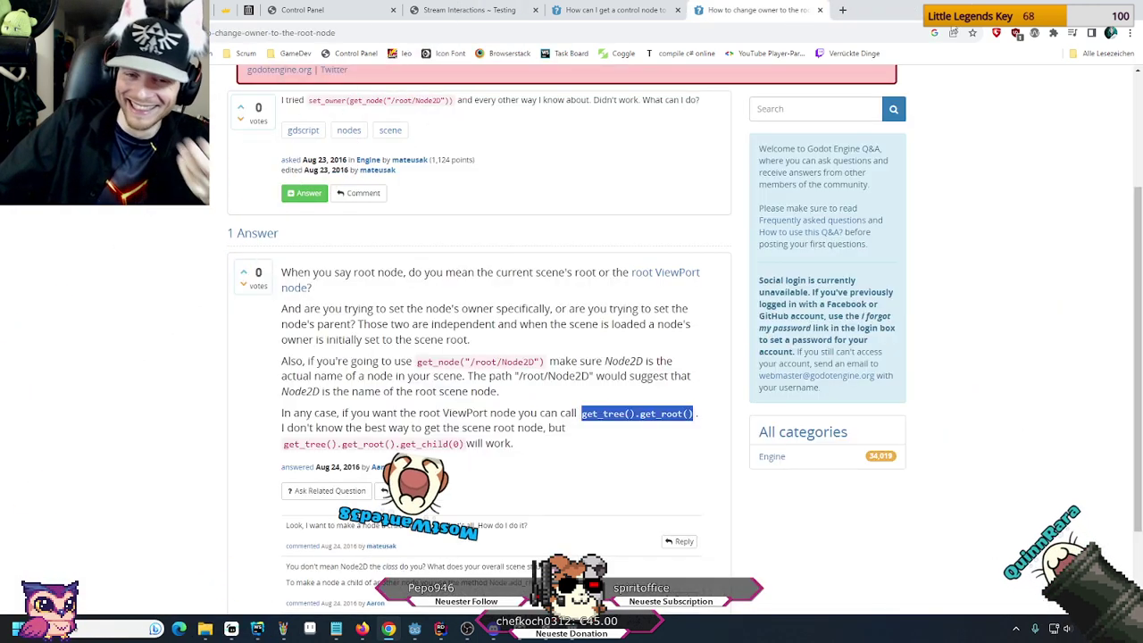
Switch to Godot and run the project twice to test firing with RandomVelocity, closing the game window after each run
key("alt+Tab")
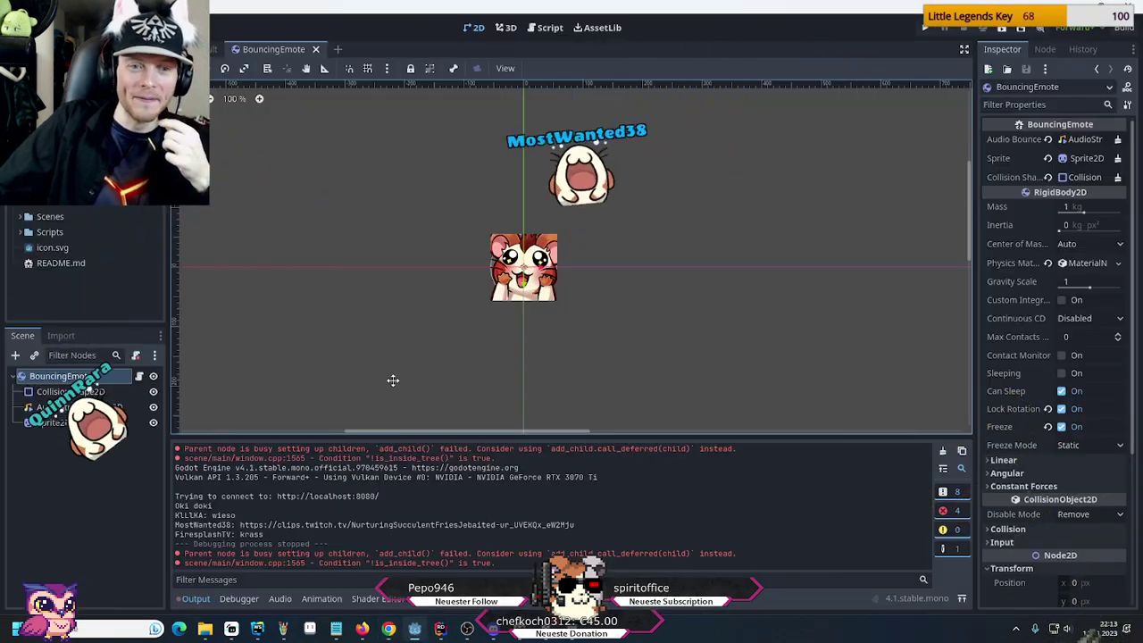
key("F5")
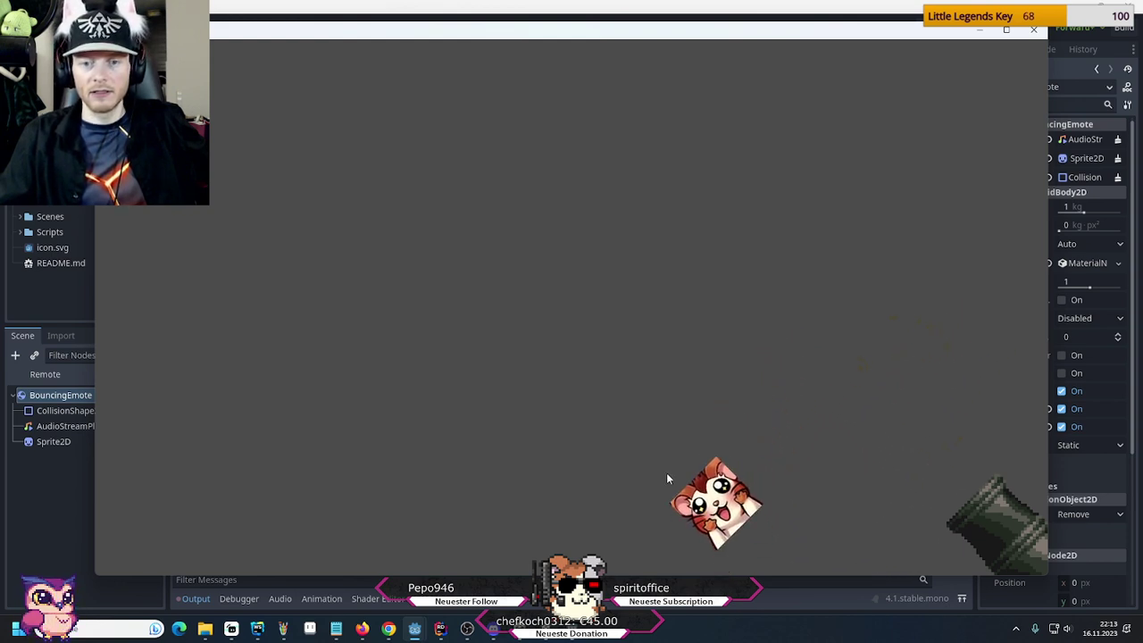
left_click(1033, 34)
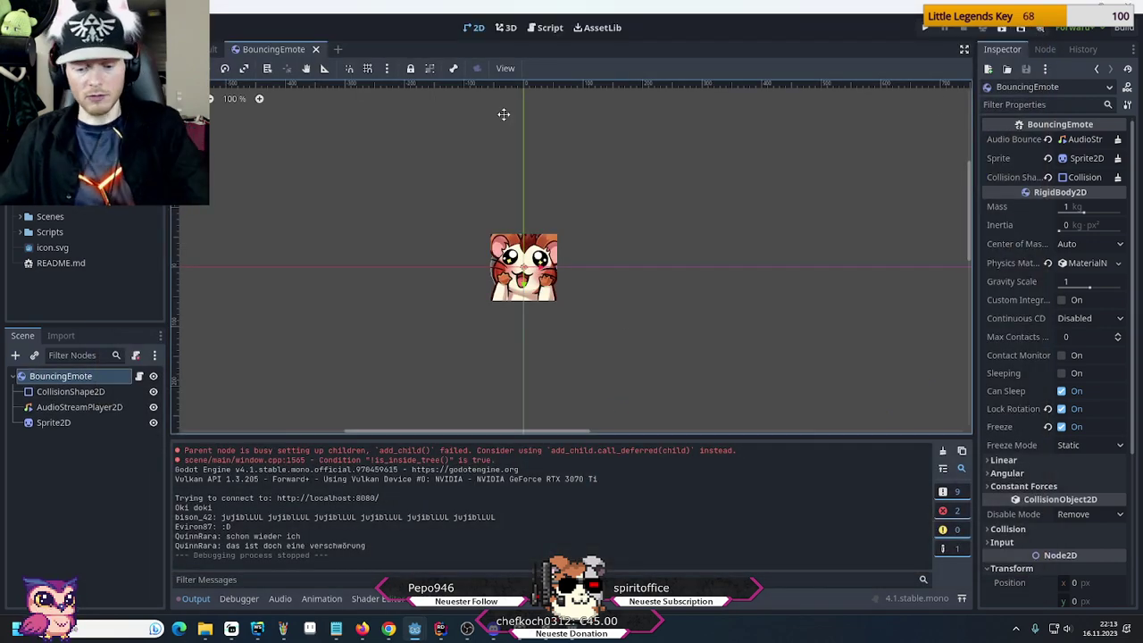
key("F5")
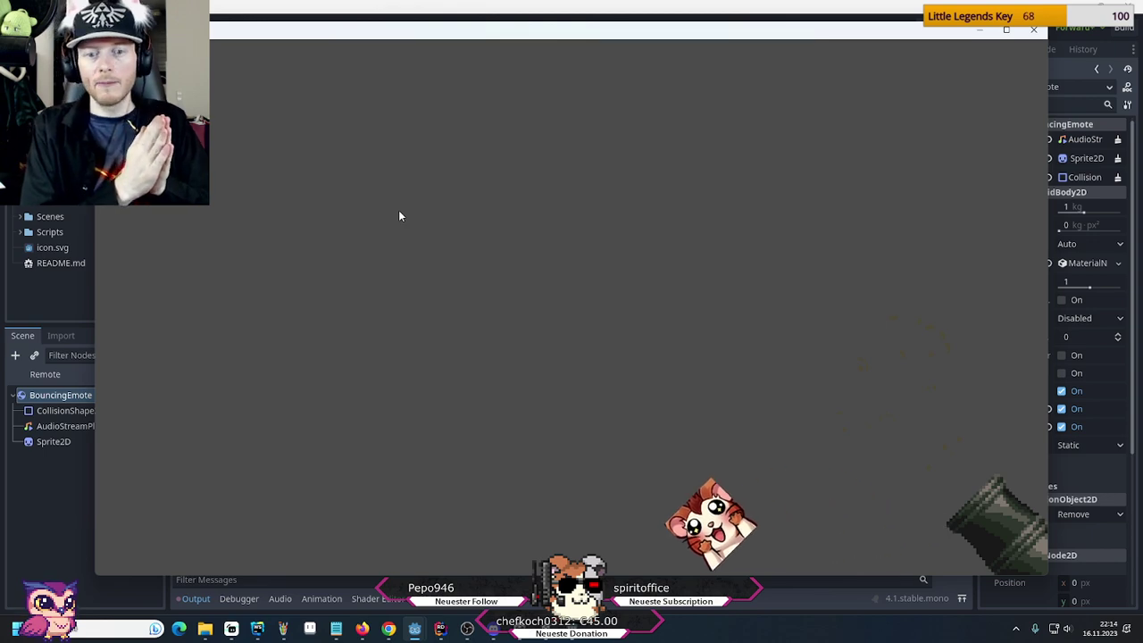
left_click(1034, 30)
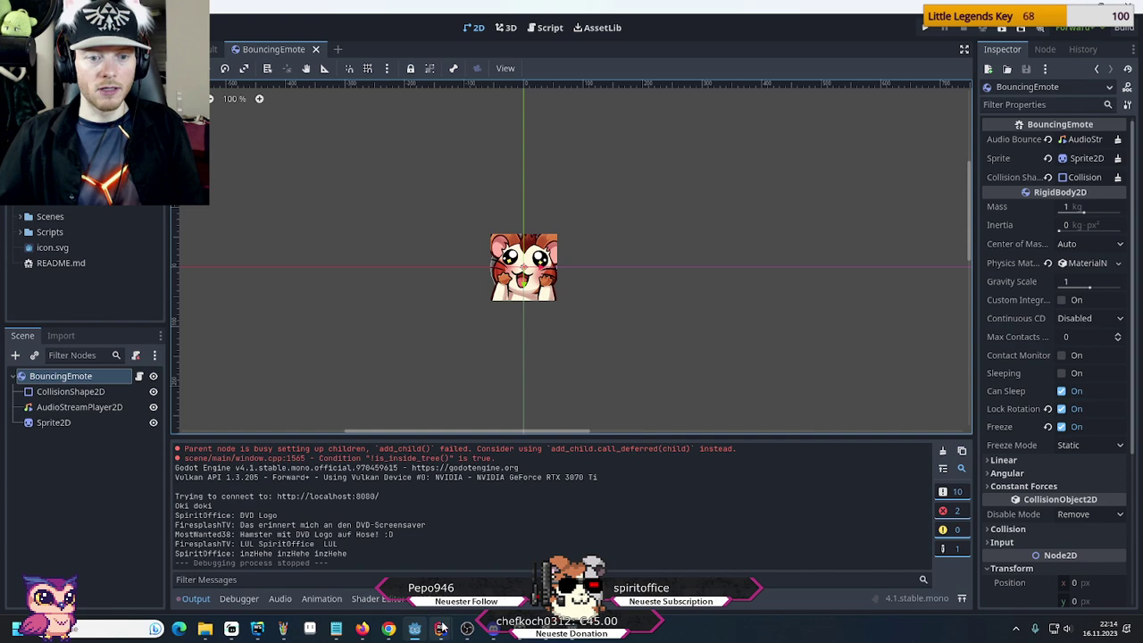
Return to the Stream Interactions project in Rider and open the Git commit view for its directory
mouse_move(440, 629)
left_click(498, 561)
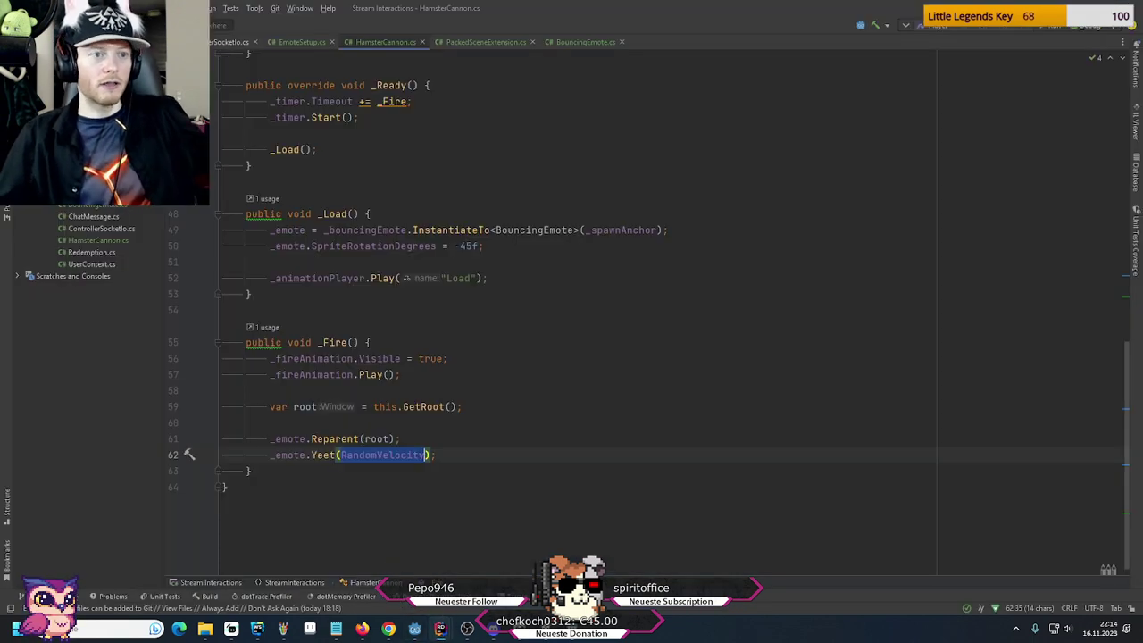
right_click(62, 207)
mouse_move(205, 208)
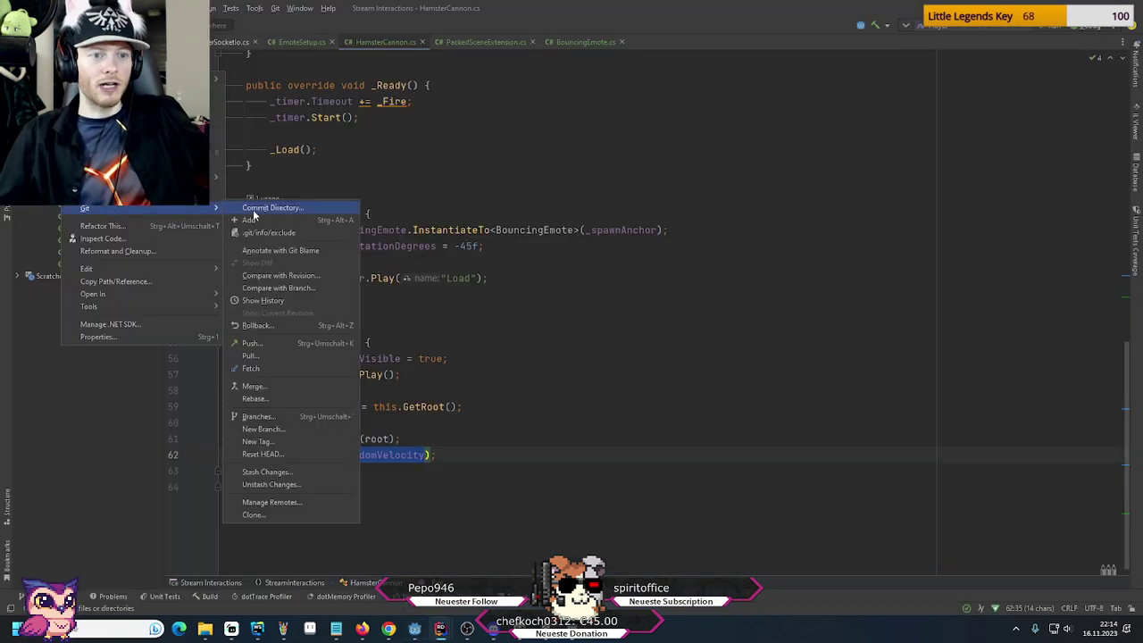
left_click(253, 215)
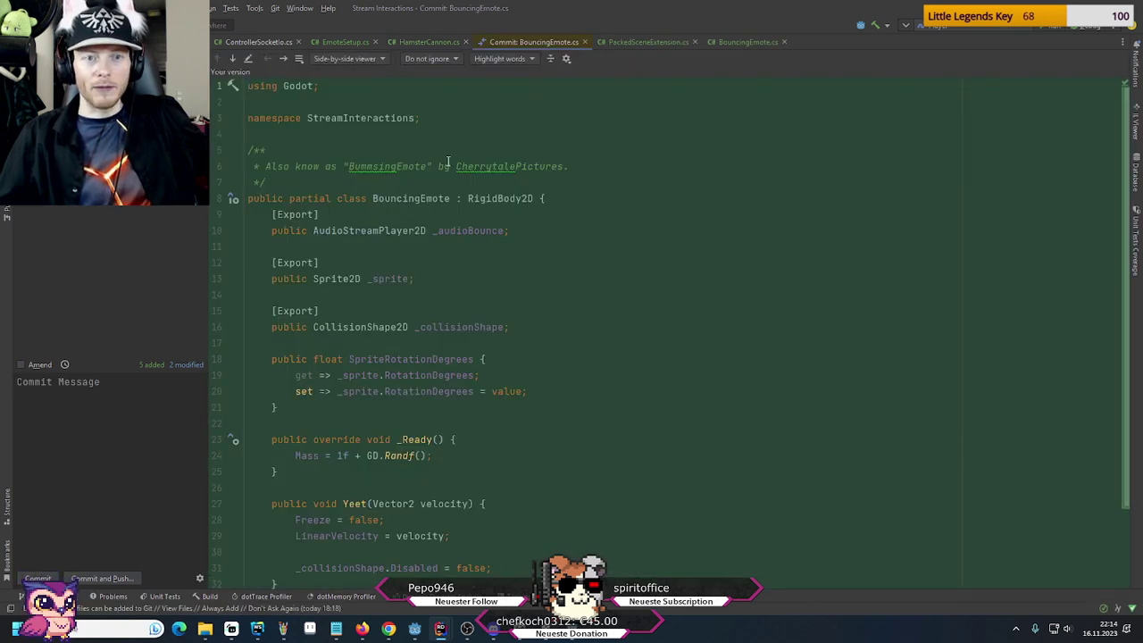
Review the pending commit diffs from BouncingEmote.cs through Default.tscn, EmoteSetup.cs, HamsterCannon.cs, NodeExtension.cs and PackedSceneExtension.cs to project.godot
scroll(425, 295, "down", 1)
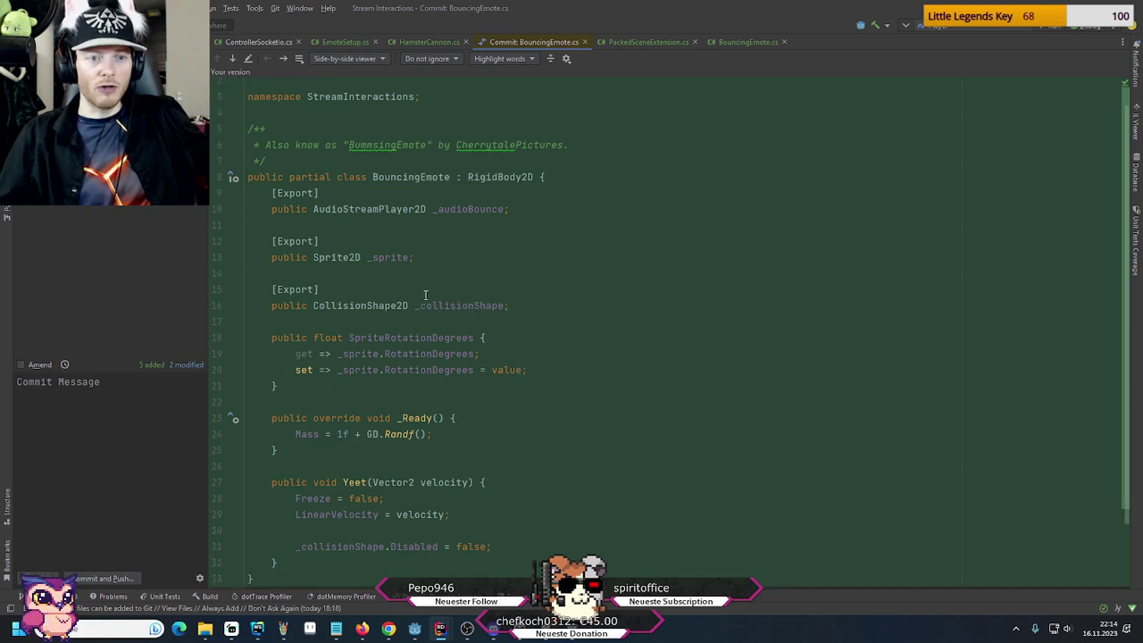
scroll(426, 295, "down", 2)
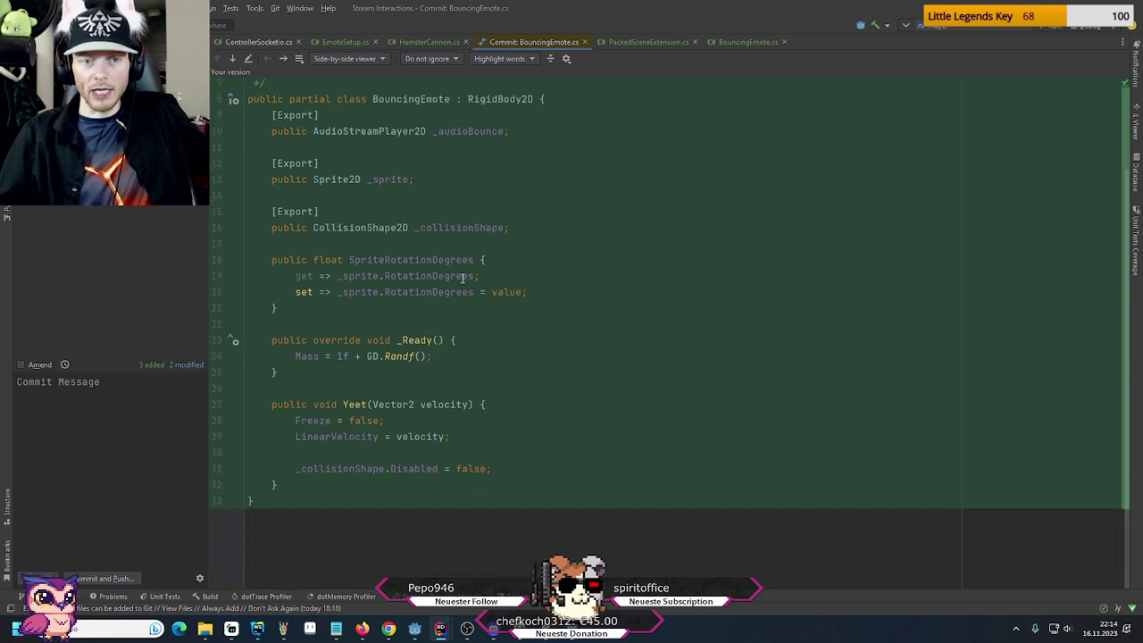
left_click(284, 60)
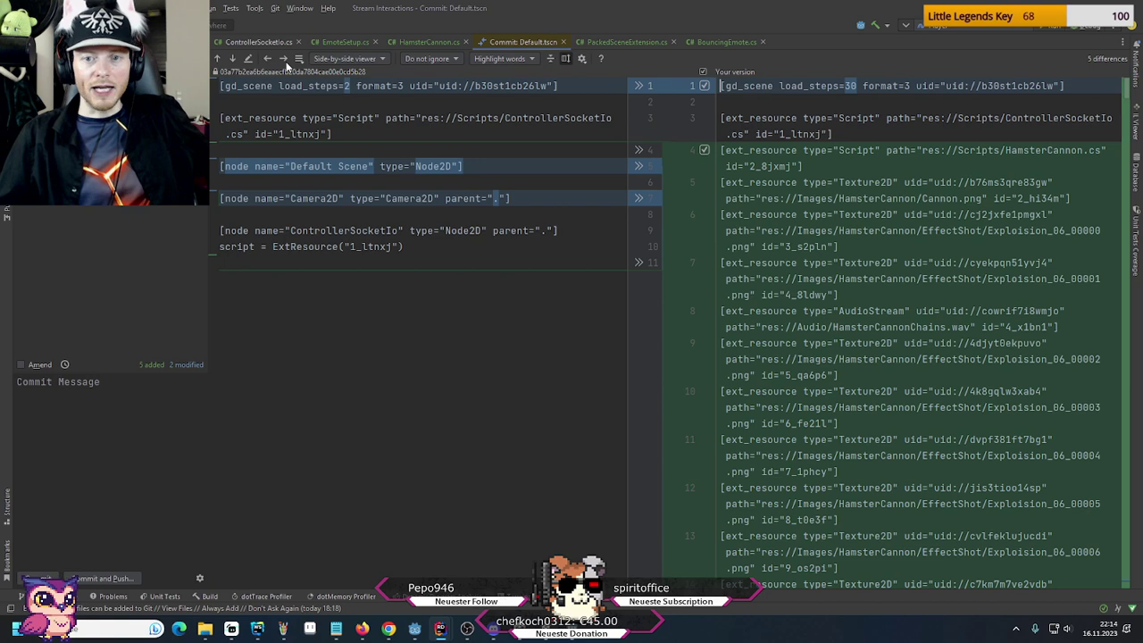
left_click(284, 59)
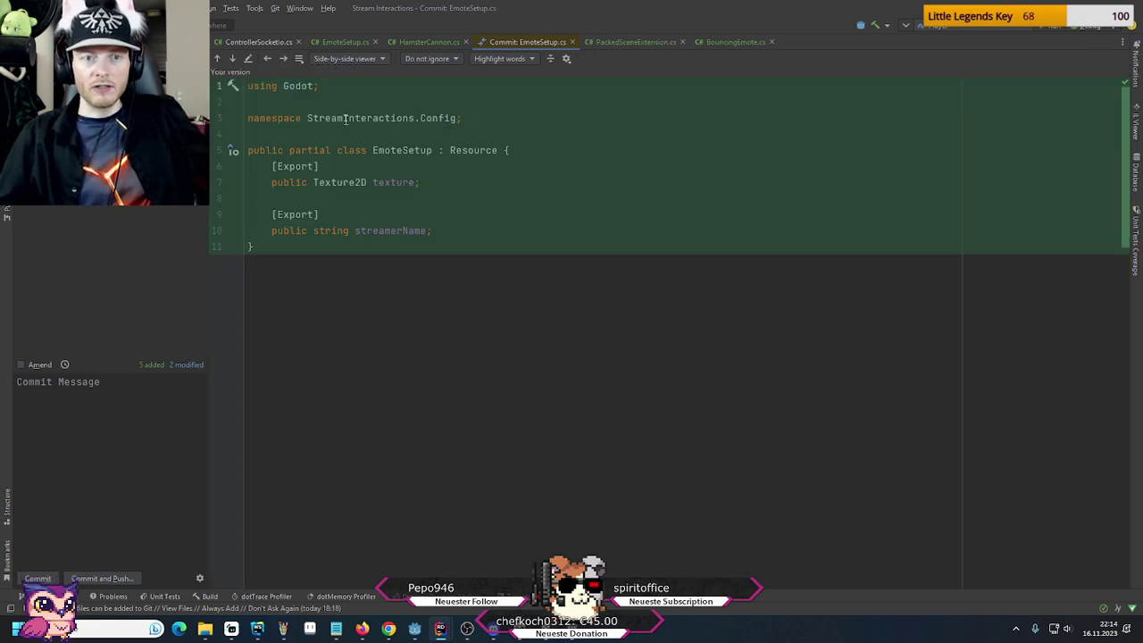
left_click(284, 59)
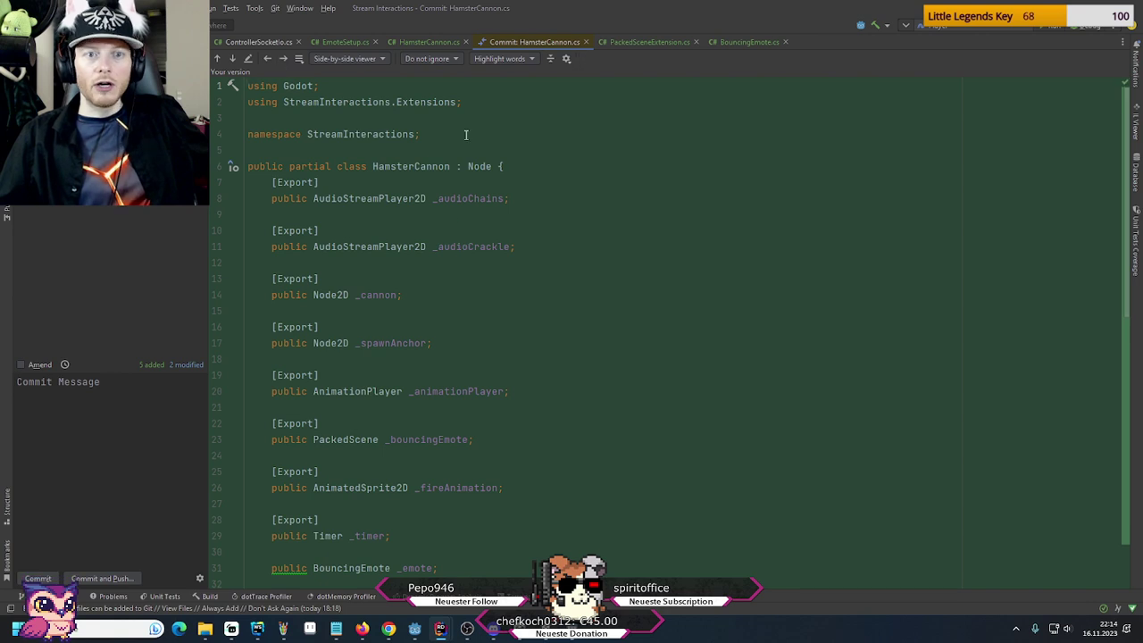
scroll(452, 360, "down", 8)
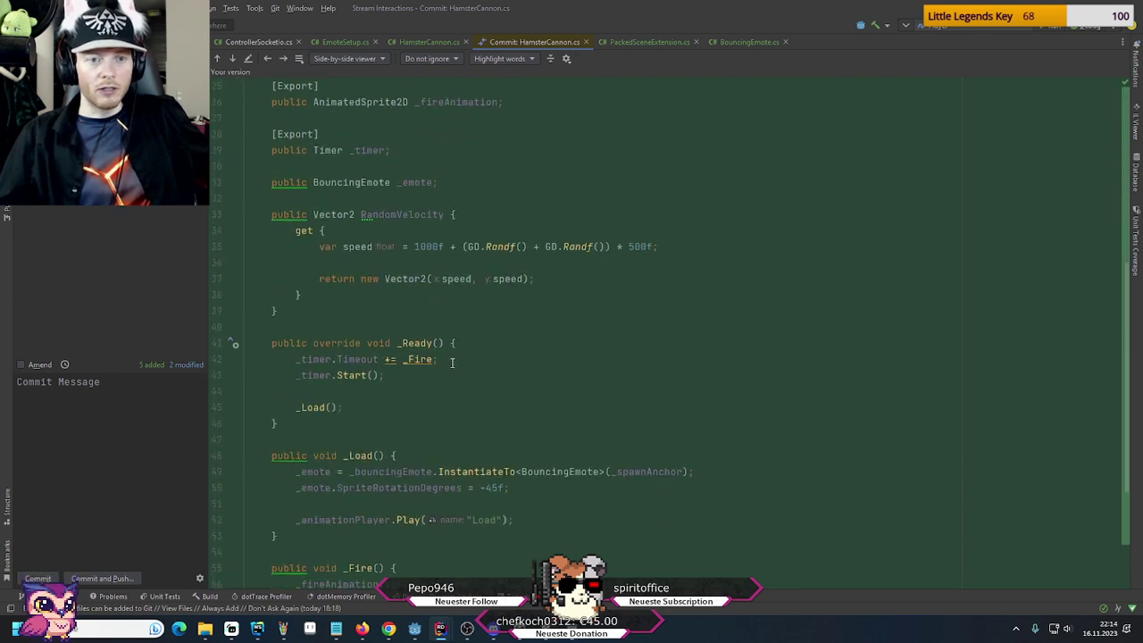
scroll(375, 303, "down", 4)
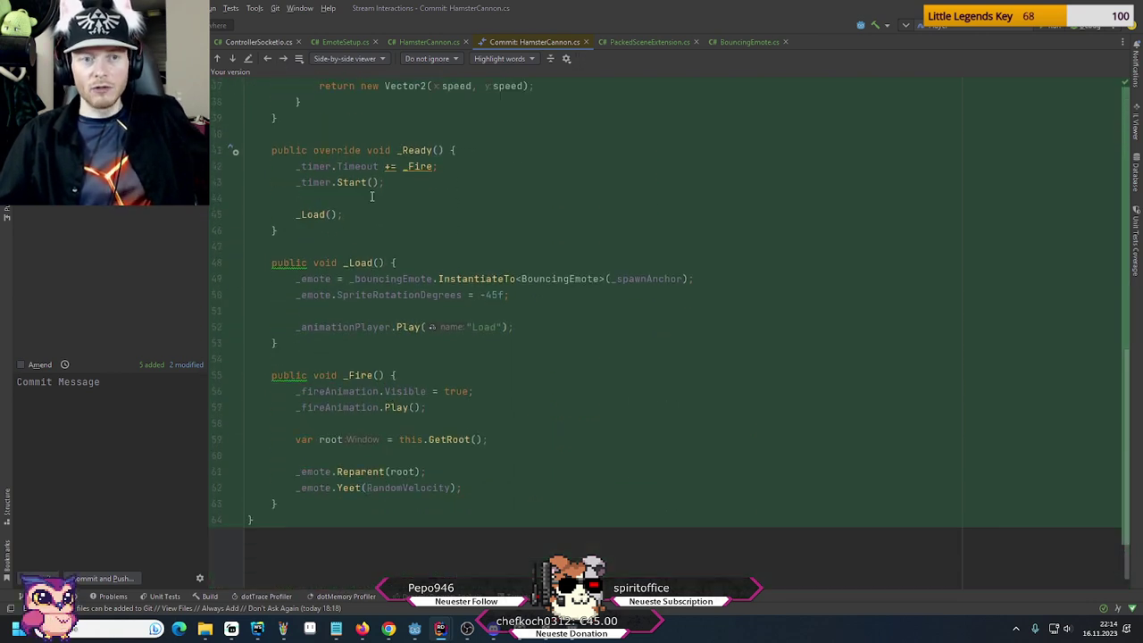
mouse_move(414, 408)
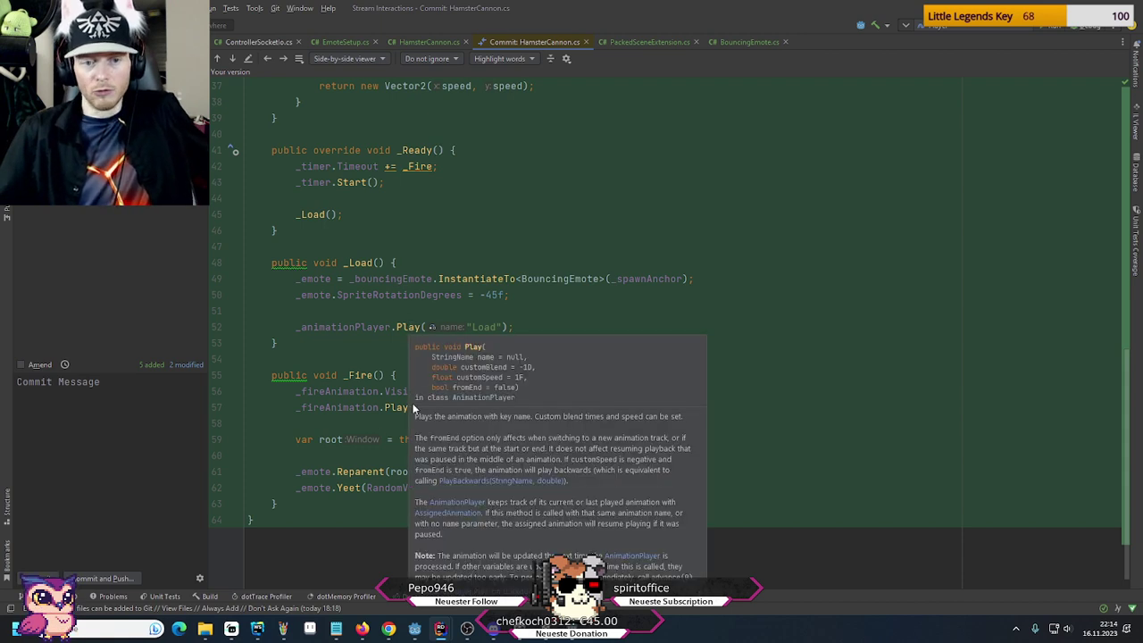
left_click(284, 59)
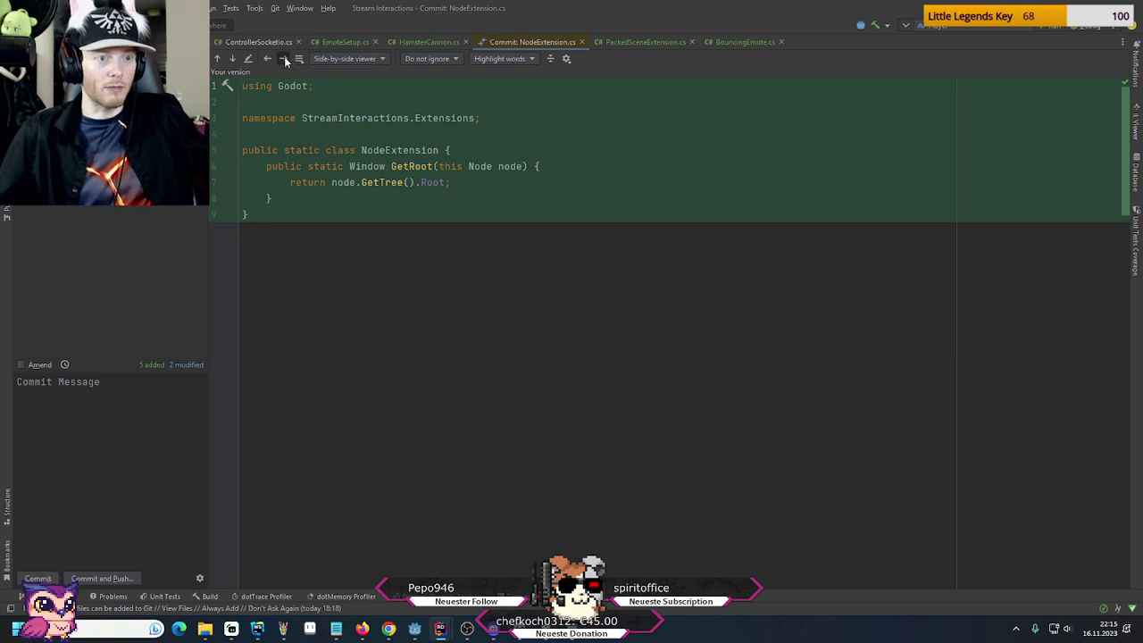
left_click(285, 59)
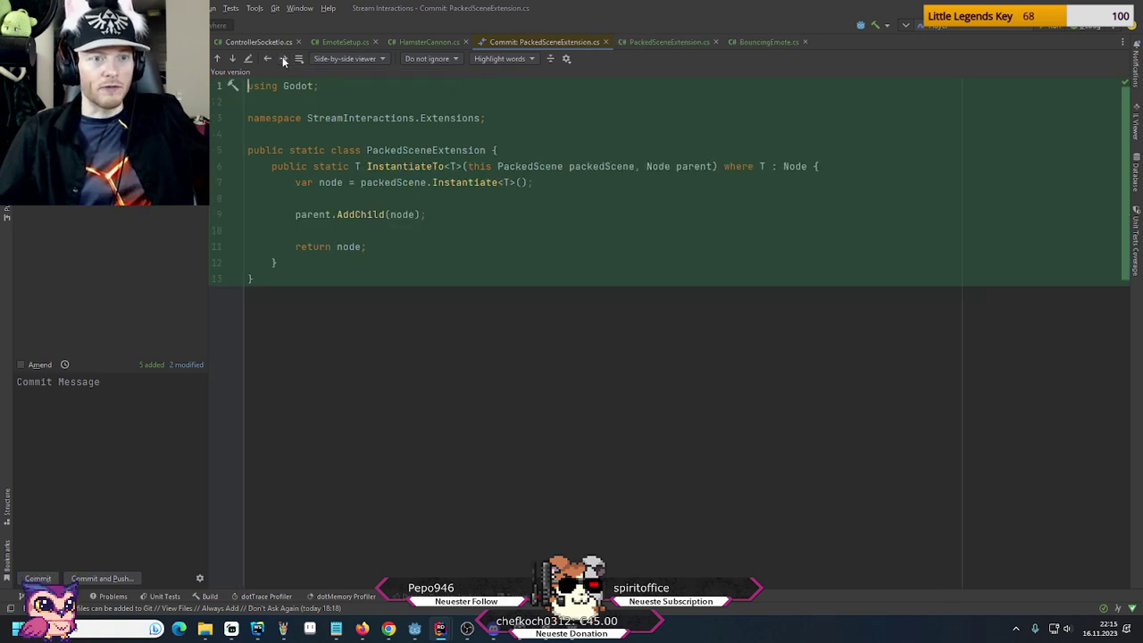
left_click(285, 59)
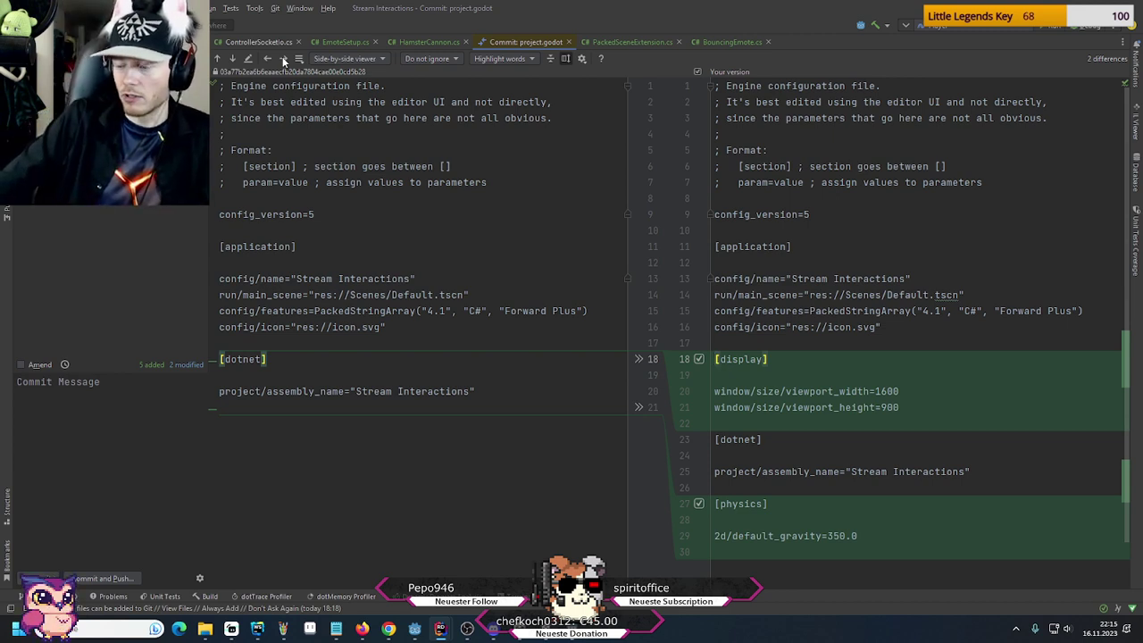
Go back through the commit diffs from project.godot to EmoteSetup.cs and Default.tscn for a second look
left_click(272, 60)
left_click(272, 62)
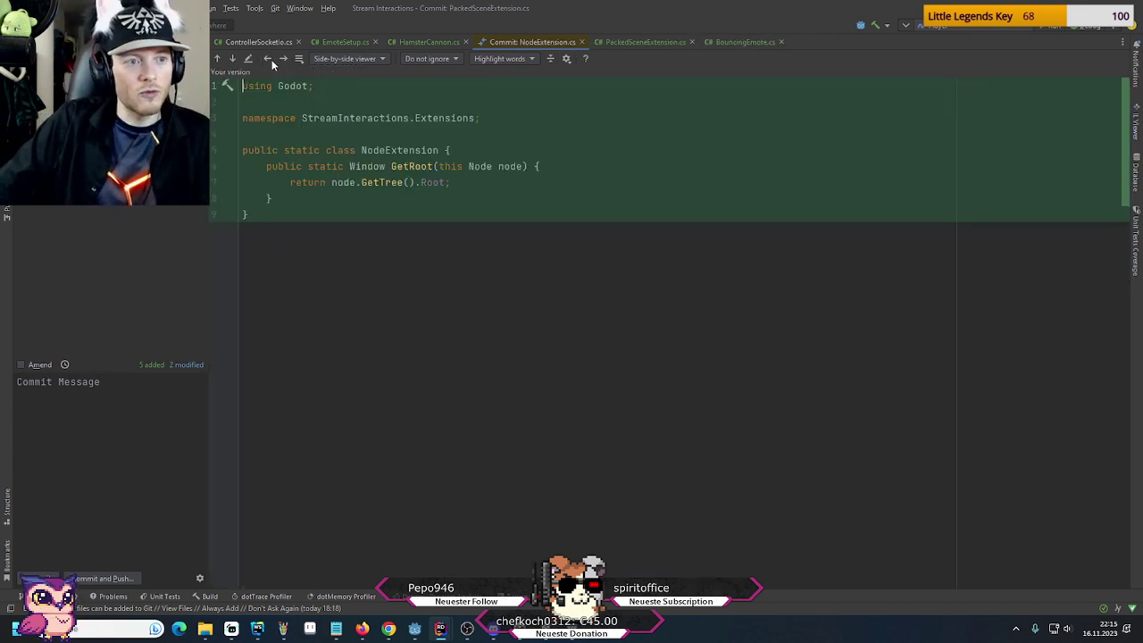
left_click(268, 59)
left_click(268, 59)
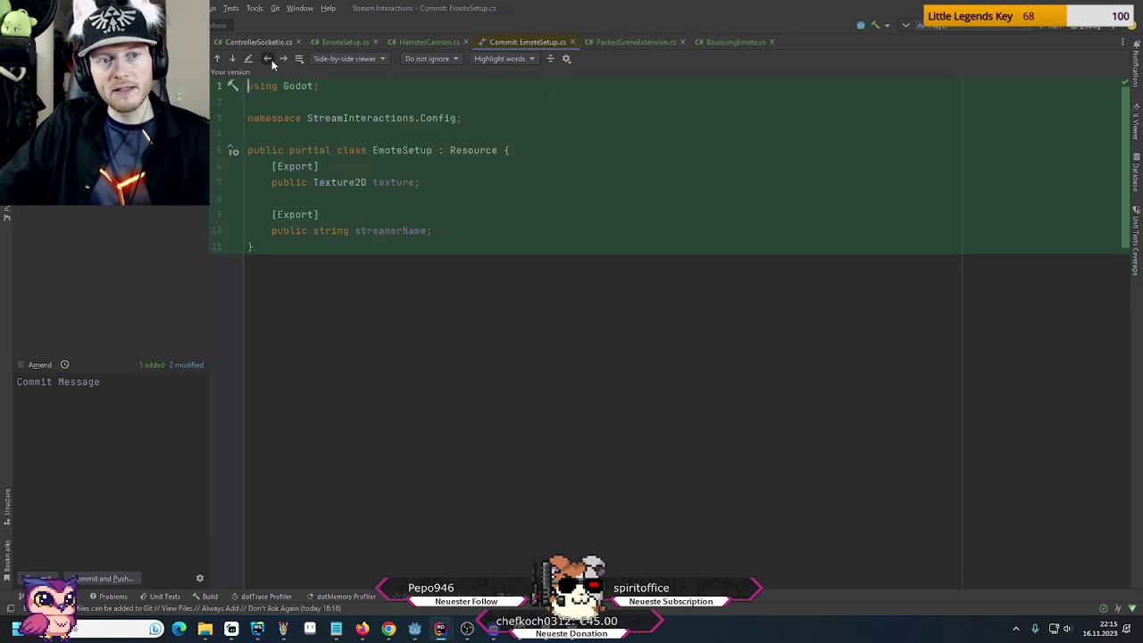
left_click(268, 59)
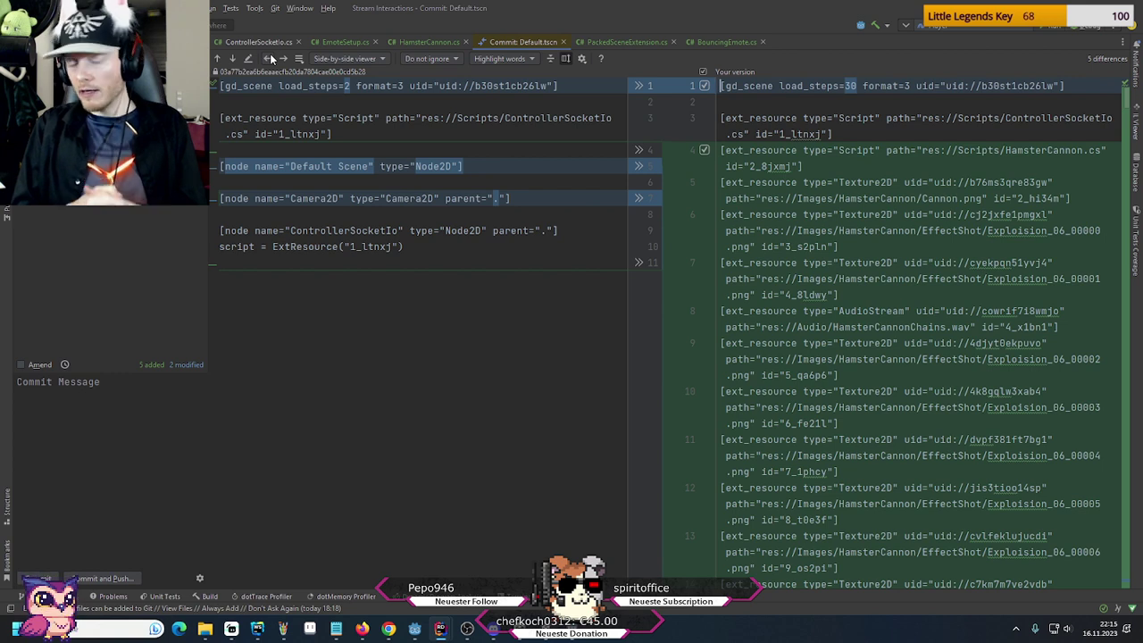
Commit the changes with the message "Adds hamster cannon firing (WIP)." and push the commit to origin/main
left_click(79, 414)
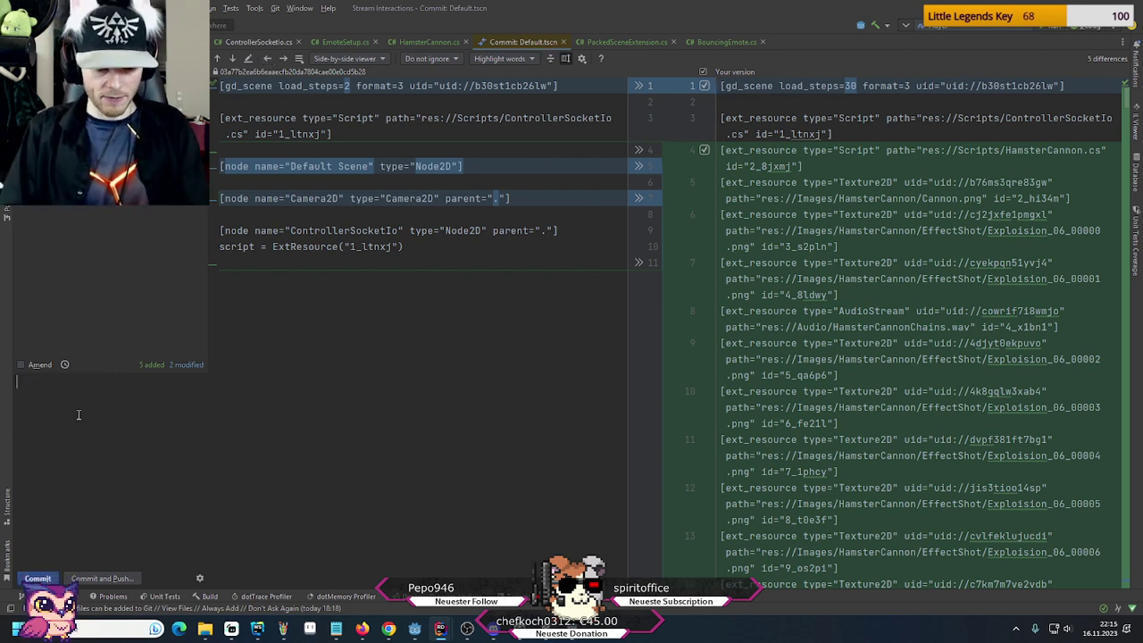
type("Adds ")
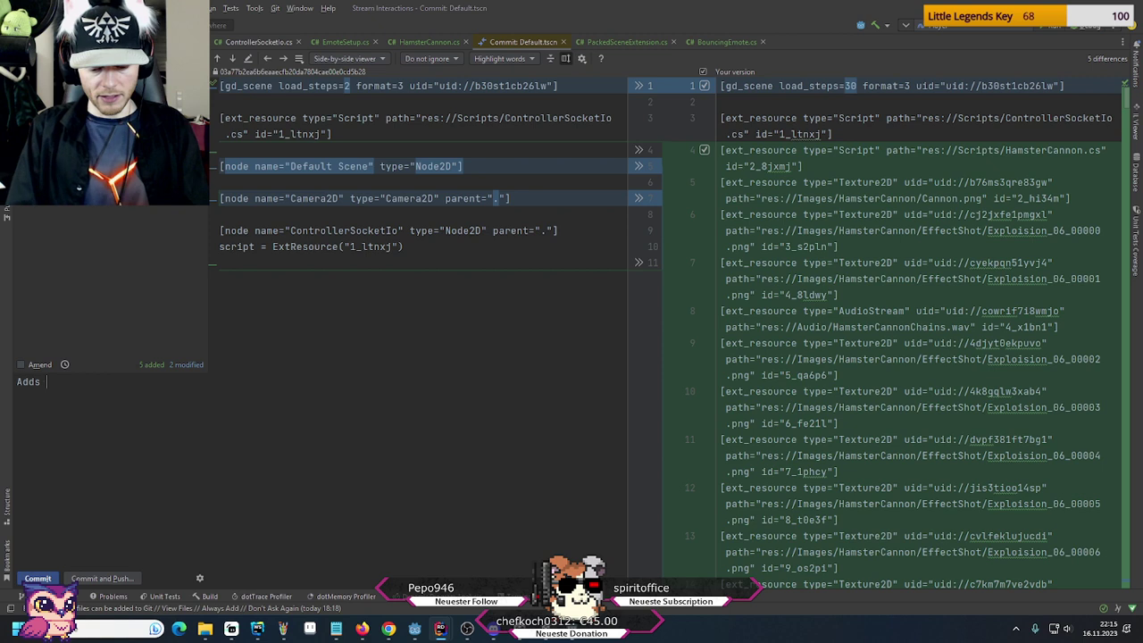
type("hamster cannon ")
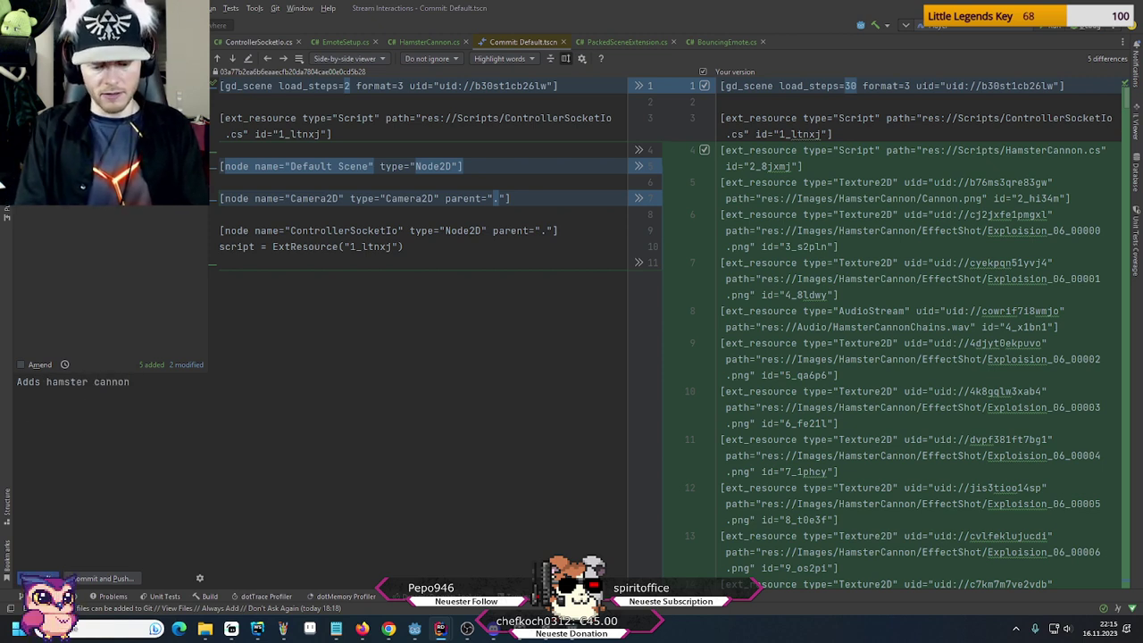
type("firing (")
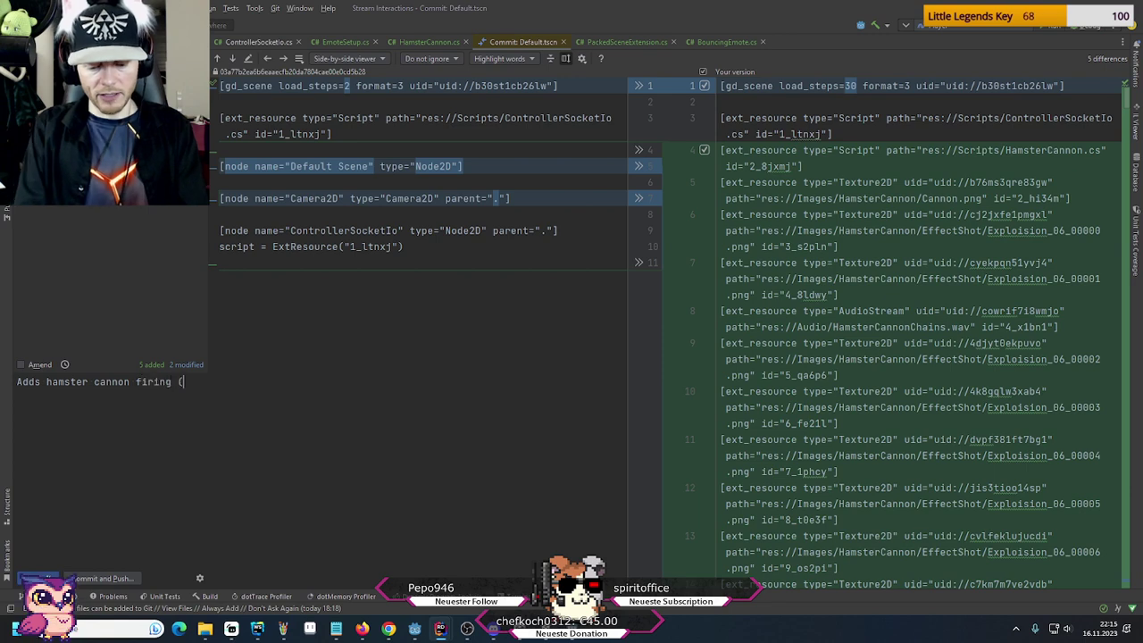
type("WIP).")
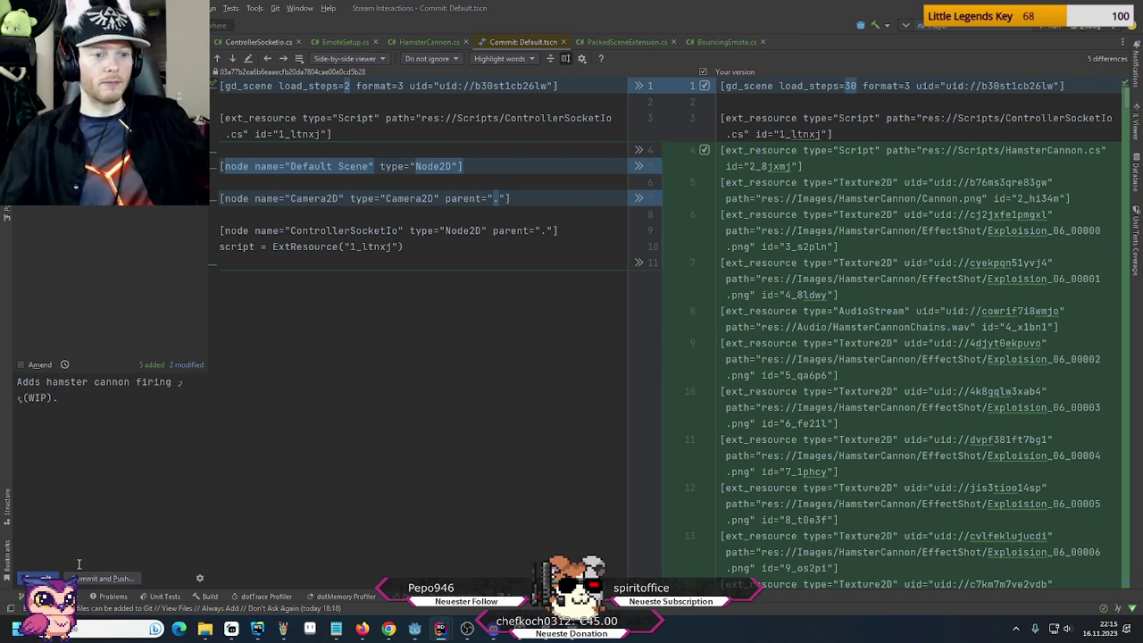
left_click(103, 578)
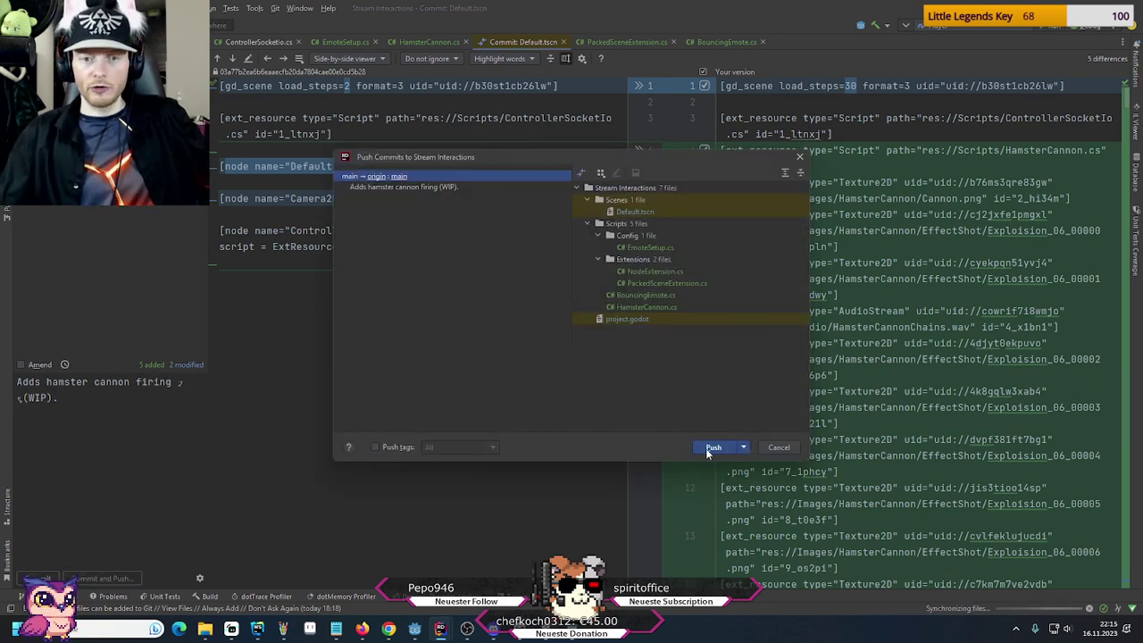
left_click(713, 448)
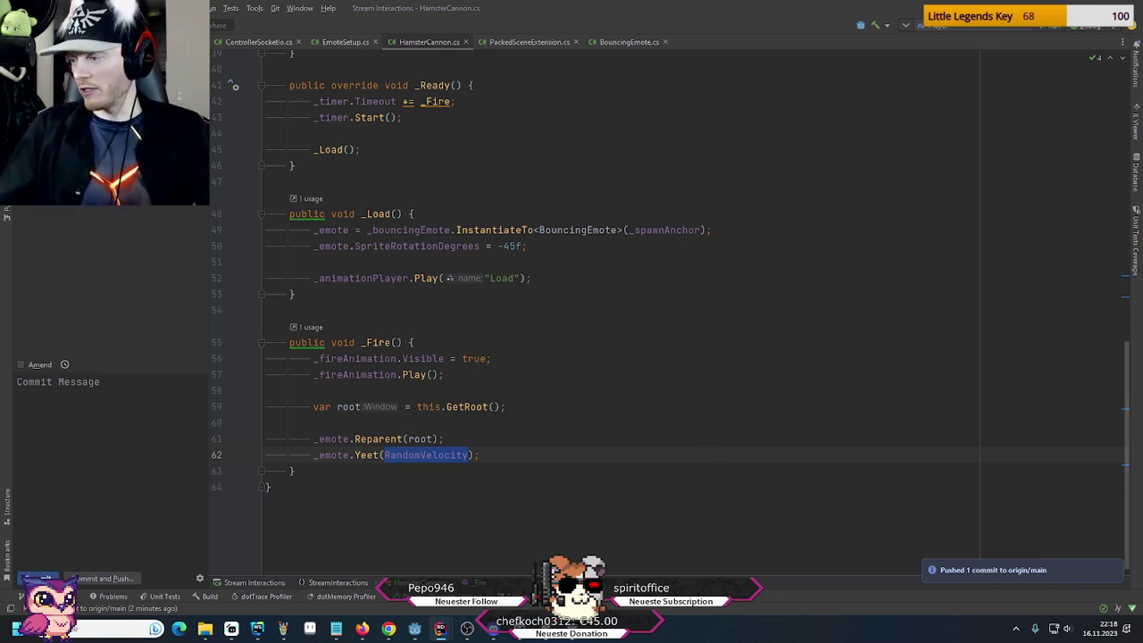
key("alt+Tab")
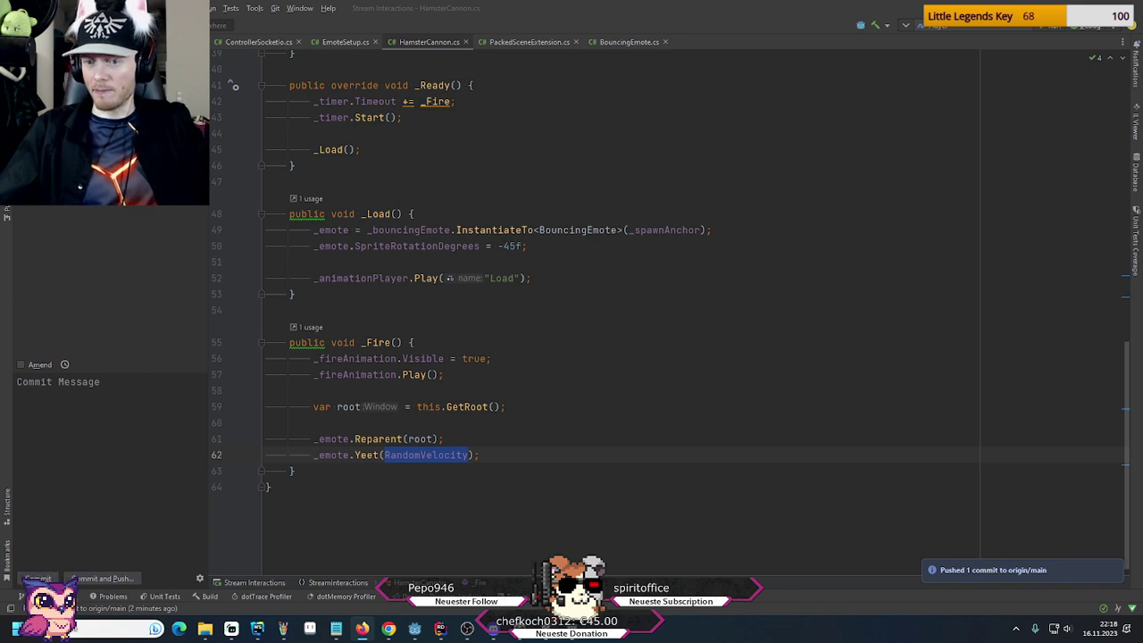